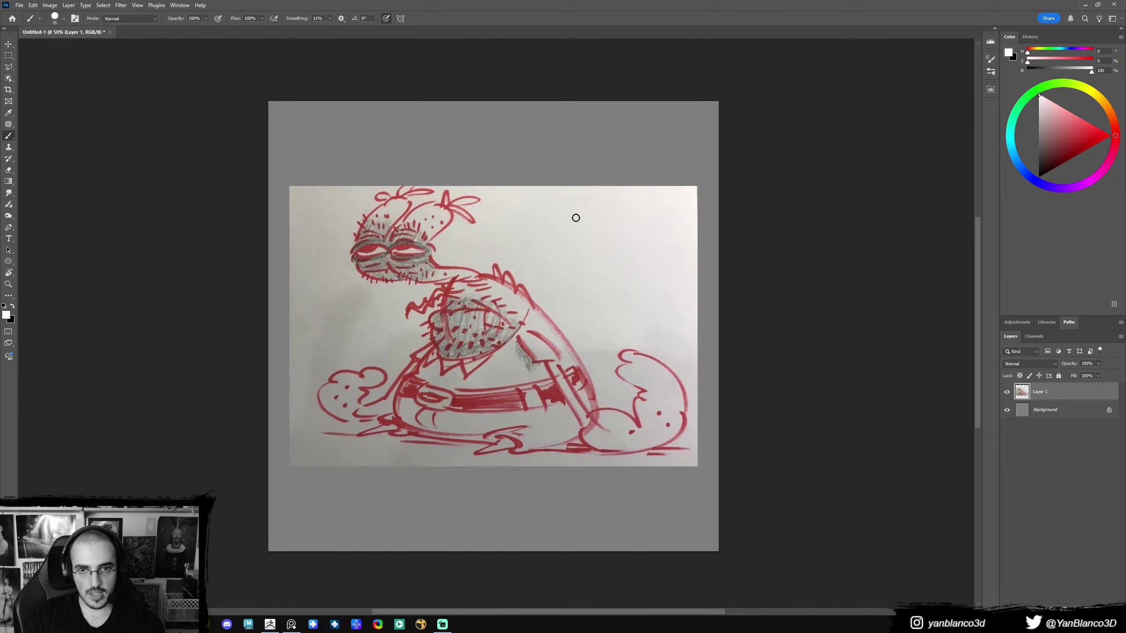
{"action": "left_click", "coordinate": [10, 45]}
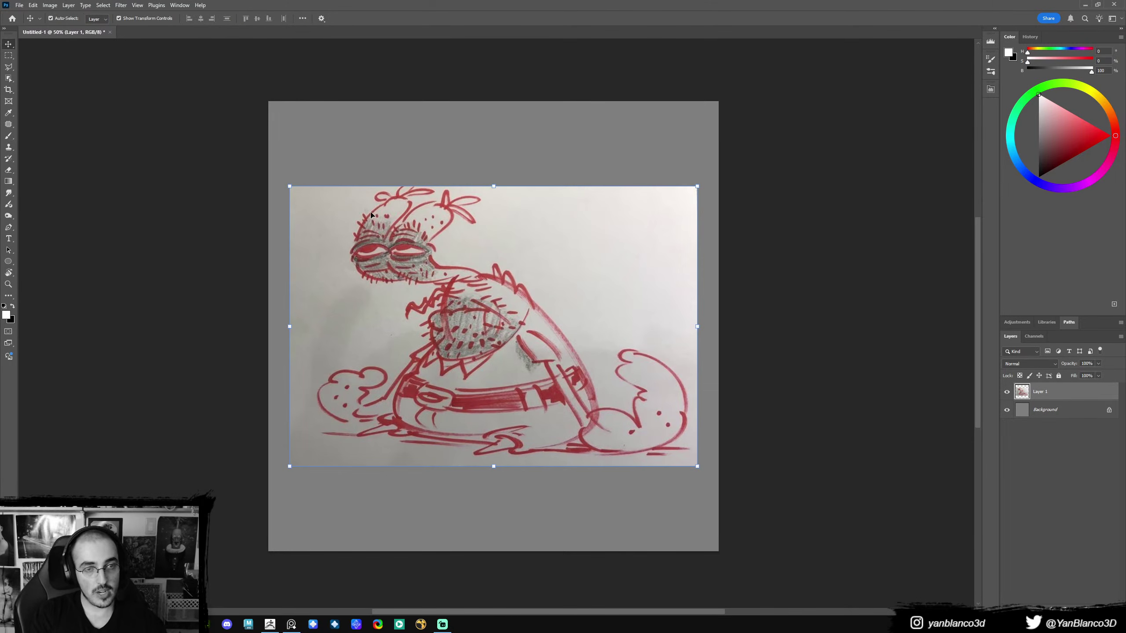
{"action": "key", "text": "b"}
{"action": "left_click_drag", "start_coordinate": [629, 237], "coordinate": [651, 272]}
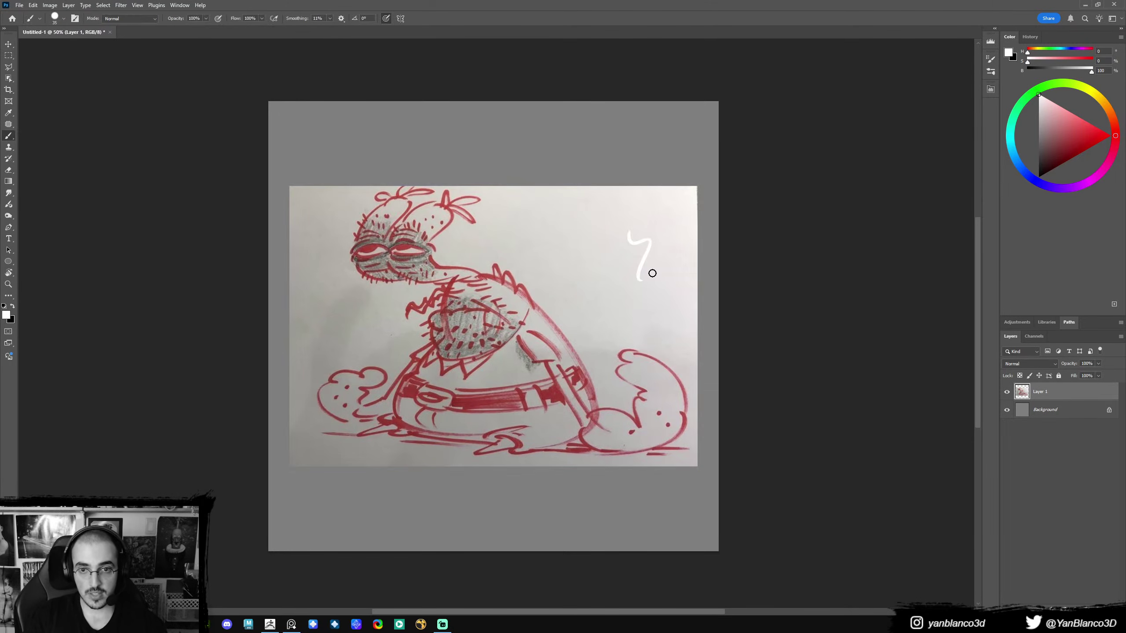
{"action": "key", "text": "ctrl+z"}
- Switch the foreground colour to black and add a new empty layer above the sketch
{"action": "key", "text": "x"}
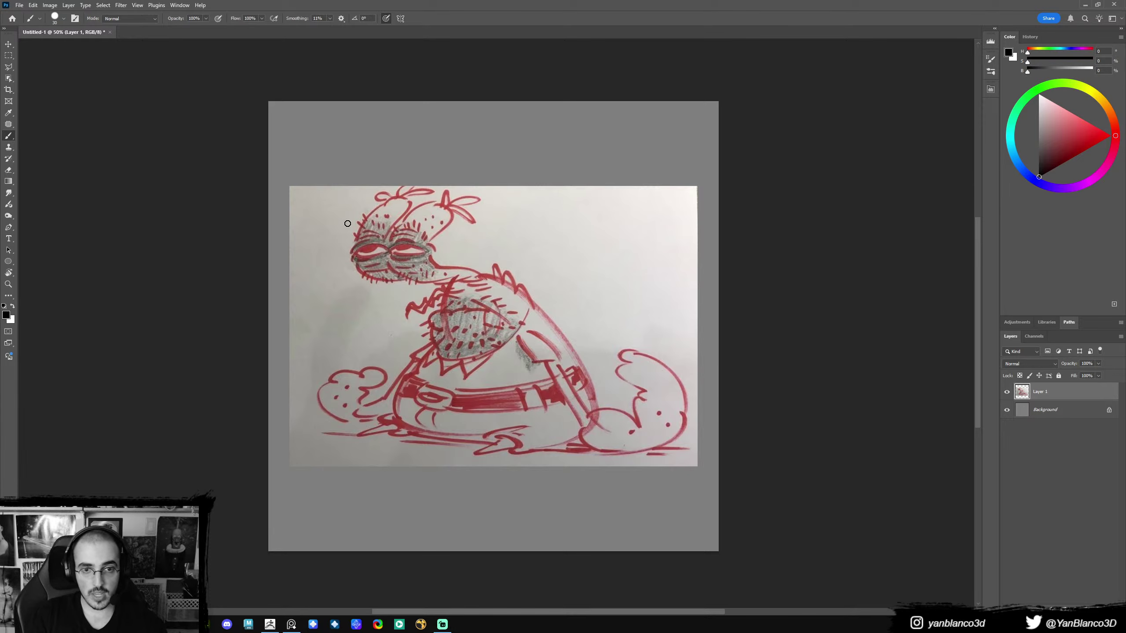
{"action": "left_click_drag", "start_coordinate": [347, 198], "coordinate": [370, 285]}
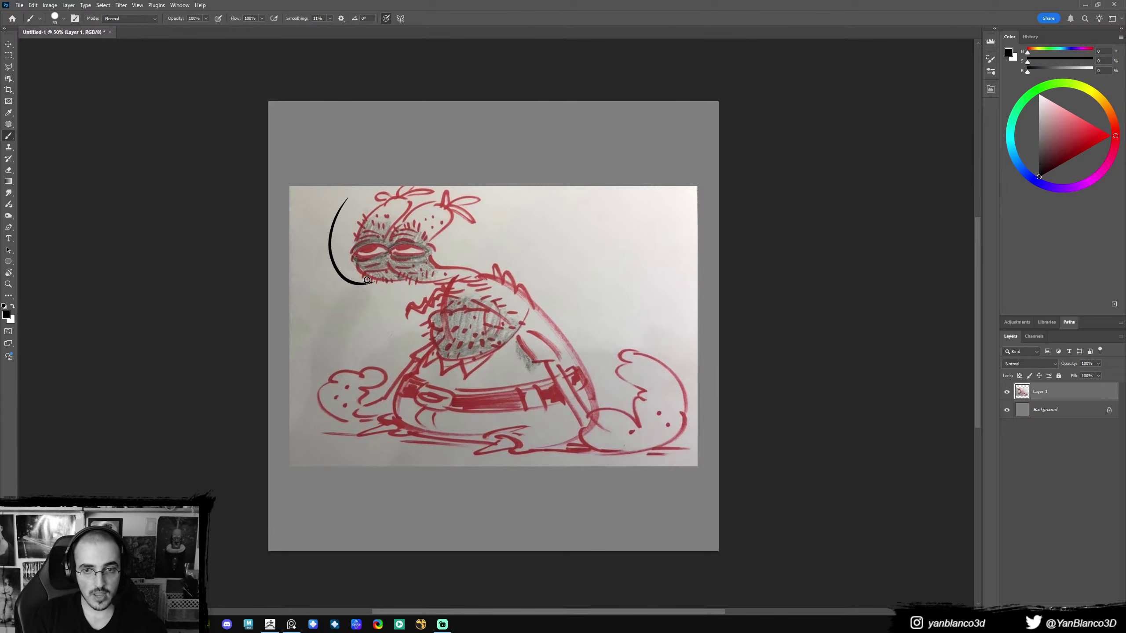
{"action": "key", "text": "ctrl+z"}
{"action": "key", "text": "ctrl+shift+n"}
{"action": "key", "text": "Return"}
- Draw curved arrows beside the head, body and large claw, plus three loose arcs on the blank paper
{"action": "mouse_move", "coordinate": [336, 213]}
{"action": "left_mouse_down"}
{"action": "mouse_move", "coordinate": [389, 319]}
{"action": "mouse_move", "coordinate": [441, 471]}
{"action": "mouse_move", "coordinate": [449, 458]}
{"action": "left_mouse_up"}
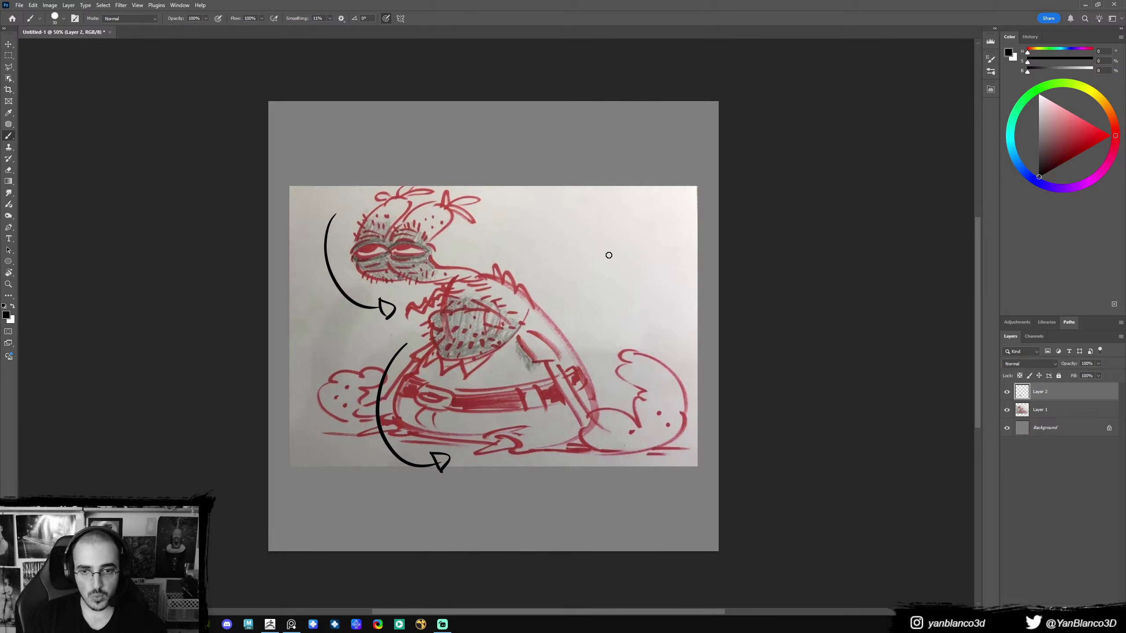
{"action": "mouse_move", "coordinate": [685, 360]}
{"action": "left_mouse_down"}
{"action": "mouse_move", "coordinate": [637, 474]}
{"action": "mouse_move", "coordinate": [640, 455]}
{"action": "left_mouse_up"}
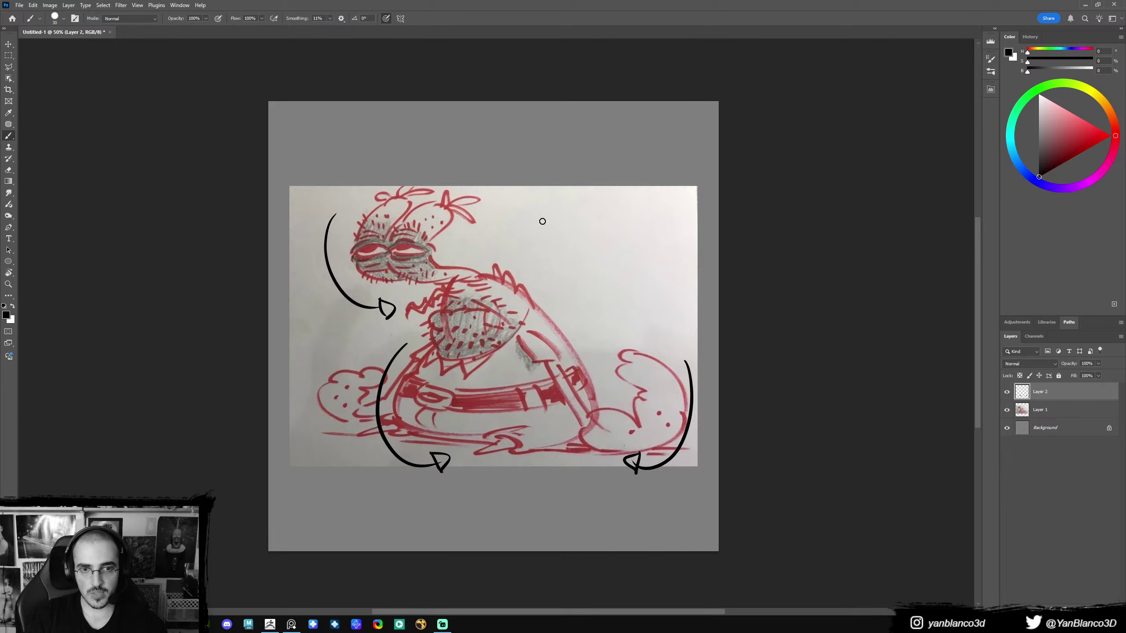
{"action": "left_click_drag", "start_coordinate": [548, 212], "coordinate": [661, 248]}
{"action": "left_click_drag", "start_coordinate": [601, 267], "coordinate": [654, 288]}
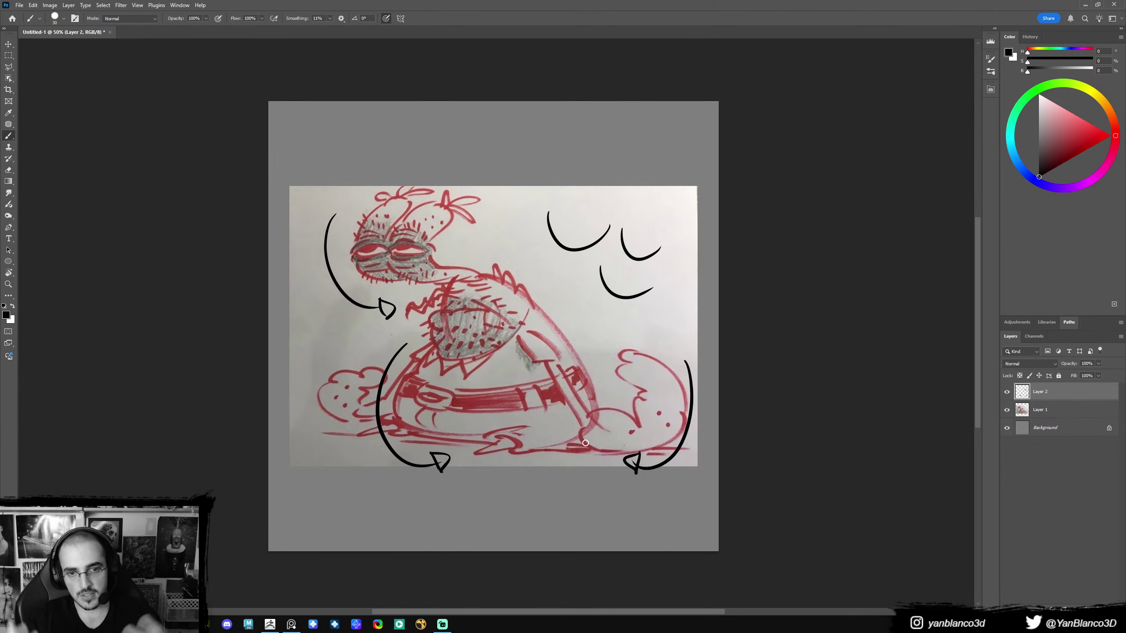
- Undo all the arrows and arcs drawn over the sketch
{"action": "key", "text": "ctrl+z"}
{"action": "key", "text": "ctrl+z"}
{"action": "key", "text": "ctrl+z"}
{"action": "key", "text": "ctrl+z"}
{"action": "key", "text": "ctrl+z"}
{"action": "key", "text": "ctrl+z"}
{"action": "key", "text": "ctrl+z"}
{"action": "key", "text": "ctrl+z"}
{"action": "key", "text": "ctrl+z"}
{"action": "key", "text": "ctrl+z"}
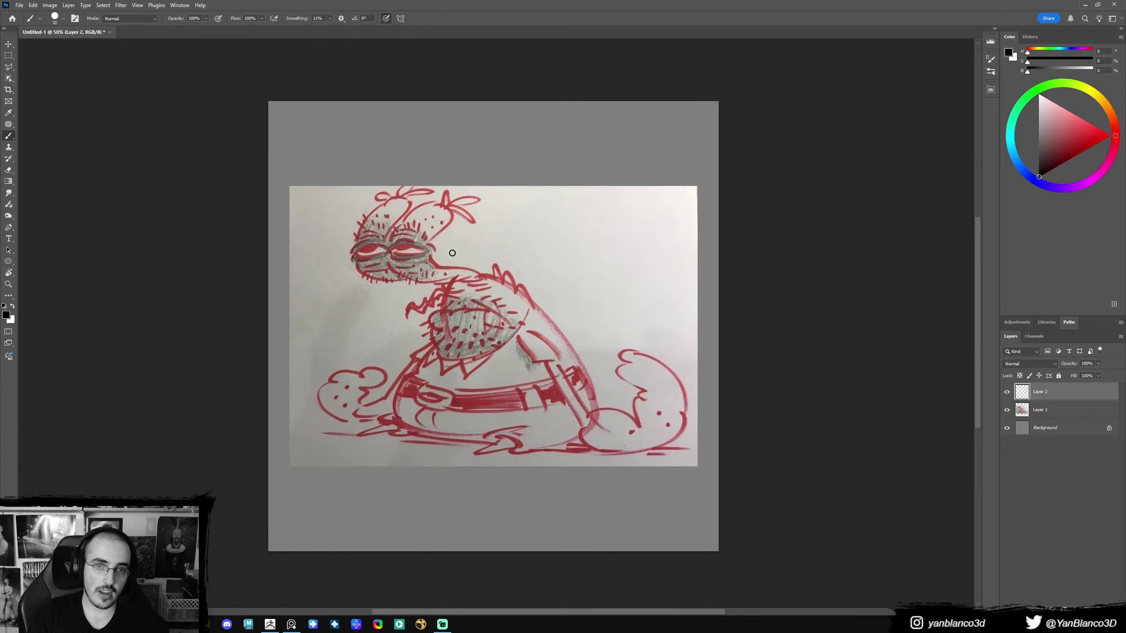
- Try drawing two tall upright eye stalks rising from the top of the character's body
{"action": "mouse_move", "coordinate": [488, 275]}
{"action": "left_mouse_down"}
{"action": "mouse_move", "coordinate": [463, 129]}
{"action": "mouse_move", "coordinate": [470, 277]}
{"action": "mouse_move", "coordinate": [410, 207]}
{"action": "mouse_move", "coordinate": [456, 299]}
{"action": "mouse_move", "coordinate": [458, 262]}
{"action": "mouse_move", "coordinate": [457, 281]}
{"action": "left_mouse_up"}
{"action": "key", "text": "ctrl+z"}
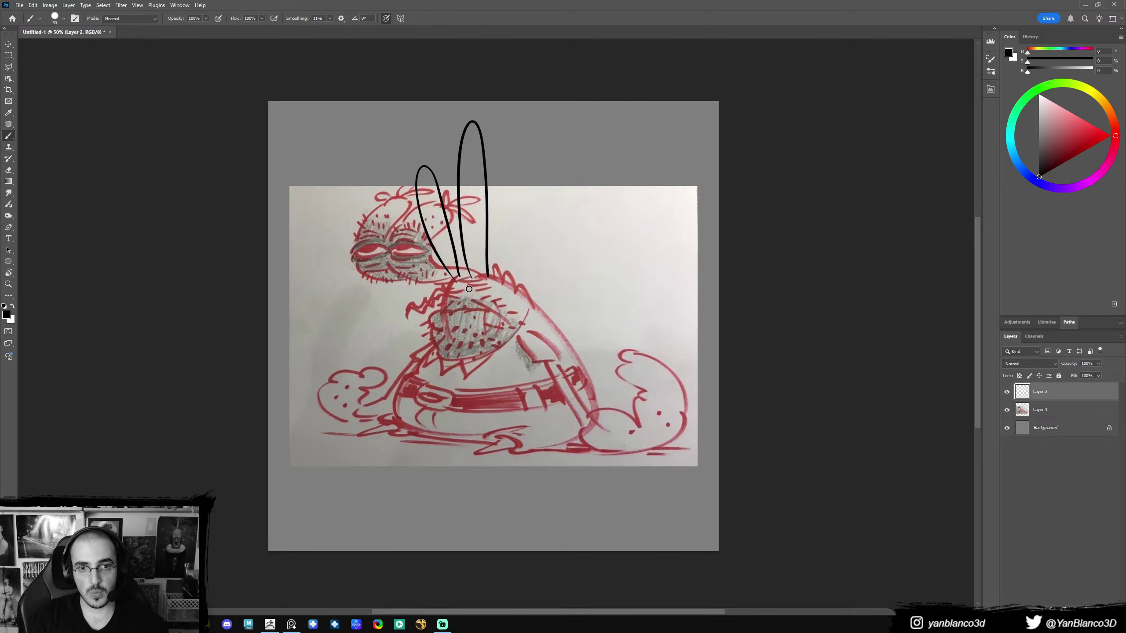
{"action": "key", "text": "ctrl+z"}
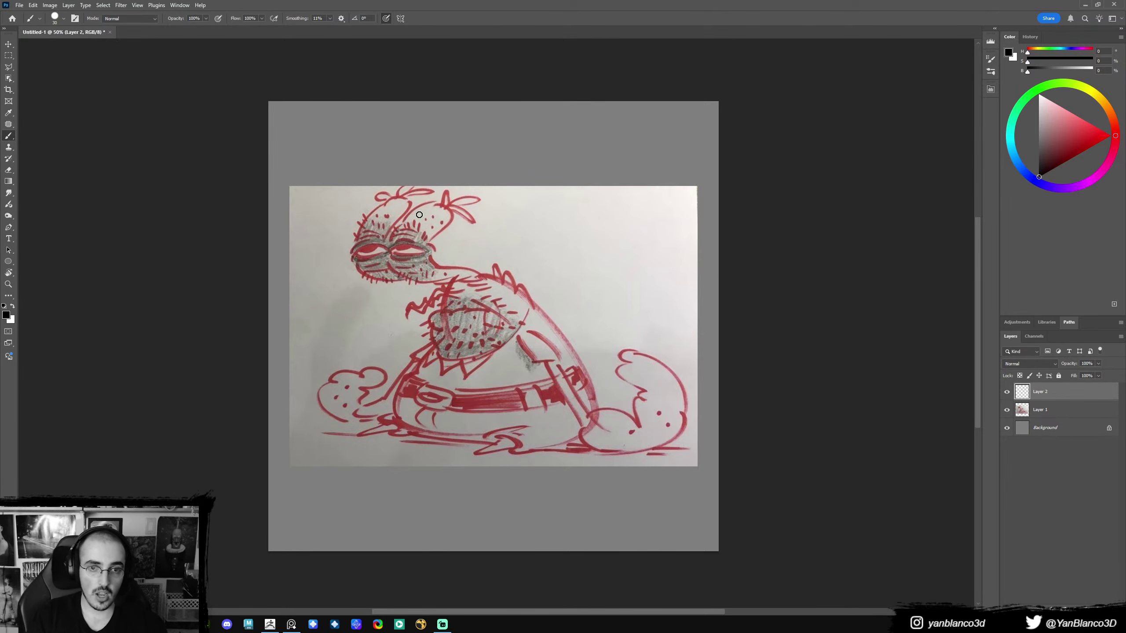
- Trace the two drooping eye stalks with curved black strokes and outline the front of the mouth
{"action": "mouse_move", "coordinate": [372, 206]}
{"action": "left_mouse_down"}
{"action": "mouse_move", "coordinate": [367, 278]}
{"action": "mouse_move", "coordinate": [420, 286]}
{"action": "left_mouse_up"}
{"action": "key", "text": "ctrl+z"}
{"action": "left_click_drag", "start_coordinate": [420, 207], "coordinate": [444, 287]}
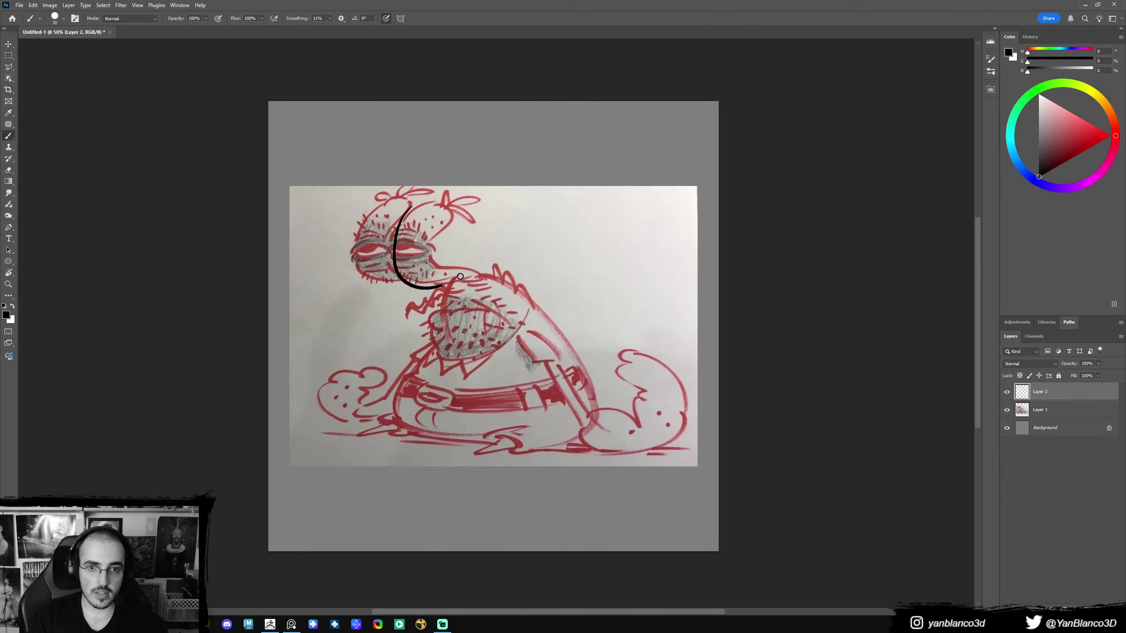
{"action": "key", "text": "ctrl+z"}
{"action": "left_click_drag", "start_coordinate": [390, 198], "coordinate": [407, 281]}
{"action": "mouse_move", "coordinate": [420, 207]}
{"action": "left_mouse_down"}
{"action": "mouse_move", "coordinate": [402, 278]}
{"action": "mouse_move", "coordinate": [458, 272]}
{"action": "mouse_move", "coordinate": [446, 330]}
{"action": "mouse_move", "coordinate": [457, 337]}
{"action": "mouse_move", "coordinate": [437, 350]}
{"action": "mouse_move", "coordinate": [459, 354]}
{"action": "left_mouse_up"}
{"action": "key", "text": "ctrl+z"}
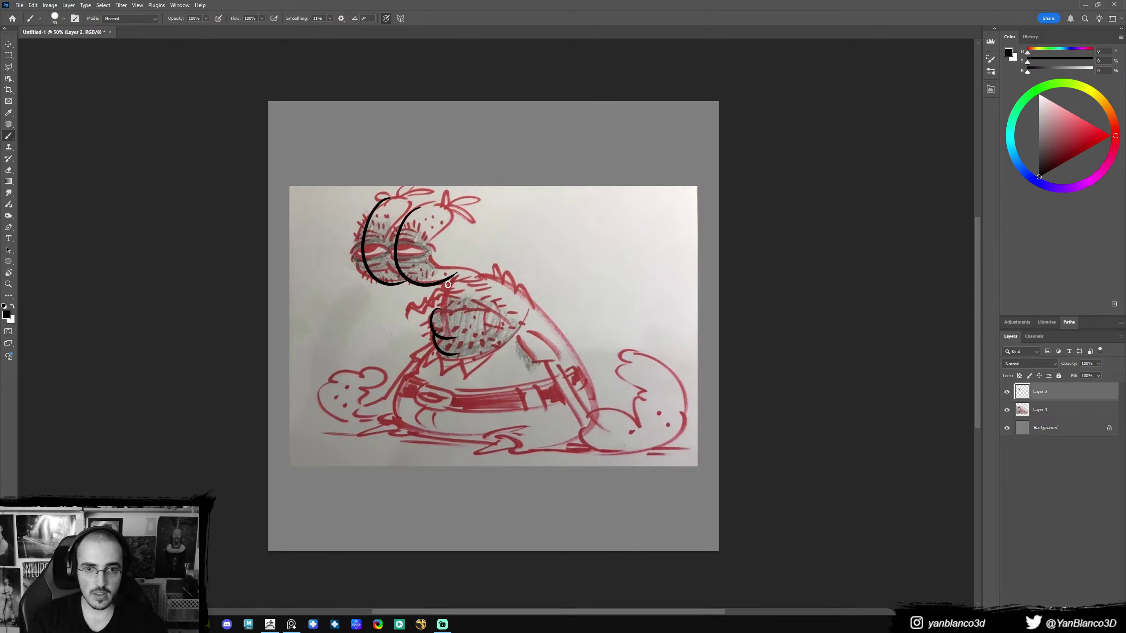
{"action": "mouse_move", "coordinate": [447, 293]}
{"action": "left_mouse_down"}
{"action": "mouse_move", "coordinate": [447, 312]}
{"action": "mouse_move", "coordinate": [464, 307]}
{"action": "left_mouse_up"}
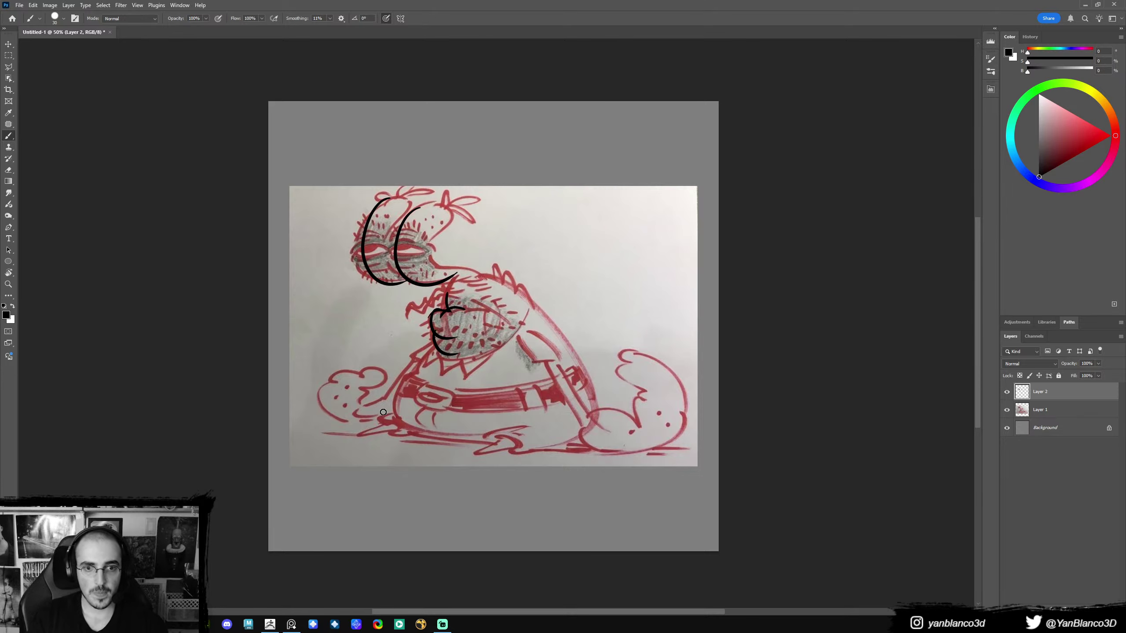
- Trace the belly's front contour and the long slope of the character's back
{"action": "left_click_drag", "start_coordinate": [431, 347], "coordinate": [430, 385]}
{"action": "key", "text": "ctrl+z"}
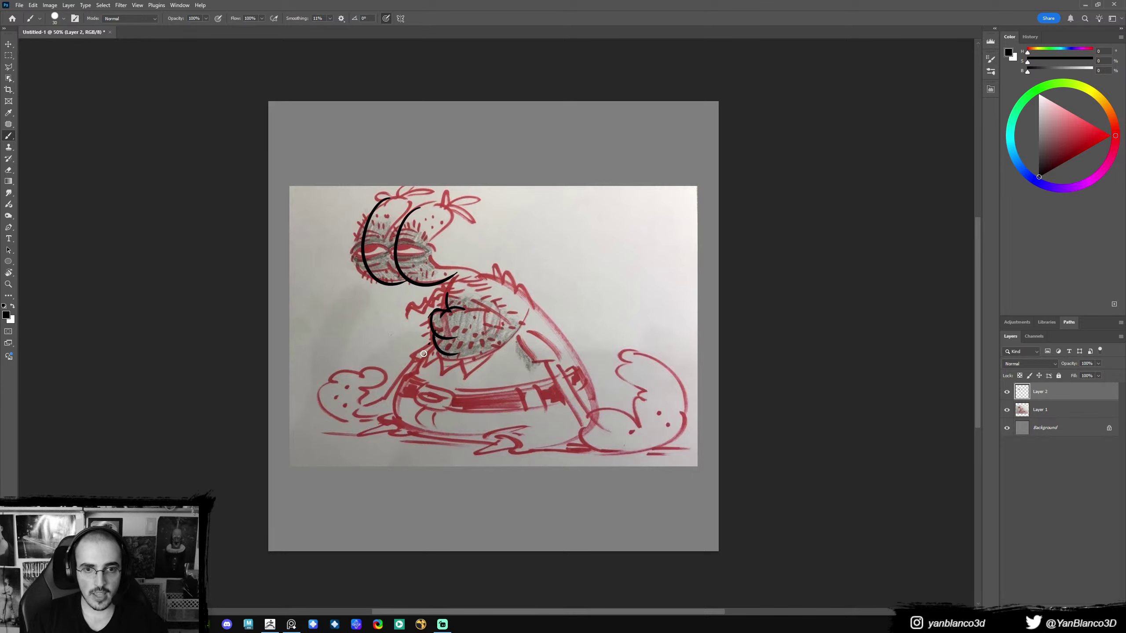
{"action": "left_click_drag", "start_coordinate": [430, 344], "coordinate": [420, 429]}
{"action": "left_click_drag", "start_coordinate": [529, 303], "coordinate": [596, 429]}
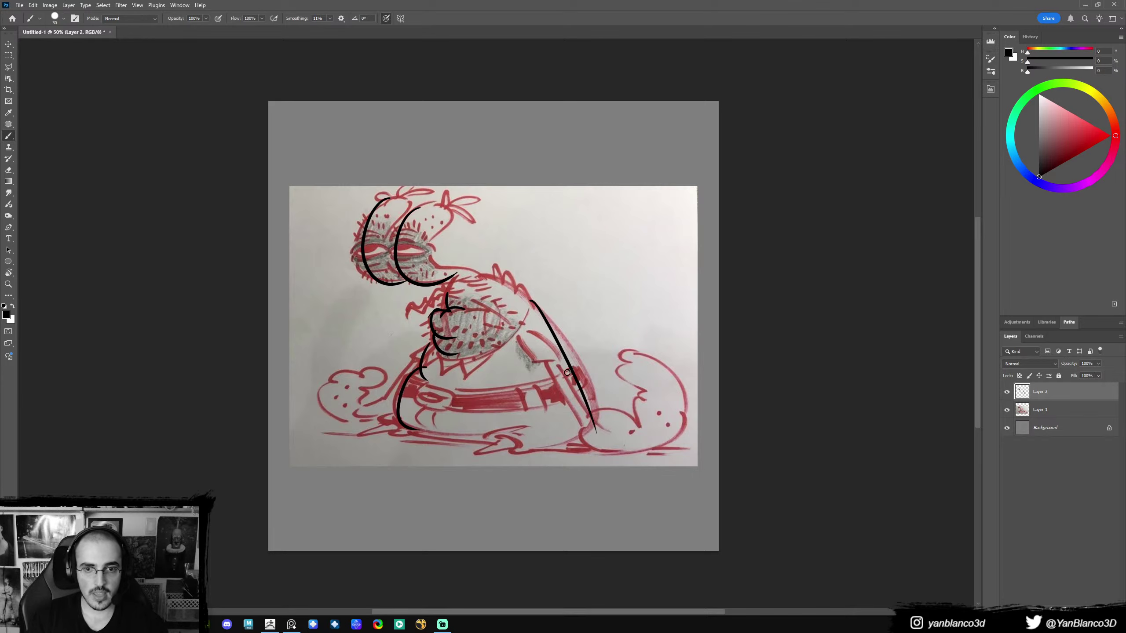
- Undo all the contour strokes traced over the character
{"action": "key", "text": "ctrl+z"}
{"action": "key", "text": "ctrl+z"}
{"action": "key", "text": "ctrl+z"}
{"action": "key", "text": "ctrl+z"}
{"action": "key", "text": "ctrl+z"}
{"action": "key", "text": "ctrl+z"}
{"action": "key", "text": "ctrl+z"}
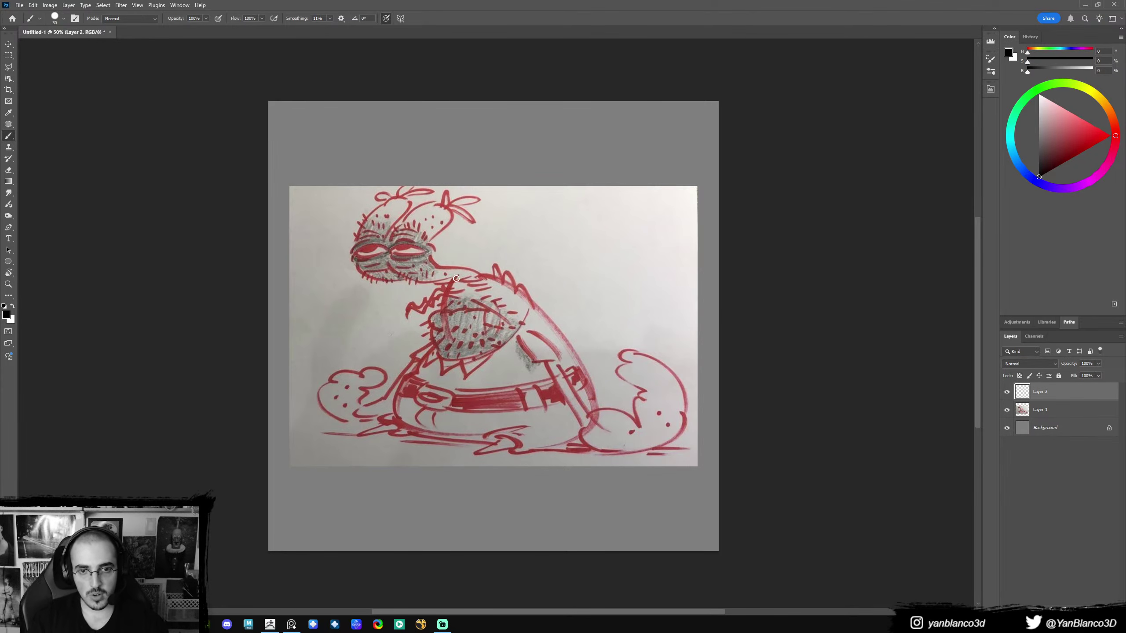
- Try marking the pose with straight guide lines from the neck to the claws and a wide ellipse around the base
{"action": "mouse_move", "coordinate": [478, 244]}
{"action": "left_mouse_down"}
{"action": "mouse_move", "coordinate": [354, 409]}
{"action": "mouse_move", "coordinate": [555, 373]}
{"action": "mouse_move", "coordinate": [624, 440]}
{"action": "left_mouse_up"}
{"action": "mouse_move", "coordinate": [345, 414]}
{"action": "left_mouse_down"}
{"action": "mouse_move", "coordinate": [403, 427]}
{"action": "mouse_move", "coordinate": [634, 431]}
{"action": "left_mouse_up"}
{"action": "key", "text": "ctrl+z"}
{"action": "key", "text": "ctrl+z"}
{"action": "key", "text": "ctrl+z"}
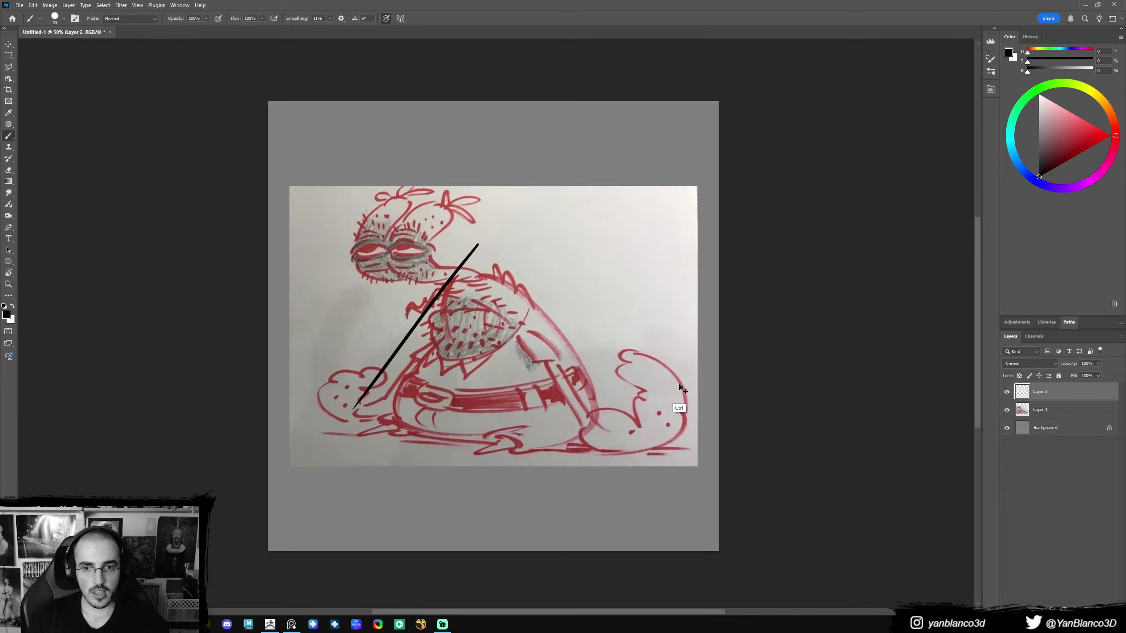
{"action": "mouse_move", "coordinate": [383, 357]}
{"action": "left_mouse_down"}
{"action": "mouse_move", "coordinate": [463, 468]}
{"action": "mouse_move", "coordinate": [665, 421]}
{"action": "mouse_move", "coordinate": [390, 369]}
{"action": "left_mouse_up"}
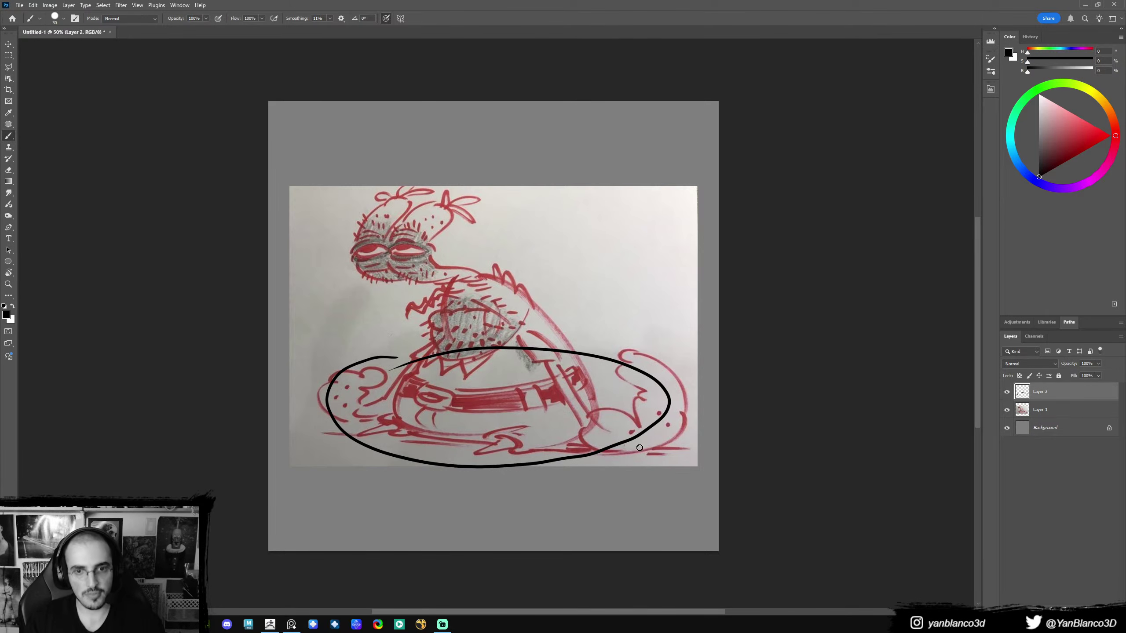
{"action": "key", "text": "ctrl+z"}
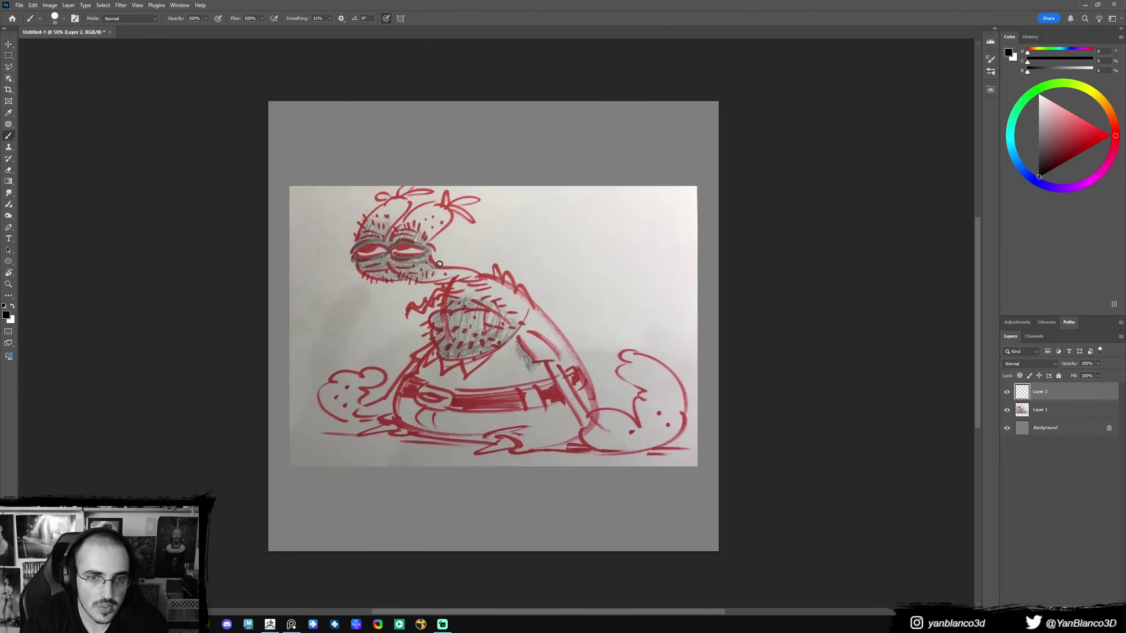
- Examine the sketch's overall silhouette and readability at several display sizes, from thumbnail to full canvas
{"action": "key", "text": "z"}
{"action": "left_click_drag", "start_coordinate": [529, 396], "coordinate": [479, 417]}
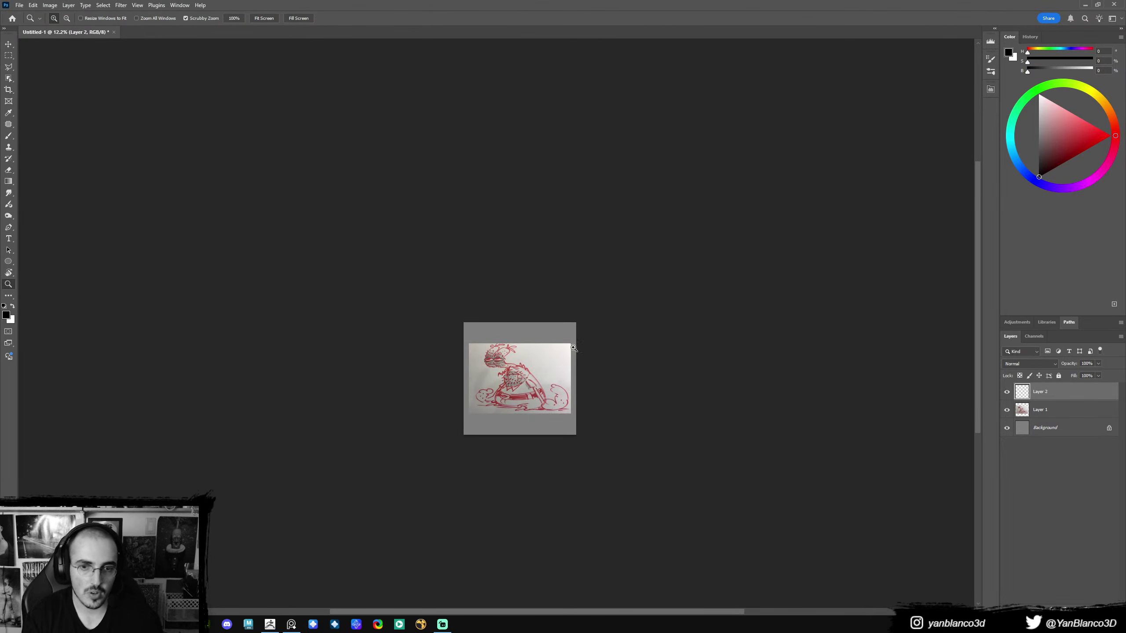
{"action": "left_click_drag", "start_coordinate": [553, 381], "coordinate": [549, 378]}
{"action": "key", "text": "ctrl+0"}
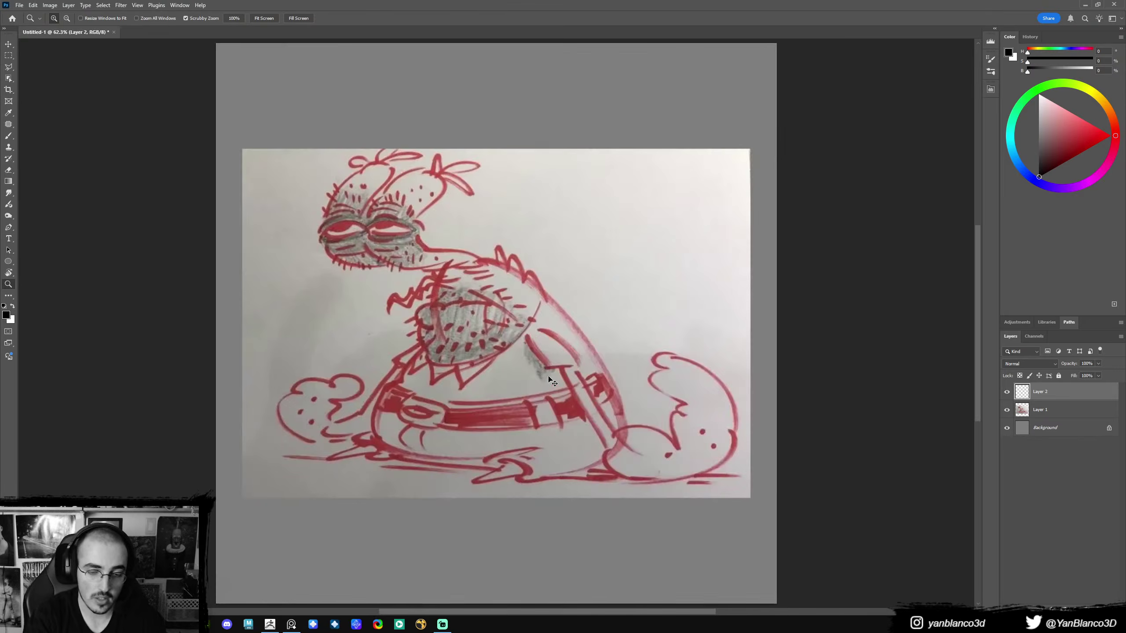
{"action": "key", "text": "ctrl+minus"}
{"action": "key", "text": "ctrl+minus"}
{"action": "key", "text": "ctrl+minus"}
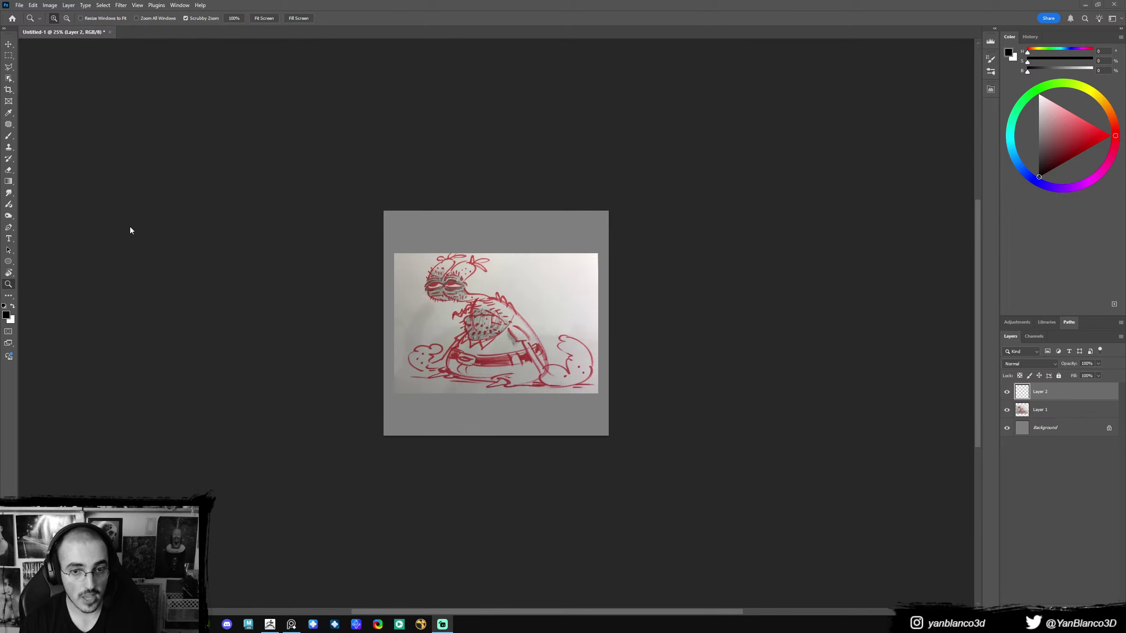
{"action": "left_click", "coordinate": [510, 361]}
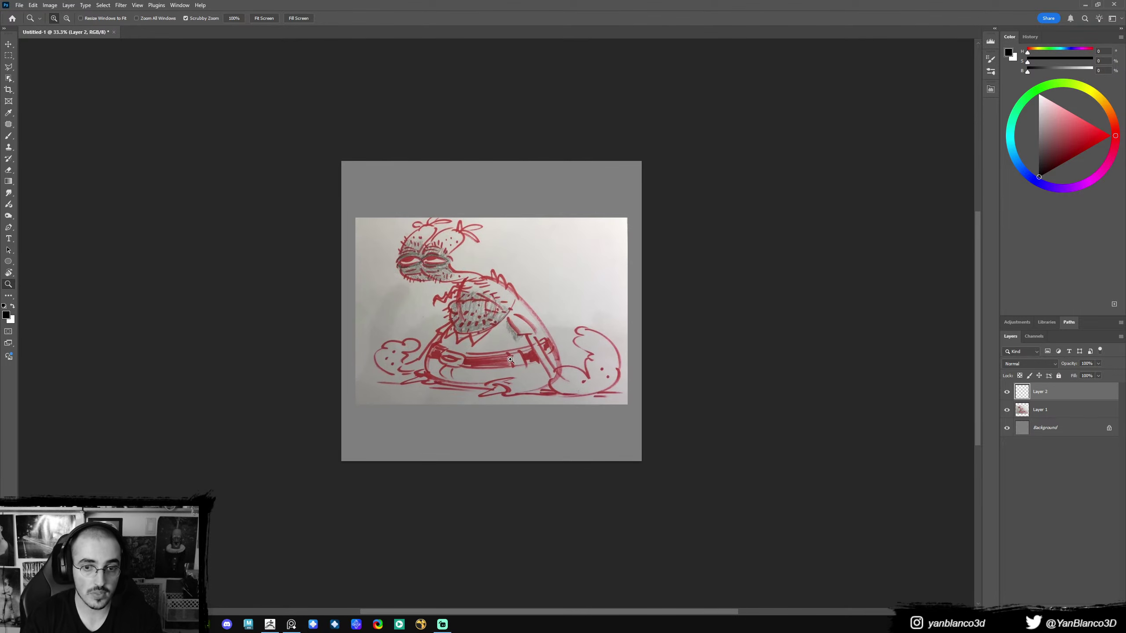
{"action": "left_click", "coordinate": [494, 328]}
{"action": "key", "text": "b"}
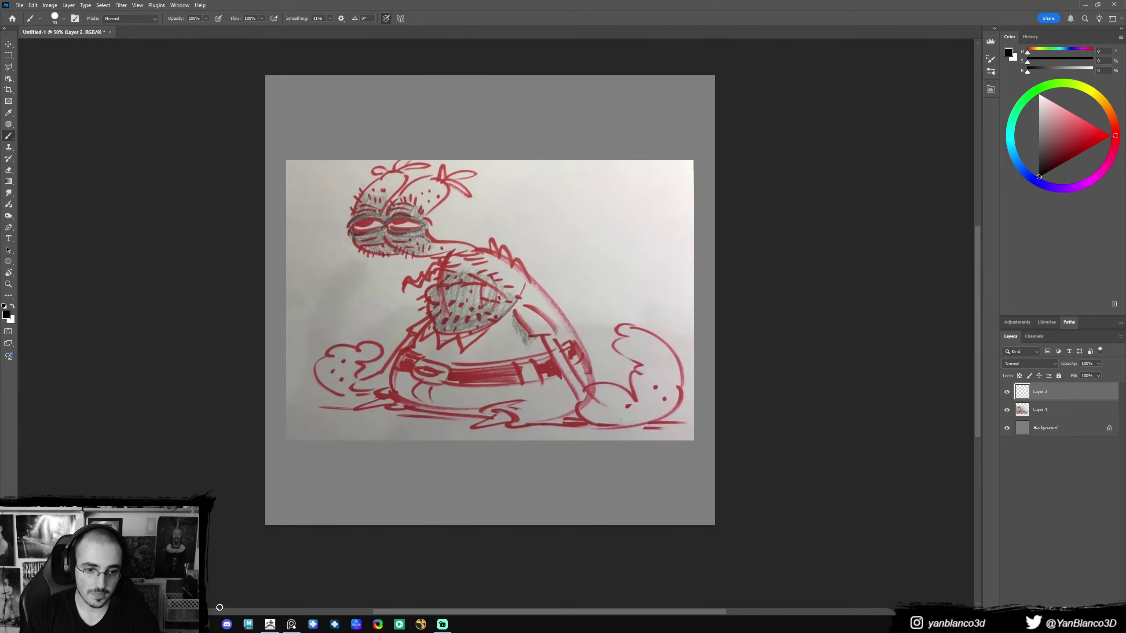
- Switch to the reference board and examine the front-view full-body picture of Mr. Krabs beside the sketch
{"action": "key", "text": "alt+Tab"}
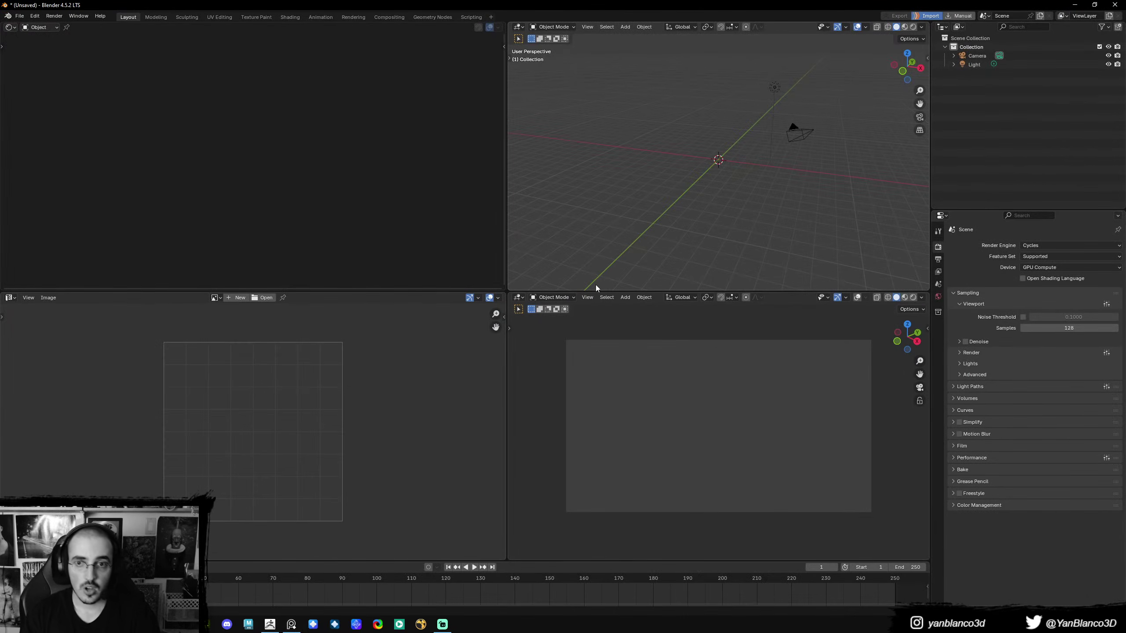
{"action": "left_click", "coordinate": [269, 626]}
{"action": "key", "text": "alt+Tab"}
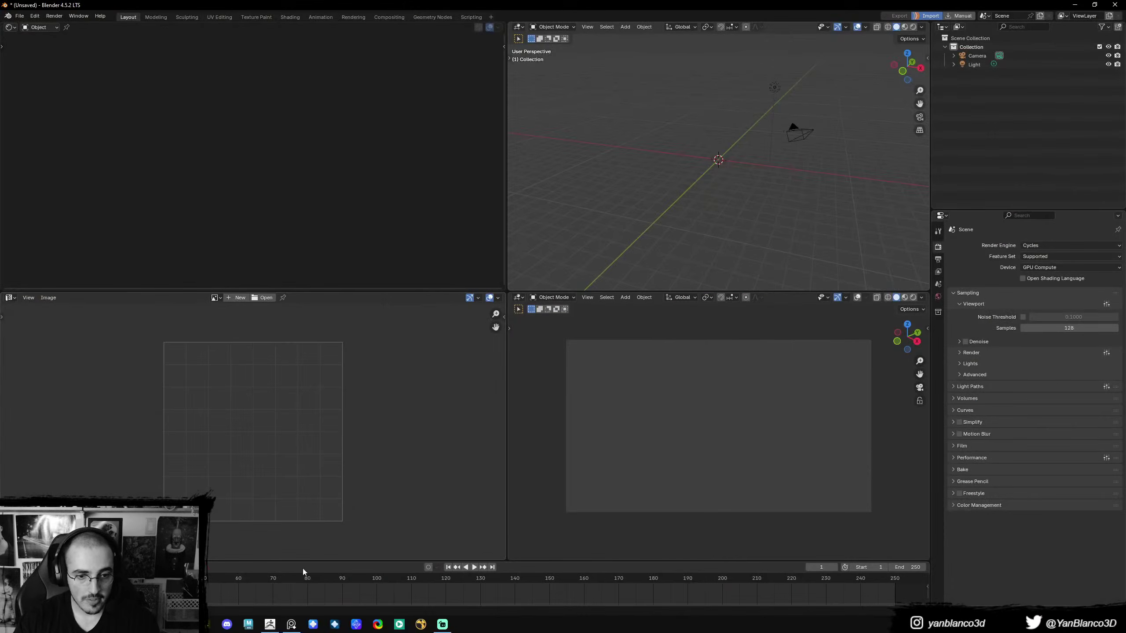
{"action": "left_click", "coordinate": [292, 625]}
{"action": "scroll", "coordinate": [216, 329], "scroll_direction": "up", "scroll_amount": 1}
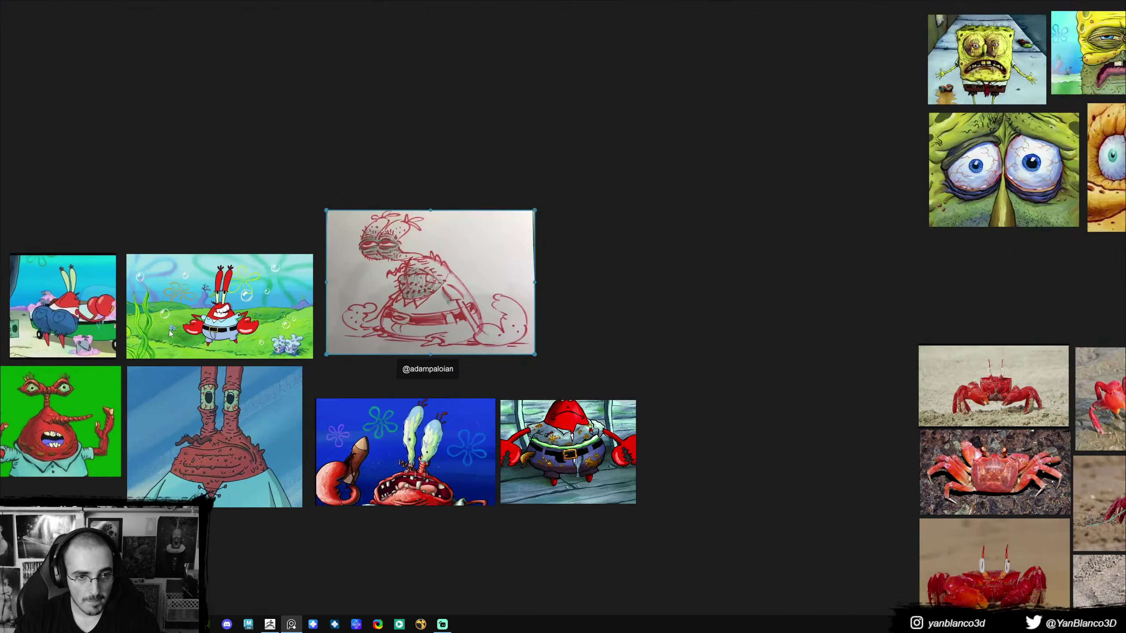
{"action": "middle_click_drag", "start_coordinate": [228, 329], "coordinate": [335, 358]}
{"action": "scroll", "coordinate": [335, 359], "scroll_direction": "up", "scroll_amount": 5}
{"action": "scroll", "coordinate": [334, 358], "scroll_direction": "up", "scroll_amount": 1}
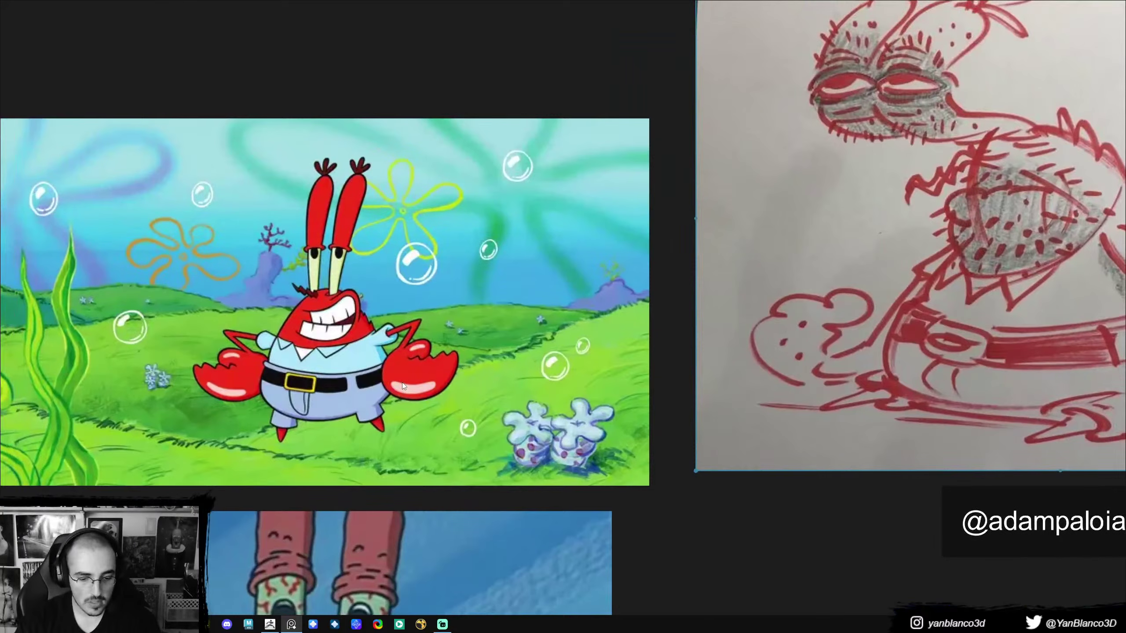
{"action": "middle_click_drag", "start_coordinate": [432, 377], "coordinate": [520, 379]}
{"action": "scroll", "coordinate": [471, 361], "scroll_direction": "up", "scroll_amount": 2}
- Switch to Blender, bring up the reference board as a small window over it, and frame the front-view Mr. Krabs picture
{"action": "key", "text": "alt+Tab"}
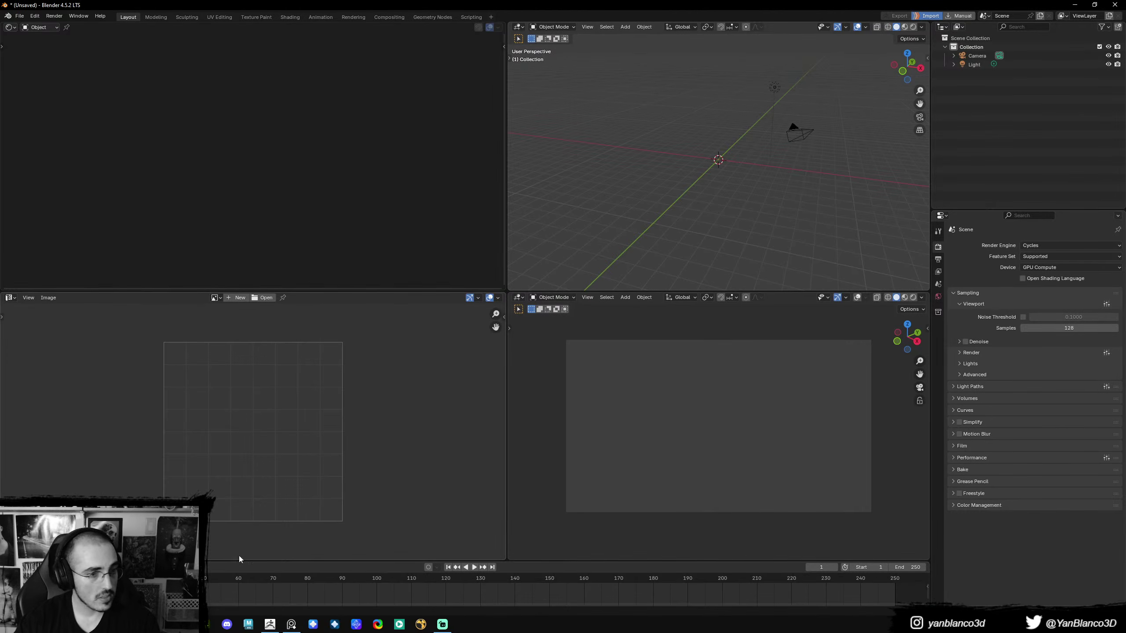
{"action": "left_click", "coordinate": [291, 624]}
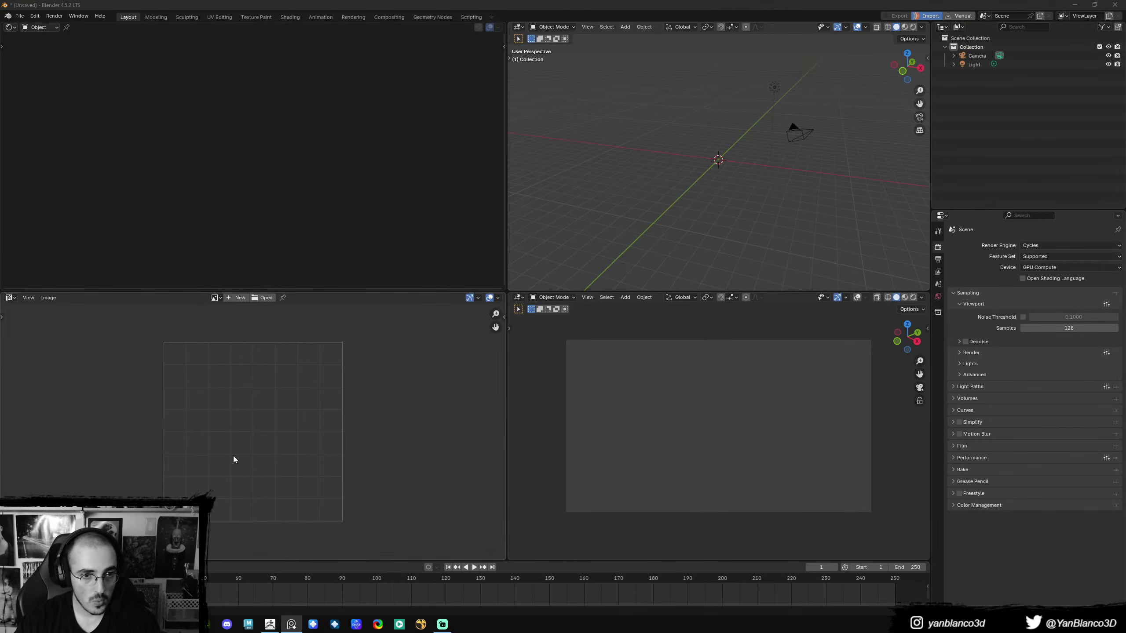
{"action": "left_click_drag", "start_coordinate": [123, 430], "coordinate": [173, 416]}
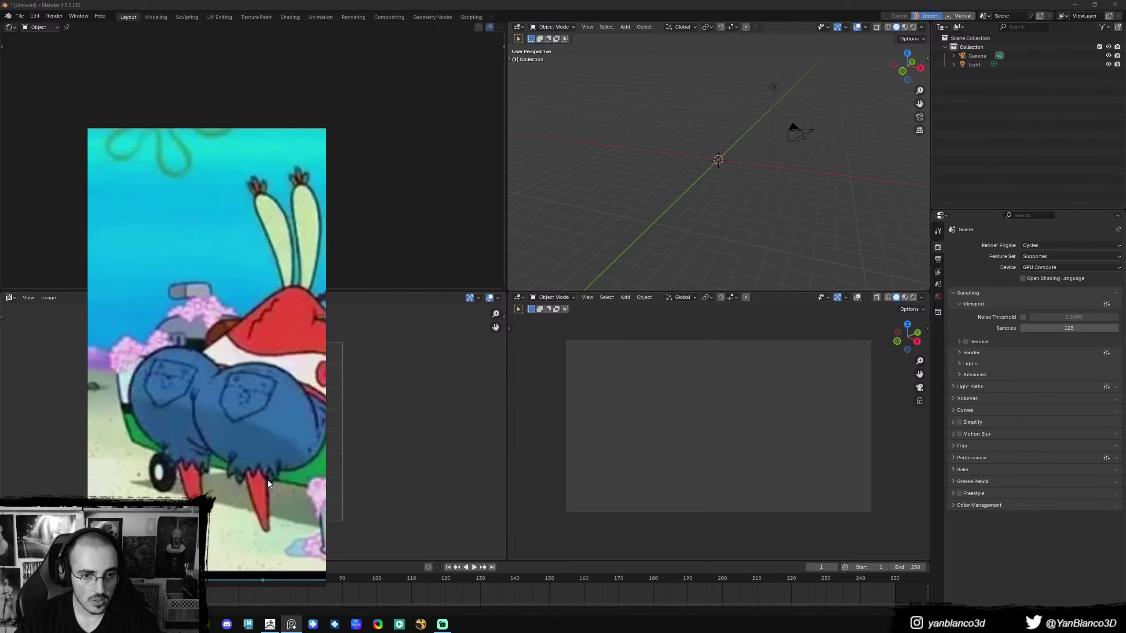
{"action": "middle_click_drag", "start_coordinate": [181, 479], "coordinate": [2, 476]}
{"action": "scroll", "coordinate": [208, 447], "scroll_direction": "down", "scroll_amount": 6}
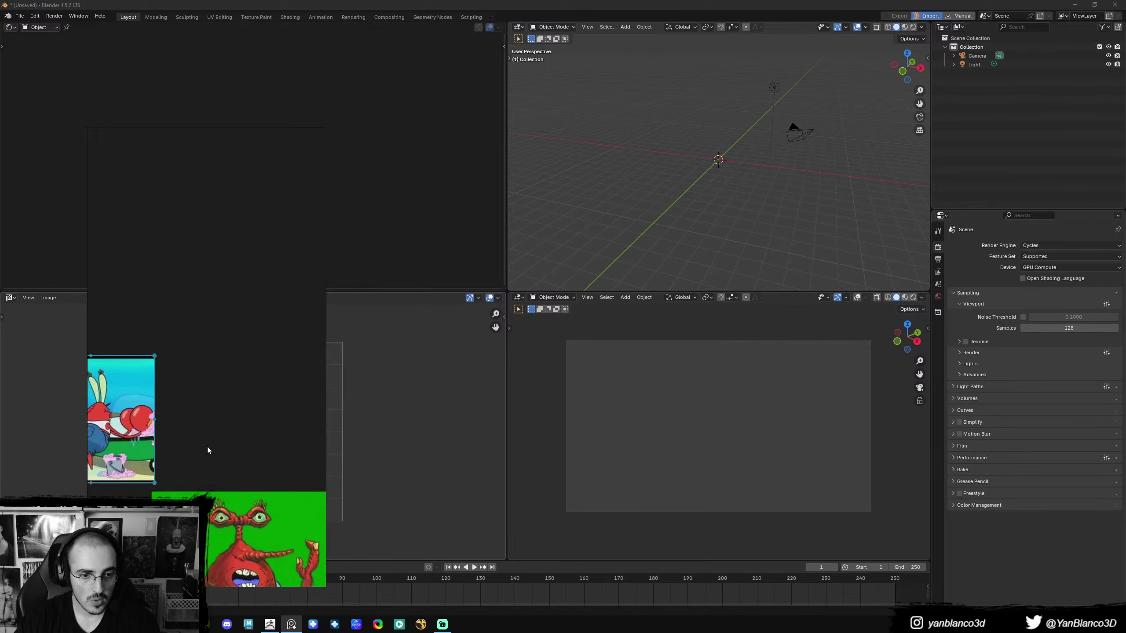
{"action": "middle_click_drag", "start_coordinate": [207, 447], "coordinate": [139, 360]}
{"action": "scroll", "coordinate": [150, 374], "scroll_direction": "down", "scroll_amount": 2}
{"action": "middle_click_drag", "start_coordinate": [204, 399], "coordinate": [158, 385]}
{"action": "scroll", "coordinate": [158, 385], "scroll_direction": "up", "scroll_amount": 8}
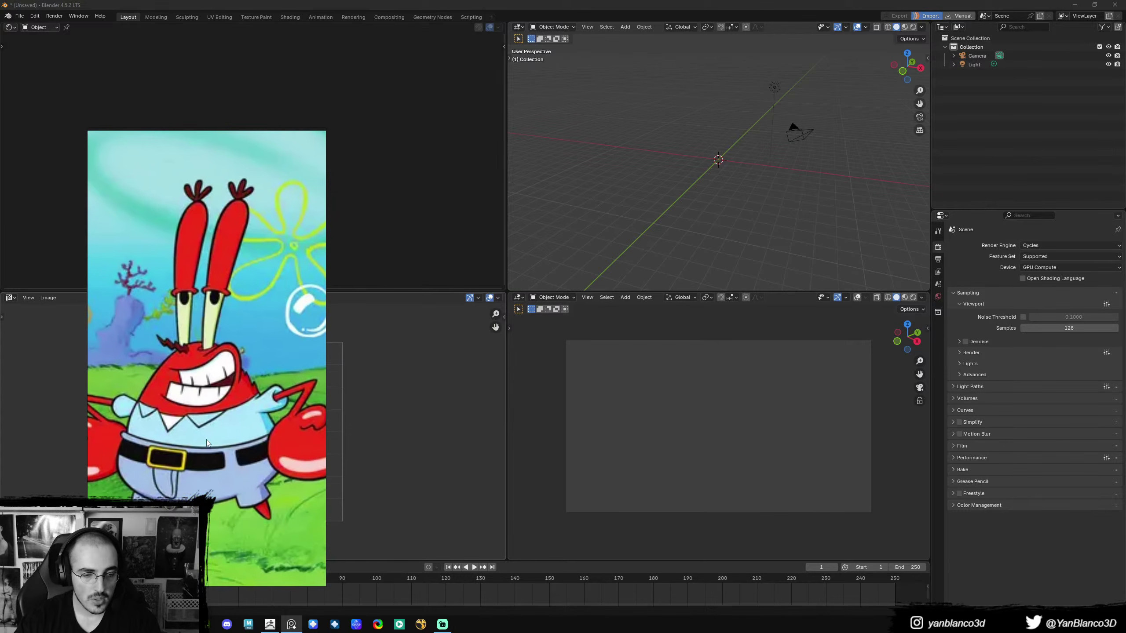
- Adjust the picture framing and shrink the refs_2 reference window so both of the character's claws fit inside it
{"action": "middle_click_drag", "start_coordinate": [340, 179], "coordinate": [297, 157]}
{"action": "mouse_move", "coordinate": [283, 110]}
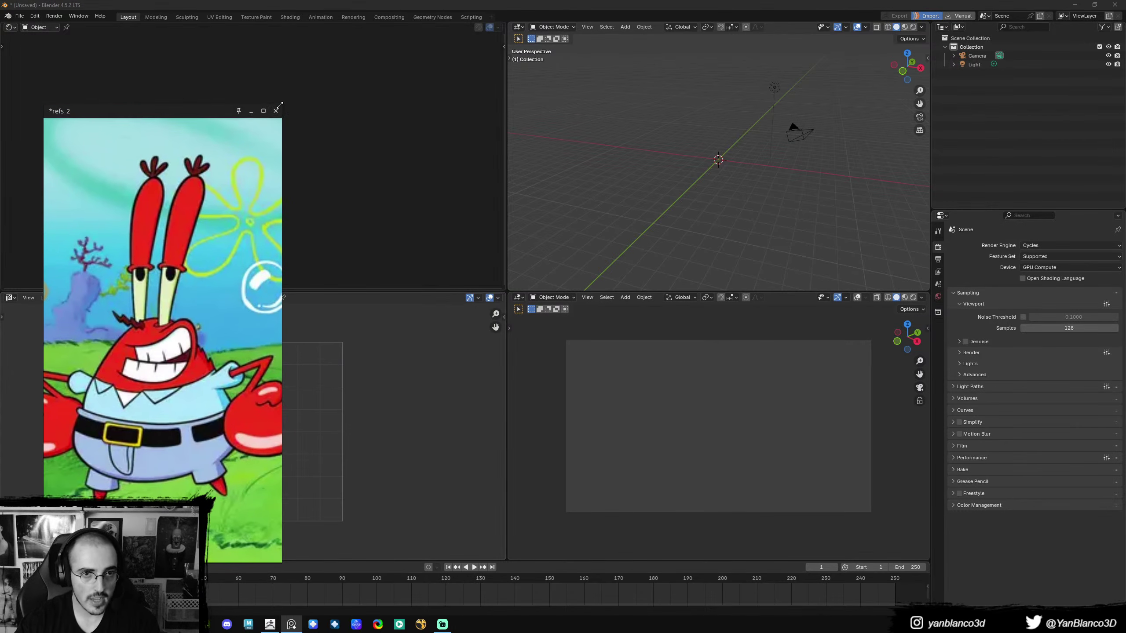
{"action": "left_click_drag", "start_coordinate": [285, 106], "coordinate": [263, 175]}
{"action": "scroll", "coordinate": [206, 343], "scroll_direction": "down", "scroll_amount": 2}
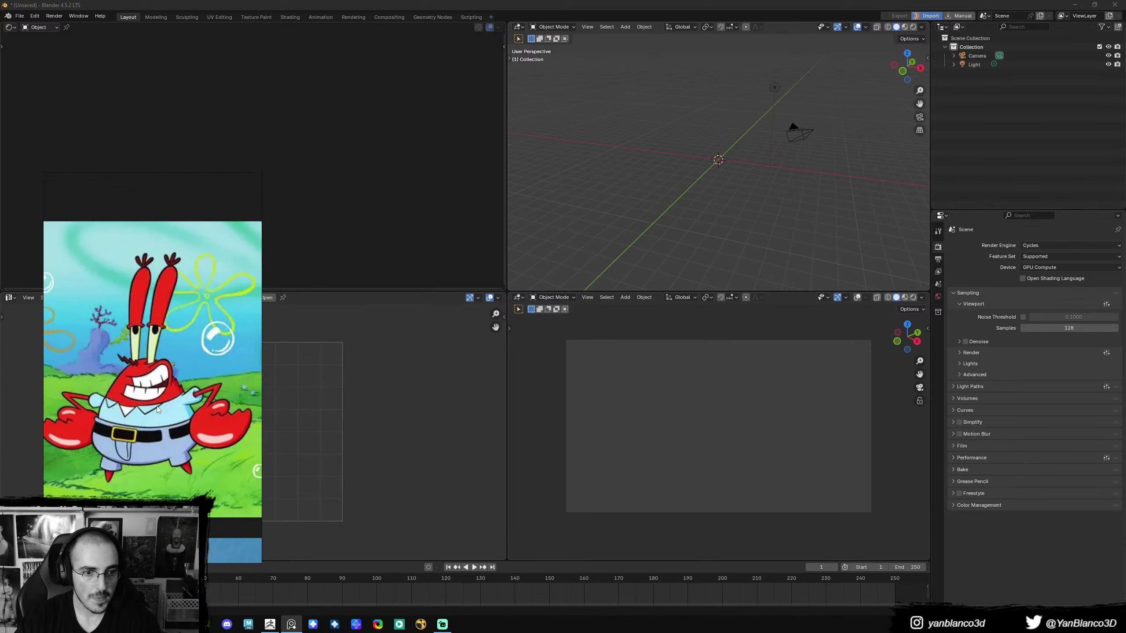
- Reduce the reference window's height and reframe the front-view Mr. Krabs picture so the eyestalks and both claws fit inside it
{"action": "scroll", "coordinate": [158, 412], "scroll_direction": "down", "scroll_amount": 3}
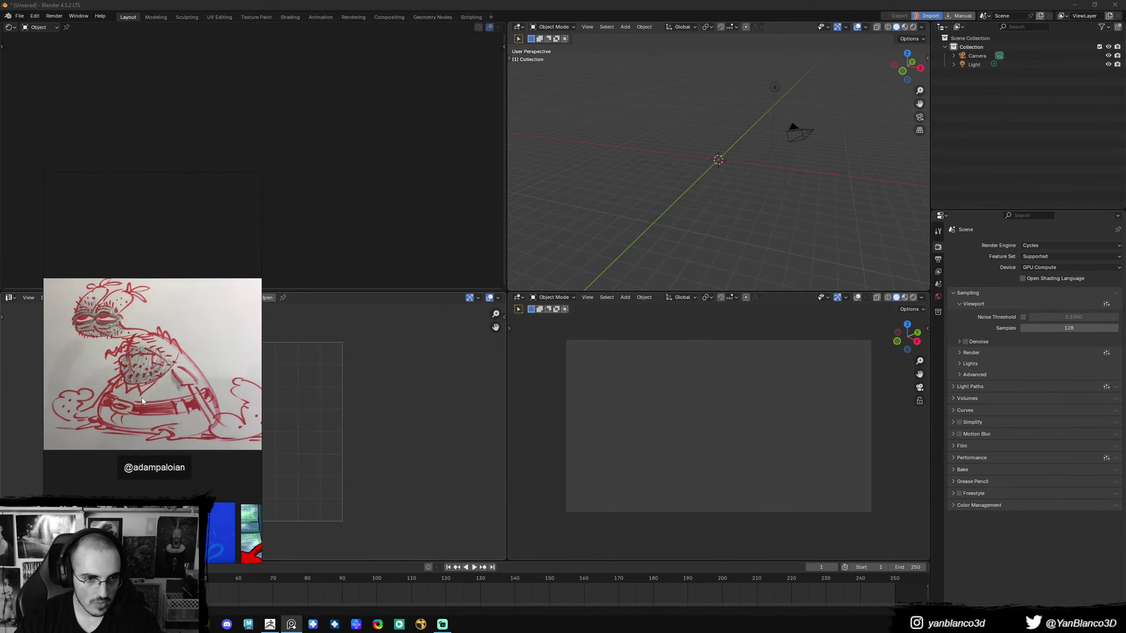
{"action": "mouse_move", "coordinate": [143, 395]}
{"action": "middle_mouse_down"}
{"action": "mouse_move", "coordinate": [149, 426]}
{"action": "mouse_move", "coordinate": [134, 464]}
{"action": "mouse_move", "coordinate": [357, 450]}
{"action": "middle_mouse_up"}
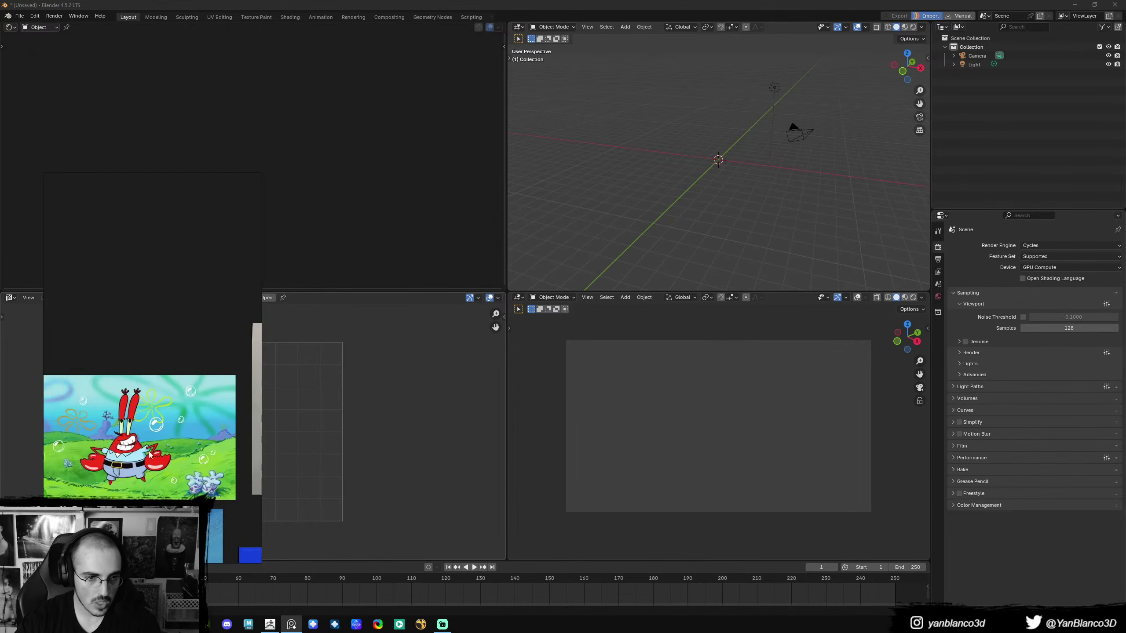
{"action": "scroll", "coordinate": [150, 455], "scroll_direction": "up", "scroll_amount": 5}
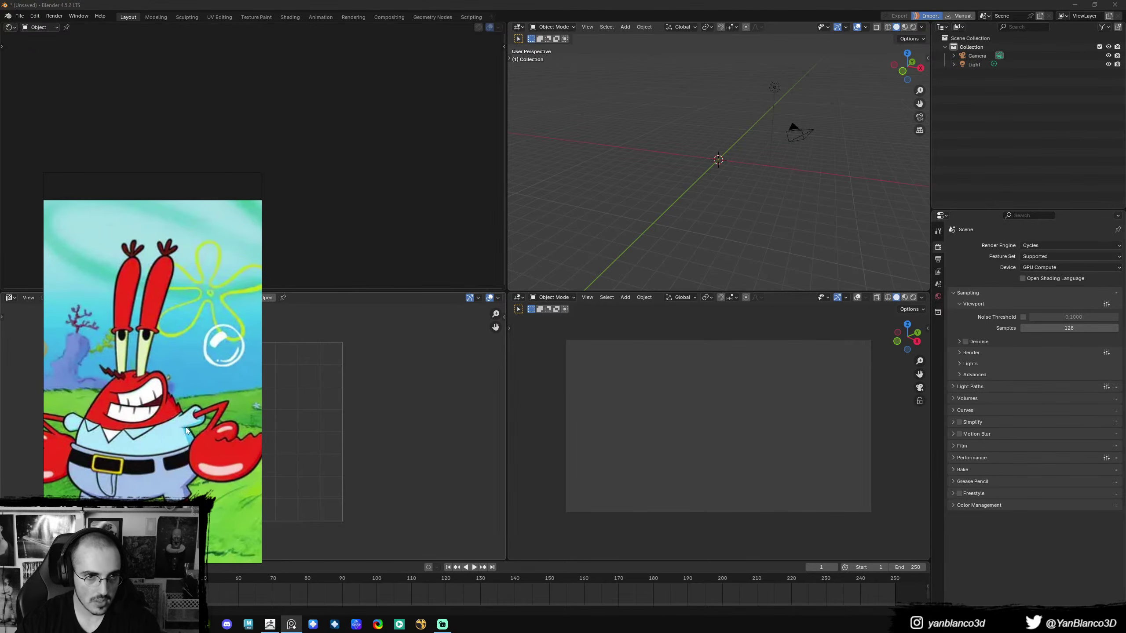
{"action": "mouse_move", "coordinate": [152, 180]}
{"action": "left_click_drag", "start_coordinate": [160, 174], "coordinate": [160, 226]}
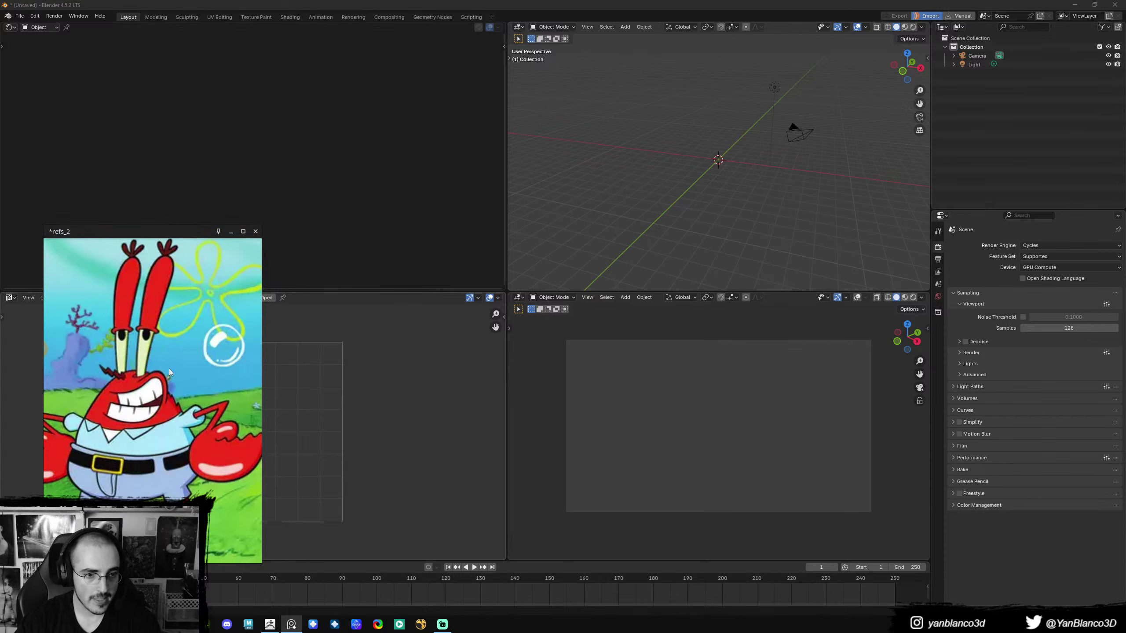
{"action": "middle_click_drag", "start_coordinate": [167, 376], "coordinate": [169, 411]}
{"action": "scroll", "coordinate": [182, 395], "scroll_direction": "down", "scroll_amount": 2}
- Keep the reference window always on top and maximise Blender's perspective viewport behind it
{"action": "key", "text": "ctrl+shift+a"}
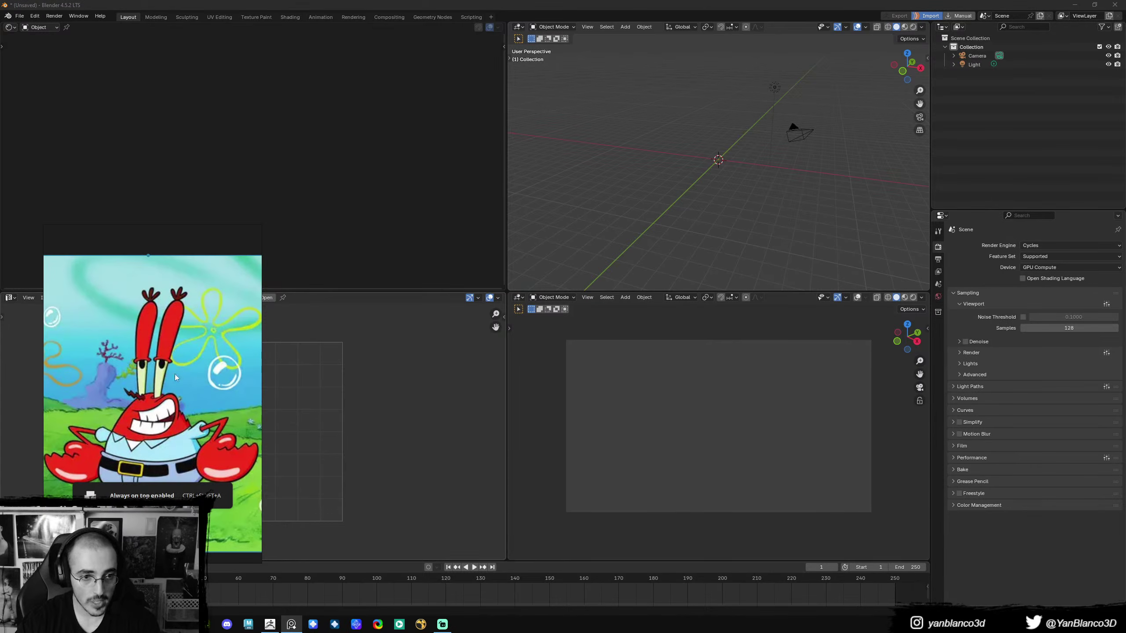
{"action": "left_click", "coordinate": [681, 213]}
{"action": "key", "text": "ctrl+space"}
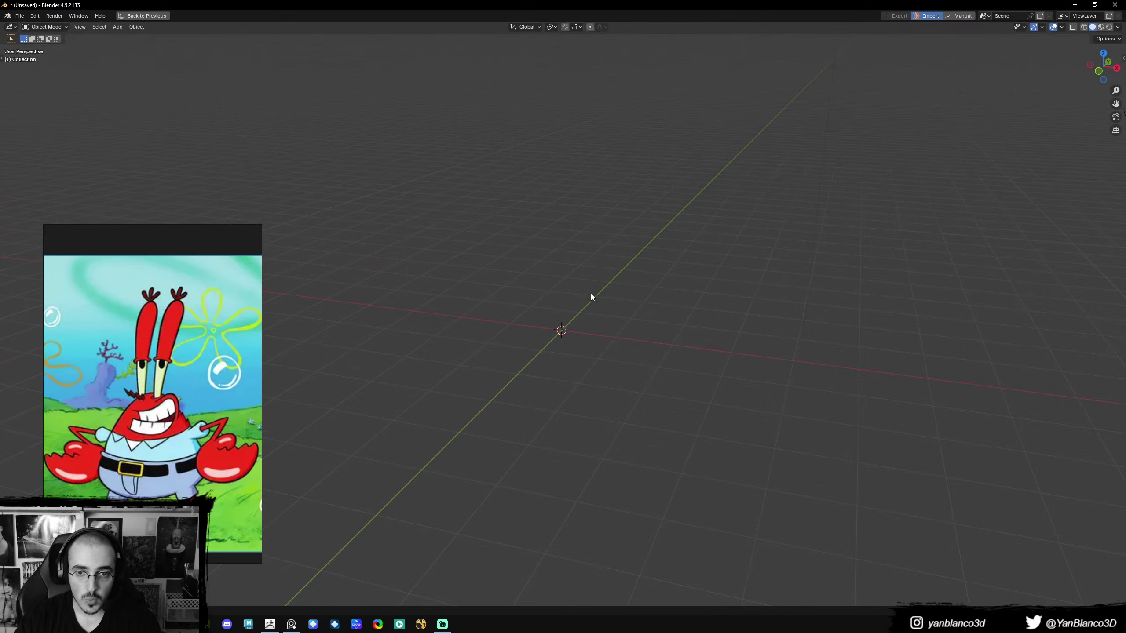
- Save the scene as mr_krabs_001.blend in the personal\mr_crabs folder on drive D
{"action": "key", "text": "ctrl+s"}
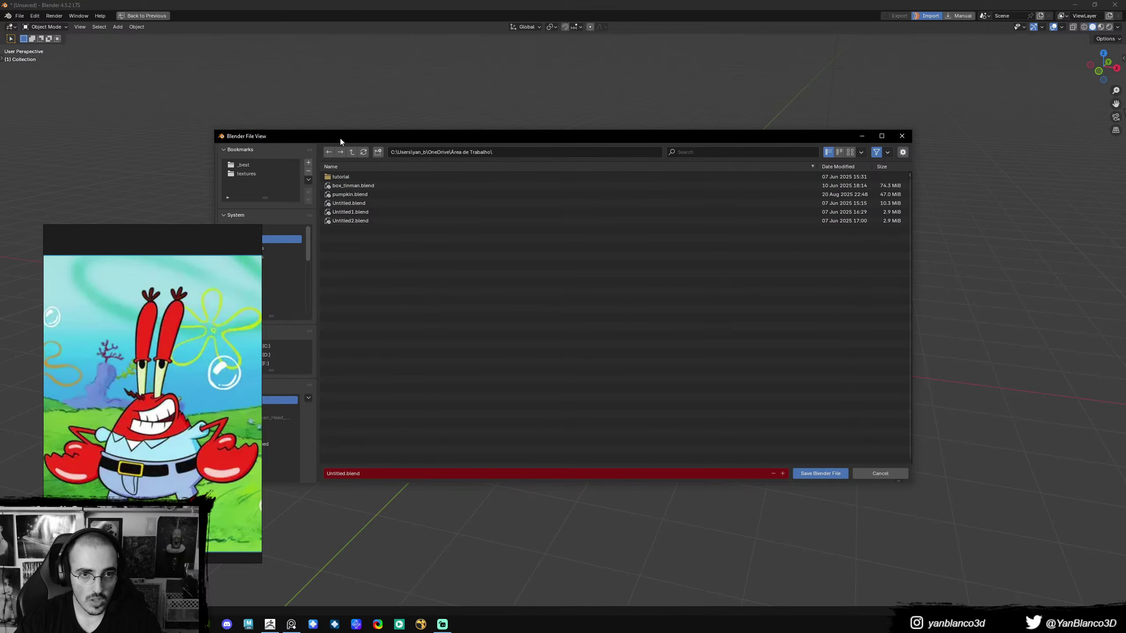
{"action": "left_click_drag", "start_coordinate": [341, 140], "coordinate": [547, 137]}
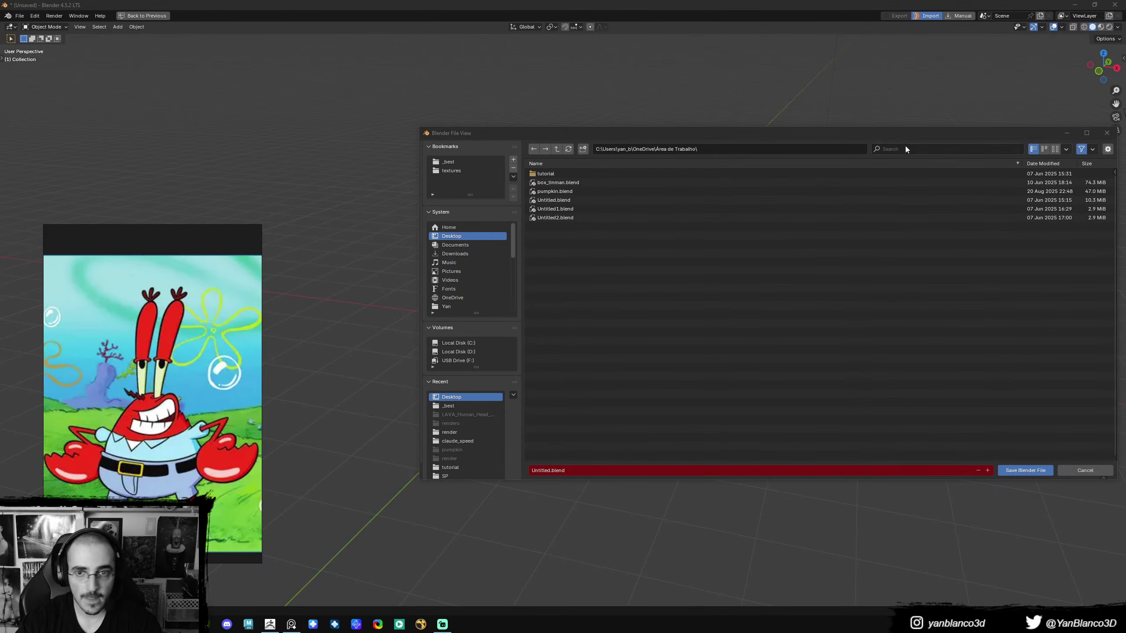
{"action": "left_click", "coordinate": [781, 151]}
{"action": "key", "text": "ctrl+a"}
{"action": "type", "text": "D:\\Dropbox\\Yan\\3D\\personal\\mr_crabs\\"}
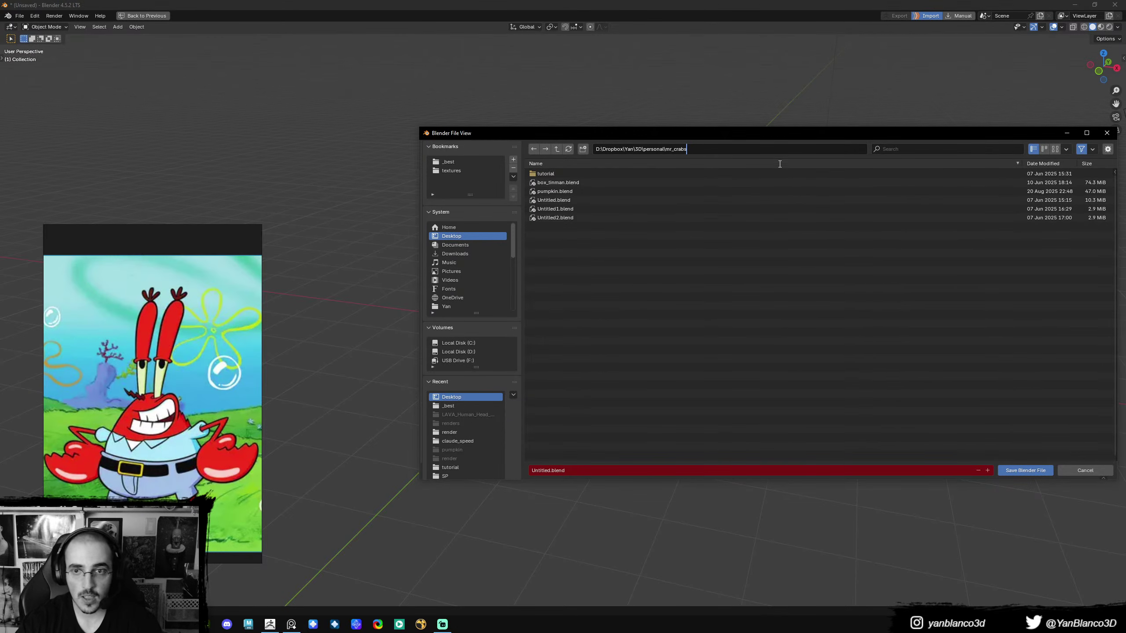
{"action": "key", "text": "Return"}
{"action": "left_click", "coordinate": [576, 473]}
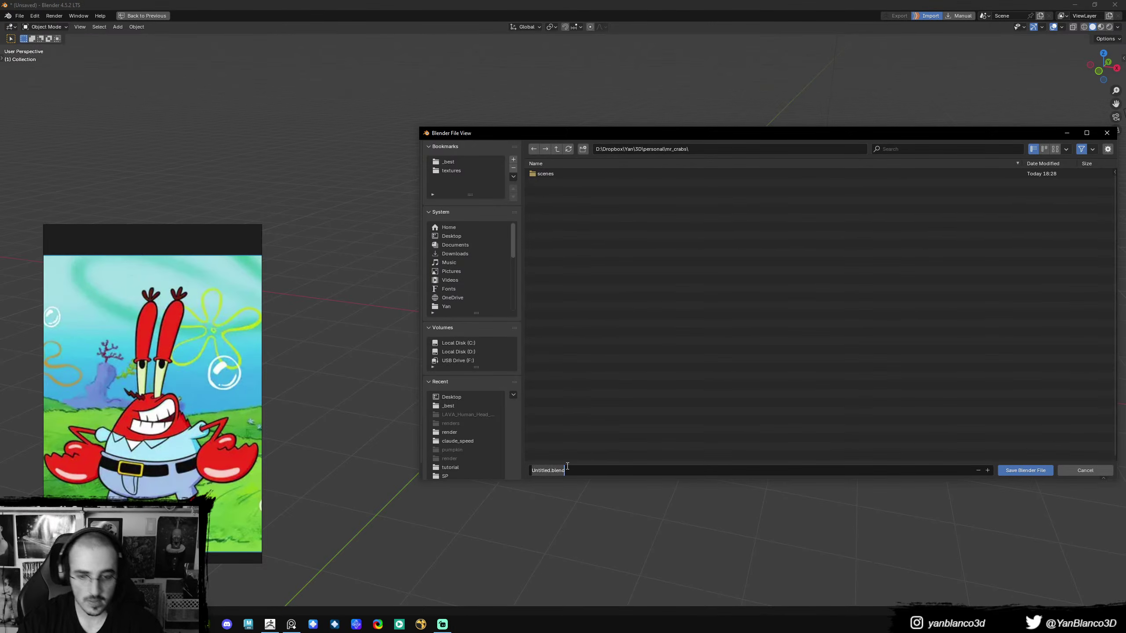
{"action": "type", "text": "mr_krabs_001"}
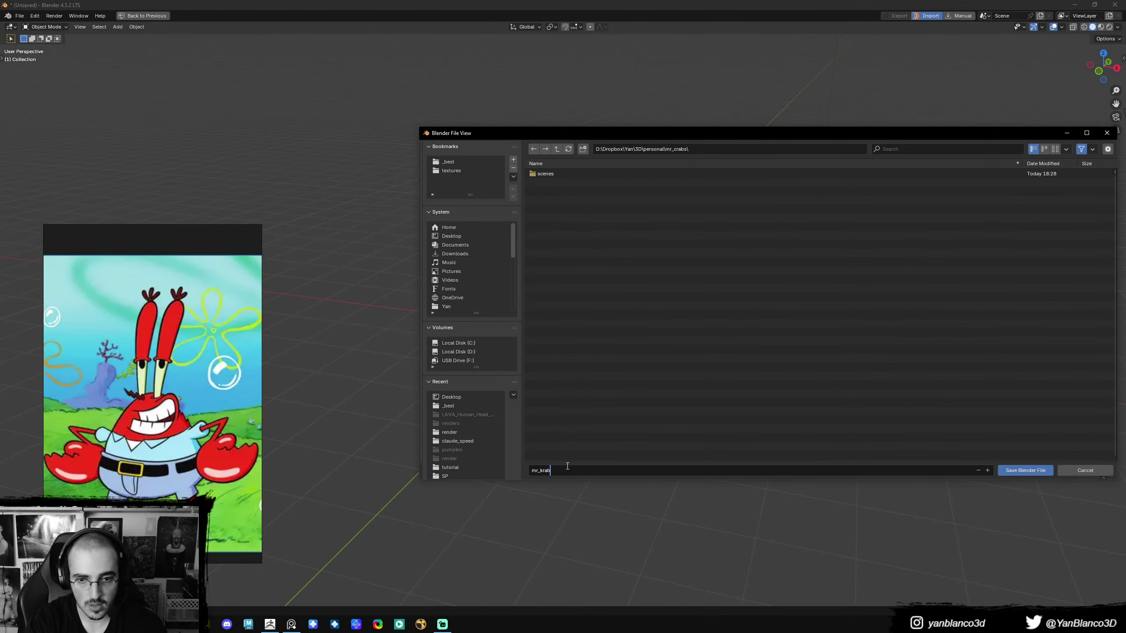
{"action": "key", "text": "Return"}
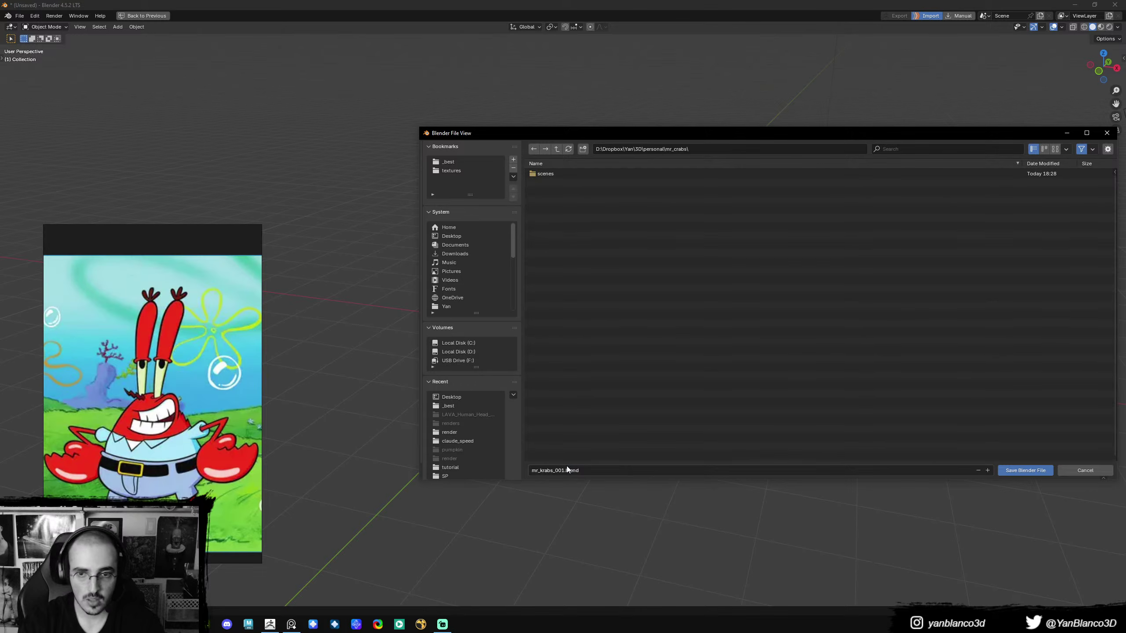
{"action": "left_click", "coordinate": [1008, 471]}
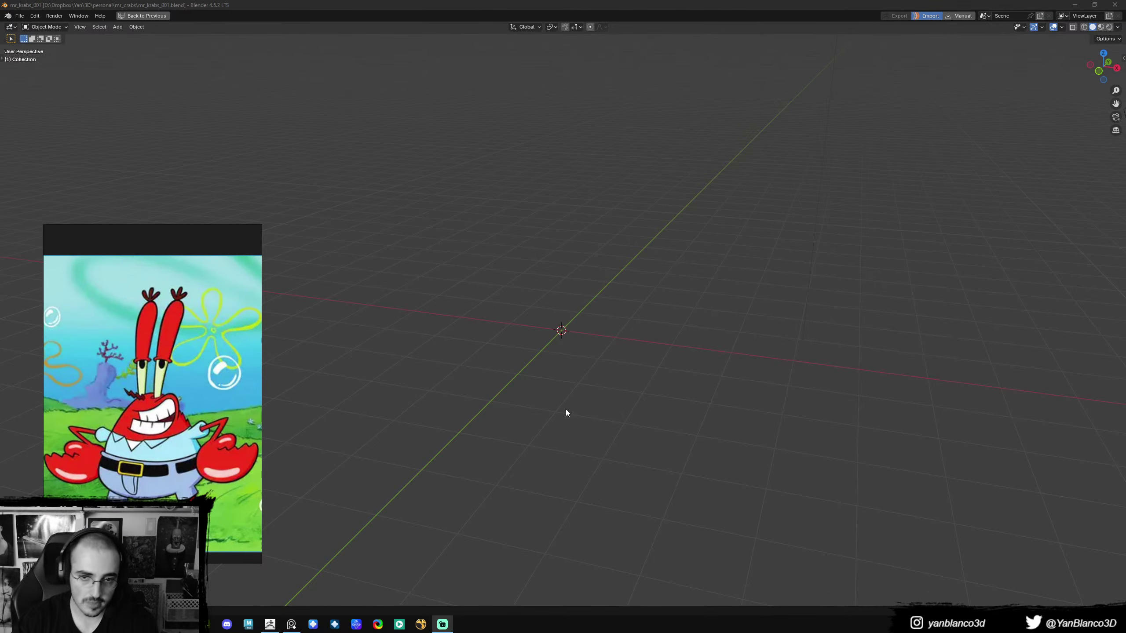
- Delete all existing objects from the scene, including the camera and the light
{"action": "middle_click_drag", "start_coordinate": [566, 412], "coordinate": [618, 363]}
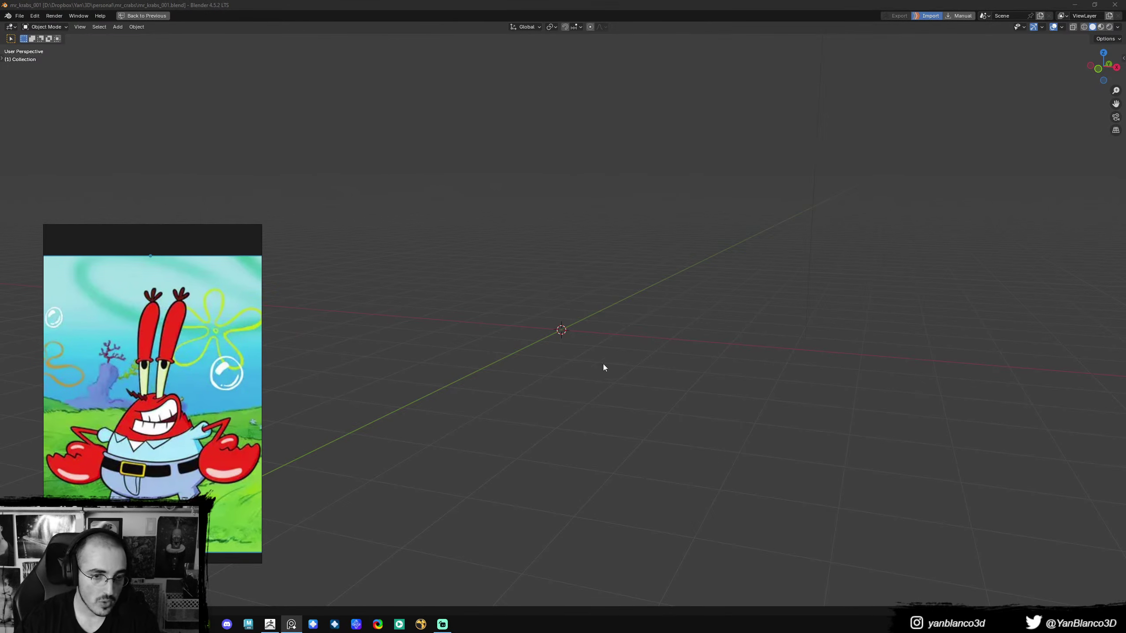
{"action": "middle_click_drag", "start_coordinate": [604, 368], "coordinate": [631, 324]}
{"action": "key", "text": "a"}
{"action": "key", "text": "Delete"}
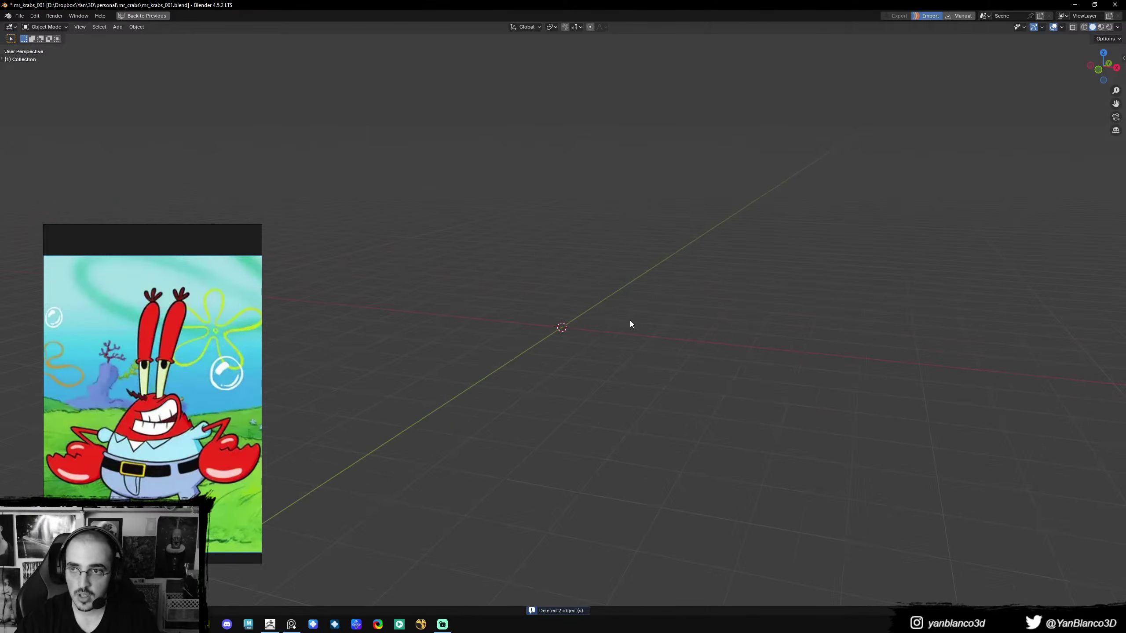
- Add a cube mesh at the world origin of the empty scene
{"action": "scroll", "coordinate": [632, 325], "scroll_direction": "up", "scroll_amount": 1}
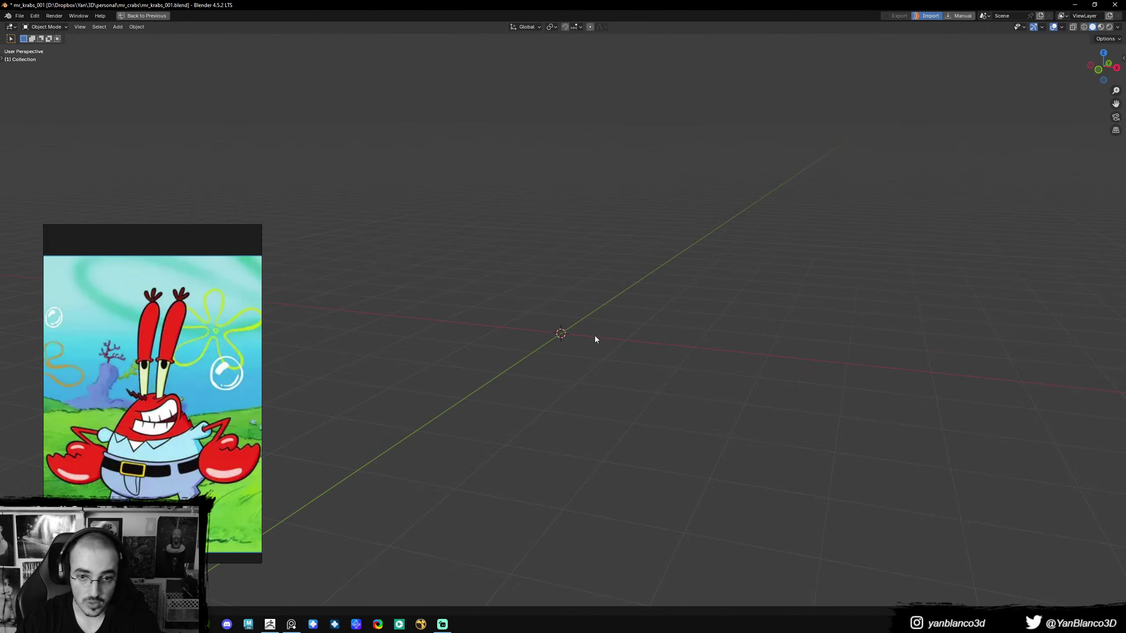
{"action": "middle_click_drag", "start_coordinate": [595, 338], "coordinate": [584, 340]}
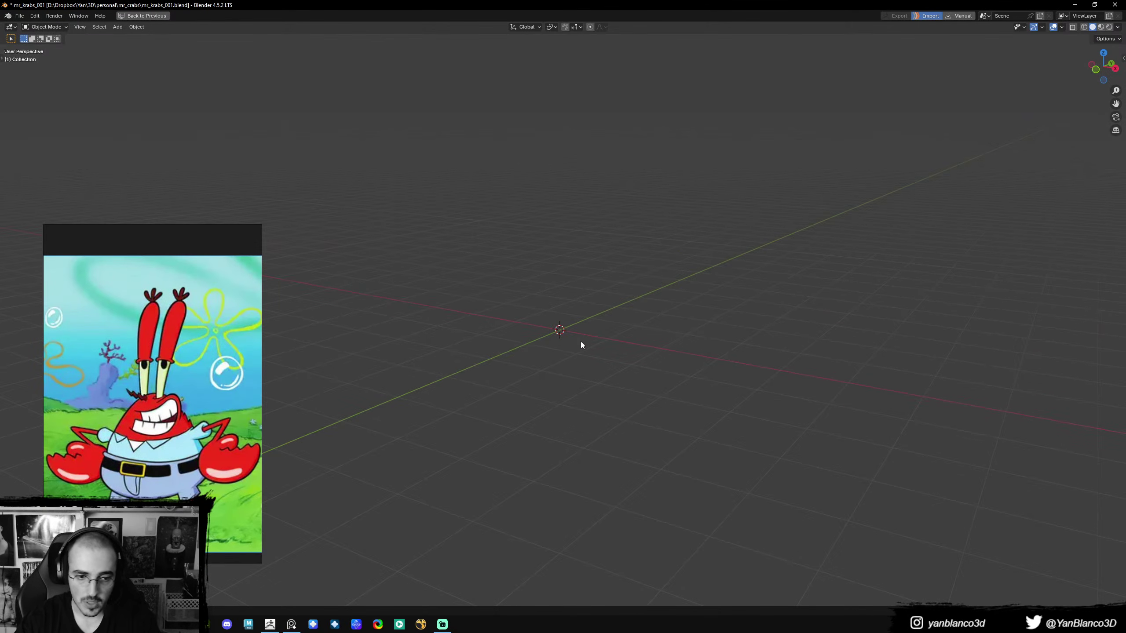
{"action": "key", "text": "shift+a"}
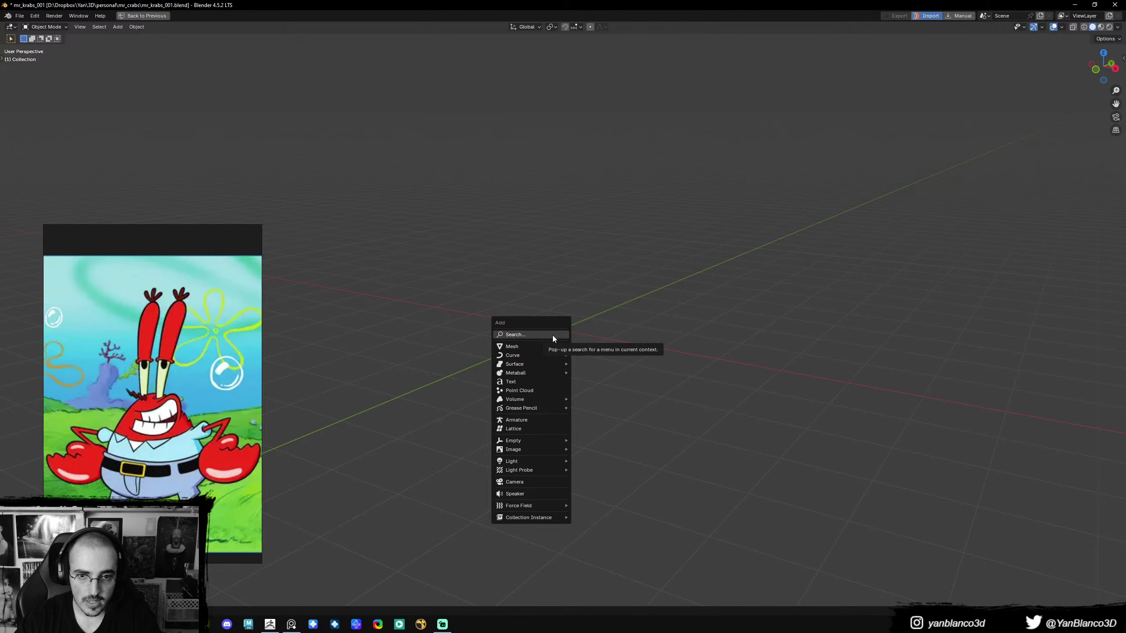
{"action": "mouse_move", "coordinate": [540, 345]}
{"action": "left_click", "coordinate": [605, 350]}
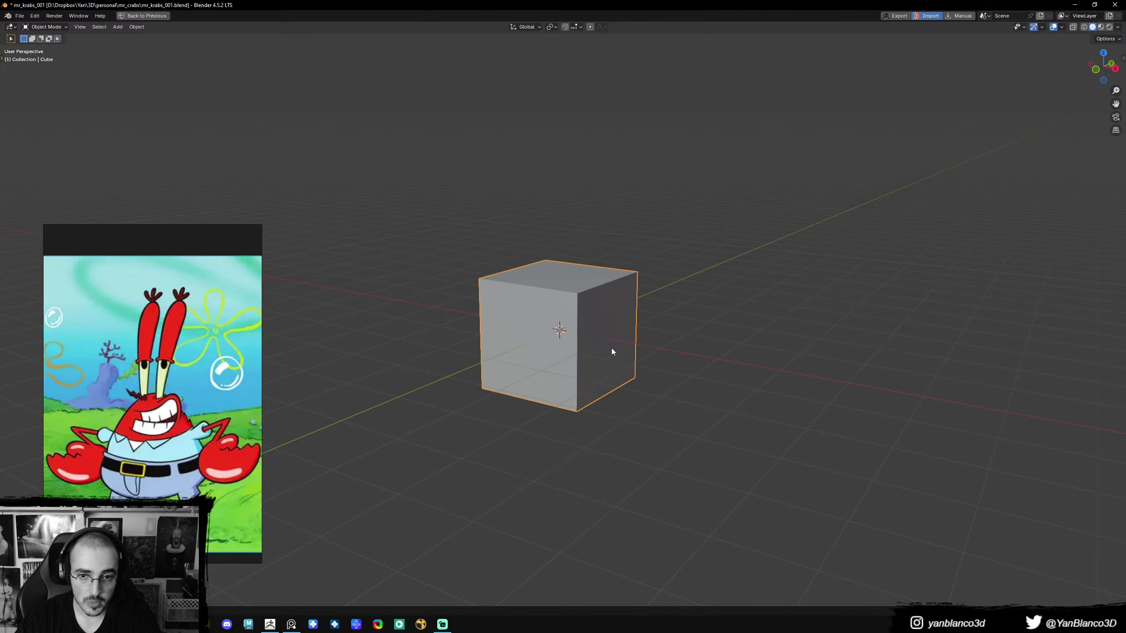
- Raise the cube 1 m along Z in front view so its base sits on the ground line, and show its transform values
{"action": "key", "text": "KP_Decimal"}
{"action": "key", "text": "KP_1"}
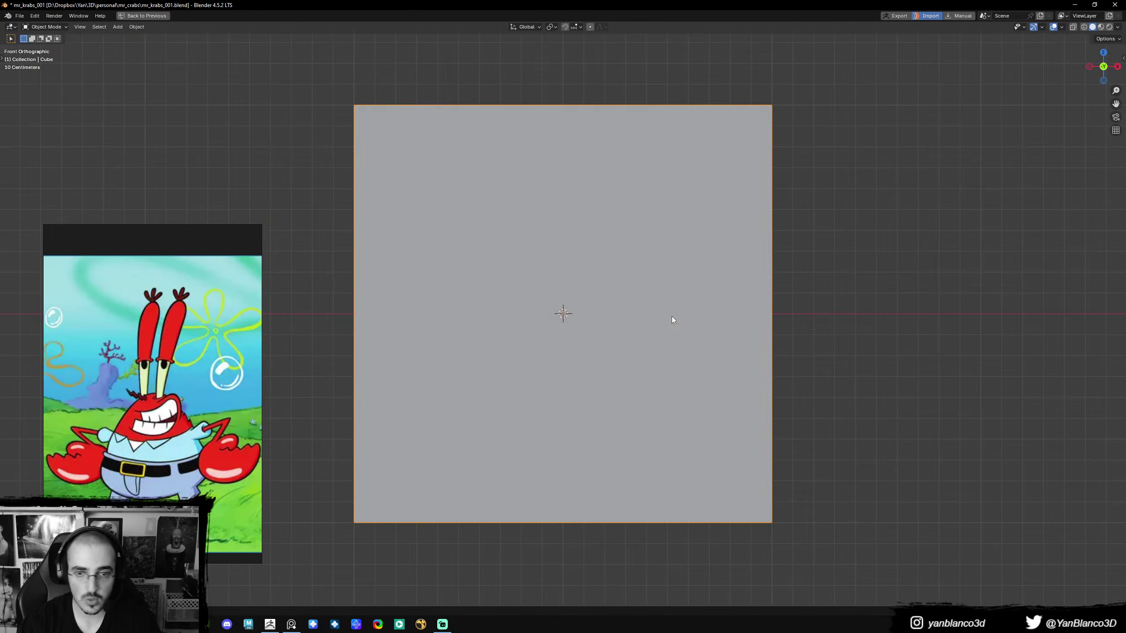
{"action": "scroll", "coordinate": [672, 316], "scroll_direction": "down", "scroll_amount": 3}
{"action": "key", "text": "g"}
{"action": "key", "text": "z"}
{"action": "left_click", "coordinate": [665, 230], "text": "ctrl"}
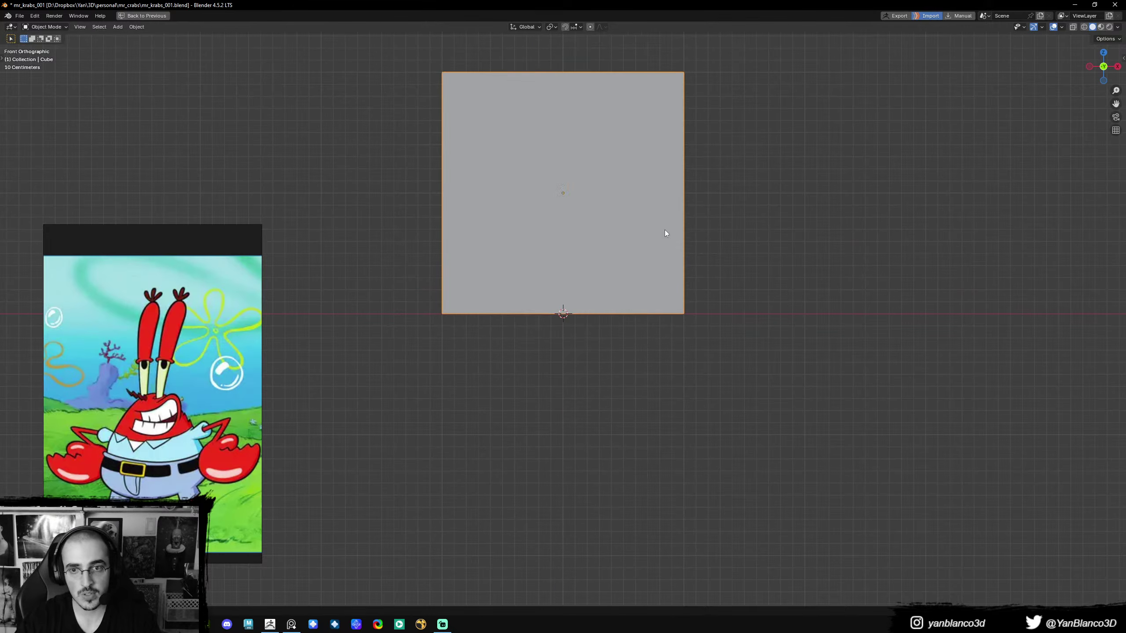
{"action": "middle_click_drag", "start_coordinate": [737, 227], "coordinate": [587, 206], "text": "shift"}
{"action": "key", "text": "n"}
- Try lowering the cube's top face by 1 m along Z in Edit Mode
{"action": "key", "text": "Tab"}
{"action": "key", "text": "2"}
{"action": "key", "text": "alt+a"}
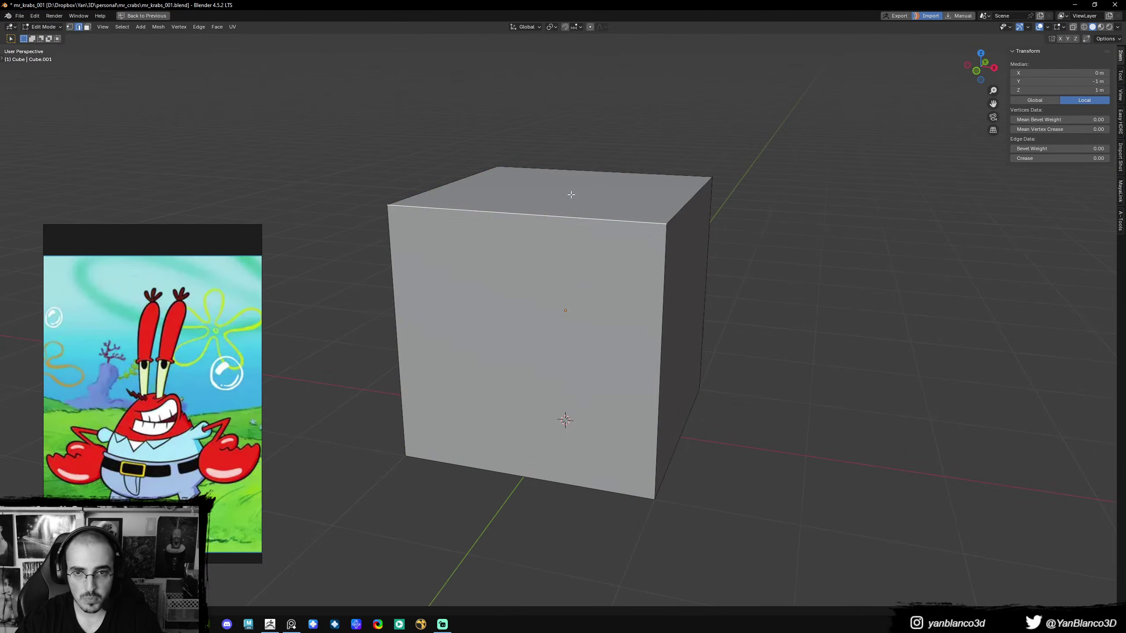
{"action": "key", "text": "3"}
{"action": "left_click", "coordinate": [665, 207]}
{"action": "key", "text": "g"}
{"action": "key", "text": "z"}
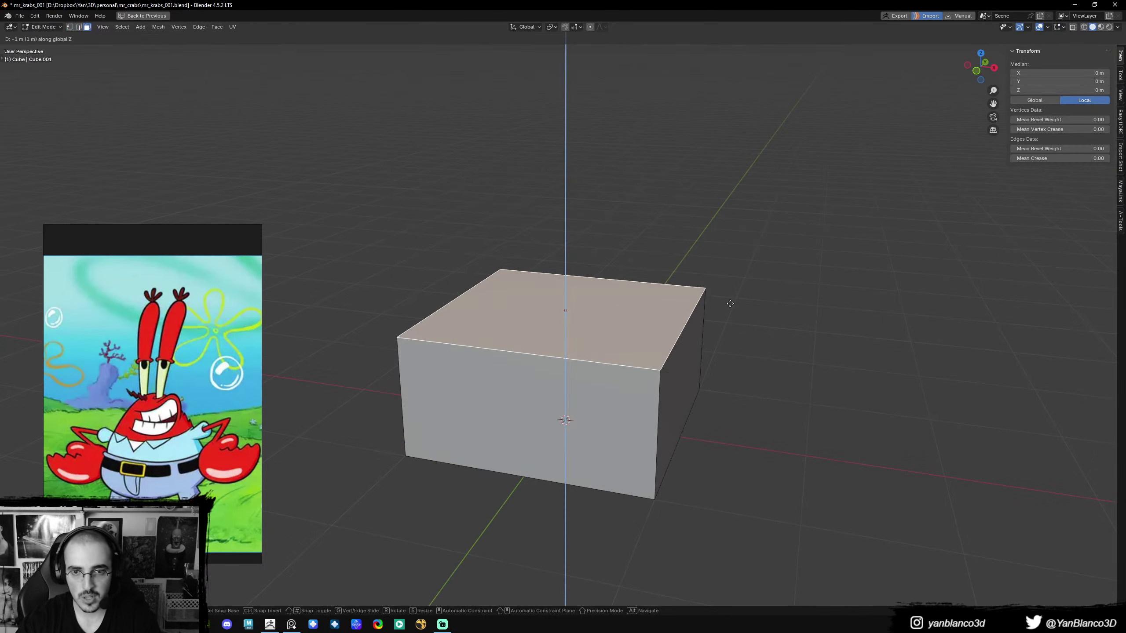
{"action": "left_click", "coordinate": [729, 289]}
{"action": "key", "text": "Tab"}
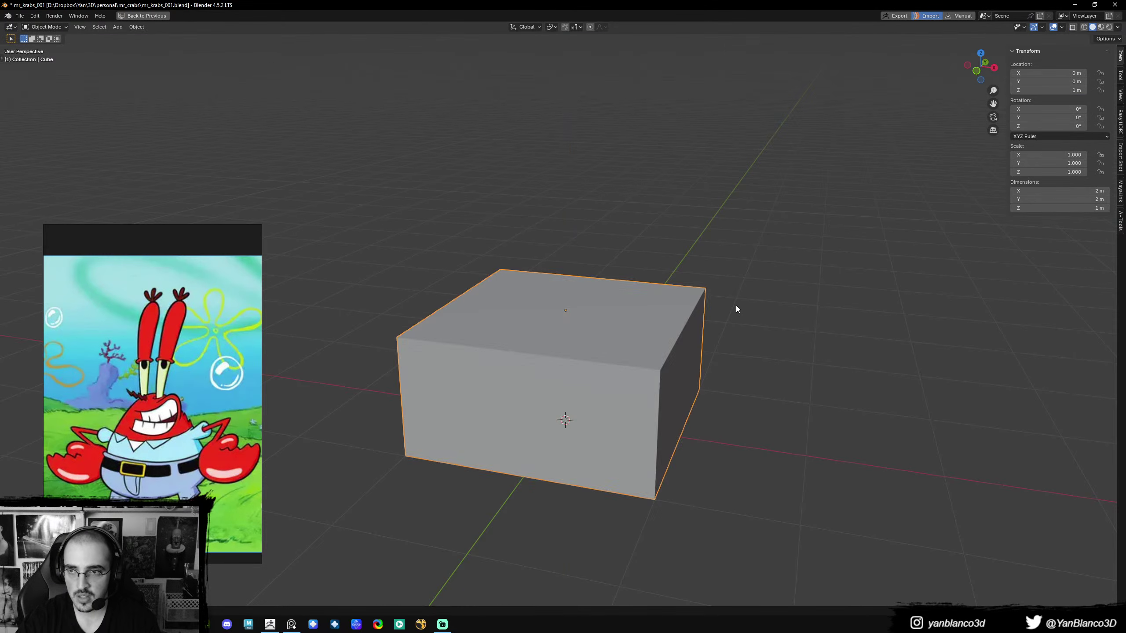
- Undo the lowering of the cube's top face
{"action": "middle_click_drag", "start_coordinate": [735, 306], "coordinate": [761, 292]}
{"action": "key", "text": "Tab"}
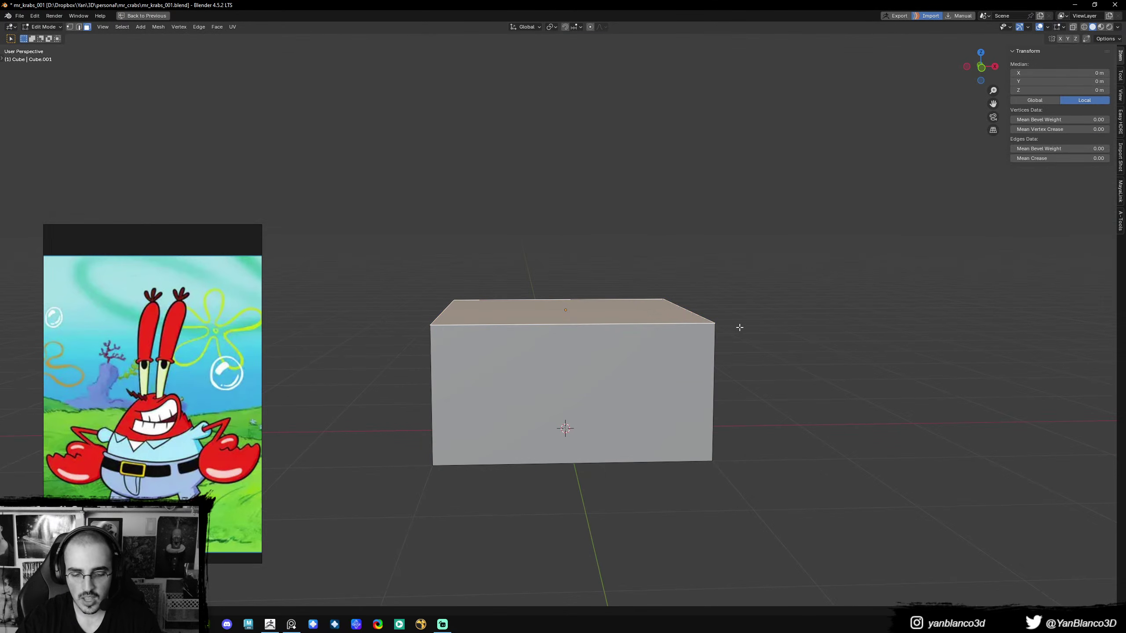
{"action": "key", "text": "Tab"}
{"action": "key", "text": "Tab"}
{"action": "key", "text": "Tab"}
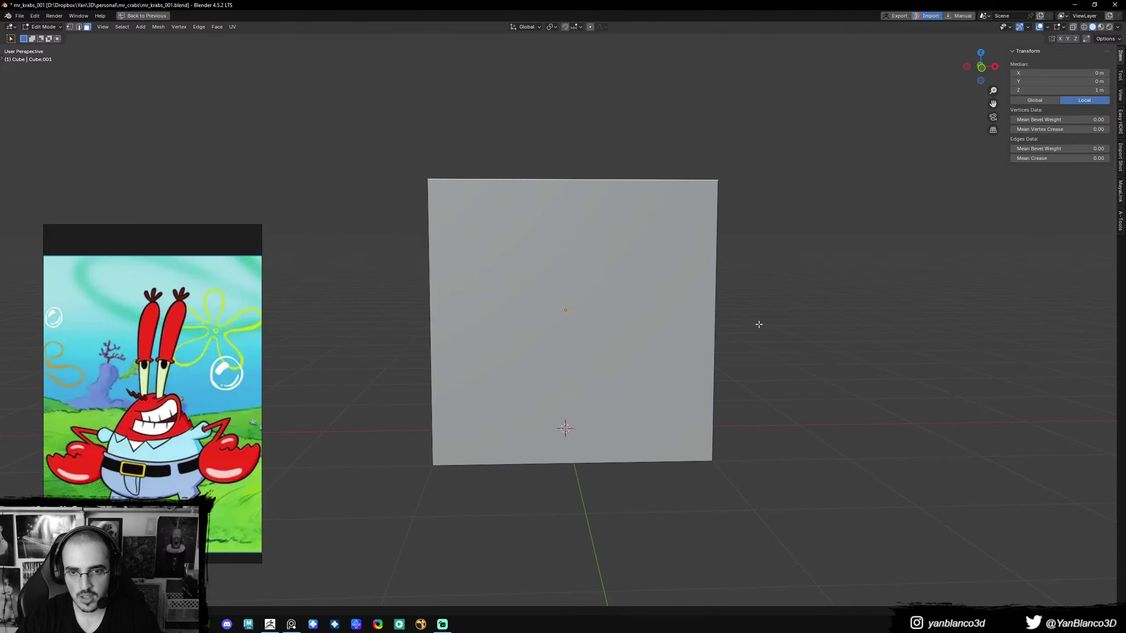
- Scale the whole cube in Object Mode to about 1.5 m tall and about 1.22 m wide and deep
{"action": "key", "text": "Tab"}
{"action": "key", "text": "s"}
{"action": "key", "text": "z"}
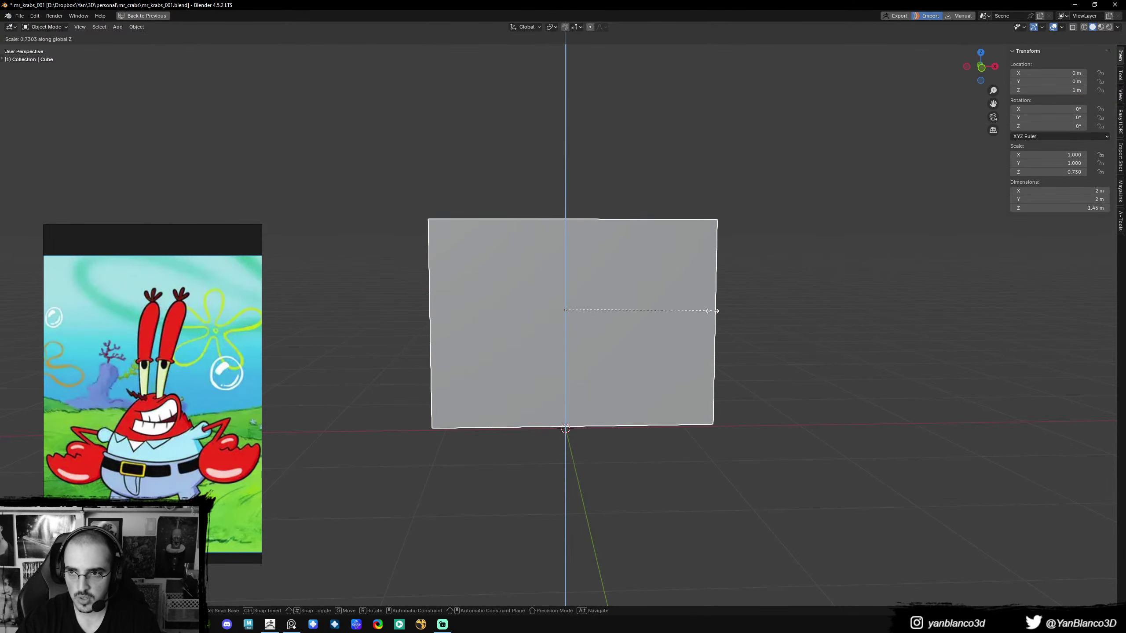
{"action": "left_click", "coordinate": [716, 310]}
{"action": "middle_click_drag", "start_coordinate": [716, 310], "coordinate": [715, 346]}
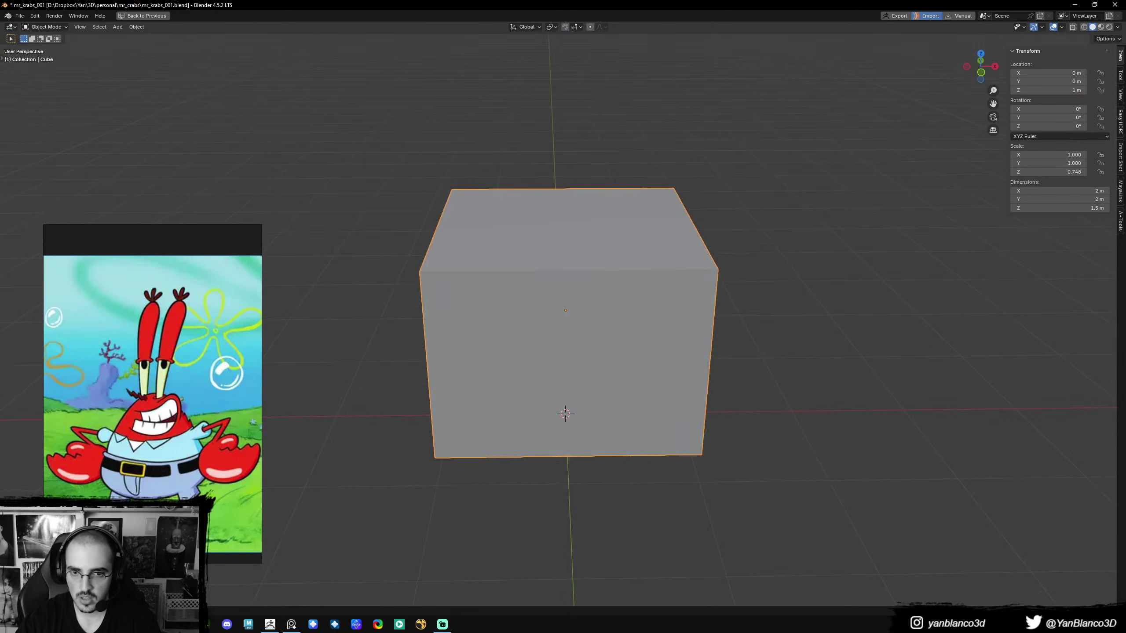
{"action": "key", "text": "s"}
{"action": "key", "text": "shift+z"}
{"action": "left_click", "coordinate": [700, 328]}
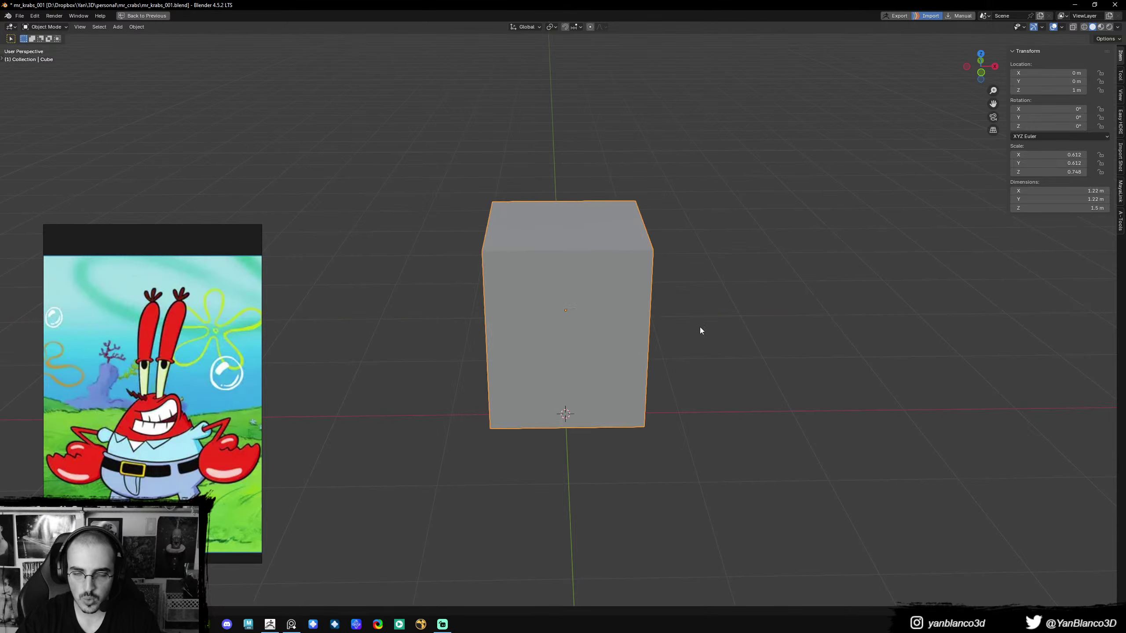
- Lower the scaled block along Z in orthographic front view so its base rests on the ground line
{"action": "key", "text": "KP_1"}
{"action": "key", "text": "KP_5"}
{"action": "key", "text": "g"}
{"action": "key", "text": "z"}
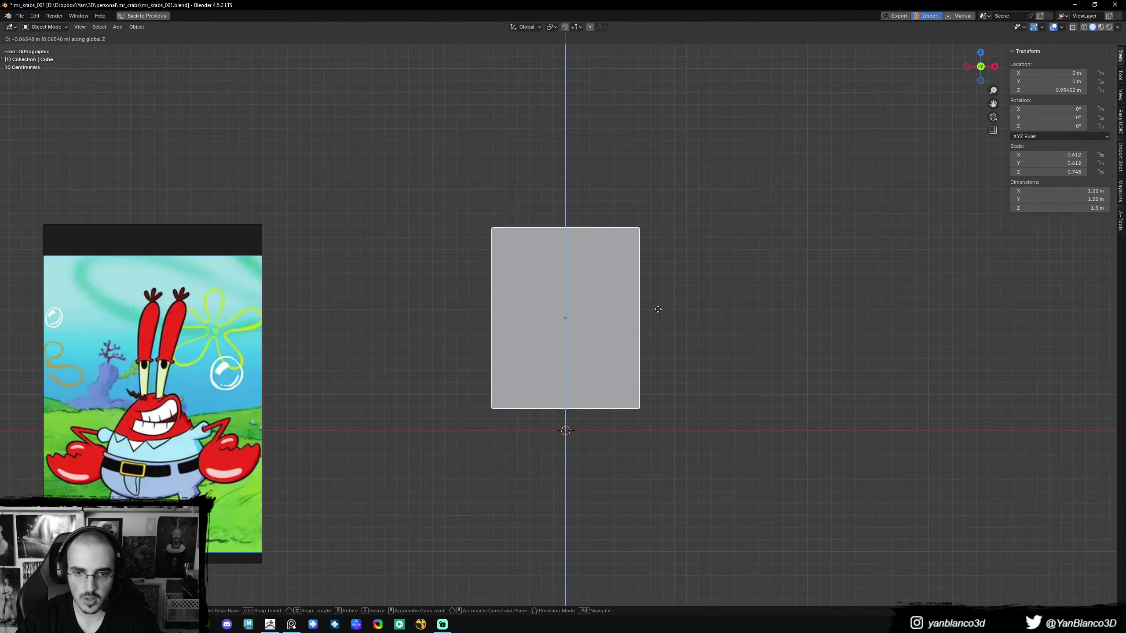
{"action": "left_click", "coordinate": [666, 335]}
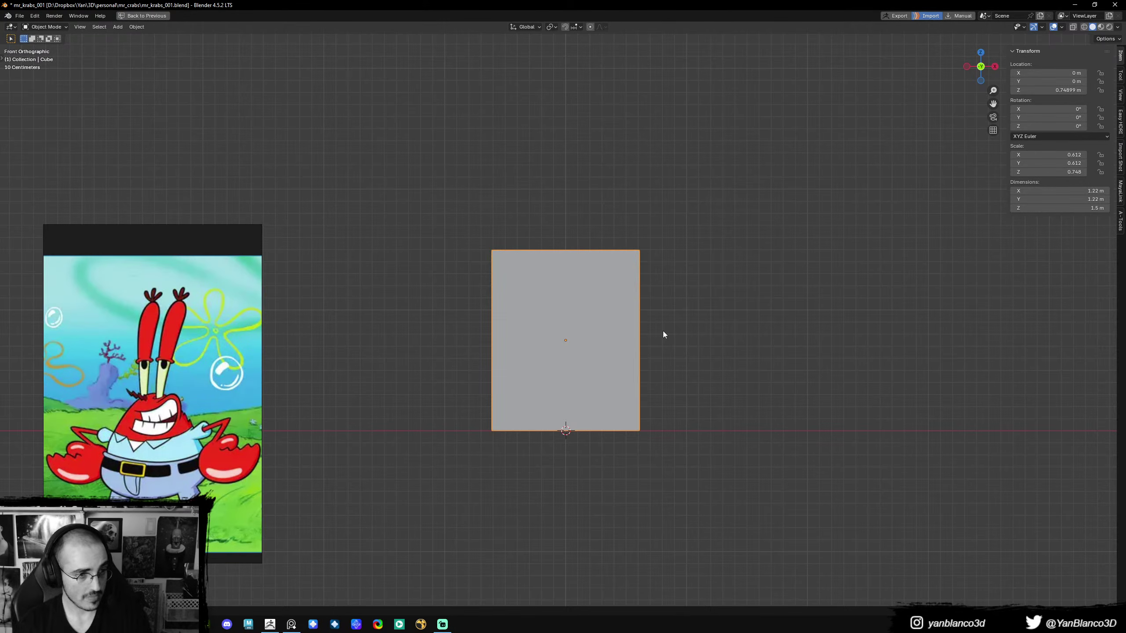
- Return to the front view and hide the 1.5 m tall block
{"action": "scroll", "coordinate": [615, 347], "scroll_direction": "up", "scroll_amount": 2}
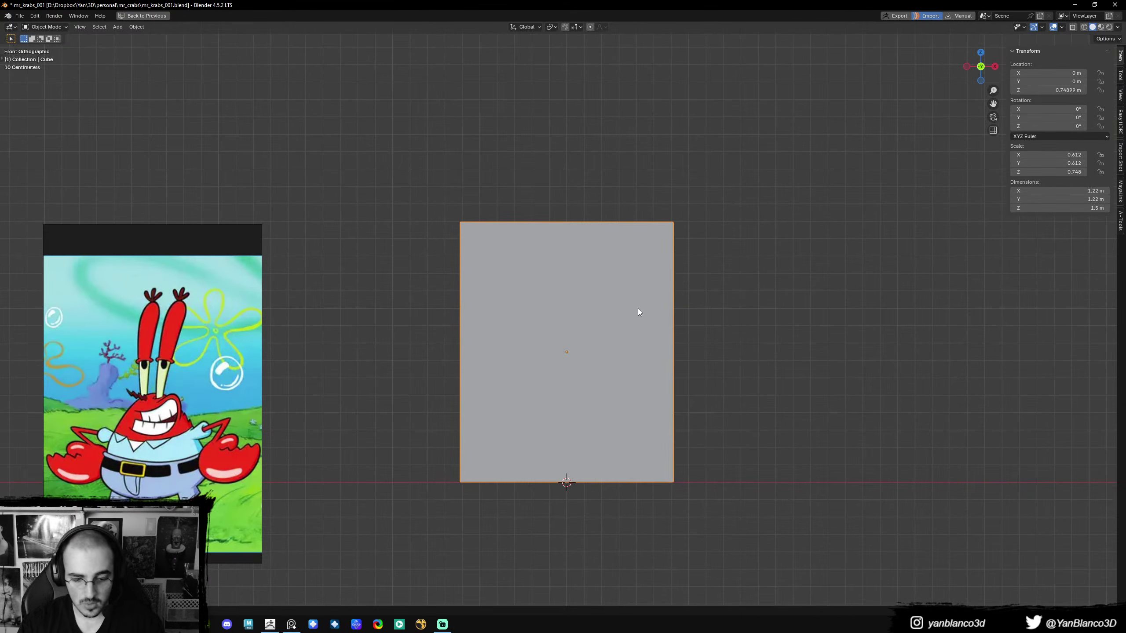
{"action": "mouse_move", "coordinate": [589, 310]}
{"action": "middle_mouse_down"}
{"action": "mouse_move", "coordinate": [578, 315]}
{"action": "mouse_move", "coordinate": [674, 332]}
{"action": "mouse_move", "coordinate": [599, 321]}
{"action": "middle_mouse_up"}
{"action": "key", "text": "KP_1"}
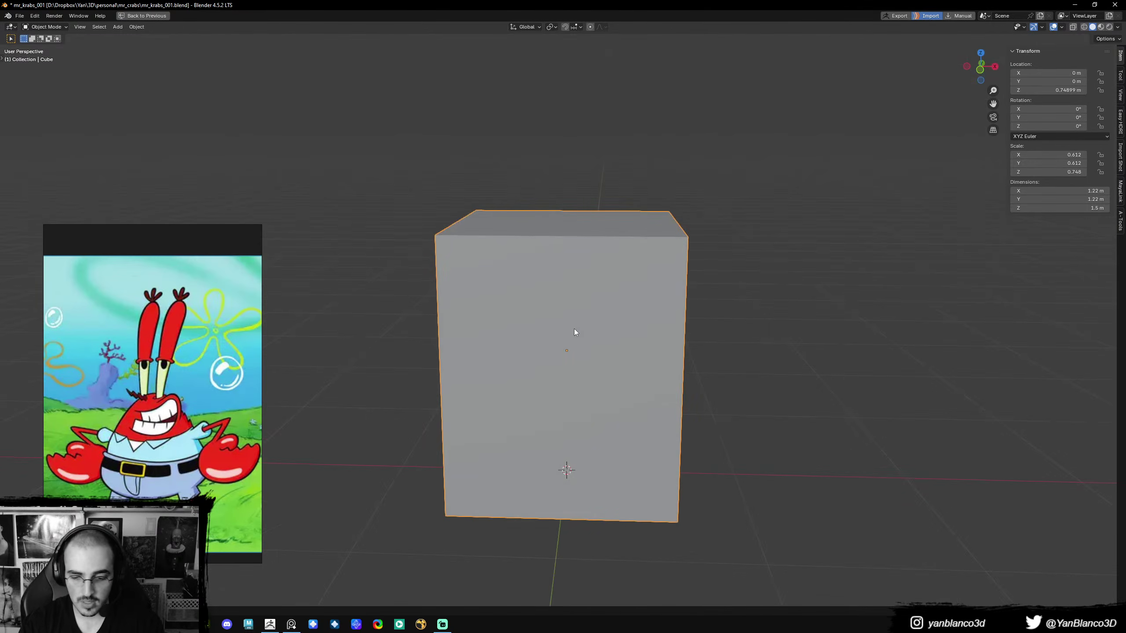
{"action": "key", "text": "h"}
- Add a new cube at the origin and round it with a level 2 subdivision surface
{"action": "key", "text": "shift+a"}
{"action": "mouse_move", "coordinate": [574, 329]}
{"action": "left_click", "coordinate": [622, 337]}
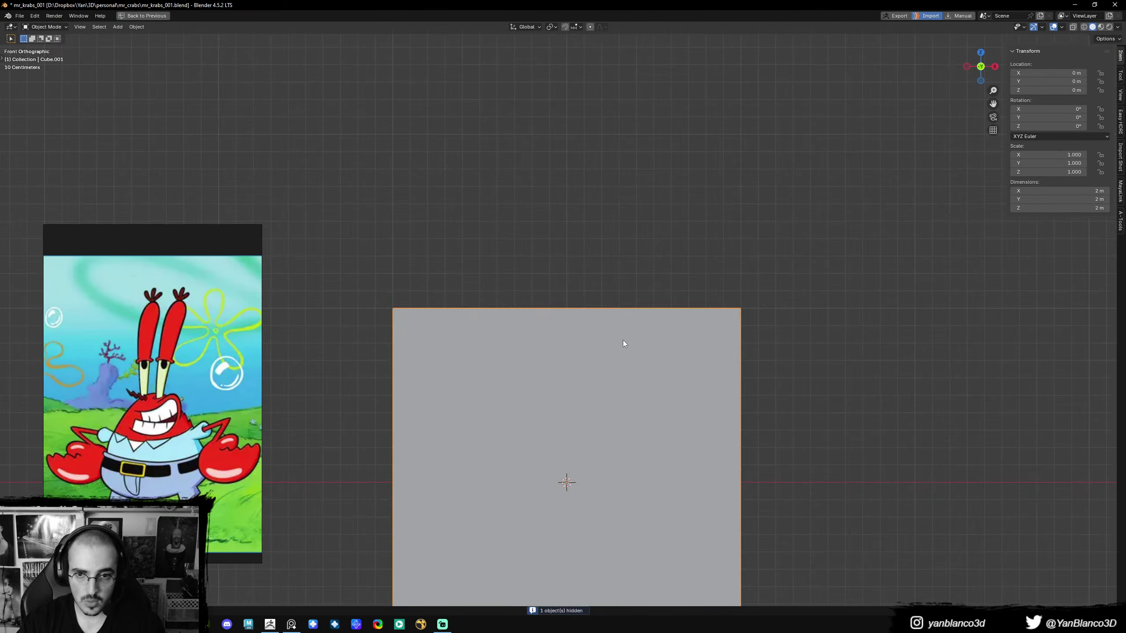
{"action": "key", "text": "ctrl+2"}
{"action": "middle_click_drag", "start_coordinate": [638, 376], "coordinate": [607, 414]}
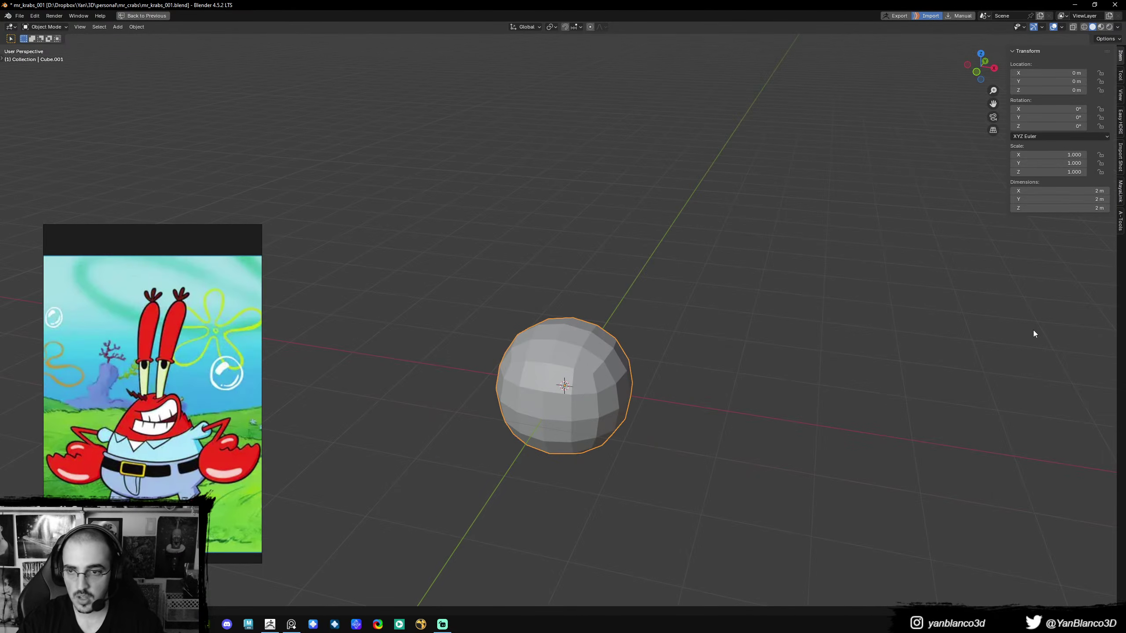
- Raise the sphere's subdivision surface to viewport level 3 and apply the modifier
{"action": "key", "text": "ctrl+space"}
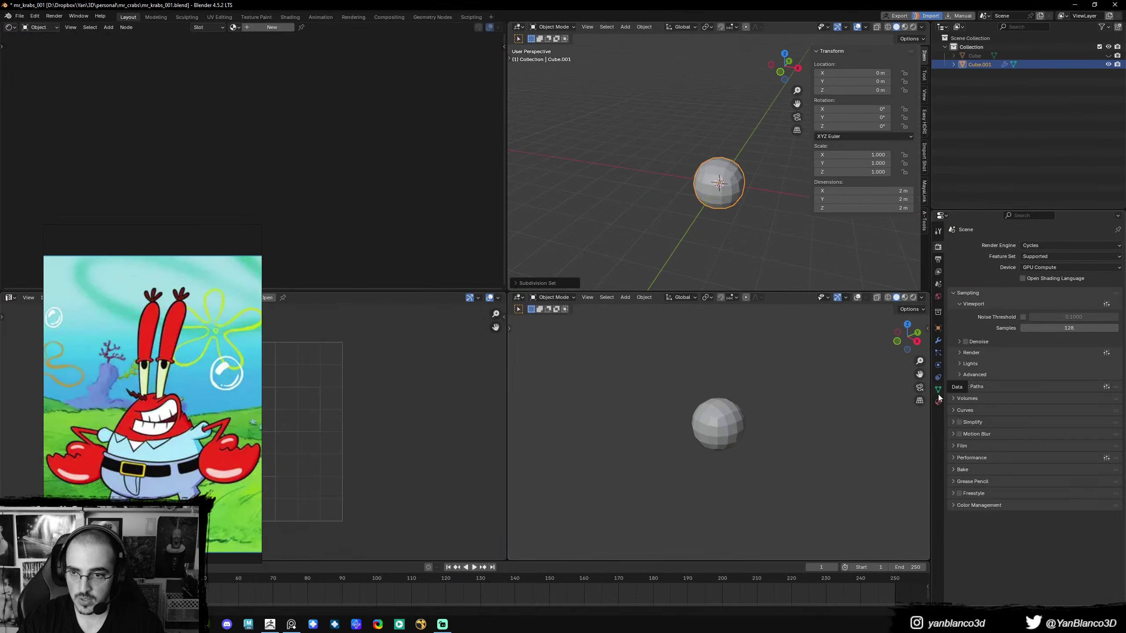
{"action": "left_click", "coordinate": [938, 341]}
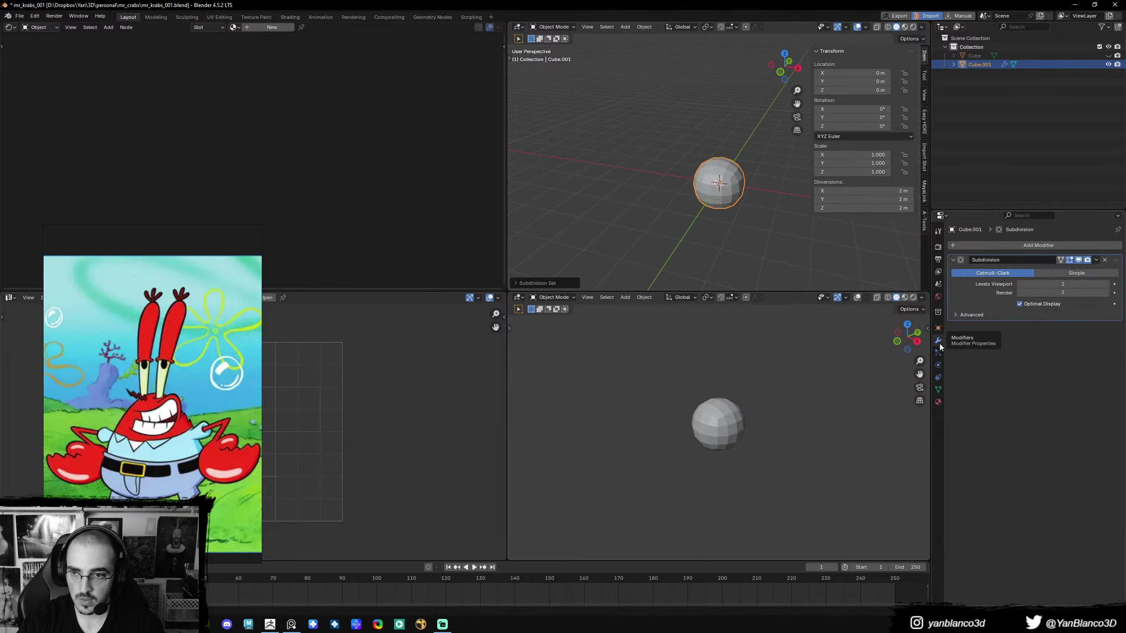
{"action": "key", "text": "ctrl+3"}
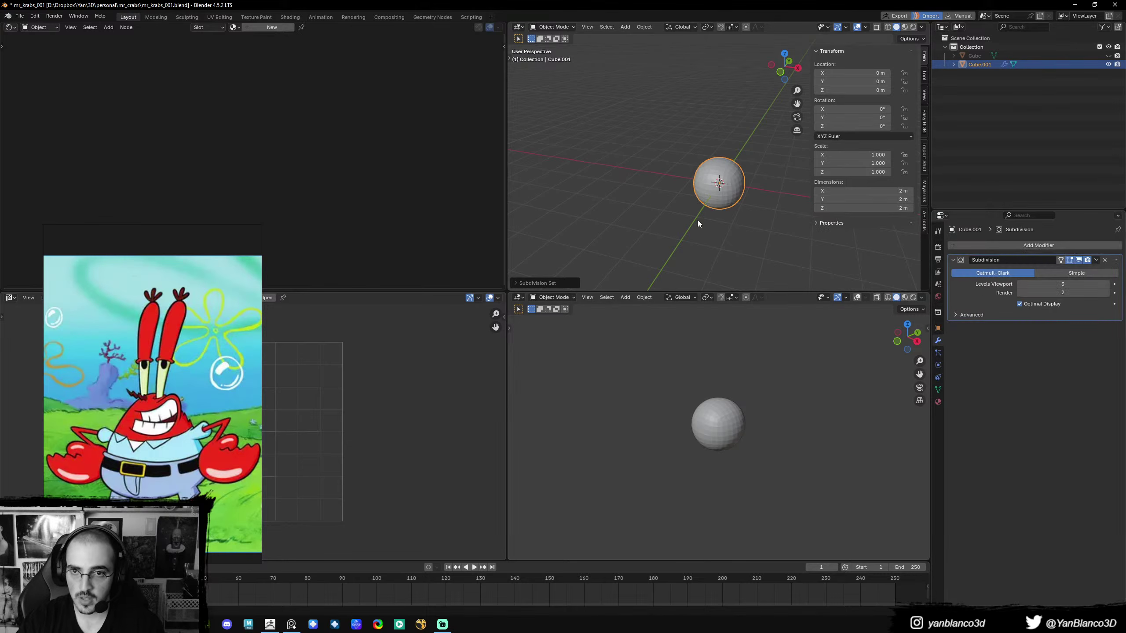
{"action": "key", "text": "ctrl+space"}
{"action": "key", "text": "ctrl+space"}
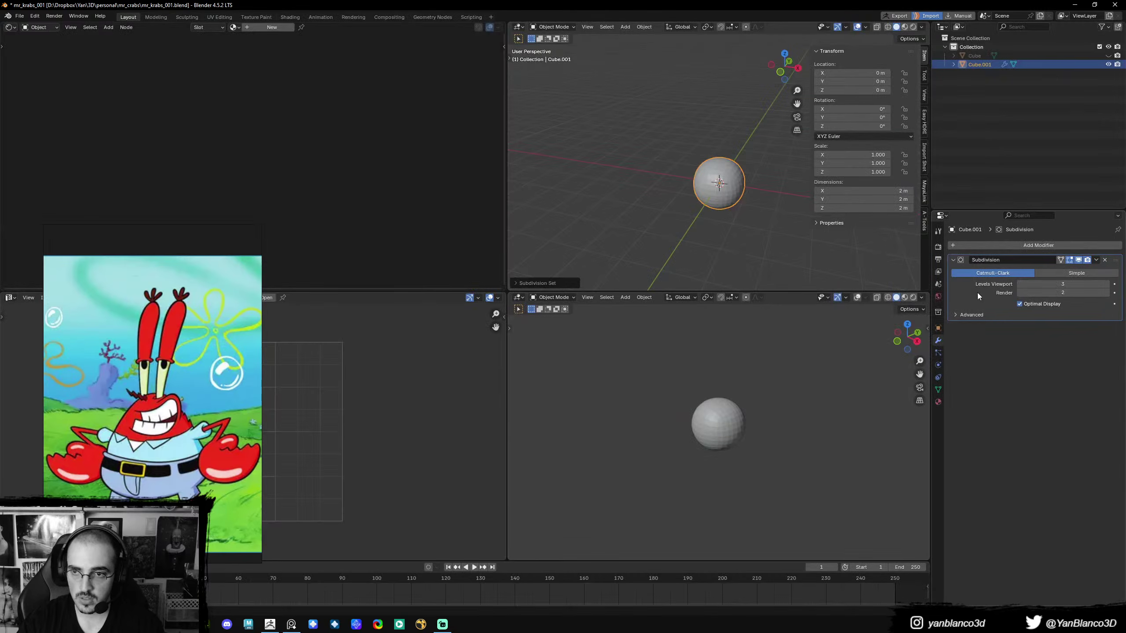
{"action": "key", "text": "ctrl+a"}
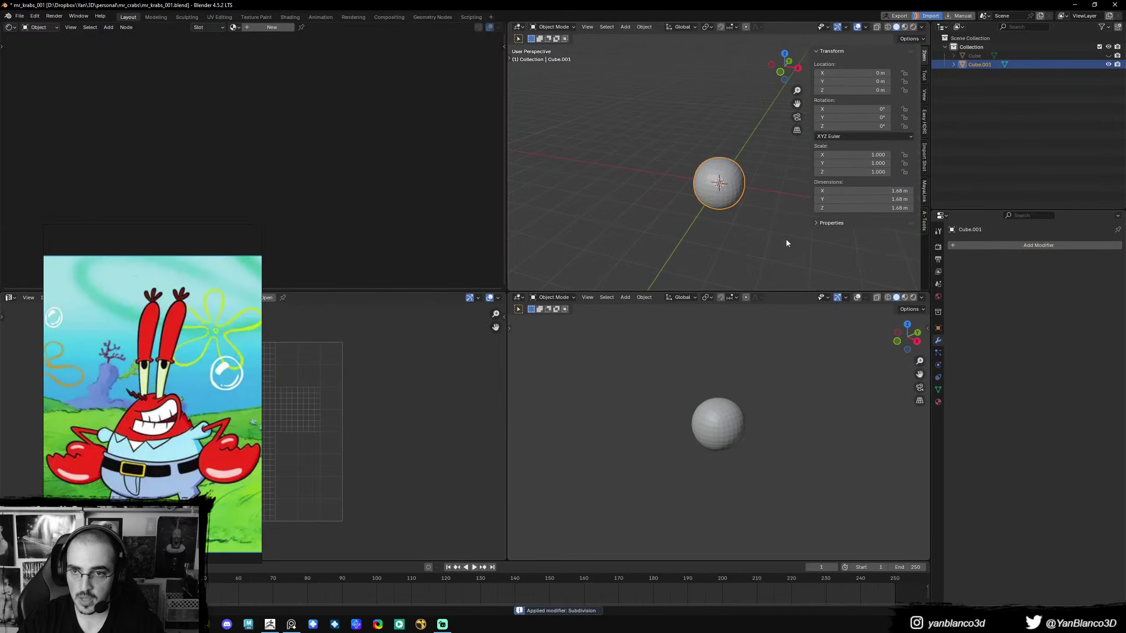
- In the Modeling workspace, put the sphere into Sculpt Mode in front view with X mirror symmetry enabled
{"action": "left_click", "coordinate": [156, 16]}
{"action": "key", "text": "KP_1"}
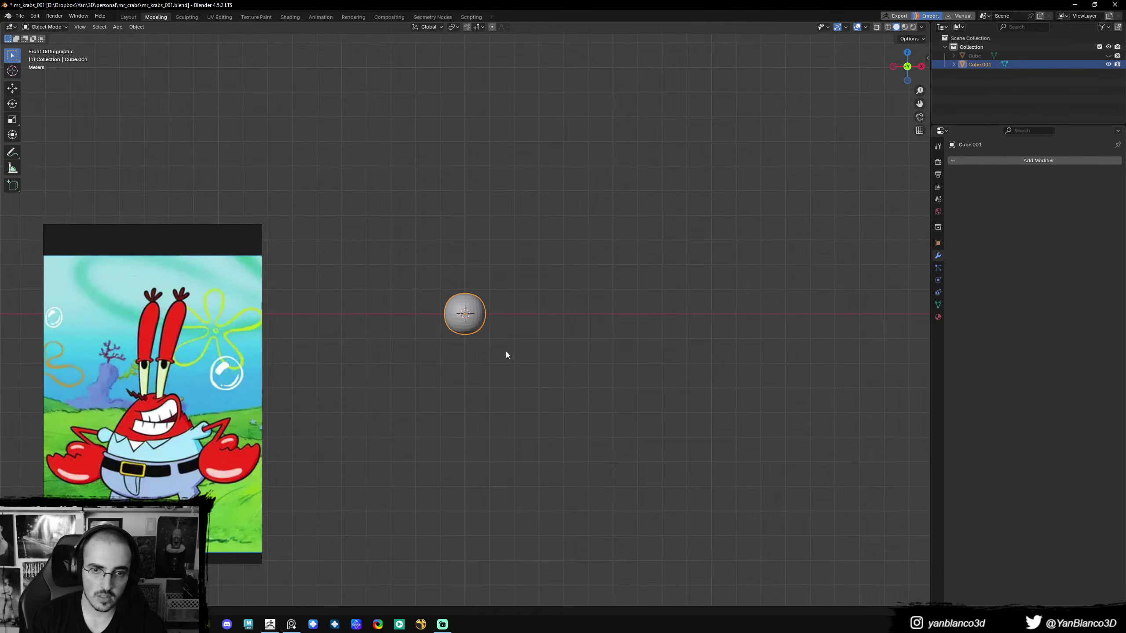
{"action": "scroll", "coordinate": [506, 352], "scroll_direction": "up", "scroll_amount": 8}
{"action": "scroll", "coordinate": [517, 415], "scroll_direction": "down", "scroll_amount": 4}
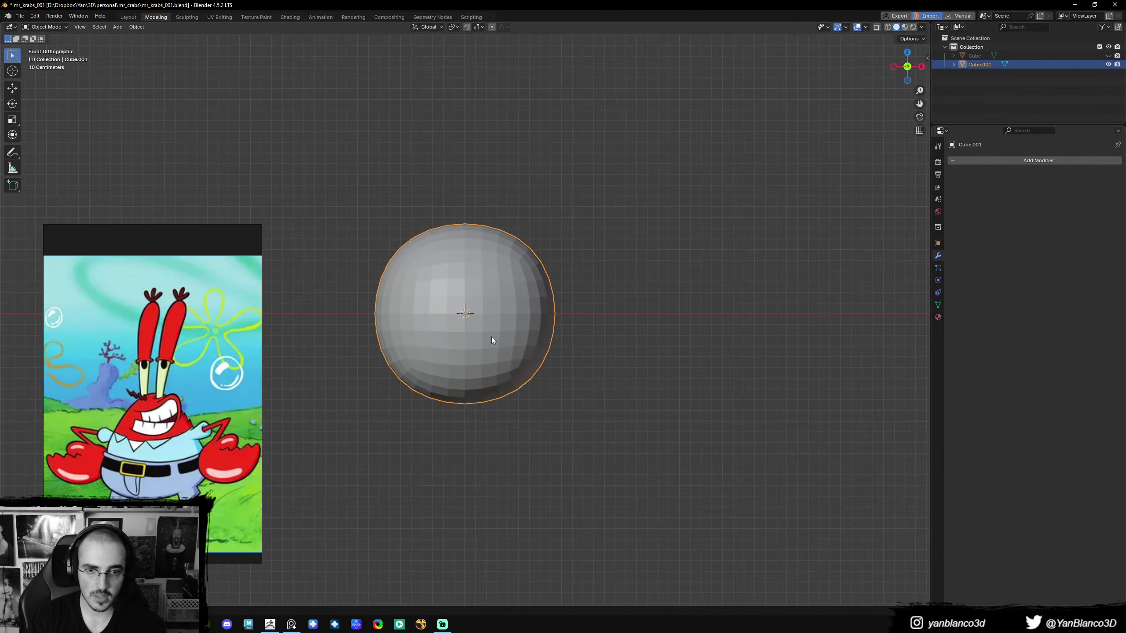
{"action": "key", "text": "ctrl+Tab"}
{"action": "left_click", "coordinate": [499, 372]}
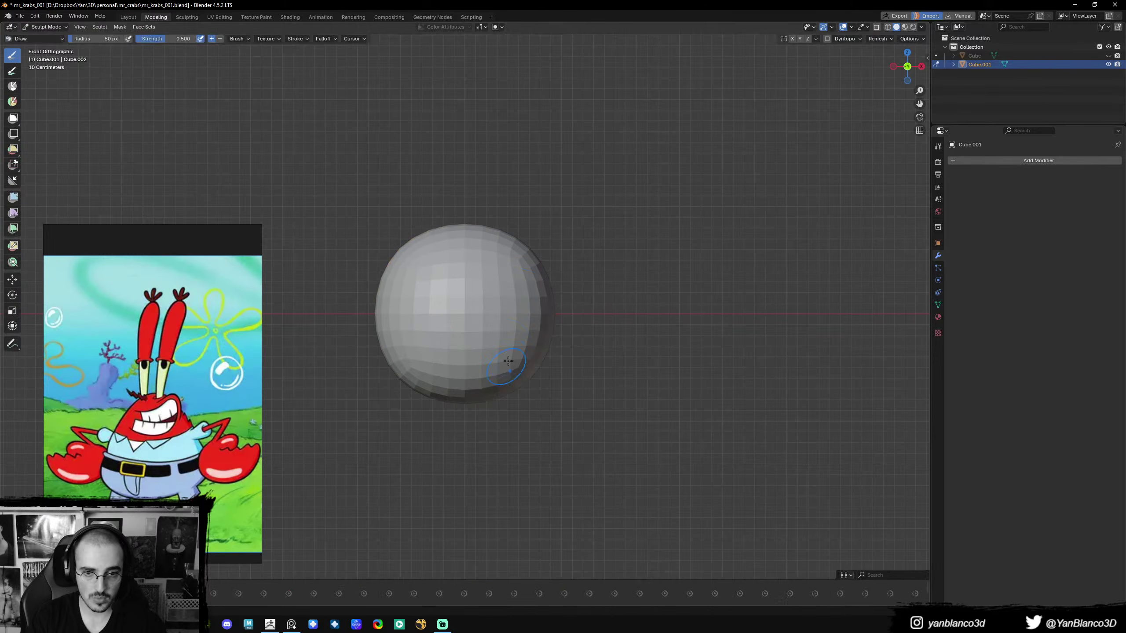
{"action": "middle_click_drag", "start_coordinate": [529, 336], "coordinate": [552, 338], "text": "shift"}
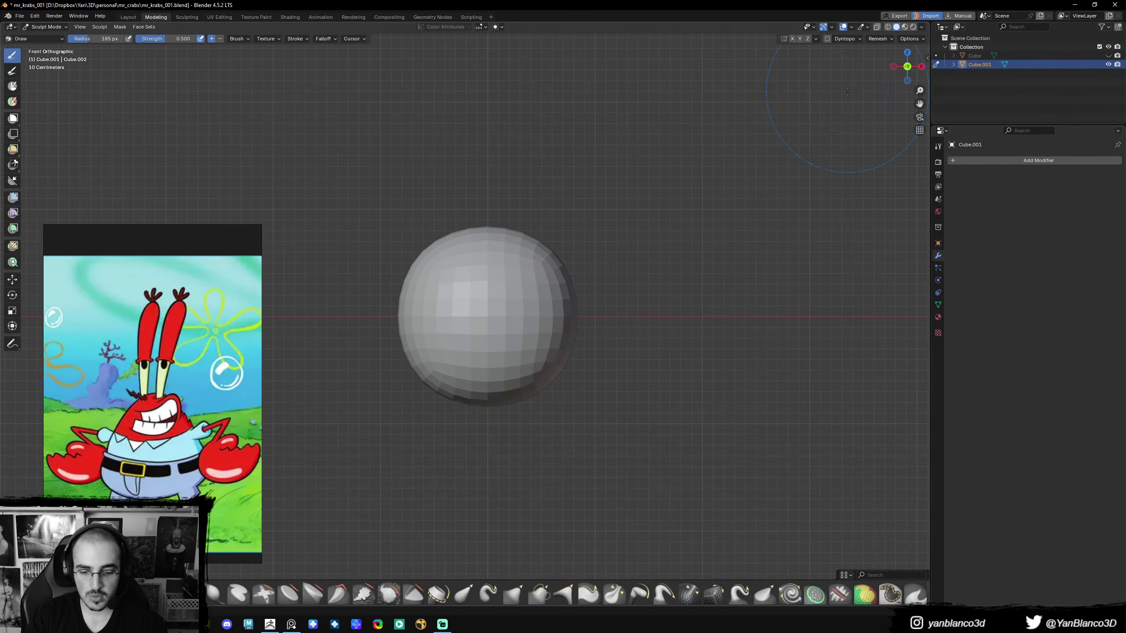
{"action": "key", "text": "n"}
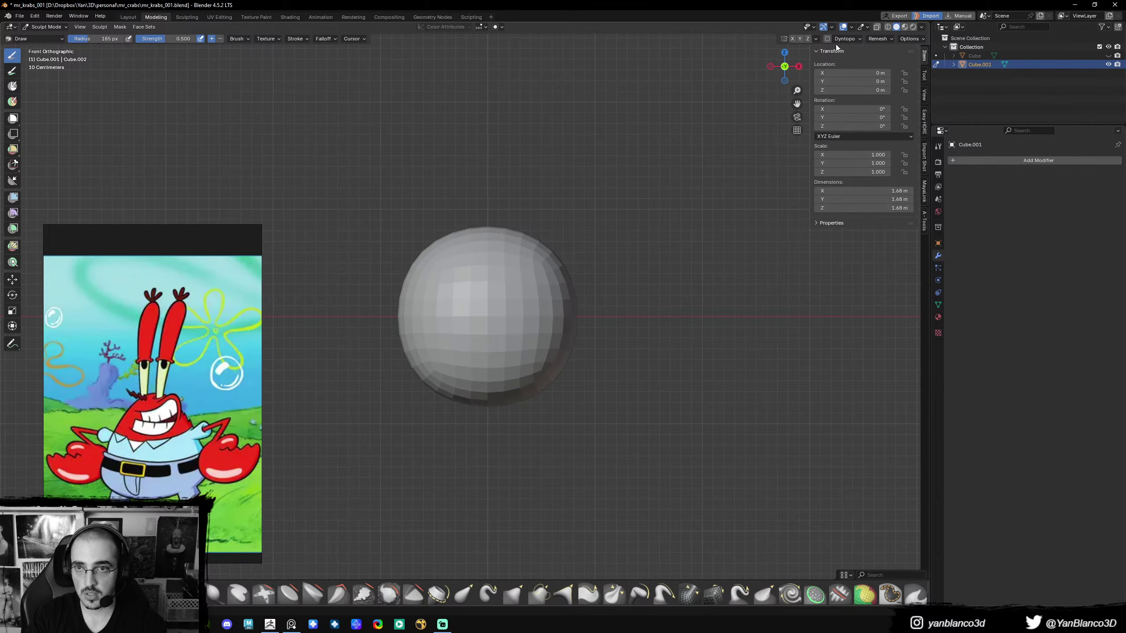
{"action": "key", "text": "n"}
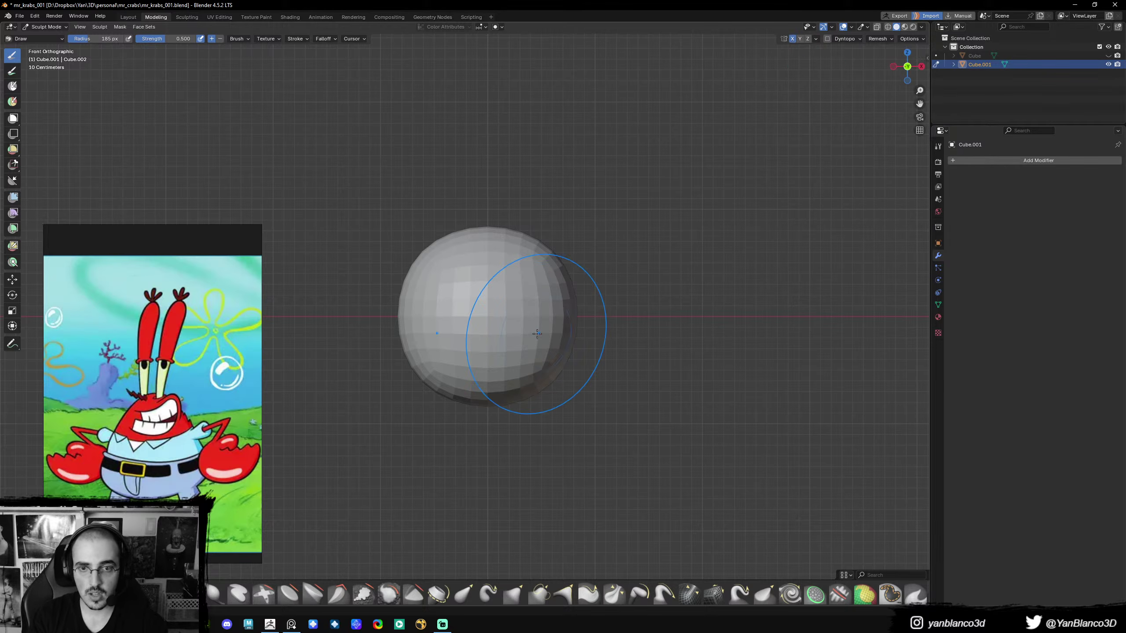
- Smooth the sphere's upper side with the Smooth brush at a 276 px radius
{"action": "key", "text": "shift+s"}
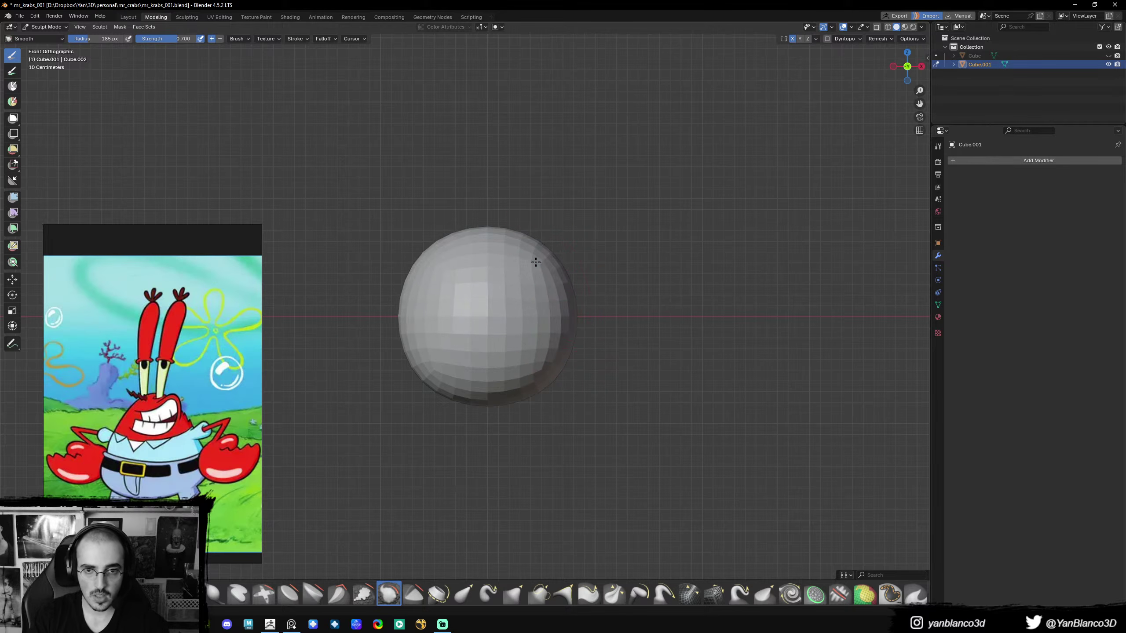
{"action": "key", "text": "f"}
{"action": "left_click", "coordinate": [541, 294]}
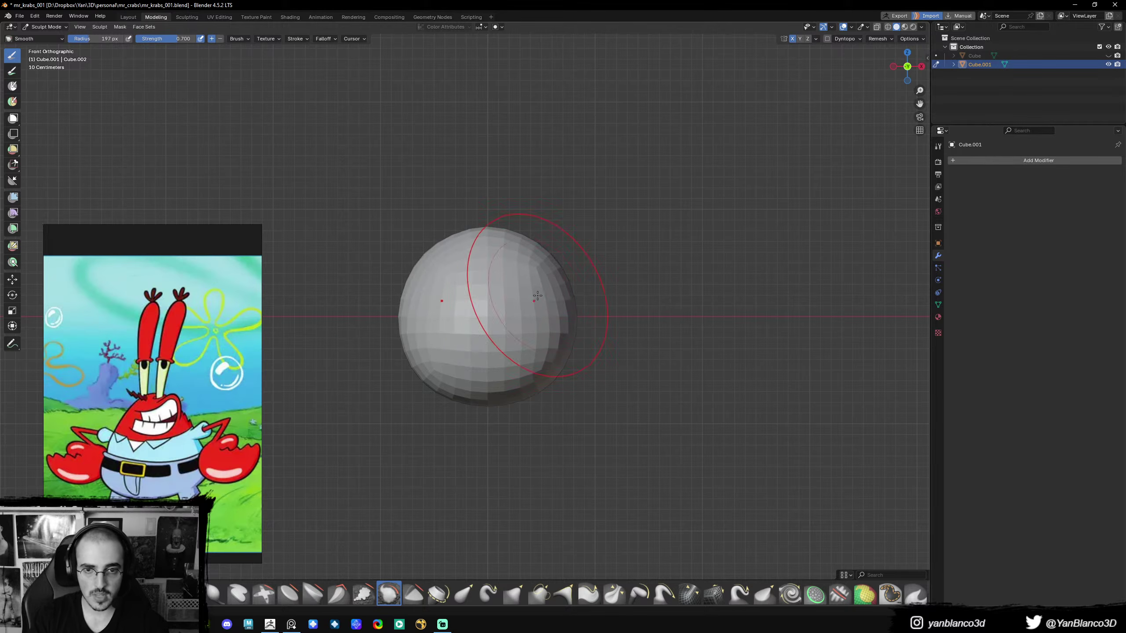
{"action": "key", "text": "f"}
{"action": "left_click", "coordinate": [541, 294]}
{"action": "mouse_move", "coordinate": [536, 287]}
{"action": "left_mouse_down"}
{"action": "mouse_move", "coordinate": [531, 275]}
{"action": "mouse_move", "coordinate": [515, 288]}
{"action": "left_mouse_up"}
- Pull the sphere's upper front and back inward from the side with the Grab brush to form an egg shape
{"action": "key", "text": "g"}
{"action": "middle_click_drag", "start_coordinate": [517, 288], "coordinate": [509, 292]}
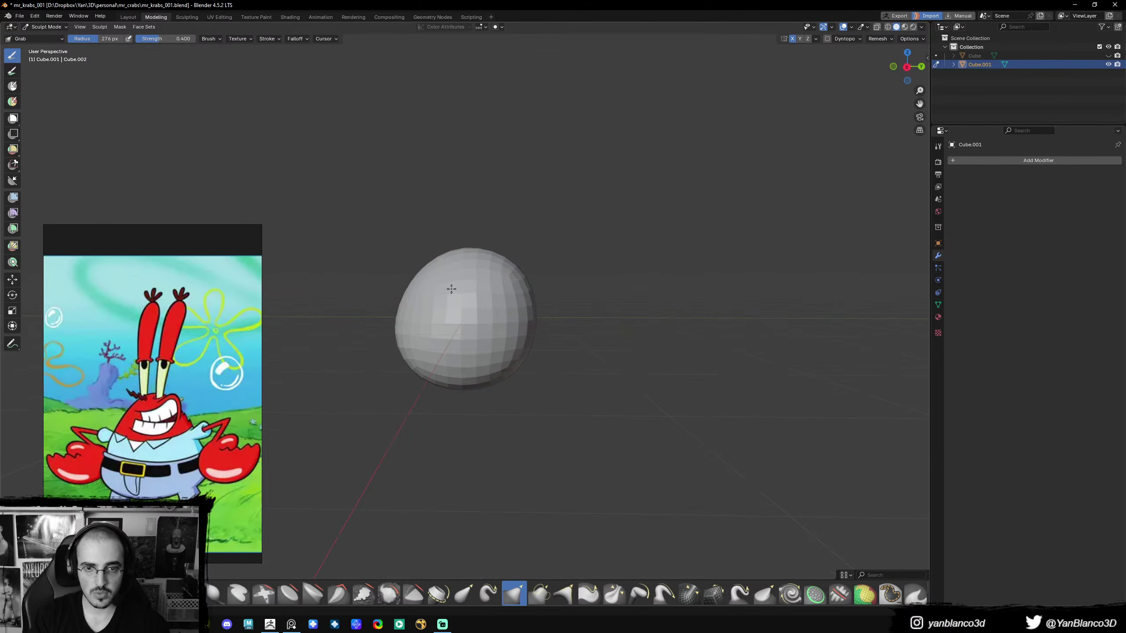
{"action": "left_click_drag", "start_coordinate": [507, 293], "coordinate": [493, 296]}
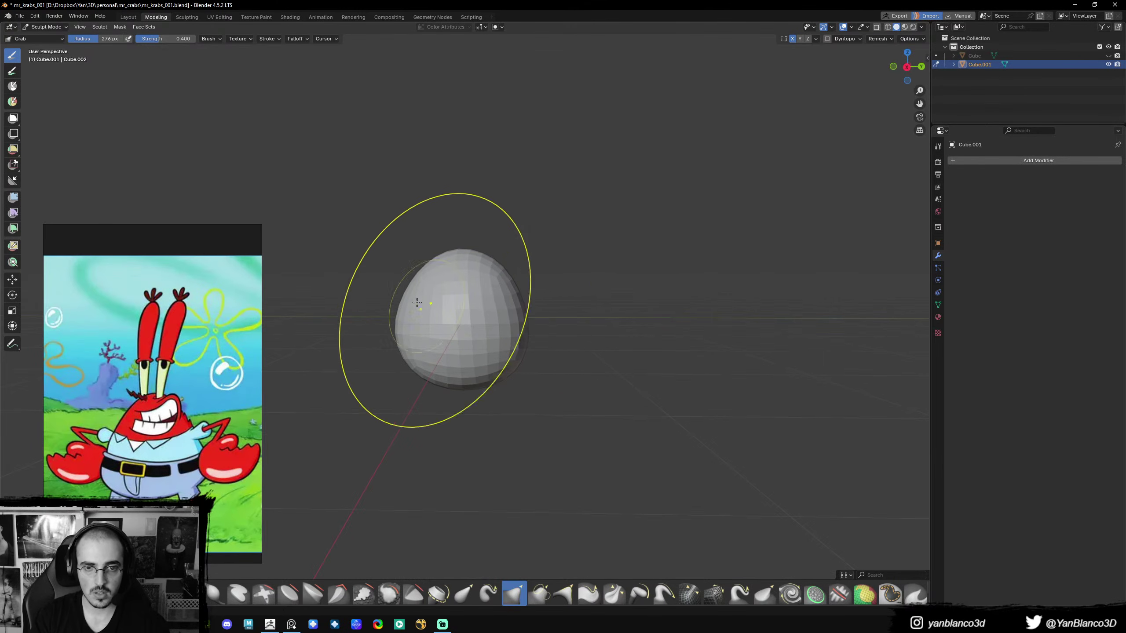
{"action": "left_click_drag", "start_coordinate": [417, 303], "coordinate": [425, 306]}
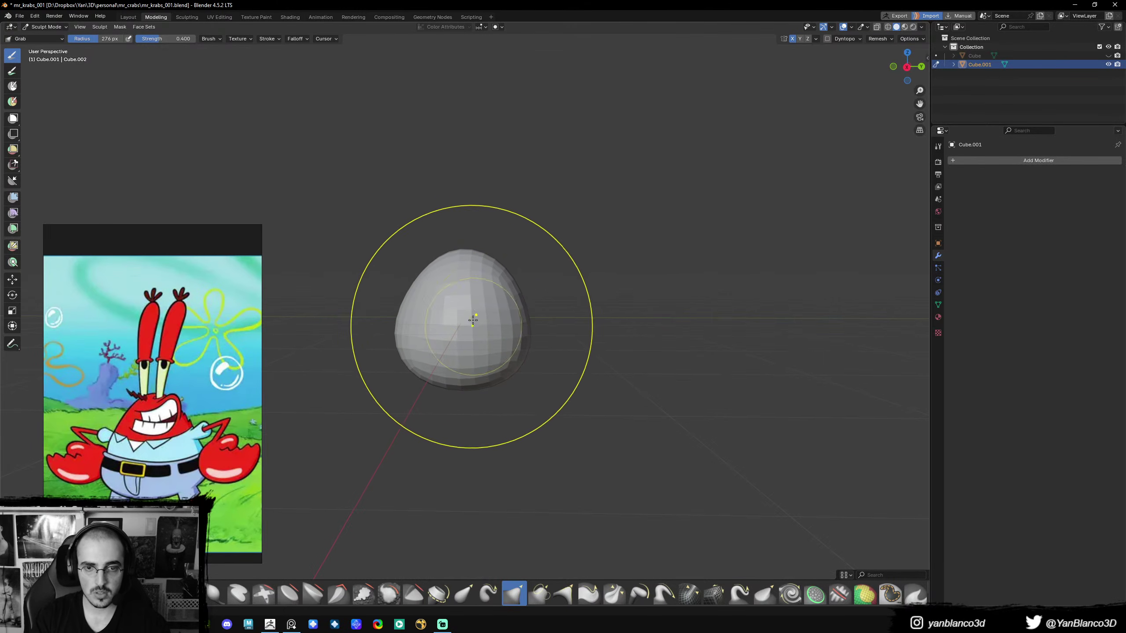
- Raise the egg-shaped body along Z above the ground grid in Object Mode
{"action": "middle_click_drag", "start_coordinate": [473, 324], "coordinate": [490, 398], "text": "ctrl"}
{"action": "key", "text": "ctrl+Tab"}
{"action": "left_click", "coordinate": [471, 351]}
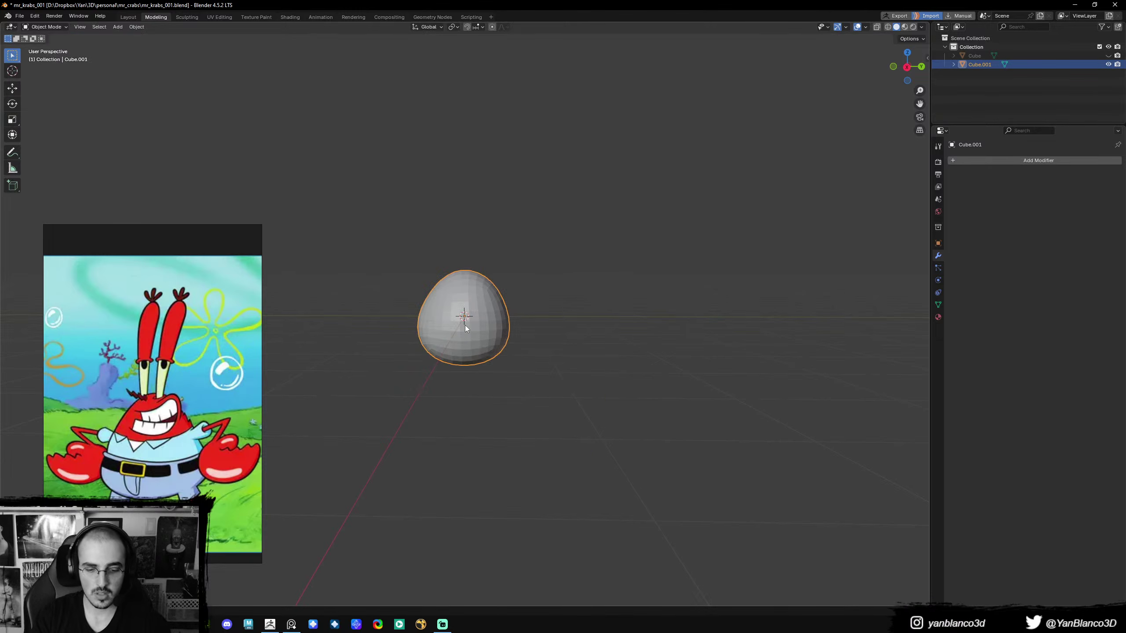
{"action": "key", "text": "g"}
{"action": "key", "text": "z"}
{"action": "left_click", "coordinate": [482, 264]}
- Back in Sculpt Mode, pull out the body's lower sides with the Grab brush at a 167 px radius
{"action": "key", "text": "ctrl+Tab"}
{"action": "mouse_move", "coordinate": [482, 264]}
{"action": "middle_mouse_down"}
{"action": "mouse_move", "coordinate": [530, 267]}
{"action": "mouse_move", "coordinate": [495, 252]}
{"action": "mouse_move", "coordinate": [487, 209]}
{"action": "mouse_move", "coordinate": [526, 279]}
{"action": "middle_mouse_up"}
{"action": "left_click", "coordinate": [530, 315]}
{"action": "key", "text": "shift+s"}
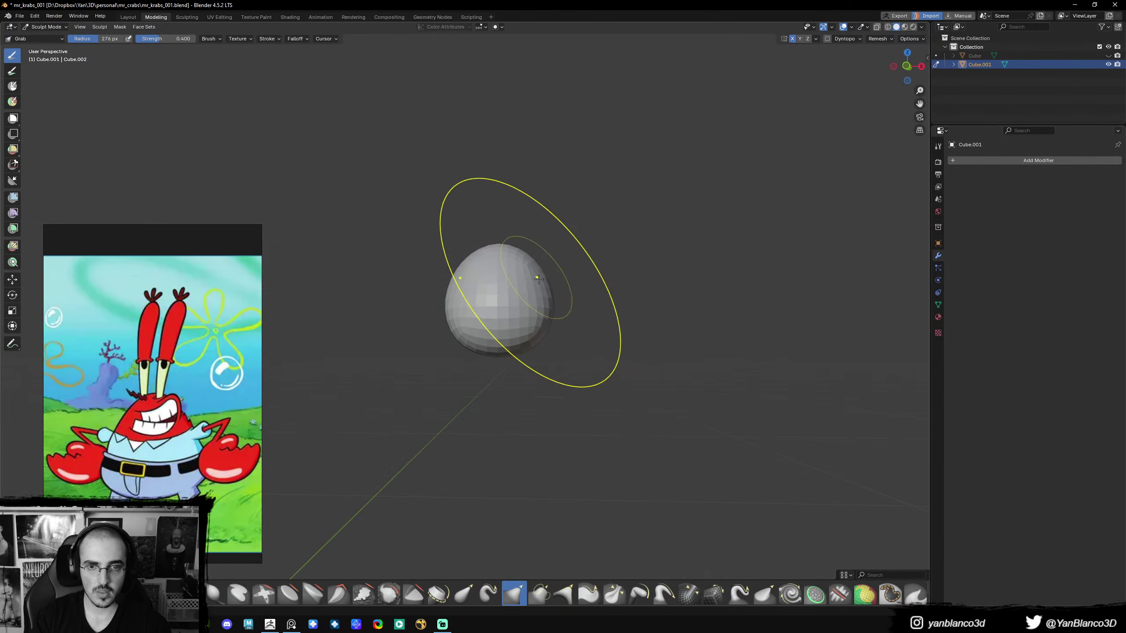
{"action": "key", "text": "f"}
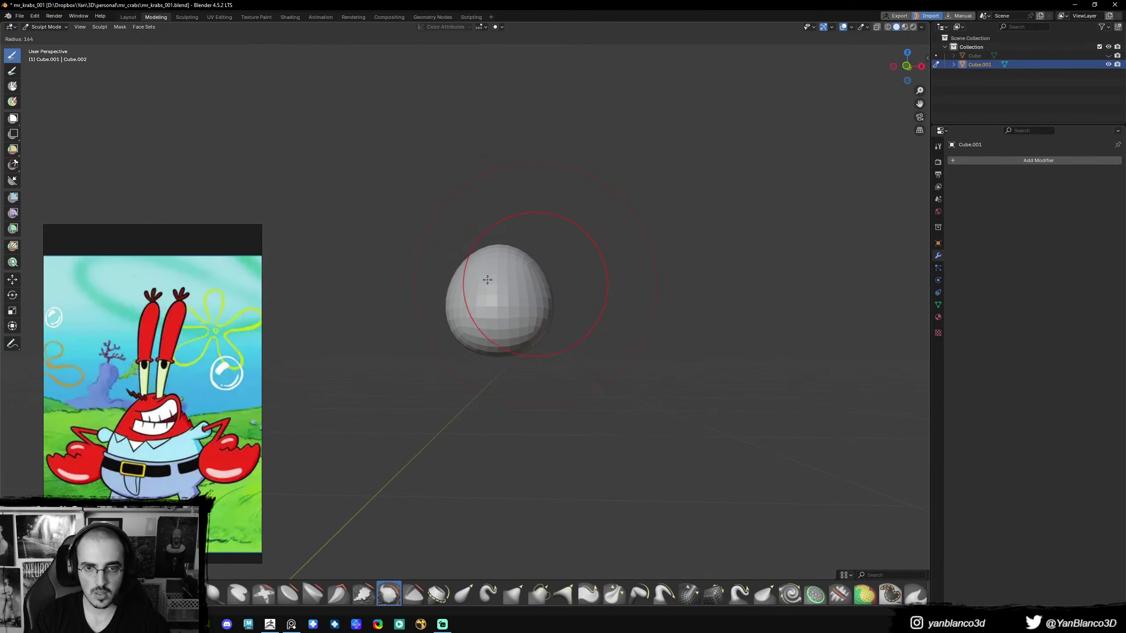
{"action": "left_click", "coordinate": [487, 279]}
{"action": "mouse_move", "coordinate": [487, 279]}
{"action": "middle_mouse_down"}
{"action": "mouse_move", "coordinate": [504, 283]}
{"action": "mouse_move", "coordinate": [468, 273]}
{"action": "mouse_move", "coordinate": [482, 267]}
{"action": "middle_mouse_up"}
{"action": "key", "text": "g"}
{"action": "left_click_drag", "start_coordinate": [462, 332], "coordinate": [452, 327]}
{"action": "middle_click_drag", "start_coordinate": [452, 328], "coordinate": [477, 323]}
{"action": "left_click_drag", "start_coordinate": [452, 329], "coordinate": [437, 333]}
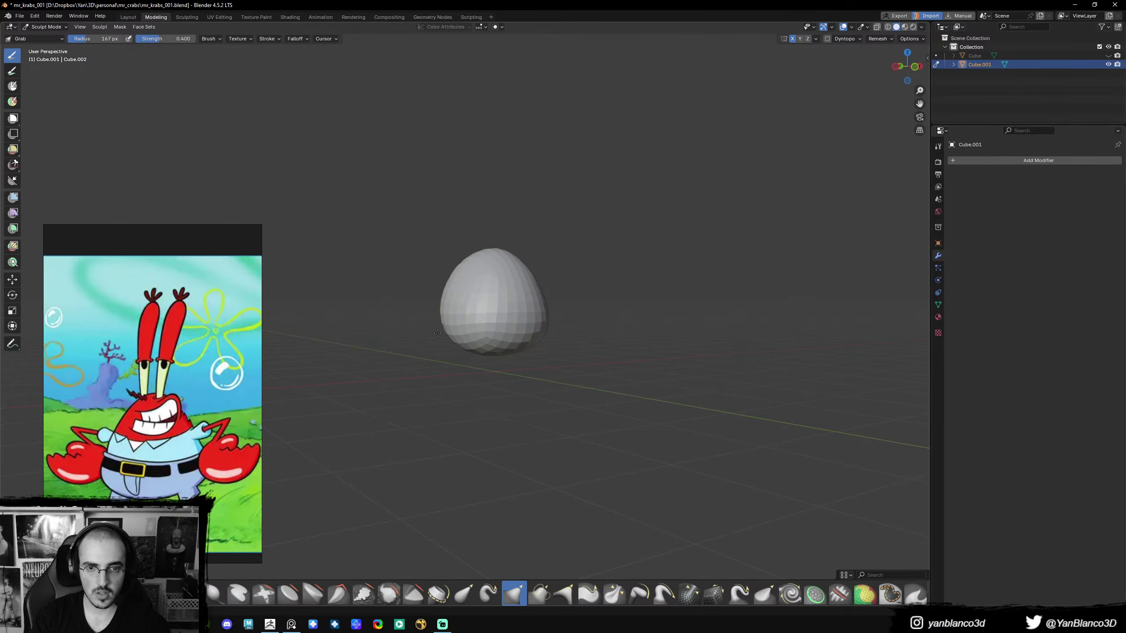
- Refine the body from all sides with the Grab brush into a narrow-topped cone with a broad flattened base, reducing the radius to 123 px
{"action": "middle_click_drag", "start_coordinate": [473, 320], "coordinate": [480, 296]}
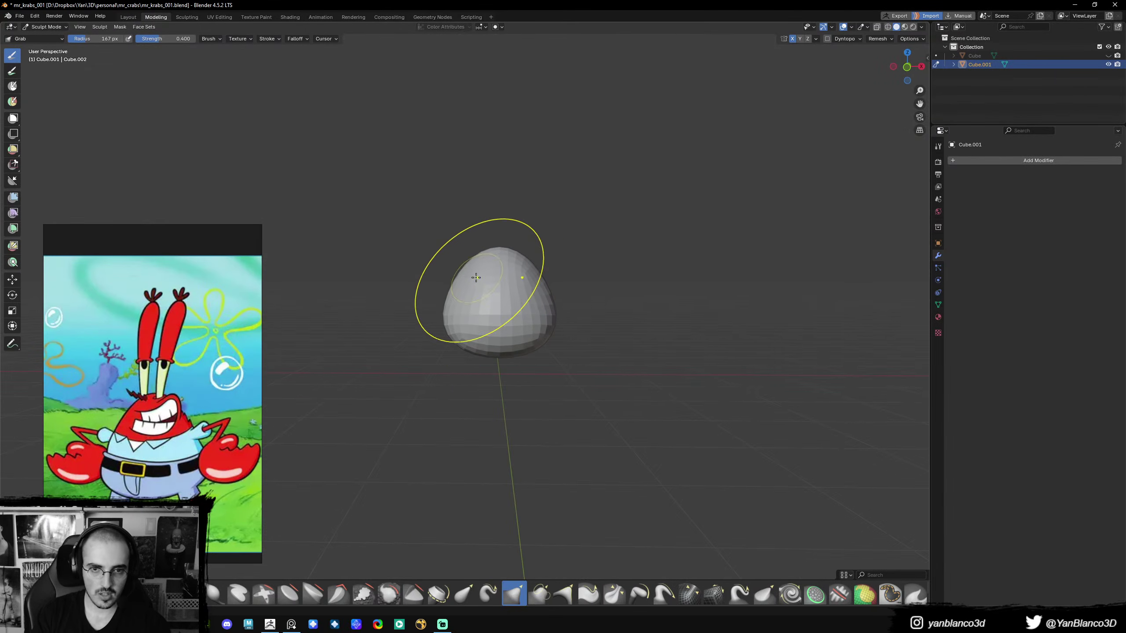
{"action": "mouse_move", "coordinate": [491, 248]}
{"action": "middle_mouse_down"}
{"action": "mouse_move", "coordinate": [465, 289]}
{"action": "mouse_move", "coordinate": [470, 312]}
{"action": "mouse_move", "coordinate": [444, 317]}
{"action": "mouse_move", "coordinate": [482, 306]}
{"action": "middle_mouse_up"}
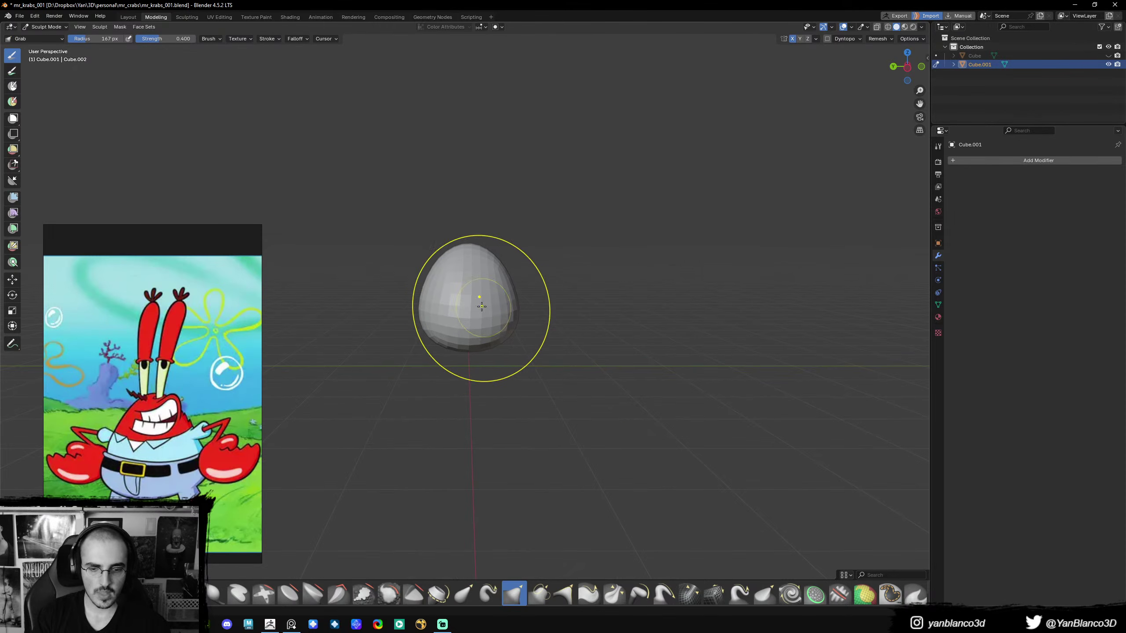
{"action": "key", "text": "KP_5"}
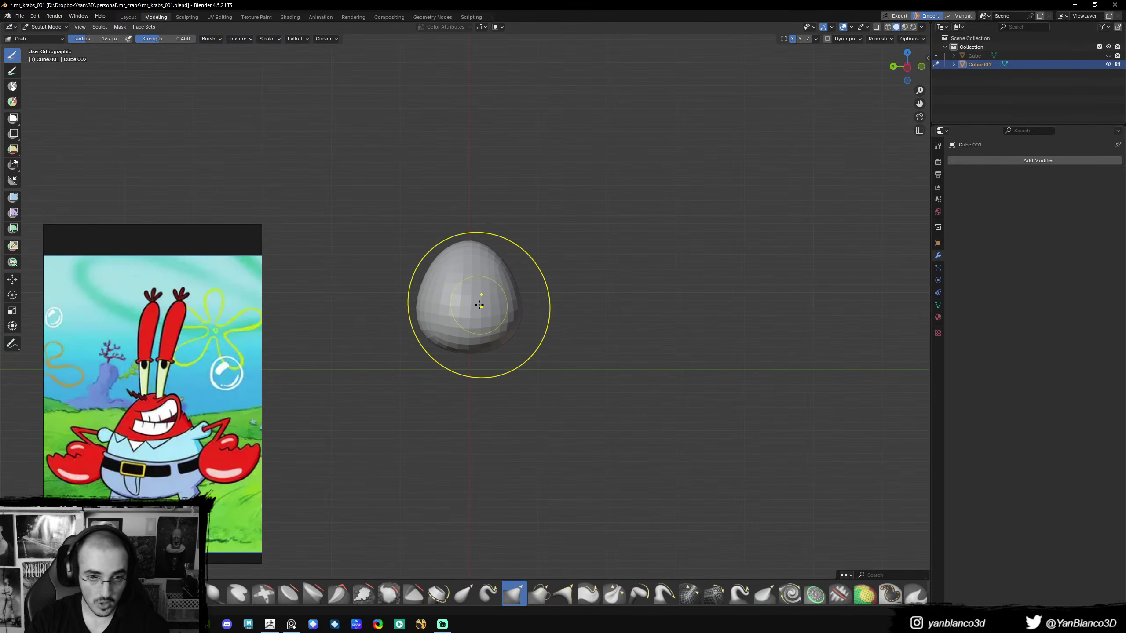
{"action": "middle_click_drag", "start_coordinate": [479, 305], "coordinate": [473, 366]}
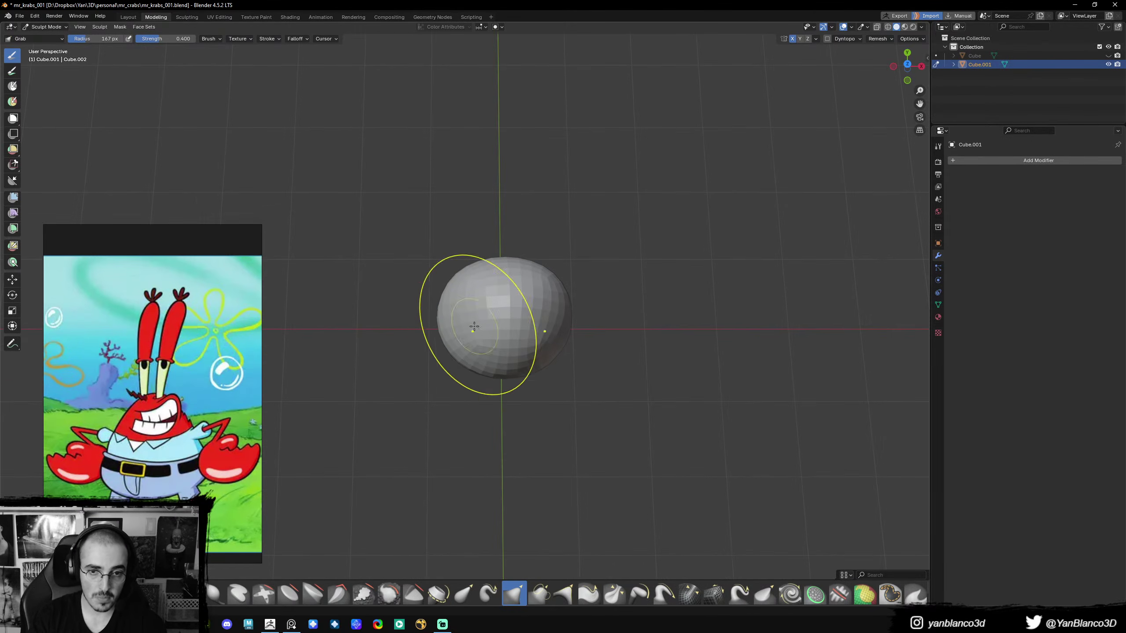
{"action": "middle_click_drag", "start_coordinate": [474, 326], "coordinate": [483, 347]}
{"action": "middle_click_drag", "start_coordinate": [474, 307], "coordinate": [487, 329]}
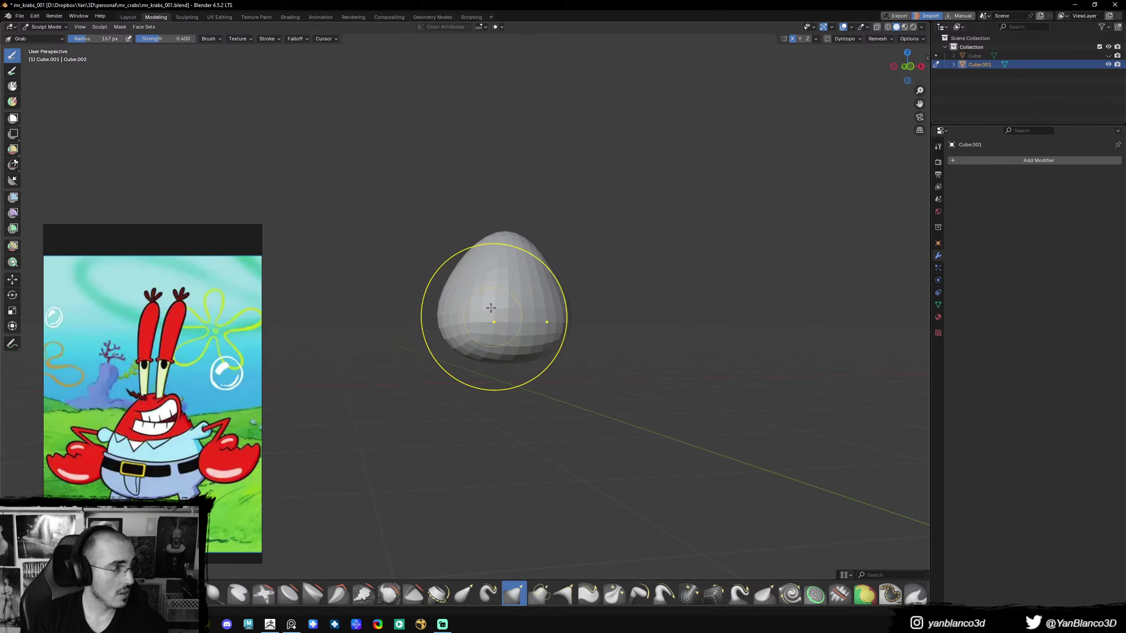
{"action": "mouse_move", "coordinate": [490, 308]}
{"action": "middle_mouse_down"}
{"action": "mouse_move", "coordinate": [470, 297]}
{"action": "mouse_move", "coordinate": [476, 260]}
{"action": "mouse_move", "coordinate": [497, 284]}
{"action": "mouse_move", "coordinate": [480, 324]}
{"action": "mouse_move", "coordinate": [515, 301]}
{"action": "mouse_move", "coordinate": [459, 323]}
{"action": "mouse_move", "coordinate": [465, 298]}
{"action": "mouse_move", "coordinate": [572, 282]}
{"action": "mouse_move", "coordinate": [513, 285]}
{"action": "mouse_move", "coordinate": [524, 281]}
{"action": "middle_mouse_up"}
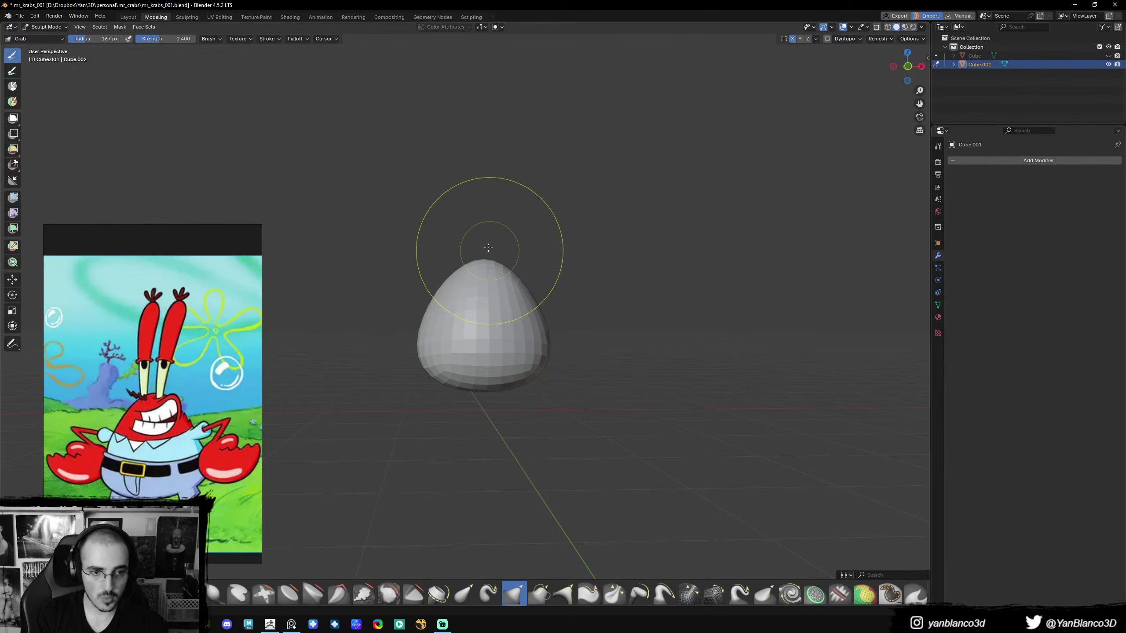
{"action": "mouse_move", "coordinate": [488, 247]}
{"action": "middle_mouse_down"}
{"action": "mouse_move", "coordinate": [490, 271]}
{"action": "mouse_move", "coordinate": [479, 261]}
{"action": "middle_mouse_up"}
{"action": "key", "text": "f"}
{"action": "left_click", "coordinate": [473, 275]}
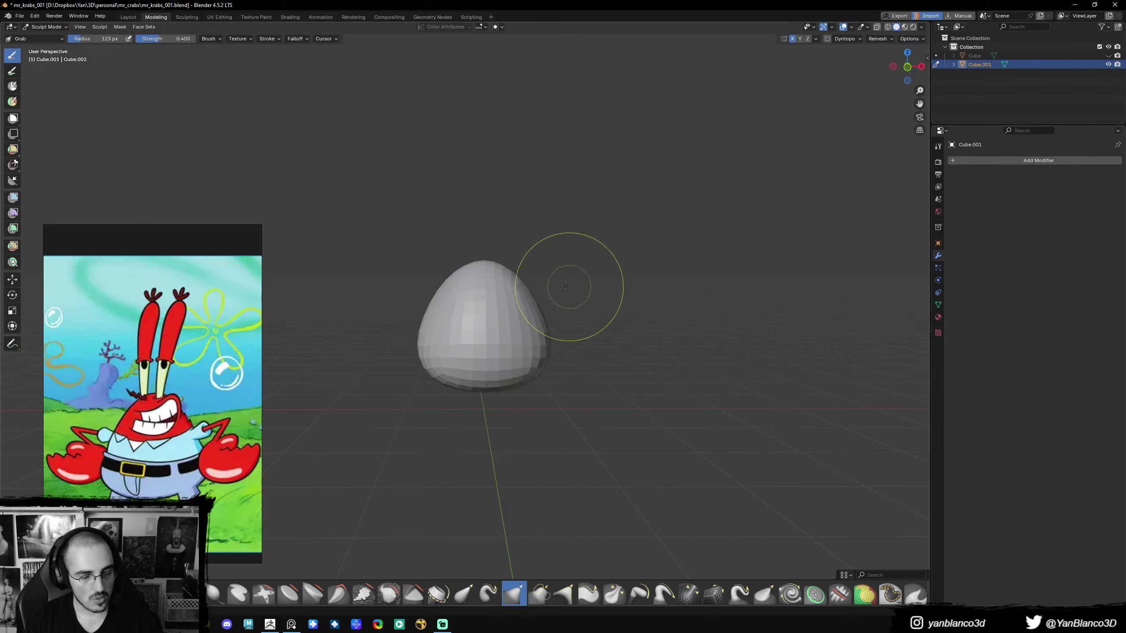
{"action": "mouse_move", "coordinate": [477, 315]}
{"action": "middle_mouse_down"}
{"action": "mouse_move", "coordinate": [480, 328]}
{"action": "mouse_move", "coordinate": [490, 322]}
{"action": "middle_mouse_up"}
- Add a new cube in Object Mode, move it up beside the body, and apply a level 3 subdivision surface
{"action": "key", "text": "ctrl+Tab"}
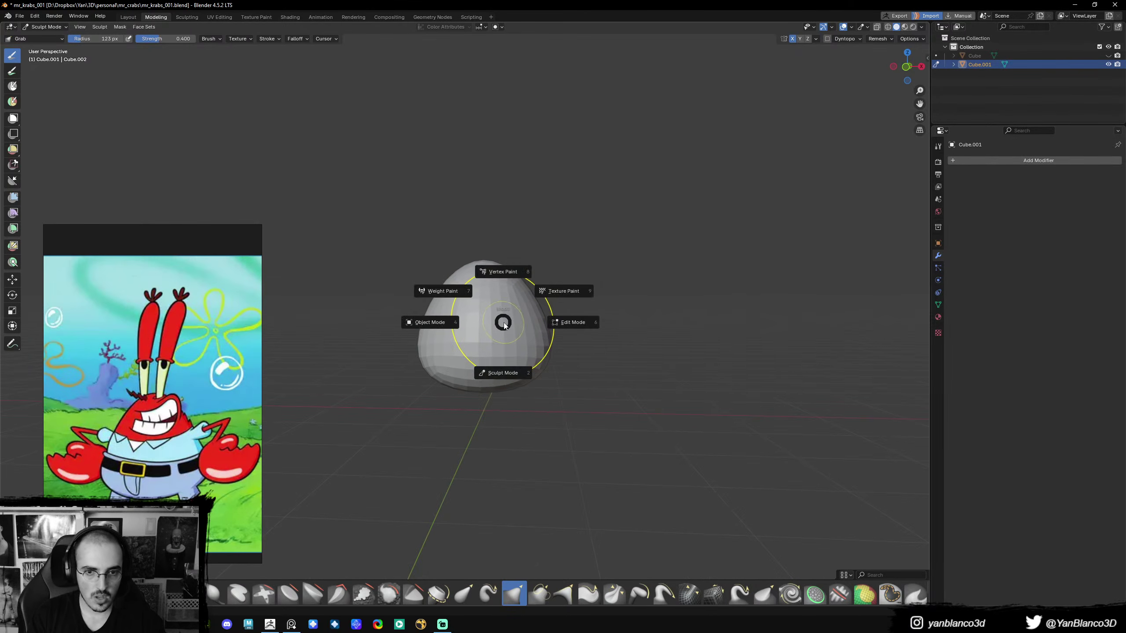
{"action": "left_click", "coordinate": [445, 323]}
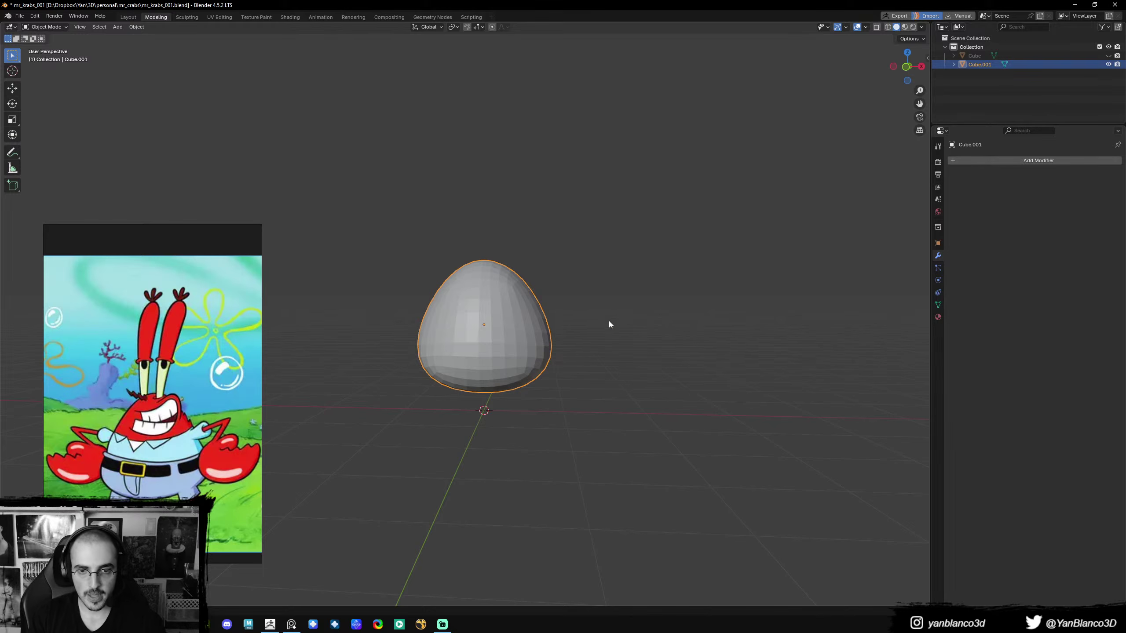
{"action": "key", "text": "shift+a"}
{"action": "left_click", "coordinate": [639, 330]}
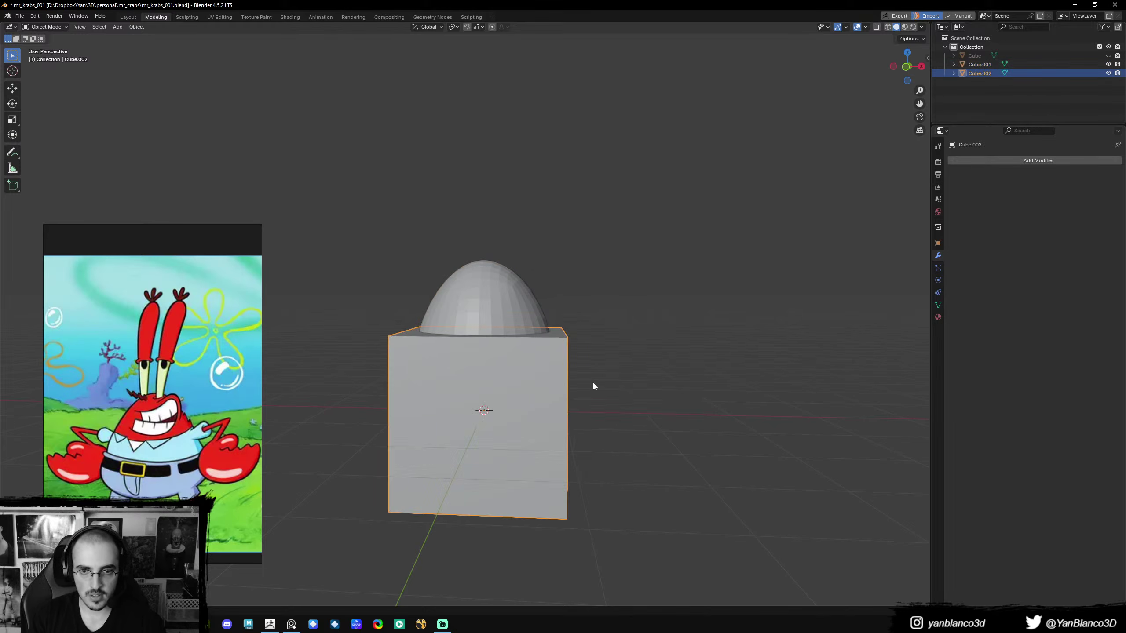
{"action": "key", "text": "g"}
{"action": "left_click", "coordinate": [767, 264]}
{"action": "key", "text": "ctrl+3"}
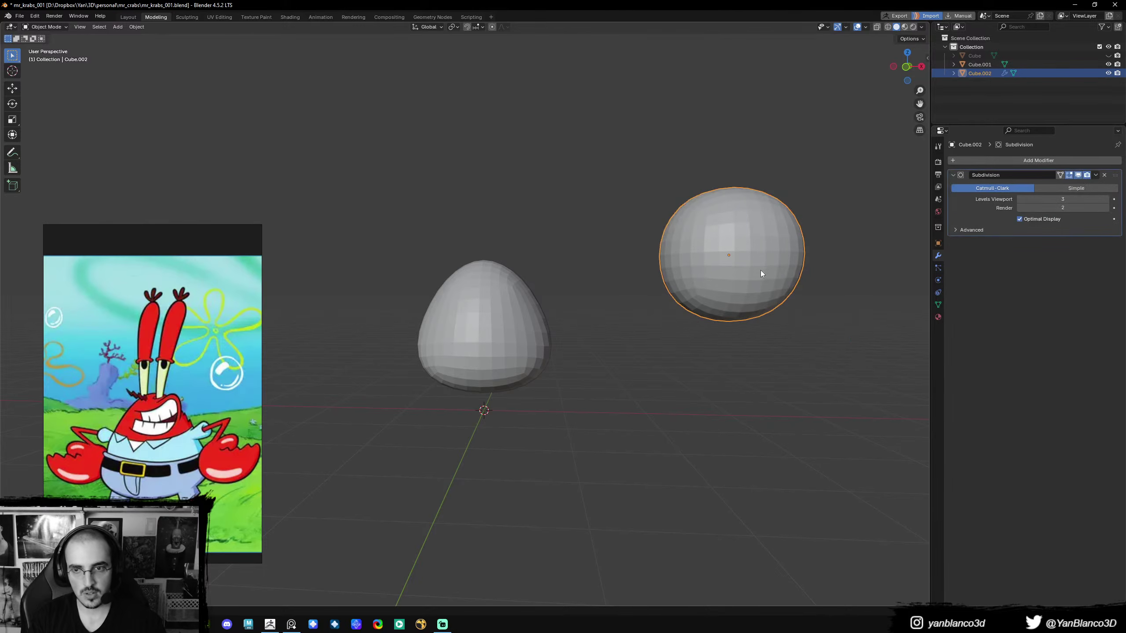
{"action": "key", "text": "ctrl+a"}
- Scale the new sphere's mesh to under half its size in Edit Mode and duplicate the object next to the body's base
{"action": "key", "text": "Tab"}
{"action": "key", "text": "s"}
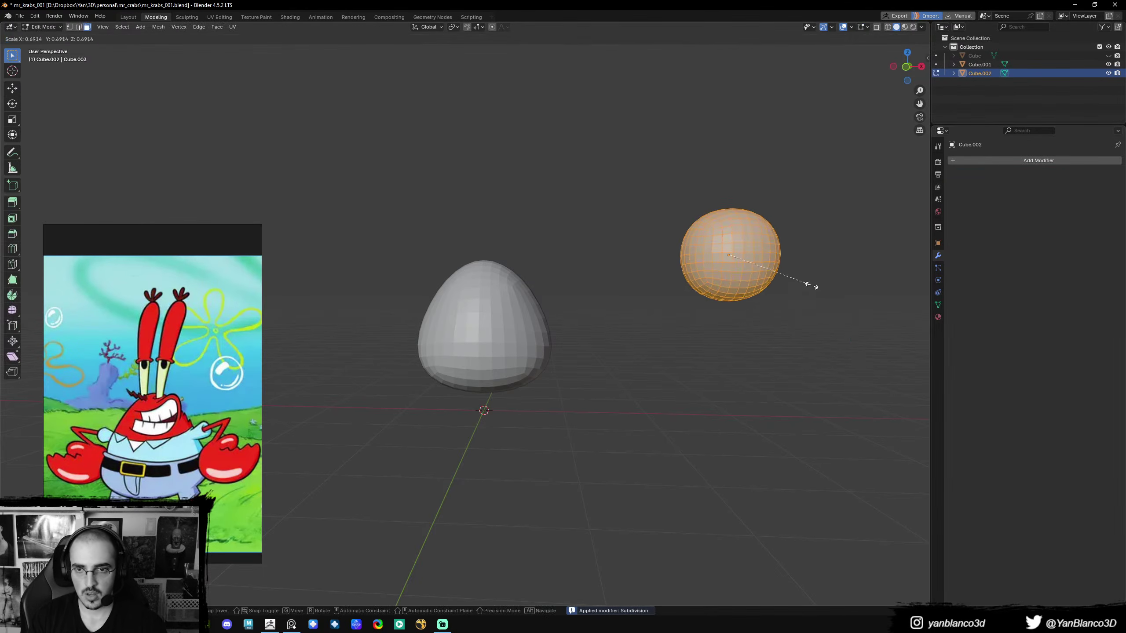
{"action": "left_click", "coordinate": [783, 273]}
{"action": "key", "text": "Tab"}
{"action": "key", "text": "shift+d"}
{"action": "left_click", "coordinate": [640, 402]}
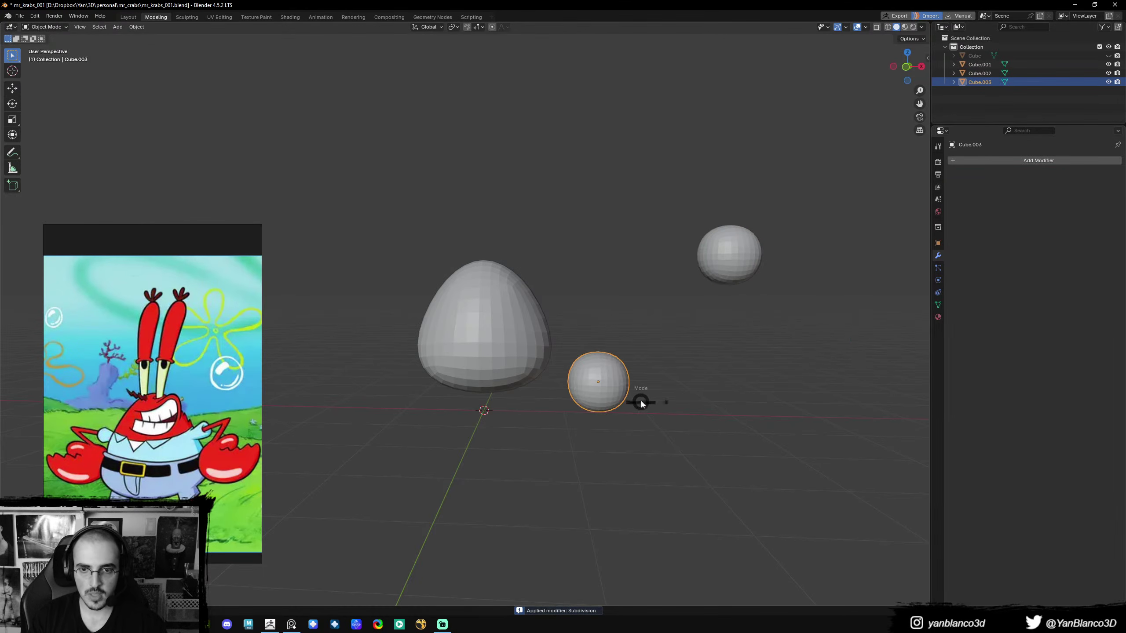
- Stretch the duplicated sphere upward into an egg shape with the Grab brush in Sculpt Mode and save the file
{"action": "key", "text": "ctrl+Tab"}
{"action": "left_click", "coordinate": [640, 452]}
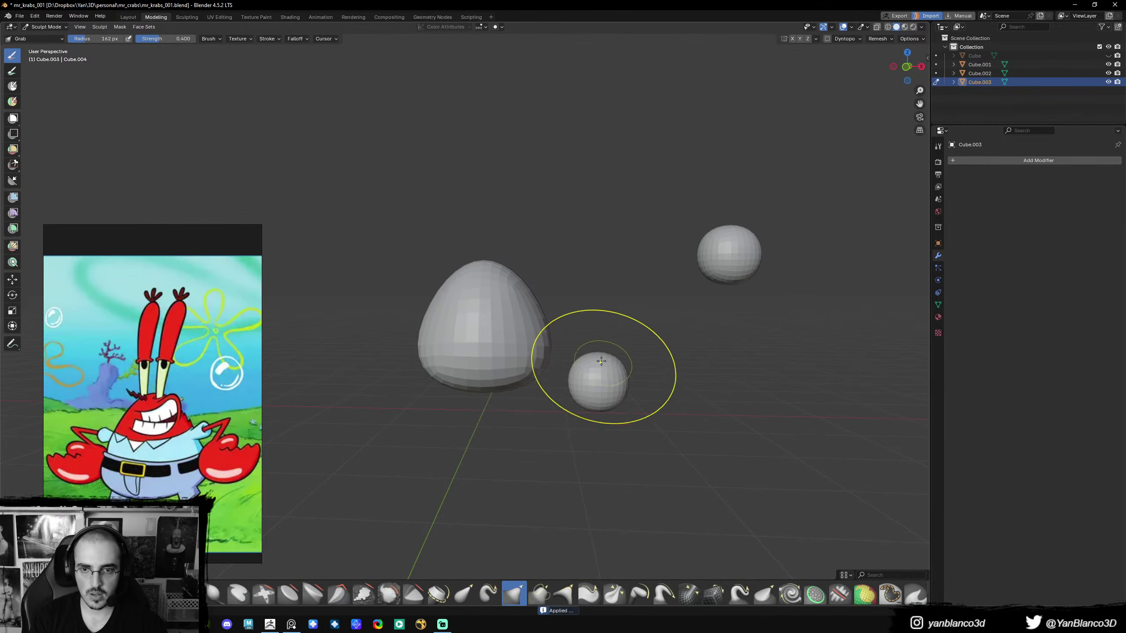
{"action": "left_click_drag", "start_coordinate": [598, 373], "coordinate": [604, 316]}
{"action": "key", "text": "ctrl+s"}
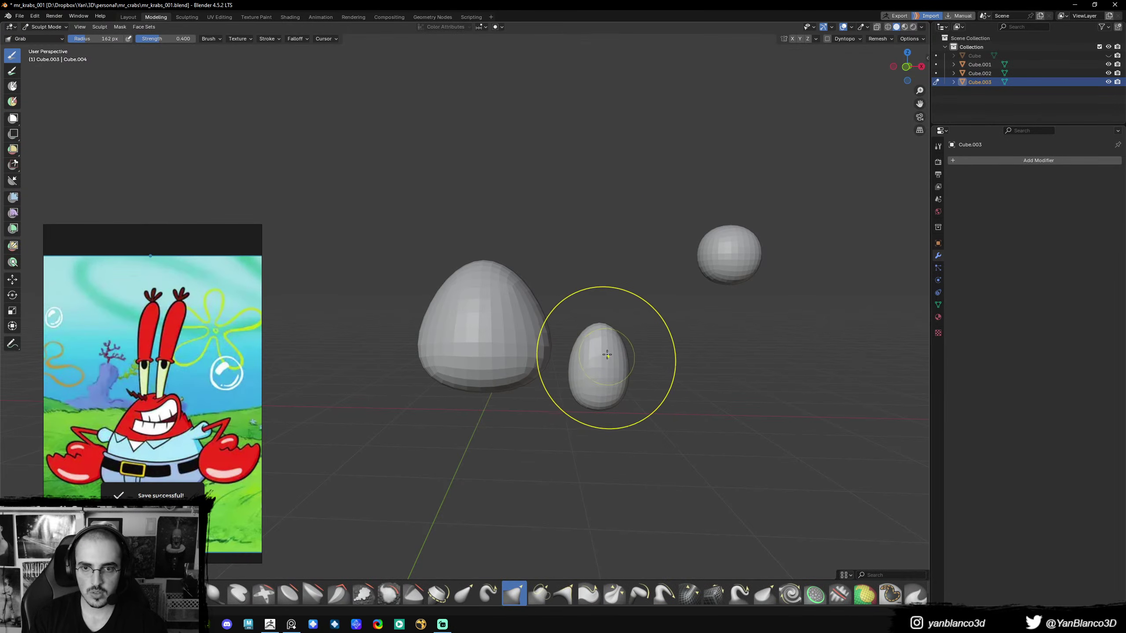
- Undo the egg-shaped Grab stroke on the small sphere and return to Object Mode
{"action": "key", "text": "ctrl+z"}
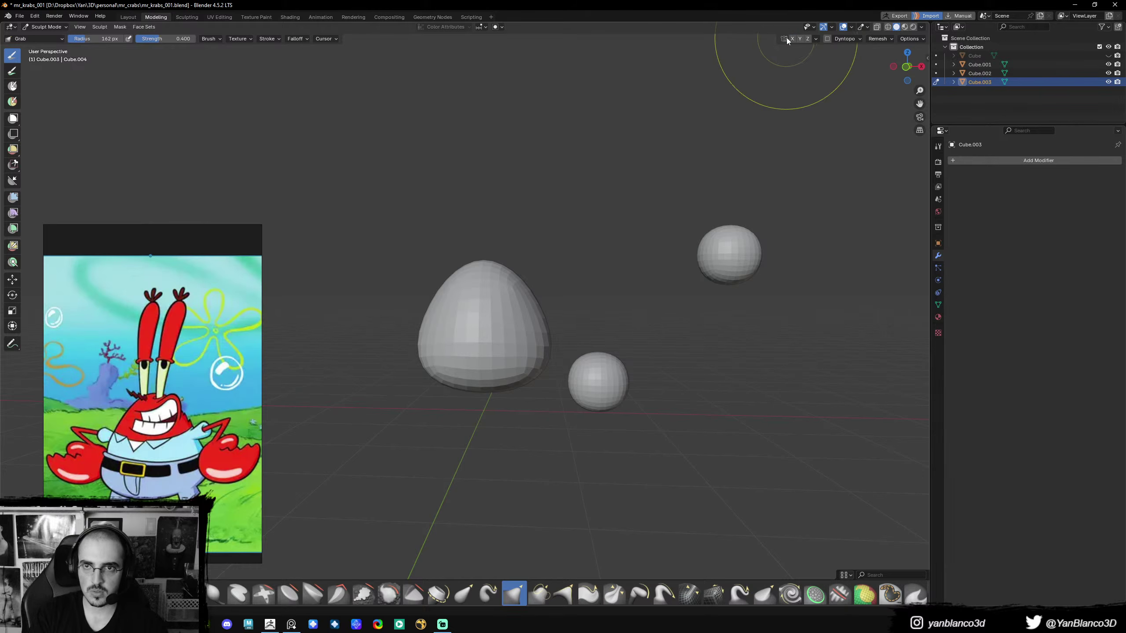
{"action": "key", "text": "Tab"}
{"action": "key", "text": "ctrl+Tab"}
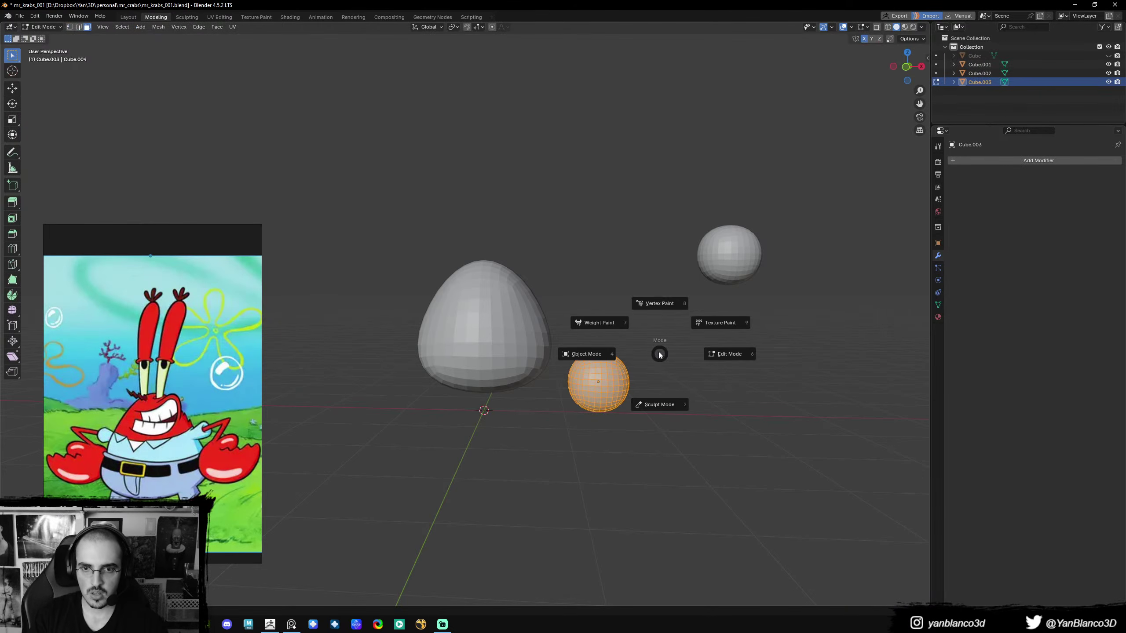
{"action": "key", "text": "Escape"}
{"action": "key", "text": "ctrl+Tab"}
{"action": "left_click", "coordinate": [645, 353]}
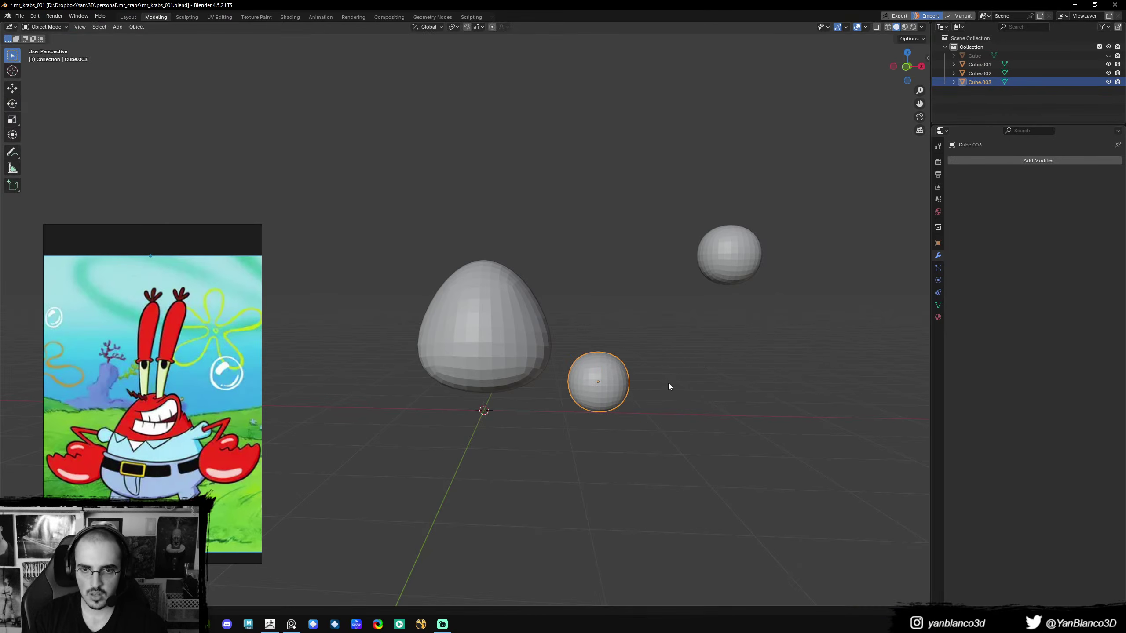
- Shrink the small sphere beside the body's base and stretch it along Z into a slim upright ellipsoid
{"action": "mouse_move", "coordinate": [666, 384]}
{"action": "middle_mouse_down"}
{"action": "mouse_move", "coordinate": [674, 372]}
{"action": "mouse_move", "coordinate": [653, 384]}
{"action": "middle_mouse_up"}
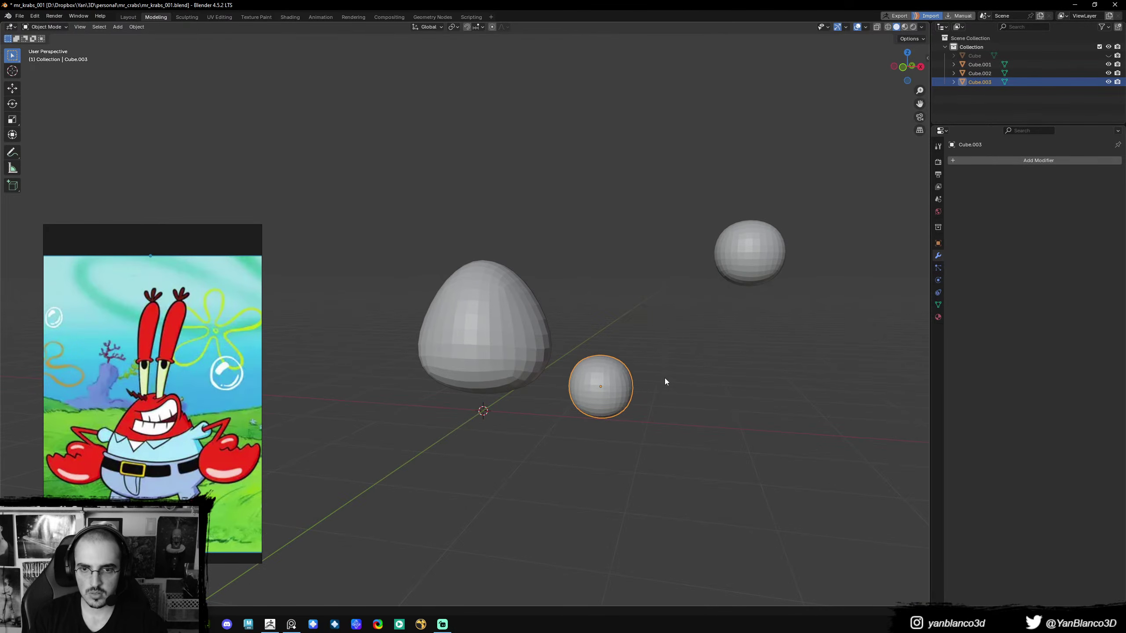
{"action": "key", "text": "Tab"}
{"action": "key", "text": "Tab"}
{"action": "key", "text": "s"}
{"action": "left_click", "coordinate": [644, 385]}
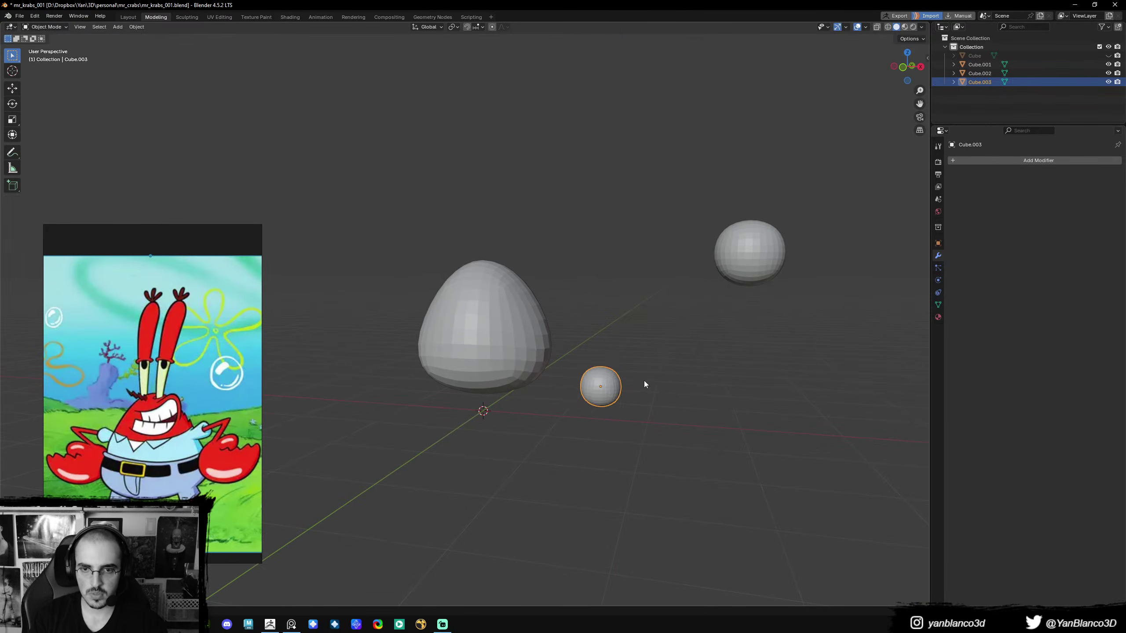
{"action": "key", "text": "s"}
{"action": "key", "text": "z"}
{"action": "left_click", "coordinate": [696, 352]}
{"action": "key", "text": "s"}
{"action": "left_click", "coordinate": [648, 369]}
{"action": "middle_click_drag", "start_coordinate": [648, 370], "coordinate": [673, 353]}
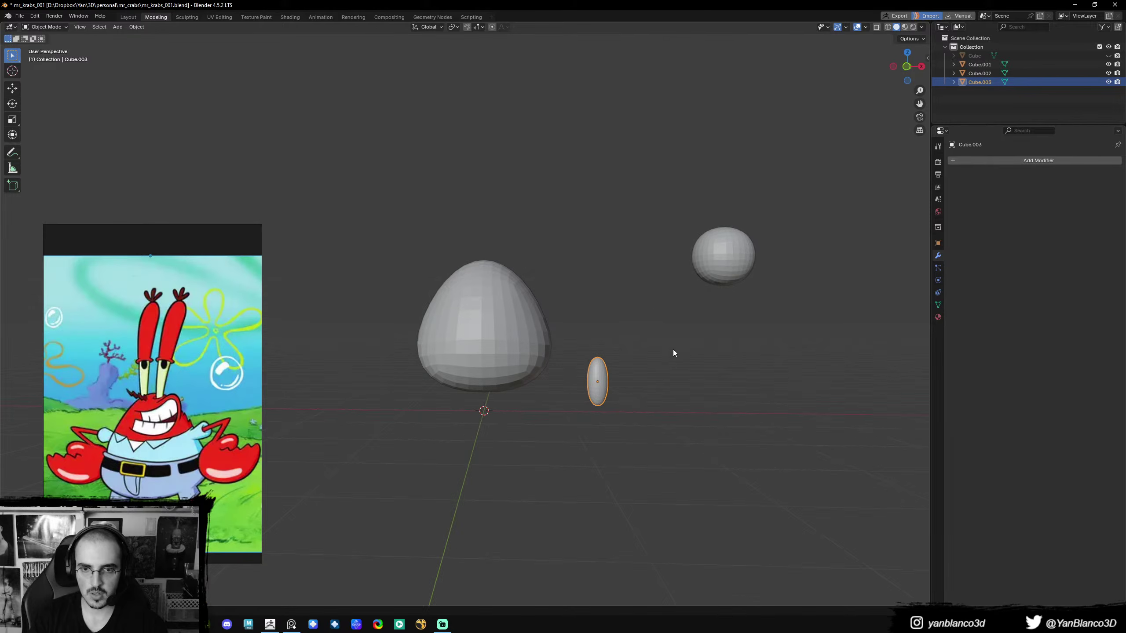
- In front view, move the ellipsoid under the body as a leg and scale it thinner with Z locked
{"action": "key", "text": "KP_1"}
{"action": "key", "text": "g"}
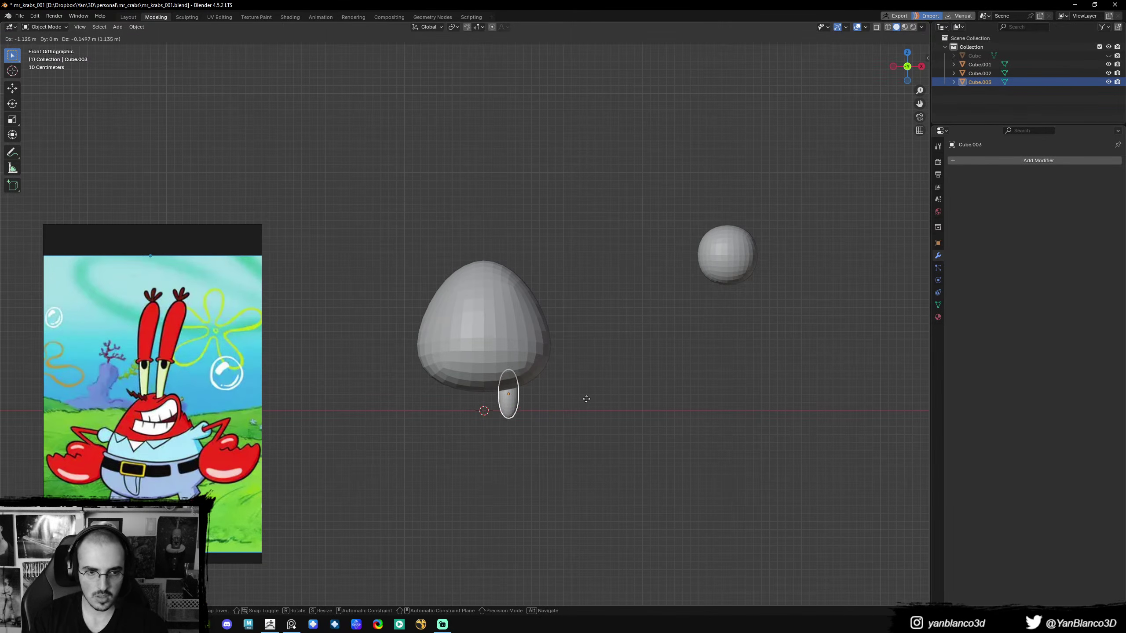
{"action": "left_click", "coordinate": [590, 401]}
{"action": "key", "text": "s"}
{"action": "key", "text": "shift+z"}
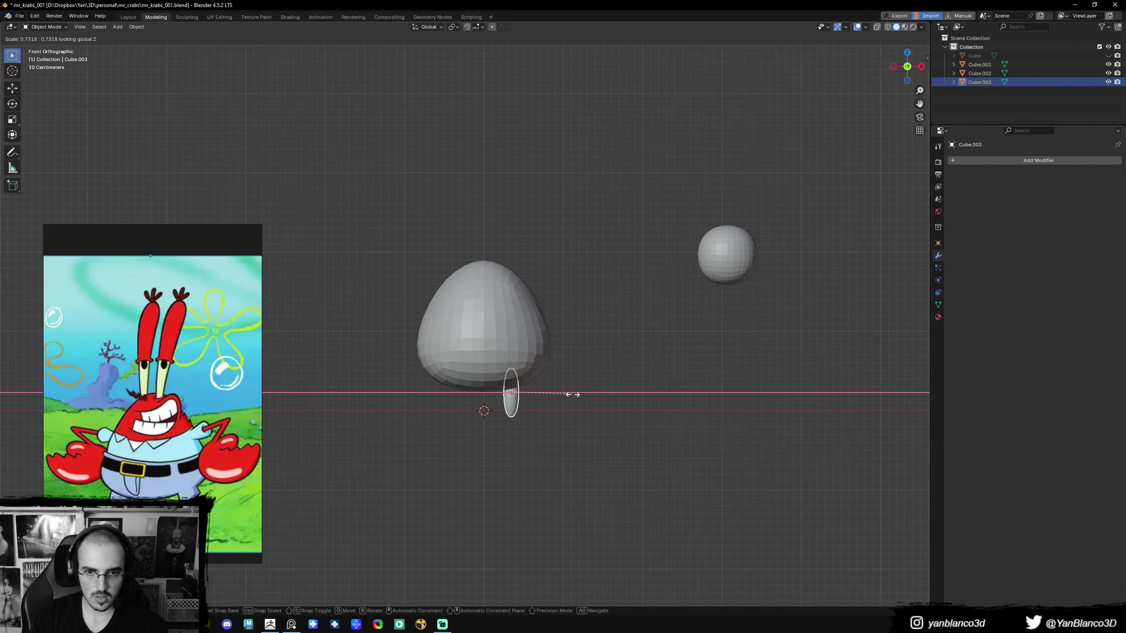
{"action": "left_click", "coordinate": [576, 394]}
{"action": "key", "text": "s"}
{"action": "key", "text": "shift+z"}
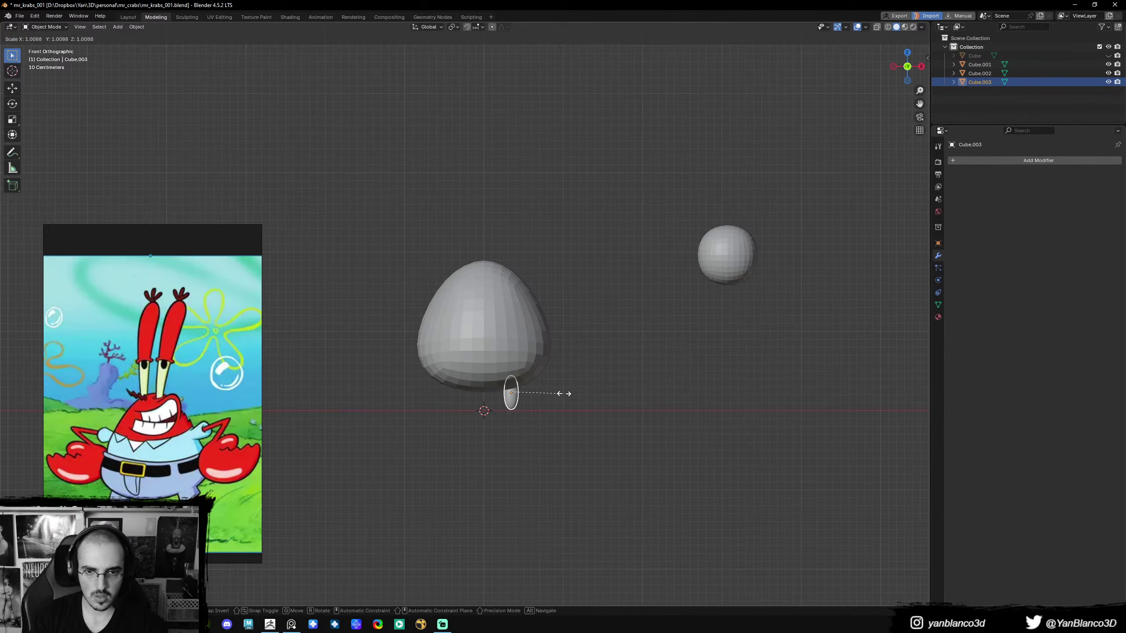
{"action": "left_click", "coordinate": [578, 386]}
- Add a Mirror modifier to the leg on the X axis, using the body as the mirror object
{"action": "left_click", "coordinate": [990, 160]}
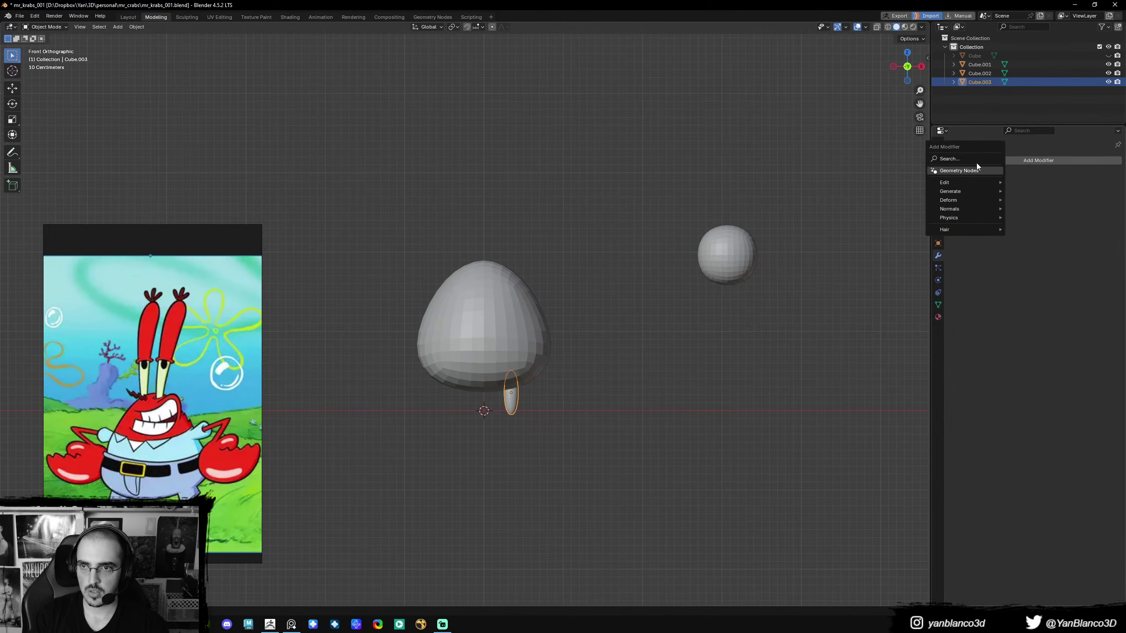
{"action": "left_click", "coordinate": [970, 160]}
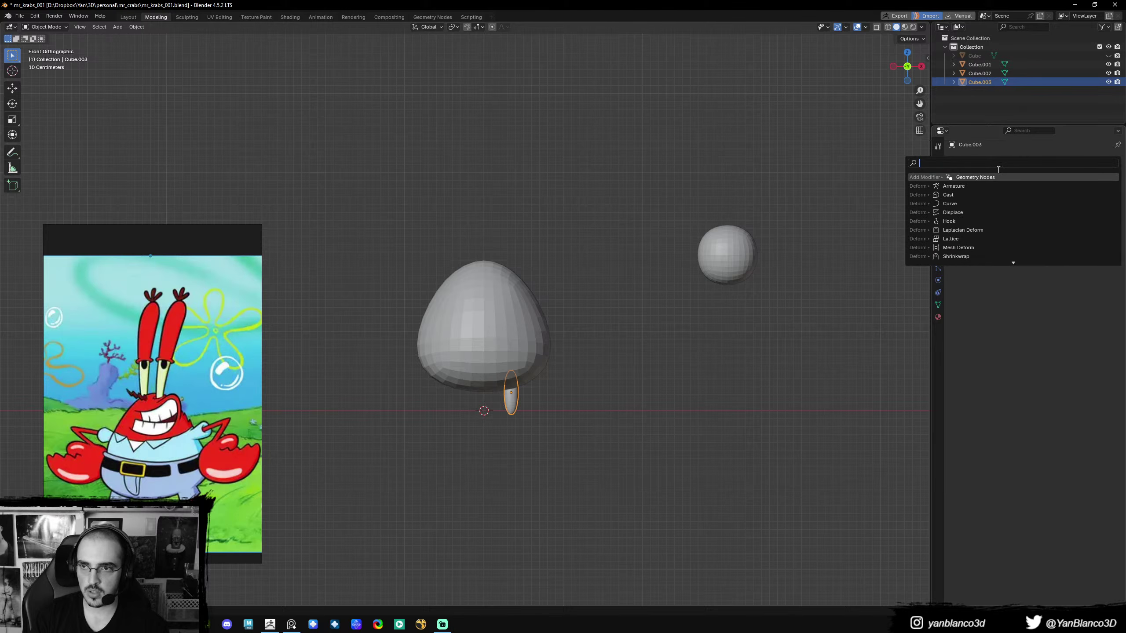
{"action": "type", "text": "mir"}
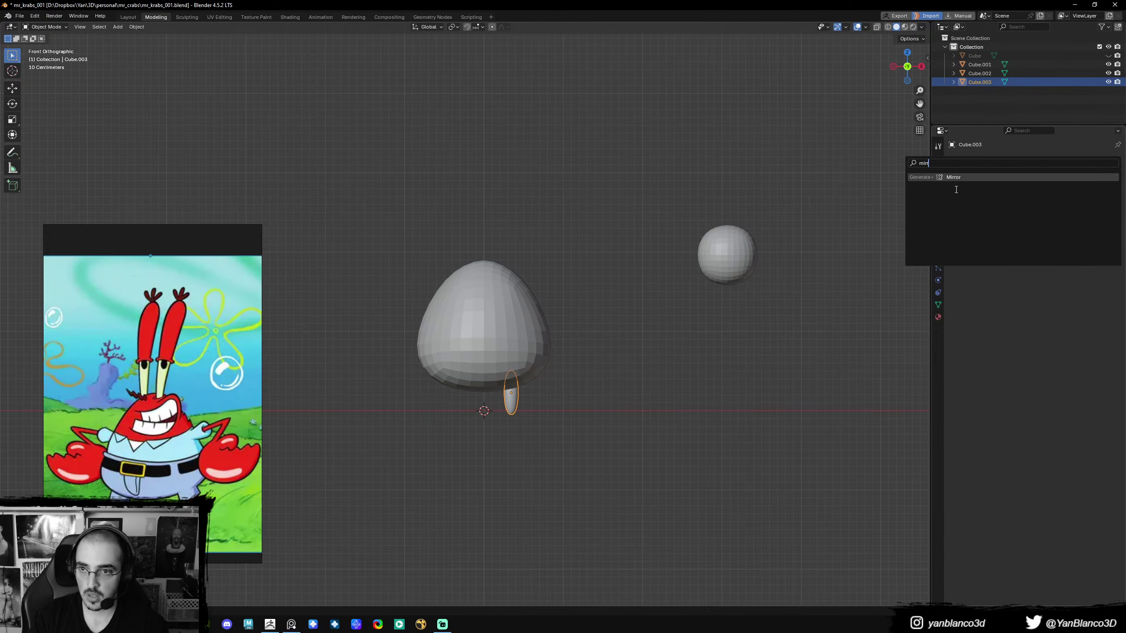
{"action": "left_click", "coordinate": [960, 177]}
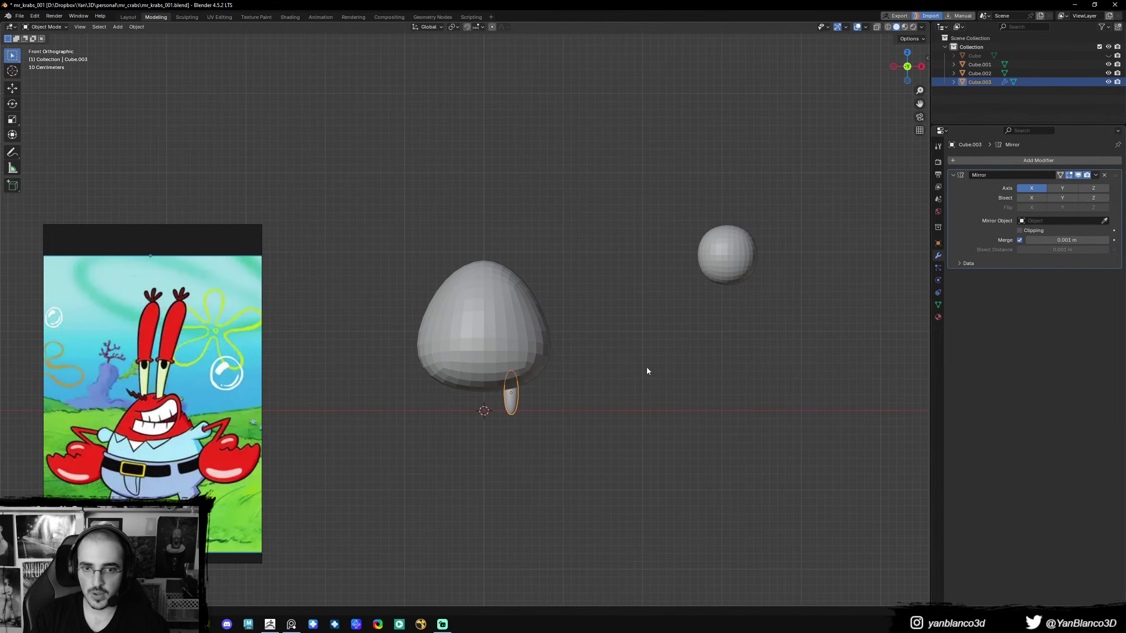
{"action": "left_click", "coordinate": [552, 319]}
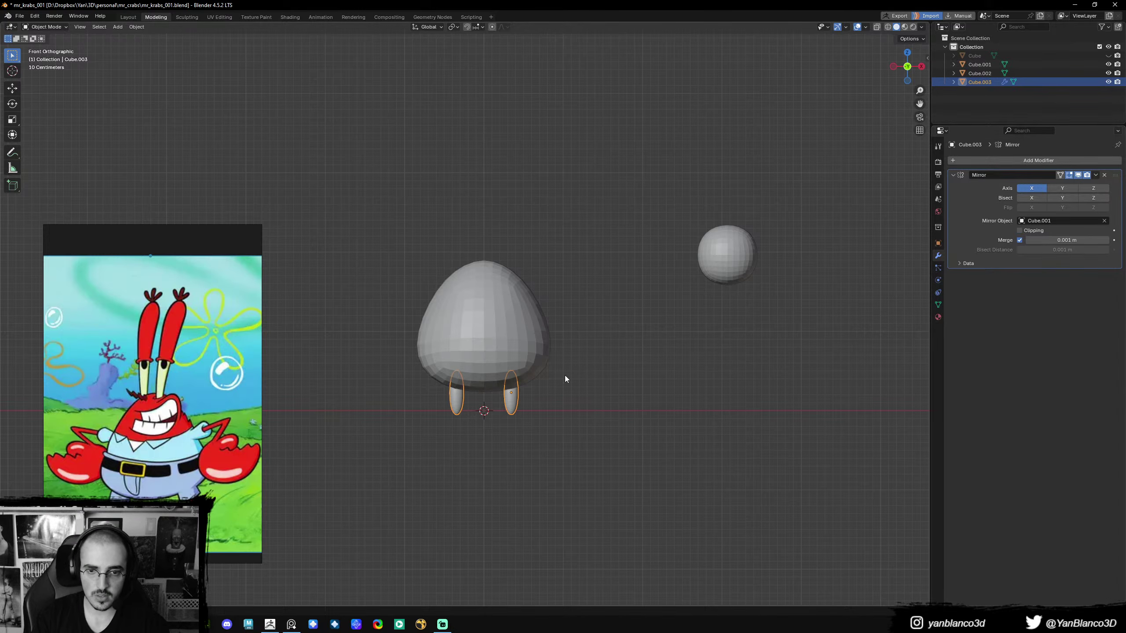
- Tilt the mirrored legs, scale them down slightly and spread them further apart under the body
{"action": "key", "text": "r"}
{"action": "left_click", "coordinate": [604, 365]}
{"action": "key", "text": "s"}
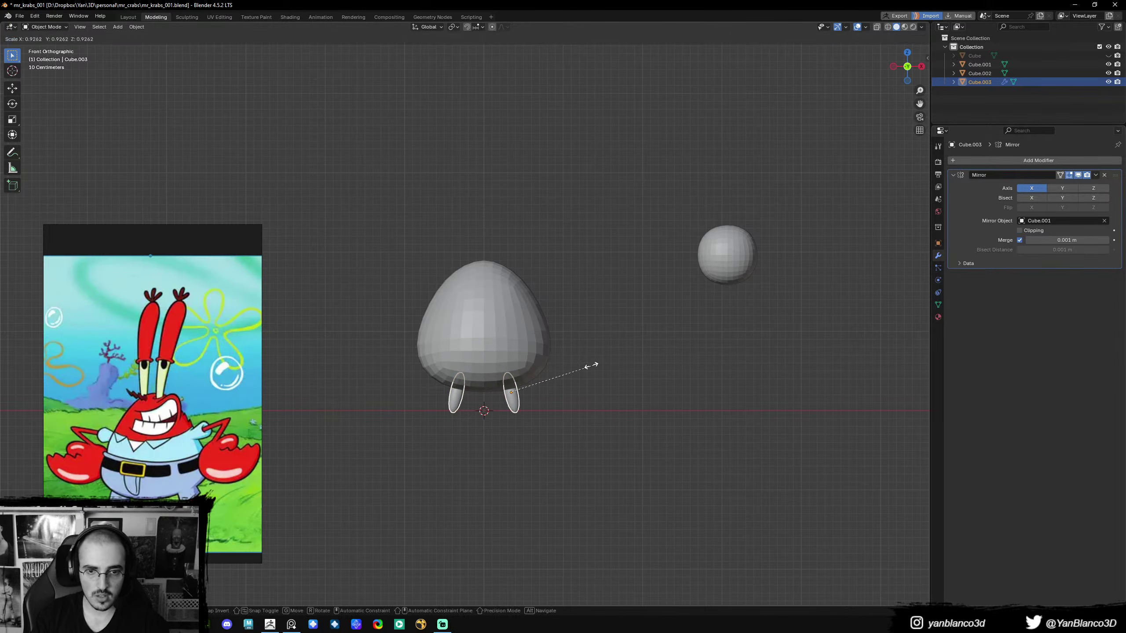
{"action": "left_click", "coordinate": [582, 368]}
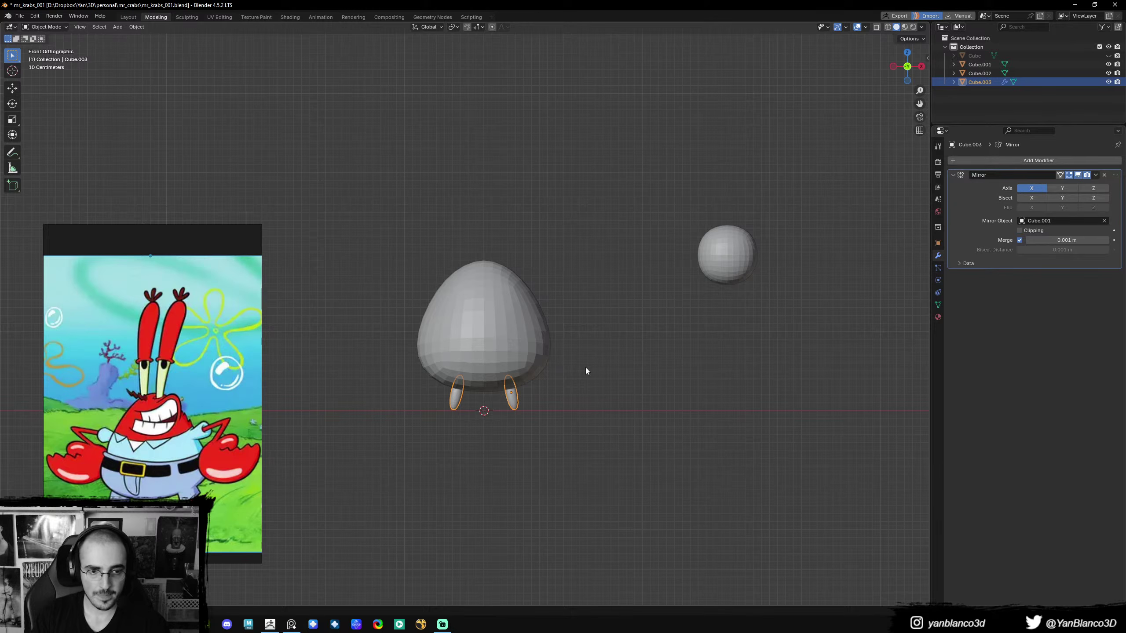
{"action": "key", "text": "r"}
{"action": "left_click", "coordinate": [594, 373]}
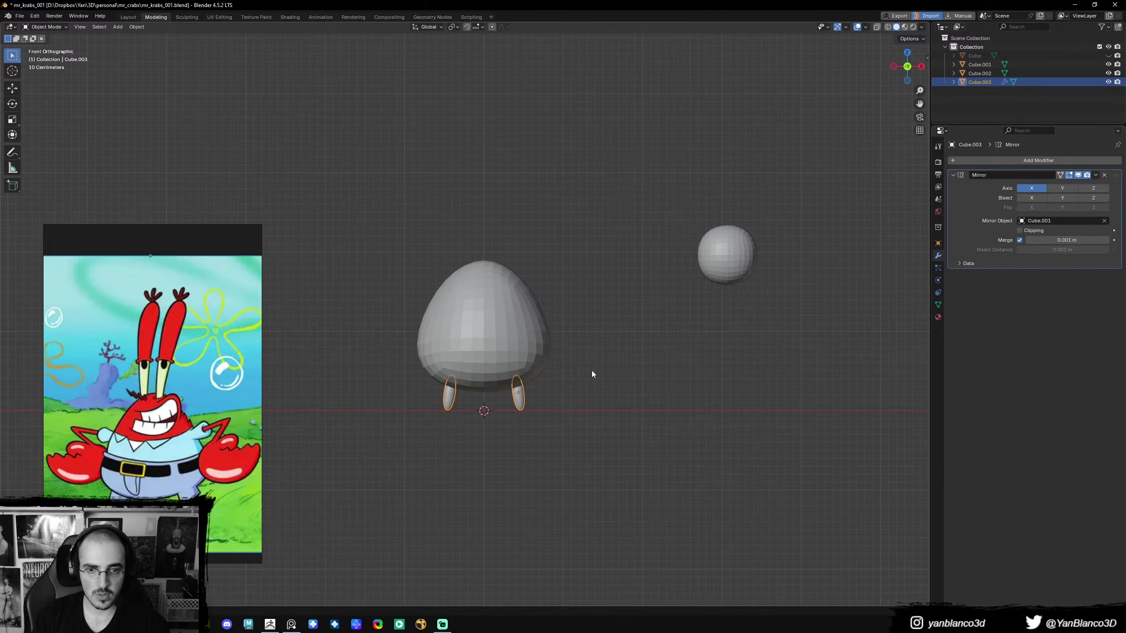
- Duplicate the pair of legs and place the copy above the top of the body as eye stalks
{"action": "middle_click_drag", "start_coordinate": [563, 305], "coordinate": [574, 319], "text": "shift"}
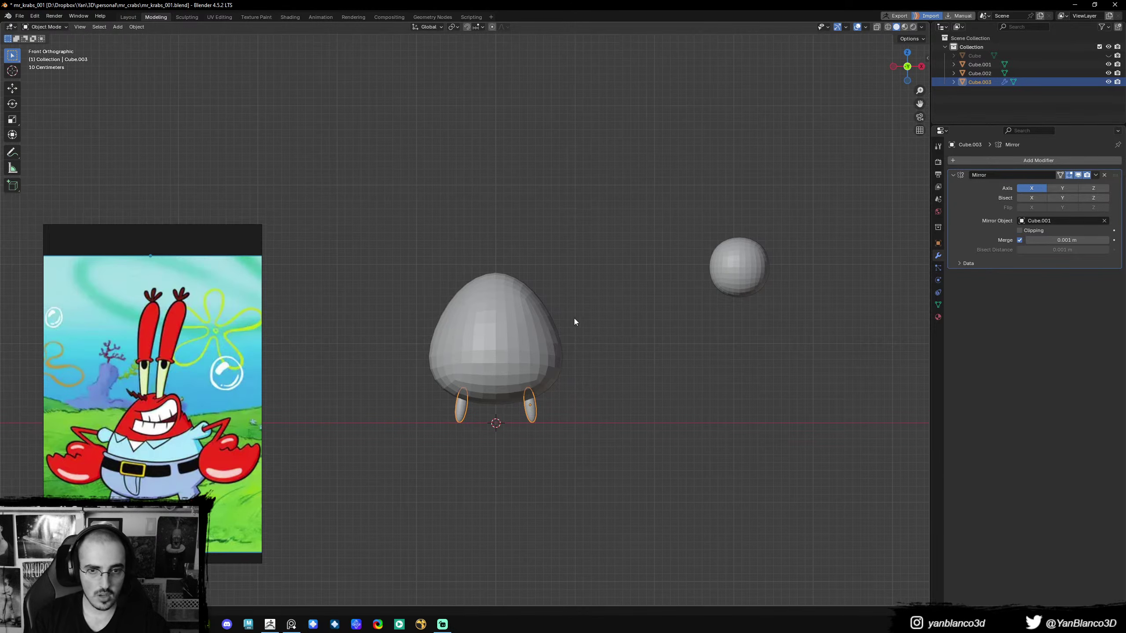
{"action": "middle_click_drag", "start_coordinate": [540, 278], "coordinate": [546, 295], "text": "shift"}
{"action": "scroll", "coordinate": [546, 294], "scroll_direction": "down", "scroll_amount": 1}
{"action": "scroll", "coordinate": [524, 304], "scroll_direction": "up", "scroll_amount": 2}
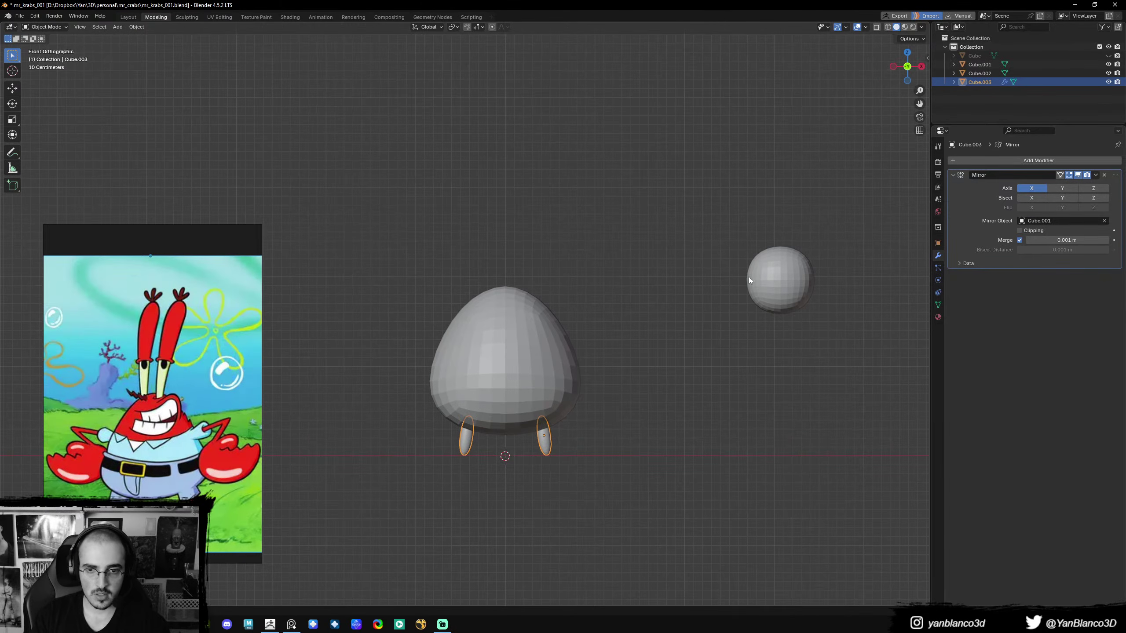
{"action": "key", "text": "shift+d"}
{"action": "left_click", "coordinate": [575, 286]}
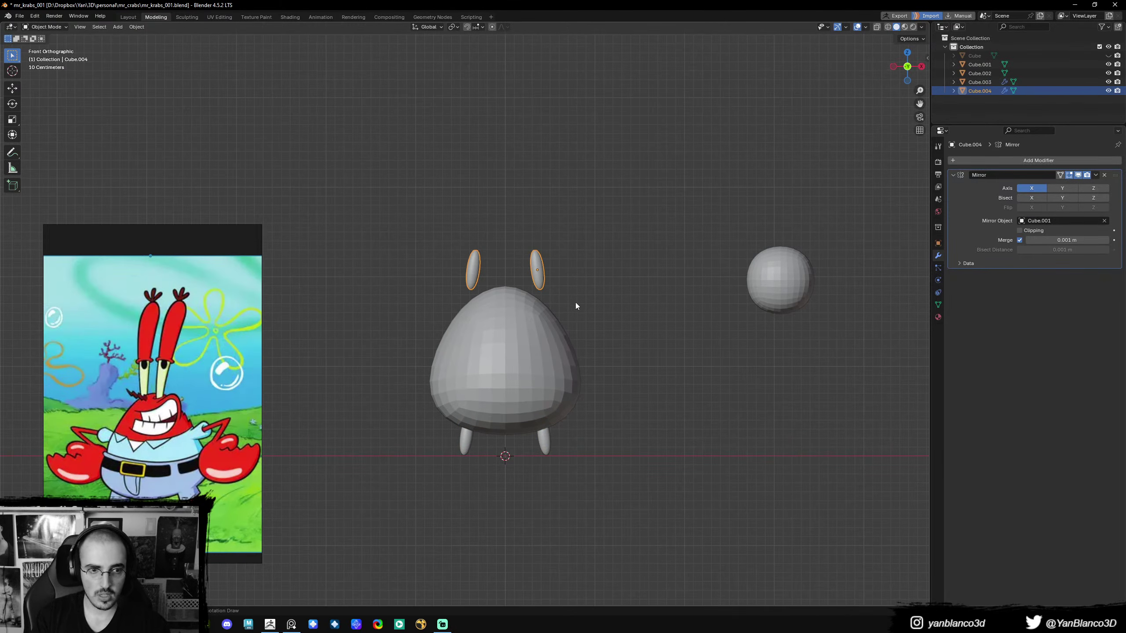
- Enlarge the duplicated eye stalks, tilt them outward at the top and move them closer together
{"action": "key", "text": "r"}
{"action": "right_click", "coordinate": [580, 291]}
{"action": "key", "text": "s"}
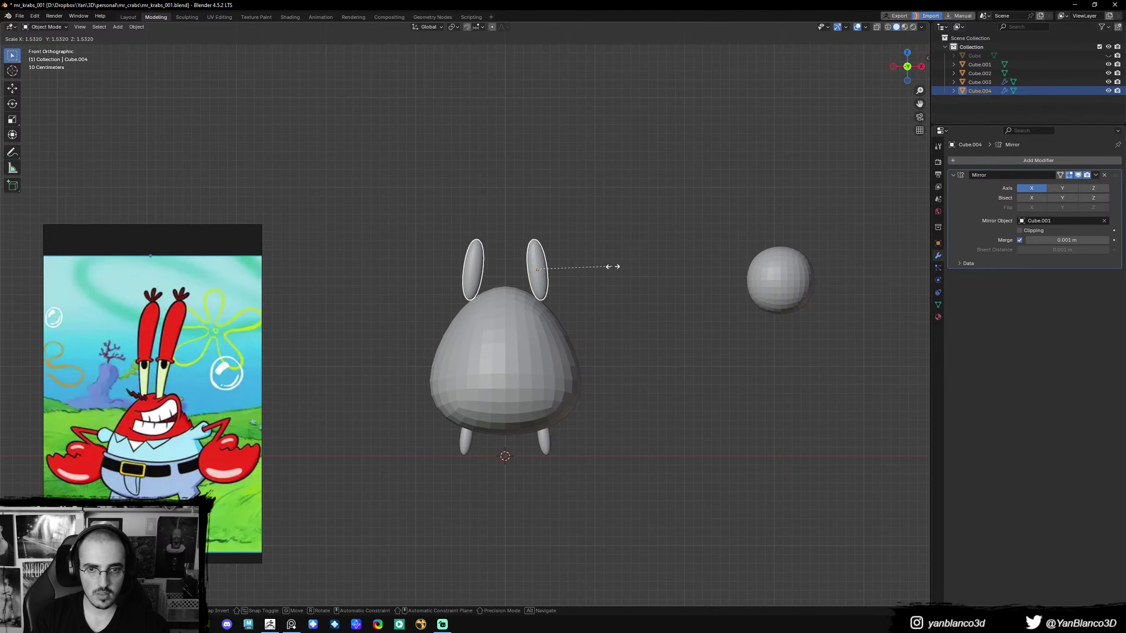
{"action": "right_click", "coordinate": [608, 268]}
{"action": "key", "text": "s"}
{"action": "left_click", "coordinate": [606, 279]}
{"action": "key", "text": "g"}
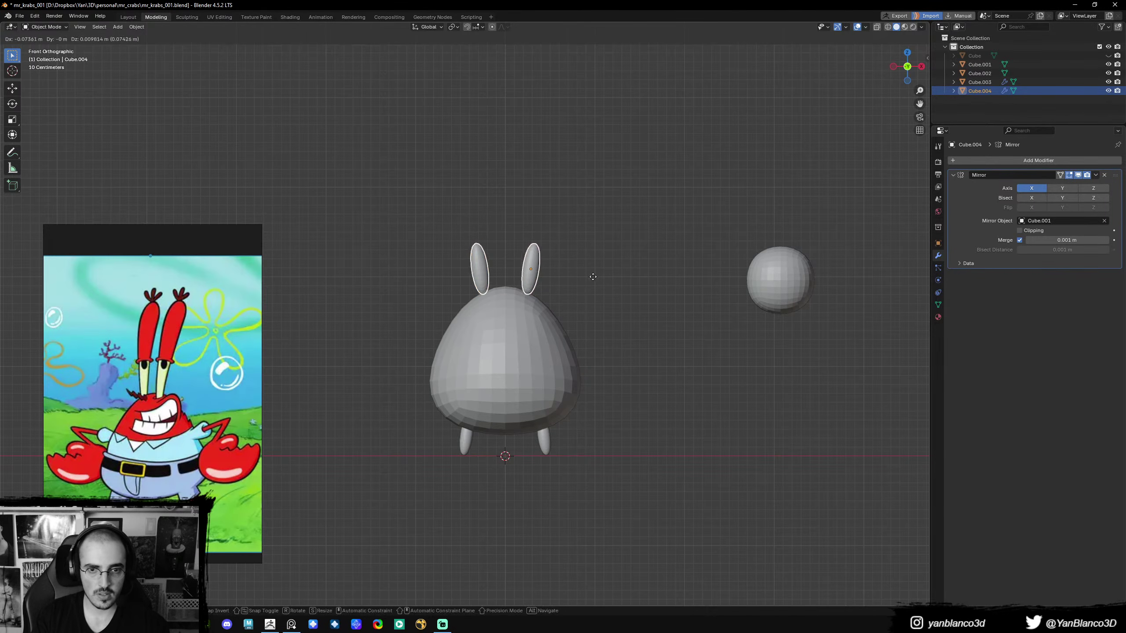
{"action": "left_click", "coordinate": [594, 277]}
- Stretch the eye stalks along Z to over twice their height and raise them onto the body's top
{"action": "key", "text": "s"}
{"action": "key", "text": "z"}
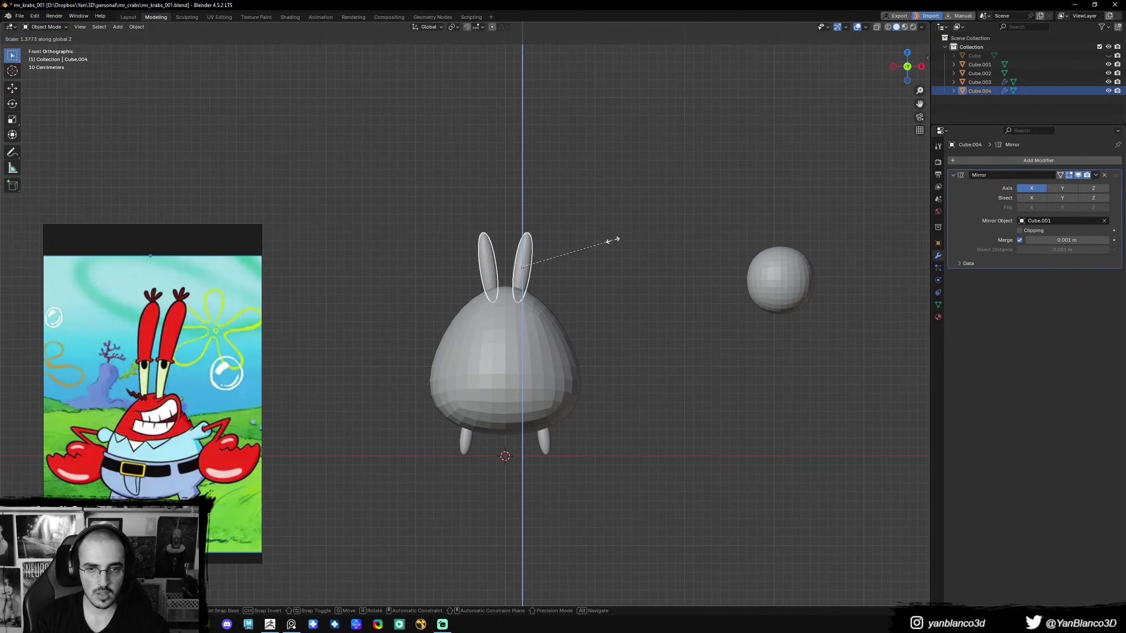
{"action": "right_click", "coordinate": [609, 244]}
{"action": "key", "text": "s"}
{"action": "key", "text": "z"}
{"action": "left_click", "coordinate": [643, 201]}
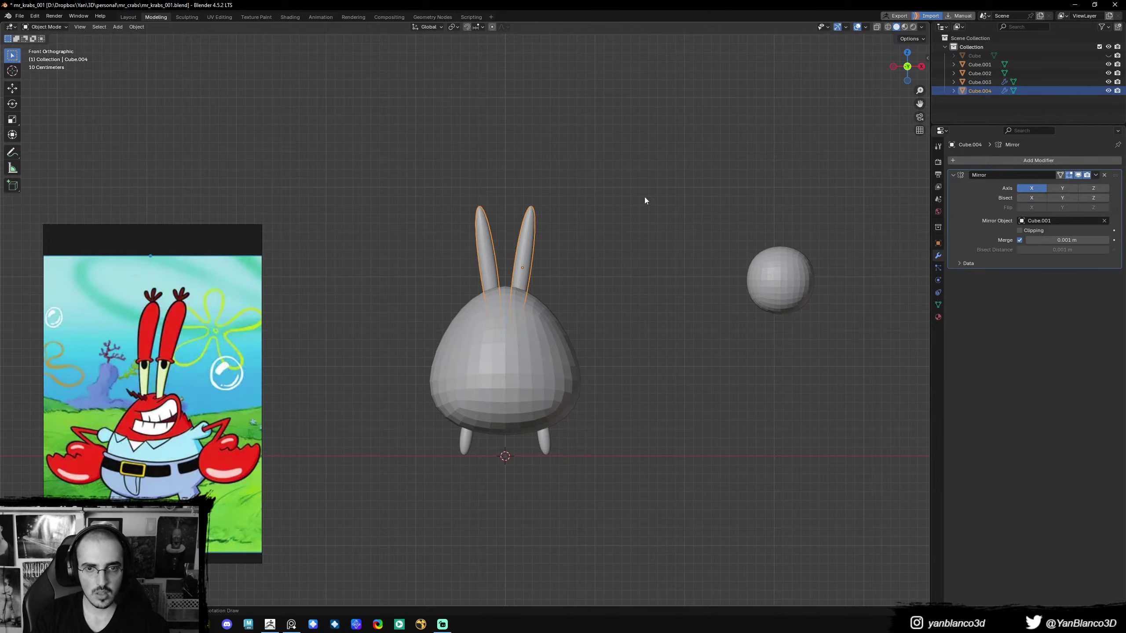
{"action": "key", "text": "g"}
{"action": "left_click", "coordinate": [599, 236]}
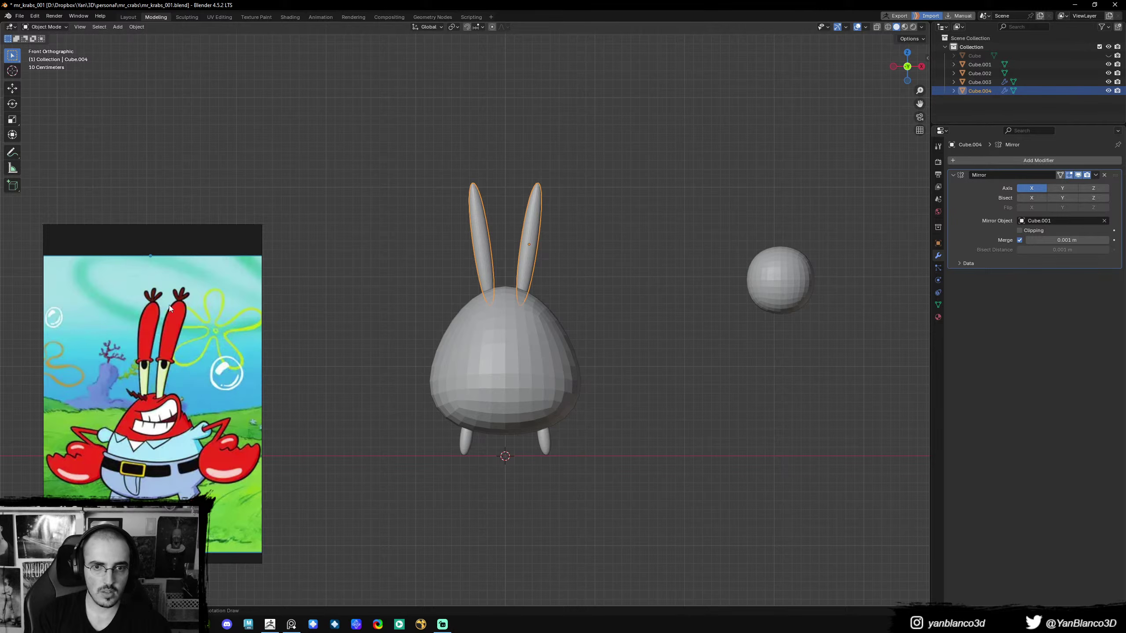
- Switch the eye stalks to Sculpt Mode with the Inflate/Deflate brush and set its radius to 160 px
{"action": "key", "text": "ctrl+Tab"}
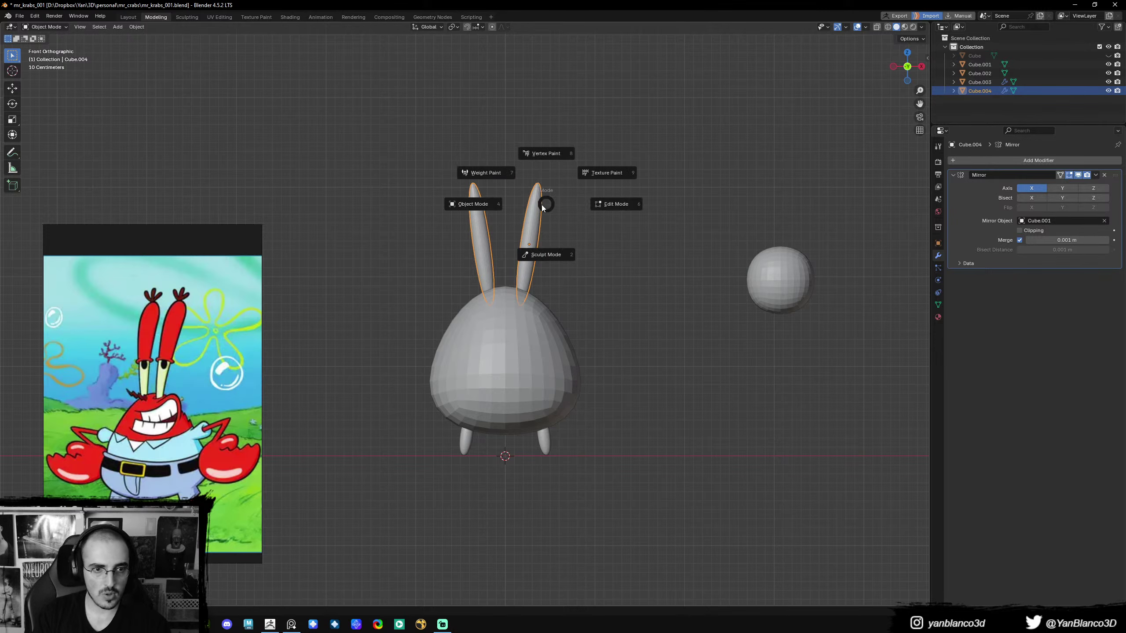
{"action": "left_click", "coordinate": [546, 254]}
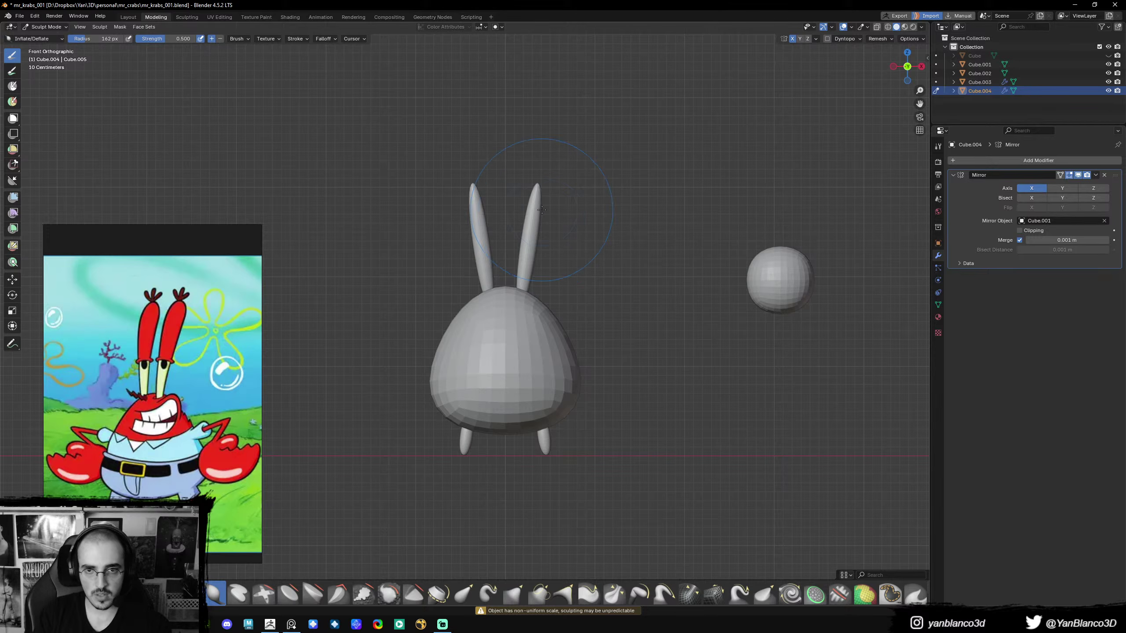
{"action": "key", "text": "f"}
{"action": "key", "text": "f"}
{"action": "left_click", "coordinate": [611, 190]}
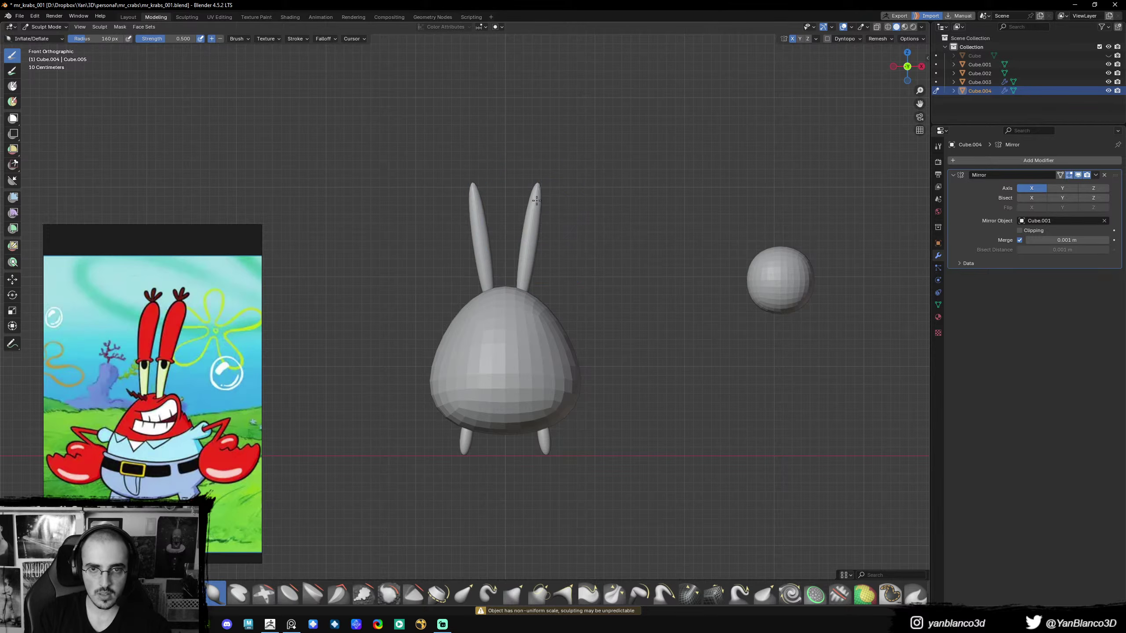
{"action": "mouse_move", "coordinate": [540, 194]}
{"action": "middle_mouse_down"}
{"action": "mouse_move", "coordinate": [571, 177]}
{"action": "mouse_move", "coordinate": [541, 194]}
{"action": "middle_mouse_up"}
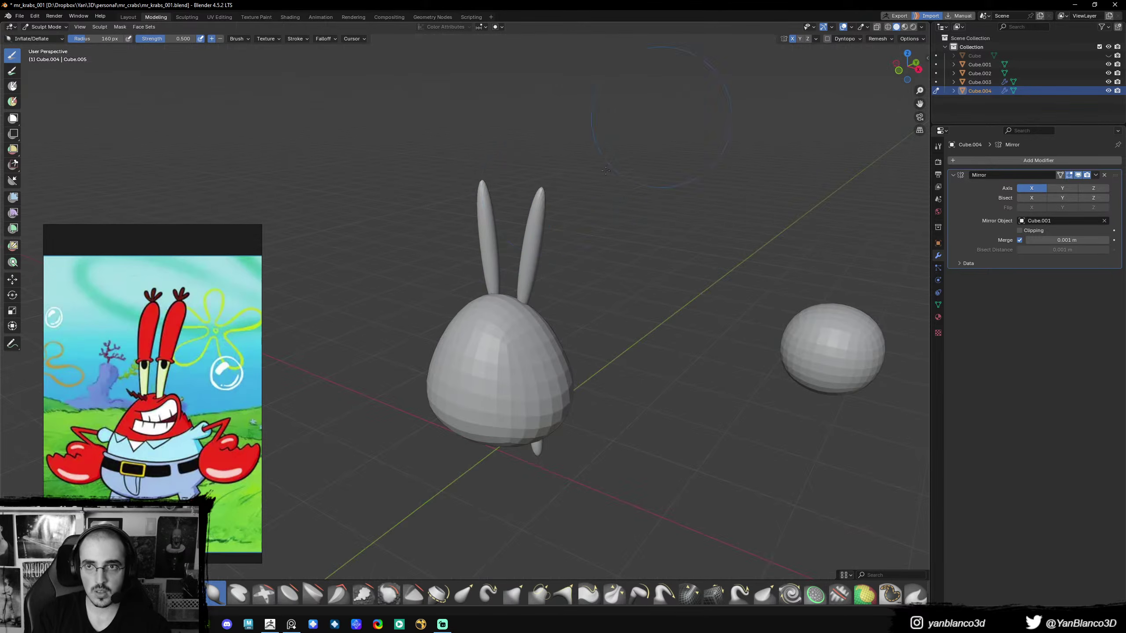
{"action": "middle_click_drag", "start_coordinate": [605, 170], "coordinate": [546, 203]}
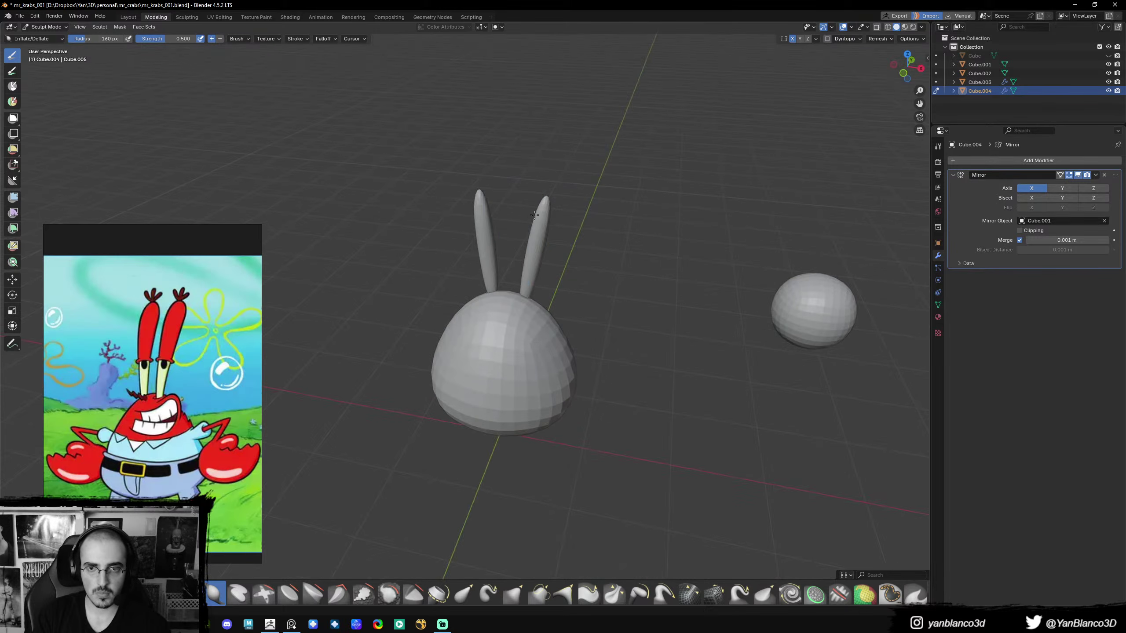
- Check the eye stalk's mesh in Edit Mode, then return to sculpting with a brush radius of 211 px
{"action": "key", "text": "Tab"}
{"action": "scroll", "coordinate": [577, 208], "scroll_direction": "down", "scroll_amount": 2}
{"action": "scroll", "coordinate": [567, 206], "scroll_direction": "up", "scroll_amount": 5}
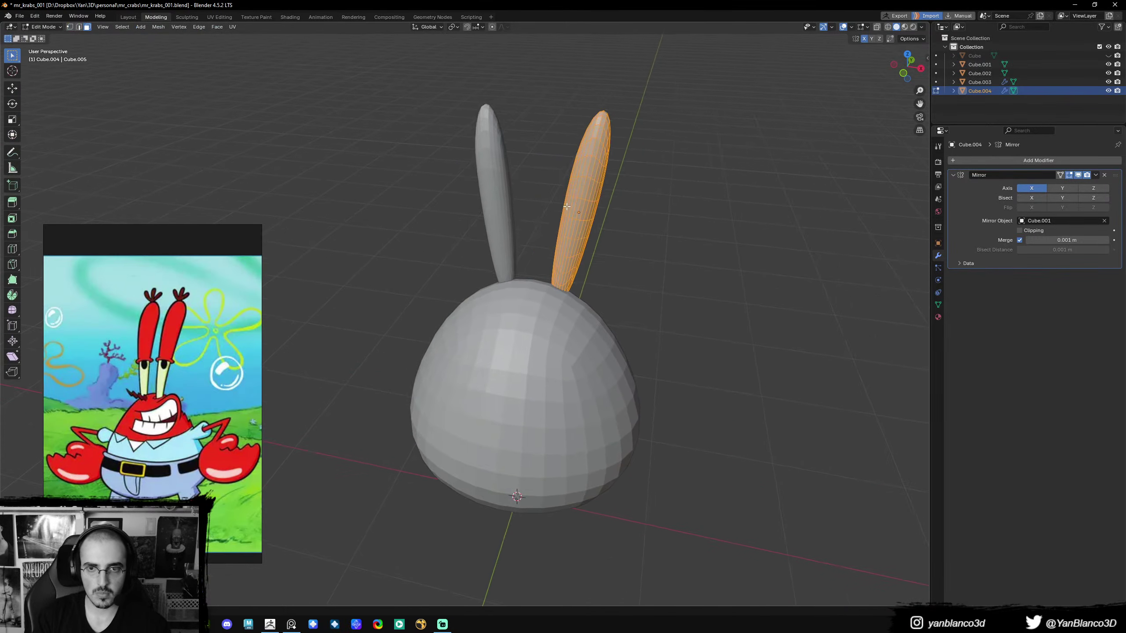
{"action": "mouse_move", "coordinate": [567, 206]}
{"action": "middle_mouse_down"}
{"action": "mouse_move", "coordinate": [590, 234]}
{"action": "mouse_move", "coordinate": [679, 213]}
{"action": "mouse_move", "coordinate": [581, 223]}
{"action": "mouse_move", "coordinate": [510, 149]}
{"action": "mouse_move", "coordinate": [543, 177]}
{"action": "middle_mouse_up"}
{"action": "key", "text": "Tab"}
{"action": "key", "text": "f"}
{"action": "left_click", "coordinate": [572, 178]}
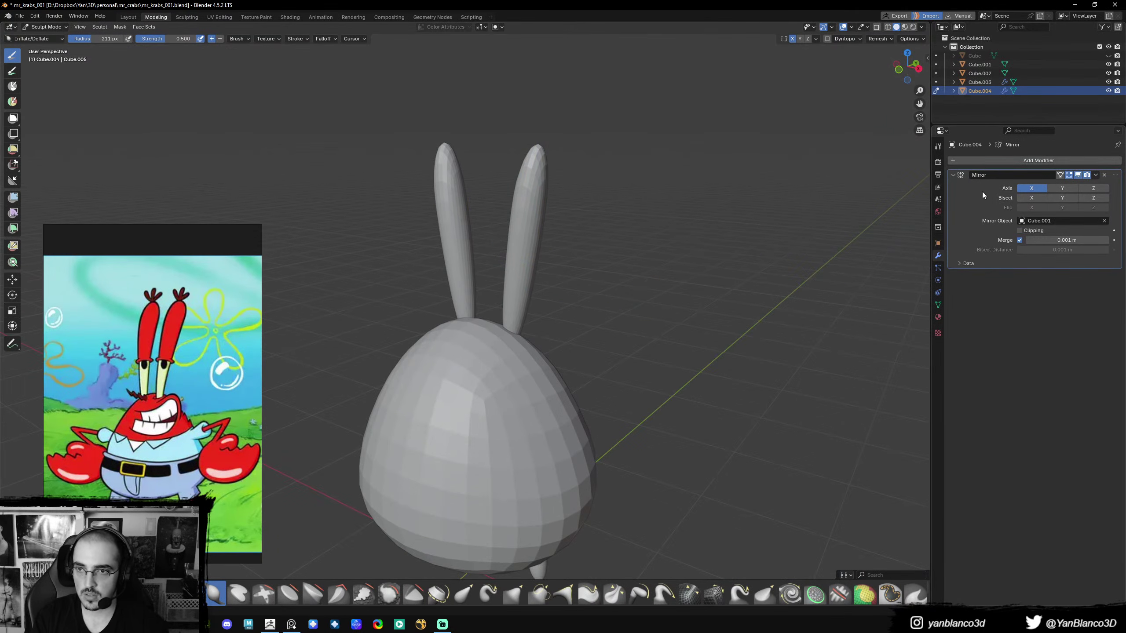
{"action": "mouse_move", "coordinate": [585, 224]}
{"action": "middle_mouse_down"}
{"action": "mouse_move", "coordinate": [692, 213]}
{"action": "mouse_move", "coordinate": [654, 188]}
{"action": "middle_mouse_up"}
{"action": "key", "text": "KP_1"}
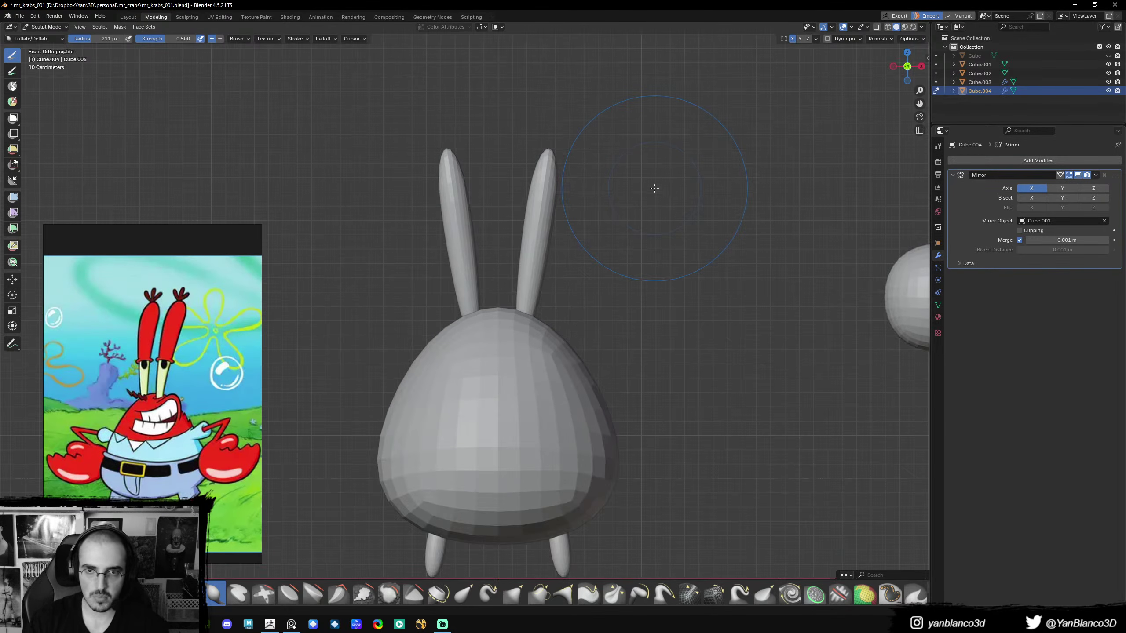
{"action": "key", "text": "ctrl+Tab"}
{"action": "key", "text": "Escape"}
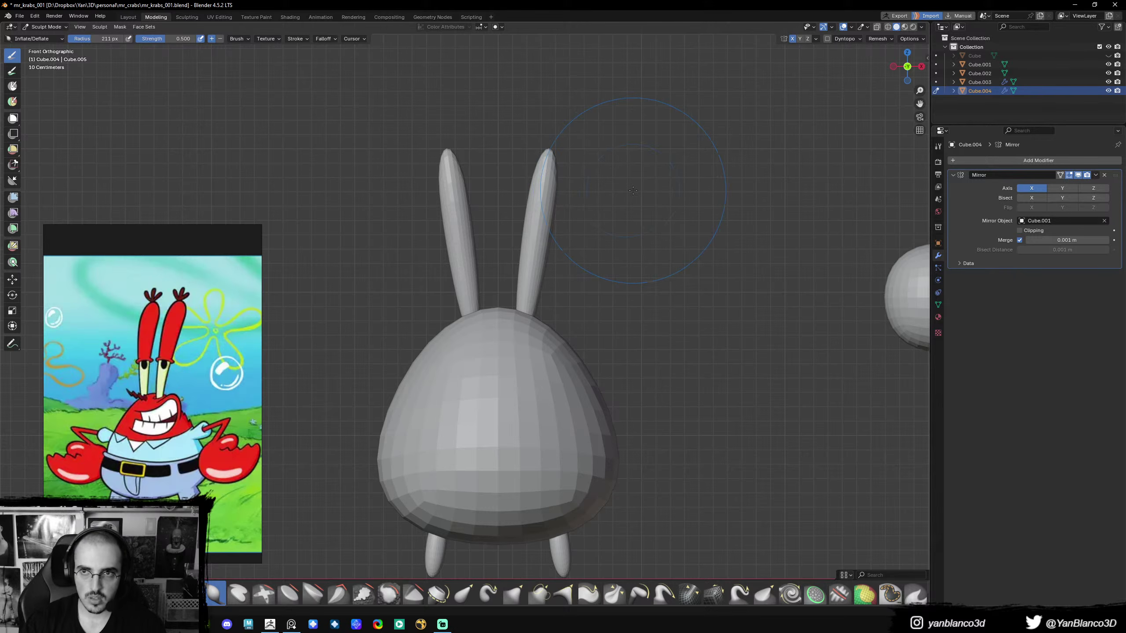
{"action": "middle_click_drag", "start_coordinate": [633, 191], "coordinate": [812, 198]}
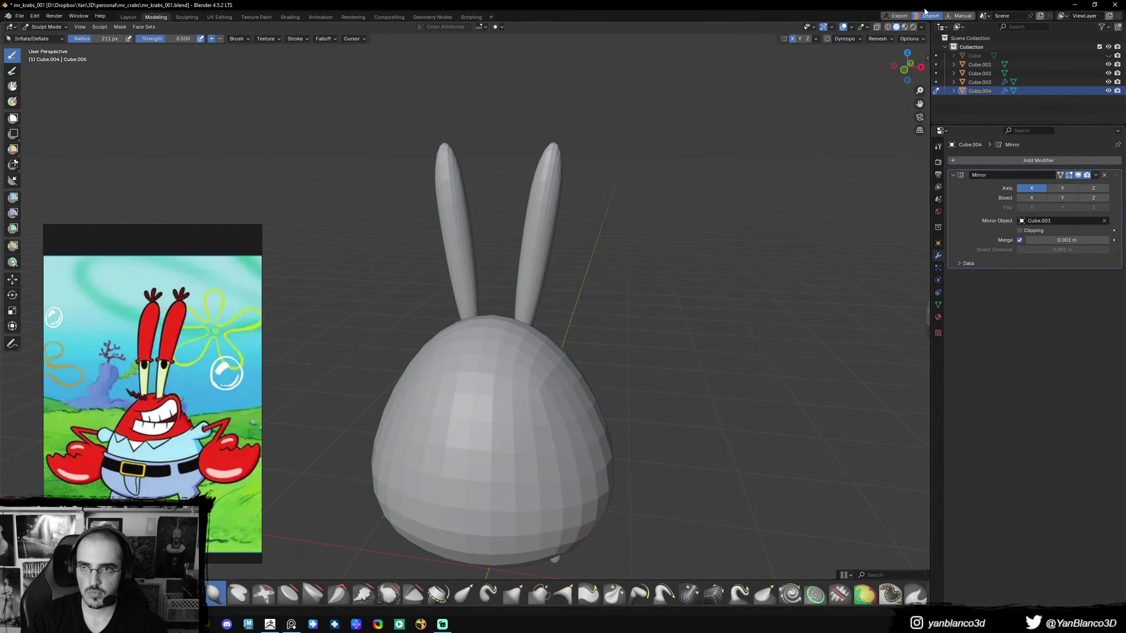
- Send the eye stalks to ZBrush and ZRemesh them with the Same polygon count option
{"action": "left_click", "coordinate": [900, 16]}
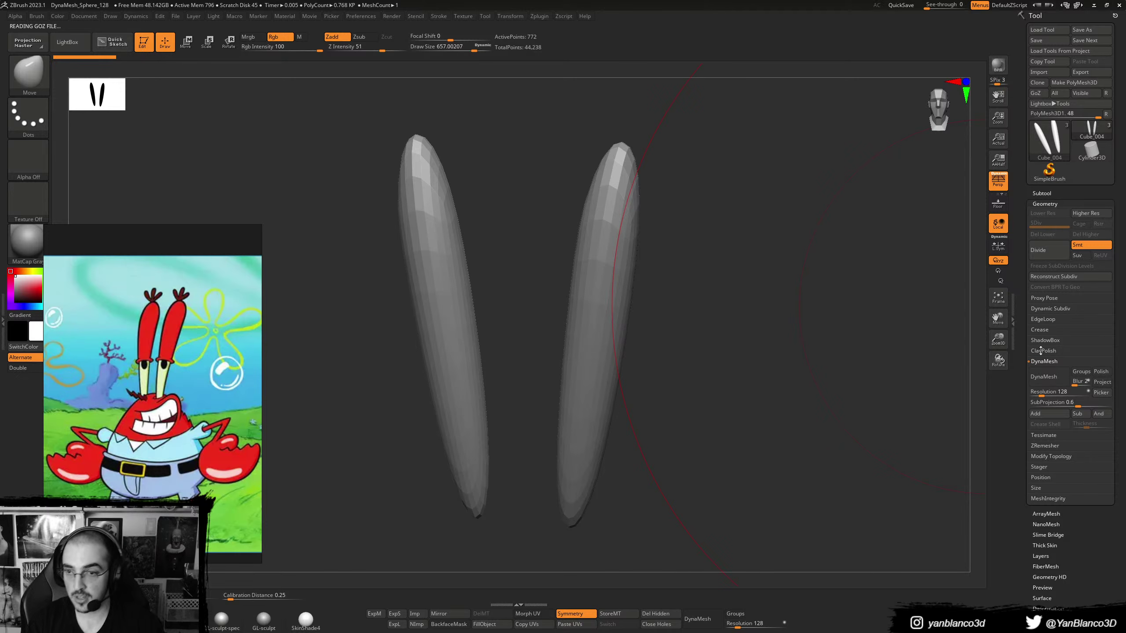
{"action": "left_click", "coordinate": [1045, 446]}
{"action": "left_click", "coordinate": [1055, 406]}
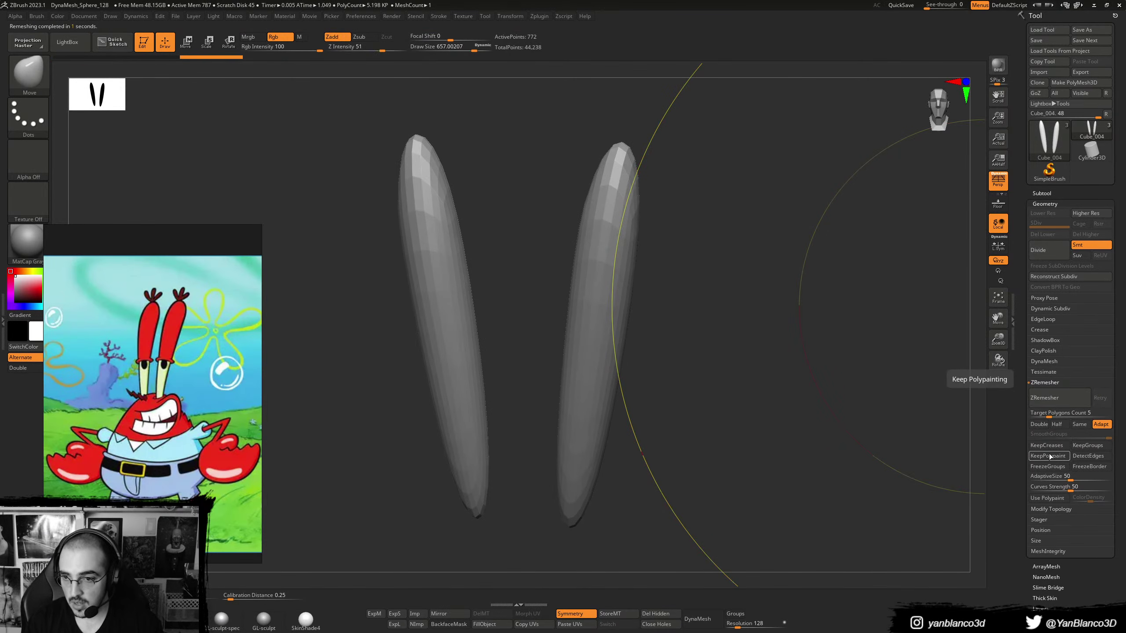
{"action": "key", "text": "ctrl+z"}
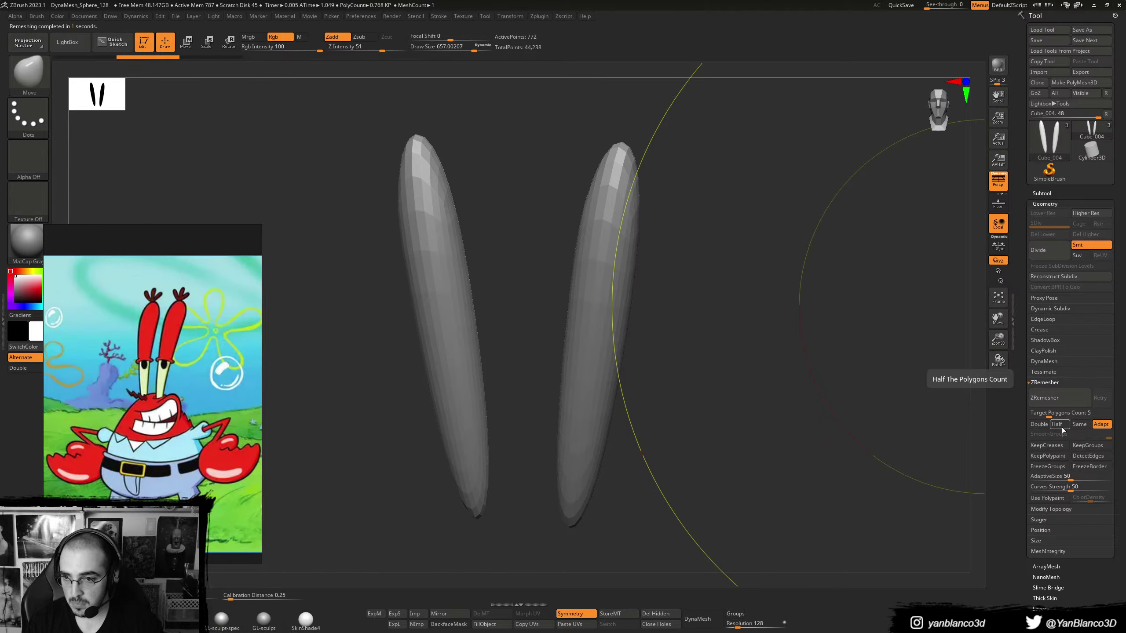
{"action": "left_click", "coordinate": [1075, 426]}
{"action": "left_click", "coordinate": [1077, 399]}
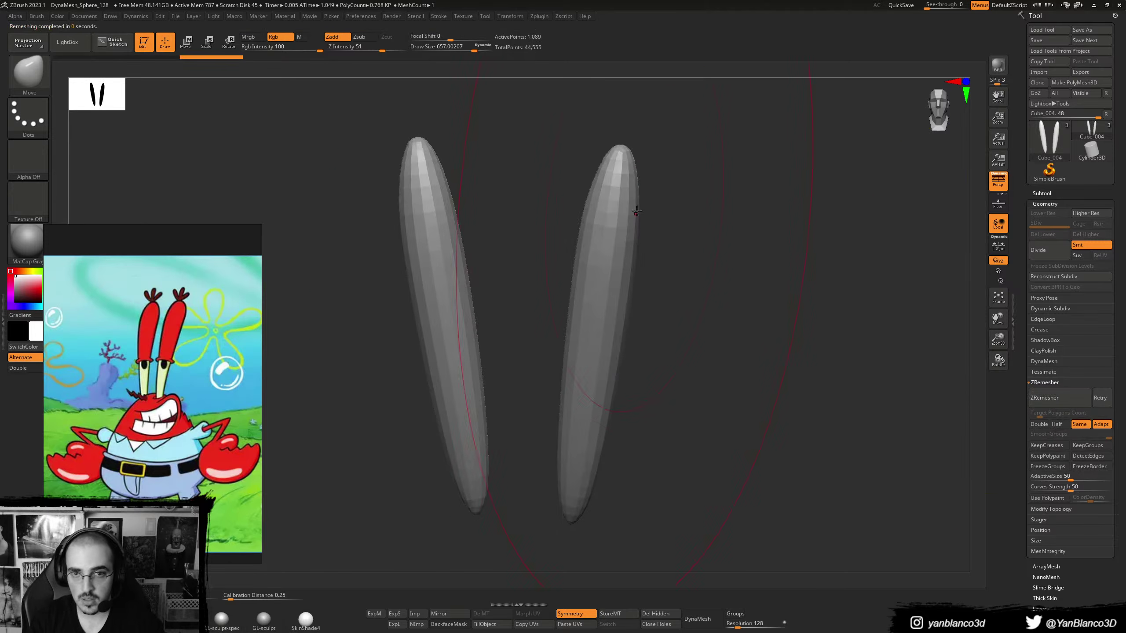
- Switch back to Blender and set the Inflate/Deflate brush radius to 231 px over the eye stalks
{"action": "key", "text": "alt+Tab"}
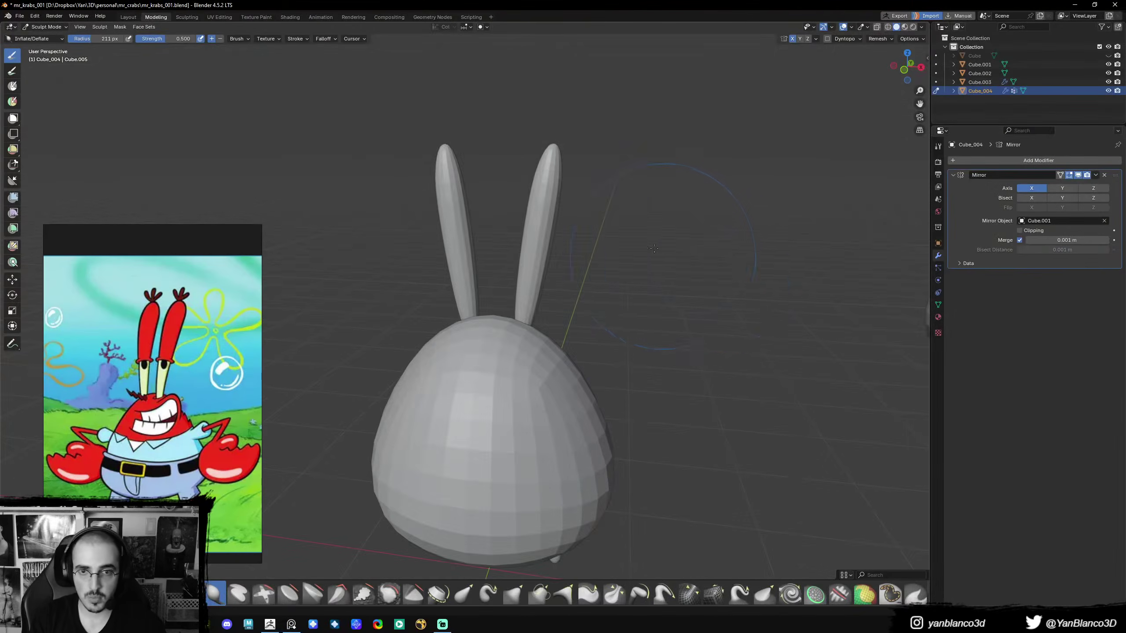
{"action": "mouse_move", "coordinate": [654, 249]}
{"action": "middle_mouse_down"}
{"action": "mouse_move", "coordinate": [628, 251]}
{"action": "mouse_move", "coordinate": [625, 266]}
{"action": "mouse_move", "coordinate": [513, 175]}
{"action": "middle_mouse_up"}
{"action": "key", "text": "shift+f"}
{"action": "right_click", "coordinate": [639, 252]}
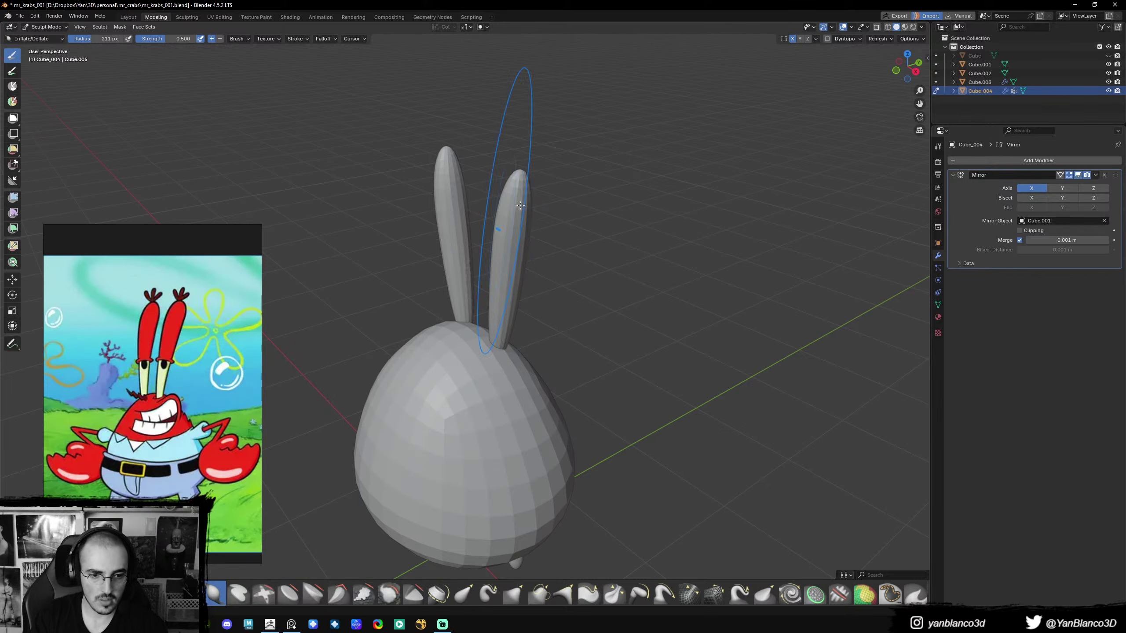
{"action": "key", "text": "f"}
{"action": "left_click", "coordinate": [640, 191]}
{"action": "mouse_move", "coordinate": [527, 192]}
{"action": "middle_mouse_down"}
{"action": "mouse_move", "coordinate": [483, 189]}
{"action": "mouse_move", "coordinate": [492, 187]}
{"action": "middle_mouse_up"}
{"action": "key", "text": "f"}
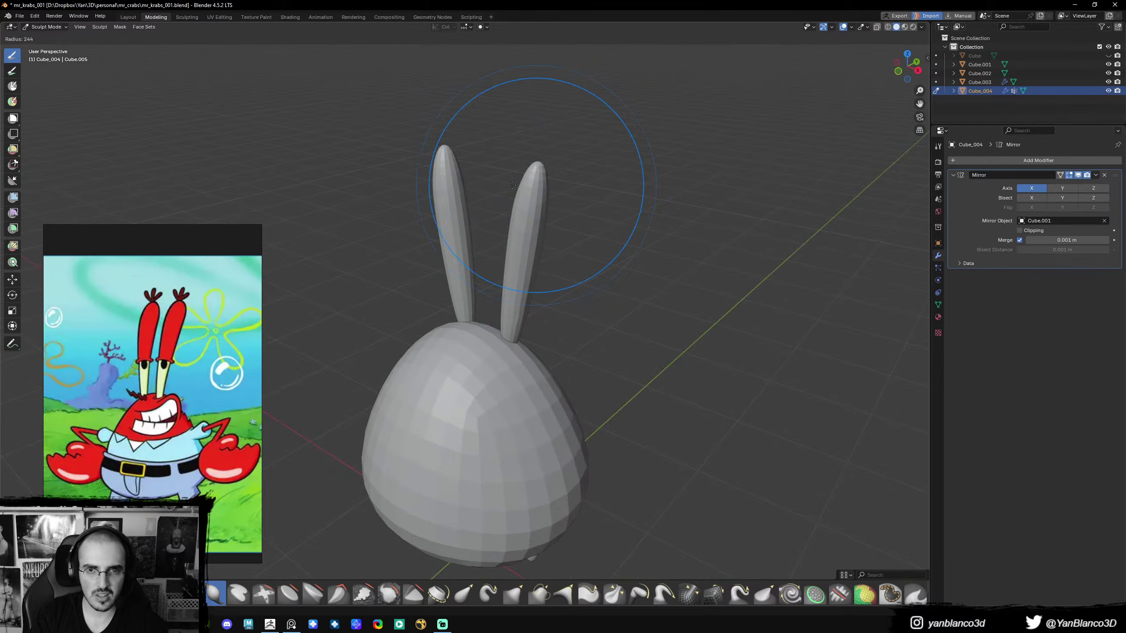
{"action": "left_click", "coordinate": [512, 185]}
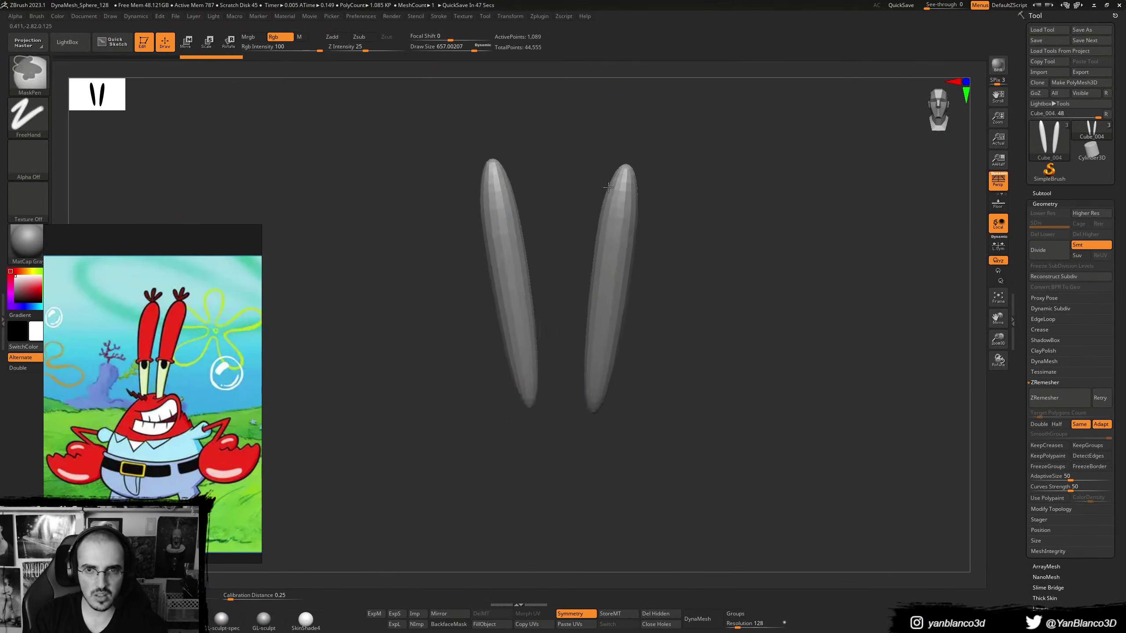
- In ZBrush, choose the Inflat brush at draw size about 257, try it on a stalk tip and undo the trial strokes
{"action": "key", "text": "ctrl+z"}
{"action": "key", "text": "b"}
{"action": "key", "text": "i"}
{"action": "key", "text": "n"}
{"action": "key", "text": "s"}
{"action": "mouse_move", "coordinate": [631, 195]}
{"action": "left_mouse_down"}
{"action": "mouse_move", "coordinate": [609, 194]}
{"action": "mouse_move", "coordinate": [628, 190]}
{"action": "mouse_move", "coordinate": [624, 208]}
{"action": "left_mouse_up"}
{"action": "key", "text": "ctrl+z"}
{"action": "key", "text": "ctrl+z"}
{"action": "key", "text": "ctrl+z"}
{"action": "key", "text": "ctrl+z"}
{"action": "key", "text": "ctrl+z"}
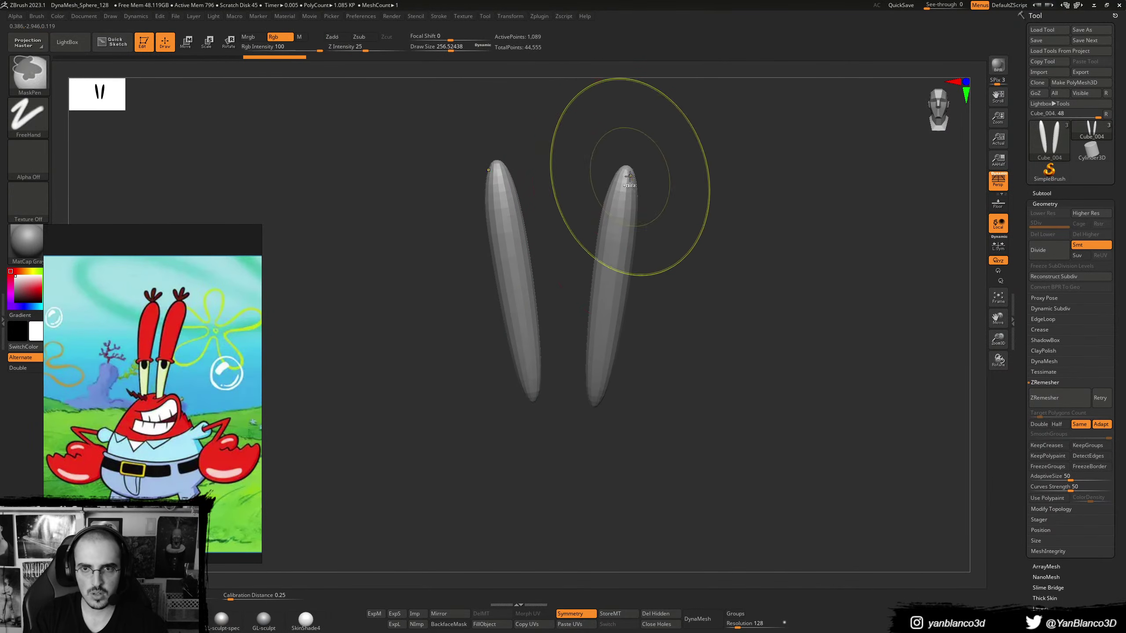
- Inflate the upper part of both eye stalks symmetrically into thicker, rounder ends with the Inflat brush at Z Intensity 10
{"action": "key", "text": "ctrl+shift+z"}
{"action": "key", "text": "ctrl+shift+z"}
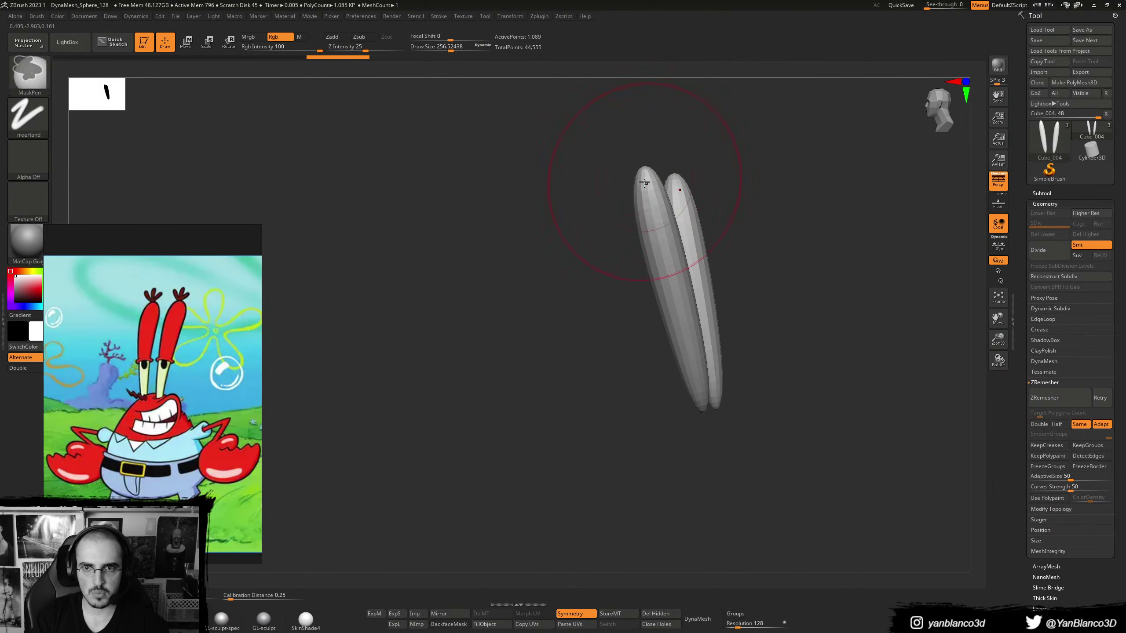
{"action": "key", "text": "ctrl+shift+z"}
{"action": "key", "text": "ctrl+shift+z"}
{"action": "key", "text": "ctrl+shift+z"}
{"action": "key", "text": "ctrl+shift+z"}
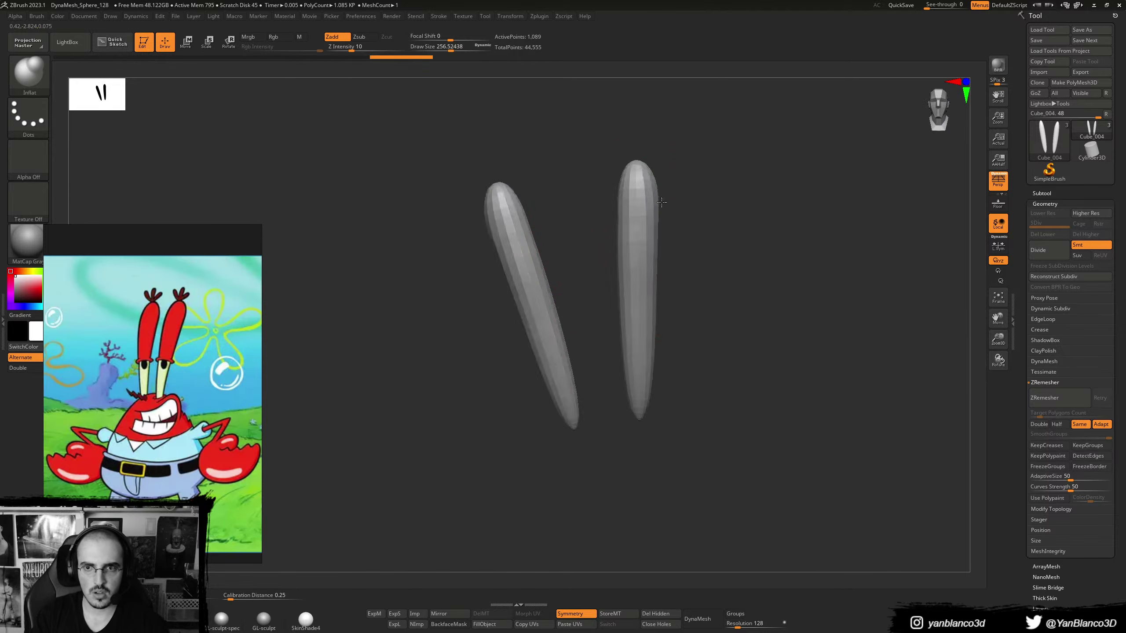
{"action": "key", "text": "ctrl+shift+z"}
{"action": "key", "text": "ctrl+shift+z"}
{"action": "key", "text": "ctrl+shift+z"}
{"action": "key", "text": "ctrl+shift+z"}
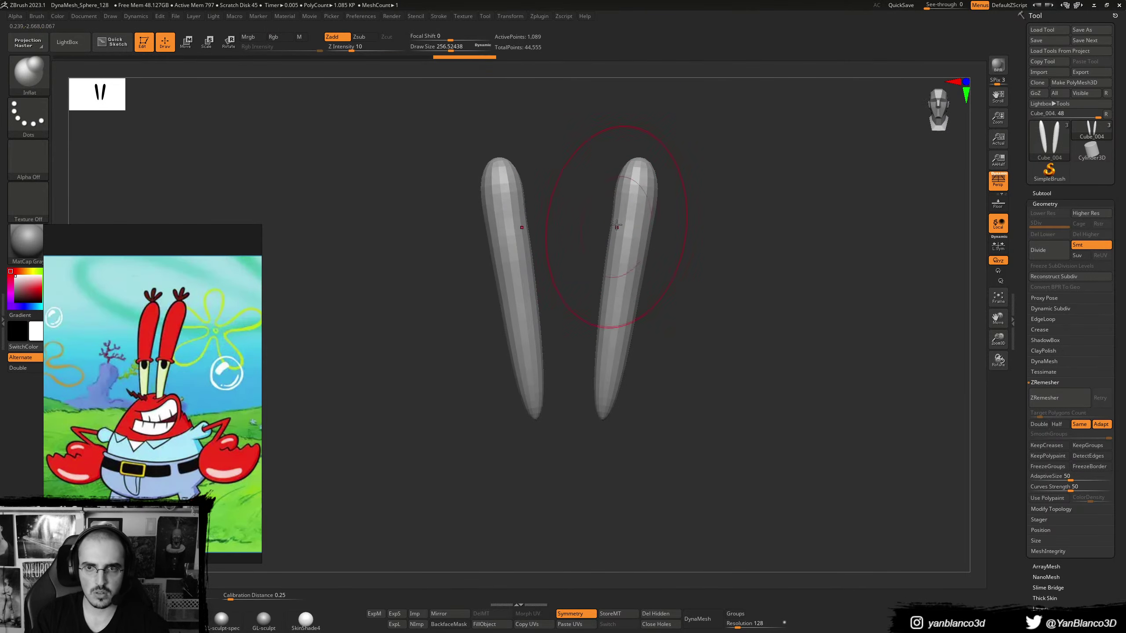
{"action": "key", "text": "ctrl+shift+z"}
{"action": "key", "text": "ctrl+shift+z"}
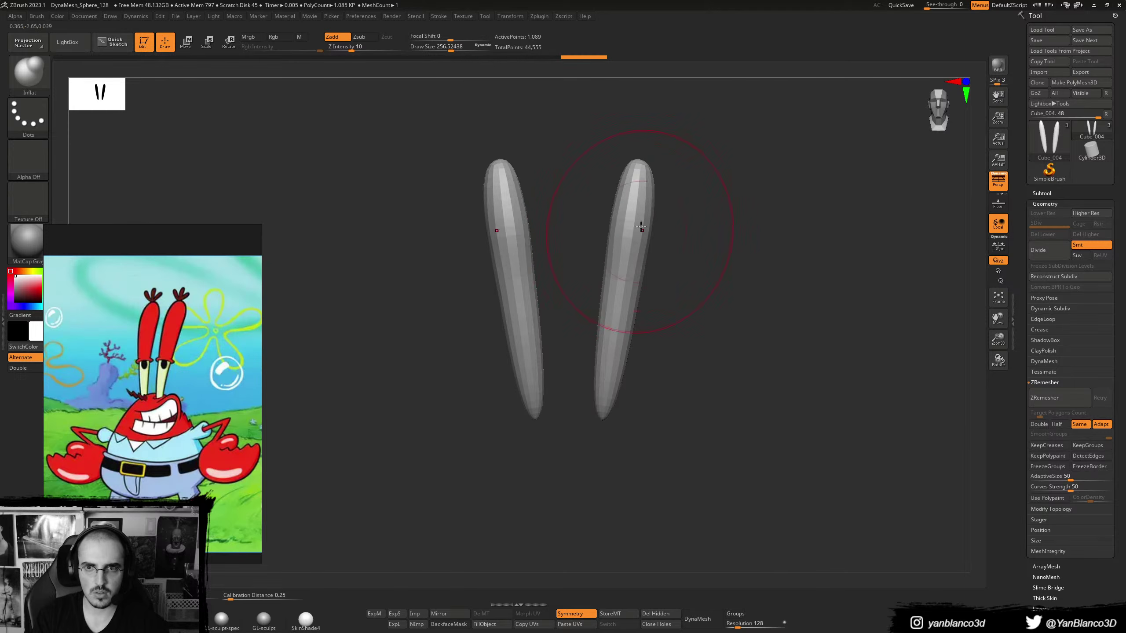
{"action": "key", "text": "ctrl+shift+z"}
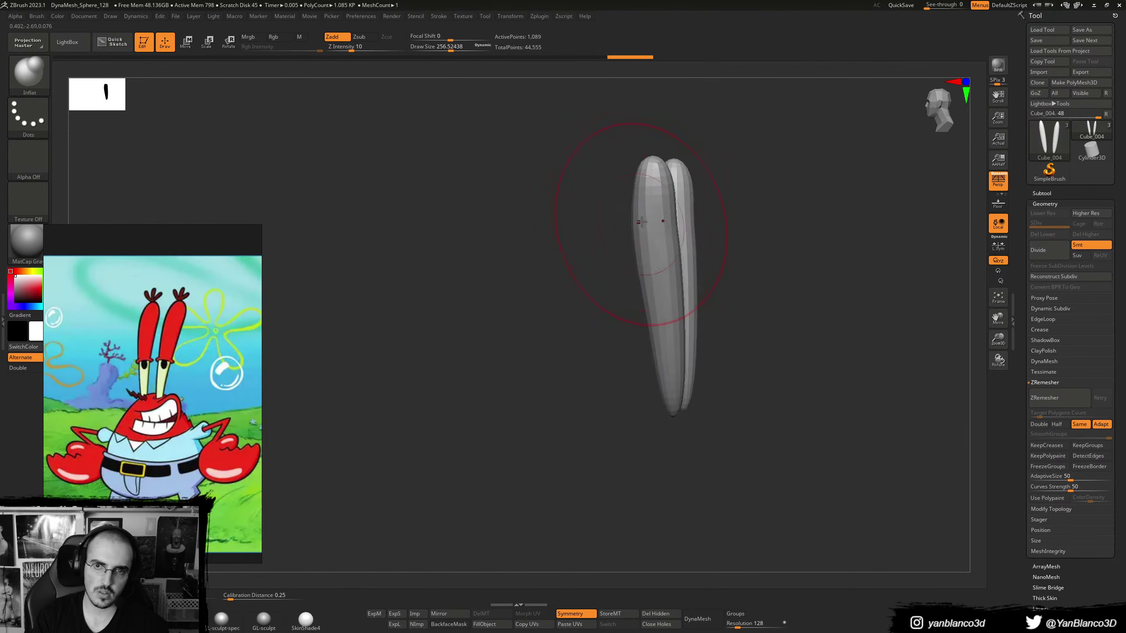
- Turn off perspective in the side view and bend the stalks into a gentle curve using the Move brush
{"action": "right_click_drag", "start_coordinate": [643, 282], "coordinate": [594, 291], "text": "alt"}
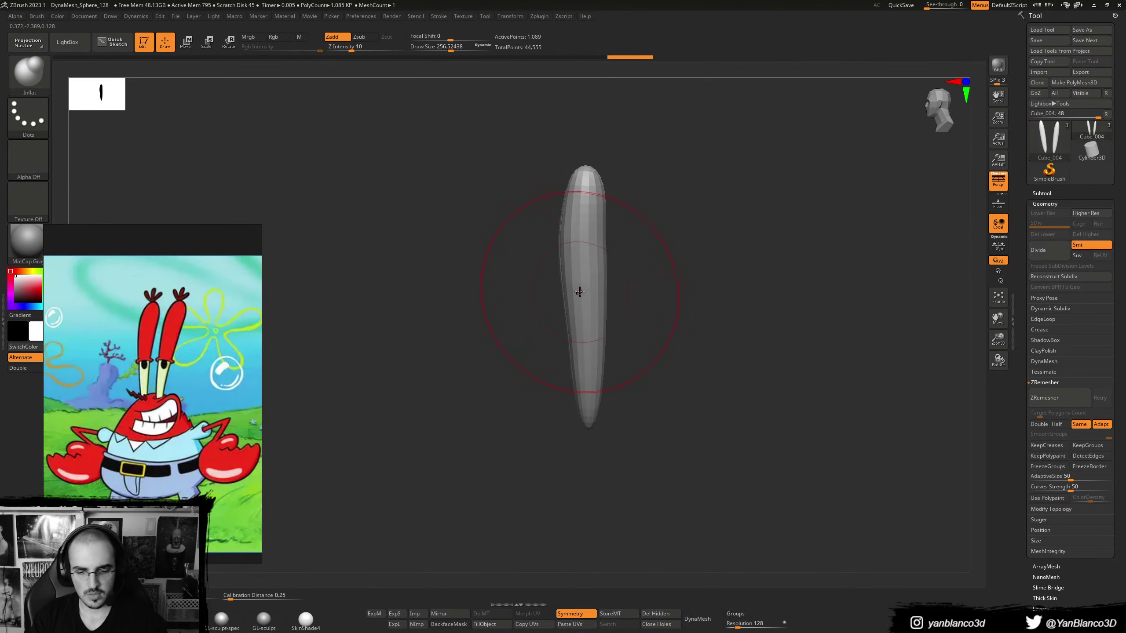
{"action": "key", "text": "p"}
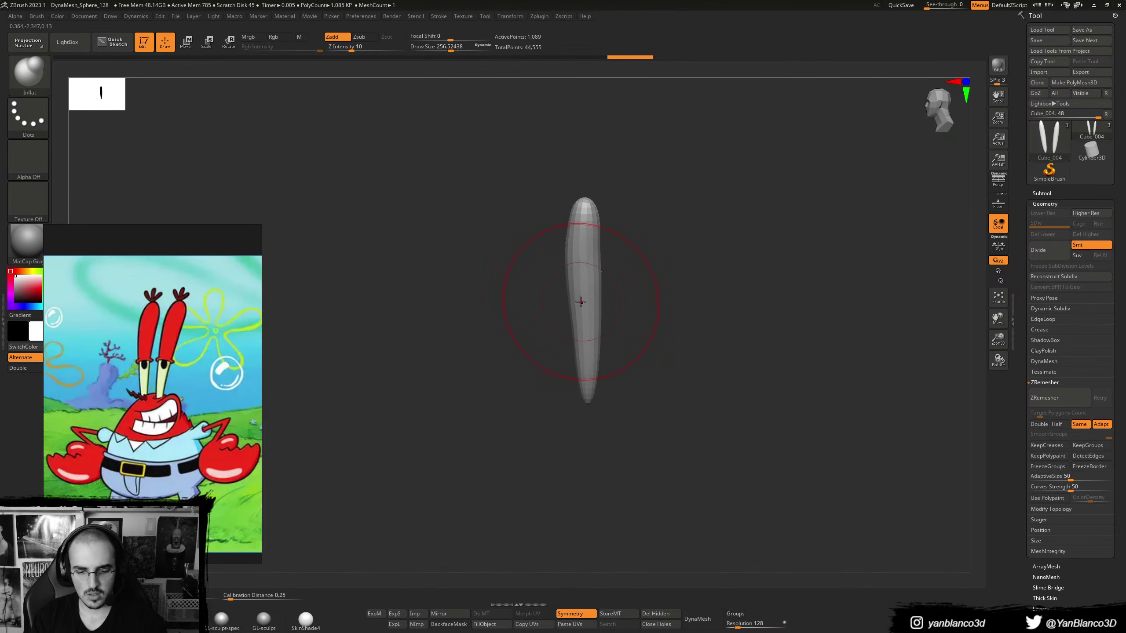
{"action": "key", "text": "b"}
{"action": "key", "text": "m"}
{"action": "key", "text": "v"}
{"action": "key", "text": "s"}
{"action": "mouse_move", "coordinate": [588, 302]}
{"action": "left_mouse_down"}
{"action": "mouse_move", "coordinate": [612, 299]}
{"action": "mouse_move", "coordinate": [586, 299]}
{"action": "mouse_move", "coordinate": [581, 348]}
{"action": "mouse_move", "coordinate": [606, 289]}
{"action": "left_mouse_up"}
{"action": "key", "text": "s"}
{"action": "key", "text": "s"}
{"action": "left_click", "coordinate": [578, 331]}
{"action": "key", "text": "s"}
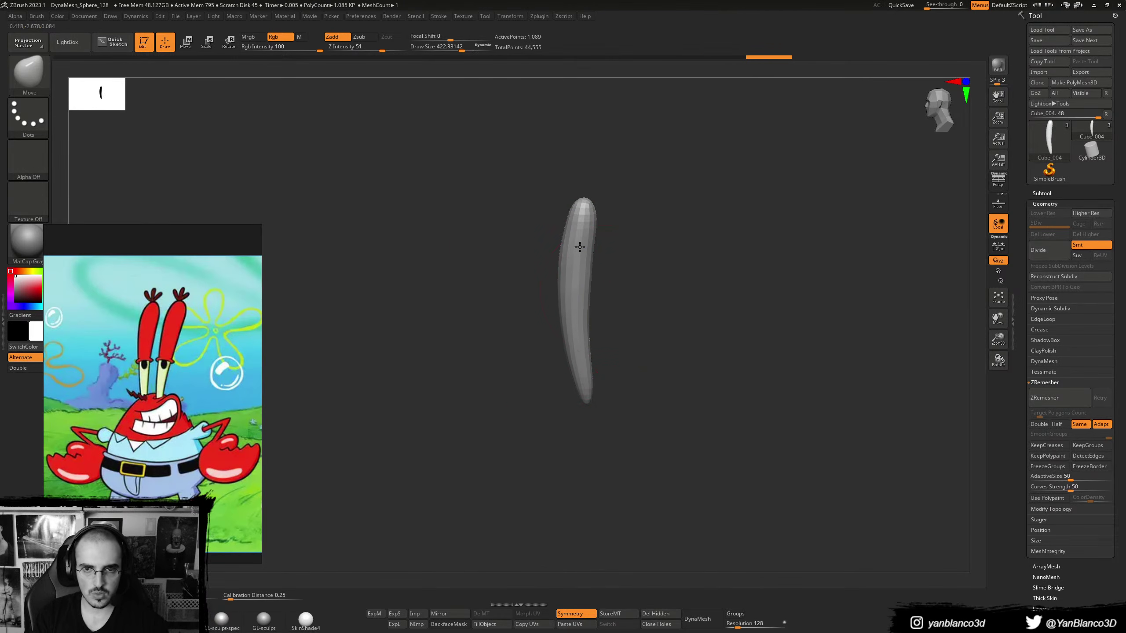
- Refine the stalks' side-view curve with smaller Move brush strokes, reducing the draw size to about 187
{"action": "left_click_drag", "start_coordinate": [579, 247], "coordinate": [582, 249]}
{"action": "left_click_drag", "start_coordinate": [576, 303], "coordinate": [574, 265]}
{"action": "key", "text": "s"}
{"action": "left_click_drag", "start_coordinate": [582, 261], "coordinate": [585, 261]}
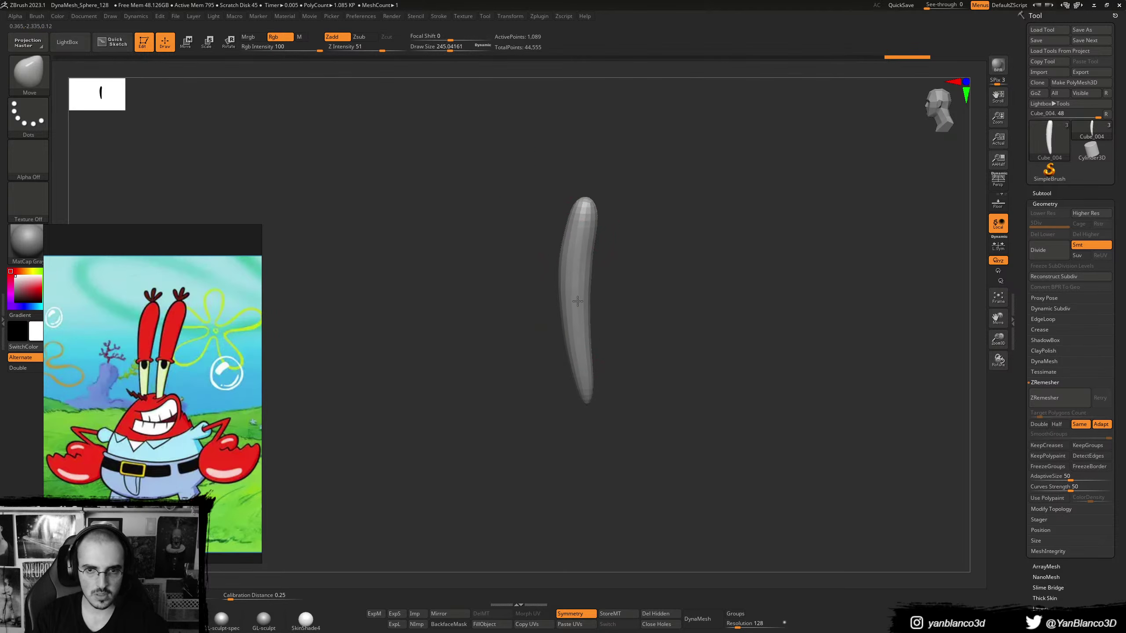
{"action": "left_click_drag", "start_coordinate": [572, 236], "coordinate": [574, 230]}
{"action": "key", "text": "s"}
{"action": "left_click_drag", "start_coordinate": [575, 229], "coordinate": [572, 228]}
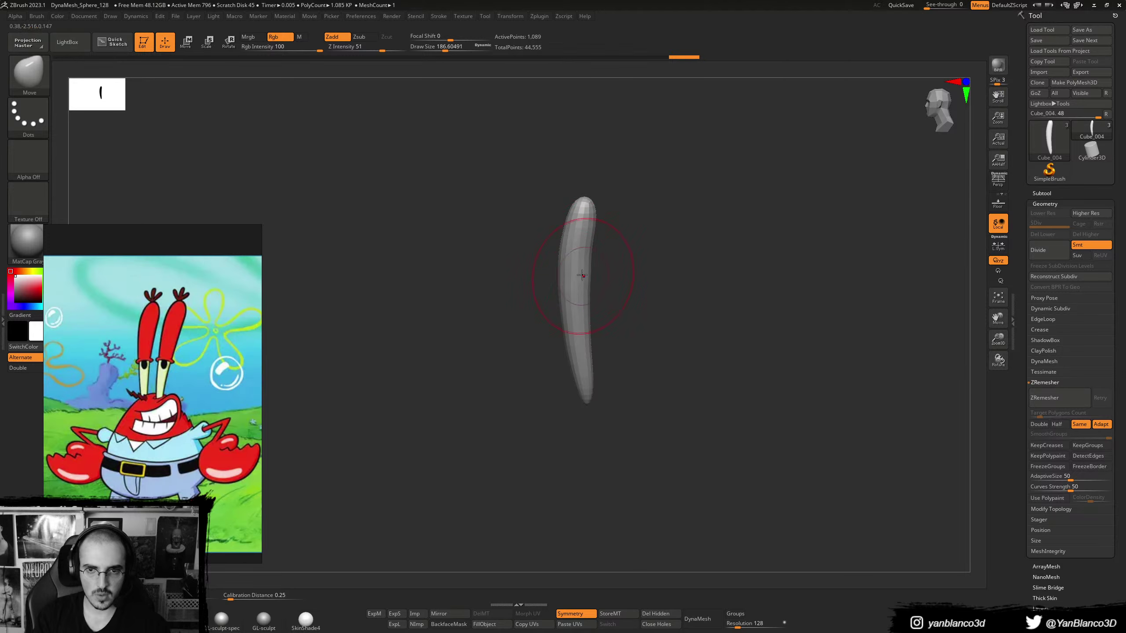
- Pull the tops of the stalks slightly inward in the front view with the Move brush at draw size about 453
{"action": "mouse_move", "coordinate": [582, 269]}
{"action": "right_mouse_down"}
{"action": "mouse_move", "coordinate": [619, 261]}
{"action": "mouse_move", "coordinate": [596, 259]}
{"action": "right_mouse_up"}
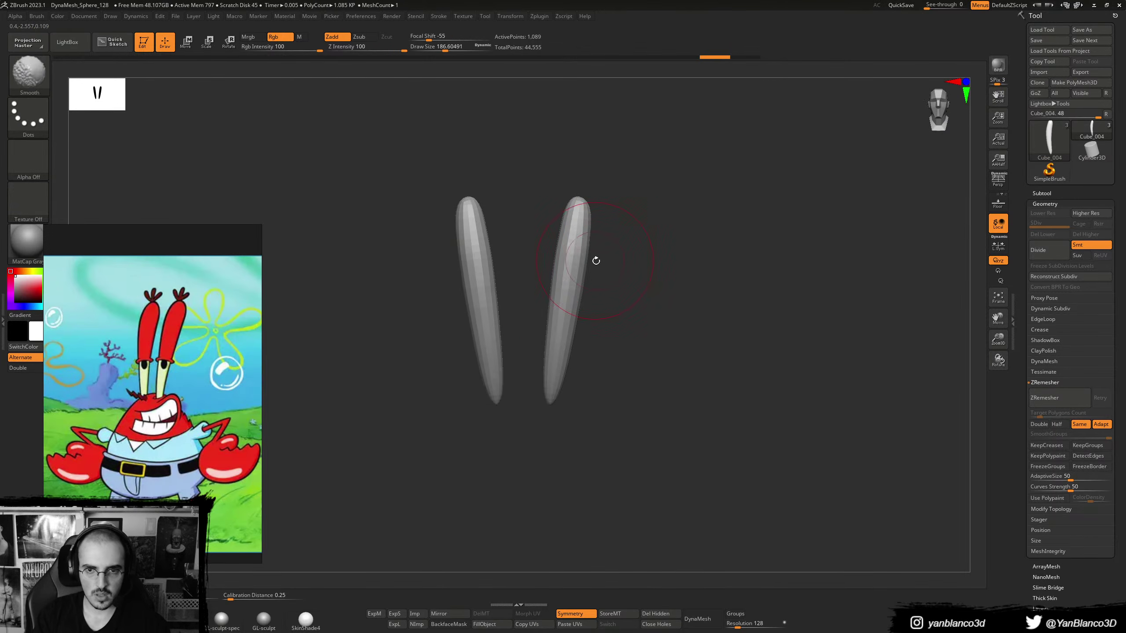
{"action": "key", "text": "s"}
{"action": "left_click_drag", "start_coordinate": [590, 250], "coordinate": [609, 250]}
{"action": "left_click_drag", "start_coordinate": [582, 212], "coordinate": [574, 215]}
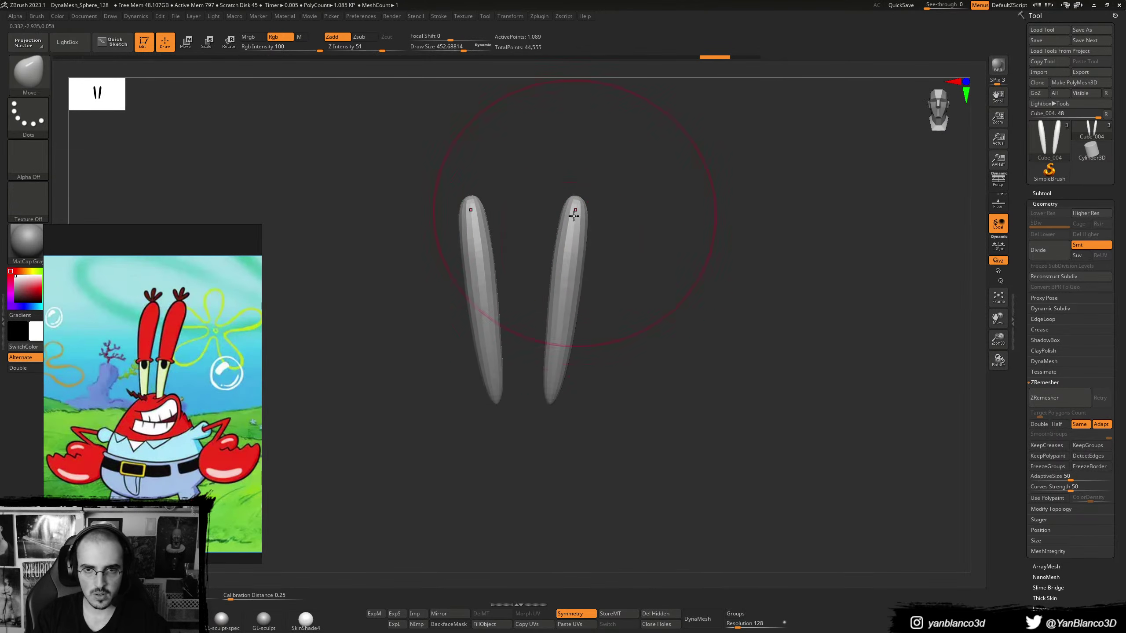
{"action": "key", "text": "s"}
{"action": "mouse_move", "coordinate": [584, 271]}
{"action": "left_mouse_down"}
{"action": "mouse_move", "coordinate": [570, 271]}
{"action": "mouse_move", "coordinate": [579, 247]}
{"action": "mouse_move", "coordinate": [561, 247]}
{"action": "mouse_move", "coordinate": [566, 261]}
{"action": "mouse_move", "coordinate": [569, 223]}
{"action": "left_mouse_up"}
- Touch up the stalks' thickness with the Inflat brush at draw size about 415 and send them back to Blender
{"action": "key", "text": "b"}
{"action": "key", "text": "i"}
{"action": "key", "text": "n"}
{"action": "key", "text": "s"}
{"action": "key", "text": "ctrl+z"}
{"action": "key", "text": "ctrl+z"}
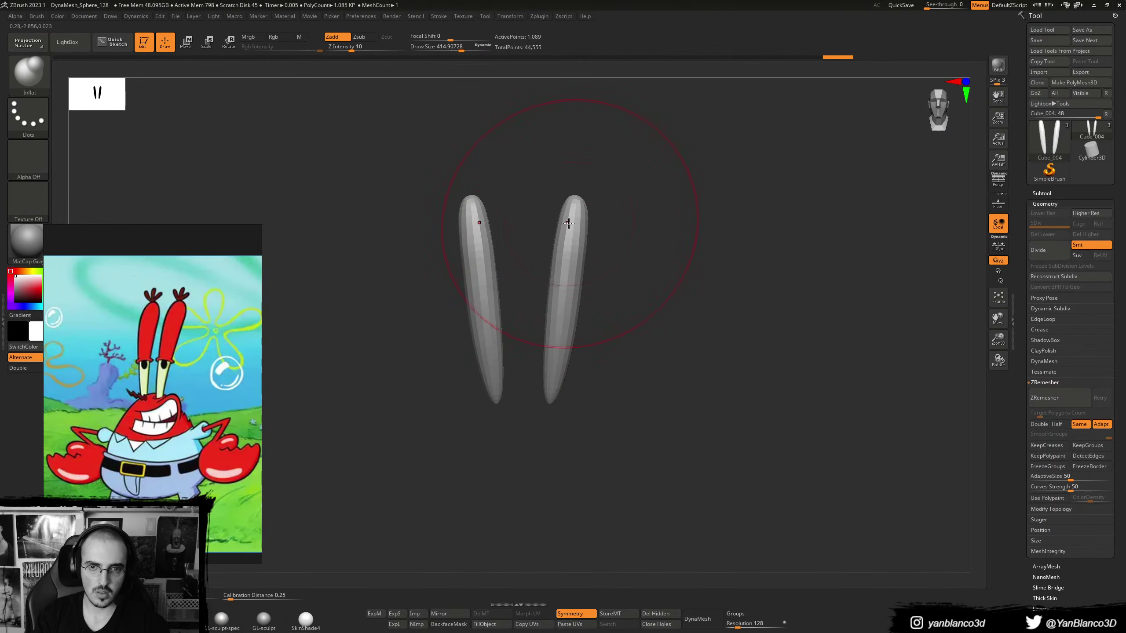
{"action": "mouse_move", "coordinate": [570, 293]}
{"action": "left_mouse_down"}
{"action": "mouse_move", "coordinate": [520, 289]}
{"action": "mouse_move", "coordinate": [551, 286]}
{"action": "left_mouse_up"}
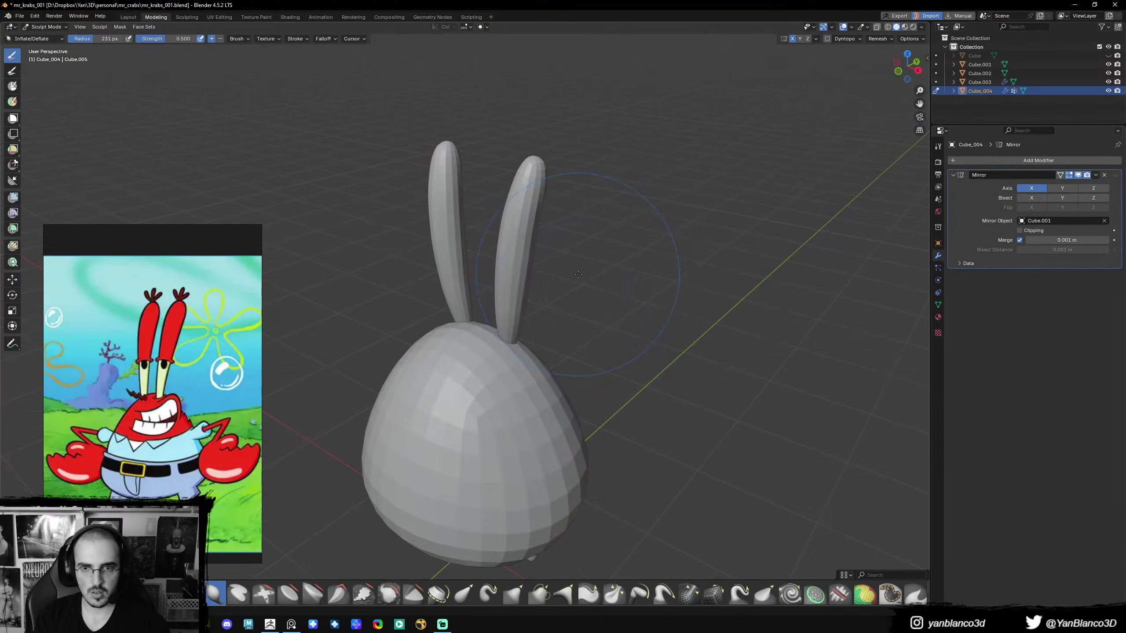
- Return to Object Mode and move the eye stalks along Y onto the middle of the body's top
{"action": "middle_click_drag", "start_coordinate": [578, 275], "coordinate": [552, 267]}
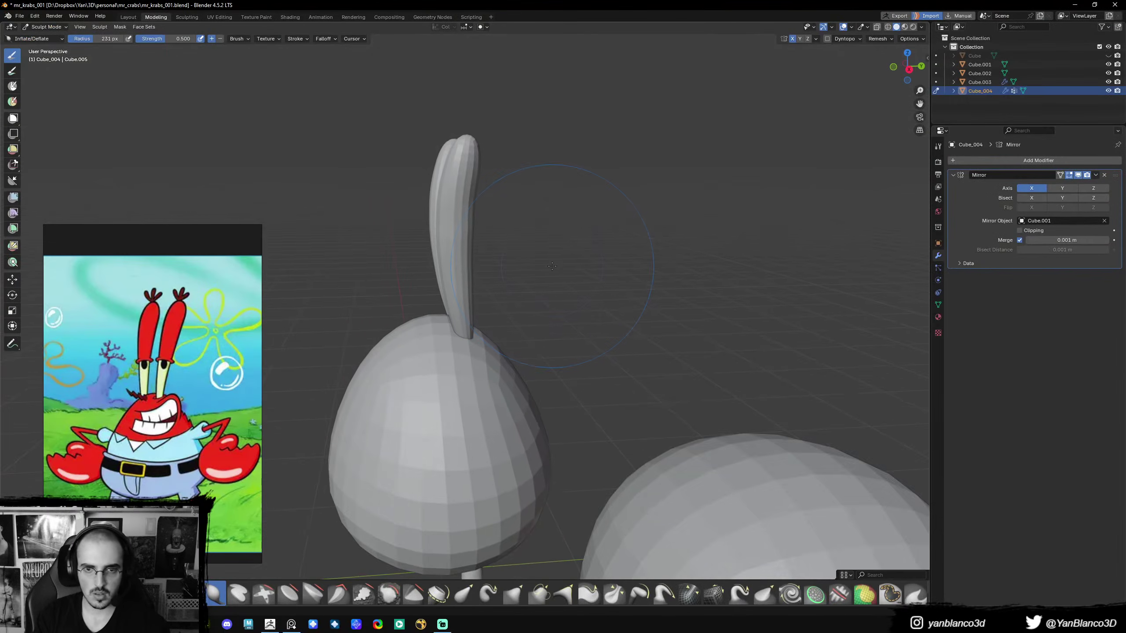
{"action": "scroll", "coordinate": [575, 311], "scroll_direction": "down", "scroll_amount": 5}
{"action": "key", "text": "ctrl+Tab"}
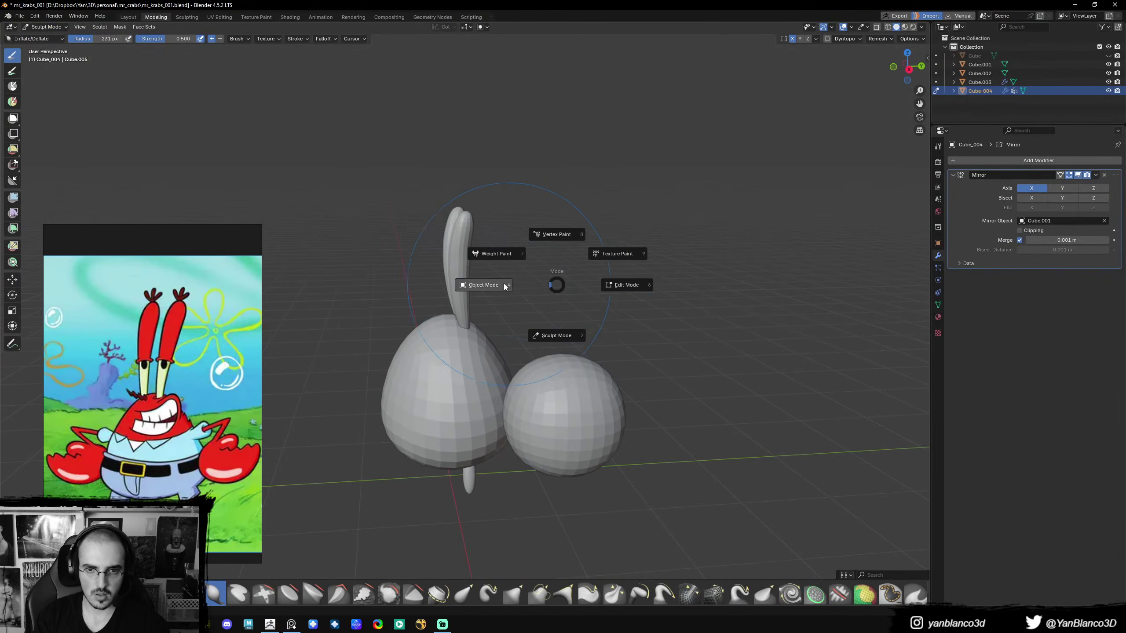
{"action": "left_click", "coordinate": [520, 289]}
{"action": "middle_click_drag", "start_coordinate": [520, 289], "coordinate": [533, 312]}
{"action": "left_click", "coordinate": [533, 368]}
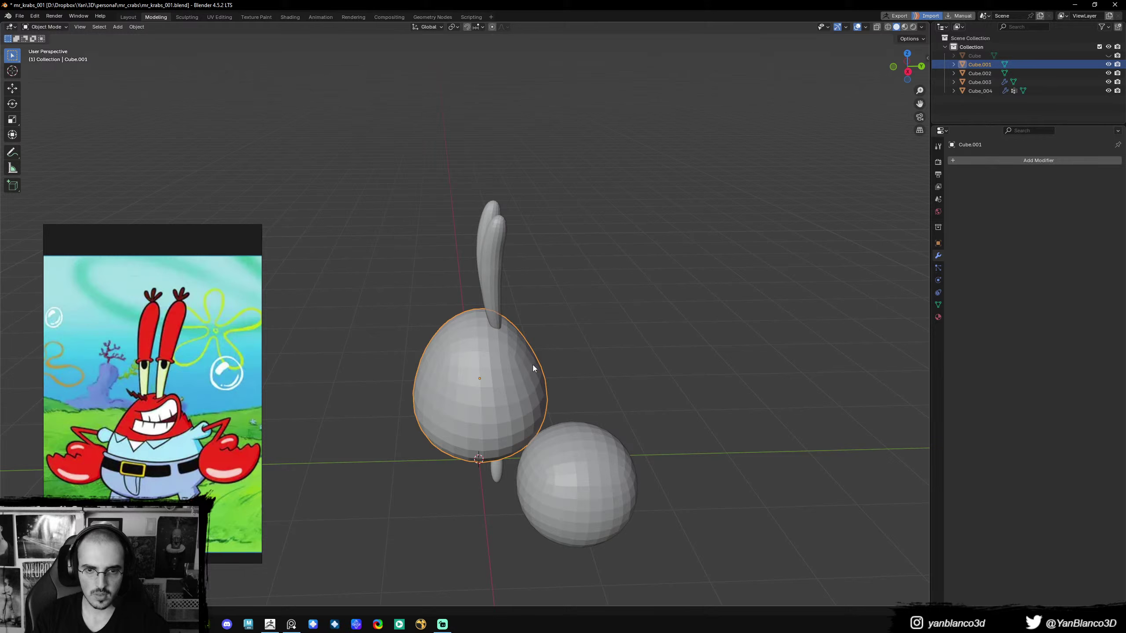
{"action": "left_click", "coordinate": [525, 315]}
{"action": "key", "text": "g"}
{"action": "key", "text": "y"}
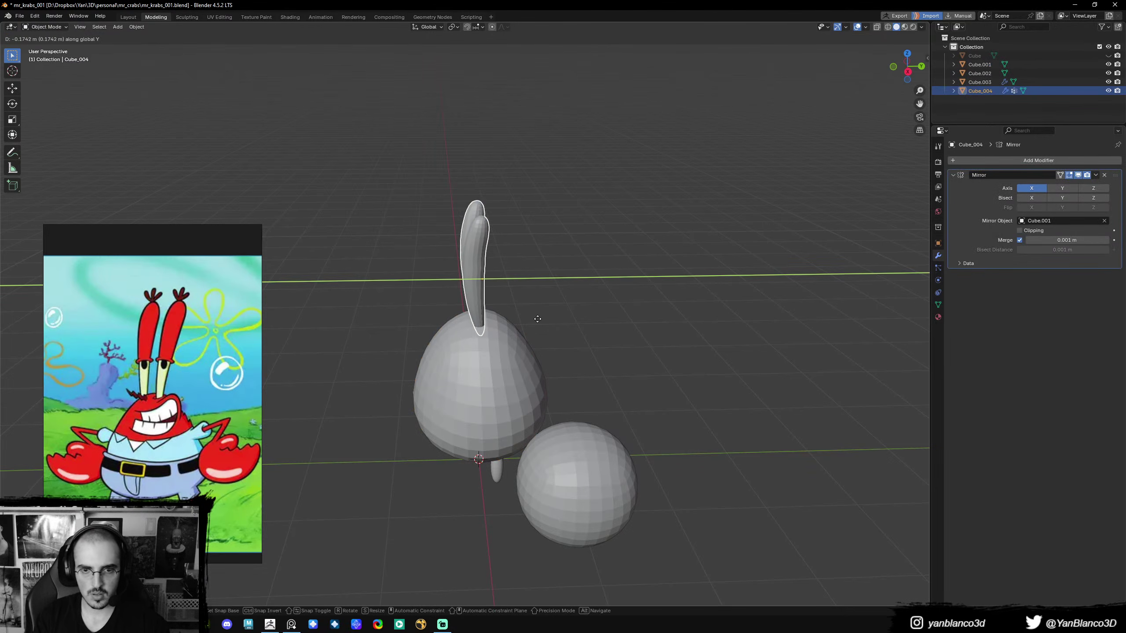
{"action": "left_click", "coordinate": [533, 318]}
- Move the legs along Y in the right view so they sit under the body's centre, in line with the stalks
{"action": "key", "text": "KP_3"}
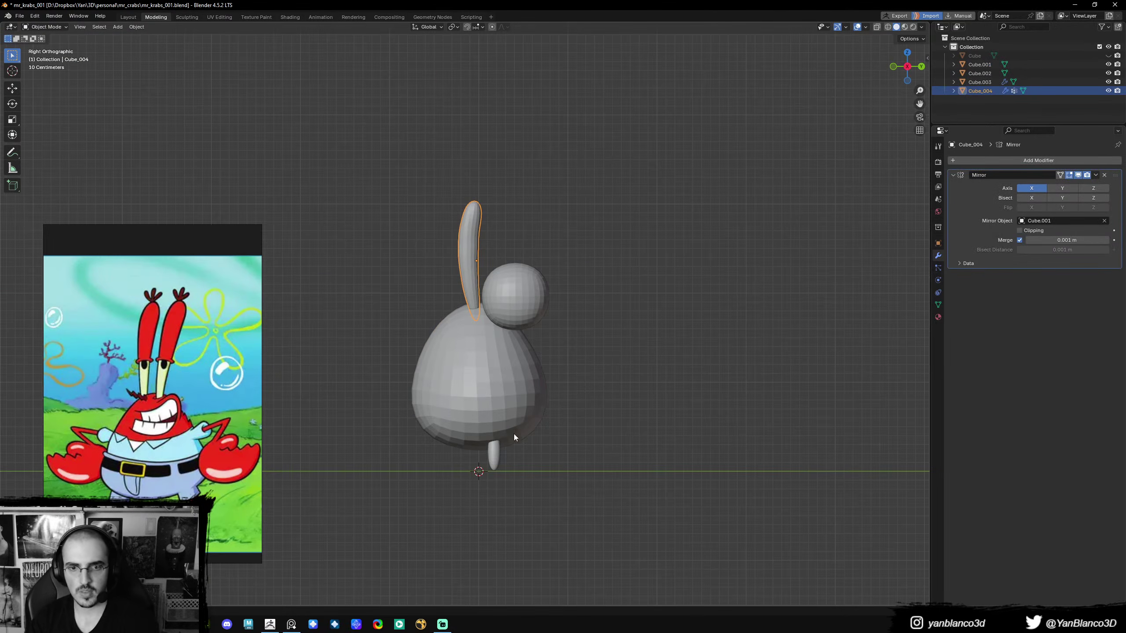
{"action": "left_click", "coordinate": [505, 453]}
{"action": "key", "text": "g"}
{"action": "key", "text": "x"}
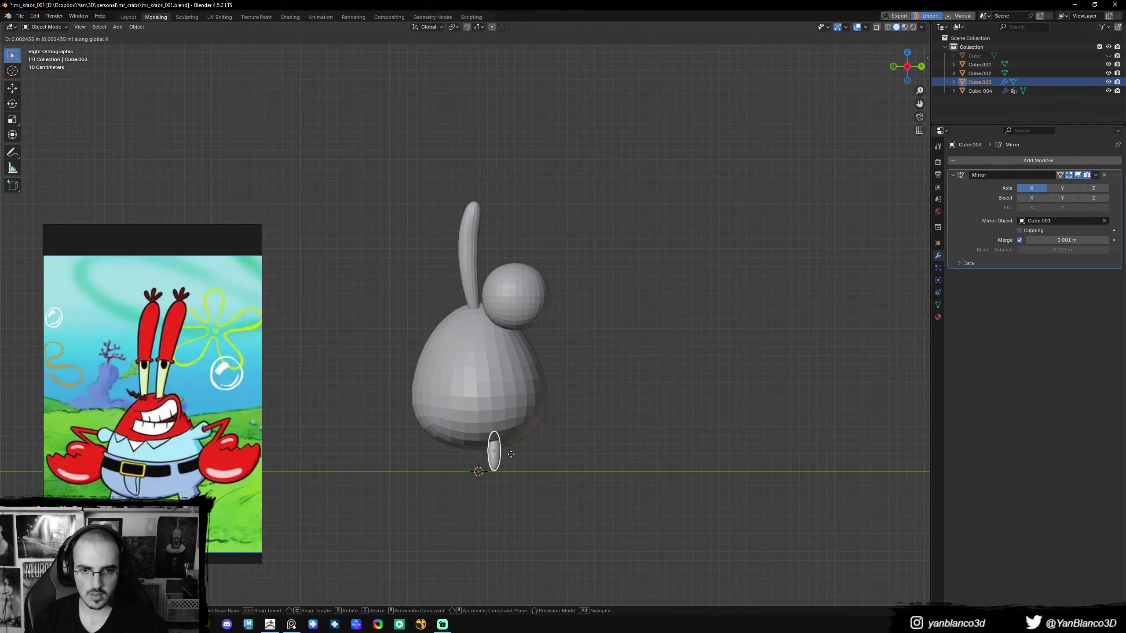
{"action": "key", "text": "y"}
{"action": "left_click", "coordinate": [503, 455]}
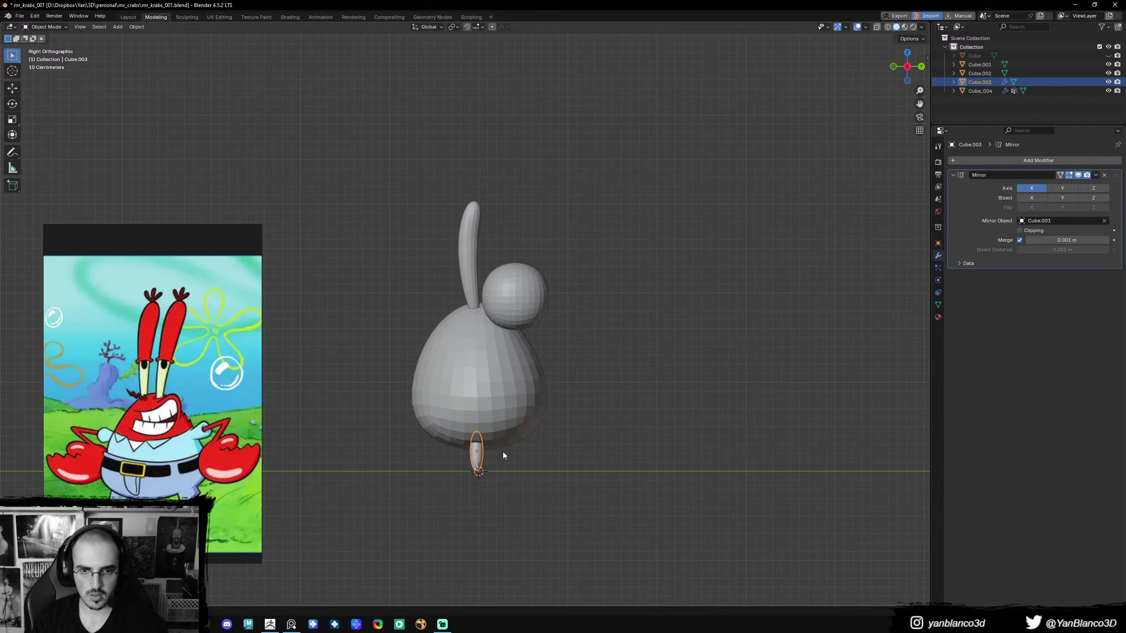
- Reset the spare sphere's location and place it above and beside the character in the front view
{"action": "left_click", "coordinate": [519, 290]}
{"action": "key", "text": "g"}
{"action": "left_click", "coordinate": [540, 230]}
{"action": "key", "text": "alt+g"}
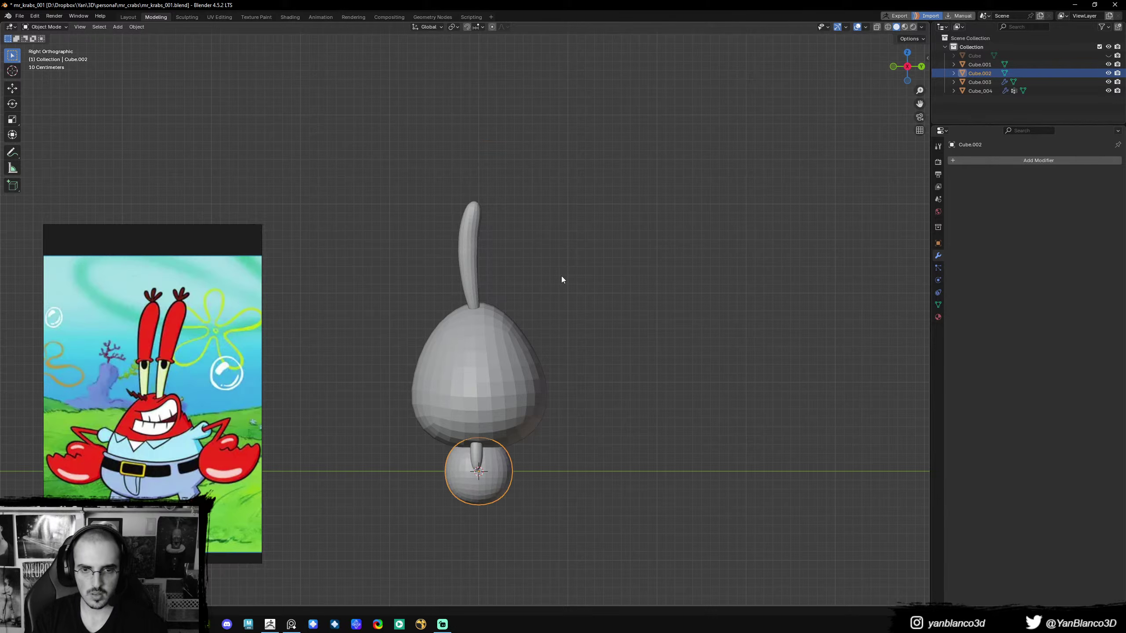
{"action": "key", "text": "KP_1"}
{"action": "key", "text": "g"}
{"action": "left_click", "coordinate": [699, 188]}
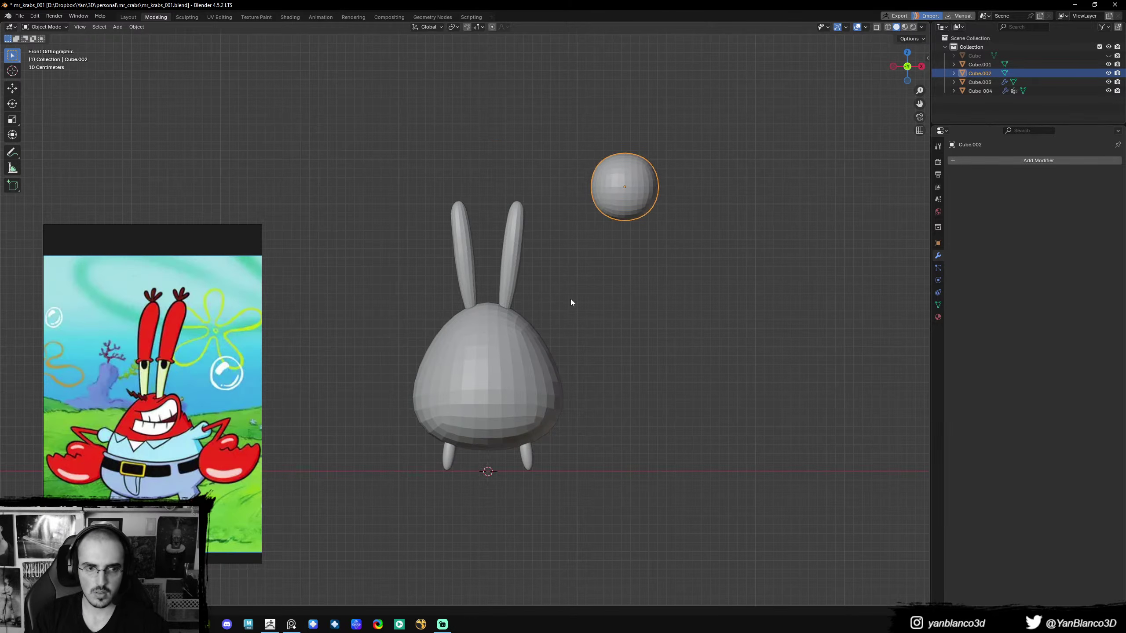
- Examine the Mr. Krabs images and sketch on the reference board, comparing the character's legs and trouser cuffs with the blockout
{"action": "mouse_move", "coordinate": [559, 324]}
{"action": "middle_mouse_down", "text": "shift"}
{"action": "mouse_move", "coordinate": [568, 316]}
{"action": "mouse_move", "coordinate": [571, 350]}
{"action": "mouse_move", "coordinate": [564, 306]}
{"action": "middle_mouse_up", "text": "shift"}
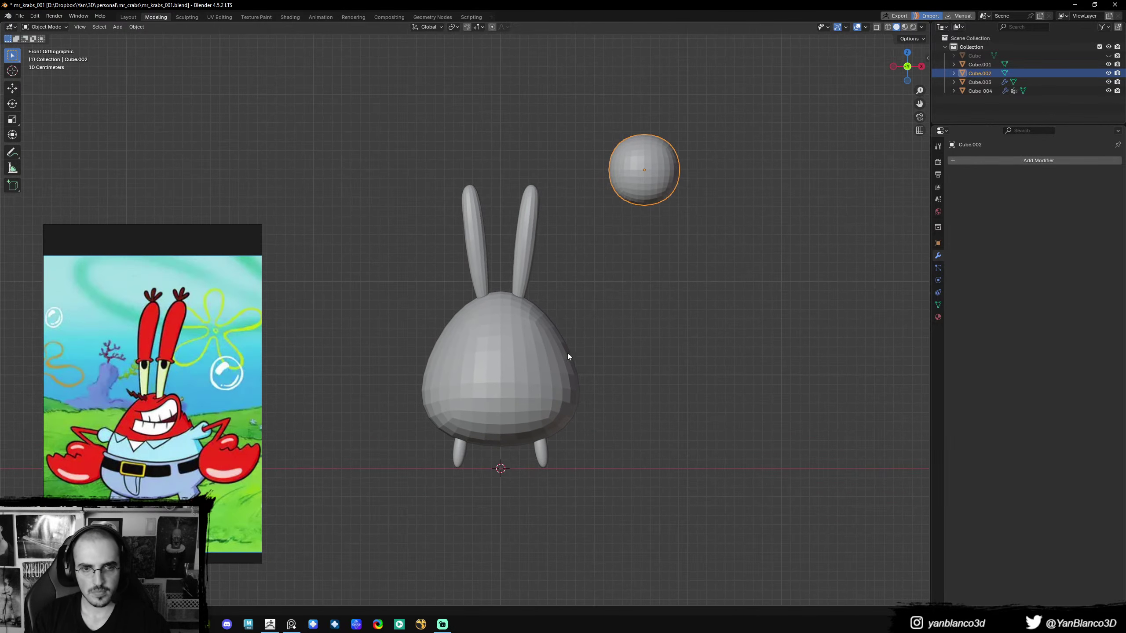
{"action": "middle_click_drag", "start_coordinate": [568, 354], "coordinate": [543, 351], "text": "shift"}
{"action": "left_click", "coordinate": [523, 452]}
{"action": "scroll", "coordinate": [543, 412], "scroll_direction": "down", "scroll_amount": 1}
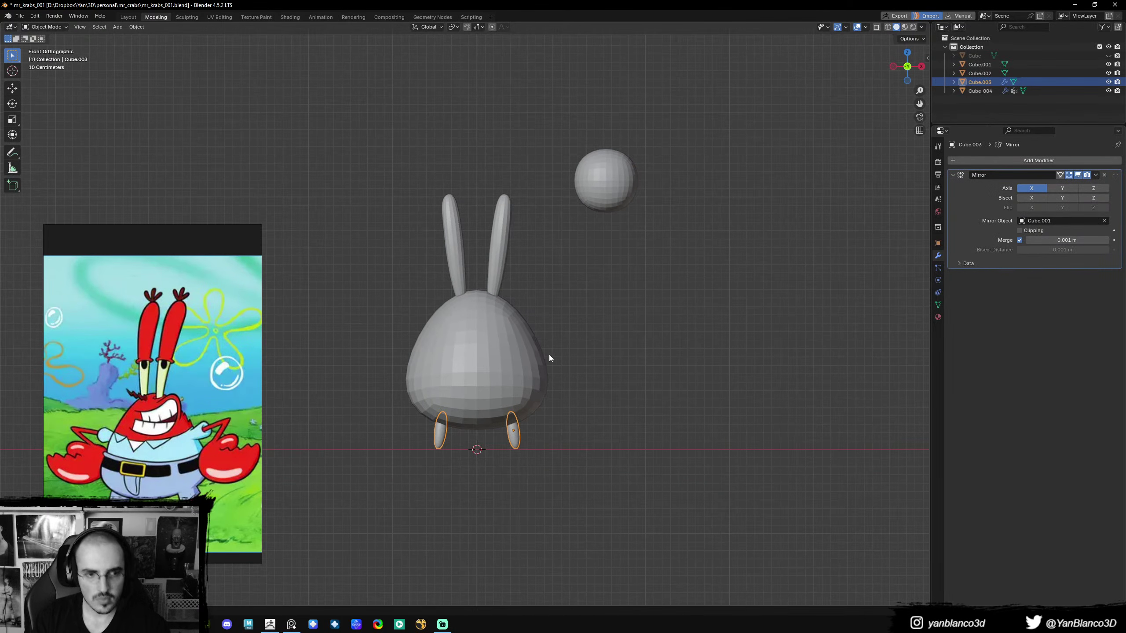
{"action": "middle_click_drag", "start_coordinate": [549, 358], "coordinate": [520, 293], "text": "ctrl"}
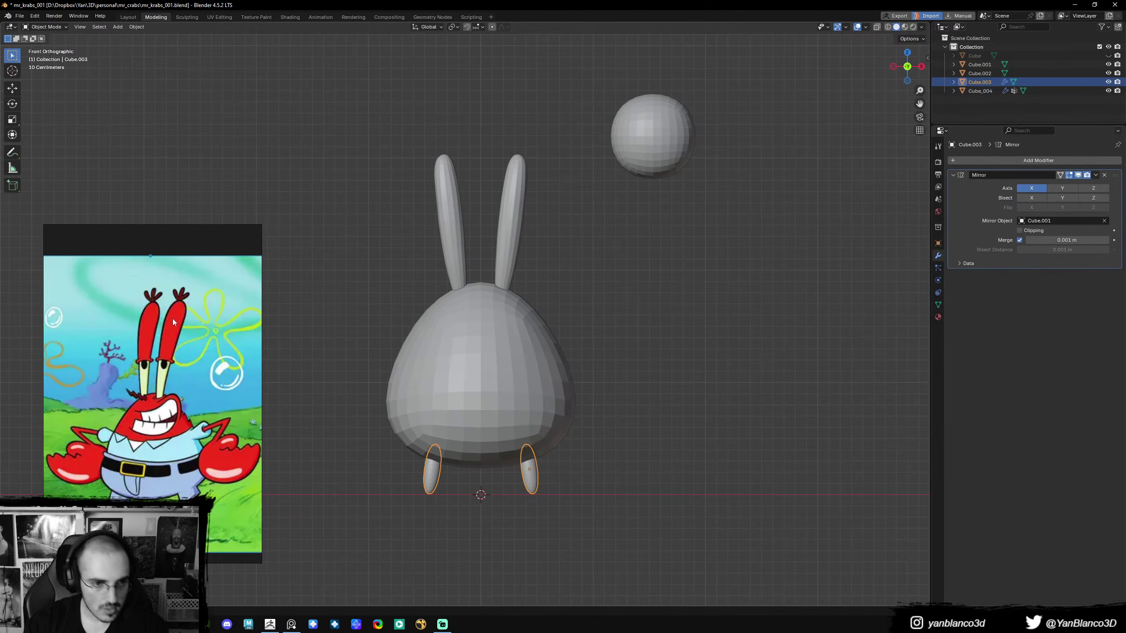
{"action": "scroll", "coordinate": [172, 319], "scroll_direction": "down", "scroll_amount": 3}
{"action": "middle_click_drag", "start_coordinate": [166, 421], "coordinate": [49, 423]}
{"action": "double_click", "coordinate": [122, 402]}
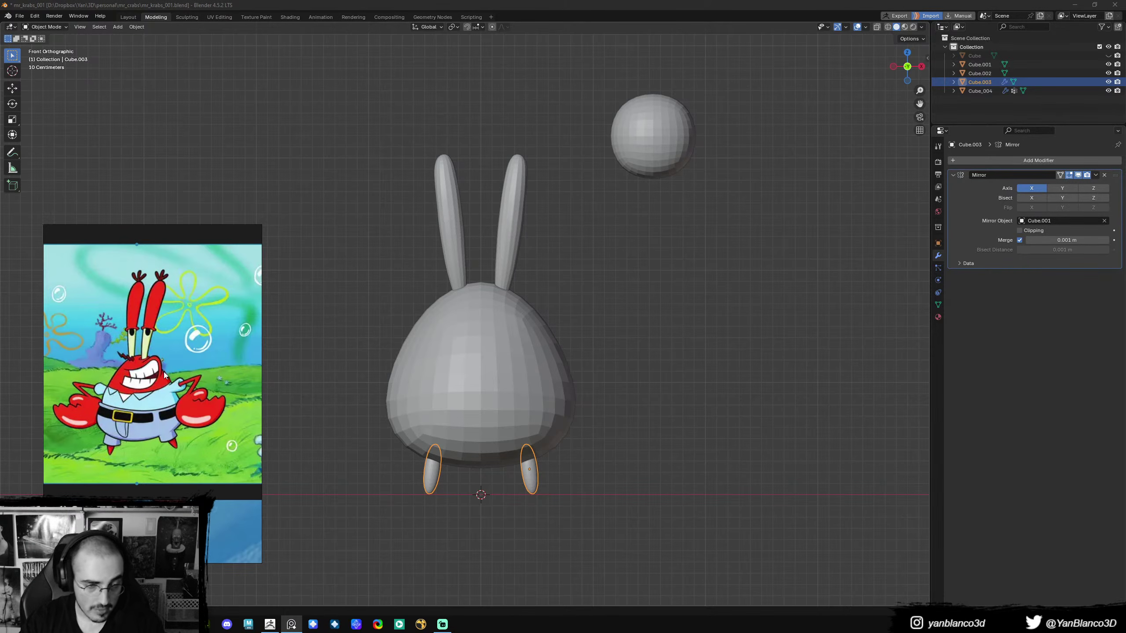
{"action": "scroll", "coordinate": [164, 375], "scroll_direction": "down", "scroll_amount": 5}
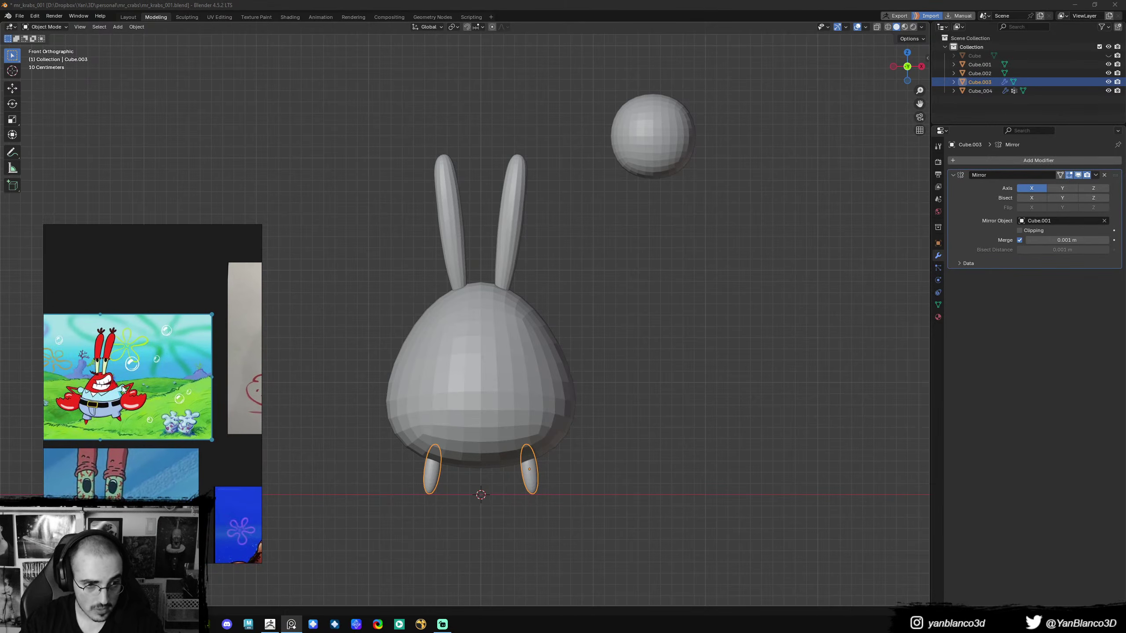
{"action": "middle_click_drag", "start_coordinate": [123, 392], "coordinate": [41, 403]}
{"action": "mouse_move", "coordinate": [215, 396]}
{"action": "middle_mouse_down"}
{"action": "mouse_move", "coordinate": [142, 407]}
{"action": "mouse_move", "coordinate": [164, 402]}
{"action": "middle_mouse_up"}
{"action": "scroll", "coordinate": [182, 387], "scroll_direction": "up", "scroll_amount": 4}
{"action": "scroll", "coordinate": [167, 400], "scroll_direction": "down", "scroll_amount": 3}
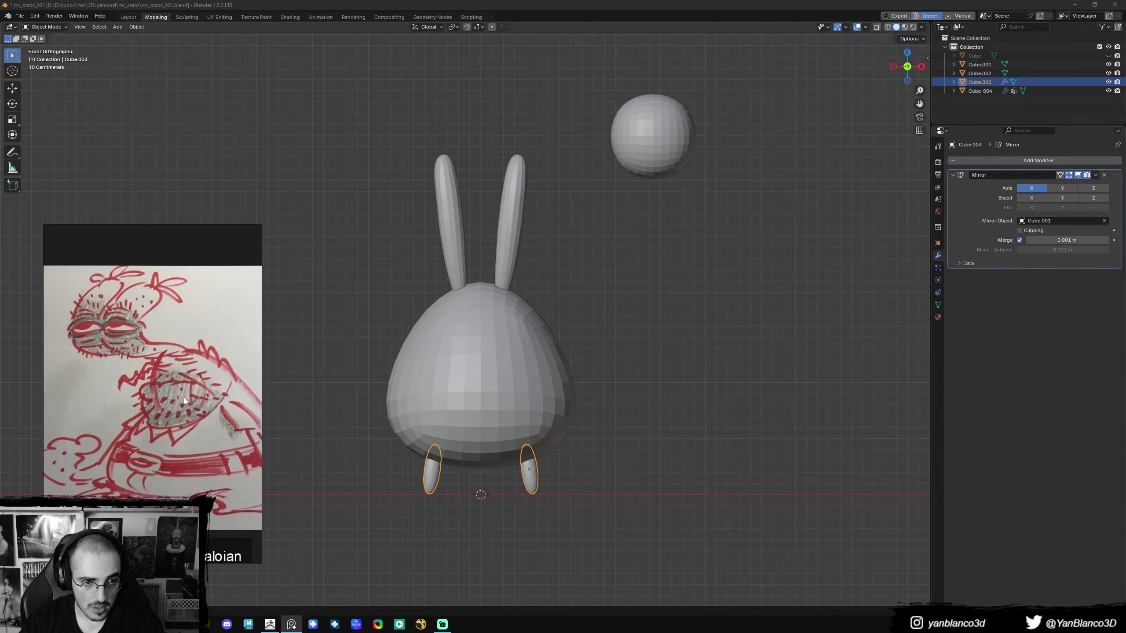
{"action": "left_click", "coordinate": [537, 385]}
{"action": "left_click", "coordinate": [533, 477]}
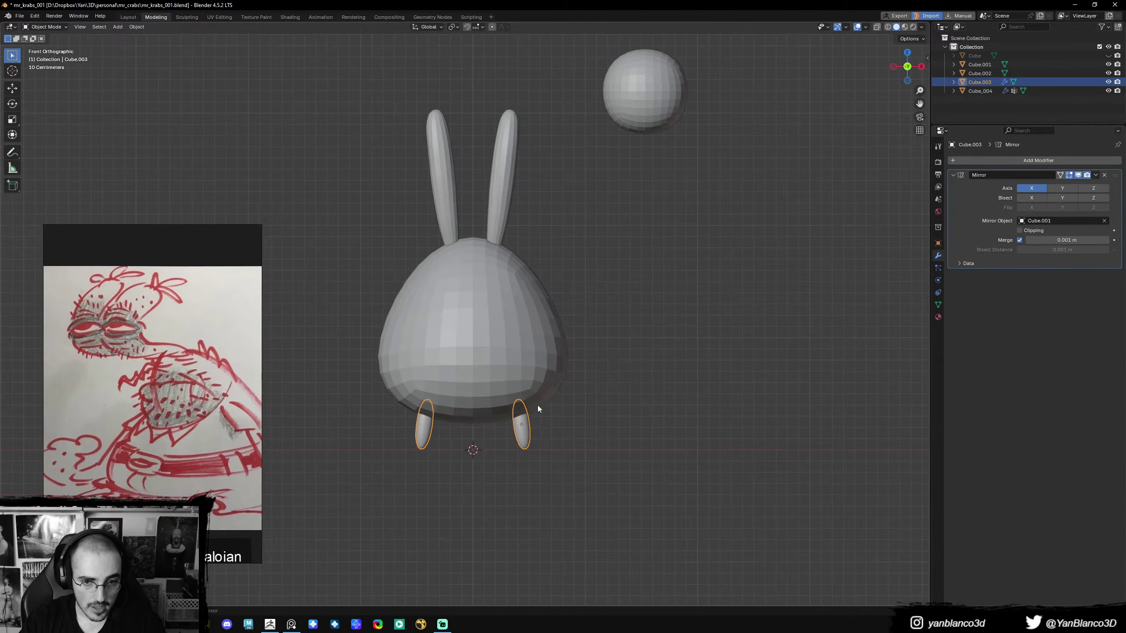
{"action": "scroll", "coordinate": [512, 468], "scroll_direction": "up", "scroll_amount": 3}
{"action": "scroll", "coordinate": [100, 442], "scroll_direction": "down", "scroll_amount": 2}
{"action": "middle_click_drag", "start_coordinate": [194, 418], "coordinate": [62, 415]}
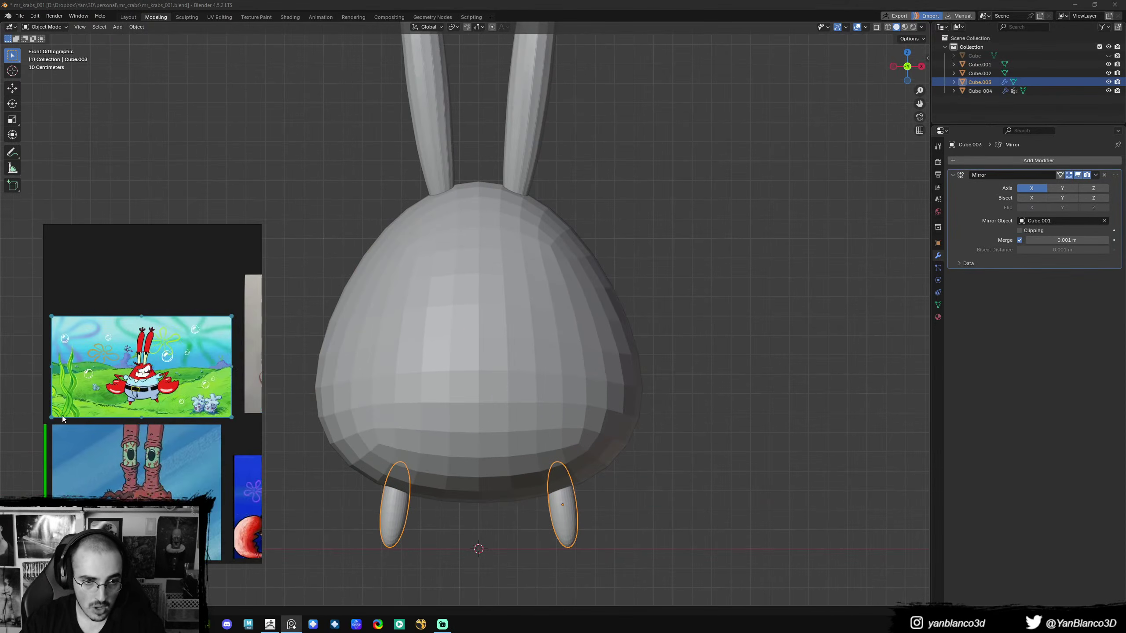
{"action": "scroll", "coordinate": [142, 403], "scroll_direction": "up", "scroll_amount": 6}
- Duplicate the mirrored legs in place and scale the copy to about 0.44 along its local Z axis
{"action": "left_click", "coordinate": [575, 512]}
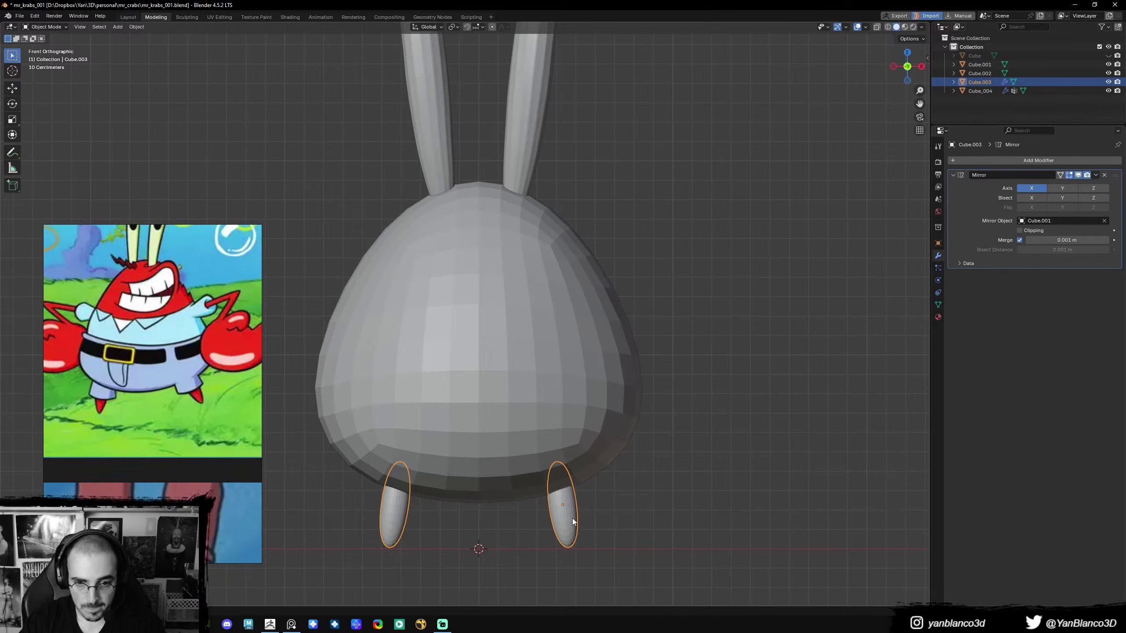
{"action": "key", "text": "shift+d"}
{"action": "right_click", "coordinate": [572, 519]}
{"action": "key", "text": "Tab"}
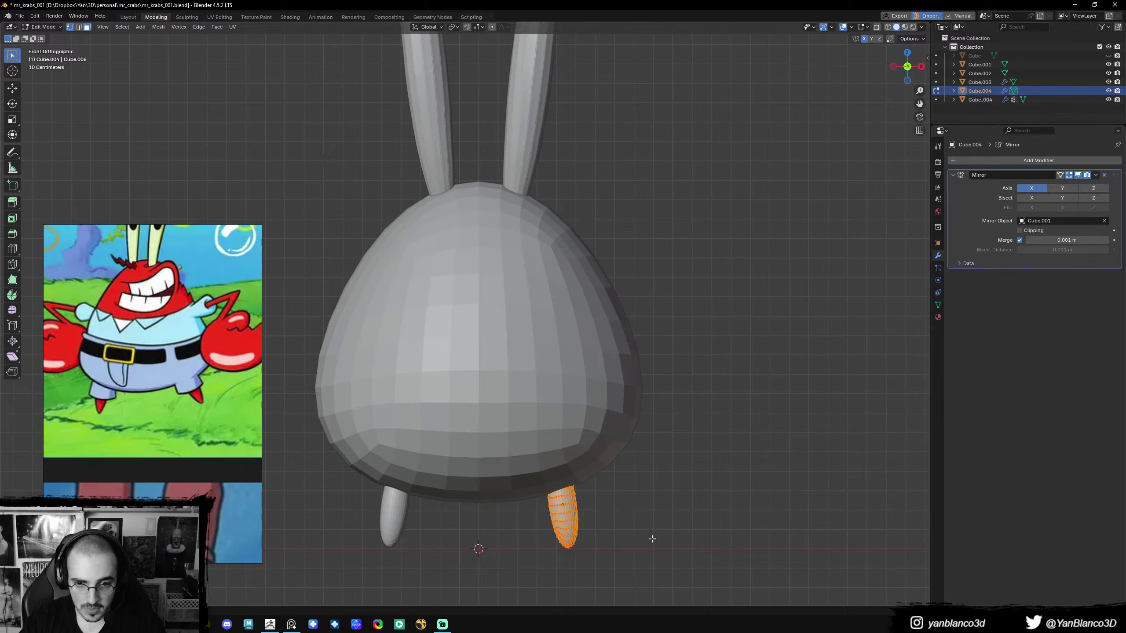
{"action": "middle_click_drag", "start_coordinate": [652, 539], "coordinate": [622, 507], "text": "shift"}
{"action": "key", "text": "Tab"}
{"action": "key", "text": "s"}
{"action": "key", "text": "z"}
{"action": "key", "text": "z"}
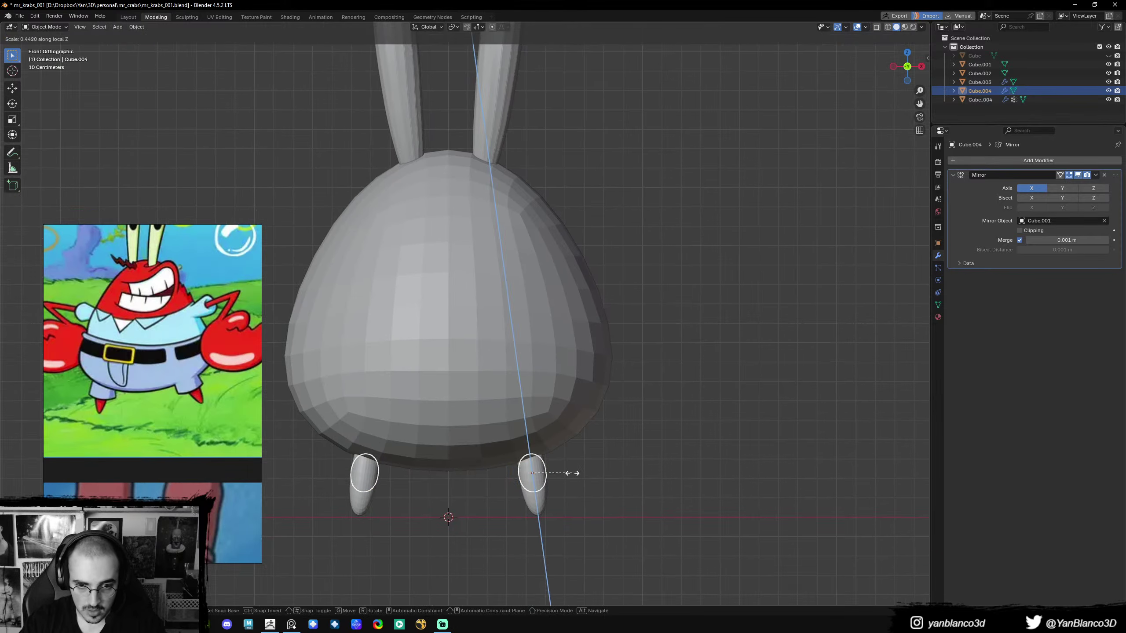
{"action": "left_click", "coordinate": [571, 473]}
- Widen the shortened leg copies along X and rescale them along Z to form rounded trouser cuffs around the leg tops
{"action": "key", "text": "s"}
{"action": "key", "text": "x"}
{"action": "left_click", "coordinate": [612, 470]}
{"action": "key", "text": "s"}
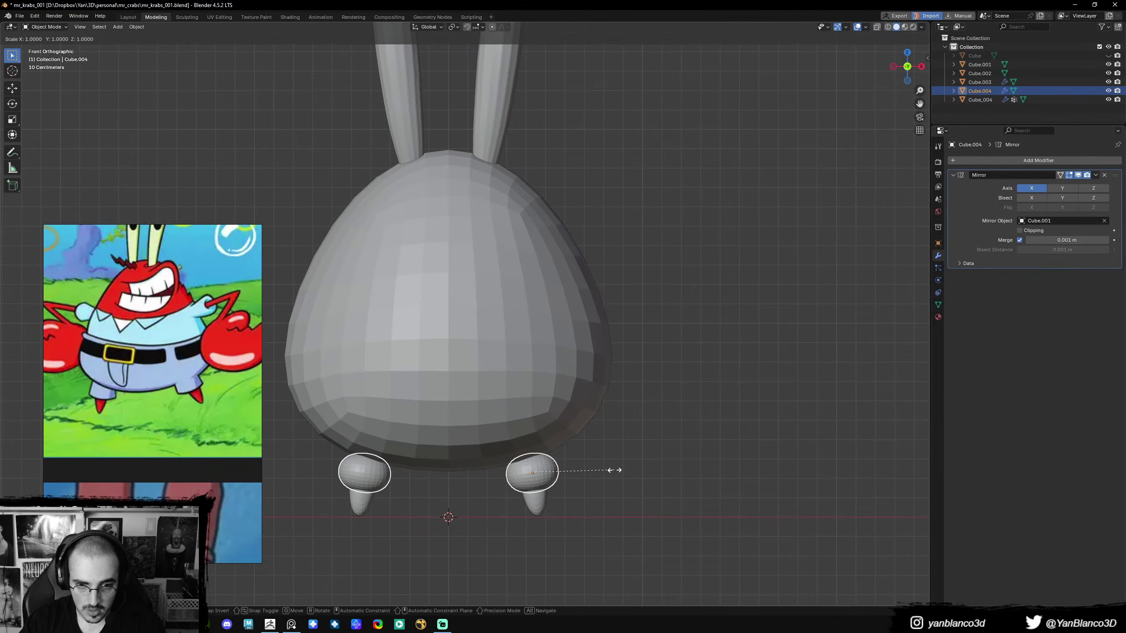
{"action": "key", "text": "z"}
{"action": "left_click", "coordinate": [659, 488]}
{"action": "mouse_move", "coordinate": [658, 487]}
{"action": "middle_mouse_down"}
{"action": "mouse_move", "coordinate": [584, 449]}
{"action": "mouse_move", "coordinate": [584, 463]}
{"action": "middle_mouse_up"}
{"action": "key", "text": "ctrl+Tab"}
{"action": "left_click", "coordinate": [584, 510]}
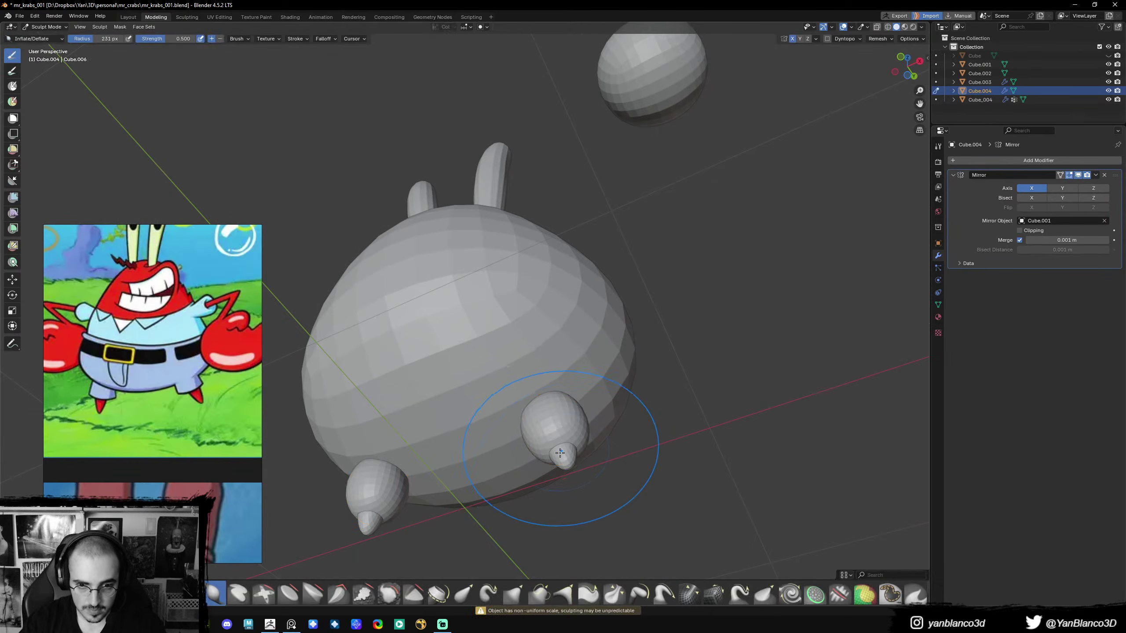
{"action": "key", "text": "ctrl+Tab"}
{"action": "left_click", "coordinate": [473, 427]}
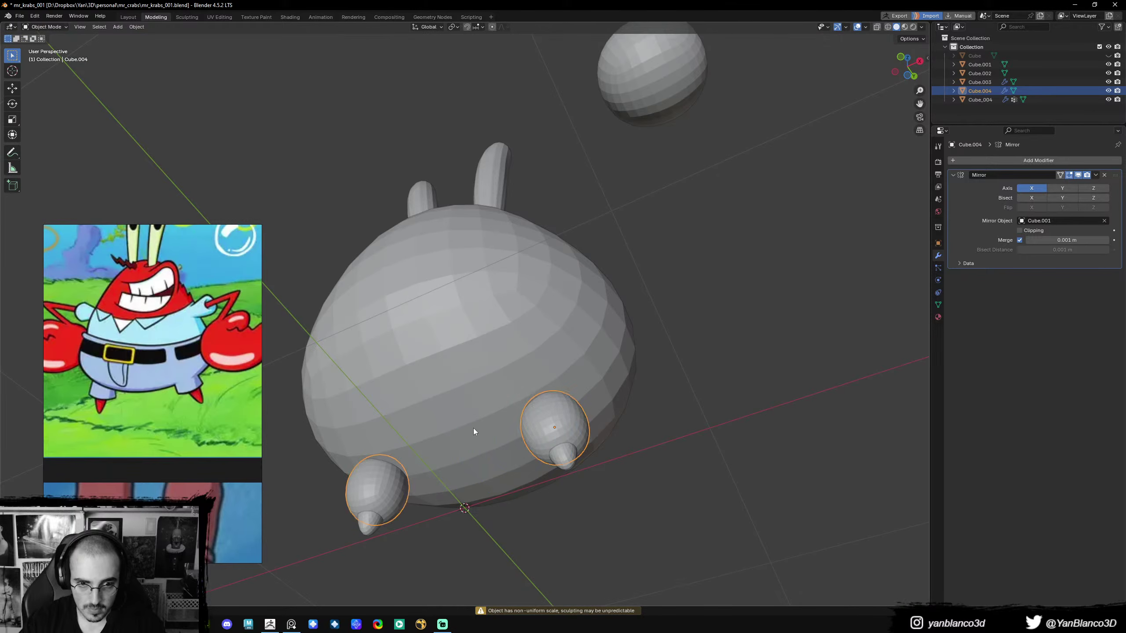
- Delete the eye stalk mesh on the mirrored side in Edit Mode, keeping only the Mirror modifier's copy there, and return to Object Mode
{"action": "left_click", "coordinate": [486, 168]}
{"action": "key", "text": "KP_Decimal"}
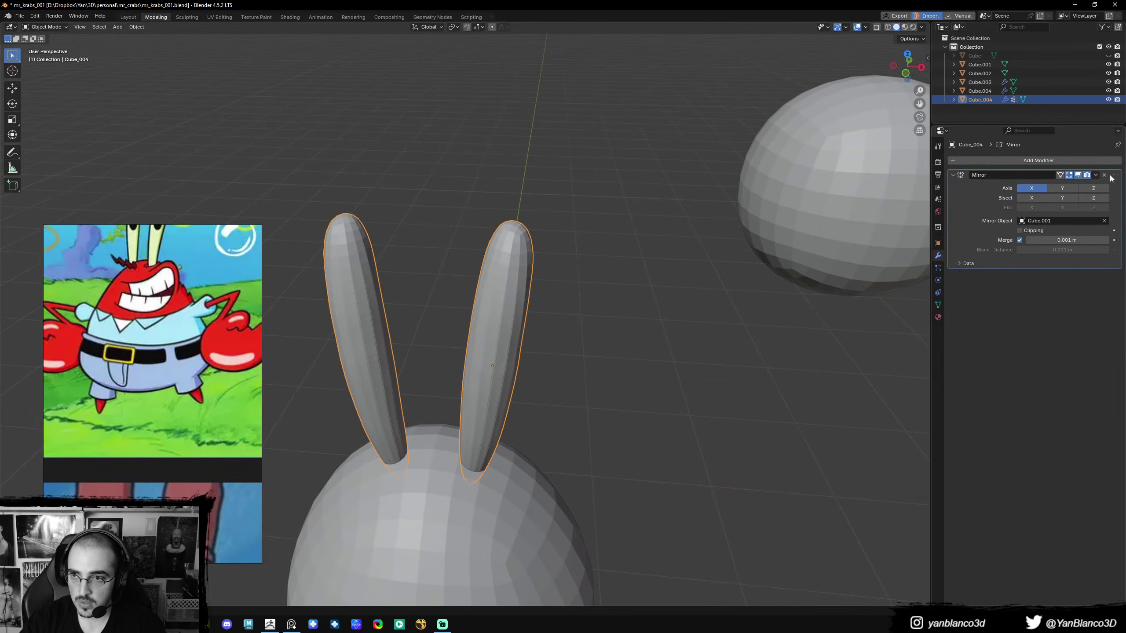
{"action": "key", "text": "Tab"}
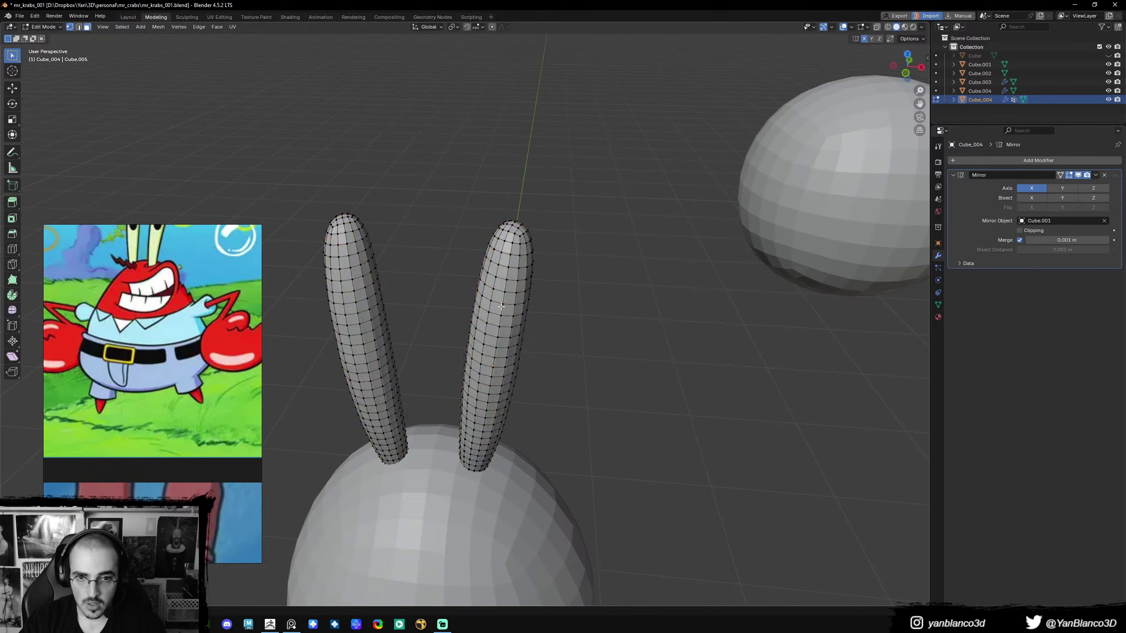
{"action": "key", "text": "l"}
{"action": "key", "text": "x"}
{"action": "left_click", "coordinate": [352, 351]}
{"action": "key", "text": "ctrl+Tab"}
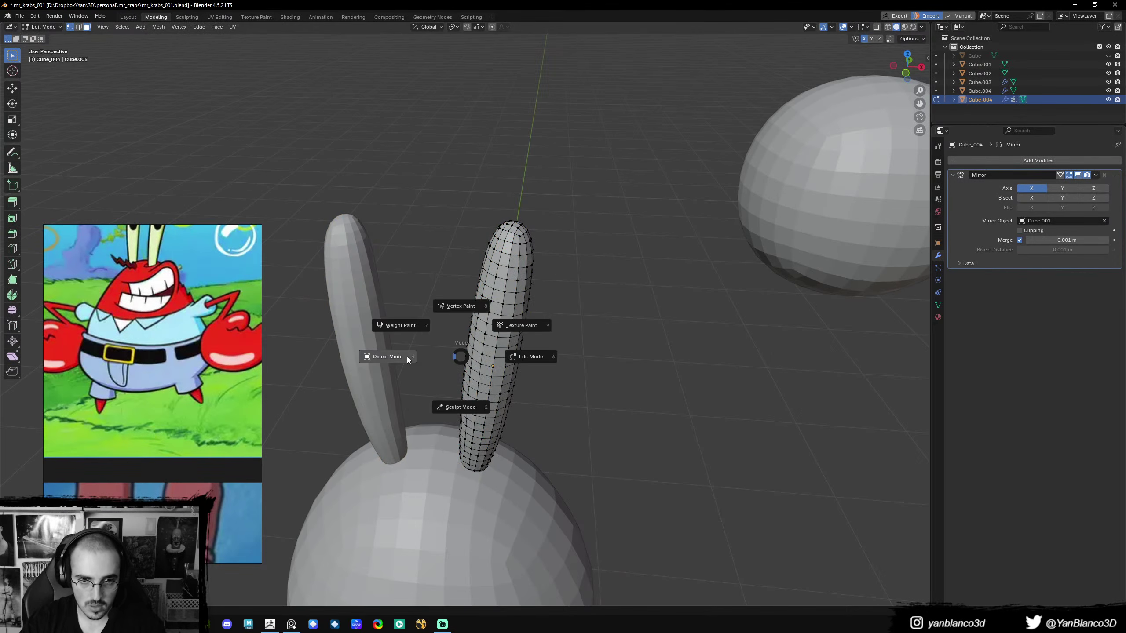
{"action": "left_click", "coordinate": [408, 358]}
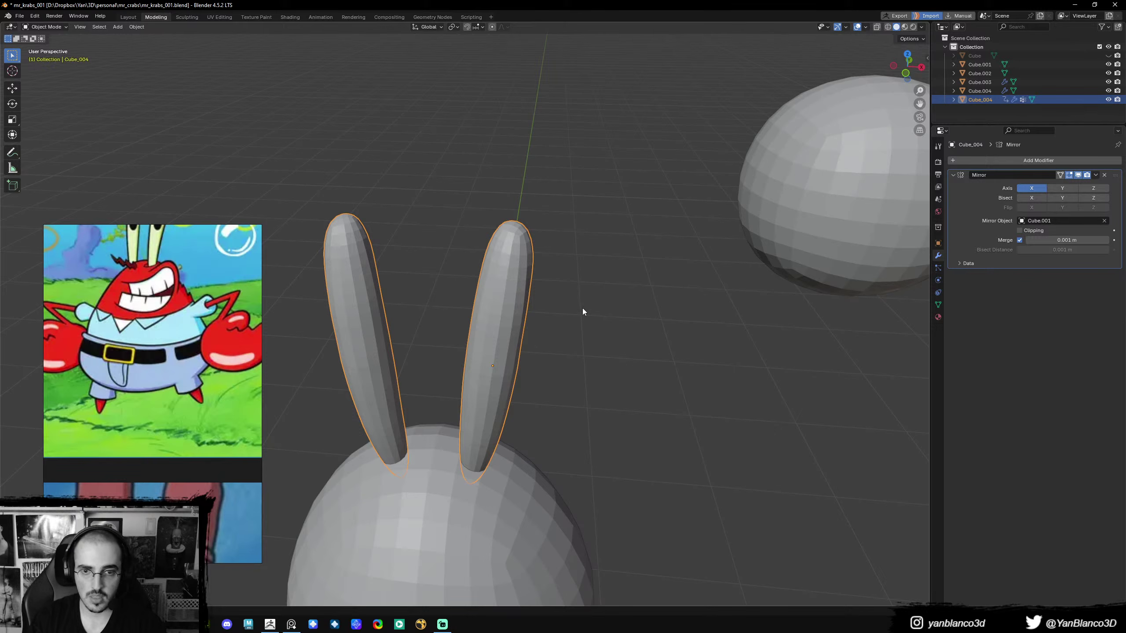
- Set the Inflate/Deflate brush radius to 197 px while sculpting the eye stalks, undo the last change and return to Object Mode
{"action": "key", "text": "ctrl+Tab"}
{"action": "left_click", "coordinate": [565, 396]}
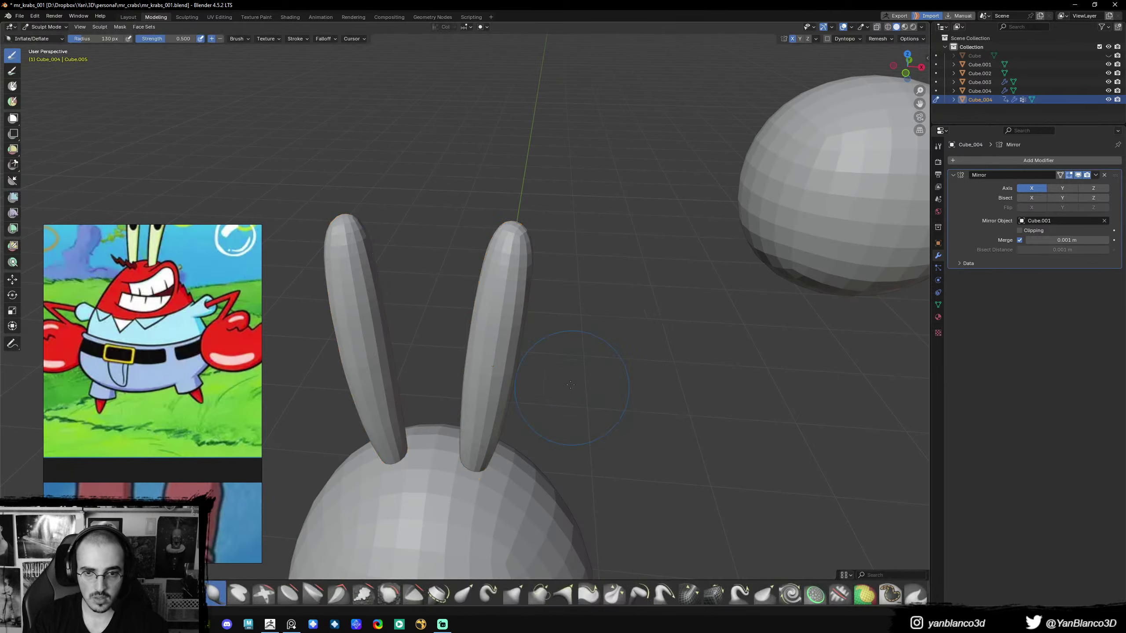
{"action": "scroll", "coordinate": [501, 299], "scroll_direction": "down", "scroll_amount": 3}
{"action": "key", "text": "f"}
{"action": "left_click", "coordinate": [531, 300]}
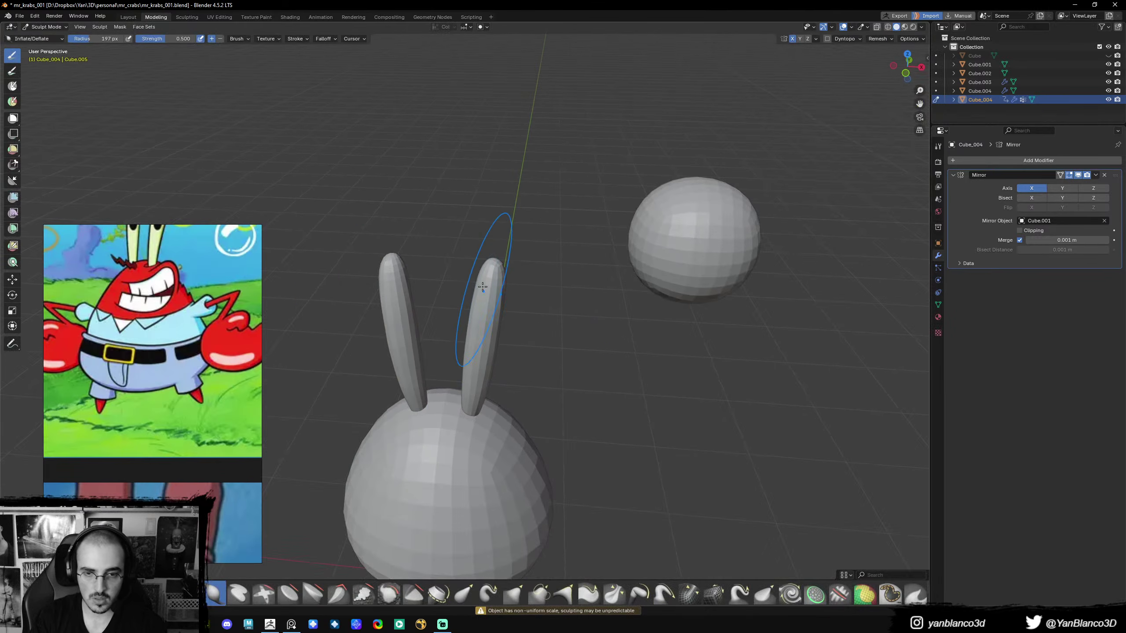
{"action": "key", "text": "ctrl+z"}
{"action": "key", "text": "ctrl+Tab"}
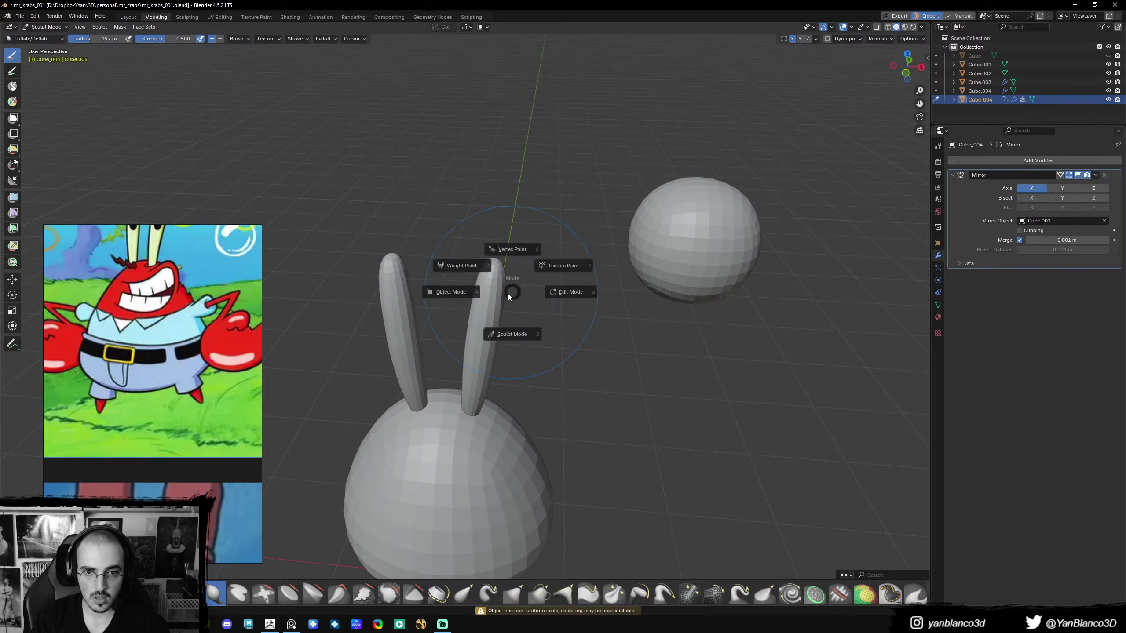
{"action": "key", "text": "ctrl+Tab"}
{"action": "key", "text": "ctrl+Tab"}
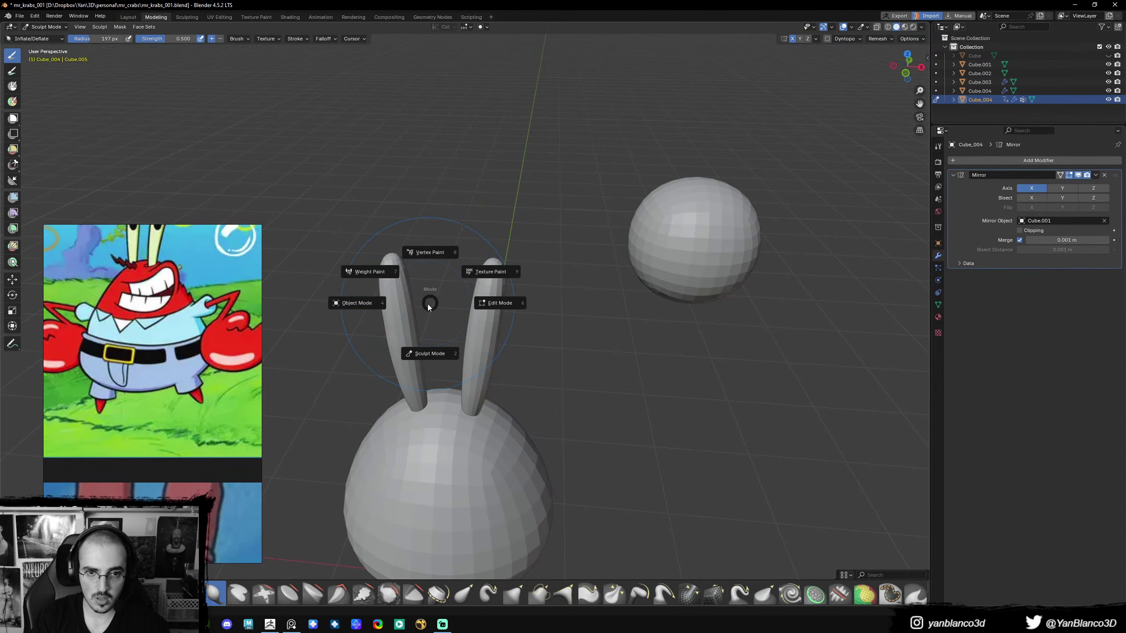
{"action": "left_click", "coordinate": [383, 304]}
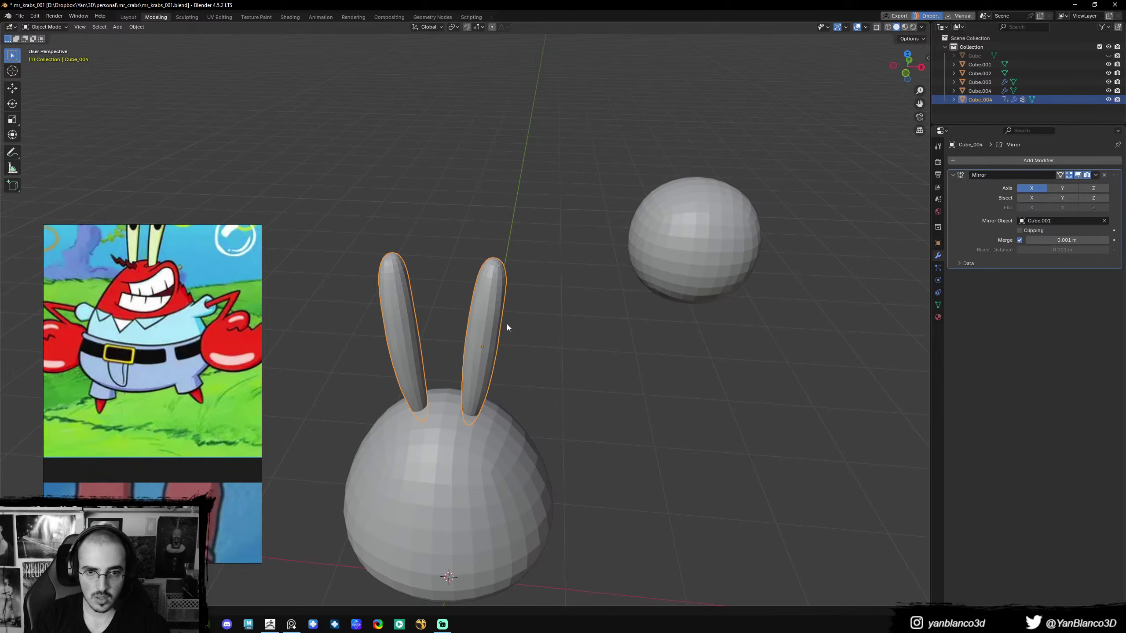
- Thicken the upper part of the eye stalks with the Inflate/Deflate brush in Sculpt Mode and go back to Object Mode
{"action": "key", "text": "ctrl+Tab"}
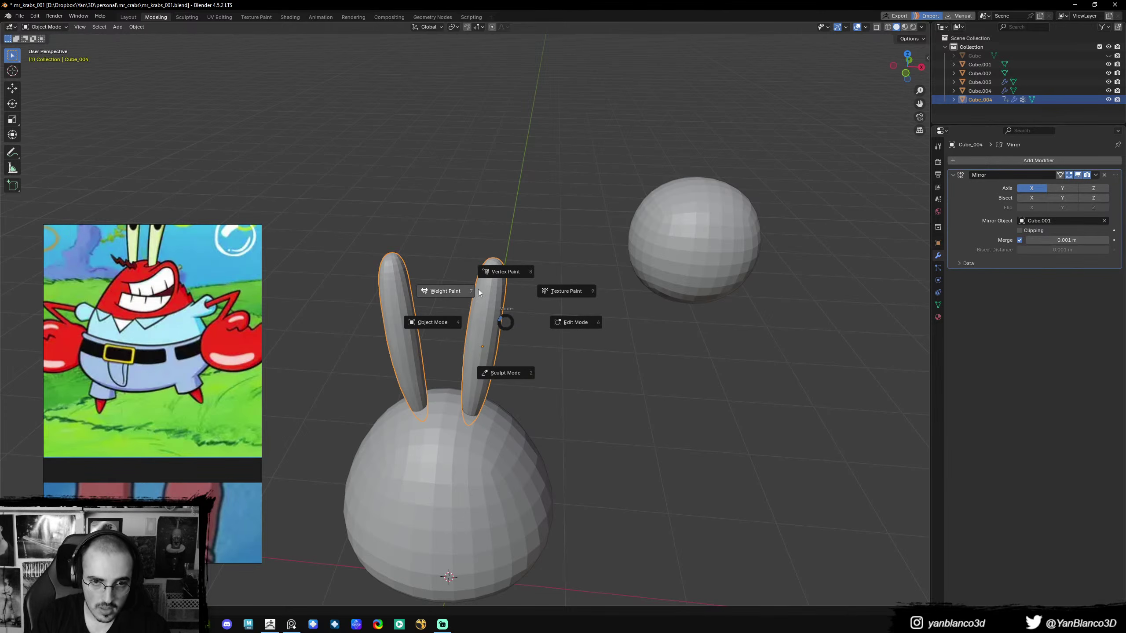
{"action": "left_click", "coordinate": [506, 372]}
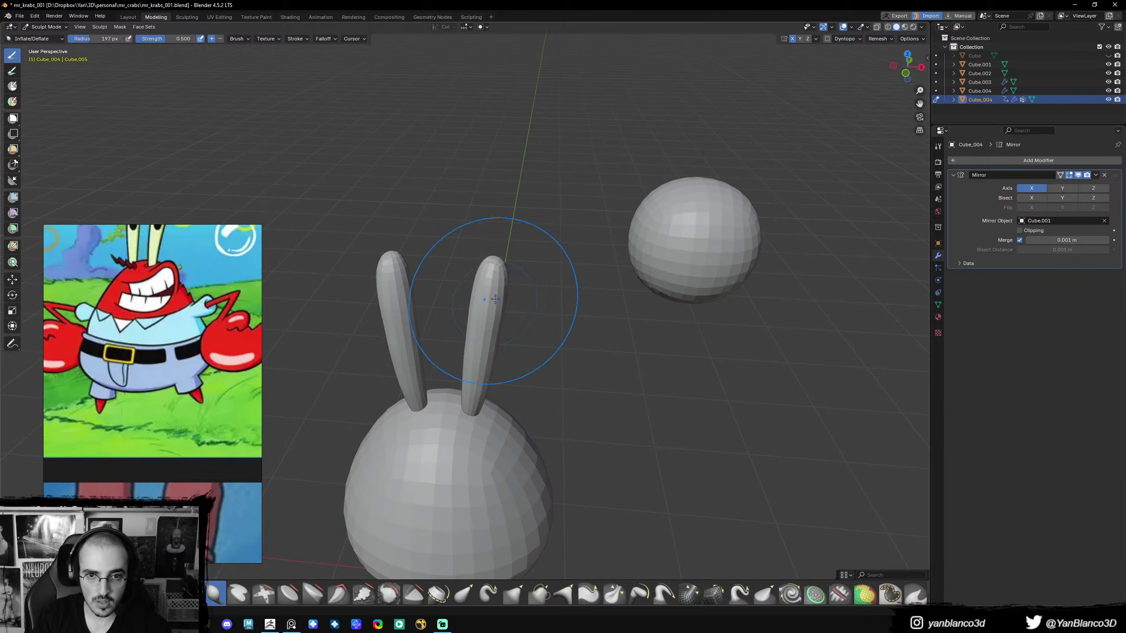
{"action": "middle_click_drag", "start_coordinate": [490, 288], "coordinate": [467, 252]}
{"action": "mouse_move", "coordinate": [468, 252]}
{"action": "left_mouse_down"}
{"action": "mouse_move", "coordinate": [475, 235]}
{"action": "mouse_move", "coordinate": [460, 302]}
{"action": "left_mouse_up"}
{"action": "middle_click_drag", "start_coordinate": [490, 321], "coordinate": [490, 226]}
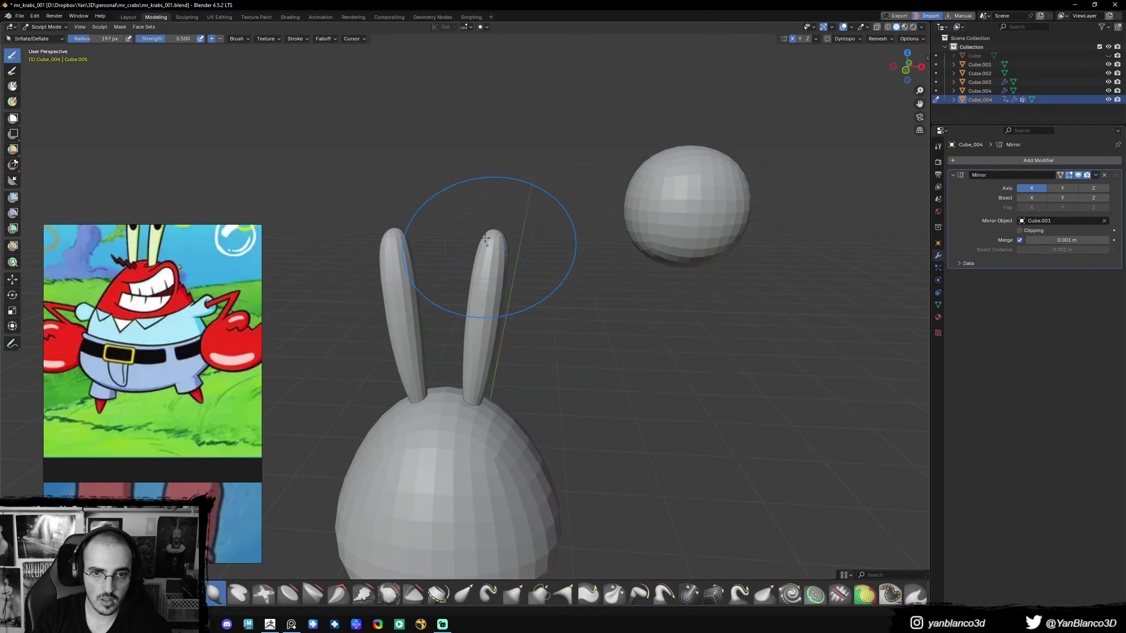
{"action": "middle_click_drag", "start_coordinate": [521, 319], "coordinate": [530, 156], "text": "shift"}
{"action": "middle_click_drag", "start_coordinate": [531, 473], "coordinate": [535, 430]}
{"action": "key", "text": "ctrl+Tab"}
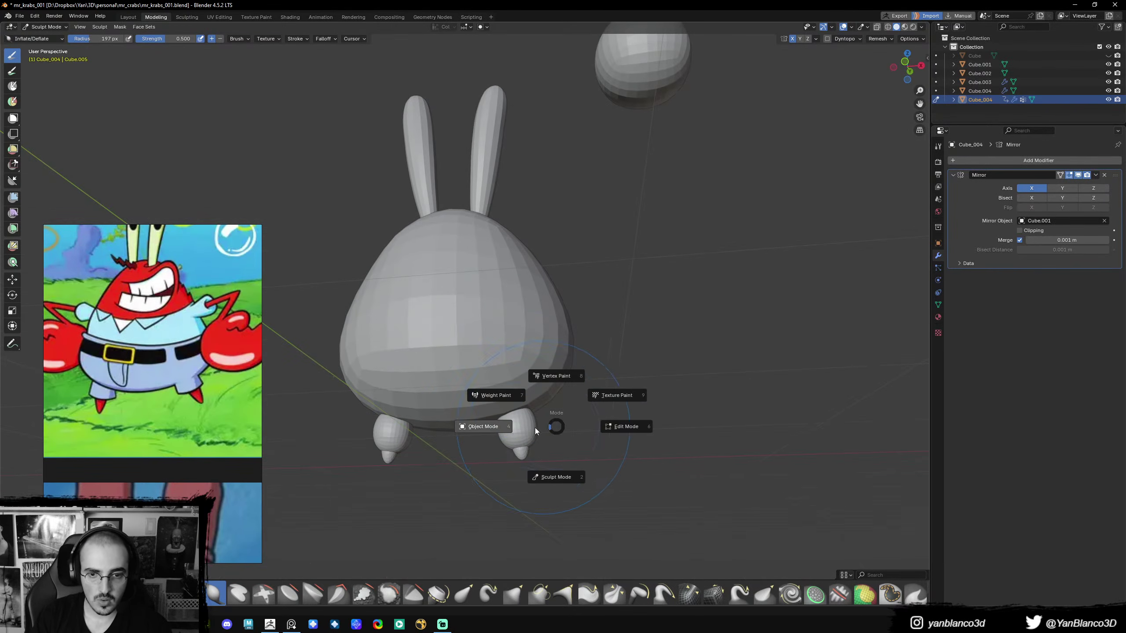
{"action": "left_click", "coordinate": [526, 429]}
- Delete the lower faces of the mirrored trouser cuffs in Edit Mode so they are open around the legs
{"action": "left_click", "coordinate": [526, 430]}
{"action": "scroll", "coordinate": [543, 371], "scroll_direction": "down", "scroll_amount": 3}
{"action": "scroll", "coordinate": [529, 303], "scroll_direction": "up", "scroll_amount": 6}
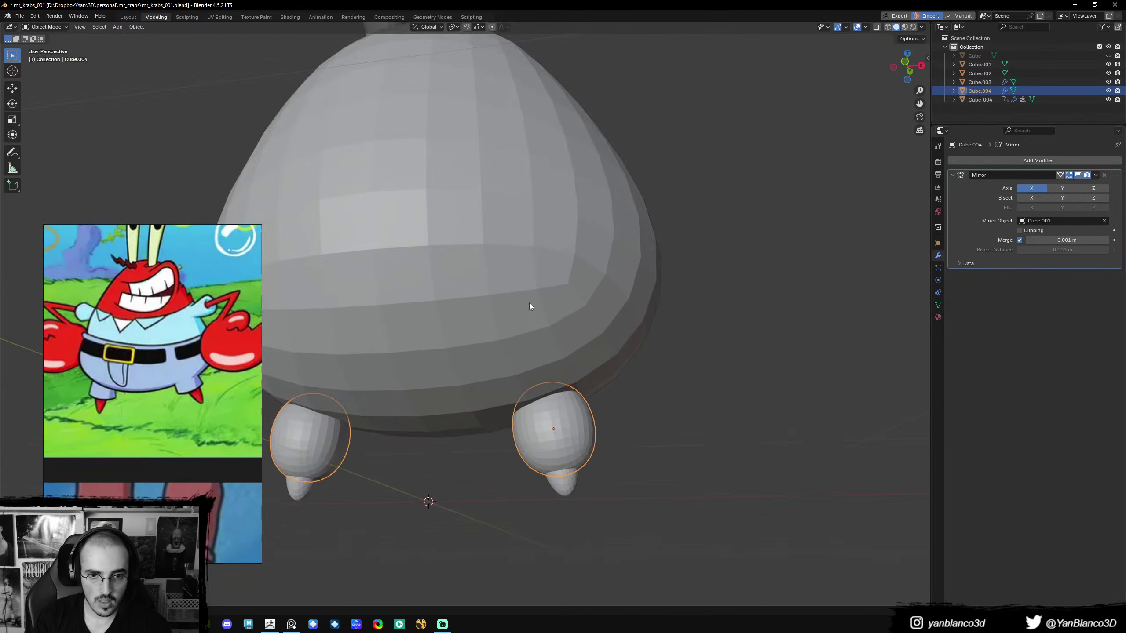
{"action": "middle_click_drag", "start_coordinate": [543, 385], "coordinate": [549, 410]}
{"action": "key", "text": "Tab"}
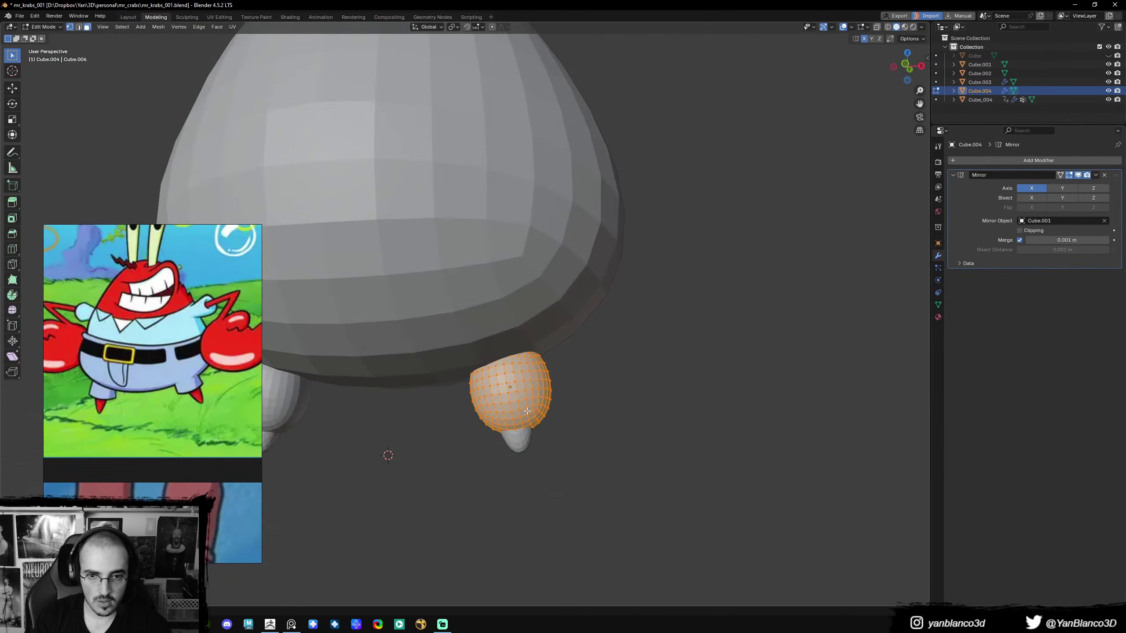
{"action": "left_click", "coordinate": [530, 411], "text": "alt"}
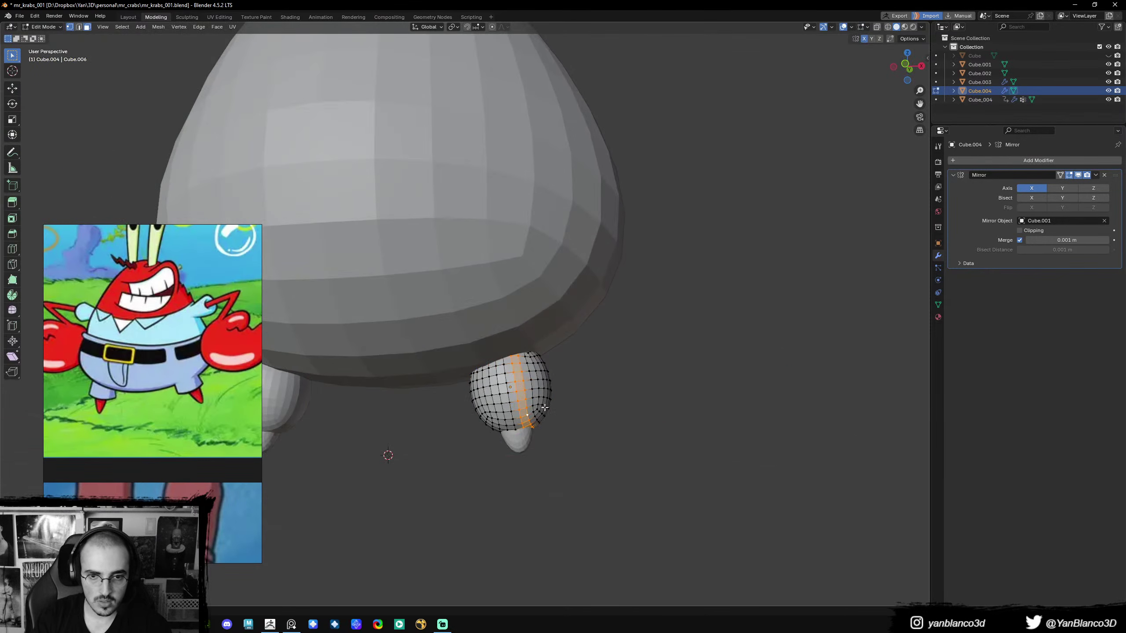
{"action": "left_click", "coordinate": [520, 413], "text": "alt"}
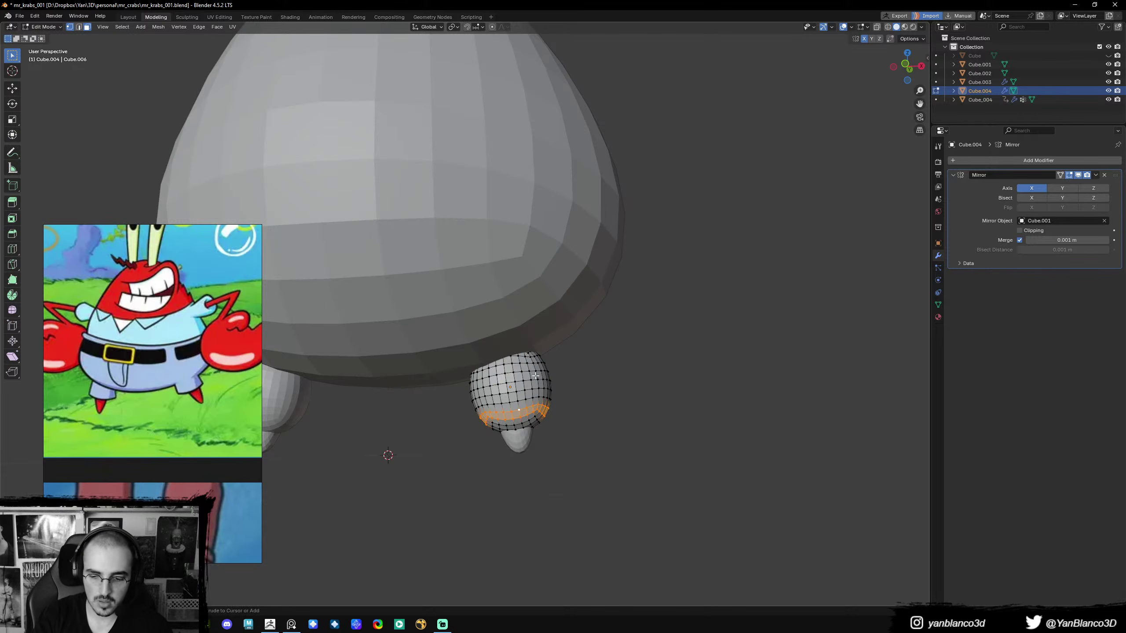
{"action": "scroll", "coordinate": [535, 376], "scroll_direction": "up", "scroll_amount": 2}
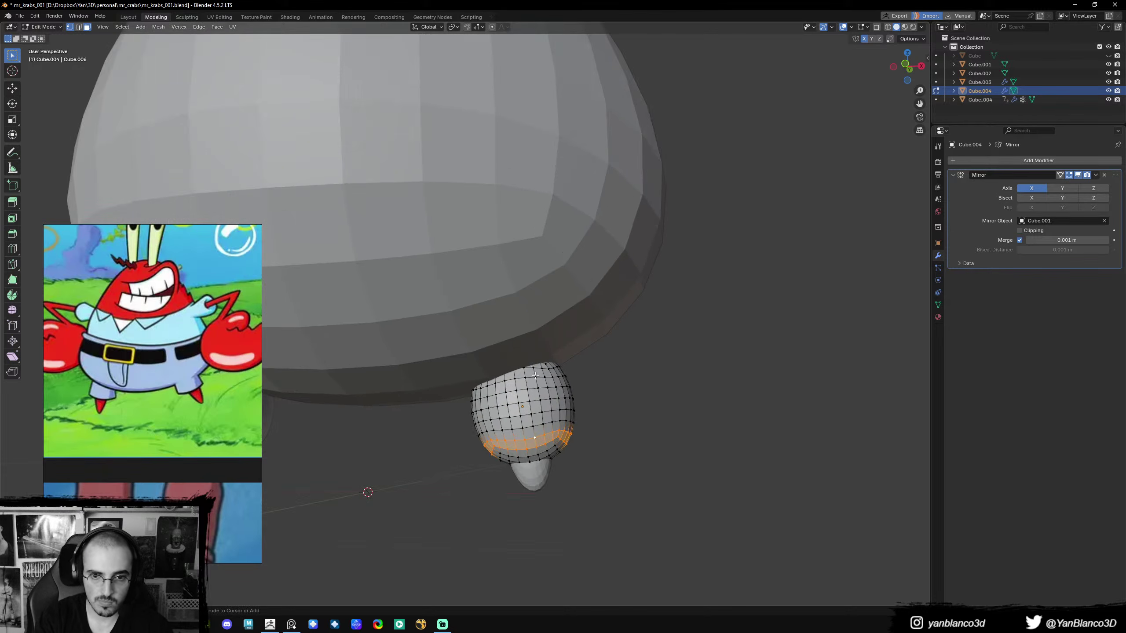
{"action": "key", "text": "ctrl+KP_Add"}
{"action": "key", "text": "ctrl+KP_Add"}
{"action": "key", "text": "ctrl+KP_Add"}
{"action": "key", "text": "ctrl+KP_Add"}
{"action": "key", "text": "ctrl+KP_Add"}
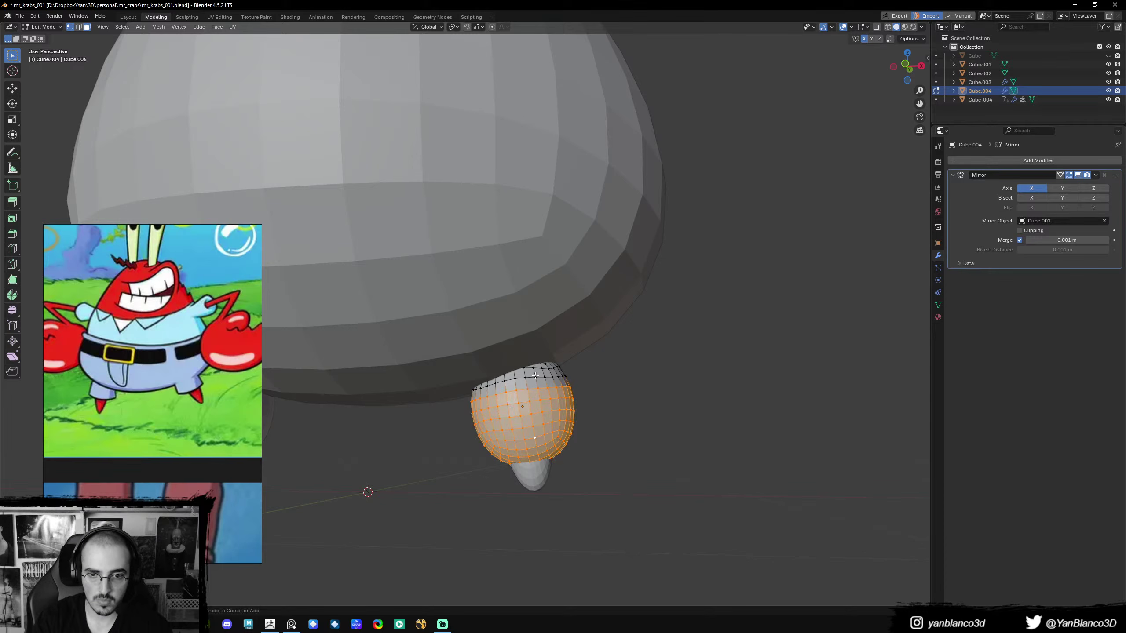
{"action": "key", "text": "x"}
{"action": "key", "text": "f"}
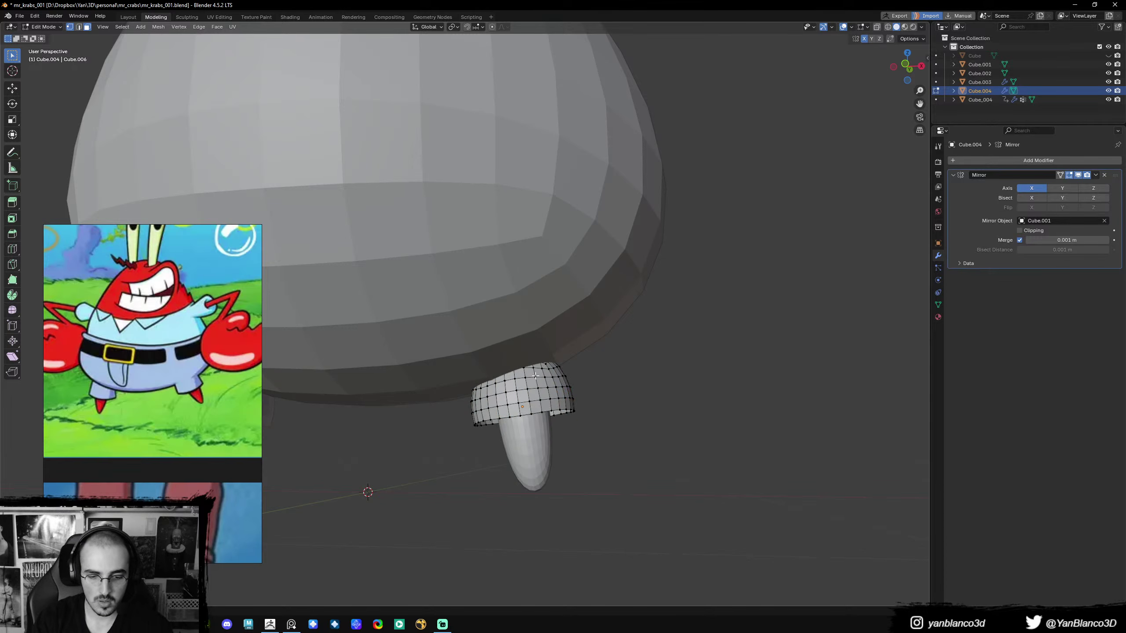
- Select the open bottom edge loop of the trouser cuffs and extrude it inward to form a narrow rim
{"action": "left_click", "coordinate": [554, 412], "text": "alt"}
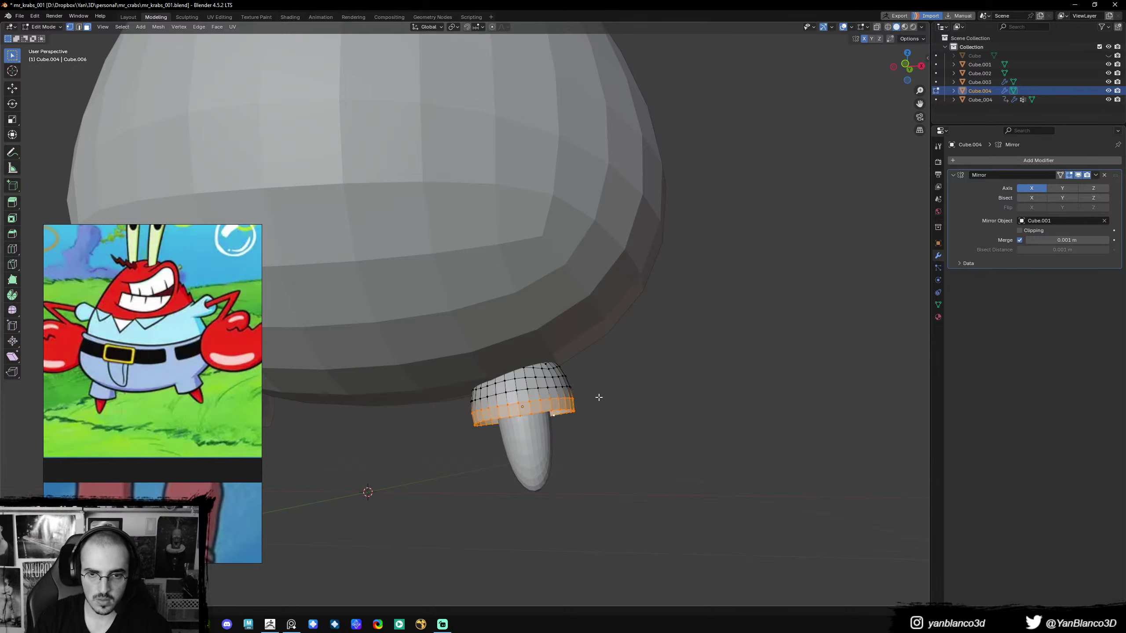
{"action": "middle_click_drag", "start_coordinate": [598, 397], "coordinate": [546, 389]}
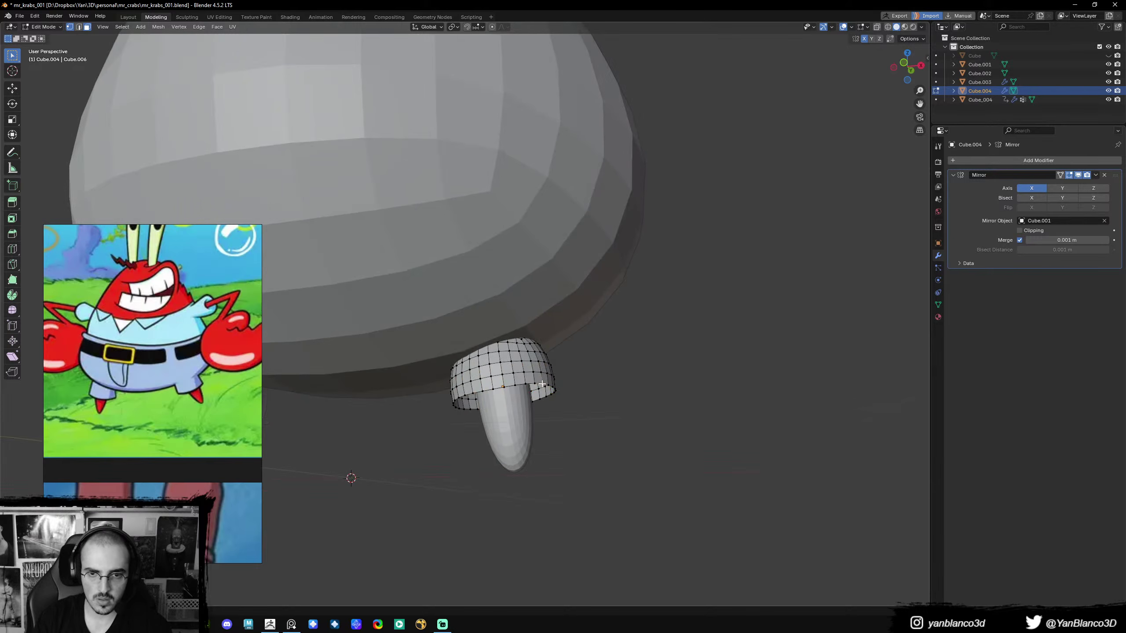
{"action": "key", "text": "e"}
{"action": "key", "text": "s"}
{"action": "left_click", "coordinate": [593, 376]}
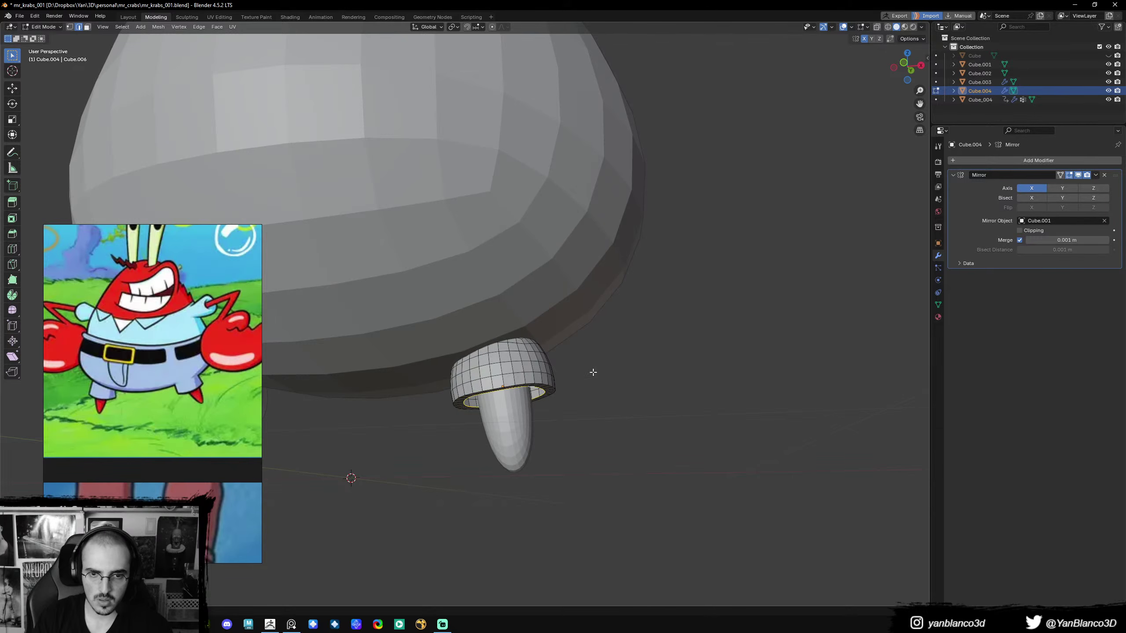
- Extrude the cuff rim's inner edge again, push it up inside the cuff with Shrink/Fatten for thickness, and return to Object Mode
{"action": "middle_click_drag", "start_coordinate": [593, 374], "coordinate": [592, 350]}
{"action": "key", "text": "e"}
{"action": "key", "text": "s"}
{"action": "left_click", "coordinate": [537, 354]}
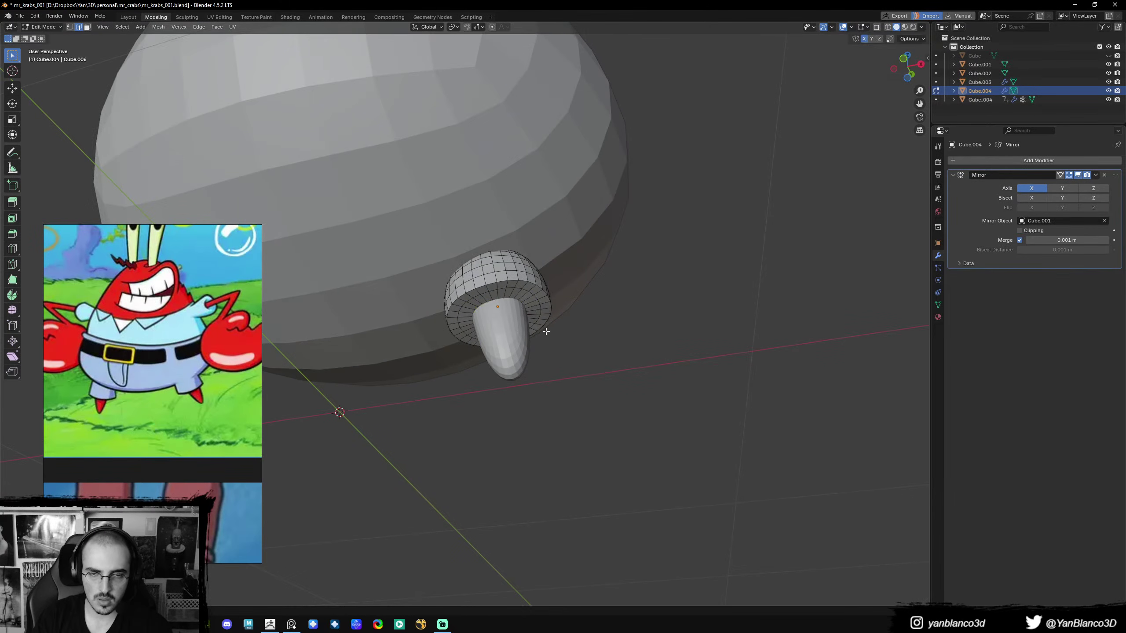
{"action": "key", "text": "alt+s"}
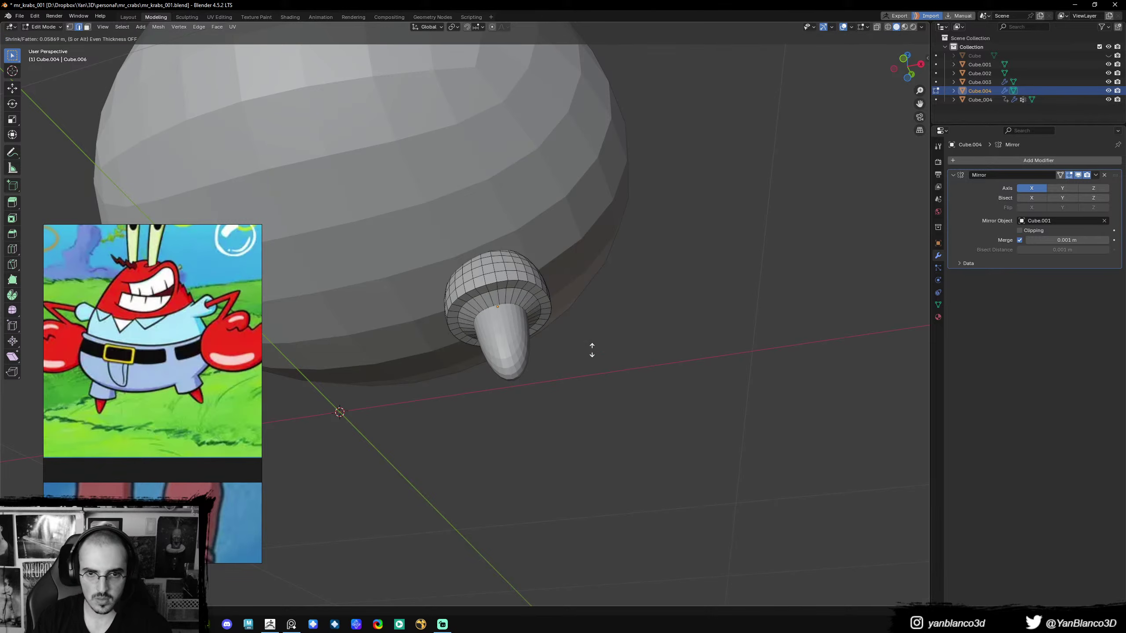
{"action": "left_click", "coordinate": [590, 381]}
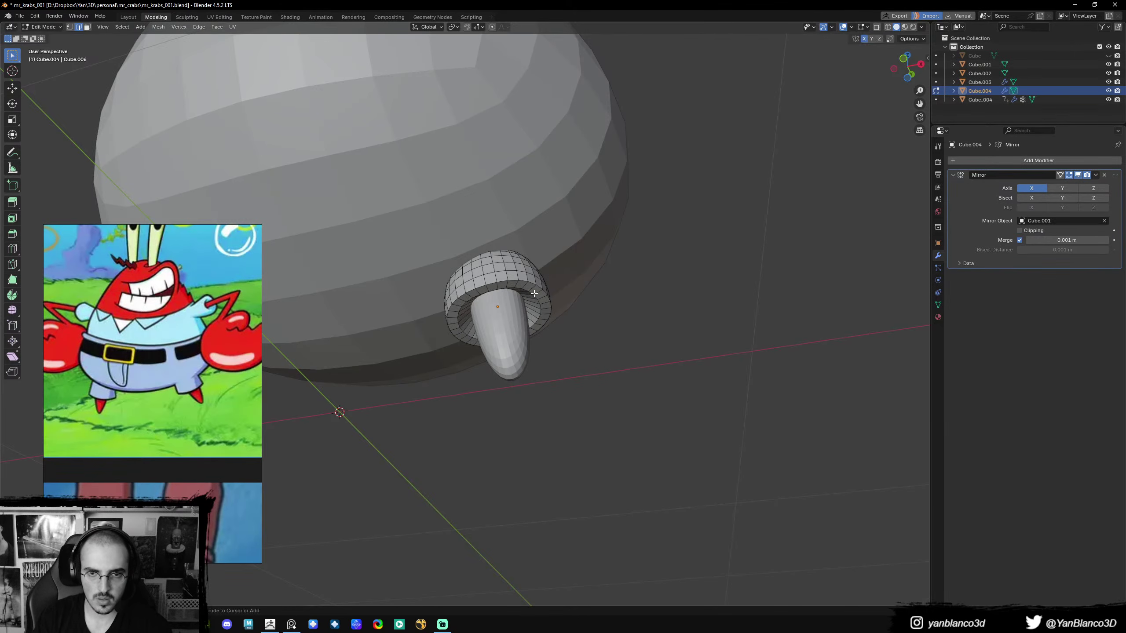
{"action": "left_click", "coordinate": [549, 294], "text": "alt"}
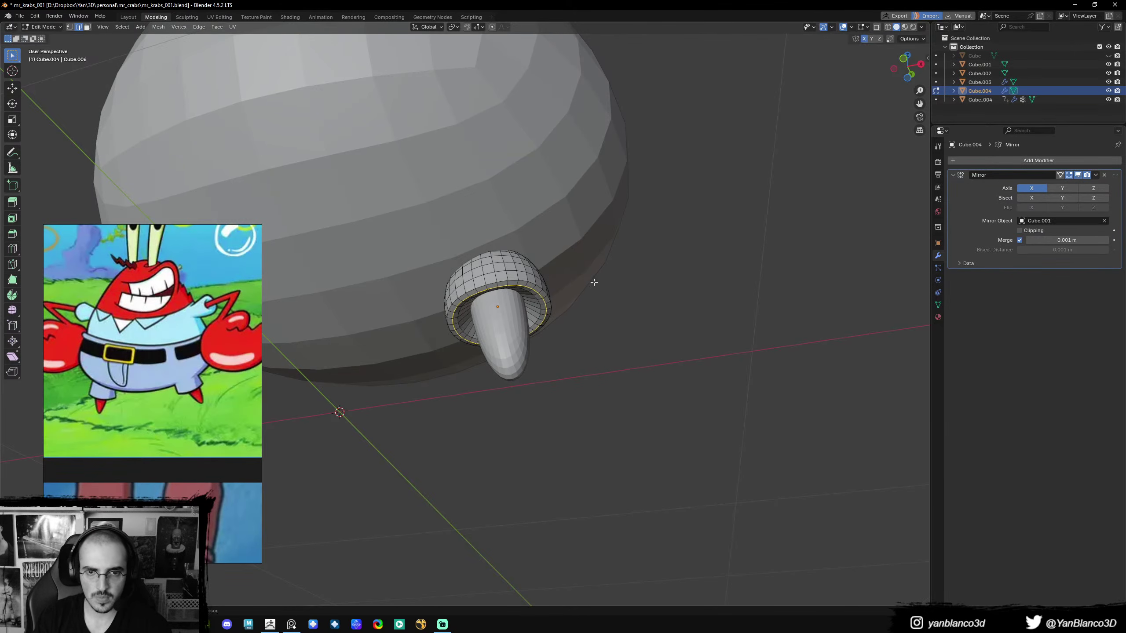
{"action": "key", "text": "ctrl+Tab"}
{"action": "left_click", "coordinate": [543, 292]}
- Apply the scale of the trouser cuffs in Object Mode after briefly entering Sculpt Mode
{"action": "middle_click_drag", "start_coordinate": [543, 292], "coordinate": [570, 327]}
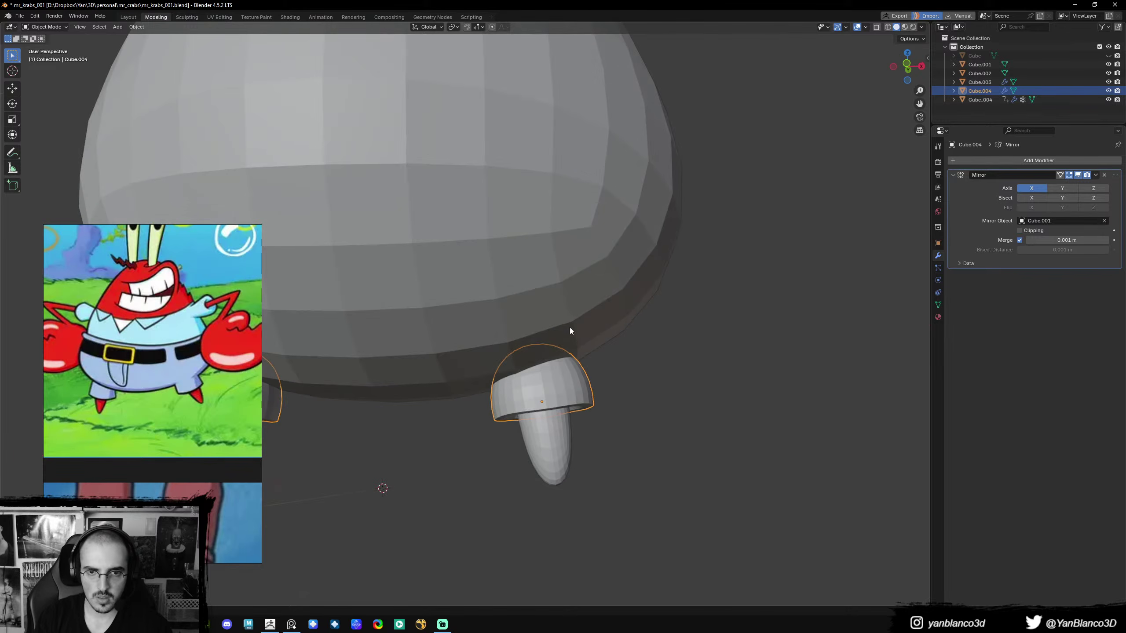
{"action": "key", "text": "ctrl+Tab"}
{"action": "left_click", "coordinate": [565, 407]}
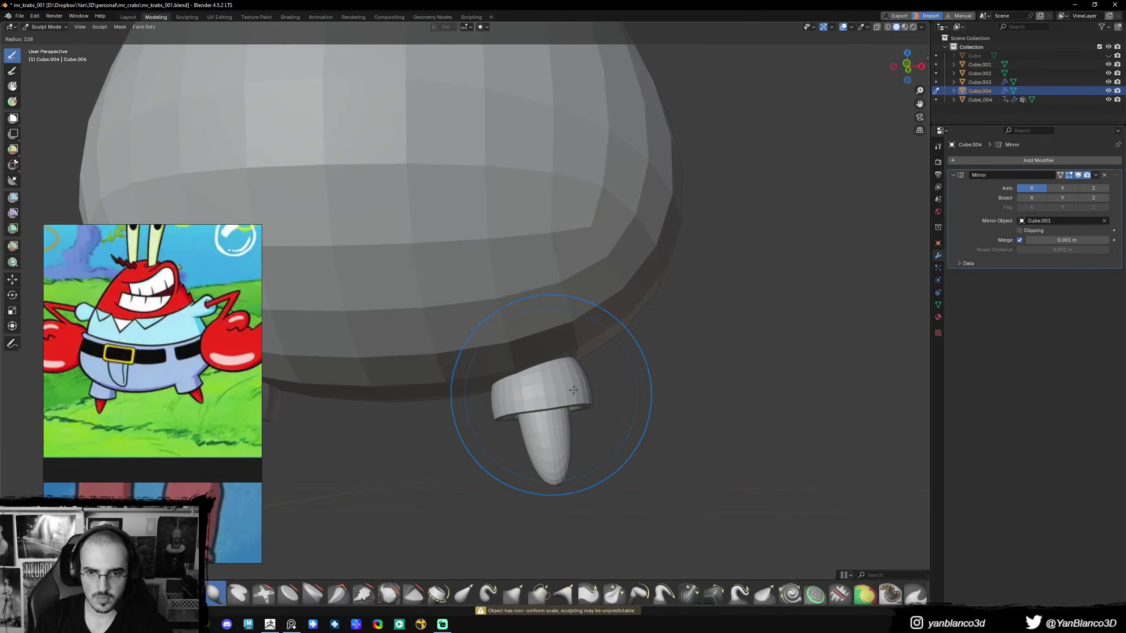
{"action": "scroll", "coordinate": [565, 407], "scroll_direction": "down", "scroll_amount": 4}
{"action": "key", "text": "ctrl+Tab"}
{"action": "left_click", "coordinate": [526, 415]}
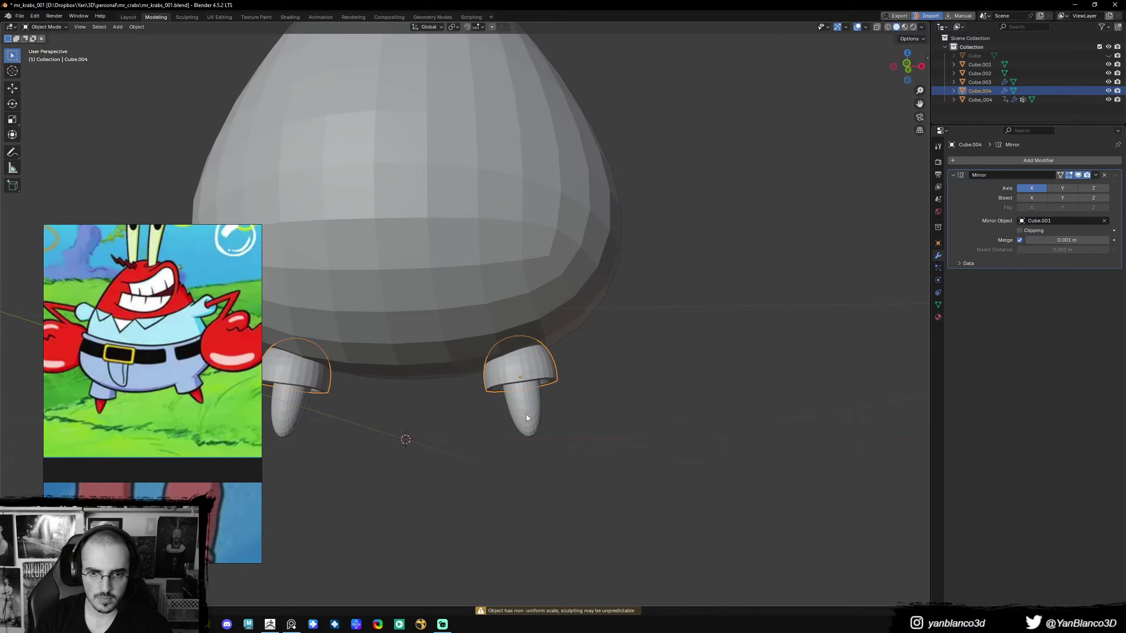
{"action": "key", "text": "ctrl+a"}
{"action": "left_click", "coordinate": [540, 413]}
- Reshape the side of the trouser cuffs in Sculpt Mode with the Grab brush at a 164 px radius
{"action": "key", "text": "ctrl+Tab"}
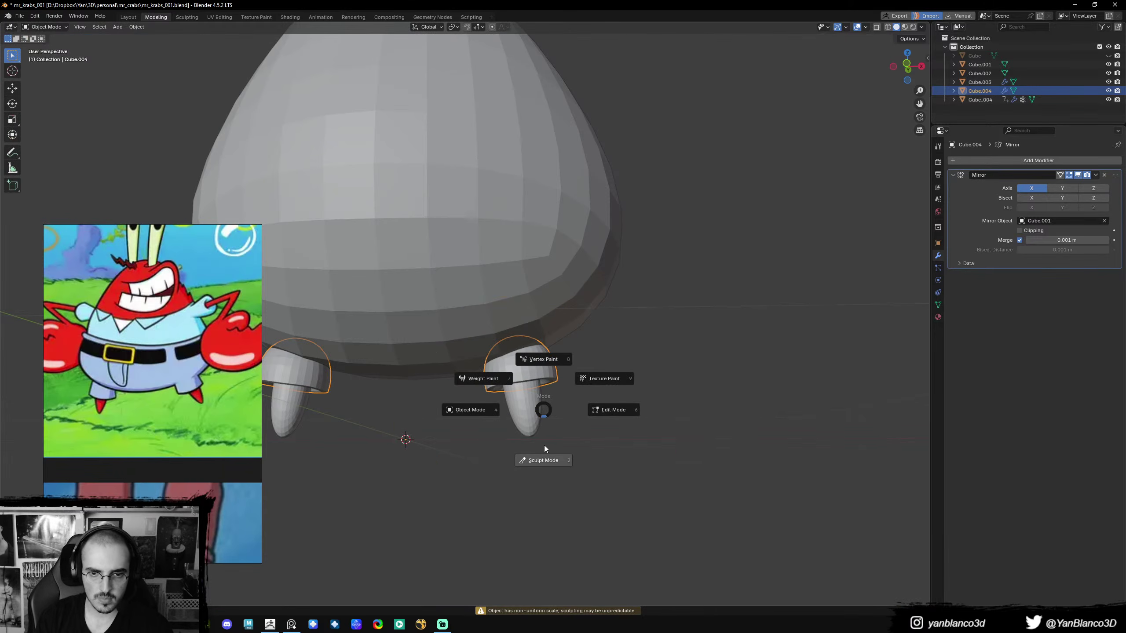
{"action": "key", "text": "Escape"}
{"action": "key", "text": "ctrl+Tab"}
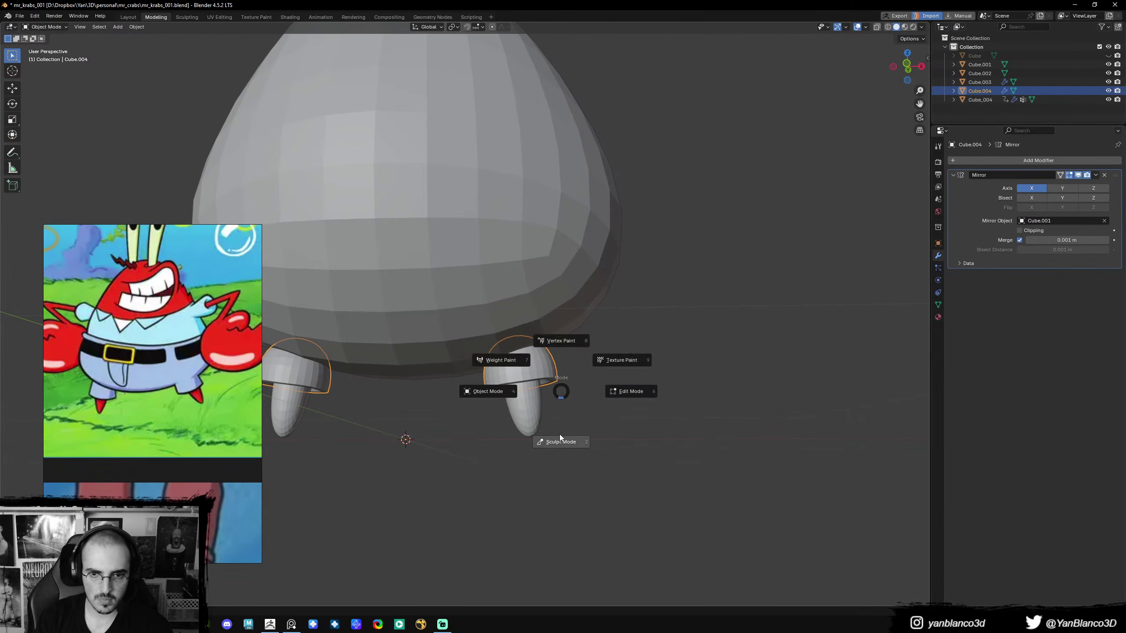
{"action": "left_click", "coordinate": [559, 442]}
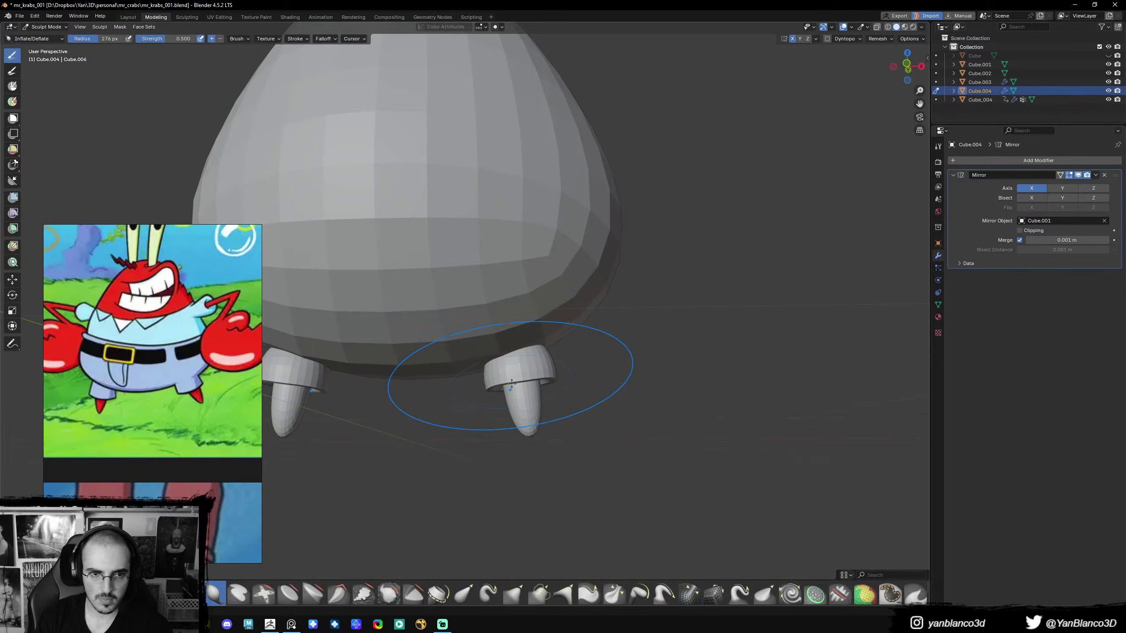
{"action": "key", "text": "g"}
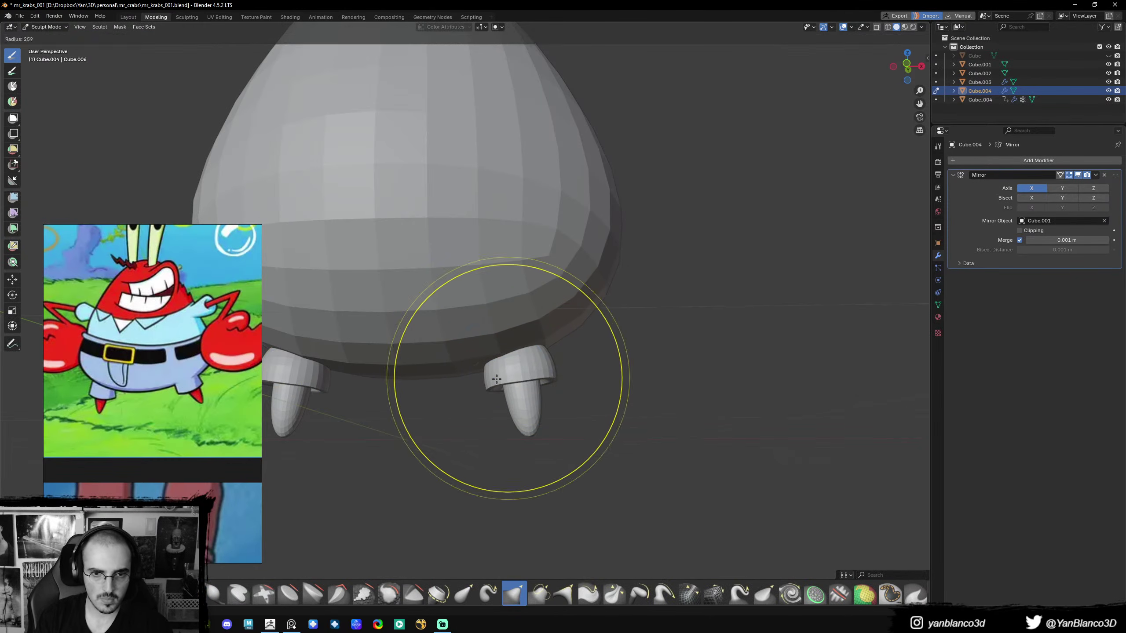
{"action": "mouse_move", "coordinate": [493, 386]}
{"action": "middle_mouse_down"}
{"action": "mouse_move", "coordinate": [444, 376]}
{"action": "mouse_move", "coordinate": [470, 364]}
{"action": "mouse_move", "coordinate": [422, 398]}
{"action": "mouse_move", "coordinate": [461, 363]}
{"action": "mouse_move", "coordinate": [558, 360]}
{"action": "mouse_move", "coordinate": [550, 354]}
{"action": "middle_mouse_up"}
{"action": "key", "text": "f"}
{"action": "left_click", "coordinate": [529, 355]}
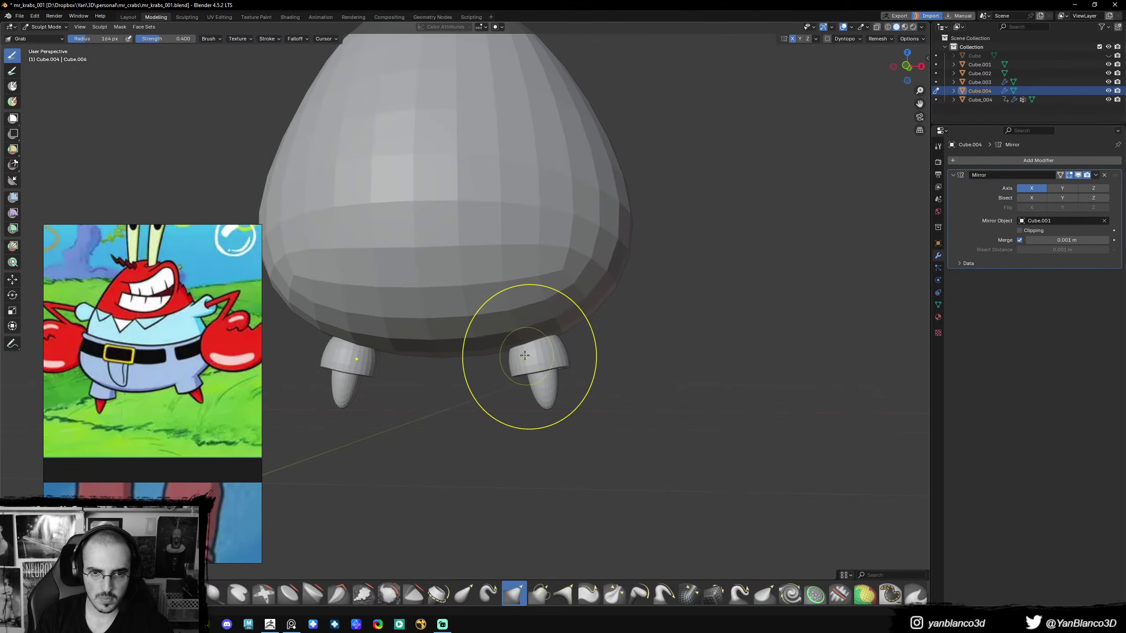
{"action": "left_click_drag", "start_coordinate": [508, 363], "coordinate": [519, 362]}
- Return to Object Mode, select the legs below the trouser cuffs and apply their scale
{"action": "key", "text": "ctrl+Tab"}
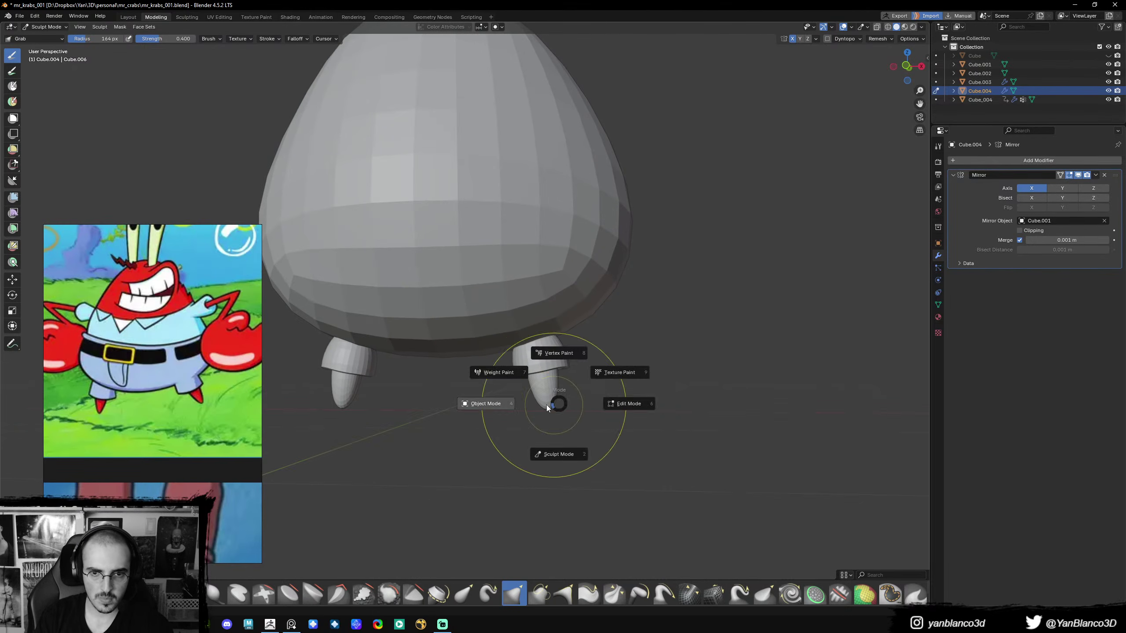
{"action": "left_click", "coordinate": [549, 399]}
{"action": "left_click", "coordinate": [549, 399]}
{"action": "key", "text": "ctrl+a"}
{"action": "left_click", "coordinate": [558, 401]}
- Slim and shorten the tips of the legs in Sculpt Mode, deflating them with the Inflate/Deflate brush
{"action": "key", "text": "ctrl+Tab"}
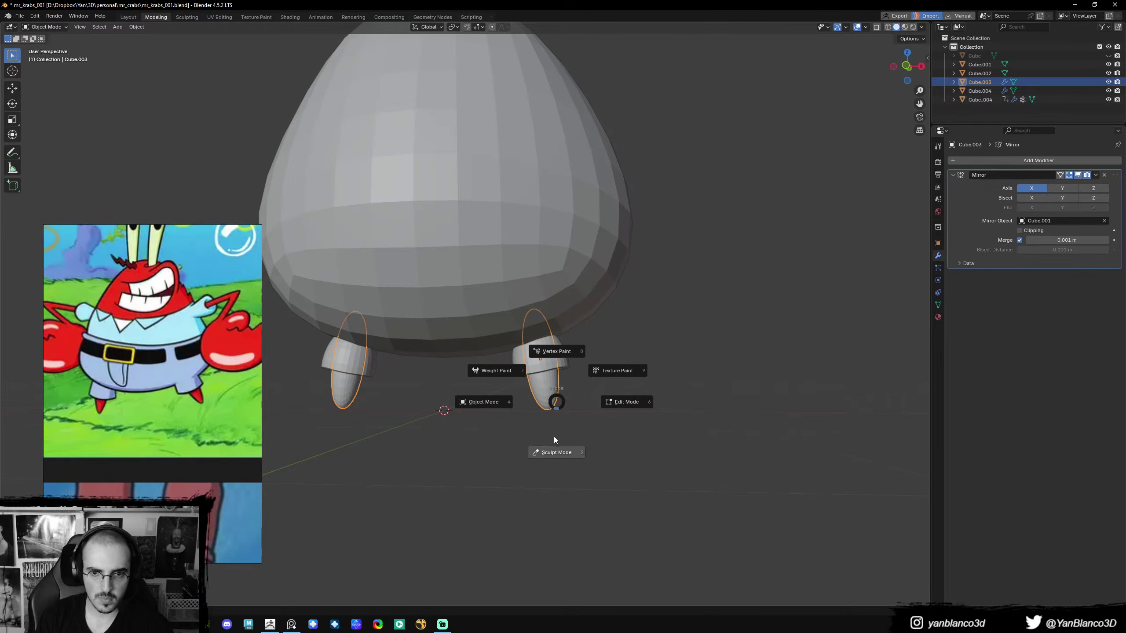
{"action": "left_click", "coordinate": [554, 438]}
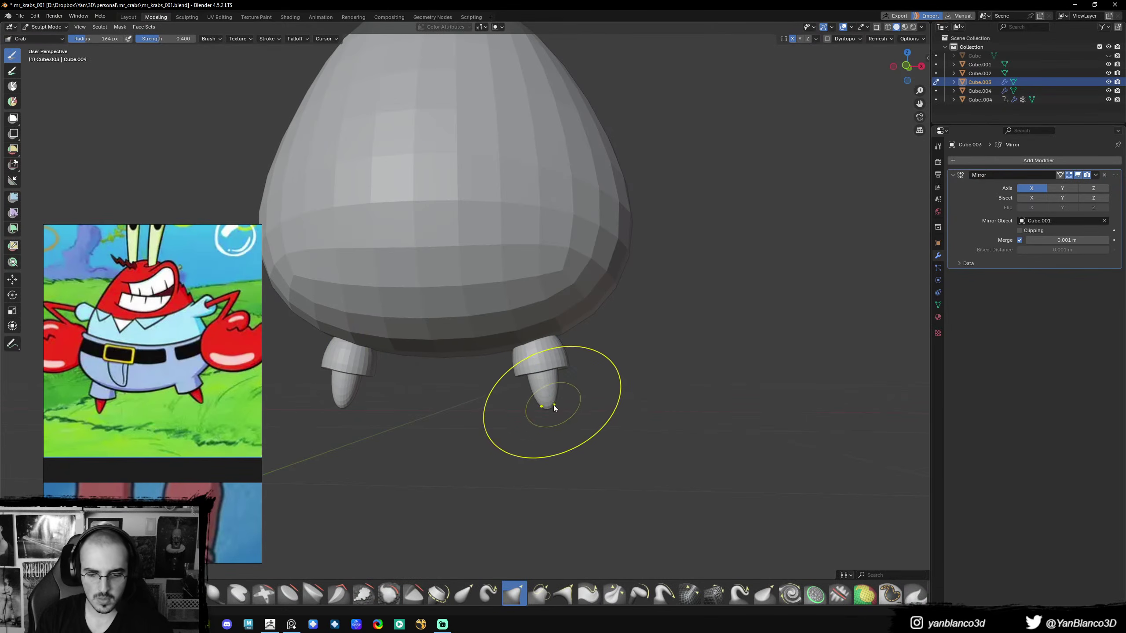
{"action": "key", "text": "i"}
{"action": "left_click_drag", "start_coordinate": [546, 400], "coordinate": [551, 389], "text": "ctrl"}
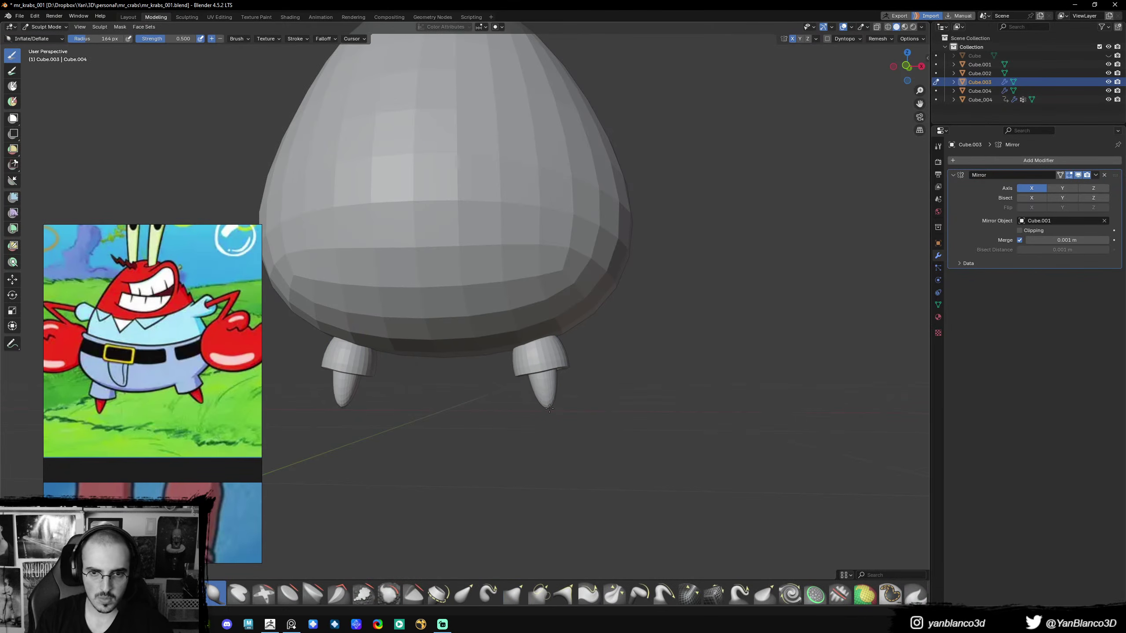
{"action": "middle_click_drag", "start_coordinate": [553, 401], "coordinate": [534, 384]}
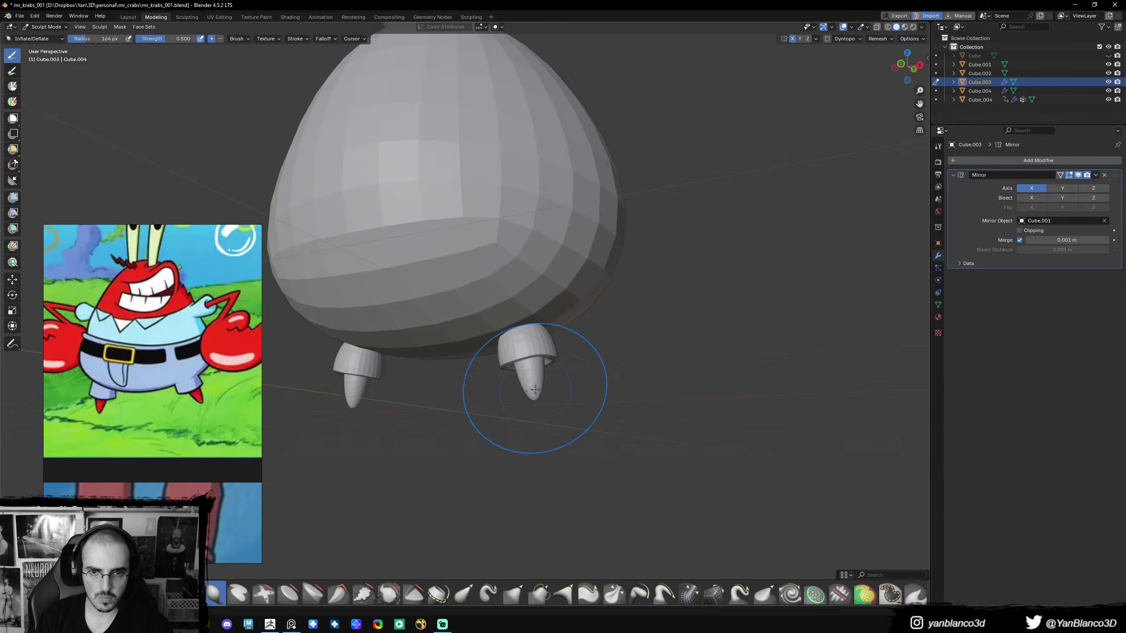
{"action": "left_click_drag", "start_coordinate": [535, 389], "coordinate": [536, 386]}
- Switch to the Grab brush with a 55 px radius to adjust the leg tips, then return to Object Mode
{"action": "key", "text": "g"}
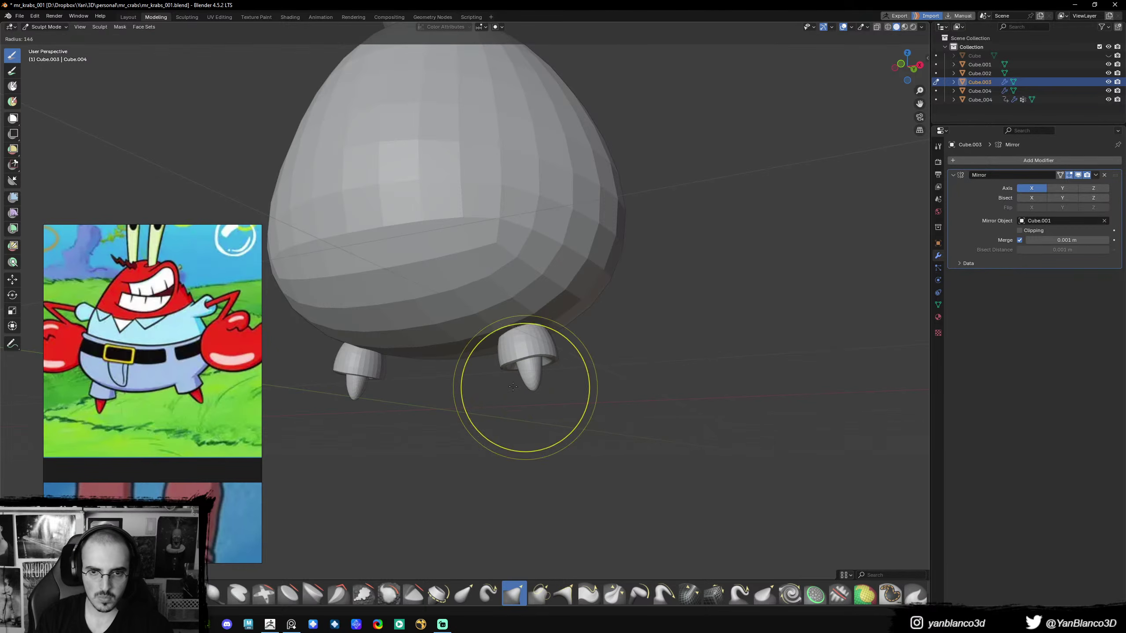
{"action": "middle_click_drag", "start_coordinate": [505, 373], "coordinate": [563, 392]}
{"action": "key", "text": "f"}
{"action": "left_click", "coordinate": [554, 391]}
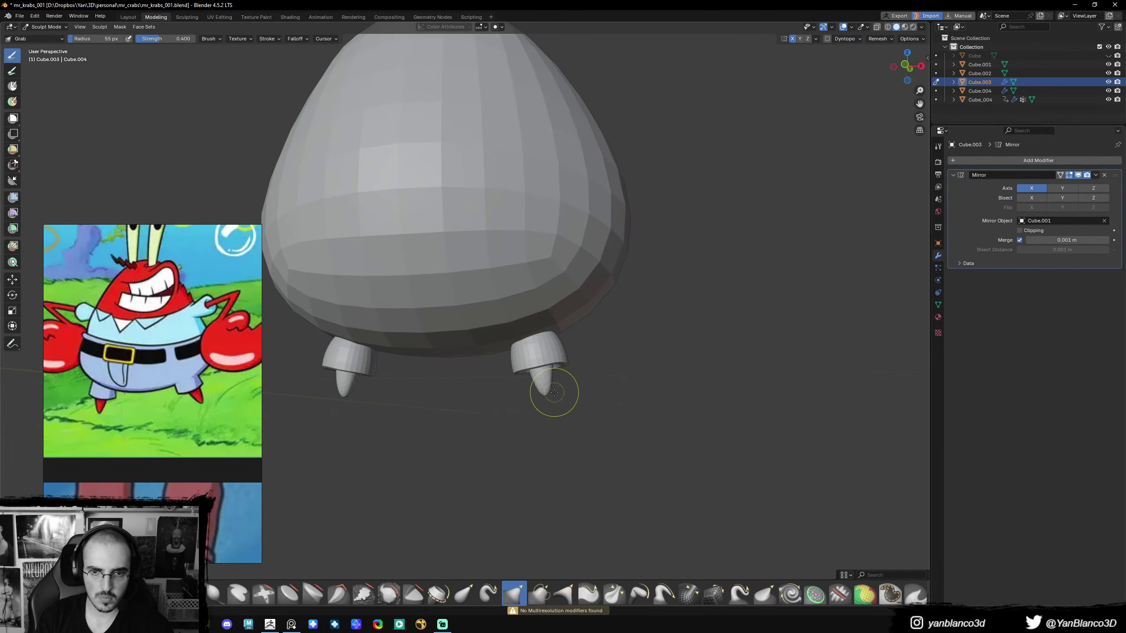
{"action": "middle_click_drag", "start_coordinate": [549, 415], "coordinate": [573, 380]}
{"action": "scroll", "coordinate": [573, 352], "scroll_direction": "down", "scroll_amount": 2}
{"action": "key", "text": "ctrl+Tab"}
{"action": "left_click", "coordinate": [533, 272]}
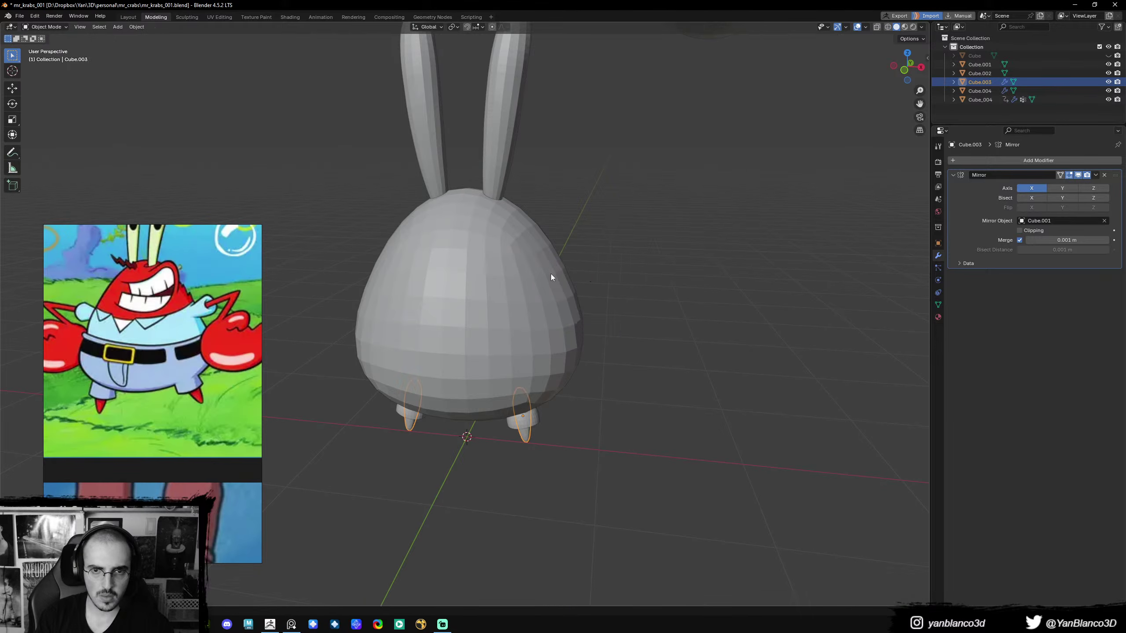
- Duplicate the mirrored trouser cuffs in front view, place the copy at the upper body for the sleeves and rotate it
{"action": "middle_click_drag", "start_coordinate": [551, 274], "coordinate": [604, 262], "text": "ctrl"}
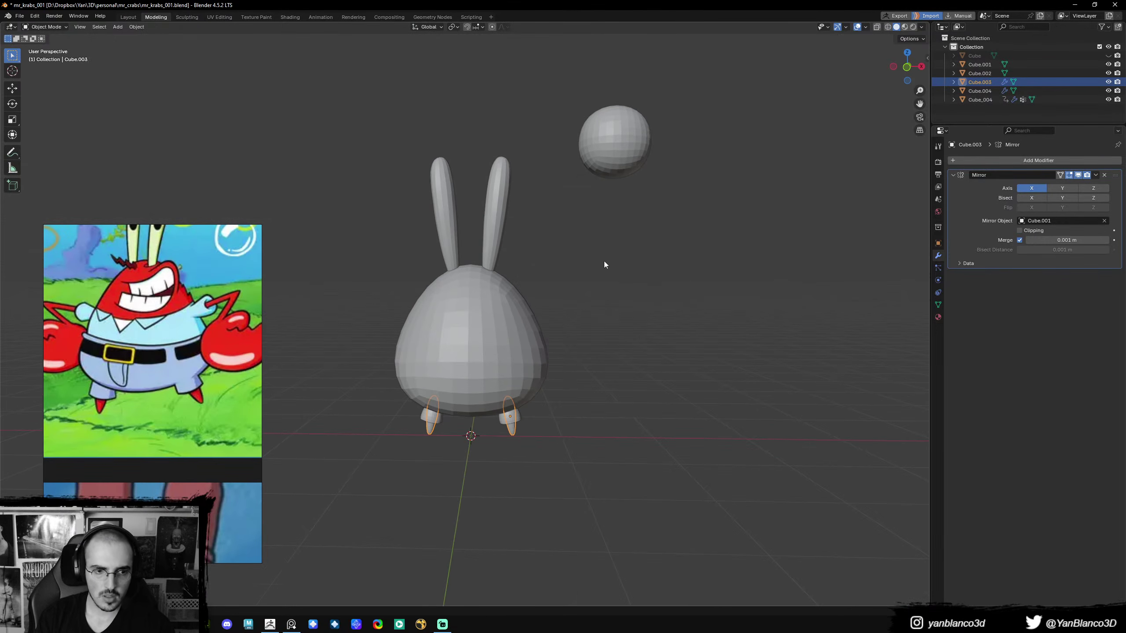
{"action": "middle_click_drag", "start_coordinate": [568, 320], "coordinate": [536, 294]}
{"action": "scroll", "coordinate": [570, 293], "scroll_direction": "up", "scroll_amount": 2}
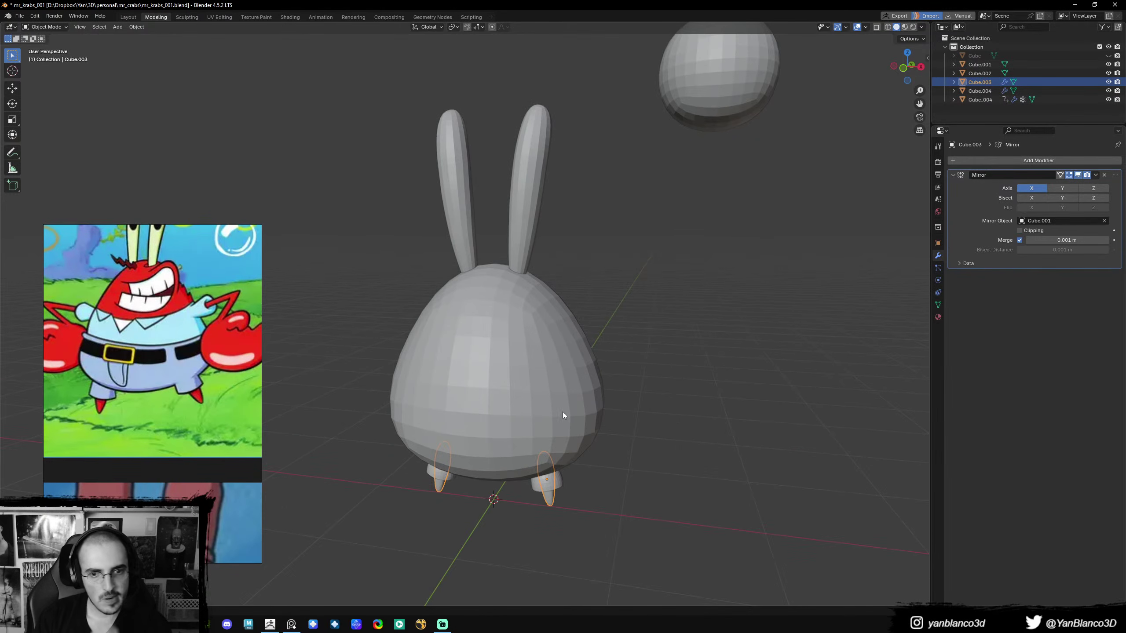
{"action": "key", "text": "KP_1"}
{"action": "key", "text": "shift+d"}
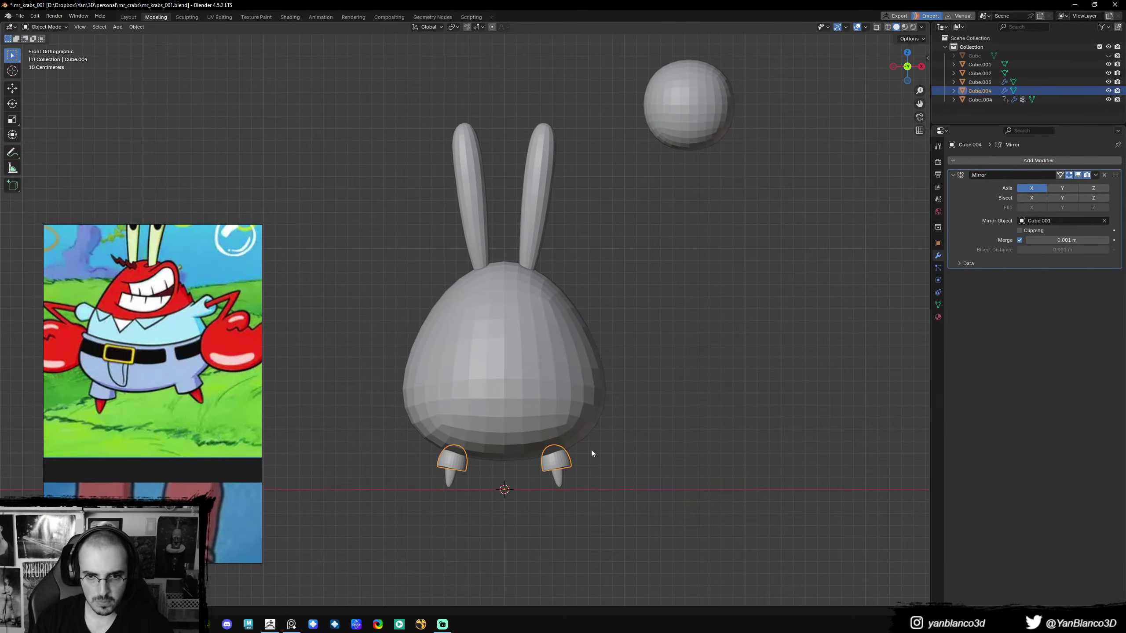
{"action": "left_click", "coordinate": [566, 319]}
{"action": "key", "text": "r"}
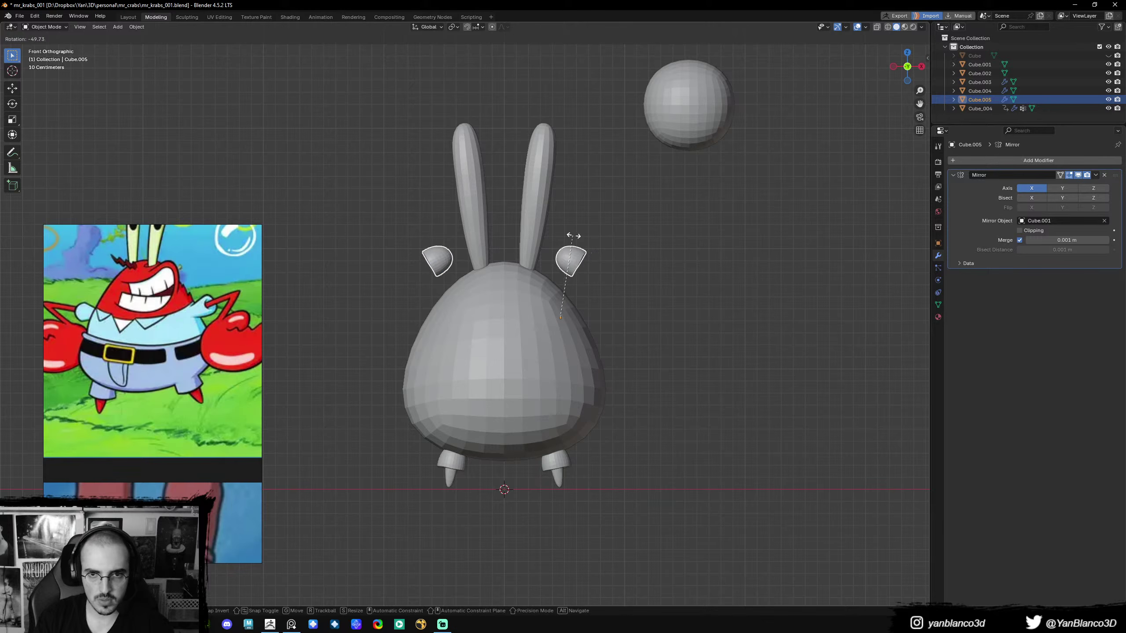
{"action": "left_click", "coordinate": [575, 242]}
- Move and rotate the sleeve mesh in Edit Mode so its open end faces outward at the body's sides, and return to Object Mode
{"action": "key", "text": "Tab"}
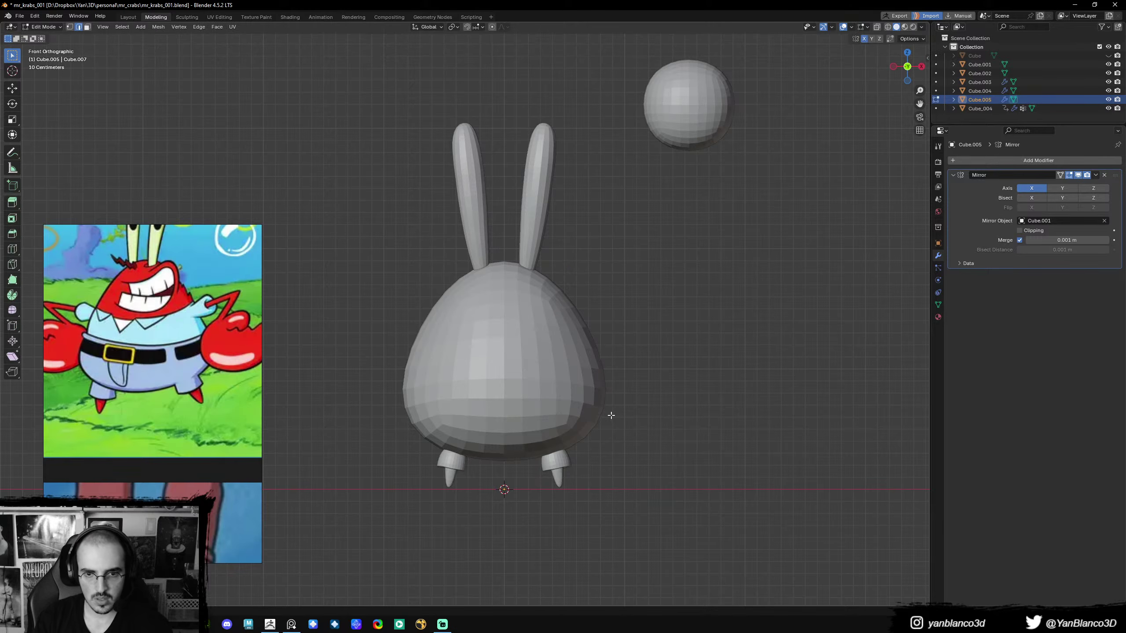
{"action": "key", "text": "g"}
{"action": "left_click", "coordinate": [684, 311]}
{"action": "key", "text": "r"}
{"action": "left_click", "coordinate": [671, 294]}
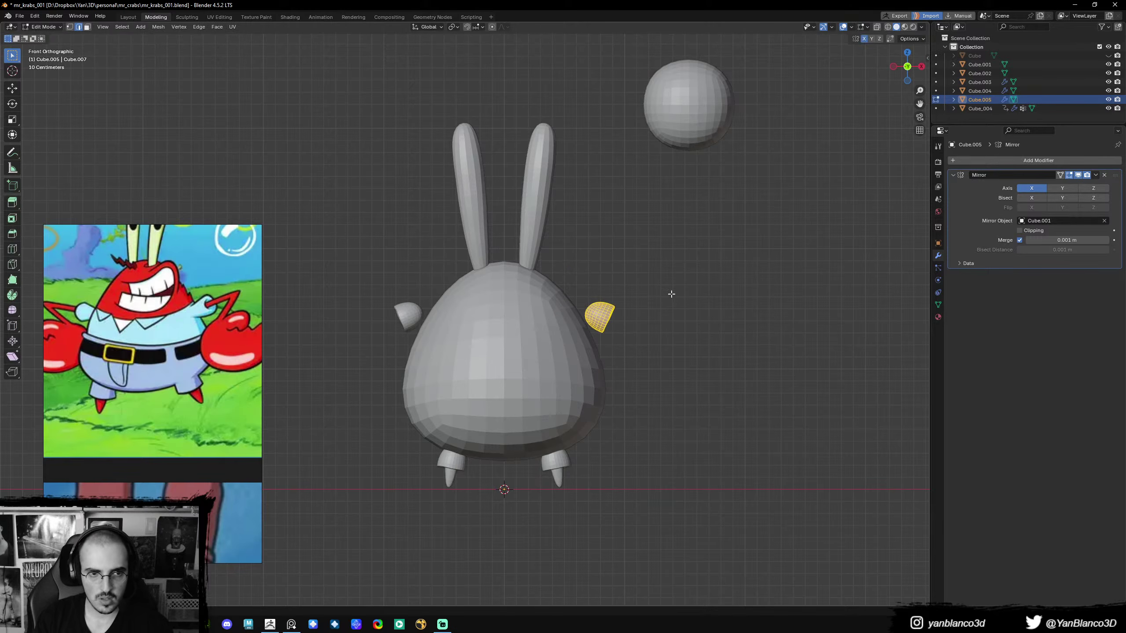
{"action": "key", "text": "g"}
{"action": "left_click", "coordinate": [661, 314]}
{"action": "key", "text": "r"}
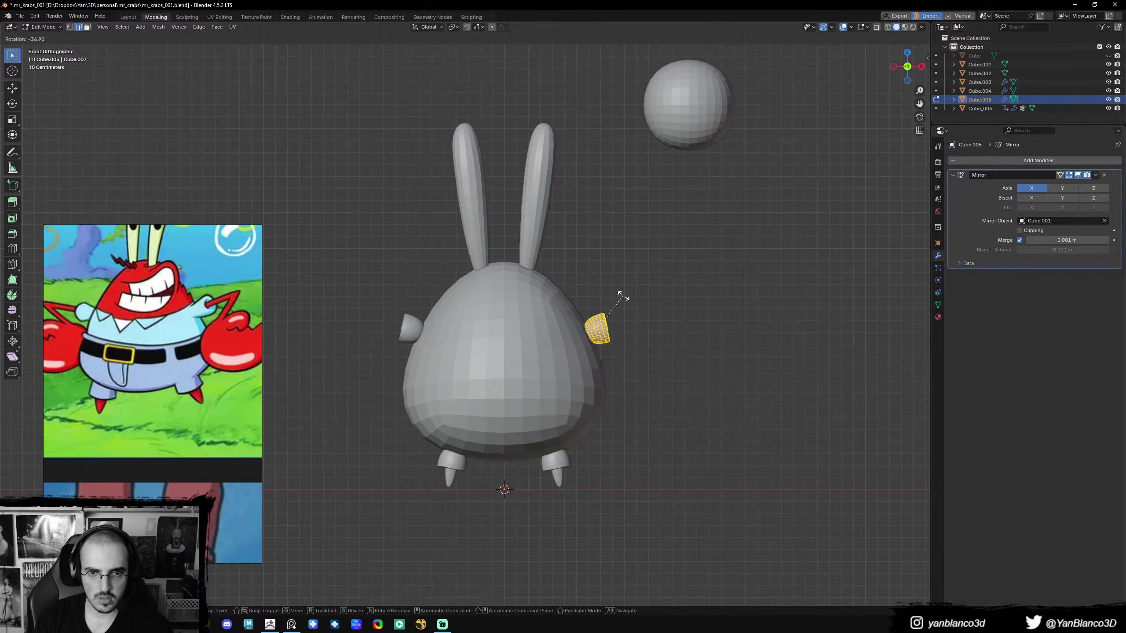
{"action": "left_click", "coordinate": [651, 316]}
{"action": "key", "text": "ctrl+Tab"}
{"action": "left_click", "coordinate": [602, 310]}
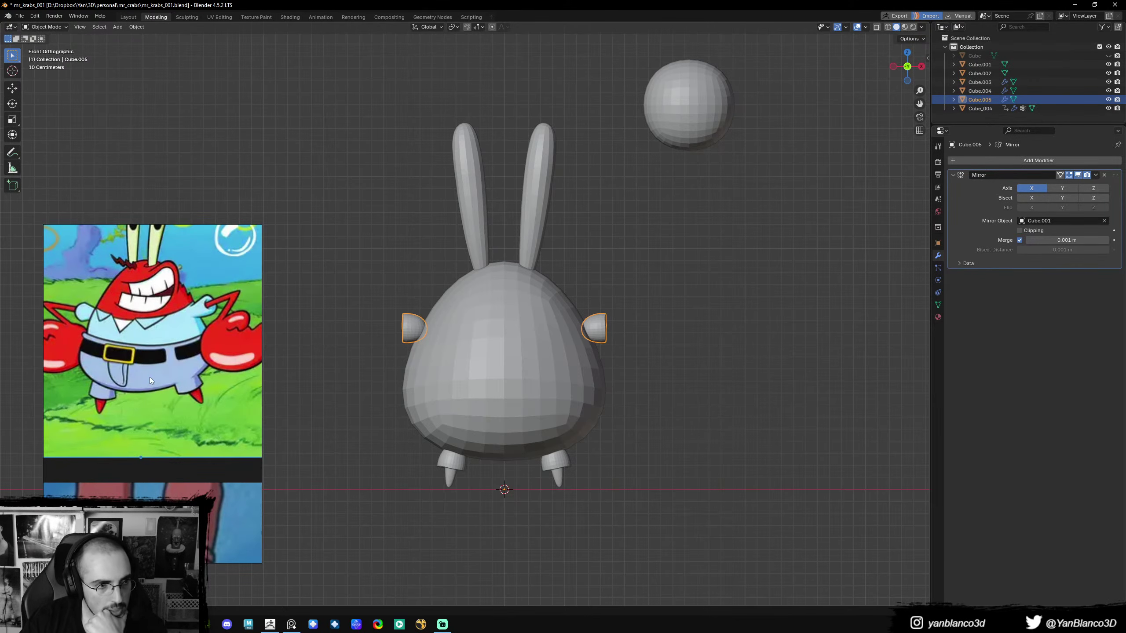
- Check the reference images, turn the sleeve mesh so its opening faces diagonally down and outward, and nudge it outward in Edit Mode
{"action": "scroll", "coordinate": [149, 377], "scroll_direction": "down", "scroll_amount": 2}
{"action": "scroll", "coordinate": [154, 374], "scroll_direction": "down", "scroll_amount": 2}
{"action": "middle_click_drag", "start_coordinate": [151, 367], "coordinate": [51, 390]}
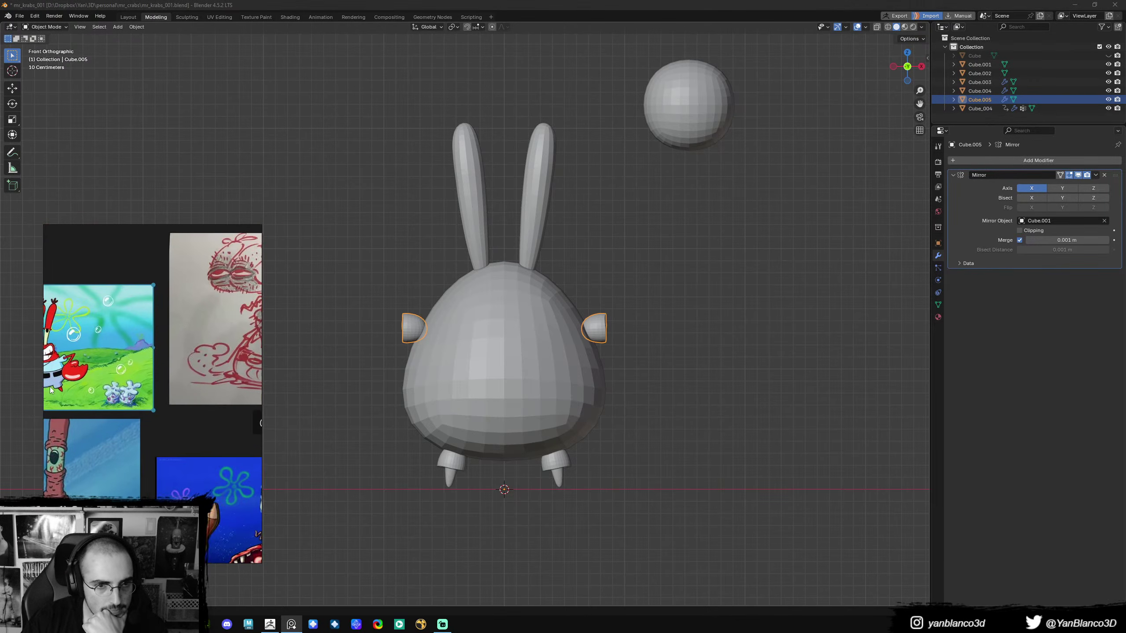
{"action": "scroll", "coordinate": [160, 377], "scroll_direction": "up", "scroll_amount": 5}
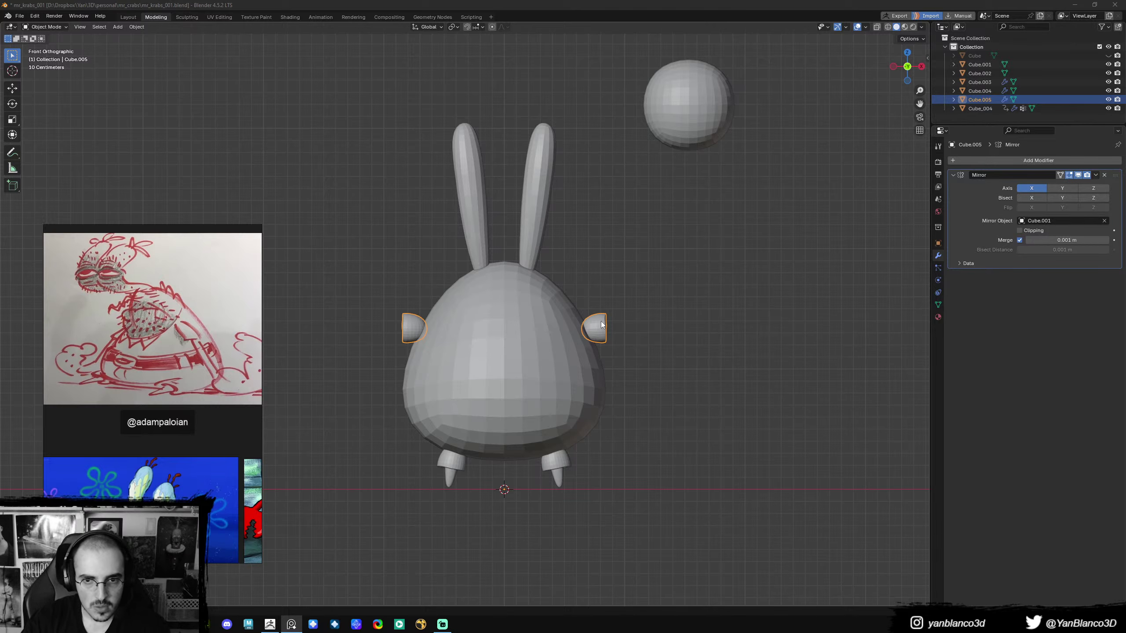
{"action": "key", "text": "Tab"}
{"action": "key", "text": "r"}
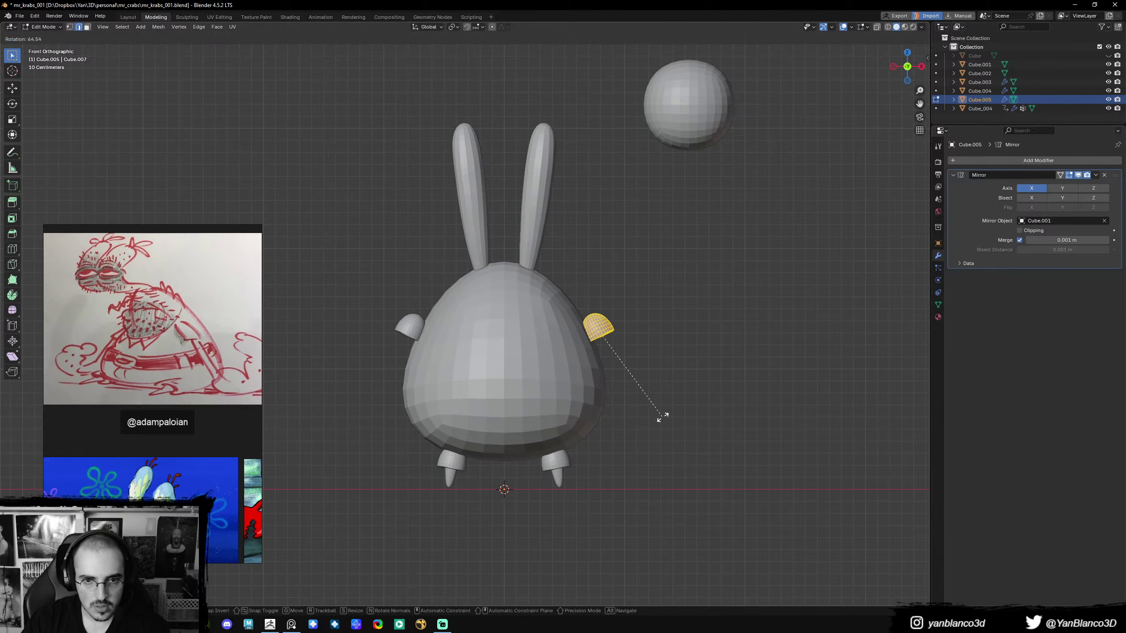
{"action": "left_click", "coordinate": [662, 417]}
{"action": "key", "text": "r"}
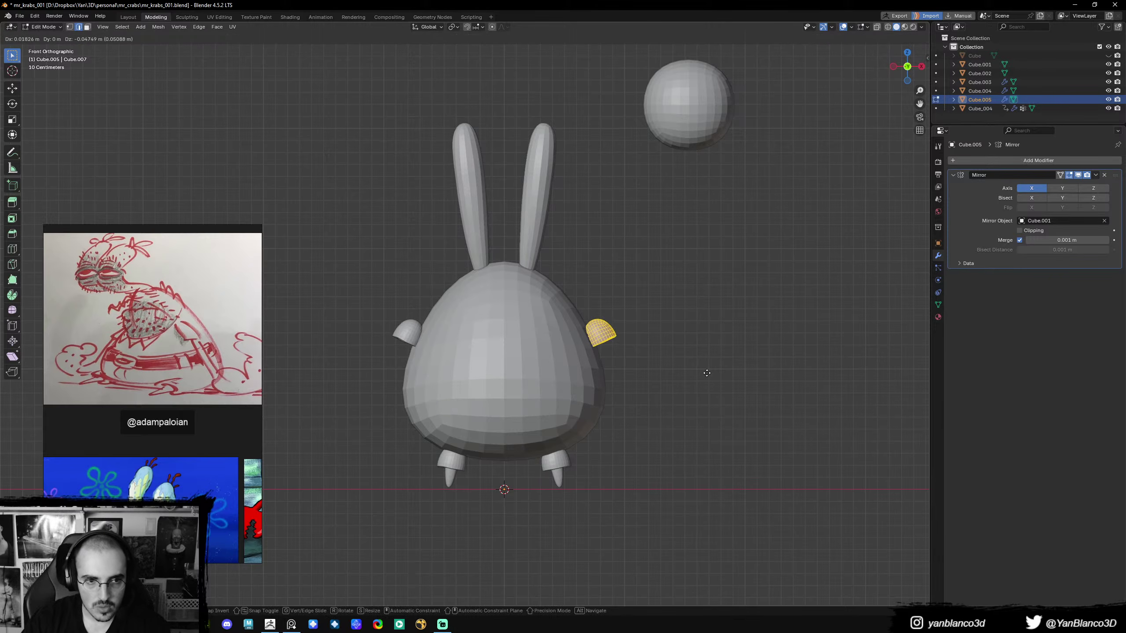
{"action": "left_click", "coordinate": [708, 339]}
{"action": "key", "text": "Tab"}
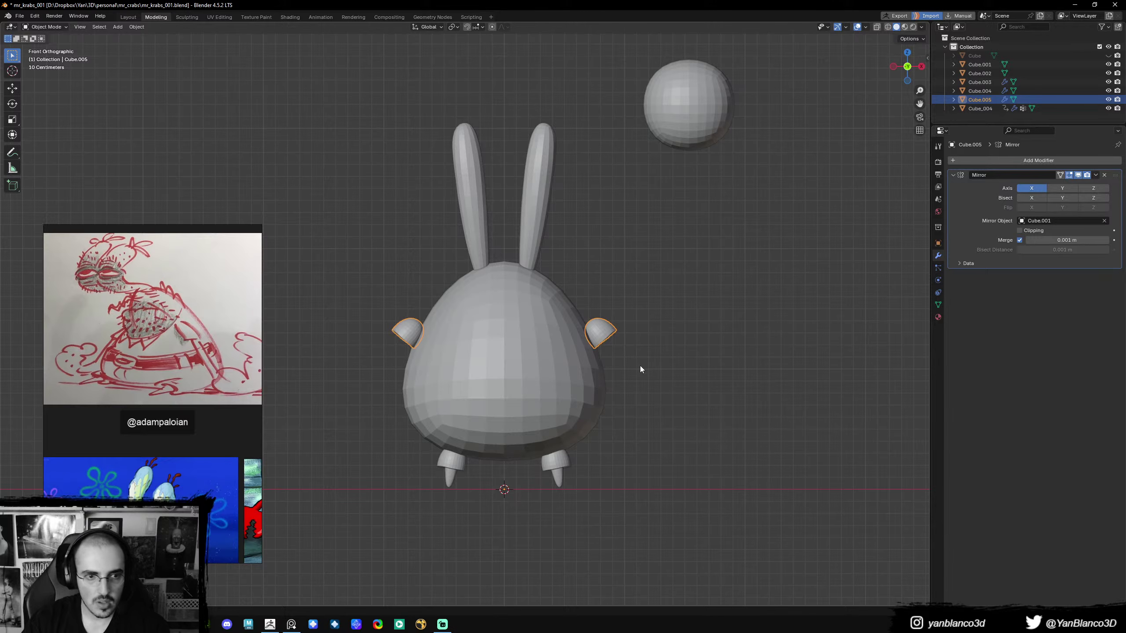
- Add a cylinder for the arm, save the file, scale its mesh down to about 0.18 and place it beside the body below the sleeve
{"action": "middle_click_drag", "start_coordinate": [640, 366], "coordinate": [633, 356], "text": "shift"}
{"action": "key", "text": "shift+a"}
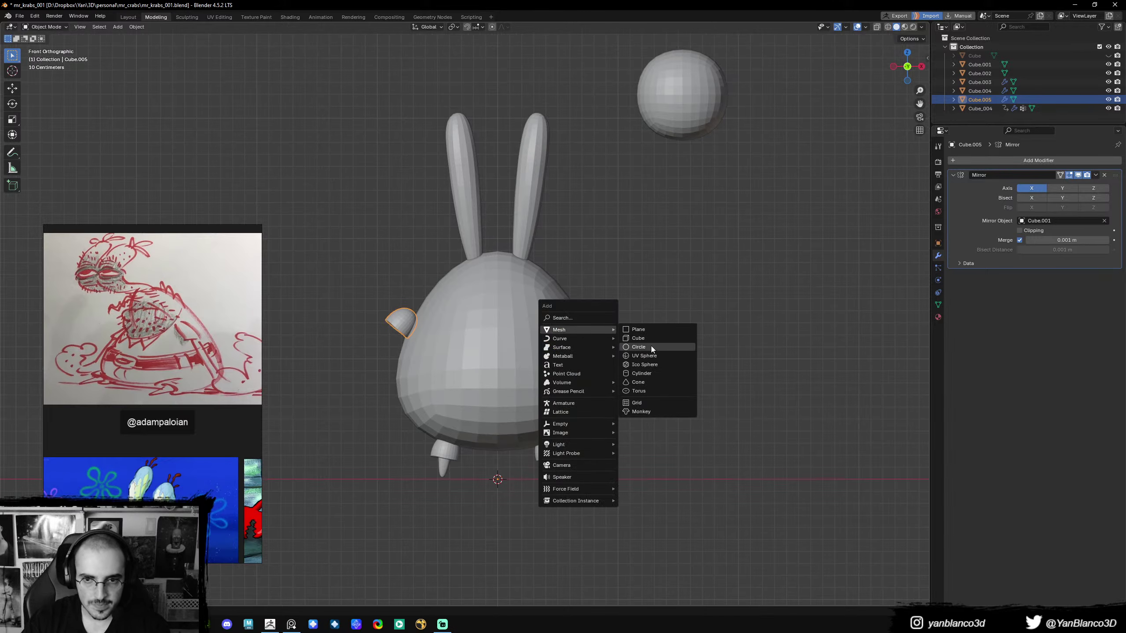
{"action": "left_click", "coordinate": [649, 374]}
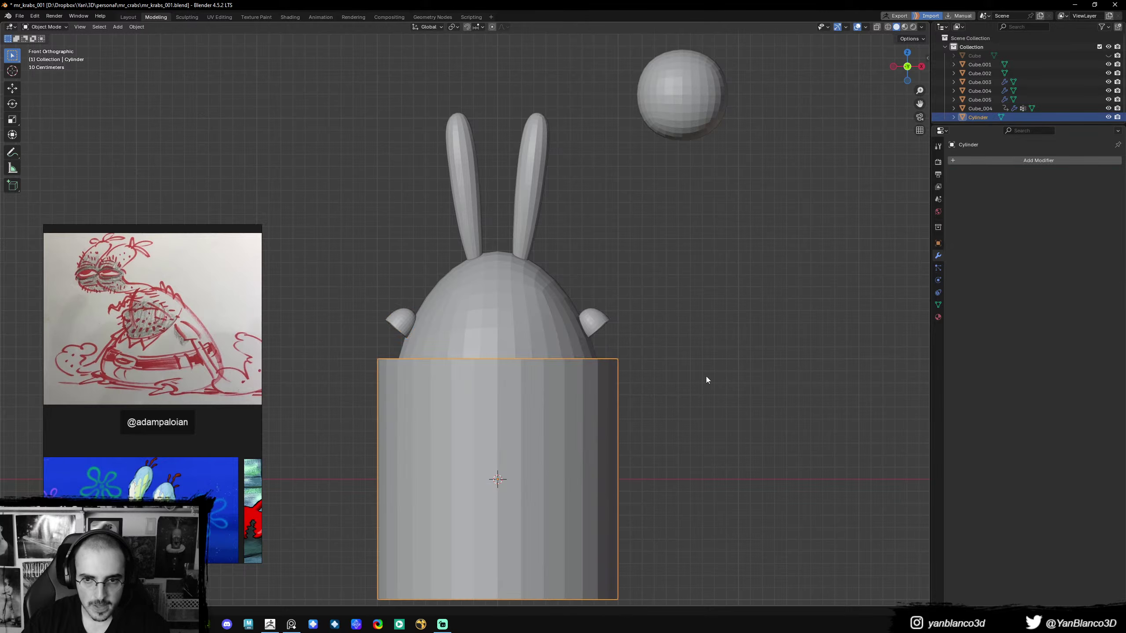
{"action": "key", "text": "ctrl+s"}
{"action": "key", "text": "Tab"}
{"action": "key", "text": "s"}
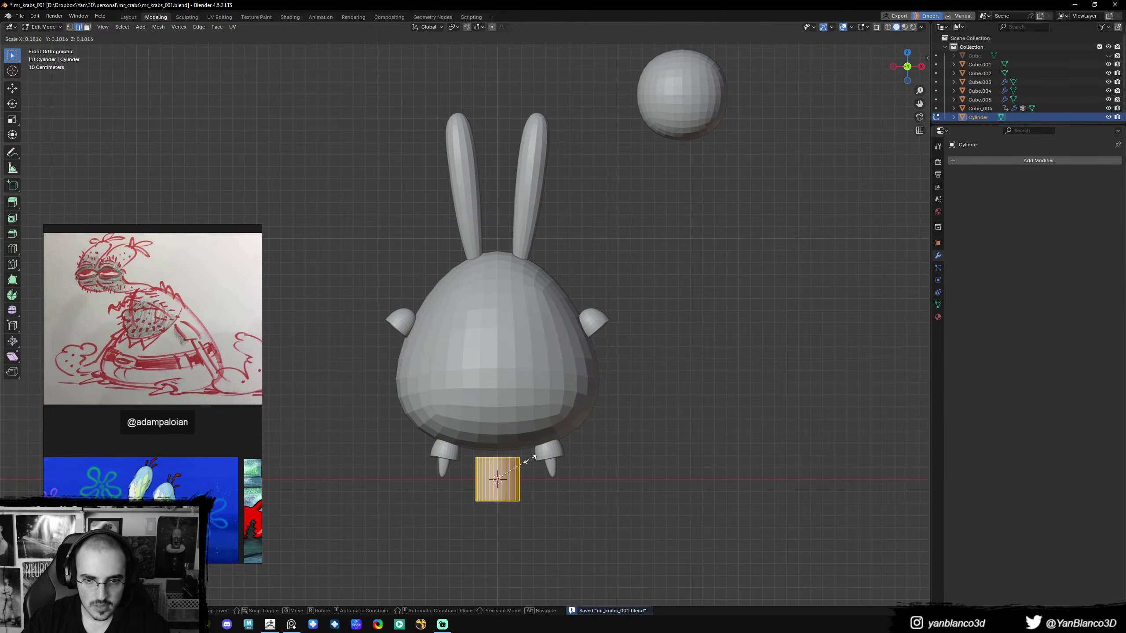
{"action": "left_click", "coordinate": [529, 485]}
{"action": "key", "text": "Tab"}
{"action": "key", "text": "g"}
{"action": "left_click", "coordinate": [695, 398]}
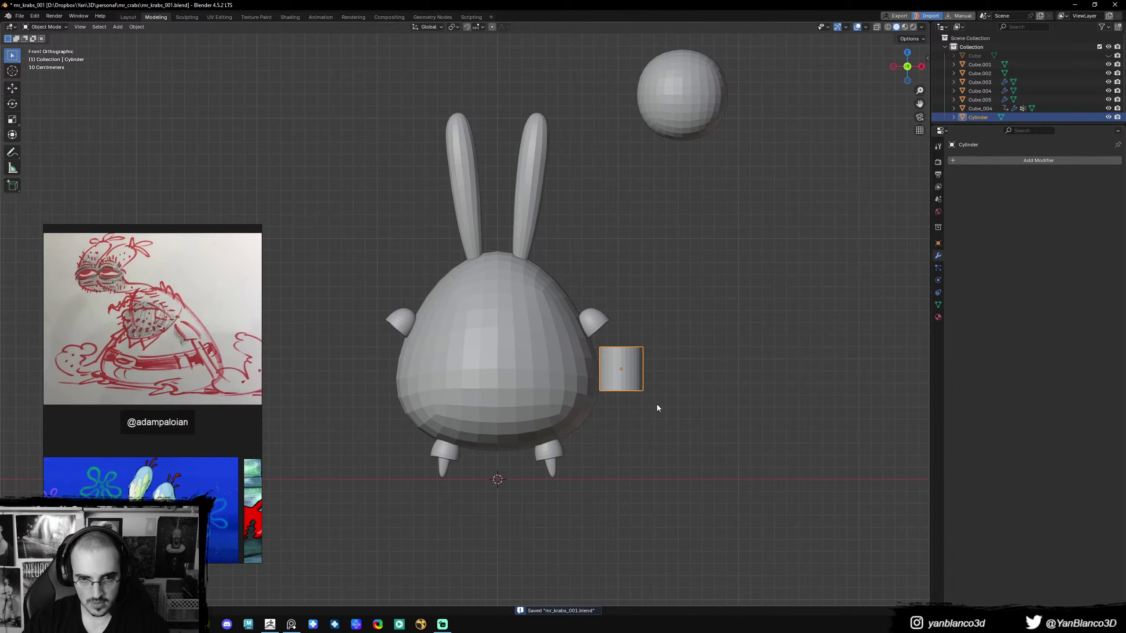
{"action": "middle_click_drag", "start_coordinate": [652, 411], "coordinate": [652, 408], "text": "shift"}
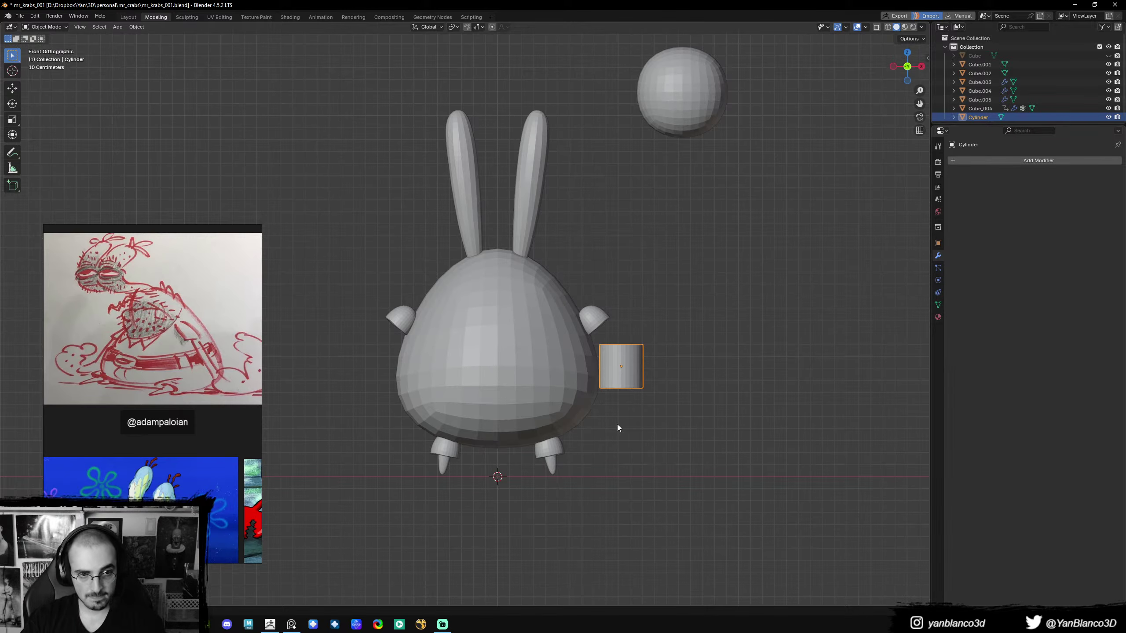
- Stretch the cylinder along Z and slim it in Edit Mode into a long, thin arm, returning to Object Mode
{"action": "key", "text": "s"}
{"action": "key", "text": "Escape"}
{"action": "key", "text": "s"}
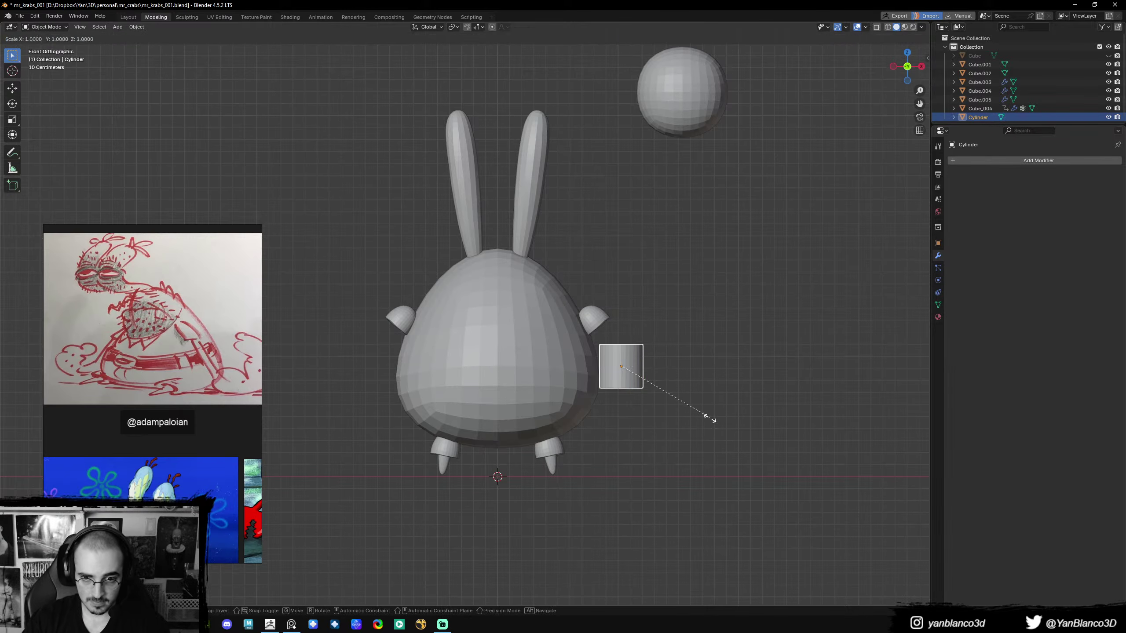
{"action": "key", "text": "z"}
{"action": "left_click", "coordinate": [230, 440]}
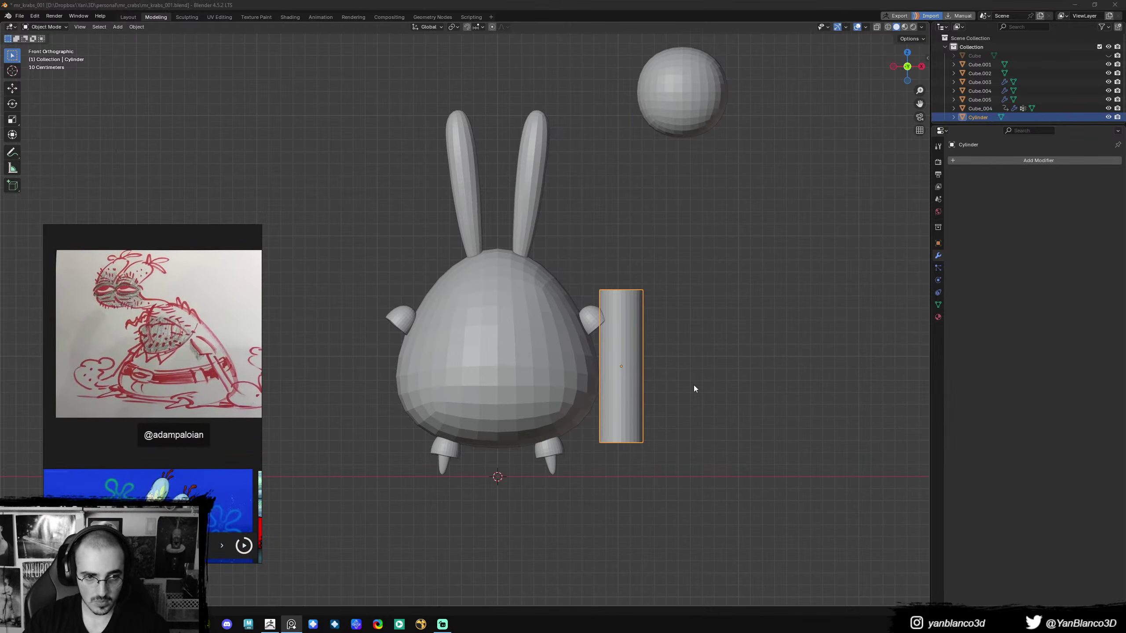
{"action": "key", "text": "Tab"}
{"action": "key", "text": "s"}
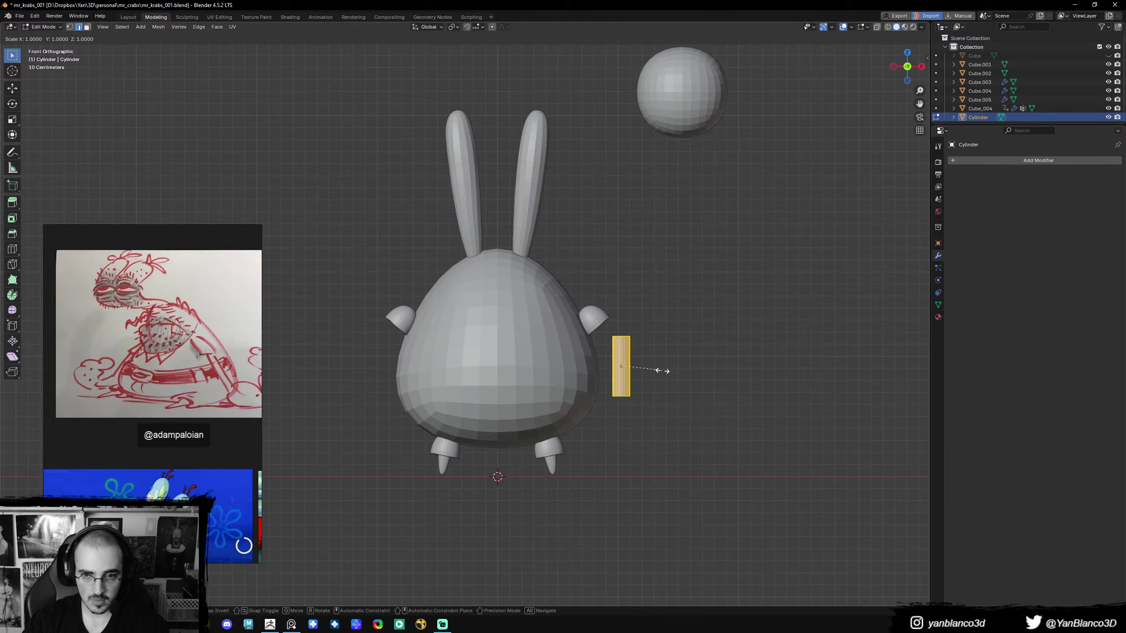
{"action": "left_click", "coordinate": [661, 372]}
{"action": "key", "text": "s"}
{"action": "key", "text": "z"}
{"action": "left_click", "coordinate": [728, 345]}
{"action": "key", "text": "Tab"}
- Rotate and move the arm cylinder so it slants slightly outward with its upper end inside the sleeve
{"action": "key", "text": "r"}
{"action": "left_click", "coordinate": [734, 302]}
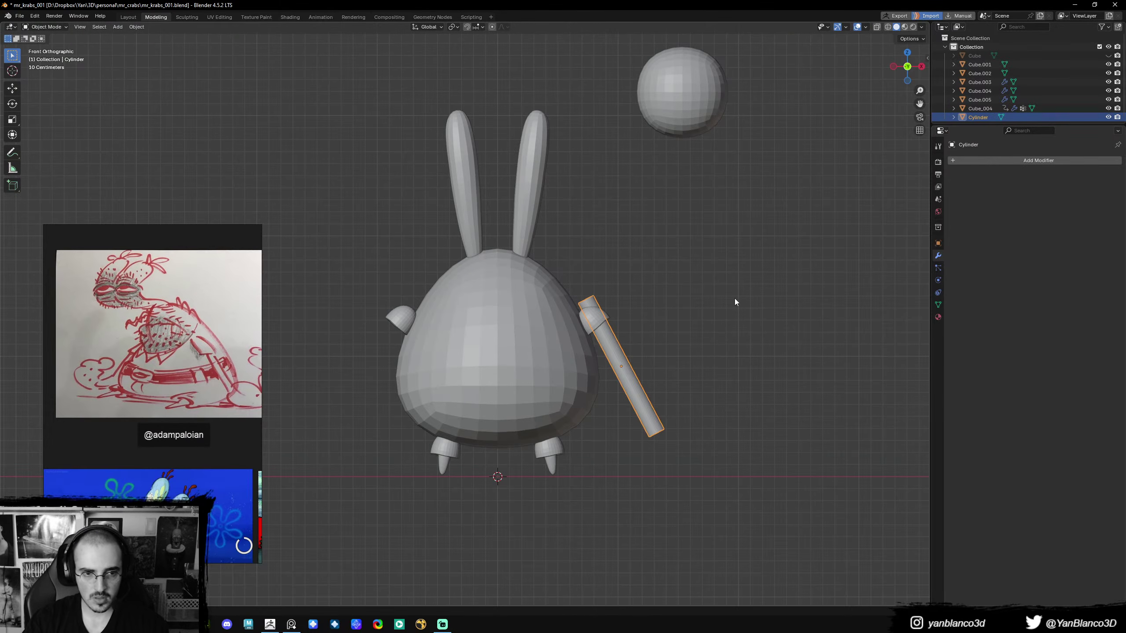
{"action": "key", "text": "g"}
{"action": "left_click", "coordinate": [727, 329]}
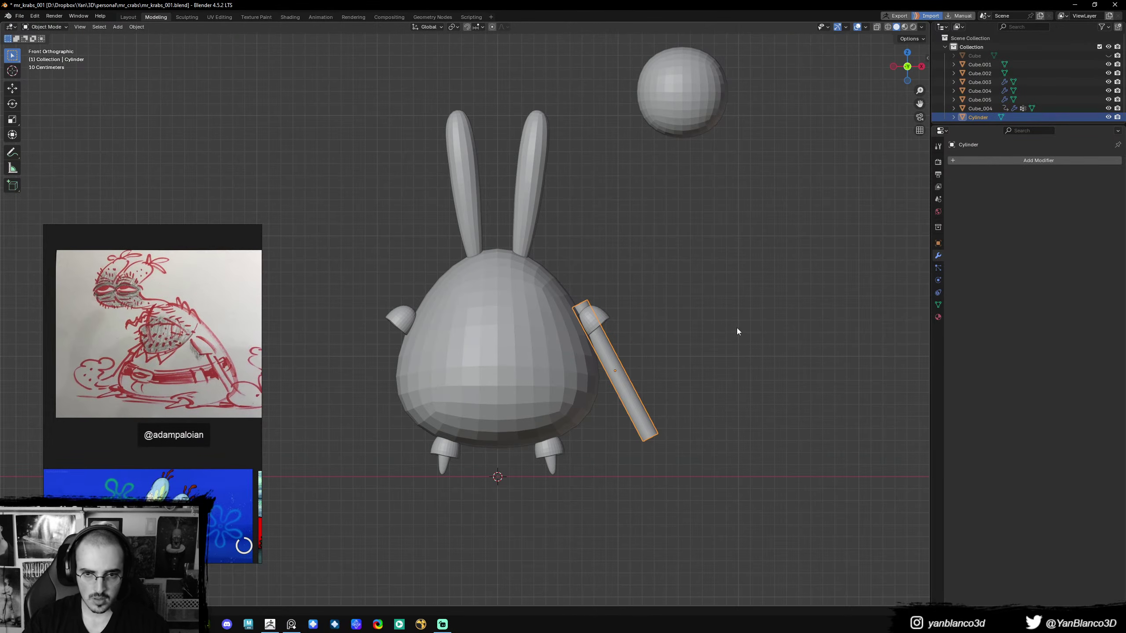
{"action": "key", "text": "r"}
{"action": "right_click", "coordinate": [725, 344]}
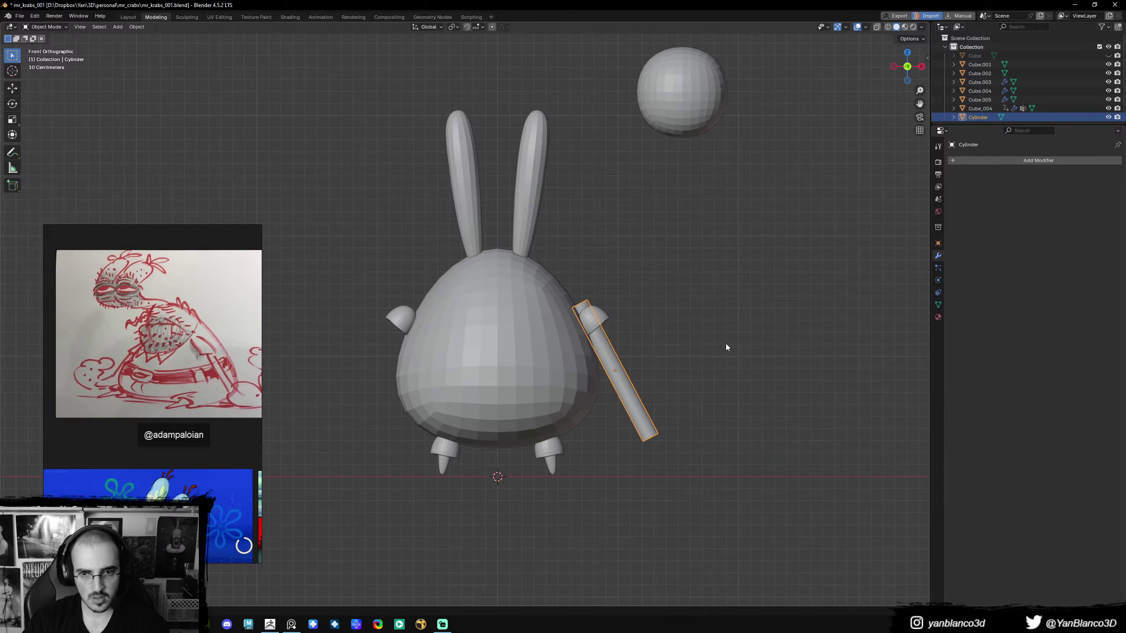
{"action": "key", "text": "r"}
{"action": "left_click", "coordinate": [735, 380]}
{"action": "key", "text": "g"}
{"action": "left_click", "coordinate": [728, 402]}
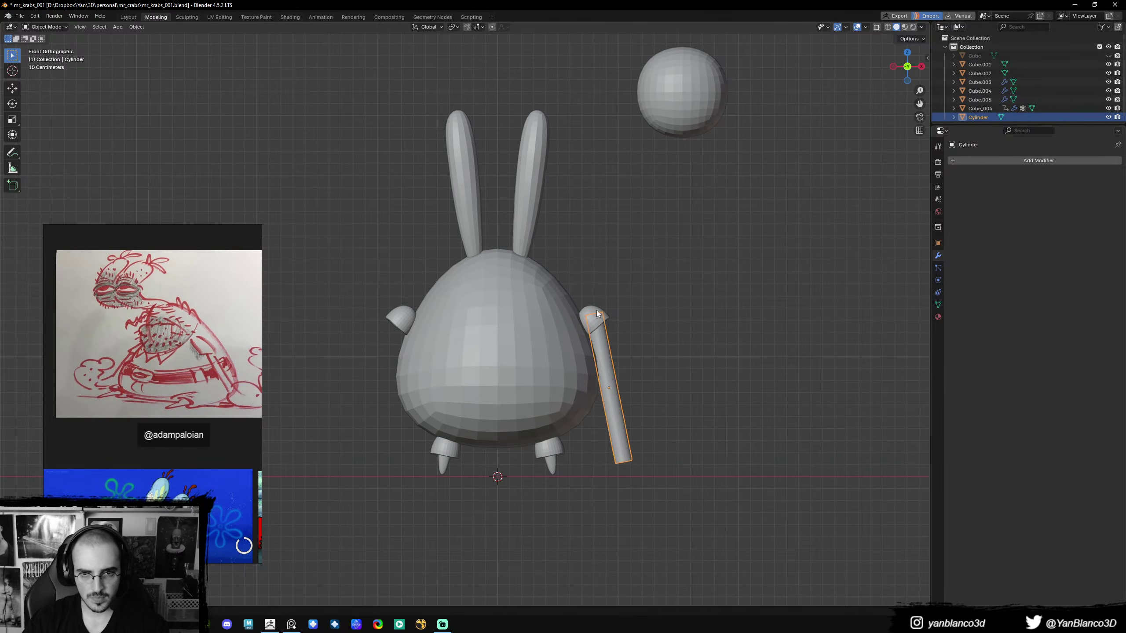
- Rotate and reposition the sleeve mesh in Edit Mode so its opening lines up with the arm
{"action": "left_click", "coordinate": [596, 320]}
{"action": "key", "text": "r"}
{"action": "left_click", "coordinate": [665, 323]}
{"action": "key", "text": "r"}
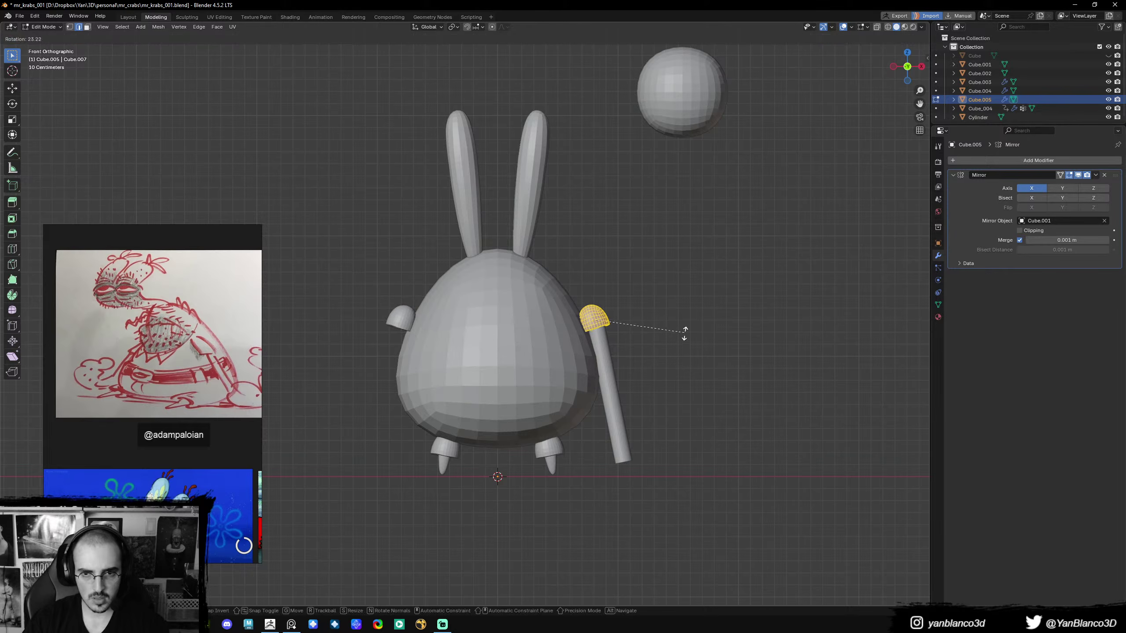
{"action": "left_click", "coordinate": [685, 335]}
{"action": "key", "text": "g"}
{"action": "left_click", "coordinate": [684, 327]}
- Lengthen the sleeve mesh along Z, keep it tilted in line with the arm, and return to Object Mode
{"action": "key", "text": "s"}
{"action": "key", "text": "z"}
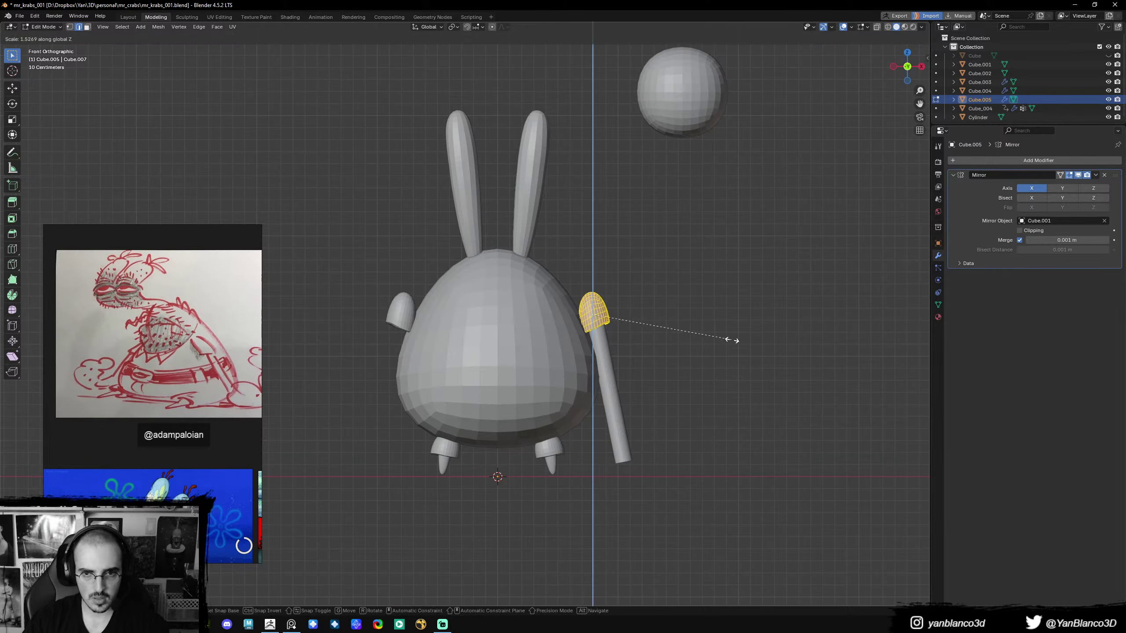
{"action": "left_click", "coordinate": [745, 385]}
{"action": "key", "text": "r"}
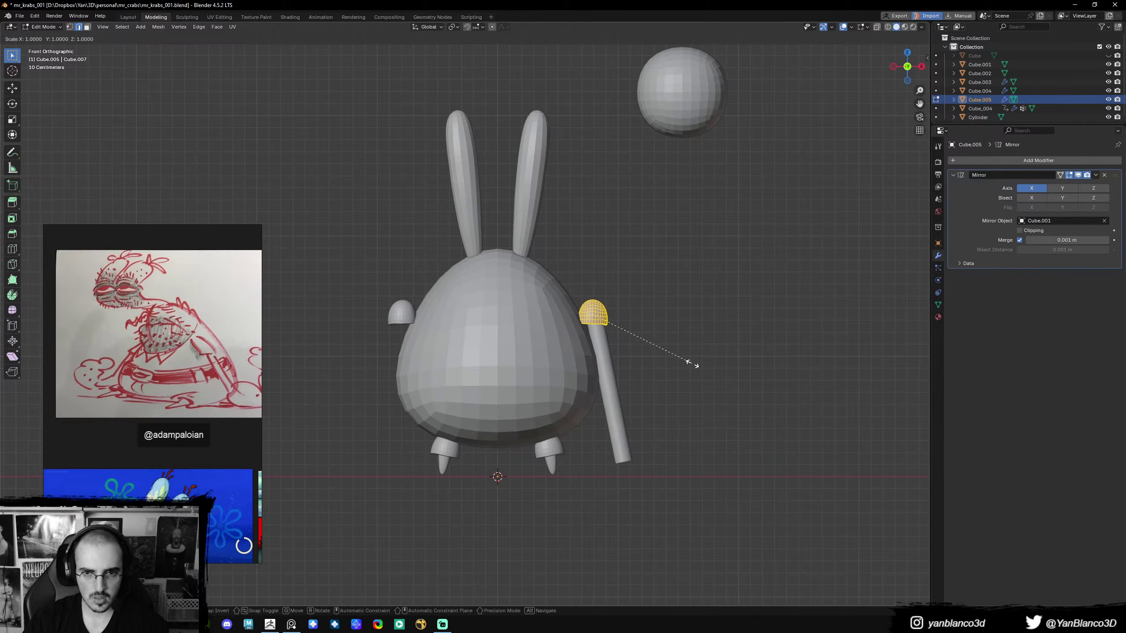
{"action": "key", "text": "z"}
{"action": "key", "text": "z"}
{"action": "key", "text": "z"}
{"action": "left_click", "coordinate": [721, 328]}
{"action": "key", "text": "alt+q"}
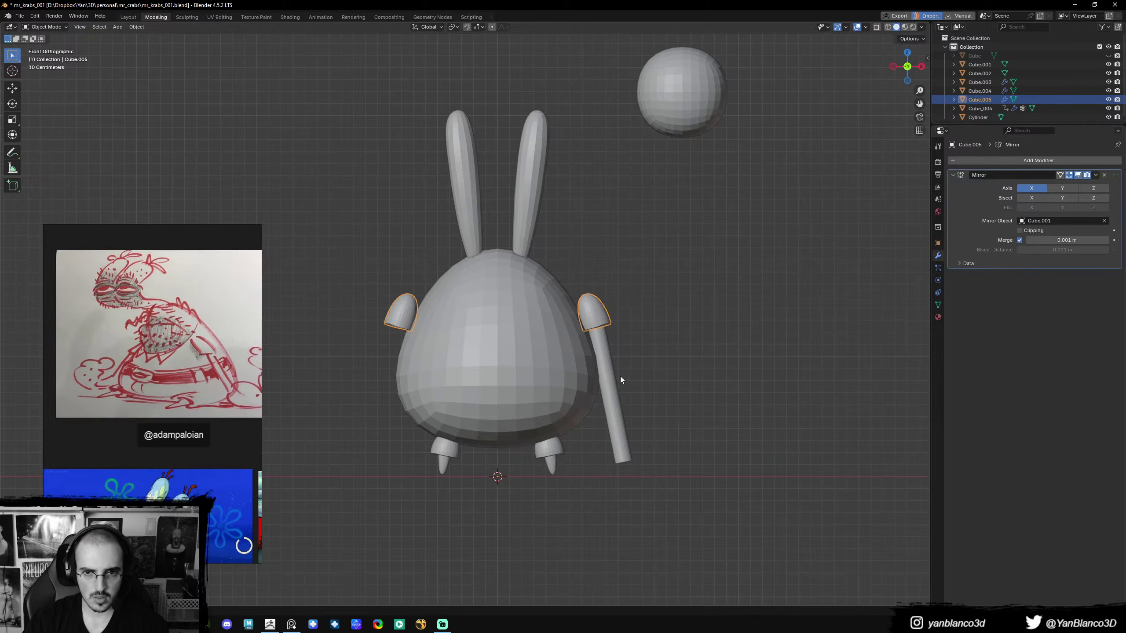
- Thin the arm cylinder with Shrink/Fatten in Edit Mode, and rotate and move it to hang from the centre of the sleeve opening
{"action": "key", "text": "r"}
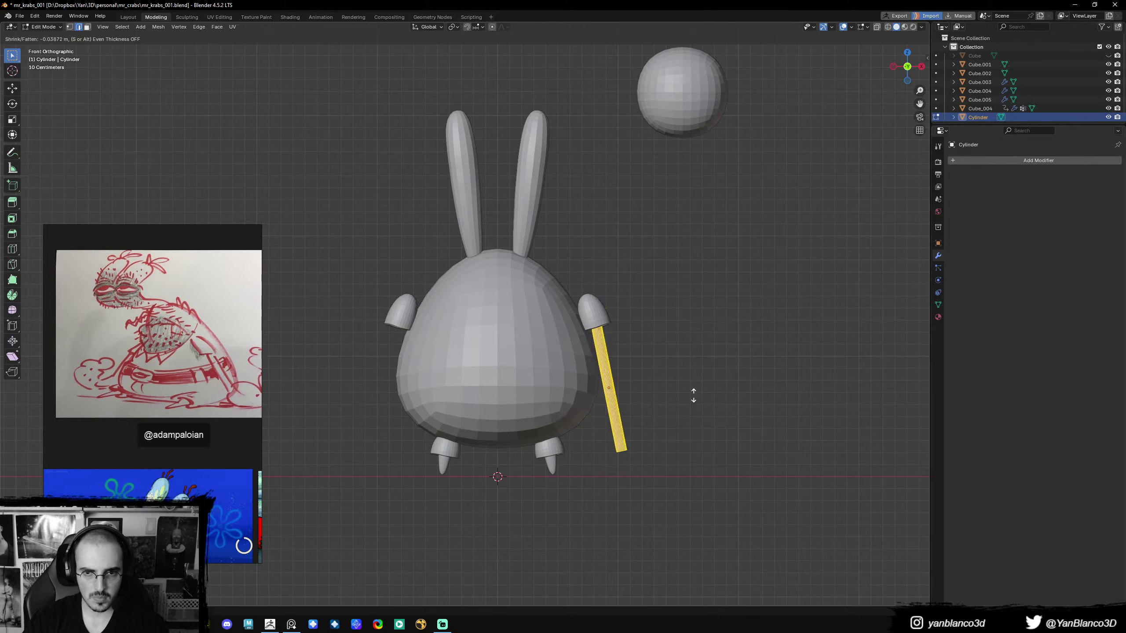
{"action": "right_click", "coordinate": [703, 384]}
{"action": "key", "text": "Tab"}
{"action": "key", "text": "r"}
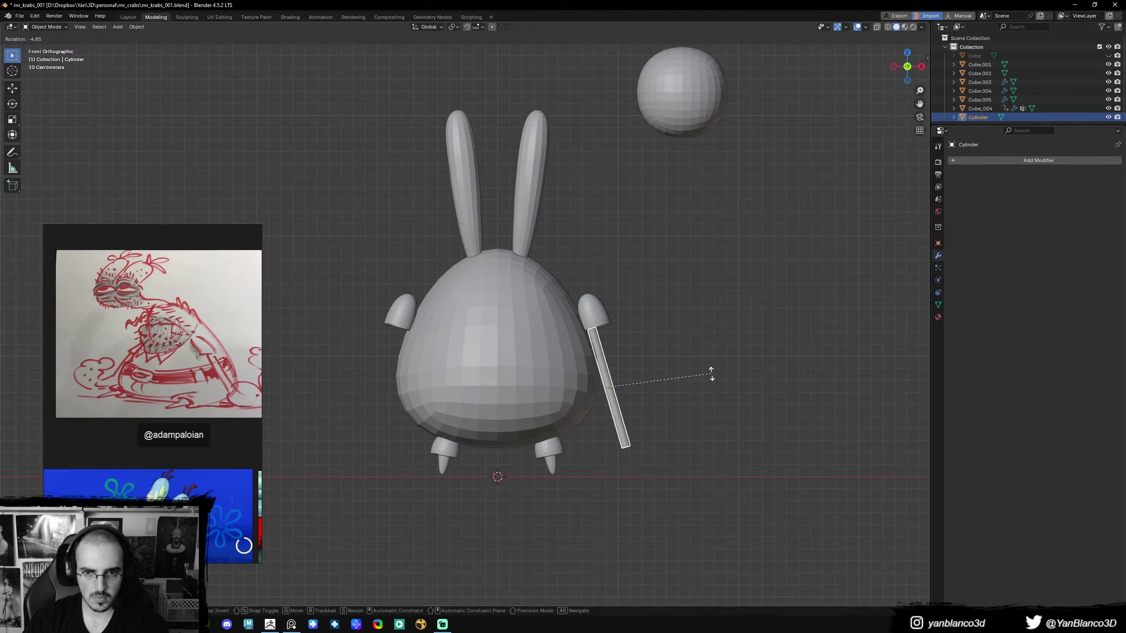
{"action": "left_click", "coordinate": [711, 375]}
{"action": "key", "text": "g"}
{"action": "left_click", "coordinate": [718, 367]}
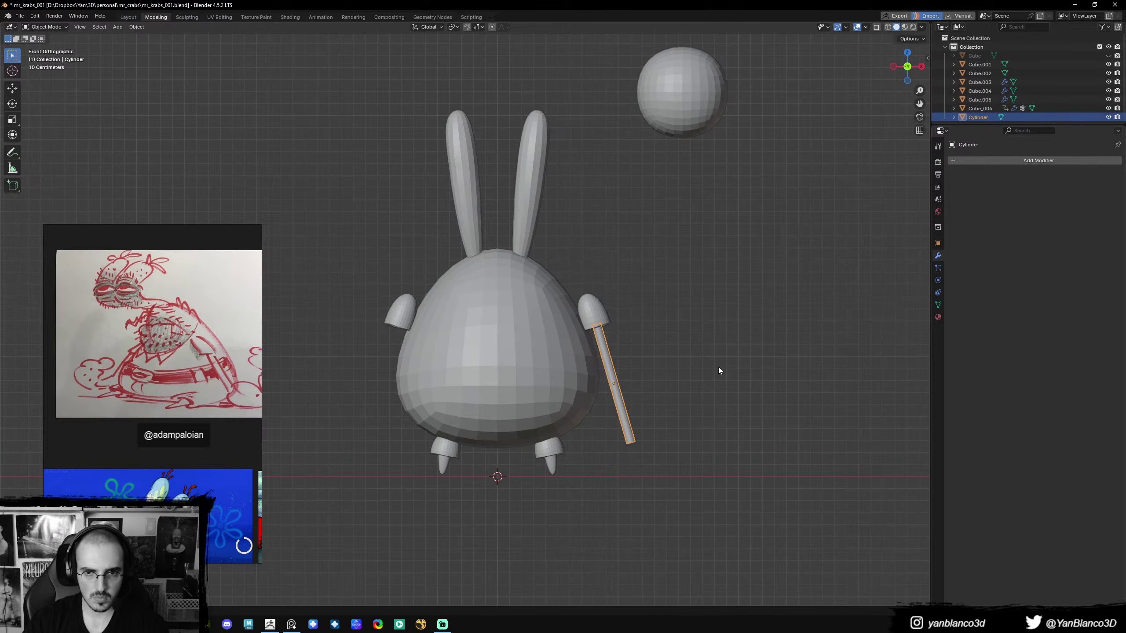
- Copy the sleeve's Mirror modifier to the arm cylinder, deselect everything and save the file
{"action": "left_click", "coordinate": [603, 320], "text": "shift"}
{"action": "key", "text": "ctrl+l"}
{"action": "left_click", "coordinate": [599, 324]}
{"action": "key", "text": "alt+a"}
{"action": "key", "text": "ctrl+s"}
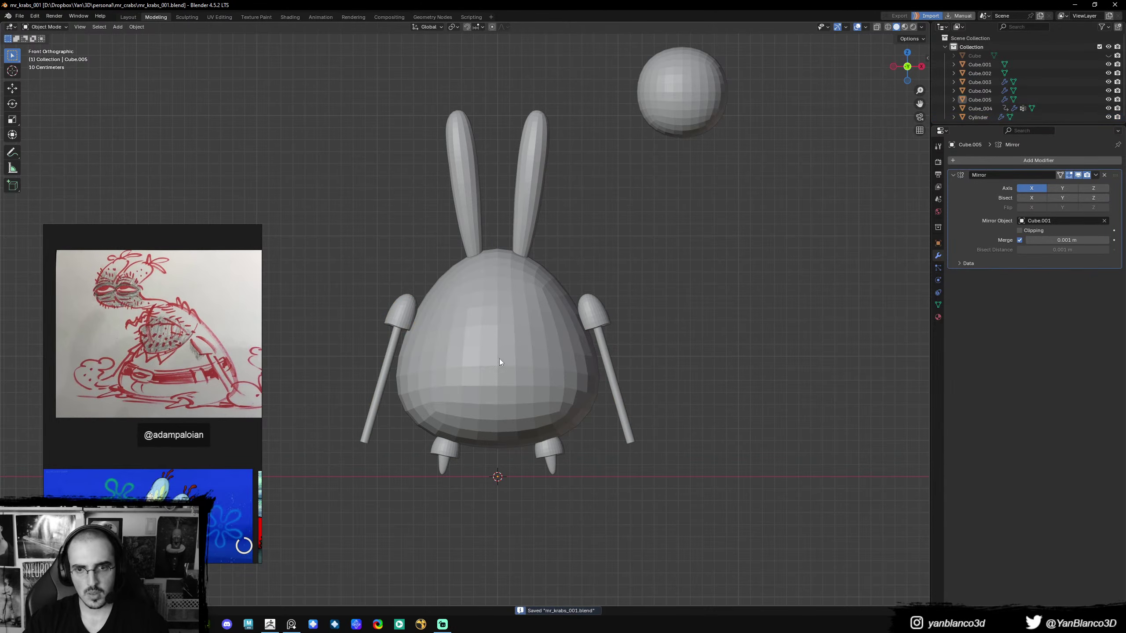
- In right side view, select the body, enter Sculpt Mode and flatten its back with the Grab brush
{"action": "middle_click_drag", "start_coordinate": [607, 396], "coordinate": [526, 436]}
{"action": "key", "text": "KP_3"}
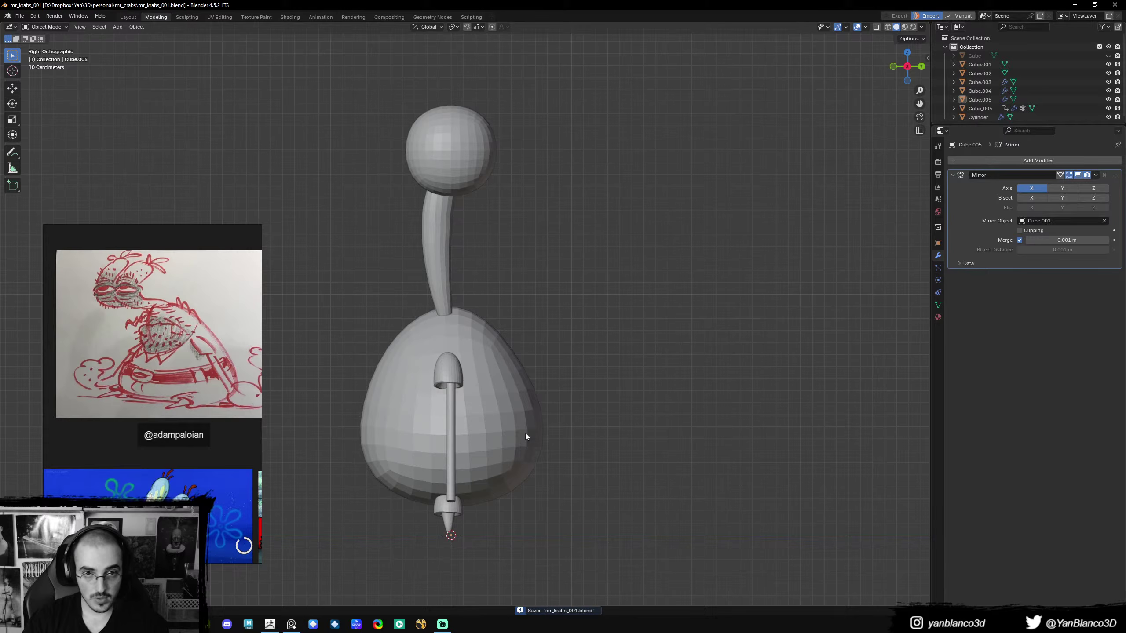
{"action": "left_click", "coordinate": [440, 120]}
{"action": "left_click", "coordinate": [483, 385]}
{"action": "middle_click_drag", "start_coordinate": [521, 394], "coordinate": [583, 363], "text": "shift"}
{"action": "key", "text": "ctrl+Tab"}
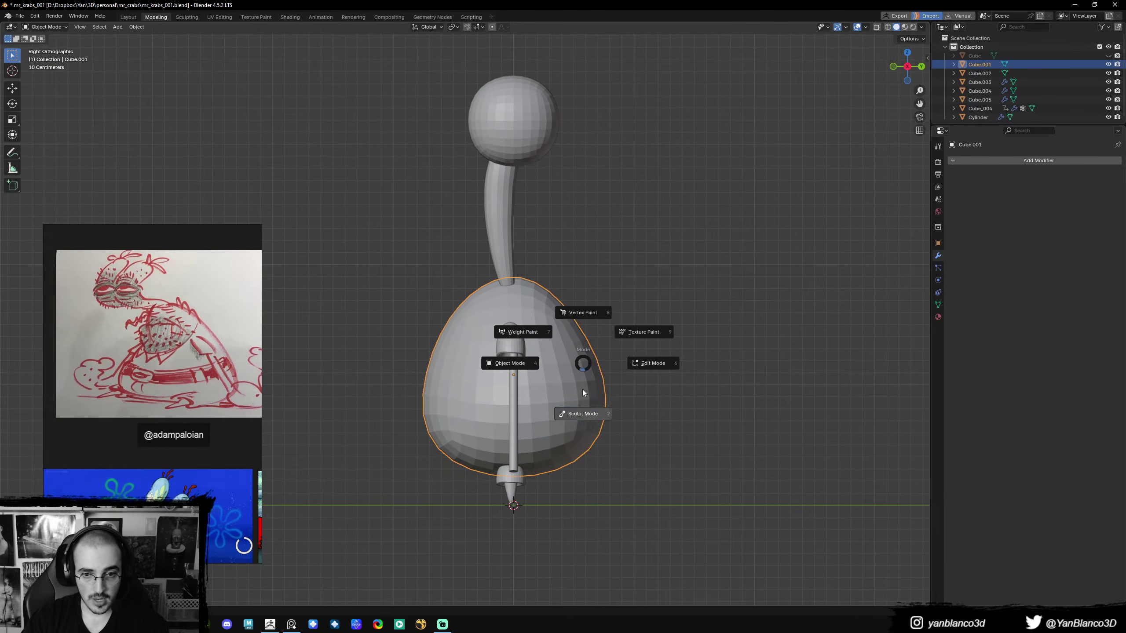
{"action": "left_click", "coordinate": [588, 416]}
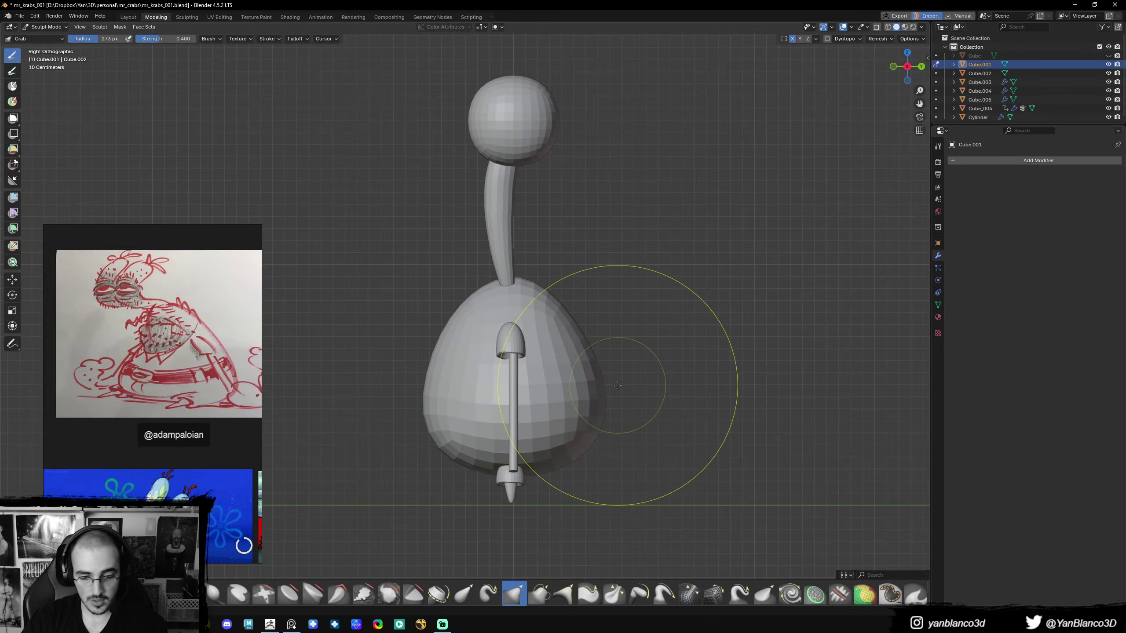
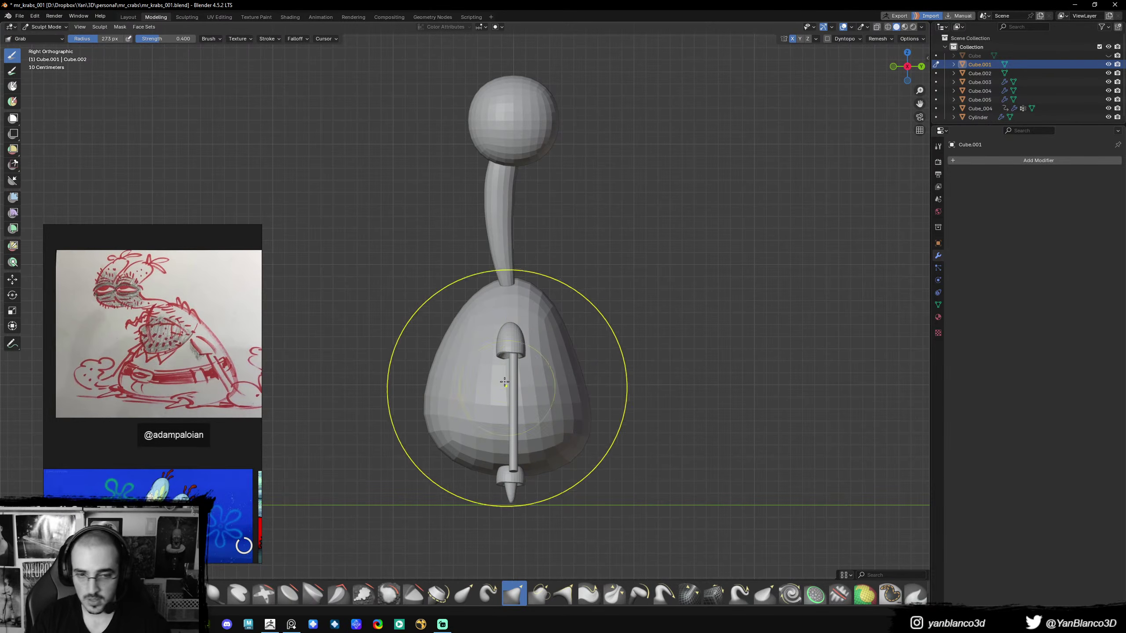
- Narrow the body's sides and front with the Grab brush in front and right views, setting the brush radius to 231 px
{"action": "key", "text": "KP_1"}
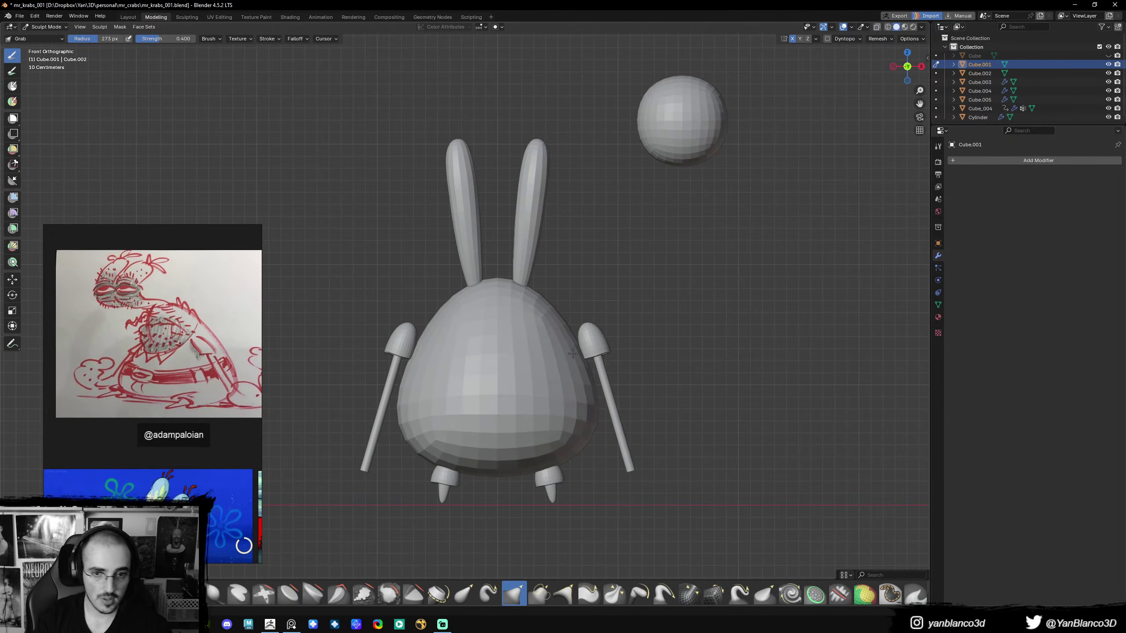
{"action": "left_click_drag", "start_coordinate": [573, 353], "coordinate": [558, 359]}
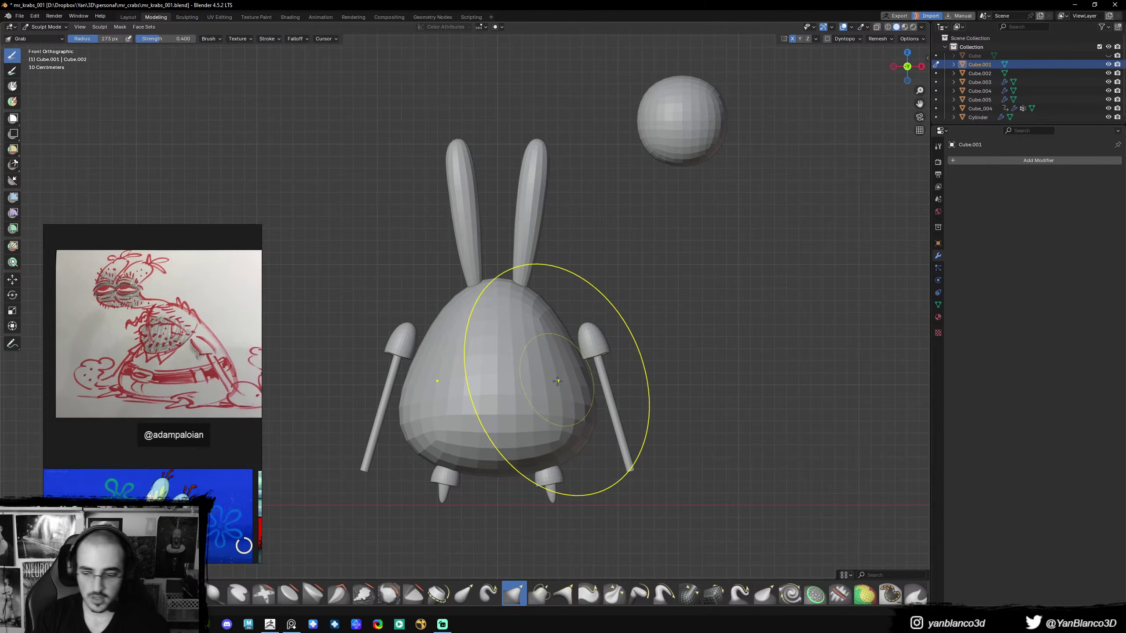
{"action": "key", "text": "KP_3"}
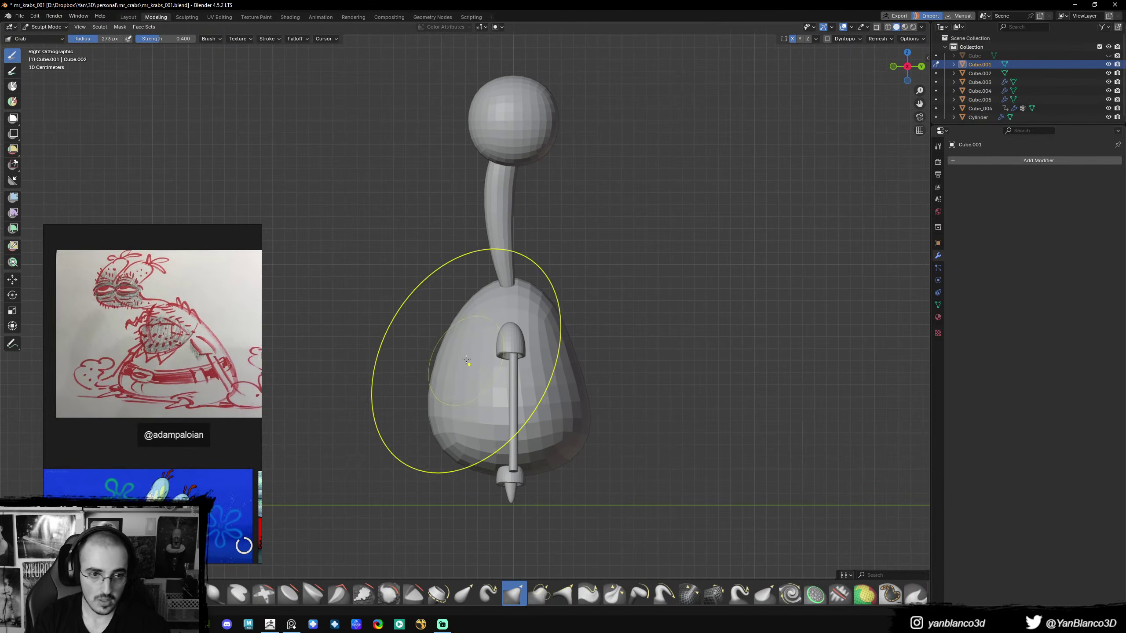
{"action": "key", "text": "f"}
{"action": "left_click", "coordinate": [456, 346]}
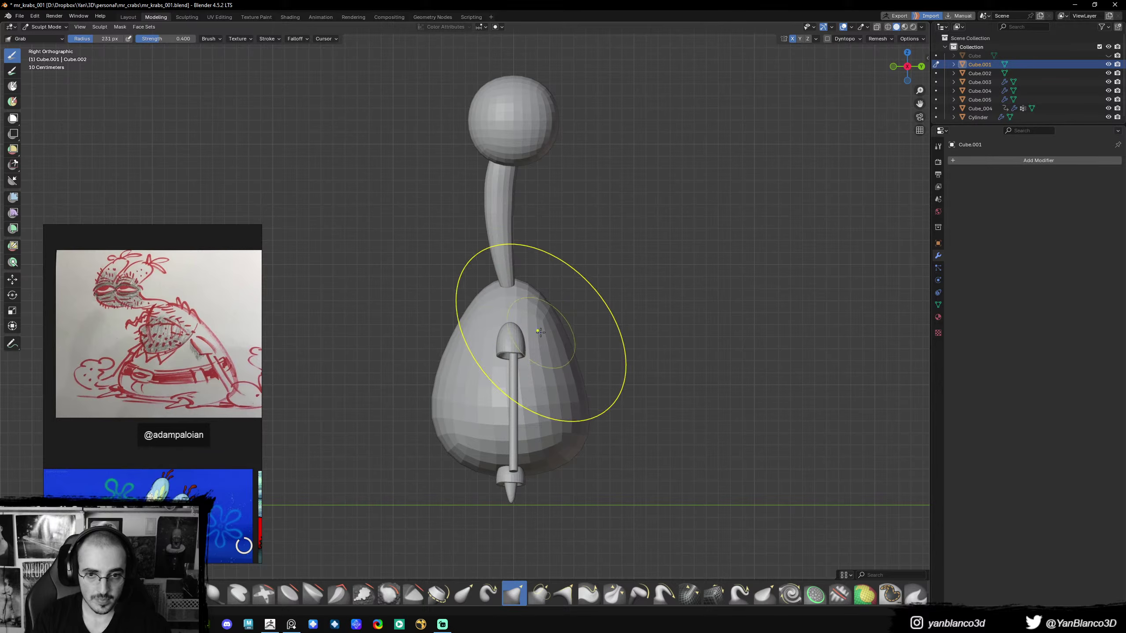
{"action": "middle_click_drag", "start_coordinate": [519, 246], "coordinate": [520, 268], "text": "shift"}
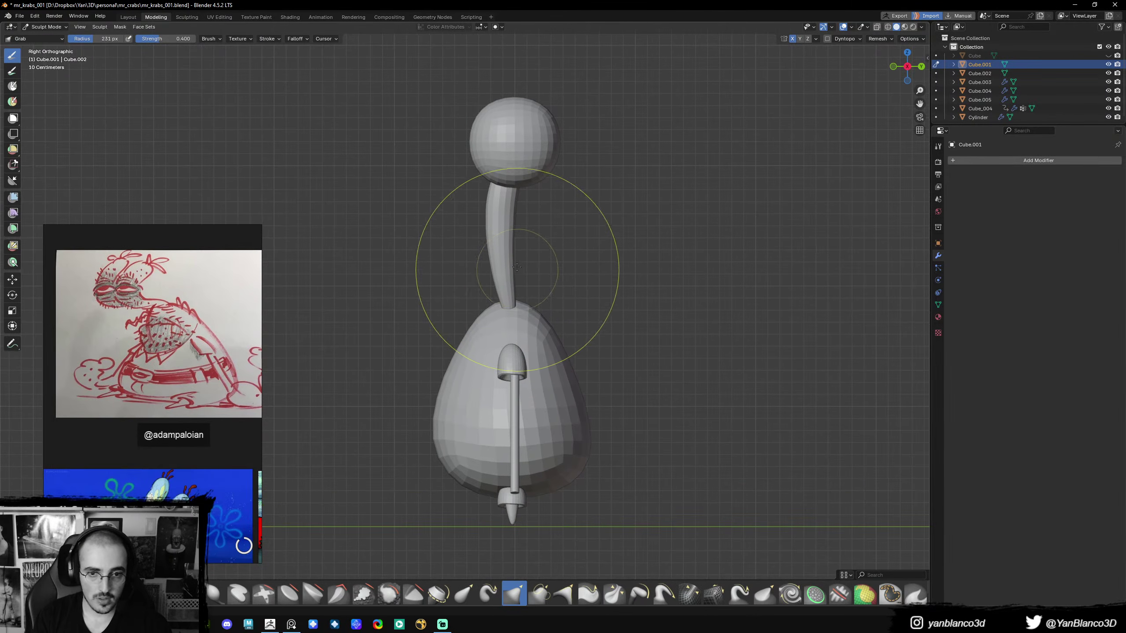
{"action": "key", "text": "KP_1"}
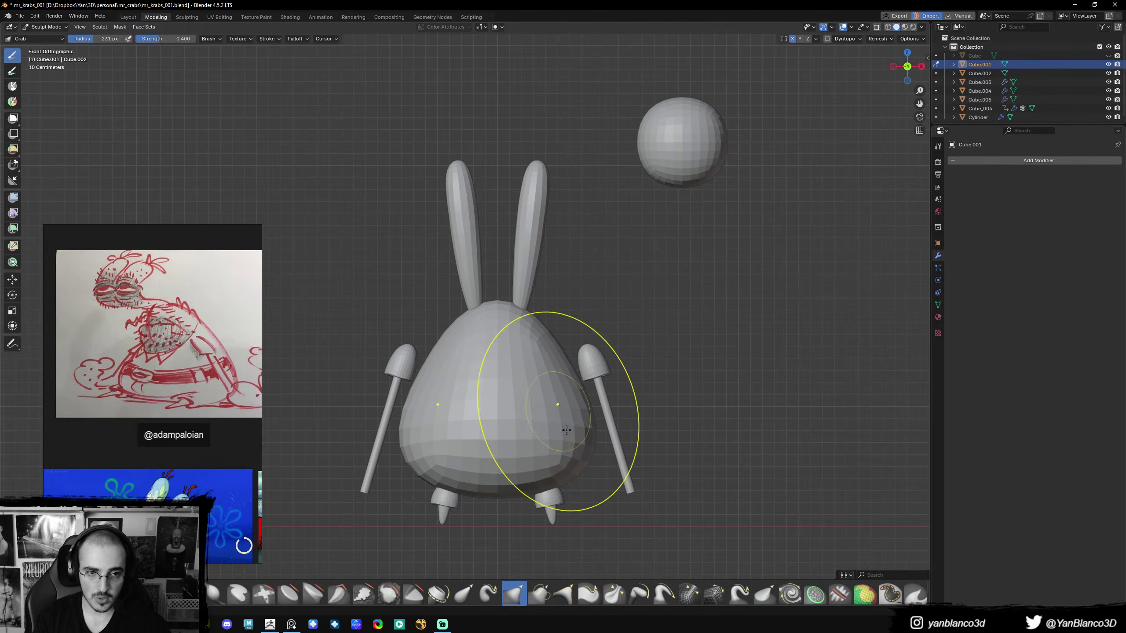
- Narrow the body's lower sides and lower its top slightly with the Grab brush in front view
{"action": "left_click_drag", "start_coordinate": [592, 443], "coordinate": [532, 429]}
{"action": "left_click_drag", "start_coordinate": [520, 427], "coordinate": [520, 421]}
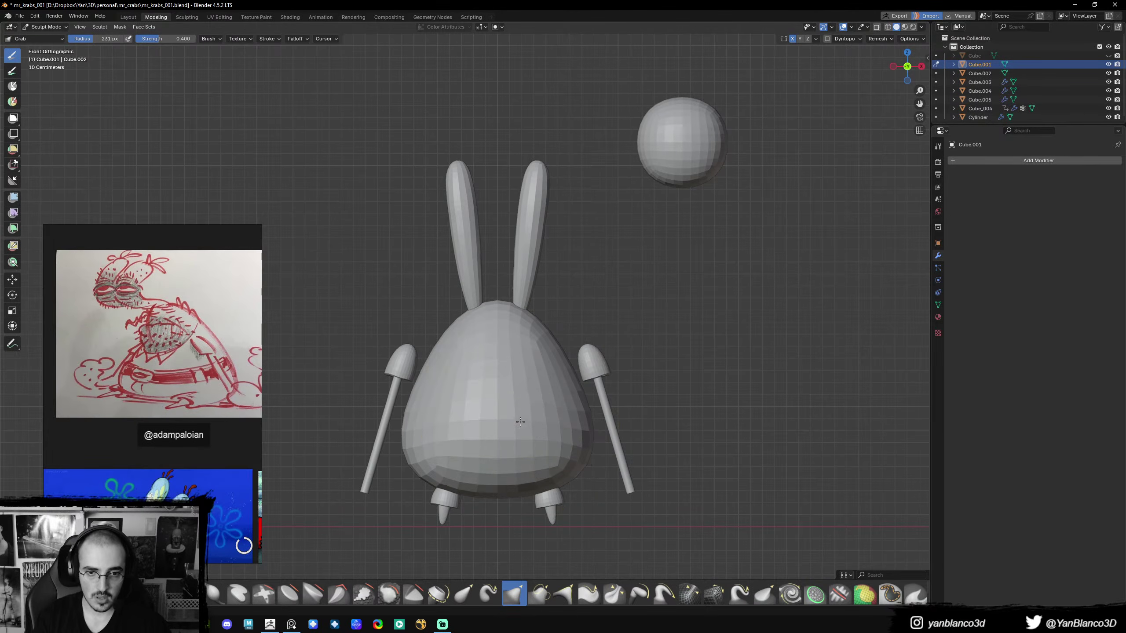
{"action": "key", "text": "KP_3"}
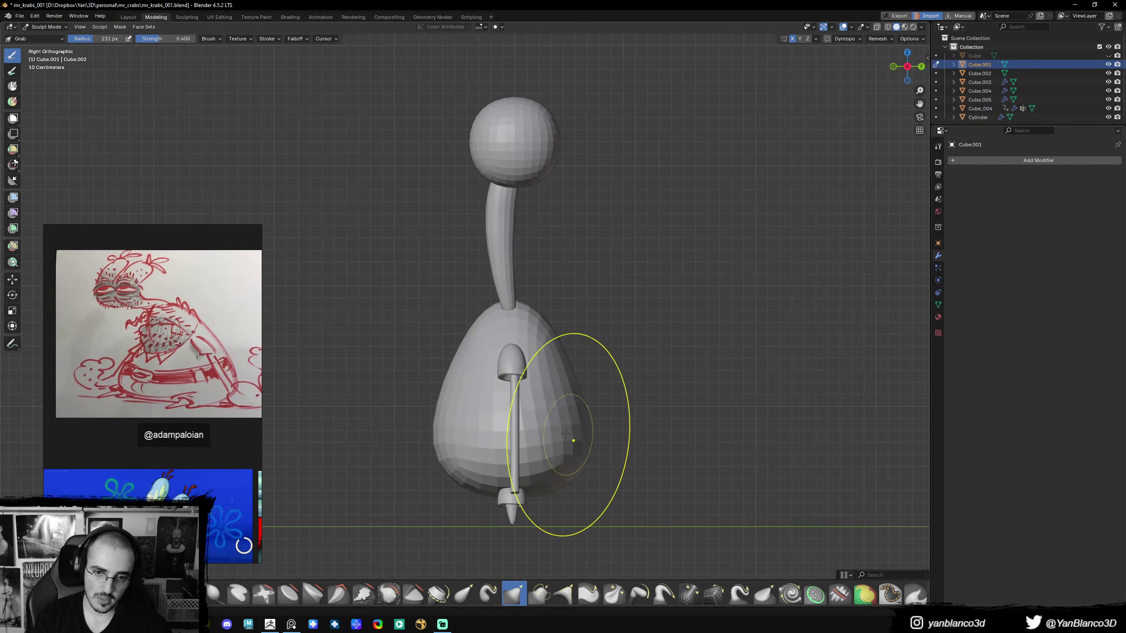
{"action": "key", "text": "KP_1"}
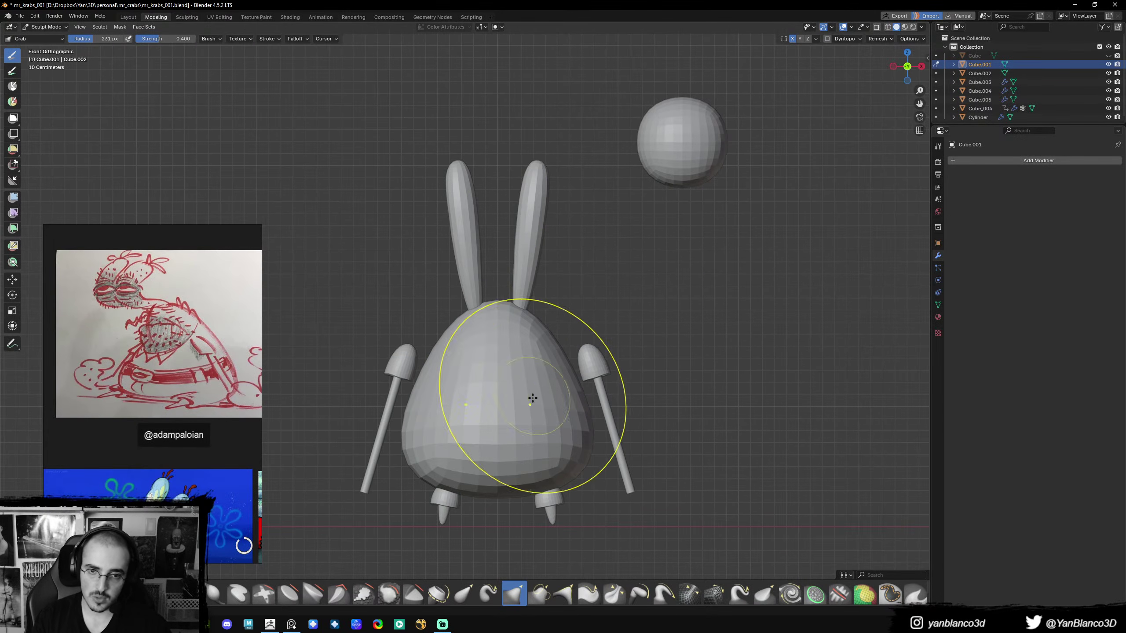
{"action": "left_click_drag", "start_coordinate": [519, 438], "coordinate": [543, 434]}
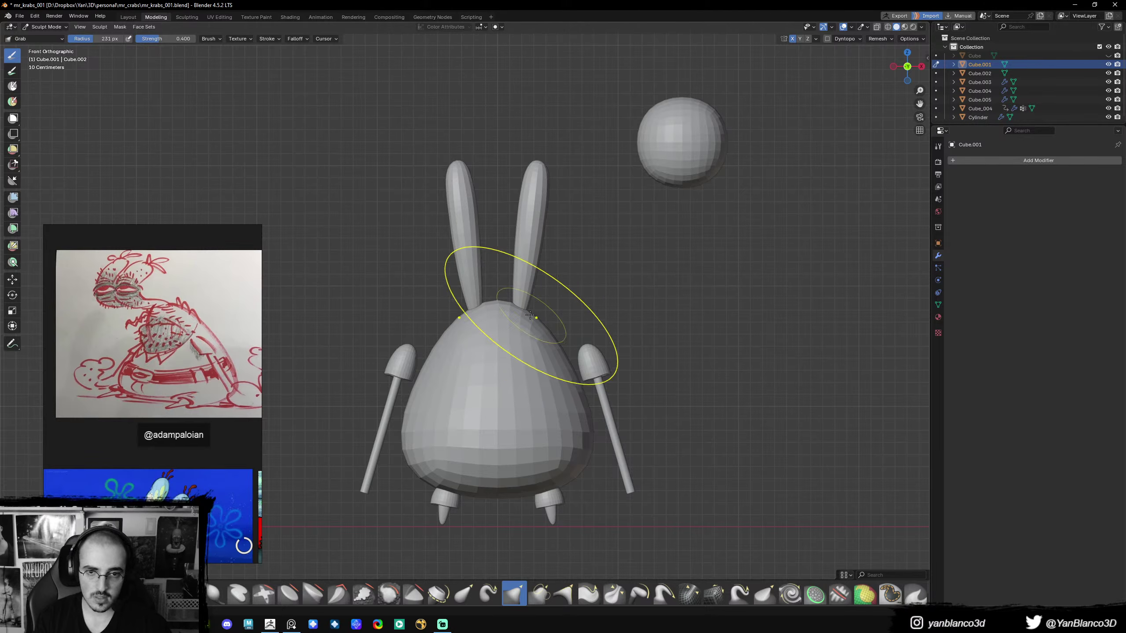
{"action": "left_click_drag", "start_coordinate": [502, 319], "coordinate": [500, 322]}
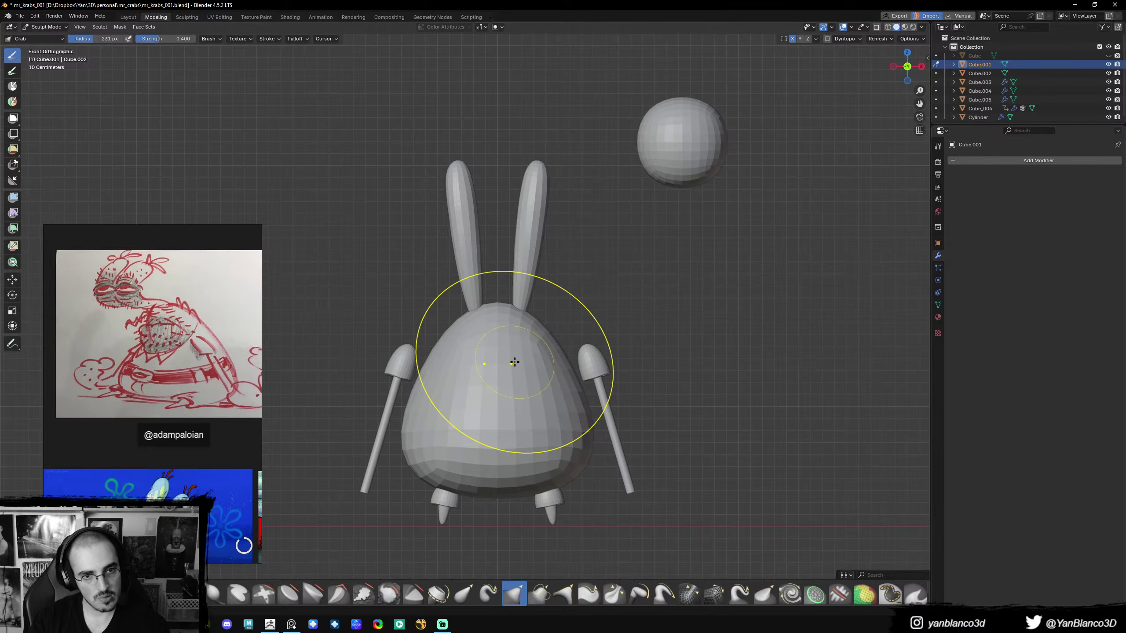
- Return the body to Object Mode and save the file
{"action": "key", "text": "KP_3"}
{"action": "key", "text": "Tab"}
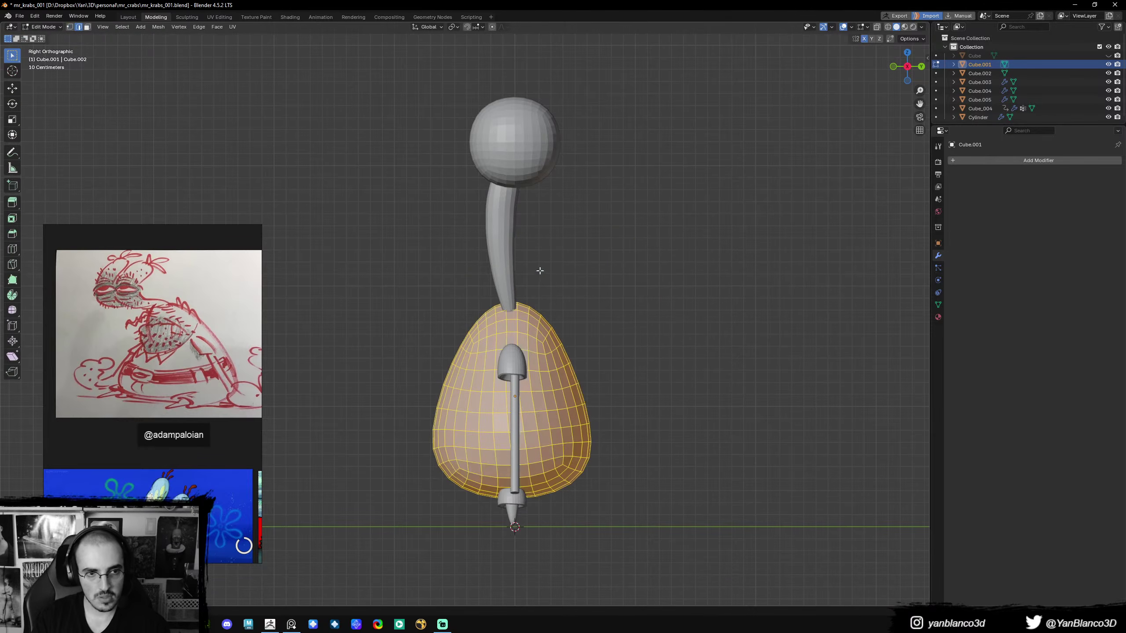
{"action": "key", "text": "ctrl+Tab"}
{"action": "left_click", "coordinate": [445, 260]}
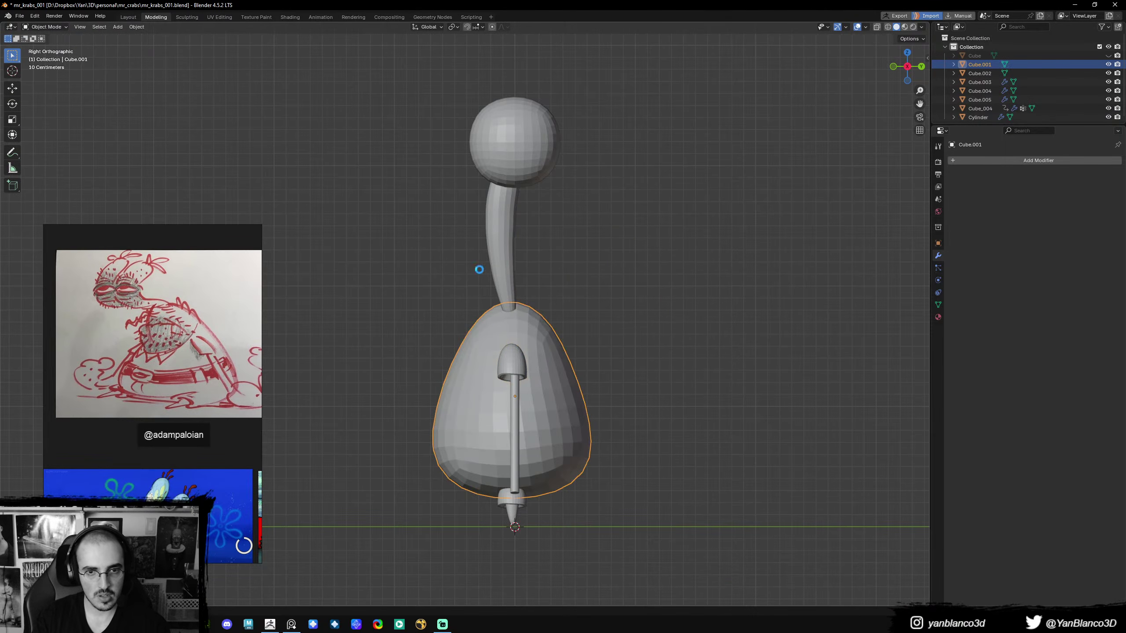
{"action": "key", "text": "ctrl+s"}
- In front view, duplicate the eye stalks and move the copy straight up along Z, above the character
{"action": "key", "text": "KP_1"}
{"action": "left_click", "coordinate": [539, 262]}
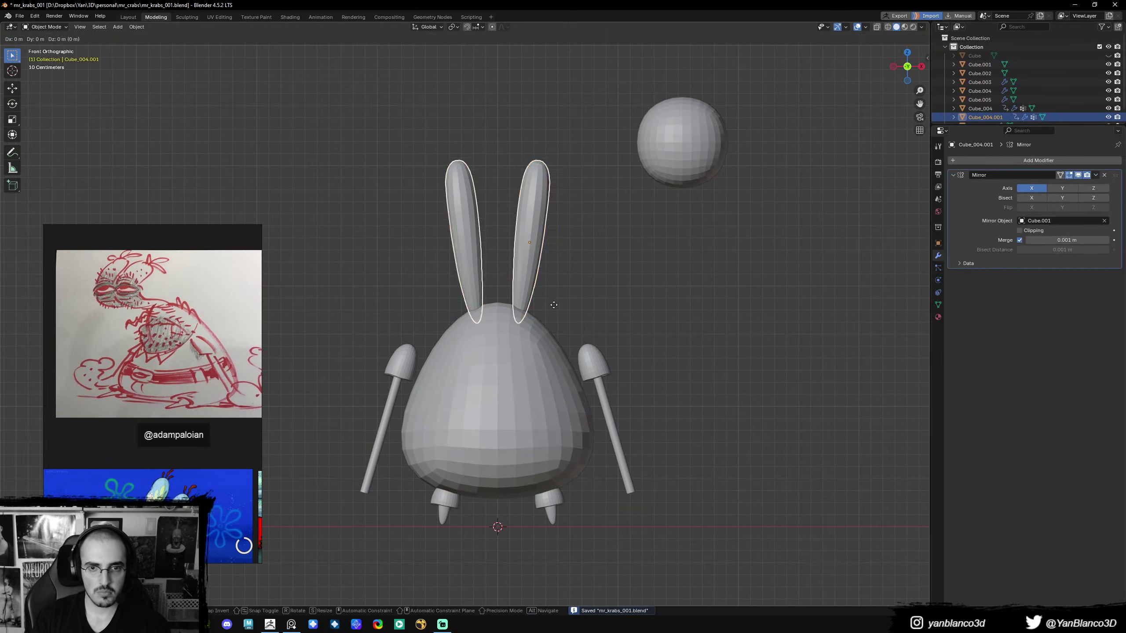
{"action": "key", "text": "shift+d"}
{"action": "key", "text": "z"}
{"action": "left_click", "coordinate": [540, 238]}
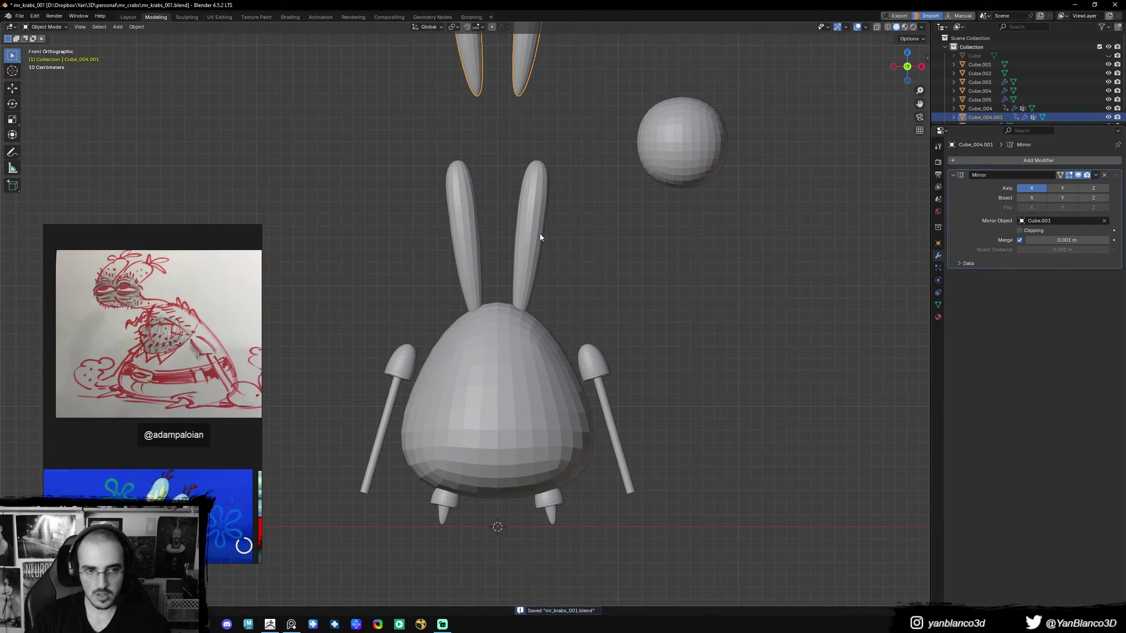
- In right side view, select the original eye stalks attached to the body and enter Sculpt Mode
{"action": "key", "text": "KP_3"}
{"action": "left_click", "coordinate": [514, 271]}
{"action": "key", "text": "ctrl+Tab"}
{"action": "key", "text": "Escape"}
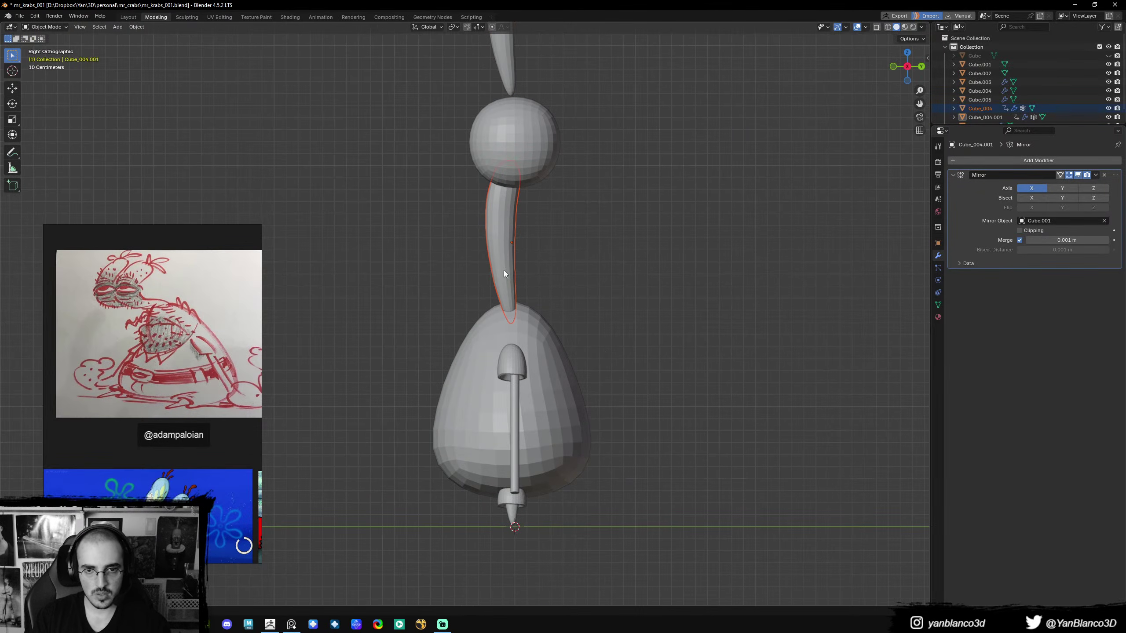
{"action": "left_click", "coordinate": [511, 277]}
{"action": "key", "text": "ctrl+Tab"}
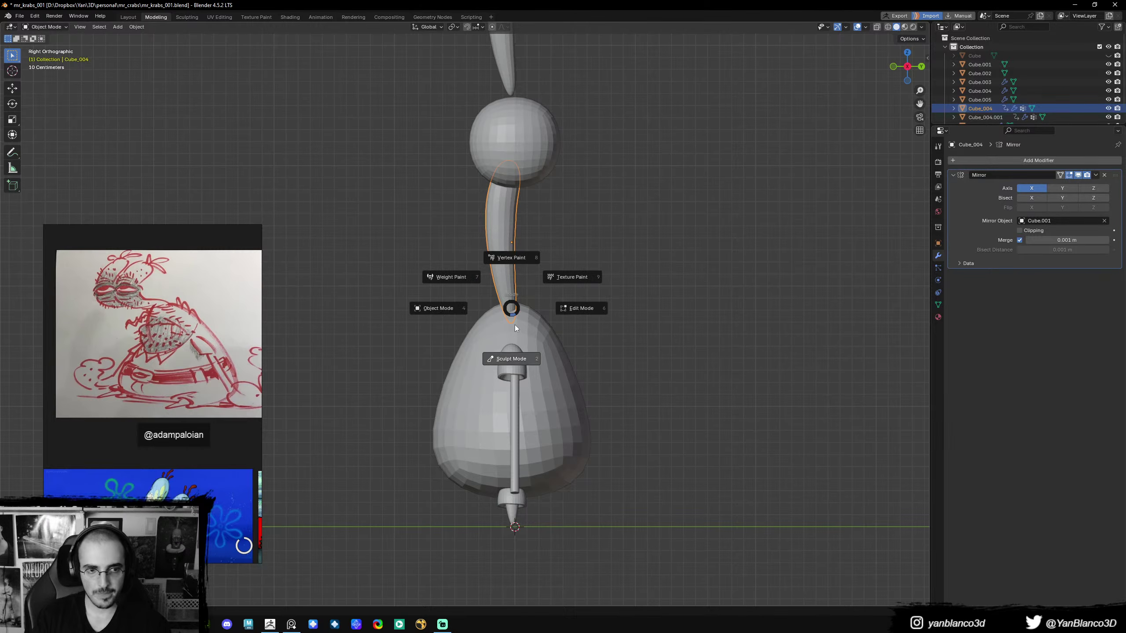
{"action": "left_click", "coordinate": [516, 362]}
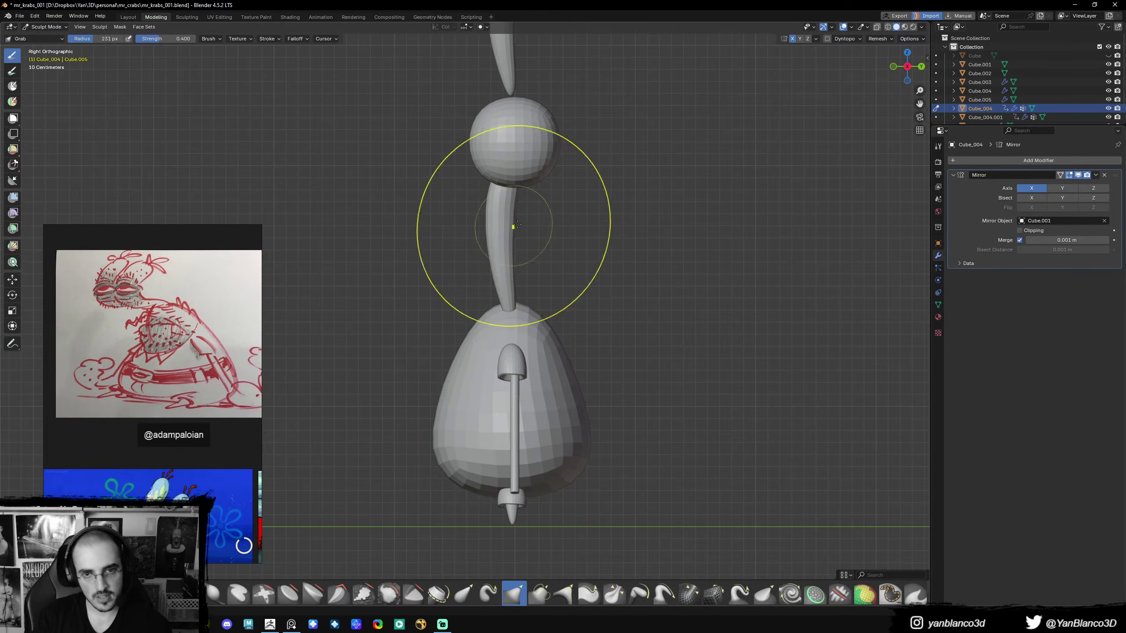
- Try to pull the middle of the eye stalks forward with the Grab brush, and undo both strokes
{"action": "left_click_drag", "start_coordinate": [513, 228], "coordinate": [467, 237]}
{"action": "key", "text": "ctrl+z"}
{"action": "left_click_drag", "start_coordinate": [500, 200], "coordinate": [456, 225]}
{"action": "key", "text": "ctrl+z"}
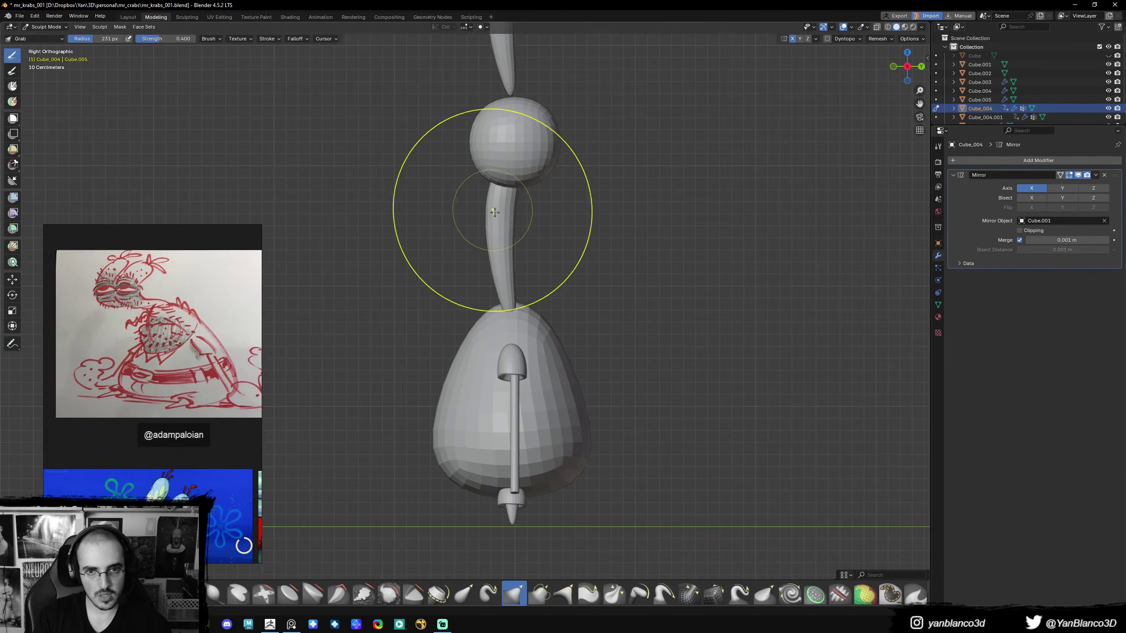
- Bend the eye stalks far forward of the body into a hooked curve with the Grab brush, varying its radius
{"action": "middle_click_drag", "start_coordinate": [496, 211], "coordinate": [503, 237], "text": "shift"}
{"action": "mouse_move", "coordinate": [509, 220]}
{"action": "left_mouse_down"}
{"action": "mouse_move", "coordinate": [473, 249]}
{"action": "mouse_move", "coordinate": [473, 294]}
{"action": "left_mouse_up"}
{"action": "key", "text": "f"}
{"action": "left_click", "coordinate": [456, 285]}
{"action": "mouse_move", "coordinate": [479, 218]}
{"action": "left_mouse_down"}
{"action": "mouse_move", "coordinate": [459, 239]}
{"action": "mouse_move", "coordinate": [474, 213]}
{"action": "left_mouse_up"}
{"action": "mouse_move", "coordinate": [456, 292]}
{"action": "left_mouse_down"}
{"action": "mouse_move", "coordinate": [474, 287]}
{"action": "mouse_move", "coordinate": [453, 289]}
{"action": "left_mouse_up"}
{"action": "key", "text": "f"}
{"action": "left_click", "coordinate": [456, 293]}
{"action": "key", "text": "f"}
{"action": "left_click", "coordinate": [509, 262]}
{"action": "left_click_drag", "start_coordinate": [453, 289], "coordinate": [432, 254]}
- Even out the eye stalks' forward curve with the Grab brush, using radii of 168 px and 125 px
{"action": "key", "text": "f"}
{"action": "left_click", "coordinate": [426, 265]}
{"action": "left_click_drag", "start_coordinate": [435, 264], "coordinate": [433, 260]}
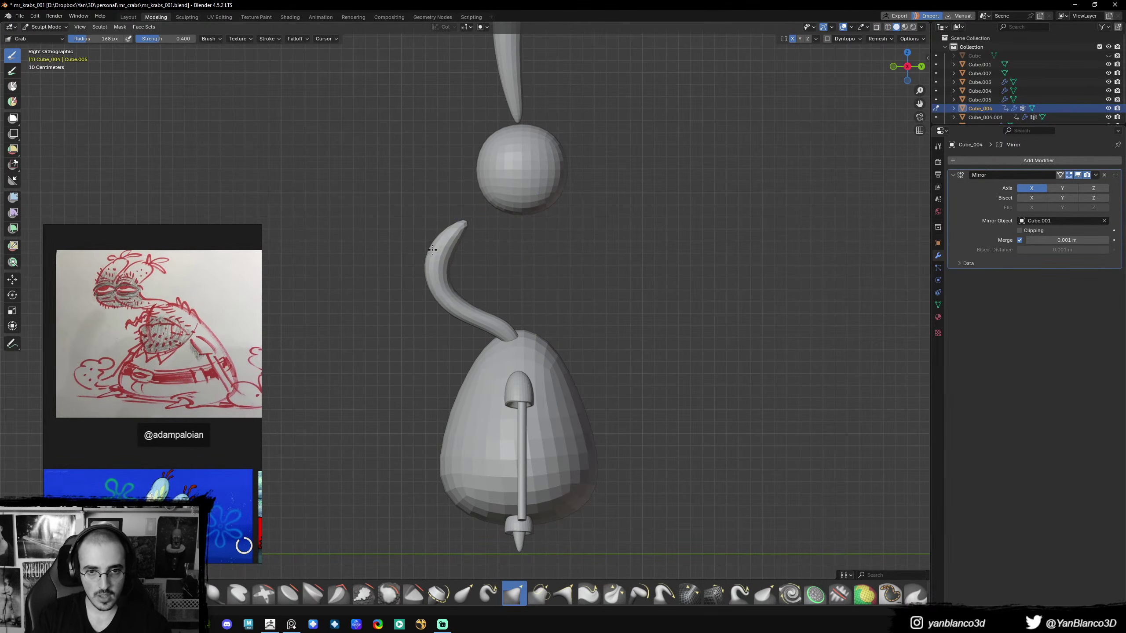
{"action": "mouse_move", "coordinate": [449, 308]}
{"action": "left_mouse_down"}
{"action": "mouse_move", "coordinate": [458, 291]}
{"action": "mouse_move", "coordinate": [470, 301]}
{"action": "mouse_move", "coordinate": [445, 271]}
{"action": "left_mouse_up"}
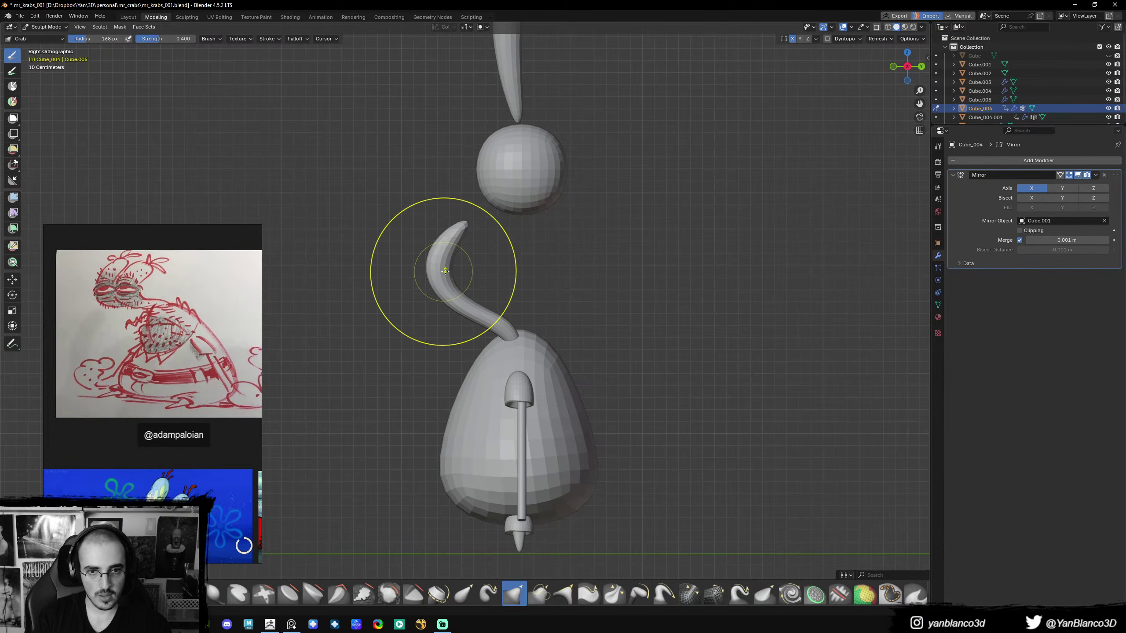
{"action": "key", "text": "f"}
{"action": "left_click", "coordinate": [428, 254]}
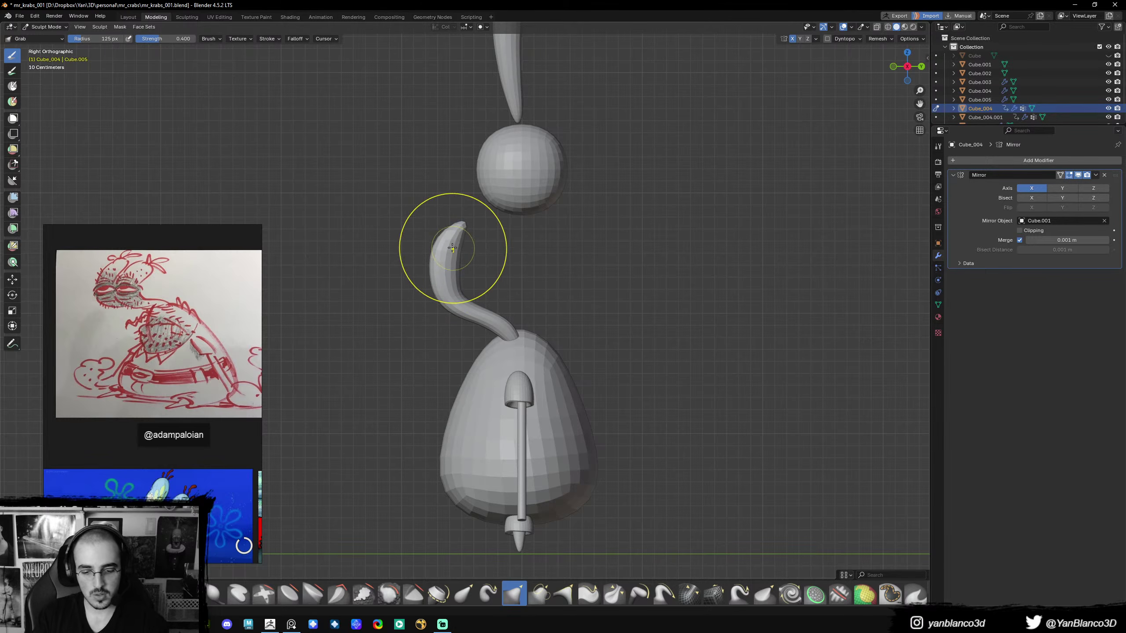
- Thicken the tips of the eye stalks with the Inflate/Deflate brush at a 130 px radius
{"action": "key", "text": "i"}
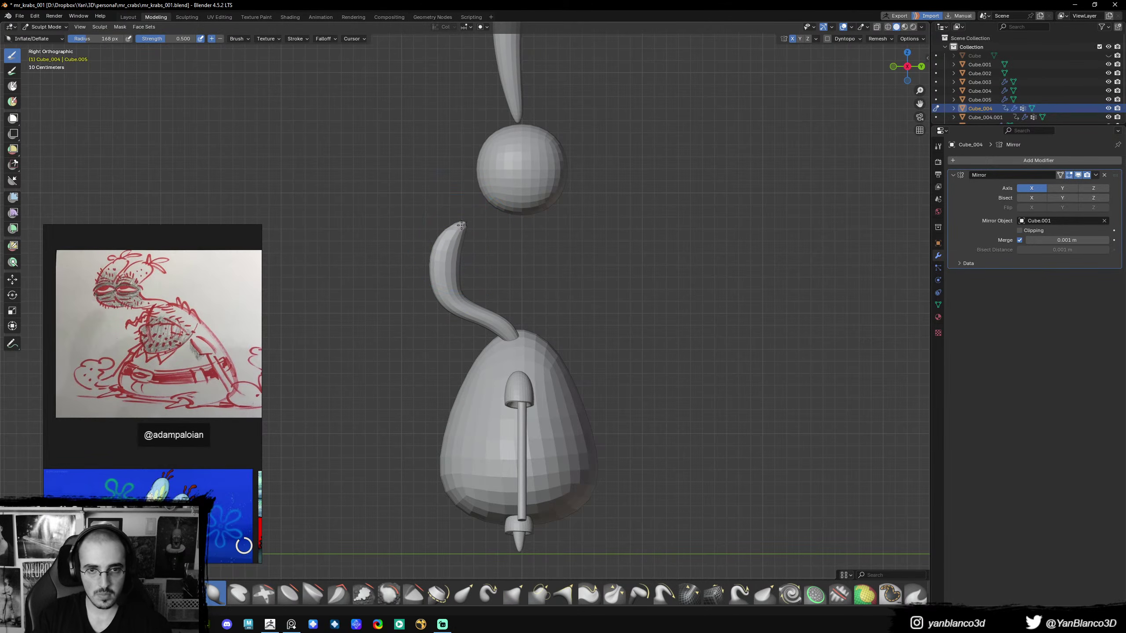
{"action": "middle_click_drag", "start_coordinate": [471, 235], "coordinate": [491, 280]}
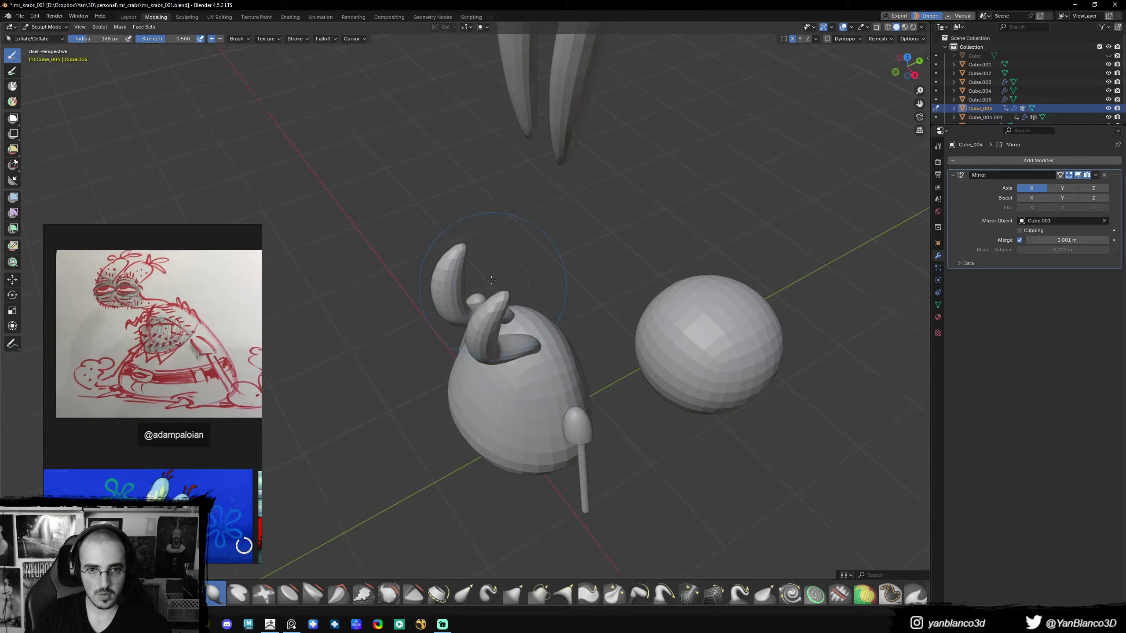
{"action": "key", "text": "f"}
{"action": "left_click", "coordinate": [503, 304]}
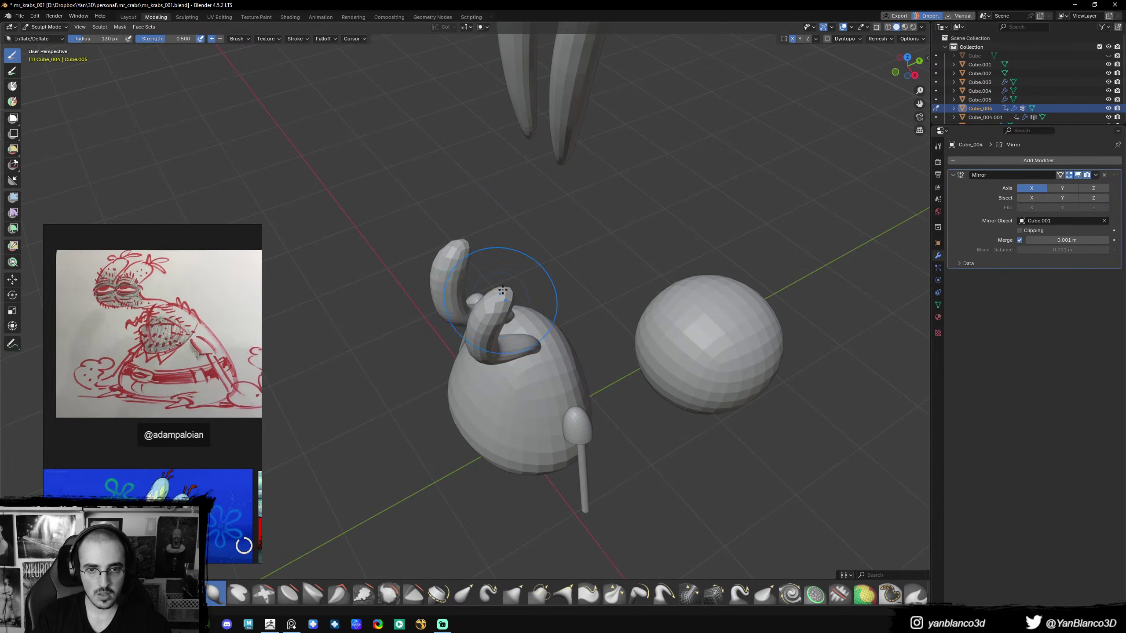
{"action": "middle_click_drag", "start_coordinate": [503, 291], "coordinate": [513, 227]}
- In right side view, pull the middle of the eye stalks further forward with the Grab brush at a 166 px radius
{"action": "key", "text": "g"}
{"action": "mouse_move", "coordinate": [521, 268]}
{"action": "middle_mouse_down"}
{"action": "mouse_move", "coordinate": [452, 269]}
{"action": "mouse_move", "coordinate": [445, 289]}
{"action": "mouse_move", "coordinate": [469, 295]}
{"action": "middle_mouse_up"}
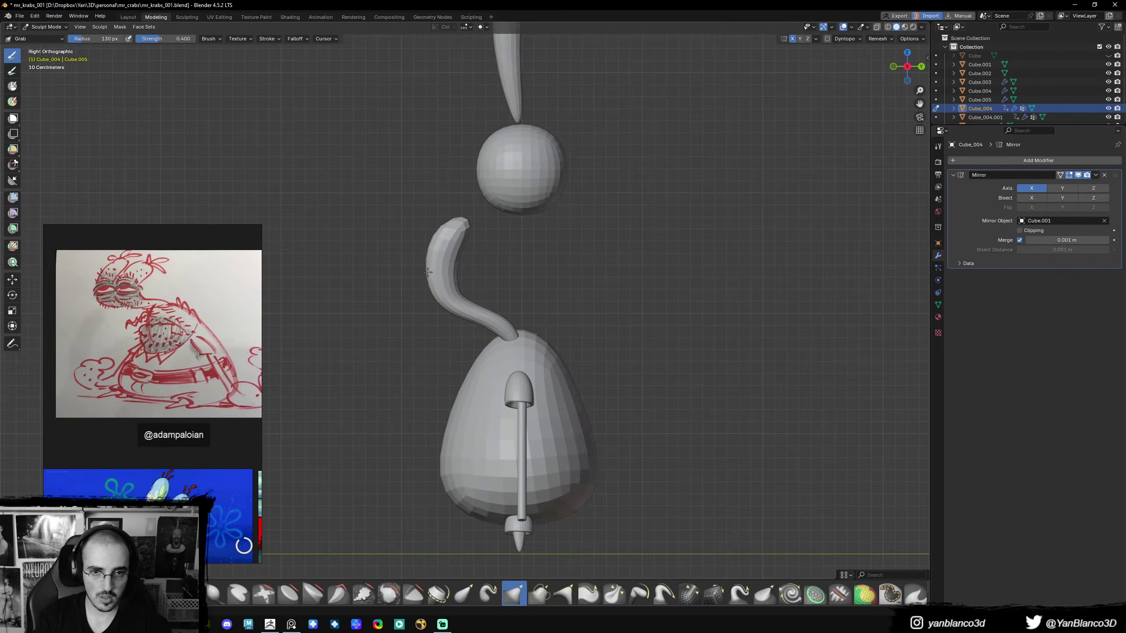
{"action": "key", "text": "f"}
{"action": "left_click", "coordinate": [454, 272]}
{"action": "left_click_drag", "start_coordinate": [437, 272], "coordinate": [418, 274]}
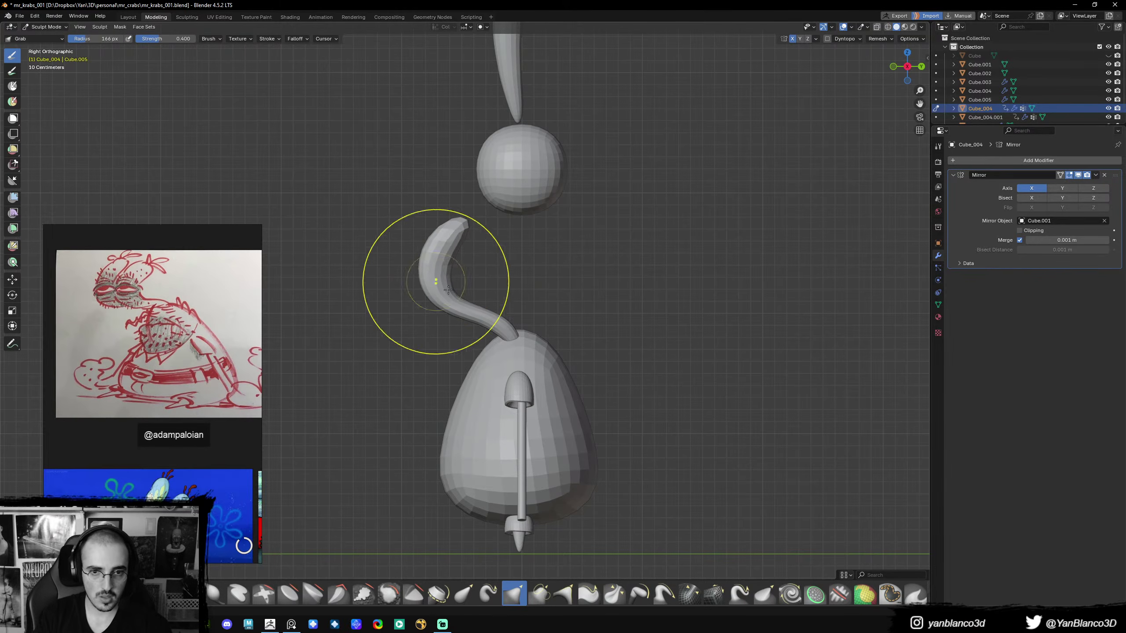
{"action": "left_click_drag", "start_coordinate": [442, 319], "coordinate": [443, 311]}
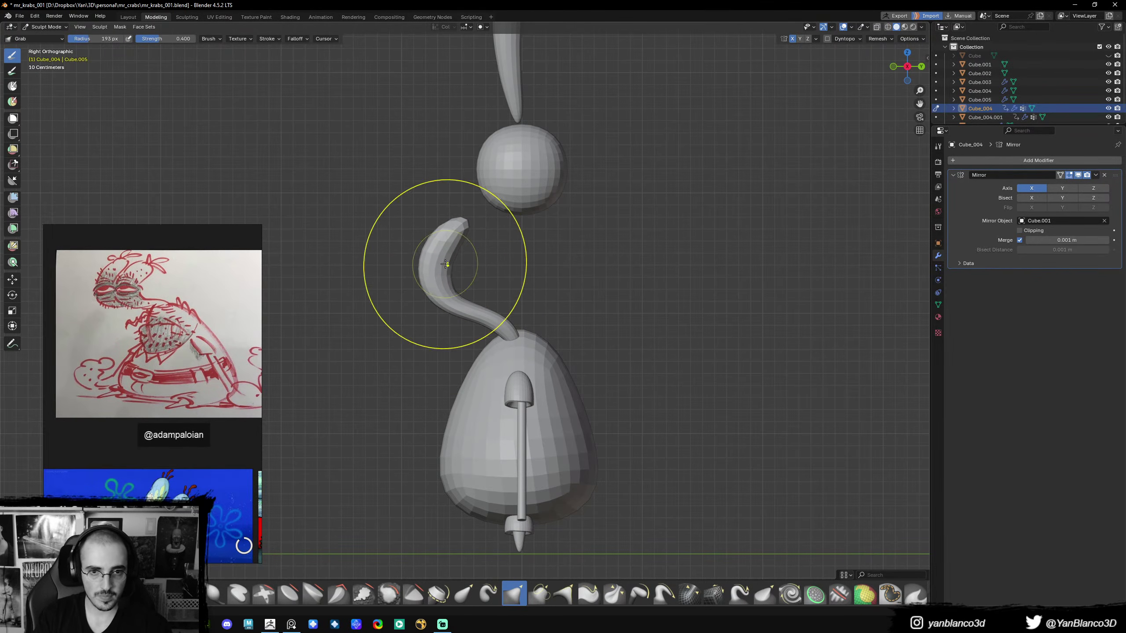
- Lower the upper part of the eye stalks with the Grab brush at a 320 px radius
{"action": "key", "text": "f"}
{"action": "left_click", "coordinate": [449, 261]}
{"action": "left_click_drag", "start_coordinate": [447, 247], "coordinate": [438, 292]}
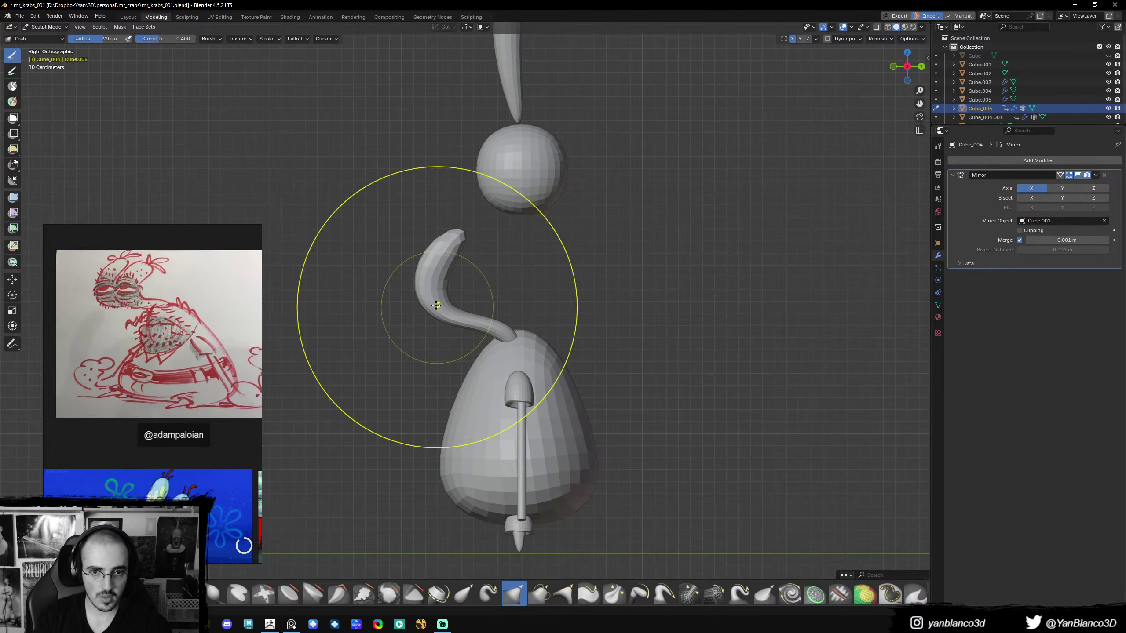
- Reshape the eye stalks' lower bend and the base where they meet the body with the Grab brush
{"action": "key", "text": "f"}
{"action": "left_click", "coordinate": [452, 338]}
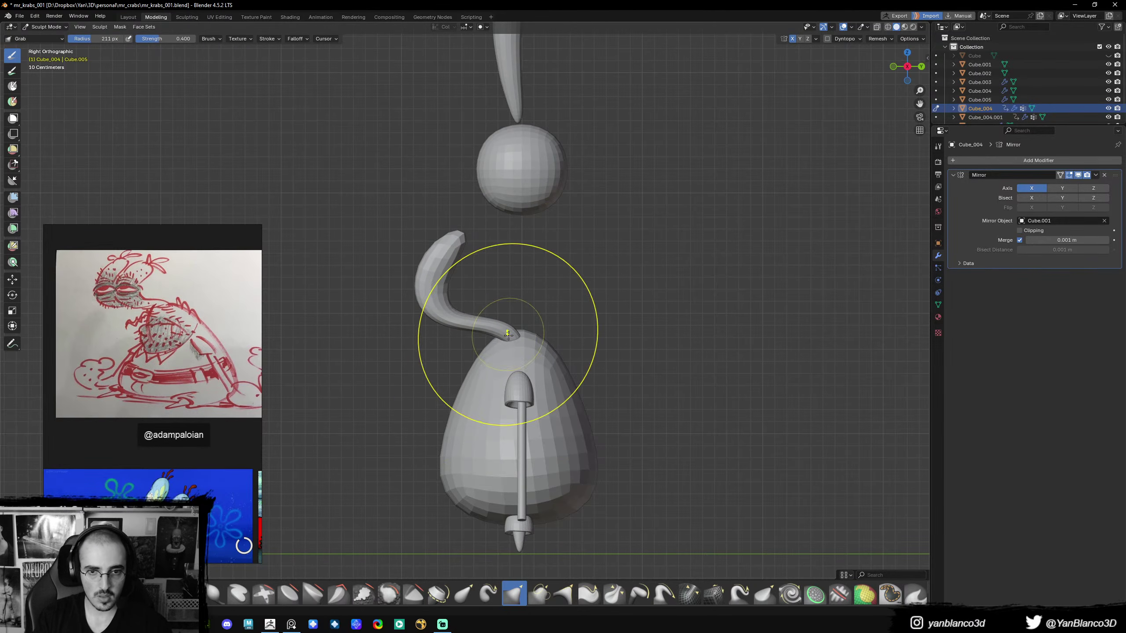
{"action": "key", "text": "f"}
{"action": "left_click", "coordinate": [496, 339]}
{"action": "key", "text": "f"}
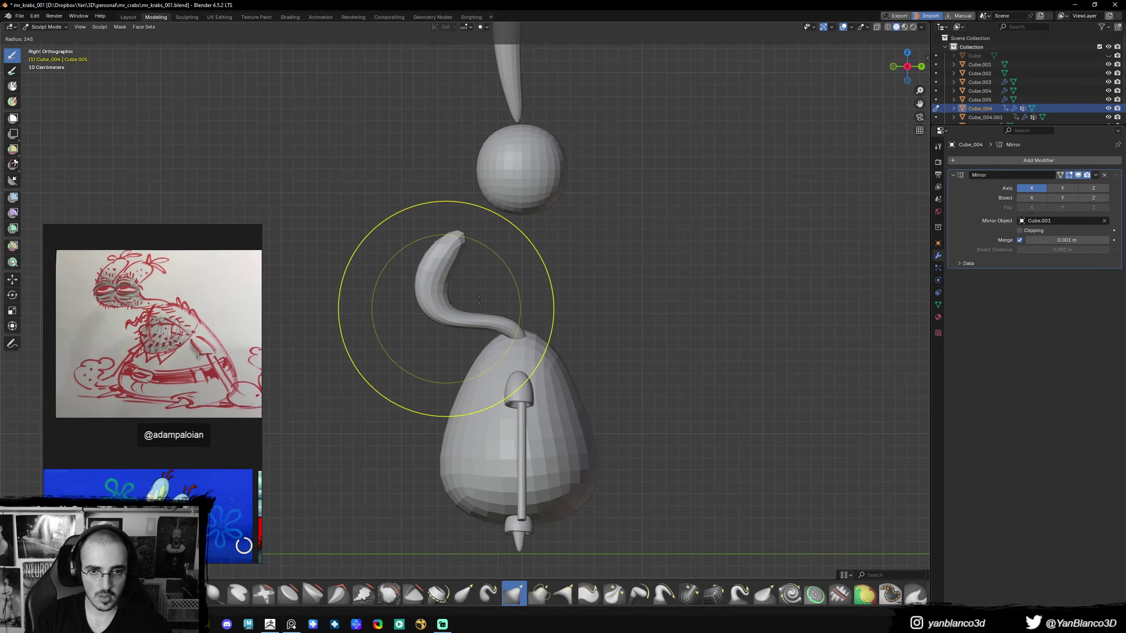
{"action": "left_click", "coordinate": [478, 313]}
{"action": "left_click_drag", "start_coordinate": [442, 316], "coordinate": [442, 326]}
{"action": "key", "text": "f"}
{"action": "left_click", "coordinate": [417, 287]}
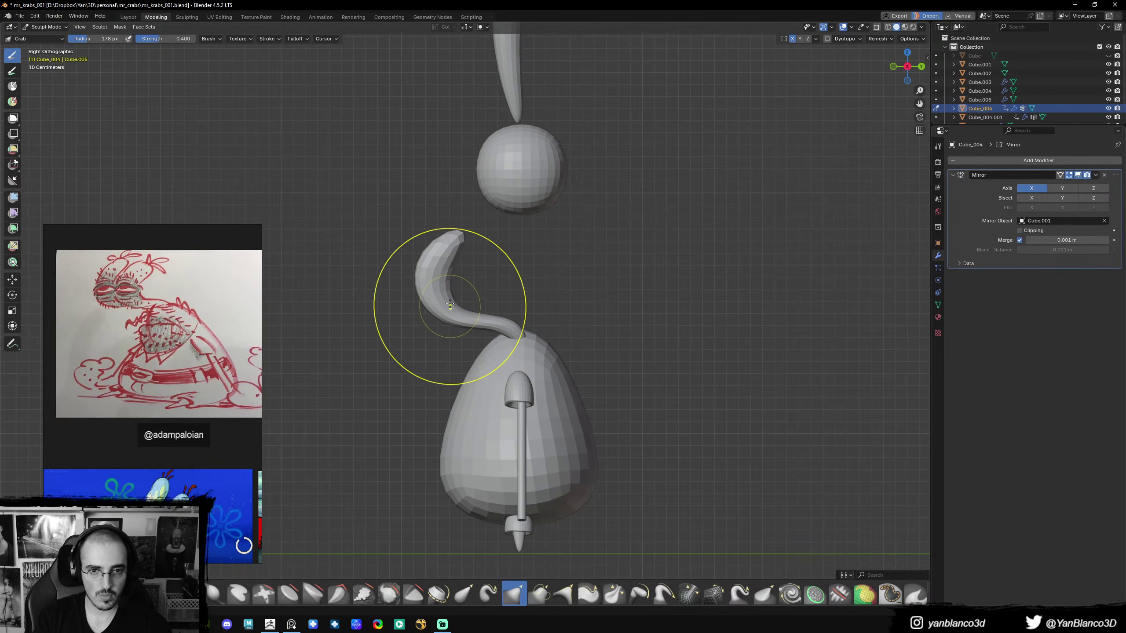
- In front view, return the eye stalks to Object Mode and apply their rotation
{"action": "middle_click_drag", "start_coordinate": [440, 297], "coordinate": [450, 300]}
{"action": "key", "text": "f"}
{"action": "left_click", "coordinate": [524, 287]}
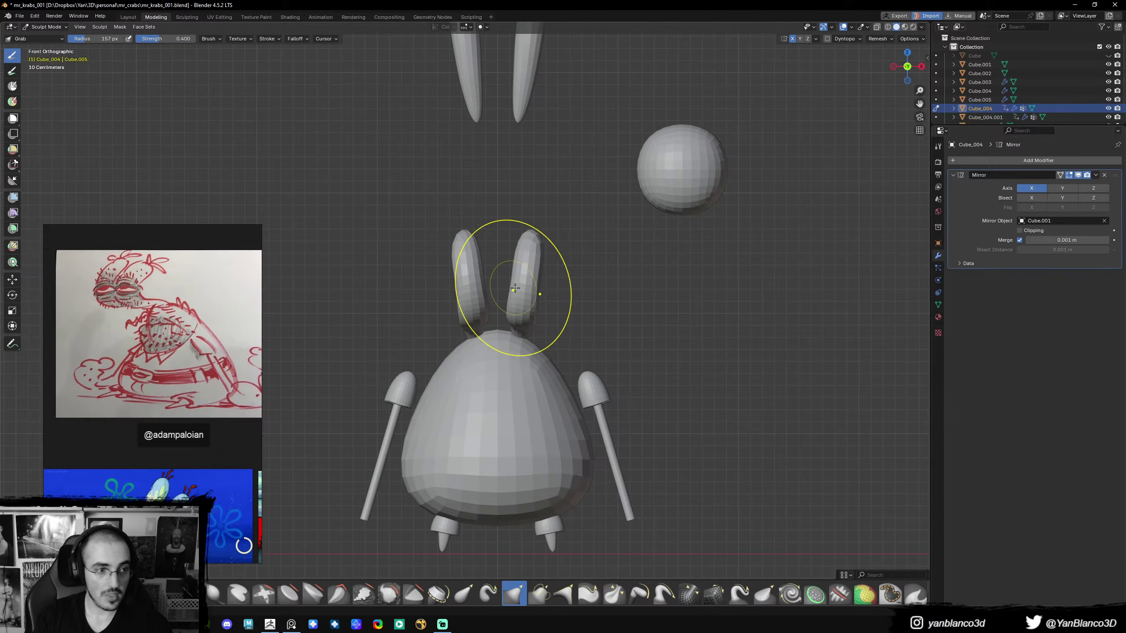
{"action": "key", "text": "f"}
{"action": "left_click", "coordinate": [517, 312]}
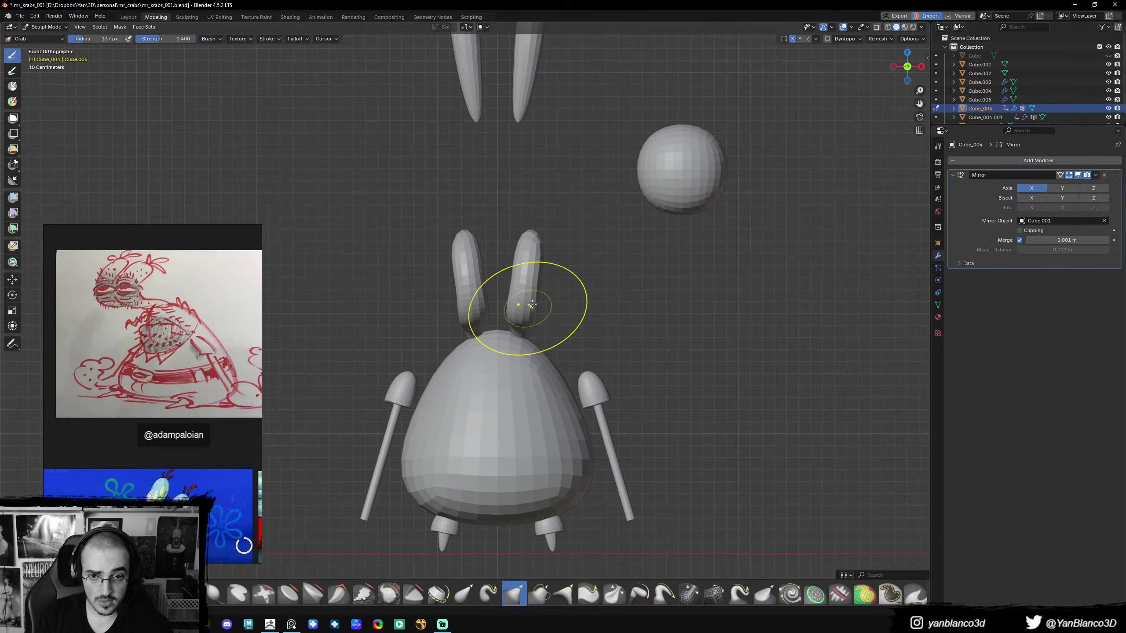
{"action": "key", "text": "ctrl+Tab"}
{"action": "left_click", "coordinate": [549, 299]}
{"action": "key", "text": "ctrl+a"}
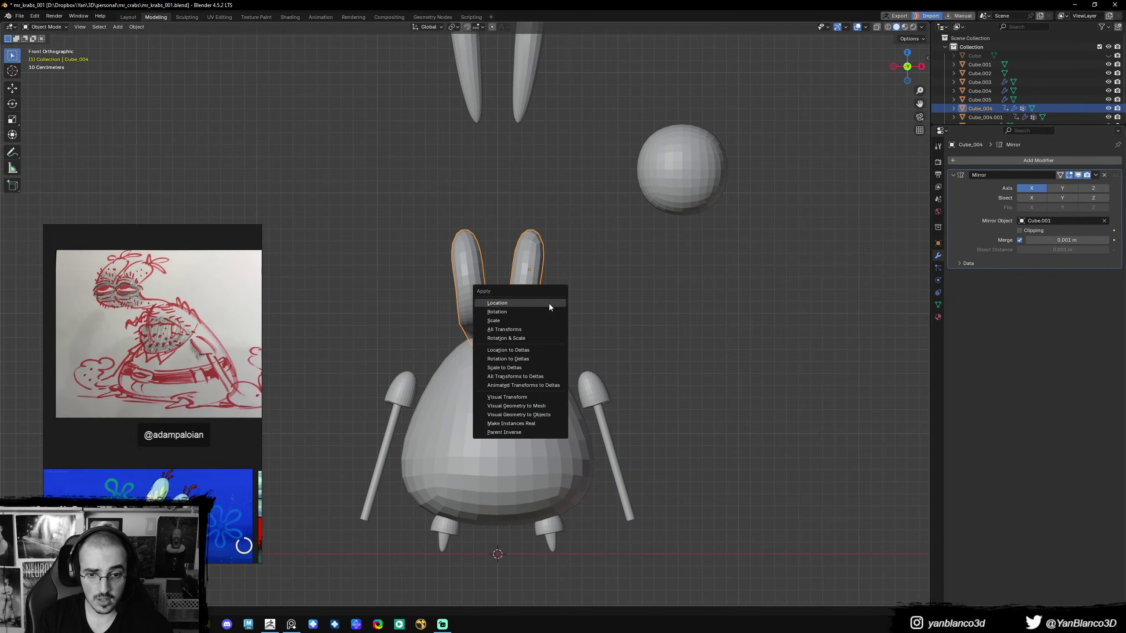
{"action": "left_click", "coordinate": [548, 310]}
- Enter Sculpt Mode on the eye stalks again and set the Grab brush radius to 178 px
{"action": "key", "text": "ctrl+Tab"}
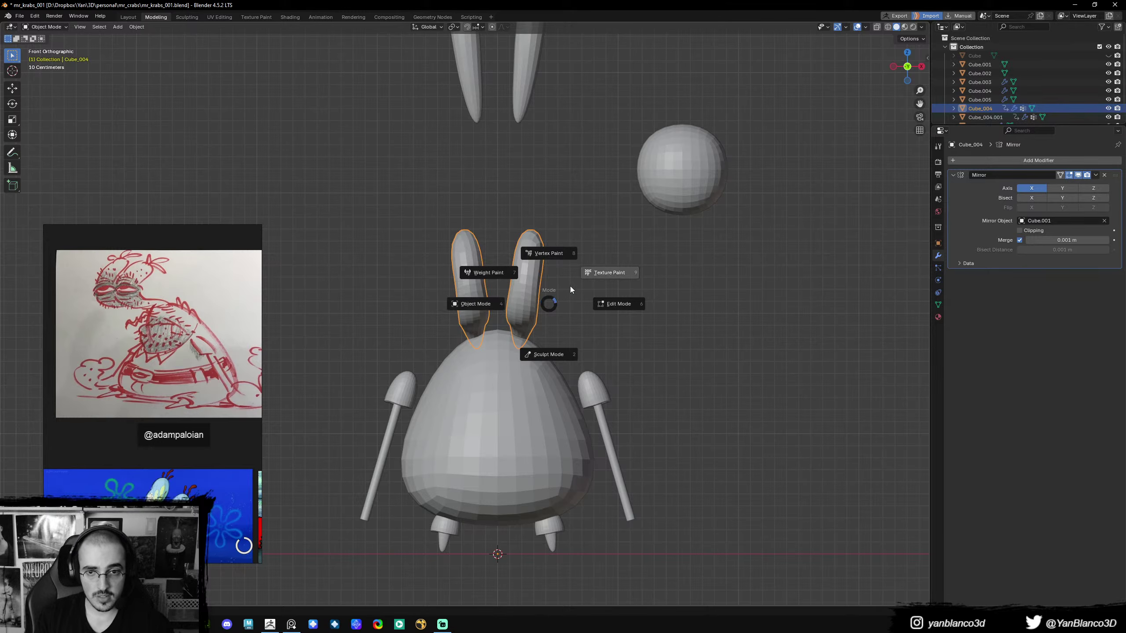
{"action": "left_click", "coordinate": [543, 351]}
{"action": "key", "text": "f"}
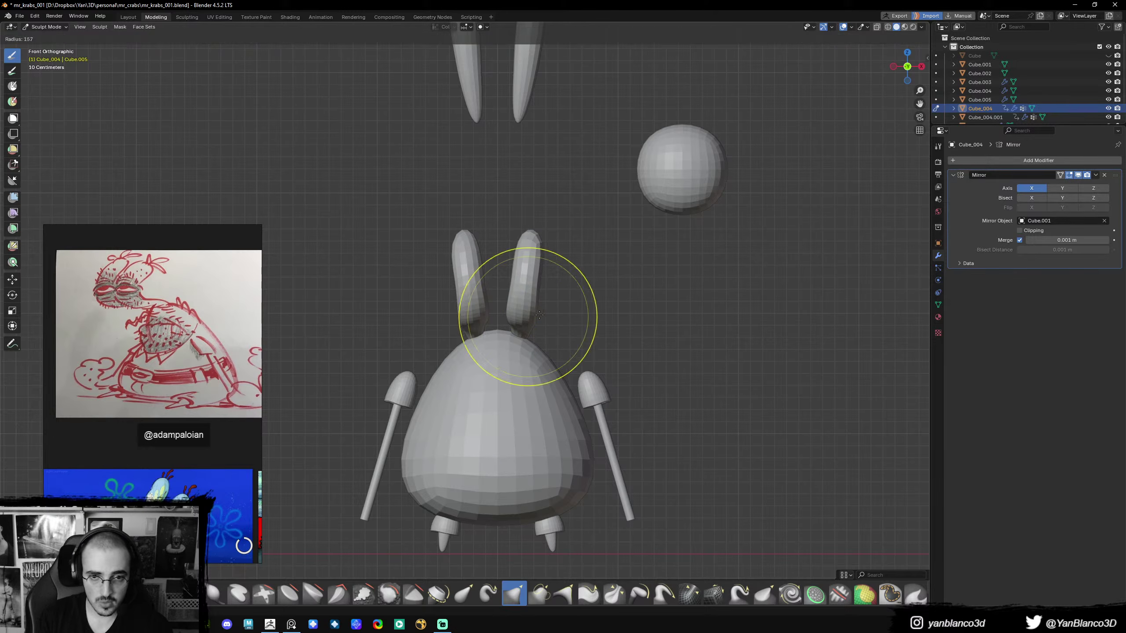
{"action": "left_click", "coordinate": [542, 313]}
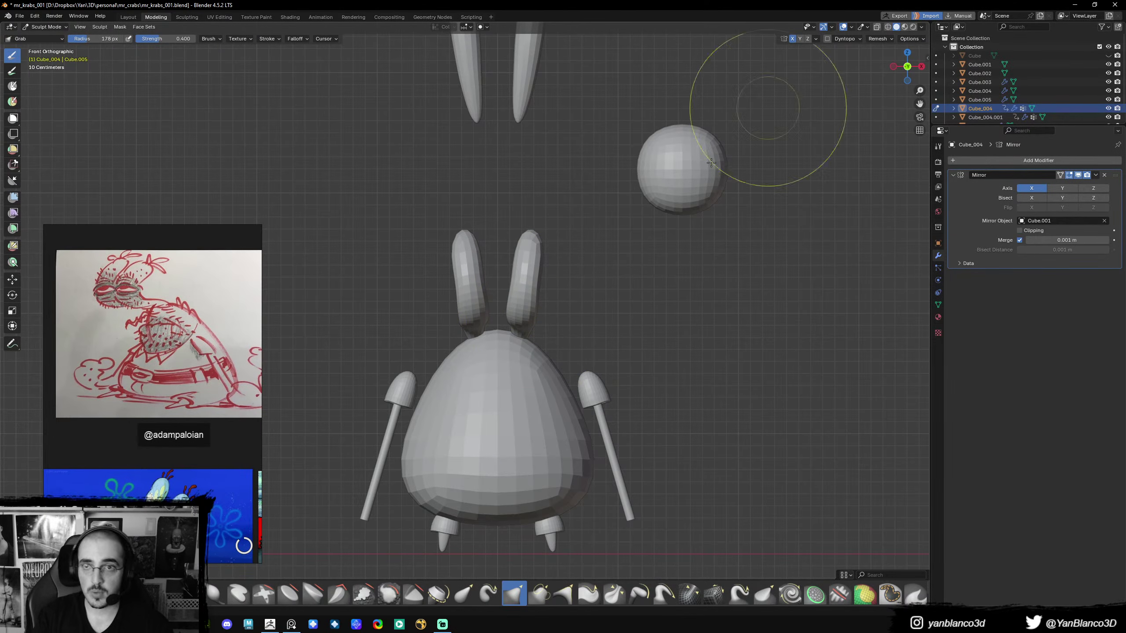
{"action": "key", "text": "ctrl+Tab"}
{"action": "left_click", "coordinate": [499, 320]}
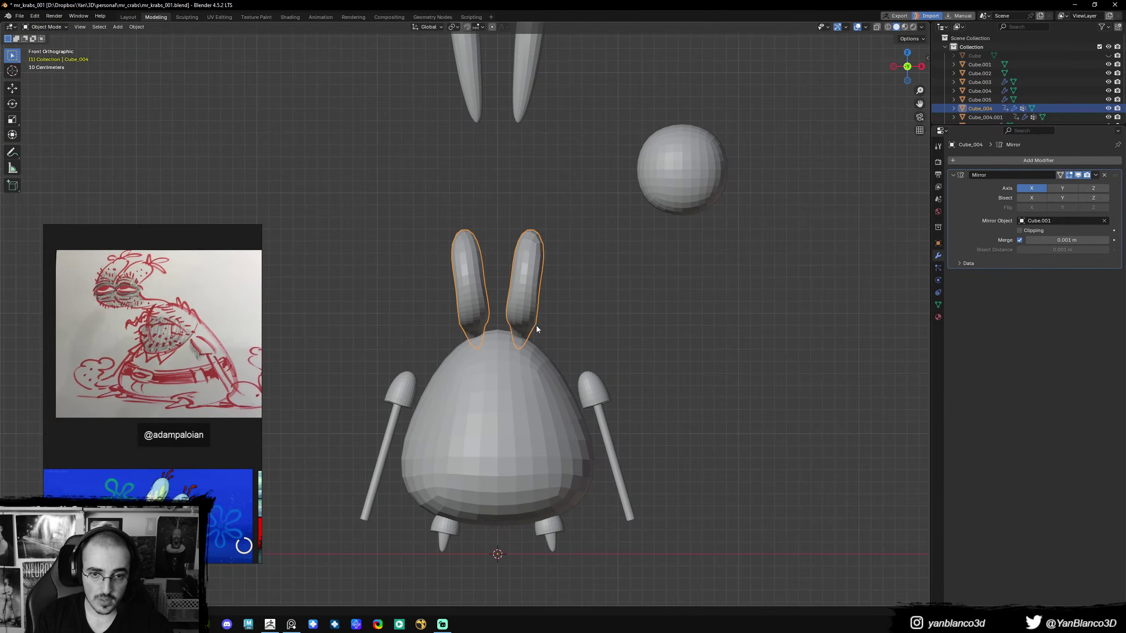
{"action": "key", "text": "ctrl+Tab"}
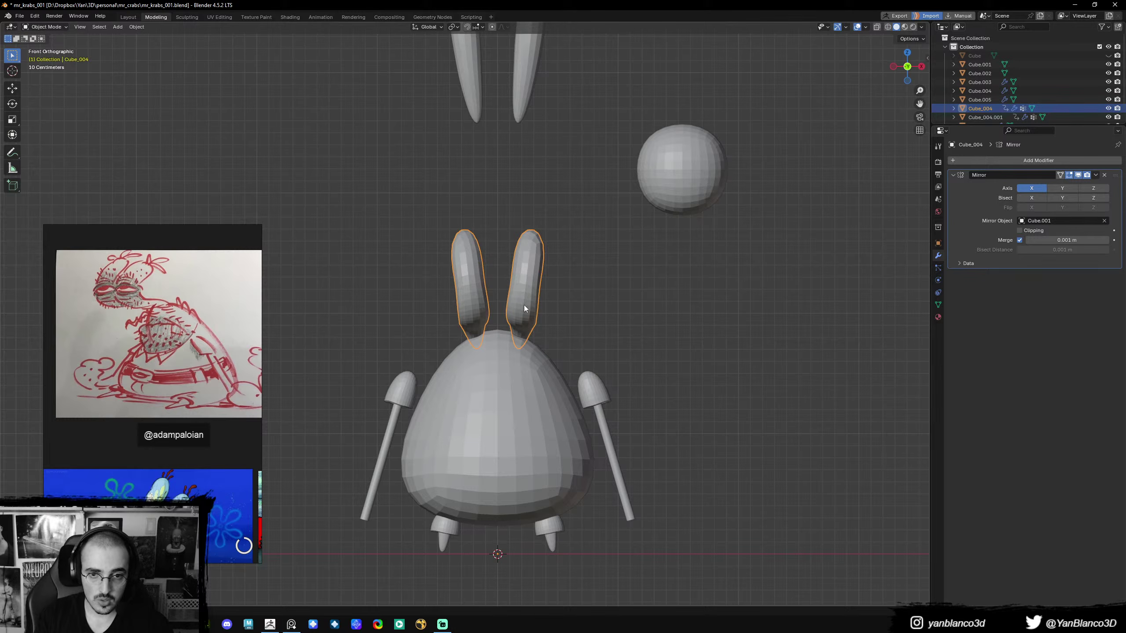
{"action": "key", "text": "ctrl+Tab"}
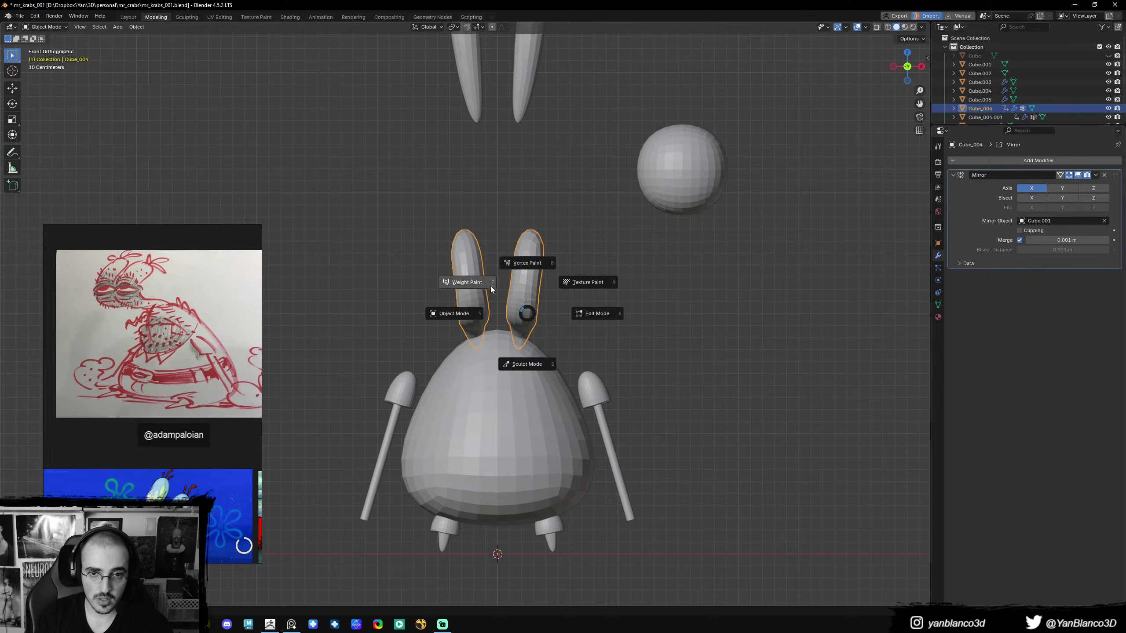
{"action": "left_click", "coordinate": [533, 363]}
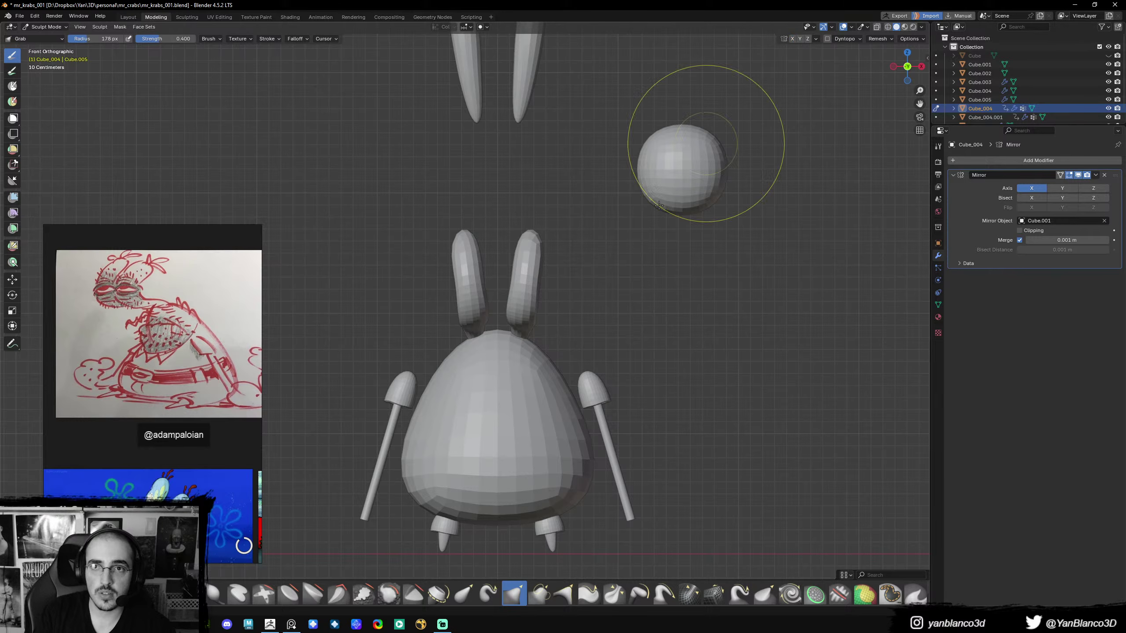
- Reshape the eye stalks' sideways curve in front view with the Grab brush, reducing the brush radius to 150 px
{"action": "left_click_drag", "start_coordinate": [527, 318], "coordinate": [541, 317]}
{"action": "left_click_drag", "start_coordinate": [530, 270], "coordinate": [538, 269]}
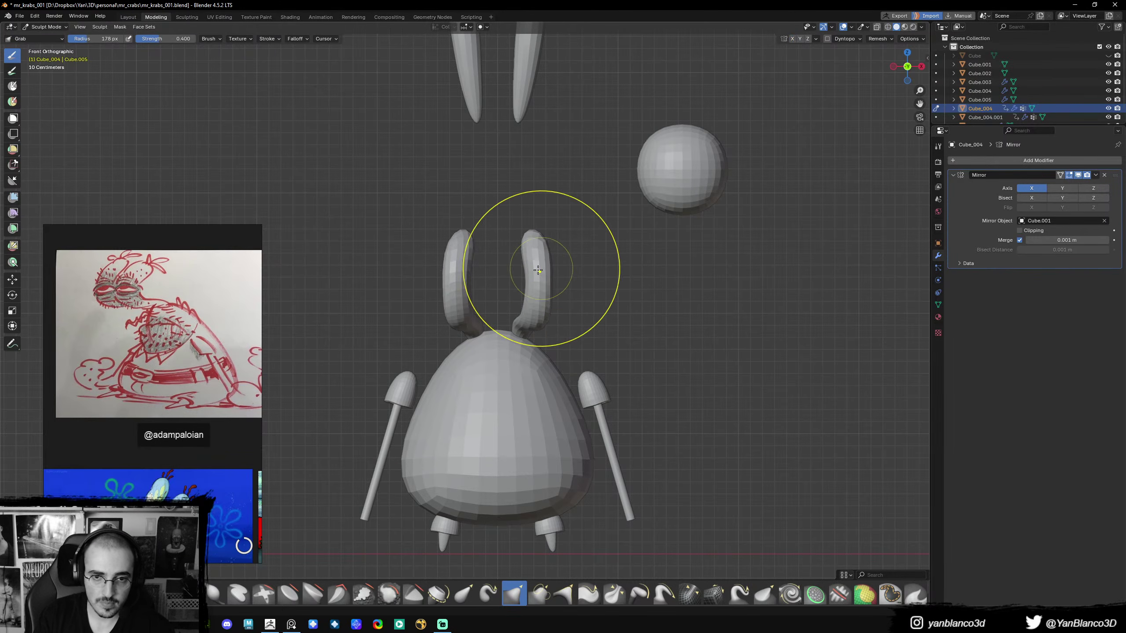
{"action": "left_click_drag", "start_coordinate": [536, 321], "coordinate": [518, 279]}
{"action": "key", "text": "f"}
{"action": "left_click", "coordinate": [547, 304]}
{"action": "key", "text": "f"}
{"action": "left_click", "coordinate": [493, 280]}
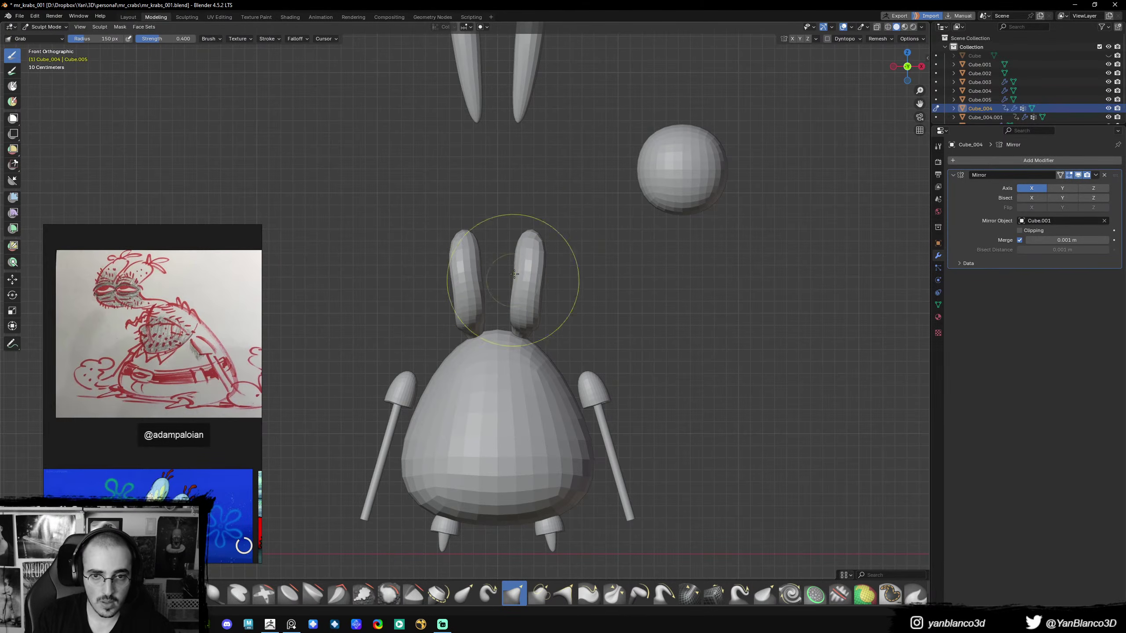
- Bring the two eye stalks closer together with the Grab brush at a 176 px radius
{"action": "key", "text": "f"}
{"action": "left_click", "coordinate": [525, 261]}
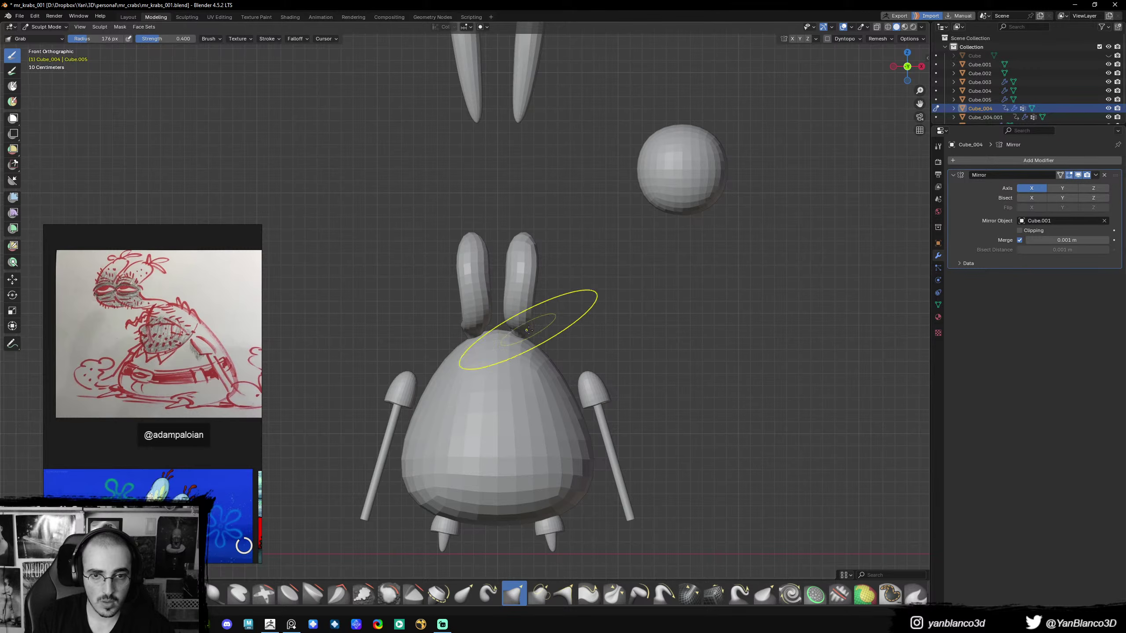
{"action": "middle_click_drag", "start_coordinate": [530, 328], "coordinate": [521, 292]}
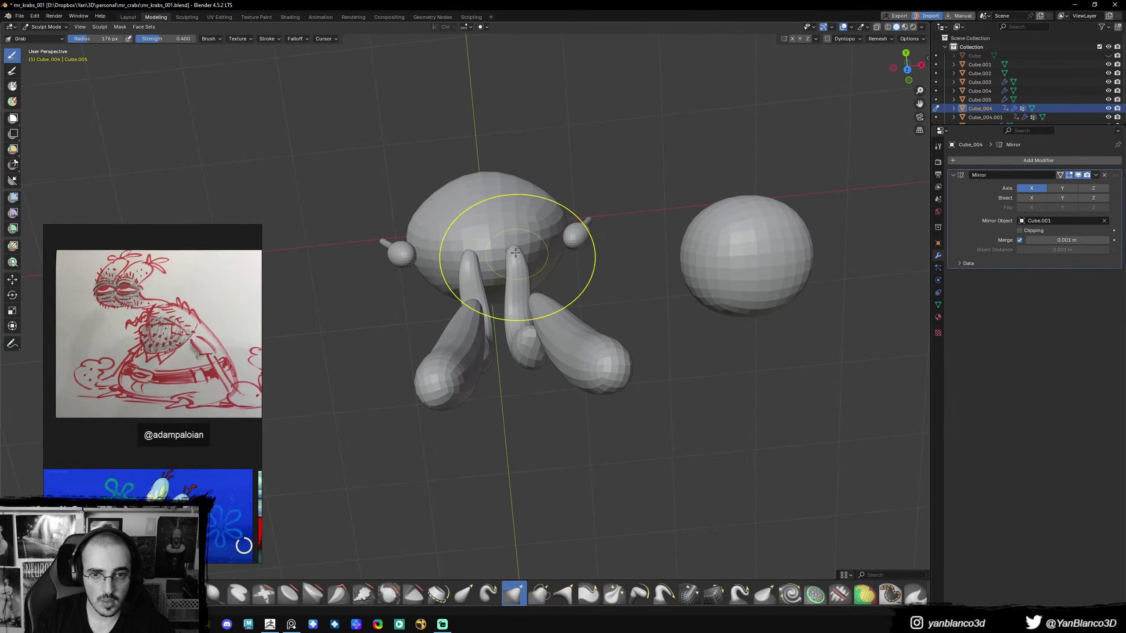
{"action": "key", "text": "KP_1"}
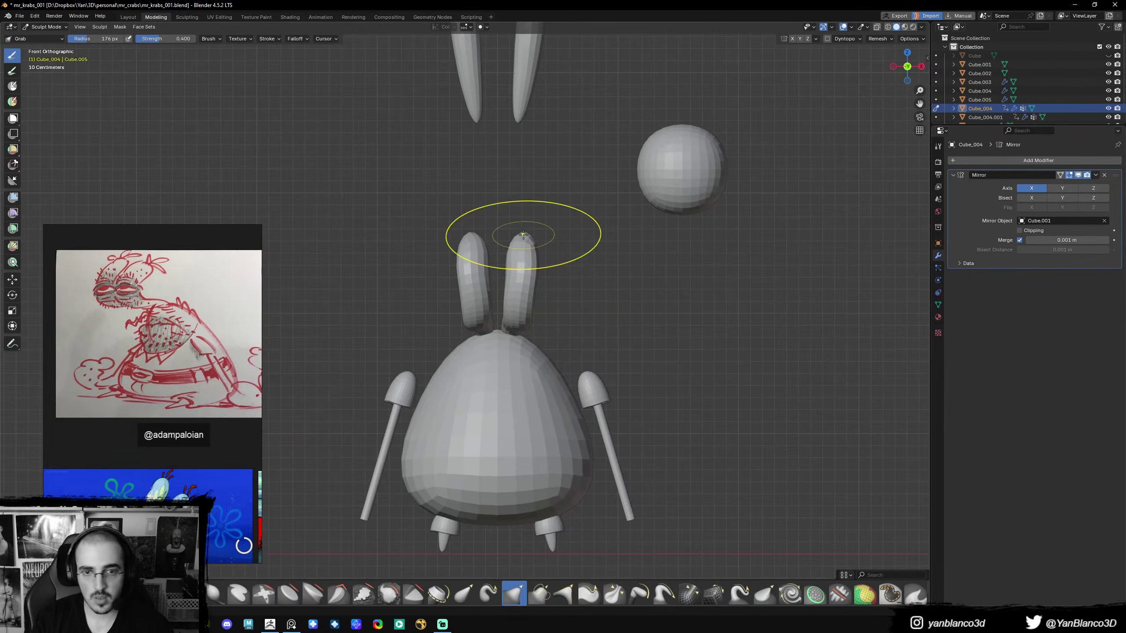
- Refine the bow and spacing of the eye stalks with the Grab brush, using a 139 px radius and checking from several angles
{"action": "key", "text": "f"}
{"action": "left_click", "coordinate": [512, 299]}
{"action": "middle_click_drag", "start_coordinate": [529, 300], "coordinate": [490, 307]}
{"action": "key", "text": "f"}
{"action": "left_click", "coordinate": [432, 267]}
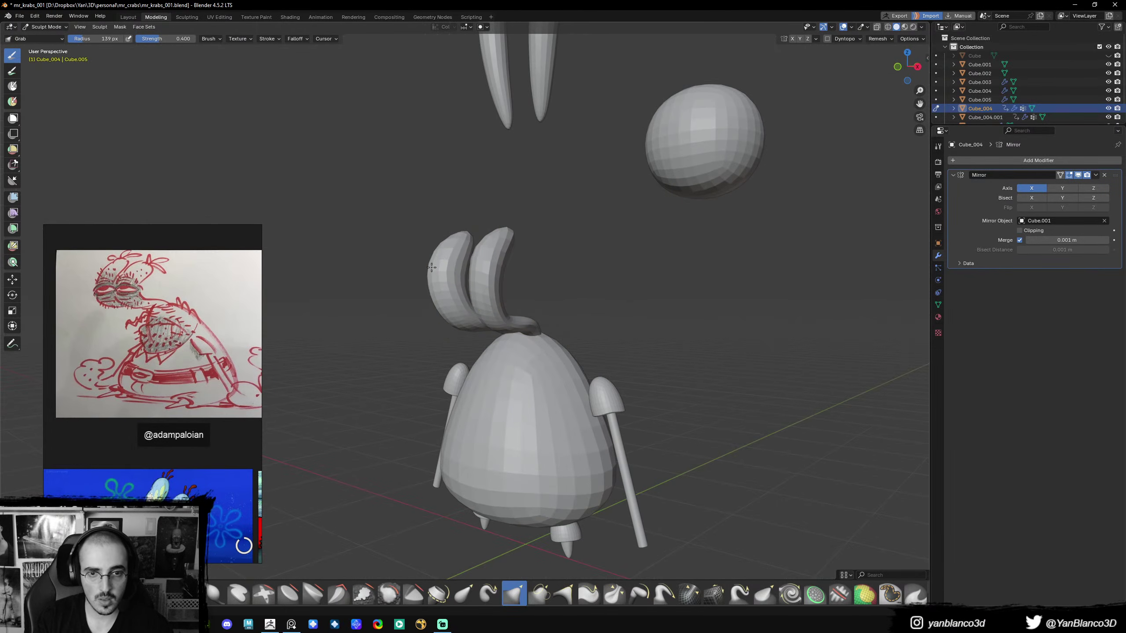
{"action": "middle_click_drag", "start_coordinate": [435, 270], "coordinate": [418, 270]}
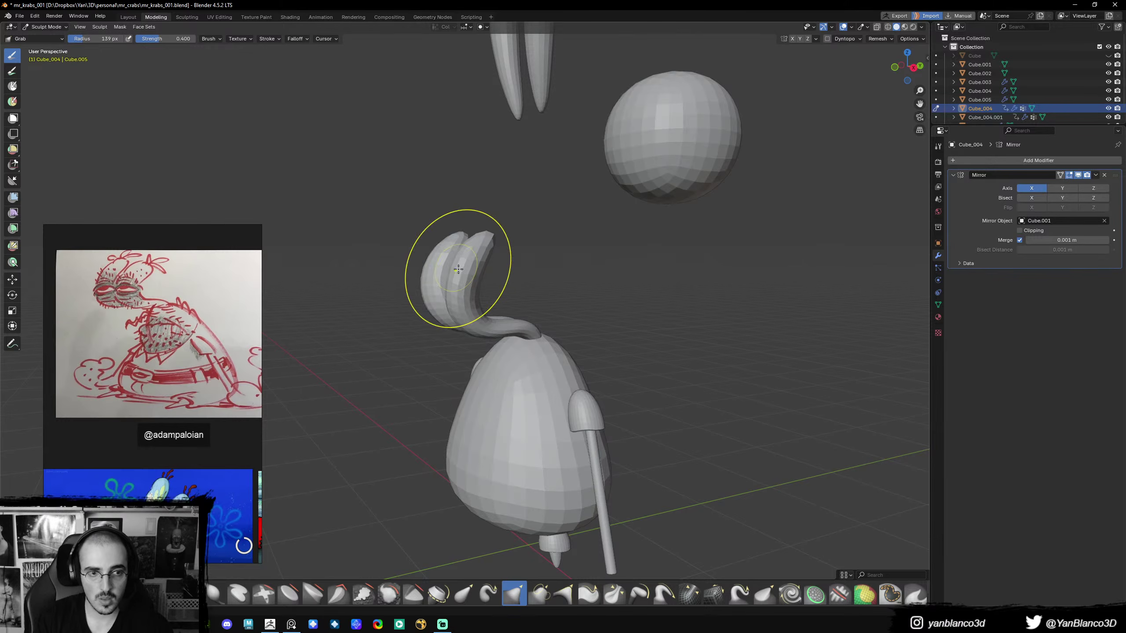
{"action": "mouse_move", "coordinate": [458, 261]}
{"action": "middle_mouse_down"}
{"action": "mouse_move", "coordinate": [435, 270]}
{"action": "mouse_move", "coordinate": [469, 271]}
{"action": "mouse_move", "coordinate": [603, 352]}
{"action": "mouse_move", "coordinate": [574, 322]}
{"action": "mouse_move", "coordinate": [536, 327]}
{"action": "middle_mouse_up"}
- Select the body in Object Mode, enter Sculpt Mode on it and set the Grab brush radius to 167 px
{"action": "key", "text": "ctrl+Tab"}
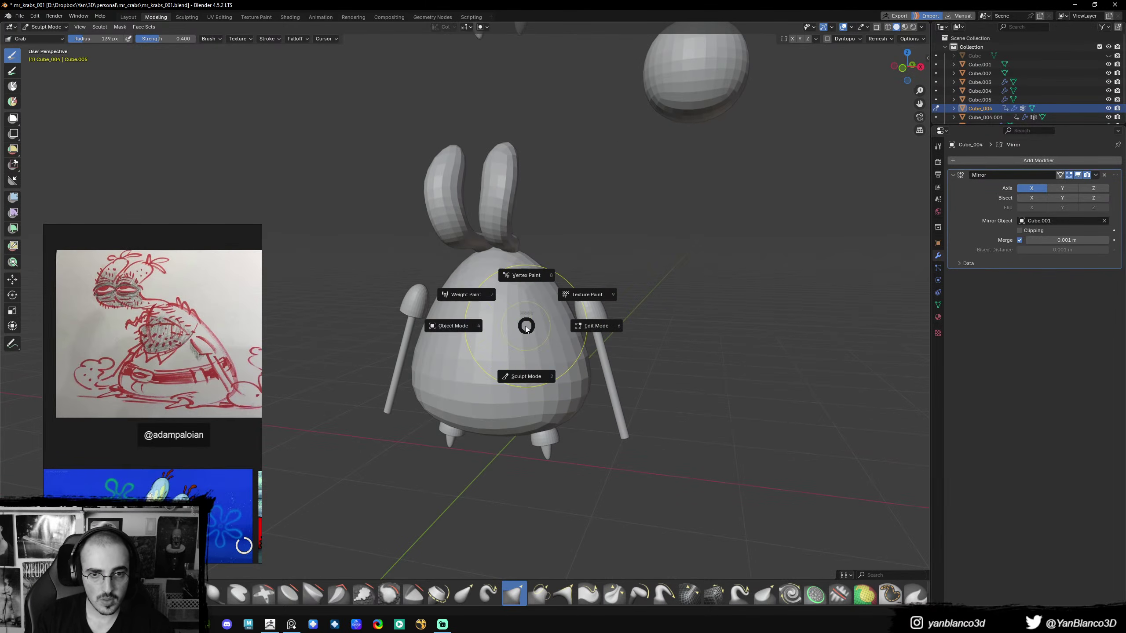
{"action": "left_click", "coordinate": [469, 327]}
{"action": "left_click", "coordinate": [491, 325]}
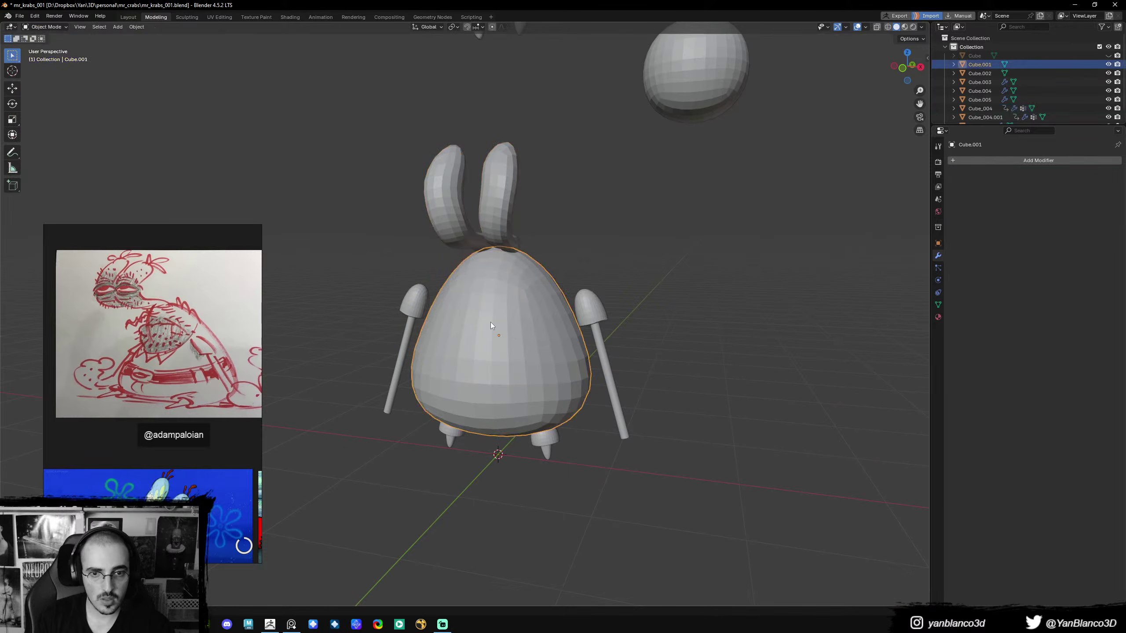
{"action": "middle_click_drag", "start_coordinate": [512, 332], "coordinate": [540, 330]}
{"action": "key", "text": "ctrl+Tab"}
{"action": "left_click", "coordinate": [532, 347]}
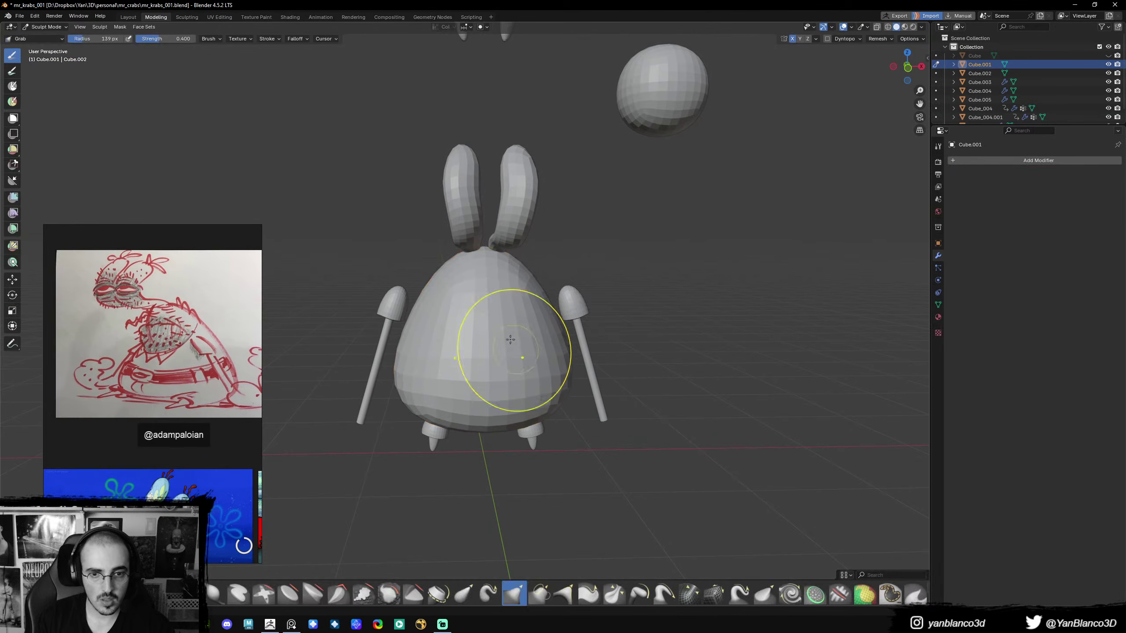
{"action": "key", "text": "f"}
{"action": "left_click", "coordinate": [491, 316]}
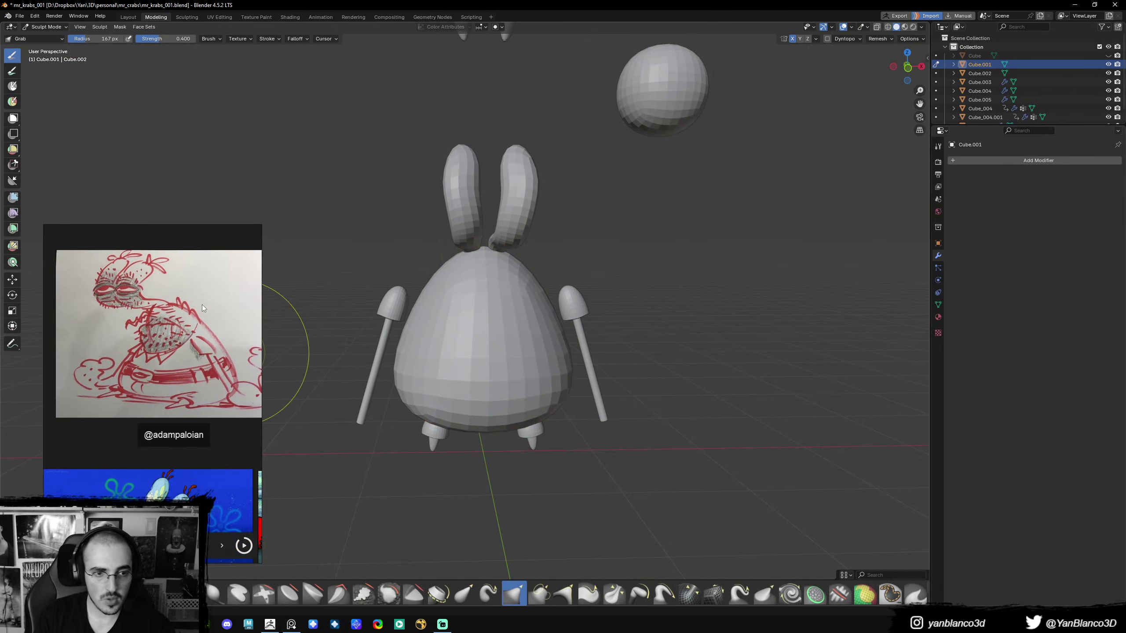
- In the reference image viewer, change the pen colour to green and trace the body silhouette and mouth area over the crab sketch
{"action": "left_click", "coordinate": [217, 308], "text": "shift"}
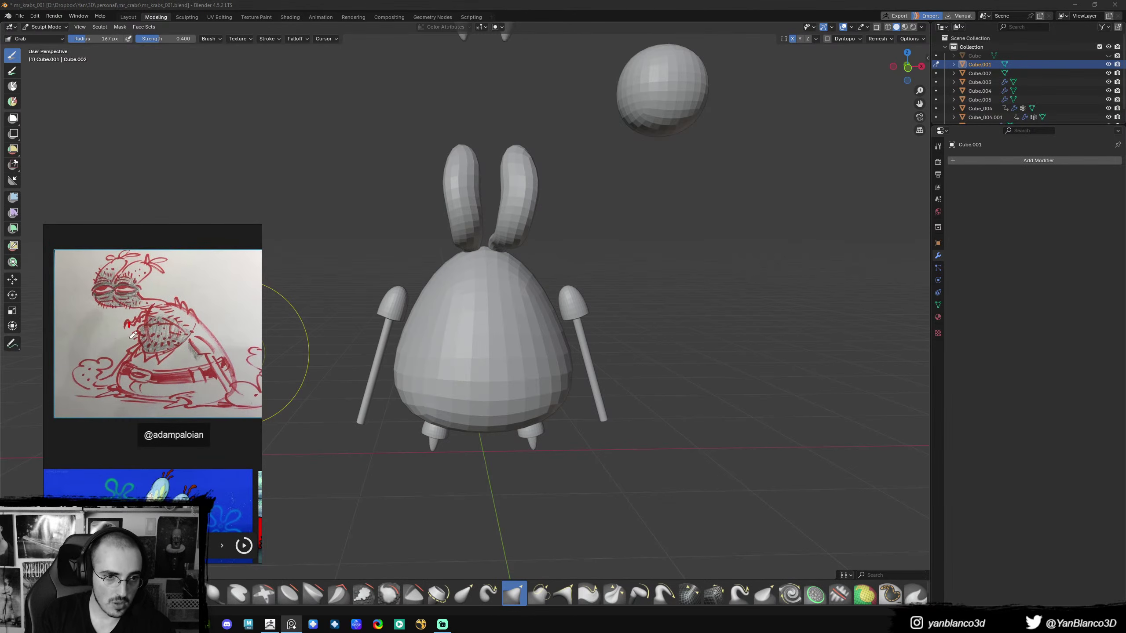
{"action": "key", "text": "c"}
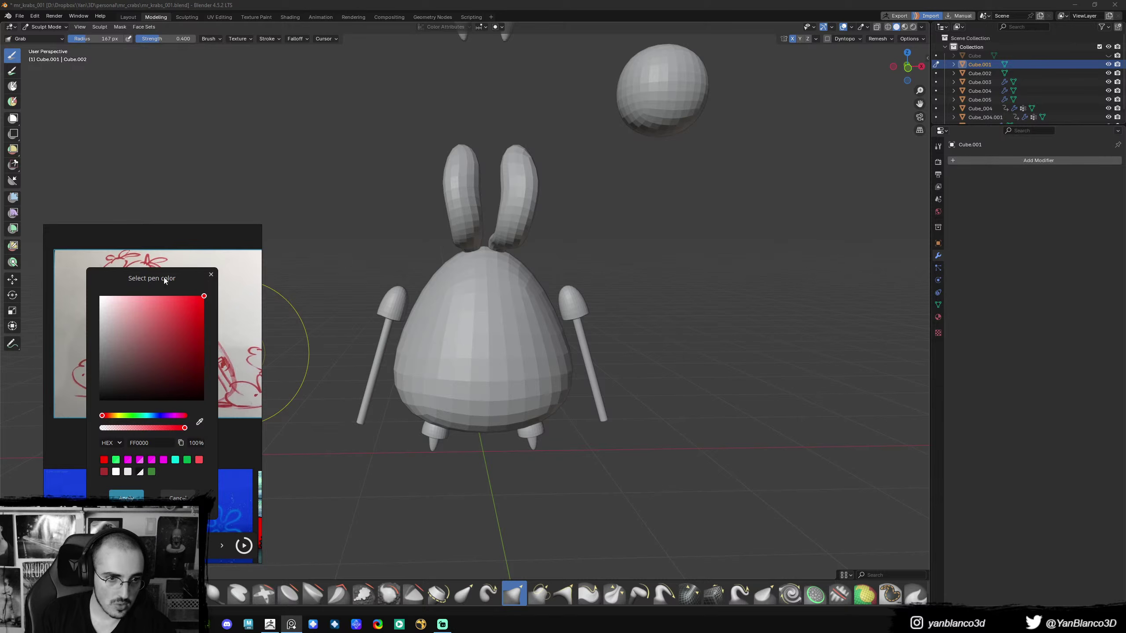
{"action": "left_click_drag", "start_coordinate": [152, 418], "coordinate": [136, 417]}
{"action": "key", "text": "Return"}
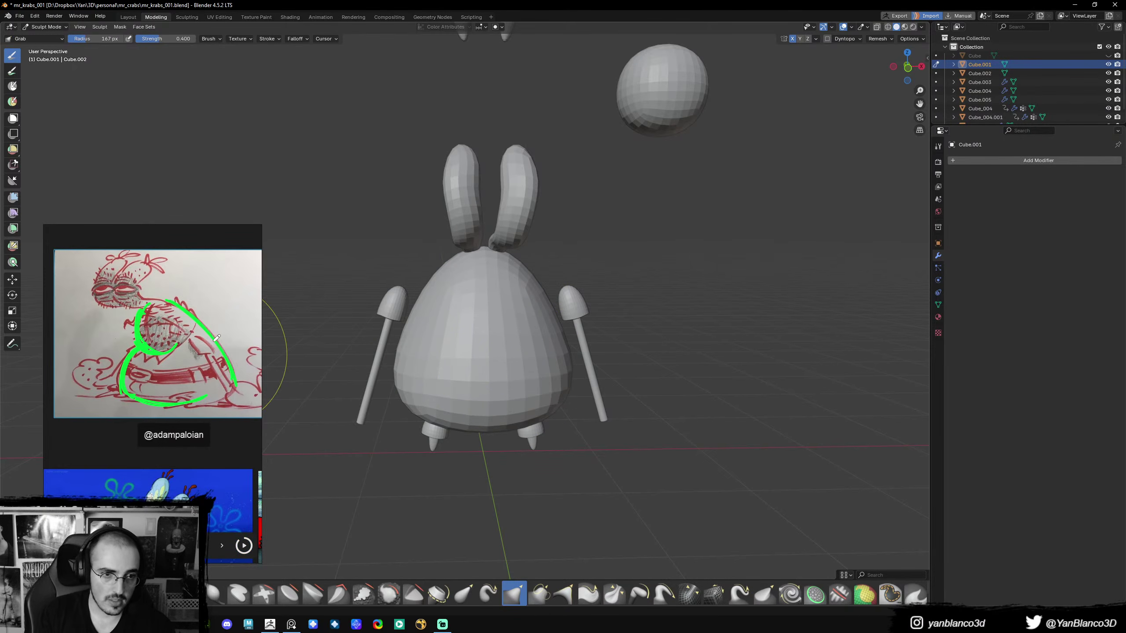
{"action": "key", "text": "ctrl+Tab"}
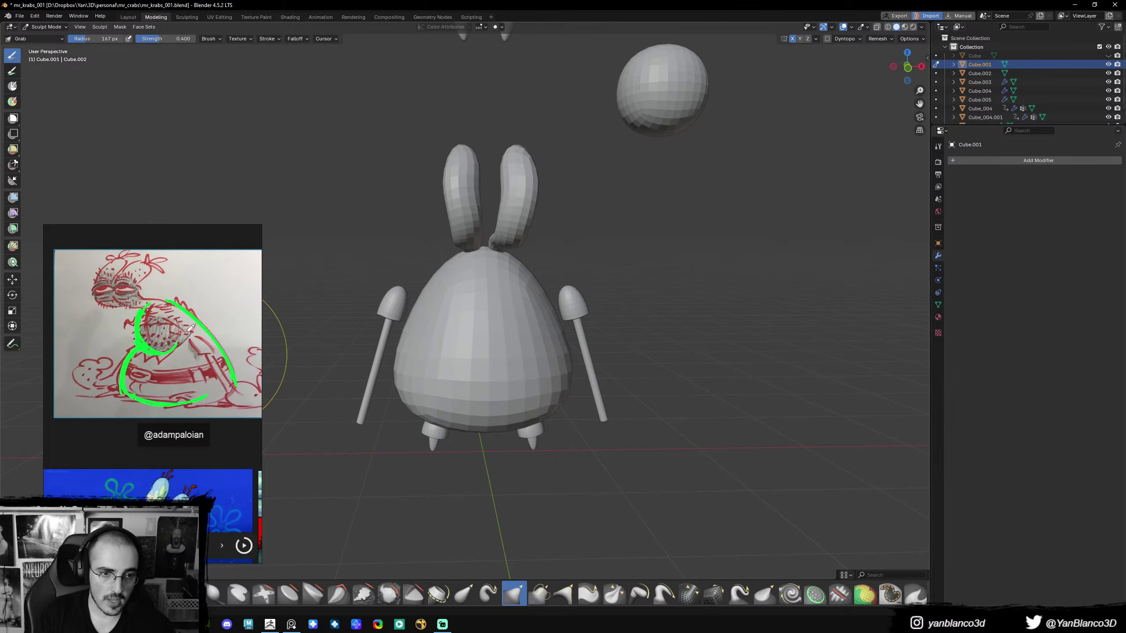
{"action": "left_click", "coordinate": [226, 313]}
{"action": "key", "text": "ctrl+Tab"}
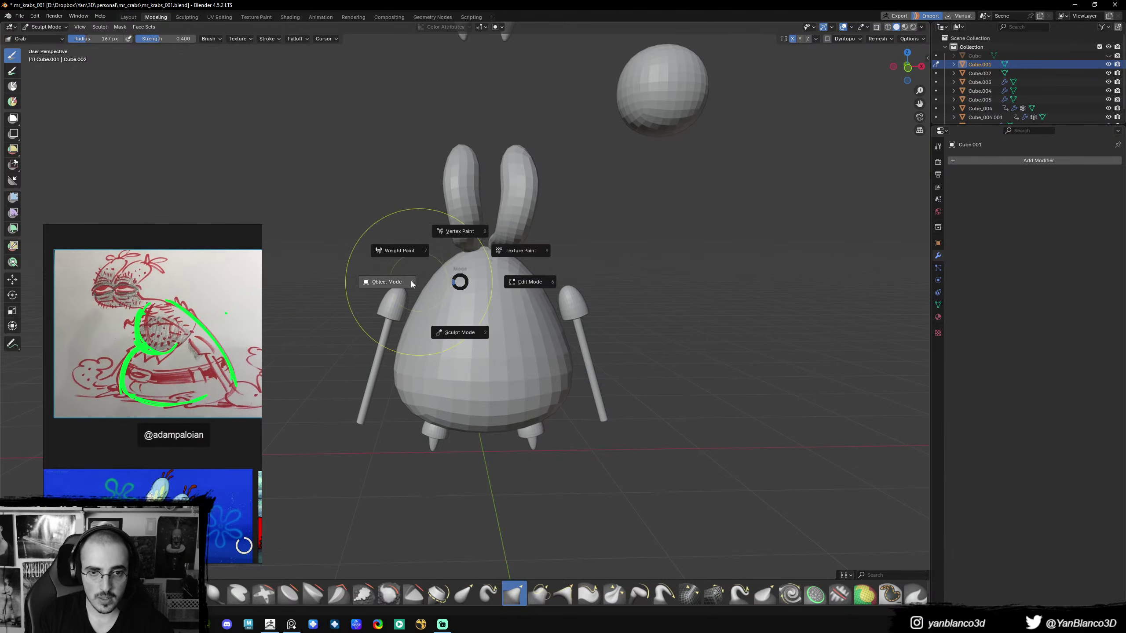
{"action": "left_click", "coordinate": [391, 282]}
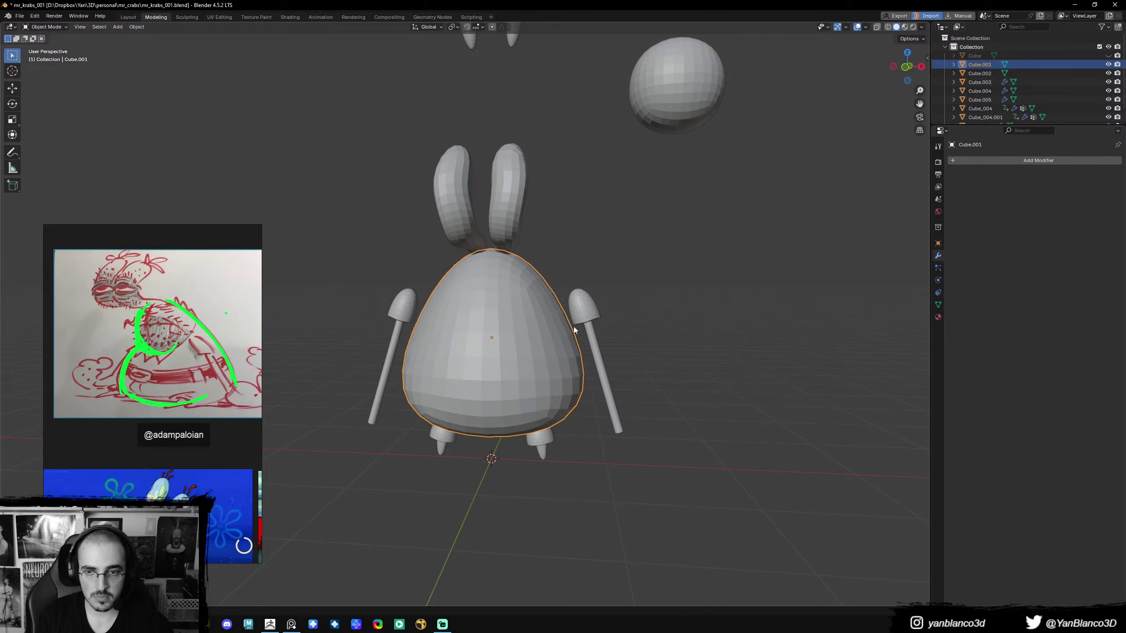
{"action": "middle_click_drag", "start_coordinate": [571, 329], "coordinate": [553, 335]}
{"action": "key", "text": "ctrl+Tab"}
{"action": "left_click", "coordinate": [548, 385]}
- Try the Crease Polish brush at a 145 px radius and the Clay Strips brush at a 93 px radius for the body
{"action": "key", "text": "f"}
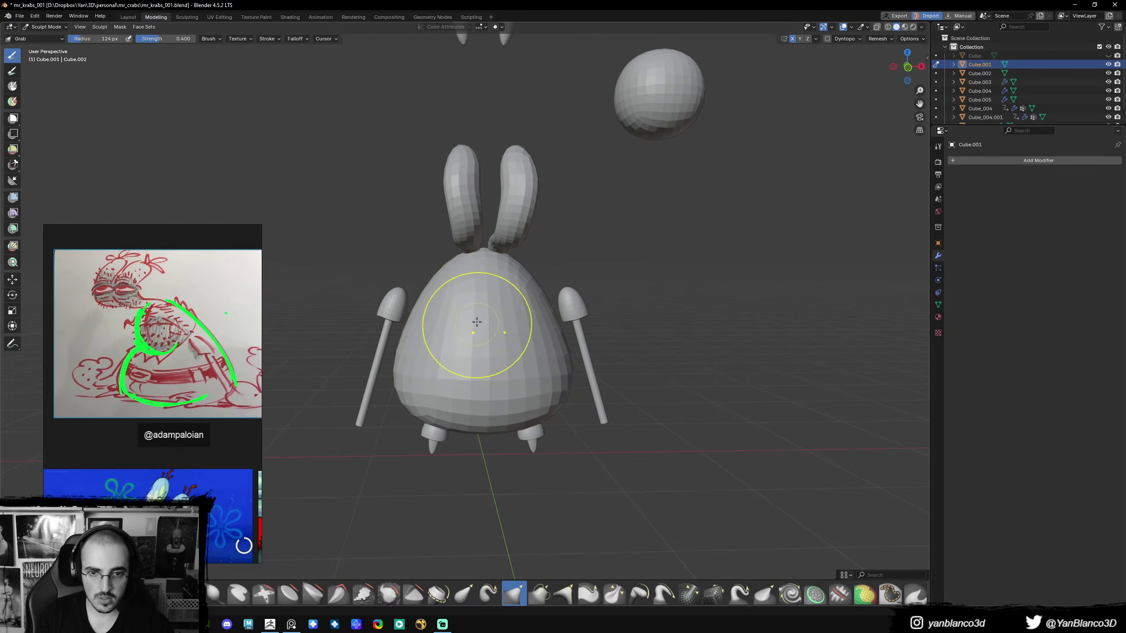
{"action": "left_click", "coordinate": [459, 322]}
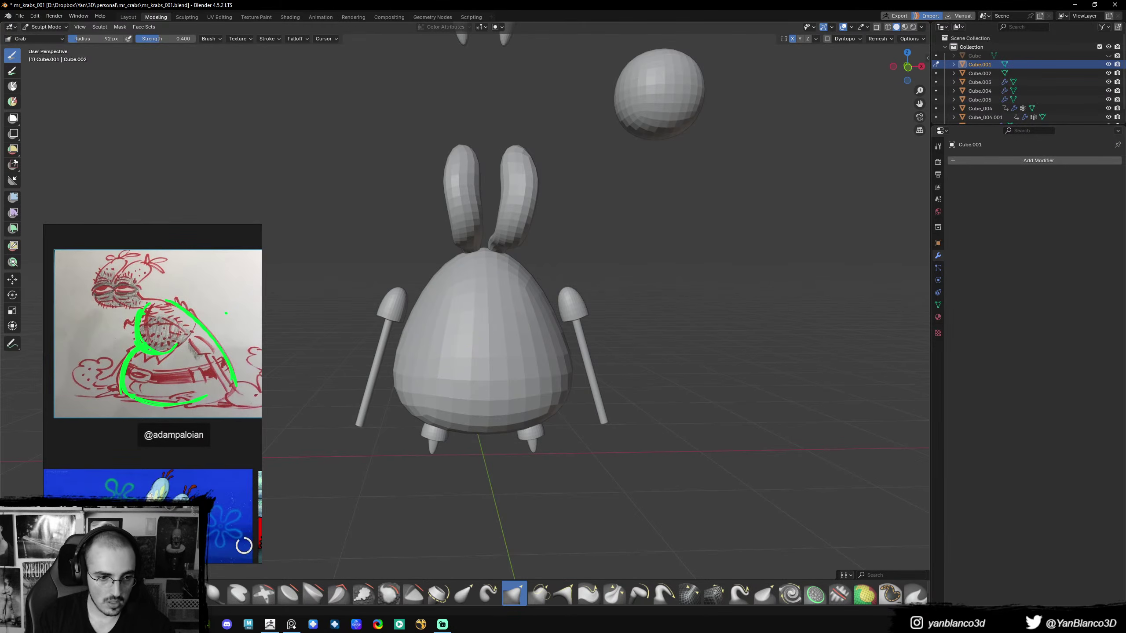
{"action": "key", "text": "s"}
{"action": "key", "text": "f"}
{"action": "left_click", "coordinate": [474, 328]}
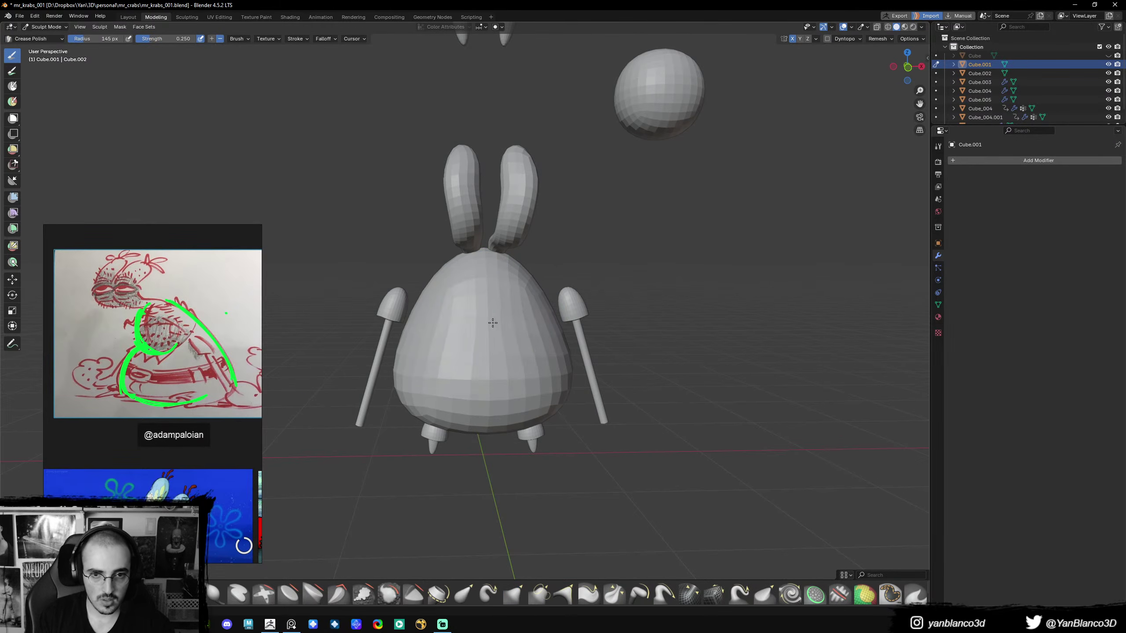
{"action": "middle_click_drag", "start_coordinate": [493, 323], "coordinate": [395, 414]}
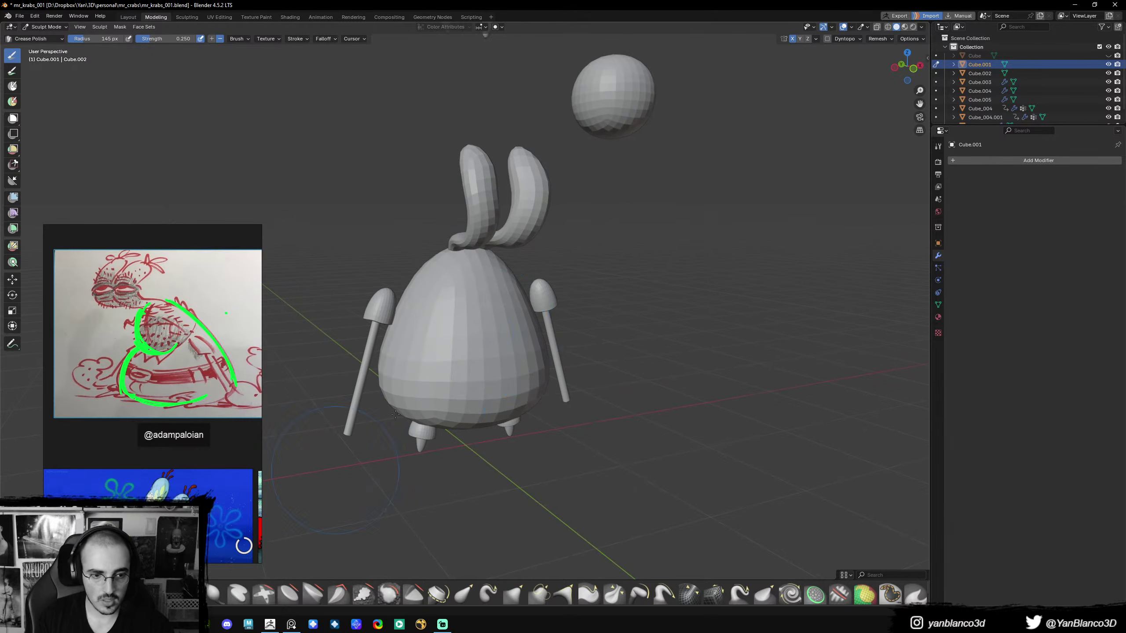
{"action": "key", "text": "c"}
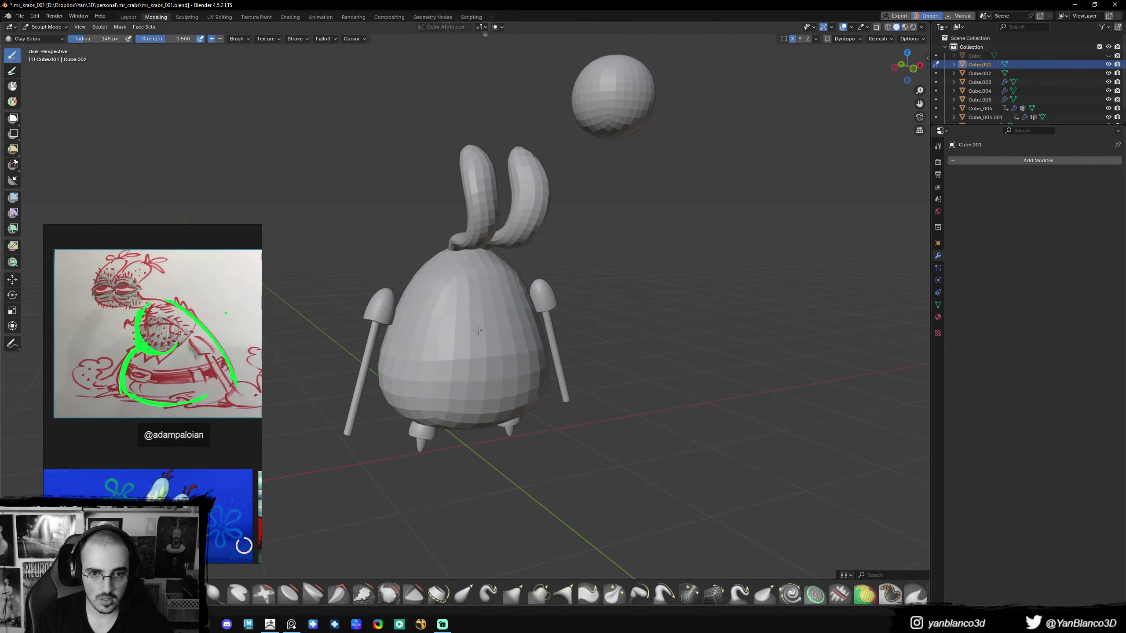
{"action": "key", "text": "f"}
{"action": "left_click", "coordinate": [477, 321]}
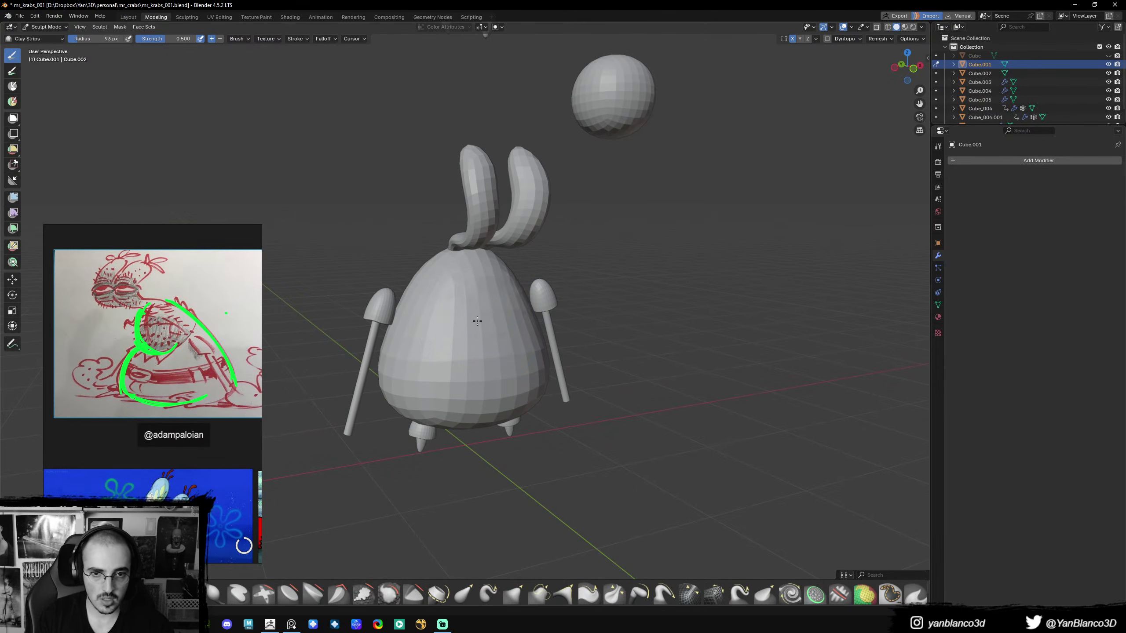
{"action": "mouse_move", "coordinate": [452, 347]}
{"action": "middle_mouse_down"}
{"action": "mouse_move", "coordinate": [510, 341]}
{"action": "mouse_move", "coordinate": [483, 329]}
{"action": "mouse_move", "coordinate": [546, 331]}
{"action": "mouse_move", "coordinate": [477, 318]}
{"action": "mouse_move", "coordinate": [493, 322]}
{"action": "middle_mouse_up"}
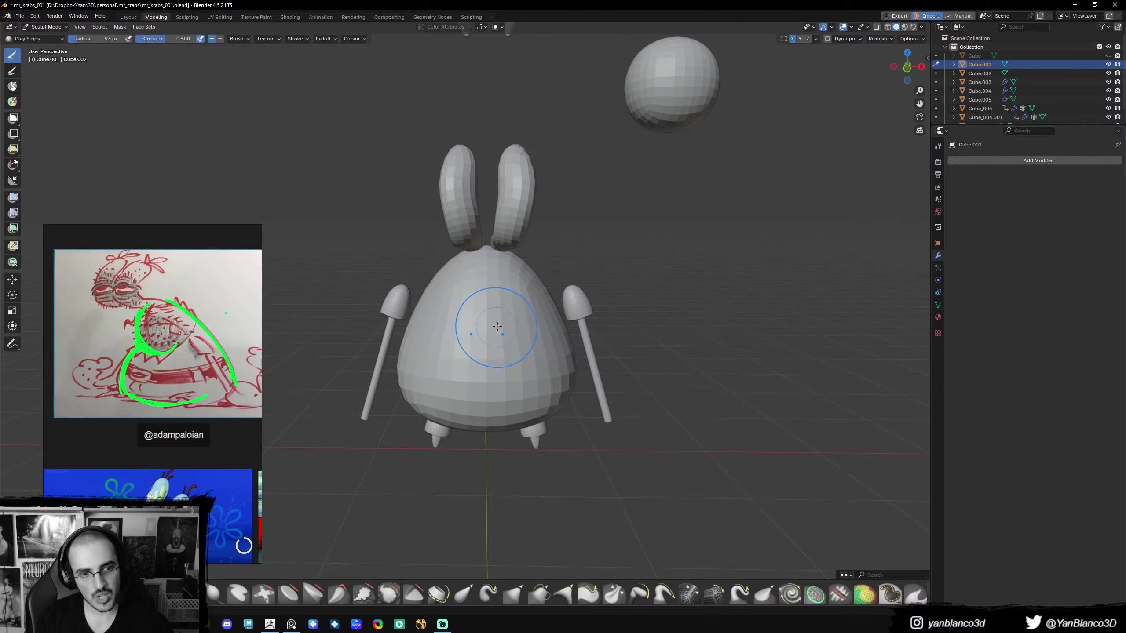
- Return the body to Object Mode and duplicate it in place
{"action": "key", "text": "ctrl+Tab"}
{"action": "left_click", "coordinate": [615, 338]}
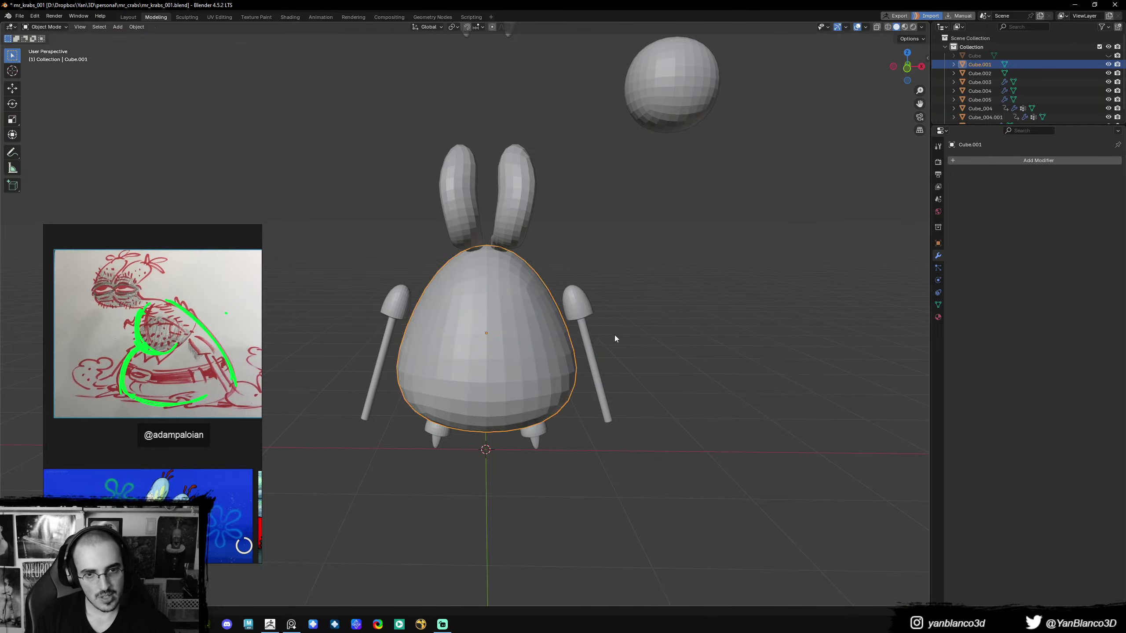
{"action": "key", "text": "shift+d"}
{"action": "key", "text": "Escape"}
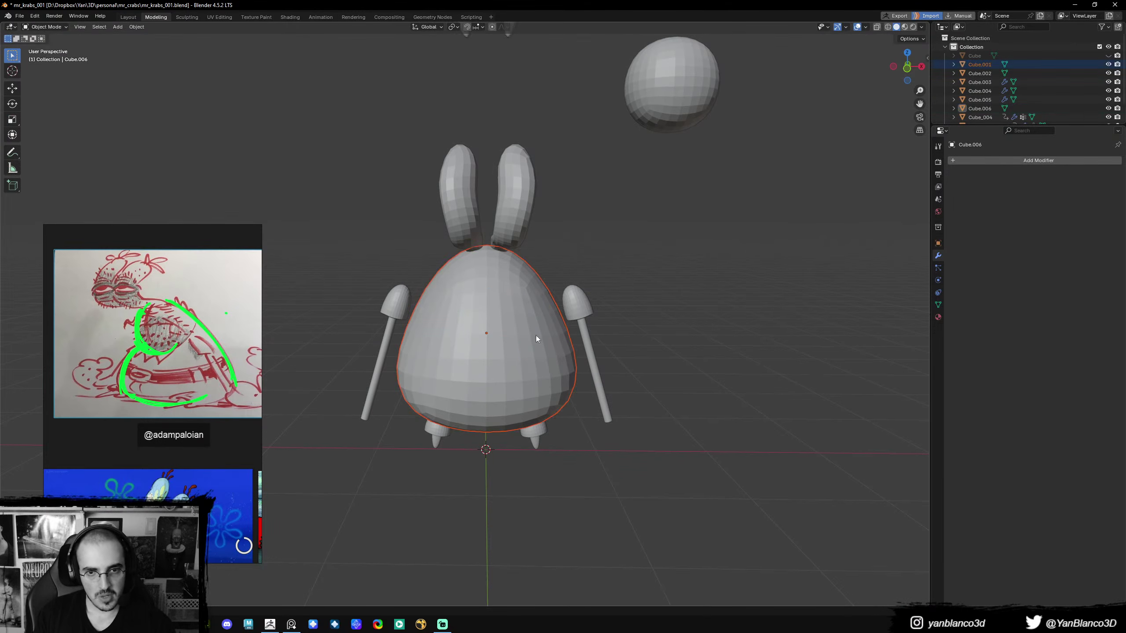
- In front view, sculpt the original body's top down into a lower dome with the Grab brush at radii of 314 and 241 px
{"action": "key", "text": "KP_1"}
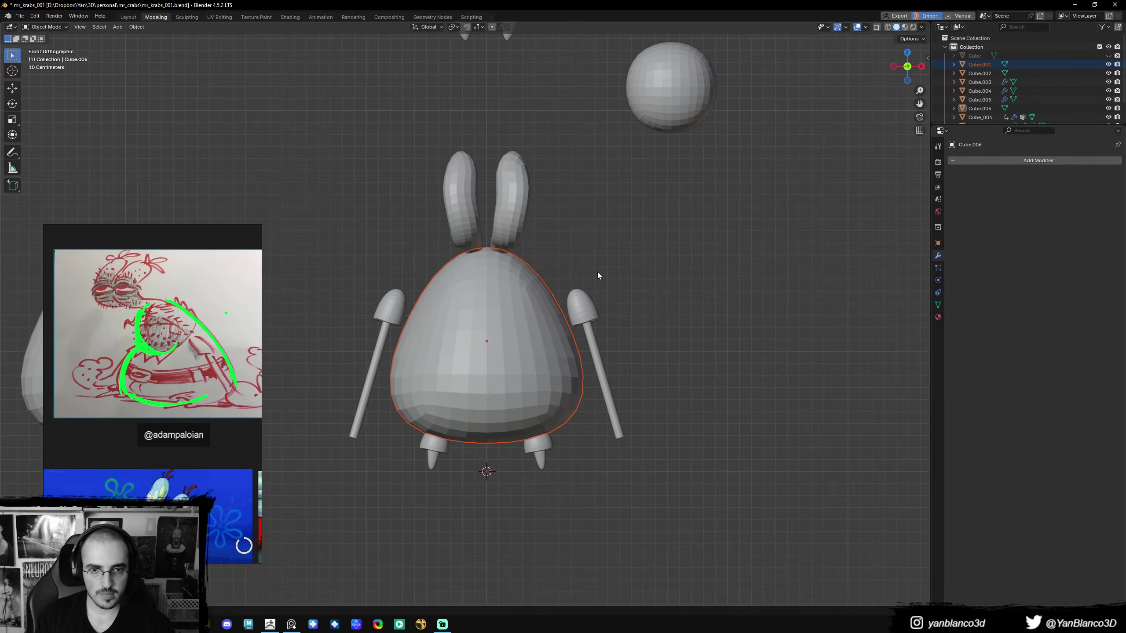
{"action": "left_click", "coordinate": [538, 344]}
{"action": "key", "text": "ctrl+Tab"}
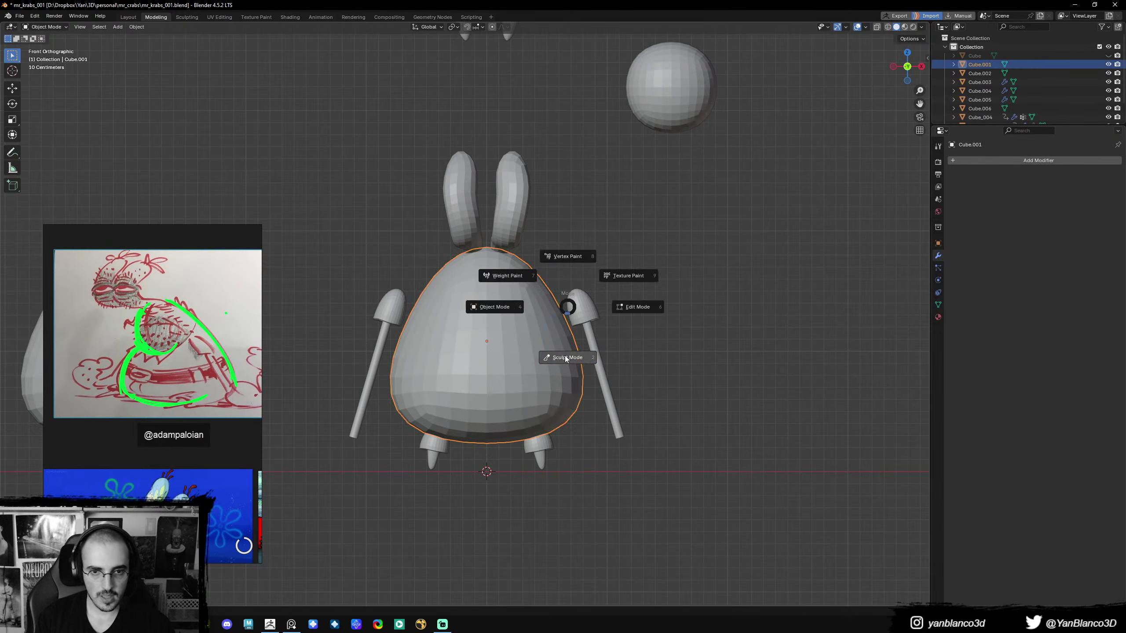
{"action": "left_click", "coordinate": [566, 360]}
{"action": "key", "text": "g"}
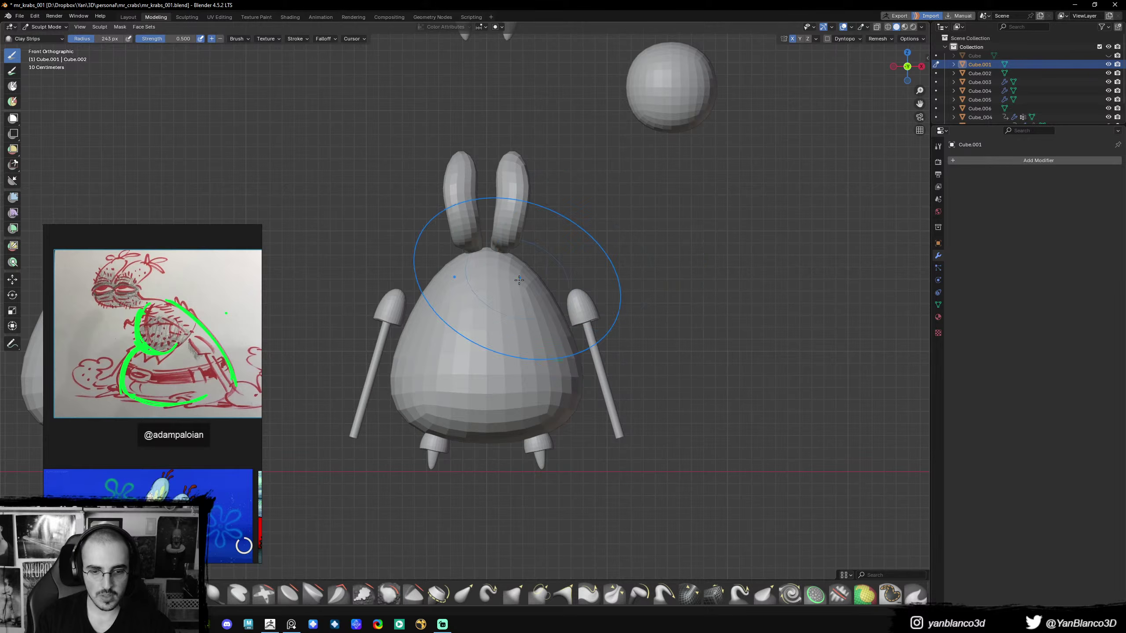
{"action": "key", "text": "f"}
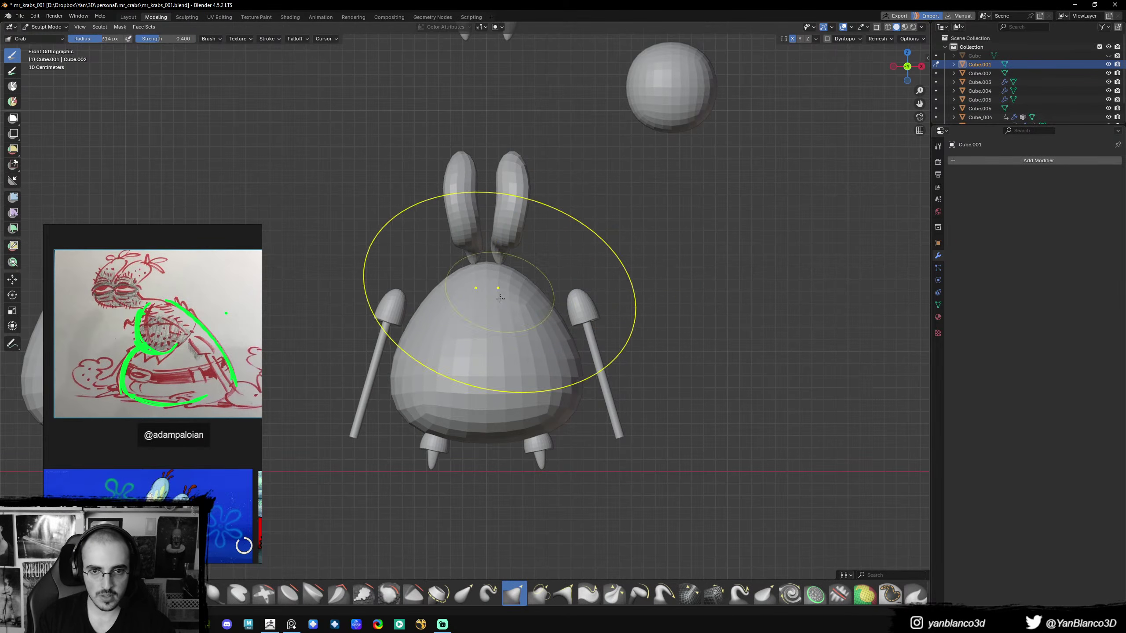
{"action": "left_click", "coordinate": [495, 277]}
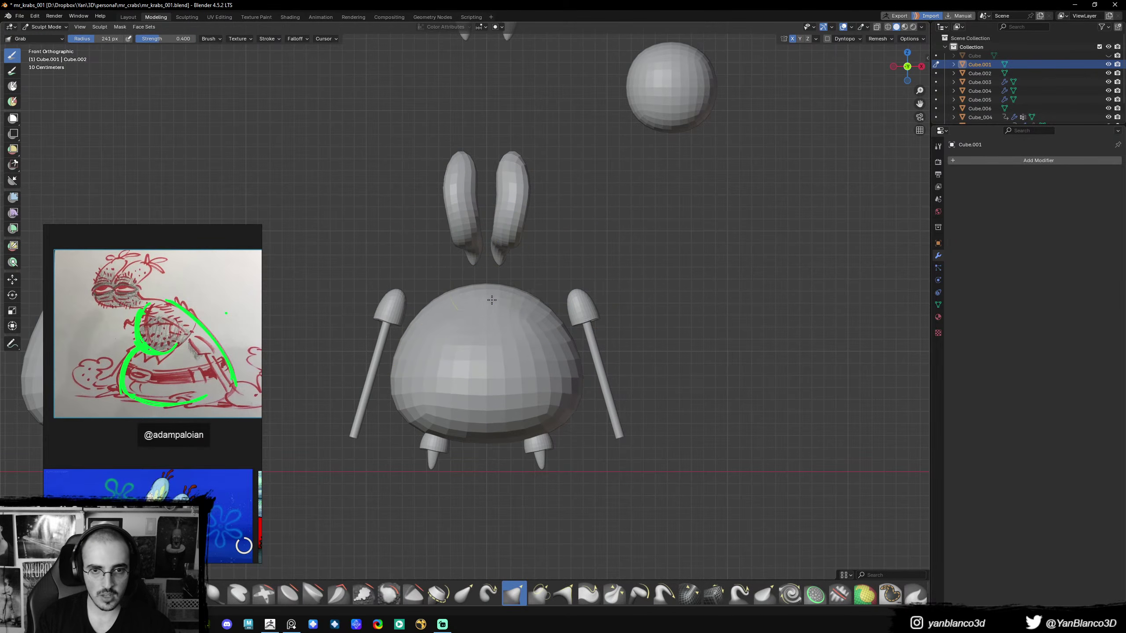
- Refine the lower body dome in side and front views with the Grab brush at radii of 180, 215 and 200 px
{"action": "key", "text": "KP_3"}
{"action": "key", "text": "f"}
{"action": "left_click", "coordinate": [419, 376]}
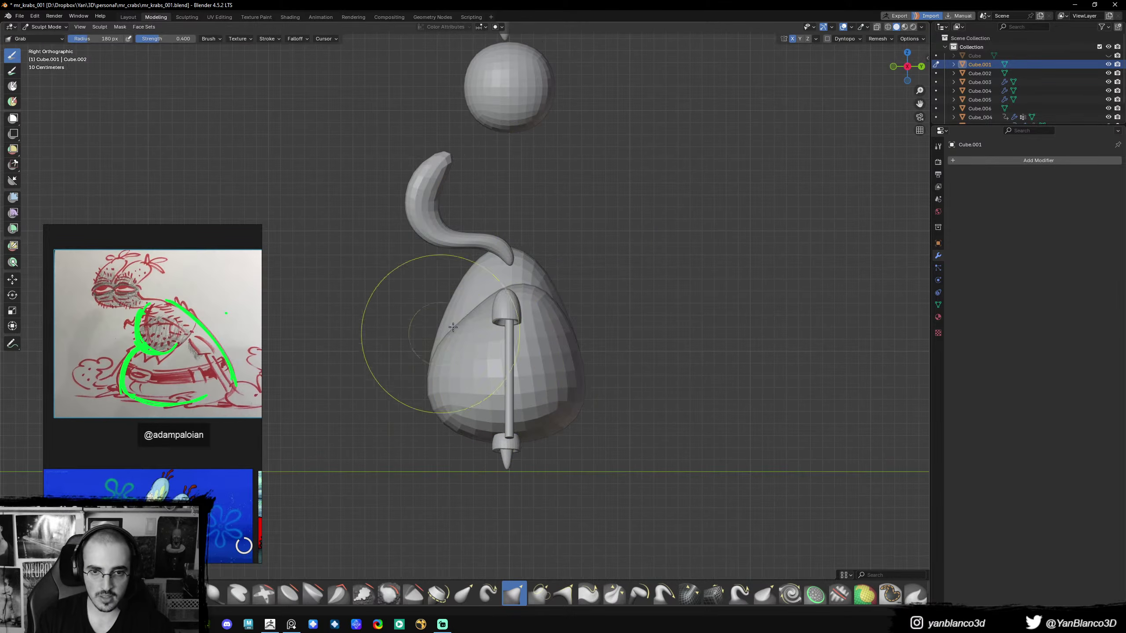
{"action": "left_click_drag", "start_coordinate": [476, 318], "coordinate": [471, 304]}
{"action": "key", "text": "KP_1"}
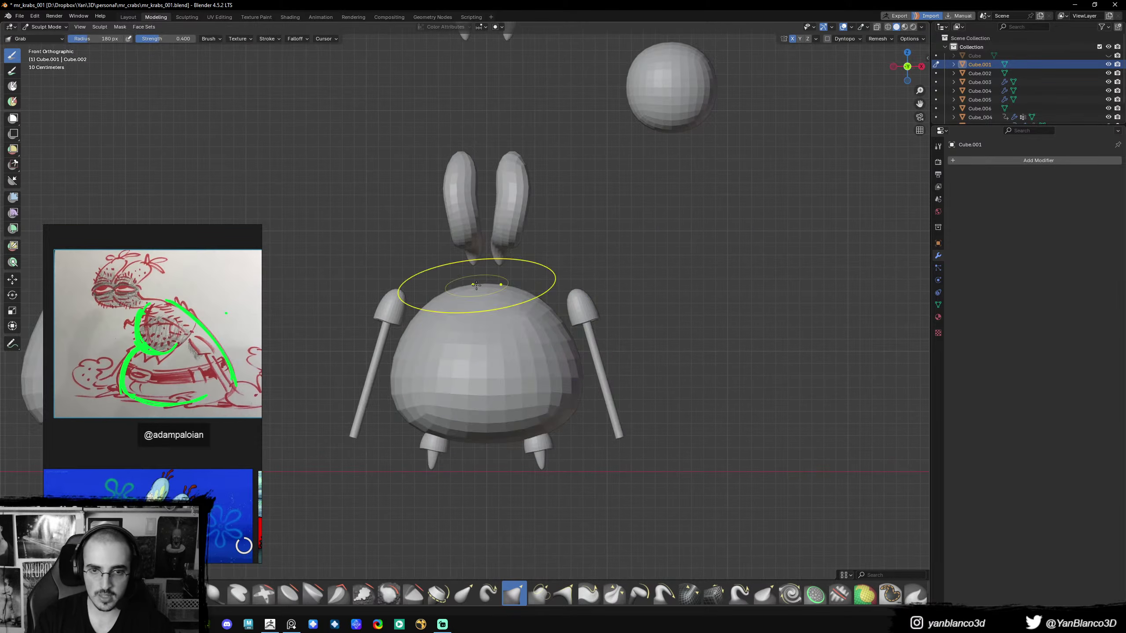
{"action": "key", "text": "f"}
{"action": "left_click", "coordinate": [520, 310]}
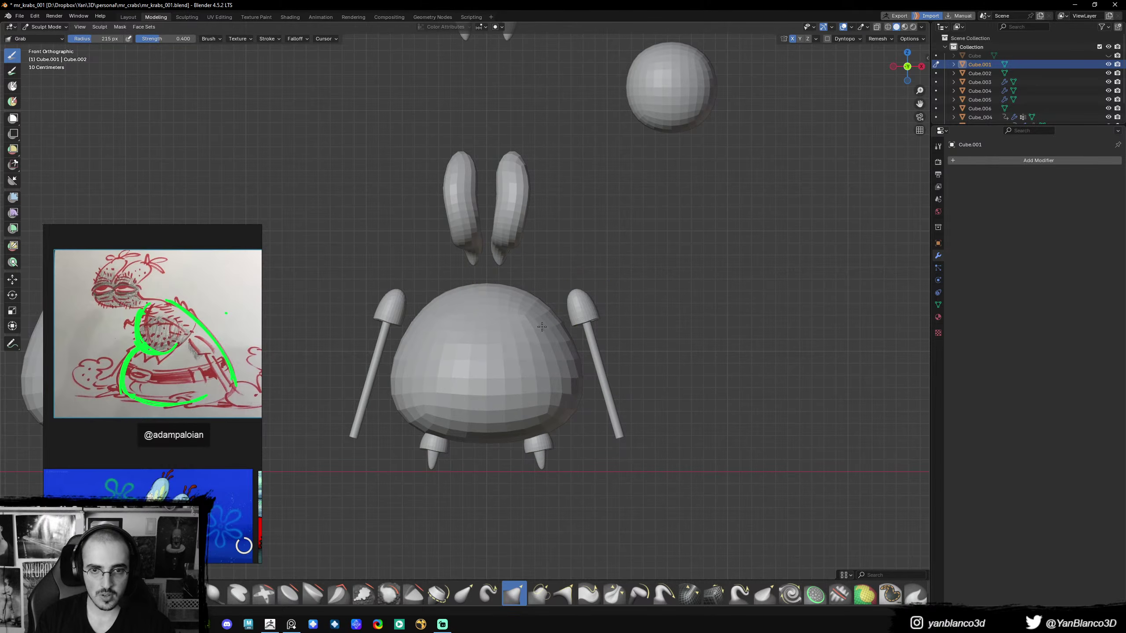
{"action": "key", "text": "f"}
{"action": "left_click", "coordinate": [498, 320]}
- Return to Object Mode and duplicate the lower body straight up along Z as an upper body form
{"action": "key", "text": "ctrl+Tab"}
{"action": "left_click", "coordinate": [549, 347]}
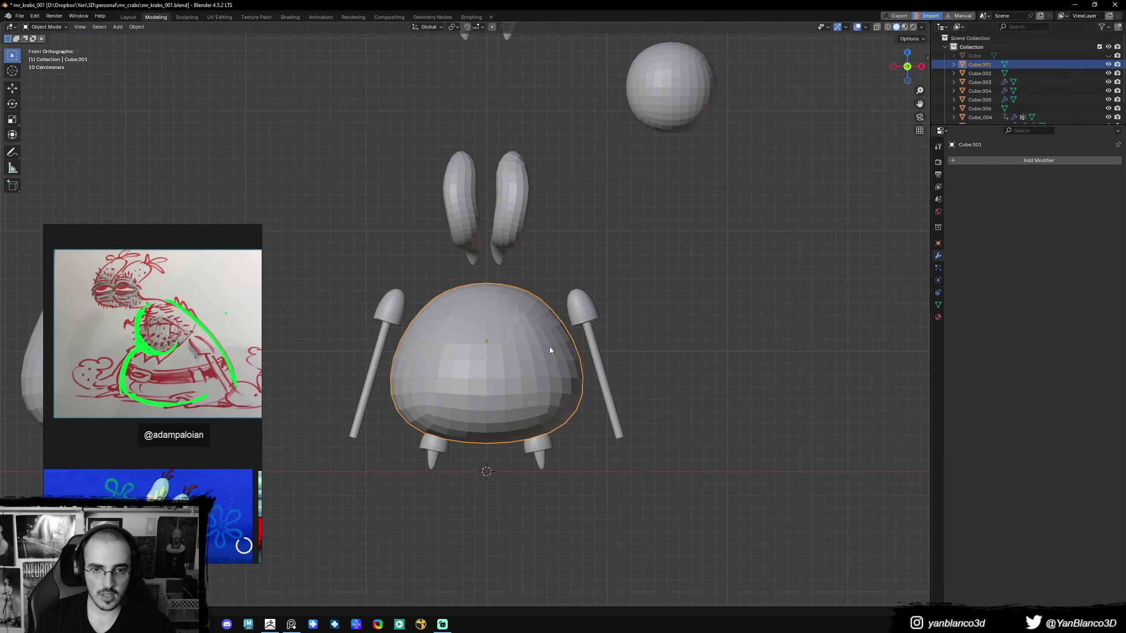
{"action": "key", "text": "shift+d"}
{"action": "key", "text": "z"}
{"action": "left_click", "coordinate": [553, 278]}
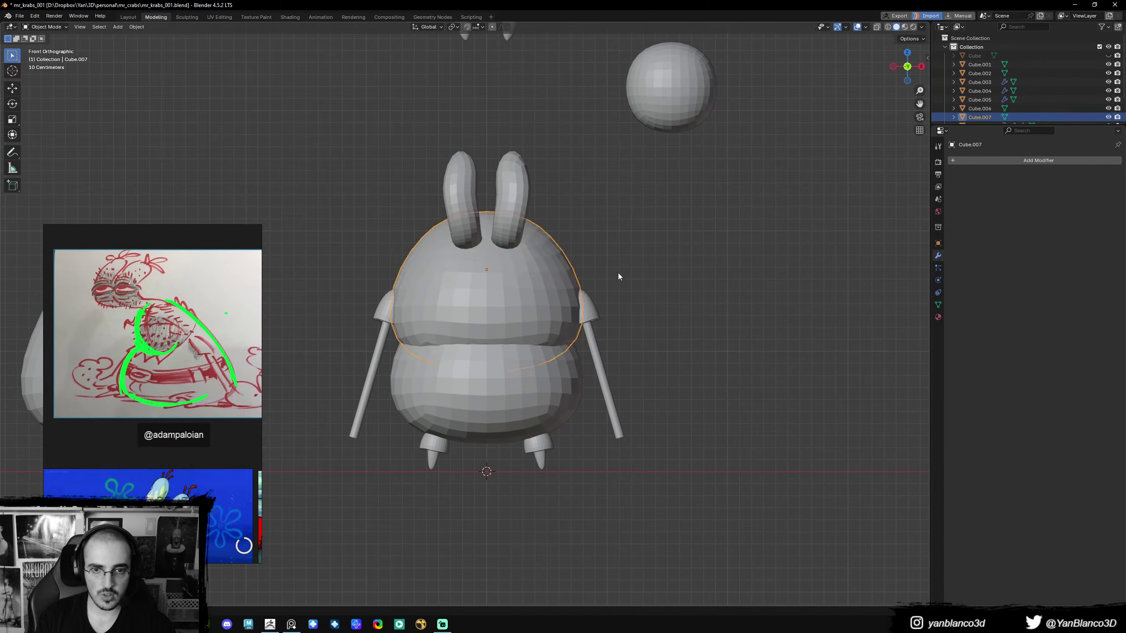
- Scale the upper copy to about half size and lower it about 0.1 m along Z so it sinks into the lower body
{"action": "key", "text": "s"}
{"action": "left_click", "coordinate": [554, 280]}
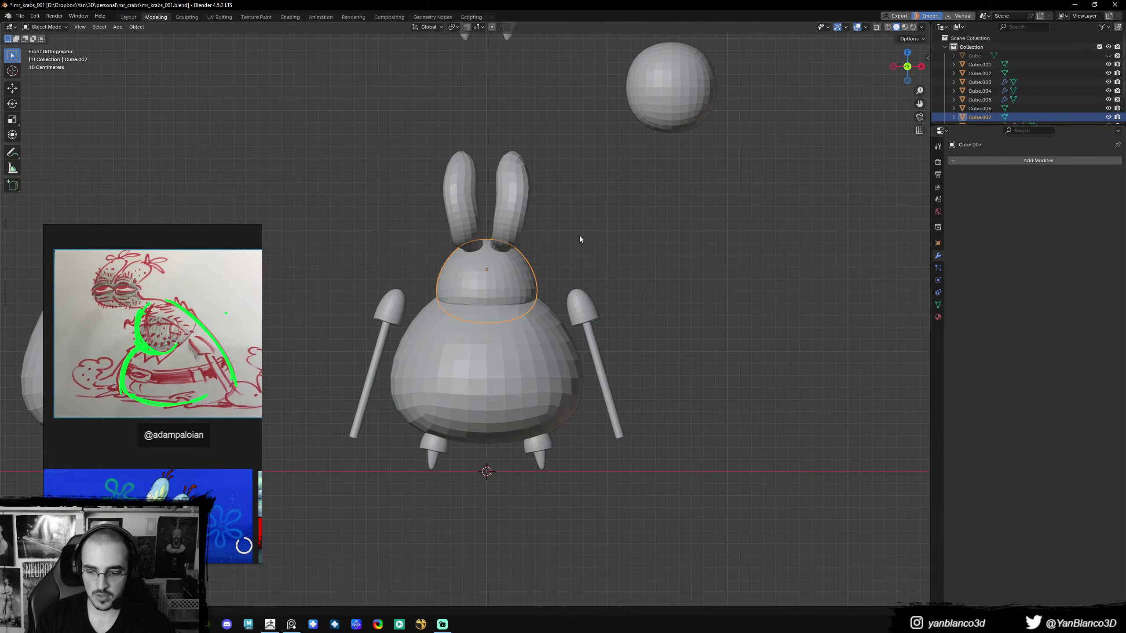
{"action": "key", "text": "g"}
{"action": "key", "text": "z"}
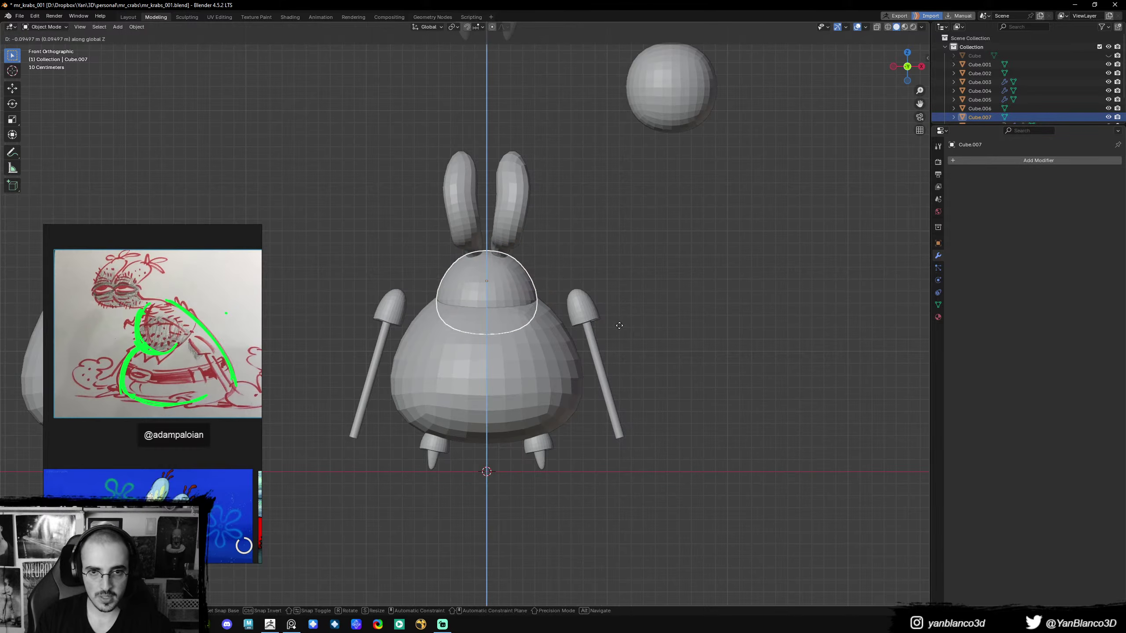
{"action": "left_click", "coordinate": [621, 327]}
- Sculpt the upper dome slightly forward in side view with the Grab brush at a 154 px radius
{"action": "key", "text": "KP_3"}
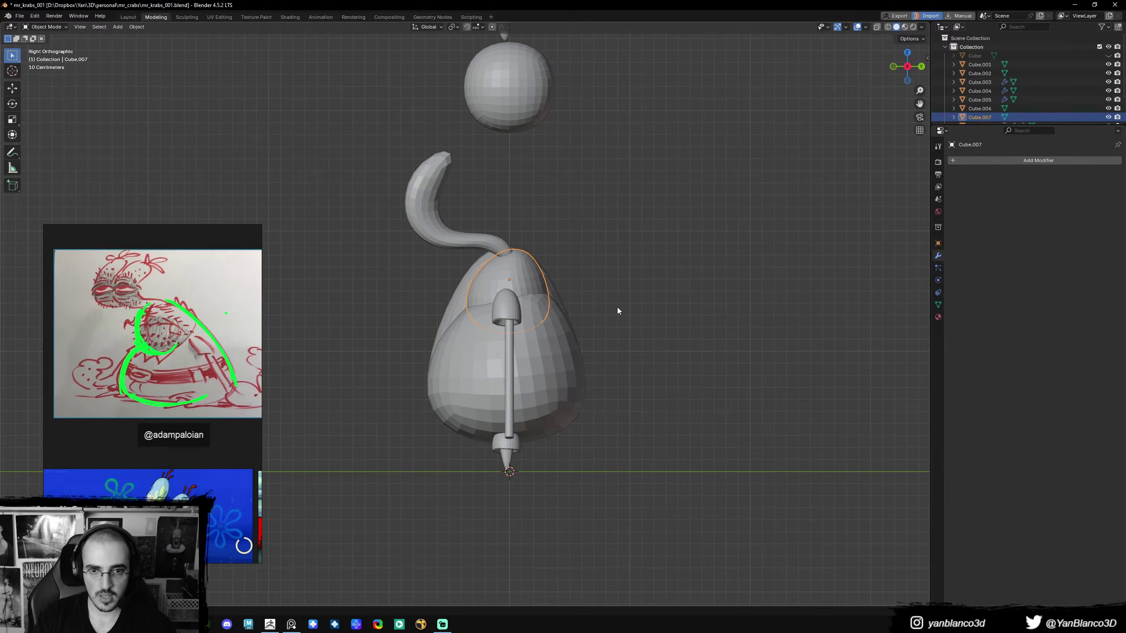
{"action": "key", "text": "ctrl+Tab"}
{"action": "left_click", "coordinate": [486, 379]}
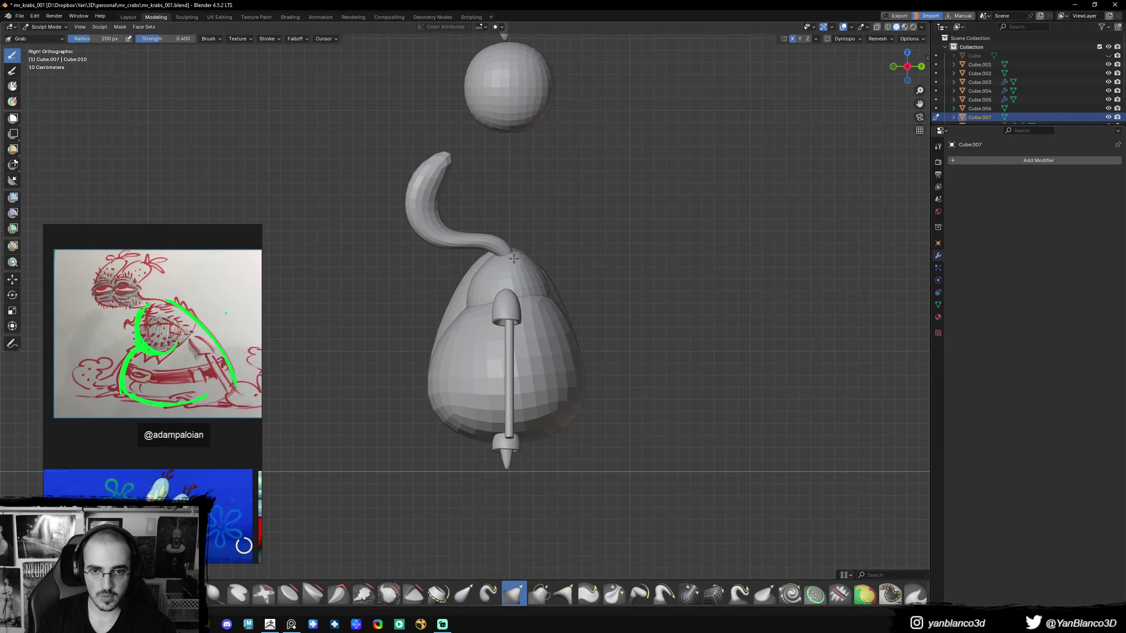
{"action": "key", "text": "f"}
{"action": "left_click", "coordinate": [533, 297]}
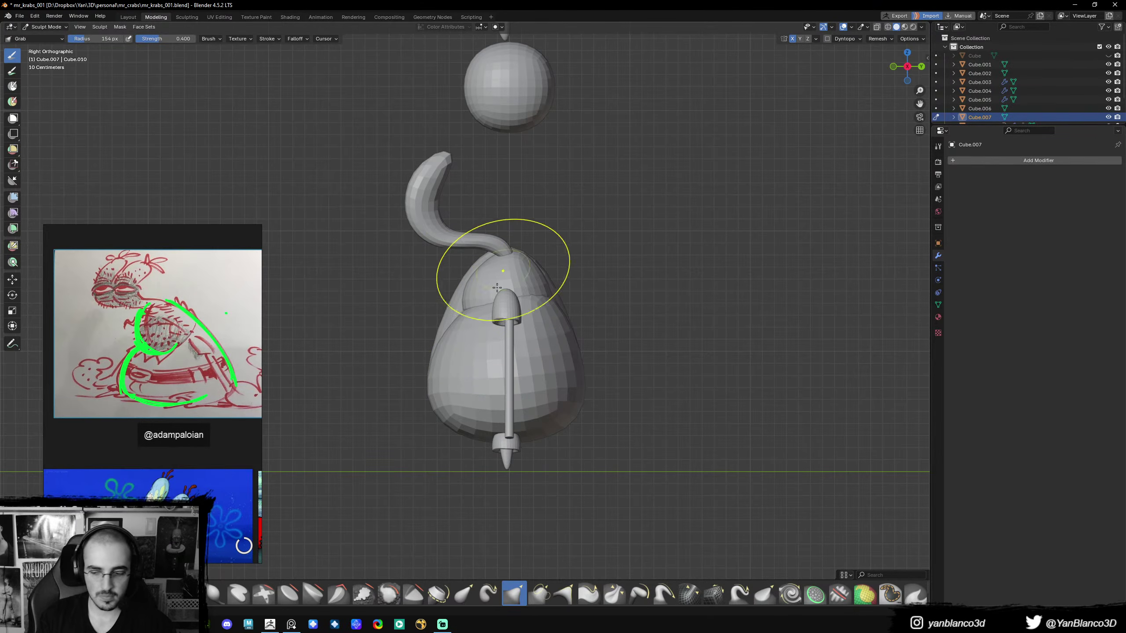
{"action": "mouse_move", "coordinate": [481, 277]}
{"action": "middle_mouse_down"}
{"action": "mouse_move", "coordinate": [481, 292]}
{"action": "mouse_move", "coordinate": [515, 299]}
{"action": "mouse_move", "coordinate": [480, 321]}
{"action": "mouse_move", "coordinate": [460, 298]}
{"action": "mouse_move", "coordinate": [508, 320]}
{"action": "mouse_move", "coordinate": [500, 344]}
{"action": "mouse_move", "coordinate": [477, 326]}
{"action": "mouse_move", "coordinate": [548, 297]}
{"action": "mouse_move", "coordinate": [533, 327]}
{"action": "mouse_move", "coordinate": [584, 311]}
{"action": "mouse_move", "coordinate": [521, 302]}
{"action": "mouse_move", "coordinate": [527, 322]}
{"action": "mouse_move", "coordinate": [587, 292]}
{"action": "mouse_move", "coordinate": [532, 327]}
{"action": "mouse_move", "coordinate": [553, 329]}
{"action": "mouse_move", "coordinate": [510, 342]}
{"action": "mouse_move", "coordinate": [539, 352]}
{"action": "mouse_move", "coordinate": [552, 320]}
{"action": "mouse_move", "coordinate": [437, 311]}
{"action": "mouse_move", "coordinate": [469, 314]}
{"action": "middle_mouse_up"}
{"action": "key", "text": "f"}
{"action": "left_click", "coordinate": [510, 296]}
- Return to Object Mode and join the upper dome with the lower body into one object
{"action": "key", "text": "ctrl+Tab"}
{"action": "left_click", "coordinate": [495, 345], "text": "shift"}
{"action": "key", "text": "ctrl+j"}
- Sculpt the joined body in Sculpt Mode, varying the Grab brush size down to a 112 px radius
{"action": "key", "text": "ctrl+Tab"}
{"action": "left_click", "coordinate": [496, 350]}
{"action": "key", "text": "f"}
{"action": "left_click", "coordinate": [497, 309]}
{"action": "key", "text": "f"}
{"action": "left_click", "coordinate": [531, 320]}
{"action": "key", "text": "f"}
{"action": "left_click", "coordinate": [534, 338]}
{"action": "key", "text": "f"}
{"action": "left_click", "coordinate": [564, 327]}
{"action": "key", "text": "f"}
{"action": "left_click", "coordinate": [537, 316]}
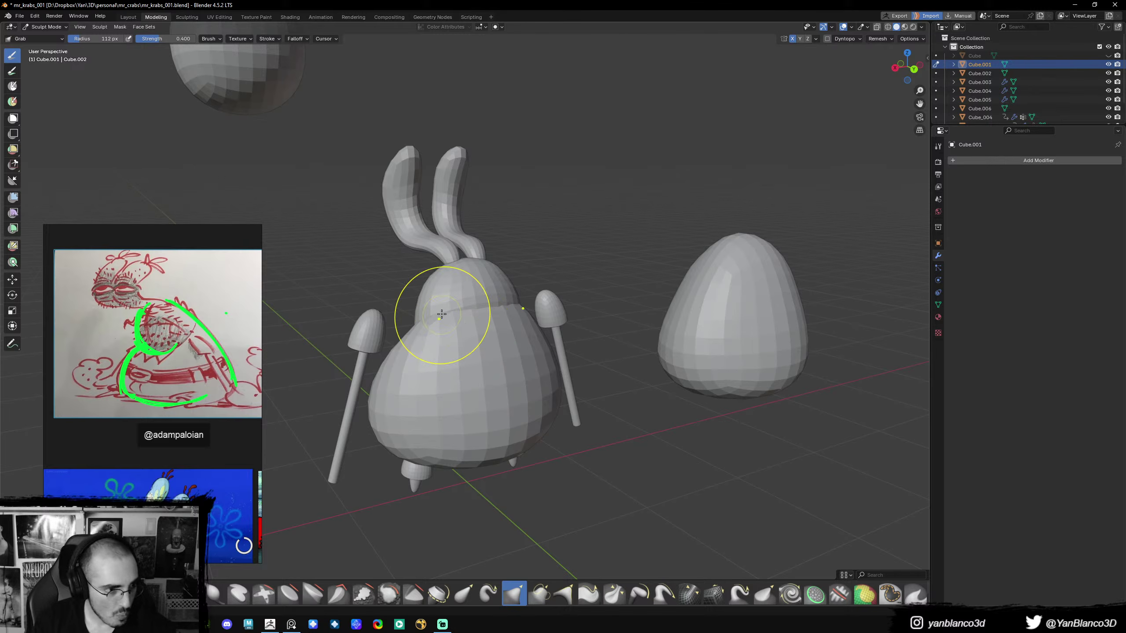
- View the model from the front and draw a green arrow on the reference sketch pointing at the crab's upper back
{"action": "middle_click_drag", "start_coordinate": [474, 329], "coordinate": [603, 309]}
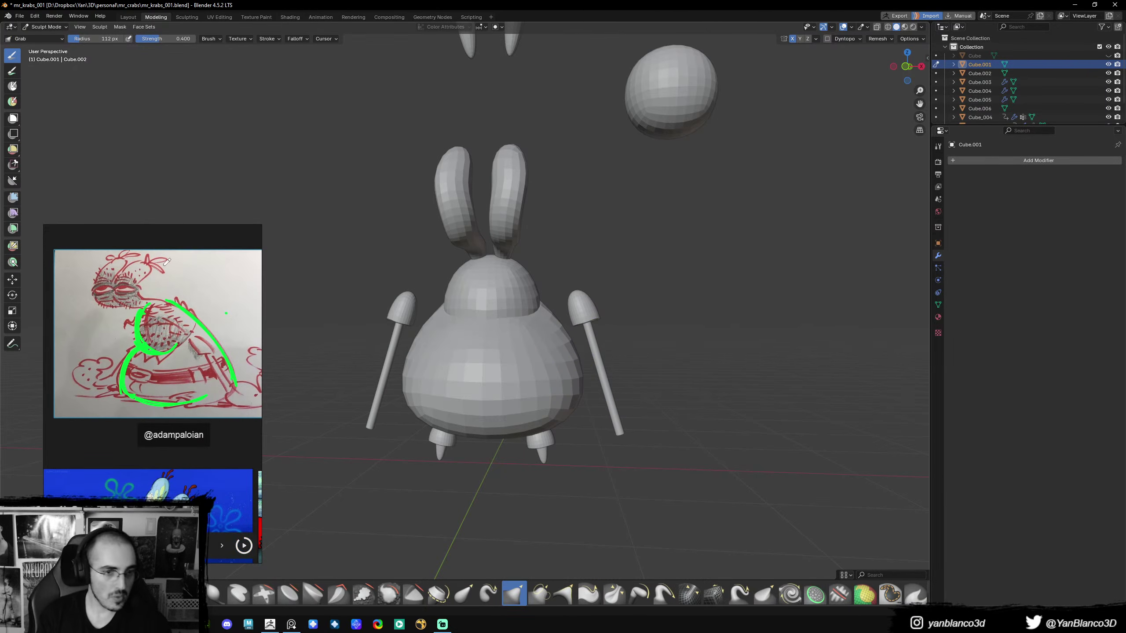
{"action": "left_click_drag", "start_coordinate": [189, 292], "coordinate": [213, 256]}
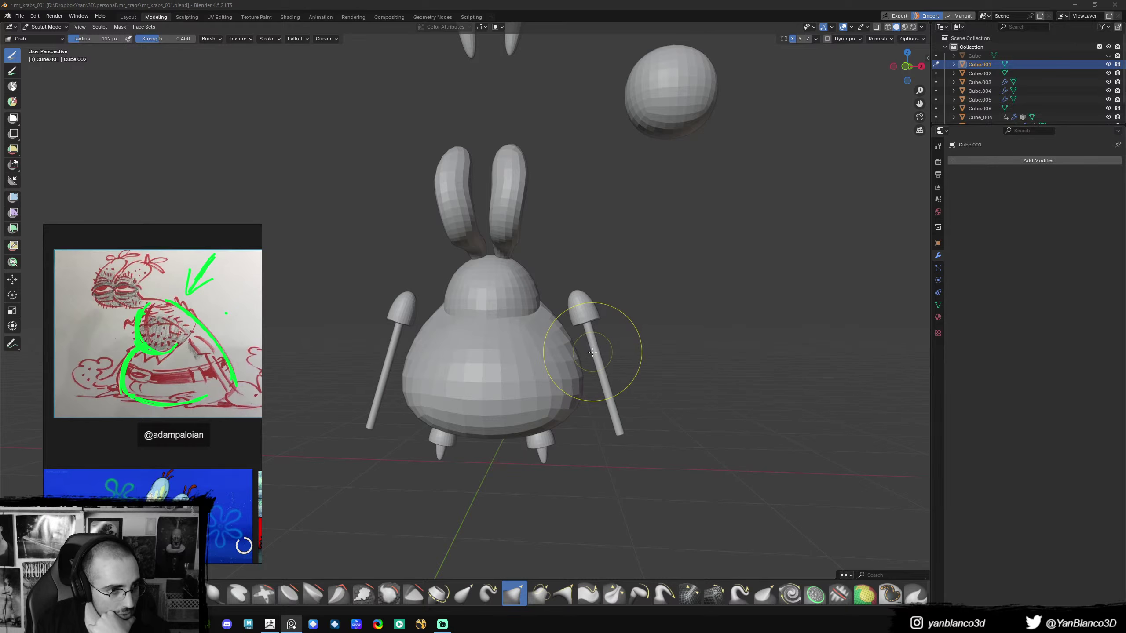
{"action": "right_click", "coordinate": [630, 329]}
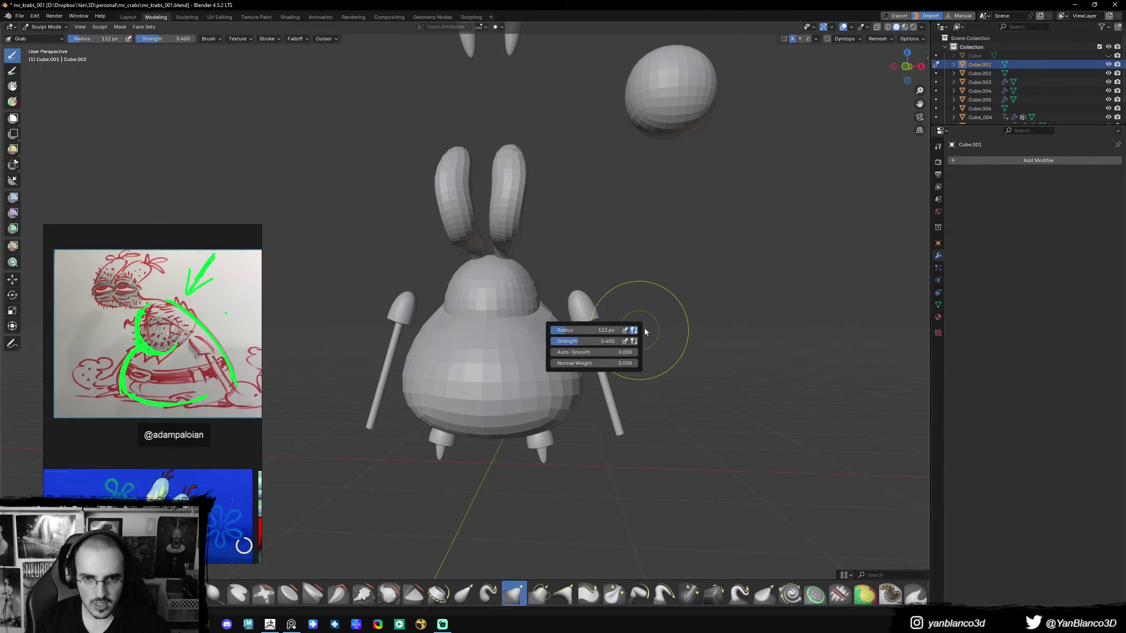
- Return the body to Object Mode and save the file
{"action": "key", "text": "ctrl+Tab"}
{"action": "left_click", "coordinate": [552, 317]}
{"action": "key", "text": "ctrl+s"}
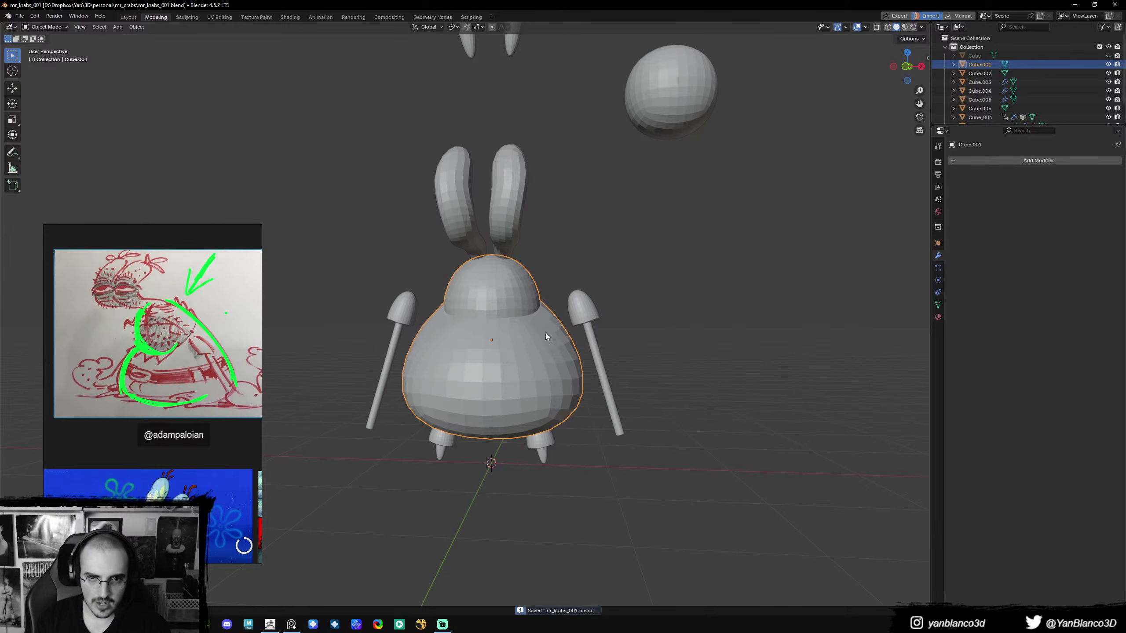
- Duplicate the loose sphere beside the character and place the copy below the original
{"action": "left_click", "coordinate": [660, 129]}
{"action": "key", "text": "shift+d"}
{"action": "left_click", "coordinate": [725, 371]}
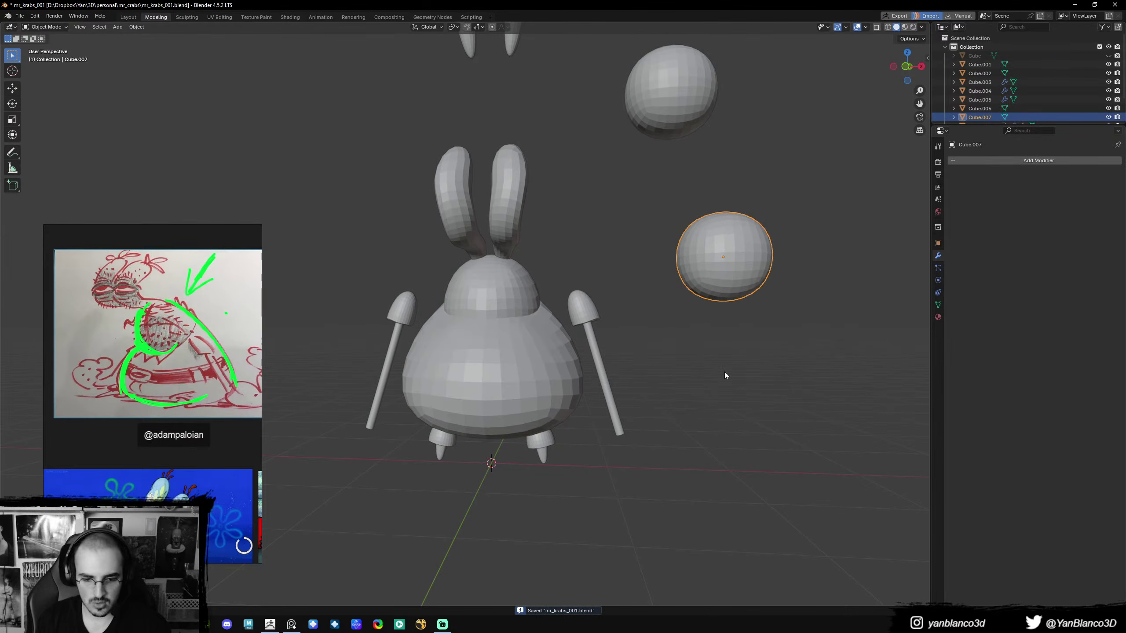
- In front view, rotate the shoulder caps and arms together about -9° and bring them in against the upper body
{"action": "middle_click_drag", "start_coordinate": [728, 366], "coordinate": [724, 332]}
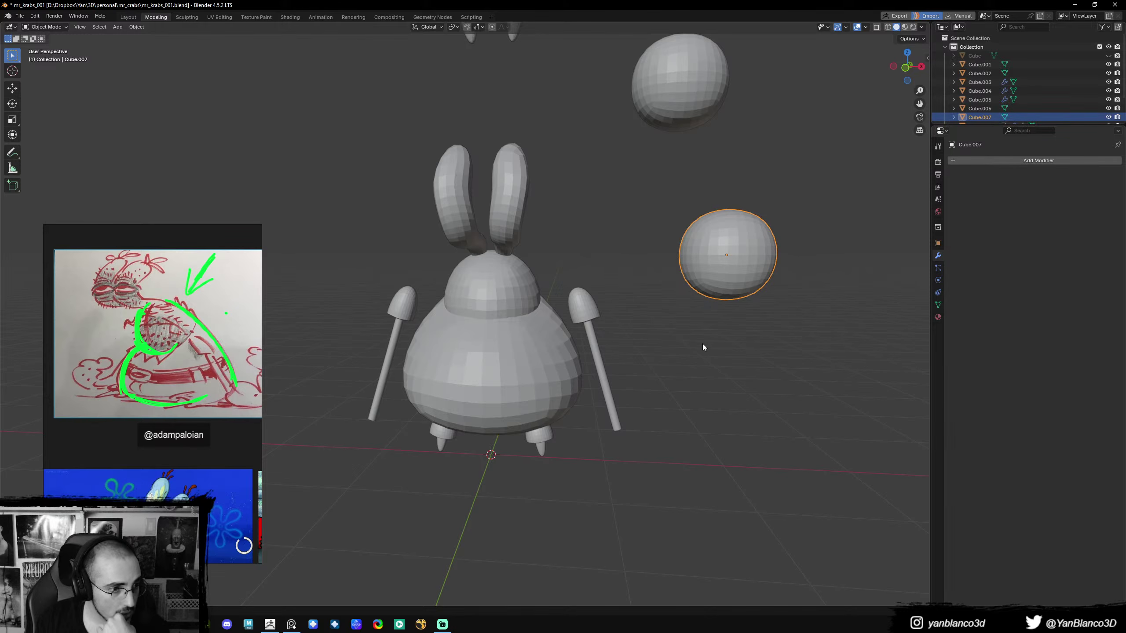
{"action": "middle_click_drag", "start_coordinate": [675, 269], "coordinate": [721, 269]}
{"action": "middle_click_drag", "start_coordinate": [524, 334], "coordinate": [598, 293]}
{"action": "left_click", "coordinate": [599, 292]}
{"action": "key", "text": "KP_1"}
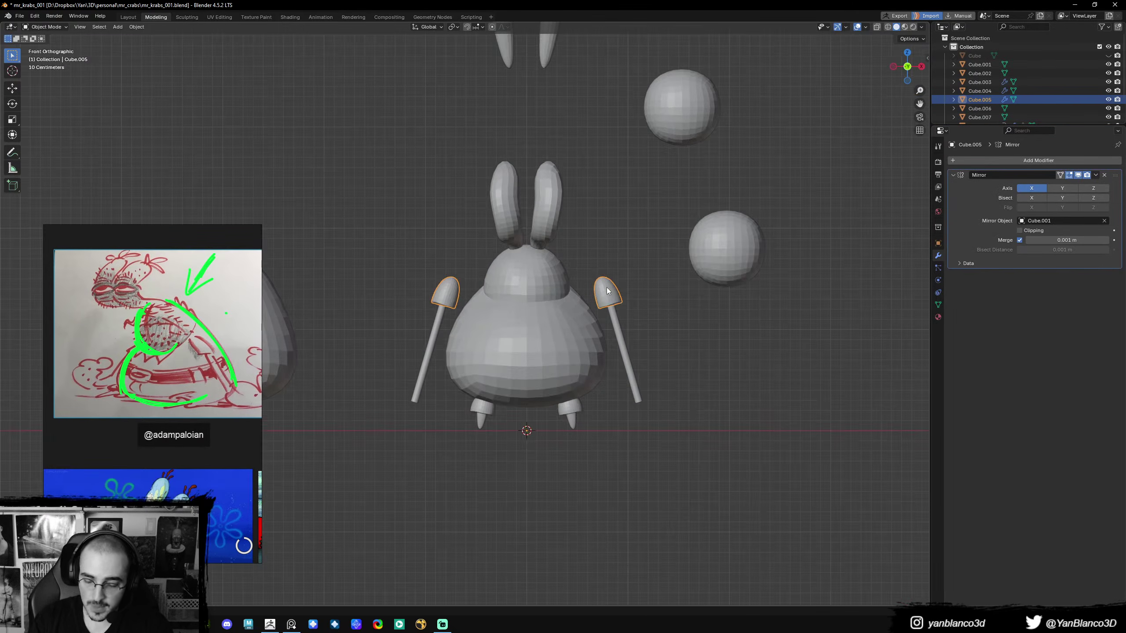
{"action": "left_click", "coordinate": [620, 343], "text": "shift"}
{"action": "key", "text": "r"}
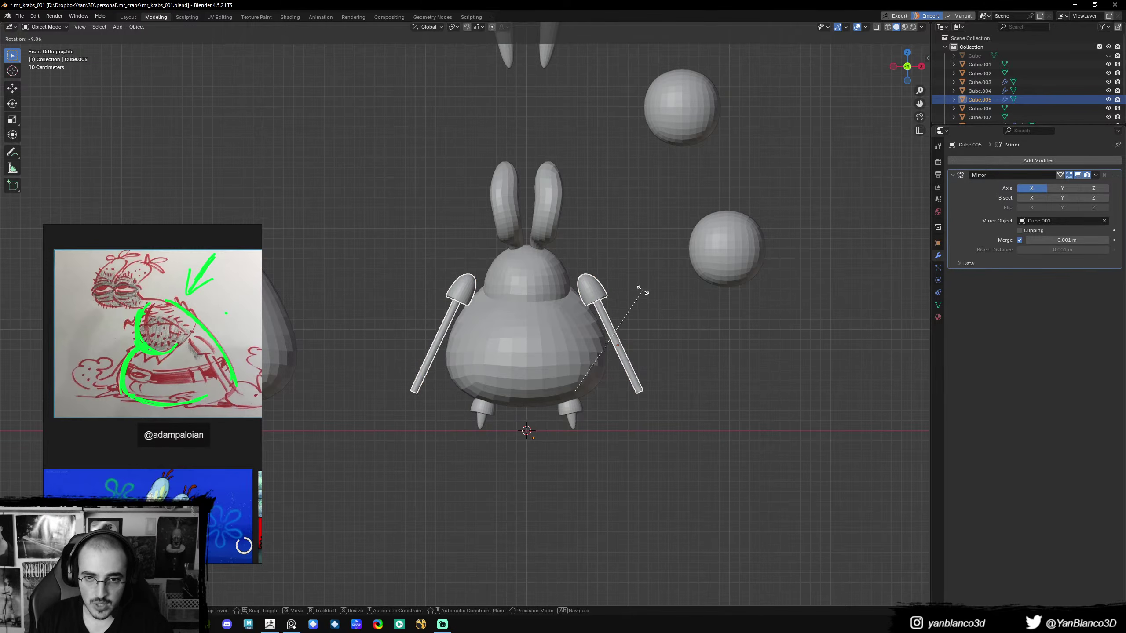
{"action": "left_click", "coordinate": [645, 291]}
{"action": "key", "text": "r"}
{"action": "left_click", "coordinate": [634, 293]}
{"action": "left_click", "coordinate": [629, 298]}
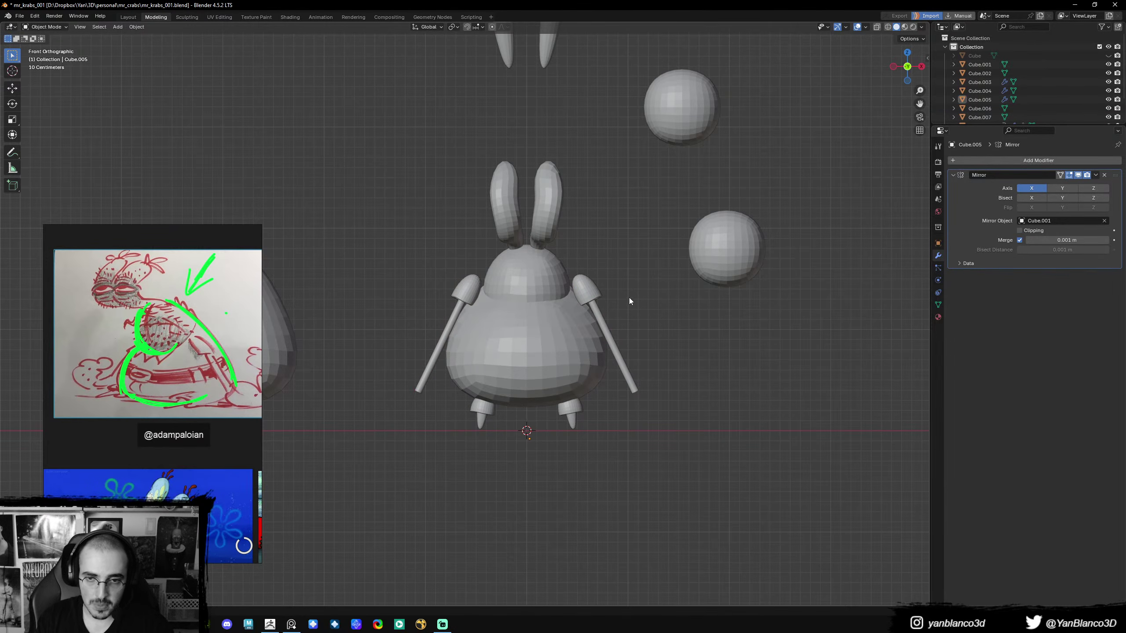
- Adjust the joined body's shape in Sculpt Mode using the Grab brush at a 153 px radius
{"action": "key", "text": "KP_3"}
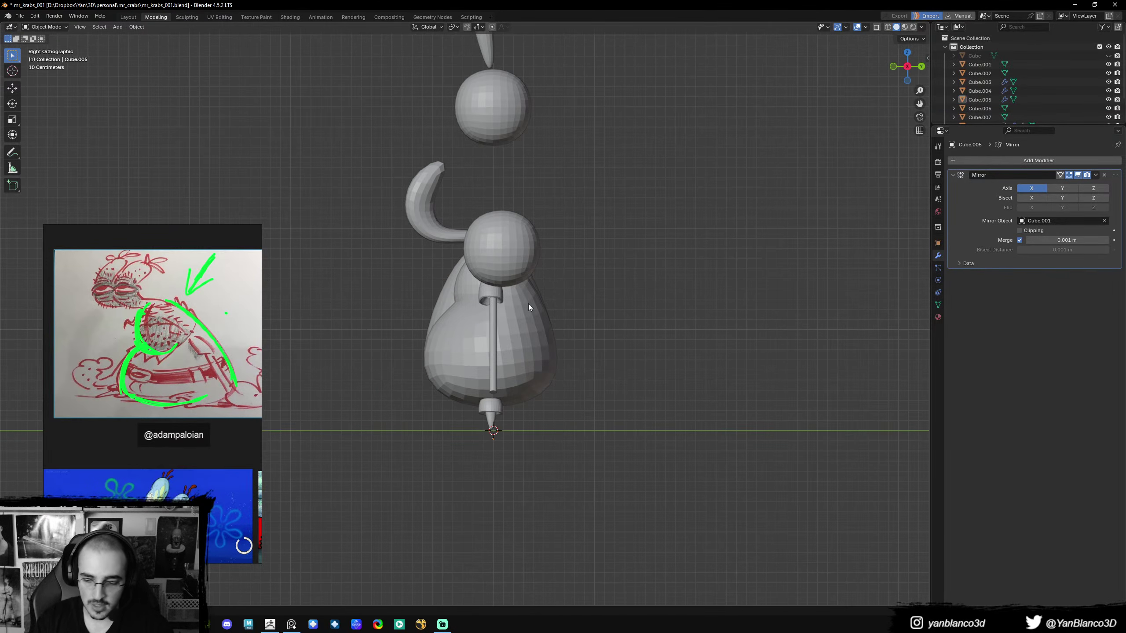
{"action": "key", "text": "KP_1"}
{"action": "left_click", "coordinate": [586, 331]}
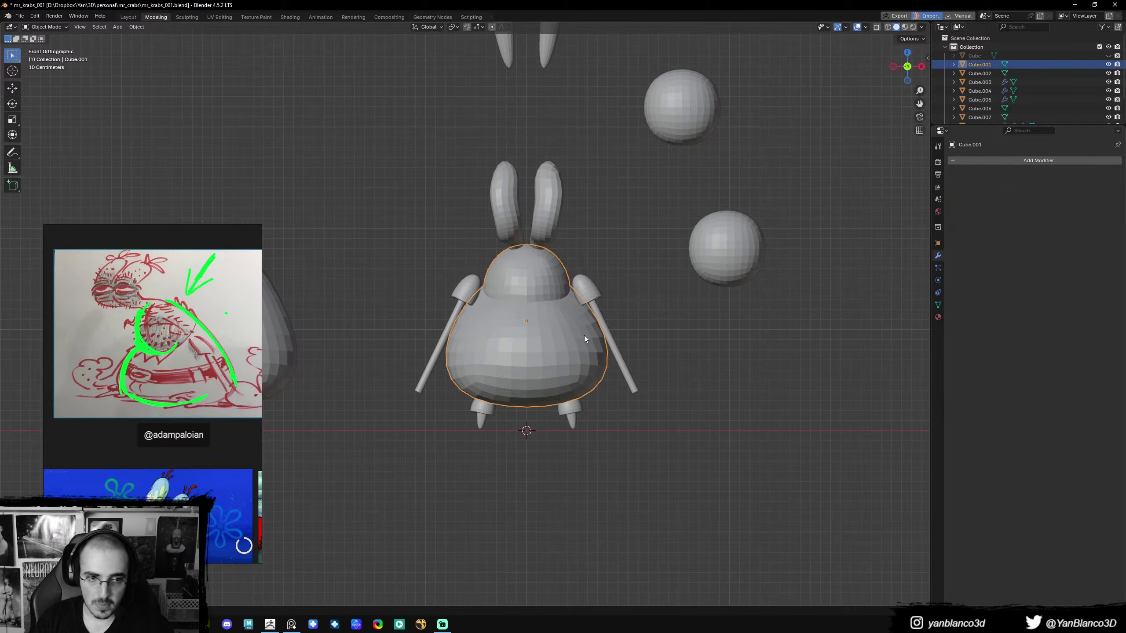
{"action": "key", "text": "ctrl+Tab"}
{"action": "left_click", "coordinate": [587, 375]}
{"action": "mouse_move", "coordinate": [587, 374]}
{"action": "middle_mouse_down"}
{"action": "mouse_move", "coordinate": [610, 316]}
{"action": "mouse_move", "coordinate": [375, 313]}
{"action": "mouse_move", "coordinate": [410, 341]}
{"action": "middle_mouse_up"}
{"action": "key", "text": "f"}
{"action": "left_click", "coordinate": [610, 317]}
{"action": "mouse_move", "coordinate": [366, 308]}
{"action": "left_mouse_down"}
{"action": "mouse_move", "coordinate": [356, 314]}
{"action": "mouse_move", "coordinate": [364, 308]}
{"action": "left_mouse_up"}
{"action": "mouse_move", "coordinate": [364, 309]}
{"action": "middle_mouse_down"}
{"action": "mouse_move", "coordinate": [377, 288]}
{"action": "mouse_move", "coordinate": [488, 297]}
{"action": "mouse_move", "coordinate": [590, 283]}
{"action": "mouse_move", "coordinate": [599, 266]}
{"action": "mouse_move", "coordinate": [587, 311]}
{"action": "mouse_move", "coordinate": [572, 269]}
{"action": "mouse_move", "coordinate": [575, 294]}
{"action": "middle_mouse_up"}
{"action": "key", "text": "ctrl+Tab"}
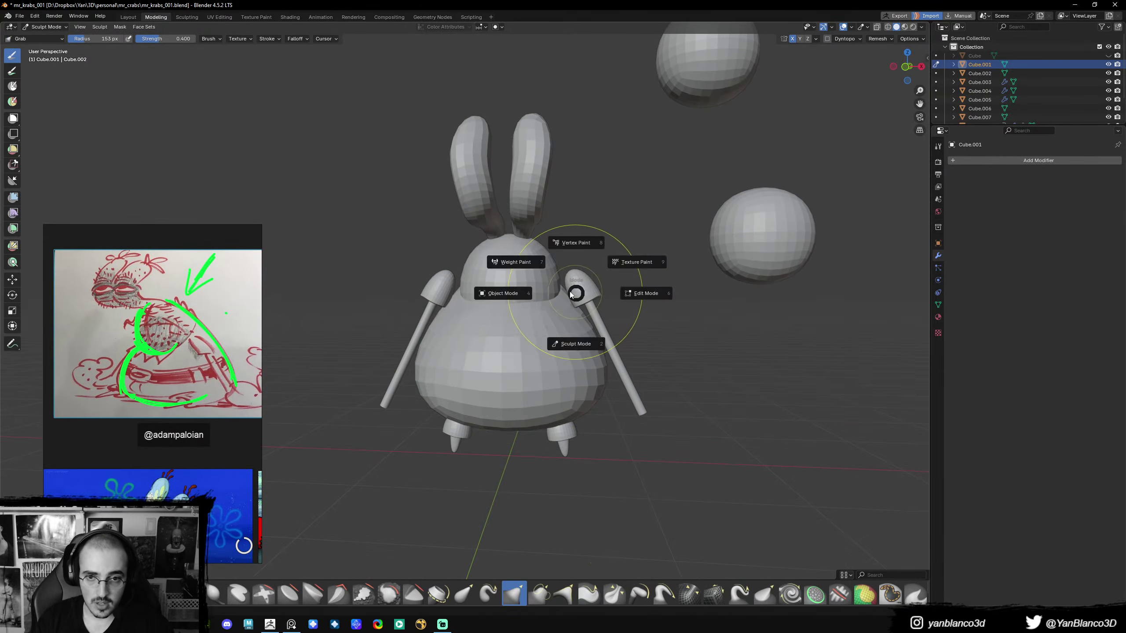
- Rotate the mirrored sleeves and arm cylinders outward in front view and reposition them at the body's shoulders
{"action": "left_click", "coordinate": [509, 294]}
{"action": "left_click", "coordinate": [577, 291]}
{"action": "key", "text": "KP_1"}
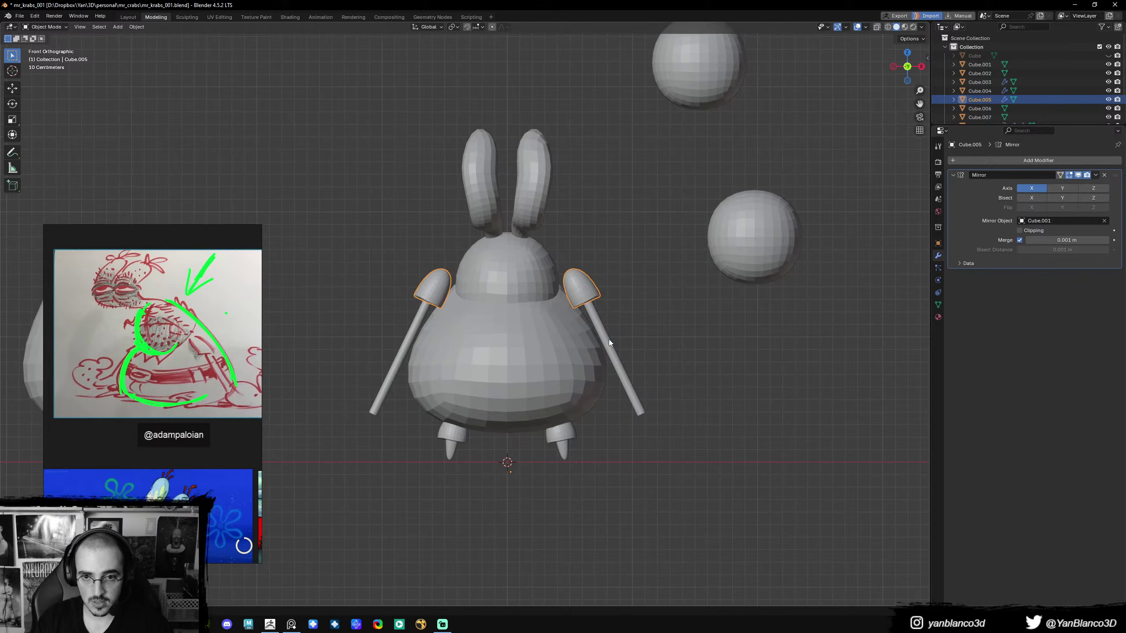
{"action": "key", "text": "r"}
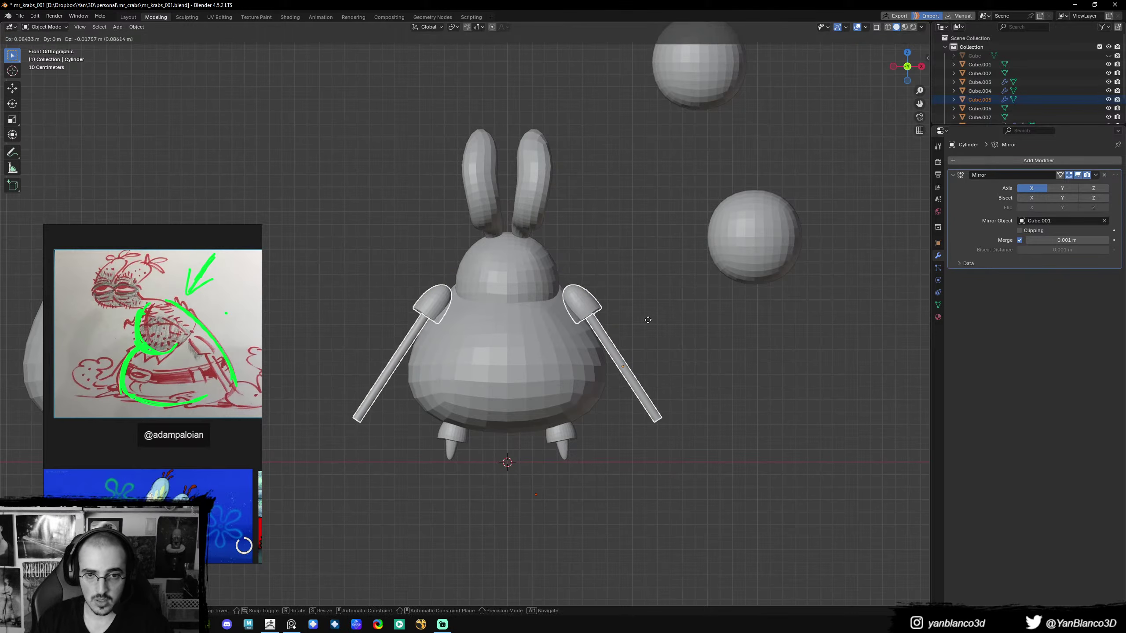
{"action": "left_click", "coordinate": [633, 380]}
{"action": "left_click", "coordinate": [555, 363]}
- Reshape the mirrored eye stalks in Sculpt Mode using the Grab brush with a 119 px radius
{"action": "middle_click_drag", "start_coordinate": [554, 364], "coordinate": [547, 260]}
{"action": "left_click", "coordinate": [547, 261]}
{"action": "key", "text": "ctrl+Tab"}
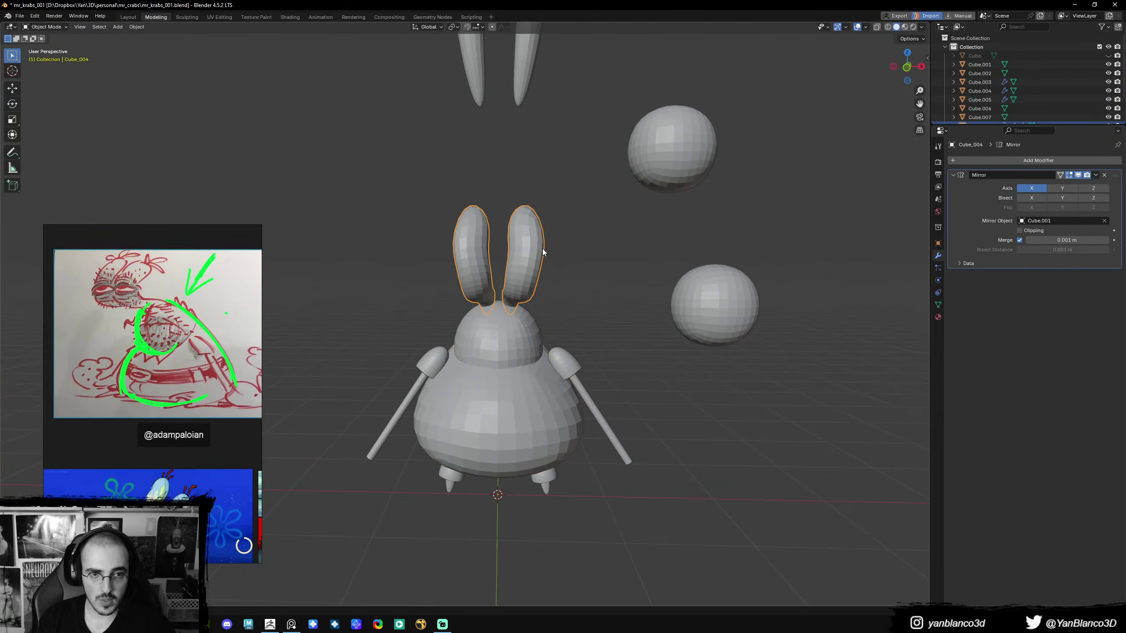
{"action": "left_click", "coordinate": [542, 297]}
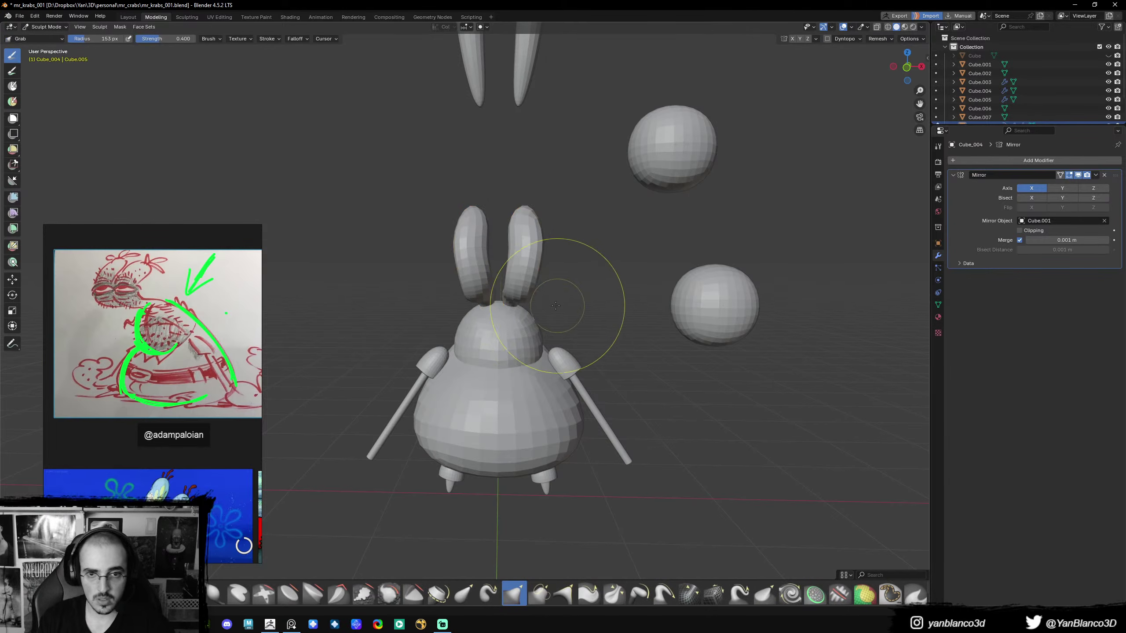
{"action": "key", "text": "KP_1"}
{"action": "key", "text": "KP_5"}
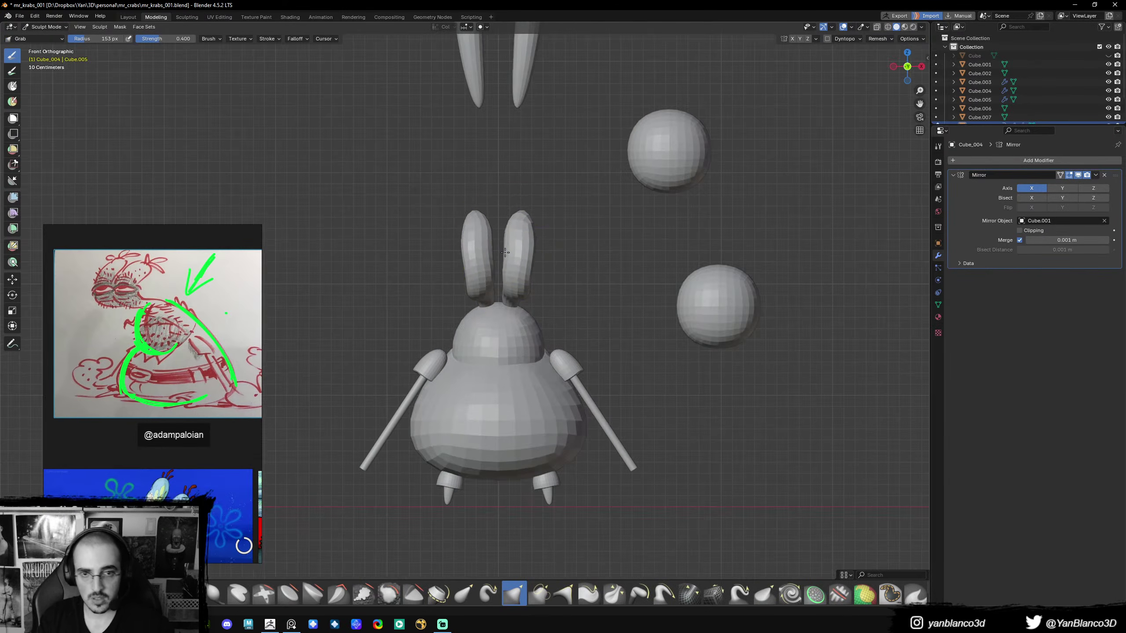
{"action": "key", "text": "f"}
{"action": "left_click", "coordinate": [509, 251]}
{"action": "left_click_drag", "start_coordinate": [509, 250], "coordinate": [505, 251]}
{"action": "left_click_drag", "start_coordinate": [506, 250], "coordinate": [504, 250]}
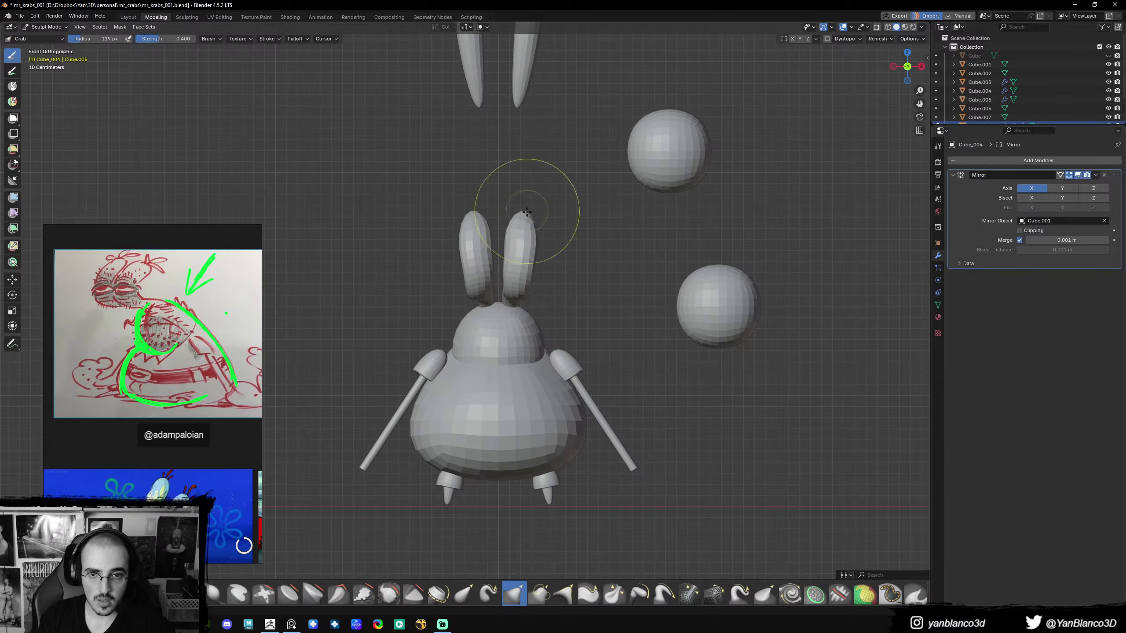
{"action": "mouse_move", "coordinate": [527, 213]}
{"action": "left_mouse_down"}
{"action": "mouse_move", "coordinate": [506, 246]}
{"action": "mouse_move", "coordinate": [530, 252]}
{"action": "mouse_move", "coordinate": [529, 272]}
{"action": "mouse_move", "coordinate": [505, 257]}
{"action": "mouse_move", "coordinate": [505, 287]}
{"action": "left_mouse_up"}
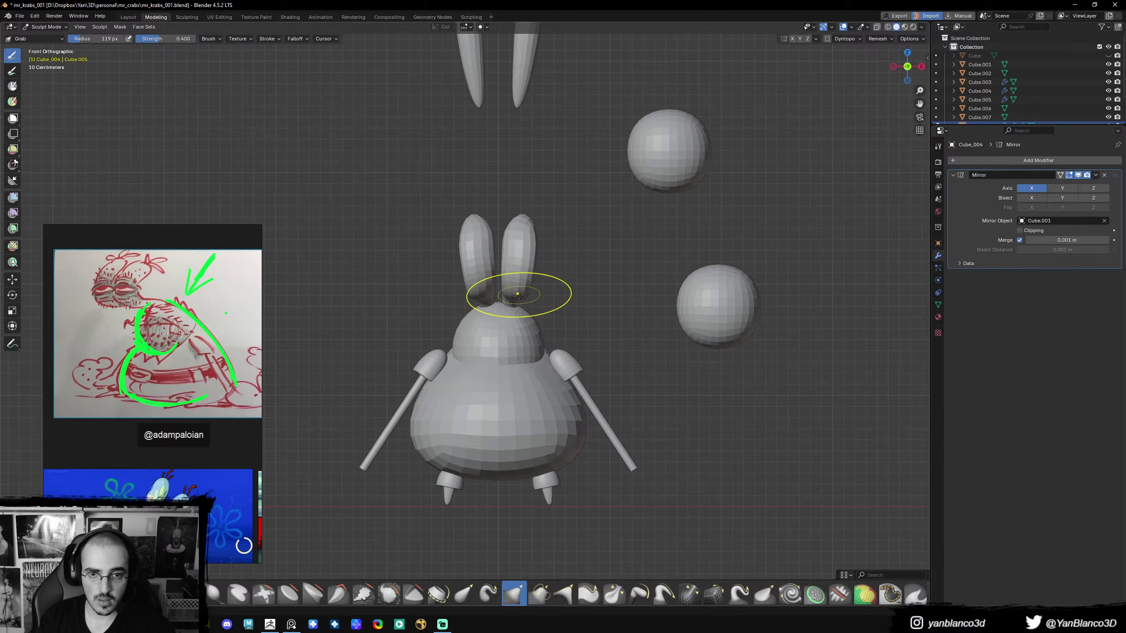
{"action": "mouse_move", "coordinate": [505, 290]}
{"action": "middle_mouse_down"}
{"action": "mouse_move", "coordinate": [463, 292]}
{"action": "mouse_move", "coordinate": [440, 228]}
{"action": "mouse_move", "coordinate": [581, 322]}
{"action": "mouse_move", "coordinate": [587, 270]}
{"action": "middle_mouse_up"}
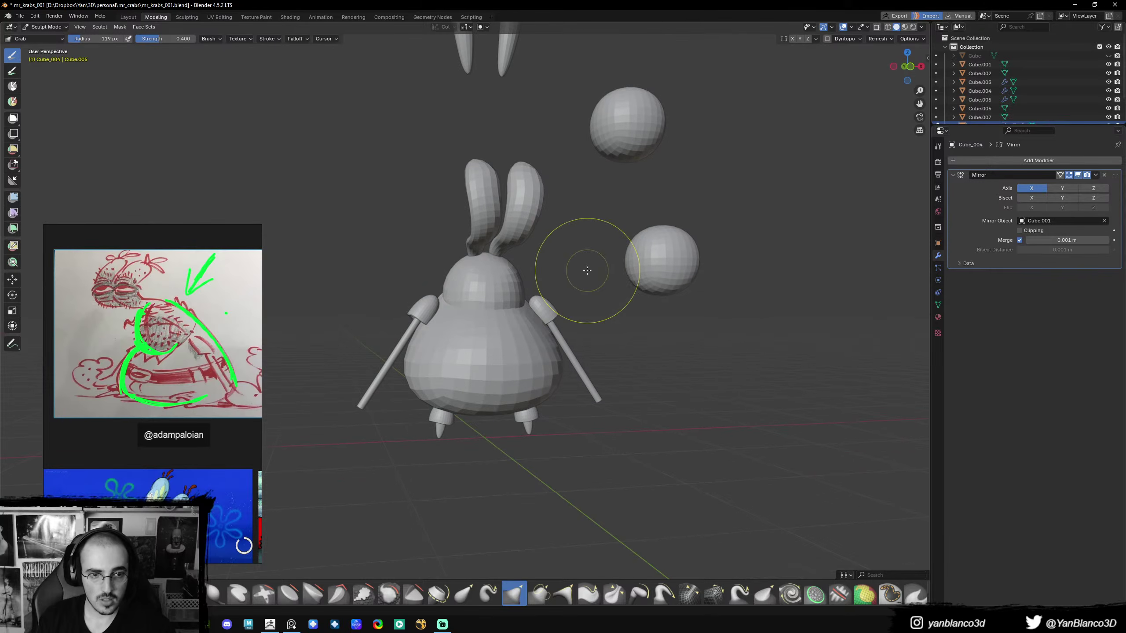
- Return to Object Mode and move the lower loose sphere down beside the end of the arm
{"action": "key", "text": "KP_1"}
{"action": "key", "text": "ctrl+Tab"}
{"action": "left_click", "coordinate": [576, 374]}
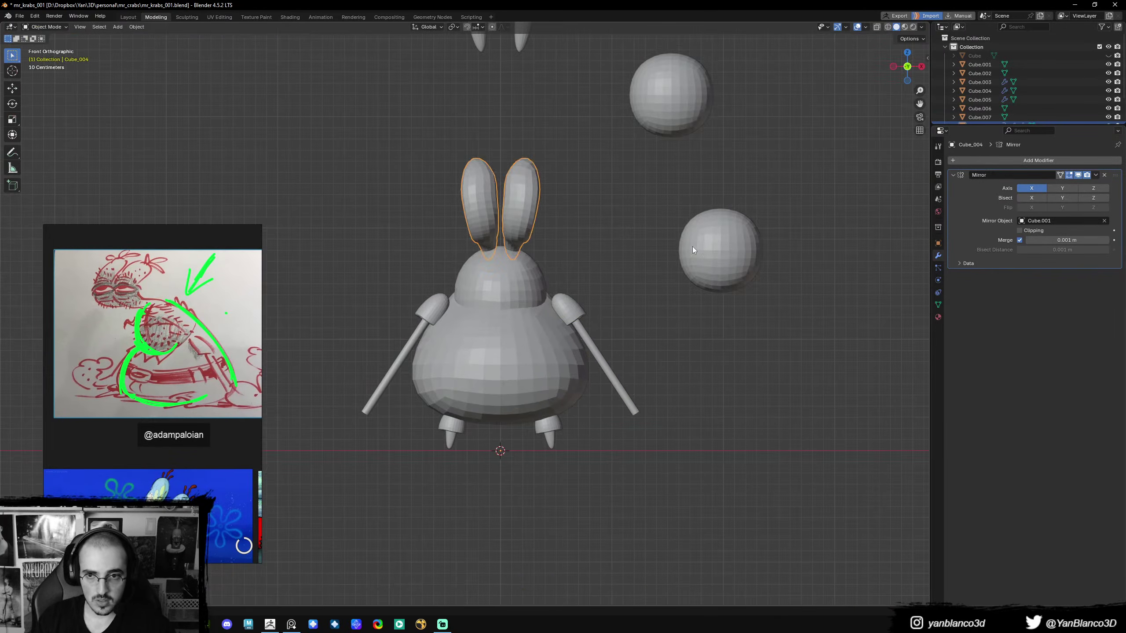
{"action": "left_click_drag", "start_coordinate": [693, 247], "coordinate": [681, 279]}
{"action": "mouse_move", "coordinate": [676, 287]}
{"action": "middle_mouse_down", "text": "shift"}
{"action": "mouse_move", "coordinate": [616, 284]}
{"action": "mouse_move", "coordinate": [674, 296]}
{"action": "middle_mouse_up", "text": "shift"}
{"action": "left_click", "coordinate": [672, 258]}
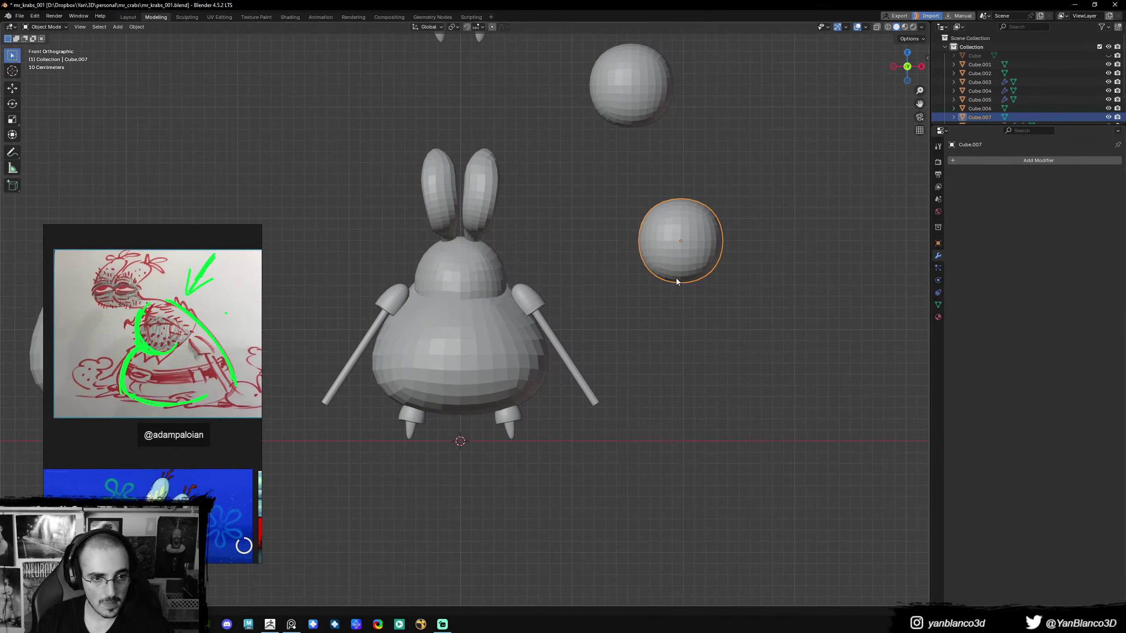
{"action": "left_click_drag", "start_coordinate": [682, 267], "coordinate": [646, 385]}
{"action": "middle_click_drag", "start_coordinate": [646, 385], "coordinate": [614, 330], "text": "shift"}
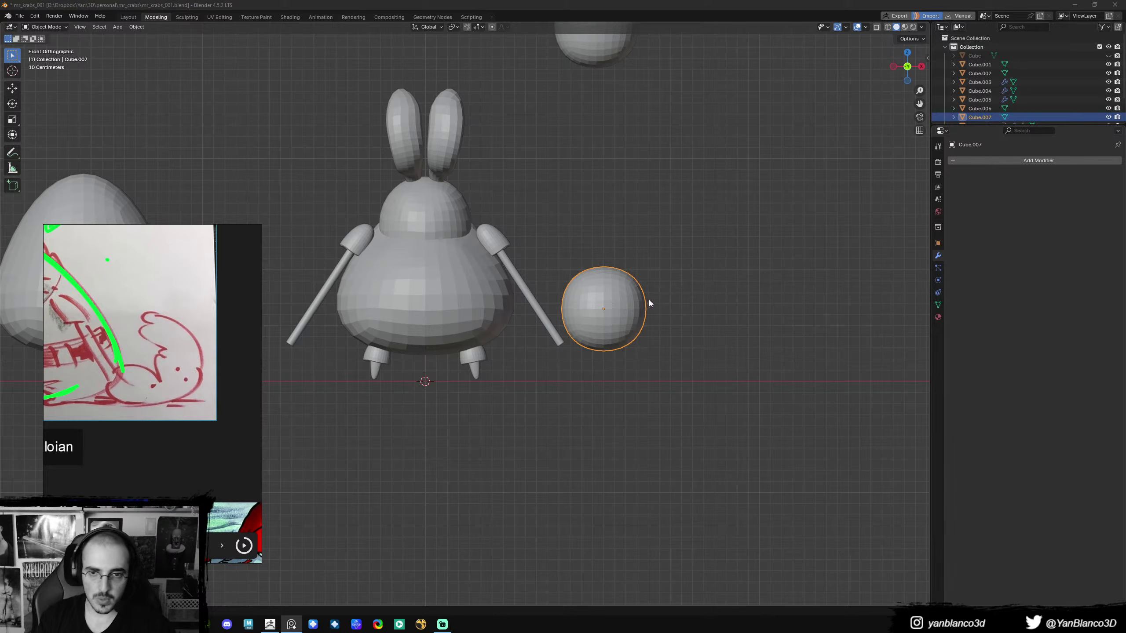
- Flatten the sphere beside the arm in depth by scaling it along a single axis
{"action": "scroll", "coordinate": [651, 293], "scroll_direction": "down", "scroll_amount": 2}
{"action": "scroll", "coordinate": [661, 332], "scroll_direction": "up", "scroll_amount": 4}
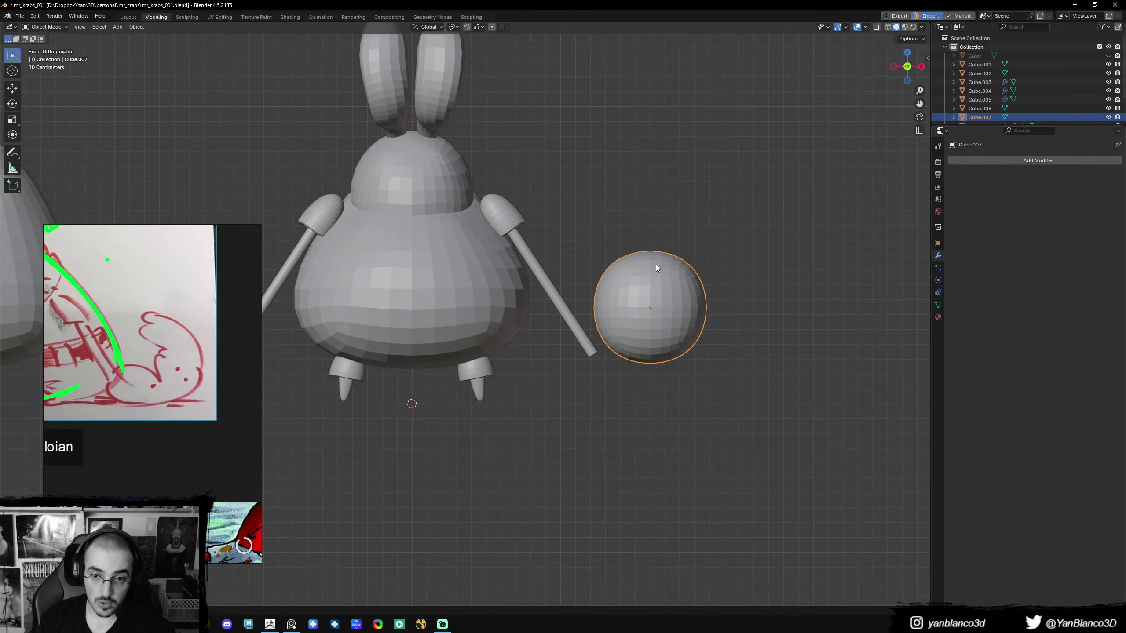
{"action": "scroll", "coordinate": [637, 298], "scroll_direction": "right", "scroll_amount": 4}
{"action": "mouse_move", "coordinate": [672, 306]}
{"action": "middle_mouse_down"}
{"action": "mouse_move", "coordinate": [638, 322]}
{"action": "mouse_move", "coordinate": [652, 314]}
{"action": "middle_mouse_up"}
{"action": "key", "text": "s"}
{"action": "key", "text": "x"}
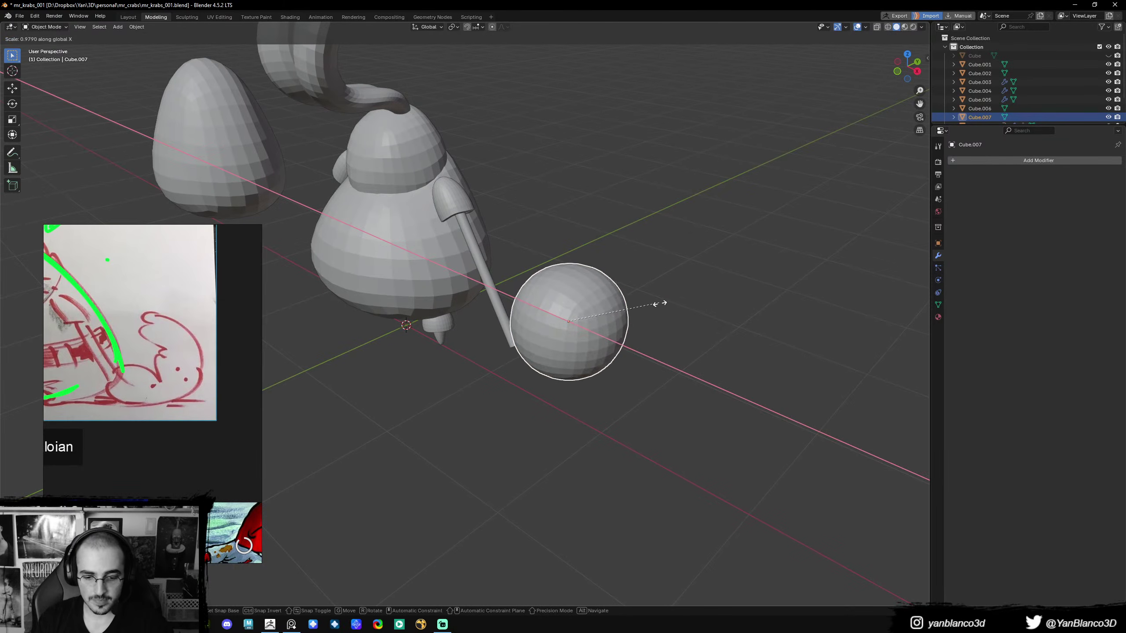
{"action": "left_click", "coordinate": [622, 283]}
{"action": "key", "text": "KP_1"}
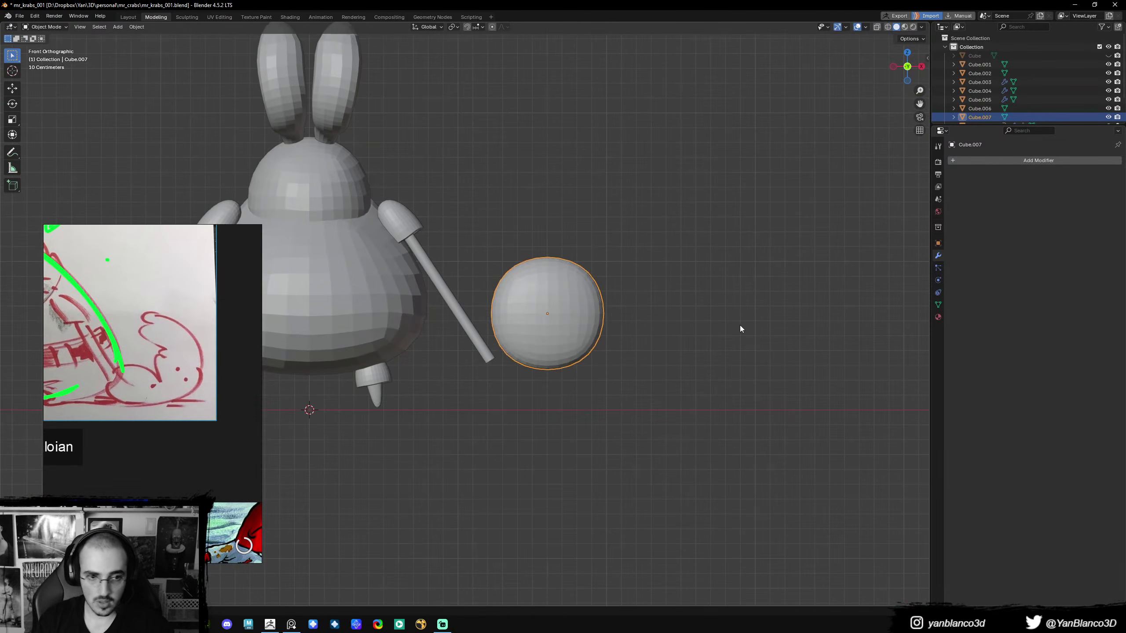
- Flatten the sphere along the Z axis and move it slightly lower and farther from the arm
{"action": "key", "text": "s"}
{"action": "key", "text": "z"}
{"action": "left_click", "coordinate": [666, 322]}
{"action": "key", "text": "g"}
{"action": "left_click", "coordinate": [641, 330]}
- Apply all transforms to the flattened sphere and bend it into a bean-shaped claw with the Grab brush
{"action": "key", "text": "ctrl+a"}
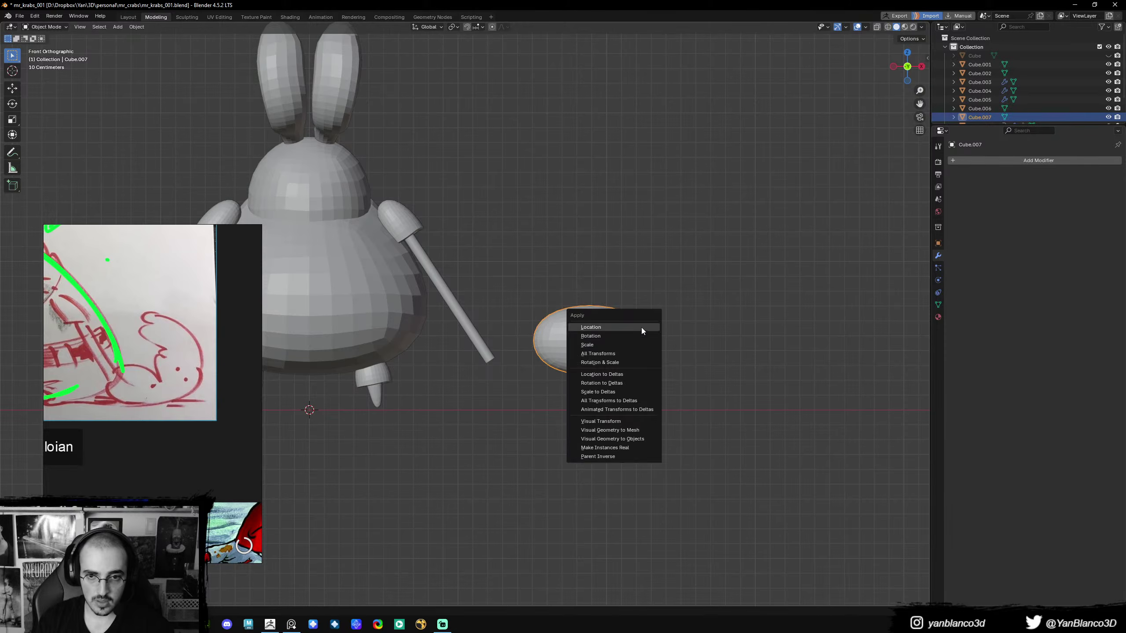
{"action": "key", "text": "a"}
{"action": "key", "text": "ctrl+Tab"}
{"action": "left_click", "coordinate": [637, 368]}
{"action": "key", "text": "f"}
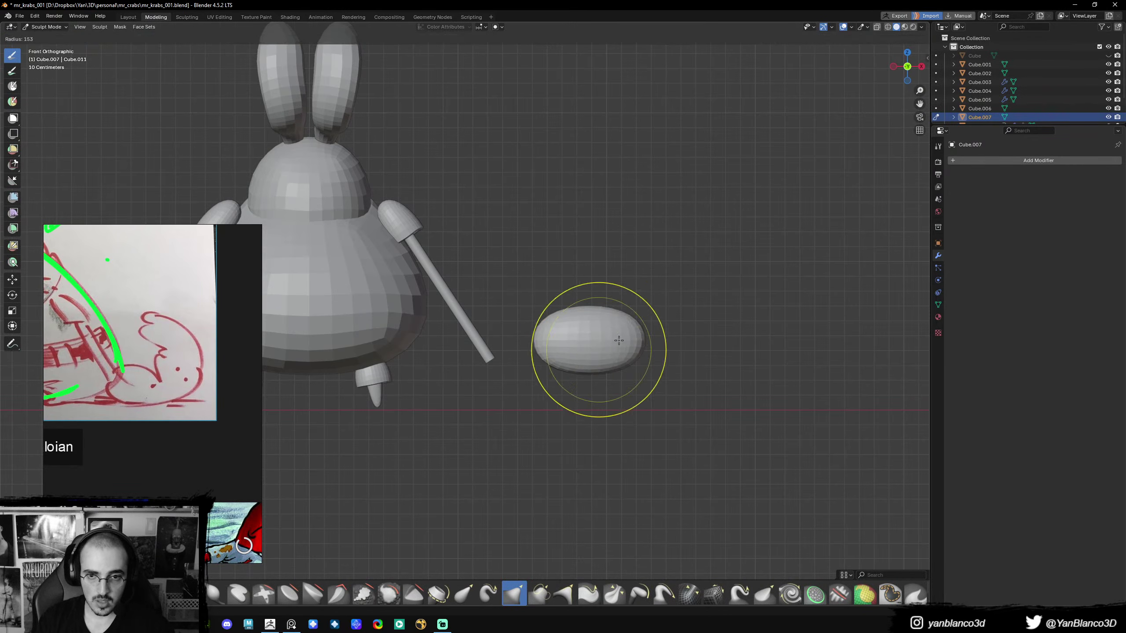
{"action": "left_click", "coordinate": [621, 340]}
{"action": "mouse_move", "coordinate": [593, 339]}
{"action": "left_mouse_down"}
{"action": "mouse_move", "coordinate": [566, 322]}
{"action": "mouse_move", "coordinate": [595, 319]}
{"action": "mouse_move", "coordinate": [591, 332]}
{"action": "left_mouse_up"}
{"action": "mouse_move", "coordinate": [633, 341]}
{"action": "left_mouse_down"}
{"action": "mouse_move", "coordinate": [631, 323]}
{"action": "mouse_move", "coordinate": [617, 324]}
{"action": "mouse_move", "coordinate": [638, 316]}
{"action": "left_mouse_up"}
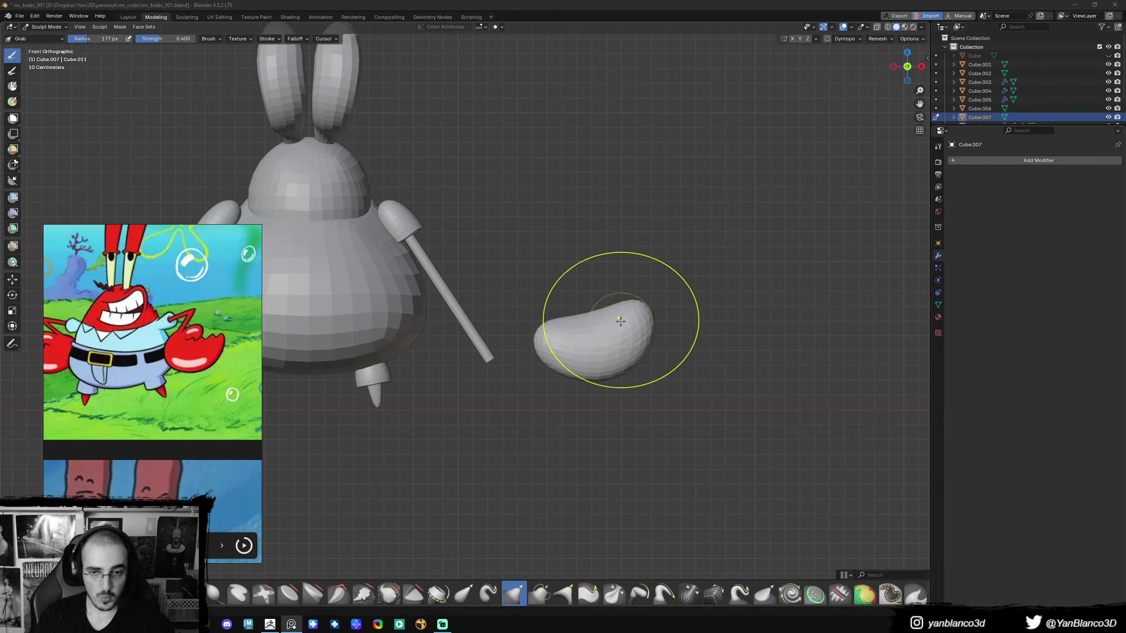
{"action": "key", "text": "f"}
{"action": "left_click", "coordinate": [571, 347]}
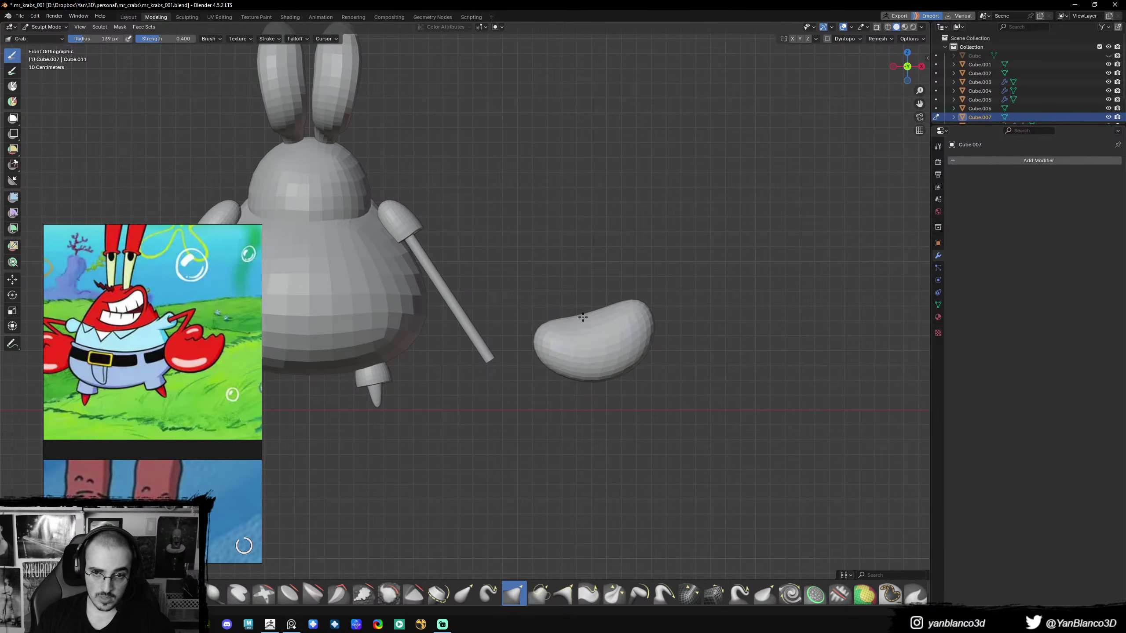
{"action": "mouse_move", "coordinate": [576, 351]}
{"action": "middle_mouse_down"}
{"action": "mouse_move", "coordinate": [609, 363]}
{"action": "mouse_move", "coordinate": [604, 334]}
{"action": "middle_mouse_up"}
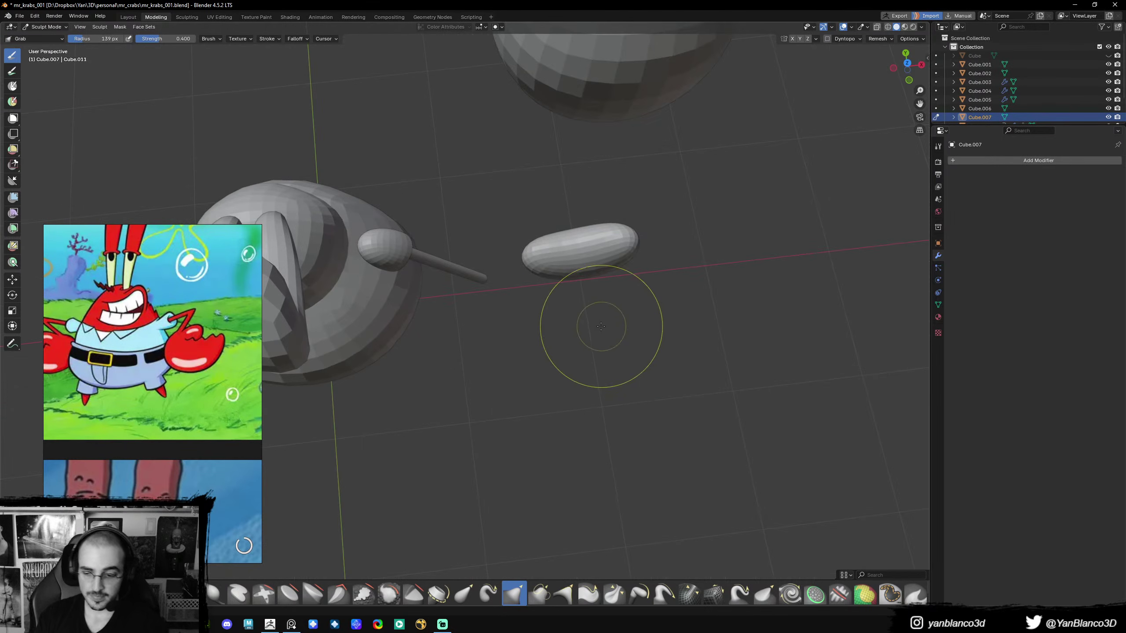
- Duplicate the claw shape in Object Mode and place the copy just above the original
{"action": "key", "text": "KP_1"}
{"action": "key", "text": "ctrl+Tab"}
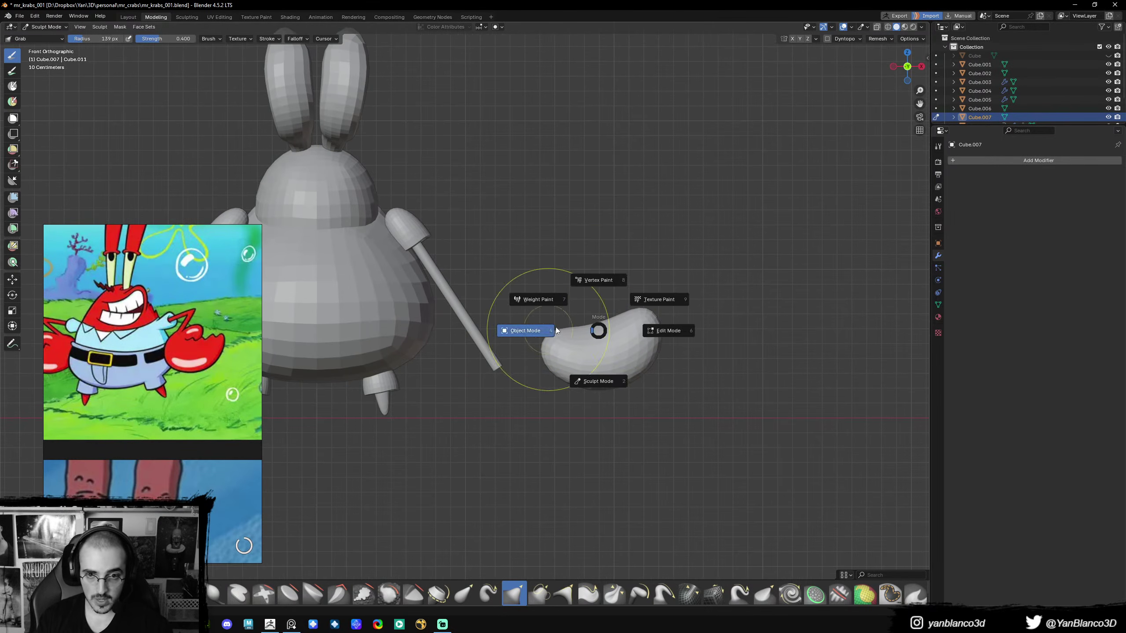
{"action": "left_click", "coordinate": [517, 326]}
{"action": "key", "text": "shift+d"}
{"action": "left_click", "coordinate": [606, 305]}
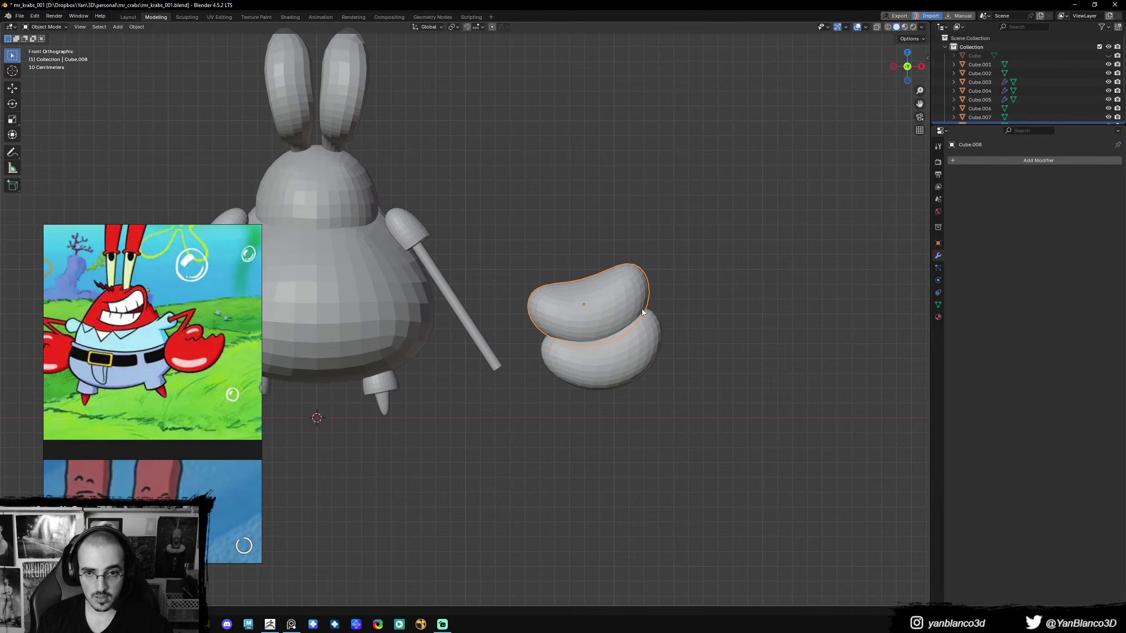
- Scale the duplicated claw piece to about 0.48 and rotate it about -193 degrees to form the upper pincer
{"action": "key", "text": "shift+s"}
{"action": "key", "text": "s"}
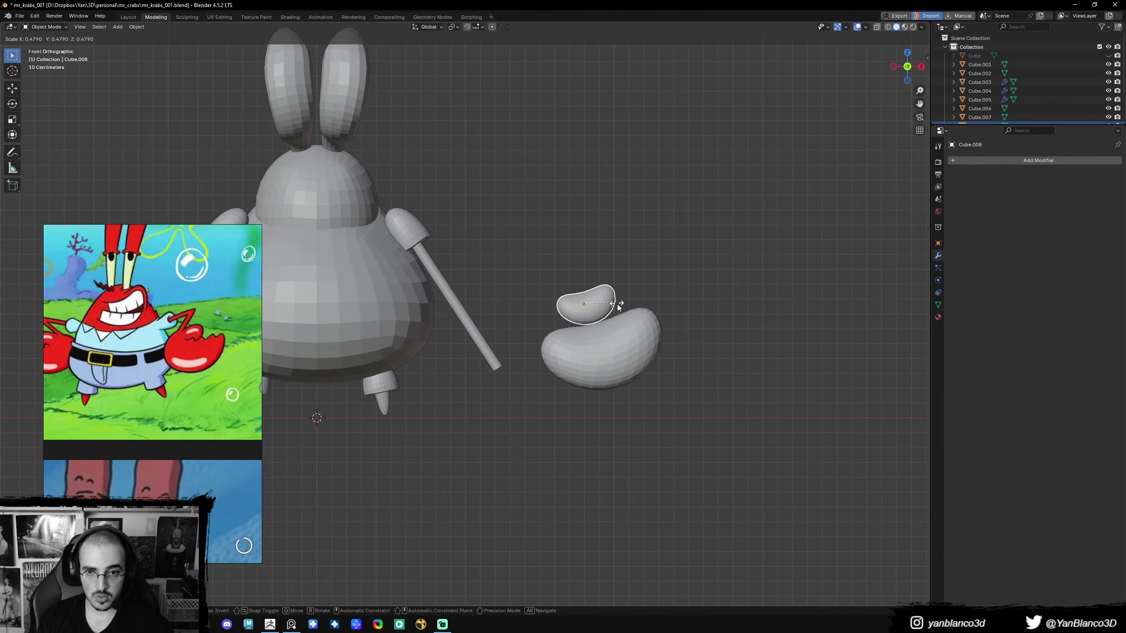
{"action": "left_click", "coordinate": [617, 305]}
{"action": "key", "text": "r"}
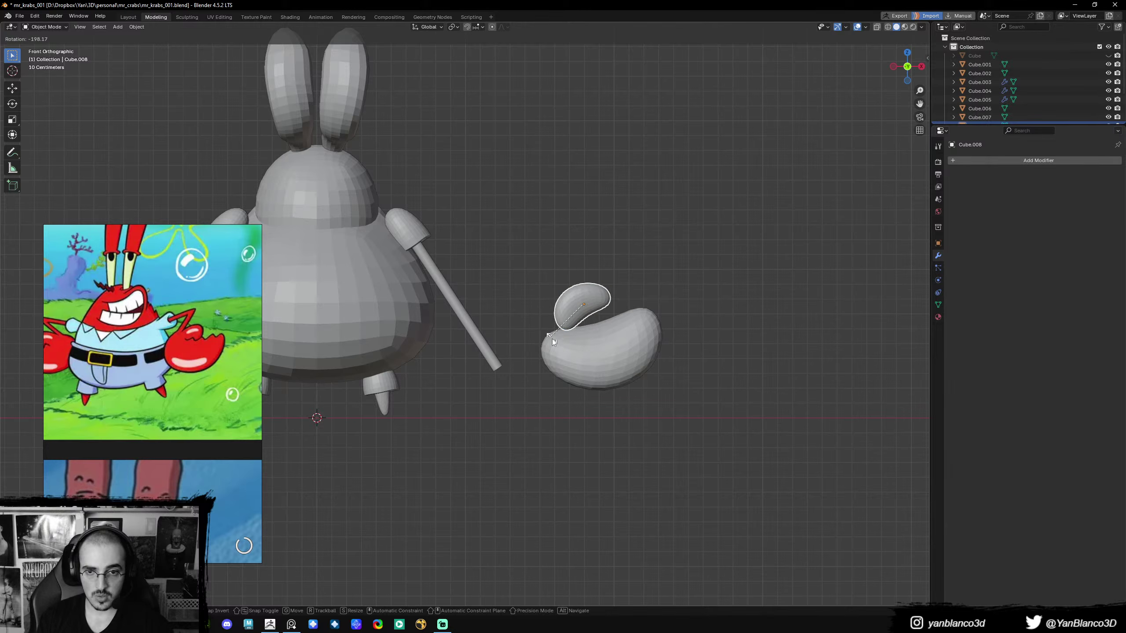
{"action": "left_click", "coordinate": [552, 339]}
- Sculpt the upper pincer with the Grab brush to slim its inner side and extend its base toward the claw
{"action": "key", "text": "ctrl+Tab"}
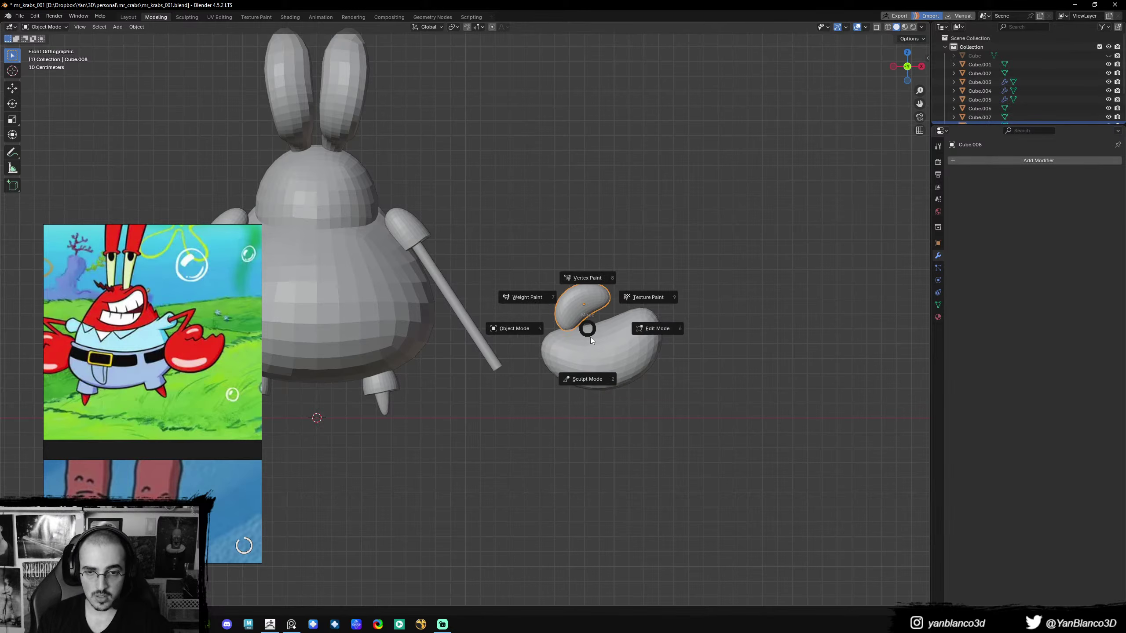
{"action": "left_click", "coordinate": [588, 340]}
{"action": "mouse_move", "coordinate": [576, 304]}
{"action": "left_mouse_down"}
{"action": "mouse_move", "coordinate": [580, 323]}
{"action": "mouse_move", "coordinate": [569, 326]}
{"action": "left_mouse_up"}
{"action": "left_click_drag", "start_coordinate": [583, 319], "coordinate": [577, 321]}
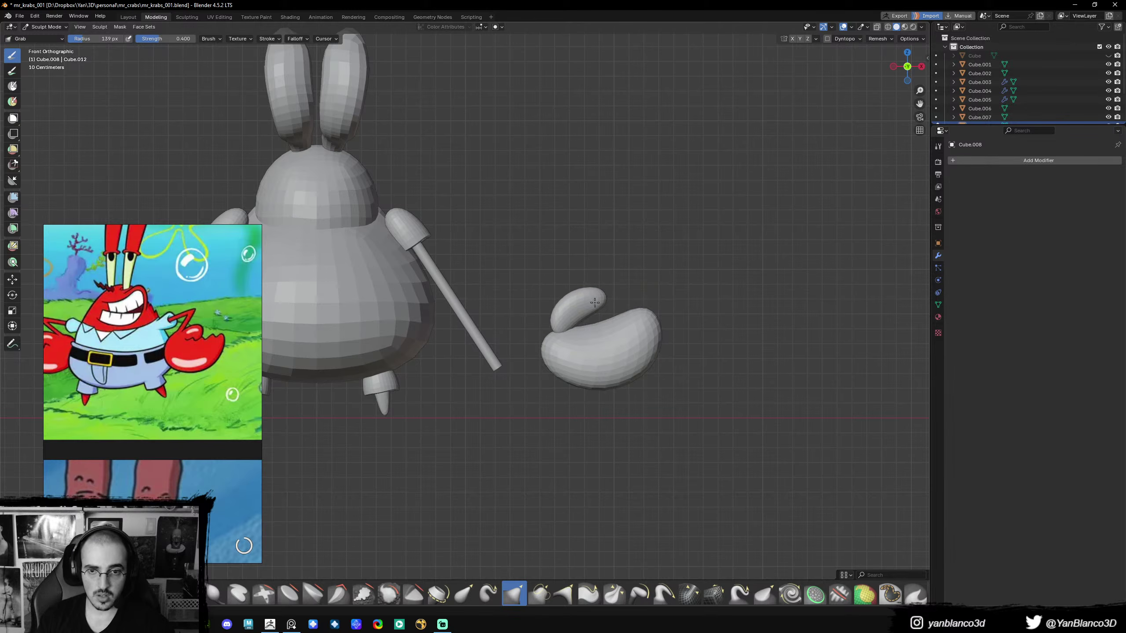
- Join the upper pincer and the large claw piece into one object in Object Mode
{"action": "key", "text": "ctrl+Tab"}
{"action": "left_click", "coordinate": [537, 330]}
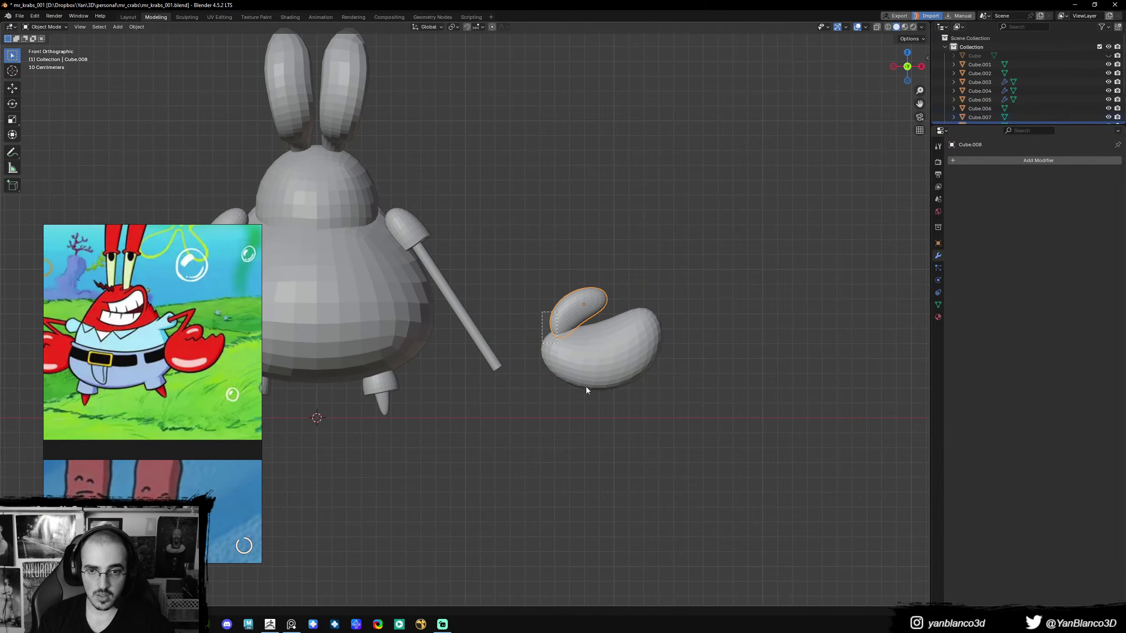
{"action": "key", "text": "ctrl+j"}
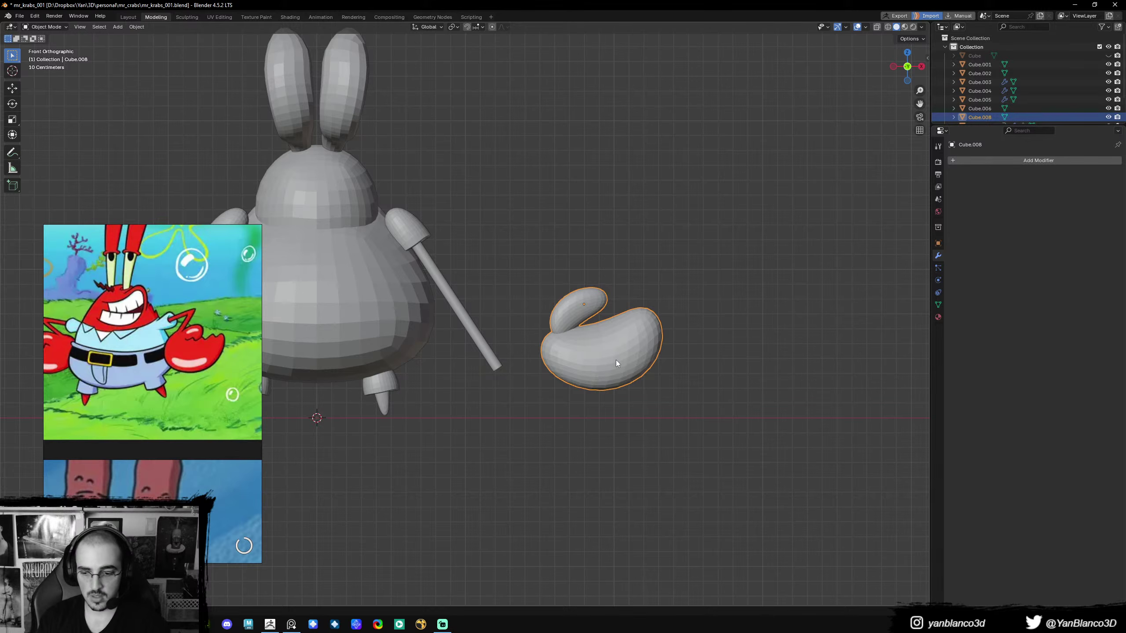
- Rotate the joined claw around the Z axis to angle it relative to the body
{"action": "middle_click_drag", "start_coordinate": [611, 359], "coordinate": [636, 358]}
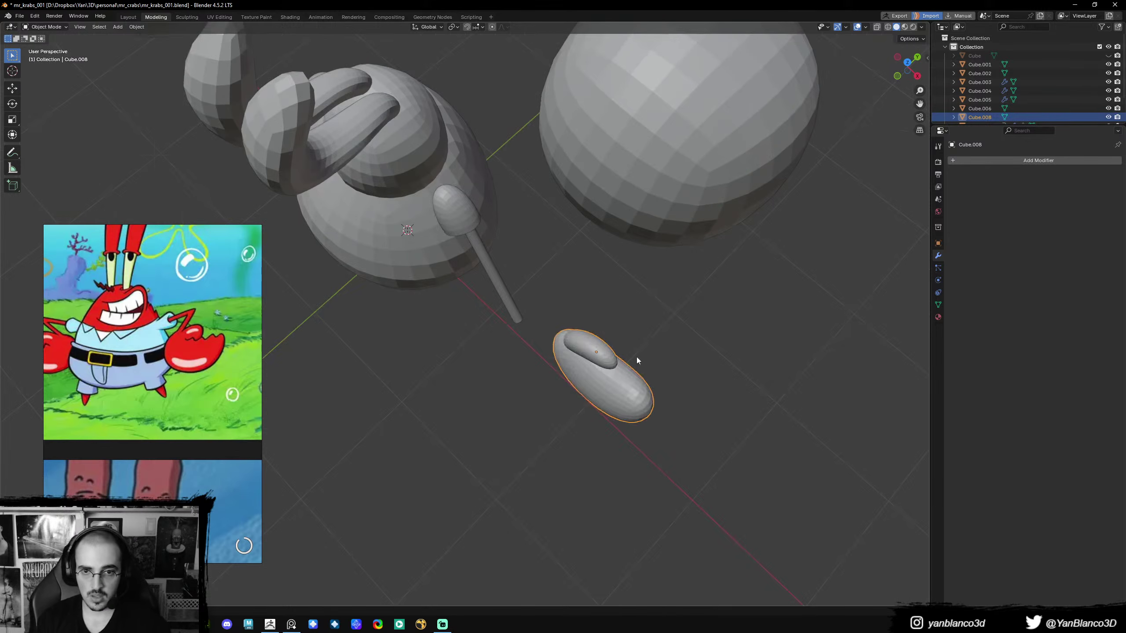
{"action": "key", "text": "r"}
{"action": "key", "text": "z"}
{"action": "left_click", "coordinate": [635, 315]}
{"action": "middle_click_drag", "start_coordinate": [635, 315], "coordinate": [650, 316]}
{"action": "key", "text": "r"}
{"action": "key", "text": "z"}
{"action": "left_click", "coordinate": [646, 348]}
- Move the claw onto the end of the arm, aligning it from both front and side angles
{"action": "key", "text": "g"}
{"action": "left_click", "coordinate": [589, 335]}
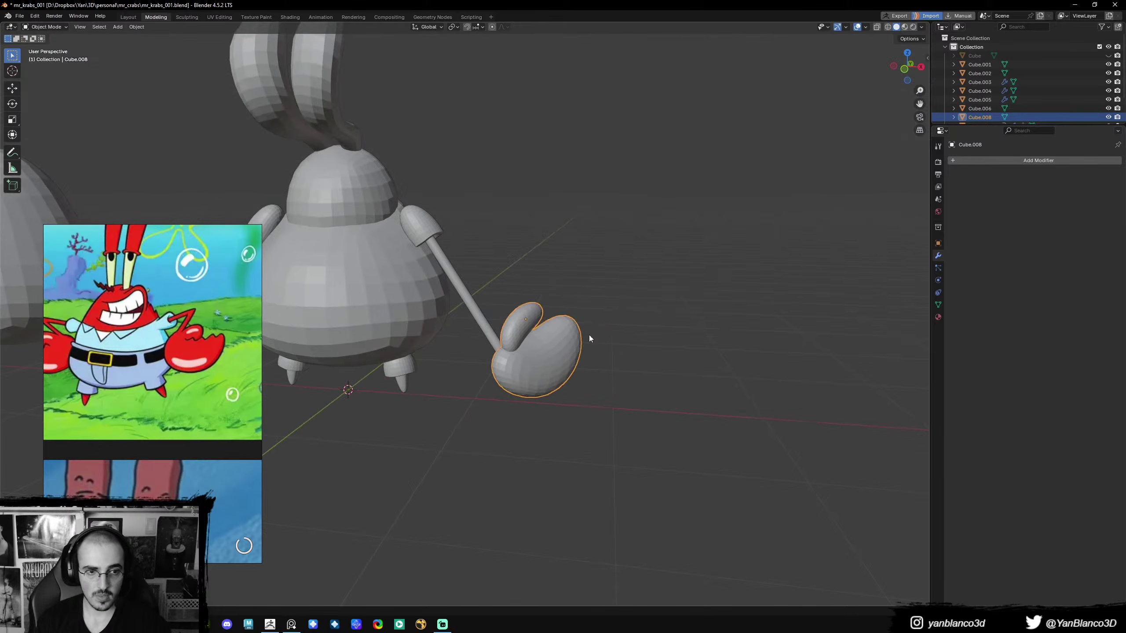
{"action": "middle_click_drag", "start_coordinate": [589, 336], "coordinate": [531, 358]}
{"action": "key", "text": "g"}
{"action": "left_click", "coordinate": [616, 357]}
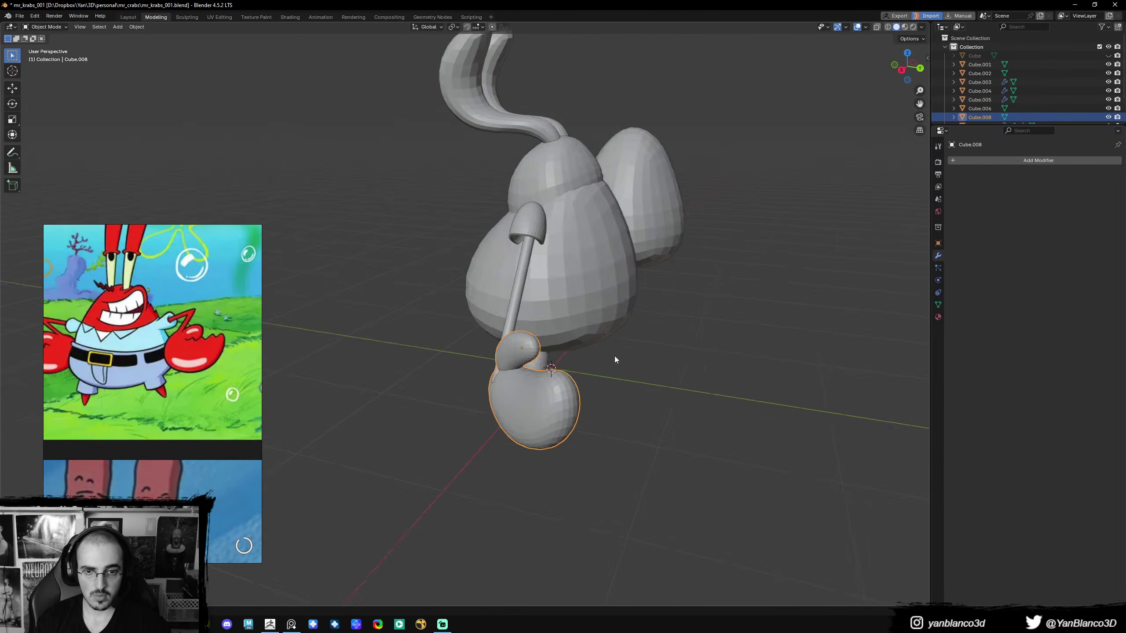
{"action": "middle_click_drag", "start_coordinate": [616, 359], "coordinate": [644, 353]}
{"action": "middle_click_drag", "start_coordinate": [633, 350], "coordinate": [622, 339]}
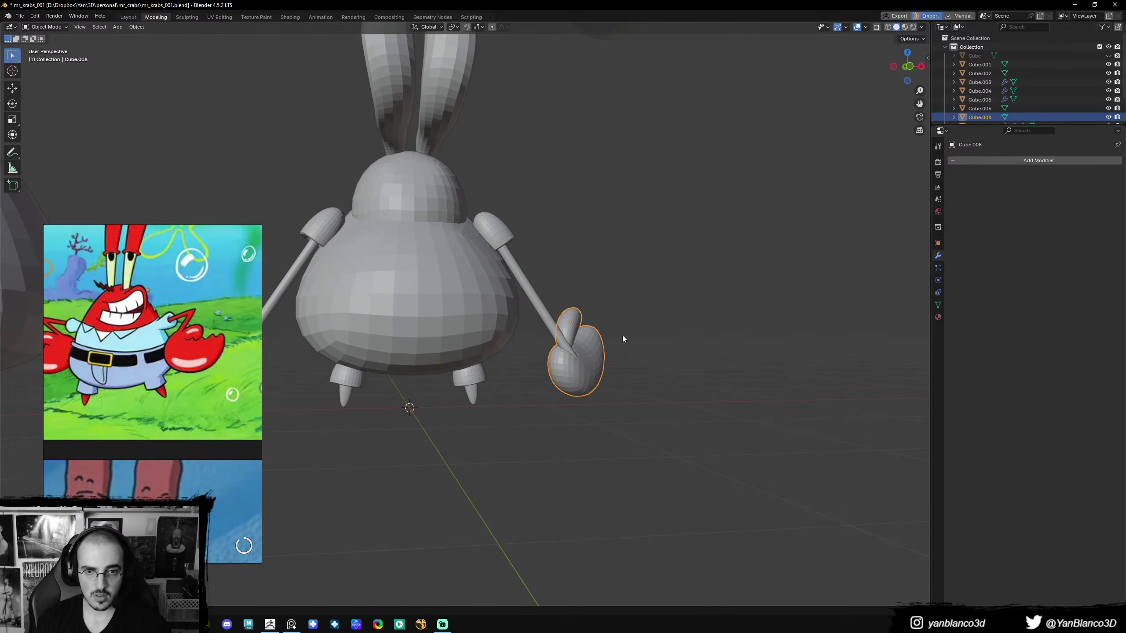
- Try deleting the mirrored arm cylinder and undo the deletion
{"action": "key", "text": "KP_1"}
{"action": "left_click", "coordinate": [554, 295]}
{"action": "key", "text": "Tab"}
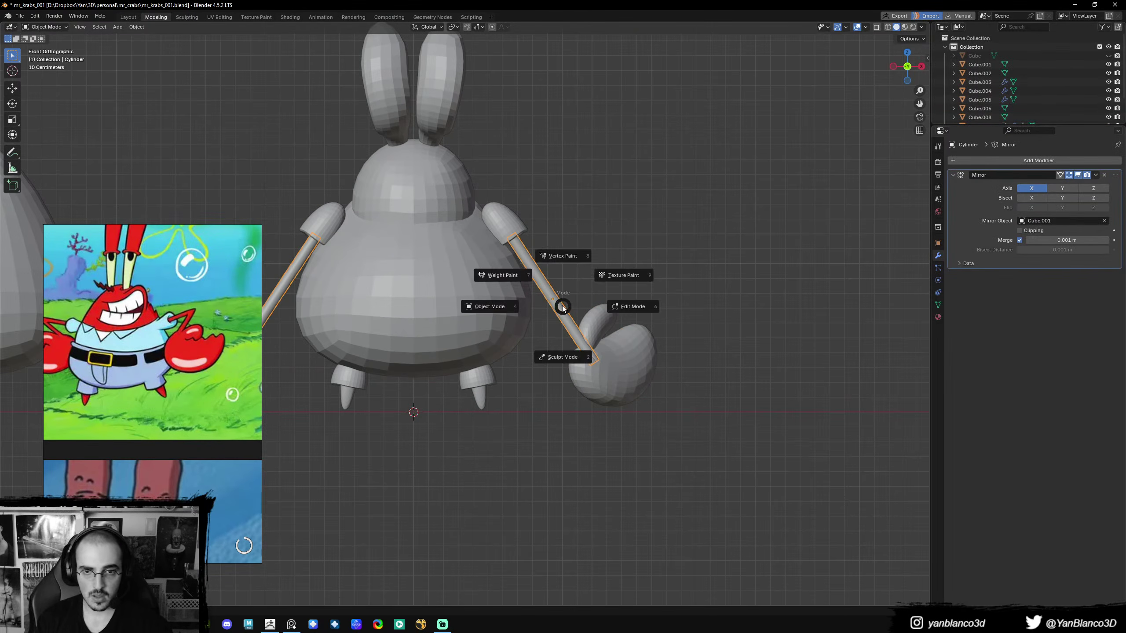
{"action": "key", "text": "Tab"}
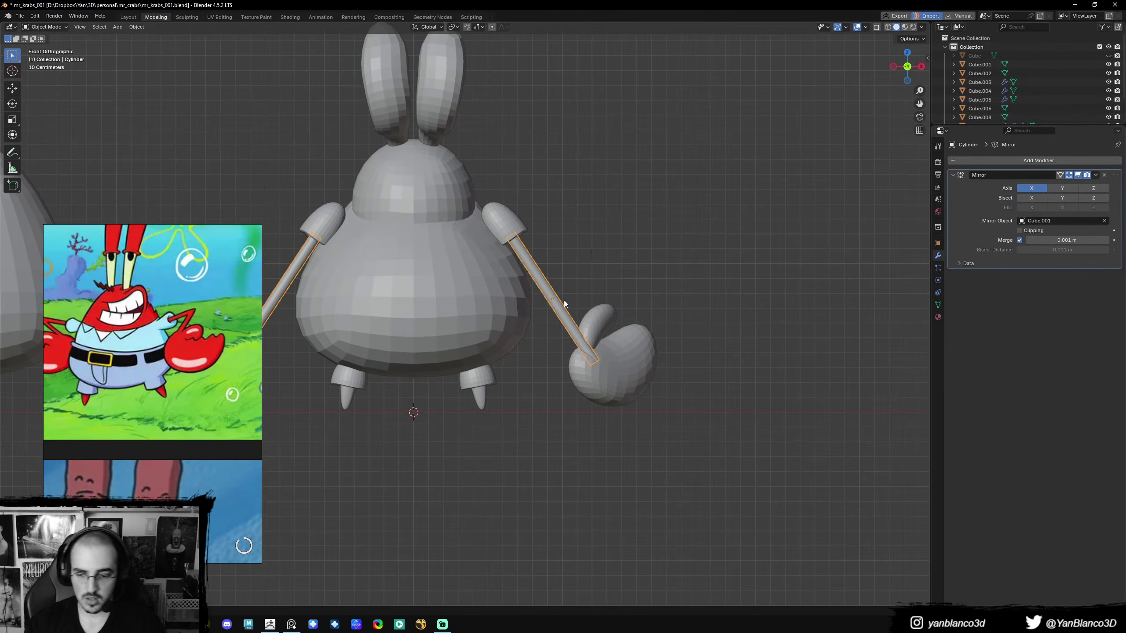
{"action": "key", "text": "Delete"}
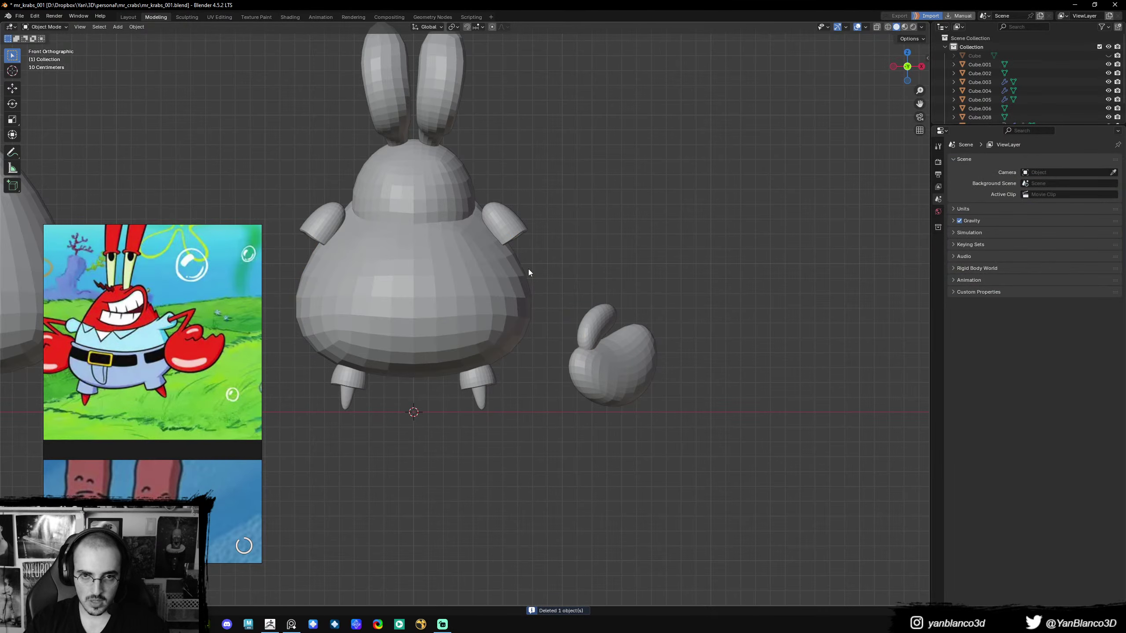
{"action": "key", "text": "ctrl+z"}
- Add a cube and snap it to the centre of the existing arm cylinder using the 3D cursor
{"action": "key", "text": "shift+a"}
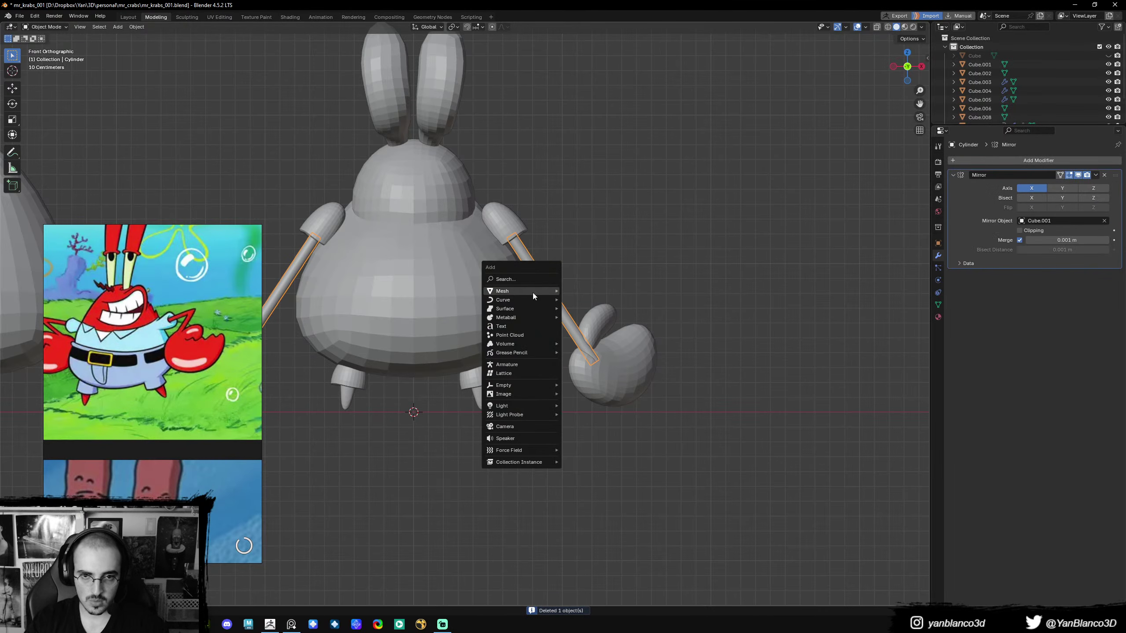
{"action": "mouse_move", "coordinate": [533, 293]}
{"action": "left_click", "coordinate": [574, 301]}
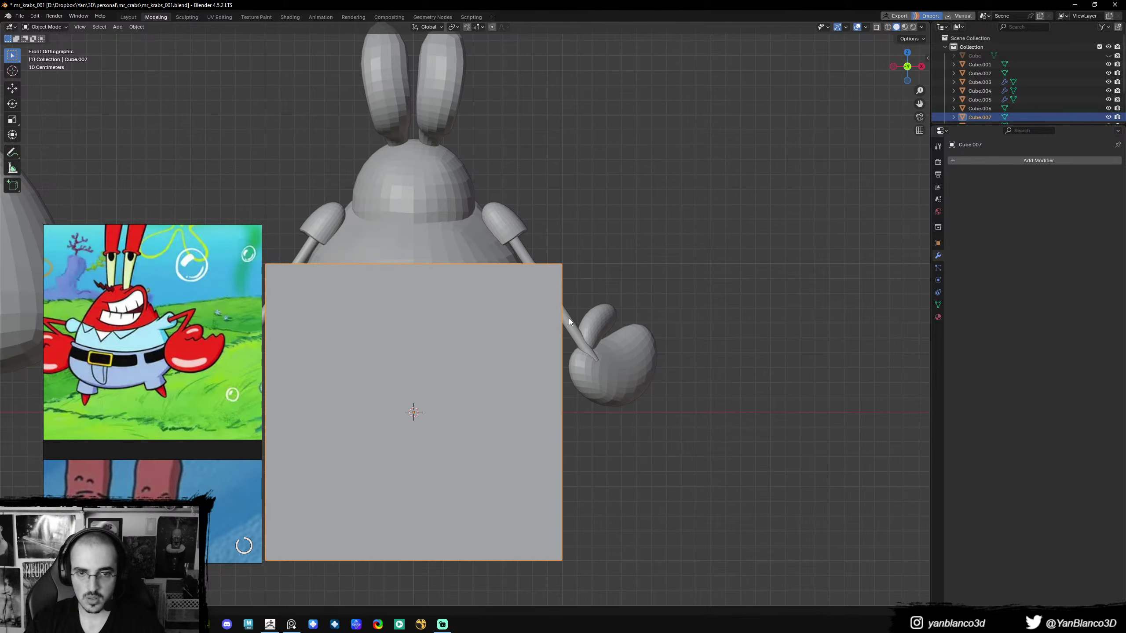
{"action": "key", "text": "shift+s"}
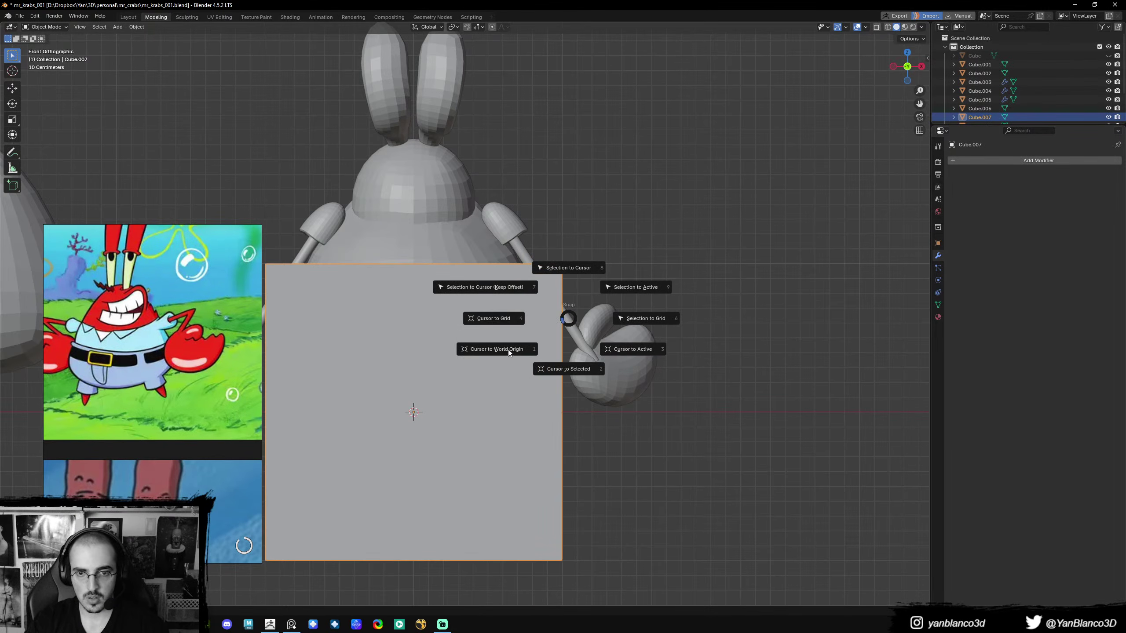
{"action": "left_click", "coordinate": [510, 288]}
{"action": "left_click", "coordinate": [575, 318]}
{"action": "key", "text": "shift+s"}
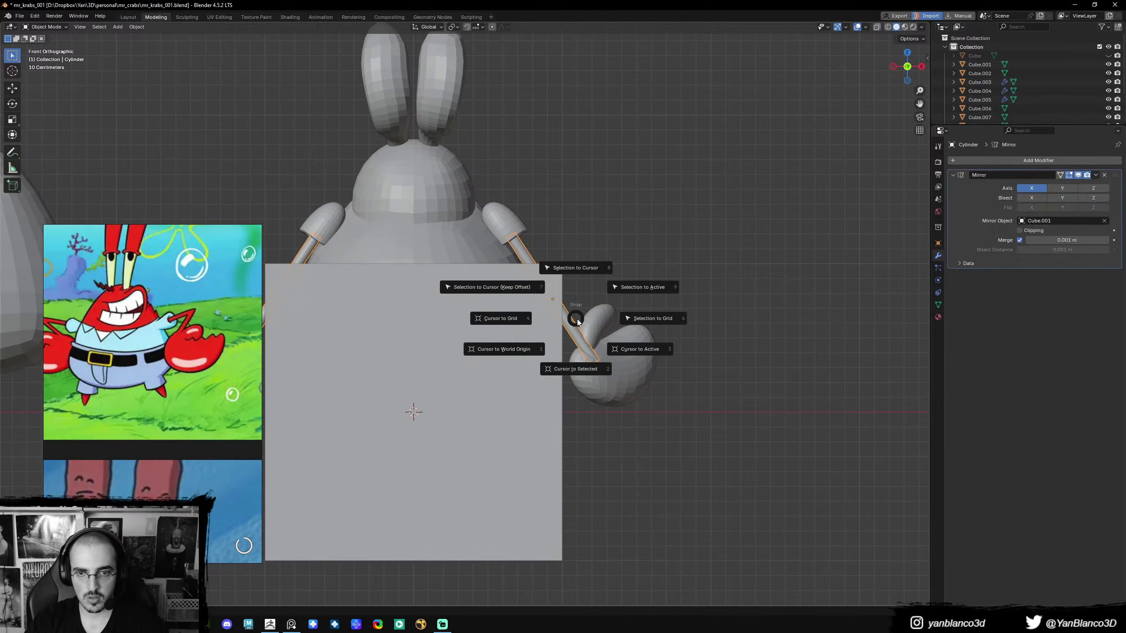
{"action": "left_click", "coordinate": [568, 358]}
{"action": "left_click", "coordinate": [521, 369]}
{"action": "key", "text": "shift+s"}
{"action": "left_click", "coordinate": [534, 337]}
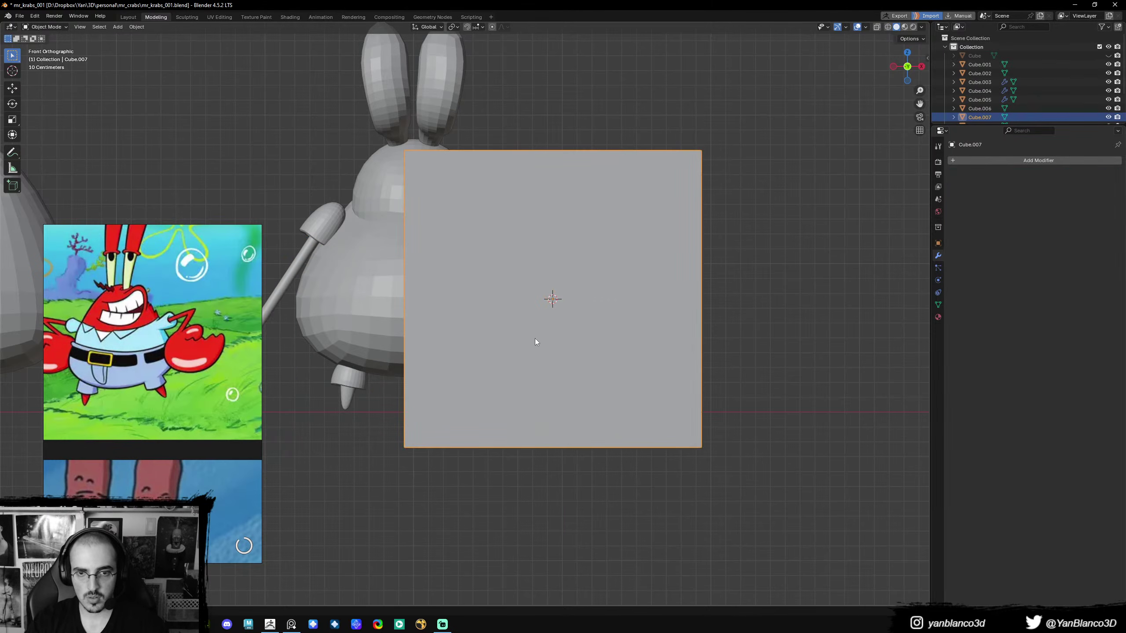
- Delete the old mirrored arm cylinder between the shoulder and the claw
{"action": "key", "text": "shift+z"}
{"action": "left_click", "coordinate": [561, 310]}
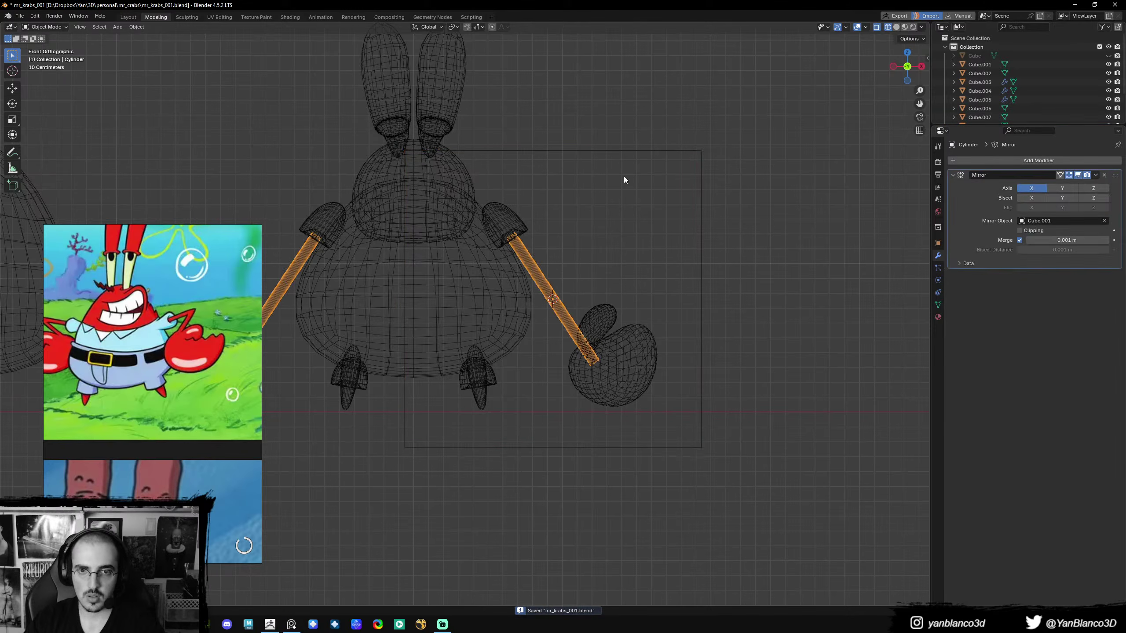
{"action": "key", "text": "Delete"}
- Scale the new cube down and rotate it in front view to match the slope between the shoulder and the claw
{"action": "left_click", "coordinate": [654, 150]}
{"action": "key", "text": "s"}
{"action": "left_click", "coordinate": [611, 254]}
{"action": "key", "text": "shift+z"}
{"action": "scroll", "coordinate": [645, 279], "scroll_direction": "up", "scroll_amount": 2}
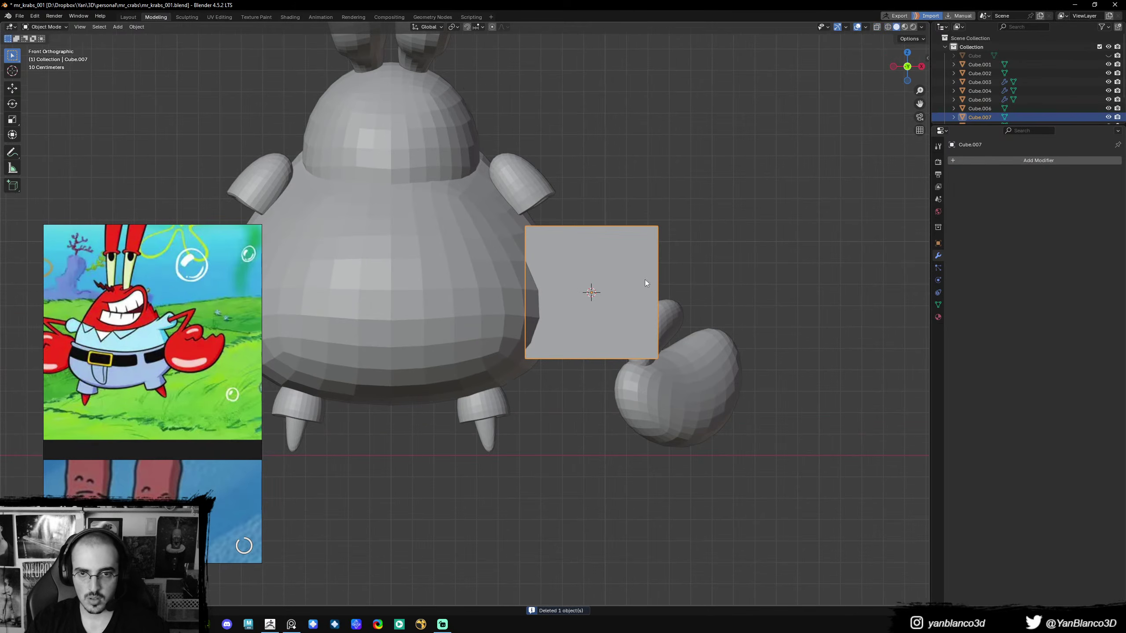
{"action": "middle_click_drag", "start_coordinate": [755, 304], "coordinate": [675, 329], "text": "shift"}
{"action": "key", "text": "s"}
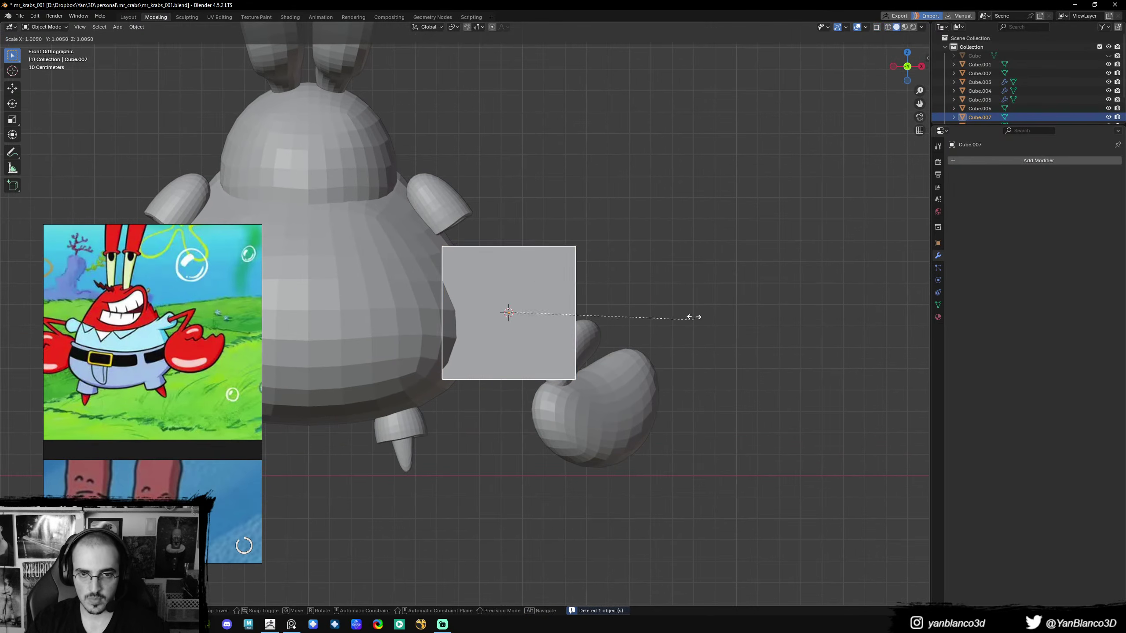
{"action": "left_click", "coordinate": [589, 303]}
{"action": "key", "text": "r"}
{"action": "left_click", "coordinate": [583, 259]}
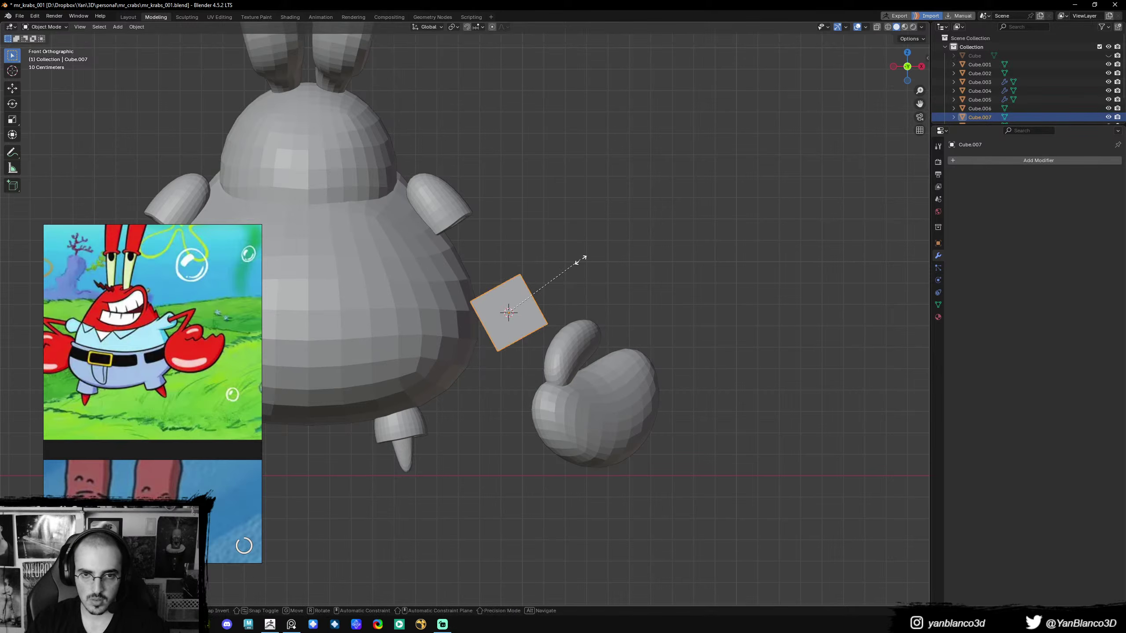
- Stretch the cube along its local Z axis and thin its other axes into a slender bar between shoulder and claw
{"action": "key", "text": "s"}
{"action": "key", "text": "z"}
{"action": "key", "text": "z"}
{"action": "key", "text": "shift+z"}
{"action": "middle_click_drag", "start_coordinate": [866, 187], "coordinate": [618, 303], "text": "alt"}
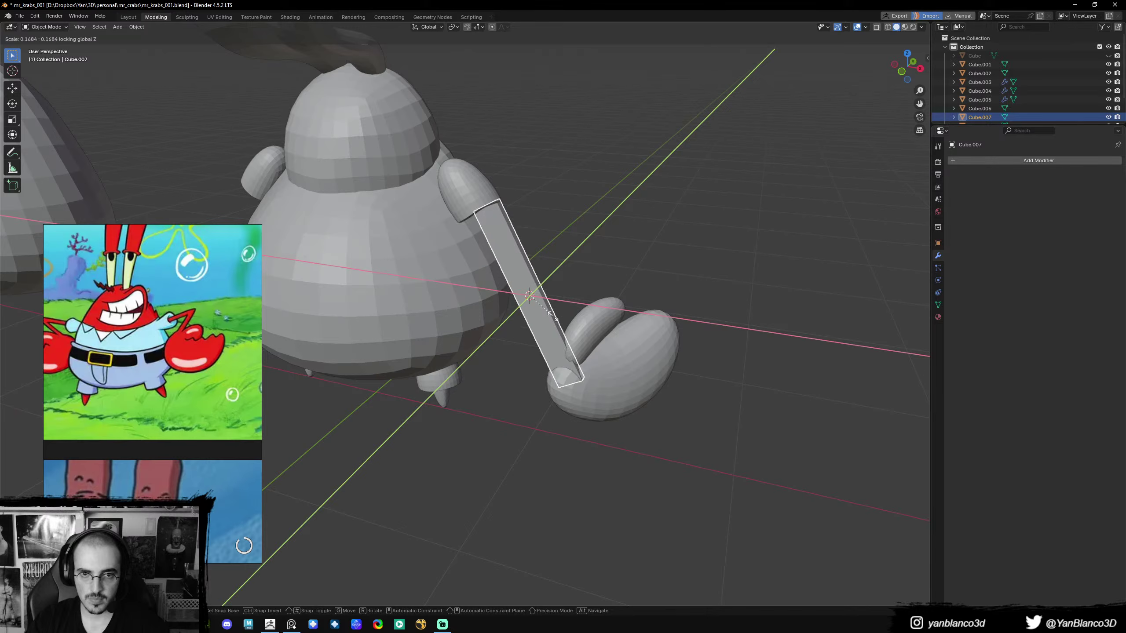
{"action": "key", "text": "shift+z"}
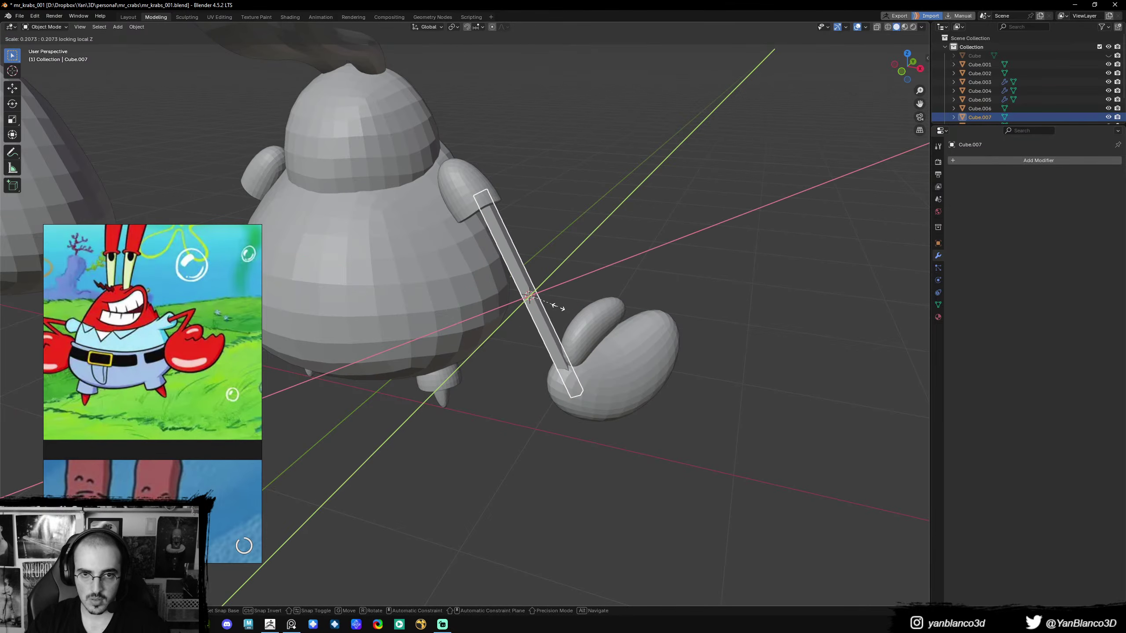
{"action": "left_click", "coordinate": [558, 307]}
- Rotate and move the arm bar in front view so it runs from the sleeve into the claw
{"action": "middle_click_drag", "start_coordinate": [559, 307], "coordinate": [654, 291]}
{"action": "key", "text": "KP_1"}
{"action": "key", "text": "r"}
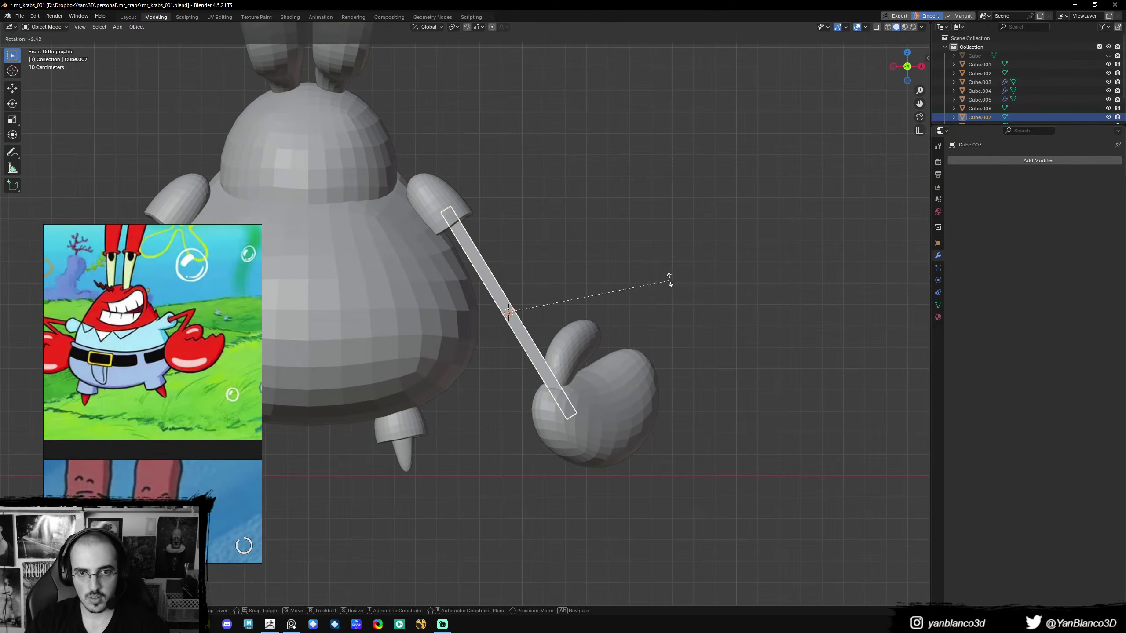
{"action": "left_click", "coordinate": [670, 279]}
{"action": "key", "text": "g"}
{"action": "left_click", "coordinate": [660, 259]}
- Add about 22 evenly spaced loop cuts along the arm bar and give it a level 2 Subdivision modifier
{"action": "key", "text": "Tab"}
{"action": "key", "text": "ctrl+r"}
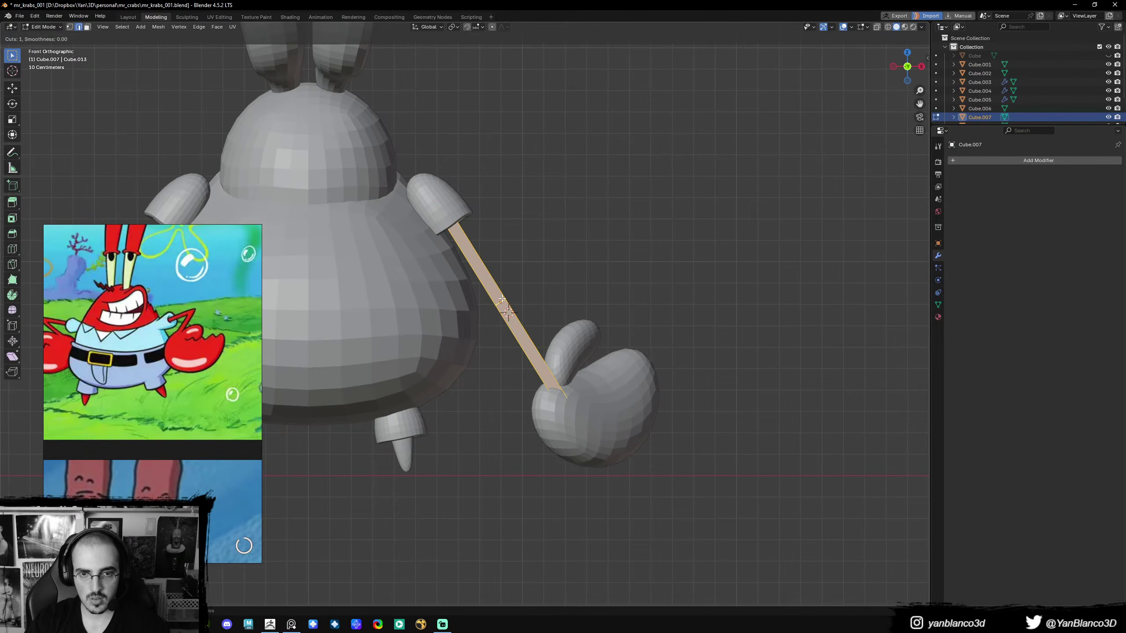
{"action": "left_click", "coordinate": [500, 299]}
{"action": "right_click", "coordinate": [500, 300]}
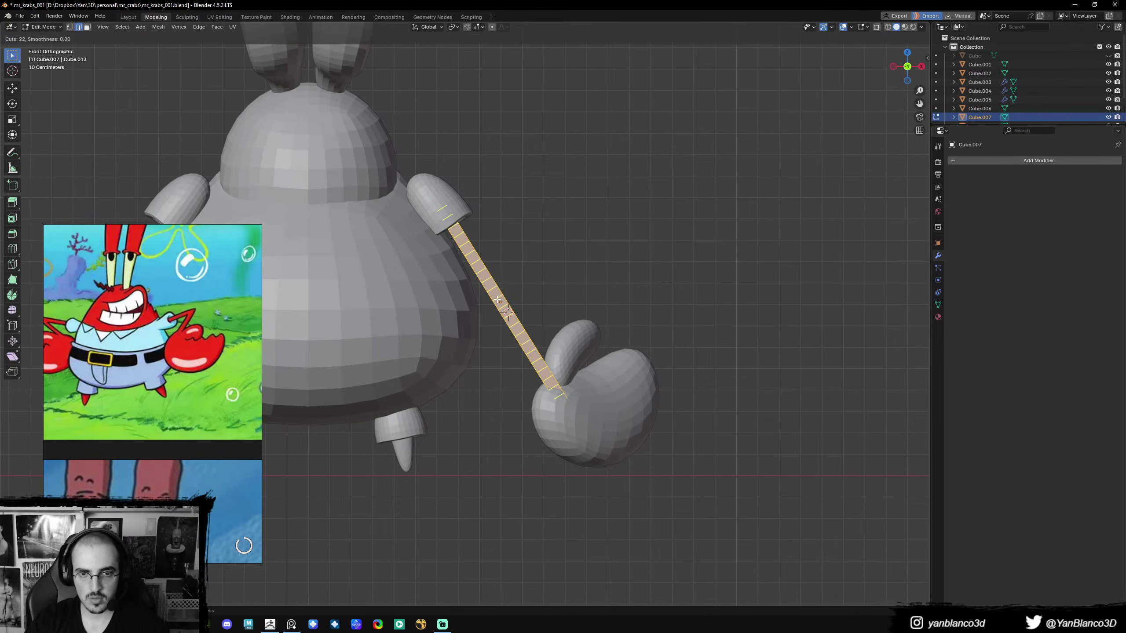
{"action": "key", "text": "Tab"}
{"action": "middle_click_drag", "start_coordinate": [500, 300], "coordinate": [598, 308]}
{"action": "key", "text": "ctrl+1"}
{"action": "key", "text": "ctrl+2"}
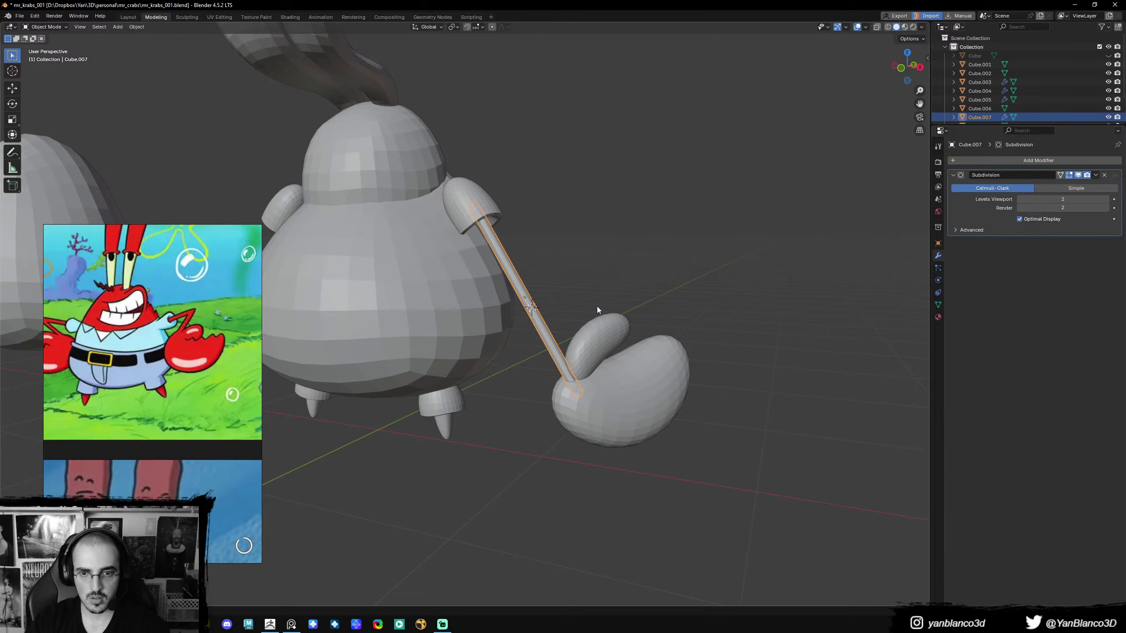
- Apply the arm bar's scale in Object Mode and open it in Sculpt Mode
{"action": "key", "text": "KP_1"}
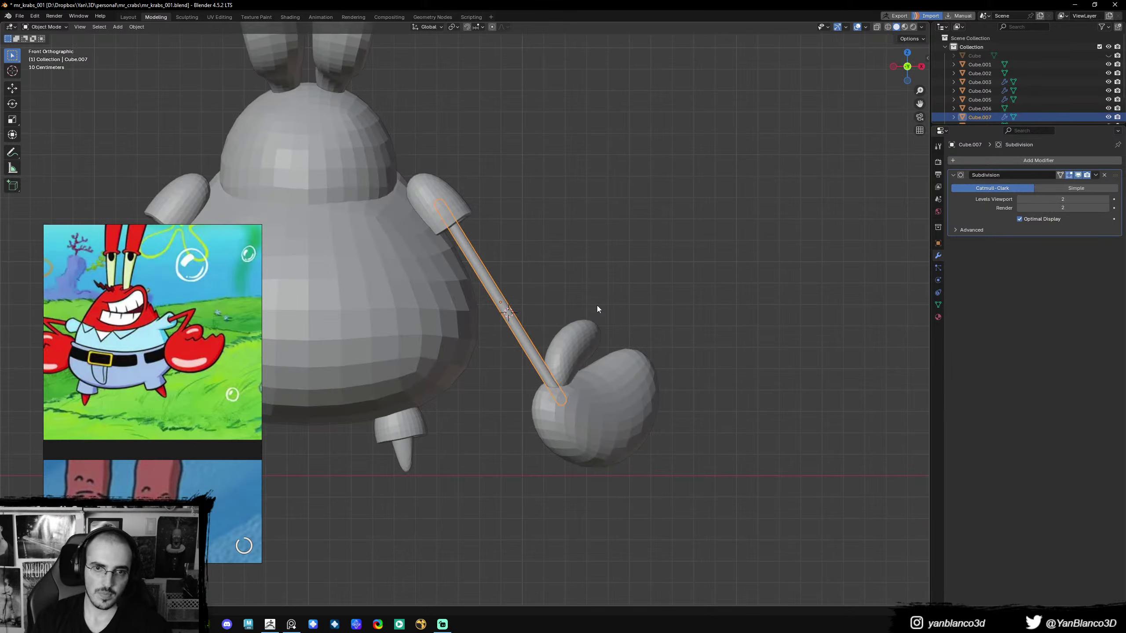
{"action": "scroll", "coordinate": [509, 293], "scroll_direction": "down", "scroll_amount": 3}
{"action": "key", "text": "ctrl+Tab"}
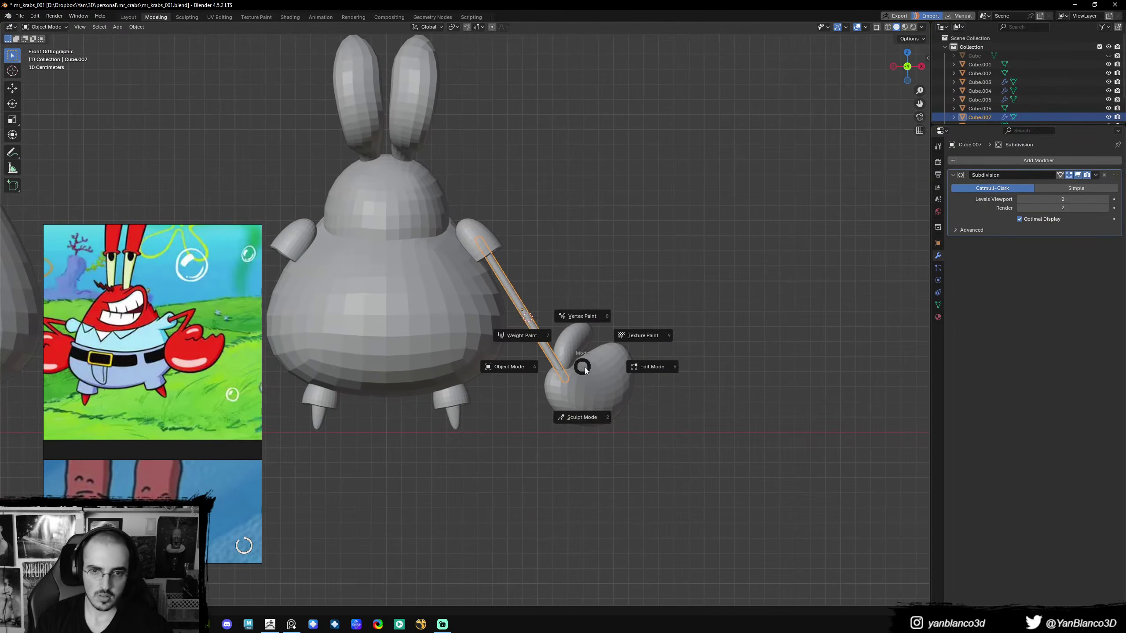
{"action": "left_click", "coordinate": [581, 386]}
{"action": "key", "text": "ctrl+Tab"}
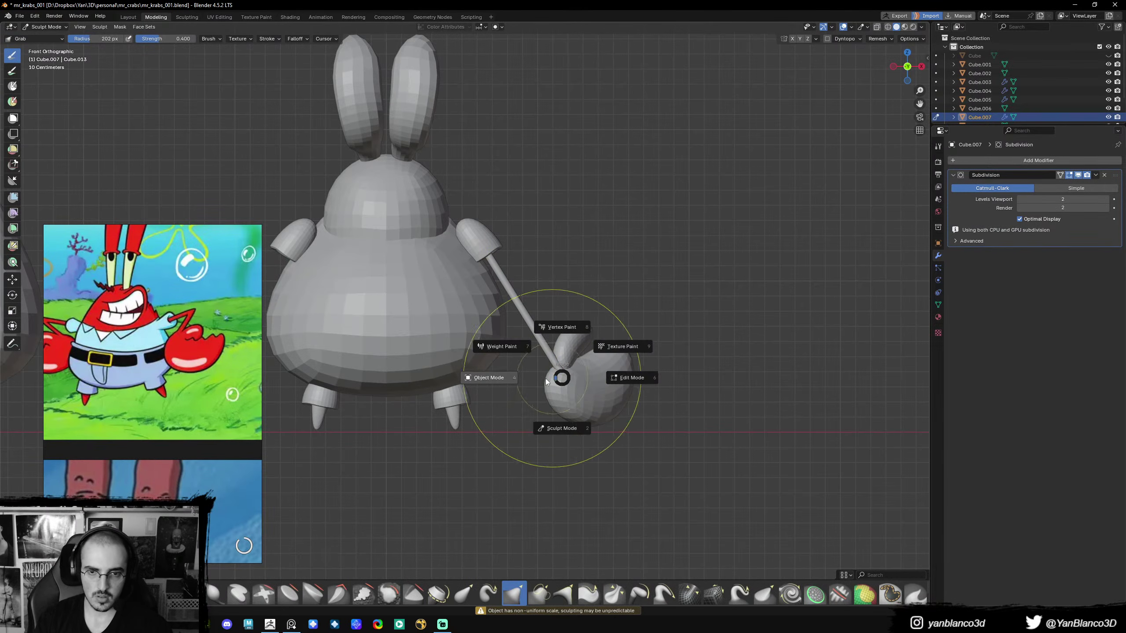
{"action": "left_click", "coordinate": [504, 374]}
{"action": "key", "text": "ctrl+a"}
{"action": "key", "text": "s"}
{"action": "key", "text": "ctrl+Tab"}
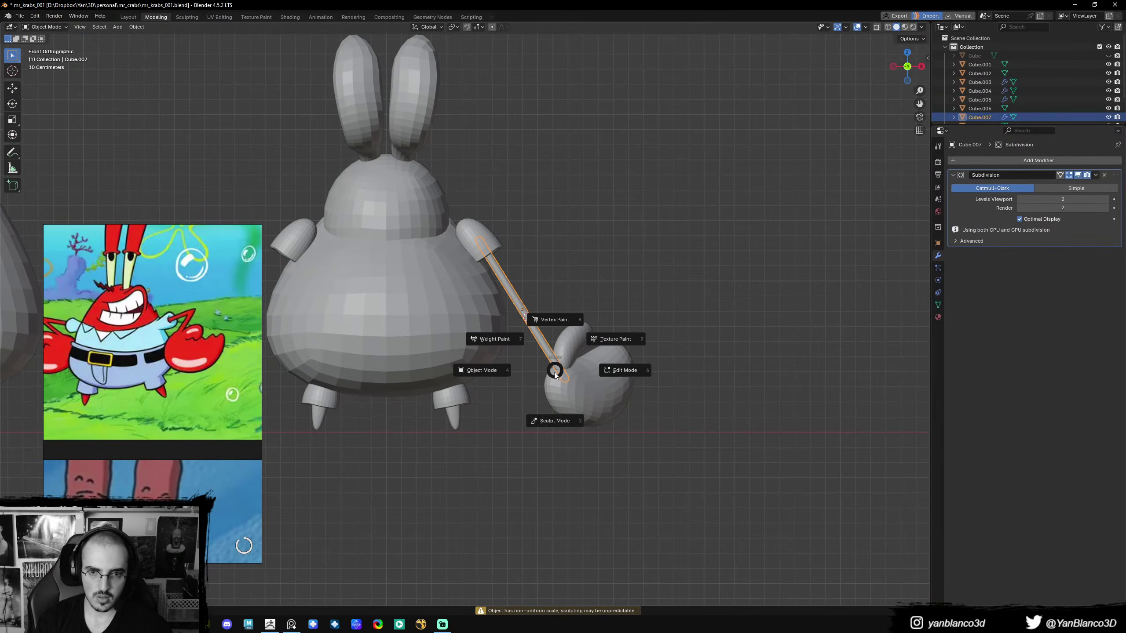
{"action": "left_click", "coordinate": [560, 393]}
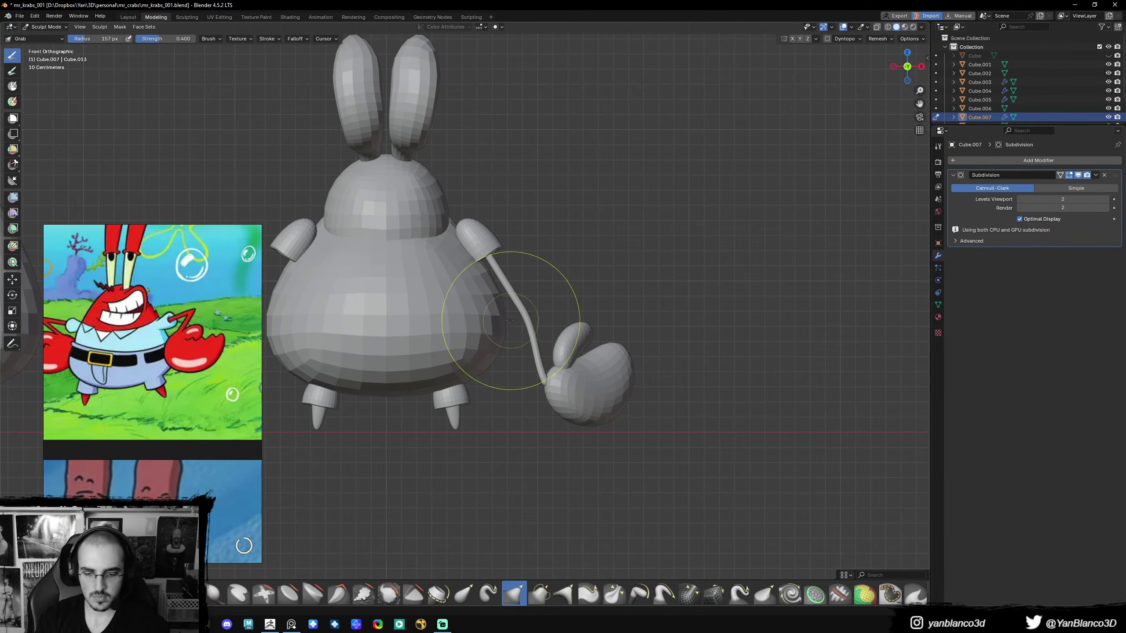
- Bend the arm into a smooth downward curve with the Grab brush, adjusting the brush radius along its length
{"action": "key", "text": "i"}
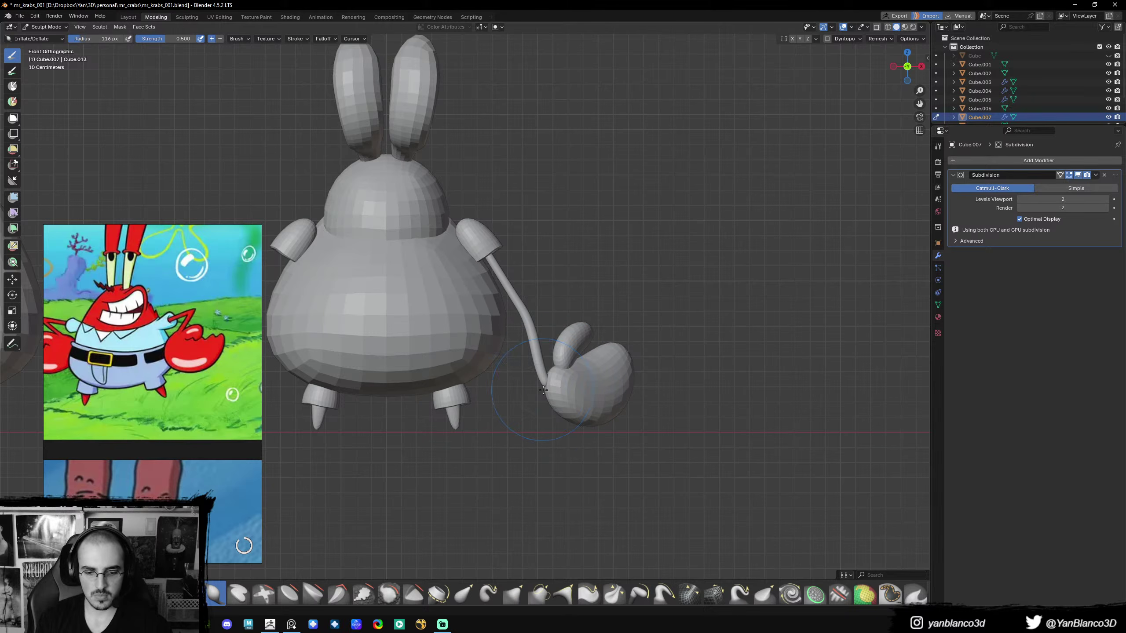
{"action": "key", "text": "g"}
{"action": "left_click_drag", "start_coordinate": [536, 387], "coordinate": [520, 391]}
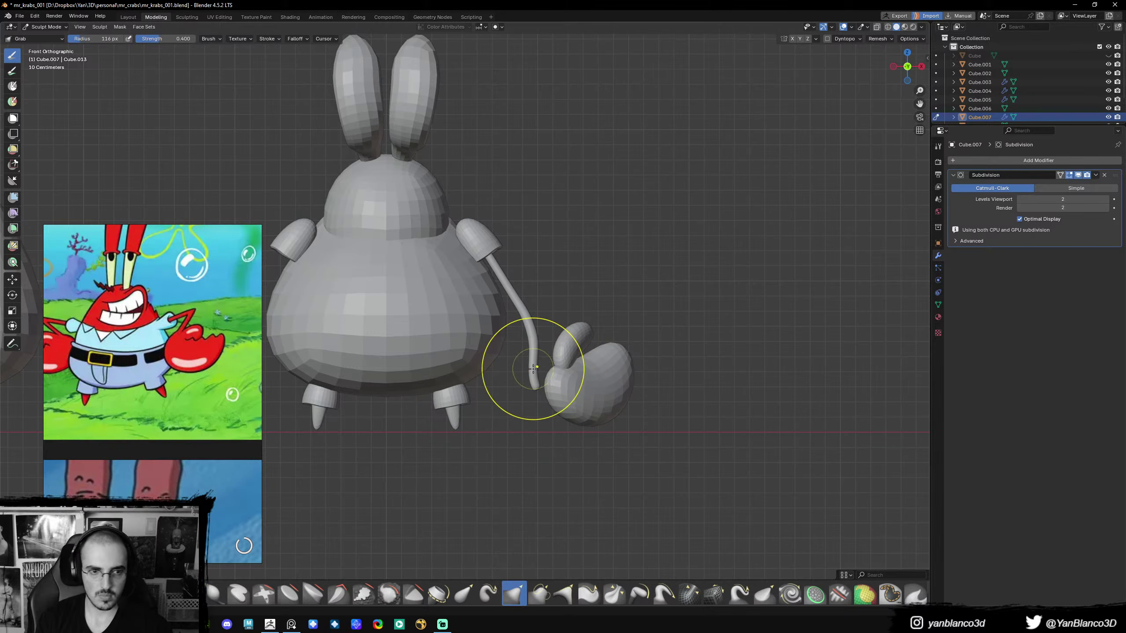
{"action": "key", "text": "f"}
{"action": "left_click", "coordinate": [554, 363]}
{"action": "left_click_drag", "start_coordinate": [539, 346], "coordinate": [521, 331]}
{"action": "key", "text": "f"}
{"action": "left_click", "coordinate": [502, 289]}
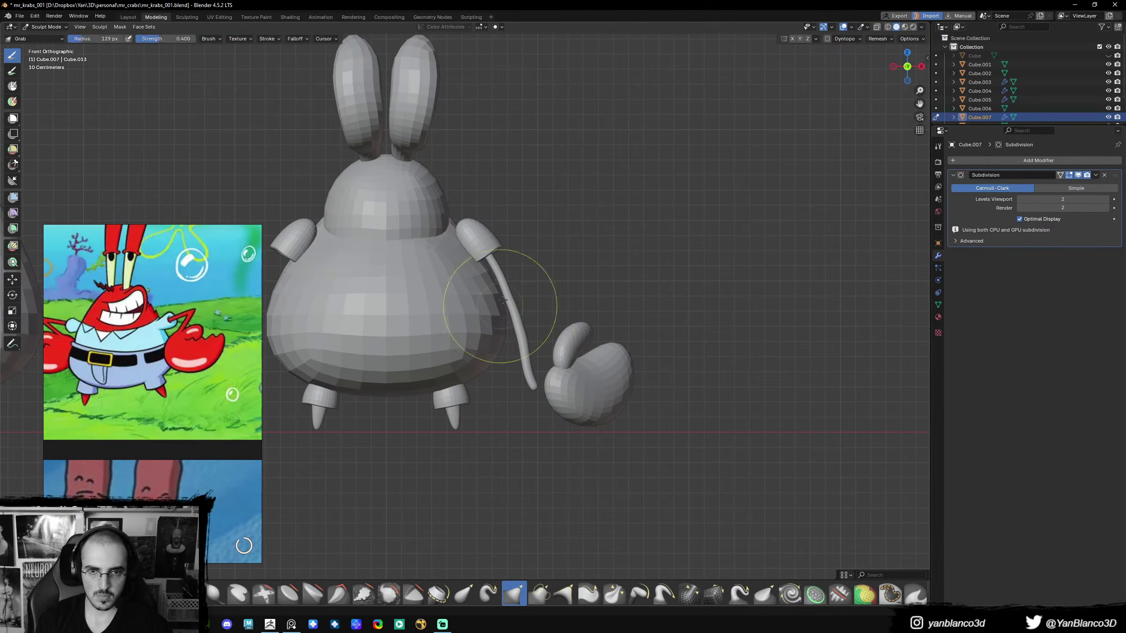
{"action": "left_click_drag", "start_coordinate": [503, 289], "coordinate": [492, 266]}
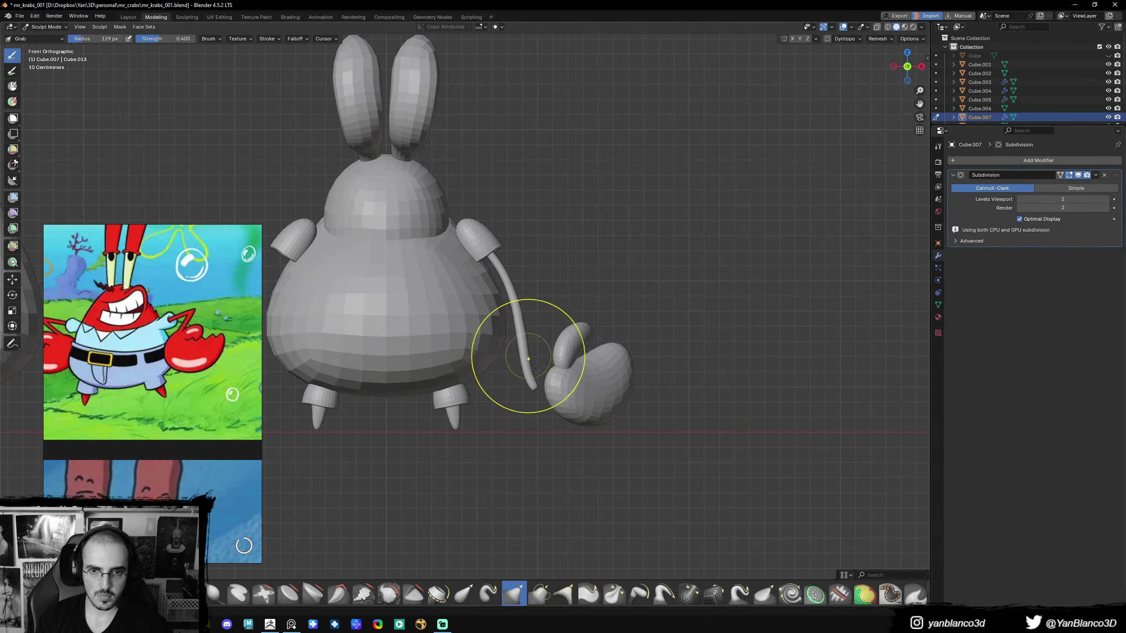
- Return to Object Mode and move the claw onto the end of the curved arm
{"action": "key", "text": "ctrl+Tab"}
{"action": "left_click", "coordinate": [526, 385]}
{"action": "left_click", "coordinate": [568, 390]}
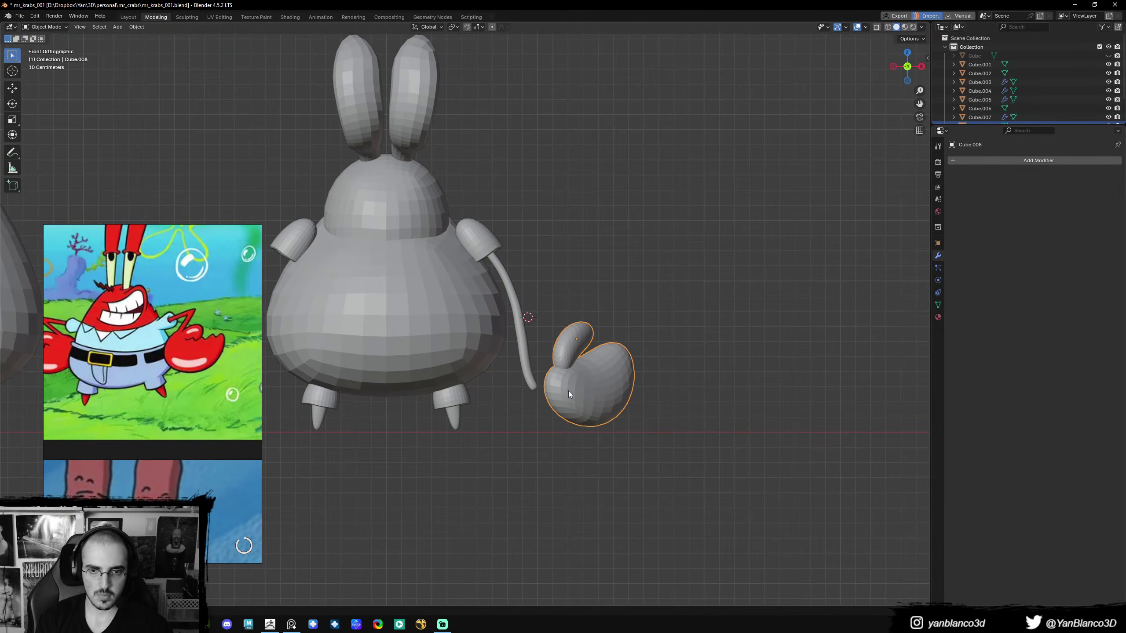
{"action": "key", "text": "g"}
{"action": "left_click", "coordinate": [532, 391]}
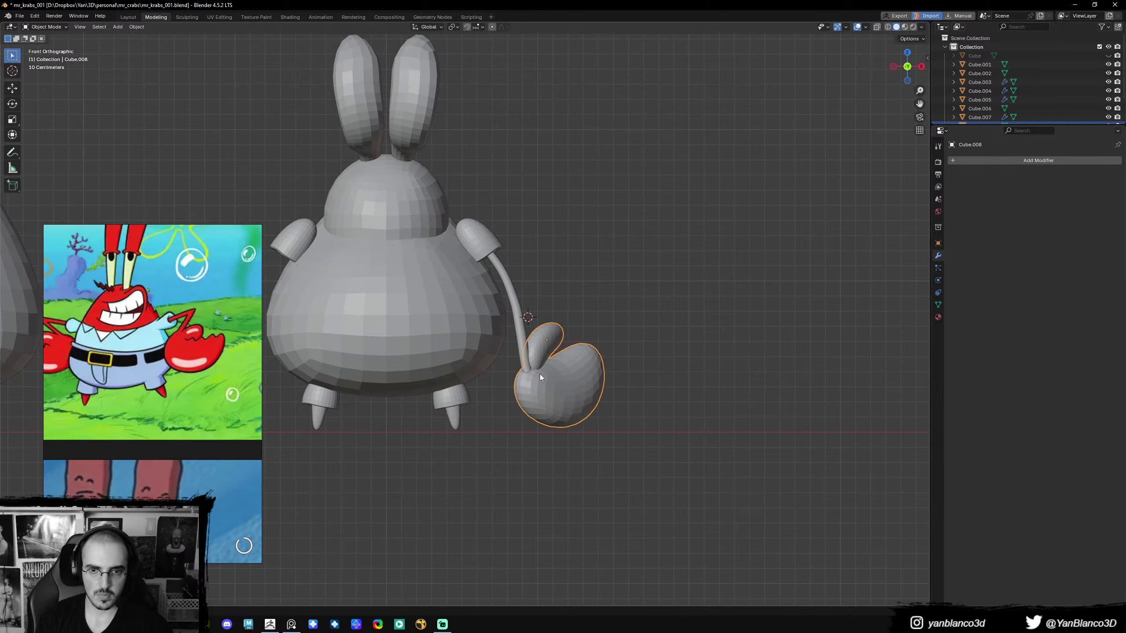
- Copy the shoulder sleeve's Mirror modifier to the arm and claw, then clear the selection
{"action": "middle_click_drag", "start_coordinate": [521, 315], "coordinate": [556, 324], "text": "shift"}
{"action": "left_click", "coordinate": [522, 257], "text": "shift"}
{"action": "key", "text": "ctrl+l"}
{"action": "left_click", "coordinate": [522, 255]}
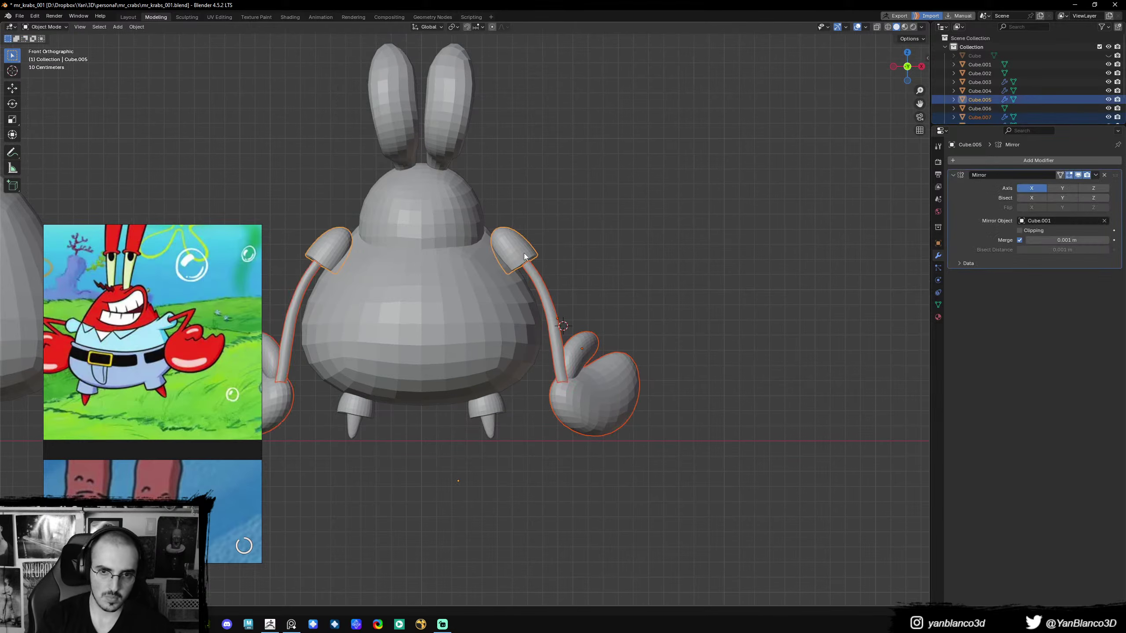
{"action": "key", "text": "alt+a"}
- Inspect the mirrored body and head against the reference images and save the file
{"action": "middle_click_drag", "start_coordinate": [530, 380], "coordinate": [510, 366], "text": "ctrl"}
{"action": "middle_click_drag", "start_coordinate": [512, 344], "coordinate": [573, 351], "text": "shift"}
{"action": "middle_click_drag", "start_coordinate": [550, 263], "coordinate": [564, 307], "text": "shift"}
{"action": "middle_click_drag", "start_coordinate": [518, 271], "coordinate": [548, 371], "text": "ctrl"}
{"action": "key", "text": "ctrl+s"}
{"action": "middle_click_drag", "start_coordinate": [553, 277], "coordinate": [519, 293], "text": "shift"}
{"action": "scroll", "coordinate": [181, 385], "scroll_direction": "down", "scroll_amount": 5}
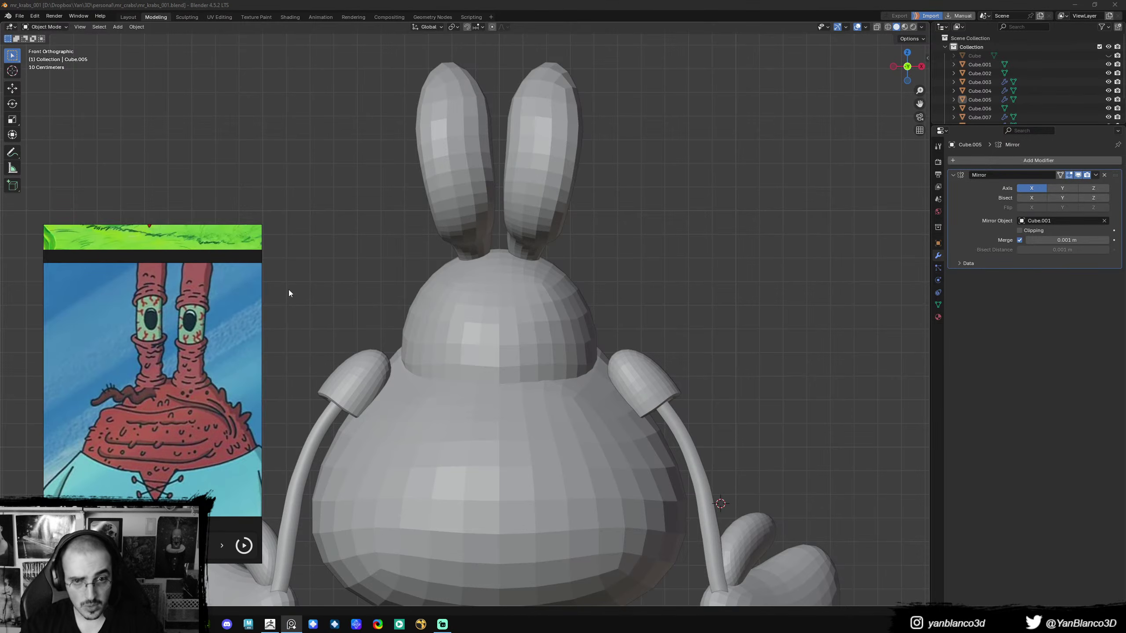
{"action": "middle_click_drag", "start_coordinate": [560, 266], "coordinate": [503, 291]}
{"action": "scroll", "coordinate": [503, 291], "scroll_direction": "up", "scroll_amount": 4}
{"action": "key", "text": "ctrl+s"}
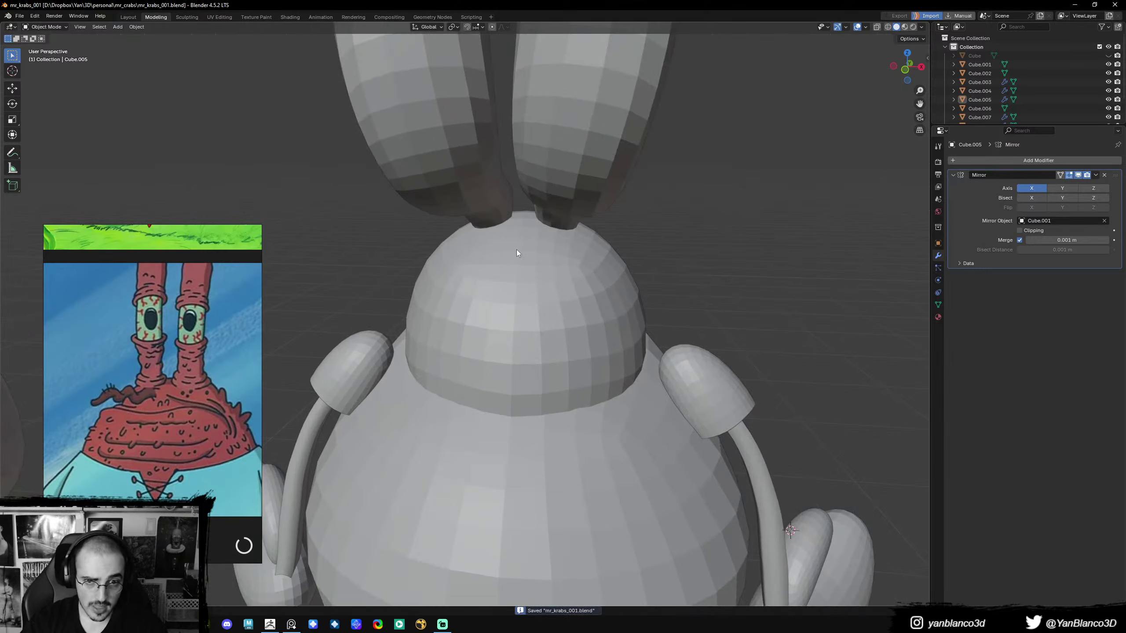
{"action": "key", "text": "shift+a"}
{"action": "mouse_move", "coordinate": [521, 250]}
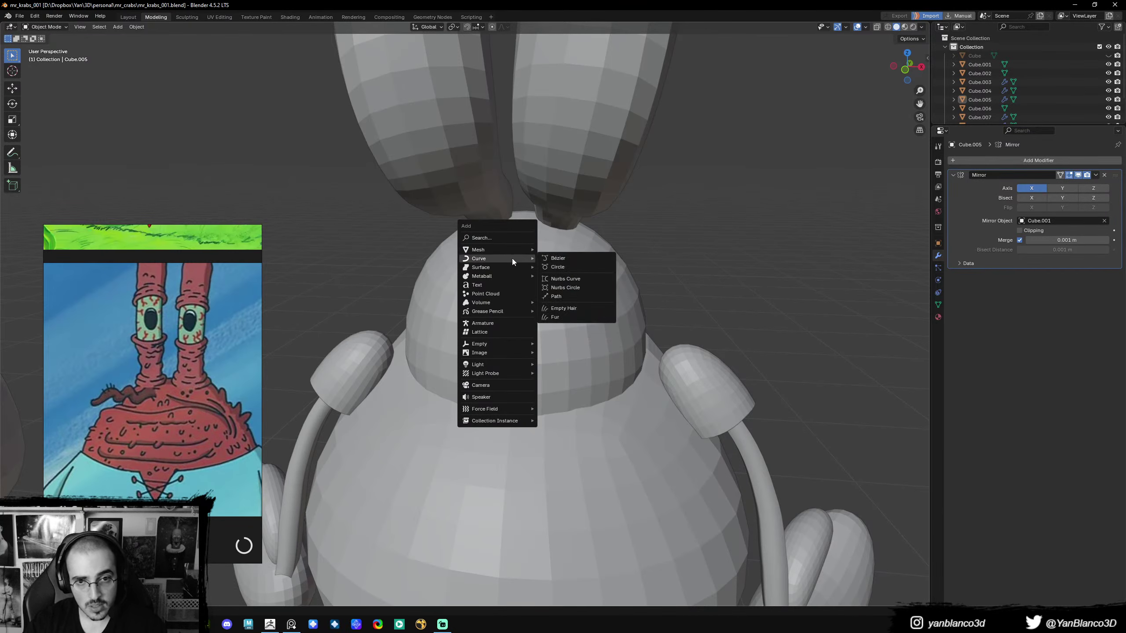
{"action": "left_click", "coordinate": [571, 265]}
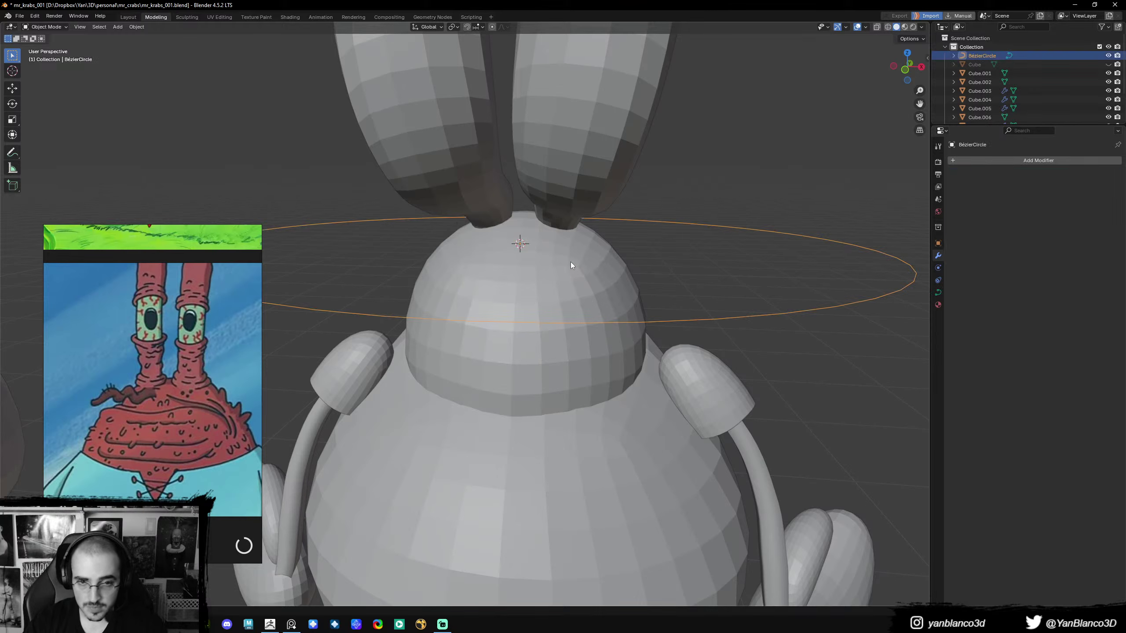
{"action": "key", "text": "ctrl+z"}
- Add a Bézier curve and rotate it in side view so it tilts across the head
{"action": "key", "text": "shift+a"}
{"action": "mouse_move", "coordinate": [570, 263]}
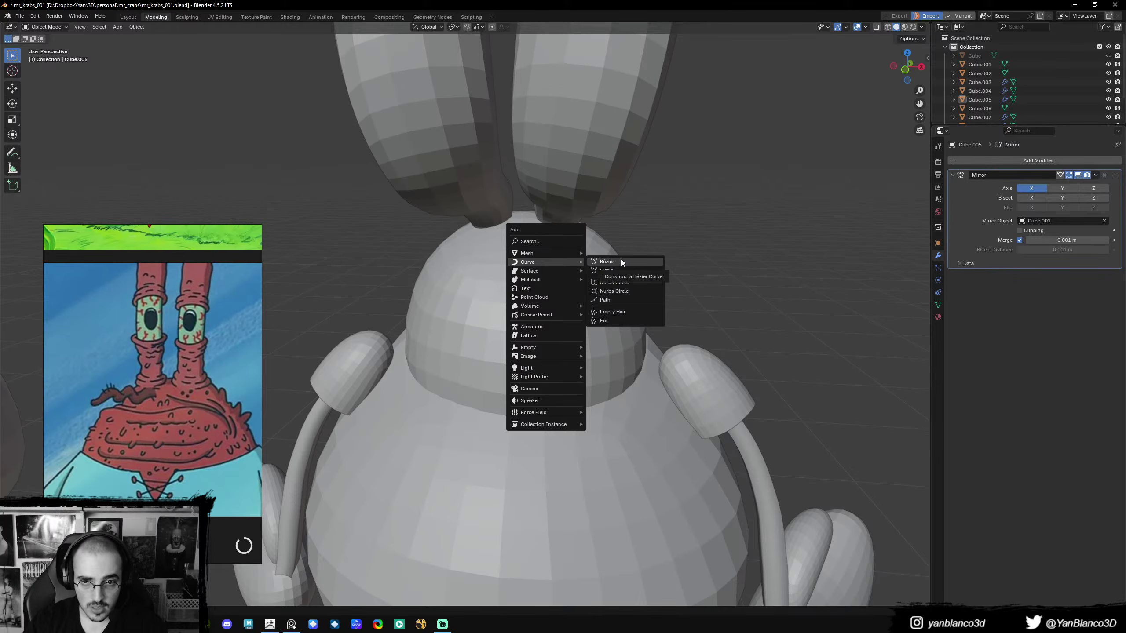
{"action": "left_click", "coordinate": [607, 261]}
{"action": "key", "text": "KP_3"}
{"action": "key", "text": "r"}
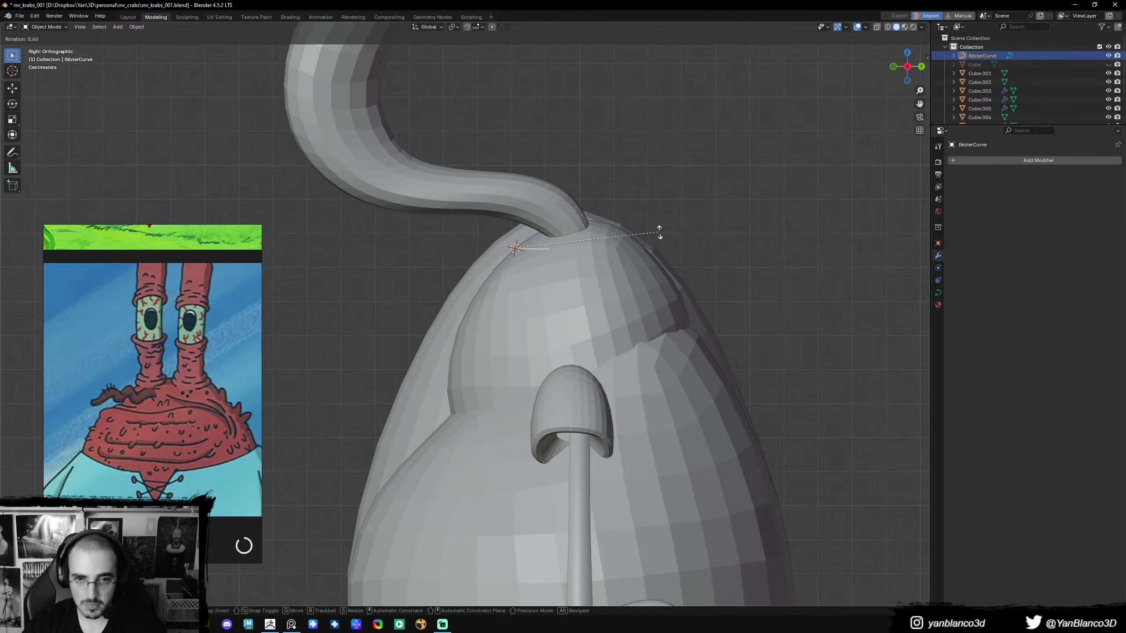
{"action": "left_click", "coordinate": [539, 372]}
{"action": "middle_click_drag", "start_coordinate": [546, 367], "coordinate": [702, 264]}
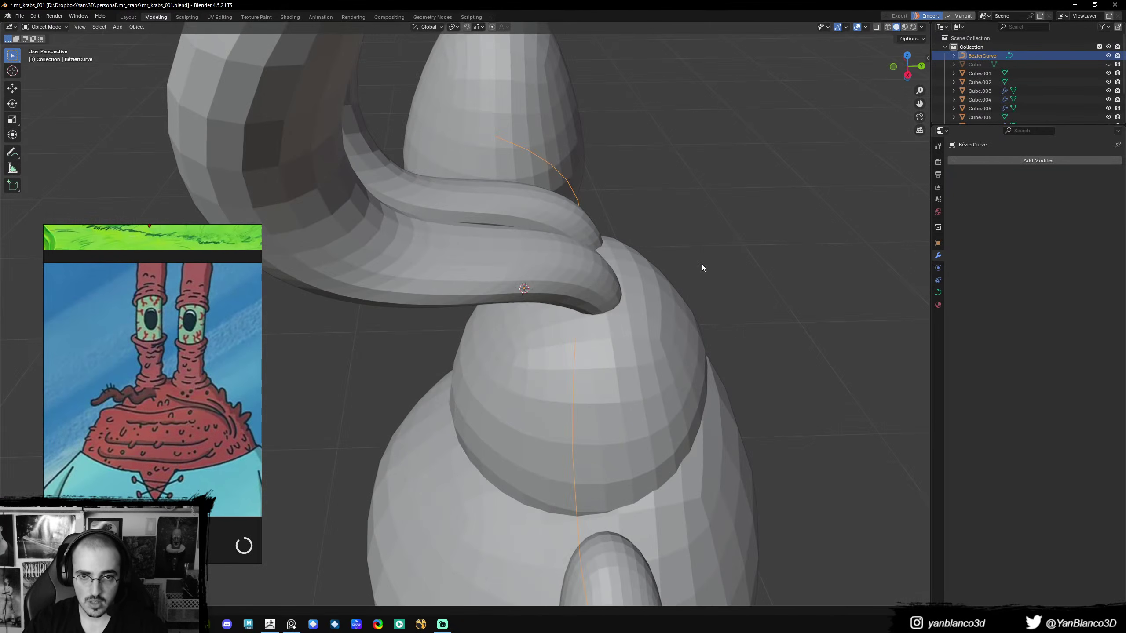
- Rotate the Bézier curve -90 degrees around the Z axis
{"action": "key", "text": "KP_7"}
{"action": "type", "text": "rz-90"}
{"action": "key", "text": "Return"}
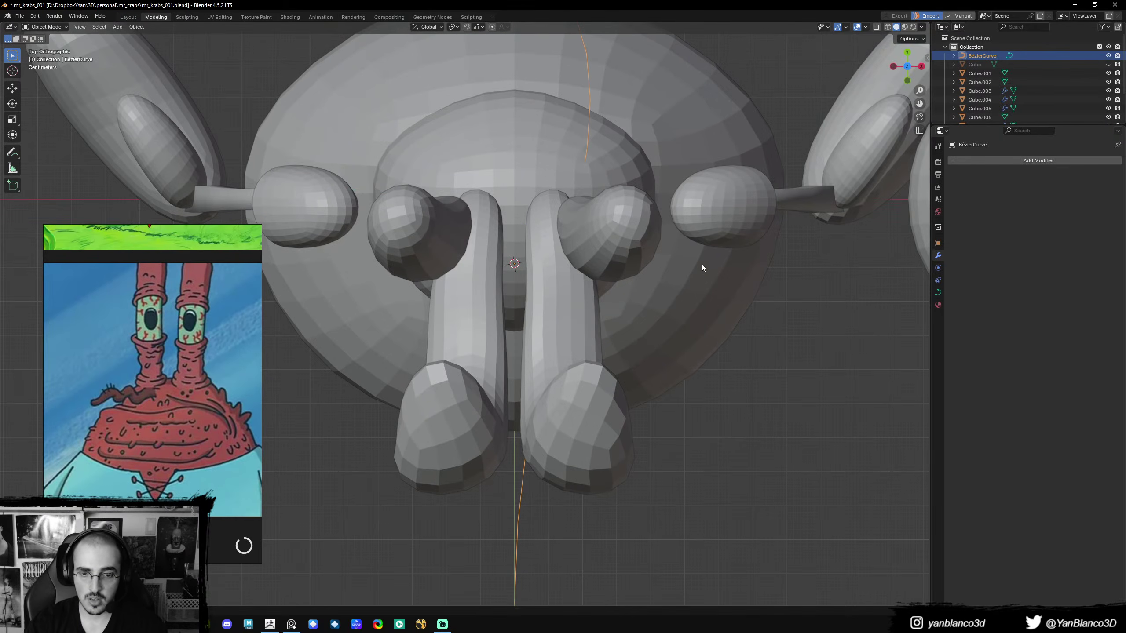
- Set the Bézier curve's X location to 0 m so it sits on the character's centre line
{"action": "key", "text": "n"}
{"action": "left_click", "coordinate": [847, 73]}
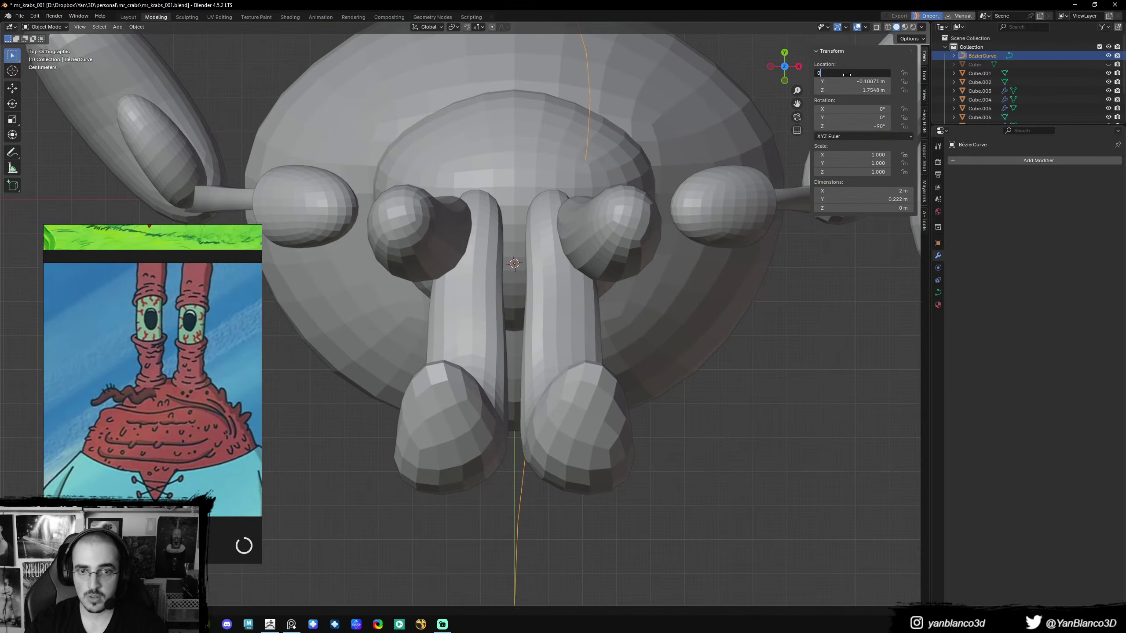
{"action": "key", "text": "Return"}
{"action": "key", "text": "KP_3"}
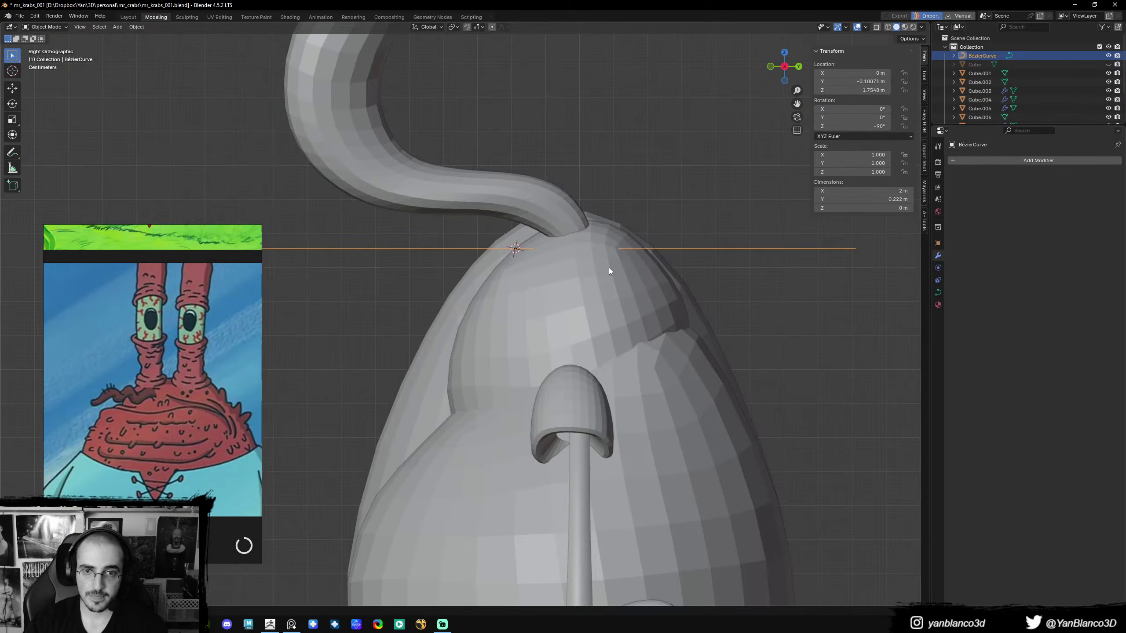
- Scale the curve's points down to about 0.27 and flatten them to 0 along X
{"action": "middle_click_drag", "start_coordinate": [609, 267], "coordinate": [693, 297]}
{"action": "key", "text": "Tab"}
{"action": "key", "text": "s"}
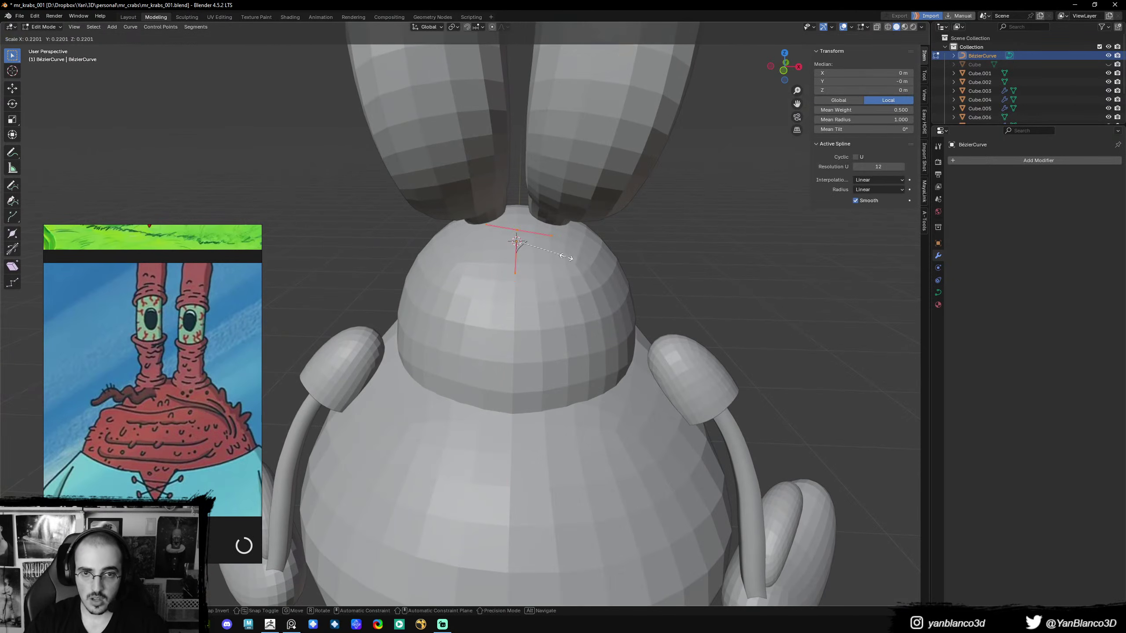
{"action": "left_click", "coordinate": [567, 257]}
{"action": "scroll", "coordinate": [591, 253], "scroll_direction": "up", "scroll_amount": 3}
{"action": "key", "text": "s"}
{"action": "key", "text": "x"}
{"action": "key", "text": "0"}
{"action": "key", "text": "Return"}
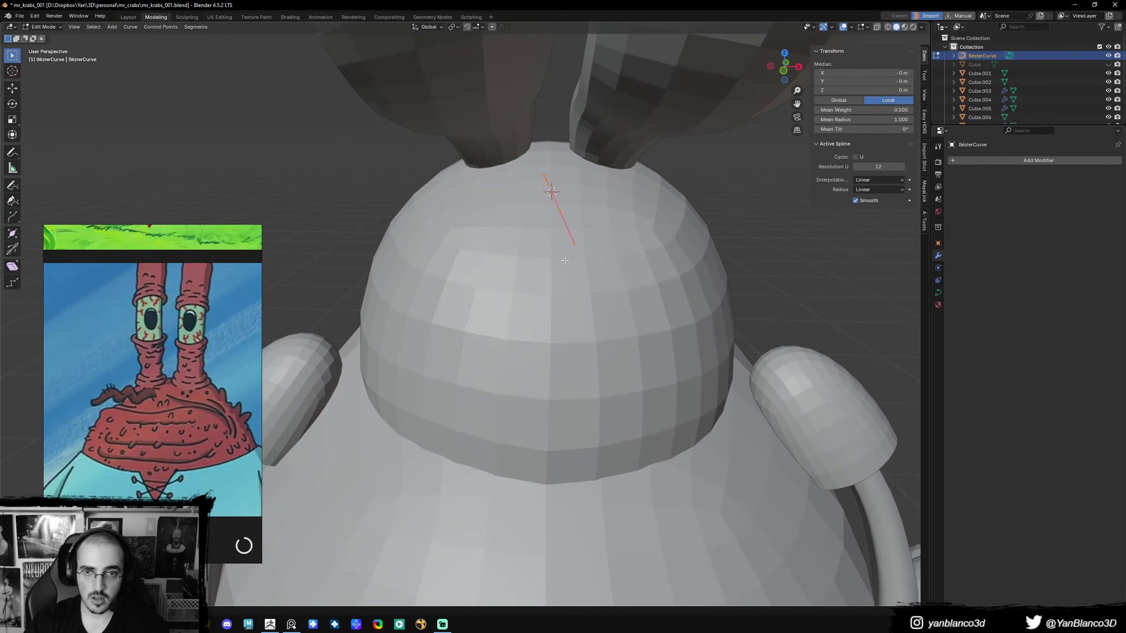
- Move the curve's rear control point forward along Y to the curve's origin at the head's surface
{"action": "middle_click_drag", "start_coordinate": [565, 261], "coordinate": [478, 267]}
{"action": "left_click", "coordinate": [674, 218]}
{"action": "left_click", "coordinate": [758, 215]}
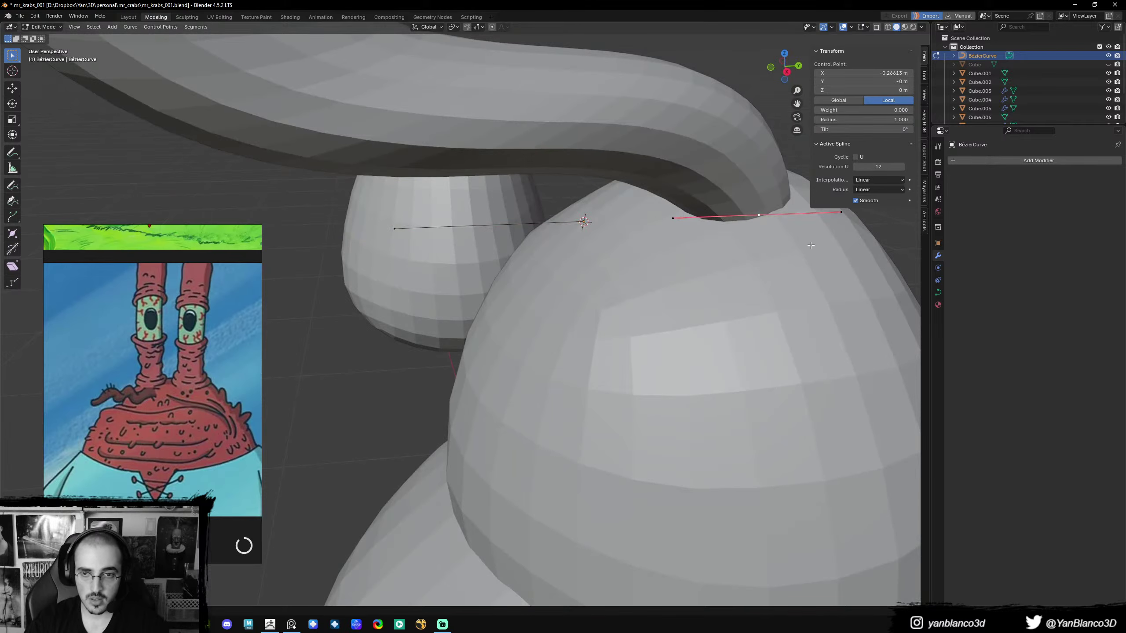
{"action": "left_click", "coordinate": [811, 243]}
{"action": "left_click_drag", "start_coordinate": [811, 246], "coordinate": [733, 192]}
{"action": "key", "text": "g"}
{"action": "key", "text": "y"}
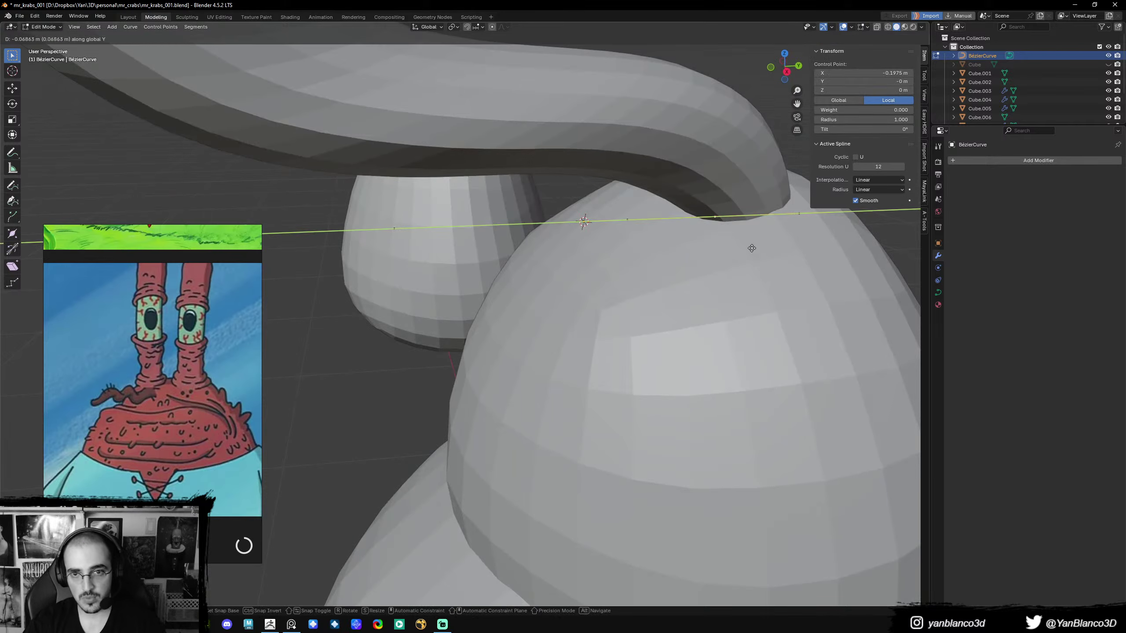
{"action": "left_click", "coordinate": [570, 257]}
- Shorten the handles of the curve's rear and front control points by scaling them down
{"action": "key", "text": "s"}
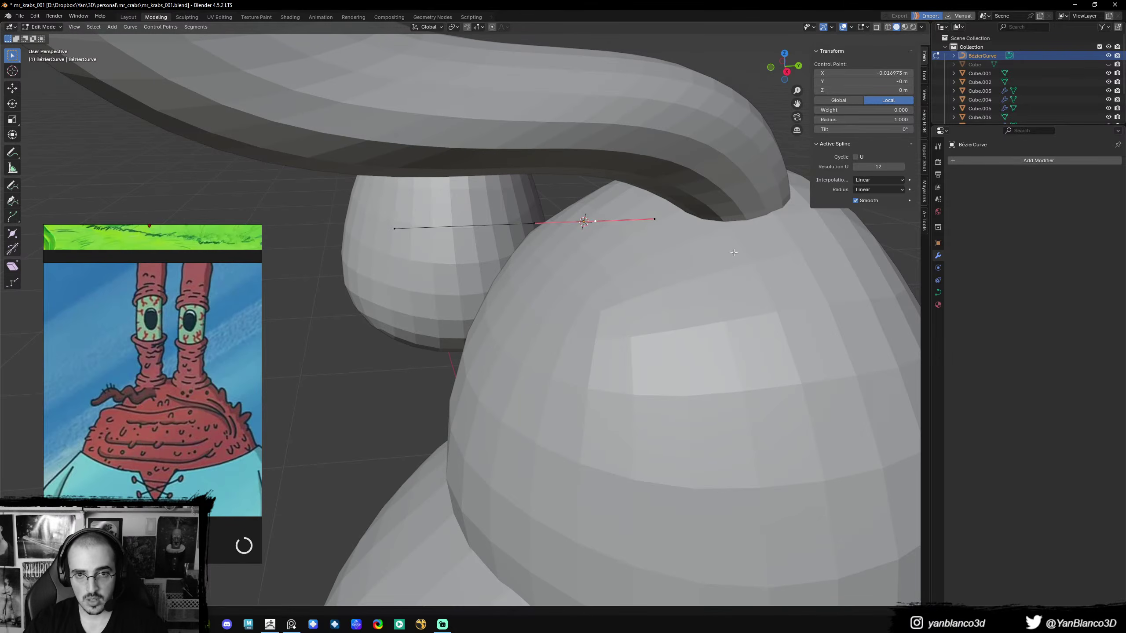
{"action": "left_click", "coordinate": [440, 229]}
{"action": "key", "text": "a"}
{"action": "key", "text": "shift+z"}
{"action": "left_click", "coordinate": [388, 232]}
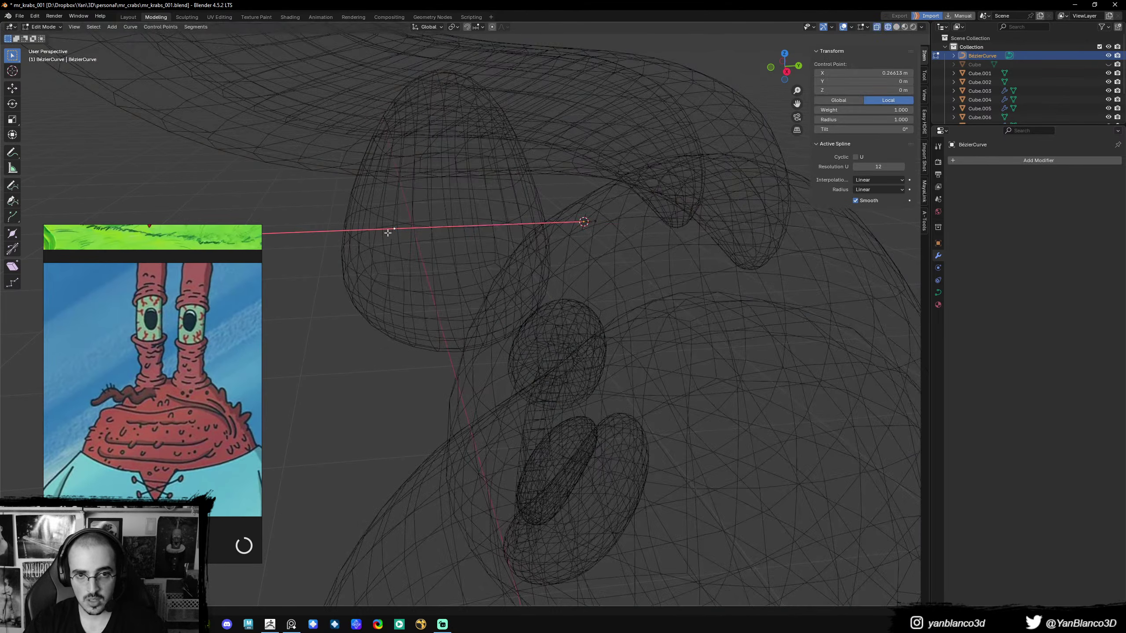
{"action": "key", "text": "s"}
{"action": "left_click", "coordinate": [478, 278]}
{"action": "key", "text": "shift+z"}
{"action": "middle_click_drag", "start_coordinate": [493, 286], "coordinate": [603, 257], "text": "shift"}
- In side view, tilt and lower the curve's front control point, and slightly rotate the rear point's handles
{"action": "left_click", "coordinate": [652, 218]}
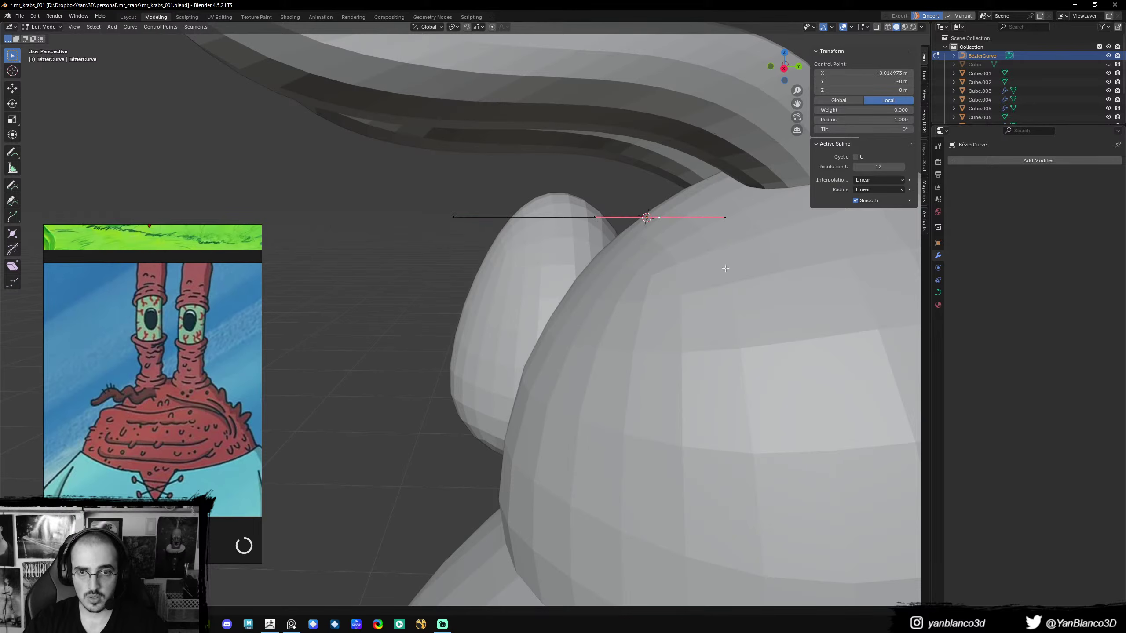
{"action": "left_click", "coordinate": [453, 217]}
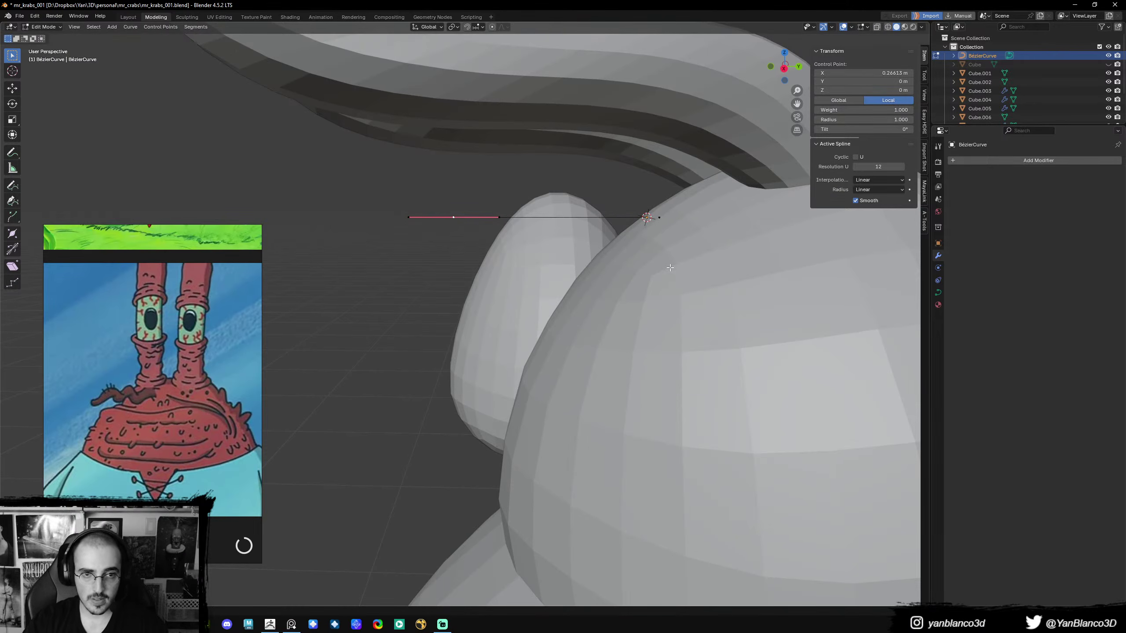
{"action": "key", "text": "KP_3"}
{"action": "key", "text": "r"}
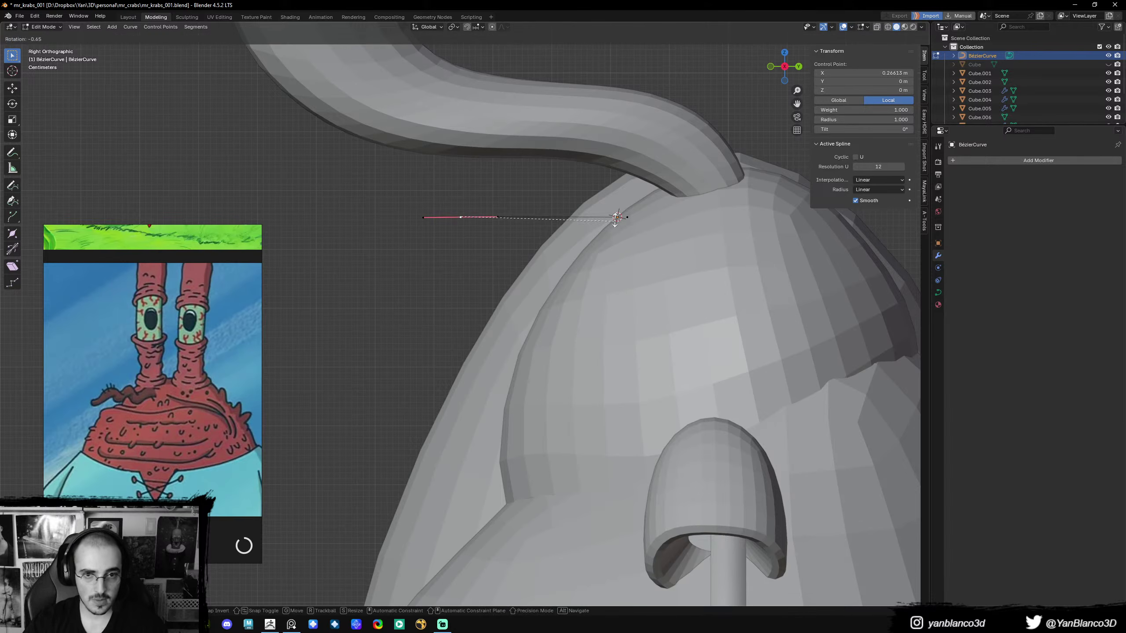
{"action": "left_click", "coordinate": [629, 194]}
{"action": "key", "text": "g"}
{"action": "left_click", "coordinate": [619, 212]}
{"action": "left_click", "coordinate": [630, 218]}
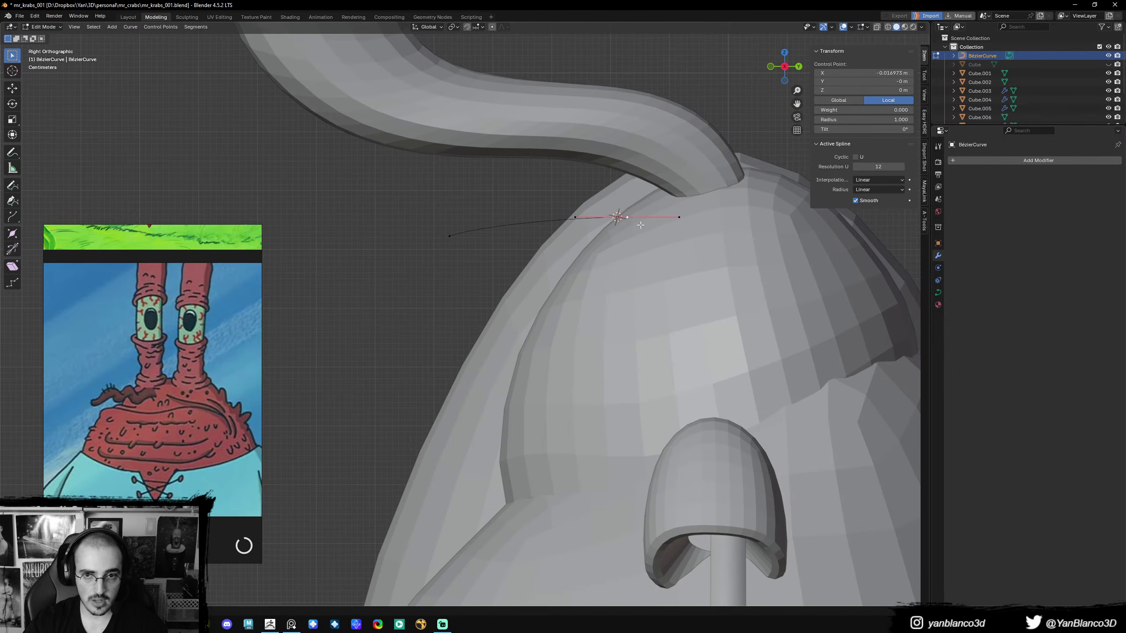
{"action": "key", "text": "r"}
{"action": "left_click", "coordinate": [703, 230]}
- Subdivide the whole curve and raise the new middle control point to form an upward bend
{"action": "key", "text": "a"}
{"action": "right_click", "coordinate": [559, 222]}
{"action": "left_click", "coordinate": [559, 222]}
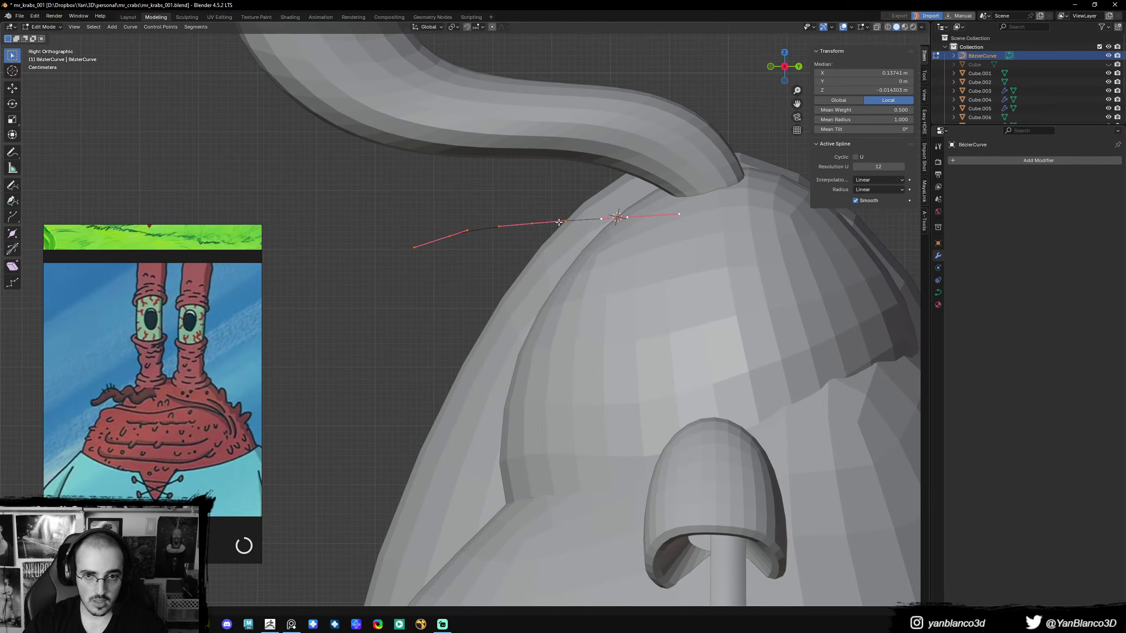
{"action": "left_click", "coordinate": [535, 223]}
{"action": "key", "text": "g"}
{"action": "left_click", "coordinate": [532, 206]}
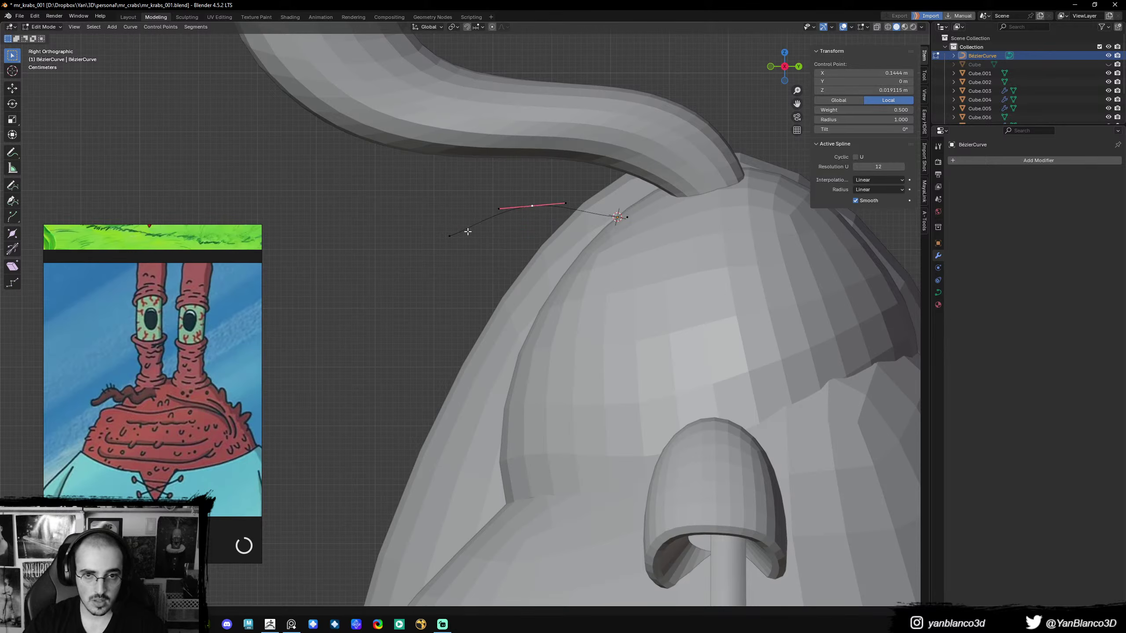
- Subdivide the curve again and lower the new points on both sides of the middle to form a wave
{"action": "key", "text": "a"}
{"action": "right_click", "coordinate": [592, 226]}
{"action": "left_click", "coordinate": [592, 225]}
{"action": "left_click", "coordinate": [489, 218]}
{"action": "key", "text": "g"}
{"action": "left_click", "coordinate": [500, 237]}
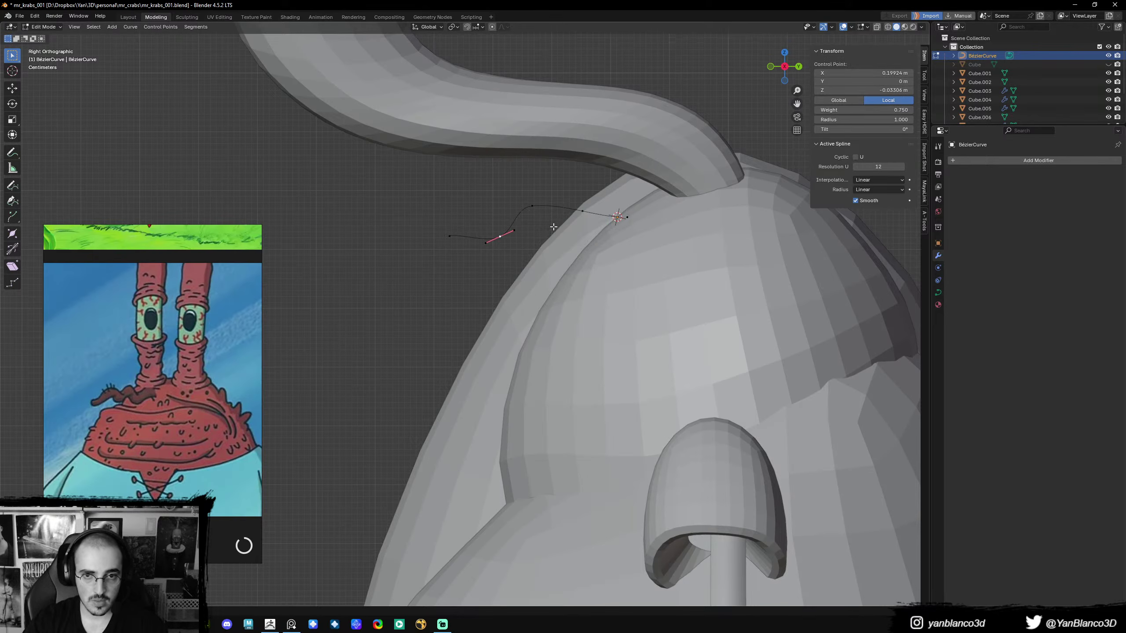
{"action": "key", "text": "g"}
{"action": "right_click", "coordinate": [573, 218]}
{"action": "left_click", "coordinate": [581, 212]}
{"action": "key", "text": "g"}
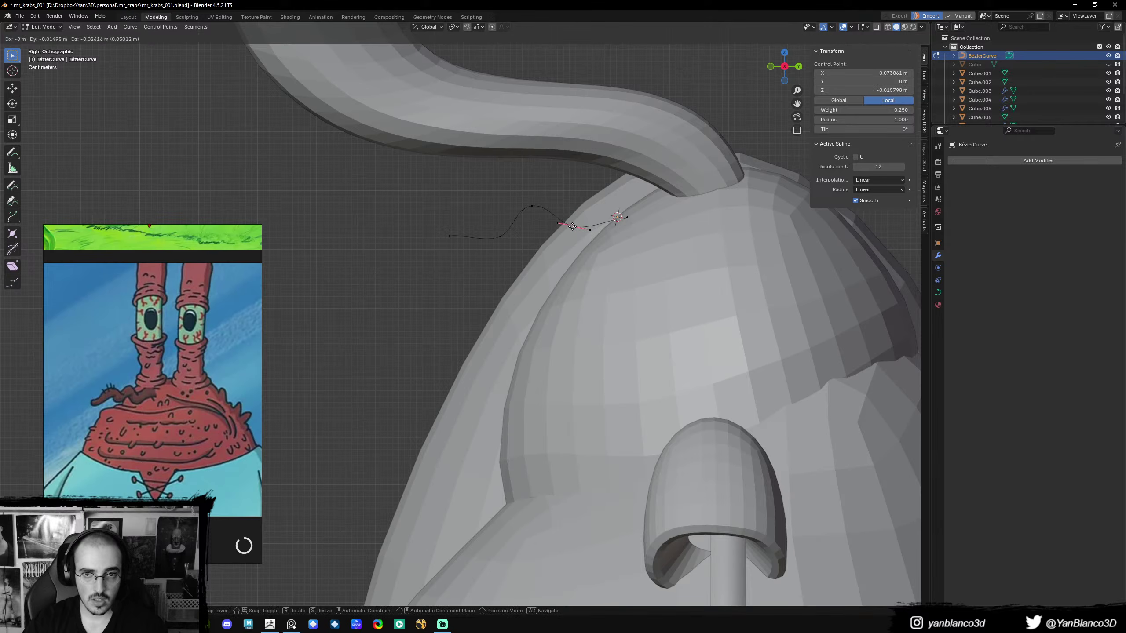
{"action": "left_click", "coordinate": [570, 223]}
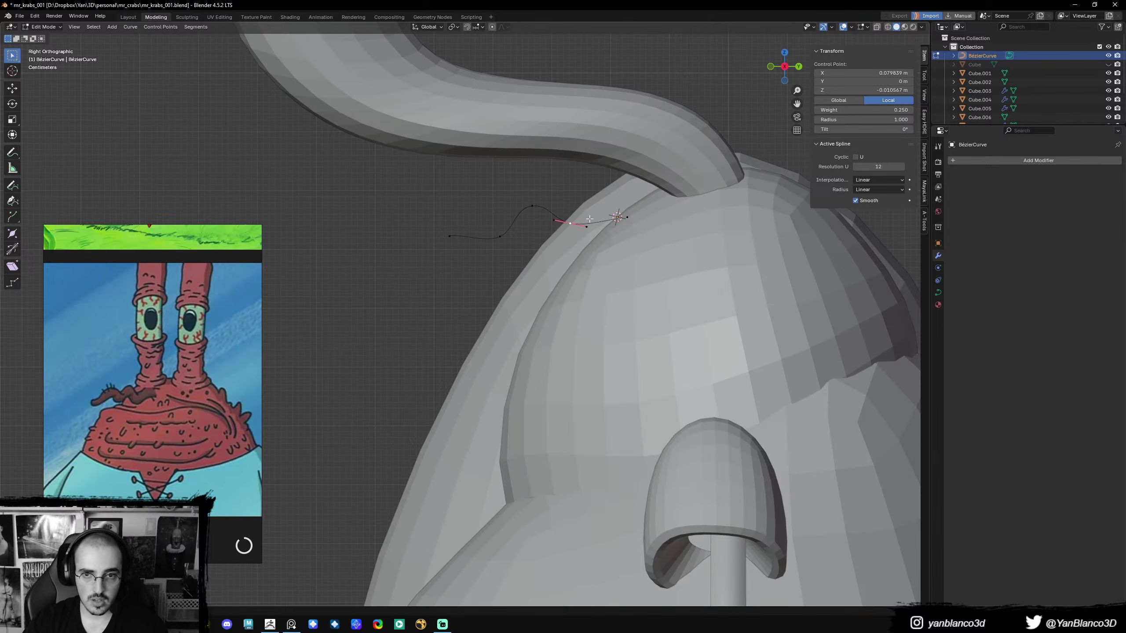
- Rotate and scale the rear end point's handles, and nudge the neighbouring bend point toward the head
{"action": "key", "text": "s"}
{"action": "right_click", "coordinate": [718, 251]}
{"action": "key", "text": "r"}
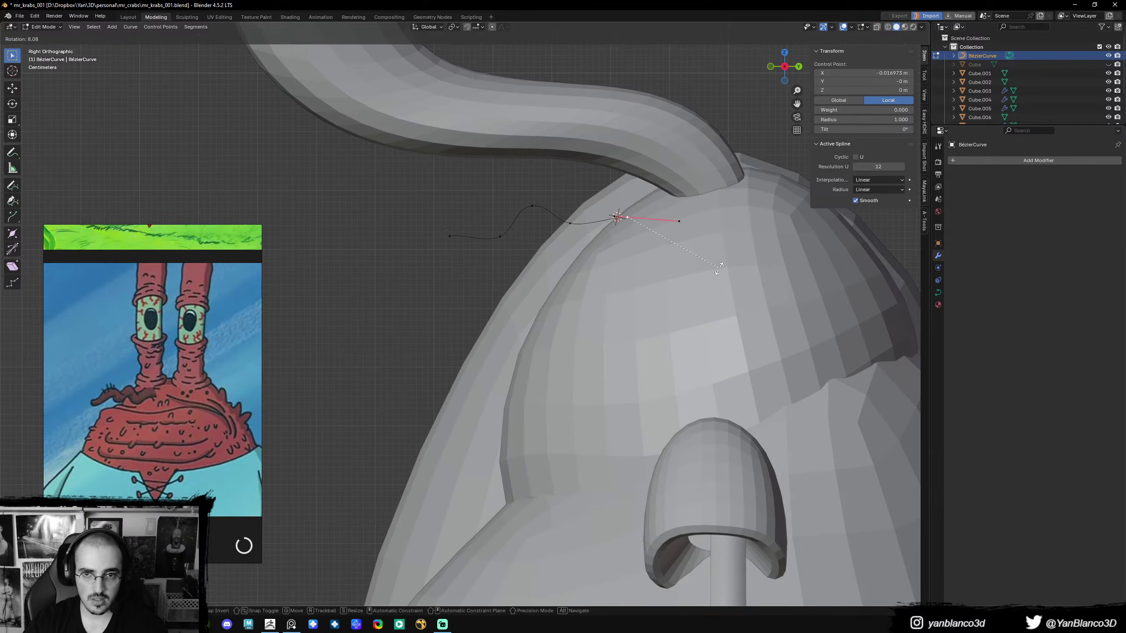
{"action": "left_click", "coordinate": [712, 289]}
{"action": "key", "text": "s"}
{"action": "left_click", "coordinate": [766, 306]}
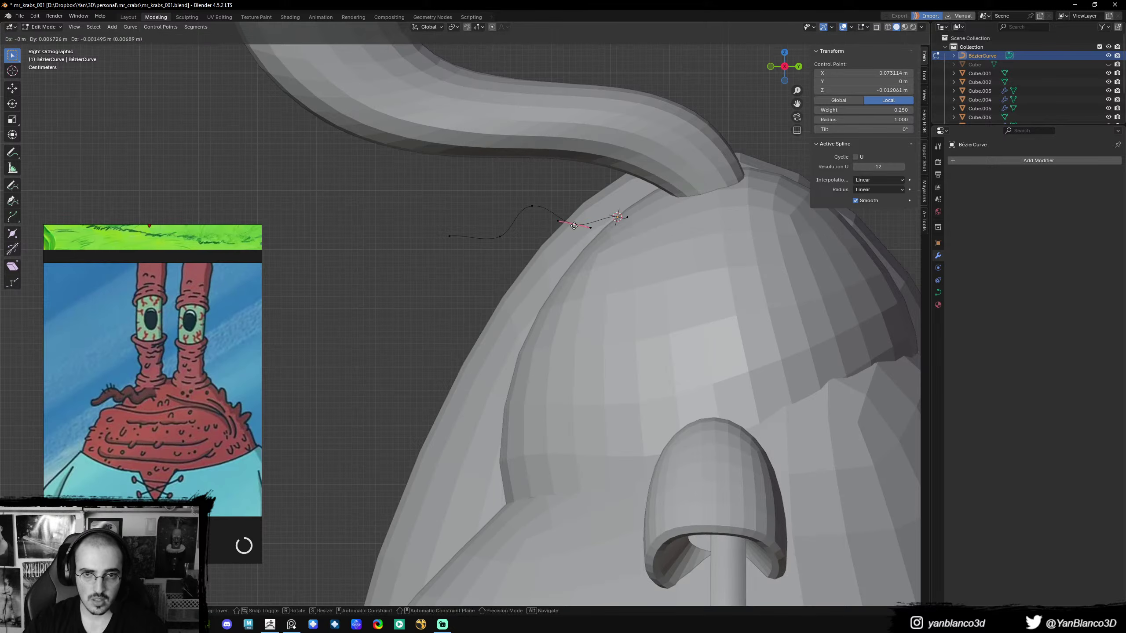
- Leave curve editing, save the file, and open the curve's Geometry settings
{"action": "key", "text": "Tab"}
{"action": "key", "text": "ctrl+Tab"}
{"action": "left_click", "coordinate": [523, 227]}
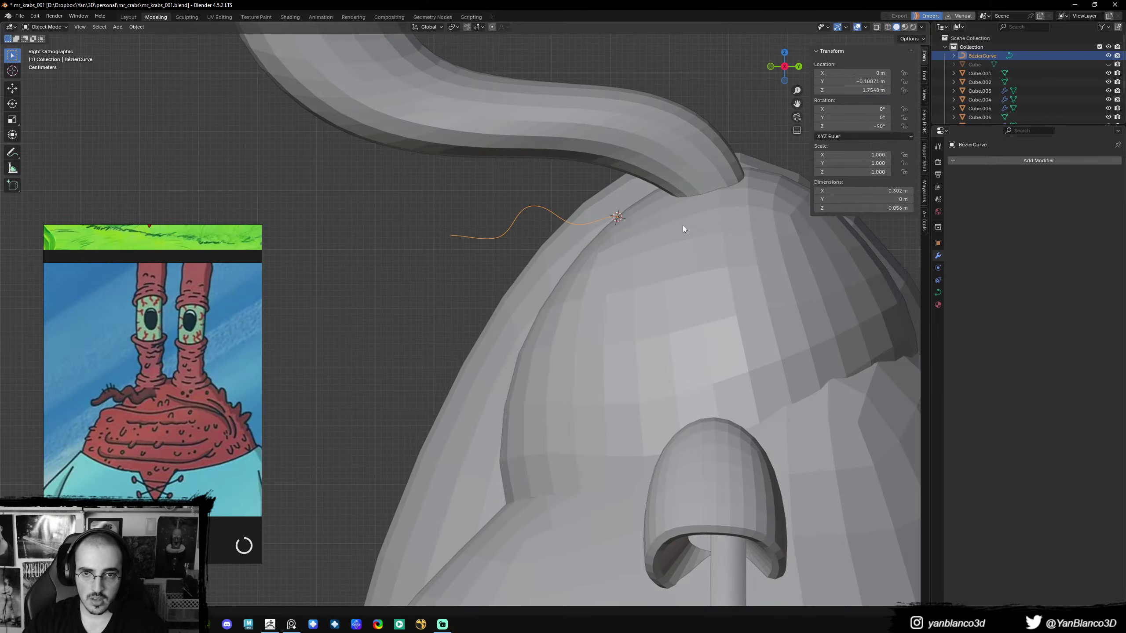
{"action": "key", "text": "ctrl+s"}
{"action": "left_click", "coordinate": [938, 293]}
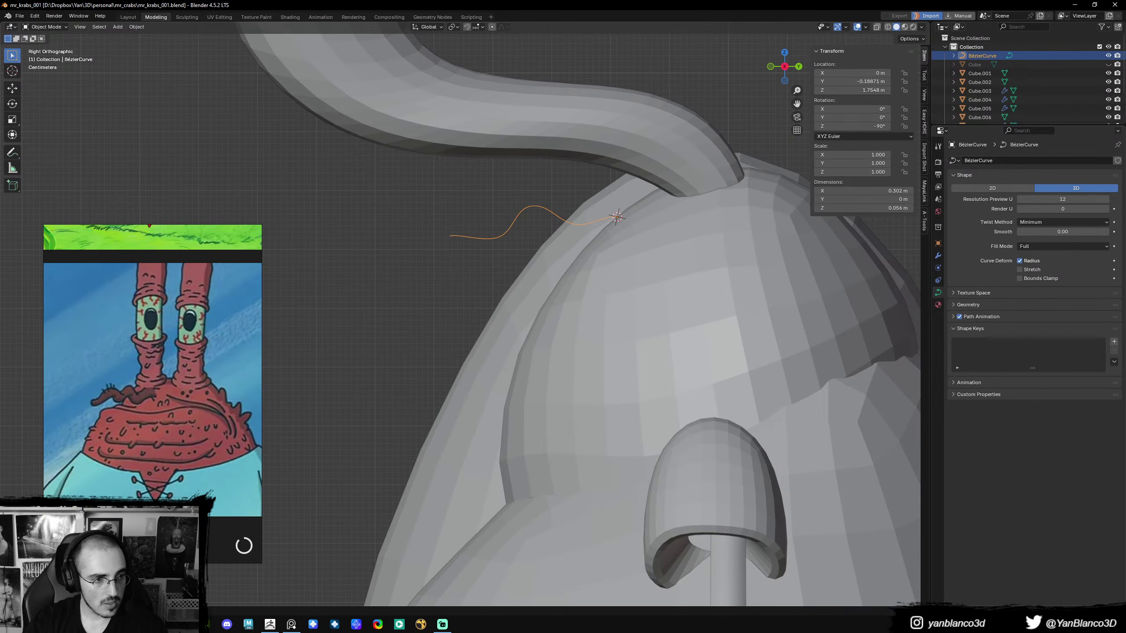
{"action": "left_click", "coordinate": [987, 305]}
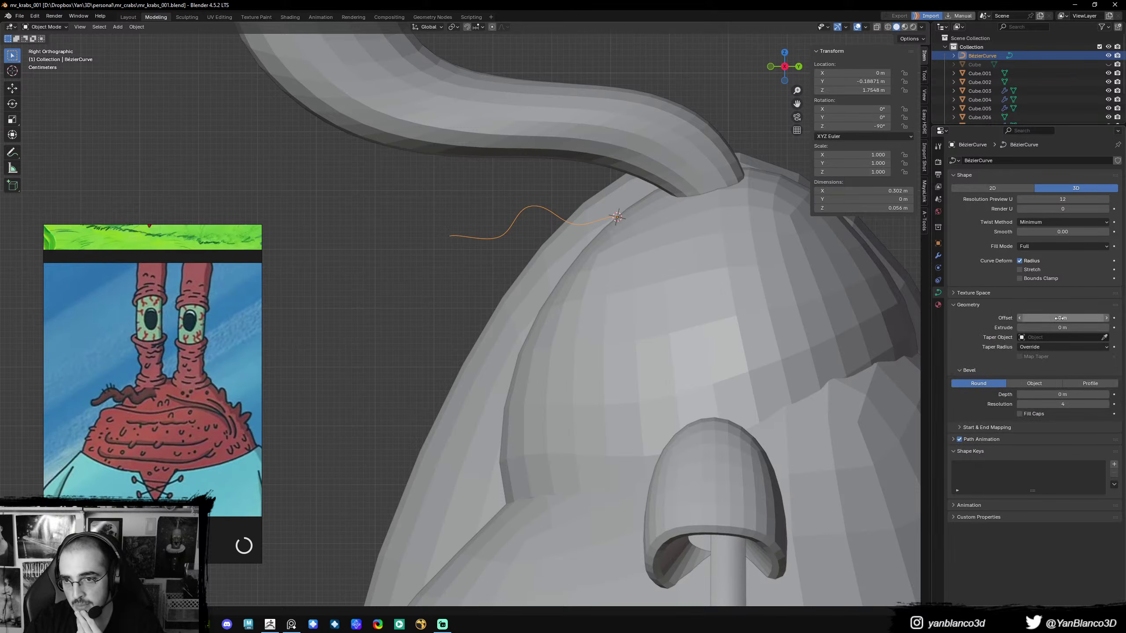
- Try Extrude and Offset values on the curve's geometry
{"action": "mouse_move", "coordinate": [1055, 326]}
{"action": "left_mouse_down"}
{"action": "mouse_move", "coordinate": [1073, 327]}
{"action": "mouse_move", "coordinate": [1063, 327]}
{"action": "left_mouse_up"}
{"action": "middle_click_drag", "start_coordinate": [598, 289], "coordinate": [696, 300]}
{"action": "key", "text": "ctrl+z"}
{"action": "left_click_drag", "start_coordinate": [1019, 318], "coordinate": [1030, 318]}
{"action": "key", "text": "ctrl+z"}
- Give the curve a round bevel with a depth of 0.021 m and resume editing its points
{"action": "left_click_drag", "start_coordinate": [1043, 392], "coordinate": [1060, 392]}
{"action": "middle_click_drag", "start_coordinate": [497, 302], "coordinate": [514, 252]}
{"action": "key", "text": "Tab"}
- Try shrinking the radius at the curve's front tip, without and with proportional editing
{"action": "key", "text": "alt+s"}
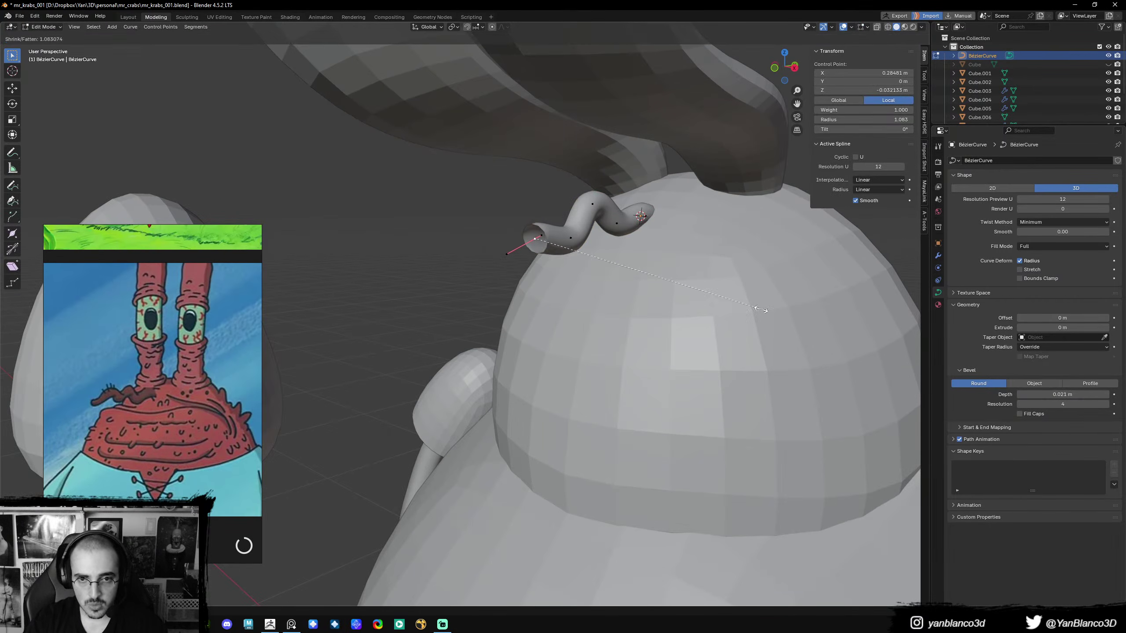
{"action": "key", "text": "Escape"}
{"action": "key", "text": "alt+s"}
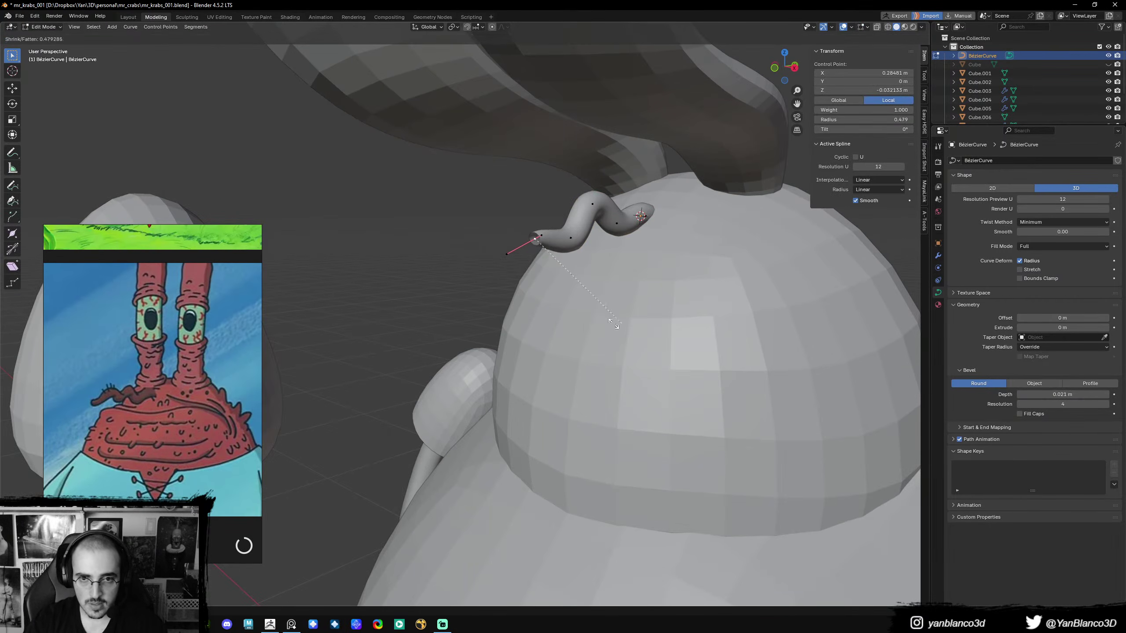
{"action": "key", "text": "Escape"}
{"action": "key", "text": "alt+s"}
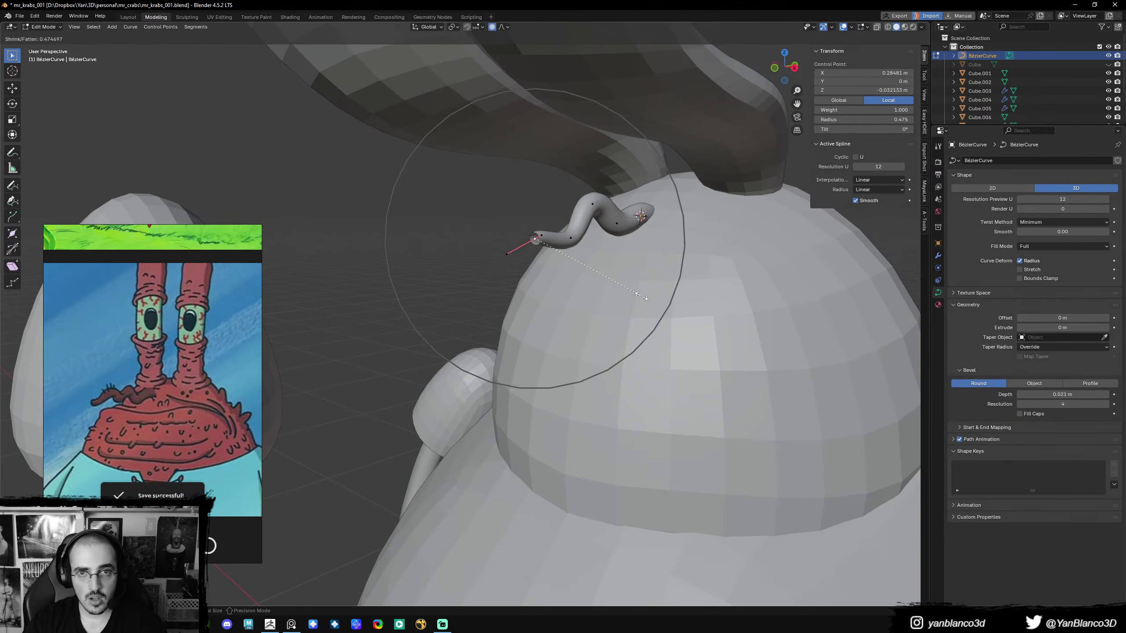
{"action": "key", "text": "Escape"}
- Try tapering the curve's front tip with a wider proportional influence
{"action": "left_click", "coordinate": [508, 27]}
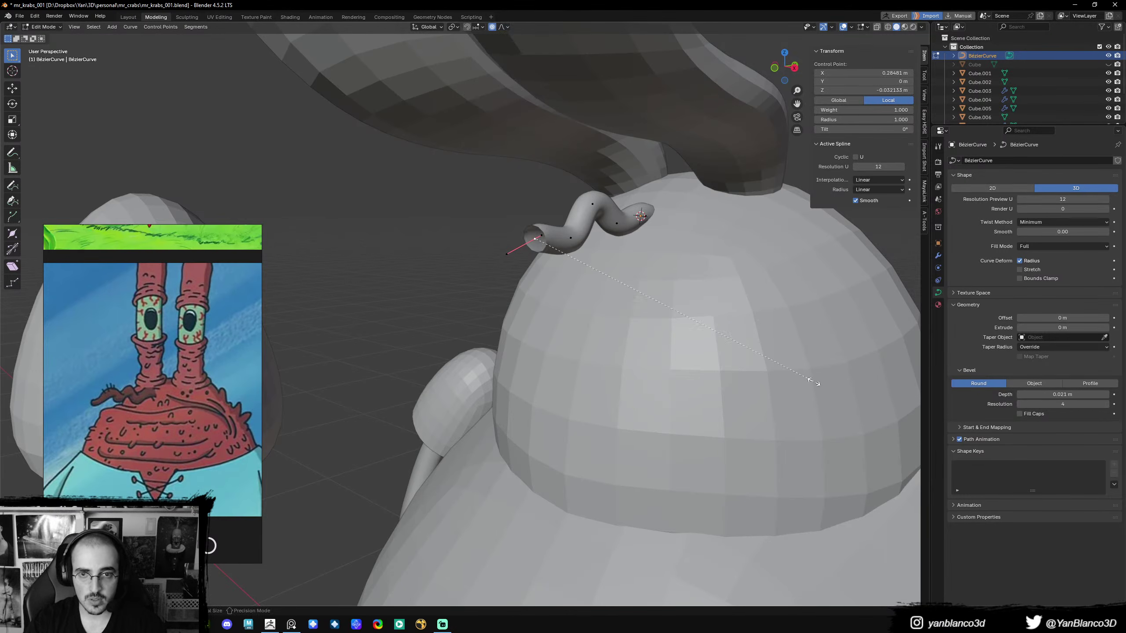
{"action": "key", "text": "alt+s"}
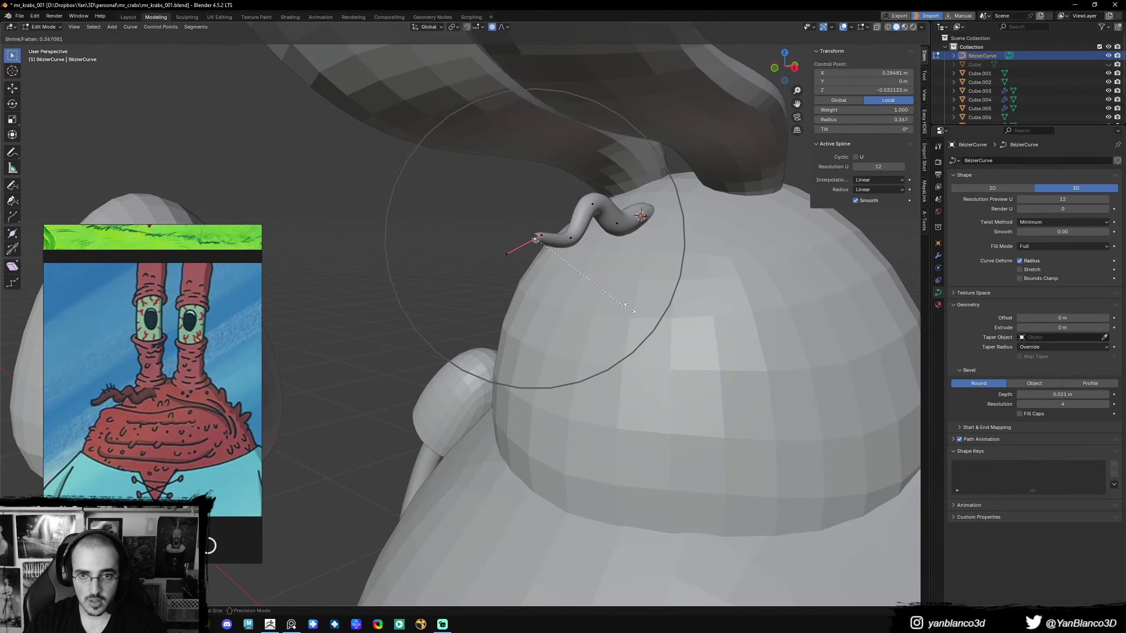
{"action": "scroll", "coordinate": [627, 306], "scroll_direction": "down", "scroll_amount": 2}
{"action": "scroll", "coordinate": [625, 289], "scroll_direction": "down", "scroll_amount": 2}
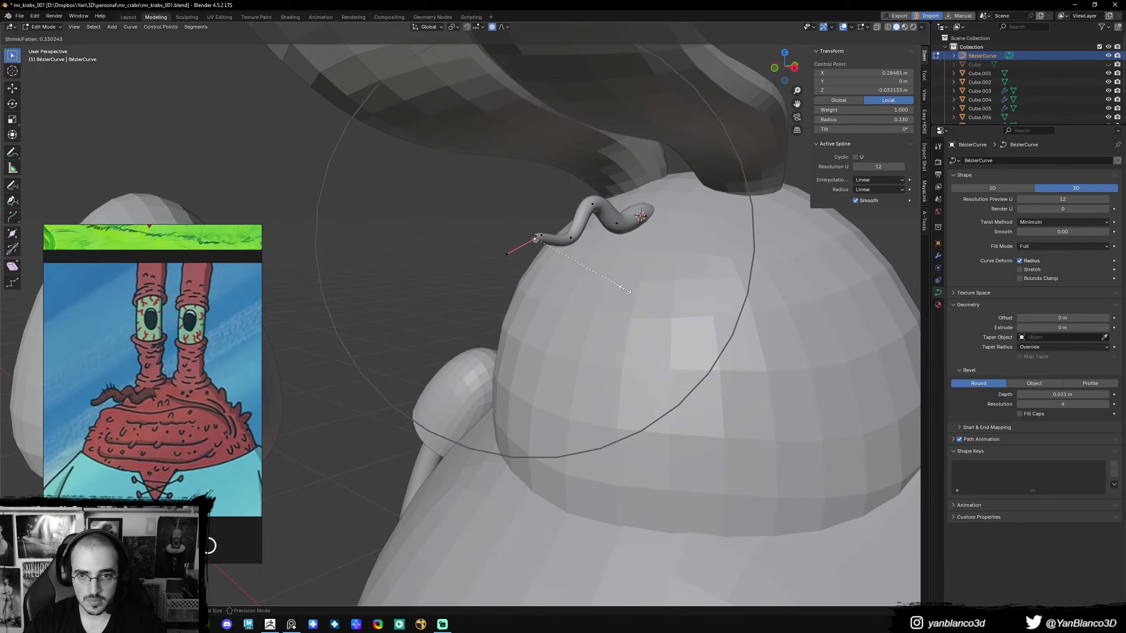
{"action": "scroll", "coordinate": [625, 289], "scroll_direction": "up", "scroll_amount": 3}
{"action": "left_click", "coordinate": [624, 289]}
{"action": "middle_click_drag", "start_coordinate": [624, 289], "coordinate": [680, 313]}
{"action": "key", "text": "ctrl+z"}
- Taper the curve toward its front tip by shrinking the tip's radius to about 0.32 with proportional editing
{"action": "key", "text": "alt+s"}
{"action": "scroll", "coordinate": [607, 309], "scroll_direction": "up", "scroll_amount": 2}
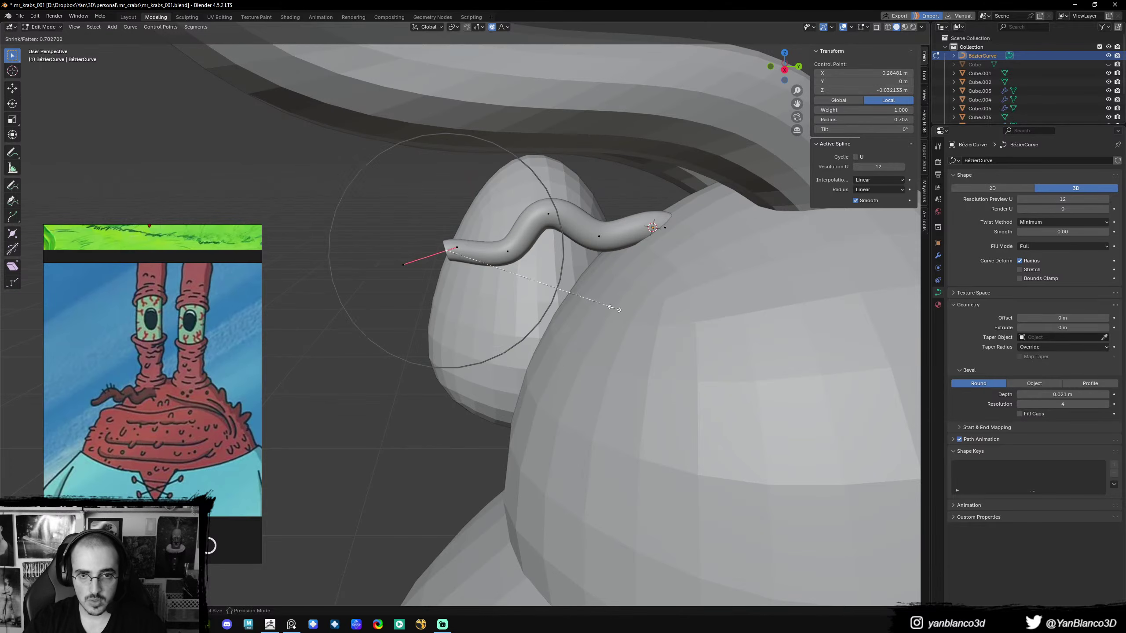
{"action": "left_click", "coordinate": [517, 292]}
{"action": "middle_click_drag", "start_coordinate": [516, 293], "coordinate": [569, 297]}
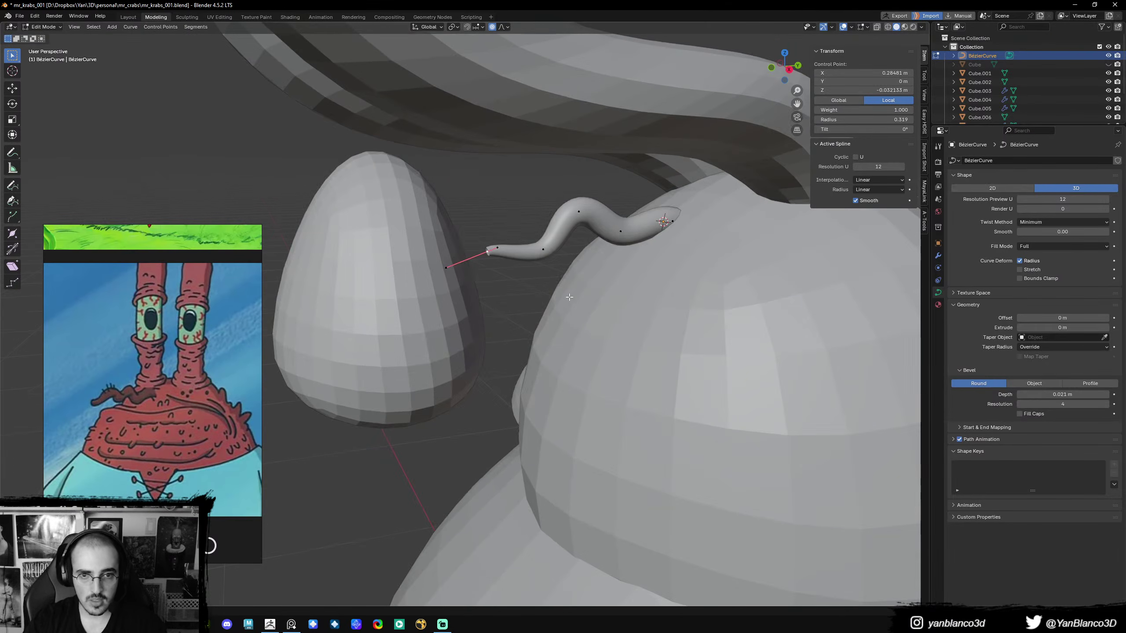
{"action": "key", "text": "KP_3"}
{"action": "key", "text": "Tab"}
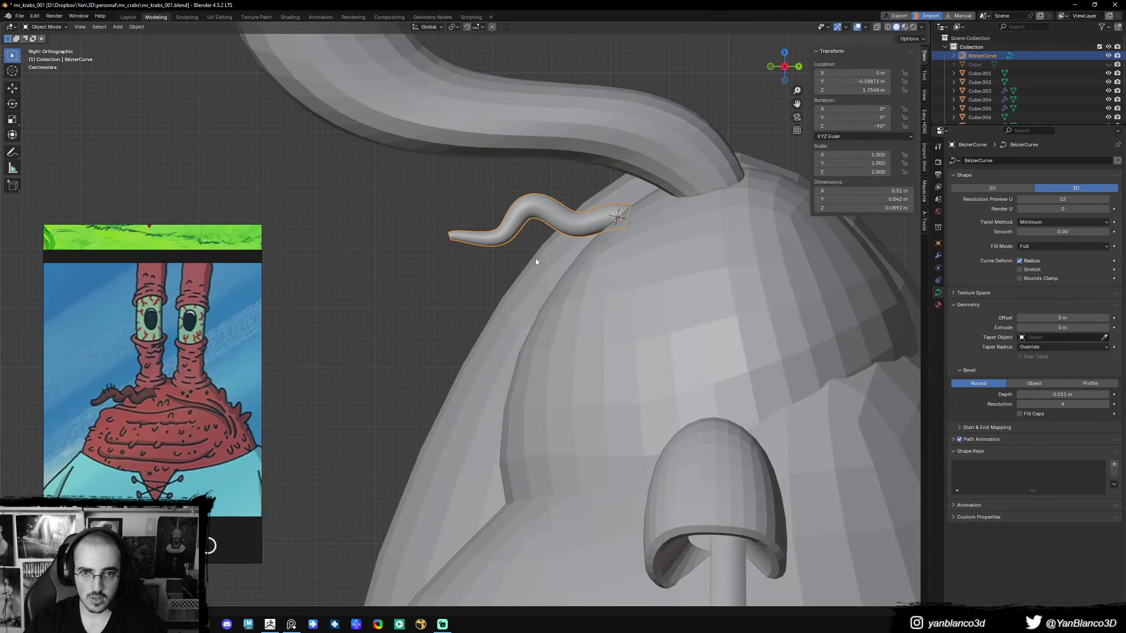
{"action": "key", "text": "Tab"}
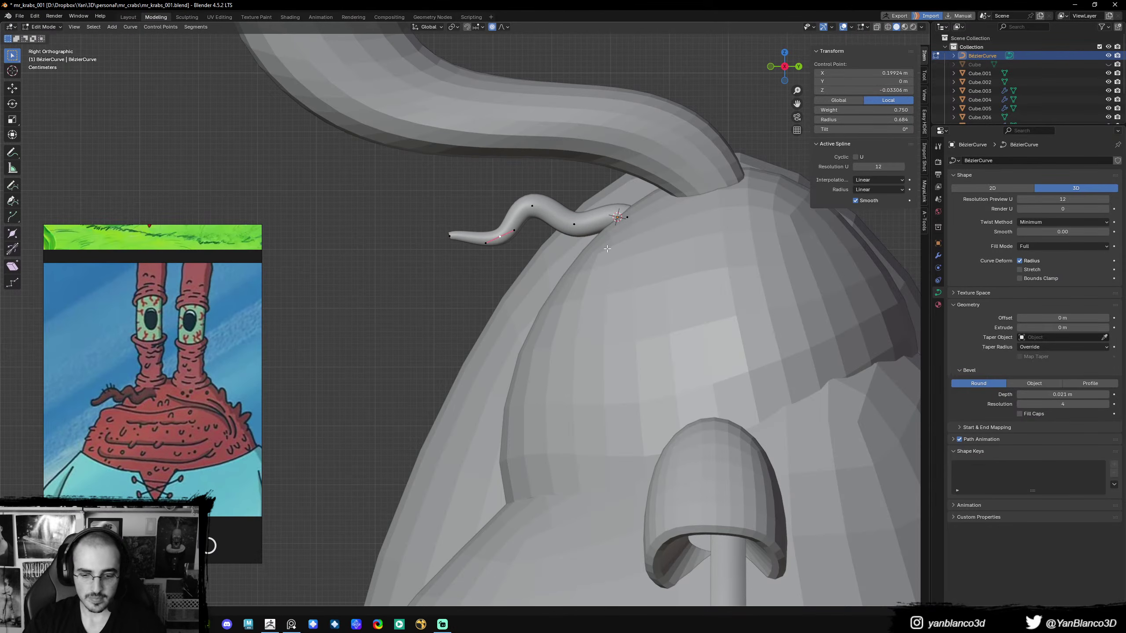
{"action": "key", "text": "Tab"}
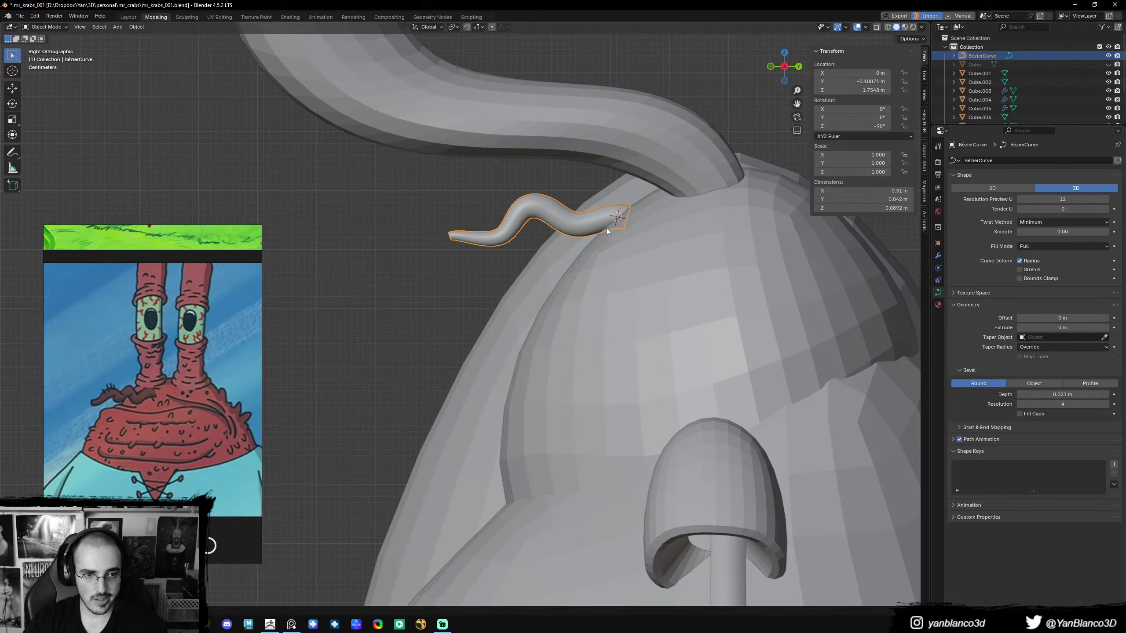
- Shift the curve's lower bend point near the head and its raised middle point slightly back toward the head
{"action": "middle_click_drag", "start_coordinate": [607, 231], "coordinate": [624, 232], "text": "shift"}
{"action": "key", "text": "Tab"}
{"action": "key", "text": "g"}
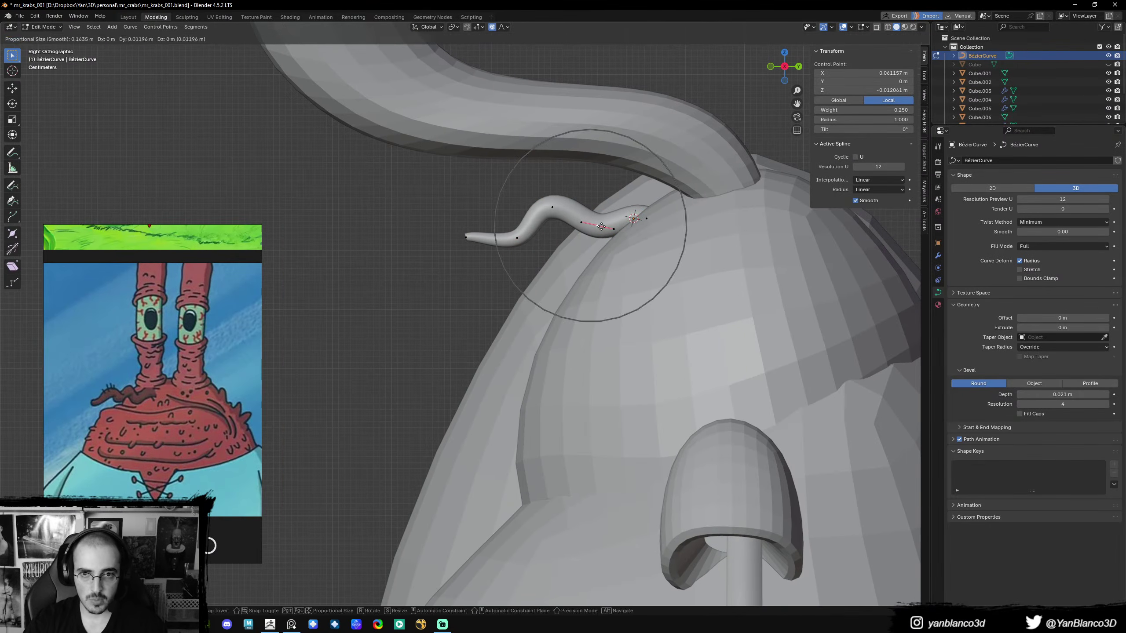
{"action": "left_click", "coordinate": [597, 225]}
{"action": "left_click", "coordinate": [556, 207]}
{"action": "key", "text": "g"}
{"action": "left_click", "coordinate": [571, 207]}
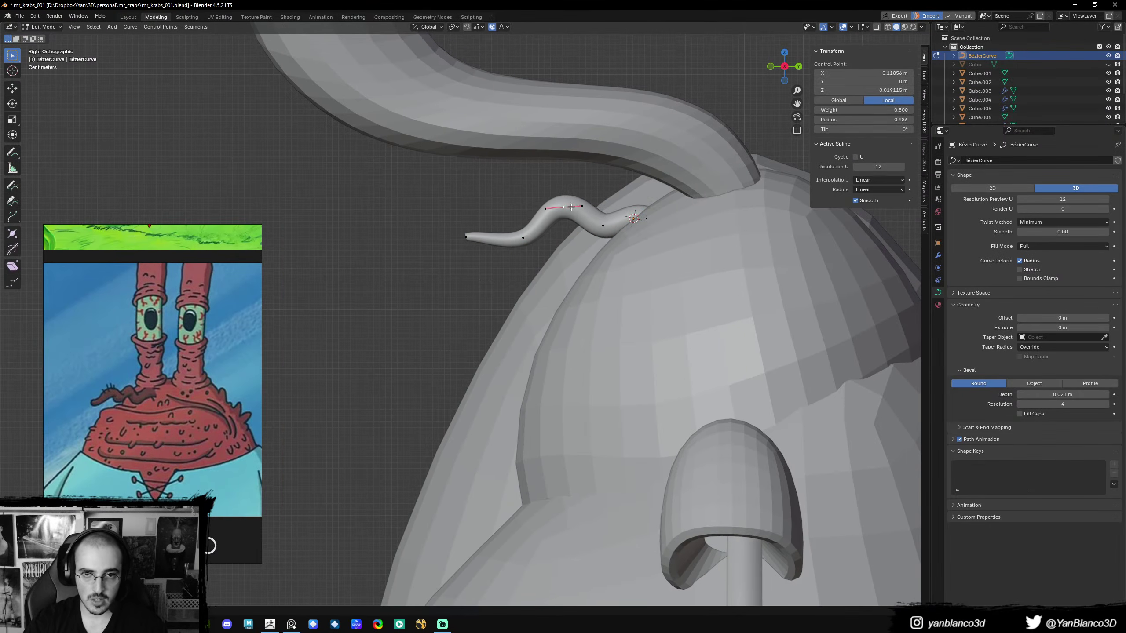
- Adjust the lower bend point and front tip of the wavy curve, and extrude a new downward-bending tip point from its front end
{"action": "key", "text": "g"}
{"action": "left_click", "coordinate": [533, 245]}
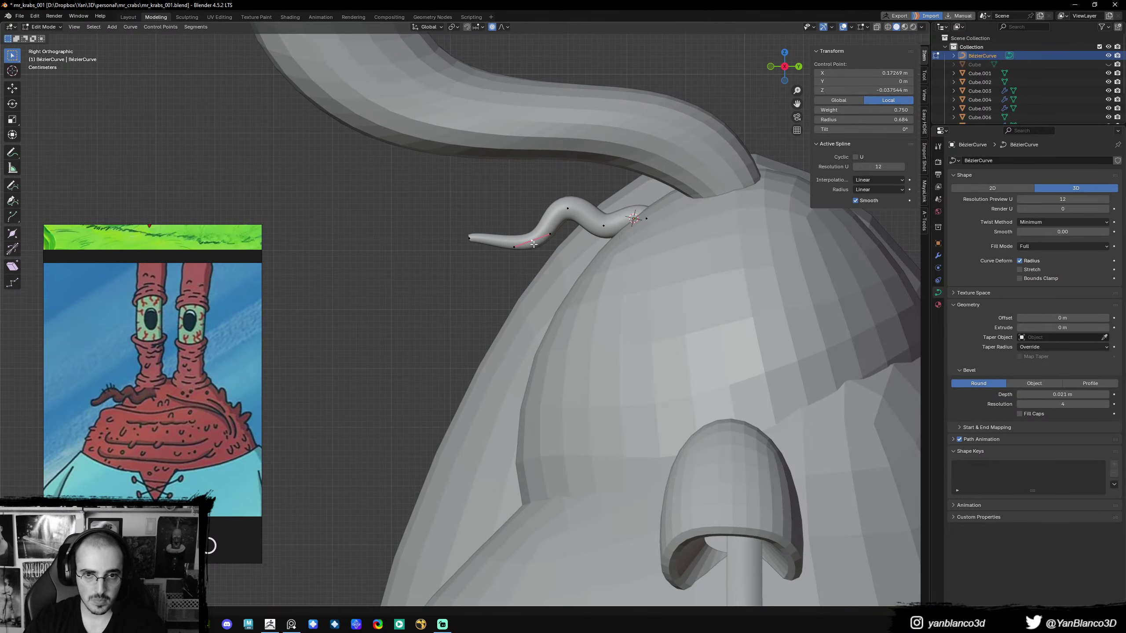
{"action": "key", "text": "g"}
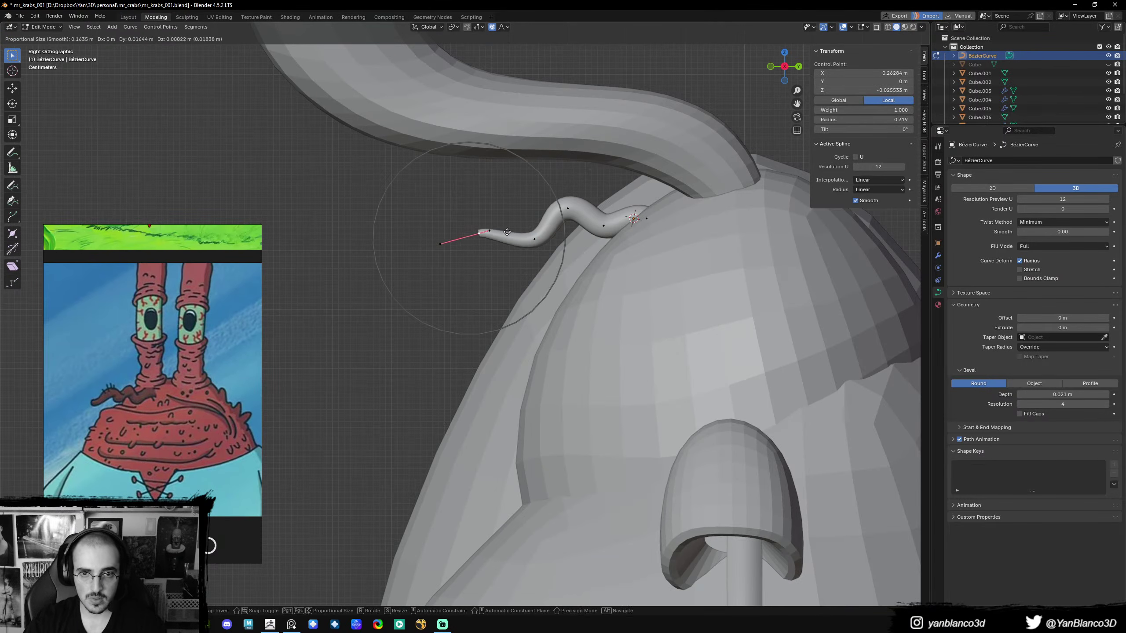
{"action": "left_click", "coordinate": [517, 226]}
{"action": "key", "text": "g"}
{"action": "left_click", "coordinate": [509, 251]}
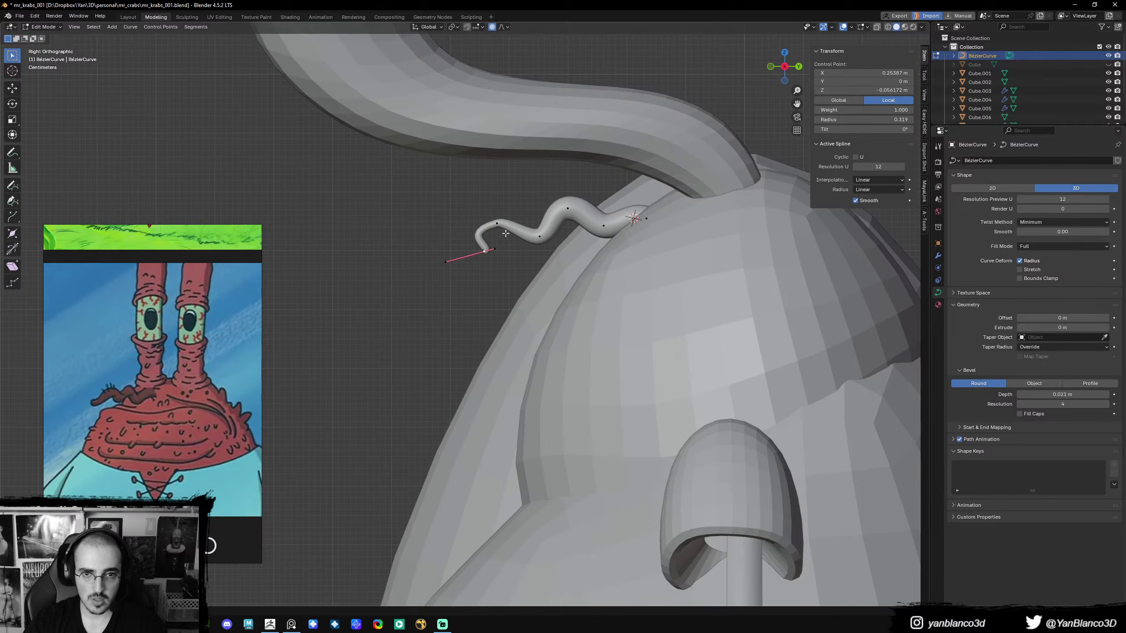
- Shift the new tip point slightly forward, away from the head, so the curve's end hangs down in a wider hook
{"action": "left_click", "coordinate": [526, 222]}
{"action": "key", "text": "g"}
{"action": "left_click", "coordinate": [531, 220]}
{"action": "key", "text": "r"}
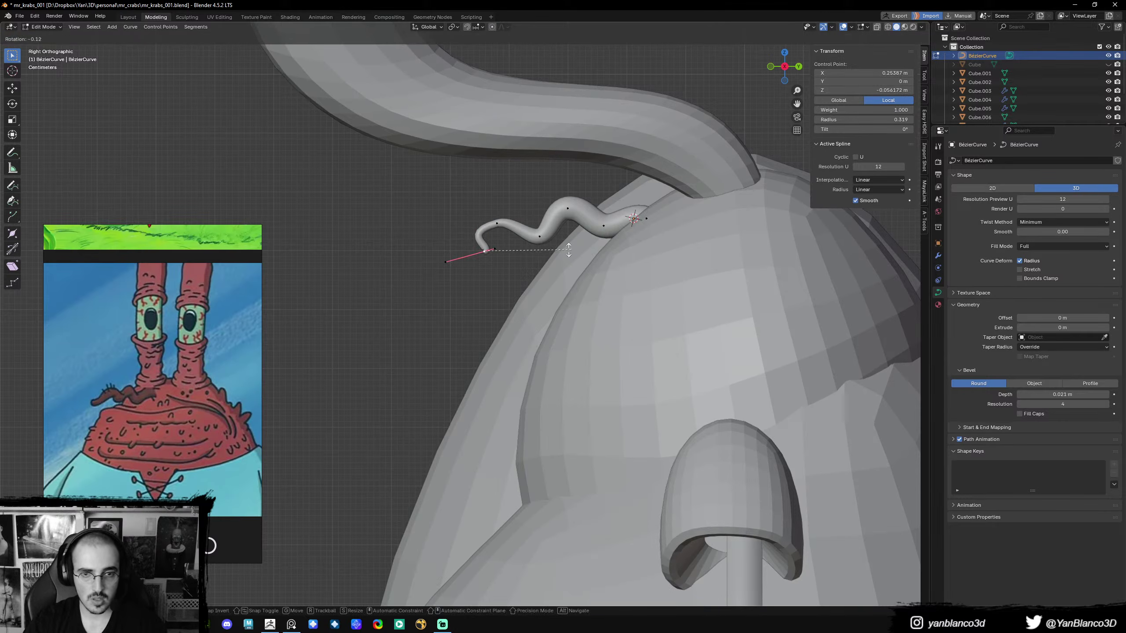
{"action": "left_click", "coordinate": [542, 251]}
{"action": "key", "text": "g"}
{"action": "left_click", "coordinate": [501, 223]}
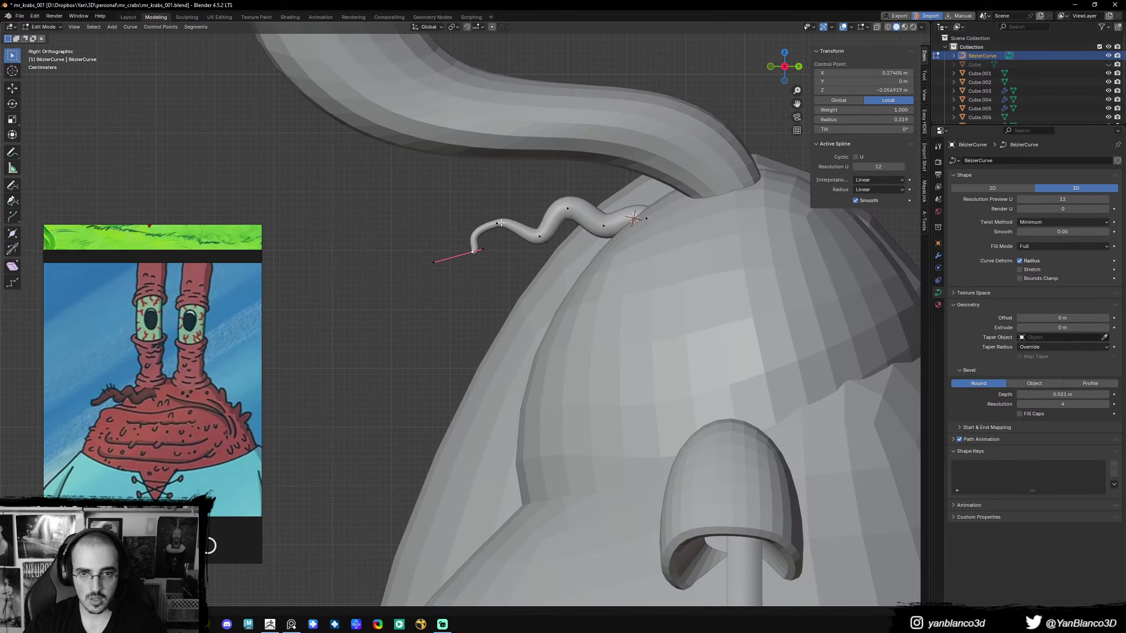
- Reposition the front handle of the bend point behind the tip and thicken that point to a radius of about 0.52
{"action": "left_click", "coordinate": [459, 233]}
{"action": "key", "text": "g"}
{"action": "left_click", "coordinate": [490, 254]}
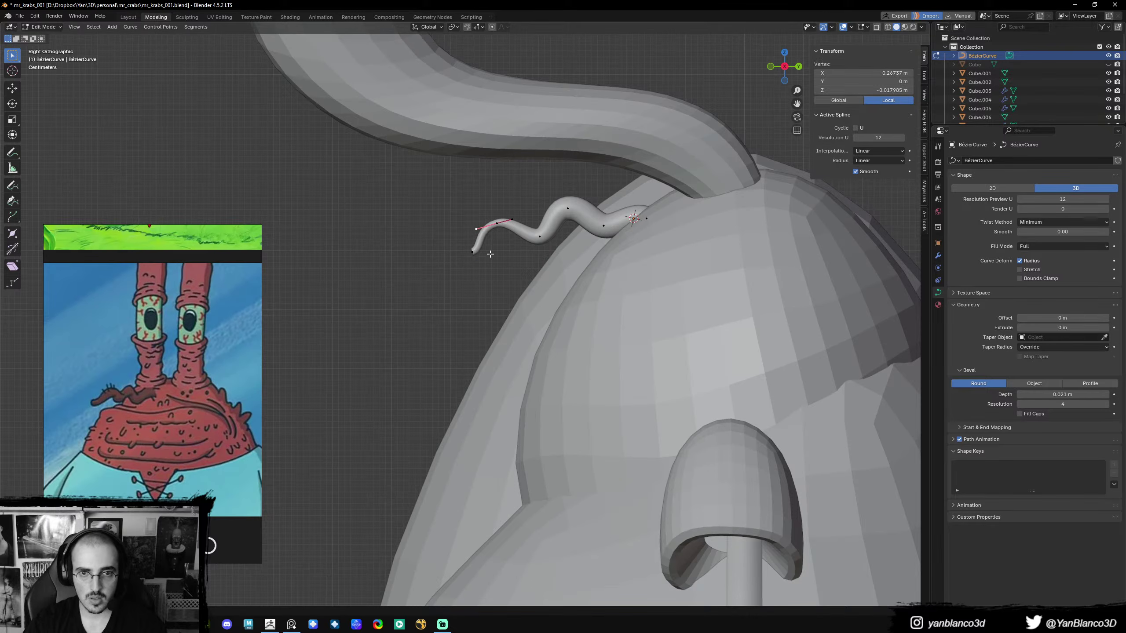
{"action": "left_click", "coordinate": [496, 225]}
{"action": "key", "text": "alt+s"}
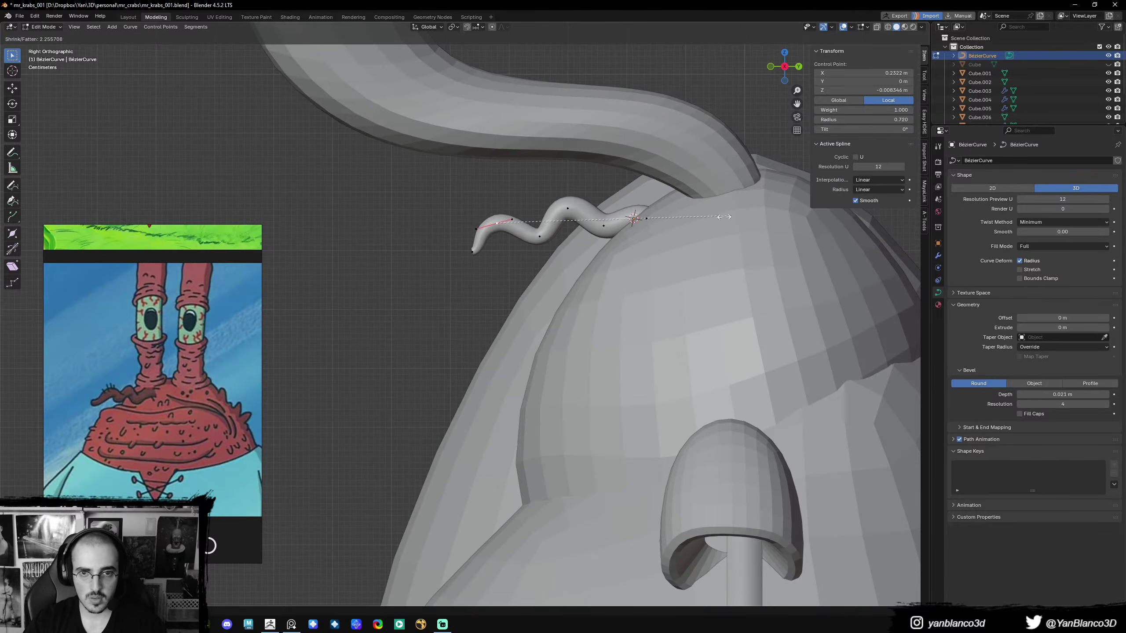
{"action": "left_click", "coordinate": [669, 228]}
- Move the bend point behind the tip slightly toward the head, and shorten the handles of this point and the lower bend point
{"action": "left_click", "coordinate": [473, 252]}
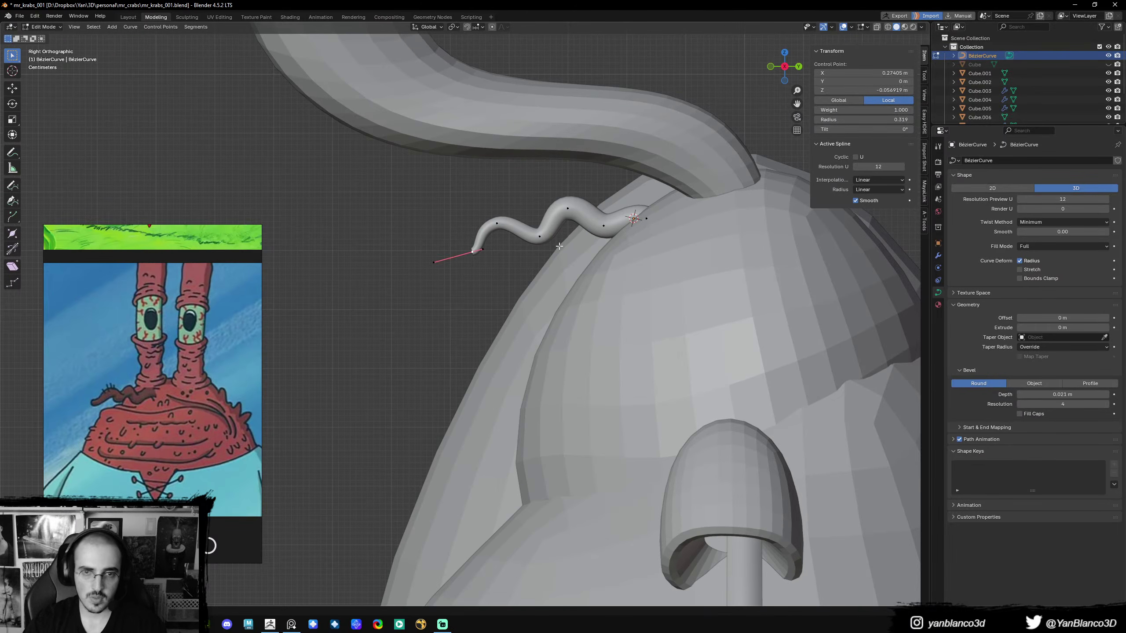
{"action": "left_click", "coordinate": [499, 224]}
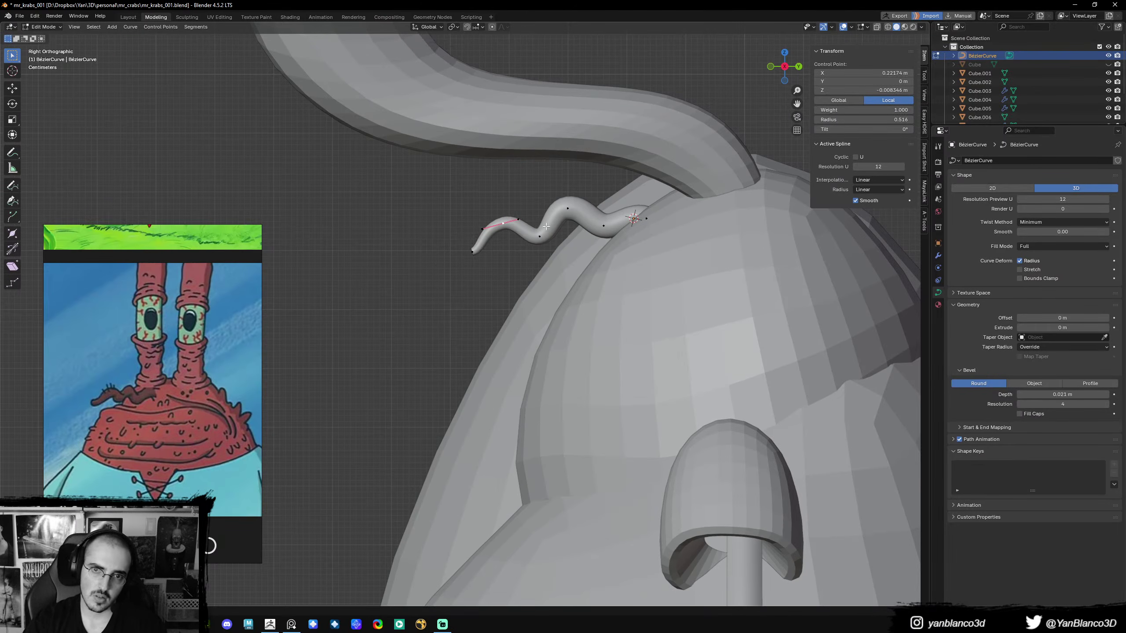
{"action": "key", "text": "s"}
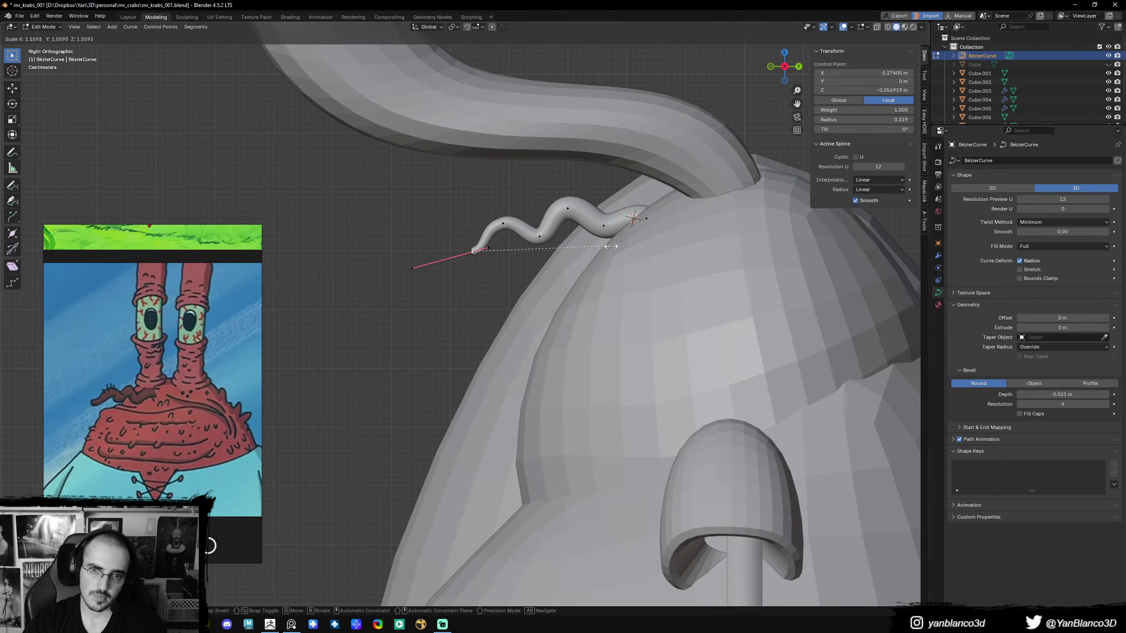
{"action": "key", "text": "Escape"}
{"action": "key", "text": "s"}
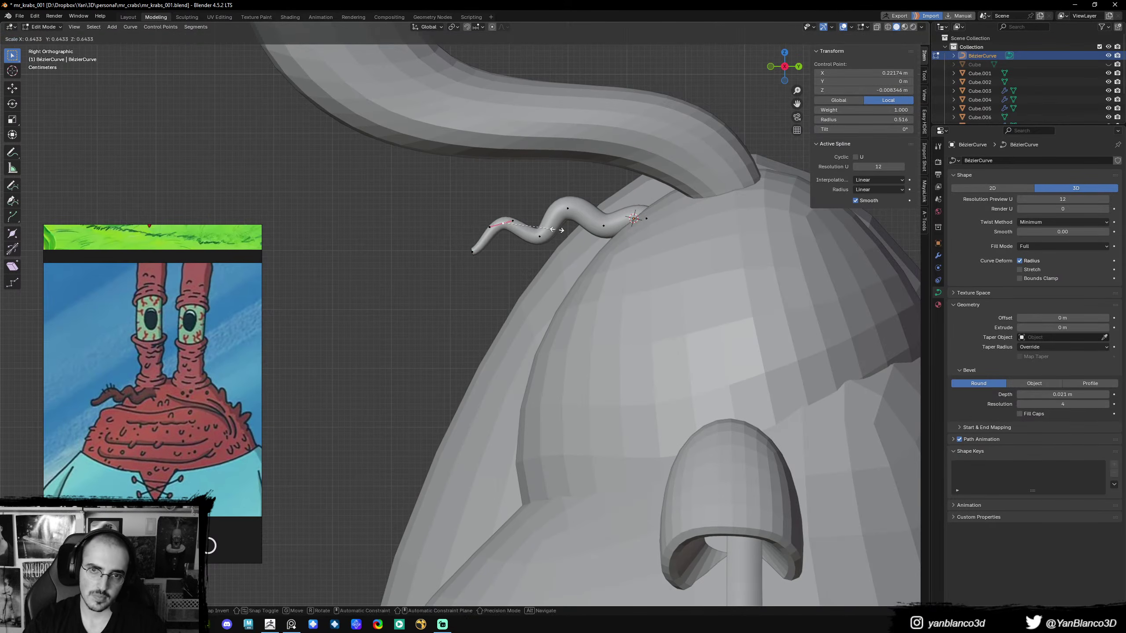
{"action": "left_click", "coordinate": [557, 231]}
{"action": "left_click", "coordinate": [542, 236]}
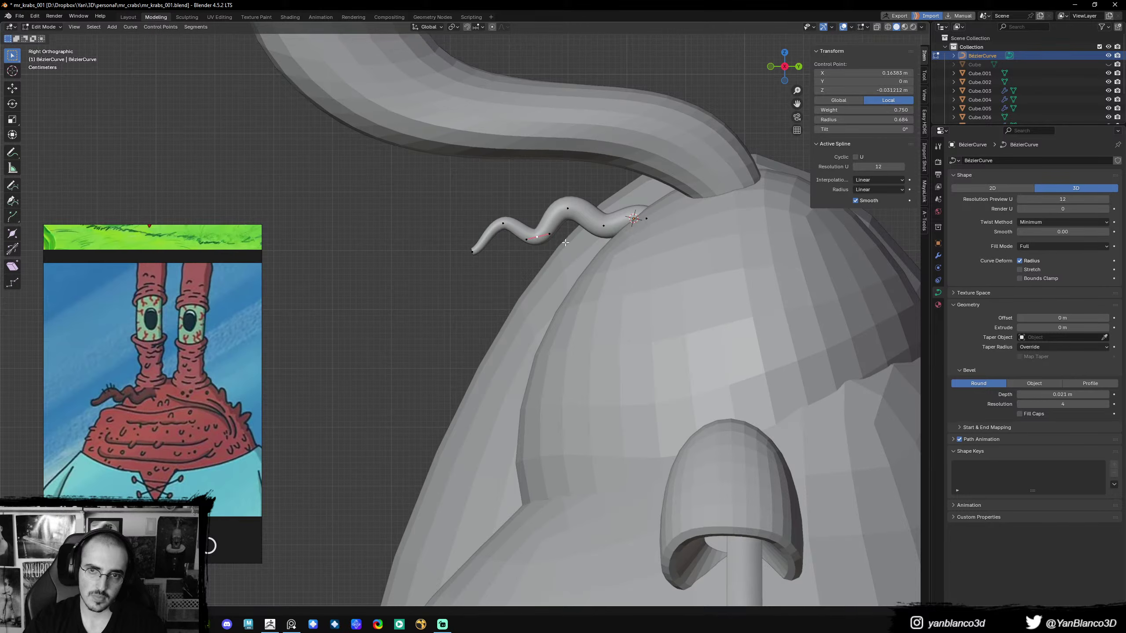
{"action": "scroll", "coordinate": [577, 244], "scroll_direction": "down", "scroll_amount": 1}
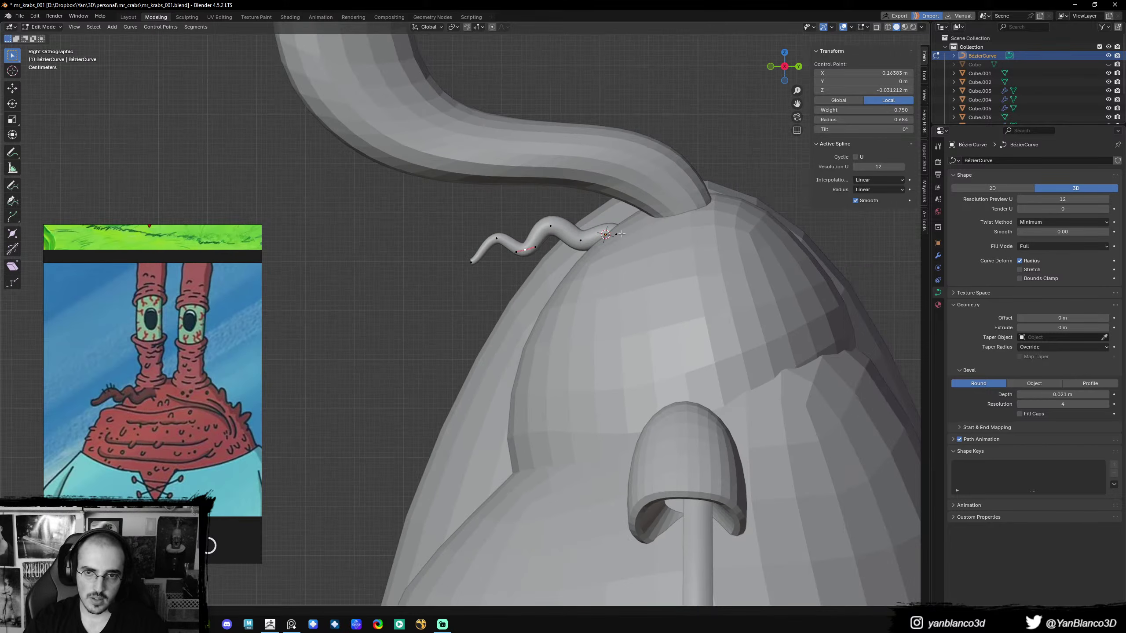
- Rotate and shift the curve's root point so its end angles up into the head surface
{"action": "key", "text": "r"}
{"action": "left_click", "coordinate": [658, 207]}
{"action": "key", "text": "g"}
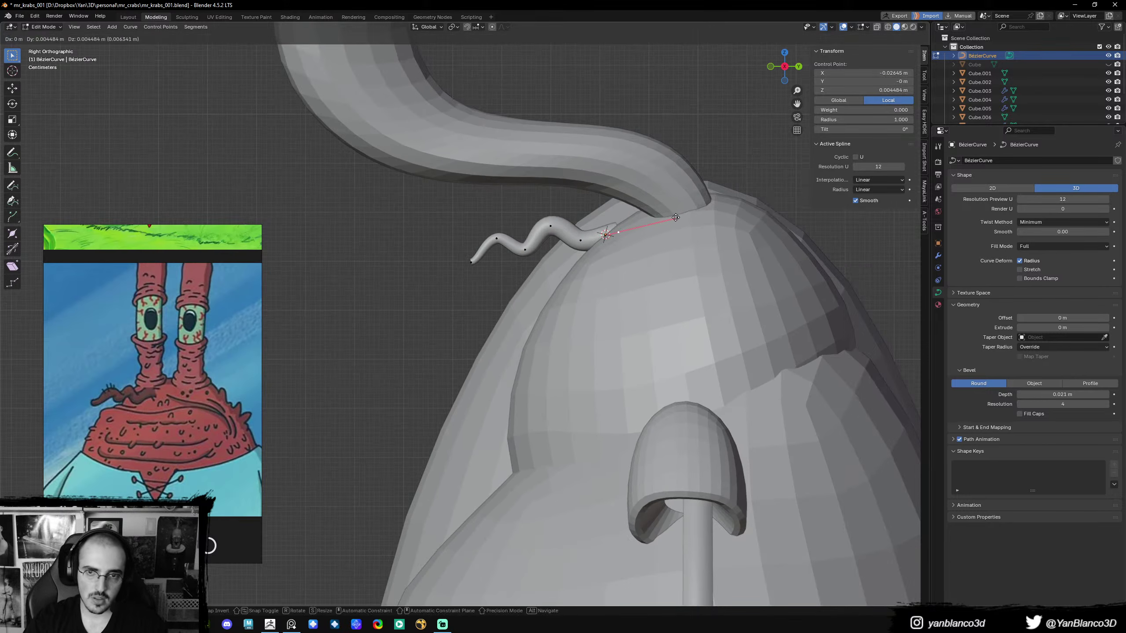
{"action": "left_click", "coordinate": [661, 205]}
{"action": "key", "text": "r"}
{"action": "left_click", "coordinate": [679, 234]}
- Examine the wavy curve's shape and placement on the head from the front and both sides
{"action": "scroll", "coordinate": [680, 234], "scroll_direction": "down", "scroll_amount": 3}
{"action": "middle_click_drag", "start_coordinate": [657, 240], "coordinate": [773, 306]}
{"action": "key", "text": "ctrl+Tab"}
{"action": "left_click", "coordinate": [590, 309]}
{"action": "middle_click_drag", "start_coordinate": [621, 309], "coordinate": [549, 307]}
{"action": "scroll", "coordinate": [576, 309], "scroll_direction": "up", "scroll_amount": 3}
{"action": "key", "text": "Tab"}
{"action": "middle_click_drag", "start_coordinate": [593, 253], "coordinate": [576, 270], "text": "shift"}
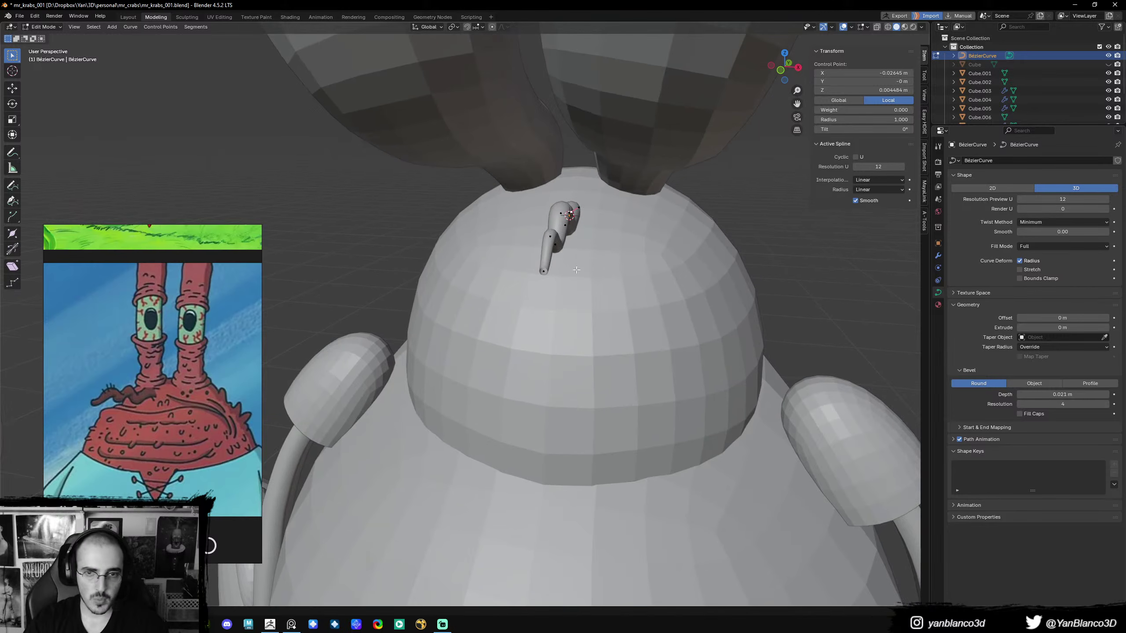
{"action": "left_click", "coordinate": [543, 275]}
{"action": "middle_click_drag", "start_coordinate": [511, 233], "coordinate": [537, 241]}
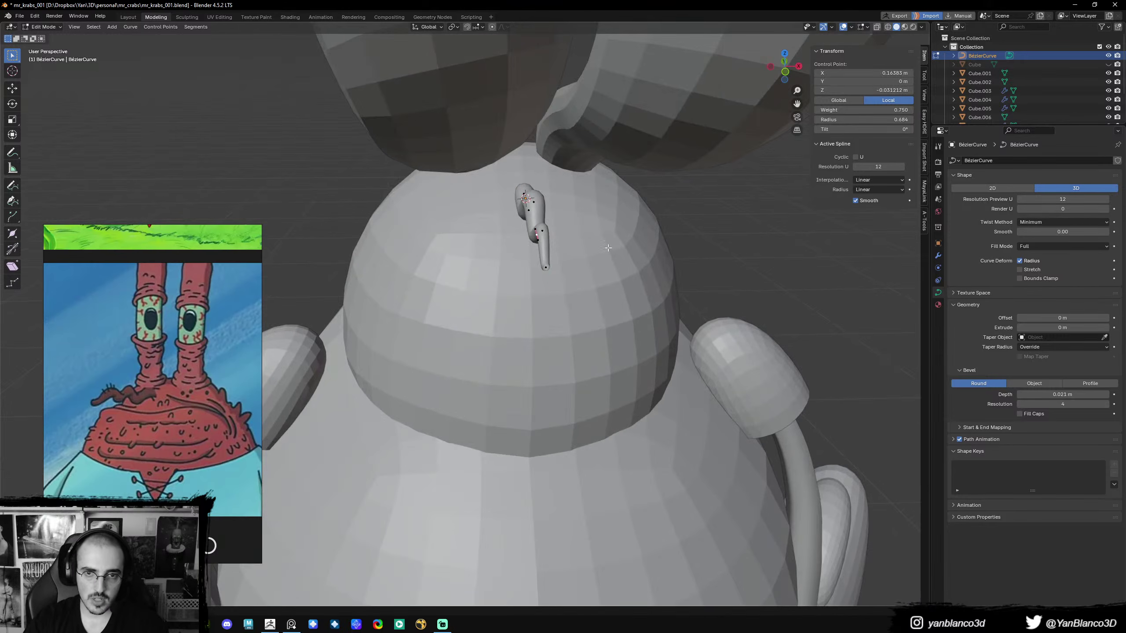
{"action": "mouse_move", "coordinate": [608, 248]}
{"action": "middle_mouse_down"}
{"action": "mouse_move", "coordinate": [564, 241]}
{"action": "mouse_move", "coordinate": [637, 268]}
{"action": "middle_mouse_up"}
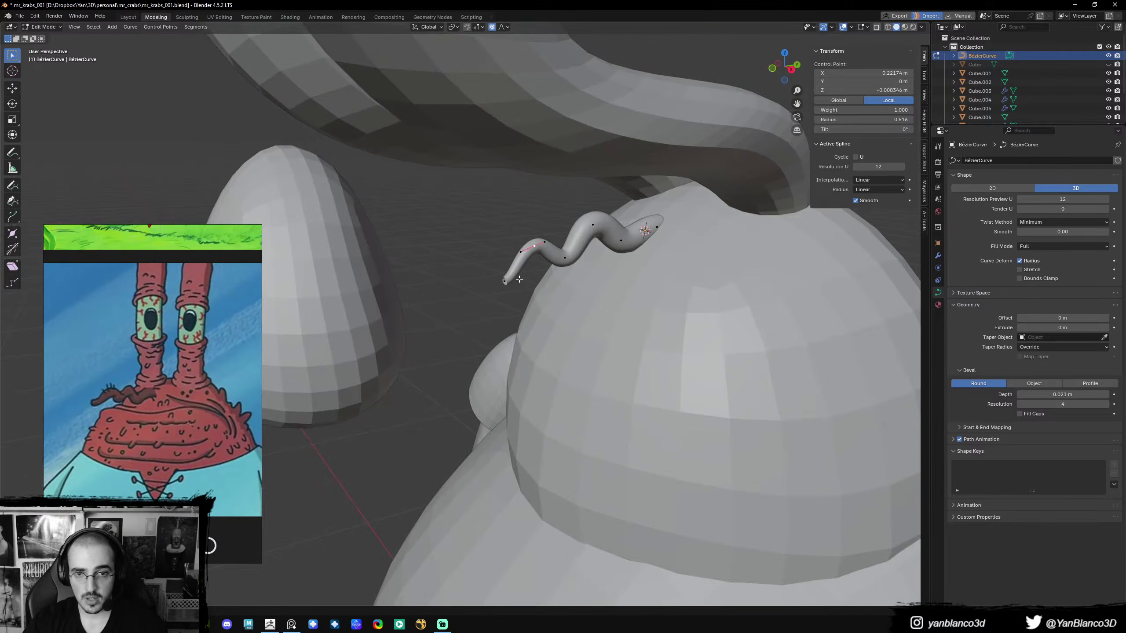
- Adjust the radius at the curve's tip using a wide proportional influence
{"action": "key", "text": "alt+s"}
{"action": "scroll", "coordinate": [642, 279], "scroll_direction": "down", "scroll_amount": 5}
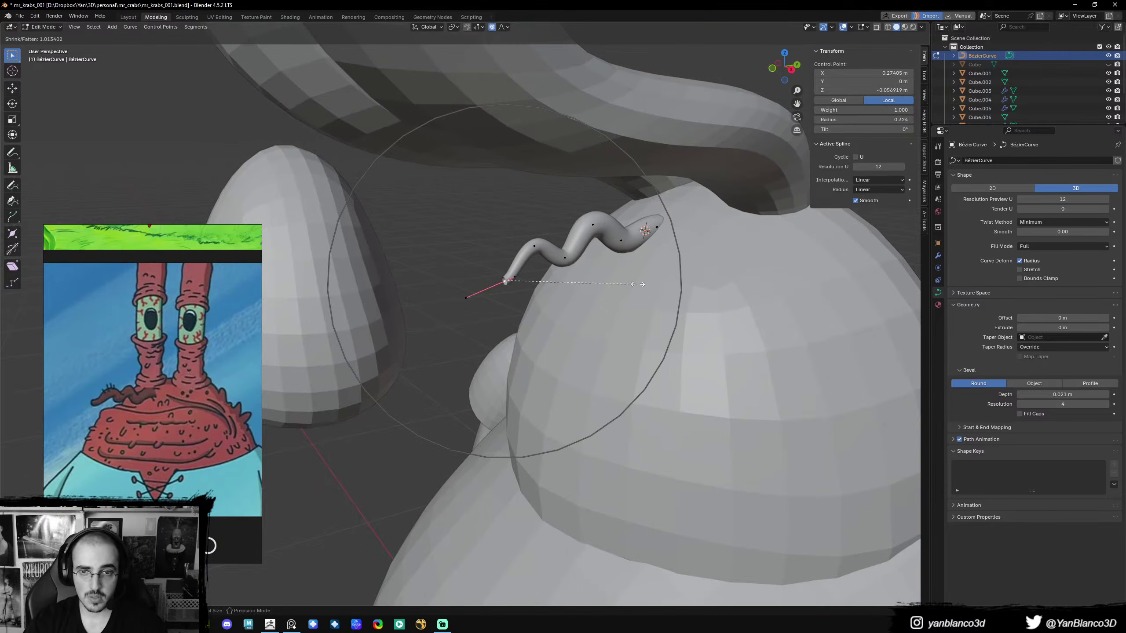
{"action": "left_click", "coordinate": [674, 276]}
- Scale the whole wavy curve object to about 1.13 and save the file
{"action": "key", "text": "Tab"}
{"action": "scroll", "coordinate": [645, 286], "scroll_direction": "down", "scroll_amount": 3}
{"action": "middle_click_drag", "start_coordinate": [646, 286], "coordinate": [681, 306]}
{"action": "scroll", "coordinate": [651, 283], "scroll_direction": "down", "scroll_amount": 3}
{"action": "key", "text": "s"}
{"action": "left_click", "coordinate": [653, 289]}
{"action": "left_click", "coordinate": [654, 289]}
{"action": "key", "text": "ctrl+s"}
- Sculpt the thin arms from the front, pulling their outward bow in toward the body with a 213 px Grab brush
{"action": "scroll", "coordinate": [681, 306], "scroll_direction": "down", "scroll_amount": 3}
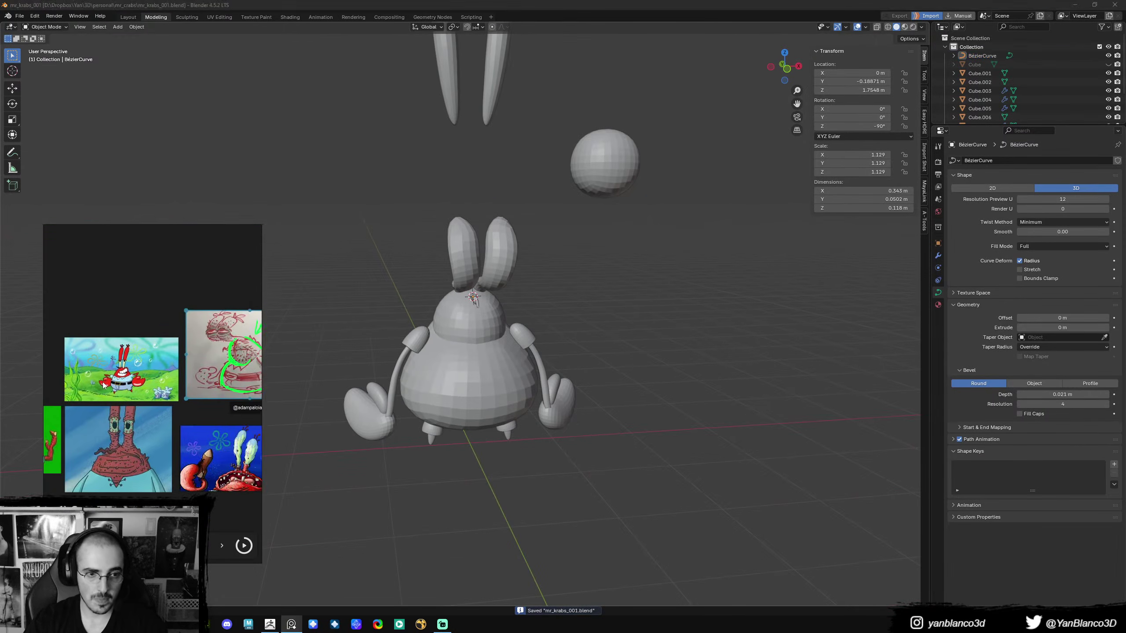
{"action": "middle_click_drag", "start_coordinate": [434, 430], "coordinate": [511, 406]}
{"action": "scroll", "coordinate": [511, 406], "scroll_direction": "up", "scroll_amount": 4}
{"action": "key", "text": "KP_1"}
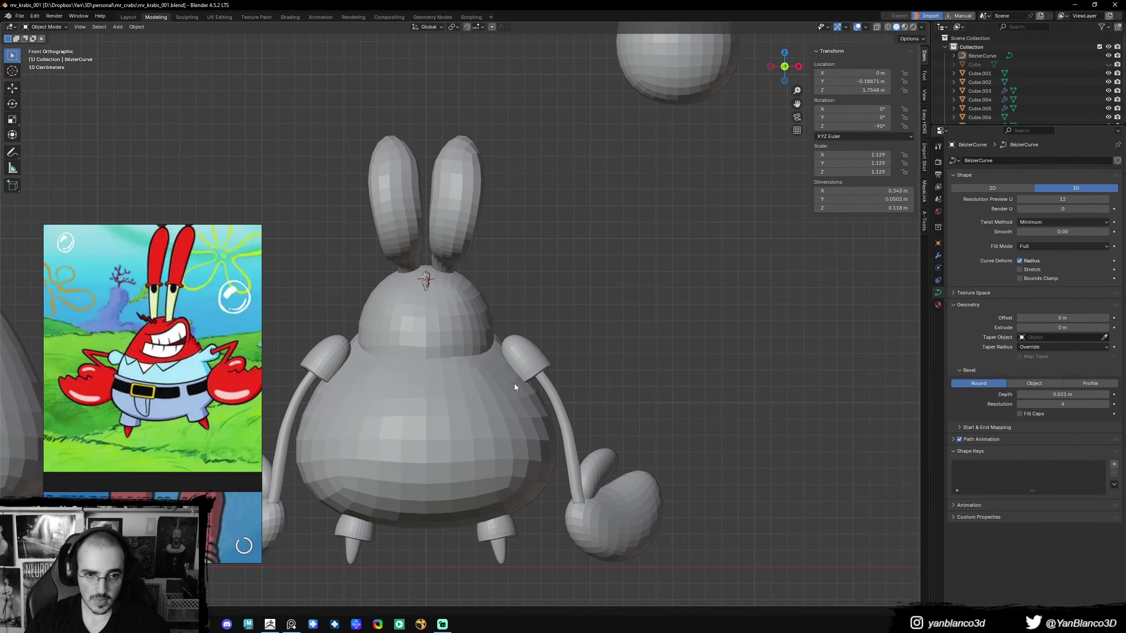
{"action": "scroll", "coordinate": [595, 398], "scroll_direction": "up", "scroll_amount": 2}
{"action": "left_click", "coordinate": [594, 398]}
{"action": "key", "text": "ctrl+Tab"}
{"action": "left_click", "coordinate": [614, 463]}
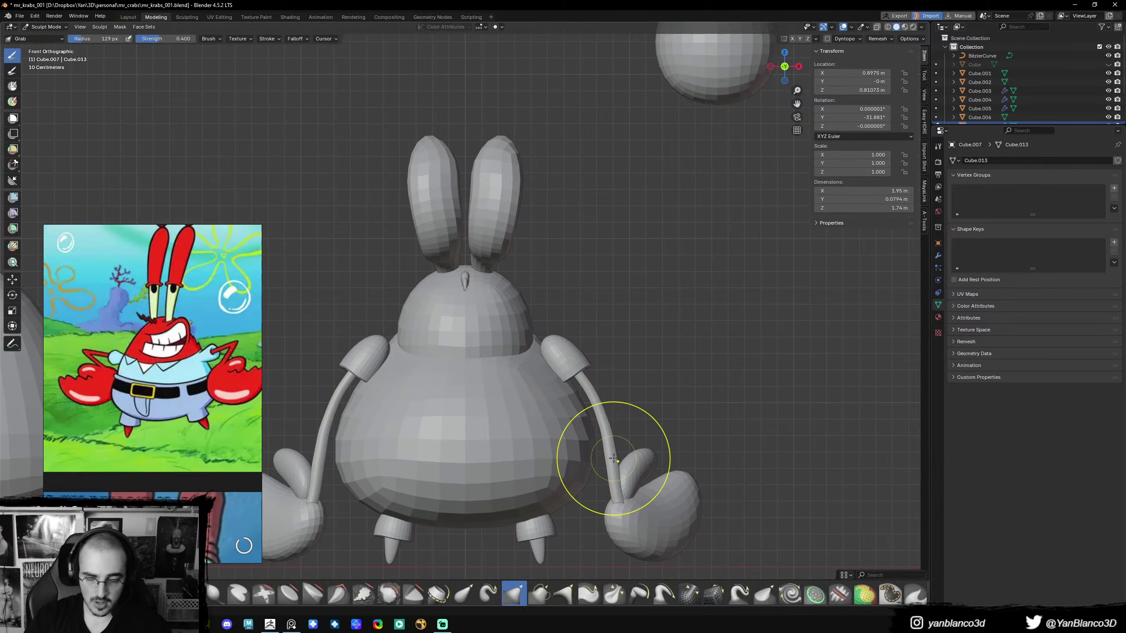
{"action": "key", "text": "f"}
{"action": "left_click", "coordinate": [592, 394]}
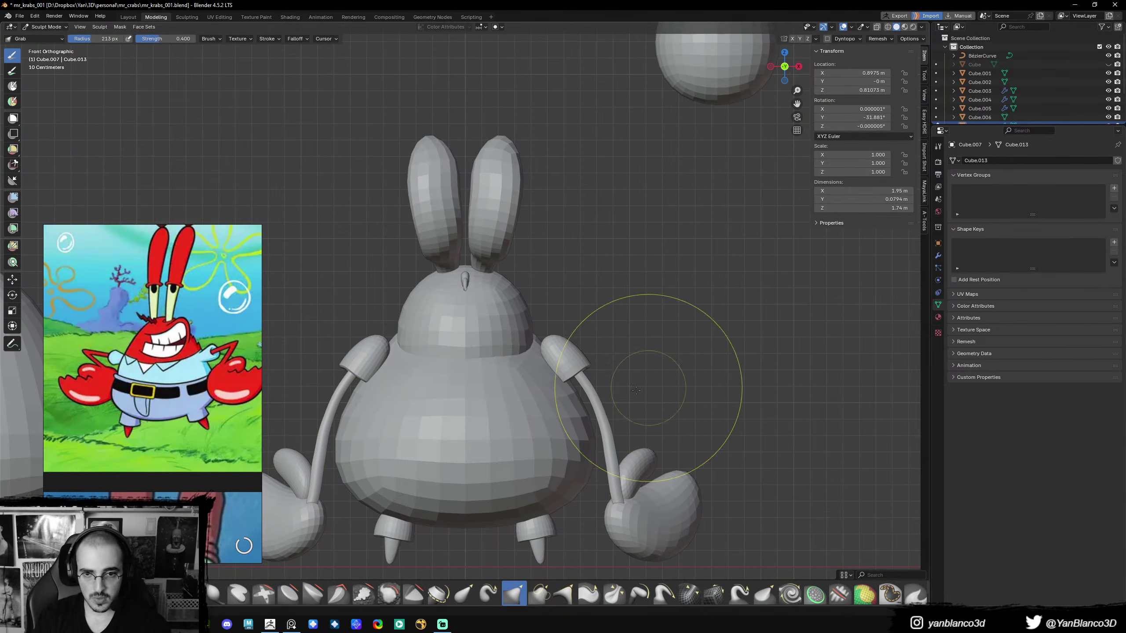
{"action": "left_click_drag", "start_coordinate": [593, 394], "coordinate": [574, 398]}
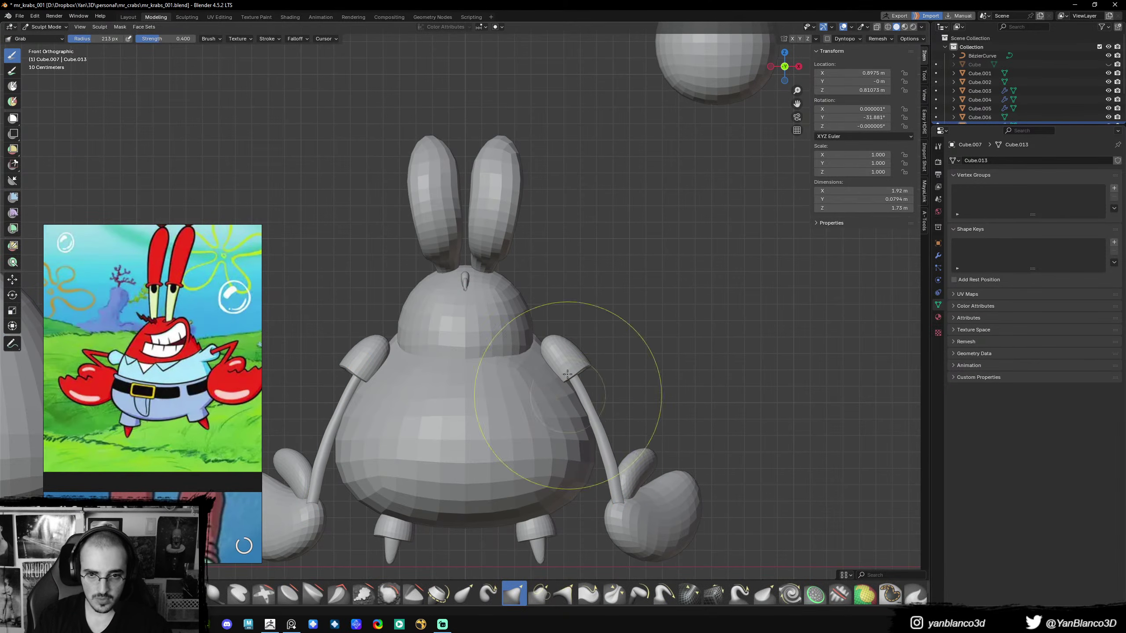
{"action": "key", "text": "f"}
{"action": "left_click", "coordinate": [551, 358]}
{"action": "key", "text": "ctrl+Tab"}
{"action": "left_click", "coordinate": [531, 355]}
- Sculpt the shoulder sleeves with the Grab brush, pulling them in toward the body and reshaping their openings
{"action": "left_click", "coordinate": [572, 361]}
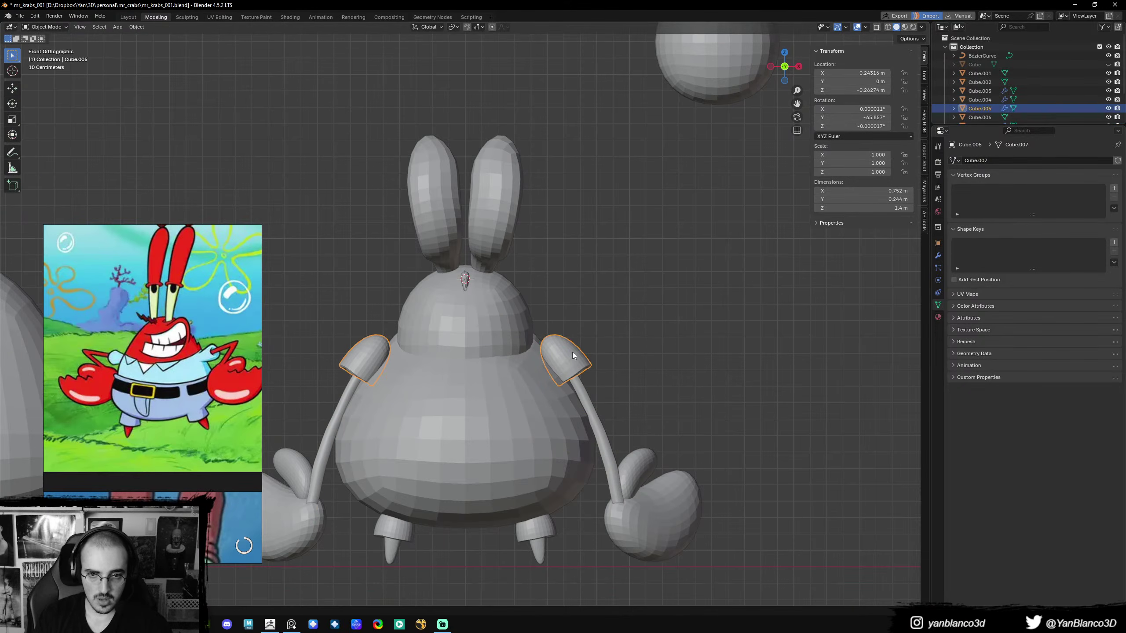
{"action": "key", "text": "ctrl+Tab"}
{"action": "left_click", "coordinate": [569, 389]}
{"action": "key", "text": "ctrl+Tab"}
{"action": "key", "text": "f"}
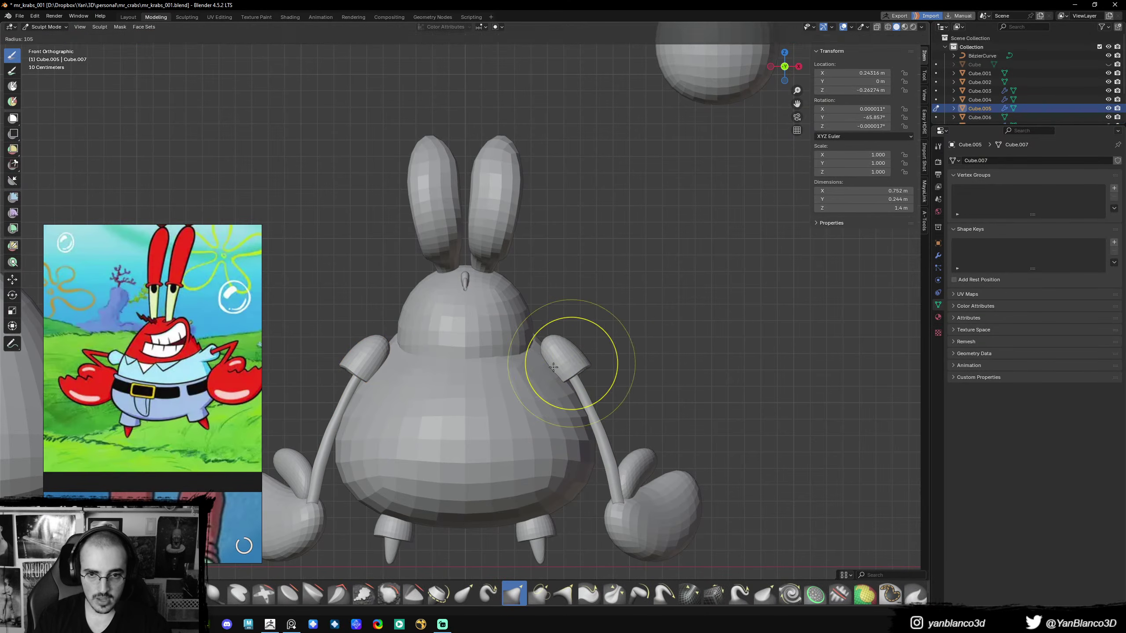
{"action": "left_click", "coordinate": [563, 362]}
{"action": "mouse_move", "coordinate": [562, 363]}
{"action": "left_mouse_down"}
{"action": "mouse_move", "coordinate": [560, 345]}
{"action": "mouse_move", "coordinate": [565, 360]}
{"action": "mouse_move", "coordinate": [548, 361]}
{"action": "left_mouse_up"}
{"action": "key", "text": "f"}
{"action": "left_click", "coordinate": [572, 346]}
{"action": "key", "text": "KP_3"}
{"action": "middle_click_drag", "start_coordinate": [535, 332], "coordinate": [582, 340]}
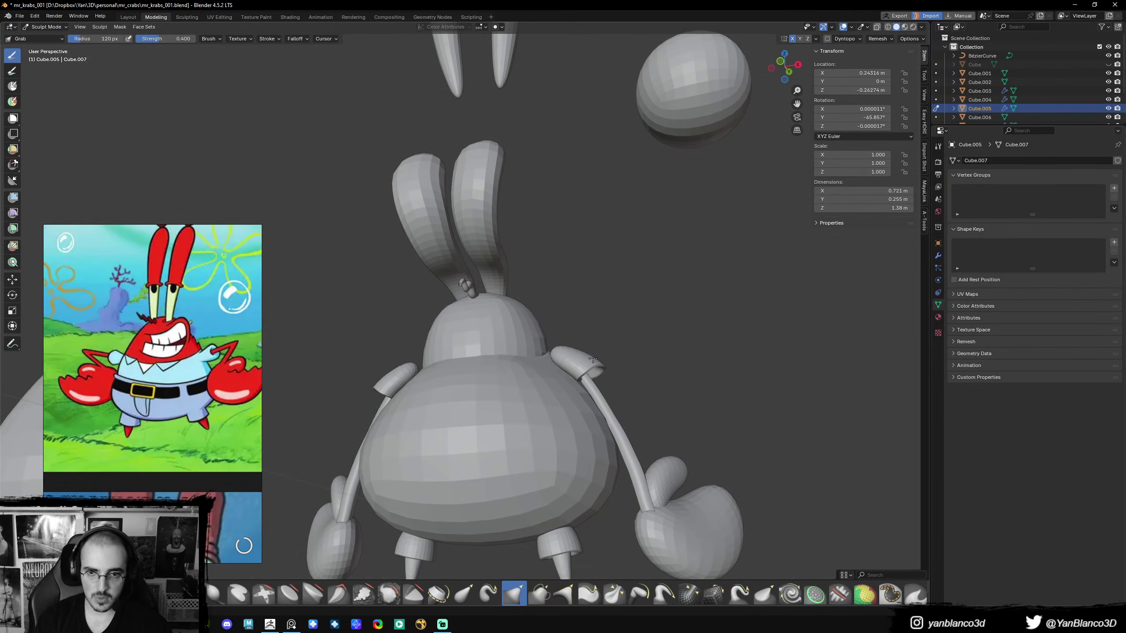
- Flatten the upper outer contour of the sleeves in front view with a 119 px Grab brush
{"action": "key", "text": "KP_1"}
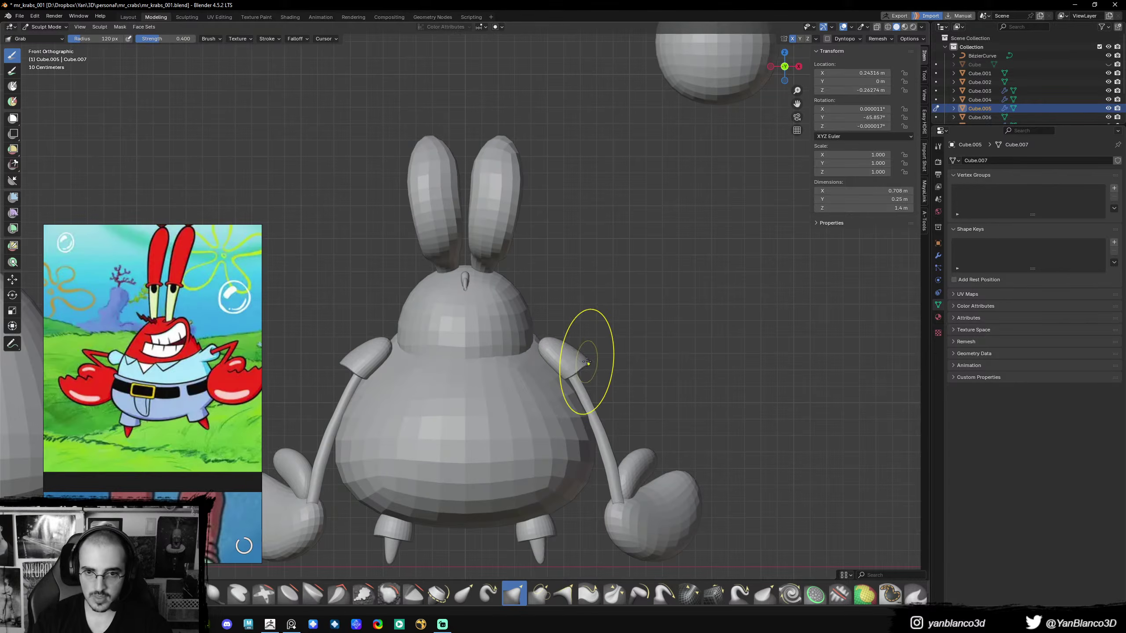
{"action": "key", "text": "f"}
{"action": "left_click", "coordinate": [590, 353]}
{"action": "key", "text": "f"}
{"action": "left_click", "coordinate": [577, 341]}
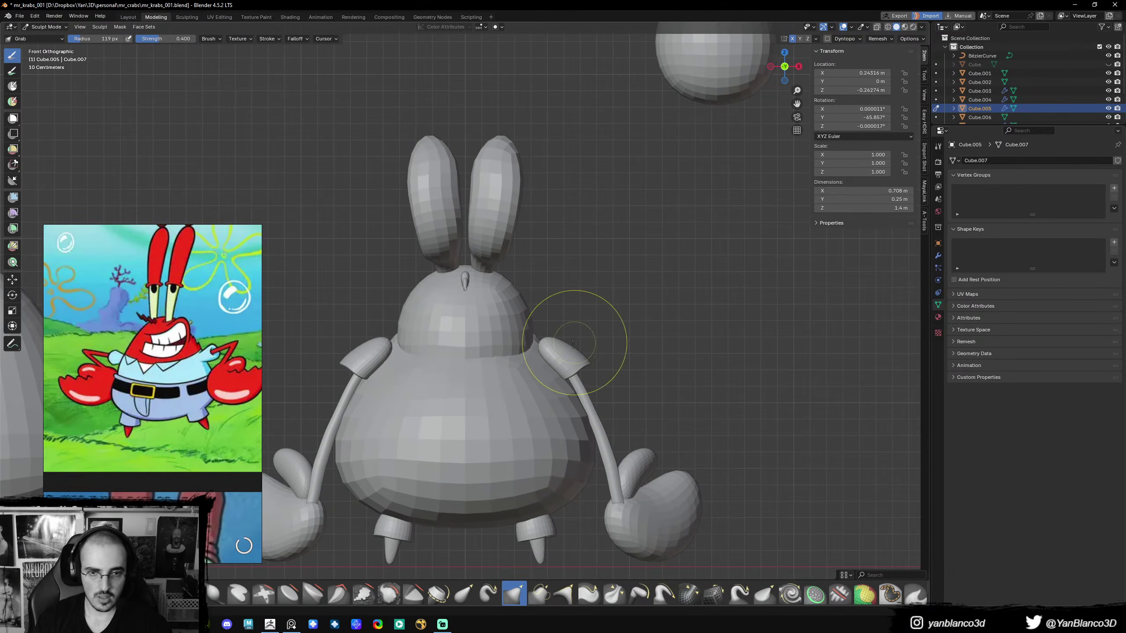
{"action": "left_click_drag", "start_coordinate": [568, 346], "coordinate": [566, 353]}
{"action": "middle_click_drag", "start_coordinate": [566, 353], "coordinate": [550, 343]}
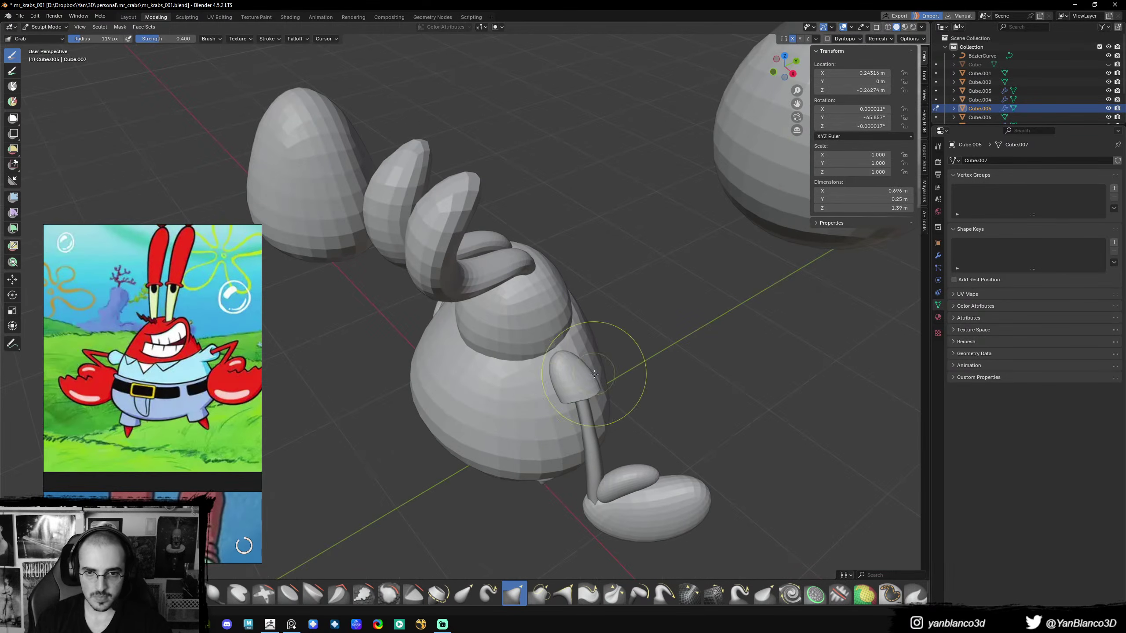
{"action": "key", "text": "KP_1"}
{"action": "key", "text": "ctrl+Tab"}
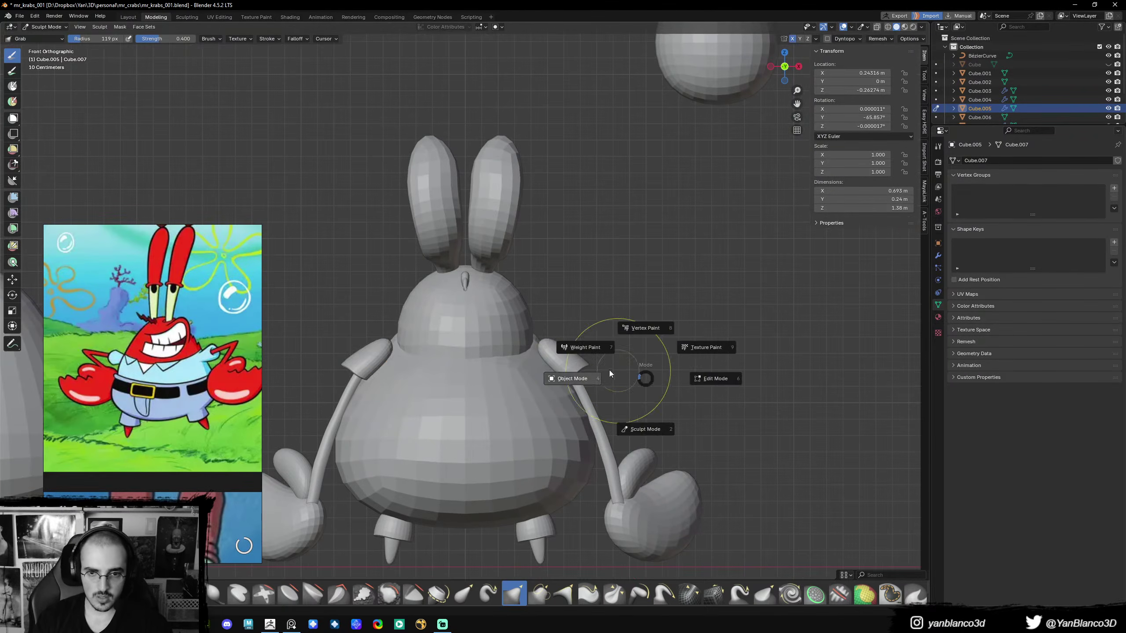
{"action": "left_click", "coordinate": [581, 377]}
- Sculpt the body mesh in front view, nudging its side contour beside the arms with a 206 px Grab brush
{"action": "mouse_move", "coordinate": [541, 421]}
{"action": "middle_mouse_down", "text": "shift"}
{"action": "mouse_move", "coordinate": [571, 392]}
{"action": "mouse_move", "coordinate": [620, 385]}
{"action": "mouse_move", "coordinate": [575, 359]}
{"action": "middle_mouse_up", "text": "shift"}
{"action": "left_click", "coordinate": [577, 391]}
{"action": "key", "text": "ctrl+Tab"}
{"action": "left_click", "coordinate": [587, 428]}
{"action": "key", "text": "f"}
{"action": "left_click", "coordinate": [672, 379]}
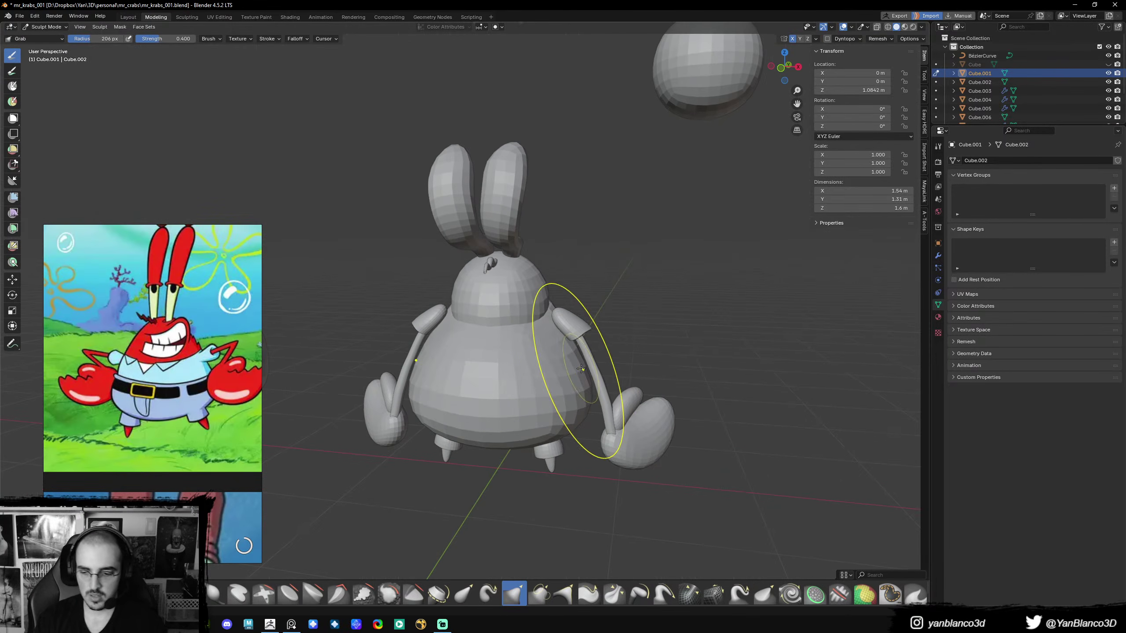
{"action": "key", "text": "KP_1"}
{"action": "left_click_drag", "start_coordinate": [570, 362], "coordinate": [575, 360]}
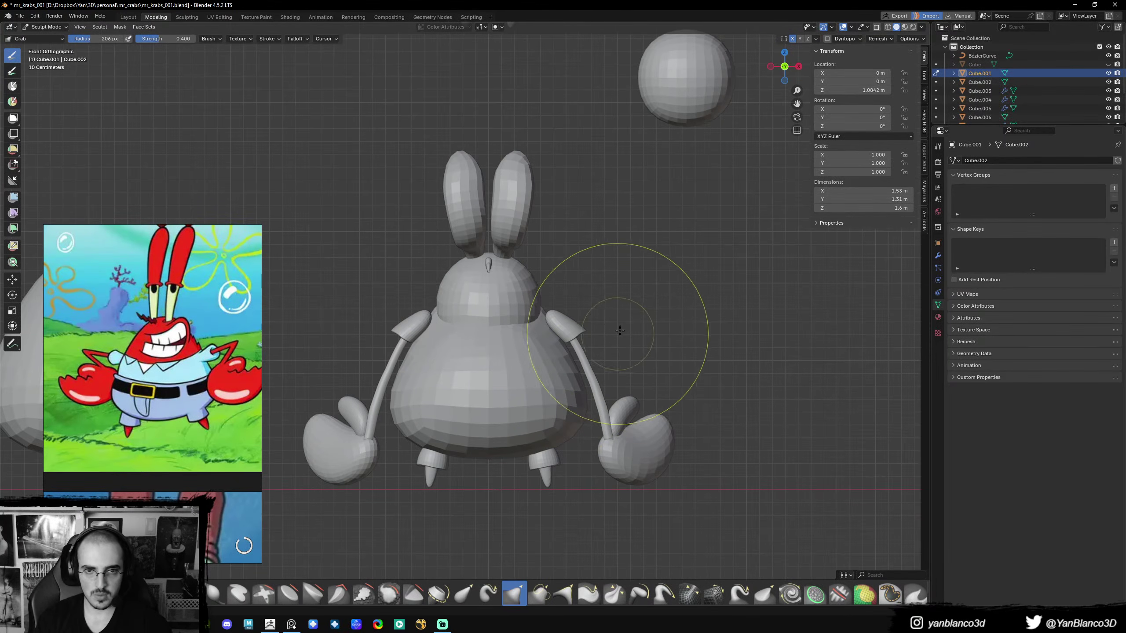
{"action": "middle_click_drag", "start_coordinate": [596, 376], "coordinate": [578, 365]}
{"action": "key", "text": "KP_1"}
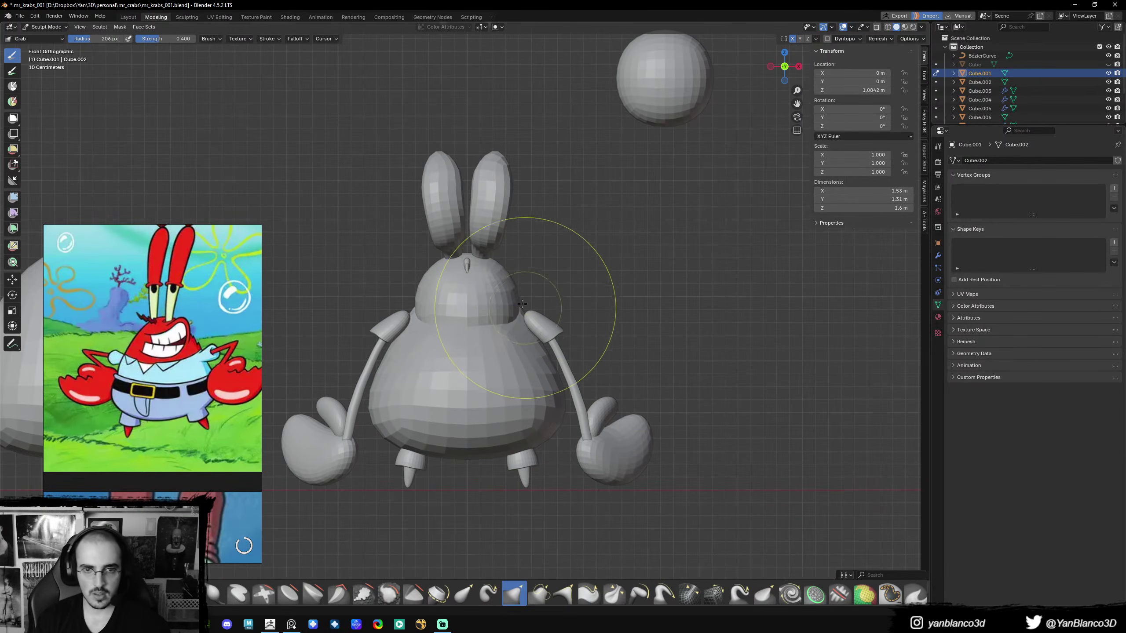
- Slim the head's upper sides into a more conical taper with a 122 px Grab brush, and save the file
{"action": "key", "text": "f"}
{"action": "left_click", "coordinate": [501, 287]}
{"action": "mouse_move", "coordinate": [510, 285]}
{"action": "left_mouse_down"}
{"action": "mouse_move", "coordinate": [501, 280]}
{"action": "mouse_move", "coordinate": [515, 311]}
{"action": "left_mouse_up"}
{"action": "middle_click_drag", "start_coordinate": [529, 293], "coordinate": [572, 297], "text": "shift"}
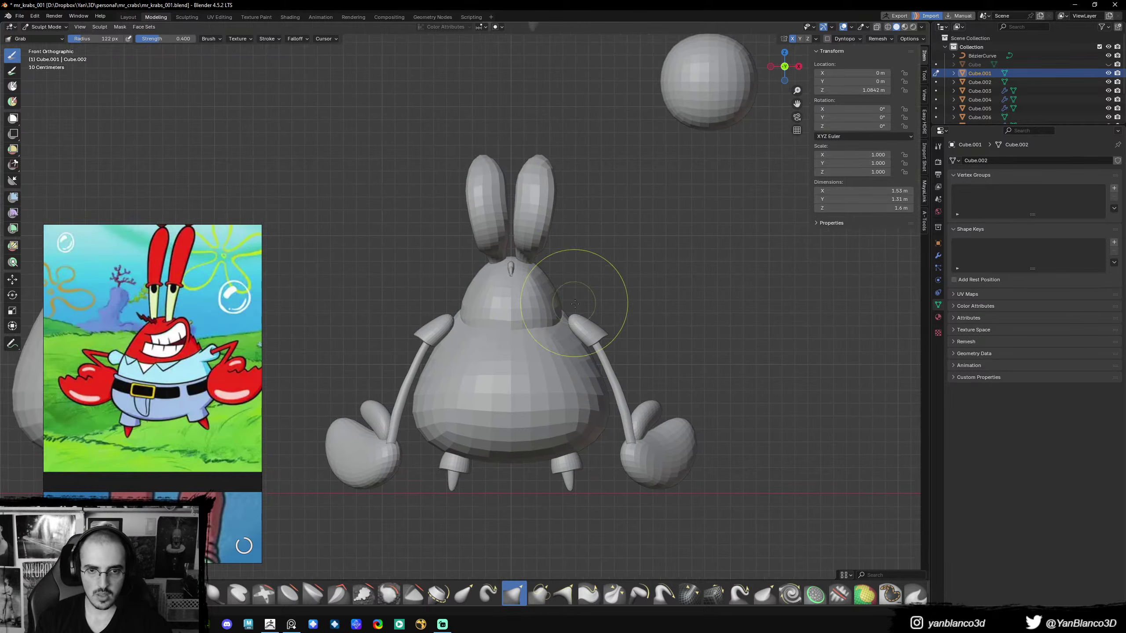
{"action": "key", "text": "ctrl+Tab"}
{"action": "left_click", "coordinate": [539, 307]}
{"action": "key", "text": "ctrl+s"}
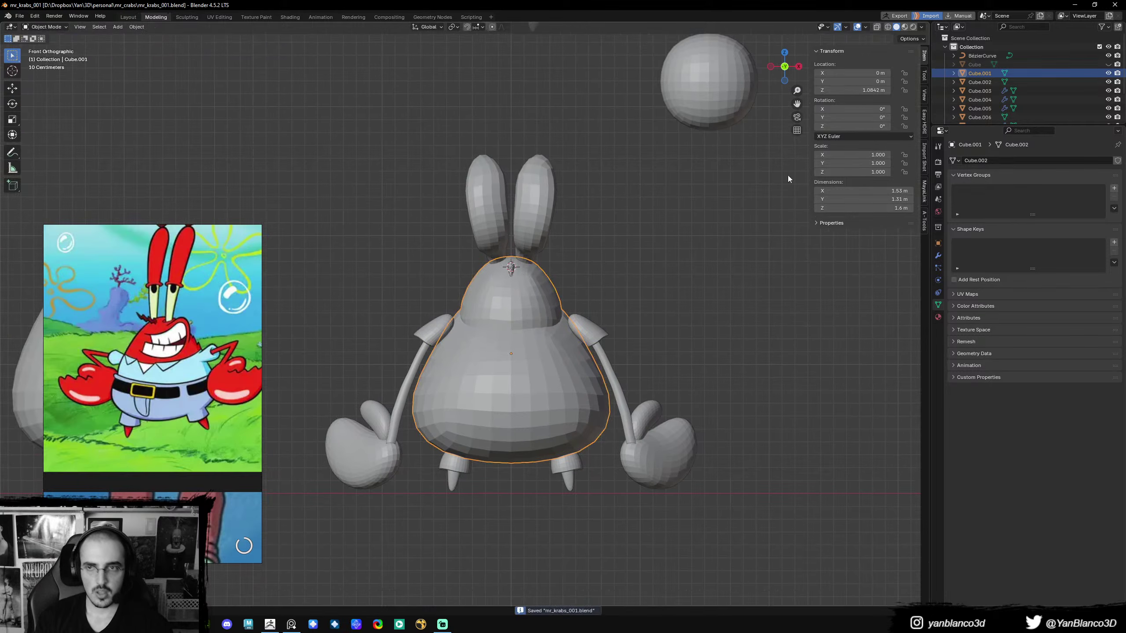
- Set the viewport's solid shading to Flat lighting with Outline turned off, so the model shows as a plain silhouette
{"action": "left_click", "coordinate": [904, 27]}
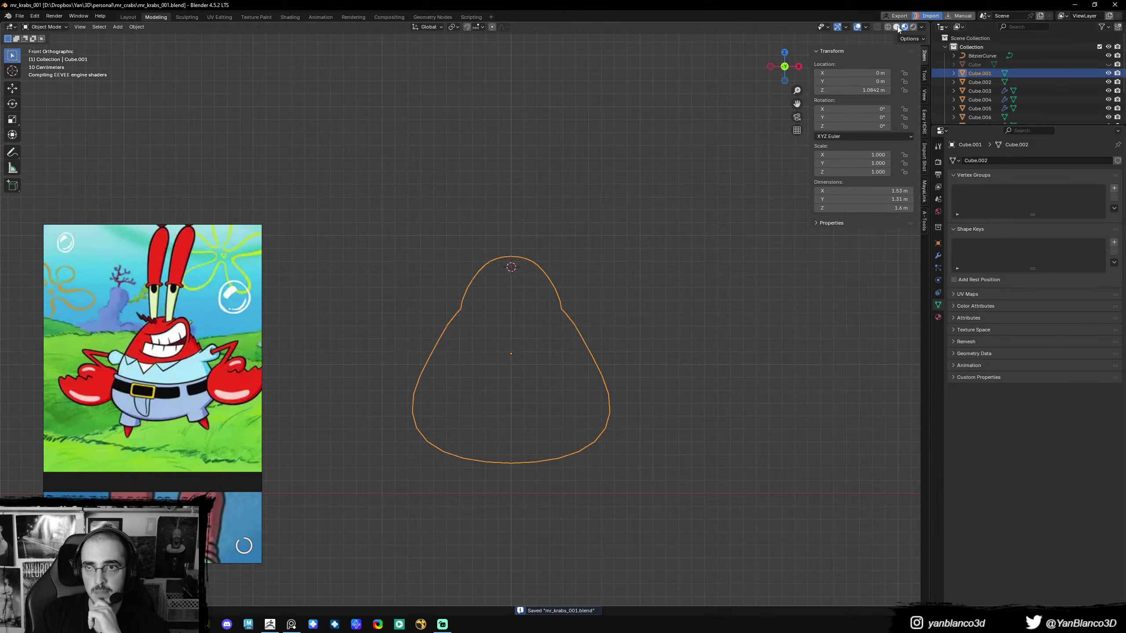
{"action": "left_click", "coordinate": [896, 28]}
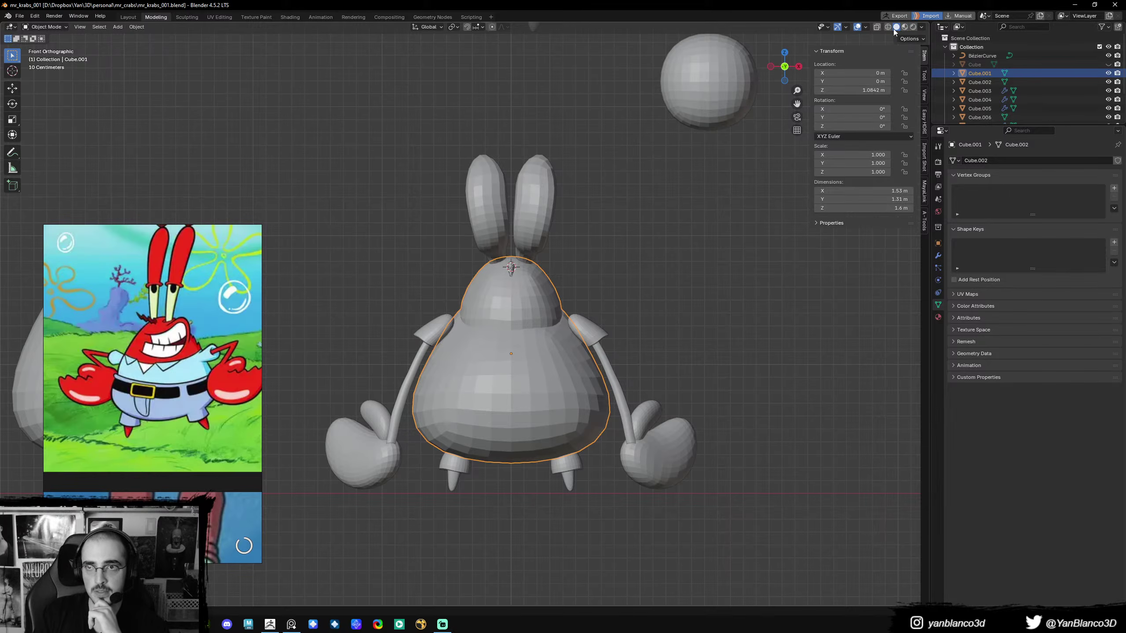
{"action": "left_click", "coordinate": [921, 28]}
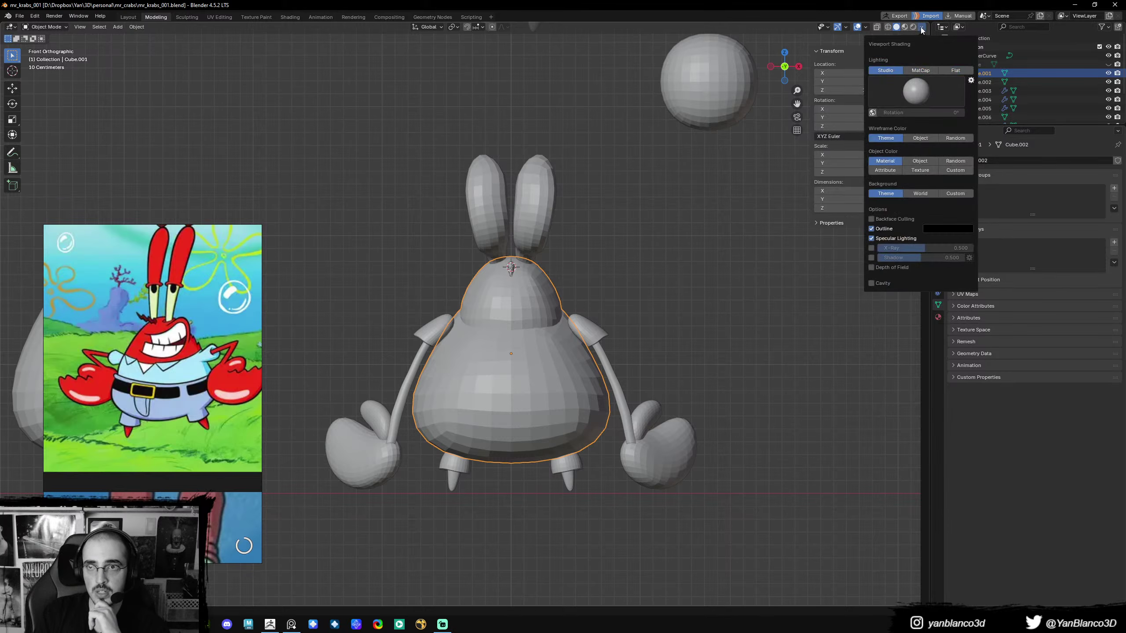
{"action": "left_click", "coordinate": [954, 71]}
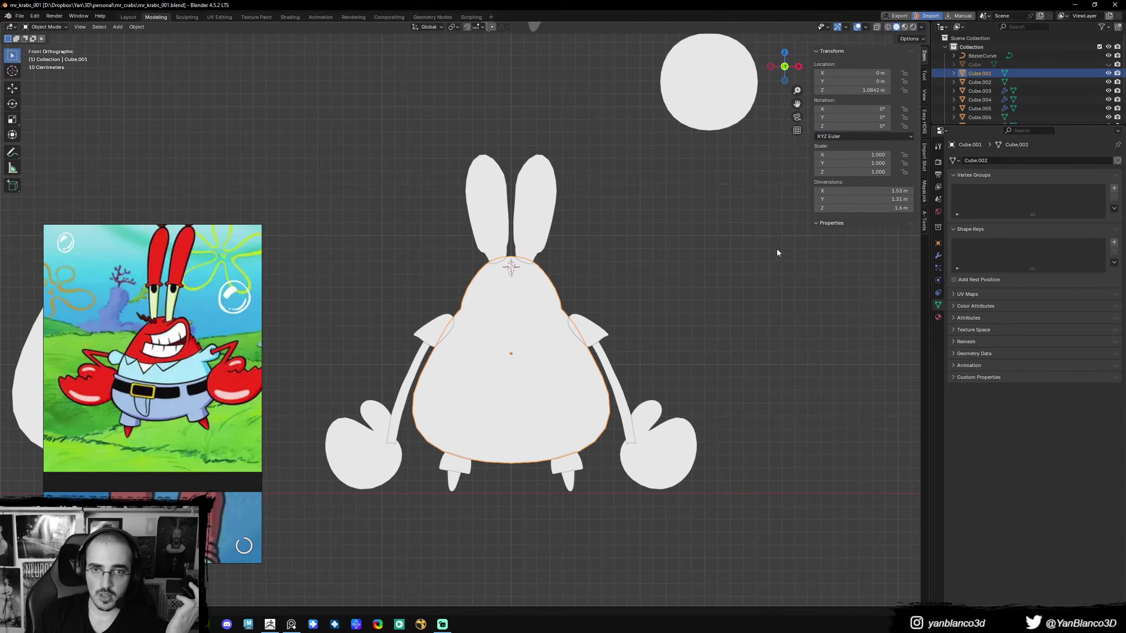
{"action": "left_click", "coordinate": [921, 27]}
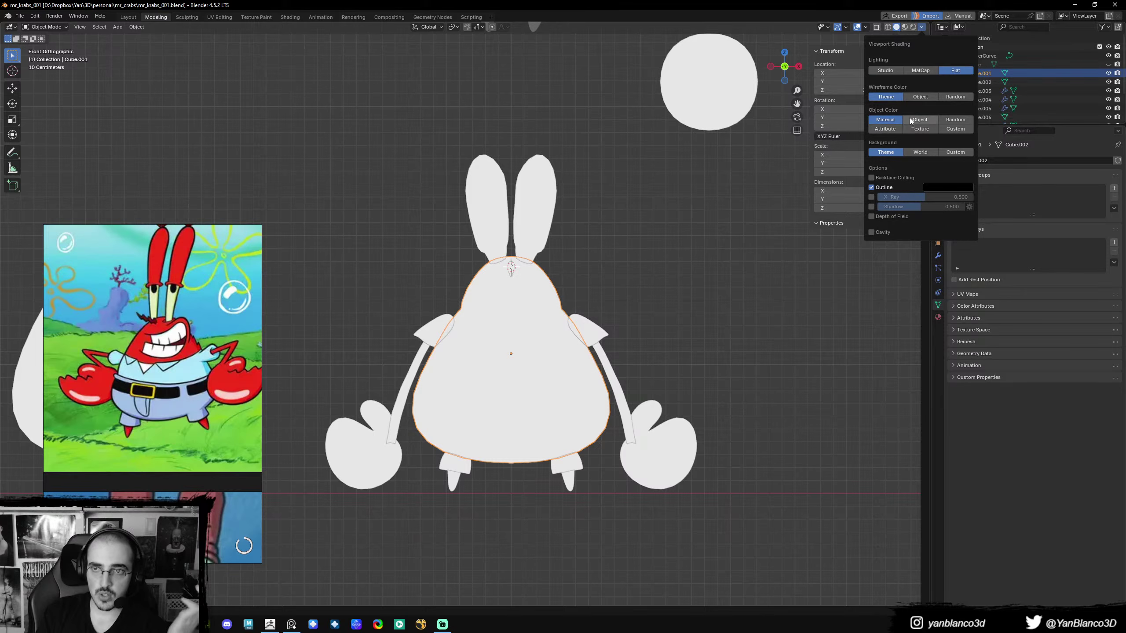
{"action": "left_click", "coordinate": [879, 187]}
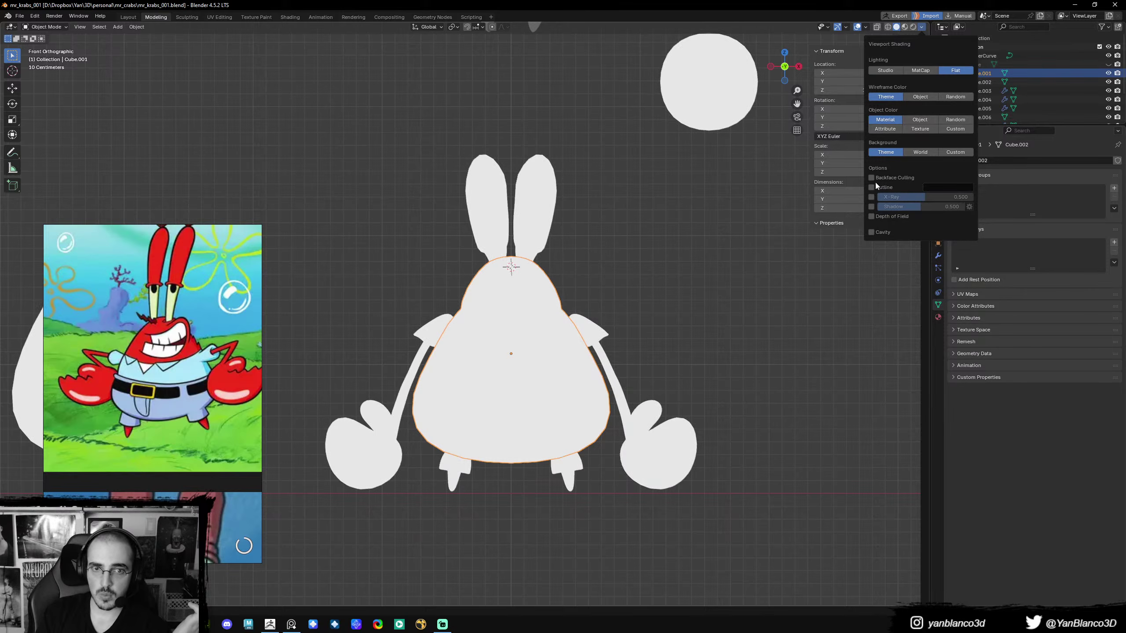
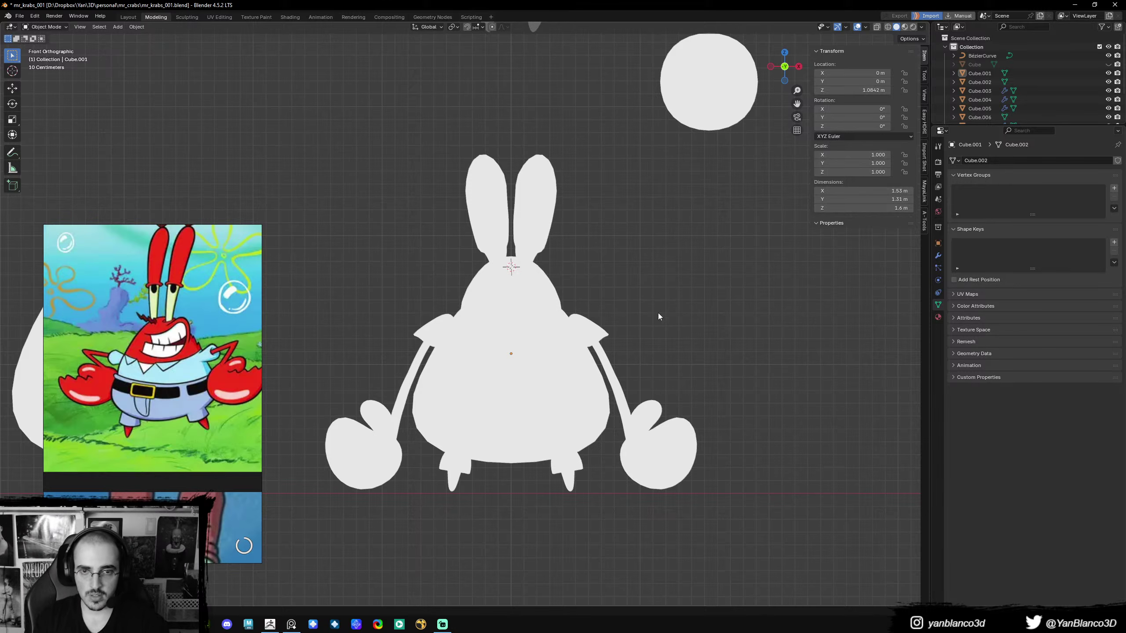
- Sculpt the body mesh's contour where the head meets the shoulders with a 147 px Grab brush in front view
{"action": "left_click", "coordinate": [545, 296]}
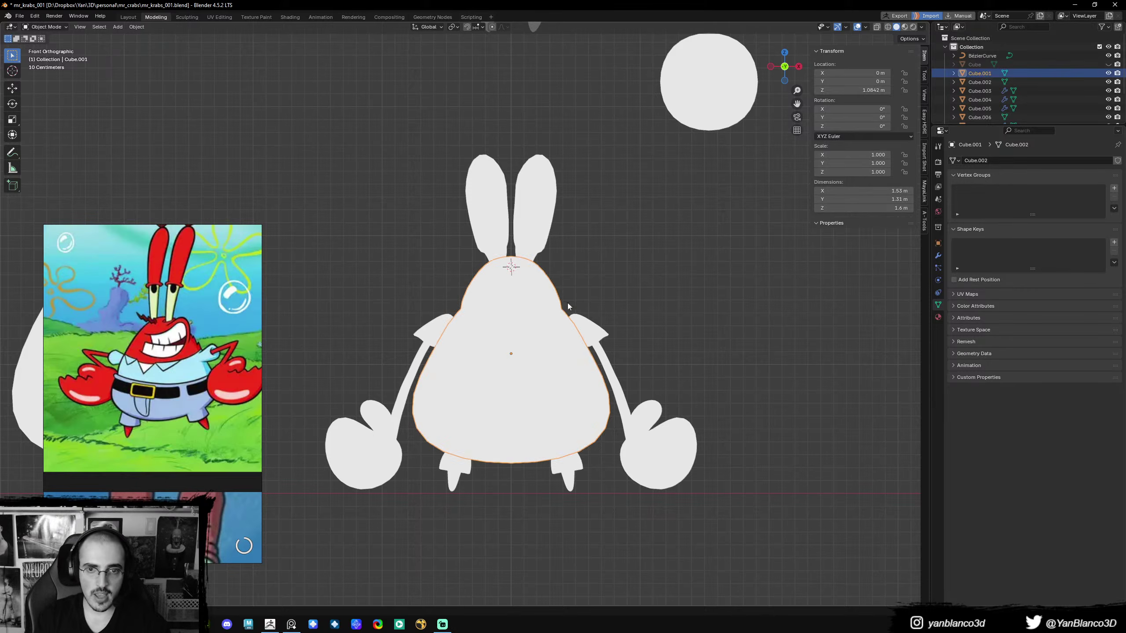
{"action": "key", "text": "ctrl+Tab"}
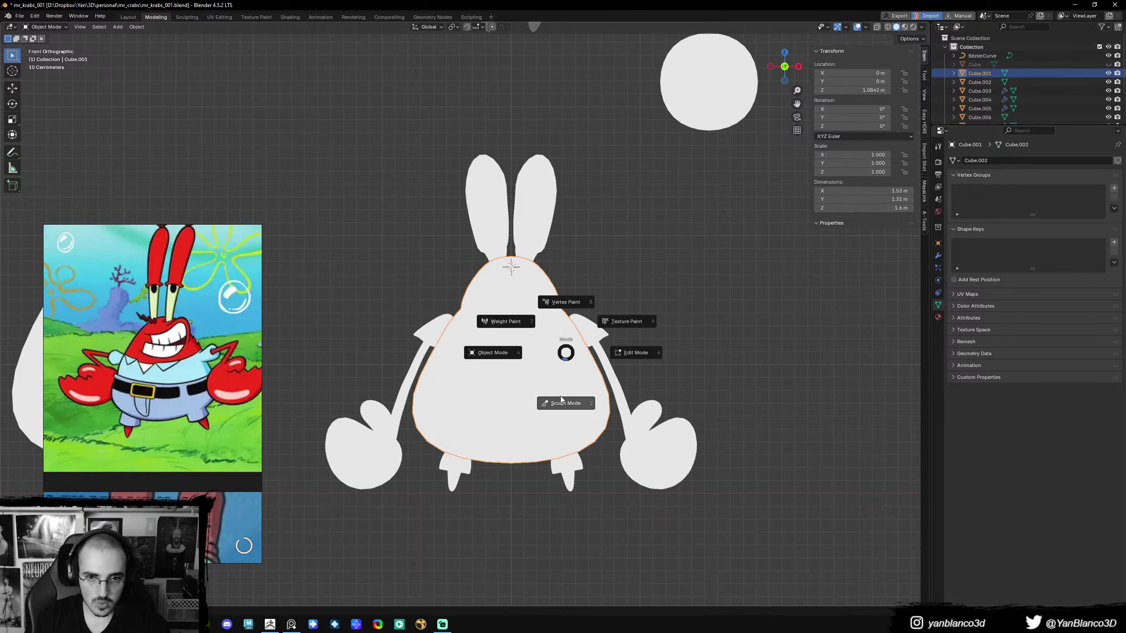
{"action": "left_click", "coordinate": [565, 372]}
{"action": "key", "text": "f"}
{"action": "left_click", "coordinate": [568, 309]}
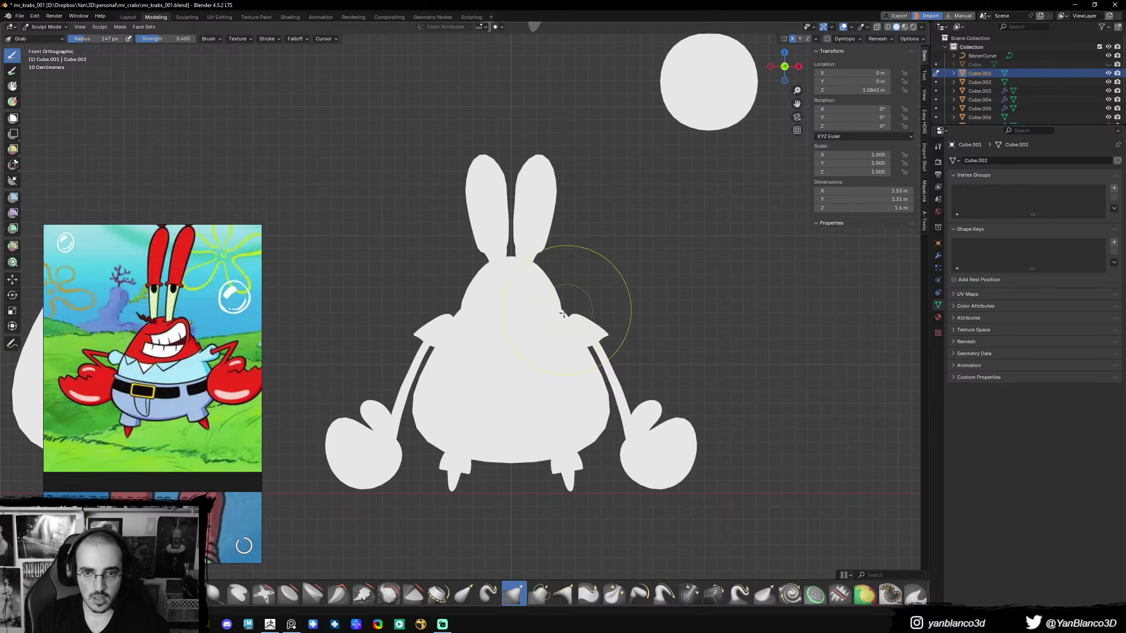
{"action": "left_click_drag", "start_coordinate": [558, 307], "coordinate": [566, 310]}
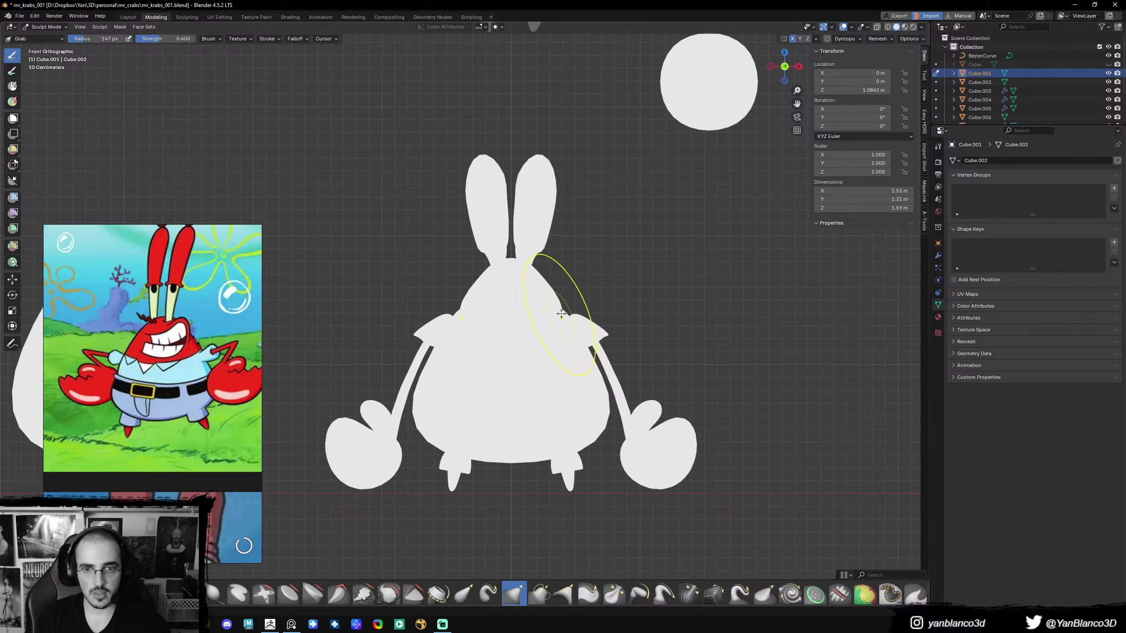
- Pull the body's lower sides slightly inward with a 197 px Grab brush, and return to Object Mode
{"action": "key", "text": "f"}
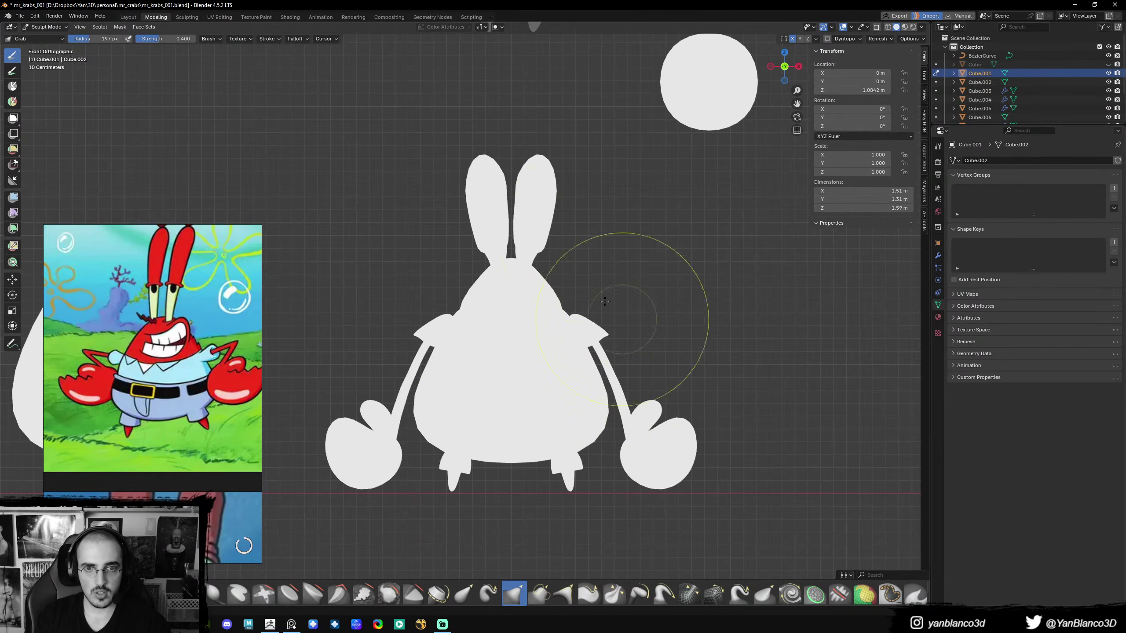
{"action": "key", "text": "f"}
{"action": "left_click", "coordinate": [556, 234]}
{"action": "key", "text": "f"}
{"action": "left_click", "coordinate": [525, 212]}
{"action": "key", "text": "f"}
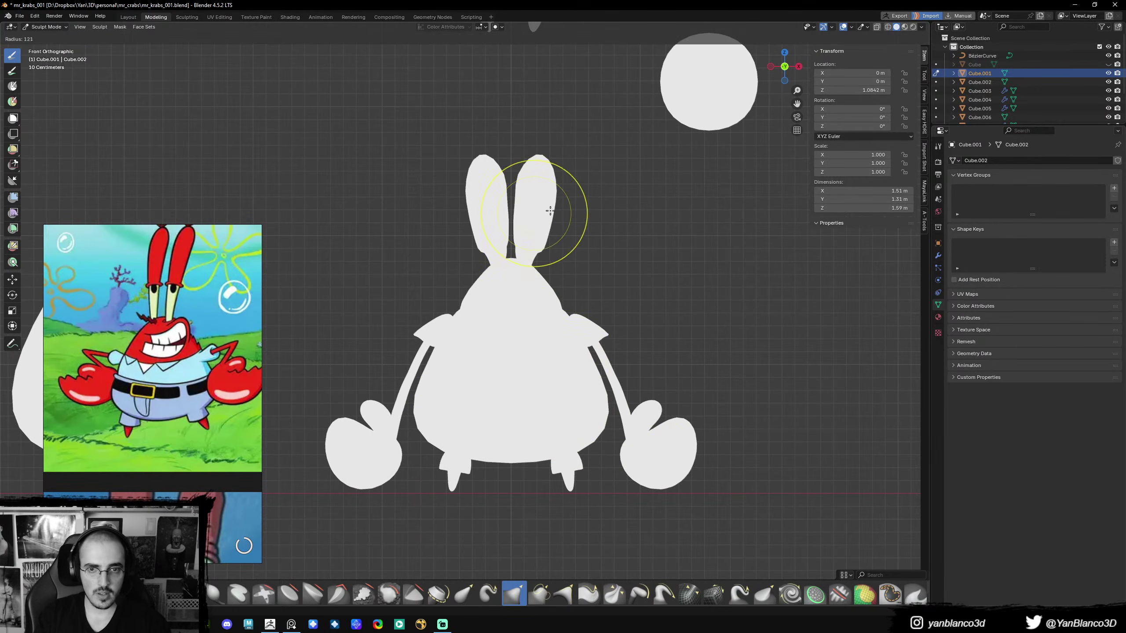
{"action": "left_click", "coordinate": [550, 212]}
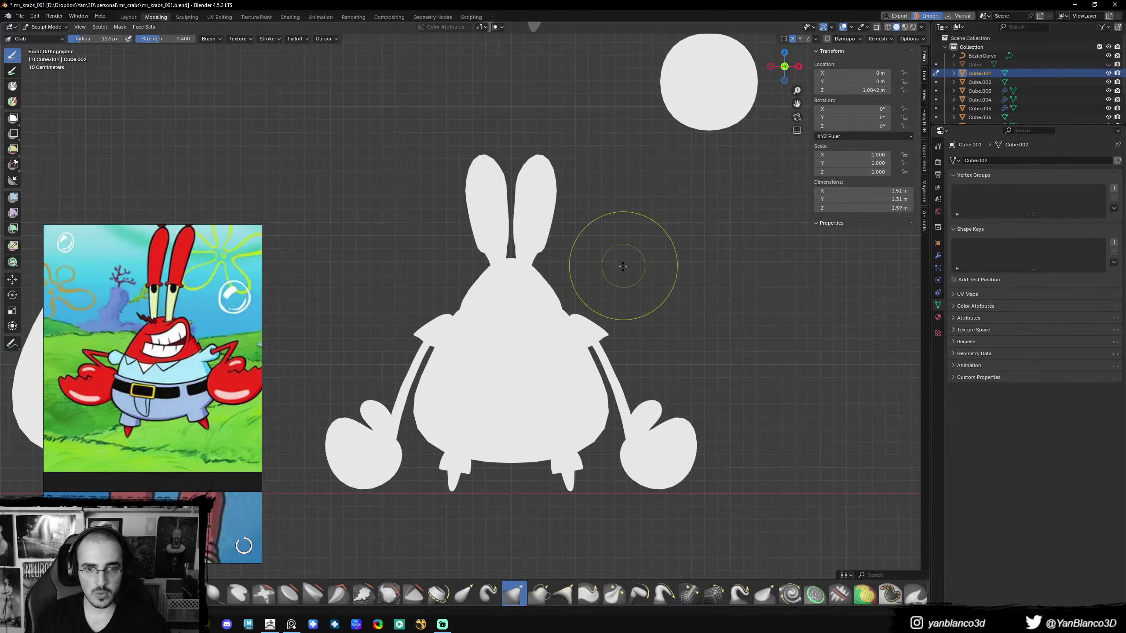
{"action": "key", "text": "ctrl+Tab"}
{"action": "left_click", "coordinate": [574, 352]}
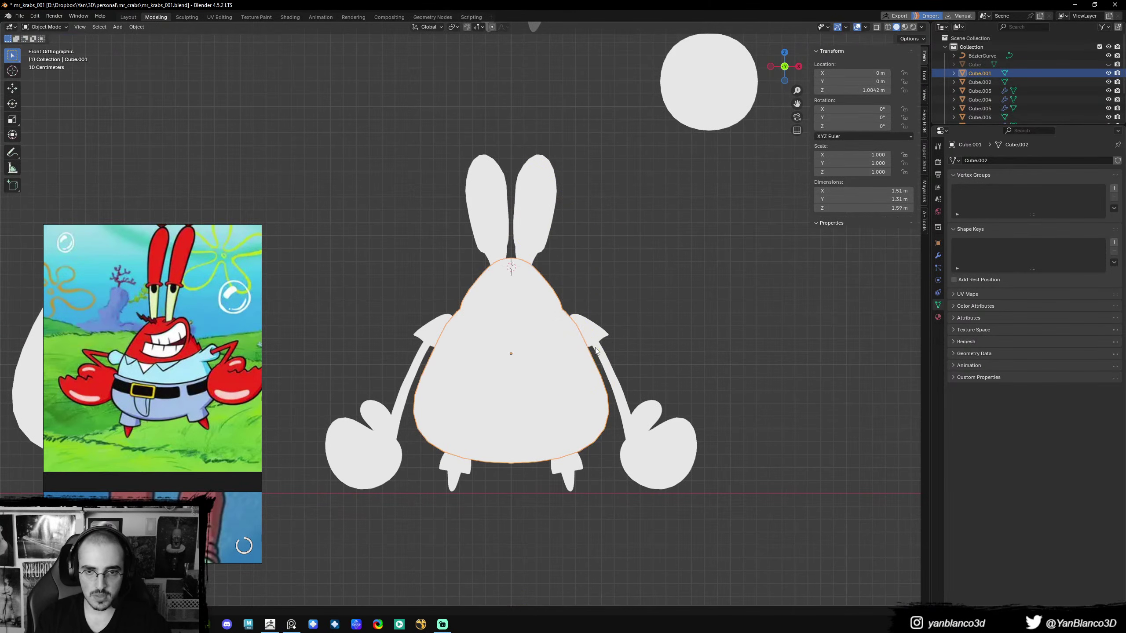
- Sculpt the arms with a 173 px Grab brush, pulling their upper ends in toward the body beneath the sleeves
{"action": "left_click", "coordinate": [598, 342]}
{"action": "key", "text": "ctrl+Tab"}
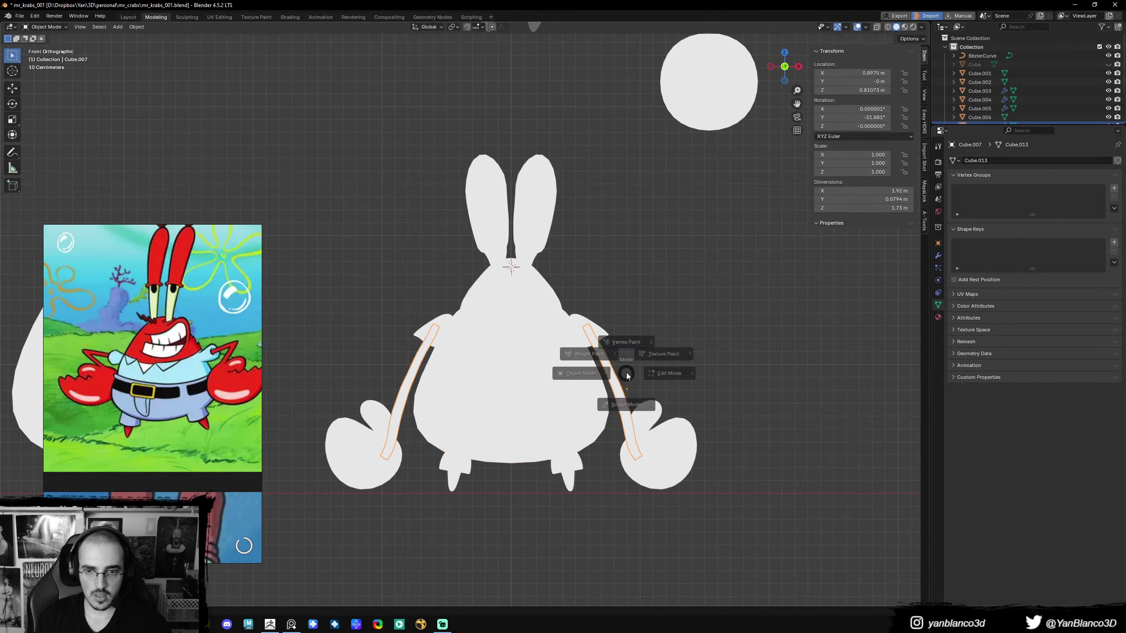
{"action": "left_click", "coordinate": [625, 423]}
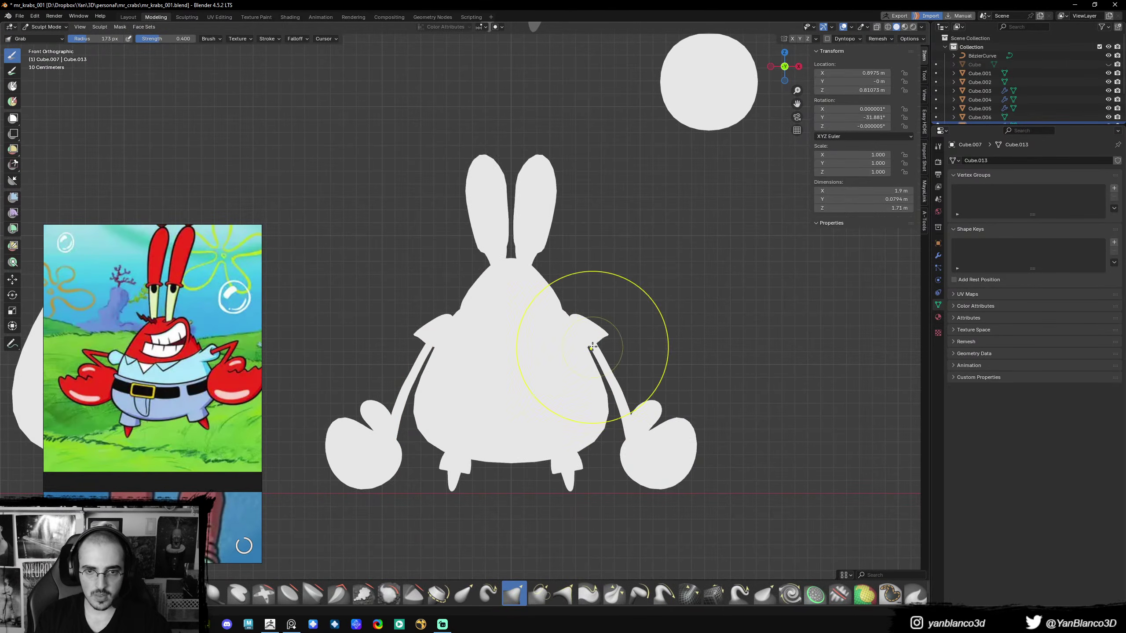
{"action": "left_click_drag", "start_coordinate": [587, 340], "coordinate": [619, 389]}
{"action": "key", "text": "f"}
{"action": "left_click", "coordinate": [615, 389]}
{"action": "key", "text": "ctrl+Tab"}
{"action": "left_click", "coordinate": [588, 360]}
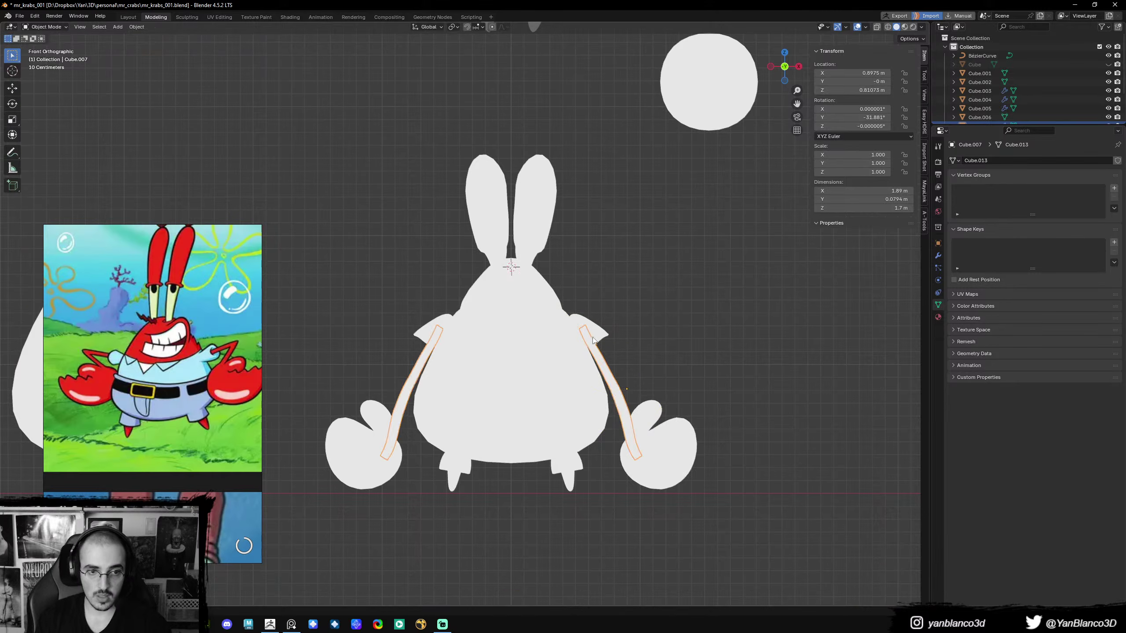
- Shorten the outer tips of the shoulder sleeves by pulling them inward with a 91 px Grab brush
{"action": "left_click", "coordinate": [602, 333]}
{"action": "key", "text": "ctrl+Tab"}
{"action": "left_click", "coordinate": [605, 385]}
{"action": "key", "text": "f"}
{"action": "left_click", "coordinate": [651, 327]}
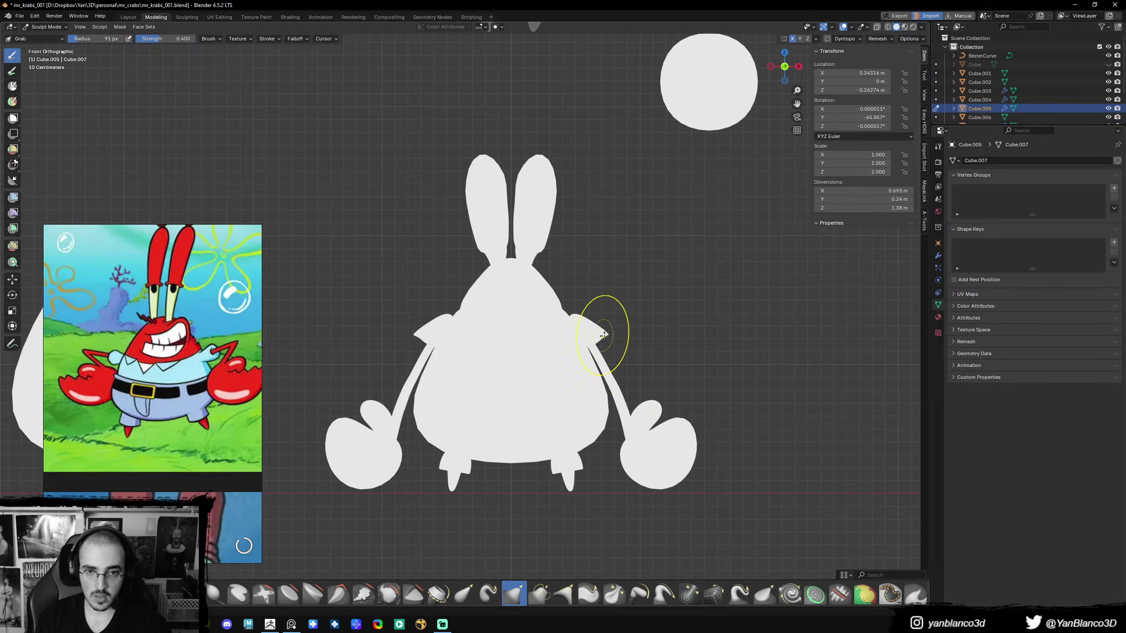
{"action": "left_click_drag", "start_coordinate": [602, 336], "coordinate": [597, 322]}
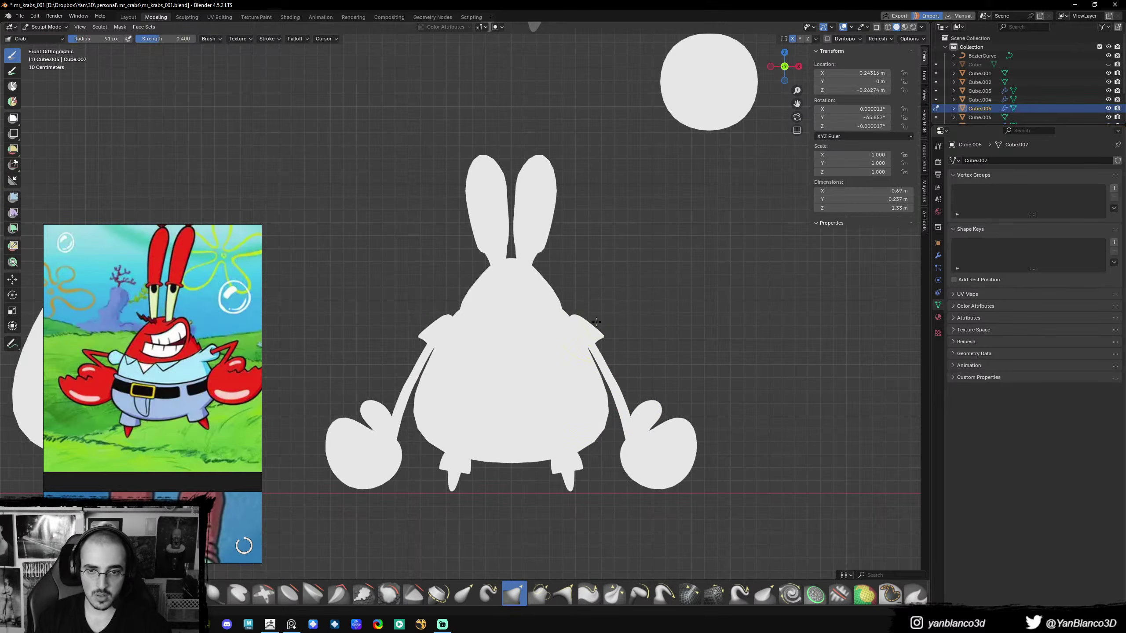
{"action": "middle_click_drag", "start_coordinate": [628, 402], "coordinate": [616, 368], "text": "shift"}
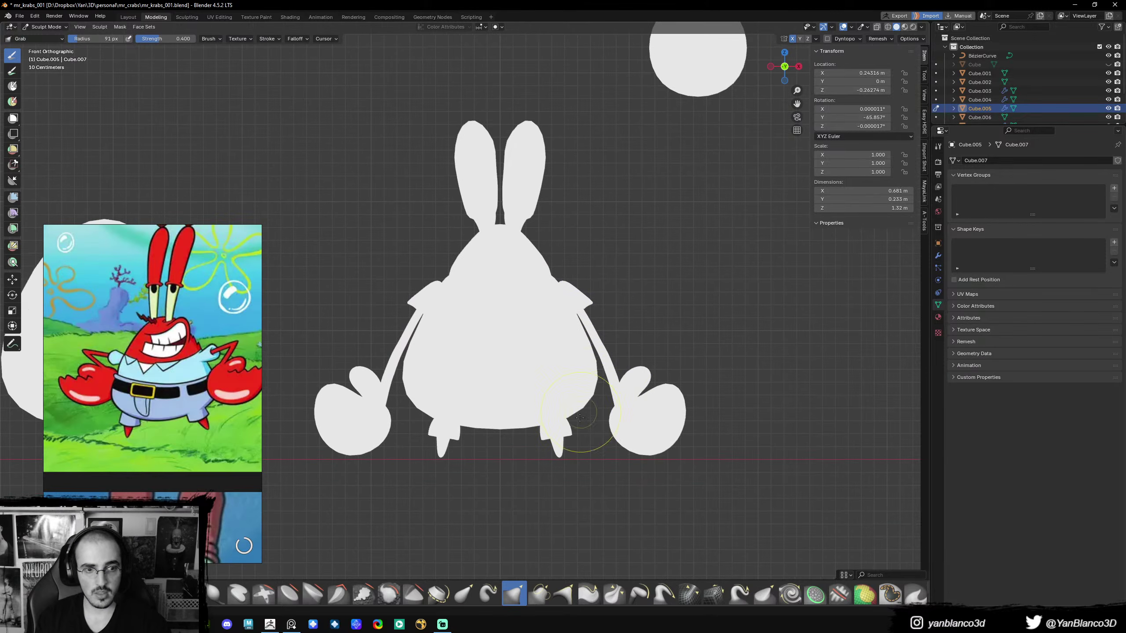
{"action": "key", "text": "ctrl+Tab"}
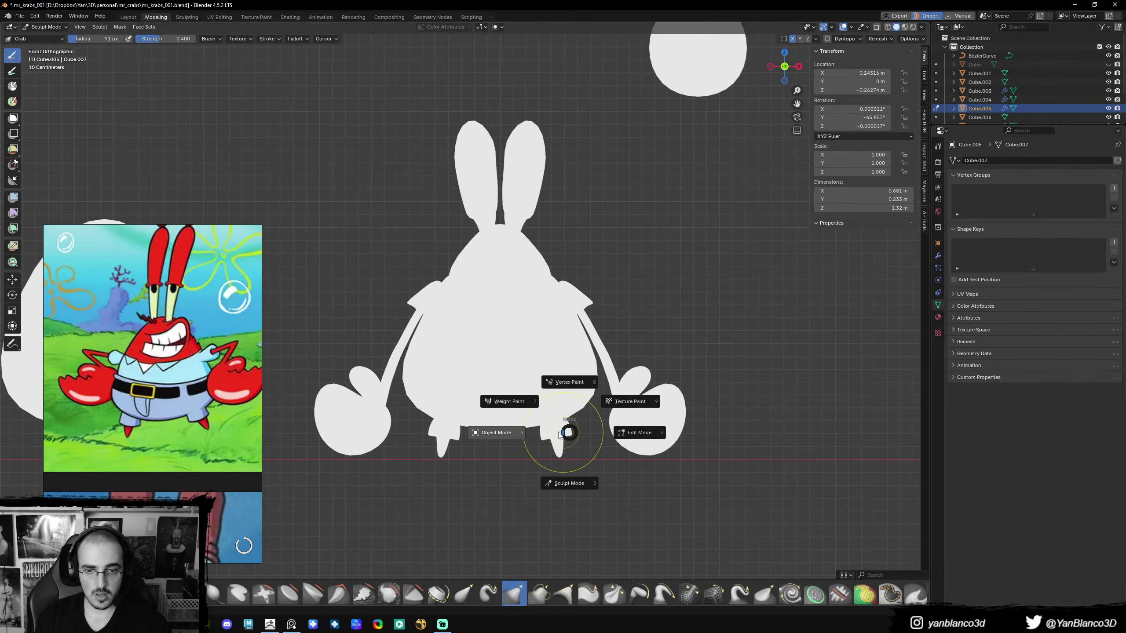
{"action": "left_click", "coordinate": [520, 428]}
- Move both mirrored legs together with their trouser cuffs about 0.07 m inward under the body
{"action": "left_click", "coordinate": [563, 449]}
{"action": "left_click_drag", "start_coordinate": [558, 438], "coordinate": [581, 462], "text": "shift"}
{"action": "key", "text": "g"}
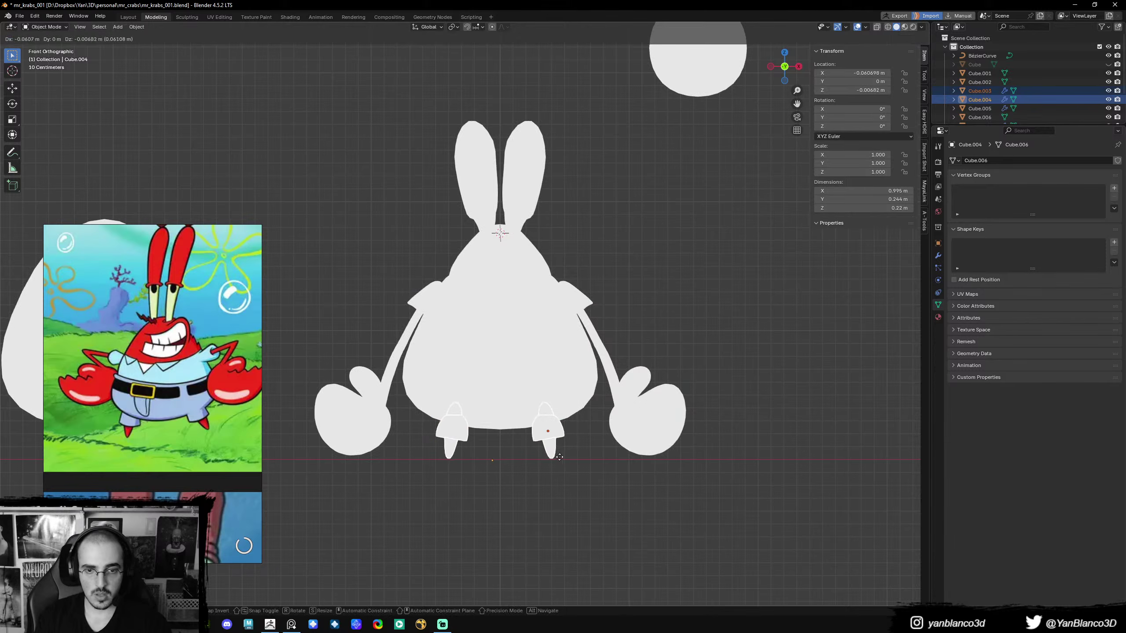
{"action": "left_click", "coordinate": [547, 445]}
{"action": "left_click", "coordinate": [565, 462]}
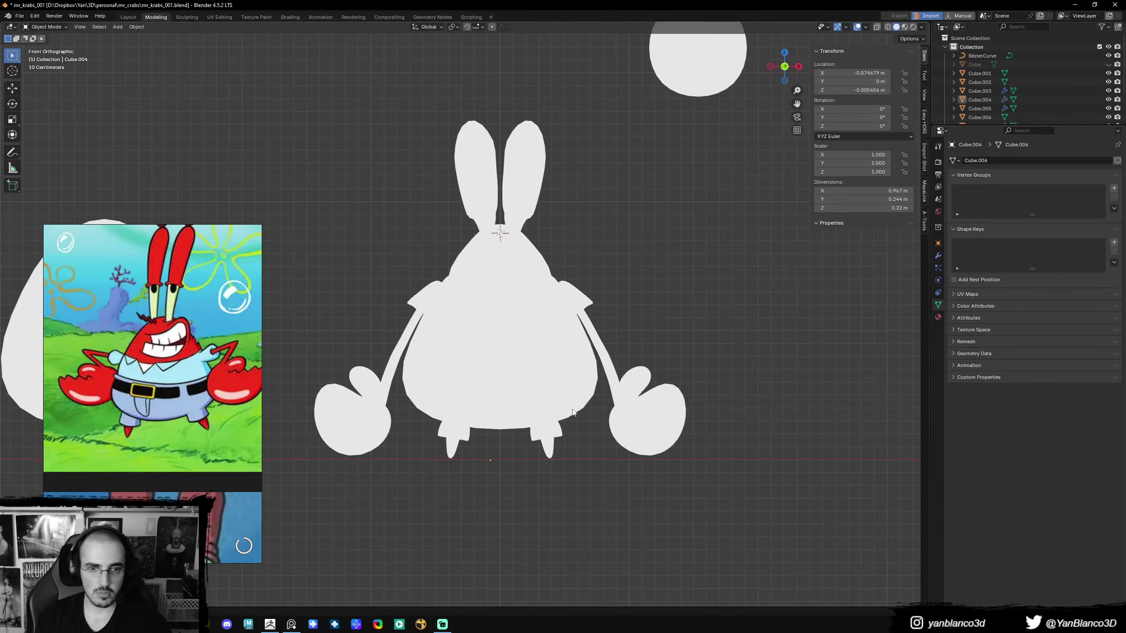
- Sculpt the arms' lower ends inward near the claws with the Grab brush, enlarging it to about 157 px
{"action": "middle_click_drag", "start_coordinate": [570, 395], "coordinate": [600, 413], "text": "shift"}
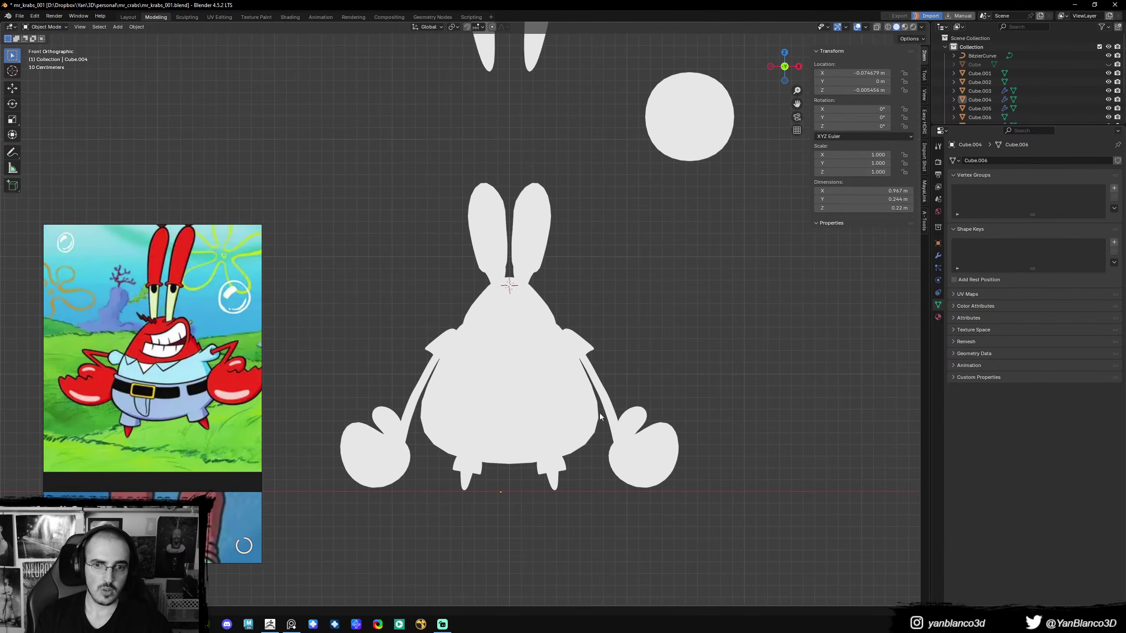
{"action": "left_click", "coordinate": [614, 422]}
{"action": "key", "text": "ctrl+Tab"}
{"action": "left_click", "coordinate": [612, 431]}
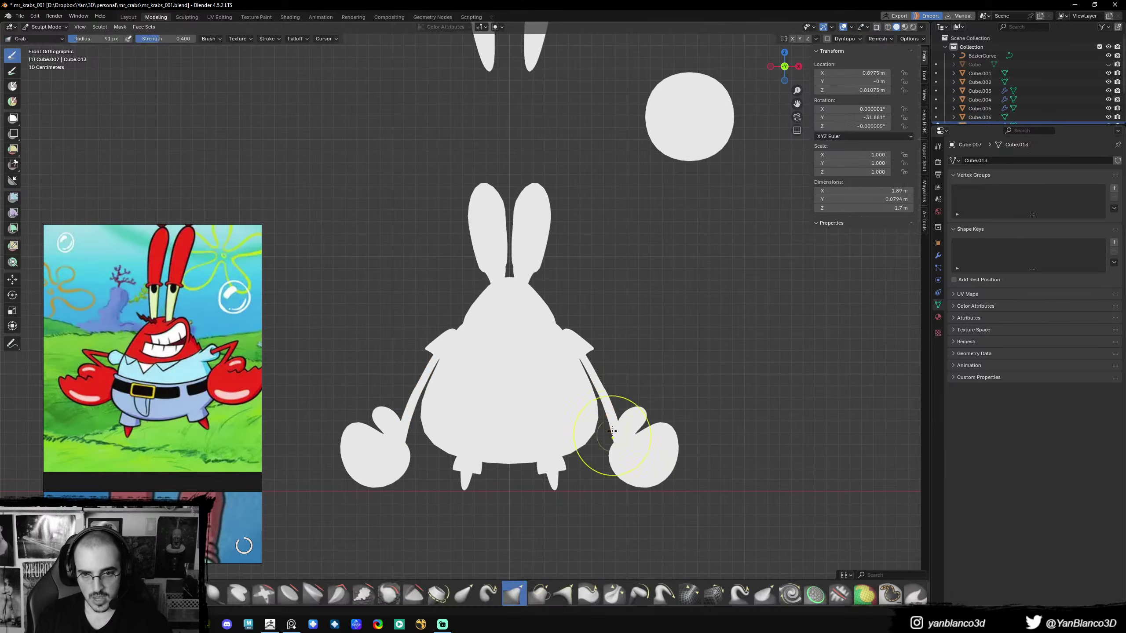
{"action": "key", "text": "f"}
{"action": "left_click", "coordinate": [626, 431]}
{"action": "left_click_drag", "start_coordinate": [609, 410], "coordinate": [607, 414]}
{"action": "key", "text": "f"}
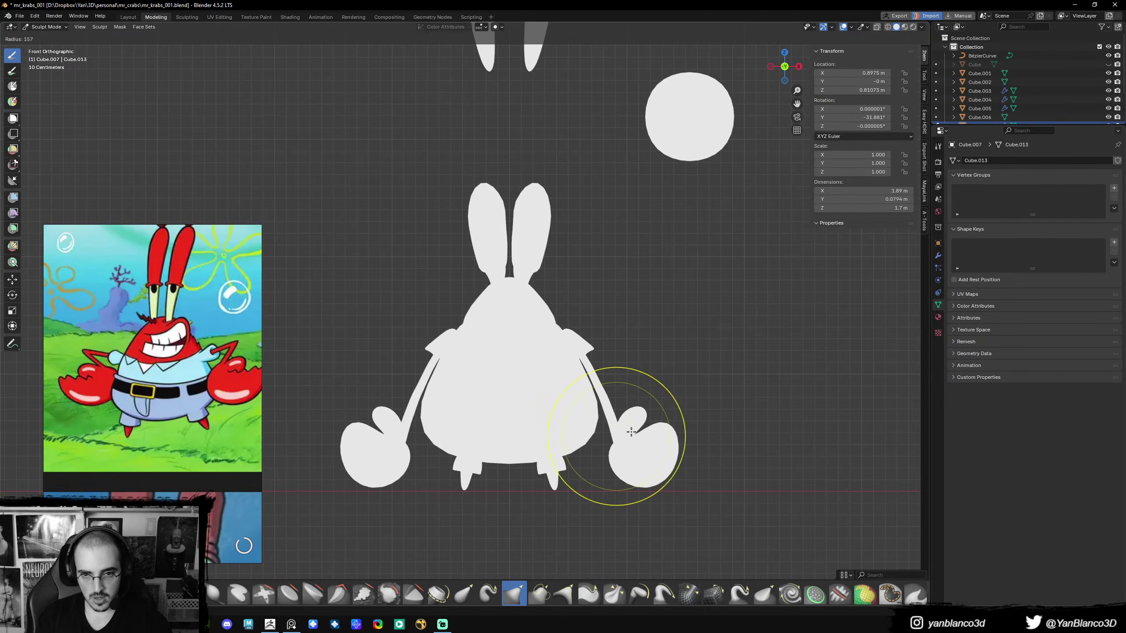
{"action": "left_click", "coordinate": [632, 432]}
{"action": "left_click_drag", "start_coordinate": [607, 453], "coordinate": [607, 450]}
- Refine the outward curve of the arms at mid-length with a 140 px Grab brush, and save the file
{"action": "key", "text": "f"}
{"action": "left_click", "coordinate": [604, 423]}
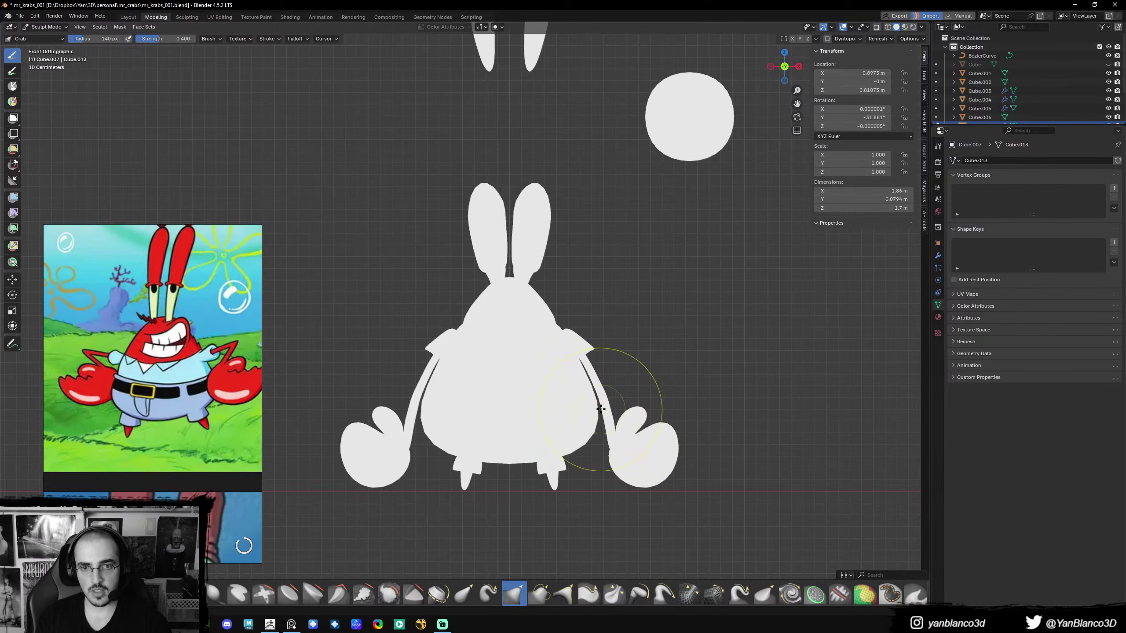
{"action": "left_click_drag", "start_coordinate": [601, 410], "coordinate": [604, 406]}
{"action": "key", "text": "f"}
{"action": "left_click", "coordinate": [599, 404]}
{"action": "middle_click_drag", "start_coordinate": [618, 439], "coordinate": [610, 455], "text": "shift"}
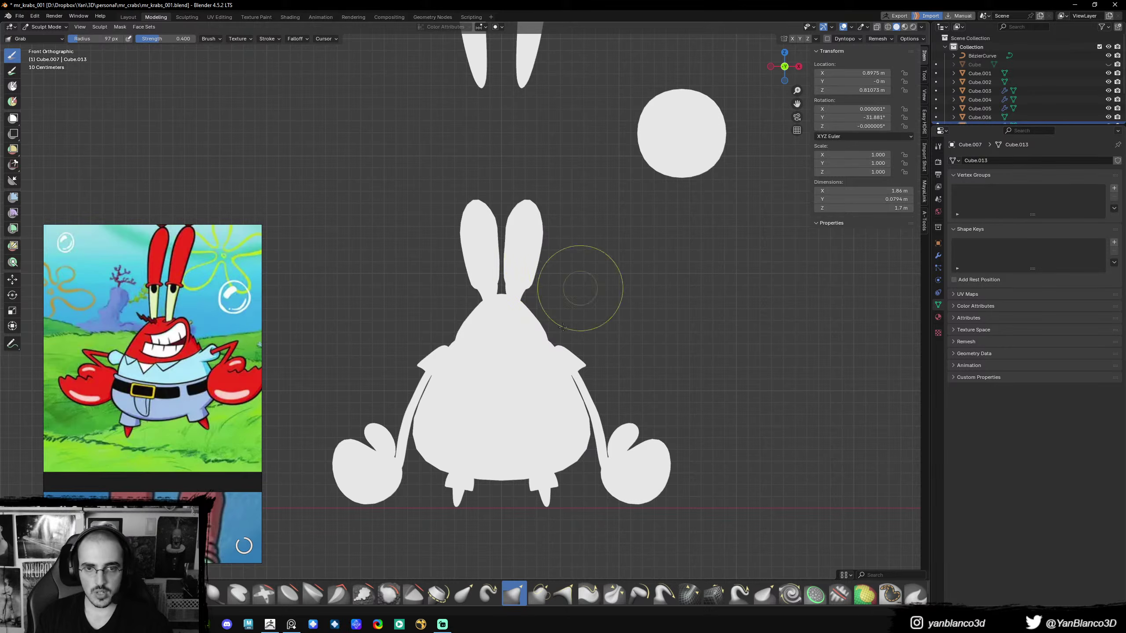
{"action": "key", "text": "ctrl+Tab"}
{"action": "left_click", "coordinate": [513, 334]}
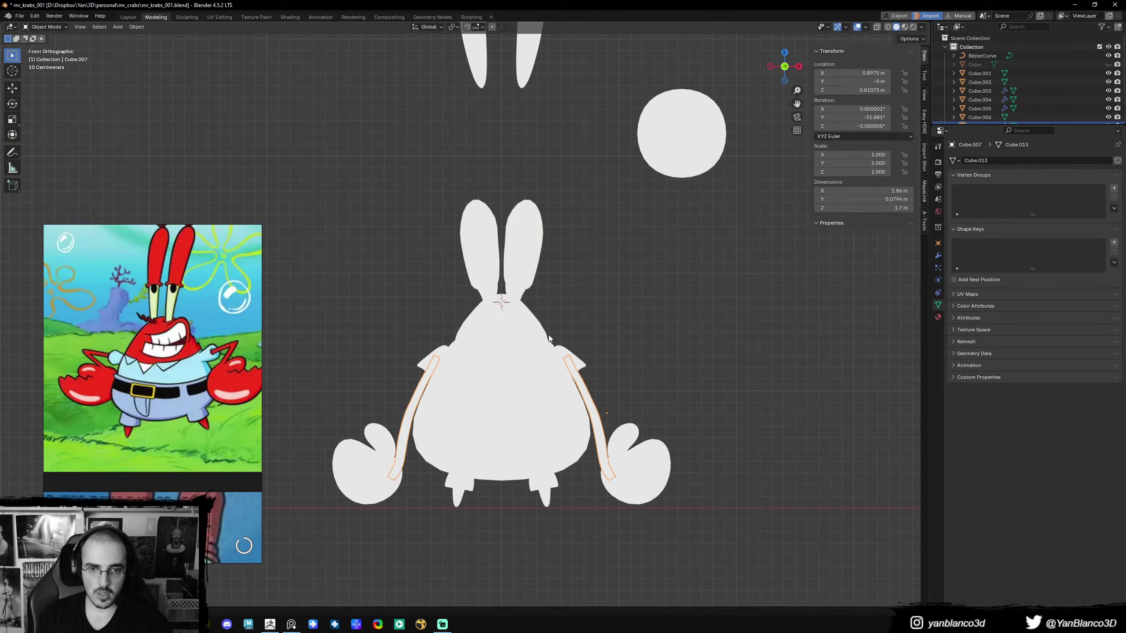
{"action": "key", "text": "ctrl+s"}
- Hide the short, wide pair of eyes on top of the head in front view
{"action": "mouse_move", "coordinate": [598, 305]}
{"action": "middle_mouse_down"}
{"action": "mouse_move", "coordinate": [521, 310]}
{"action": "mouse_move", "coordinate": [598, 298]}
{"action": "middle_mouse_up"}
{"action": "key", "text": "KP_1"}
{"action": "left_click", "coordinate": [522, 201]}
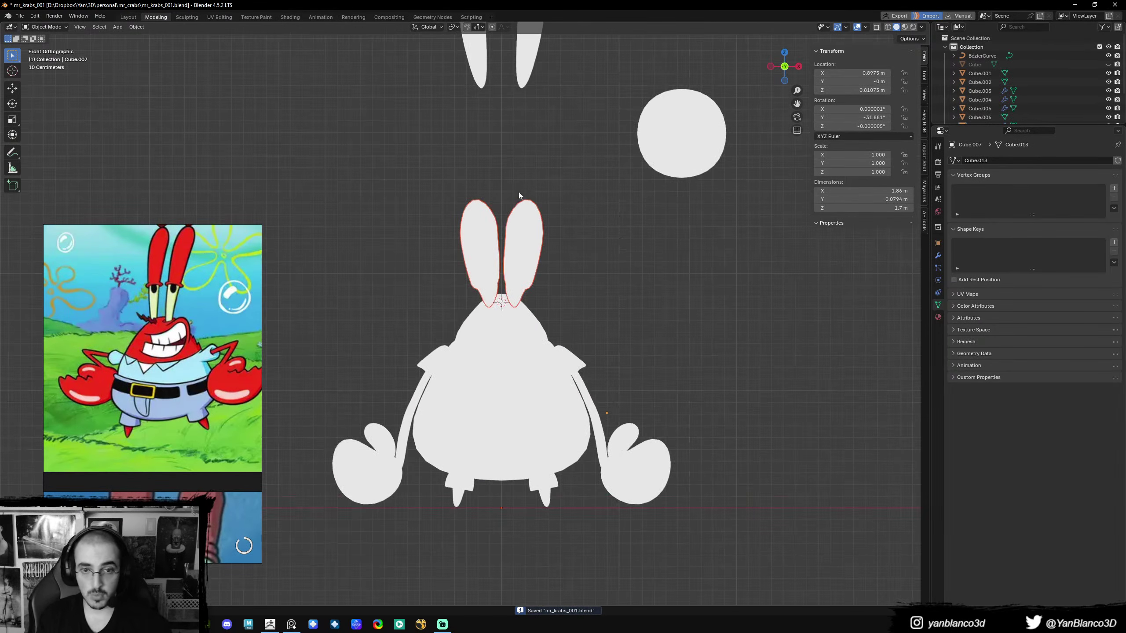
{"action": "key", "text": "h"}
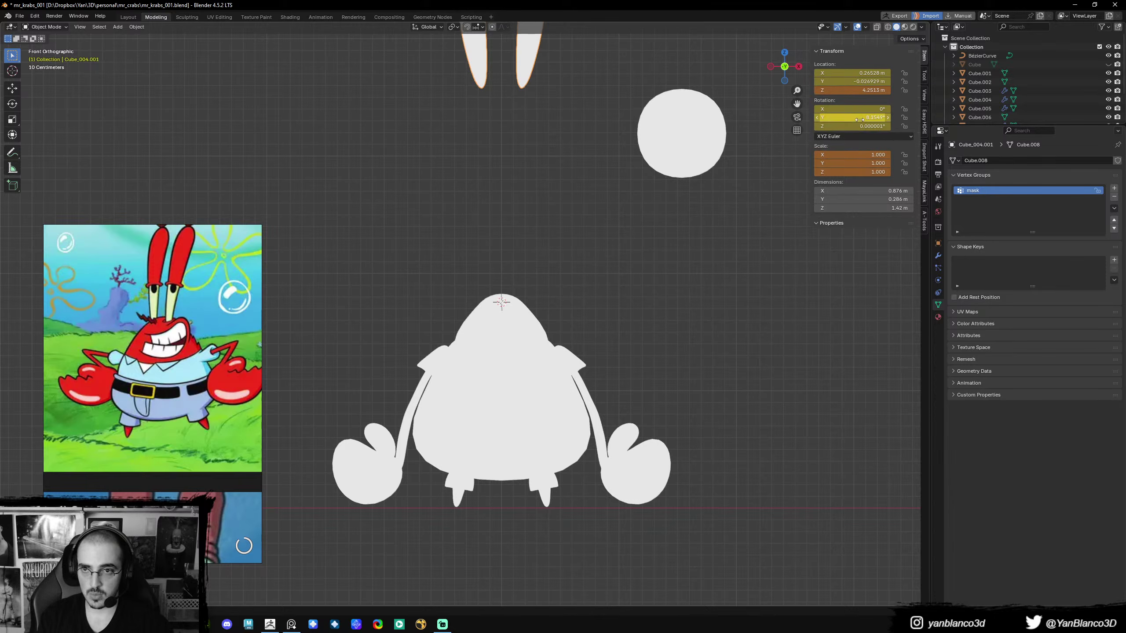
- Lower the long pair of eyes about 2 m onto the head, and bring them about 0.08 m inward
{"action": "key", "text": "g"}
{"action": "key", "text": "z"}
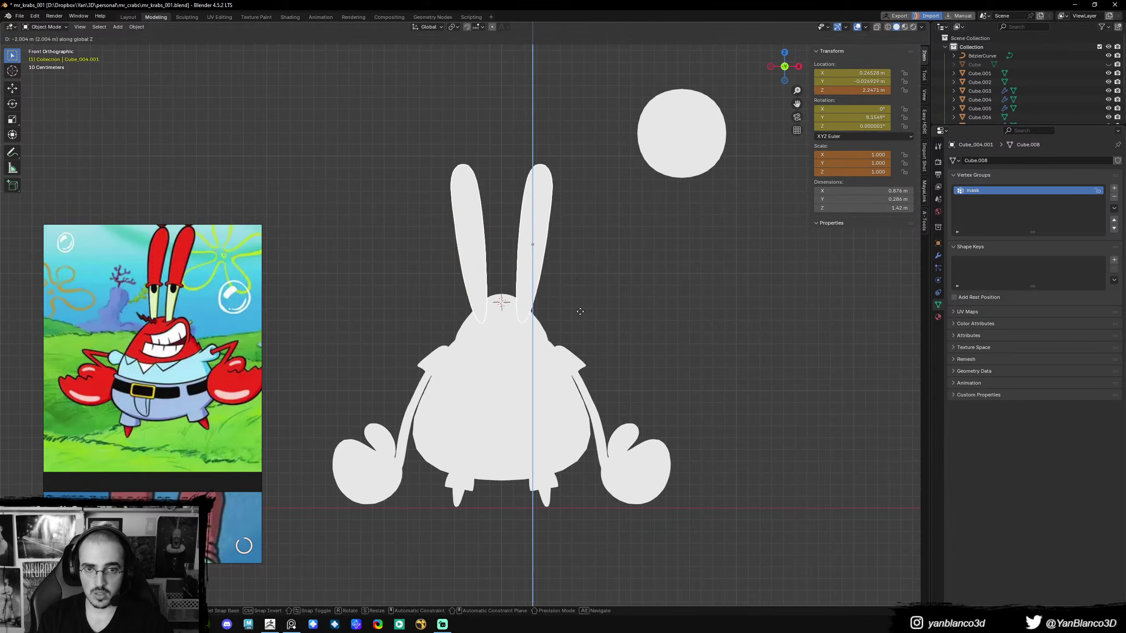
{"action": "left_click", "coordinate": [616, 320]}
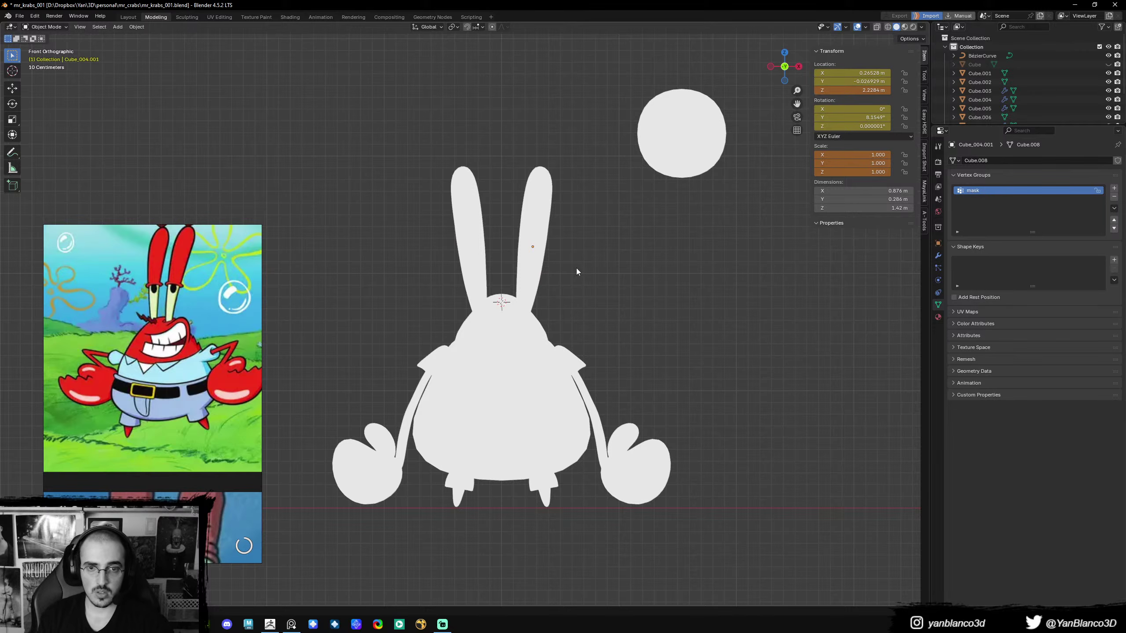
{"action": "key", "text": "g"}
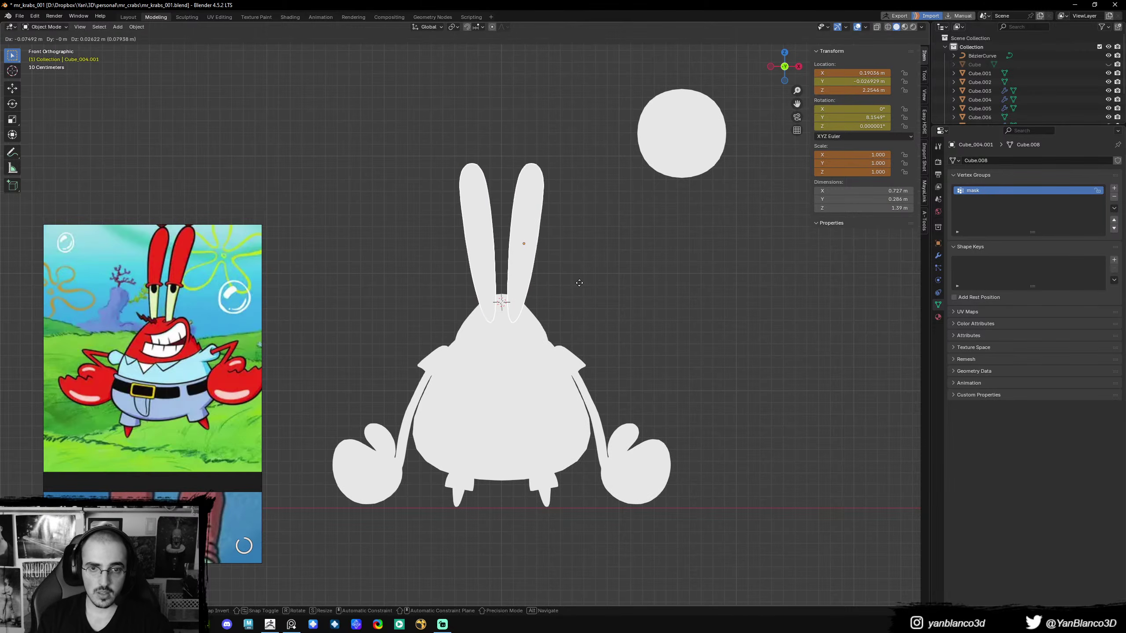
{"action": "left_click", "coordinate": [602, 292]}
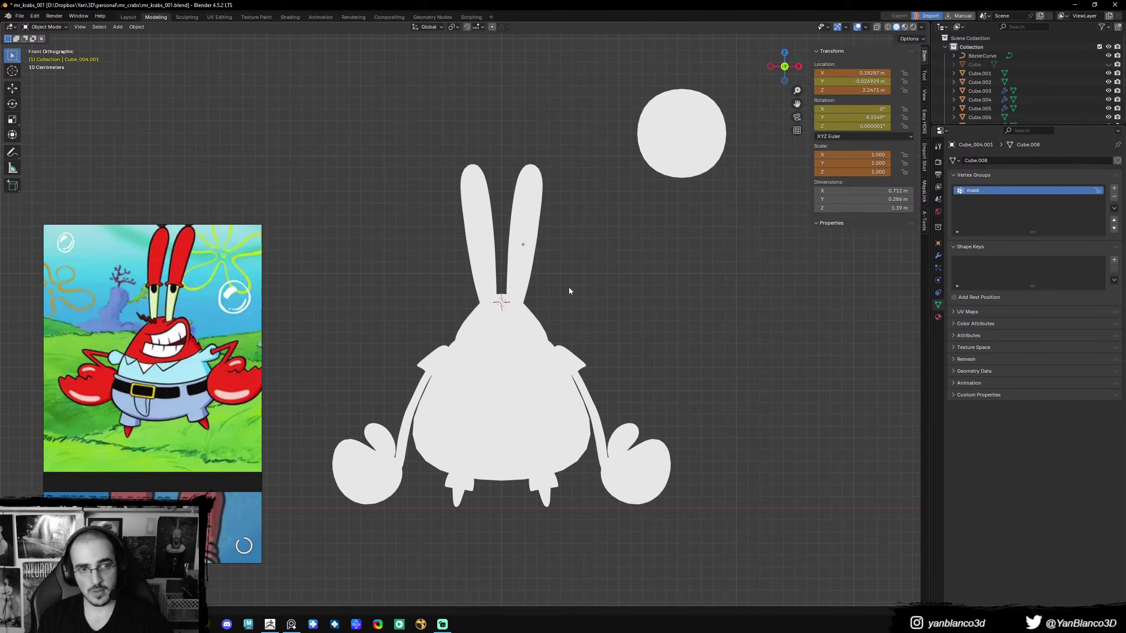
- Clear the transform keyframes from the long pair of eyes
{"action": "left_click", "coordinate": [533, 264]}
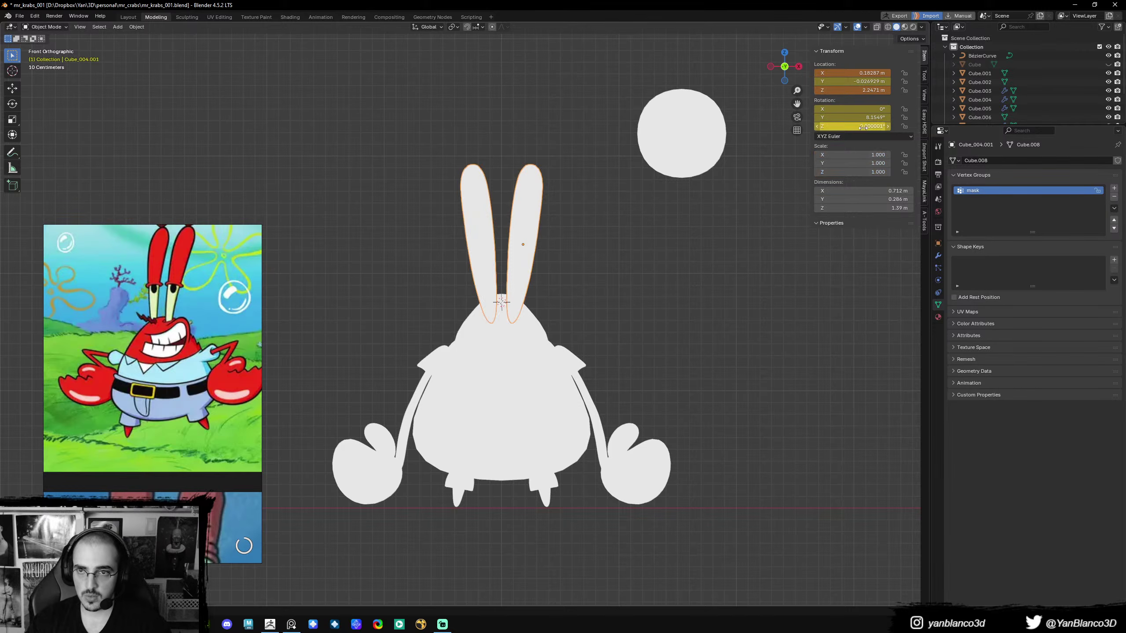
{"action": "right_click", "coordinate": [860, 82]}
{"action": "left_click", "coordinate": [811, 123]}
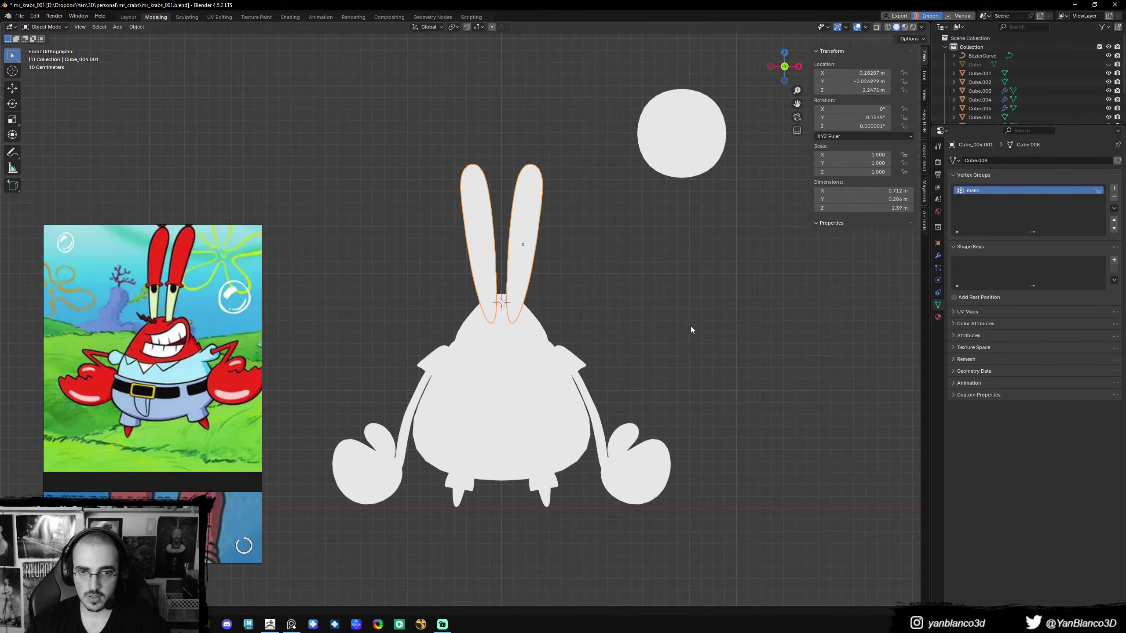
- Raise the long pair of eyes well above the head, unhide all hidden objects, and select the cube around the body
{"action": "scroll", "coordinate": [620, 380], "scroll_direction": "down", "scroll_amount": 2}
{"action": "key", "text": "g"}
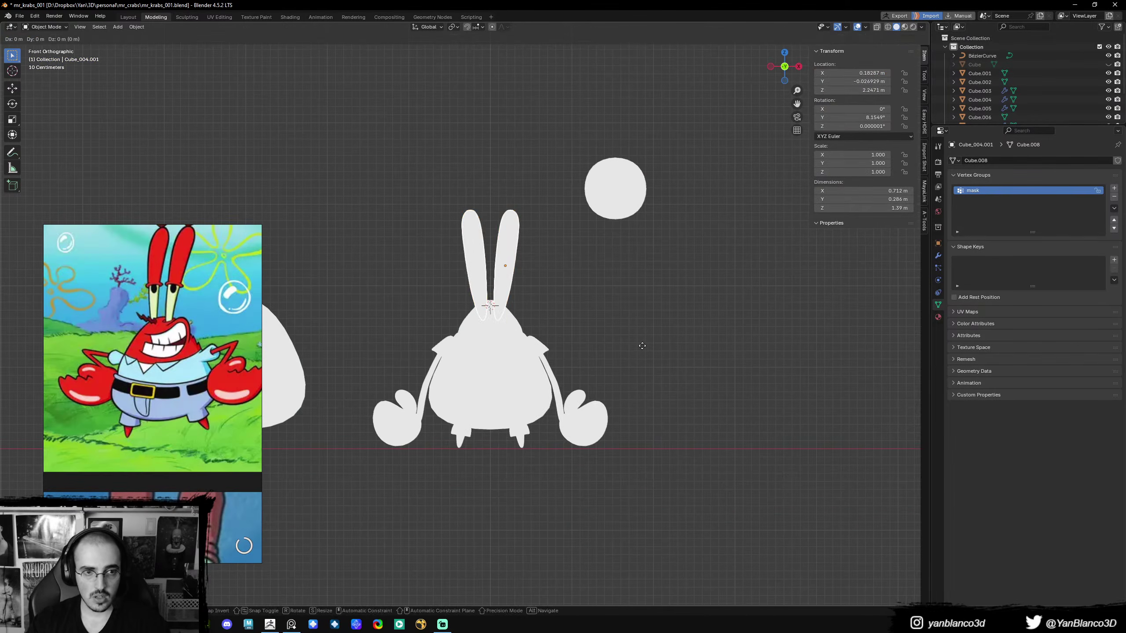
{"action": "key", "text": "z"}
{"action": "left_click", "coordinate": [656, 231]}
{"action": "key", "text": "alt+h"}
{"action": "middle_click_drag", "start_coordinate": [583, 319], "coordinate": [529, 362]}
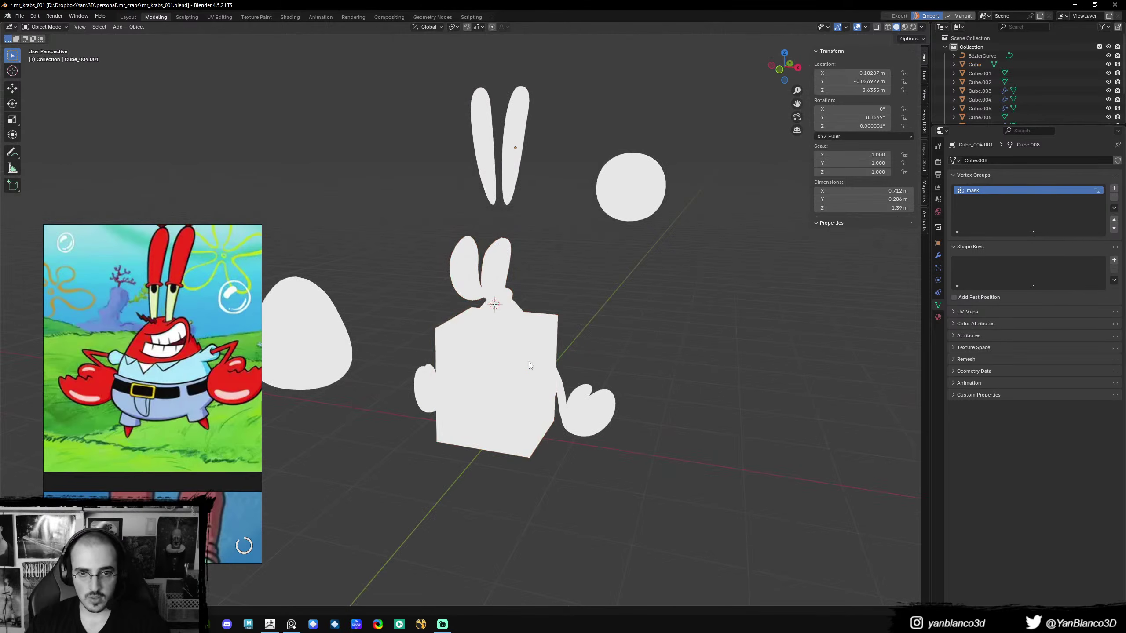
{"action": "left_click", "coordinate": [529, 362]}
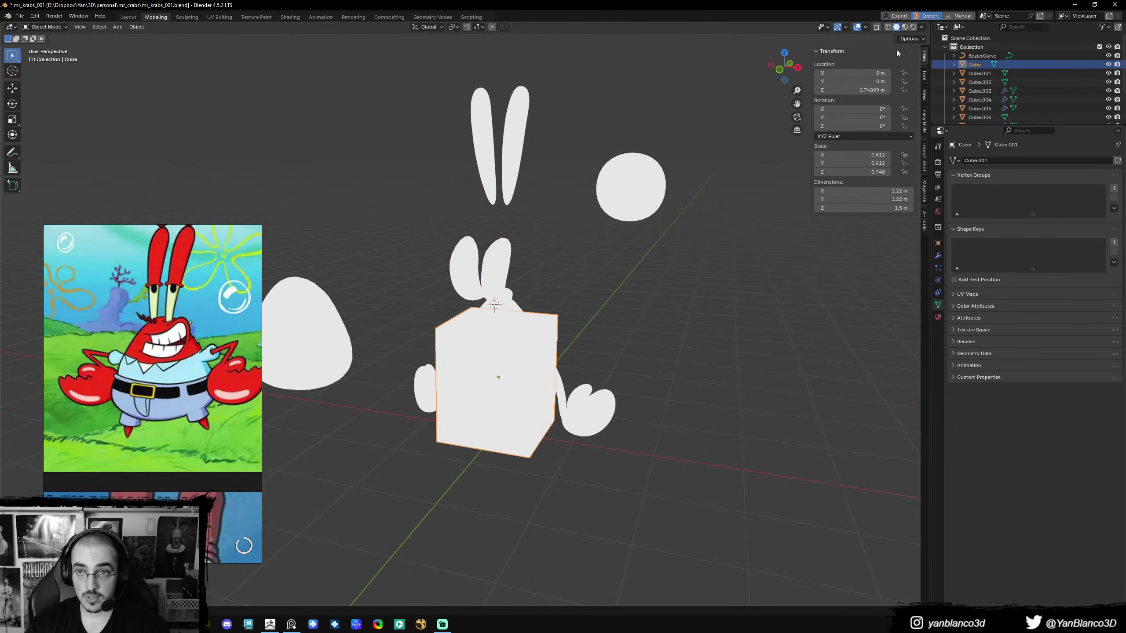
- Set the solid viewport lighting to Studio, and save the file in front view
{"action": "left_click", "coordinate": [922, 27]}
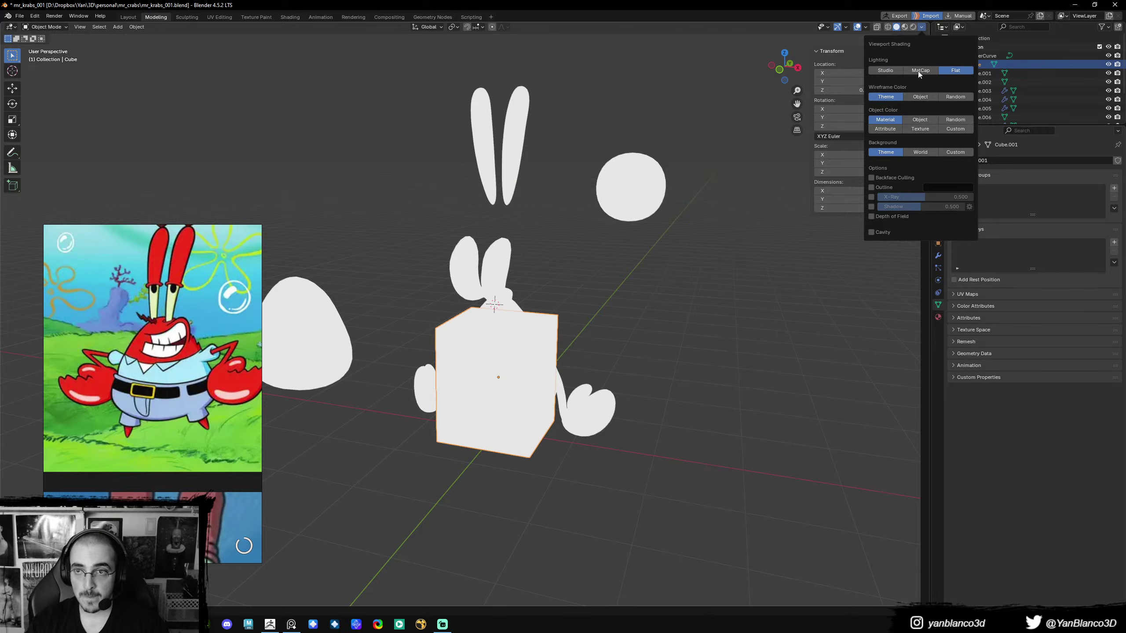
{"action": "left_click", "coordinate": [922, 27]}
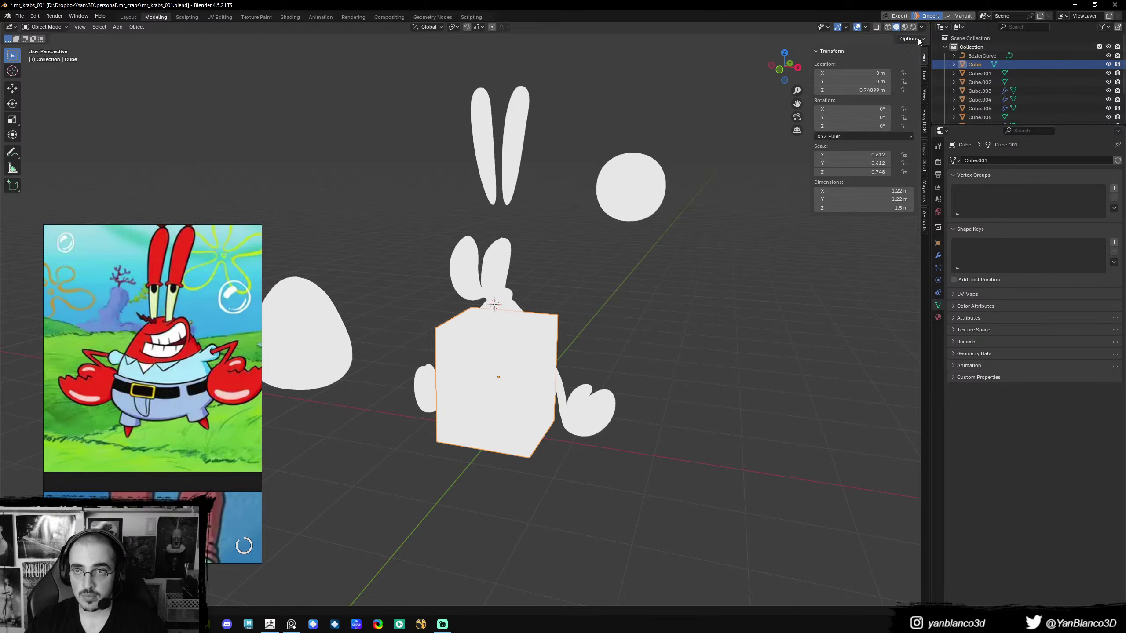
{"action": "left_click", "coordinate": [865, 27]}
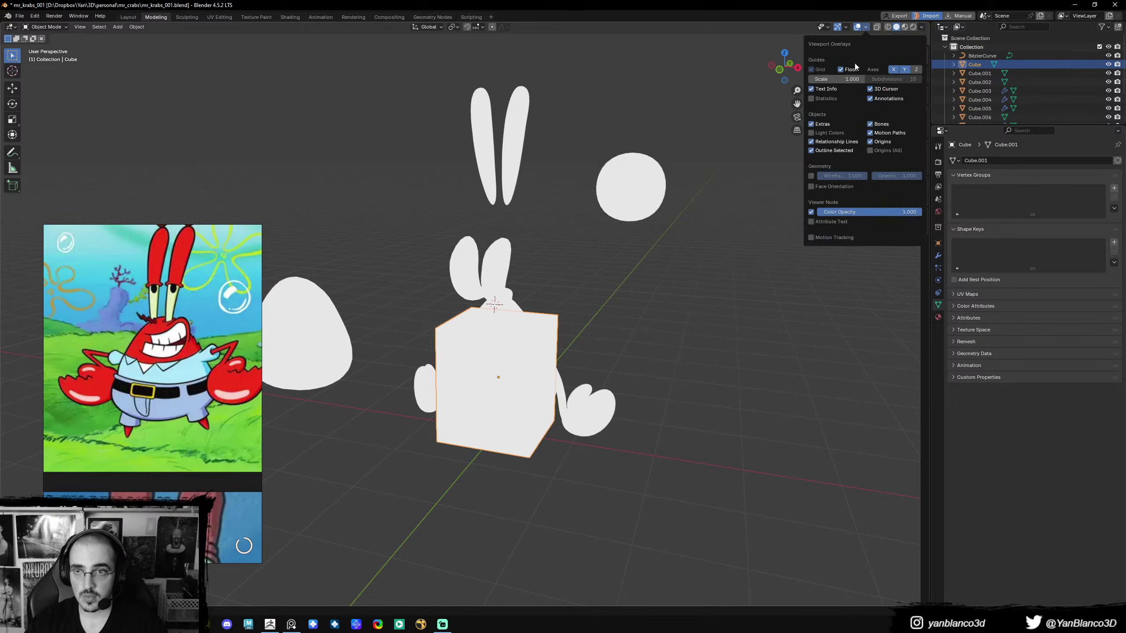
{"action": "left_click", "coordinate": [921, 28]}
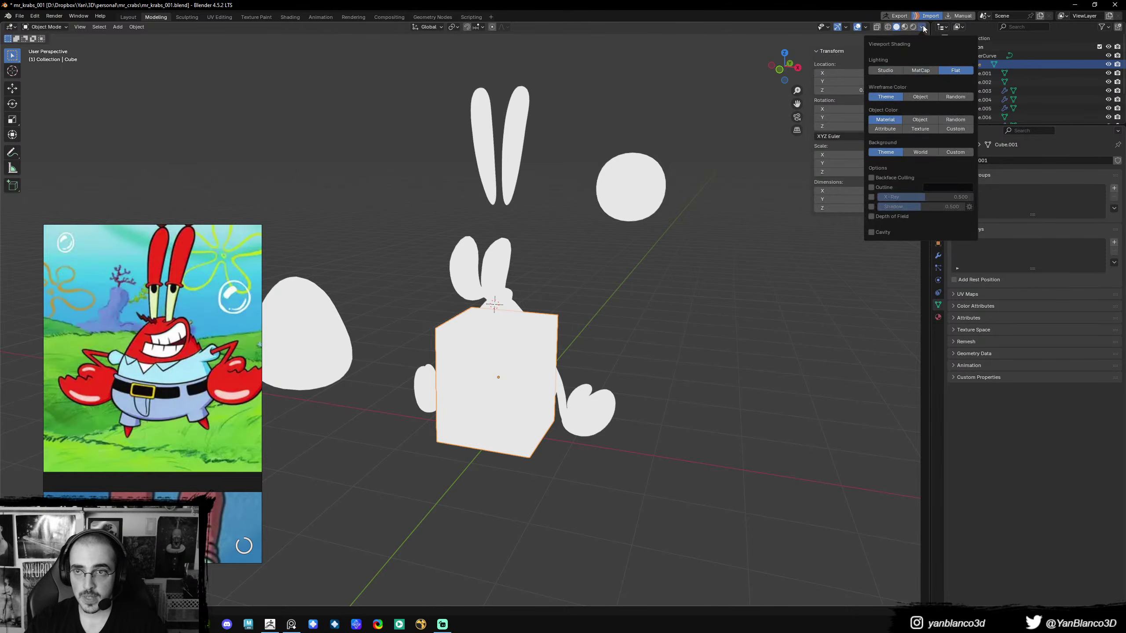
{"action": "left_click", "coordinate": [923, 28]}
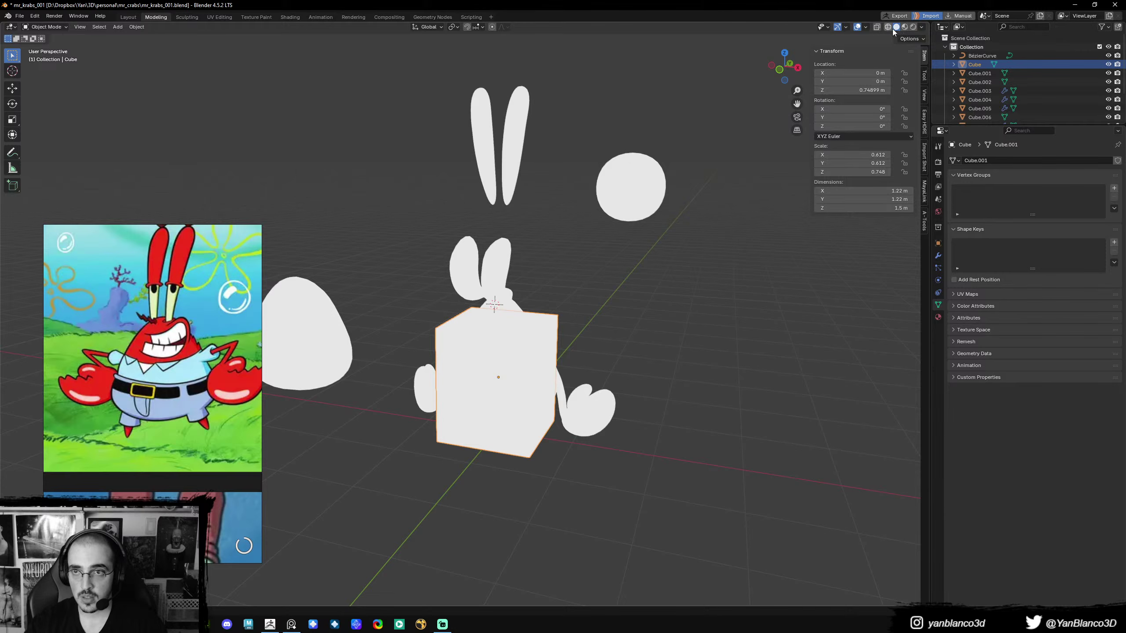
{"action": "left_click", "coordinate": [866, 28]}
{"action": "left_click", "coordinate": [866, 28]}
{"action": "left_click", "coordinate": [868, 28]}
{"action": "left_click", "coordinate": [869, 29]}
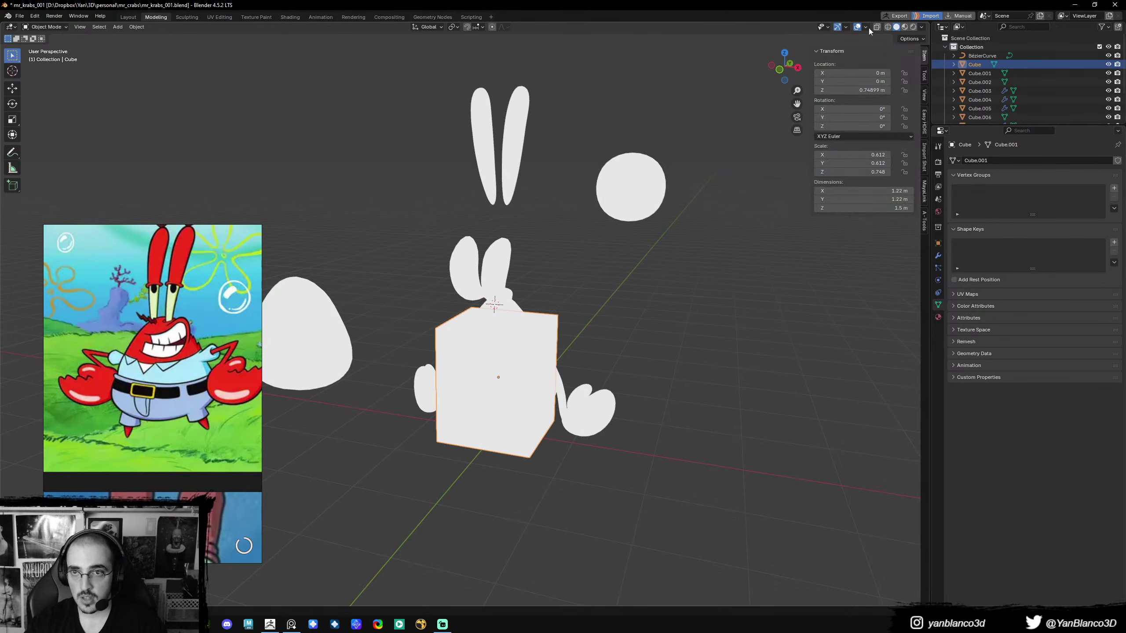
{"action": "left_click", "coordinate": [922, 27]}
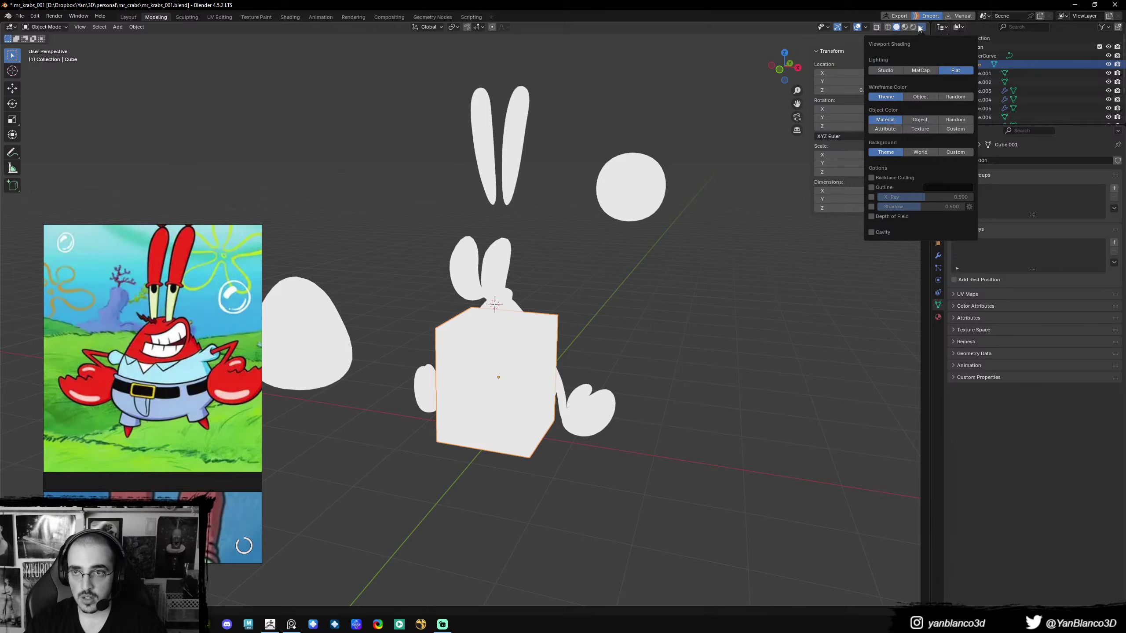
{"action": "left_click", "coordinate": [895, 72]}
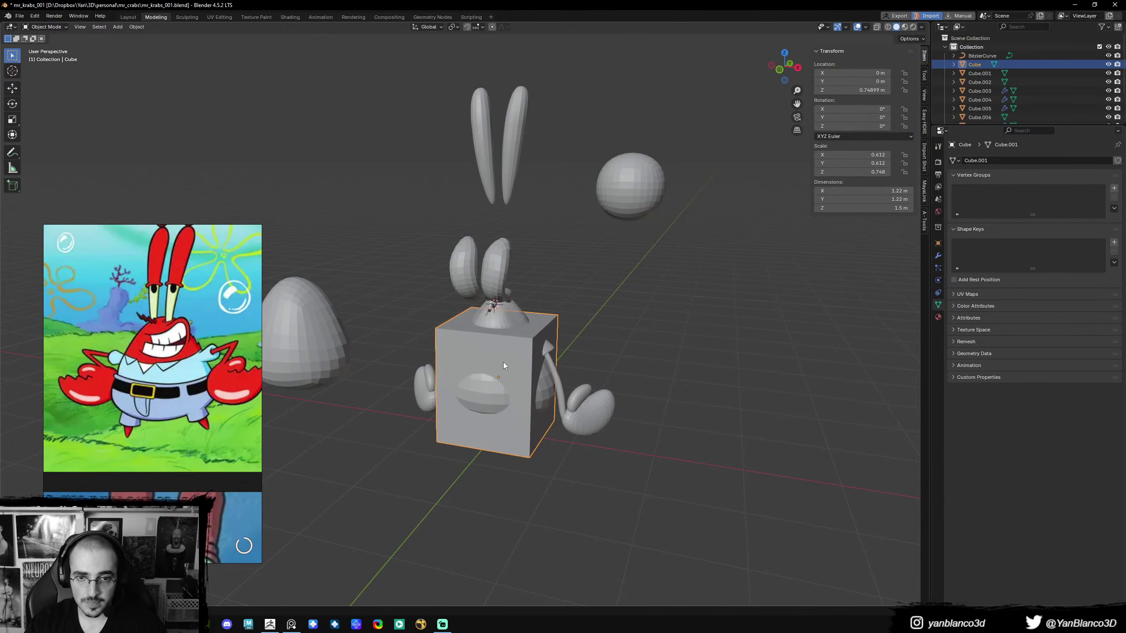
{"action": "key", "text": "KP_1"}
{"action": "key", "text": "ctrl+s"}
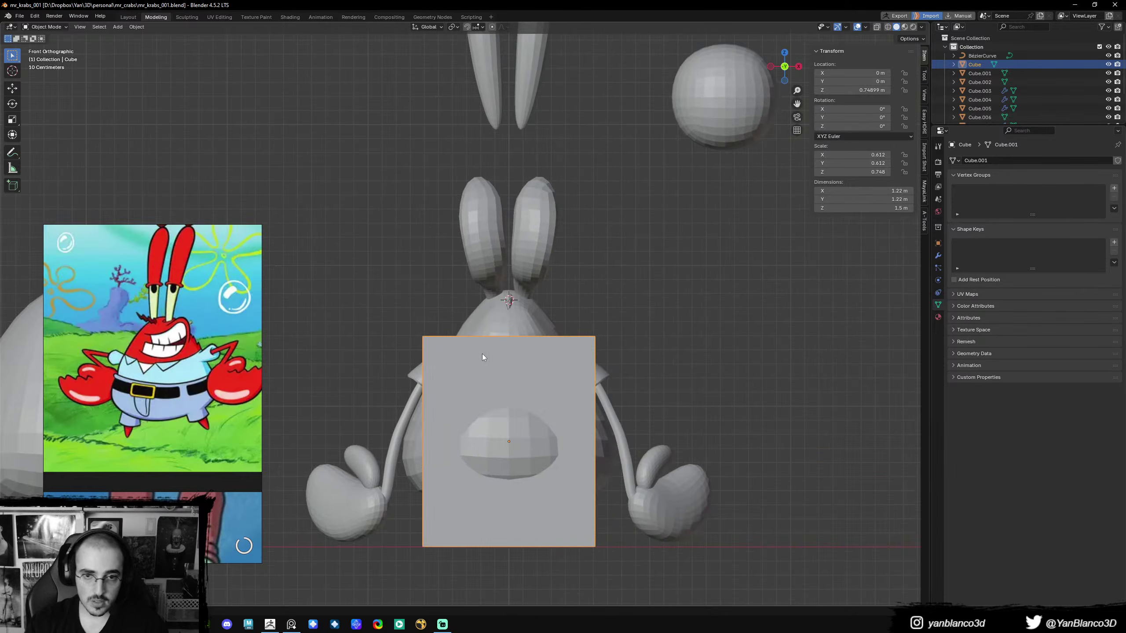
- Scale every object except the cube to about 0.58, and move them vertically until the character matches the cube's height above the ground line
{"action": "scroll", "coordinate": [560, 263], "scroll_direction": "down", "scroll_amount": 2}
{"action": "key", "text": "a"}
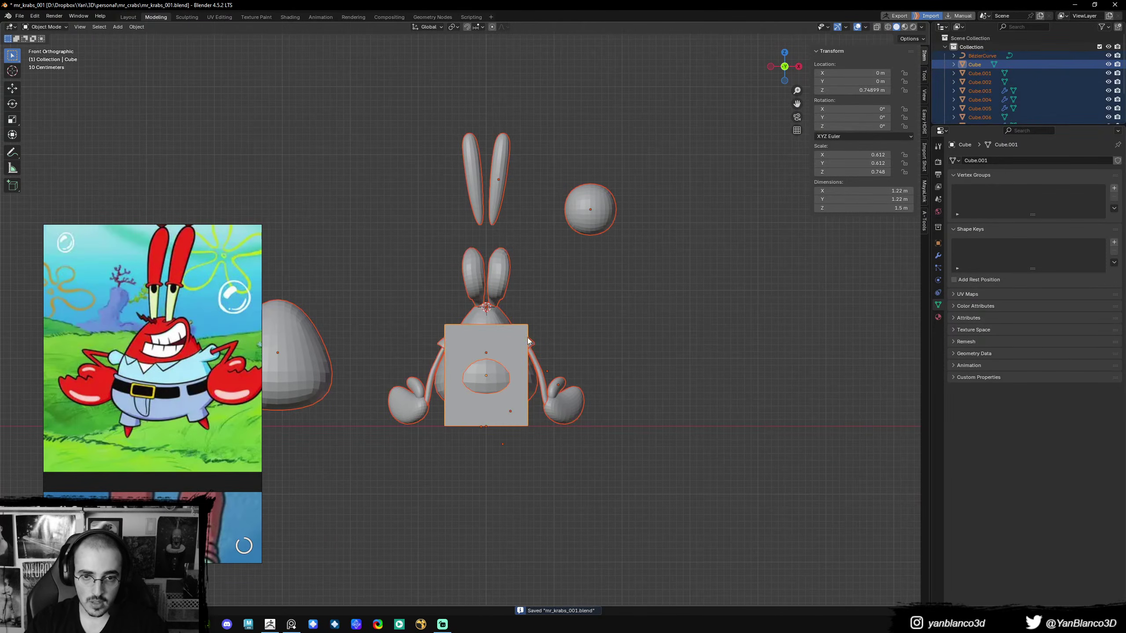
{"action": "scroll", "coordinate": [621, 387], "scroll_direction": "down", "scroll_amount": 3}
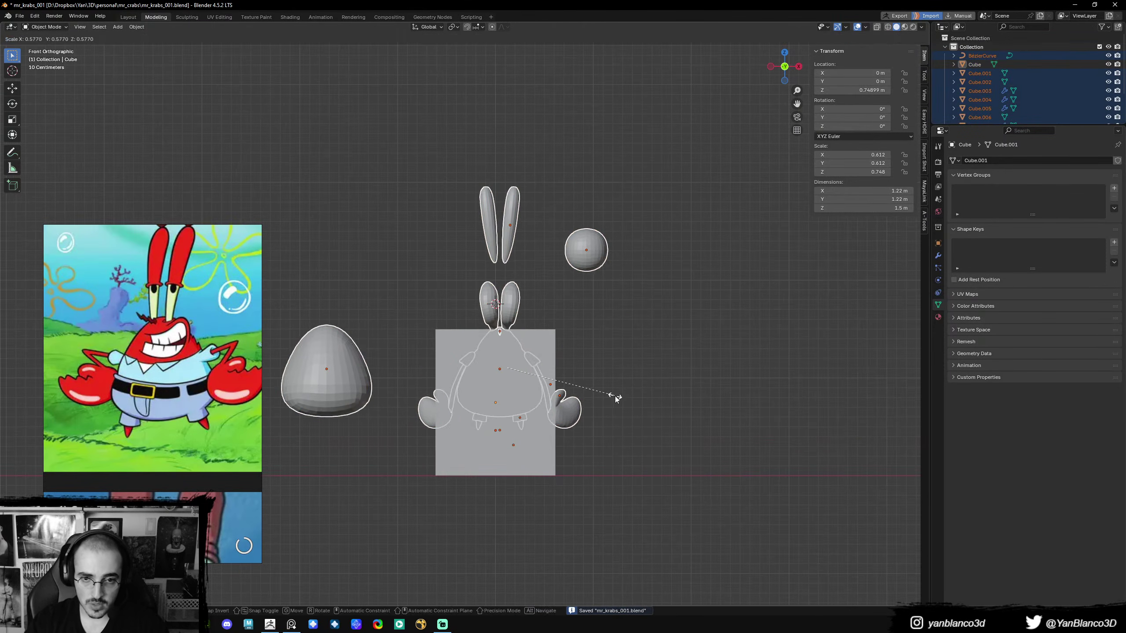
{"action": "scroll", "coordinate": [611, 395], "scroll_direction": "up", "scroll_amount": 3}
{"action": "key", "text": "g"}
{"action": "key", "text": "z"}
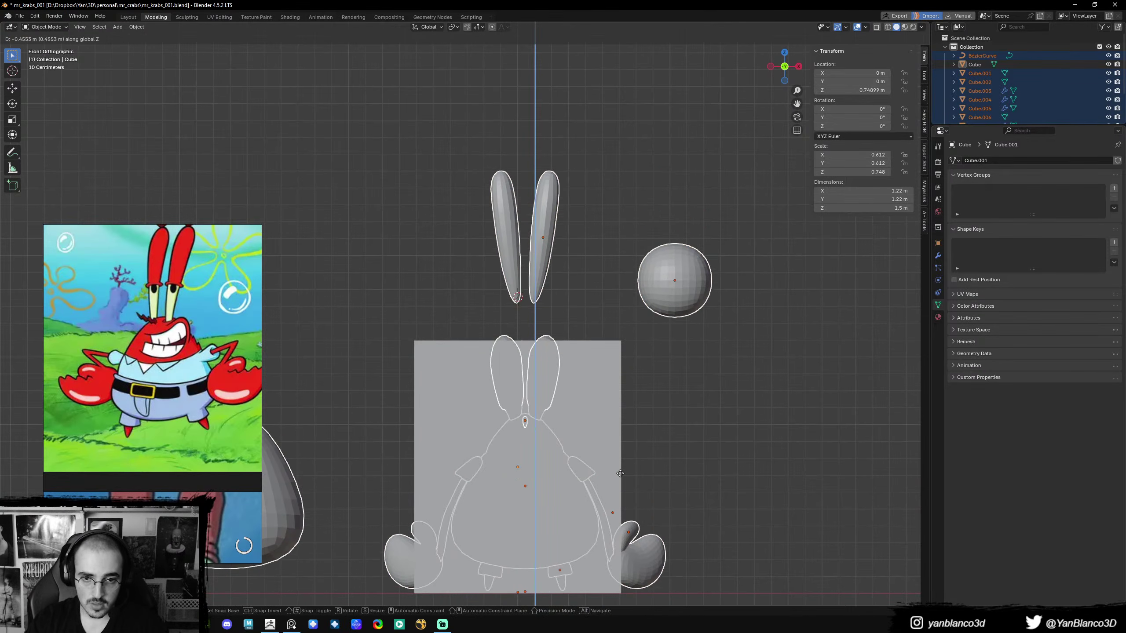
{"action": "left_click", "coordinate": [620, 478]}
{"action": "middle_click_drag", "start_coordinate": [620, 478], "coordinate": [658, 423], "text": "shift"}
{"action": "key", "text": "g"}
{"action": "key", "text": "z"}
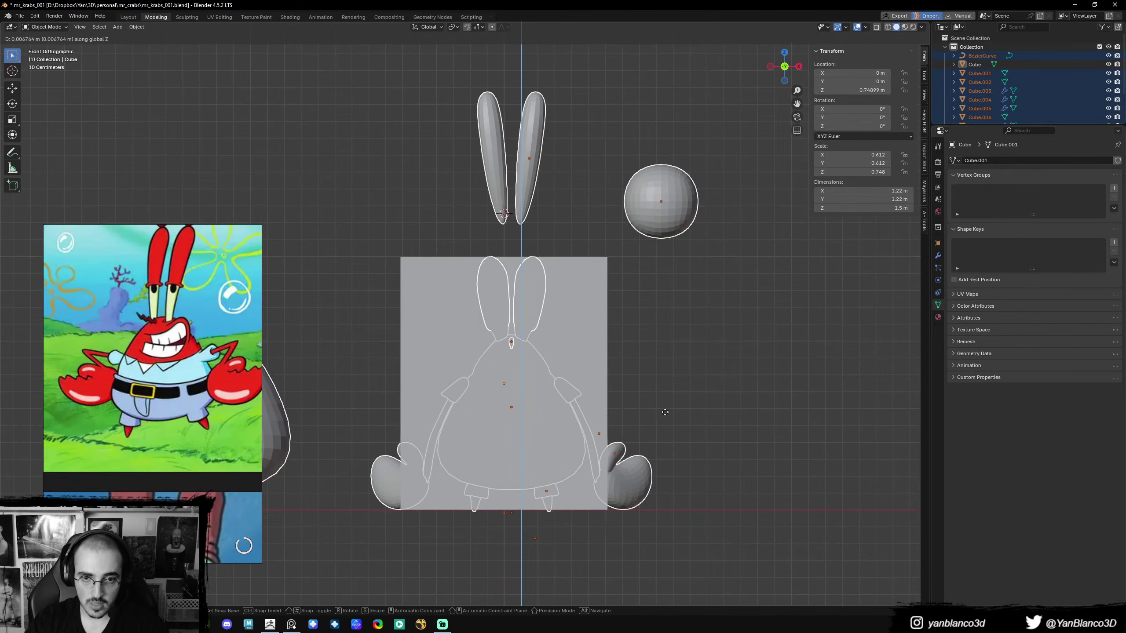
{"action": "left_click", "coordinate": [667, 409]}
- Delete the 1.5 m tall cube enclosing the character
{"action": "left_click", "coordinate": [619, 367]}
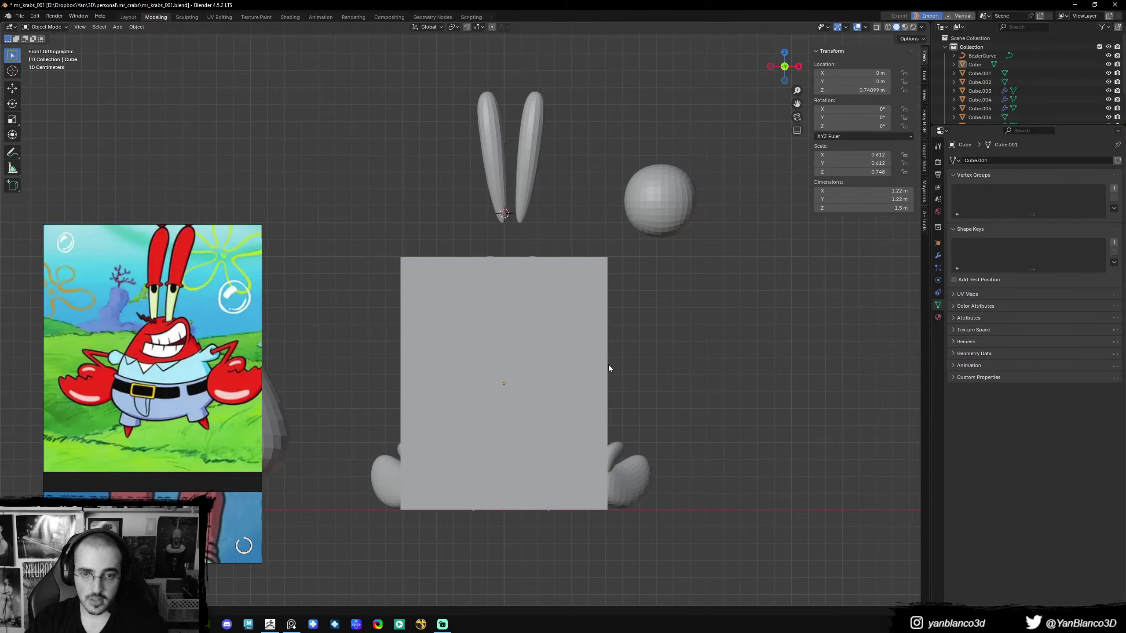
{"action": "left_click", "coordinate": [608, 365]}
{"action": "key", "text": "Delete"}
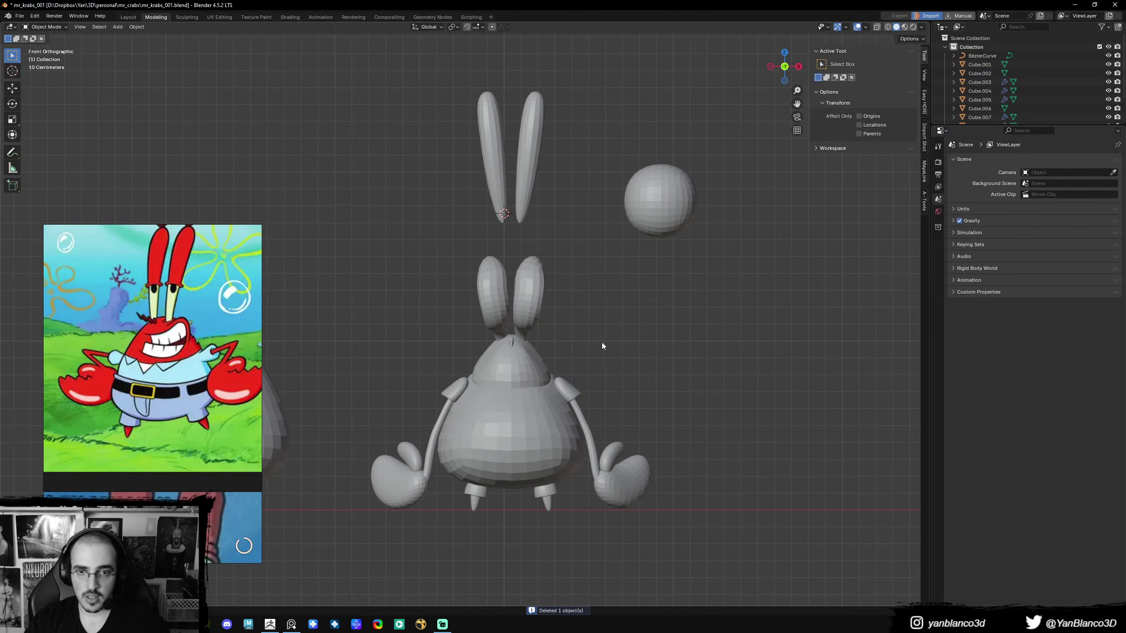
{"action": "key", "text": "ctrl+z"}
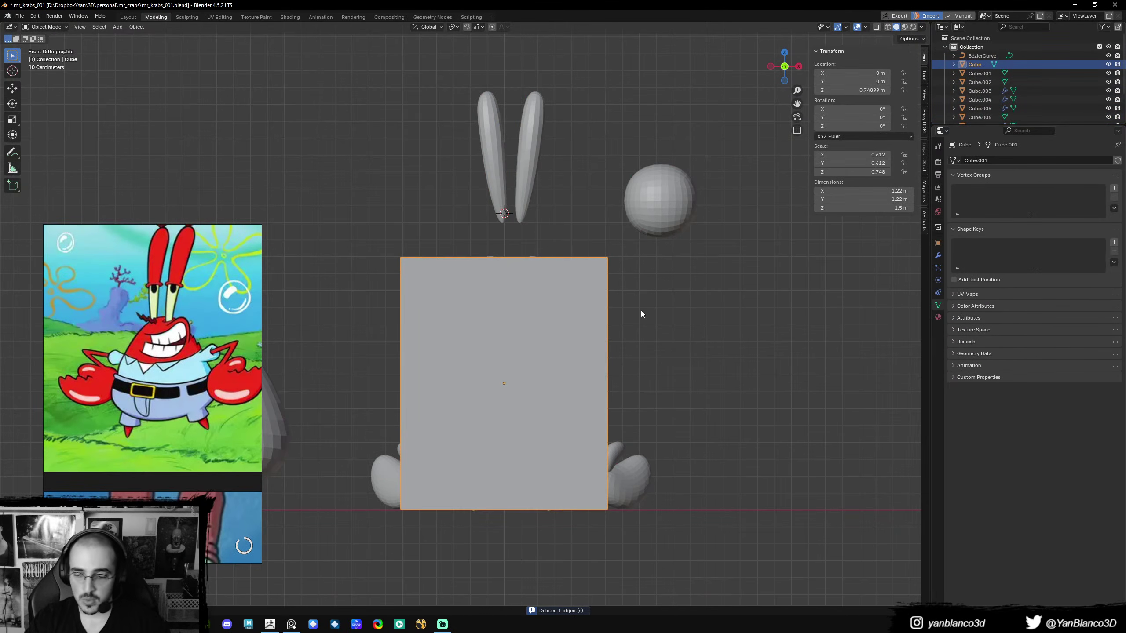
{"action": "key", "text": "Delete"}
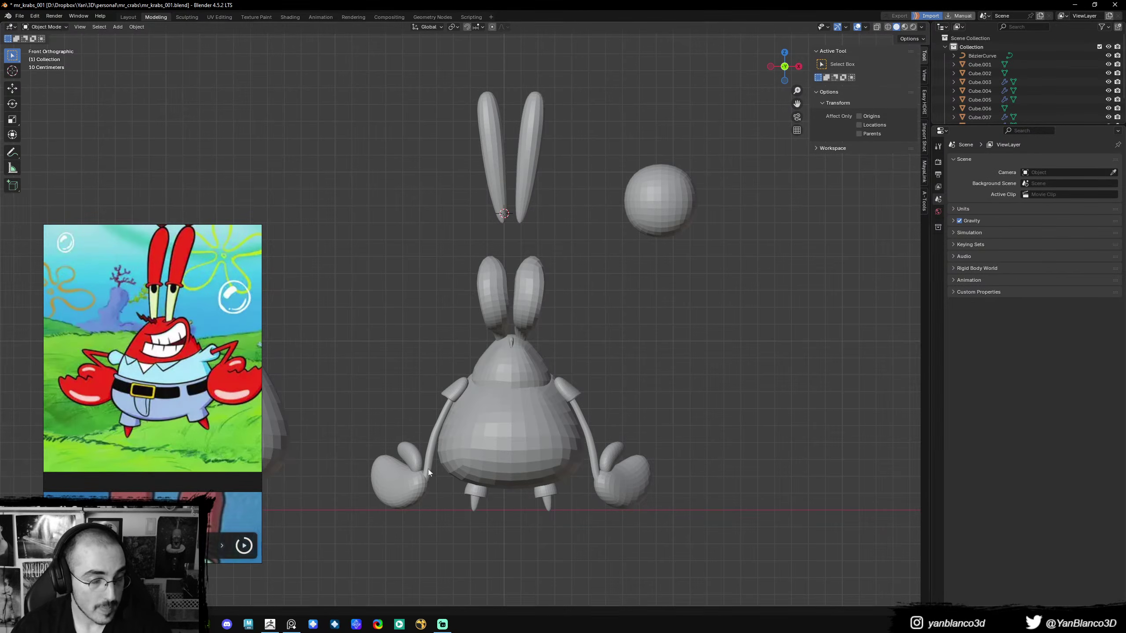
- Examine the blocked-out character from several angles against the red body sketch in the reference board, and save the file
{"action": "mouse_move", "coordinate": [682, 388]}
{"action": "middle_mouse_down"}
{"action": "mouse_move", "coordinate": [563, 404]}
{"action": "mouse_move", "coordinate": [588, 390]}
{"action": "mouse_move", "coordinate": [542, 374]}
{"action": "middle_mouse_up"}
{"action": "scroll", "coordinate": [225, 416], "scroll_direction": "down", "scroll_amount": 4}
{"action": "mouse_move", "coordinate": [239, 409]}
{"action": "middle_mouse_down"}
{"action": "mouse_move", "coordinate": [123, 394]}
{"action": "mouse_move", "coordinate": [32, 418]}
{"action": "middle_mouse_up"}
{"action": "mouse_move", "coordinate": [443, 386]}
{"action": "middle_mouse_down"}
{"action": "mouse_move", "coordinate": [573, 382]}
{"action": "mouse_move", "coordinate": [556, 374]}
{"action": "mouse_move", "coordinate": [530, 328]}
{"action": "middle_mouse_up"}
{"action": "scroll", "coordinate": [556, 375], "scroll_direction": "up", "scroll_amount": 4}
{"action": "scroll", "coordinate": [530, 328], "scroll_direction": "down", "scroll_amount": 3}
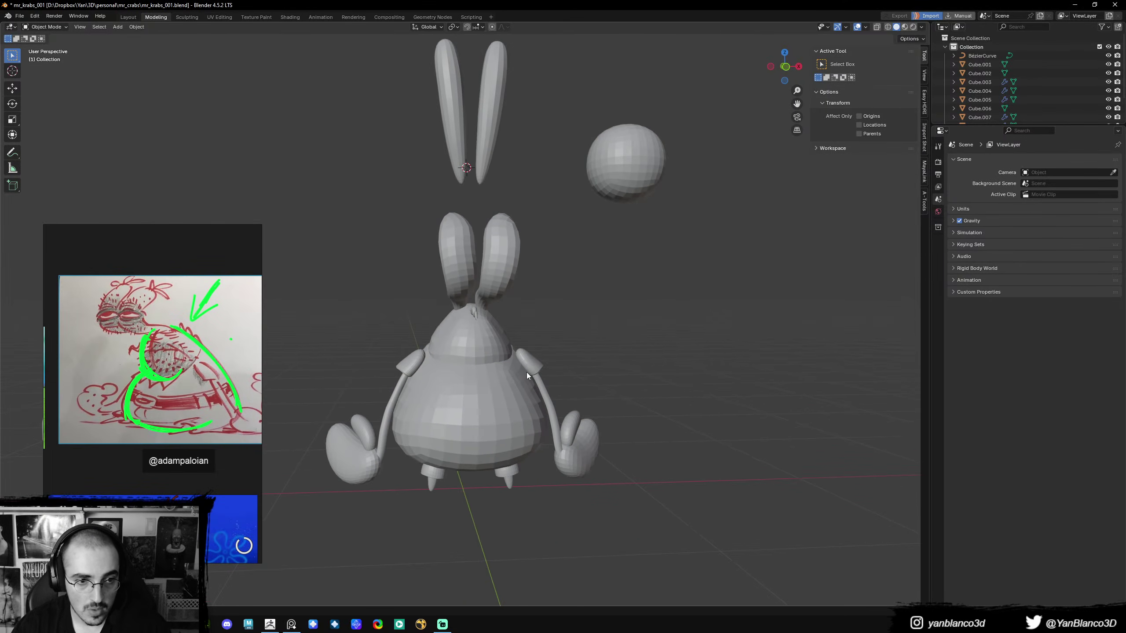
{"action": "middle_click_drag", "start_coordinate": [526, 372], "coordinate": [522, 397]}
{"action": "key", "text": "ctrl+s"}
{"action": "middle_click_drag", "start_coordinate": [523, 345], "coordinate": [578, 346]}
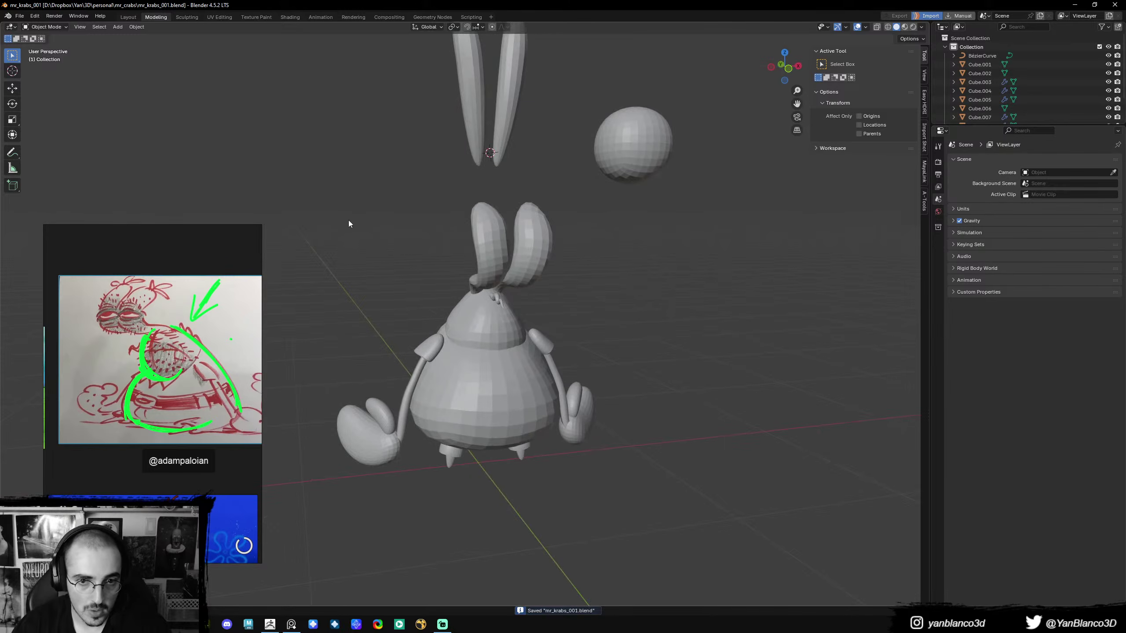
- Select the assembled character's parts, save the file, and try to export the selection to ZBrush, dismissing the import error there
{"action": "left_click_drag", "start_coordinate": [347, 229], "coordinate": [651, 492]}
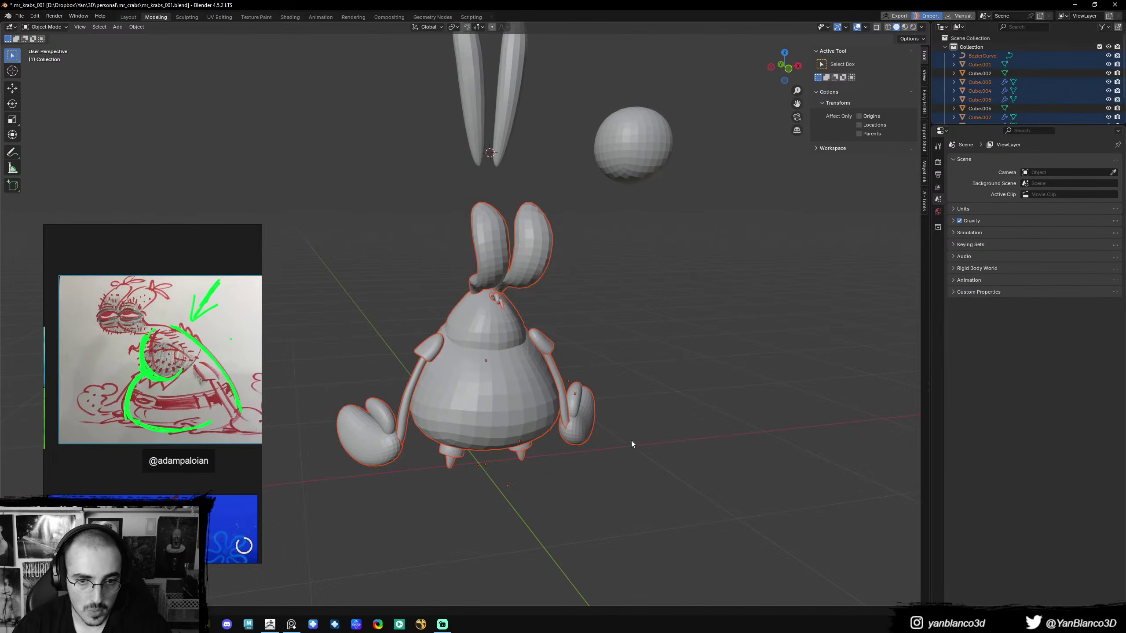
{"action": "key", "text": "ctrl+s"}
{"action": "left_click", "coordinate": [898, 16]}
{"action": "key", "text": "alt+Tab"}
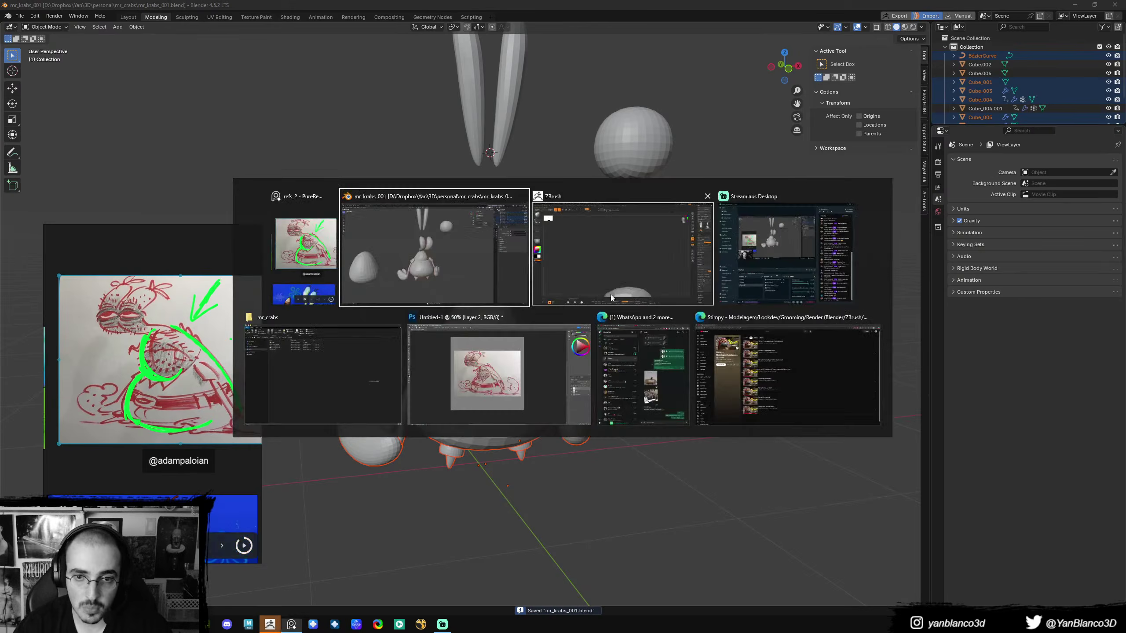
{"action": "left_click", "coordinate": [611, 294]}
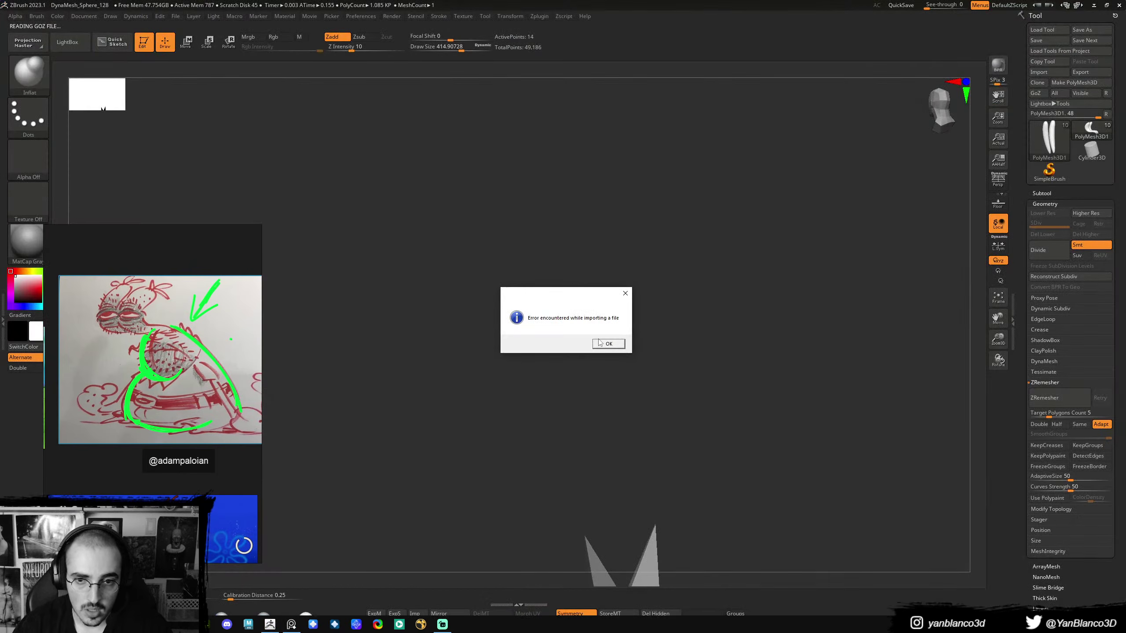
{"action": "left_click", "coordinate": [607, 343]}
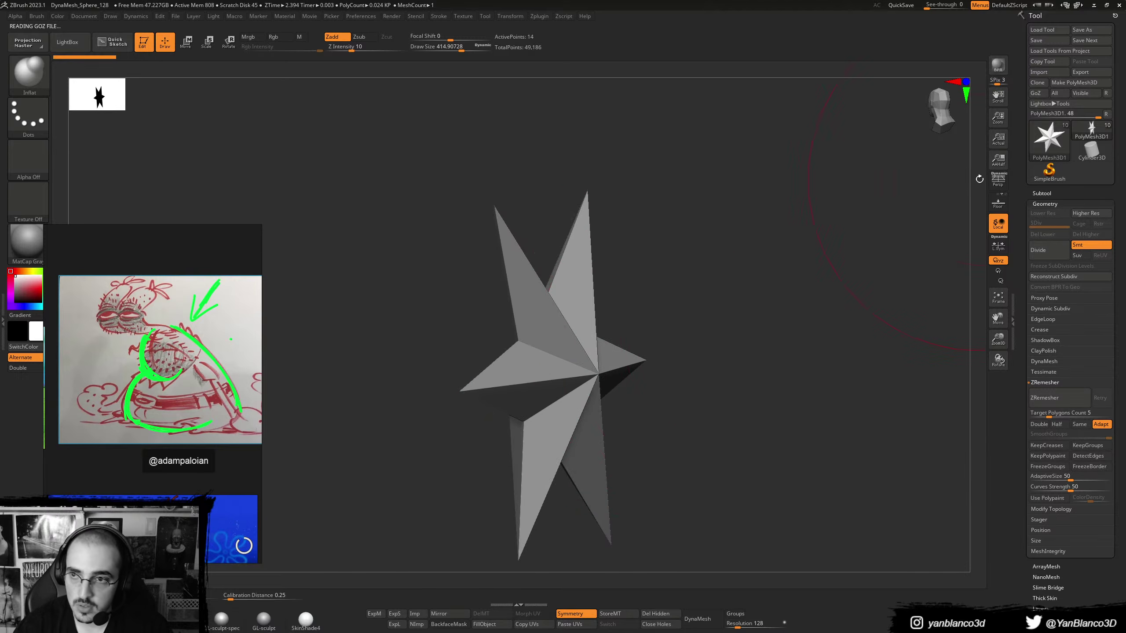
- Switch back to Blender and convert the selected character parts, including the arm curve, to meshes
{"action": "key", "text": "alt+Tab"}
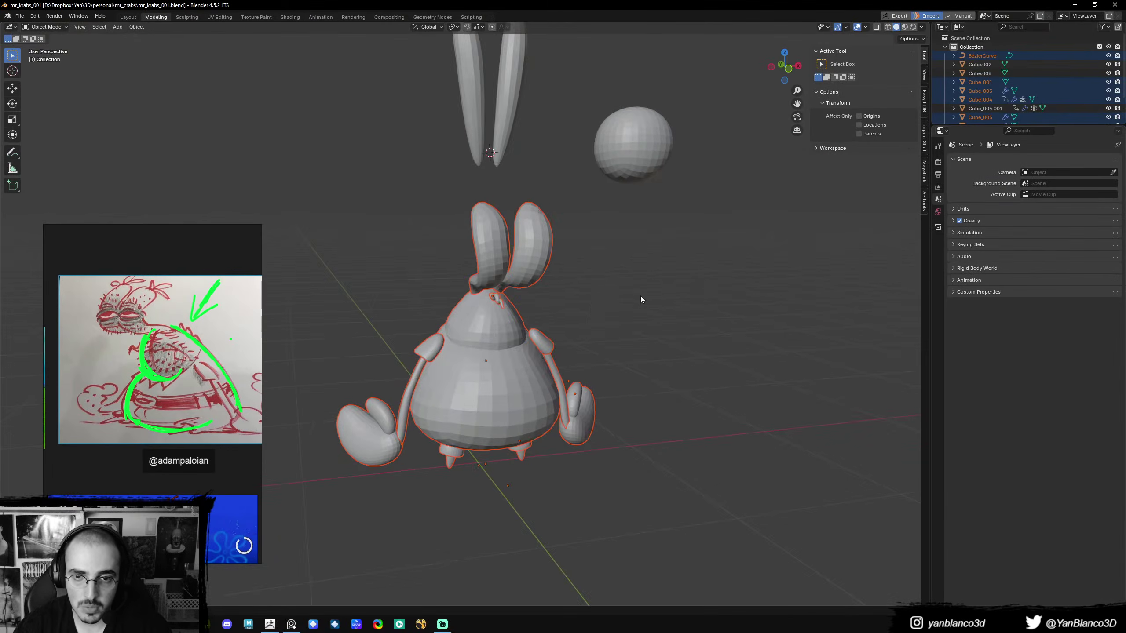
{"action": "middle_click_drag", "start_coordinate": [640, 296], "coordinate": [571, 311]}
{"action": "key", "text": "q"}
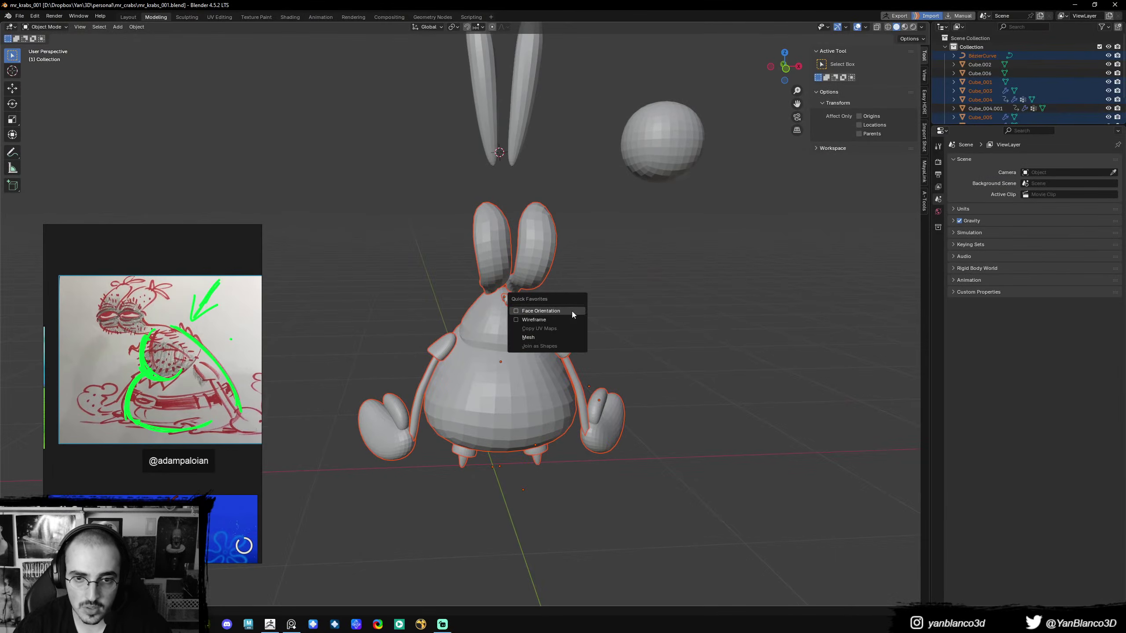
{"action": "left_click", "coordinate": [541, 337]}
{"action": "scroll", "coordinate": [592, 320], "scroll_direction": "down", "scroll_amount": 3}
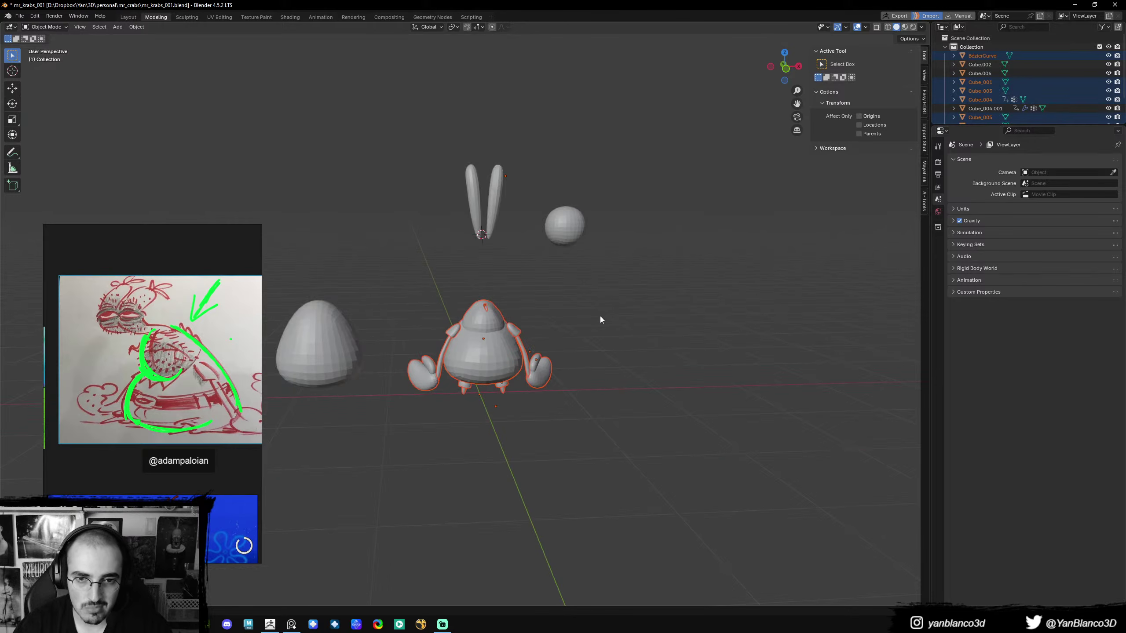
- Undo back to the cube enclosing the character, view it in wireframe, and redo the conversion of the parts to meshes
{"action": "scroll", "coordinate": [567, 306], "scroll_direction": "up", "scroll_amount": 3}
{"action": "scroll", "coordinate": [554, 292], "scroll_direction": "down", "scroll_amount": 2}
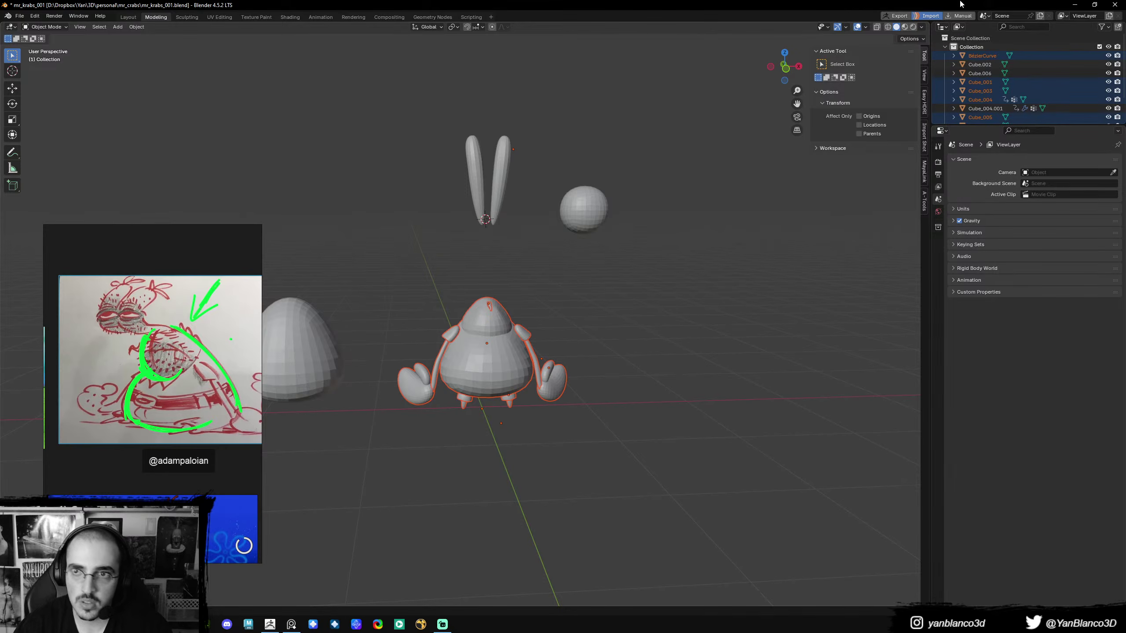
{"action": "key", "text": "ctrl+z"}
{"action": "key", "text": "ctrl+z"}
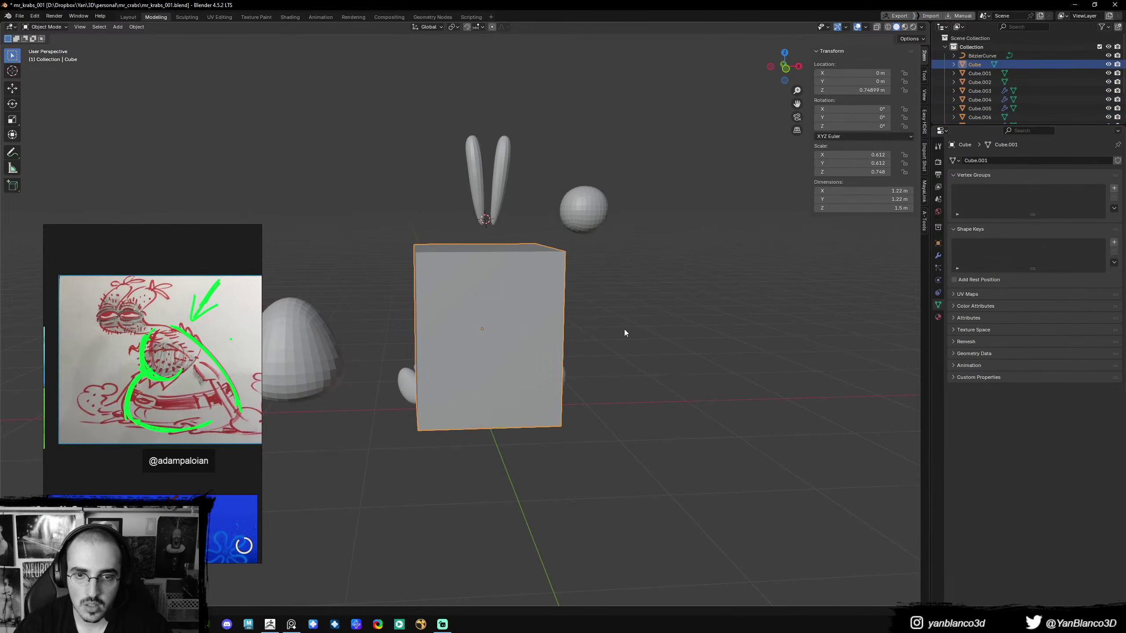
{"action": "key", "text": "shift+z"}
{"action": "middle_click_drag", "start_coordinate": [587, 325], "coordinate": [666, 320]}
{"action": "key", "text": "ctrl+z"}
{"action": "key", "text": "ctrl+z"}
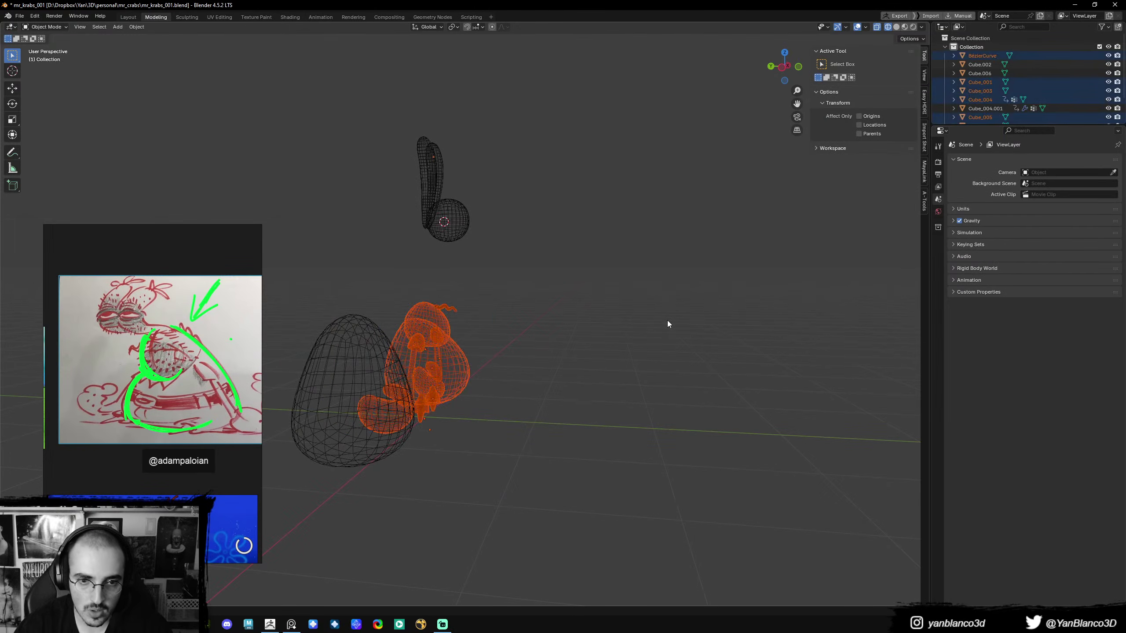
- Open the saved mr_krabs_001.blend in a second Blender window and examine its character parts, elongated eyes and object list
{"action": "right_click", "coordinate": [184, 624]}
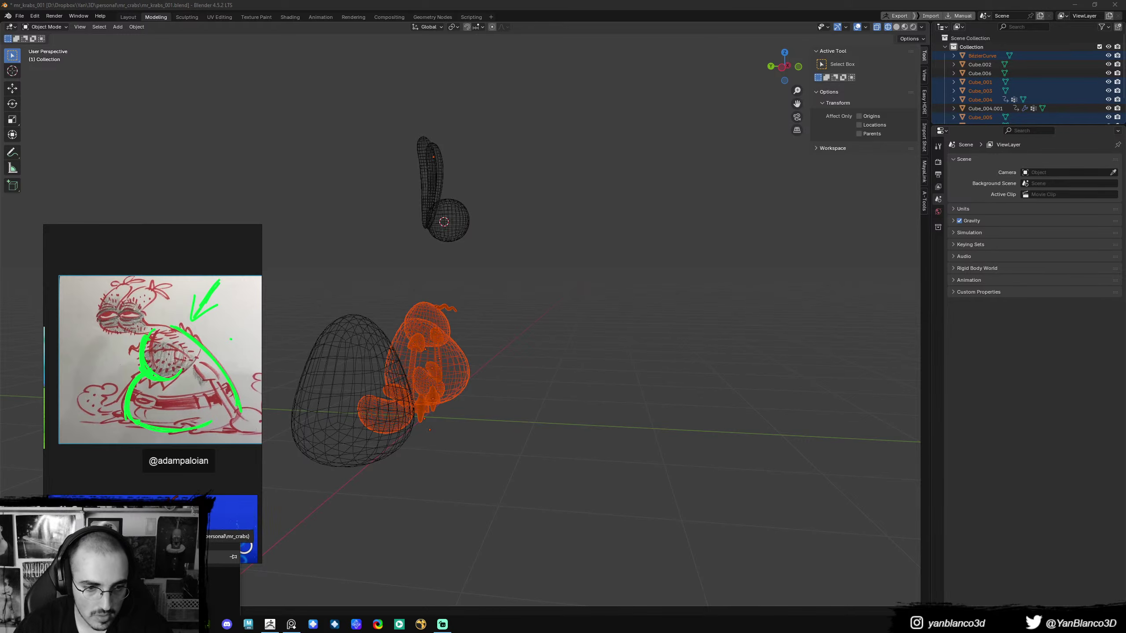
{"action": "left_click", "coordinate": [219, 556]}
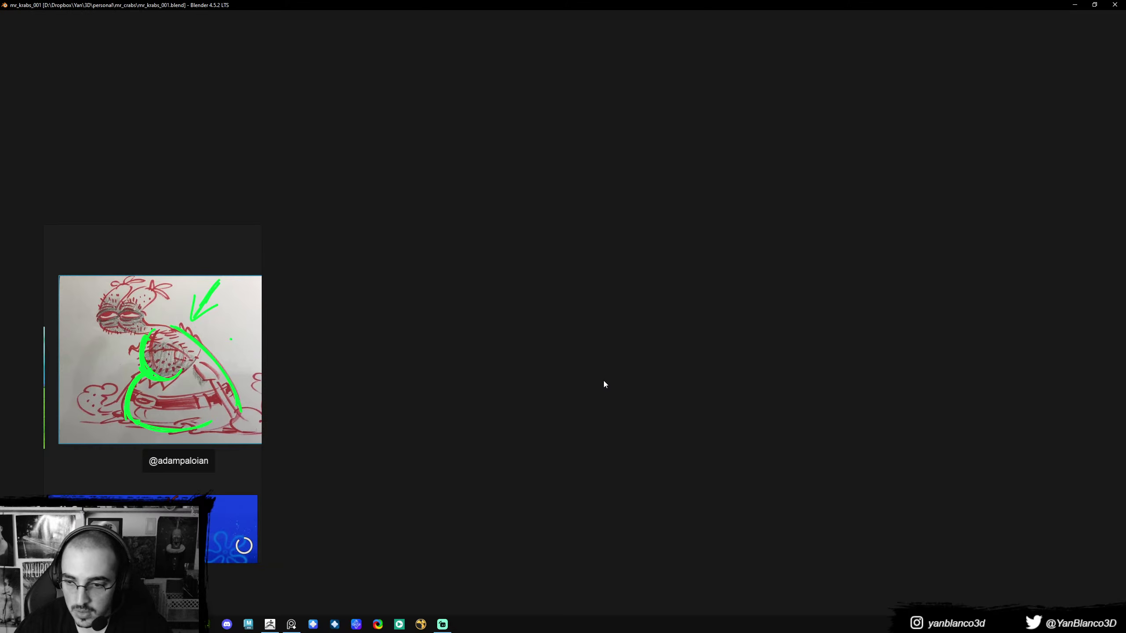
{"action": "scroll", "coordinate": [573, 359], "scroll_direction": "down", "scroll_amount": 5}
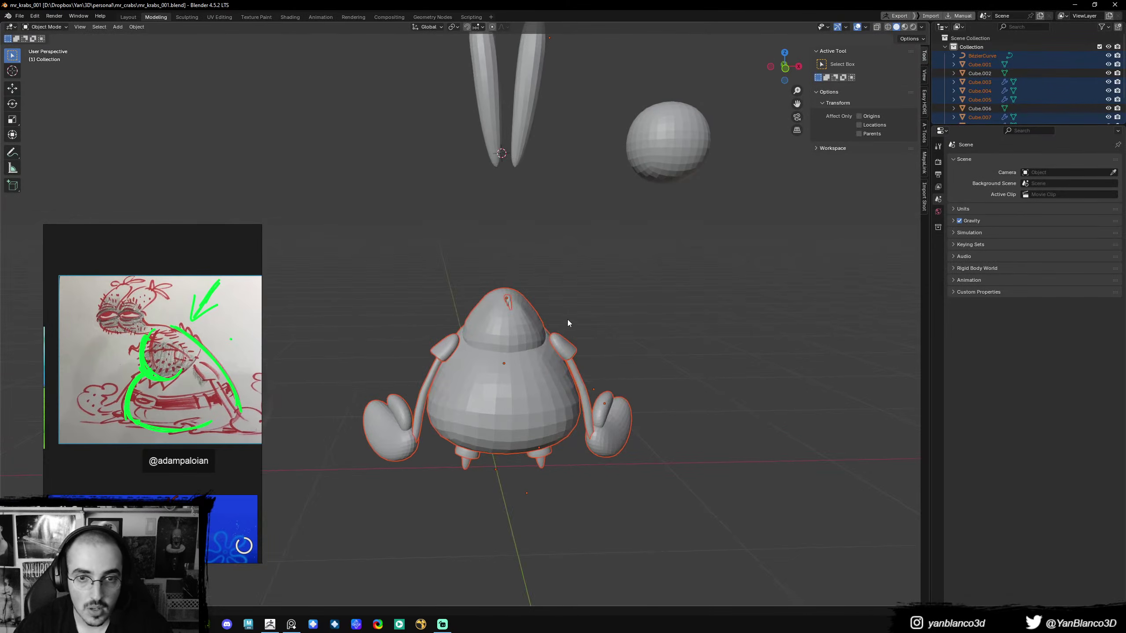
{"action": "left_click", "coordinate": [570, 270]}
{"action": "middle_click_drag", "start_coordinate": [570, 269], "coordinate": [510, 307]}
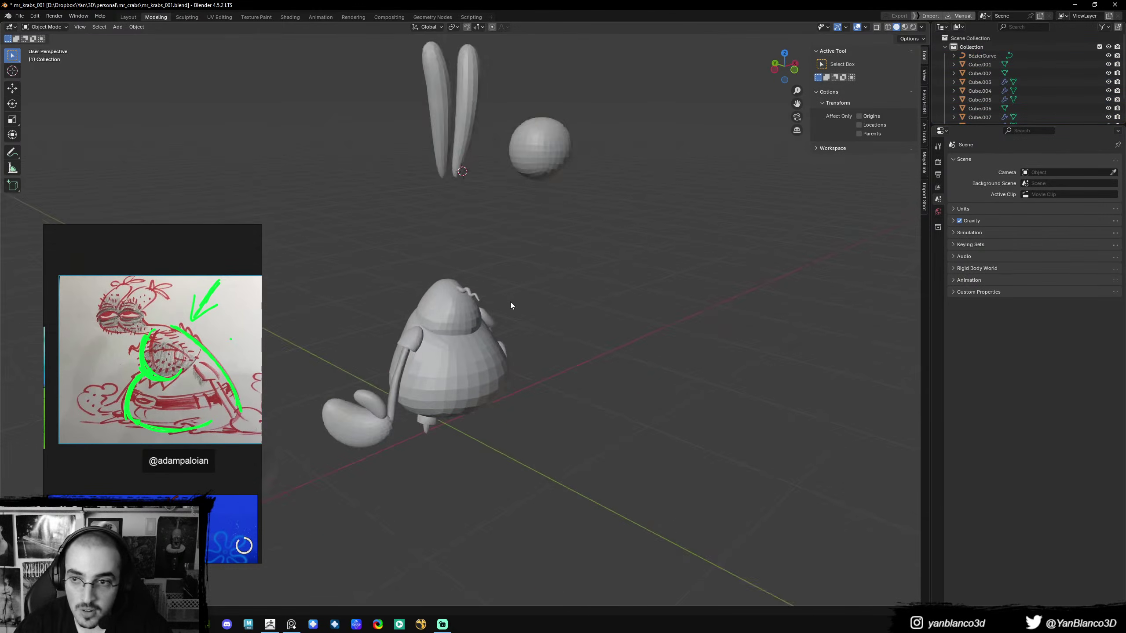
{"action": "scroll", "coordinate": [501, 308], "scroll_direction": "up", "scroll_amount": 4}
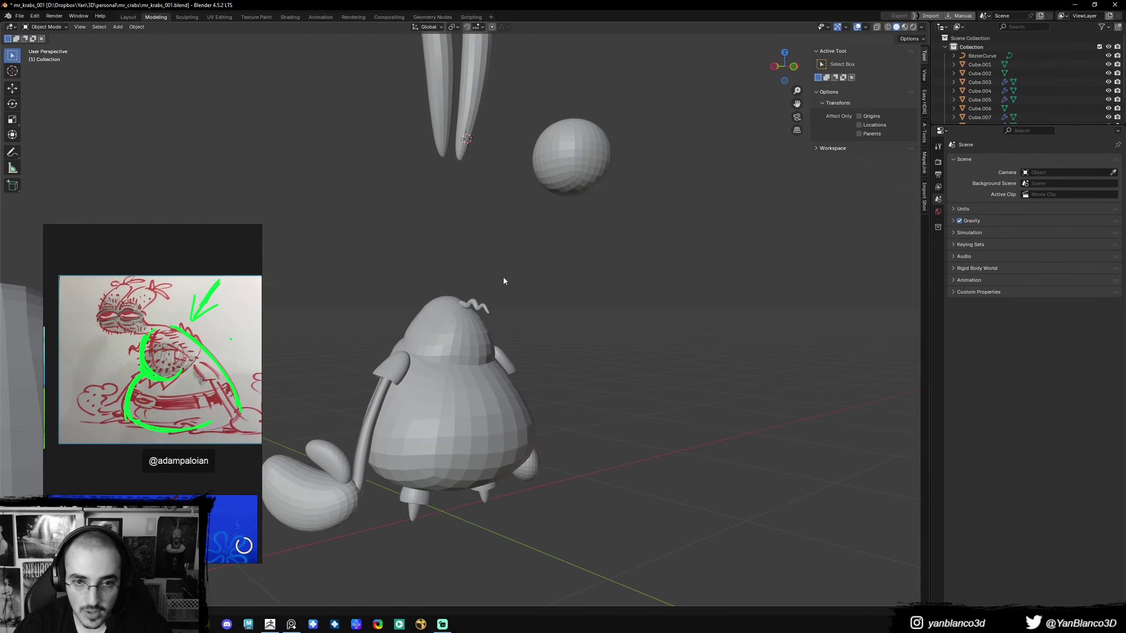
{"action": "scroll", "coordinate": [503, 281], "scroll_direction": "down", "scroll_amount": 3}
{"action": "left_click", "coordinate": [447, 314]}
{"action": "left_click", "coordinate": [444, 159]}
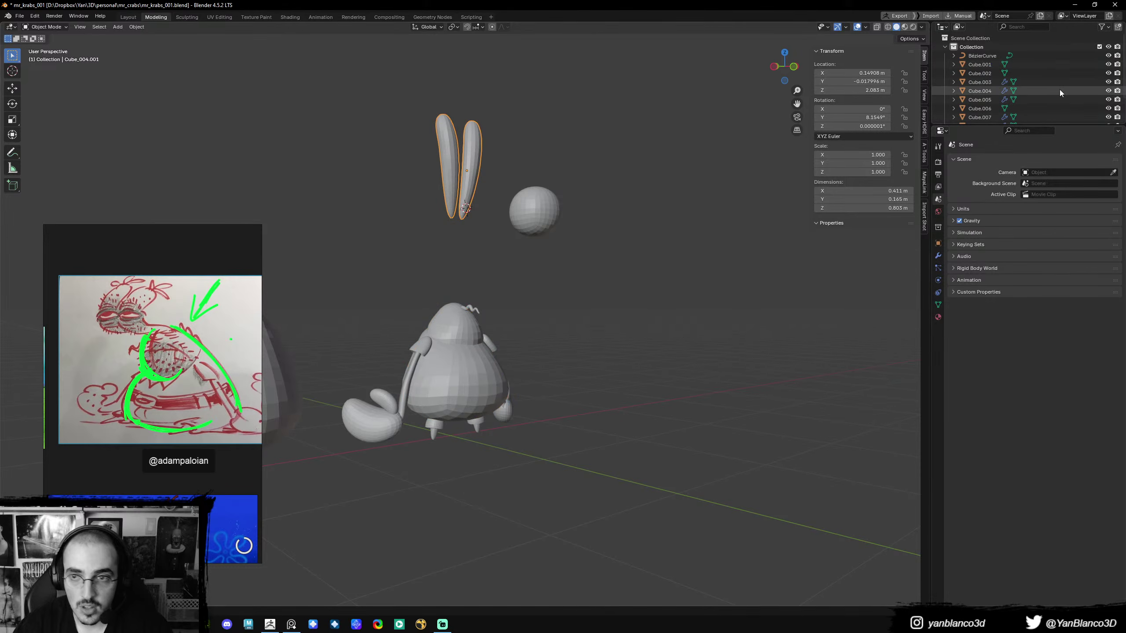
{"action": "scroll", "coordinate": [1053, 90], "scroll_direction": "down", "scroll_amount": 3}
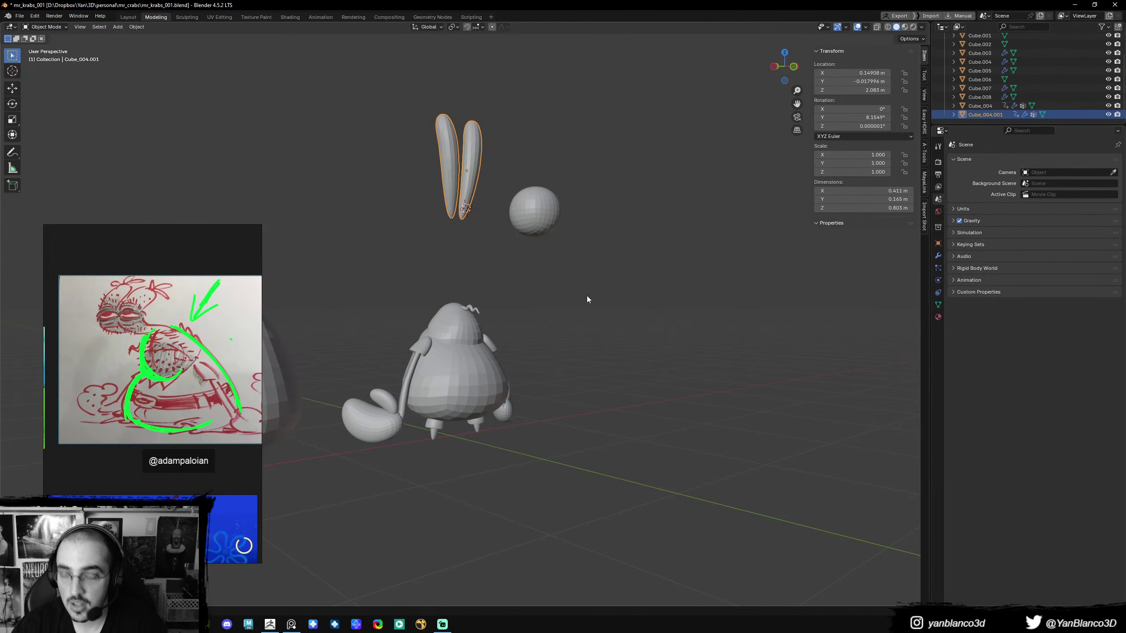
{"action": "middle_click_drag", "start_coordinate": [611, 326], "coordinate": [602, 328]}
- Close the second Blender window without saving its changes
{"action": "left_click", "coordinate": [1115, 5]}
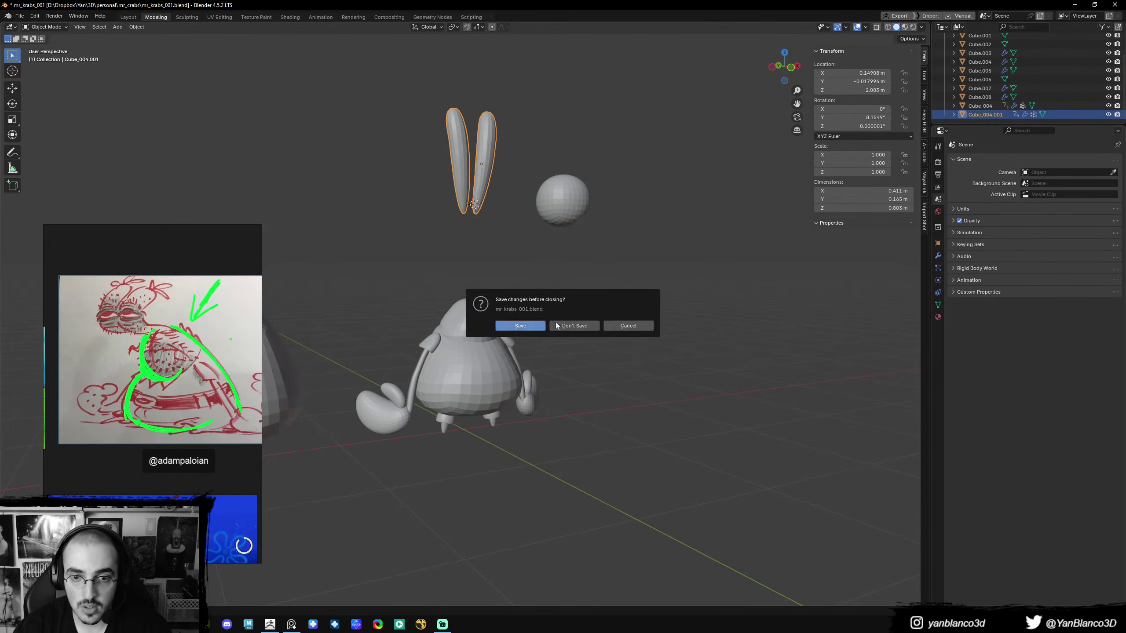
{"action": "left_click", "coordinate": [619, 324]}
{"action": "left_click", "coordinate": [1115, 5]}
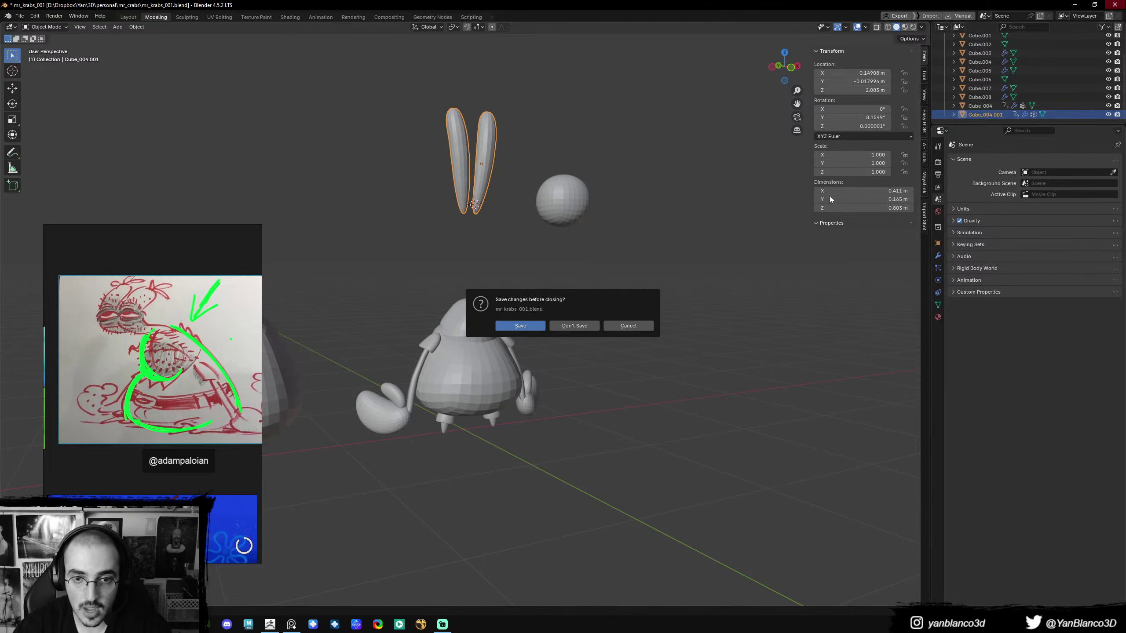
{"action": "key", "text": "Escape"}
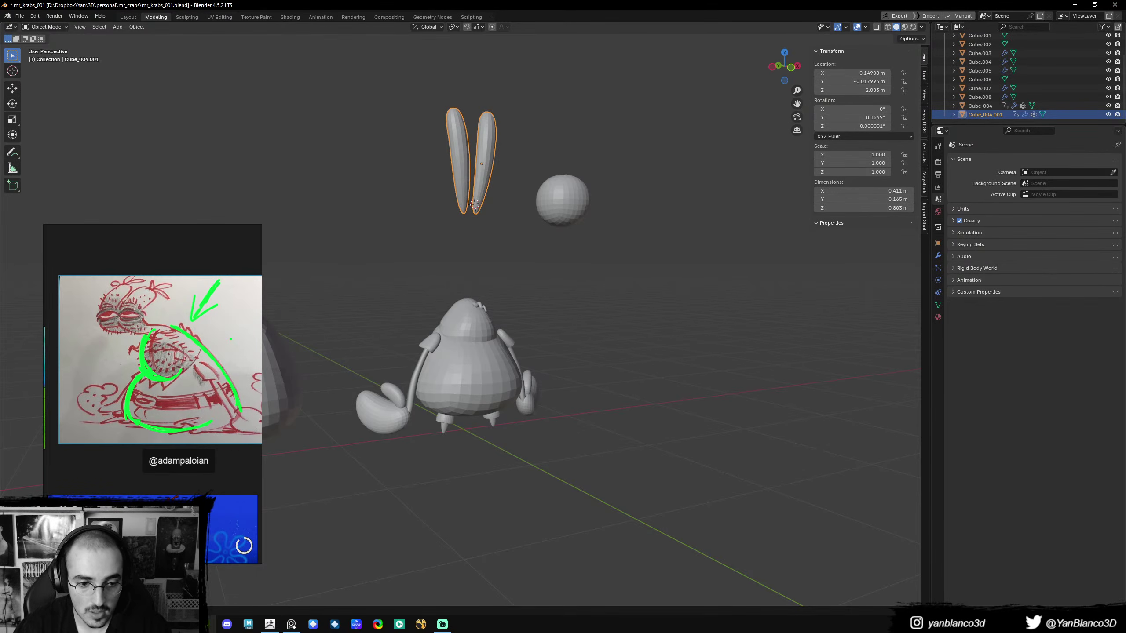
{"action": "mouse_move", "coordinate": [183, 625]}
{"action": "left_click", "coordinate": [1115, 4]}
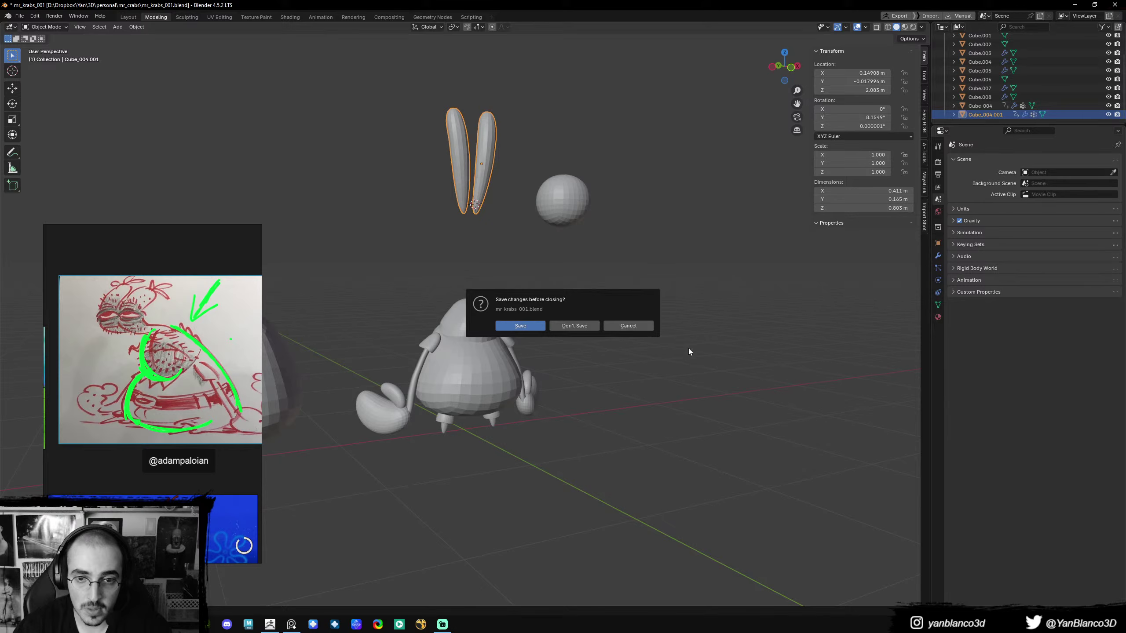
{"action": "left_click", "coordinate": [575, 326]}
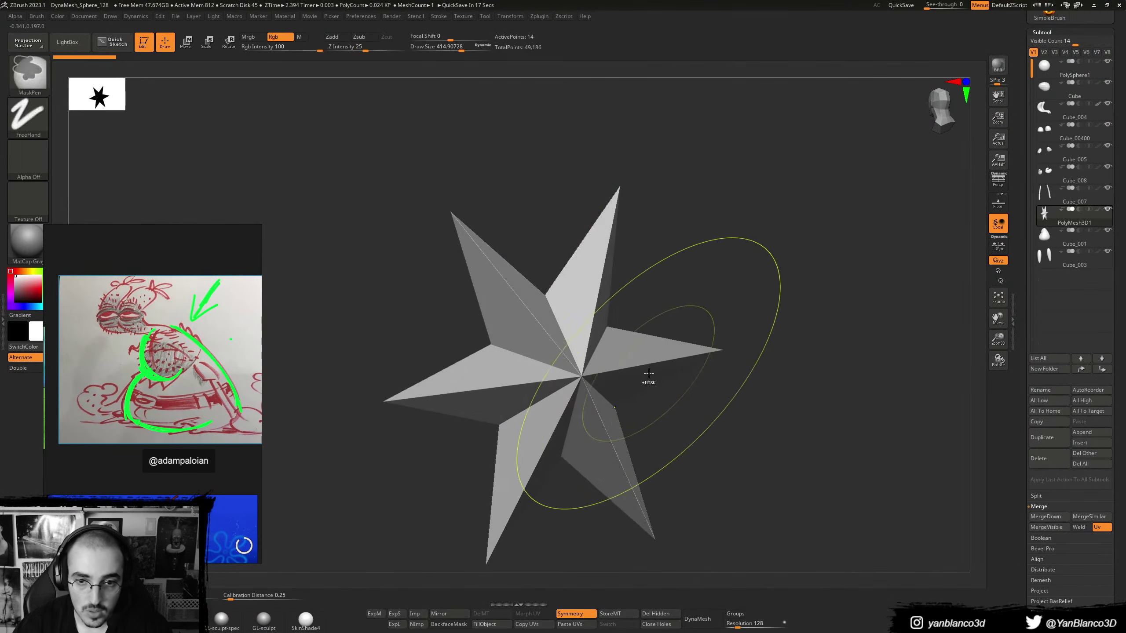
- In ZBrush, check the Cube_003 subtool against the full model and make the curved eye mesh Cube_004 the active subtool
{"action": "left_click", "coordinate": [1066, 259]}
{"action": "key", "text": "f"}
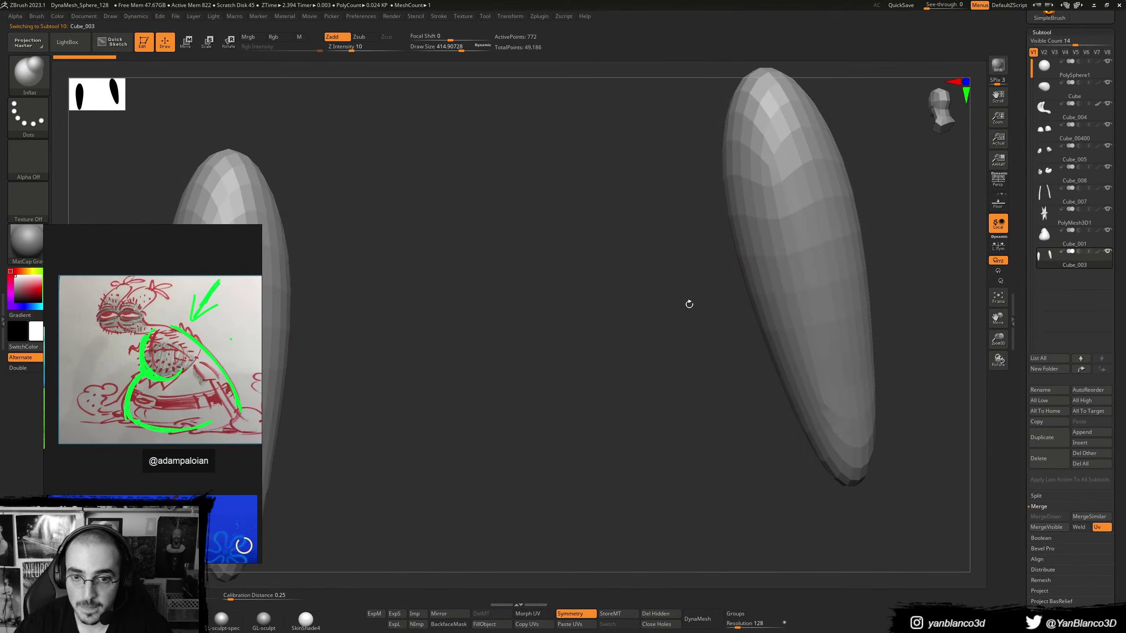
{"action": "key", "text": "f"}
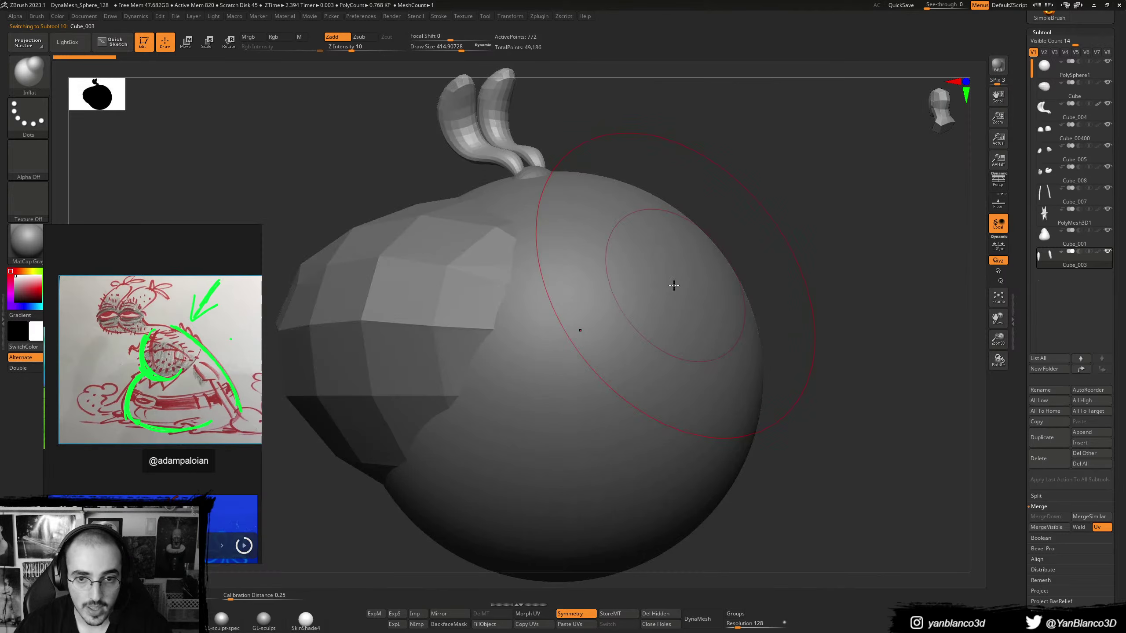
{"action": "right_click_drag", "start_coordinate": [671, 332], "coordinate": [537, 182], "text": "ctrl"}
{"action": "left_click", "coordinate": [538, 182], "text": "alt"}
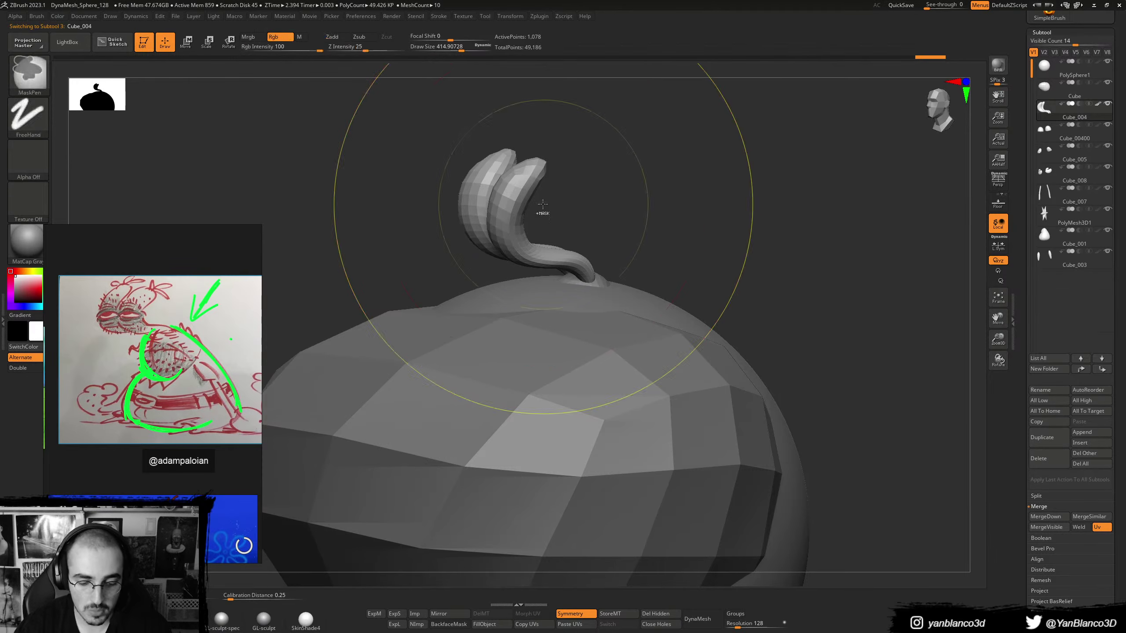
- Switch to Blender, enable its GoZ import, and send the curved eye mesh over from ZBrush
{"action": "key", "text": "alt+Tab"}
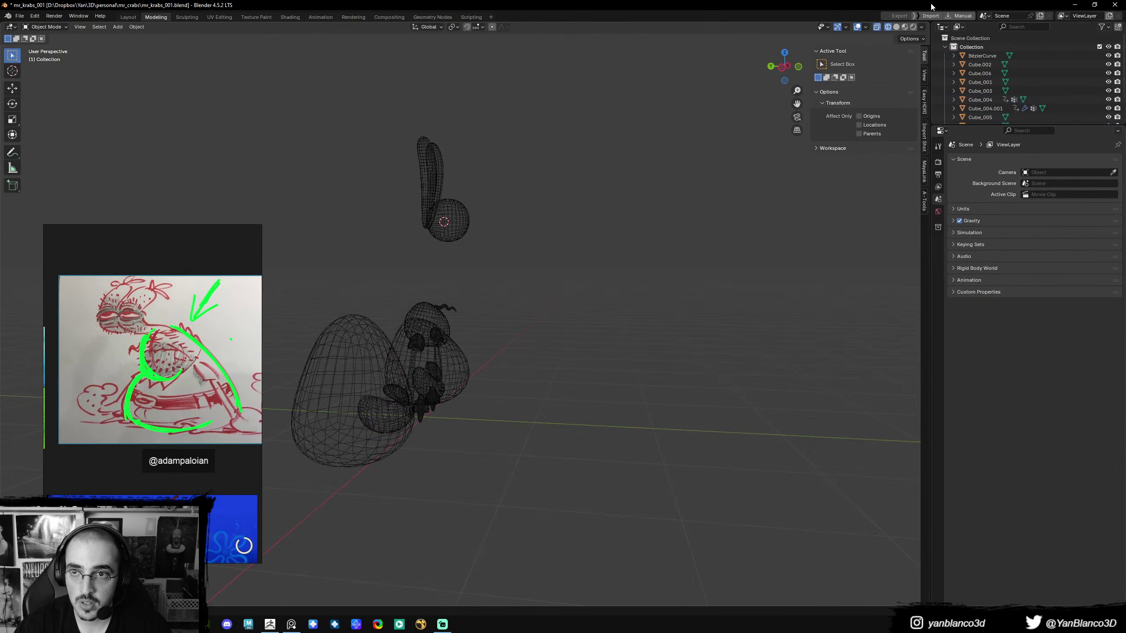
{"action": "middle_click_drag", "start_coordinate": [572, 310], "coordinate": [543, 337]}
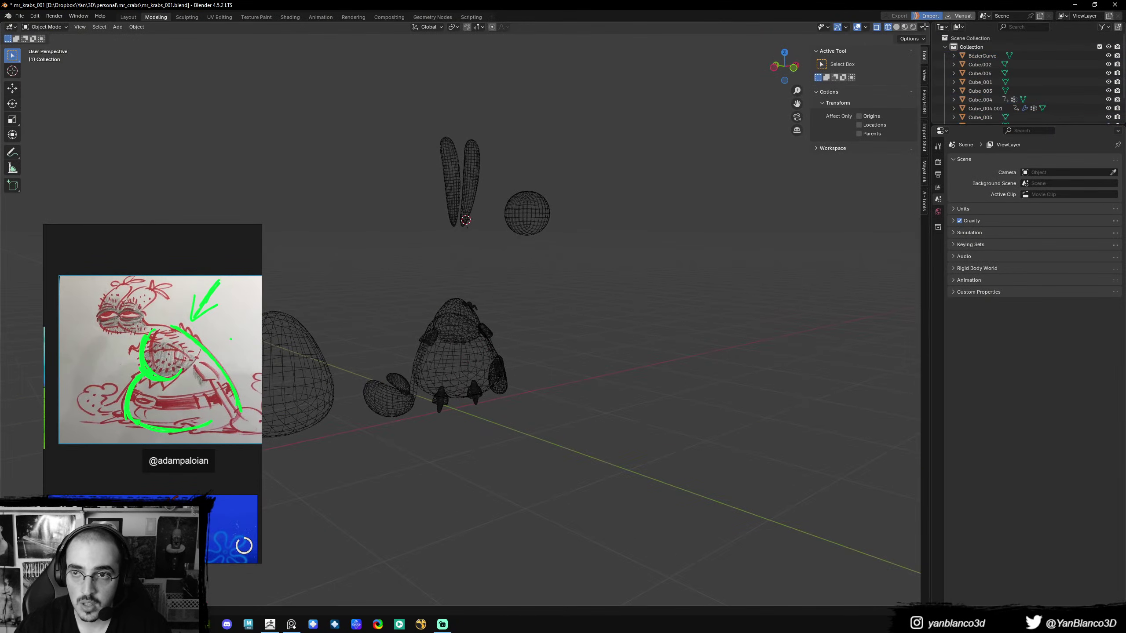
{"action": "key", "text": "alt+Tab"}
{"action": "key", "text": "alt+Tab"}
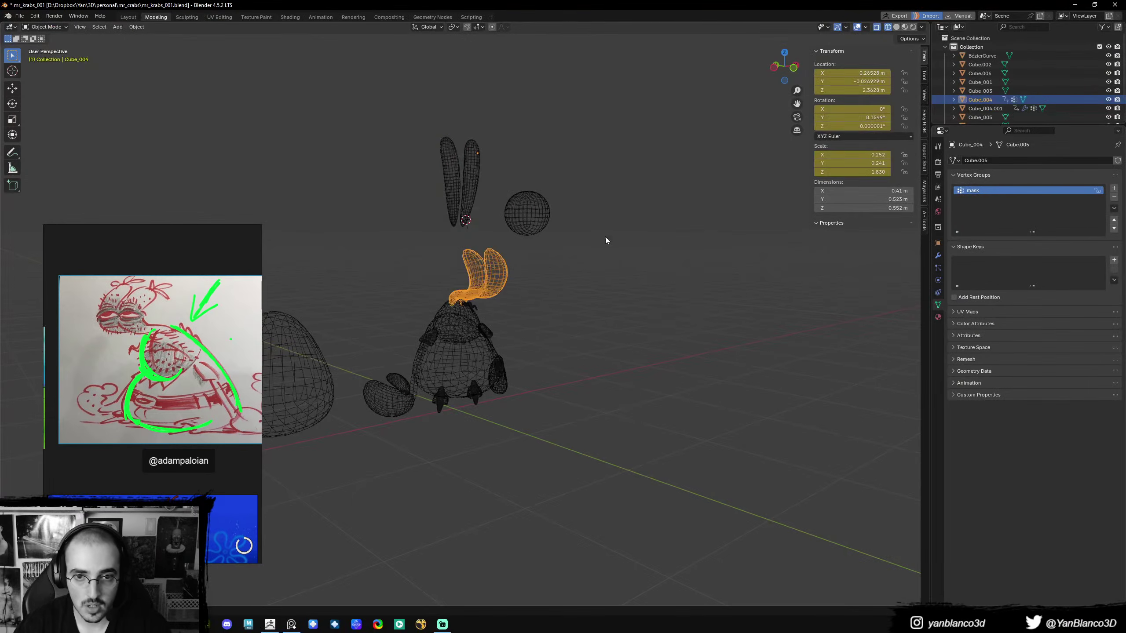
- Delete the straight elongated eye pair floating above the character and return the viewport to solid shading
{"action": "left_click", "coordinate": [476, 192]}
{"action": "key", "text": "Delete"}
{"action": "key", "text": "shift+z"}
{"action": "mouse_move", "coordinate": [532, 278]}
{"action": "middle_mouse_down"}
{"action": "mouse_move", "coordinate": [550, 290]}
{"action": "mouse_move", "coordinate": [510, 295]}
{"action": "middle_mouse_up"}
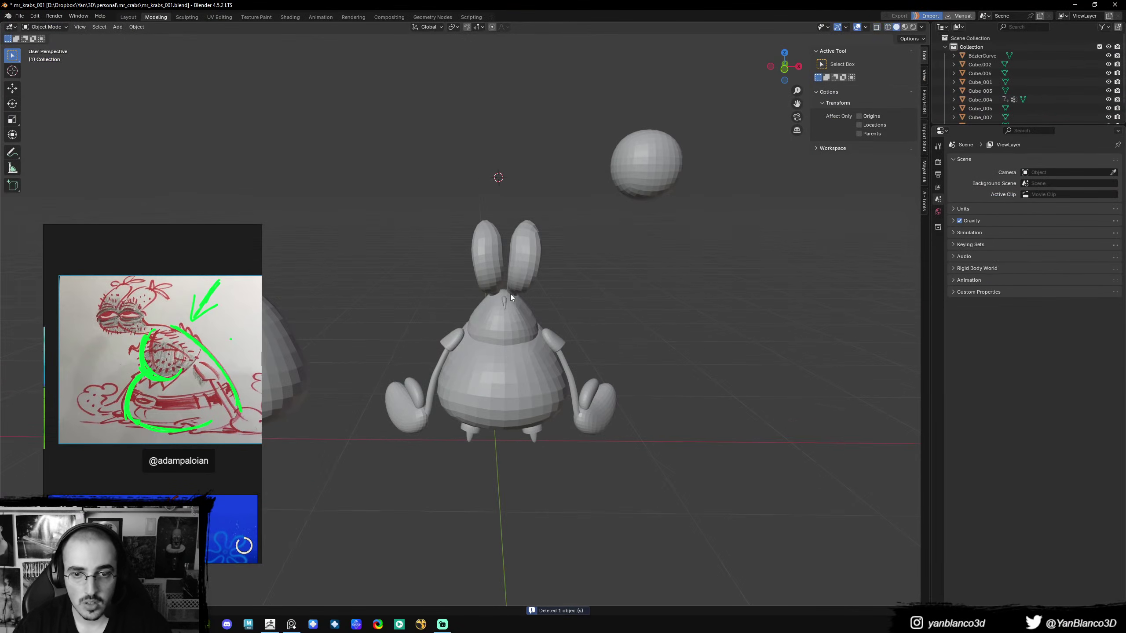
- Join the character's sleeves, arms and claws into a single mesh object
{"action": "left_click_drag", "start_coordinate": [524, 307], "coordinate": [425, 419]}
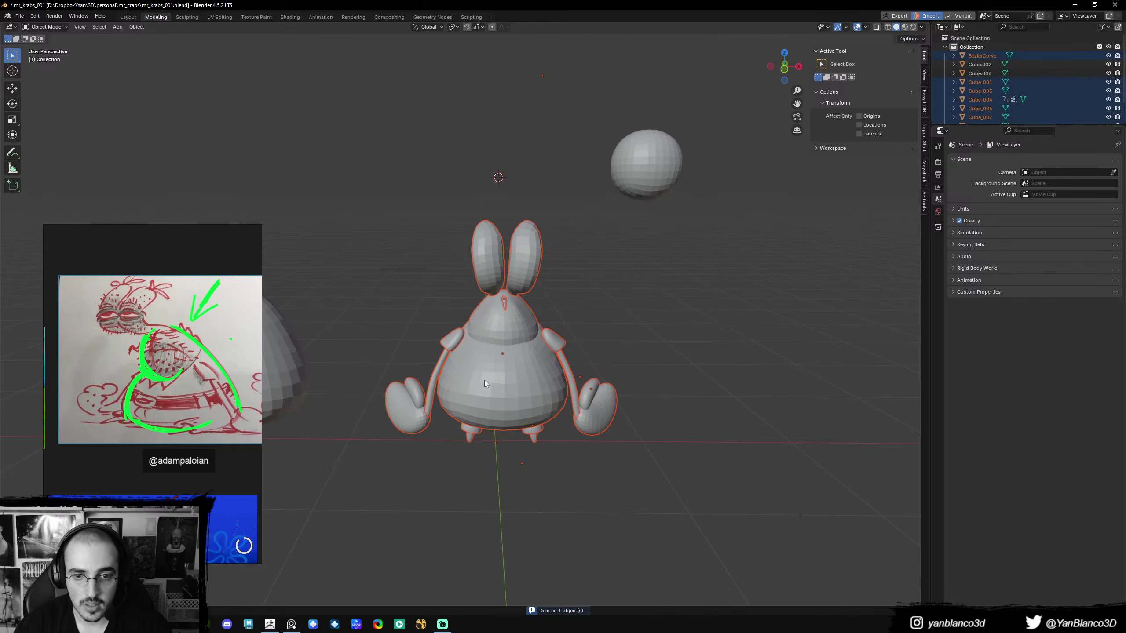
{"action": "key", "text": "q"}
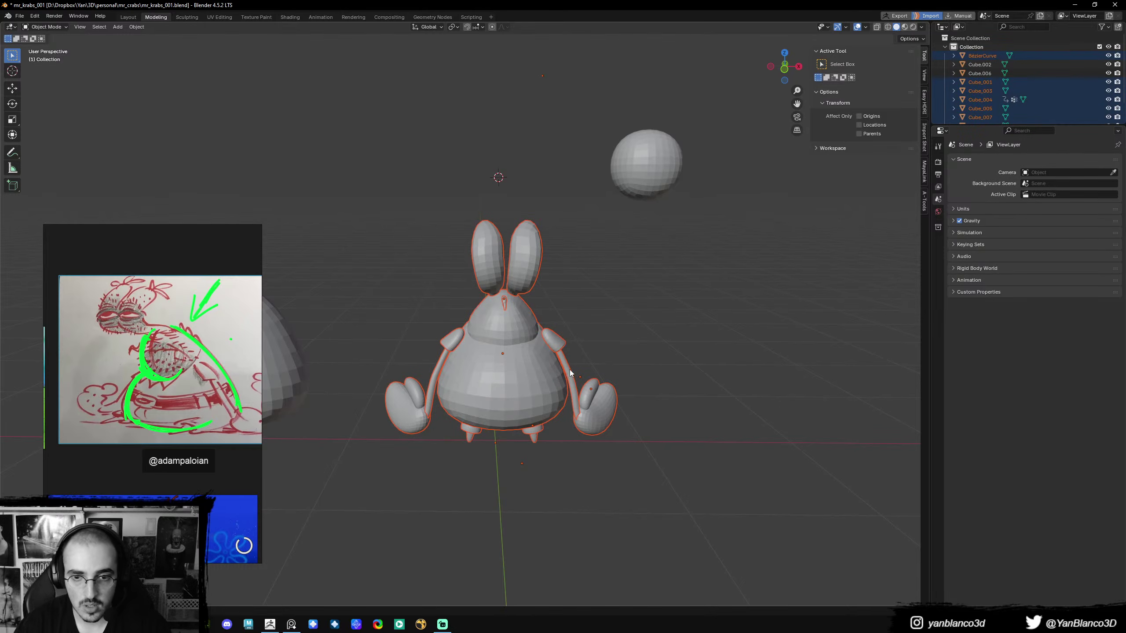
{"action": "left_click", "coordinate": [561, 346]}
{"action": "left_click", "coordinate": [571, 380], "text": "shift"}
{"action": "left_click", "coordinate": [601, 397], "text": "shift"}
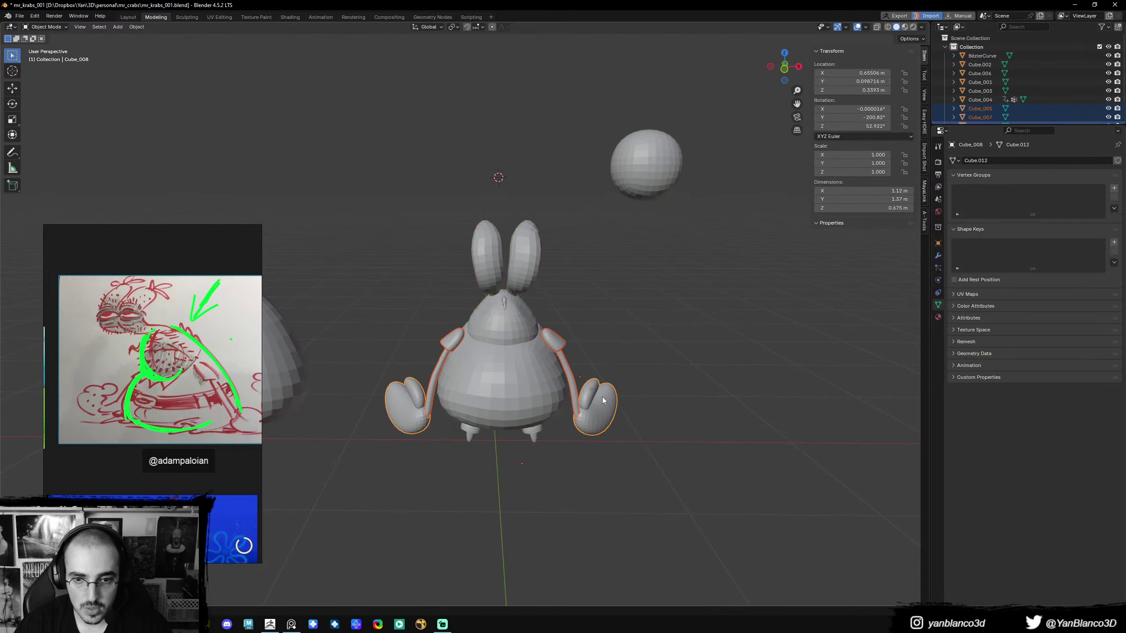
{"action": "key", "text": "ctrl+j"}
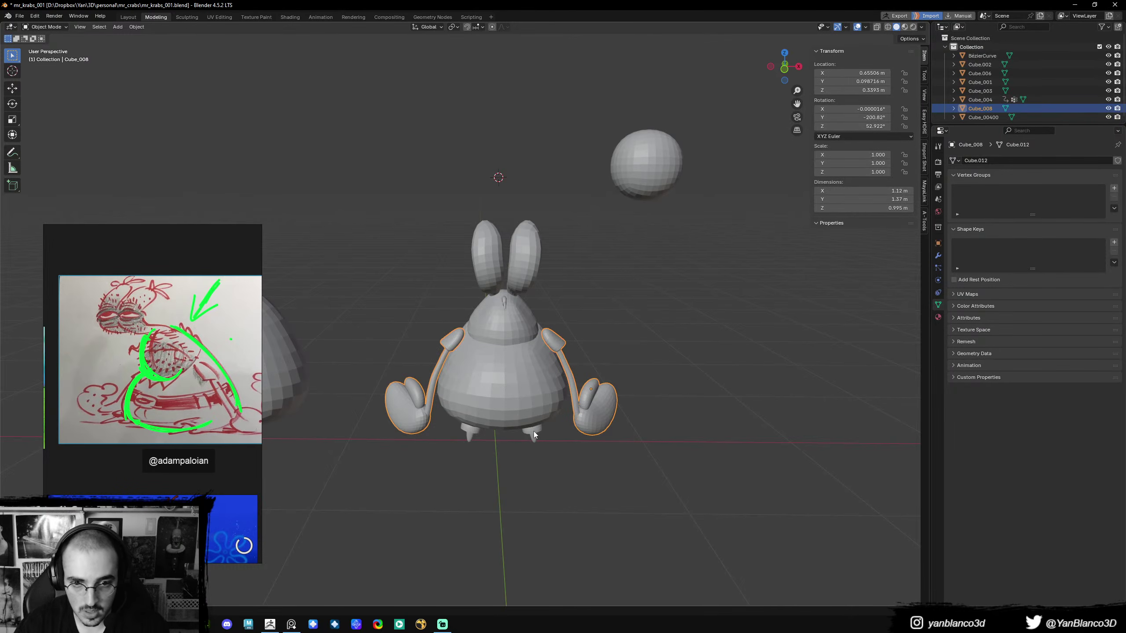
- Join the upper and lower leg pieces under the body into a single mesh object
{"action": "left_click", "coordinate": [533, 431]}
{"action": "left_click", "coordinate": [532, 437], "text": "shift"}
{"action": "key", "text": "ctrl+j"}
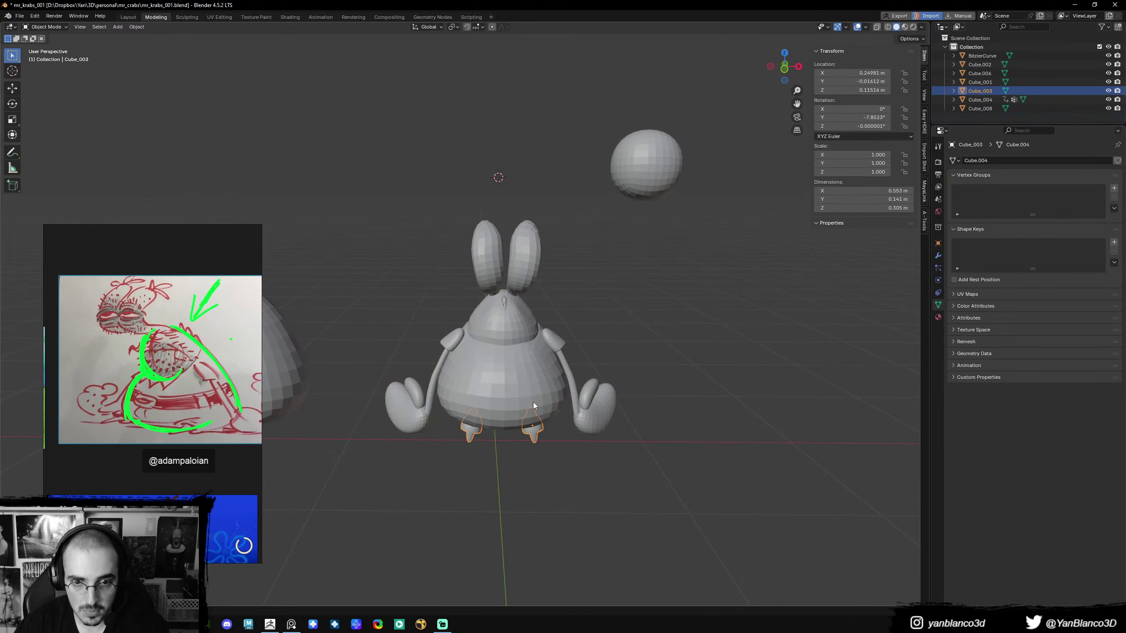
- Clear the keyframes from the scale, rotation and location of the curved eye mesh
{"action": "left_click", "coordinate": [533, 400]}
{"action": "left_click", "coordinate": [522, 282]}
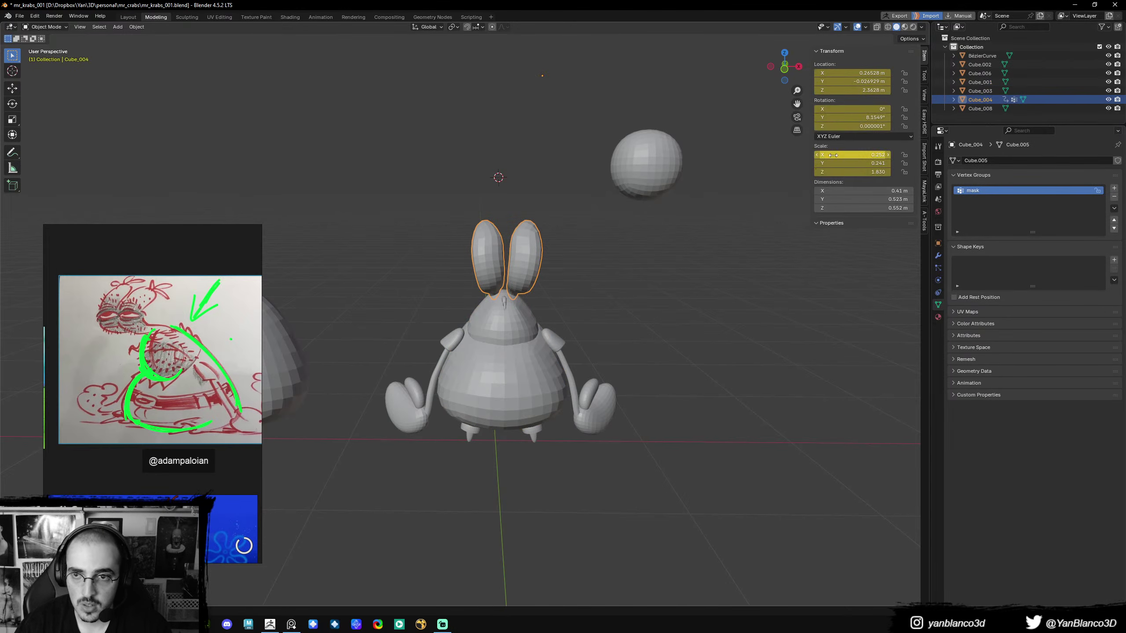
{"action": "right_click", "coordinate": [848, 156]}
{"action": "left_click", "coordinate": [849, 173]}
{"action": "right_click", "coordinate": [861, 123]}
{"action": "left_click", "coordinate": [859, 142]}
{"action": "right_click", "coordinate": [864, 92]}
{"action": "left_click", "coordinate": [861, 110]}
{"action": "middle_click_drag", "start_coordinate": [546, 365], "coordinate": [501, 322]}
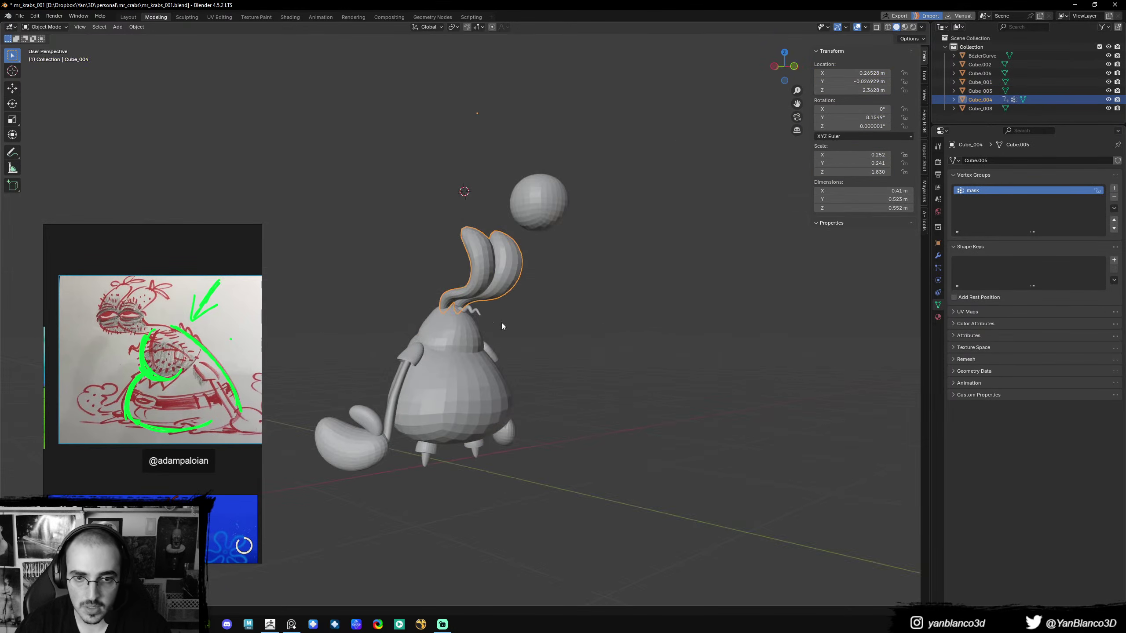
- Select the assembled character's parts, send them to ZBrush, and dismiss the import error there to inspect the received model
{"action": "left_click_drag", "start_coordinate": [329, 252], "coordinate": [563, 468]}
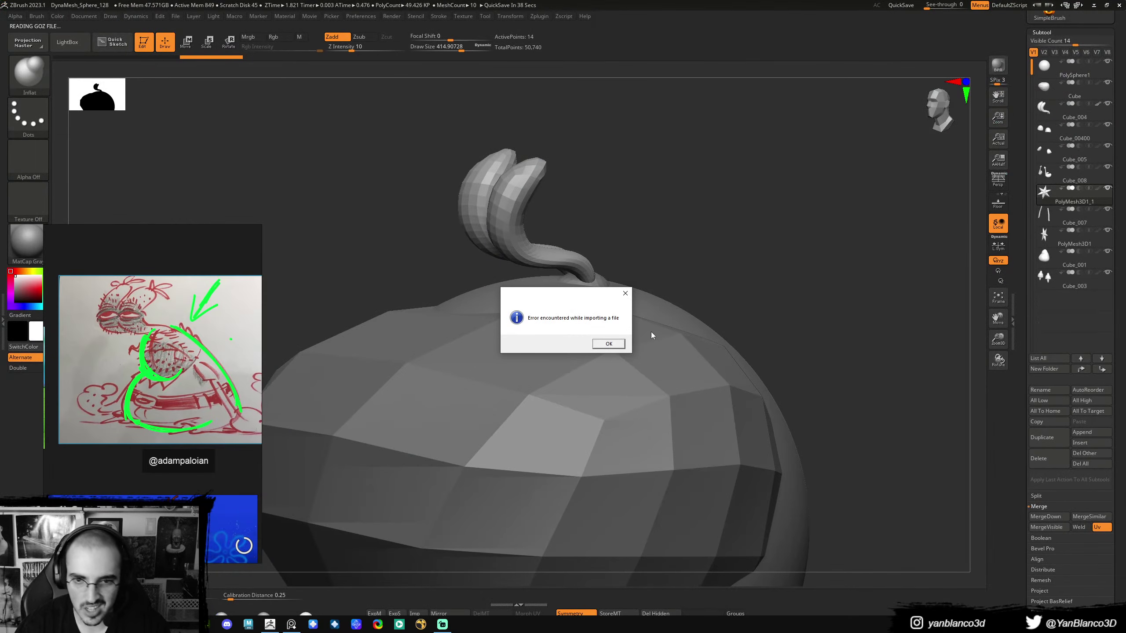
{"action": "left_click", "coordinate": [613, 344]}
{"action": "key", "text": "f"}
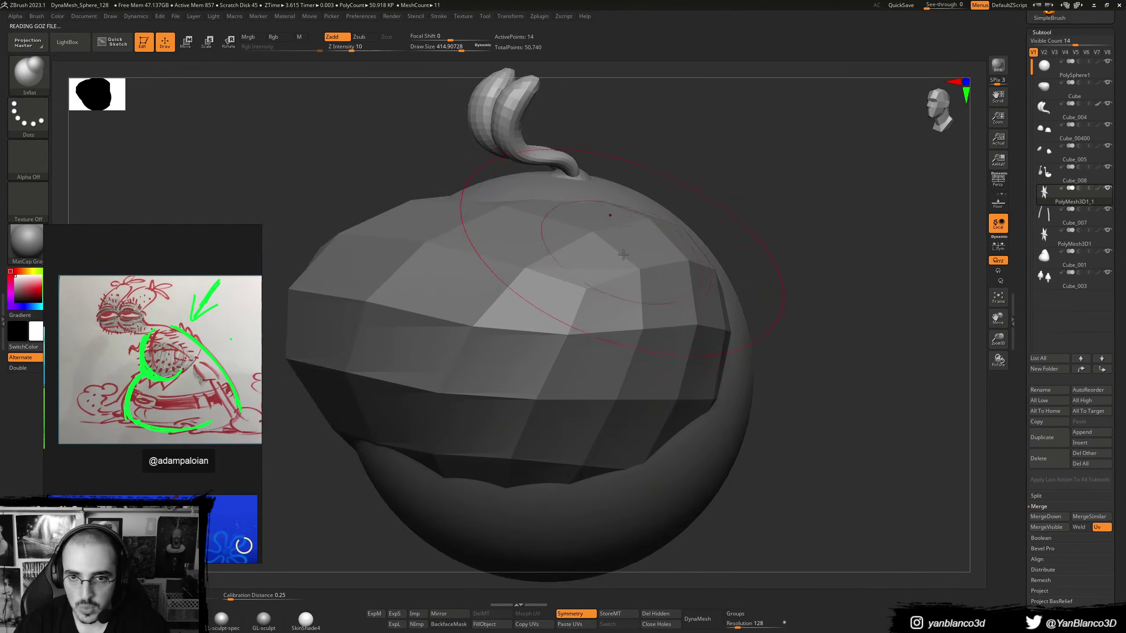
{"action": "left_click_drag", "start_coordinate": [775, 306], "coordinate": [957, 301]}
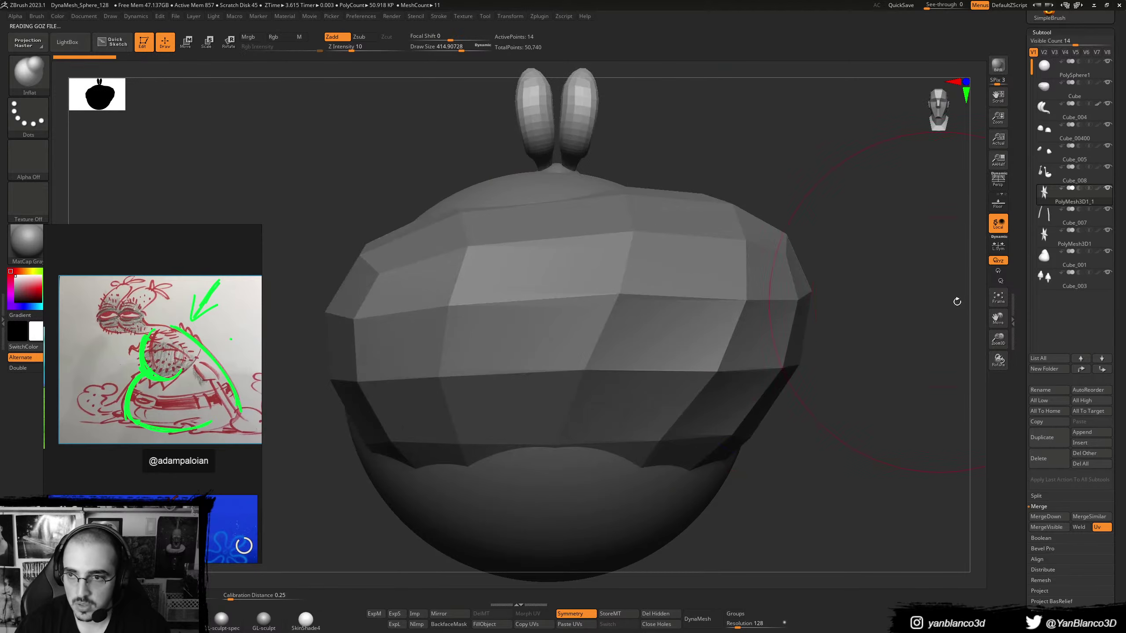
- Delete the stray star-shaped PolyMesh3D1_1 subtool, accepting that the deletion cannot be undone
{"action": "left_click", "coordinate": [1042, 458]}
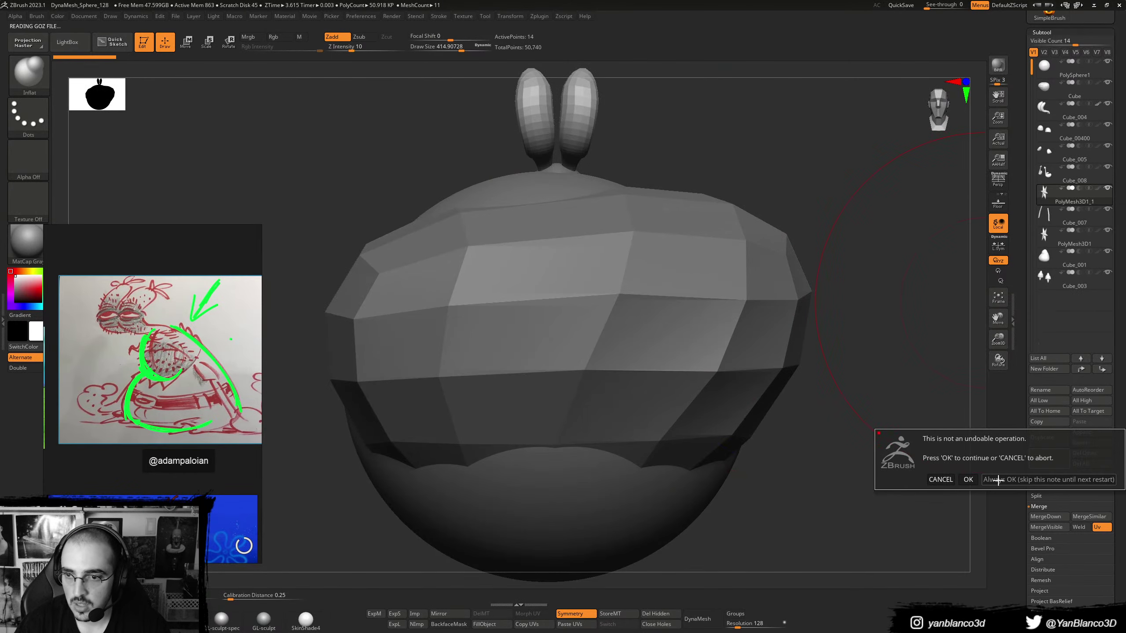
{"action": "left_click", "coordinate": [1046, 221]}
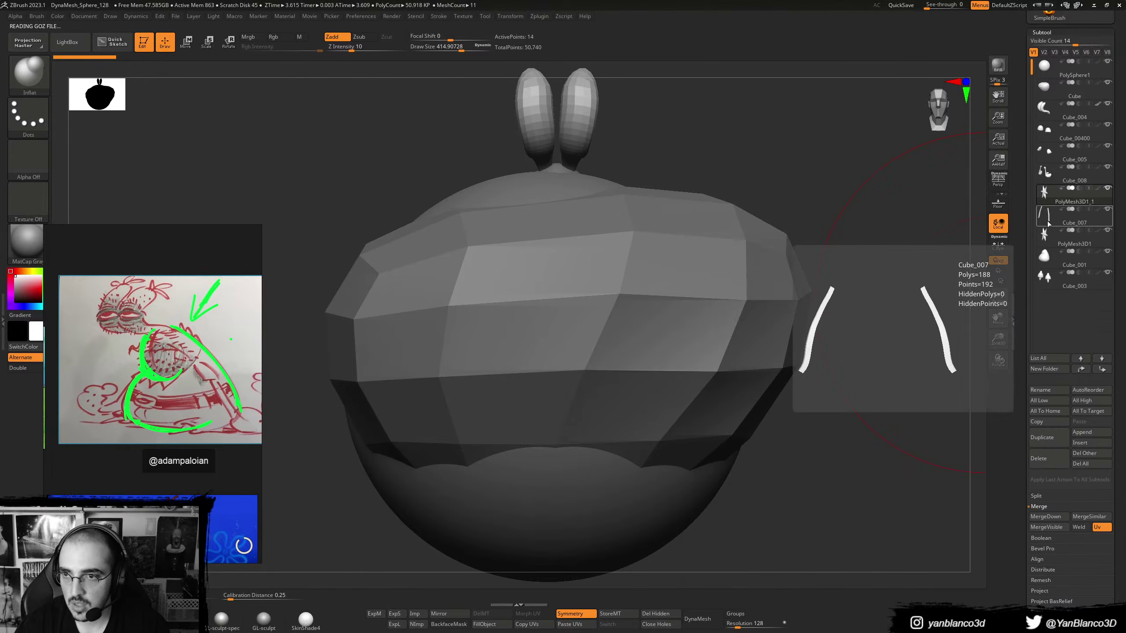
{"action": "left_click", "coordinate": [1049, 453]}
{"action": "left_click", "coordinate": [1020, 464]}
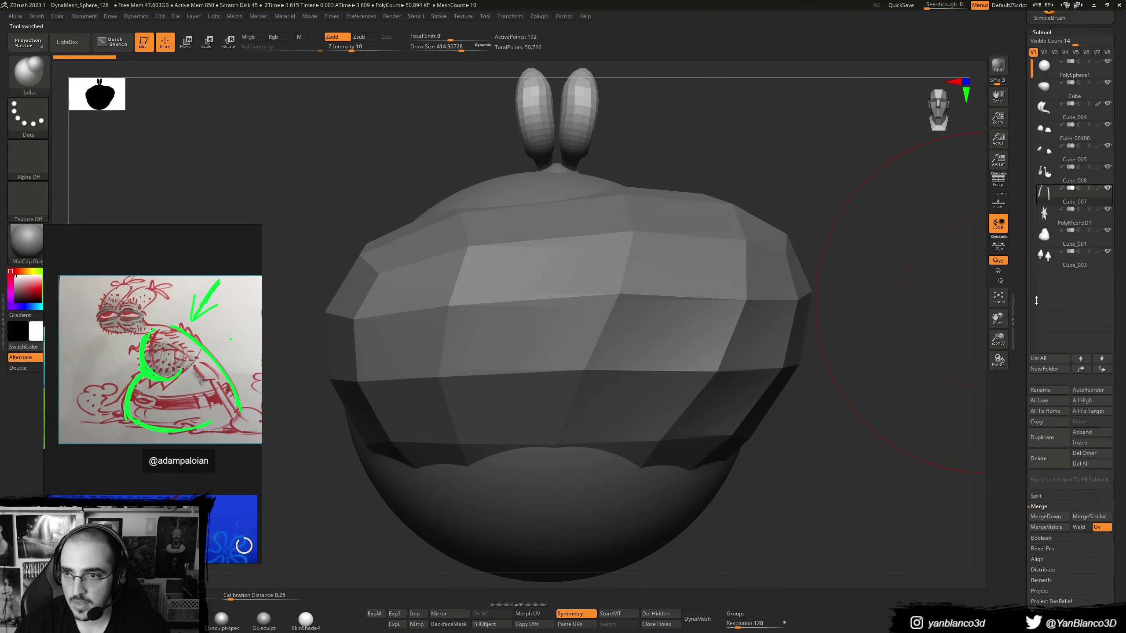
- Delete the leftover Cube, PolySphere1 and star-shaped PolyMesh3D1 subtools, keeping only the character's parts
{"action": "left_click", "coordinate": [709, 318], "text": "alt"}
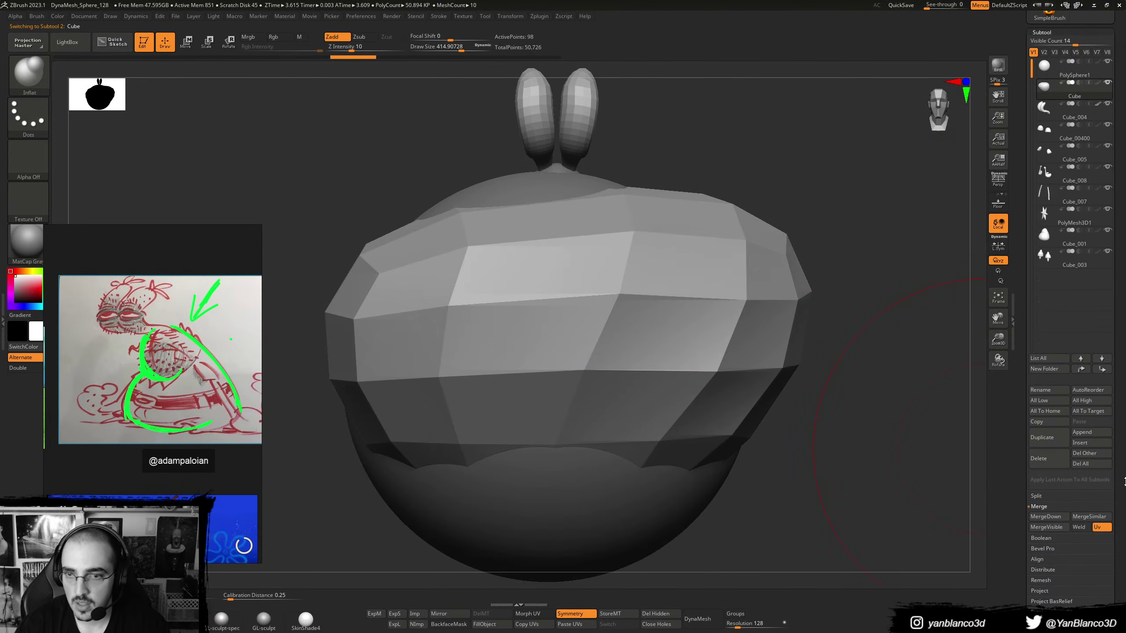
{"action": "left_click", "coordinate": [1039, 465]}
{"action": "left_click", "coordinate": [694, 397], "text": "alt"}
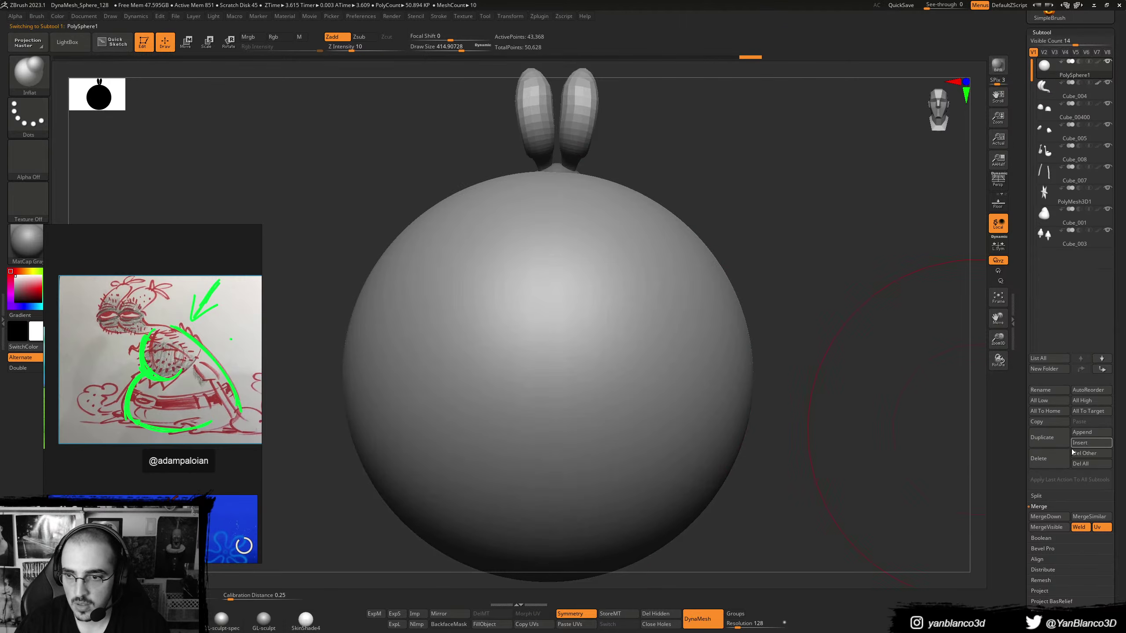
{"action": "key", "text": "Delete"}
{"action": "left_click", "coordinate": [661, 382], "text": "alt"}
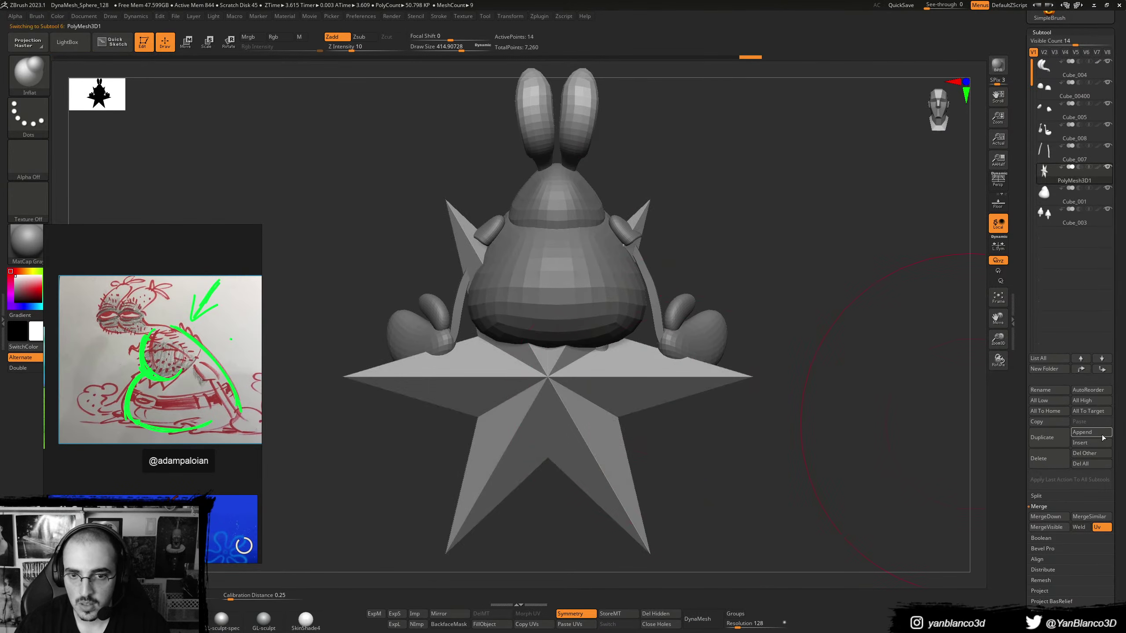
{"action": "left_click", "coordinate": [1052, 463]}
{"action": "left_click_drag", "start_coordinate": [787, 418], "coordinate": [629, 292]}
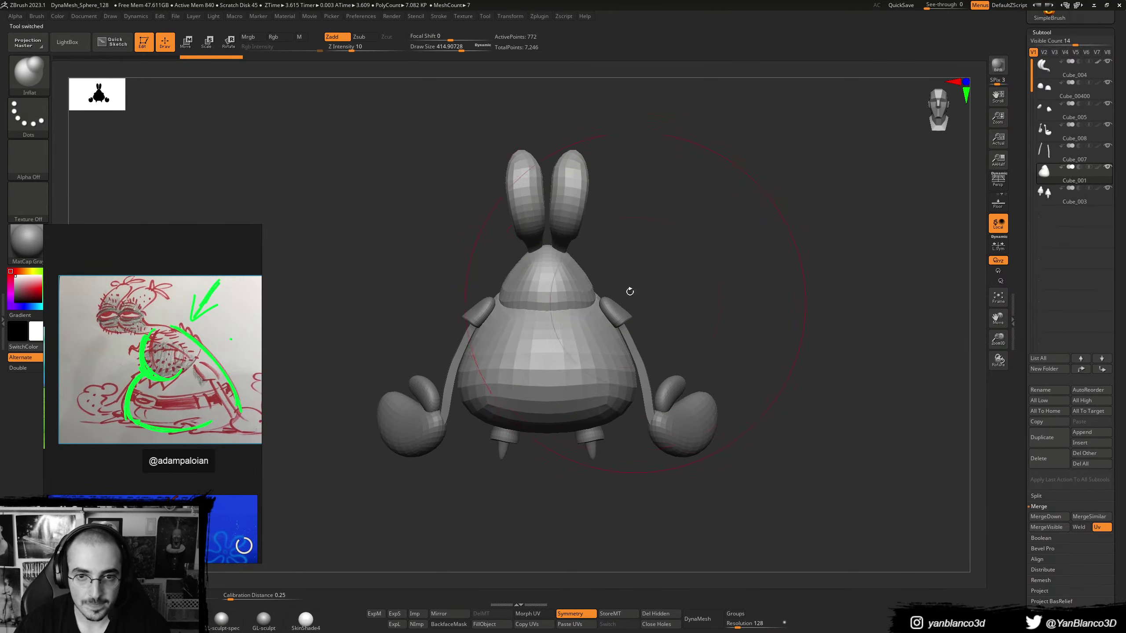
- Try remeshing the Cube_001 body with DynaMesh at resolution 128 with Groups enabled, and undo the remesh
{"action": "mouse_move", "coordinate": [608, 236]}
{"action": "right_mouse_down", "text": "ctrl"}
{"action": "mouse_move", "coordinate": [645, 274]}
{"action": "mouse_move", "coordinate": [619, 312]}
{"action": "mouse_move", "coordinate": [702, 333]}
{"action": "mouse_move", "coordinate": [642, 333]}
{"action": "mouse_move", "coordinate": [643, 370]}
{"action": "mouse_move", "coordinate": [620, 380]}
{"action": "mouse_move", "coordinate": [636, 359]}
{"action": "right_mouse_up", "text": "ctrl"}
{"action": "key", "text": "s"}
{"action": "left_click_drag", "start_coordinate": [636, 359], "coordinate": [629, 359]}
{"action": "right_click_drag", "start_coordinate": [576, 317], "coordinate": [576, 355], "text": "ctrl"}
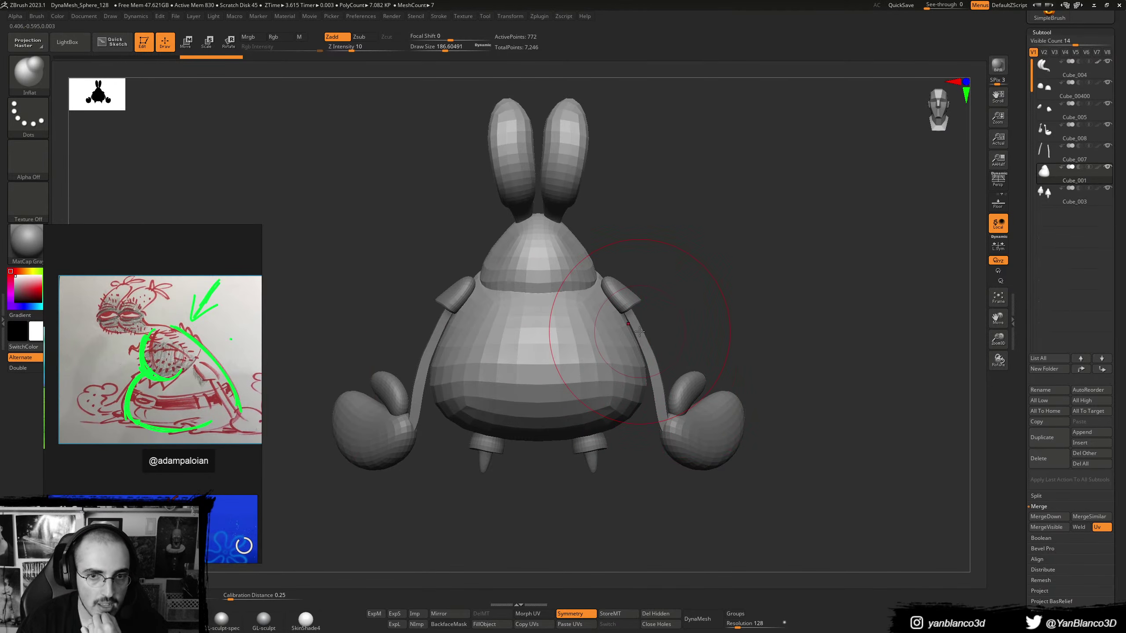
{"action": "mouse_move", "coordinate": [664, 322]}
{"action": "right_mouse_down"}
{"action": "mouse_move", "coordinate": [695, 336]}
{"action": "mouse_move", "coordinate": [645, 339]}
{"action": "mouse_move", "coordinate": [635, 290]}
{"action": "right_mouse_up"}
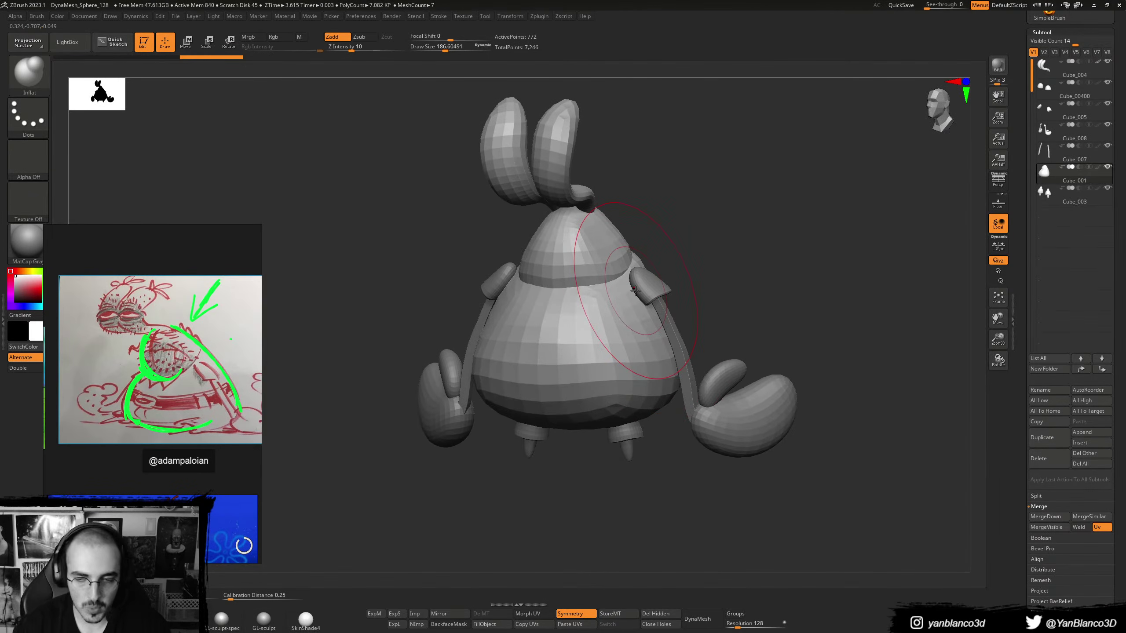
{"action": "right_click_drag", "start_coordinate": [812, 312], "coordinate": [782, 321]}
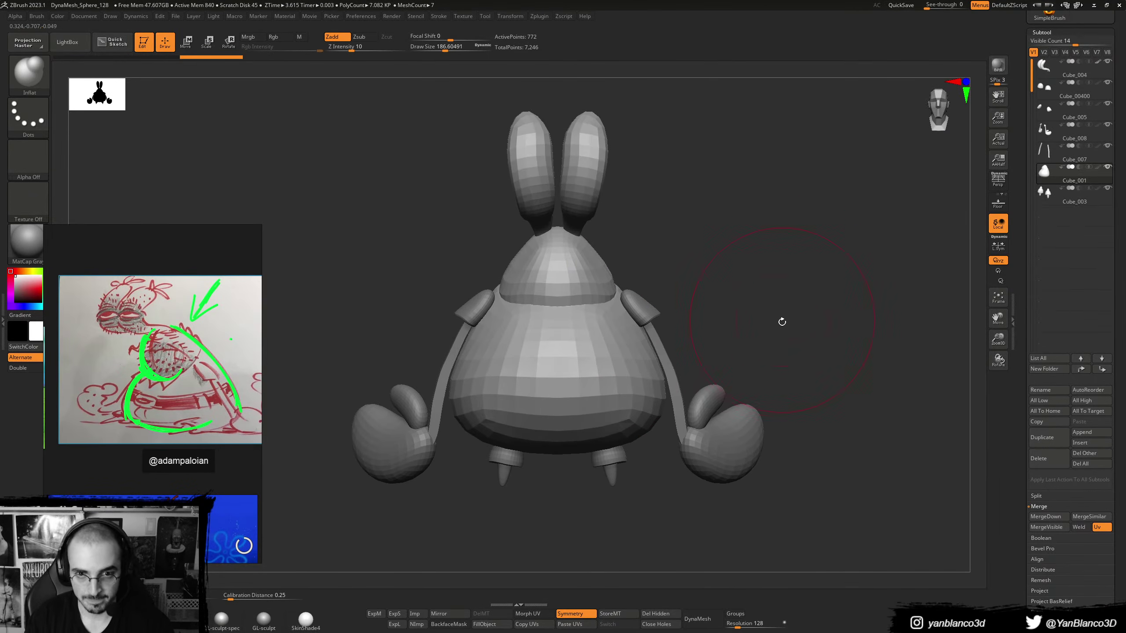
{"action": "left_click", "coordinate": [735, 614]}
{"action": "left_click", "coordinate": [697, 619]}
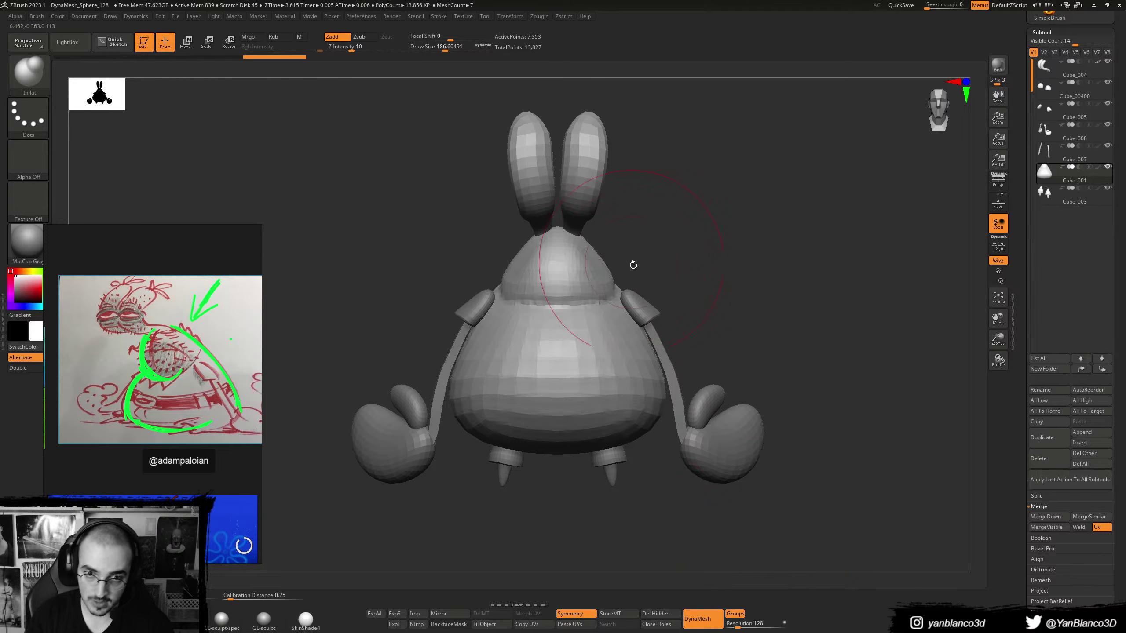
{"action": "key", "text": "ctrl+z"}
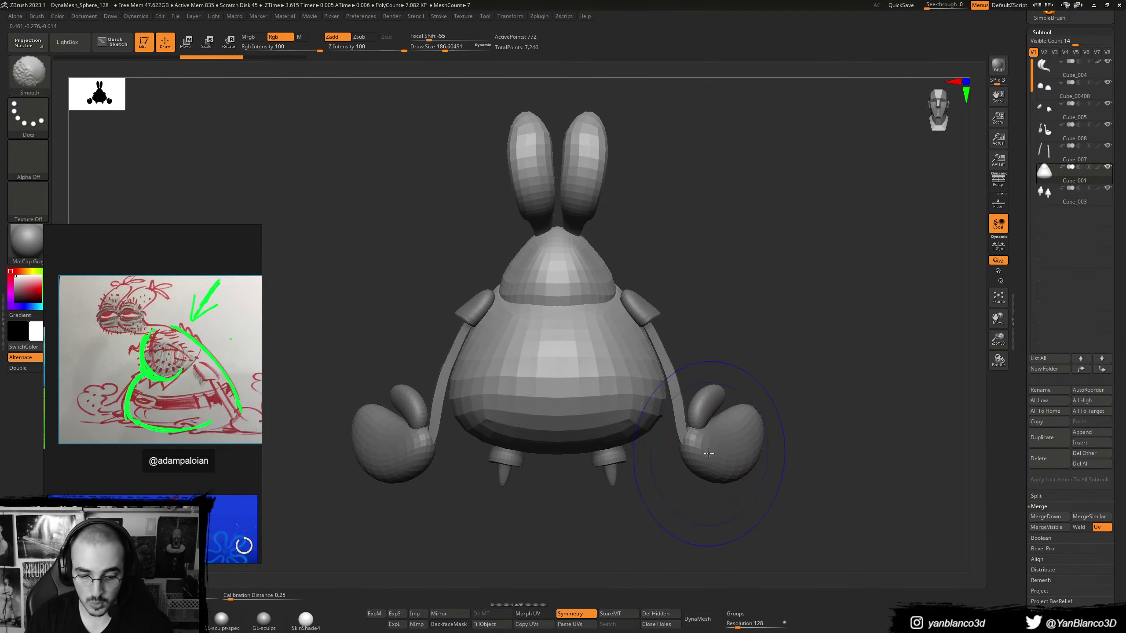
- Regroup the body's polygroups and remesh it with DynaMesh at resolution 128 with Groups enabled
{"action": "key", "text": "shift+f"}
{"action": "key", "text": "ctrl+w"}
{"action": "key", "text": "shift+f"}
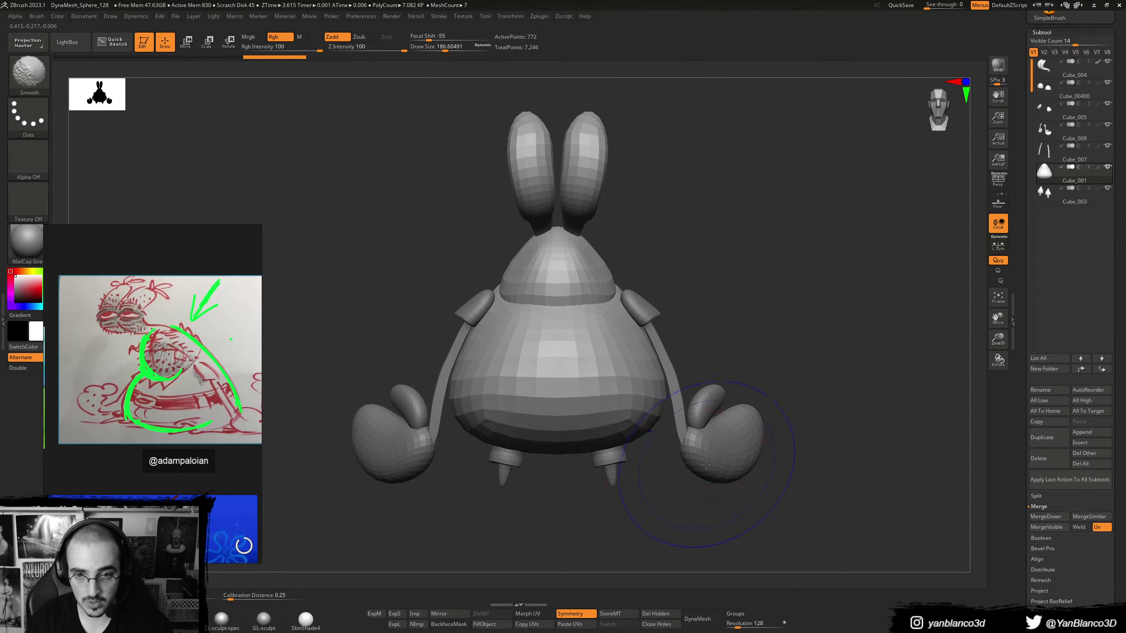
{"action": "left_click", "coordinate": [735, 614]}
{"action": "left_click", "coordinate": [697, 619]}
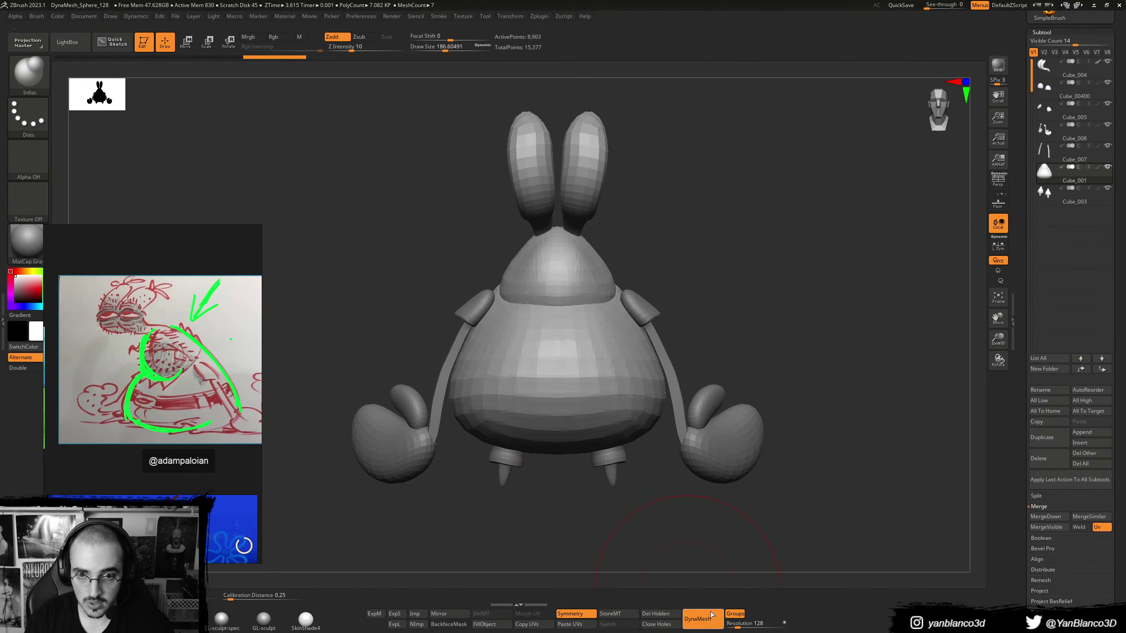
- Smooth the facets on the front of the head and the upper torso with a small brush
{"action": "right_click_drag", "start_coordinate": [620, 270], "coordinate": [591, 262]}
{"action": "key", "text": "s"}
{"action": "left_click", "coordinate": [587, 262]}
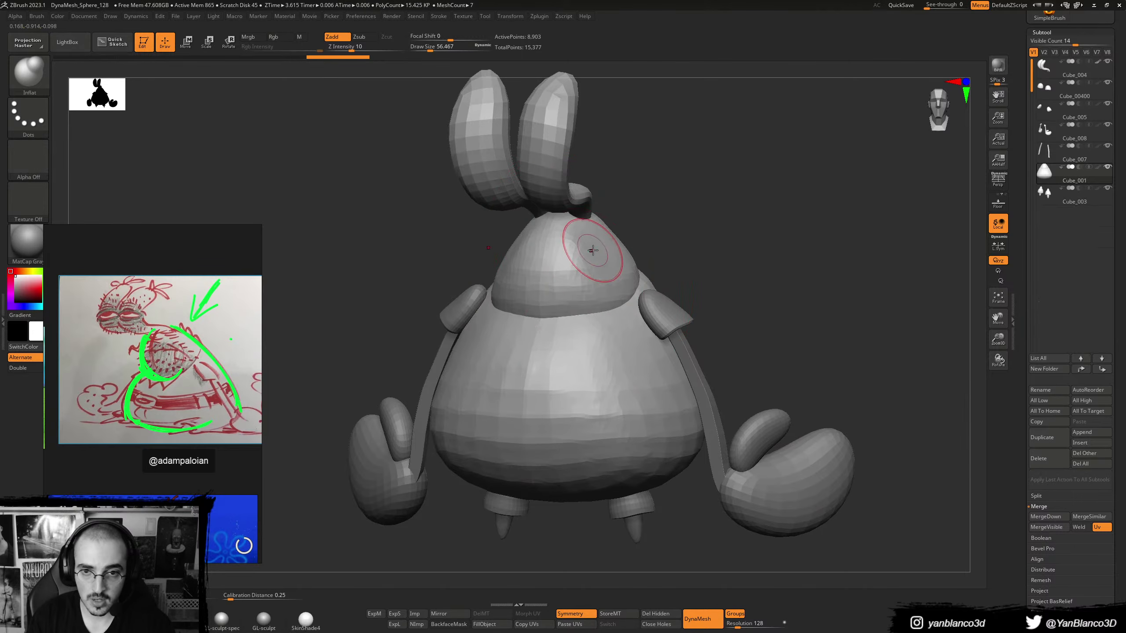
{"action": "key", "text": "s"}
{"action": "left_click", "coordinate": [596, 250]}
{"action": "left_click_drag", "start_coordinate": [595, 250], "coordinate": [603, 255], "text": "shift"}
{"action": "mouse_move", "coordinate": [576, 332]}
{"action": "left_mouse_down", "text": "shift"}
{"action": "mouse_move", "coordinate": [606, 357]}
{"action": "mouse_move", "coordinate": [532, 412]}
{"action": "mouse_move", "coordinate": [559, 339]}
{"action": "left_mouse_up", "text": "shift"}
- Smooth the facets along the body's side and back with Draw Size at about 202
{"action": "key", "text": "s"}
{"action": "left_click", "coordinate": [574, 383]}
{"action": "right_click_drag", "start_coordinate": [643, 370], "coordinate": [547, 383]}
{"action": "left_click_drag", "start_coordinate": [692, 382], "coordinate": [706, 397], "text": "shift"}
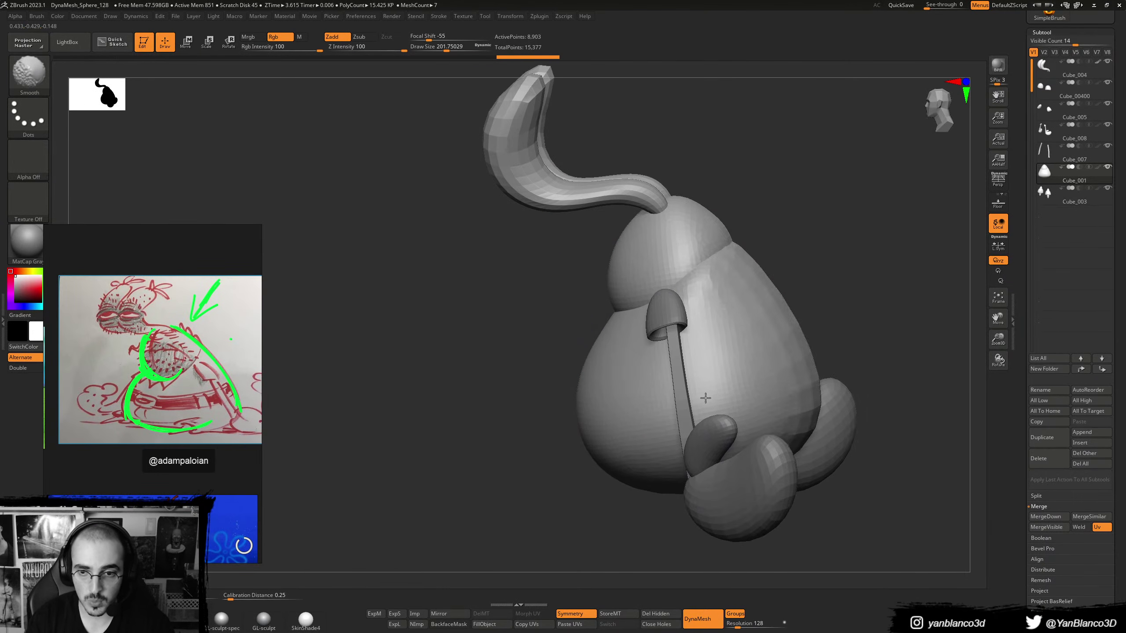
{"action": "right_click_drag", "start_coordinate": [751, 390], "coordinate": [709, 377]}
{"action": "mouse_move", "coordinate": [778, 400]}
{"action": "left_mouse_down", "text": "shift"}
{"action": "mouse_move", "coordinate": [788, 420]}
{"action": "mouse_move", "coordinate": [811, 415]}
{"action": "left_mouse_up", "text": "shift"}
{"action": "right_click_drag", "start_coordinate": [811, 412], "coordinate": [908, 377]}
- Switch to the Move brush and reduce its Draw Size to about 97 for shaping the head
{"action": "key", "text": "s"}
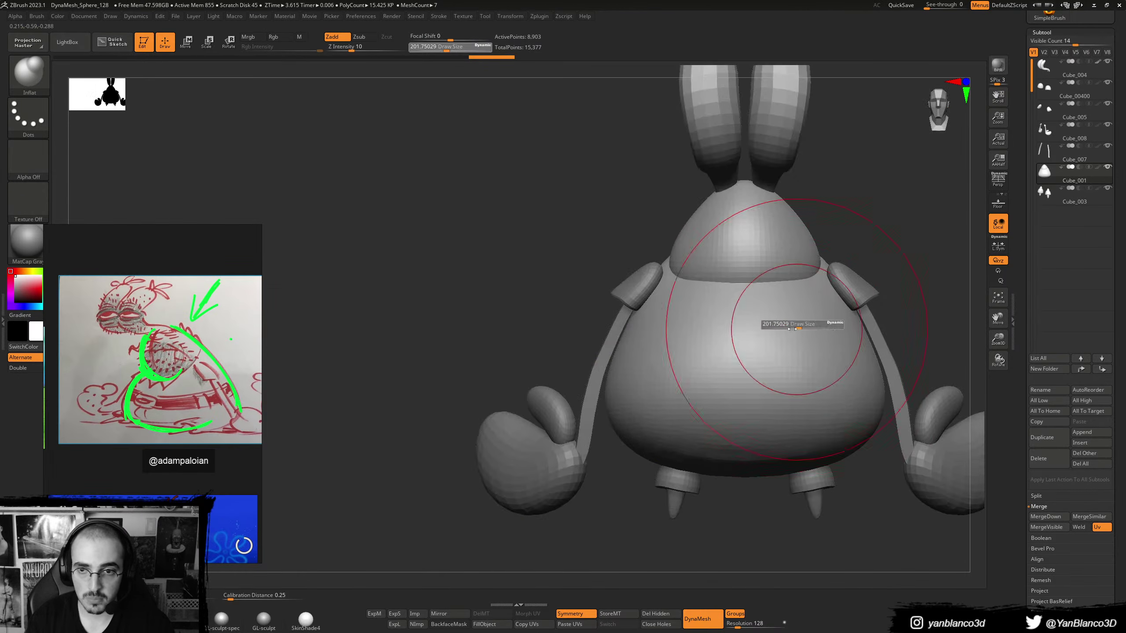
{"action": "left_click", "coordinate": [801, 323]}
{"action": "right_click_drag", "start_coordinate": [746, 327], "coordinate": [612, 386], "text": "alt"}
{"action": "right_click_drag", "start_coordinate": [611, 385], "coordinate": [632, 290], "text": "ctrl"}
{"action": "mouse_move", "coordinate": [632, 290]}
{"action": "right_mouse_down", "text": "alt"}
{"action": "mouse_move", "coordinate": [600, 294]}
{"action": "mouse_move", "coordinate": [633, 297]}
{"action": "right_mouse_up", "text": "alt"}
{"action": "key", "text": "s"}
{"action": "left_click", "coordinate": [613, 295]}
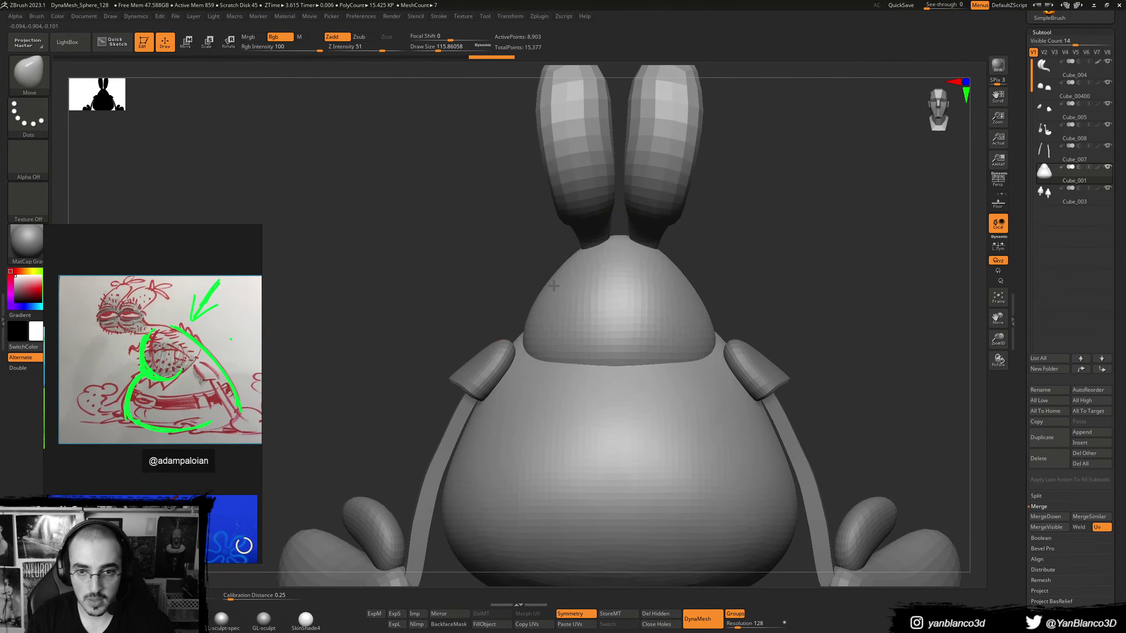
{"action": "key", "text": "b"}
{"action": "key", "text": "m"}
{"action": "key", "text": "v"}
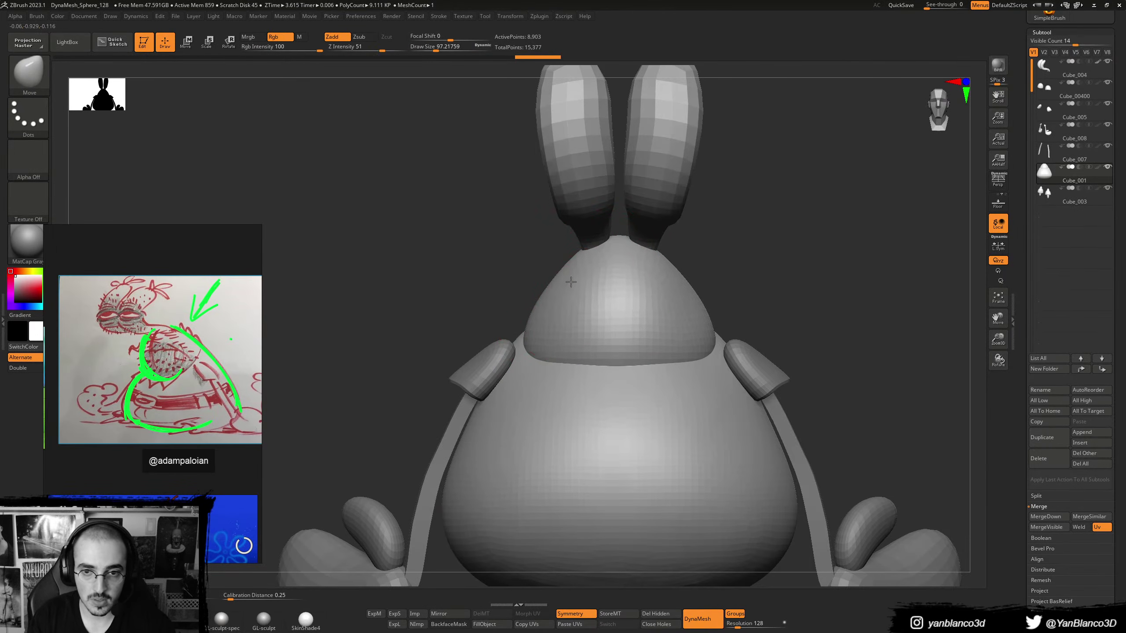
- Switch to Blender and parent all of the character's parts to the body mesh using the Object option
{"action": "key", "text": "alt+Tab"}
{"action": "key", "text": "KP_1"}
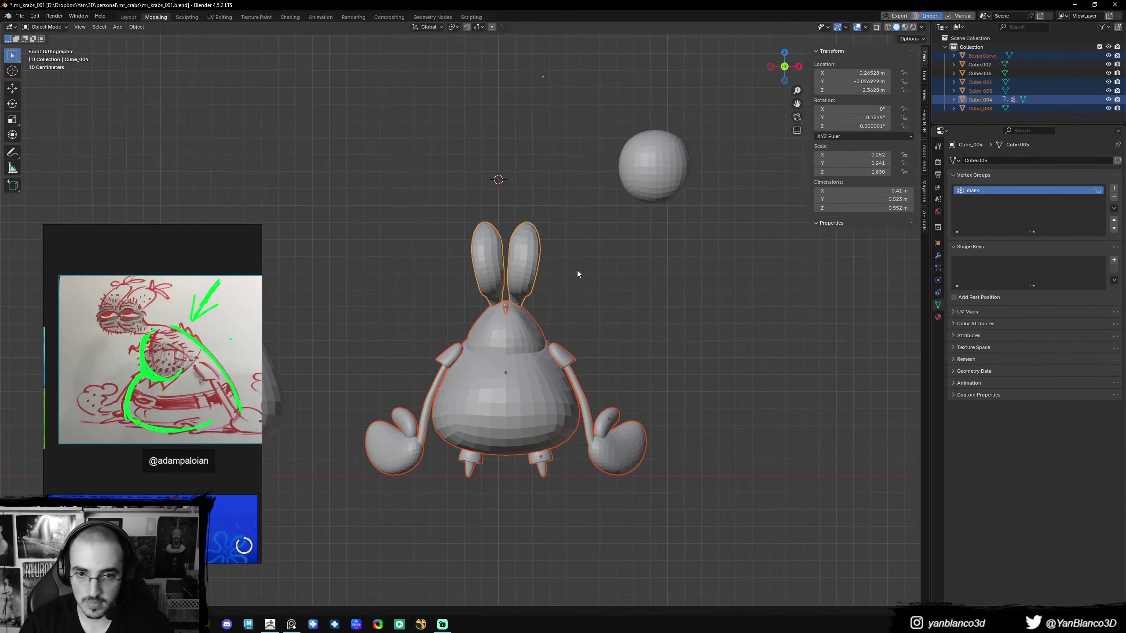
{"action": "scroll", "coordinate": [589, 304], "scroll_direction": "up", "scroll_amount": 5}
{"action": "key", "text": "alt+a"}
{"action": "left_click", "coordinate": [553, 446]}
{"action": "scroll", "coordinate": [563, 444], "scroll_direction": "down", "scroll_amount": 3}
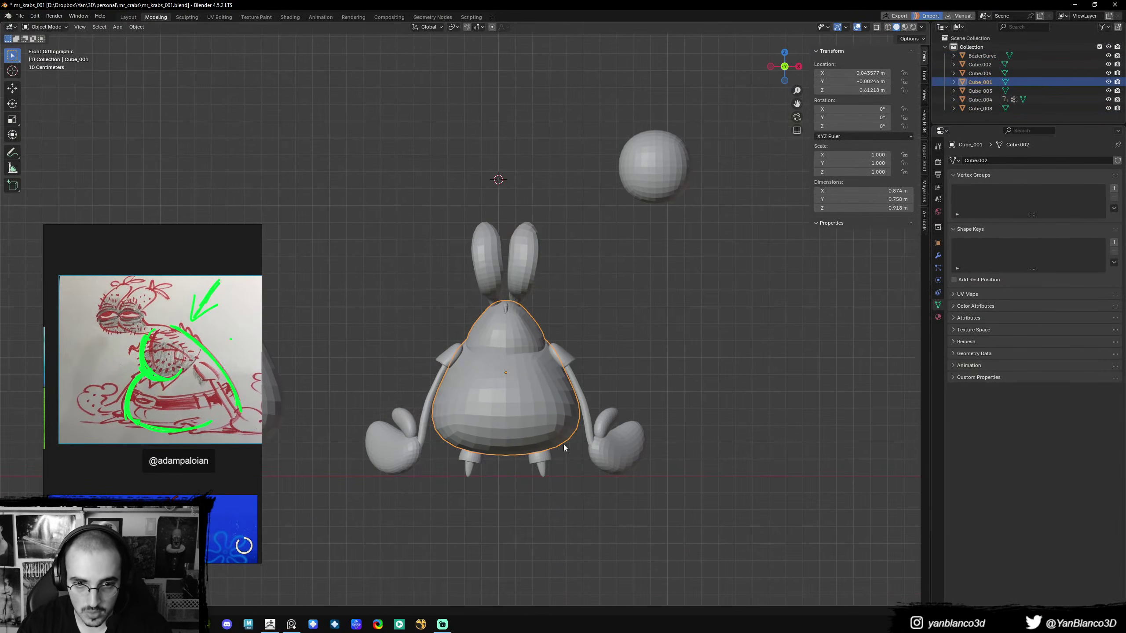
{"action": "left_click_drag", "start_coordinate": [371, 237], "coordinate": [668, 473]}
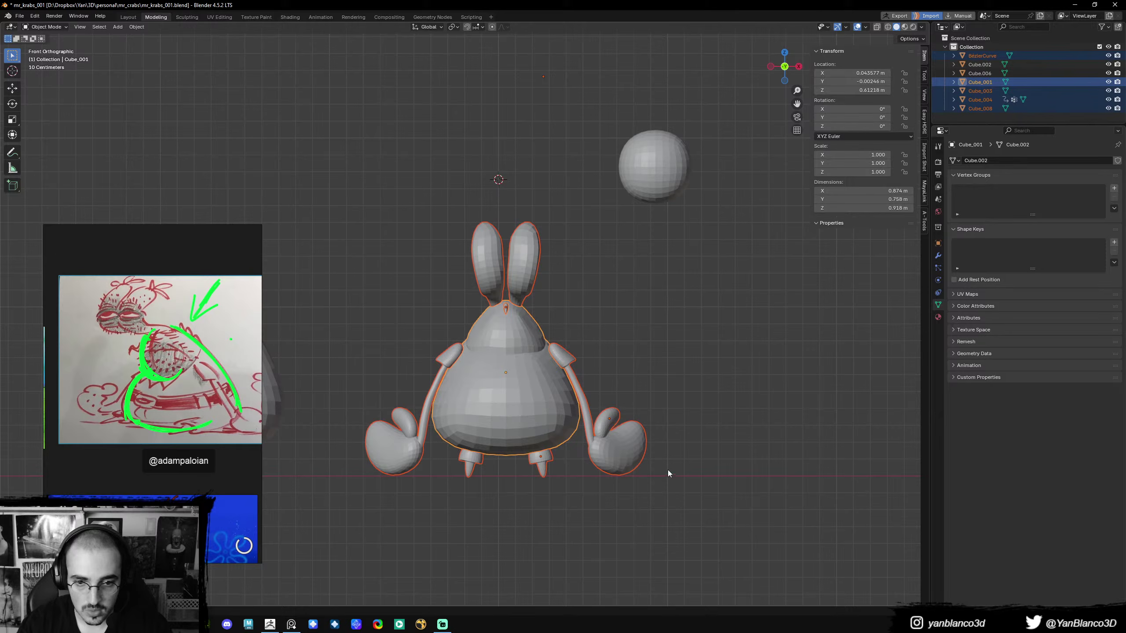
{"action": "right_click", "coordinate": [547, 424]}
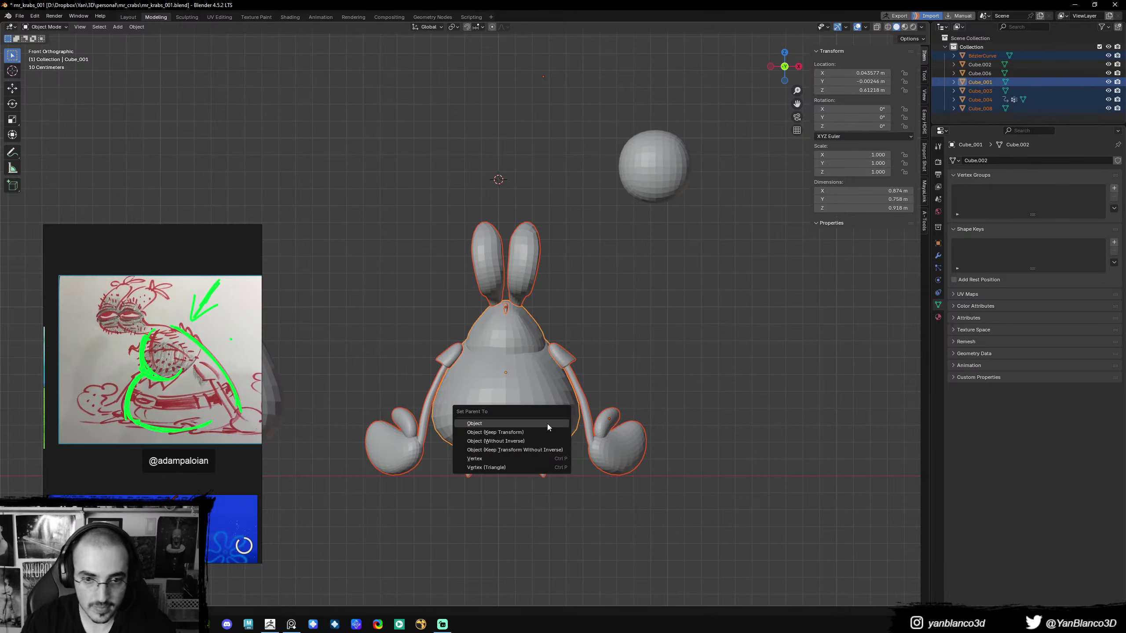
{"action": "key", "text": "ctrl+p"}
{"action": "left_click", "coordinate": [549, 385]}
- Set the body's X location to 0 m and export the whole character's selected parts to ZBrush
{"action": "left_click", "coordinate": [542, 387]}
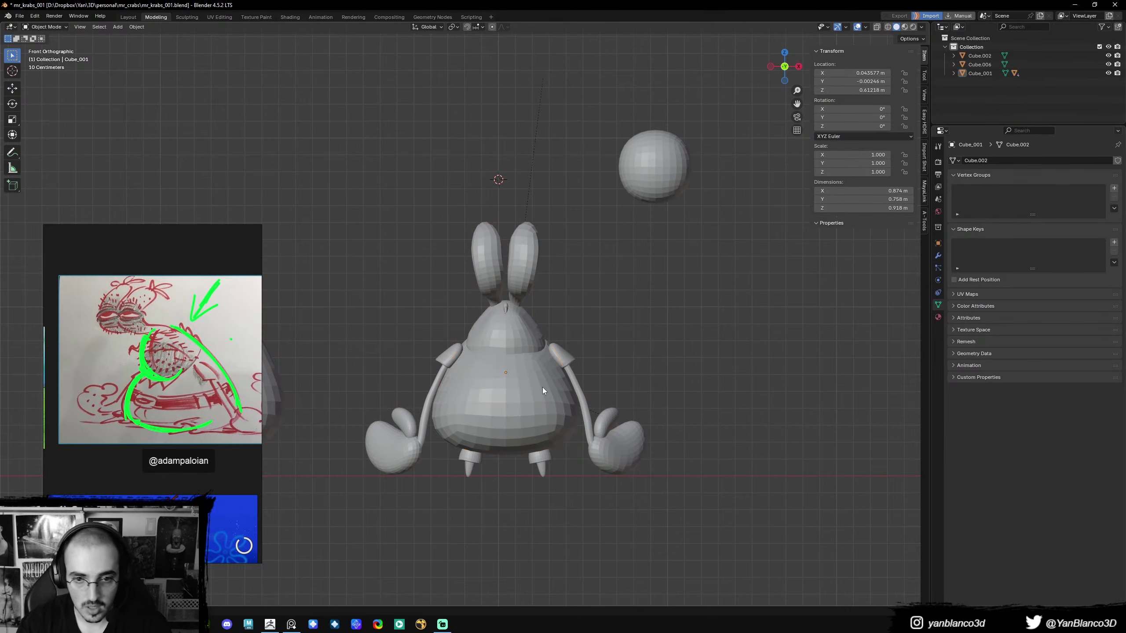
{"action": "double_click", "coordinate": [866, 73]}
{"action": "type", "text": "0"}
{"action": "key", "text": "Return"}
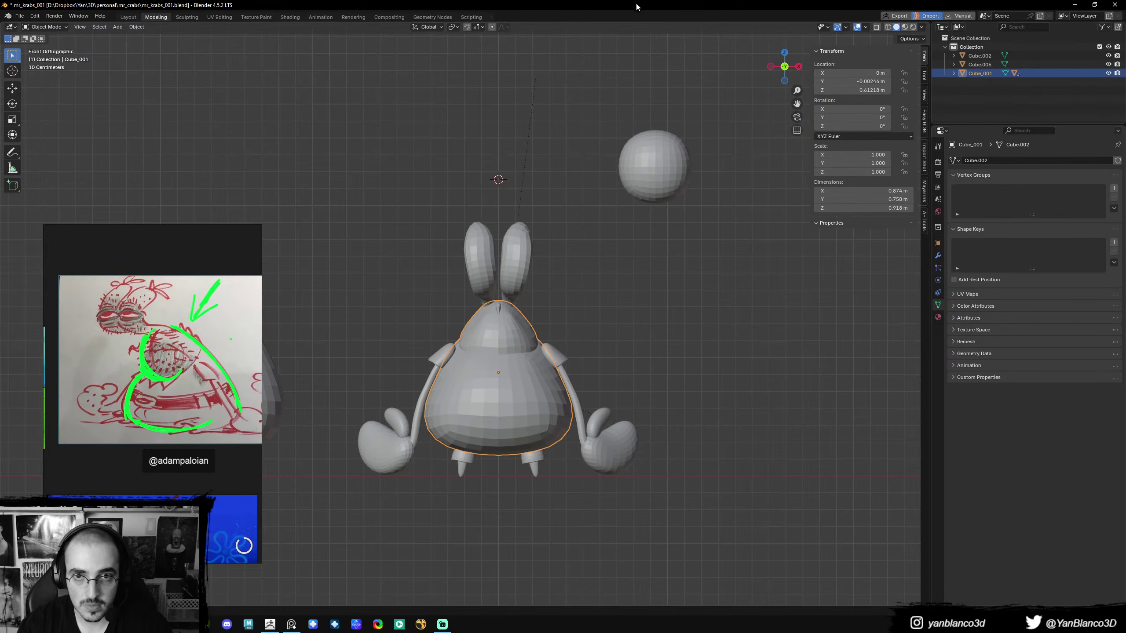
{"action": "left_click_drag", "start_coordinate": [655, 252], "coordinate": [368, 478]}
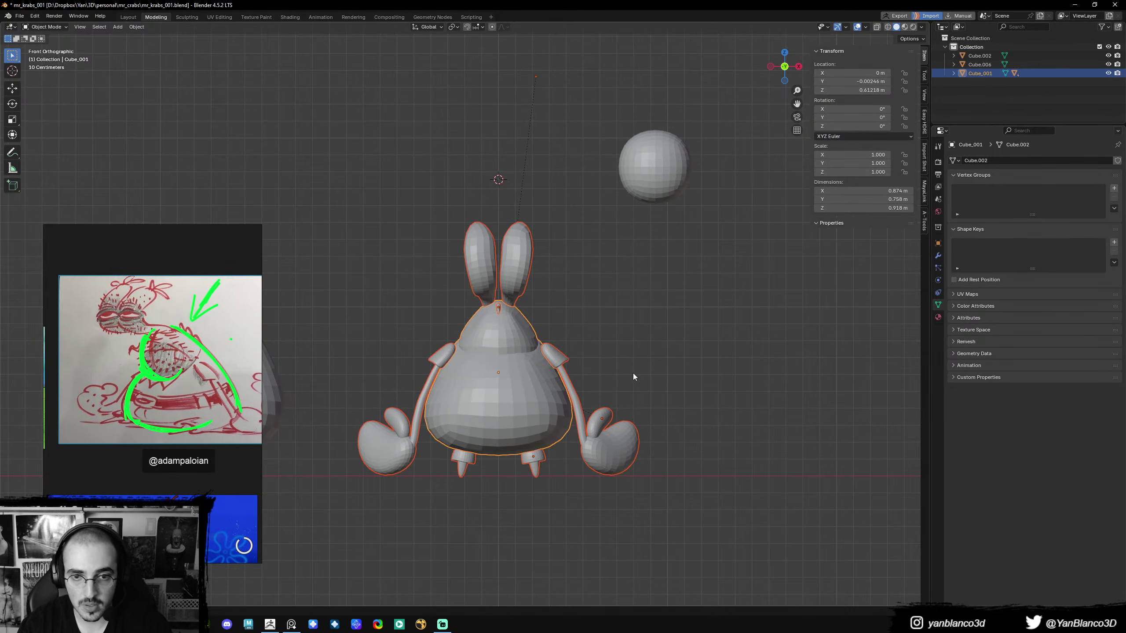
{"action": "left_click", "coordinate": [898, 15]}
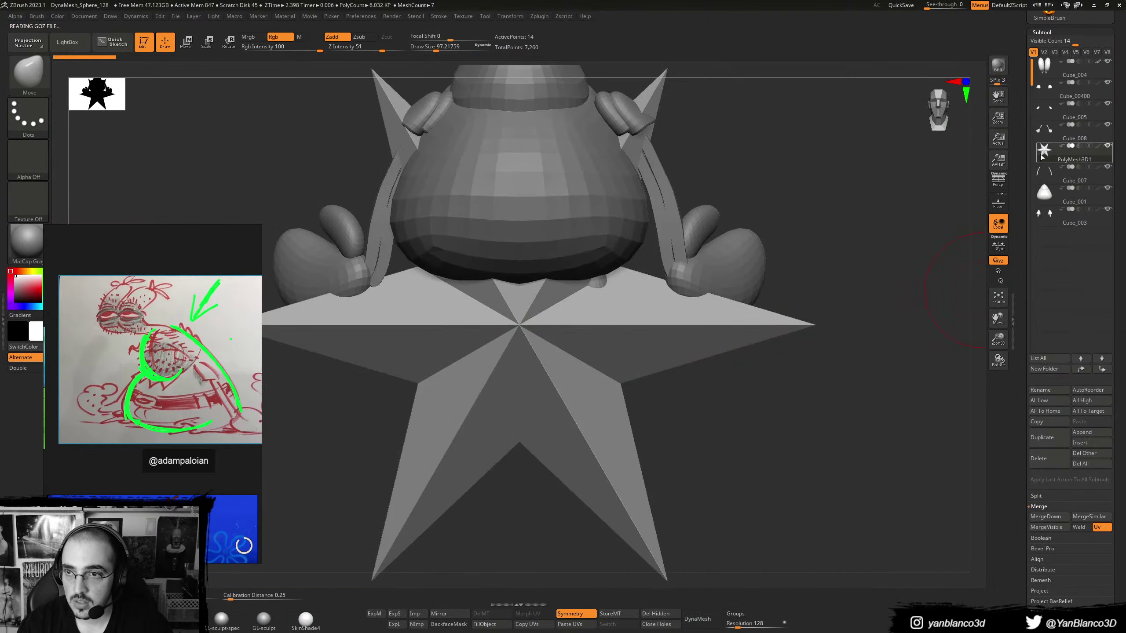
- Delete the PolyMesh3D1 star and the duplicate sleeve and arm subtools Cube_005 and Cube_007
{"action": "left_click", "coordinate": [1039, 154]}
{"action": "left_click", "coordinate": [1031, 459]}
{"action": "left_click_drag", "start_coordinate": [849, 300], "coordinate": [857, 465]}
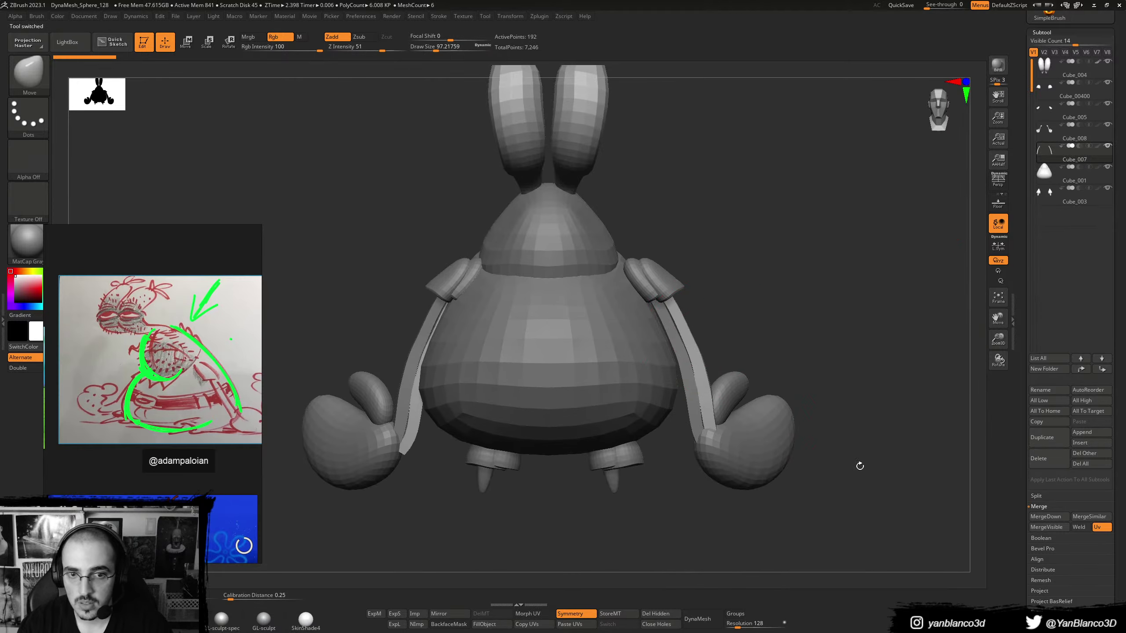
{"action": "left_click", "coordinate": [663, 284], "text": "alt"}
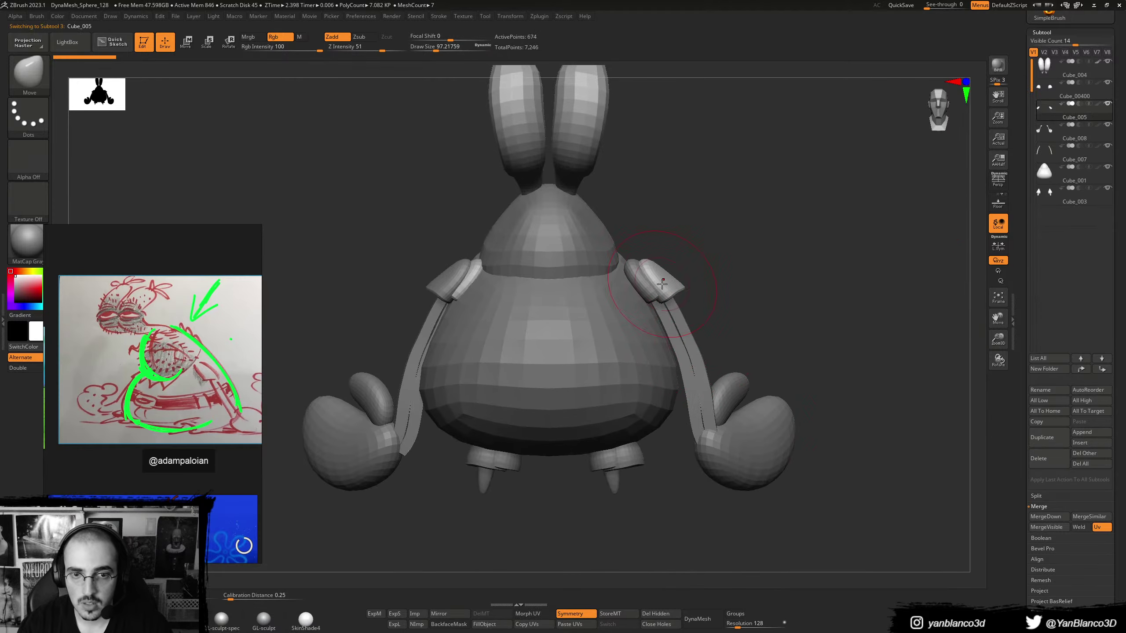
{"action": "left_click", "coordinate": [1038, 459]}
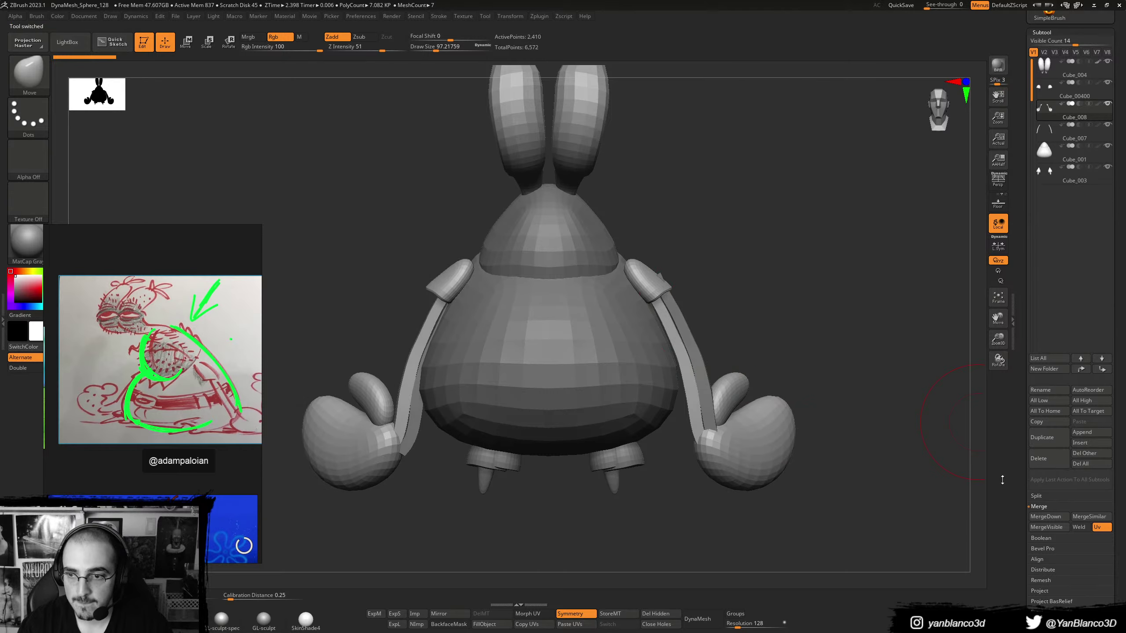
{"action": "left_click", "coordinate": [709, 380], "text": "alt"}
{"action": "left_click", "coordinate": [1047, 461]}
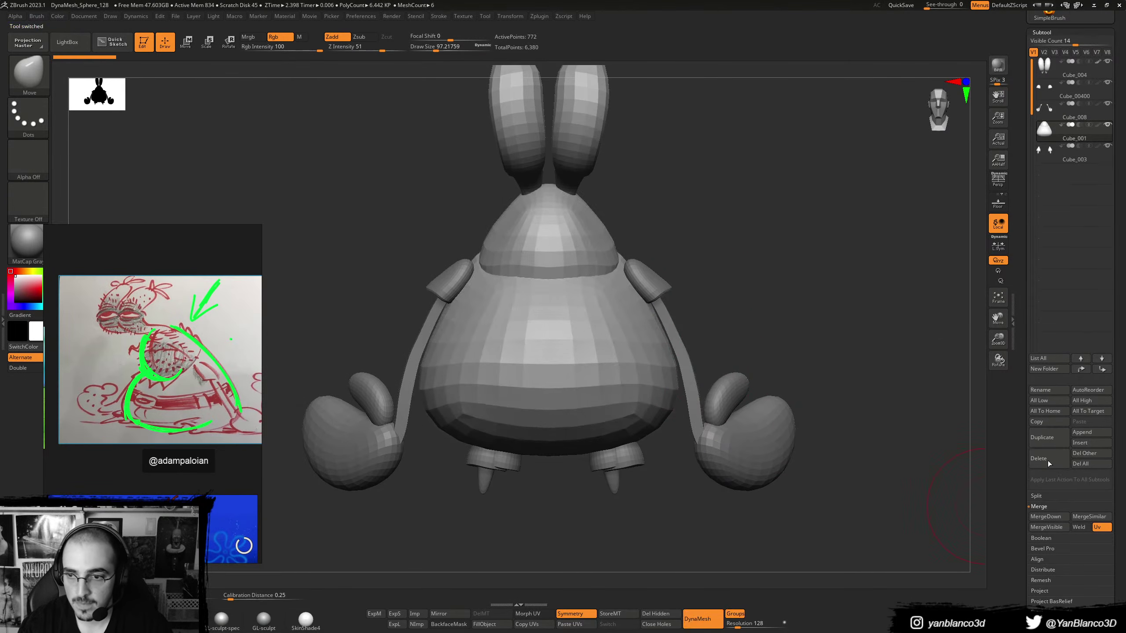
- Check the body's polygroups and remesh it with DynaMesh at resolution 128 with Groups enabled
{"action": "left_click_drag", "start_coordinate": [860, 298], "coordinate": [842, 301], "text": "shift"}
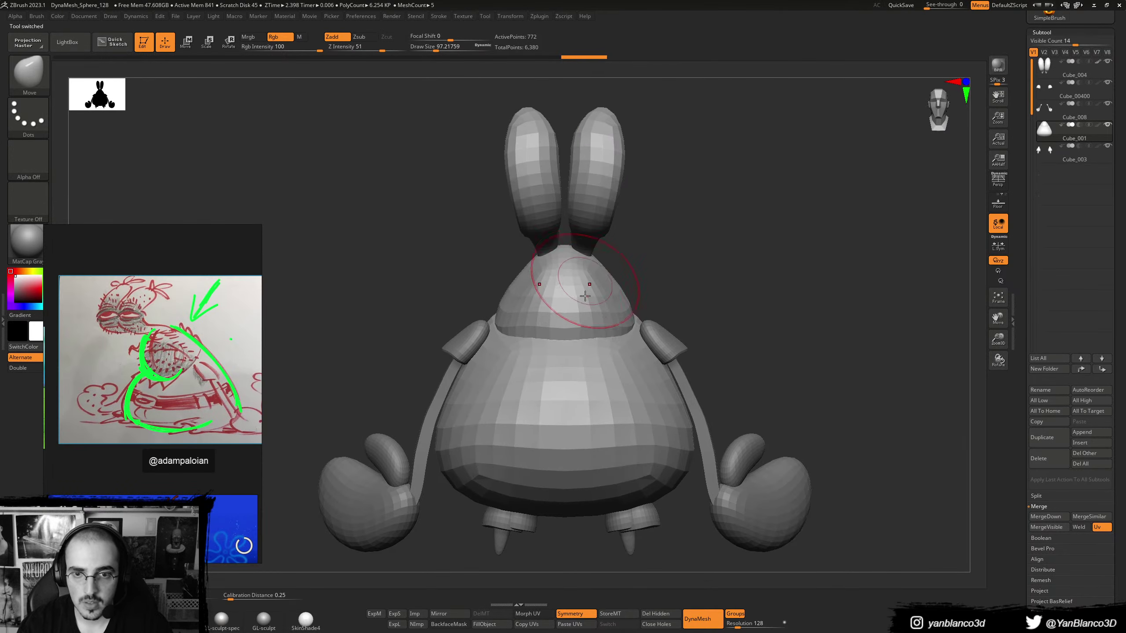
{"action": "key", "text": "shift+f"}
{"action": "key", "text": "shift+f"}
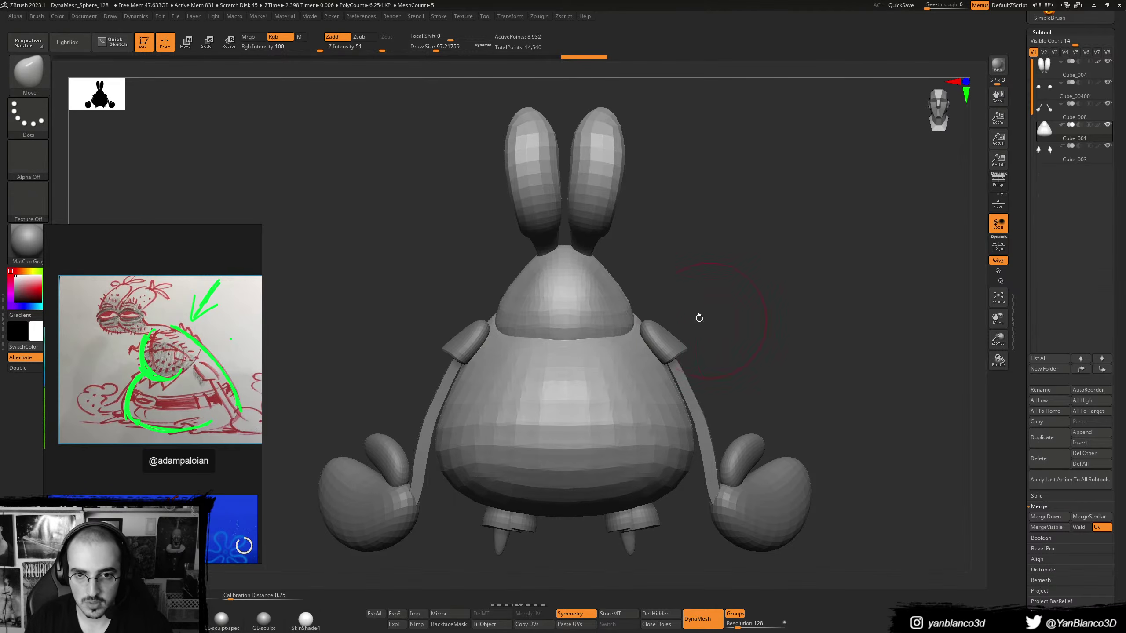
- Smooth the faceted surface of the head and torso, and set Draw Size to about 87
{"action": "mouse_move", "coordinate": [698, 316]}
{"action": "left_mouse_down"}
{"action": "mouse_move", "coordinate": [619, 276]}
{"action": "mouse_move", "coordinate": [604, 289]}
{"action": "left_mouse_up"}
{"action": "right_click_drag", "start_coordinate": [625, 313], "coordinate": [634, 330], "text": "shift"}
{"action": "key", "text": "s"}
{"action": "left_click_drag", "start_coordinate": [634, 355], "coordinate": [686, 421]}
{"action": "mouse_move", "coordinate": [817, 331]}
{"action": "left_mouse_down"}
{"action": "mouse_move", "coordinate": [753, 341]}
{"action": "mouse_move", "coordinate": [783, 389]}
{"action": "mouse_move", "coordinate": [781, 326]}
{"action": "left_mouse_up"}
{"action": "mouse_move", "coordinate": [833, 317]}
{"action": "left_mouse_down"}
{"action": "mouse_move", "coordinate": [769, 324]}
{"action": "mouse_move", "coordinate": [787, 307]}
{"action": "mouse_move", "coordinate": [743, 313]}
{"action": "left_mouse_up"}
{"action": "key", "text": "s"}
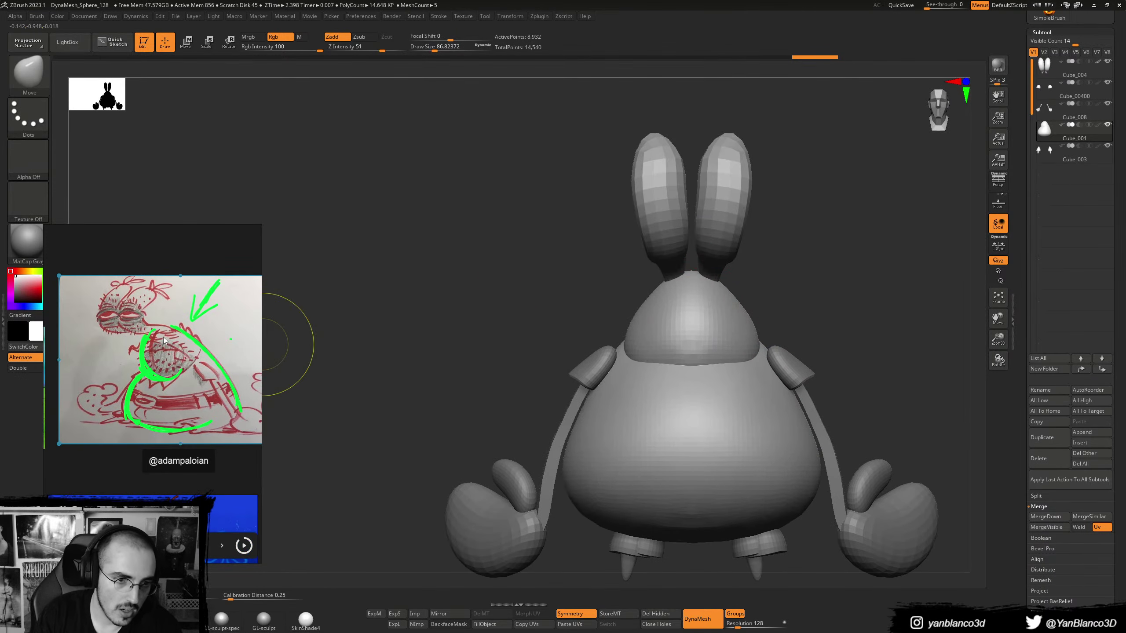
- Reposition and enlarge the red character sketch on the reference board to frame the eyes, head and belly
{"action": "left_click", "coordinate": [185, 257]}
{"action": "left_click_drag", "start_coordinate": [183, 328], "coordinate": [166, 316]}
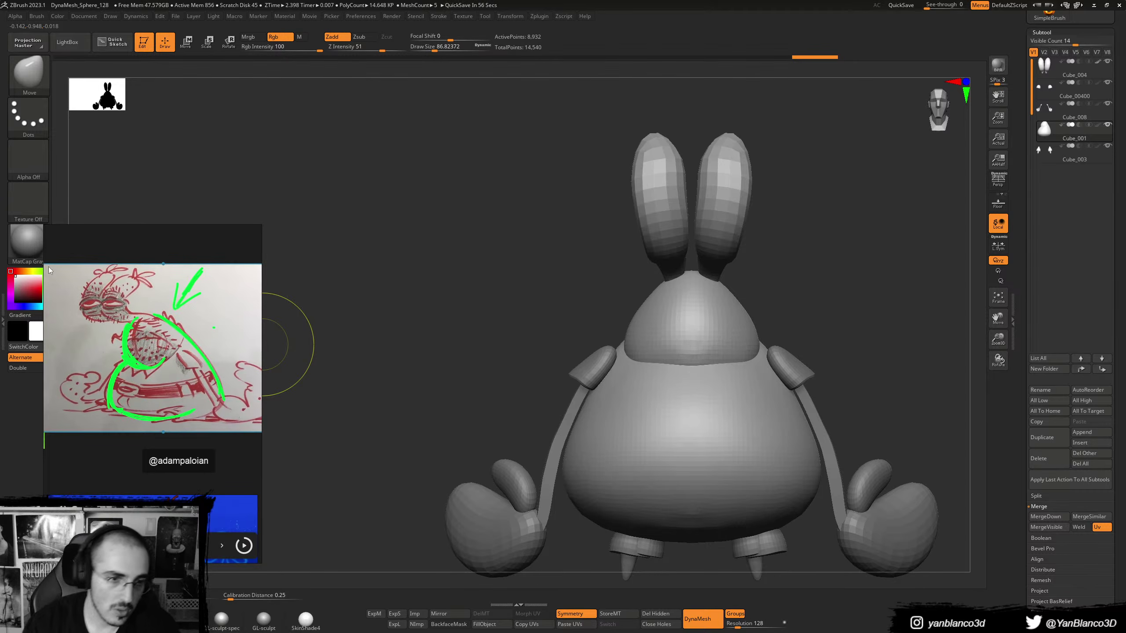
{"action": "scroll", "coordinate": [125, 337], "scroll_direction": "up", "scroll_amount": 3}
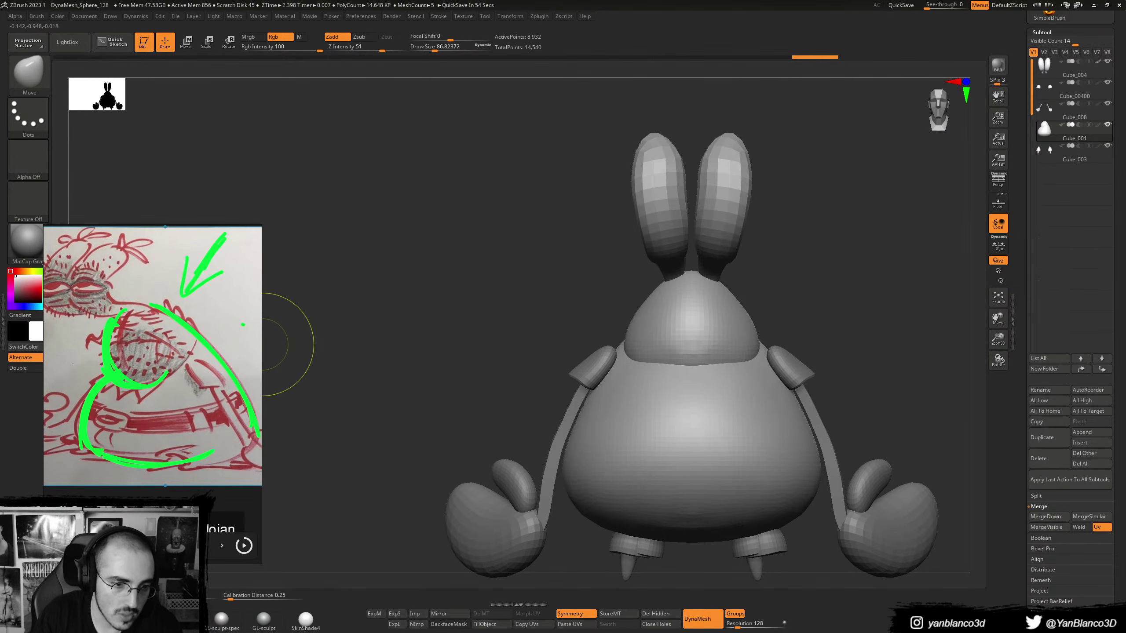
{"action": "middle_click_drag", "start_coordinate": [143, 364], "coordinate": [161, 401]}
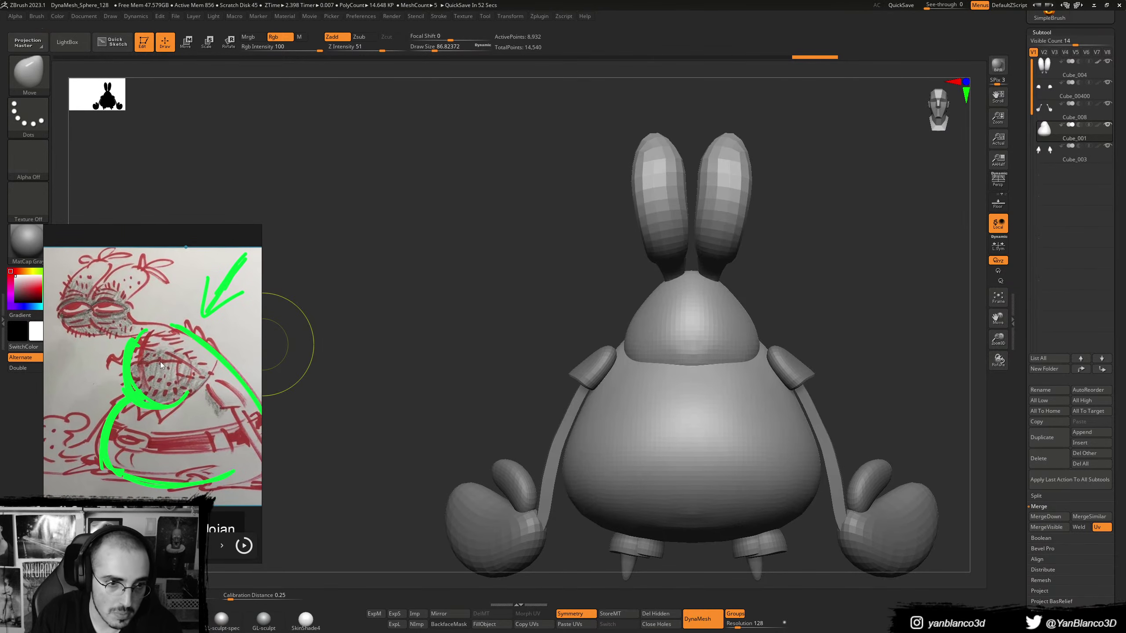
{"action": "left_click_drag", "start_coordinate": [161, 362], "coordinate": [158, 383]}
- Set the reference board's pen colour to magenta FF00EE and trace over the face area of the red sketch
{"action": "key", "text": "c"}
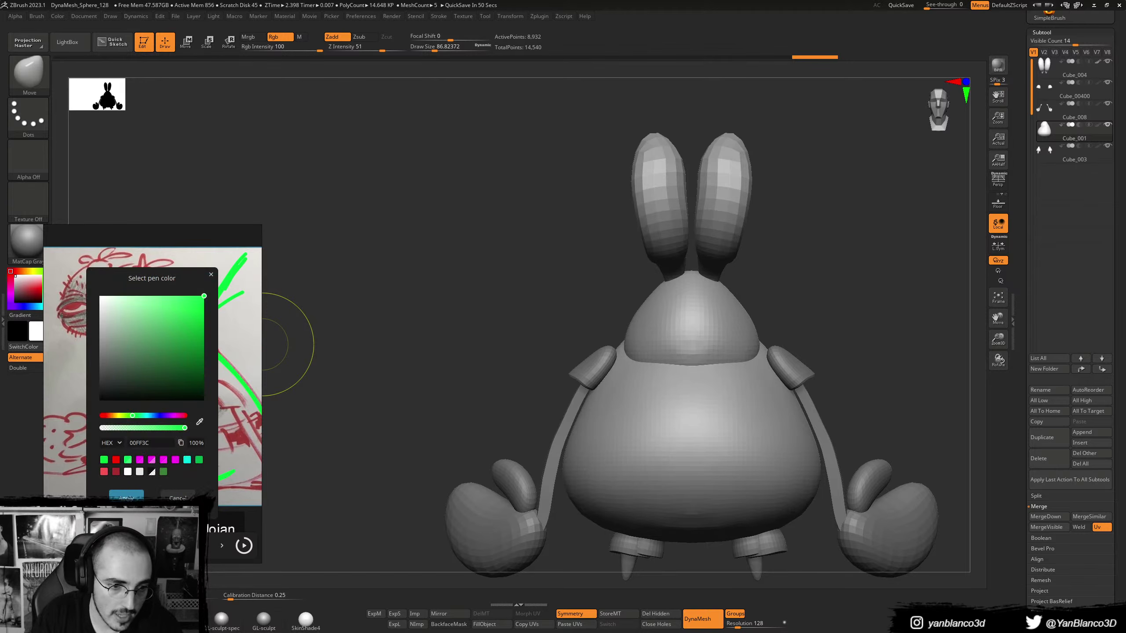
{"action": "left_click", "coordinate": [140, 461]}
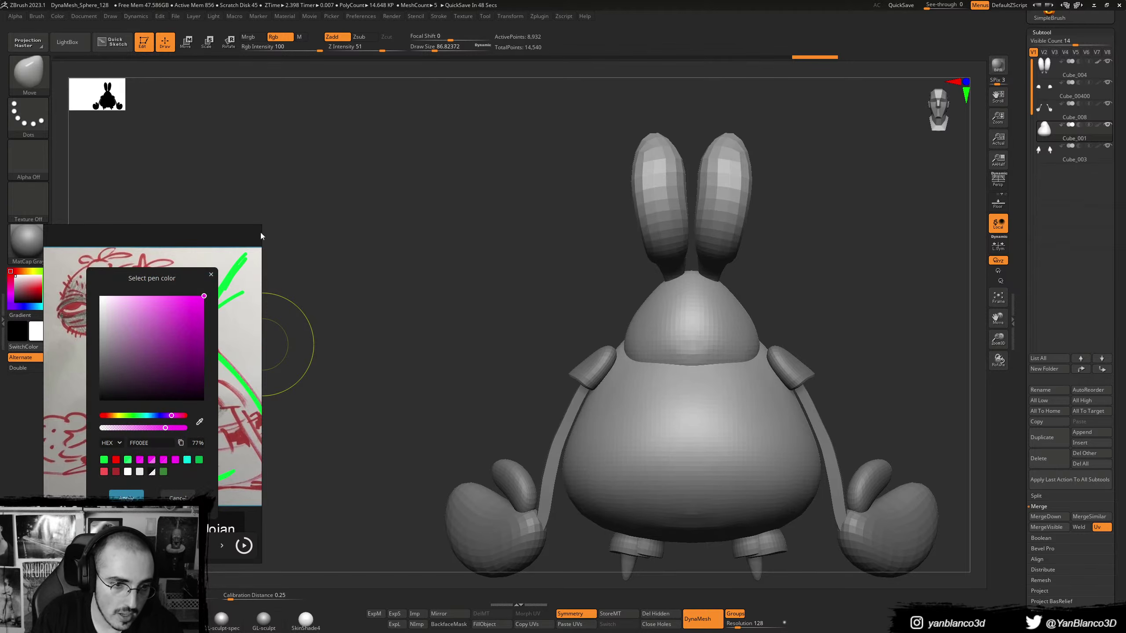
{"action": "left_click", "coordinate": [212, 275]}
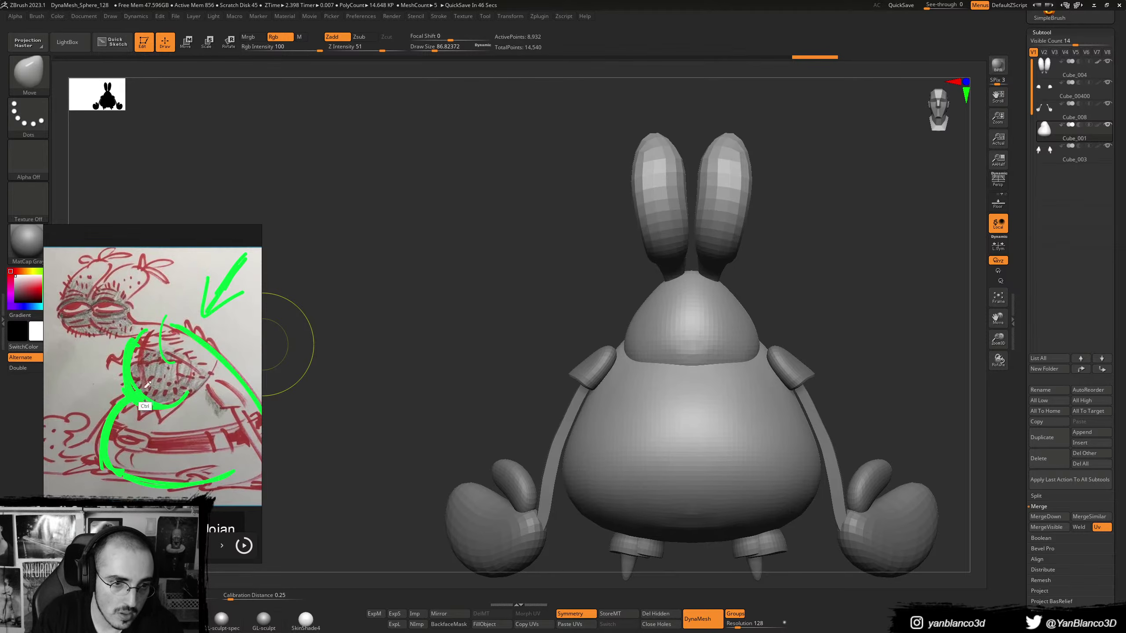
{"action": "key", "text": "c"}
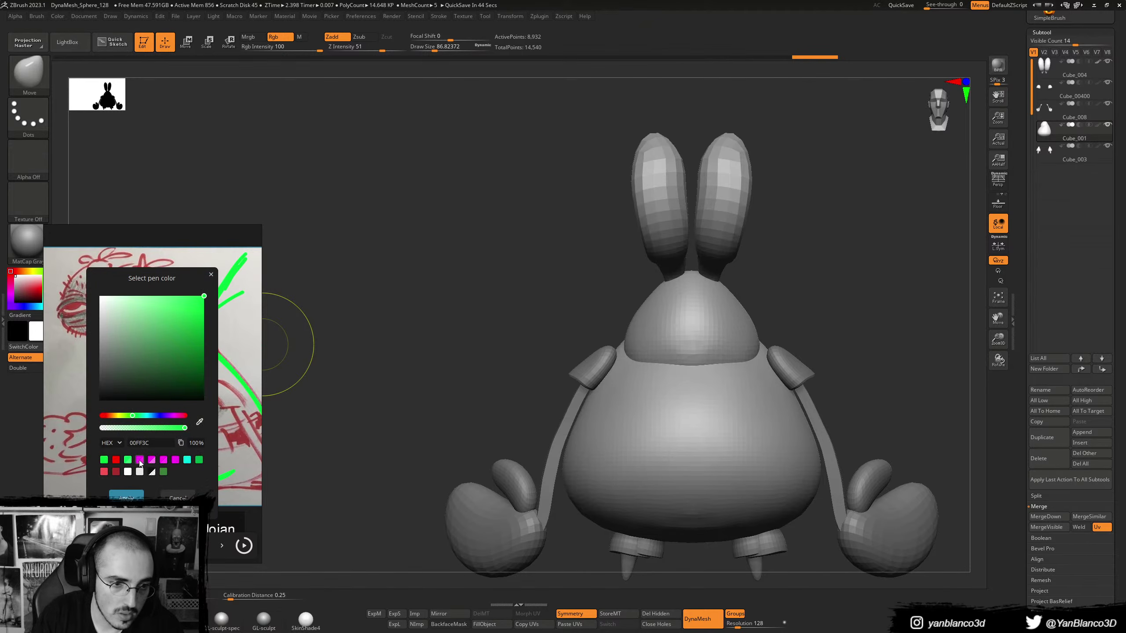
{"action": "left_click", "coordinate": [140, 460]}
{"action": "left_click", "coordinate": [134, 494]}
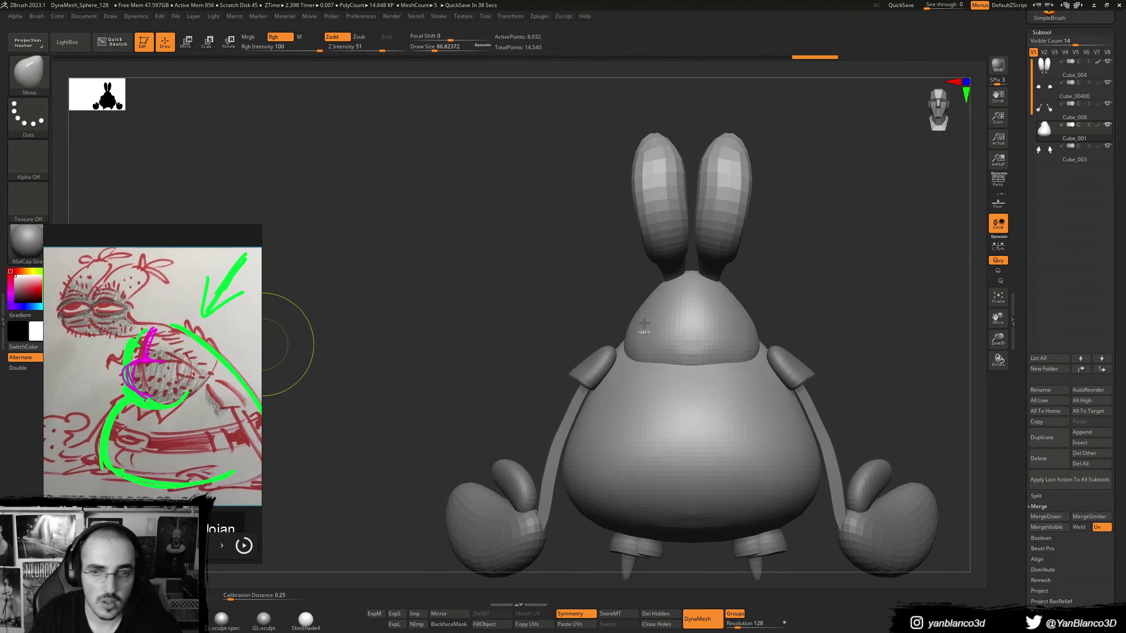
- Switch to the DamStandard brush and set its Draw Size to about 71 for work on the head
{"action": "mouse_move", "coordinate": [704, 323]}
{"action": "right_mouse_down"}
{"action": "mouse_move", "coordinate": [691, 337]}
{"action": "mouse_move", "coordinate": [675, 329]}
{"action": "right_mouse_up"}
{"action": "key", "text": "b"}
{"action": "key", "text": "d"}
{"action": "key", "text": "s"}
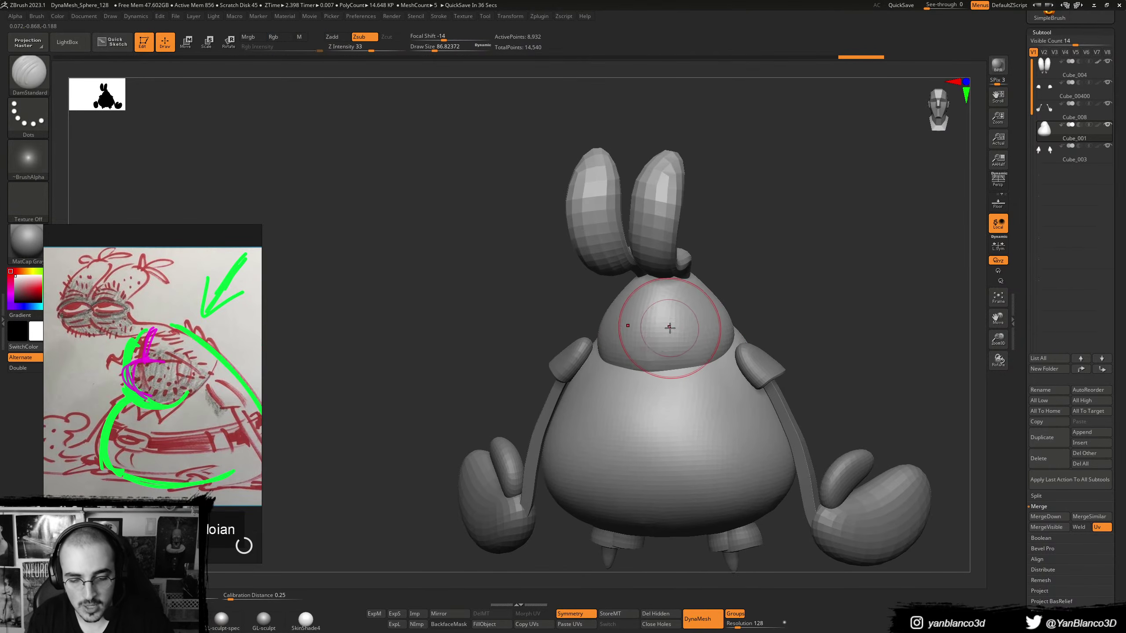
{"action": "key", "text": "s"}
{"action": "left_click_drag", "start_coordinate": [672, 328], "coordinate": [665, 328]}
{"action": "key", "text": "s"}
{"action": "mouse_move", "coordinate": [666, 327]}
{"action": "right_mouse_down"}
{"action": "mouse_move", "coordinate": [623, 323]}
{"action": "mouse_move", "coordinate": [630, 332]}
{"action": "right_mouse_up"}
{"action": "key", "text": "s"}
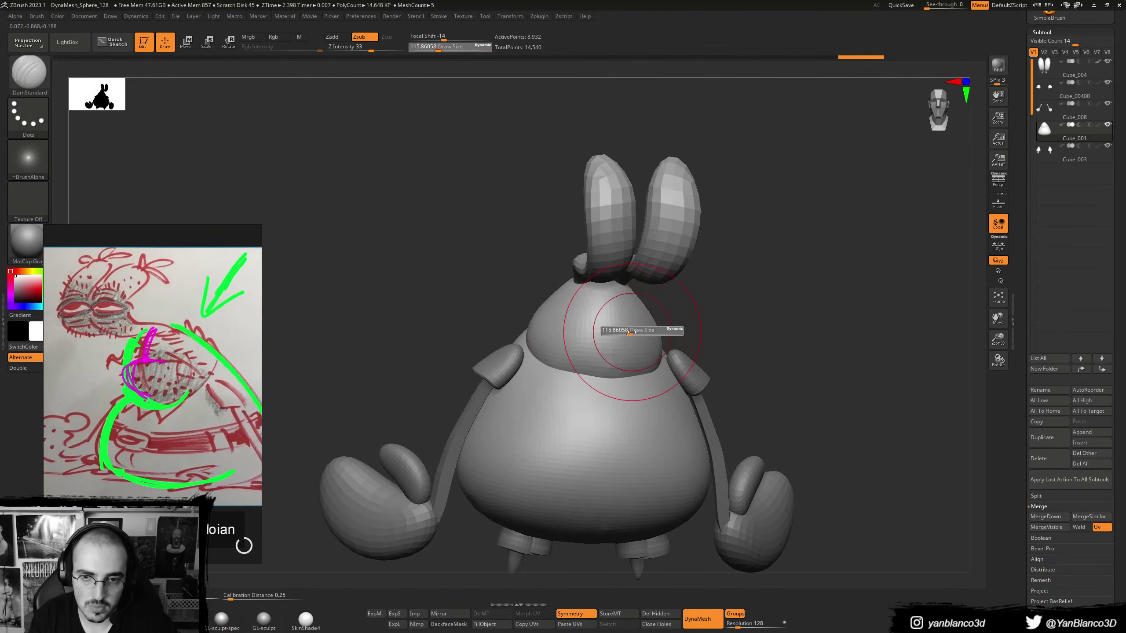
{"action": "left_click_drag", "start_coordinate": [630, 332], "coordinate": [619, 332]}
{"action": "right_click_drag", "start_coordinate": [585, 322], "coordinate": [592, 324]}
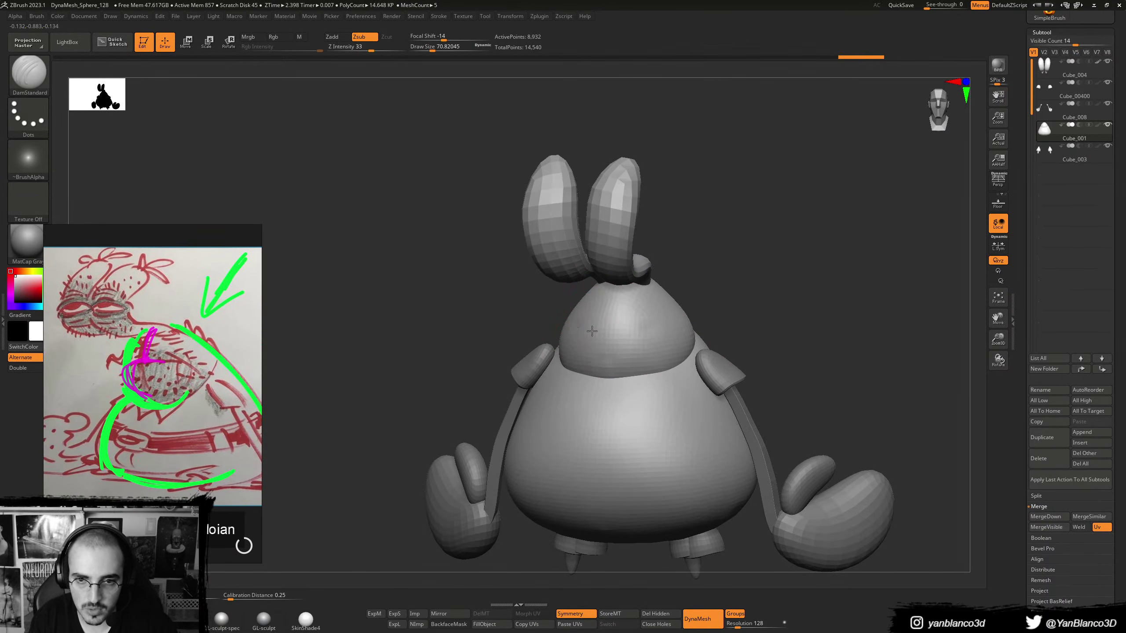
- Carve a horizontal mouth crease across the front of the head with DamStandard
{"action": "left_click_drag", "start_coordinate": [574, 324], "coordinate": [654, 326]}
{"action": "right_click_drag", "start_coordinate": [652, 319], "coordinate": [626, 320]}
{"action": "key", "text": "ctrl+z"}
{"action": "key", "text": "ctrl+z"}
{"action": "key", "text": "ctrl+z"}
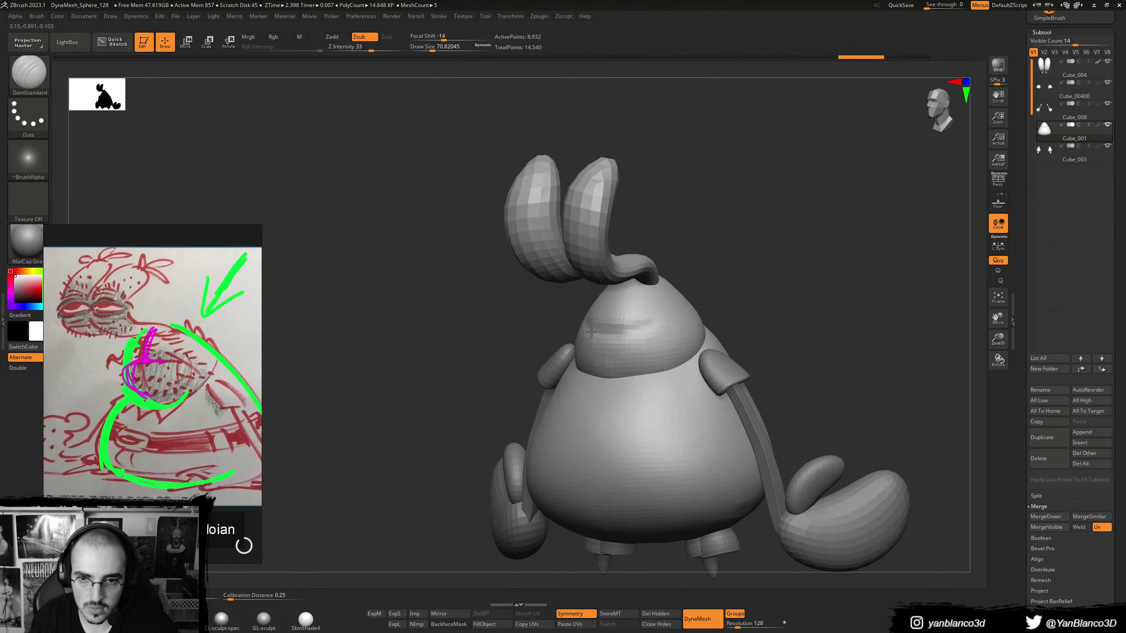
{"action": "key", "text": "ctrl+z"}
{"action": "key", "text": "ctrl+z"}
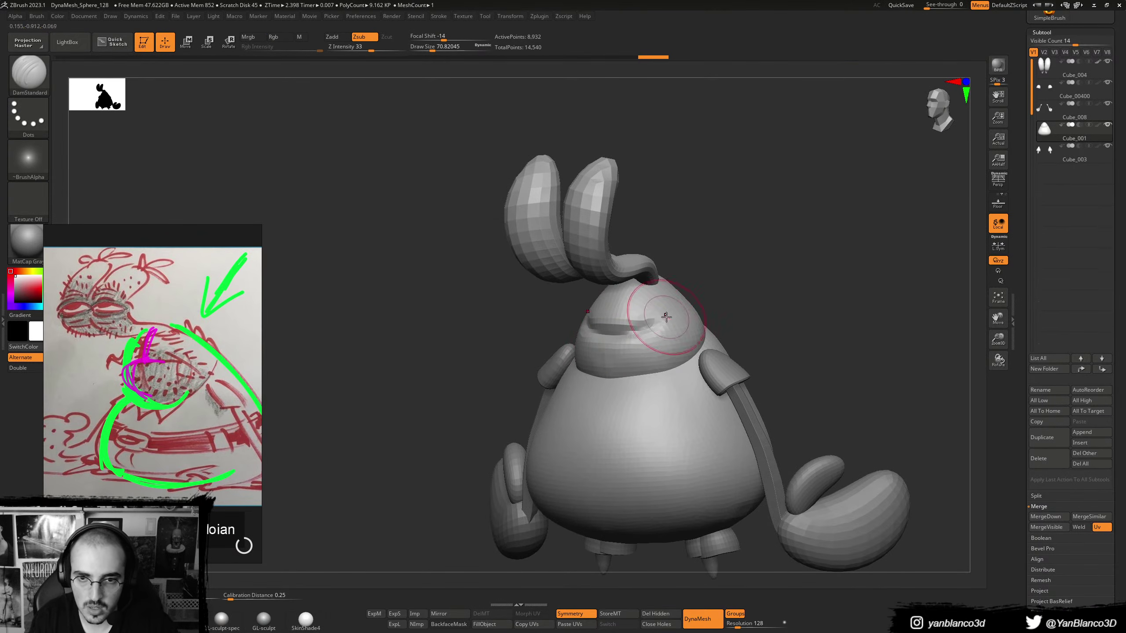
{"action": "key", "text": "ctrl+shift+z"}
- Build up the upper face and lower lip around the mouth crease with ClayBuildup, using Draw Size about 41
{"action": "key", "text": "b"}
{"action": "key", "text": "c"}
{"action": "key", "text": "b"}
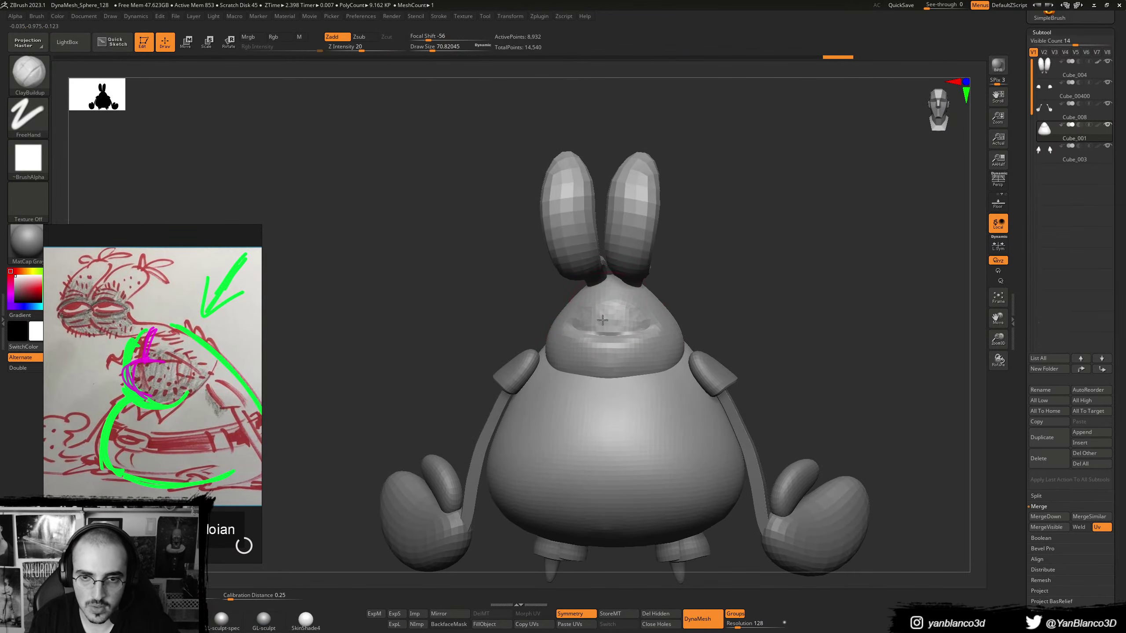
{"action": "key", "text": "ctrl+z"}
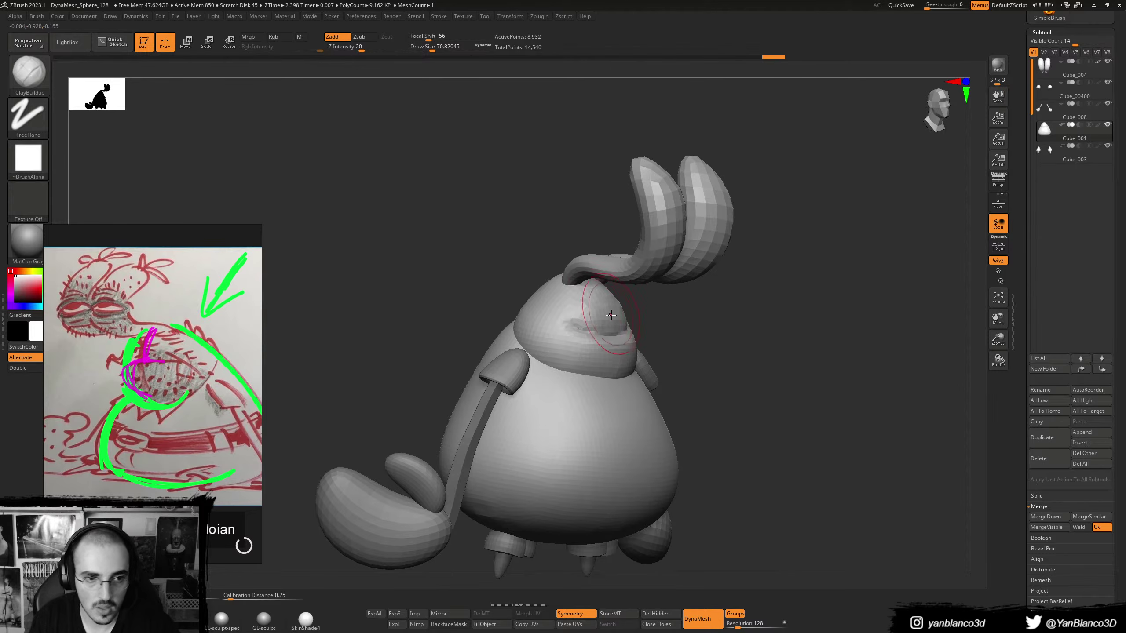
{"action": "key", "text": "ctrl+shift+z"}
{"action": "mouse_move", "coordinate": [616, 320]}
{"action": "right_mouse_down"}
{"action": "mouse_move", "coordinate": [514, 339]}
{"action": "mouse_move", "coordinate": [587, 347]}
{"action": "right_mouse_up"}
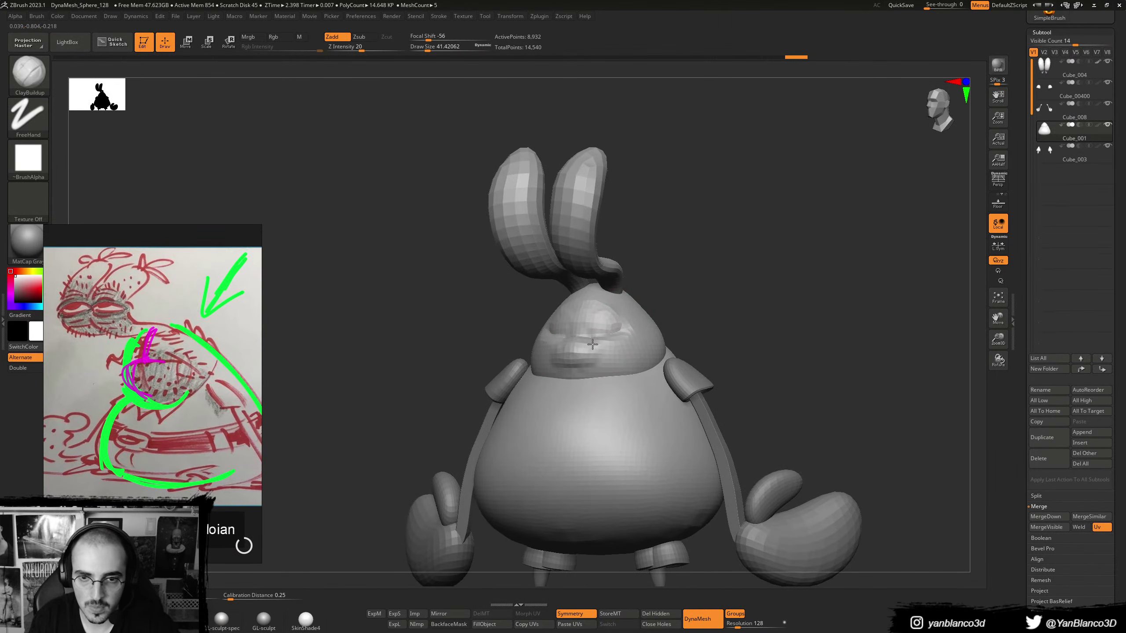
{"action": "mouse_move", "coordinate": [613, 337]}
{"action": "right_mouse_down"}
{"action": "mouse_move", "coordinate": [628, 328]}
{"action": "mouse_move", "coordinate": [613, 323]}
{"action": "right_mouse_up"}
- Adjust the face profile above the mouth from the side with the Move brush at Draw Size about 62
{"action": "key", "text": "b"}
{"action": "key", "text": "m"}
{"action": "key", "text": "v"}
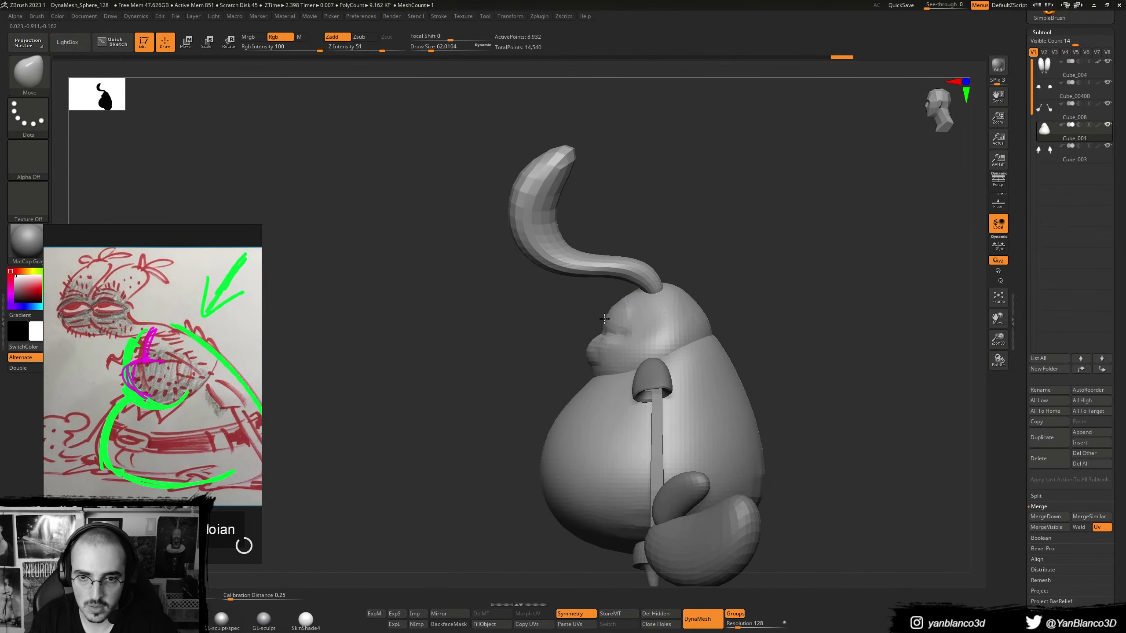
{"action": "left_click_drag", "start_coordinate": [605, 319], "coordinate": [608, 319]}
{"action": "mouse_move", "coordinate": [607, 319]}
{"action": "right_mouse_down"}
{"action": "mouse_move", "coordinate": [629, 324]}
{"action": "mouse_move", "coordinate": [605, 320]}
{"action": "mouse_move", "coordinate": [606, 337]}
{"action": "right_mouse_up"}
- Add more volume around the lips with ClayBuildup at Draw Size about 65
{"action": "key", "text": "b"}
{"action": "key", "text": "c"}
{"action": "key", "text": "b"}
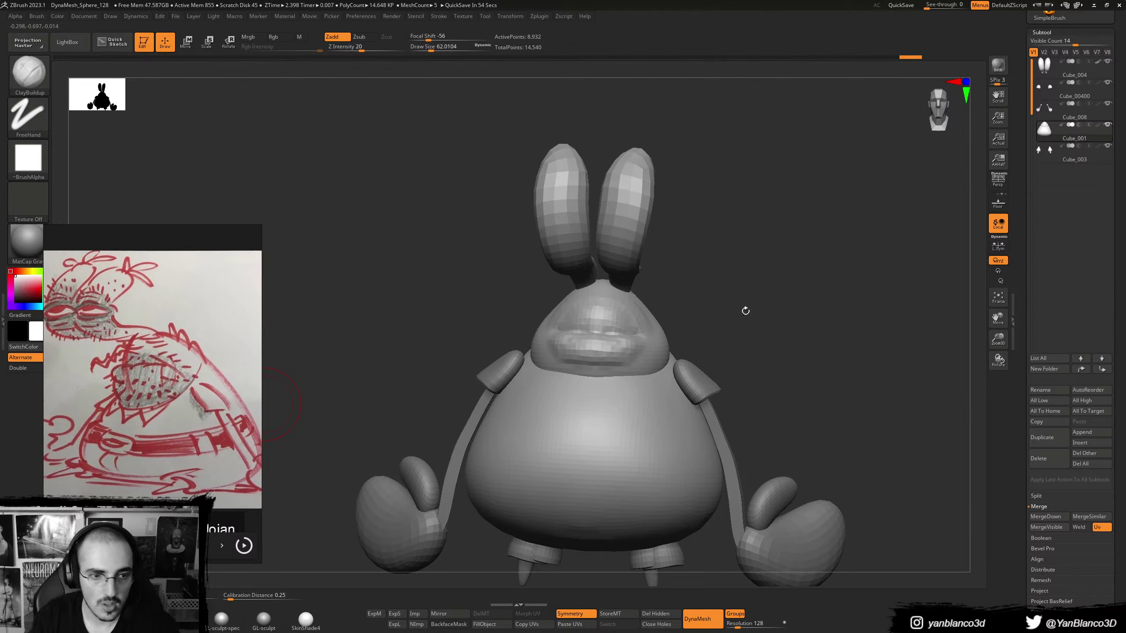
{"action": "right_click_drag", "start_coordinate": [611, 328], "coordinate": [605, 336]}
{"action": "key", "text": "s"}
{"action": "left_click_drag", "start_coordinate": [611, 349], "coordinate": [615, 348]}
{"action": "mouse_move", "coordinate": [615, 350]}
{"action": "right_mouse_down", "text": "shift"}
{"action": "mouse_move", "coordinate": [595, 356]}
{"action": "mouse_move", "coordinate": [628, 349]}
{"action": "right_mouse_up", "text": "shift"}
{"action": "key", "text": "s"}
{"action": "left_click_drag", "start_coordinate": [628, 349], "coordinate": [616, 326]}
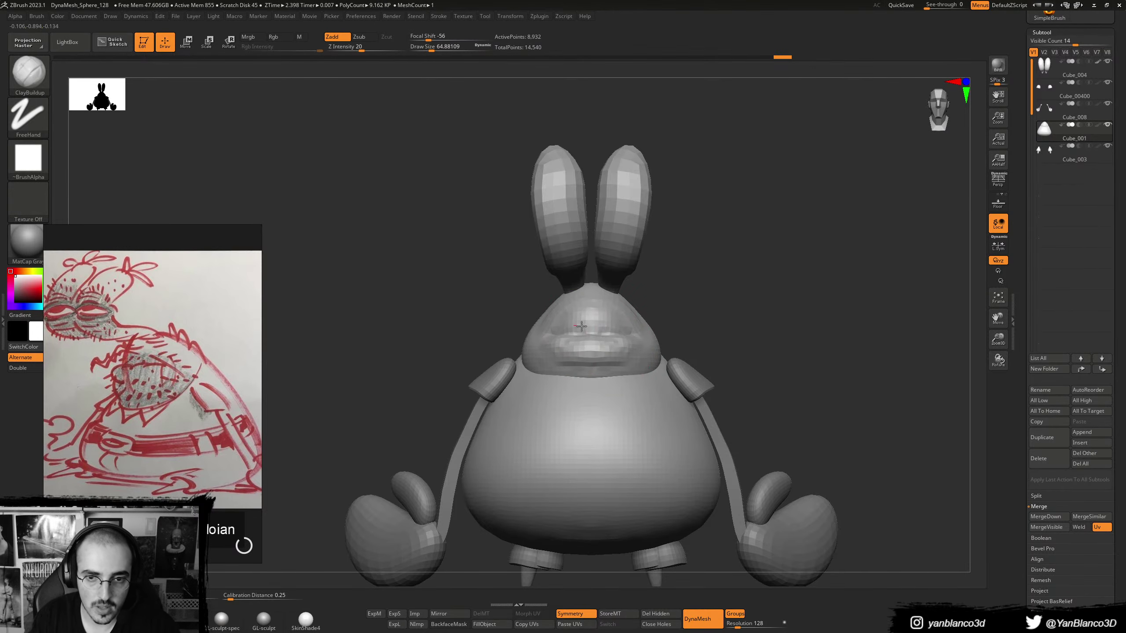
- Build up the face above the mouth crease and fill out the area below the lower lip
{"action": "right_click_drag", "start_coordinate": [615, 323], "coordinate": [631, 325]}
{"action": "left_click_drag", "start_coordinate": [572, 325], "coordinate": [575, 306]}
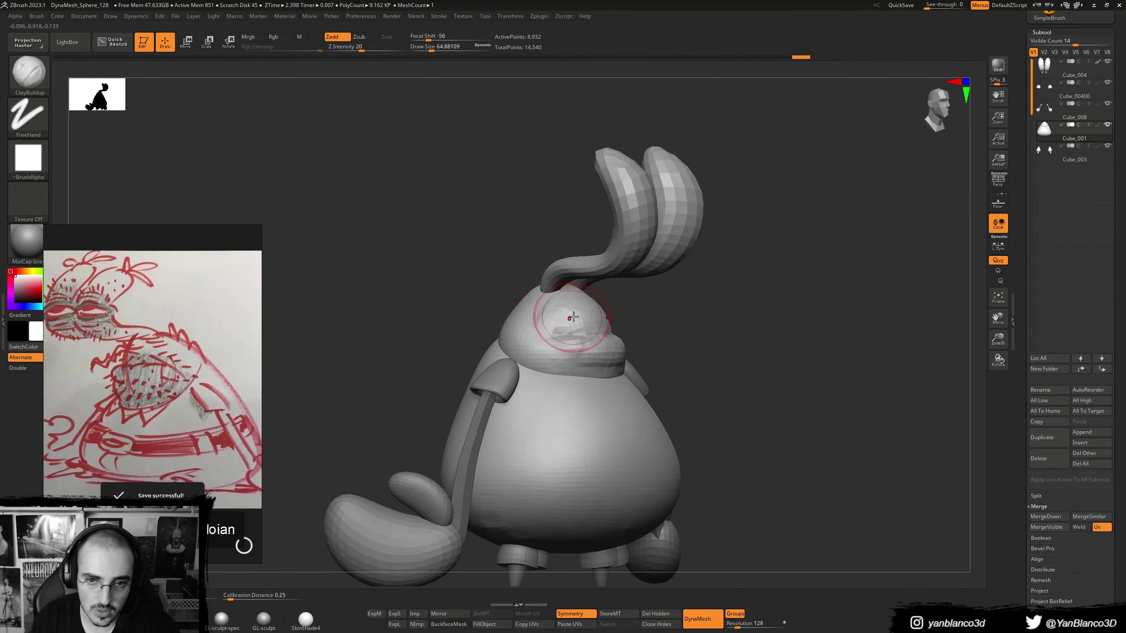
{"action": "mouse_move", "coordinate": [570, 320]}
{"action": "right_mouse_down", "text": "shift"}
{"action": "mouse_move", "coordinate": [554, 315]}
{"action": "mouse_move", "coordinate": [572, 350]}
{"action": "right_mouse_up", "text": "shift"}
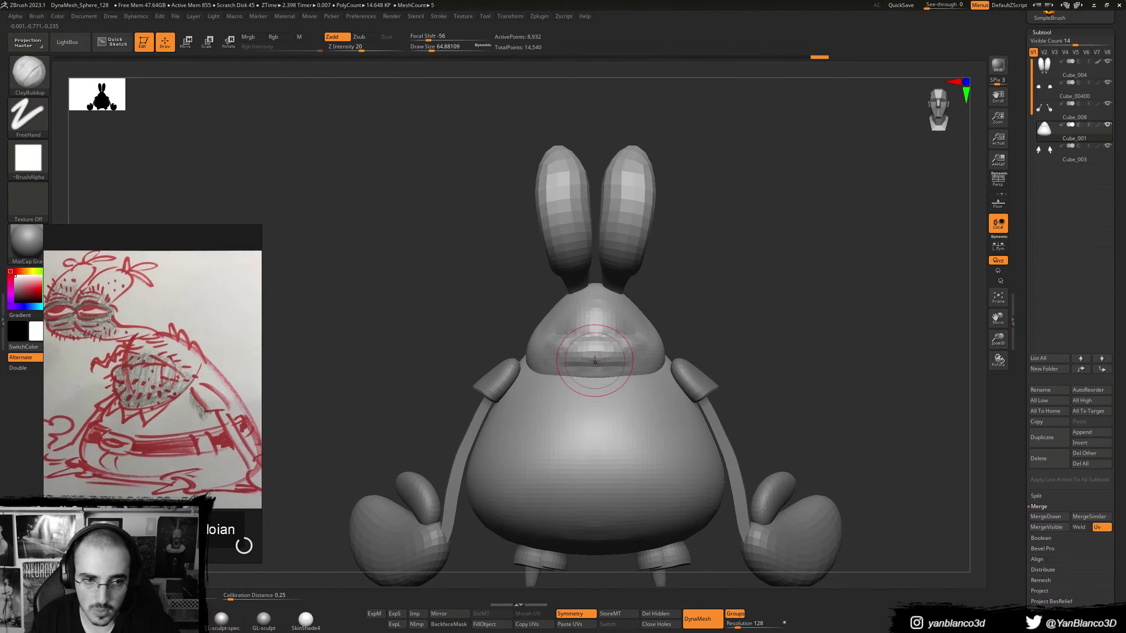
{"action": "left_click_drag", "start_coordinate": [588, 366], "coordinate": [628, 364]}
{"action": "right_click_drag", "start_coordinate": [628, 364], "coordinate": [591, 373], "text": "ctrl"}
- Pull the chin down over the top of the belly with the Move brush at Draw Size about 71
{"action": "key", "text": "b"}
{"action": "key", "text": "m"}
{"action": "key", "text": "v"}
{"action": "key", "text": "s"}
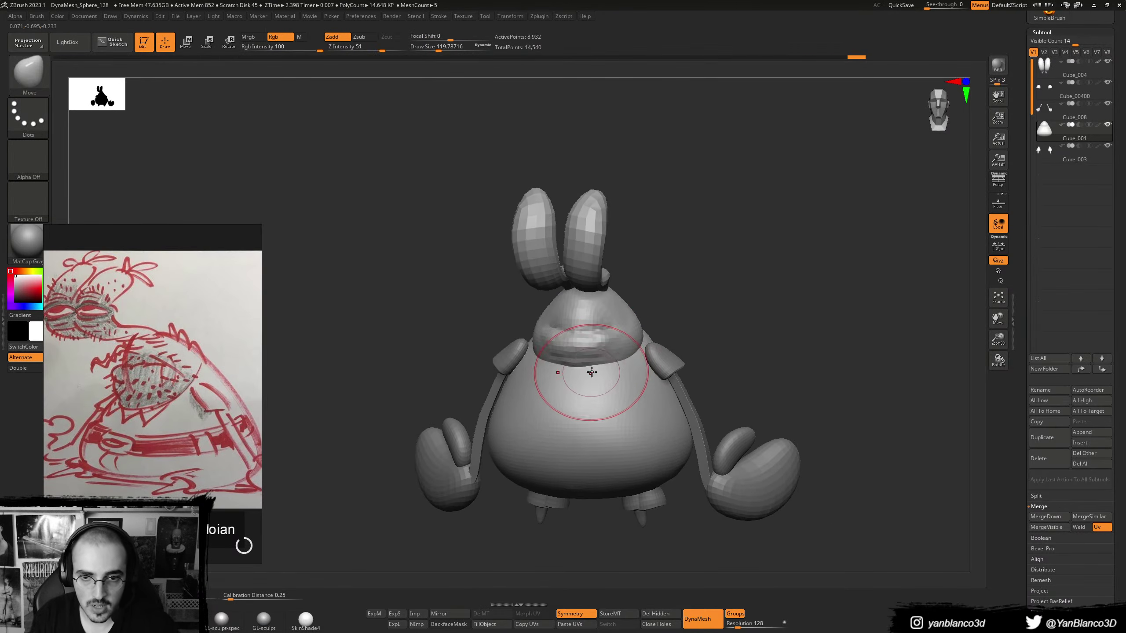
{"action": "left_click_drag", "start_coordinate": [597, 380], "coordinate": [598, 383]}
{"action": "key", "text": "ctrl+z"}
{"action": "key", "text": "s"}
{"action": "left_click_drag", "start_coordinate": [608, 385], "coordinate": [614, 385]}
{"action": "right_click_drag", "start_coordinate": [599, 382], "coordinate": [602, 370]}
{"action": "key", "text": "s"}
{"action": "left_click_drag", "start_coordinate": [604, 373], "coordinate": [596, 374]}
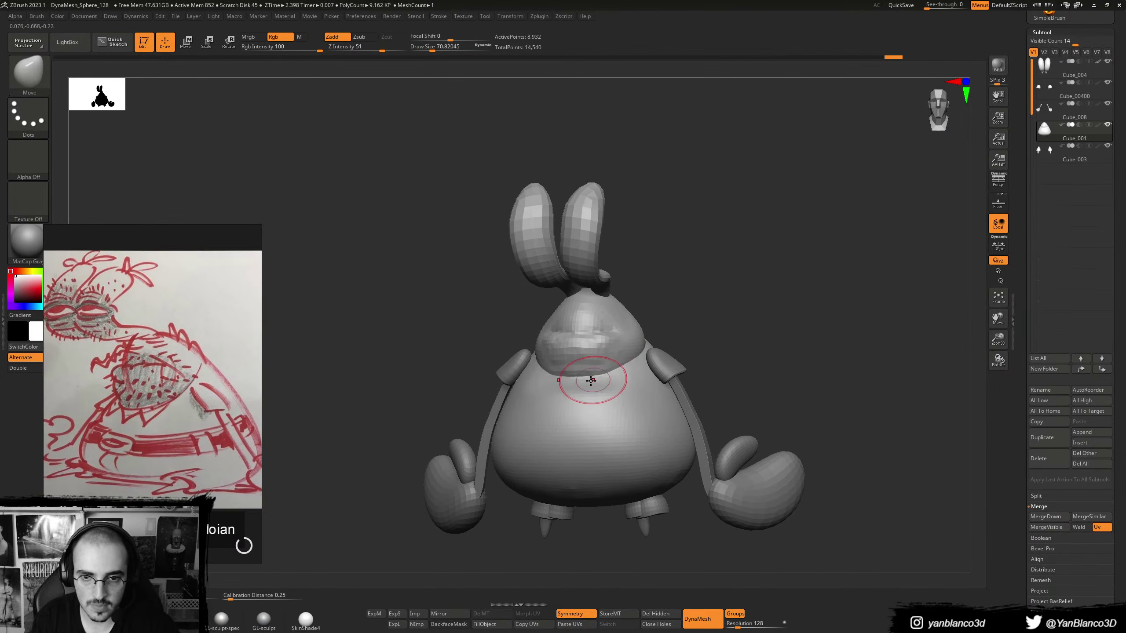
- Reshape the front profile of the chest and belly with the Move brush at Draw Size about 145
{"action": "right_click_drag", "start_coordinate": [574, 407], "coordinate": [532, 405], "text": "shift"}
{"action": "mouse_move", "coordinate": [568, 402]}
{"action": "left_mouse_down"}
{"action": "mouse_move", "coordinate": [589, 395]}
{"action": "mouse_move", "coordinate": [572, 407]}
{"action": "left_mouse_up"}
{"action": "key", "text": "s"}
{"action": "right_click_drag", "start_coordinate": [572, 407], "coordinate": [560, 416]}
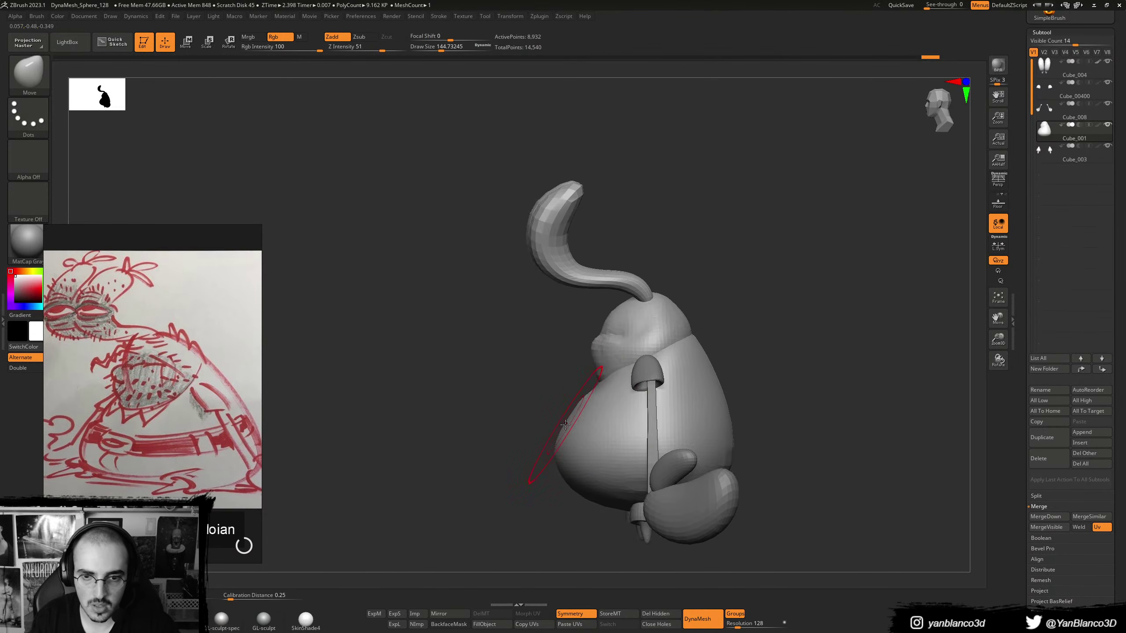
{"action": "key", "text": "s"}
{"action": "left_click_drag", "start_coordinate": [560, 416], "coordinate": [562, 416]}
{"action": "right_click_drag", "start_coordinate": [562, 416], "coordinate": [560, 416], "text": "shift"}
{"action": "key", "text": "s"}
{"action": "mouse_move", "coordinate": [564, 435]}
{"action": "left_mouse_down"}
{"action": "mouse_move", "coordinate": [574, 451]}
{"action": "mouse_move", "coordinate": [573, 402]}
{"action": "mouse_move", "coordinate": [558, 405]}
{"action": "left_mouse_up"}
{"action": "key", "text": "s"}
{"action": "mouse_move", "coordinate": [559, 405]}
{"action": "right_mouse_down", "text": "shift"}
{"action": "mouse_move", "coordinate": [619, 408]}
{"action": "mouse_move", "coordinate": [548, 439]}
{"action": "mouse_move", "coordinate": [552, 417]}
{"action": "mouse_move", "coordinate": [591, 389]}
{"action": "right_mouse_up", "text": "shift"}
- Isolate the torso polygroup and rework its upper front beneath the head with ClayBuildup at Draw Size about 202
{"action": "key", "text": "b"}
{"action": "key", "text": "c"}
{"action": "key", "text": "b"}
{"action": "left_click", "coordinate": [591, 389], "text": "ctrl+shift"}
{"action": "key", "text": "s"}
{"action": "left_click_drag", "start_coordinate": [590, 389], "coordinate": [595, 380]}
{"action": "left_click_drag", "start_coordinate": [576, 335], "coordinate": [566, 314], "text": "alt"}
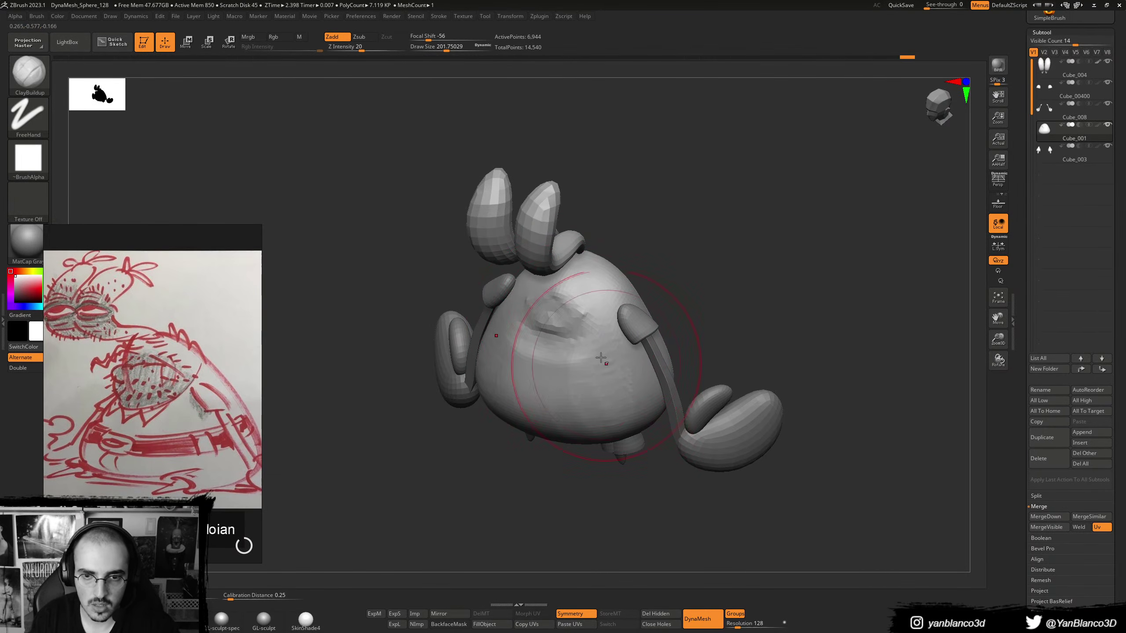
{"action": "mouse_move", "coordinate": [572, 360]}
{"action": "right_mouse_down"}
{"action": "mouse_move", "coordinate": [603, 266]}
{"action": "mouse_move", "coordinate": [649, 329]}
{"action": "right_mouse_up"}
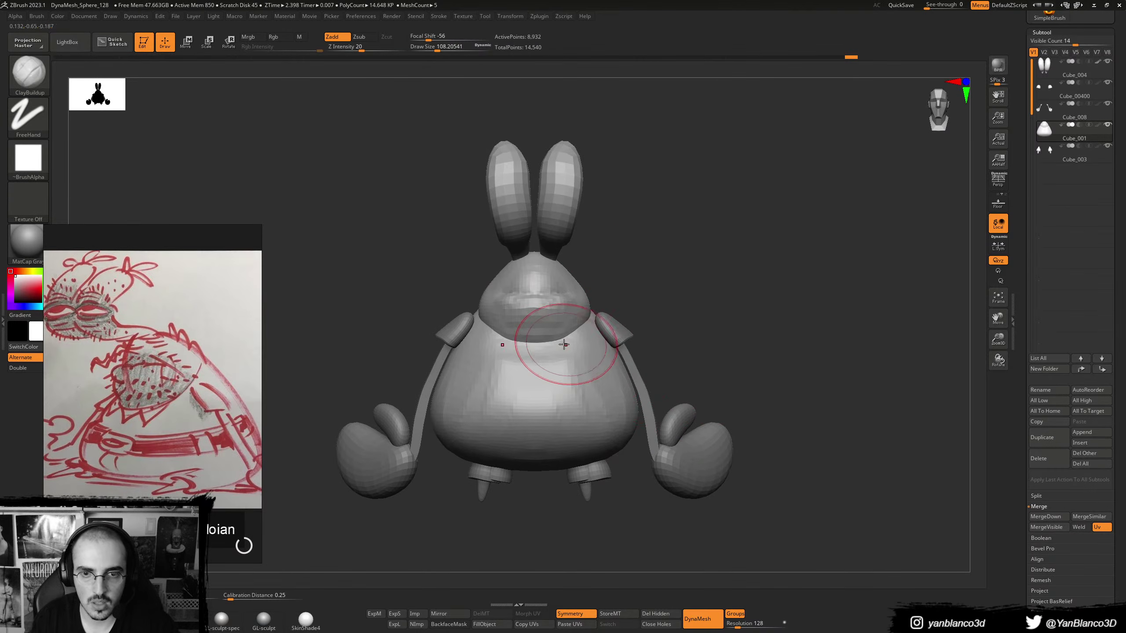
- Isolate the head, build up and smooth its underside with ClayBuildup at Draw Size about 128, and show the whole body again
{"action": "key", "text": "f"}
{"action": "key", "text": "b"}
{"action": "key", "text": "m"}
{"action": "key", "text": "v"}
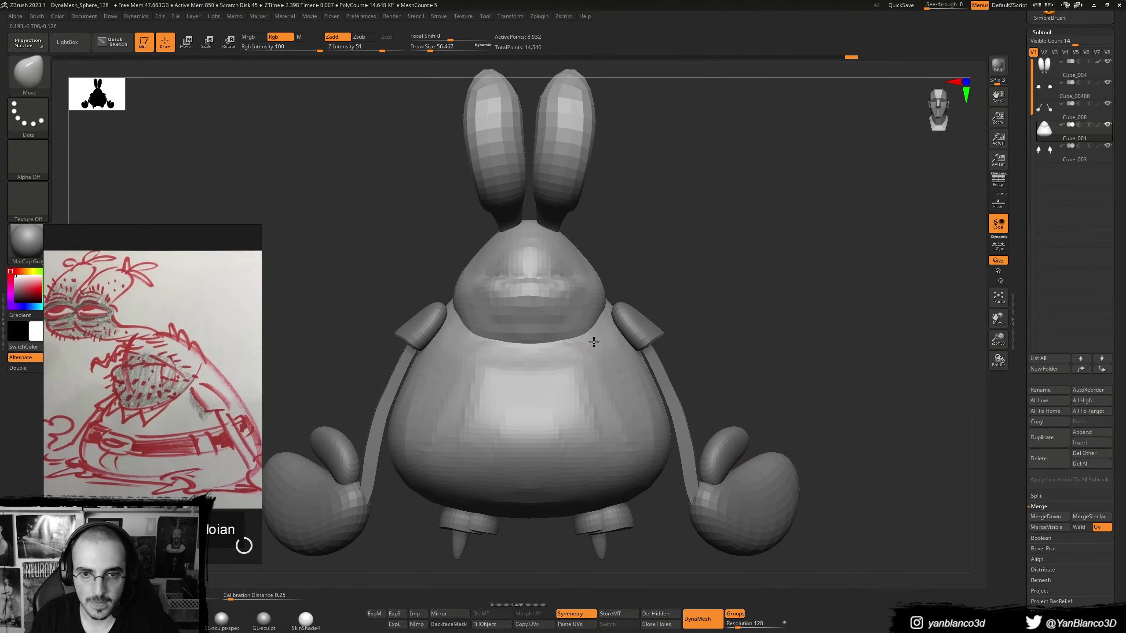
{"action": "left_click", "coordinate": [552, 321], "text": "ctrl+shift"}
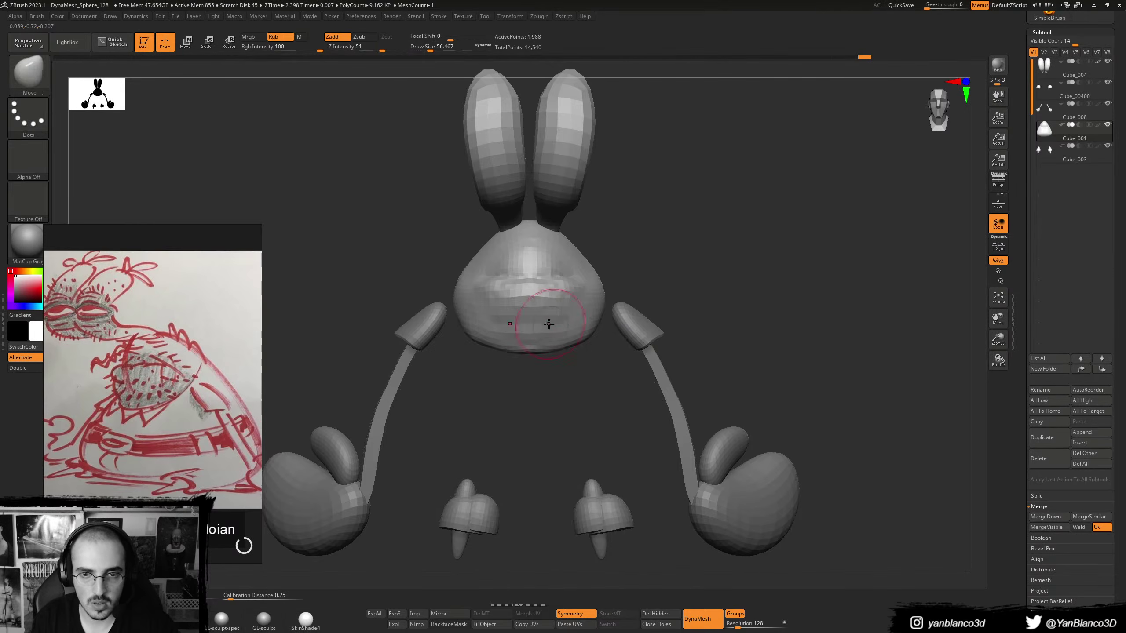
{"action": "key", "text": "b"}
{"action": "key", "text": "c"}
{"action": "key", "text": "b"}
{"action": "mouse_move", "coordinate": [552, 320]}
{"action": "right_mouse_down"}
{"action": "mouse_move", "coordinate": [527, 326]}
{"action": "mouse_move", "coordinate": [556, 320]}
{"action": "right_mouse_up"}
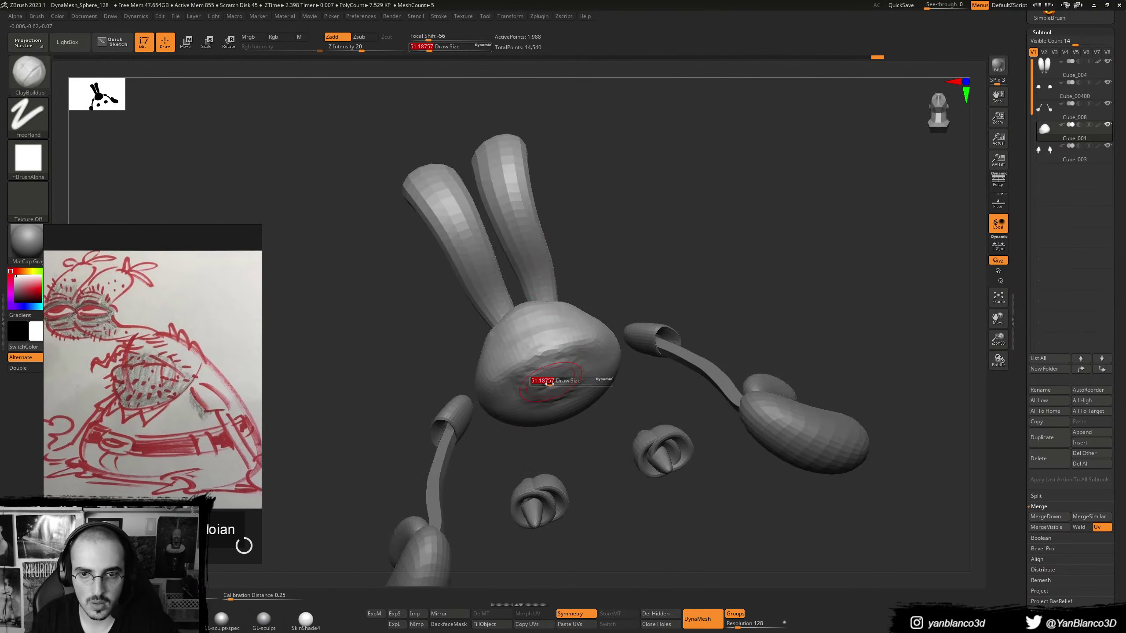
{"action": "left_click_drag", "start_coordinate": [550, 384], "coordinate": [563, 394]}
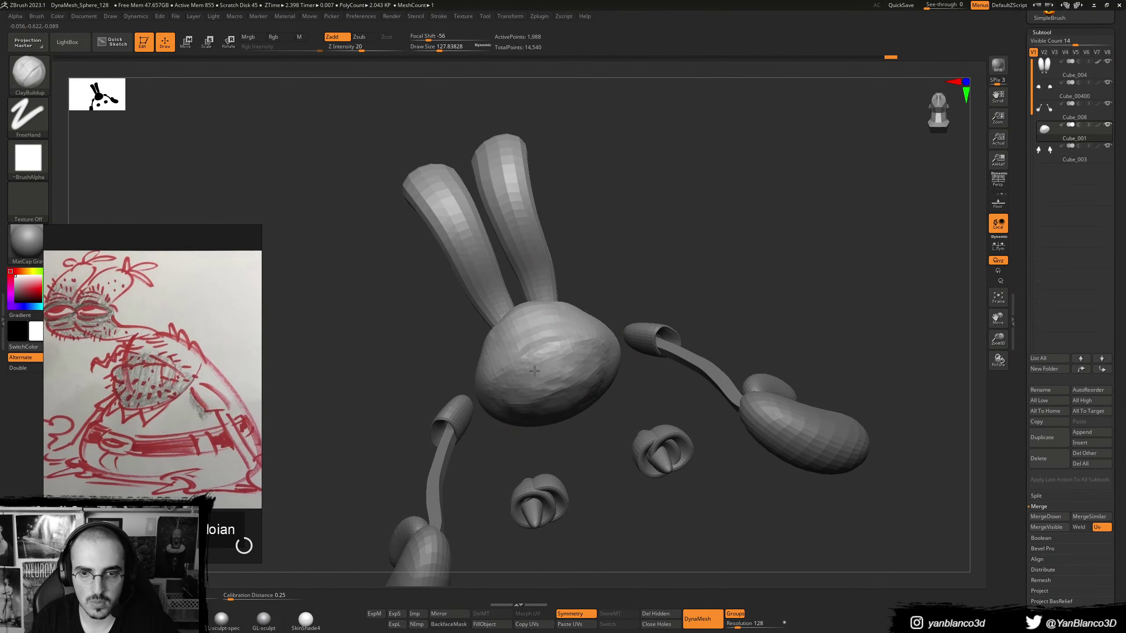
{"action": "mouse_move", "coordinate": [535, 371]}
{"action": "right_mouse_down", "text": "shift"}
{"action": "mouse_move", "coordinate": [540, 314]}
{"action": "mouse_move", "coordinate": [609, 314]}
{"action": "mouse_move", "coordinate": [593, 329]}
{"action": "mouse_move", "coordinate": [647, 325]}
{"action": "right_mouse_up", "text": "shift"}
{"action": "key", "text": "bracketleft"}
{"action": "left_click", "coordinate": [621, 315], "text": "ctrl+shift"}
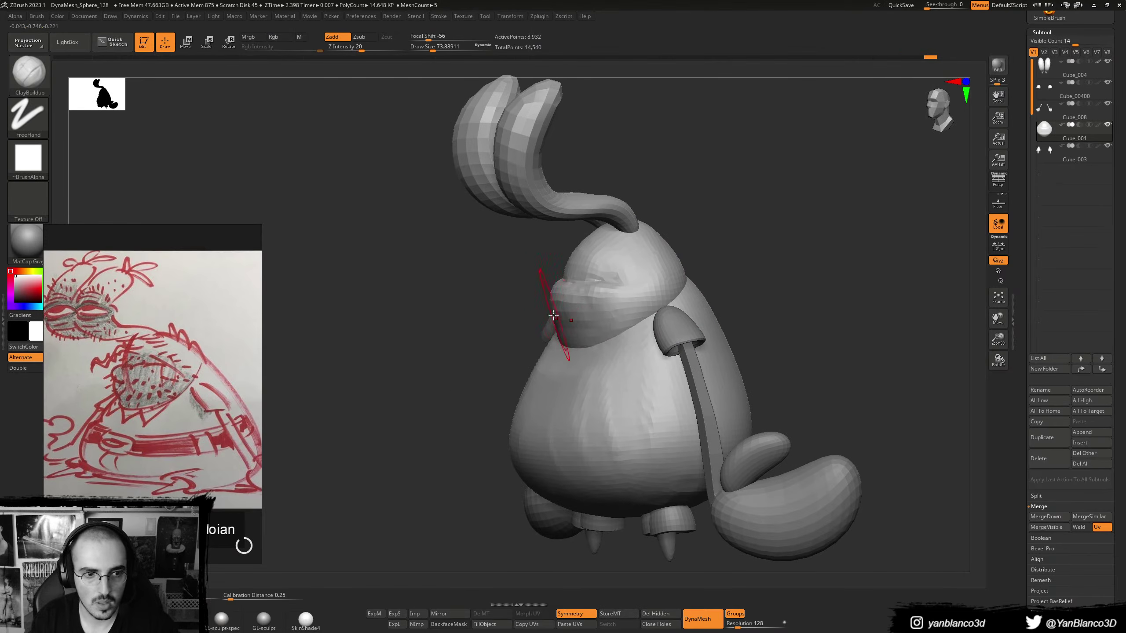
- Sharpen the mouth crease above the lower lip with DamStandard at Draw Size about 25
{"action": "mouse_move", "coordinate": [554, 316]}
{"action": "right_mouse_down"}
{"action": "mouse_move", "coordinate": [578, 294]}
{"action": "mouse_move", "coordinate": [608, 295]}
{"action": "mouse_move", "coordinate": [586, 310]}
{"action": "mouse_move", "coordinate": [571, 288]}
{"action": "right_mouse_up"}
{"action": "key", "text": "b"}
{"action": "key", "text": "m"}
{"action": "key", "text": "v"}
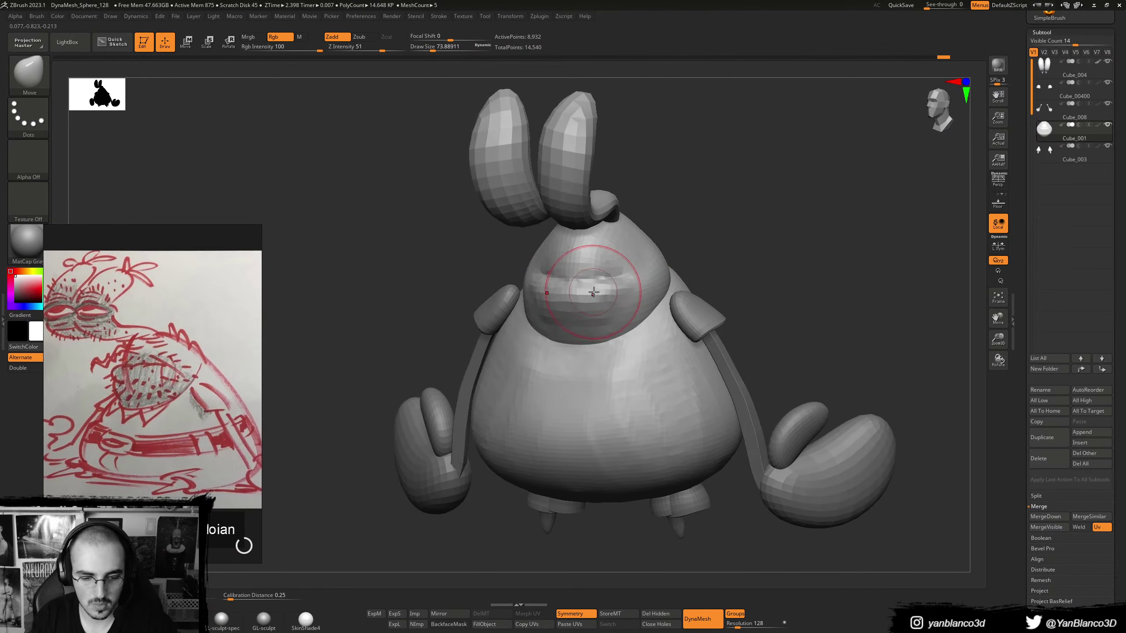
{"action": "key", "text": "b"}
{"action": "key", "text": "d"}
{"action": "key", "text": "s"}
{"action": "key", "text": "s"}
{"action": "left_click_drag", "start_coordinate": [601, 289], "coordinate": [574, 289]}
{"action": "key", "text": "s"}
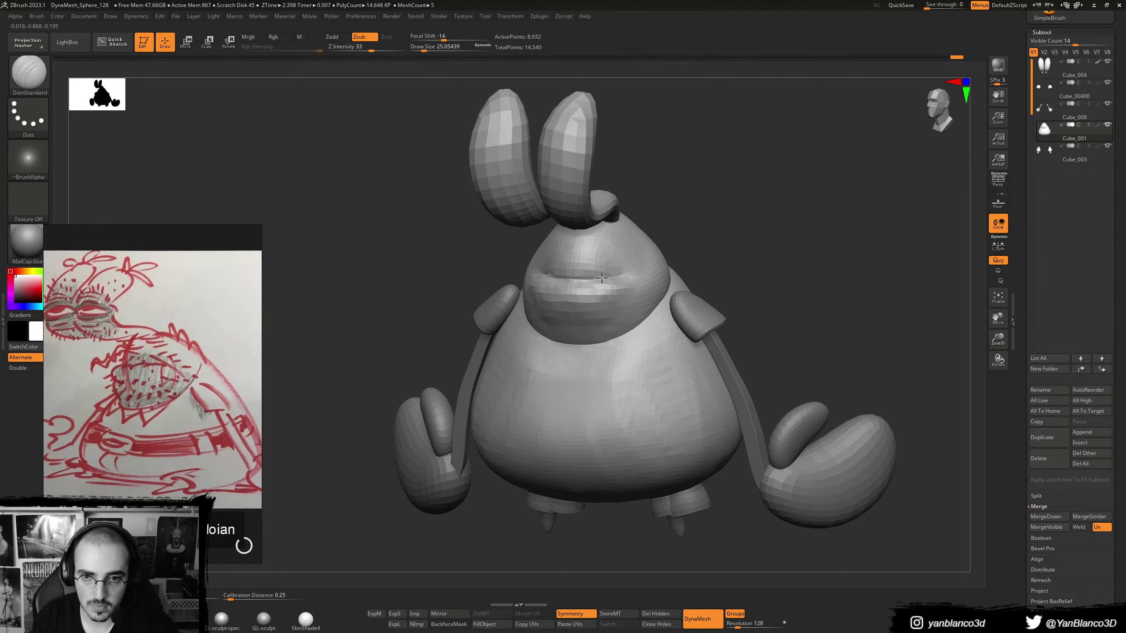
{"action": "left_click_drag", "start_coordinate": [611, 276], "coordinate": [616, 272]}
- Extend the mouth crease toward the cheek with DamStandard at Draw Size about 51
{"action": "right_click_drag", "start_coordinate": [630, 272], "coordinate": [594, 274]}
{"action": "key", "text": "s"}
{"action": "left_click_drag", "start_coordinate": [612, 276], "coordinate": [621, 276]}
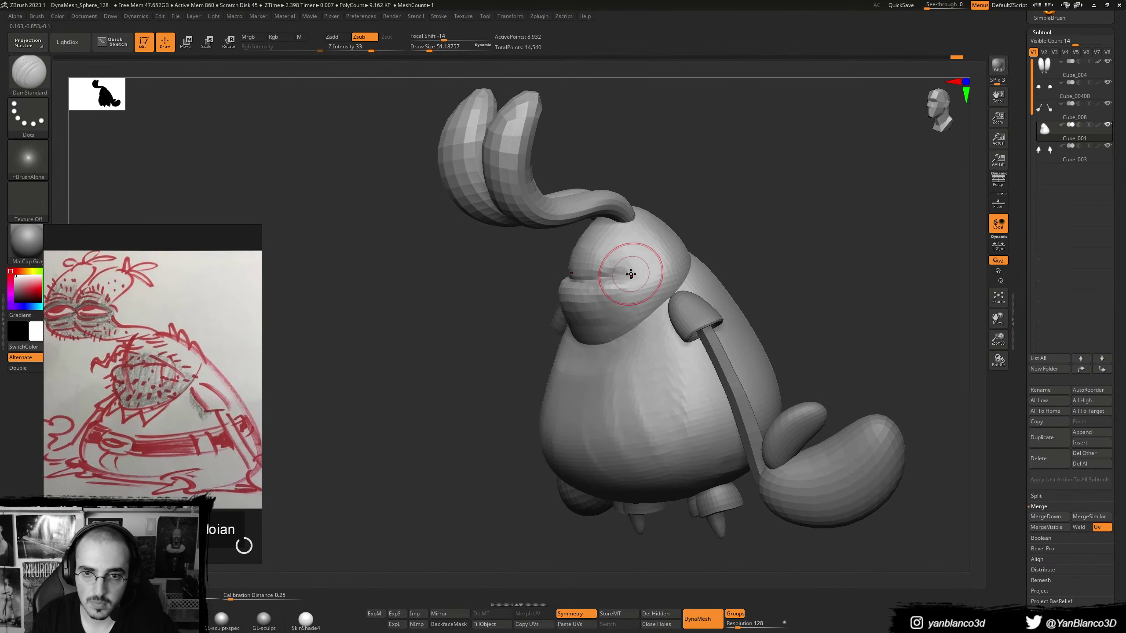
- Refine the mouth and upper face profile from the side with the Move brush, reducing Draw Size to about 80
{"action": "right_click_drag", "start_coordinate": [631, 270], "coordinate": [616, 252]}
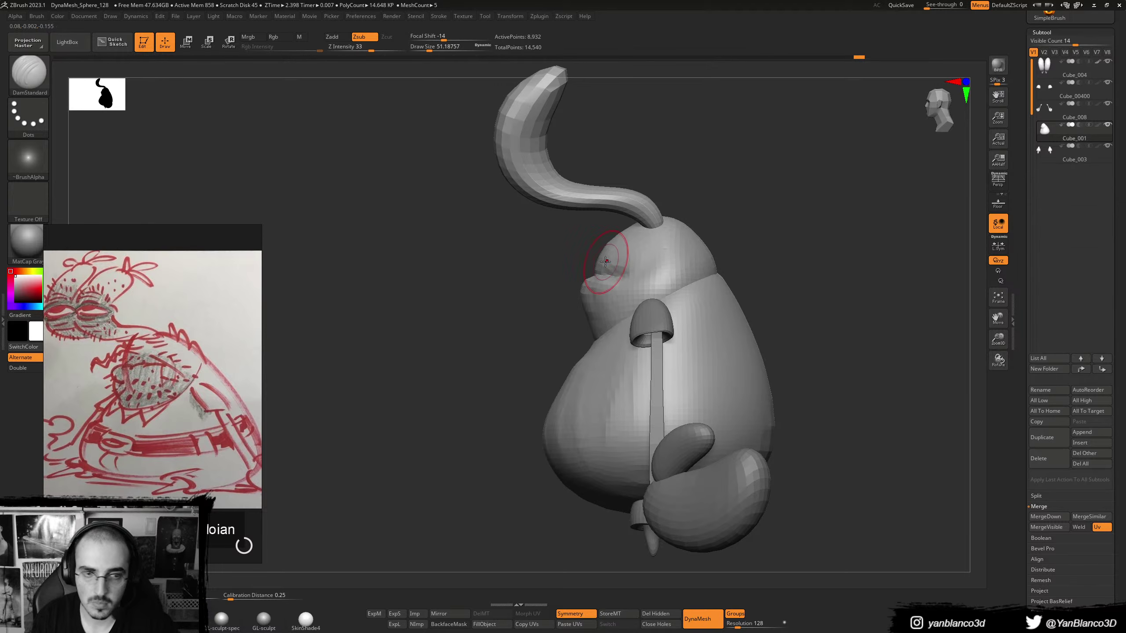
{"action": "key", "text": "ctrl"}
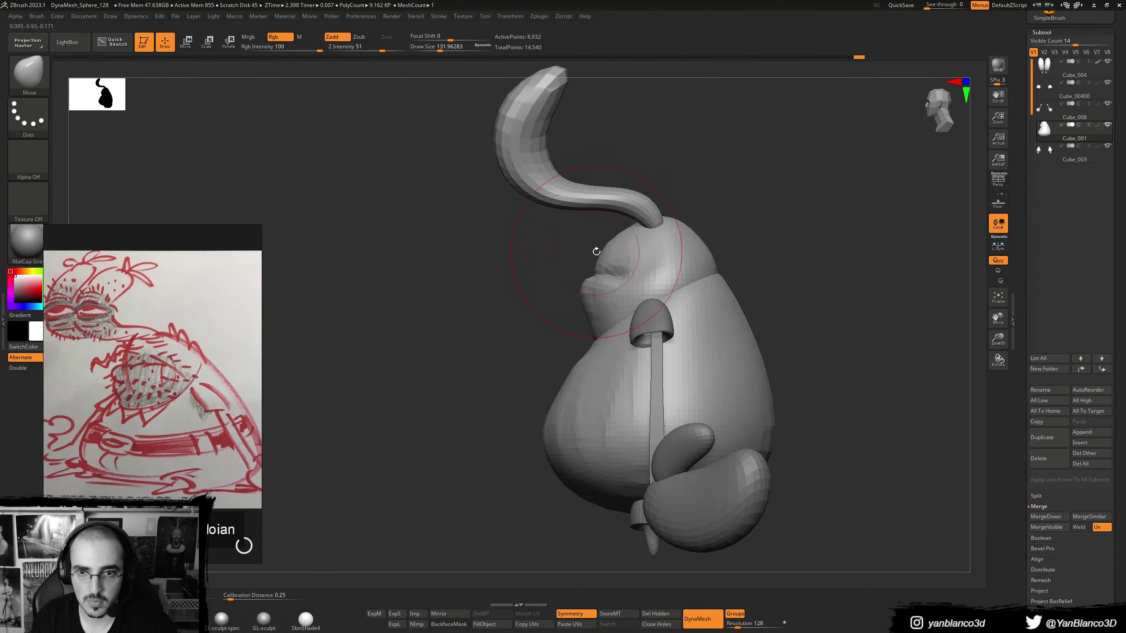
{"action": "left_click_drag", "start_coordinate": [607, 269], "coordinate": [602, 262]}
{"action": "right_click_drag", "start_coordinate": [604, 266], "coordinate": [600, 242], "text": "ctrl"}
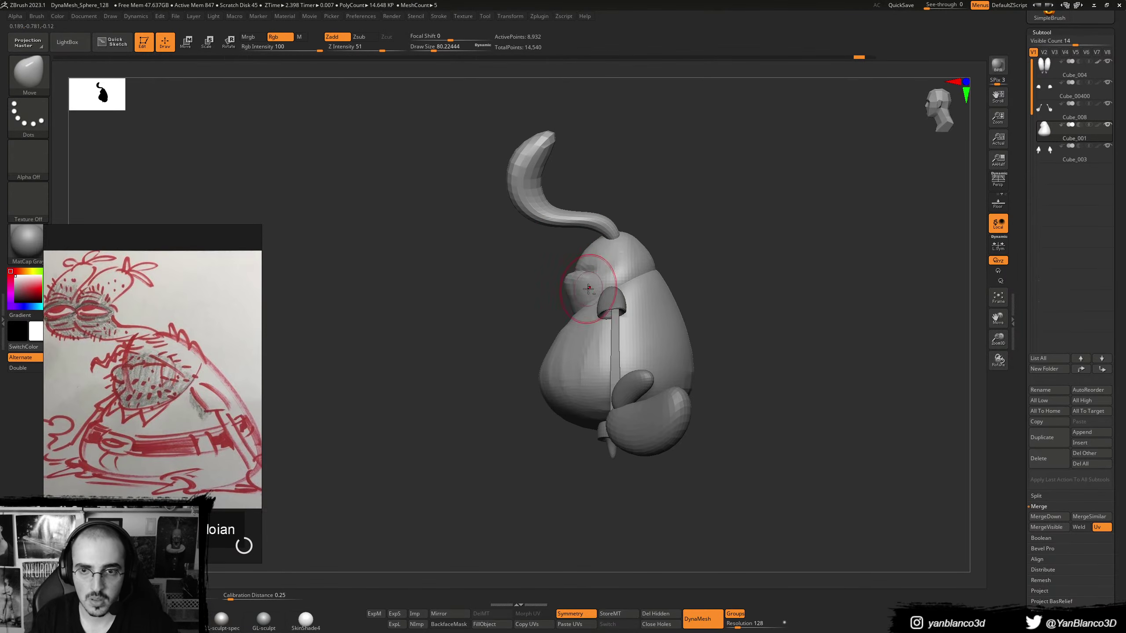
{"action": "right_click_drag", "start_coordinate": [620, 283], "coordinate": [634, 282], "text": "alt"}
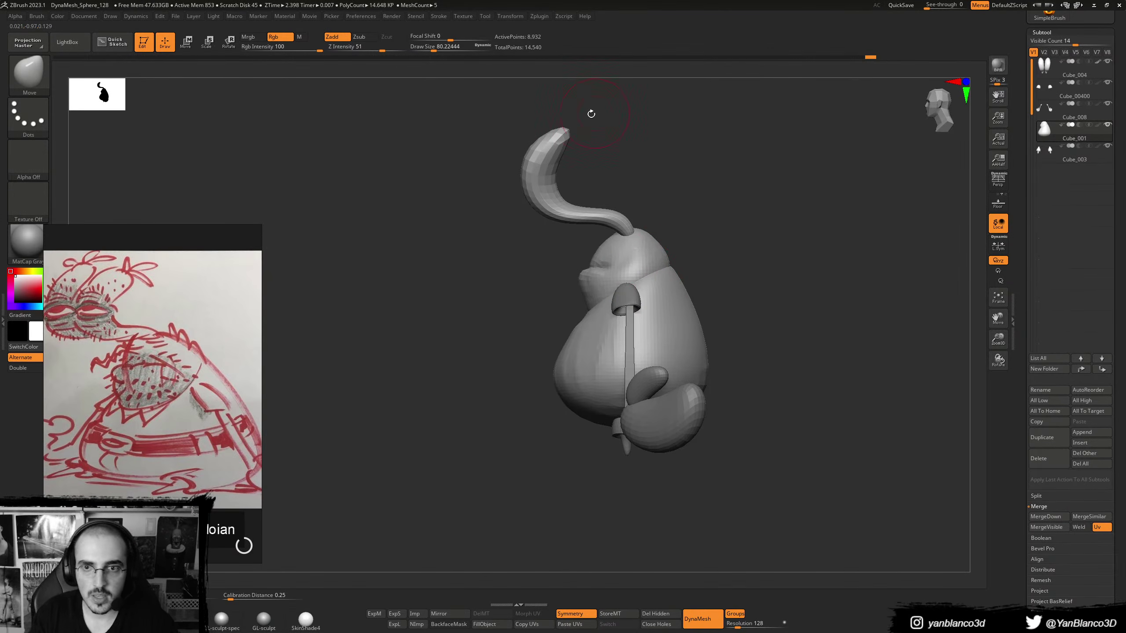
- Combine all subtools into one Transpose Master TPoseMesh and raise the Move brush's Draw Size to about 172
{"action": "left_click", "coordinate": [540, 18]}
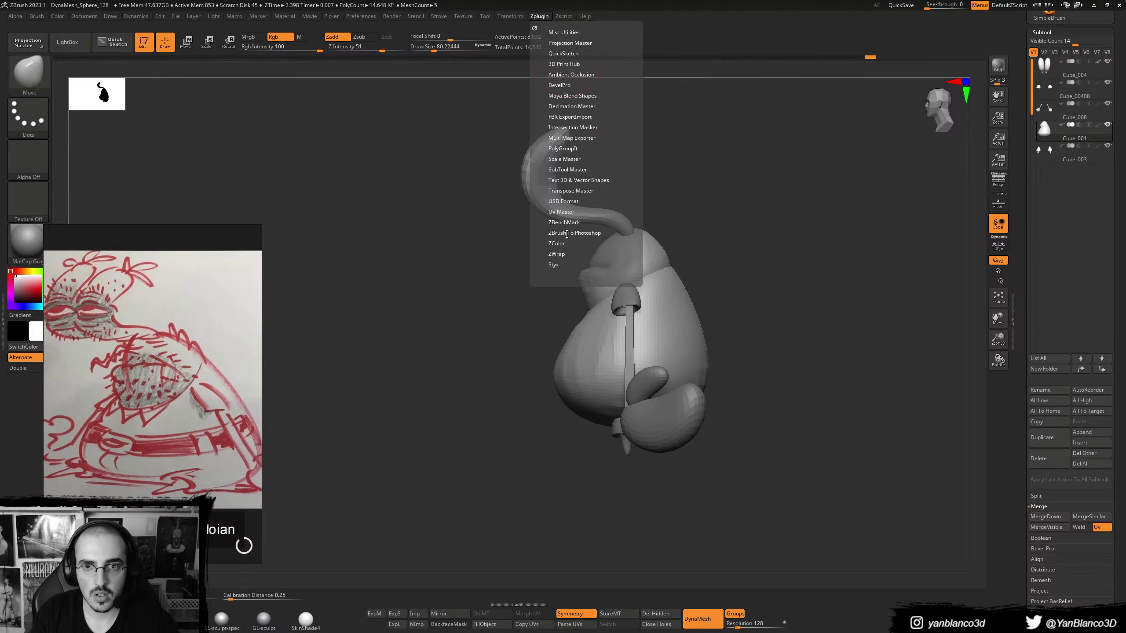
{"action": "left_click", "coordinate": [572, 205]}
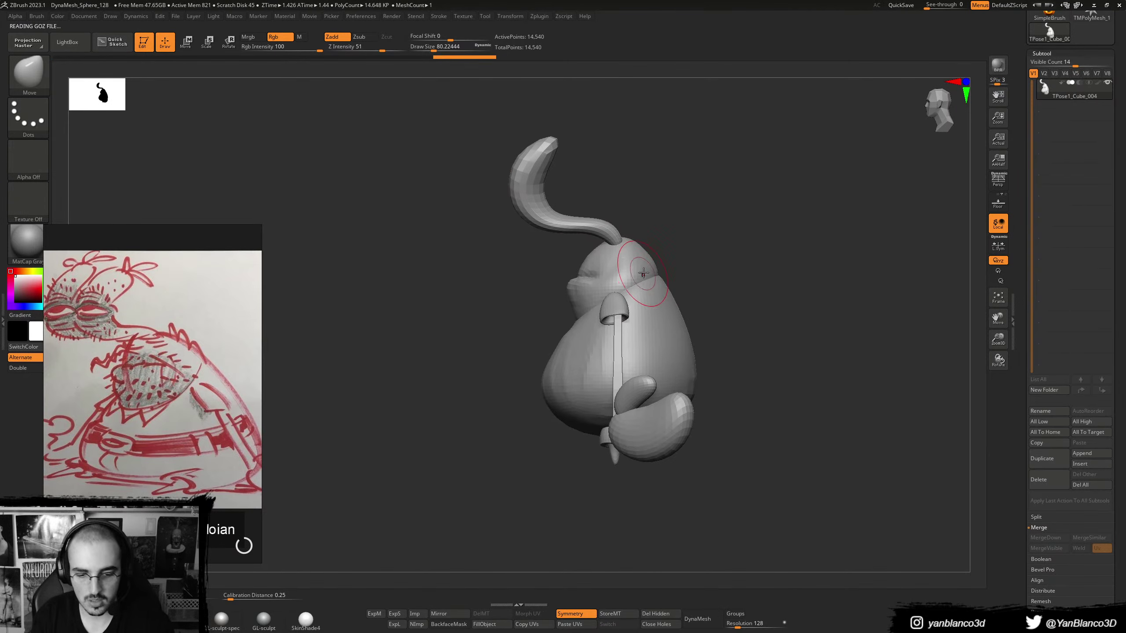
{"action": "mouse_move", "coordinate": [627, 268]}
{"action": "right_mouse_down"}
{"action": "mouse_move", "coordinate": [620, 283]}
{"action": "mouse_move", "coordinate": [624, 254]}
{"action": "right_mouse_up"}
{"action": "key", "text": "bracketright"}
{"action": "key", "text": "bracketright"}
{"action": "key", "text": "bracketright"}
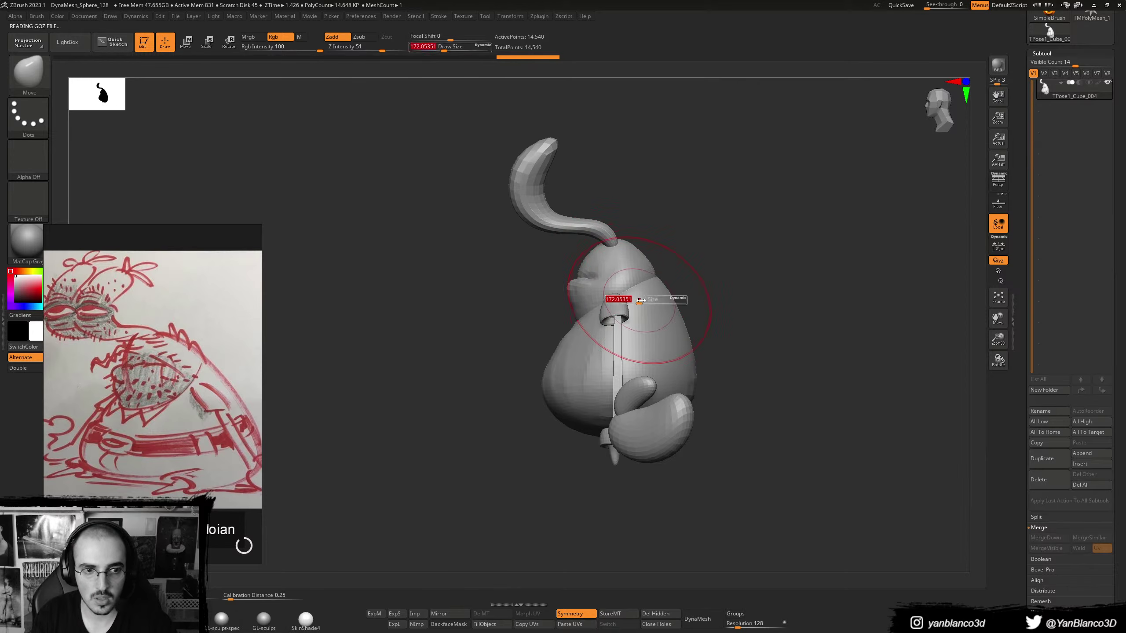
- Adjust the side profile of the head and eye stalks with the Move brush, setting Draw Size to about 163
{"action": "left_click_drag", "start_coordinate": [608, 309], "coordinate": [612, 309]}
{"action": "left_click_drag", "start_coordinate": [612, 246], "coordinate": [606, 248]}
{"action": "key", "text": "ctrl+z"}
{"action": "key", "text": "s"}
{"action": "mouse_move", "coordinate": [542, 207]}
{"action": "left_mouse_down"}
{"action": "mouse_move", "coordinate": [538, 189]}
{"action": "mouse_move", "coordinate": [538, 207]}
{"action": "left_mouse_up"}
{"action": "key", "text": "ctrl+z"}
{"action": "key", "text": "s"}
{"action": "left_click_drag", "start_coordinate": [641, 271], "coordinate": [587, 267]}
{"action": "key", "text": "ctrl+z"}
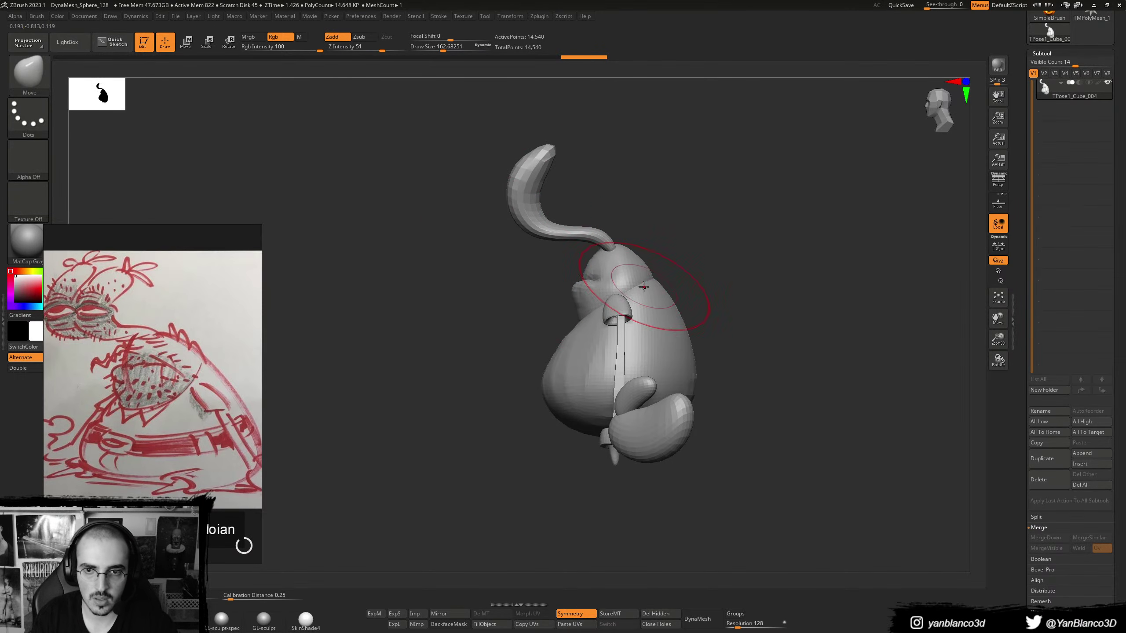
- Refine the torso's belly and back from the side, then its flanks from the front, using Move at Draw Size about 262
{"action": "key", "text": "s"}
{"action": "left_click_drag", "start_coordinate": [545, 366], "coordinate": [566, 365]}
{"action": "key", "text": "ctrl+z"}
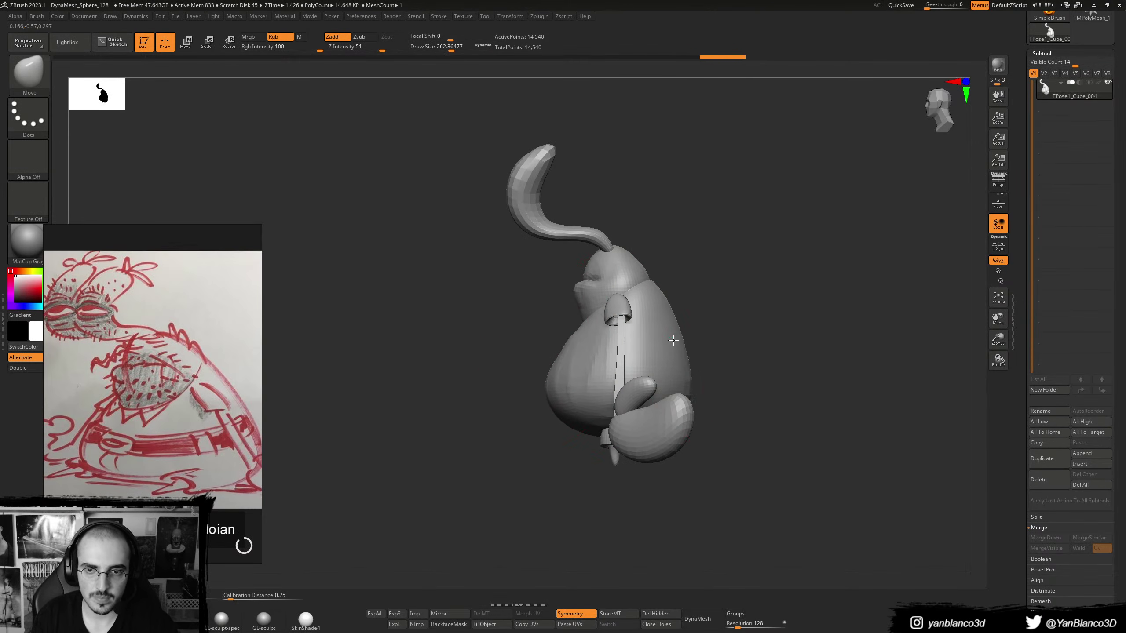
{"action": "left_click_drag", "start_coordinate": [673, 341], "coordinate": [680, 342]}
{"action": "right_click_drag", "start_coordinate": [673, 354], "coordinate": [656, 349], "text": "alt"}
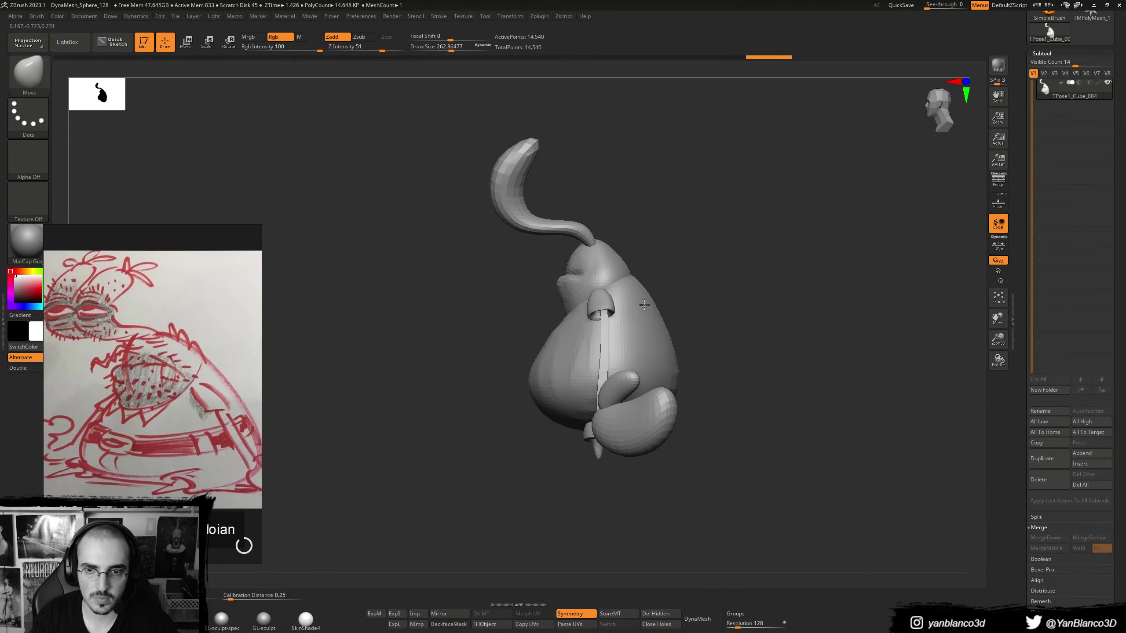
{"action": "right_click_drag", "start_coordinate": [644, 305], "coordinate": [747, 403]}
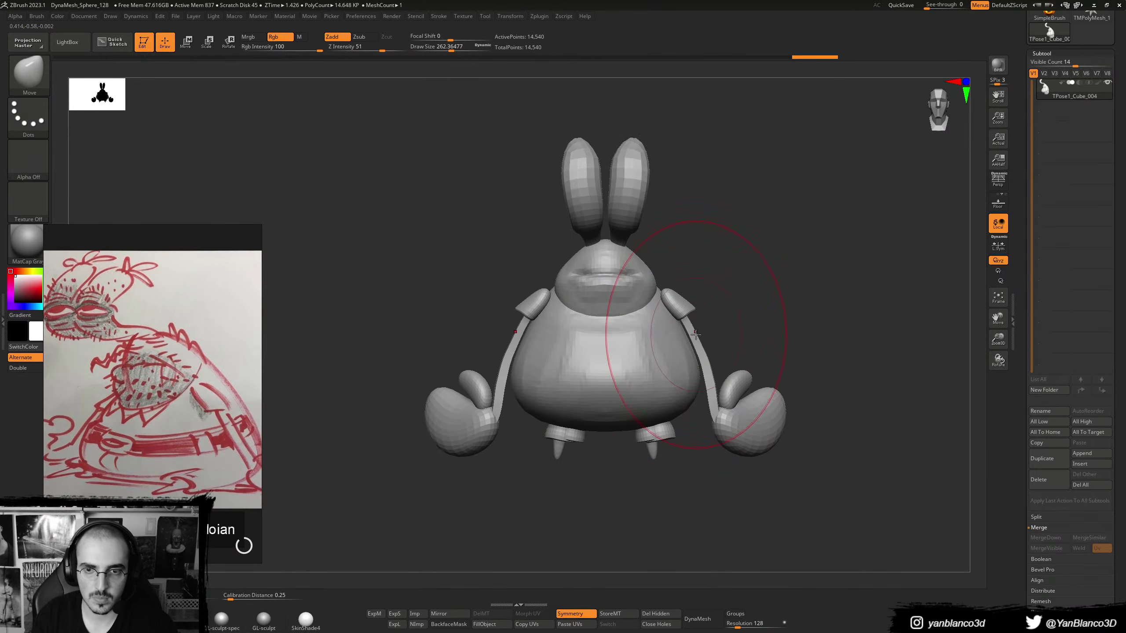
{"action": "mouse_move", "coordinate": [695, 335]}
{"action": "left_mouse_down"}
{"action": "mouse_move", "coordinate": [710, 364]}
{"action": "mouse_move", "coordinate": [685, 336]}
{"action": "left_mouse_up"}
{"action": "key", "text": "ctrl+z"}
{"action": "right_click_drag", "start_coordinate": [667, 292], "coordinate": [662, 289], "text": "ctrl"}
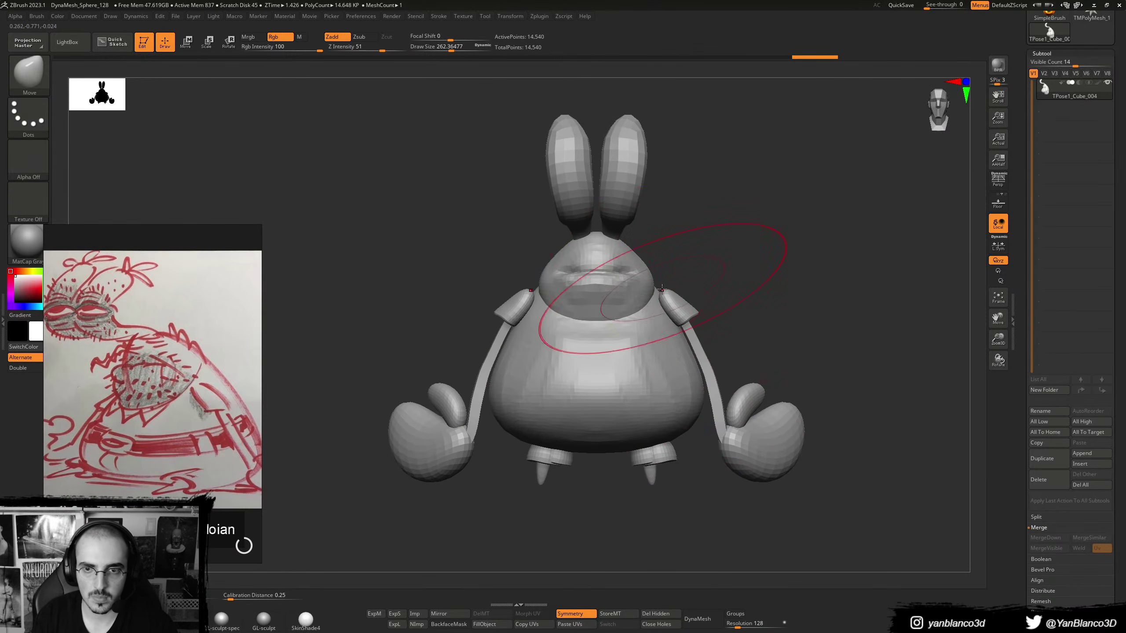
- Reshape the head's cheeks and chin with the Move Topological brush, reducing Draw Size to about 80
{"action": "key", "text": "b"}
{"action": "key", "text": "m"}
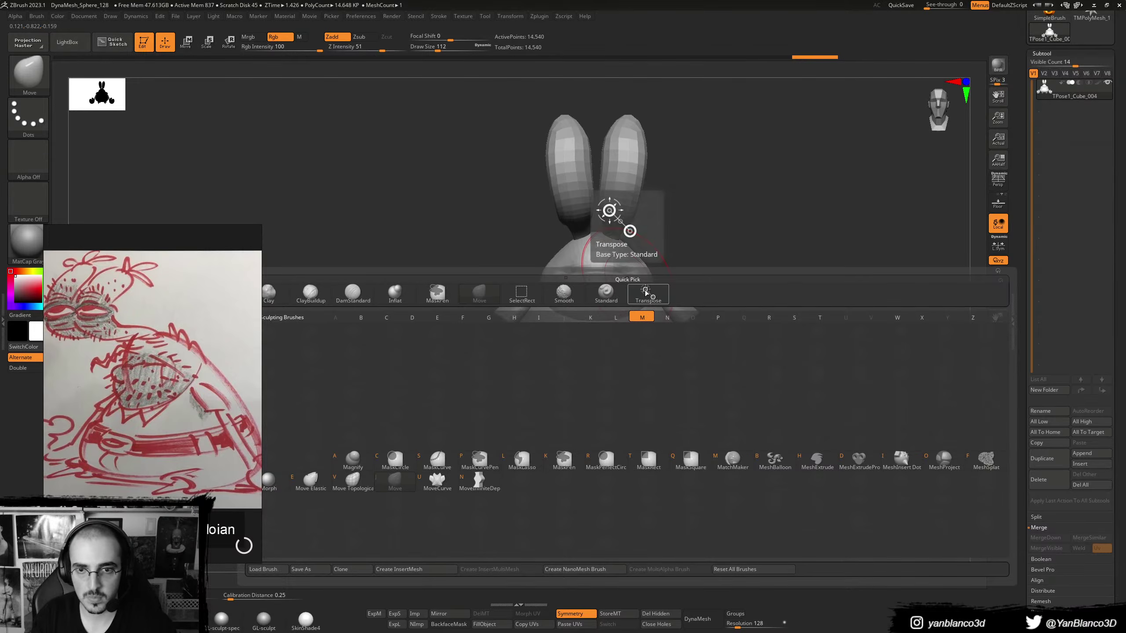
{"action": "key", "text": "v"}
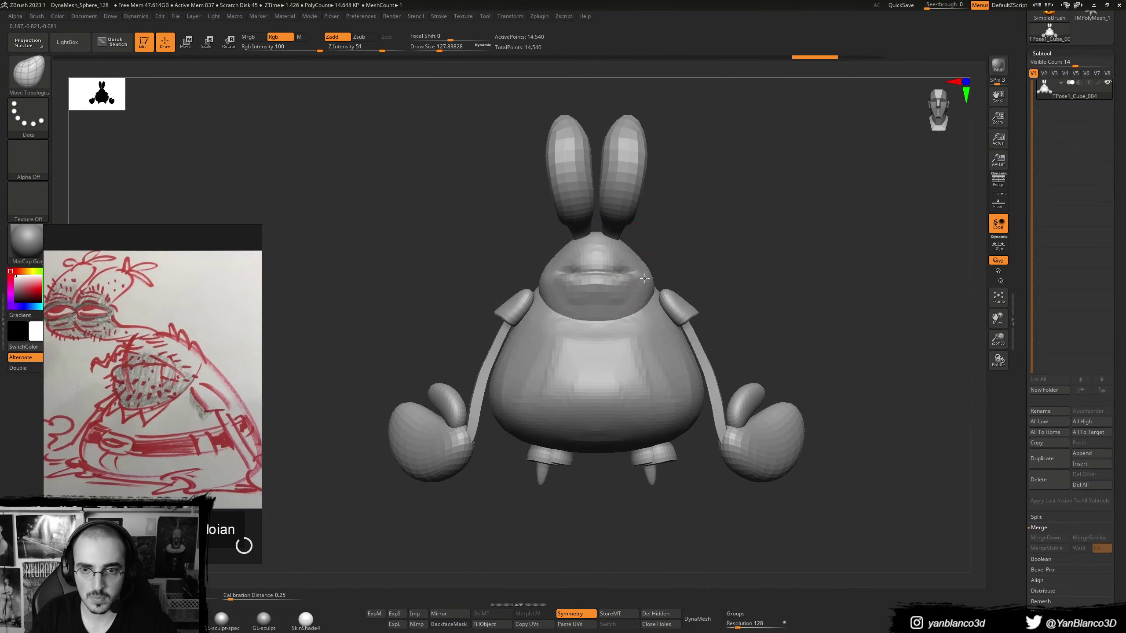
{"action": "mouse_move", "coordinate": [658, 293]}
{"action": "right_mouse_down"}
{"action": "mouse_move", "coordinate": [598, 319]}
{"action": "mouse_move", "coordinate": [664, 294]}
{"action": "mouse_move", "coordinate": [668, 281]}
{"action": "mouse_move", "coordinate": [611, 300]}
{"action": "right_mouse_up"}
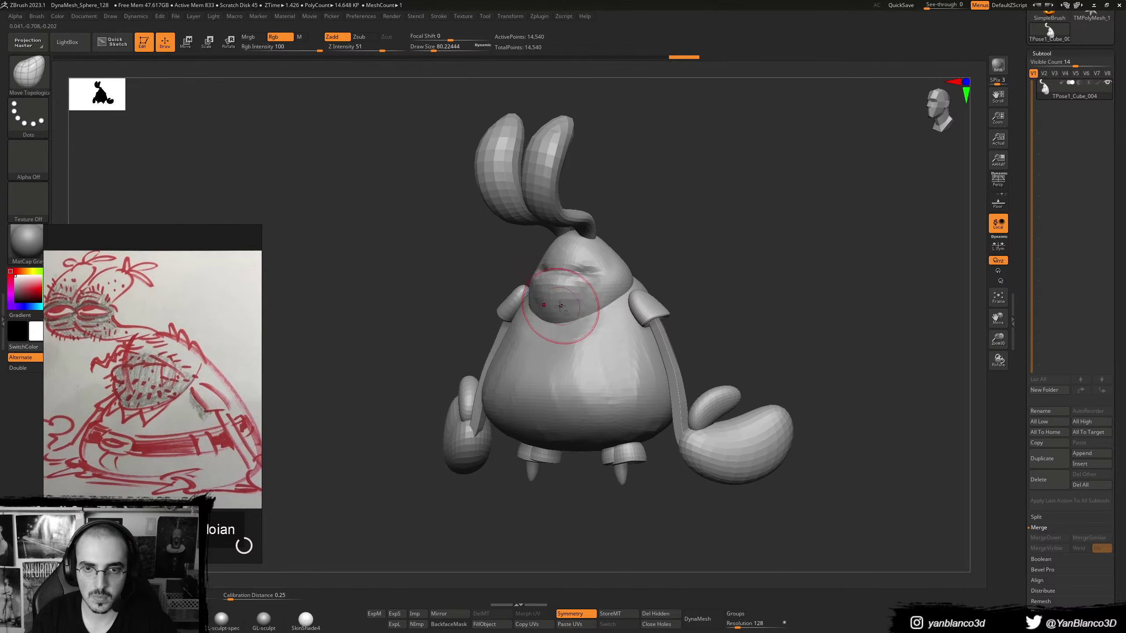
{"action": "left_click_drag", "start_coordinate": [560, 305], "coordinate": [557, 313]}
{"action": "mouse_move", "coordinate": [560, 311]}
{"action": "right_mouse_down", "text": "shift"}
{"action": "mouse_move", "coordinate": [582, 277]}
{"action": "mouse_move", "coordinate": [640, 348]}
{"action": "right_mouse_up", "text": "shift"}
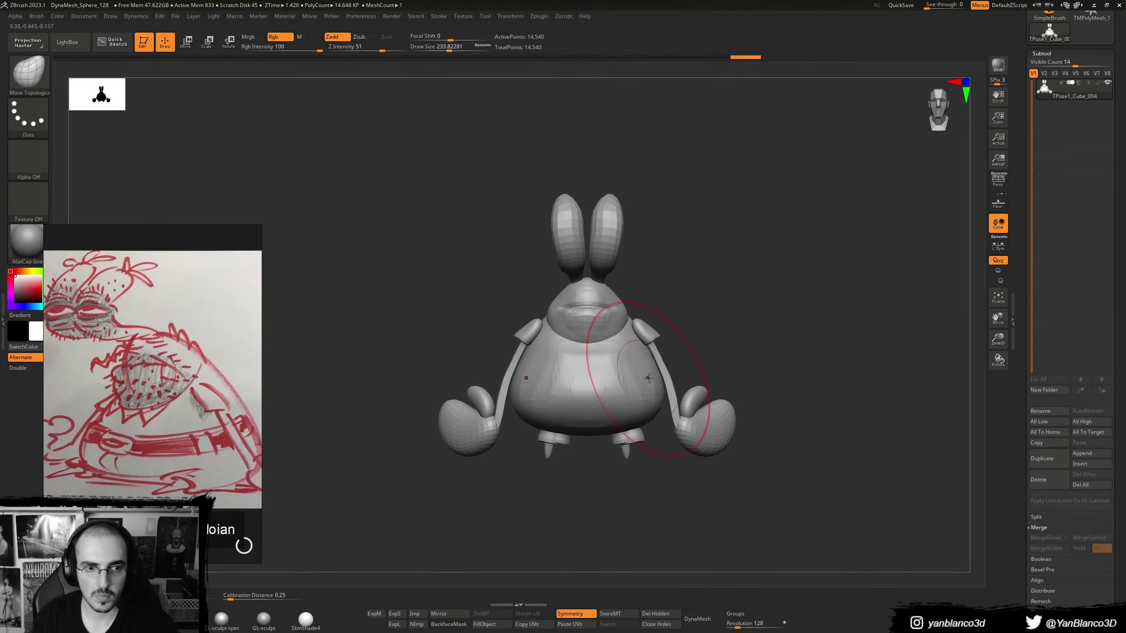
- Reshape the torso's sides from the front with the Move brush at Draw Size about 234
{"action": "key", "text": "b"}
{"action": "key", "text": "m"}
{"action": "key", "text": "v"}
{"action": "key", "text": "ctrl+z"}
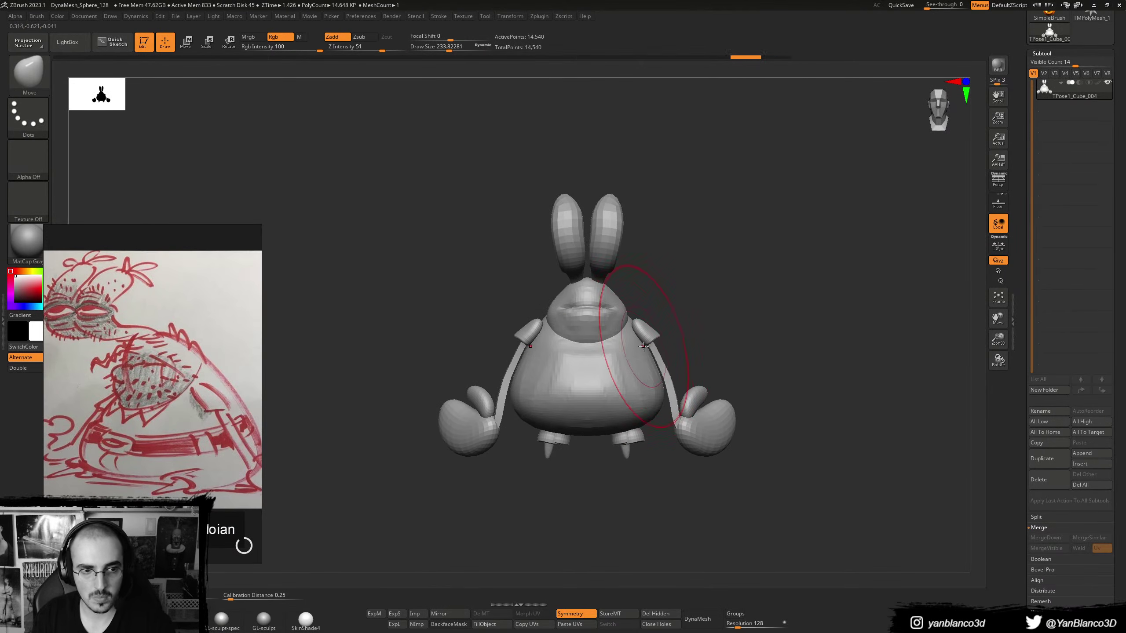
{"action": "key", "text": "ctrl+shift+z"}
{"action": "right_click_drag", "start_coordinate": [646, 384], "coordinate": [643, 441]}
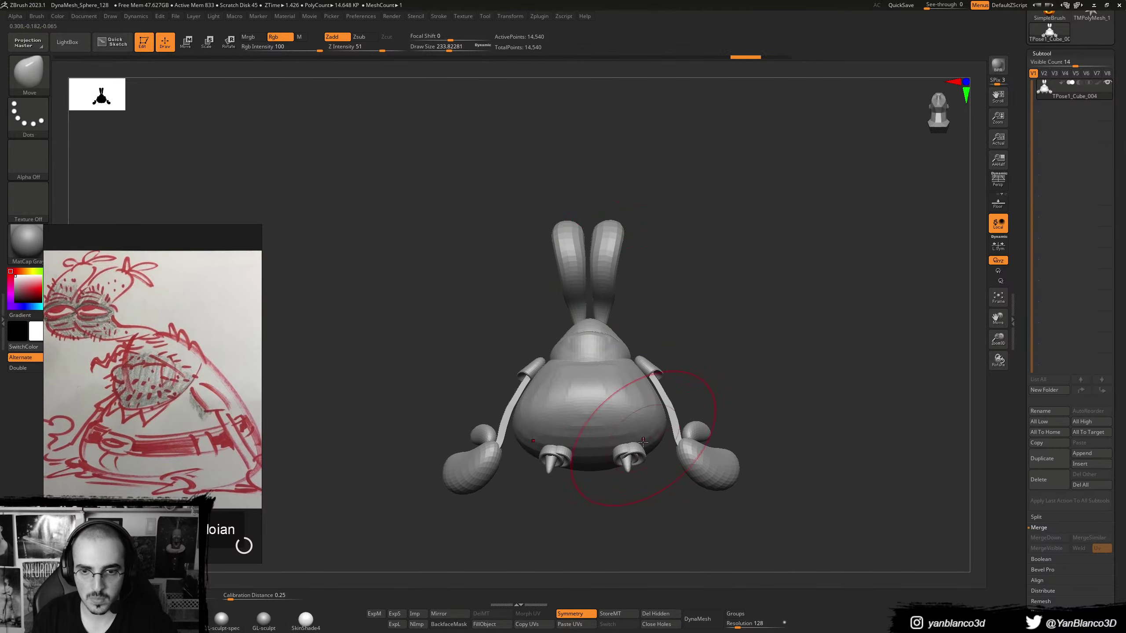
- Transfer the Transpose Master changes back to the subtools with TPose|SubT and delete the Cube_00400 subtool
{"action": "left_click", "coordinate": [540, 16]}
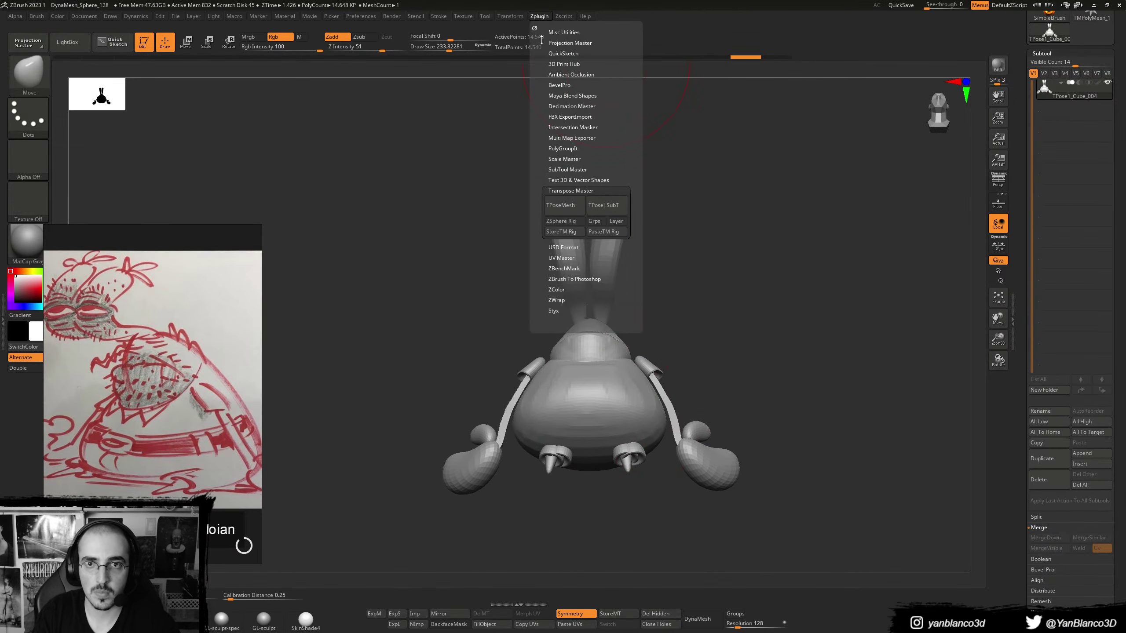
{"action": "left_click", "coordinate": [613, 209]}
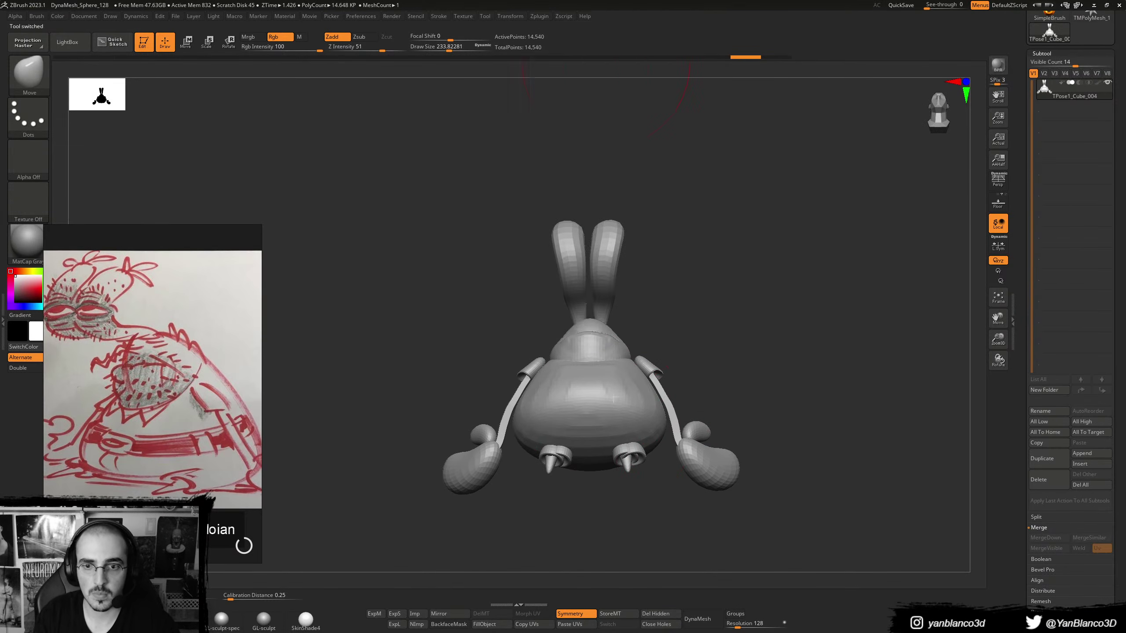
{"action": "left_click", "coordinate": [643, 452], "text": "alt"}
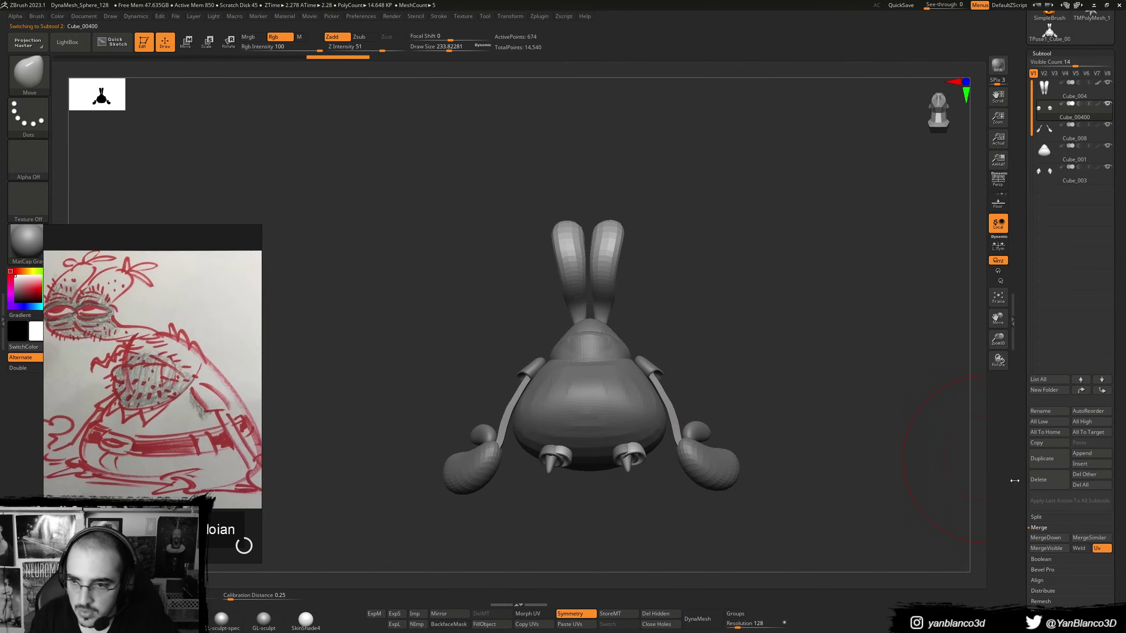
{"action": "left_click", "coordinate": [1048, 480]}
- Select the Cube_001 head and body subtool and build up the chin with ClayBuildup at Draw Size about 51
{"action": "mouse_move", "coordinate": [731, 329]}
{"action": "left_mouse_down"}
{"action": "mouse_move", "coordinate": [683, 402]}
{"action": "mouse_move", "coordinate": [587, 303]}
{"action": "mouse_move", "coordinate": [570, 302]}
{"action": "left_mouse_up"}
{"action": "key", "text": "s"}
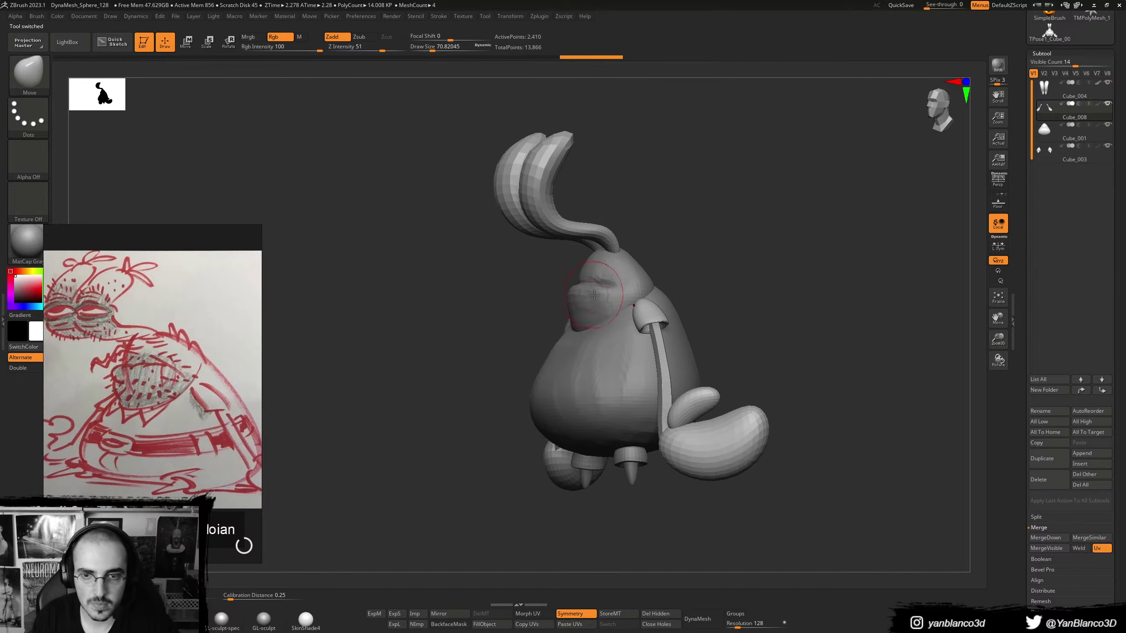
{"action": "right_click_drag", "start_coordinate": [594, 295], "coordinate": [656, 297], "text": "shift"}
{"action": "left_click", "coordinate": [566, 306], "text": "alt"}
{"action": "key", "text": "b"}
{"action": "key", "text": "c"}
{"action": "key", "text": "b"}
{"action": "mouse_move", "coordinate": [566, 297]}
{"action": "right_mouse_down", "text": "ctrl"}
{"action": "mouse_move", "coordinate": [565, 308]}
{"action": "mouse_move", "coordinate": [580, 288]}
{"action": "mouse_move", "coordinate": [626, 397]}
{"action": "mouse_move", "coordinate": [558, 364]}
{"action": "mouse_move", "coordinate": [596, 331]}
{"action": "right_mouse_up", "text": "ctrl"}
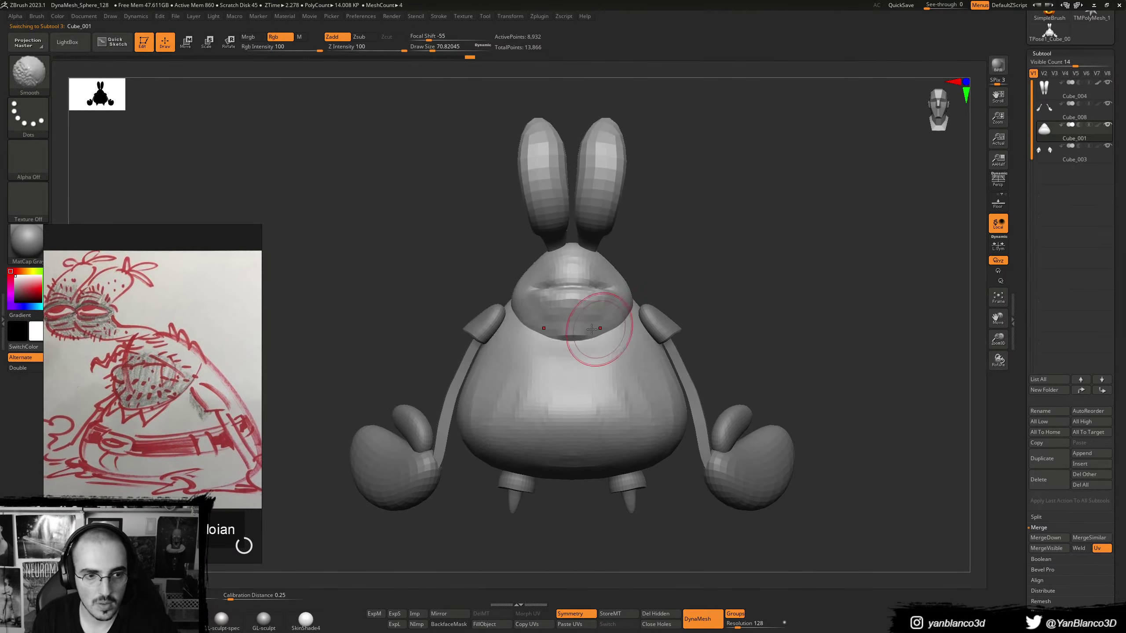
{"action": "key", "text": "bracketleft"}
{"action": "key", "text": "bracketleft"}
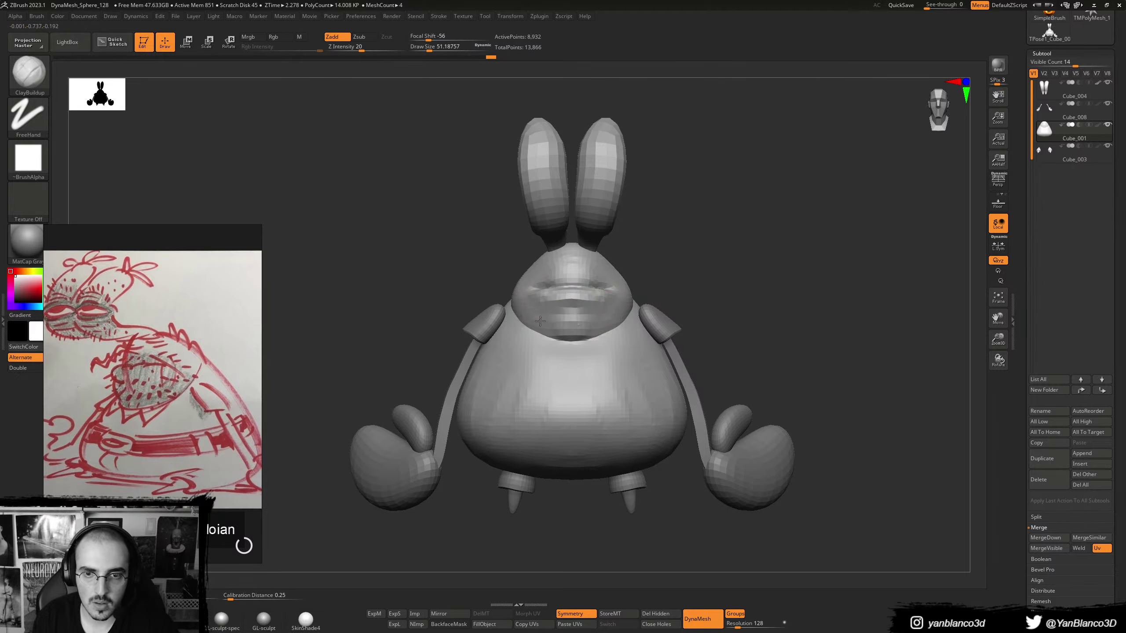
- Isolate the head, build up its lower face with ClayBuildup at Draw Size about 59, and show the whole subtool again
{"action": "left_click", "coordinate": [585, 348], "text": "ctrl+shift"}
{"action": "mouse_move", "coordinate": [585, 348]}
{"action": "right_mouse_down"}
{"action": "mouse_move", "coordinate": [593, 319]}
{"action": "mouse_move", "coordinate": [578, 307]}
{"action": "mouse_move", "coordinate": [580, 328]}
{"action": "right_mouse_up"}
{"action": "left_click", "coordinate": [691, 267], "text": "ctrl+shift"}
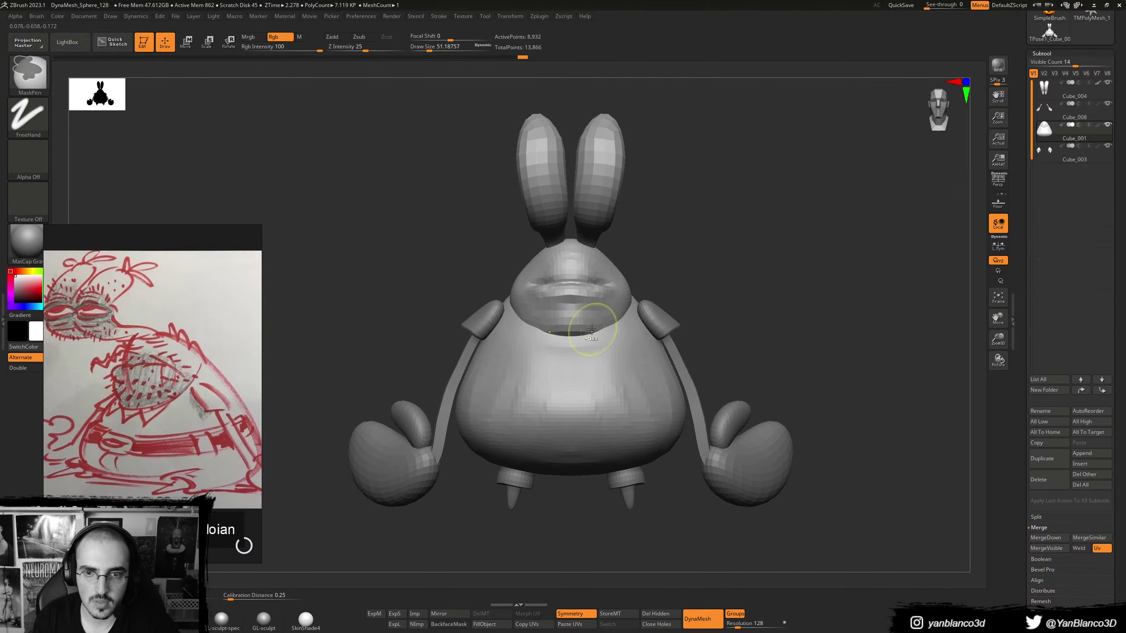
{"action": "left_click", "coordinate": [574, 315], "text": "ctrl+shift"}
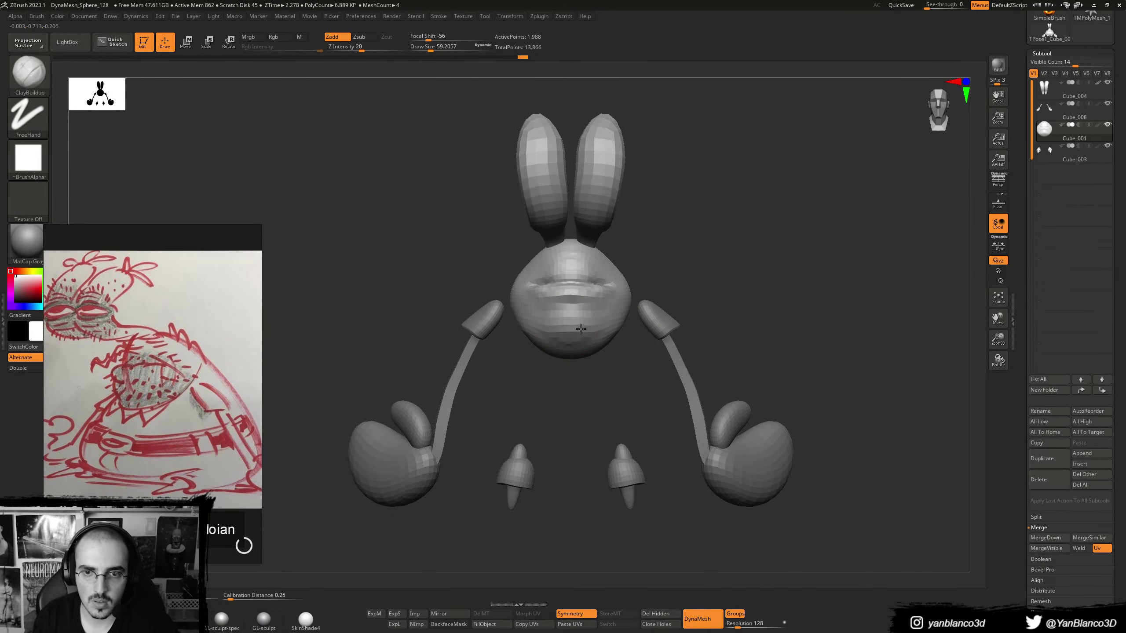
{"action": "left_click", "coordinate": [667, 280], "text": "ctrl+shift"}
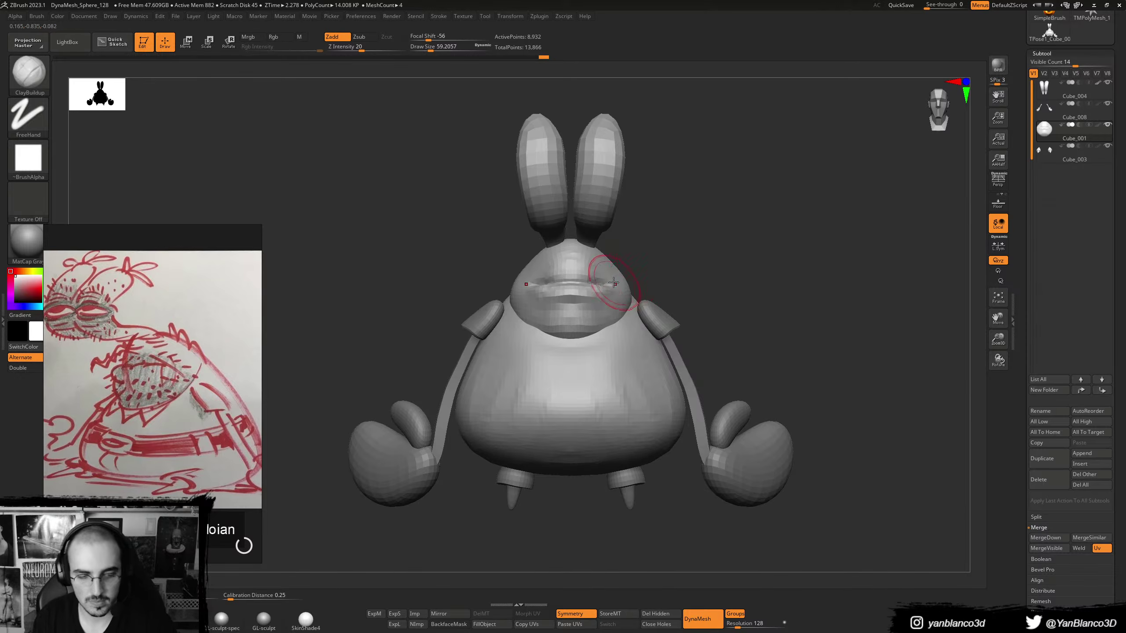
- Pull in the sides of the head with the Move Topological brush at Draw Size about 120
{"action": "key", "text": "b"}
{"action": "key", "text": "Escape"}
{"action": "key", "text": "F1"}
{"action": "key", "text": "Escape"}
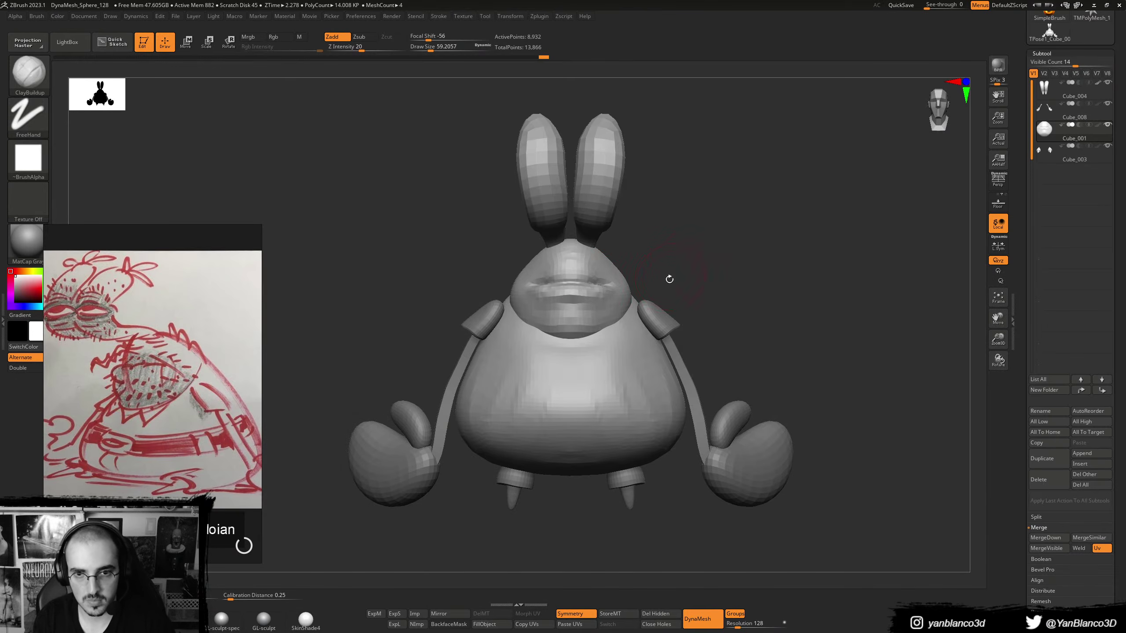
{"action": "key", "text": "b"}
{"action": "key", "text": "m"}
{"action": "key", "text": "t"}
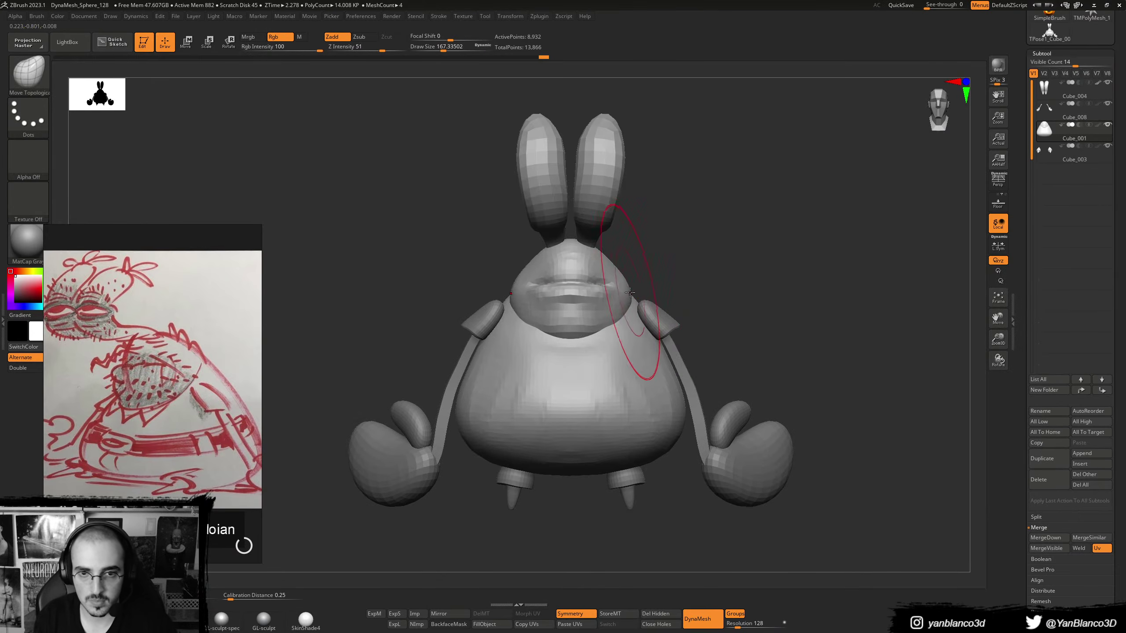
{"action": "key", "text": "s"}
{"action": "left_click_drag", "start_coordinate": [629, 291], "coordinate": [628, 292]}
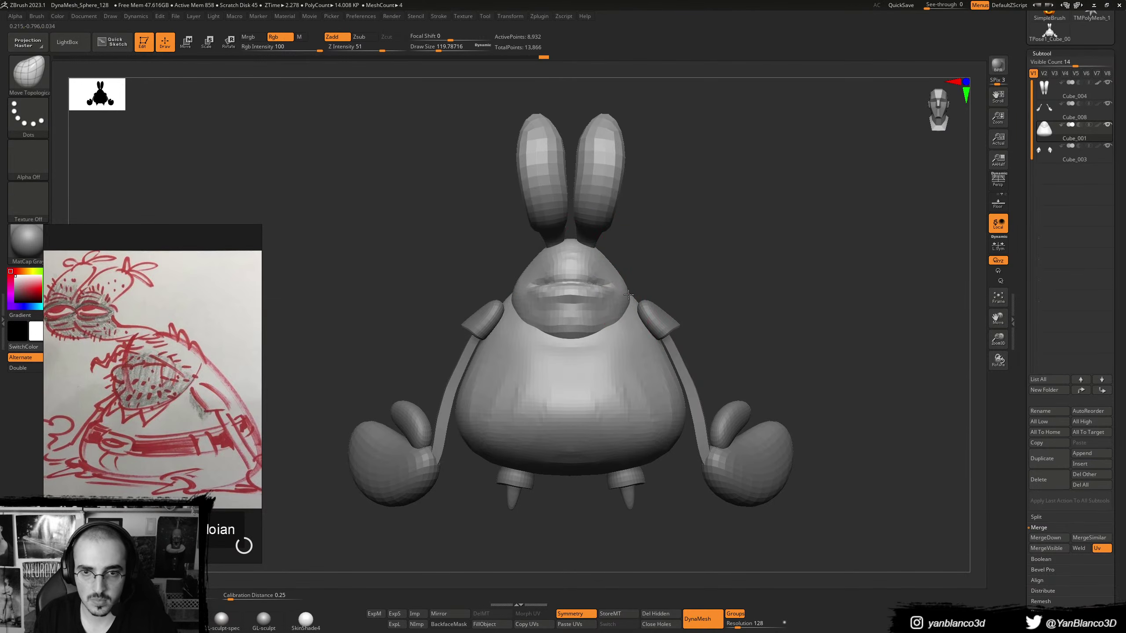
- Isolate the torso, flatten its chest and belly with TrimDynamic at Draw Size about 212, show the head again and smooth the torso
{"action": "right_click_drag", "start_coordinate": [628, 295], "coordinate": [608, 301]}
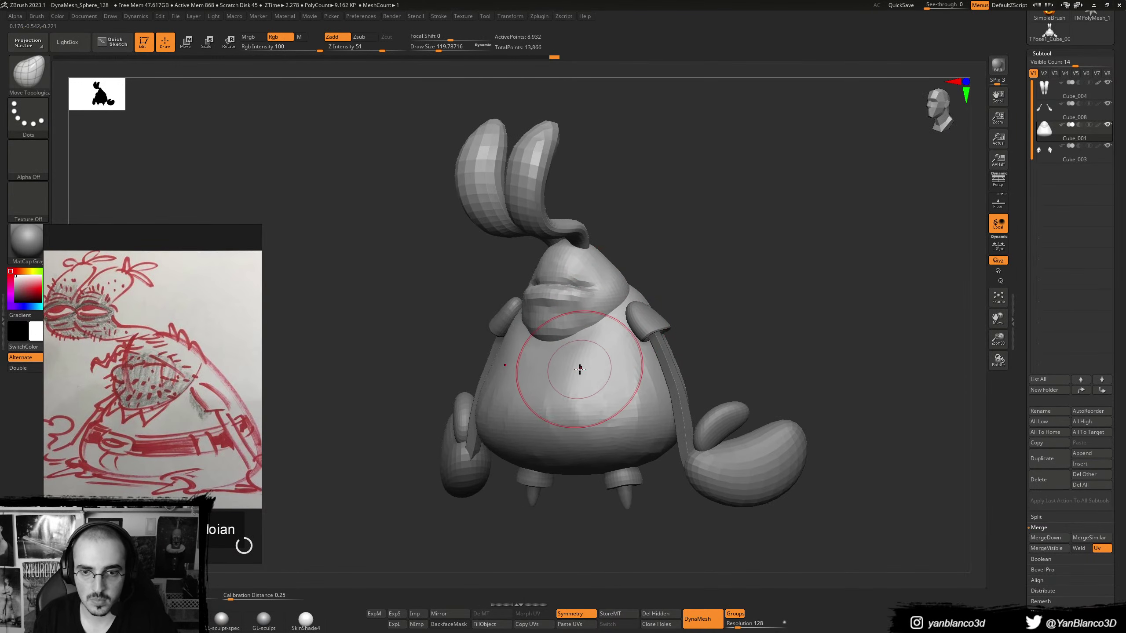
{"action": "right_click_drag", "start_coordinate": [588, 368], "coordinate": [574, 353], "text": "alt"}
{"action": "left_click", "coordinate": [569, 346], "text": "ctrl+shift"}
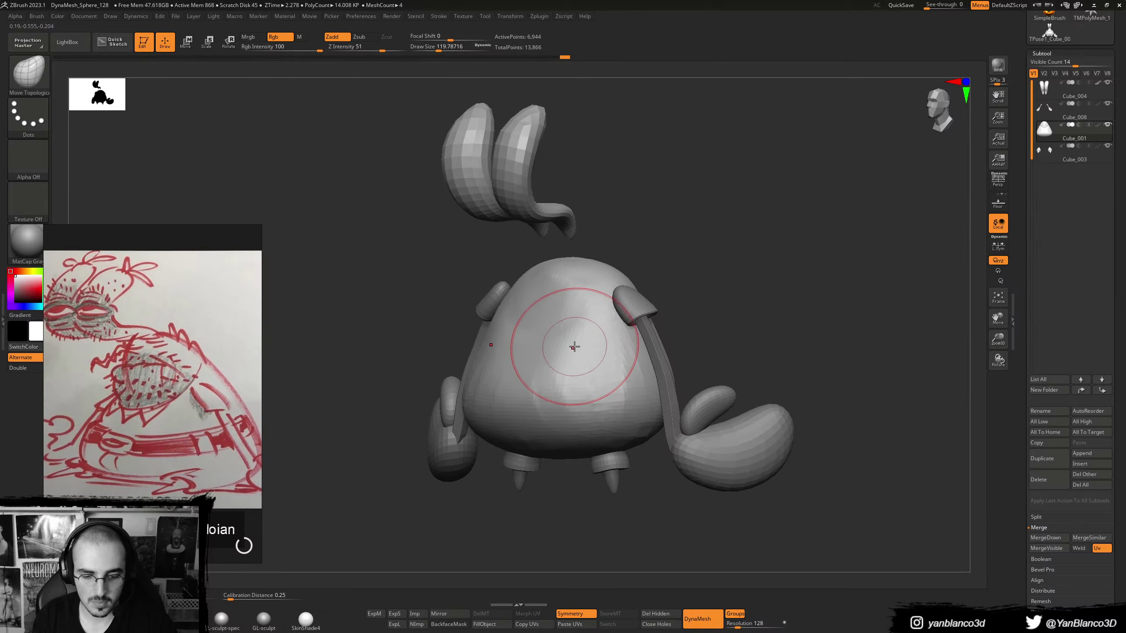
{"action": "key", "text": "b"}
{"action": "key", "text": "t"}
{"action": "key", "text": "d"}
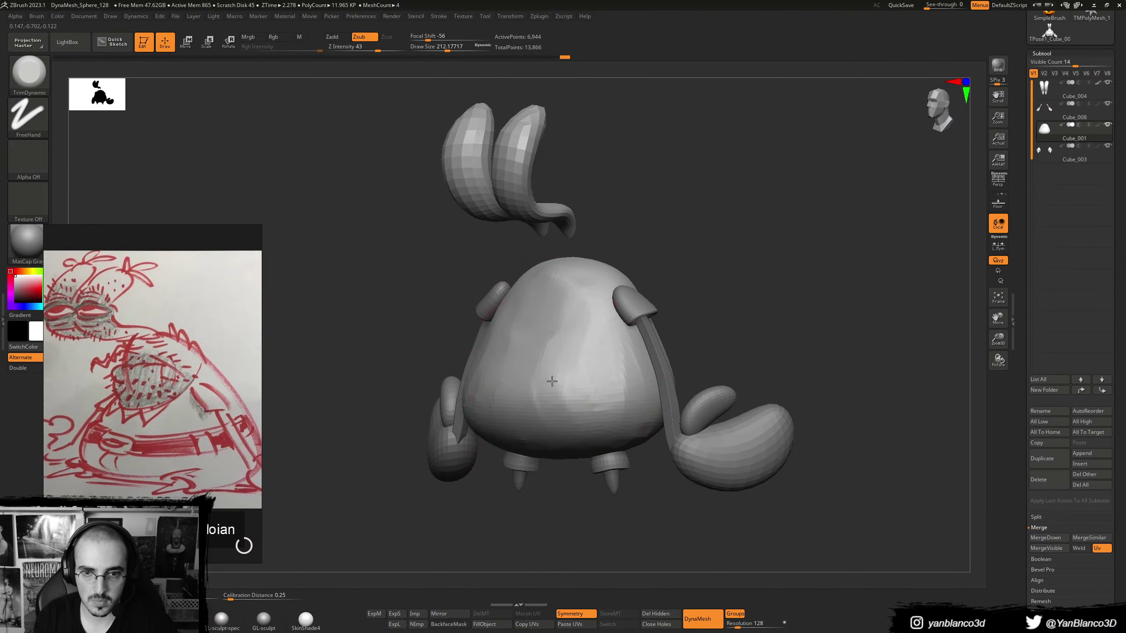
{"action": "left_click_drag", "start_coordinate": [574, 425], "coordinate": [609, 431]}
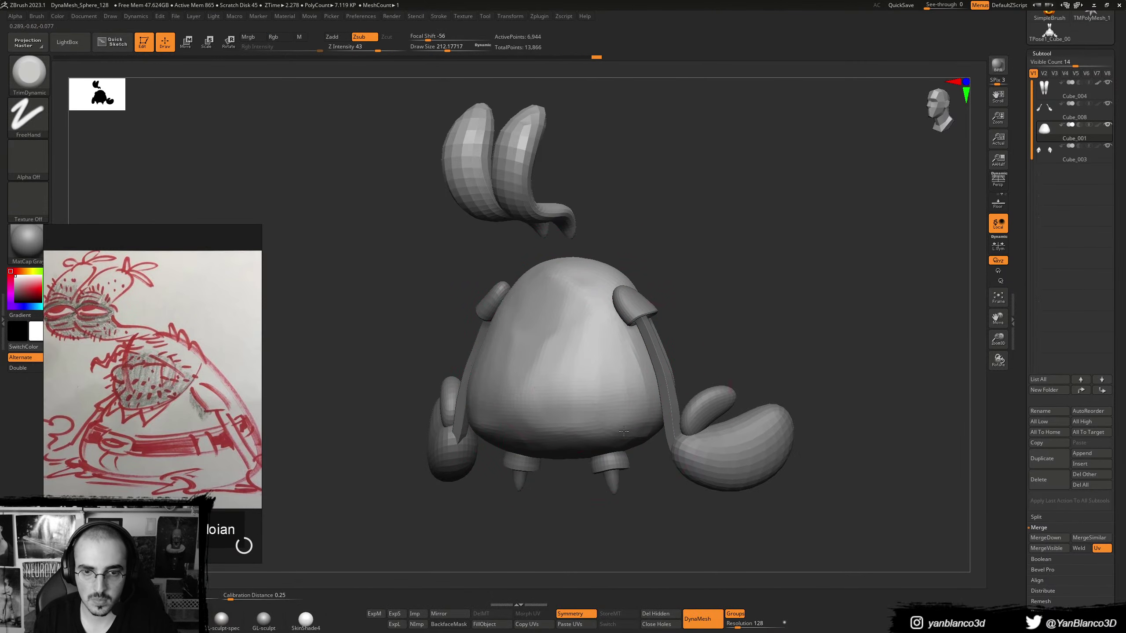
{"action": "left_click", "coordinate": [671, 316], "text": "ctrl+shift"}
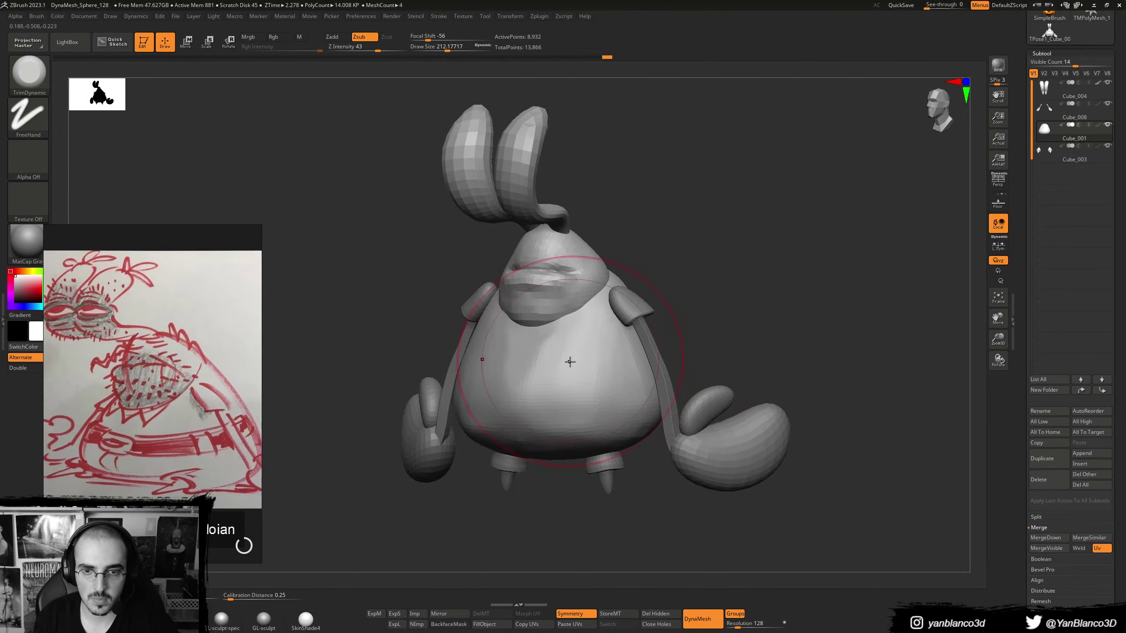
{"action": "key", "text": "shift"}
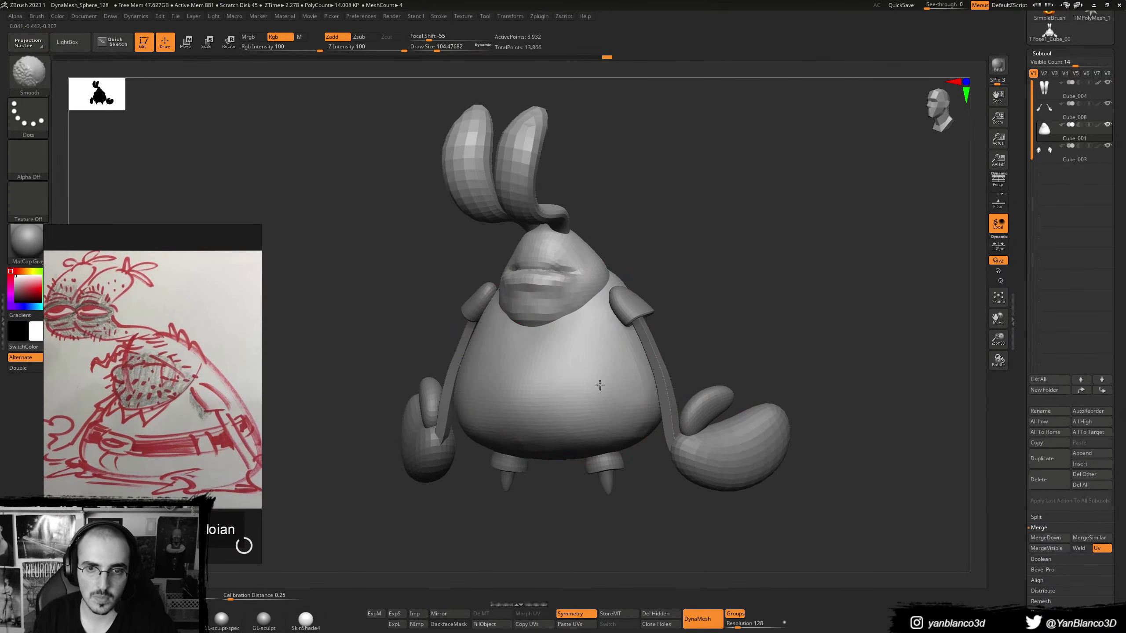
{"action": "right_click_drag", "start_coordinate": [600, 385], "coordinate": [583, 328], "text": "shift"}
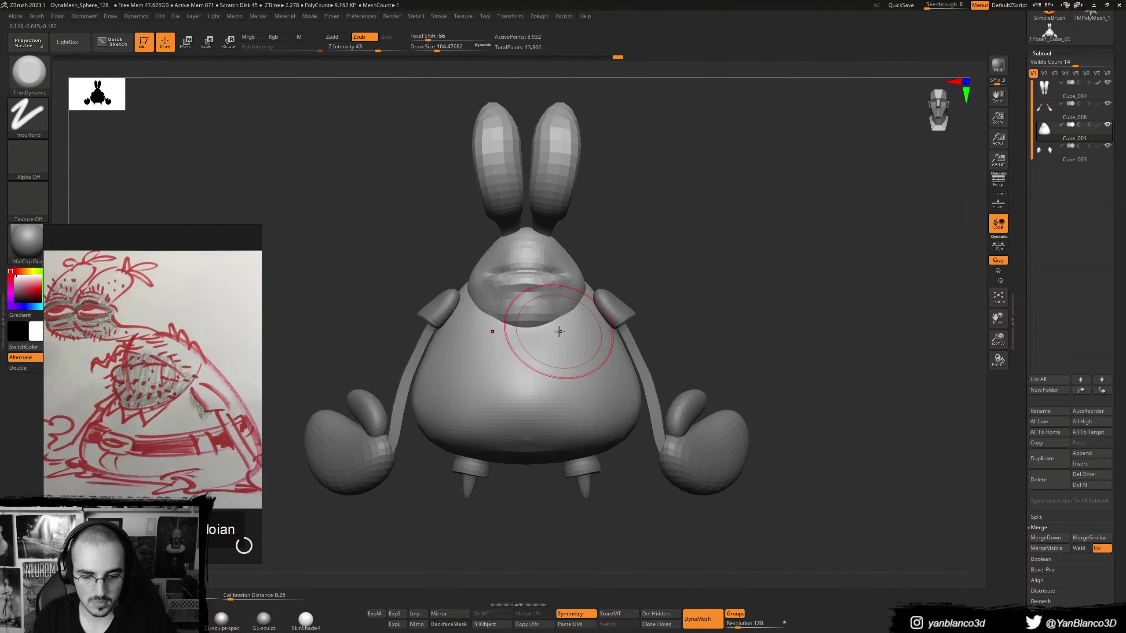
- Refine the upper torso below the head with the Move brush at Draw Size about 108
{"action": "key", "text": "b"}
{"action": "key", "text": "m"}
{"action": "key", "text": "v"}
{"action": "left_click_drag", "start_coordinate": [574, 330], "coordinate": [557, 337]}
{"action": "key", "text": "s"}
{"action": "mouse_move", "coordinate": [557, 337]}
{"action": "right_mouse_down", "text": "ctrl"}
{"action": "mouse_move", "coordinate": [541, 345]}
{"action": "mouse_move", "coordinate": [558, 336]}
{"action": "right_mouse_up", "text": "ctrl"}
{"action": "key", "text": "ctrl+z"}
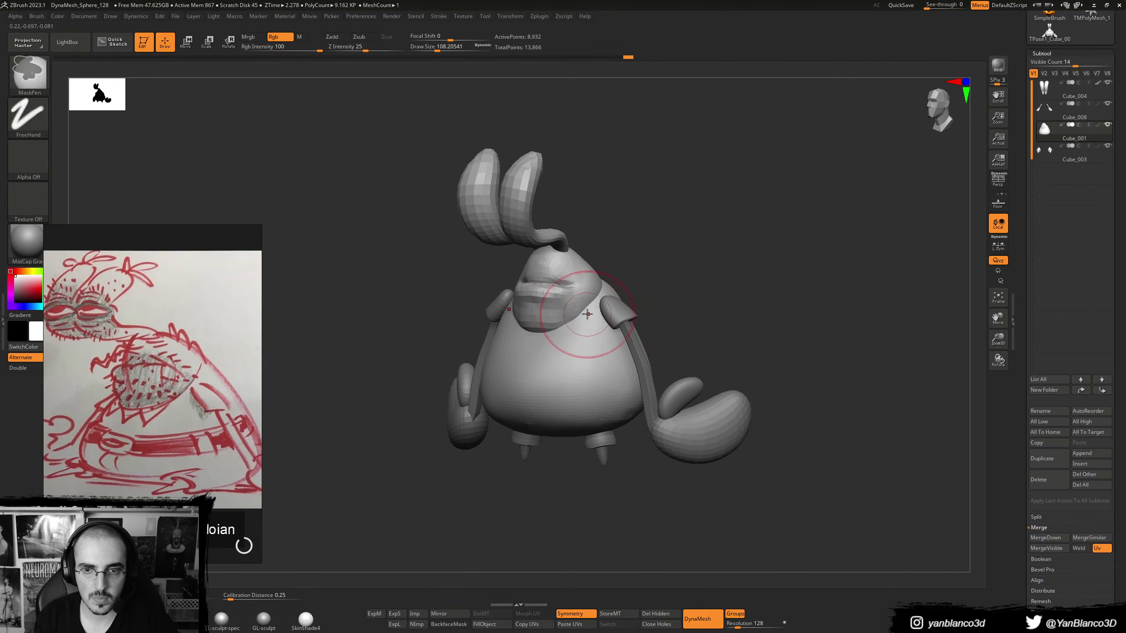
{"action": "mouse_move", "coordinate": [586, 321]}
{"action": "right_mouse_down"}
{"action": "mouse_move", "coordinate": [549, 310]}
{"action": "mouse_move", "coordinate": [659, 403]}
{"action": "mouse_move", "coordinate": [627, 425]}
{"action": "right_mouse_up"}
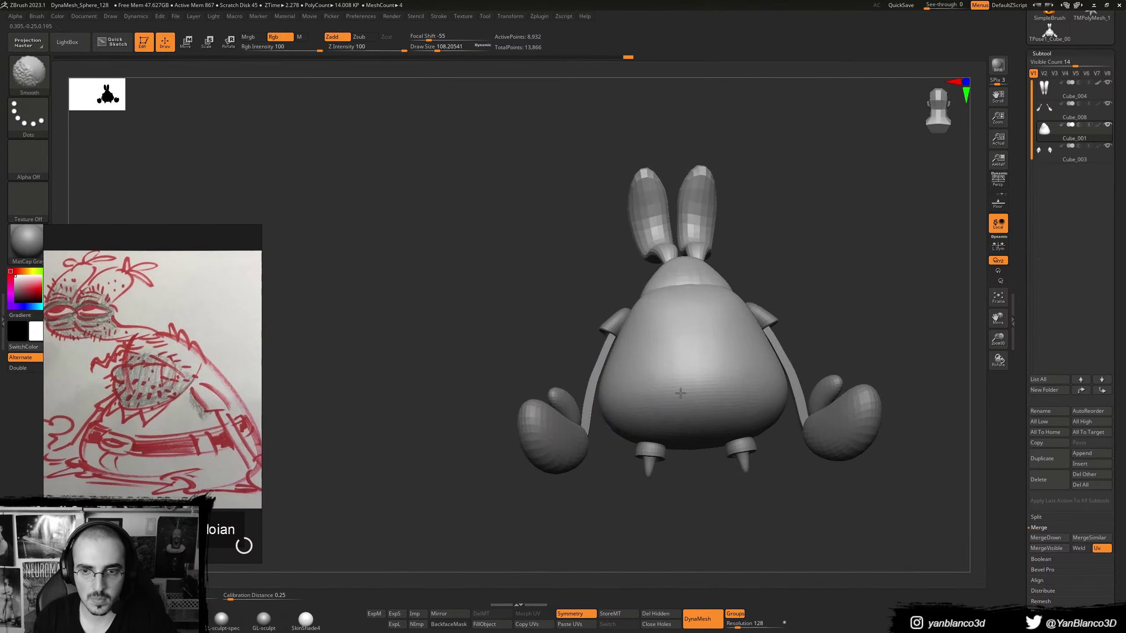
- Reshape the torso's upper back behind the head with the Move brush at Draw Size between about 108 and 172
{"action": "right_click_drag", "start_coordinate": [681, 394], "coordinate": [662, 280]}
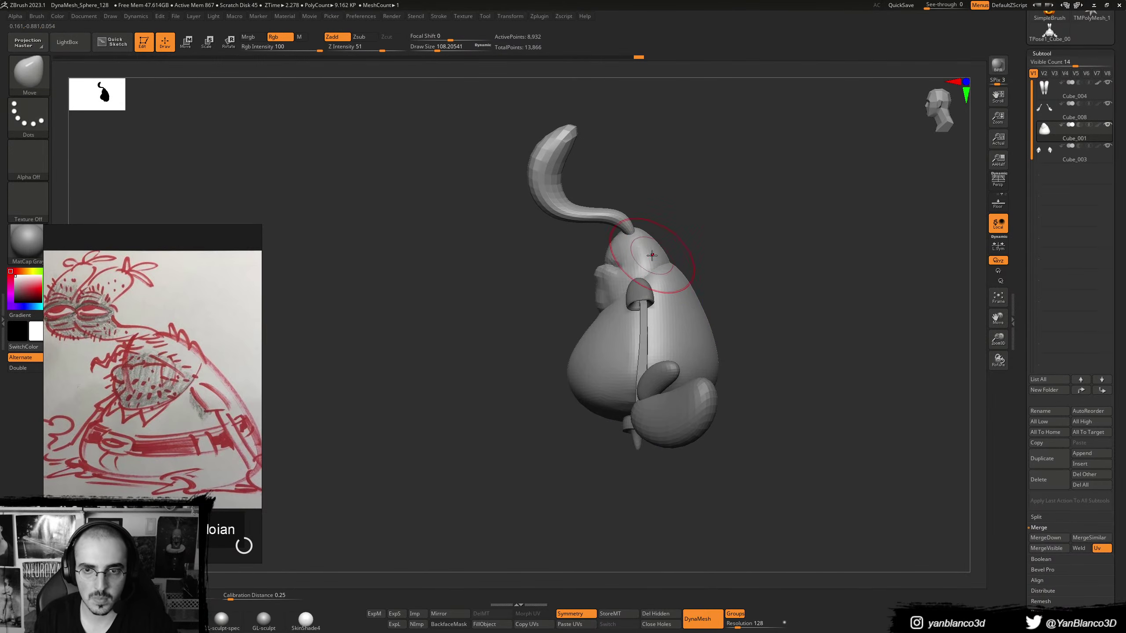
{"action": "key", "text": "bracketright"}
{"action": "right_click_drag", "start_coordinate": [638, 225], "coordinate": [621, 235], "text": "ctrl"}
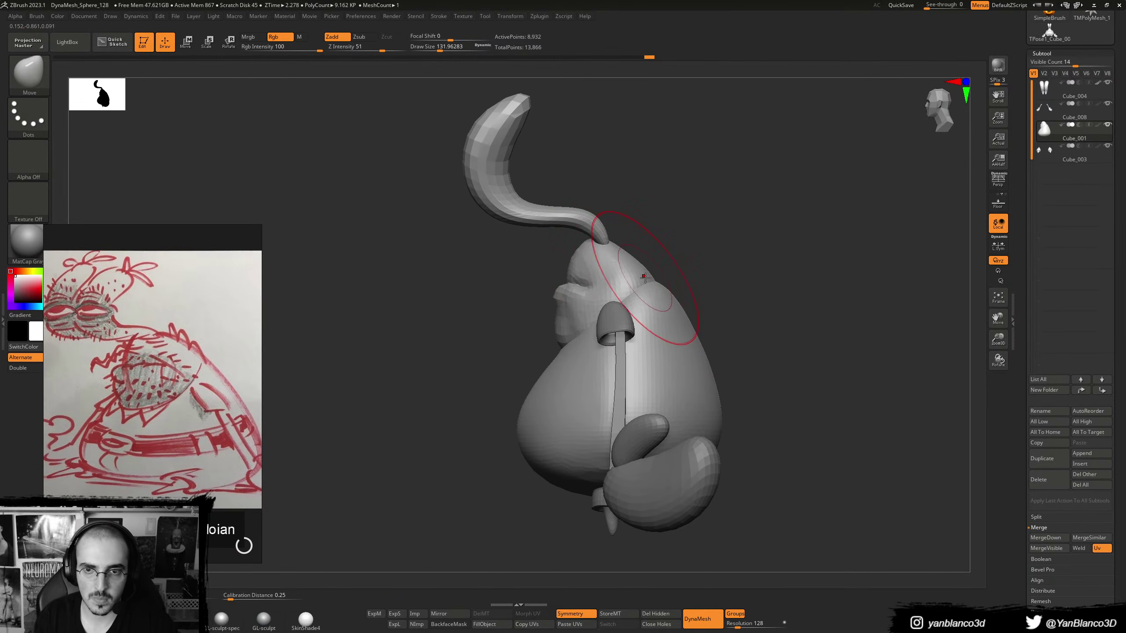
{"action": "key", "text": "bracketleft"}
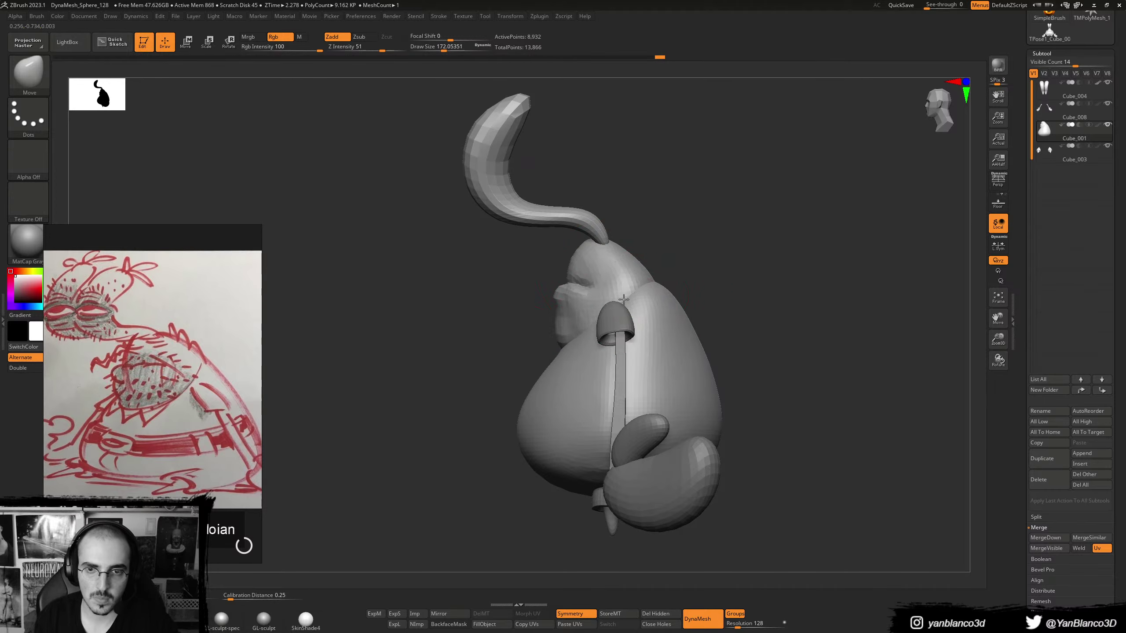
{"action": "key", "text": "bracketleft"}
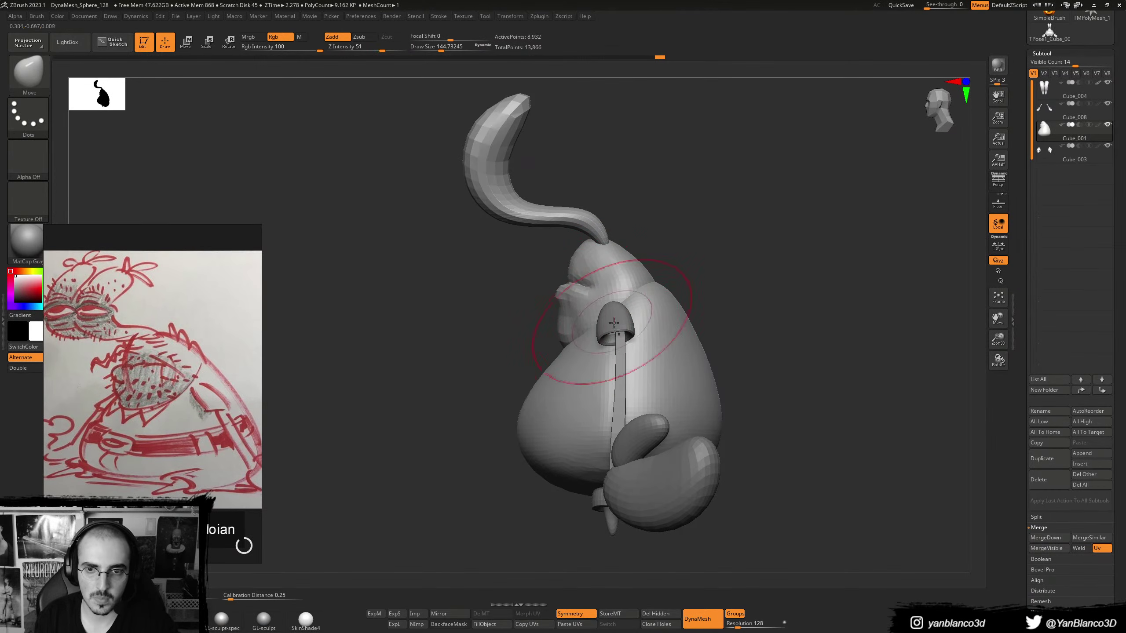
- Select the arms subtool and shift the shoulders and upper arms back along the torso with the Move brush at Draw Size about 207 to 331
{"action": "left_click", "coordinate": [635, 329], "text": "alt"}
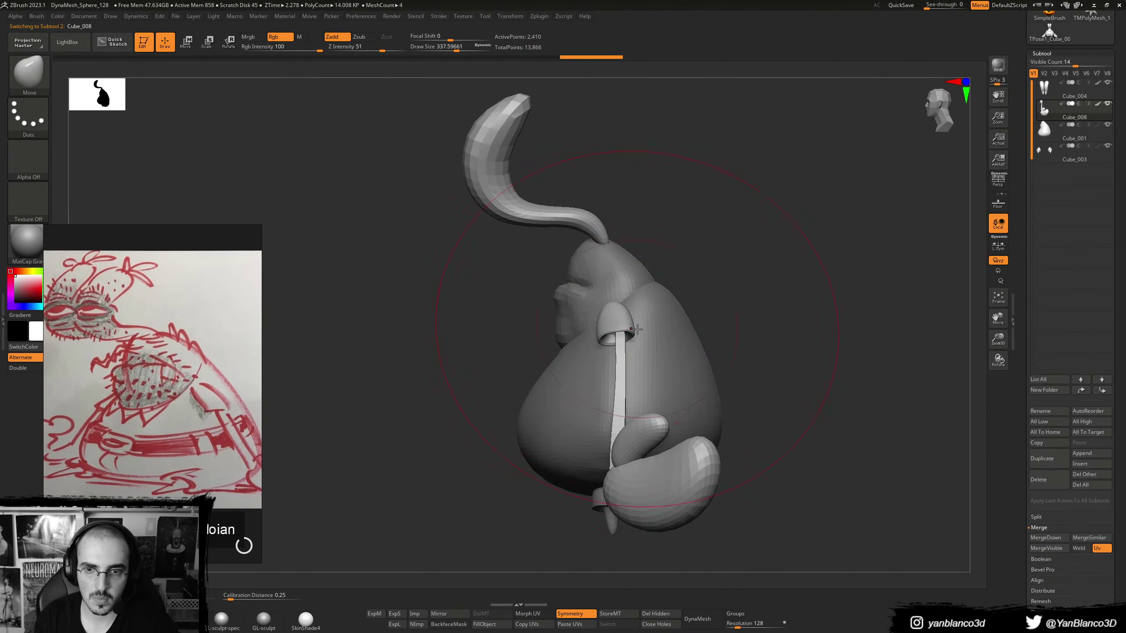
{"action": "key", "text": "bracketleft"}
{"action": "left_click_drag", "start_coordinate": [625, 317], "coordinate": [634, 312]}
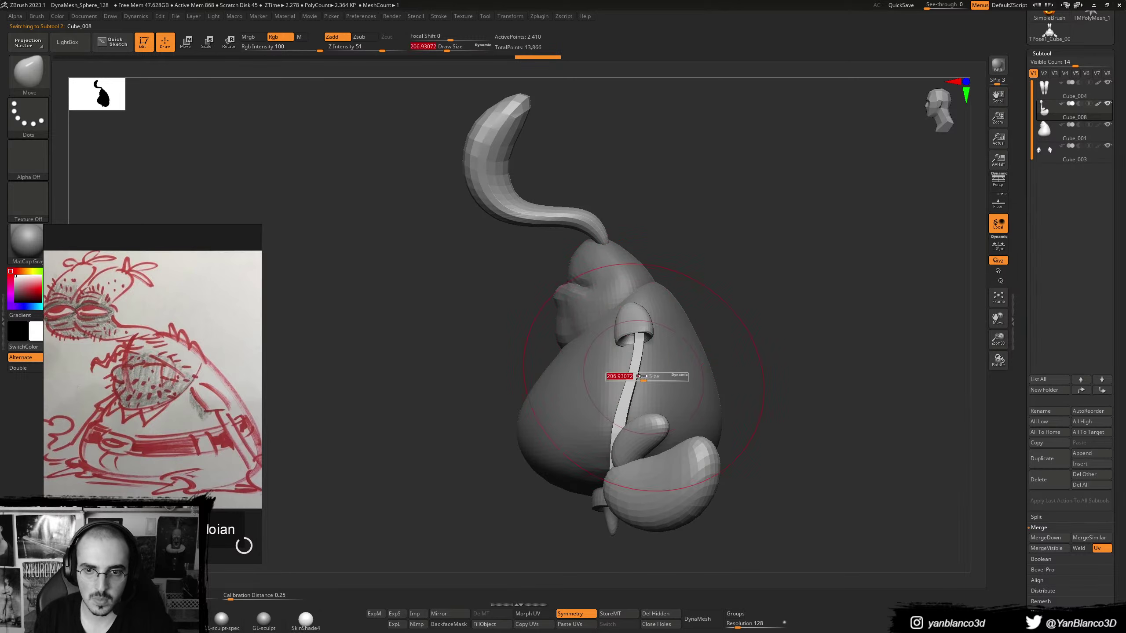
{"action": "left_click_drag", "start_coordinate": [642, 376], "coordinate": [636, 376]}
{"action": "right_click_drag", "start_coordinate": [625, 407], "coordinate": [618, 389], "text": "alt"}
{"action": "key", "text": "s"}
{"action": "left_click_drag", "start_coordinate": [624, 414], "coordinate": [633, 413]}
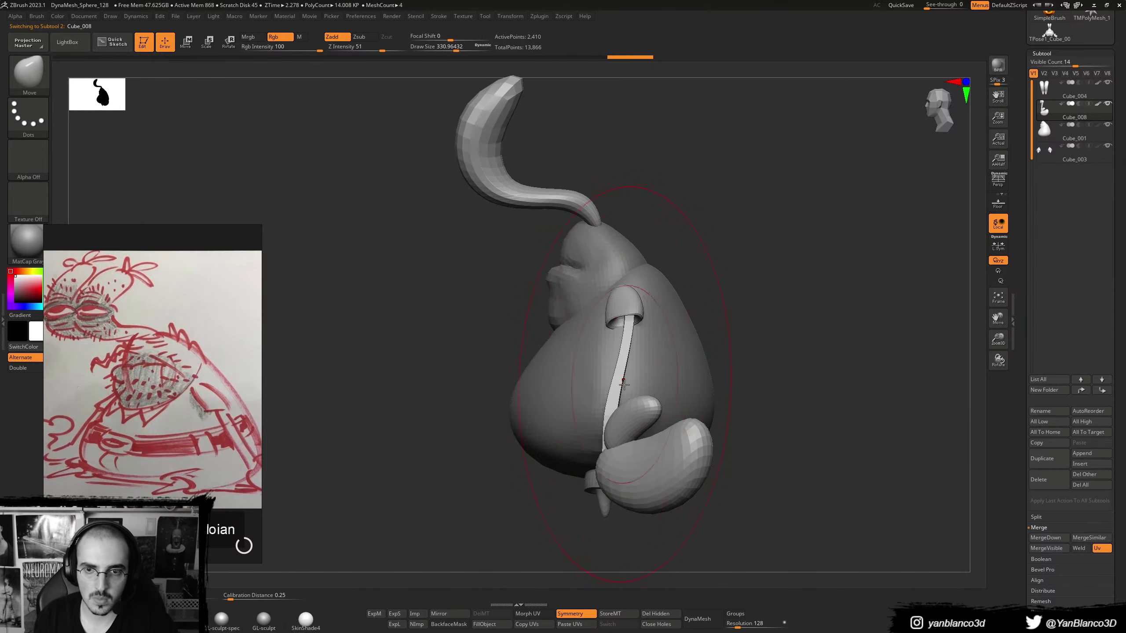
{"action": "key", "text": "s"}
{"action": "left_click_drag", "start_coordinate": [627, 321], "coordinate": [622, 320]}
- Adjust the arms with the Move Topological brush from the front at a smaller Draw Size
{"action": "key", "text": "b"}
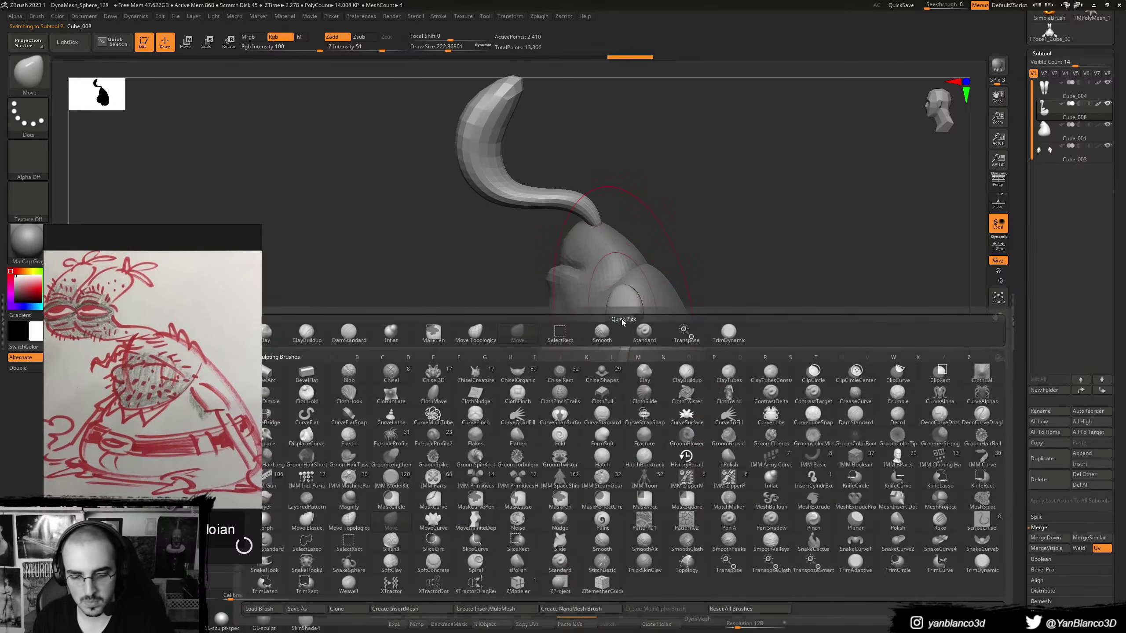
{"action": "key", "text": "m"}
{"action": "key", "text": "t"}
{"action": "right_click_drag", "start_coordinate": [631, 307], "coordinate": [659, 311]}
{"action": "key", "text": "s"}
{"action": "left_click_drag", "start_coordinate": [698, 443], "coordinate": [678, 443]}
- Select the head and torso subtool, isolate the head, build up its chin with ClayBuildup at Draw Size about 71, and show the torso again
{"action": "left_click", "coordinate": [581, 323], "text": "alt"}
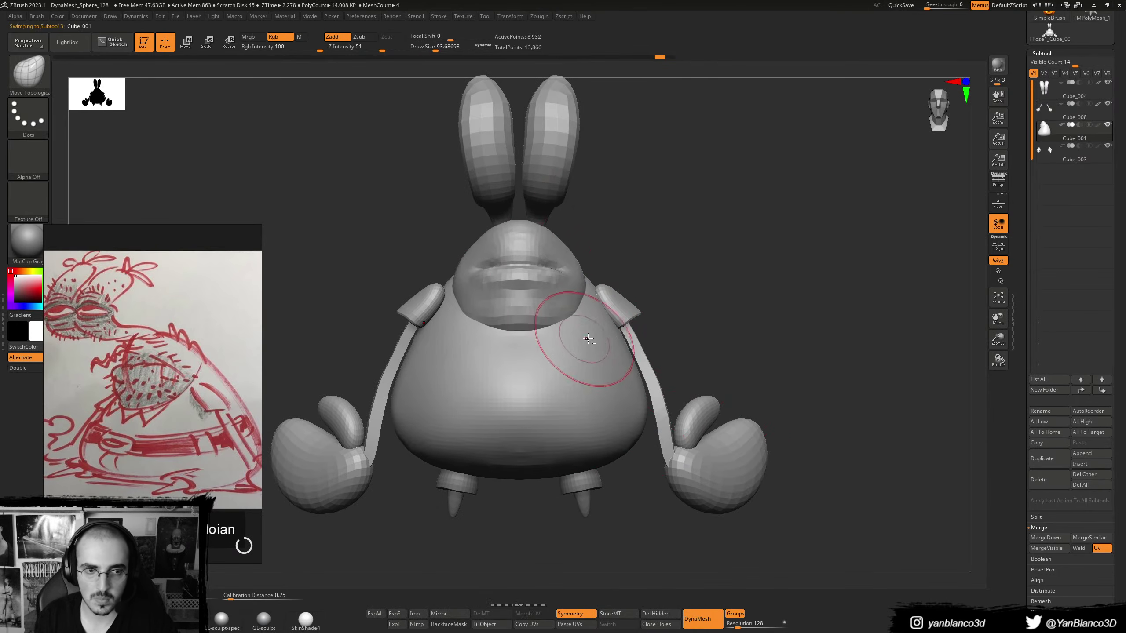
{"action": "key", "text": "b"}
{"action": "key", "text": "m"}
{"action": "key", "text": "v"}
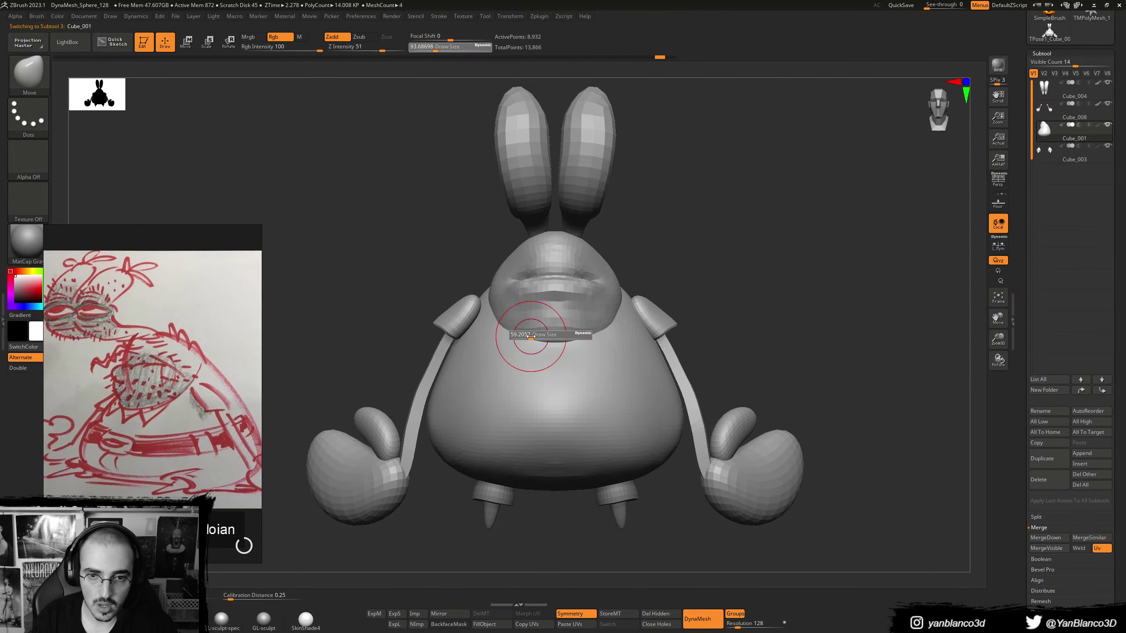
{"action": "key", "text": "b"}
{"action": "key", "text": "c"}
{"action": "key", "text": "b"}
{"action": "left_click", "coordinate": [537, 314], "text": "ctrl+shift"}
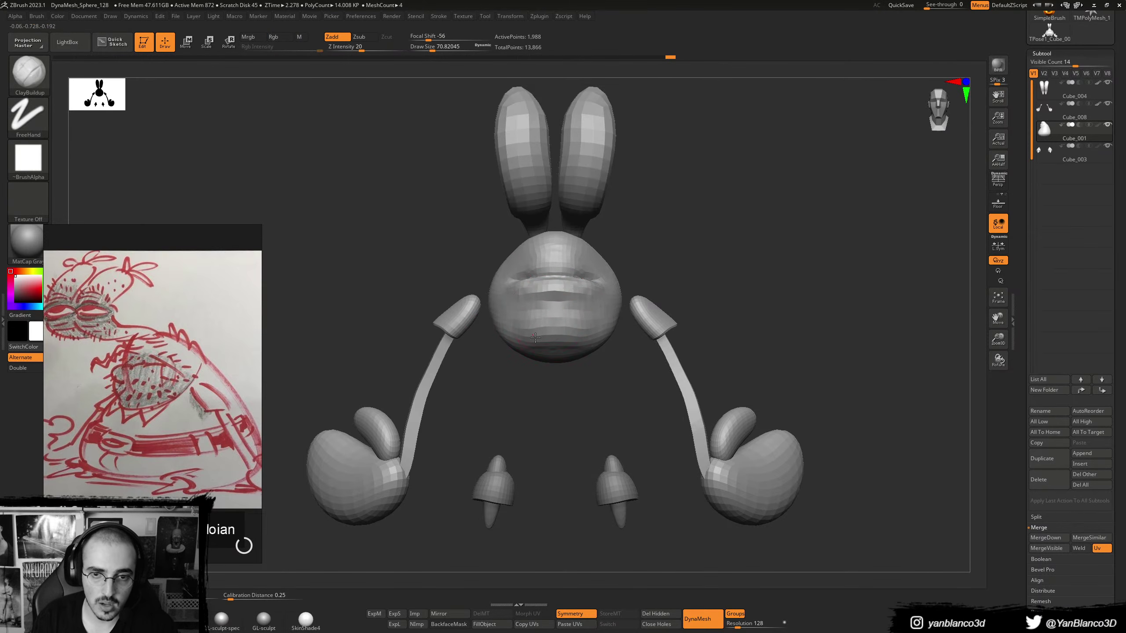
{"action": "left_click", "coordinate": [668, 251], "text": "ctrl+shift"}
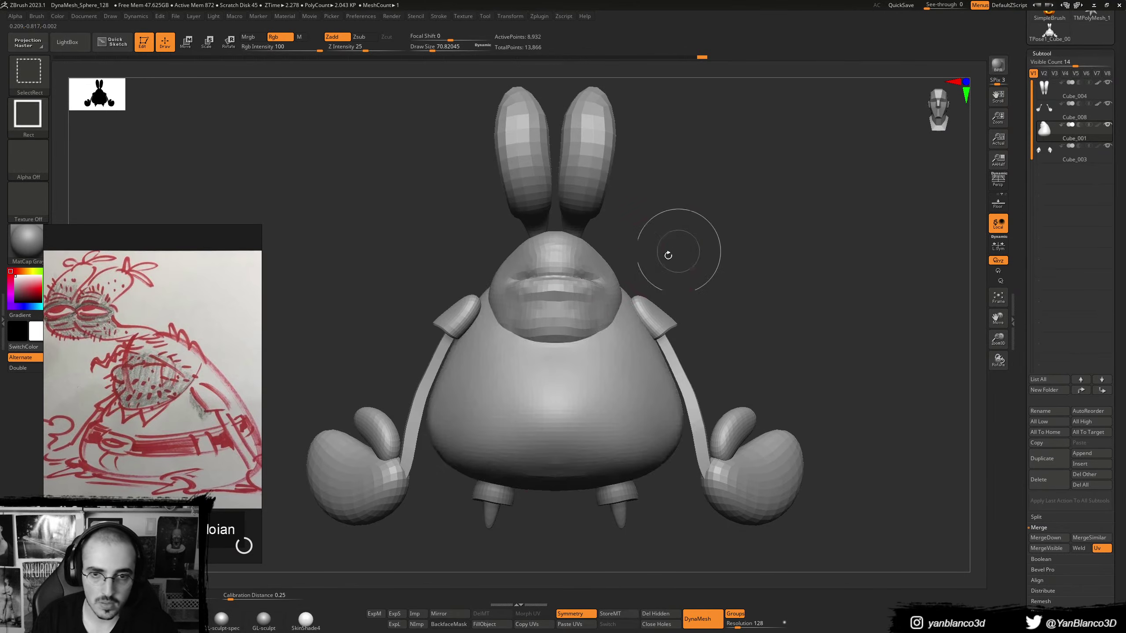
{"action": "left_click_drag", "start_coordinate": [669, 252], "coordinate": [584, 316]}
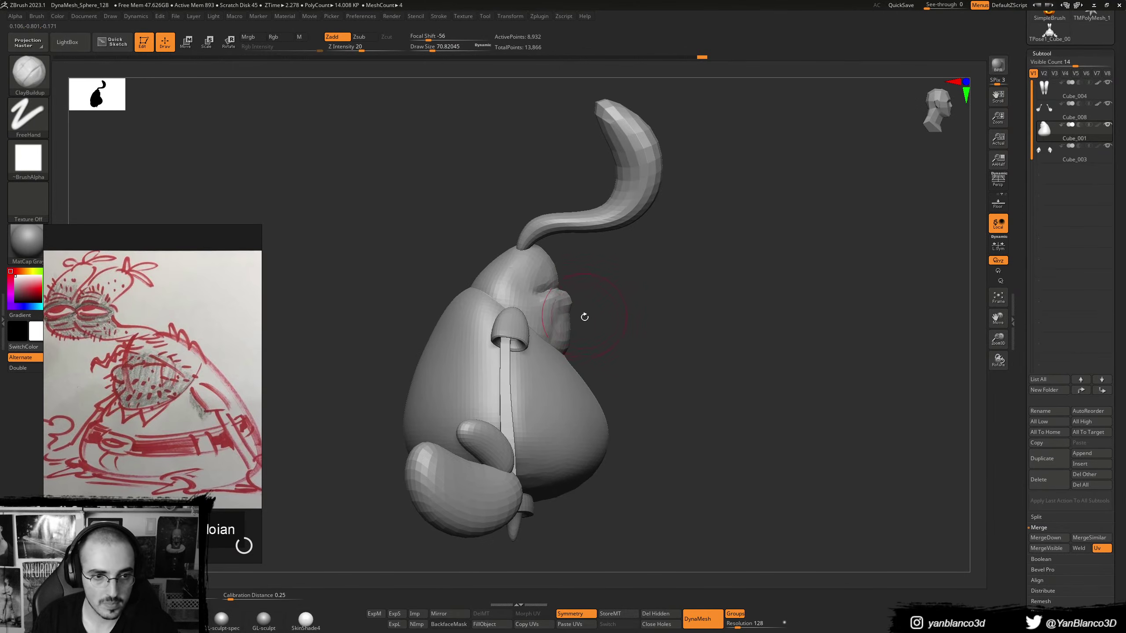
{"action": "key", "text": "b"}
{"action": "key", "text": "m"}
{"action": "key", "text": "v"}
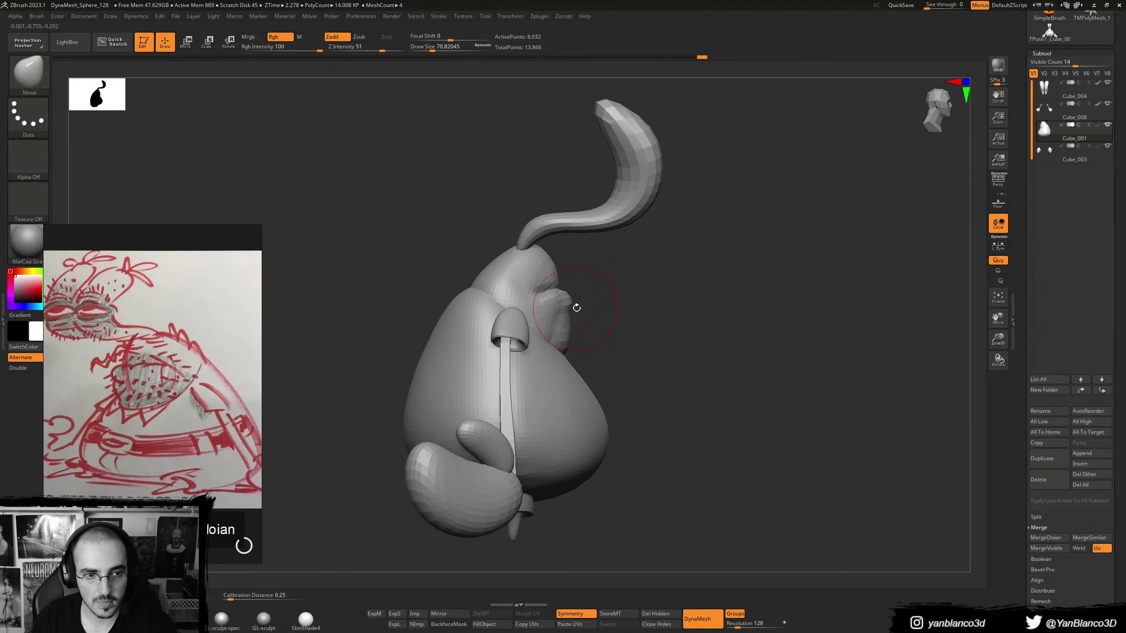
{"action": "key", "text": "b"}
{"action": "key", "text": "s"}
{"action": "key", "text": "t"}
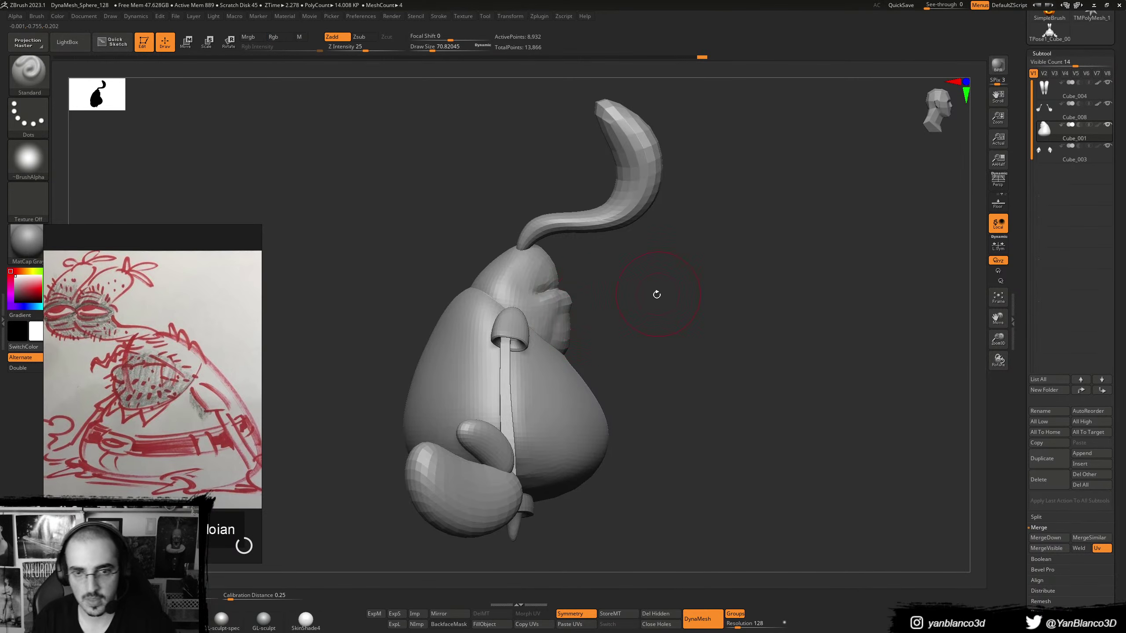
- Start working on the mouth corners from the front with the ClayBuildup brush at Draw Size about 71
{"action": "left_click_drag", "start_coordinate": [656, 294], "coordinate": [578, 306], "text": "shift"}
{"action": "key", "text": "b"}
{"action": "key", "text": "c"}
{"action": "key", "text": "b"}
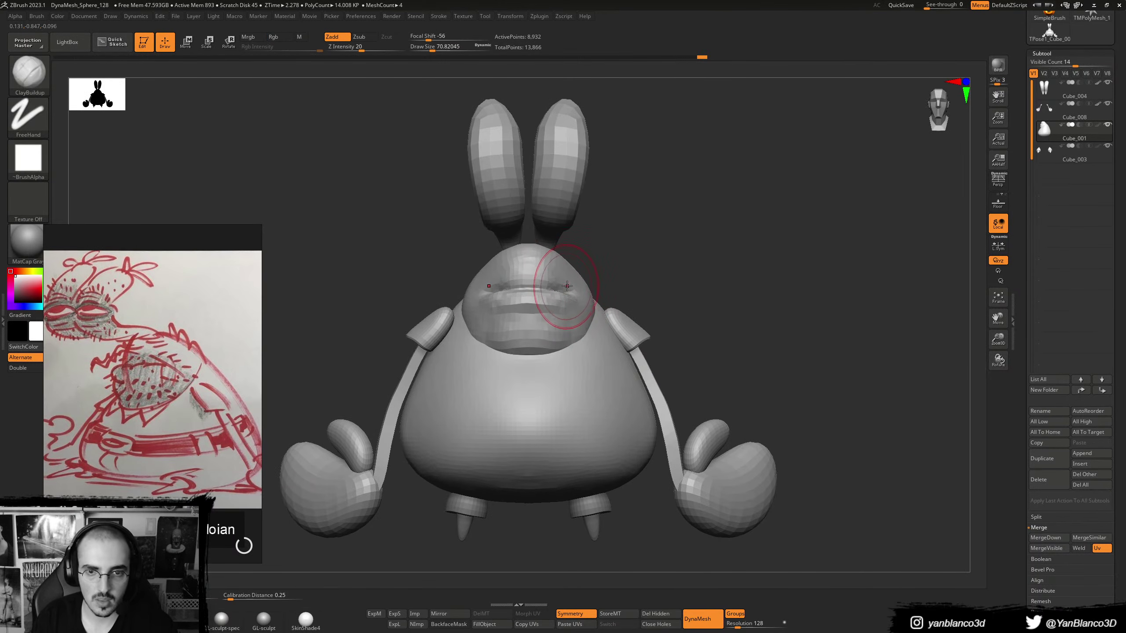
- Reshape the head around the mouth and crown using the Move brush, enlarging the draw size to about 83
{"action": "key", "text": "b"}
{"action": "key", "text": "m"}
{"action": "key", "text": "v"}
{"action": "right_click_drag", "start_coordinate": [581, 291], "coordinate": [558, 294]}
{"action": "key", "text": "s"}
{"action": "left_click_drag", "start_coordinate": [558, 295], "coordinate": [553, 294]}
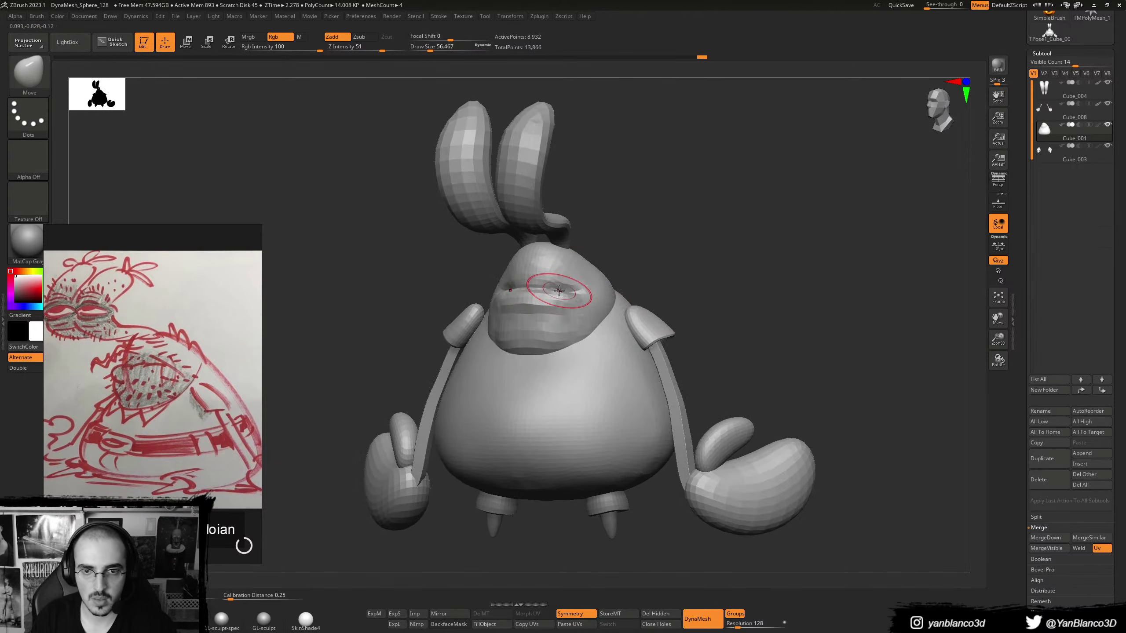
{"action": "mouse_move", "coordinate": [550, 290]}
{"action": "right_mouse_down"}
{"action": "mouse_move", "coordinate": [518, 292]}
{"action": "mouse_move", "coordinate": [573, 294]}
{"action": "right_mouse_up"}
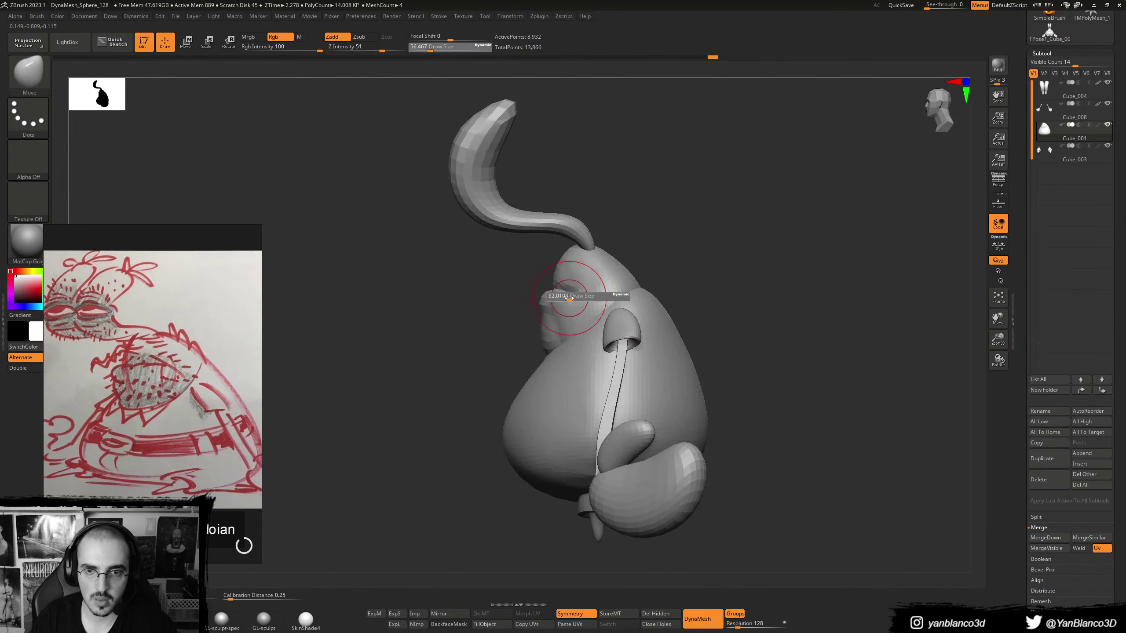
{"action": "key", "text": "ctrl"}
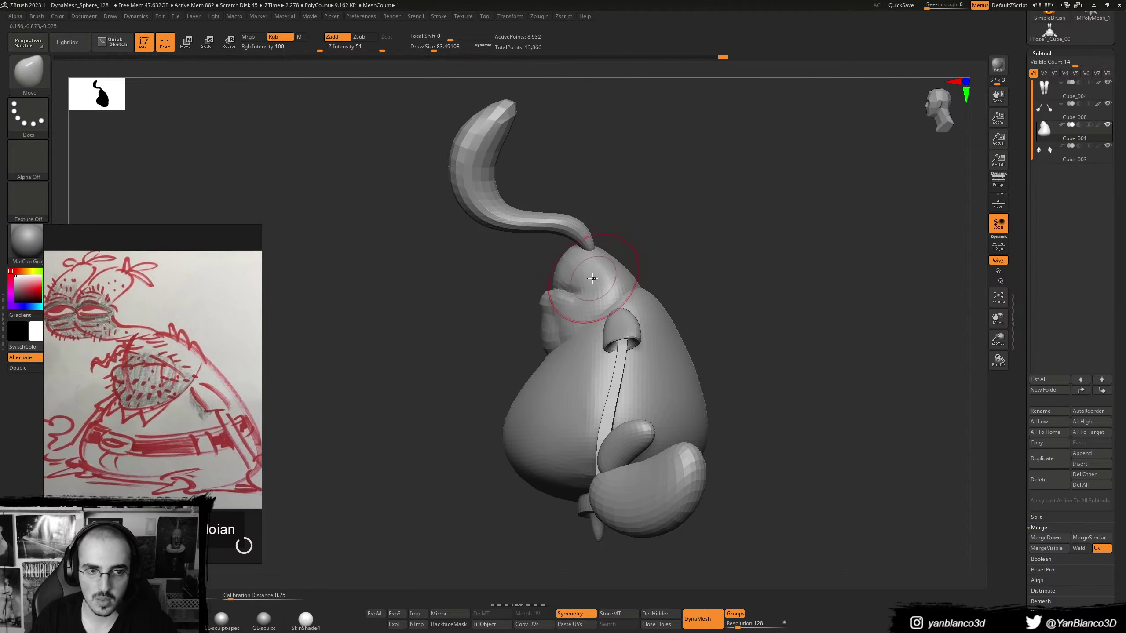
{"action": "right_click_drag", "start_coordinate": [593, 282], "coordinate": [613, 270], "text": "shift"}
{"action": "key", "text": "s"}
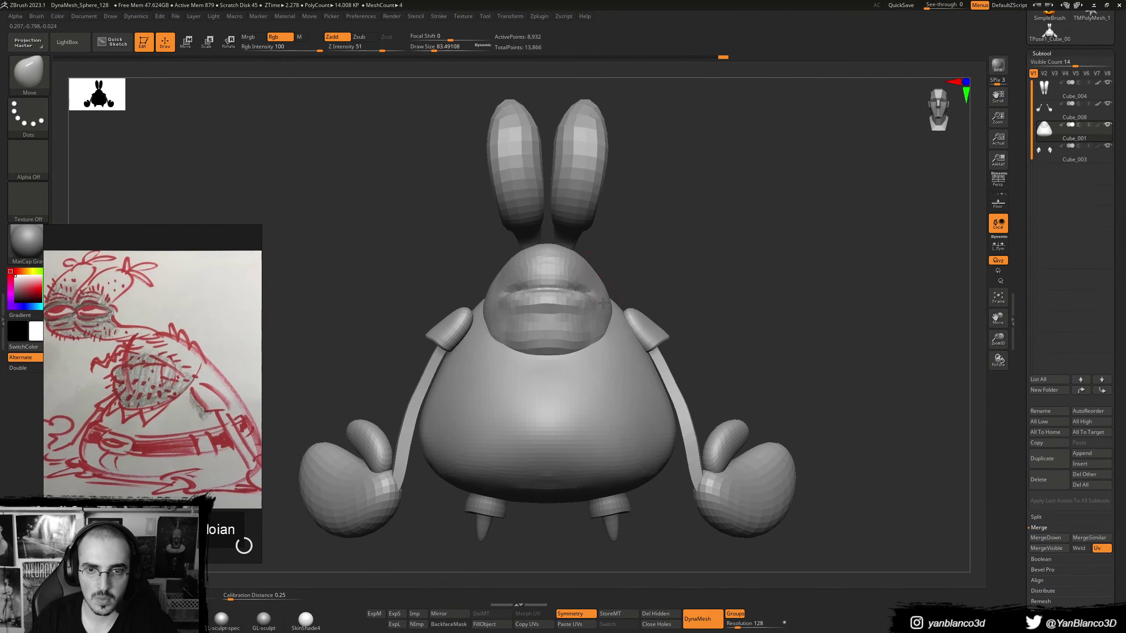
- Select the eye stalks and shift them lower and forward on the head with the Transpose line, adjusting their tilt
{"action": "right_click_drag", "start_coordinate": [584, 272], "coordinate": [549, 242]}
{"action": "left_click", "coordinate": [549, 242], "text": "alt"}
{"action": "key", "text": "w"}
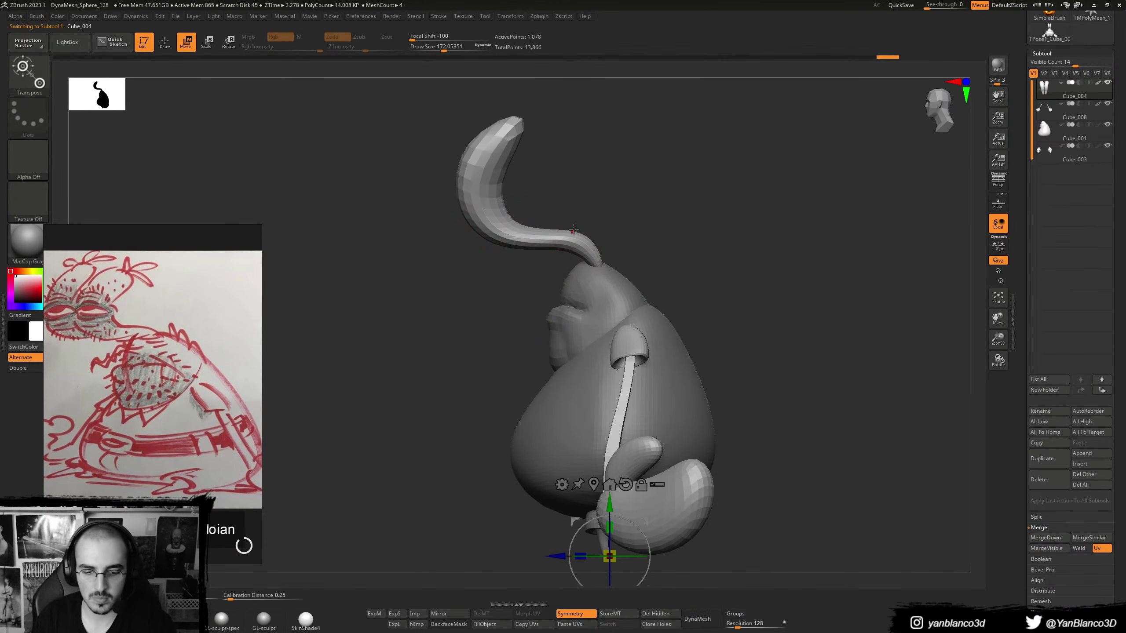
{"action": "key", "text": "y"}
{"action": "mouse_move", "coordinate": [569, 242]}
{"action": "left_mouse_down"}
{"action": "mouse_move", "coordinate": [638, 214]}
{"action": "mouse_move", "coordinate": [587, 233]}
{"action": "mouse_move", "coordinate": [601, 235]}
{"action": "left_mouse_up"}
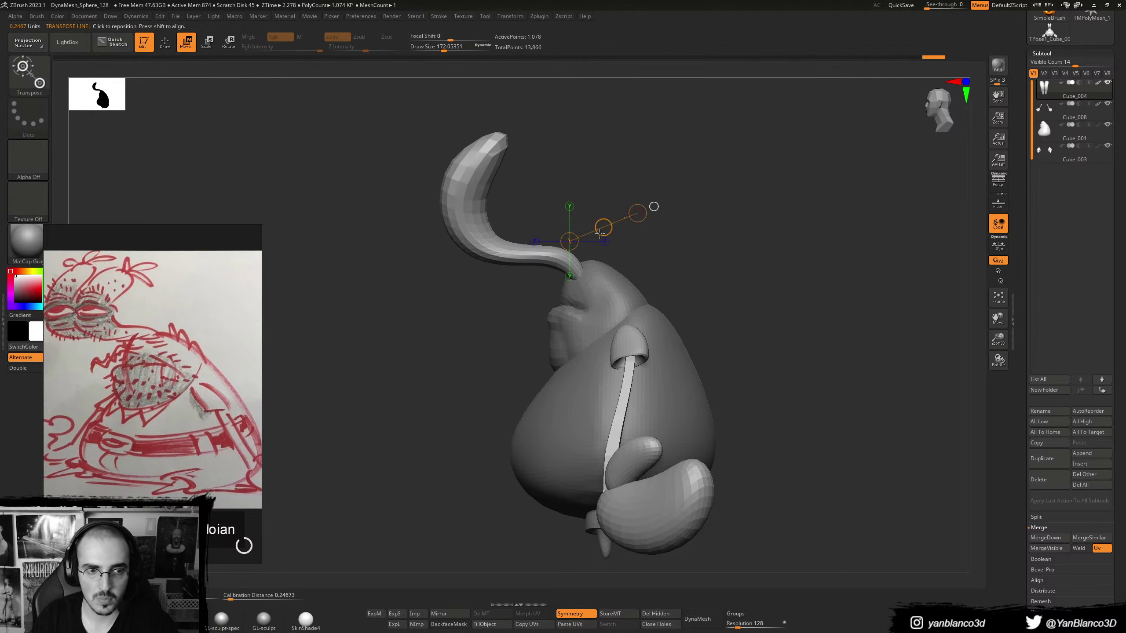
{"action": "left_click_drag", "start_coordinate": [582, 274], "coordinate": [602, 208]}
{"action": "key", "text": "r"}
- Adjust the bases of the eye stalks where they meet the head using the Move brush at about 46 draw size
{"action": "key", "text": "b"}
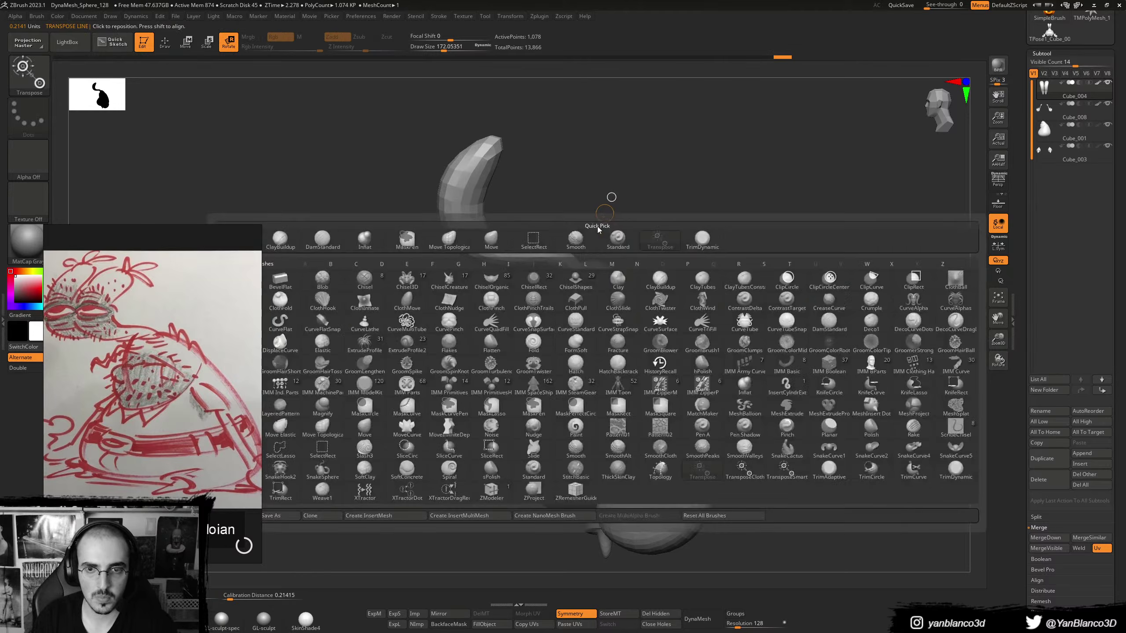
{"action": "key", "text": "c"}
{"action": "key", "text": "b"}
{"action": "key", "text": "b"}
{"action": "key", "text": "m"}
{"action": "key", "text": "v"}
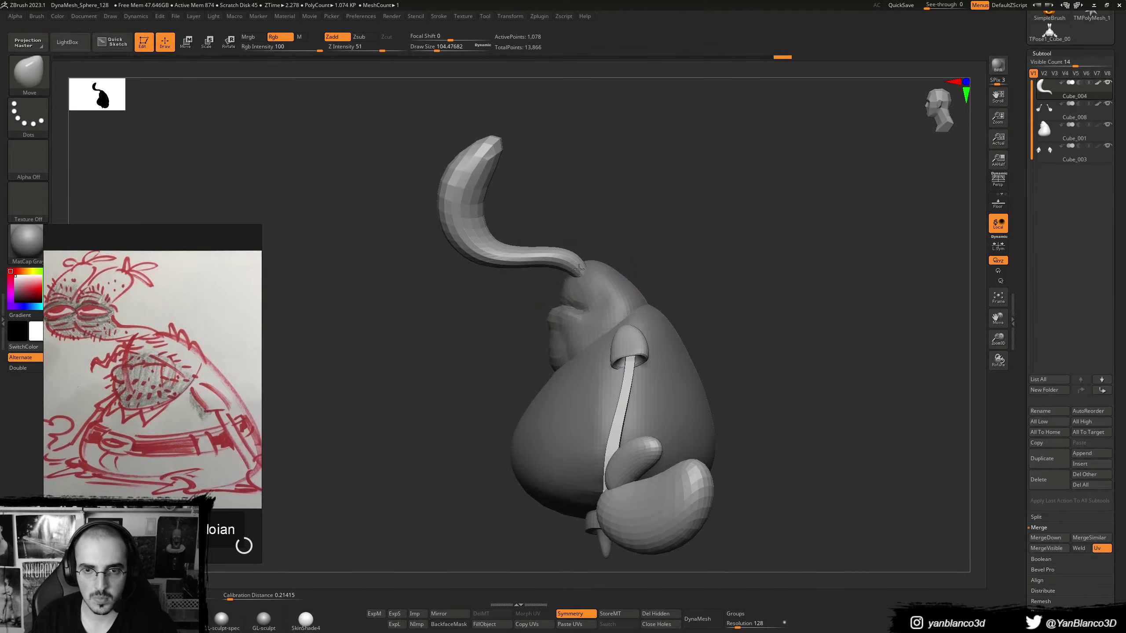
{"action": "right_click_drag", "start_coordinate": [572, 270], "coordinate": [590, 289], "text": "shift"}
{"action": "key", "text": "s"}
{"action": "left_click_drag", "start_coordinate": [591, 290], "coordinate": [587, 291]}
{"action": "right_click_drag", "start_coordinate": [587, 293], "coordinate": [572, 273]}
{"action": "key", "text": "s"}
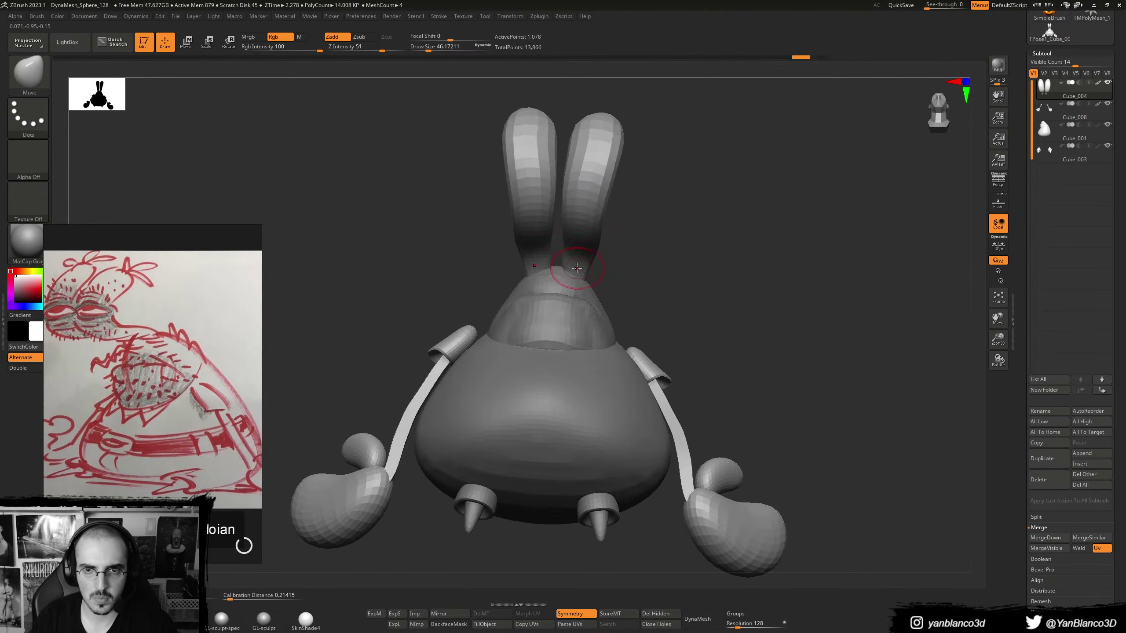
{"action": "mouse_move", "coordinate": [582, 251]}
{"action": "right_mouse_down", "text": "shift"}
{"action": "mouse_move", "coordinate": [584, 191]}
{"action": "mouse_move", "coordinate": [546, 199]}
{"action": "right_mouse_up", "text": "shift"}
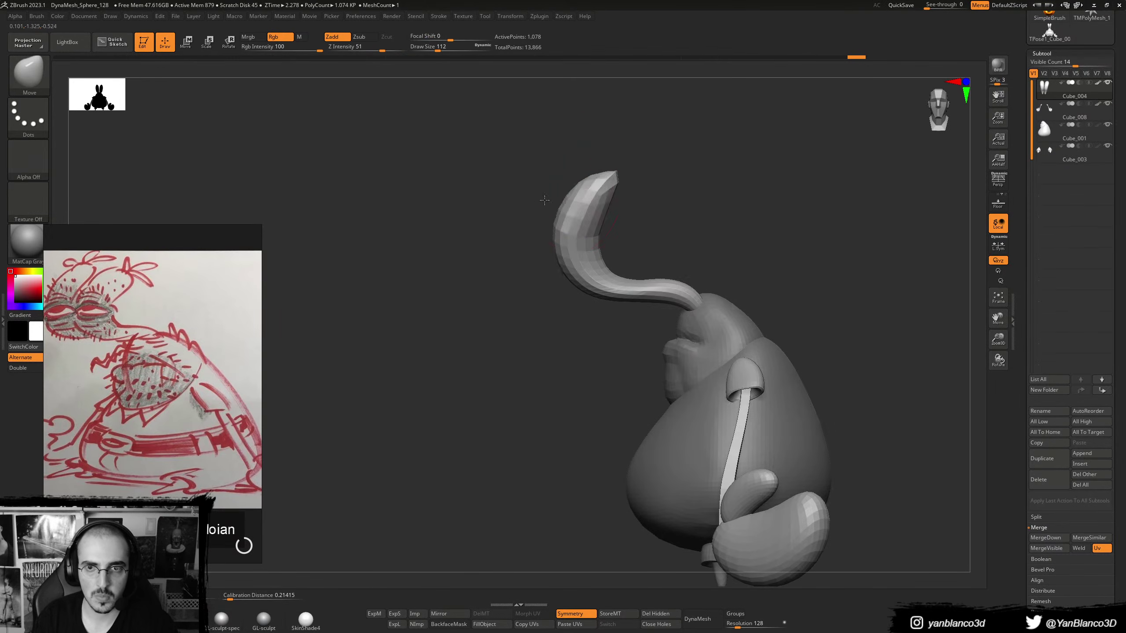
{"action": "left_click_drag", "start_coordinate": [597, 183], "coordinate": [588, 189], "text": "shift"}
{"action": "key", "text": "ctrl+z"}
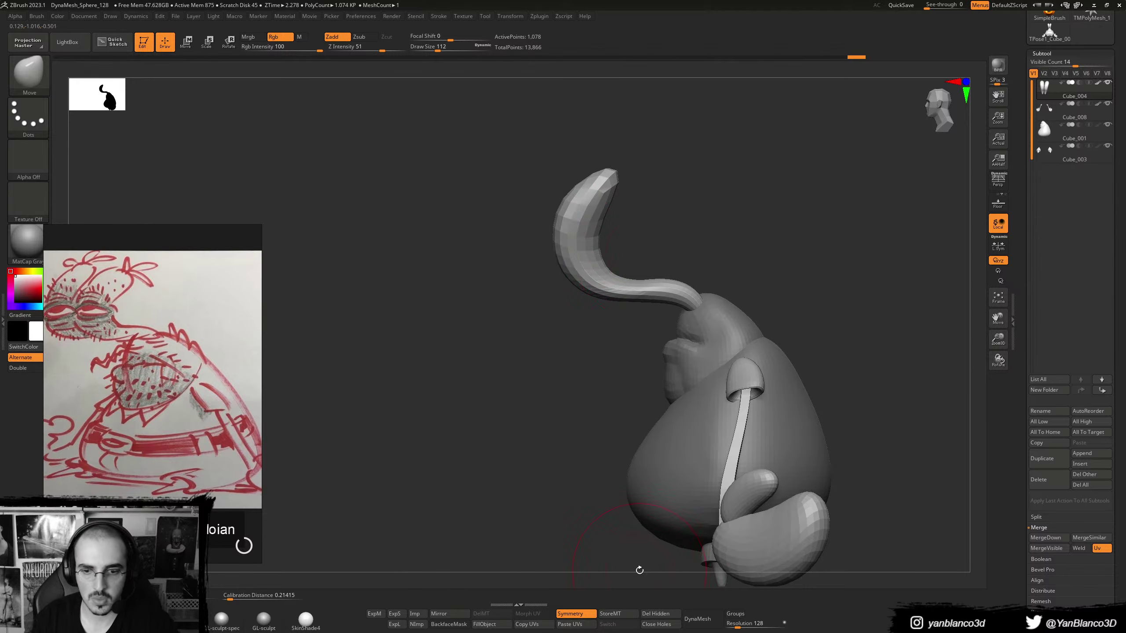
- Select the body subtool and refine the sides of the torso beneath the shoulders with the Move brush
{"action": "mouse_move", "coordinate": [618, 207]}
{"action": "right_mouse_down", "text": "shift"}
{"action": "mouse_move", "coordinate": [643, 214]}
{"action": "mouse_move", "coordinate": [623, 221]}
{"action": "mouse_move", "coordinate": [622, 196]}
{"action": "right_mouse_up", "text": "shift"}
{"action": "left_click", "coordinate": [616, 360], "text": "alt"}
{"action": "right_click_drag", "start_coordinate": [616, 360], "coordinate": [597, 328], "text": "ctrl"}
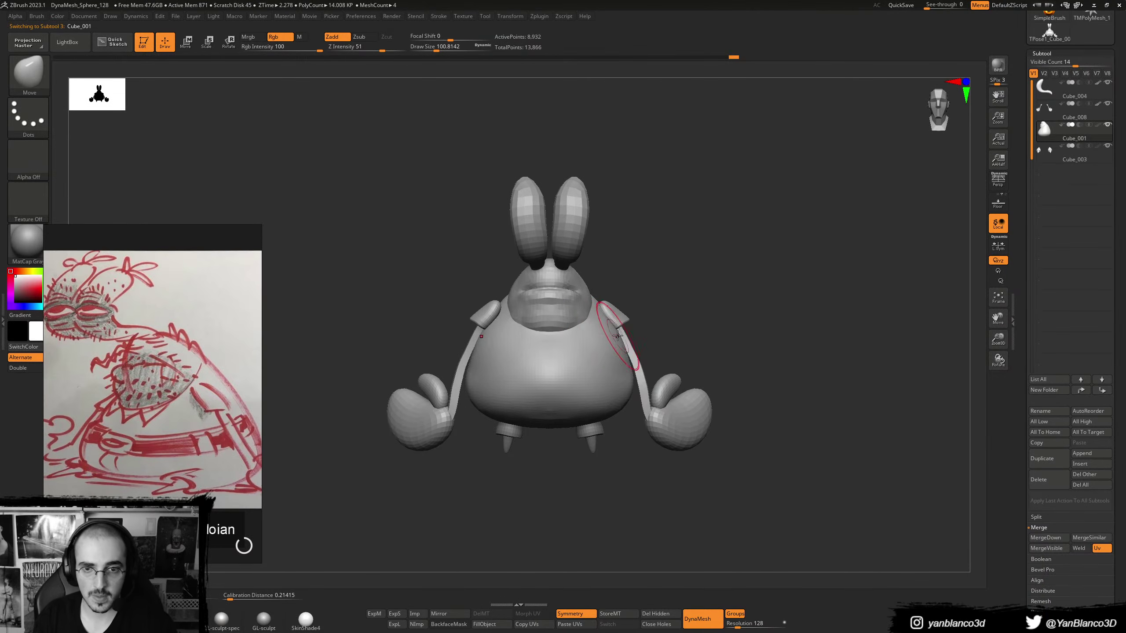
{"action": "key", "text": "s"}
{"action": "mouse_move", "coordinate": [603, 336]}
{"action": "left_mouse_down"}
{"action": "mouse_move", "coordinate": [618, 328]}
{"action": "mouse_move", "coordinate": [609, 331]}
{"action": "left_mouse_up"}
{"action": "key", "text": "ctrl+z"}
{"action": "key", "text": "s"}
{"action": "left_click_drag", "start_coordinate": [612, 331], "coordinate": [608, 332]}
- Reshape the upper back of the body with the Move Topological brush at a draw size of about 136
{"action": "key", "text": "b"}
{"action": "key", "text": "m"}
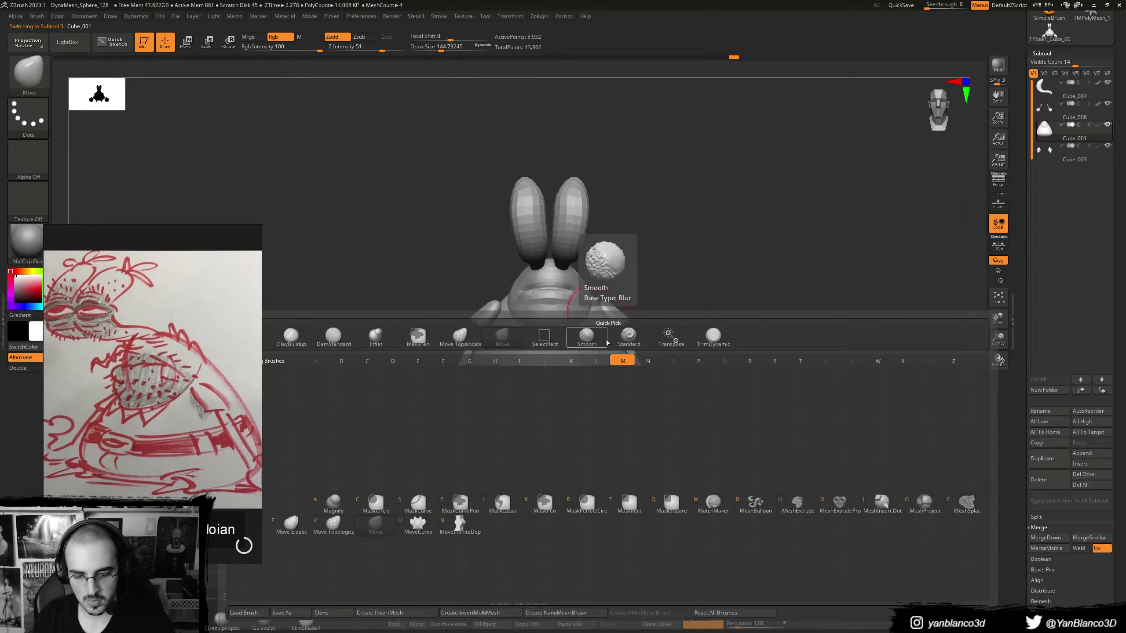
{"action": "key", "text": "t"}
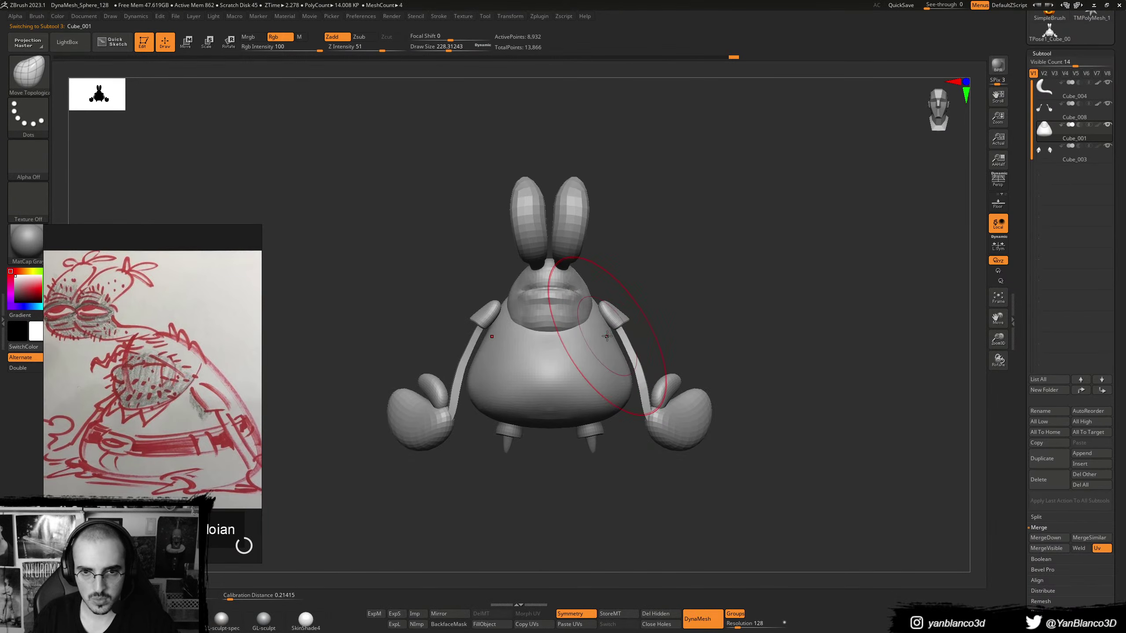
{"action": "right_click_drag", "start_coordinate": [578, 319], "coordinate": [632, 335]}
{"action": "key", "text": "s"}
{"action": "left_click_drag", "start_coordinate": [661, 308], "coordinate": [653, 308]}
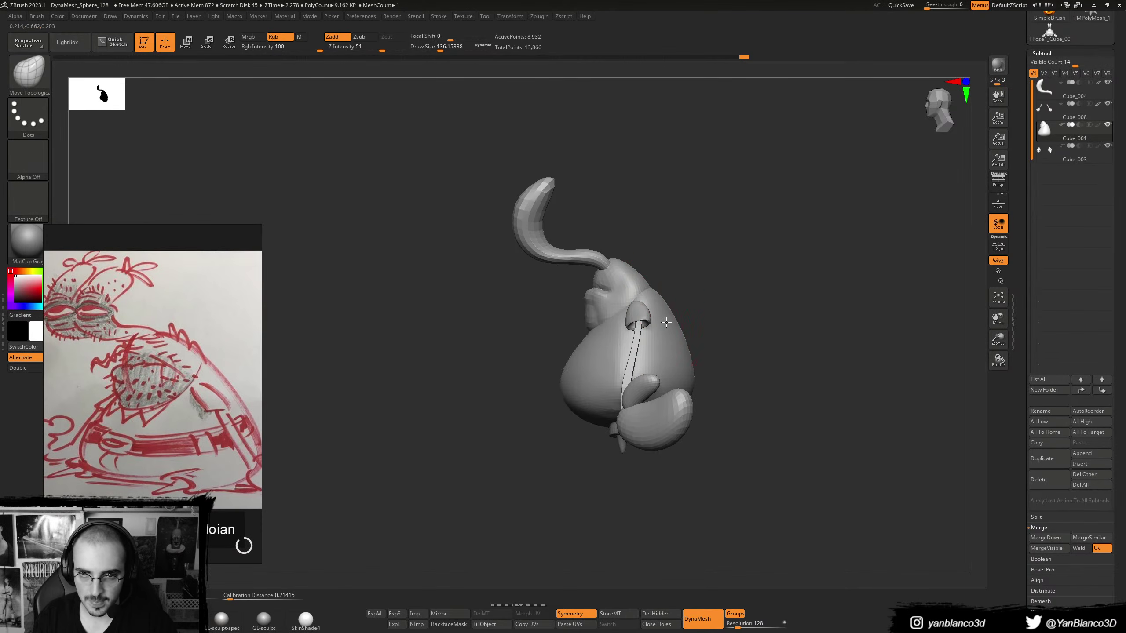
- Return to the Move brush and adjust the torso's outline from the front with a draw size of about 172
{"action": "key", "text": "b"}
{"action": "key", "text": "s"}
{"action": "key", "text": "t"}
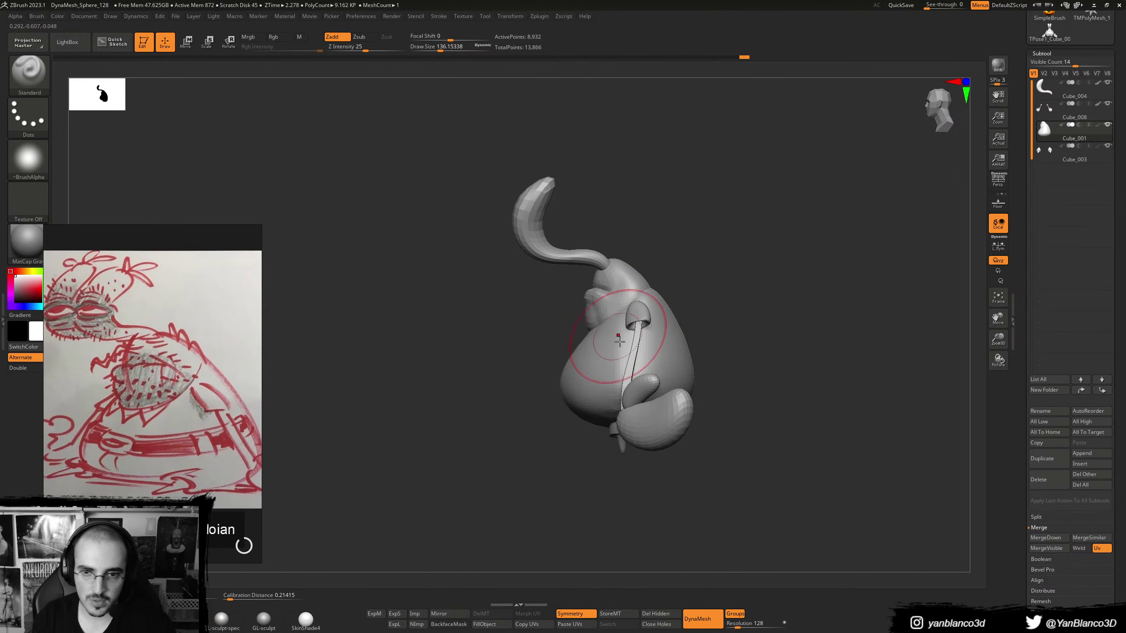
{"action": "key", "text": "b"}
{"action": "key", "text": "m"}
{"action": "key", "text": "v"}
{"action": "right_click_drag", "start_coordinate": [603, 352], "coordinate": [609, 350], "text": "shift"}
{"action": "key", "text": "bracketright"}
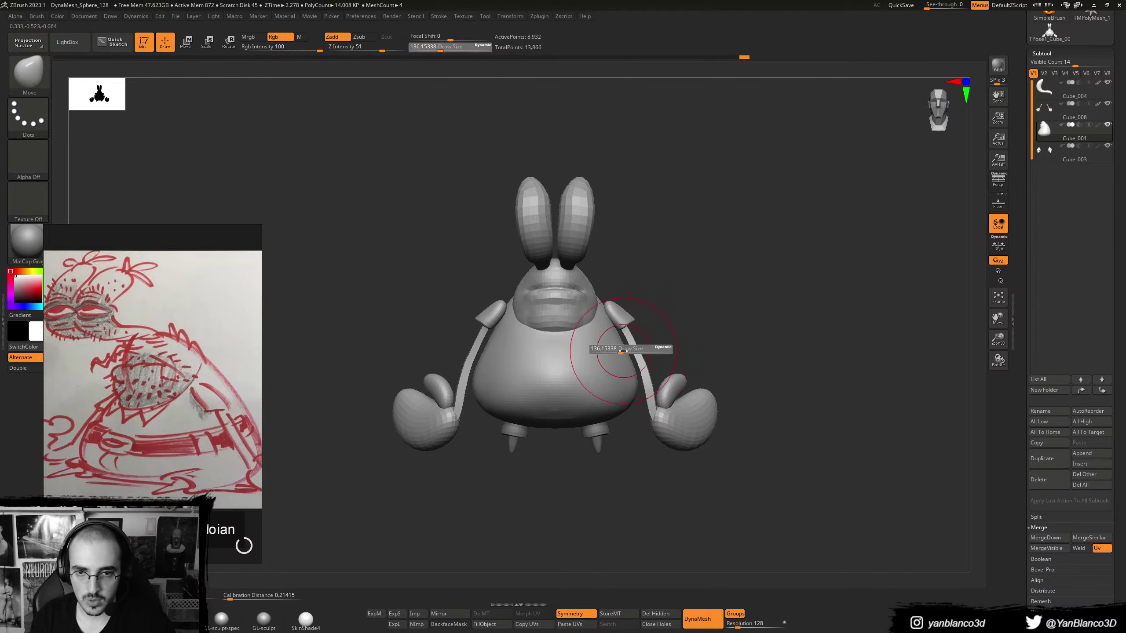
- Turn on the perspective view for the model
{"action": "key", "text": "p"}
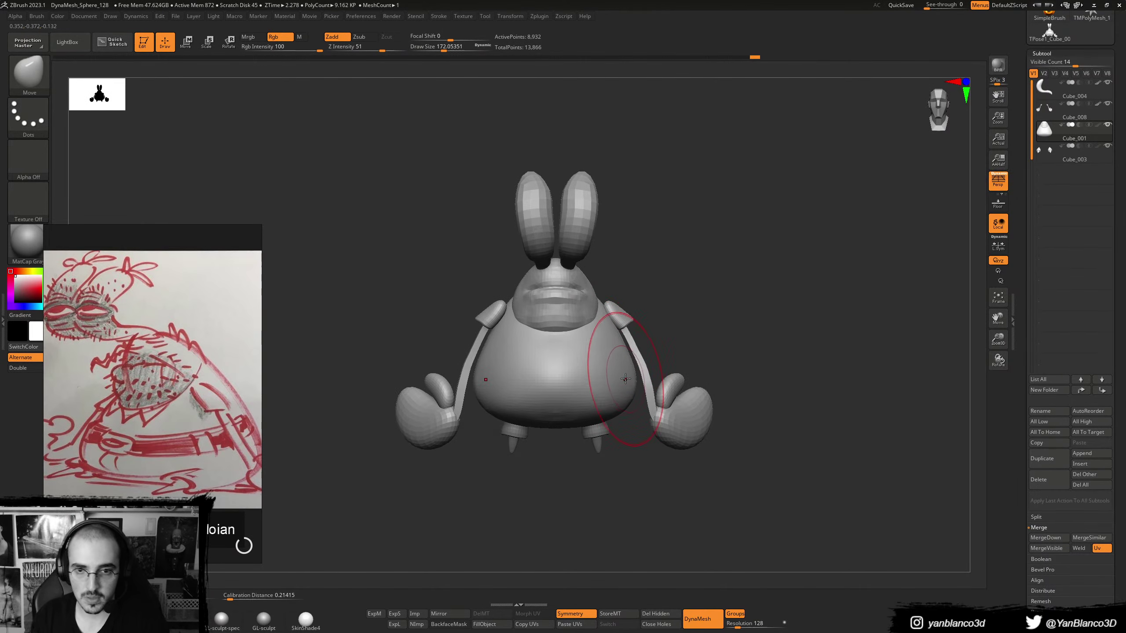
{"action": "key", "text": "p"}
{"action": "key", "text": "p"}
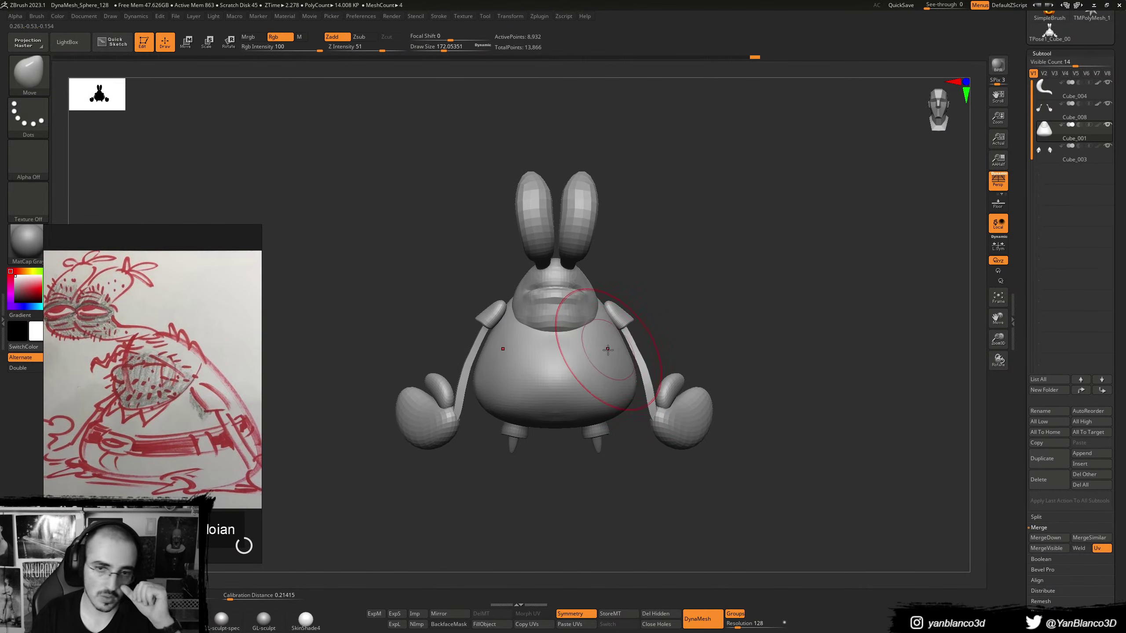
- Select the eyes and refine their oval shape with the Move brush, using draw sizes of about 94 to 108
{"action": "key", "text": "bracketleft"}
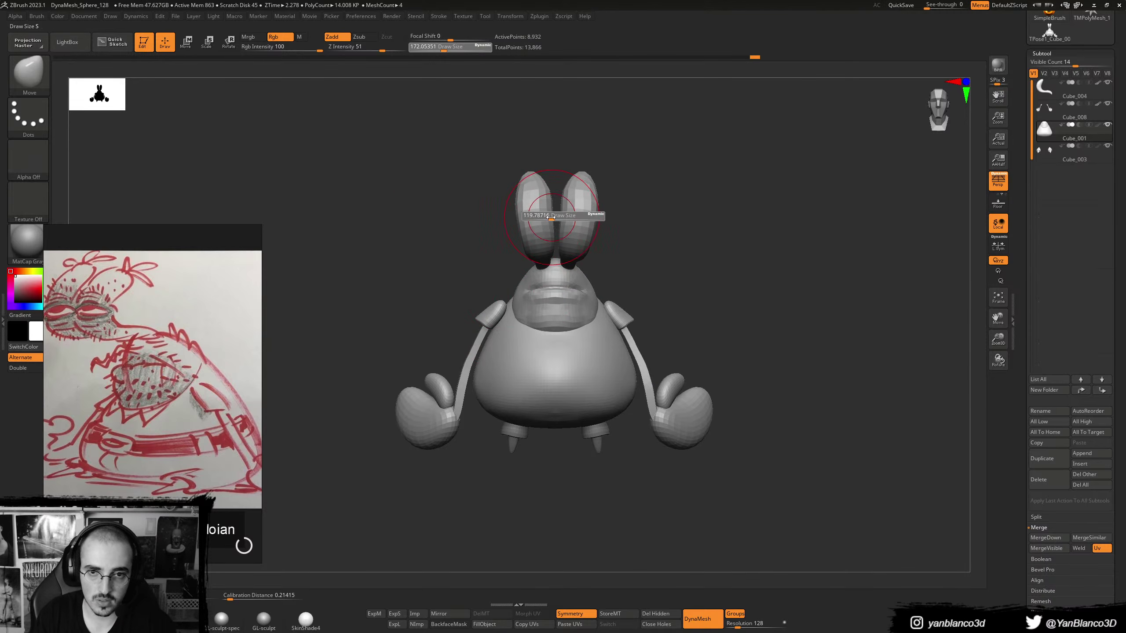
{"action": "left_click", "coordinate": [539, 217], "text": "alt"}
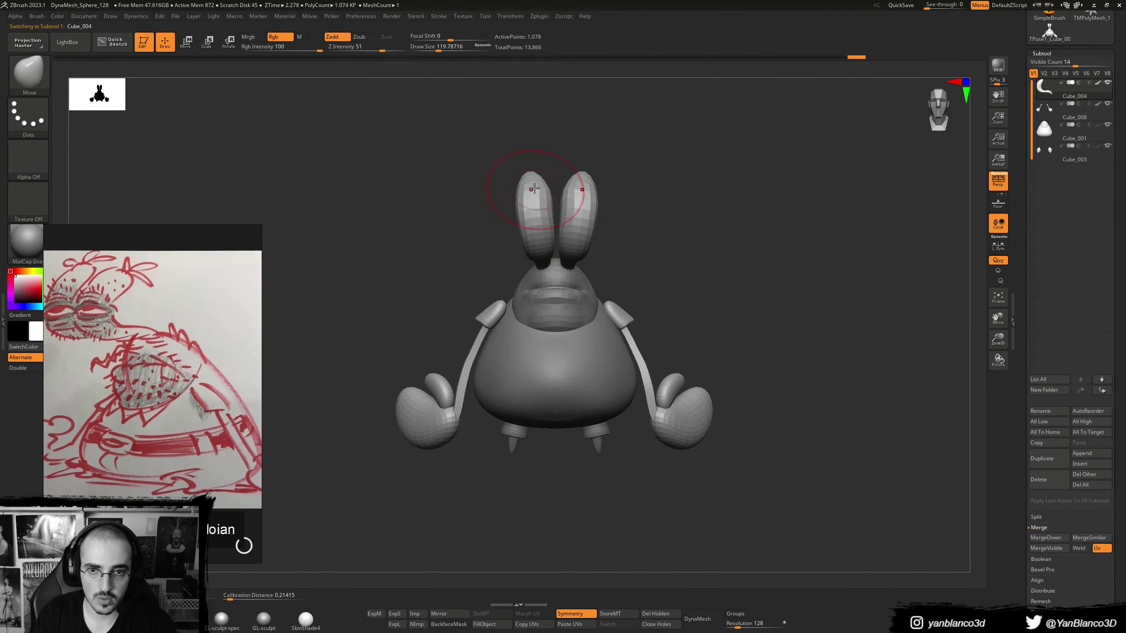
{"action": "key", "text": "bracketleft"}
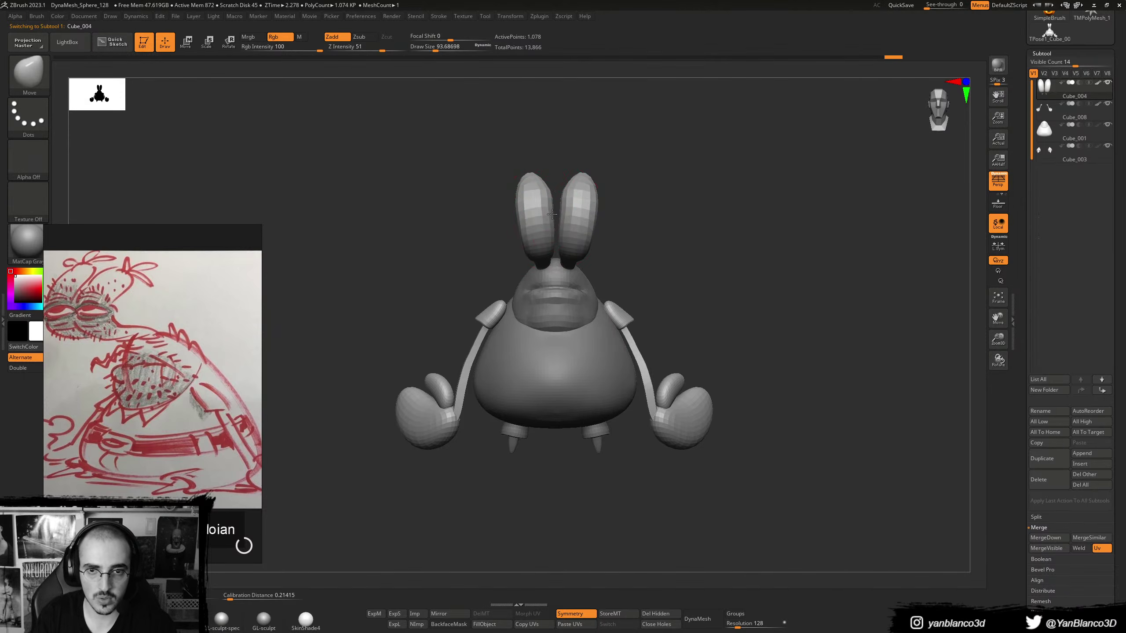
{"action": "right_click_drag", "start_coordinate": [552, 215], "coordinate": [545, 213]}
{"action": "right_click_drag", "start_coordinate": [542, 174], "coordinate": [543, 176]}
{"action": "key", "text": "bracketleft"}
{"action": "key", "text": "bracketright"}
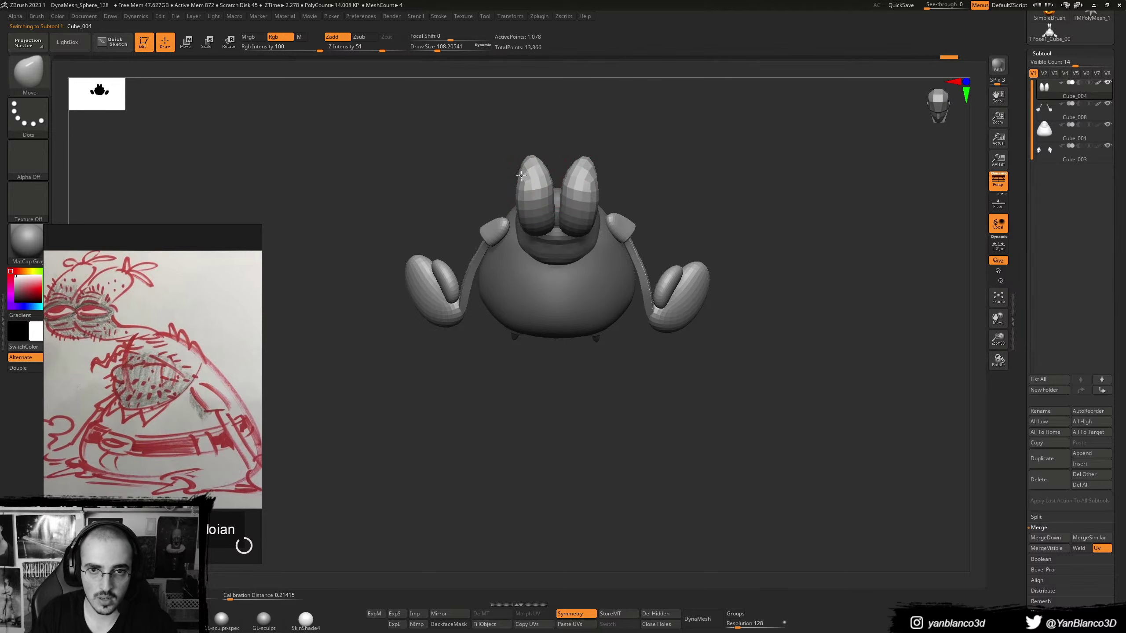
- Subdivide the eye stalk mesh twice
{"action": "mouse_move", "coordinate": [532, 165]}
{"action": "right_mouse_down"}
{"action": "mouse_move", "coordinate": [519, 172]}
{"action": "mouse_move", "coordinate": [526, 131]}
{"action": "mouse_move", "coordinate": [571, 195]}
{"action": "mouse_move", "coordinate": [578, 177]}
{"action": "mouse_move", "coordinate": [520, 173]}
{"action": "mouse_move", "coordinate": [615, 208]}
{"action": "mouse_move", "coordinate": [659, 165]}
{"action": "mouse_move", "coordinate": [611, 212]}
{"action": "mouse_move", "coordinate": [561, 210]}
{"action": "mouse_move", "coordinate": [617, 228]}
{"action": "mouse_move", "coordinate": [596, 215]}
{"action": "mouse_move", "coordinate": [570, 221]}
{"action": "right_mouse_up"}
{"action": "key", "text": "ctrl+d"}
{"action": "key", "text": "ctrl+d"}
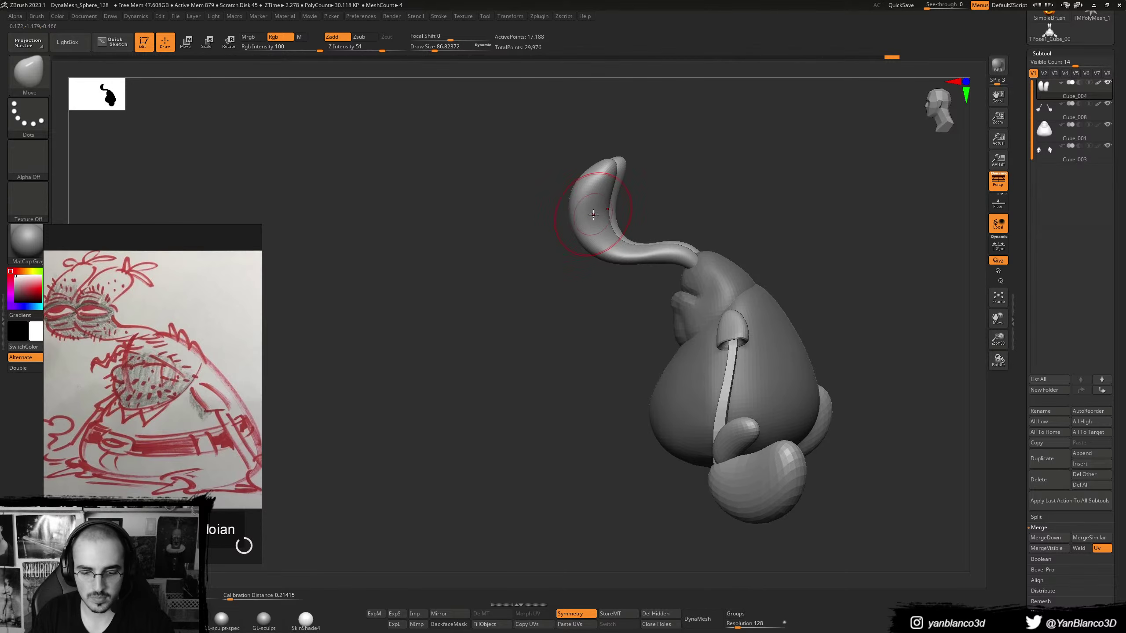
- Inflate the eye shapes with the Inflat brush at about 136 draw size and smooth their surface
{"action": "key", "text": "b"}
{"action": "key", "text": "i"}
{"action": "key", "text": "n"}
{"action": "key", "text": "s"}
{"action": "left_click_drag", "start_coordinate": [593, 206], "coordinate": [601, 243]}
{"action": "key", "text": "ctrl+z"}
{"action": "key", "text": "s"}
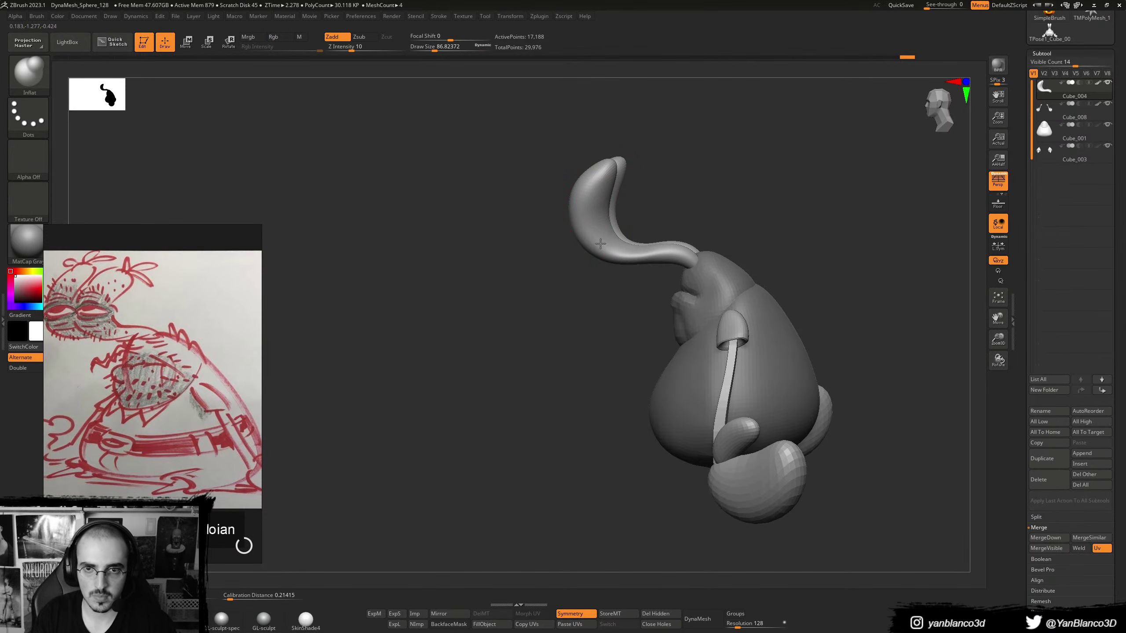
{"action": "right_click_drag", "start_coordinate": [602, 240], "coordinate": [664, 221]}
{"action": "mouse_move", "coordinate": [615, 249]}
{"action": "right_mouse_down"}
{"action": "mouse_move", "coordinate": [633, 239]}
{"action": "mouse_move", "coordinate": [628, 274]}
{"action": "mouse_move", "coordinate": [635, 189]}
{"action": "right_mouse_up"}
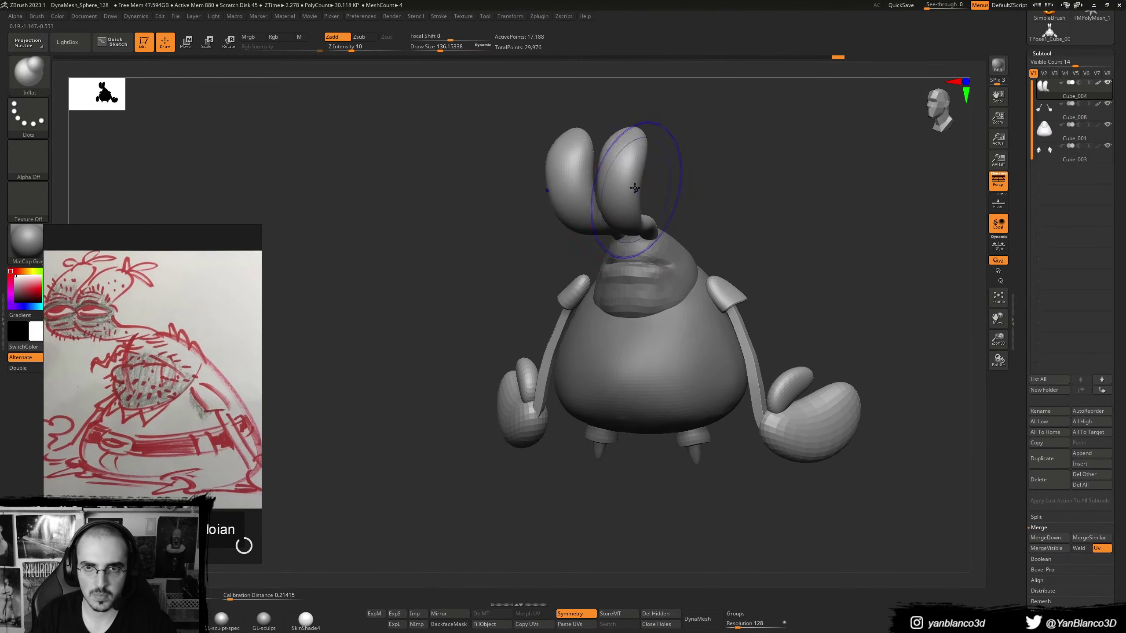
{"action": "left_click_drag", "start_coordinate": [635, 188], "coordinate": [627, 170], "text": "shift"}
- Select the body subtool, switch to the ClayBuildup brush, isolate the head group and smooth the lower face
{"action": "right_click_drag", "start_coordinate": [630, 173], "coordinate": [608, 186], "text": "alt"}
{"action": "key", "text": "s"}
{"action": "left_click_drag", "start_coordinate": [626, 314], "coordinate": [620, 313]}
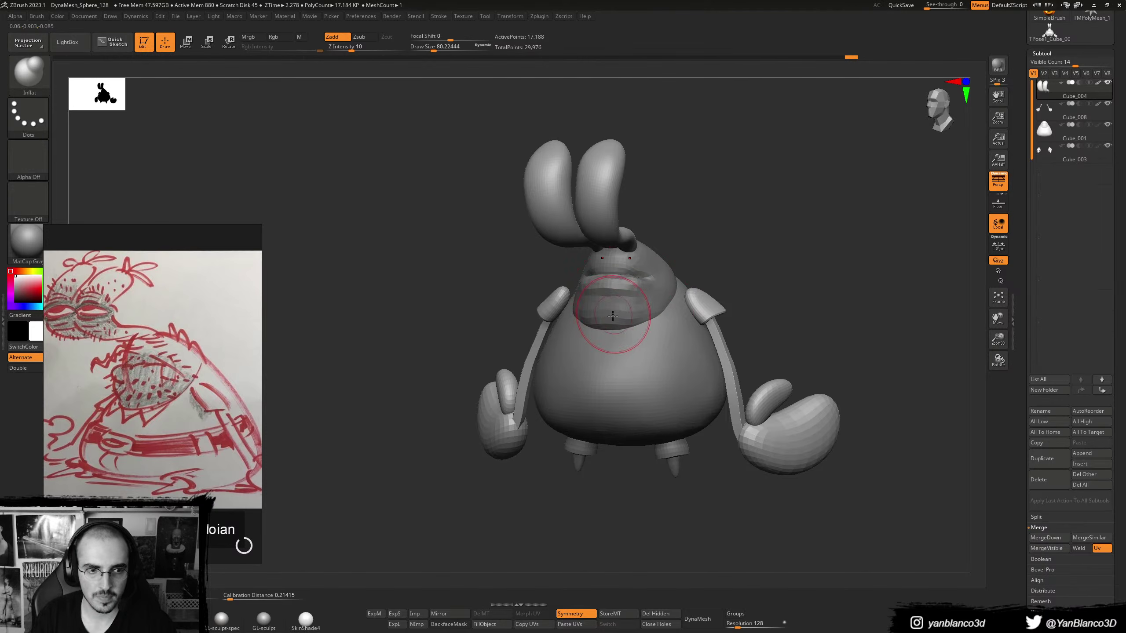
{"action": "right_click_drag", "start_coordinate": [614, 305], "coordinate": [613, 311], "text": "shift"}
{"action": "left_click", "coordinate": [613, 312], "text": "alt"}
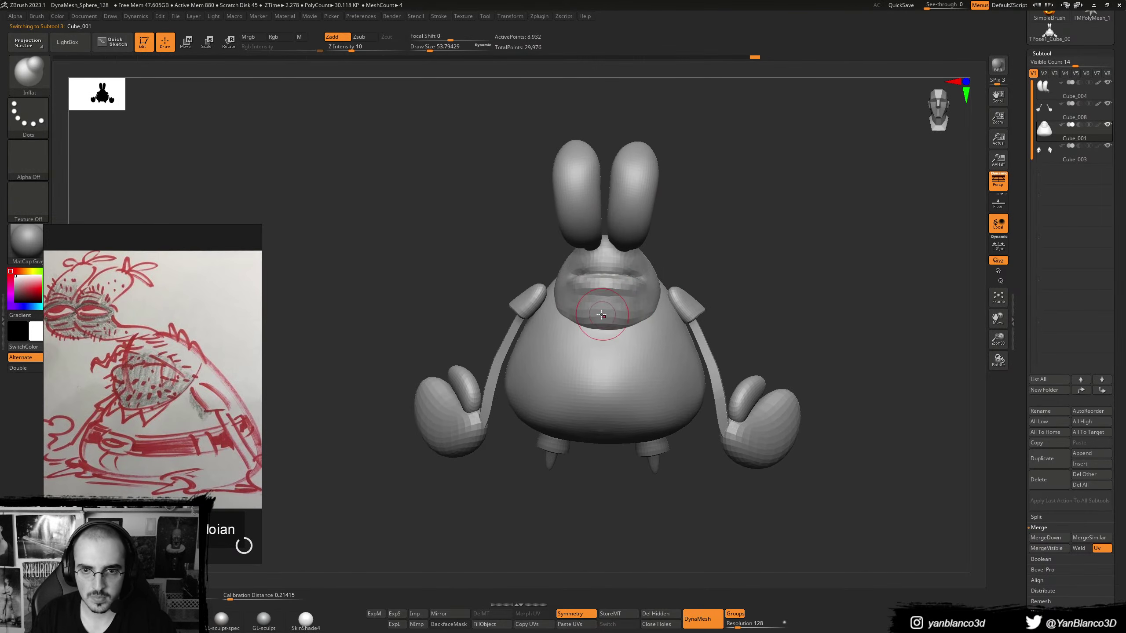
{"action": "key", "text": "b"}
{"action": "key", "text": "c"}
{"action": "key", "text": "b"}
{"action": "left_click", "coordinate": [605, 310], "text": "ctrl+shift"}
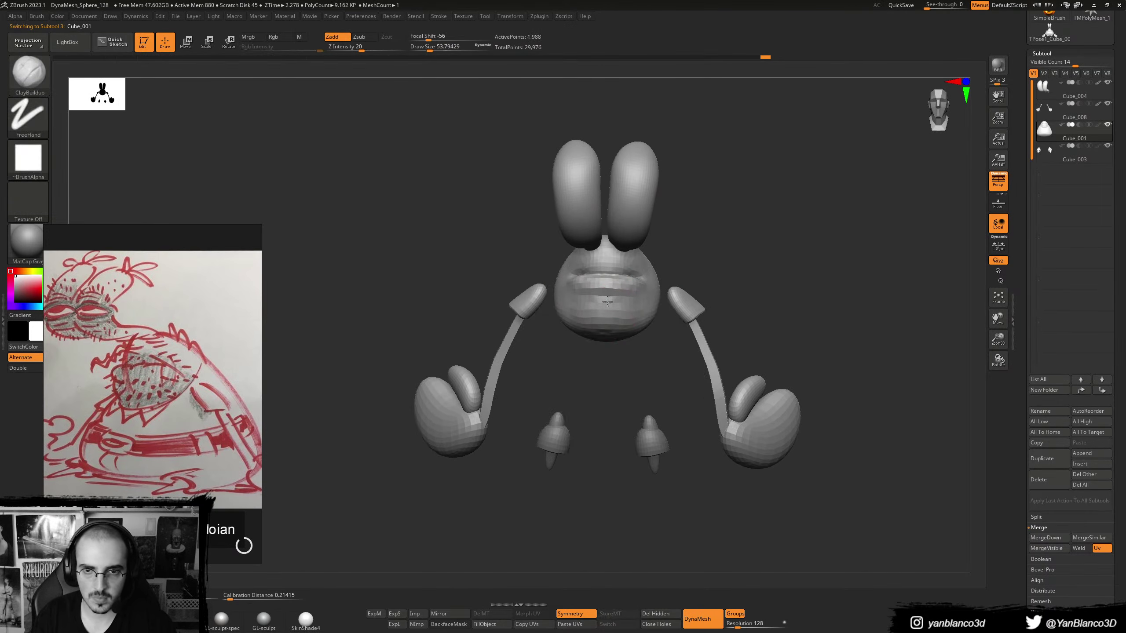
{"action": "left_click_drag", "start_coordinate": [607, 303], "coordinate": [604, 304], "text": "shift"}
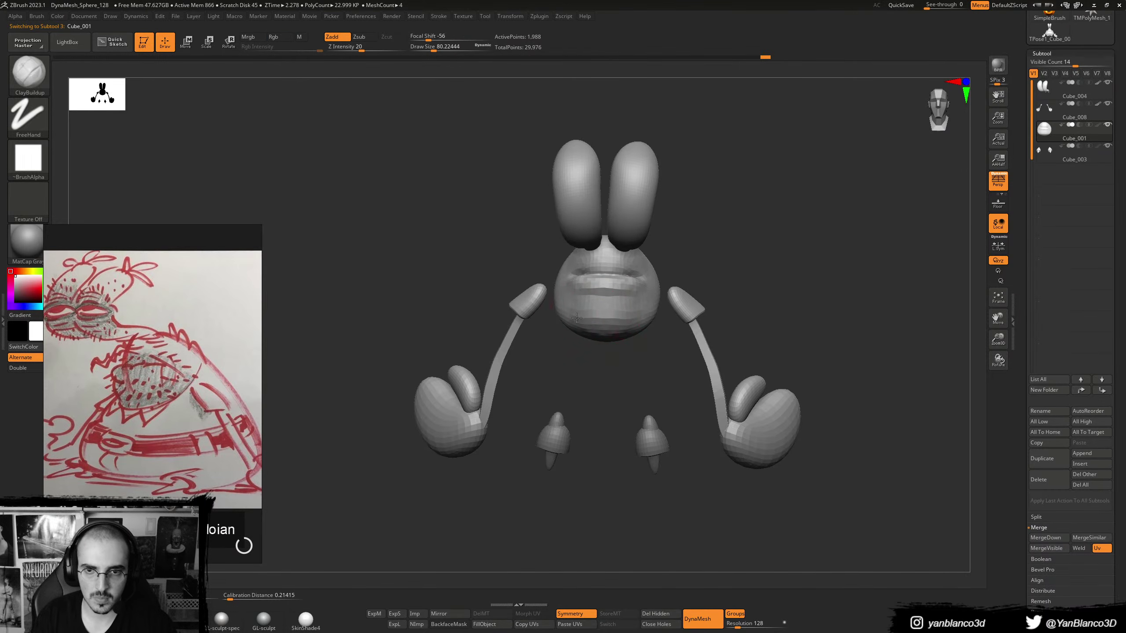
- Subdivide the full head and body mesh once, and bring all its parts back into view after isolating the head again
{"action": "left_click", "coordinate": [698, 271], "text": "ctrl+shift"}
{"action": "key", "text": "ctrl+d"}
{"action": "left_click", "coordinate": [588, 307], "text": "ctrl+shift"}
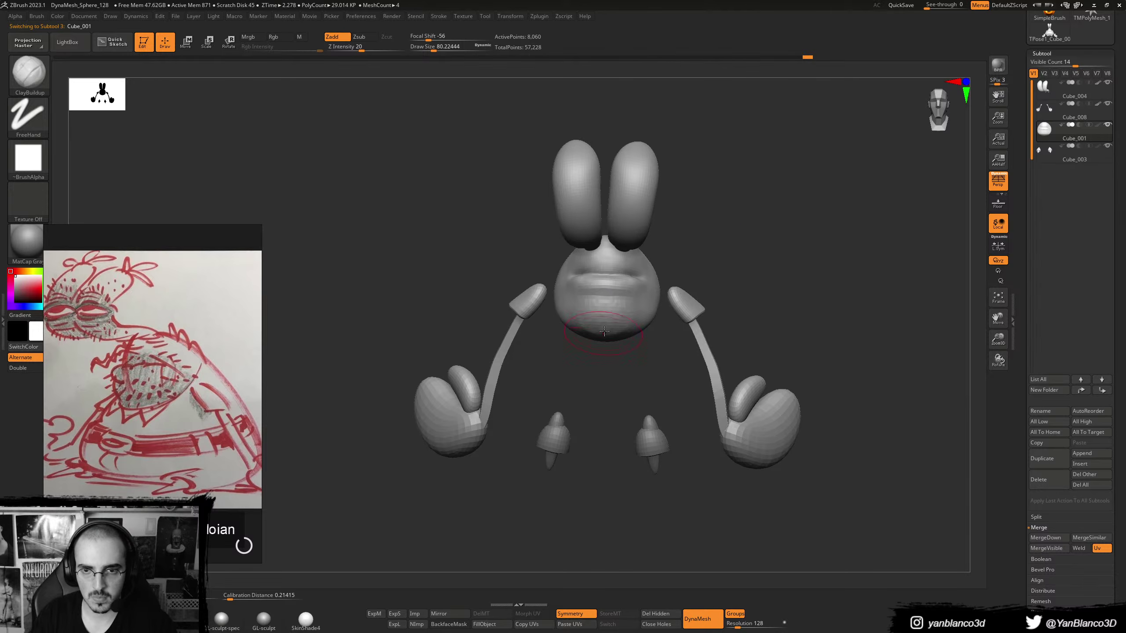
{"action": "left_click", "coordinate": [727, 259], "text": "ctrl+shift"}
- Build up the form around the mouth corner and cheek with the ClayBuildup brush at about 51 draw size
{"action": "right_click_drag", "start_coordinate": [727, 259], "coordinate": [612, 284]}
{"action": "key", "text": "s"}
{"action": "left_click_drag", "start_coordinate": [611, 285], "coordinate": [595, 284]}
{"action": "key", "text": "s"}
{"action": "right_click_drag", "start_coordinate": [599, 259], "coordinate": [640, 271]}
{"action": "key", "text": "s"}
{"action": "left_click_drag", "start_coordinate": [638, 271], "coordinate": [665, 271]}
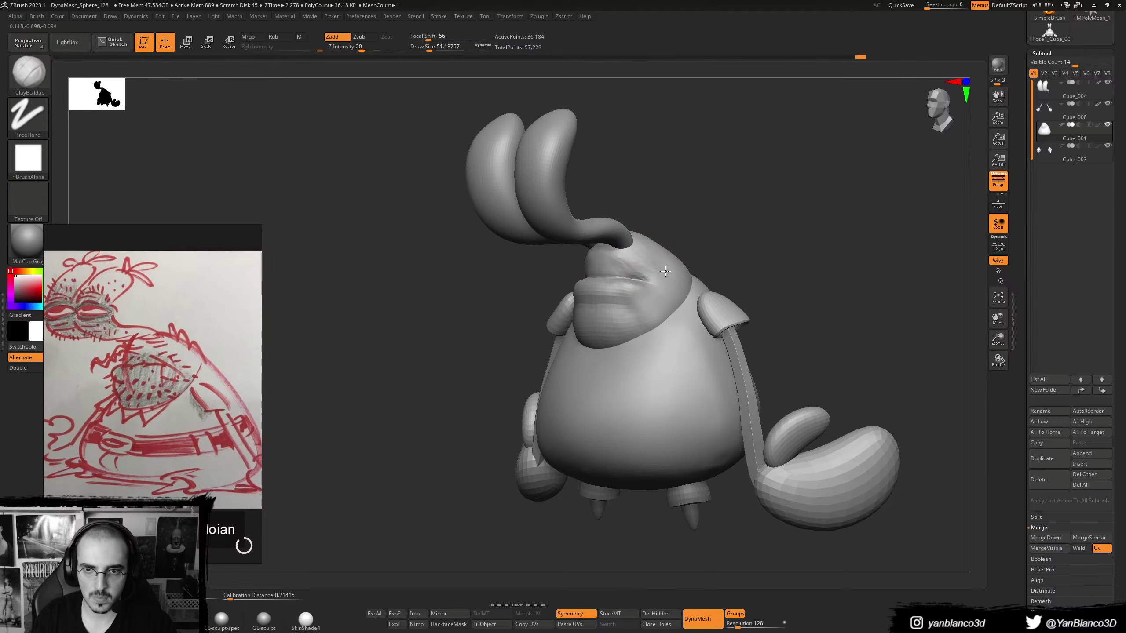
- Sculpt small folds on the face below the eye stalks with the ClayBuildup brush at about 22 draw size and smooth them
{"action": "right_click_drag", "start_coordinate": [654, 269], "coordinate": [638, 271]}
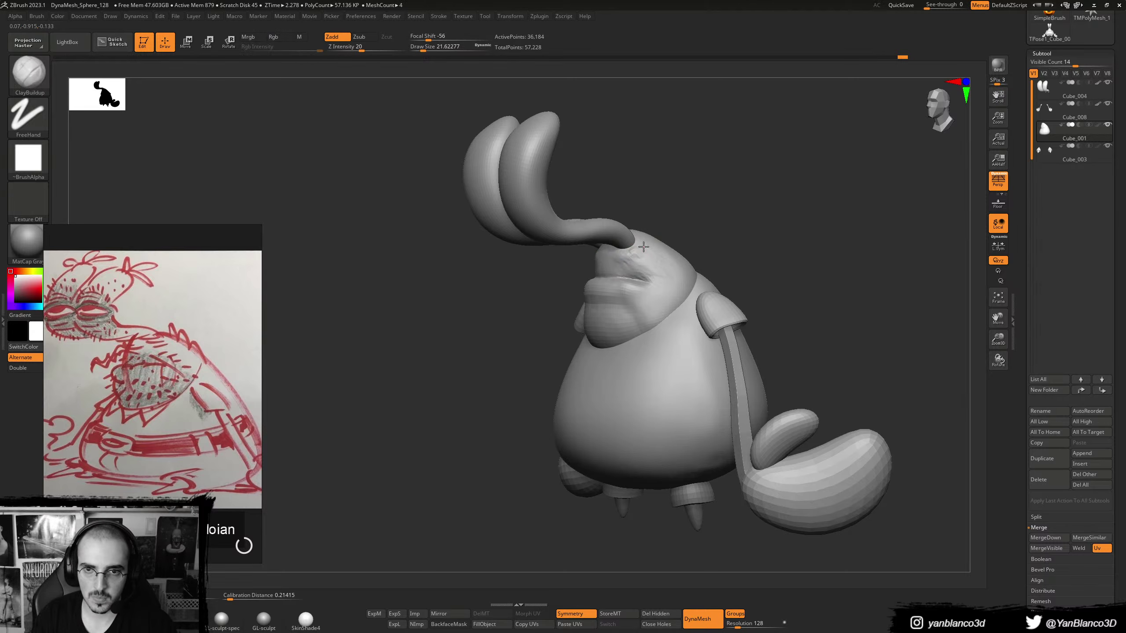
{"action": "left_click_drag", "start_coordinate": [631, 257], "coordinate": [633, 264]}
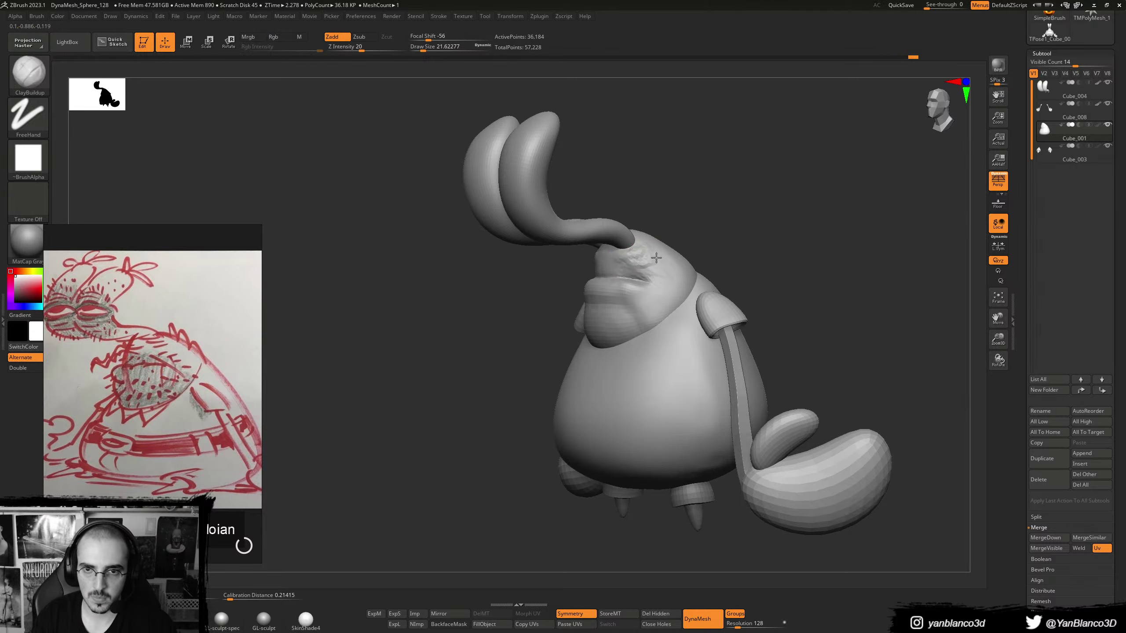
{"action": "mouse_move", "coordinate": [656, 258]}
{"action": "right_mouse_down"}
{"action": "mouse_move", "coordinate": [612, 255]}
{"action": "mouse_move", "coordinate": [622, 253]}
{"action": "right_mouse_up"}
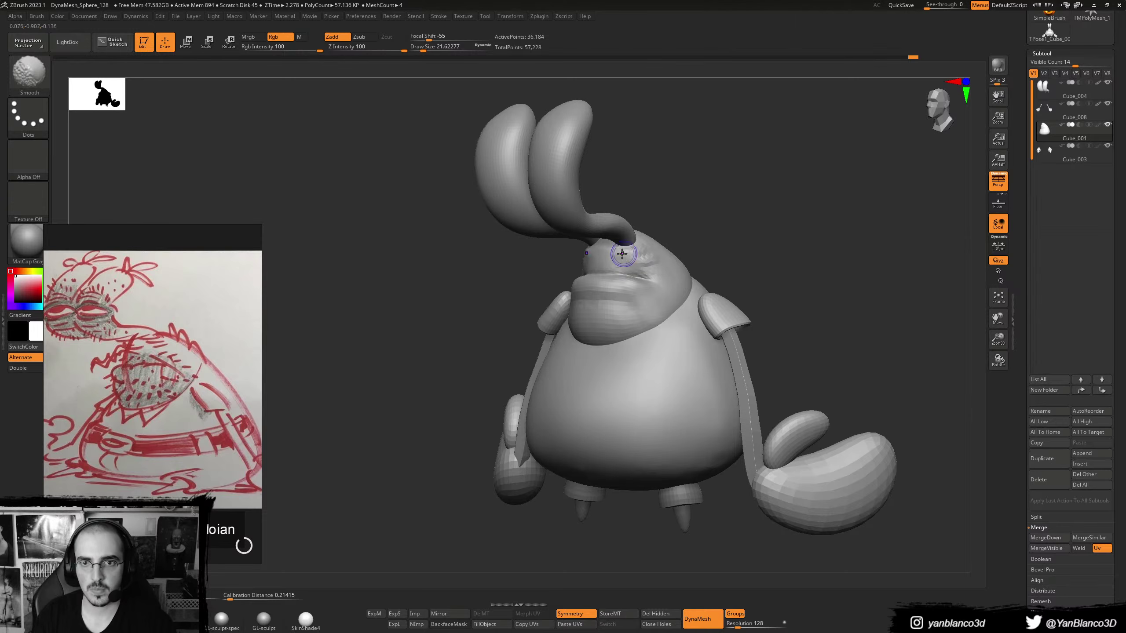
{"action": "left_click_drag", "start_coordinate": [621, 253], "coordinate": [634, 263]}
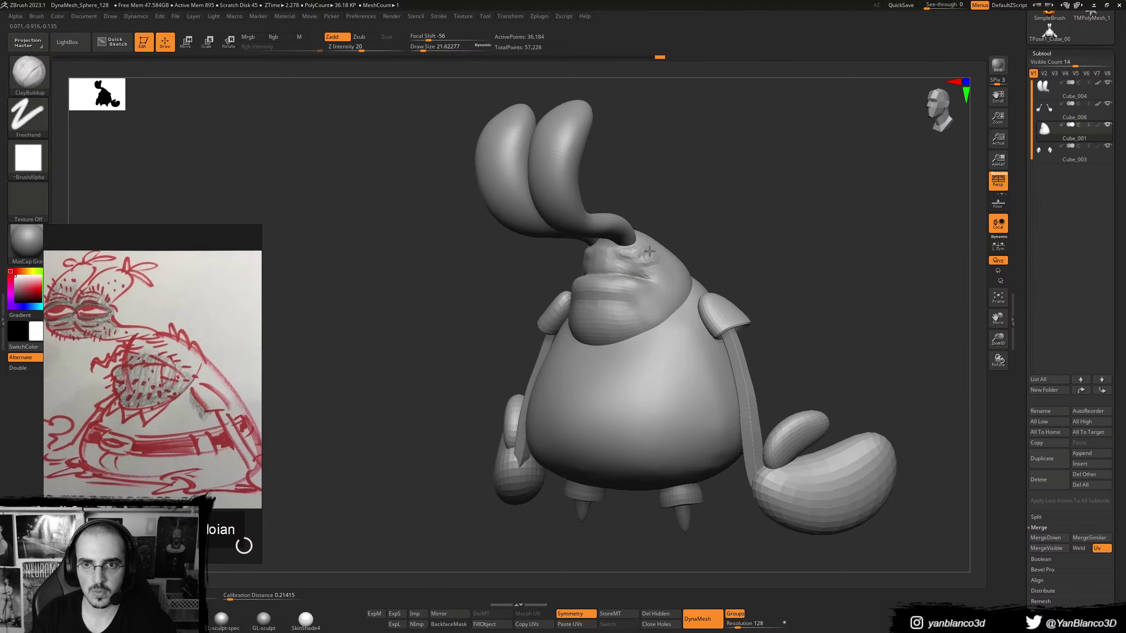
{"action": "left_click_drag", "start_coordinate": [649, 251], "coordinate": [624, 261]}
{"action": "right_click_drag", "start_coordinate": [634, 258], "coordinate": [583, 252]}
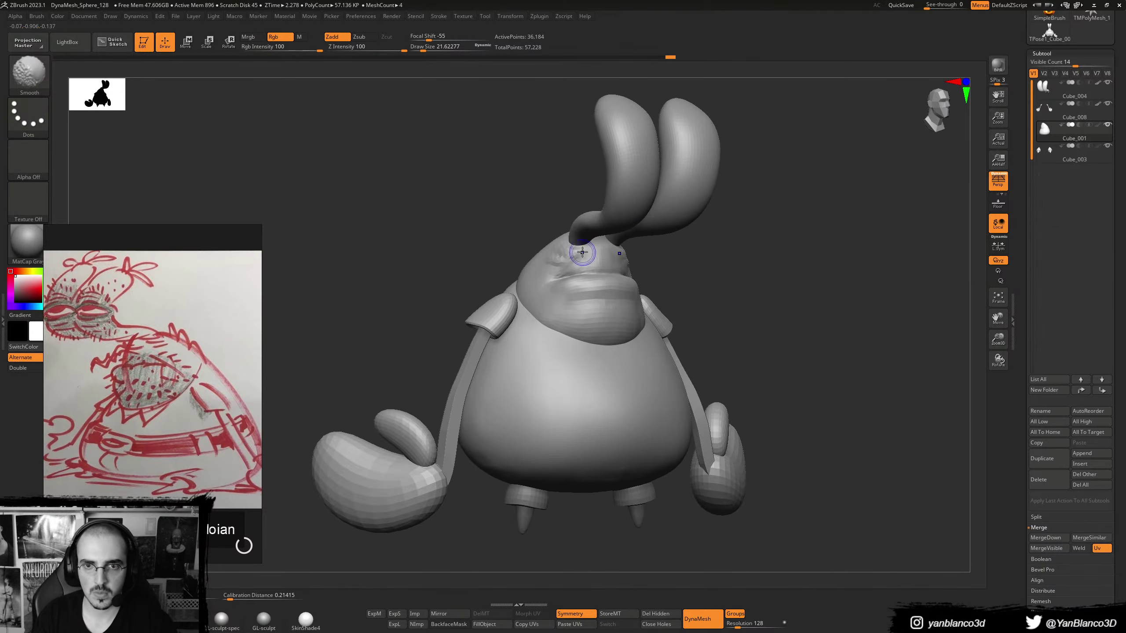
{"action": "left_click_drag", "start_coordinate": [583, 252], "coordinate": [572, 264], "text": "shift"}
- Build up a small nose form in the middle of the face with the ClayBuildup brush at about 37 draw size
{"action": "right_click_drag", "start_coordinate": [576, 261], "coordinate": [604, 259]}
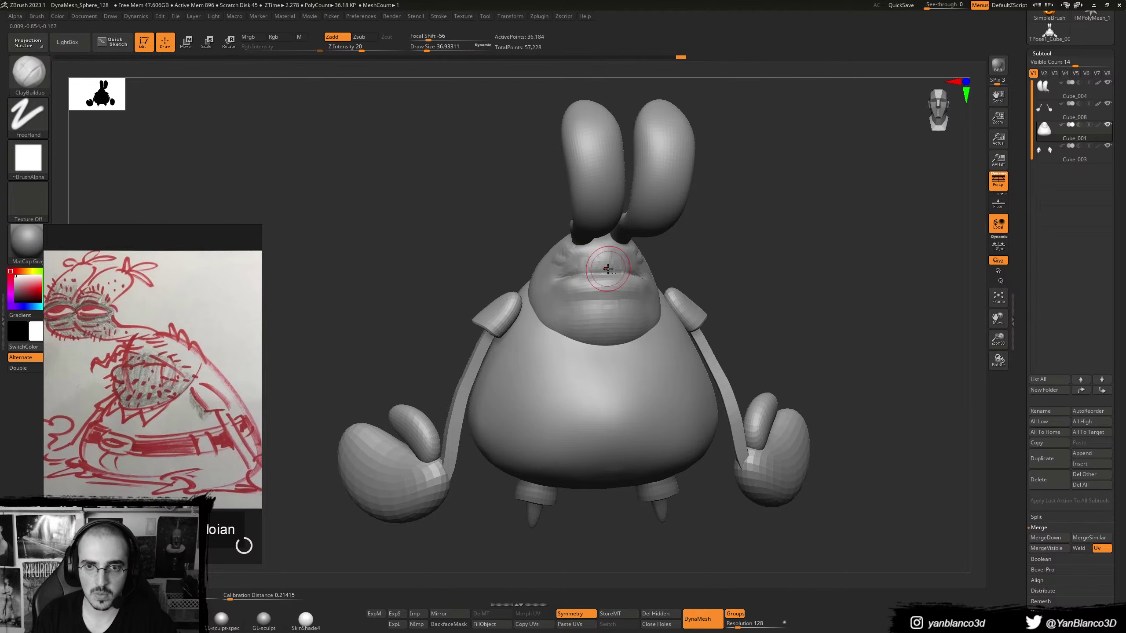
{"action": "left_click_drag", "start_coordinate": [598, 268], "coordinate": [604, 279]}
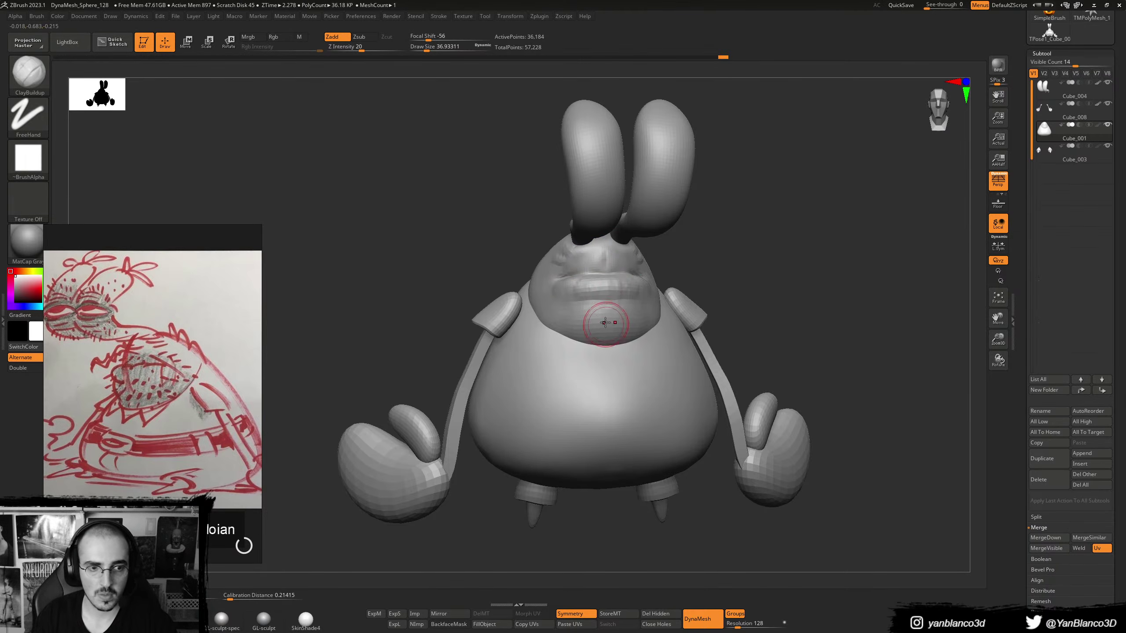
{"action": "right_click_drag", "start_coordinate": [603, 322], "coordinate": [616, 334]}
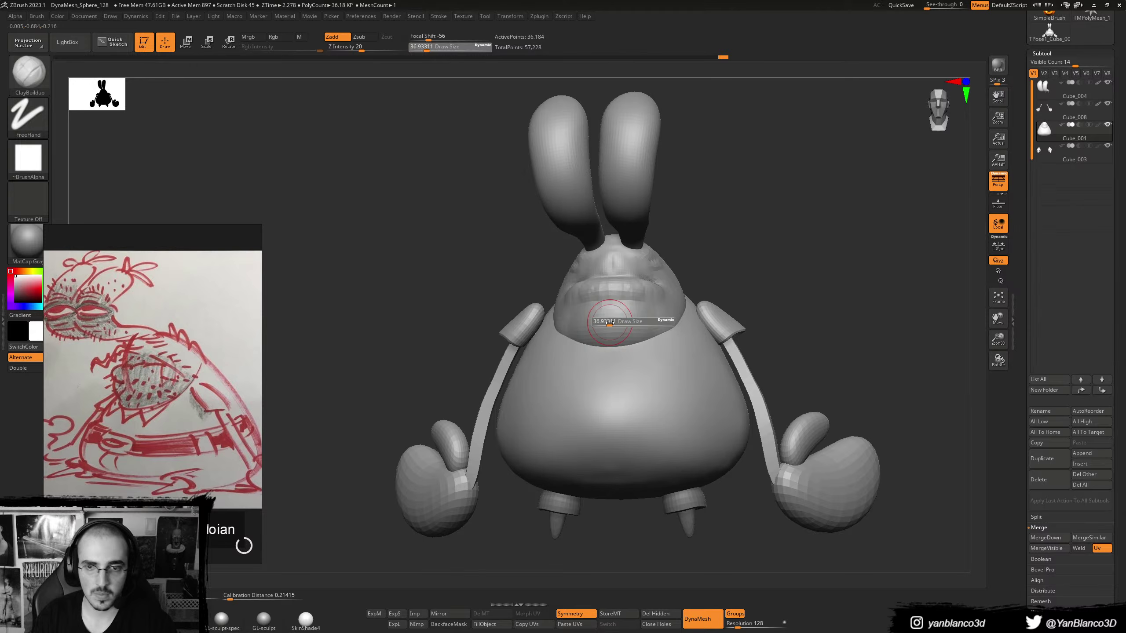
- Isolate the head group, build up the lips and chin with ClayBuildup at about 54 draw size, and restore the hidden body
{"action": "left_click", "coordinate": [659, 326], "text": "ctrl+shift"}
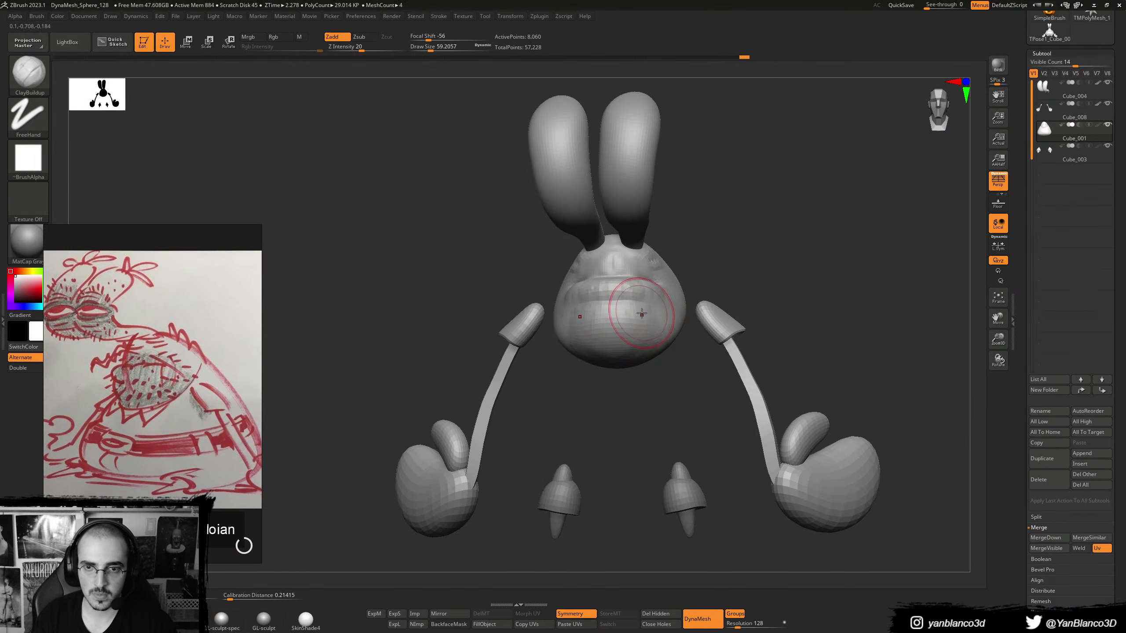
{"action": "right_click_drag", "start_coordinate": [625, 318], "coordinate": [581, 304]}
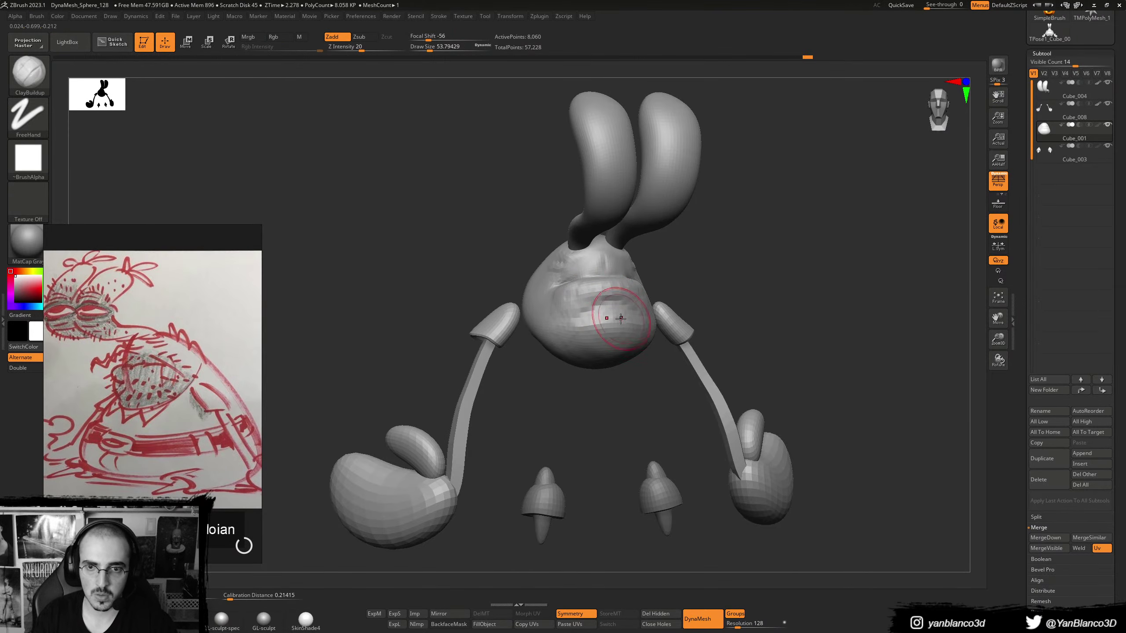
{"action": "left_click", "coordinate": [722, 253], "text": "ctrl+shift"}
- Subdivide the complete head and body mesh once more
{"action": "right_click_drag", "start_coordinate": [722, 254], "coordinate": [693, 288]}
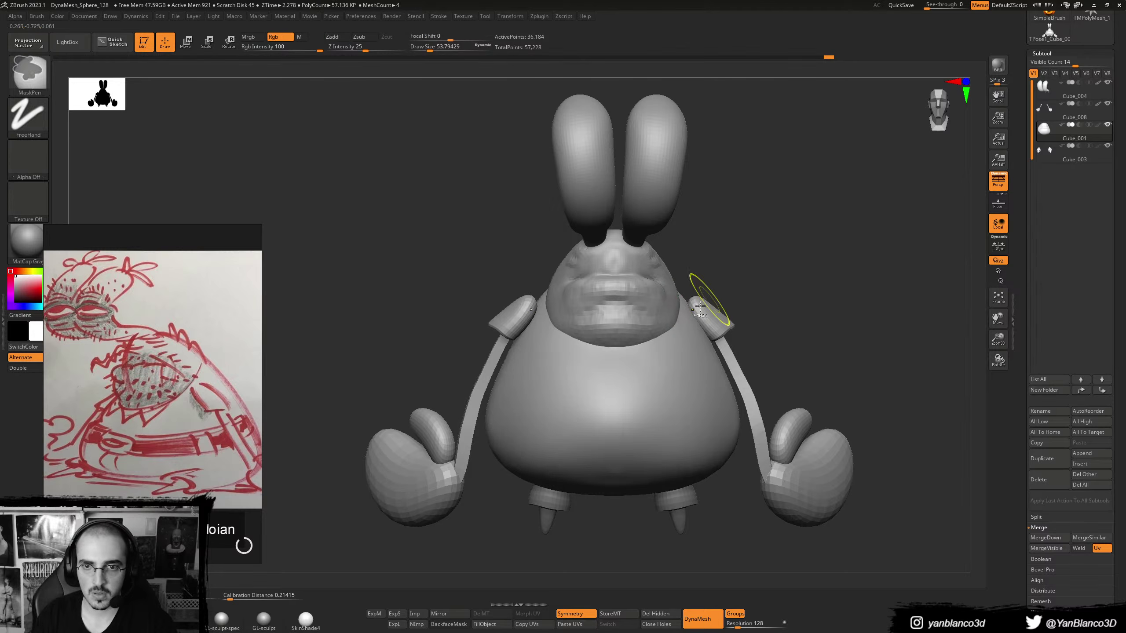
{"action": "right_click_drag", "start_coordinate": [635, 333], "coordinate": [565, 316], "text": "alt"}
{"action": "mouse_move", "coordinate": [626, 297]}
{"action": "right_mouse_down", "text": "ctrl"}
{"action": "mouse_move", "coordinate": [628, 350]}
{"action": "mouse_move", "coordinate": [615, 322]}
{"action": "right_mouse_up", "text": "ctrl"}
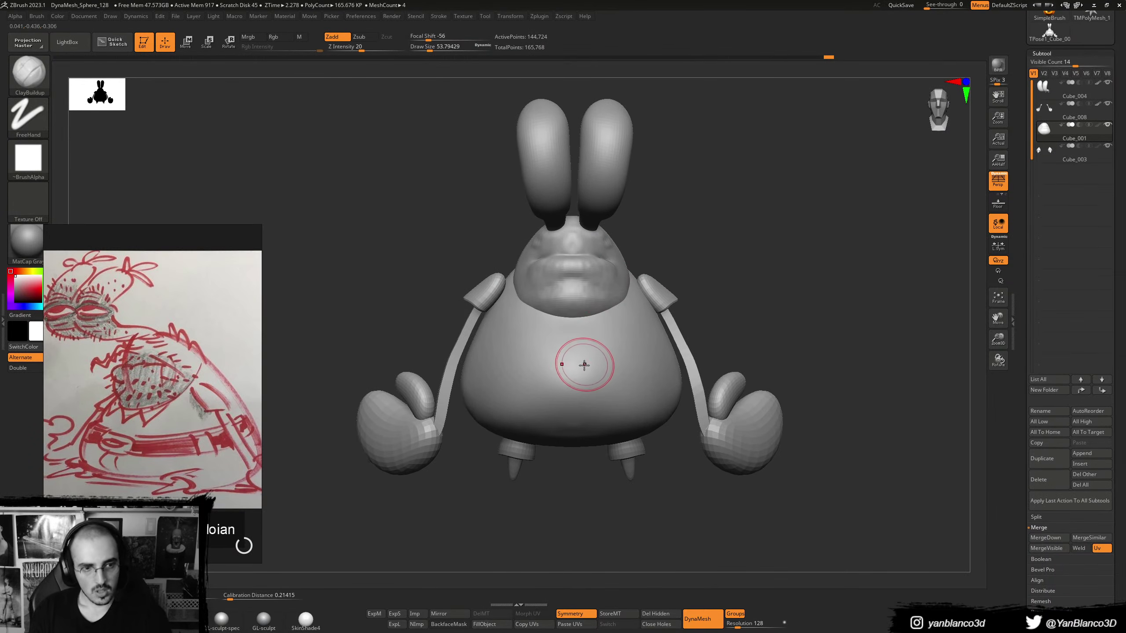
{"action": "right_click_drag", "start_coordinate": [554, 371], "coordinate": [514, 373], "text": "alt"}
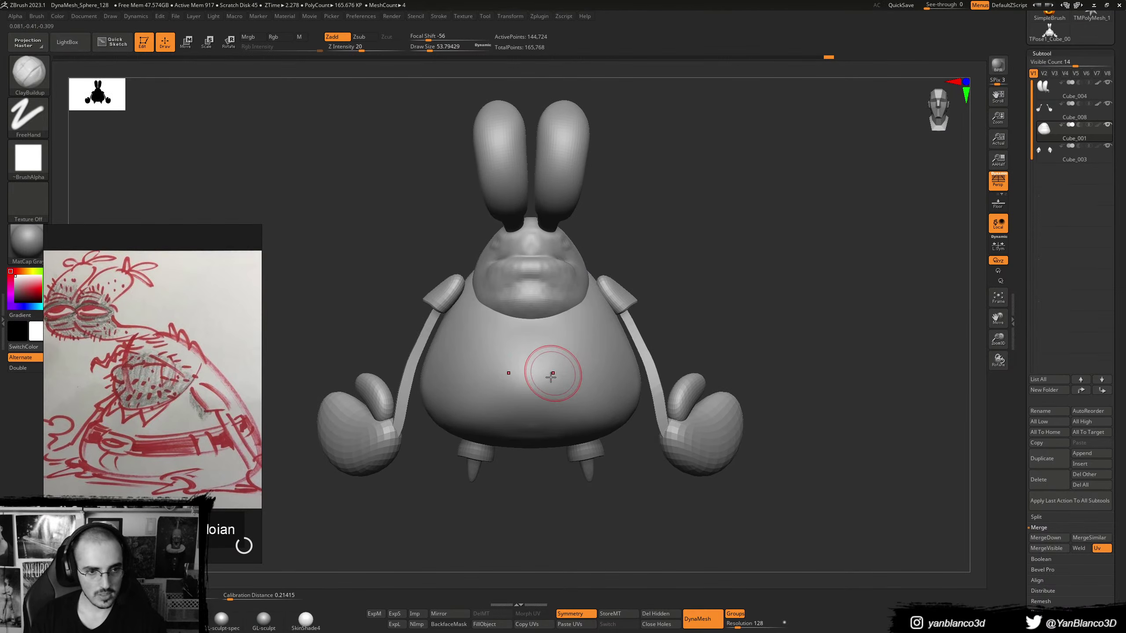
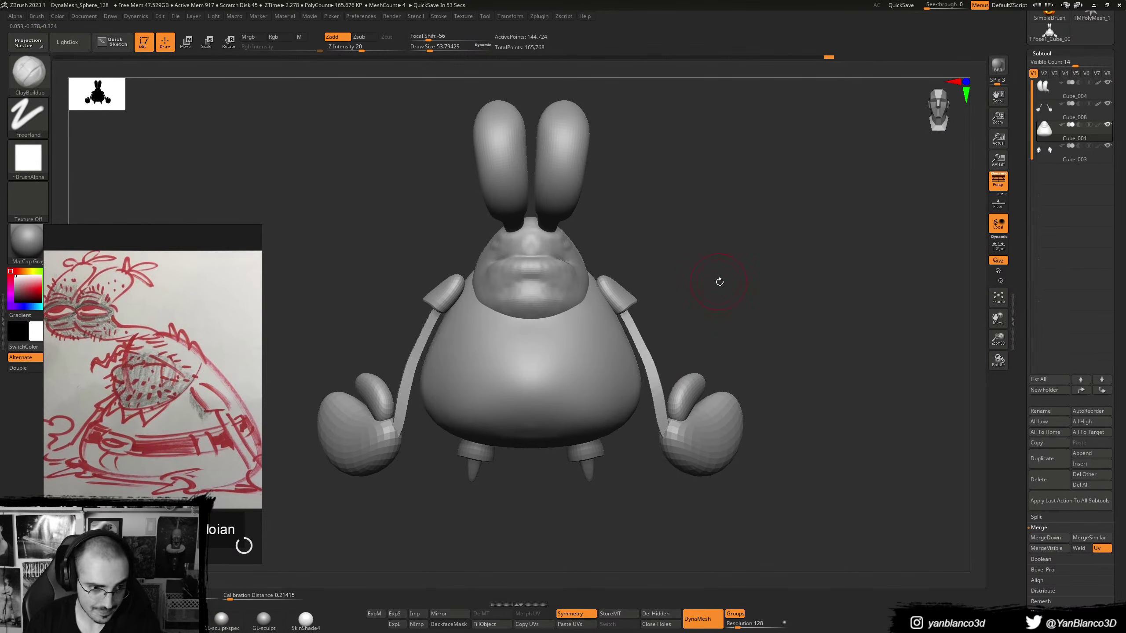
{"action": "mouse_move", "coordinate": [719, 282]}
{"action": "left_mouse_down"}
{"action": "mouse_move", "coordinate": [739, 289]}
{"action": "mouse_move", "coordinate": [711, 259]}
{"action": "mouse_move", "coordinate": [743, 263]}
{"action": "left_mouse_up"}
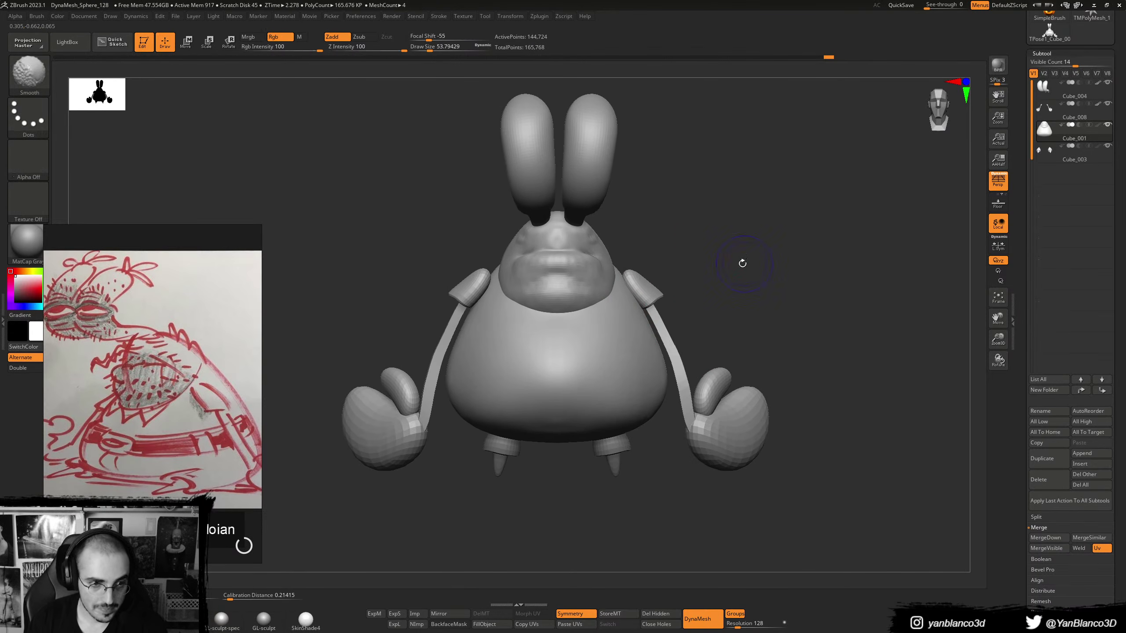
{"action": "key", "text": "s"}
{"action": "left_click_drag", "start_coordinate": [634, 362], "coordinate": [645, 362]}
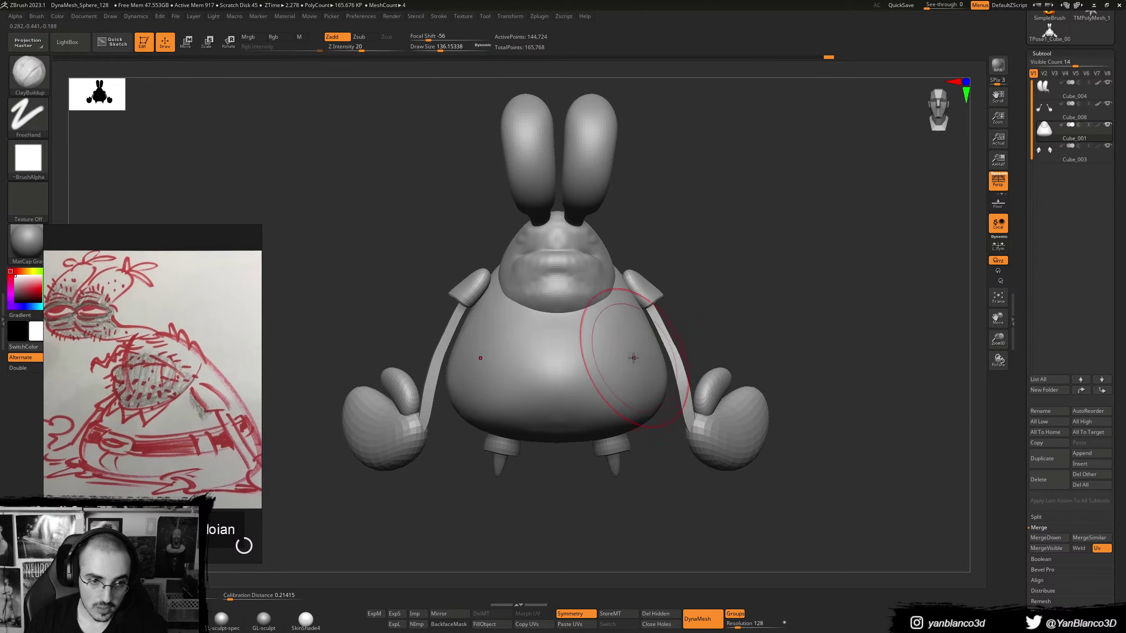
{"action": "right_click_drag", "start_coordinate": [613, 368], "coordinate": [624, 367], "text": "alt"}
{"action": "key", "text": "s"}
{"action": "left_click_drag", "start_coordinate": [611, 376], "coordinate": [605, 377]}
{"action": "key", "text": "b"}
{"action": "key", "text": "m"}
{"action": "key", "text": "v"}
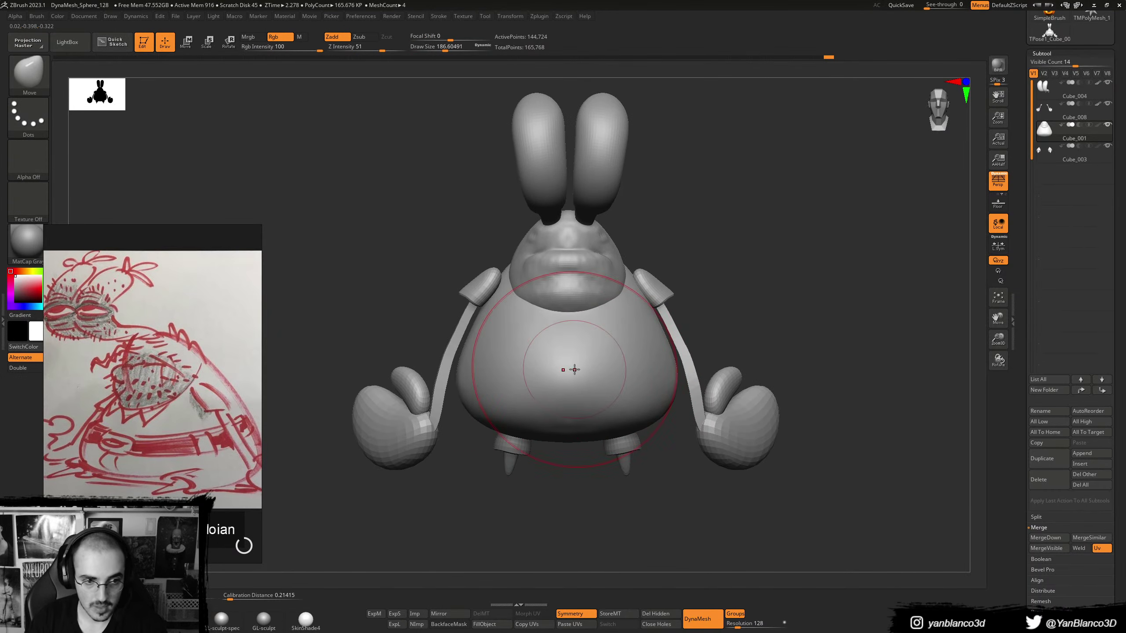
- Switch to the Clay brush and set its draw size to about 108
{"action": "key", "text": "b"}
{"action": "key", "text": "c"}
{"action": "key", "text": "l"}
{"action": "mouse_move", "coordinate": [678, 353]}
{"action": "right_mouse_down", "text": "shift"}
{"action": "mouse_move", "coordinate": [620, 350]}
{"action": "mouse_move", "coordinate": [697, 350]}
{"action": "right_mouse_up", "text": "shift"}
{"action": "key", "text": "s"}
{"action": "left_click_drag", "start_coordinate": [690, 354], "coordinate": [682, 355]}
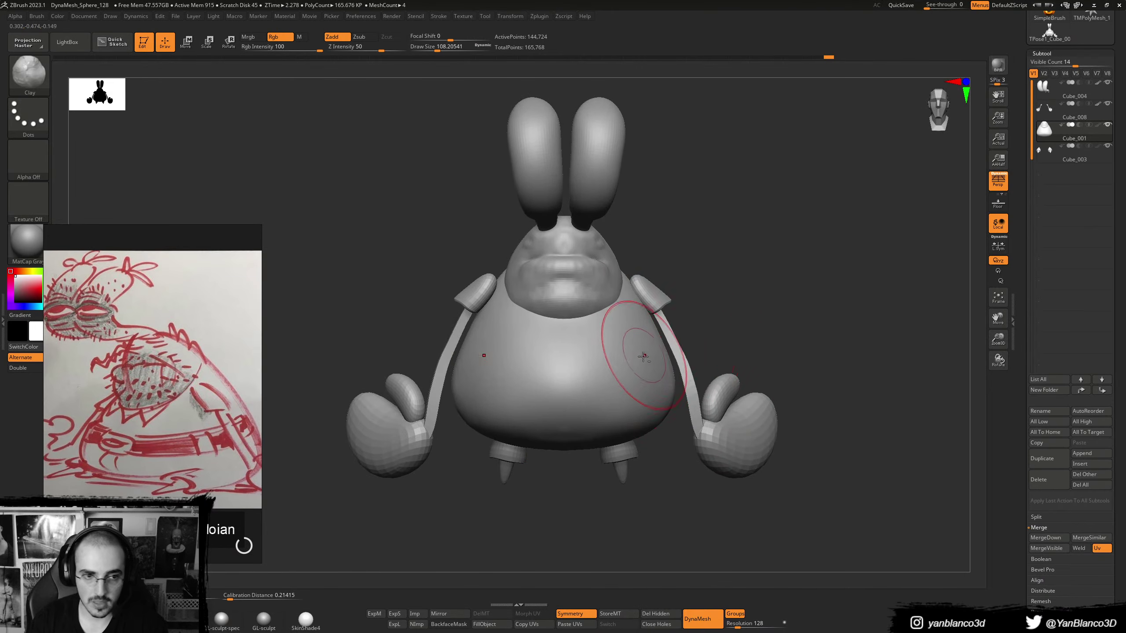
{"action": "right_click_drag", "start_coordinate": [643, 354], "coordinate": [674, 353], "text": "alt"}
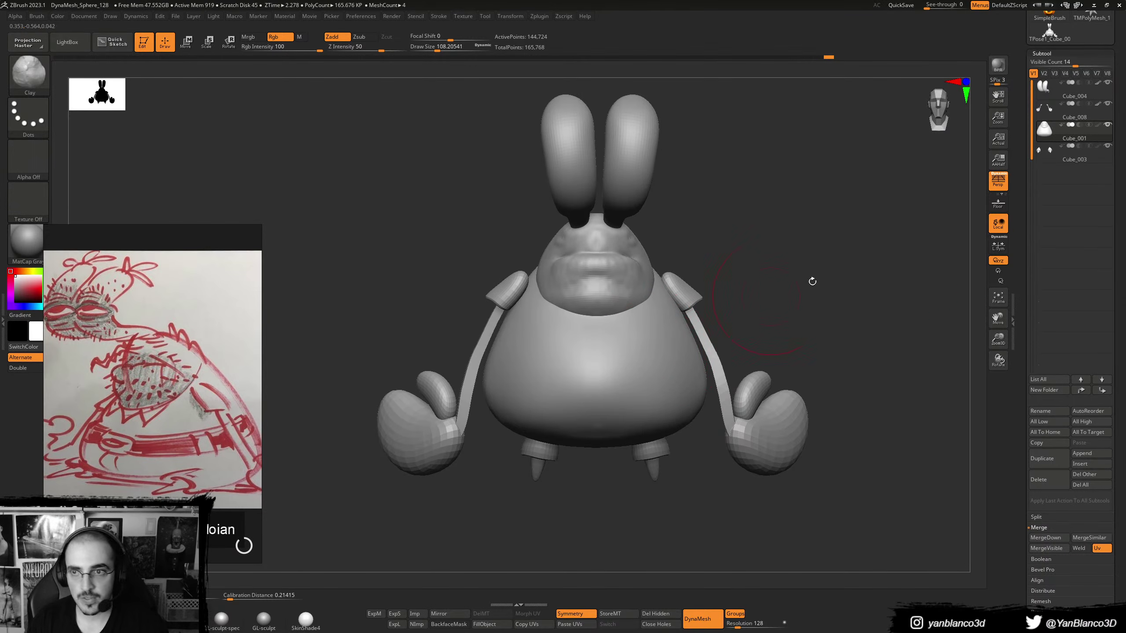
- Duplicate the head and body subtool, and show only the body part of the copy
{"action": "left_click", "coordinate": [1034, 457]}
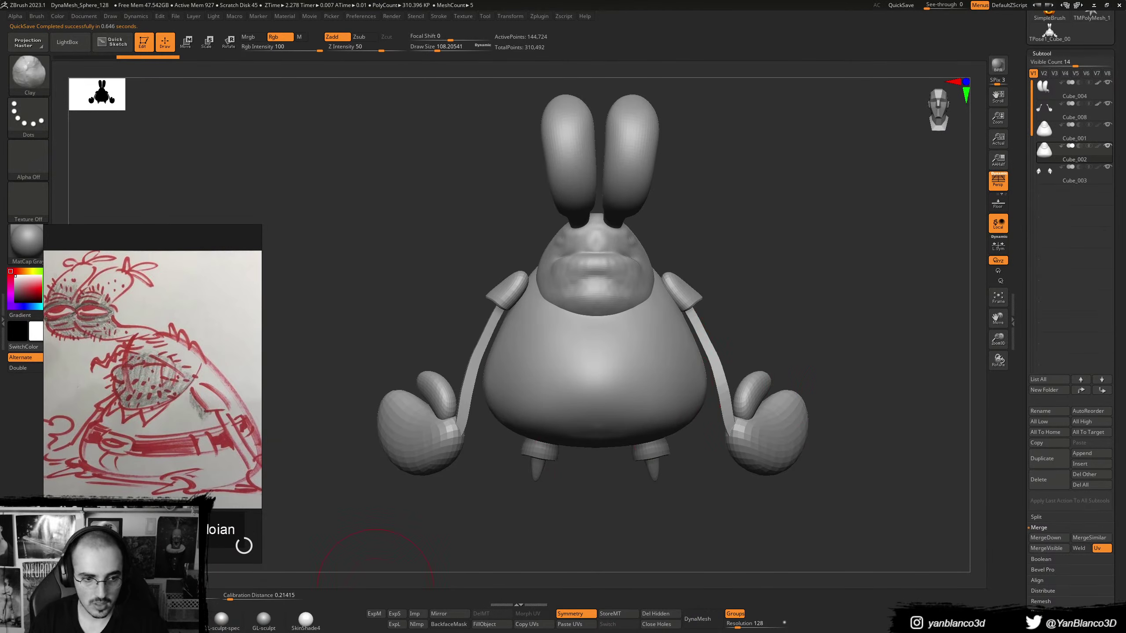
{"action": "left_click", "coordinate": [180, 619]}
{"action": "left_click", "coordinate": [599, 385], "text": "ctrl+shift"}
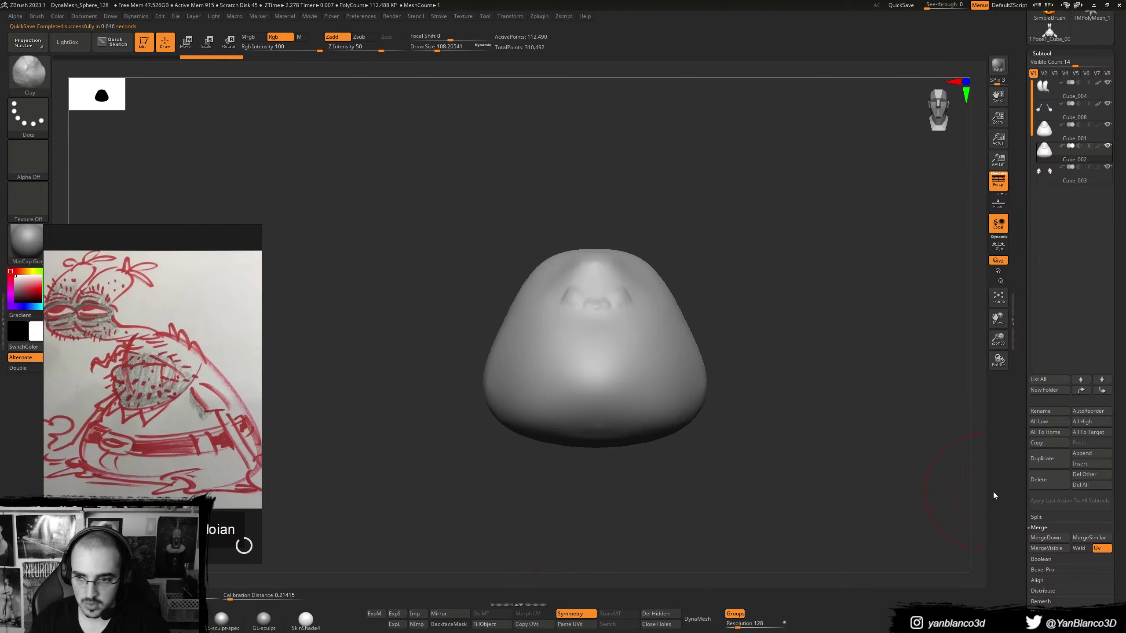
- Delete the copy's lower subdivision levels and its hidden head geometry, and bring the other subtools back into view
{"action": "scroll", "coordinate": [1113, 461], "scroll_direction": "down", "scroll_amount": 3}
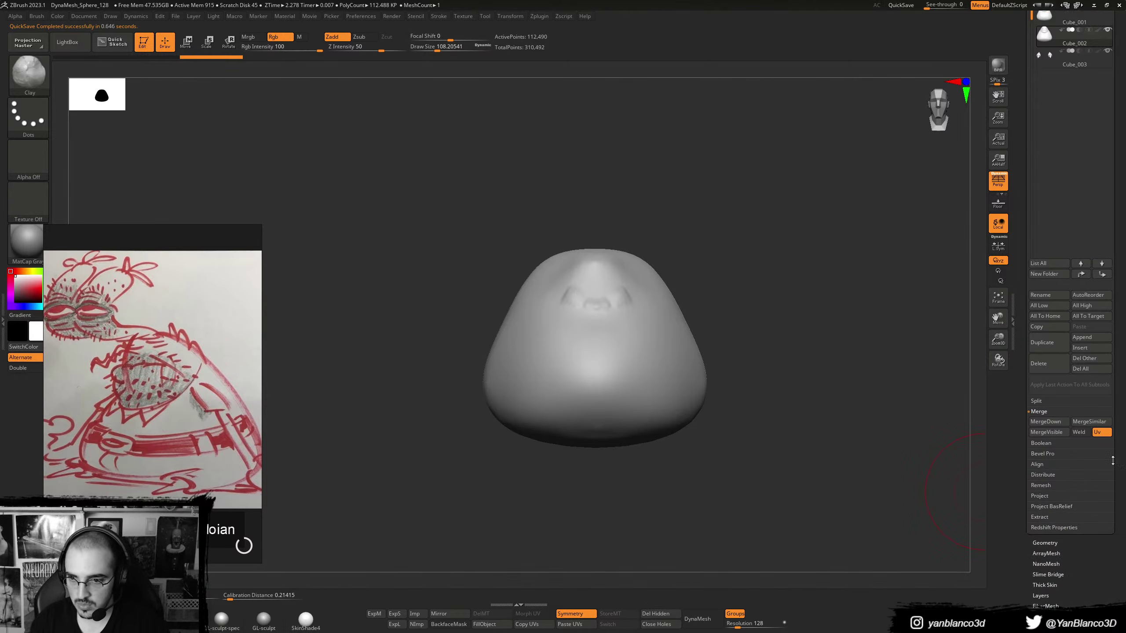
{"action": "left_click", "coordinate": [1052, 543]}
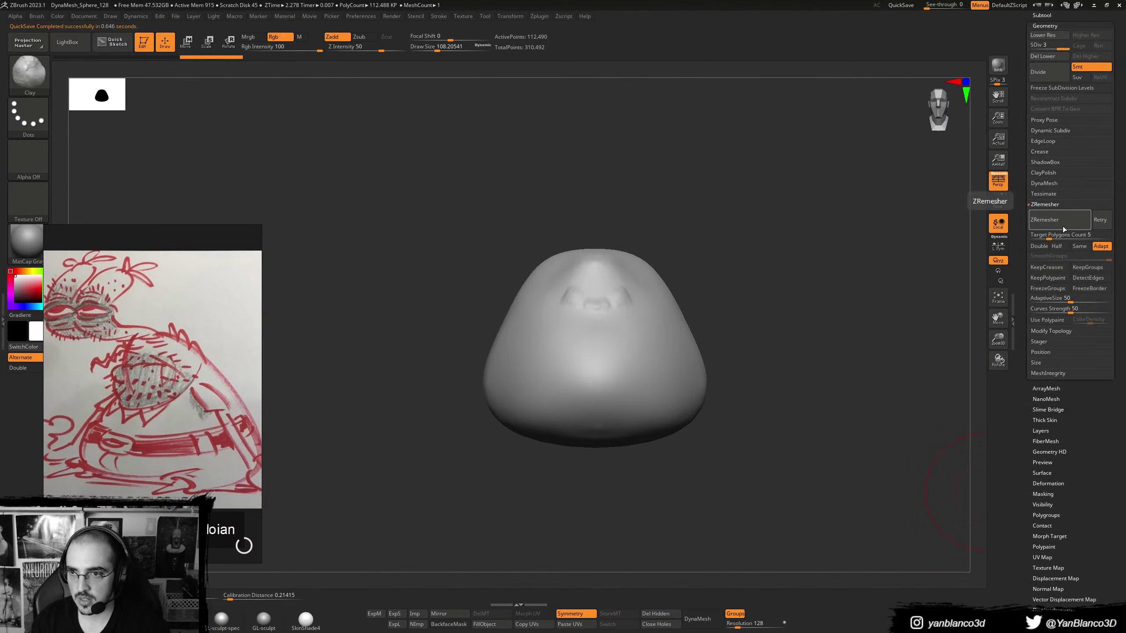
{"action": "scroll", "coordinate": [1051, 196], "scroll_direction": "up", "scroll_amount": 3}
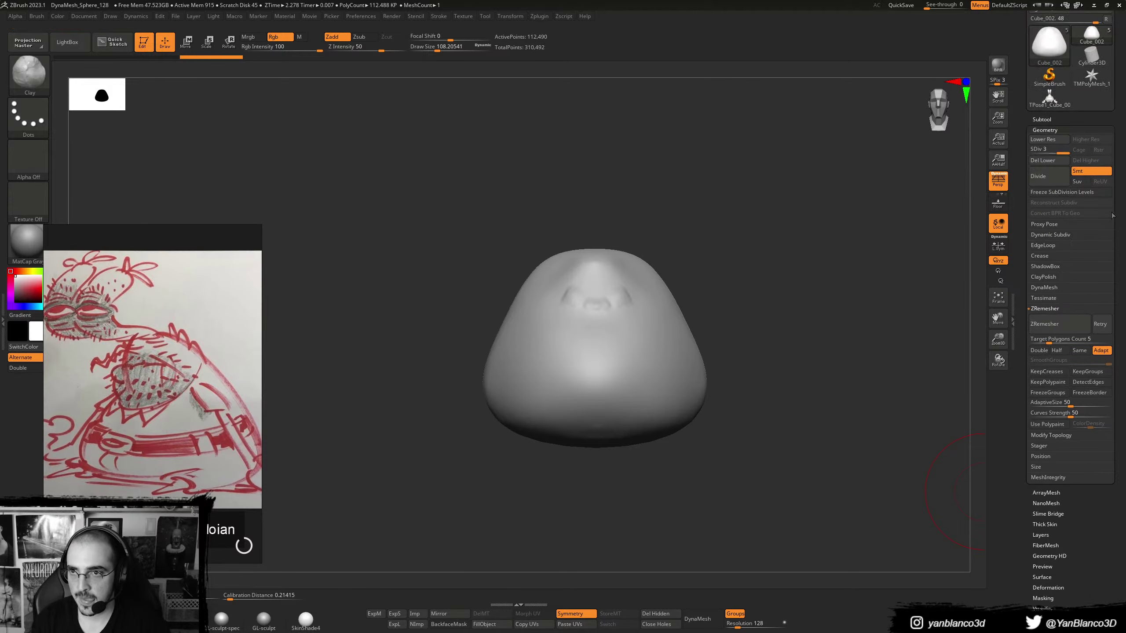
{"action": "left_click", "coordinate": [1049, 160]}
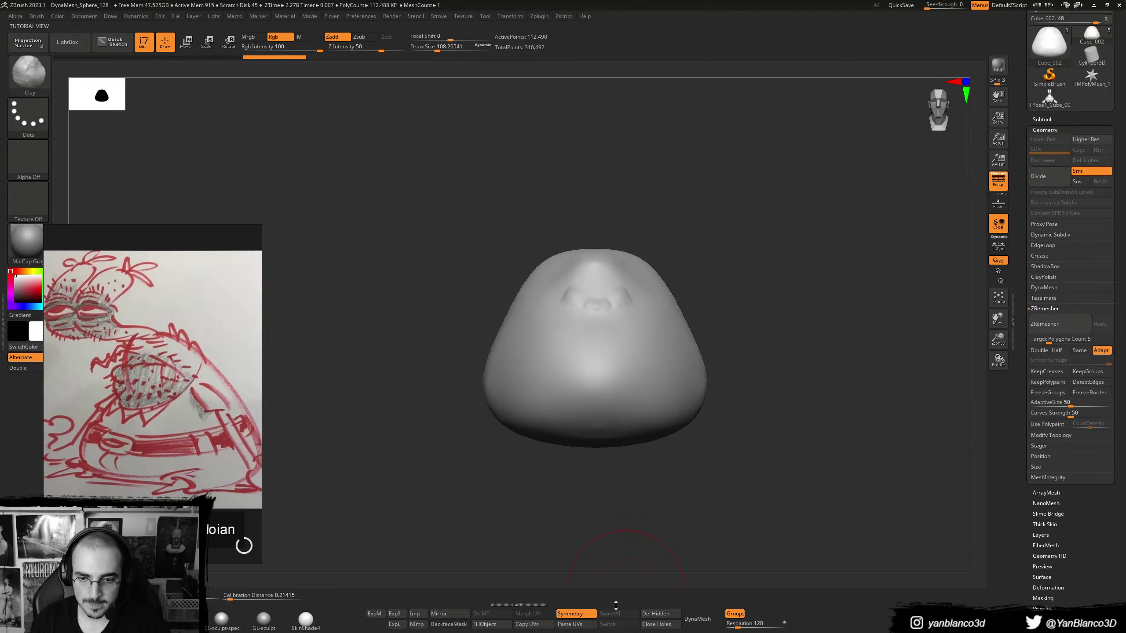
{"action": "left_click", "coordinate": [642, 617]}
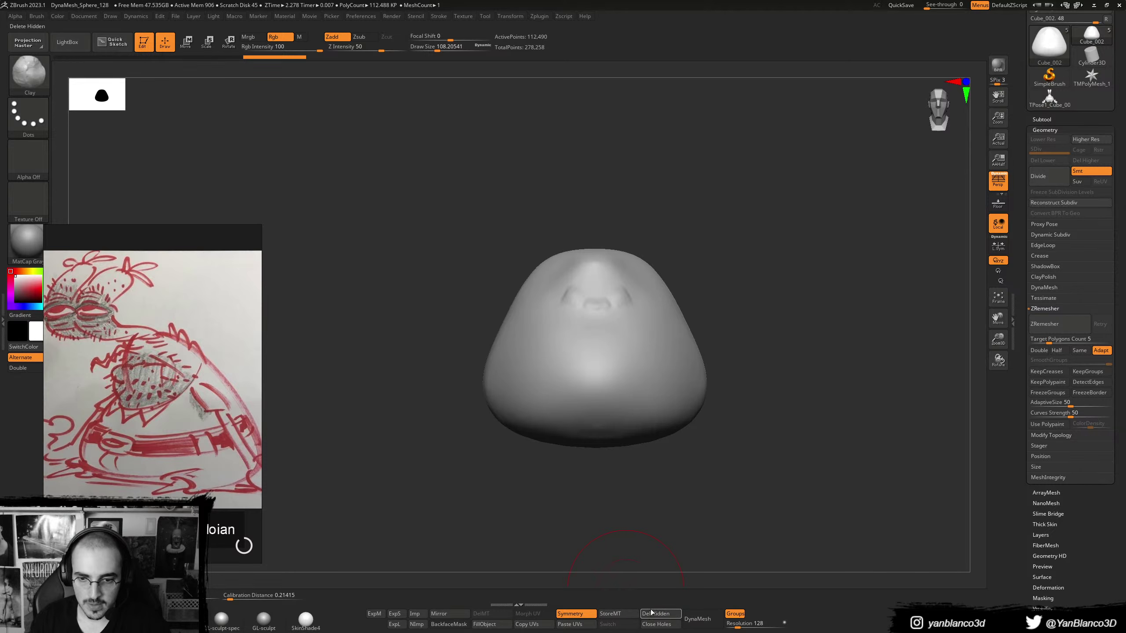
{"action": "key", "text": "alt+s"}
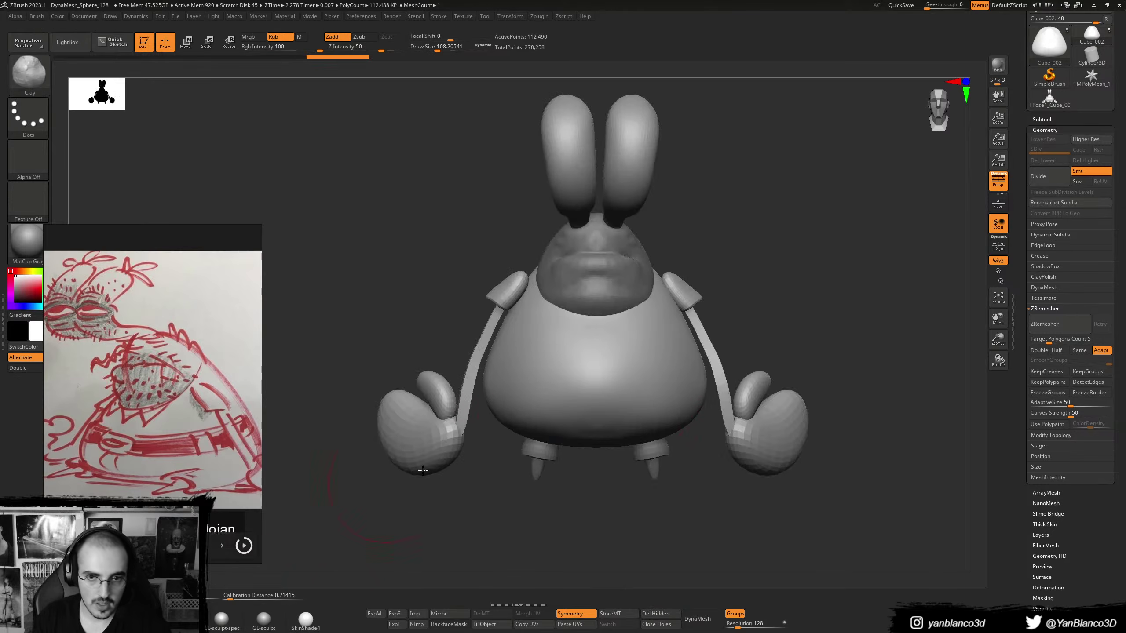
- Try to mask a belt band across the lower body with the MaskPen's FreeHand stroke from the front and side
{"action": "left_click_drag", "start_coordinate": [393, 510], "coordinate": [336, 518], "text": "alt"}
{"action": "key", "text": "shift+f"}
{"action": "key", "text": "shift+f"}
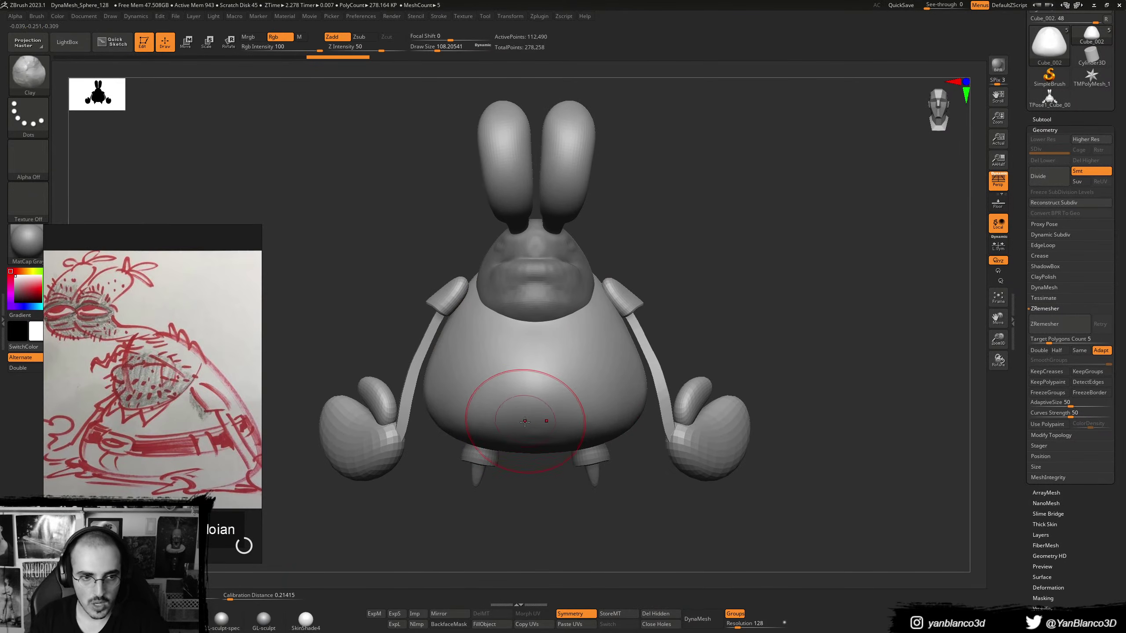
{"action": "key", "text": "ctrl"}
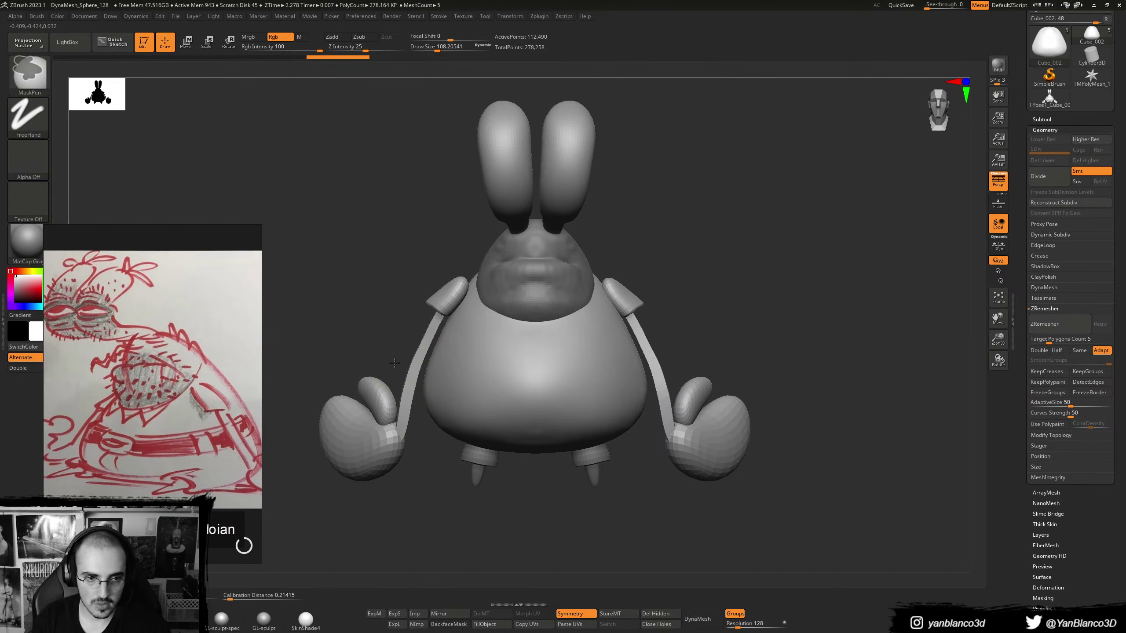
{"action": "mouse_move", "coordinate": [395, 361]}
{"action": "left_mouse_down", "text": "ctrl"}
{"action": "mouse_move", "coordinate": [732, 389]}
{"action": "mouse_move", "coordinate": [653, 404]}
{"action": "left_mouse_up", "text": "ctrl"}
{"action": "left_click", "coordinate": [520, 403], "text": "ctrl"}
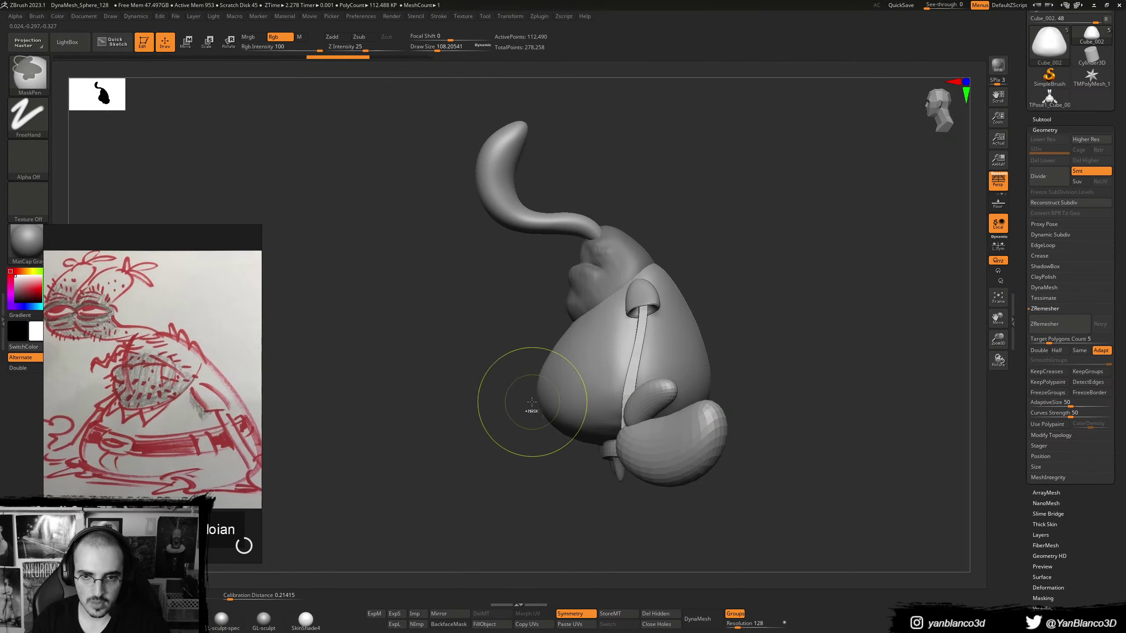
{"action": "left_click_drag", "start_coordinate": [519, 394], "coordinate": [694, 400], "text": "ctrl"}
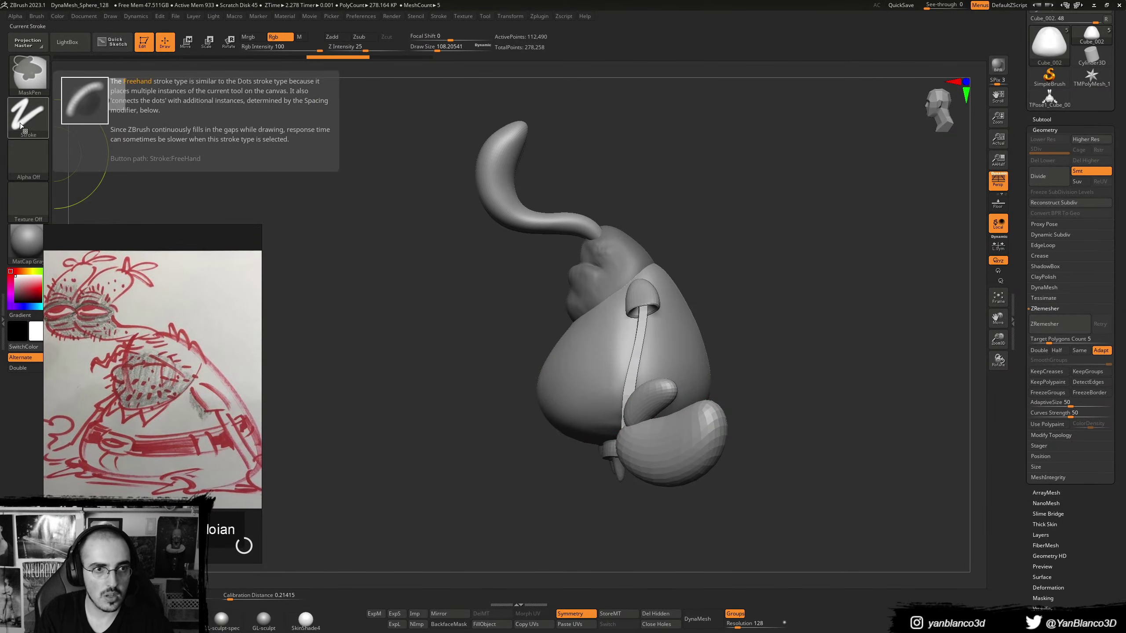
- Set the MaskPen stroke to Lasso and mask a slanted belt-shaped band around the lower body from the side
{"action": "left_click", "coordinate": [44, 135]}
{"action": "left_click", "coordinate": [166, 144]}
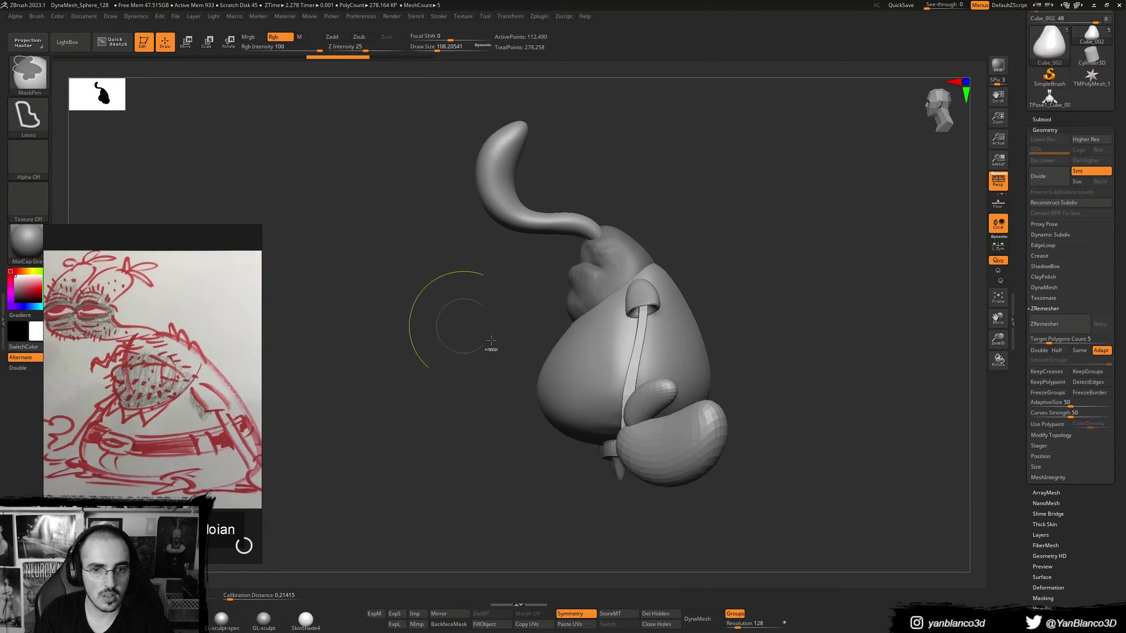
{"action": "mouse_move", "coordinate": [522, 404]}
{"action": "left_mouse_down", "text": "ctrl"}
{"action": "mouse_move", "coordinate": [739, 354]}
{"action": "mouse_move", "coordinate": [731, 373]}
{"action": "mouse_move", "coordinate": [500, 401]}
{"action": "mouse_move", "coordinate": [515, 365]}
{"action": "mouse_move", "coordinate": [766, 327]}
{"action": "mouse_move", "coordinate": [524, 384]}
{"action": "left_mouse_up", "text": "ctrl"}
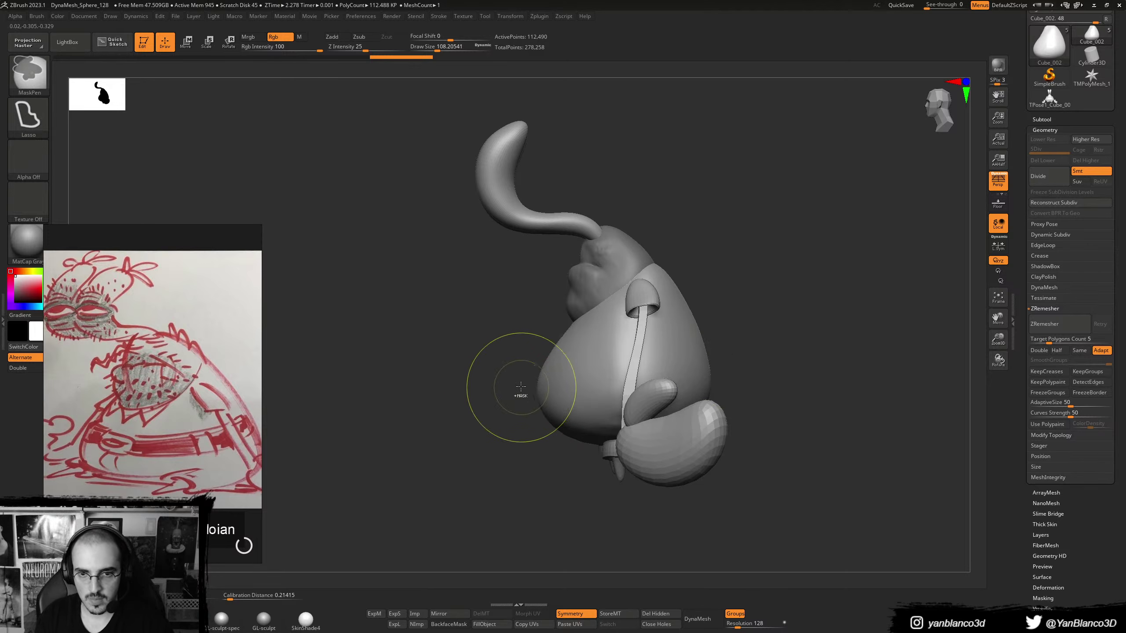
{"action": "mouse_move", "coordinate": [516, 384]}
{"action": "left_mouse_down", "text": "ctrl"}
{"action": "mouse_move", "coordinate": [742, 351]}
{"action": "mouse_move", "coordinate": [695, 383]}
{"action": "left_mouse_up", "text": "ctrl"}
{"action": "left_click_drag", "start_coordinate": [522, 402], "coordinate": [555, 390], "text": "ctrl"}
{"action": "key", "text": "ctrl+w"}
{"action": "right_click_drag", "start_coordinate": [524, 386], "coordinate": [570, 370], "text": "shift"}
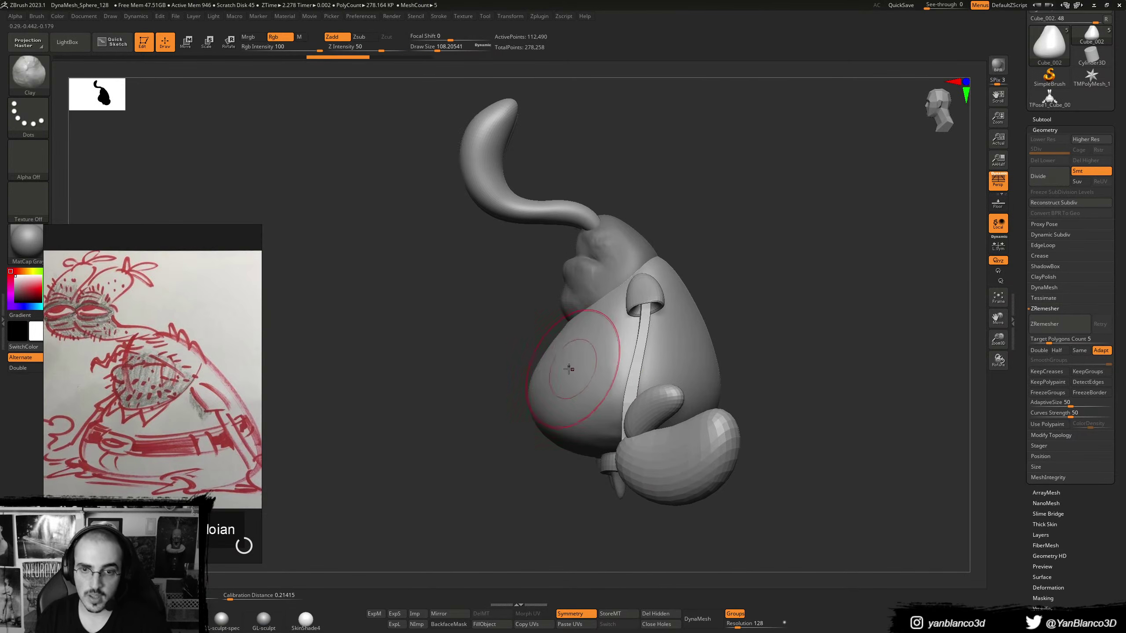
{"action": "mouse_move", "coordinate": [732, 349]}
{"action": "left_mouse_down", "text": "ctrl"}
{"action": "mouse_move", "coordinate": [569, 387]}
{"action": "mouse_move", "coordinate": [513, 388]}
{"action": "mouse_move", "coordinate": [522, 409]}
{"action": "left_mouse_up", "text": "ctrl"}
{"action": "left_click_drag", "start_coordinate": [734, 382], "coordinate": [731, 385], "text": "ctrl"}
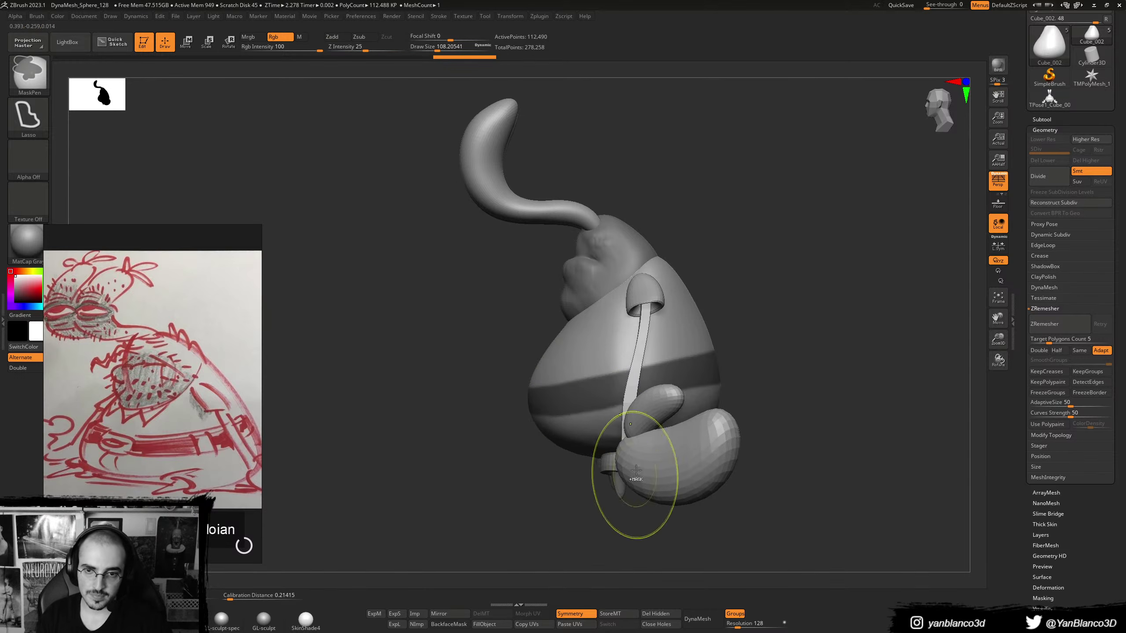
- Clean up the lasso-masked belt band's edges on the lower body from the side and front views
{"action": "mouse_move", "coordinate": [515, 416]}
{"action": "left_mouse_down", "text": "ctrl+alt"}
{"action": "mouse_move", "coordinate": [762, 419]}
{"action": "mouse_move", "coordinate": [535, 498]}
{"action": "left_mouse_up", "text": "ctrl+alt"}
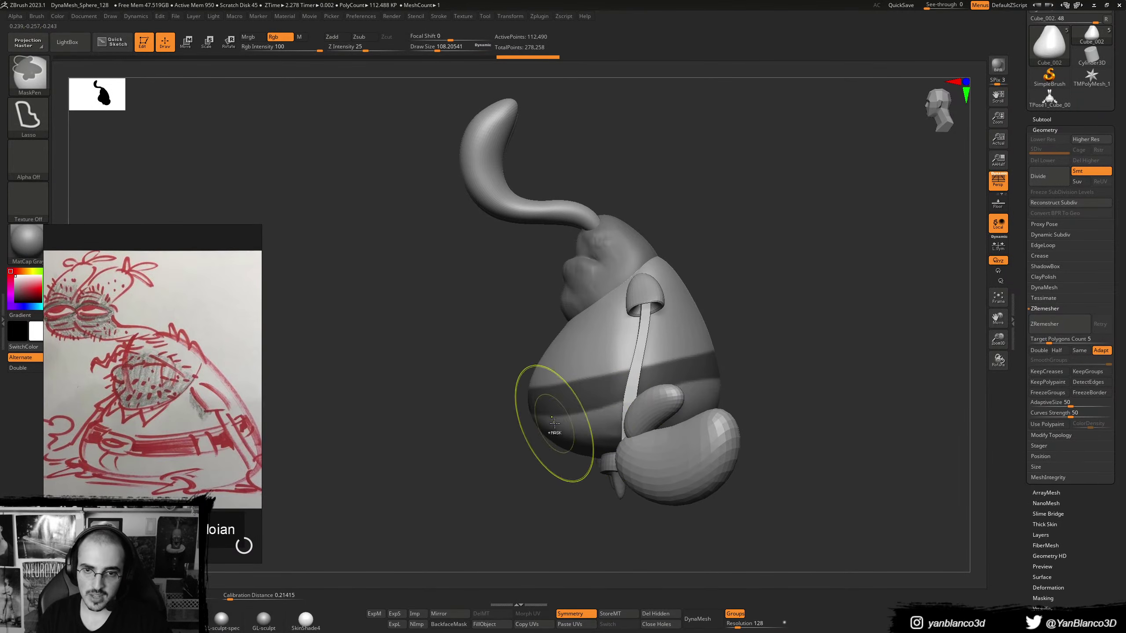
{"action": "left_click_drag", "start_coordinate": [673, 396], "coordinate": [612, 401], "text": "ctrl"}
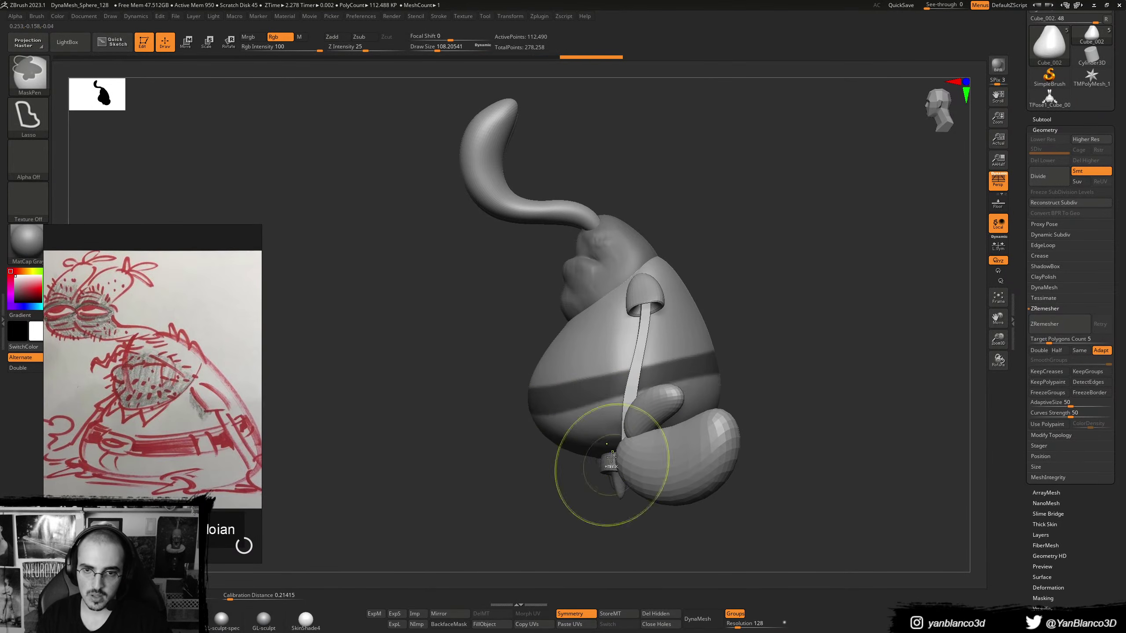
{"action": "mouse_move", "coordinate": [514, 451]}
{"action": "left_mouse_down", "text": "ctrl"}
{"action": "mouse_move", "coordinate": [754, 402]}
{"action": "mouse_move", "coordinate": [579, 367]}
{"action": "left_mouse_up", "text": "ctrl"}
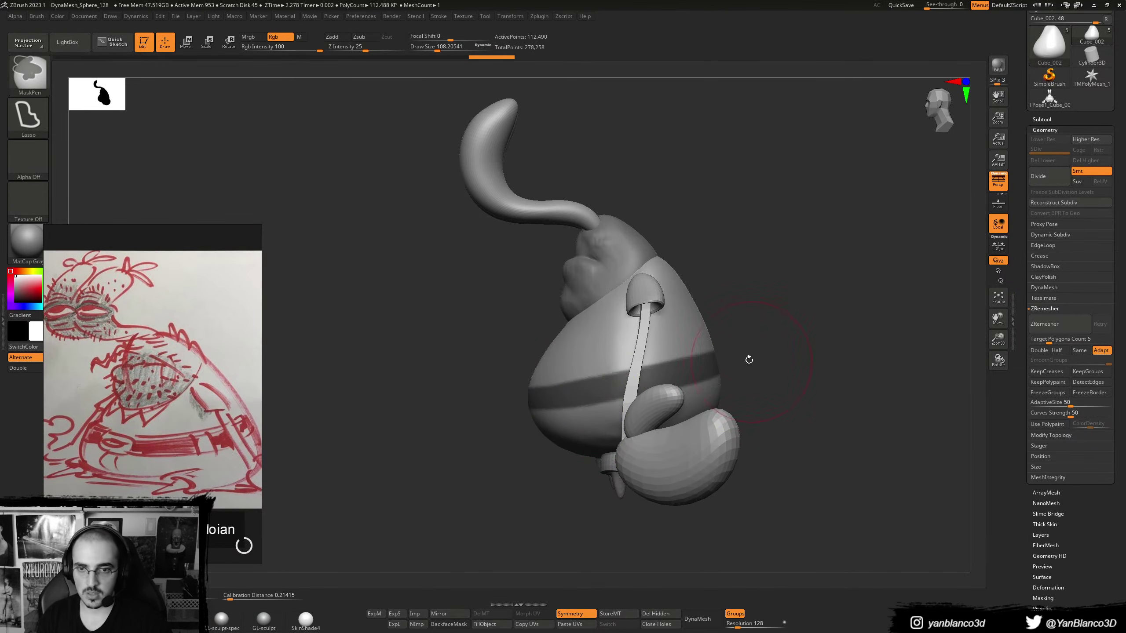
{"action": "left_click_drag", "start_coordinate": [749, 360], "coordinate": [603, 352], "text": "shift"}
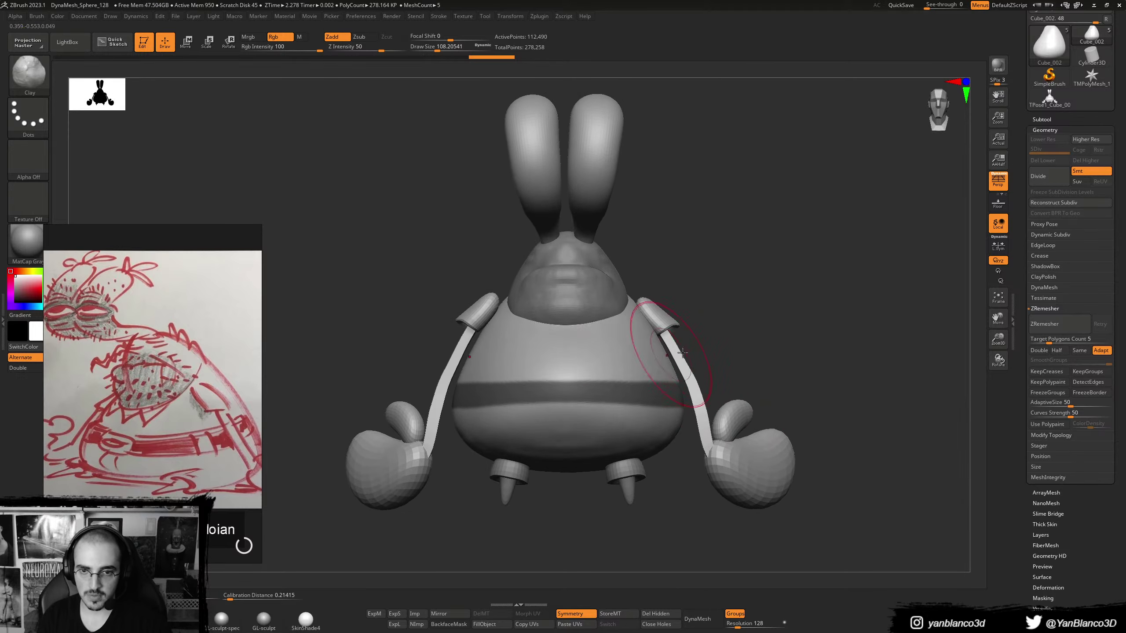
{"action": "key", "text": "ctrl"}
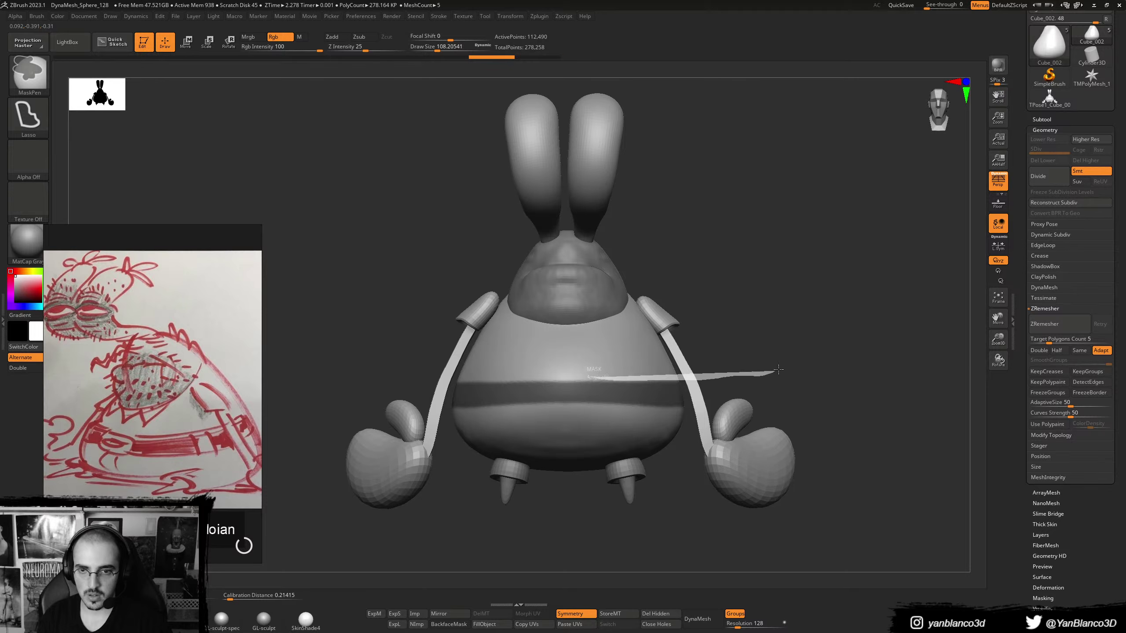
{"action": "left_click_drag", "start_coordinate": [778, 369], "coordinate": [788, 320], "text": "ctrl+alt"}
{"action": "left_click_drag", "start_coordinate": [552, 374], "coordinate": [661, 320], "text": "ctrl+alt"}
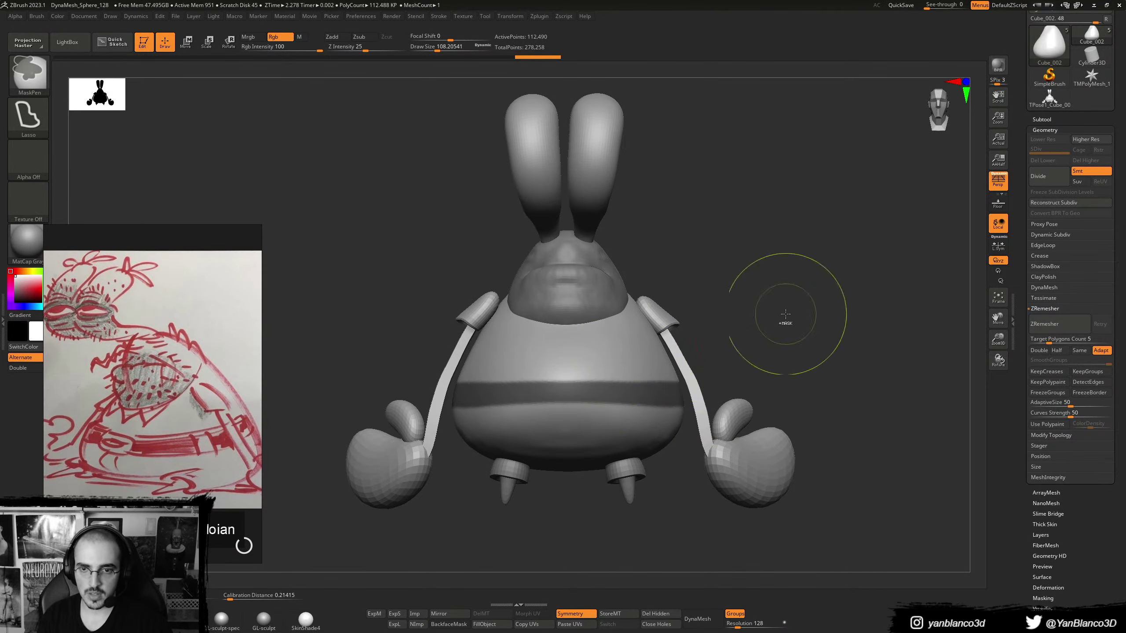
- Refine the front end of the belt mask with lasso selections from the side, with perspective turned off
{"action": "key", "text": "space"}
{"action": "right_click_drag", "start_coordinate": [797, 331], "coordinate": [820, 320]}
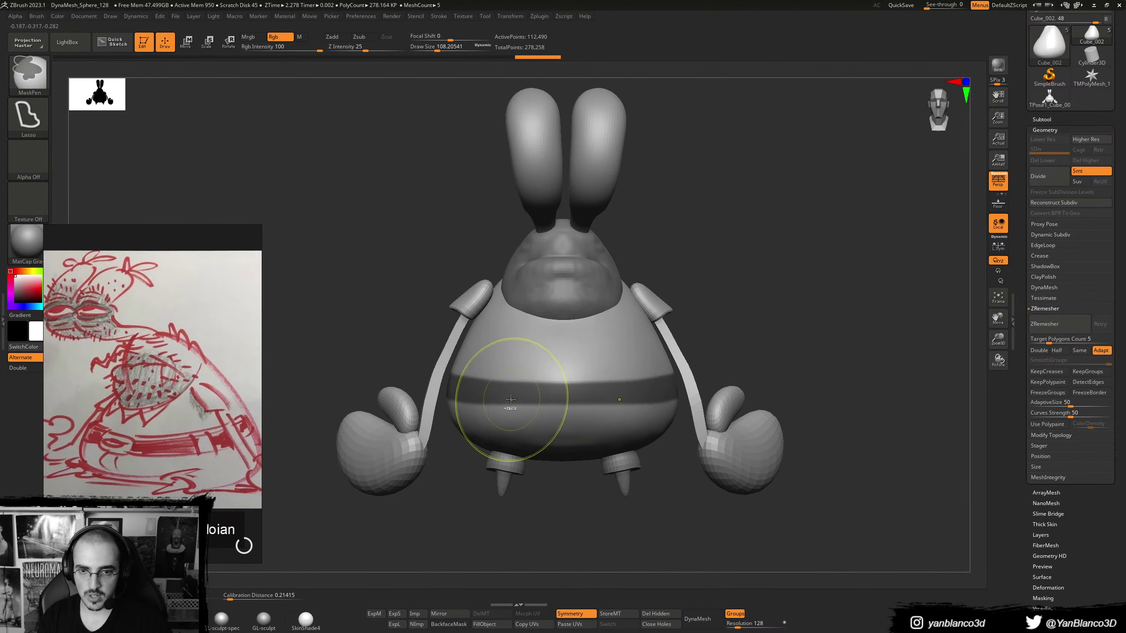
{"action": "right_click_drag", "start_coordinate": [516, 396], "coordinate": [583, 395]}
{"action": "key", "text": "ctrl"}
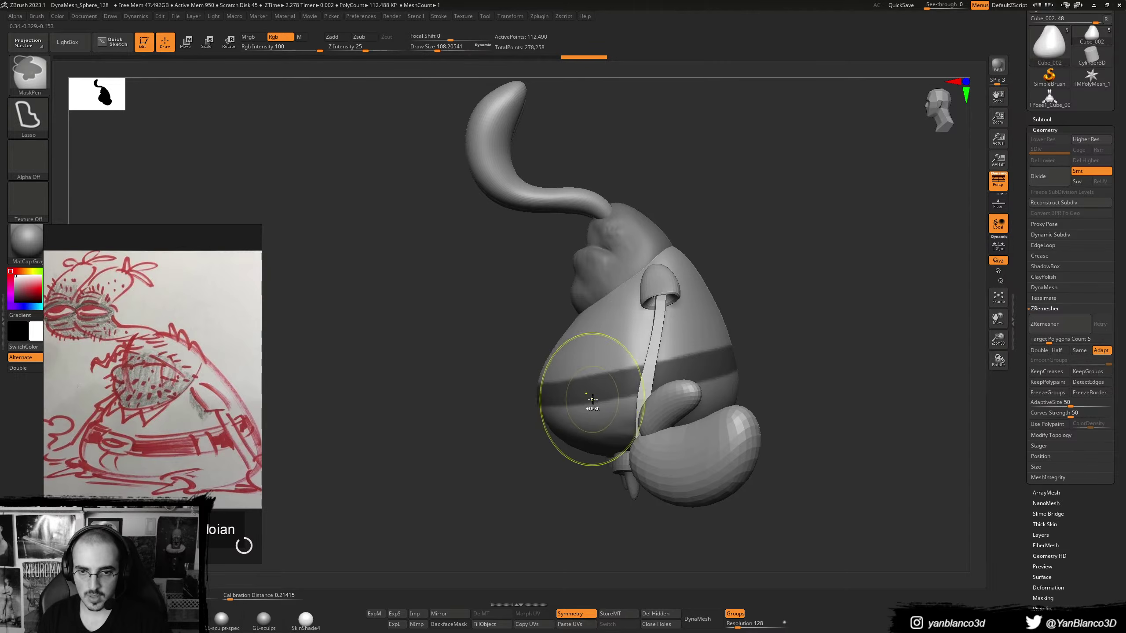
{"action": "left_click_drag", "start_coordinate": [483, 374], "coordinate": [485, 371], "text": "ctrl"}
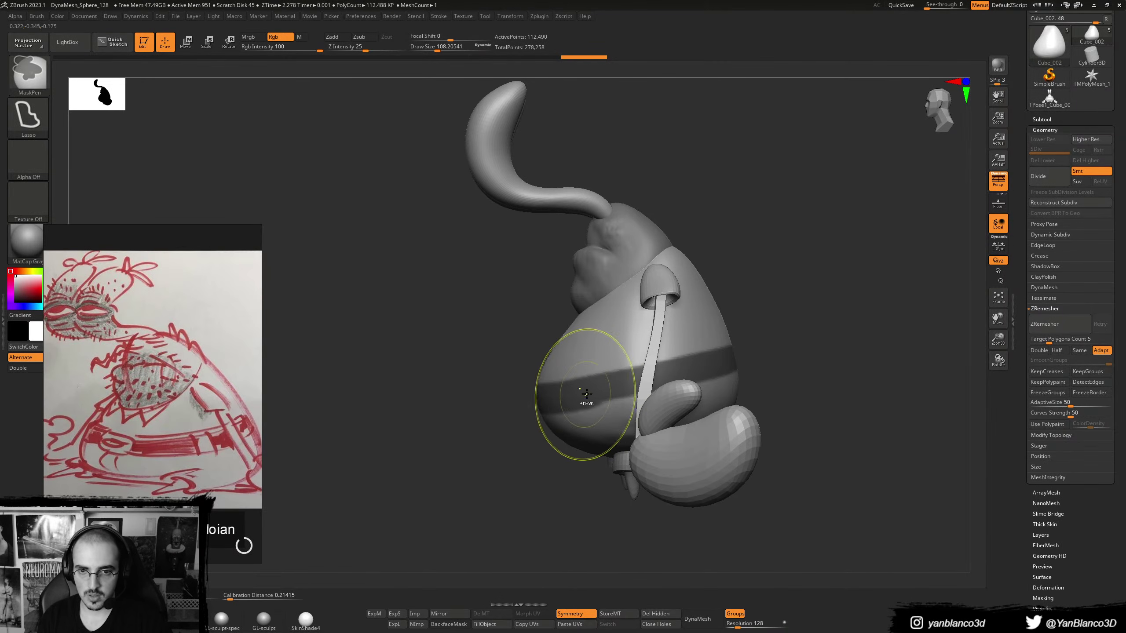
{"action": "mouse_move", "coordinate": [592, 398]}
{"action": "left_mouse_down", "text": "ctrl"}
{"action": "mouse_move", "coordinate": [488, 392]}
{"action": "mouse_move", "coordinate": [485, 375]}
{"action": "mouse_move", "coordinate": [532, 414]}
{"action": "mouse_move", "coordinate": [484, 375]}
{"action": "left_mouse_up", "text": "ctrl"}
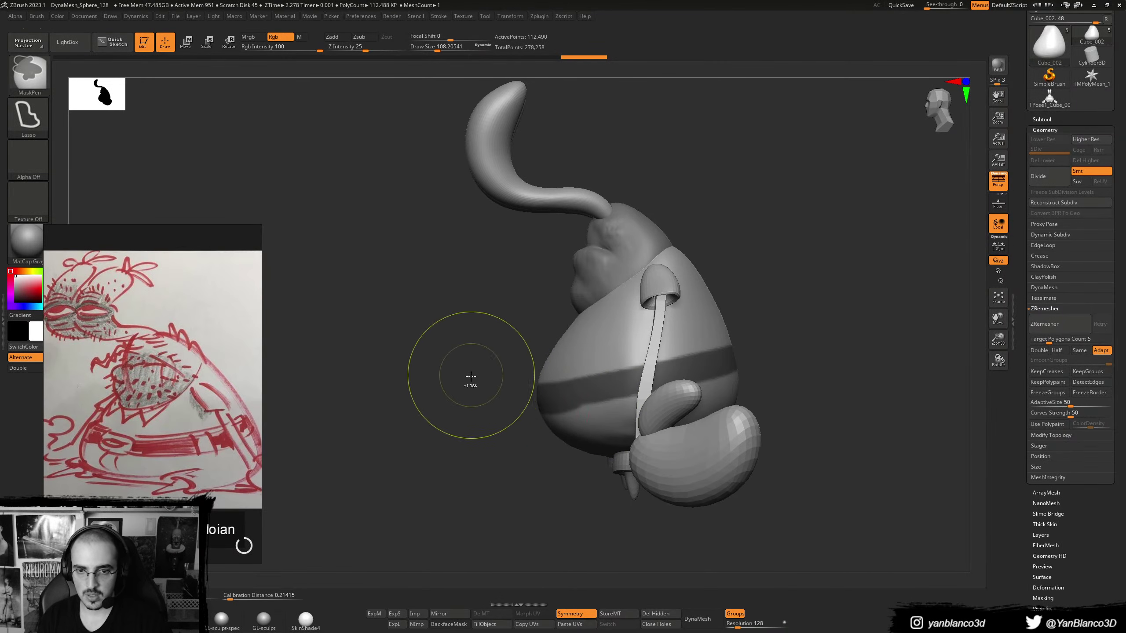
{"action": "left_click_drag", "start_coordinate": [574, 395], "coordinate": [479, 376], "text": "ctrl"}
{"action": "right_click_drag", "start_coordinate": [477, 375], "coordinate": [447, 381], "text": "alt"}
{"action": "left_click_drag", "start_coordinate": [459, 385], "coordinate": [484, 377]}
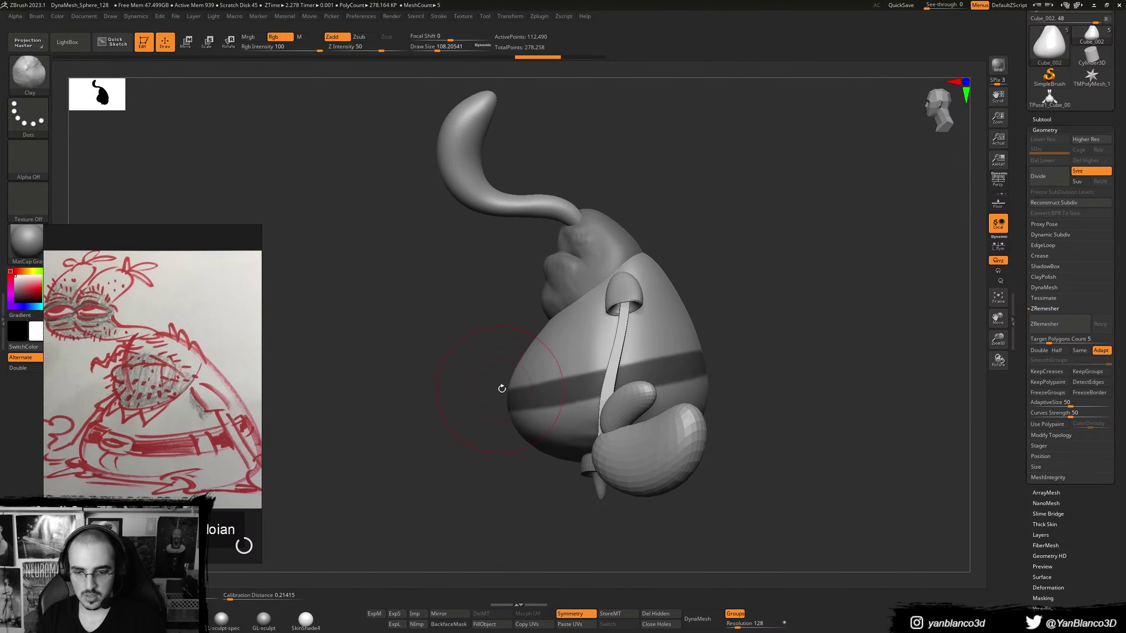
{"action": "mouse_move", "coordinate": [603, 404]}
{"action": "left_mouse_down", "text": "ctrl"}
{"action": "mouse_move", "coordinate": [438, 402]}
{"action": "mouse_move", "coordinate": [479, 377]}
{"action": "left_mouse_up", "text": "ctrl"}
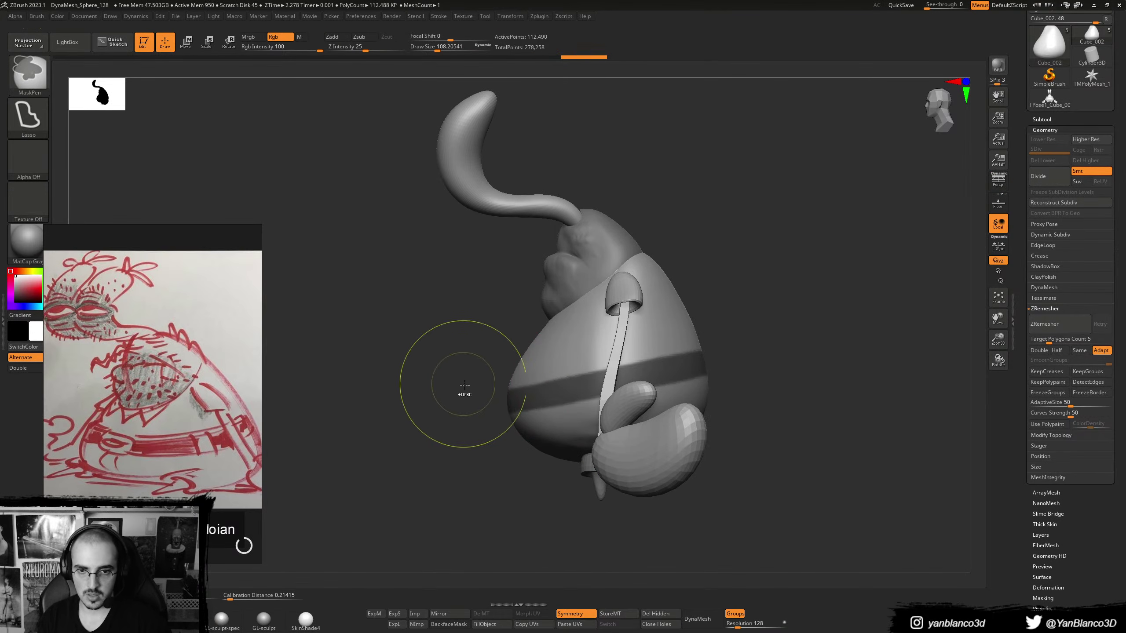
{"action": "right_click_drag", "start_coordinate": [514, 402], "coordinate": [599, 385]}
{"action": "key", "text": "ctrl+w"}
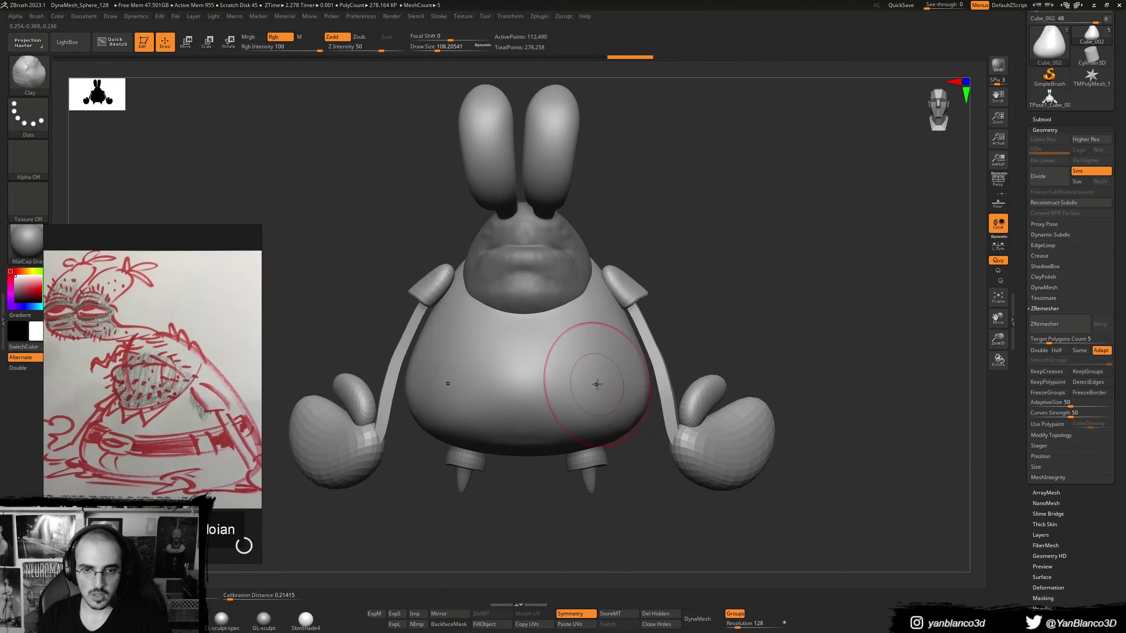
{"action": "key", "text": "ctrl+z"}
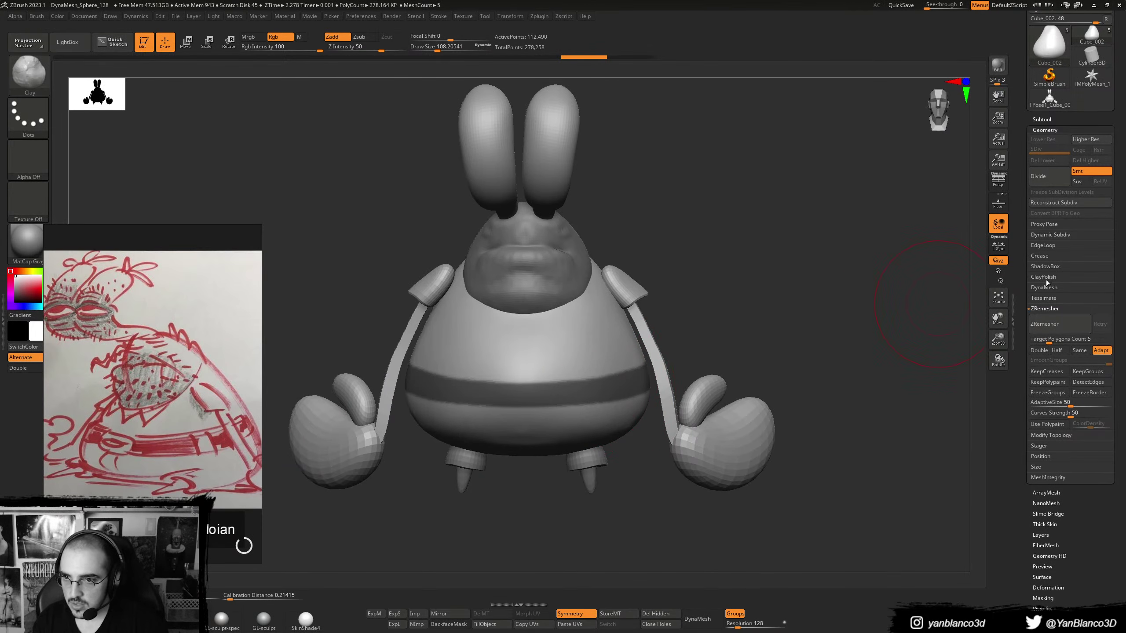
- Extract the masked belt band into a new subtool with thickness 0.02 and smoothing 5, and accept the extraction
{"action": "left_click", "coordinate": [1052, 121]}
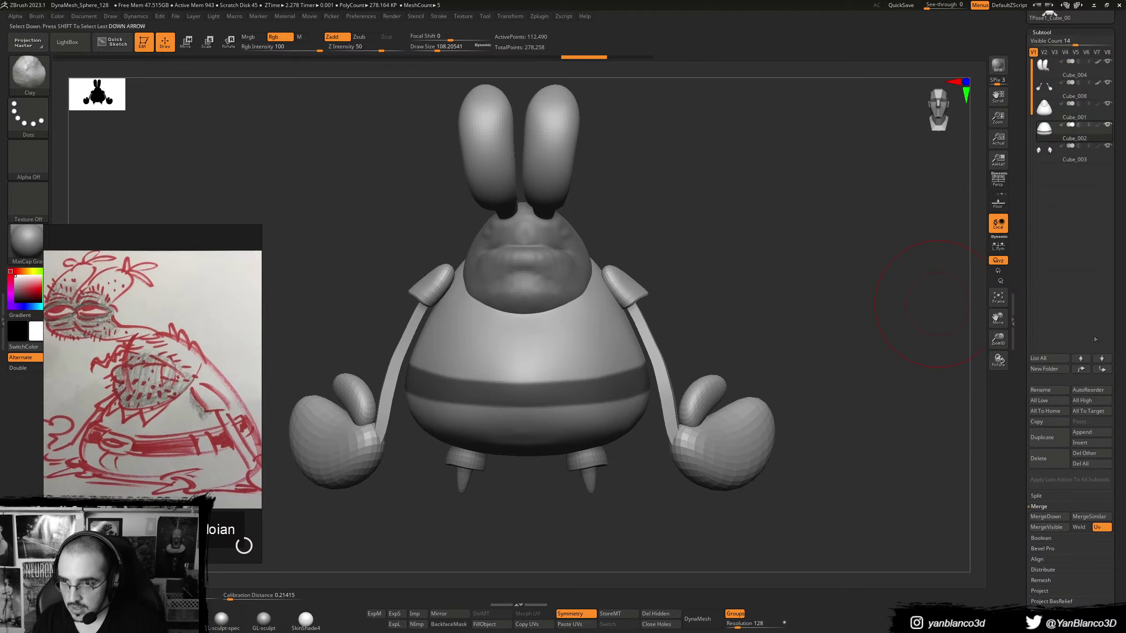
{"action": "left_click_drag", "start_coordinate": [1075, 43], "coordinate": [1065, 44]}
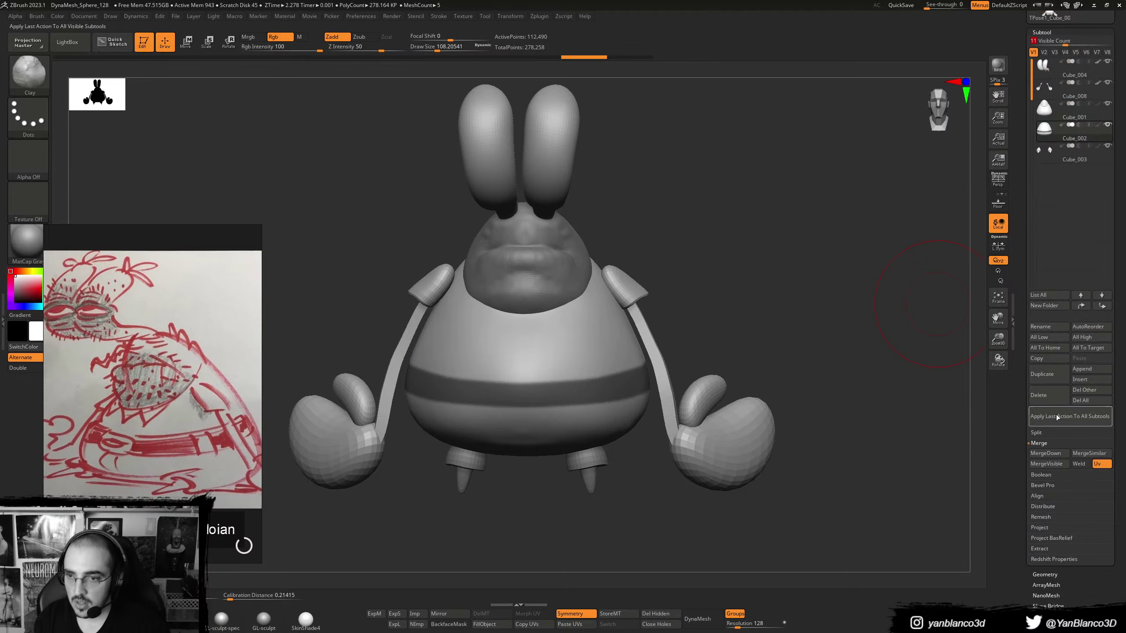
{"action": "left_click", "coordinate": [1040, 549]}
{"action": "left_click", "coordinate": [1040, 543]}
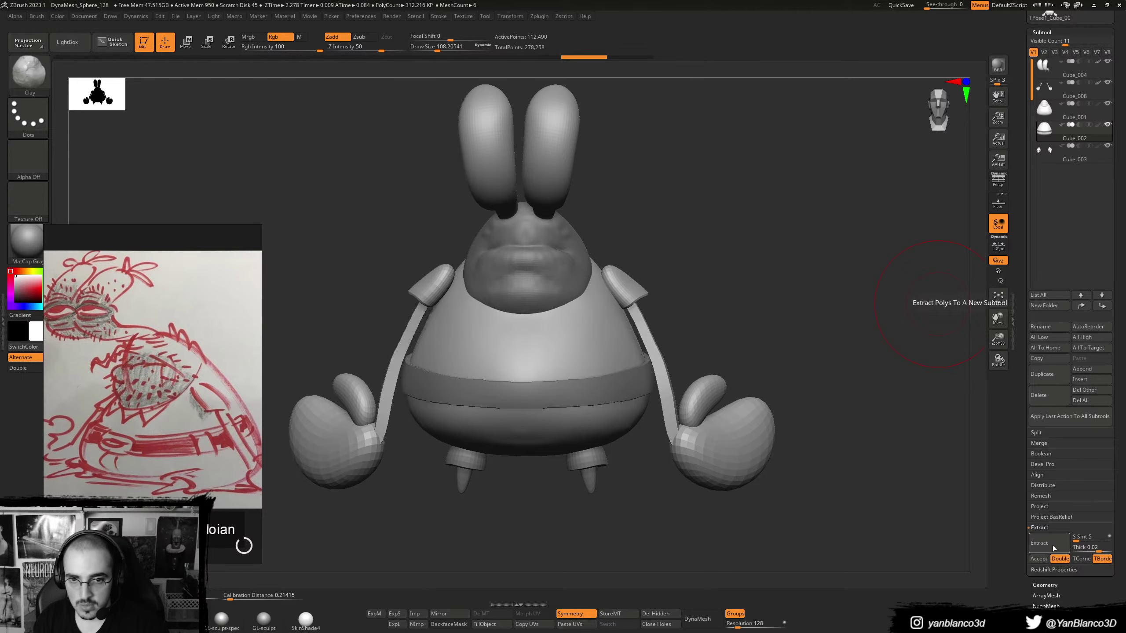
{"action": "left_click", "coordinate": [1038, 559]}
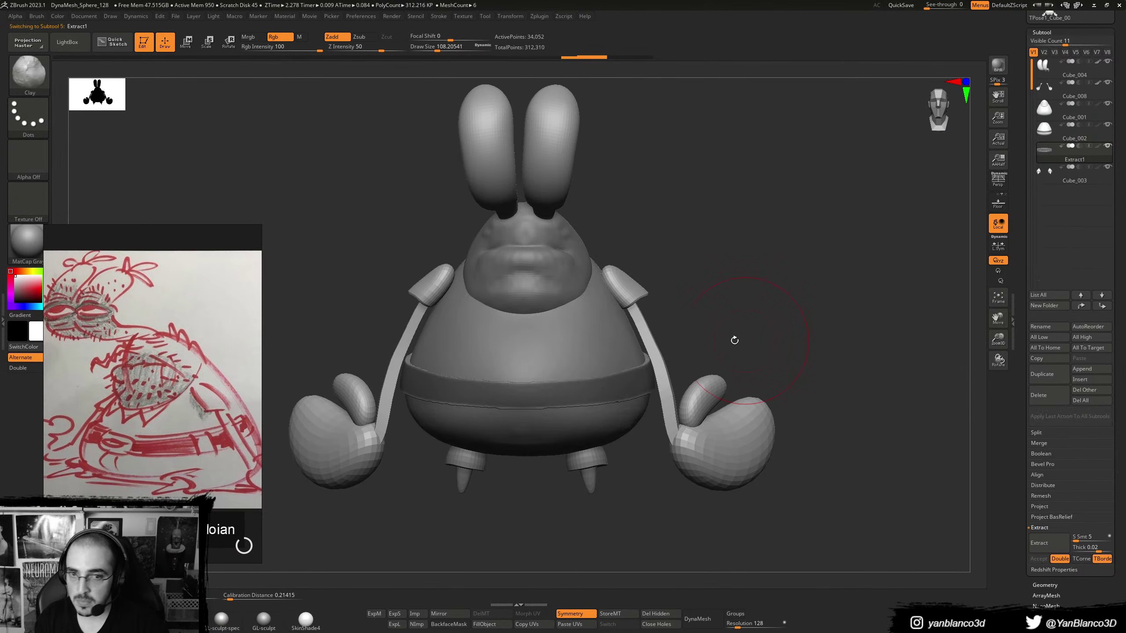
{"action": "right_click_drag", "start_coordinate": [629, 383], "coordinate": [532, 400]}
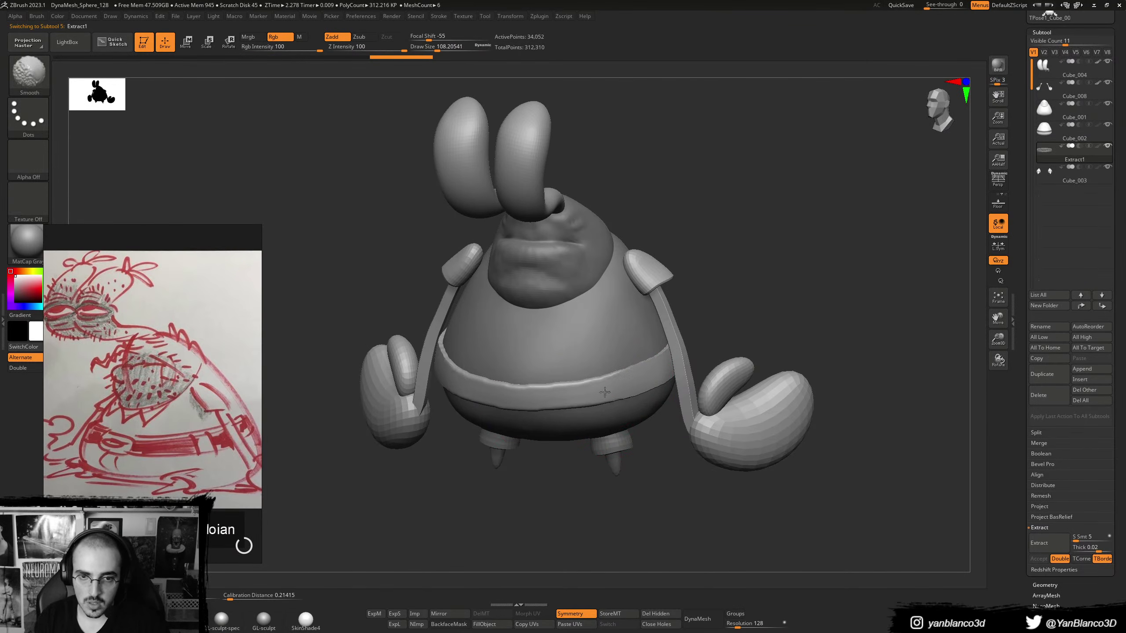
{"action": "right_click_drag", "start_coordinate": [824, 347], "coordinate": [589, 377]}
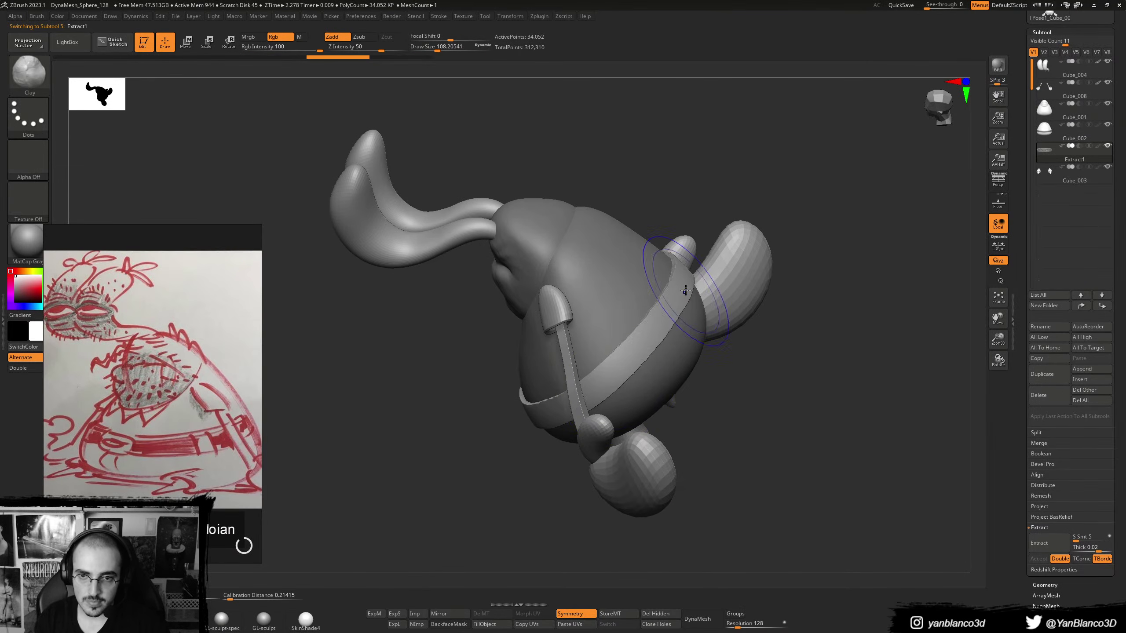
{"action": "right_click_drag", "start_coordinate": [578, 415], "coordinate": [527, 415]}
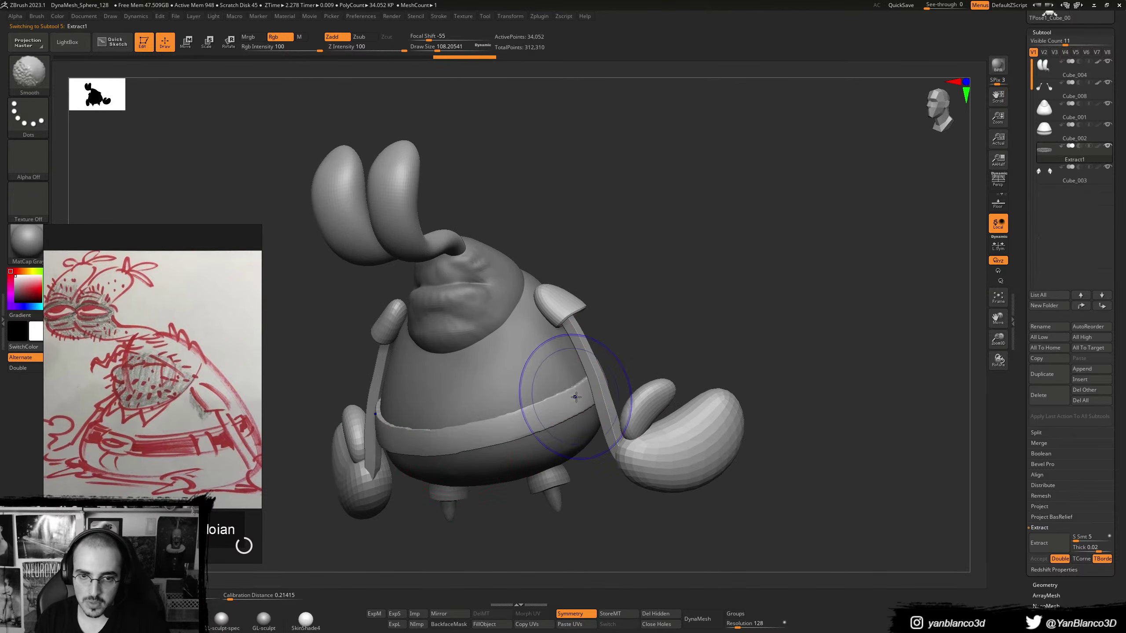
{"action": "right_click_drag", "start_coordinate": [457, 428], "coordinate": [707, 391]}
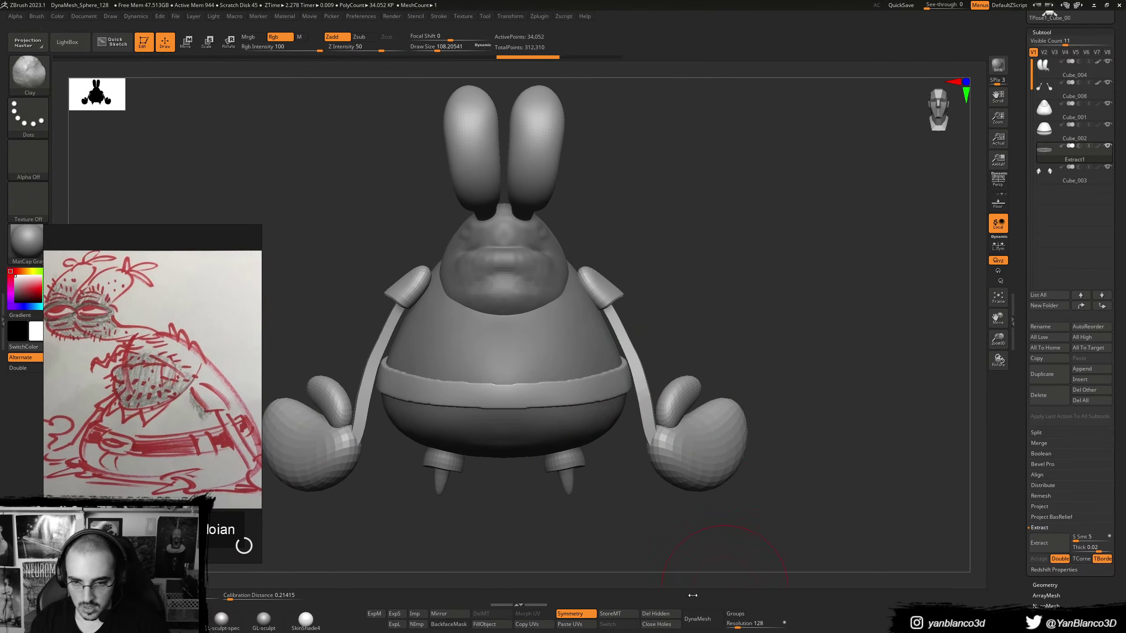
- Remesh the extracted belt with ZRemesher, settling on a target polygon count of 0.74673
{"action": "left_click_drag", "start_coordinate": [1124, 447], "coordinate": [1119, 575]}
{"action": "left_click_drag", "start_coordinate": [1059, 538], "coordinate": [1059, 408]}
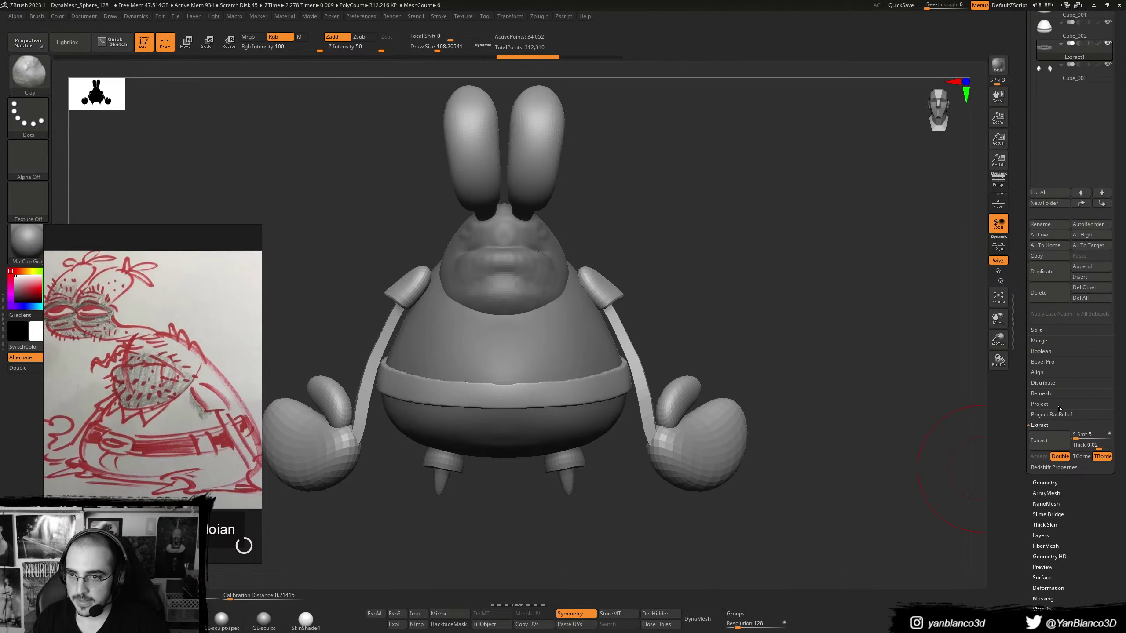
{"action": "left_click", "coordinate": [1051, 396]}
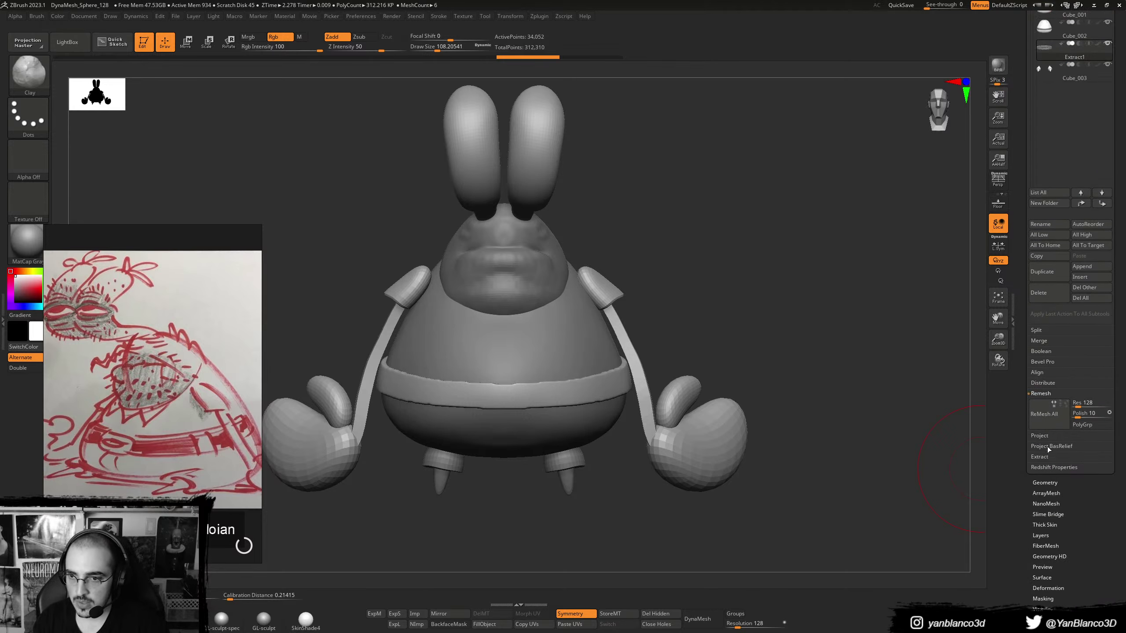
{"action": "left_click", "coordinate": [1045, 482]}
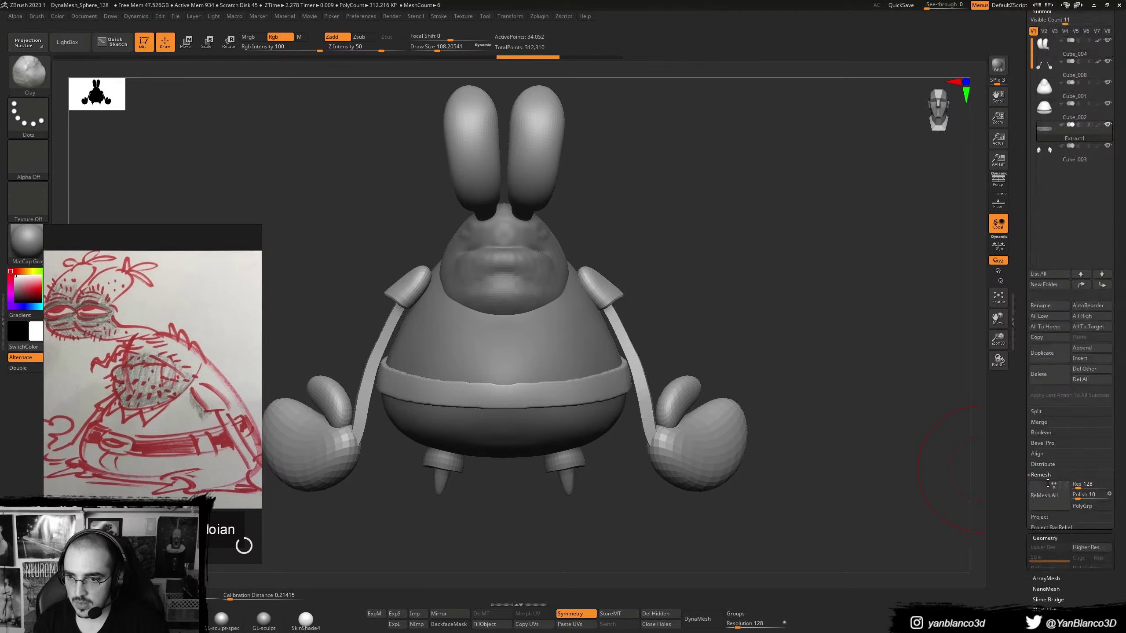
{"action": "left_click", "coordinate": [1052, 221]}
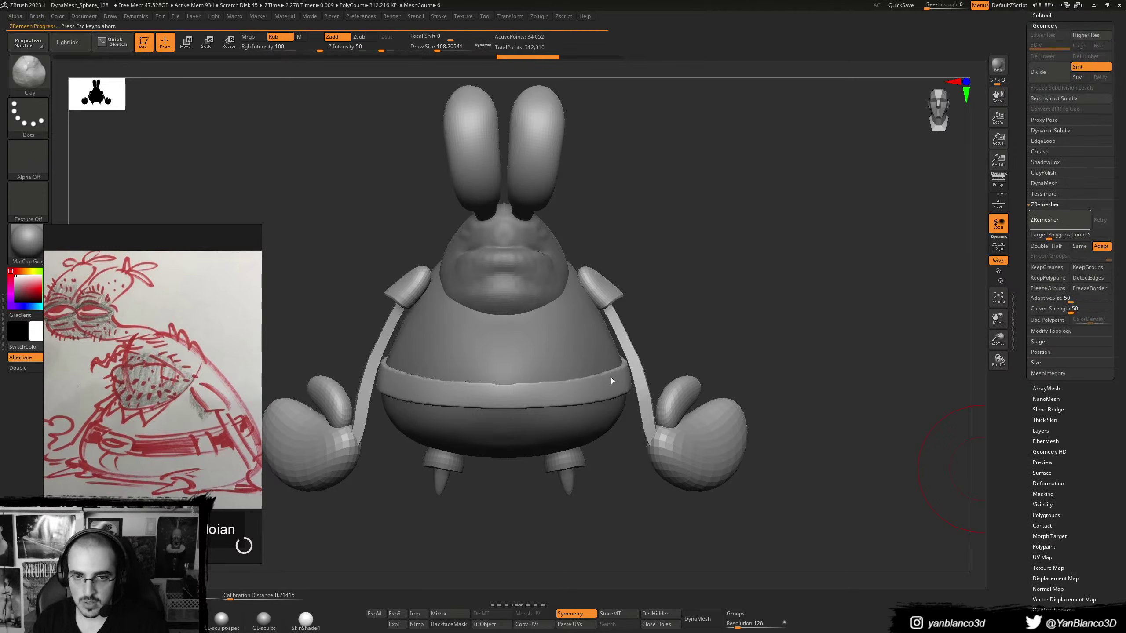
{"action": "key", "text": "ctrl+z"}
{"action": "left_click", "coordinate": [1055, 219]}
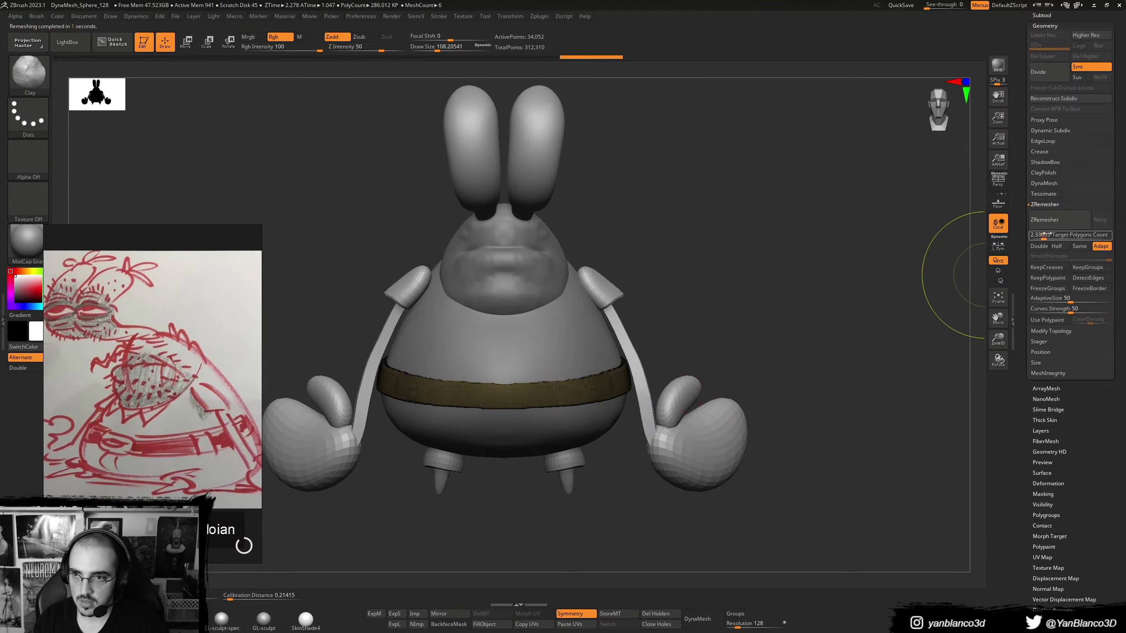
{"action": "left_click", "coordinate": [1050, 219]}
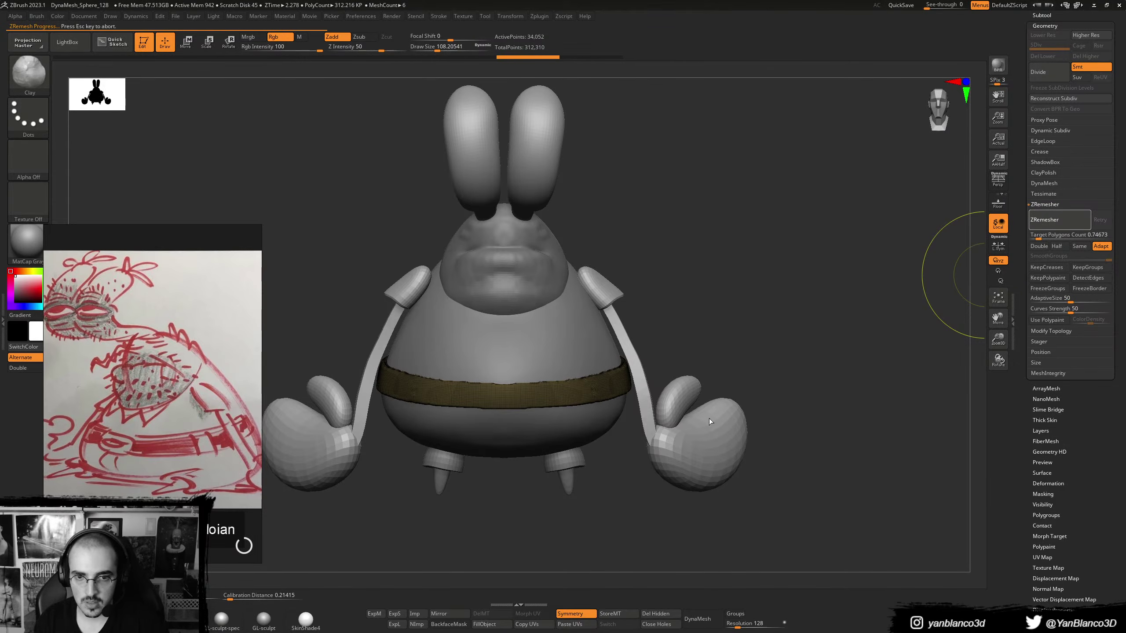
- Smooth the remeshed belt's surface and edges across the front and side of the body
{"action": "key", "text": "shift+f"}
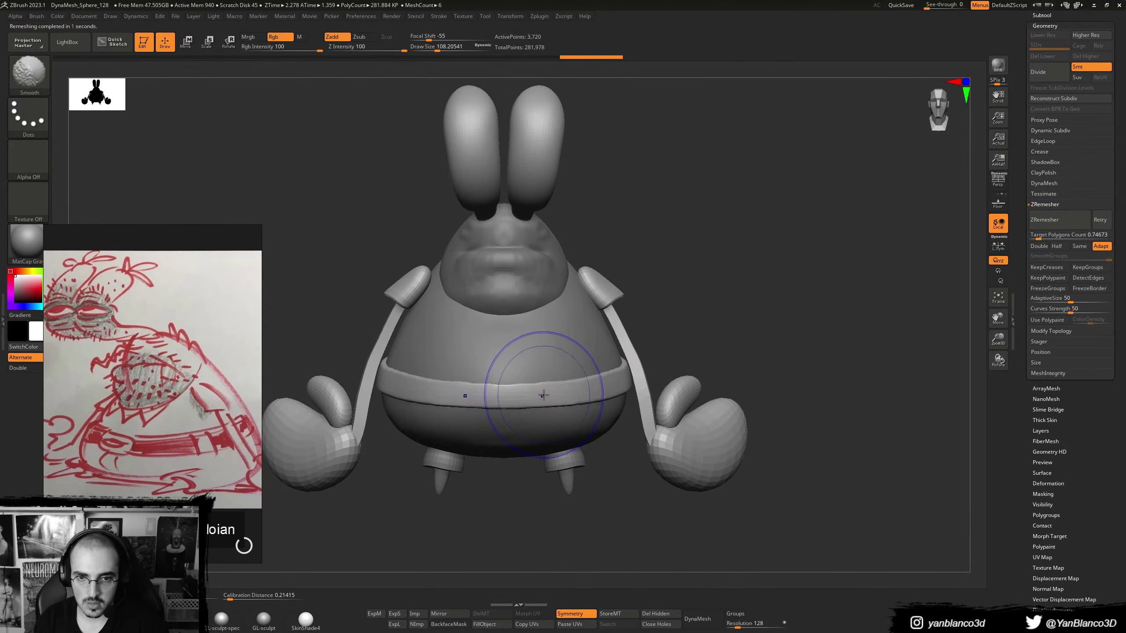
{"action": "left_click_drag", "start_coordinate": [566, 402], "coordinate": [620, 387], "text": "shift"}
{"action": "right_click_drag", "start_coordinate": [636, 378], "coordinate": [595, 390]}
{"action": "left_click_drag", "start_coordinate": [595, 390], "coordinate": [641, 391], "text": "shift"}
{"action": "right_click_drag", "start_coordinate": [718, 386], "coordinate": [649, 373]}
{"action": "right_click_drag", "start_coordinate": [812, 305], "coordinate": [880, 314], "text": "shift"}
{"action": "mouse_move", "coordinate": [750, 335]}
{"action": "right_mouse_down", "text": "alt"}
{"action": "mouse_move", "coordinate": [593, 333]}
{"action": "mouse_move", "coordinate": [703, 362]}
{"action": "mouse_move", "coordinate": [656, 363]}
{"action": "right_mouse_up", "text": "alt"}
- Carve a shallow groove along the middle of the belt around the body with the Standard brush at draw size about 71
{"action": "key", "text": "b"}
{"action": "key", "text": "s"}
{"action": "key", "text": "t"}
{"action": "key", "text": "s"}
{"action": "left_click_drag", "start_coordinate": [696, 367], "coordinate": [684, 367]}
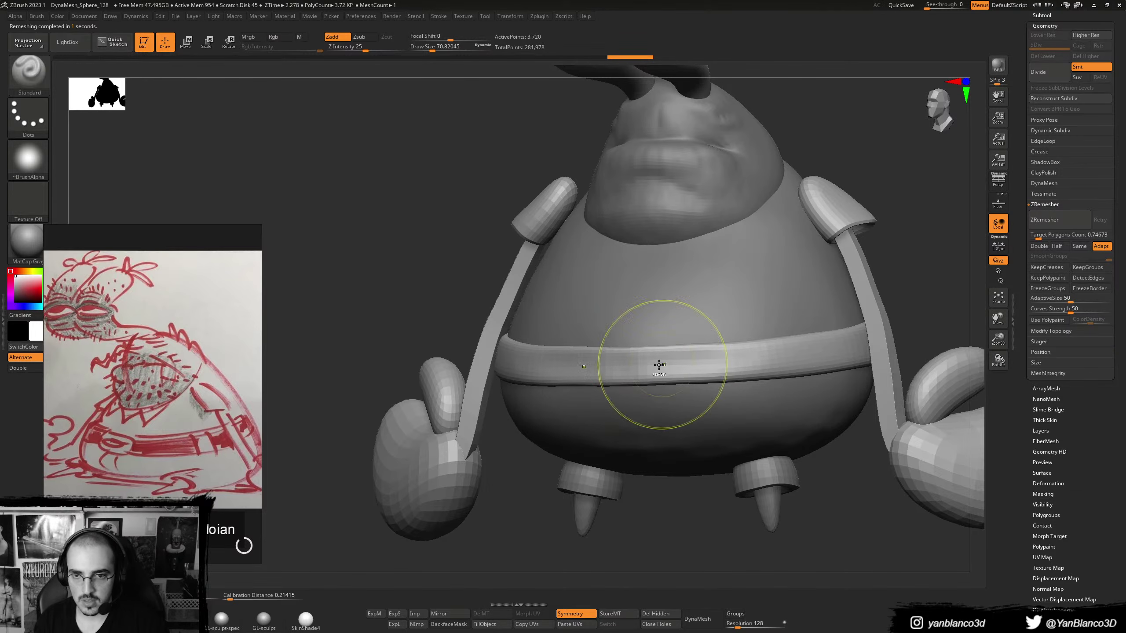
{"action": "left_click_drag", "start_coordinate": [659, 364], "coordinate": [718, 361]}
{"action": "right_click_drag", "start_coordinate": [809, 322], "coordinate": [717, 360]}
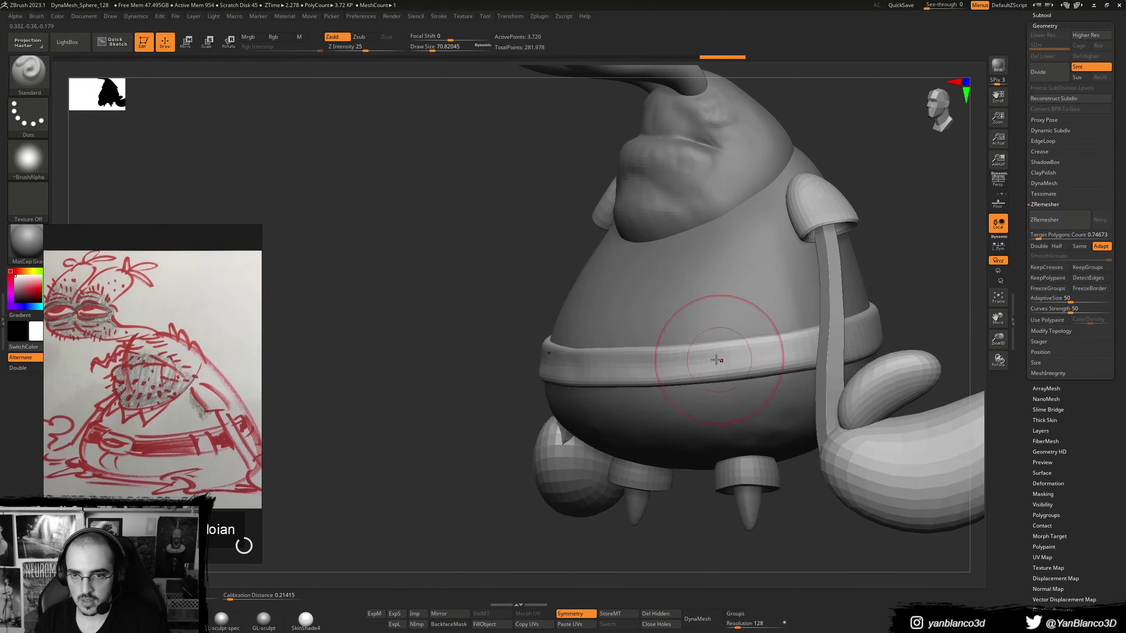
{"action": "left_click_drag", "start_coordinate": [739, 362], "coordinate": [820, 345], "text": "alt"}
{"action": "right_click_drag", "start_coordinate": [851, 335], "coordinate": [731, 354]}
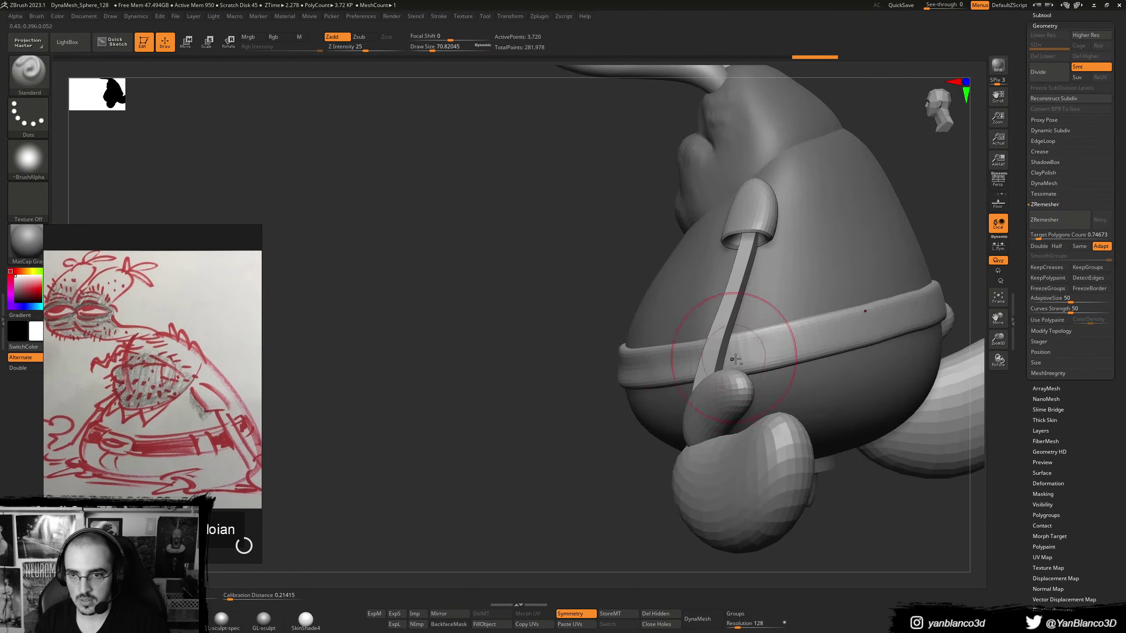
{"action": "left_click_drag", "start_coordinate": [731, 355], "coordinate": [856, 327], "text": "alt"}
{"action": "mouse_move", "coordinate": [909, 317]}
{"action": "right_mouse_down"}
{"action": "mouse_move", "coordinate": [810, 331]}
{"action": "mouse_move", "coordinate": [849, 320]}
{"action": "right_mouse_up"}
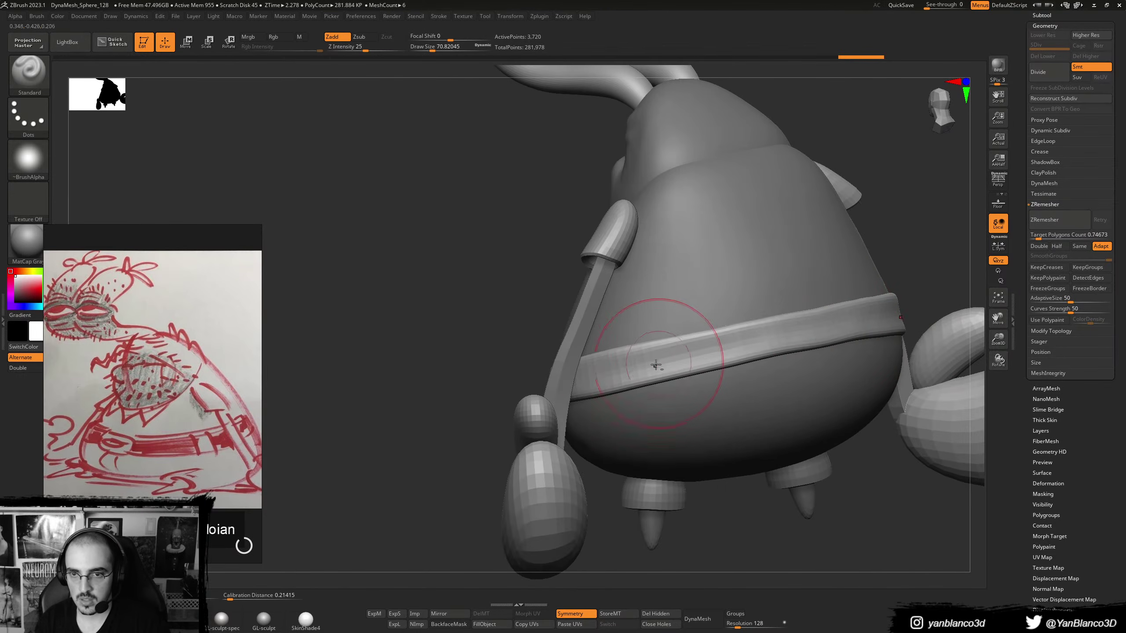
{"action": "left_click_drag", "start_coordinate": [656, 365], "coordinate": [608, 374], "text": "alt"}
{"action": "right_click_drag", "start_coordinate": [597, 375], "coordinate": [709, 359]}
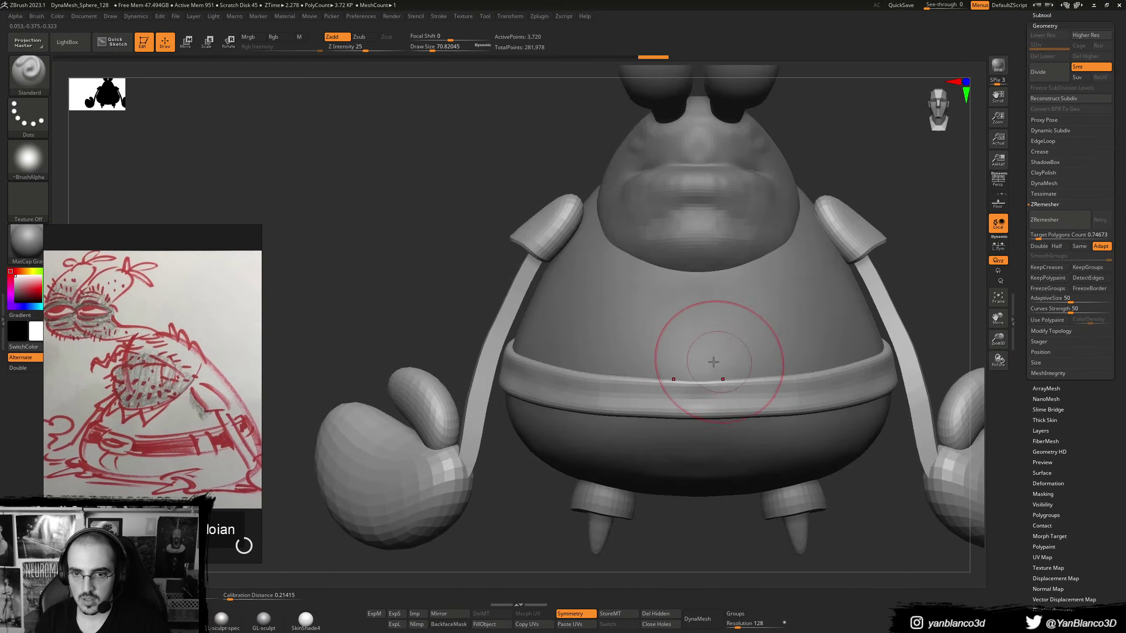
{"action": "left_click_drag", "start_coordinate": [583, 370], "coordinate": [684, 362]}
{"action": "mouse_move", "coordinate": [732, 378]}
{"action": "right_mouse_down", "text": "alt"}
{"action": "mouse_move", "coordinate": [683, 361]}
{"action": "mouse_move", "coordinate": [677, 373]}
{"action": "right_mouse_up", "text": "alt"}
- Flatten the belt's surface across the front and side of the body with the TrimDynamic brush at draw size about 94
{"action": "key", "text": "b"}
{"action": "key", "text": "t"}
{"action": "key", "text": "d"}
{"action": "key", "text": "s"}
{"action": "left_click", "coordinate": [630, 381]}
{"action": "left_click_drag", "start_coordinate": [630, 382], "coordinate": [694, 380]}
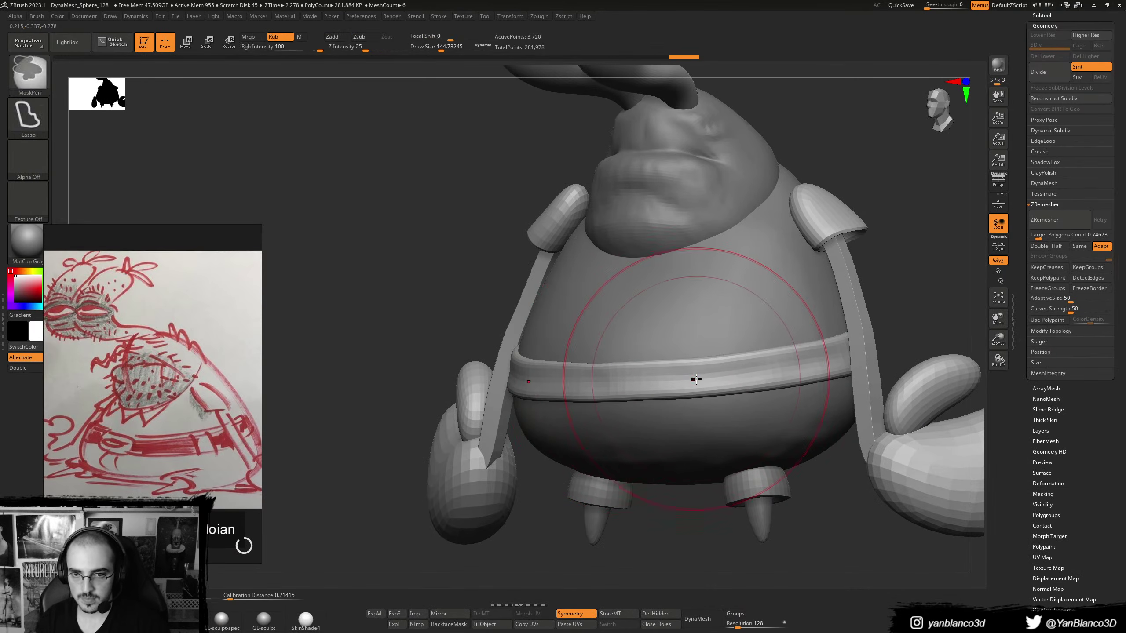
{"action": "key", "text": "s"}
{"action": "left_click", "coordinate": [615, 379]}
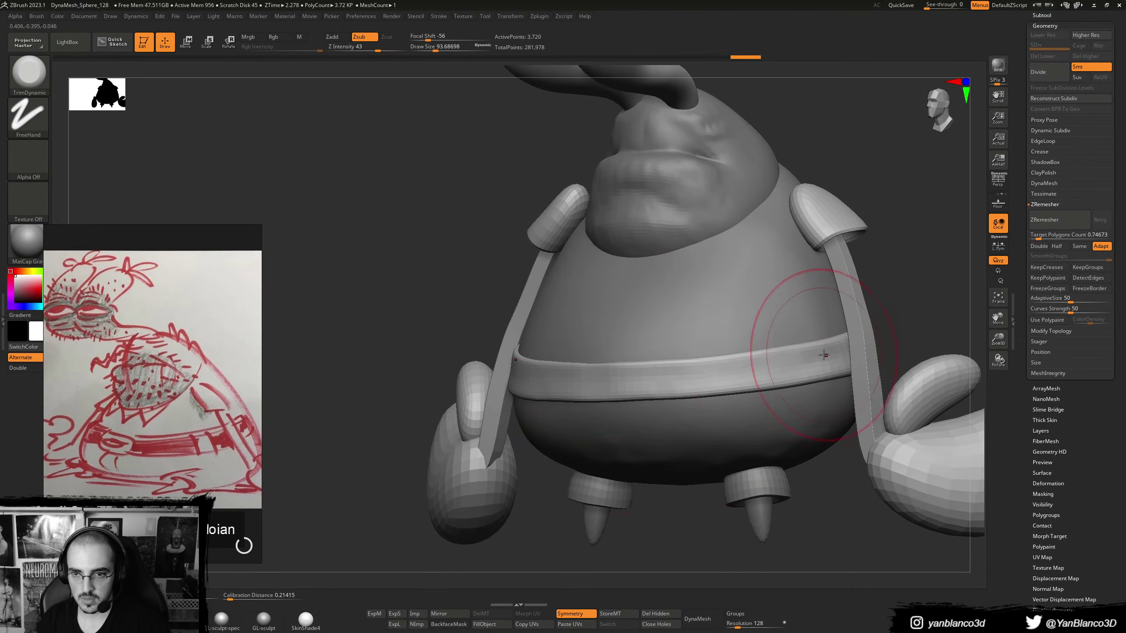
{"action": "right_click_drag", "start_coordinate": [823, 355], "coordinate": [745, 354]}
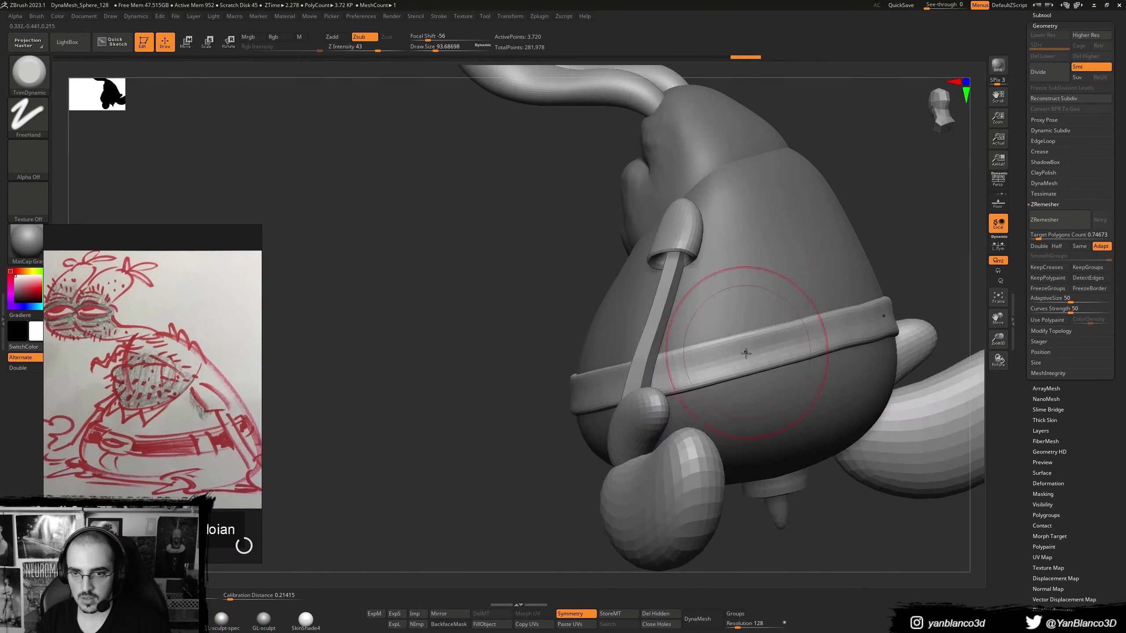
{"action": "left_click_drag", "start_coordinate": [815, 343], "coordinate": [782, 347]}
{"action": "right_click_drag", "start_coordinate": [781, 347], "coordinate": [820, 348], "text": "shift"}
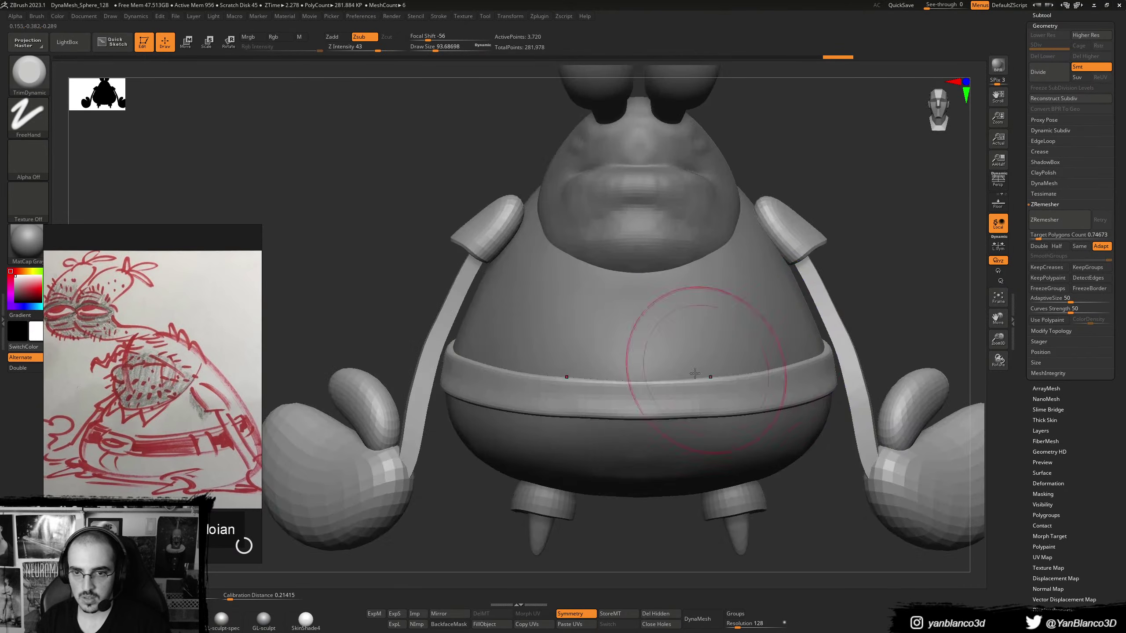
- Adjust the belt's shape along the side and rear of the body with the Move brush at draw size about 197
{"action": "mouse_move", "coordinate": [706, 367]}
{"action": "right_mouse_down", "text": "ctrl"}
{"action": "mouse_move", "coordinate": [676, 342]}
{"action": "mouse_move", "coordinate": [741, 327]}
{"action": "right_mouse_up", "text": "ctrl"}
{"action": "key", "text": "b"}
{"action": "key", "text": "m"}
{"action": "key", "text": "v"}
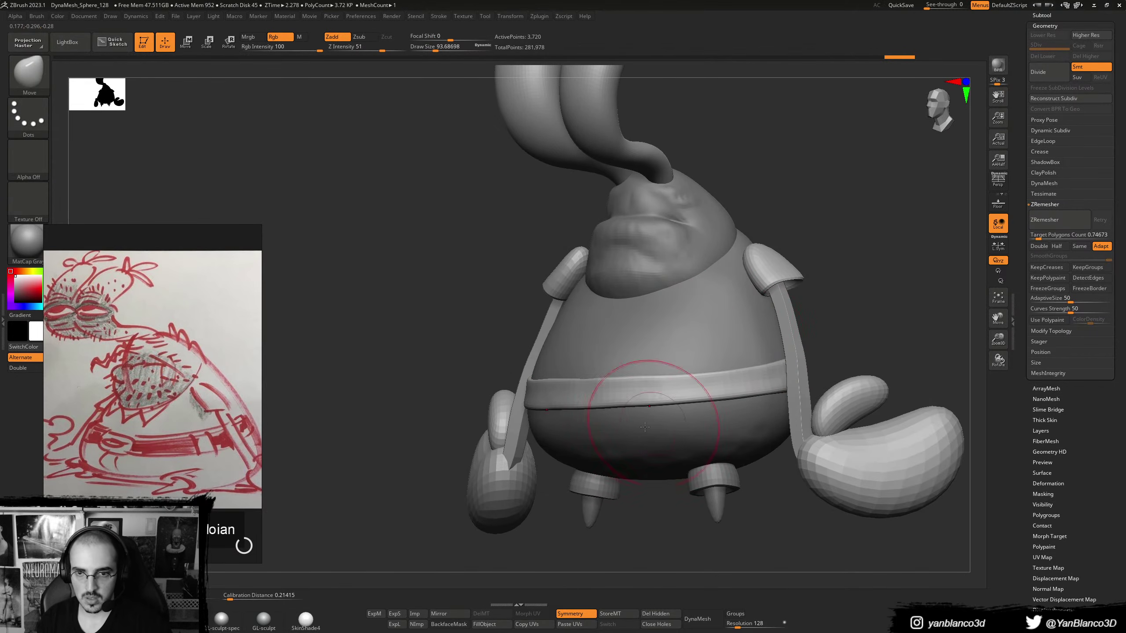
{"action": "right_click_drag", "start_coordinate": [645, 427], "coordinate": [589, 422]}
{"action": "left_click_drag", "start_coordinate": [803, 337], "coordinate": [790, 320]}
{"action": "key", "text": "]"}
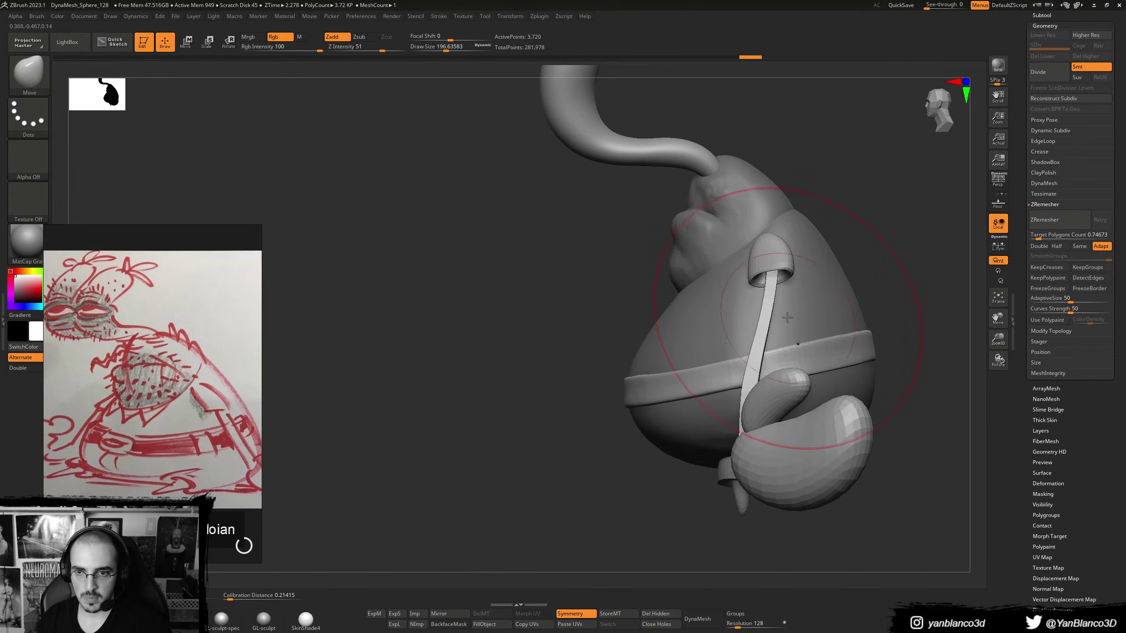
{"action": "right_click_drag", "start_coordinate": [789, 318], "coordinate": [746, 325], "text": "alt"}
{"action": "left_click_drag", "start_coordinate": [746, 325], "coordinate": [750, 345]}
{"action": "mouse_move", "coordinate": [750, 345]}
{"action": "right_mouse_down", "text": "ctrl"}
{"action": "mouse_move", "coordinate": [762, 320]}
{"action": "mouse_move", "coordinate": [699, 314]}
{"action": "right_mouse_up", "text": "ctrl"}
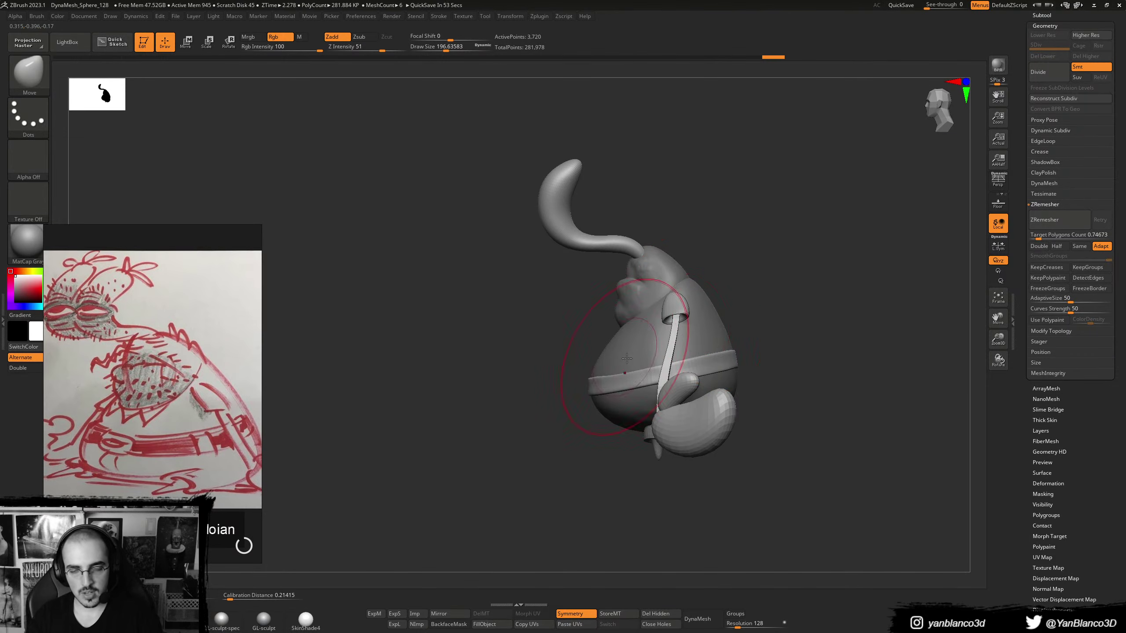
- Try to level the tilted belt in side view by rotating it with a Transpose line, and undo the rotation
{"action": "mouse_move", "coordinate": [681, 355]}
{"action": "right_mouse_down", "text": "alt"}
{"action": "mouse_move", "coordinate": [628, 353]}
{"action": "mouse_move", "coordinate": [705, 355]}
{"action": "right_mouse_up", "text": "alt"}
{"action": "right_click_drag", "start_coordinate": [394, 372], "coordinate": [302, 366]}
{"action": "right_click_drag", "start_coordinate": [530, 352], "coordinate": [585, 373], "text": "ctrl"}
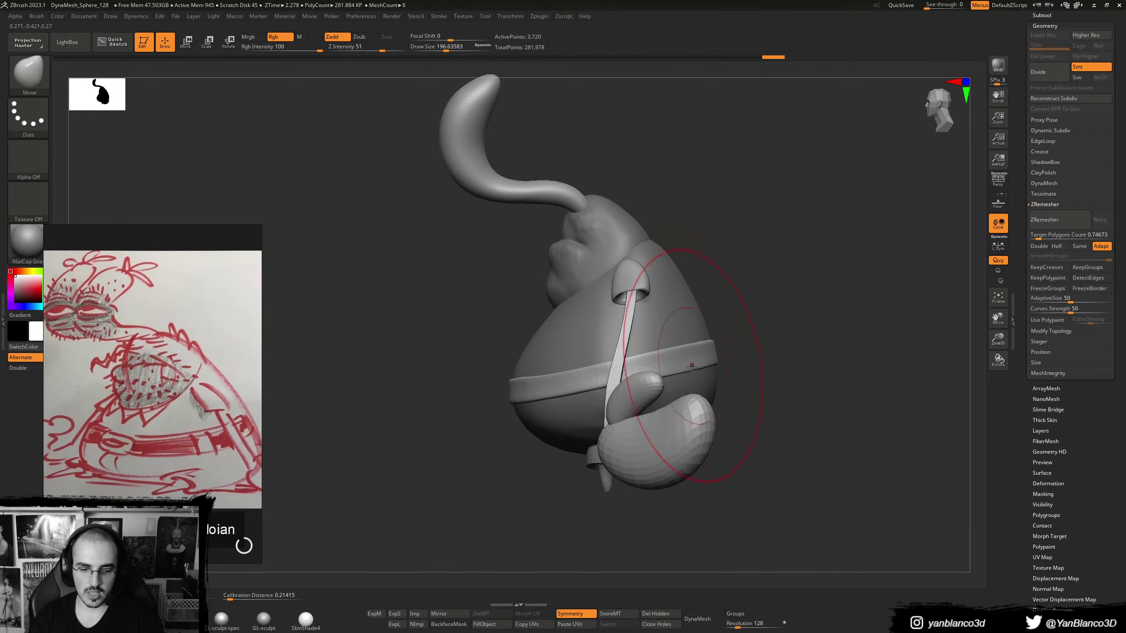
{"action": "key", "text": "w"}
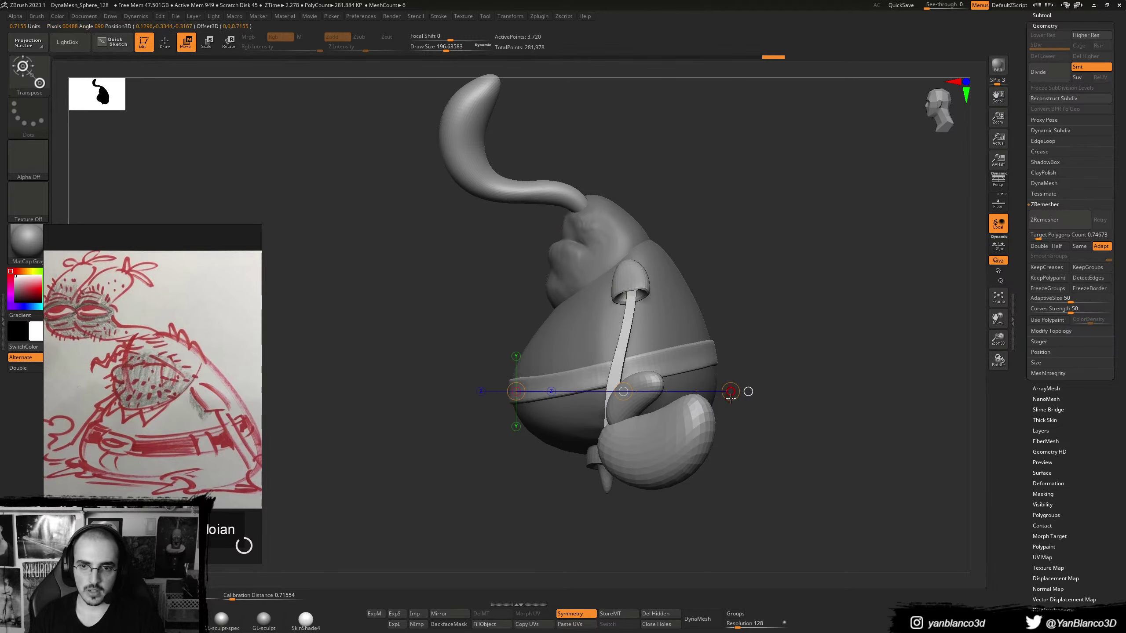
{"action": "left_click_drag", "start_coordinate": [730, 391], "coordinate": [740, 426]}
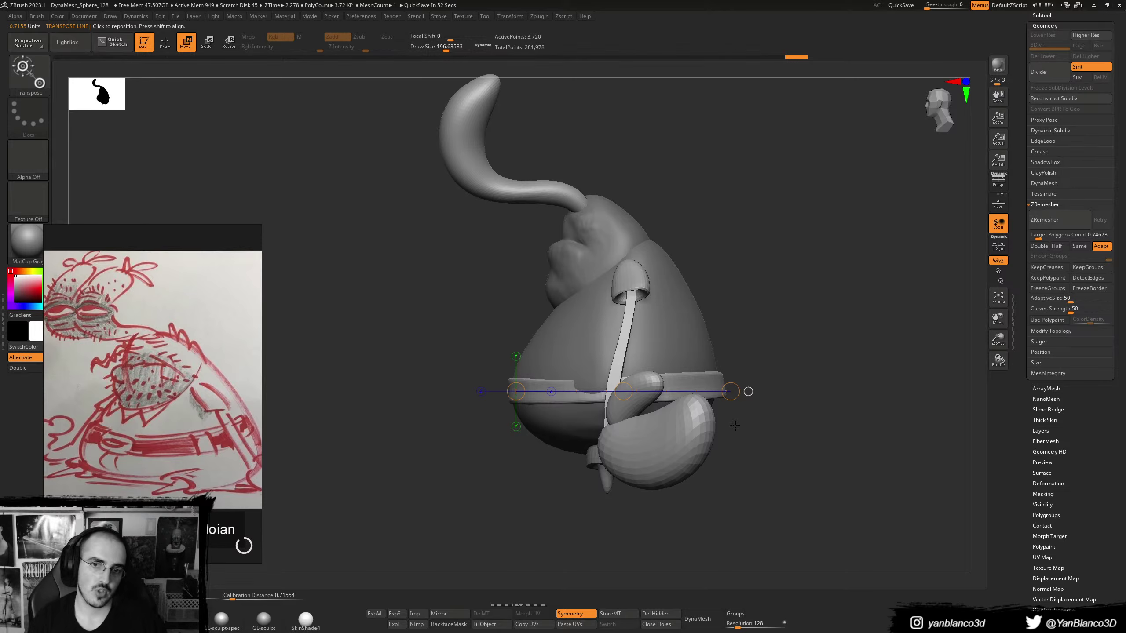
{"action": "key", "text": "ctrl+z"}
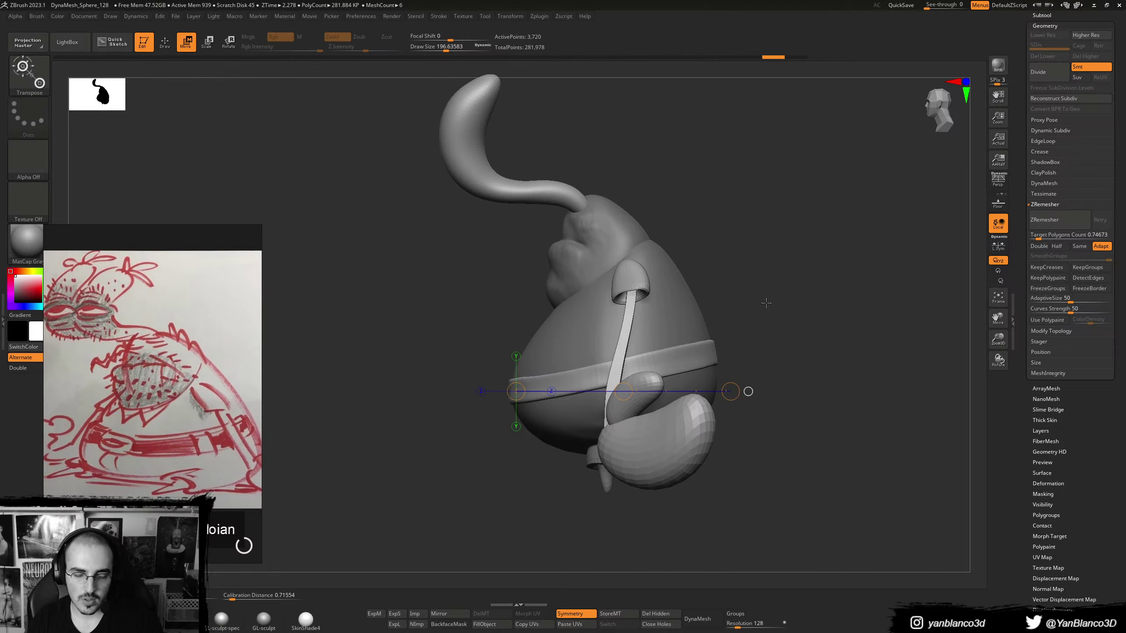
{"action": "key", "text": "b"}
{"action": "key", "text": "c"}
{"action": "key", "text": "b"}
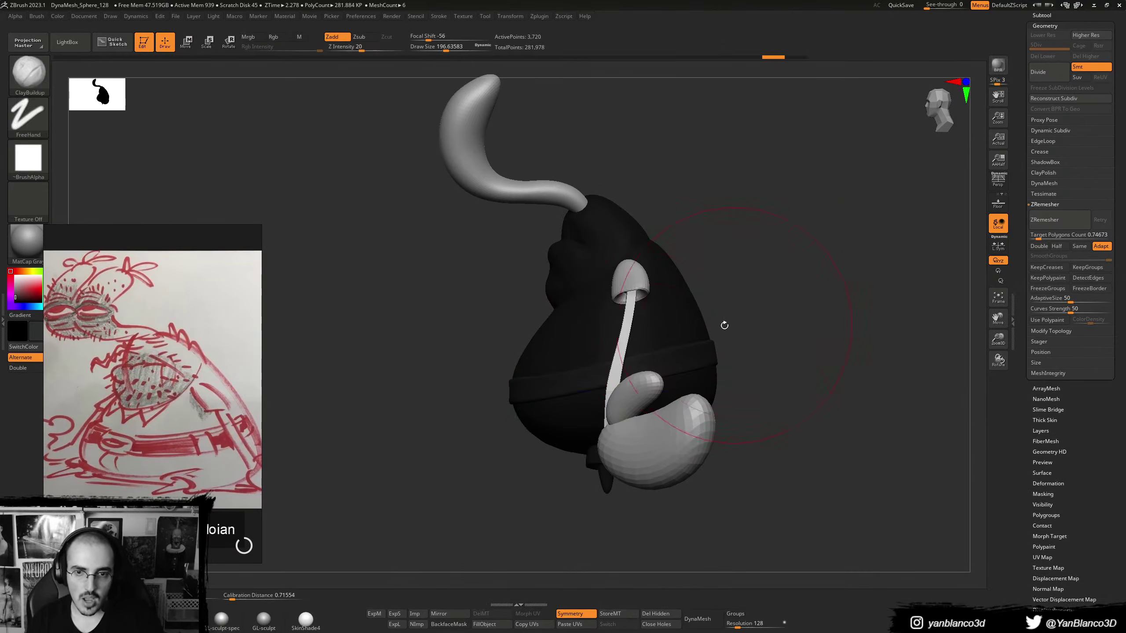
{"action": "key", "text": "b"}
{"action": "key", "text": "m"}
{"action": "key", "text": "v"}
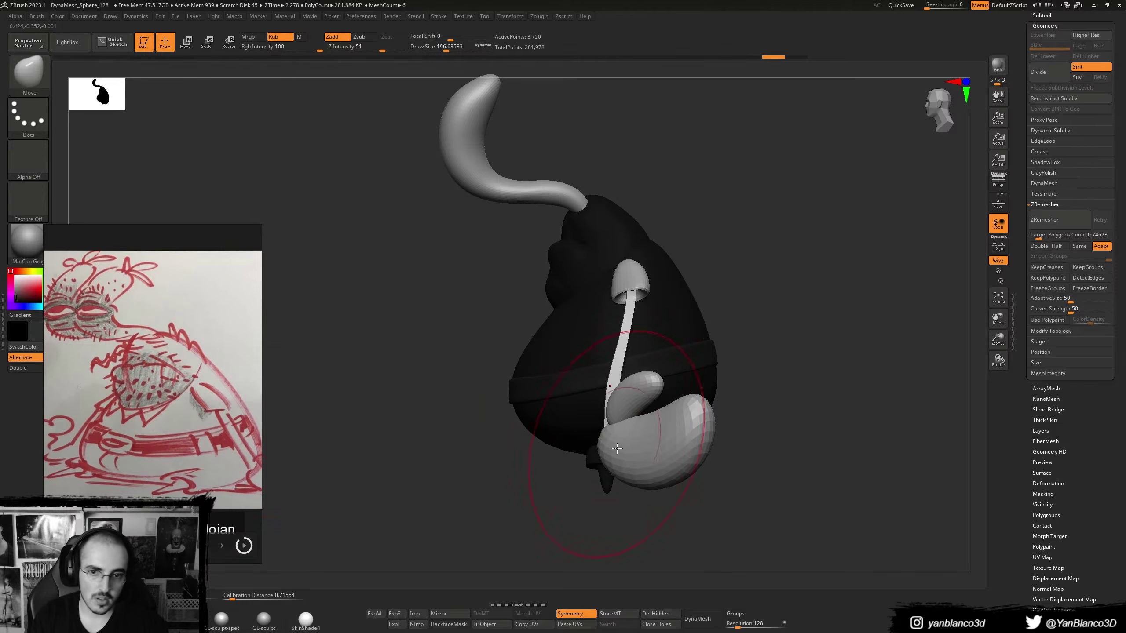
{"action": "key", "text": "bracketleft"}
{"action": "key", "text": "bracketleft"}
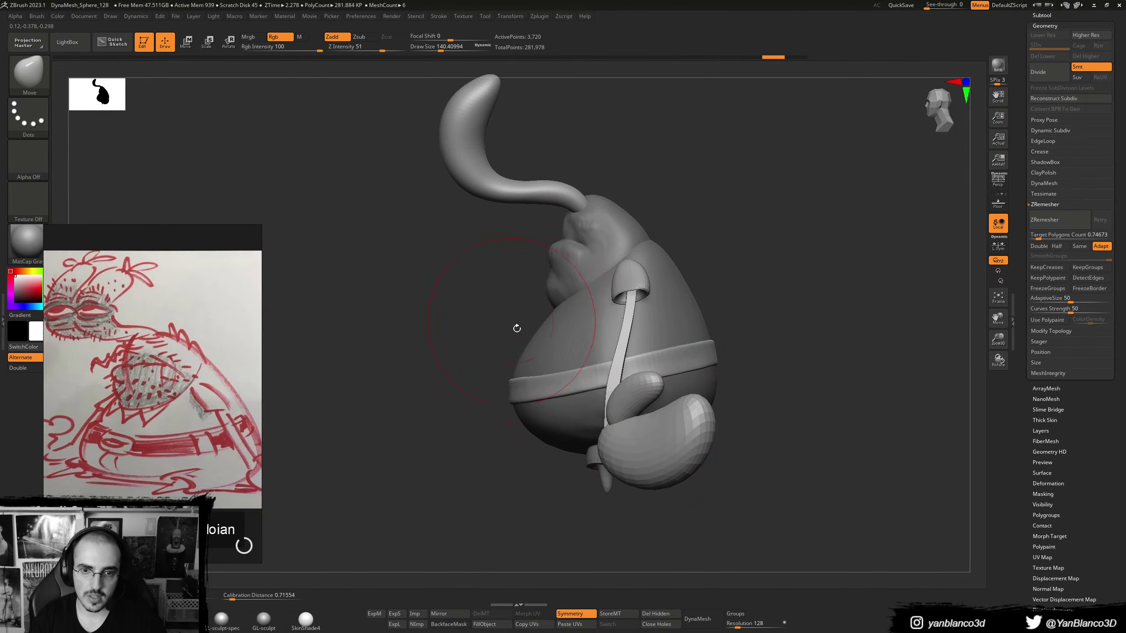
{"action": "key", "text": "bracketright"}
{"action": "key", "text": "bracketright"}
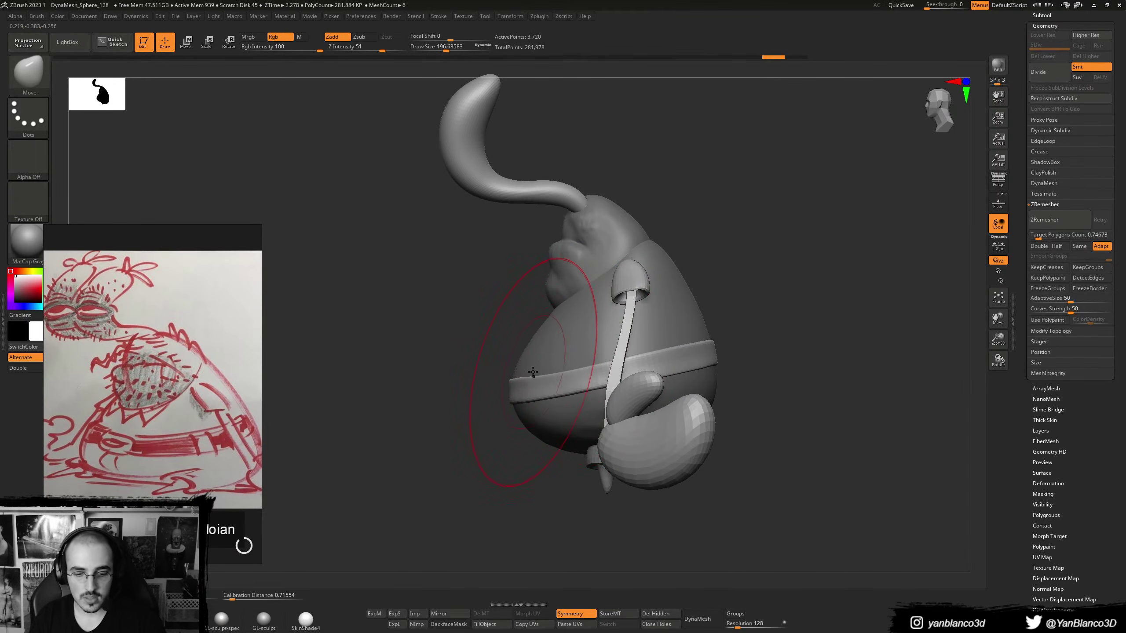
{"action": "key", "text": "ctrl"}
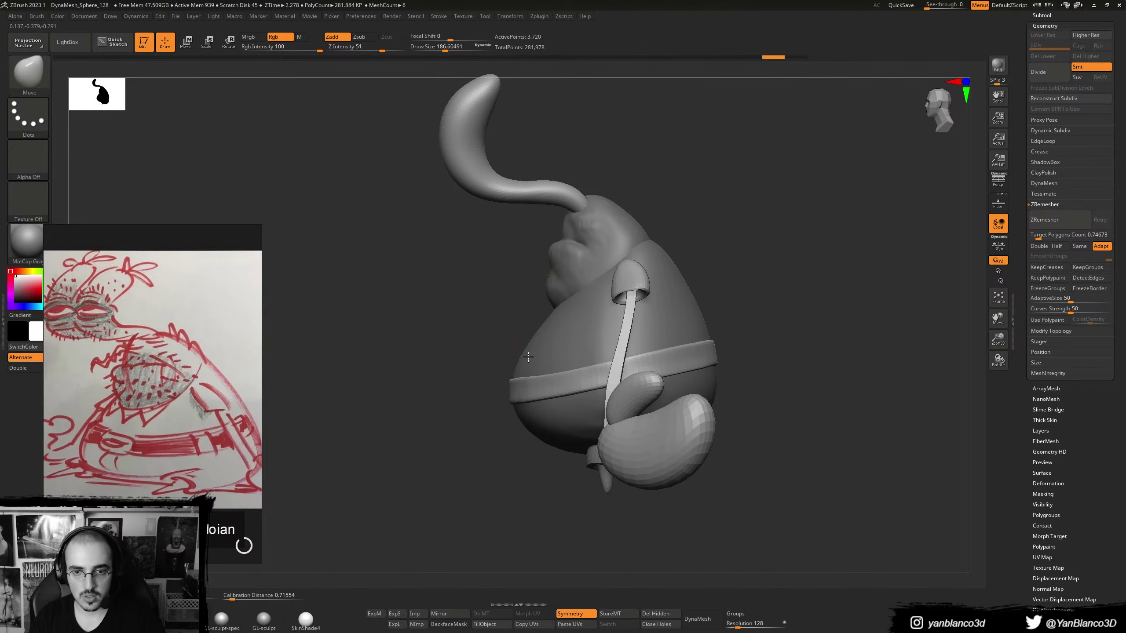
{"action": "mouse_move", "coordinate": [527, 348]}
{"action": "right_mouse_down", "text": "shift"}
{"action": "mouse_move", "coordinate": [585, 333]}
{"action": "mouse_move", "coordinate": [572, 323]}
{"action": "mouse_move", "coordinate": [655, 369]}
{"action": "right_mouse_up", "text": "shift"}
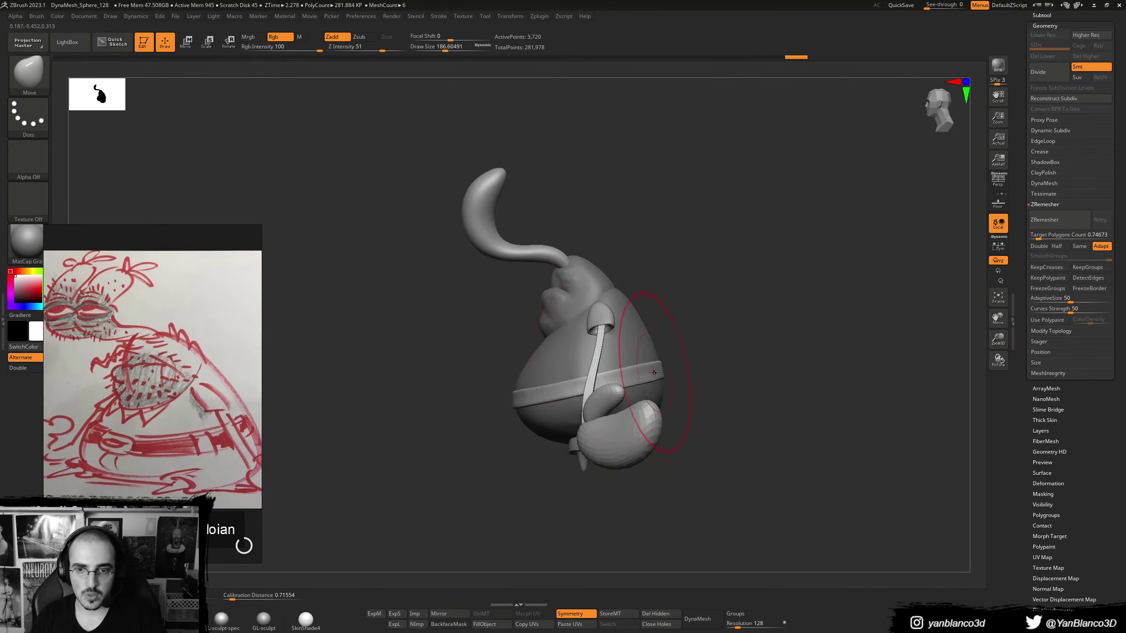
- Try to pull the rear of the belt down level with its front using a large Move brush at draw size about 318
{"action": "key", "text": "bracketright"}
{"action": "key", "text": "bracketright"}
{"action": "key", "text": "bracketright"}
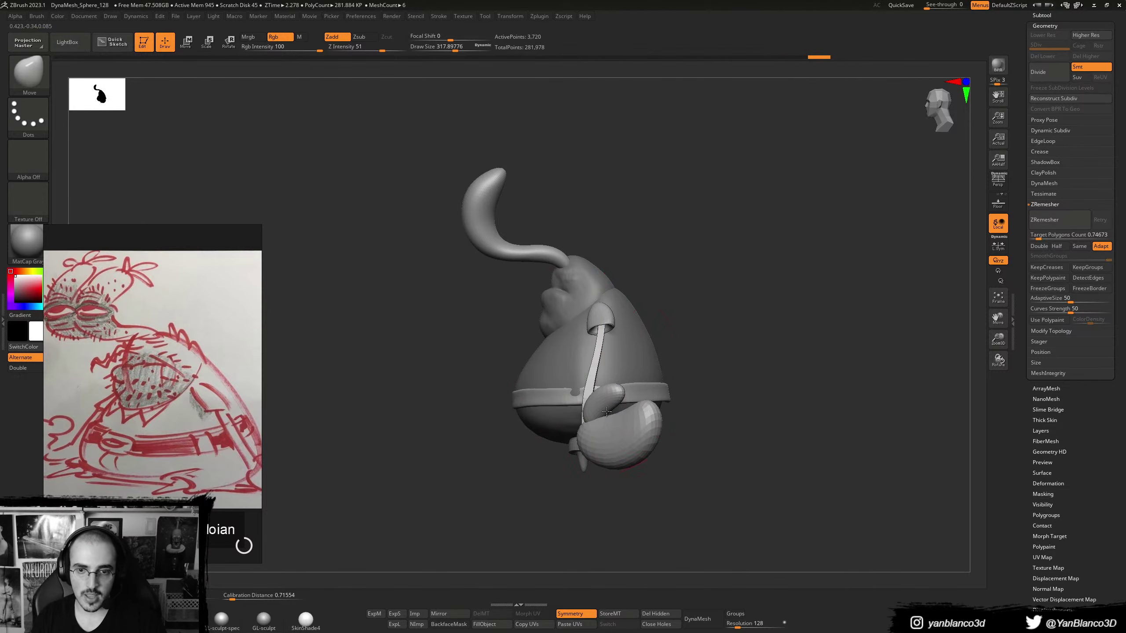
{"action": "mouse_move", "coordinate": [658, 392]}
{"action": "right_mouse_down"}
{"action": "mouse_move", "coordinate": [630, 381]}
{"action": "mouse_move", "coordinate": [640, 394]}
{"action": "right_mouse_up"}
{"action": "key", "text": "s"}
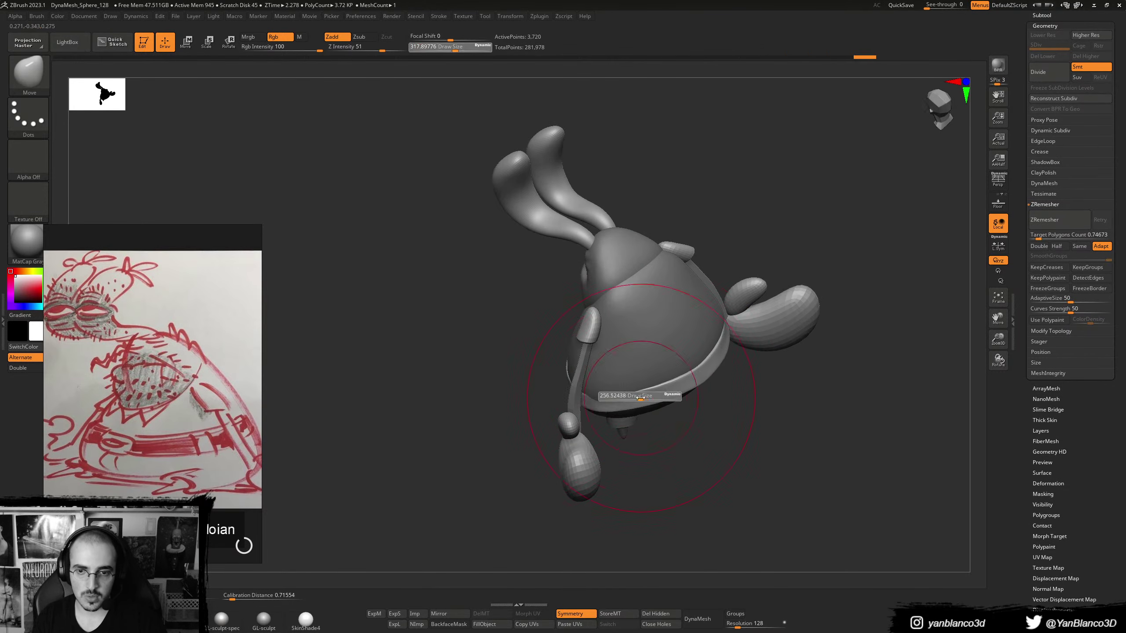
{"action": "left_click_drag", "start_coordinate": [641, 395], "coordinate": [636, 395]}
{"action": "left_click_drag", "start_coordinate": [665, 389], "coordinate": [667, 377]}
{"action": "right_click_drag", "start_coordinate": [667, 377], "coordinate": [642, 345], "text": "shift"}
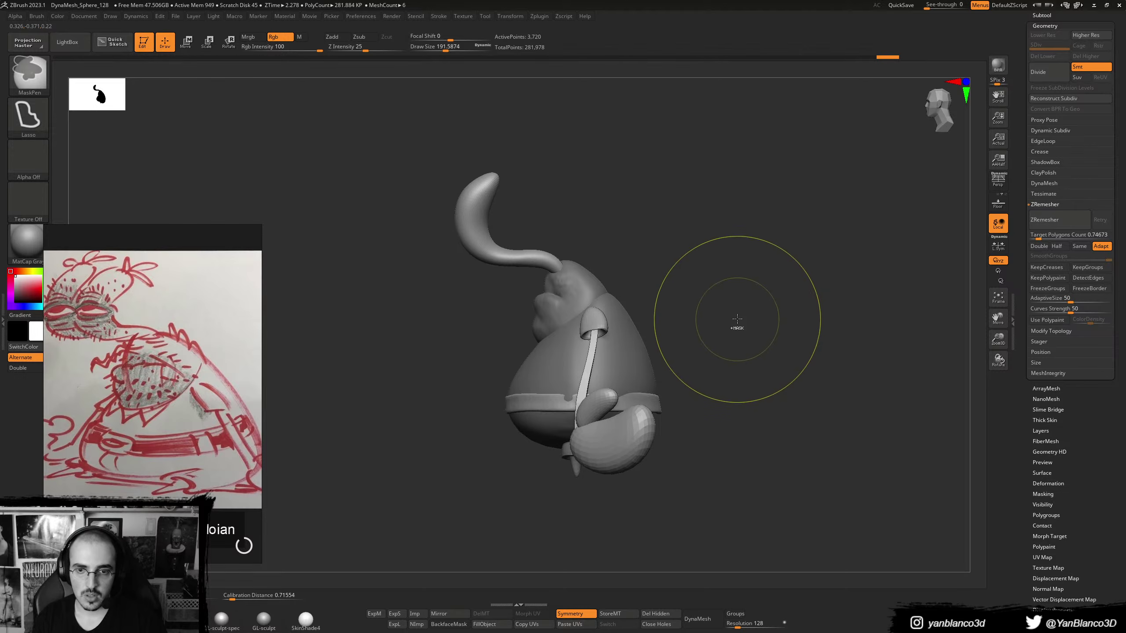
{"action": "key", "text": "ctrl"}
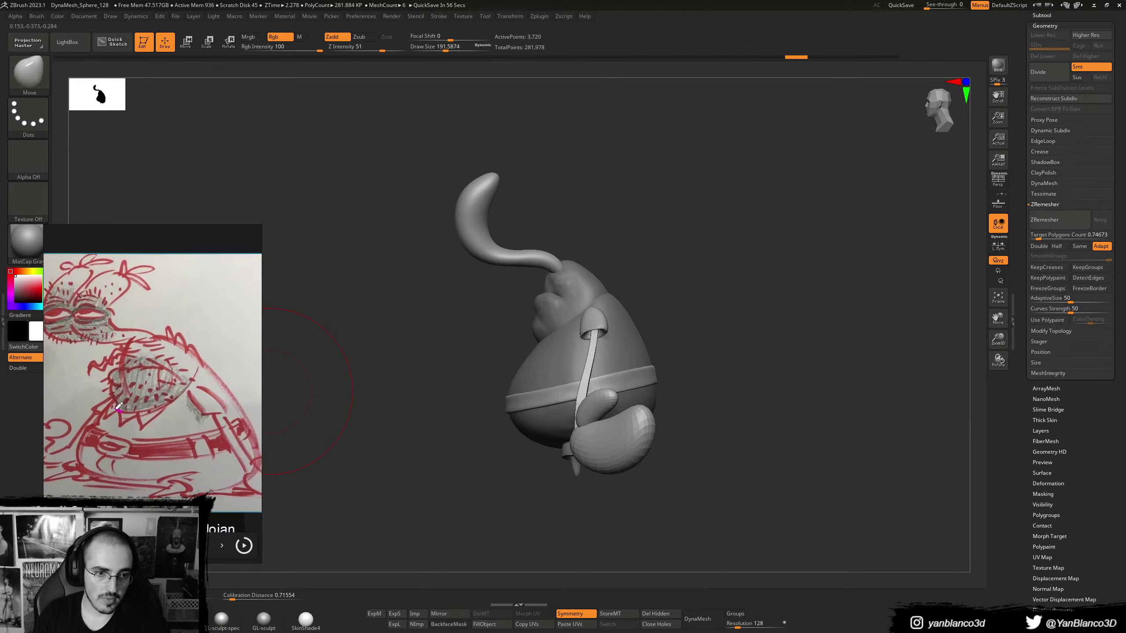
- Mark the collar line, slope direction and belt curve over the reference sketch with magenta strokes, and undo all the marks
{"action": "mouse_move", "coordinate": [119, 408]}
{"action": "left_mouse_down"}
{"action": "mouse_move", "coordinate": [192, 369]}
{"action": "mouse_move", "coordinate": [126, 410]}
{"action": "left_mouse_up"}
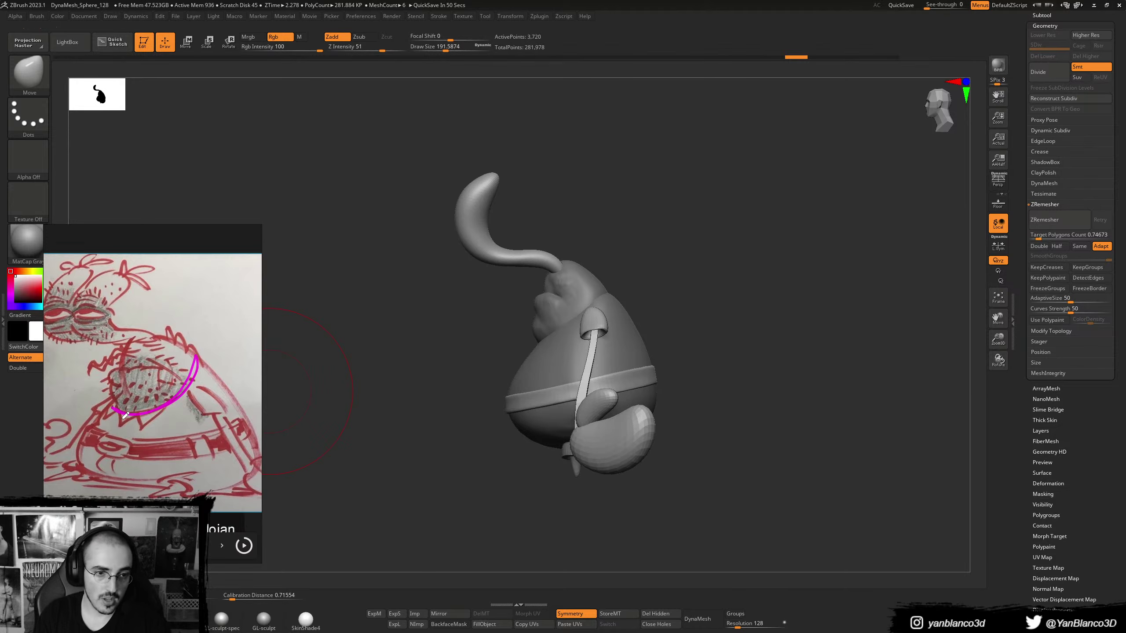
{"action": "left_click_drag", "start_coordinate": [118, 414], "coordinate": [97, 411]}
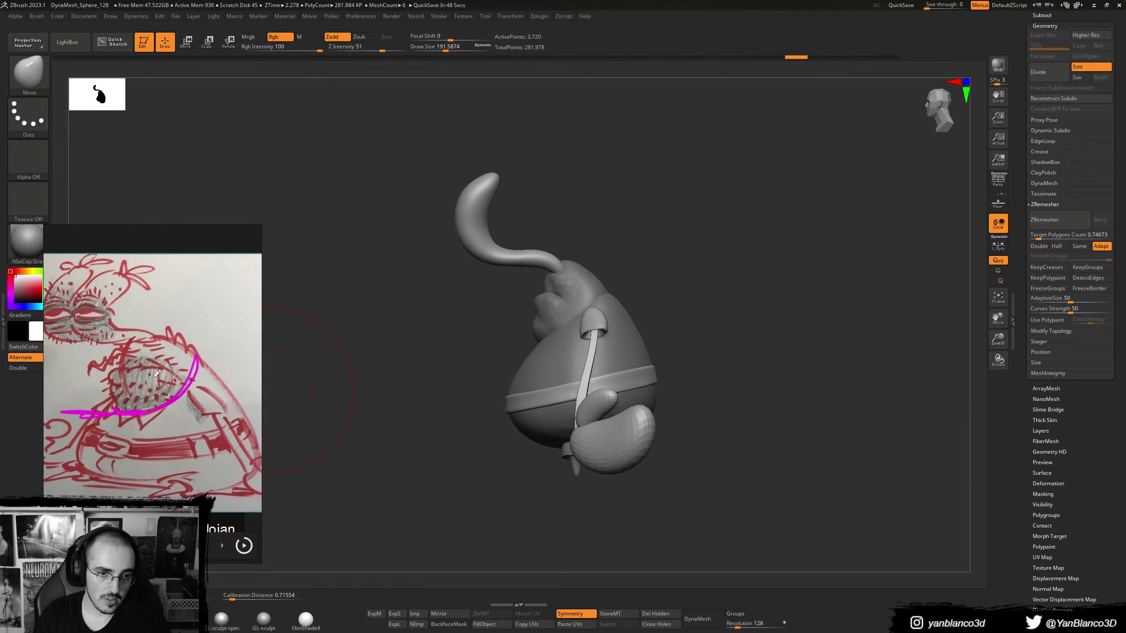
{"action": "mouse_move", "coordinate": [199, 349]}
{"action": "left_mouse_down"}
{"action": "mouse_move", "coordinate": [256, 350]}
{"action": "mouse_move", "coordinate": [207, 370]}
{"action": "mouse_move", "coordinate": [161, 442]}
{"action": "mouse_move", "coordinate": [187, 426]}
{"action": "left_mouse_up"}
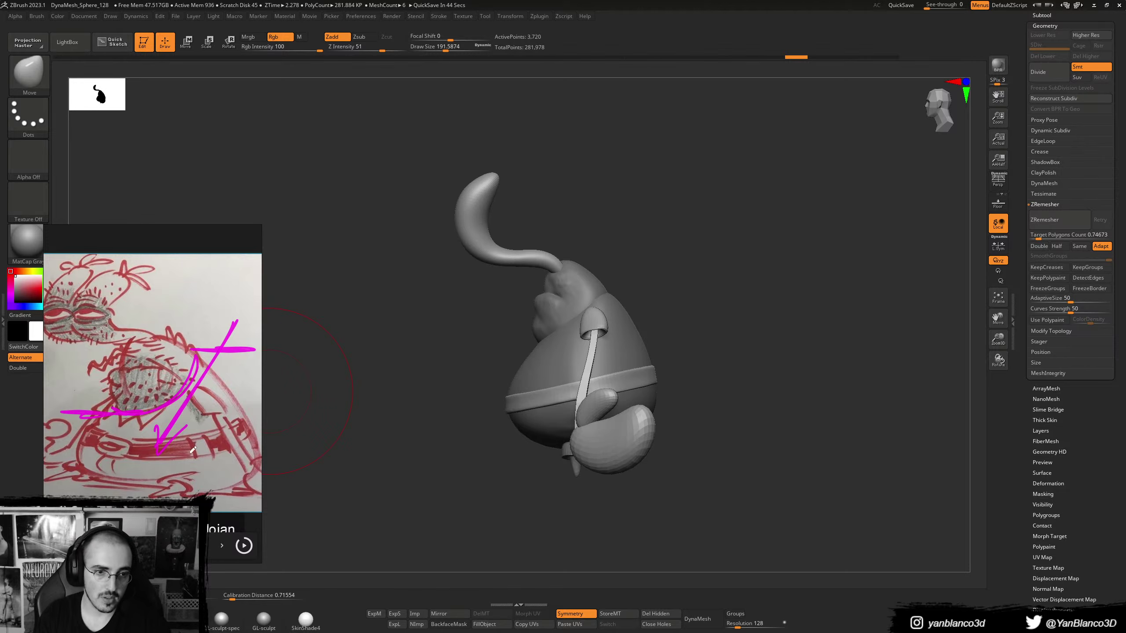
{"action": "left_click_drag", "start_coordinate": [100, 427], "coordinate": [261, 415]}
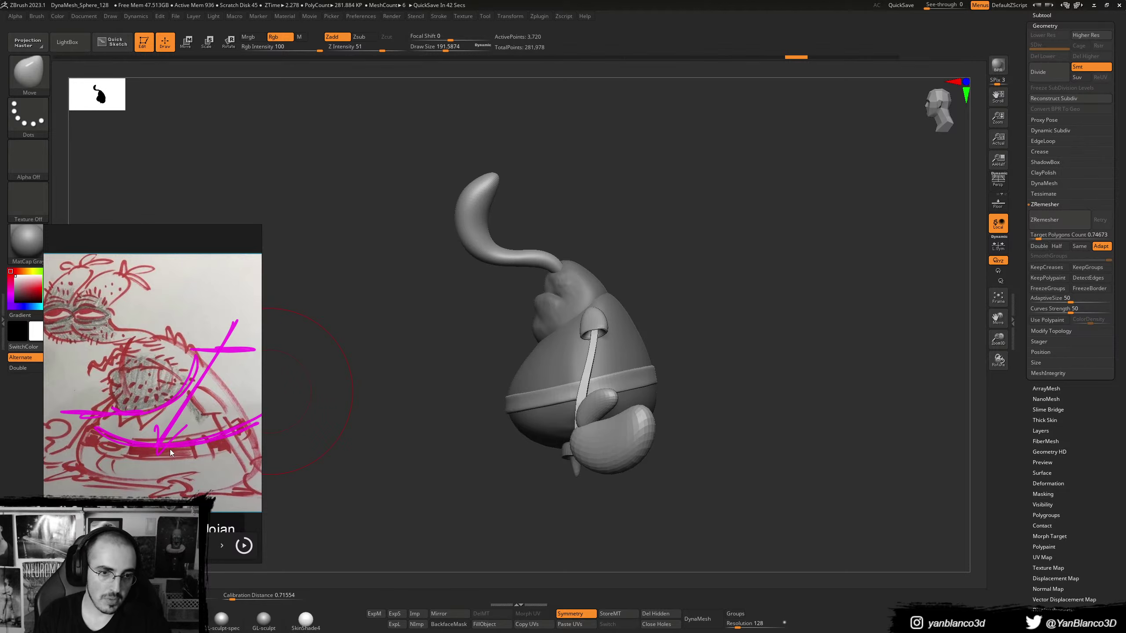
{"action": "key", "text": "ctrl+z"}
{"action": "key", "text": "ctrl+z"}
{"action": "key", "text": "ctrl+z"}
{"action": "key", "text": "ctrl+z"}
{"action": "key", "text": "ctrl+z"}
{"action": "key", "text": "ctrl+z"}
{"action": "key", "text": "ctrl+z"}
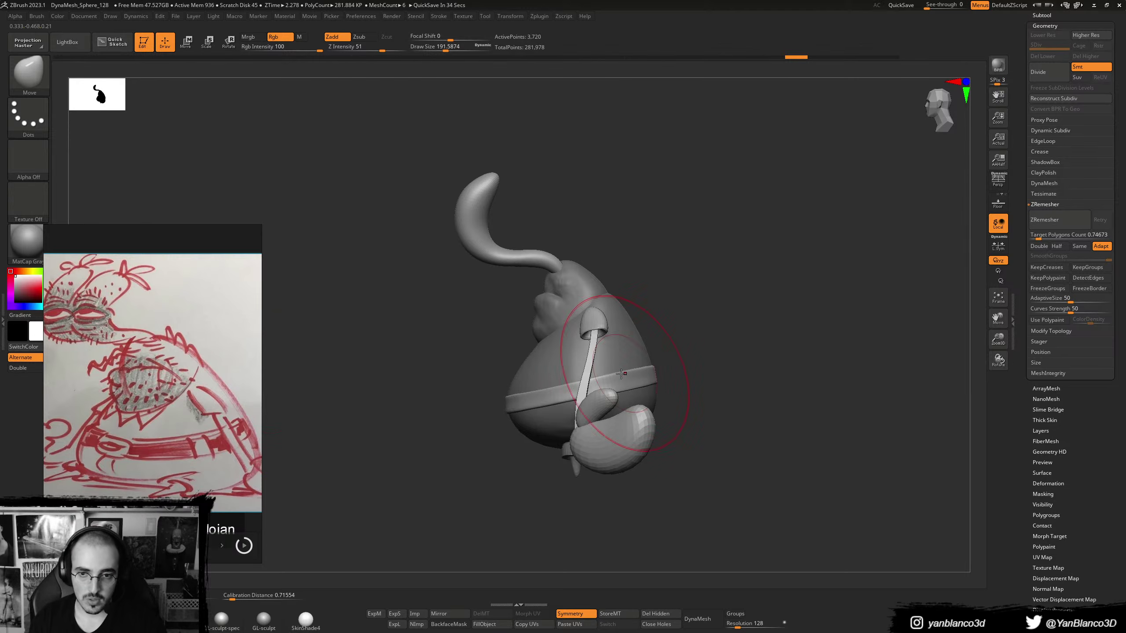
- Try a Move brush stroke above the belt at draw size about 136, and undo it
{"action": "mouse_move", "coordinate": [621, 374]}
{"action": "right_mouse_down"}
{"action": "mouse_move", "coordinate": [663, 375]}
{"action": "mouse_move", "coordinate": [617, 369]}
{"action": "right_mouse_up"}
{"action": "key", "text": "s"}
{"action": "left_click", "coordinate": [617, 354], "text": "alt"}
{"action": "left_click_drag", "start_coordinate": [617, 371], "coordinate": [608, 361]}
{"action": "key", "text": "ctrl+z"}
{"action": "right_click_drag", "start_coordinate": [605, 366], "coordinate": [617, 367], "text": "shift"}
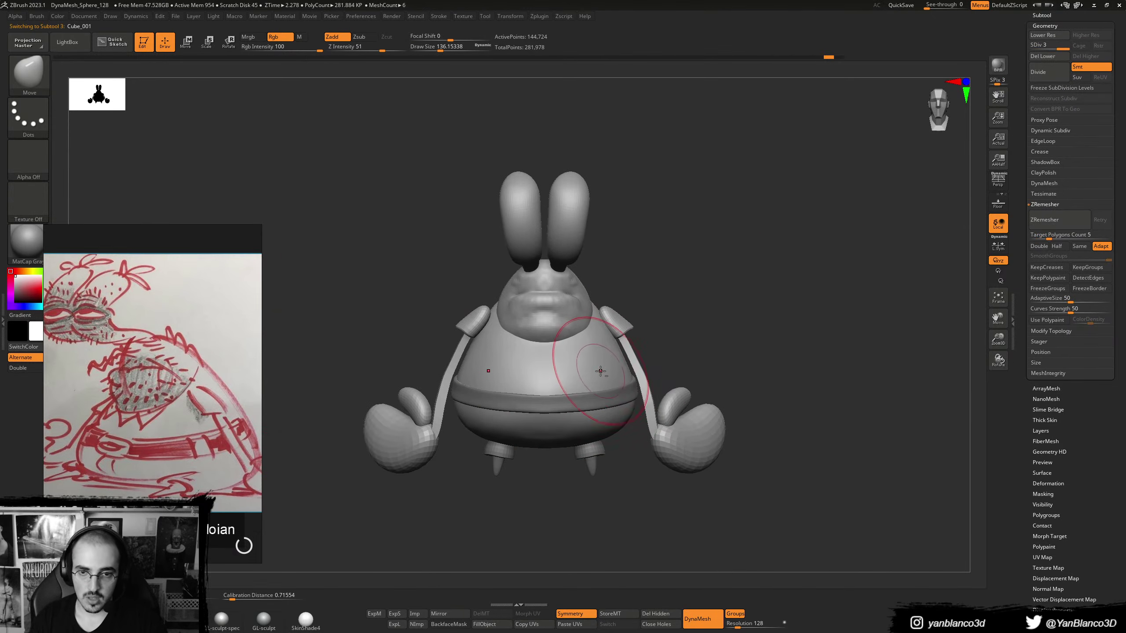
- Check the polygroup wireframe and make the dome-shaped body subtool Cube_002 active
{"action": "key", "text": "shift+f"}
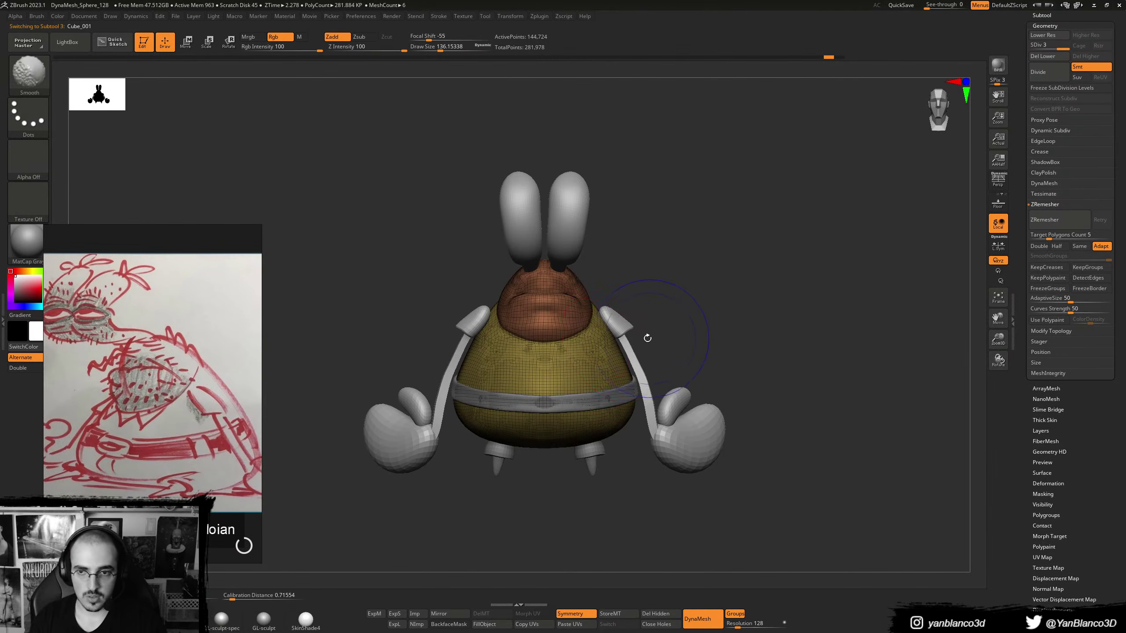
{"action": "key", "text": "n"}
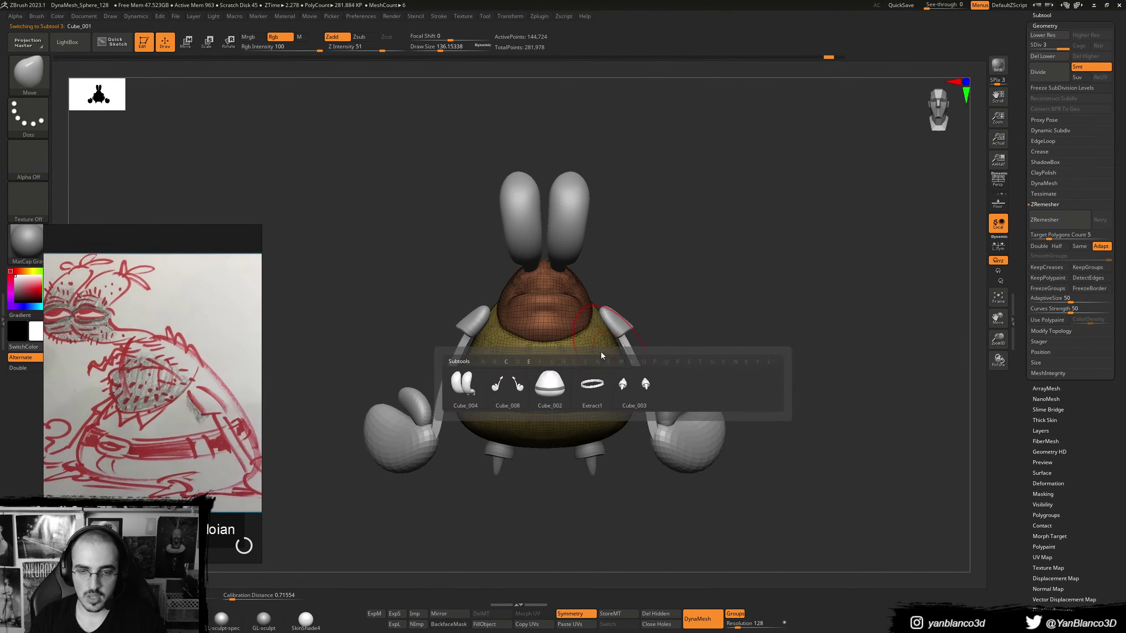
{"action": "left_click", "coordinate": [554, 392]}
{"action": "key", "text": "shift+f"}
{"action": "mouse_move", "coordinate": [697, 338]}
{"action": "right_mouse_down", "text": "ctrl"}
{"action": "mouse_move", "coordinate": [693, 353]}
{"action": "mouse_move", "coordinate": [718, 334]}
{"action": "right_mouse_up", "text": "ctrl"}
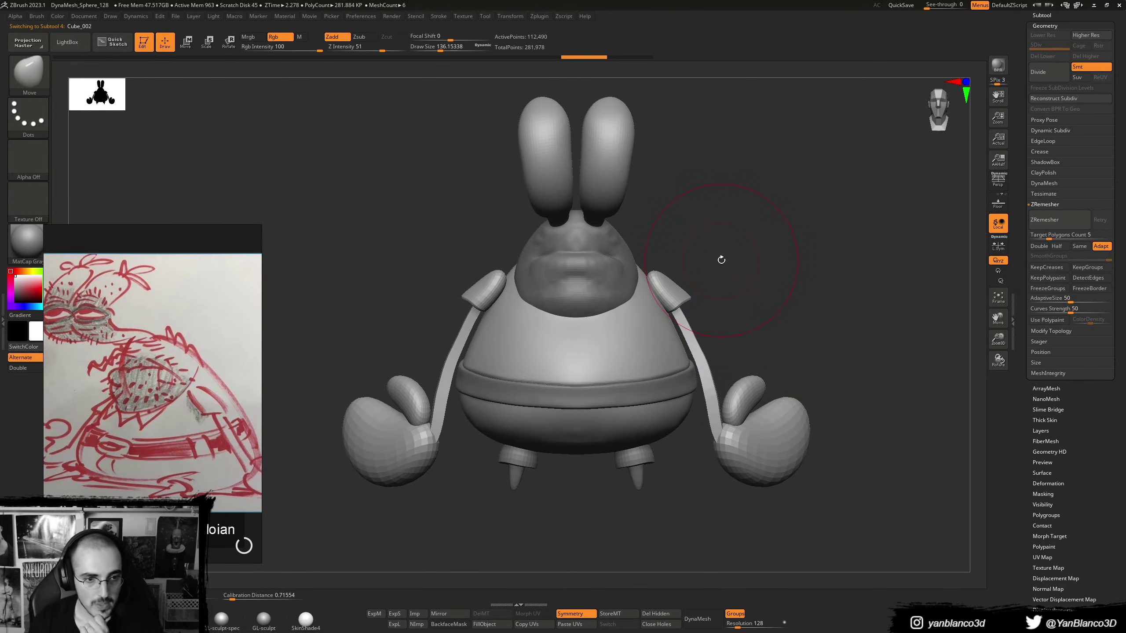
- Examine the clothing, belt and arms in the cartoon crab images and the sketch on the reference board
{"action": "scroll", "coordinate": [221, 381], "scroll_direction": "down", "scroll_amount": 3}
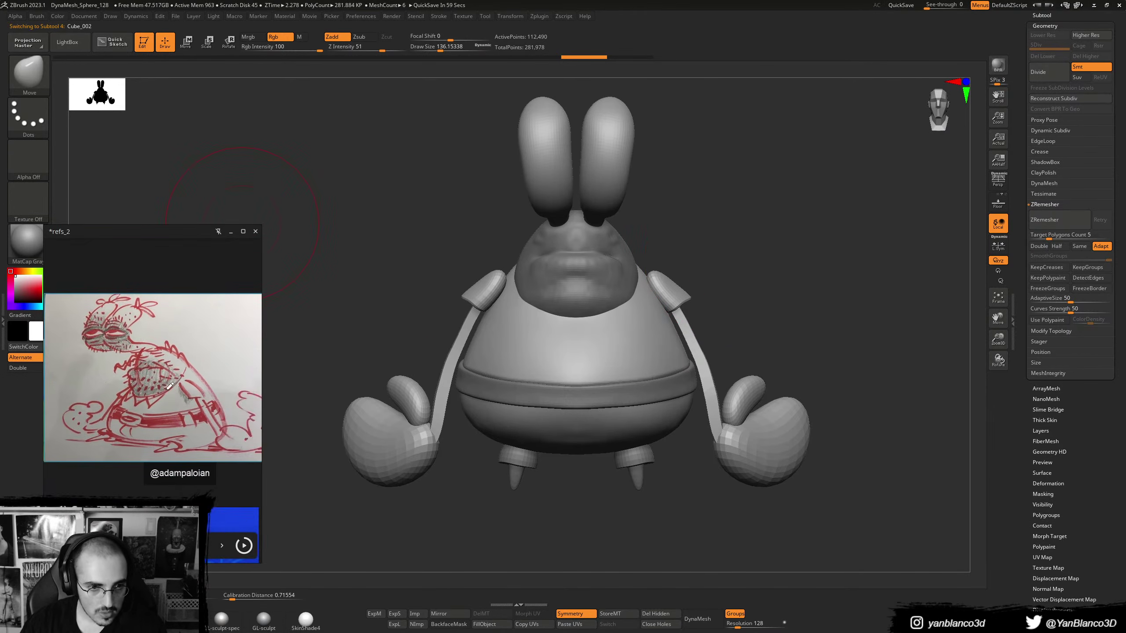
{"action": "scroll", "coordinate": [221, 381], "scroll_direction": "down", "scroll_amount": 5}
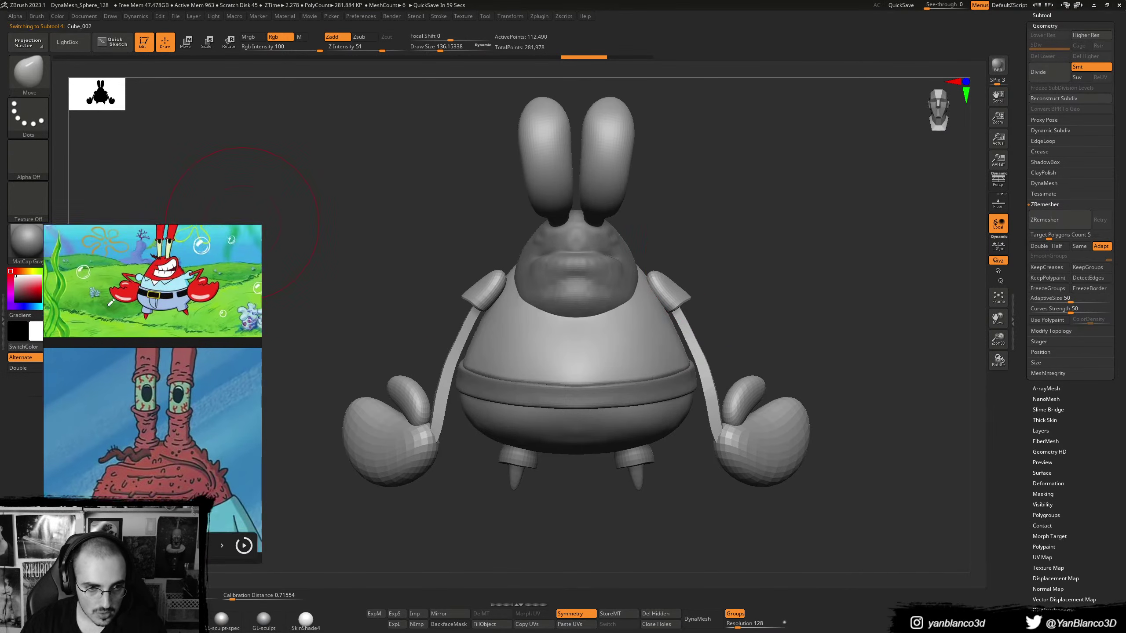
{"action": "scroll", "coordinate": [167, 465], "scroll_direction": "up", "scroll_amount": 6}
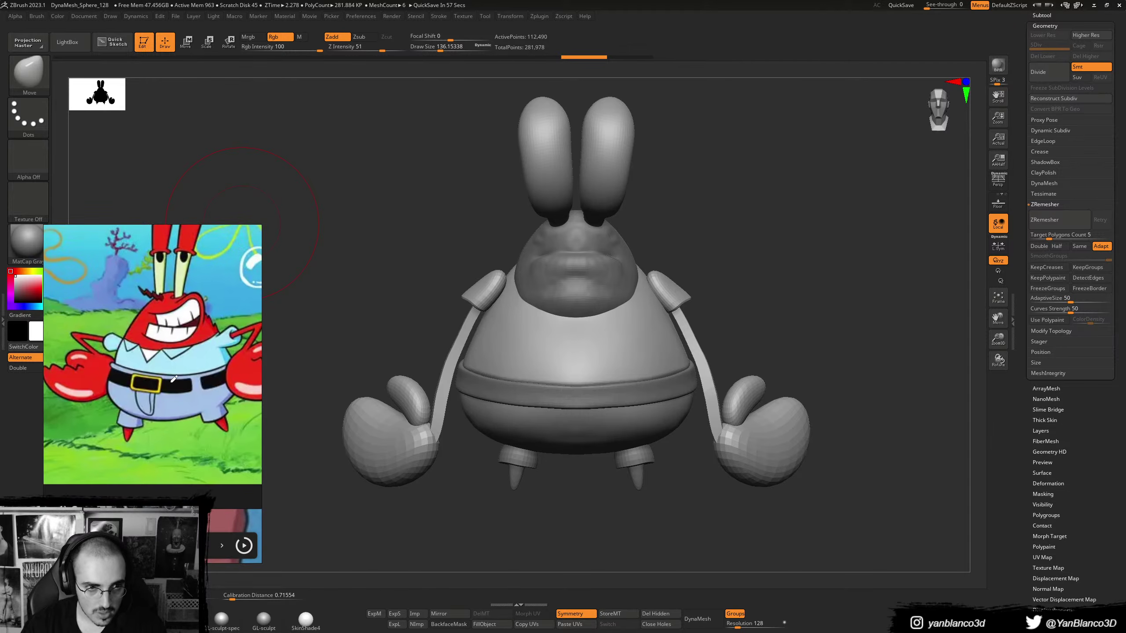
{"action": "scroll", "coordinate": [174, 344], "scroll_direction": "down", "scroll_amount": 4}
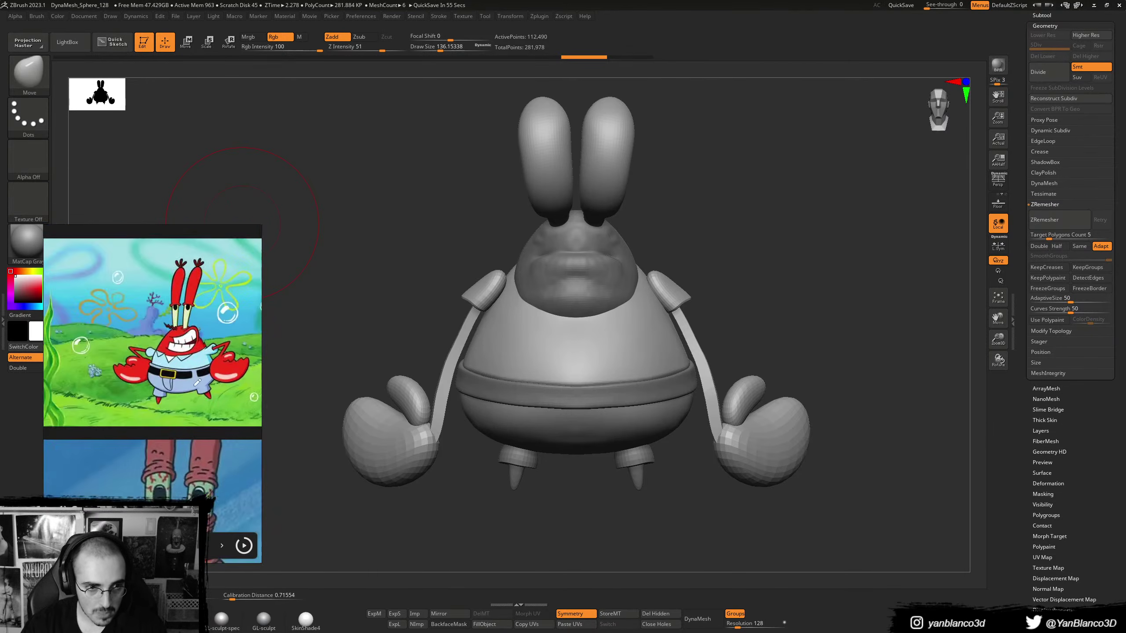
{"action": "scroll", "coordinate": [157, 394], "scroll_direction": "up", "scroll_amount": 4}
{"action": "scroll", "coordinate": [201, 376], "scroll_direction": "down", "scroll_amount": 2}
{"action": "middle_click_drag", "start_coordinate": [224, 415], "coordinate": [60, 425]}
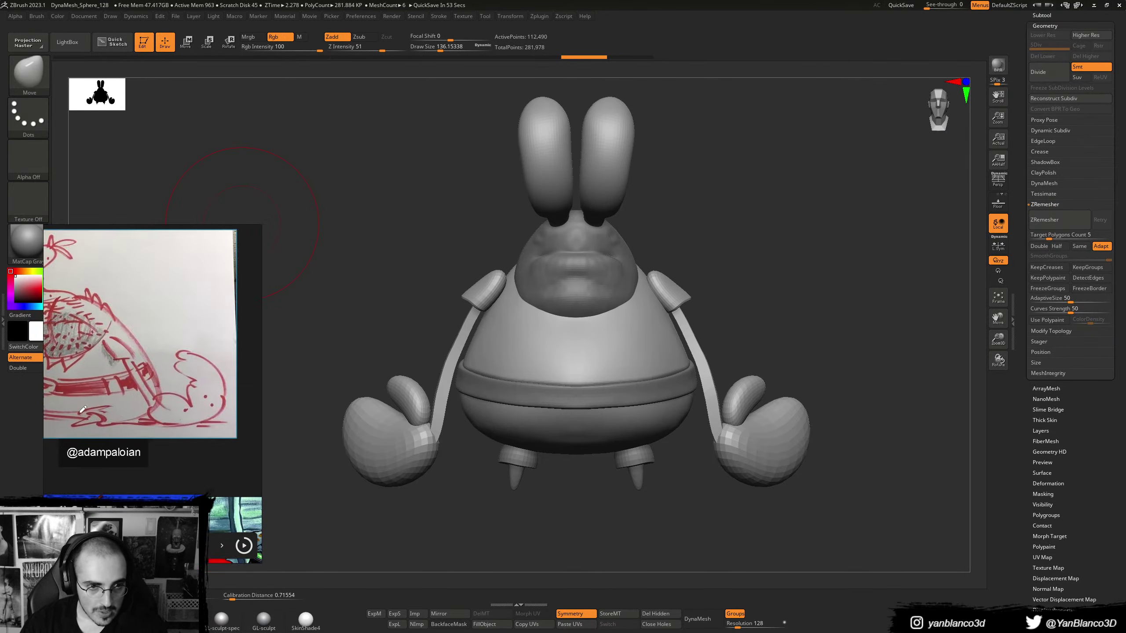
- Examine the collar, belt and trousers in the red sketch and the cartoon crab images on the reference board
{"action": "middle_click_drag", "start_coordinate": [150, 428], "coordinate": [152, 309]}
{"action": "middle_click_drag", "start_coordinate": [111, 421], "coordinate": [171, 369]}
{"action": "scroll", "coordinate": [171, 368], "scroll_direction": "down", "scroll_amount": 4}
{"action": "scroll", "coordinate": [142, 381], "scroll_direction": "up", "scroll_amount": 3}
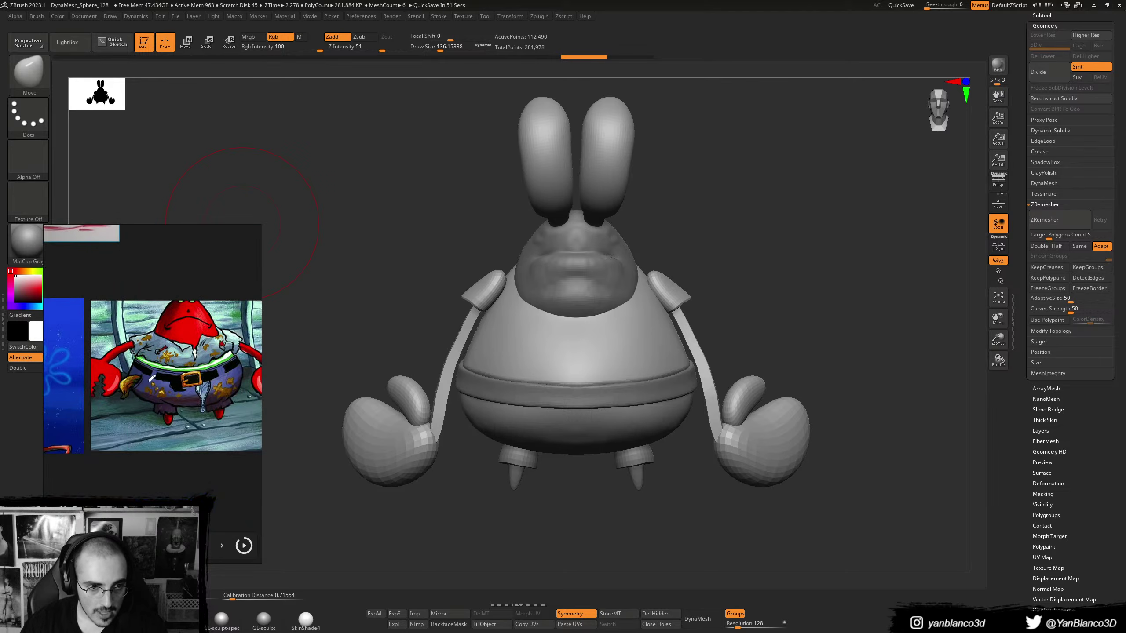
{"action": "scroll", "coordinate": [186, 363], "scroll_direction": "up", "scroll_amount": 3}
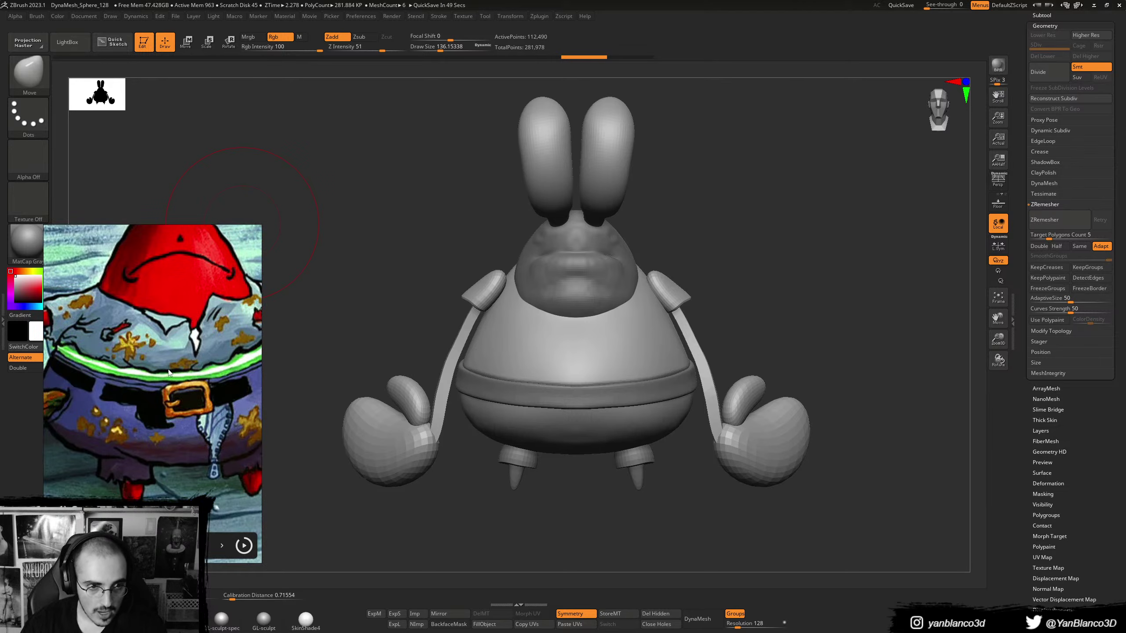
{"action": "scroll", "coordinate": [168, 372], "scroll_direction": "down", "scroll_amount": 2}
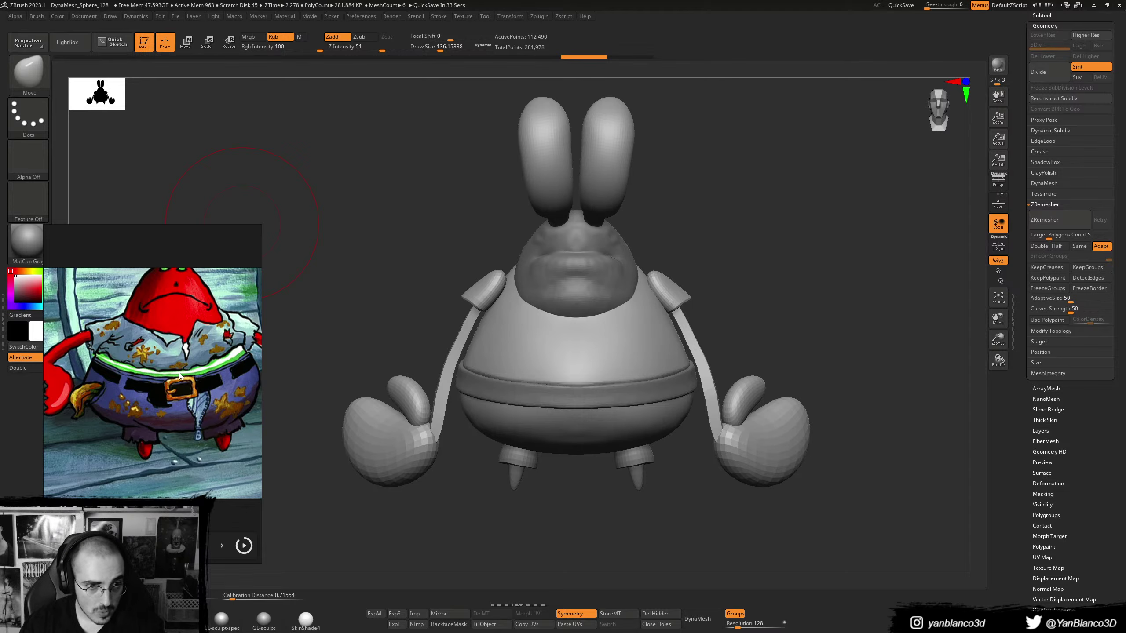
{"action": "scroll", "coordinate": [185, 362], "scroll_direction": "down", "scroll_amount": 3}
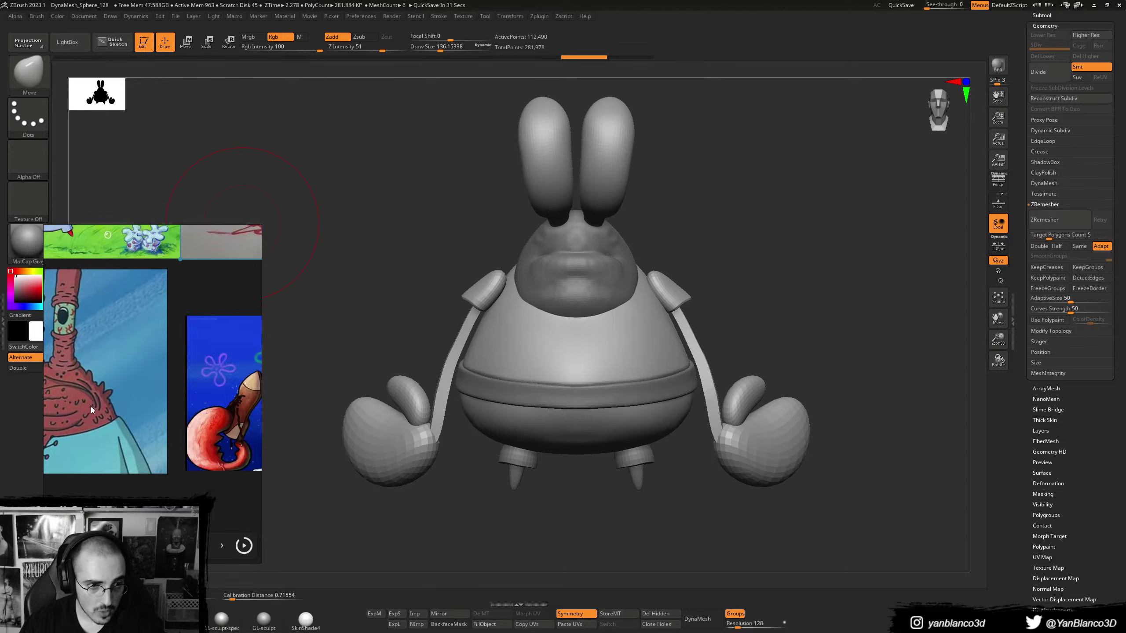
{"action": "scroll", "coordinate": [194, 384], "scroll_direction": "up", "scroll_amount": 3}
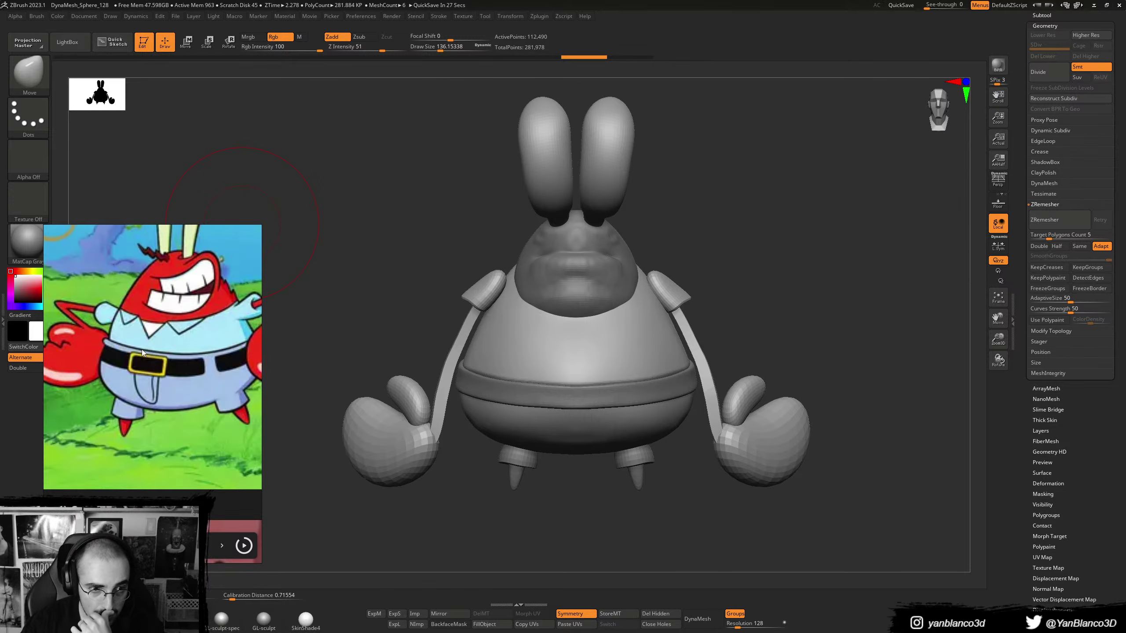
{"action": "scroll", "coordinate": [201, 335], "scroll_direction": "up", "scroll_amount": 2}
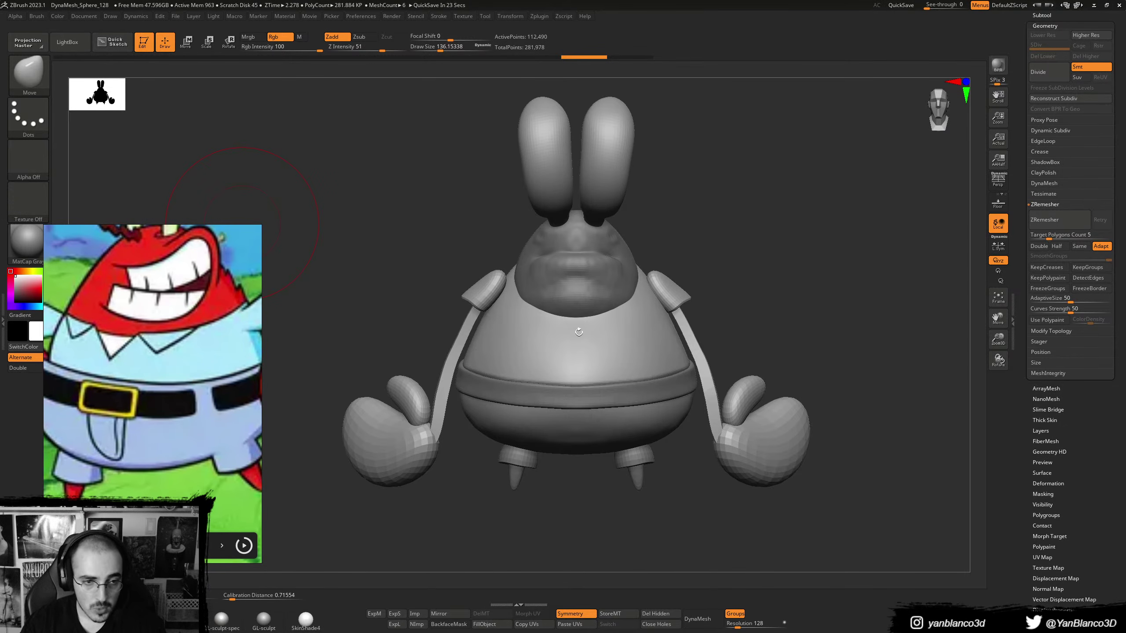
{"action": "scroll", "coordinate": [187, 380], "scroll_direction": "down", "scroll_amount": 4}
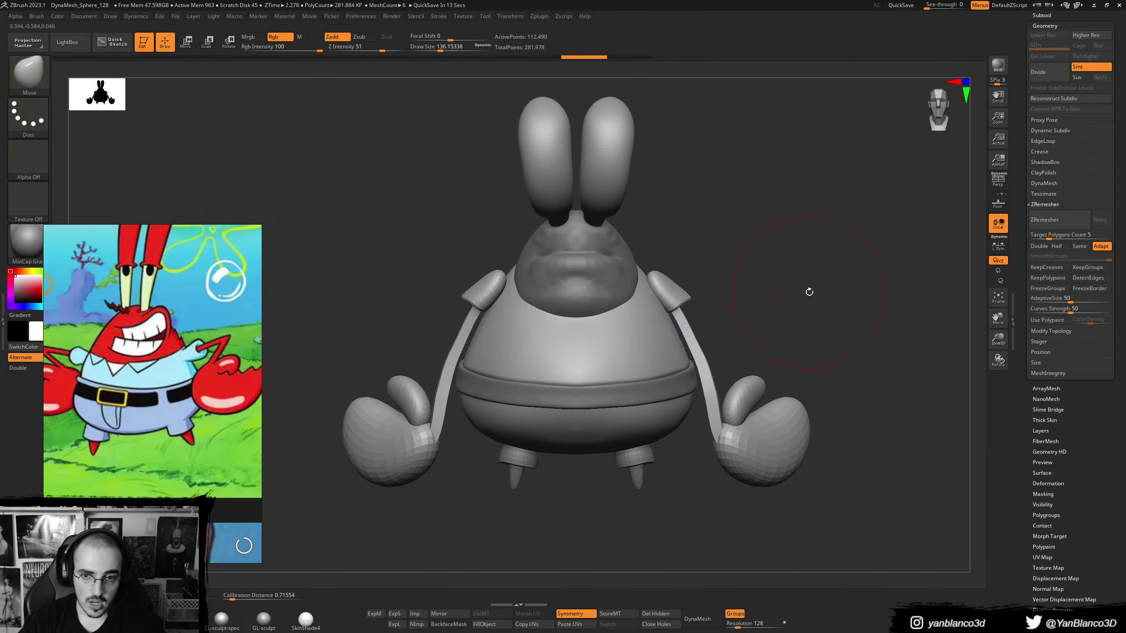
- Isolate the dome-shaped body subtool, mask its lower part below the belt line, and bring the other subtools back
{"action": "left_click_drag", "start_coordinate": [810, 292], "coordinate": [699, 318]}
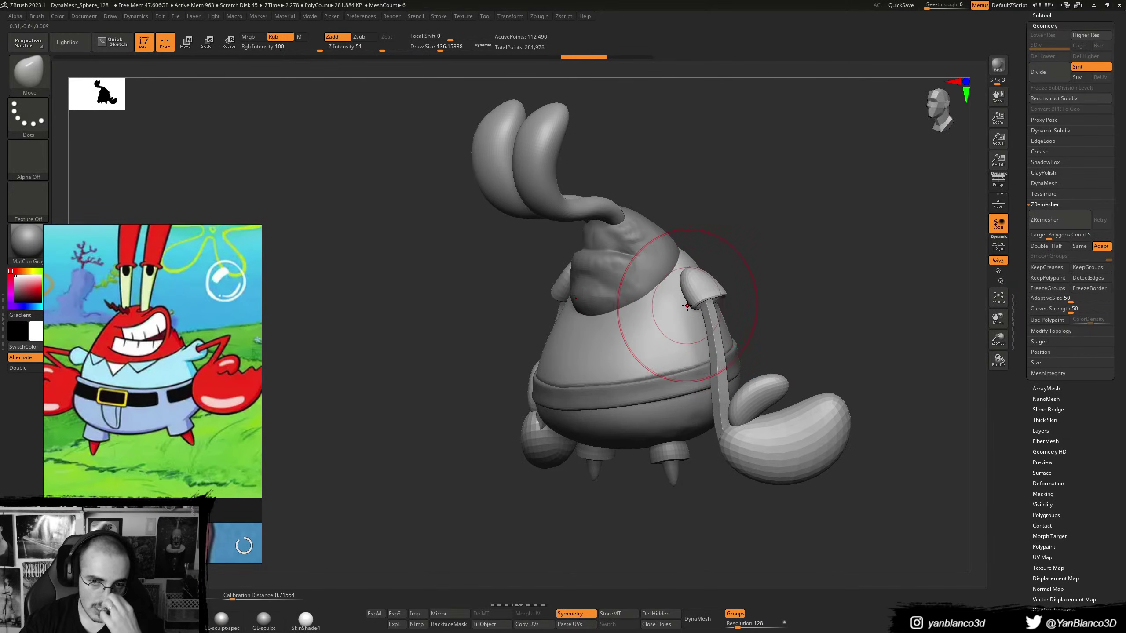
{"action": "mouse_move", "coordinate": [684, 314]}
{"action": "right_mouse_down"}
{"action": "mouse_move", "coordinate": [682, 349]}
{"action": "mouse_move", "coordinate": [576, 350]}
{"action": "mouse_move", "coordinate": [601, 380]}
{"action": "mouse_move", "coordinate": [636, 374]}
{"action": "right_mouse_up"}
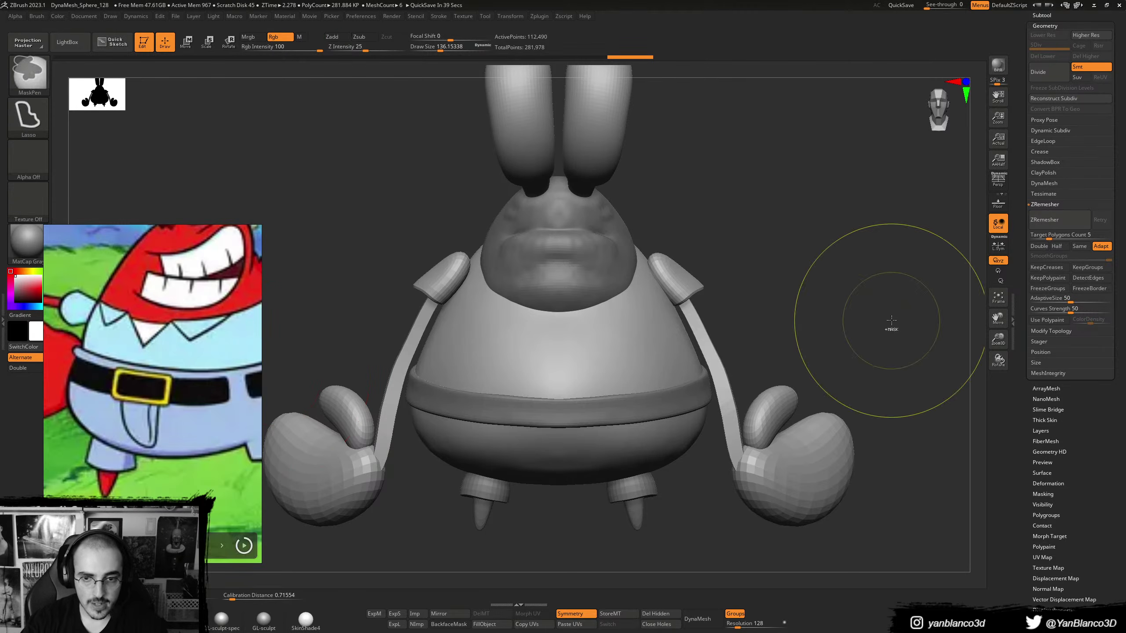
{"action": "key", "text": "ctrl+z"}
{"action": "right_click_drag", "start_coordinate": [641, 391], "coordinate": [623, 385]}
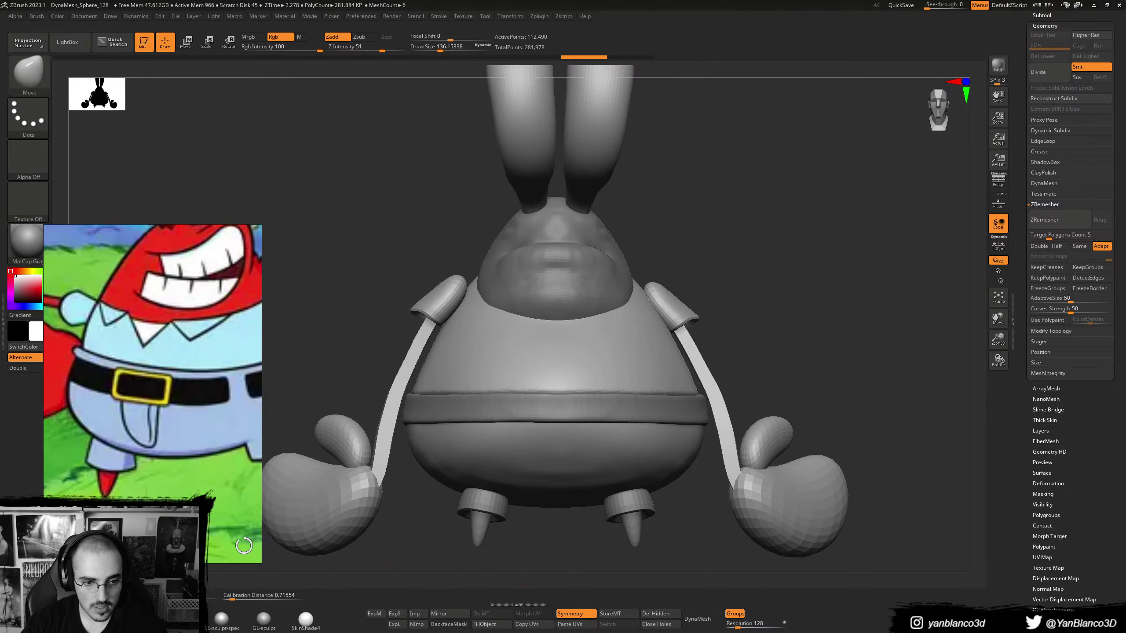
{"action": "key", "text": "alt+s"}
{"action": "right_click_drag", "start_coordinate": [490, 497], "coordinate": [412, 496]}
{"action": "mouse_move", "coordinate": [380, 425]}
{"action": "left_mouse_down", "text": "ctrl"}
{"action": "mouse_move", "coordinate": [735, 534]}
{"action": "mouse_move", "coordinate": [816, 382]}
{"action": "mouse_move", "coordinate": [795, 347]}
{"action": "left_mouse_up", "text": "ctrl"}
{"action": "right_click_drag", "start_coordinate": [716, 392], "coordinate": [771, 392], "text": "shift"}
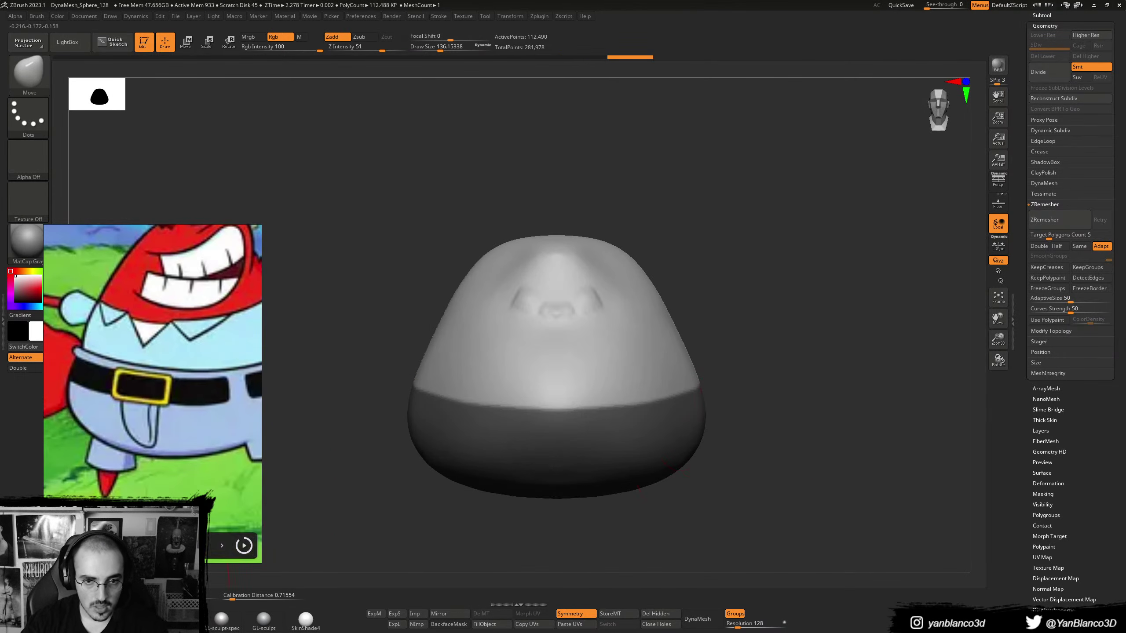
{"action": "key", "text": "alt+s"}
- Invert the mask onto the upper body, try adjusting the mask edge, and undo the last adjustments
{"action": "left_click", "coordinate": [561, 429], "text": "ctrl"}
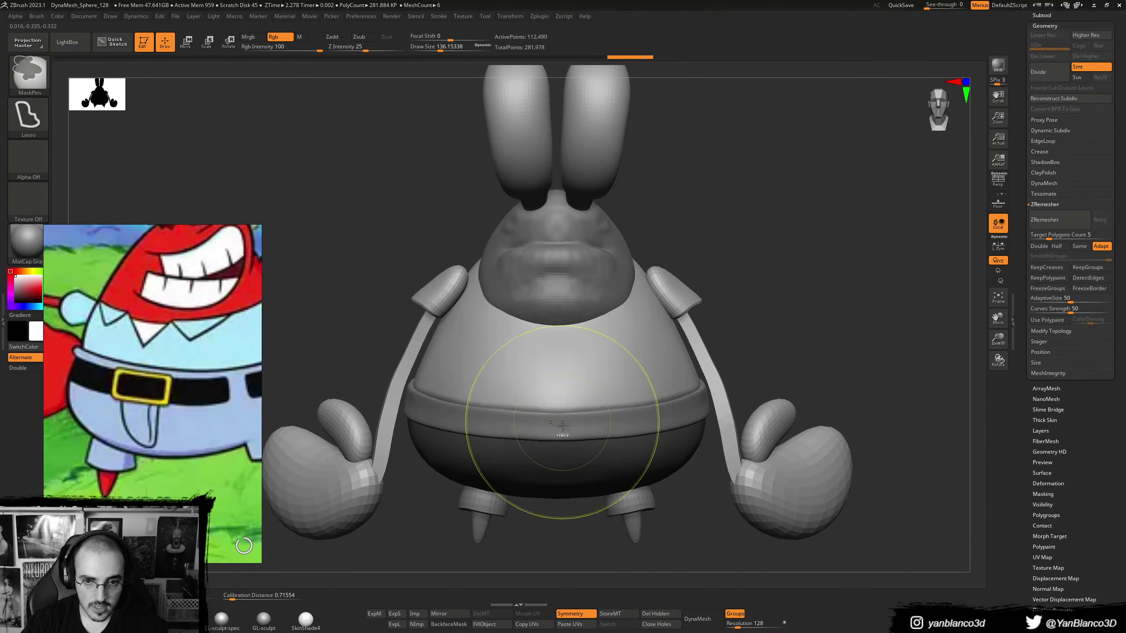
{"action": "left_click", "coordinate": [835, 373], "text": "ctrl"}
{"action": "left_click", "coordinate": [557, 447], "text": "ctrl"}
{"action": "left_click", "coordinate": [567, 453], "text": "ctrl"}
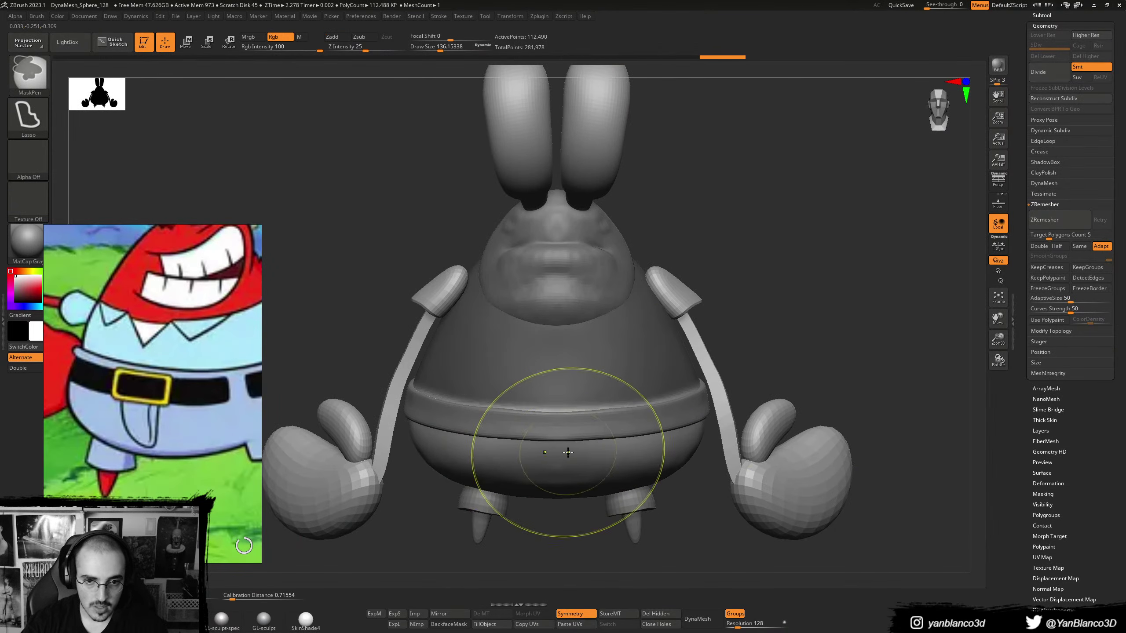
{"action": "left_click", "coordinate": [568, 453], "text": "ctrl"}
{"action": "left_click", "coordinate": [567, 452], "text": "ctrl"}
{"action": "key", "text": "ctrl+z"}
{"action": "key", "text": "ctrl+z"}
{"action": "key", "text": "ctrl+z"}
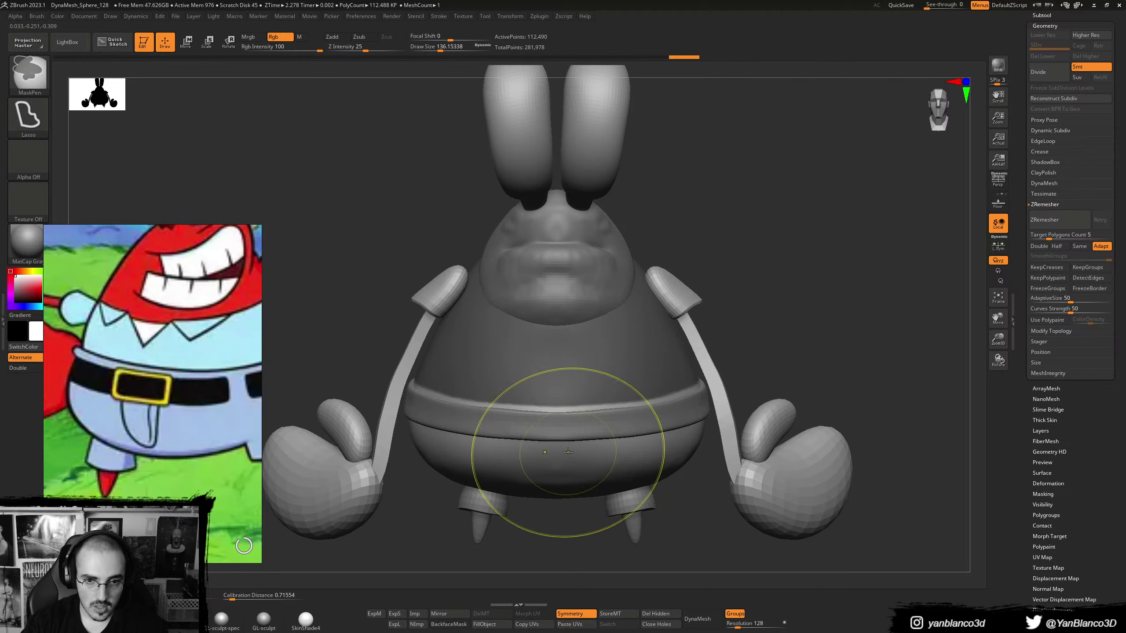
- Preview a Subtool Extract of the masked body area with a thickness of 0.02
{"action": "scroll", "coordinate": [1060, 429], "scroll_direction": "up", "scroll_amount": 3}
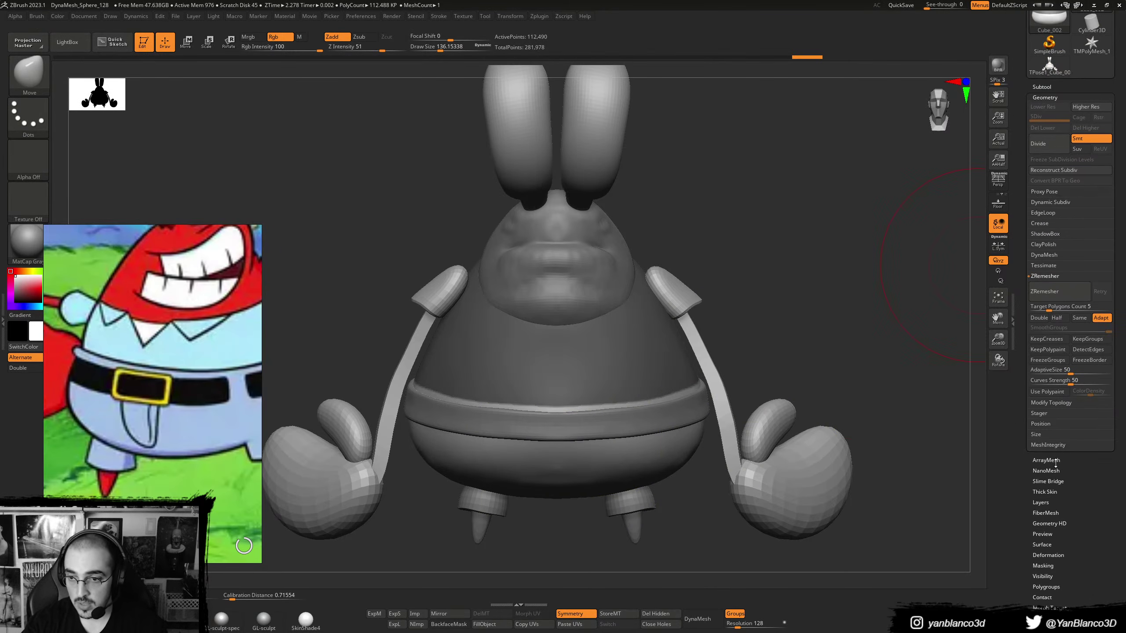
{"action": "left_click", "coordinate": [1045, 88]}
{"action": "left_click", "coordinate": [1040, 612]}
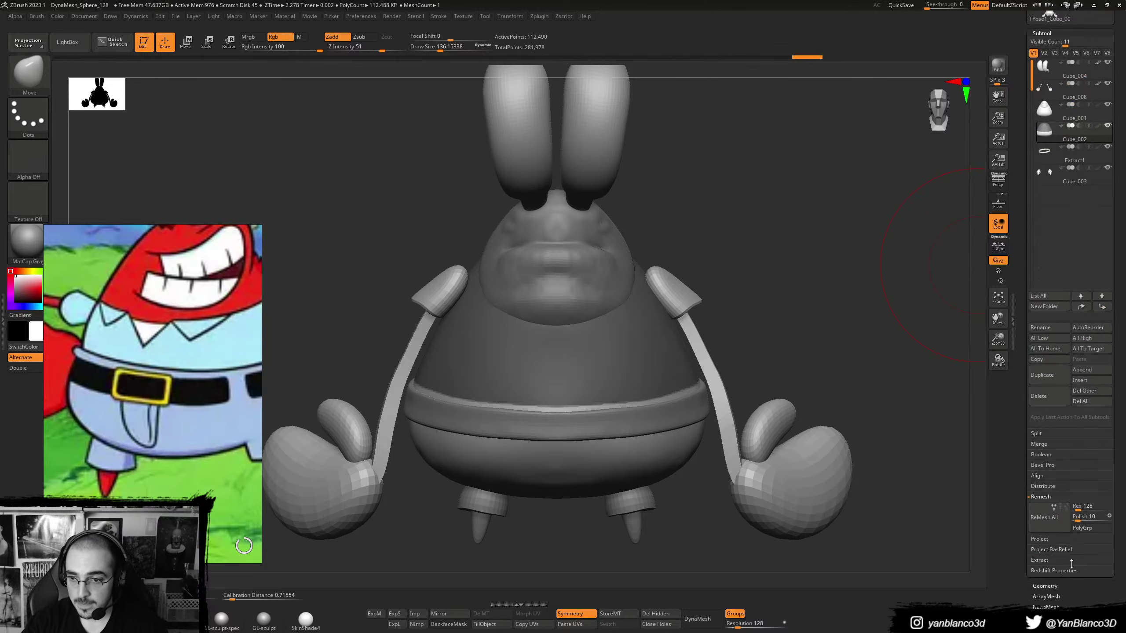
{"action": "left_click", "coordinate": [1054, 548]}
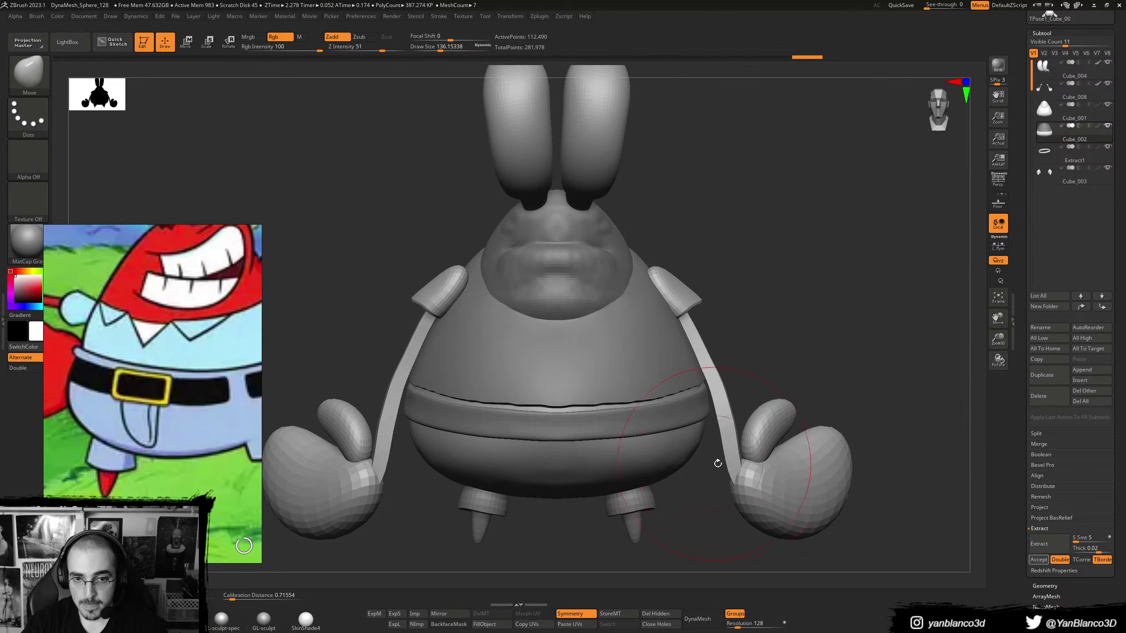
{"action": "left_click", "coordinate": [1048, 545]}
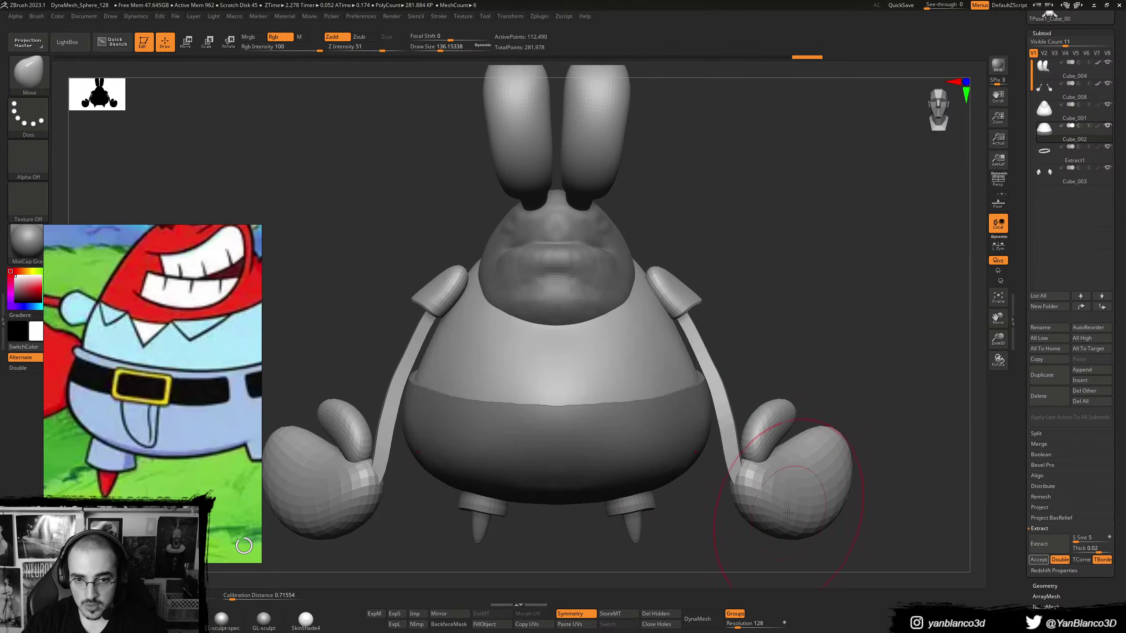
- Try smaller extraction thicknesses for the masked lower body and preview the extraction at 0.002
{"action": "left_click", "coordinate": [1085, 547]}
{"action": "type", "text": "3"}
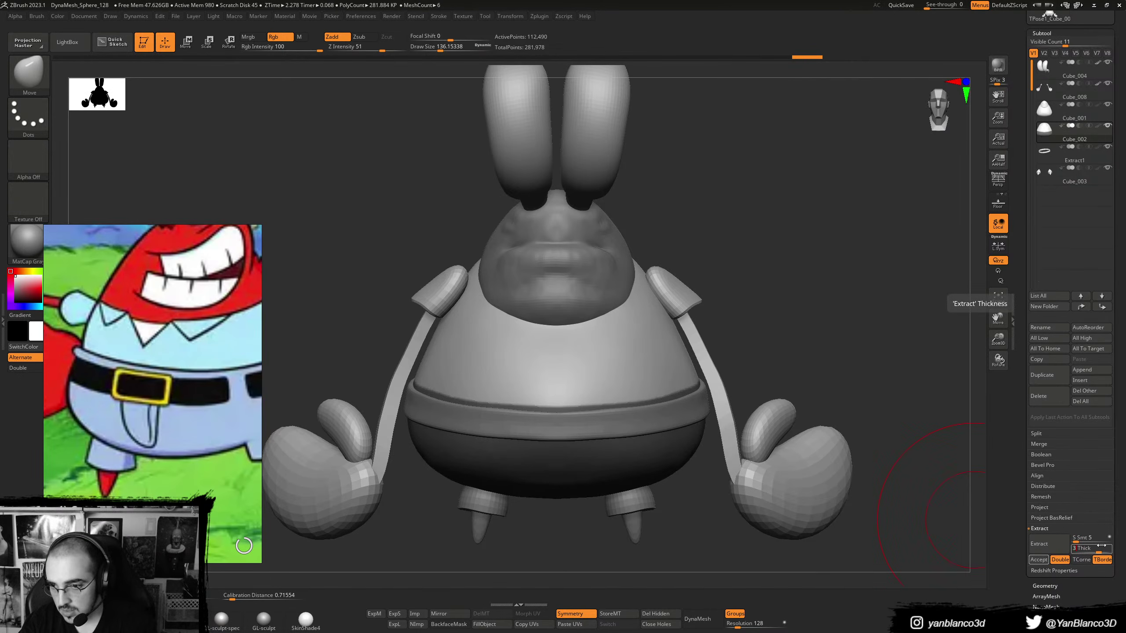
{"action": "type", "text": "0.1"}
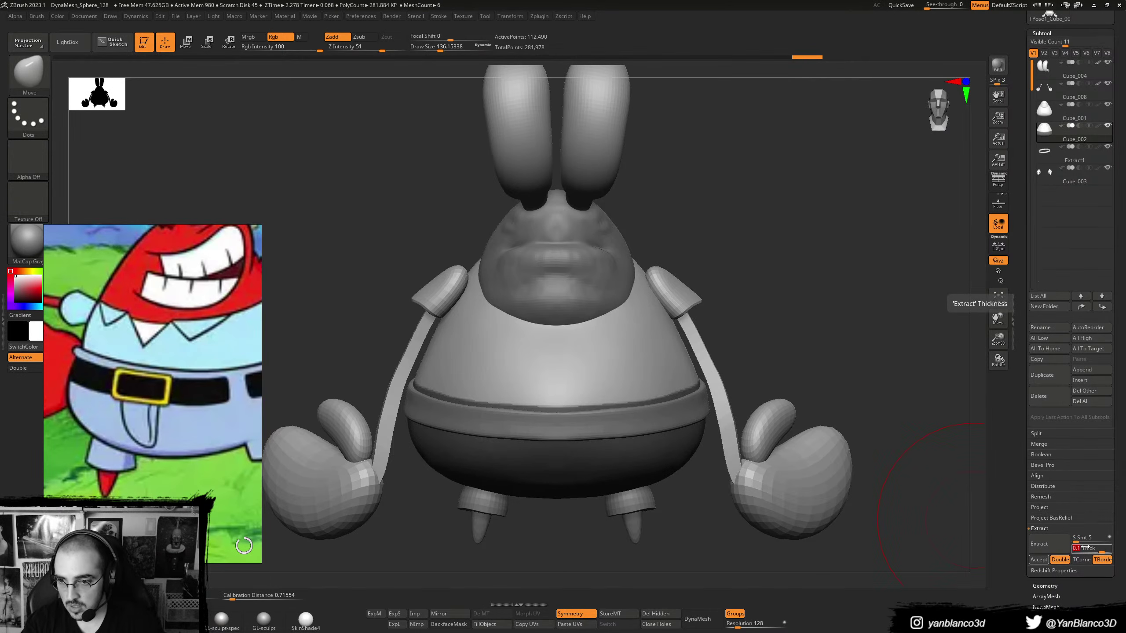
{"action": "key", "text": "Return"}
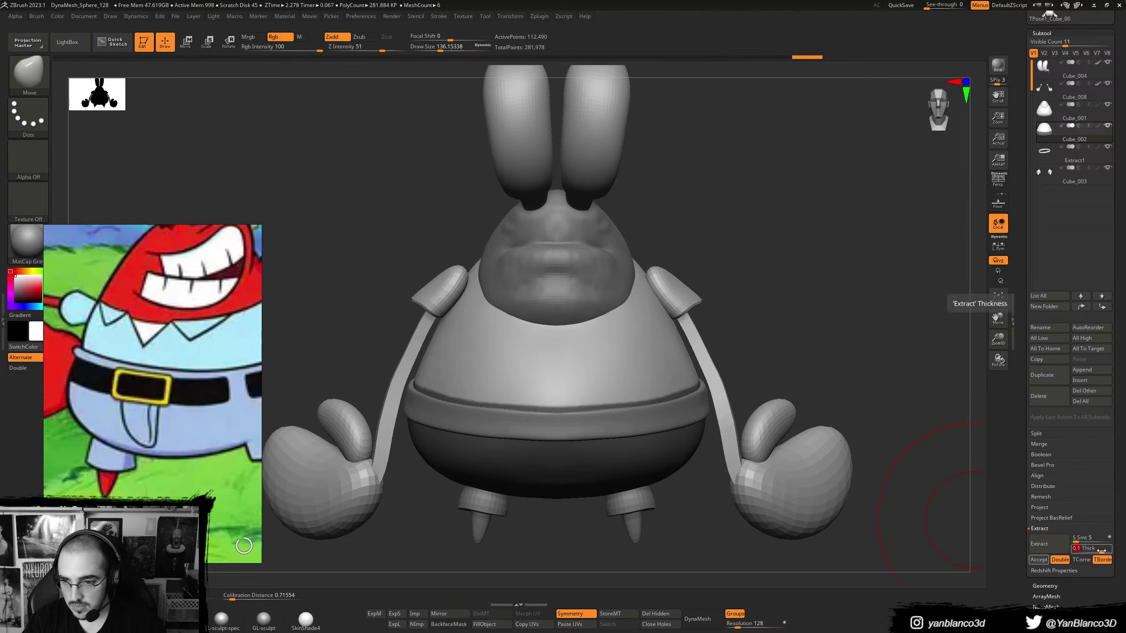
{"action": "key", "text": "Return"}
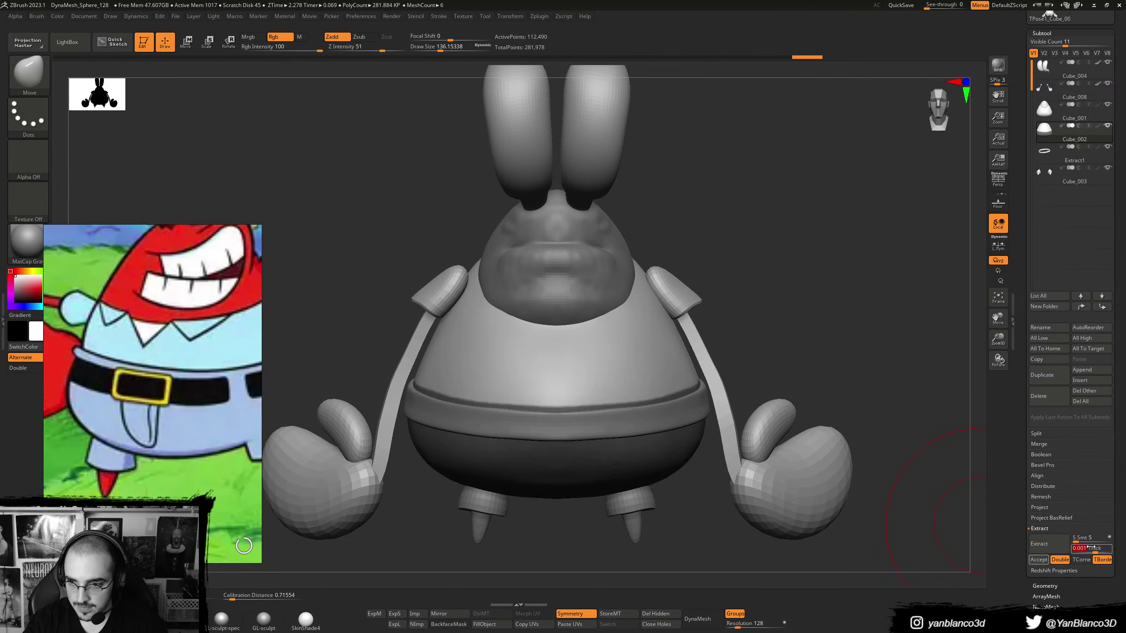
{"action": "type", "text": ".002"}
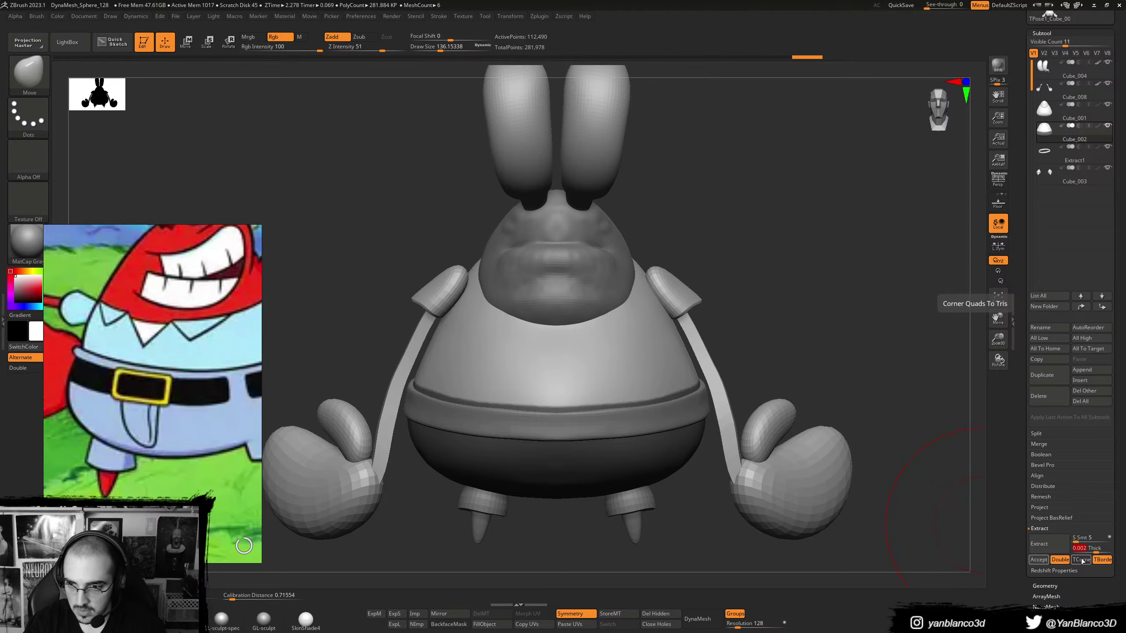
{"action": "left_click", "coordinate": [1058, 546]}
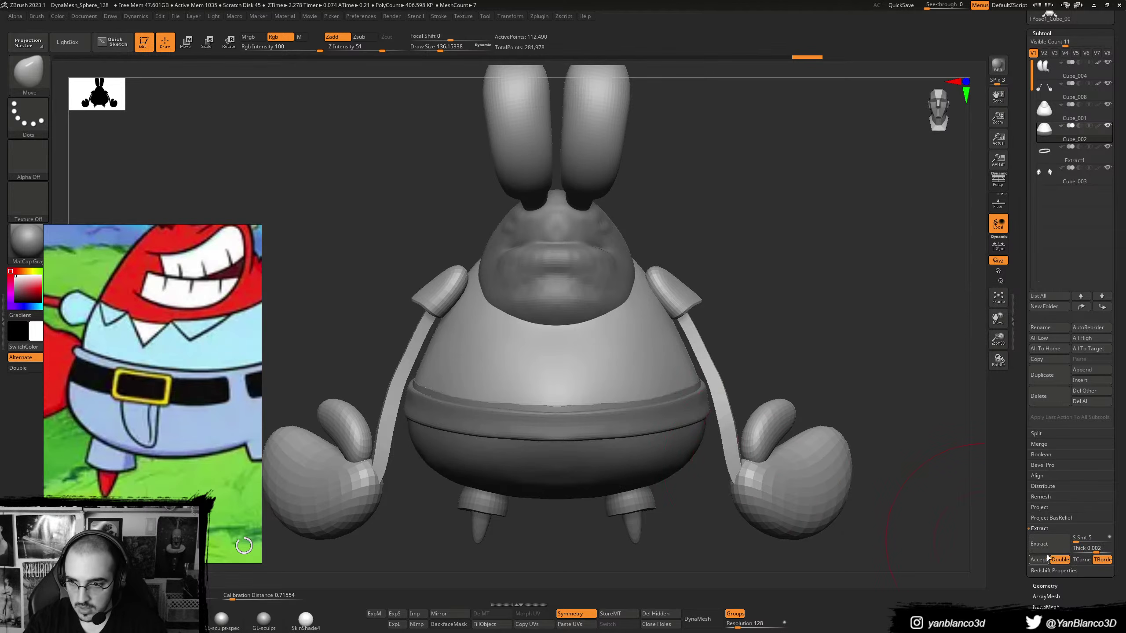
- Extract the masked lower body with a thickness of 0.008 and accept it as a new trousers subtool
{"action": "left_click", "coordinate": [1078, 549]}
{"action": "type", "text": ".008"}
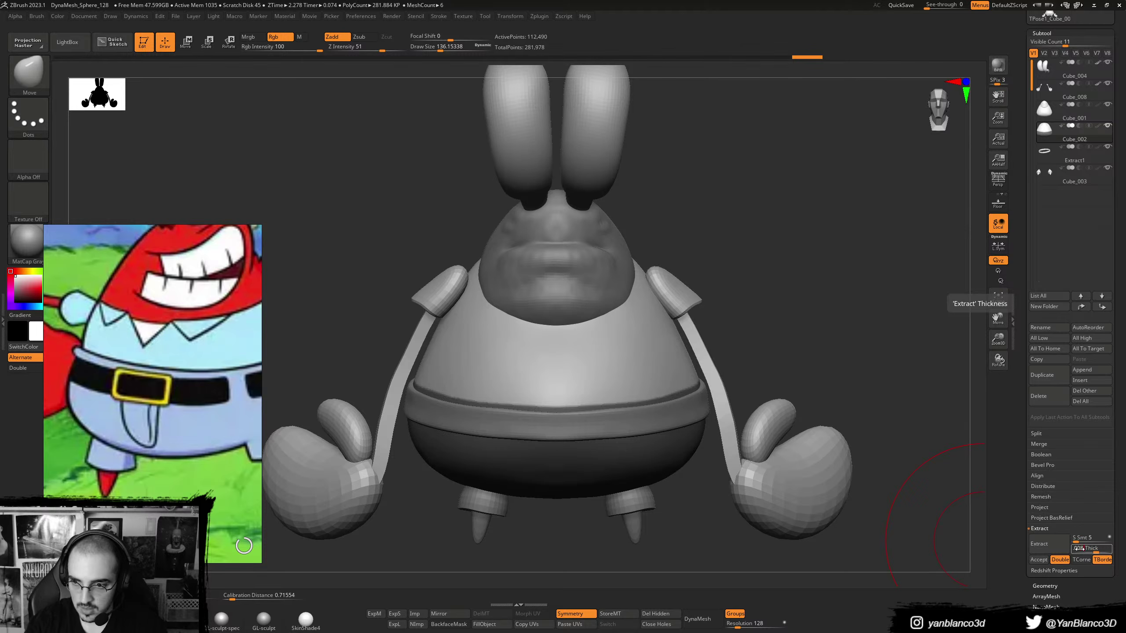
{"action": "left_click", "coordinate": [1038, 544]}
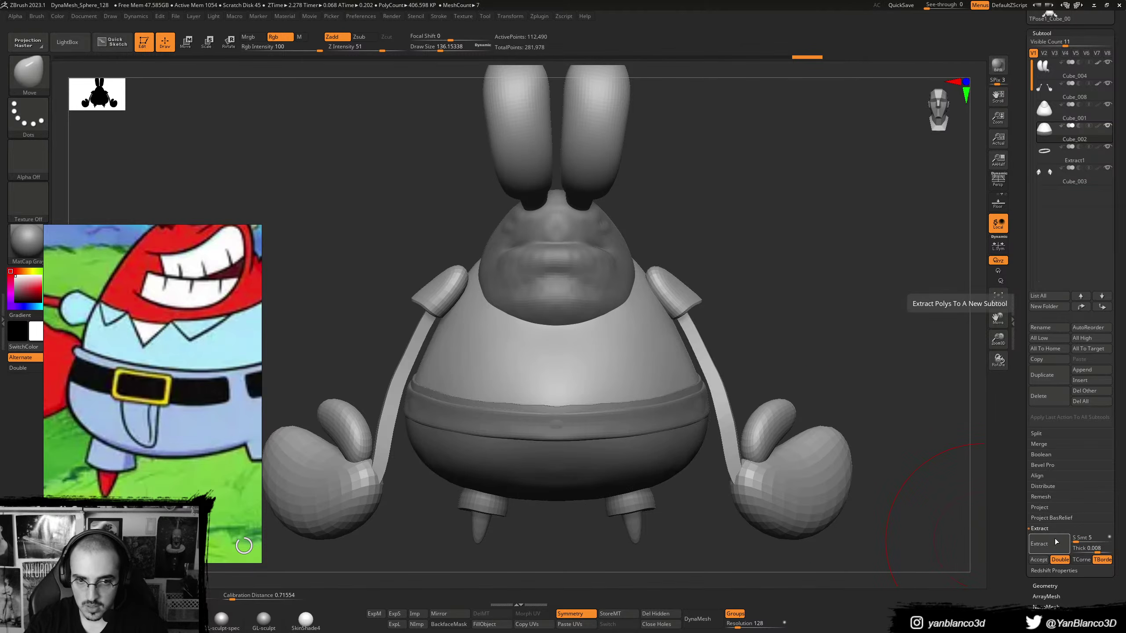
{"action": "left_click", "coordinate": [1038, 560]}
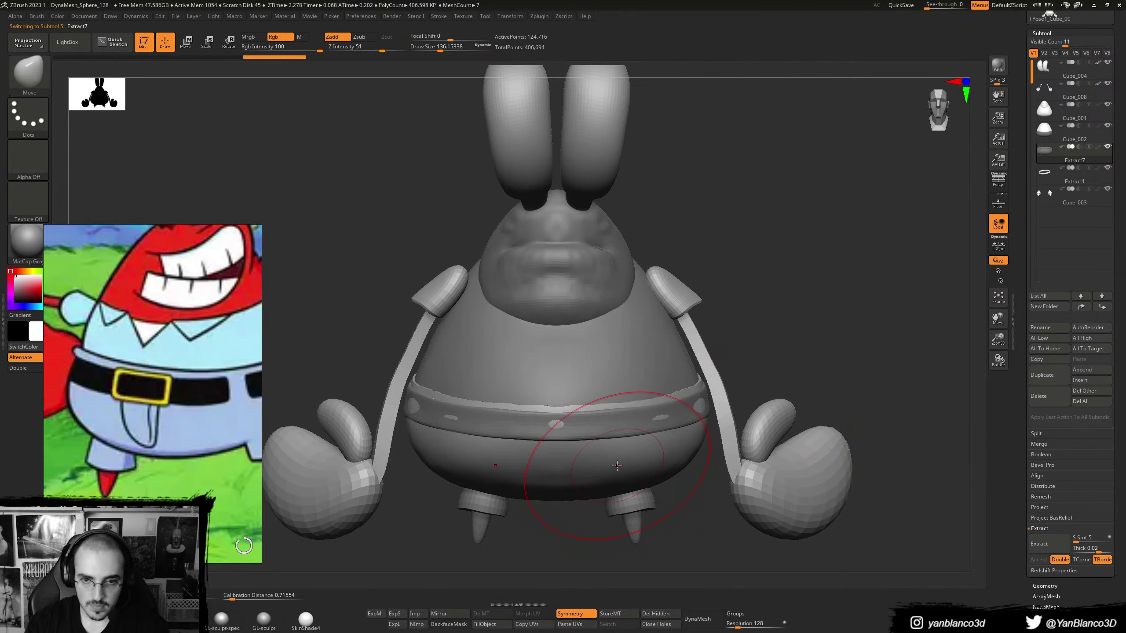
{"action": "left_click_drag", "start_coordinate": [588, 447], "coordinate": [595, 447]}
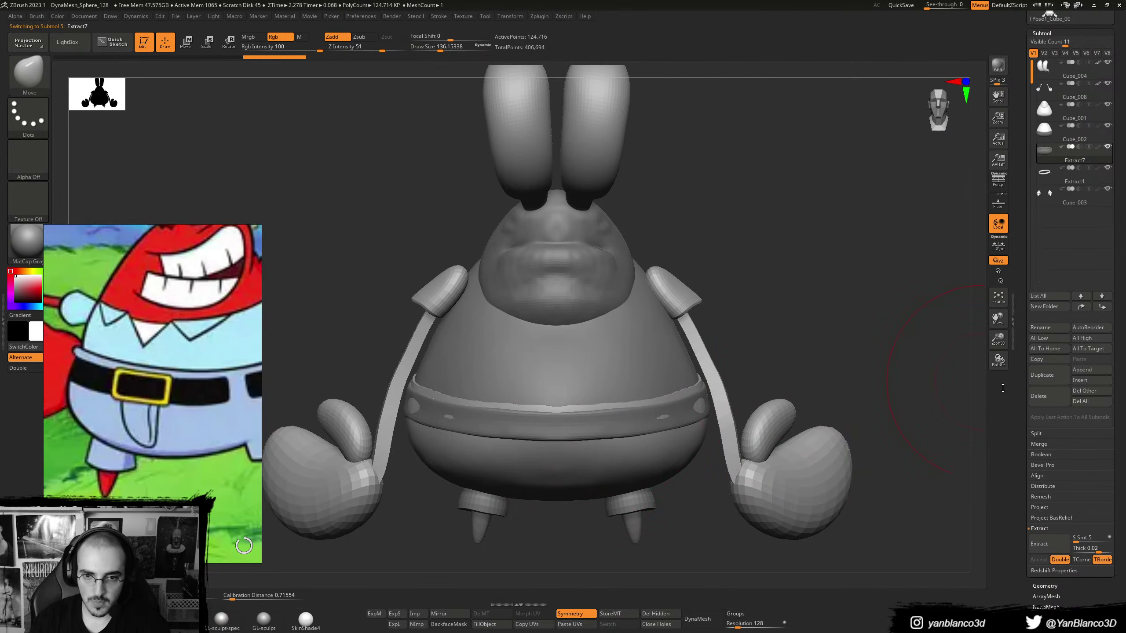
- ZRemesh the extracted trousers with the target polygon count lowered to about 1.42
{"action": "left_click_drag", "start_coordinate": [1125, 464], "coordinate": [1090, 376]}
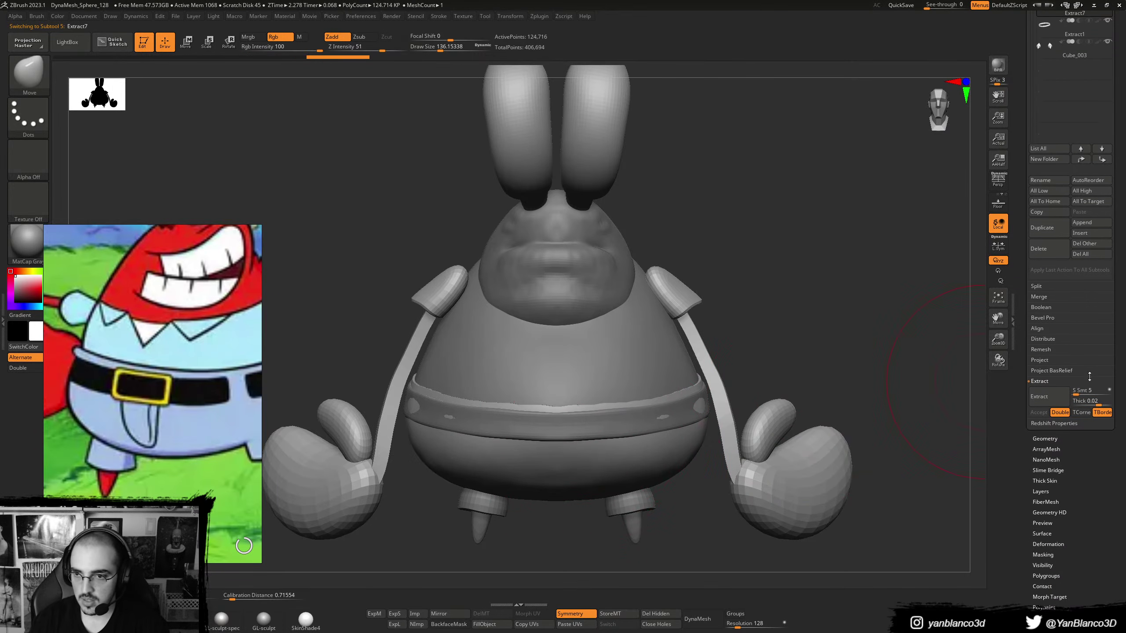
{"action": "left_click", "coordinate": [1070, 438]}
{"action": "left_click", "coordinate": [1060, 219]}
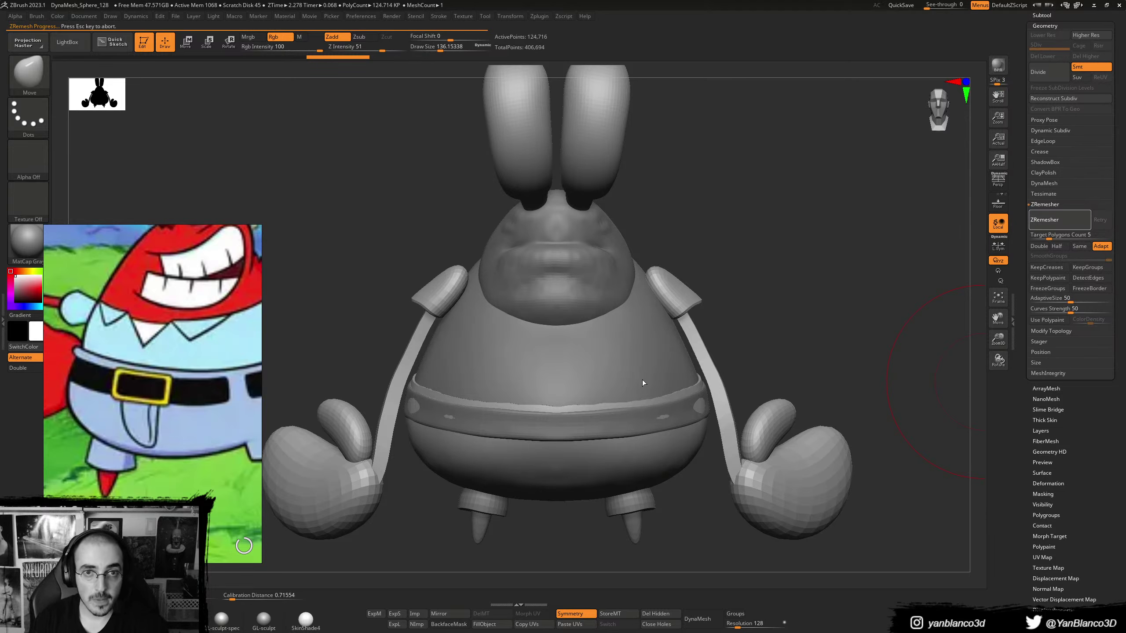
{"action": "key", "text": "Escape"}
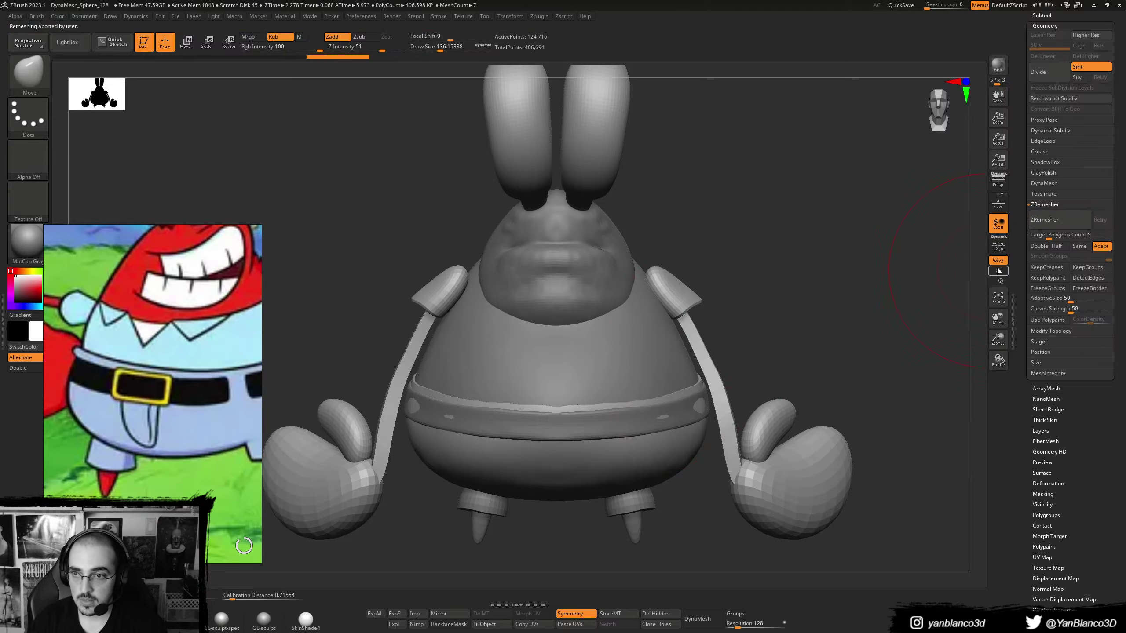
{"action": "left_click_drag", "start_coordinate": [1049, 235], "coordinate": [1040, 234]}
{"action": "left_click_drag", "start_coordinate": [922, 277], "coordinate": [905, 292]}
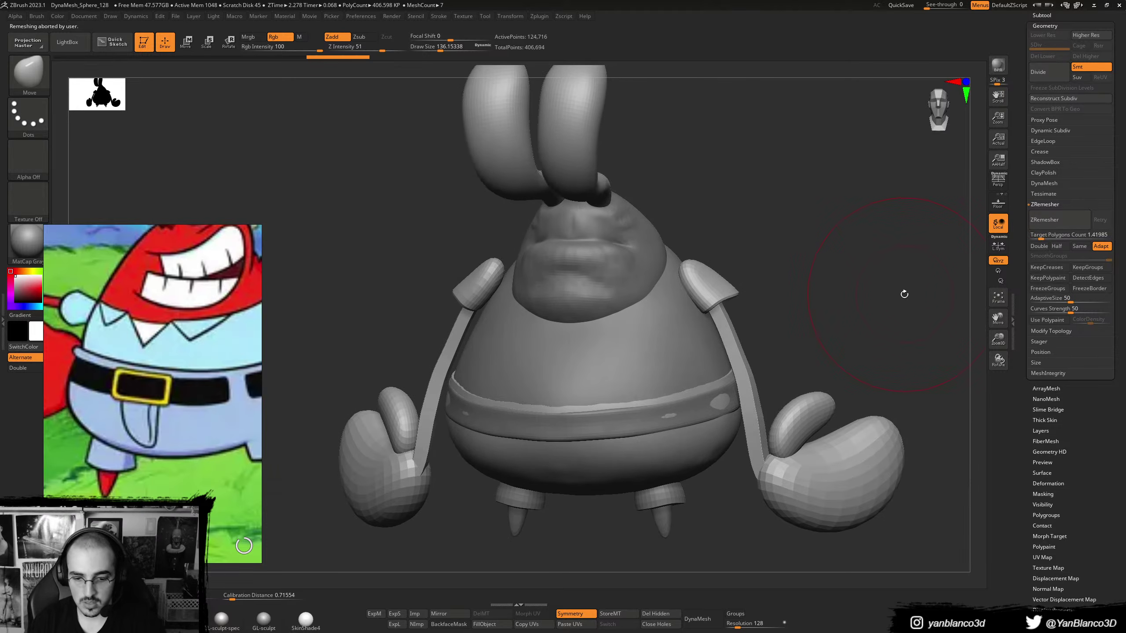
{"action": "left_click", "coordinate": [1044, 223]}
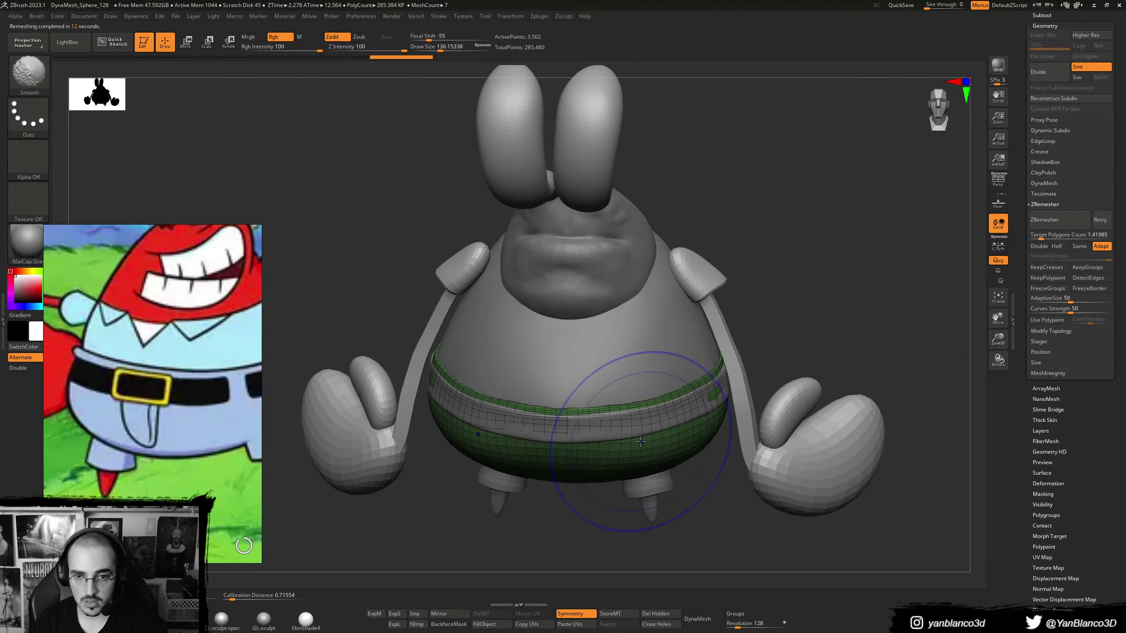
- Subdivide the remeshed trousers twice and switch to the ClayBuildup brush
{"action": "mouse_move", "coordinate": [650, 446]}
{"action": "right_mouse_down"}
{"action": "mouse_move", "coordinate": [612, 420]}
{"action": "mouse_move", "coordinate": [641, 438]}
{"action": "mouse_move", "coordinate": [710, 414]}
{"action": "mouse_move", "coordinate": [731, 420]}
{"action": "mouse_move", "coordinate": [716, 412]}
{"action": "mouse_move", "coordinate": [847, 353]}
{"action": "right_mouse_up"}
{"action": "key", "text": "d"}
{"action": "key", "text": "Escape"}
{"action": "key", "text": "b"}
{"action": "key", "text": "c"}
{"action": "key", "text": "b"}
{"action": "key", "text": "ctrl+d"}
{"action": "key", "text": "ctrl+d"}
- Reduce the brush draw size to about 62 for working on the front of the trousers' waistline
{"action": "left_click_drag", "start_coordinate": [713, 408], "coordinate": [833, 381]}
{"action": "mouse_move", "coordinate": [753, 400]}
{"action": "left_mouse_down"}
{"action": "mouse_move", "coordinate": [874, 355]}
{"action": "mouse_move", "coordinate": [845, 382]}
{"action": "left_mouse_up"}
{"action": "mouse_move", "coordinate": [837, 381]}
{"action": "right_mouse_down"}
{"action": "mouse_move", "coordinate": [739, 372]}
{"action": "mouse_move", "coordinate": [749, 390]}
{"action": "right_mouse_up"}
{"action": "key", "text": "s"}
{"action": "left_click_drag", "start_coordinate": [664, 392], "coordinate": [659, 392]}
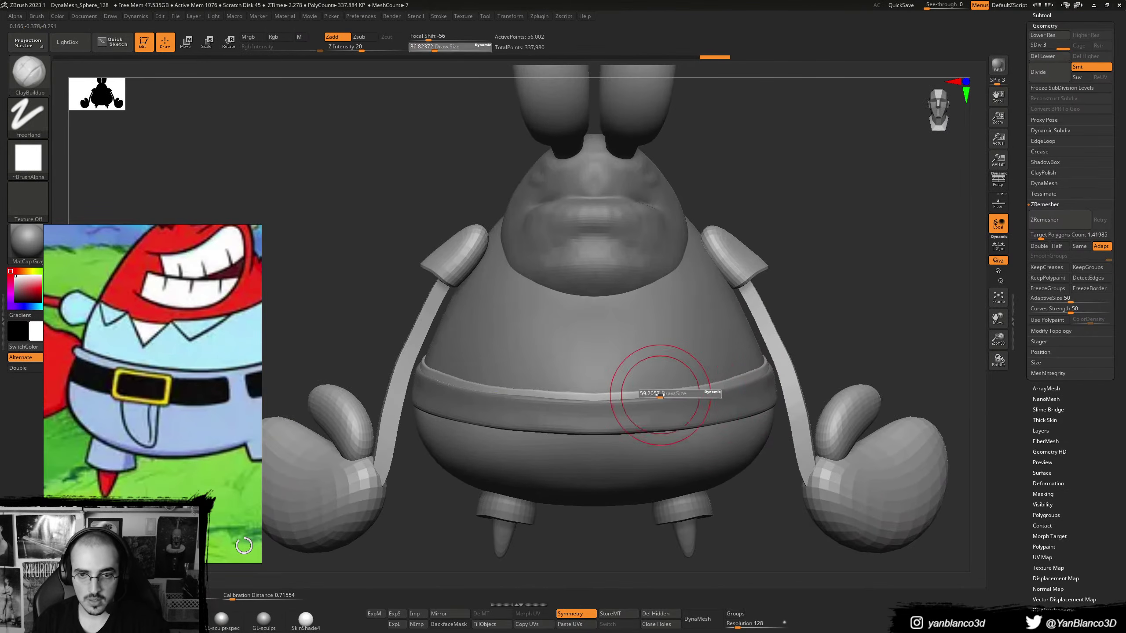
{"action": "right_click_drag", "start_coordinate": [647, 385], "coordinate": [628, 410]}
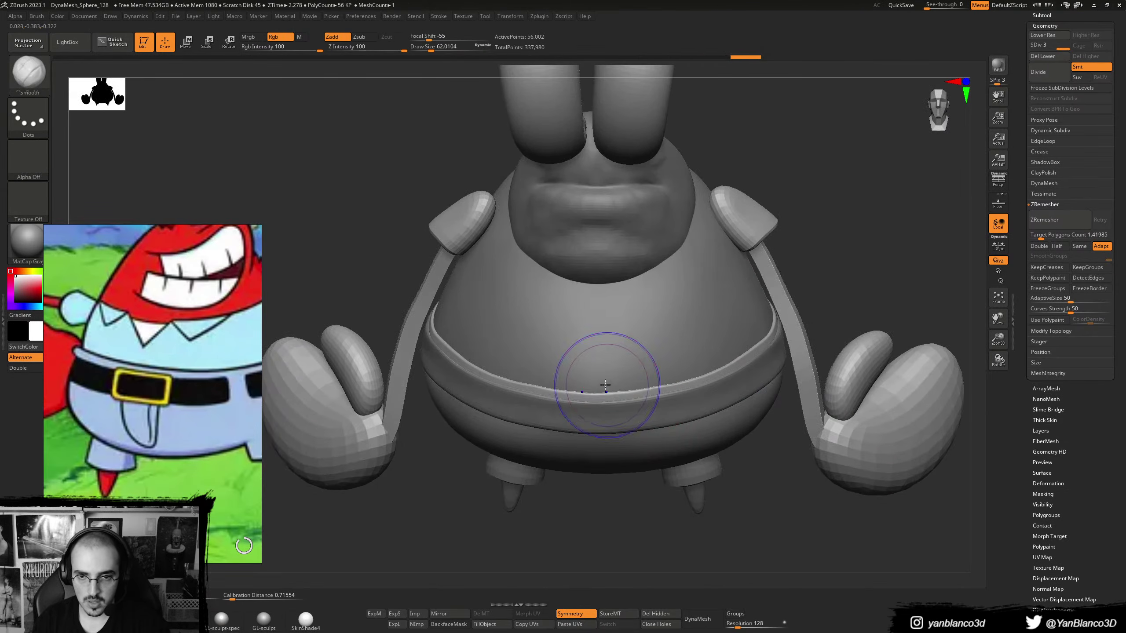
- Stroke a raised rim along the front top edge of the trousers with the Standard brush at draw size about 22
{"action": "key", "text": "s"}
{"action": "left_click_drag", "start_coordinate": [669, 384], "coordinate": [665, 384]}
{"action": "key", "text": "b"}
{"action": "key", "text": "s"}
{"action": "key", "text": "t"}
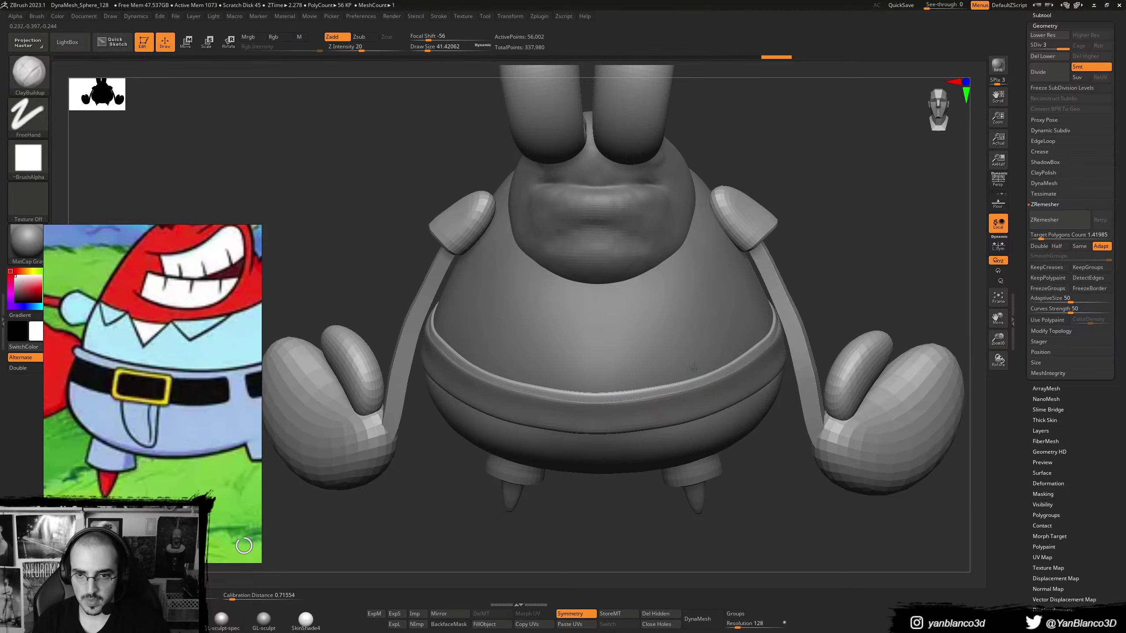
{"action": "right_click_drag", "start_coordinate": [665, 386], "coordinate": [654, 390]}
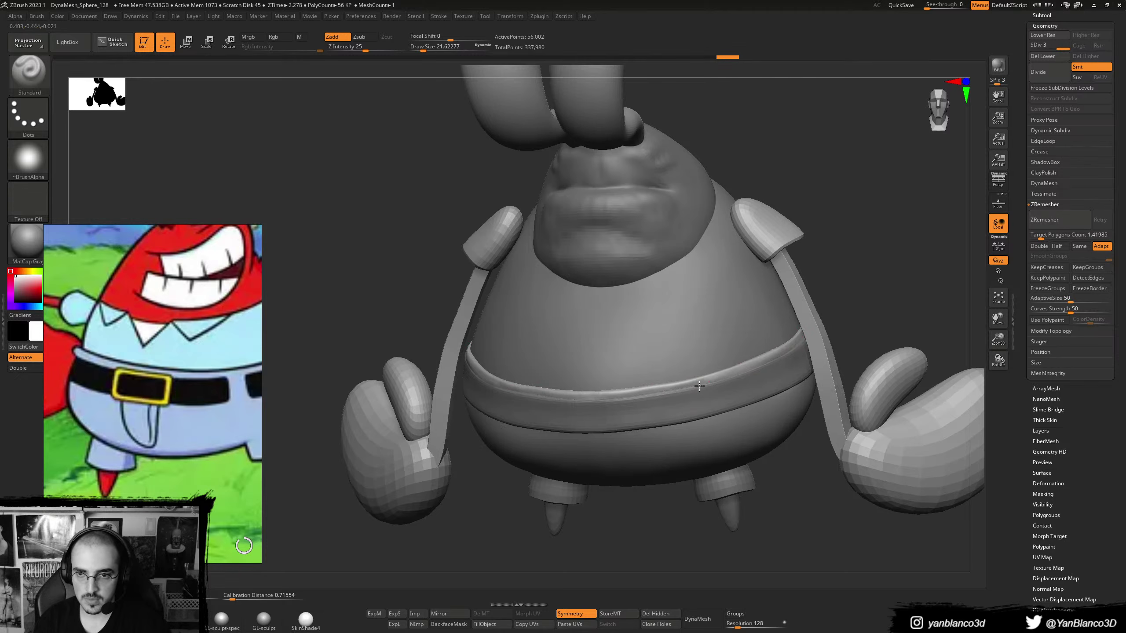
{"action": "right_click_drag", "start_coordinate": [700, 386], "coordinate": [786, 327]}
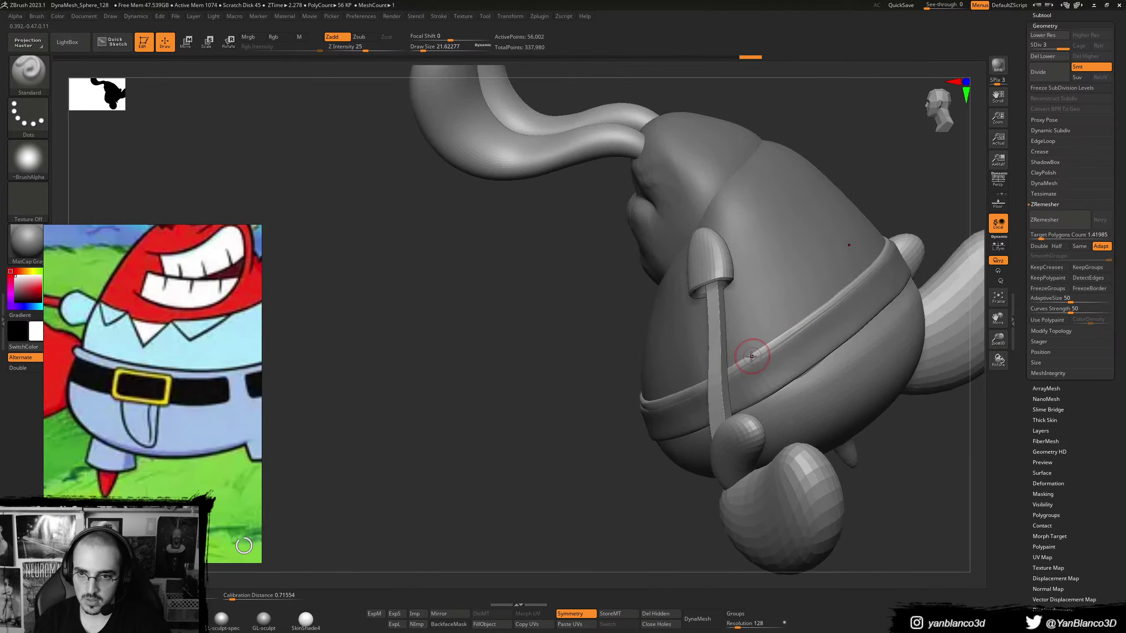
- Reshape the trousers' waistline around the side and back with the Move brush at draw size about 90
{"action": "key", "text": "ctrl"}
{"action": "right_click_drag", "start_coordinate": [792, 382], "coordinate": [825, 337]}
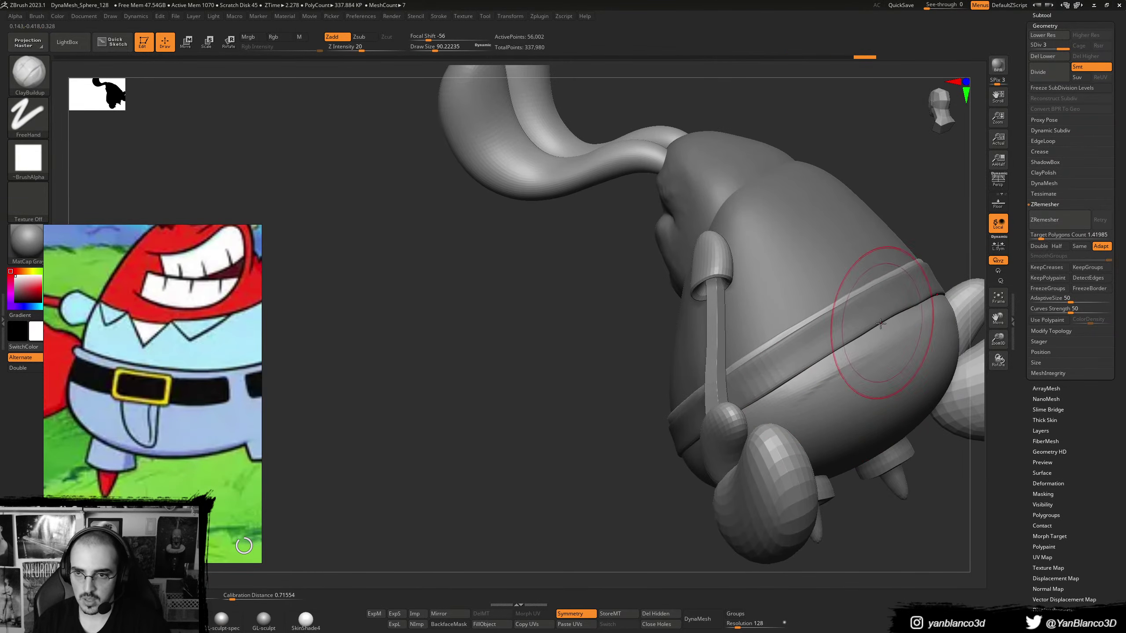
{"action": "right_click_drag", "start_coordinate": [892, 339], "coordinate": [754, 351]}
{"action": "key", "text": "b"}
{"action": "key", "text": "m"}
{"action": "key", "text": "v"}
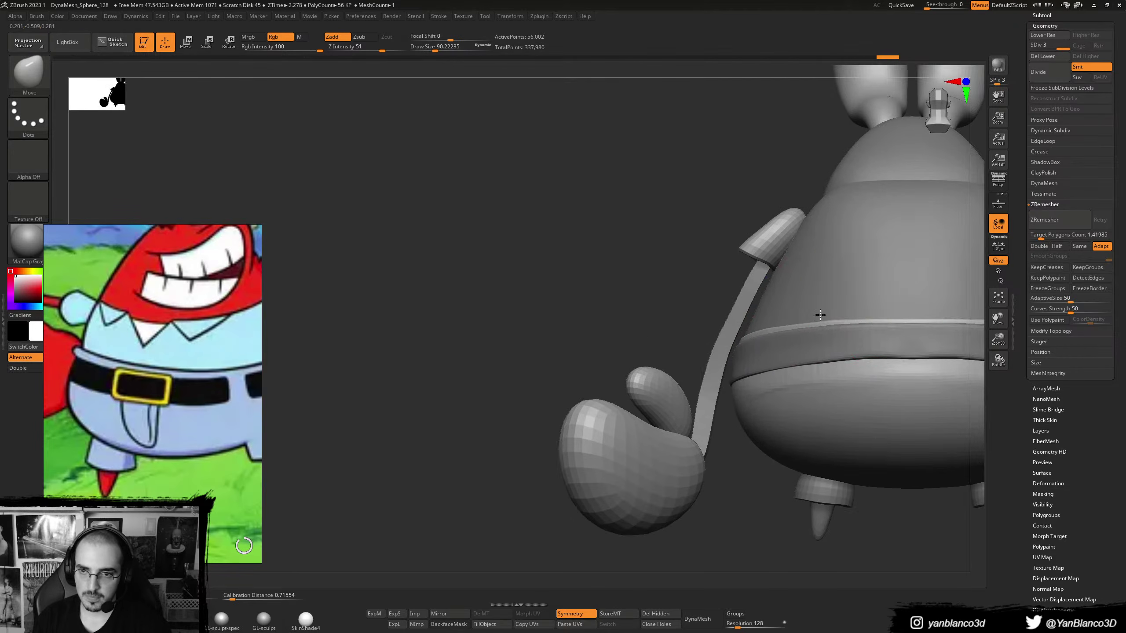
{"action": "right_click_drag", "start_coordinate": [882, 291], "coordinate": [789, 330], "text": "alt"}
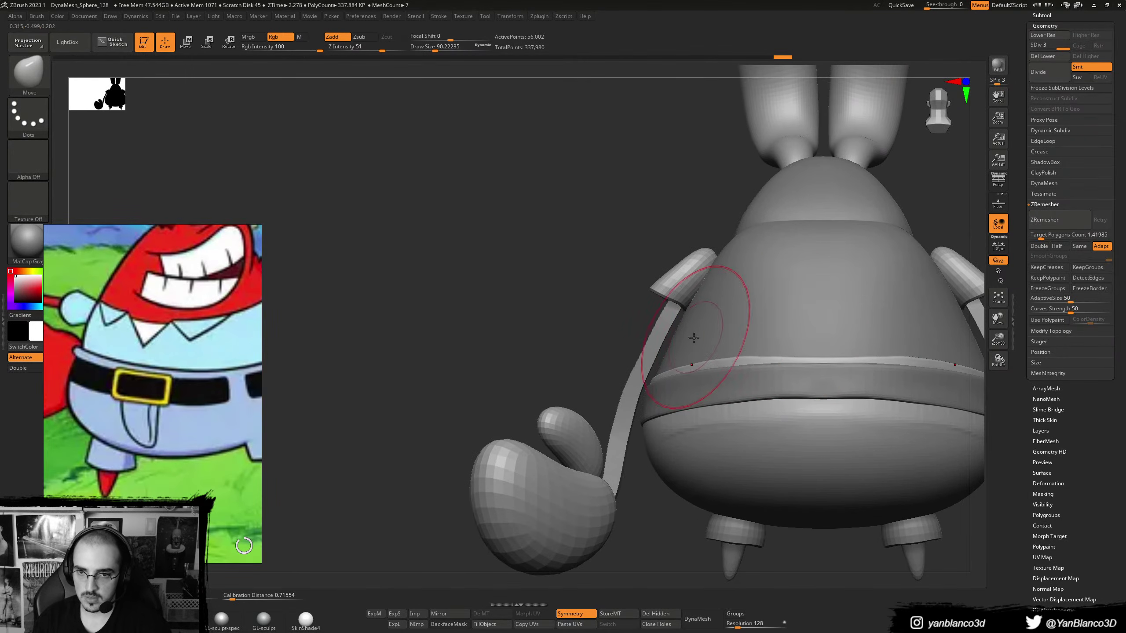
{"action": "mouse_move", "coordinate": [779, 314]}
{"action": "right_mouse_down"}
{"action": "mouse_move", "coordinate": [800, 327]}
{"action": "mouse_move", "coordinate": [666, 352]}
{"action": "mouse_move", "coordinate": [712, 350]}
{"action": "right_mouse_up"}
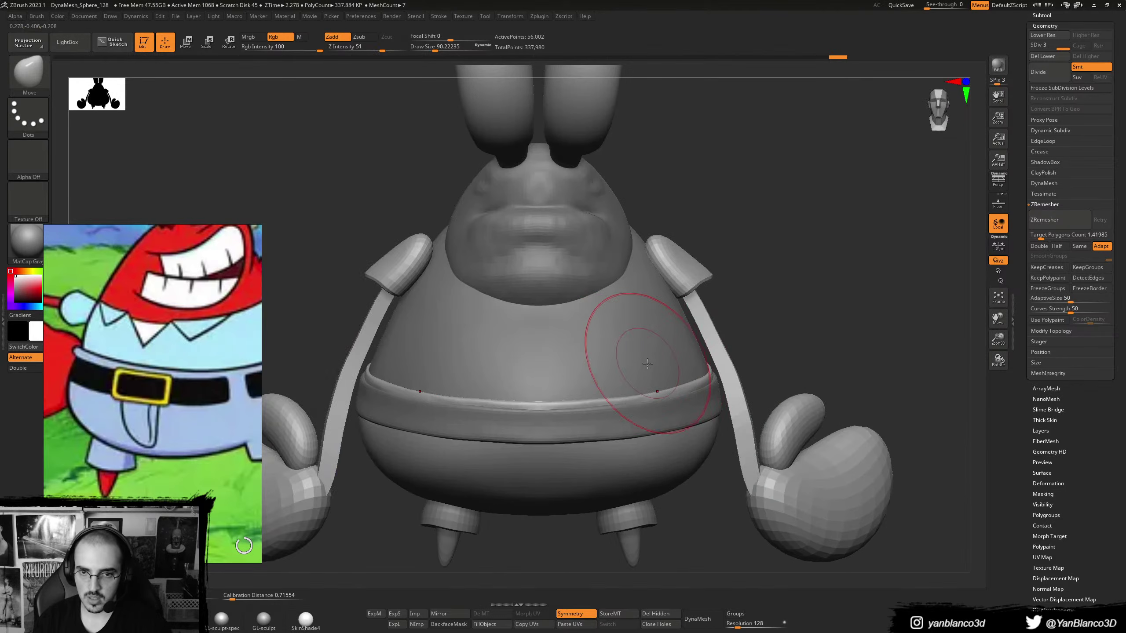
- Undo and redo the last waistline change to compare, and refine the side edge with the Move brush at draw size about 65
{"action": "key", "text": "ctrl+z"}
{"action": "right_click_drag", "start_coordinate": [588, 368], "coordinate": [624, 356], "text": "alt"}
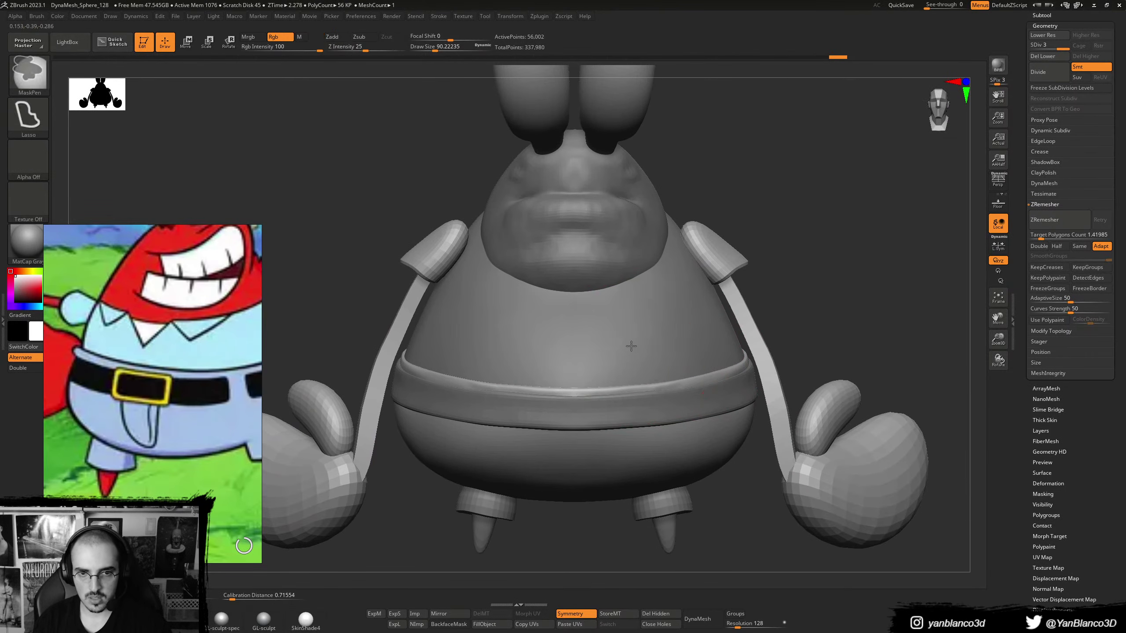
{"action": "key", "text": "ctrl+shift+z"}
{"action": "key", "text": "s"}
{"action": "left_click_drag", "start_coordinate": [733, 349], "coordinate": [734, 365]}
{"action": "right_click_drag", "start_coordinate": [734, 365], "coordinate": [732, 349]}
{"action": "left_click_drag", "start_coordinate": [733, 349], "coordinate": [733, 355], "text": "shift"}
{"action": "right_click_drag", "start_coordinate": [734, 355], "coordinate": [736, 372]}
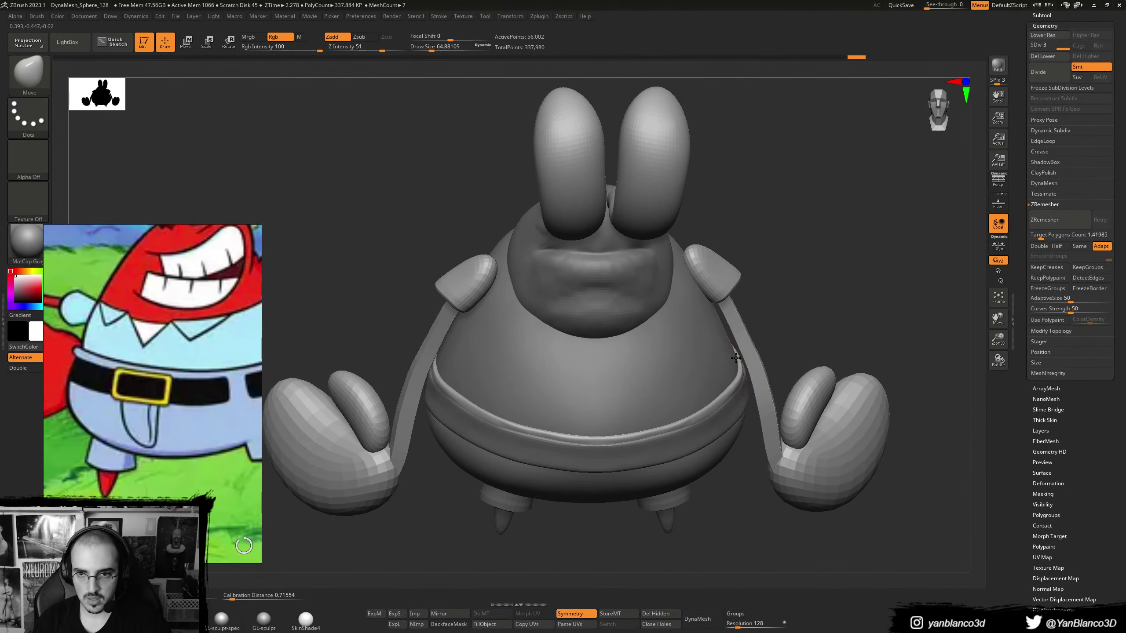
{"action": "left_click_drag", "start_coordinate": [737, 358], "coordinate": [736, 361], "text": "shift"}
- Adjust the front of the trousers' waistline with the Move brush enlarged to a draw size of about 94
{"action": "key", "text": "s"}
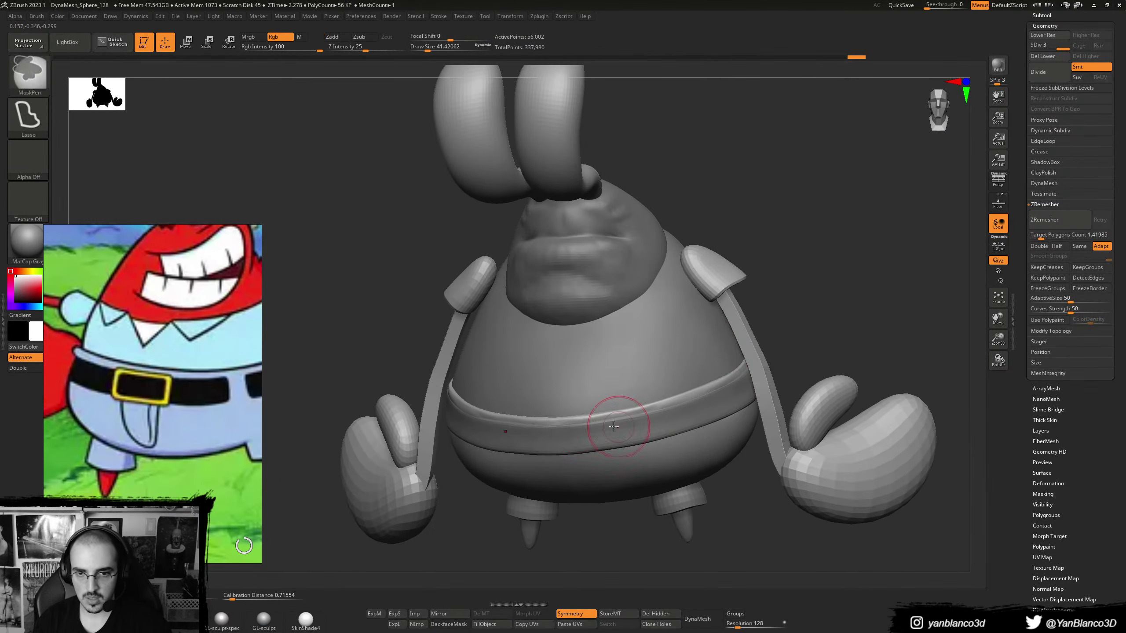
{"action": "right_click_drag", "start_coordinate": [623, 410], "coordinate": [573, 403]}
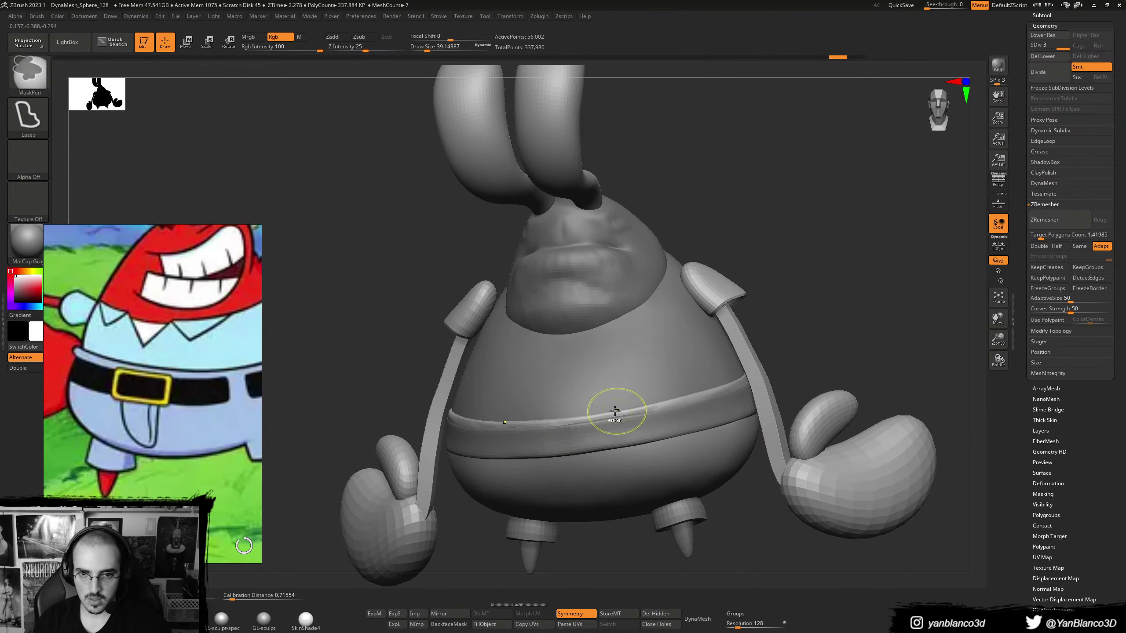
{"action": "key", "text": "b"}
{"action": "key", "text": "m"}
{"action": "key", "text": "v"}
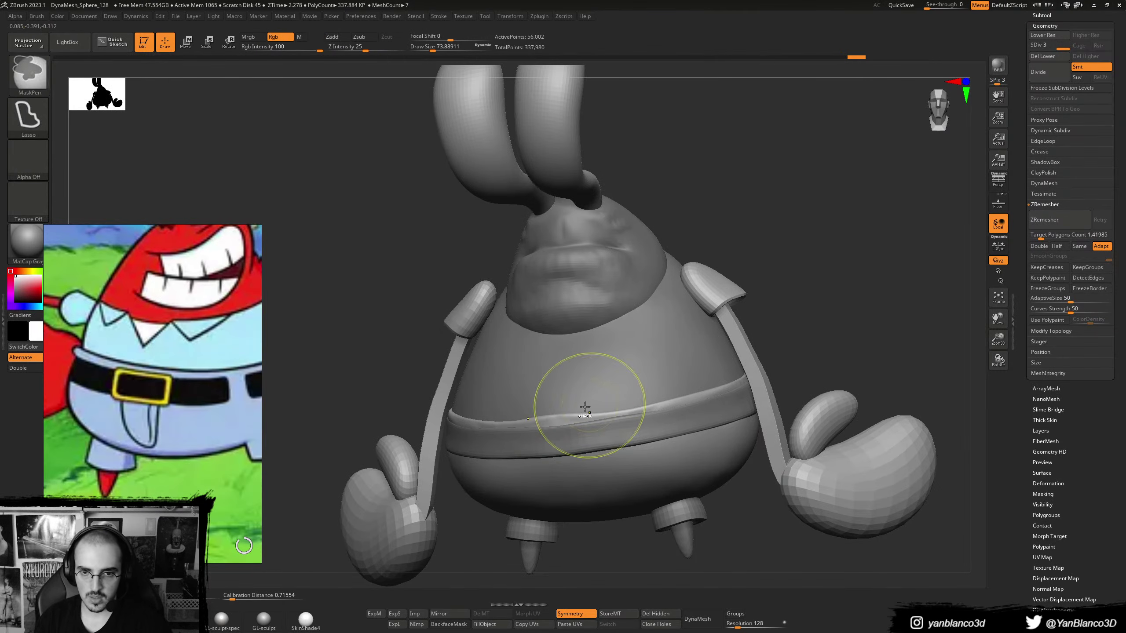
{"action": "key", "text": "bracketright"}
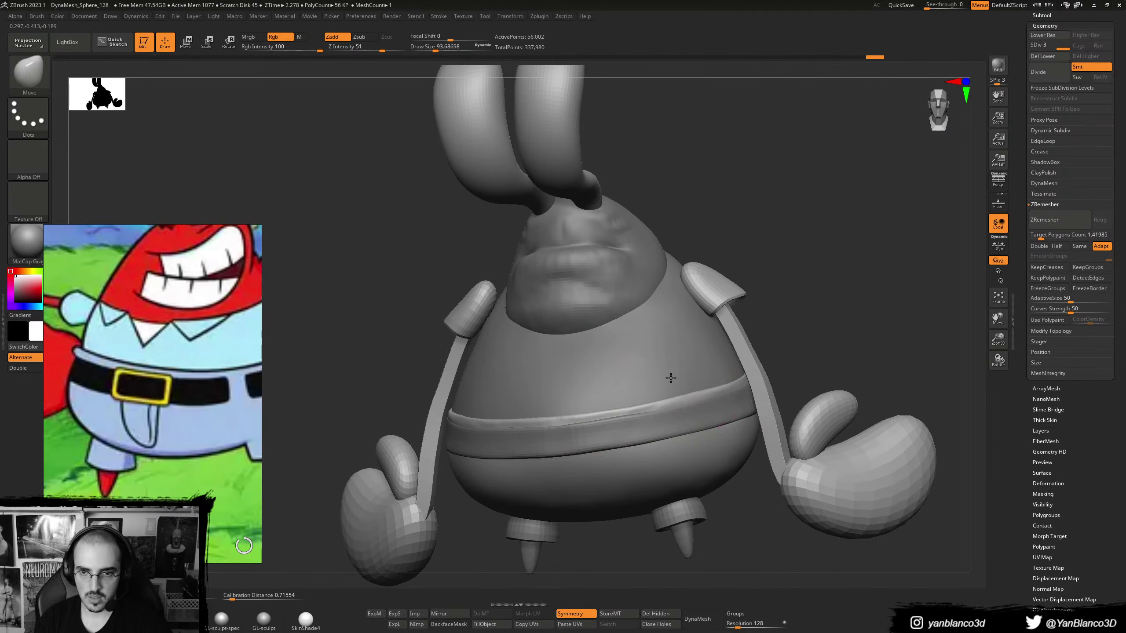
- Stroke a thin ridge along the front waistline edge with the Standard brush at draw size about 18
{"action": "key", "text": "b"}
{"action": "key", "text": "s"}
{"action": "key", "text": "t"}
{"action": "key", "text": "bracketleft"}
{"action": "key", "text": "bracketleft"}
{"action": "key", "text": "bracketleft"}
{"action": "key", "text": "bracketleft"}
{"action": "key", "text": "bracketleft"}
{"action": "key", "text": "bracketleft"}
{"action": "key", "text": "bracketleft"}
{"action": "key", "text": "bracketleft"}
{"action": "key", "text": "s"}
{"action": "left_click_drag", "start_coordinate": [554, 423], "coordinate": [614, 416]}
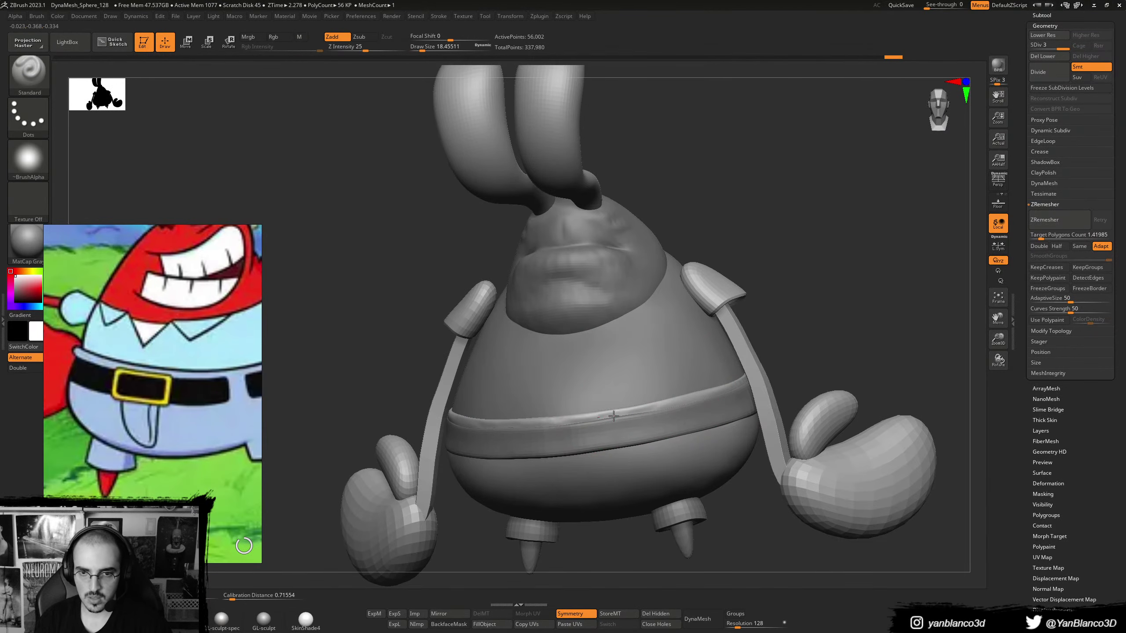
- Thicken the waistline rim across the front and around the side and back with the Standard brush at draw size about 39
{"action": "key", "text": "bracketright"}
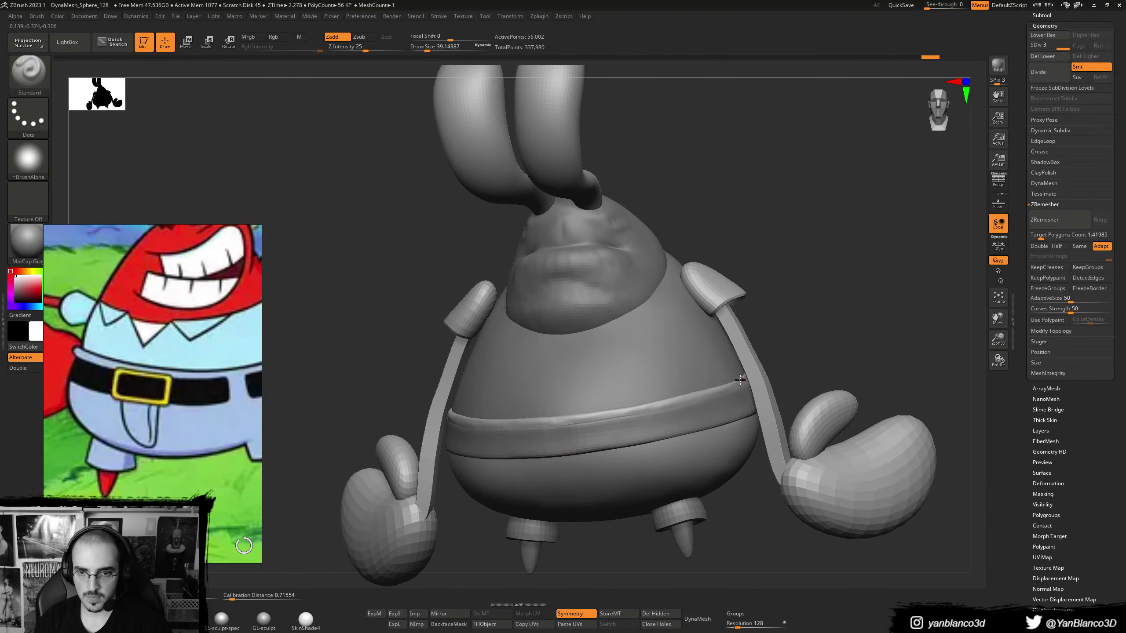
{"action": "left_click_drag", "start_coordinate": [594, 416], "coordinate": [585, 419]}
{"action": "key", "text": "ctrl+z"}
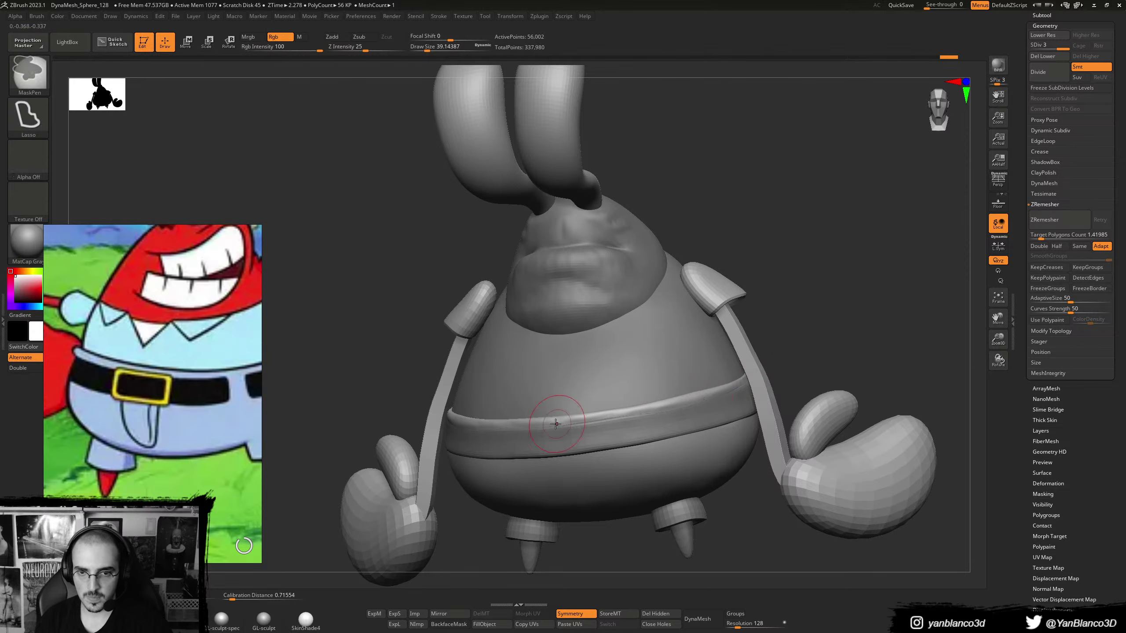
{"action": "key", "text": "shift"}
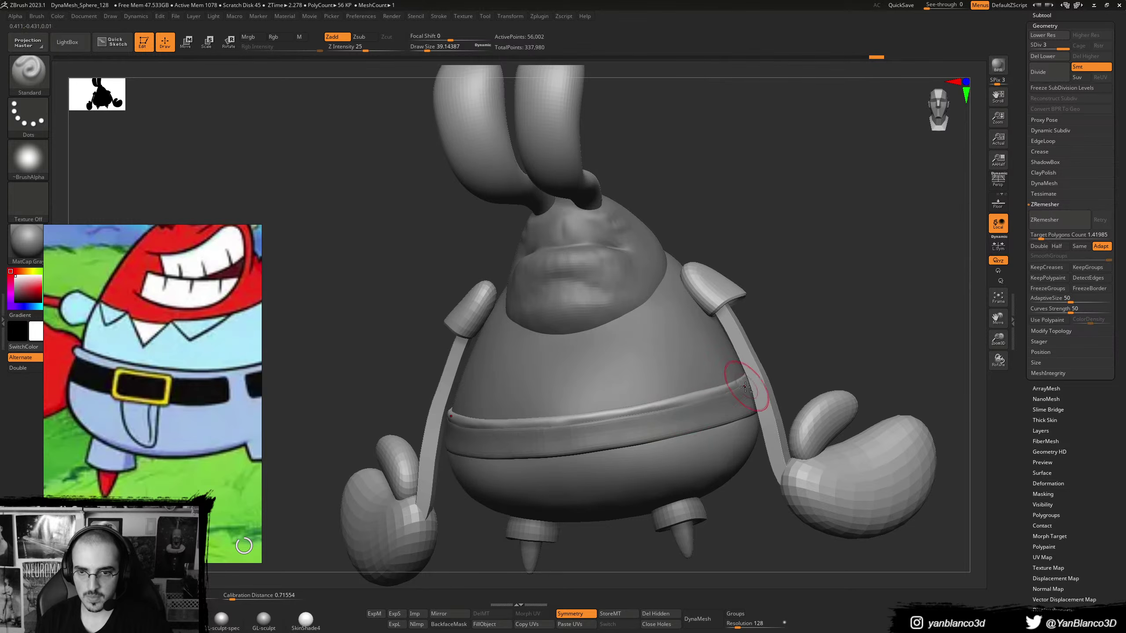
{"action": "left_click_drag", "start_coordinate": [746, 387], "coordinate": [634, 440]}
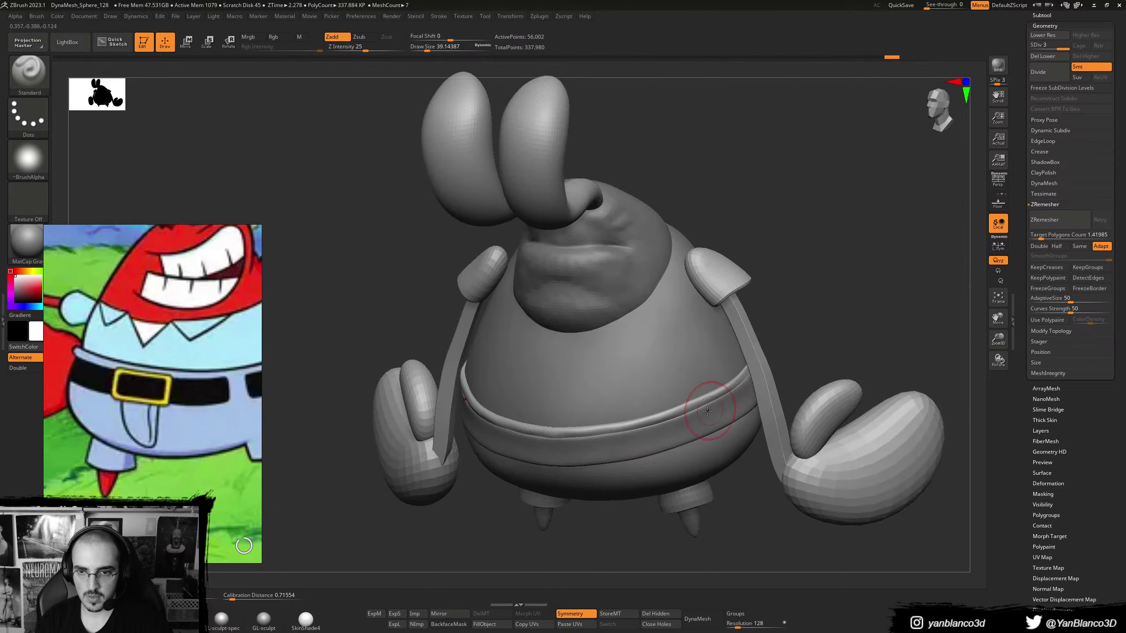
{"action": "mouse_move", "coordinate": [707, 411]}
{"action": "right_mouse_down"}
{"action": "mouse_move", "coordinate": [773, 370]}
{"action": "mouse_move", "coordinate": [799, 326]}
{"action": "right_mouse_up"}
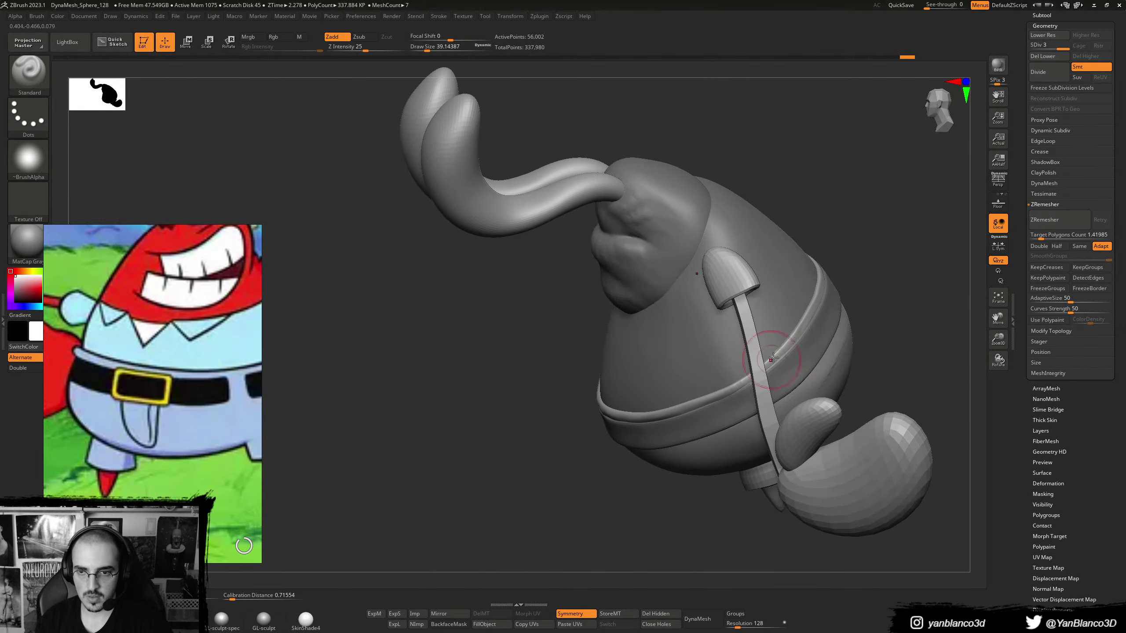
{"action": "right_click_drag", "start_coordinate": [772, 369], "coordinate": [780, 334]}
{"action": "key", "text": "ctrl"}
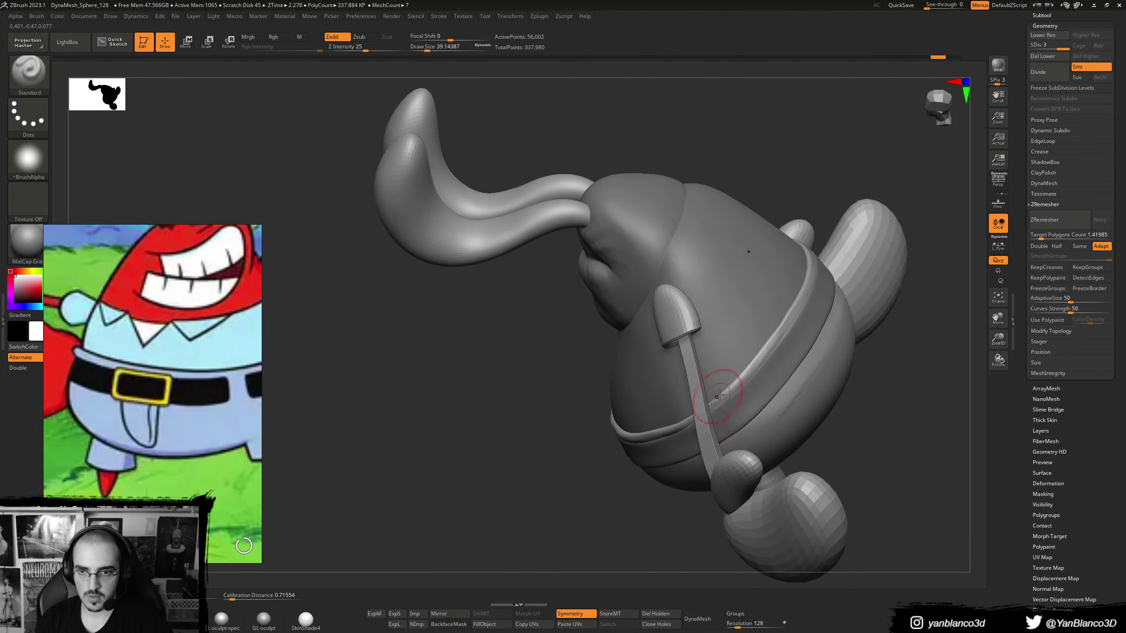
{"action": "mouse_move", "coordinate": [719, 397]}
{"action": "right_mouse_down"}
{"action": "mouse_move", "coordinate": [755, 326]}
{"action": "mouse_move", "coordinate": [892, 239]}
{"action": "mouse_move", "coordinate": [729, 395]}
{"action": "mouse_move", "coordinate": [670, 427]}
{"action": "mouse_move", "coordinate": [694, 406]}
{"action": "right_mouse_up"}
- Try to carve a vertical centre groove down the front of the trousers with the DamStandard brush at draw size about 46
{"action": "key", "text": "b"}
{"action": "key", "text": "d"}
{"action": "key", "text": "s"}
{"action": "key", "text": "space"}
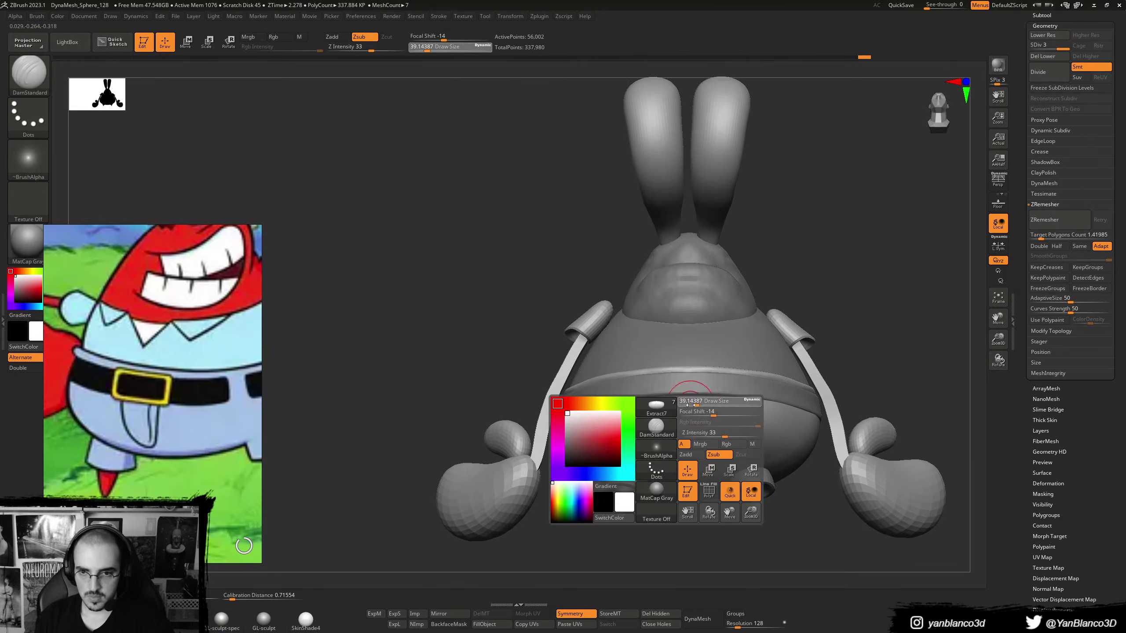
{"action": "left_click_drag", "start_coordinate": [694, 405], "coordinate": [697, 405]}
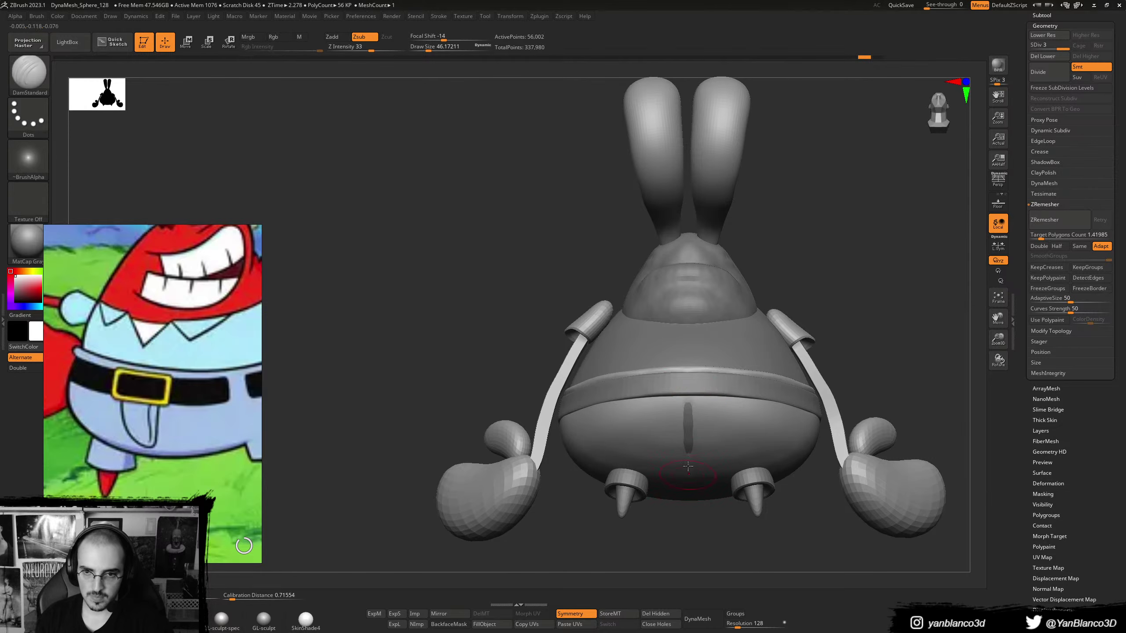
{"action": "key", "text": "b"}
{"action": "key", "text": "c"}
{"action": "key", "text": "b"}
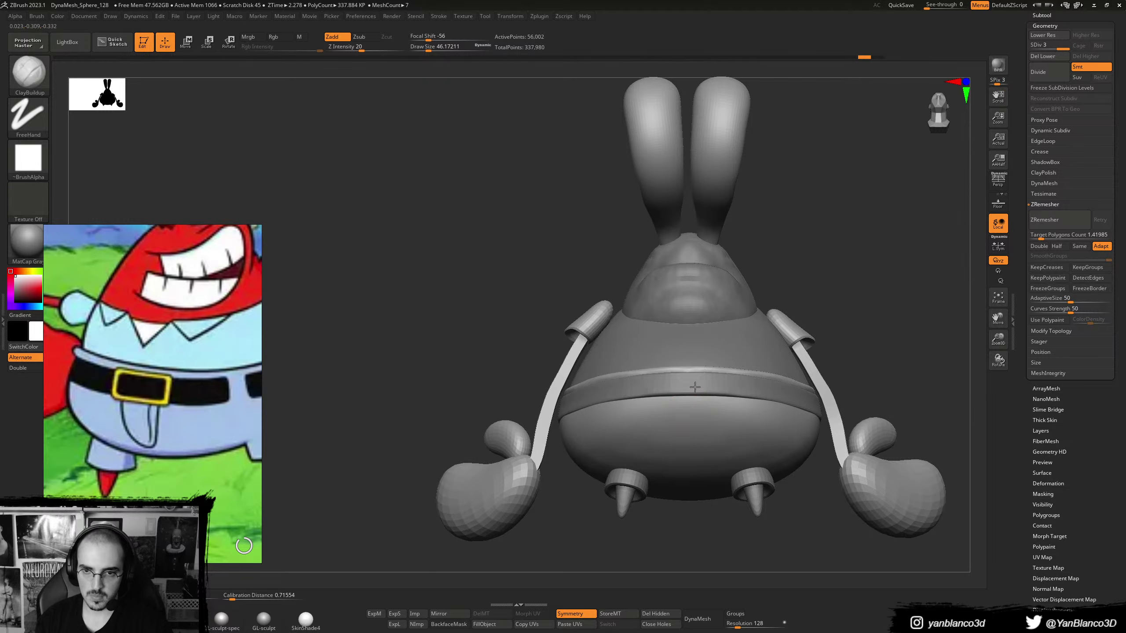
- Mask one lateral half of the trousers with a lasso mask split along the front centre line
{"action": "key", "text": "ctrl"}
{"action": "right_click_drag", "start_coordinate": [686, 410], "coordinate": [690, 398], "text": "shift"}
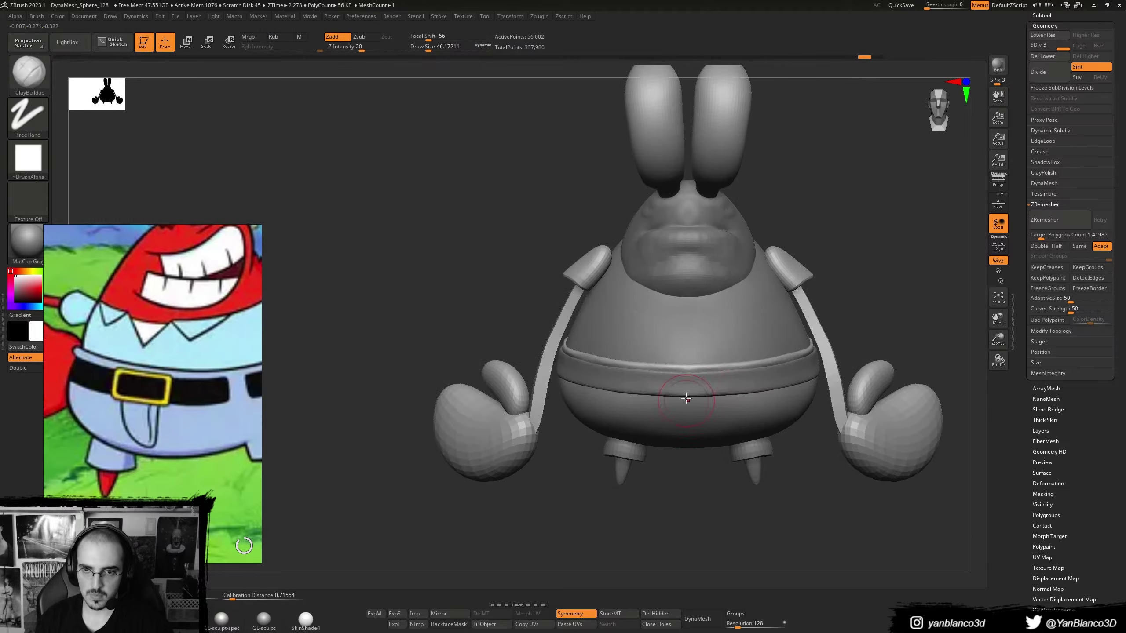
{"action": "key", "text": "ctrl"}
{"action": "key", "text": "ctrl"}
{"action": "left_click_drag", "start_coordinate": [719, 480], "coordinate": [692, 368], "text": "ctrl"}
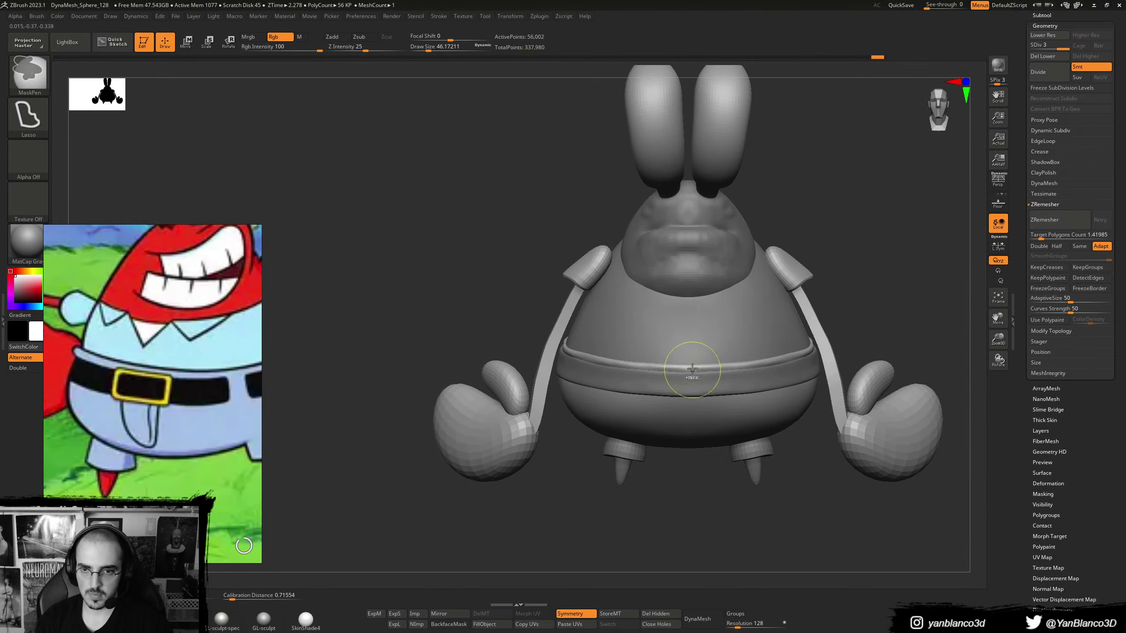
{"action": "mouse_move", "coordinate": [678, 524]}
{"action": "left_mouse_down", "text": "ctrl"}
{"action": "mouse_move", "coordinate": [549, 383]}
{"action": "mouse_move", "coordinate": [625, 337]}
{"action": "left_mouse_up", "text": "ctrl"}
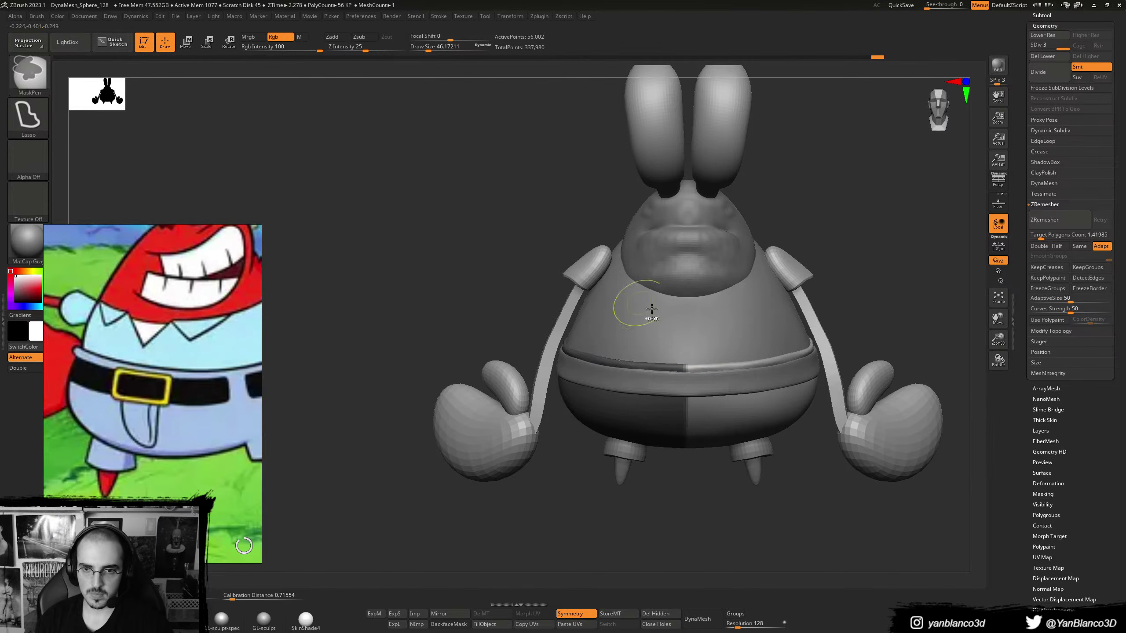
- Push the unmasked half of the trousers along the front centre line with the Move brush at draw size about 108 to form a seam
{"action": "mouse_move", "coordinate": [731, 413]}
{"action": "right_mouse_down"}
{"action": "mouse_move", "coordinate": [691, 410]}
{"action": "mouse_move", "coordinate": [718, 429]}
{"action": "mouse_move", "coordinate": [689, 426]}
{"action": "right_mouse_up"}
{"action": "left_click", "coordinate": [715, 496], "text": "ctrl"}
{"action": "left_click", "coordinate": [710, 473], "text": "ctrl"}
{"action": "key", "text": "s"}
{"action": "left_click_drag", "start_coordinate": [690, 425], "coordinate": [701, 425]}
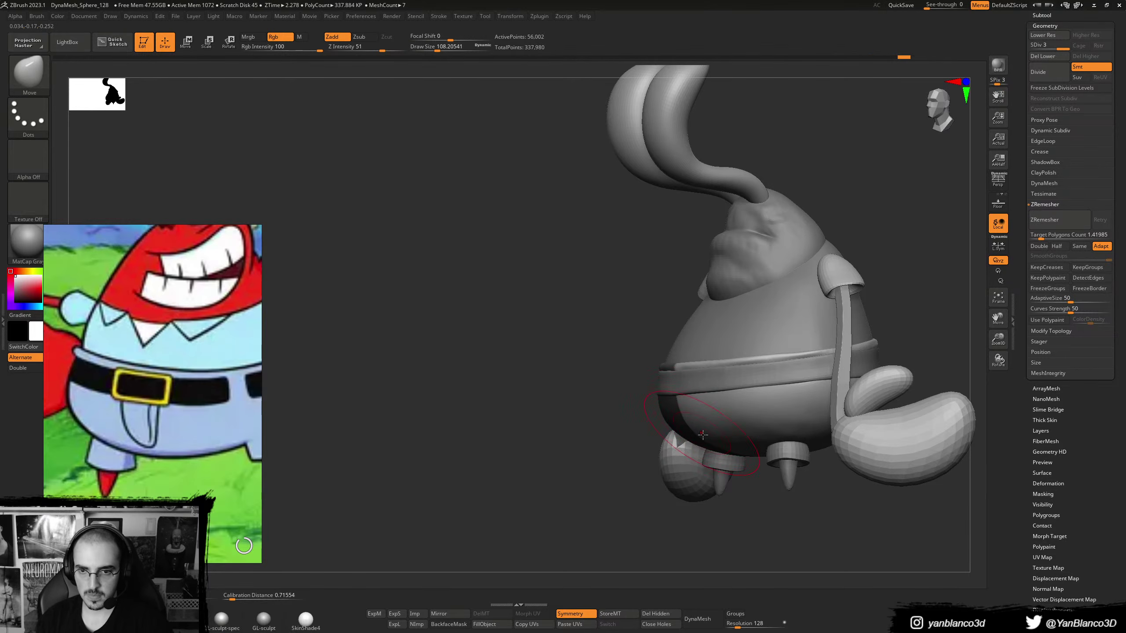
- Continue the centre seam beneath and up the back of the trousers with the Move brush, and clear the mask
{"action": "mouse_move", "coordinate": [715, 451]}
{"action": "right_mouse_down"}
{"action": "mouse_move", "coordinate": [736, 460]}
{"action": "mouse_move", "coordinate": [679, 473]}
{"action": "mouse_move", "coordinate": [634, 466]}
{"action": "mouse_move", "coordinate": [670, 447]}
{"action": "mouse_move", "coordinate": [661, 432]}
{"action": "right_mouse_up"}
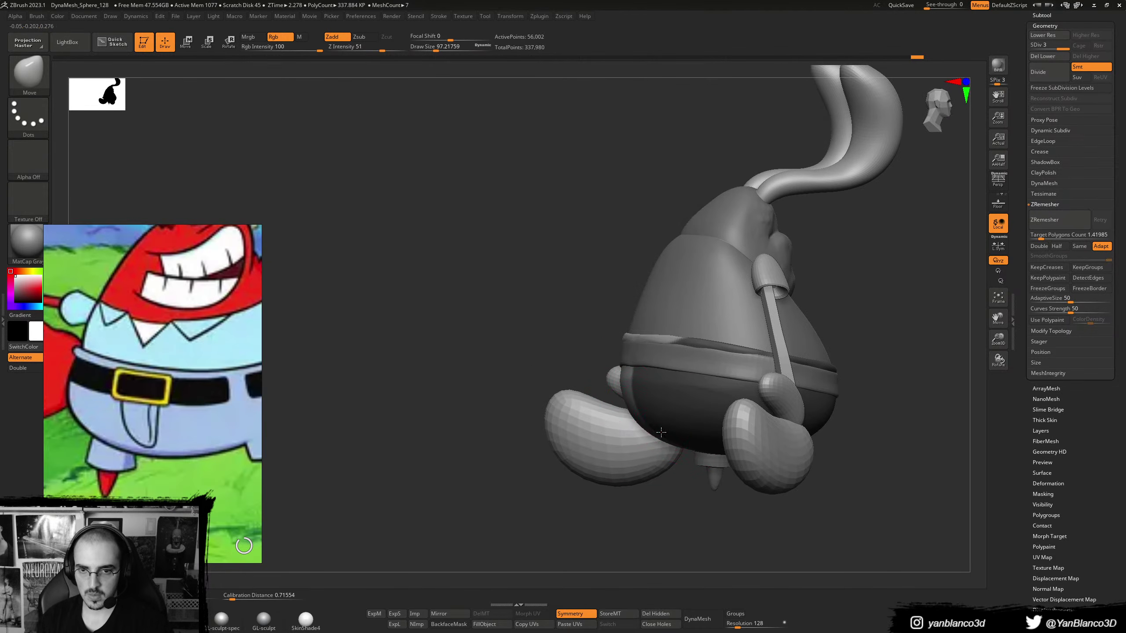
{"action": "mouse_move", "coordinate": [637, 389]}
{"action": "right_mouse_down"}
{"action": "mouse_move", "coordinate": [670, 385]}
{"action": "mouse_move", "coordinate": [622, 381]}
{"action": "mouse_move", "coordinate": [642, 376]}
{"action": "right_mouse_up"}
{"action": "left_click", "coordinate": [629, 376], "text": "ctrl"}
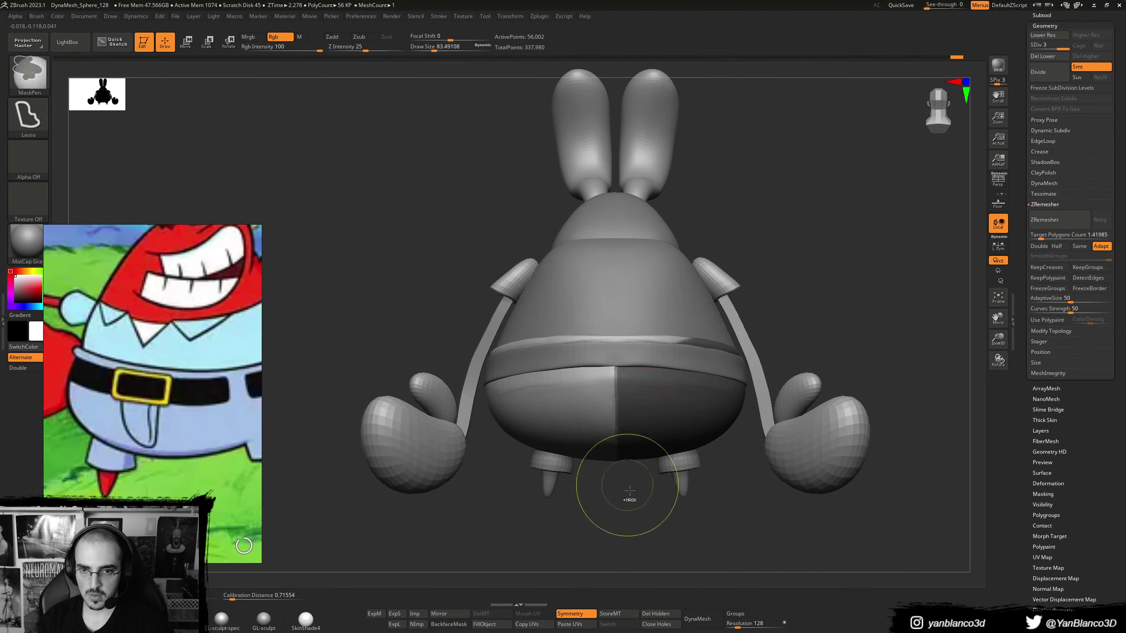
{"action": "left_click_drag", "start_coordinate": [628, 498], "coordinate": [641, 517], "text": "ctrl"}
{"action": "right_click_drag", "start_coordinate": [641, 498], "coordinate": [625, 436]}
{"action": "key", "text": "ctrl+z"}
{"action": "key", "text": "ctrl+z"}
{"action": "key", "text": "ctrl+z"}
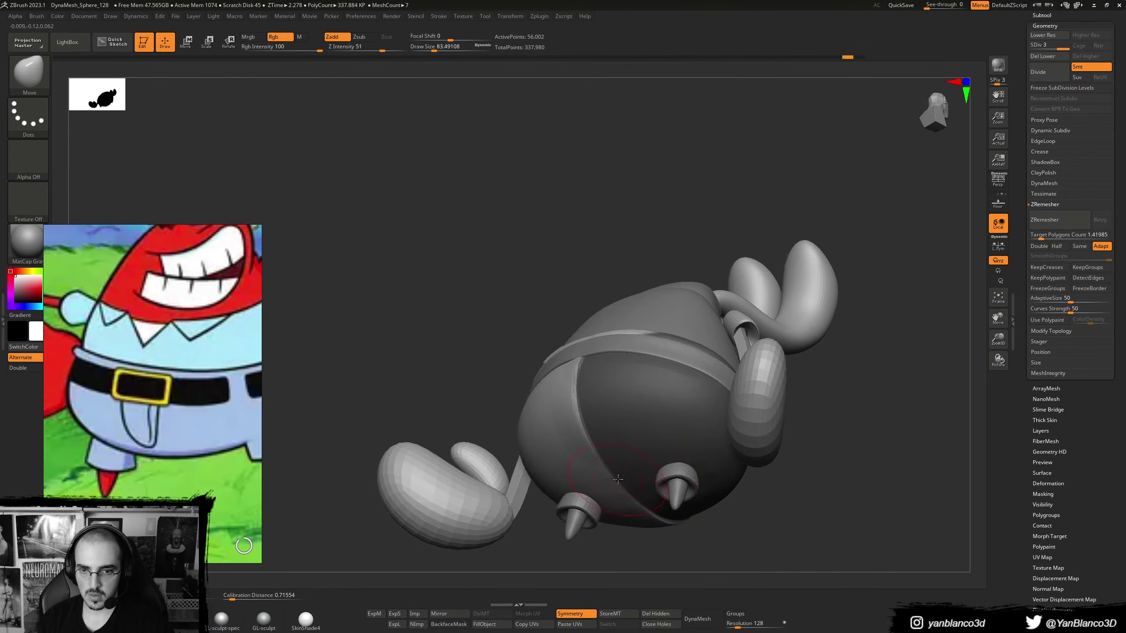
{"action": "key", "text": "ctrl+shift+z"}
{"action": "key", "text": "ctrl+shift+z"}
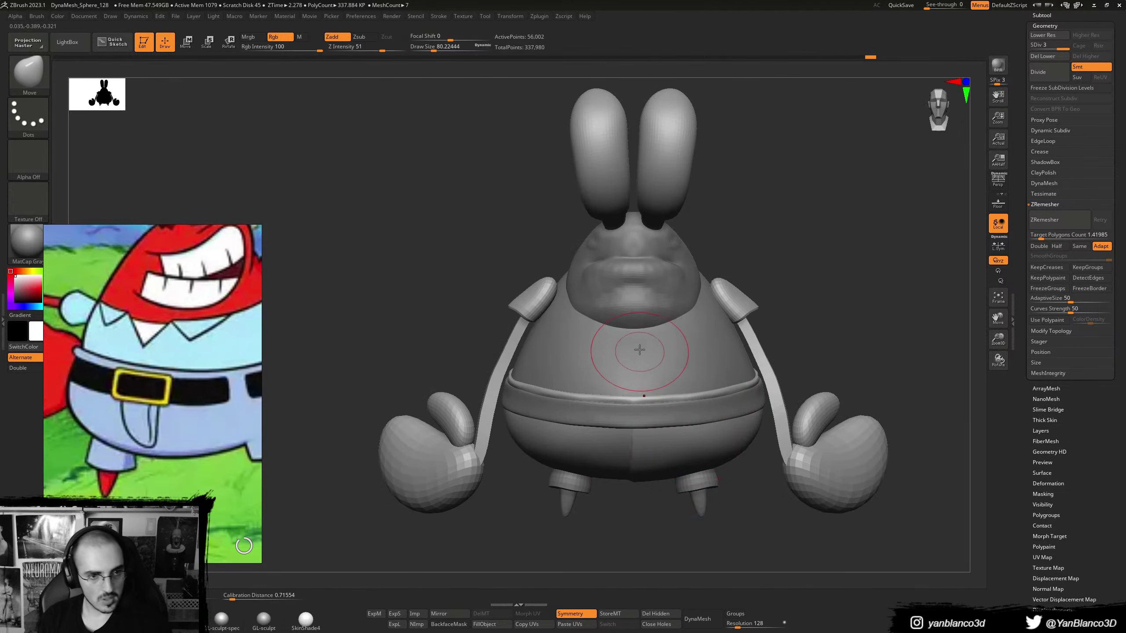
- Build up a vertical belt loop over the front of the trousers' waistband with the ClayBuildup brush at draw size about 35
{"action": "right_click_drag", "start_coordinate": [643, 364], "coordinate": [610, 384], "text": "alt"}
{"action": "right_click_drag", "start_coordinate": [685, 414], "coordinate": [654, 416]}
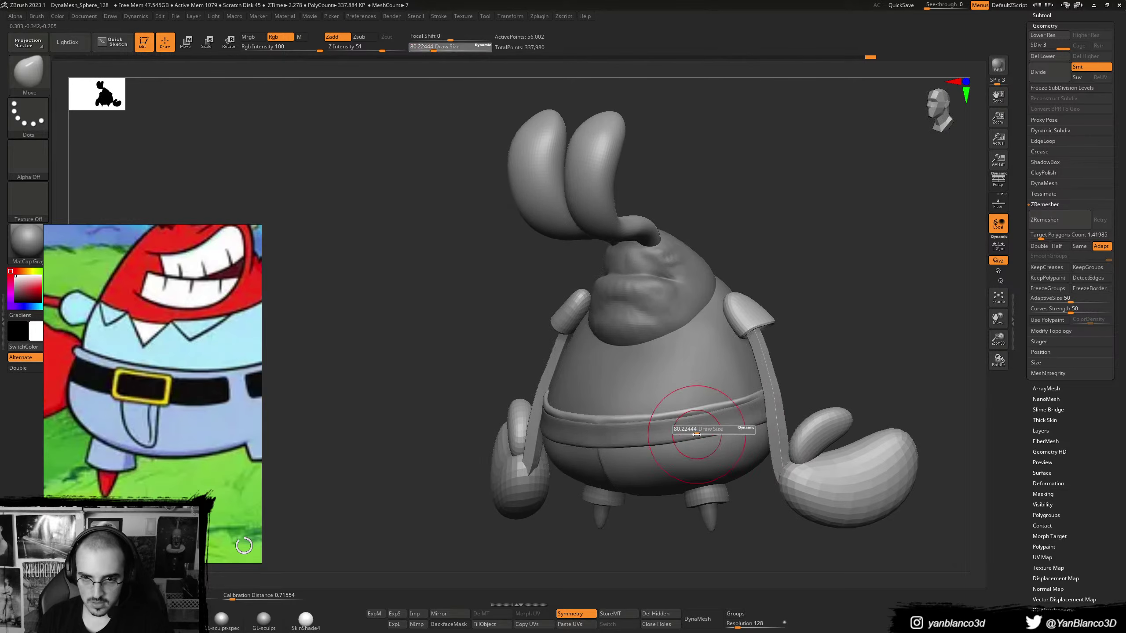
{"action": "key", "text": "b"}
{"action": "key", "text": "c"}
{"action": "key", "text": "b"}
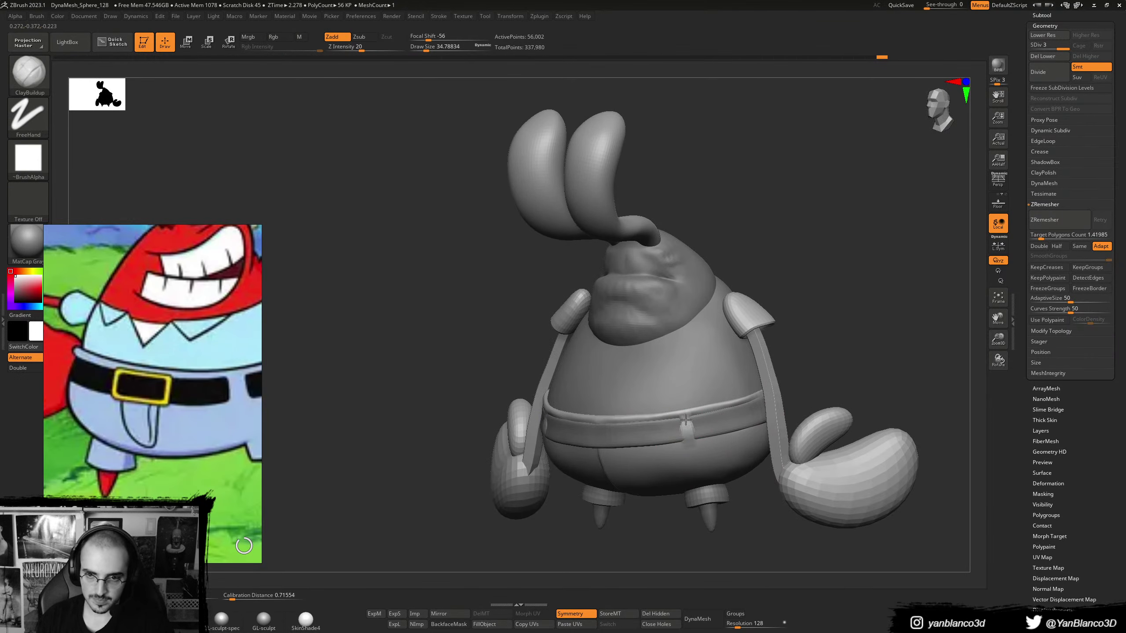
{"action": "mouse_move", "coordinate": [686, 430]}
{"action": "right_mouse_down"}
{"action": "mouse_move", "coordinate": [665, 435]}
{"action": "mouse_move", "coordinate": [704, 433]}
{"action": "mouse_move", "coordinate": [714, 417]}
{"action": "mouse_move", "coordinate": [702, 429]}
{"action": "right_mouse_up"}
{"action": "key", "text": "bracketleft"}
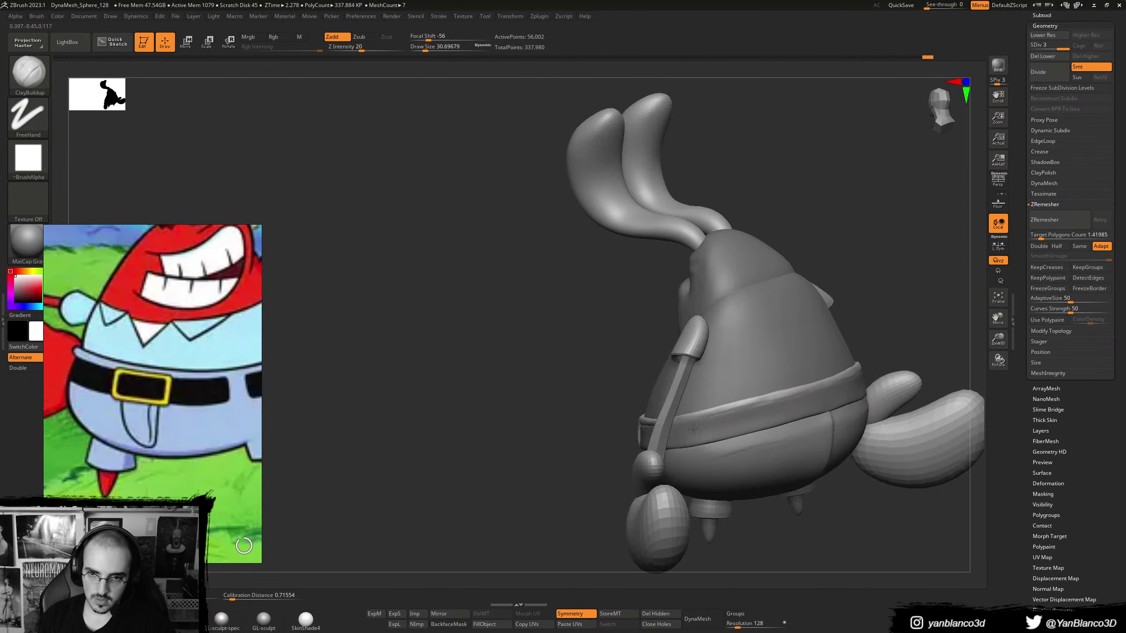
- Try to build up a belt loop on the side of the waistband with ClayBuildup at draw size about 41, and undo it
{"action": "key", "text": "s"}
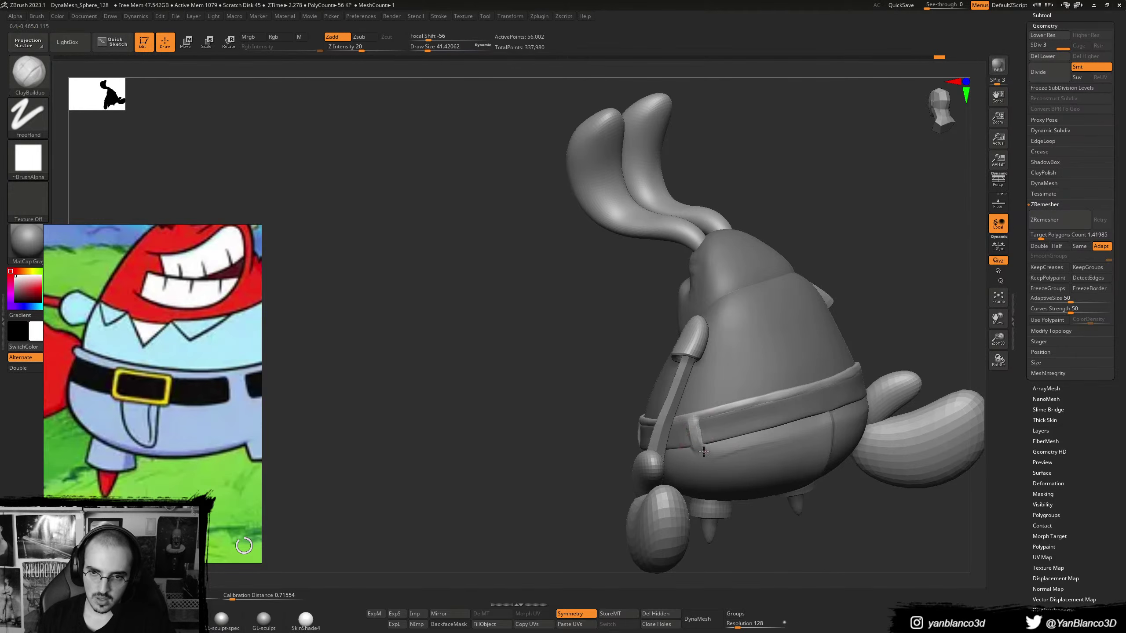
{"action": "right_click_drag", "start_coordinate": [704, 451], "coordinate": [693, 427]}
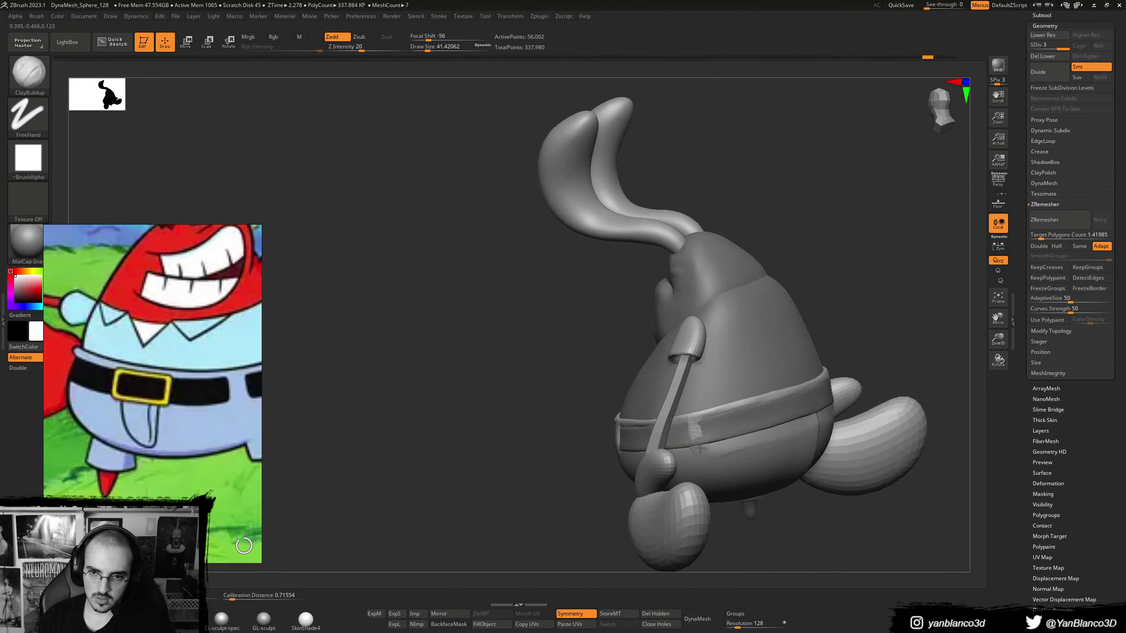
{"action": "mouse_move", "coordinate": [698, 449]}
{"action": "right_mouse_down"}
{"action": "mouse_move", "coordinate": [786, 404]}
{"action": "mouse_move", "coordinate": [763, 421]}
{"action": "mouse_move", "coordinate": [699, 433]}
{"action": "right_mouse_up"}
{"action": "key", "text": "ctrl+z"}
{"action": "key", "text": "ctrl+z"}
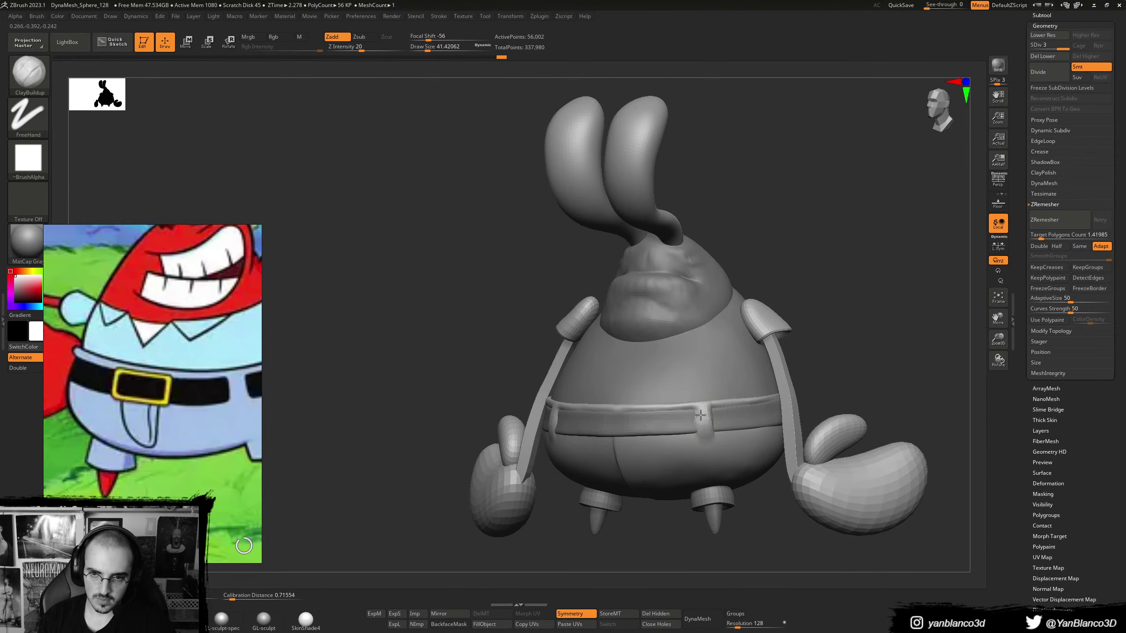
- Reinforce the front belt loops with the ClayBuildup brush at draw size about 41 and save the project
{"action": "left_click_drag", "start_coordinate": [700, 415], "coordinate": [706, 443]}
{"action": "right_click_drag", "start_coordinate": [706, 443], "coordinate": [732, 428], "text": "shift"}
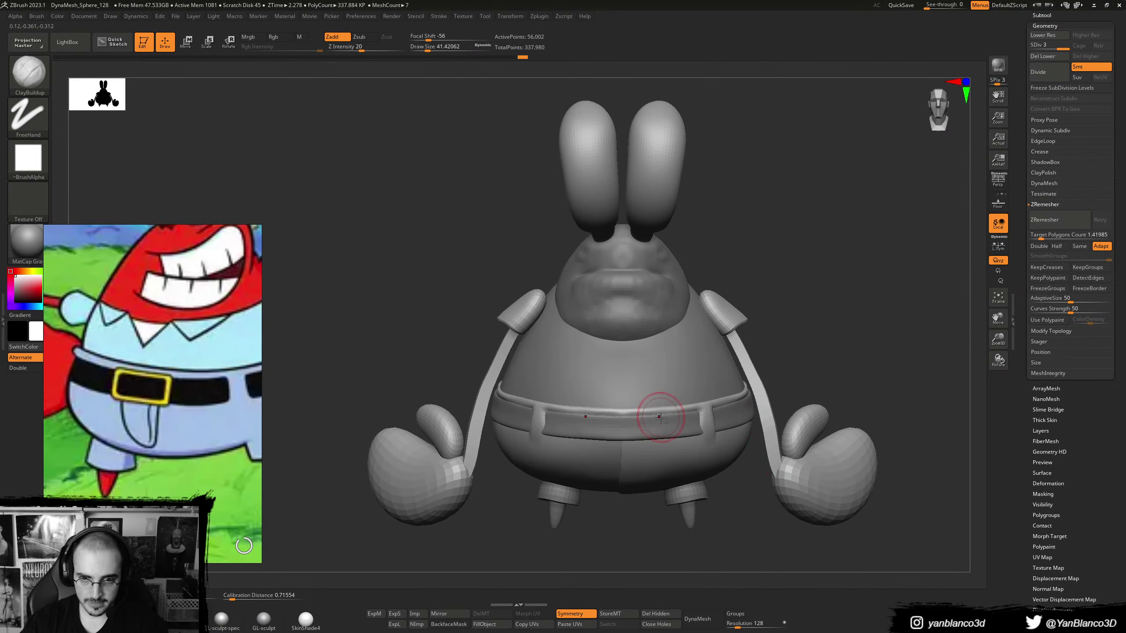
{"action": "key", "text": "shift+d"}
{"action": "key", "text": "shift+d"}
{"action": "key", "text": "ctrl+s"}
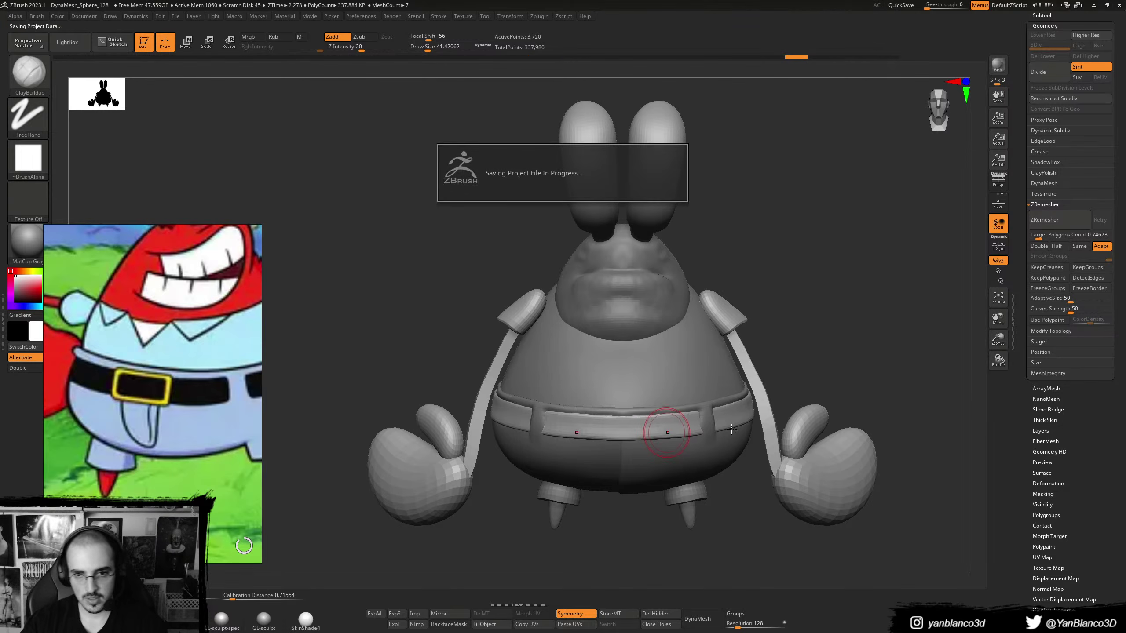
- Switch to Blender, hide the character's body mesh and select the belt
{"action": "key", "text": "alt+Tab"}
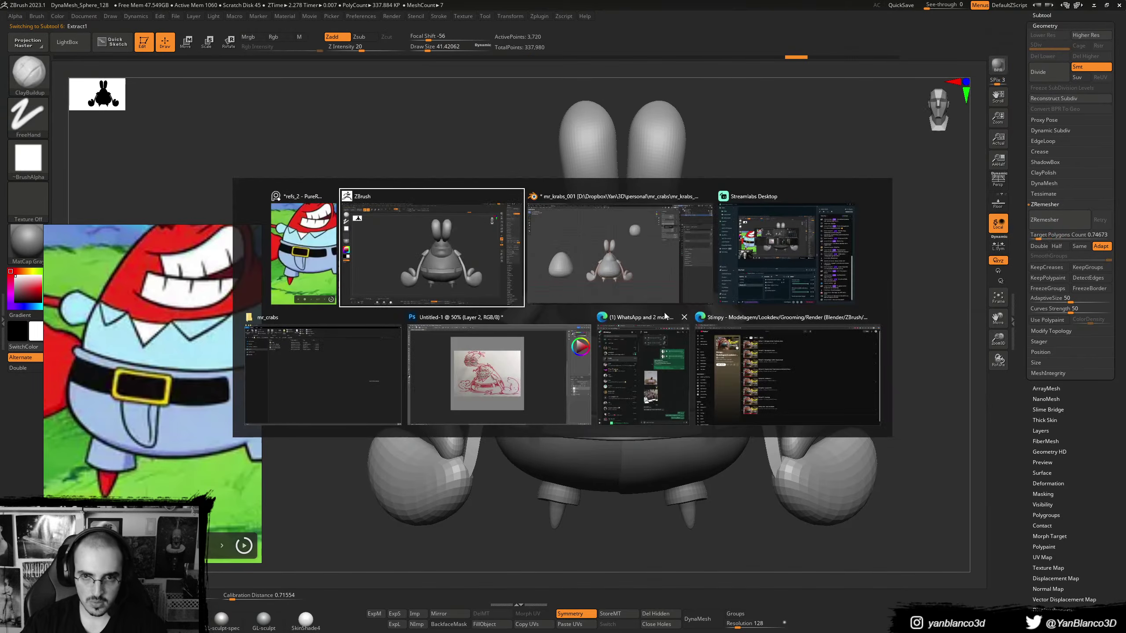
{"action": "left_click", "coordinate": [695, 280]}
{"action": "scroll", "coordinate": [603, 419], "scroll_direction": "up", "scroll_amount": 3}
{"action": "middle_click_drag", "start_coordinate": [589, 435], "coordinate": [562, 445], "text": "shift"}
{"action": "scroll", "coordinate": [562, 445], "scroll_direction": "down", "scroll_amount": 3}
{"action": "left_click", "coordinate": [561, 444]}
{"action": "left_click", "coordinate": [551, 406]}
{"action": "scroll", "coordinate": [571, 407], "scroll_direction": "down", "scroll_amount": 3}
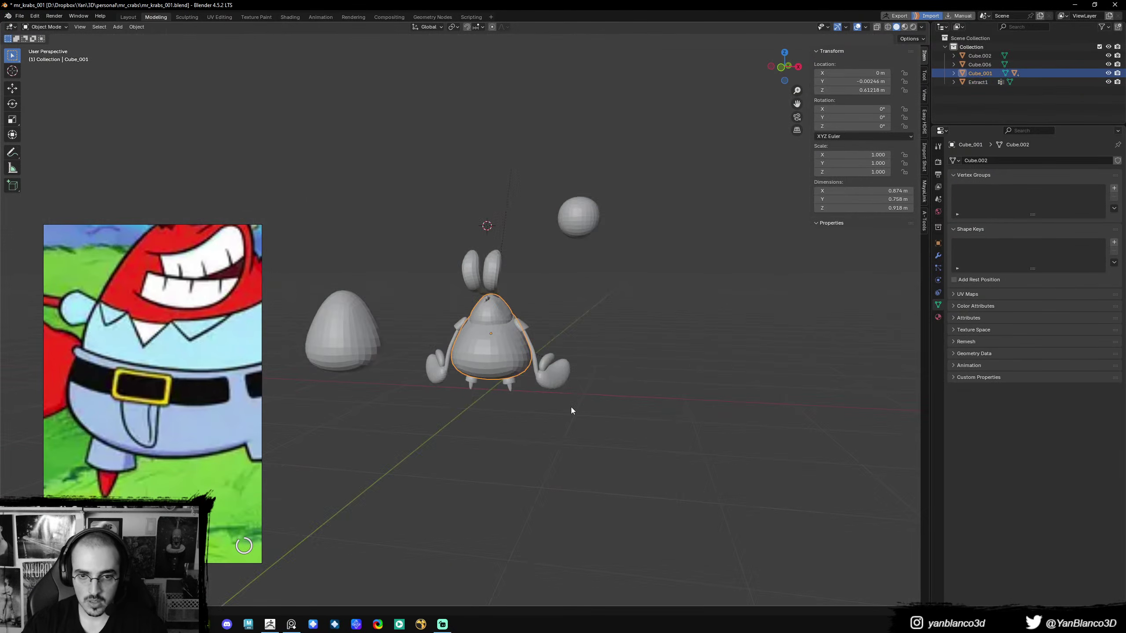
{"action": "scroll", "coordinate": [570, 407], "scroll_direction": "up", "scroll_amount": 3}
{"action": "key", "text": "h"}
{"action": "left_click", "coordinate": [542, 406]}
{"action": "scroll", "coordinate": [540, 443], "scroll_direction": "up", "scroll_amount": 3}
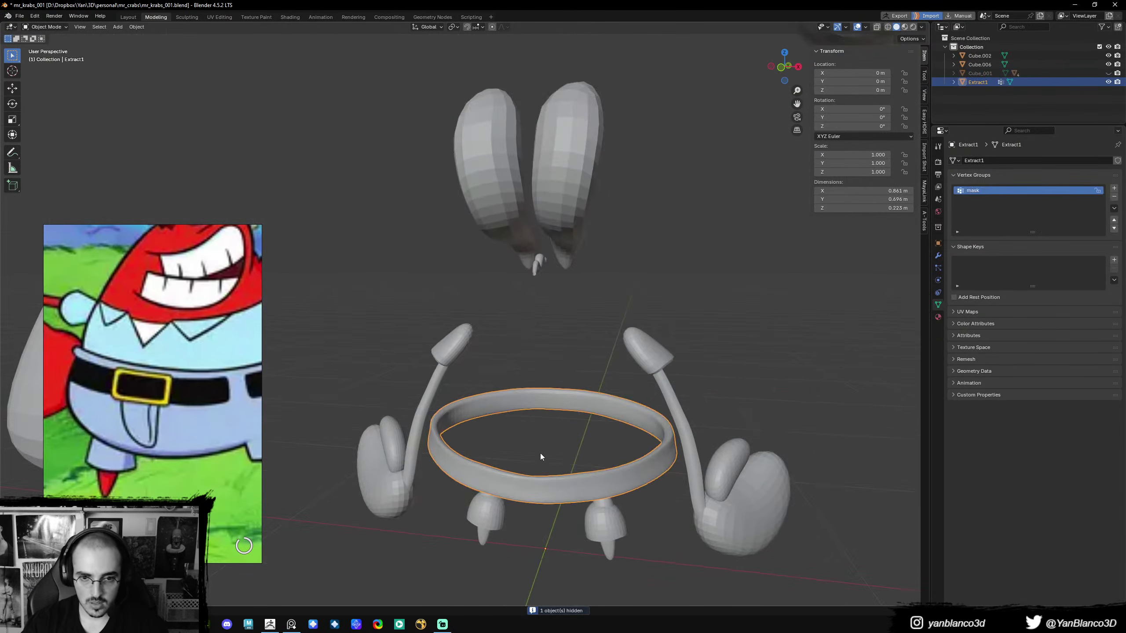
- Add a mesh plane for the belt buckle and scale it down in Edit Mode
{"action": "key", "text": "KP_1"}
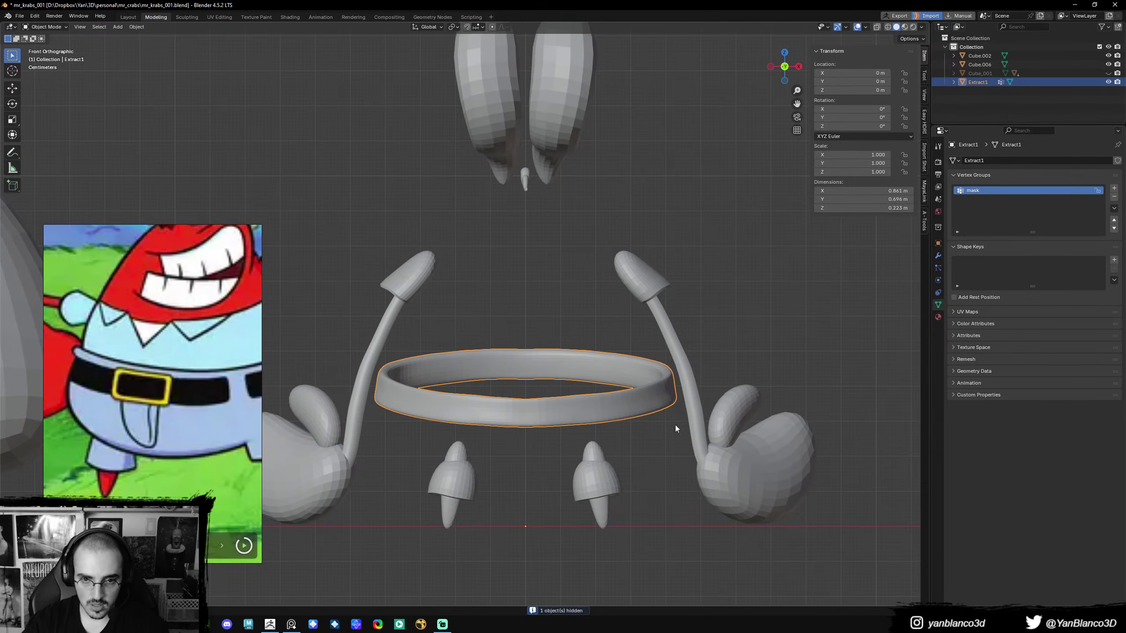
{"action": "key", "text": "shift+a"}
{"action": "mouse_move", "coordinate": [507, 403]}
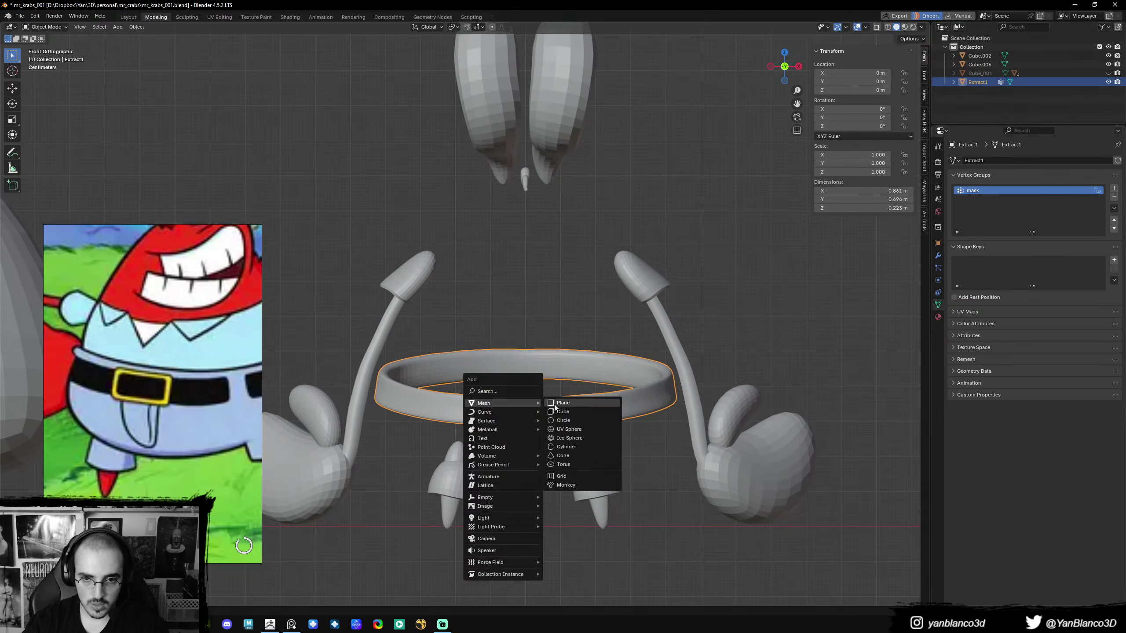
{"action": "left_click", "coordinate": [556, 404]}
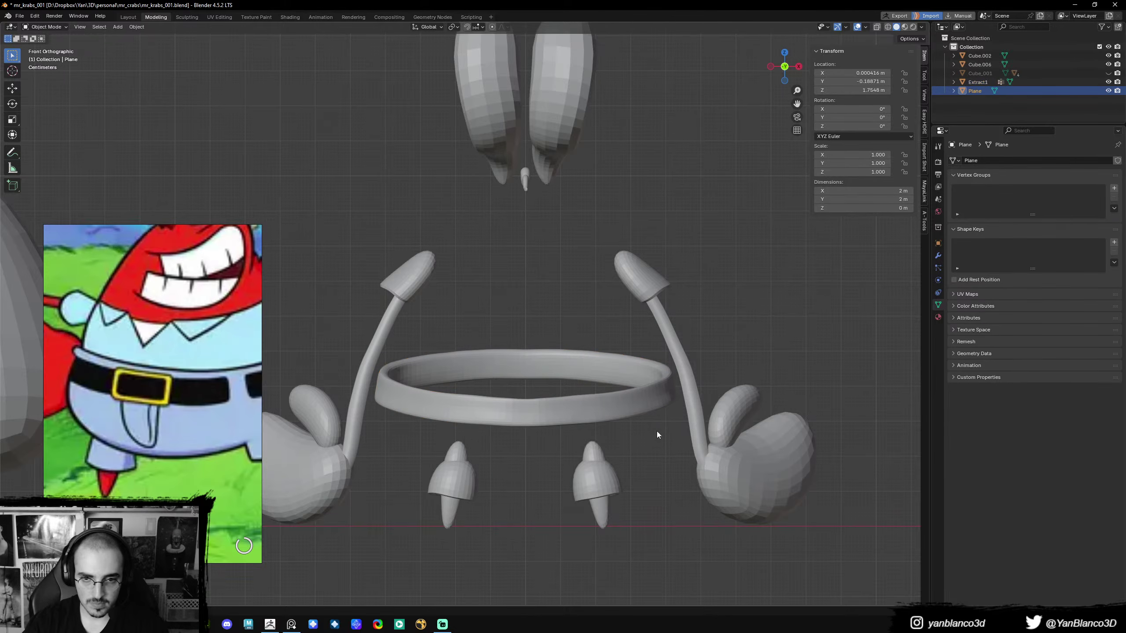
{"action": "middle_click_drag", "start_coordinate": [663, 431], "coordinate": [629, 452]}
{"action": "key", "text": "Tab"}
{"action": "key", "text": "s"}
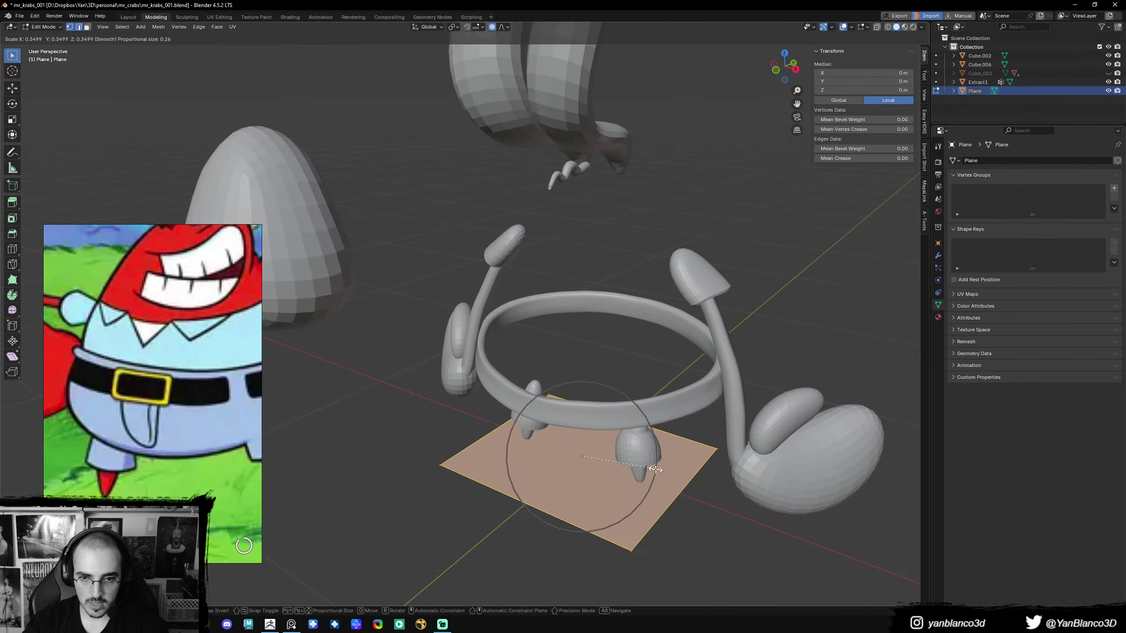
{"action": "left_click", "coordinate": [634, 479]}
- Extrude the plane's outline outward into a border and delete the central face to leave an open frame
{"action": "key", "text": "g"}
{"action": "key", "text": "z"}
{"action": "key", "text": "s"}
{"action": "left_click", "coordinate": [653, 496]}
{"action": "key", "text": "3"}
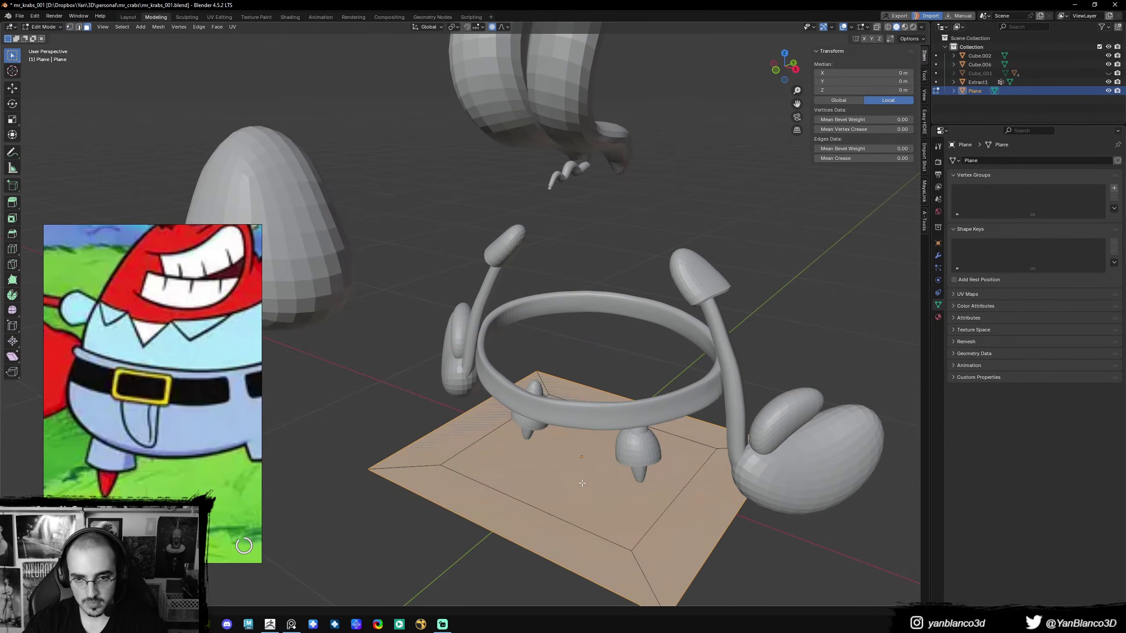
{"action": "left_click", "coordinate": [584, 469]}
{"action": "key", "text": "x"}
{"action": "key", "text": "f"}
{"action": "left_click", "coordinate": [584, 470]}
{"action": "key", "text": "x"}
{"action": "key", "text": "f"}
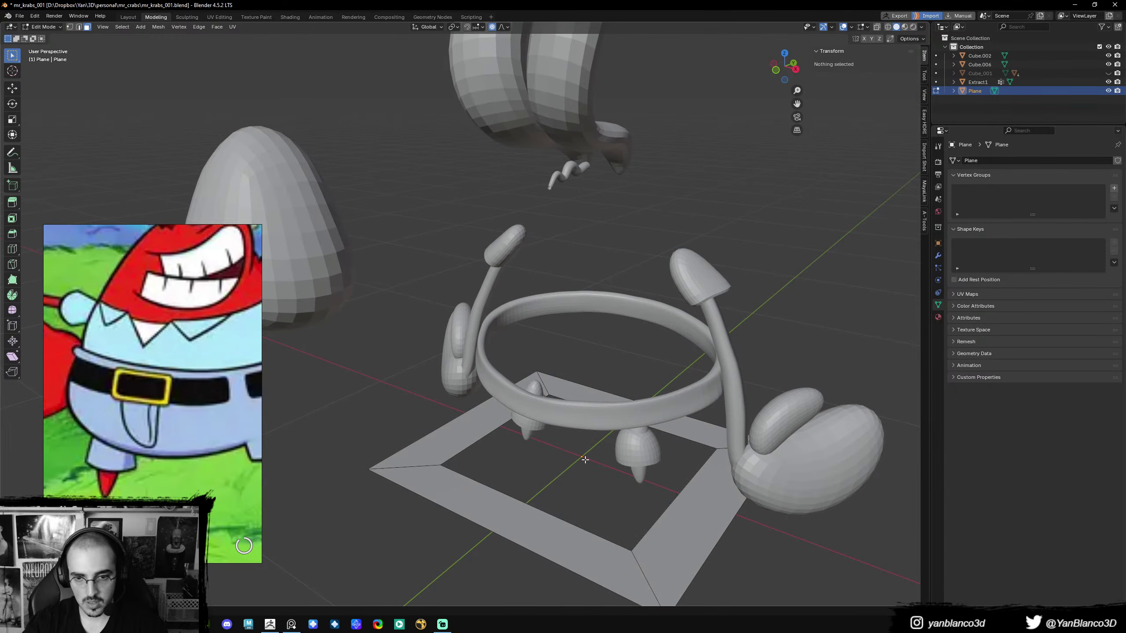
- Rotate the frame upright in side view and move it to the front of the belt
{"action": "key", "text": "a"}
{"action": "key", "text": "KP_3"}
{"action": "key", "text": "r"}
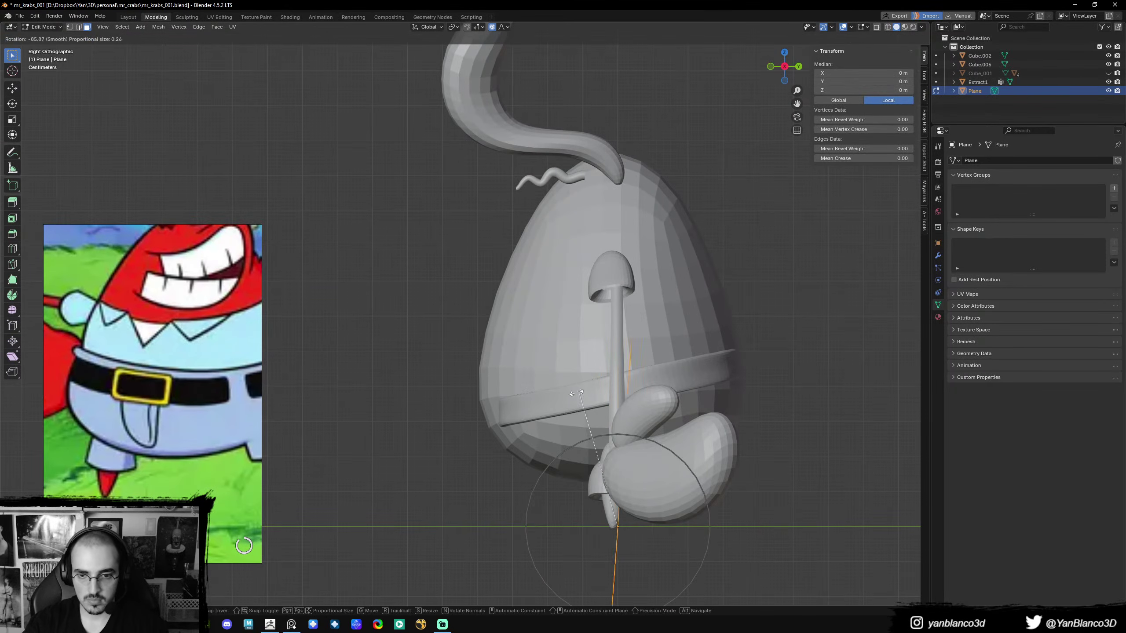
{"action": "left_click", "coordinate": [554, 404]}
{"action": "key", "text": "g"}
{"action": "left_click", "coordinate": [558, 284]}
- Scale the frame down to buckle size and compress it along Z into a wide rectangle
{"action": "key", "text": "s"}
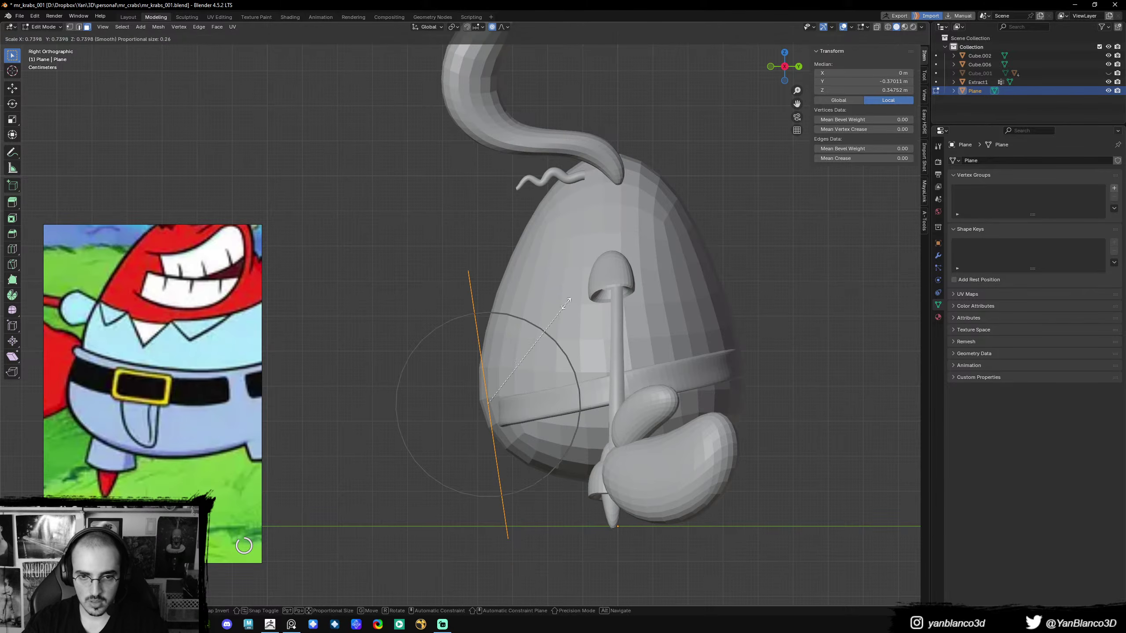
{"action": "left_click", "coordinate": [519, 343]}
{"action": "key", "text": "s"}
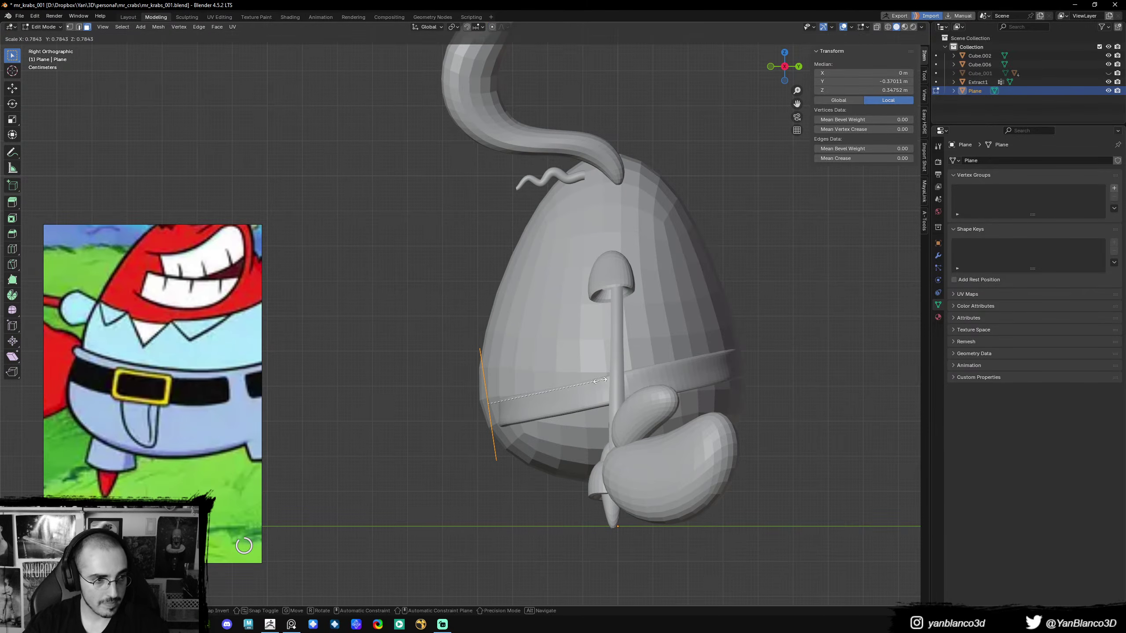
{"action": "left_click", "coordinate": [595, 383]}
{"action": "key", "text": "KP_1"}
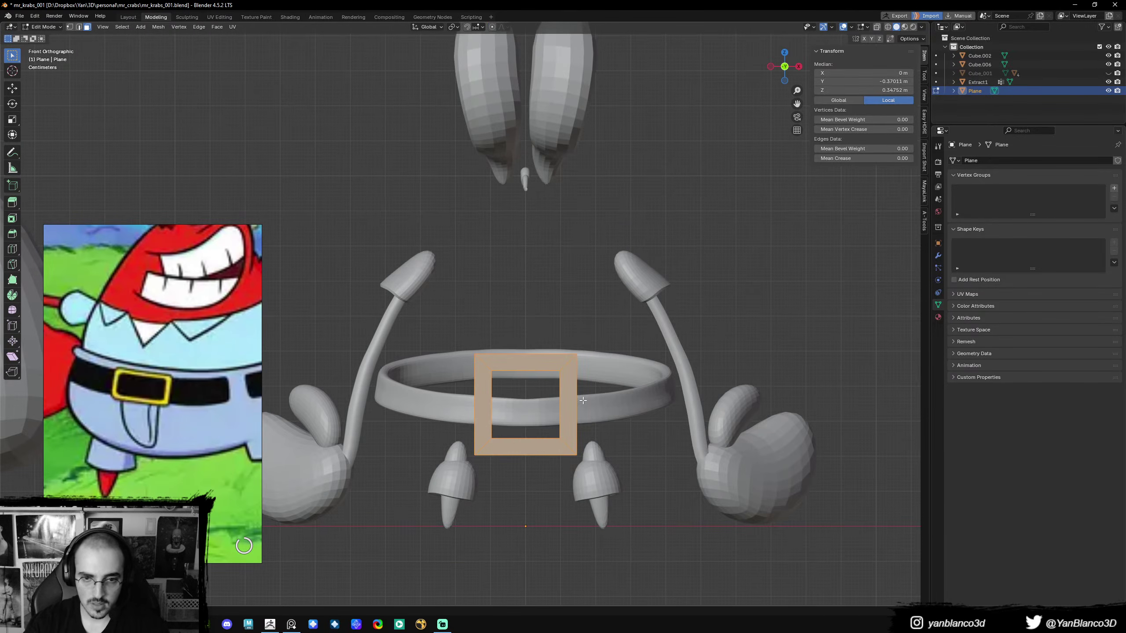
{"action": "key", "text": "s"}
{"action": "key", "text": "z"}
{"action": "left_click", "coordinate": [592, 403]}
- Lower the buckle frame along Z to centre it on the belt and shrink it closer to the belt's height
{"action": "scroll", "coordinate": [599, 406], "scroll_direction": "up", "scroll_amount": 1}
{"action": "key", "text": "g"}
{"action": "key", "text": "z"}
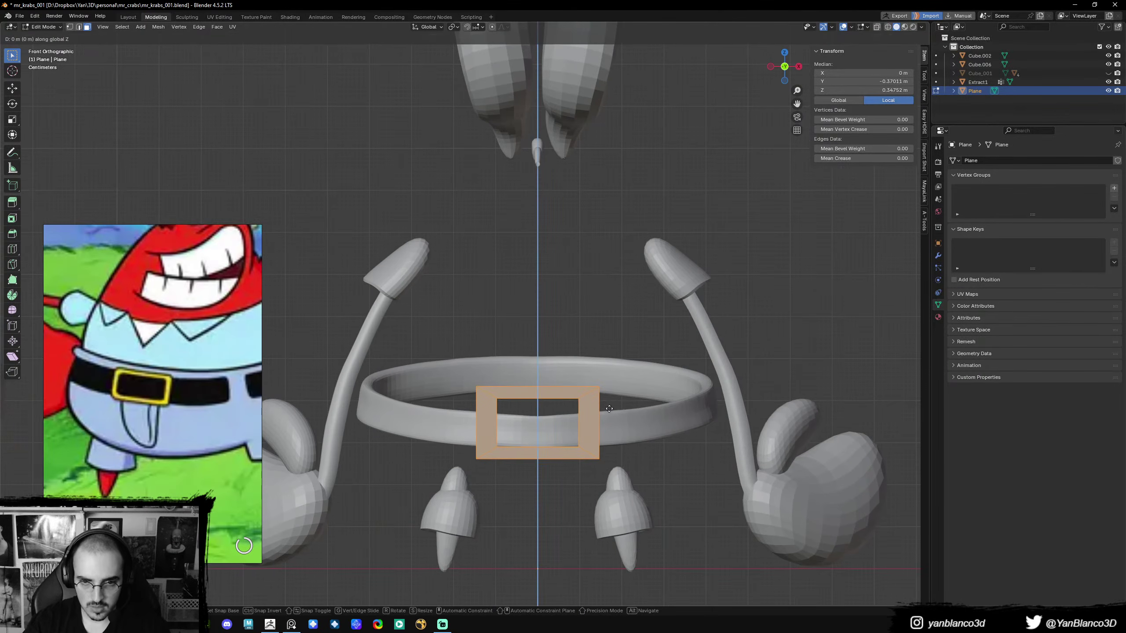
{"action": "left_click", "coordinate": [612, 415]}
{"action": "scroll", "coordinate": [620, 420], "scroll_direction": "up", "scroll_amount": 2}
{"action": "key", "text": "s"}
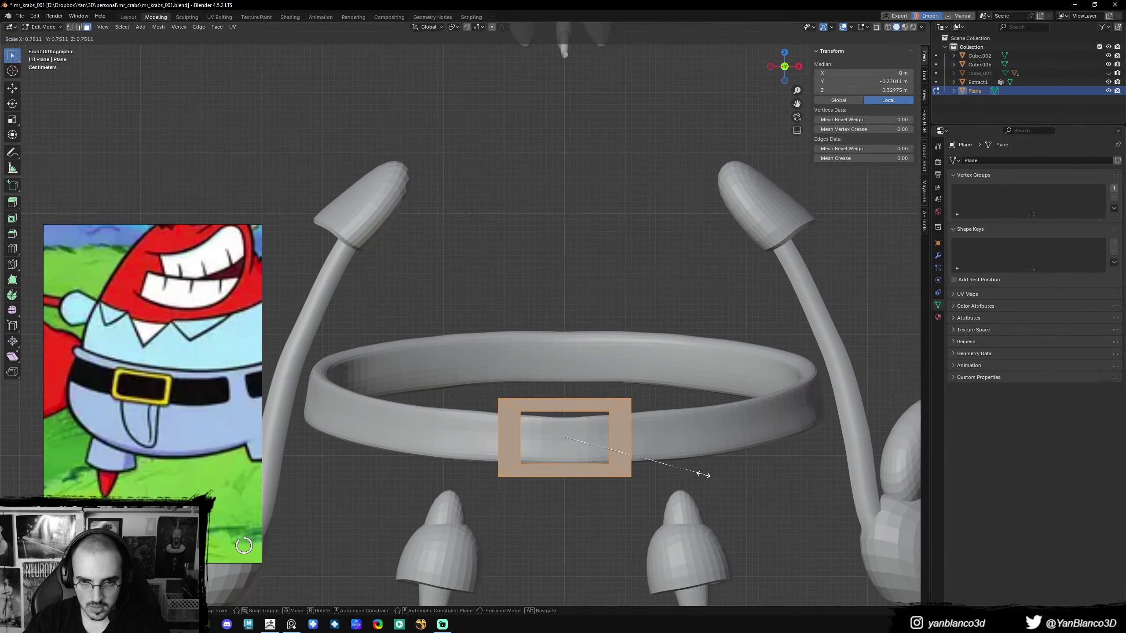
{"action": "left_click", "coordinate": [674, 466]}
{"action": "scroll", "coordinate": [582, 419], "scroll_direction": "up", "scroll_amount": 3}
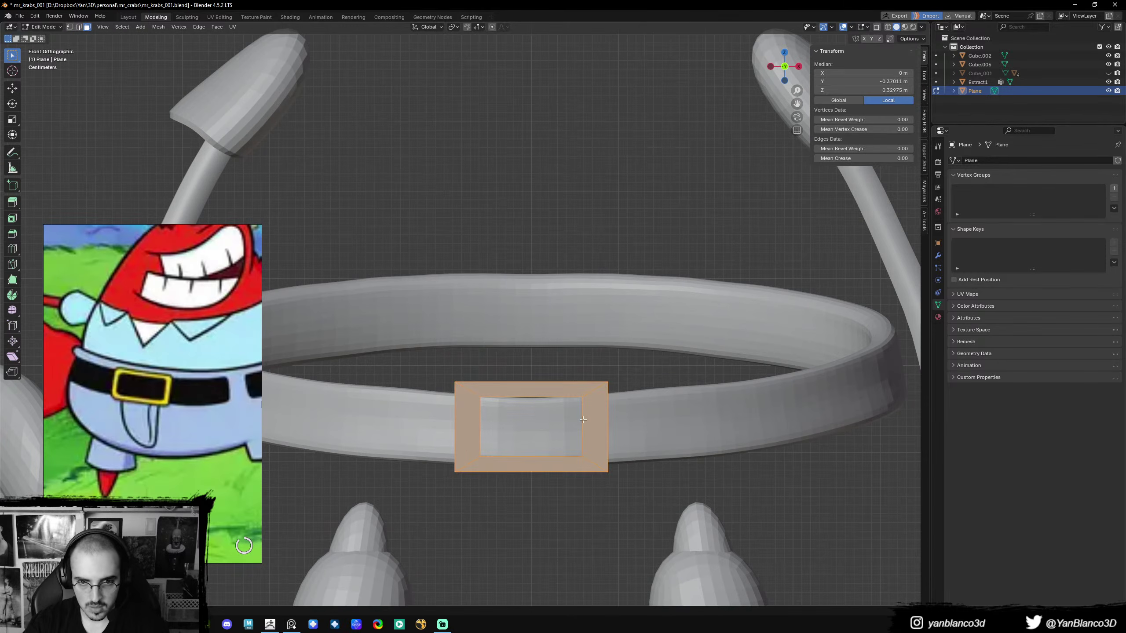
- Enlarge the frame's inner edge loop, stretching it further along X, to make the buckle border thinner
{"action": "left_click", "coordinate": [584, 425], "text": "alt"}
{"action": "key", "text": "s"}
{"action": "left_click", "coordinate": [693, 445]}
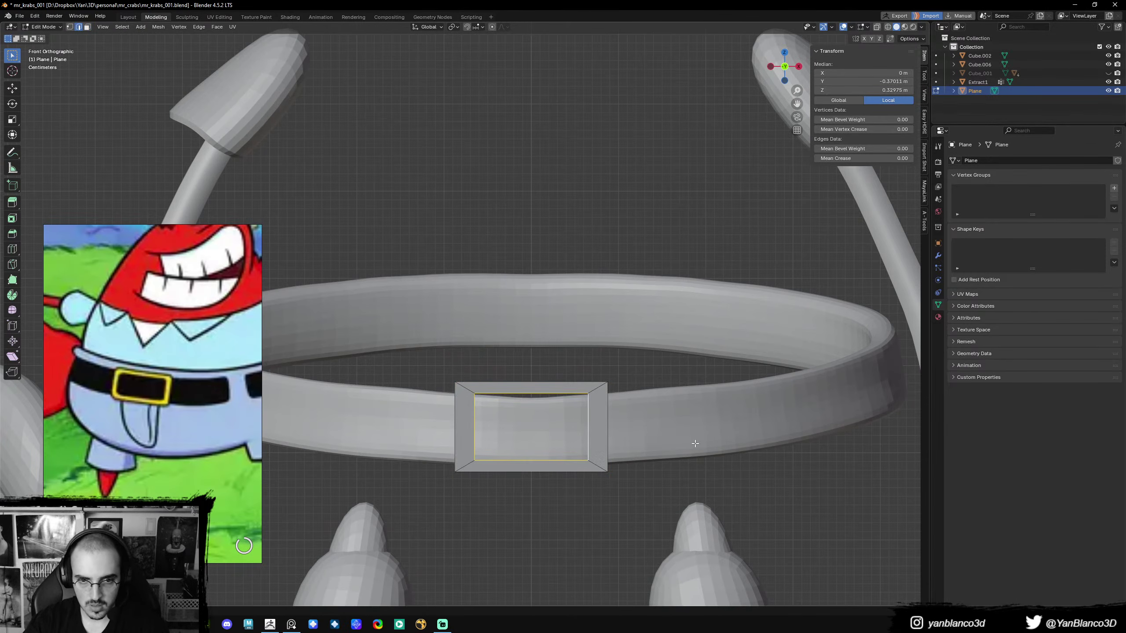
{"action": "key", "text": "Tab"}
{"action": "key", "text": "KP_3"}
{"action": "key", "text": "KP_1"}
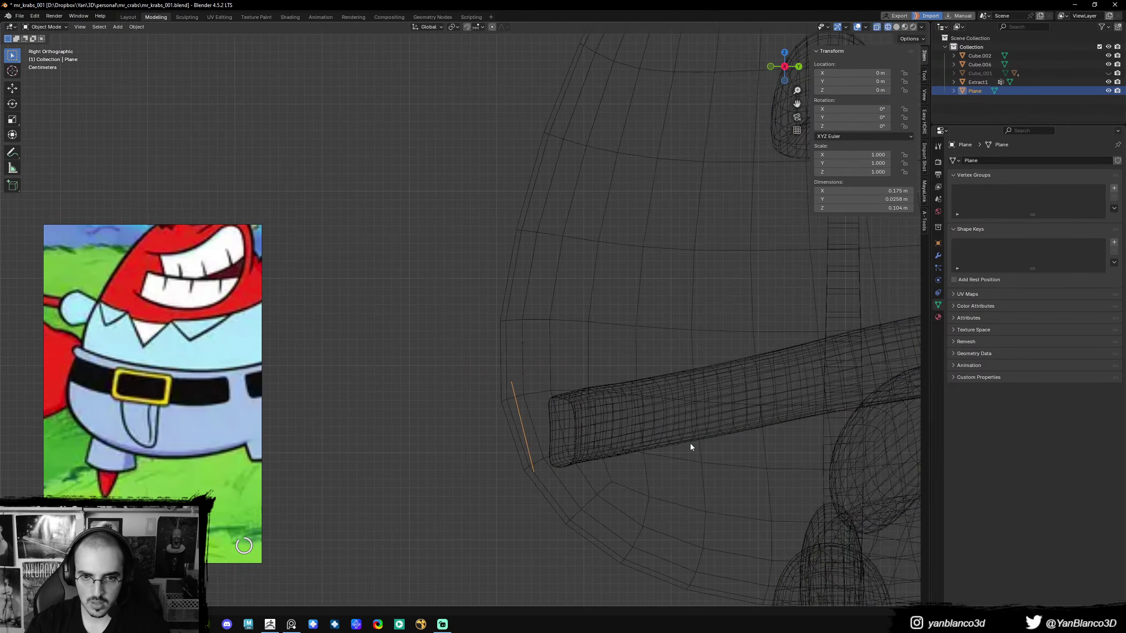
{"action": "key", "text": "Tab"}
{"action": "middle_click_drag", "start_coordinate": [696, 436], "coordinate": [693, 416], "text": "shift"}
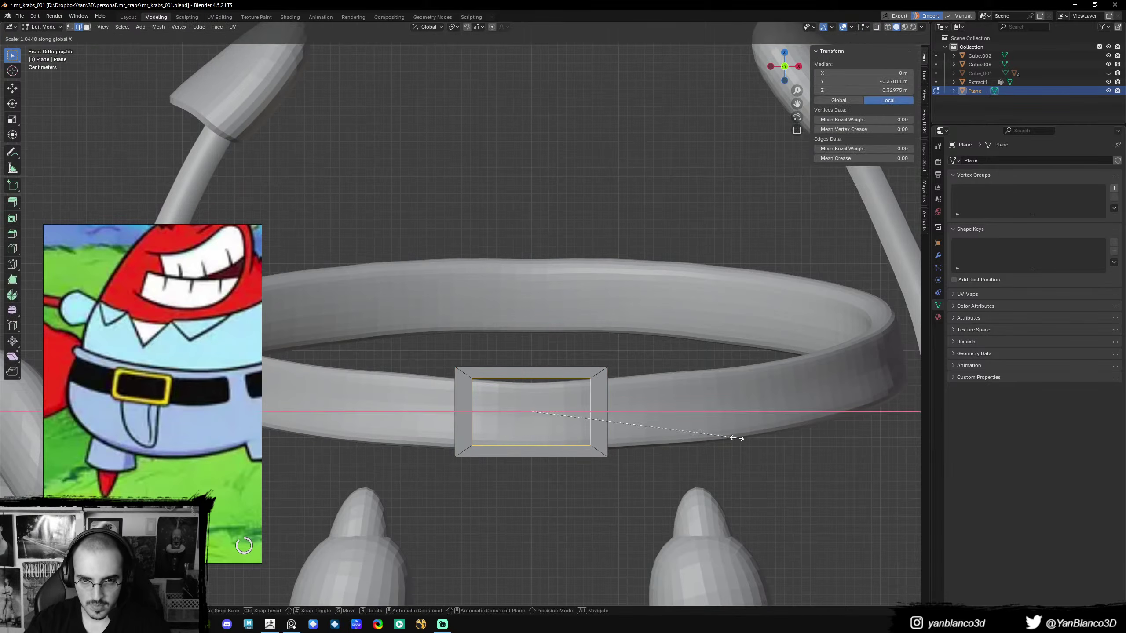
{"action": "scroll", "coordinate": [724, 429], "scroll_direction": "up", "scroll_amount": 3}
- Extrude all faces of the buckle frame to give it thickness
{"action": "key", "text": "a"}
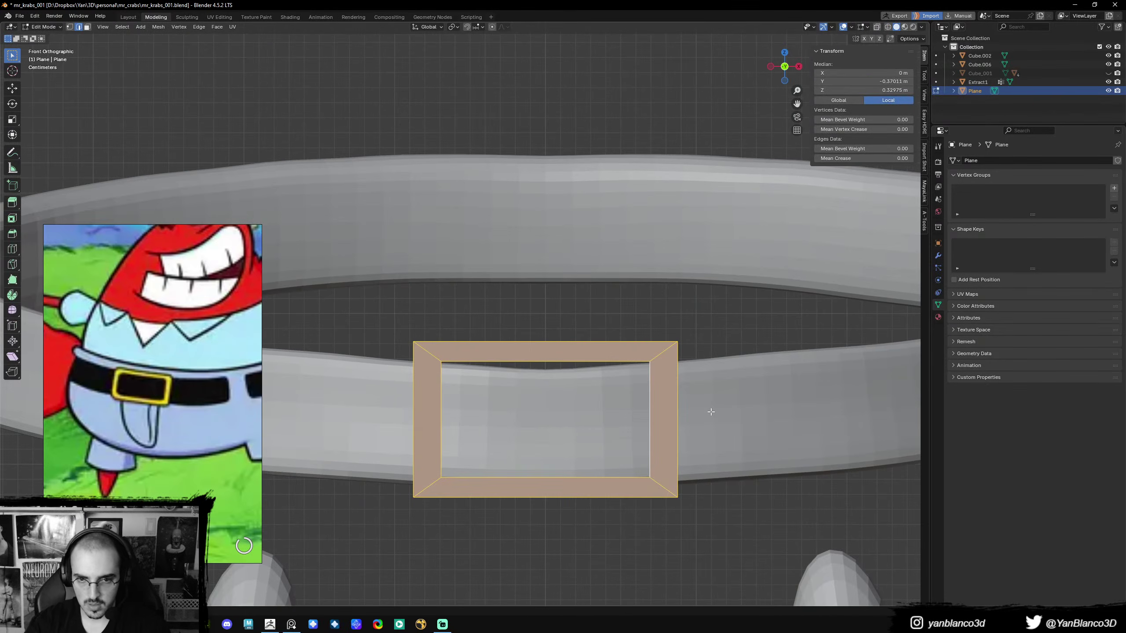
{"action": "key", "text": "KP_Decimal"}
{"action": "scroll", "coordinate": [694, 388], "scroll_direction": "down", "scroll_amount": 3}
{"action": "key", "text": "e"}
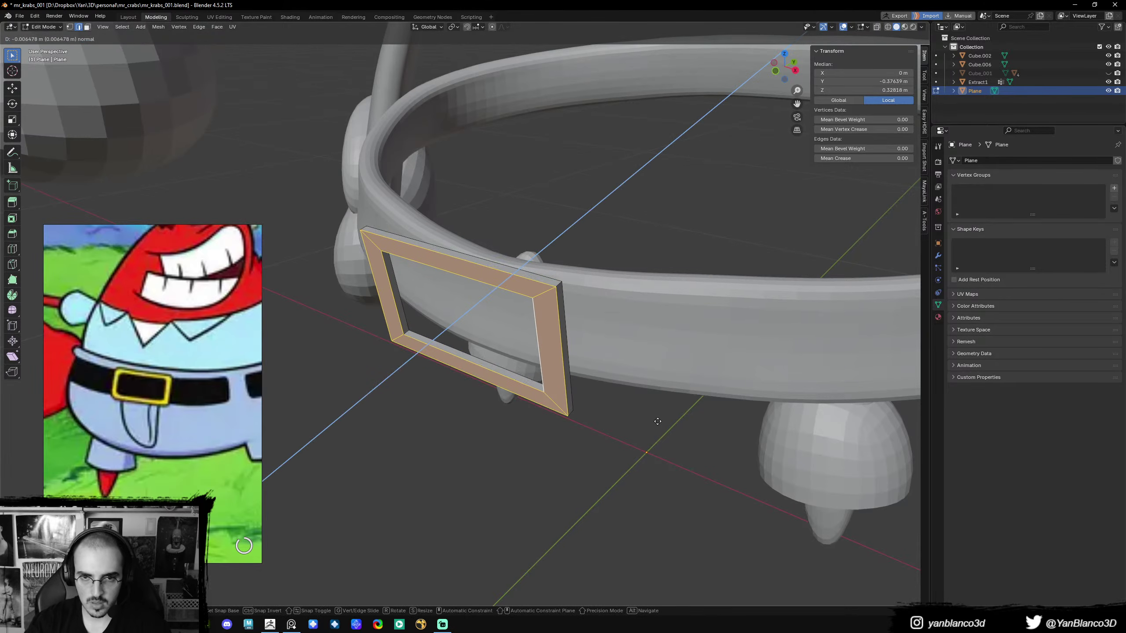
{"action": "left_click", "coordinate": [657, 431]}
- Show the Face Orientation overlay and examine the direction of the buckle's normals
{"action": "key", "text": "Tab"}
{"action": "key", "text": "q"}
{"action": "left_click", "coordinate": [657, 431]}
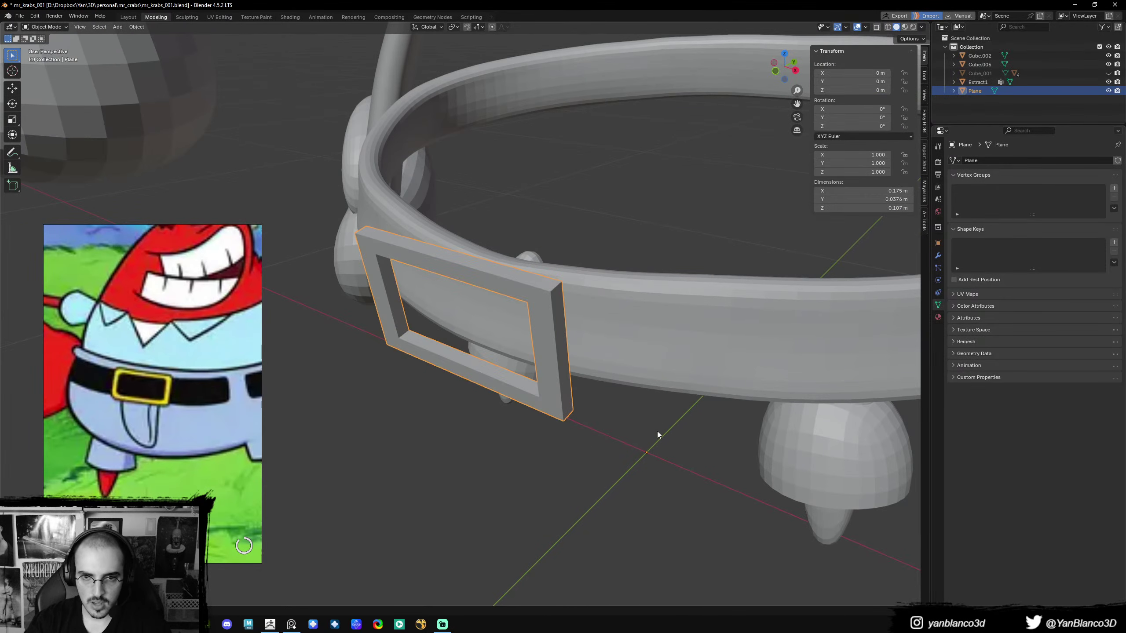
{"action": "key", "text": "q"}
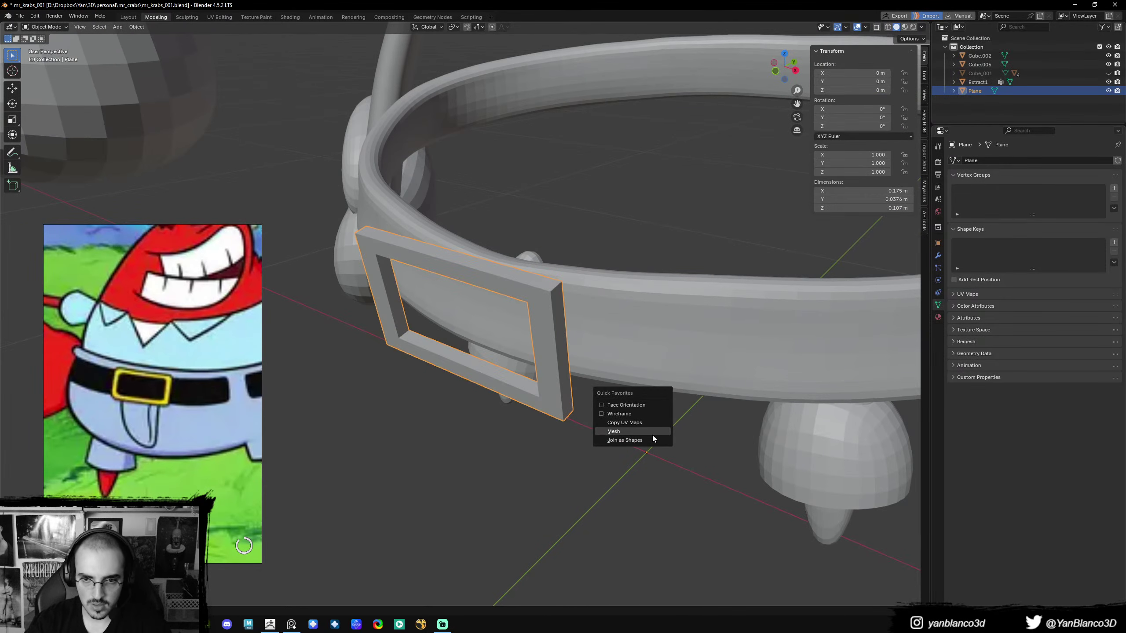
{"action": "left_click", "coordinate": [653, 407]}
{"action": "scroll", "coordinate": [651, 387], "scroll_direction": "down", "scroll_amount": 6}
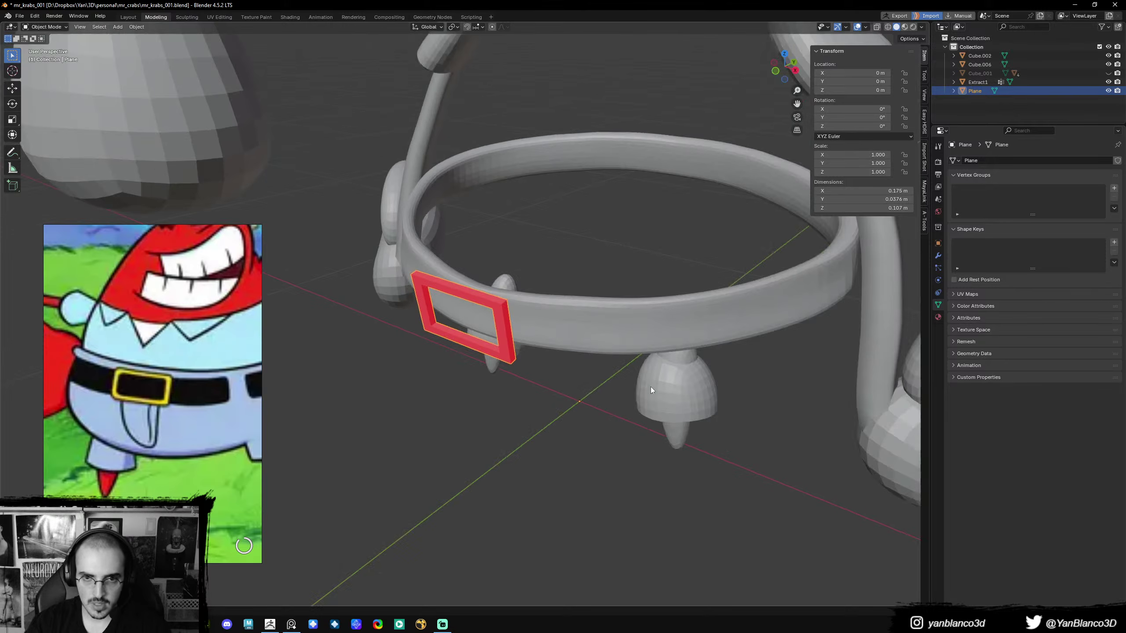
{"action": "middle_click_drag", "start_coordinate": [647, 364], "coordinate": [672, 445]}
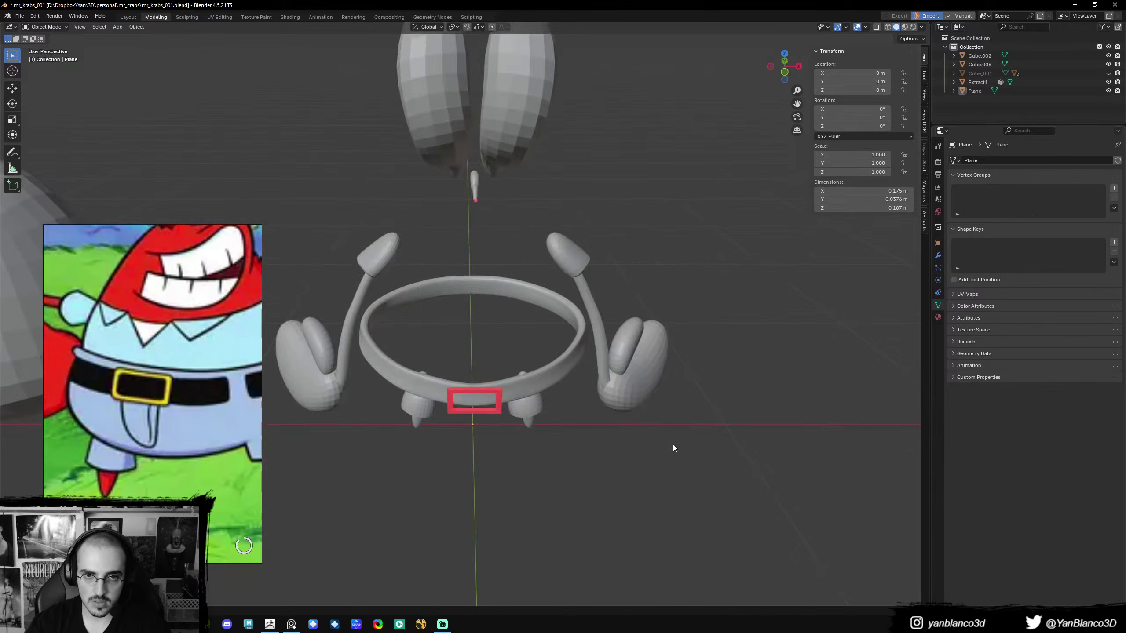
{"action": "scroll", "coordinate": [671, 429], "scroll_direction": "down", "scroll_amount": 3}
{"action": "scroll", "coordinate": [630, 430], "scroll_direction": "up", "scroll_amount": 8}
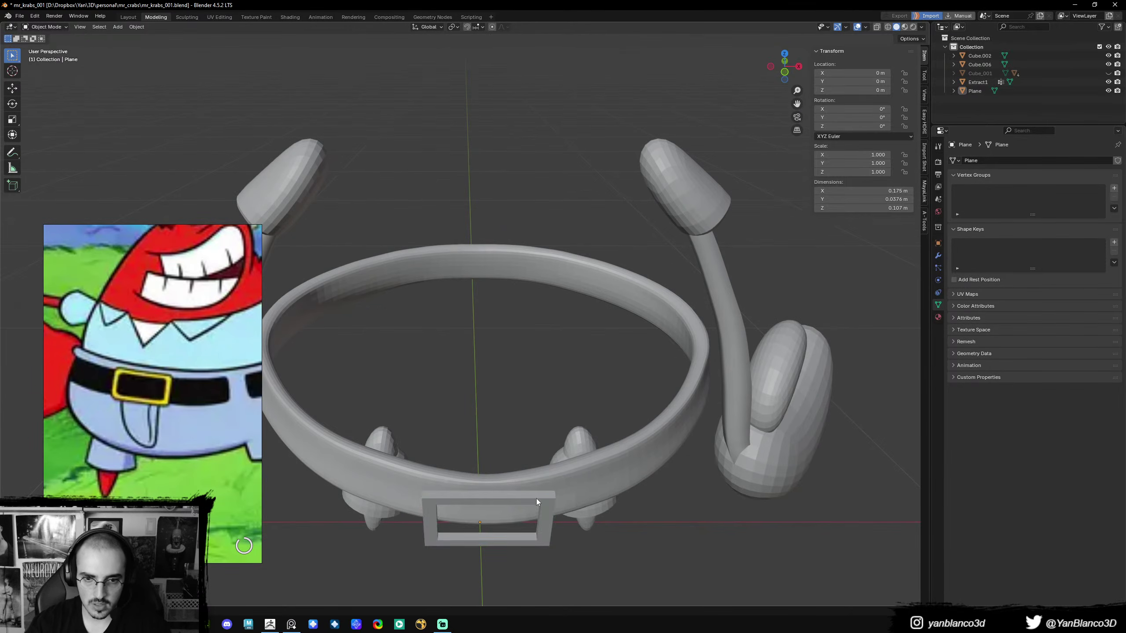
{"action": "key", "text": "Tab"}
{"action": "key", "text": "Tab"}
- Try to add a centred loop cut across the buckle frame in Edit Mode
{"action": "middle_click_drag", "start_coordinate": [567, 508], "coordinate": [562, 399]}
{"action": "scroll", "coordinate": [543, 343], "scroll_direction": "up", "scroll_amount": 1}
{"action": "key", "text": "Tab"}
{"action": "key", "text": "a"}
{"action": "key", "text": "ctrl+r"}
{"action": "left_click", "coordinate": [559, 355]}
{"action": "right_click", "coordinate": [560, 364]}
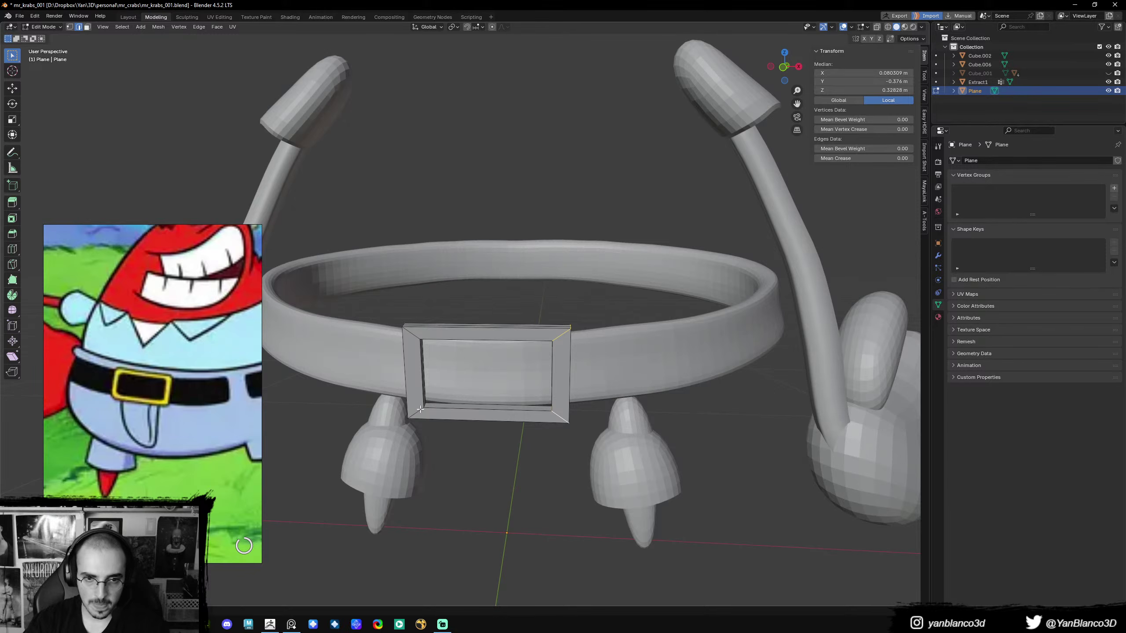
- Bevel the buckle frame's corner edges with several segments and add a level 1 Subdivision Surface
{"action": "right_click", "coordinate": [681, 402]}
{"action": "left_click", "coordinate": [682, 401]}
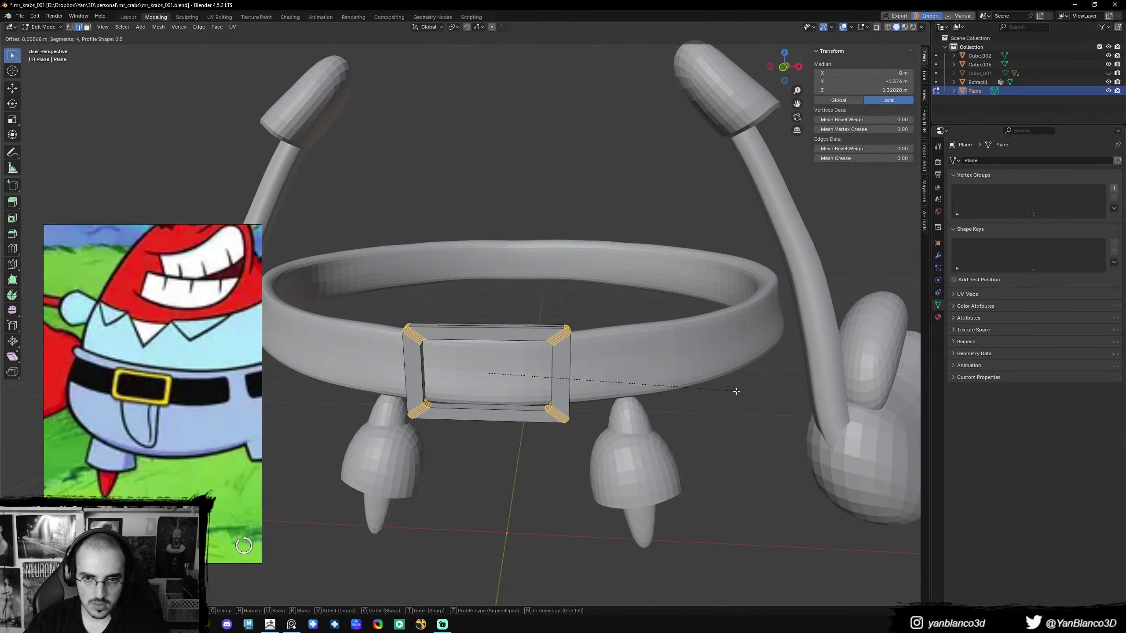
{"action": "left_click", "coordinate": [719, 395]}
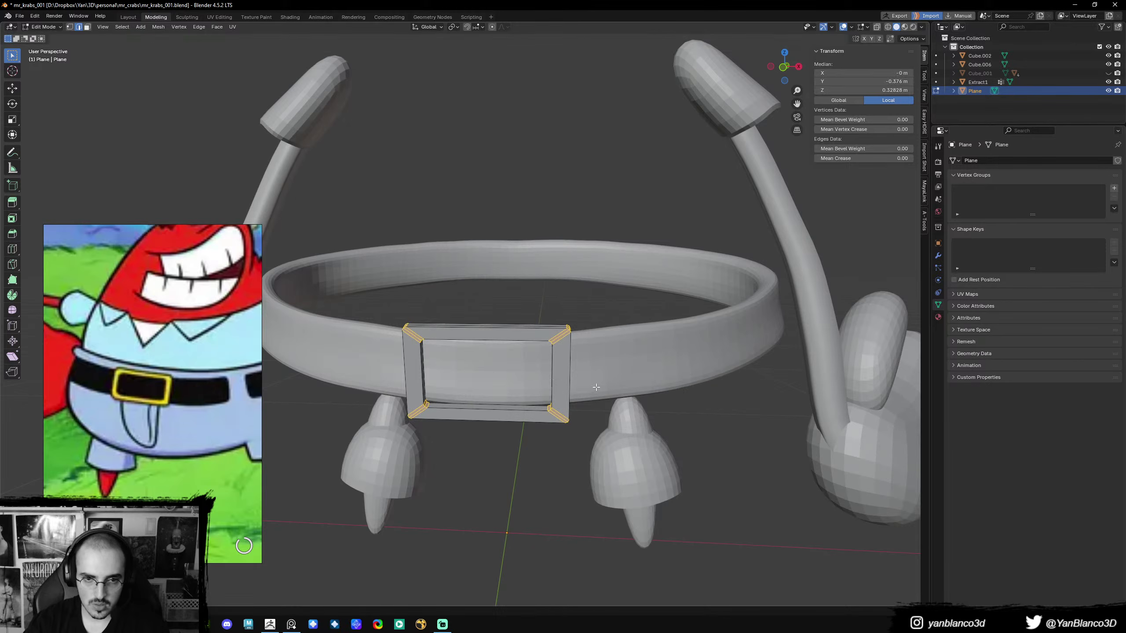
{"action": "key", "text": "ctrl+1"}
{"action": "mouse_move", "coordinate": [592, 381]}
{"action": "middle_mouse_down"}
{"action": "mouse_move", "coordinate": [542, 380]}
{"action": "mouse_move", "coordinate": [739, 373]}
{"action": "mouse_move", "coordinate": [564, 398]}
{"action": "mouse_move", "coordinate": [592, 397]}
{"action": "middle_mouse_up"}
{"action": "key", "text": "a"}
{"action": "key", "text": "Tab"}
{"action": "key", "text": "Tab"}
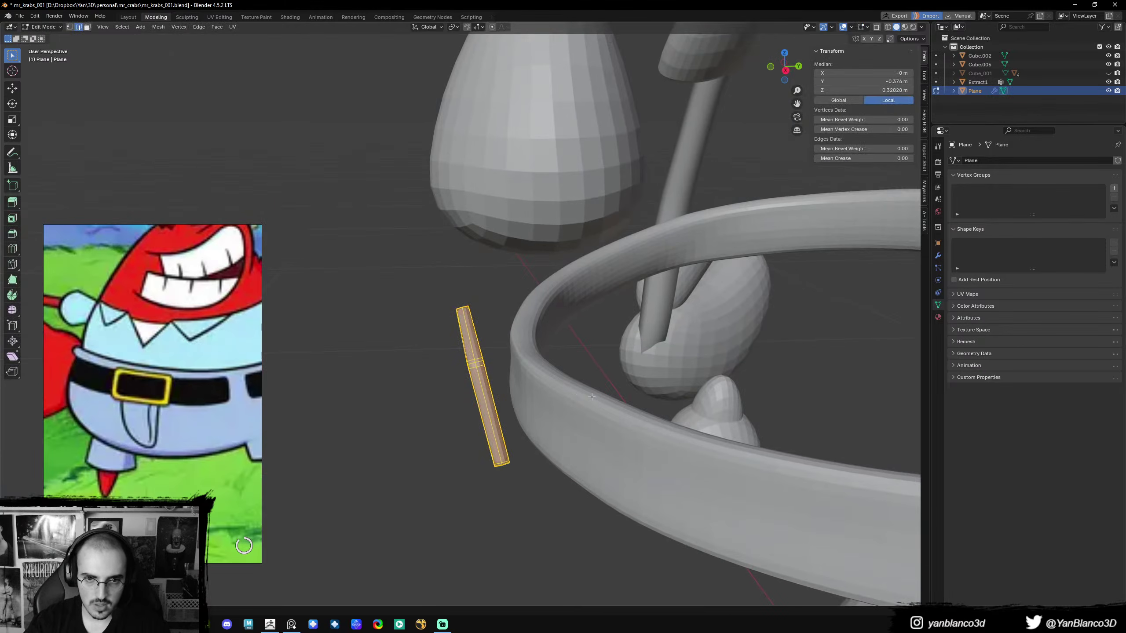
{"action": "key", "text": "s"}
{"action": "key", "text": "y"}
{"action": "key", "text": "x"}
{"action": "right_click", "coordinate": [633, 392]}
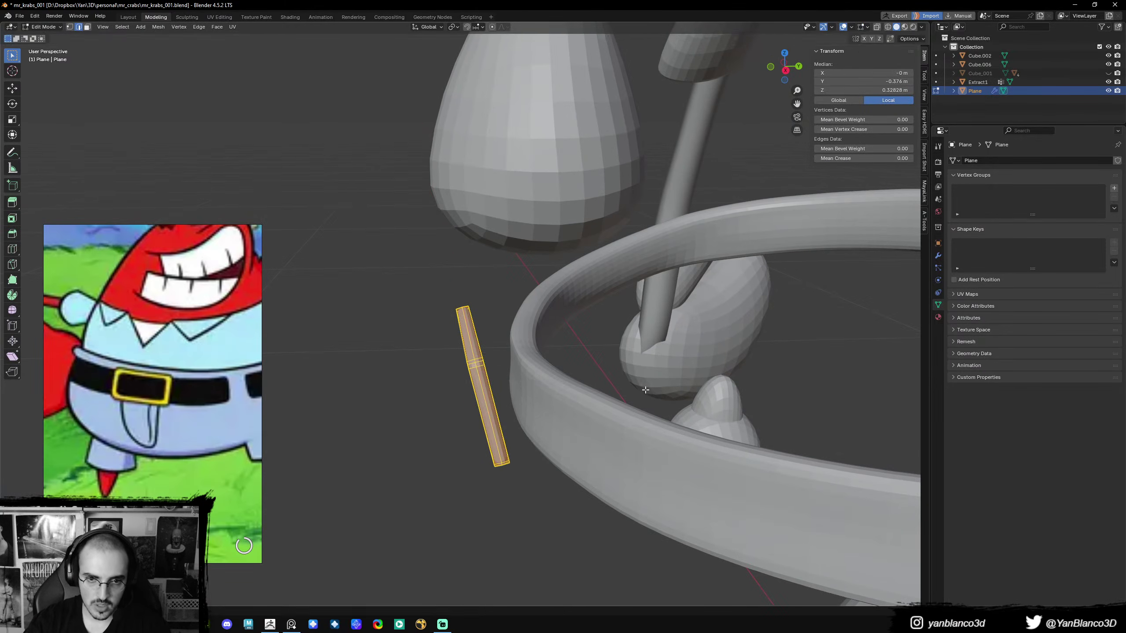
{"action": "key", "text": "s"}
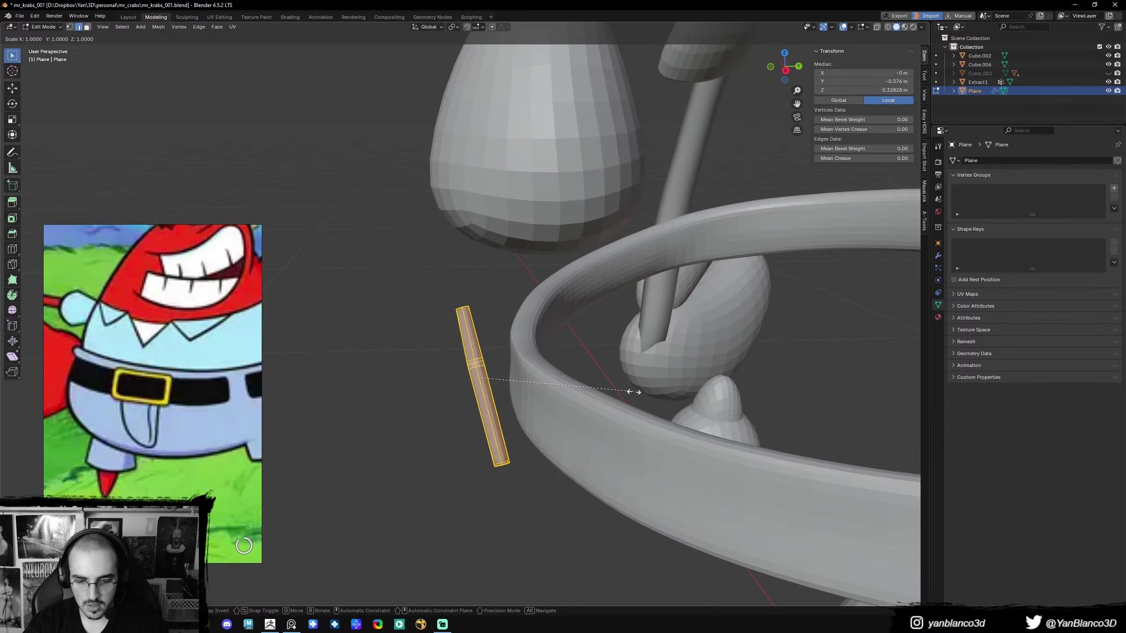
{"action": "key", "text": "y"}
{"action": "left_click", "coordinate": [638, 391]}
- Move the vertices on the back of the buckle frame about 0.008 m toward the belt to thicken it
{"action": "key", "text": "KP_3"}
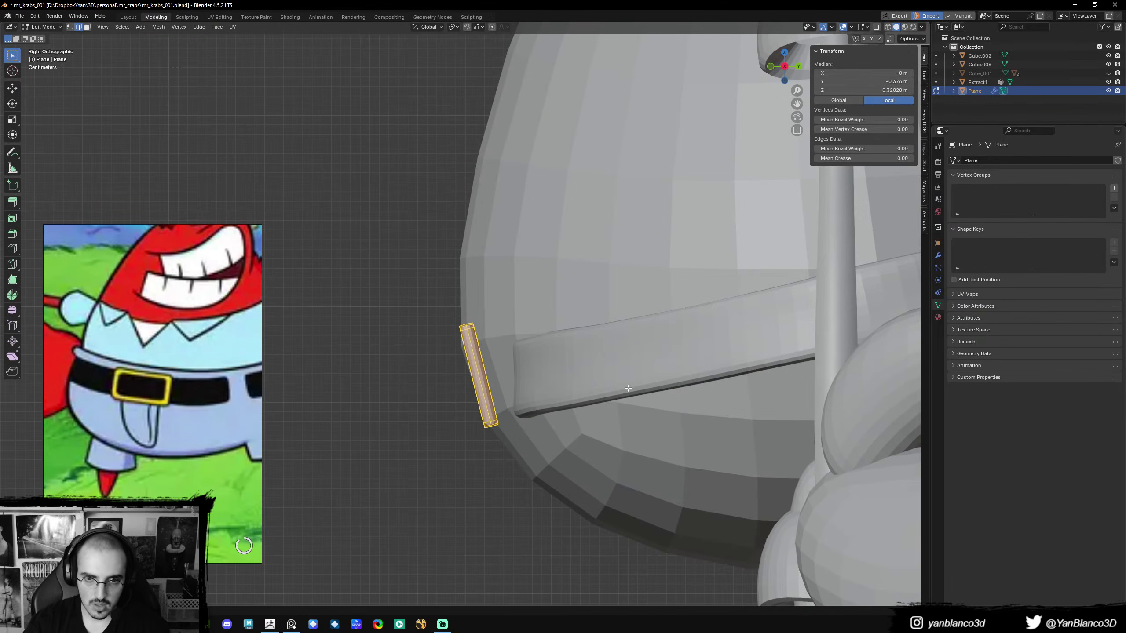
{"action": "key", "text": "shift+z"}
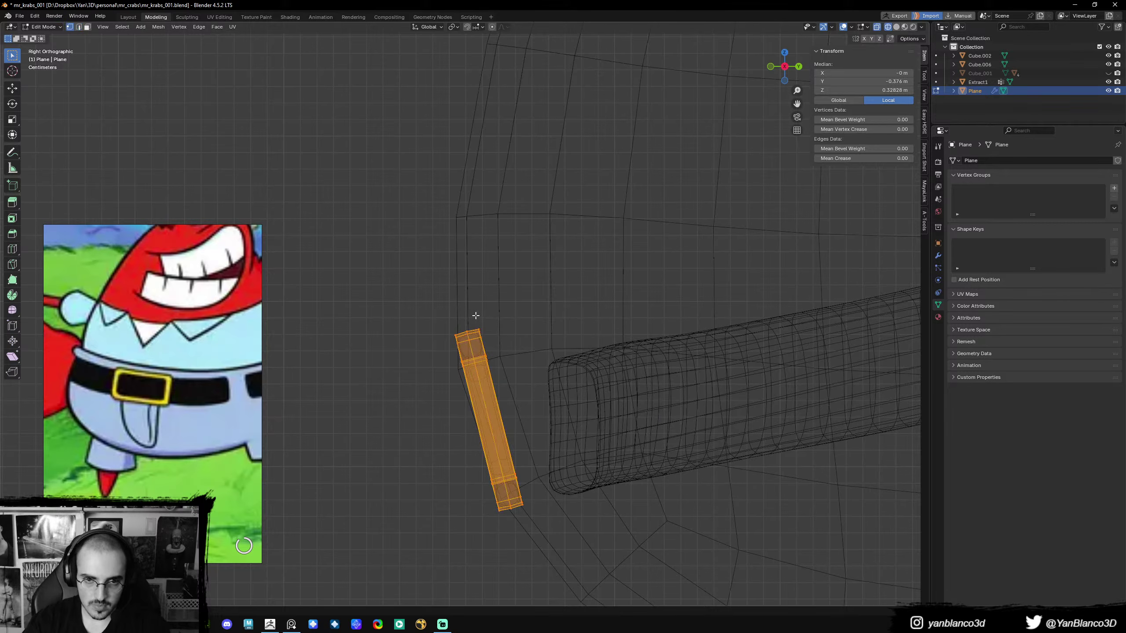
{"action": "key", "text": "alt+a"}
{"action": "key", "text": "c"}
{"action": "left_click_drag", "start_coordinate": [486, 322], "coordinate": [536, 513]}
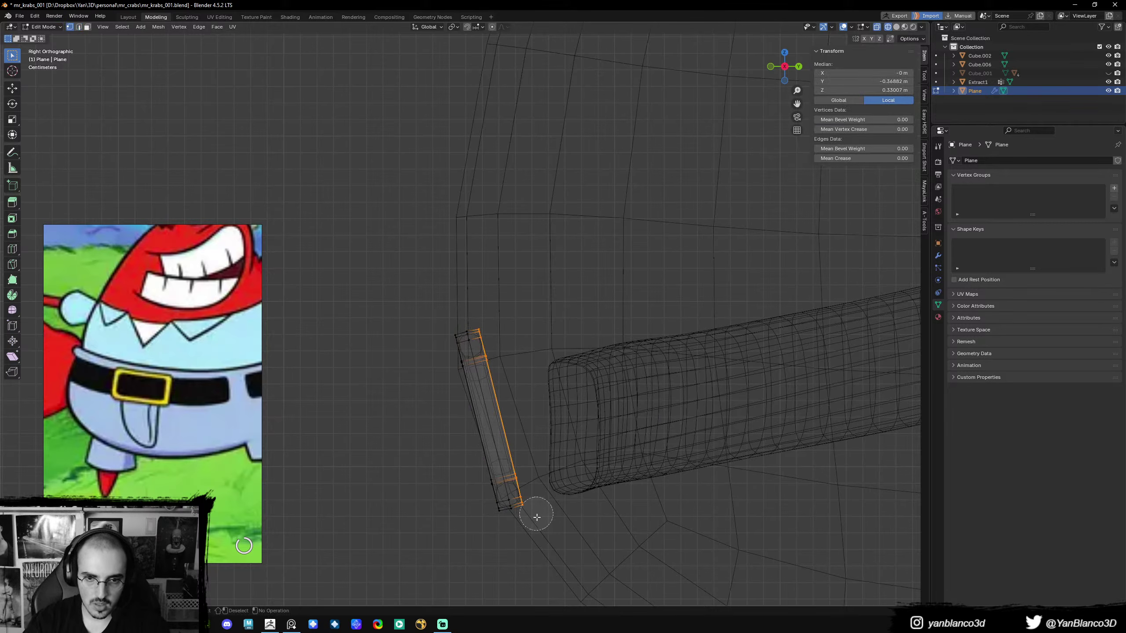
{"action": "right_click", "coordinate": [532, 477]}
{"action": "key", "text": "g"}
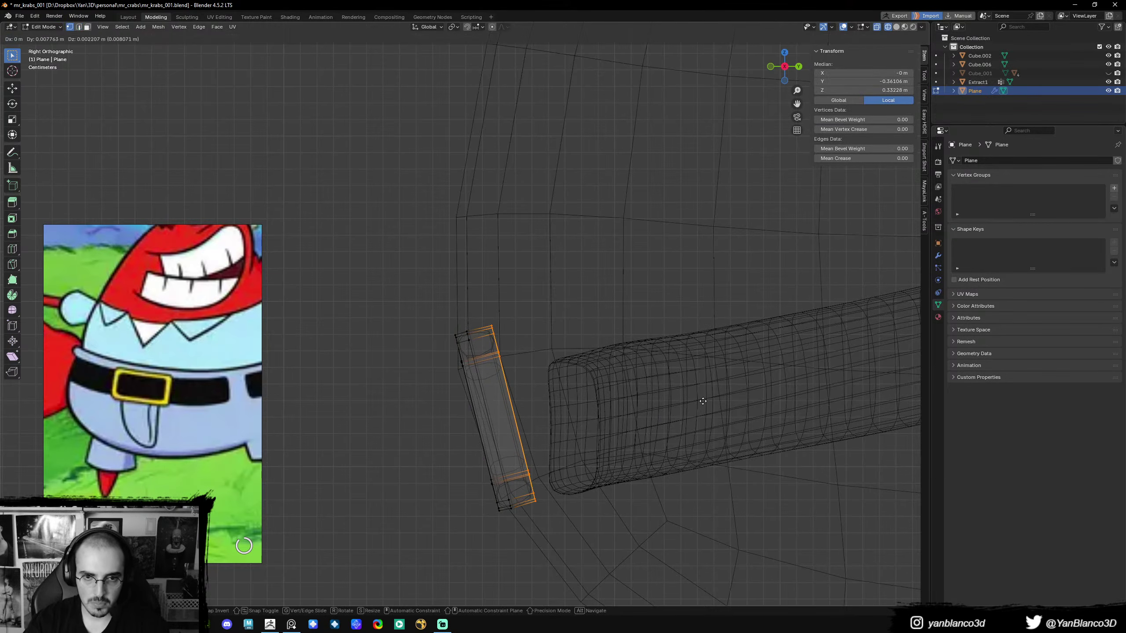
{"action": "left_click", "coordinate": [701, 403]}
- Add a centred edge loop around the buckle frame, halfway through its thickness, and check the smoothed shape from the front
{"action": "key", "text": "g"}
{"action": "left_click", "coordinate": [522, 410]}
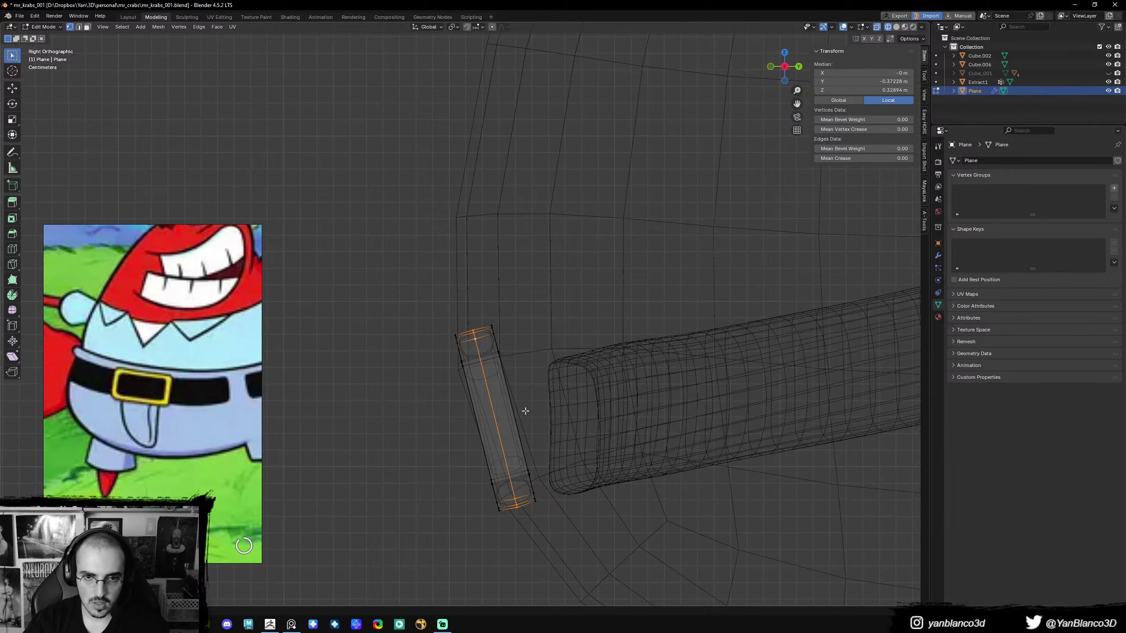
{"action": "key", "text": "shift+z"}
{"action": "mouse_move", "coordinate": [522, 410]}
{"action": "middle_mouse_down"}
{"action": "mouse_move", "coordinate": [501, 464]}
{"action": "mouse_move", "coordinate": [532, 447]}
{"action": "mouse_move", "coordinate": [628, 439]}
{"action": "mouse_move", "coordinate": [626, 427]}
{"action": "middle_mouse_up"}
{"action": "key", "text": "Tab"}
{"action": "scroll", "coordinate": [468, 456], "scroll_direction": "down", "scroll_amount": 5}
{"action": "key", "text": "Tab"}
{"action": "scroll", "coordinate": [625, 425], "scroll_direction": "up", "scroll_amount": 1}
{"action": "left_click", "coordinate": [624, 425]}
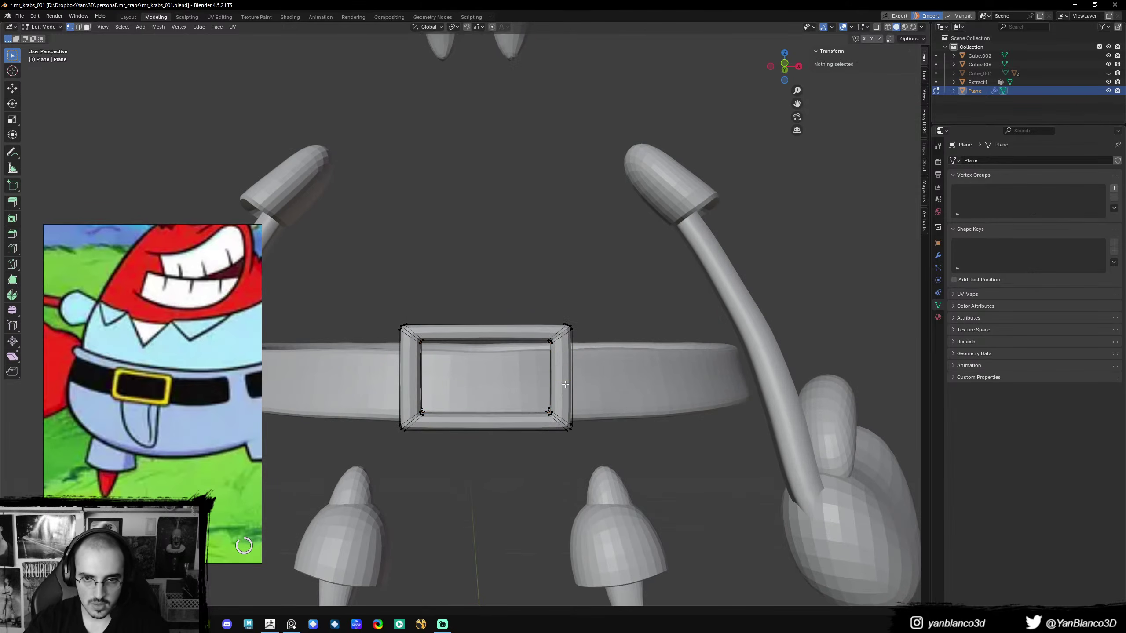
- Add three evenly spaced loop cuts across each of the buckle frame's four sides
{"action": "key", "text": "ctrl+r"}
{"action": "scroll", "coordinate": [565, 384], "scroll_direction": "up", "scroll_amount": 3}
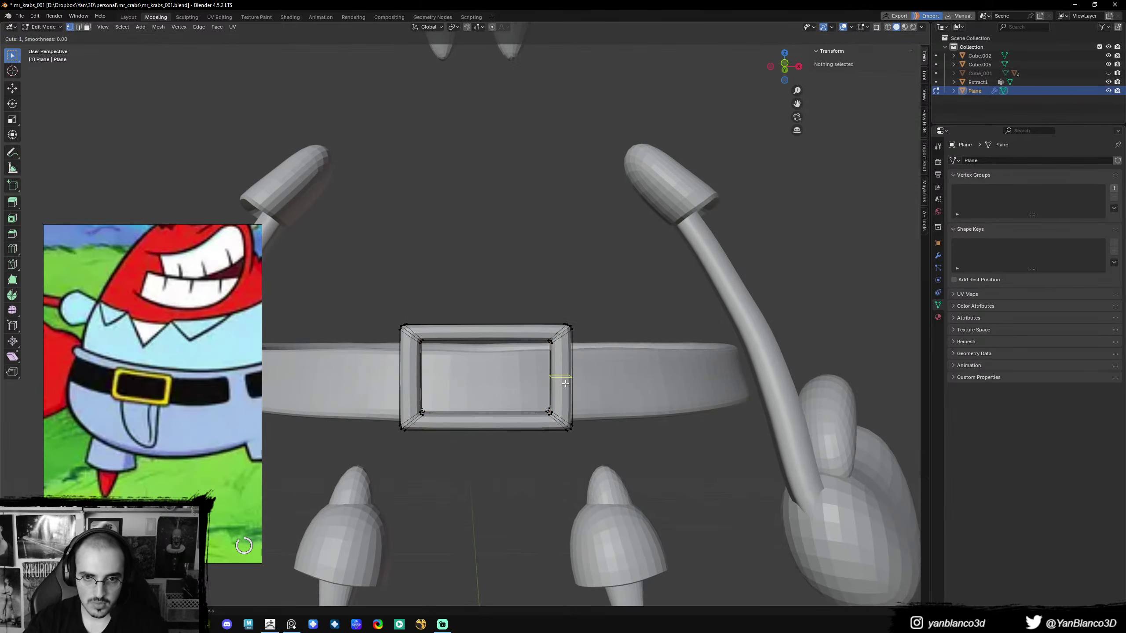
{"action": "scroll", "coordinate": [565, 384], "scroll_direction": "down", "scroll_amount": 3}
{"action": "left_click", "coordinate": [566, 384]}
{"action": "right_click", "coordinate": [566, 384]}
{"action": "key", "text": "ctrl+r"}
{"action": "left_click", "coordinate": [473, 326]}
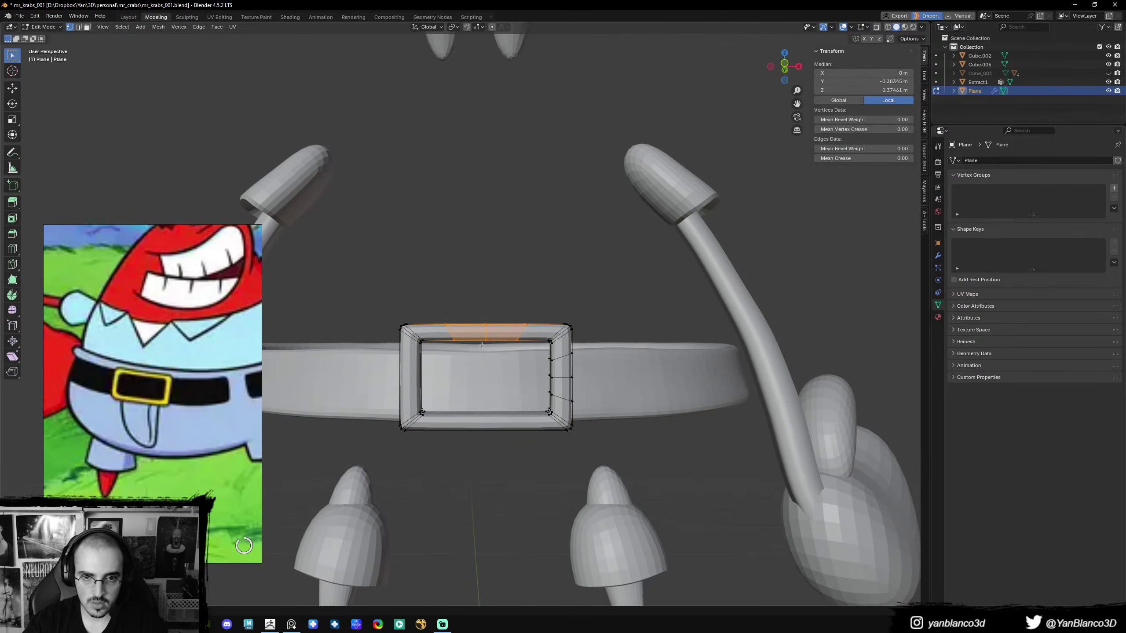
{"action": "right_click", "coordinate": [473, 326]}
{"action": "key", "text": "ctrl+r"}
{"action": "left_click", "coordinate": [480, 417]}
{"action": "right_click", "coordinate": [481, 417]}
{"action": "key", "text": "ctrl+r"}
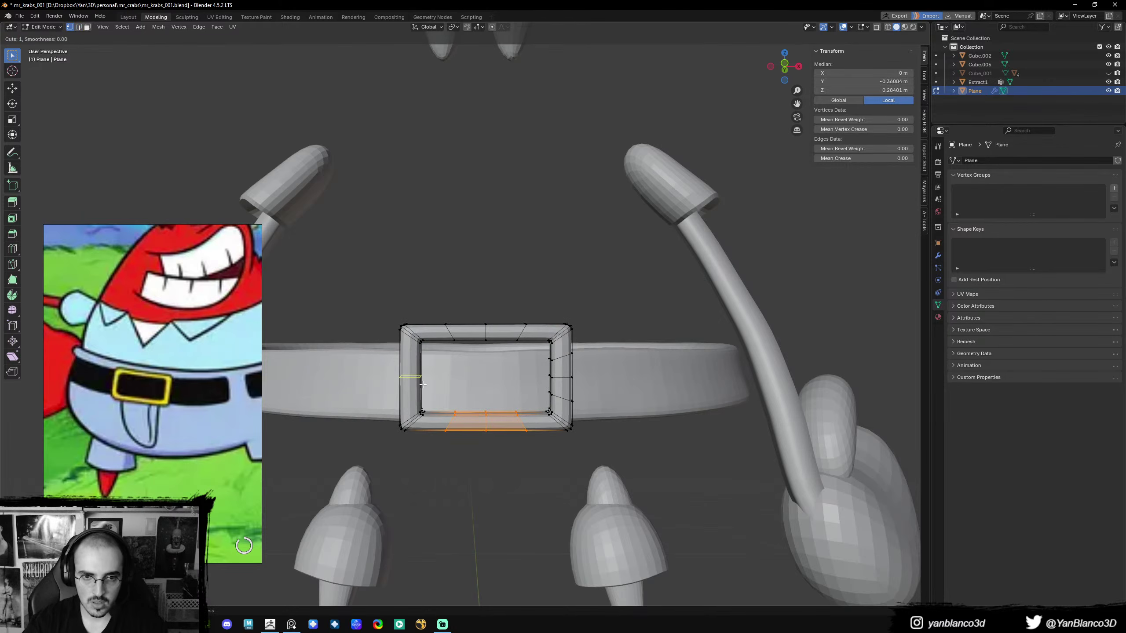
{"action": "left_click", "coordinate": [423, 384]}
{"action": "right_click", "coordinate": [423, 385]}
{"action": "key", "text": "Tab"}
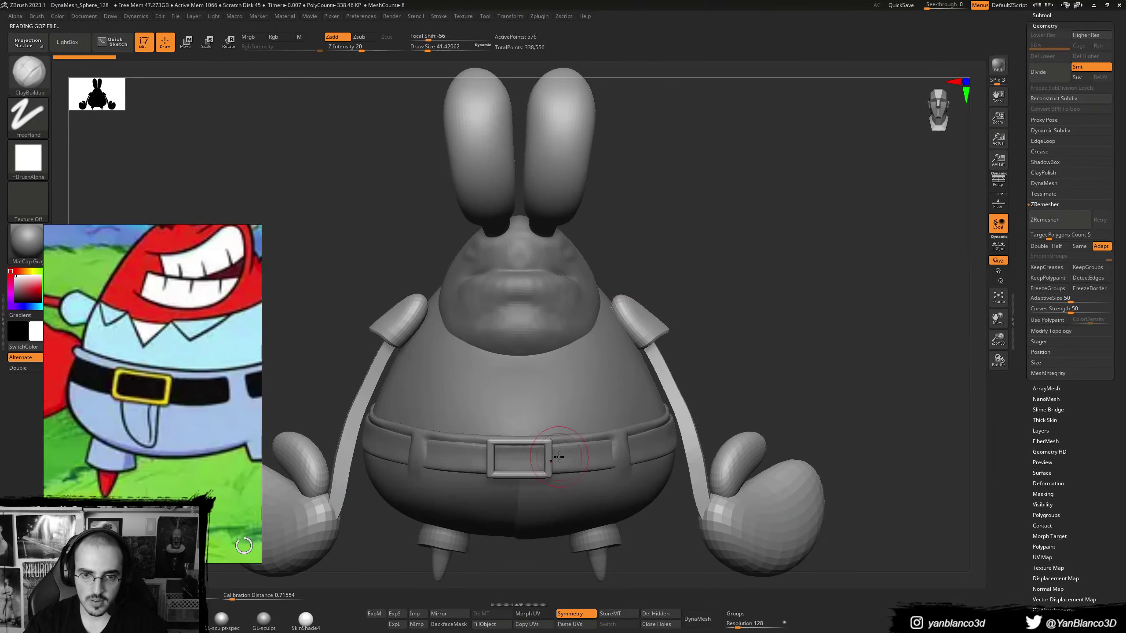
- Switch to ZBrush, move the buckle back toward the belt and rotate it to follow the belly's slope
{"action": "right_click_drag", "start_coordinate": [550, 461], "coordinate": [567, 361], "text": "alt"}
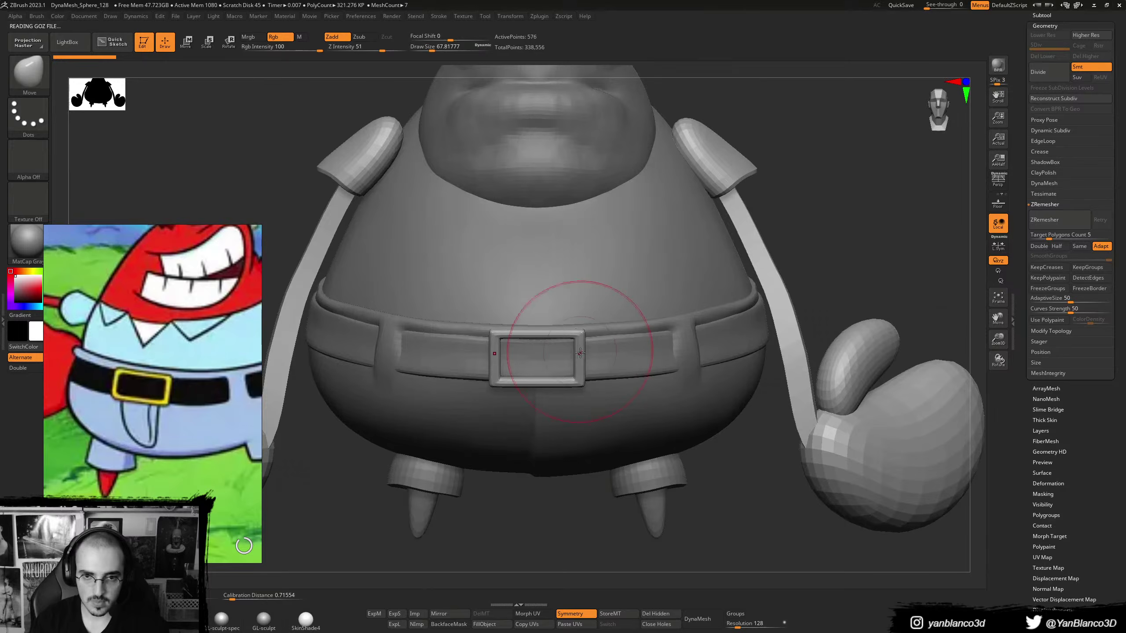
{"action": "right_click_drag", "start_coordinate": [565, 352], "coordinate": [577, 355]}
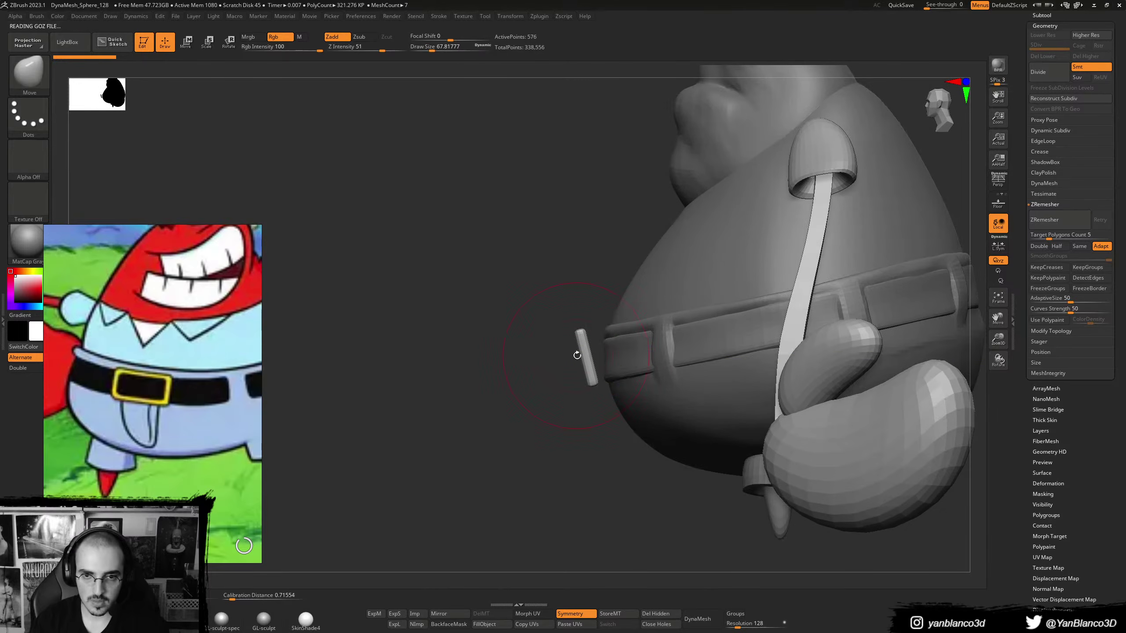
{"action": "key", "text": "w"}
{"action": "left_click_drag", "start_coordinate": [615, 358], "coordinate": [632, 350]}
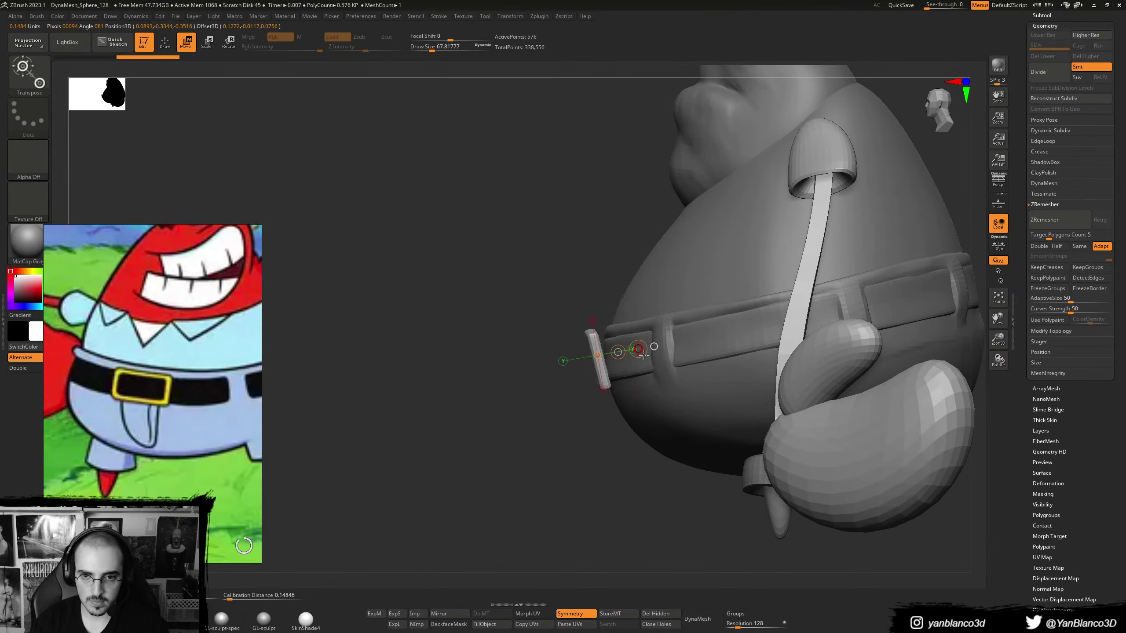
{"action": "key", "text": "r"}
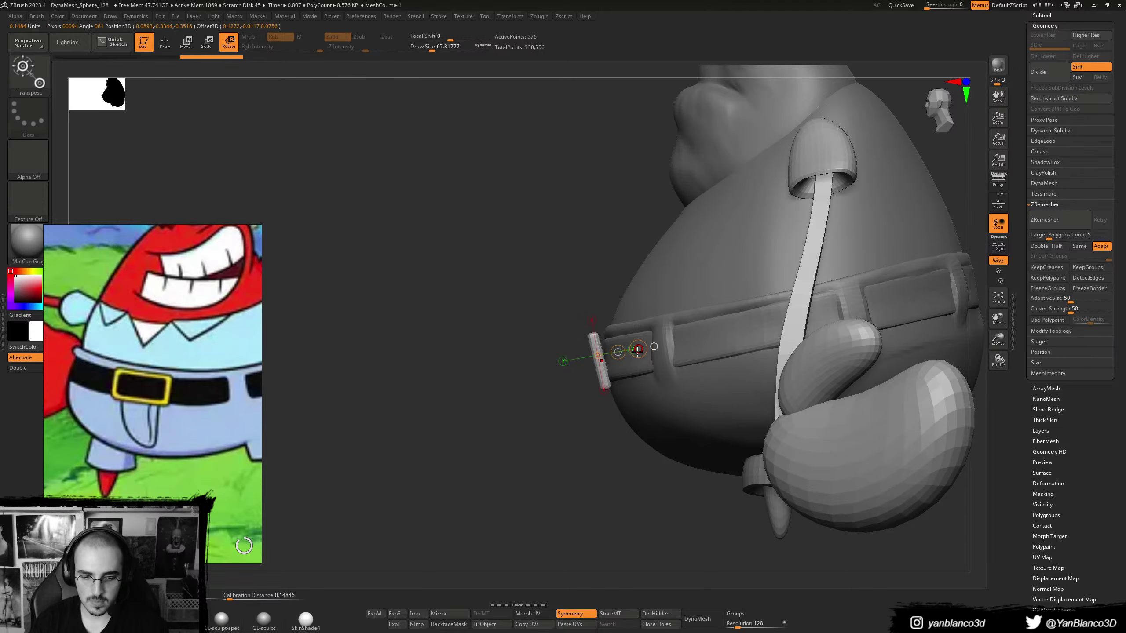
{"action": "mouse_move", "coordinate": [588, 373]}
{"action": "left_mouse_down"}
{"action": "mouse_move", "coordinate": [601, 368]}
{"action": "mouse_move", "coordinate": [553, 281]}
{"action": "left_mouse_up"}
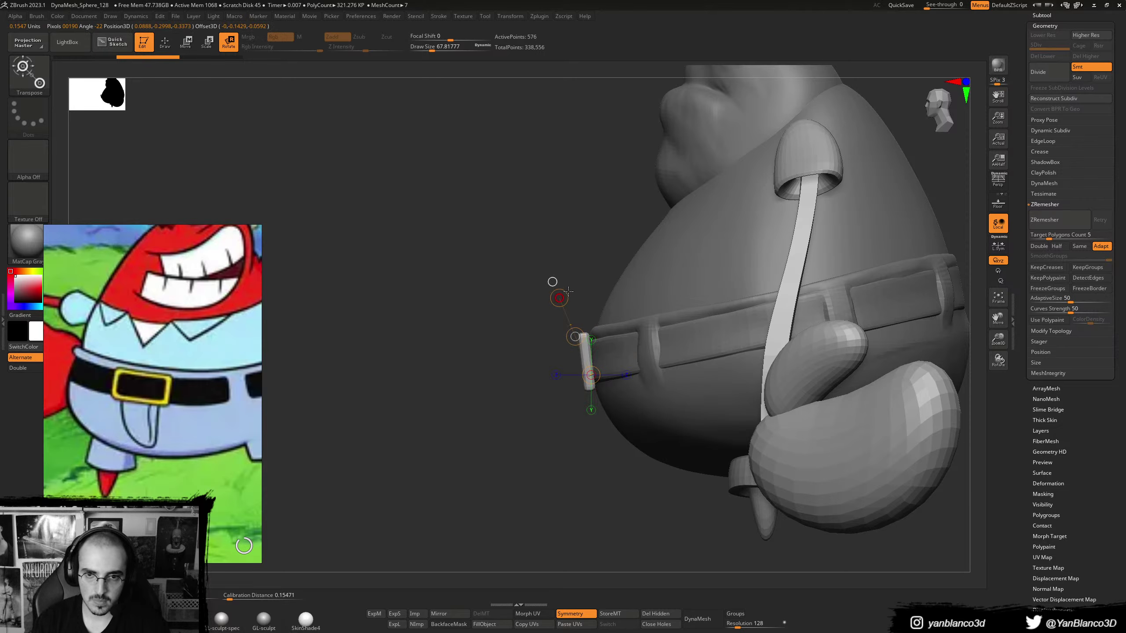
- Align the gizmo with the tilted buckle and slide the buckle along its Z axis to sit against the belt
{"action": "key", "text": "y"}
{"action": "left_click", "coordinate": [577, 300]}
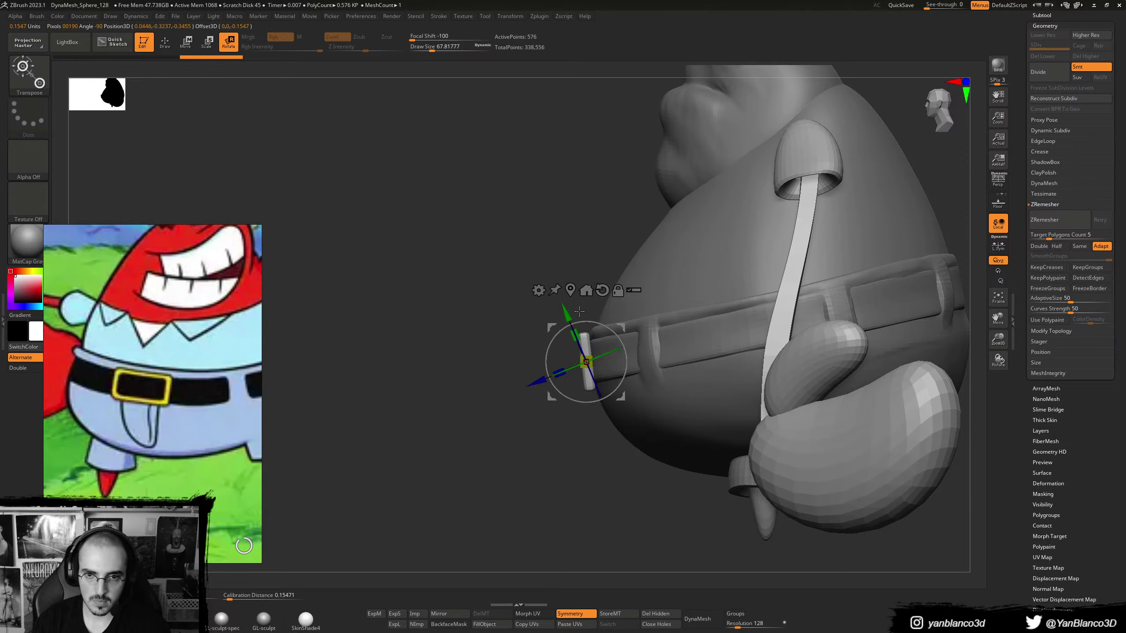
{"action": "left_click_drag", "start_coordinate": [594, 323], "coordinate": [605, 325]}
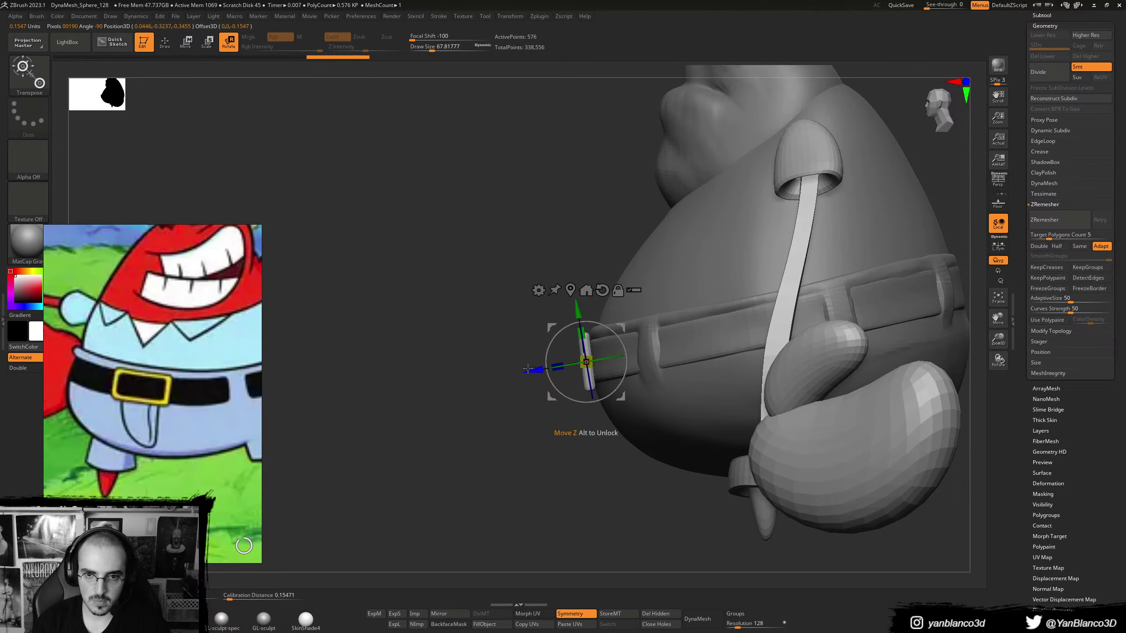
{"action": "left_click_drag", "start_coordinate": [426, 376], "coordinate": [506, 375]}
{"action": "left_click_drag", "start_coordinate": [528, 368], "coordinate": [504, 368]}
{"action": "right_click_drag", "start_coordinate": [581, 382], "coordinate": [504, 380]}
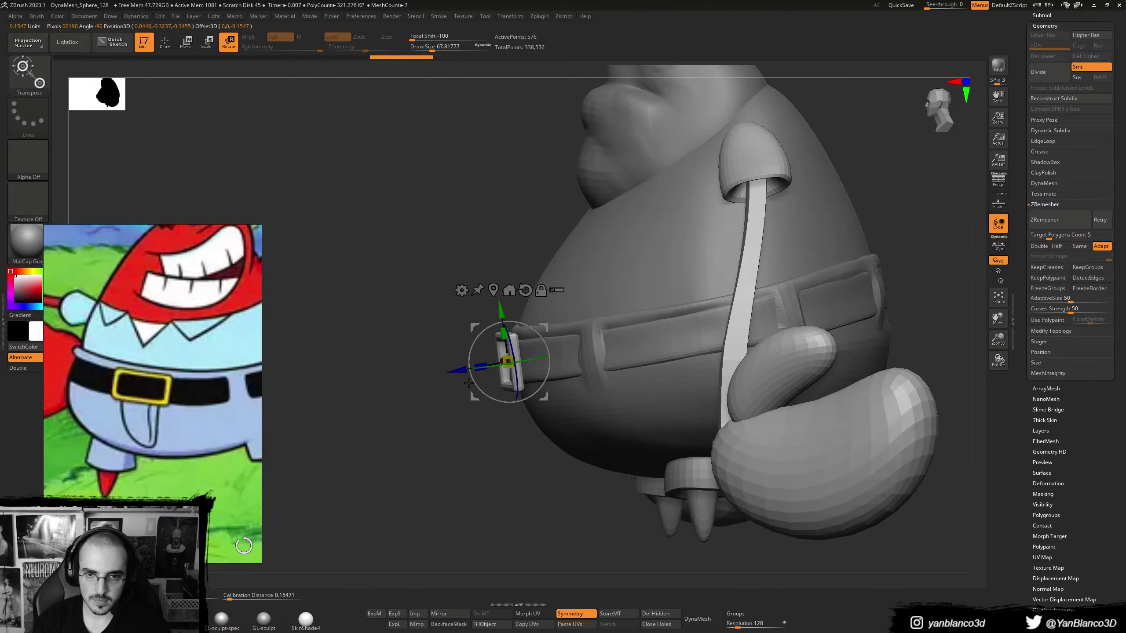
{"action": "left_click_drag", "start_coordinate": [466, 382], "coordinate": [468, 376]}
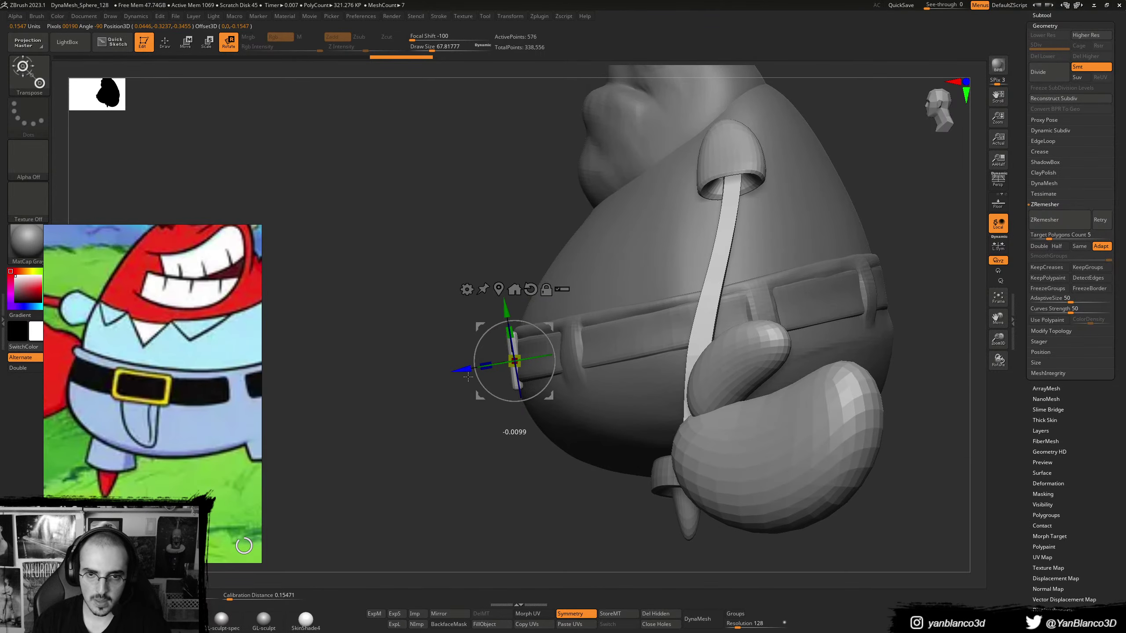
{"action": "mouse_move", "coordinate": [468, 376]}
{"action": "right_mouse_down"}
{"action": "mouse_move", "coordinate": [542, 376]}
{"action": "mouse_move", "coordinate": [576, 355]}
{"action": "right_mouse_up"}
- Pull the middle of the belt outward inside the buckle opening with the Move brush
{"action": "key", "text": "q"}
{"action": "left_click", "coordinate": [582, 369], "text": "alt"}
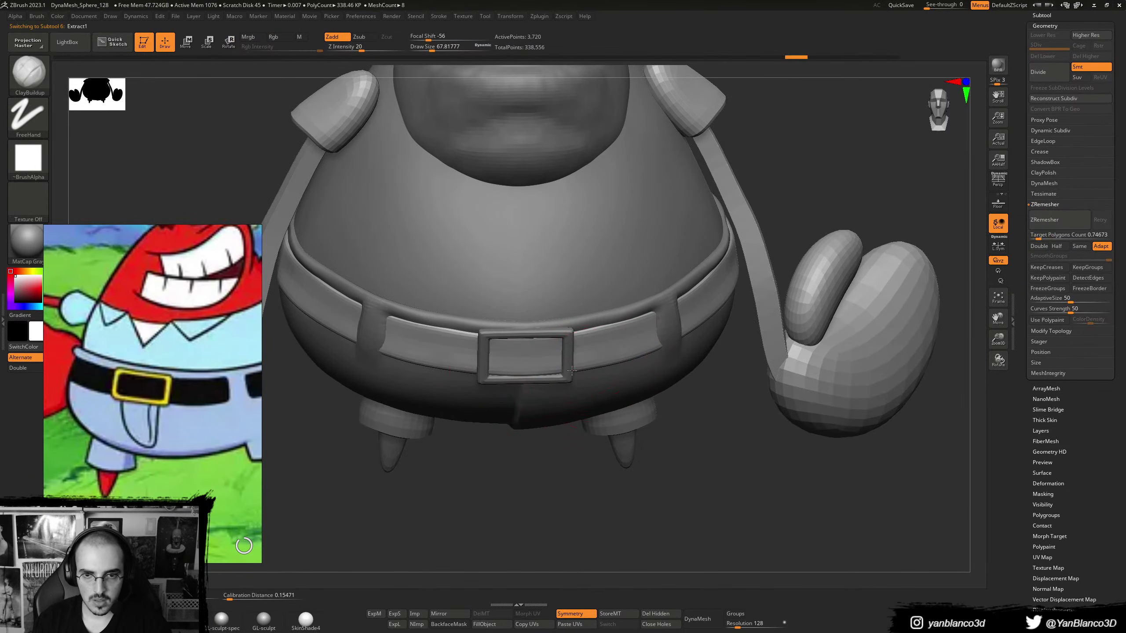
{"action": "key", "text": "b"}
{"action": "key", "text": "m"}
{"action": "key", "text": "v"}
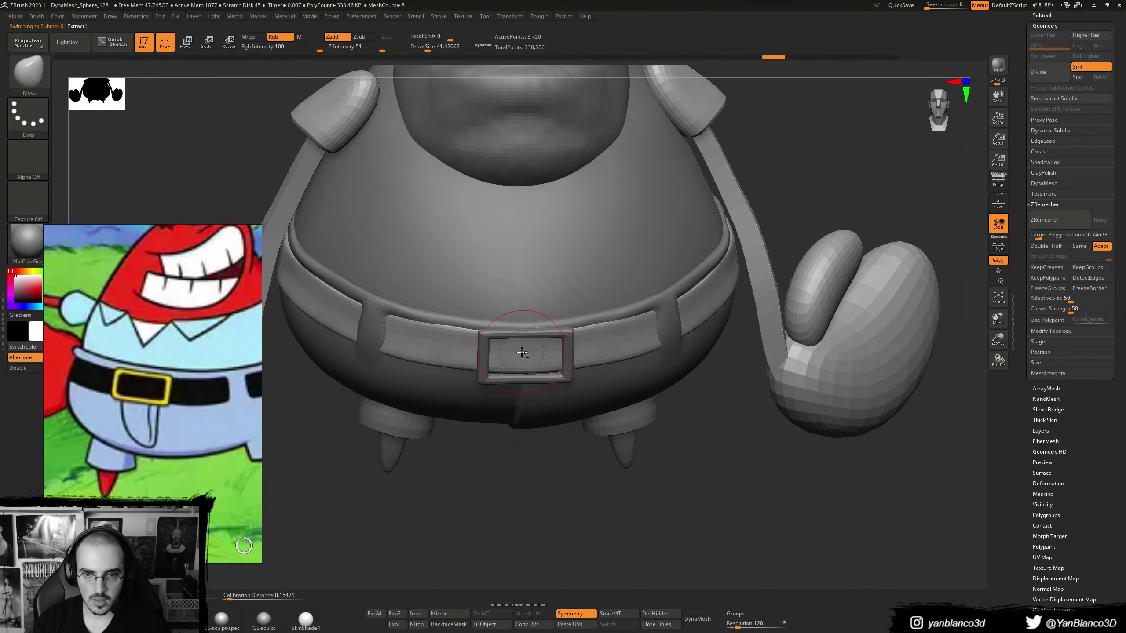
{"action": "right_click_drag", "start_coordinate": [524, 359], "coordinate": [521, 356]}
{"action": "key", "text": "s"}
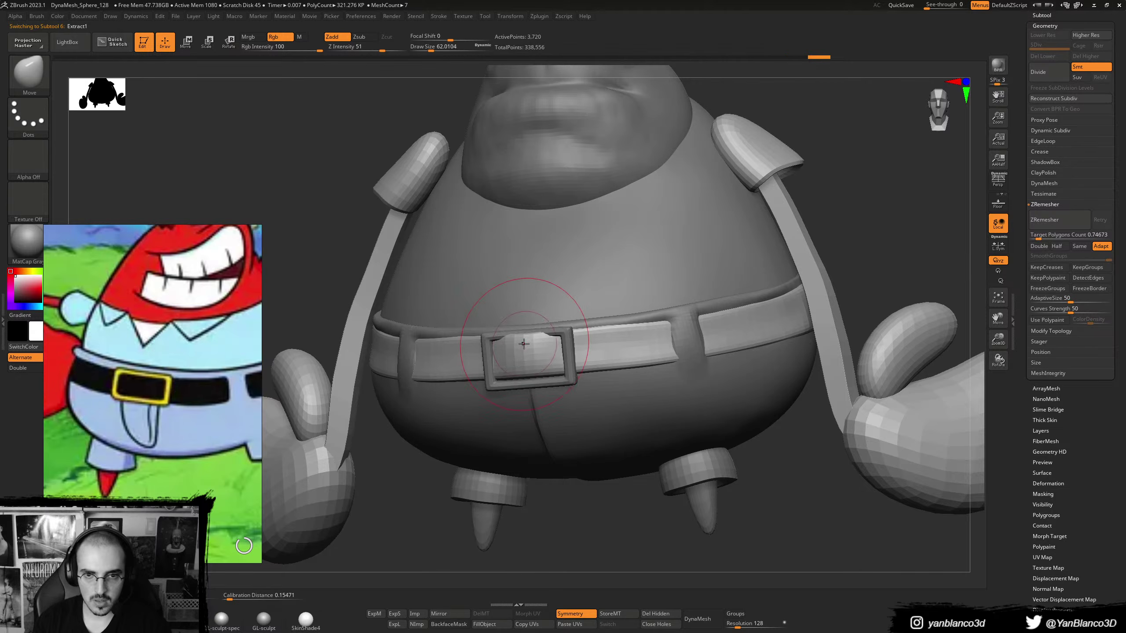
{"action": "left_click_drag", "start_coordinate": [521, 349], "coordinate": [522, 342]}
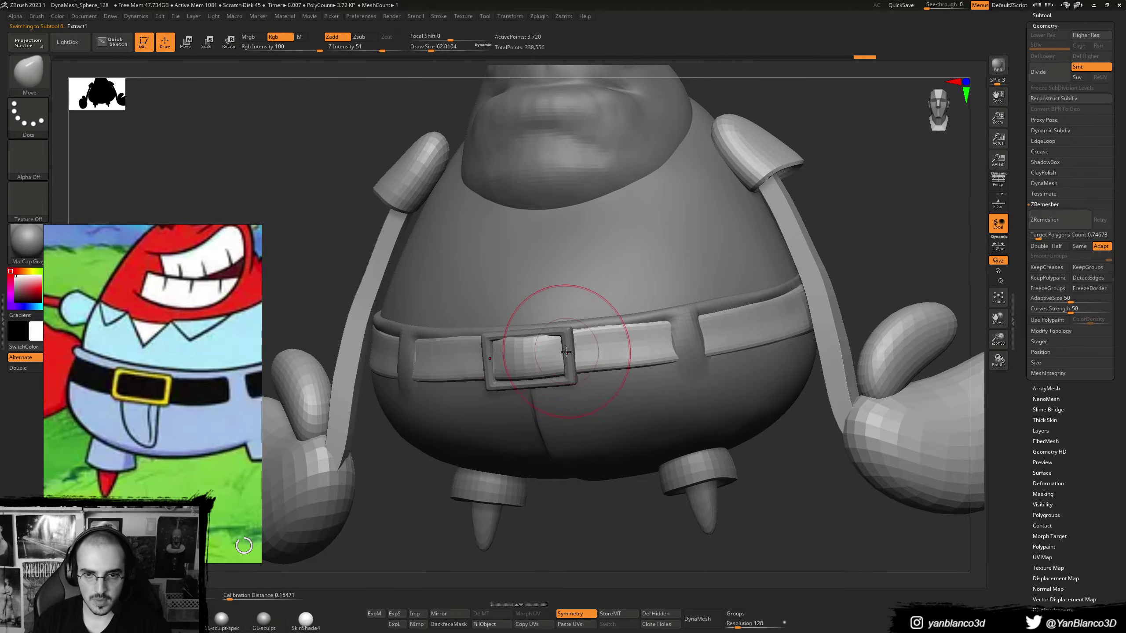
- Make the buckle the active subtool and choose the Move brush for it
{"action": "left_click", "coordinate": [569, 375], "text": "alt"}
{"action": "key", "text": "w"}
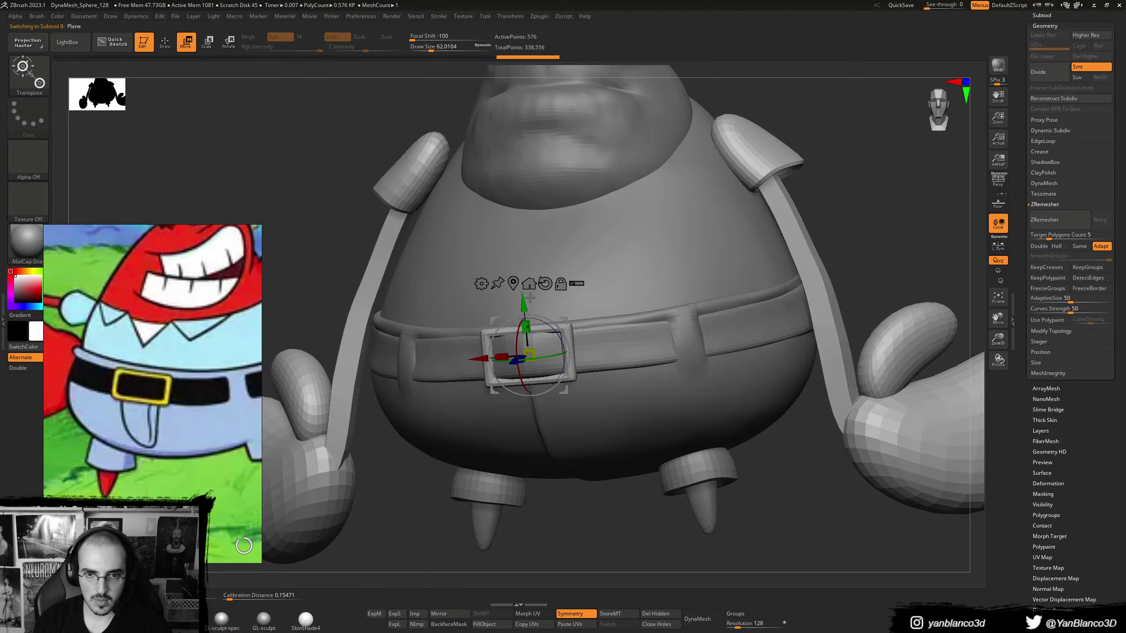
{"action": "key", "text": "q"}
{"action": "key", "text": "b"}
{"action": "key", "text": "m"}
{"action": "key", "text": "v"}
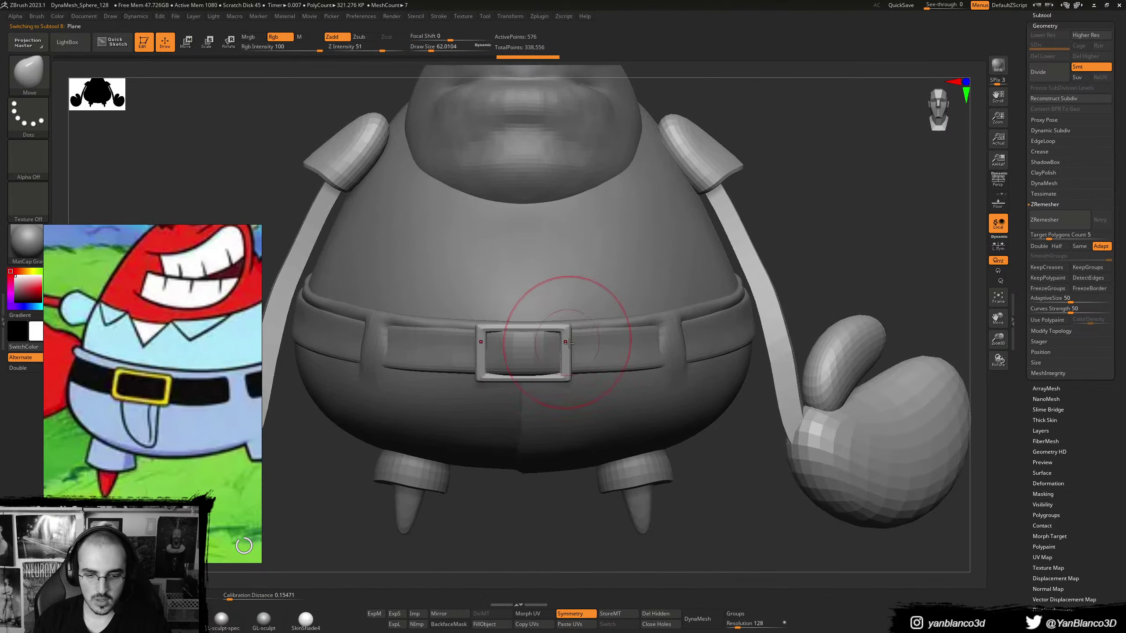
{"action": "right_click_drag", "start_coordinate": [570, 340], "coordinate": [572, 333]}
{"action": "key", "text": "bracketright"}
{"action": "key", "text": "bracketright"}
{"action": "left_click_drag", "start_coordinate": [571, 332], "coordinate": [566, 333]}
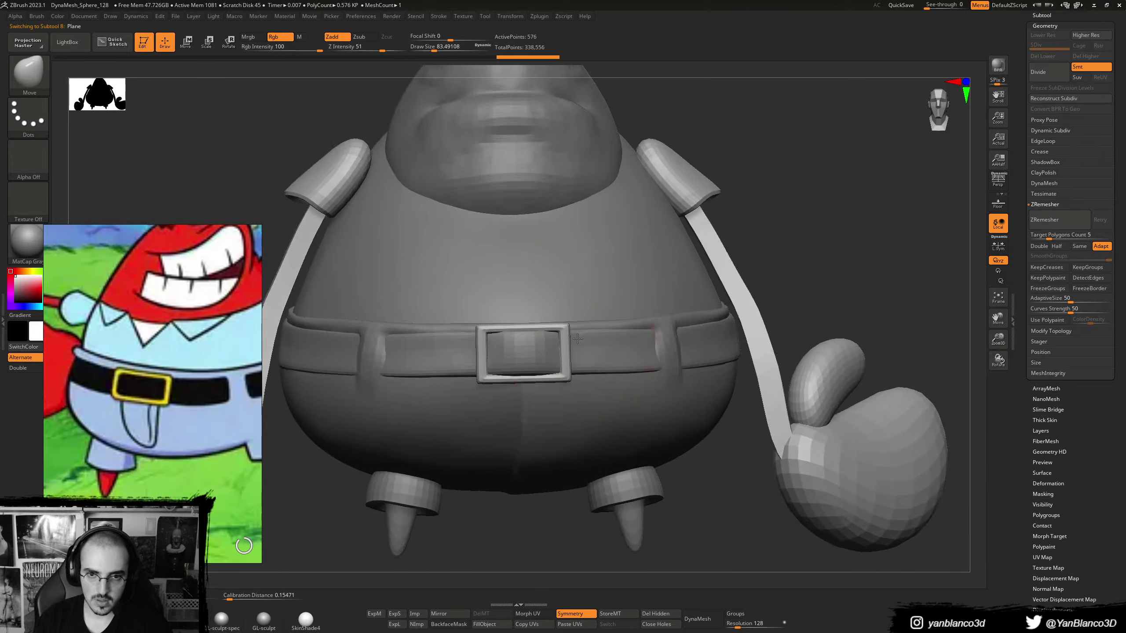
{"action": "right_click_drag", "start_coordinate": [567, 332], "coordinate": [574, 327]}
{"action": "key", "text": "s"}
{"action": "left_click_drag", "start_coordinate": [574, 344], "coordinate": [571, 329]}
{"action": "right_click_drag", "start_coordinate": [570, 330], "coordinate": [566, 336]}
{"action": "left_click_drag", "start_coordinate": [567, 336], "coordinate": [567, 332]}
{"action": "right_click_drag", "start_coordinate": [569, 331], "coordinate": [572, 315]}
{"action": "key", "text": "ctrl+z"}
{"action": "key", "text": "ctrl+z"}
{"action": "key", "text": "ctrl+z"}
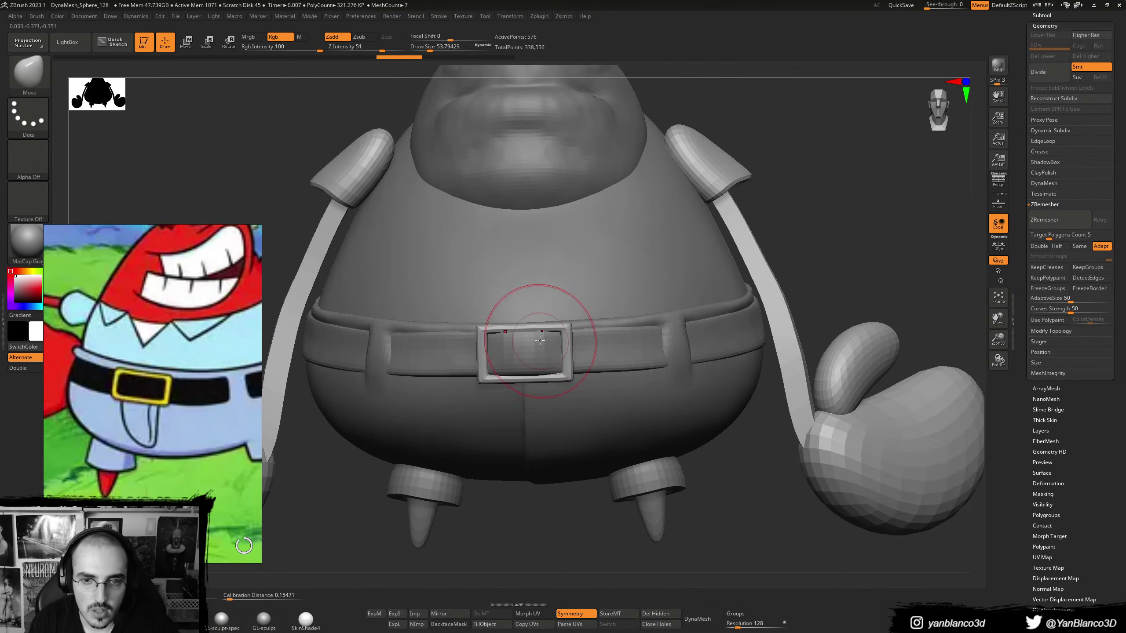
- Reshape the buckle with the Move brush at a Draw Size of about 65, making its upper edge wider than its lower edge
{"action": "key", "text": "]"}
{"action": "left_click_drag", "start_coordinate": [569, 328], "coordinate": [567, 327]}
{"action": "left_click_drag", "start_coordinate": [569, 366], "coordinate": [568, 367]}
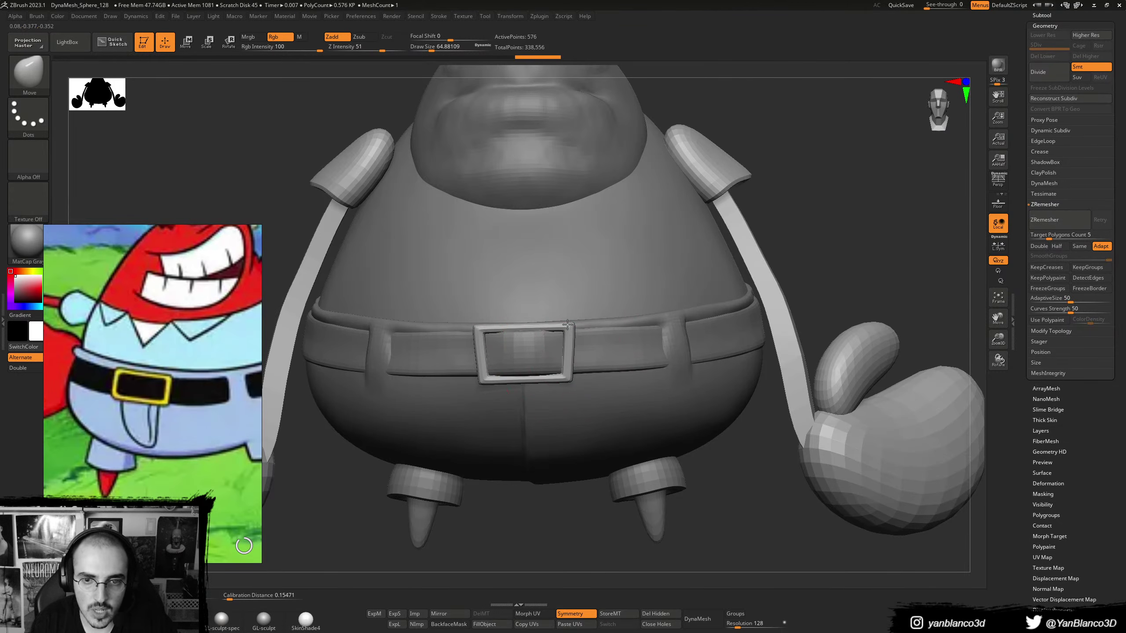
{"action": "left_click_drag", "start_coordinate": [568, 325], "coordinate": [567, 325]}
{"action": "left_click_drag", "start_coordinate": [480, 326], "coordinate": [483, 327]}
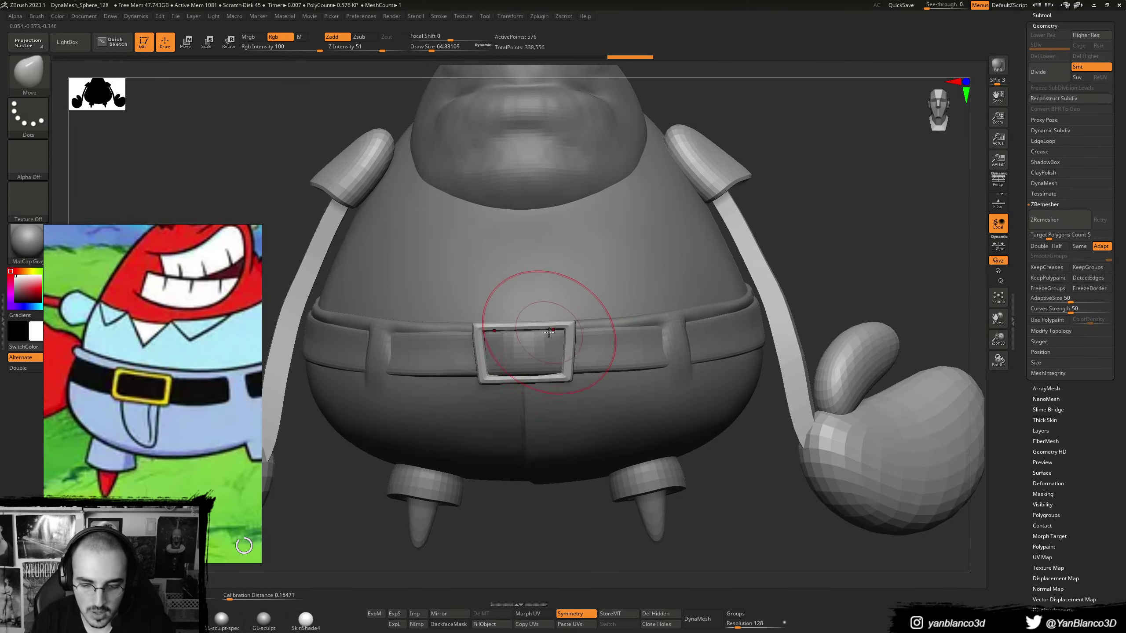
{"action": "right_click_drag", "start_coordinate": [527, 326], "coordinate": [469, 330]}
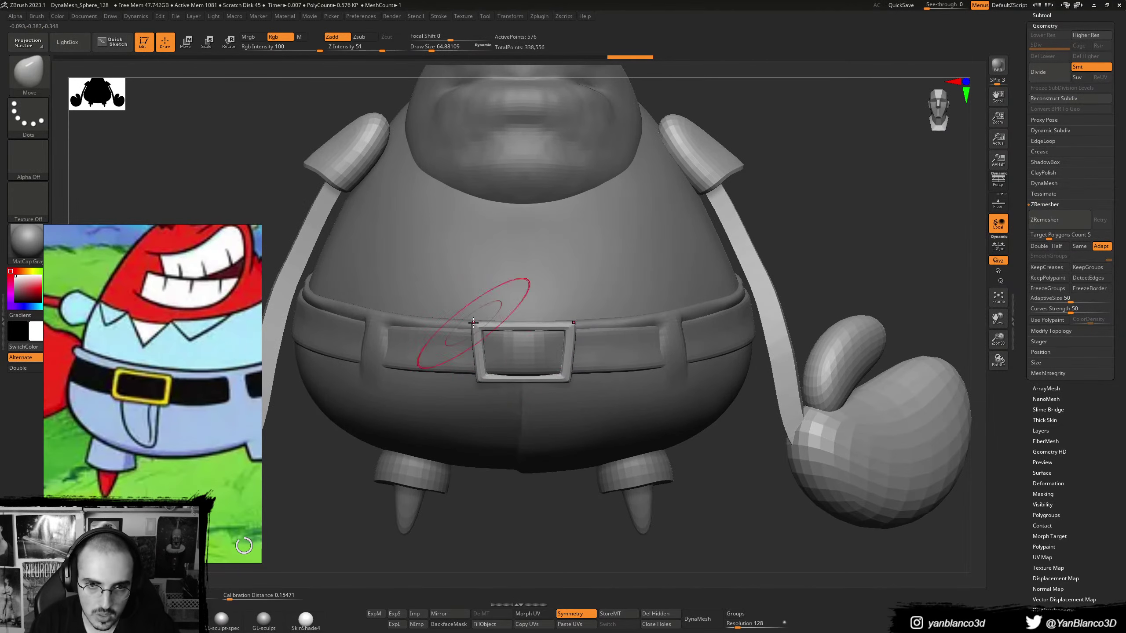
- Adjust the buckle's upper edge and corners with the Move brush and choose the Inflate brush
{"action": "left_click_drag", "start_coordinate": [566, 328], "coordinate": [572, 320]}
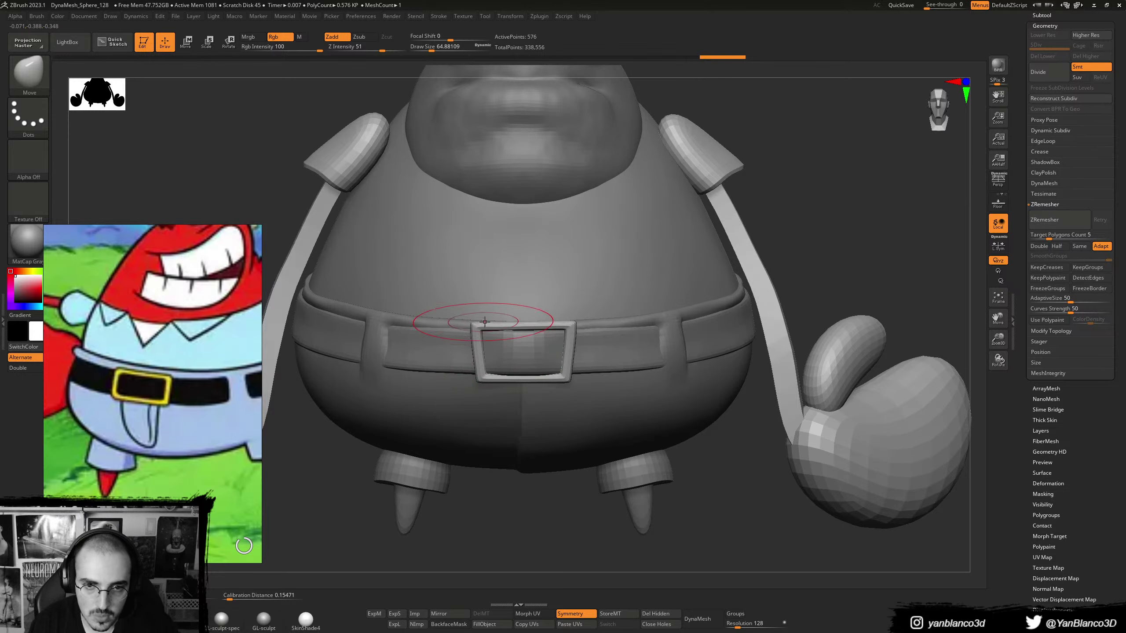
{"action": "left_click_drag", "start_coordinate": [495, 326], "coordinate": [496, 327]}
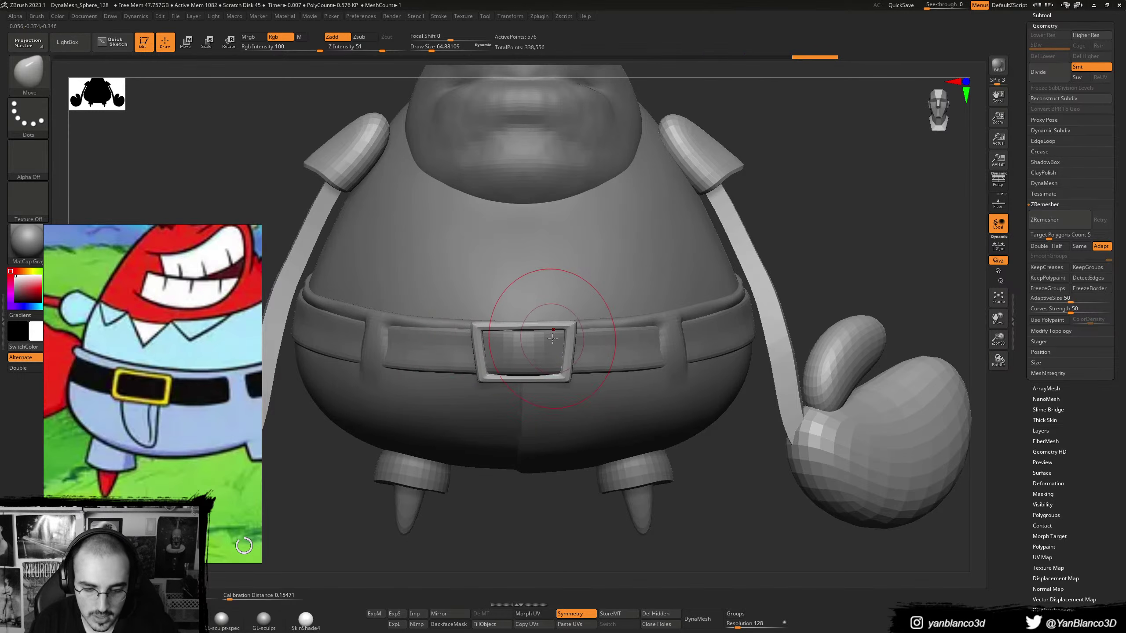
{"action": "key", "text": "b"}
{"action": "key", "text": "i"}
{"action": "key", "text": "n"}
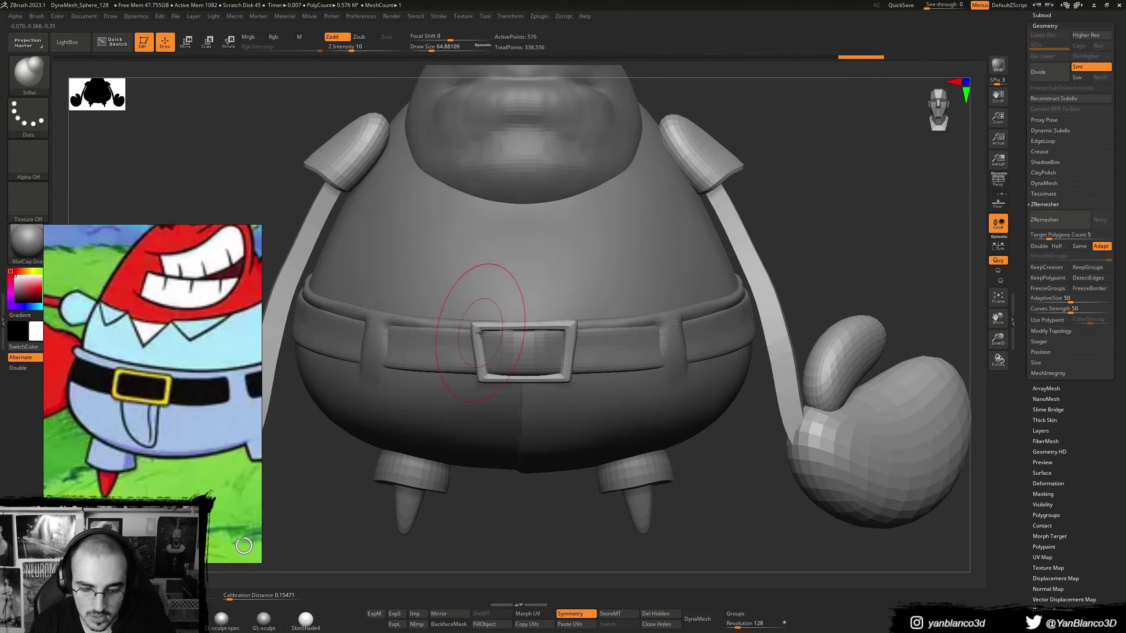
- Return to the Move brush and reshape the buckle's corners and lower edge at Draw Sizes of about 29 to 120
{"action": "key", "text": "b"}
{"action": "key", "text": "m"}
{"action": "key", "text": "v"}
{"action": "left_click_drag", "start_coordinate": [477, 331], "coordinate": [513, 326]}
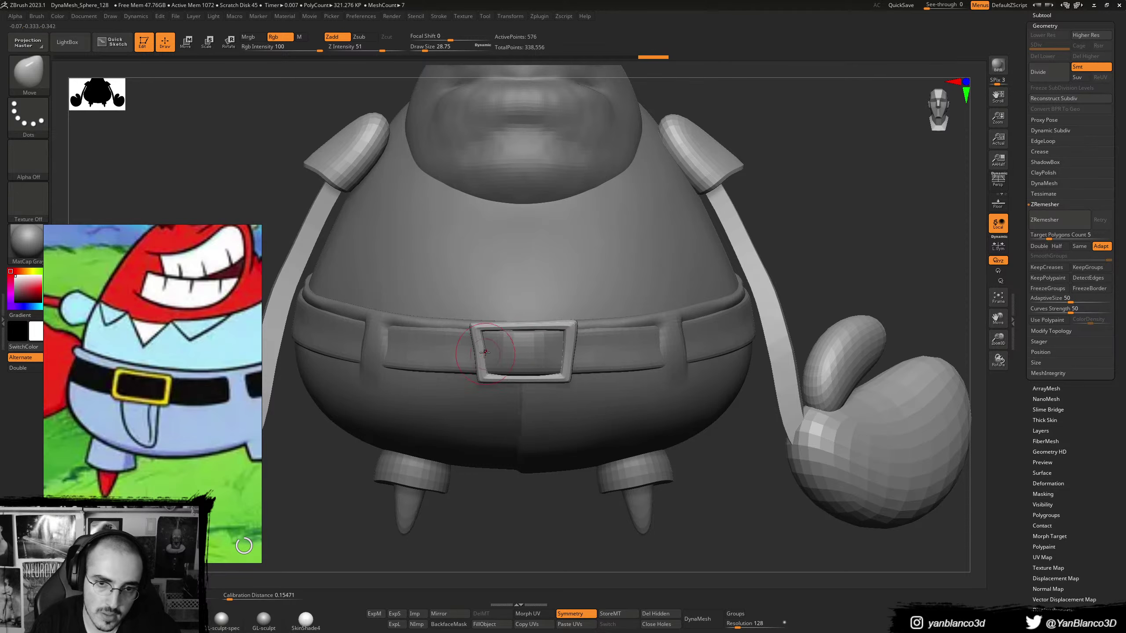
{"action": "left_click_drag", "start_coordinate": [546, 382], "coordinate": [560, 377]}
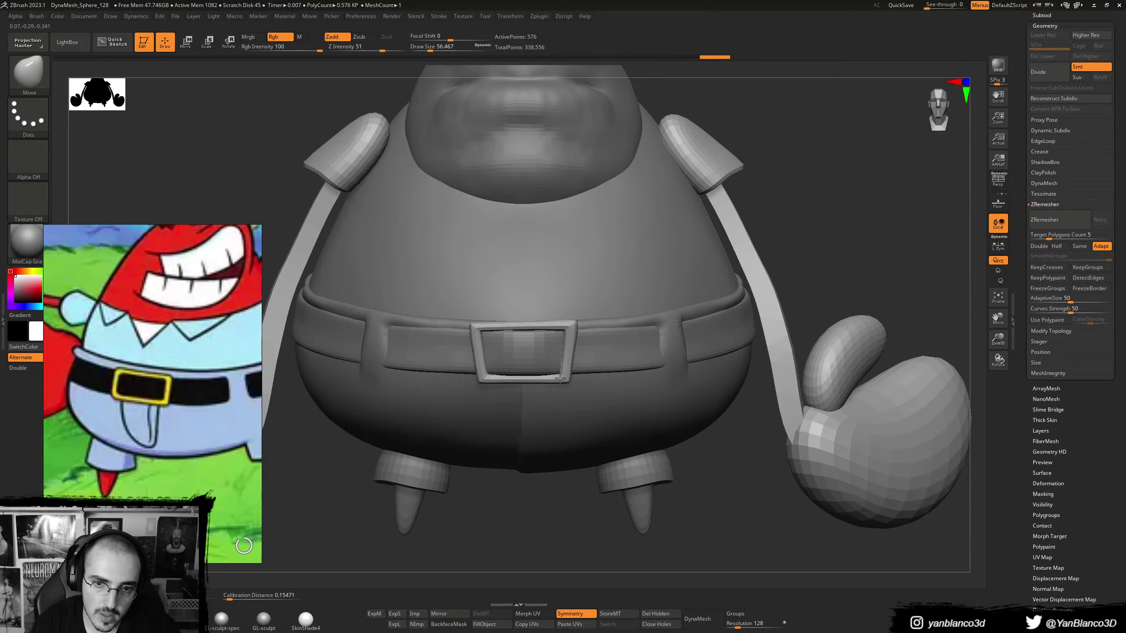
{"action": "left_click_drag", "start_coordinate": [479, 330], "coordinate": [477, 330]}
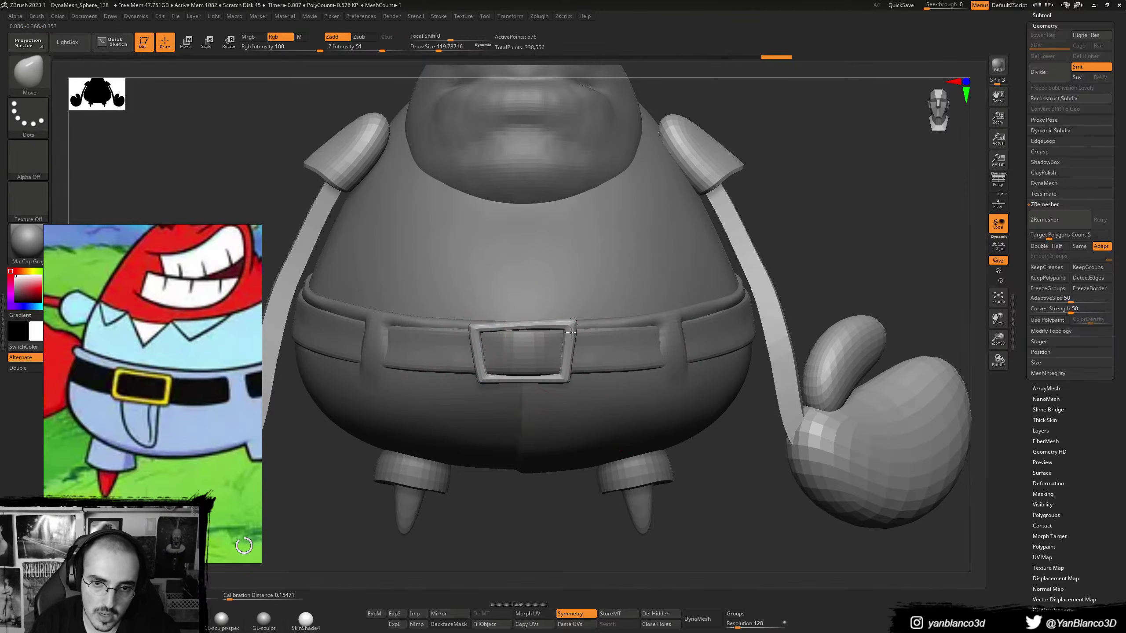
- Compare the buckle with its earlier shape in the undo history, return to the latest state and clear the duplicate image from the canvas
{"action": "right_click_drag", "start_coordinate": [573, 272], "coordinate": [531, 324]}
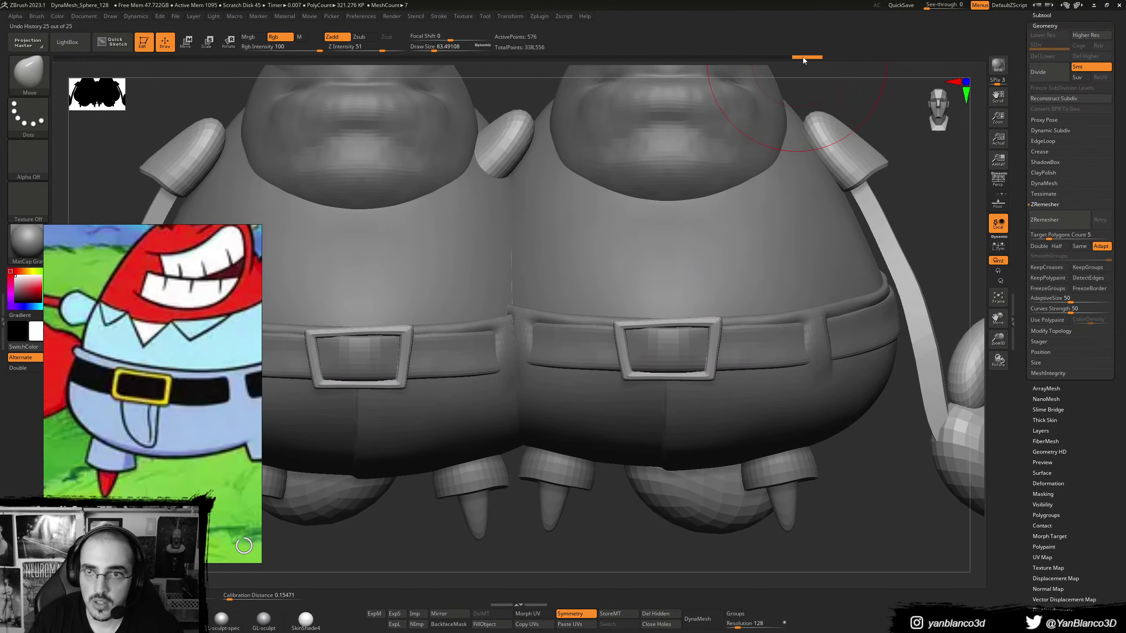
{"action": "left_click_drag", "start_coordinate": [803, 60], "coordinate": [328, 60]}
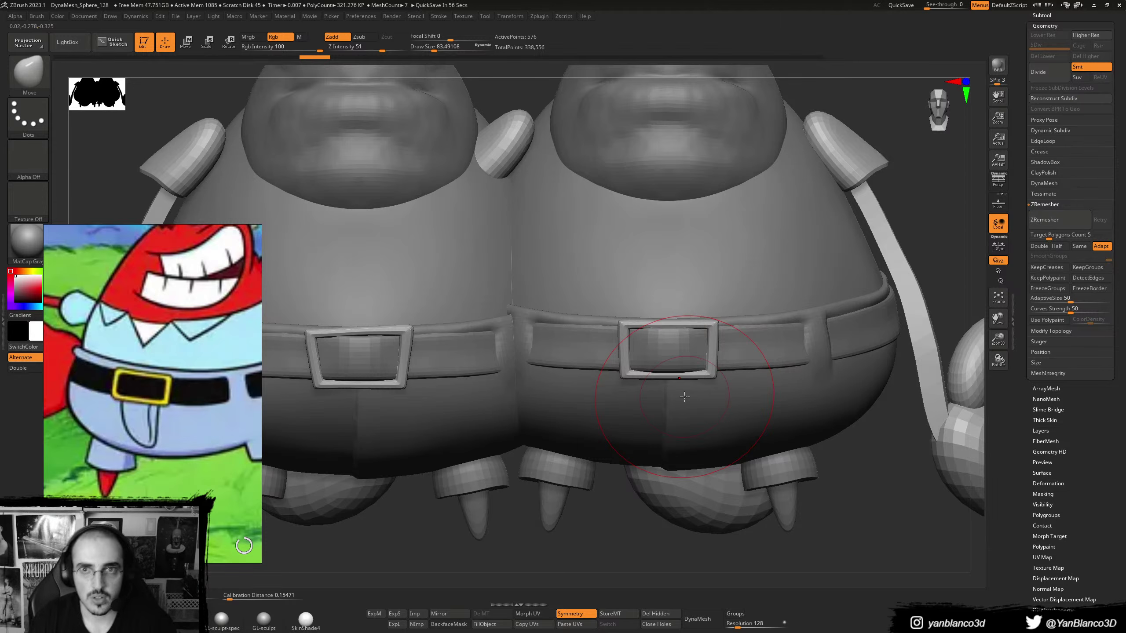
{"action": "left_click", "coordinate": [807, 57]}
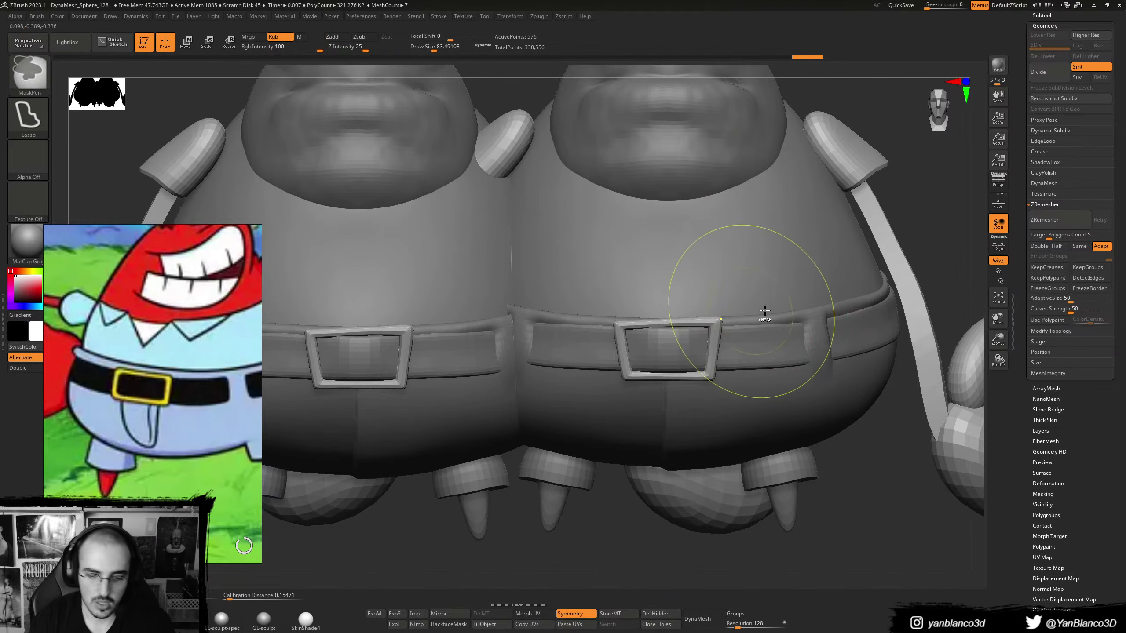
{"action": "key", "text": "ctrl+n"}
{"action": "right_click_drag", "start_coordinate": [723, 314], "coordinate": [643, 377], "text": "alt"}
{"action": "key", "text": "ctrl+d"}
{"action": "key", "text": "shift+d"}
{"action": "key", "text": "ctrl+z"}
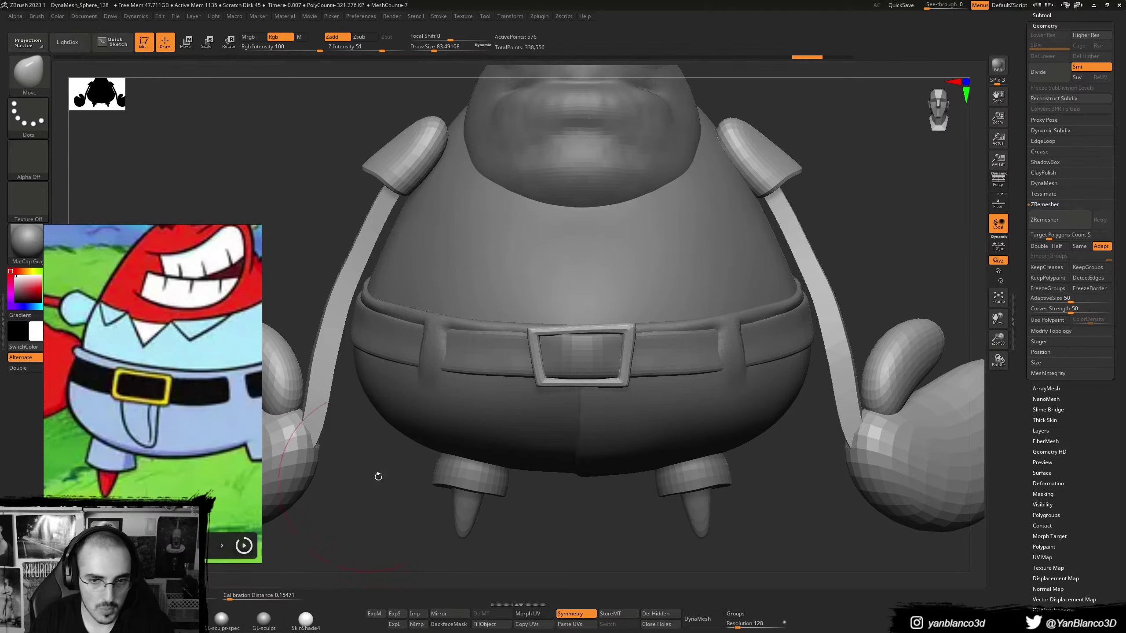
- Isolate the buckle and bend it into a gentle curve, viewed from above, using a Transpose line along its width
{"action": "right_click_drag", "start_coordinate": [561, 390], "coordinate": [578, 501]}
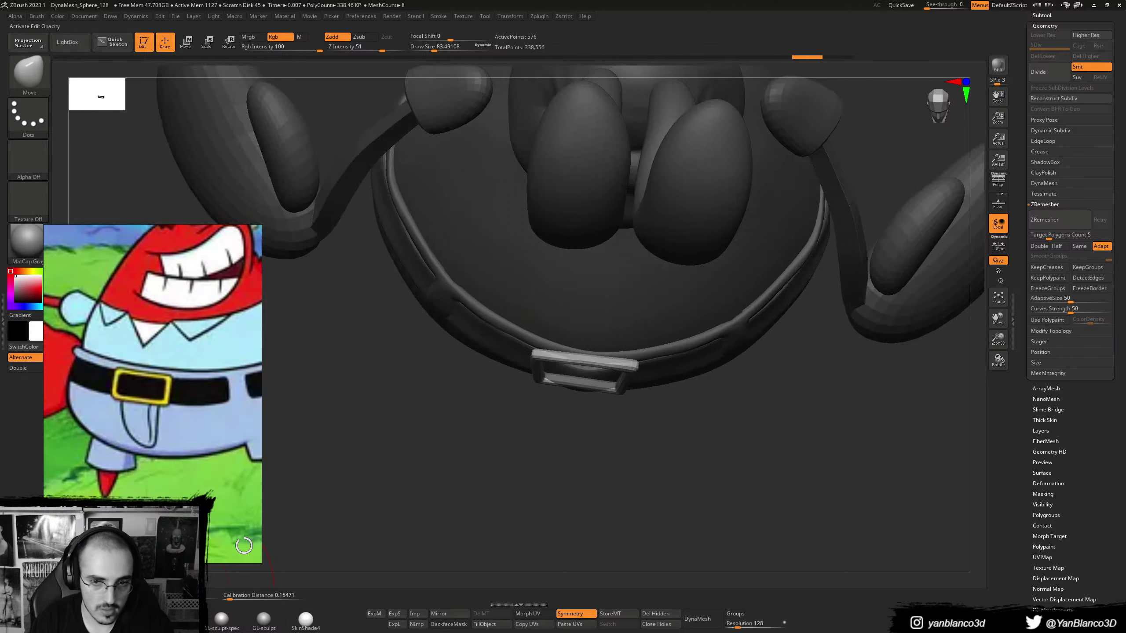
{"action": "left_click", "coordinate": [184, 595]}
{"action": "mouse_move", "coordinate": [460, 447]}
{"action": "left_mouse_down"}
{"action": "mouse_move", "coordinate": [457, 482]}
{"action": "mouse_move", "coordinate": [458, 468]}
{"action": "left_mouse_up"}
{"action": "key", "text": "w"}
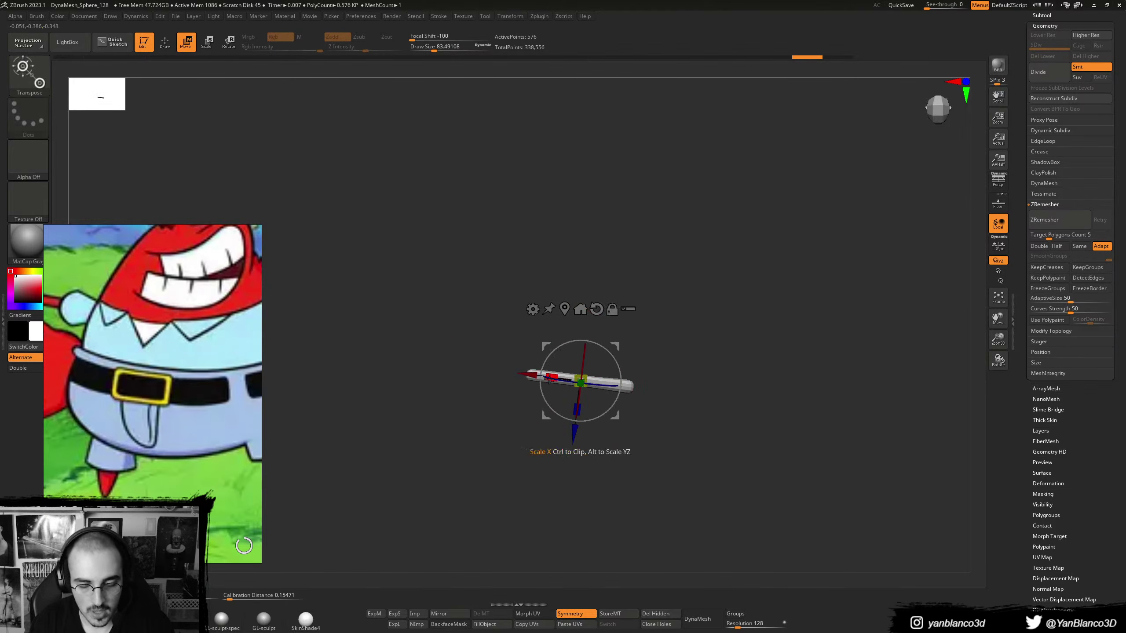
{"action": "key", "text": "y"}
{"action": "left_click_drag", "start_coordinate": [530, 374], "coordinate": [599, 387]}
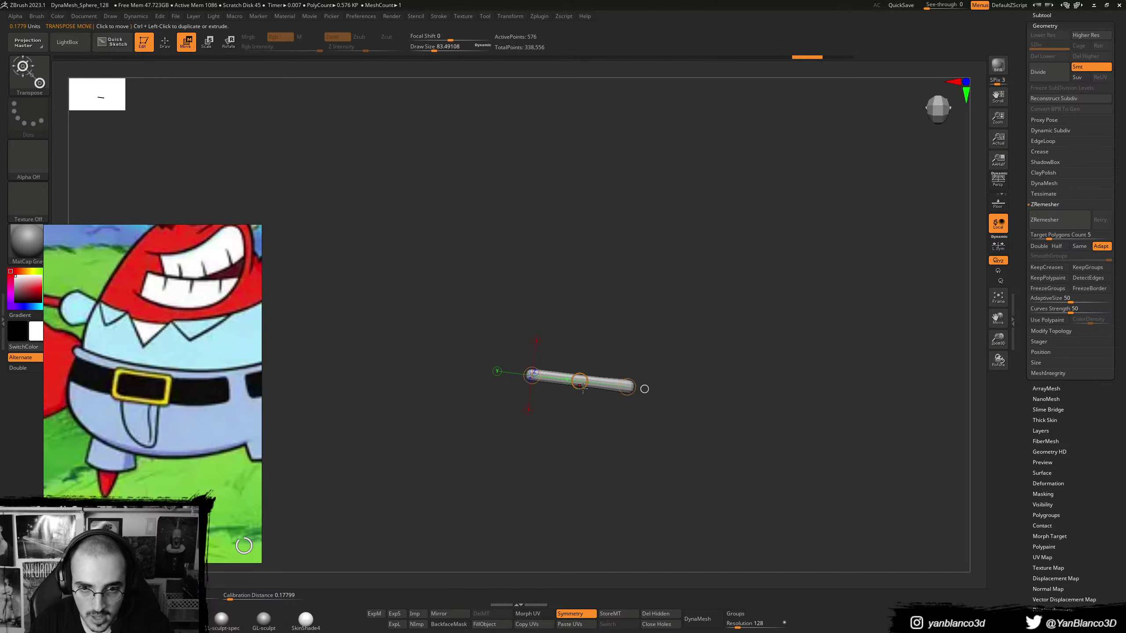
{"action": "mouse_move", "coordinate": [580, 381]}
{"action": "left_mouse_down", "text": "alt"}
{"action": "mouse_move", "coordinate": [657, 391]}
{"action": "mouse_move", "coordinate": [577, 387]}
{"action": "left_mouse_up", "text": "alt"}
{"action": "key", "text": "ctrl+z"}
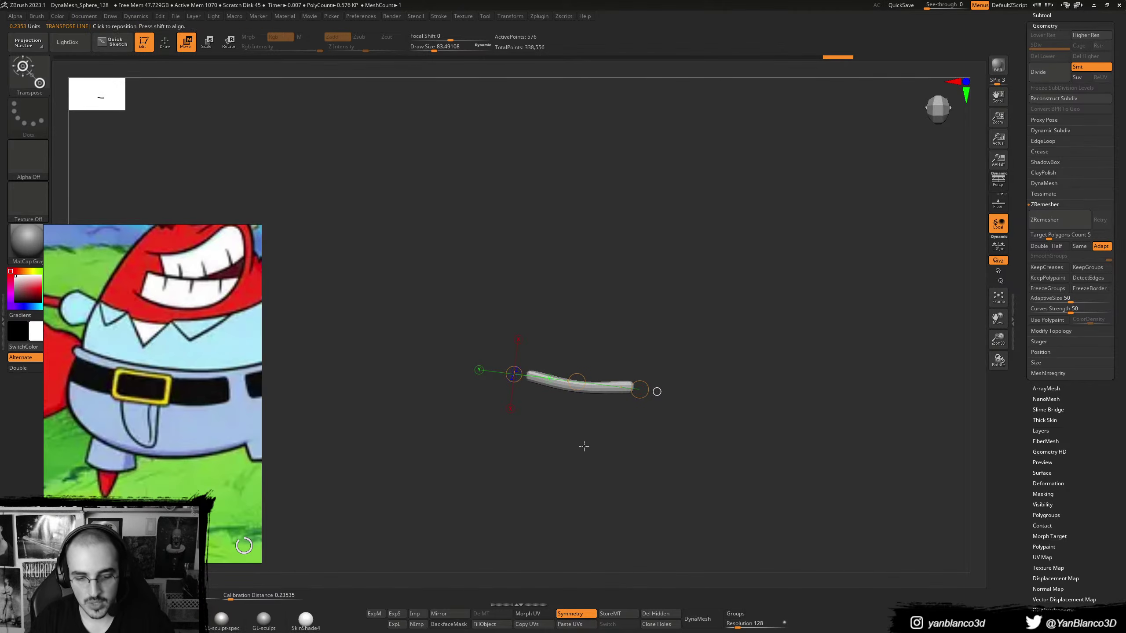
- Show the rest of the model again and choose the Move brush for the buckle
{"action": "key", "text": "b"}
{"action": "key", "text": "c"}
{"action": "key", "text": "b"}
{"action": "key", "text": "alt+s"}
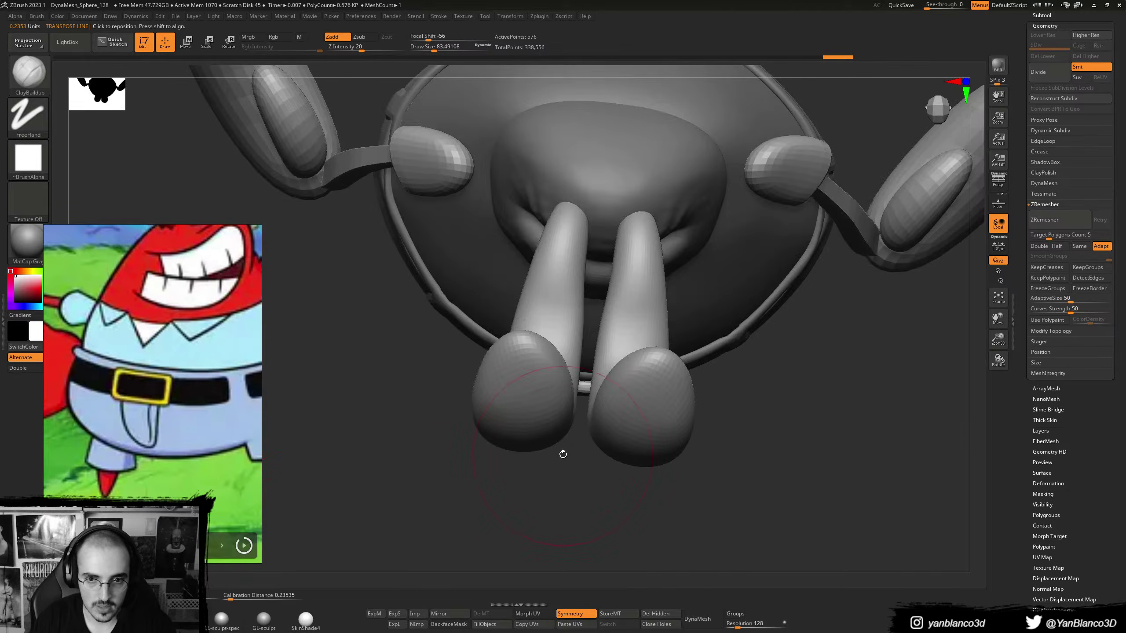
{"action": "right_click_drag", "start_coordinate": [560, 452], "coordinate": [572, 523]}
{"action": "mouse_move", "coordinate": [583, 376]}
{"action": "right_mouse_down"}
{"action": "mouse_move", "coordinate": [555, 451]}
{"action": "mouse_move", "coordinate": [574, 381]}
{"action": "mouse_move", "coordinate": [607, 394]}
{"action": "mouse_move", "coordinate": [578, 380]}
{"action": "right_mouse_up"}
{"action": "key", "text": "b"}
{"action": "key", "text": "m"}
{"action": "key", "text": "v"}
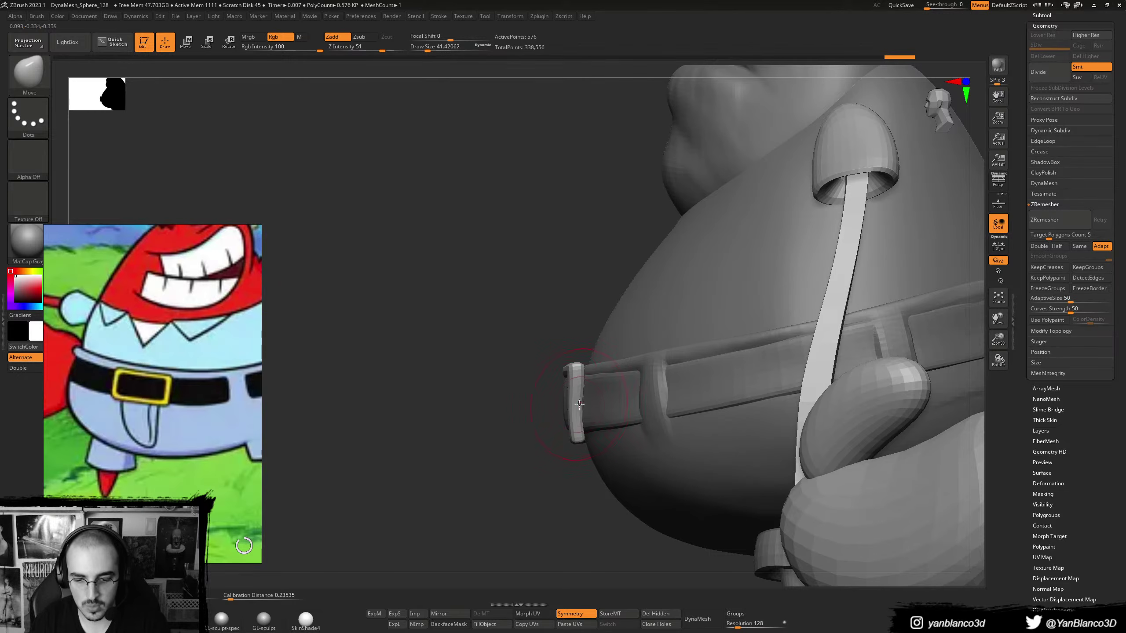
- Turn on perspective and fit the buckle's profile against the belt with the Move brush
{"action": "right_click_drag", "start_coordinate": [579, 404], "coordinate": [581, 390]}
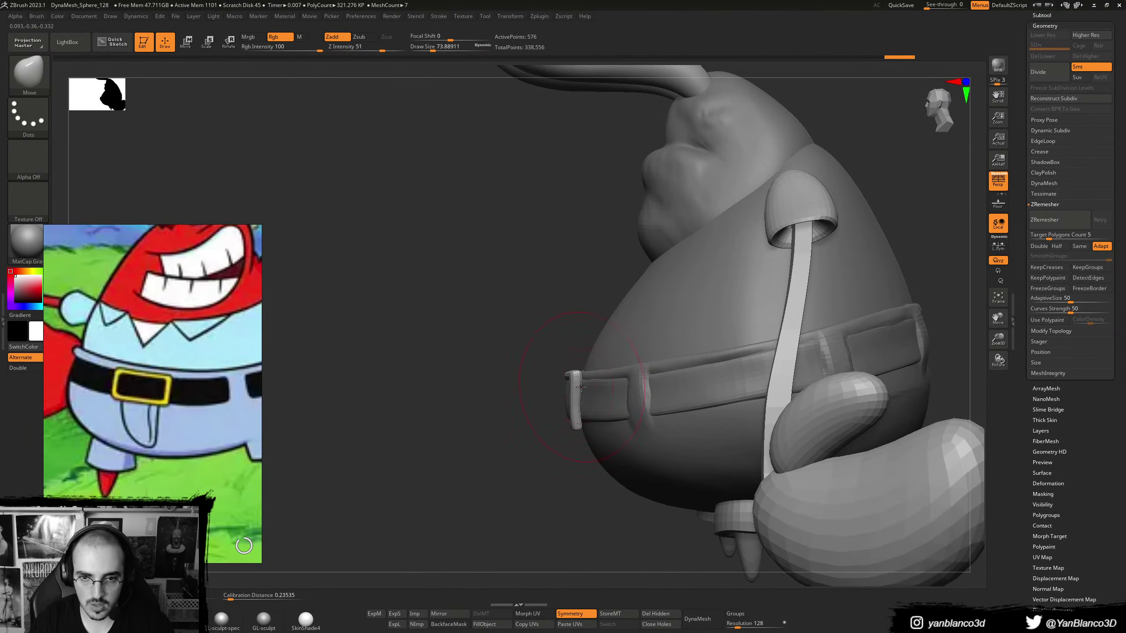
{"action": "left_click_drag", "start_coordinate": [584, 400], "coordinate": [578, 398]}
{"action": "mouse_move", "coordinate": [578, 398]}
{"action": "right_mouse_down"}
{"action": "mouse_move", "coordinate": [648, 378]}
{"action": "mouse_move", "coordinate": [611, 402]}
{"action": "mouse_move", "coordinate": [599, 389]}
{"action": "mouse_move", "coordinate": [579, 400]}
{"action": "right_mouse_up"}
{"action": "key", "text": "bracketright"}
- Make the belt the active subtool and subdivide it once
{"action": "key", "text": "s"}
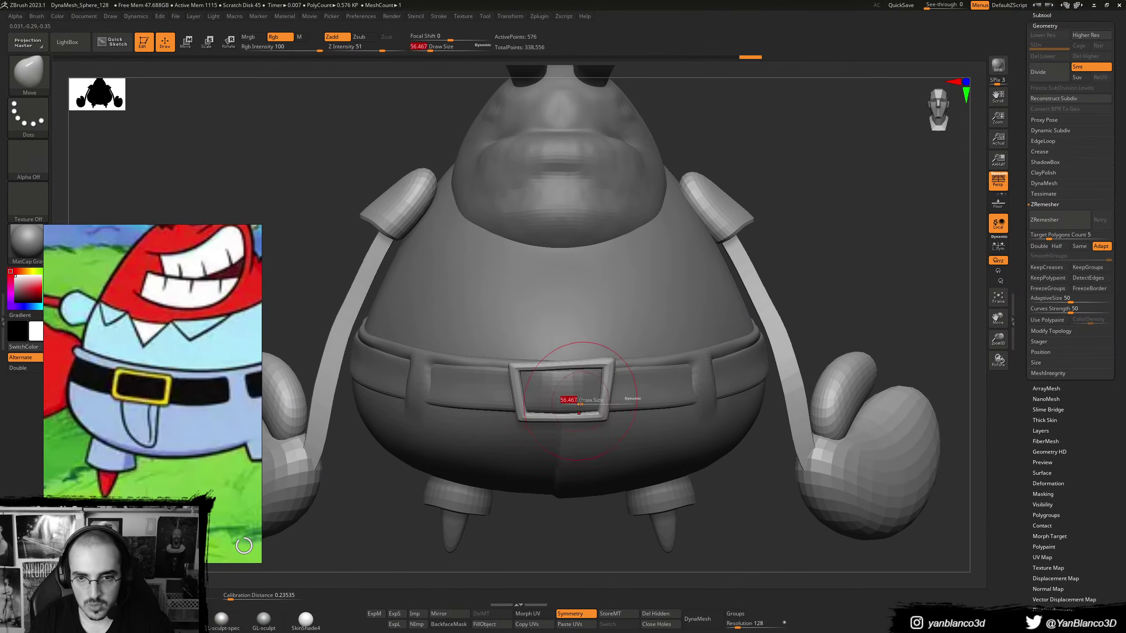
{"action": "left_click", "coordinate": [579, 391], "text": "alt"}
{"action": "key", "text": "ctrl+d"}
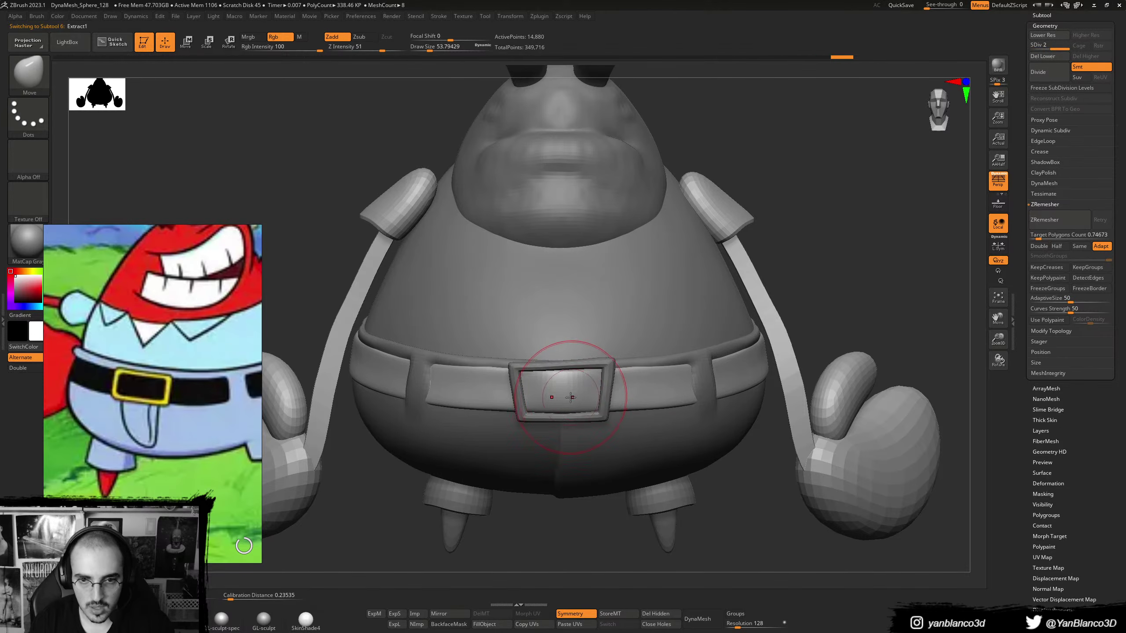
- Build up and smooth the belt inside the buckle opening with ClayBuildup at a Draw Size of about 35 to 39
{"action": "key", "text": "b"}
{"action": "key", "text": "c"}
{"action": "key", "text": "b"}
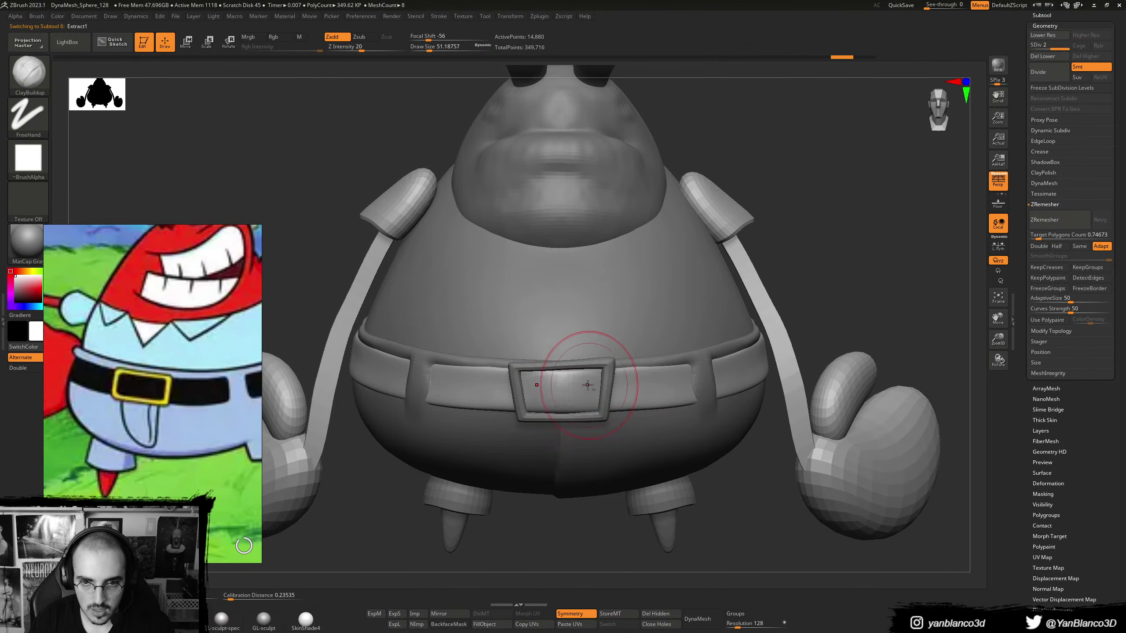
{"action": "key", "text": "["}
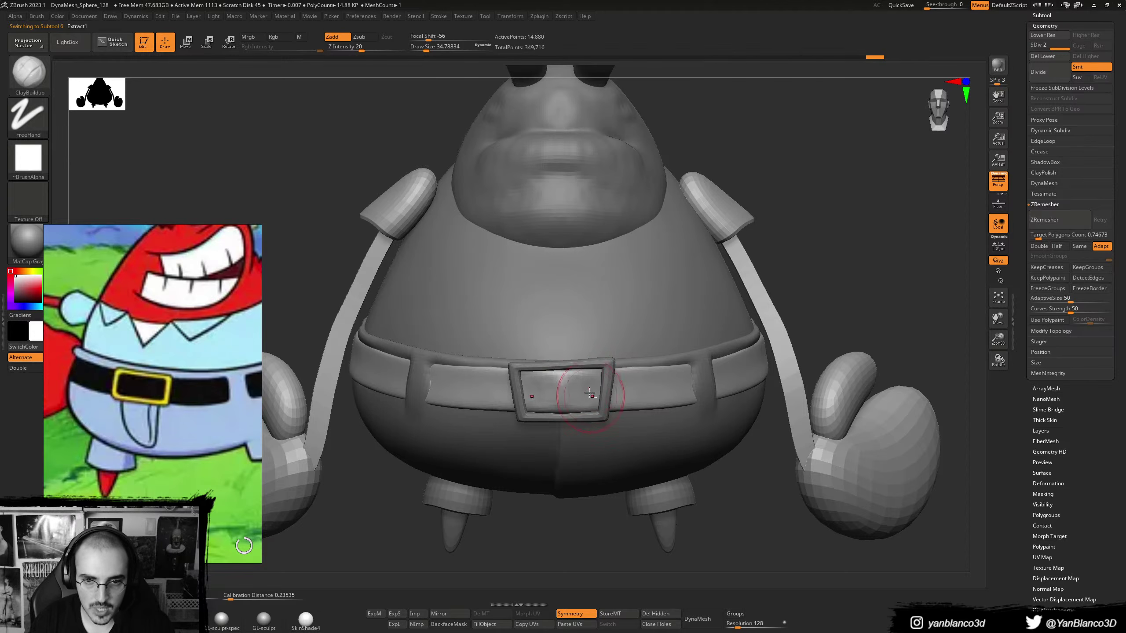
{"action": "key", "text": "shift"}
{"action": "mouse_move", "coordinate": [596, 382]}
{"action": "right_mouse_down"}
{"action": "mouse_move", "coordinate": [537, 386]}
{"action": "mouse_move", "coordinate": [580, 395]}
{"action": "mouse_move", "coordinate": [576, 362]}
{"action": "mouse_move", "coordinate": [599, 412]}
{"action": "right_mouse_up"}
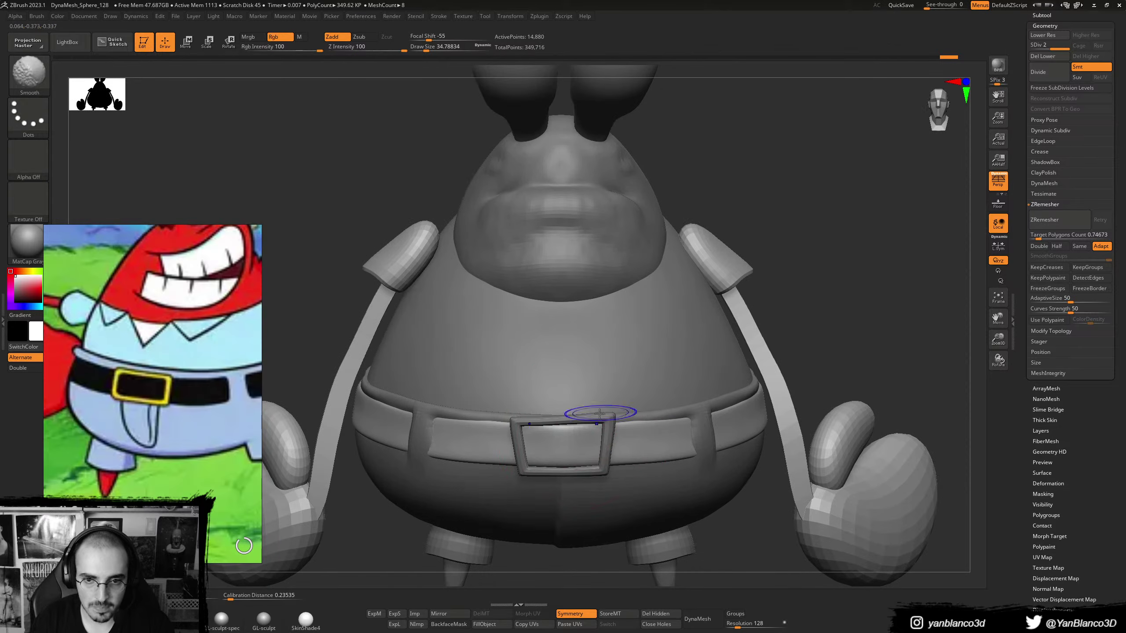
{"action": "key", "text": "s"}
{"action": "left_click_drag", "start_coordinate": [577, 440], "coordinate": [585, 438]}
{"action": "mouse_move", "coordinate": [584, 437]}
{"action": "right_mouse_down", "text": "alt"}
{"action": "mouse_move", "coordinate": [583, 409]}
{"action": "mouse_move", "coordinate": [544, 460]}
{"action": "mouse_move", "coordinate": [556, 465]}
{"action": "mouse_move", "coordinate": [599, 420]}
{"action": "mouse_move", "coordinate": [566, 425]}
{"action": "mouse_move", "coordinate": [634, 386]}
{"action": "right_mouse_up", "text": "alt"}
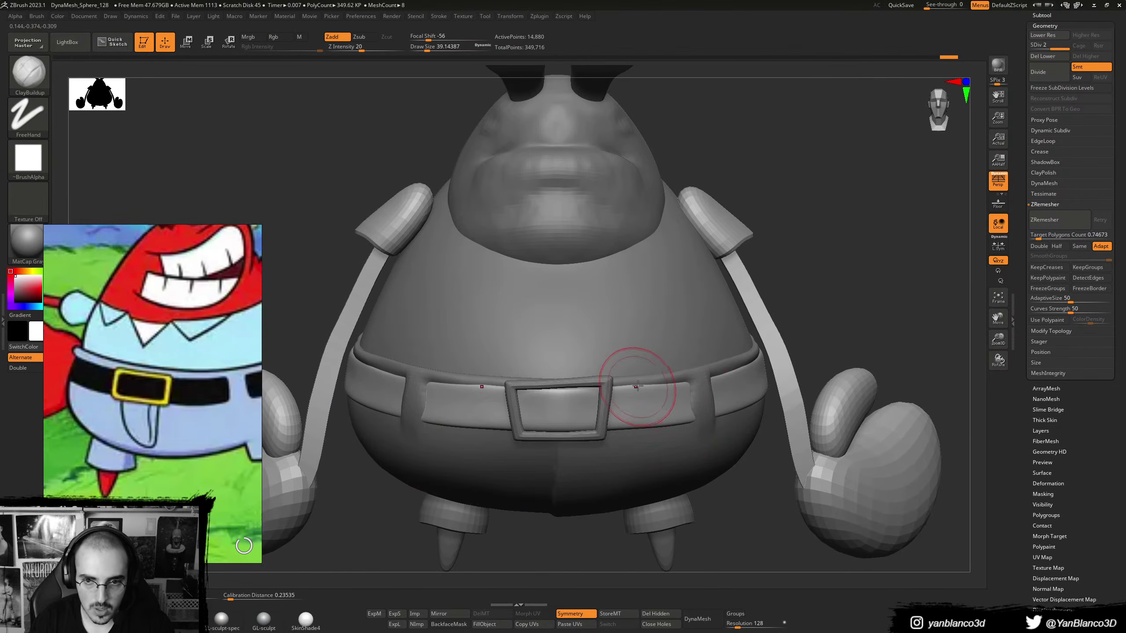
- Adjust the belt between the buckle and the belt loops with the Move brush at Draw Sizes of about 77 and 65
{"action": "key", "text": "b"}
{"action": "key", "text": "m"}
{"action": "key", "text": "v"}
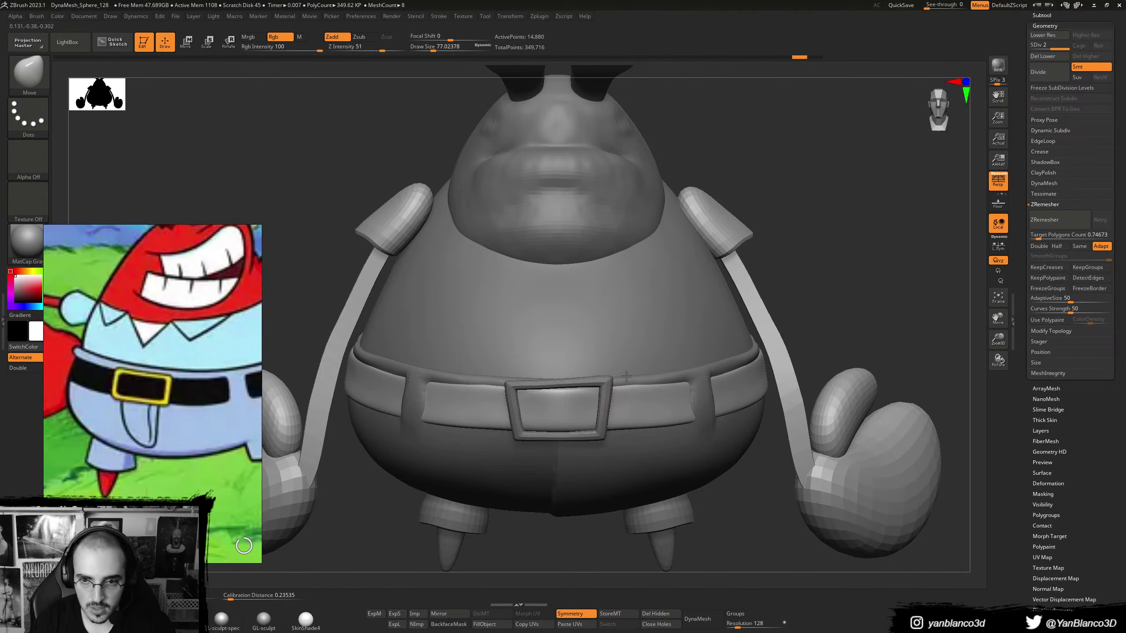
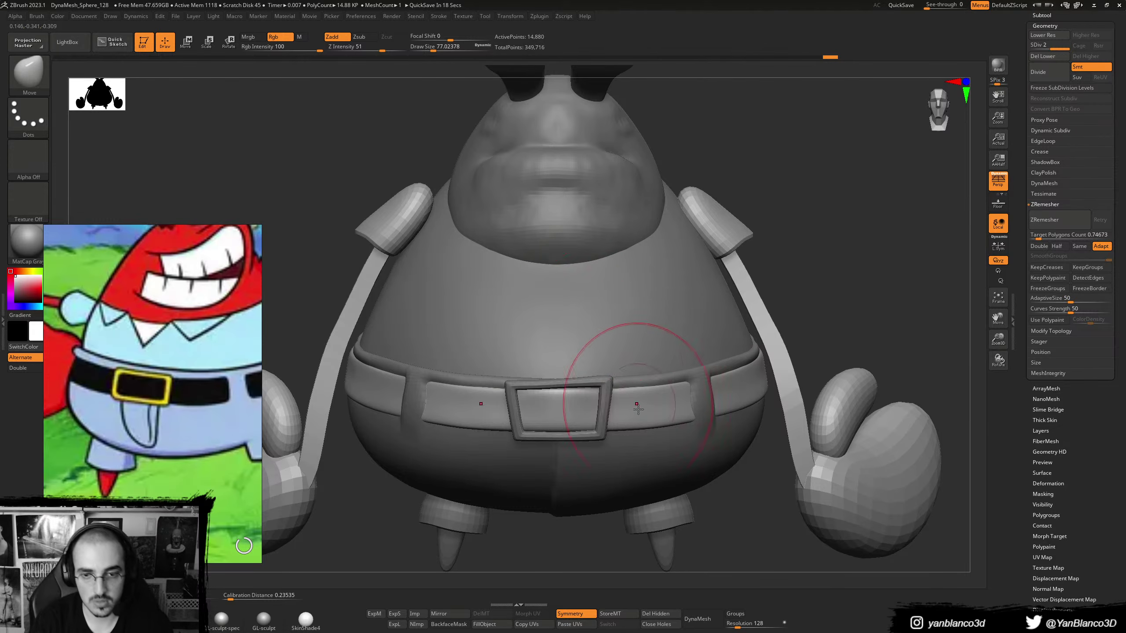
{"action": "mouse_move", "coordinate": [582, 402]}
{"action": "right_mouse_down"}
{"action": "mouse_move", "coordinate": [552, 352]}
{"action": "mouse_move", "coordinate": [667, 375]}
{"action": "mouse_move", "coordinate": [676, 397]}
{"action": "mouse_move", "coordinate": [665, 390]}
{"action": "right_mouse_up"}
{"action": "key", "text": "["}
{"action": "key", "text": "["}
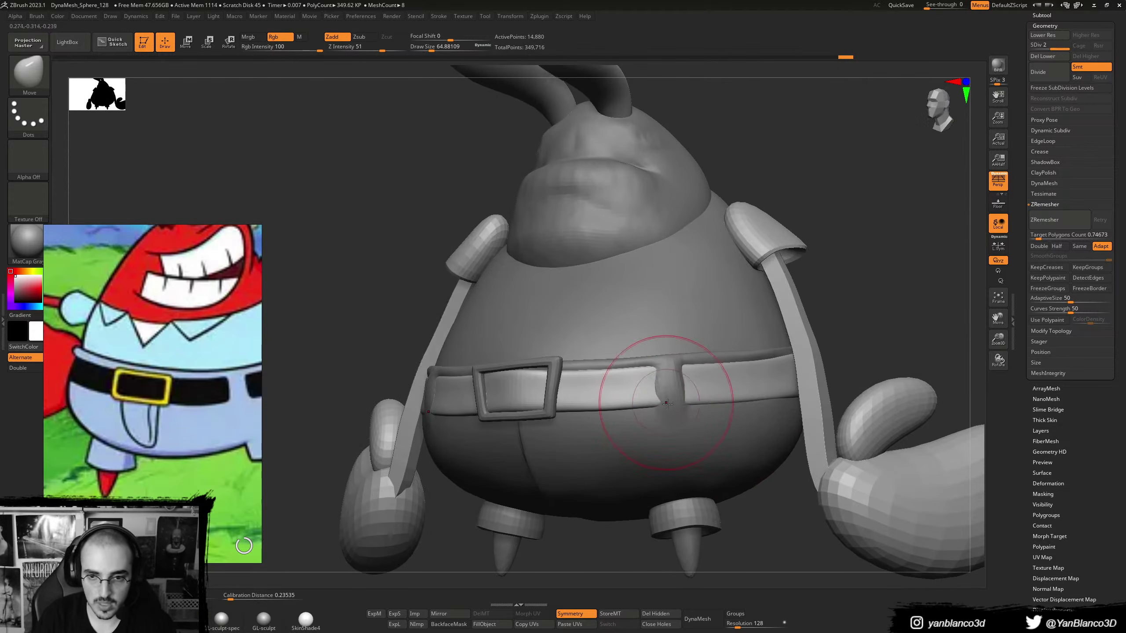
- Make the belt loops the active subtool and refine and smooth the front loop over the belt at Draw Size 28.75
{"action": "key", "text": "b"}
{"action": "key", "text": "c"}
{"action": "key", "text": "b"}
{"action": "left_click", "coordinate": [661, 377], "text": "alt"}
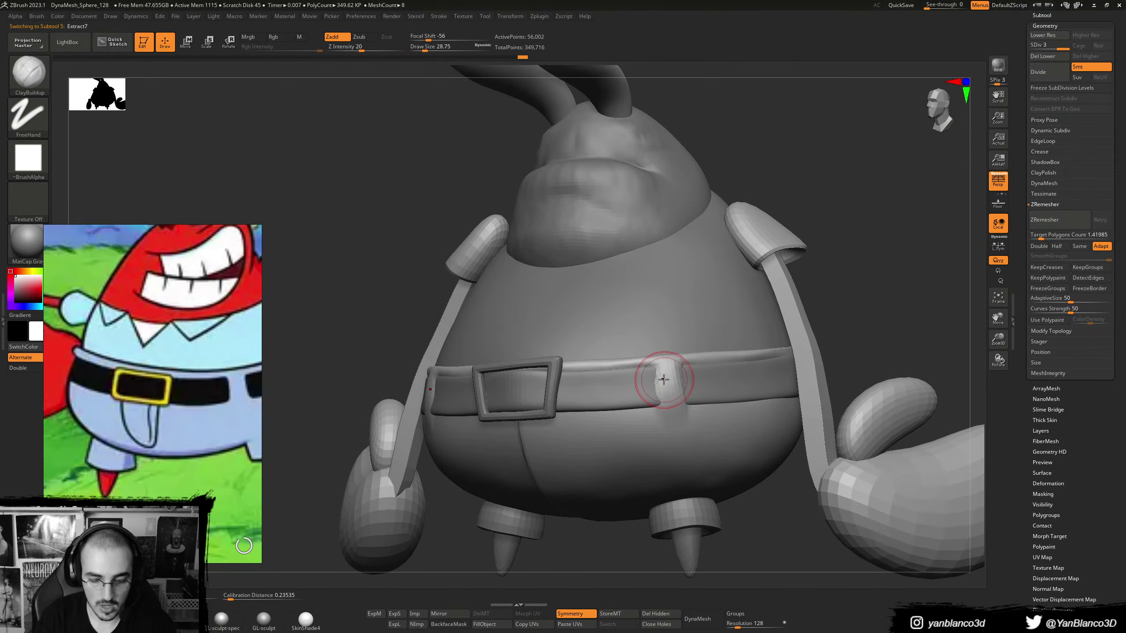
{"action": "key", "text": "b"}
{"action": "key", "text": "d"}
{"action": "key", "text": "s"}
{"action": "mouse_move", "coordinate": [657, 368]}
{"action": "left_mouse_down"}
{"action": "mouse_move", "coordinate": [665, 415]}
{"action": "mouse_move", "coordinate": [673, 377]}
{"action": "mouse_move", "coordinate": [676, 421]}
{"action": "left_mouse_up"}
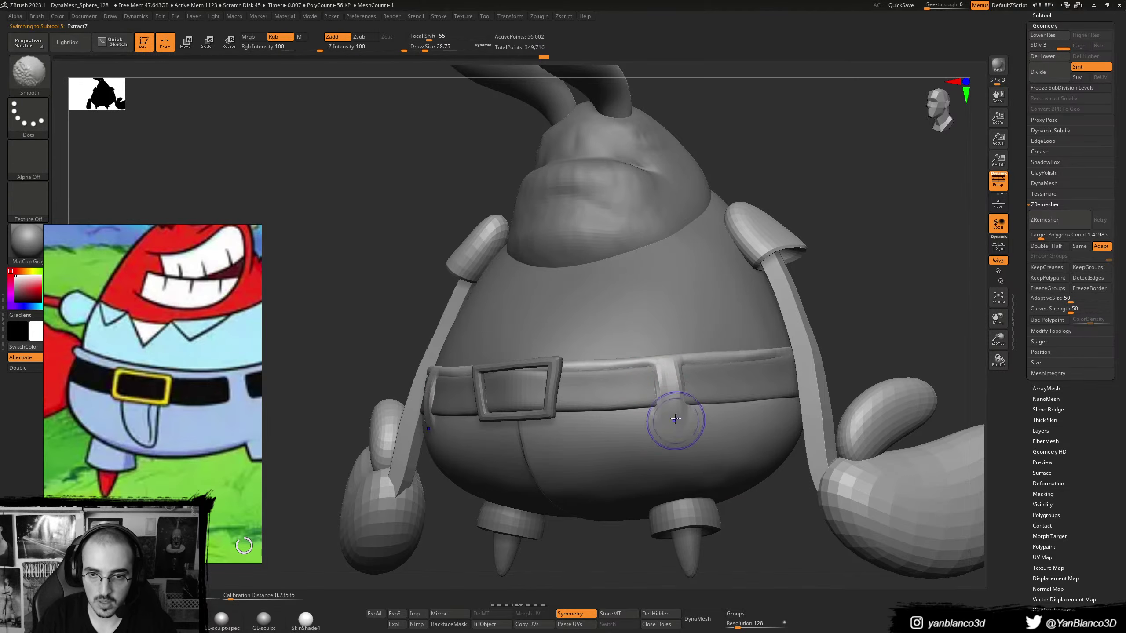
- Check the body's polygroups with PolyFrame and make the shirt, Cube_002, the active subtool
{"action": "mouse_move", "coordinate": [676, 420]}
{"action": "right_mouse_down", "text": "shift"}
{"action": "mouse_move", "coordinate": [709, 426]}
{"action": "mouse_move", "coordinate": [640, 375]}
{"action": "mouse_move", "coordinate": [651, 388]}
{"action": "right_mouse_up", "text": "shift"}
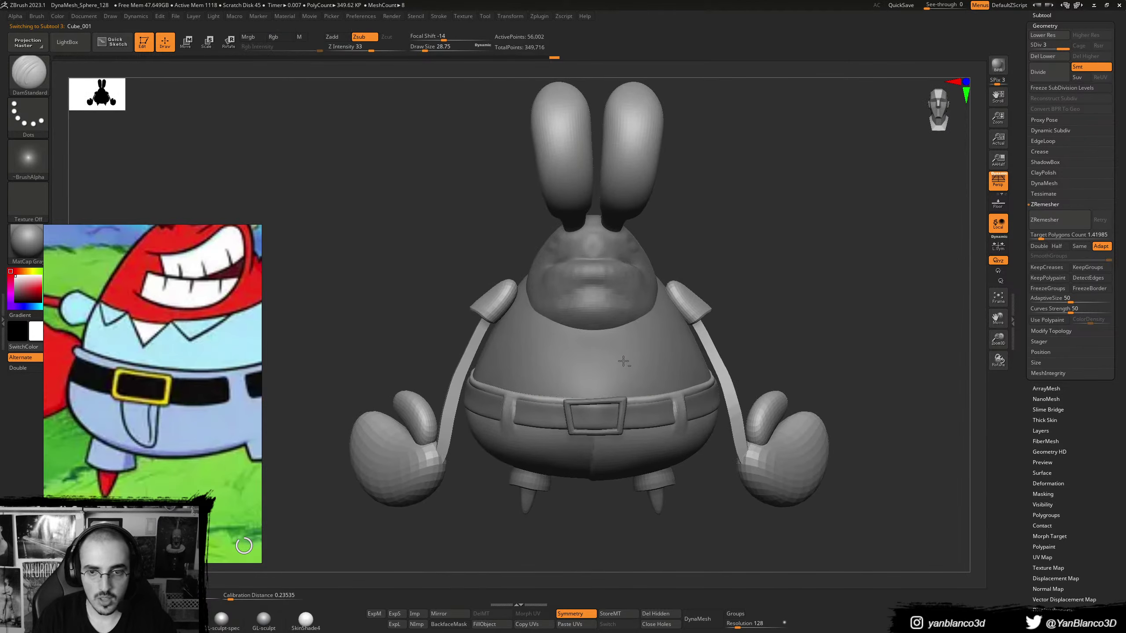
{"action": "left_click", "coordinate": [624, 360], "text": "alt"}
{"action": "mouse_move", "coordinate": [624, 346]}
{"action": "right_mouse_down", "text": "ctrl"}
{"action": "mouse_move", "coordinate": [625, 358]}
{"action": "mouse_move", "coordinate": [569, 355]}
{"action": "right_mouse_up", "text": "ctrl"}
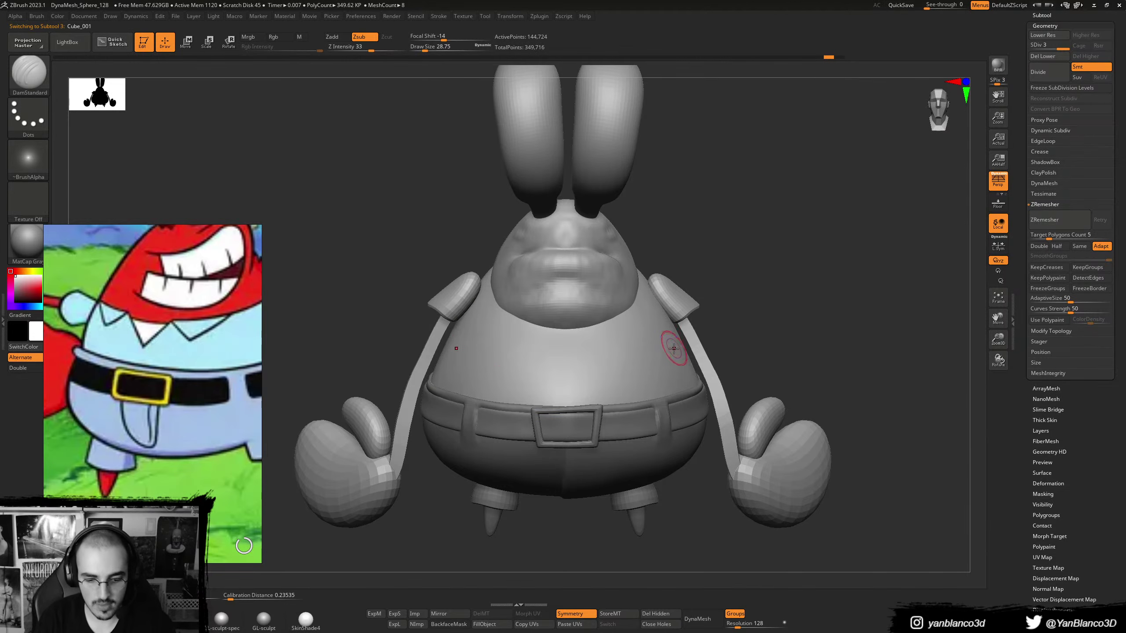
{"action": "key", "text": "shift+f"}
{"action": "key", "text": "n"}
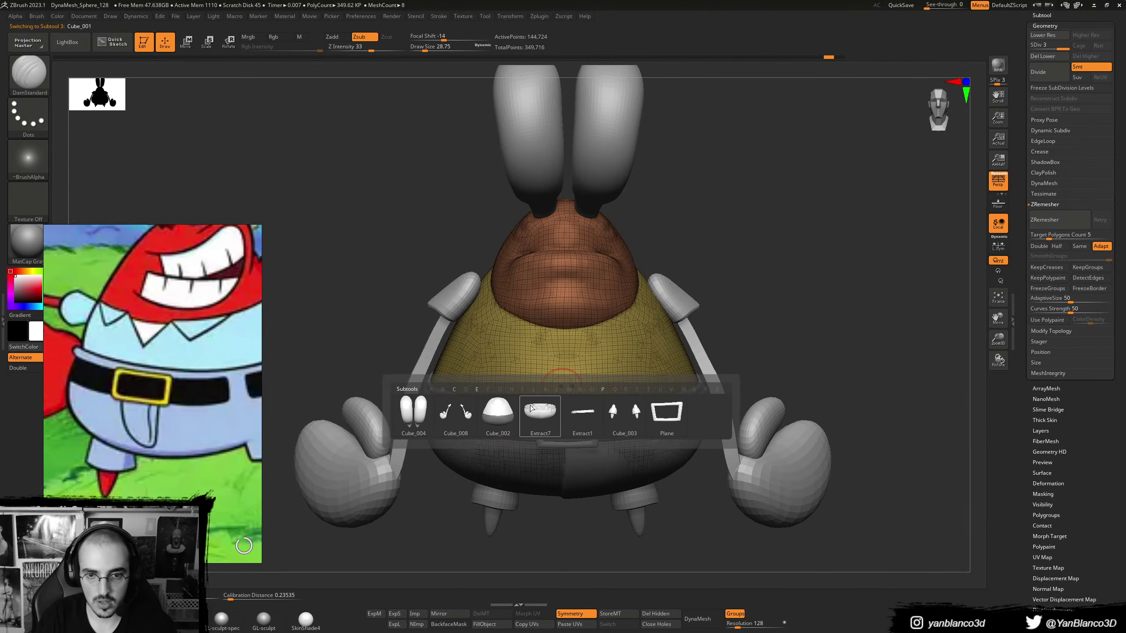
{"action": "left_click", "coordinate": [501, 415]}
{"action": "key", "text": "shift+f"}
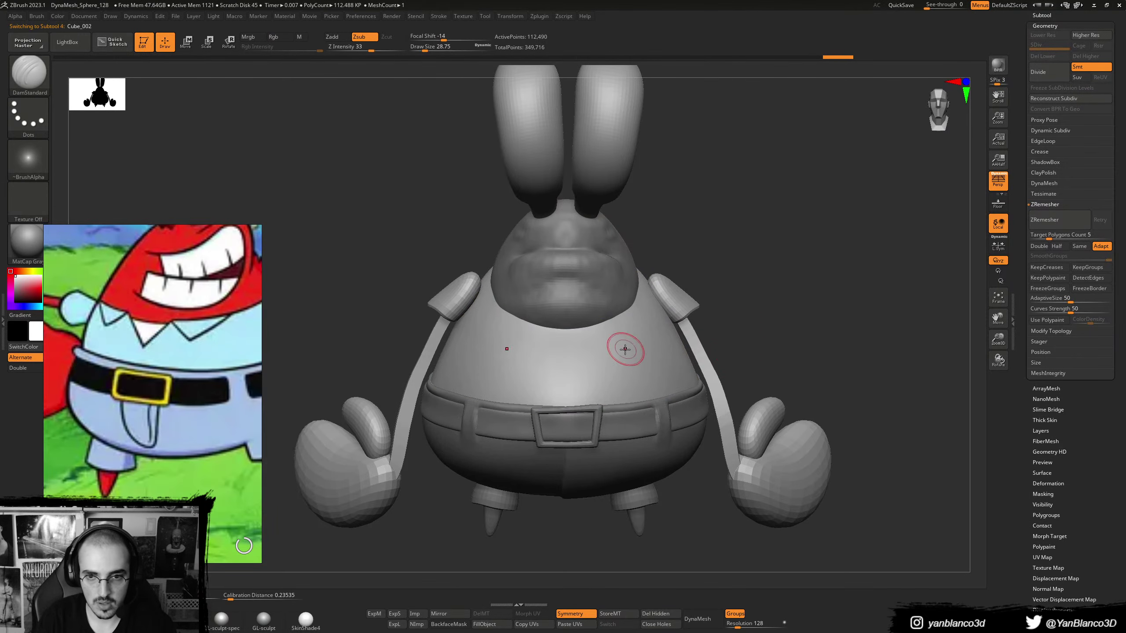
- Isolate the torso mesh, invert its mask to protect the lower part, and slightly inflate the shirt area with the Inflate deformation
{"action": "mouse_move", "coordinate": [606, 338]}
{"action": "right_mouse_down"}
{"action": "mouse_move", "coordinate": [598, 347]}
{"action": "mouse_move", "coordinate": [609, 342]}
{"action": "right_mouse_up"}
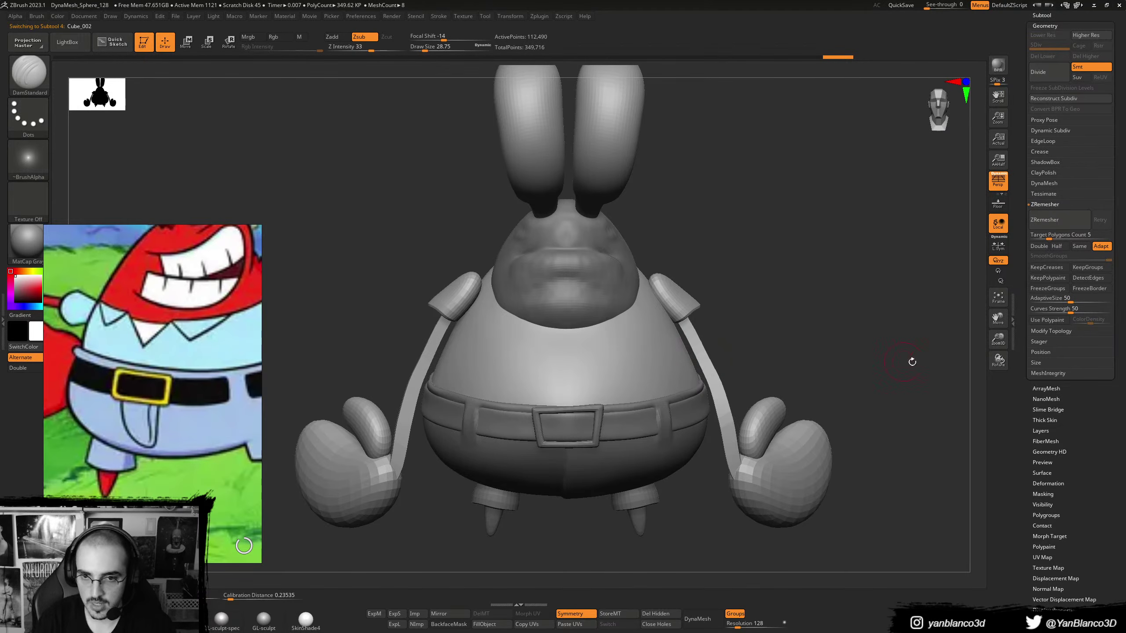
{"action": "scroll", "coordinate": [1106, 468], "scroll_direction": "down", "scroll_amount": 3}
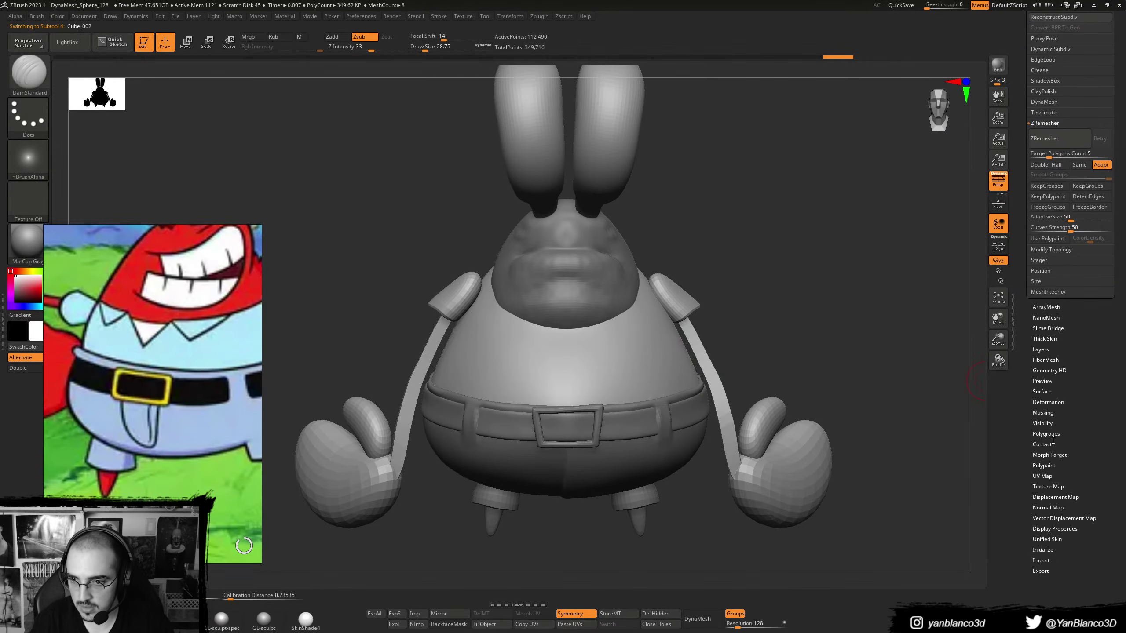
{"action": "left_click", "coordinate": [1050, 403]}
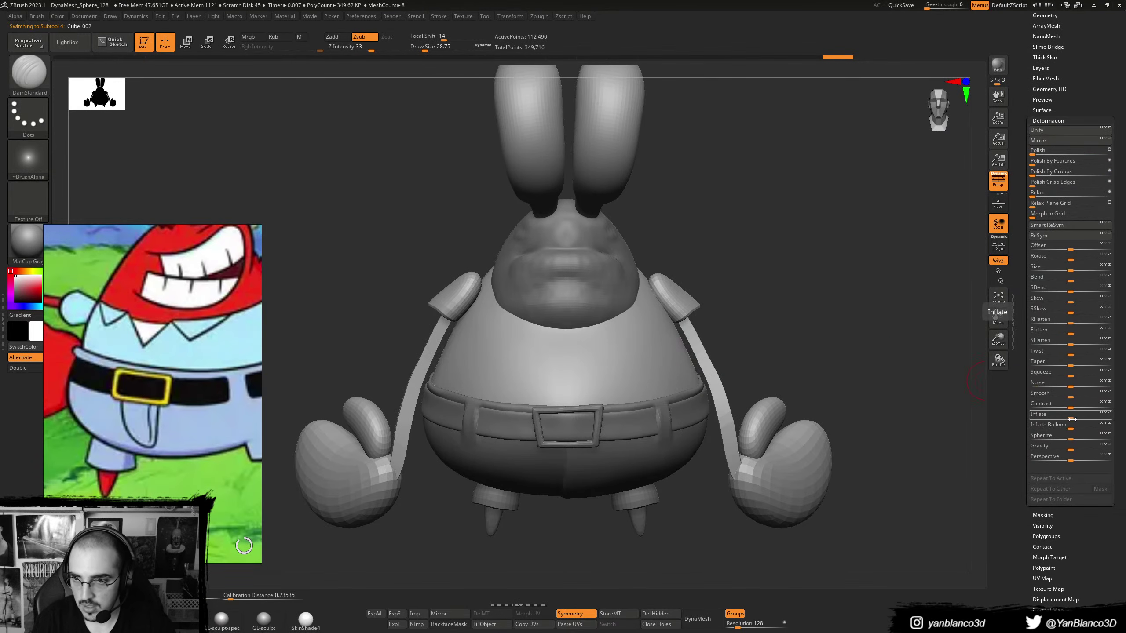
{"action": "left_click_drag", "start_coordinate": [1071, 415], "coordinate": [1073, 414]}
{"action": "key", "text": "ctrl+z"}
{"action": "key", "text": "ctrl+z"}
{"action": "key", "text": "ctrl+z"}
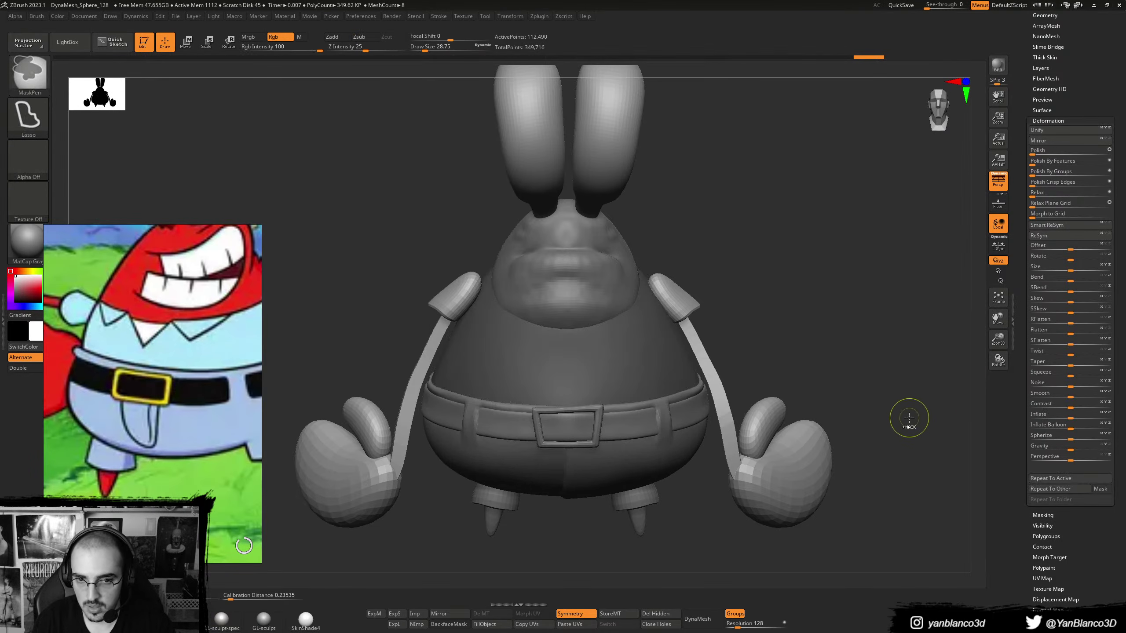
{"action": "left_click", "coordinate": [177, 597]}
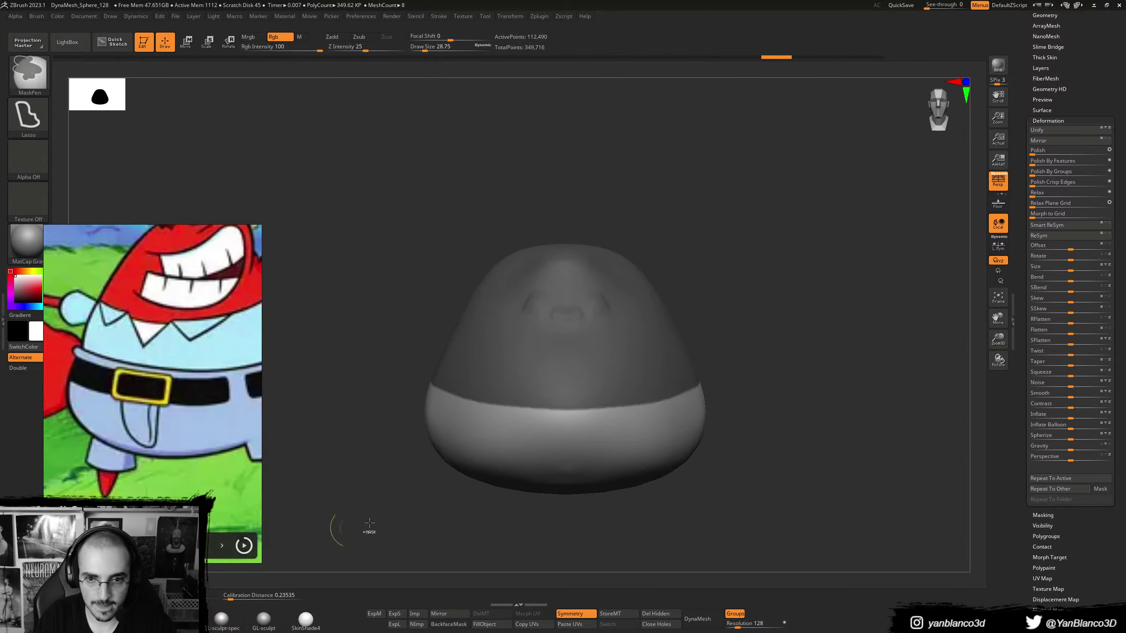
{"action": "left_click", "coordinate": [857, 439], "text": "ctrl"}
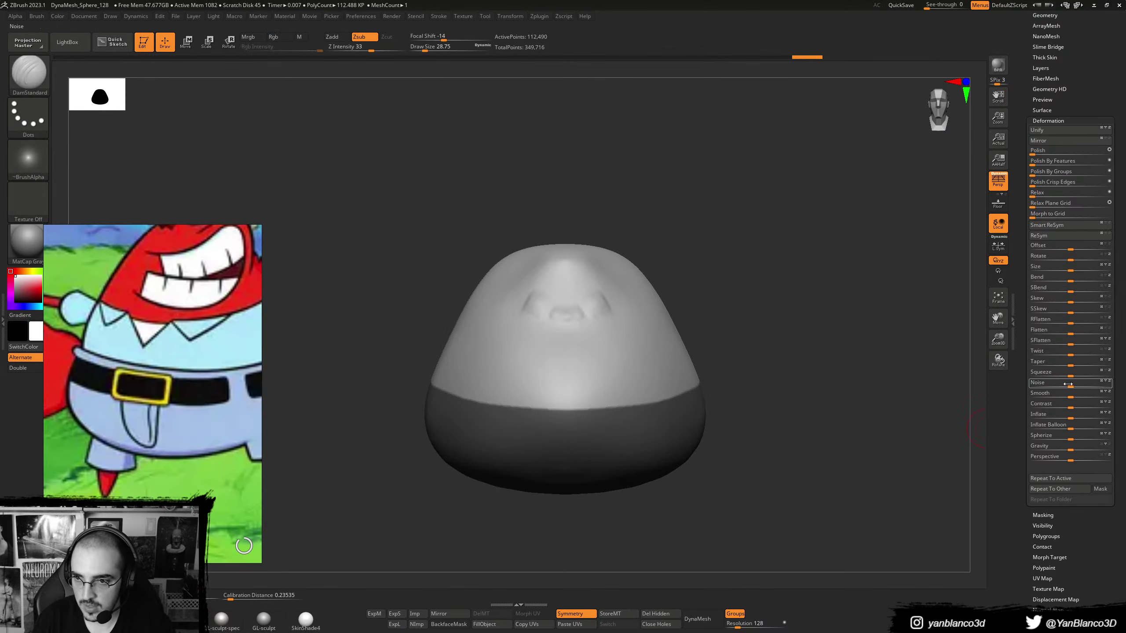
{"action": "left_click_drag", "start_coordinate": [1072, 414], "coordinate": [1073, 414]}
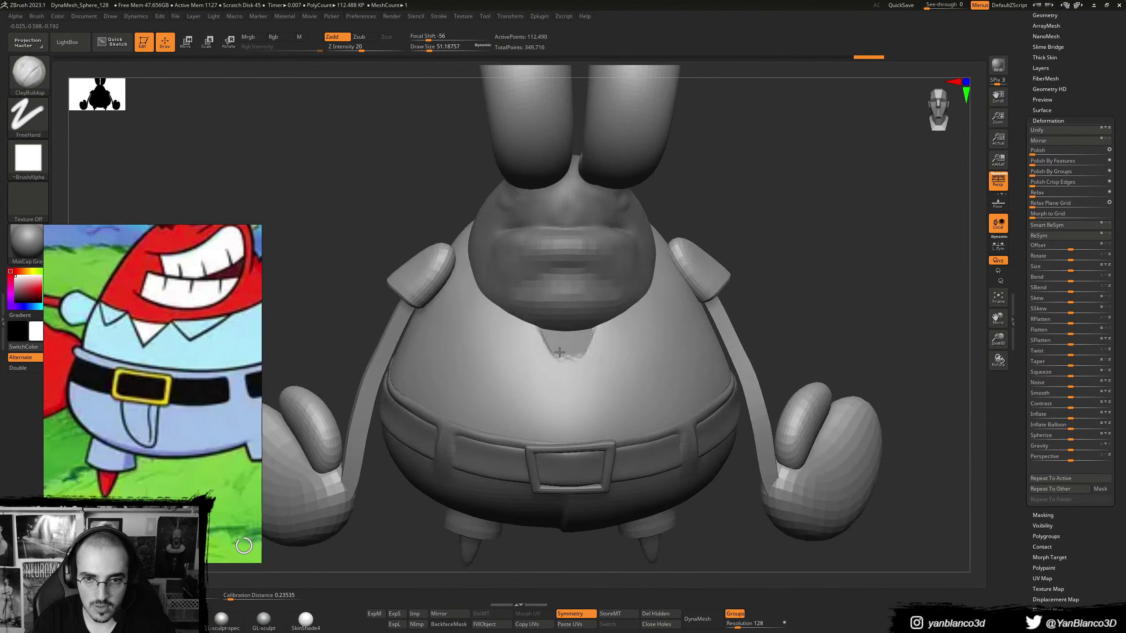
- Rough out the V-shaped neckline below the chin with ClayBuildup at a Draw Size of about 35
{"action": "right_click_drag", "start_coordinate": [559, 352], "coordinate": [555, 353]}
{"action": "key", "text": "["}
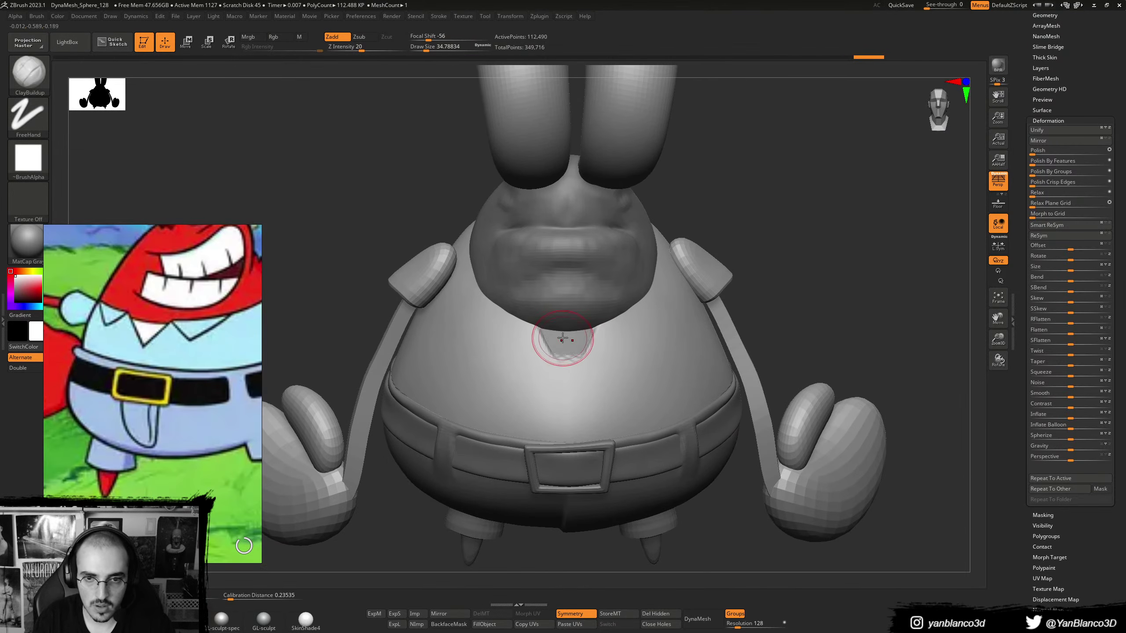
{"action": "key", "text": "ctrl+z"}
{"action": "left_click_drag", "start_coordinate": [559, 349], "coordinate": [543, 320]}
{"action": "right_click_drag", "start_coordinate": [553, 343], "coordinate": [560, 351]}
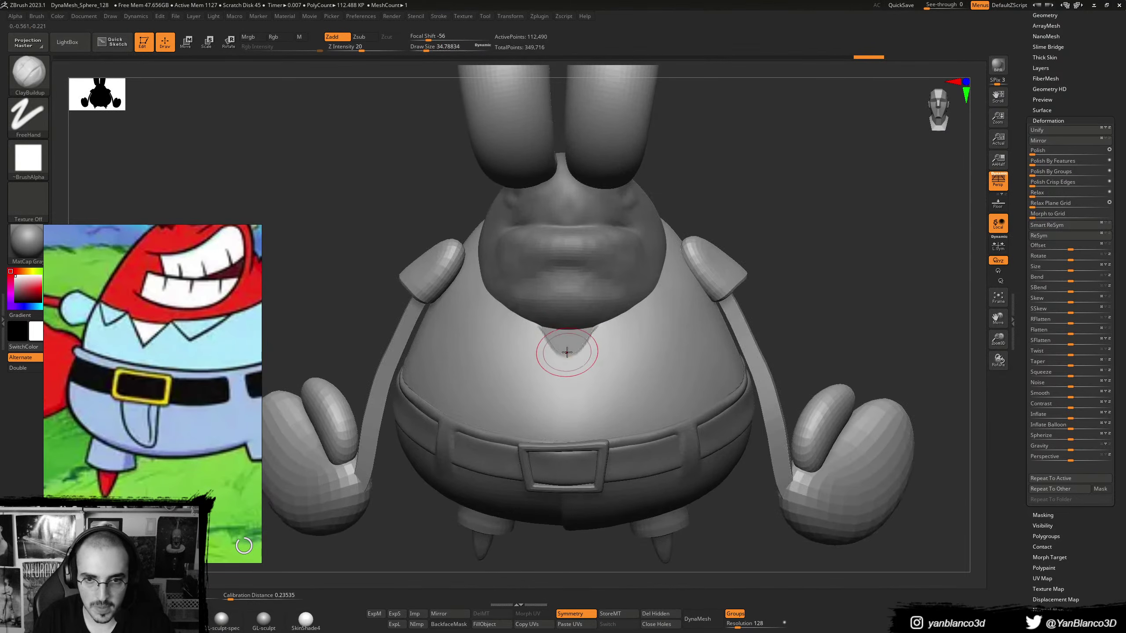
- Sharpen the tip and edges of the V-shaped neckline with DamStandard at a Draw Size of about 27
{"action": "key", "text": "b"}
{"action": "key", "text": "d"}
{"action": "key", "text": "s"}
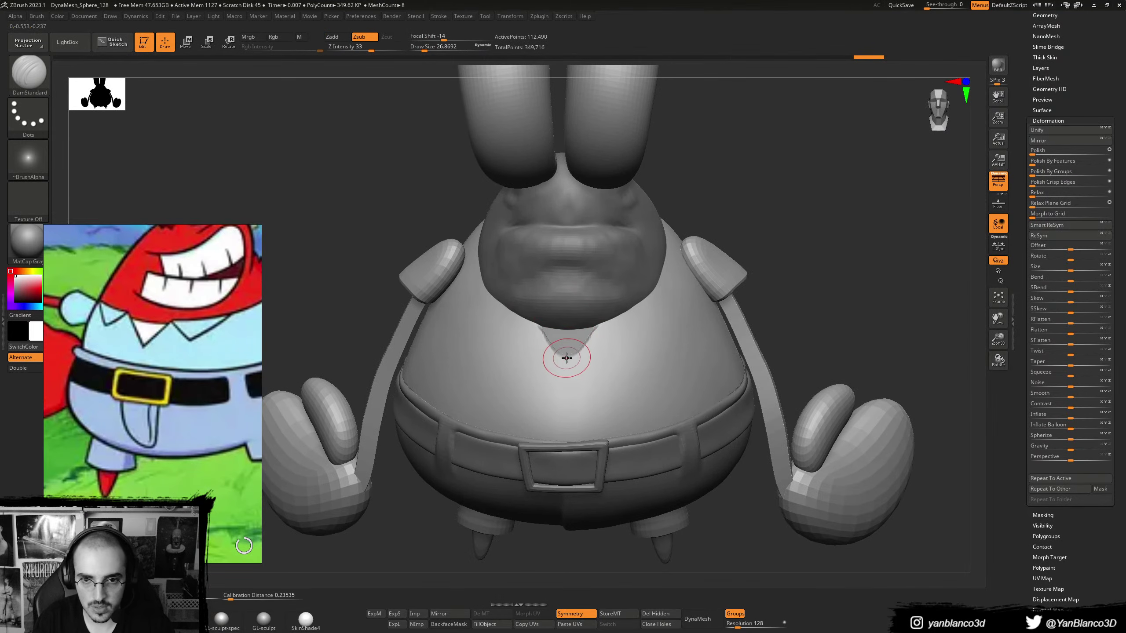
{"action": "key", "text": "s"}
{"action": "left_click_drag", "start_coordinate": [567, 359], "coordinate": [569, 366]}
{"action": "left_click_drag", "start_coordinate": [589, 315], "coordinate": [569, 363]}
{"action": "right_click_drag", "start_coordinate": [585, 322], "coordinate": [606, 334]}
{"action": "key", "text": "b"}
{"action": "key", "text": "c"}
{"action": "key", "text": "b"}
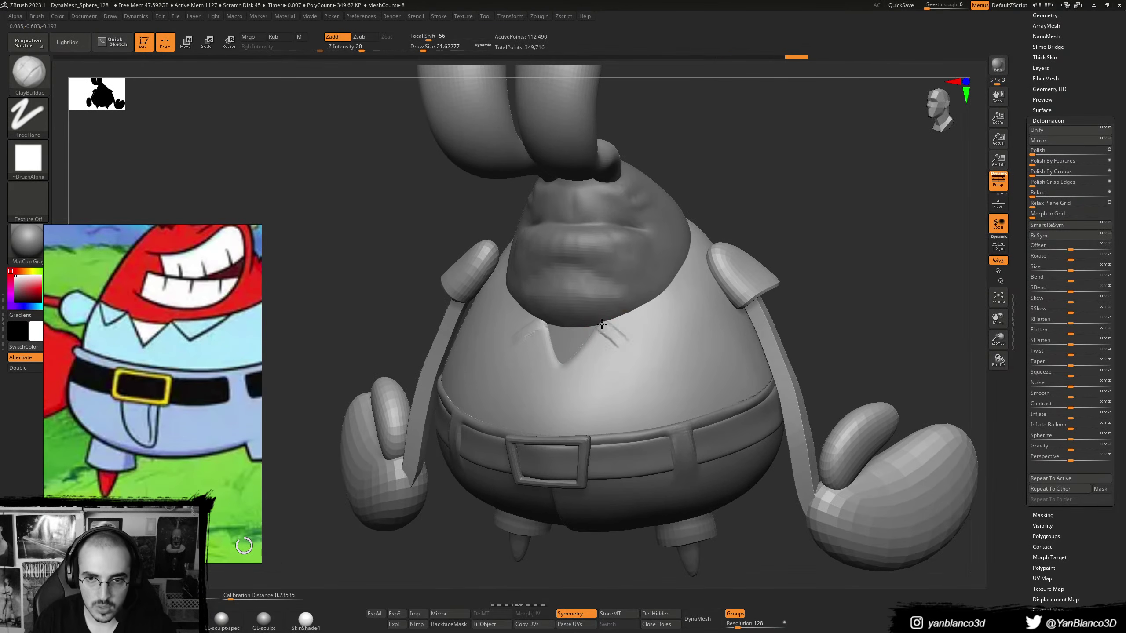
{"action": "left_click_drag", "start_coordinate": [612, 327], "coordinate": [629, 346]}
{"action": "key", "text": "ctrl+z"}
{"action": "mouse_move", "coordinate": [595, 309]}
{"action": "left_mouse_down", "text": "ctrl"}
{"action": "mouse_move", "coordinate": [631, 352]}
{"action": "mouse_move", "coordinate": [674, 261]}
{"action": "left_mouse_up", "text": "ctrl"}
{"action": "key", "text": "ctrl+z"}
- Mask the pointed collar shape on the shirt from the neckline back to the shoulder with the MaskPen lasso
{"action": "mouse_move", "coordinate": [646, 351]}
{"action": "left_mouse_down", "text": "ctrl"}
{"action": "mouse_move", "coordinate": [674, 166]}
{"action": "mouse_move", "coordinate": [625, 208]}
{"action": "left_mouse_up", "text": "ctrl"}
{"action": "mouse_move", "coordinate": [692, 222]}
{"action": "right_mouse_down", "text": "shift"}
{"action": "mouse_move", "coordinate": [654, 249]}
{"action": "mouse_move", "coordinate": [655, 276]}
{"action": "right_mouse_up", "text": "shift"}
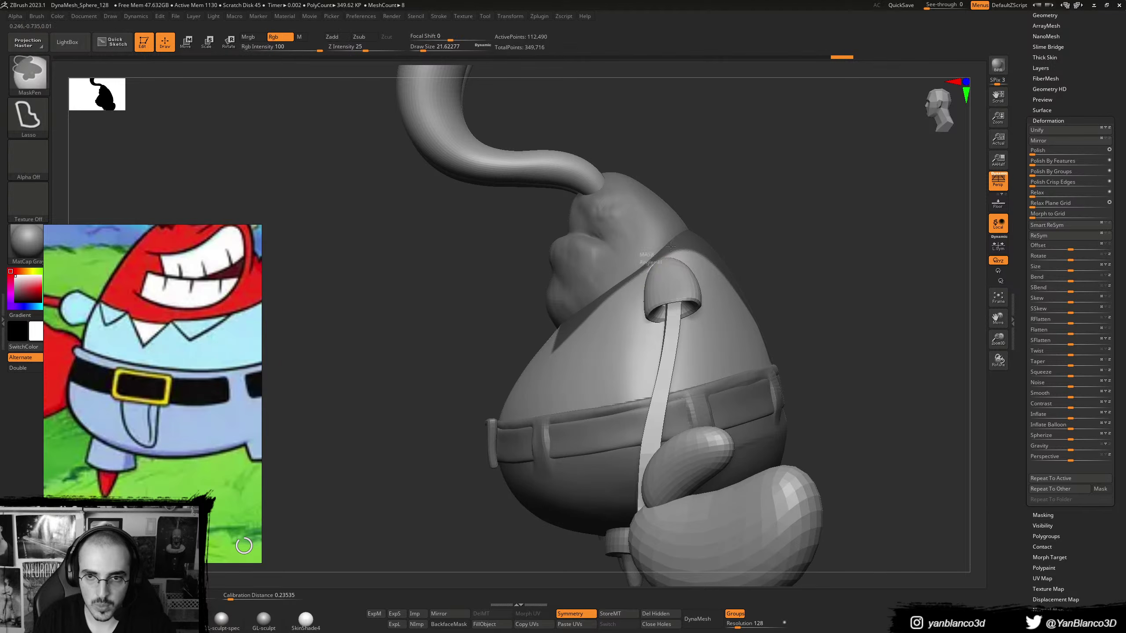
{"action": "mouse_move", "coordinate": [652, 268]}
{"action": "left_mouse_down", "text": "ctrl"}
{"action": "mouse_move", "coordinate": [656, 400]}
{"action": "mouse_move", "coordinate": [656, 266]}
{"action": "left_mouse_up", "text": "ctrl"}
{"action": "mouse_move", "coordinate": [729, 201]}
{"action": "left_mouse_down", "text": "ctrl"}
{"action": "mouse_move", "coordinate": [778, 225]}
{"action": "mouse_move", "coordinate": [705, 443]}
{"action": "left_mouse_up", "text": "ctrl"}
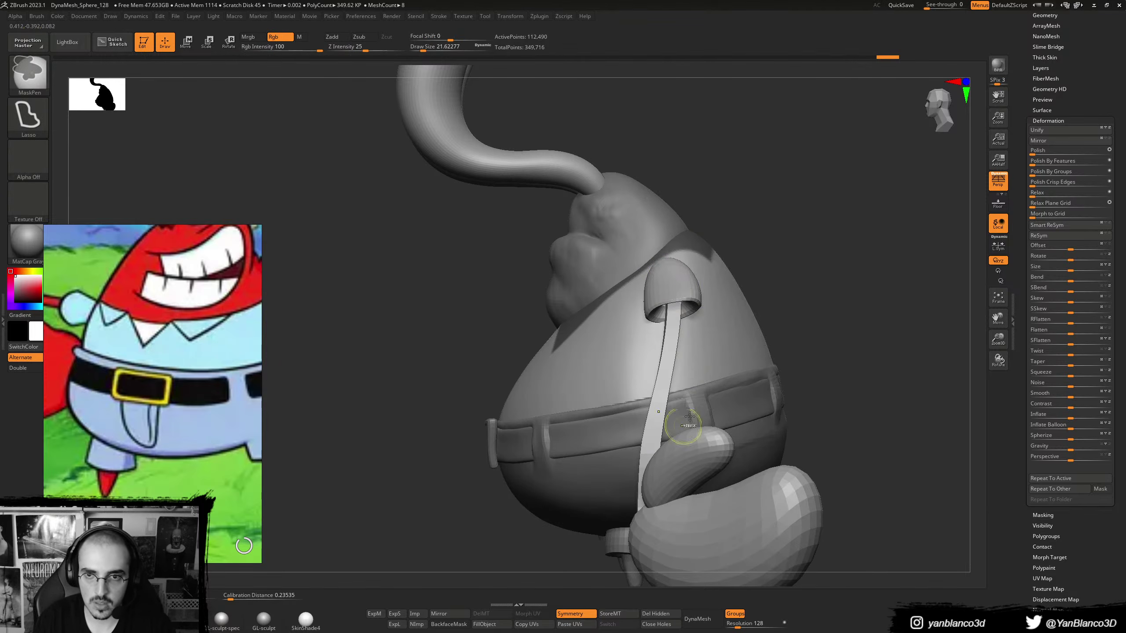
{"action": "mouse_move", "coordinate": [634, 280]}
{"action": "left_mouse_down", "text": "ctrl"}
{"action": "mouse_move", "coordinate": [668, 249]}
{"action": "mouse_move", "coordinate": [713, 503]}
{"action": "mouse_move", "coordinate": [698, 488]}
{"action": "left_mouse_up", "text": "ctrl"}
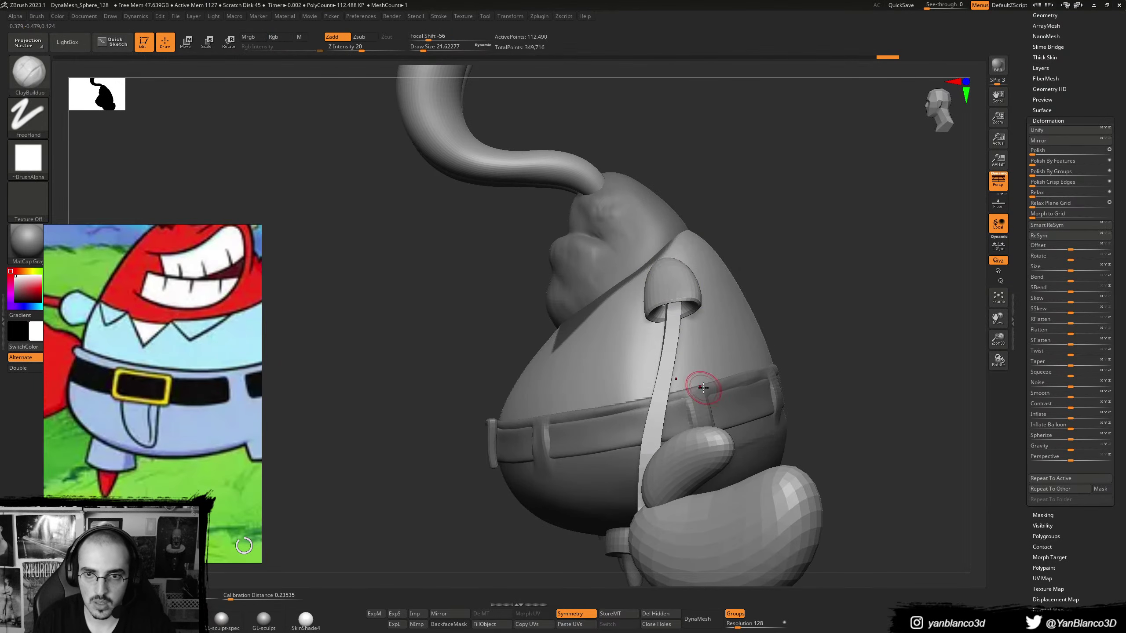
- Refine the collar mask around the back of the neck and invert it to leave only the collar editable
{"action": "right_click_drag", "start_coordinate": [665, 382], "coordinate": [706, 377]}
{"action": "mouse_move", "coordinate": [683, 253]}
{"action": "right_mouse_down"}
{"action": "mouse_move", "coordinate": [659, 282]}
{"action": "mouse_move", "coordinate": [642, 211]}
{"action": "mouse_move", "coordinate": [667, 207]}
{"action": "right_mouse_up"}
{"action": "key", "text": "ctrl"}
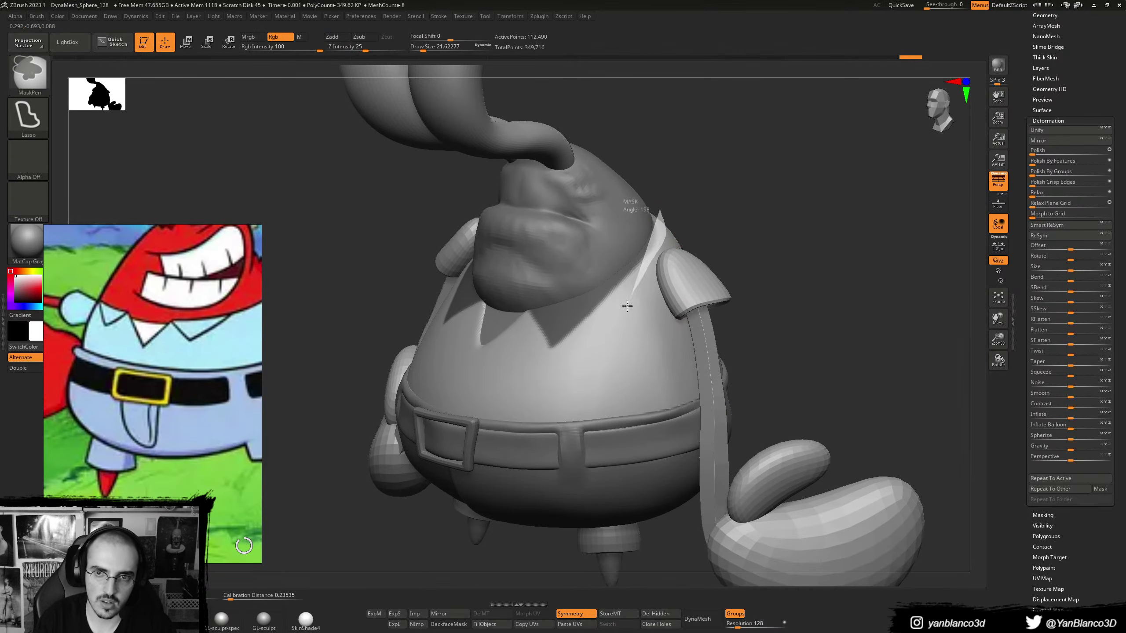
{"action": "left_click_drag", "start_coordinate": [627, 306], "coordinate": [656, 218], "text": "ctrl"}
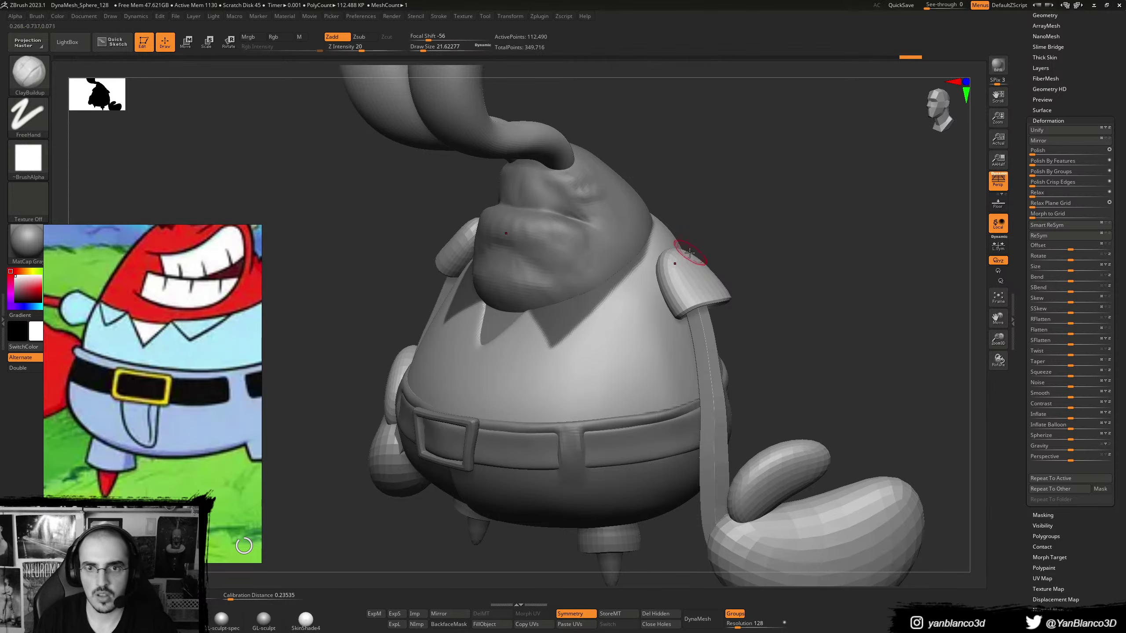
{"action": "key", "text": "ctrl"}
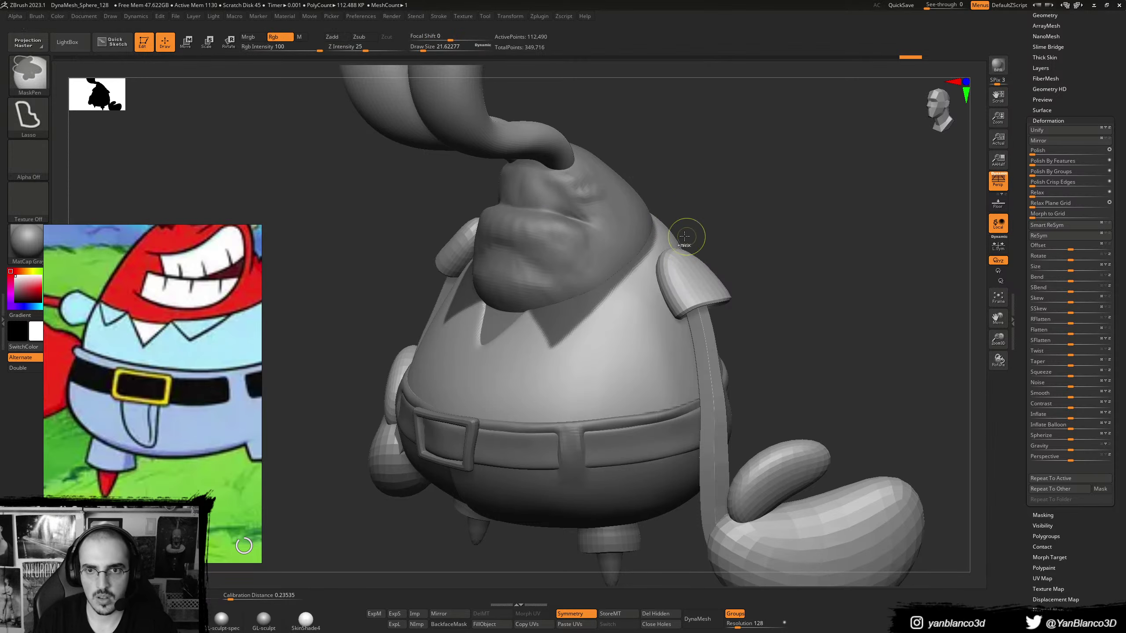
{"action": "left_click", "coordinate": [791, 244], "text": "ctrl"}
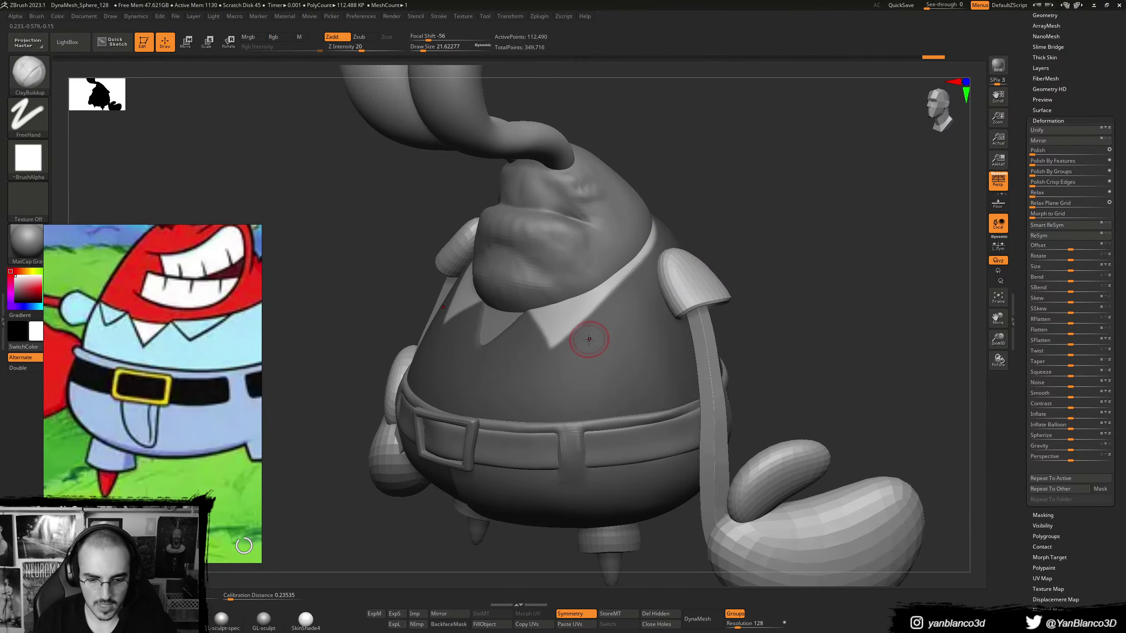
- Pull the collar out from the shirt with the Move brush at Draw Sizes of about 62 and 83
{"action": "key", "text": "b"}
{"action": "key", "text": "m"}
{"action": "key", "text": "v"}
{"action": "key", "text": "s"}
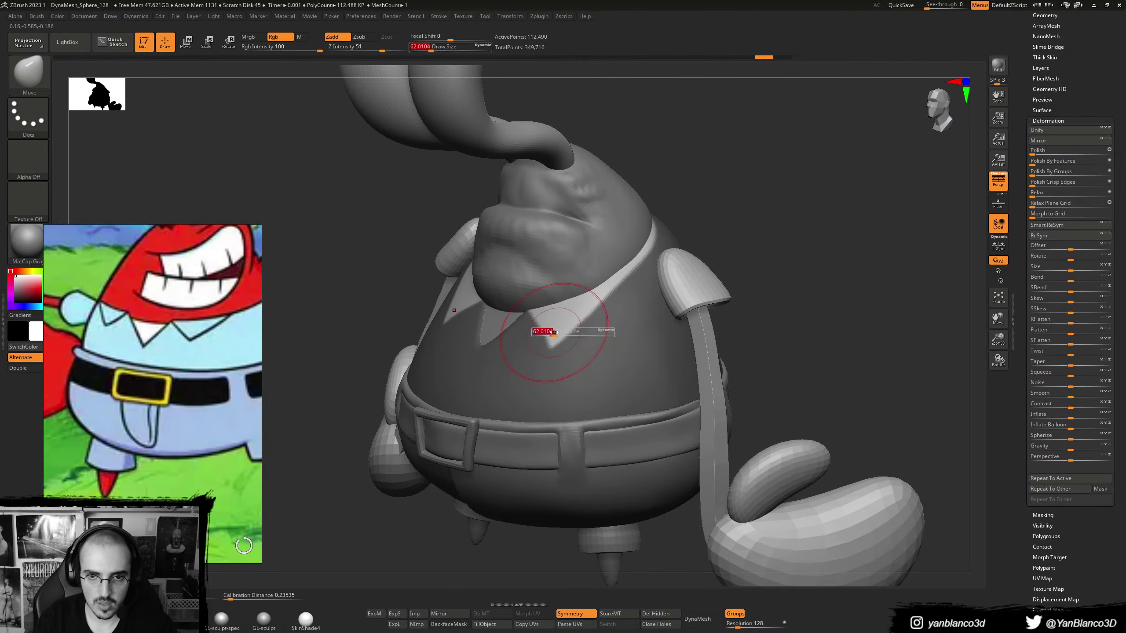
{"action": "left_click_drag", "start_coordinate": [553, 335], "coordinate": [557, 335]}
{"action": "left_click_drag", "start_coordinate": [558, 335], "coordinate": [569, 330]}
{"action": "right_click_drag", "start_coordinate": [576, 332], "coordinate": [533, 337]}
{"action": "left_click_drag", "start_coordinate": [555, 331], "coordinate": [551, 335]}
{"action": "right_click_drag", "start_coordinate": [550, 336], "coordinate": [612, 311]}
{"action": "left_click_drag", "start_coordinate": [601, 291], "coordinate": [596, 287]}
{"action": "right_click_drag", "start_coordinate": [598, 288], "coordinate": [633, 288]}
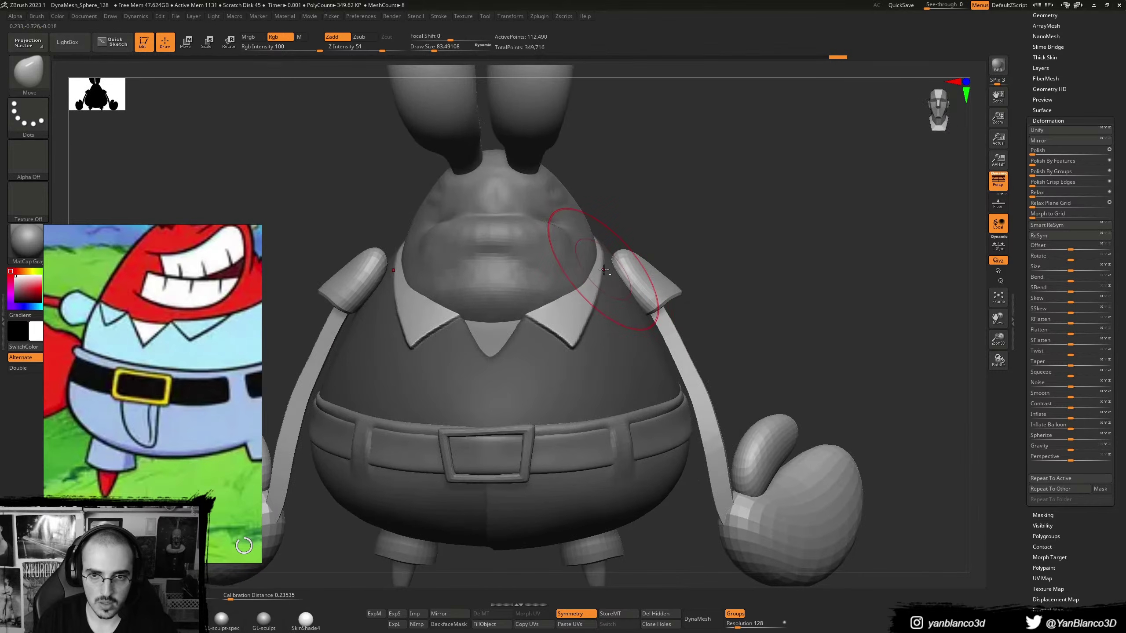
{"action": "left_click_drag", "start_coordinate": [599, 269], "coordinate": [609, 265]}
- Refine the collar tips and the shirt beneath them with the Move brush at a Draw Size of about 49
{"action": "mouse_move", "coordinate": [620, 262]}
{"action": "right_mouse_down"}
{"action": "mouse_move", "coordinate": [585, 248]}
{"action": "mouse_move", "coordinate": [632, 223]}
{"action": "mouse_move", "coordinate": [577, 340]}
{"action": "mouse_move", "coordinate": [555, 357]}
{"action": "right_mouse_up"}
{"action": "key", "text": "s"}
{"action": "left_click_drag", "start_coordinate": [554, 357], "coordinate": [549, 357]}
{"action": "left_click_drag", "start_coordinate": [545, 346], "coordinate": [548, 342]}
{"action": "right_click_drag", "start_coordinate": [548, 346], "coordinate": [527, 354], "text": "shift"}
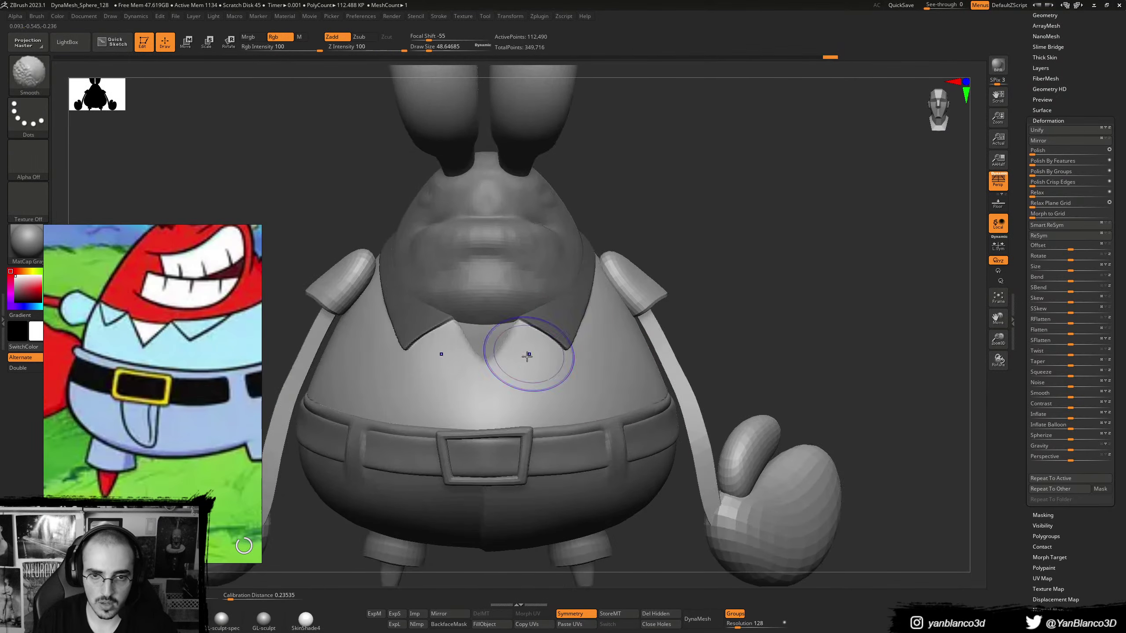
{"action": "left_click_drag", "start_coordinate": [522, 336], "coordinate": [524, 332]}
- Adjust the collar's outer edge along the shoulder and down to the tip with the Move brush
{"action": "mouse_move", "coordinate": [678, 270]}
{"action": "right_mouse_down"}
{"action": "mouse_move", "coordinate": [701, 262]}
{"action": "mouse_move", "coordinate": [631, 301]}
{"action": "right_mouse_up"}
{"action": "left_click_drag", "start_coordinate": [624, 304], "coordinate": [621, 307]}
{"action": "mouse_move", "coordinate": [620, 307]}
{"action": "right_mouse_down"}
{"action": "mouse_move", "coordinate": [642, 293]}
{"action": "mouse_move", "coordinate": [595, 284]}
{"action": "mouse_move", "coordinate": [592, 300]}
{"action": "right_mouse_up"}
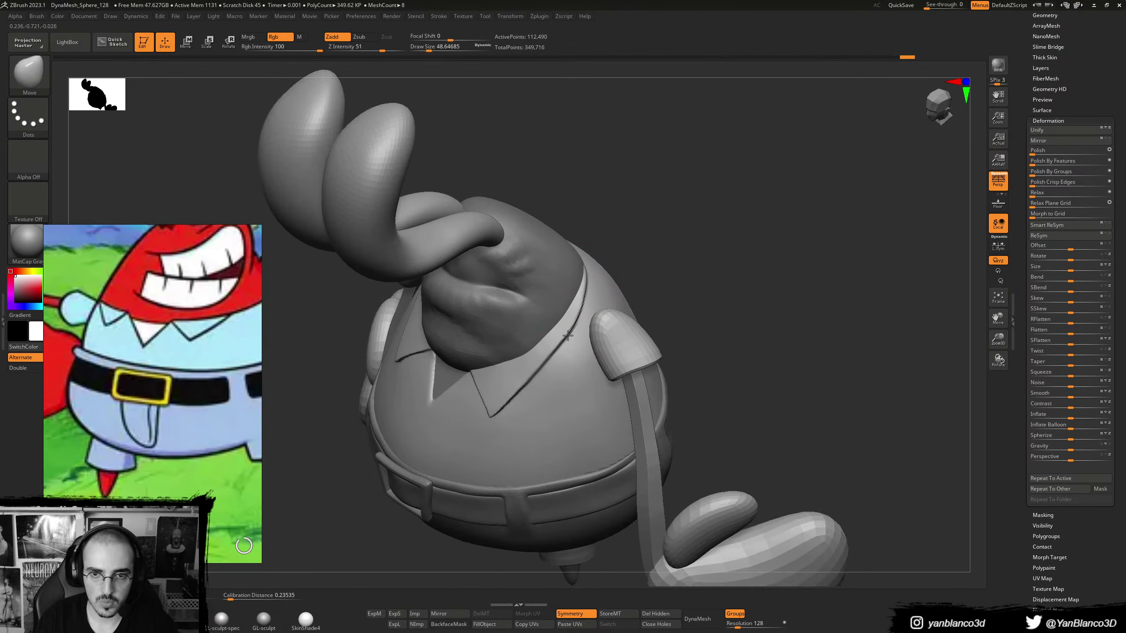
{"action": "left_click_drag", "start_coordinate": [568, 336], "coordinate": [565, 333]}
{"action": "right_click_drag", "start_coordinate": [569, 331], "coordinate": [585, 313], "text": "shift"}
{"action": "left_click_drag", "start_coordinate": [548, 380], "coordinate": [546, 382]}
- Work over the collar flaps with the Standard brush at Draw Sizes of about 27 and 41, switching to the Move brush for adjustments
{"action": "mouse_move", "coordinate": [550, 381]}
{"action": "right_mouse_down"}
{"action": "mouse_move", "coordinate": [509, 369]}
{"action": "mouse_move", "coordinate": [530, 375]}
{"action": "mouse_move", "coordinate": [528, 401]}
{"action": "right_mouse_up"}
{"action": "key", "text": "b"}
{"action": "key", "text": "s"}
{"action": "key", "text": "t"}
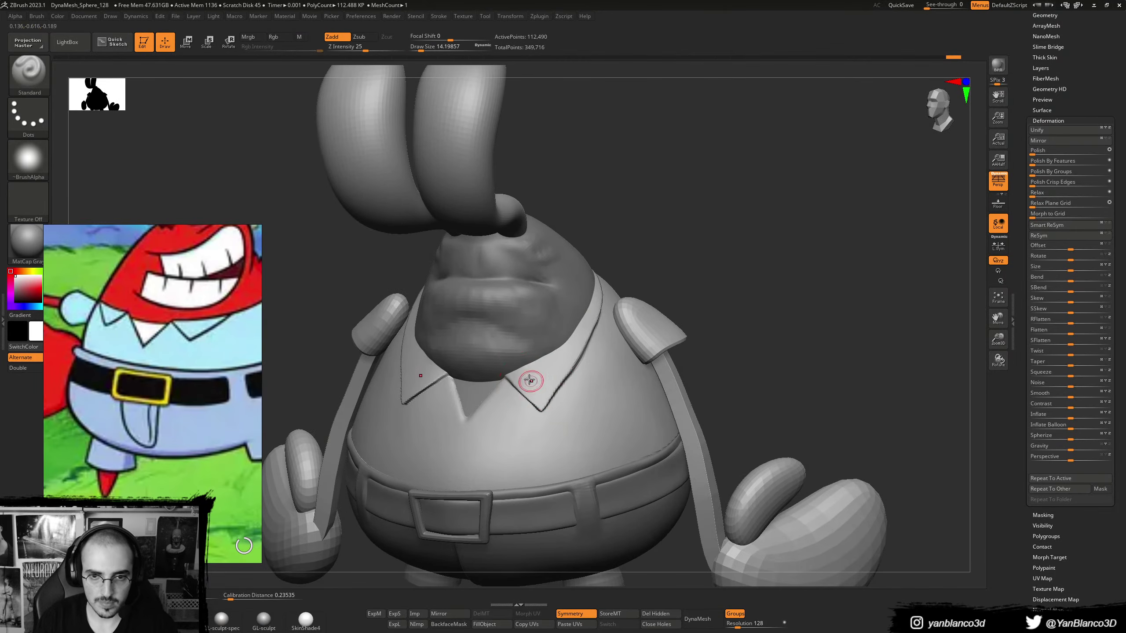
{"action": "key", "text": "ctrl+z"}
{"action": "key", "text": "bracketright"}
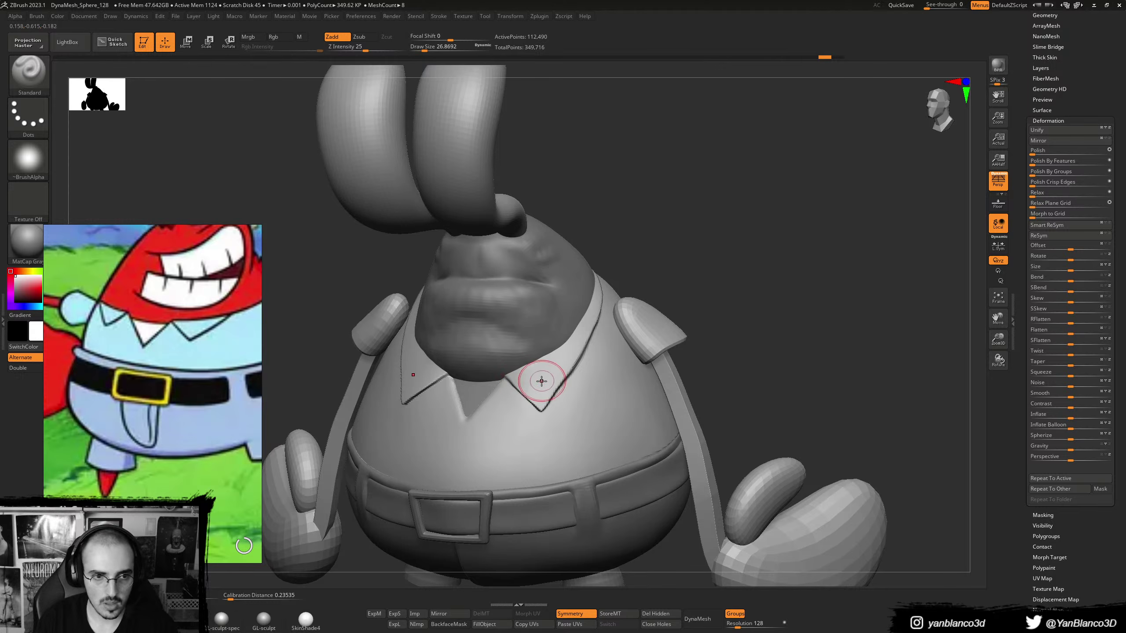
{"action": "key", "text": "bracketright"}
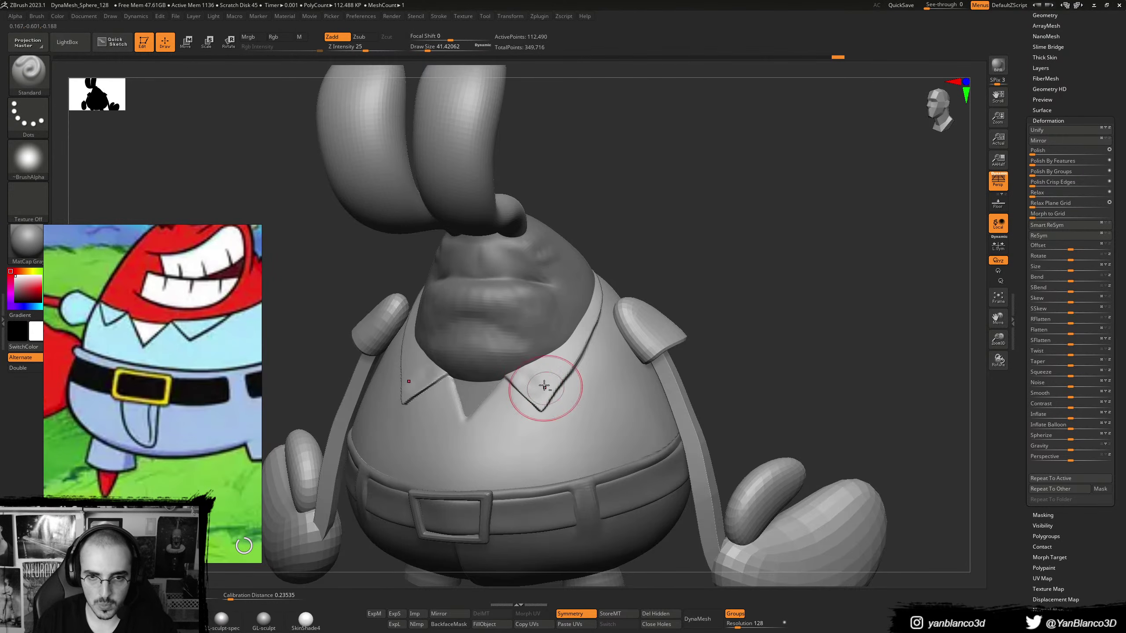
{"action": "right_click_drag", "start_coordinate": [545, 385], "coordinate": [543, 361]}
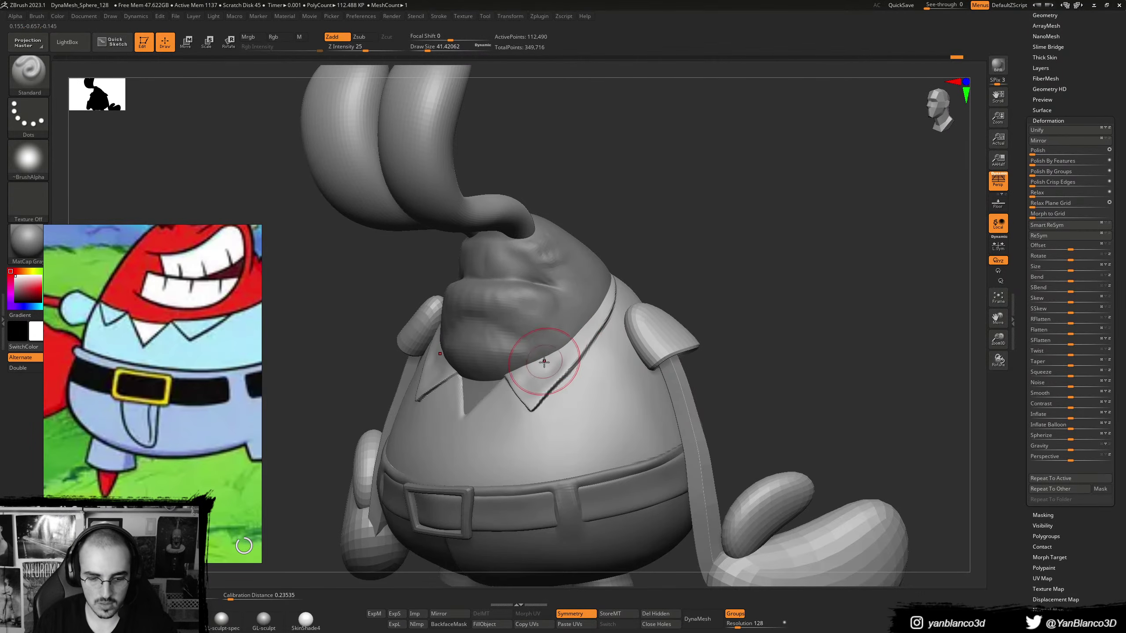
{"action": "key", "text": "b"}
{"action": "key", "text": "m"}
{"action": "key", "text": "v"}
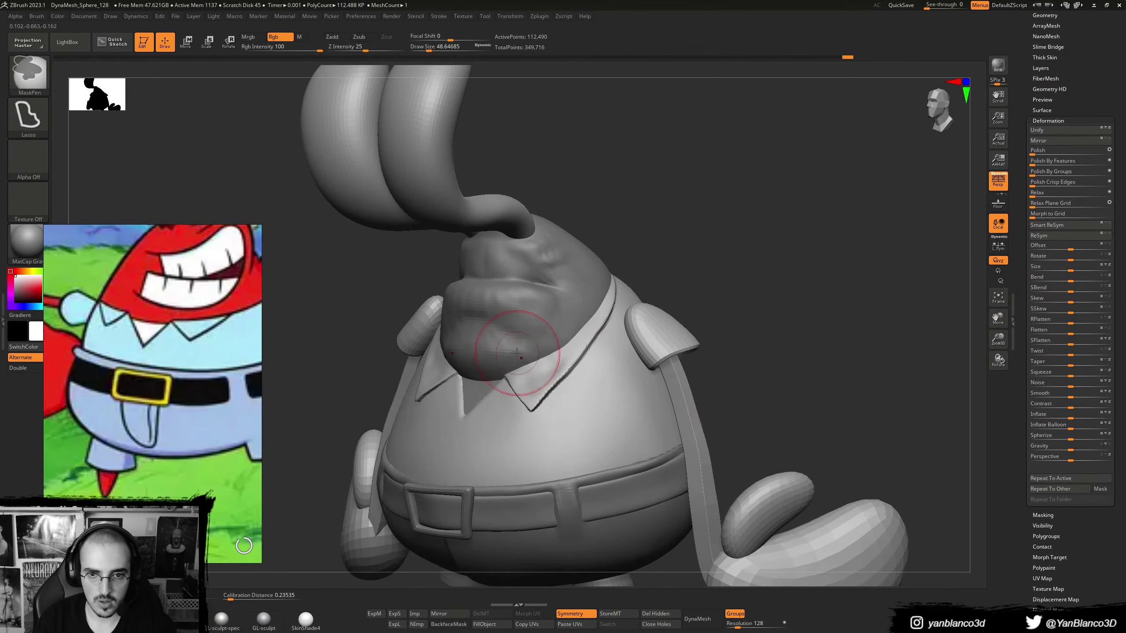
{"action": "right_click_drag", "start_coordinate": [516, 367], "coordinate": [553, 341], "text": "alt"}
- Build up the collar flaps with ClayBuildup at Draw Sizes of about 22 and 27, undoing unwanted strokes
{"action": "key", "text": "b"}
{"action": "key", "text": "c"}
{"action": "key", "text": "b"}
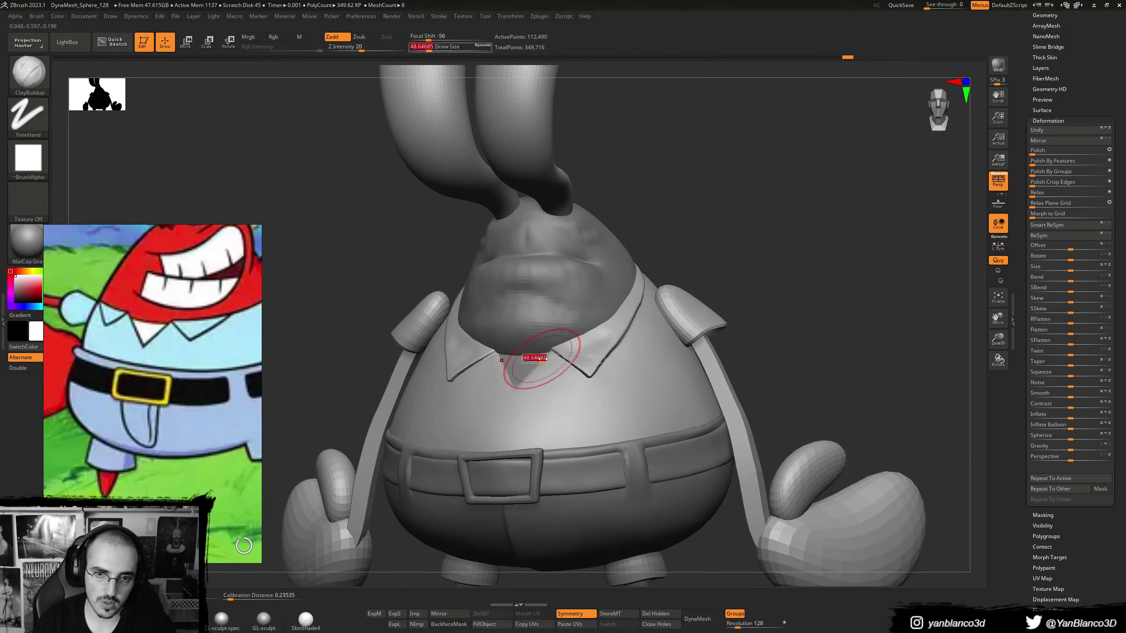
{"action": "right_click_drag", "start_coordinate": [586, 352], "coordinate": [479, 360]}
{"action": "key", "text": "s"}
{"action": "left_click", "coordinate": [480, 361]}
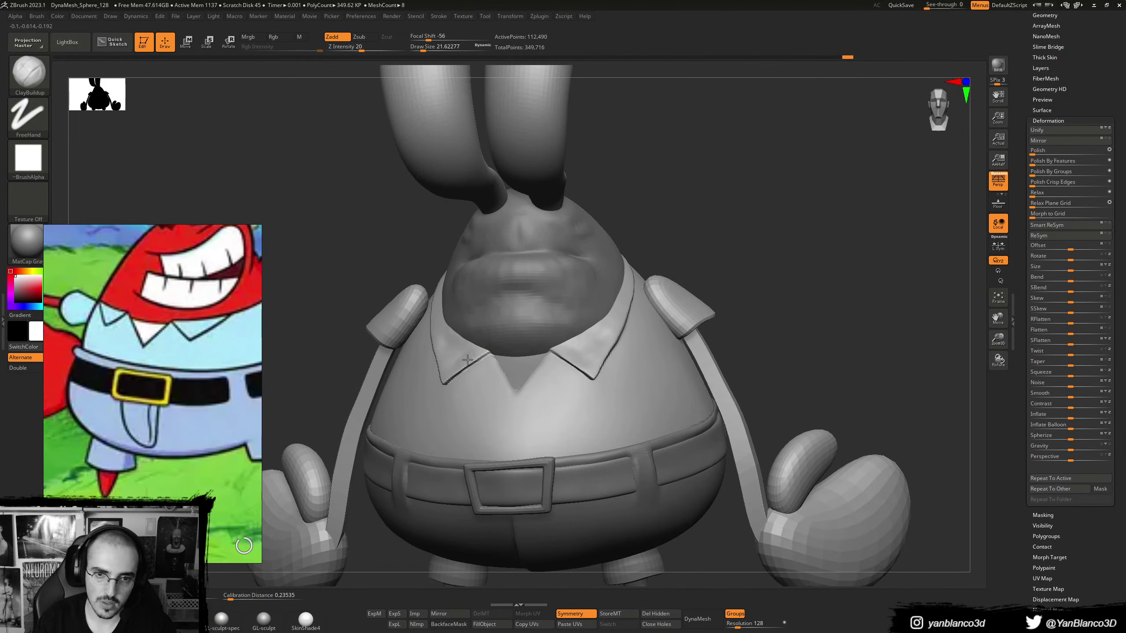
{"action": "mouse_move", "coordinate": [475, 353]}
{"action": "left_mouse_down"}
{"action": "mouse_move", "coordinate": [459, 362]}
{"action": "mouse_move", "coordinate": [469, 362]}
{"action": "left_mouse_up"}
{"action": "key", "text": "ctrl+z"}
{"action": "right_click_drag", "start_coordinate": [592, 322], "coordinate": [583, 350]}
{"action": "key", "text": "bracketright"}
{"action": "mouse_move", "coordinate": [583, 349]}
{"action": "left_mouse_down"}
{"action": "mouse_move", "coordinate": [564, 348]}
{"action": "mouse_move", "coordinate": [576, 363]}
{"action": "left_mouse_up"}
{"action": "key", "text": "ctrl+z"}
- Carve folds into the collar flaps near their inner corners with DamStandard at a Draw Size of about 62
{"action": "key", "text": "s"}
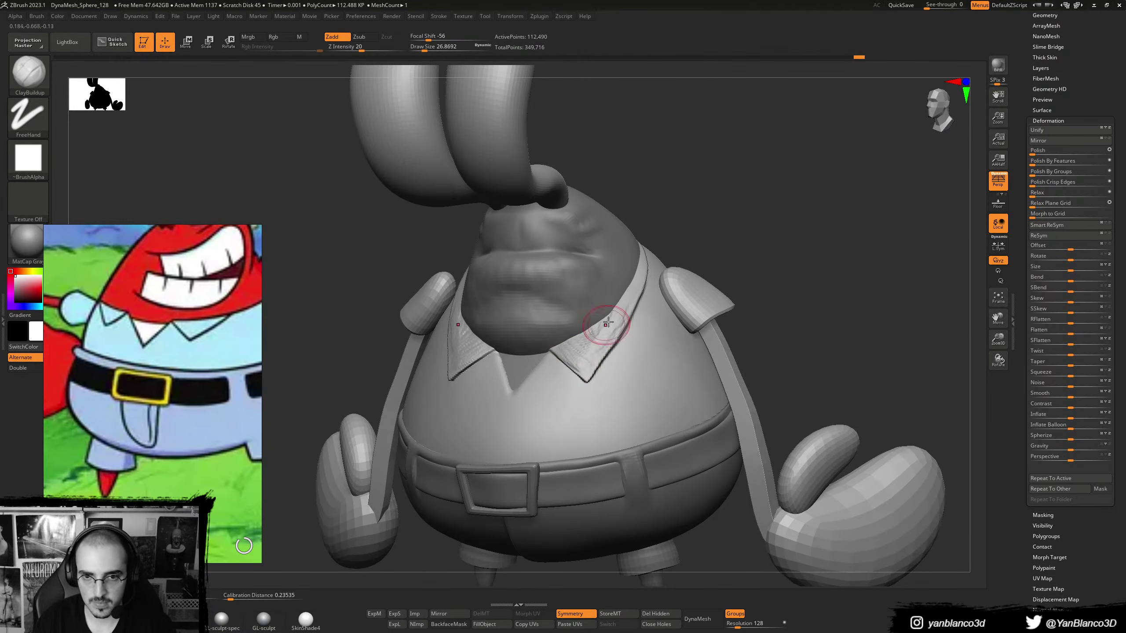
{"action": "key", "text": "b"}
{"action": "key", "text": "d"}
{"action": "key", "text": "s"}
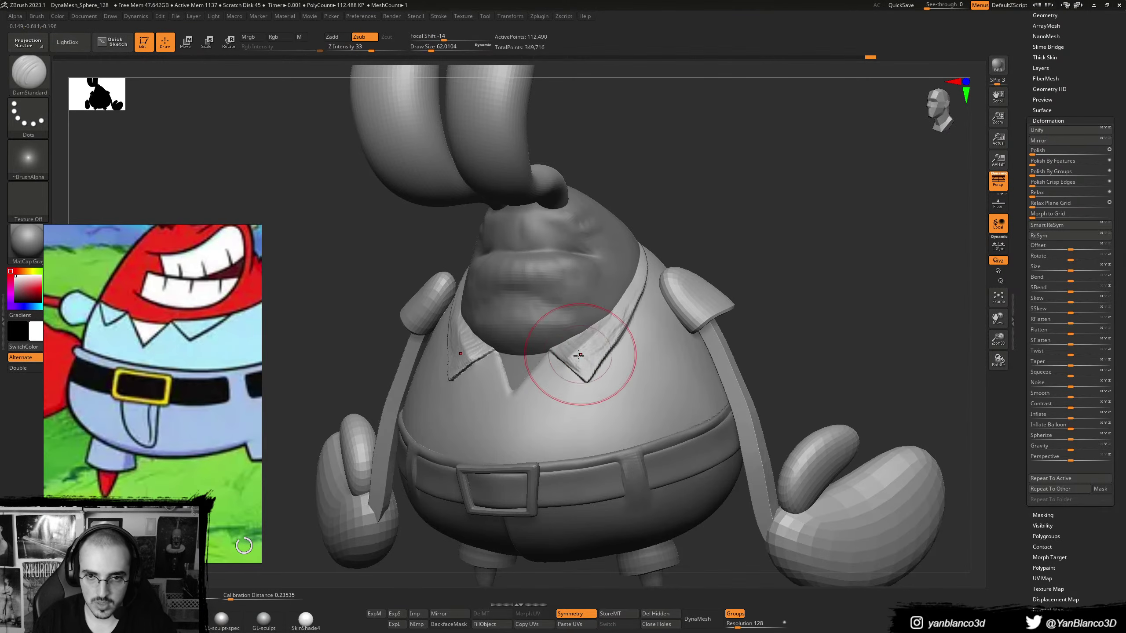
{"action": "left_click_drag", "start_coordinate": [612, 316], "coordinate": [574, 355]}
{"action": "mouse_move", "coordinate": [574, 355]}
{"action": "left_mouse_down"}
{"action": "mouse_move", "coordinate": [607, 324]}
{"action": "mouse_move", "coordinate": [624, 279]}
{"action": "mouse_move", "coordinate": [582, 351]}
{"action": "left_mouse_up"}
{"action": "mouse_move", "coordinate": [582, 351]}
{"action": "right_mouse_down"}
{"action": "mouse_move", "coordinate": [594, 337]}
{"action": "mouse_move", "coordinate": [581, 355]}
{"action": "right_mouse_up"}
{"action": "mouse_move", "coordinate": [565, 362]}
{"action": "left_mouse_down"}
{"action": "mouse_move", "coordinate": [592, 357]}
{"action": "mouse_move", "coordinate": [576, 359]}
{"action": "left_mouse_up"}
- Build up the folds at the collar tips with ClayBuildup at Draw Sizes of about 18 and 27
{"action": "key", "text": "b"}
{"action": "key", "text": "c"}
{"action": "key", "text": "b"}
{"action": "key", "text": "s"}
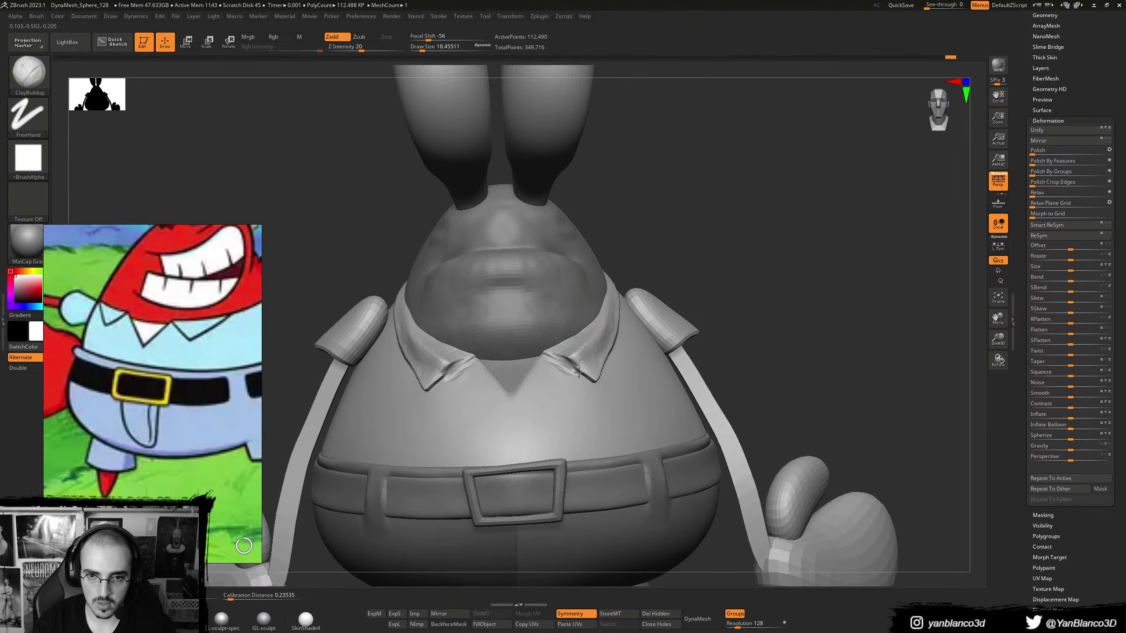
{"action": "mouse_move", "coordinate": [567, 364]}
{"action": "right_mouse_down"}
{"action": "mouse_move", "coordinate": [463, 376]}
{"action": "mouse_move", "coordinate": [459, 363]}
{"action": "right_mouse_up"}
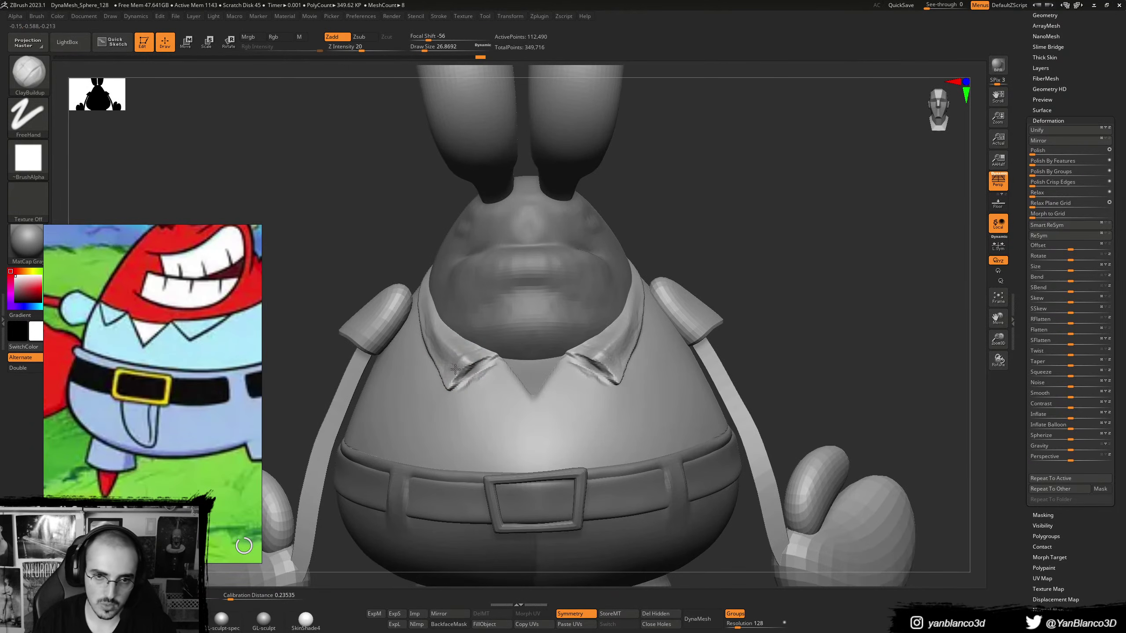
{"action": "left_click_drag", "start_coordinate": [473, 353], "coordinate": [455, 365]}
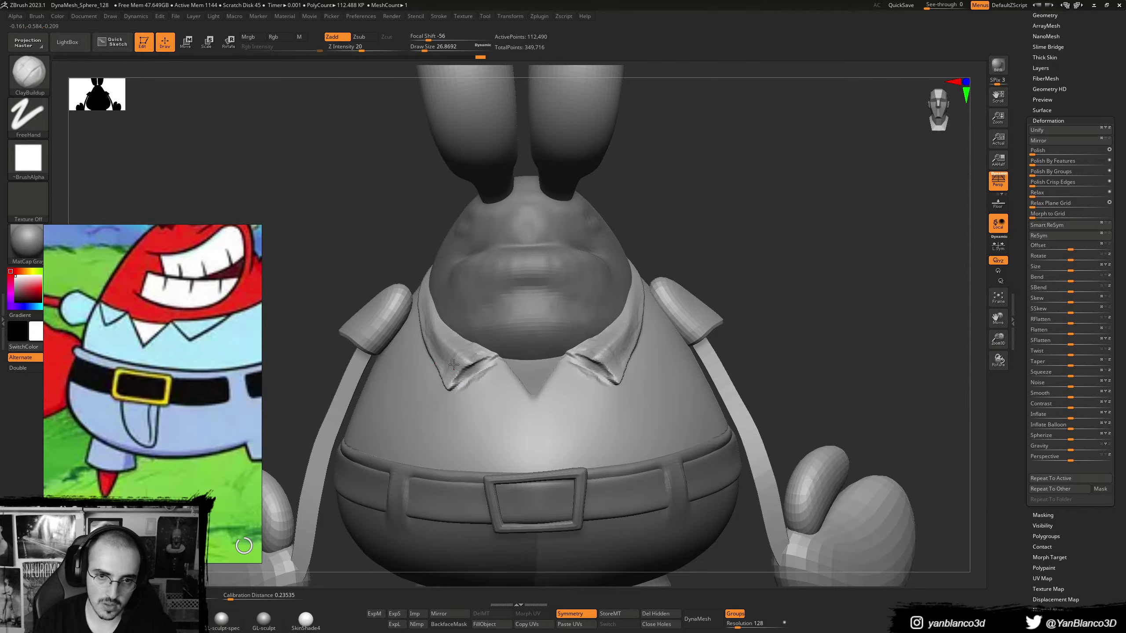
{"action": "right_click_drag", "start_coordinate": [440, 330], "coordinate": [405, 330]}
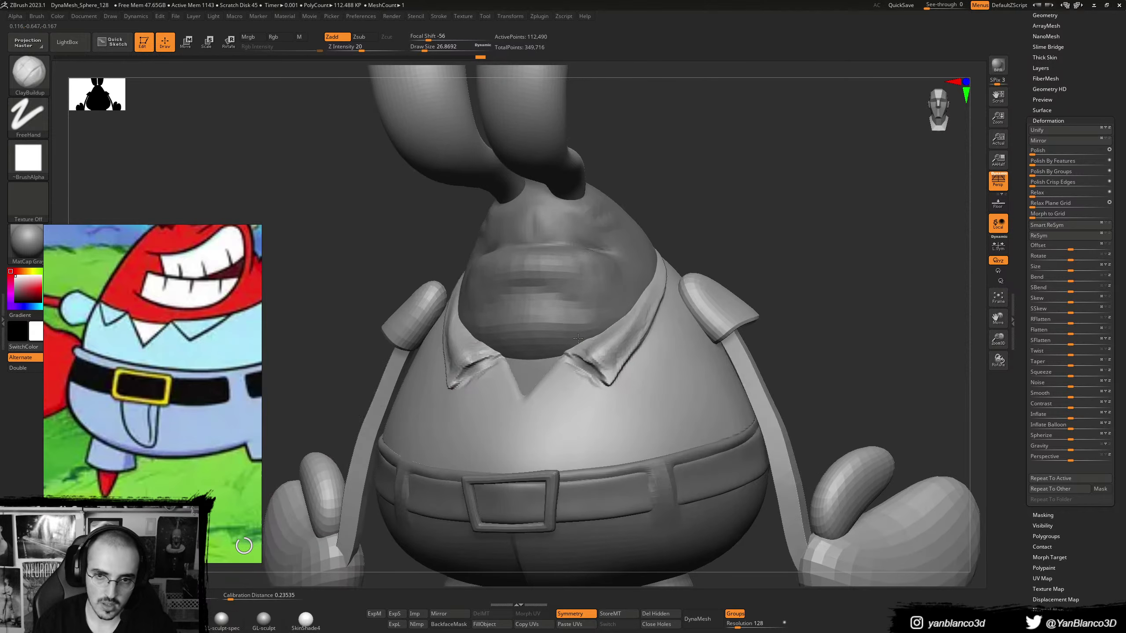
- Build up the front surface and outer edge of the collar flaps with ClayBuildup at a Draw Size of about 27
{"action": "left_click_drag", "start_coordinate": [614, 368], "coordinate": [650, 293]}
{"action": "left_click_drag", "start_coordinate": [638, 332], "coordinate": [647, 293]}
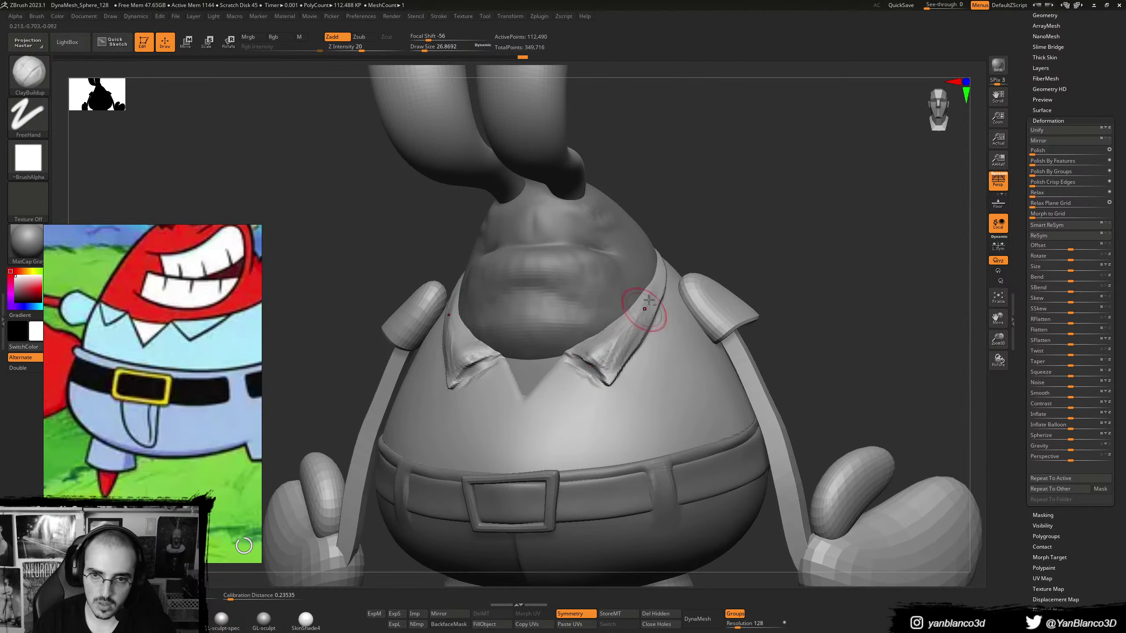
{"action": "left_click_drag", "start_coordinate": [621, 381], "coordinate": [665, 288]}
{"action": "right_click_drag", "start_coordinate": [576, 339], "coordinate": [616, 340]}
{"action": "left_click_drag", "start_coordinate": [615, 340], "coordinate": [622, 351]}
{"action": "mouse_move", "coordinate": [615, 340]}
{"action": "right_mouse_down"}
{"action": "mouse_move", "coordinate": [525, 369]}
{"action": "mouse_move", "coordinate": [547, 337]}
{"action": "right_mouse_up"}
- Refine the folds at the collar tips with ClayBuildup at a Draw Size of about 22, smoothing where needed
{"action": "key", "text": "b"}
{"action": "key", "text": "d"}
{"action": "key", "text": "s"}
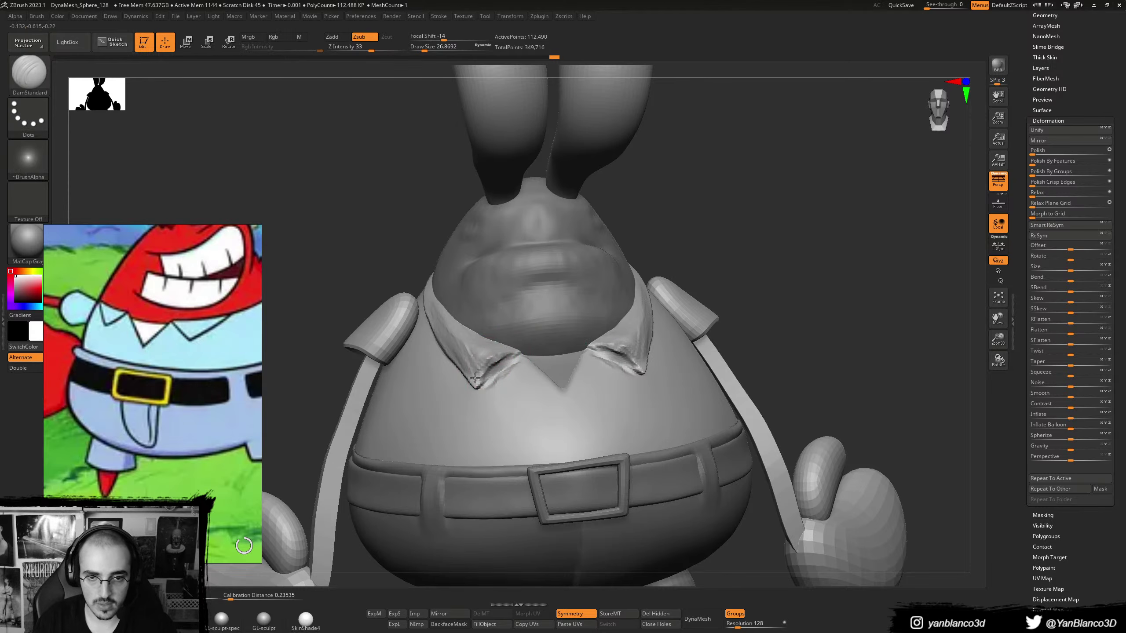
{"action": "mouse_move", "coordinate": [504, 349]}
{"action": "right_mouse_down"}
{"action": "mouse_move", "coordinate": [502, 386]}
{"action": "mouse_move", "coordinate": [495, 363]}
{"action": "right_mouse_up"}
{"action": "key", "text": "b"}
{"action": "key", "text": "c"}
{"action": "key", "text": "b"}
{"action": "key", "text": "bracketright"}
{"action": "key", "text": "shift"}
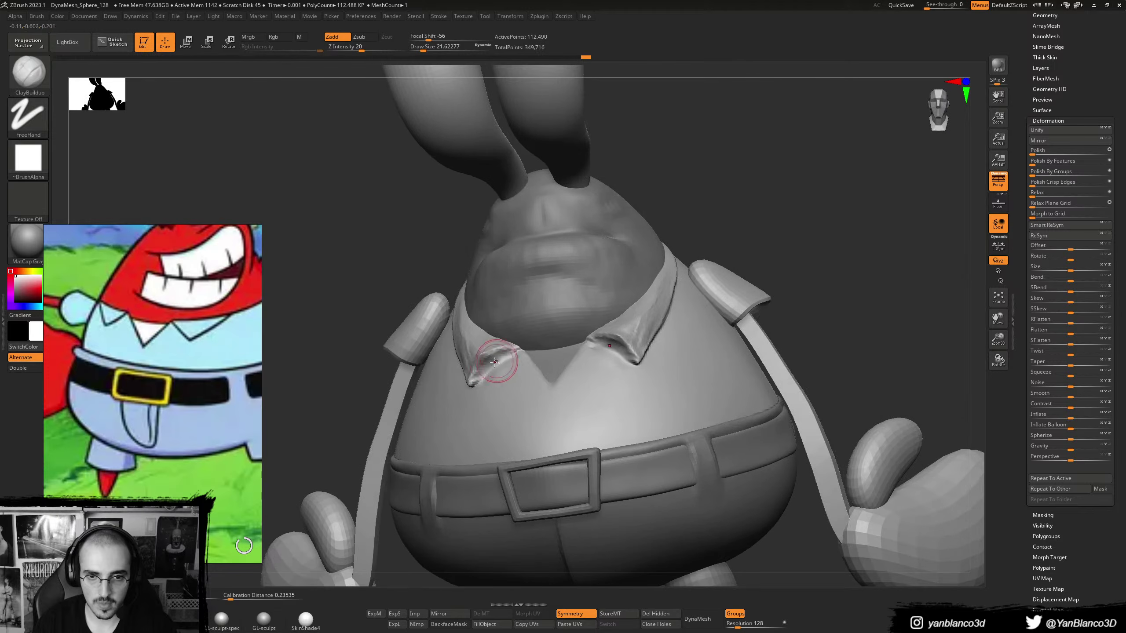
- Carve the crease between the collar tip and the neckline with DamStandard at a Draw Size of about 22
{"action": "key", "text": "b"}
{"action": "key", "text": "d"}
{"action": "key", "text": "s"}
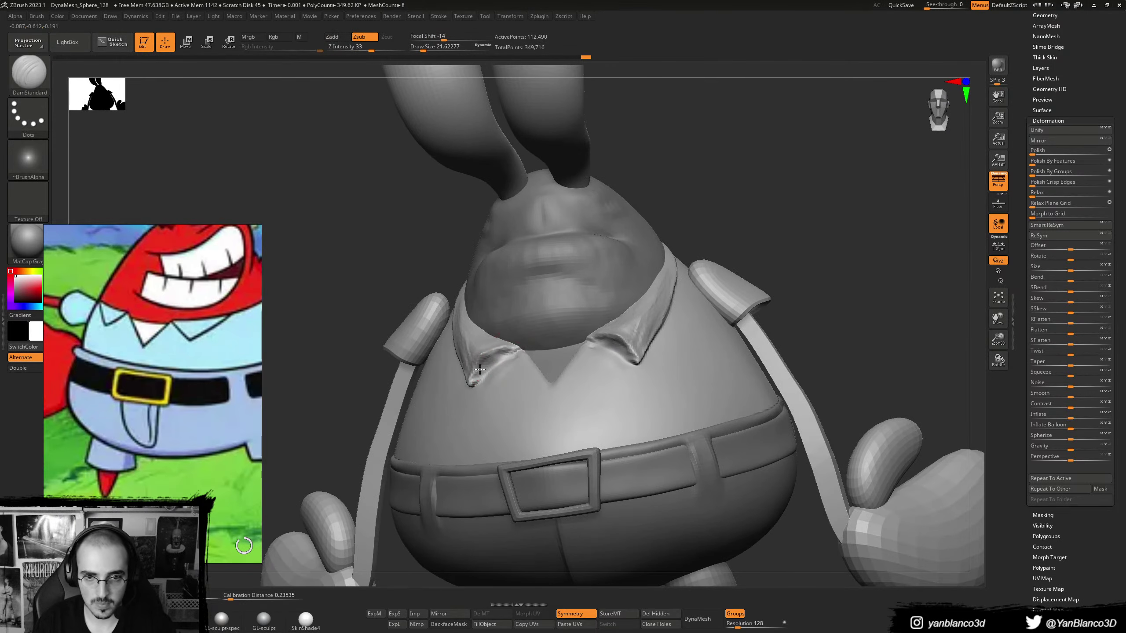
{"action": "left_click_drag", "start_coordinate": [474, 376], "coordinate": [509, 354]}
{"action": "right_click_drag", "start_coordinate": [509, 371], "coordinate": [503, 385]}
- Work over the collar flaps with DamStandard at Draw Sizes of about 44 and 22, and smooth the surface
{"action": "key", "text": "s"}
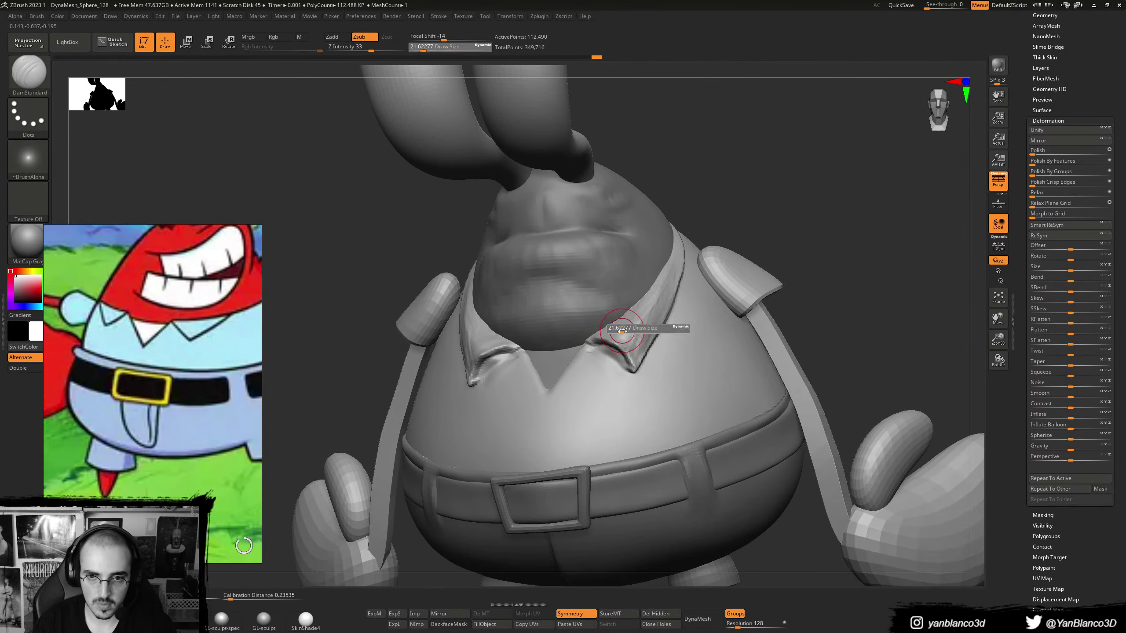
{"action": "mouse_move", "coordinate": [623, 329]}
{"action": "left_mouse_down"}
{"action": "mouse_move", "coordinate": [625, 342]}
{"action": "mouse_move", "coordinate": [674, 254]}
{"action": "left_mouse_up"}
{"action": "right_click_drag", "start_coordinate": [572, 337], "coordinate": [596, 357]}
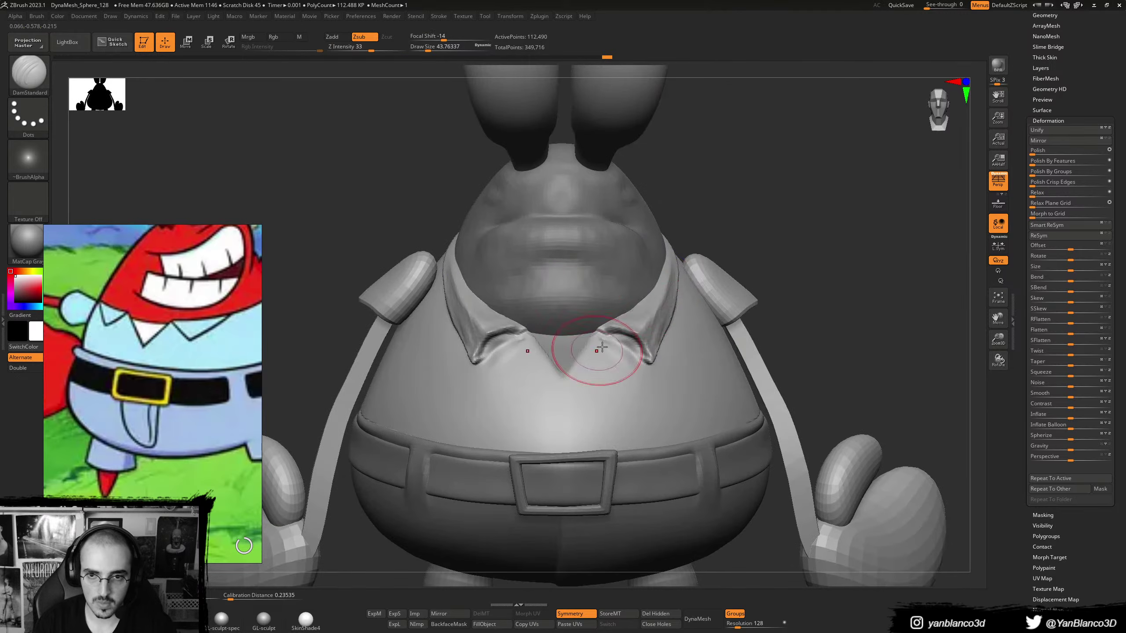
{"action": "right_click_drag", "start_coordinate": [661, 299], "coordinate": [638, 275], "text": "ctrl"}
{"action": "mouse_move", "coordinate": [621, 351]}
{"action": "right_mouse_down"}
{"action": "mouse_move", "coordinate": [586, 331]}
{"action": "mouse_move", "coordinate": [598, 352]}
{"action": "right_mouse_up"}
{"action": "key", "text": "s"}
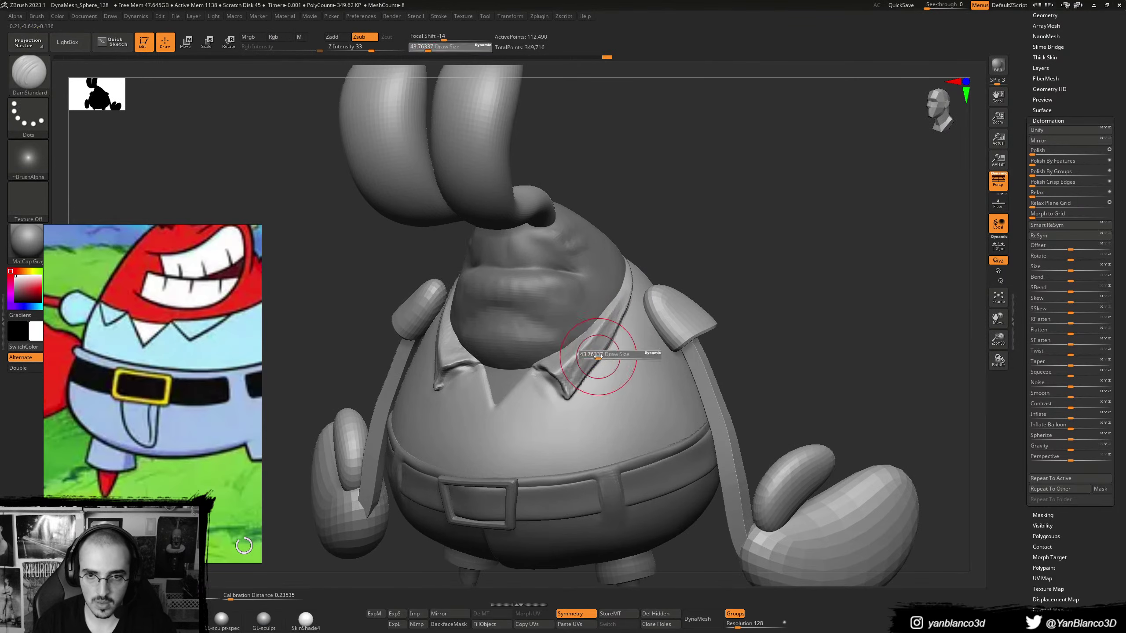
{"action": "left_click_drag", "start_coordinate": [597, 352], "coordinate": [591, 353]}
{"action": "left_click_drag", "start_coordinate": [580, 355], "coordinate": [587, 347], "text": "shift"}
{"action": "mouse_move", "coordinate": [574, 354]}
{"action": "right_mouse_down"}
{"action": "mouse_move", "coordinate": [596, 342]}
{"action": "mouse_move", "coordinate": [579, 357]}
{"action": "right_mouse_up"}
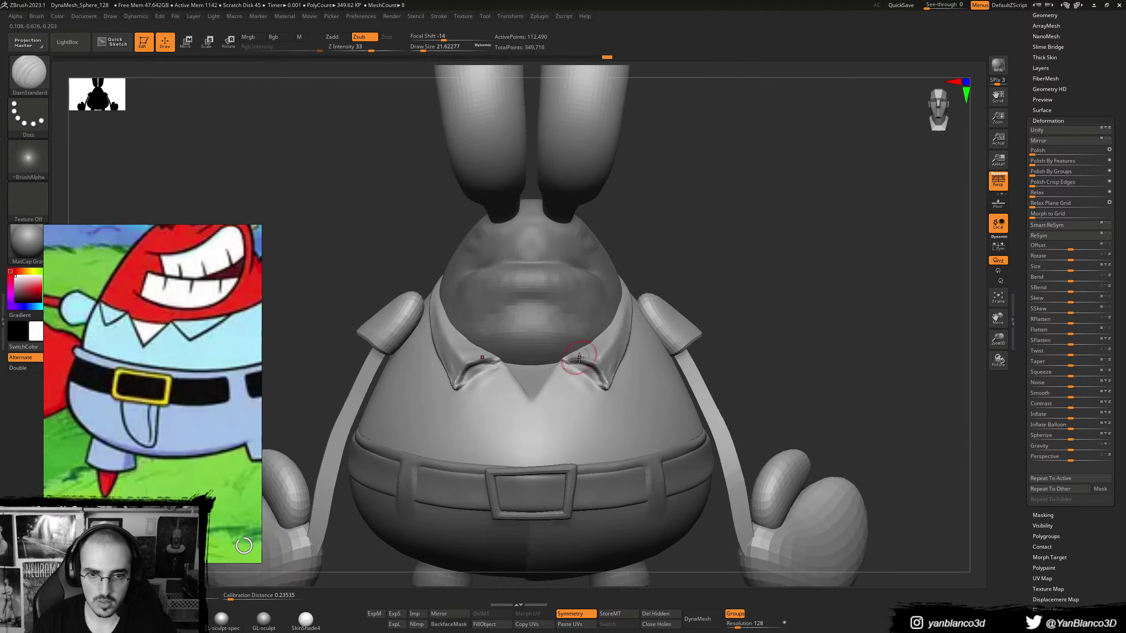
- Reshape the collar flaps and their pointed tips with the Move brush at Draw Sizes of about 49 and 29
{"action": "key", "text": "b"}
{"action": "key", "text": "m"}
{"action": "key", "text": "v"}
{"action": "left_click_drag", "start_coordinate": [580, 351], "coordinate": [591, 350]}
{"action": "key", "text": "s"}
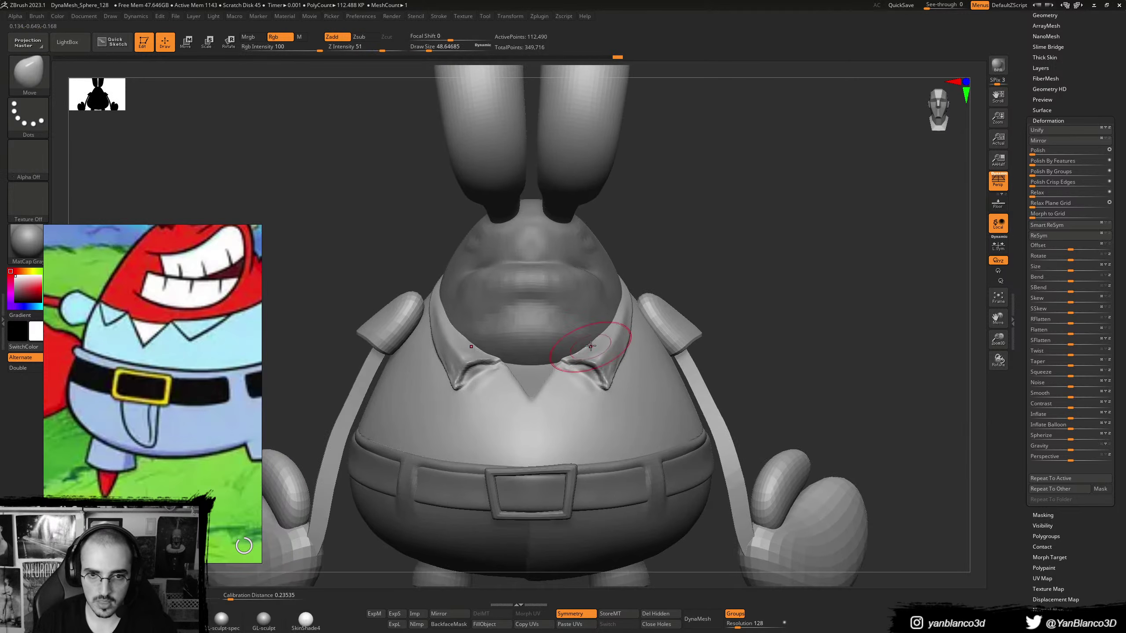
{"action": "right_click_drag", "start_coordinate": [629, 377], "coordinate": [606, 393]}
{"action": "key", "text": "s"}
{"action": "left_click_drag", "start_coordinate": [608, 395], "coordinate": [603, 394]}
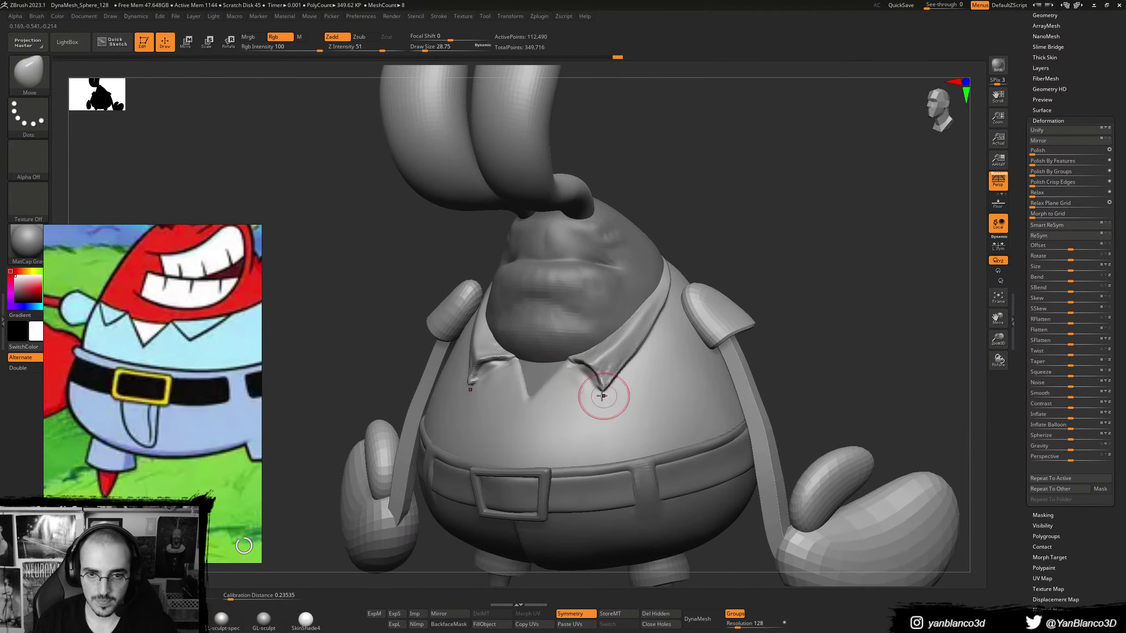
{"action": "right_click_drag", "start_coordinate": [539, 377], "coordinate": [580, 387], "text": "alt"}
{"action": "left_click_drag", "start_coordinate": [518, 399], "coordinate": [518, 391]}
{"action": "right_click_drag", "start_coordinate": [527, 406], "coordinate": [521, 372]}
- Mask the recesses beneath the collar tips at a Draw Size of about 17 and invert the mask
{"action": "key", "text": "b"}
{"action": "key", "text": "c"}
{"action": "key", "text": "b"}
{"action": "key", "text": "ctrl"}
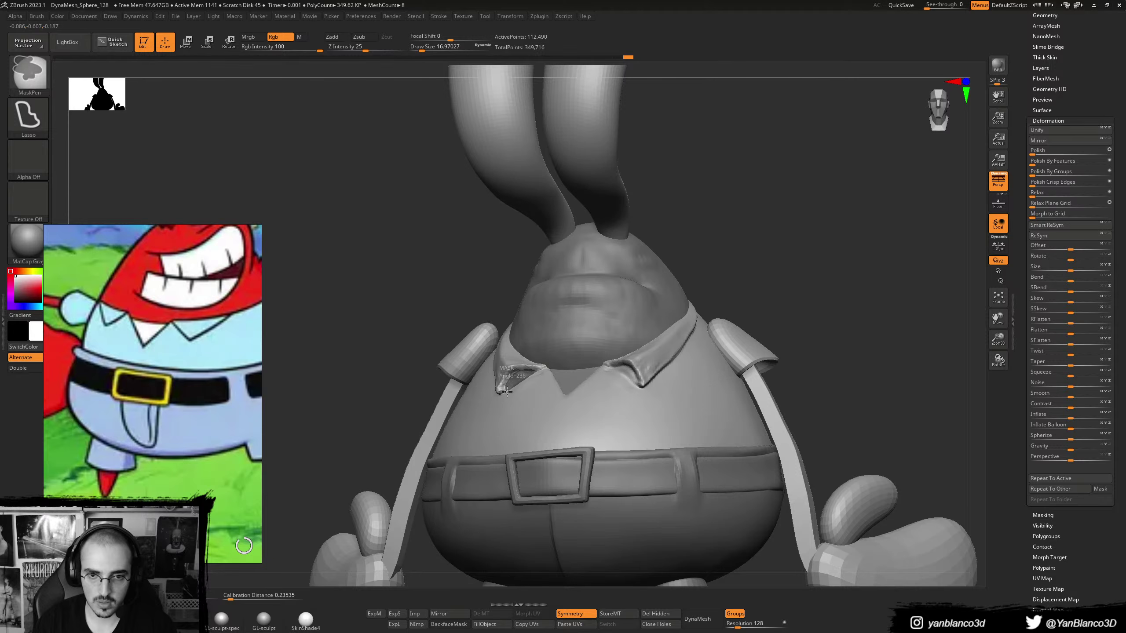
{"action": "left_click", "coordinate": [428, 315], "text": "ctrl"}
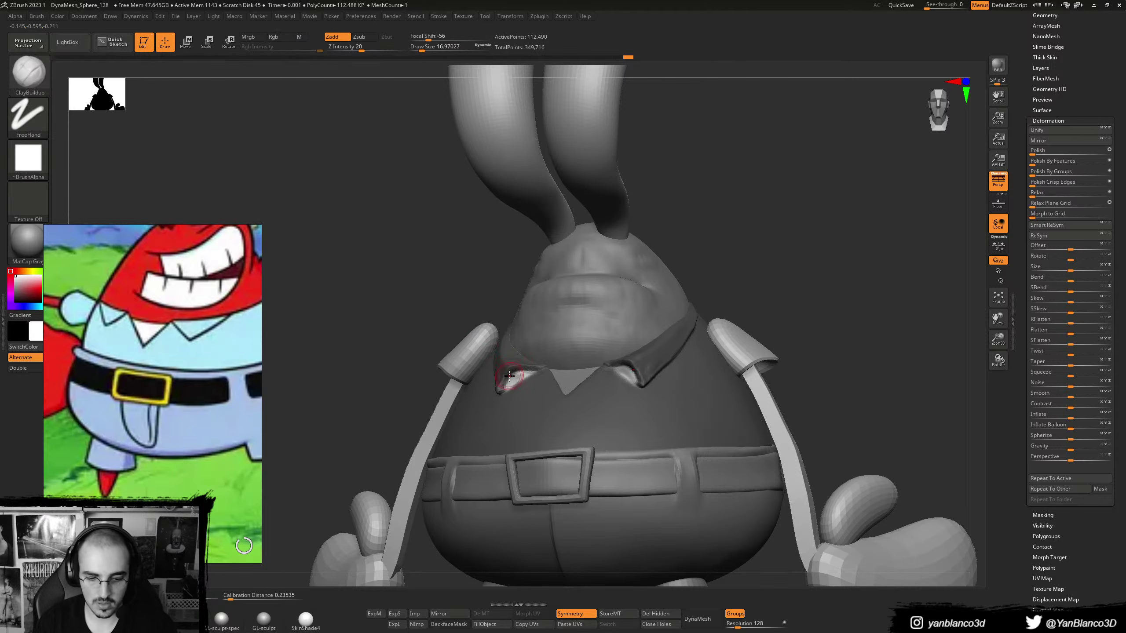
- Adjust the unmasked areas under the collar tips with the Move brush, starting at a Draw Size of about 59, and invert the mask
{"action": "key", "text": "b"}
{"action": "key", "text": "m"}
{"action": "key", "text": "v"}
{"action": "right_click_drag", "start_coordinate": [510, 376], "coordinate": [509, 370]}
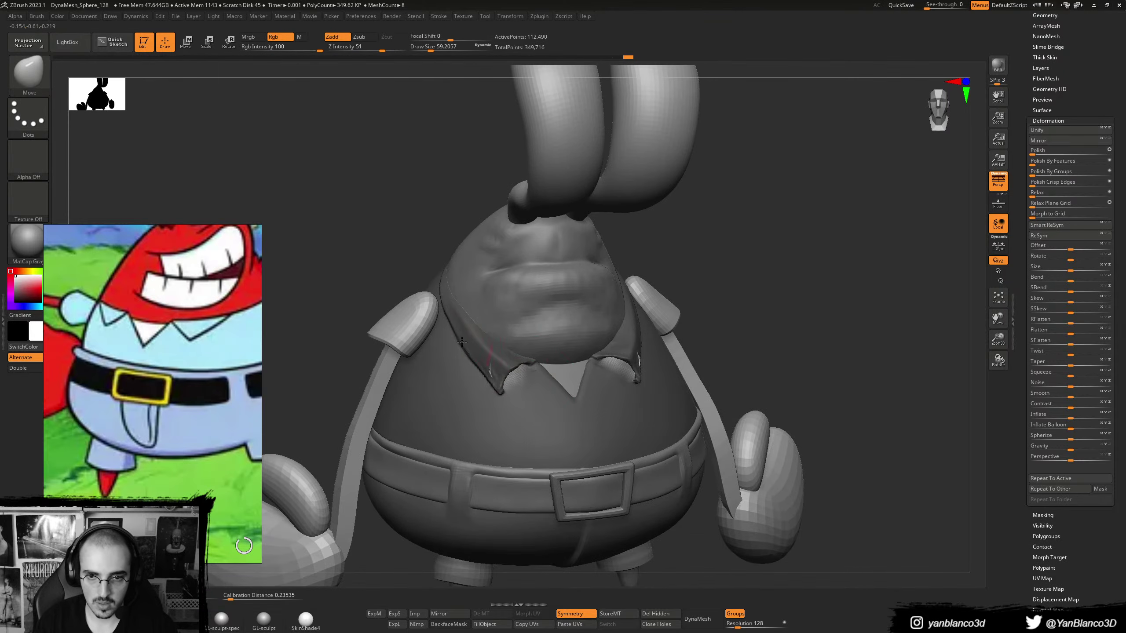
{"action": "left_click_drag", "start_coordinate": [462, 343], "coordinate": [461, 341]}
{"action": "key", "text": "s"}
{"action": "left_click_drag", "start_coordinate": [509, 375], "coordinate": [506, 375]}
{"action": "mouse_move", "coordinate": [506, 376]}
{"action": "right_mouse_down"}
{"action": "mouse_move", "coordinate": [461, 319]}
{"action": "mouse_move", "coordinate": [503, 372]}
{"action": "mouse_move", "coordinate": [479, 385]}
{"action": "right_mouse_up"}
{"action": "key", "text": "shift"}
{"action": "key", "text": "ctrl+i"}
- Pull the collar tips into shape with the Move brush at Draw Sizes of about 37 and 27
{"action": "right_click_drag", "start_coordinate": [616, 390], "coordinate": [592, 381]}
{"action": "key", "text": "s"}
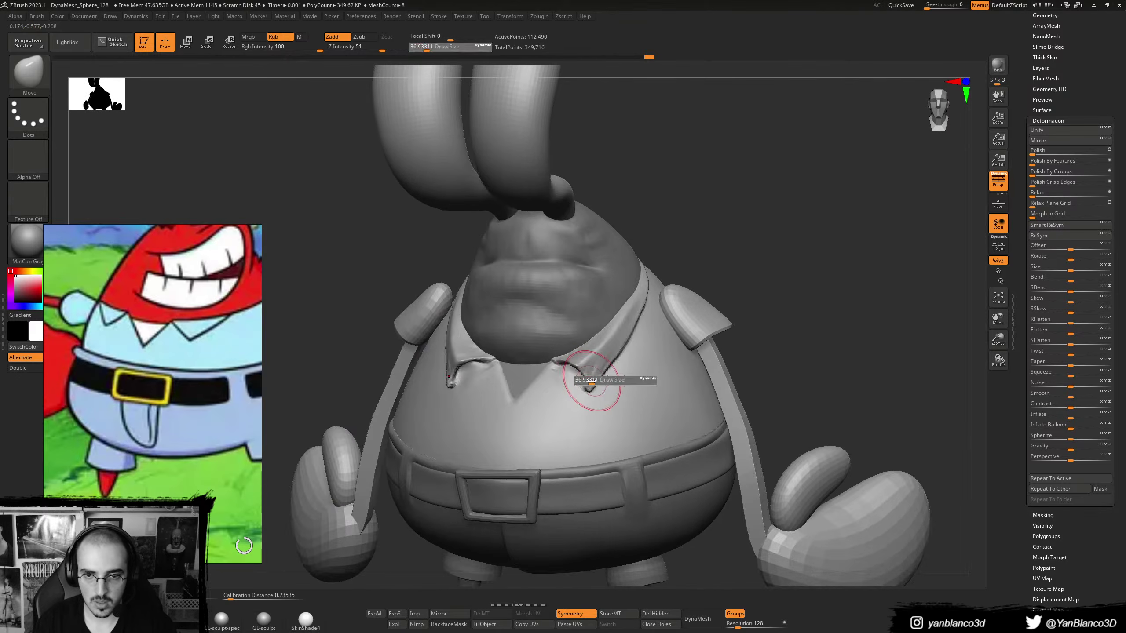
{"action": "left_click_drag", "start_coordinate": [592, 382], "coordinate": [587, 381]}
{"action": "right_click_drag", "start_coordinate": [587, 381], "coordinate": [547, 382]}
{"action": "left_click_drag", "start_coordinate": [594, 387], "coordinate": [591, 373]}
{"action": "key", "text": "s"}
{"action": "mouse_move", "coordinate": [592, 370]}
{"action": "right_mouse_down", "text": "shift"}
{"action": "mouse_move", "coordinate": [630, 351]}
{"action": "mouse_move", "coordinate": [596, 319]}
{"action": "right_mouse_up", "text": "shift"}
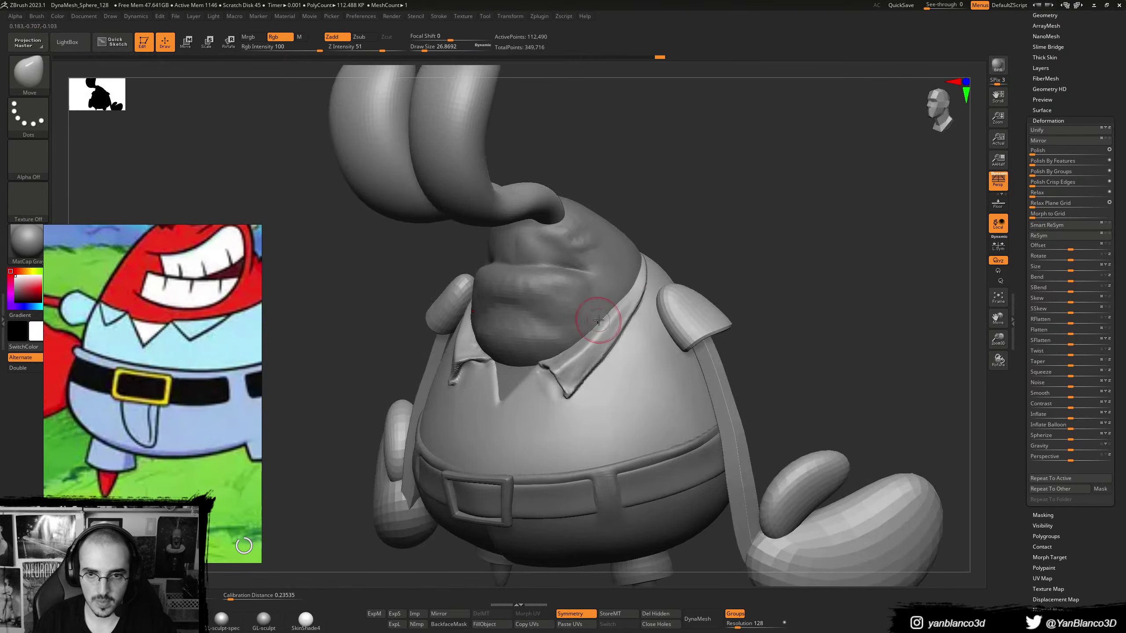
- Adjust the collar flap edges with the Move brush at varying Draw Sizes, framing the whole character to judge the shape
{"action": "key", "text": "s"}
{"action": "left_click_drag", "start_coordinate": [597, 319], "coordinate": [600, 317]}
{"action": "mouse_move", "coordinate": [599, 306]}
{"action": "right_mouse_down", "text": "shift"}
{"action": "mouse_move", "coordinate": [615, 264]}
{"action": "mouse_move", "coordinate": [596, 372]}
{"action": "mouse_move", "coordinate": [577, 360]}
{"action": "right_mouse_up", "text": "shift"}
{"action": "key", "text": "f"}
{"action": "key", "text": "s"}
{"action": "left_click_drag", "start_coordinate": [578, 351], "coordinate": [577, 350]}
{"action": "mouse_move", "coordinate": [571, 346]}
{"action": "right_mouse_down"}
{"action": "mouse_move", "coordinate": [587, 349]}
{"action": "mouse_move", "coordinate": [571, 350]}
{"action": "right_mouse_up"}
{"action": "key", "text": "s"}
{"action": "left_click_drag", "start_coordinate": [572, 350], "coordinate": [575, 351]}
{"action": "right_click_drag", "start_coordinate": [573, 347], "coordinate": [583, 345], "text": "shift"}
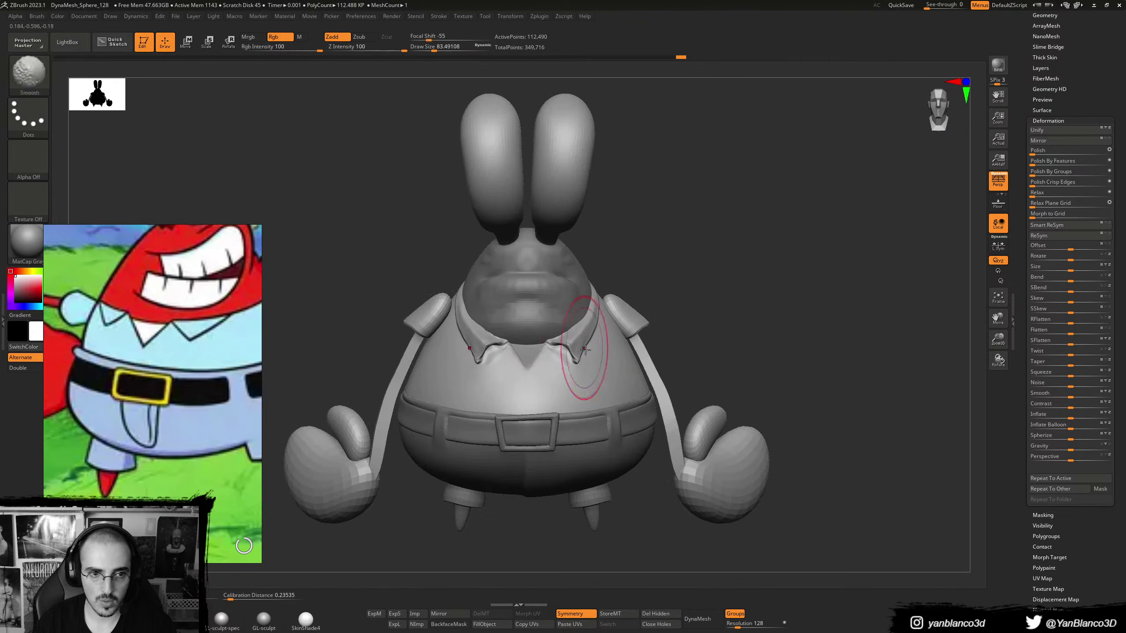
- Refine the collar silhouette with the Move brush at a Draw Size of about 56, undoing an unwanted stroke
{"action": "key", "text": "s"}
{"action": "left_click_drag", "start_coordinate": [587, 353], "coordinate": [579, 364]}
{"action": "key", "text": "s"}
{"action": "mouse_move", "coordinate": [581, 367]}
{"action": "left_mouse_down", "text": "alt"}
{"action": "mouse_move", "coordinate": [571, 369]}
{"action": "mouse_move", "coordinate": [582, 367]}
{"action": "left_mouse_up", "text": "alt"}
{"action": "key", "text": "ctrl+z"}
{"action": "key", "text": "s"}
{"action": "right_click_drag", "start_coordinate": [582, 368], "coordinate": [566, 379]}
{"action": "left_click_drag", "start_coordinate": [576, 365], "coordinate": [580, 361]}
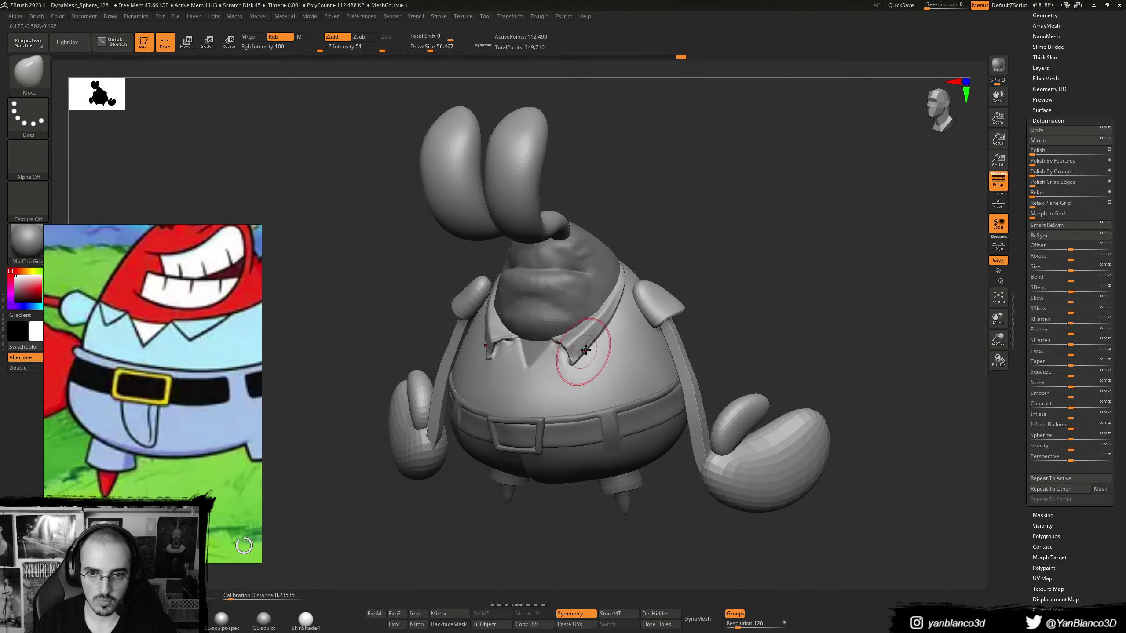
{"action": "right_click_drag", "start_coordinate": [583, 352], "coordinate": [576, 326], "text": "shift"}
{"action": "left_click_drag", "start_coordinate": [575, 322], "coordinate": [577, 327]}
{"action": "right_click_drag", "start_coordinate": [536, 306], "coordinate": [526, 335], "text": "alt"}
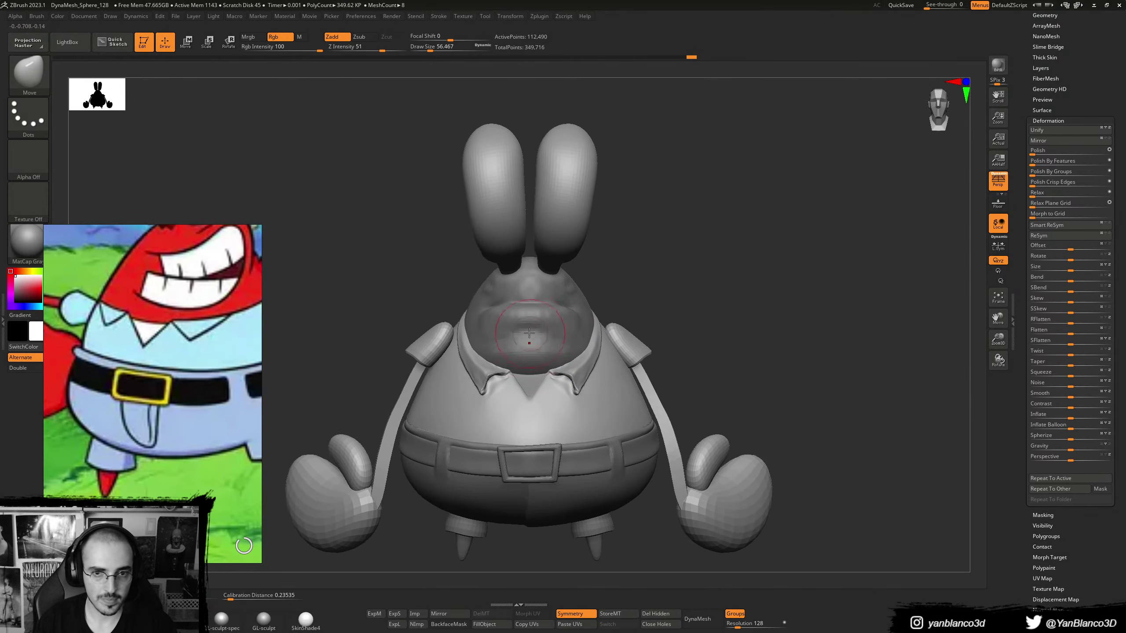
- Bring up the red character sketch as reference and enlarge the Move brush to a Draw Size of about 128
{"action": "scroll", "coordinate": [150, 345], "scroll_direction": "down", "scroll_amount": 5}
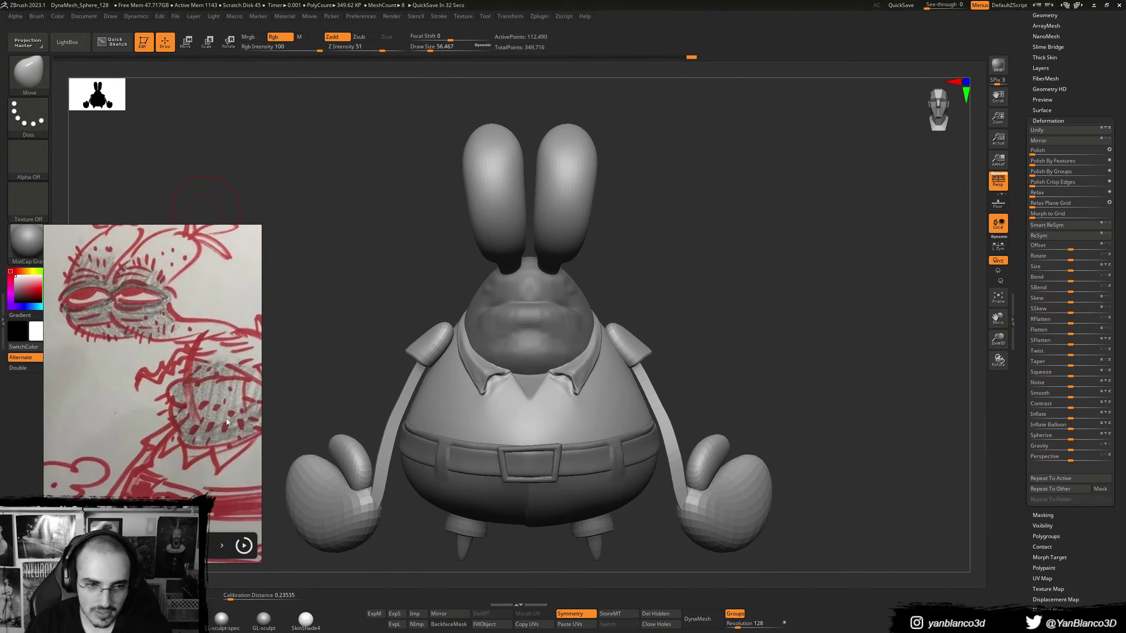
{"action": "key", "text": "s"}
{"action": "left_click_drag", "start_coordinate": [587, 373], "coordinate": [597, 373]}
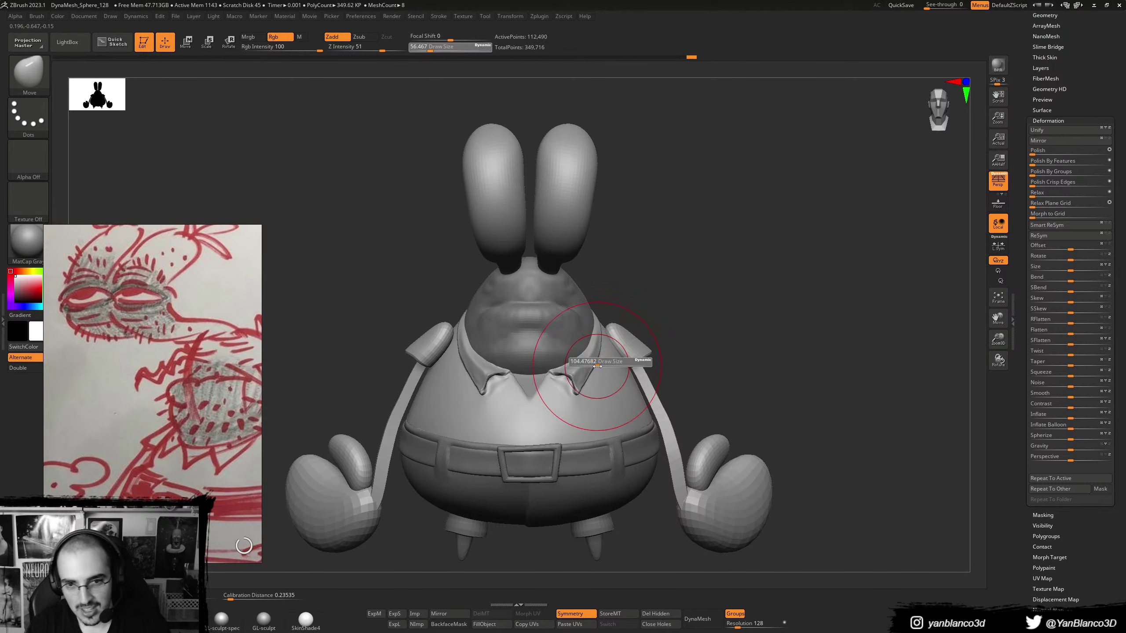
{"action": "right_click_drag", "start_coordinate": [593, 364], "coordinate": [585, 348], "text": "ctrl"}
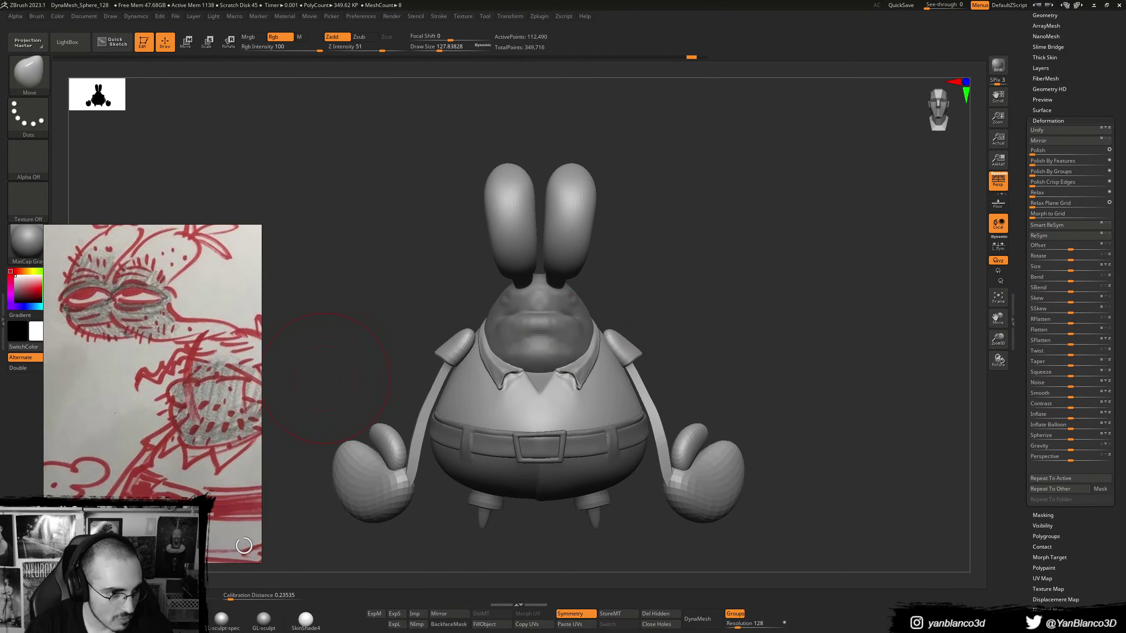
{"action": "right_click_drag", "start_coordinate": [742, 321], "coordinate": [724, 349]}
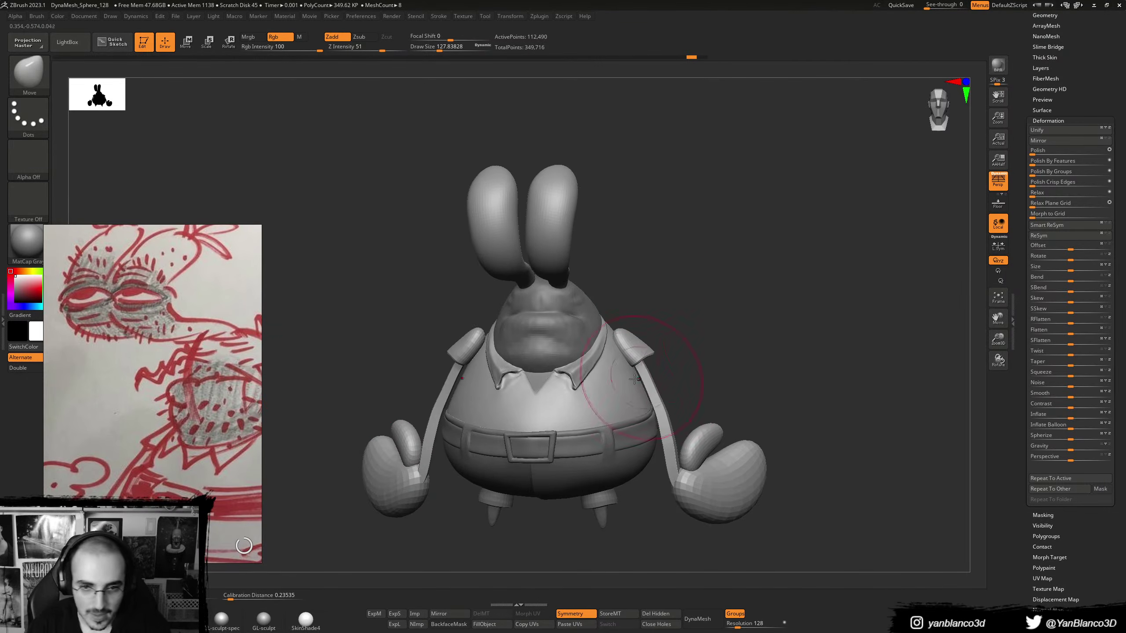
- Examine the character's torso and shirt silhouette from the front and side against the reference sketch
{"action": "mouse_move", "coordinate": [649, 367]}
{"action": "right_mouse_down"}
{"action": "mouse_move", "coordinate": [579, 358]}
{"action": "mouse_move", "coordinate": [576, 386]}
{"action": "mouse_move", "coordinate": [559, 363]}
{"action": "right_mouse_up"}
{"action": "key", "text": "bracketleft"}
{"action": "key", "text": "bracketleft"}
{"action": "key", "text": "bracketleft"}
{"action": "key", "text": "bracketleft"}
{"action": "key", "text": "f"}
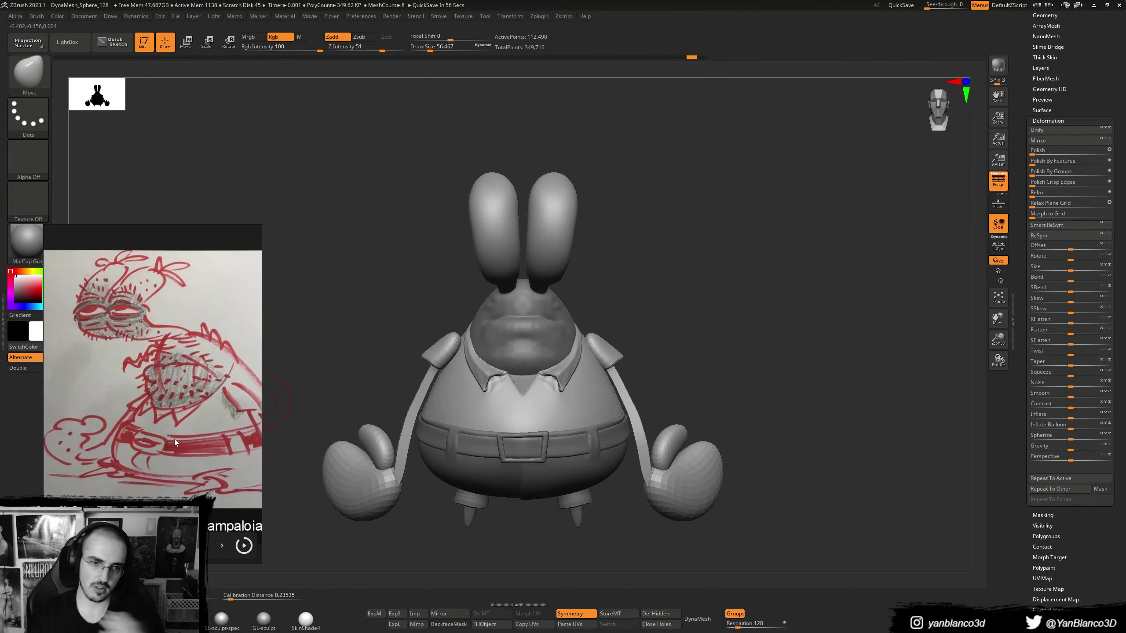
{"action": "left_click_drag", "start_coordinate": [643, 373], "coordinate": [554, 385]}
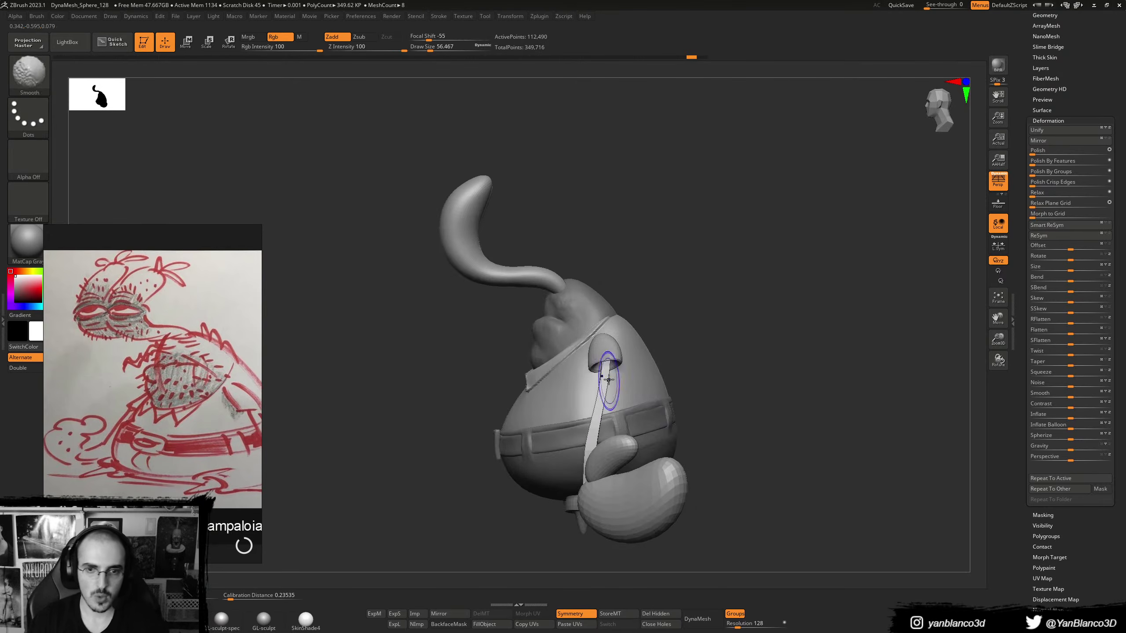
{"action": "right_click_drag", "start_coordinate": [549, 382], "coordinate": [623, 304], "text": "ctrl"}
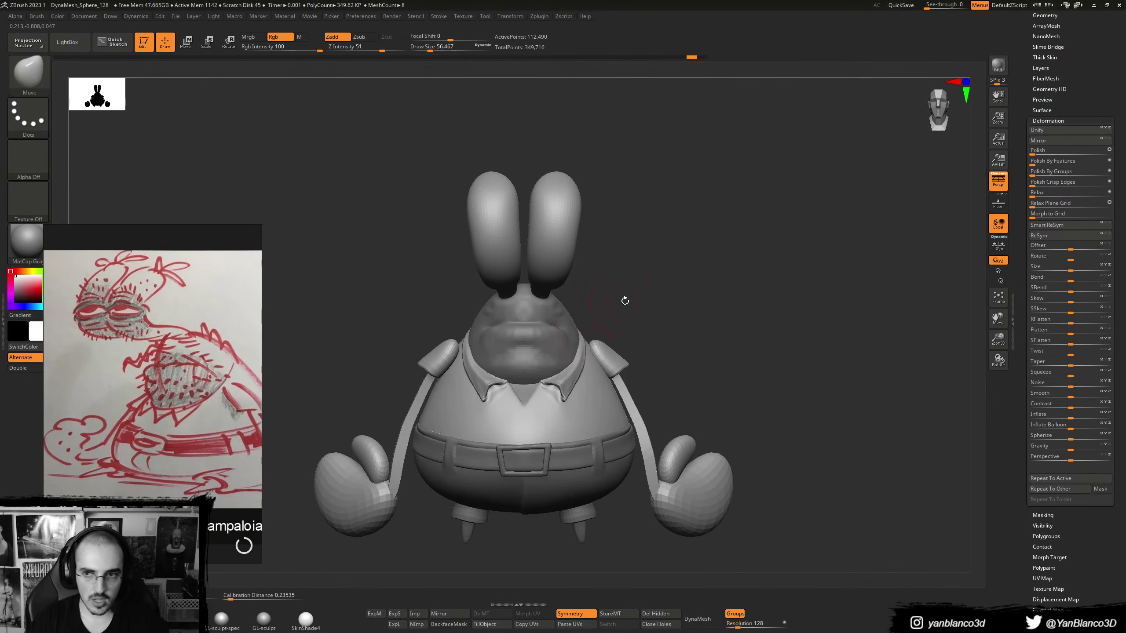
{"action": "scroll", "coordinate": [1017, 63], "scroll_direction": "up", "scroll_amount": 5}
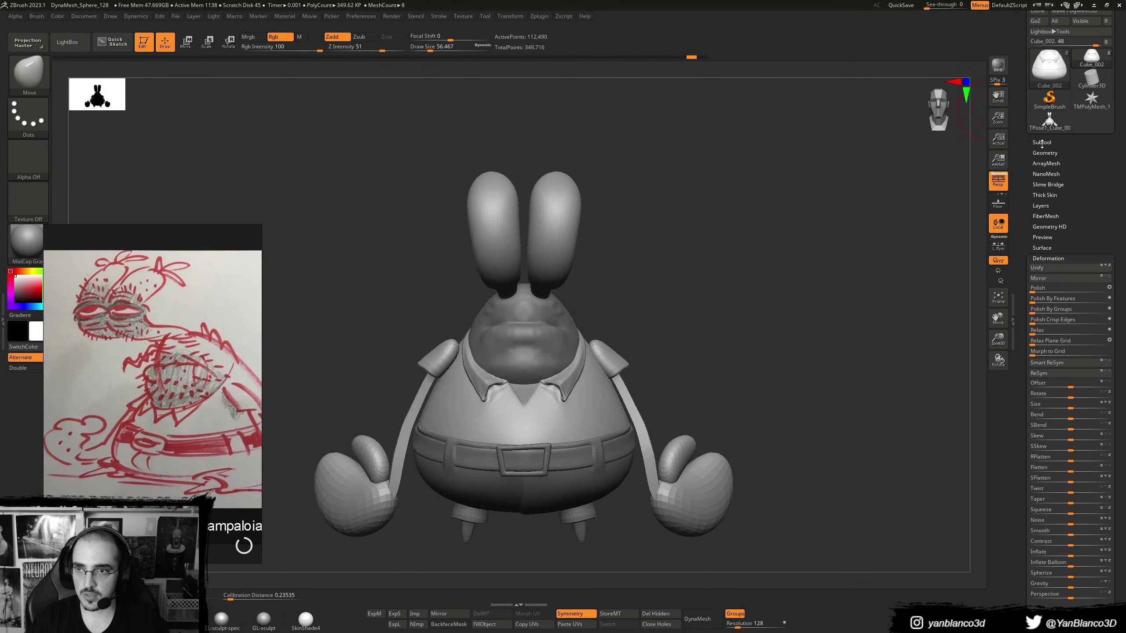
{"action": "right_click_drag", "start_coordinate": [741, 328], "coordinate": [546, 353]}
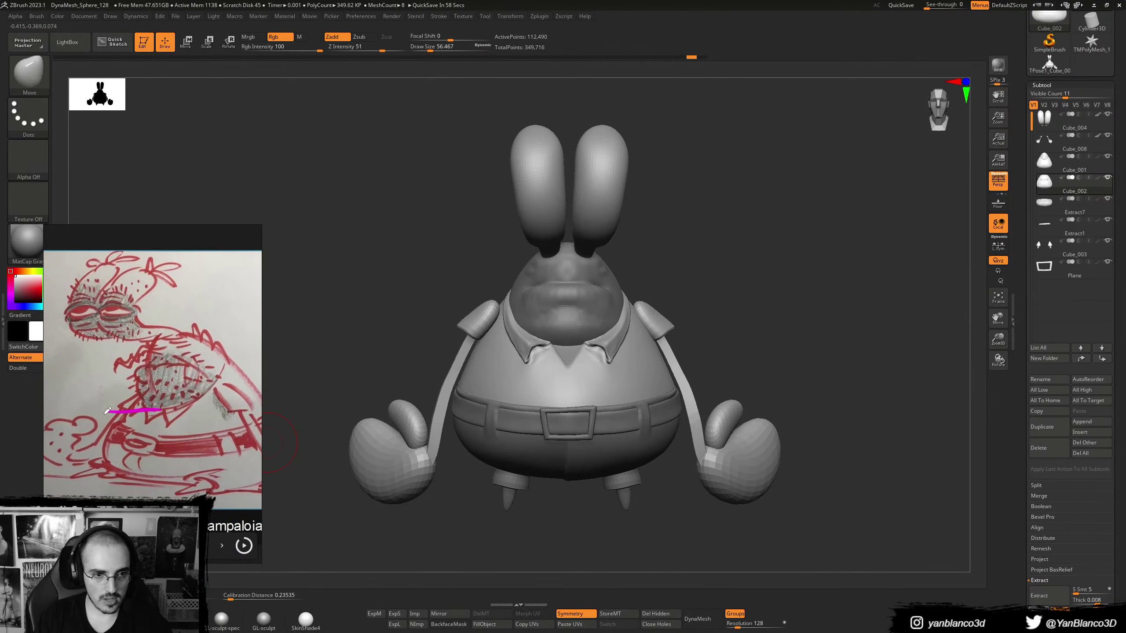
- Mark the chest line, belt line and curved belly profile in magenta on the reference sketch
{"action": "left_click_drag", "start_coordinate": [107, 412], "coordinate": [130, 406]}
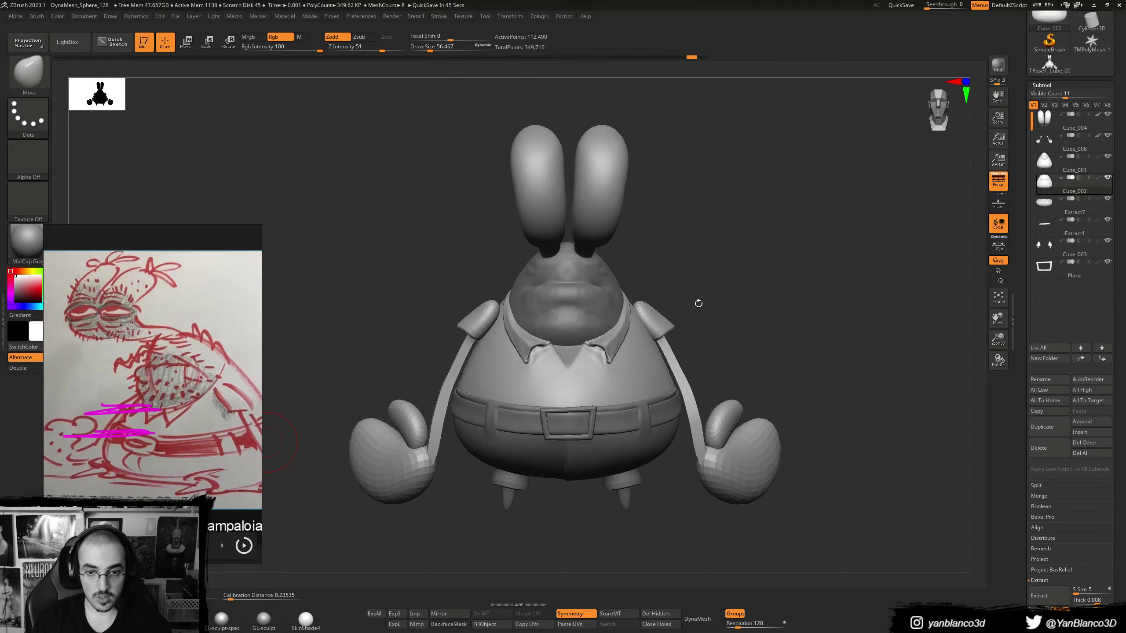
{"action": "left_click_drag", "start_coordinate": [706, 292], "coordinate": [620, 319]}
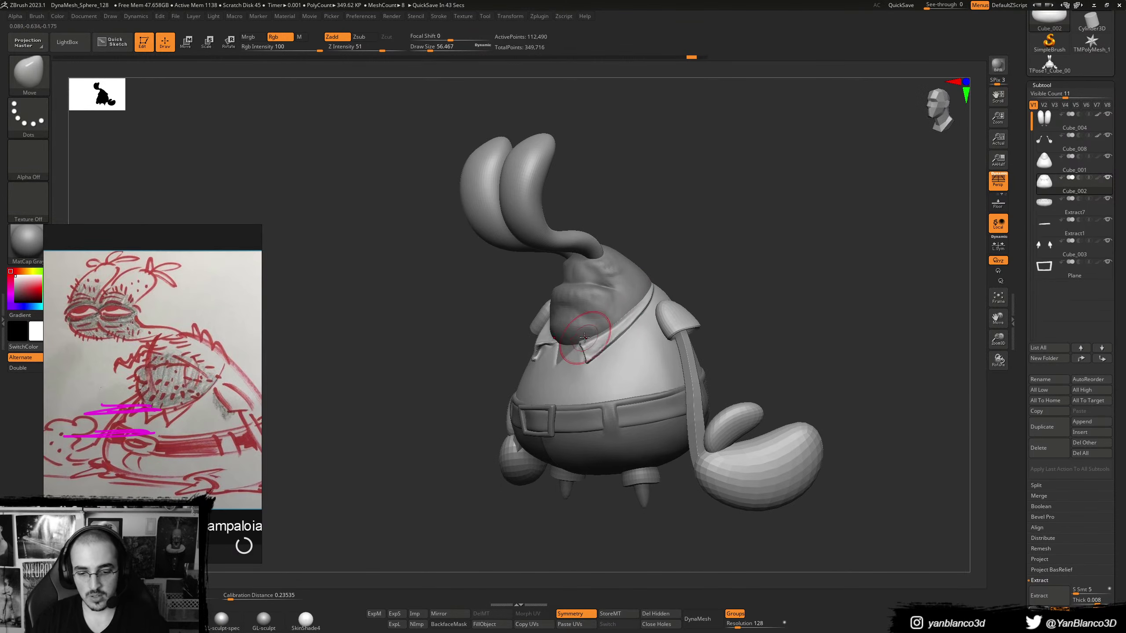
{"action": "key", "text": "ctrl+s"}
{"action": "mouse_move", "coordinate": [539, 357]}
{"action": "left_mouse_down"}
{"action": "mouse_move", "coordinate": [550, 364]}
{"action": "mouse_move", "coordinate": [530, 355]}
{"action": "mouse_move", "coordinate": [533, 369]}
{"action": "mouse_move", "coordinate": [515, 340]}
{"action": "mouse_move", "coordinate": [552, 357]}
{"action": "mouse_move", "coordinate": [522, 370]}
{"action": "left_mouse_up"}
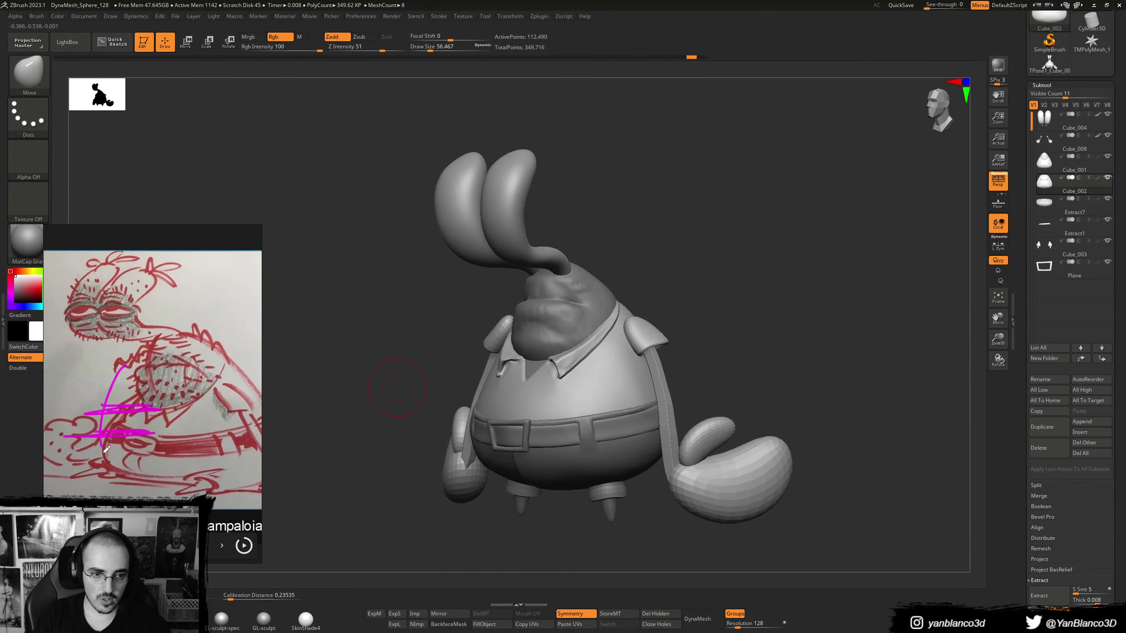
{"action": "right_click_drag", "start_coordinate": [87, 424], "coordinate": [82, 425]}
{"action": "mouse_move", "coordinate": [105, 361]}
{"action": "left_mouse_down"}
{"action": "mouse_move", "coordinate": [79, 471]}
{"action": "mouse_move", "coordinate": [80, 435]}
{"action": "left_mouse_up"}
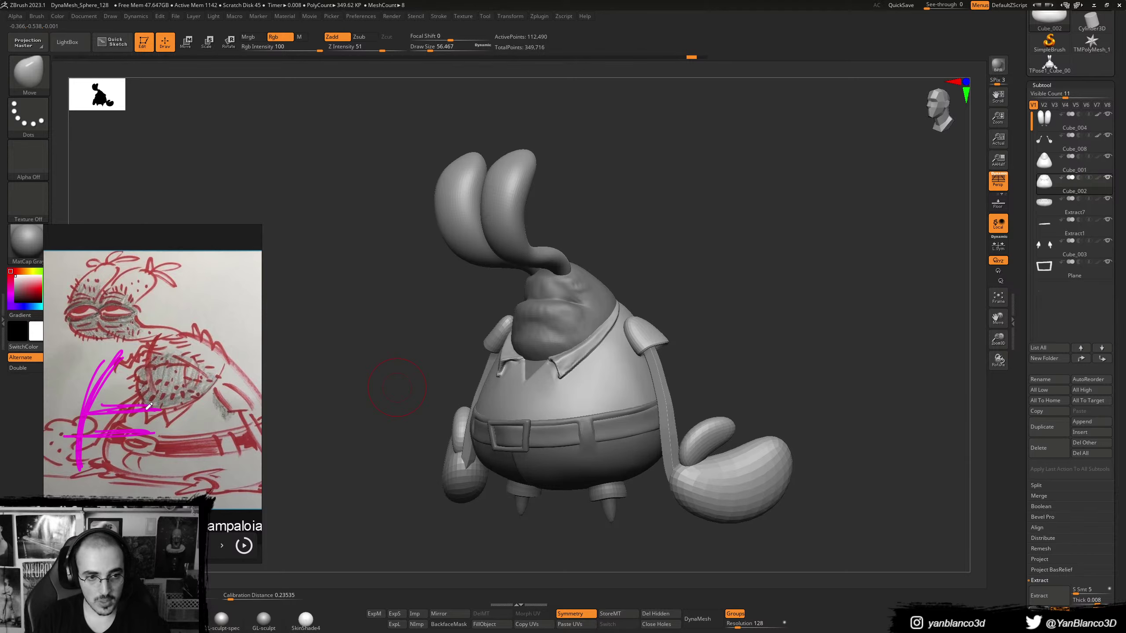
- Build up volume on the shirt's chest and belly above the belt with the ClayBuildup brush at Z Intensity 20
{"action": "left_click_drag", "start_coordinate": [566, 380], "coordinate": [539, 370]}
{"action": "mouse_move", "coordinate": [576, 372]}
{"action": "right_mouse_down", "text": "shift"}
{"action": "mouse_move", "coordinate": [528, 382]}
{"action": "mouse_move", "coordinate": [545, 389]}
{"action": "right_mouse_up", "text": "shift"}
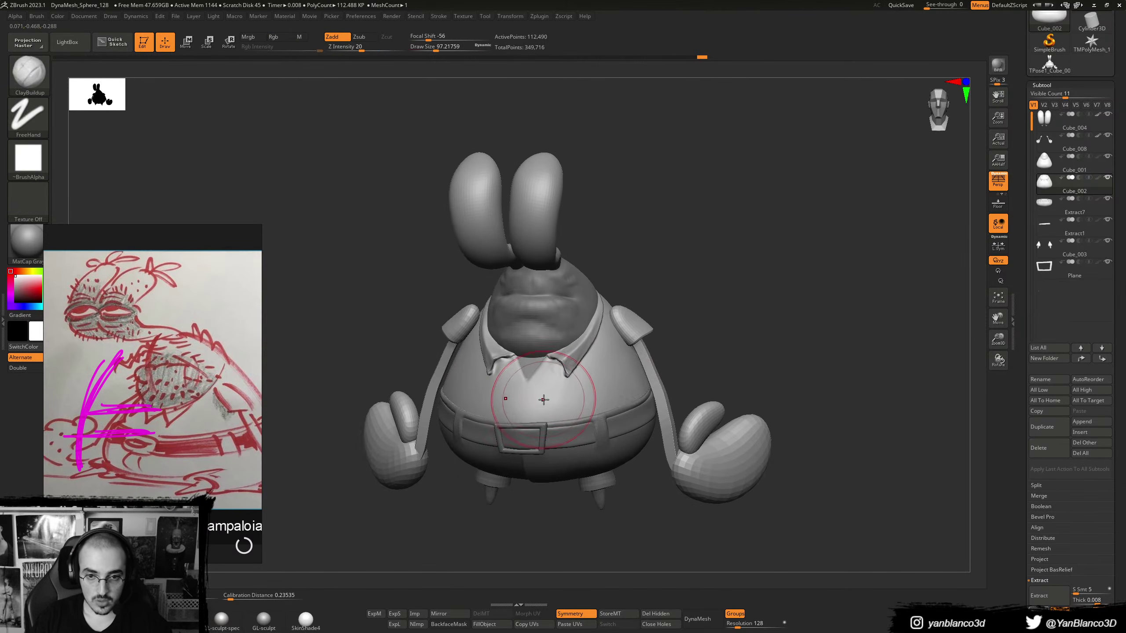
{"action": "key", "text": "ctrl+z"}
{"action": "mouse_move", "coordinate": [535, 405]}
{"action": "left_mouse_down"}
{"action": "mouse_move", "coordinate": [544, 410]}
{"action": "mouse_move", "coordinate": [542, 389]}
{"action": "left_mouse_up"}
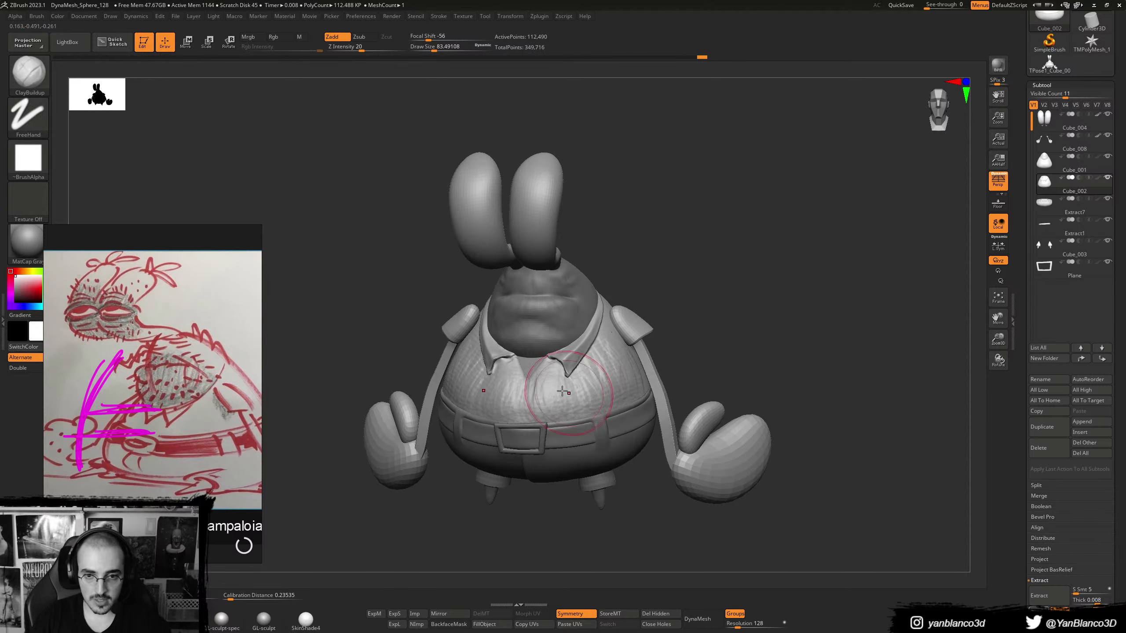
{"action": "right_click_drag", "start_coordinate": [615, 356], "coordinate": [495, 408]}
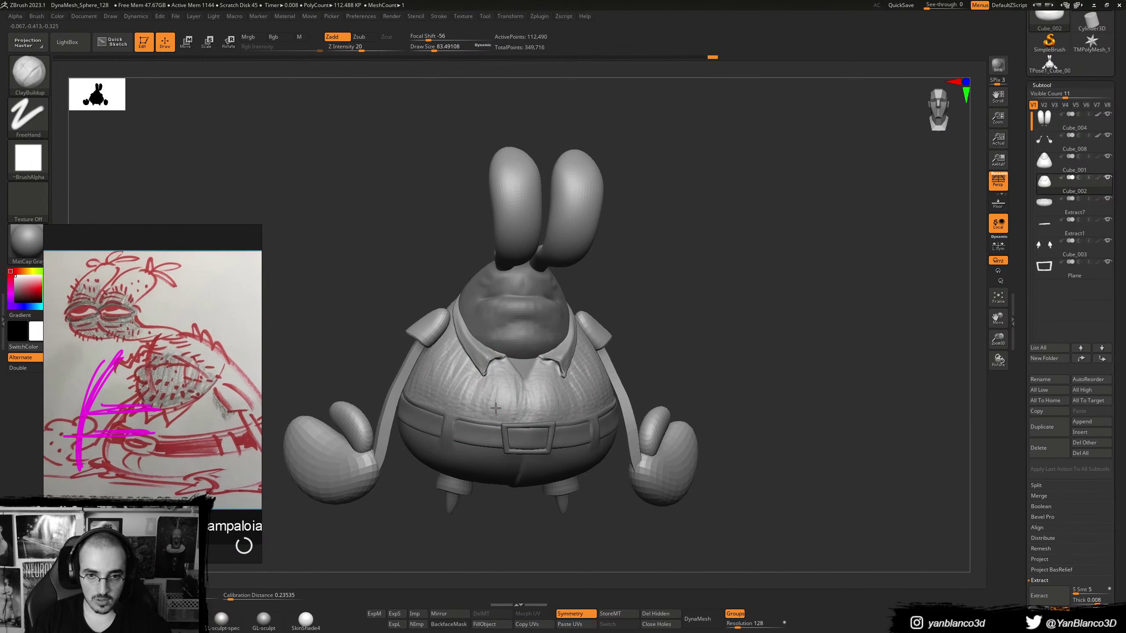
{"action": "left_click_drag", "start_coordinate": [480, 413], "coordinate": [467, 417]}
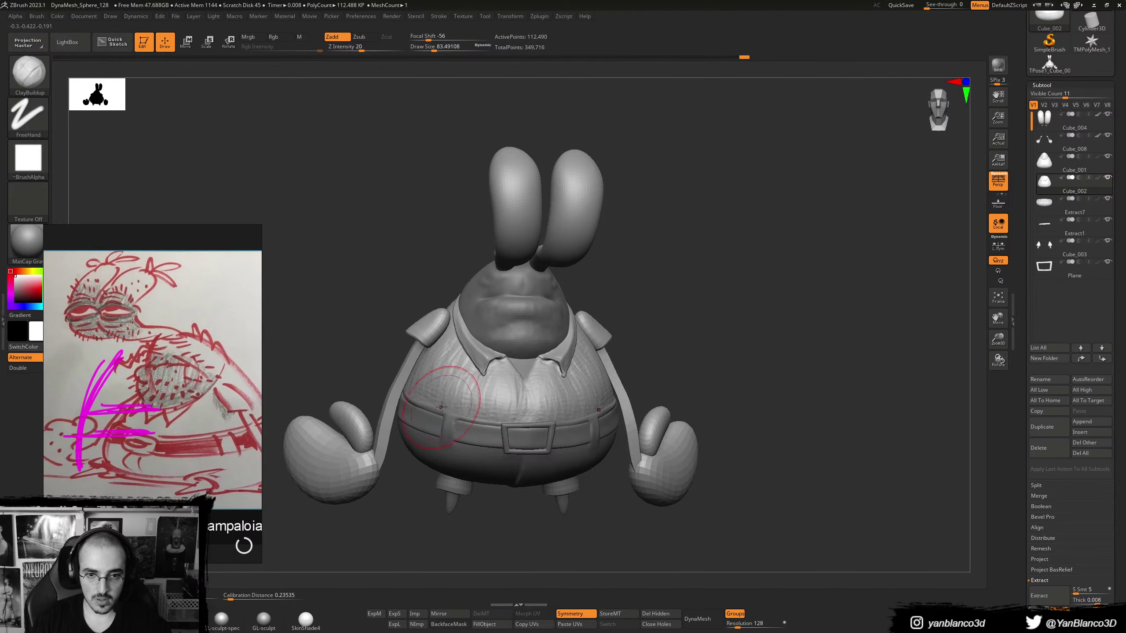
{"action": "left_click_drag", "start_coordinate": [438, 344], "coordinate": [431, 399]}
- Smooth the clay strokes across the front of the shirt
{"action": "right_click_drag", "start_coordinate": [432, 399], "coordinate": [434, 370], "text": "shift"}
{"action": "mouse_move", "coordinate": [434, 371]}
{"action": "left_mouse_down", "text": "shift"}
{"action": "mouse_move", "coordinate": [439, 385]}
{"action": "mouse_move", "coordinate": [485, 393]}
{"action": "left_mouse_up", "text": "shift"}
{"action": "mouse_move", "coordinate": [509, 432]}
{"action": "left_mouse_down", "text": "shift"}
{"action": "mouse_move", "coordinate": [550, 369]}
{"action": "mouse_move", "coordinate": [607, 355]}
{"action": "mouse_move", "coordinate": [585, 350]}
{"action": "mouse_move", "coordinate": [620, 380]}
{"action": "mouse_move", "coordinate": [573, 376]}
{"action": "left_mouse_up", "text": "shift"}
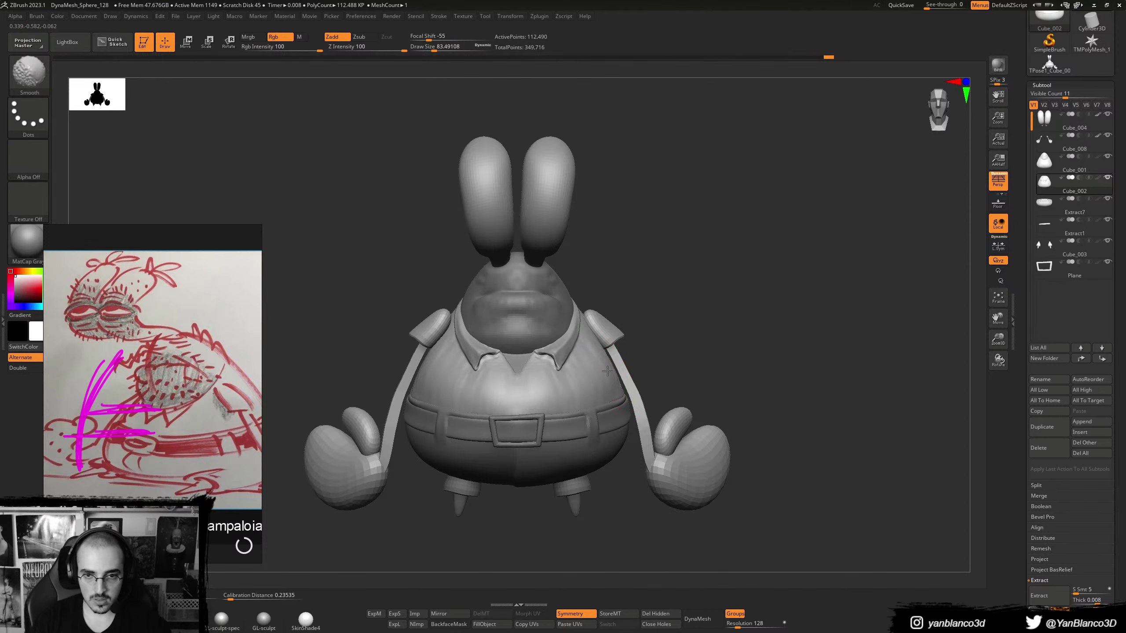
{"action": "right_click_drag", "start_coordinate": [605, 372], "coordinate": [528, 417]}
{"action": "left_click_drag", "start_coordinate": [535, 428], "coordinate": [543, 390], "text": "shift"}
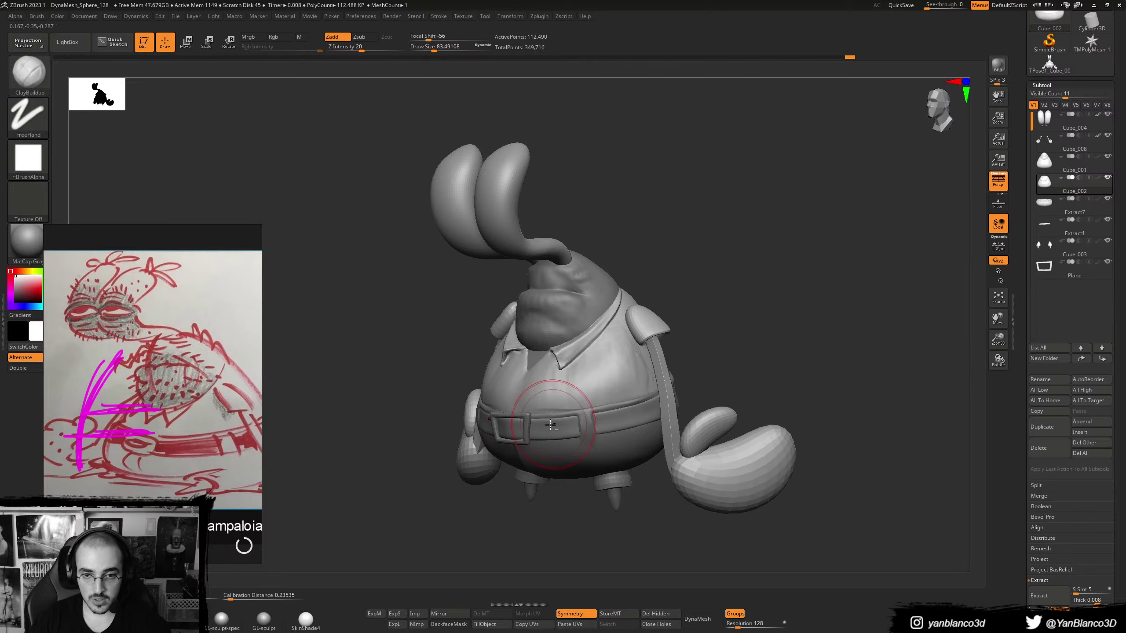
- Add clay along the shirt just above the buckle and belt using a smaller ClayBuildup brush, draw size about 51 to 68
{"action": "key", "text": "s"}
{"action": "left_click_drag", "start_coordinate": [541, 408], "coordinate": [536, 408]}
{"action": "right_click_drag", "start_coordinate": [535, 395], "coordinate": [529, 417], "text": "ctrl"}
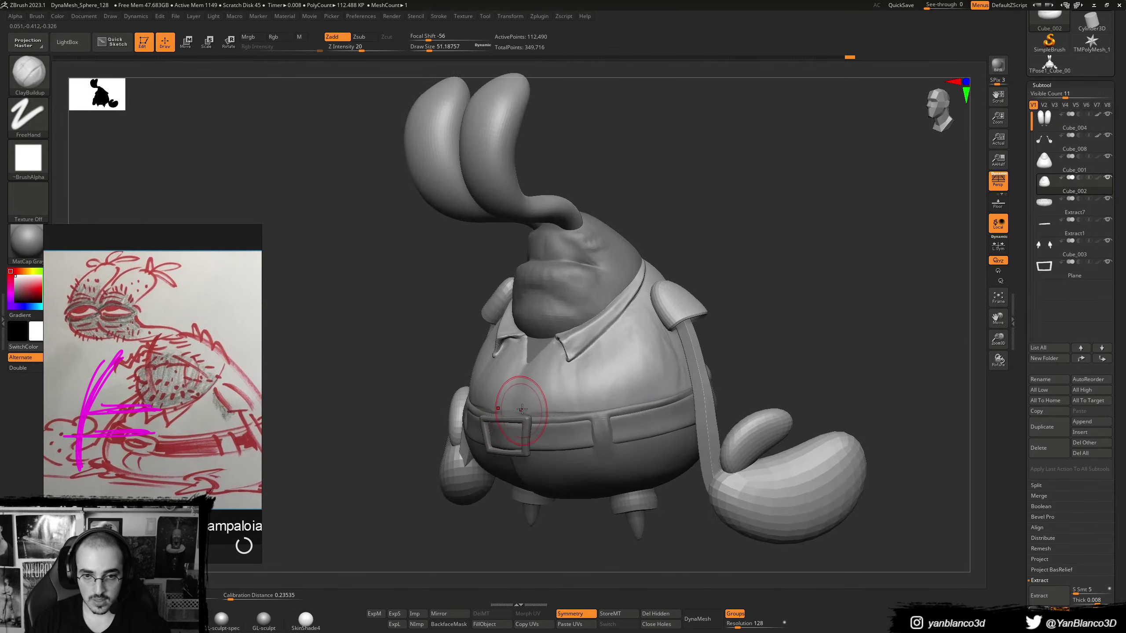
{"action": "mouse_move", "coordinate": [516, 404]}
{"action": "left_mouse_down"}
{"action": "mouse_move", "coordinate": [530, 393]}
{"action": "mouse_move", "coordinate": [561, 398]}
{"action": "mouse_move", "coordinate": [563, 409]}
{"action": "left_mouse_up"}
{"action": "key", "text": "s"}
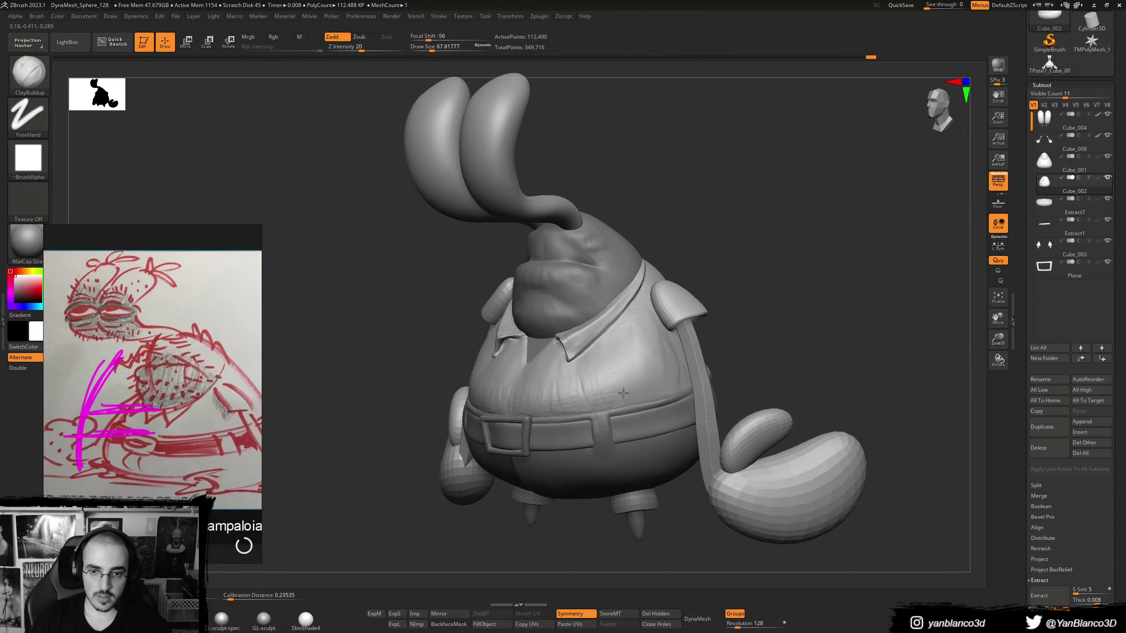
{"action": "mouse_move", "coordinate": [647, 393]}
{"action": "left_mouse_down"}
{"action": "mouse_move", "coordinate": [636, 411]}
{"action": "mouse_move", "coordinate": [643, 401]}
{"action": "mouse_move", "coordinate": [664, 409]}
{"action": "mouse_move", "coordinate": [665, 354]}
{"action": "left_mouse_up"}
- Blend the new clay above the belt into the shirt front with the Smooth brush
{"action": "mouse_move", "coordinate": [654, 370]}
{"action": "left_mouse_down", "text": "shift"}
{"action": "mouse_move", "coordinate": [597, 399]}
{"action": "mouse_move", "coordinate": [576, 377]}
{"action": "left_mouse_up", "text": "shift"}
{"action": "right_click_drag", "start_coordinate": [583, 373], "coordinate": [620, 373], "text": "shift"}
{"action": "left_click_drag", "start_coordinate": [540, 389], "coordinate": [616, 374], "text": "shift"}
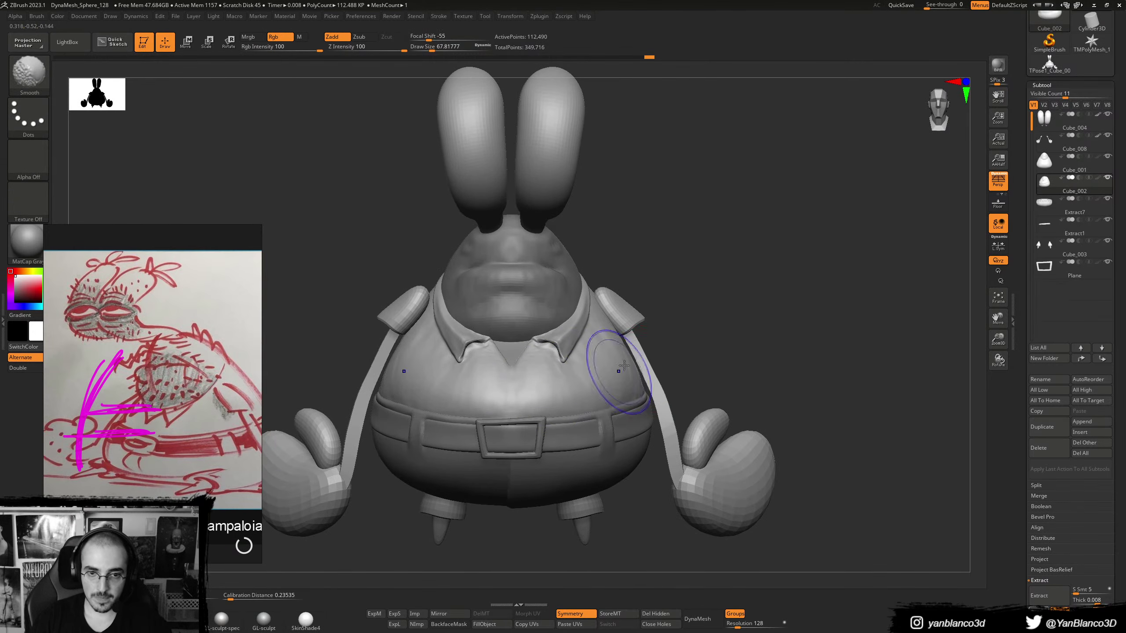
{"action": "mouse_move", "coordinate": [638, 371]}
{"action": "right_mouse_down"}
{"action": "mouse_move", "coordinate": [618, 374]}
{"action": "mouse_move", "coordinate": [604, 352]}
{"action": "right_mouse_up"}
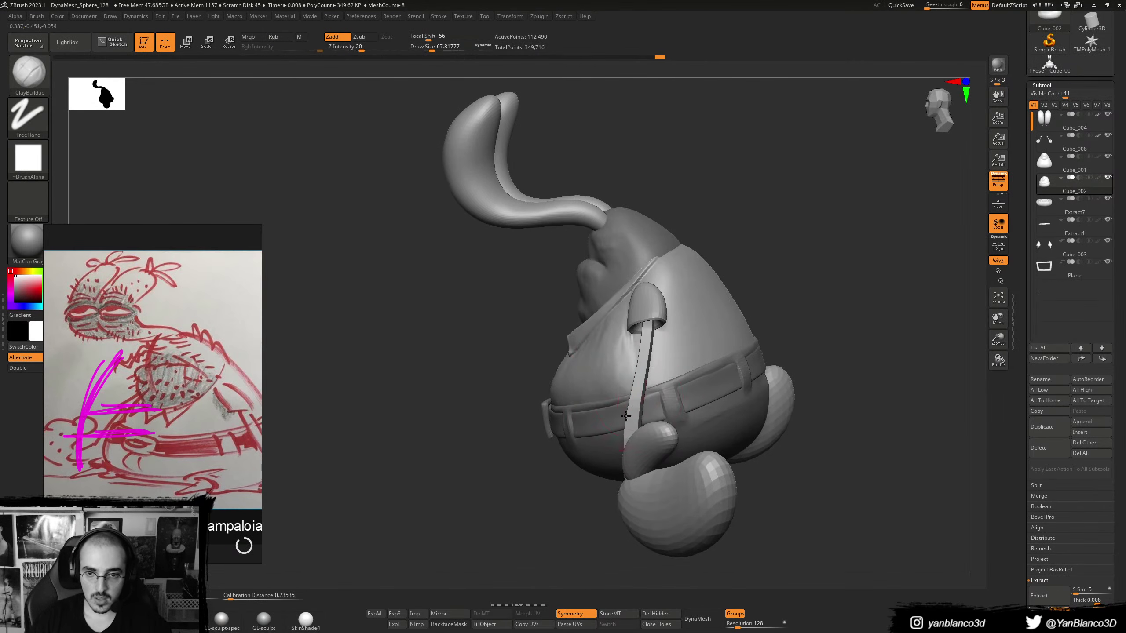
- Add clay to the shirt's side and back behind the arm and smooth the surface
{"action": "left_click_drag", "start_coordinate": [643, 380], "coordinate": [677, 337], "text": "shift"}
{"action": "right_click_drag", "start_coordinate": [678, 337], "coordinate": [666, 375], "text": "shift"}
{"action": "mouse_move", "coordinate": [666, 374]}
{"action": "left_mouse_down"}
{"action": "mouse_move", "coordinate": [664, 344]}
{"action": "mouse_move", "coordinate": [650, 361]}
{"action": "mouse_move", "coordinate": [677, 379]}
{"action": "mouse_move", "coordinate": [756, 359]}
{"action": "mouse_move", "coordinate": [674, 376]}
{"action": "mouse_move", "coordinate": [654, 346]}
{"action": "mouse_move", "coordinate": [642, 372]}
{"action": "mouse_move", "coordinate": [679, 389]}
{"action": "mouse_move", "coordinate": [734, 385]}
{"action": "mouse_move", "coordinate": [718, 372]}
{"action": "mouse_move", "coordinate": [751, 400]}
{"action": "mouse_move", "coordinate": [759, 354]}
{"action": "mouse_move", "coordinate": [749, 345]}
{"action": "mouse_move", "coordinate": [721, 385]}
{"action": "mouse_move", "coordinate": [647, 382]}
{"action": "mouse_move", "coordinate": [723, 310]}
{"action": "mouse_move", "coordinate": [746, 313]}
{"action": "left_mouse_up"}
{"action": "mouse_move", "coordinate": [745, 356]}
{"action": "left_mouse_down", "text": "shift"}
{"action": "mouse_move", "coordinate": [705, 319]}
{"action": "mouse_move", "coordinate": [736, 341]}
{"action": "left_mouse_up", "text": "shift"}
{"action": "right_click_drag", "start_coordinate": [749, 340], "coordinate": [665, 344]}
{"action": "left_click_drag", "start_coordinate": [753, 328], "coordinate": [765, 348], "text": "shift"}
{"action": "right_click_drag", "start_coordinate": [765, 348], "coordinate": [868, 339]}
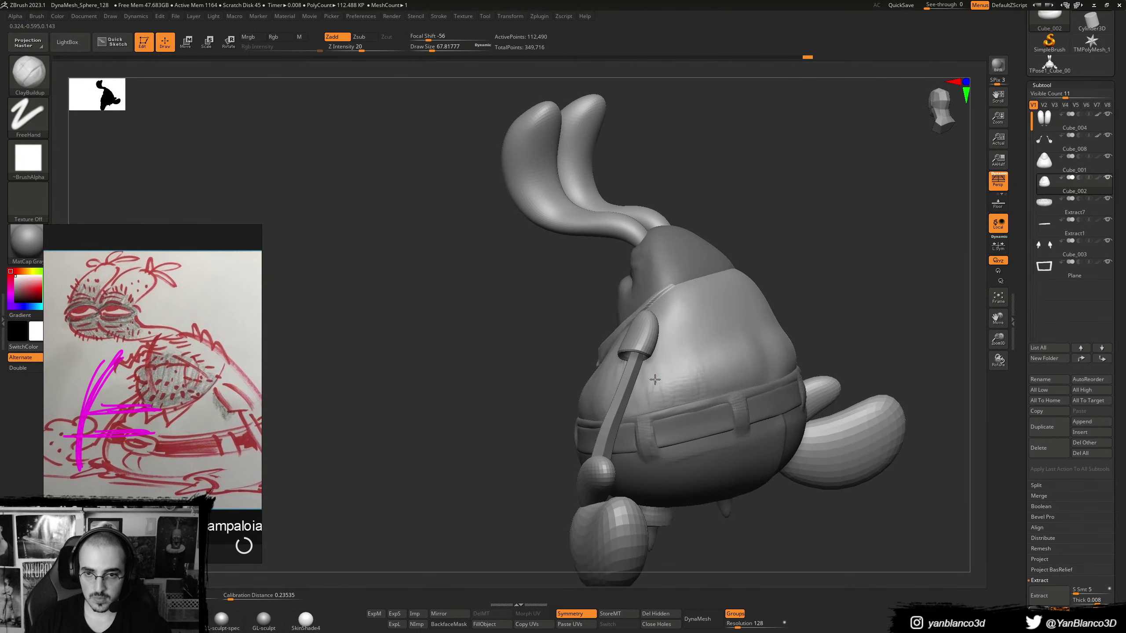
- Thicken the shirt's side and front just above the belt with ClayBuildup strokes
{"action": "mouse_move", "coordinate": [717, 373]}
{"action": "left_mouse_down"}
{"action": "mouse_move", "coordinate": [710, 350]}
{"action": "mouse_move", "coordinate": [652, 368]}
{"action": "mouse_move", "coordinate": [698, 353]}
{"action": "left_mouse_up"}
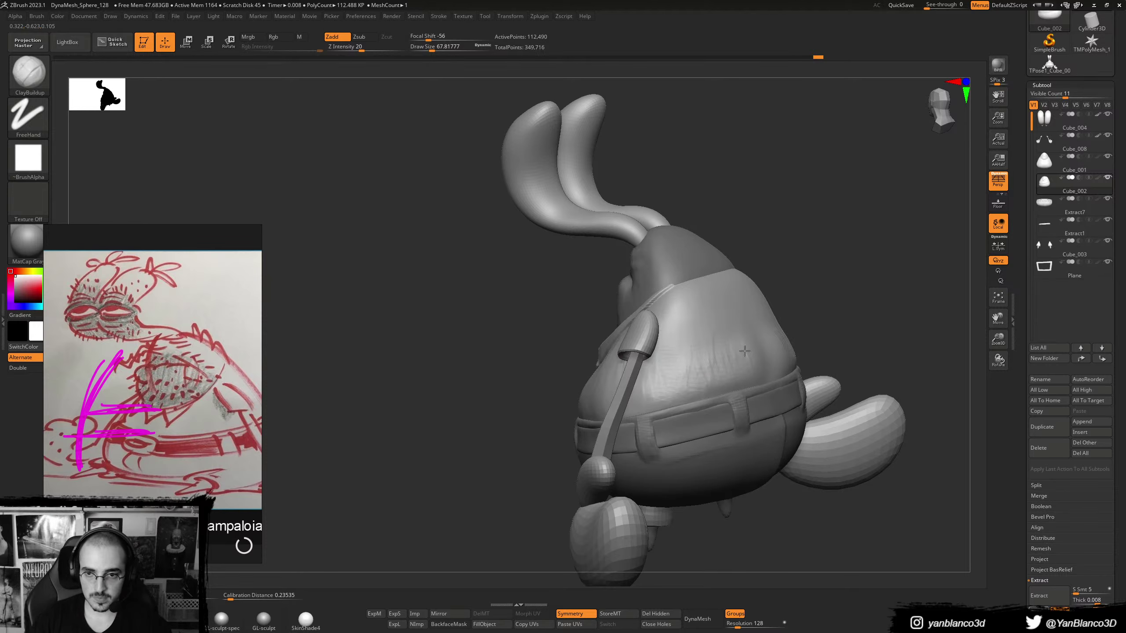
{"action": "right_click_drag", "start_coordinate": [750, 337], "coordinate": [607, 415], "text": "shift"}
{"action": "mouse_move", "coordinate": [608, 415]}
{"action": "left_mouse_down"}
{"action": "mouse_move", "coordinate": [552, 377]}
{"action": "mouse_move", "coordinate": [628, 372]}
{"action": "mouse_move", "coordinate": [655, 337]}
{"action": "left_mouse_up"}
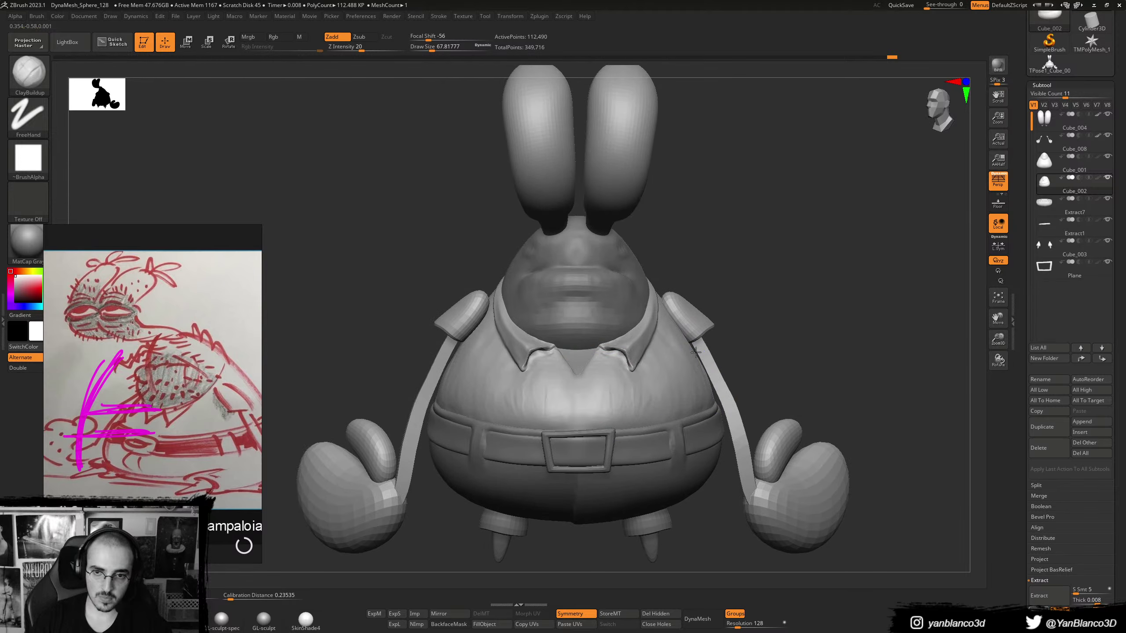
{"action": "right_click_drag", "start_coordinate": [691, 368], "coordinate": [601, 402], "text": "shift"}
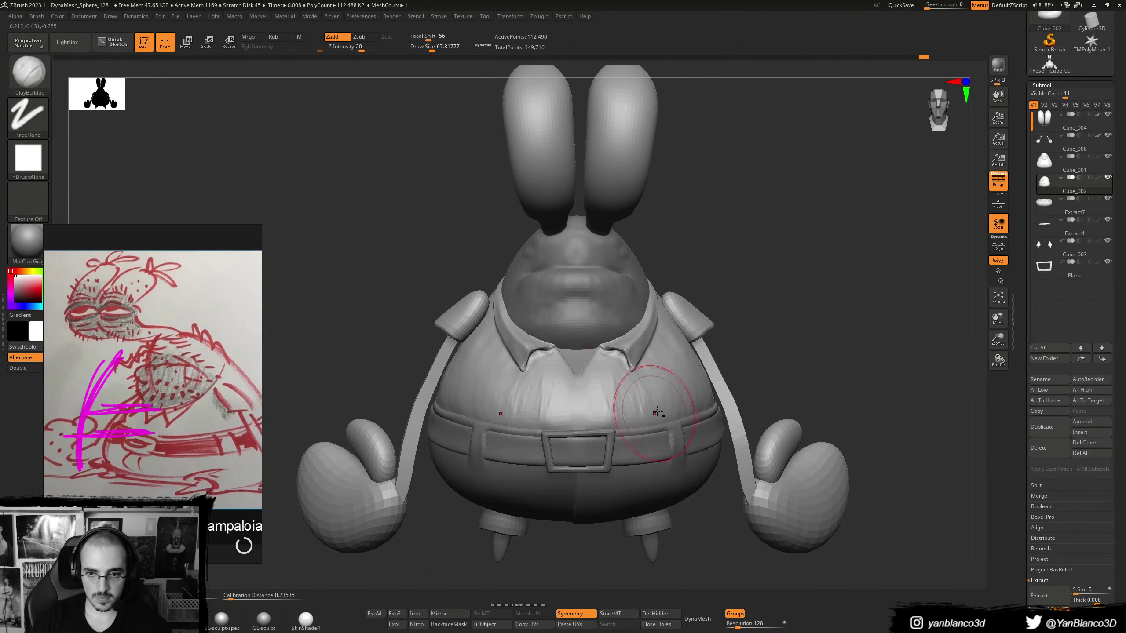
- Smooth the shirt front between the collar points and the belt
{"action": "left_click_drag", "start_coordinate": [657, 412], "coordinate": [612, 379], "text": "shift"}
{"action": "left_click_drag", "start_coordinate": [611, 426], "coordinate": [615, 388], "text": "shift"}
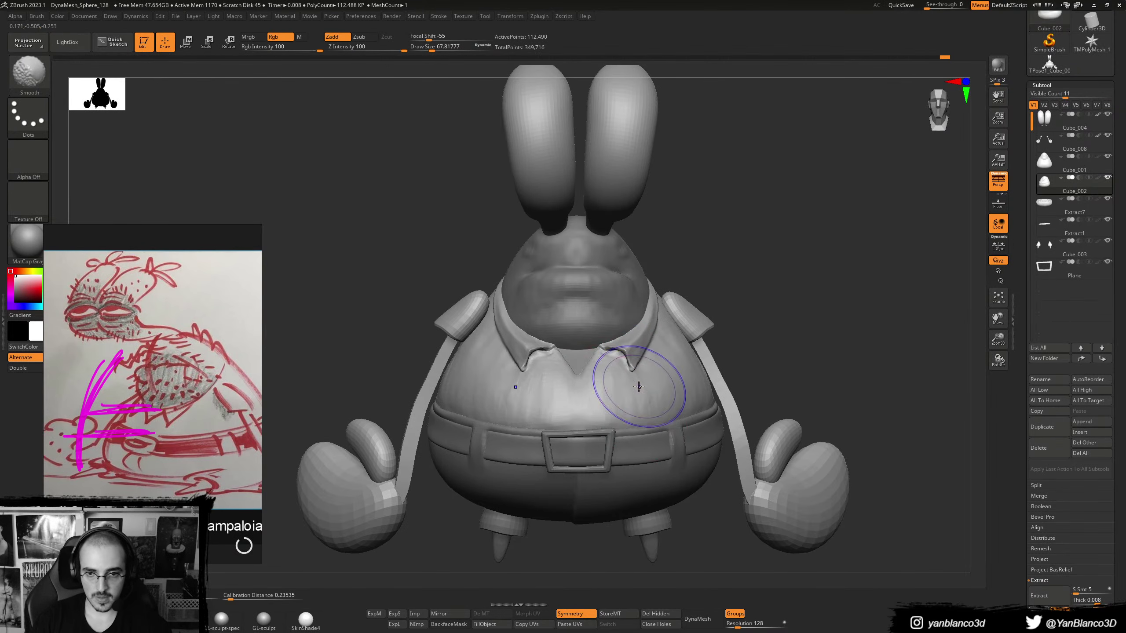
{"action": "mouse_move", "coordinate": [638, 387]}
{"action": "right_mouse_down"}
{"action": "mouse_move", "coordinate": [569, 390]}
{"action": "mouse_move", "coordinate": [628, 388]}
{"action": "mouse_move", "coordinate": [582, 372]}
{"action": "right_mouse_up"}
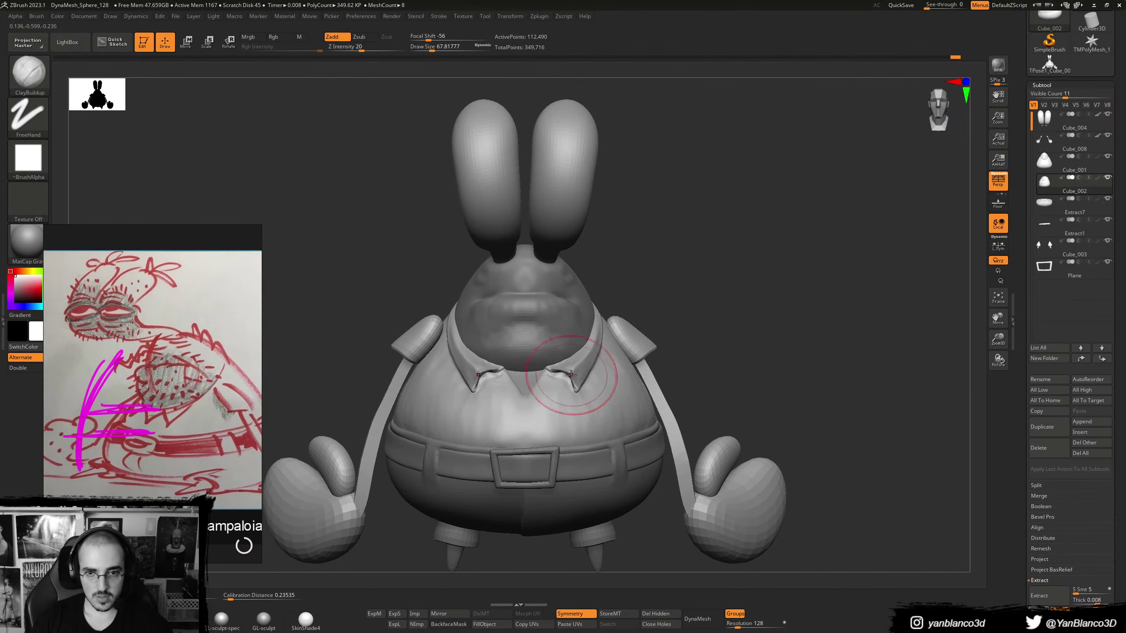
- Adjust the shirt's collar points and neckline with the Move brush, and quick-save the project
{"action": "key", "text": "b"}
{"action": "key", "text": "m"}
{"action": "key", "text": "v"}
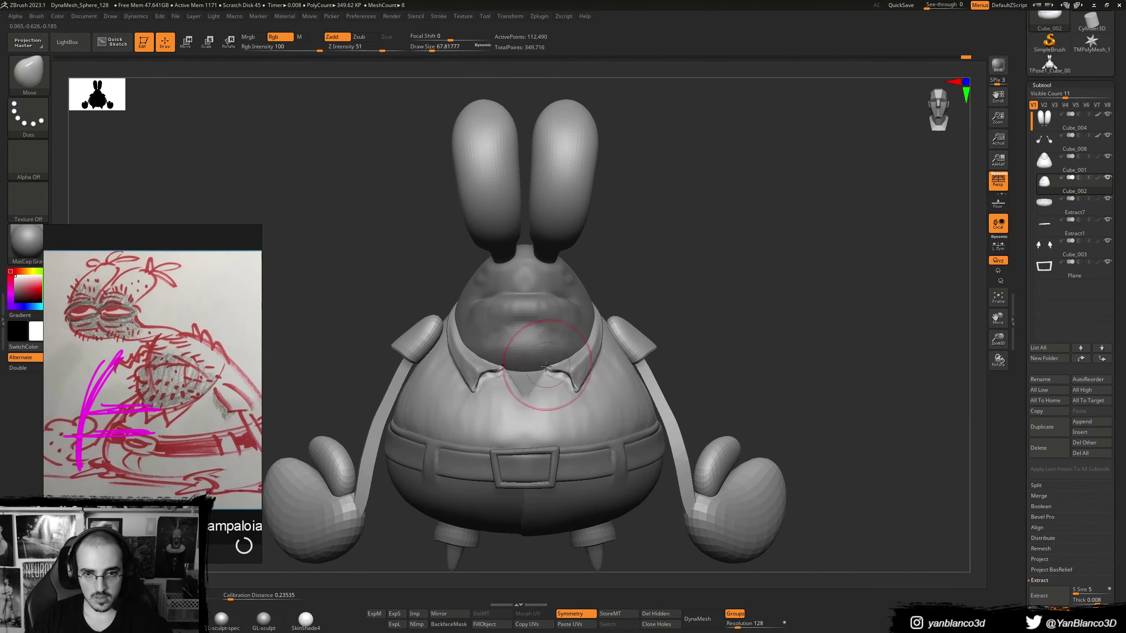
{"action": "mouse_move", "coordinate": [554, 378]}
{"action": "right_mouse_down"}
{"action": "mouse_move", "coordinate": [539, 365]}
{"action": "mouse_move", "coordinate": [574, 383]}
{"action": "right_mouse_up"}
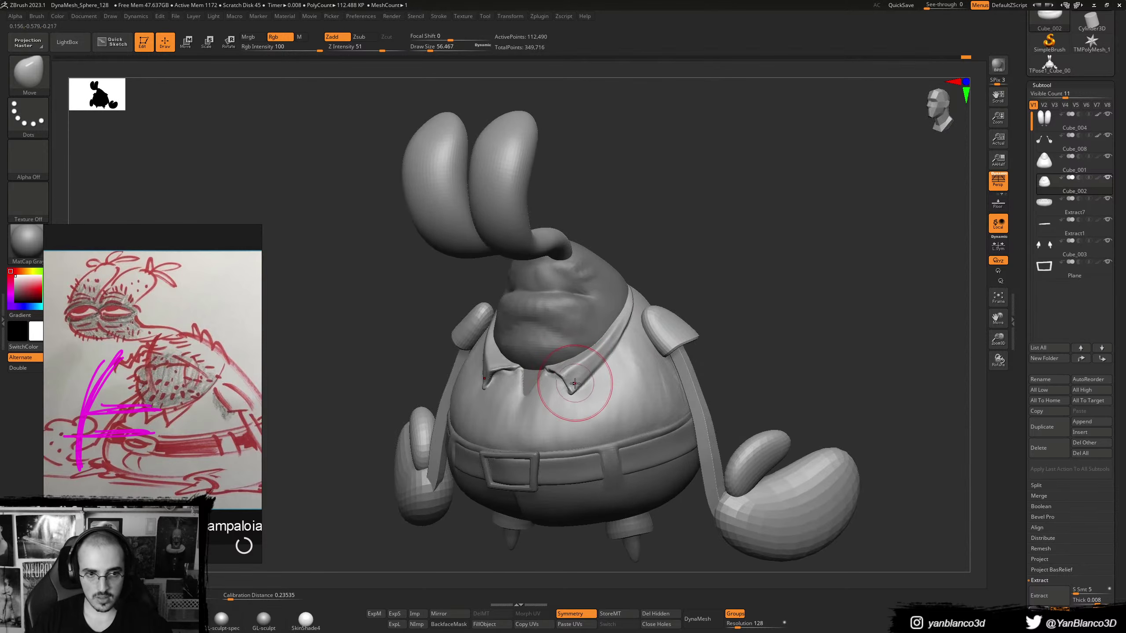
{"action": "left_click_drag", "start_coordinate": [567, 392], "coordinate": [556, 383]}
{"action": "mouse_move", "coordinate": [556, 383]}
{"action": "right_mouse_down", "text": "shift"}
{"action": "mouse_move", "coordinate": [582, 358]}
{"action": "mouse_move", "coordinate": [593, 303]}
{"action": "right_mouse_up", "text": "shift"}
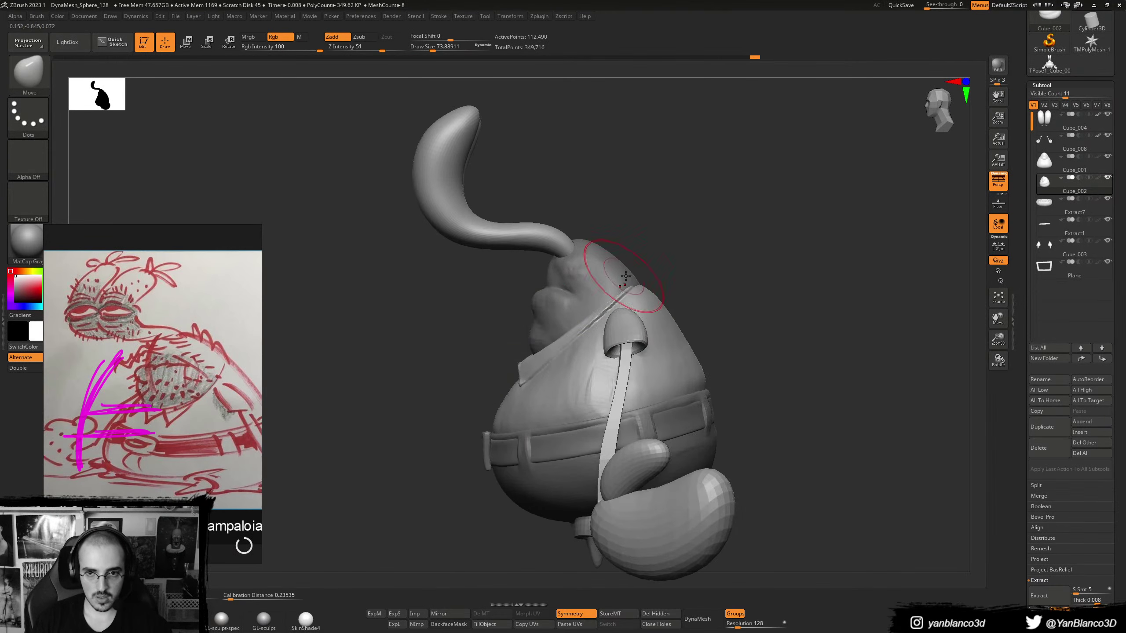
{"action": "mouse_move", "coordinate": [641, 282]}
{"action": "right_mouse_down"}
{"action": "mouse_move", "coordinate": [670, 272]}
{"action": "mouse_move", "coordinate": [649, 268]}
{"action": "mouse_move", "coordinate": [666, 275]}
{"action": "mouse_move", "coordinate": [658, 261]}
{"action": "mouse_move", "coordinate": [684, 284]}
{"action": "right_mouse_up"}
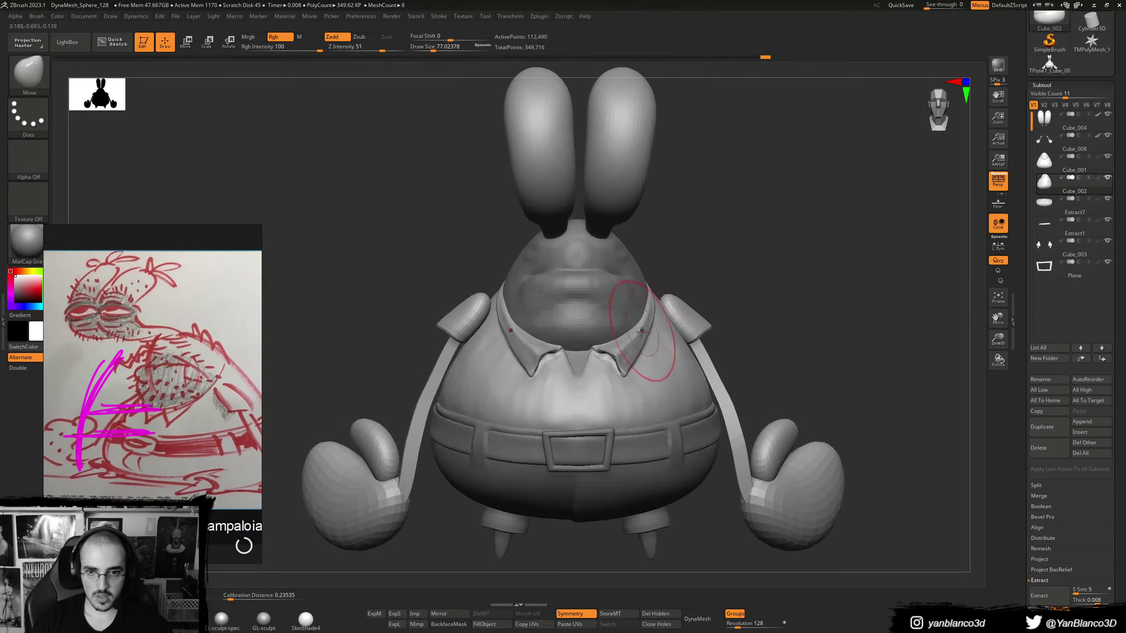
{"action": "right_click_drag", "start_coordinate": [647, 377], "coordinate": [607, 341], "text": "ctrl"}
{"action": "right_click_drag", "start_coordinate": [660, 284], "coordinate": [727, 292], "text": "ctrl"}
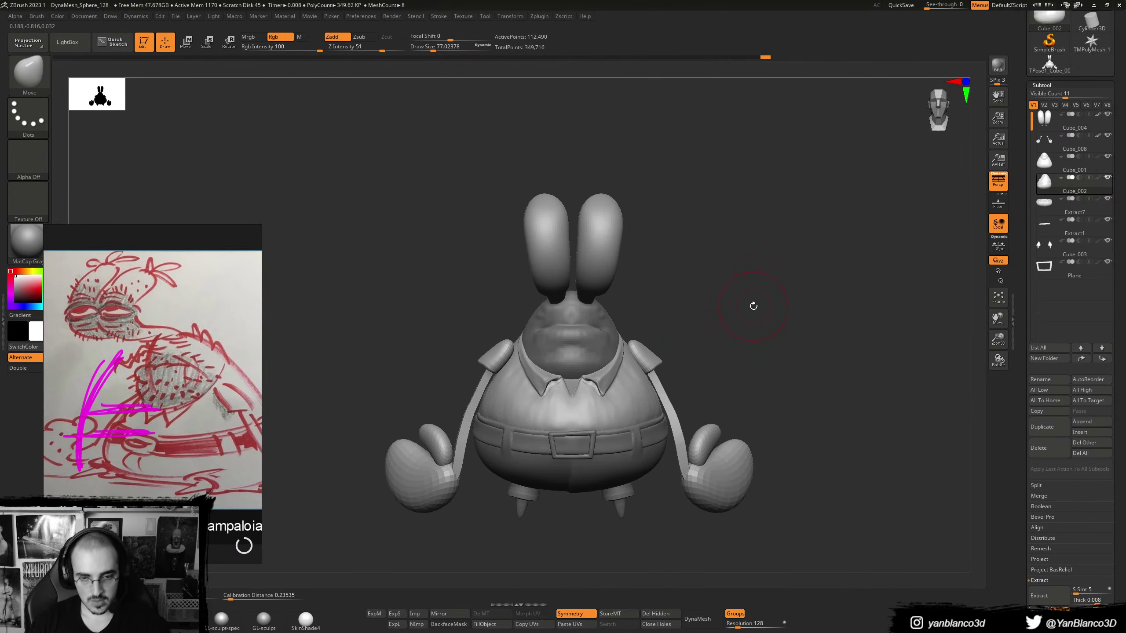
{"action": "key", "text": "ctrl+s"}
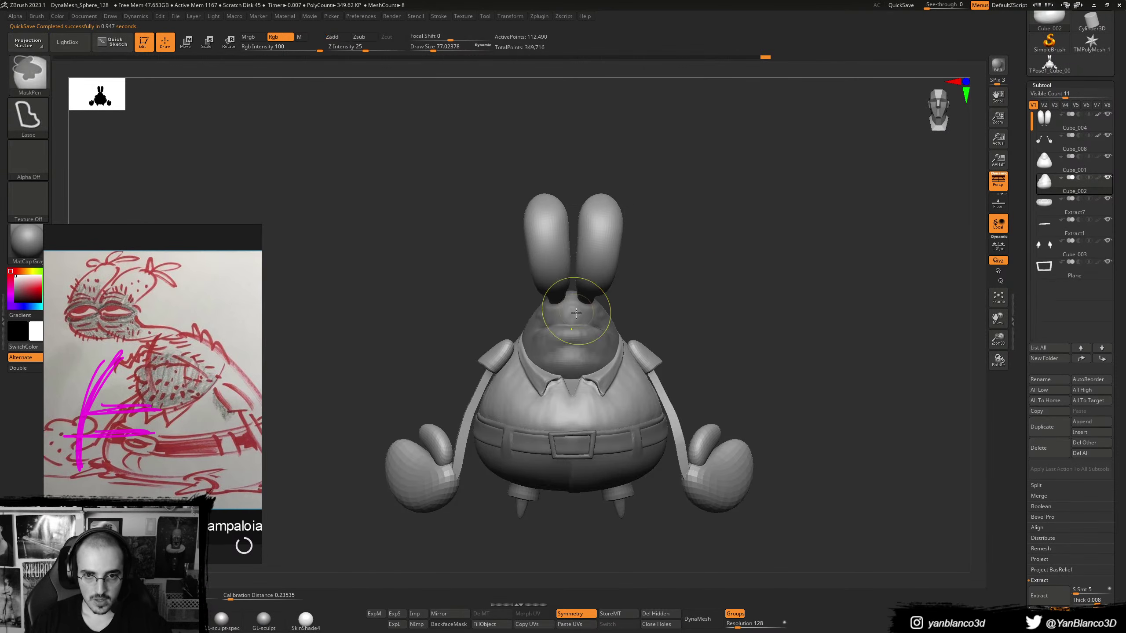
- Select the head subtool and carve a crease below the eye stalks with the DamStandard brush, draw size about 31
{"action": "mouse_move", "coordinate": [593, 331]}
{"action": "right_mouse_down", "text": "ctrl"}
{"action": "mouse_move", "coordinate": [557, 331]}
{"action": "mouse_move", "coordinate": [570, 329]}
{"action": "right_mouse_up", "text": "ctrl"}
{"action": "left_click", "coordinate": [558, 330], "text": "alt"}
{"action": "key", "text": "b"}
{"action": "key", "text": "d"}
{"action": "key", "text": "s"}
{"action": "key", "text": "s"}
{"action": "left_click_drag", "start_coordinate": [567, 329], "coordinate": [562, 330]}
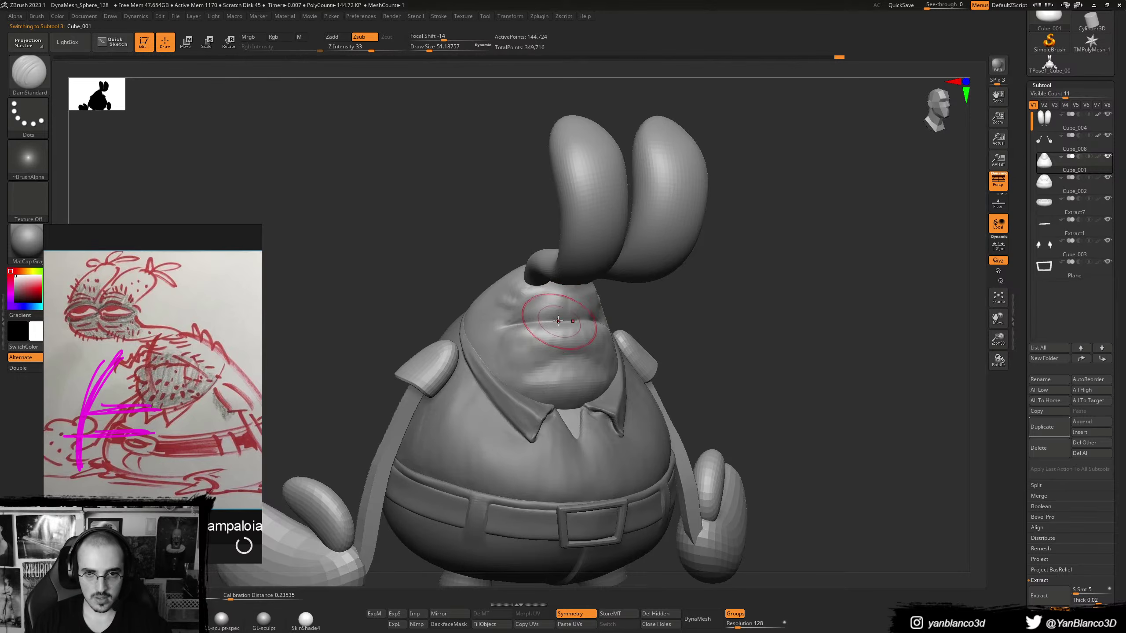
{"action": "right_click_drag", "start_coordinate": [558, 320], "coordinate": [528, 312], "text": "shift"}
{"action": "key", "text": "s"}
{"action": "left_click_drag", "start_coordinate": [597, 302], "coordinate": [642, 295]}
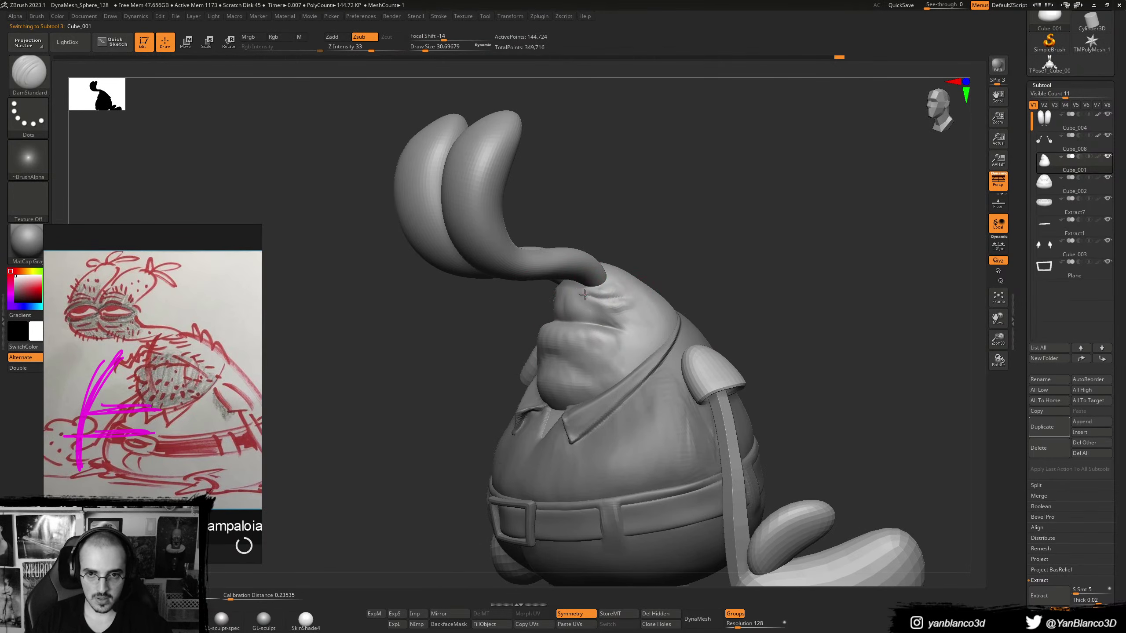
{"action": "right_click_drag", "start_coordinate": [555, 332], "coordinate": [576, 338], "text": "shift"}
- Build up and smooth the chin below the mouth with the ClayBuildup brush, draw size about 49
{"action": "key", "text": "s"}
{"action": "left_click_drag", "start_coordinate": [564, 334], "coordinate": [571, 333]}
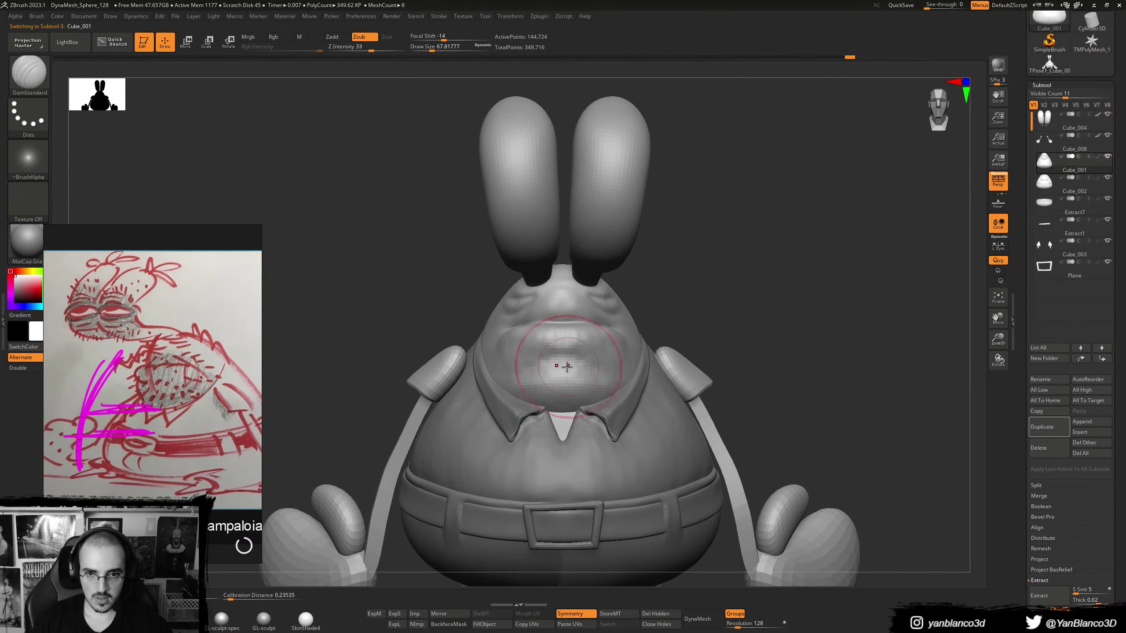
{"action": "mouse_move", "coordinate": [567, 367]}
{"action": "right_mouse_down"}
{"action": "mouse_move", "coordinate": [542, 336]}
{"action": "mouse_move", "coordinate": [546, 370]}
{"action": "mouse_move", "coordinate": [577, 368]}
{"action": "mouse_move", "coordinate": [566, 368]}
{"action": "right_mouse_up"}
{"action": "key", "text": "b"}
{"action": "key", "text": "c"}
{"action": "key", "text": "b"}
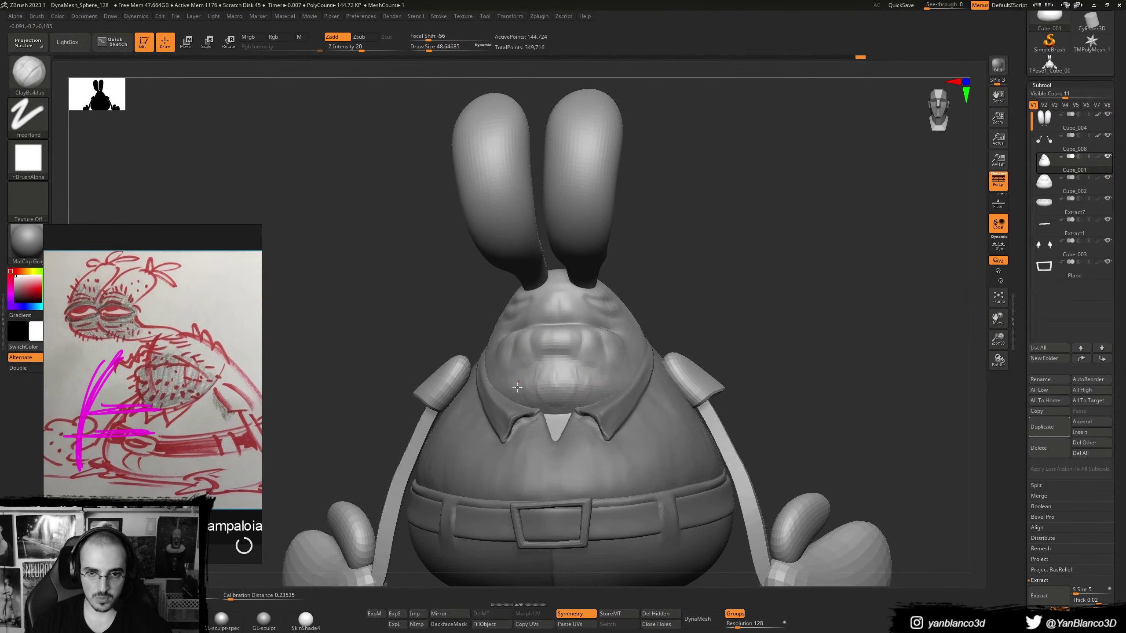
{"action": "right_click_drag", "start_coordinate": [525, 358], "coordinate": [552, 369]}
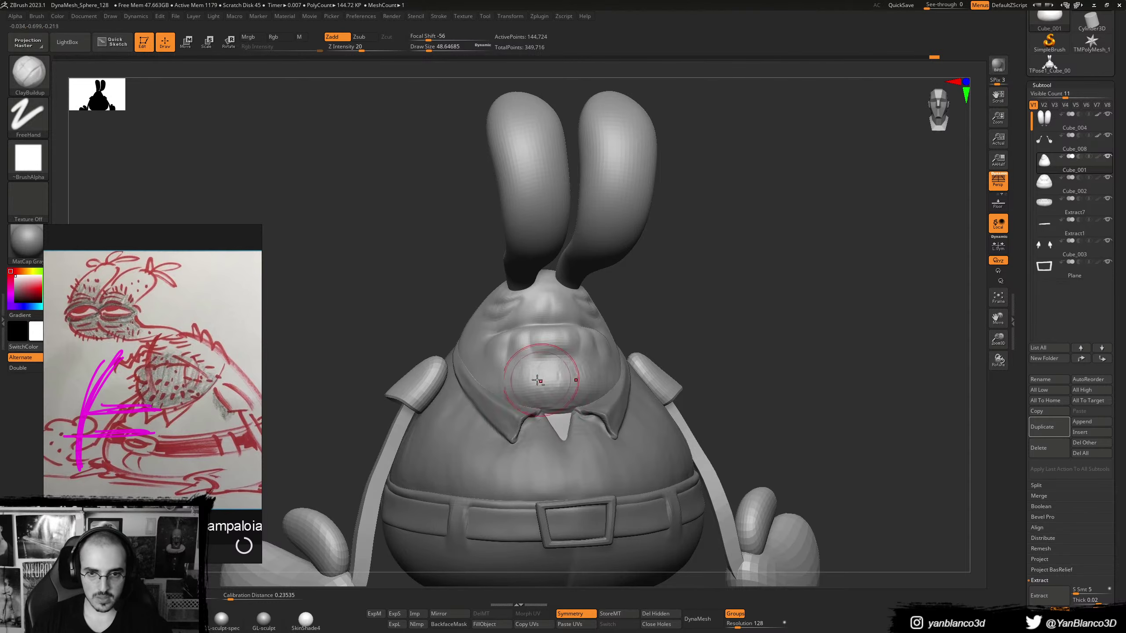
{"action": "right_click_drag", "start_coordinate": [538, 380], "coordinate": [565, 364]}
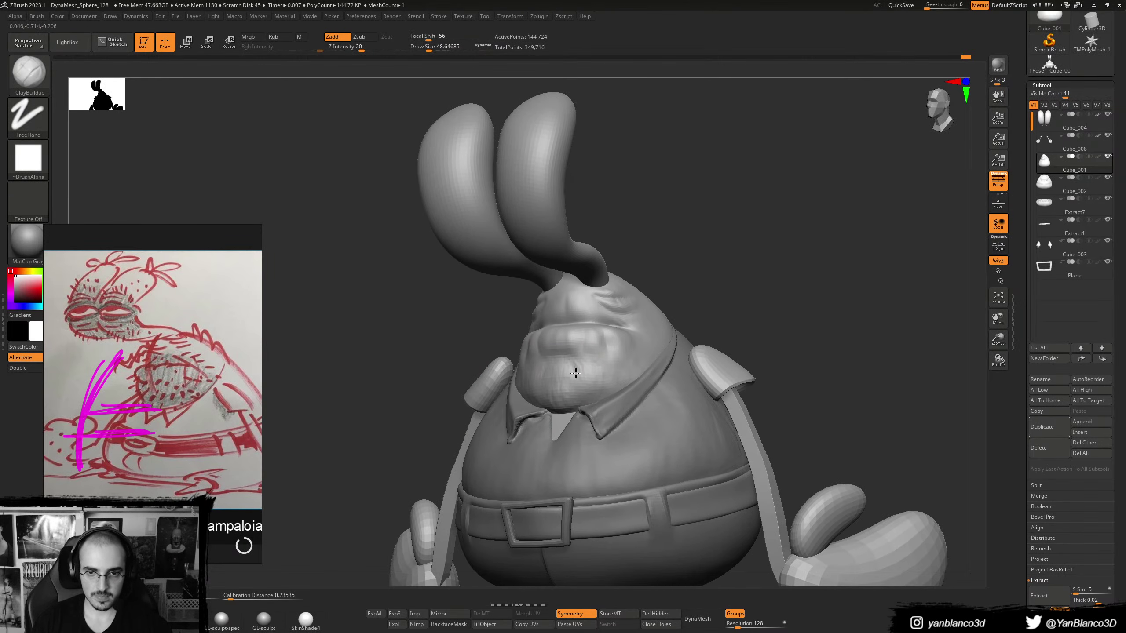
{"action": "left_click_drag", "start_coordinate": [602, 388], "coordinate": [594, 386], "text": "shift"}
{"action": "right_click_drag", "start_coordinate": [595, 386], "coordinate": [610, 376]}
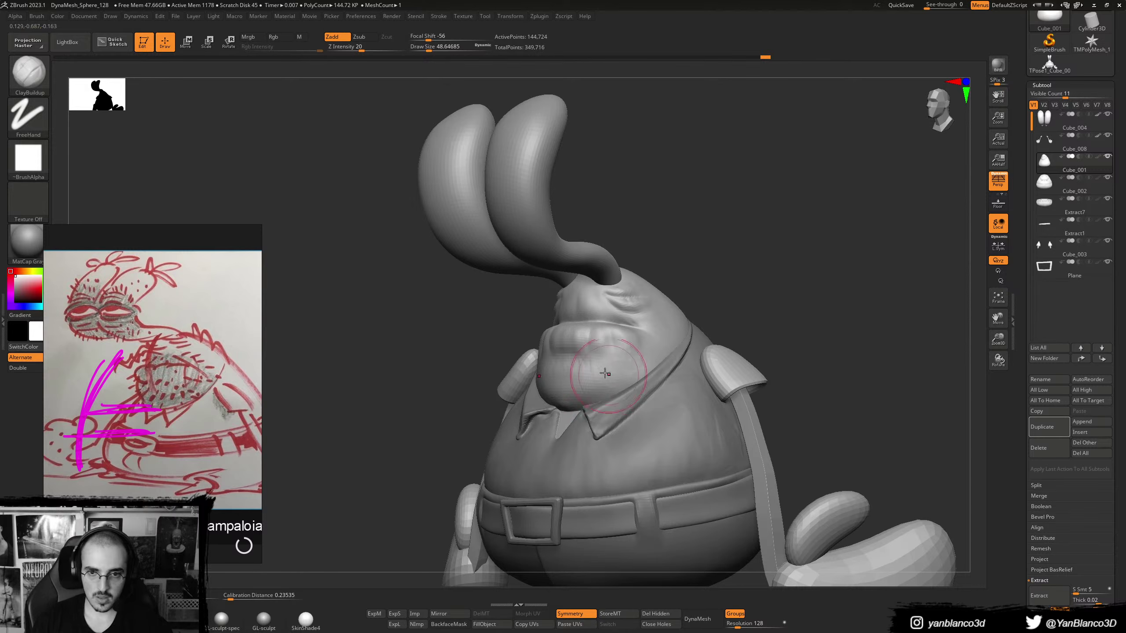
- Fill out the cheek, lips and mouth corners with ClayBuildup strokes
{"action": "left_click_drag", "start_coordinate": [605, 373], "coordinate": [561, 367]}
{"action": "right_click_drag", "start_coordinate": [562, 366], "coordinate": [572, 351]}
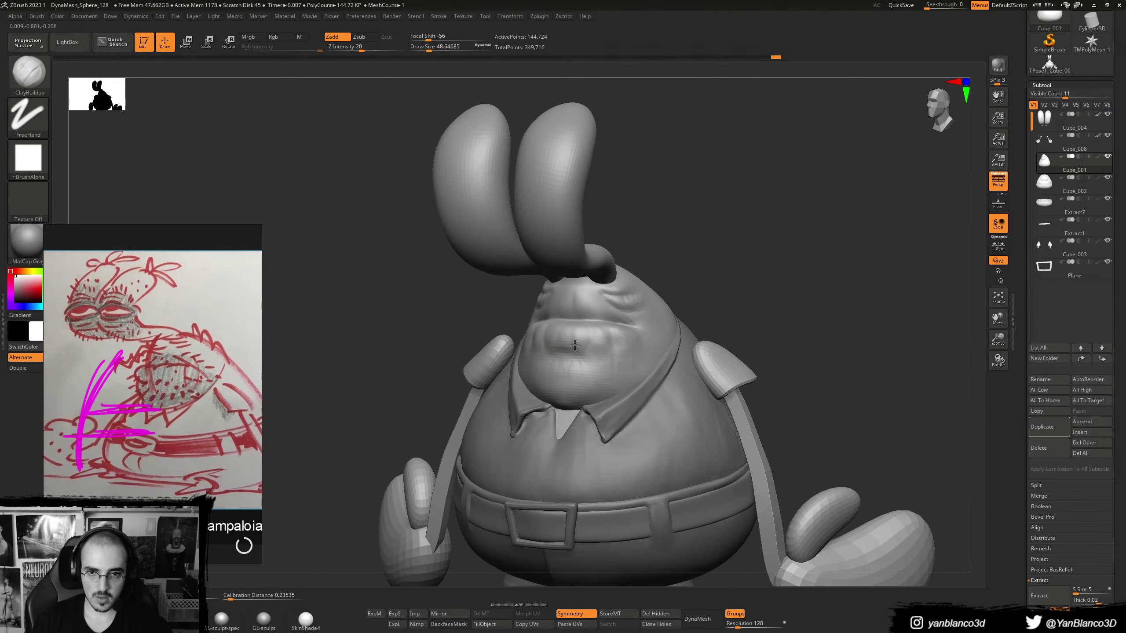
{"action": "left_click_drag", "start_coordinate": [613, 336], "coordinate": [623, 359]}
{"action": "mouse_move", "coordinate": [623, 358]}
{"action": "right_mouse_down", "text": "shift"}
{"action": "mouse_move", "coordinate": [586, 297]}
{"action": "mouse_move", "coordinate": [582, 336]}
{"action": "right_mouse_up", "text": "shift"}
{"action": "mouse_move", "coordinate": [583, 337]}
{"action": "left_mouse_down"}
{"action": "mouse_move", "coordinate": [568, 325]}
{"action": "mouse_move", "coordinate": [562, 350]}
{"action": "mouse_move", "coordinate": [569, 328]}
{"action": "mouse_move", "coordinate": [558, 332]}
{"action": "mouse_move", "coordinate": [569, 337]}
{"action": "left_mouse_up"}
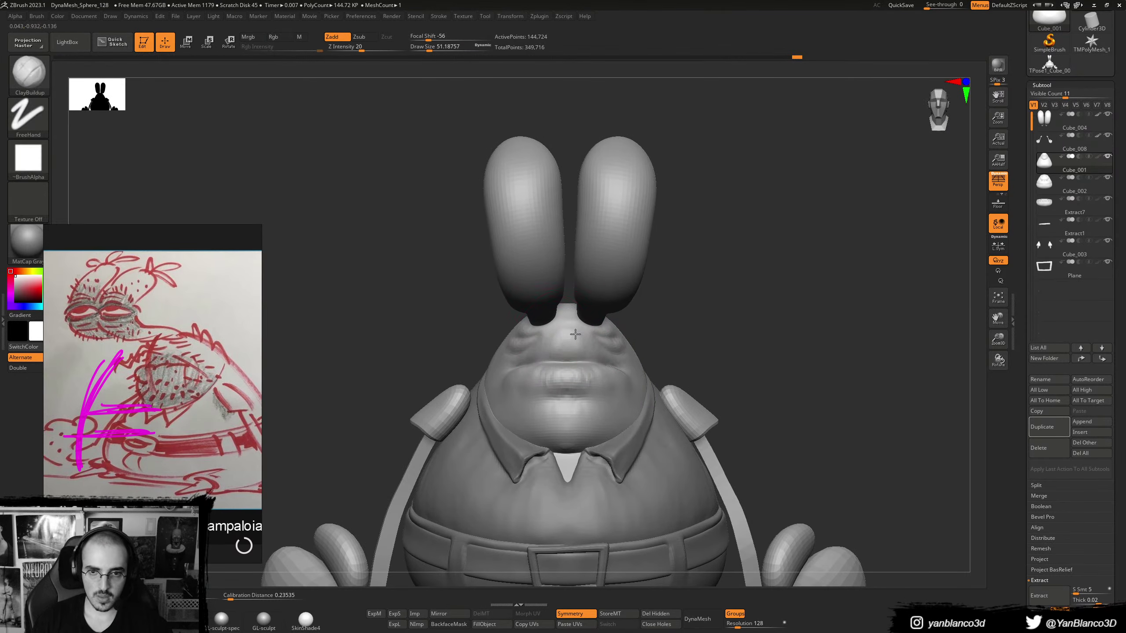
- Select the eye stalks subtool and duplicate it
{"action": "right_click_drag", "start_coordinate": [606, 311], "coordinate": [582, 326], "text": "alt"}
{"action": "mouse_move", "coordinate": [582, 326]}
{"action": "right_mouse_down", "text": "ctrl"}
{"action": "mouse_move", "coordinate": [578, 261]}
{"action": "mouse_move", "coordinate": [585, 274]}
{"action": "mouse_move", "coordinate": [636, 274]}
{"action": "mouse_move", "coordinate": [657, 251]}
{"action": "mouse_move", "coordinate": [585, 277]}
{"action": "right_mouse_up", "text": "ctrl"}
{"action": "left_click", "coordinate": [579, 266], "text": "alt"}
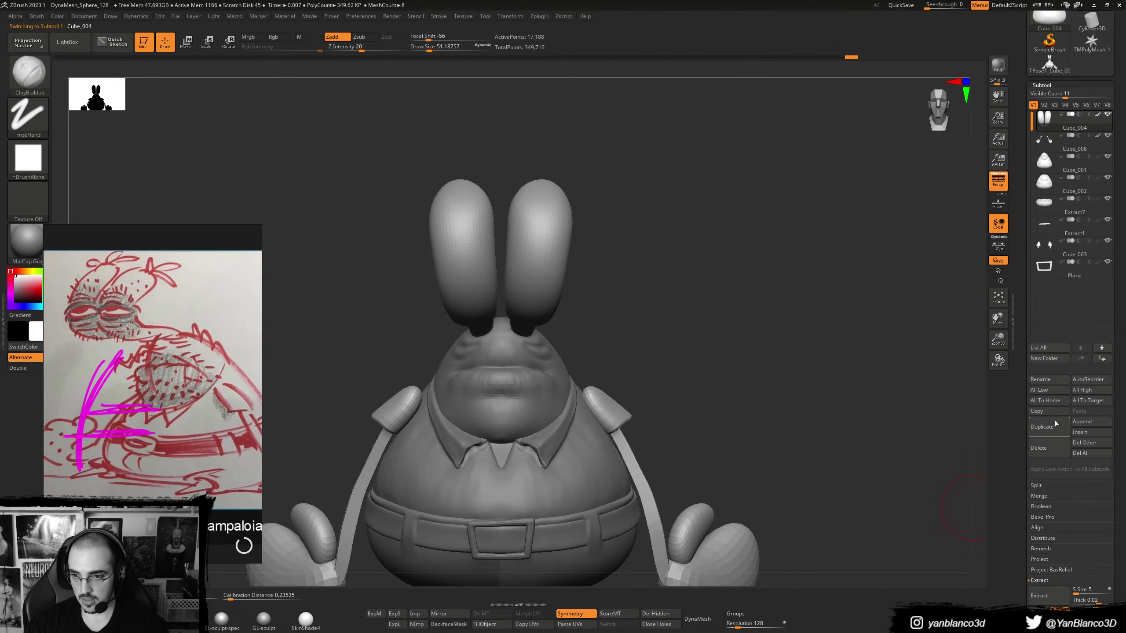
{"action": "left_click", "coordinate": [1042, 427]}
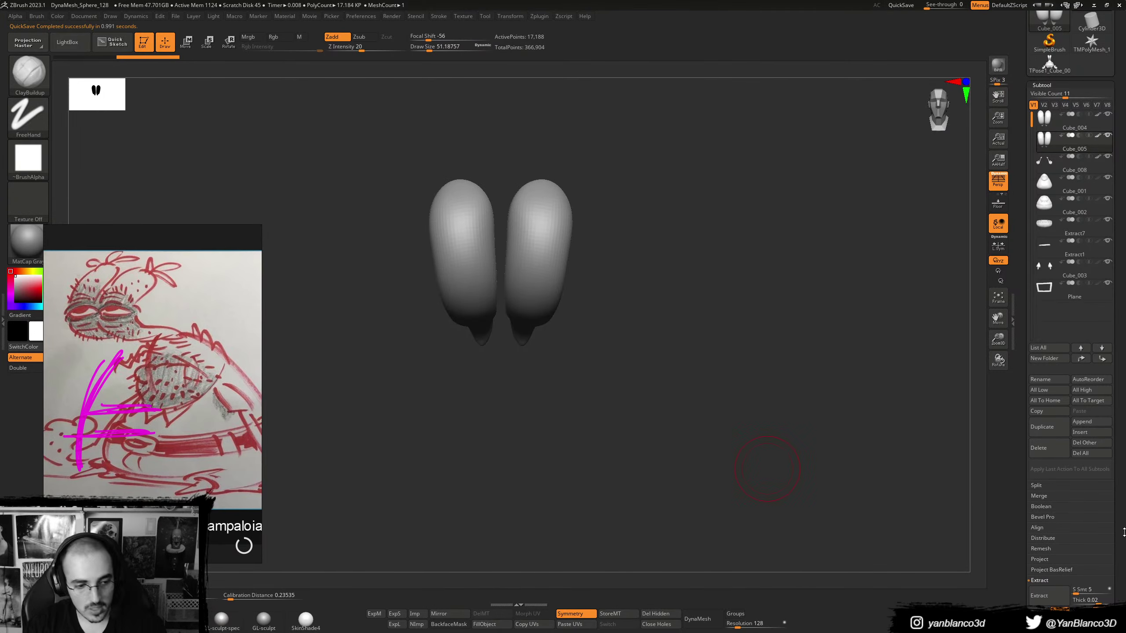
- Shrink the duplicated eye stalks inside the originals with a small negative Inflate deformation
{"action": "left_click_drag", "start_coordinate": [1124, 532], "coordinate": [1125, 449]}
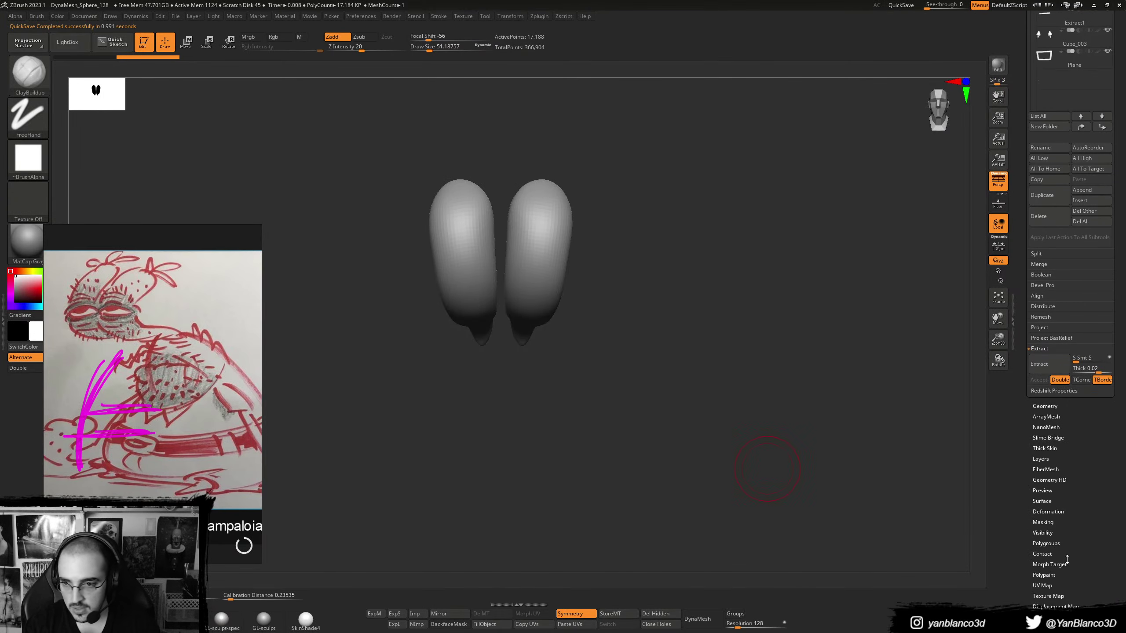
{"action": "scroll", "coordinate": [1067, 560], "scroll_direction": "down", "scroll_amount": 5}
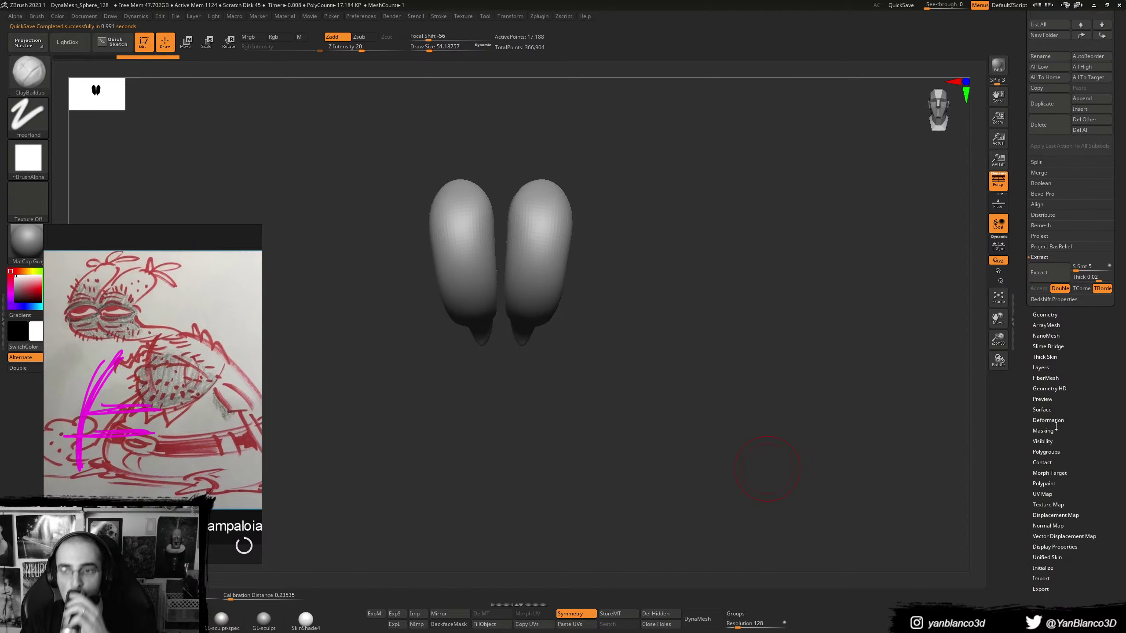
{"action": "left_click", "coordinate": [1055, 421]}
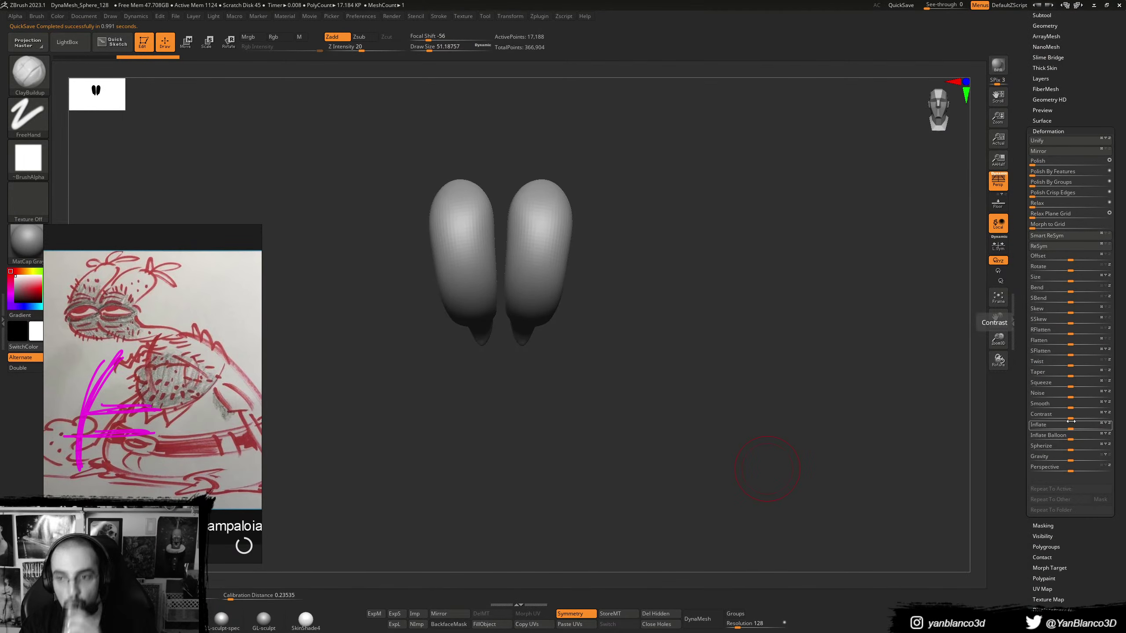
{"action": "left_click_drag", "start_coordinate": [1071, 425], "coordinate": [1067, 427]}
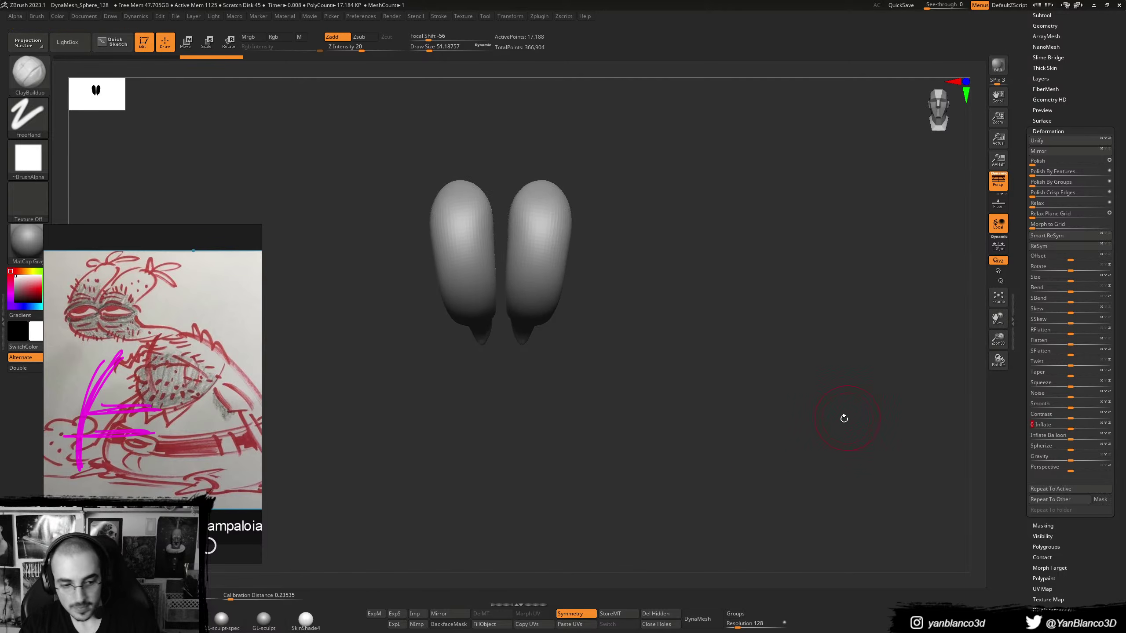
{"action": "key", "text": "alt+s"}
{"action": "right_click_drag", "start_coordinate": [665, 328], "coordinate": [667, 372], "text": "ctrl"}
{"action": "right_click_drag", "start_coordinate": [667, 372], "coordinate": [494, 360]}
{"action": "right_click_drag", "start_coordinate": [532, 329], "coordinate": [498, 383], "text": "alt"}
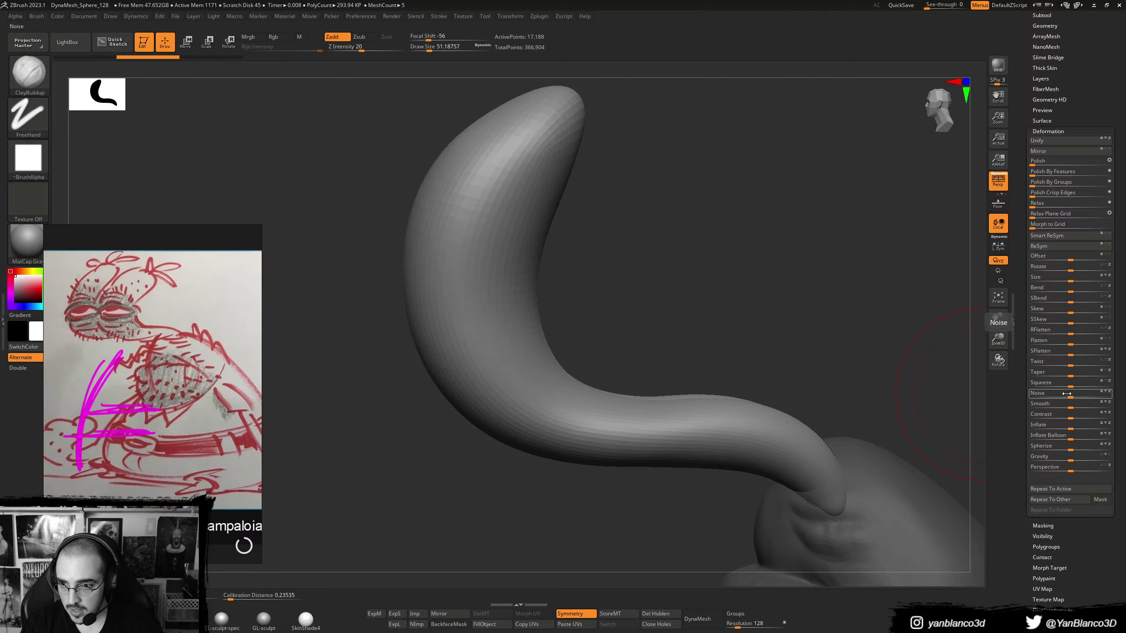
{"action": "left_click_drag", "start_coordinate": [1070, 426], "coordinate": [1067, 427]}
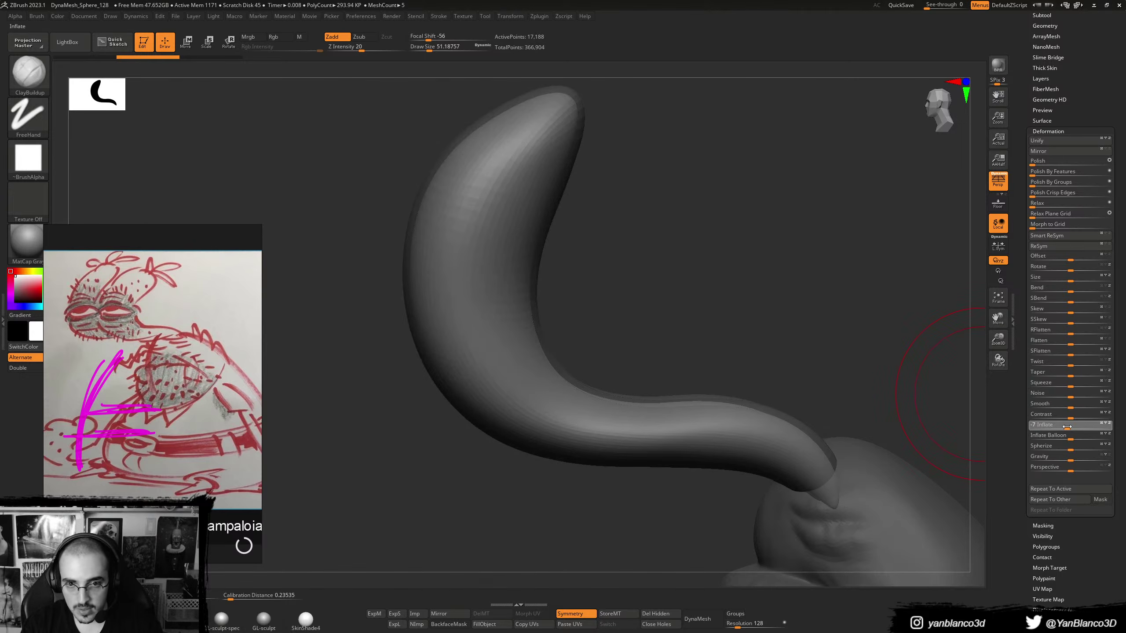
{"action": "left_click", "coordinate": [174, 596]}
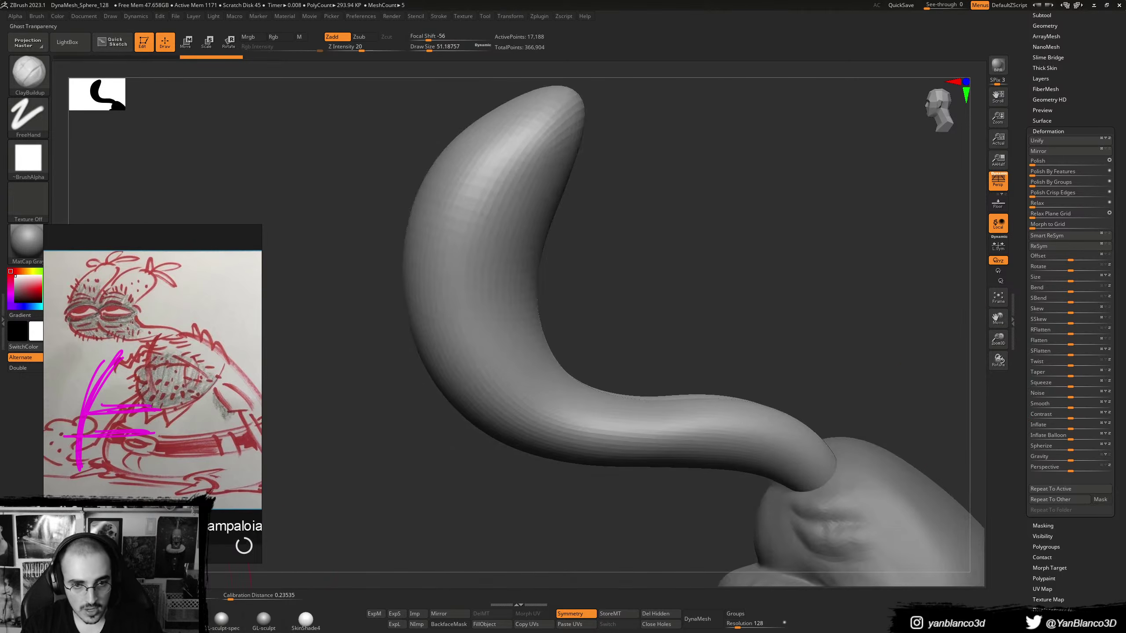
- Select the outer eye stalks and subdivide them to level 4
{"action": "right_click_drag", "start_coordinate": [421, 501], "coordinate": [637, 405], "text": "ctrl"}
{"action": "left_click", "coordinate": [465, 396], "text": "alt"}
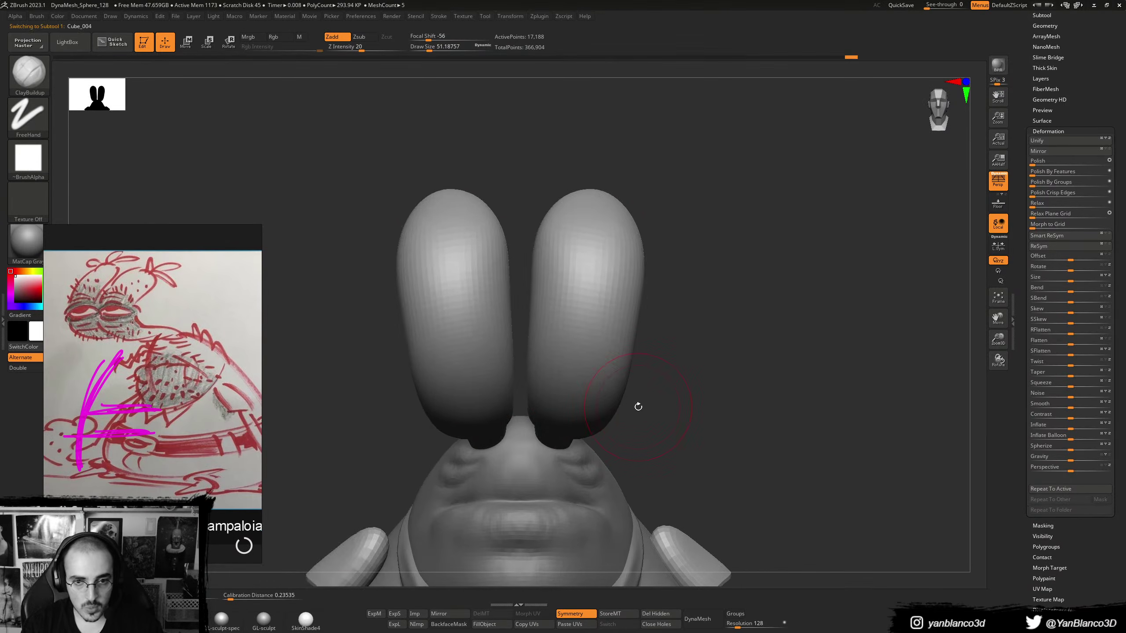
{"action": "key", "text": "shift+f"}
{"action": "key", "text": "shift+f"}
{"action": "key", "text": "ctrl+d"}
{"action": "right_click_drag", "start_coordinate": [707, 388], "coordinate": [654, 344], "text": "ctrl"}
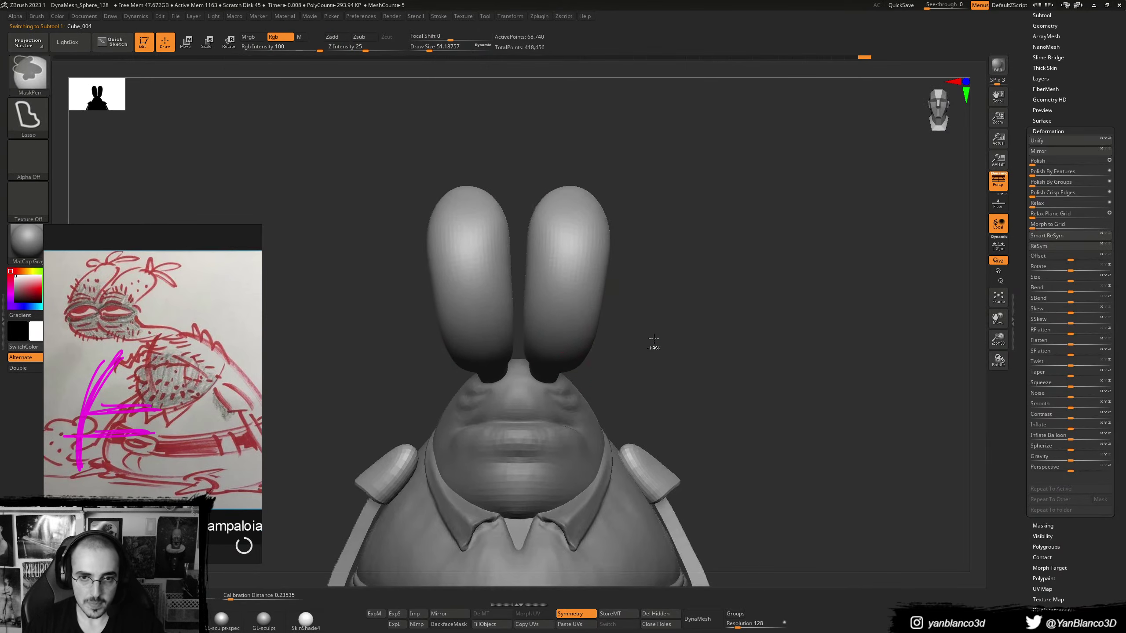
{"action": "key", "text": "s"}
{"action": "key", "text": "shift+d"}
{"action": "key", "text": "ctrl"}
{"action": "scroll", "coordinate": [1122, 246], "scroll_direction": "up", "scroll_amount": 3}
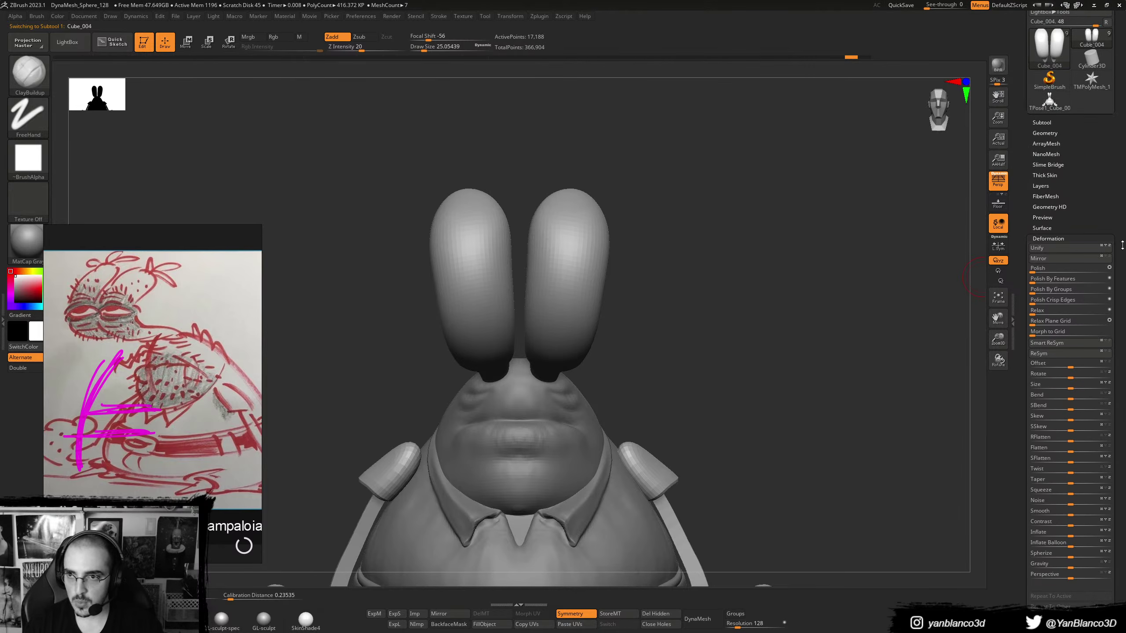
{"action": "left_click", "coordinate": [1045, 133]}
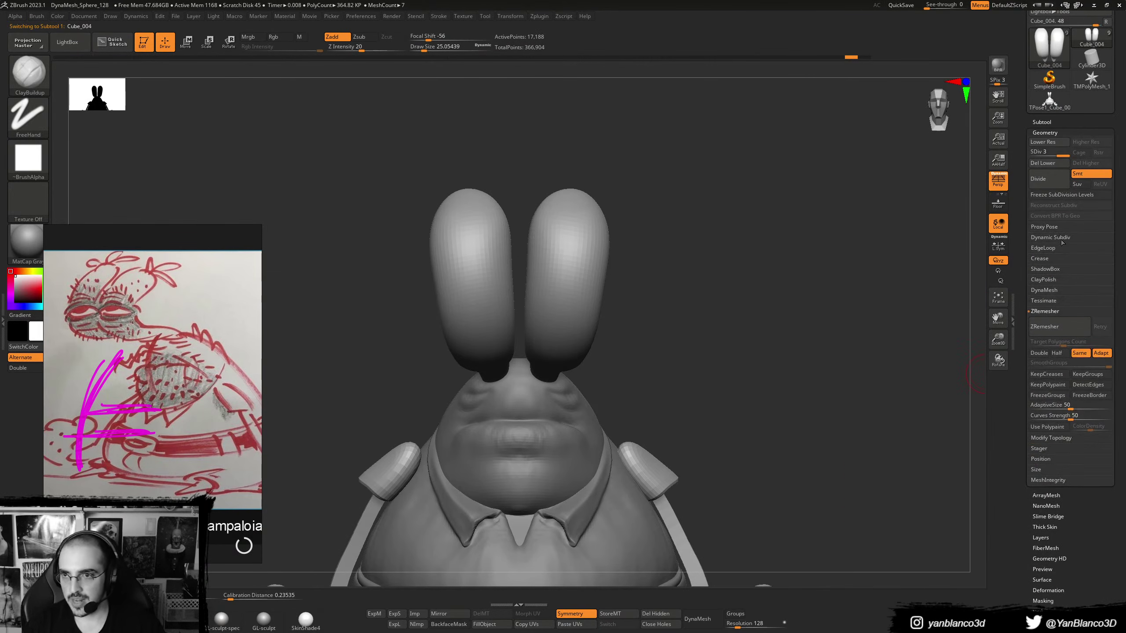
{"action": "key", "text": "ctrl+d"}
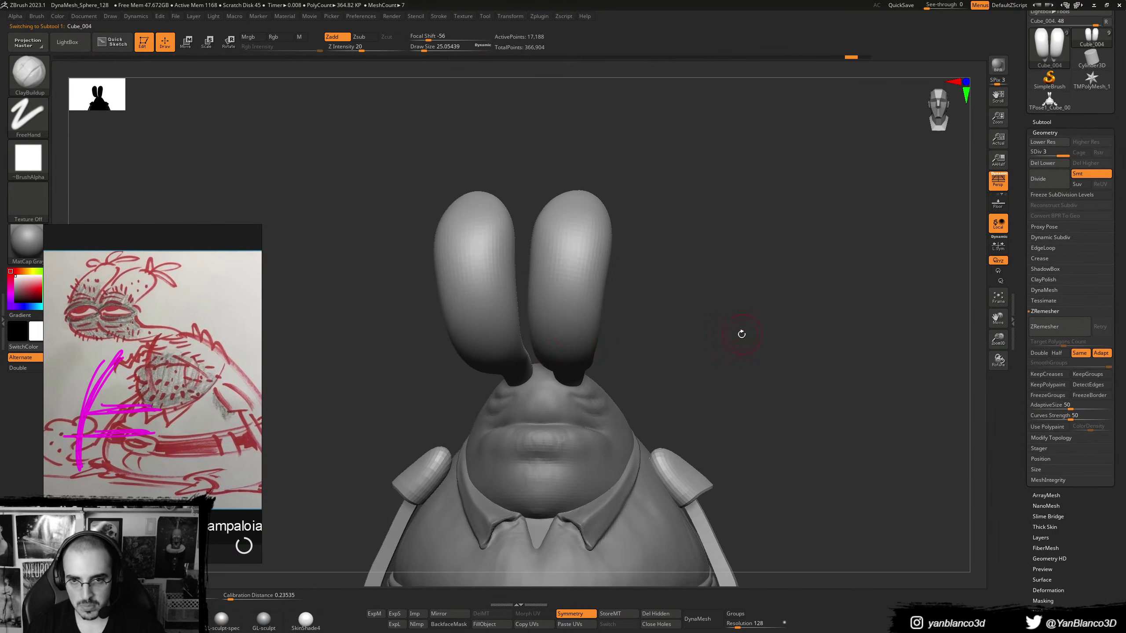
- Rough in horizontal eyelid lines on the eye stalks with ClayBuildup, and undo the rounded eye outlines
{"action": "mouse_move", "coordinate": [574, 322]}
{"action": "left_mouse_down"}
{"action": "mouse_move", "coordinate": [562, 317]}
{"action": "mouse_move", "coordinate": [573, 317]}
{"action": "left_mouse_up"}
{"action": "key", "text": "ctrl+z"}
{"action": "key", "text": "s"}
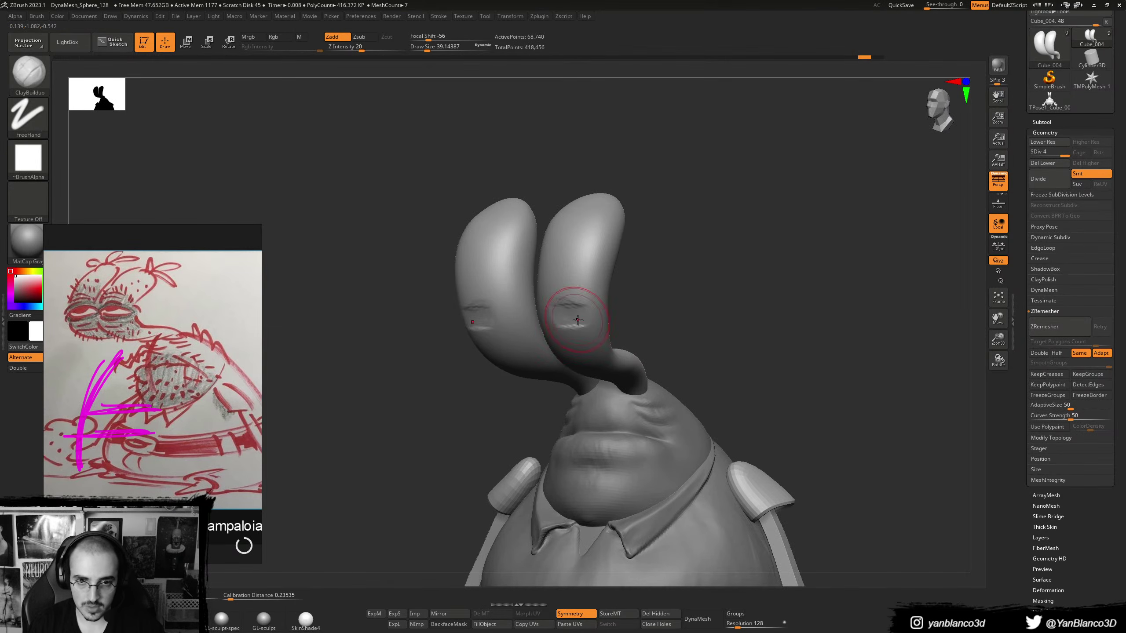
{"action": "mouse_move", "coordinate": [577, 319]}
{"action": "right_mouse_down"}
{"action": "mouse_move", "coordinate": [563, 319]}
{"action": "mouse_move", "coordinate": [588, 311]}
{"action": "mouse_move", "coordinate": [552, 322]}
{"action": "mouse_move", "coordinate": [567, 335]}
{"action": "mouse_move", "coordinate": [580, 325]}
{"action": "right_mouse_up"}
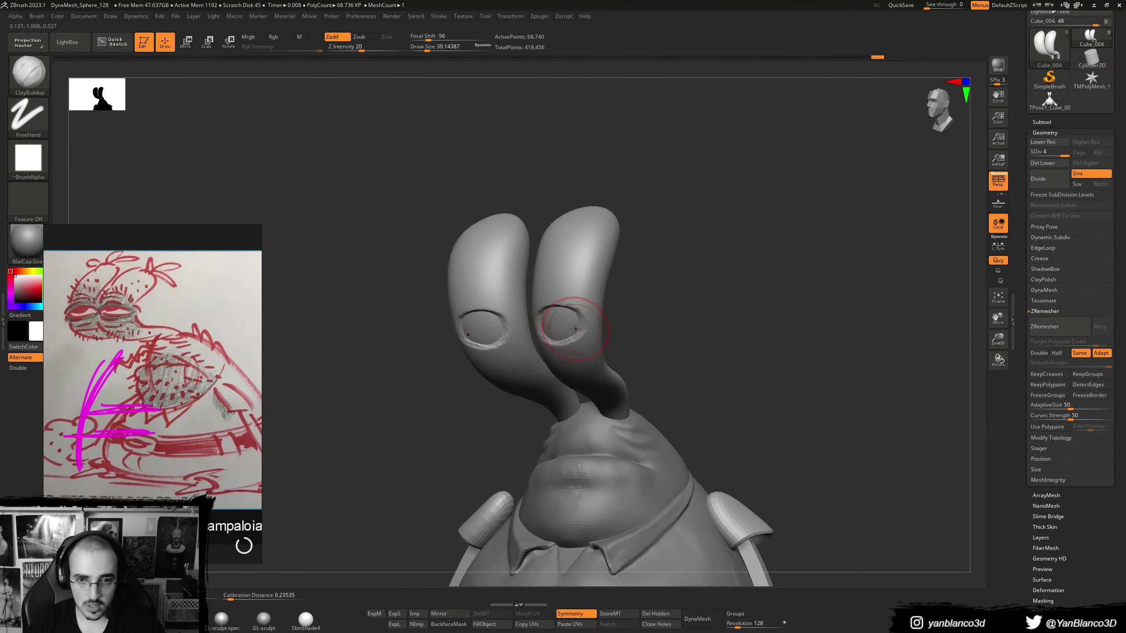
{"action": "key", "text": "s"}
{"action": "left_click_drag", "start_coordinate": [583, 326], "coordinate": [581, 326]}
{"action": "key", "text": "ctrl+z"}
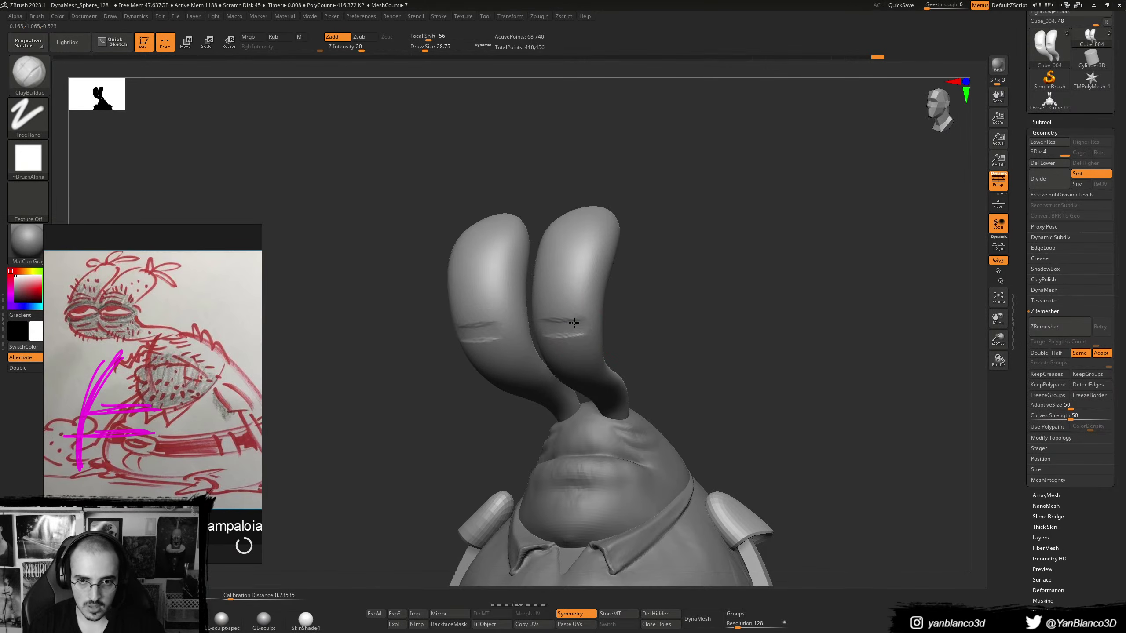
- Outline half-closed eye openings on the stalks with ClayBuildup, reducing the draw size to about 22
{"action": "mouse_move", "coordinate": [549, 329]}
{"action": "right_mouse_down", "text": "shift"}
{"action": "mouse_move", "coordinate": [507, 327]}
{"action": "mouse_move", "coordinate": [530, 326]}
{"action": "right_mouse_up", "text": "shift"}
{"action": "left_click_drag", "start_coordinate": [540, 321], "coordinate": [568, 317]}
{"action": "mouse_move", "coordinate": [541, 334]}
{"action": "right_mouse_down"}
{"action": "mouse_move", "coordinate": [551, 322]}
{"action": "mouse_move", "coordinate": [593, 335]}
{"action": "right_mouse_up"}
{"action": "key", "text": "["}
{"action": "left_click_drag", "start_coordinate": [595, 336], "coordinate": [597, 334]}
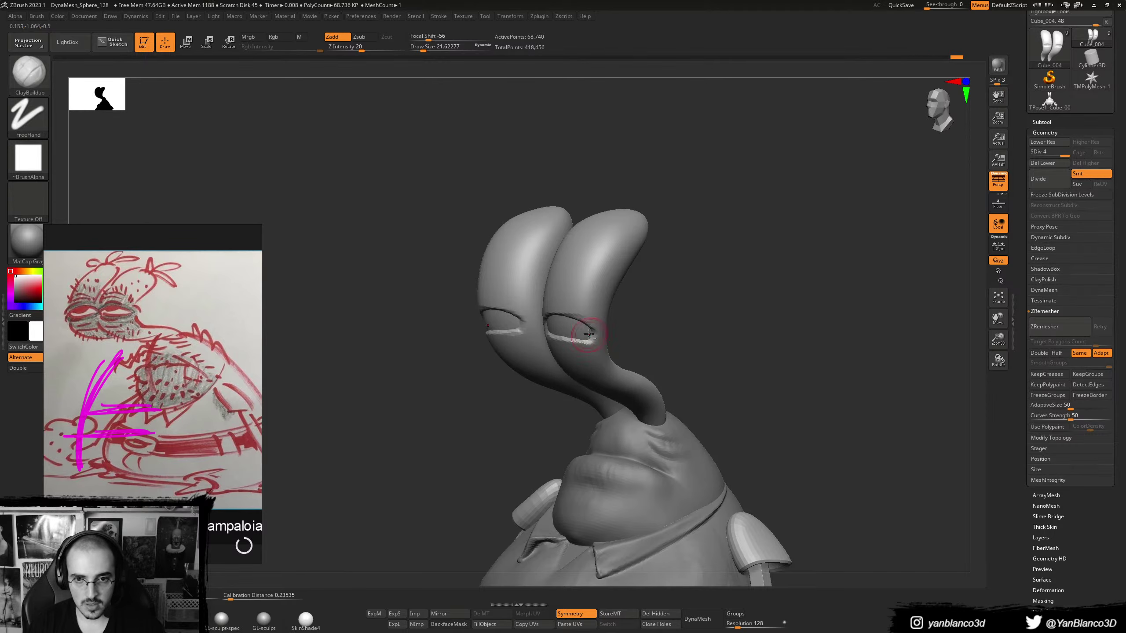
- Thicken the upper and lower eyelids around the eye openings with the Standard brush
{"action": "right_click_drag", "start_coordinate": [579, 331], "coordinate": [588, 315]}
{"action": "key", "text": "b"}
{"action": "key", "text": "s"}
{"action": "key", "text": "t"}
{"action": "mouse_move", "coordinate": [579, 307]}
{"action": "left_mouse_down"}
{"action": "mouse_move", "coordinate": [526, 313]}
{"action": "mouse_move", "coordinate": [580, 345]}
{"action": "left_mouse_up"}
{"action": "right_click_drag", "start_coordinate": [579, 345], "coordinate": [545, 347]}
{"action": "left_click_drag", "start_coordinate": [549, 340], "coordinate": [581, 340]}
{"action": "right_click_drag", "start_coordinate": [580, 340], "coordinate": [599, 332]}
{"action": "left_click_drag", "start_coordinate": [541, 348], "coordinate": [576, 347]}
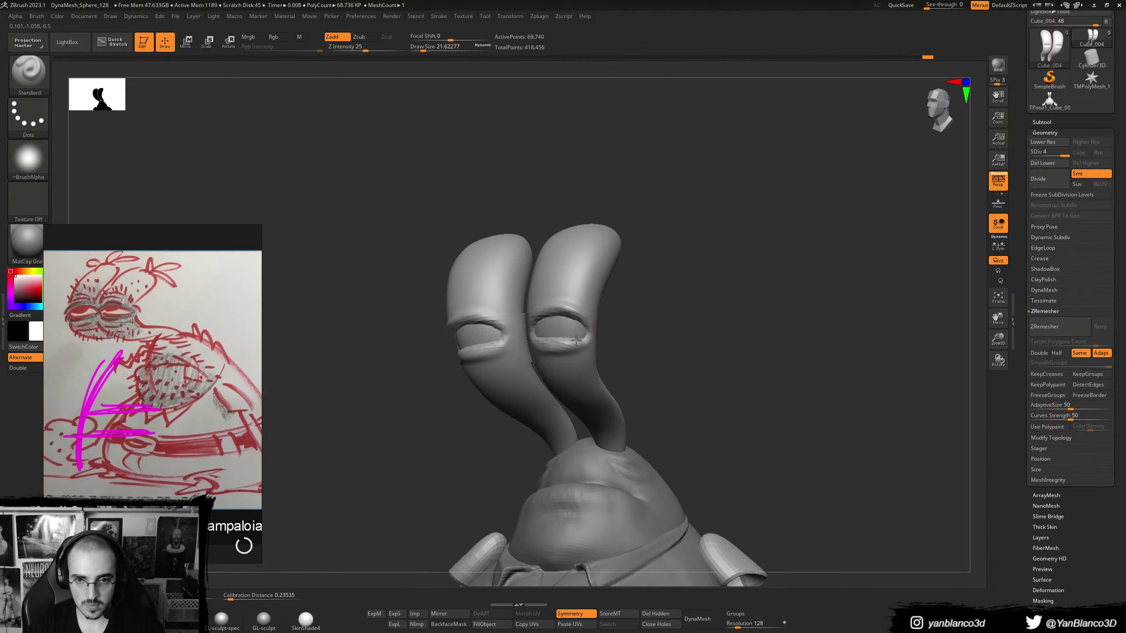
- Adjust the shape of the upper eyelids from below with the Move brush, draw size about 44
{"action": "mouse_move", "coordinate": [576, 348]}
{"action": "right_mouse_down"}
{"action": "mouse_move", "coordinate": [586, 346]}
{"action": "mouse_move", "coordinate": [576, 336]}
{"action": "mouse_move", "coordinate": [519, 330]}
{"action": "mouse_move", "coordinate": [549, 319]}
{"action": "mouse_move", "coordinate": [548, 348]}
{"action": "mouse_move", "coordinate": [537, 329]}
{"action": "mouse_move", "coordinate": [569, 306]}
{"action": "right_mouse_up"}
{"action": "key", "text": "ctrl"}
{"action": "key", "text": "b"}
{"action": "key", "text": "m"}
{"action": "key", "text": "v"}
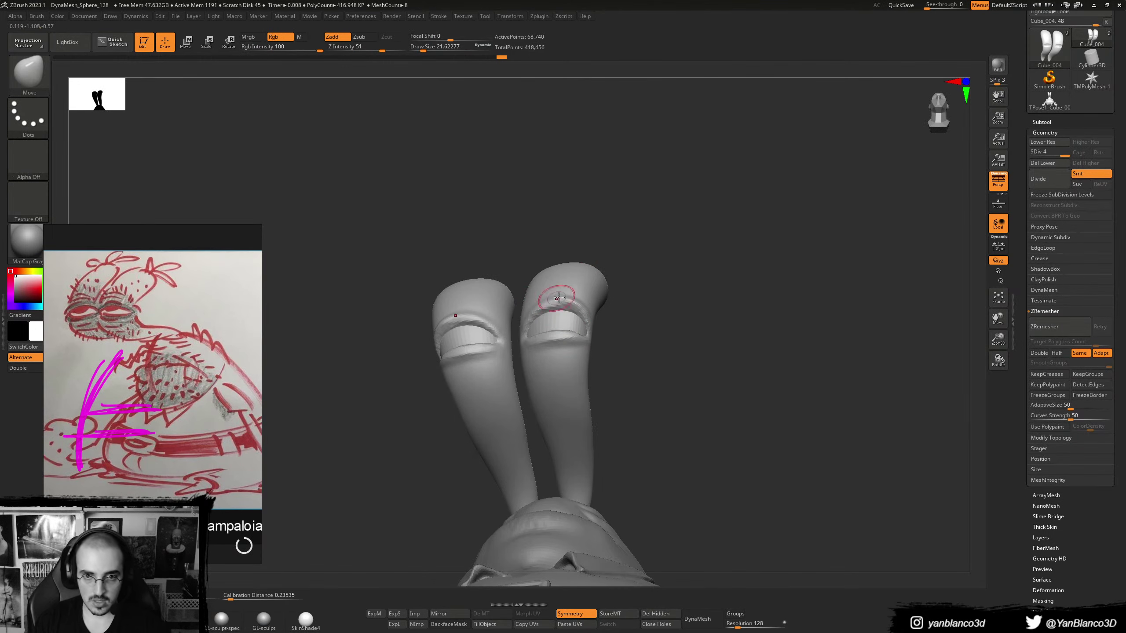
{"action": "key", "text": "bracketright"}
{"action": "key", "text": "bracketright"}
{"action": "key", "text": "bracketright"}
{"action": "left_click_drag", "start_coordinate": [568, 296], "coordinate": [568, 297]}
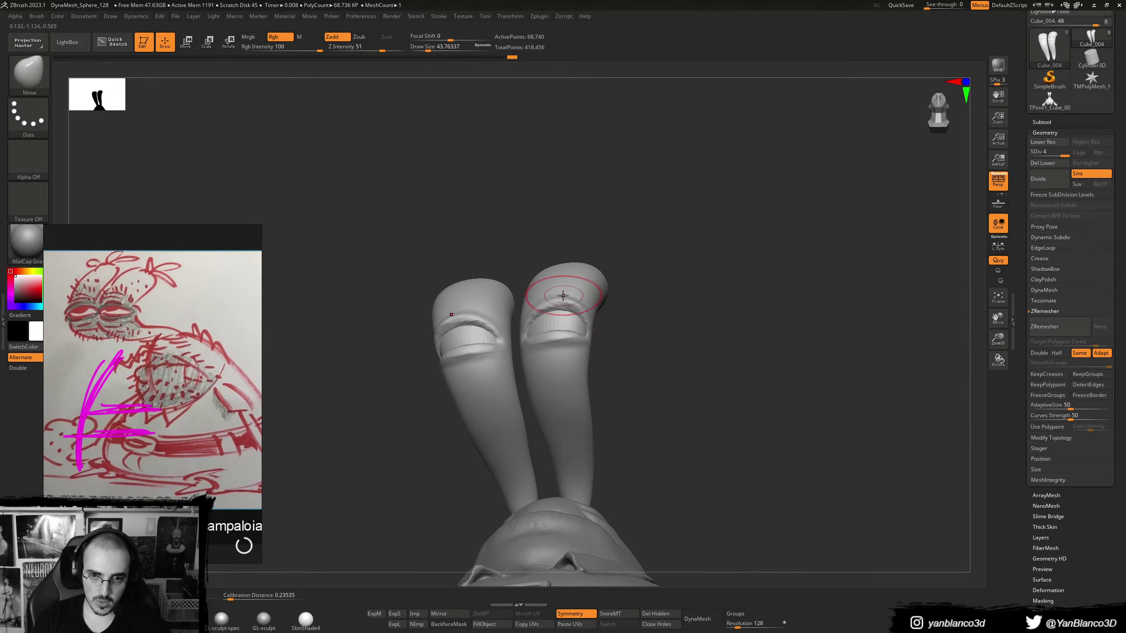
- Add skin folds beneath the lower eyelids with the Standard brush, draw size about 23
{"action": "mouse_move", "coordinate": [553, 339]}
{"action": "right_mouse_down"}
{"action": "mouse_move", "coordinate": [554, 383]}
{"action": "mouse_move", "coordinate": [560, 341]}
{"action": "right_mouse_up"}
{"action": "key", "text": "b"}
{"action": "key", "text": "d"}
{"action": "key", "text": "s"}
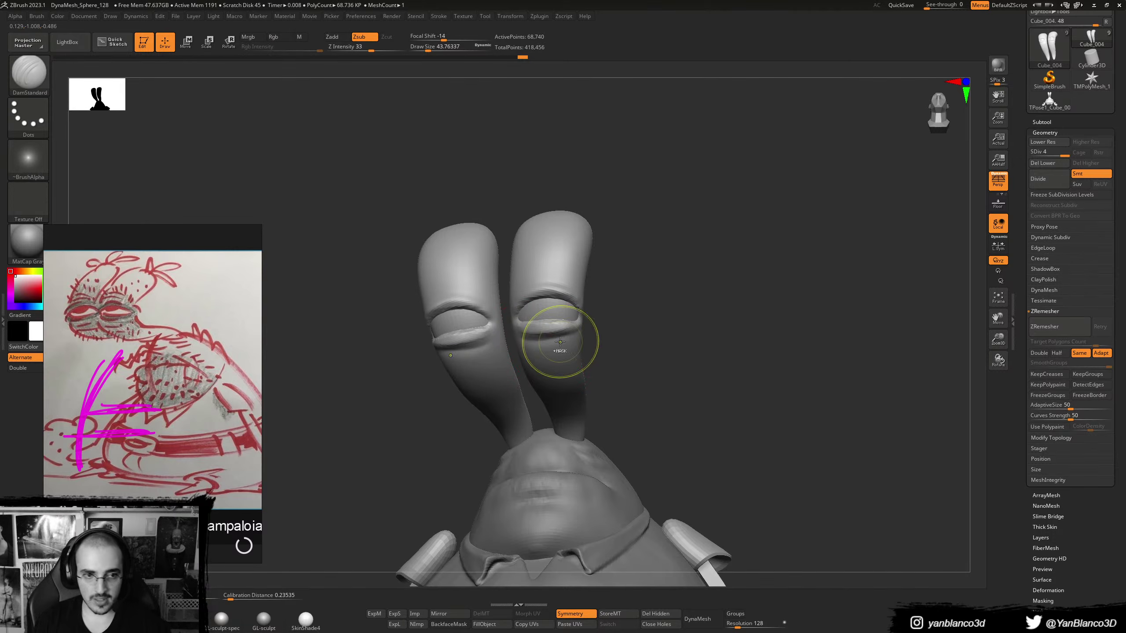
{"action": "key", "text": "b"}
{"action": "key", "text": "s"}
{"action": "key", "text": "t"}
{"action": "key", "text": "bracketleft"}
{"action": "key", "text": "bracketleft"}
{"action": "key", "text": "bracketleft"}
{"action": "right_click_drag", "start_coordinate": [574, 339], "coordinate": [527, 340]}
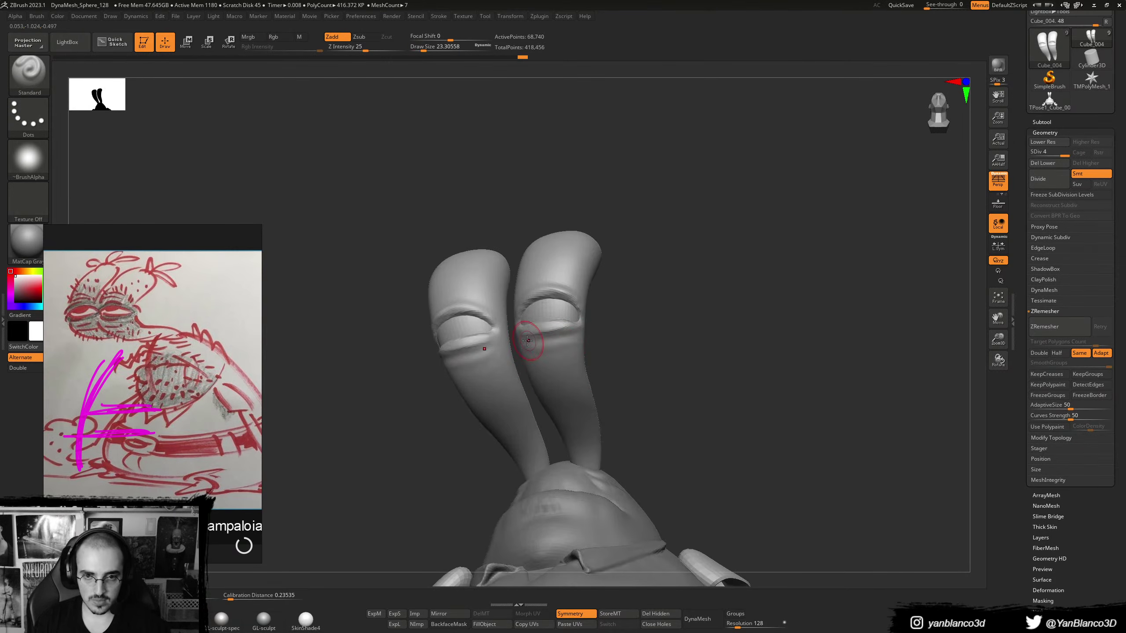
{"action": "left_click_drag", "start_coordinate": [563, 339], "coordinate": [538, 349]}
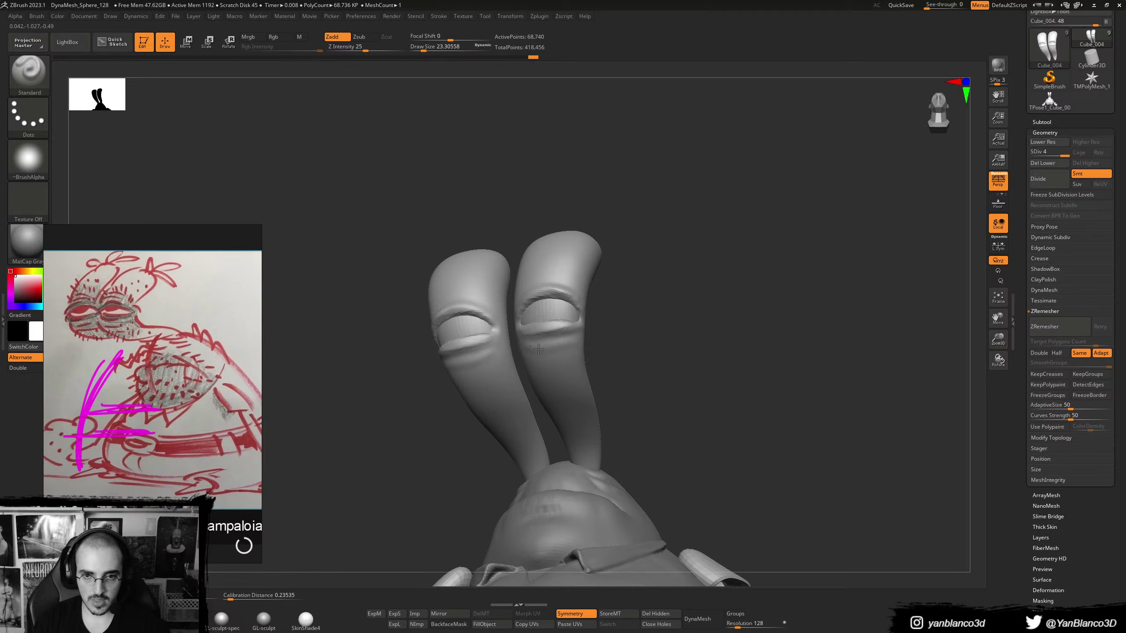
{"action": "left_click", "coordinate": [516, 334]}
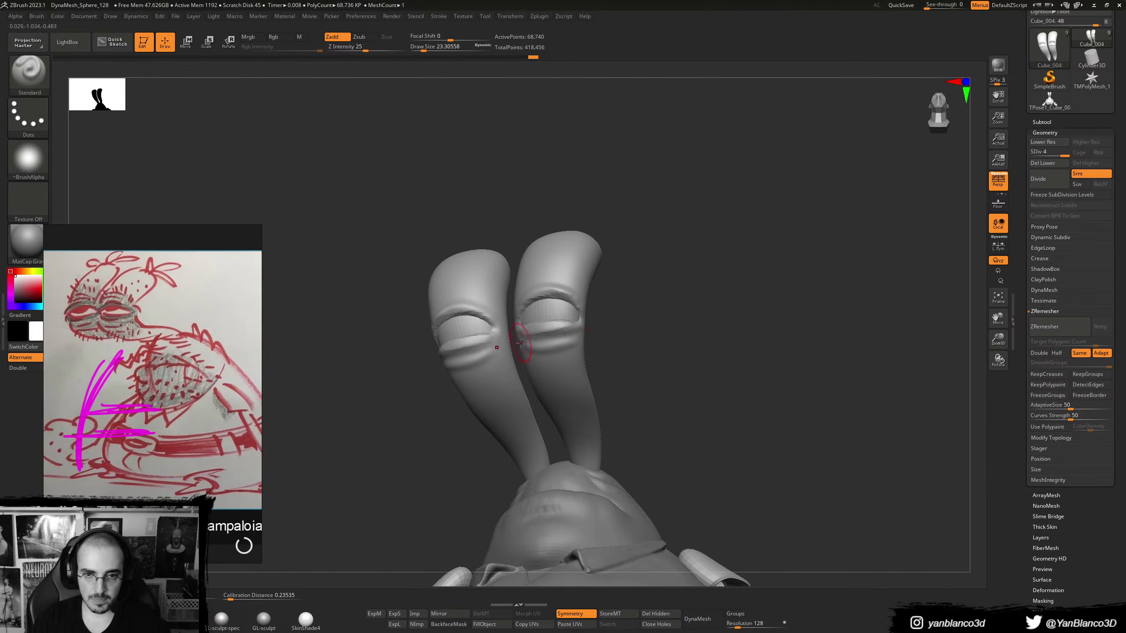
- Add skin folds above the upper eyelids with Standard brush strokes
{"action": "right_click_drag", "start_coordinate": [536, 359], "coordinate": [593, 321]}
{"action": "left_click_drag", "start_coordinate": [576, 313], "coordinate": [598, 322]}
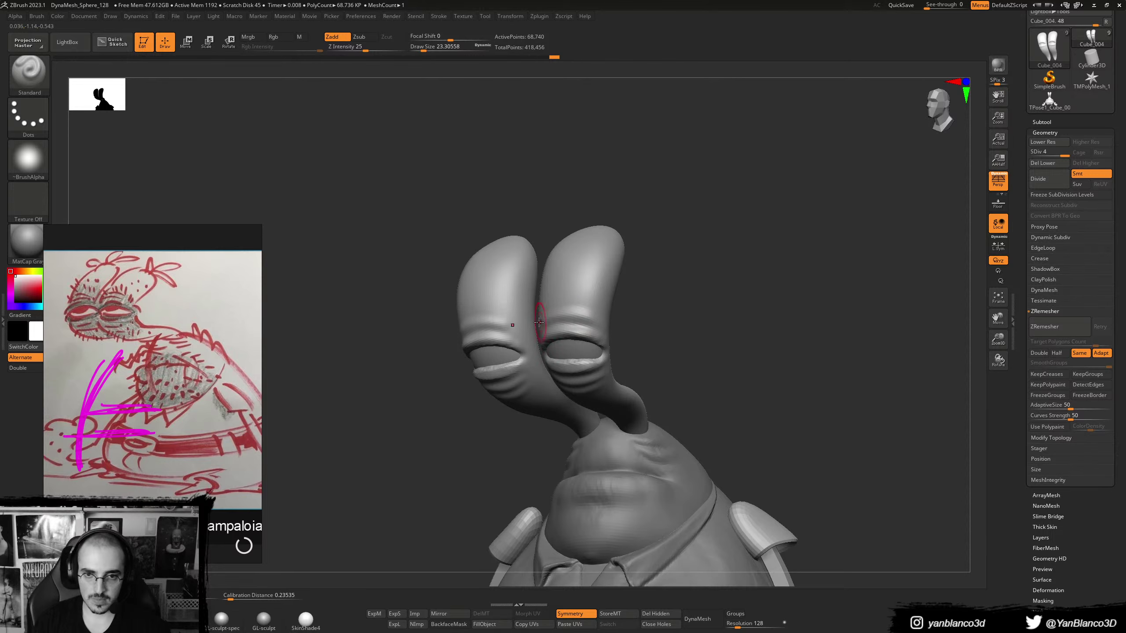
{"action": "mouse_move", "coordinate": [563, 331]}
{"action": "right_mouse_down"}
{"action": "mouse_move", "coordinate": [582, 326]}
{"action": "mouse_move", "coordinate": [579, 336]}
{"action": "right_mouse_up"}
- Lasso-mask the lower eye stalks from beneath the eyes down to the head
{"action": "key", "text": "b"}
{"action": "key", "text": "m"}
{"action": "key", "text": "v"}
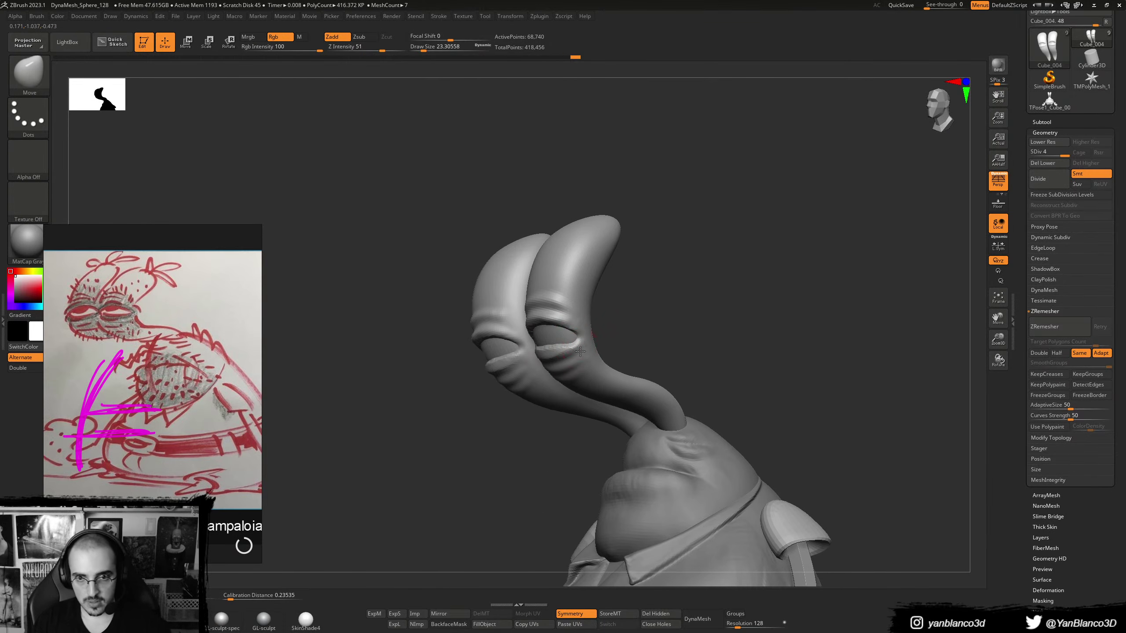
{"action": "mouse_move", "coordinate": [563, 345]}
{"action": "right_mouse_down"}
{"action": "mouse_move", "coordinate": [578, 340]}
{"action": "mouse_move", "coordinate": [565, 328]}
{"action": "right_mouse_up"}
{"action": "mouse_move", "coordinate": [593, 316]}
{"action": "left_mouse_down", "text": "ctrl"}
{"action": "mouse_move", "coordinate": [778, 381]}
{"action": "mouse_move", "coordinate": [445, 345]}
{"action": "mouse_move", "coordinate": [461, 335]}
{"action": "left_mouse_up", "text": "ctrl"}
{"action": "mouse_move", "coordinate": [550, 324]}
{"action": "left_mouse_down", "text": "ctrl"}
{"action": "mouse_move", "coordinate": [646, 302]}
{"action": "mouse_move", "coordinate": [363, 503]}
{"action": "left_mouse_up", "text": "ctrl"}
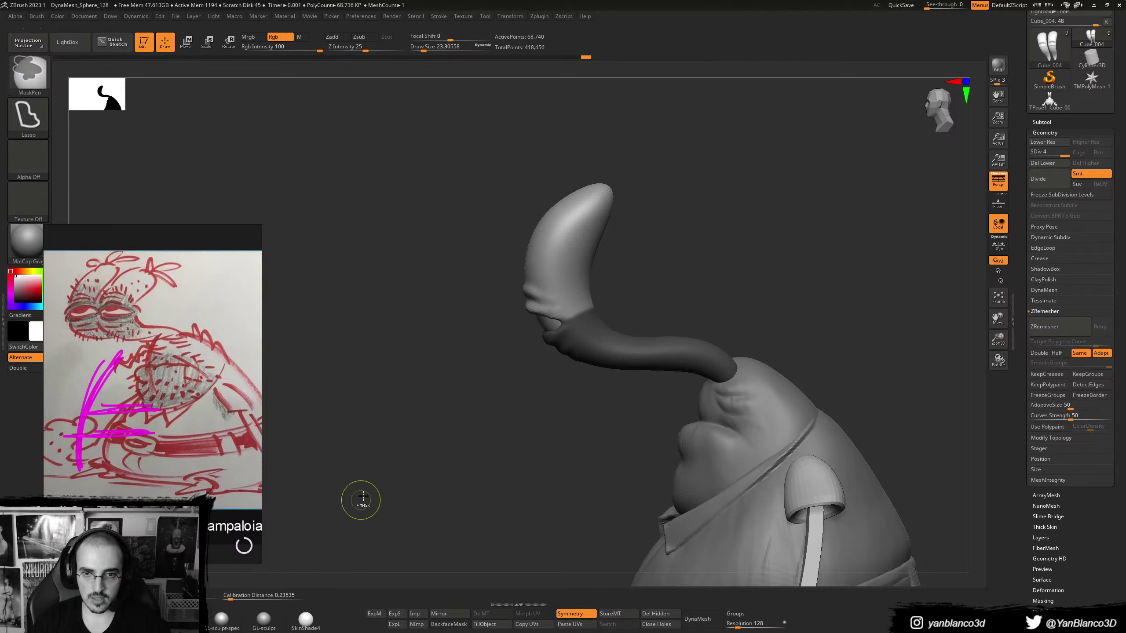
- Group the masked lower eye stalks into their own polygroup and isolate the clicked stalk group
{"action": "key", "text": "ctrl+w"}
{"action": "left_click", "coordinate": [579, 295], "text": "ctrl+shift"}
{"action": "mouse_move", "coordinate": [579, 295]}
{"action": "right_mouse_down"}
{"action": "mouse_move", "coordinate": [645, 289]}
{"action": "mouse_move", "coordinate": [661, 314]}
{"action": "mouse_move", "coordinate": [654, 283]}
{"action": "mouse_move", "coordinate": [666, 279]}
{"action": "mouse_move", "coordinate": [684, 307]}
{"action": "mouse_move", "coordinate": [724, 311]}
{"action": "mouse_move", "coordinate": [645, 314]}
{"action": "right_mouse_up"}
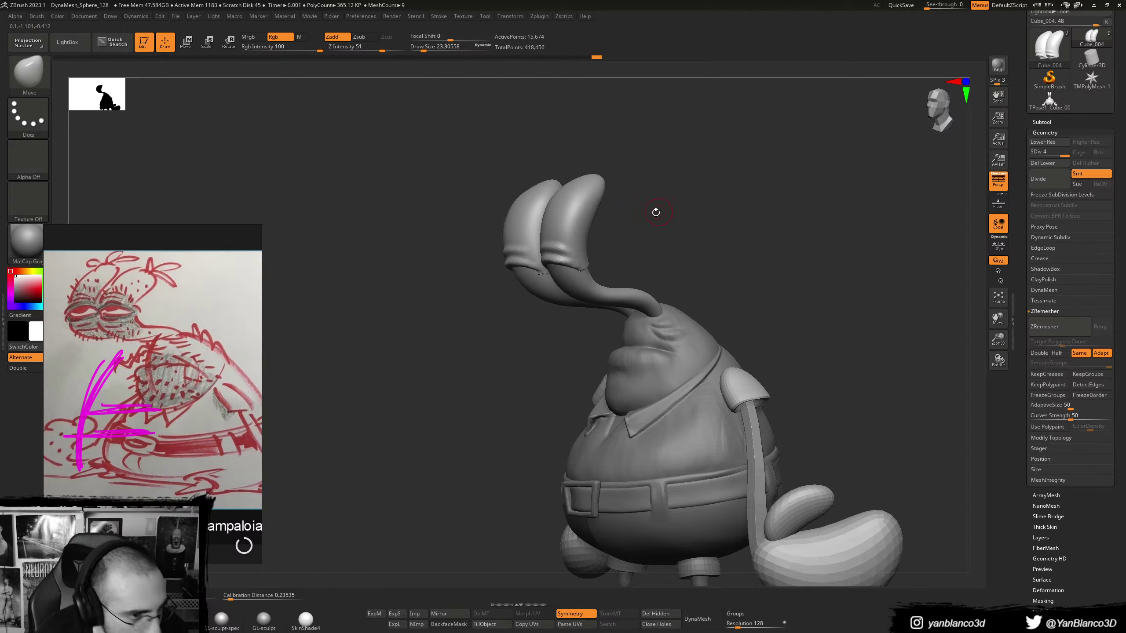
- Adjust the shape of the eye stalks with the Move brush
{"action": "mouse_move", "coordinate": [656, 212]}
{"action": "left_mouse_down", "text": "shift"}
{"action": "mouse_move", "coordinate": [712, 269]}
{"action": "mouse_move", "coordinate": [678, 249]}
{"action": "mouse_move", "coordinate": [701, 292]}
{"action": "mouse_move", "coordinate": [680, 269]}
{"action": "mouse_move", "coordinate": [688, 295]}
{"action": "mouse_move", "coordinate": [753, 303]}
{"action": "left_mouse_up", "text": "shift"}
{"action": "key", "text": "s"}
{"action": "left_click", "coordinate": [646, 307]}
{"action": "mouse_move", "coordinate": [656, 288]}
{"action": "left_mouse_down"}
{"action": "mouse_move", "coordinate": [703, 280]}
{"action": "mouse_move", "coordinate": [641, 267]}
{"action": "mouse_move", "coordinate": [722, 269]}
{"action": "mouse_move", "coordinate": [736, 292]}
{"action": "mouse_move", "coordinate": [699, 269]}
{"action": "mouse_move", "coordinate": [650, 278]}
{"action": "mouse_move", "coordinate": [688, 266]}
{"action": "mouse_move", "coordinate": [603, 264]}
{"action": "mouse_move", "coordinate": [669, 282]}
{"action": "mouse_move", "coordinate": [634, 257]}
{"action": "mouse_move", "coordinate": [585, 255]}
{"action": "left_mouse_up"}
{"action": "key", "text": "s"}
{"action": "left_click", "coordinate": [694, 284]}
- Refine the skin folds around the eyelids with the Standard brush, draw size about 25, and undo the last stroke
{"action": "key", "text": "b"}
{"action": "key", "text": "s"}
{"action": "key", "text": "t"}
{"action": "key", "text": "s"}
{"action": "key", "text": "s"}
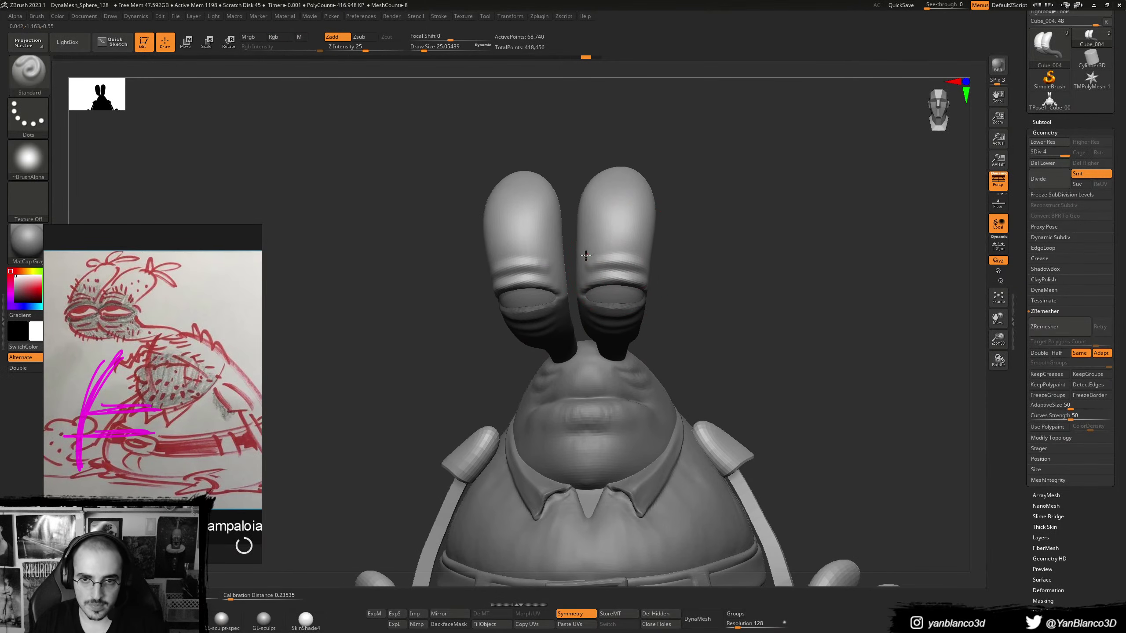
{"action": "right_click", "coordinate": [628, 262]}
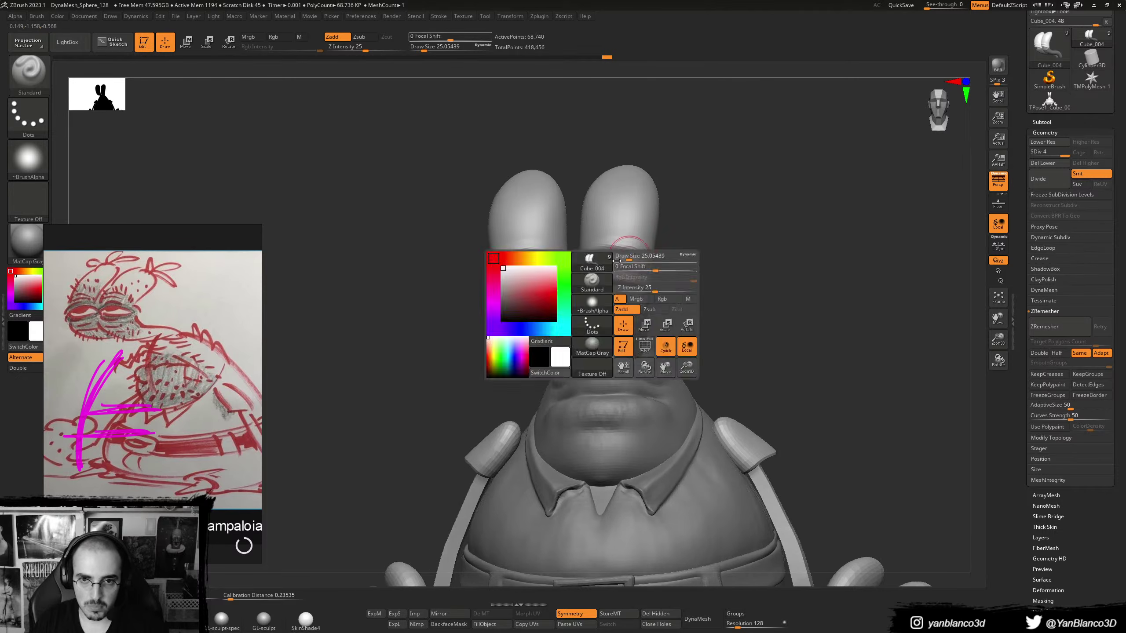
{"action": "right_click_drag", "start_coordinate": [628, 262], "coordinate": [682, 227]}
{"action": "mouse_move", "coordinate": [633, 265]}
{"action": "right_mouse_down"}
{"action": "mouse_move", "coordinate": [562, 290]}
{"action": "mouse_move", "coordinate": [596, 261]}
{"action": "mouse_move", "coordinate": [607, 266]}
{"action": "right_mouse_up"}
{"action": "mouse_move", "coordinate": [598, 263]}
{"action": "left_mouse_down", "text": "shift"}
{"action": "mouse_move", "coordinate": [608, 266]}
{"action": "mouse_move", "coordinate": [591, 273]}
{"action": "left_mouse_up", "text": "shift"}
{"action": "mouse_move", "coordinate": [600, 276]}
{"action": "right_mouse_down"}
{"action": "mouse_move", "coordinate": [582, 275]}
{"action": "mouse_move", "coordinate": [611, 265]}
{"action": "right_mouse_up"}
{"action": "key", "text": "ctrl+z"}
- Adjust the eyelids from below with the Move brush, draw size about 44
{"action": "key", "text": "b"}
{"action": "key", "text": "m"}
{"action": "key", "text": "v"}
{"action": "key", "text": "s"}
{"action": "left_click_drag", "start_coordinate": [608, 266], "coordinate": [611, 266]}
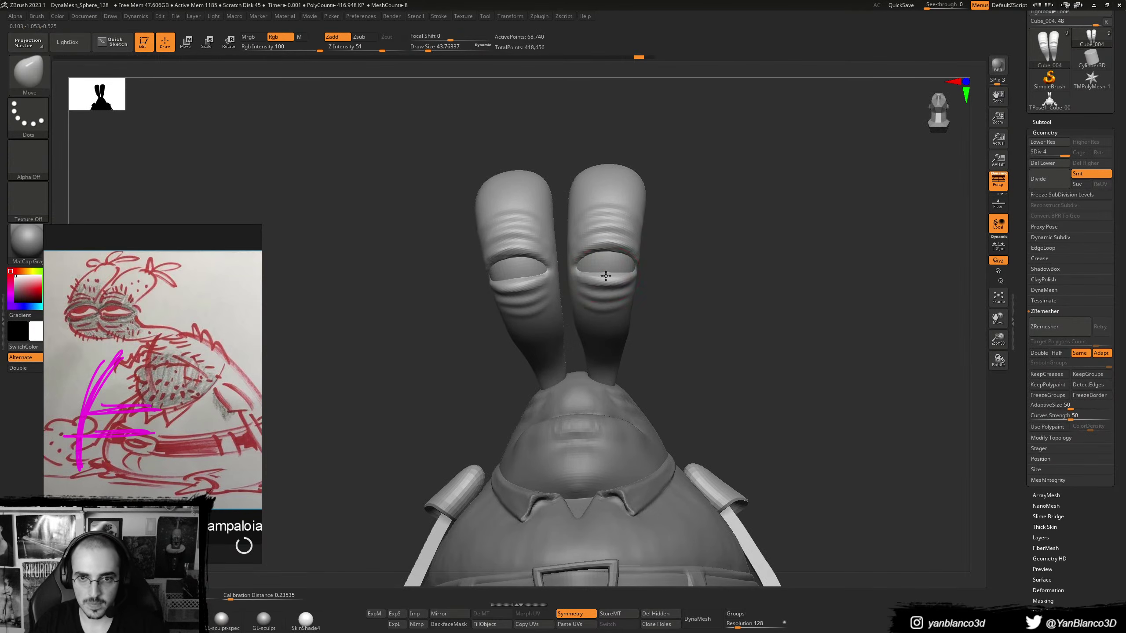
{"action": "right_click_drag", "start_coordinate": [606, 270], "coordinate": [594, 266]}
- Refine the folds around the eyes with the Standard brush, draw size about 20
{"action": "key", "text": "b"}
{"action": "key", "text": "s"}
{"action": "key", "text": "t"}
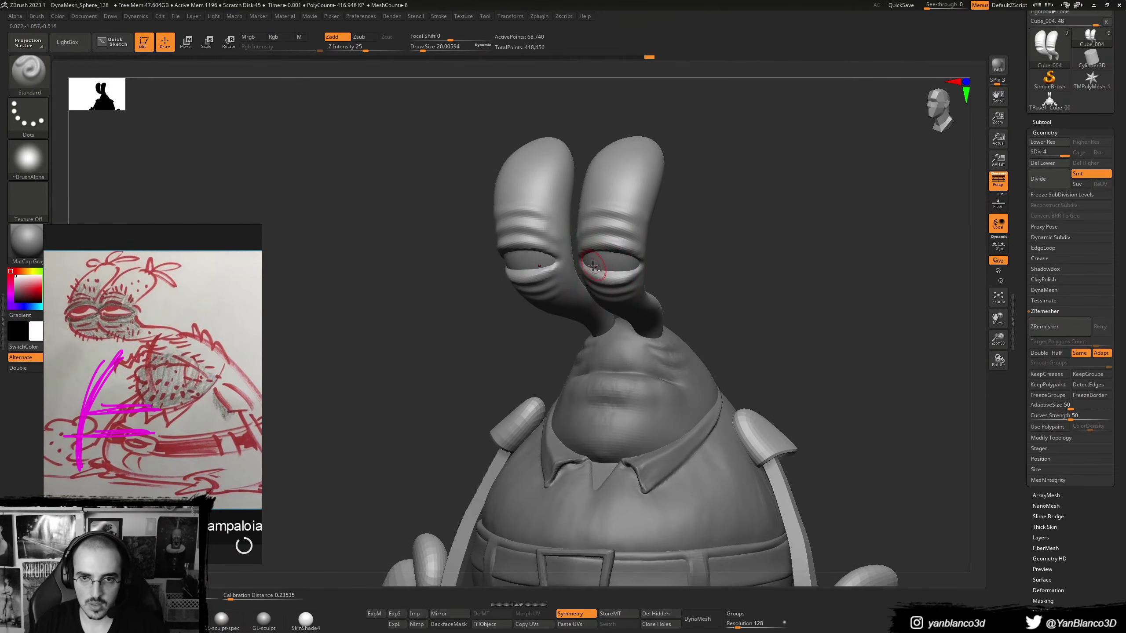
{"action": "mouse_move", "coordinate": [614, 270]}
{"action": "right_mouse_down"}
{"action": "mouse_move", "coordinate": [590, 271]}
{"action": "mouse_move", "coordinate": [665, 270]}
{"action": "mouse_move", "coordinate": [646, 290]}
{"action": "mouse_move", "coordinate": [621, 222]}
{"action": "mouse_move", "coordinate": [598, 245]}
{"action": "mouse_move", "coordinate": [622, 235]}
{"action": "mouse_move", "coordinate": [593, 244]}
{"action": "right_mouse_up"}
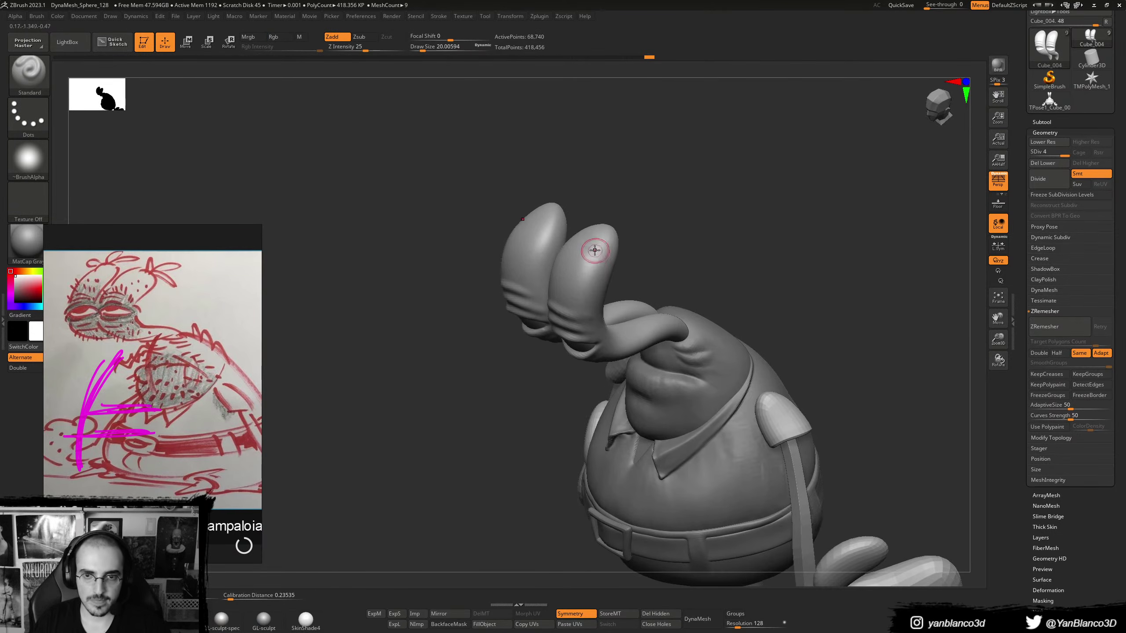
- Inflate the tips of the eye stalks with the Inflat brush at subdivision level 3, draw size about 74
{"action": "key", "text": "b"}
{"action": "key", "text": "i"}
{"action": "key", "text": "n"}
{"action": "key", "text": "s"}
{"action": "mouse_move", "coordinate": [590, 247]}
{"action": "left_mouse_down"}
{"action": "mouse_move", "coordinate": [601, 247]}
{"action": "mouse_move", "coordinate": [591, 240]}
{"action": "left_mouse_up"}
{"action": "key", "text": "ctrl+z"}
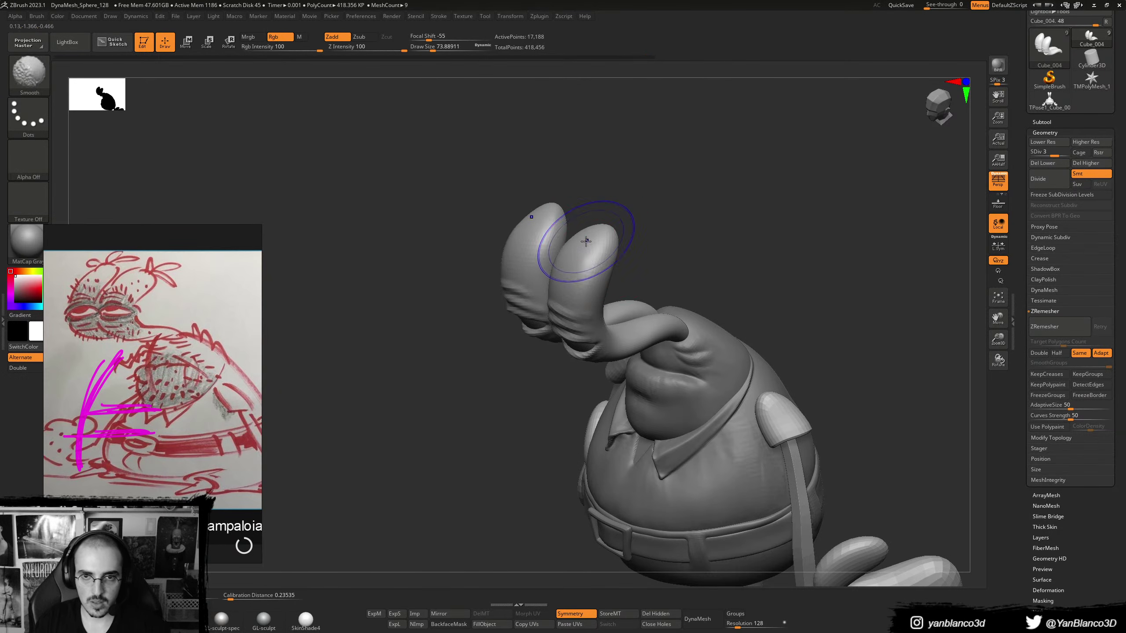
{"action": "key", "text": "shift+d"}
{"action": "left_click_drag", "start_coordinate": [591, 233], "coordinate": [591, 235]}
- Smooth the eye stalk tips, return the stalks to subdivision level 4 and save the project
{"action": "mouse_move", "coordinate": [592, 234]}
{"action": "right_mouse_down"}
{"action": "mouse_move", "coordinate": [608, 237]}
{"action": "mouse_move", "coordinate": [589, 244]}
{"action": "right_mouse_up"}
{"action": "left_click_drag", "start_coordinate": [595, 237], "coordinate": [606, 230], "text": "shift"}
{"action": "mouse_move", "coordinate": [606, 230]}
{"action": "right_mouse_down"}
{"action": "mouse_move", "coordinate": [623, 221]}
{"action": "mouse_move", "coordinate": [650, 232]}
{"action": "right_mouse_up"}
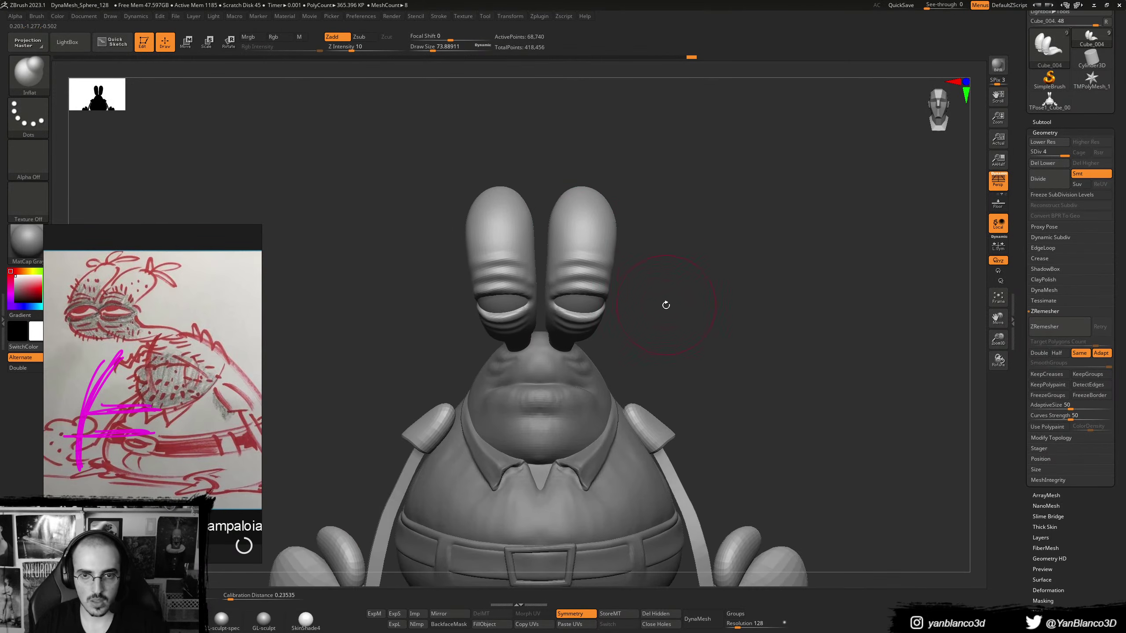
{"action": "key", "text": "d"}
{"action": "right_click_drag", "start_coordinate": [666, 304], "coordinate": [660, 275], "text": "ctrl"}
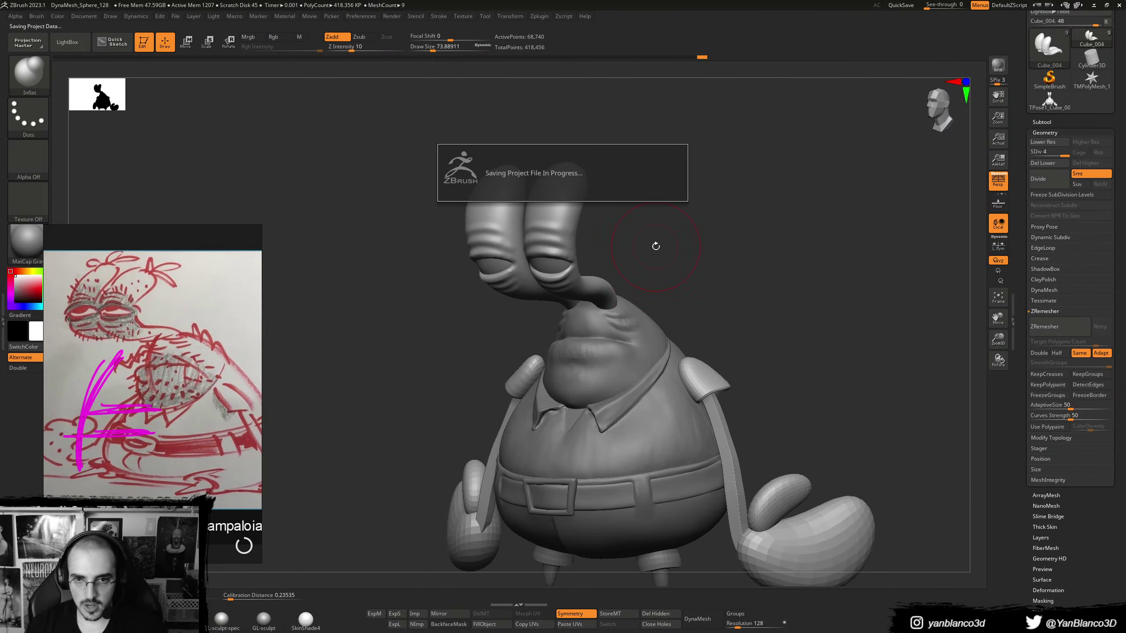
- Switch to Blender, unhide all objects and select the wavy nose shape on the head
{"action": "key", "text": "alt+Tab"}
{"action": "key", "text": "alt+h"}
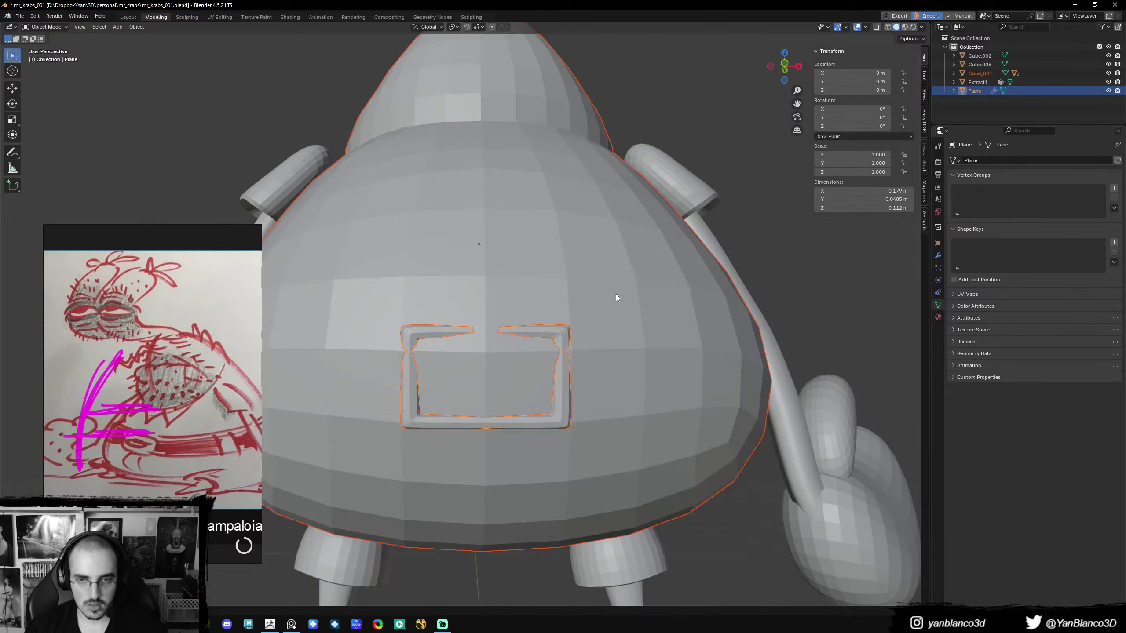
{"action": "middle_click_drag", "start_coordinate": [616, 294], "coordinate": [736, 346], "text": "ctrl"}
{"action": "left_click", "coordinate": [371, 130]}
{"action": "left_click", "coordinate": [367, 149]}
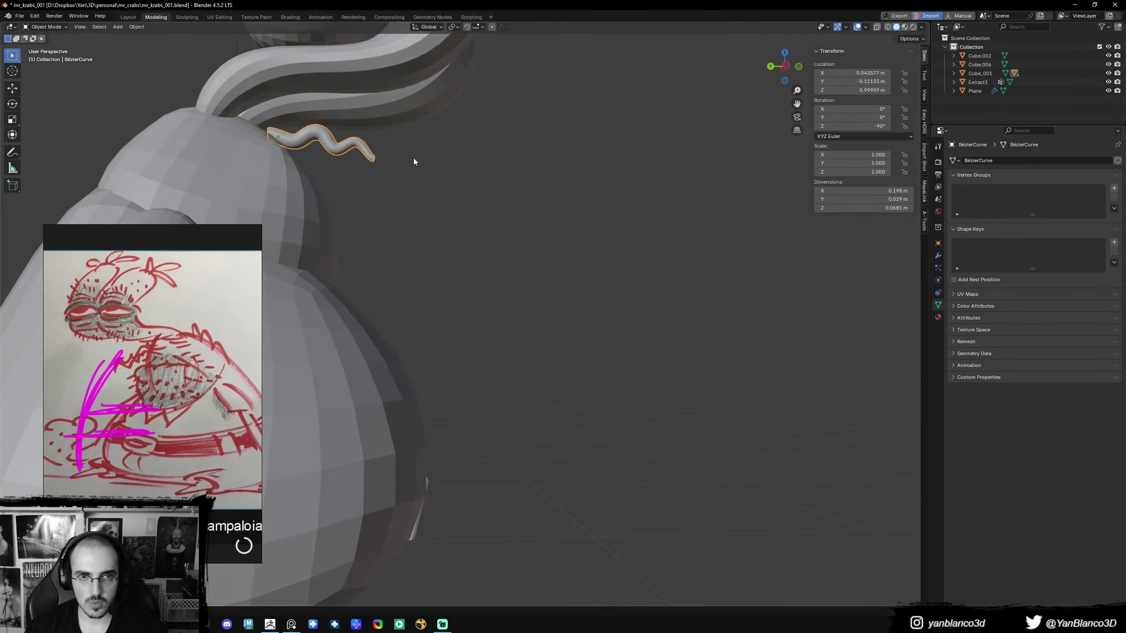
- Rename the wavy curve object to nose
{"action": "key", "text": "Tab"}
{"action": "middle_click_drag", "start_coordinate": [415, 161], "coordinate": [538, 287], "text": "shift"}
{"action": "key", "text": "Tab"}
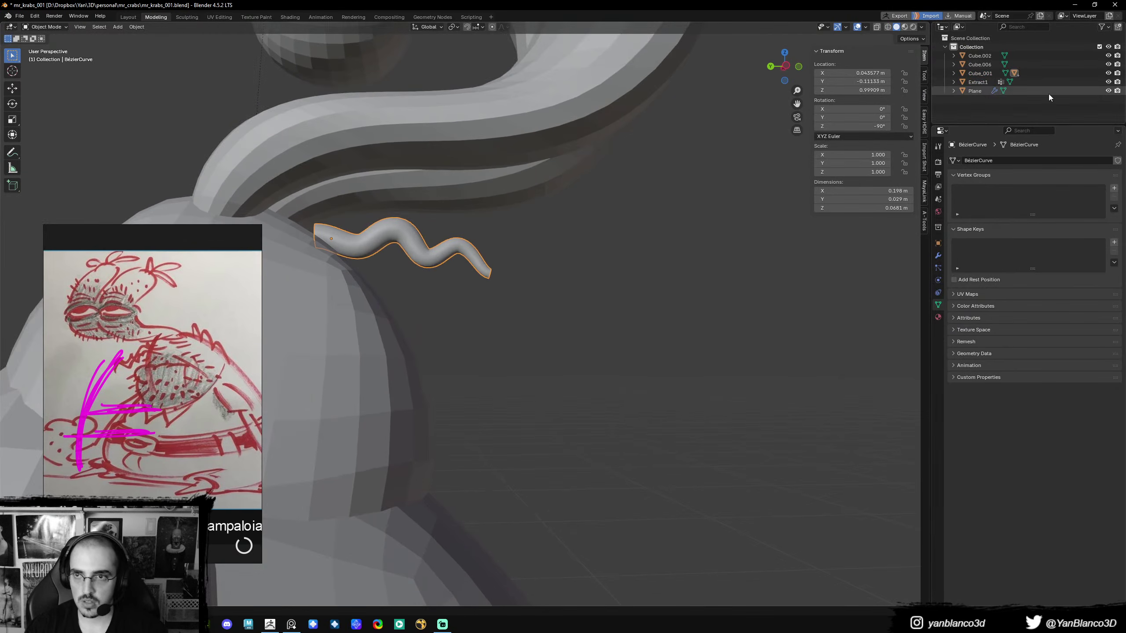
{"action": "key", "text": "period"}
{"action": "double_click", "coordinate": [992, 76]}
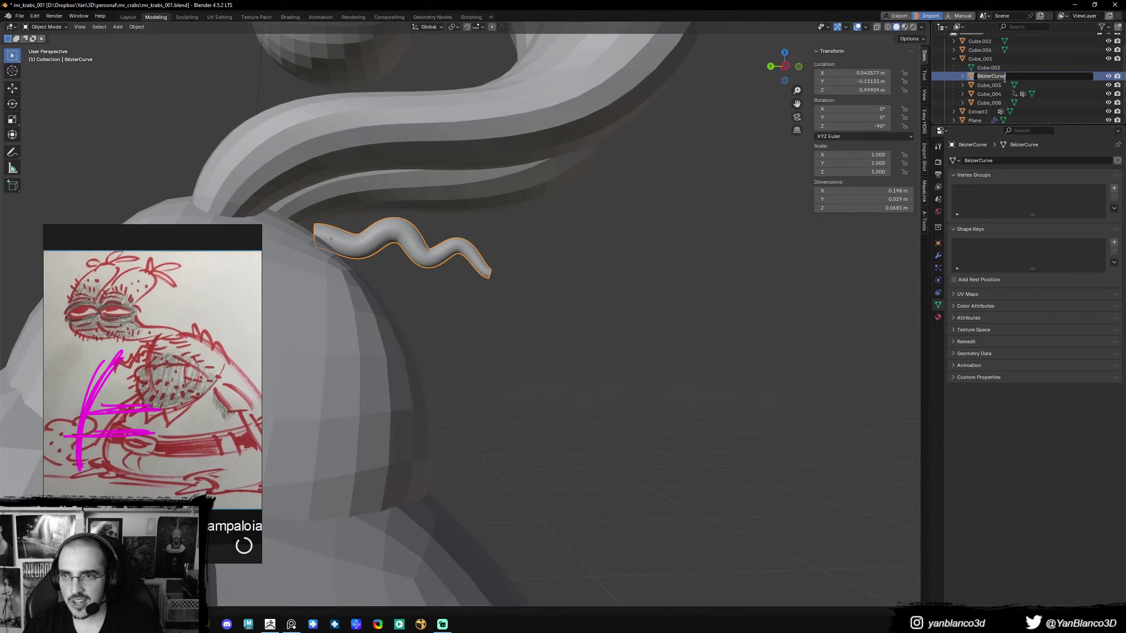
{"action": "type", "text": "e"}
{"action": "key", "text": "Return"}
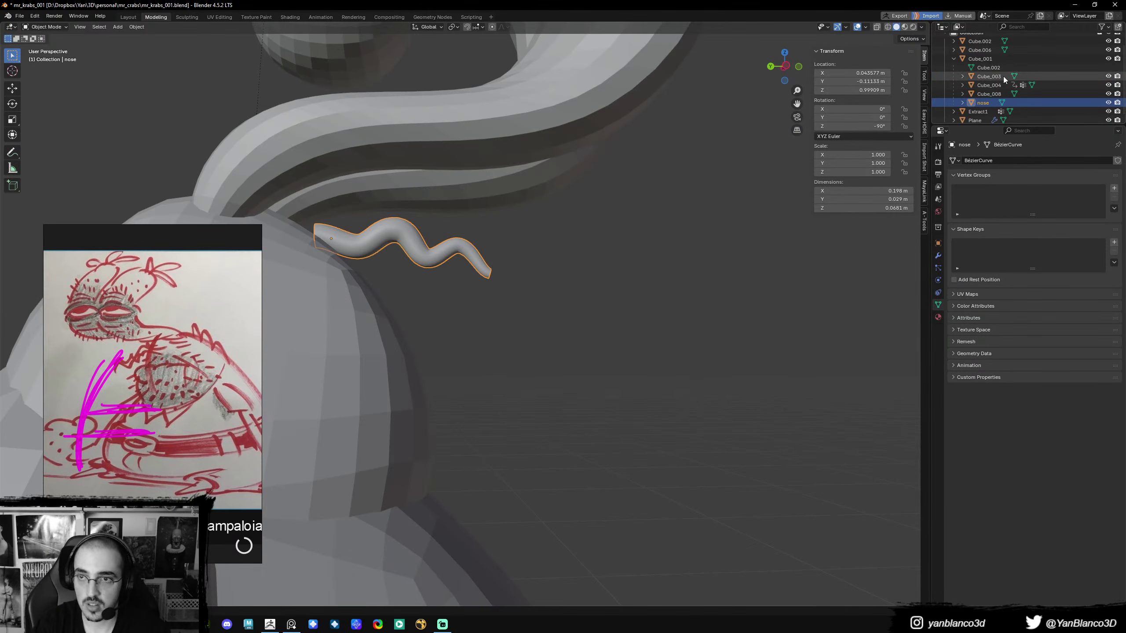
- Export the nose object from Blender to ZBrush and display the subtool list
{"action": "middle_click_drag", "start_coordinate": [589, 142], "coordinate": [565, 249]}
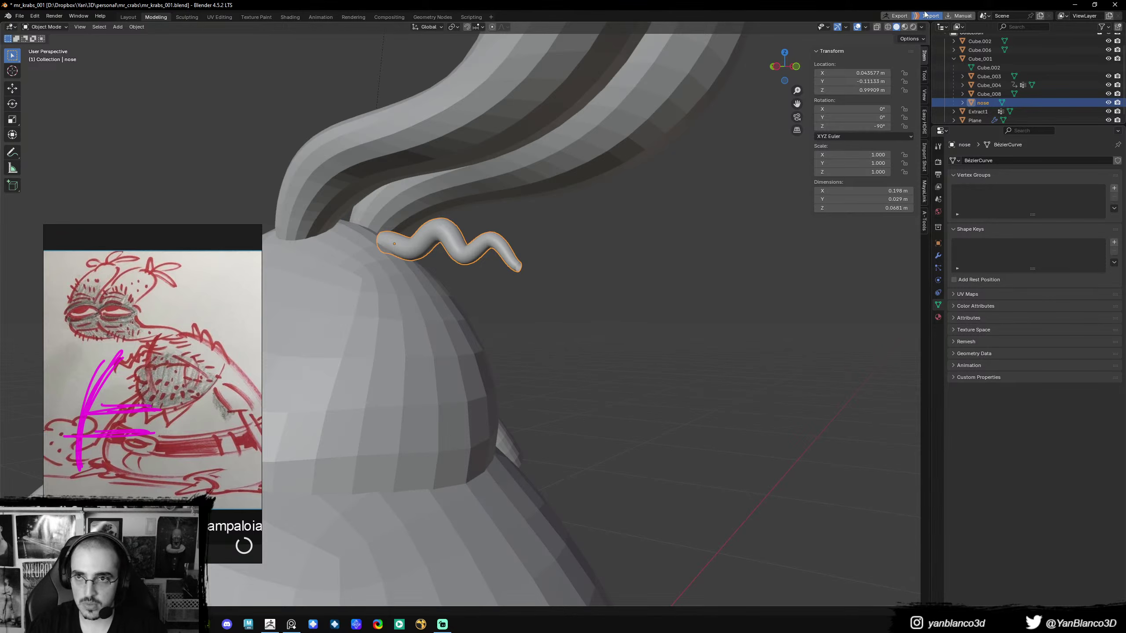
{"action": "left_click", "coordinate": [900, 17]}
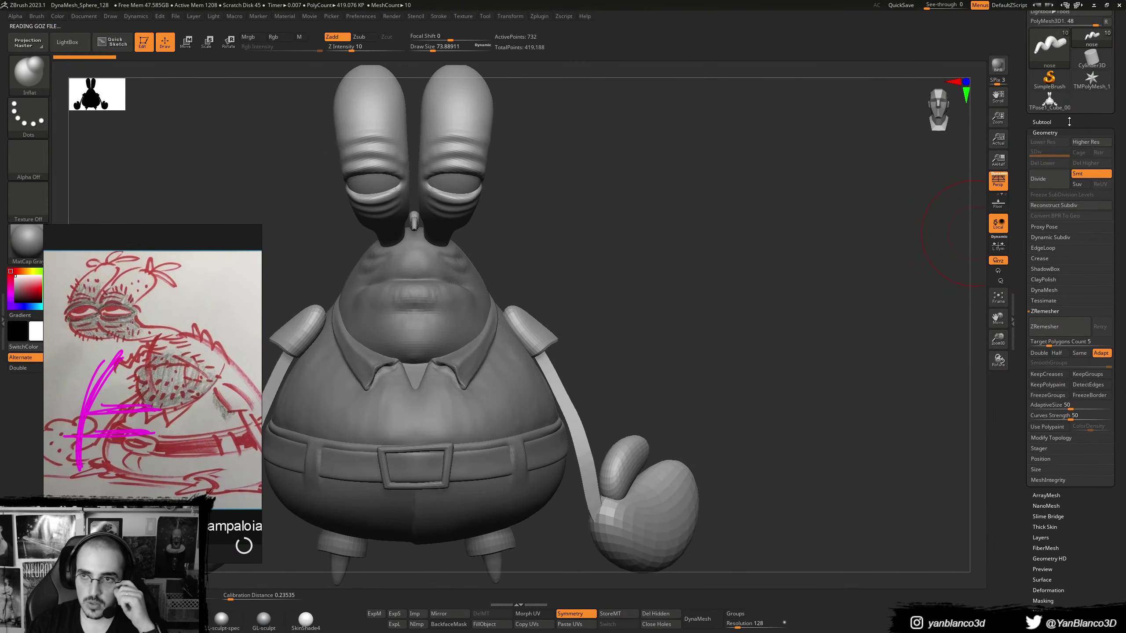
{"action": "left_click", "coordinate": [1069, 121]}
- Move the nose forward and down from the top of the head onto the face above the mouth
{"action": "left_click_drag", "start_coordinate": [774, 229], "coordinate": [656, 249]}
{"action": "key", "text": "w"}
{"action": "left_click_drag", "start_coordinate": [390, 302], "coordinate": [523, 307], "text": "alt"}
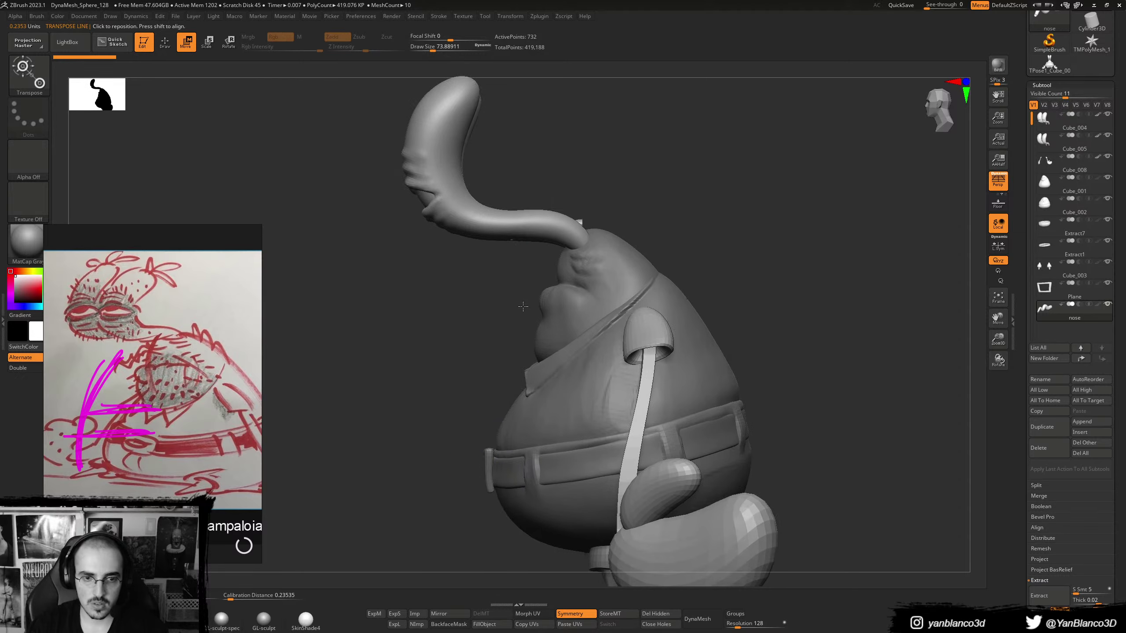
{"action": "left_click", "coordinate": [571, 218]}
{"action": "left_click", "coordinate": [600, 519]}
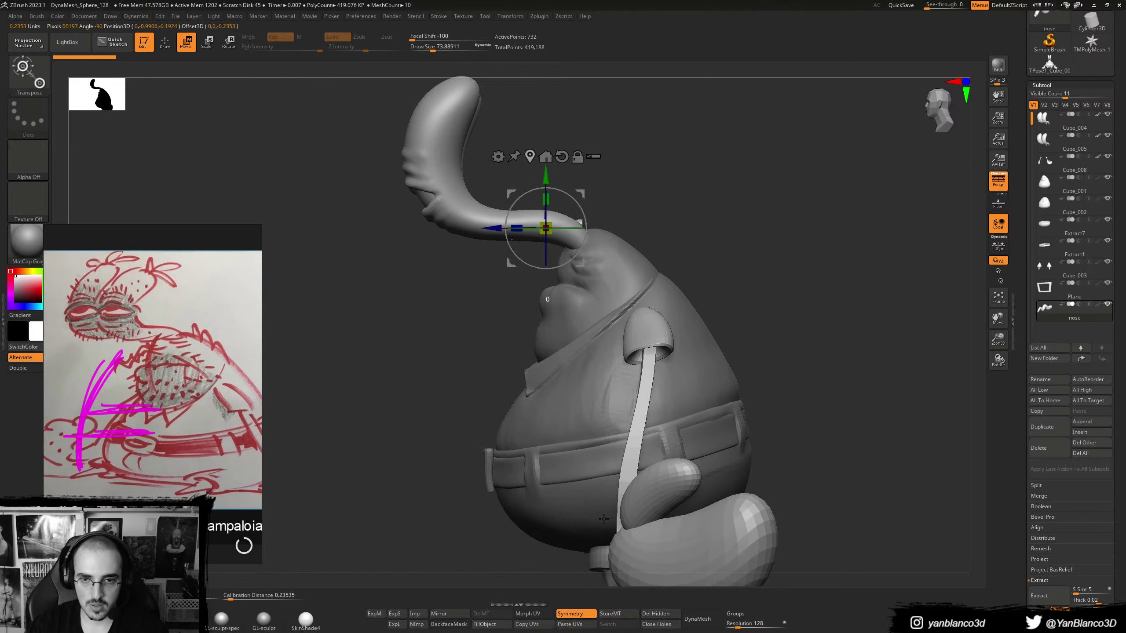
{"action": "left_click_drag", "start_coordinate": [584, 196], "coordinate": [569, 246]}
{"action": "left_click_drag", "start_coordinate": [665, 250], "coordinate": [736, 249]}
- Return to drawing mode with the ClayBuildup brush
{"action": "key", "text": "q"}
{"action": "key", "text": "b"}
{"action": "key", "text": "c"}
{"action": "key", "text": "b"}
{"action": "mouse_move", "coordinate": [699, 318]}
{"action": "left_mouse_down"}
{"action": "mouse_move", "coordinate": [712, 276]}
{"action": "mouse_move", "coordinate": [686, 308]}
{"action": "left_mouse_up"}
{"action": "left_click_drag", "start_coordinate": [686, 329], "coordinate": [727, 302]}
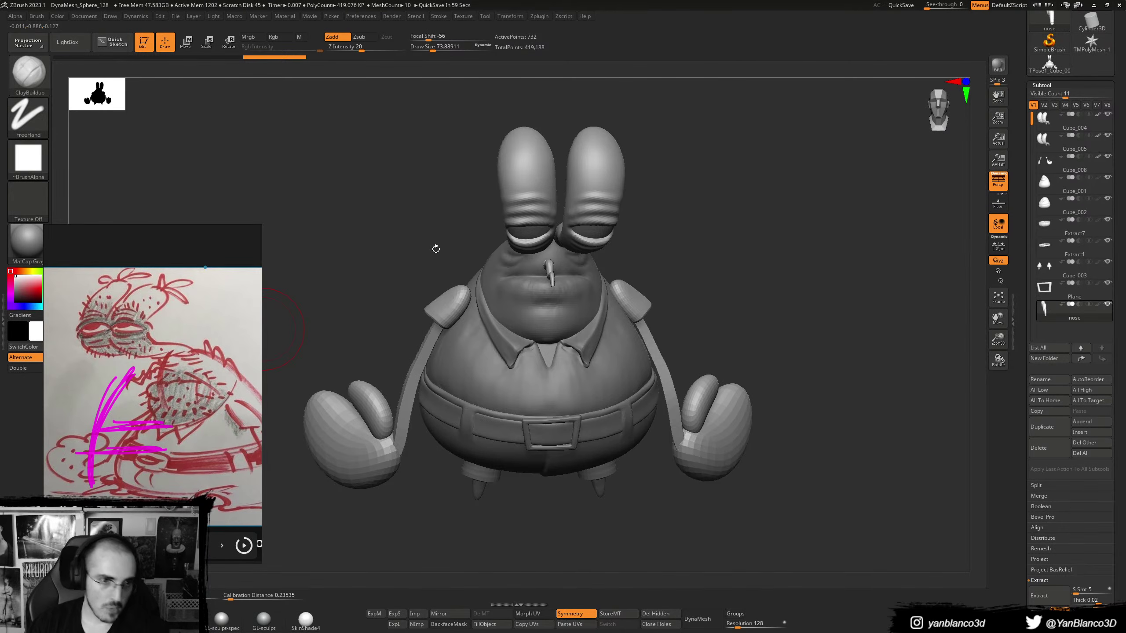
- Switch to the PureRef reference board and delete the magenta annotation strokes from the sketch
{"action": "key", "text": "alt+Tab"}
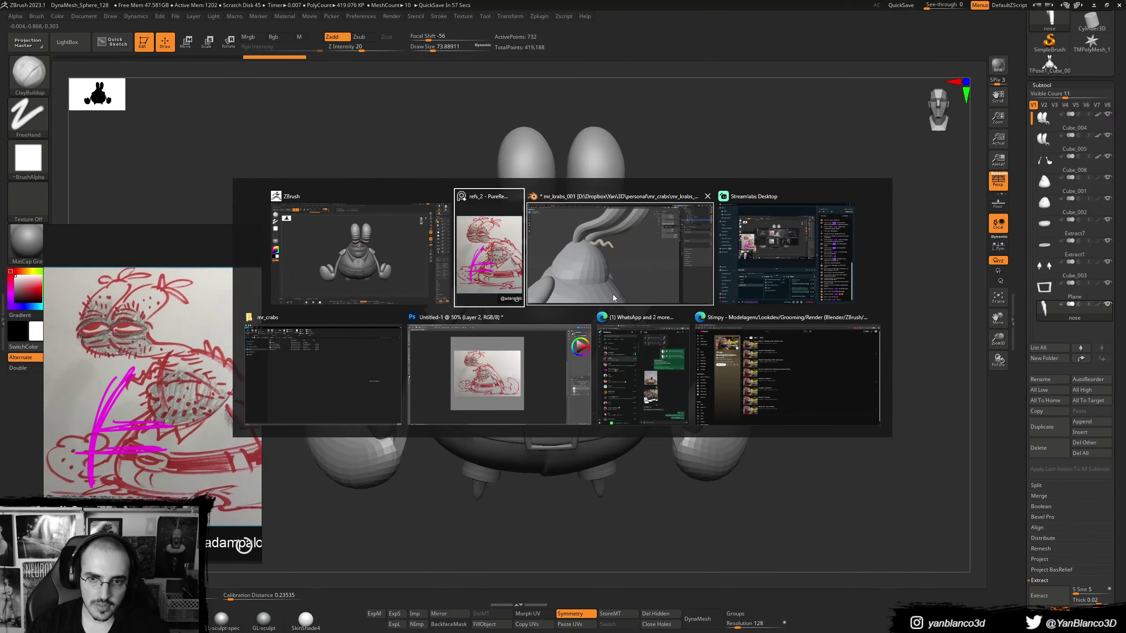
{"action": "left_click", "coordinate": [495, 261]}
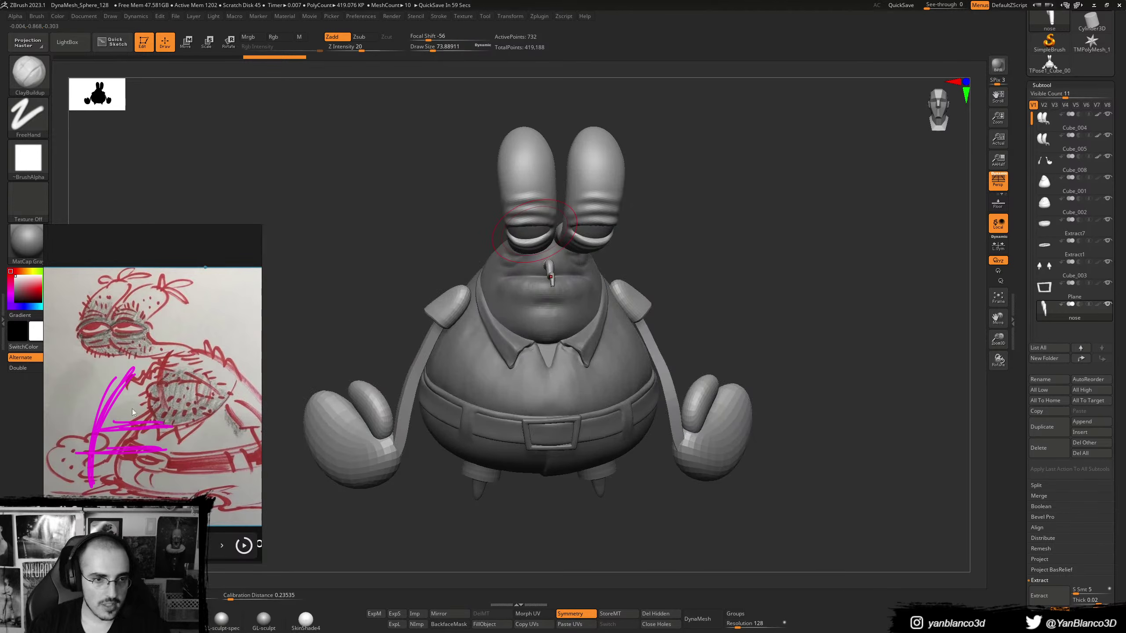
{"action": "left_click", "coordinate": [127, 422]}
{"action": "key", "text": "Delete"}
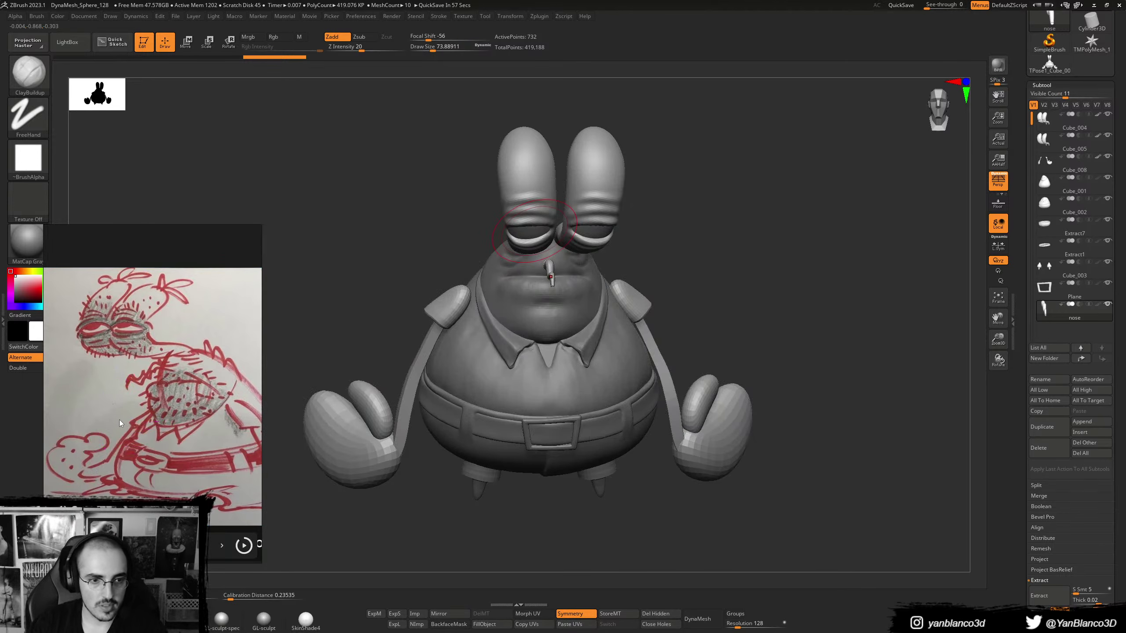
- Examine the stalk tips and face in the Mr. Krabs cartoon reference and return to the crab sketch
{"action": "scroll", "coordinate": [133, 408], "scroll_direction": "down", "scroll_amount": 4}
{"action": "middle_click_drag", "start_coordinate": [80, 390], "coordinate": [180, 366]}
{"action": "scroll", "coordinate": [179, 369], "scroll_direction": "up", "scroll_amount": 6}
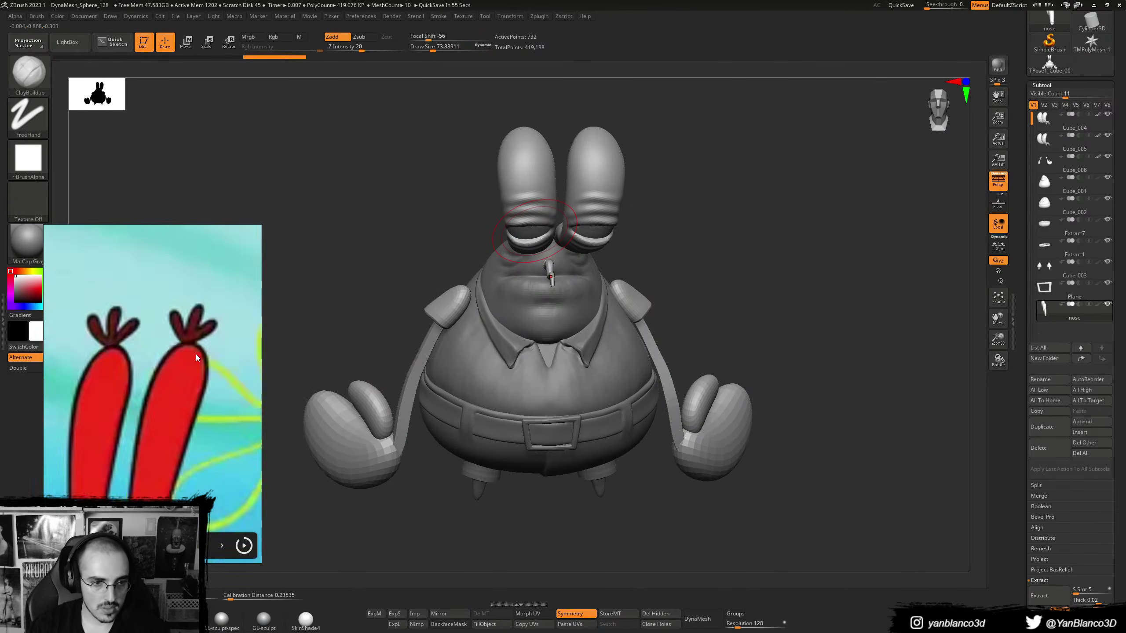
{"action": "scroll", "coordinate": [179, 332], "scroll_direction": "down", "scroll_amount": 5}
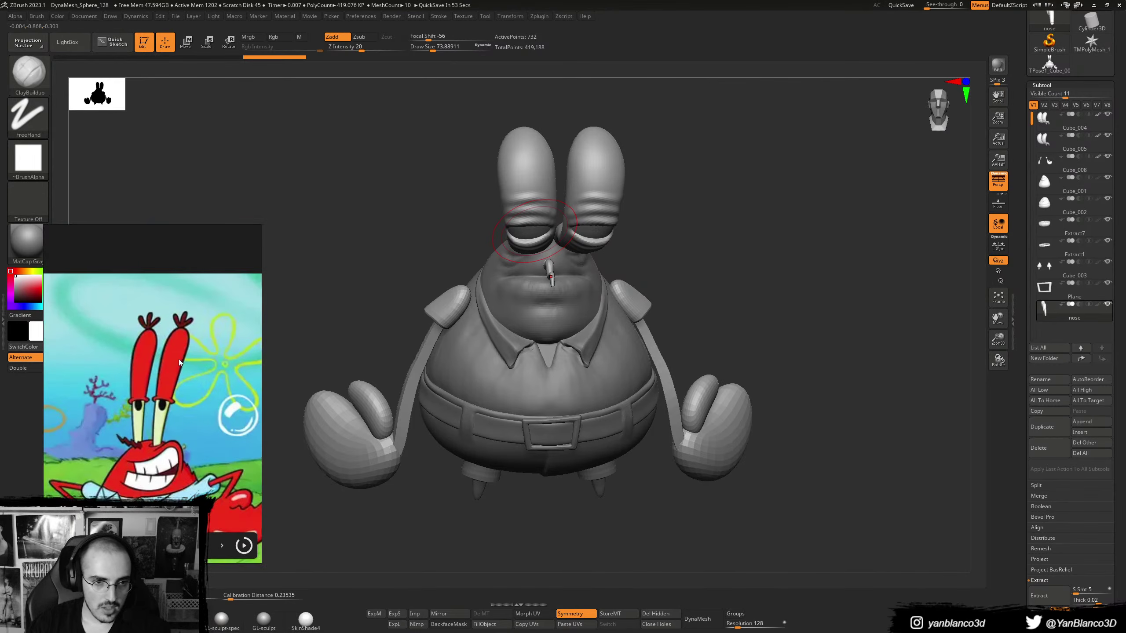
{"action": "scroll", "coordinate": [178, 363], "scroll_direction": "down", "scroll_amount": 2}
{"action": "middle_click_drag", "start_coordinate": [142, 362], "coordinate": [152, 379]}
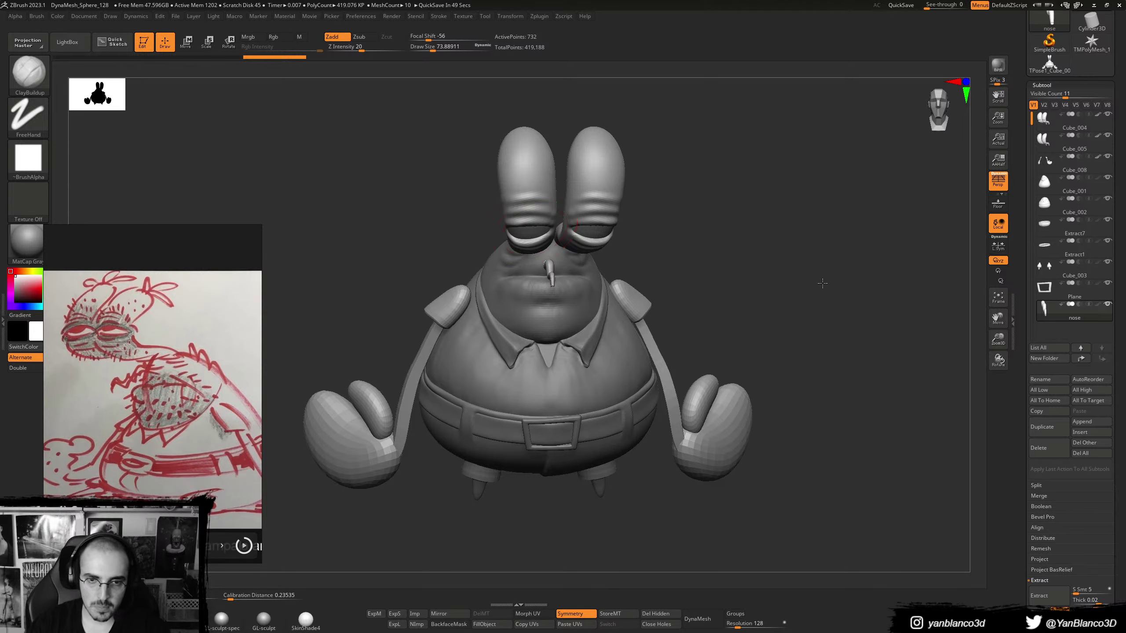
- Close the open holes at the ends of the nose mesh
{"action": "left_click_drag", "start_coordinate": [822, 283], "coordinate": [768, 351]}
{"action": "right_click_drag", "start_coordinate": [611, 322], "coordinate": [581, 357], "text": "ctrl"}
{"action": "key", "text": "f"}
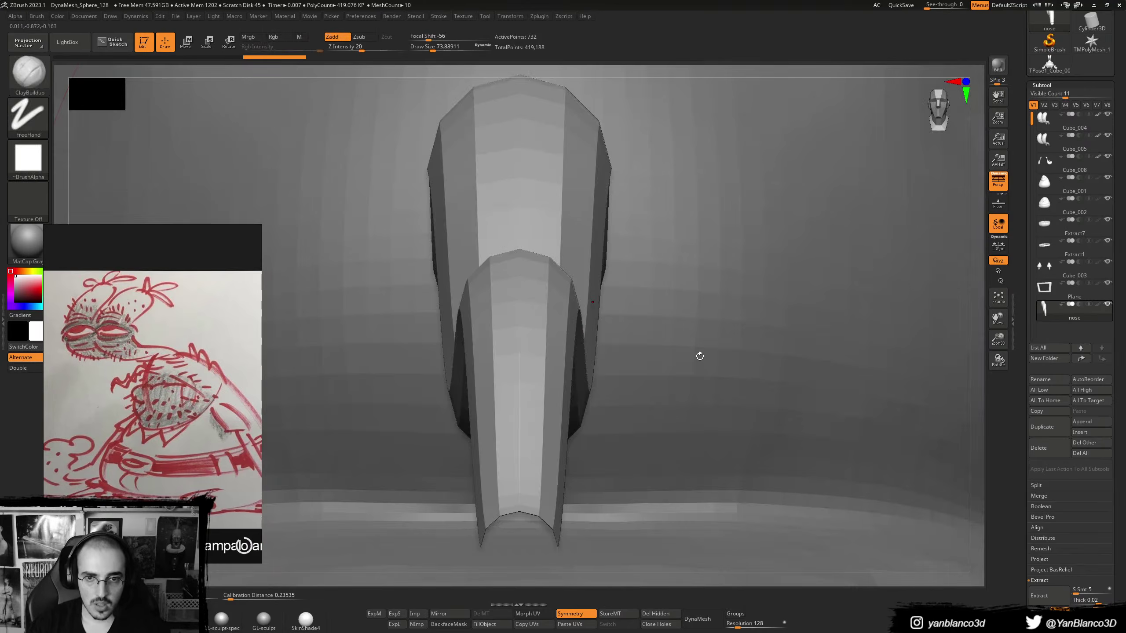
{"action": "key", "text": "f"}
{"action": "right_click_drag", "start_coordinate": [698, 352], "coordinate": [577, 338], "text": "ctrl"}
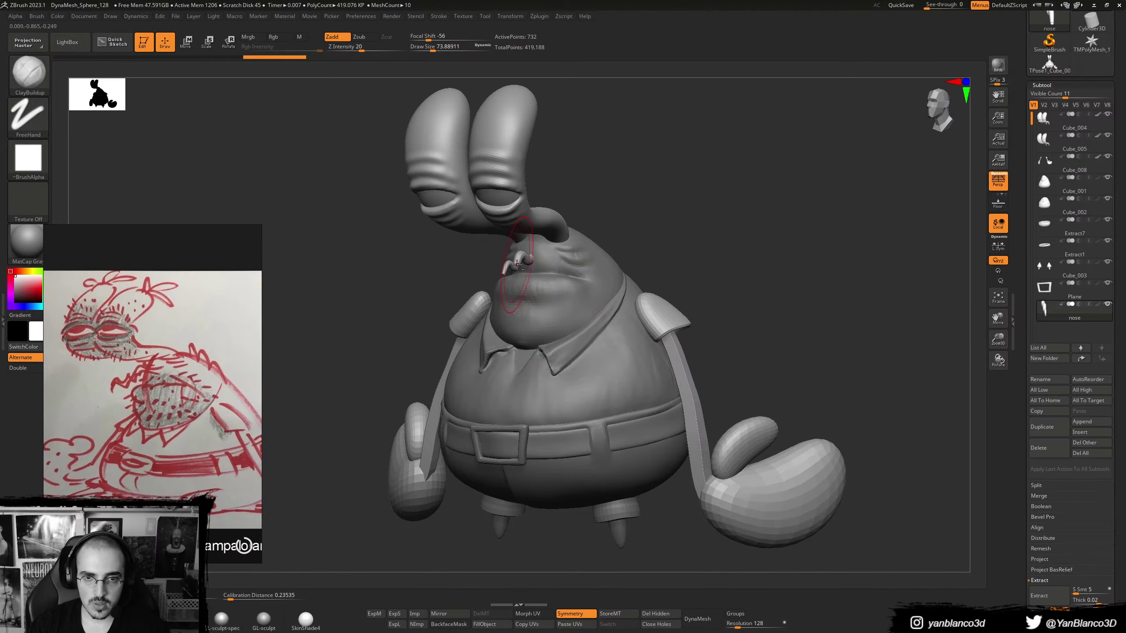
{"action": "key", "text": "f"}
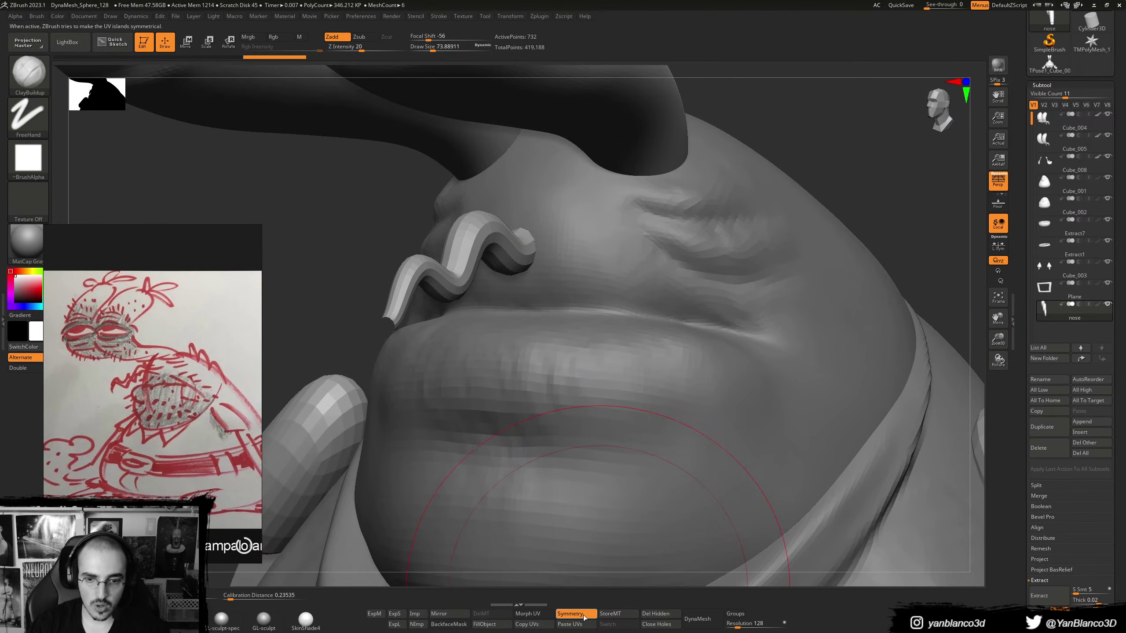
{"action": "left_click", "coordinate": [647, 626]}
- Reduce the draw size to about 12 and smooth the tip of the nose
{"action": "right_click_drag", "start_coordinate": [572, 368], "coordinate": [492, 315], "text": "ctrl"}
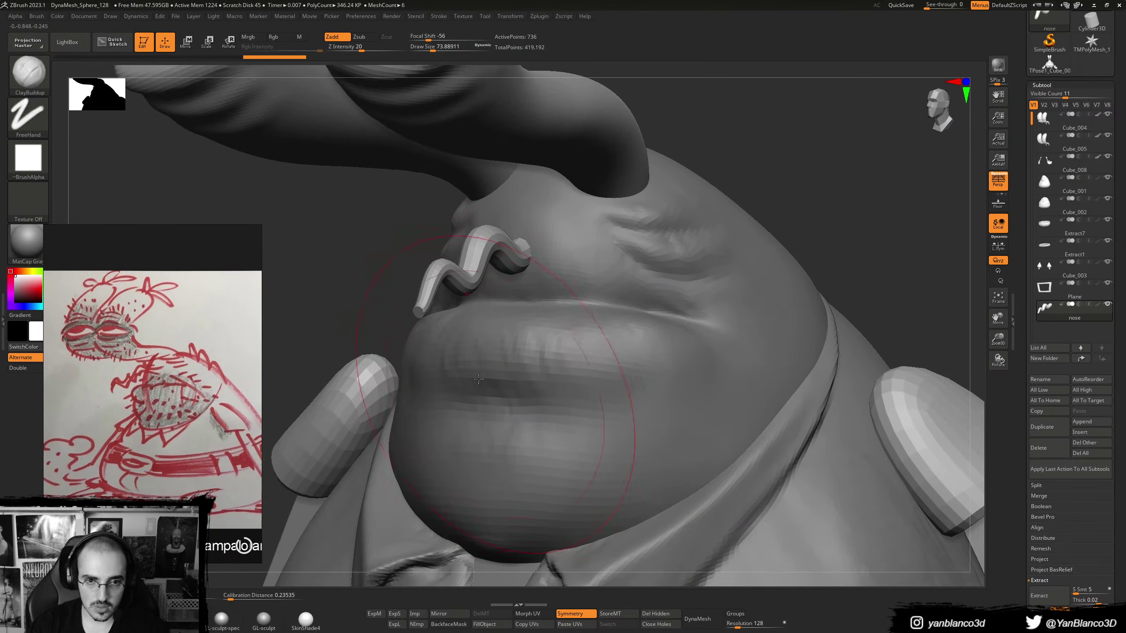
{"action": "key", "text": "s"}
{"action": "left_click_drag", "start_coordinate": [437, 301], "coordinate": [420, 301]}
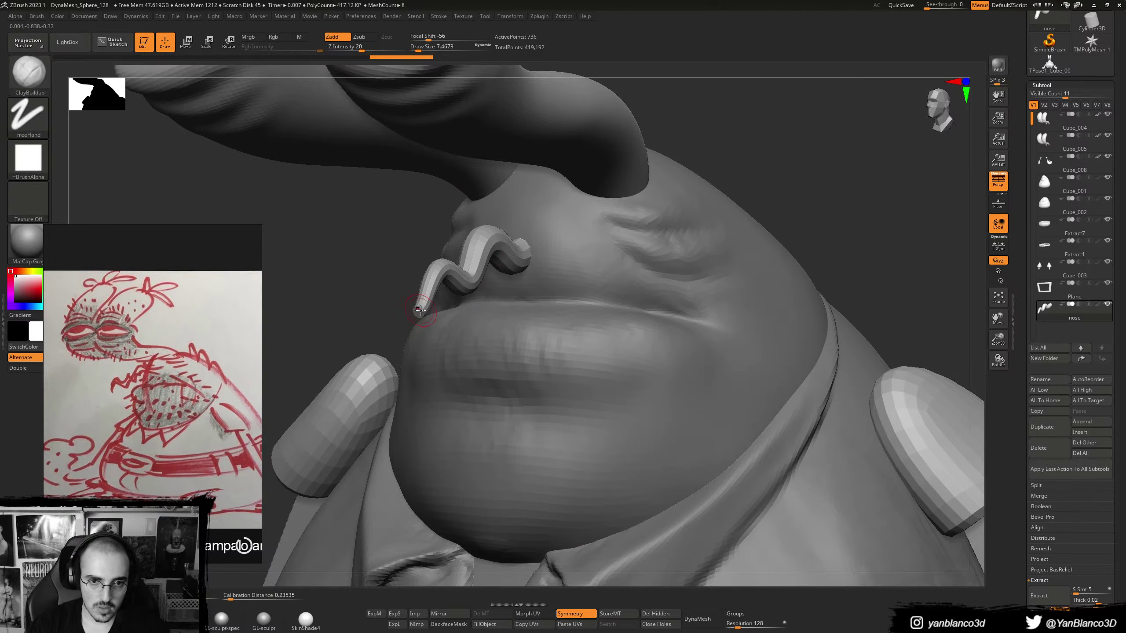
{"action": "key", "text": "shift"}
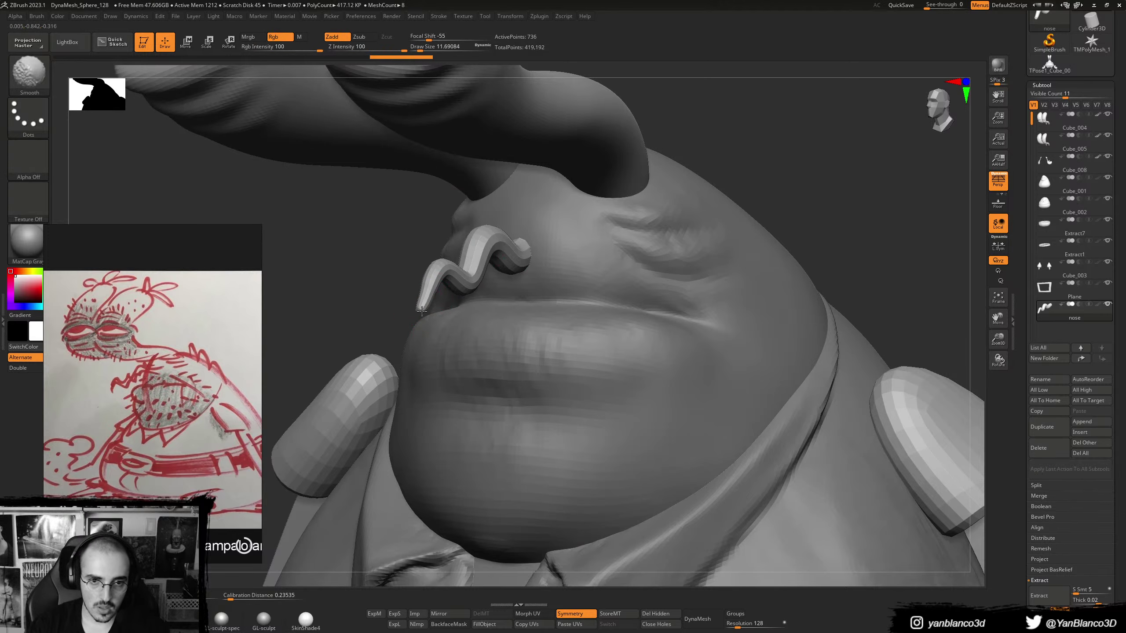
{"action": "mouse_move", "coordinate": [416, 317]}
{"action": "right_mouse_down", "text": "ctrl"}
{"action": "mouse_move", "coordinate": [334, 320]}
{"action": "mouse_move", "coordinate": [671, 317]}
{"action": "mouse_move", "coordinate": [483, 302]}
{"action": "right_mouse_up", "text": "ctrl"}
{"action": "right_click_drag", "start_coordinate": [484, 302], "coordinate": [517, 307], "text": "ctrl"}
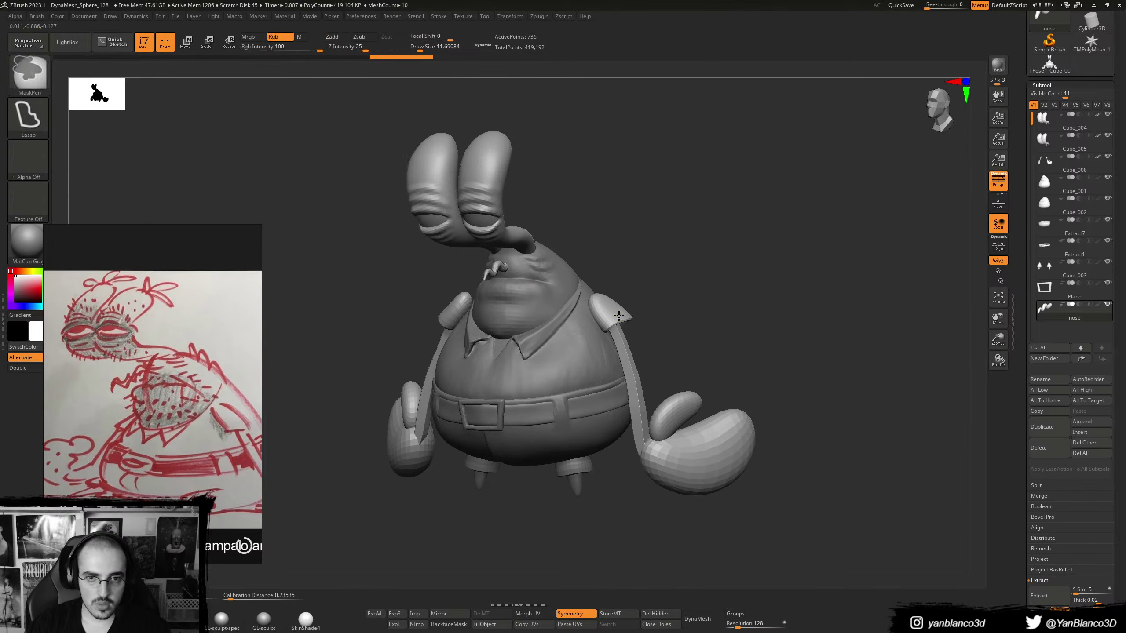
- Set the main colour to a light red to tint the unpainted parts of the crab
{"action": "left_click", "coordinate": [35, 288]}
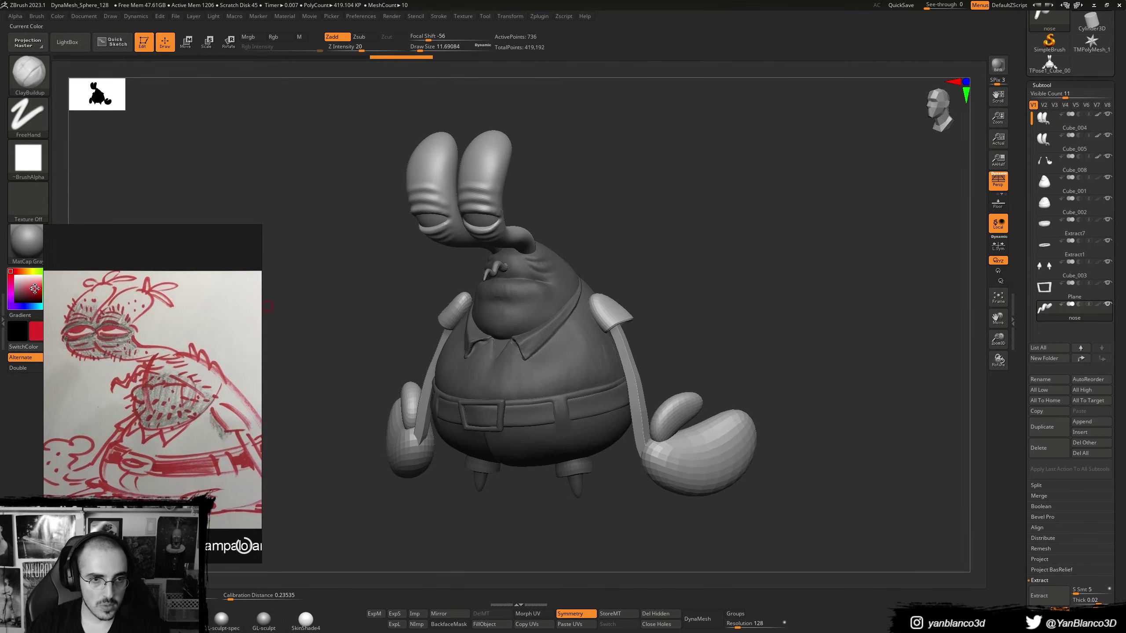
{"action": "left_click", "coordinate": [38, 283]}
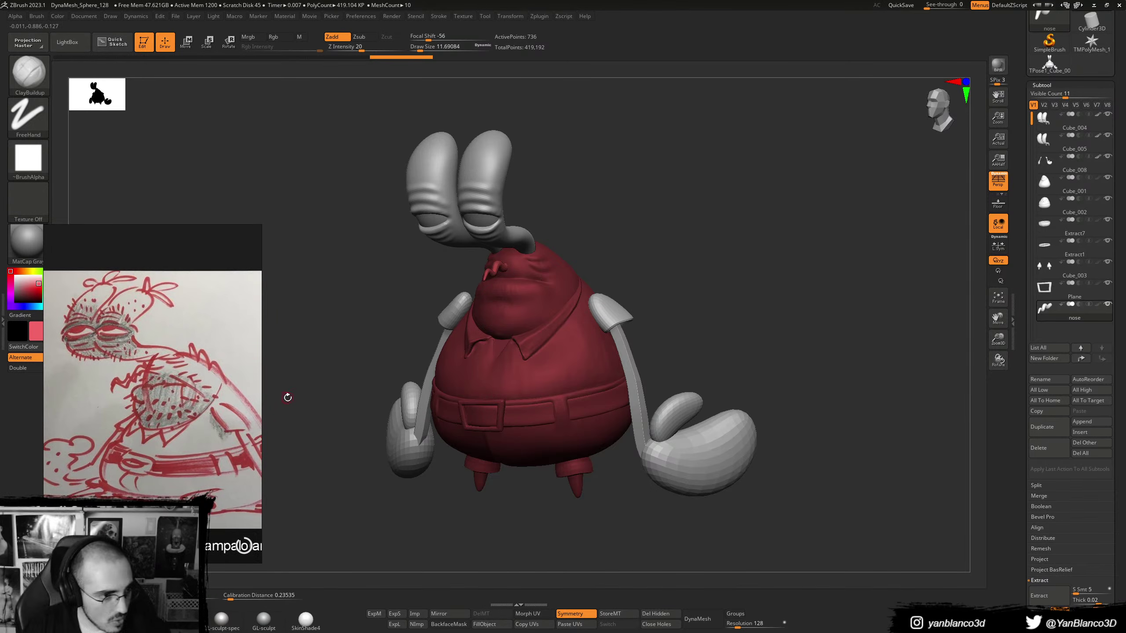
{"action": "left_click_drag", "start_coordinate": [535, 502], "coordinate": [694, 377], "text": "shift"}
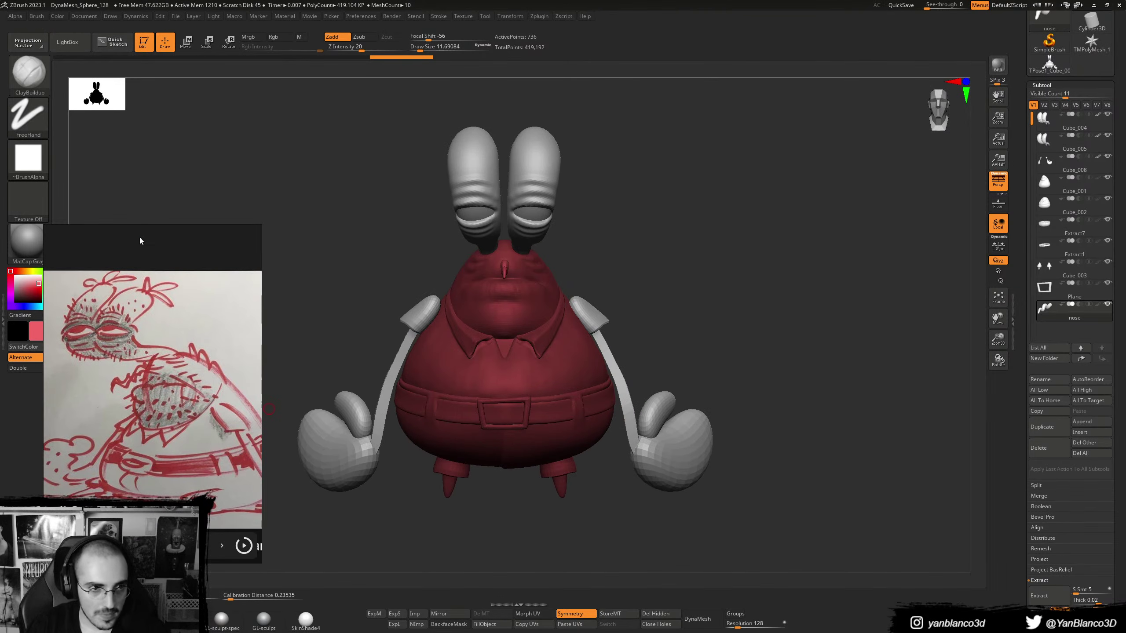
- Fill the nose, the arms with their claws, and the eye stalks with the light red
{"action": "left_click_drag", "start_coordinate": [140, 241], "coordinate": [172, 240]}
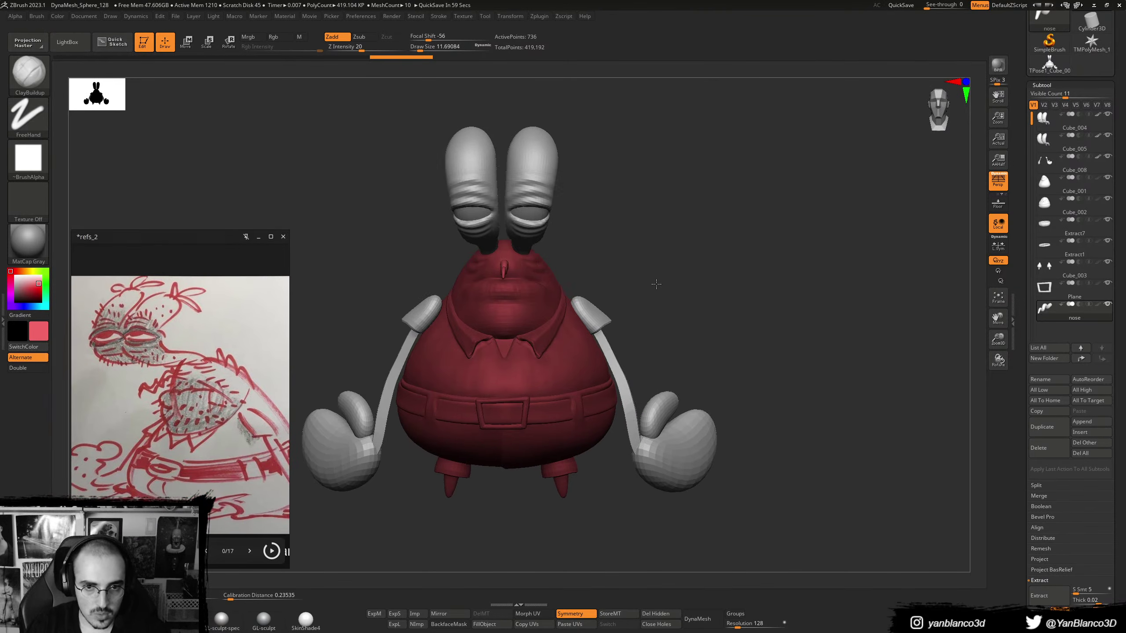
{"action": "right_click_drag", "start_coordinate": [539, 339], "coordinate": [553, 335]}
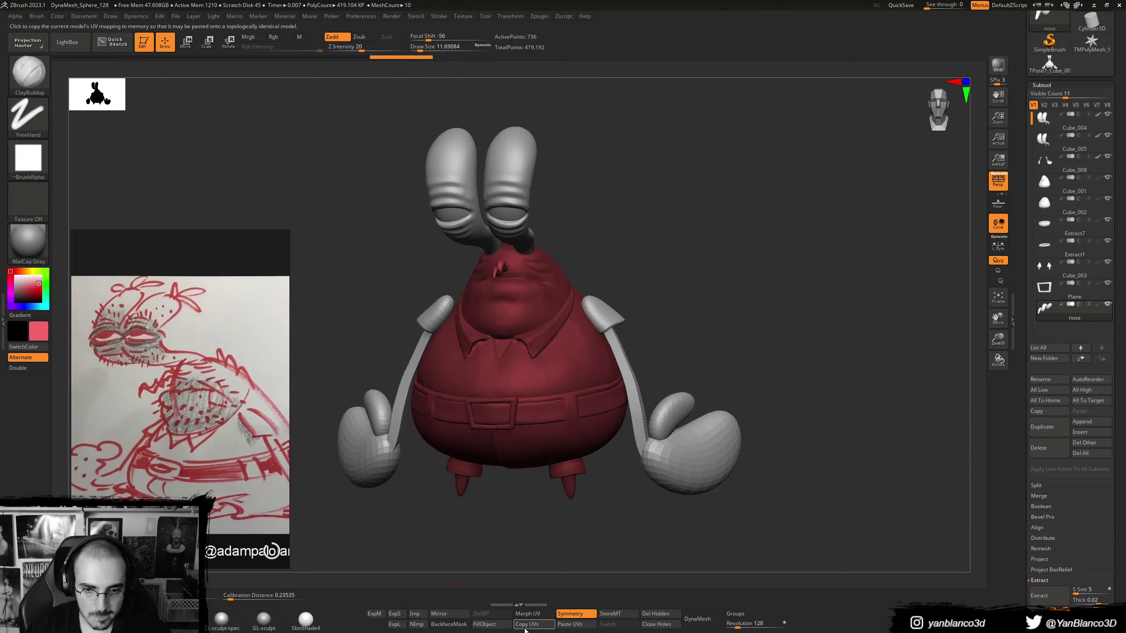
{"action": "left_click", "coordinate": [485, 624]}
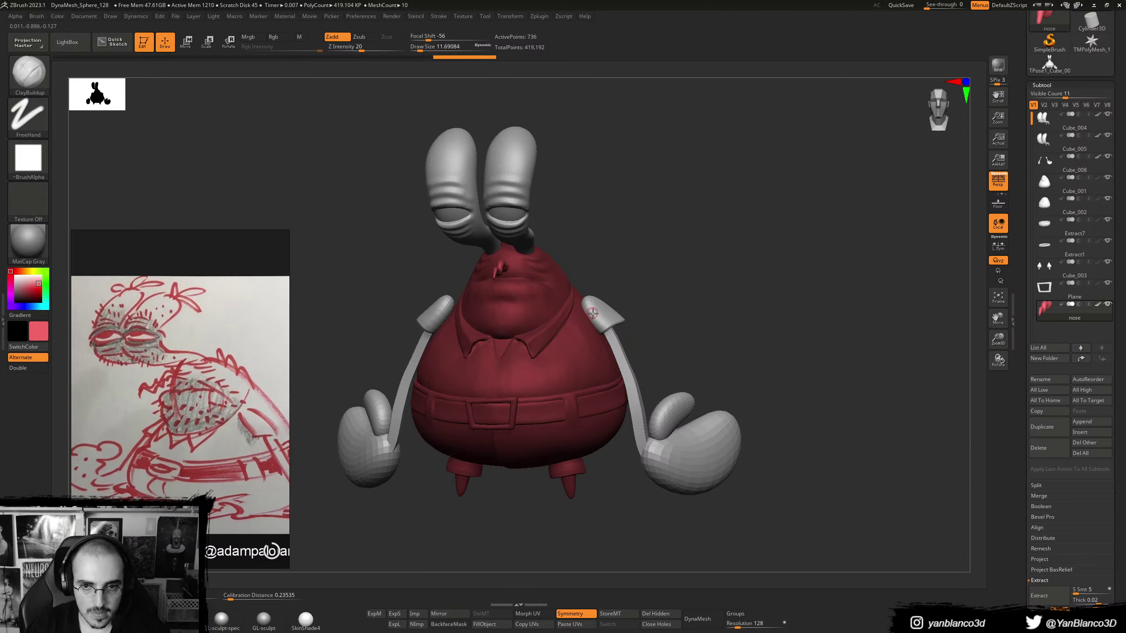
{"action": "left_click", "coordinate": [616, 349], "text": "alt"}
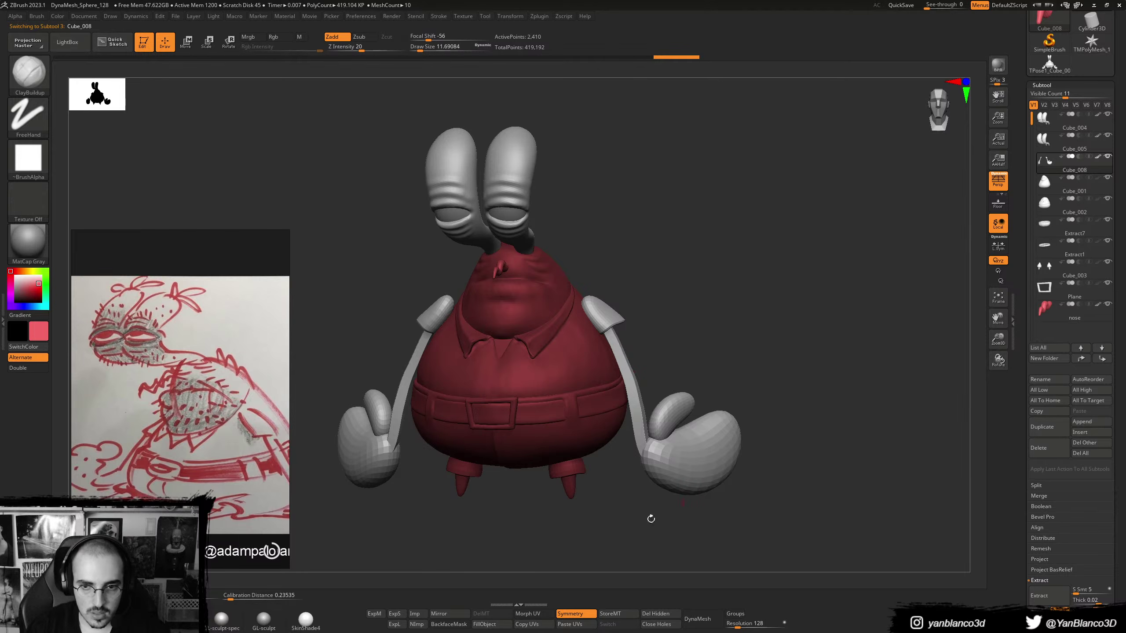
{"action": "left_click", "coordinate": [485, 624]}
{"action": "left_click", "coordinate": [506, 189], "text": "alt"}
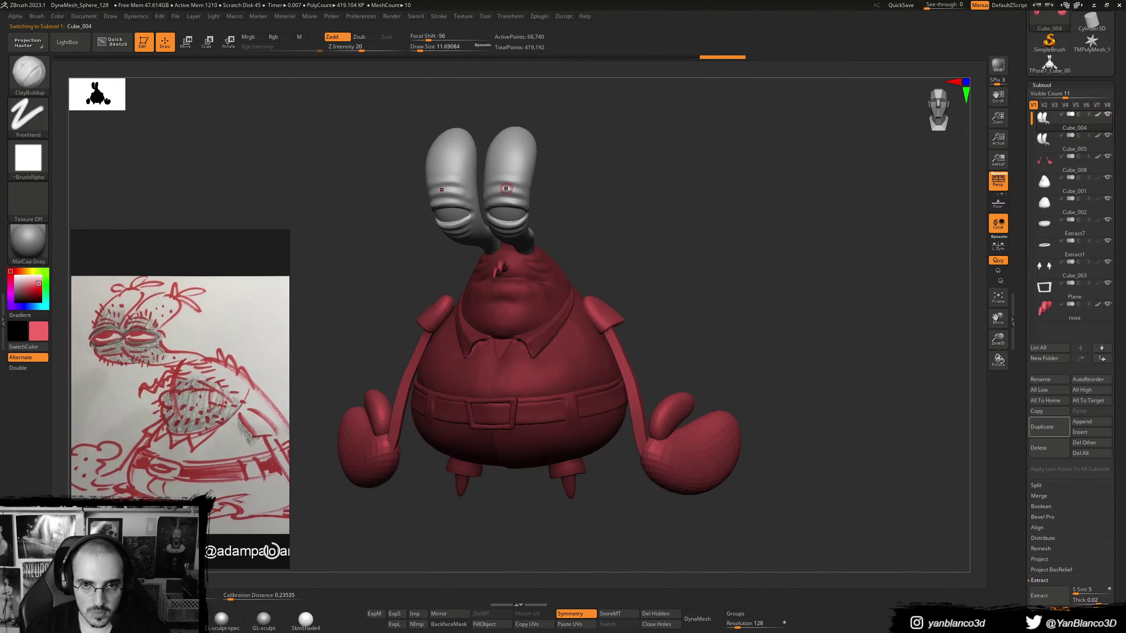
{"action": "left_click", "coordinate": [522, 625]}
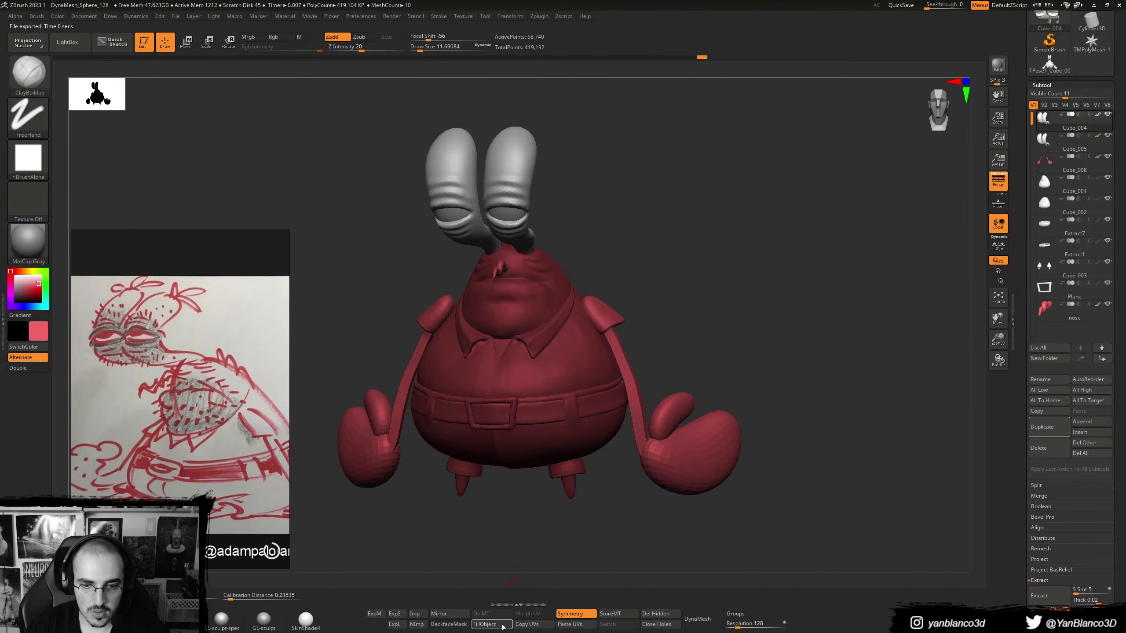
{"action": "left_click", "coordinate": [503, 625]}
- Fill the eyeballs inside the stalks with a pale cream yellow
{"action": "left_click", "coordinate": [509, 310], "text": "alt"}
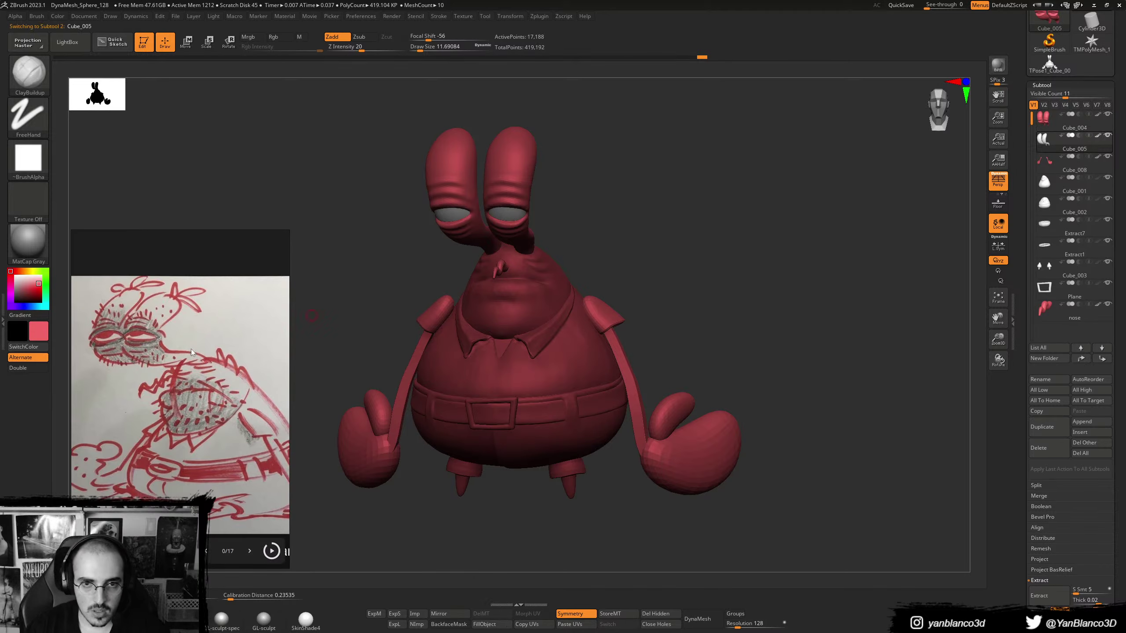
{"action": "left_click", "coordinate": [22, 276]}
{"action": "left_click", "coordinate": [29, 271]}
{"action": "left_click", "coordinate": [29, 281]}
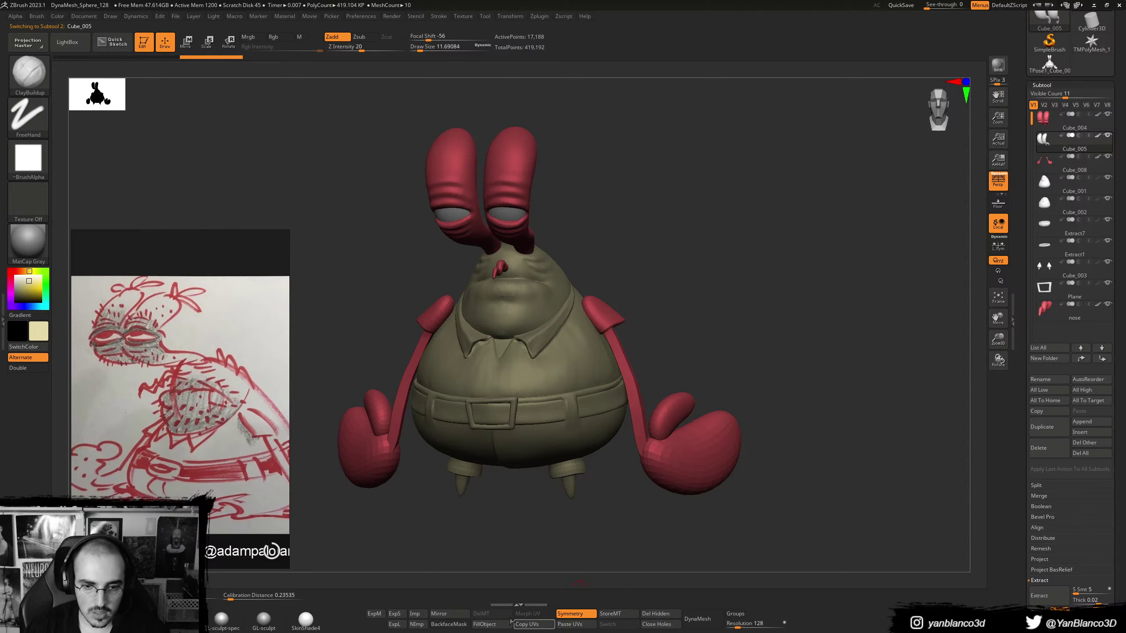
- Switch the material to SkinShade4 and fill the shirt with a light teal based on the Mr. Krabs cartoon reference
{"action": "left_click", "coordinate": [530, 383], "text": "alt"}
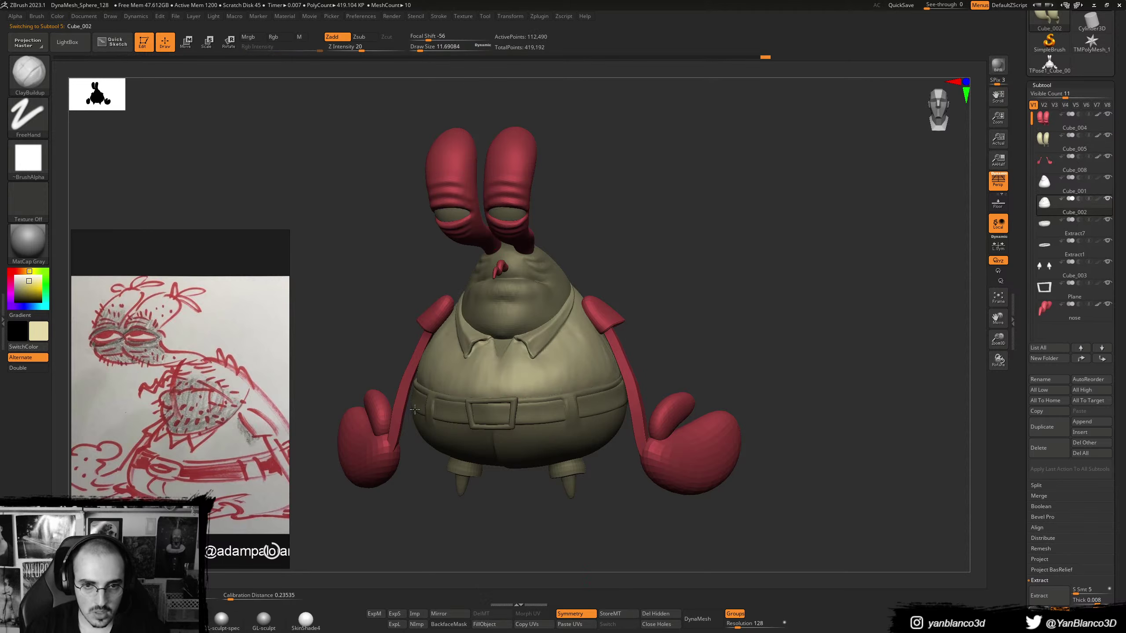
{"action": "scroll", "coordinate": [151, 392], "scroll_direction": "down", "scroll_amount": 4}
{"action": "middle_click_drag", "start_coordinate": [151, 392], "coordinate": [335, 381]}
{"action": "scroll", "coordinate": [180, 421], "scroll_direction": "up", "scroll_amount": 4}
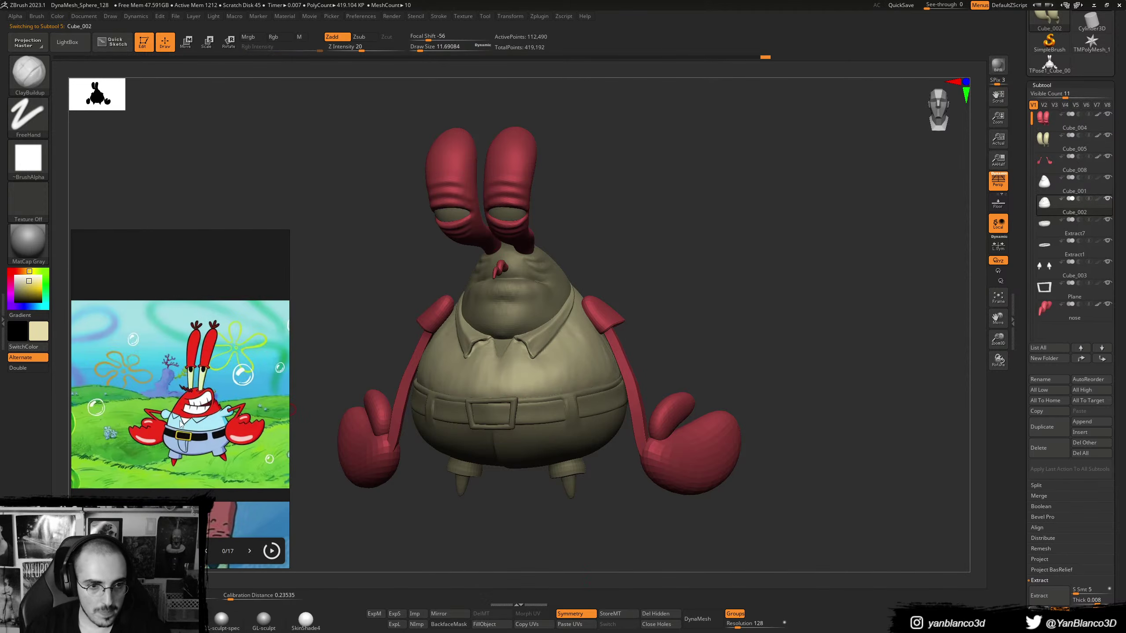
{"action": "left_click", "coordinate": [46, 306]}
{"action": "left_click", "coordinate": [29, 289]}
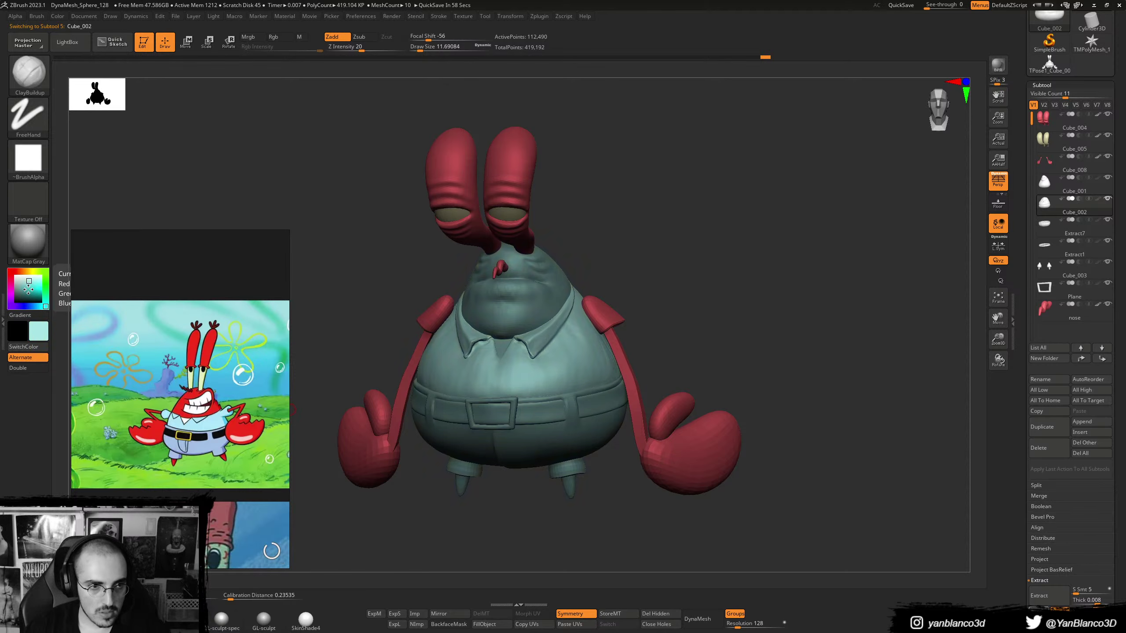
{"action": "left_click", "coordinate": [26, 283]}
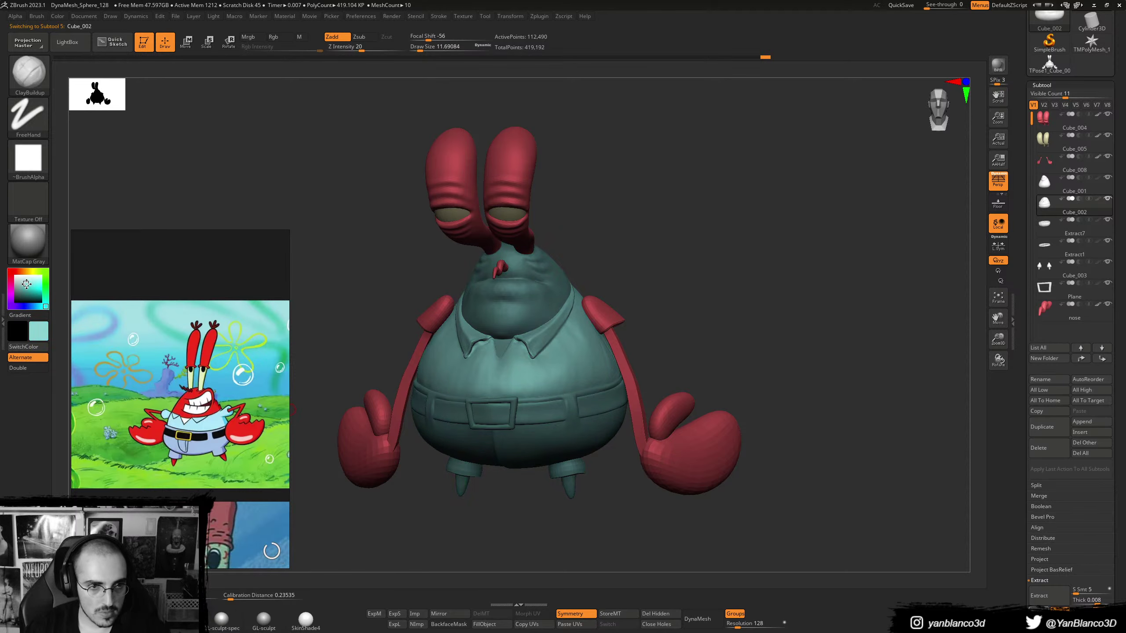
{"action": "left_click", "coordinate": [305, 619]}
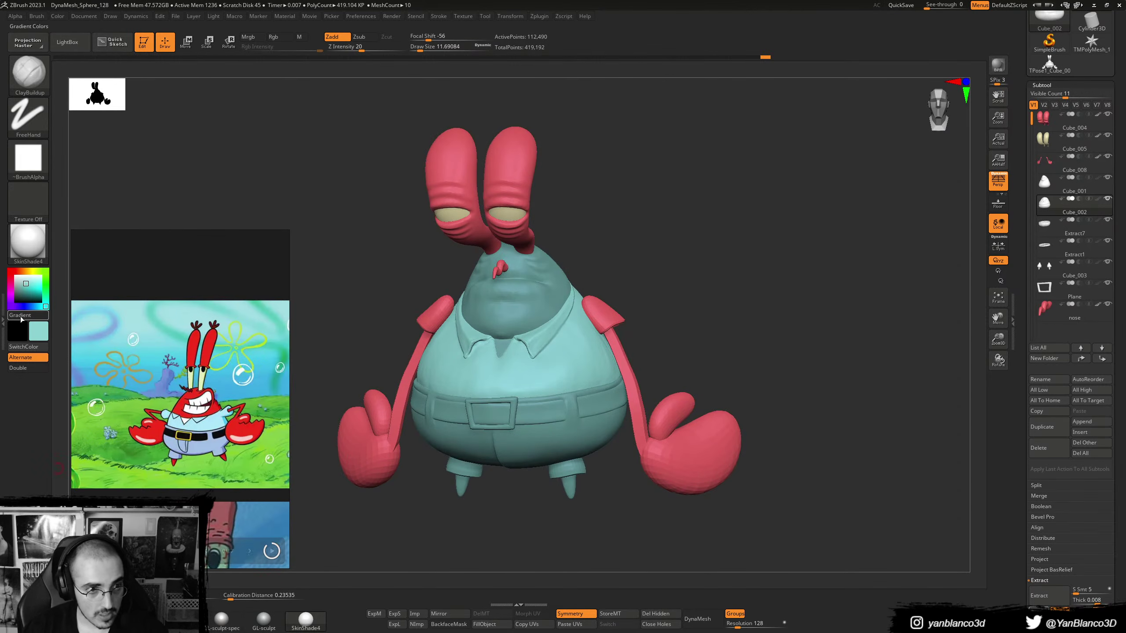
{"action": "left_click", "coordinate": [24, 287]}
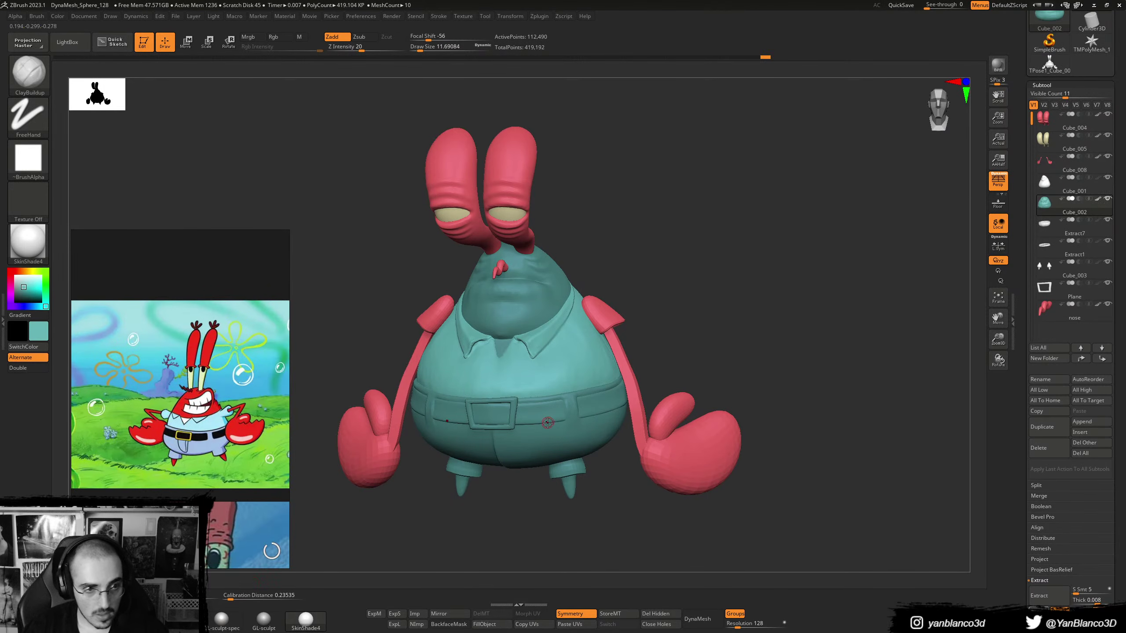
- Examine the Mr. Krabs references for the clothing colours, ending on the close-up picture with ragged clothes and a belt
{"action": "left_click", "coordinate": [545, 441], "text": "alt"}
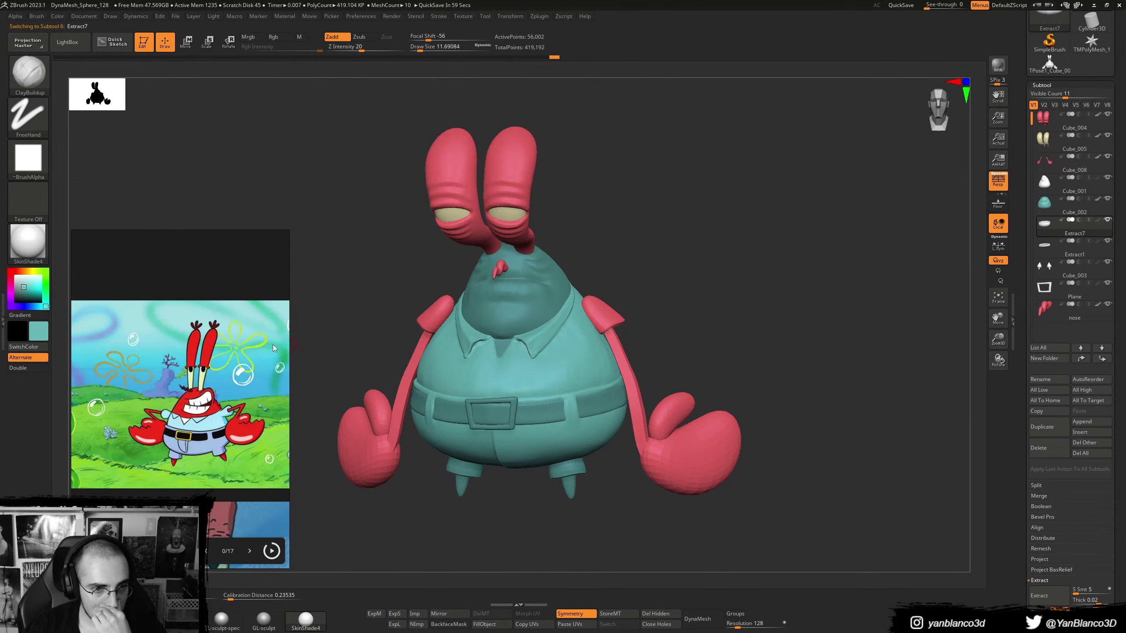
{"action": "middle_click_drag", "start_coordinate": [255, 410], "coordinate": [244, 302]}
{"action": "scroll", "coordinate": [245, 304], "scroll_direction": "down", "scroll_amount": 3}
{"action": "middle_click_drag", "start_coordinate": [231, 370], "coordinate": [471, 372]}
{"action": "scroll", "coordinate": [235, 347], "scroll_direction": "up", "scroll_amount": 5}
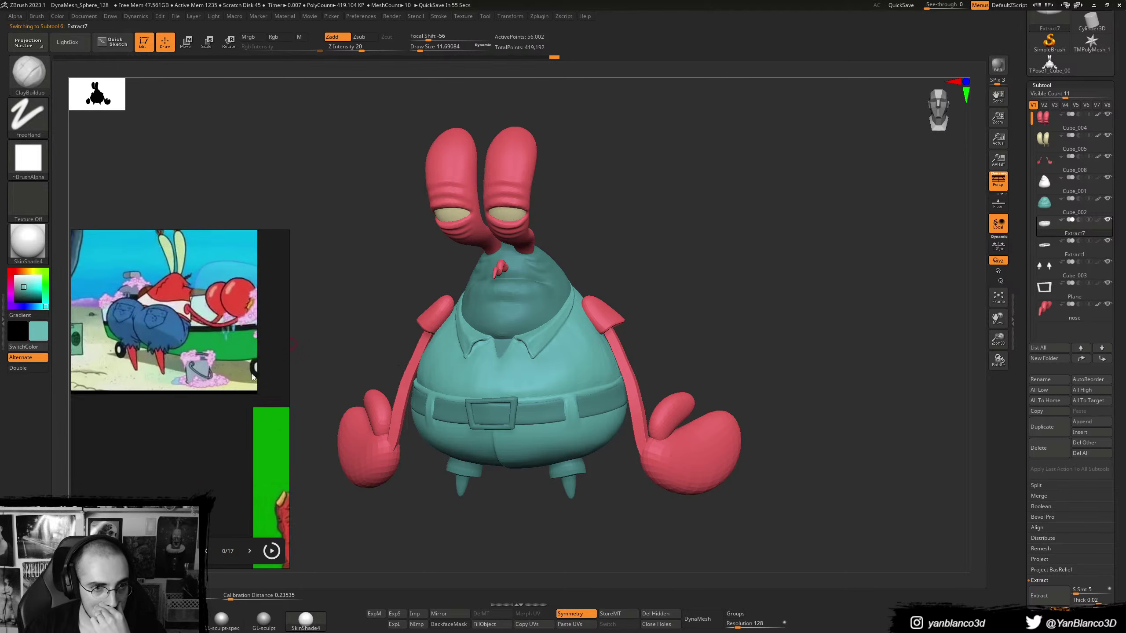
{"action": "middle_click_drag", "start_coordinate": [253, 420], "coordinate": [233, 411]}
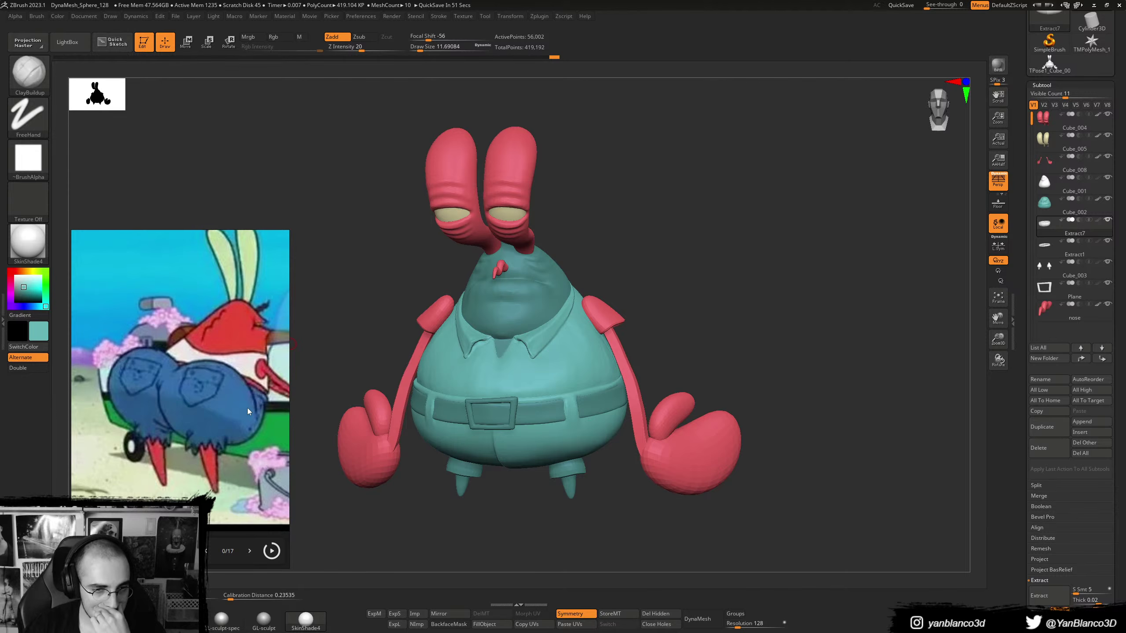
{"action": "scroll", "coordinate": [248, 410], "scroll_direction": "down", "scroll_amount": 5}
{"action": "mouse_move", "coordinate": [248, 409]}
{"action": "middle_mouse_down"}
{"action": "mouse_move", "coordinate": [25, 410]}
{"action": "mouse_move", "coordinate": [150, 409]}
{"action": "mouse_move", "coordinate": [53, 409]}
{"action": "middle_mouse_up"}
{"action": "middle_click_drag", "start_coordinate": [248, 411], "coordinate": [120, 412]}
{"action": "middle_click_drag", "start_coordinate": [248, 411], "coordinate": [26, 411]}
{"action": "scroll", "coordinate": [147, 383], "scroll_direction": "down", "scroll_amount": 5}
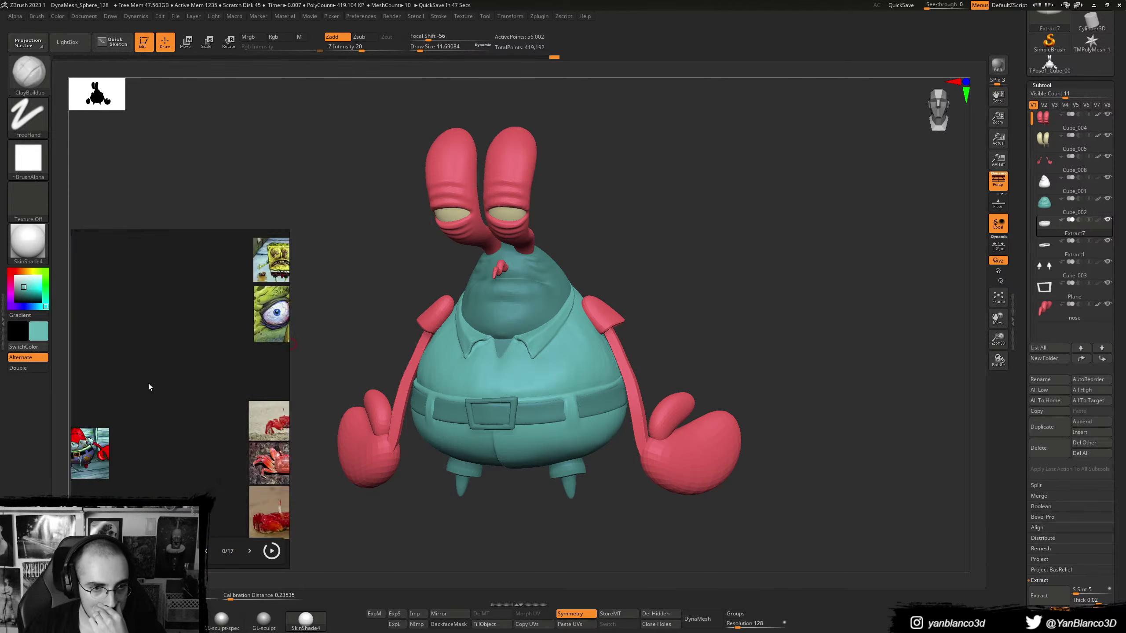
{"action": "middle_click_drag", "start_coordinate": [147, 383], "coordinate": [32, 419]}
{"action": "scroll", "coordinate": [156, 385], "scroll_direction": "up", "scroll_amount": 4}
{"action": "scroll", "coordinate": [185, 376], "scroll_direction": "up", "scroll_amount": 4}
{"action": "mouse_move", "coordinate": [139, 353]}
{"action": "middle_mouse_down"}
{"action": "mouse_move", "coordinate": [185, 376]}
{"action": "mouse_move", "coordinate": [224, 354]}
{"action": "middle_mouse_up"}
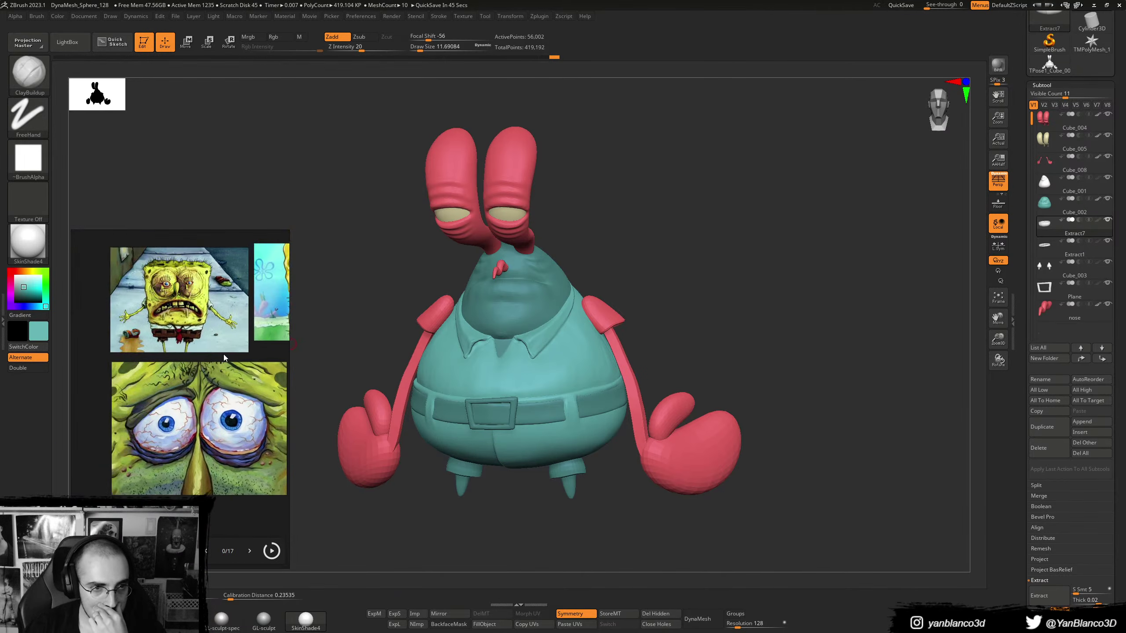
{"action": "scroll", "coordinate": [194, 403], "scroll_direction": "down", "scroll_amount": 4}
{"action": "mouse_move", "coordinate": [193, 403]}
{"action": "middle_mouse_down"}
{"action": "mouse_move", "coordinate": [131, 425]}
{"action": "mouse_move", "coordinate": [257, 430]}
{"action": "mouse_move", "coordinate": [133, 413]}
{"action": "middle_mouse_up"}
{"action": "scroll", "coordinate": [131, 425], "scroll_direction": "up", "scroll_amount": 3}
{"action": "scroll", "coordinate": [255, 427], "scroll_direction": "up", "scroll_amount": 5}
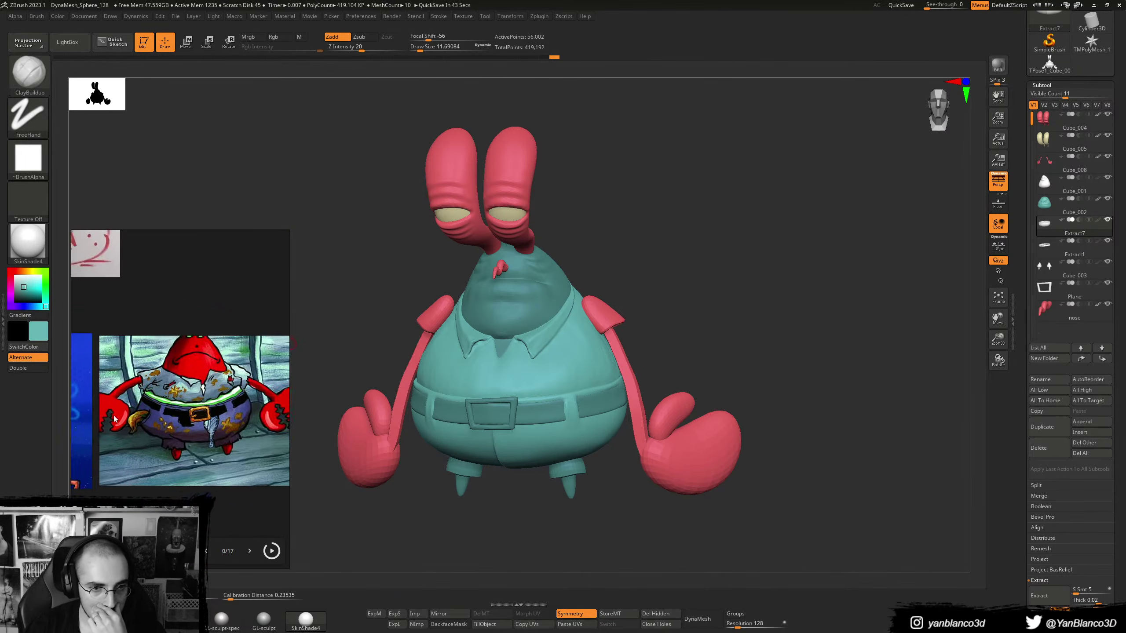
{"action": "scroll", "coordinate": [195, 421], "scroll_direction": "up", "scroll_amount": 2}
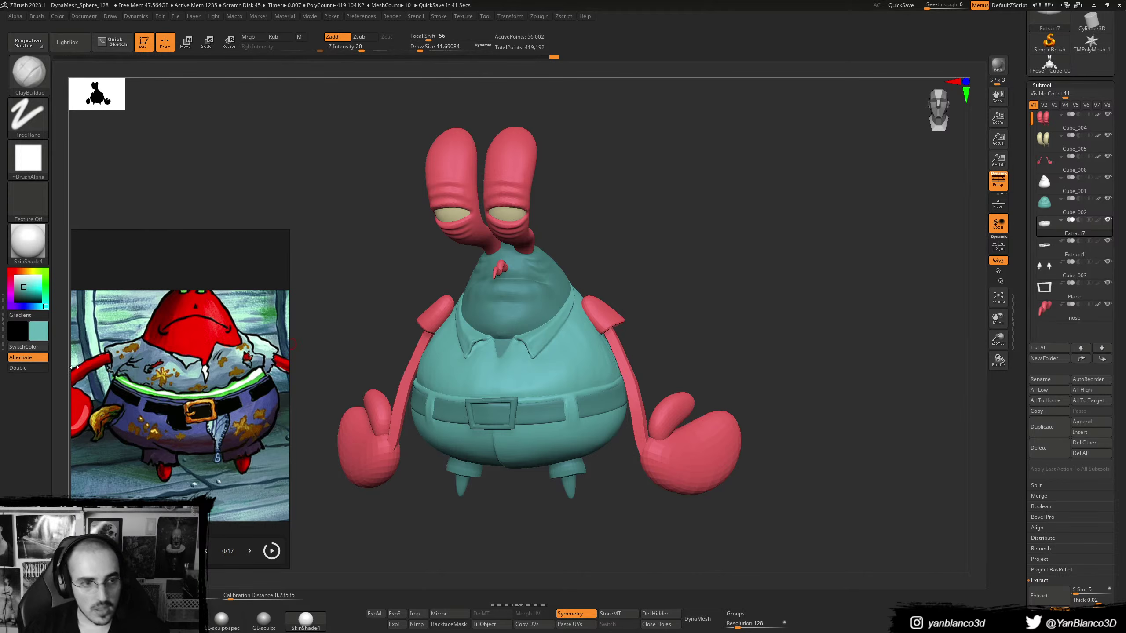
- Fill the trousers with a dark teal blue and the belt buckle with a golden yellow
{"action": "left_click_drag", "start_coordinate": [37, 308], "coordinate": [31, 293]}
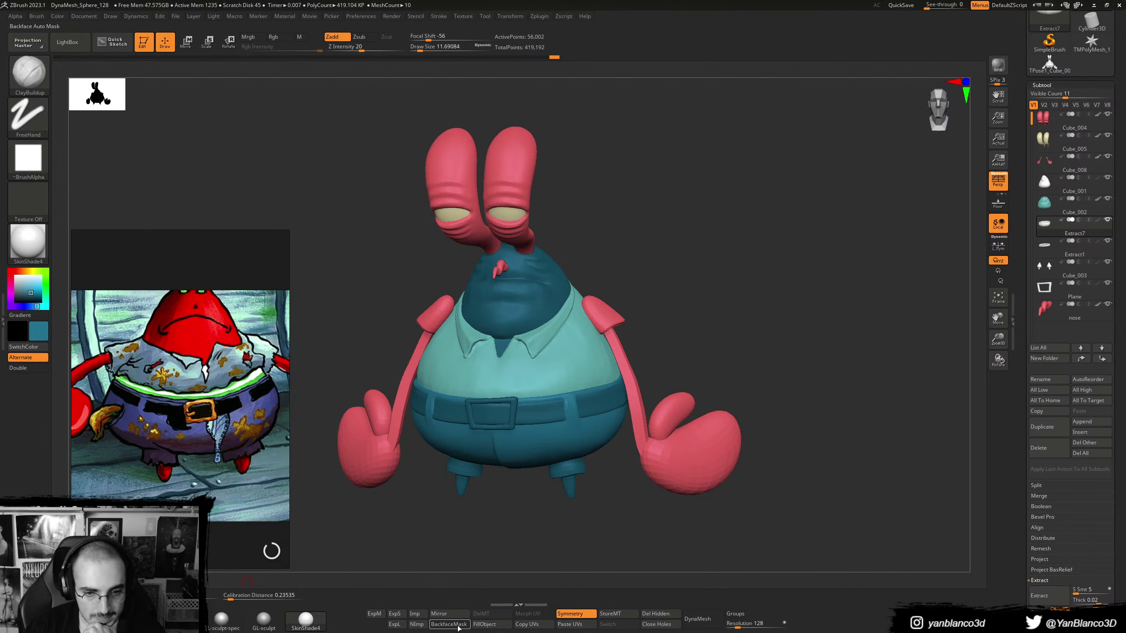
{"action": "left_click", "coordinate": [512, 409], "text": "alt"}
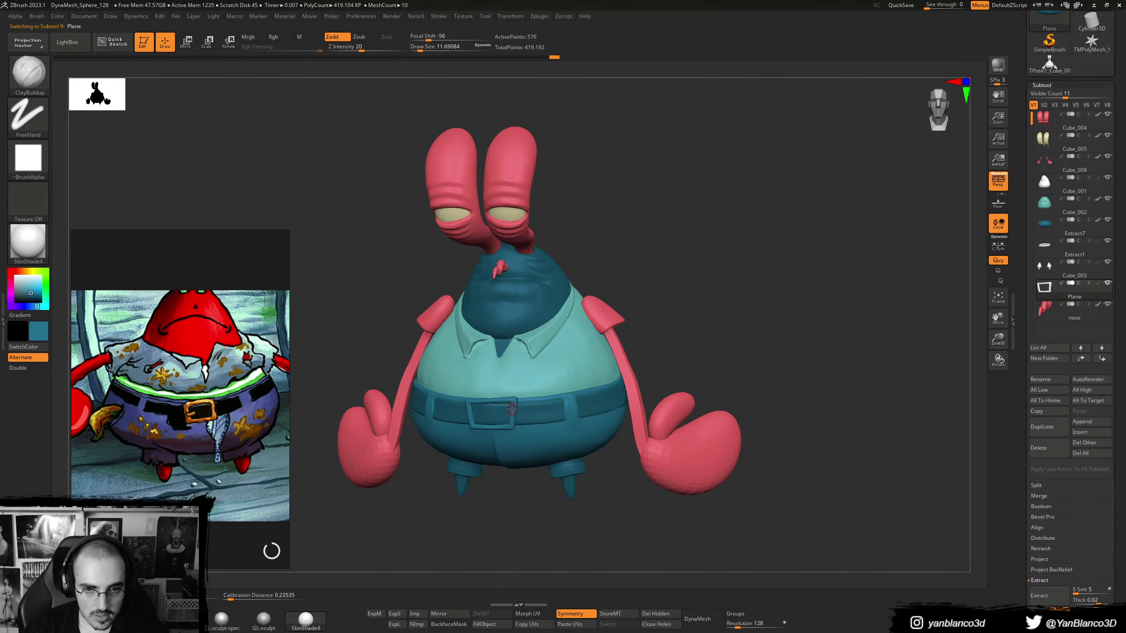
{"action": "left_click", "coordinate": [34, 272]}
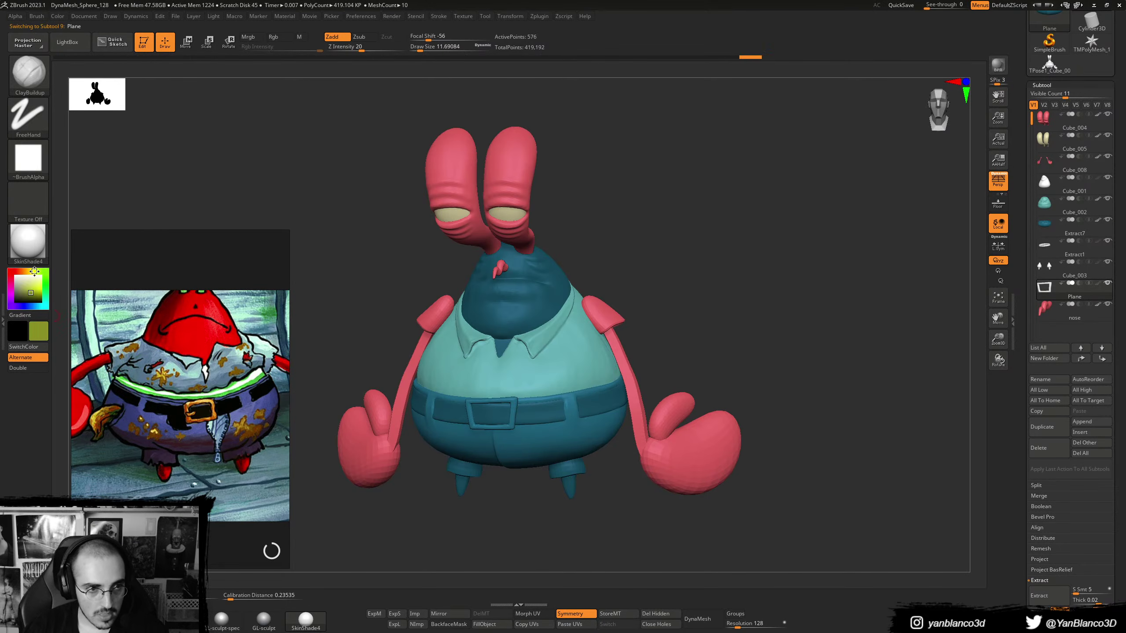
{"action": "left_click", "coordinate": [34, 287]}
{"action": "left_click", "coordinate": [32, 271]}
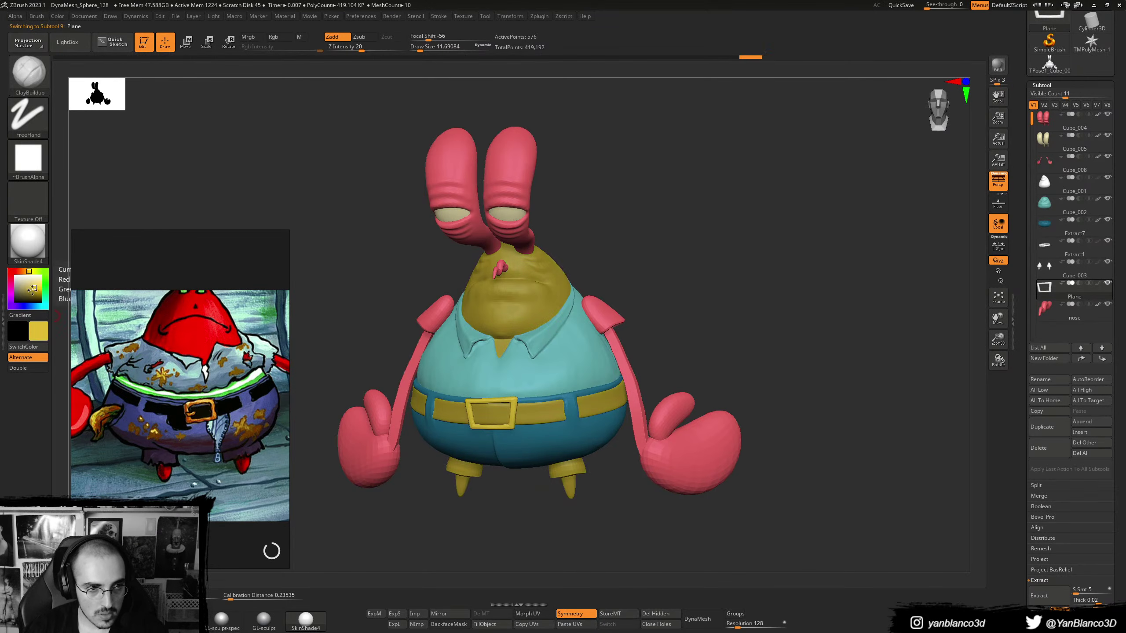
{"action": "left_click", "coordinate": [35, 286]}
{"action": "left_click", "coordinate": [35, 287]}
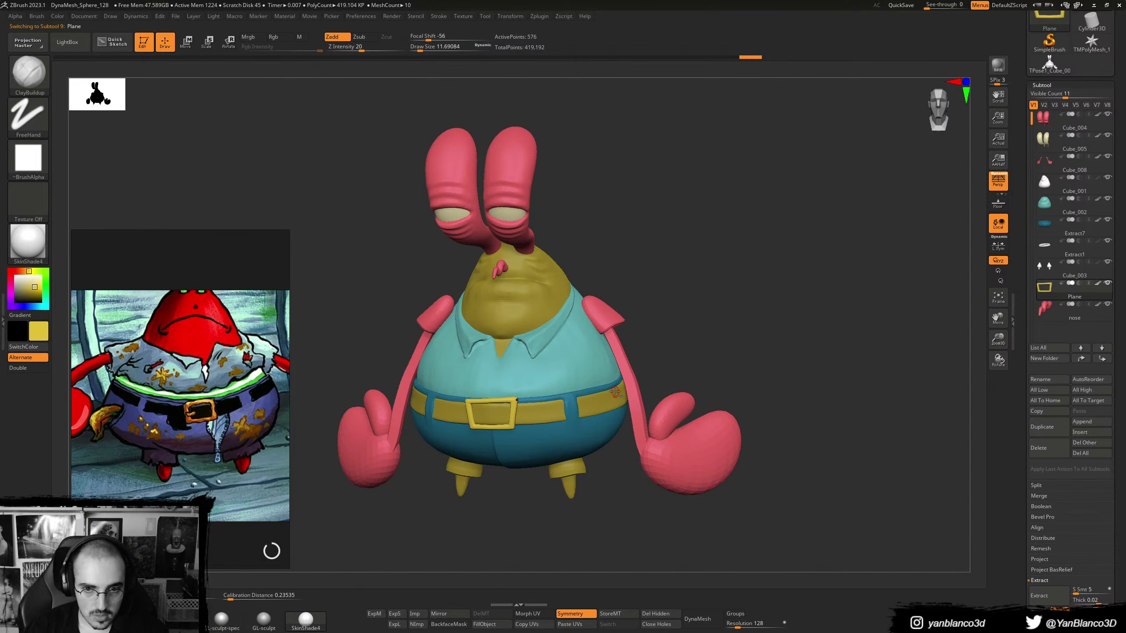
- Fill the belt around the trousers with a near-black colour
{"action": "left_click", "coordinate": [601, 401], "text": "alt"}
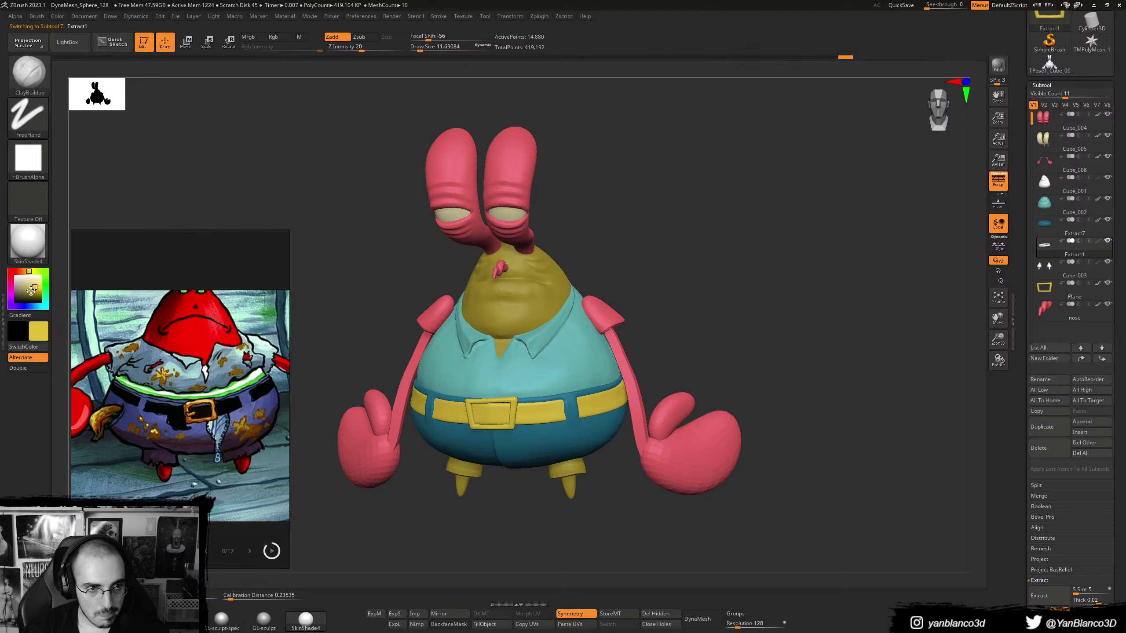
{"action": "left_click_drag", "start_coordinate": [33, 291], "coordinate": [14, 298]}
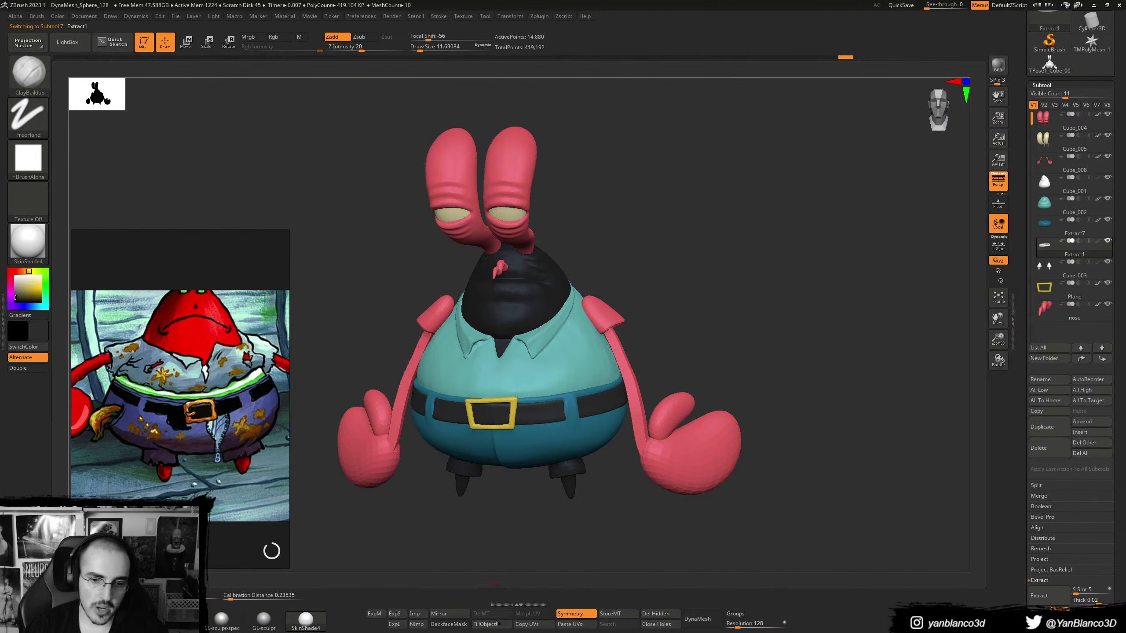
{"action": "left_click", "coordinate": [497, 626]}
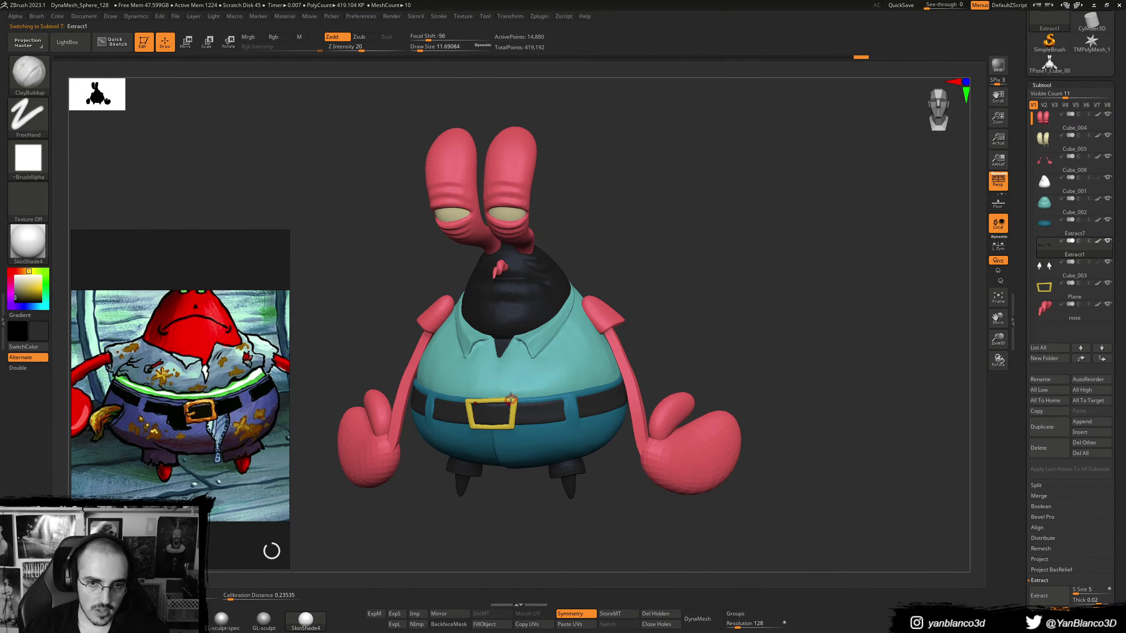
- Fill the head and the eye stalks with a deep red darkened from the sampled light red
{"action": "left_click", "coordinate": [501, 310], "text": "alt"}
{"action": "key", "text": "c"}
{"action": "key", "text": "ctrl+f"}
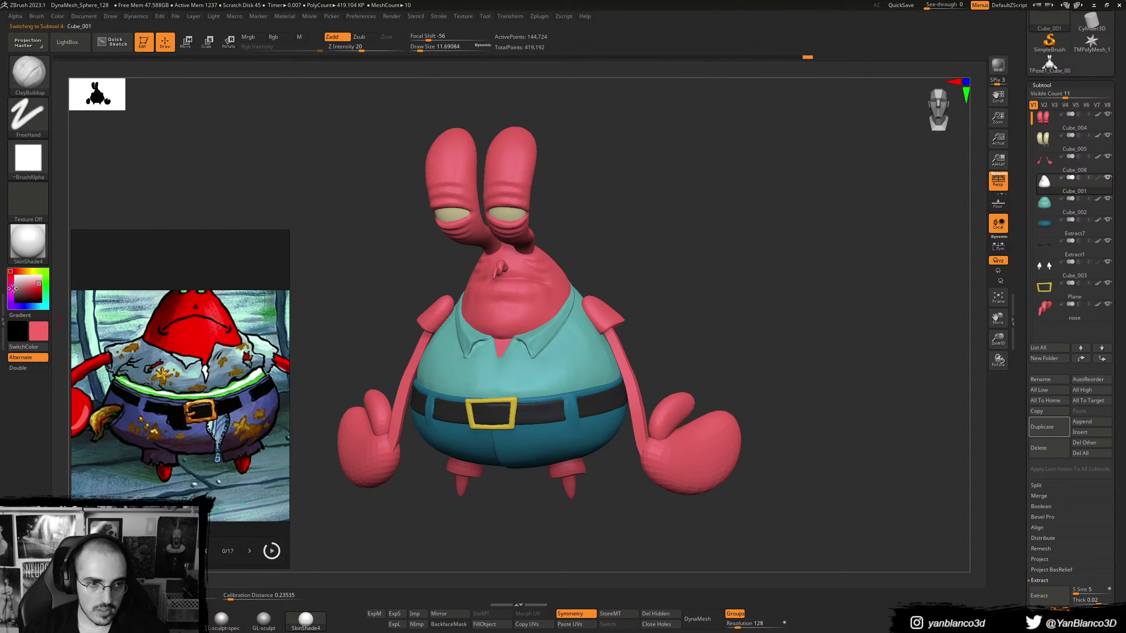
{"action": "left_click", "coordinate": [37, 287]}
{"action": "key", "text": "ctrl+f"}
{"action": "left_click", "coordinate": [31, 288]}
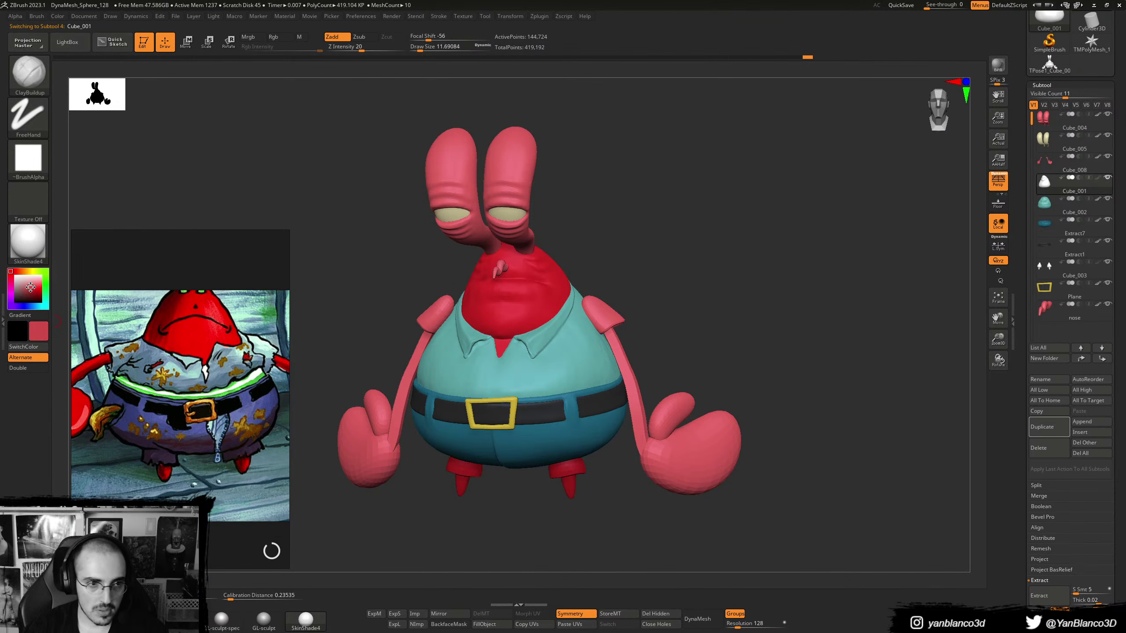
{"action": "key", "text": "ctrl+f"}
{"action": "left_click", "coordinate": [30, 290]}
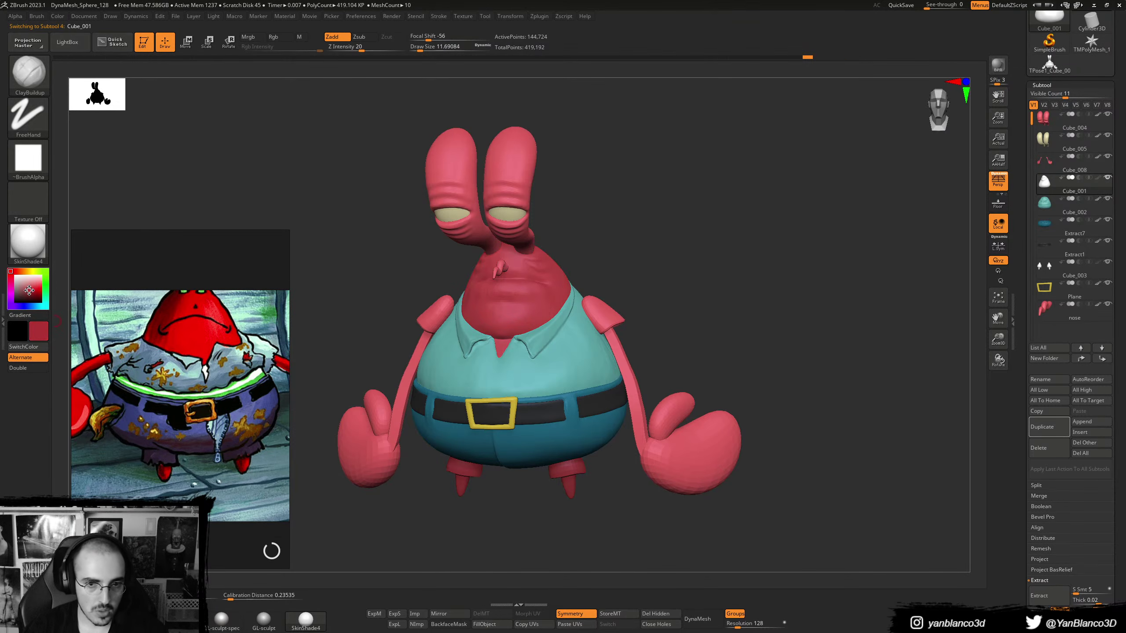
{"action": "key", "text": "ctrl+f"}
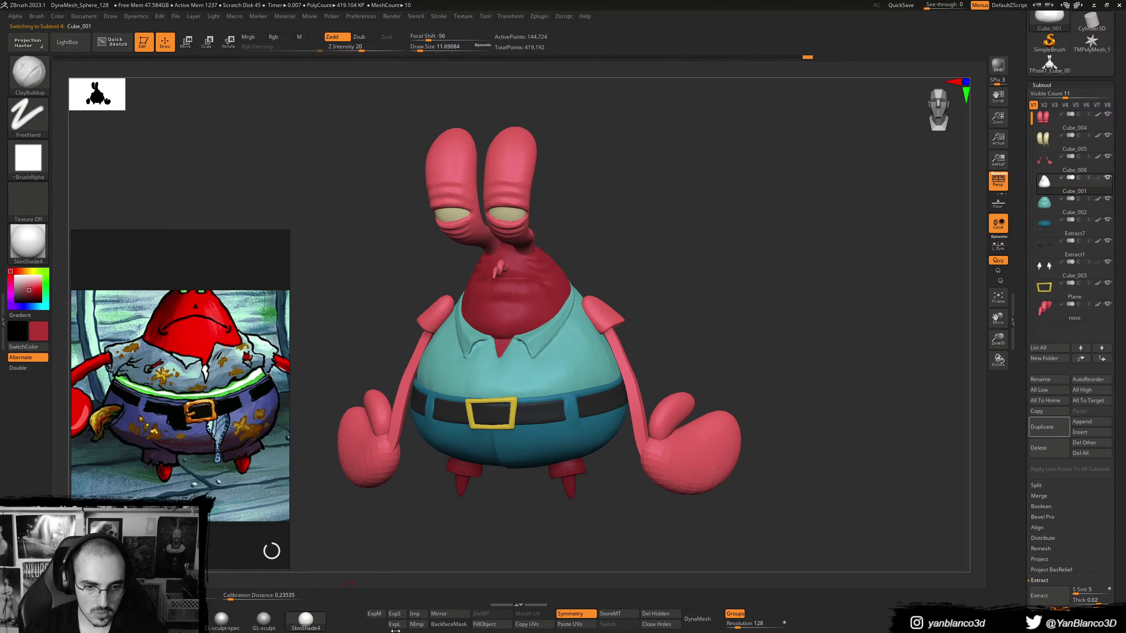
{"action": "left_click", "coordinate": [493, 179], "text": "alt"}
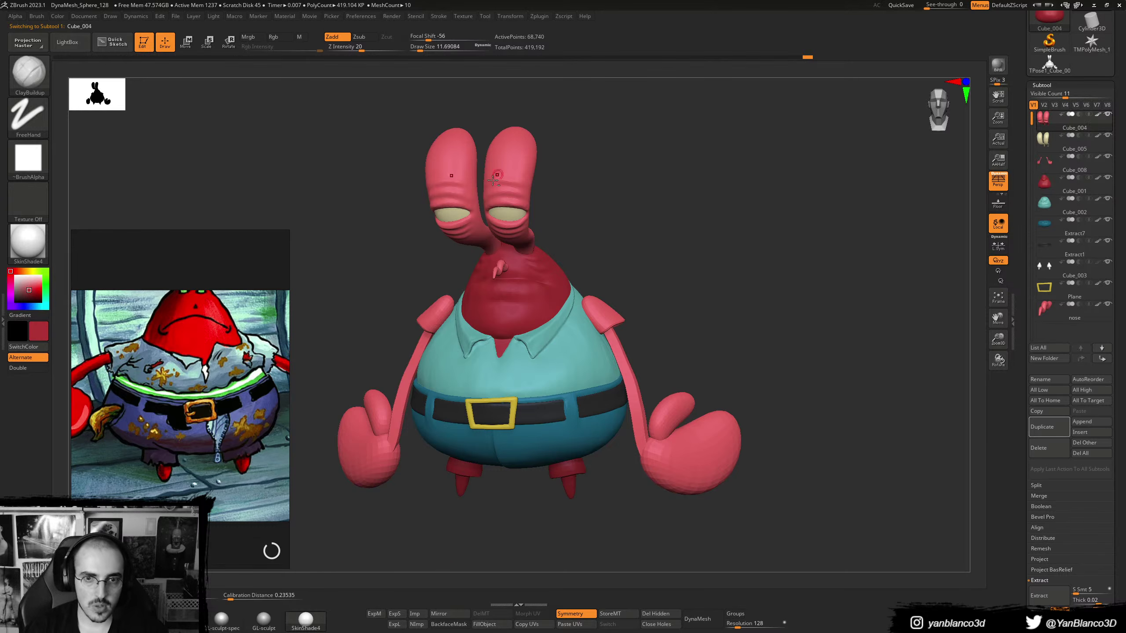
{"action": "left_click", "coordinate": [481, 624]}
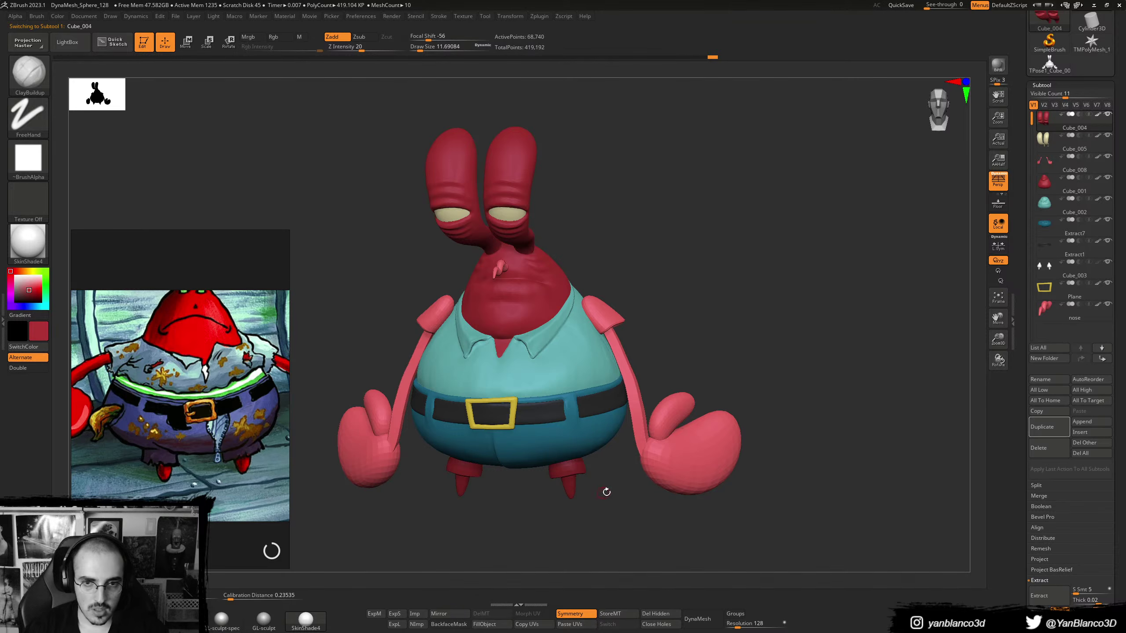
- Fill the arms and claws with the same deep red as the head
{"action": "left_click", "coordinate": [655, 475], "text": "alt"}
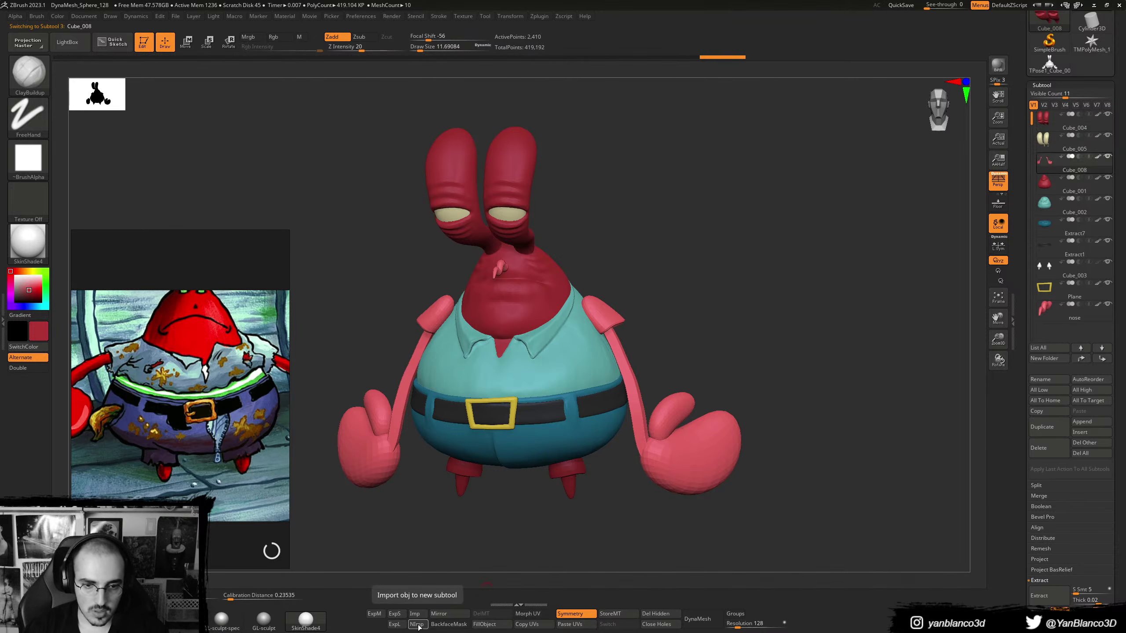
{"action": "left_click", "coordinate": [484, 624]}
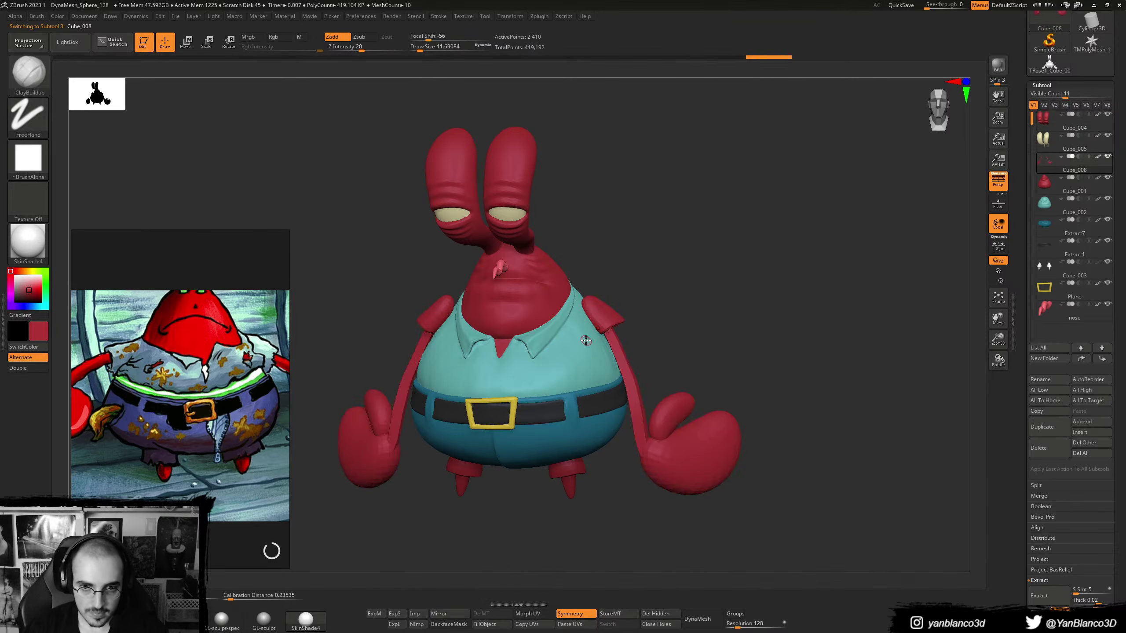
- Isolate and mask the two sleeves to fill only them with the shirt's light teal, and clear the mask
{"action": "key", "text": "ctrl+shift"}
{"action": "key", "text": "ctrl+shift"}
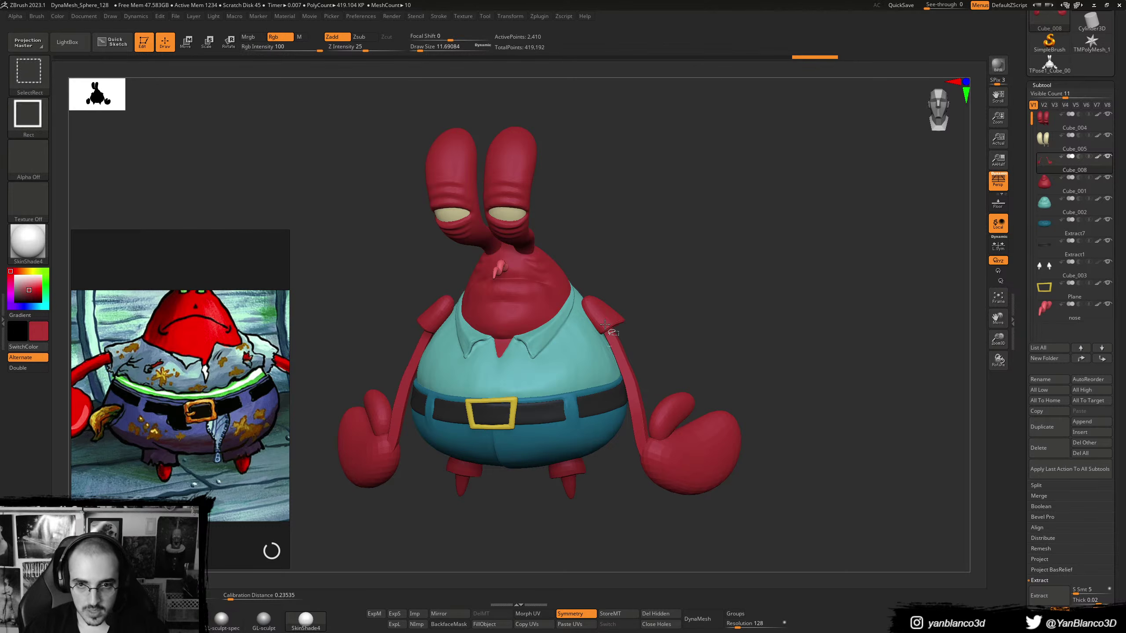
{"action": "left_click", "coordinate": [605, 325], "text": "ctrl+shift"}
{"action": "left_click", "coordinate": [603, 314], "text": "ctrl+shift"}
{"action": "left_click", "coordinate": [436, 311], "text": "ctrl+shift"}
{"action": "left_click_drag", "start_coordinate": [668, 315], "coordinate": [660, 324], "text": "ctrl+shift"}
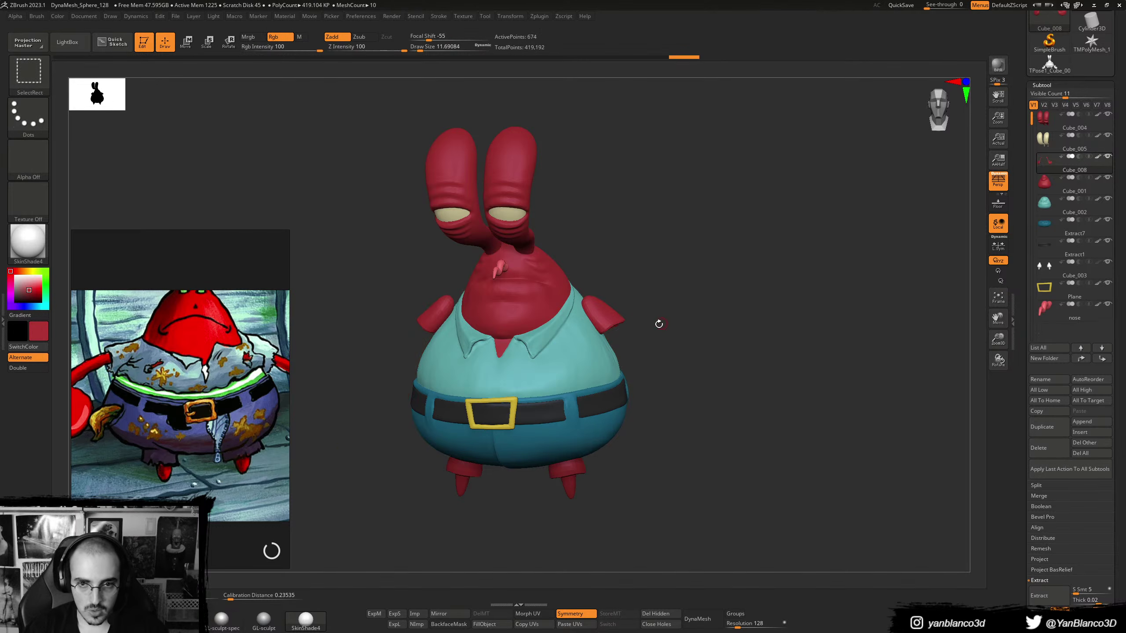
{"action": "key", "text": "c"}
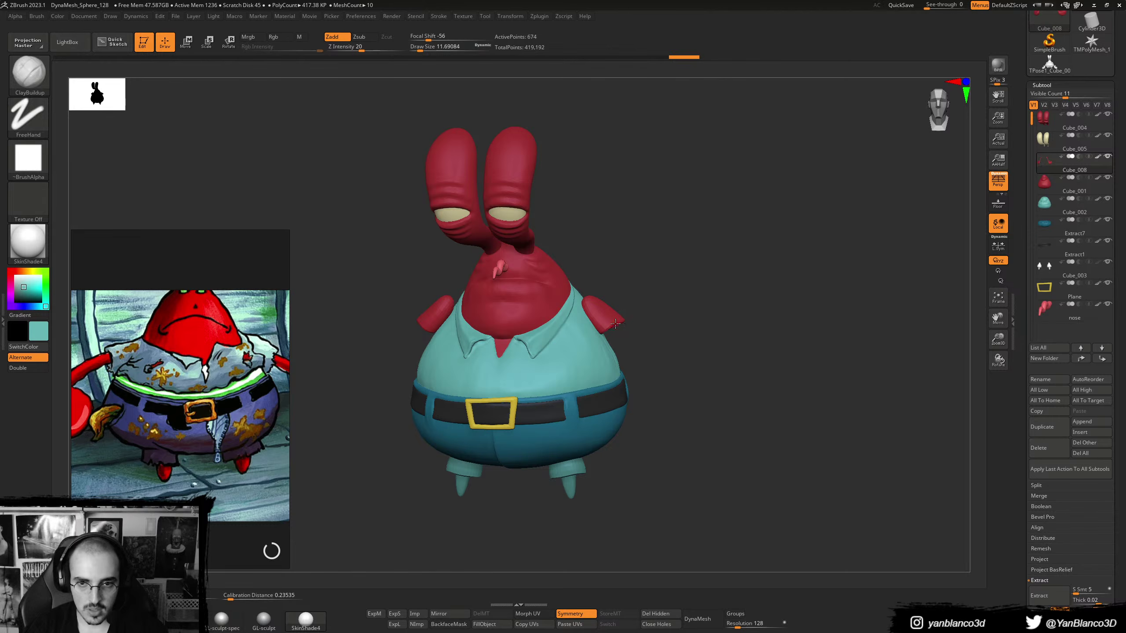
{"action": "left_click", "coordinate": [656, 322], "text": "ctrl"}
{"action": "left_click", "coordinate": [656, 323], "text": "ctrl+shift"}
{"action": "left_click", "coordinate": [657, 325], "text": "ctrl"}
{"action": "left_click", "coordinate": [500, 624]}
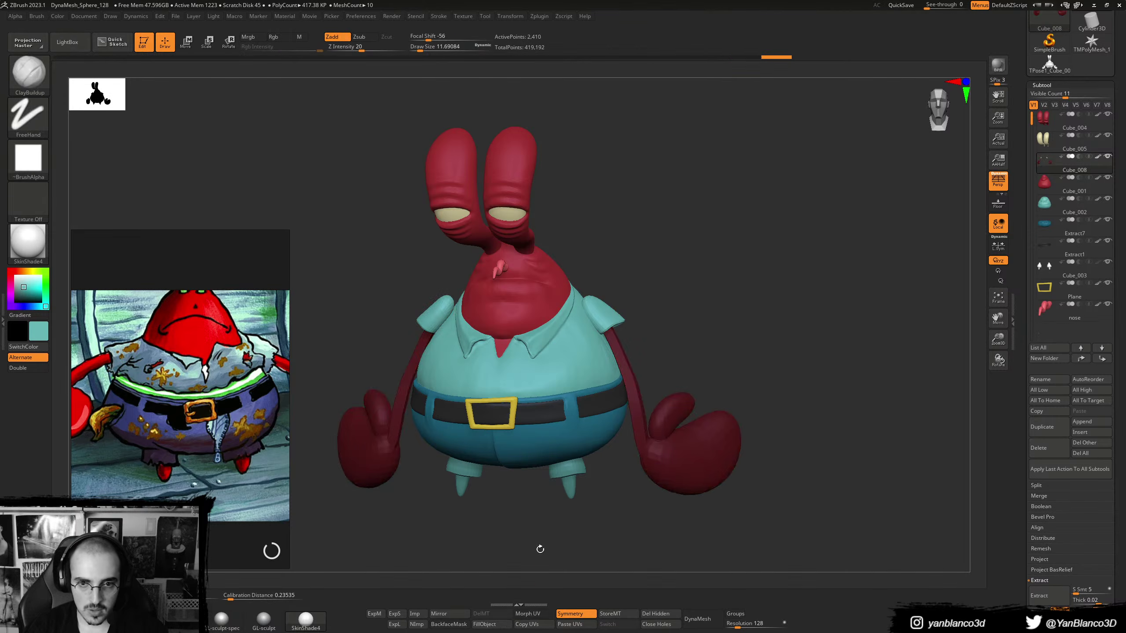
{"action": "left_click_drag", "start_coordinate": [662, 353], "coordinate": [666, 360], "text": "ctrl"}
- Fill the trouser cuffs with the trousers' dark teal blue and the pointed feet with the head's deep red
{"action": "left_click", "coordinate": [567, 473], "text": "alt"}
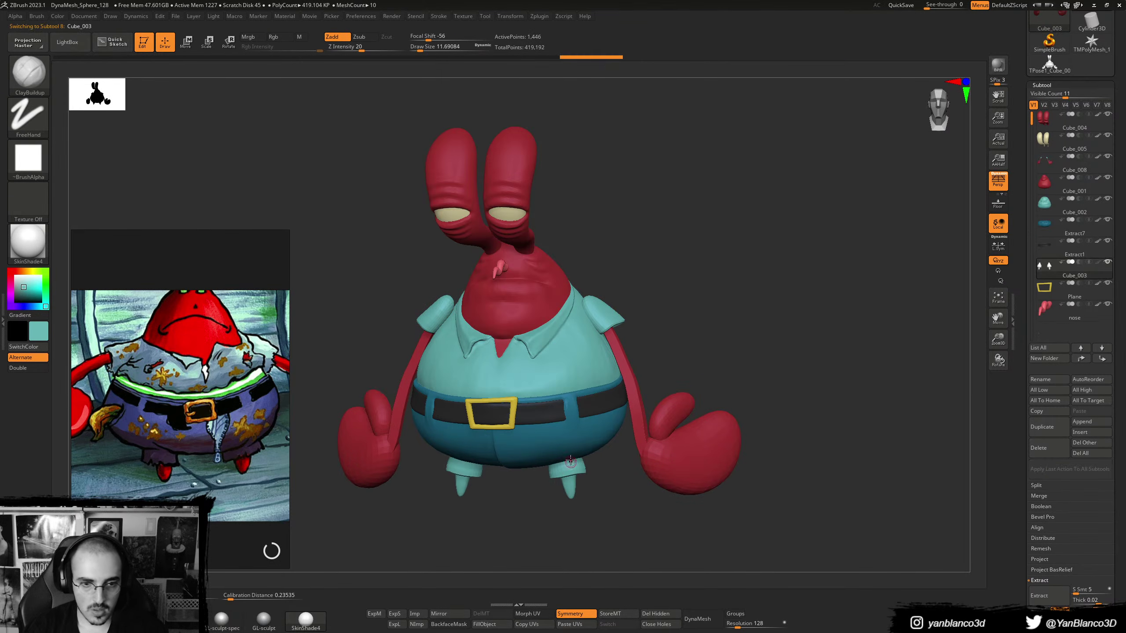
{"action": "key", "text": "ctrl+shift"}
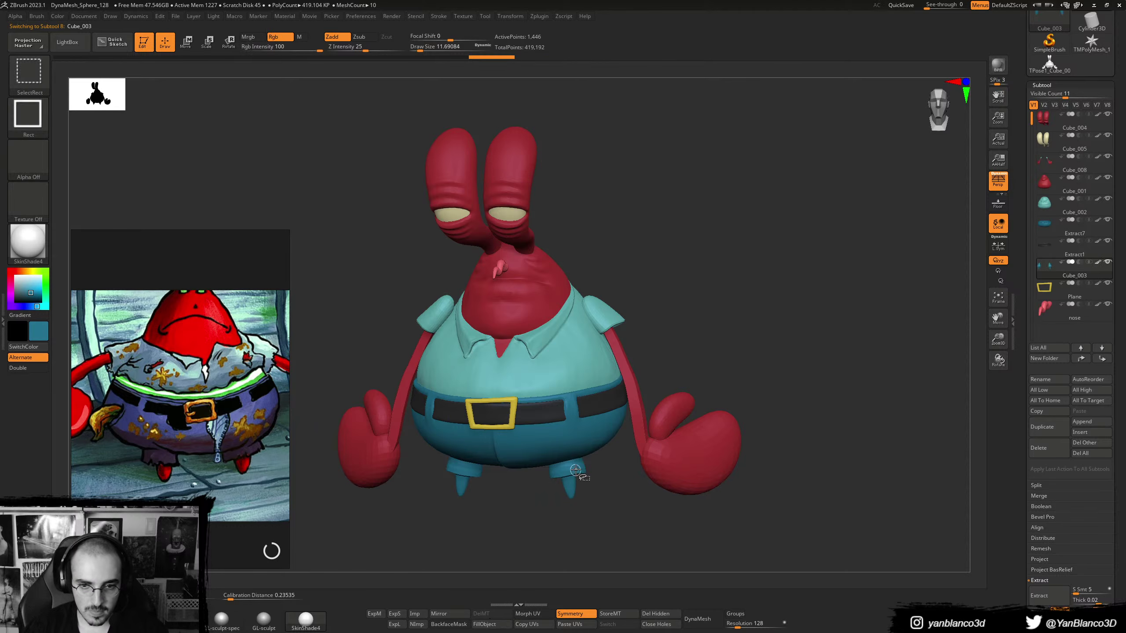
{"action": "left_click", "coordinate": [575, 470], "text": "ctrl+shift"}
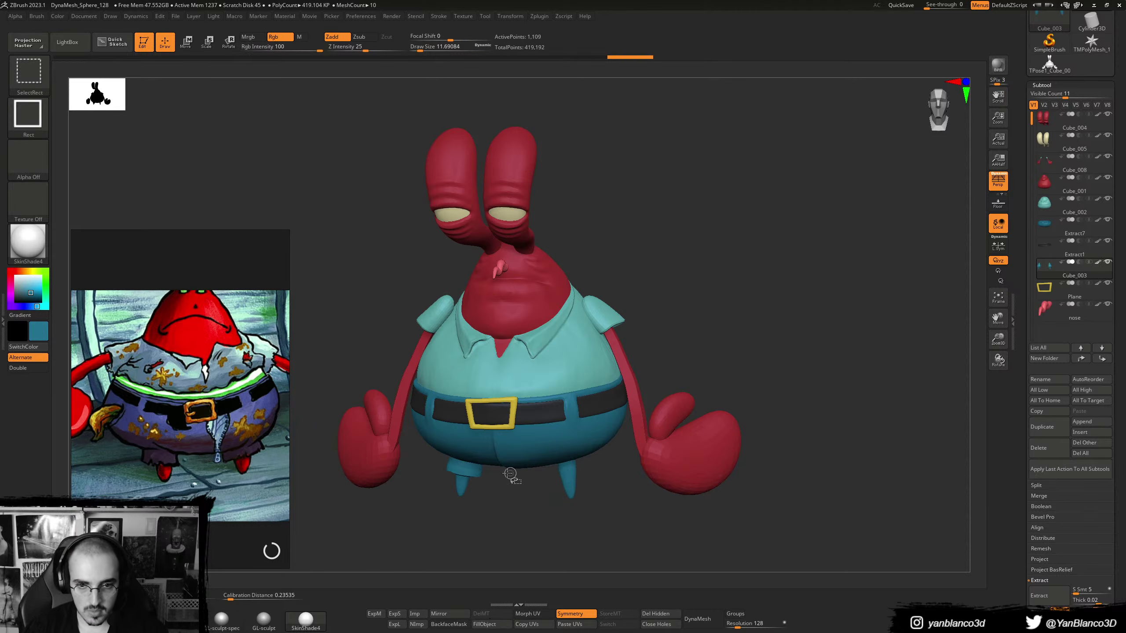
{"action": "left_click", "coordinate": [522, 514], "text": "ctrl+shift"}
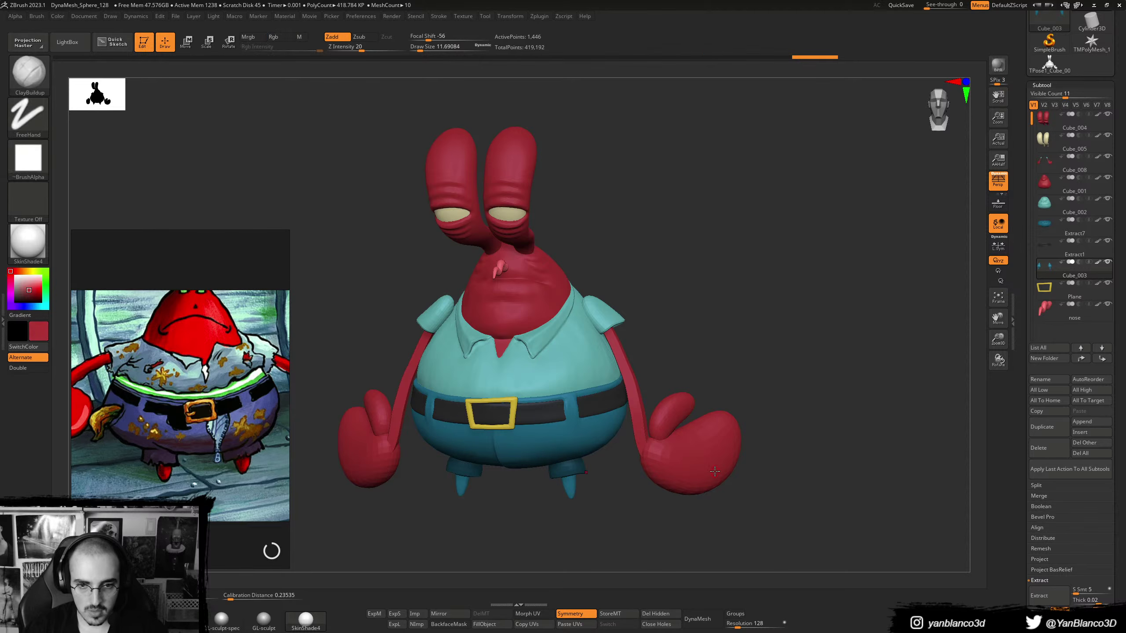
{"action": "left_click_drag", "start_coordinate": [578, 541], "coordinate": [642, 470]}
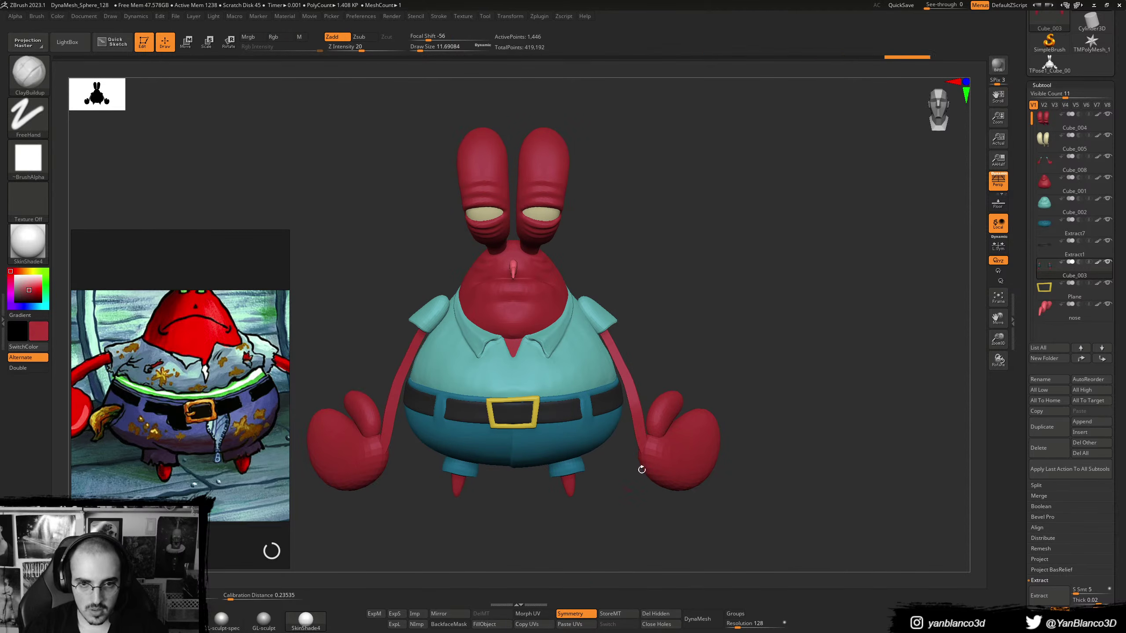
- Fill the nose with the head's deep red and check the coloured character from the side and front
{"action": "left_click", "coordinate": [509, 270], "text": "alt"}
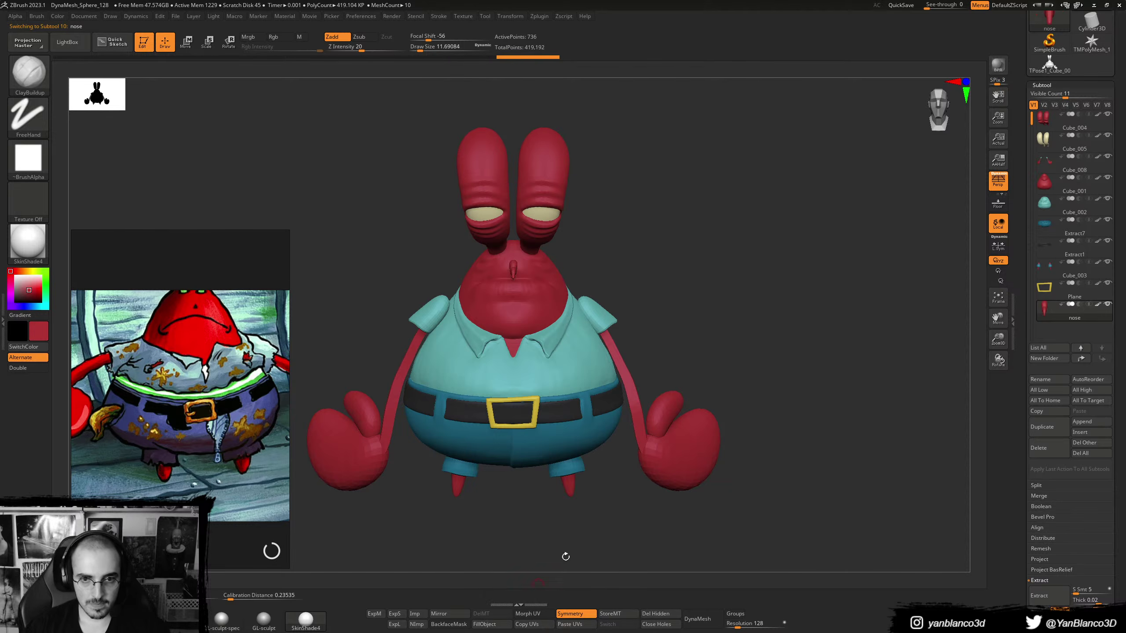
{"action": "left_click_drag", "start_coordinate": [778, 294], "coordinate": [758, 300]}
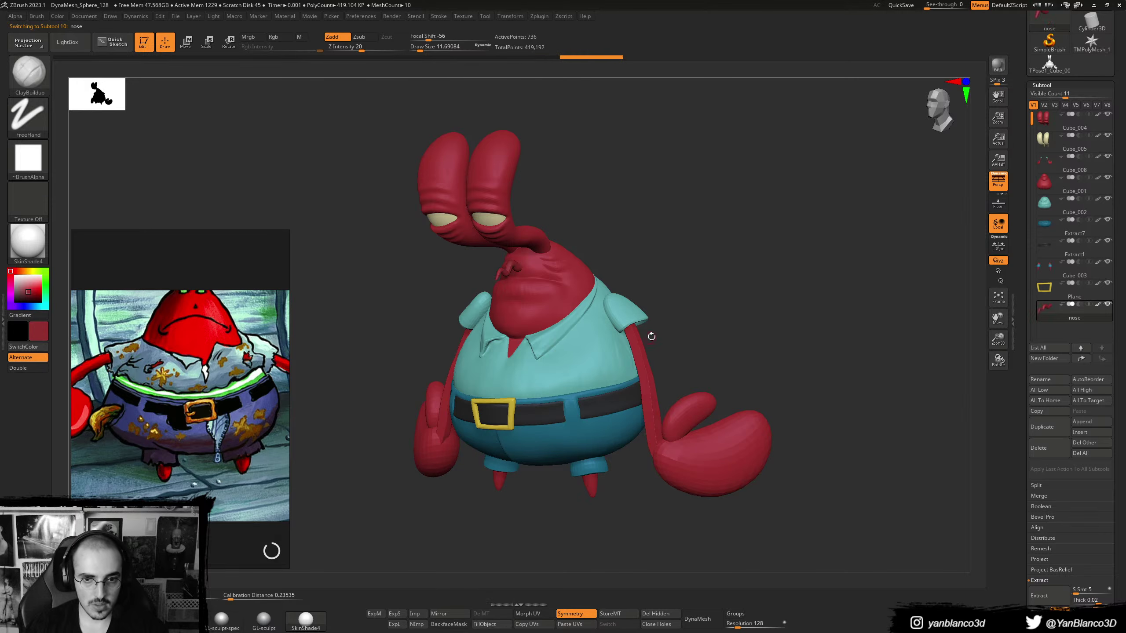
{"action": "left_click_drag", "start_coordinate": [652, 336], "coordinate": [626, 375], "text": "shift"}
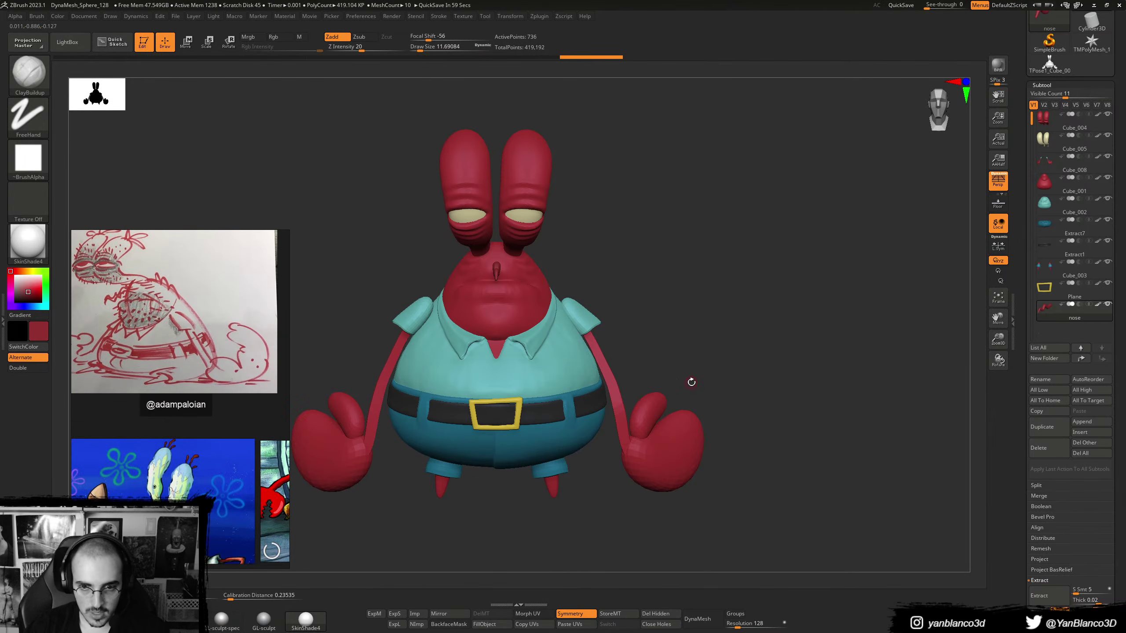
{"action": "left_click_drag", "start_coordinate": [686, 382], "coordinate": [729, 378]}
{"action": "left_click", "coordinate": [645, 390], "text": "alt"}
{"action": "left_click_drag", "start_coordinate": [729, 377], "coordinate": [741, 371], "text": "shift"}
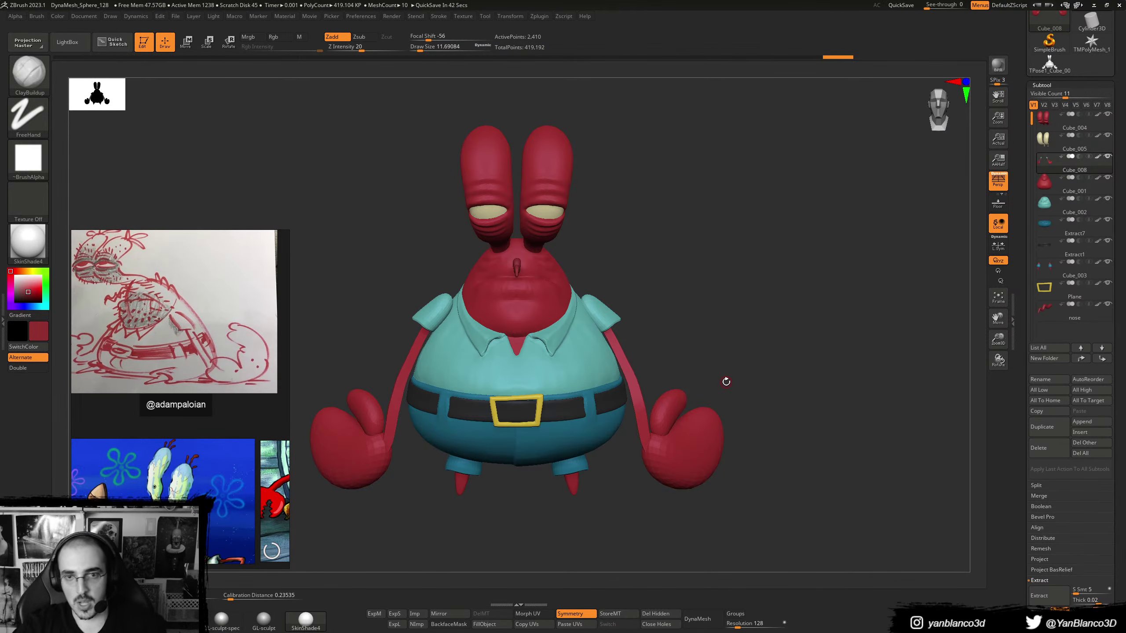
- Reshape the shirt around the collar and neck opening with the Move brush, reducing the brush size for the area below the chin
{"action": "mouse_move", "coordinate": [713, 227]}
{"action": "left_mouse_down"}
{"action": "mouse_move", "coordinate": [617, 282]}
{"action": "mouse_move", "coordinate": [623, 267]}
{"action": "mouse_move", "coordinate": [611, 283]}
{"action": "mouse_move", "coordinate": [627, 275]}
{"action": "mouse_move", "coordinate": [584, 286]}
{"action": "left_mouse_up"}
{"action": "key", "text": "b"}
{"action": "key", "text": "m"}
{"action": "key", "text": "v"}
{"action": "key", "text": "s"}
{"action": "key", "text": "s"}
{"action": "key", "text": "s"}
{"action": "left_click", "coordinate": [578, 288], "text": "alt"}
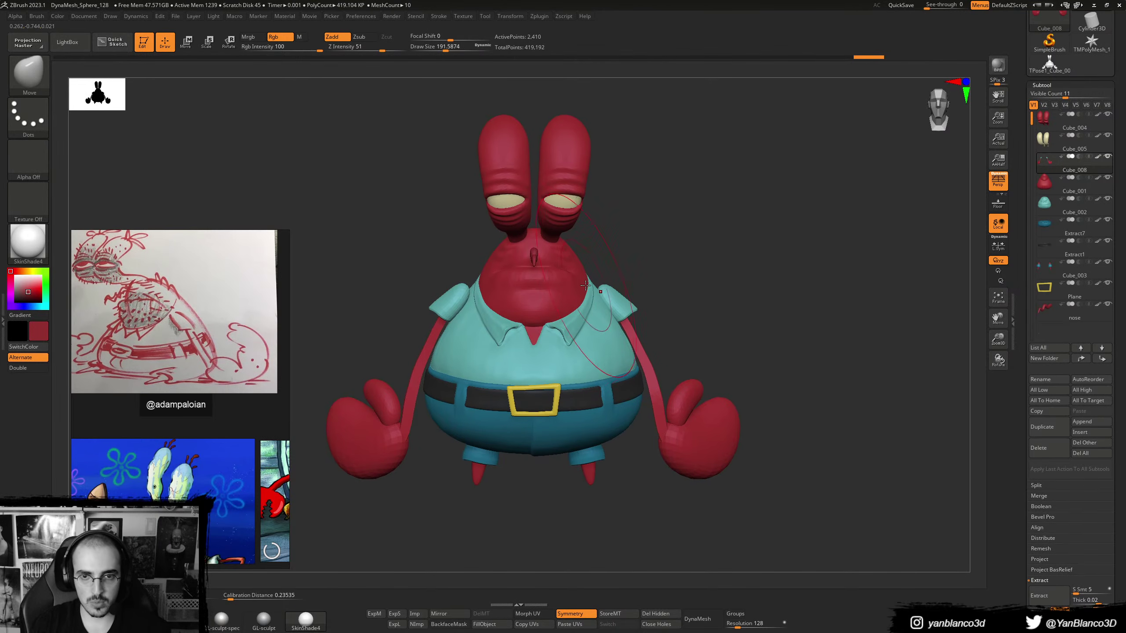
{"action": "left_click_drag", "start_coordinate": [591, 328], "coordinate": [596, 312]}
{"action": "mouse_move", "coordinate": [592, 339]}
{"action": "right_mouse_down"}
{"action": "mouse_move", "coordinate": [516, 335]}
{"action": "mouse_move", "coordinate": [567, 330]}
{"action": "right_mouse_up"}
{"action": "key", "text": "s"}
{"action": "left_click_drag", "start_coordinate": [567, 331], "coordinate": [563, 329]}
{"action": "mouse_move", "coordinate": [562, 330]}
{"action": "right_mouse_down", "text": "ctrl"}
{"action": "mouse_move", "coordinate": [546, 355]}
{"action": "mouse_move", "coordinate": [539, 346]}
{"action": "right_mouse_up", "text": "ctrl"}
{"action": "key", "text": "s"}
{"action": "left_click_drag", "start_coordinate": [539, 337], "coordinate": [532, 336]}
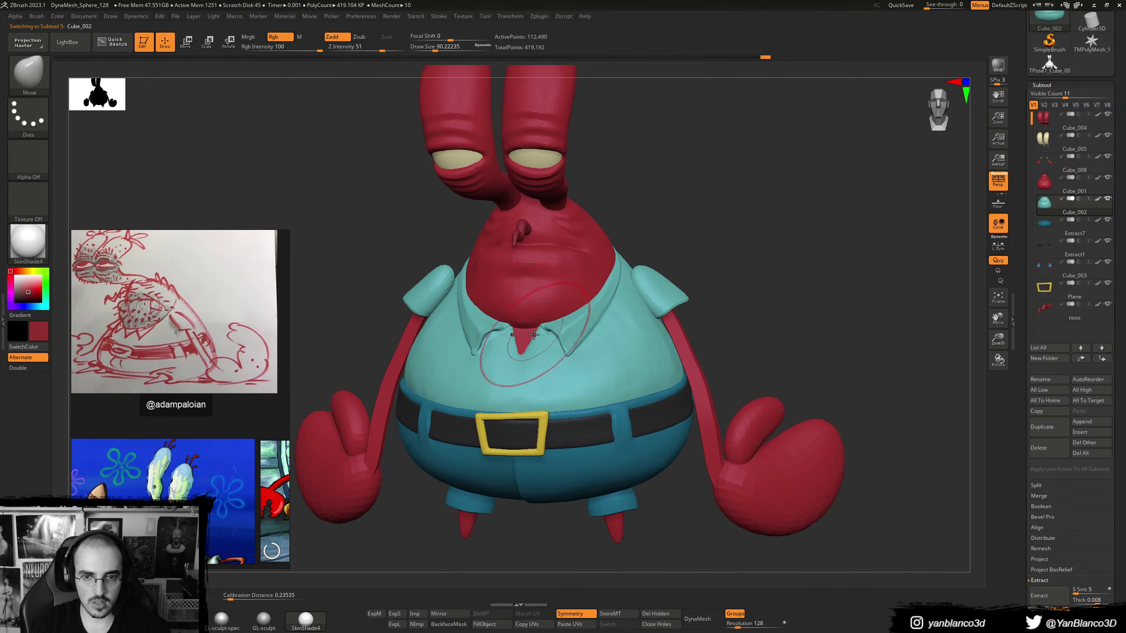
- Isolate the chest piece in the collar opening by hiding the head, fill it with light grey, and unhide the head
{"action": "left_click", "coordinate": [527, 311], "text": "alt"}
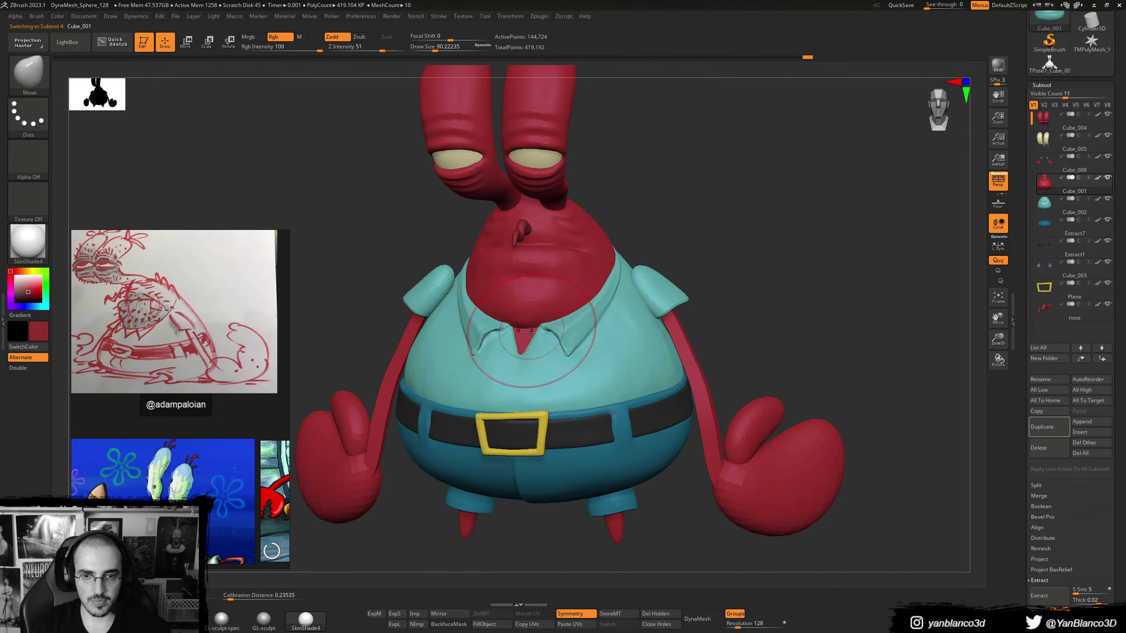
{"action": "left_click", "coordinate": [544, 317], "text": "ctrl+shift"}
{"action": "left_click_drag", "start_coordinate": [640, 237], "coordinate": [664, 229]}
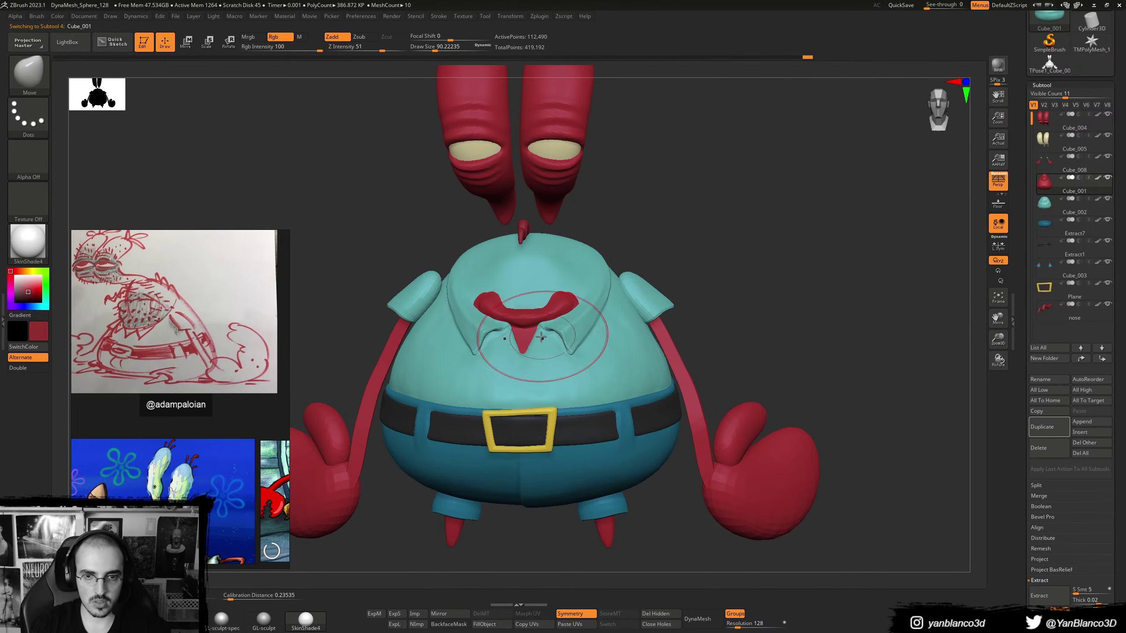
{"action": "left_click", "coordinate": [13, 285]}
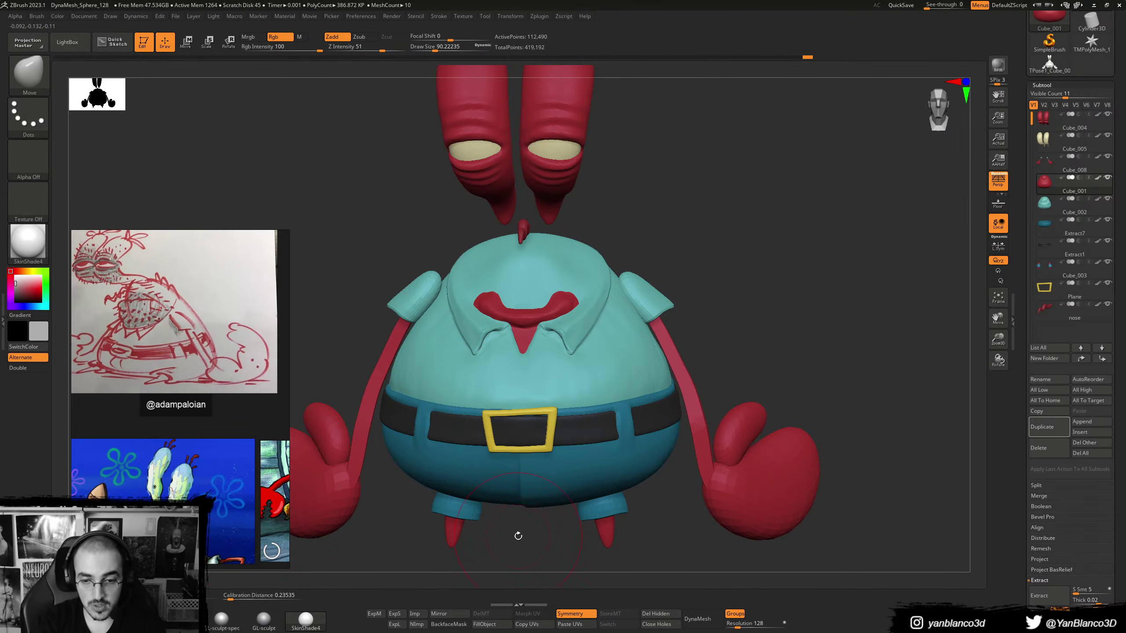
{"action": "left_click", "coordinate": [491, 624]}
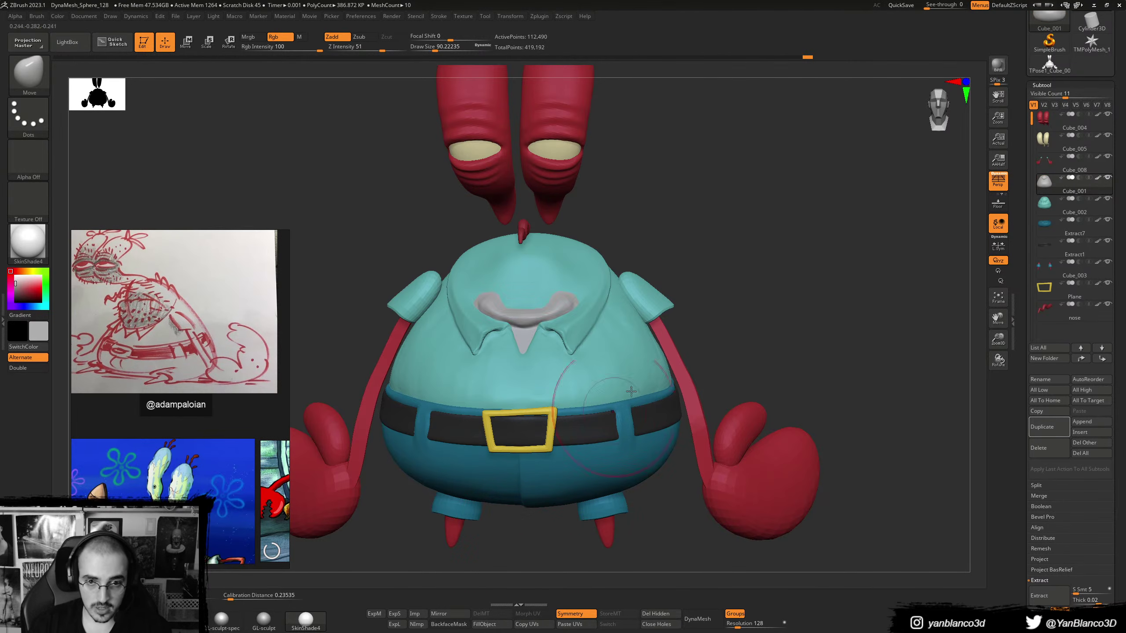
{"action": "left_click", "coordinate": [758, 293], "text": "ctrl+shift"}
- Smooth the light grey chest piece where it pokes through the skin below the chin, with the head hidden meanwhile
{"action": "left_click_drag", "start_coordinate": [734, 303], "coordinate": [727, 294]}
{"action": "key", "text": "s"}
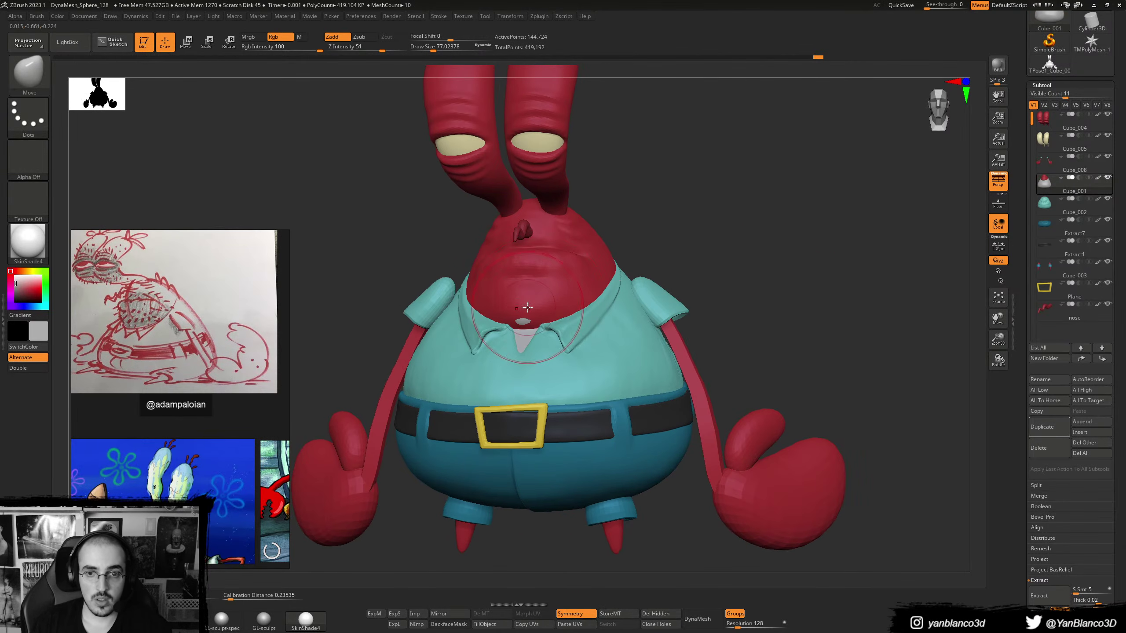
{"action": "key", "text": "ctrl+z"}
{"action": "key", "text": "s"}
{"action": "left_click_drag", "start_coordinate": [524, 314], "coordinate": [536, 314], "text": "shift"}
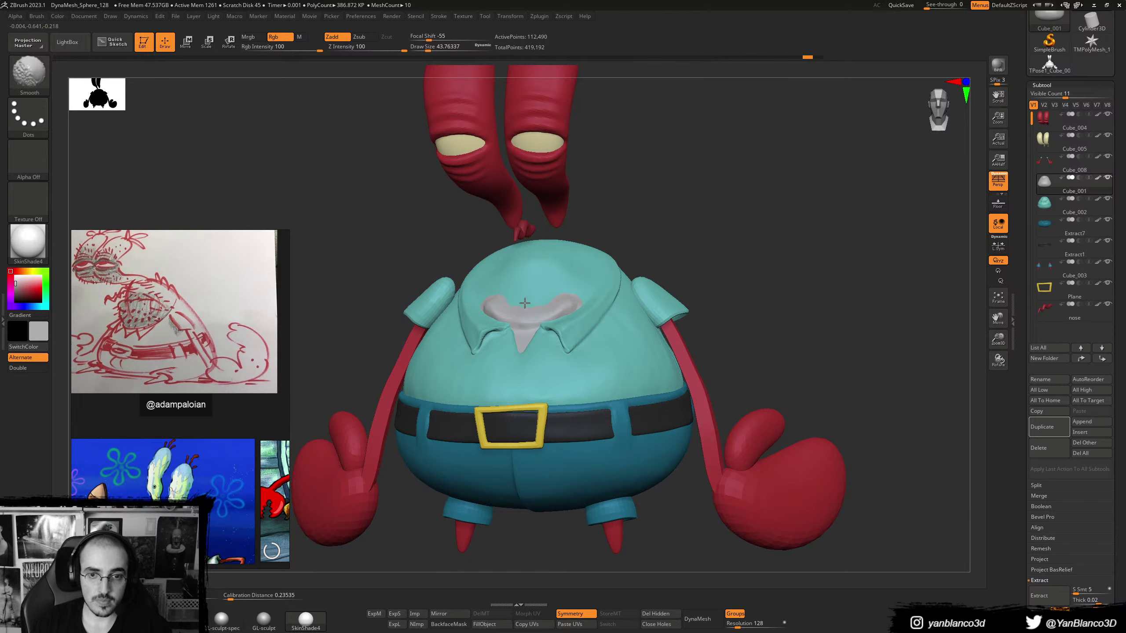
{"action": "left_click", "coordinate": [721, 249], "text": "ctrl+shift"}
- Lasso-mask the shirt along its centre line, leaving only the front panel on the character's right unmasked
{"action": "left_click_drag", "start_coordinate": [721, 249], "coordinate": [774, 256]}
{"action": "mouse_move", "coordinate": [763, 266]}
{"action": "right_mouse_down"}
{"action": "mouse_move", "coordinate": [752, 269]}
{"action": "mouse_move", "coordinate": [763, 268]}
{"action": "right_mouse_up"}
{"action": "right_click_drag", "start_coordinate": [763, 268], "coordinate": [709, 268], "text": "ctrl"}
{"action": "mouse_move", "coordinate": [505, 321]}
{"action": "right_mouse_down", "text": "ctrl"}
{"action": "mouse_move", "coordinate": [544, 327]}
{"action": "mouse_move", "coordinate": [523, 349]}
{"action": "mouse_move", "coordinate": [538, 355]}
{"action": "right_mouse_up", "text": "ctrl"}
{"action": "key", "text": "b"}
{"action": "key", "text": "p"}
{"action": "key", "text": "i"}
{"action": "left_click", "coordinate": [538, 355], "text": "alt"}
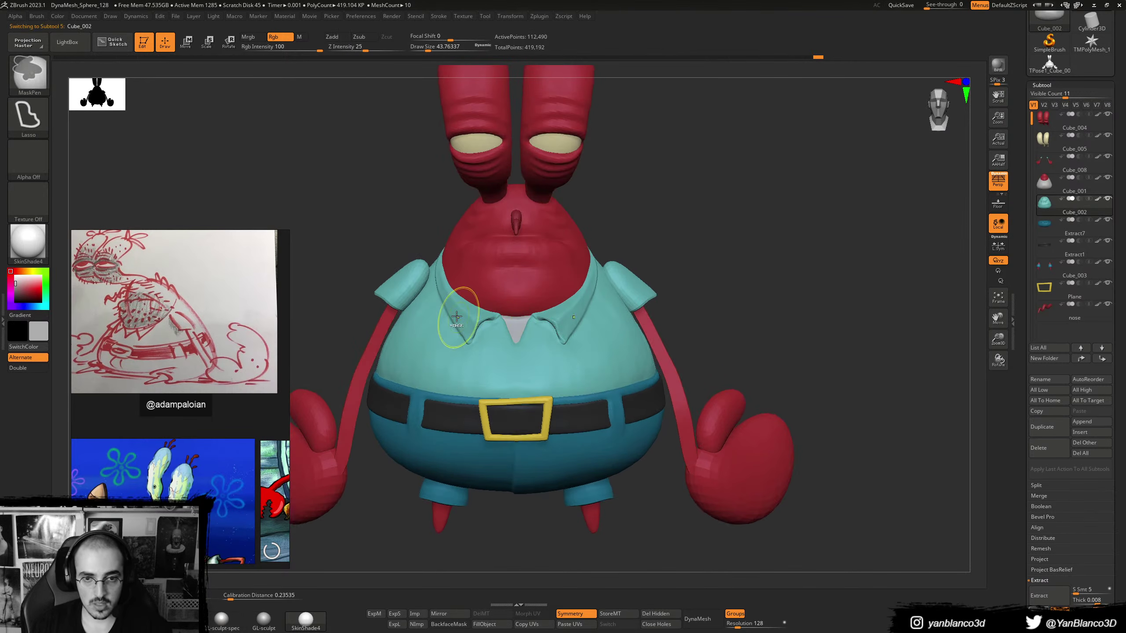
{"action": "mouse_move", "coordinate": [518, 517]}
{"action": "left_mouse_down", "text": "ctrl"}
{"action": "mouse_move", "coordinate": [439, 283]}
{"action": "mouse_move", "coordinate": [483, 240]}
{"action": "mouse_move", "coordinate": [518, 233]}
{"action": "left_mouse_up", "text": "ctrl"}
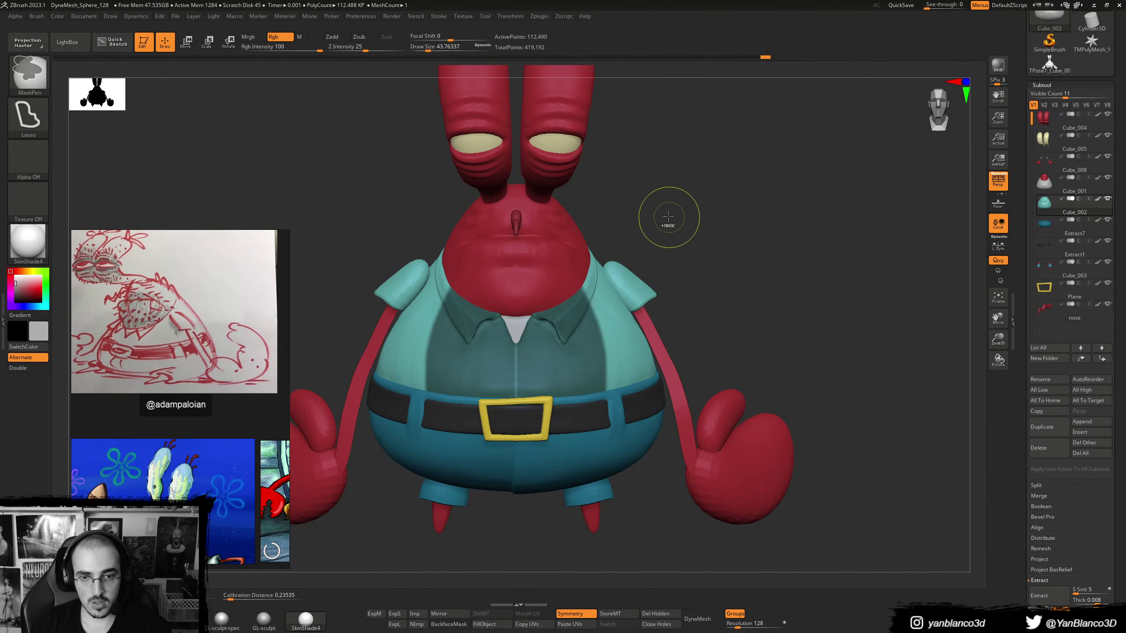
{"action": "mouse_move", "coordinate": [507, 507]}
{"action": "left_mouse_down", "text": "ctrl"}
{"action": "mouse_move", "coordinate": [532, 220]}
{"action": "mouse_move", "coordinate": [518, 218]}
{"action": "left_mouse_up", "text": "ctrl"}
{"action": "left_click", "coordinate": [710, 242], "text": "ctrl"}
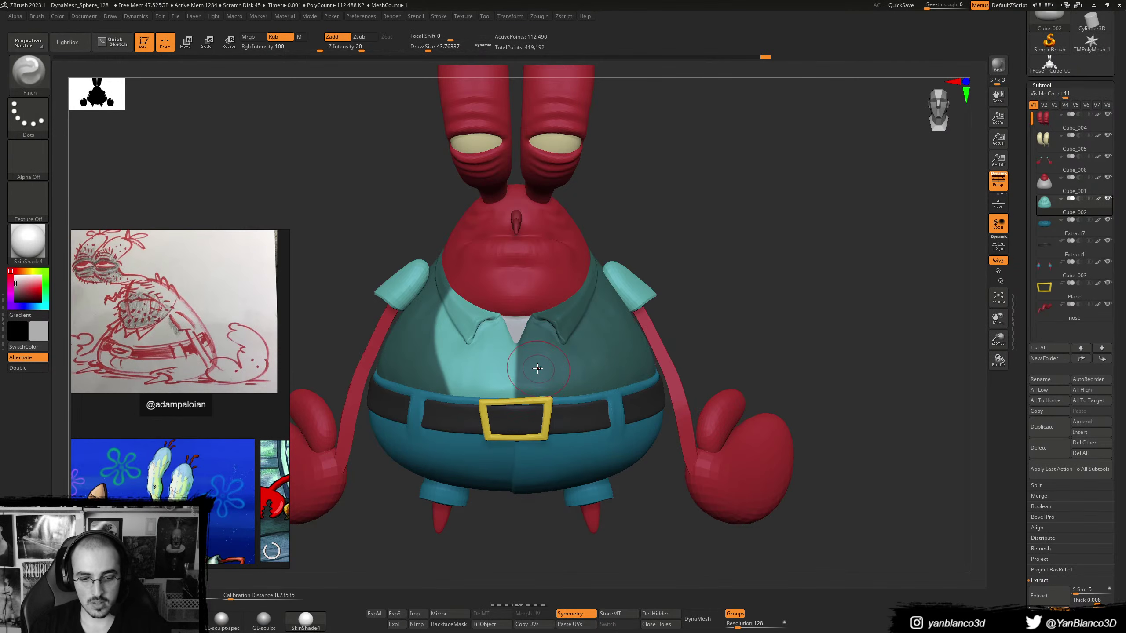
- Shape the centre seam of the shirt front with the Move brush, inverting the mask between the two sides, and clear the mask
{"action": "right_click_drag", "start_coordinate": [544, 365], "coordinate": [524, 357]}
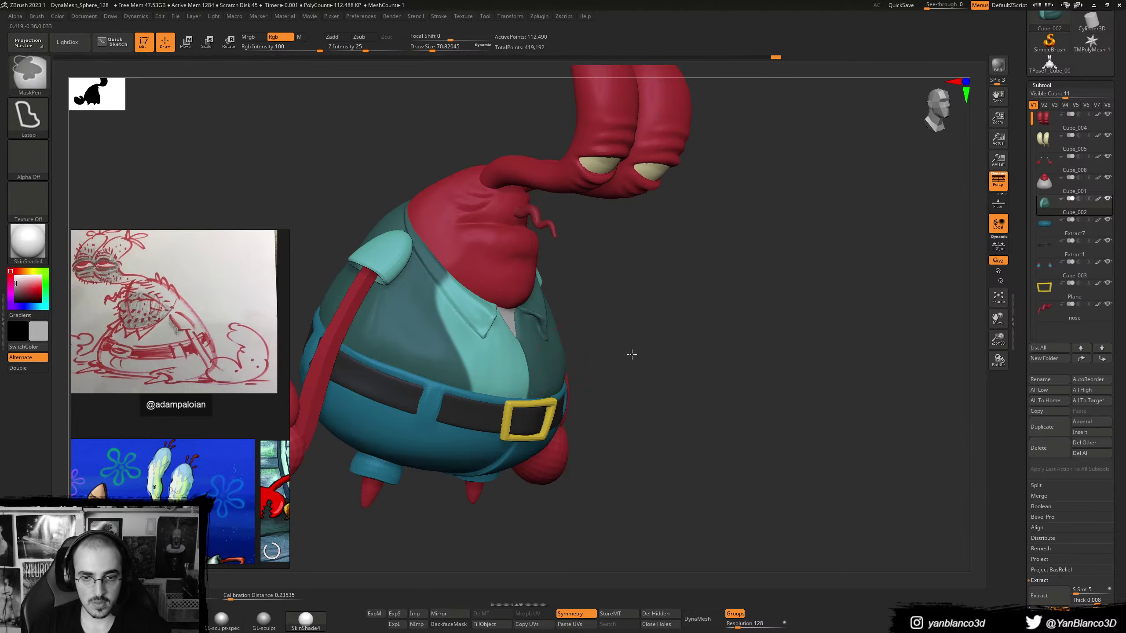
{"action": "key", "text": "ctrl+i"}
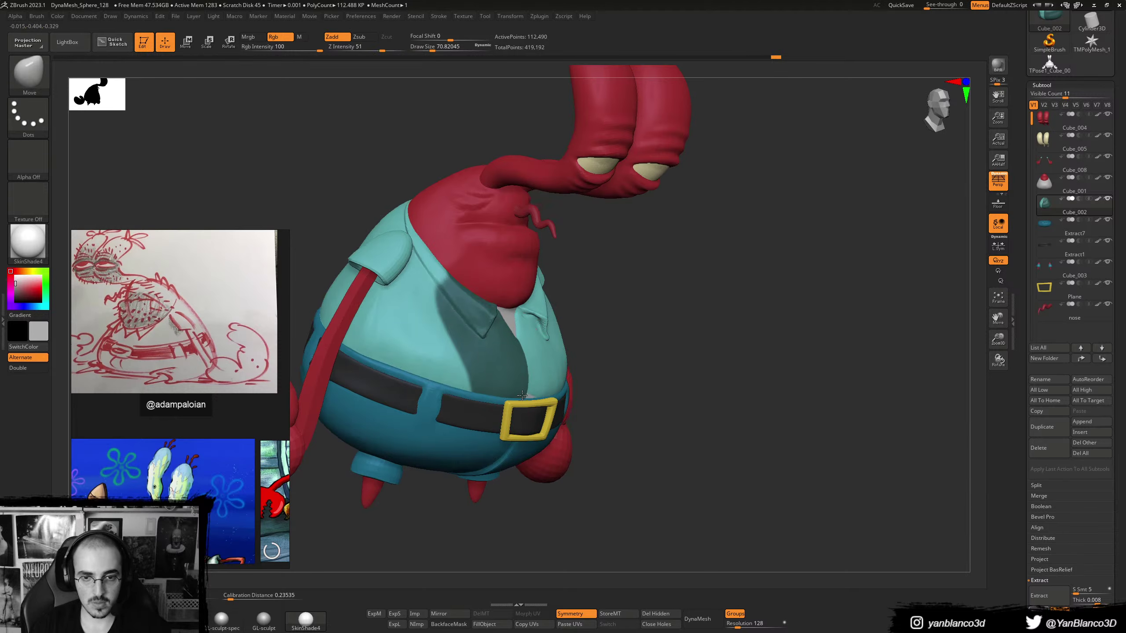
{"action": "right_click_drag", "start_coordinate": [528, 394], "coordinate": [534, 396], "text": "shift"}
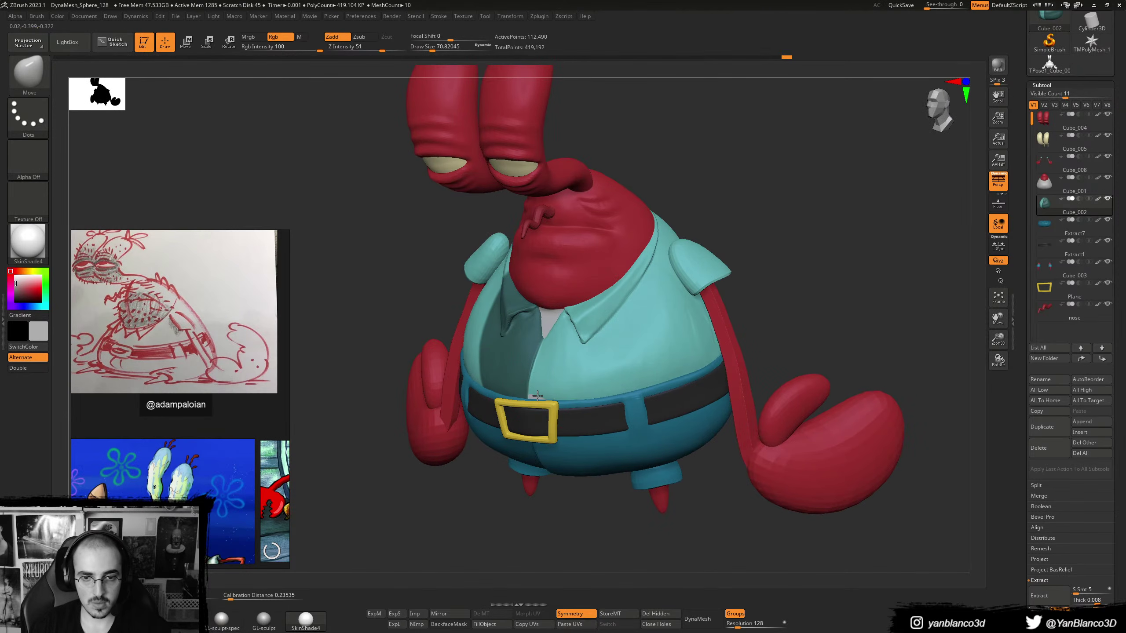
{"action": "right_click_drag", "start_coordinate": [466, 499], "coordinate": [520, 384]}
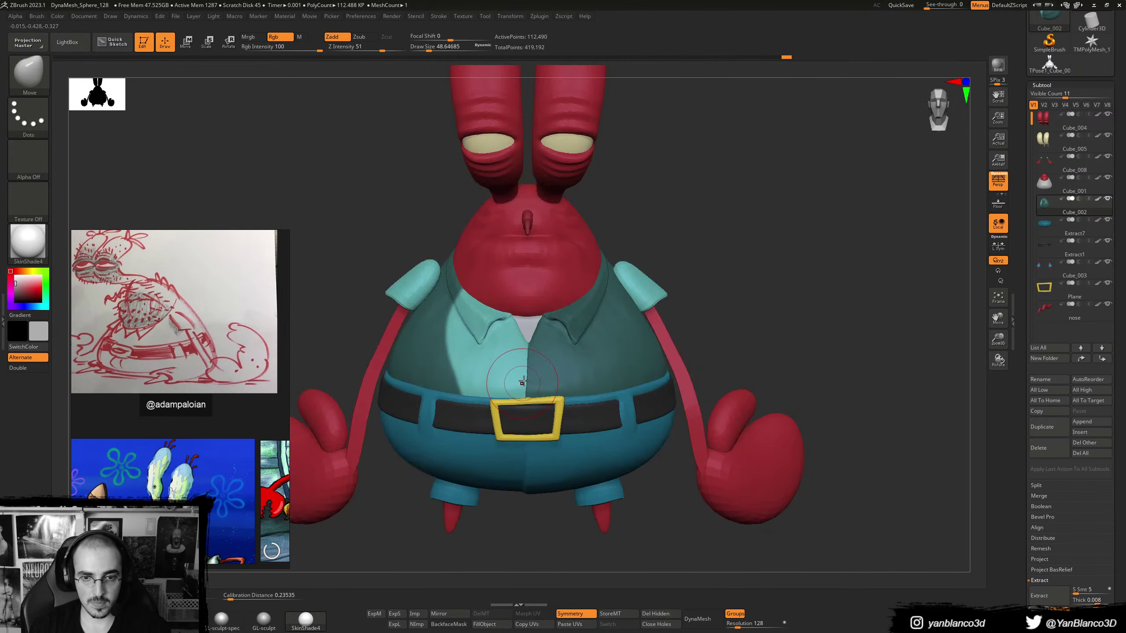
{"action": "right_click_drag", "start_coordinate": [665, 311], "coordinate": [648, 244]}
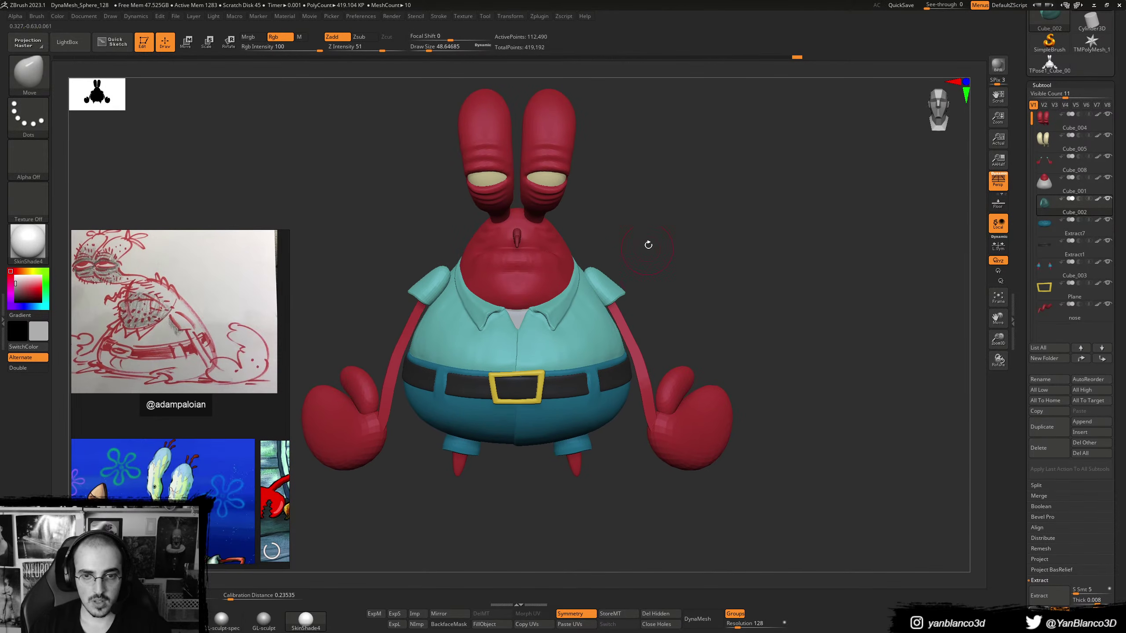
- Isolate the two sleeves of the arms mesh, mask them, and unhide the arms
{"action": "left_click", "coordinate": [601, 278], "text": "alt"}
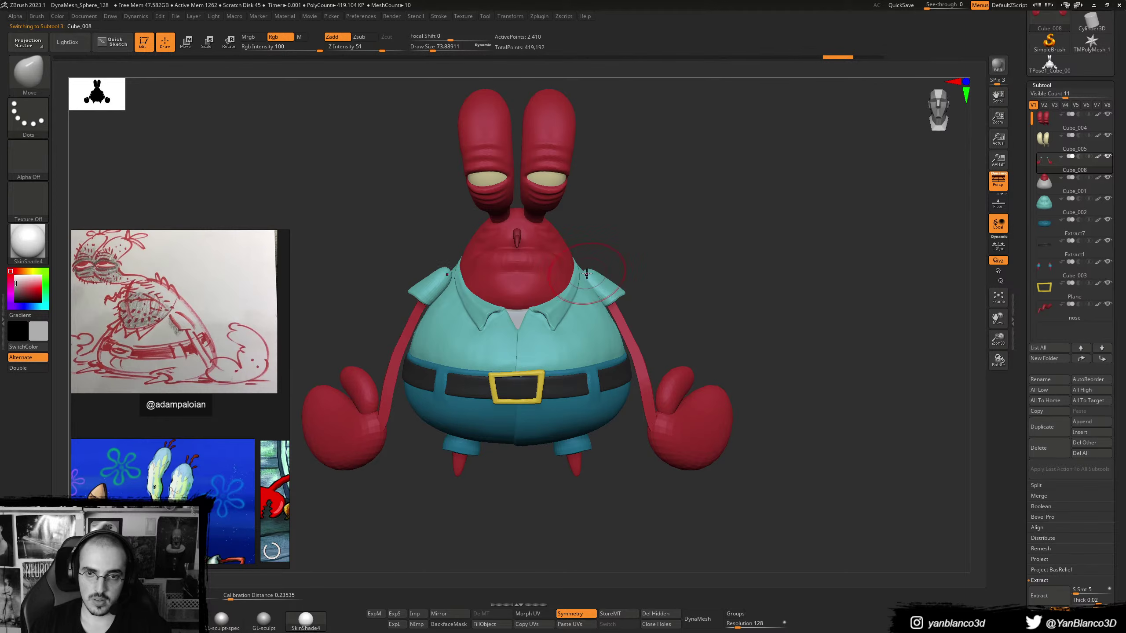
{"action": "mouse_move", "coordinate": [586, 273]}
{"action": "right_mouse_down"}
{"action": "mouse_move", "coordinate": [603, 282]}
{"action": "mouse_move", "coordinate": [611, 272]}
{"action": "mouse_move", "coordinate": [597, 295]}
{"action": "right_mouse_up"}
{"action": "left_click", "coordinate": [585, 288], "text": "ctrl+shift"}
{"action": "left_click", "coordinate": [577, 278], "text": "ctrl+shift"}
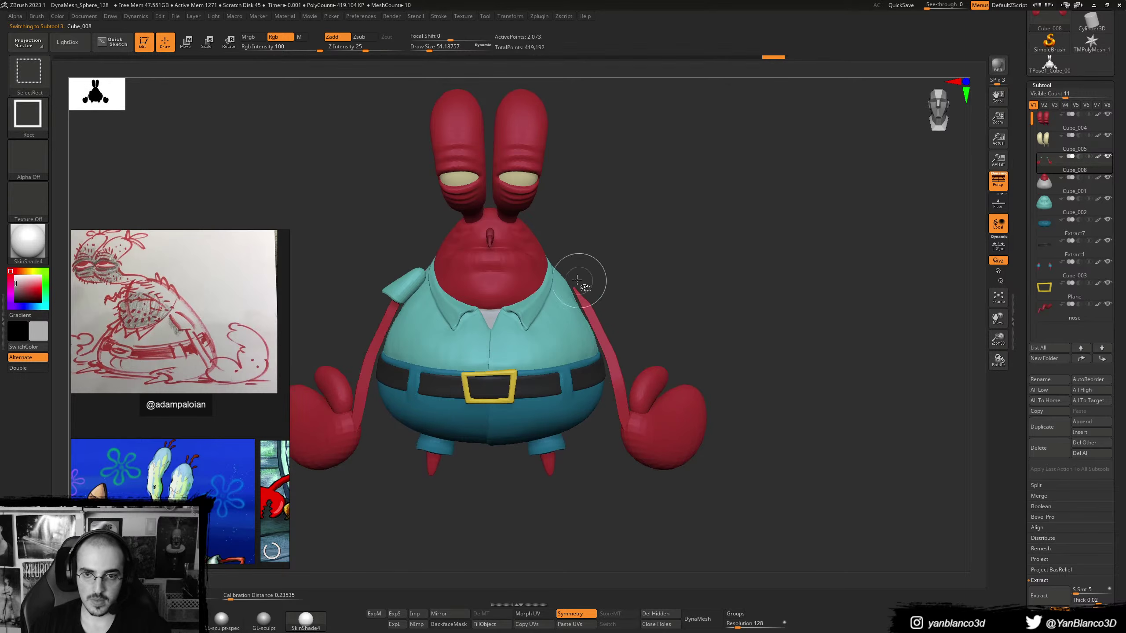
{"action": "left_click", "coordinate": [405, 283], "text": "ctrl+shift"}
{"action": "left_click", "coordinate": [658, 264], "text": "ctrl+shift"}
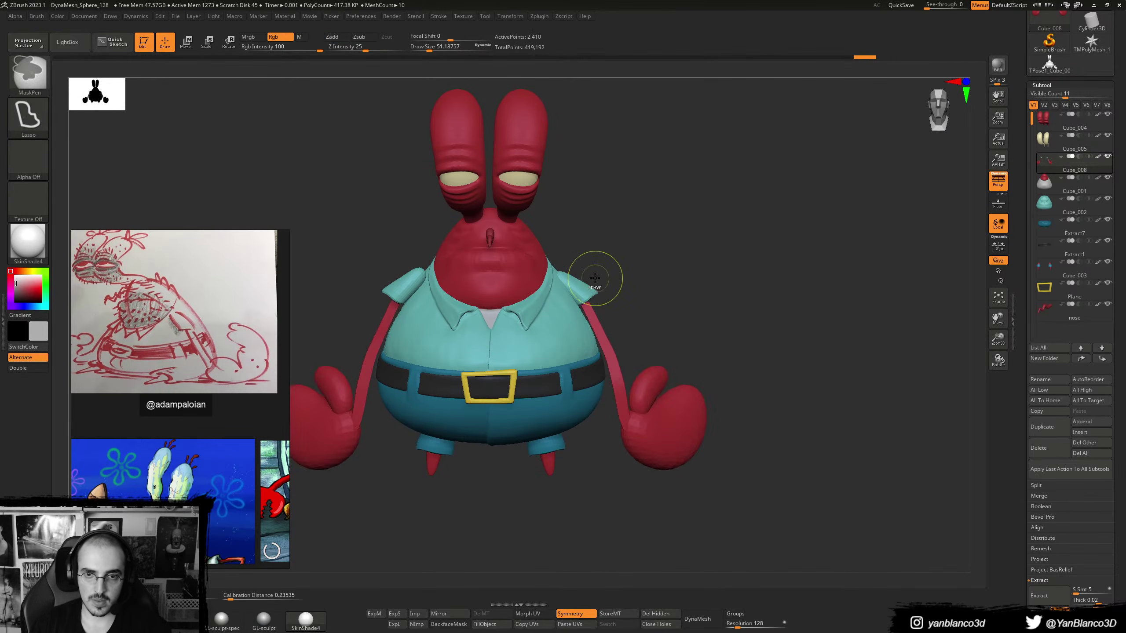
{"action": "right_click_drag", "start_coordinate": [596, 269], "coordinate": [636, 268]}
{"action": "left_click", "coordinate": [622, 284], "text": "ctrl+shift"}
{"action": "left_click", "coordinate": [686, 276], "text": "ctrl"}
{"action": "left_click", "coordinate": [682, 277], "text": "ctrl+shift"}
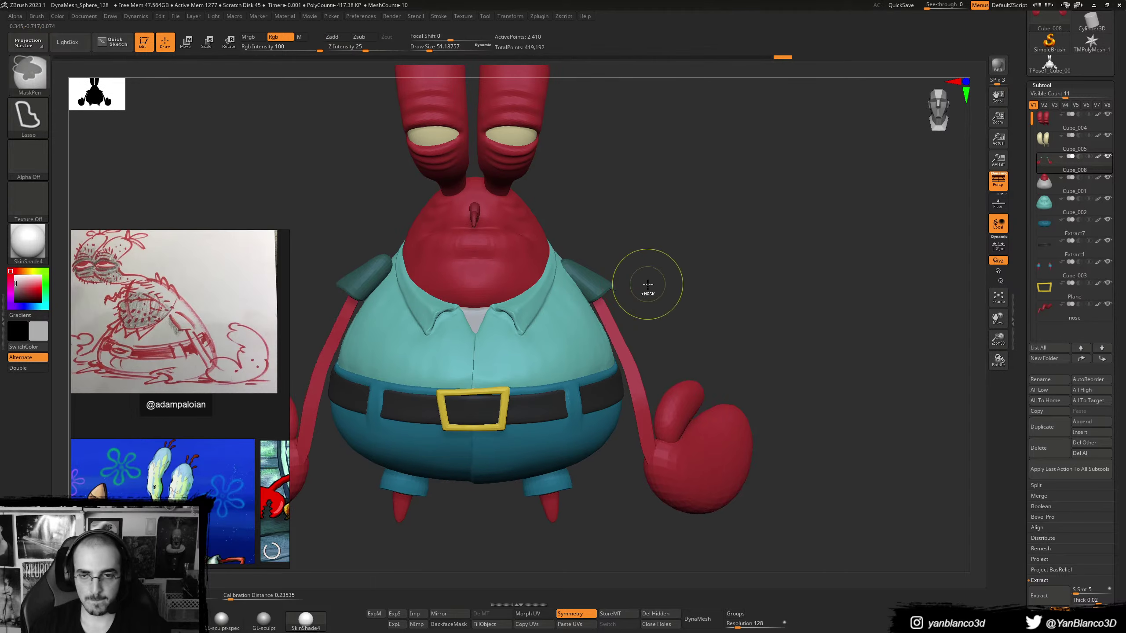
- Invert the mask so only the sleeves are editable, and shape the sleeve openings around the arms with the Move brush
{"action": "left_click", "coordinate": [645, 287], "text": "ctrl"}
{"action": "key", "text": "s"}
{"action": "left_click_drag", "start_coordinate": [607, 286], "coordinate": [603, 287]}
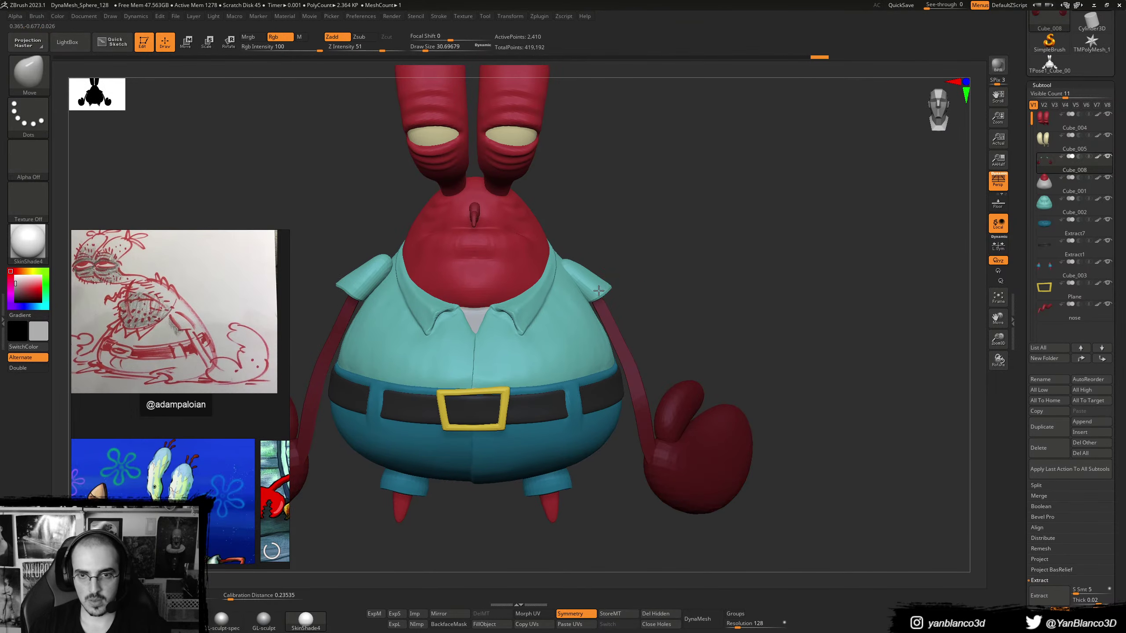
{"action": "mouse_move", "coordinate": [599, 291]}
{"action": "right_mouse_down"}
{"action": "mouse_move", "coordinate": [622, 295]}
{"action": "mouse_move", "coordinate": [595, 312]}
{"action": "right_mouse_up"}
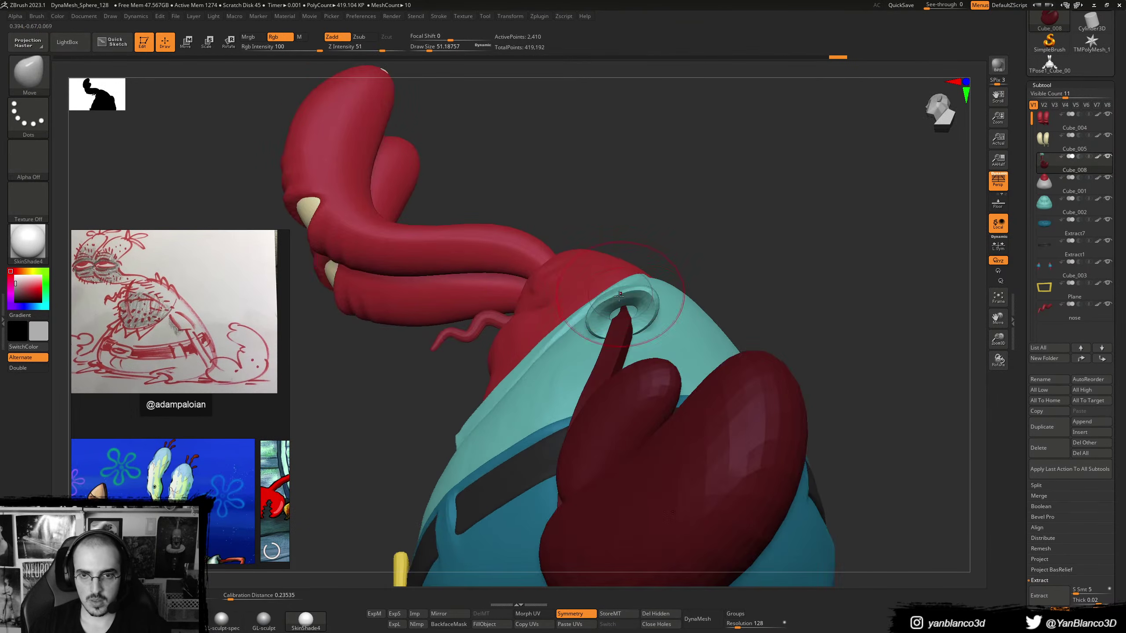
{"action": "key", "text": "s"}
{"action": "left_click_drag", "start_coordinate": [597, 318], "coordinate": [596, 322]}
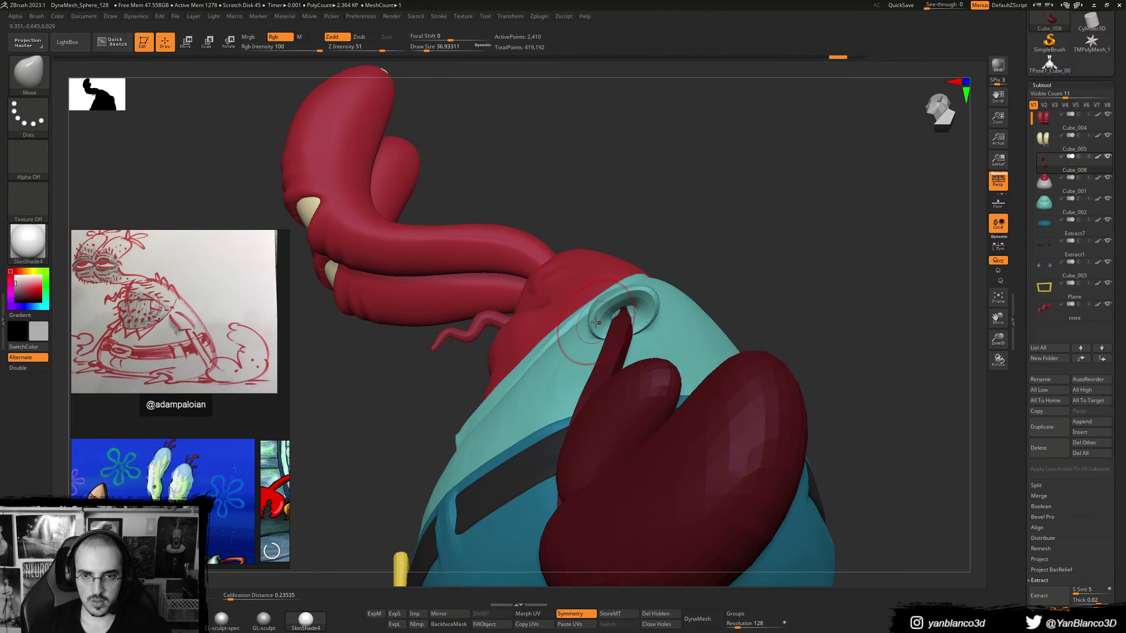
{"action": "key", "text": "s"}
{"action": "left_click_drag", "start_coordinate": [669, 309], "coordinate": [650, 317]}
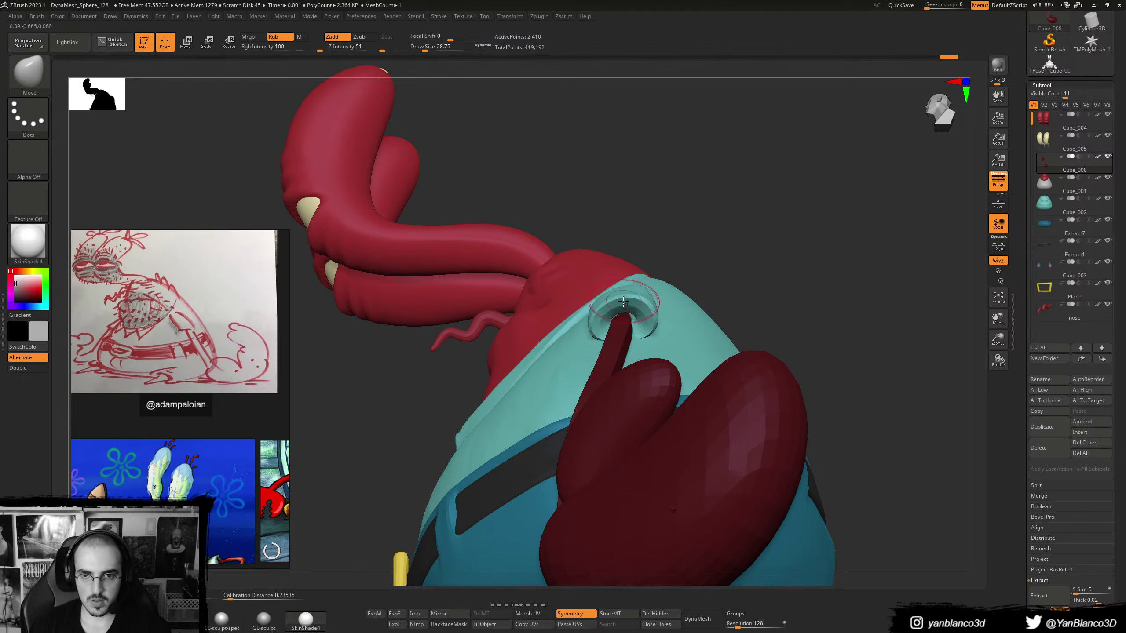
- Reshape the sleeves' front and upper edges from side and three-quarter angles with the Move brush
{"action": "right_click_drag", "start_coordinate": [596, 304], "coordinate": [609, 315]}
{"action": "key", "text": "s"}
{"action": "left_click_drag", "start_coordinate": [621, 307], "coordinate": [623, 307]}
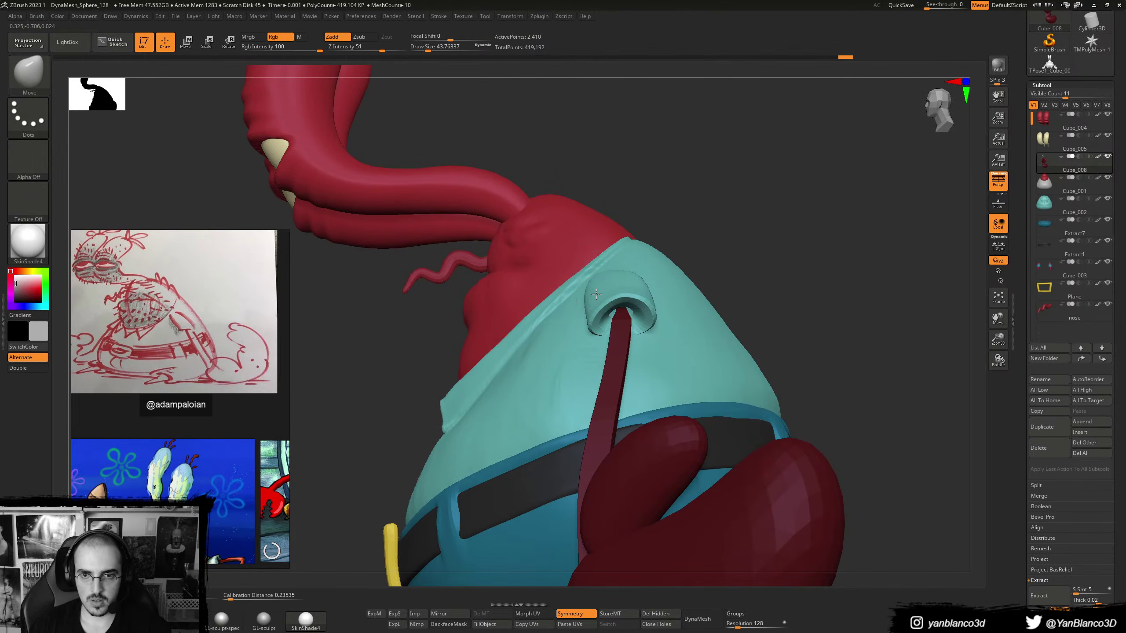
{"action": "mouse_move", "coordinate": [622, 286]}
{"action": "right_mouse_down"}
{"action": "mouse_move", "coordinate": [649, 274]}
{"action": "mouse_move", "coordinate": [631, 317]}
{"action": "mouse_move", "coordinate": [672, 296]}
{"action": "right_mouse_up"}
{"action": "key", "text": "s"}
{"action": "left_click_drag", "start_coordinate": [671, 297], "coordinate": [669, 296]}
{"action": "mouse_move", "coordinate": [669, 296]}
{"action": "right_mouse_down"}
{"action": "mouse_move", "coordinate": [640, 302]}
{"action": "mouse_move", "coordinate": [652, 314]}
{"action": "mouse_move", "coordinate": [673, 274]}
{"action": "right_mouse_up"}
{"action": "key", "text": "s"}
{"action": "left_click_drag", "start_coordinate": [673, 274], "coordinate": [676, 274]}
{"action": "left_click_drag", "start_coordinate": [663, 278], "coordinate": [656, 275]}
{"action": "mouse_move", "coordinate": [656, 274]}
{"action": "right_mouse_down"}
{"action": "mouse_move", "coordinate": [645, 263]}
{"action": "mouse_move", "coordinate": [620, 281]}
{"action": "right_mouse_up"}
{"action": "key", "text": "s"}
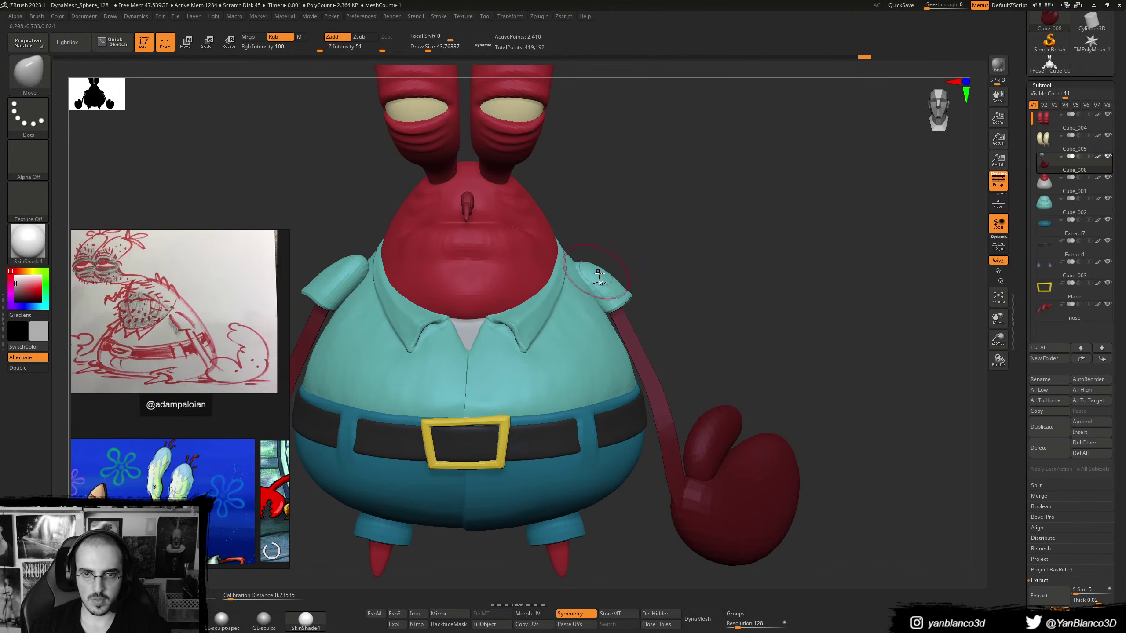
- Adjust the sleeves' outer hems from the front with the Move brush, and clear the mask on the arms
{"action": "key", "text": "shift"}
{"action": "key", "text": "s"}
{"action": "left_click_drag", "start_coordinate": [581, 265], "coordinate": [617, 308]}
{"action": "key", "text": "s"}
{"action": "key", "text": "s"}
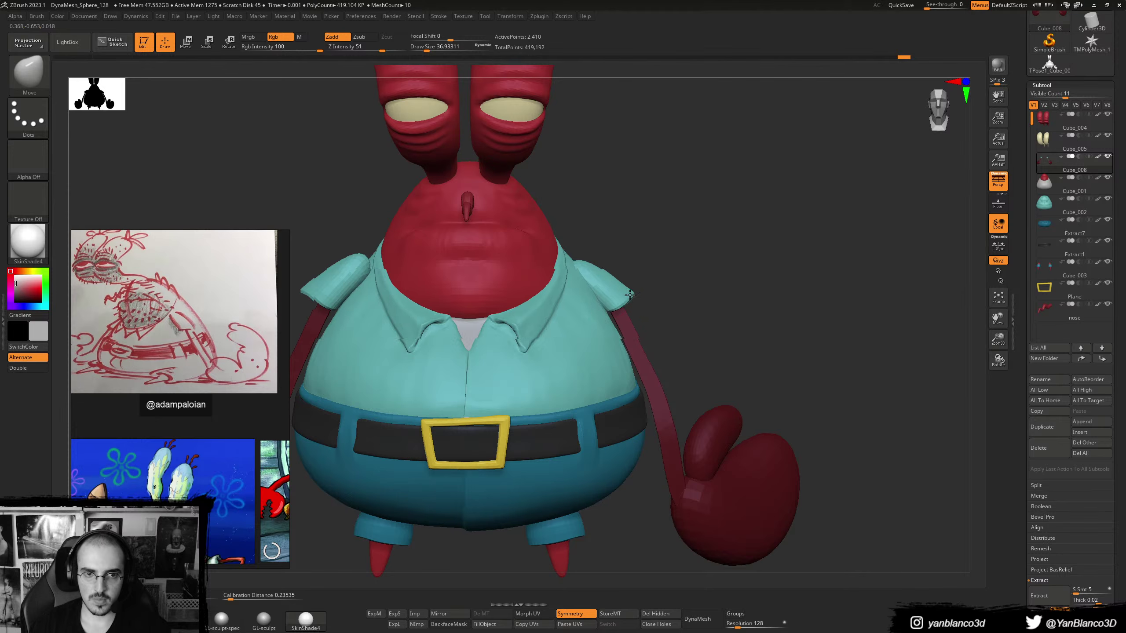
{"action": "right_click_drag", "start_coordinate": [617, 306], "coordinate": [619, 294], "text": "alt"}
{"action": "key", "text": "ctrl+z"}
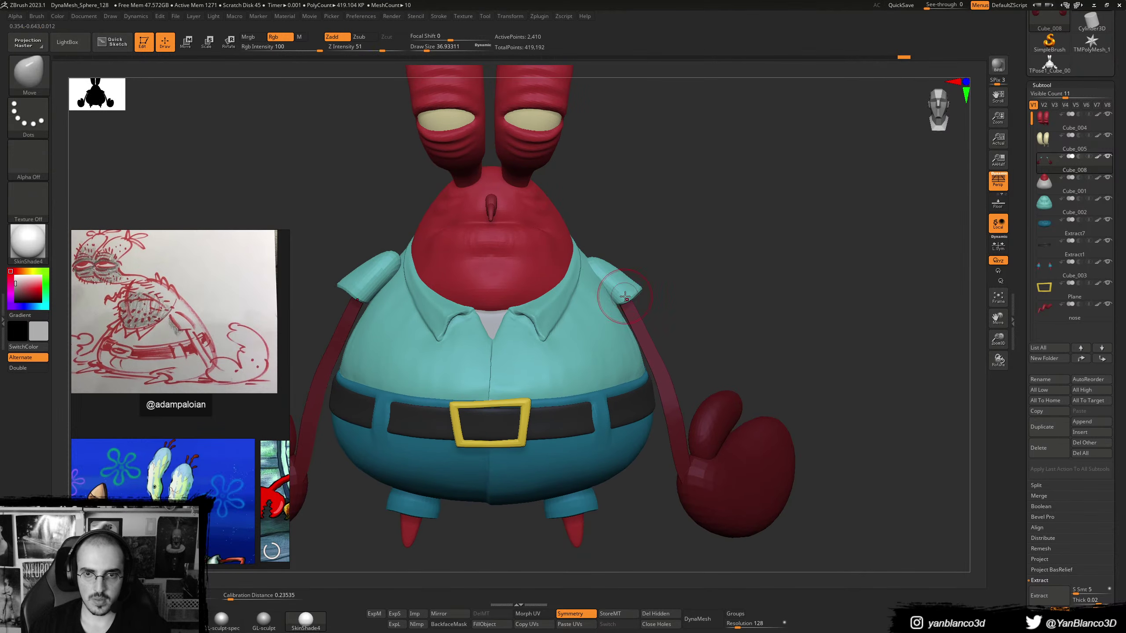
{"action": "mouse_move", "coordinate": [626, 289]}
{"action": "right_mouse_down"}
{"action": "mouse_move", "coordinate": [609, 403]}
{"action": "mouse_move", "coordinate": [659, 241]}
{"action": "right_mouse_up"}
{"action": "key", "text": "ctrl+z"}
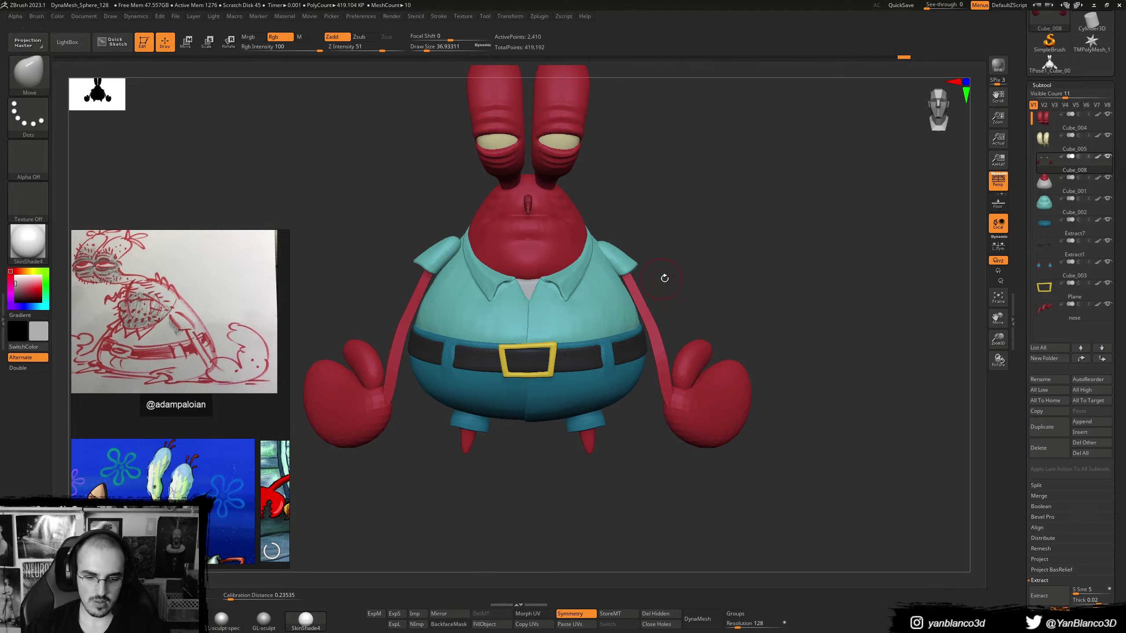
- Delete the sleeve, arm and claw on the character's right, and mirror the remaining side across the X axis, merged into one SubTool
{"action": "left_click", "coordinate": [627, 262], "text": "ctrl+shift"}
{"action": "left_click", "coordinate": [627, 263], "text": "ctrl+shift"}
{"action": "left_click", "coordinate": [641, 303], "text": "ctrl+shift"}
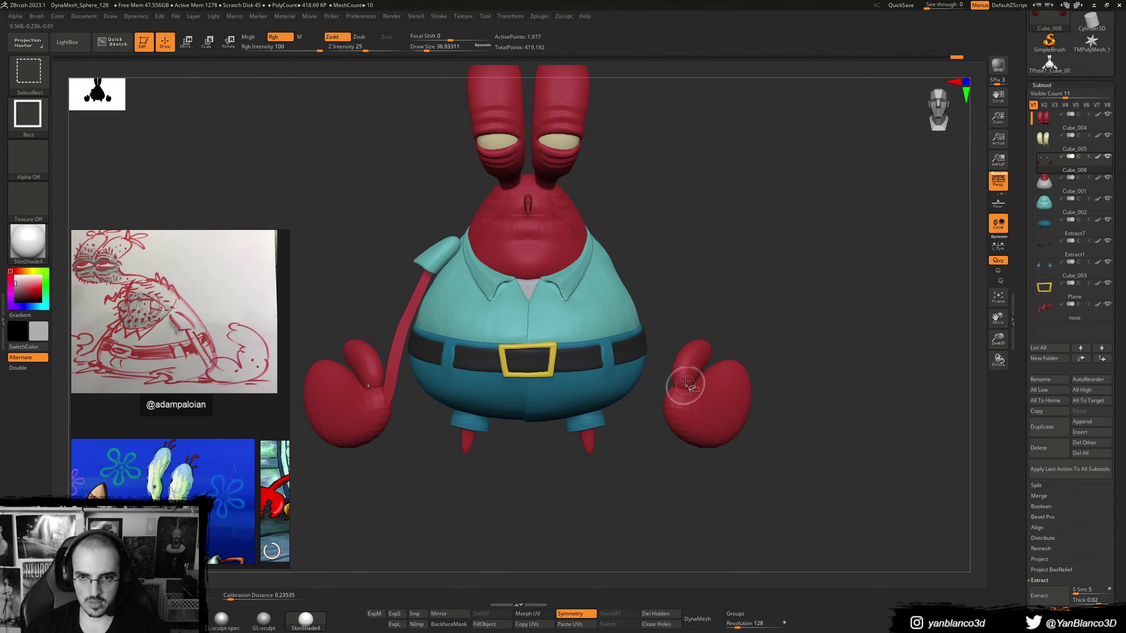
{"action": "left_click", "coordinate": [687, 386], "text": "ctrl+shift"}
{"action": "left_click", "coordinate": [711, 457], "text": "ctrl+shift"}
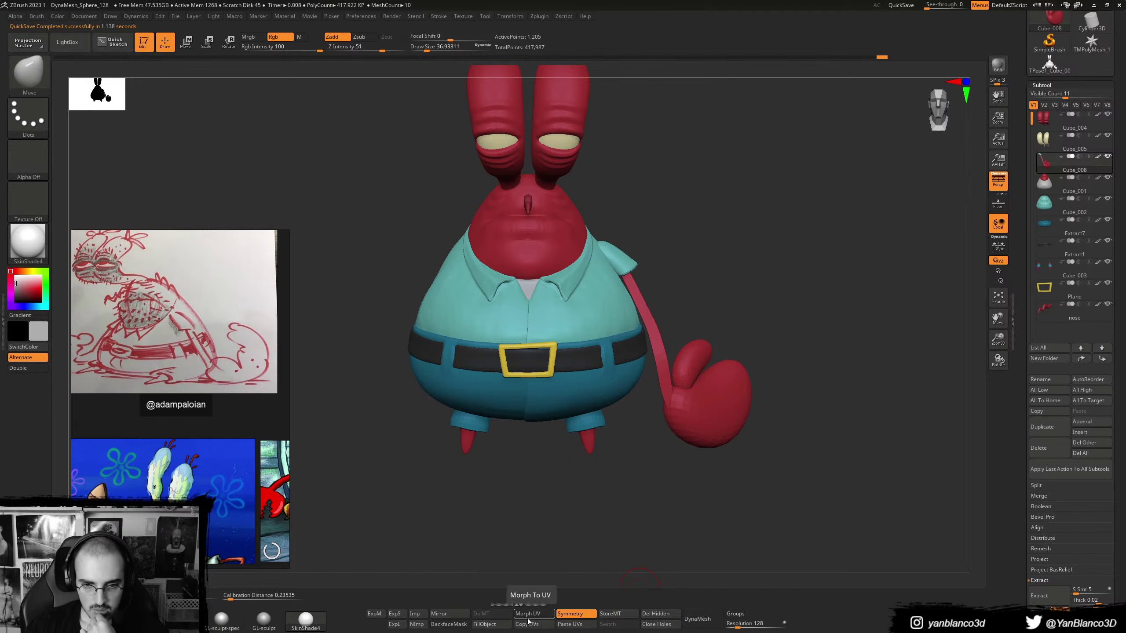
{"action": "left_click", "coordinate": [446, 615]}
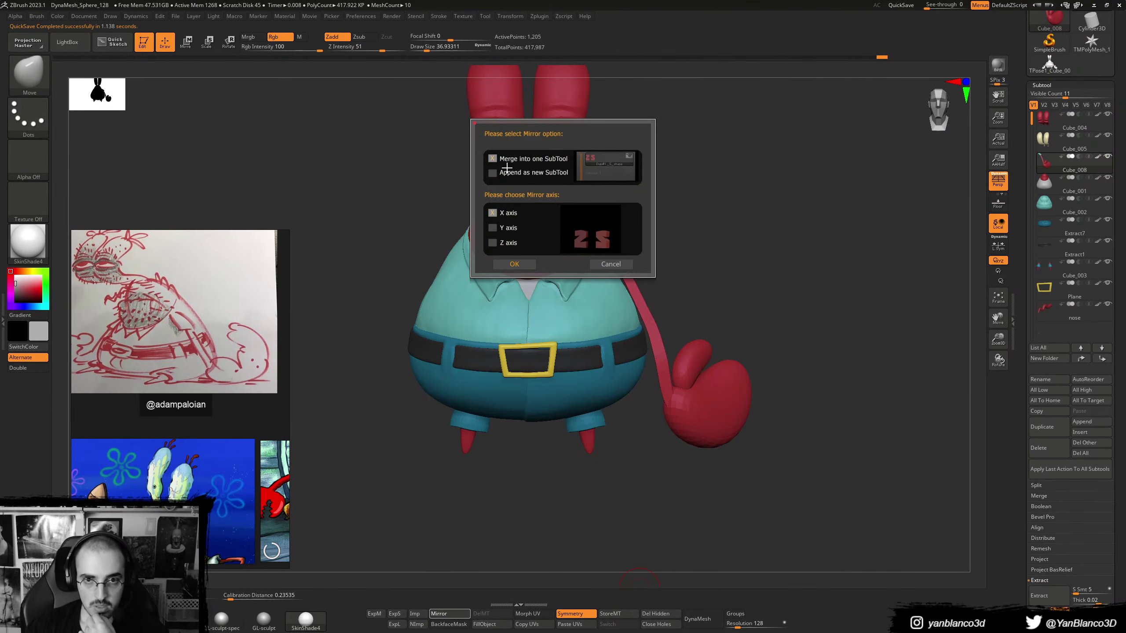
{"action": "left_click", "coordinate": [515, 264]}
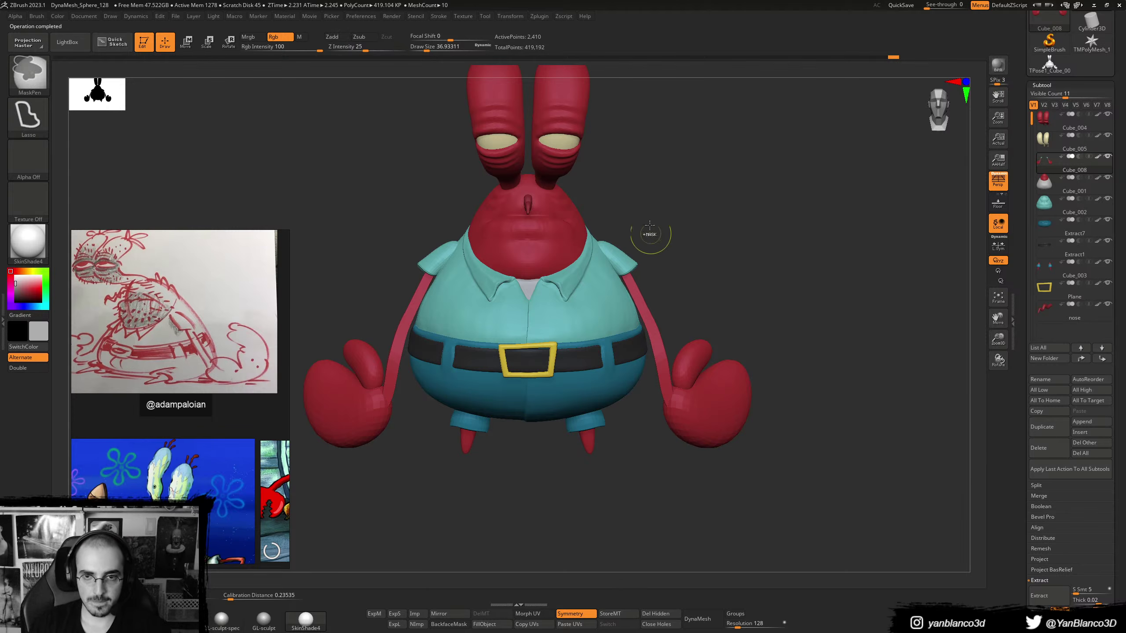
- Reshape the sleeve tops where they meet the shirt shoulders with the Move brush
{"action": "right_click_drag", "start_coordinate": [652, 233], "coordinate": [676, 259], "text": "ctrl"}
{"action": "key", "text": "bracketright"}
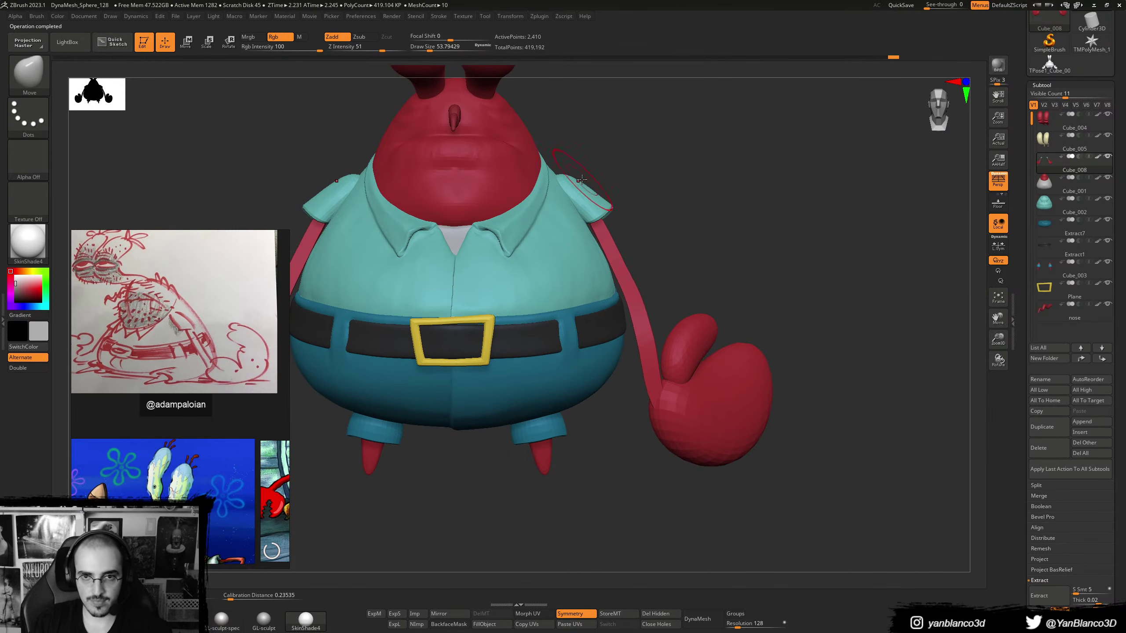
{"action": "right_click_drag", "start_coordinate": [571, 182], "coordinate": [593, 165]}
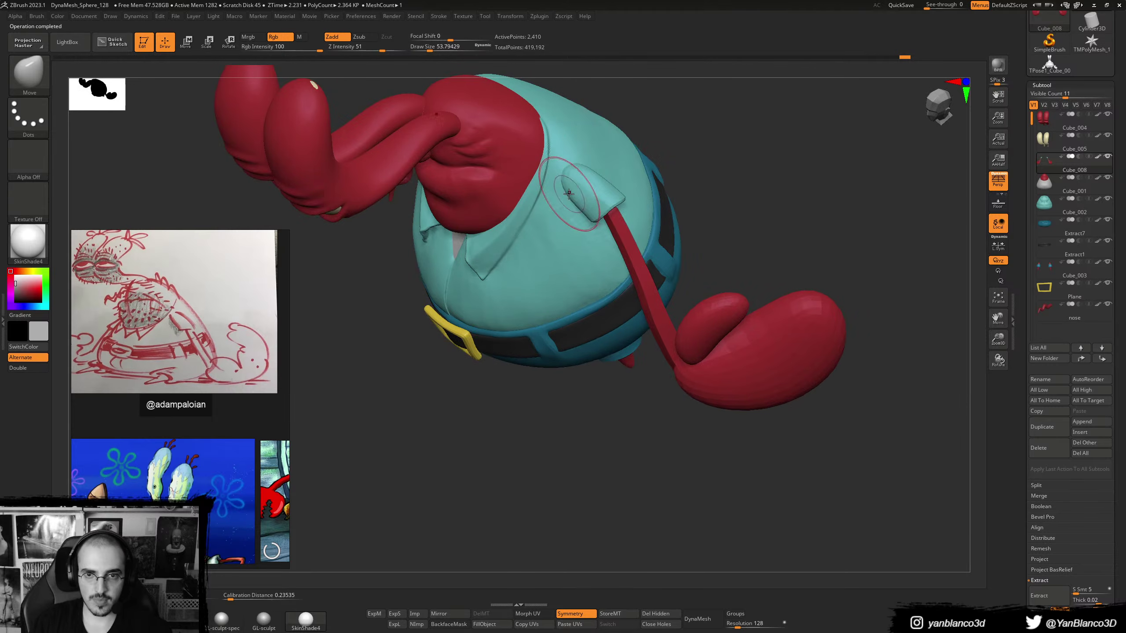
{"action": "left_click_drag", "start_coordinate": [581, 171], "coordinate": [569, 180], "text": "shift"}
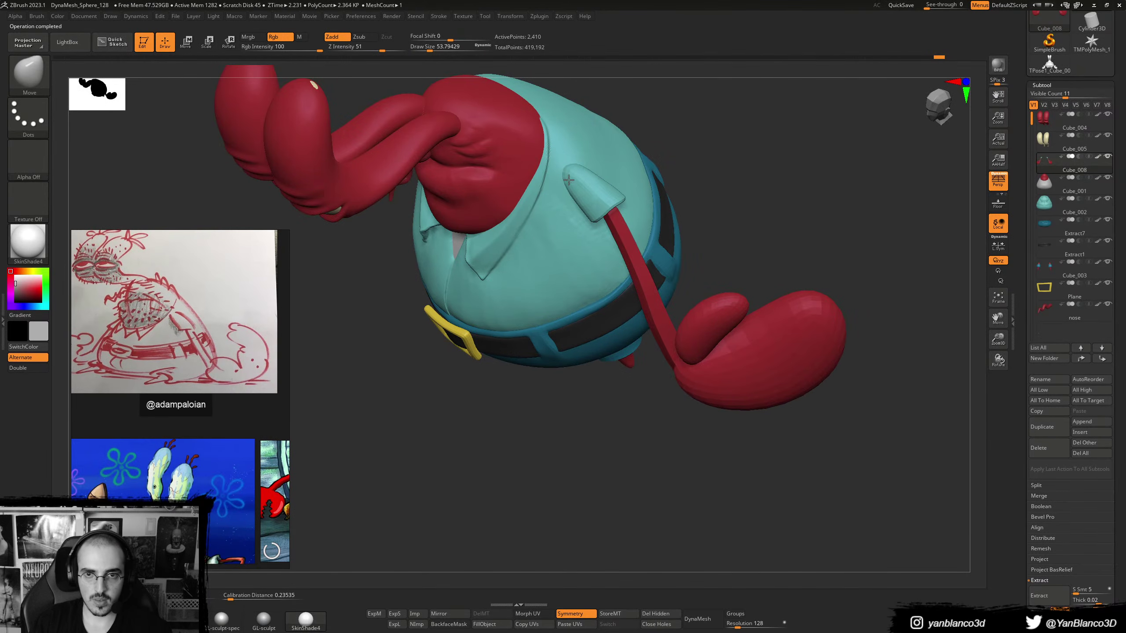
{"action": "key", "text": "bracketleft"}
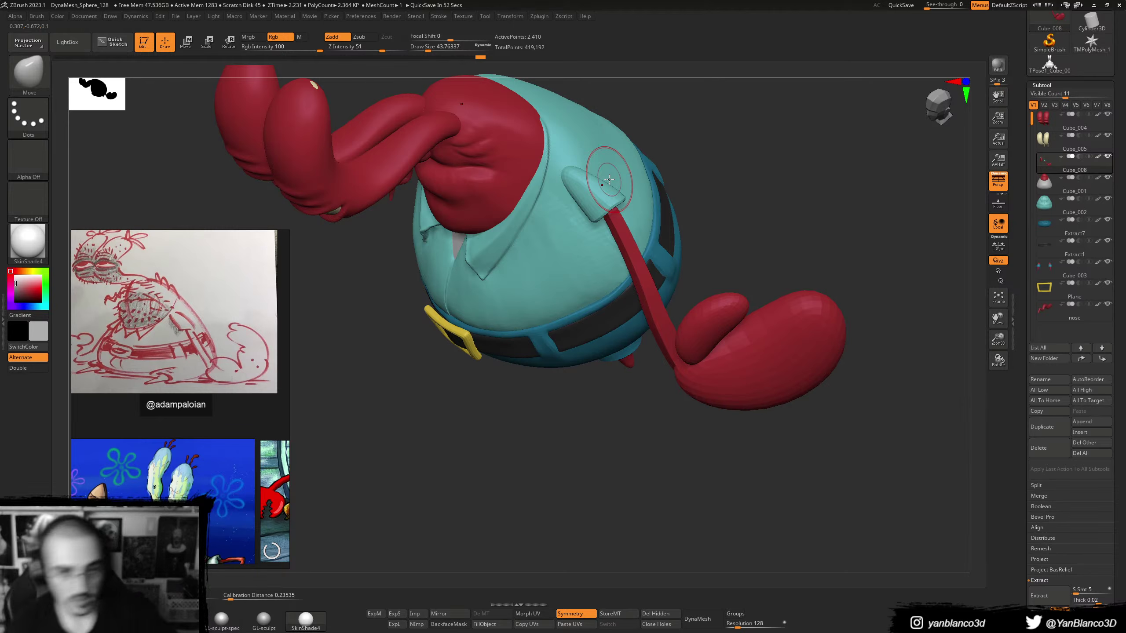
{"action": "left_click_drag", "start_coordinate": [779, 210], "coordinate": [648, 193]}
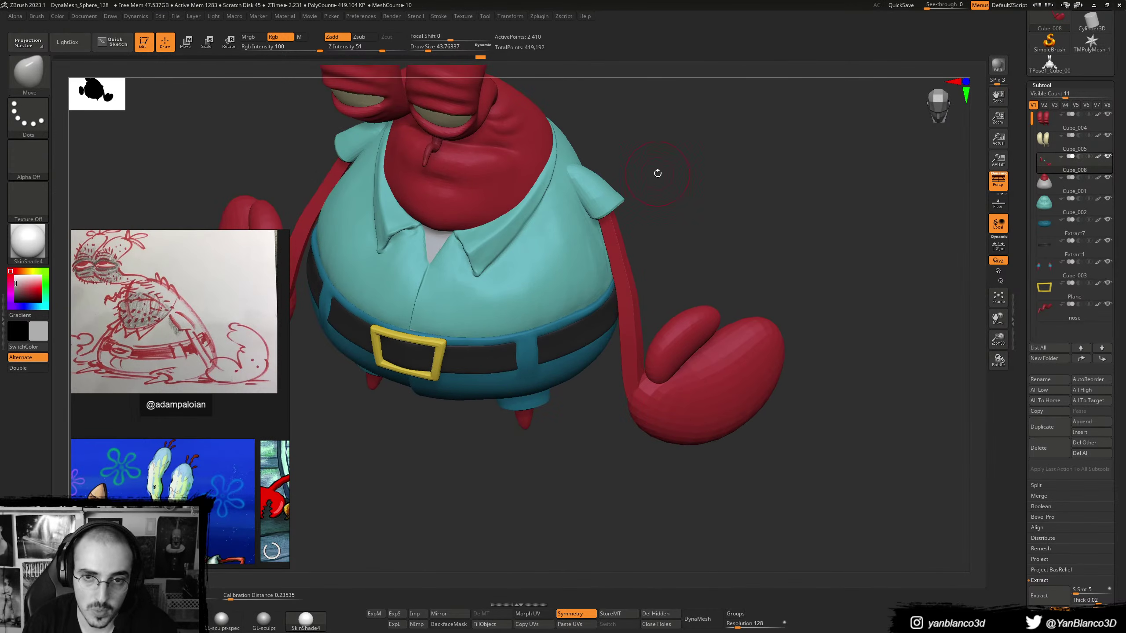
{"action": "mouse_move", "coordinate": [730, 230]}
{"action": "left_mouse_down"}
{"action": "mouse_move", "coordinate": [766, 189]}
{"action": "mouse_move", "coordinate": [637, 264]}
{"action": "left_mouse_up"}
- Refine the pointed outer corners and lower edges of the sleeves from the front with the Move brush
{"action": "key", "text": "s"}
{"action": "left_click_drag", "start_coordinate": [635, 266], "coordinate": [627, 267]}
{"action": "key", "text": "ctrl+s"}
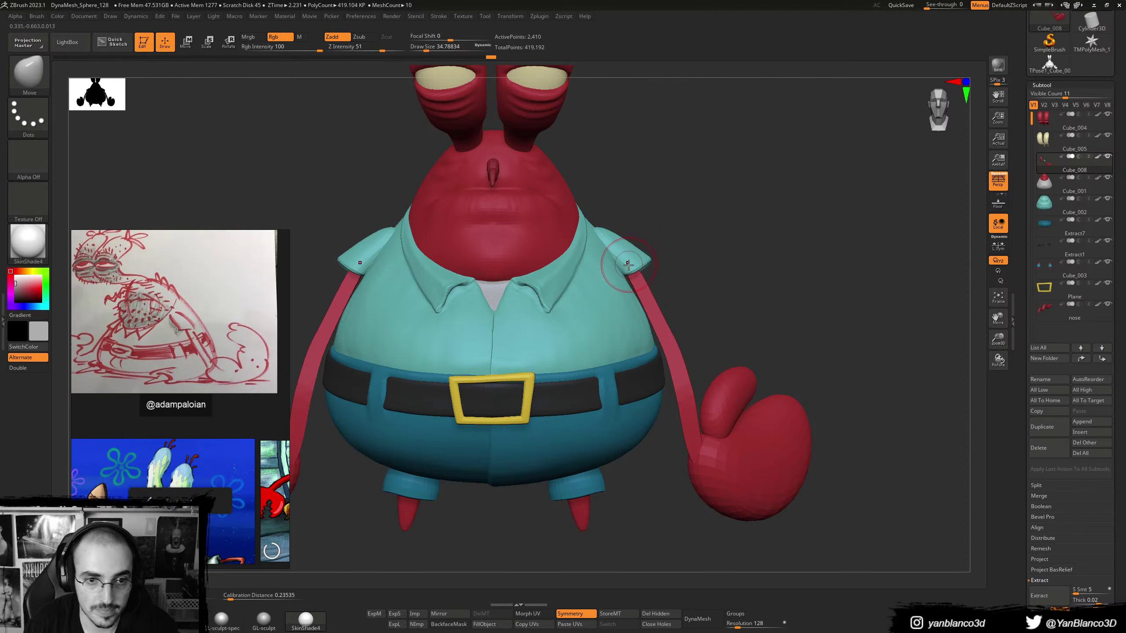
{"action": "left_click_drag", "start_coordinate": [760, 251], "coordinate": [634, 265]}
{"action": "mouse_move", "coordinate": [732, 262]}
{"action": "left_mouse_down"}
{"action": "mouse_move", "coordinate": [636, 219]}
{"action": "mouse_move", "coordinate": [652, 255]}
{"action": "left_mouse_up"}
{"action": "key", "text": "s"}
{"action": "left_click", "coordinate": [660, 257]}
{"action": "left_click_drag", "start_coordinate": [729, 215], "coordinate": [780, 253]}
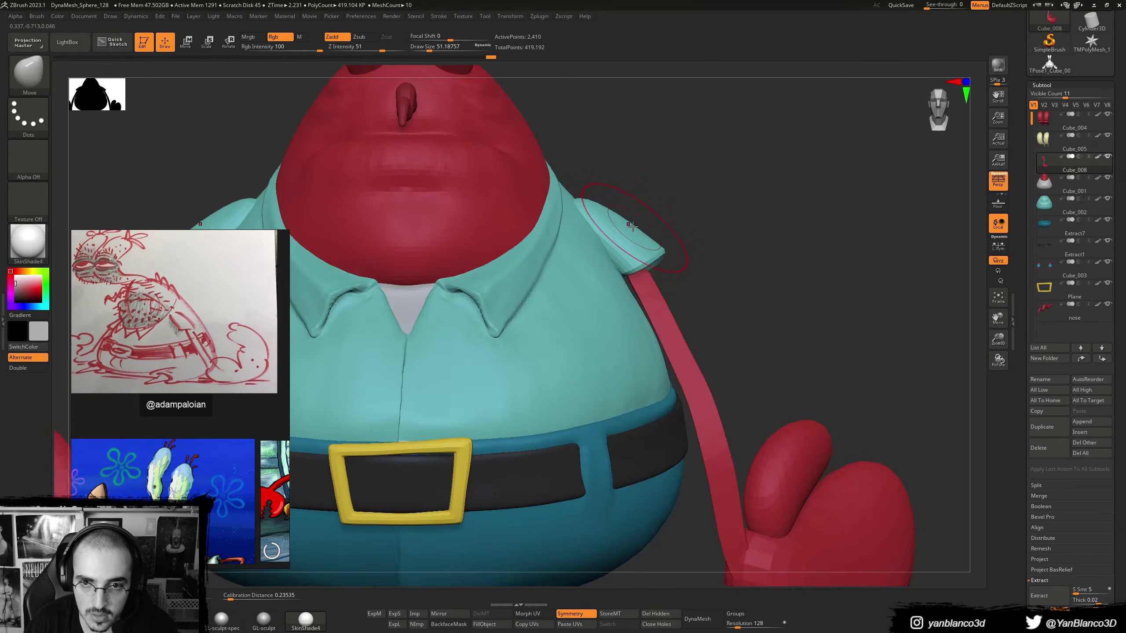
{"action": "left_click_drag", "start_coordinate": [692, 257], "coordinate": [665, 226], "text": "alt"}
{"action": "right_click_drag", "start_coordinate": [627, 244], "coordinate": [629, 217], "text": "ctrl"}
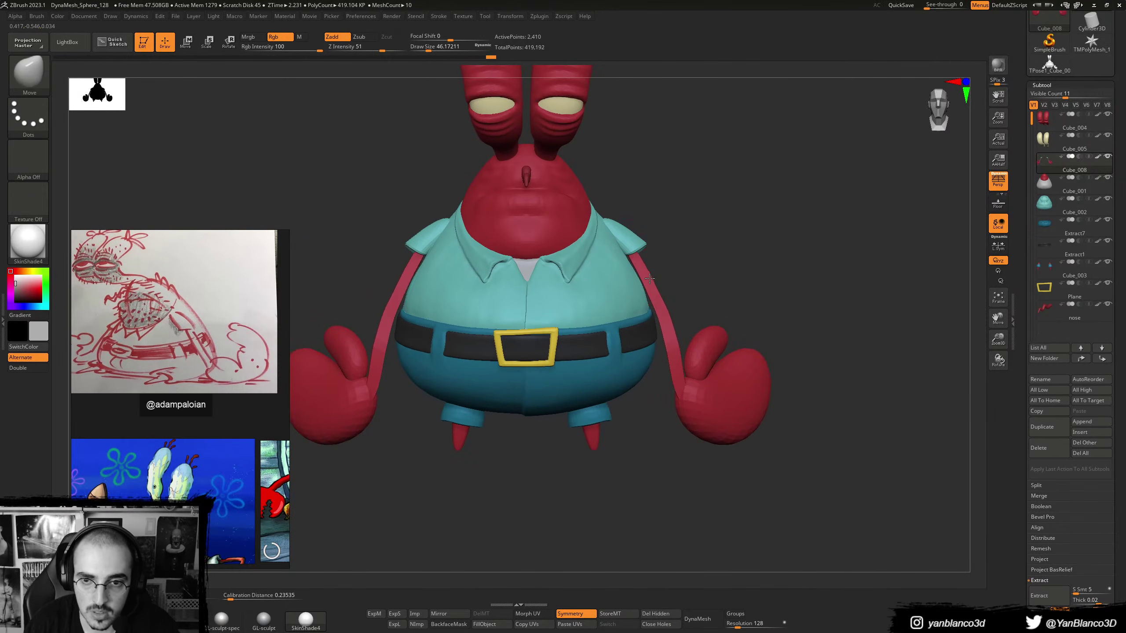
{"action": "mouse_move", "coordinate": [653, 275]}
{"action": "right_mouse_down", "text": "ctrl"}
{"action": "mouse_move", "coordinate": [646, 250]}
{"action": "mouse_move", "coordinate": [668, 258]}
{"action": "mouse_move", "coordinate": [642, 262]}
{"action": "mouse_move", "coordinate": [668, 255]}
{"action": "mouse_move", "coordinate": [670, 212]}
{"action": "mouse_move", "coordinate": [691, 233]}
{"action": "right_mouse_up", "text": "ctrl"}
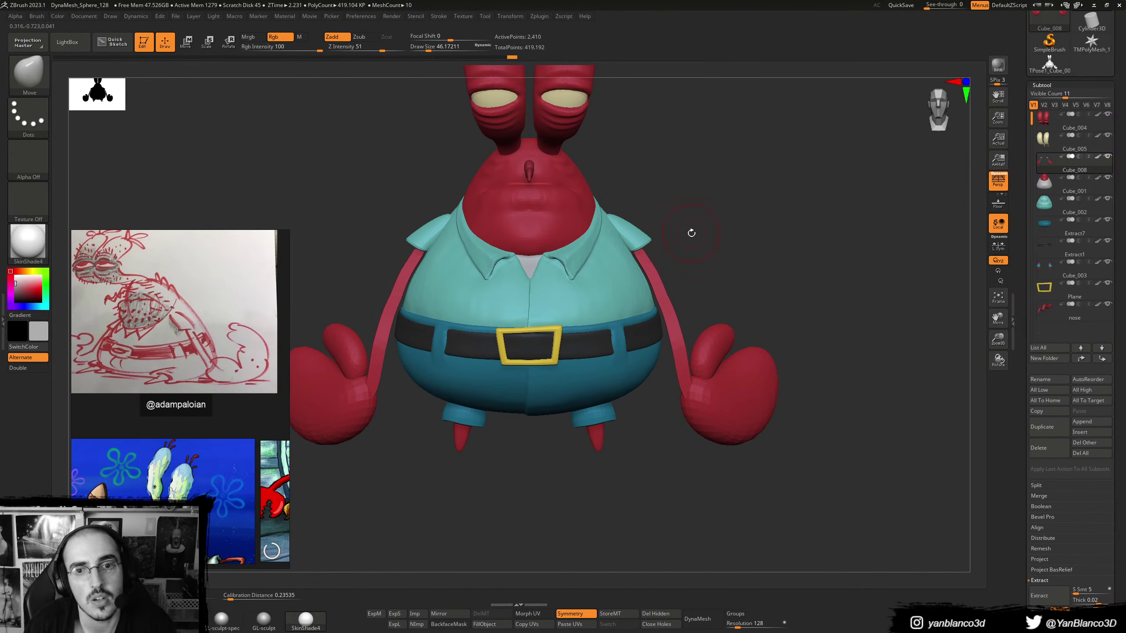
- Adjust the overall slope of the sleeves with broad Move brush strokes
{"action": "key", "text": "s"}
{"action": "left_click_drag", "start_coordinate": [634, 222], "coordinate": [638, 221]}
{"action": "right_click_drag", "start_coordinate": [652, 228], "coordinate": [636, 226]}
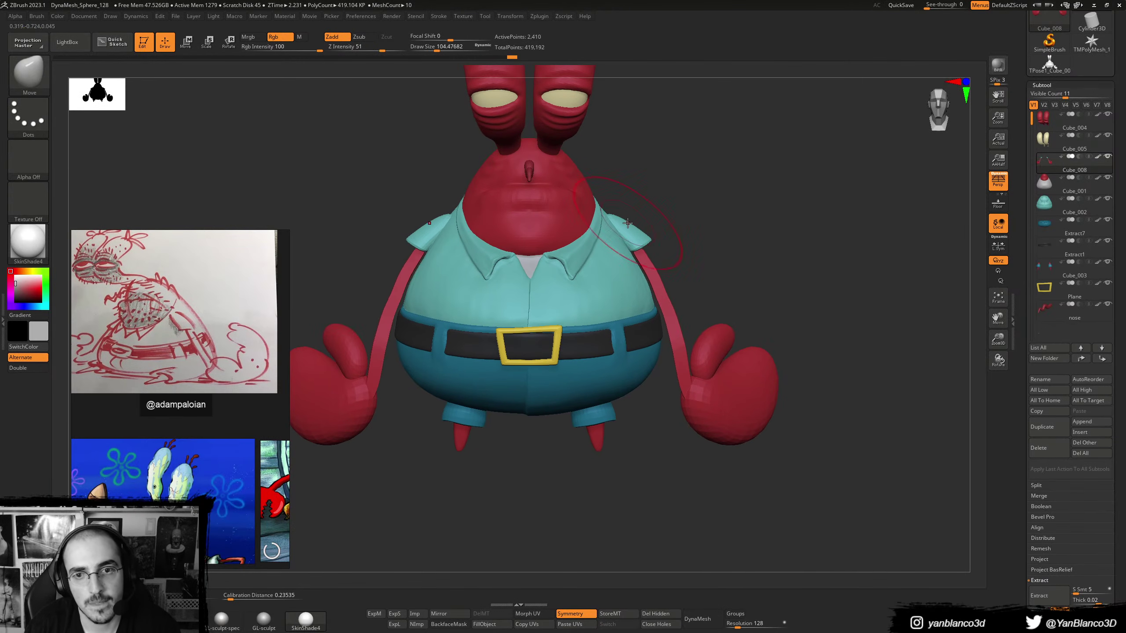
{"action": "key", "text": "s"}
{"action": "left_click_drag", "start_coordinate": [620, 226], "coordinate": [626, 225]}
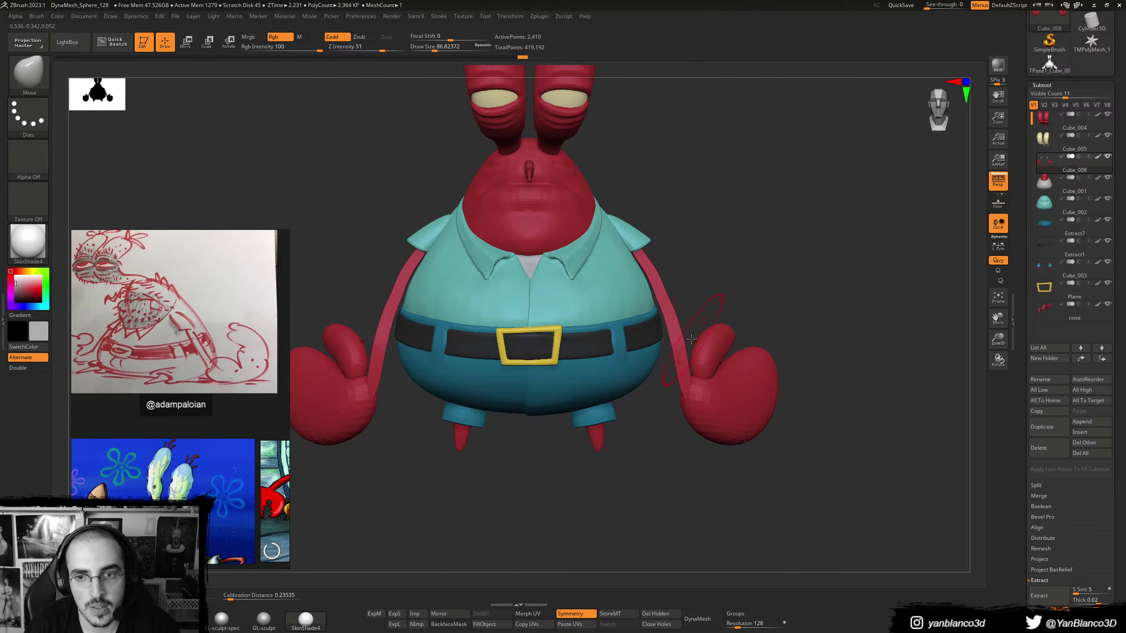
- Remesh the sleeves, arms and claws with DynaMesh at resolution 128
{"action": "right_click_drag", "start_coordinate": [679, 338], "coordinate": [668, 356]}
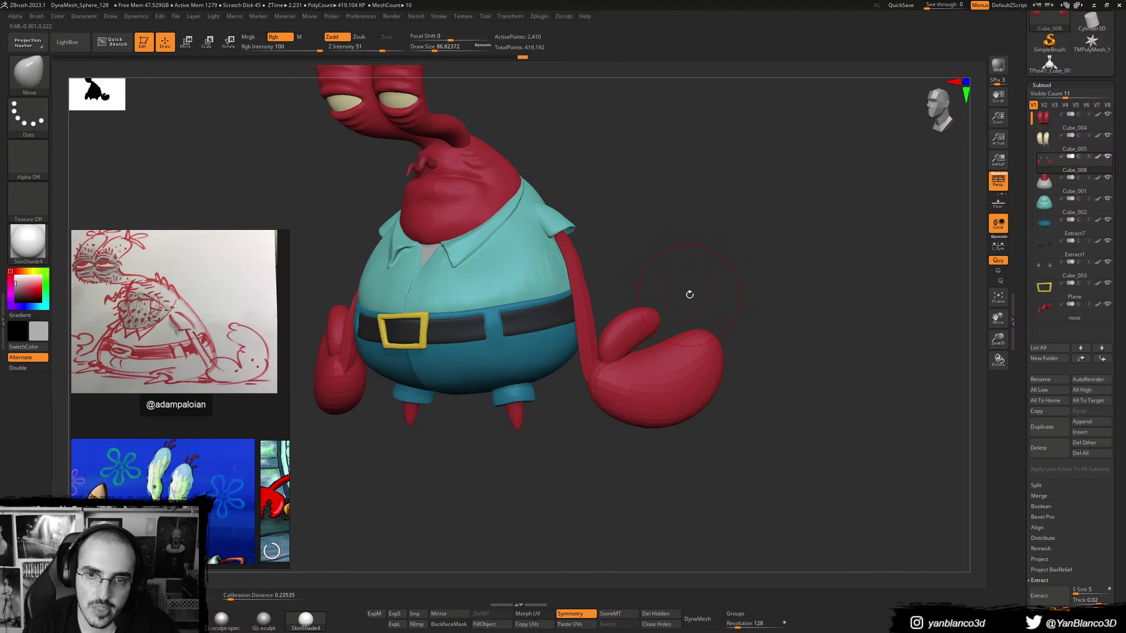
{"action": "key", "text": "ctrl"}
{"action": "left_click_drag", "start_coordinate": [691, 294], "coordinate": [693, 294], "text": "ctrl"}
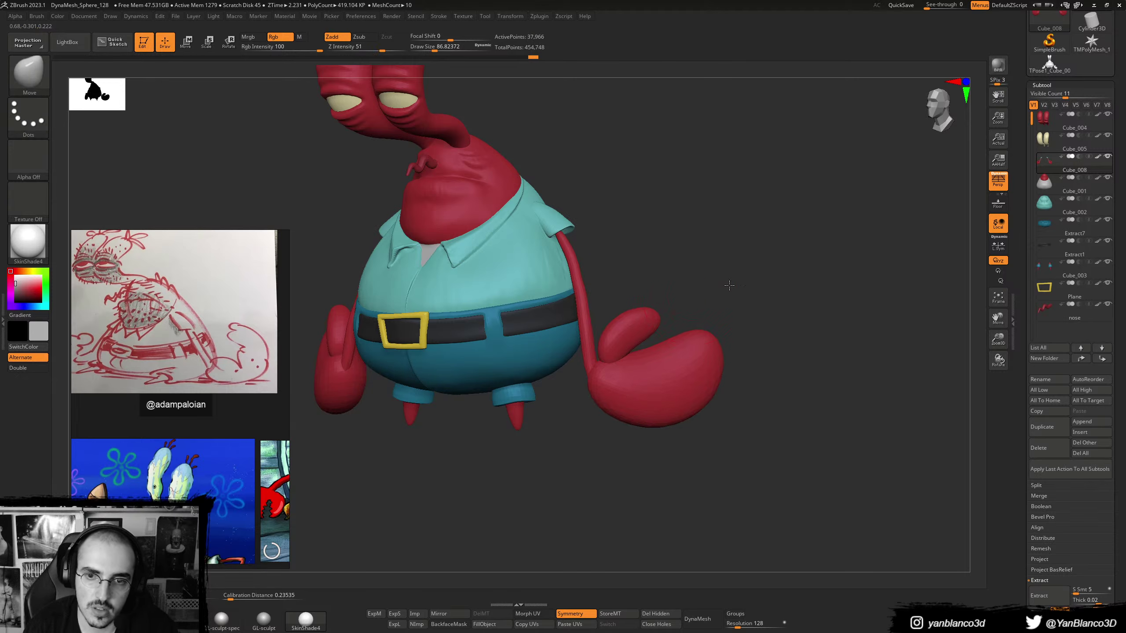
- Isolate the two thin arms from the sleeves and claws, and thicken their lower ends with the Inflate brush
{"action": "right_click_drag", "start_coordinate": [730, 285], "coordinate": [739, 286], "text": "shift"}
{"action": "left_click", "coordinate": [606, 350], "text": "ctrl+shift"}
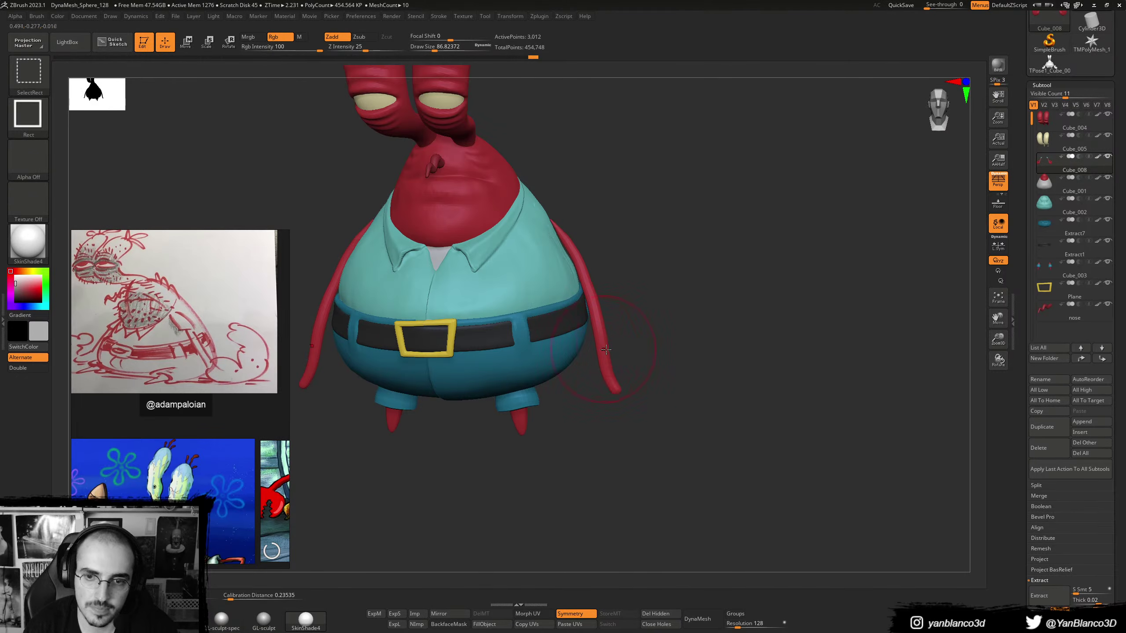
{"action": "key", "text": "b"}
{"action": "key", "text": "i"}
{"action": "key", "text": "n"}
{"action": "key", "text": "s"}
{"action": "left_click_drag", "start_coordinate": [606, 387], "coordinate": [614, 382]}
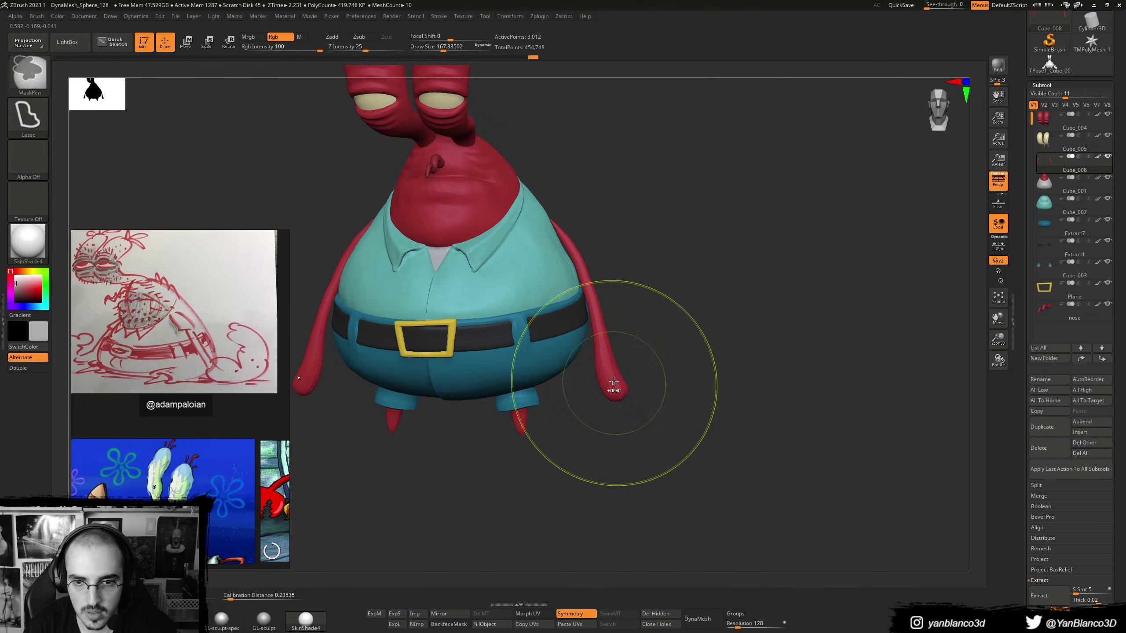
- Build up the arms and a rounded elbow with the Inflate brush, and unhide the sleeves and claws
{"action": "left_click", "coordinate": [724, 314], "text": "ctrl+shift"}
{"action": "left_click_drag", "start_coordinate": [724, 314], "coordinate": [686, 300]}
{"action": "left_click_drag", "start_coordinate": [586, 235], "coordinate": [619, 332], "text": "ctrl"}
{"action": "mouse_move", "coordinate": [709, 271]}
{"action": "left_mouse_down"}
{"action": "mouse_move", "coordinate": [620, 271]}
{"action": "mouse_move", "coordinate": [617, 231]}
{"action": "left_mouse_up"}
{"action": "left_click", "coordinate": [614, 230], "text": "ctrl+shift"}
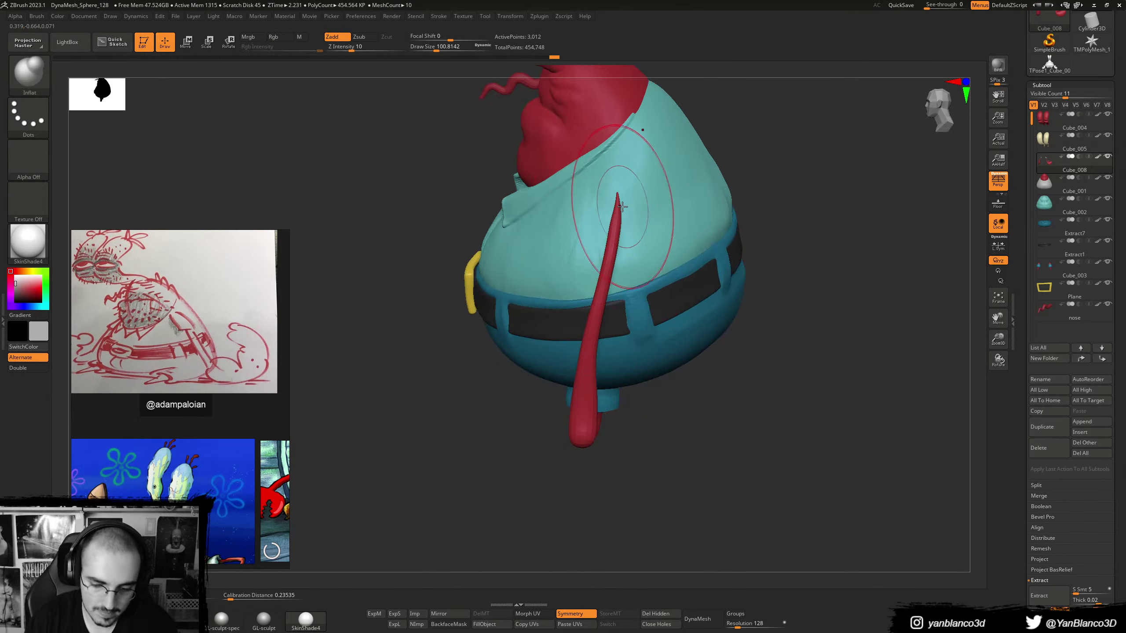
{"action": "mouse_move", "coordinate": [623, 207]}
{"action": "left_mouse_down"}
{"action": "mouse_move", "coordinate": [663, 262]}
{"action": "mouse_move", "coordinate": [593, 277]}
{"action": "mouse_move", "coordinate": [616, 284]}
{"action": "mouse_move", "coordinate": [605, 292]}
{"action": "mouse_move", "coordinate": [674, 288]}
{"action": "mouse_move", "coordinate": [650, 276]}
{"action": "mouse_move", "coordinate": [588, 295]}
{"action": "left_mouse_up"}
{"action": "left_click", "coordinate": [663, 263], "text": "ctrl+shift"}
{"action": "key", "text": "s"}
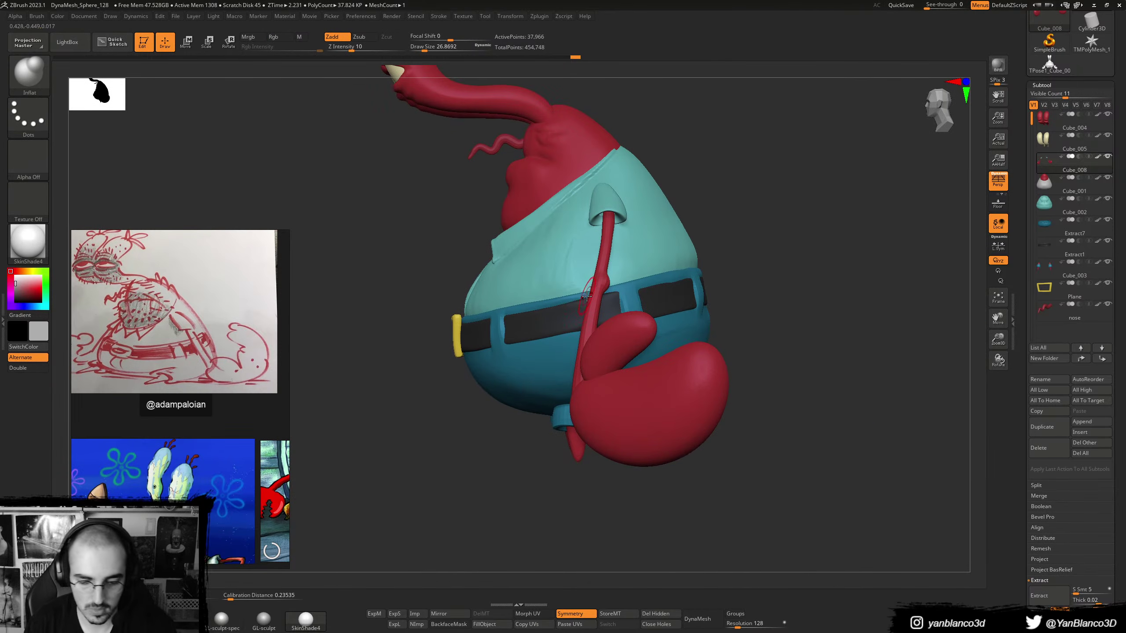
- Push the elbows into a more bent shape from the side with the Move brush
{"action": "key", "text": "ctrl"}
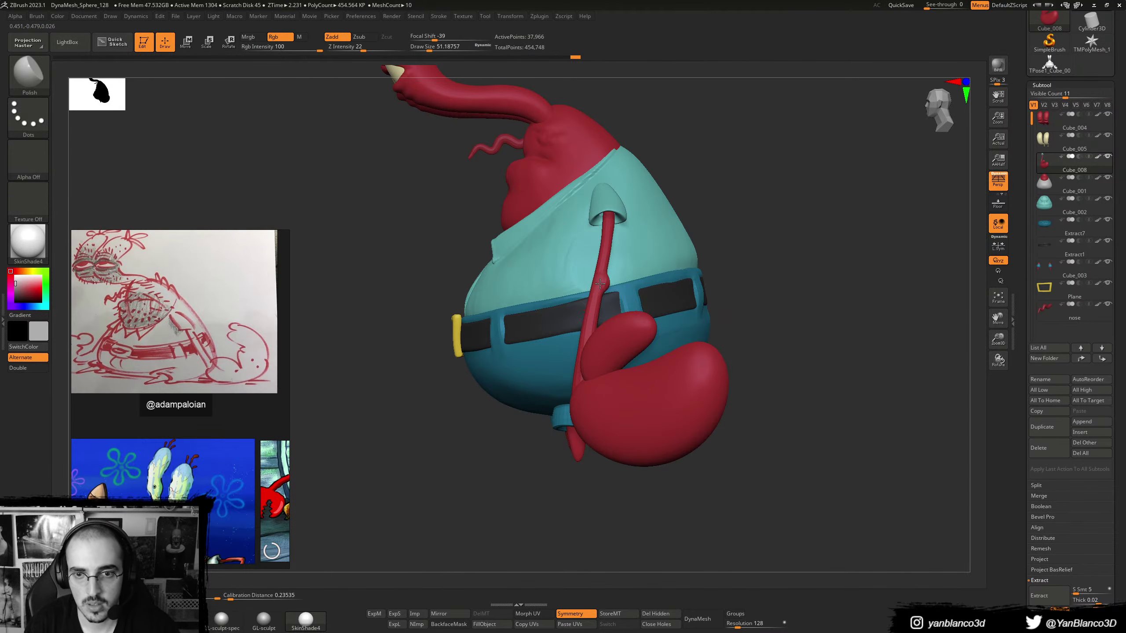
{"action": "key", "text": "b"}
{"action": "key", "text": "m"}
{"action": "key", "text": "v"}
{"action": "left_click_drag", "start_coordinate": [598, 283], "coordinate": [604, 283]}
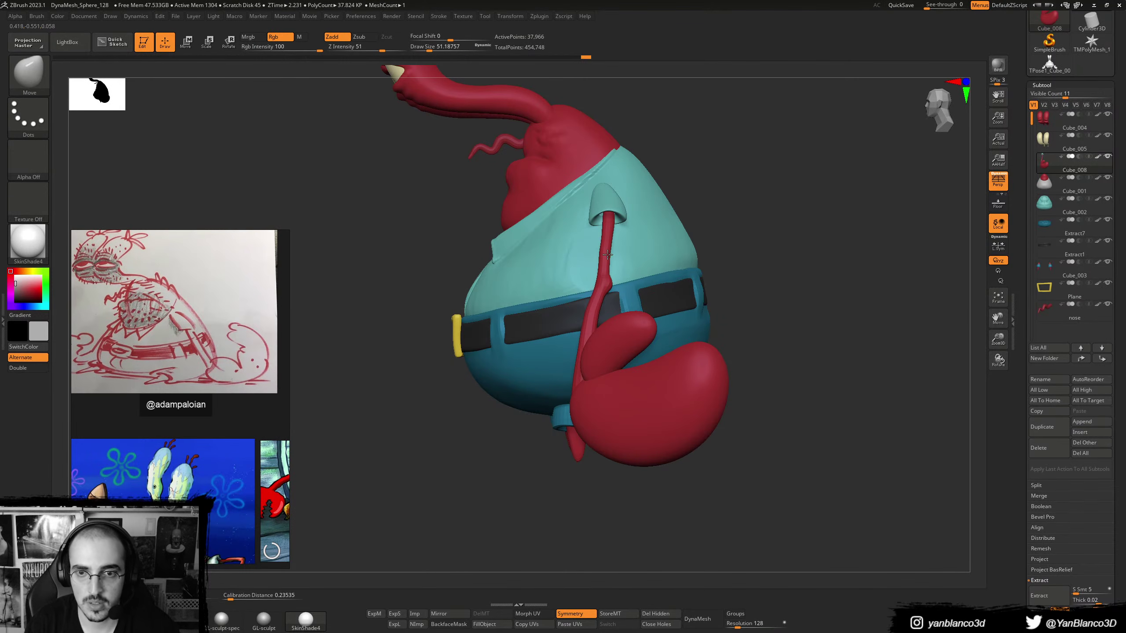
{"action": "right_click_drag", "start_coordinate": [609, 259], "coordinate": [657, 278]}
{"action": "key", "text": "bracketleft"}
{"action": "key", "text": "bracketleft"}
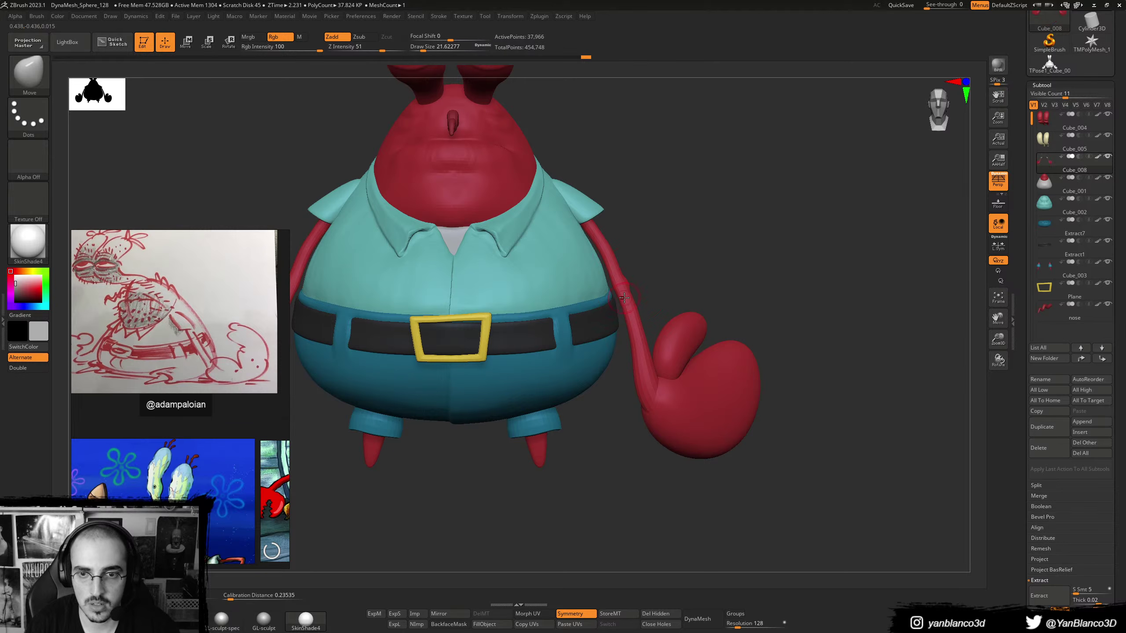
- Isolate the arms from the sleeves and claws, adjust the upper arms with the Move brush, and unhide the other parts
{"action": "key", "text": "s"}
{"action": "left_click_drag", "start_coordinate": [610, 251], "coordinate": [614, 251]}
{"action": "left_click_drag", "start_coordinate": [613, 251], "coordinate": [585, 230]}
{"action": "key", "text": "s"}
{"action": "left_click_drag", "start_coordinate": [585, 224], "coordinate": [583, 226]}
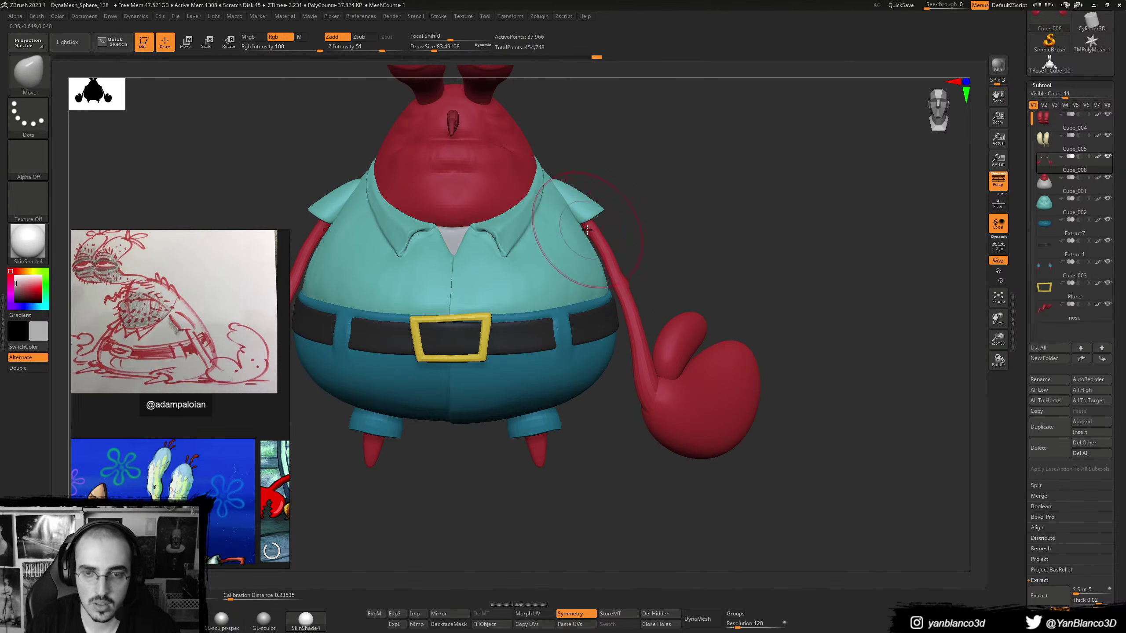
{"action": "key", "text": "n"}
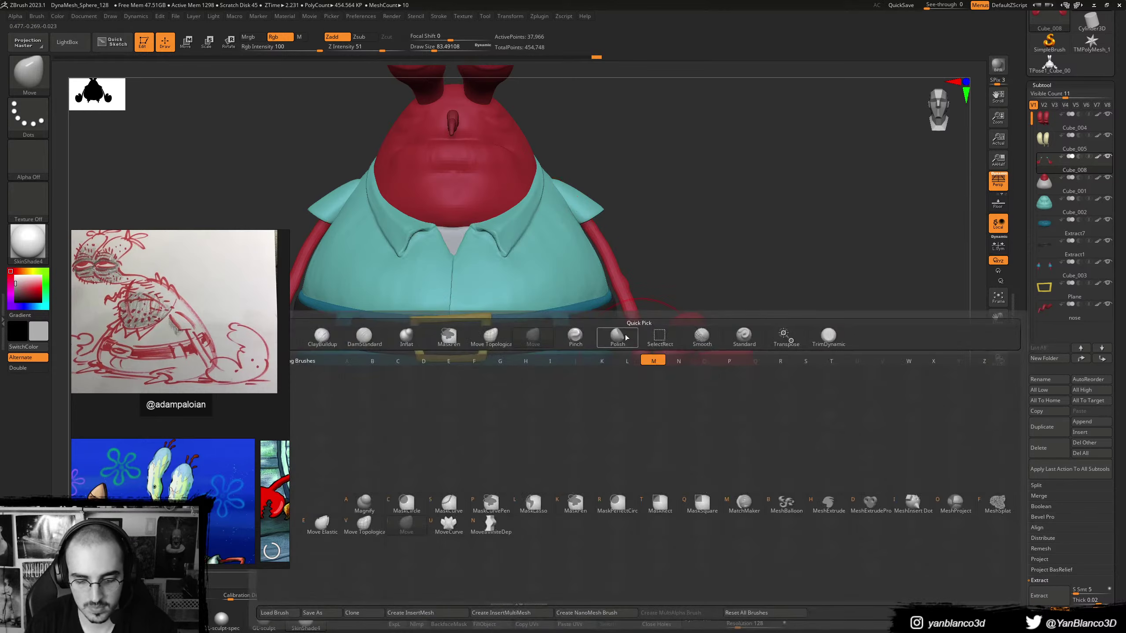
{"action": "key", "text": "v"}
{"action": "left_click", "coordinate": [586, 214], "text": "ctrl+shift"}
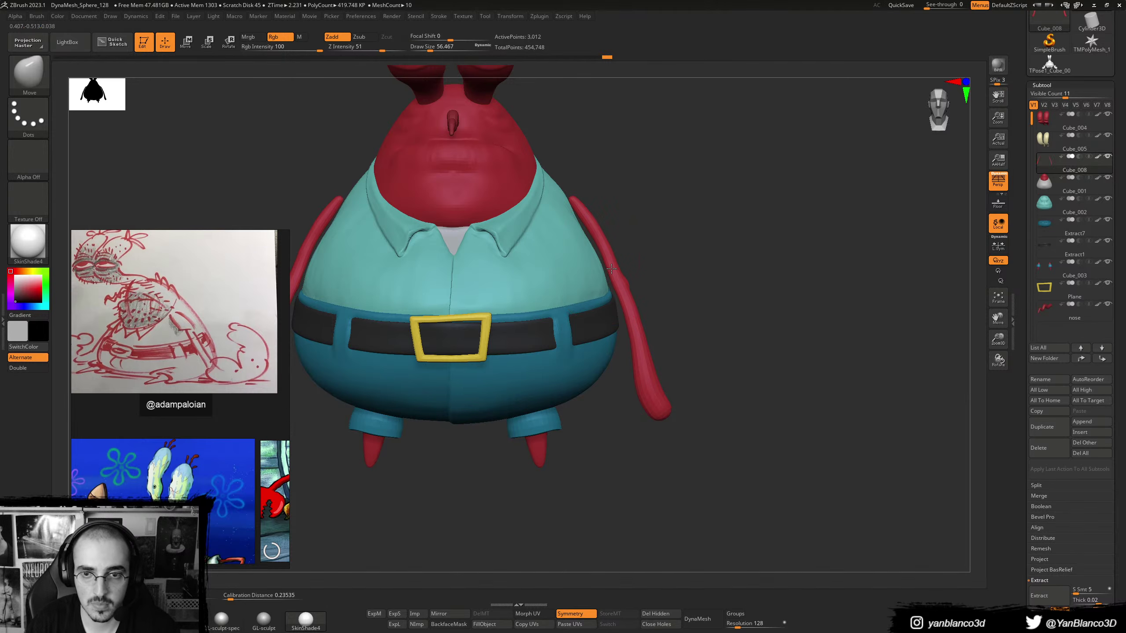
{"action": "left_click", "coordinate": [619, 227], "text": "ctrl+shift"}
{"action": "left_click_drag", "start_coordinate": [620, 228], "coordinate": [623, 275]}
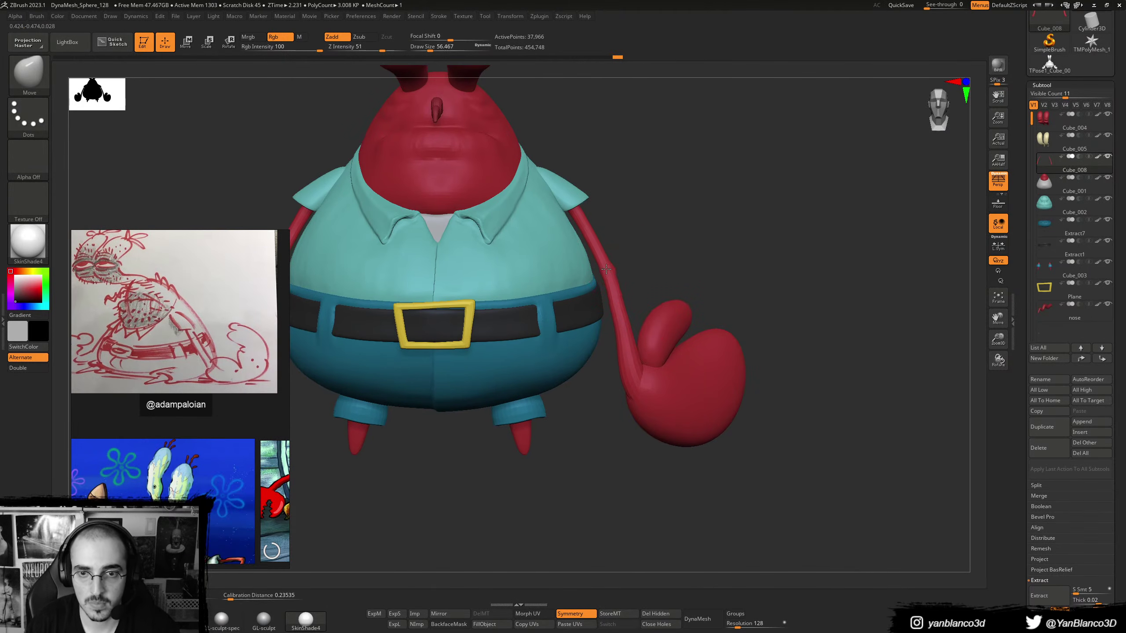
- Reshape the forearms where they meet the claws with a larger Move brush
{"action": "key", "text": "s"}
{"action": "left_click_drag", "start_coordinate": [625, 314], "coordinate": [629, 314]}
{"action": "left_click_drag", "start_coordinate": [624, 316], "coordinate": [615, 330]}
{"action": "right_click_drag", "start_coordinate": [615, 341], "coordinate": [613, 333], "text": "ctrl"}
{"action": "left_click_drag", "start_coordinate": [624, 346], "coordinate": [611, 335]}
{"action": "mouse_move", "coordinate": [652, 352]}
{"action": "right_mouse_down", "text": "alt"}
{"action": "mouse_move", "coordinate": [609, 336]}
{"action": "mouse_move", "coordinate": [643, 355]}
{"action": "right_mouse_up", "text": "alt"}
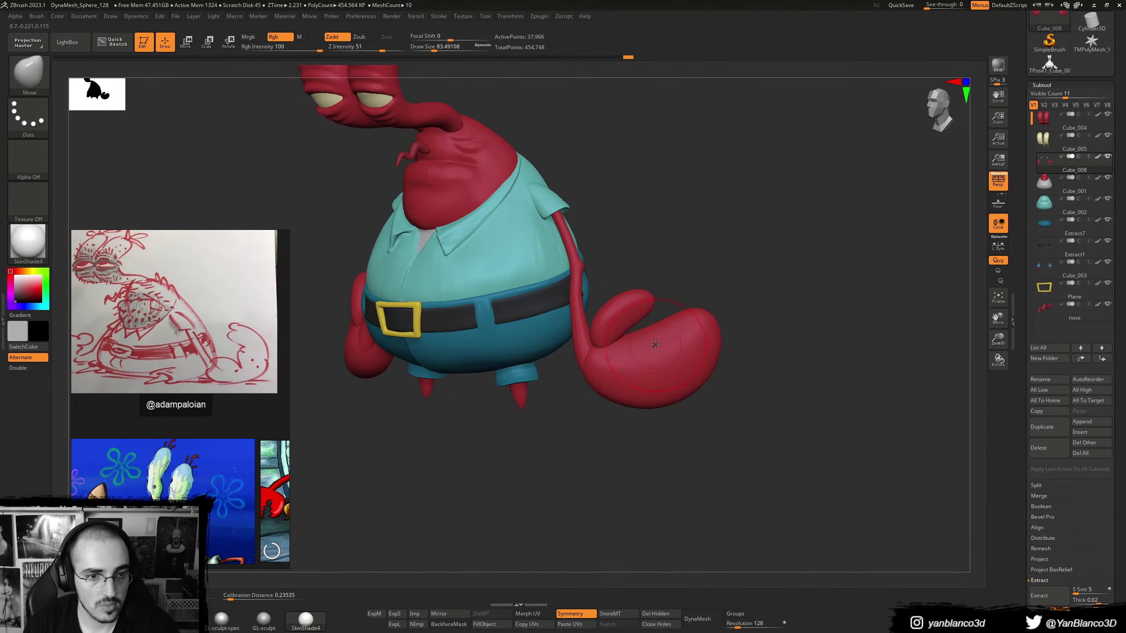
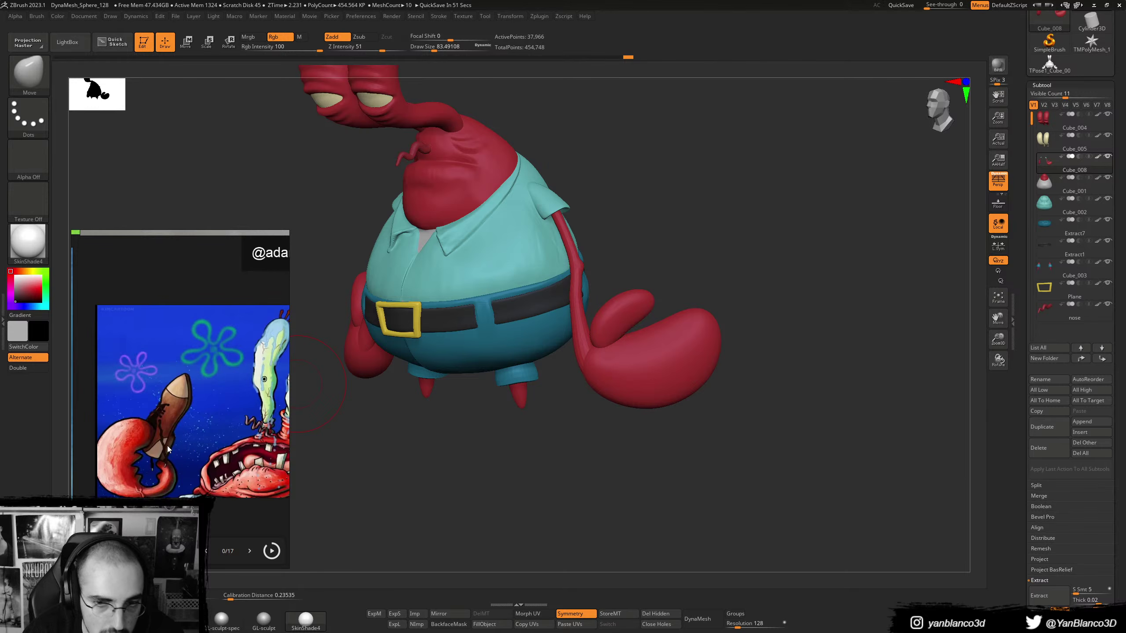
- Isolate the large lower pincers and carve notches across their inner edge with the DamStandard brush
{"action": "right_click_drag", "start_coordinate": [676, 337], "coordinate": [673, 392]}
{"action": "left_click", "coordinate": [679, 340], "text": "ctrl+shift"}
{"action": "right_click_drag", "start_coordinate": [664, 323], "coordinate": [655, 302]}
{"action": "key", "text": "b"}
{"action": "key", "text": "d"}
{"action": "key", "text": "s"}
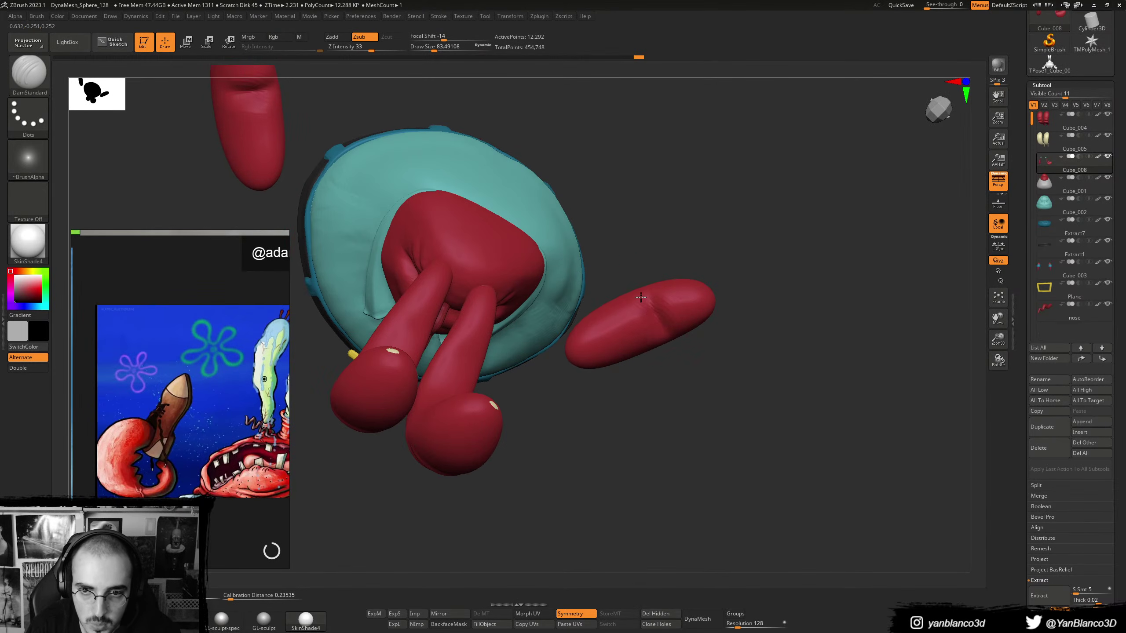
{"action": "right_click_drag", "start_coordinate": [661, 319], "coordinate": [601, 349]}
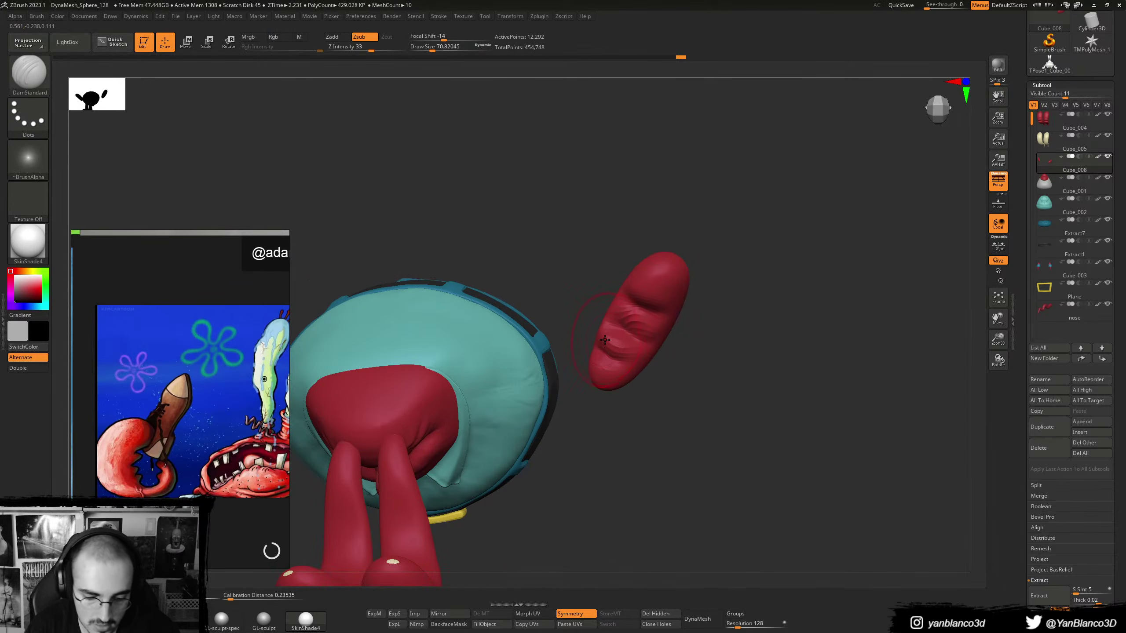
- Flatten the surface around the notches on the lower pincers' inner edge with the TrimDynamic brush
{"action": "key", "text": "b"}
{"action": "key", "text": "t"}
{"action": "key", "text": "d"}
{"action": "right_click_drag", "start_coordinate": [605, 340], "coordinate": [655, 308]}
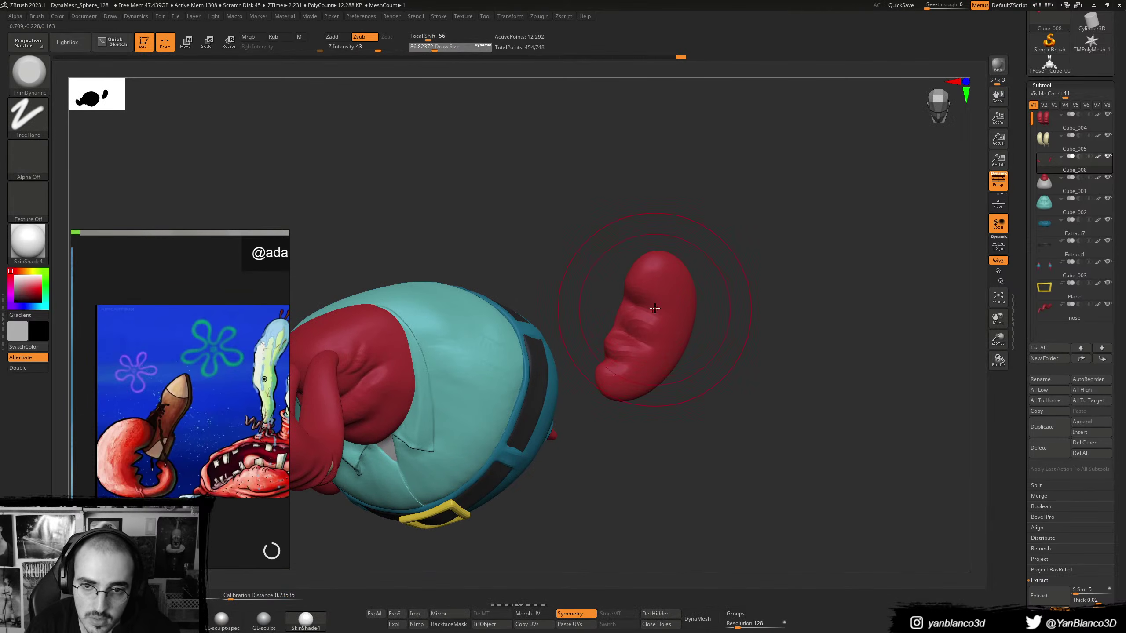
{"action": "left_click_drag", "start_coordinate": [654, 286], "coordinate": [633, 365]}
{"action": "key", "text": "ctrl+z"}
{"action": "left_click_drag", "start_coordinate": [655, 310], "coordinate": [629, 369]}
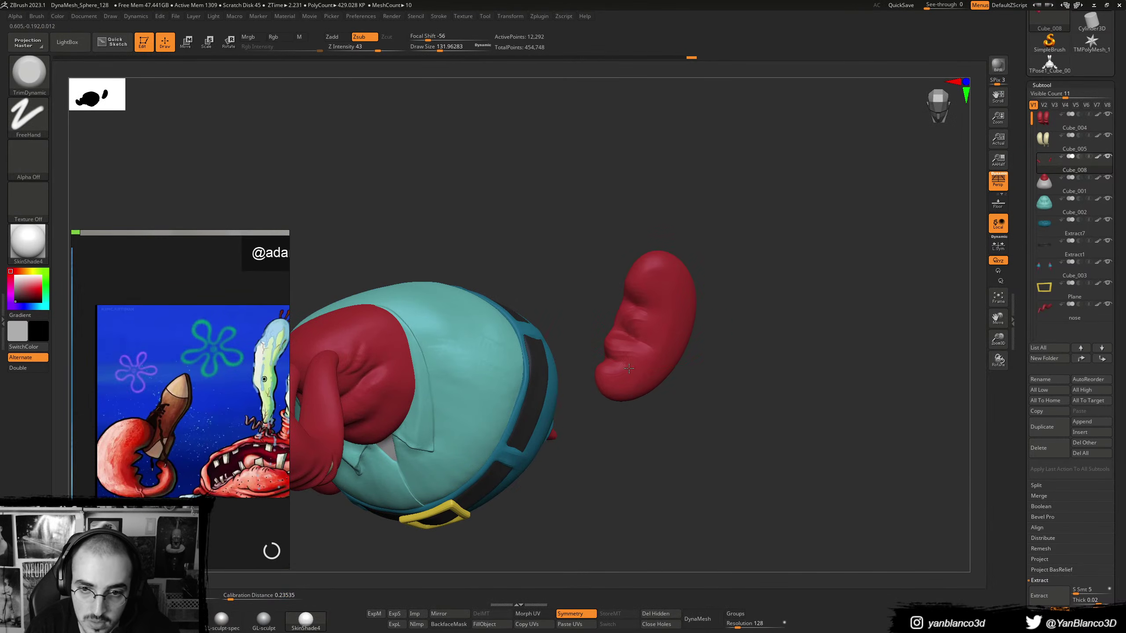
{"action": "right_click_drag", "start_coordinate": [629, 368], "coordinate": [659, 338]}
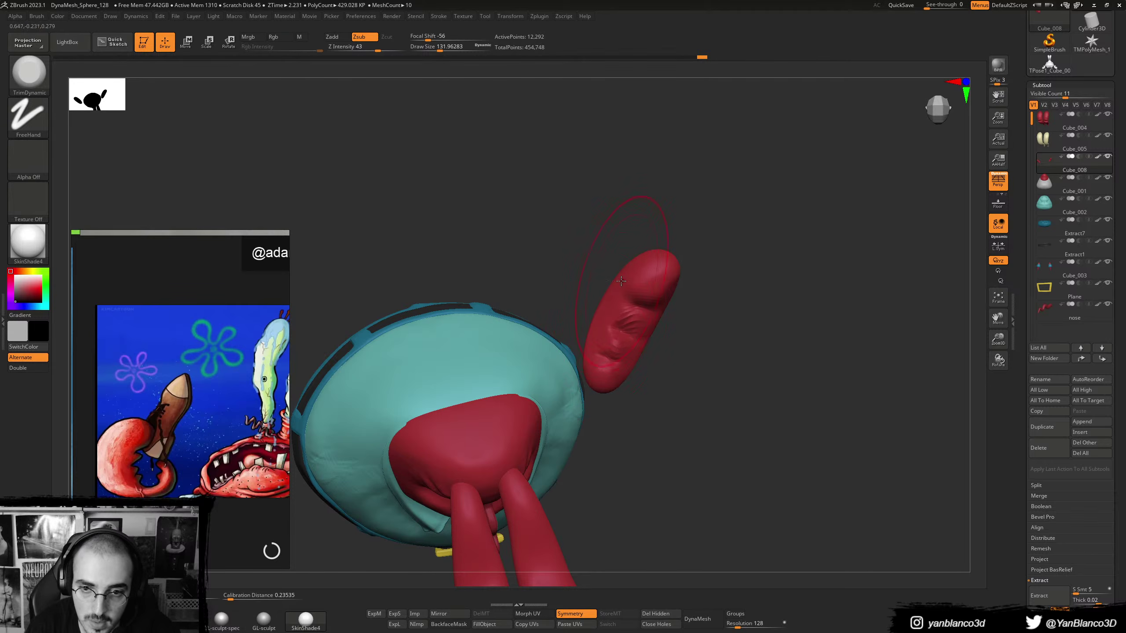
{"action": "right_click_drag", "start_coordinate": [619, 316], "coordinate": [643, 277]}
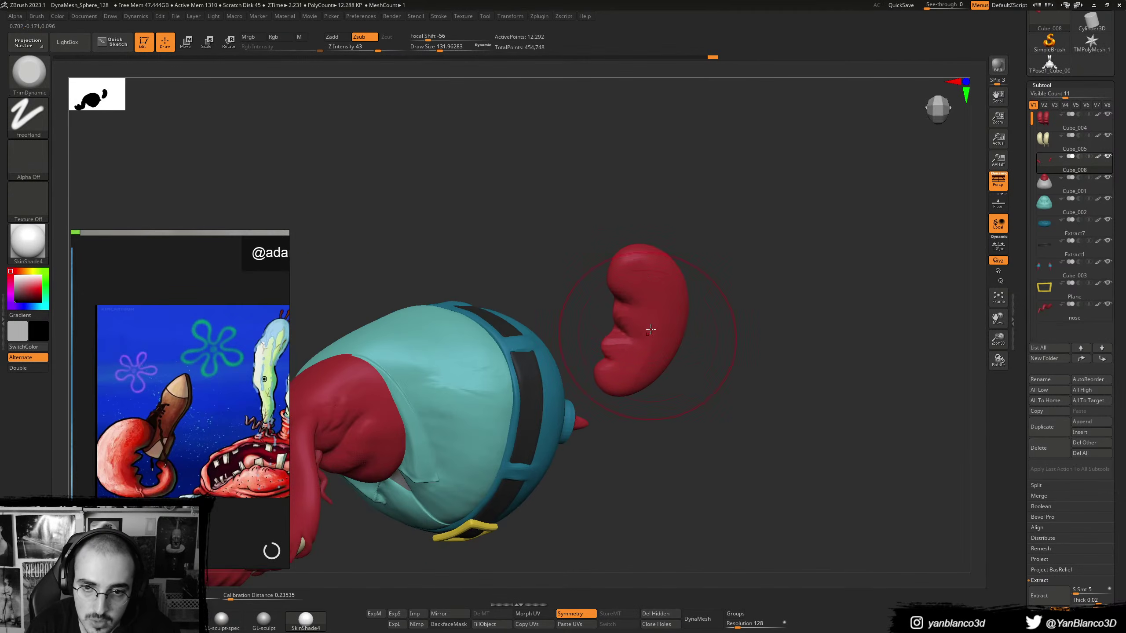
- Refine the bumpy silhouette of the lower pincers' inner edge with the Move brush
{"action": "mouse_move", "coordinate": [650, 329]}
{"action": "right_mouse_down"}
{"action": "mouse_move", "coordinate": [653, 366]}
{"action": "mouse_move", "coordinate": [660, 302]}
{"action": "mouse_move", "coordinate": [669, 322]}
{"action": "mouse_move", "coordinate": [668, 307]}
{"action": "right_mouse_up"}
{"action": "key", "text": "b"}
{"action": "key", "text": "m"}
{"action": "key", "text": "v"}
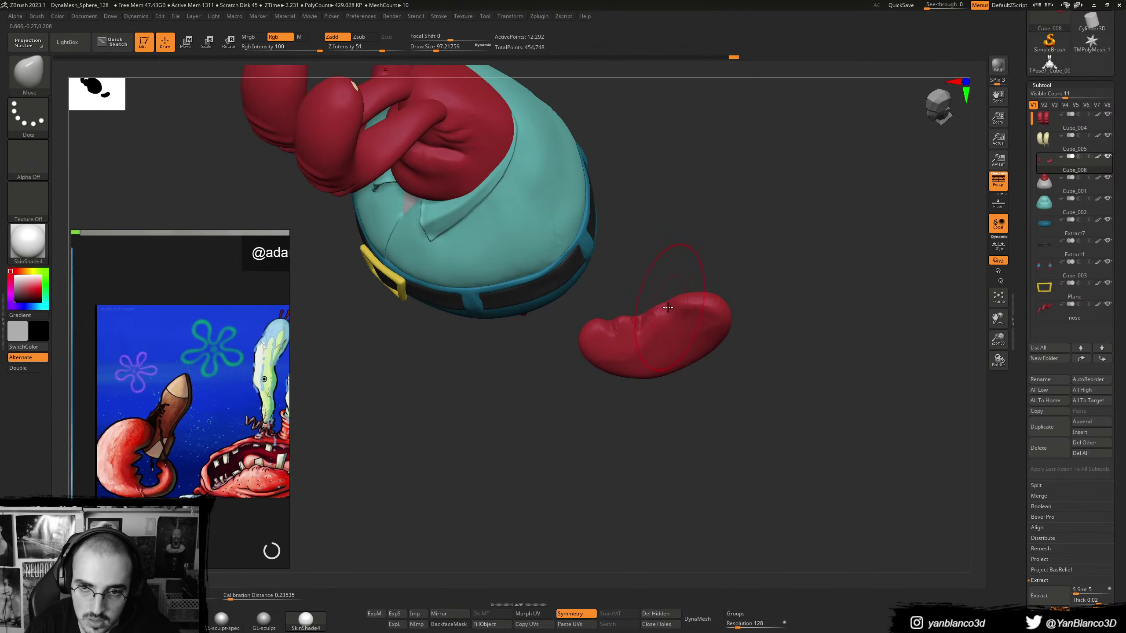
{"action": "key", "text": "s"}
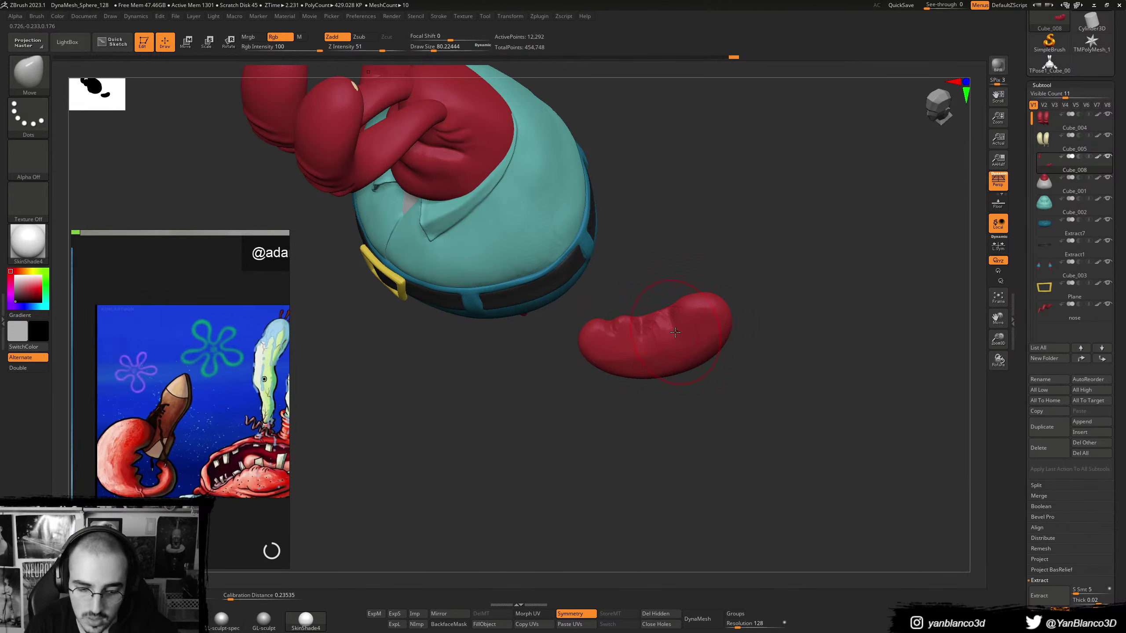
- Deepen the creases between the lower pincers' teeth with the DamStandard brush
{"action": "key", "text": "b"}
{"action": "key", "text": "d"}
{"action": "key", "text": "s"}
{"action": "right_click_drag", "start_coordinate": [667, 327], "coordinate": [677, 340]}
{"action": "key", "text": "s"}
{"action": "left_click_drag", "start_coordinate": [680, 340], "coordinate": [679, 341]}
- Smooth the toothed edge of the lower pincers, unhide the sleeves, arms and upper pincers, and save the project
{"action": "mouse_move", "coordinate": [674, 313]}
{"action": "right_mouse_down"}
{"action": "mouse_move", "coordinate": [668, 339]}
{"action": "mouse_move", "coordinate": [638, 315]}
{"action": "mouse_move", "coordinate": [603, 320]}
{"action": "mouse_move", "coordinate": [632, 209]}
{"action": "mouse_move", "coordinate": [625, 281]}
{"action": "right_mouse_up"}
{"action": "mouse_move", "coordinate": [615, 283]}
{"action": "left_mouse_down", "text": "shift"}
{"action": "mouse_move", "coordinate": [587, 268]}
{"action": "mouse_move", "coordinate": [607, 262]}
{"action": "left_mouse_up", "text": "shift"}
{"action": "mouse_move", "coordinate": [669, 248]}
{"action": "right_mouse_down"}
{"action": "mouse_move", "coordinate": [674, 306]}
{"action": "mouse_move", "coordinate": [661, 286]}
{"action": "mouse_move", "coordinate": [715, 329]}
{"action": "right_mouse_up"}
{"action": "key", "text": "s"}
{"action": "left_click", "coordinate": [588, 280]}
{"action": "key", "text": "ctrl+s"}
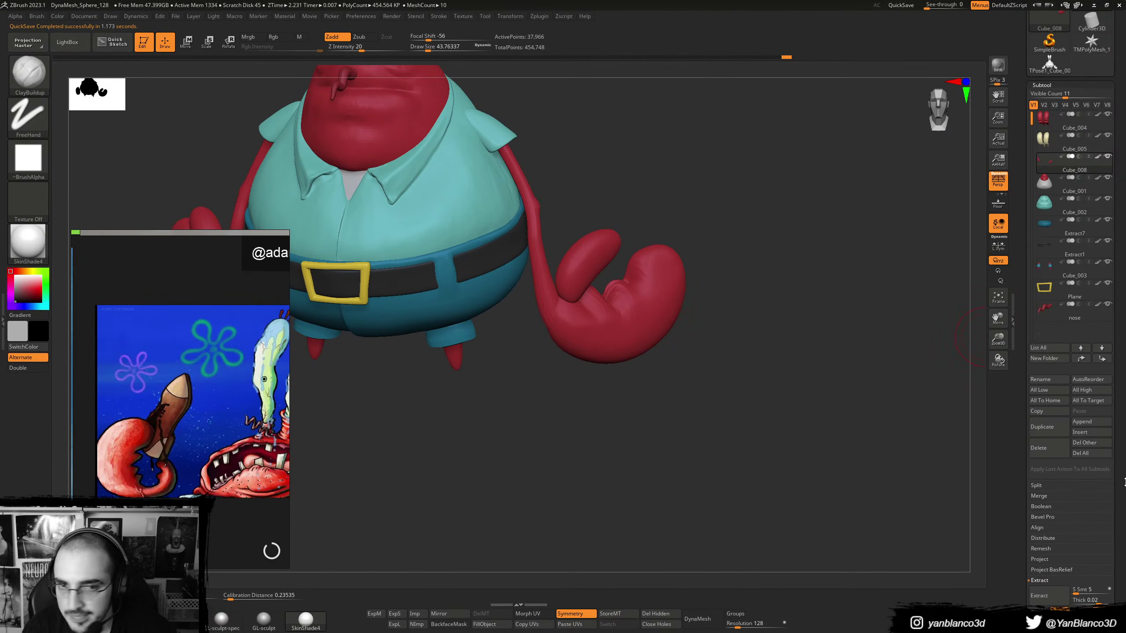
- Delete the lower subdivision levels of the sleeves, arms and claws, and ZRemesh them at a target polygon count of 5
{"action": "scroll", "coordinate": [1124, 481], "scroll_direction": "down", "scroll_amount": 3}
{"action": "left_click", "coordinate": [1068, 512]}
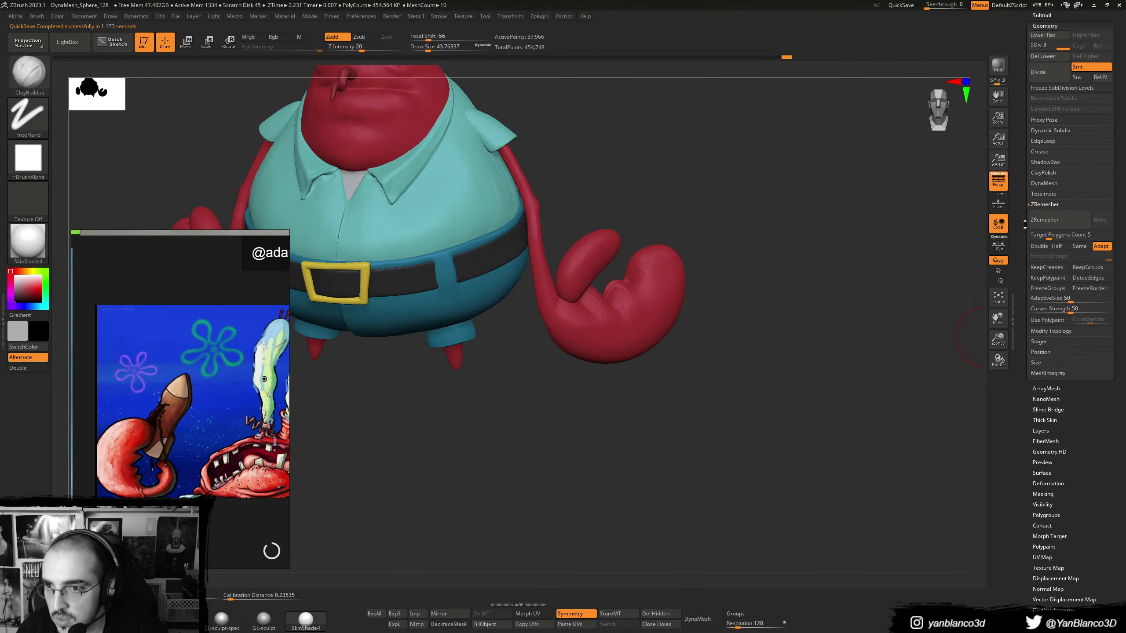
{"action": "scroll", "coordinate": [1085, 151], "scroll_direction": "up", "scroll_amount": 2}
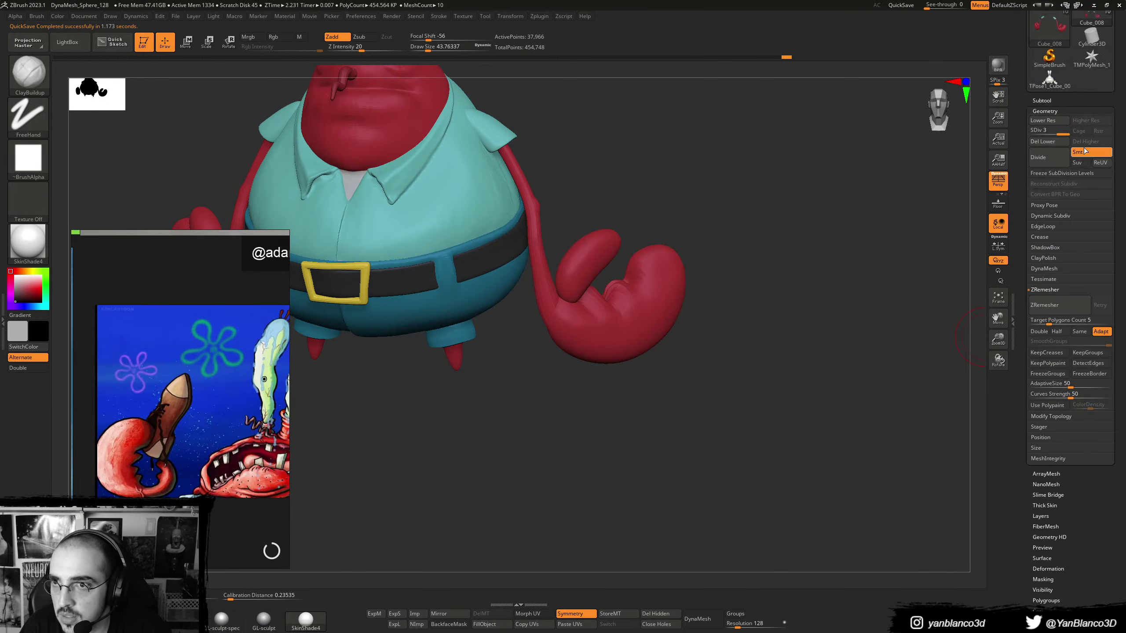
{"action": "left_click", "coordinate": [1049, 142]}
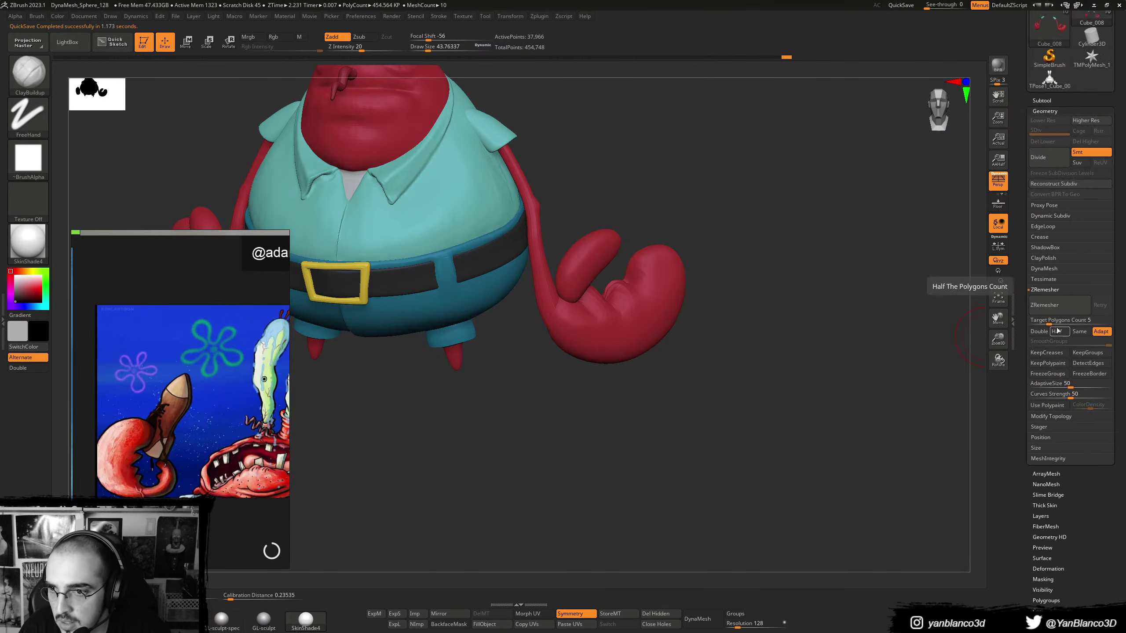
{"action": "left_click", "coordinate": [1064, 309]}
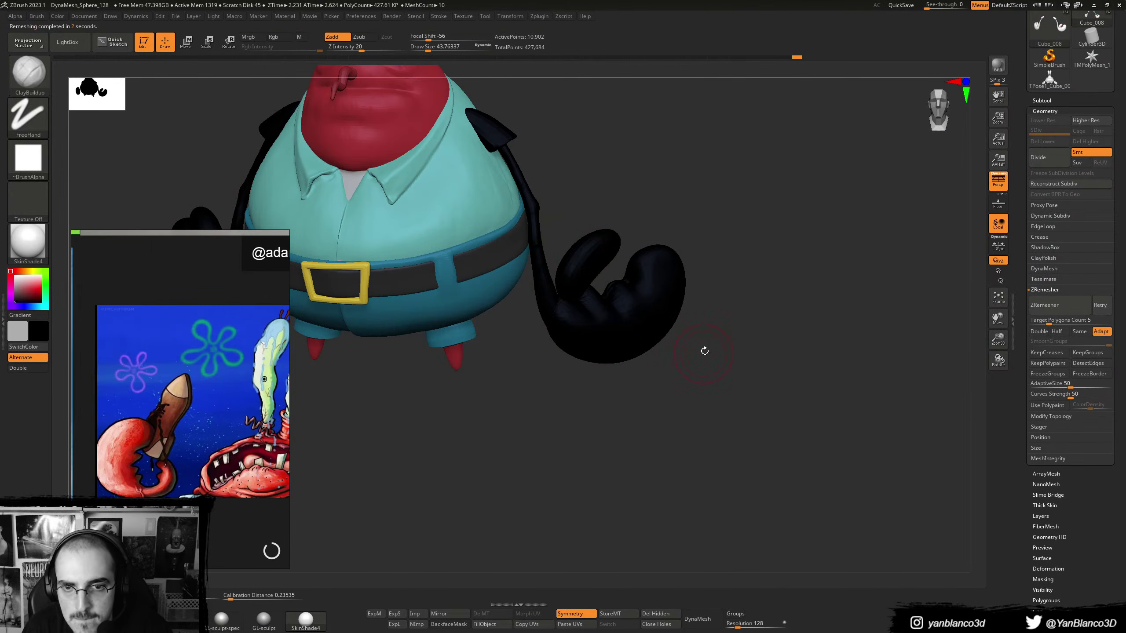
- Sample the body's red as the colour for the remeshed arms and claws, and check their new topology in wireframe
{"action": "key", "text": "c"}
{"action": "left_click_drag", "start_coordinate": [588, 208], "coordinate": [592, 240], "text": "alt"}
{"action": "key", "text": "shift+f"}
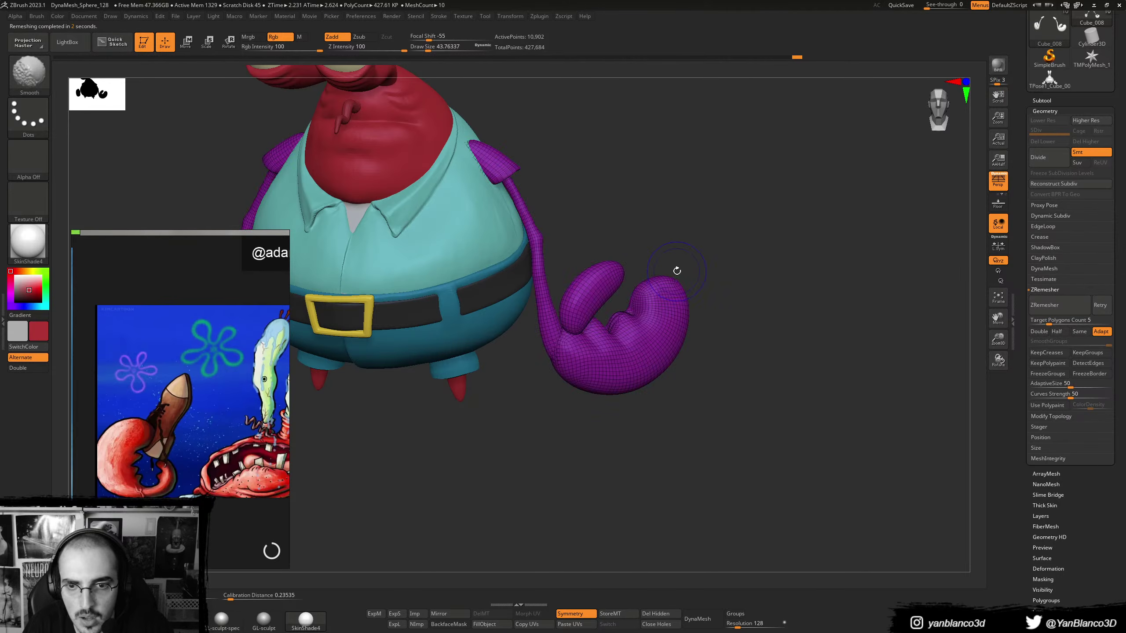
{"action": "key", "text": "shift+f"}
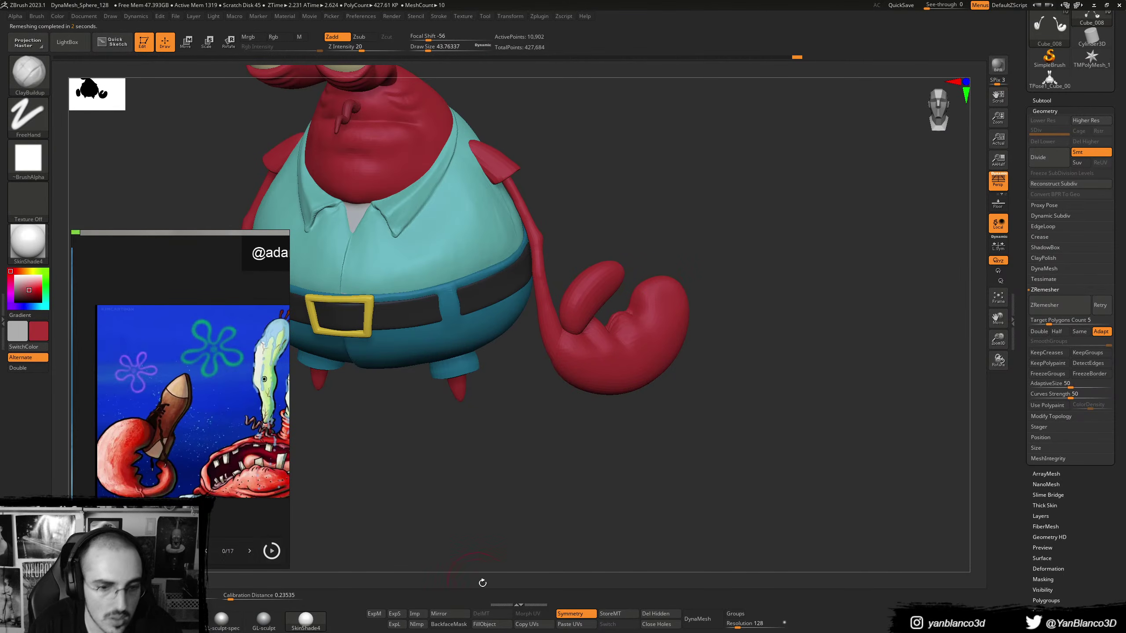
- Isolate the small upper pincers and build up ridges along their inner side with the ClayBuildup brush
{"action": "left_click", "coordinate": [501, 628]}
{"action": "left_click_drag", "start_coordinate": [549, 277], "coordinate": [566, 315], "text": "alt"}
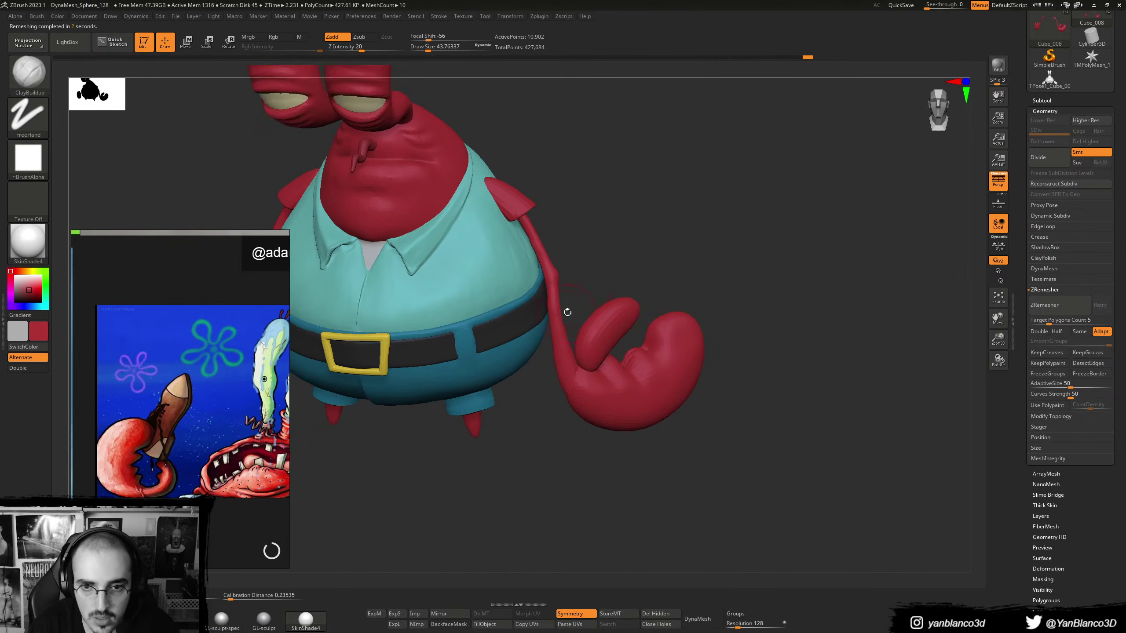
{"action": "left_click_drag", "start_coordinate": [731, 344], "coordinate": [667, 365]}
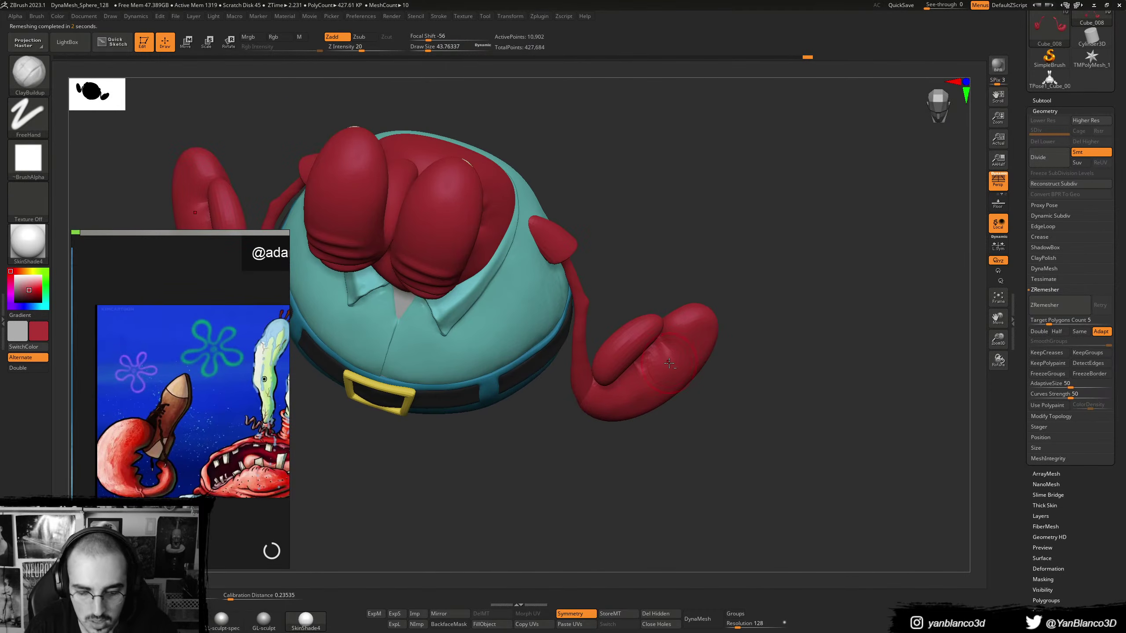
{"action": "left_click", "coordinate": [657, 357], "text": "ctrl+shift"}
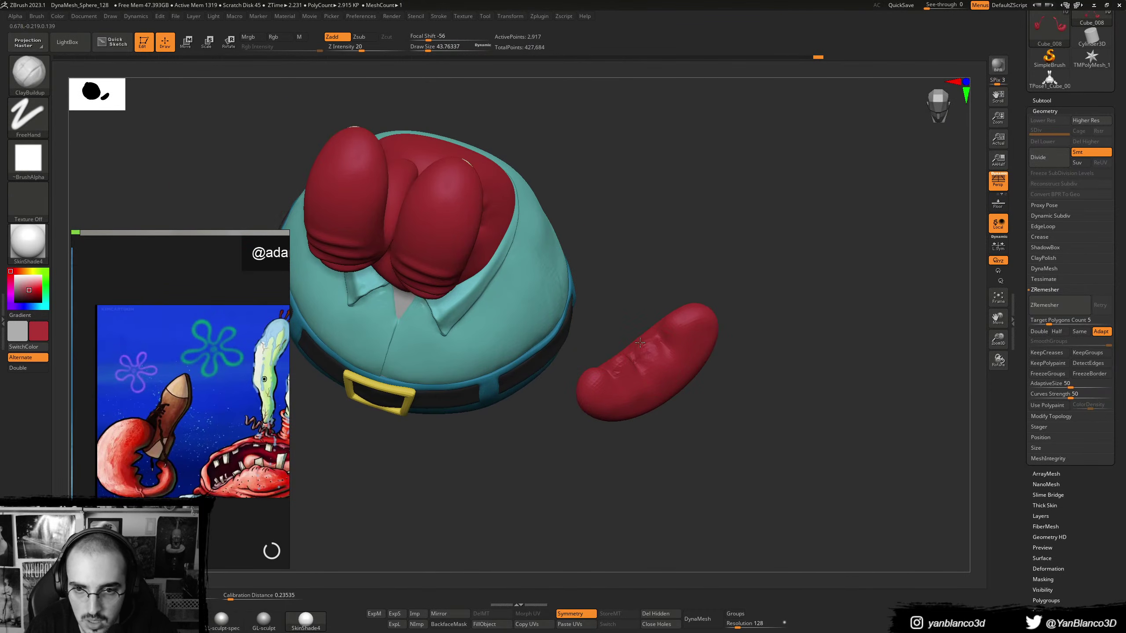
{"action": "left_click", "coordinate": [741, 334], "text": "ctrl+shift"}
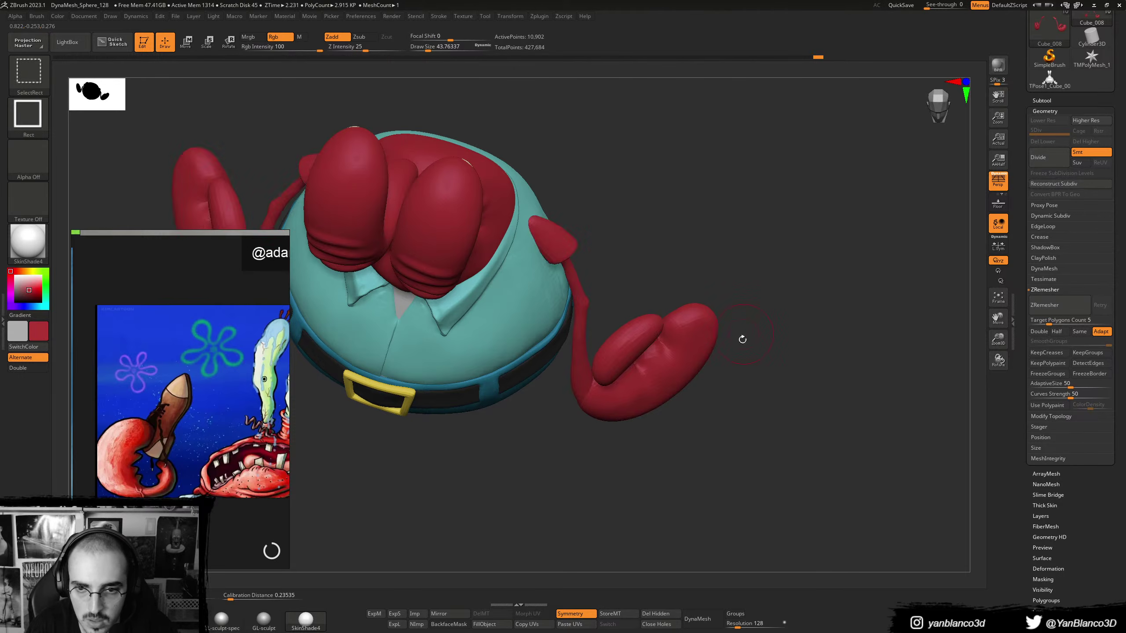
{"action": "left_click_drag", "start_coordinate": [741, 334], "coordinate": [645, 321]}
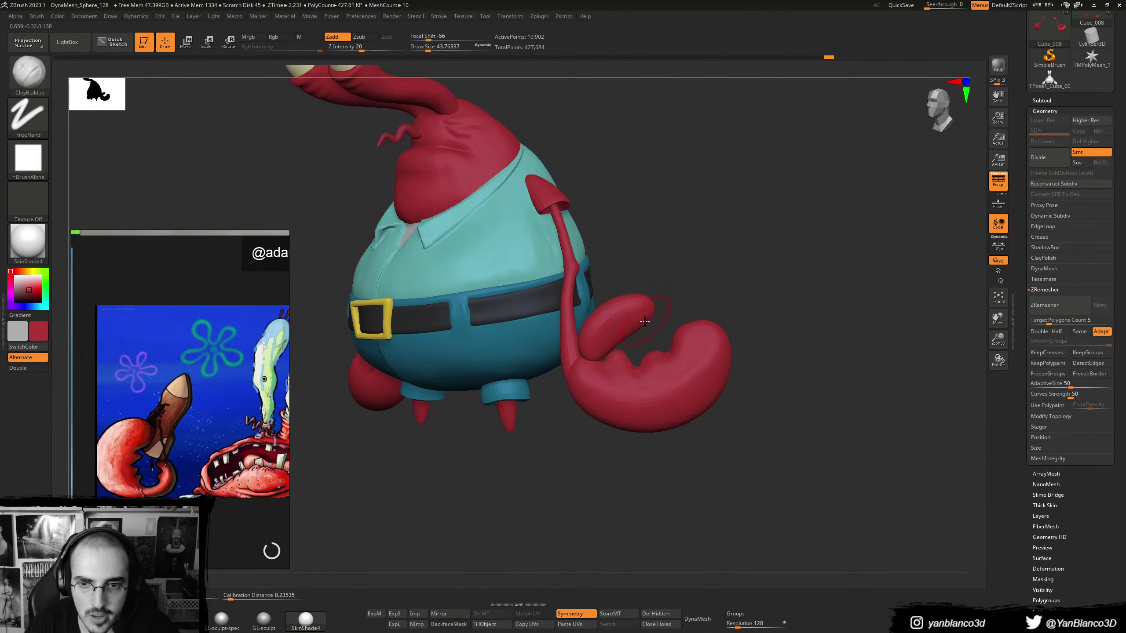
{"action": "key", "text": "ctrl+shift"}
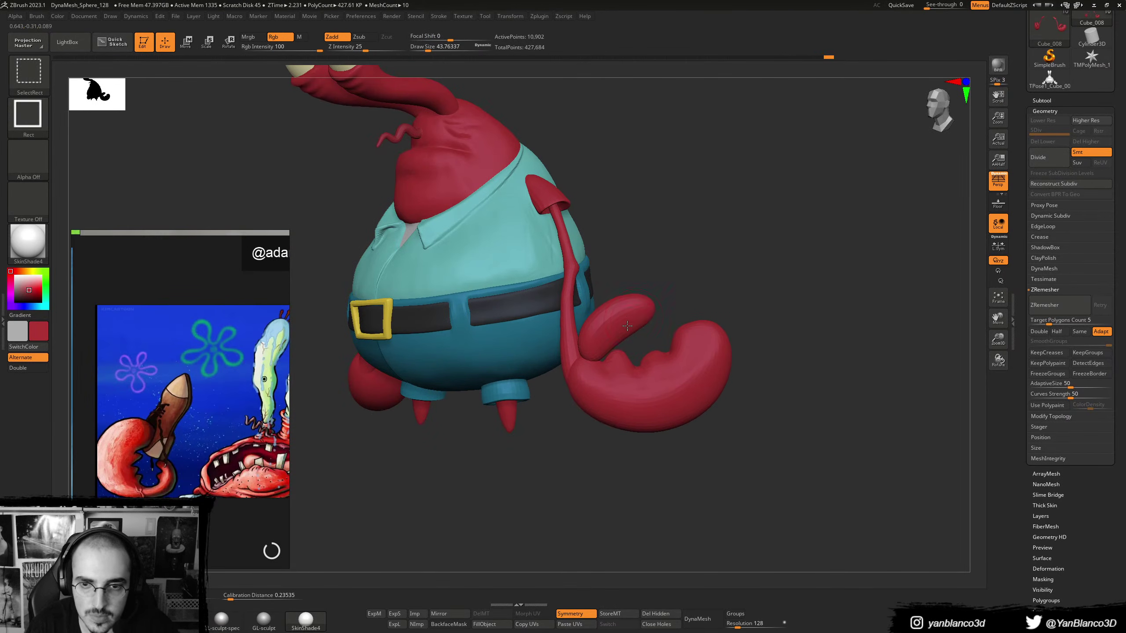
{"action": "left_click", "coordinate": [627, 326], "text": "ctrl+shift"}
{"action": "mouse_move", "coordinate": [627, 326]}
{"action": "right_mouse_down", "text": "ctrl"}
{"action": "mouse_move", "coordinate": [630, 363]}
{"action": "mouse_move", "coordinate": [634, 337]}
{"action": "right_mouse_up", "text": "ctrl"}
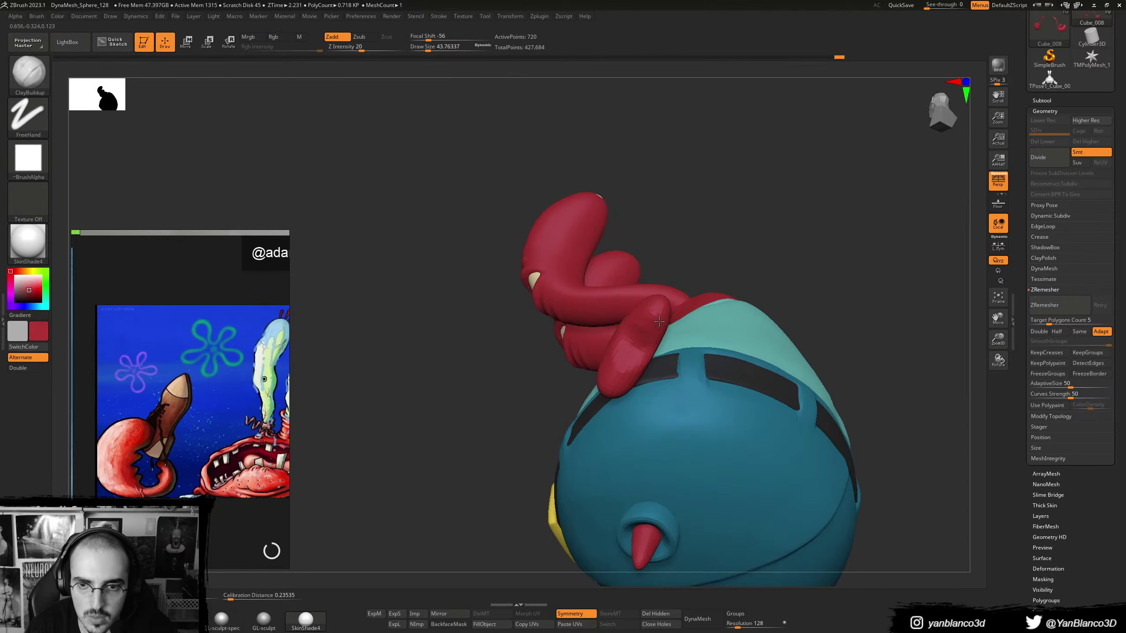
{"action": "key", "text": "["}
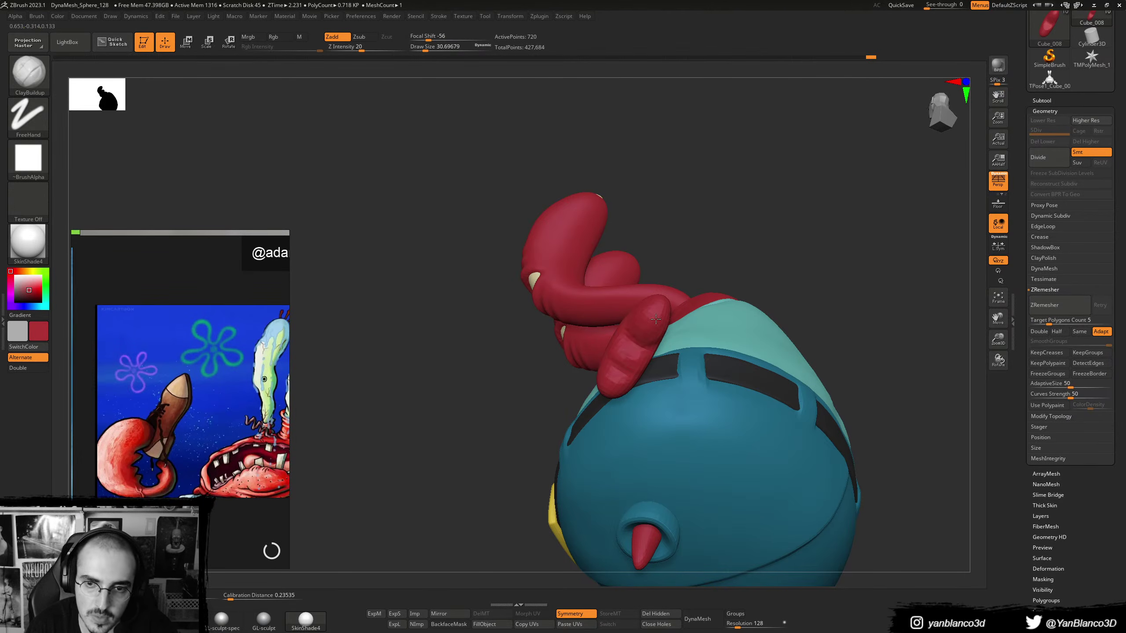
- Carve grooves between the ridges on the upper pincers' inner side with the DamStandard brush
{"action": "mouse_move", "coordinate": [636, 331]}
{"action": "right_mouse_down"}
{"action": "mouse_move", "coordinate": [653, 335]}
{"action": "mouse_move", "coordinate": [619, 330]}
{"action": "right_mouse_up"}
{"action": "key", "text": "b"}
{"action": "key", "text": "d"}
{"action": "key", "text": "s"}
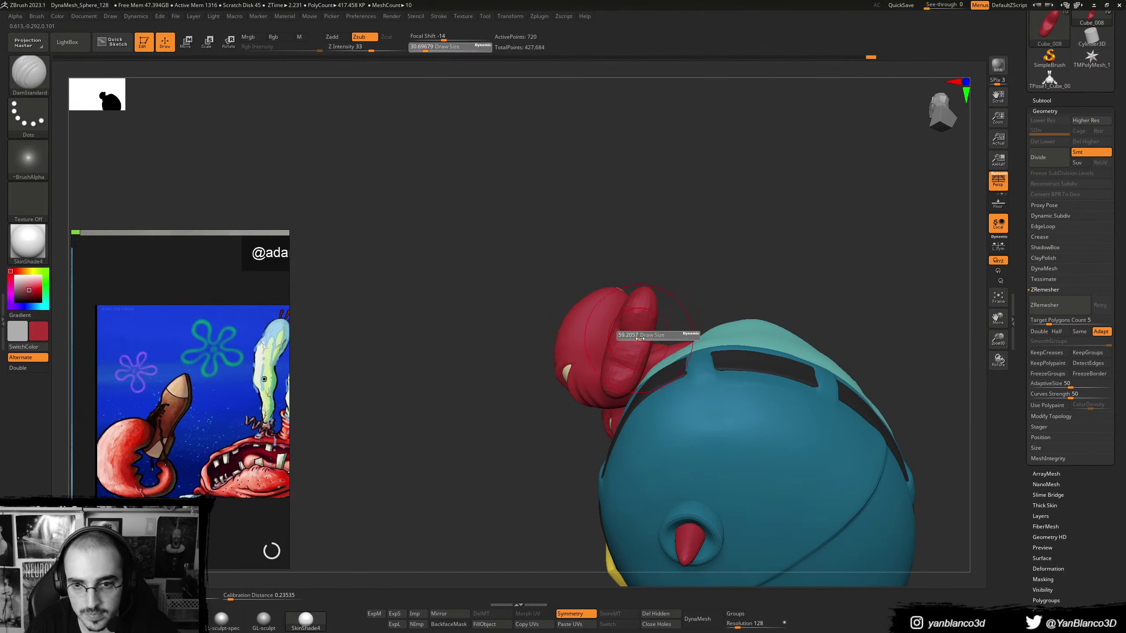
{"action": "key", "text": "bracketleft"}
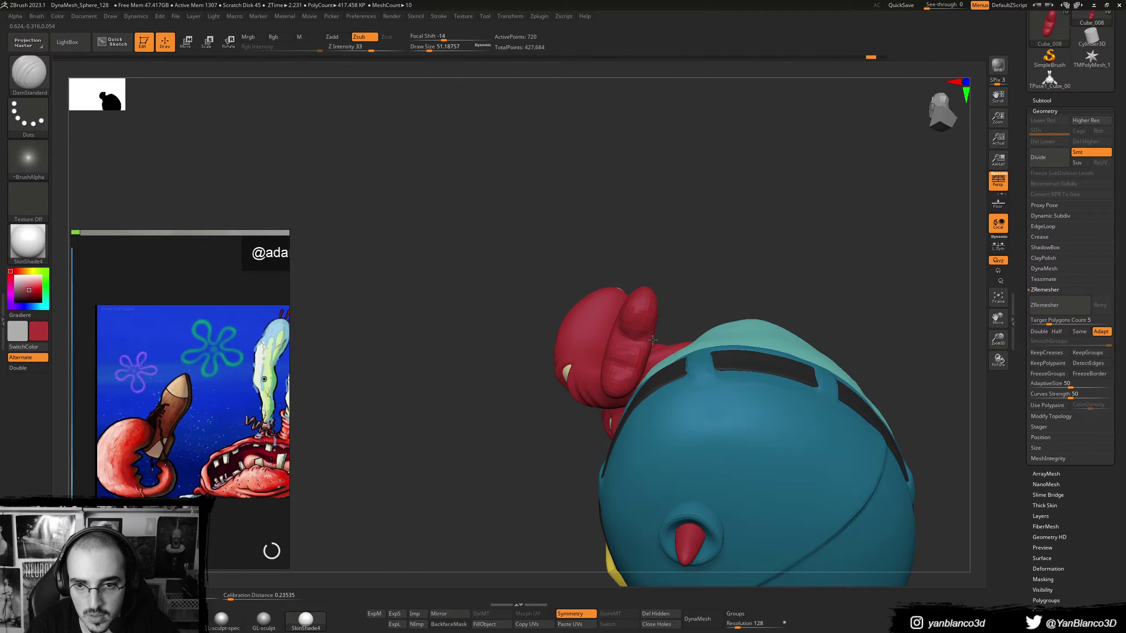
- Unhide the remaining arm and claw parts and curl the upper pincers towards the lower ones with the Move brush
{"action": "mouse_move", "coordinate": [633, 362]}
{"action": "right_mouse_down"}
{"action": "mouse_move", "coordinate": [646, 337]}
{"action": "mouse_move", "coordinate": [699, 309]}
{"action": "mouse_move", "coordinate": [673, 302]}
{"action": "mouse_move", "coordinate": [718, 293]}
{"action": "mouse_move", "coordinate": [714, 262]}
{"action": "right_mouse_up"}
{"action": "left_click", "coordinate": [721, 294], "text": "ctrl+shift"}
{"action": "mouse_move", "coordinate": [714, 262]}
{"action": "right_mouse_down"}
{"action": "mouse_move", "coordinate": [665, 311]}
{"action": "mouse_move", "coordinate": [663, 364]}
{"action": "right_mouse_up"}
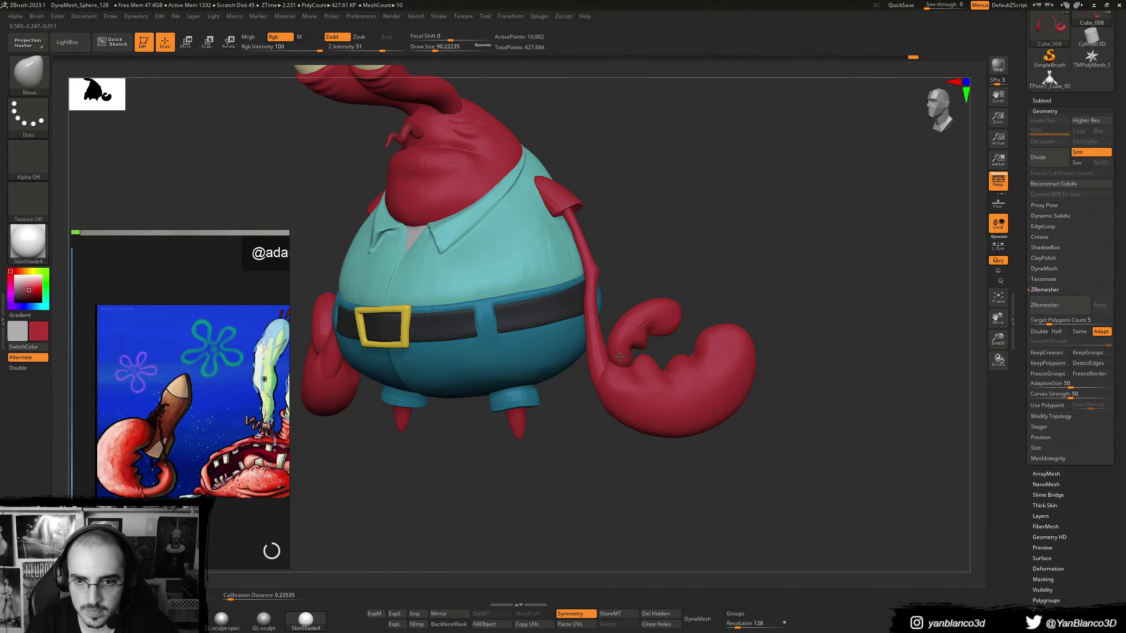
- Refine the curled upper pincers and the base of the claws with the Move Topological brush
{"action": "key", "text": "b"}
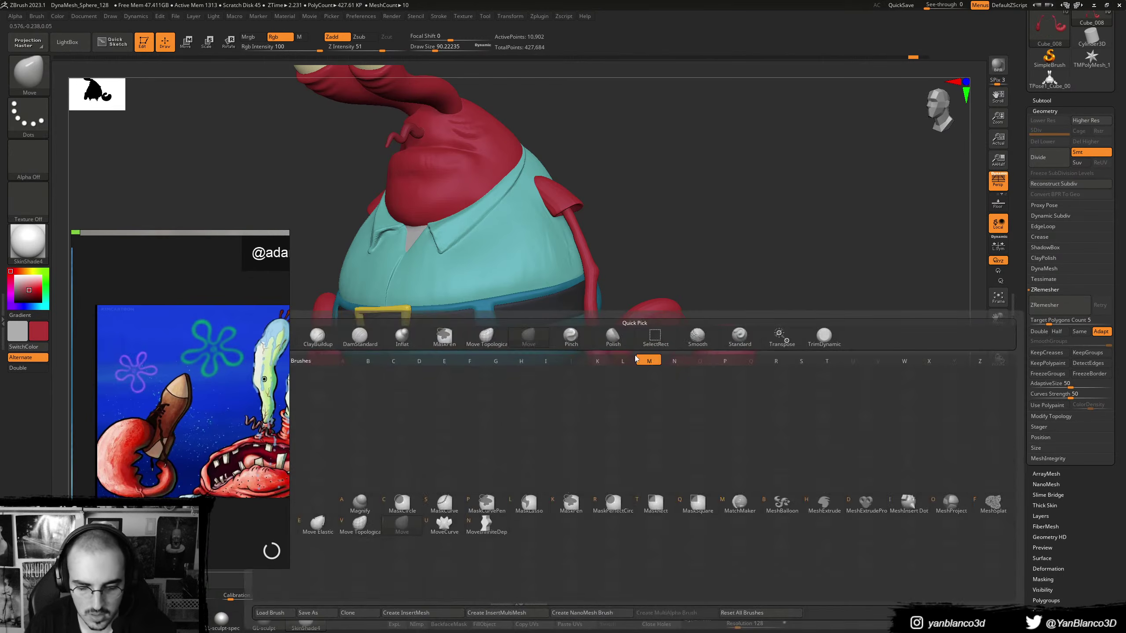
{"action": "key", "text": "m"}
{"action": "key", "text": "t"}
{"action": "right_click_drag", "start_coordinate": [626, 338], "coordinate": [658, 319]}
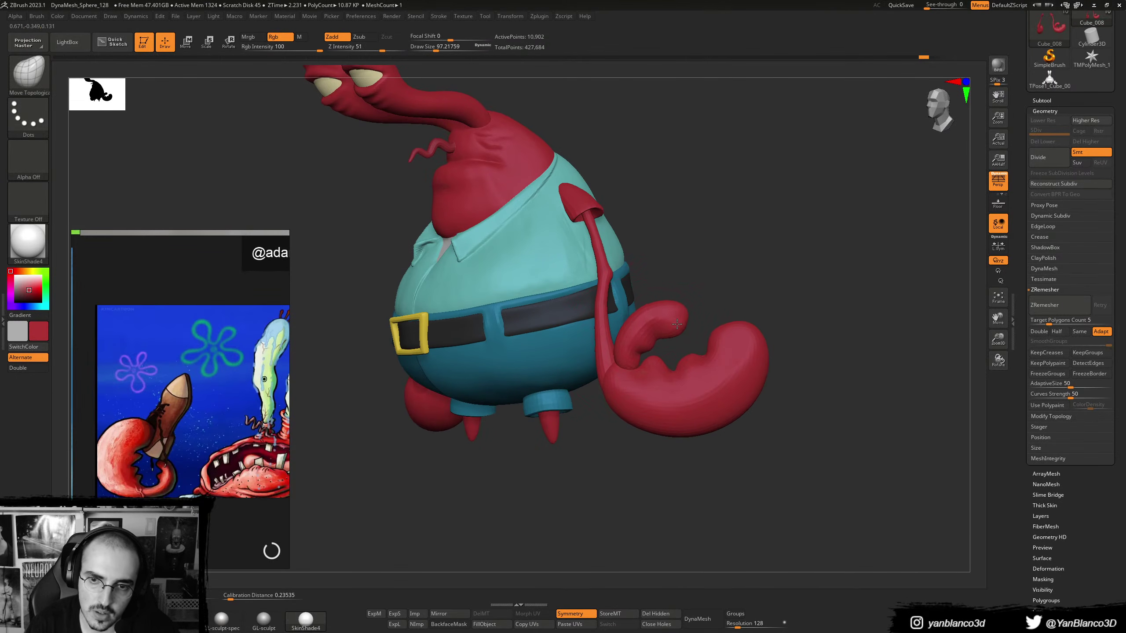
{"action": "right_click_drag", "start_coordinate": [677, 324], "coordinate": [697, 310]}
{"action": "mouse_move", "coordinate": [683, 309]}
{"action": "right_mouse_down", "text": "ctrl"}
{"action": "mouse_move", "coordinate": [698, 327]}
{"action": "mouse_move", "coordinate": [705, 257]}
{"action": "mouse_move", "coordinate": [715, 333]}
{"action": "right_mouse_up", "text": "ctrl"}
{"action": "key", "text": "s"}
{"action": "left_click_drag", "start_coordinate": [715, 334], "coordinate": [708, 334]}
{"action": "mouse_move", "coordinate": [708, 334]}
{"action": "right_mouse_down"}
{"action": "mouse_move", "coordinate": [692, 322]}
{"action": "mouse_move", "coordinate": [674, 366]}
{"action": "right_mouse_up"}
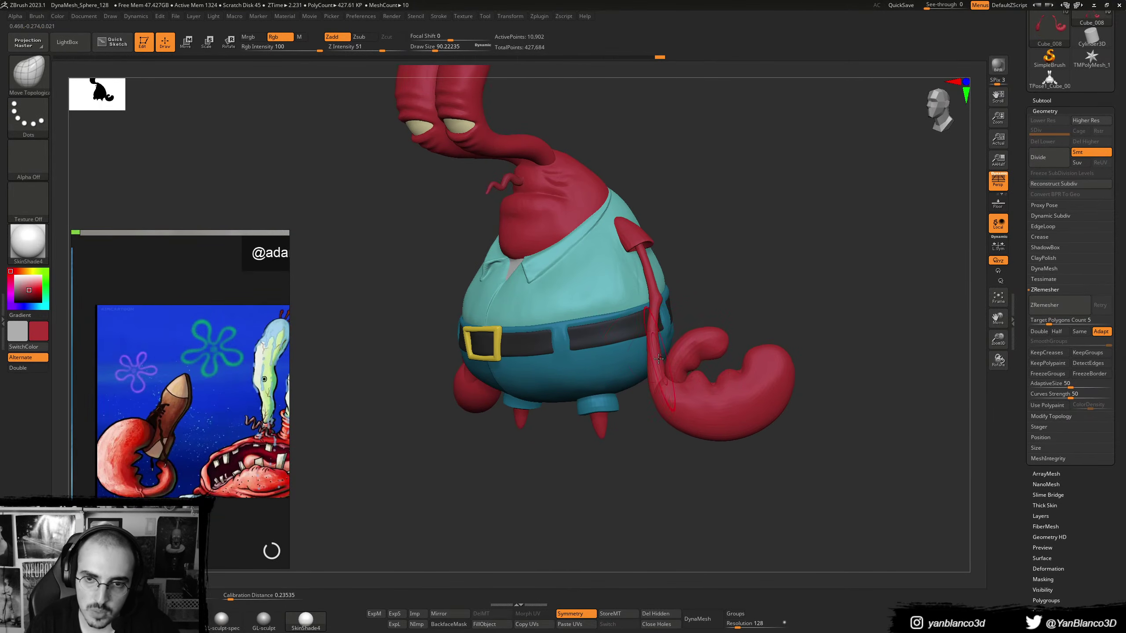
- Thicken the thin forearms above the claws with the Inflate brush
{"action": "key", "text": "s"}
{"action": "left_click_drag", "start_coordinate": [655, 357], "coordinate": [653, 358]}
{"action": "right_click_drag", "start_coordinate": [648, 316], "coordinate": [652, 341]}
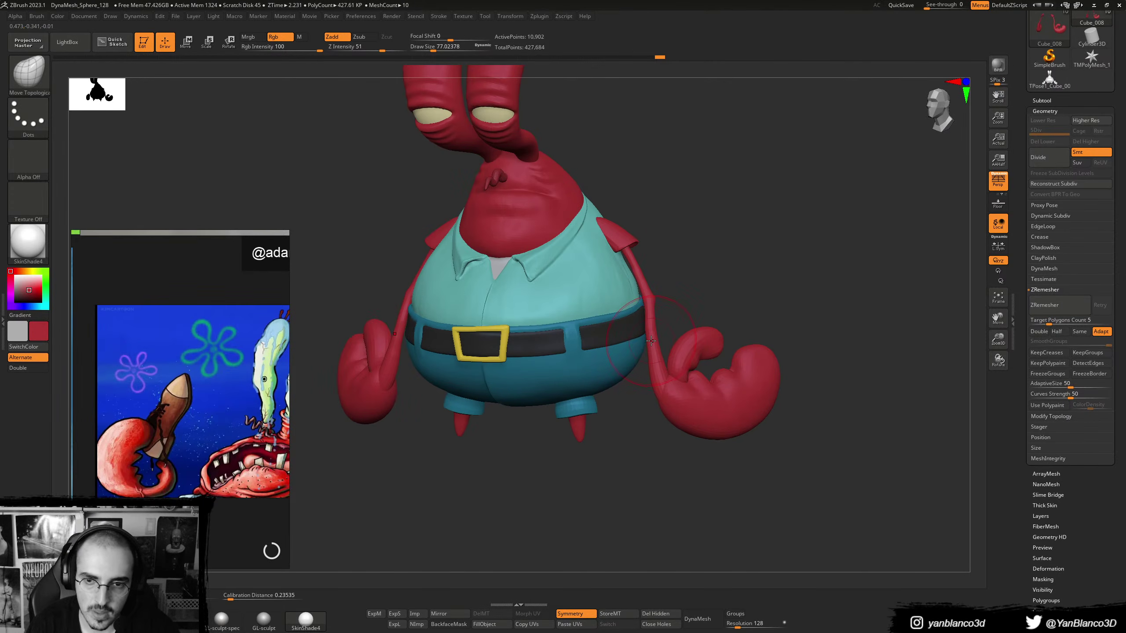
{"action": "key", "text": "b"}
{"action": "key", "text": "i"}
{"action": "key", "text": "n"}
{"action": "key", "text": "s"}
{"action": "left_click_drag", "start_coordinate": [648, 342], "coordinate": [655, 342]}
{"action": "left_click_drag", "start_coordinate": [652, 343], "coordinate": [648, 355]}
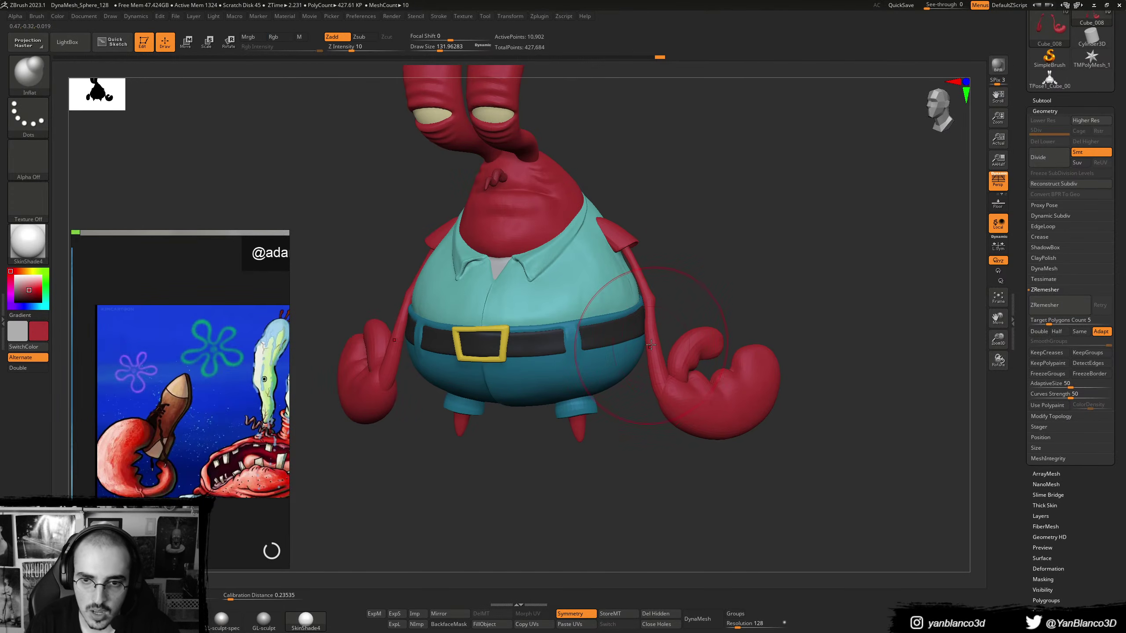
{"action": "key", "text": "bracketleft"}
- Adjust the shape of the arms with the Move and Move Topological brushes
{"action": "key", "text": "b"}
{"action": "key", "text": "m"}
{"action": "key", "text": "v"}
{"action": "right_click_drag", "start_coordinate": [651, 332], "coordinate": [650, 326]}
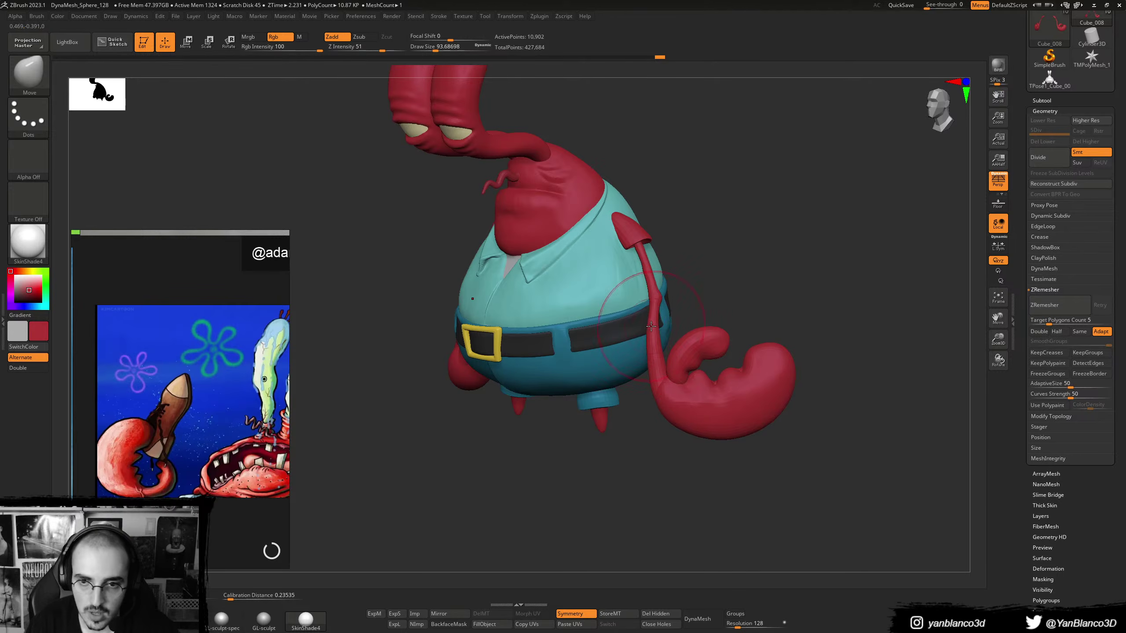
{"action": "key", "text": "bracketleft"}
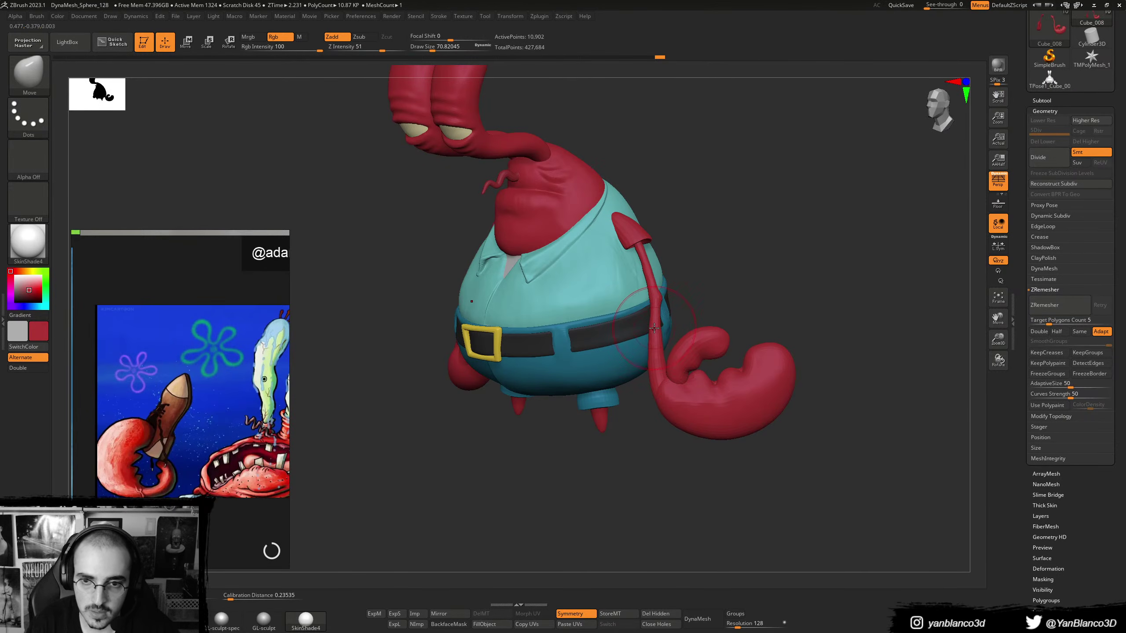
{"action": "right_click_drag", "start_coordinate": [644, 302], "coordinate": [667, 325], "text": "shift"}
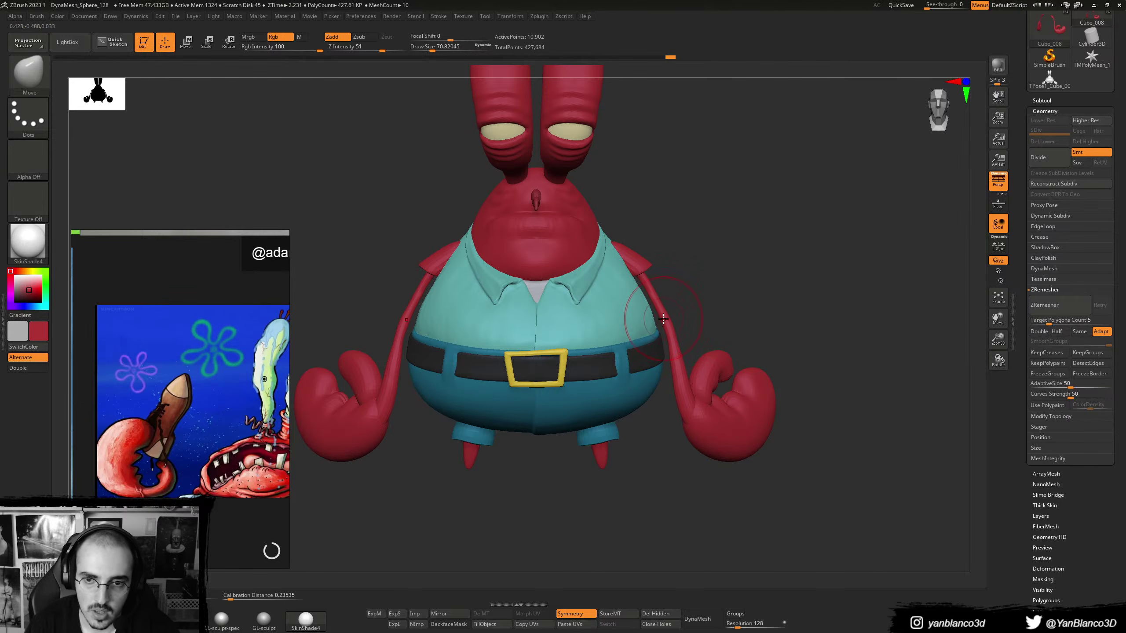
{"action": "key", "text": "b"}
{"action": "key", "text": "m"}
{"action": "key", "text": "t"}
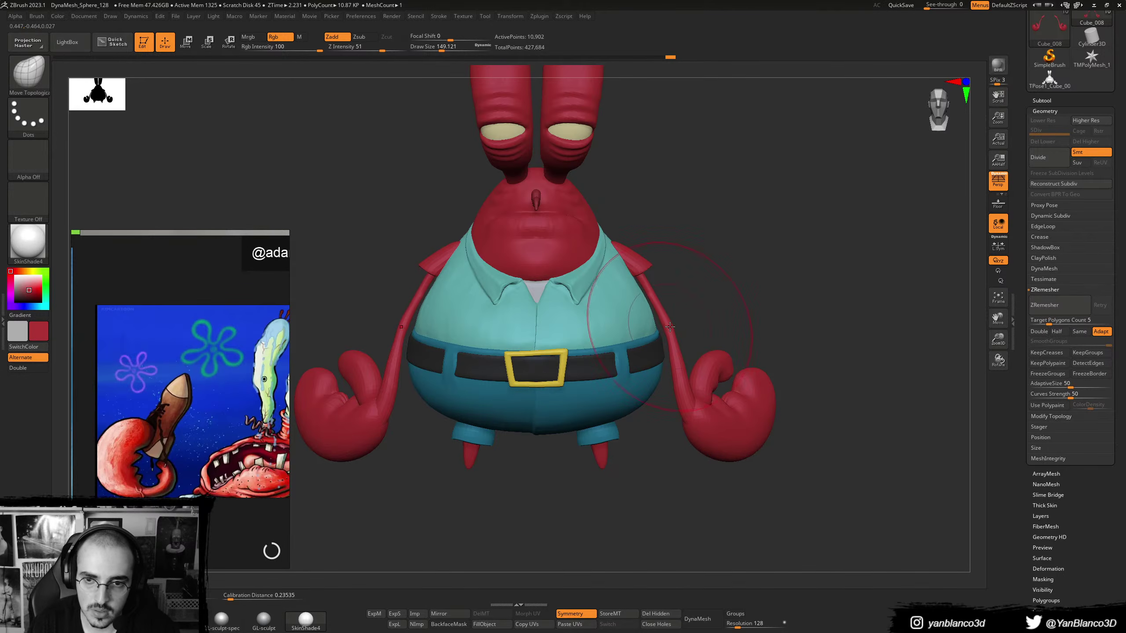
- Isolate the two sleeve pieces, colour them in the shirt's teal, and unhide the arms and claws
{"action": "left_click", "coordinate": [630, 263], "text": "ctrl+shift"}
{"action": "mouse_move", "coordinate": [711, 248]}
{"action": "left_mouse_down", "text": "ctrl+shift"}
{"action": "mouse_move", "coordinate": [718, 256]}
{"action": "mouse_move", "coordinate": [692, 260]}
{"action": "left_mouse_up", "text": "ctrl+shift"}
{"action": "left_click", "coordinate": [437, 265], "text": "ctrl+shift"}
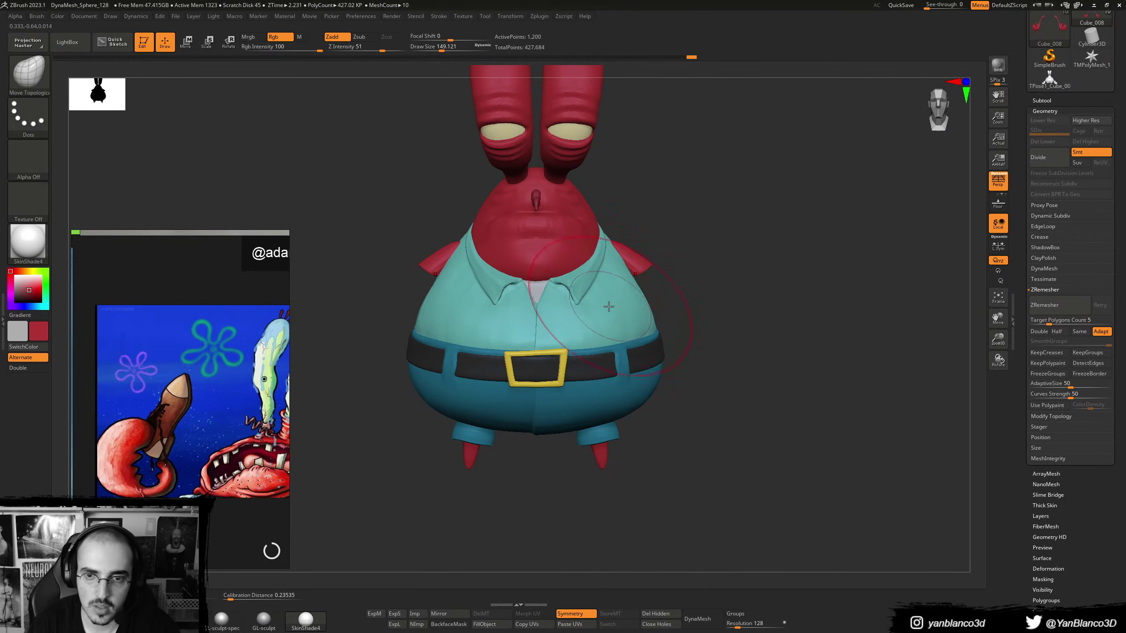
{"action": "left_click", "coordinate": [571, 515], "text": "ctrl+shift"}
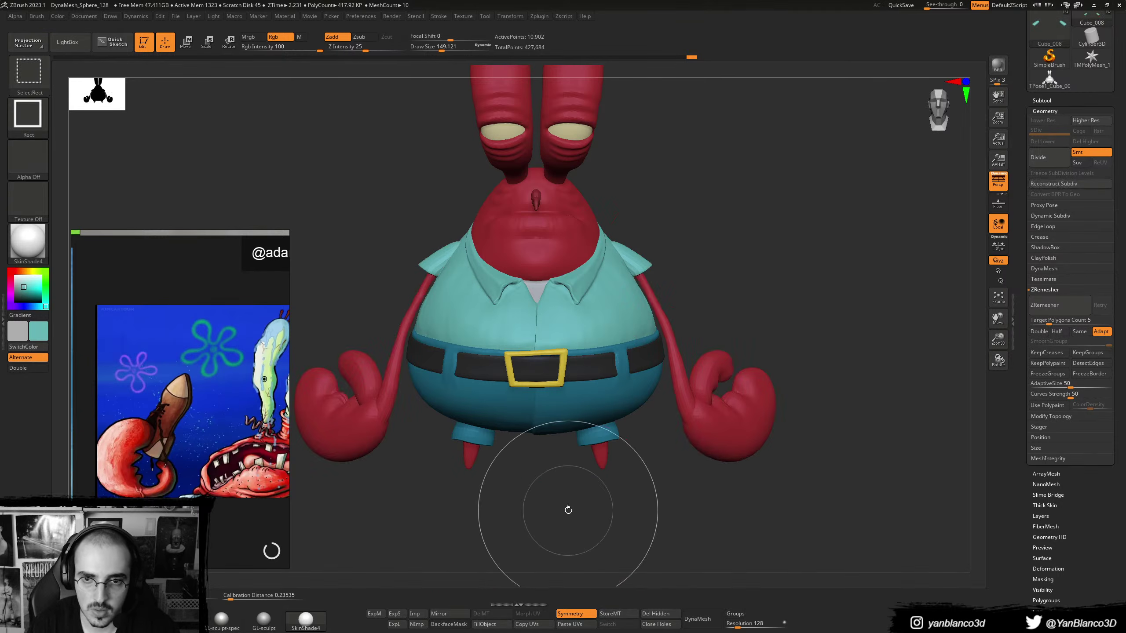
{"action": "left_click_drag", "start_coordinate": [571, 515], "coordinate": [640, 380]}
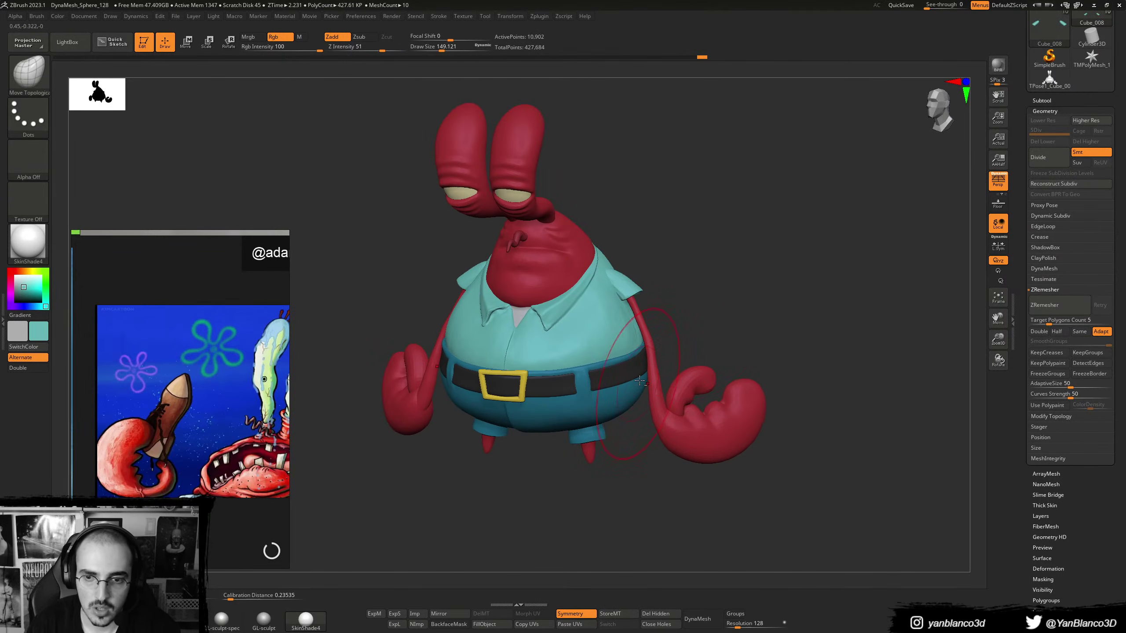
- Sample the skin red, lighten it, and paint highlights on the claws' tips and inner ridges with the Paint brush
{"action": "key", "text": "c"}
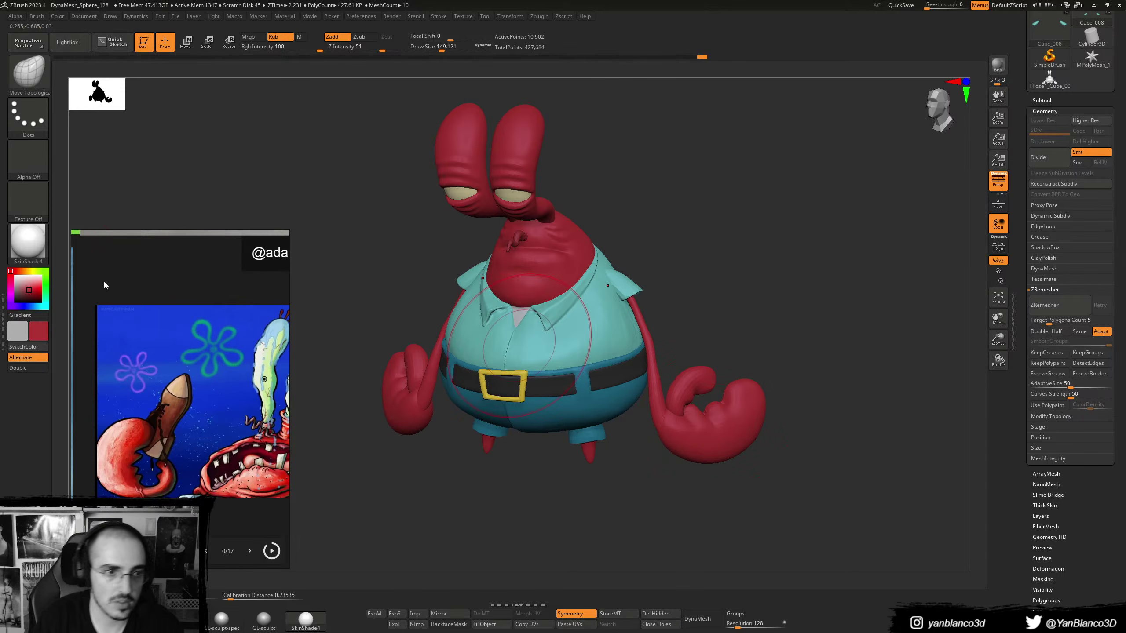
{"action": "mouse_move", "coordinate": [41, 276]}
{"action": "left_mouse_down"}
{"action": "mouse_move", "coordinate": [17, 273]}
{"action": "mouse_move", "coordinate": [34, 290]}
{"action": "left_mouse_up"}
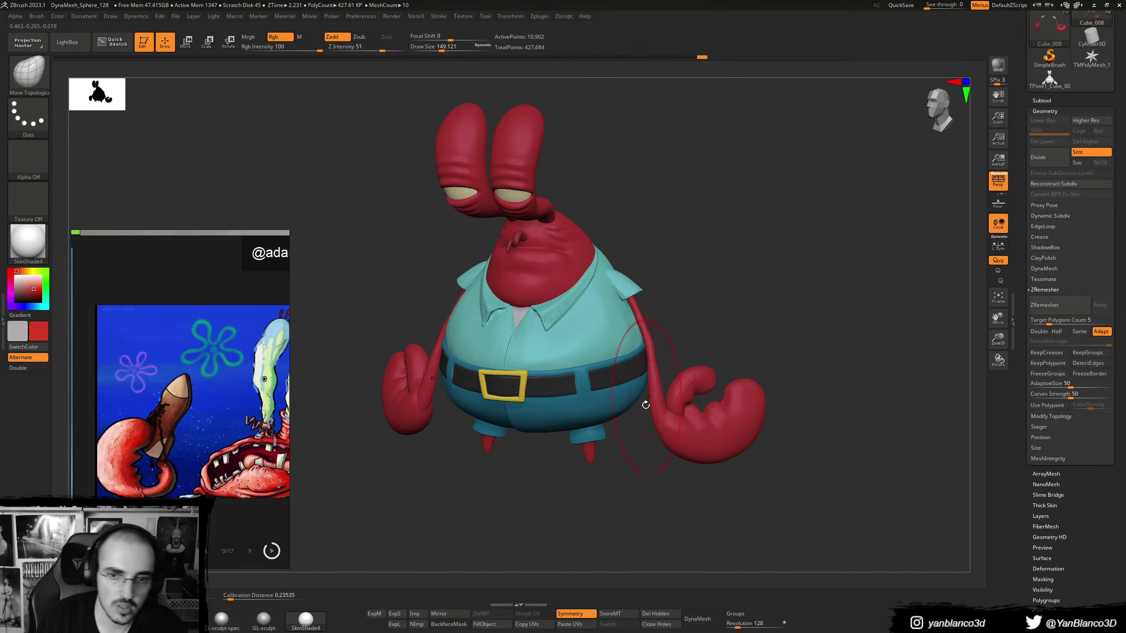
{"action": "key", "text": "b"}
{"action": "key", "text": "p"}
{"action": "key", "text": "a"}
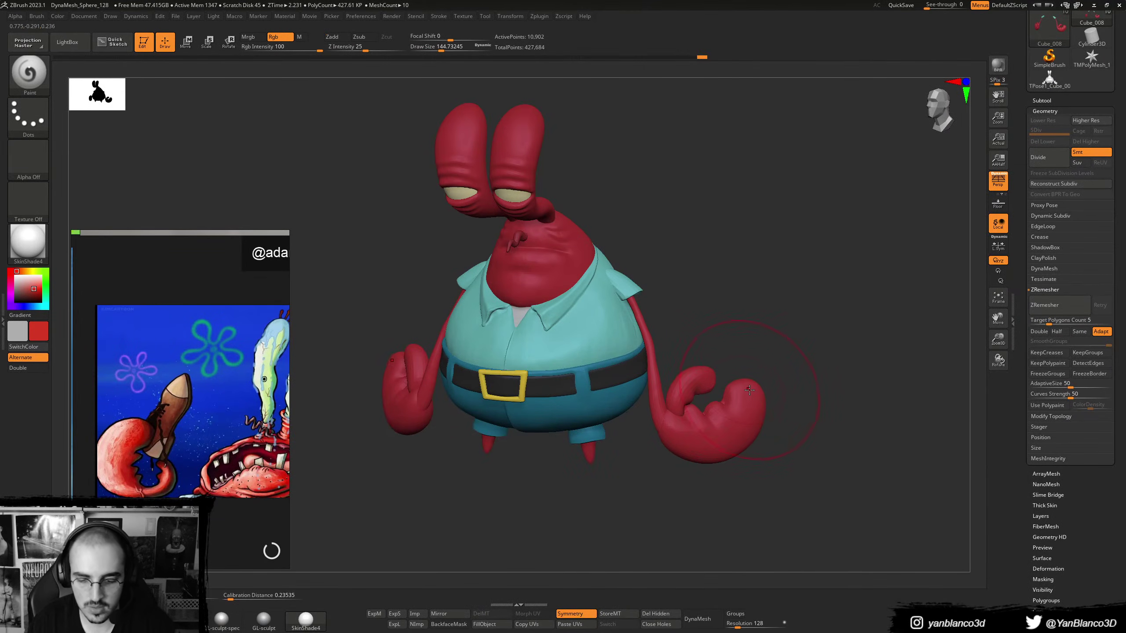
{"action": "right_click_drag", "start_coordinate": [740, 401], "coordinate": [741, 390]}
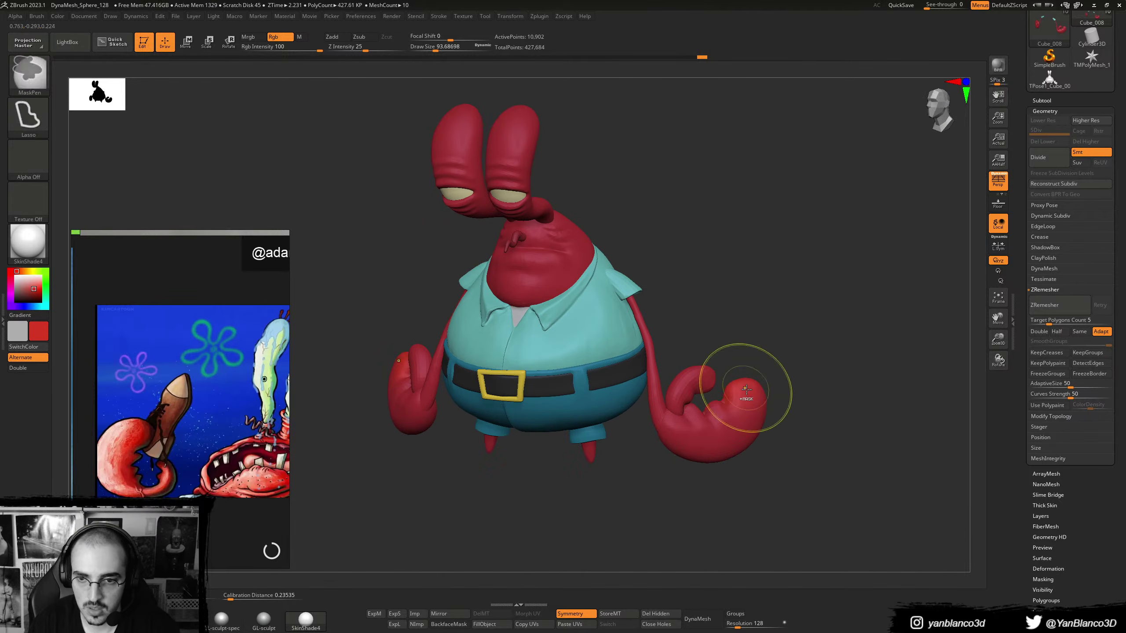
{"action": "key", "text": "ctrl"}
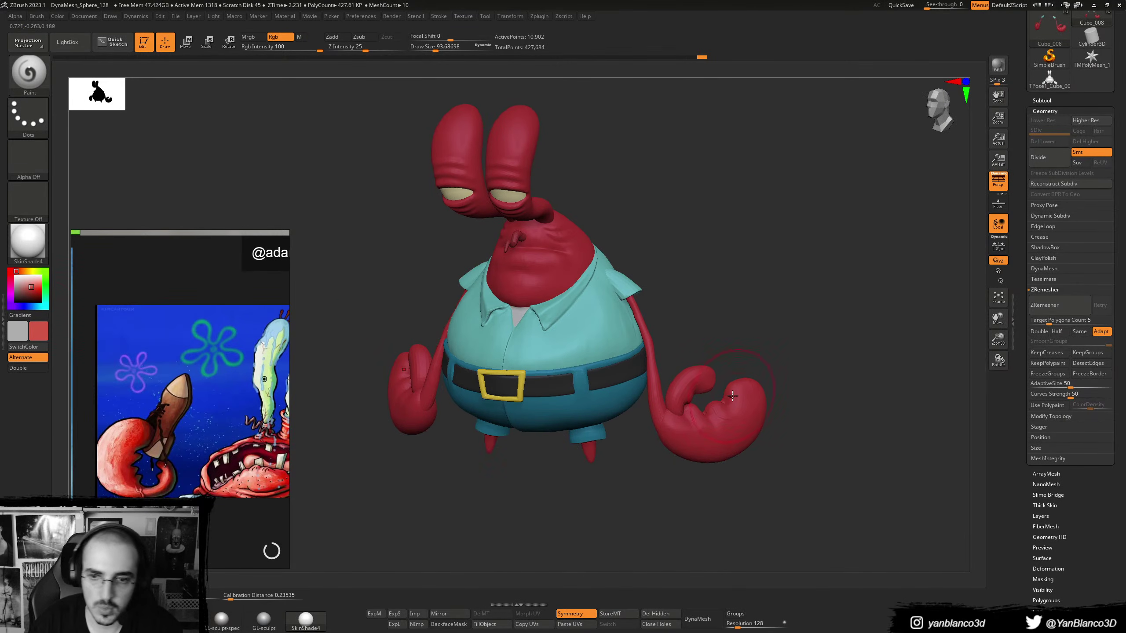
{"action": "left_click_drag", "start_coordinate": [720, 405], "coordinate": [702, 414]}
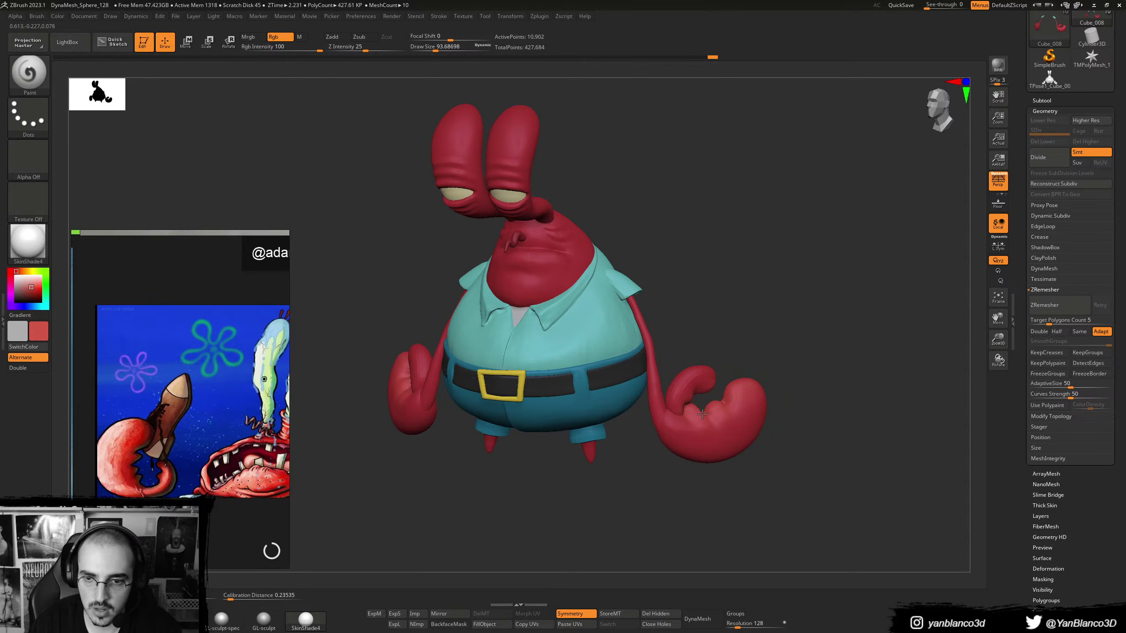
{"action": "left_click_drag", "start_coordinate": [569, 443], "coordinate": [691, 413]}
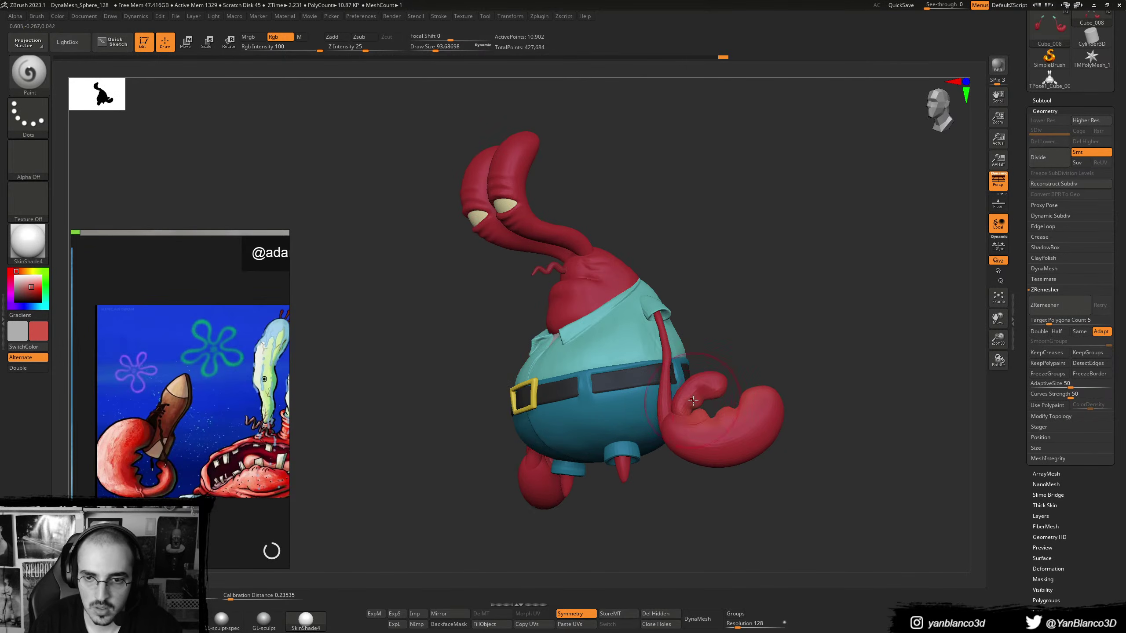
{"action": "right_click_drag", "start_coordinate": [722, 395], "coordinate": [692, 422]}
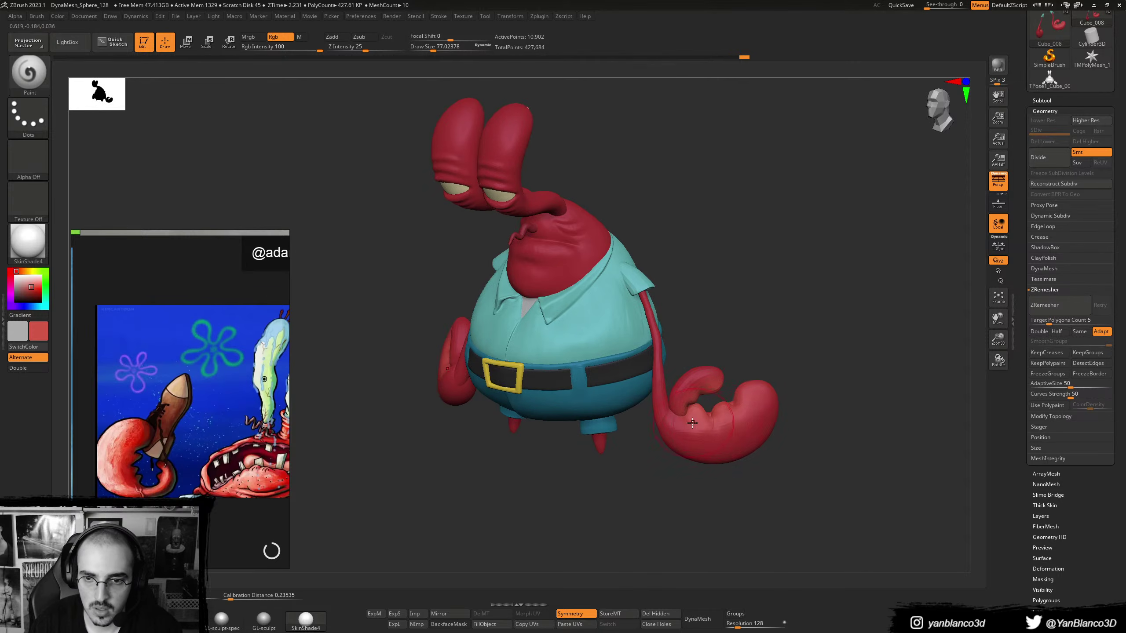
{"action": "right_click_drag", "start_coordinate": [753, 387], "coordinate": [729, 403]}
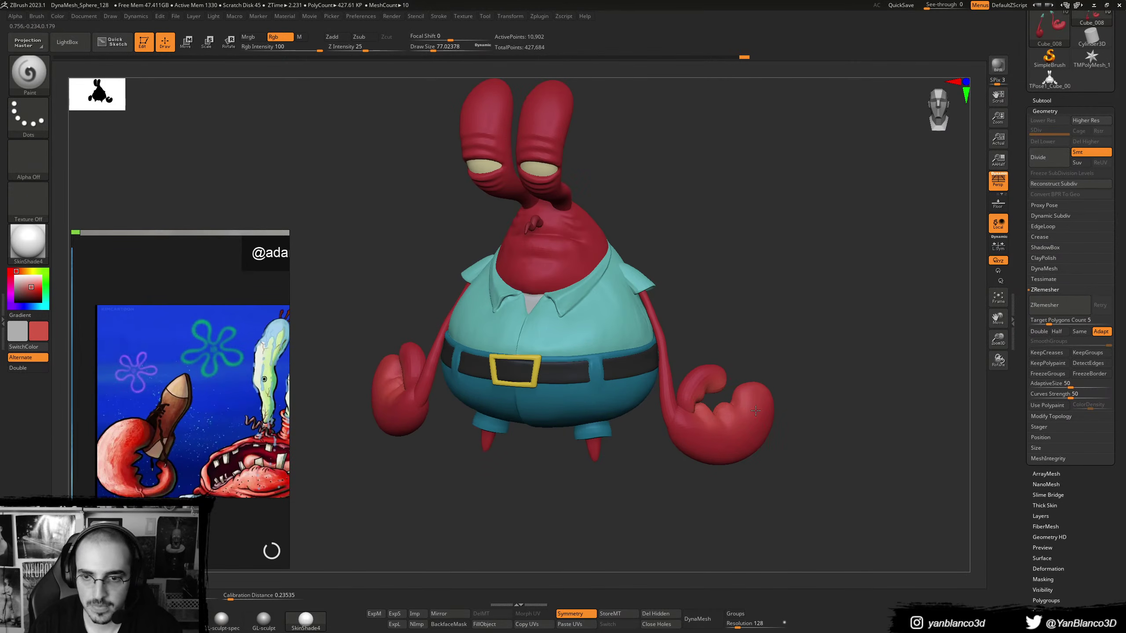
- Switch to a dark red and shade the claws around their inner ridges with a larger Paint brush
{"action": "key", "text": "c"}
{"action": "left_click", "coordinate": [30, 295]}
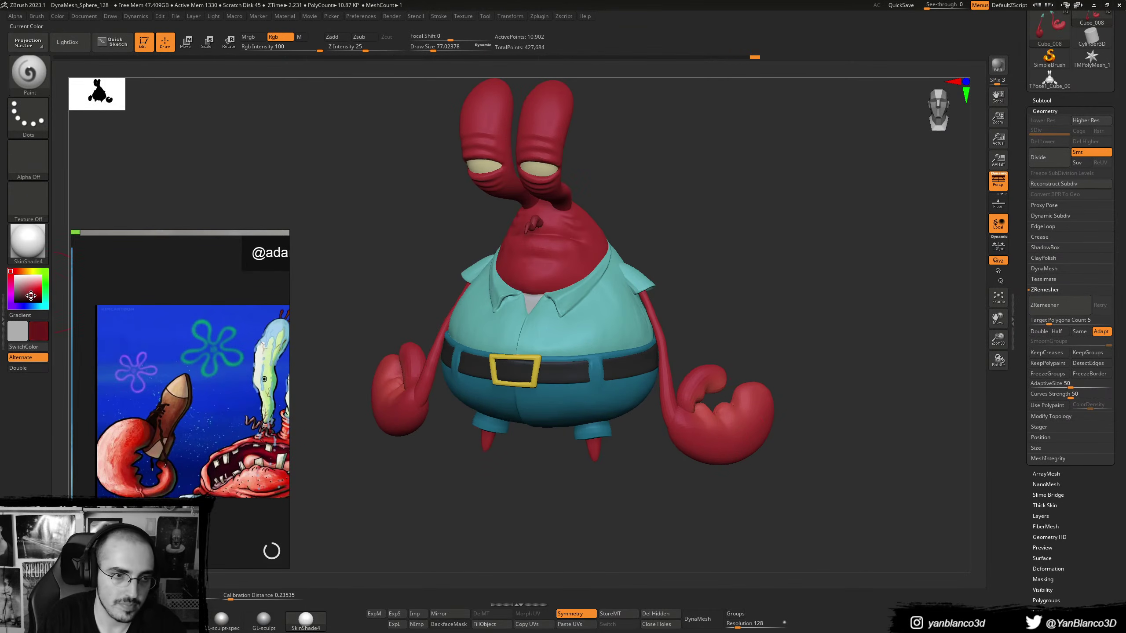
{"action": "key", "text": "]"}
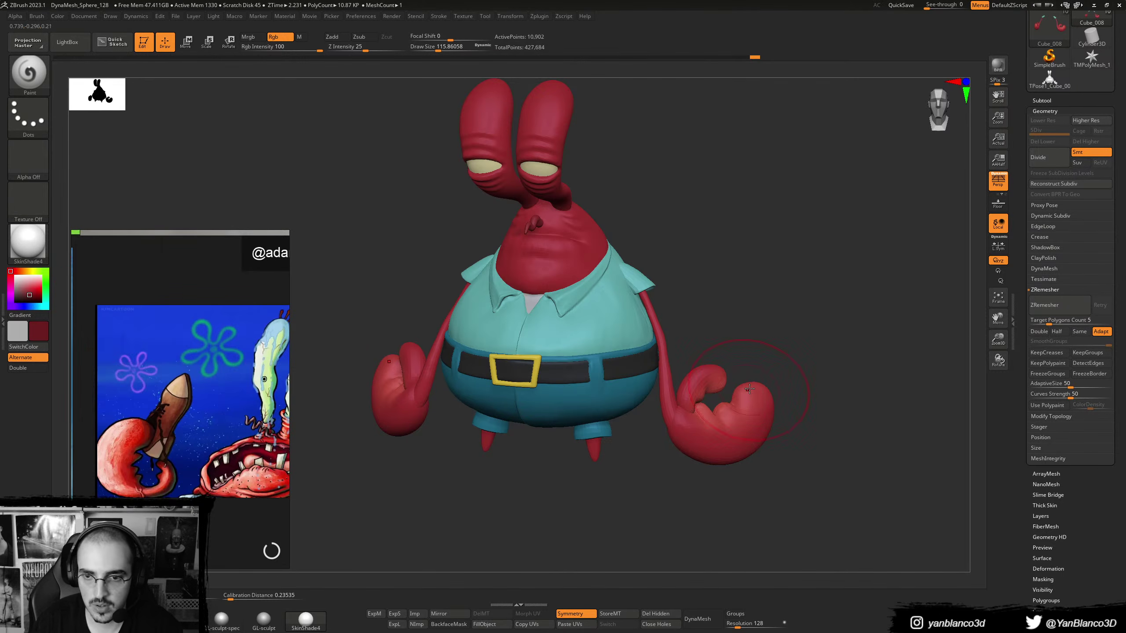
{"action": "left_click_drag", "start_coordinate": [750, 397], "coordinate": [709, 421]}
{"action": "mouse_move", "coordinate": [710, 421]}
{"action": "right_mouse_down"}
{"action": "mouse_move", "coordinate": [750, 385]}
{"action": "mouse_move", "coordinate": [731, 406]}
{"action": "mouse_move", "coordinate": [716, 403]}
{"action": "mouse_move", "coordinate": [753, 399]}
{"action": "mouse_move", "coordinate": [736, 397]}
{"action": "right_mouse_up"}
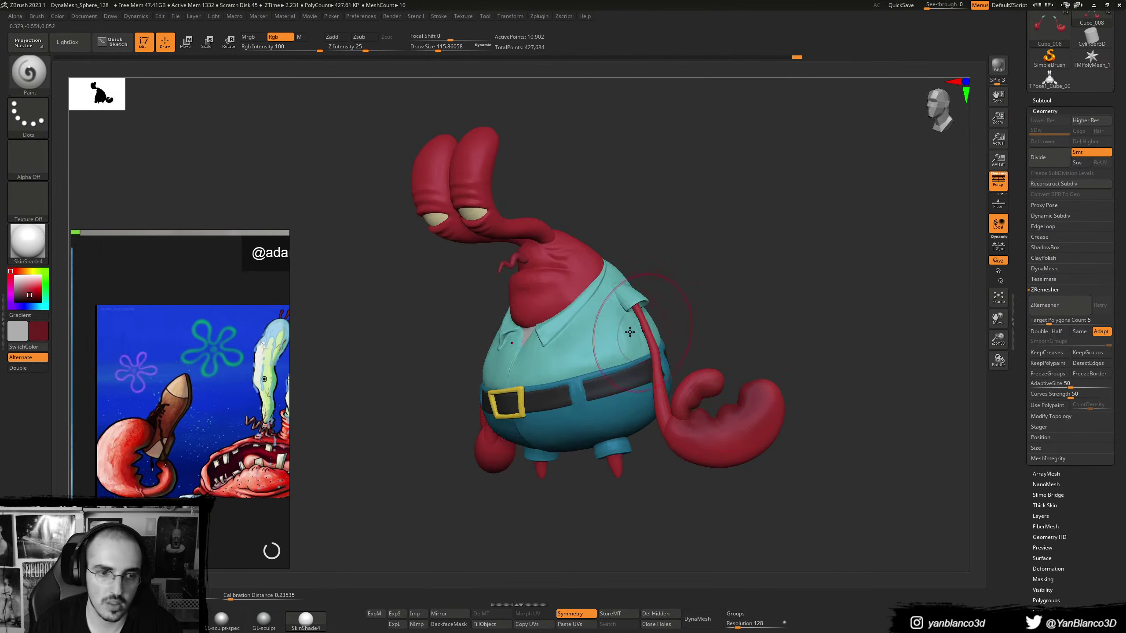
- Set up a bright red and a dark red as the two painting colours and shade the outer surfaces of the claws
{"action": "left_click", "coordinate": [16, 276]}
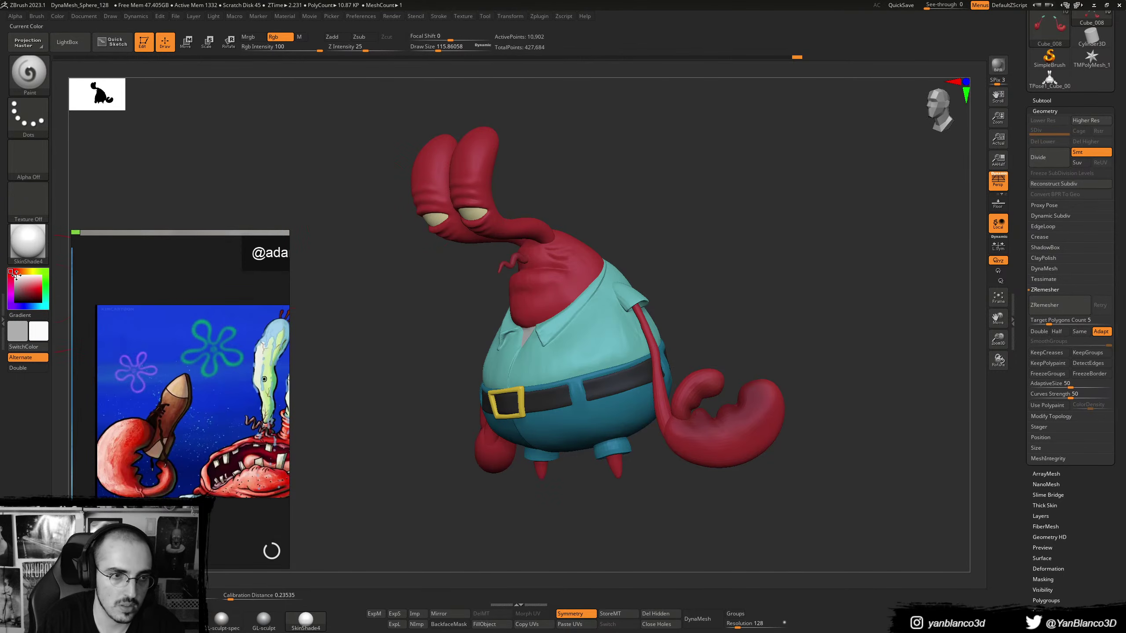
{"action": "key", "text": "c"}
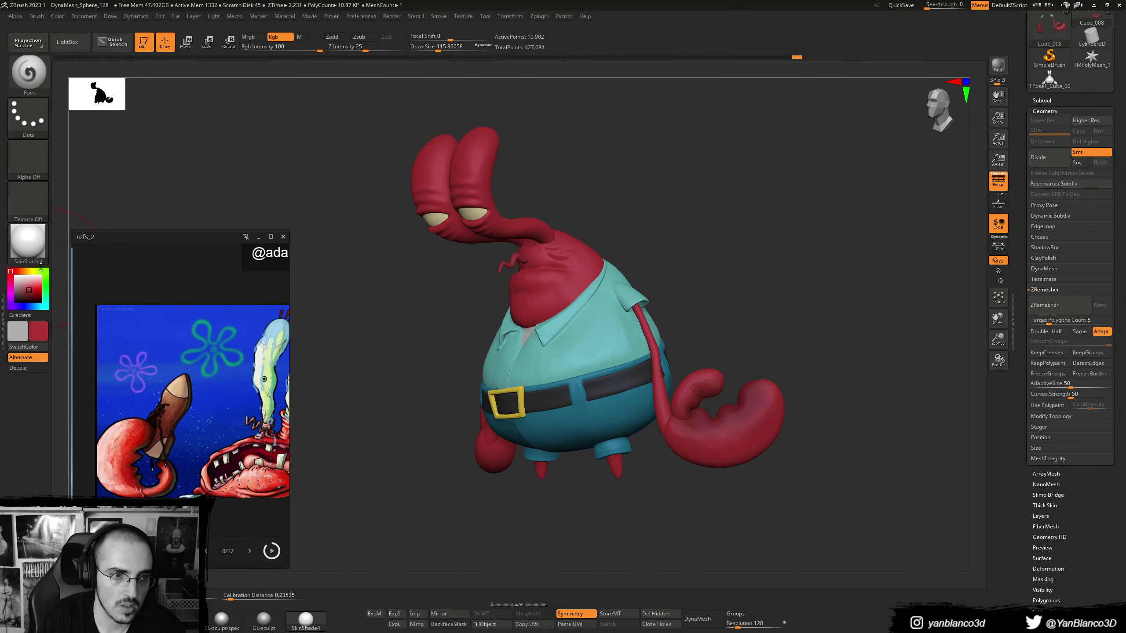
{"action": "left_click", "coordinate": [29, 295]}
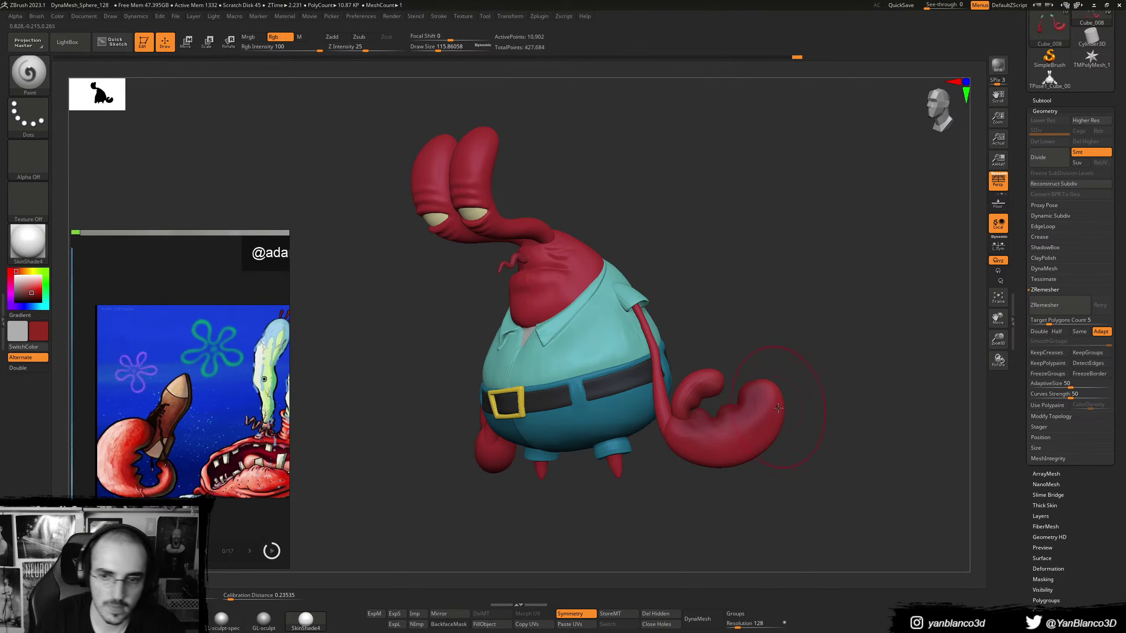
{"action": "left_click", "coordinate": [32, 287]}
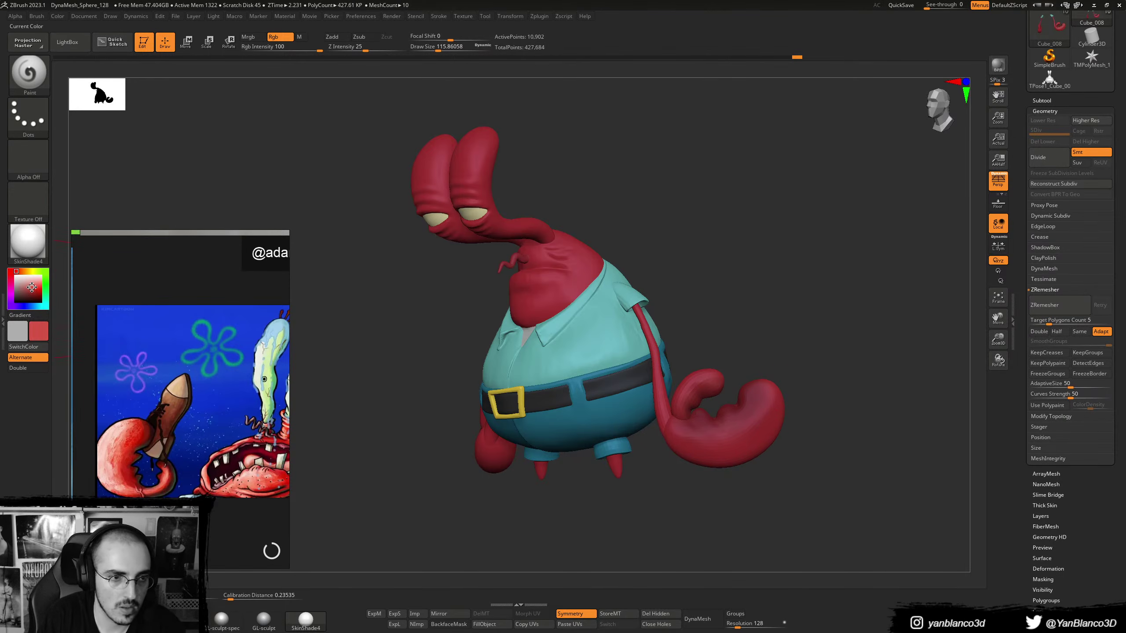
{"action": "left_click_drag", "start_coordinate": [31, 287], "coordinate": [32, 289]}
{"action": "key", "text": "v"}
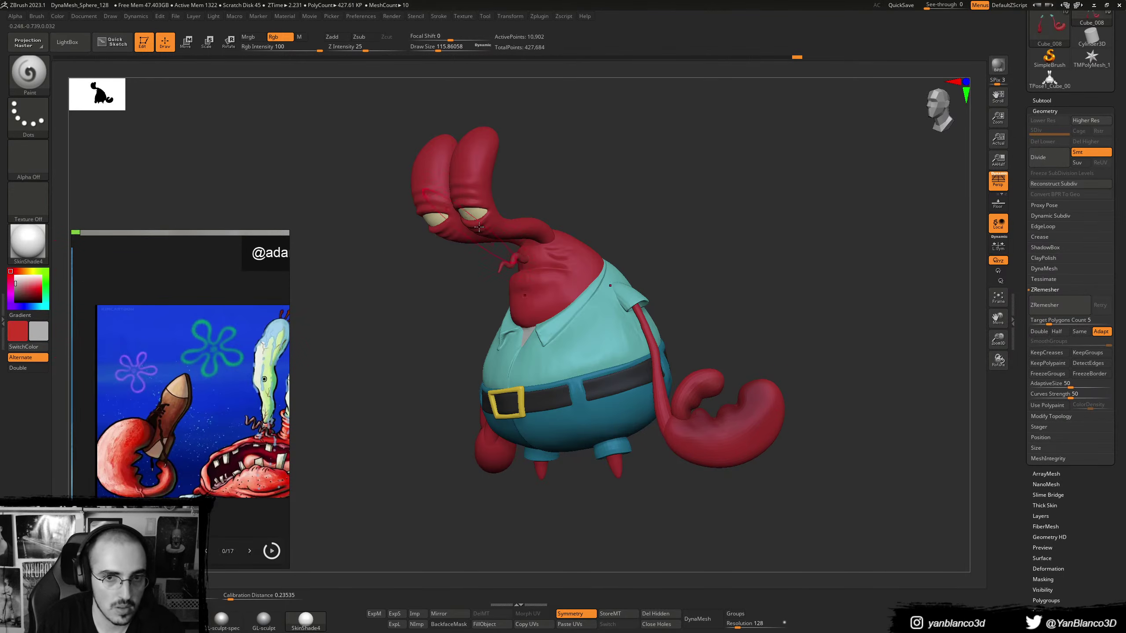
{"action": "key", "text": "c"}
{"action": "key", "text": "v"}
{"action": "mouse_move", "coordinate": [756, 431]}
{"action": "left_mouse_down"}
{"action": "mouse_move", "coordinate": [751, 464]}
{"action": "mouse_move", "coordinate": [772, 432]}
{"action": "mouse_move", "coordinate": [759, 430]}
{"action": "left_mouse_up"}
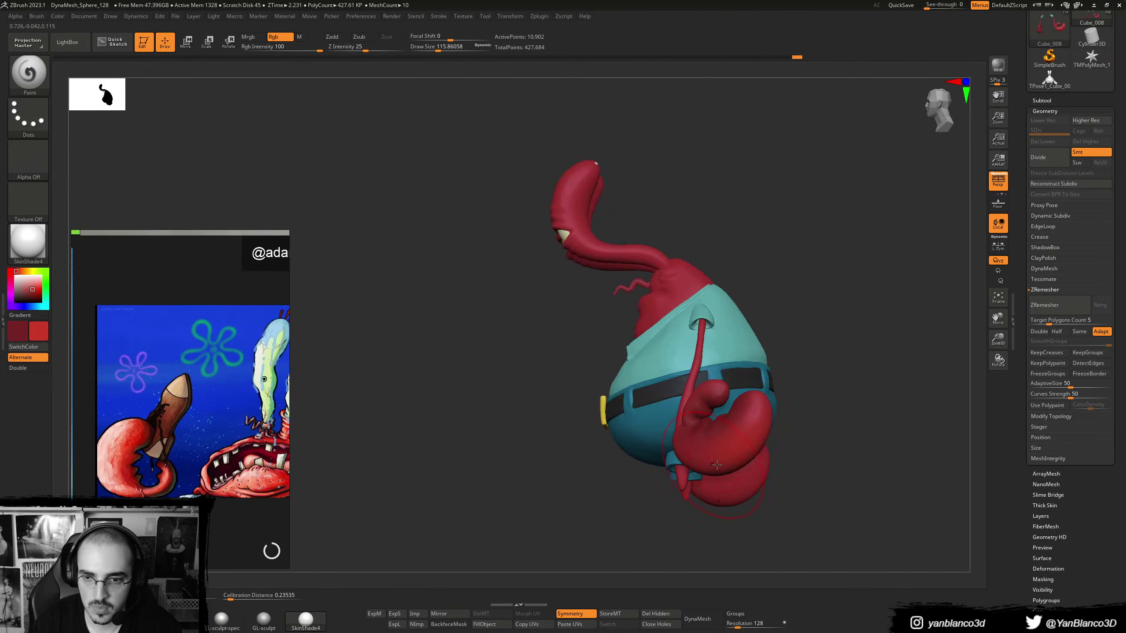
{"action": "mouse_move", "coordinate": [781, 481]}
{"action": "left_mouse_down"}
{"action": "mouse_move", "coordinate": [824, 479]}
{"action": "mouse_move", "coordinate": [794, 452]}
{"action": "left_mouse_up"}
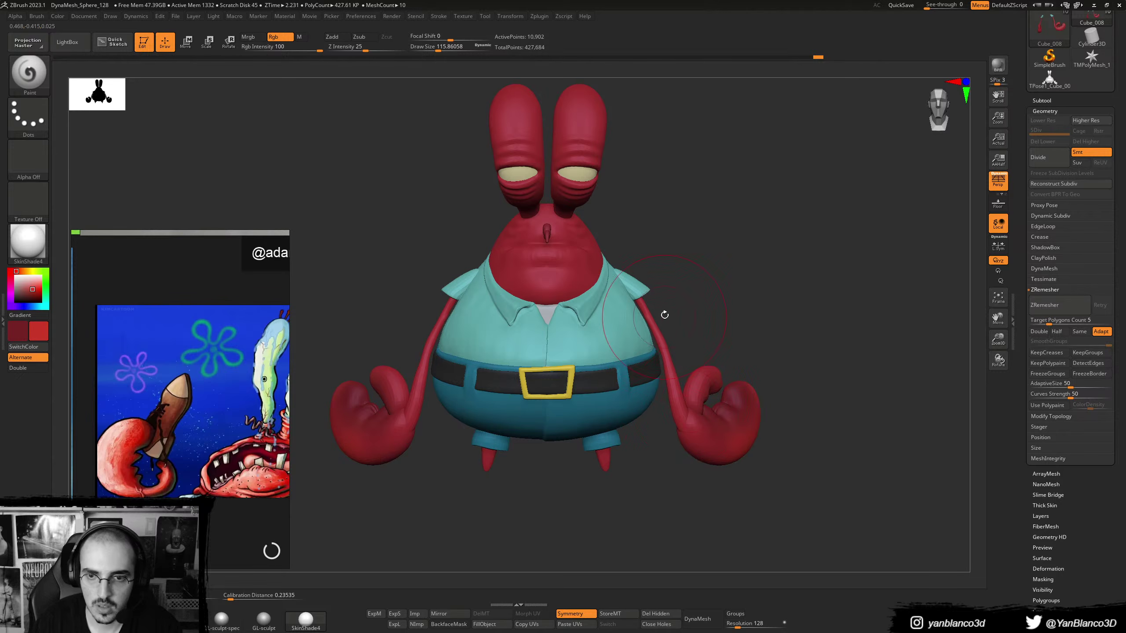
- Isolate the arm pieces and shade the upper arms beneath the sleeves in dark red, restoring the hidden parts
{"action": "key", "text": "v"}
{"action": "left_click_drag", "start_coordinate": [674, 308], "coordinate": [634, 306]}
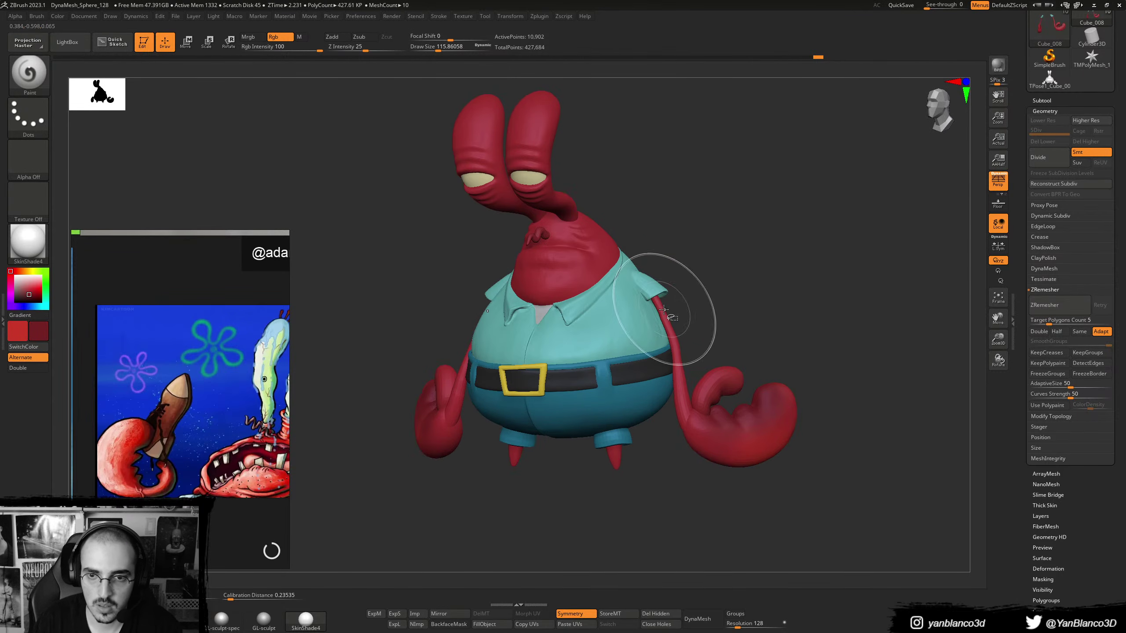
{"action": "left_click", "coordinate": [664, 310], "text": "ctrl+shift"}
{"action": "right_click_drag", "start_coordinate": [555, 306], "coordinate": [596, 289], "text": "shift"}
{"action": "left_click", "coordinate": [419, 294], "text": "ctrl+shift"}
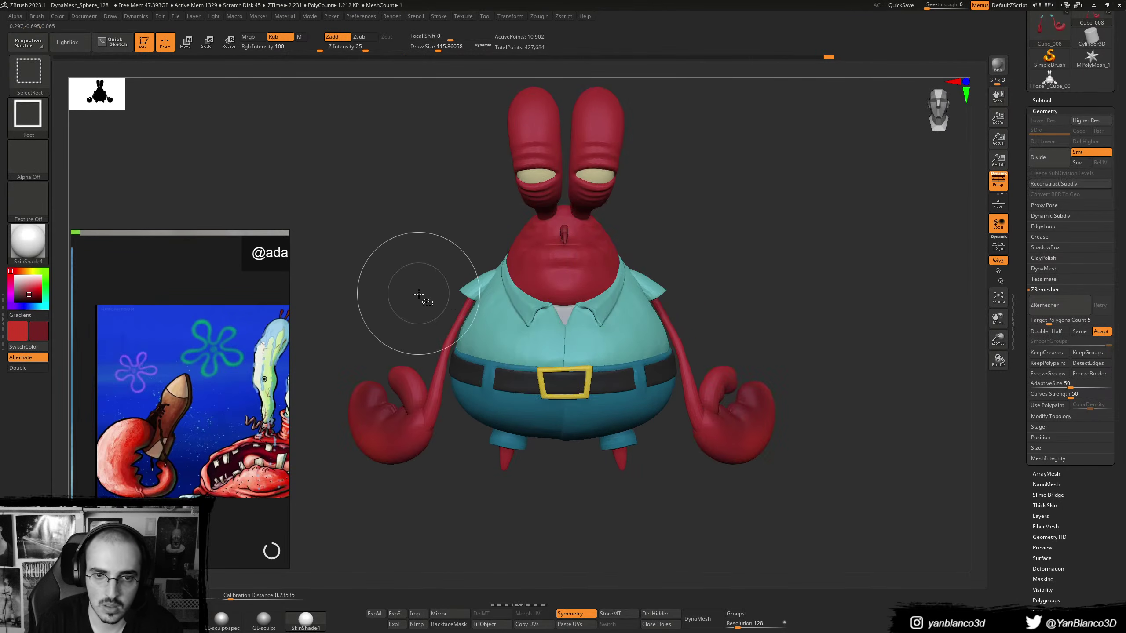
{"action": "left_click", "coordinate": [478, 289], "text": "ctrl+shift"}
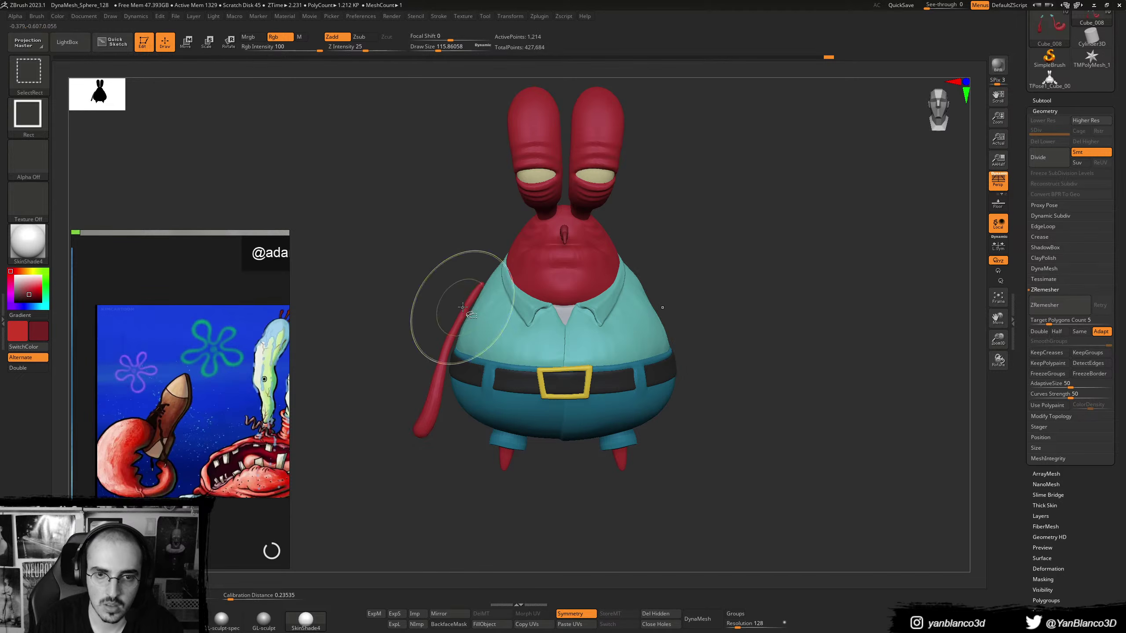
{"action": "left_click", "coordinate": [478, 277], "text": "ctrl+shift"}
{"action": "left_click_drag", "start_coordinate": [478, 276], "coordinate": [581, 277]}
- Select the head, choose a muted dark red, and paint shading over the mouth area, chin and cheeks
{"action": "left_click", "coordinate": [581, 277], "text": "alt"}
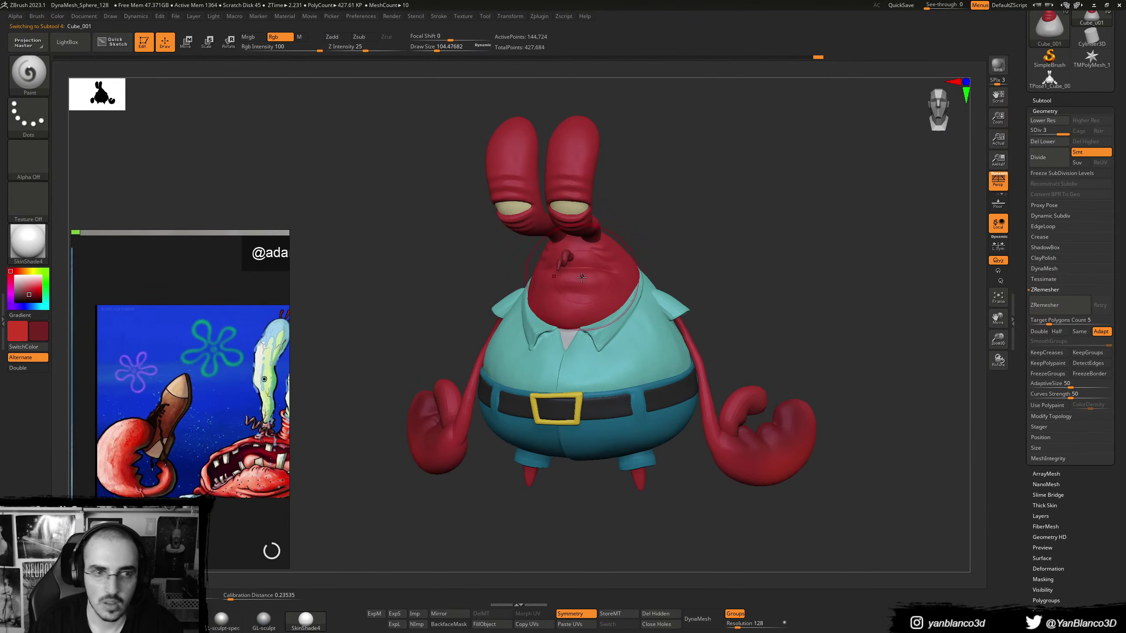
{"action": "left_click", "coordinate": [272, 551]}
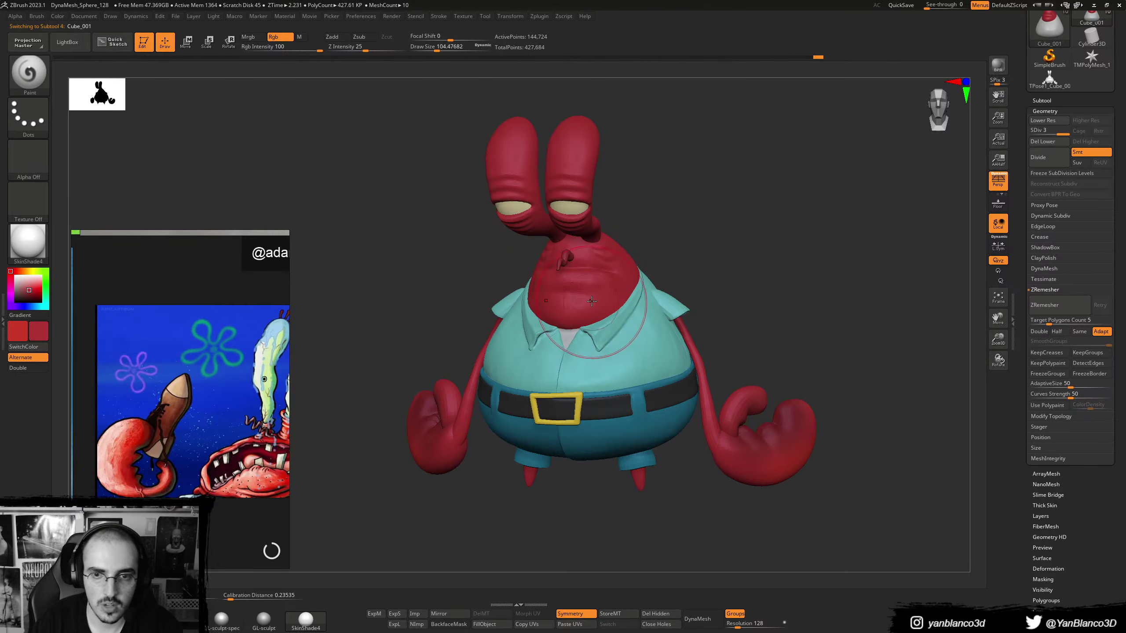
{"action": "mouse_move", "coordinate": [171, 288]}
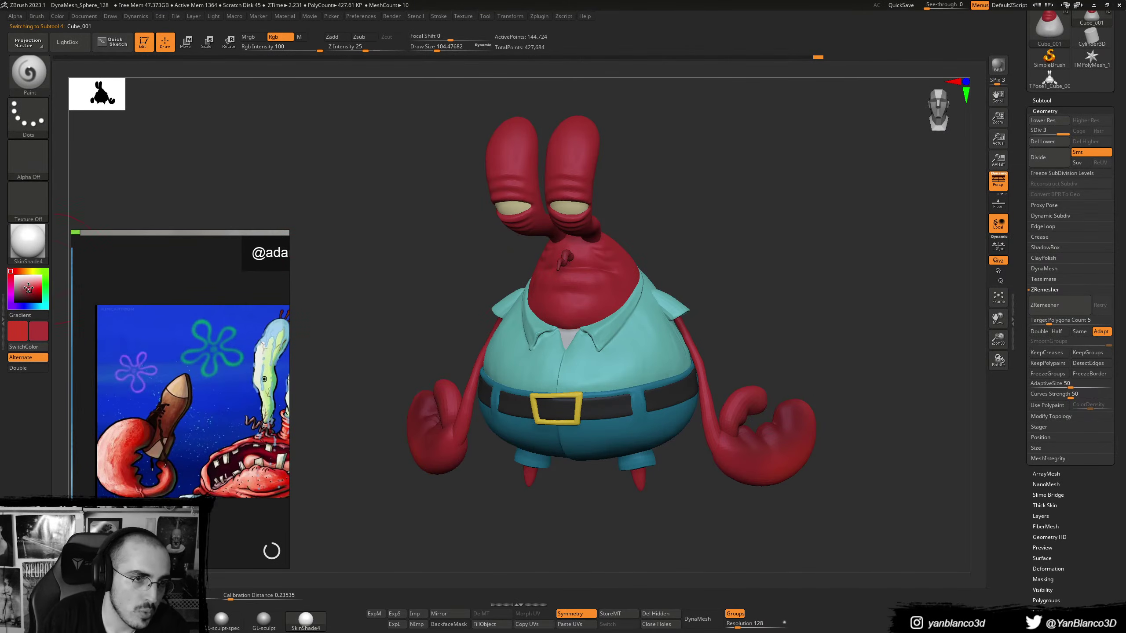
{"action": "left_click", "coordinate": [20, 295]}
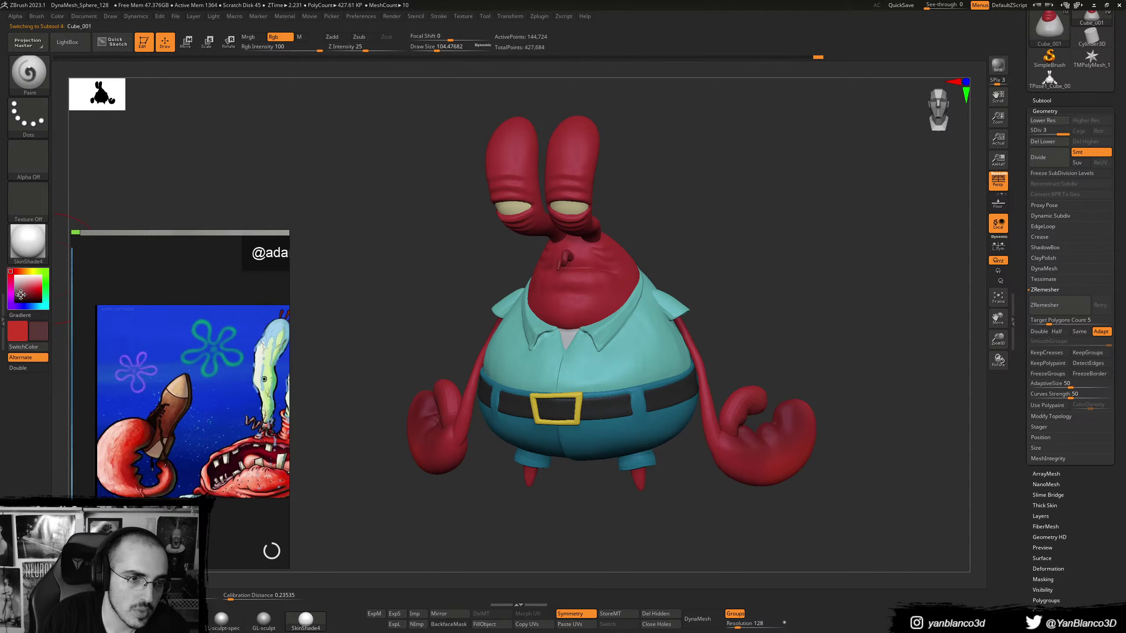
{"action": "key", "text": "ctrl"}
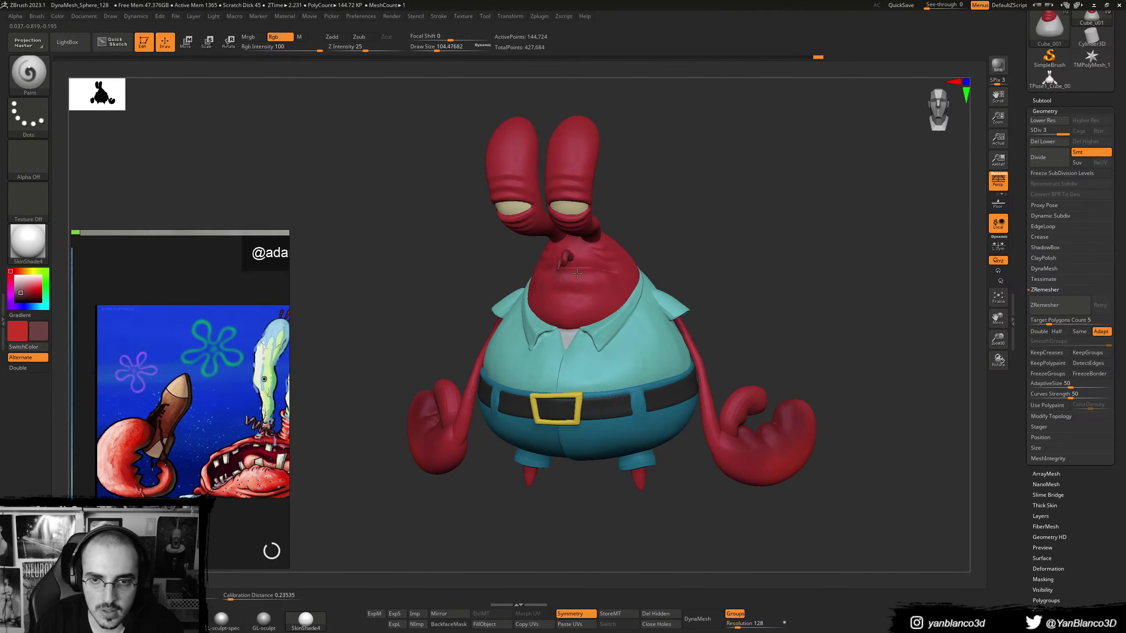
{"action": "left_click_drag", "start_coordinate": [574, 280], "coordinate": [599, 274], "text": "alt"}
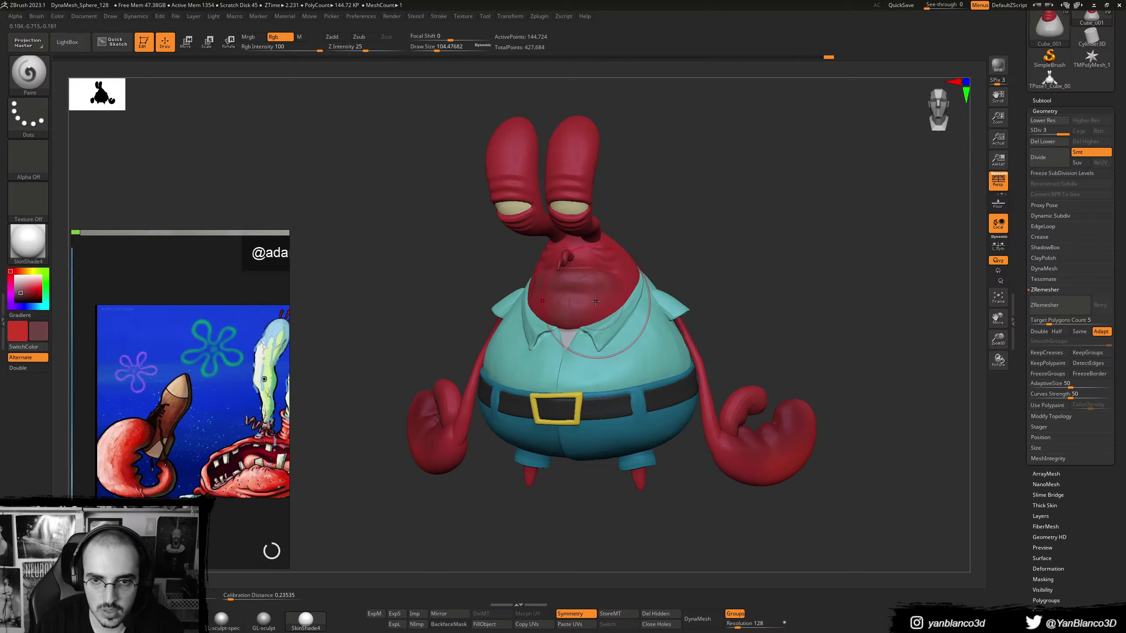
{"action": "right_click_drag", "start_coordinate": [571, 301], "coordinate": [576, 312]}
{"action": "mouse_move", "coordinate": [599, 304]}
{"action": "left_mouse_down"}
{"action": "mouse_move", "coordinate": [568, 326]}
{"action": "mouse_move", "coordinate": [636, 284]}
{"action": "left_mouse_up"}
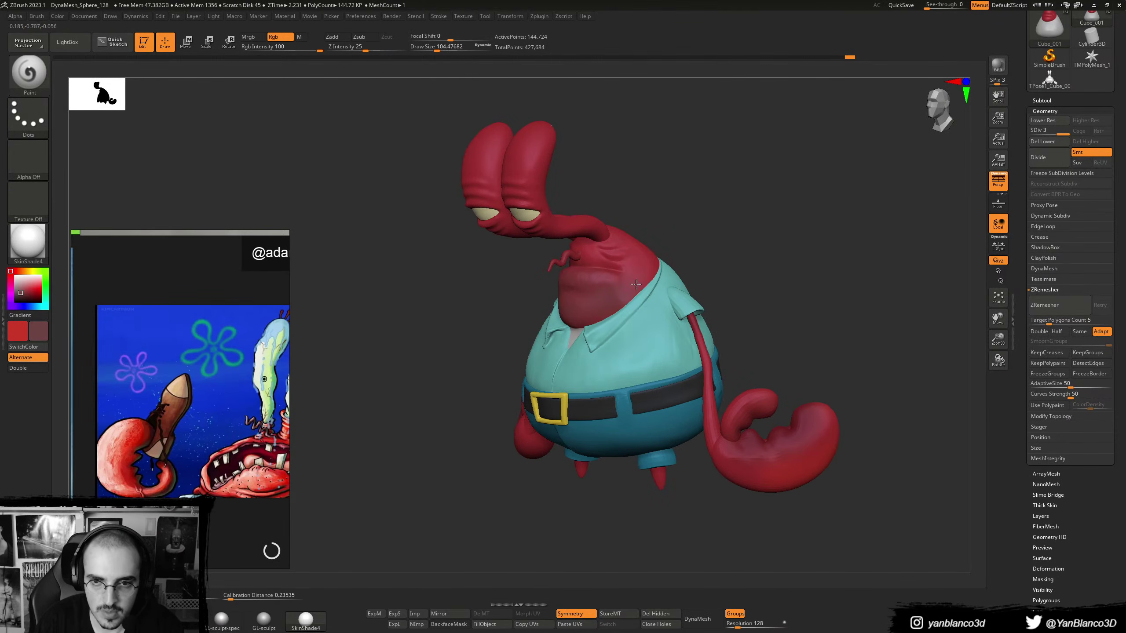
{"action": "right_click_drag", "start_coordinate": [585, 265], "coordinate": [549, 271]}
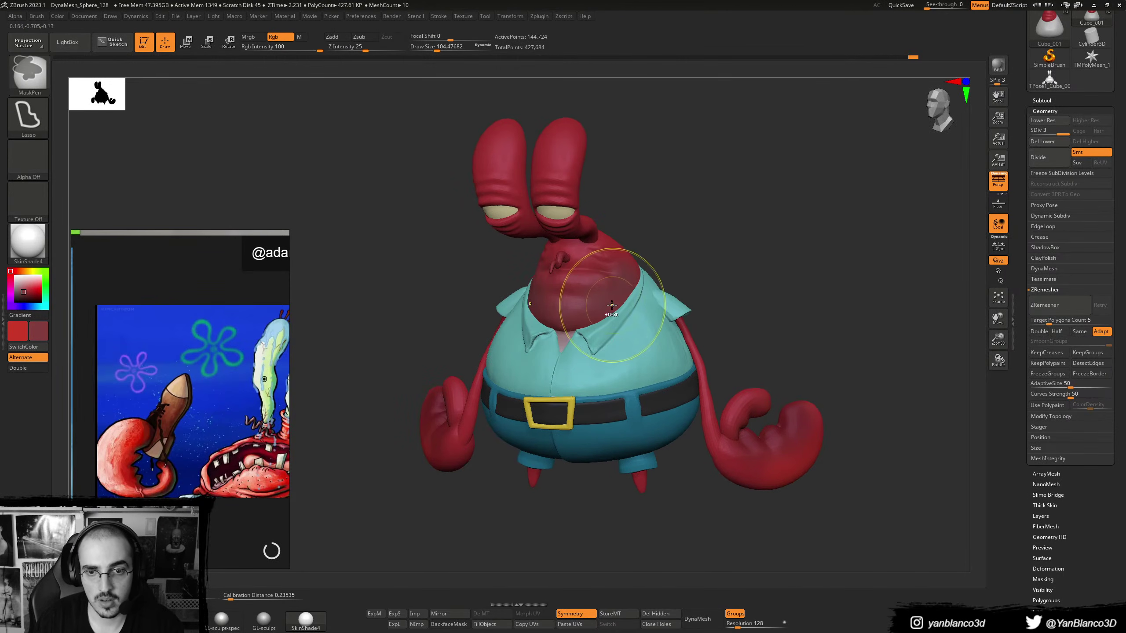
- Undo the last stroke, isolate the face's polygroup, and deepen the shading along the chin and collar with a darker red
{"action": "key", "text": "ctrl+z"}
{"action": "left_click", "coordinate": [599, 305], "text": "ctrl+shift"}
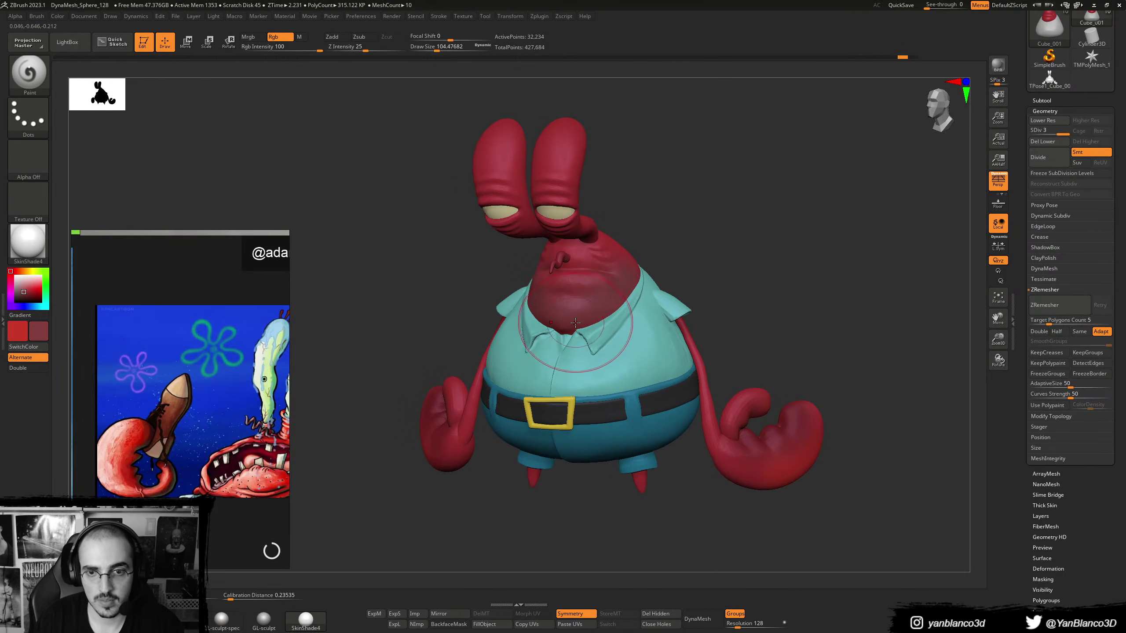
{"action": "left_click", "coordinate": [23, 296]}
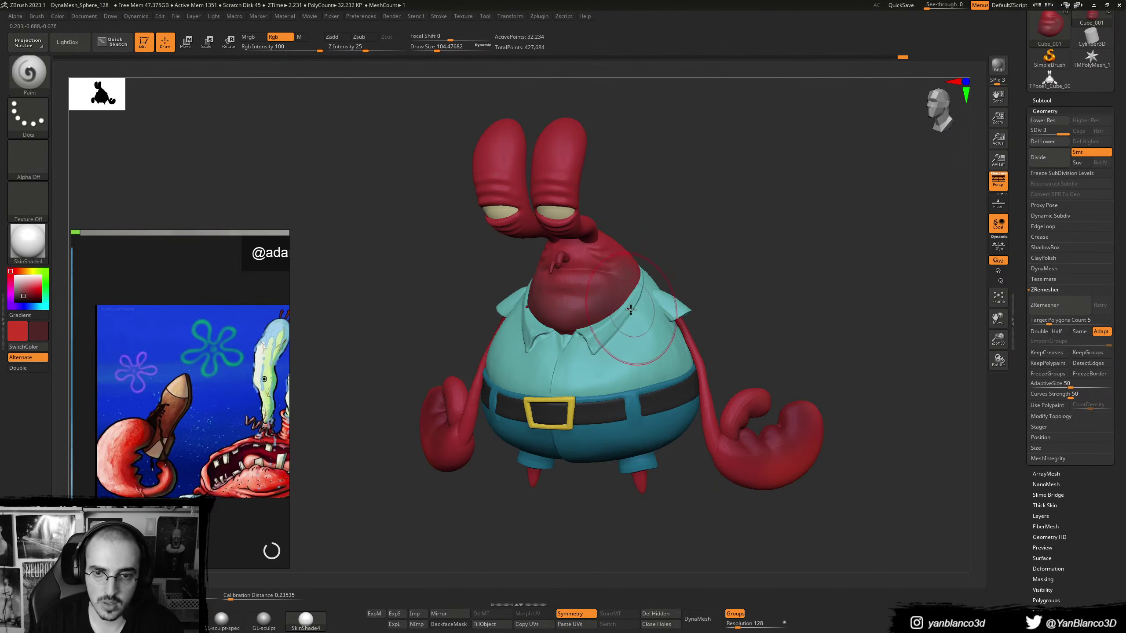
{"action": "right_click_drag", "start_coordinate": [596, 330], "coordinate": [674, 297]}
- Select the shirt, sample its teal, darken it, and shade the lower shirt above the belt around the sides and back
{"action": "left_click", "coordinate": [631, 373], "text": "alt"}
{"action": "key", "text": "c"}
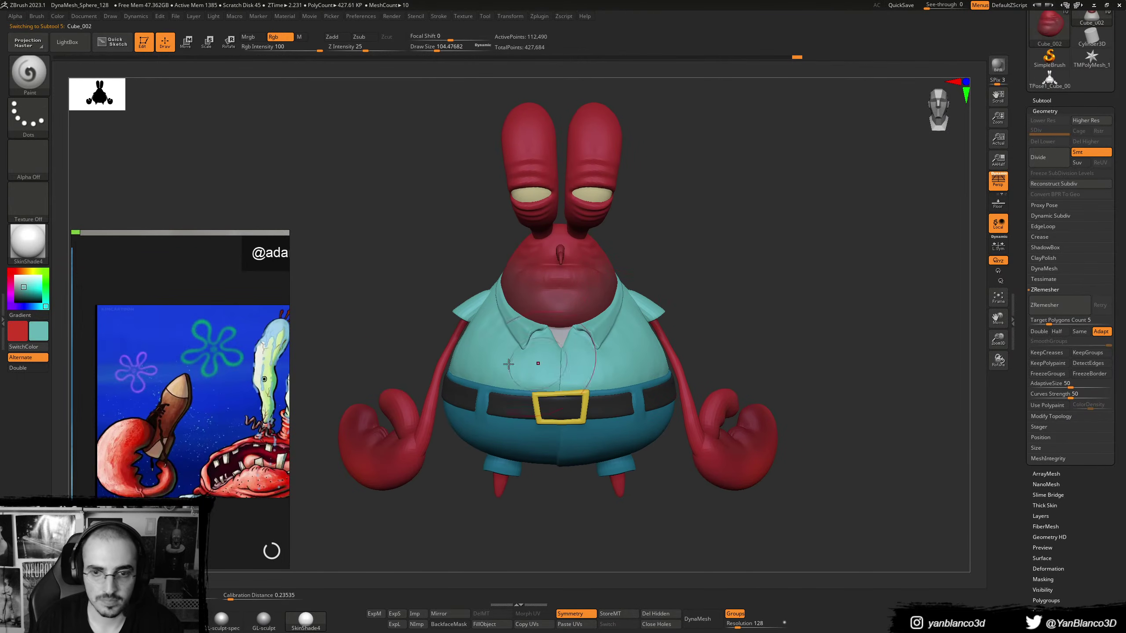
{"action": "left_click_drag", "start_coordinate": [23, 289], "coordinate": [24, 292]}
{"action": "right_click_drag", "start_coordinate": [638, 406], "coordinate": [574, 412]}
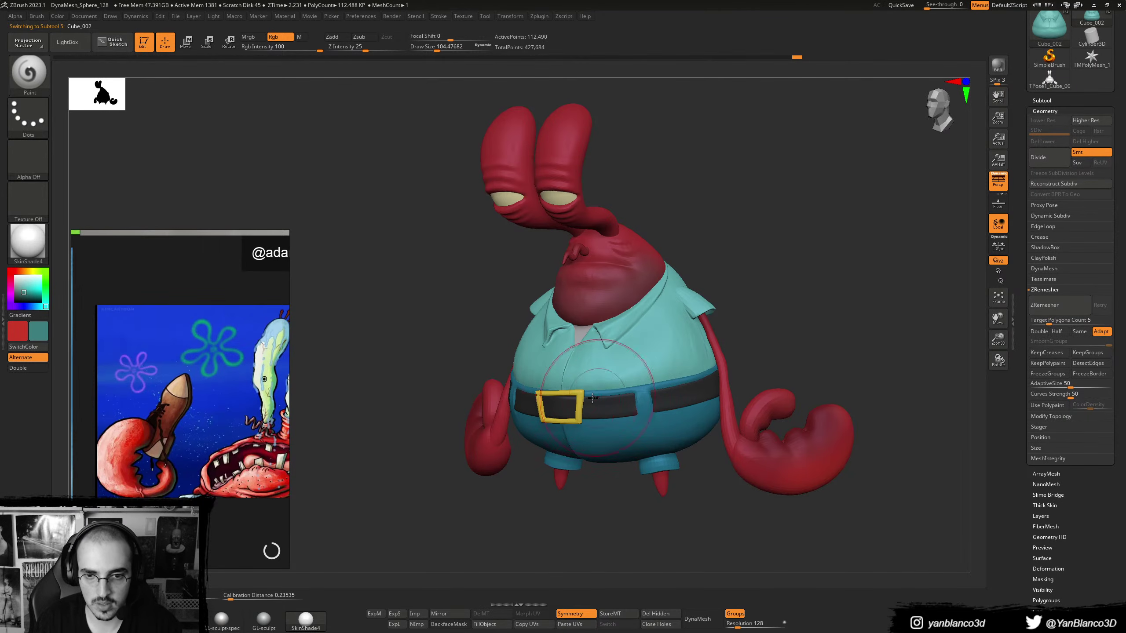
{"action": "mouse_move", "coordinate": [595, 396]}
{"action": "left_mouse_down"}
{"action": "mouse_move", "coordinate": [656, 393]}
{"action": "mouse_move", "coordinate": [665, 385]}
{"action": "mouse_move", "coordinate": [638, 391]}
{"action": "mouse_move", "coordinate": [658, 372]}
{"action": "mouse_move", "coordinate": [687, 374]}
{"action": "left_mouse_up"}
{"action": "right_click_drag", "start_coordinate": [745, 376], "coordinate": [685, 375]}
{"action": "left_click_drag", "start_coordinate": [685, 375], "coordinate": [767, 366]}
{"action": "left_click_drag", "start_coordinate": [770, 366], "coordinate": [815, 344]}
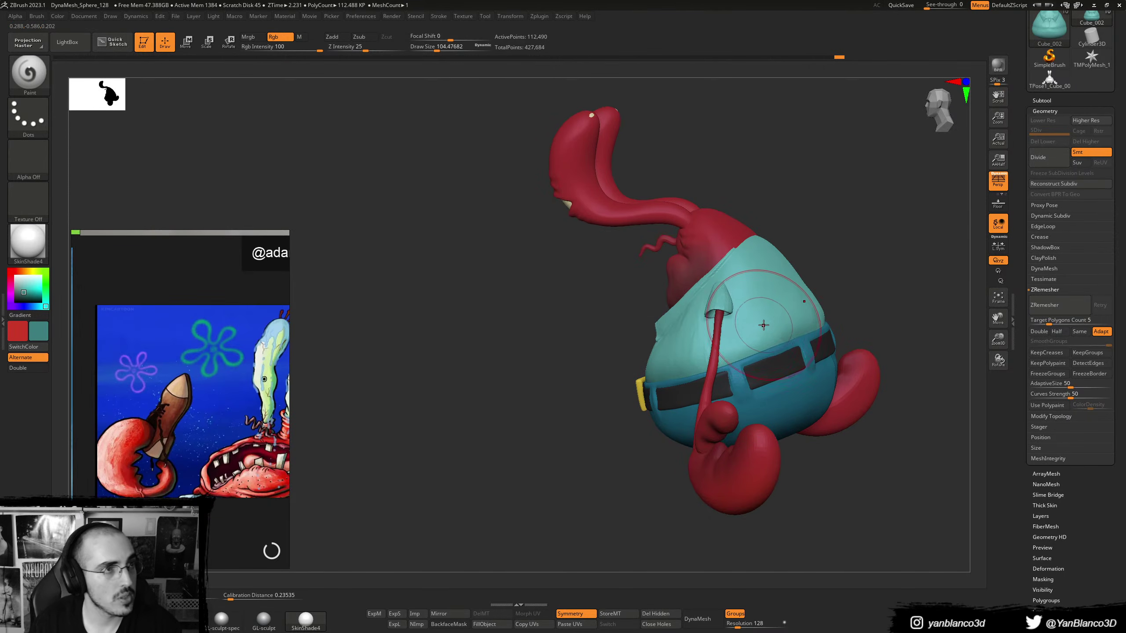
{"action": "mouse_move", "coordinate": [710, 351]}
{"action": "right_mouse_down"}
{"action": "mouse_move", "coordinate": [822, 337]}
{"action": "mouse_move", "coordinate": [760, 375]}
{"action": "mouse_move", "coordinate": [769, 368]}
{"action": "mouse_move", "coordinate": [754, 346]}
{"action": "right_mouse_up"}
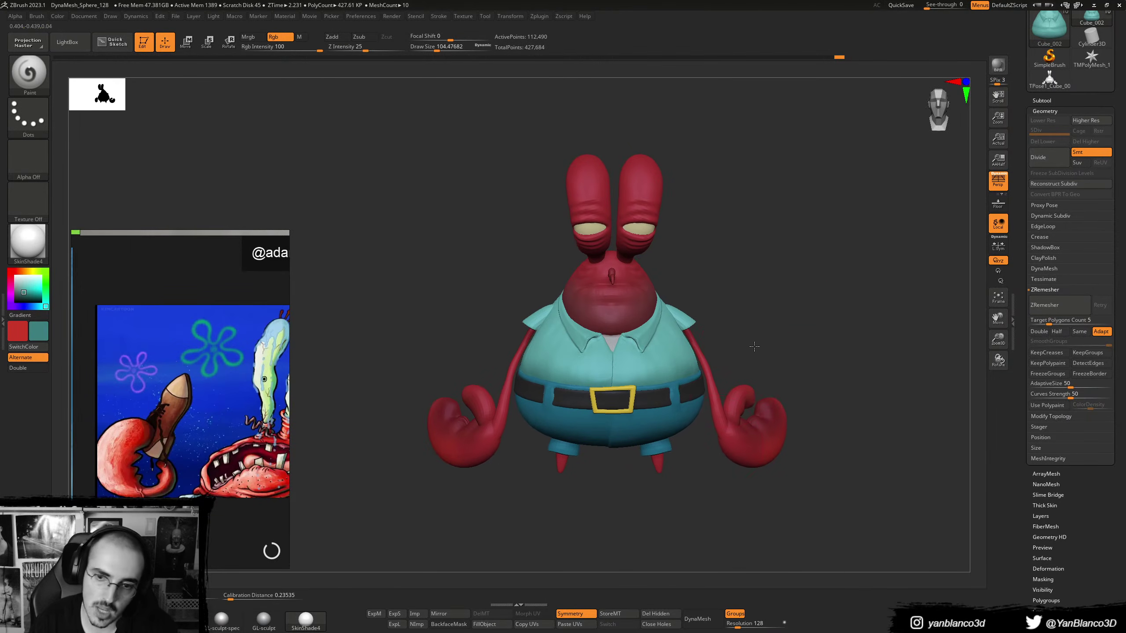
- Select the legs piece, hide the trouser cuffs, shade the tops of the legs in dark red, and restore the hidden parts
{"action": "key", "text": "c"}
{"action": "left_click", "coordinate": [658, 464], "text": "alt"}
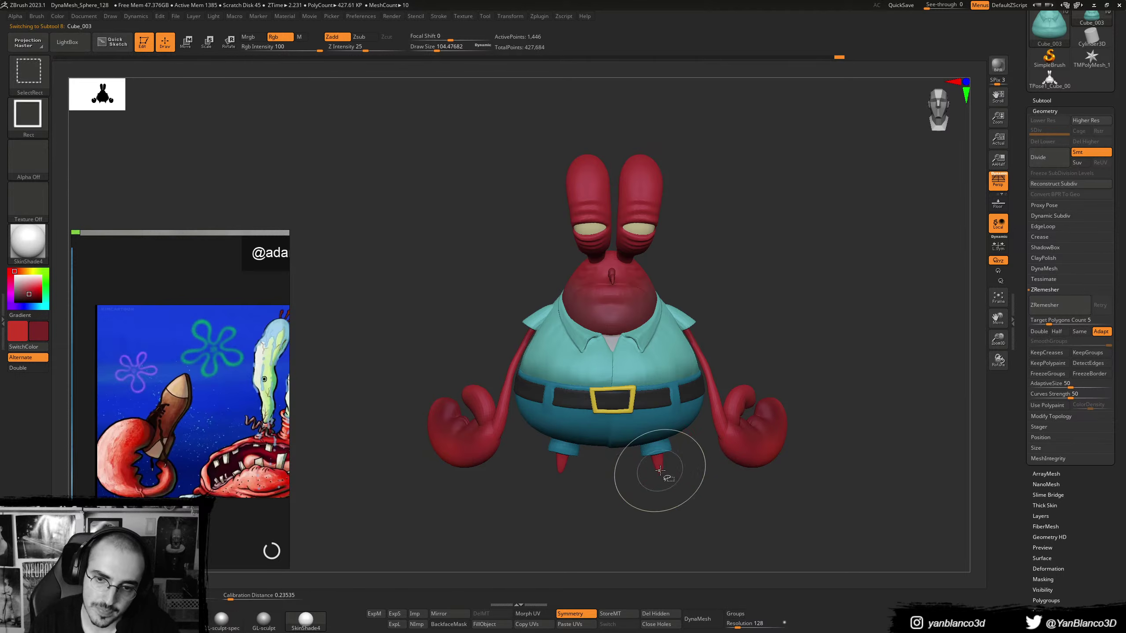
{"action": "right_click_drag", "start_coordinate": [658, 466], "coordinate": [657, 452]}
{"action": "left_click", "coordinate": [655, 465], "text": "ctrl+shift"}
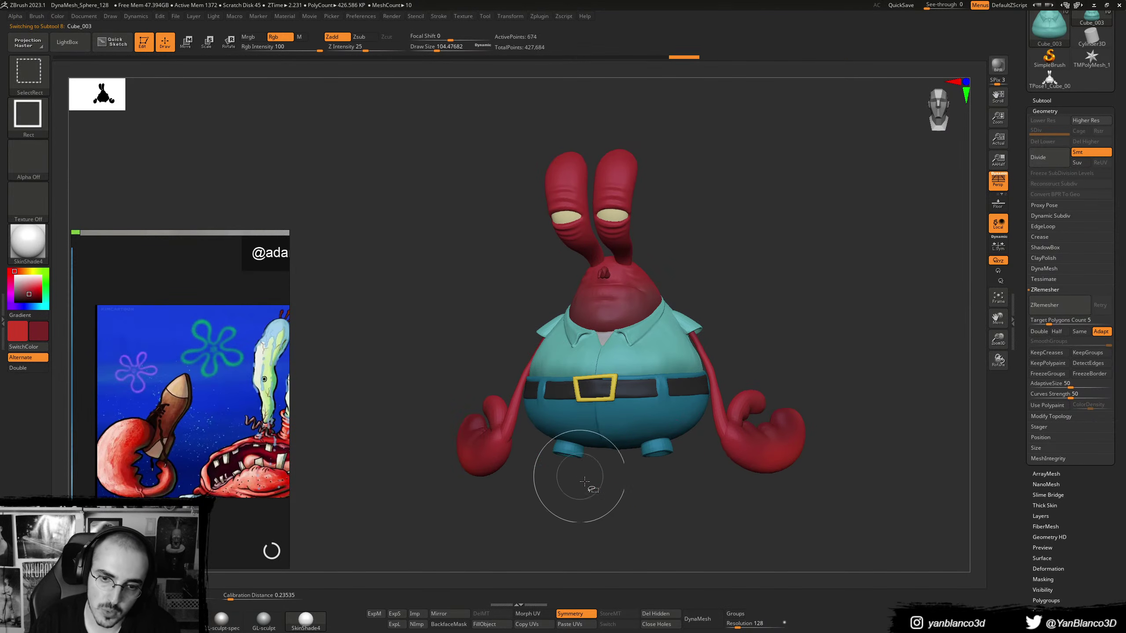
{"action": "left_click", "coordinate": [631, 500], "text": "ctrl+shift"}
{"action": "left_click_drag", "start_coordinate": [670, 438], "coordinate": [664, 452], "text": "shift"}
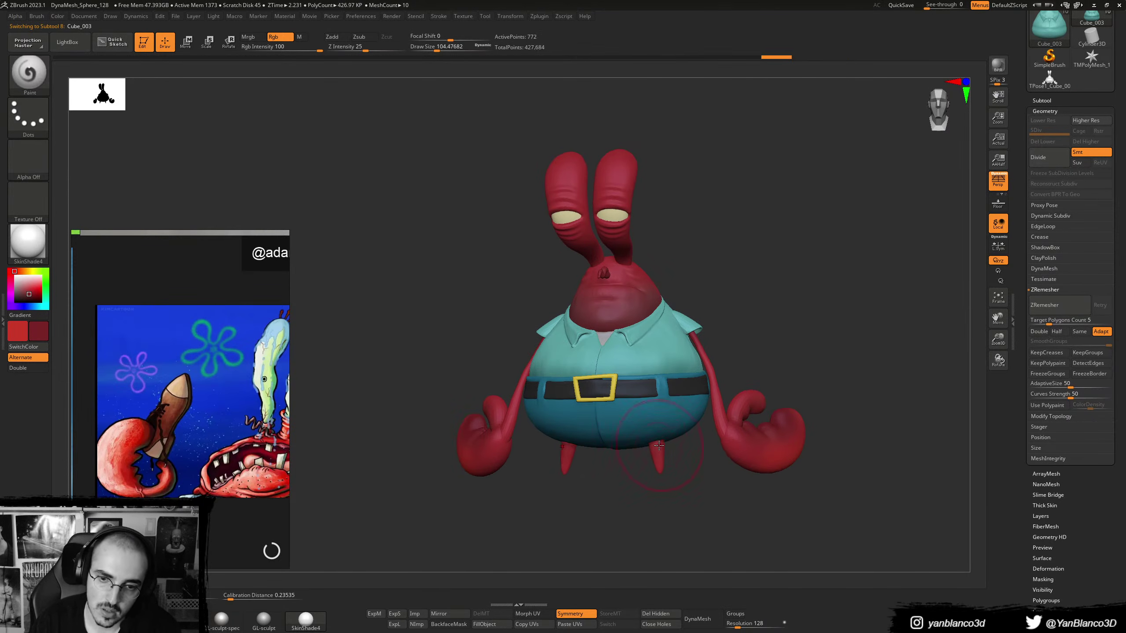
{"action": "mouse_move", "coordinate": [667, 433]}
{"action": "right_mouse_down"}
{"action": "mouse_move", "coordinate": [639, 475]}
{"action": "mouse_move", "coordinate": [657, 452]}
{"action": "right_mouse_up"}
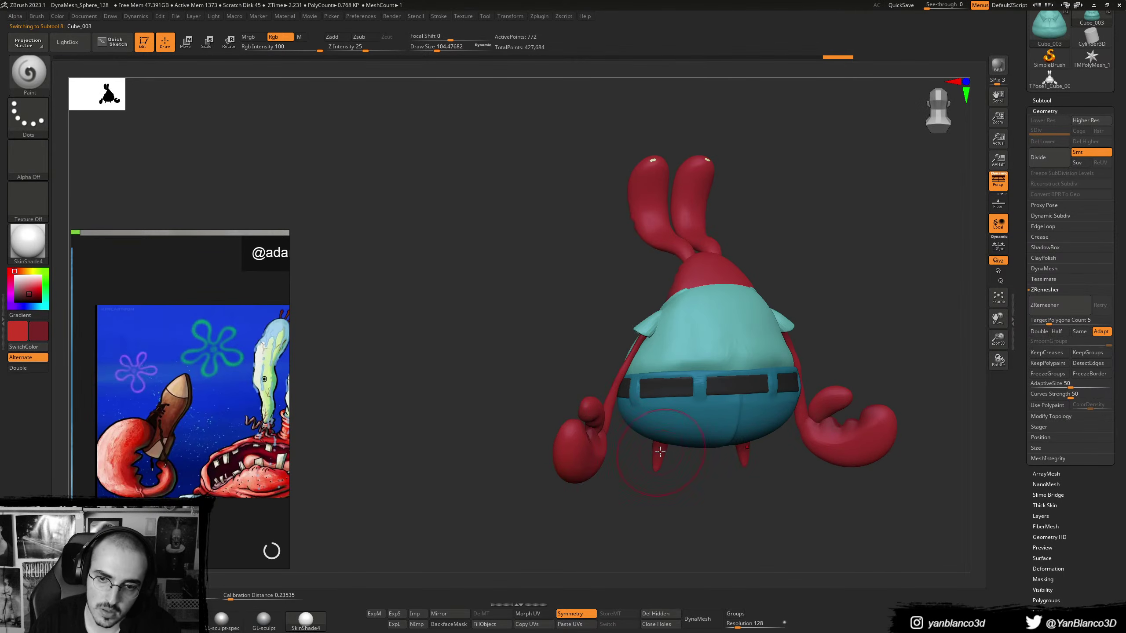
{"action": "left_click_drag", "start_coordinate": [661, 452], "coordinate": [671, 453]}
{"action": "right_click_drag", "start_coordinate": [671, 453], "coordinate": [714, 490]}
{"action": "left_click", "coordinate": [716, 482], "text": "ctrl+shift"}
- Select the eye stalks and shade around the eyelids and stalk bases in muted dark red with a smaller Paint brush
{"action": "mouse_move", "coordinate": [661, 304]}
{"action": "right_mouse_down", "text": "alt"}
{"action": "mouse_move", "coordinate": [670, 333]}
{"action": "mouse_move", "coordinate": [648, 316]}
{"action": "mouse_move", "coordinate": [645, 264]}
{"action": "right_mouse_up", "text": "alt"}
{"action": "key", "text": "["}
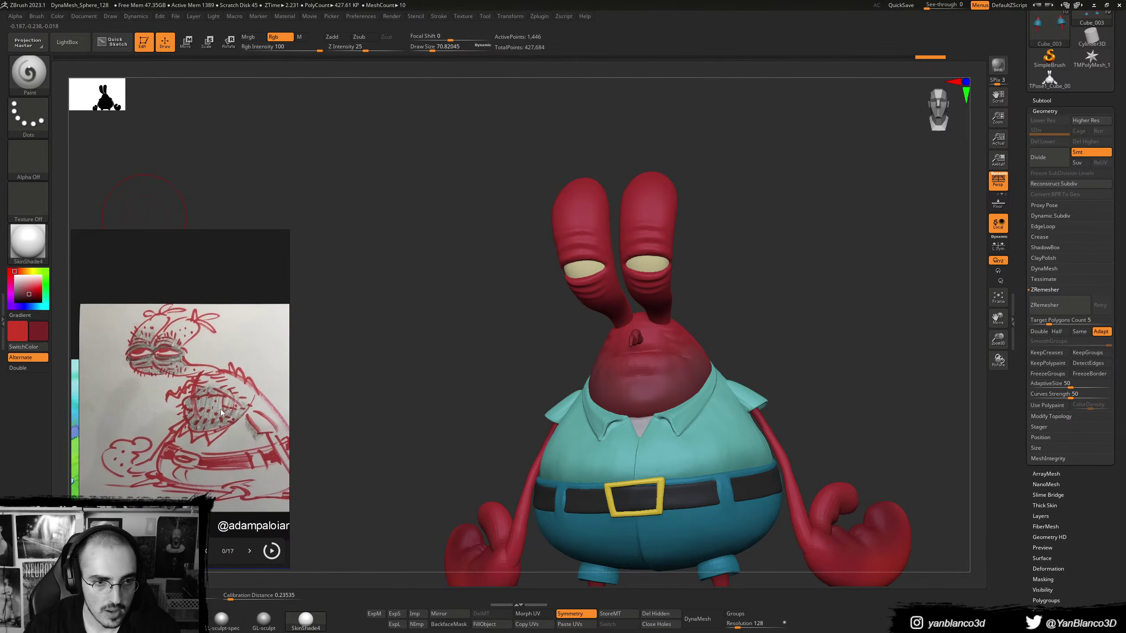
{"action": "right_click_drag", "start_coordinate": [743, 289], "coordinate": [744, 302]}
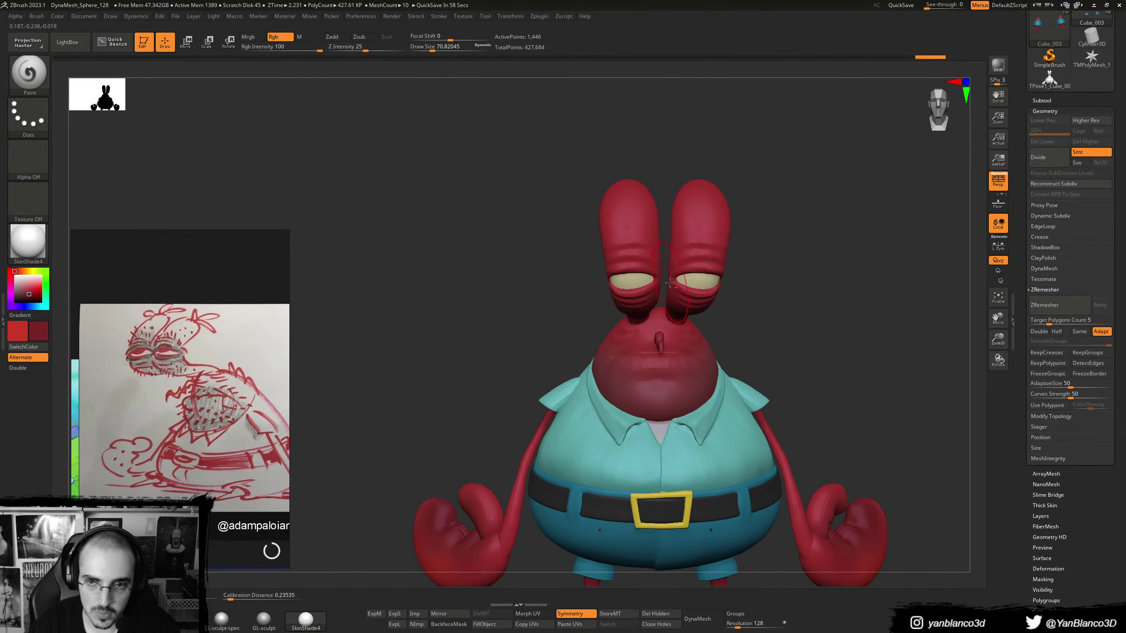
{"action": "right_click_drag", "start_coordinate": [670, 282], "coordinate": [592, 239]}
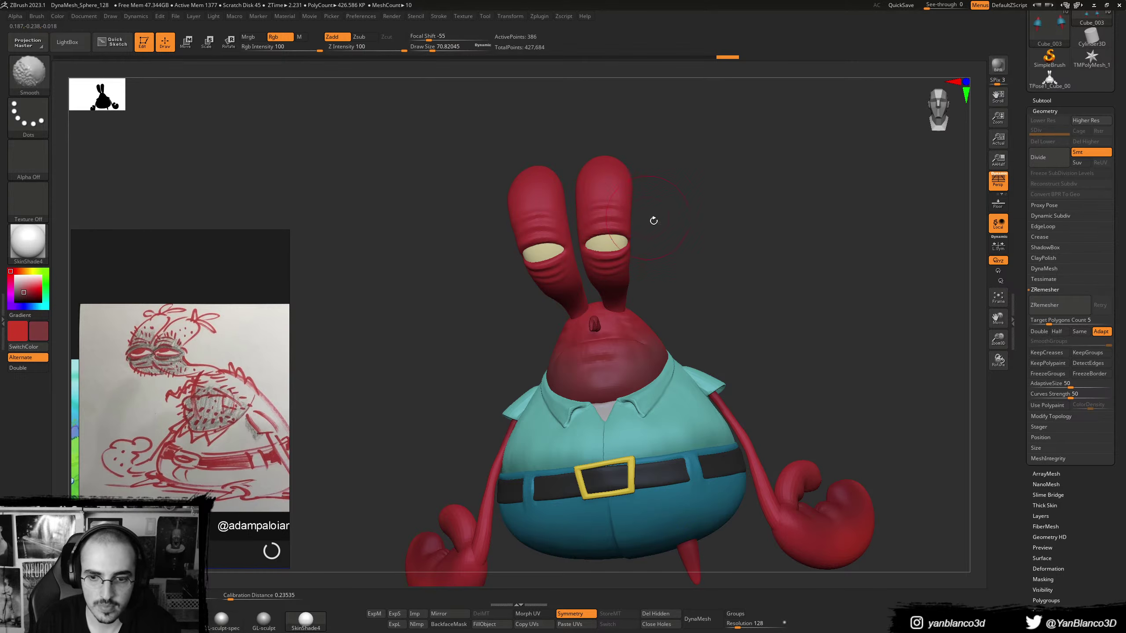
{"action": "left_click", "coordinate": [616, 241], "text": "alt"}
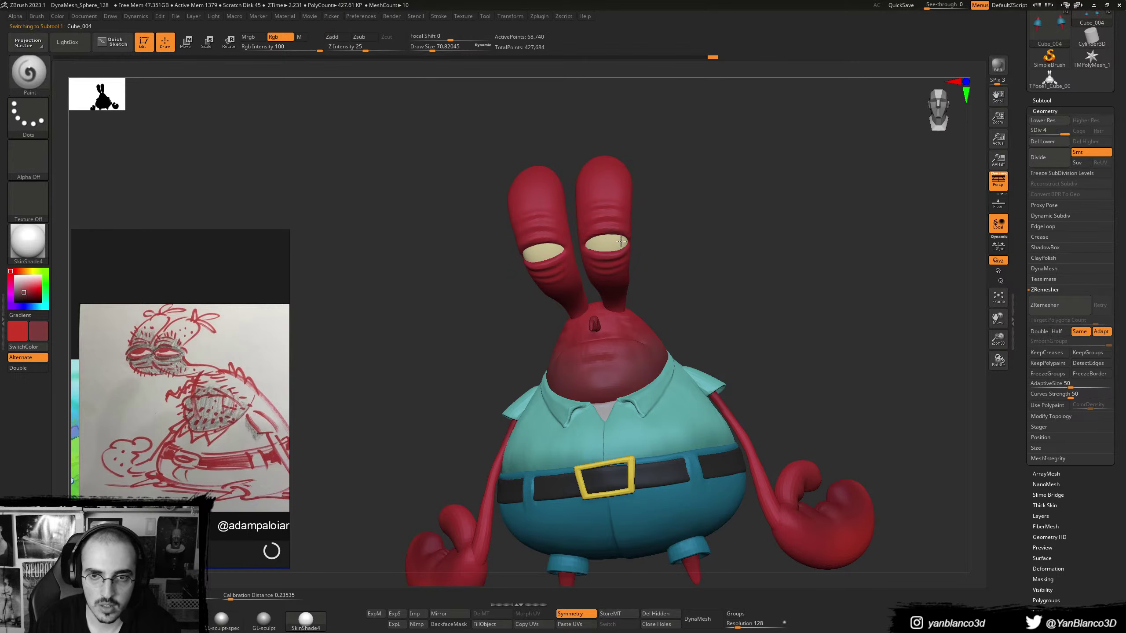
{"action": "right_click_drag", "start_coordinate": [623, 251], "coordinate": [612, 243]}
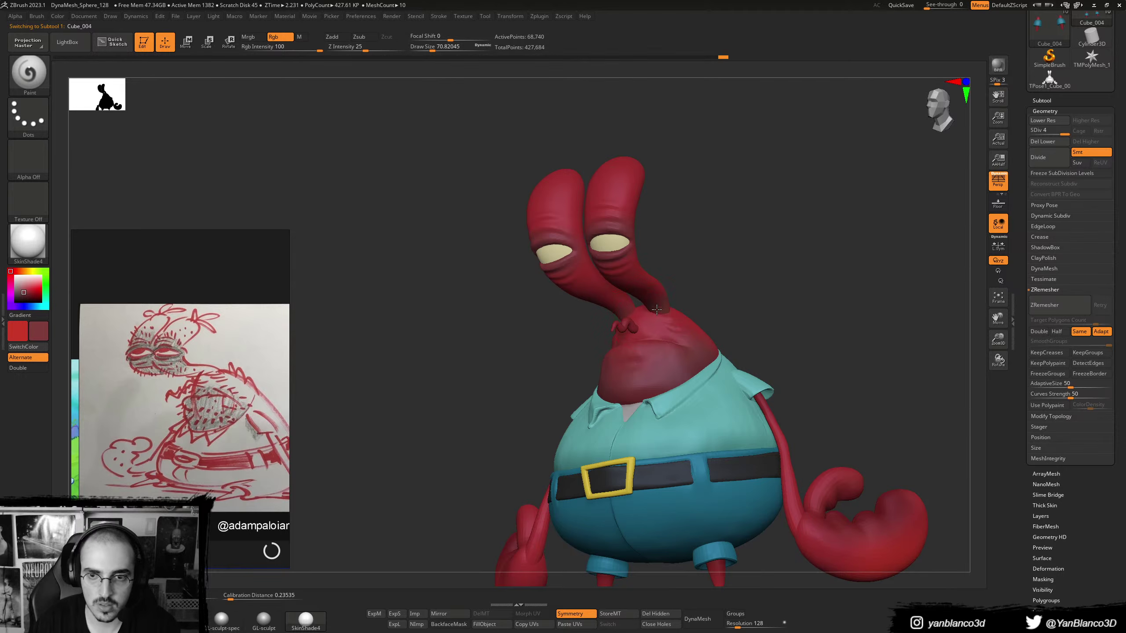
{"action": "right_click_drag", "start_coordinate": [667, 330], "coordinate": [640, 309]}
{"action": "right_click_drag", "start_coordinate": [640, 310], "coordinate": [603, 286], "text": "alt"}
{"action": "right_click_drag", "start_coordinate": [682, 307], "coordinate": [660, 298]}
- Save the project and combine all subtools into a single posing mesh with Transpose Master
{"action": "key", "text": "ctrl+s"}
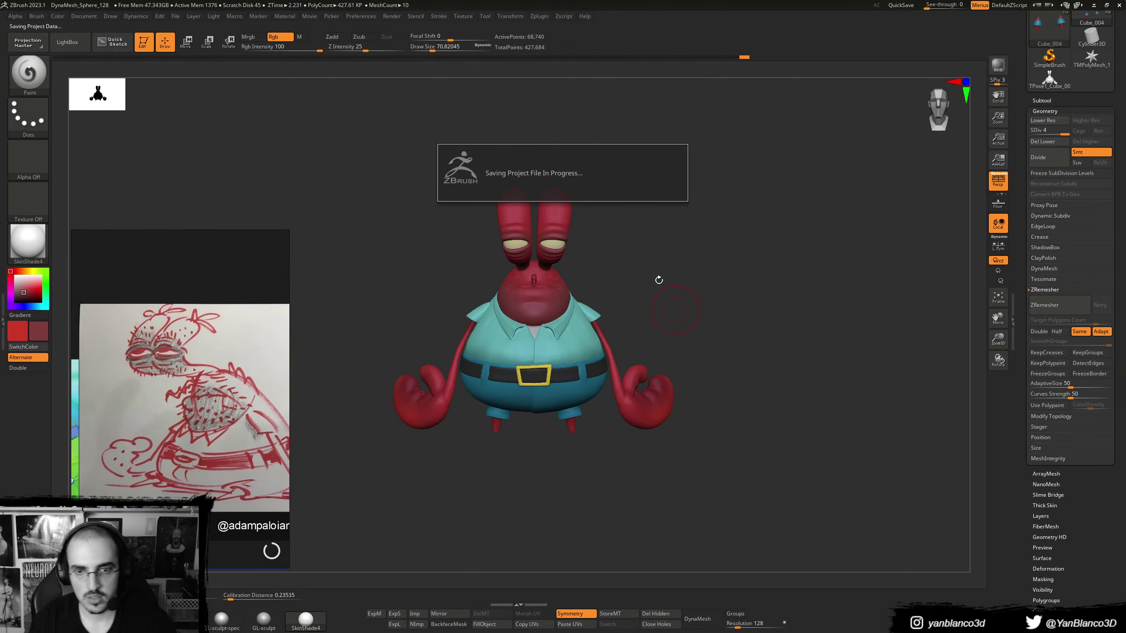
{"action": "left_click", "coordinate": [539, 16]}
{"action": "left_click", "coordinate": [573, 205]}
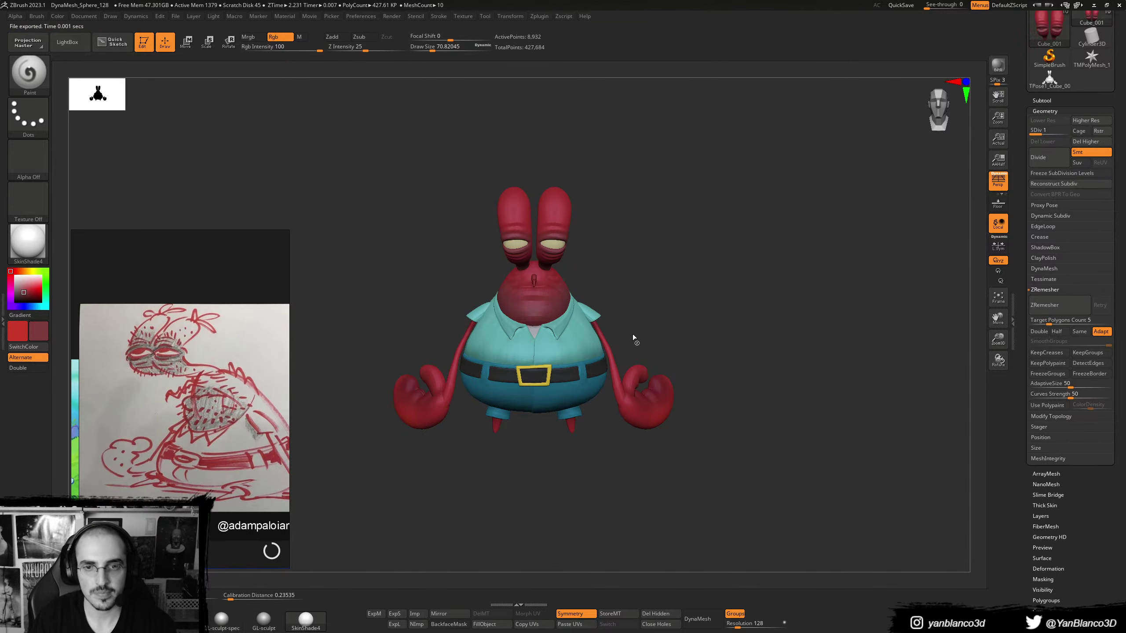
{"action": "mouse_move", "coordinate": [651, 329]}
{"action": "left_mouse_down"}
{"action": "mouse_move", "coordinate": [661, 327]}
{"action": "mouse_move", "coordinate": [612, 337]}
{"action": "left_mouse_up"}
- Adjust the body's overall proportions on the posing mesh with an enlarged Move brush
{"action": "key", "text": "b"}
{"action": "key", "text": "m"}
{"action": "key", "text": "v"}
{"action": "key", "text": "s"}
{"action": "key", "text": "s"}
{"action": "key", "text": "s"}
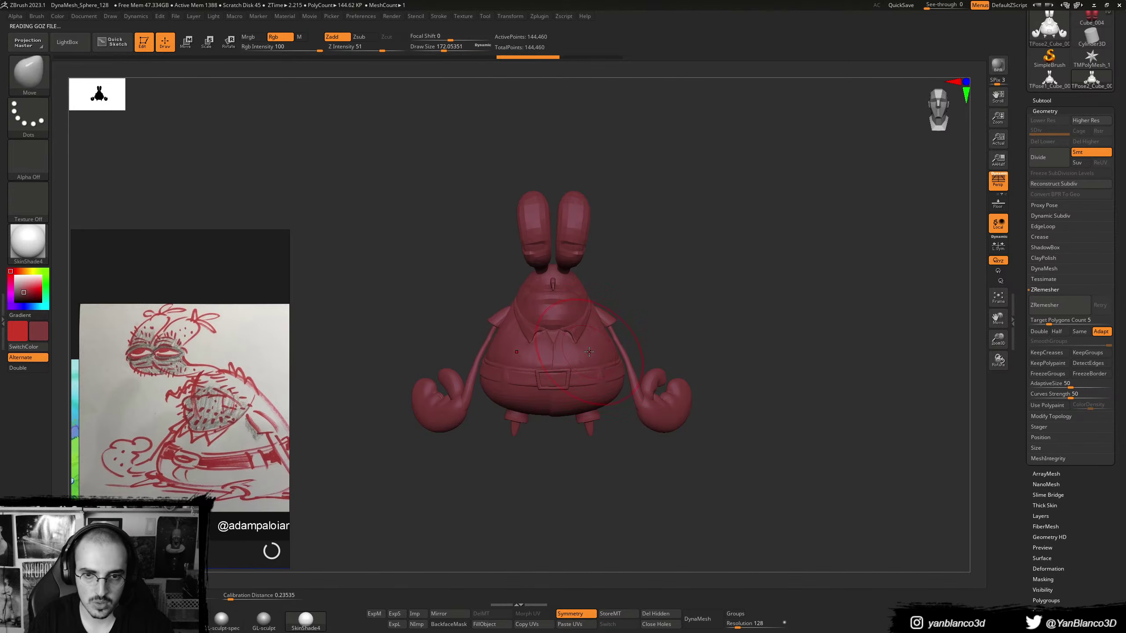
{"action": "mouse_move", "coordinate": [589, 352]}
{"action": "right_mouse_down"}
{"action": "mouse_move", "coordinate": [611, 338]}
{"action": "mouse_move", "coordinate": [600, 339]}
{"action": "right_mouse_up"}
{"action": "key", "text": "ctrl+z"}
{"action": "left_click_drag", "start_coordinate": [601, 326], "coordinate": [592, 382]}
{"action": "key", "text": "s"}
{"action": "right_click_drag", "start_coordinate": [588, 385], "coordinate": [578, 388], "text": "alt"}
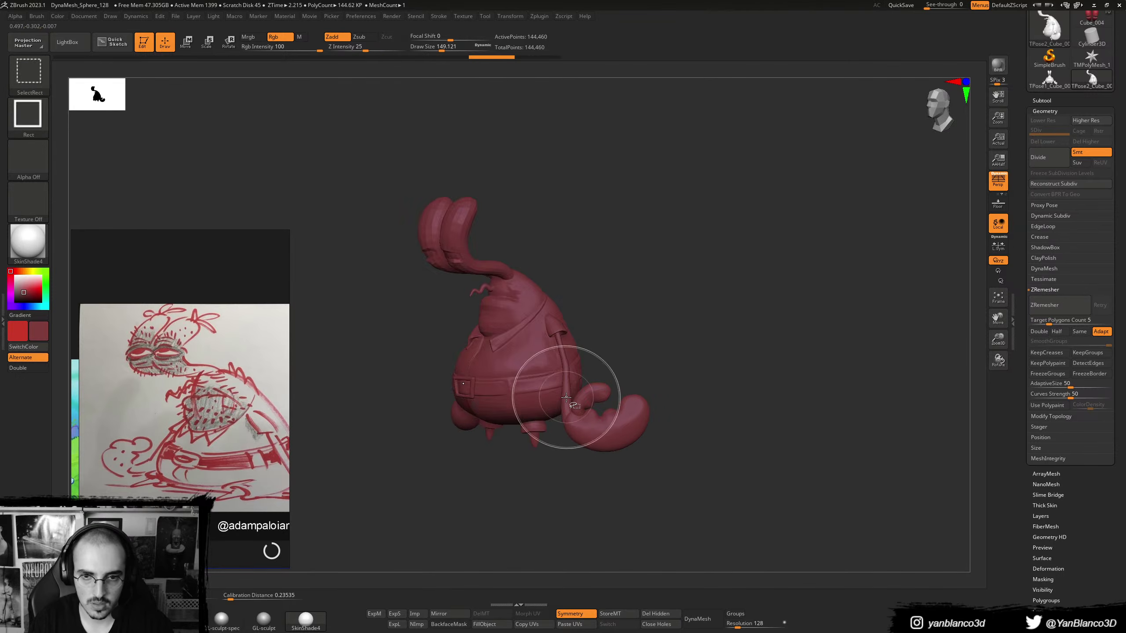
- Isolate the arms, thicken the upper arms below the sleeves with the Inflate brush, and restore the hidden parts
{"action": "left_click", "coordinate": [559, 363], "text": "ctrl+shift"}
{"action": "key", "text": "b"}
{"action": "key", "text": "i"}
{"action": "key", "text": "n"}
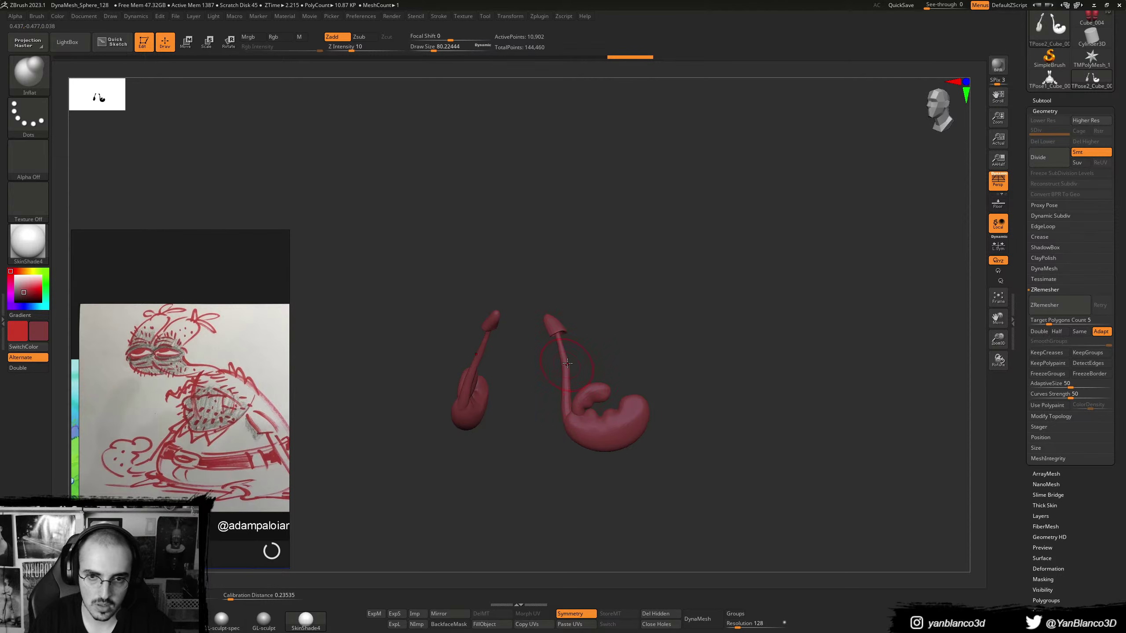
{"action": "left_click_drag", "start_coordinate": [573, 364], "coordinate": [560, 335]}
{"action": "mouse_move", "coordinate": [561, 335]}
{"action": "right_mouse_down", "text": "ctrl"}
{"action": "mouse_move", "coordinate": [580, 413]}
{"action": "mouse_move", "coordinate": [567, 339]}
{"action": "right_mouse_up", "text": "ctrl"}
{"action": "left_click", "coordinate": [577, 371], "text": "ctrl+shift"}
- Switch to a larger Move brush and adjust the sides of the face with the whole character shown
{"action": "key", "text": "b"}
{"action": "key", "text": "m"}
{"action": "key", "text": "v"}
{"action": "left_click", "coordinate": [518, 328], "text": "ctrl+shift"}
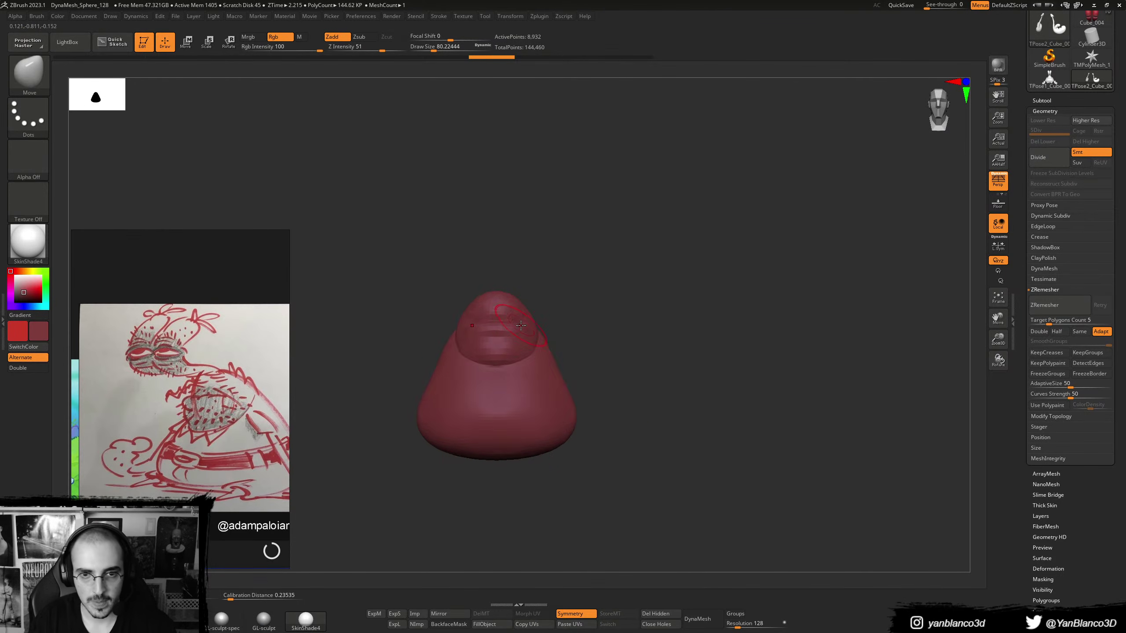
{"action": "key", "text": "ctrl+z"}
{"action": "key", "text": "s"}
{"action": "left_click_drag", "start_coordinate": [519, 324], "coordinate": [526, 318]}
{"action": "key", "text": "s"}
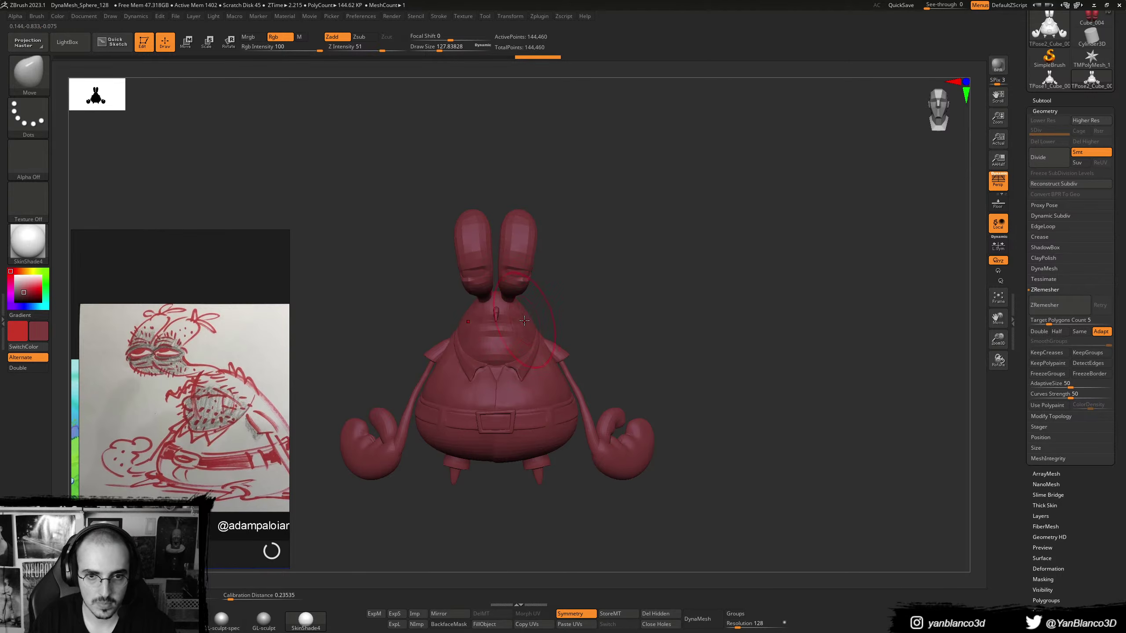
- Rework the torso's lower body and back silhouette with a much larger Move brush, checking it from the side
{"action": "right_click_drag", "start_coordinate": [566, 415], "coordinate": [569, 437], "text": "ctrl"}
{"action": "key", "text": "s"}
{"action": "mouse_move", "coordinate": [576, 408]}
{"action": "left_mouse_down"}
{"action": "mouse_move", "coordinate": [633, 438]}
{"action": "mouse_move", "coordinate": [562, 446]}
{"action": "left_mouse_up"}
{"action": "key", "text": "s"}
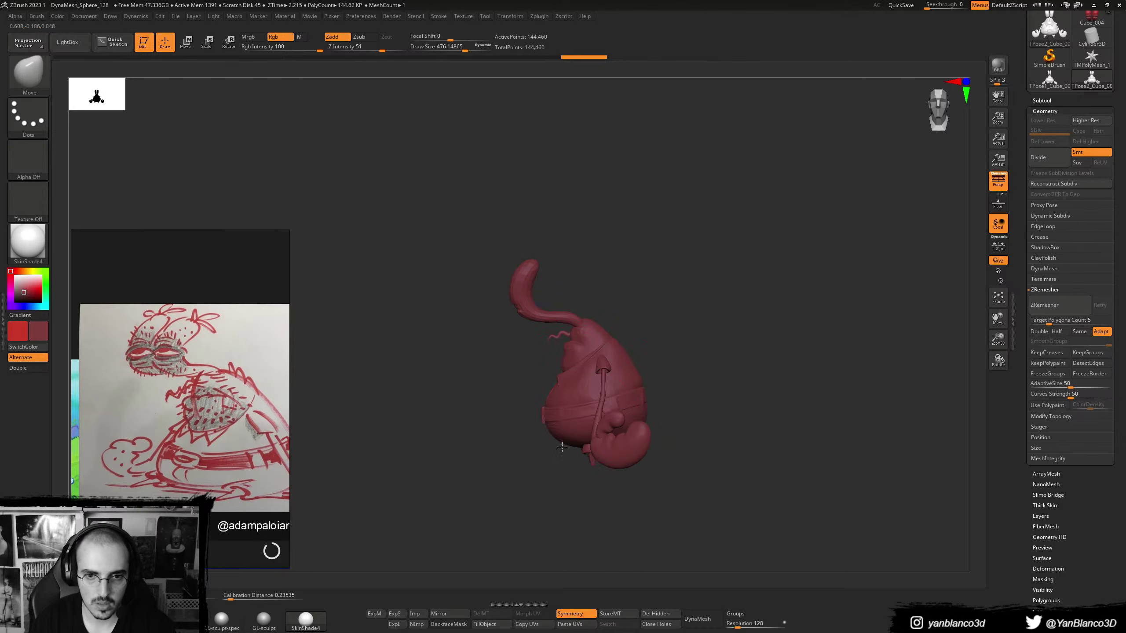
{"action": "key", "text": "s"}
{"action": "left_click", "coordinate": [585, 419]}
{"action": "key", "text": "s"}
{"action": "left_click", "coordinate": [630, 375]}
{"action": "key", "text": "ctrl"}
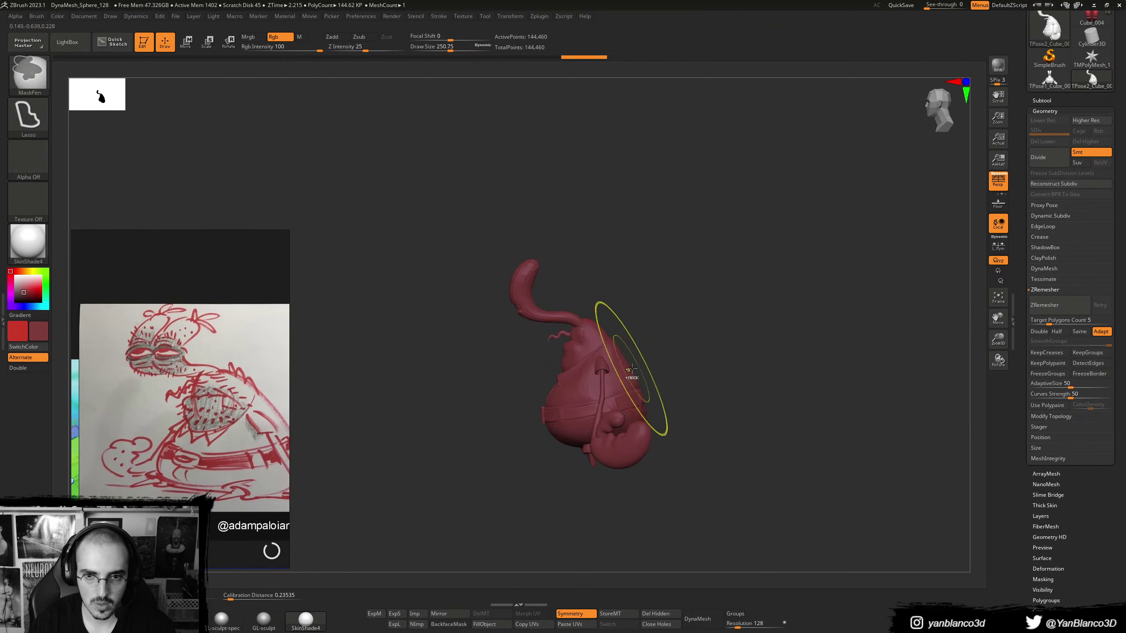
- Reshape the chest and belly profile on the posing mesh with the Move brush, varying its draw size between about 160 and 250
{"action": "key", "text": "s"}
{"action": "left_click", "coordinate": [564, 389]}
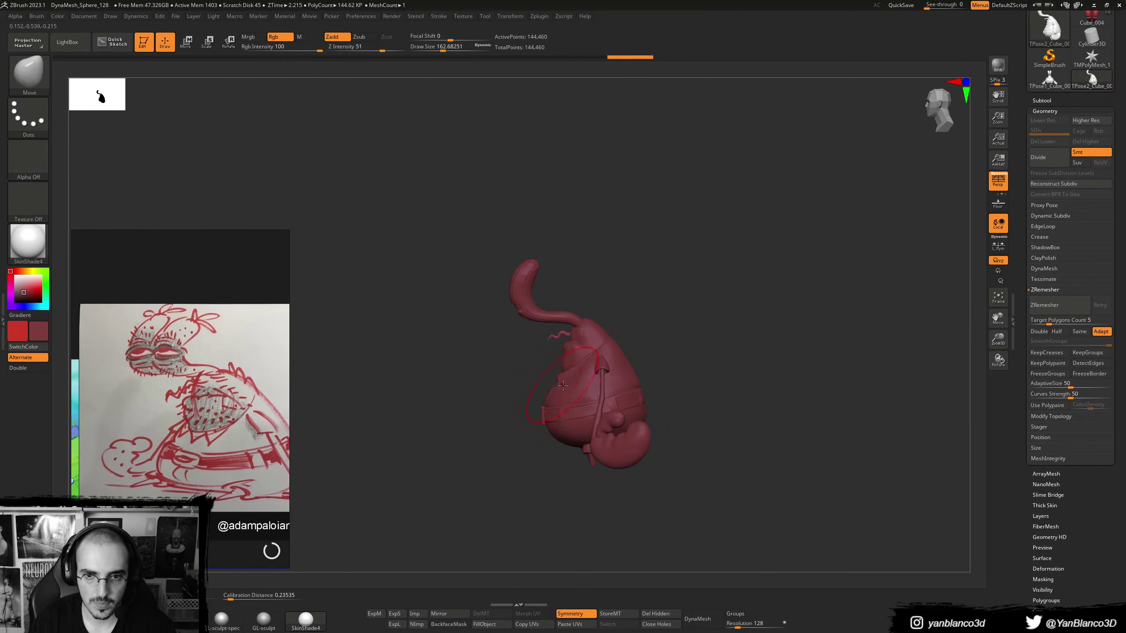
{"action": "key", "text": "ctrl"}
{"action": "key", "text": "s"}
{"action": "left_click", "coordinate": [564, 391]}
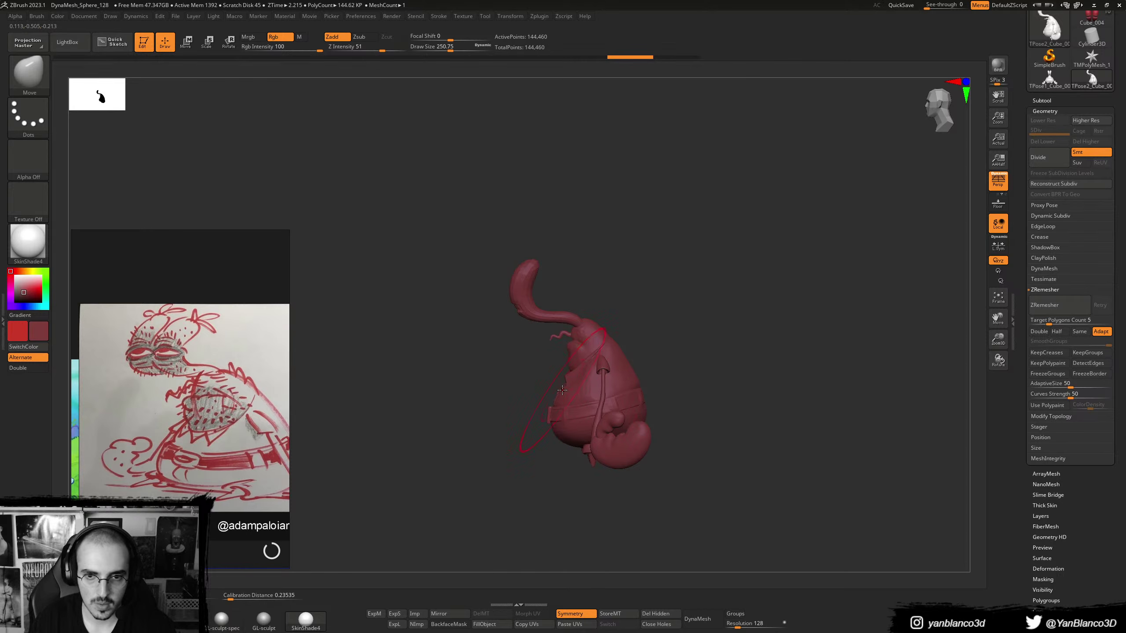
{"action": "key", "text": "s"}
{"action": "left_click", "coordinate": [568, 378]}
{"action": "key", "text": "ctrl"}
{"action": "key", "text": "s"}
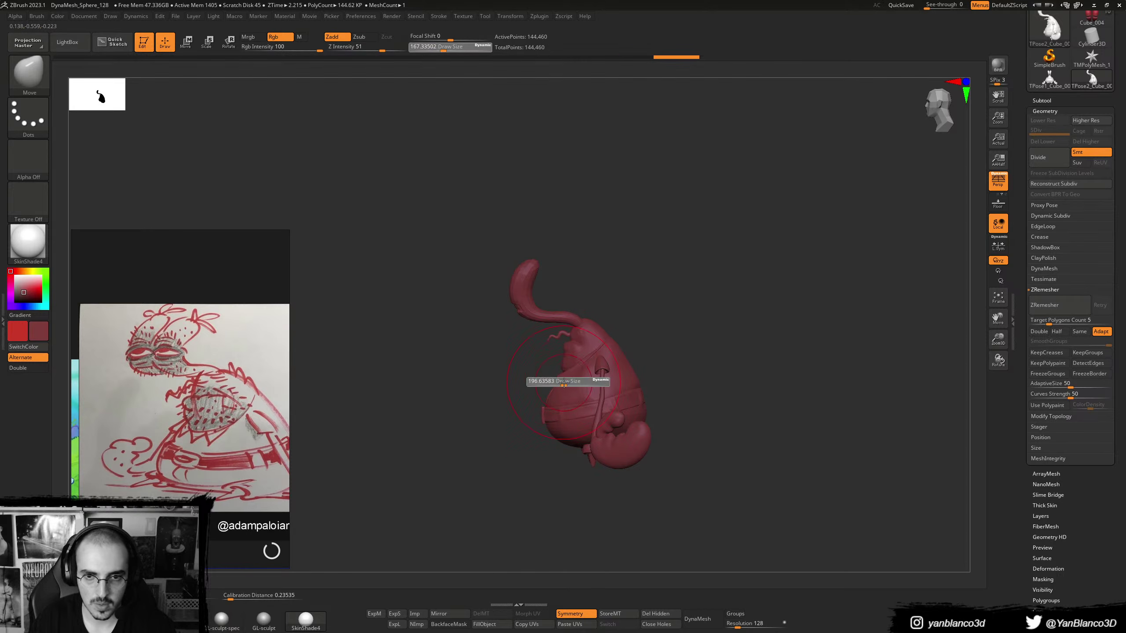
{"action": "left_click", "coordinate": [564, 378]}
{"action": "key", "text": "ctrl"}
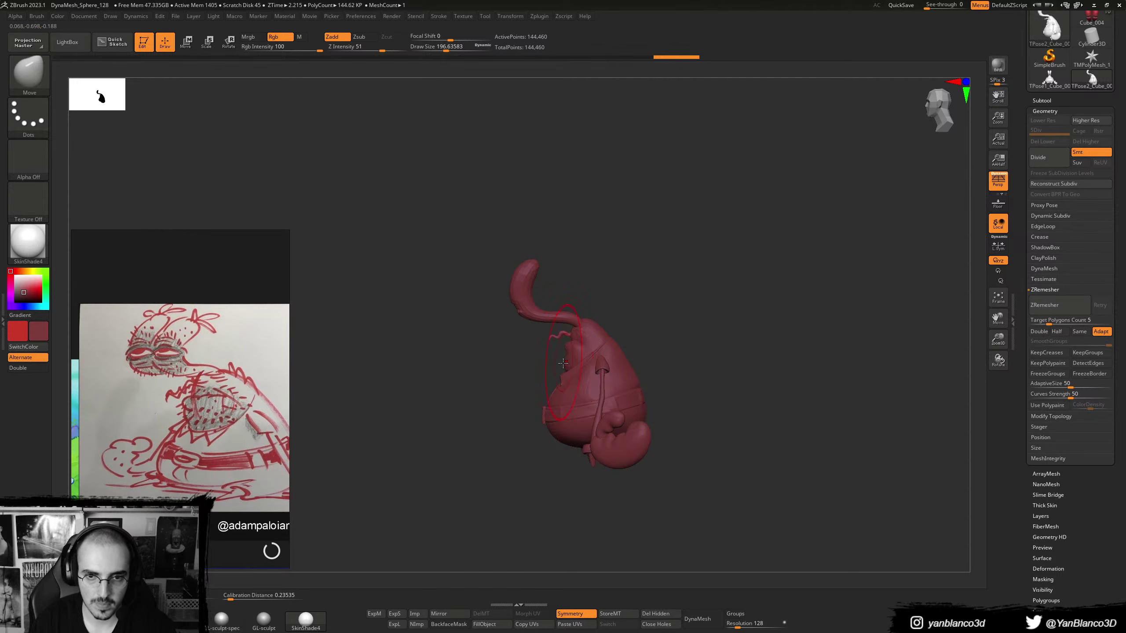
- Set the Move brush size to about 136 and transfer the posing mesh's changes back to the original subtools
{"action": "right_click_drag", "start_coordinate": [564, 363], "coordinate": [630, 361], "text": "shift"}
{"action": "mouse_move", "coordinate": [581, 311]}
{"action": "right_mouse_down", "text": "ctrl"}
{"action": "mouse_move", "coordinate": [575, 338]}
{"action": "mouse_move", "coordinate": [566, 328]}
{"action": "right_mouse_up", "text": "ctrl"}
{"action": "key", "text": "s"}
{"action": "left_click_drag", "start_coordinate": [566, 329], "coordinate": [560, 330]}
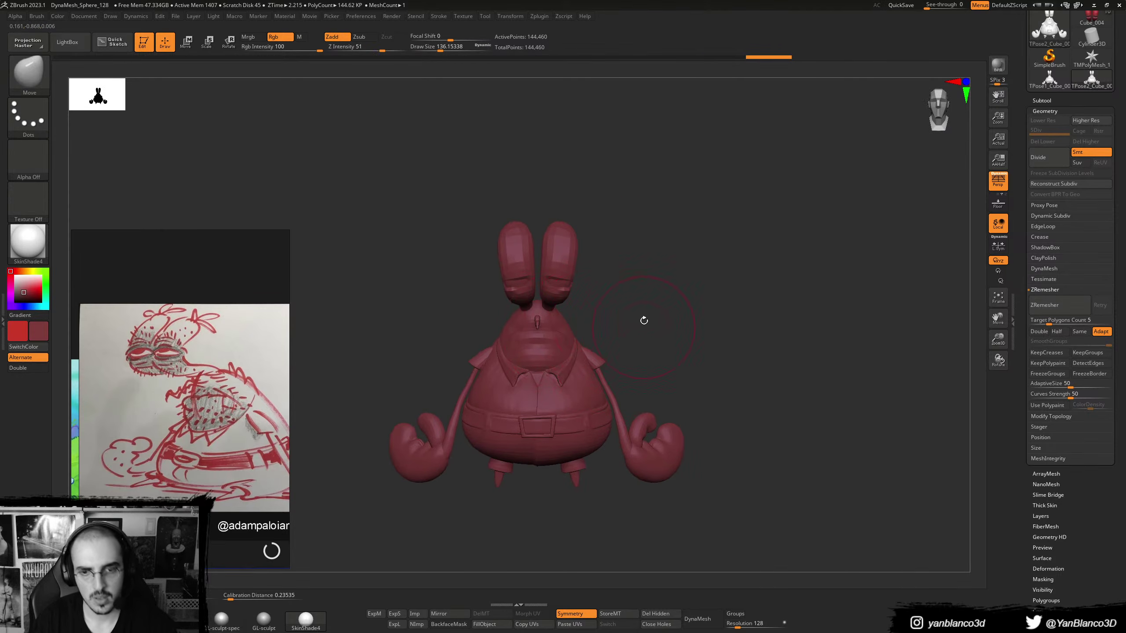
{"action": "left_click", "coordinate": [539, 16]}
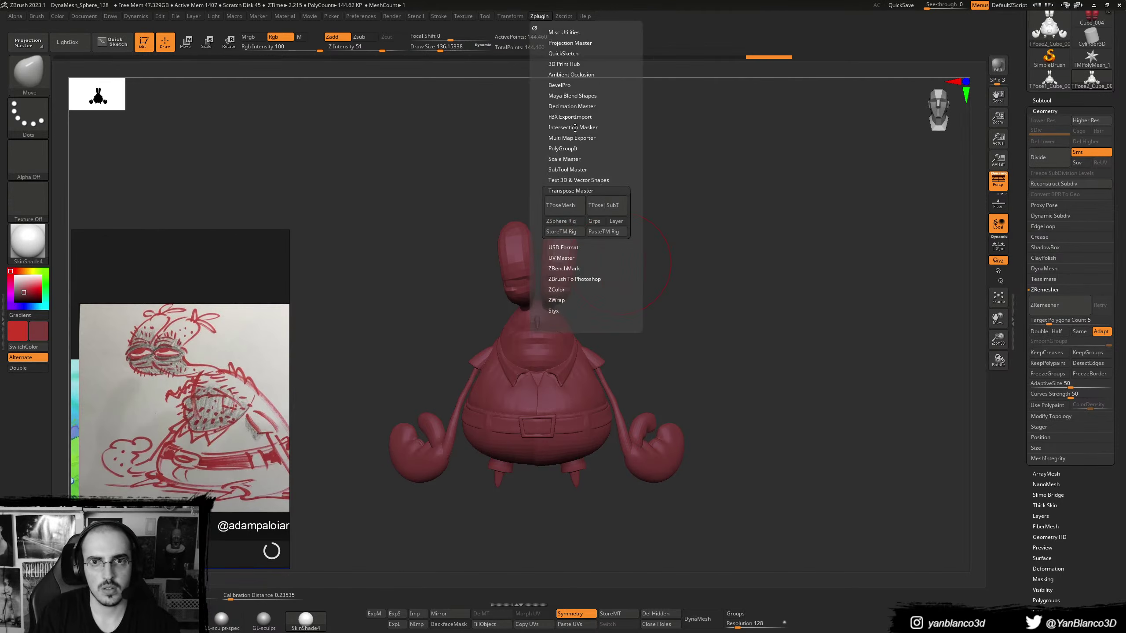
{"action": "left_click", "coordinate": [617, 209]}
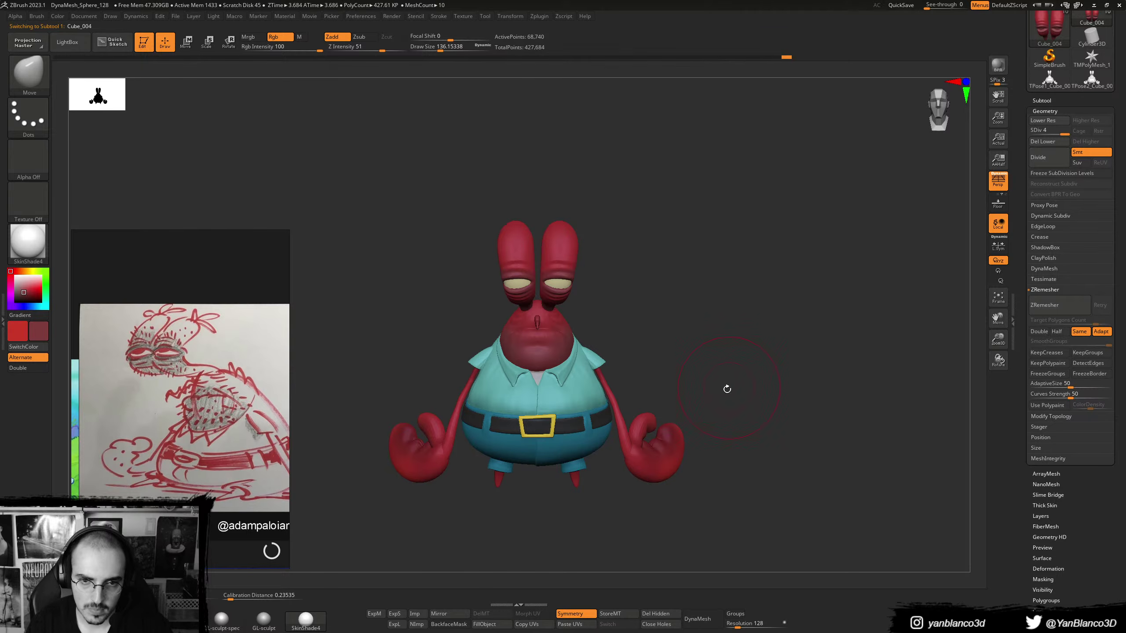
- Select the limb subtool and isolate both bare arms by hiding its sleeves, claws and other parts
{"action": "mouse_move", "coordinate": [727, 390]}
{"action": "left_mouse_down"}
{"action": "mouse_move", "coordinate": [683, 425]}
{"action": "mouse_move", "coordinate": [656, 410]}
{"action": "mouse_move", "coordinate": [667, 466]}
{"action": "left_mouse_up"}
{"action": "key", "text": "ctrl"}
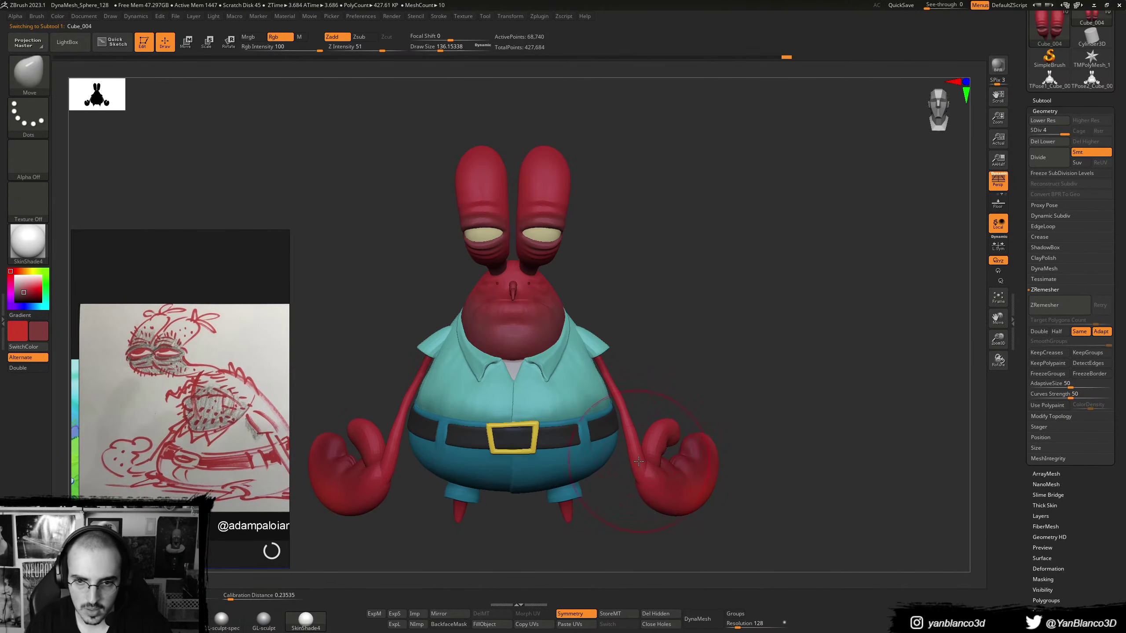
{"action": "left_click", "coordinate": [638, 462], "text": "alt"}
{"action": "left_click", "coordinate": [630, 437], "text": "ctrl+shift"}
{"action": "left_click", "coordinate": [629, 432], "text": "ctrl+shift"}
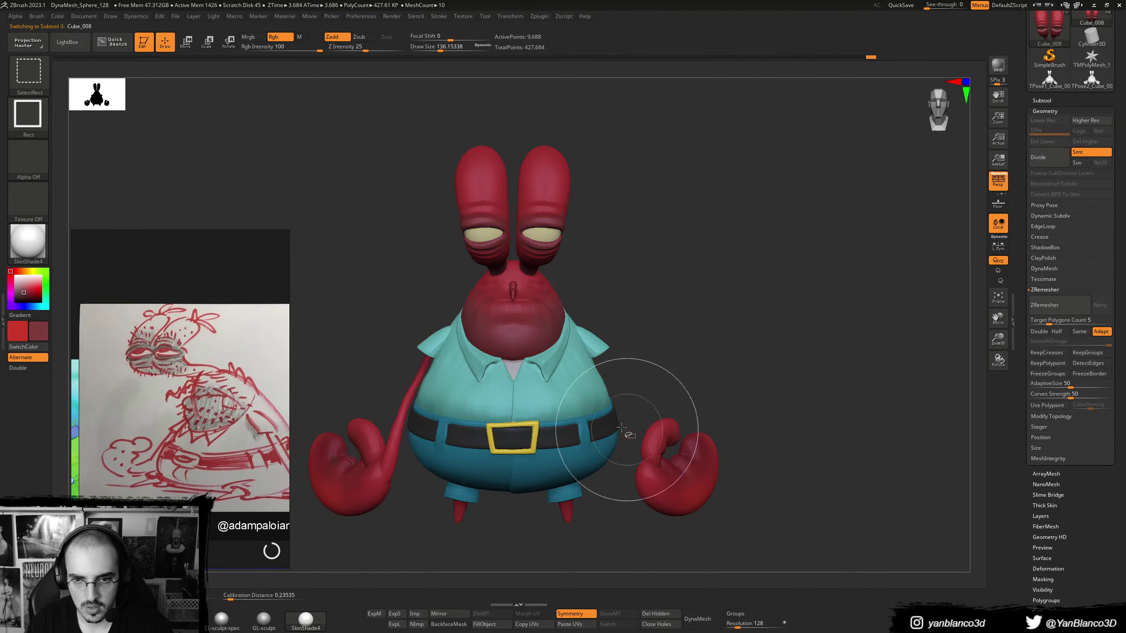
{"action": "left_click", "coordinate": [403, 413], "text": "ctrl+shift"}
{"action": "left_click_drag", "start_coordinate": [392, 386], "coordinate": [380, 412], "text": "ctrl+shift"}
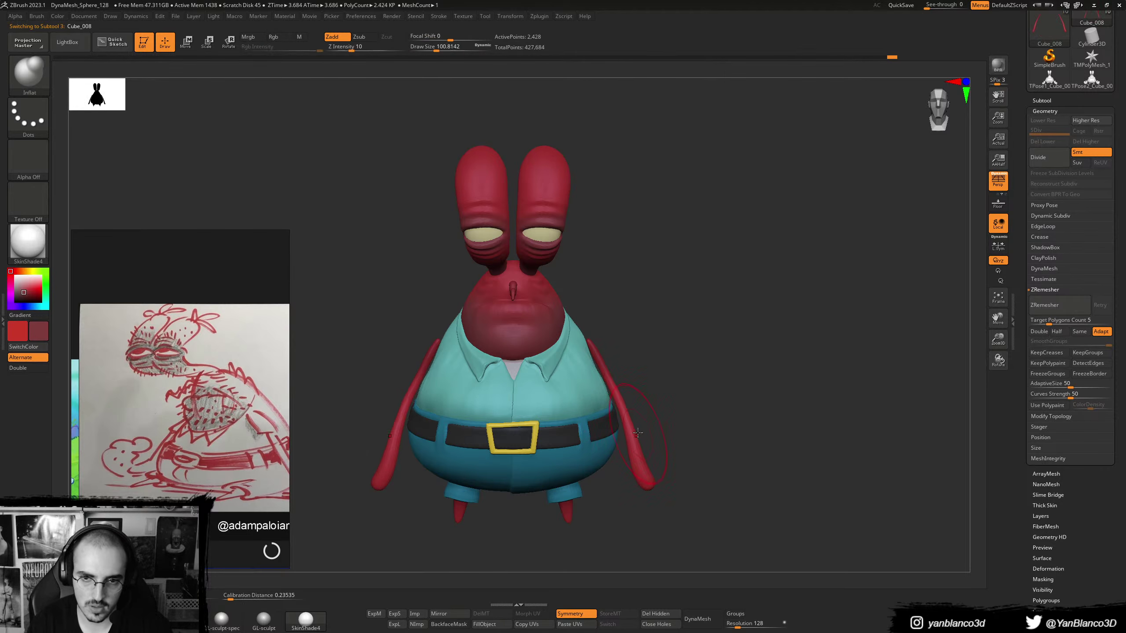
- Adjust the isolated arms' thickness with the Inflate brush at intensity 10 and restore the hidden parts
{"action": "left_click_drag", "start_coordinate": [623, 399], "coordinate": [510, 413]}
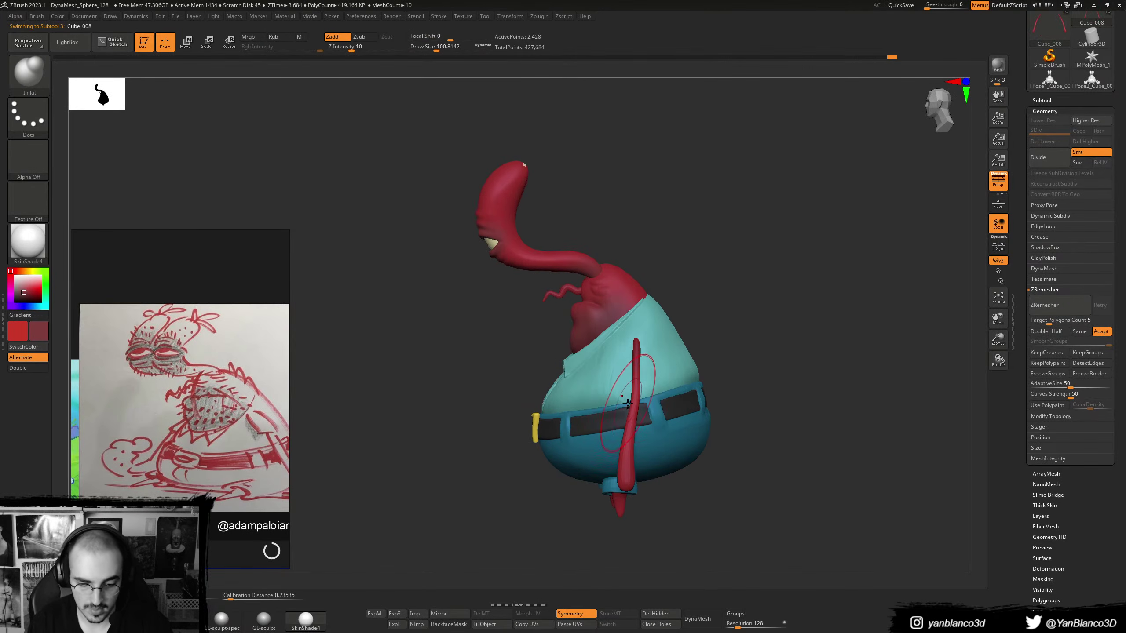
{"action": "key", "text": "]"}
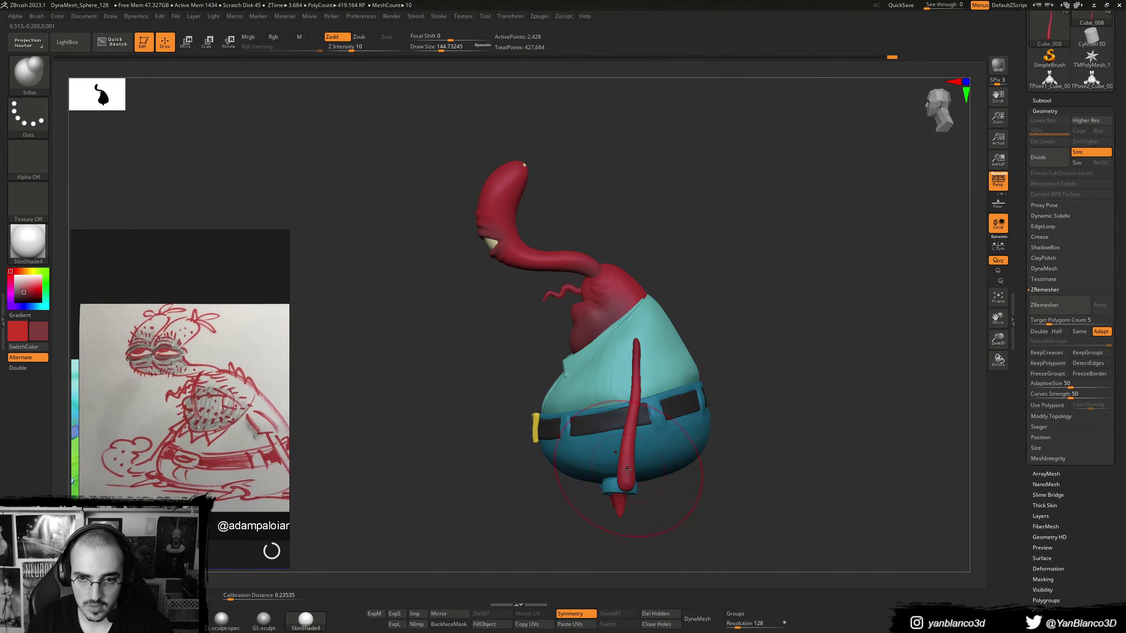
{"action": "mouse_move", "coordinate": [627, 470]}
{"action": "left_mouse_down", "text": "shift"}
{"action": "mouse_move", "coordinate": [678, 327]}
{"action": "mouse_move", "coordinate": [675, 355]}
{"action": "left_mouse_up", "text": "shift"}
- Switch to the Move Topological brush and isolate both short shirt sleeves within the subtool
{"action": "key", "text": "b"}
{"action": "key", "text": "m"}
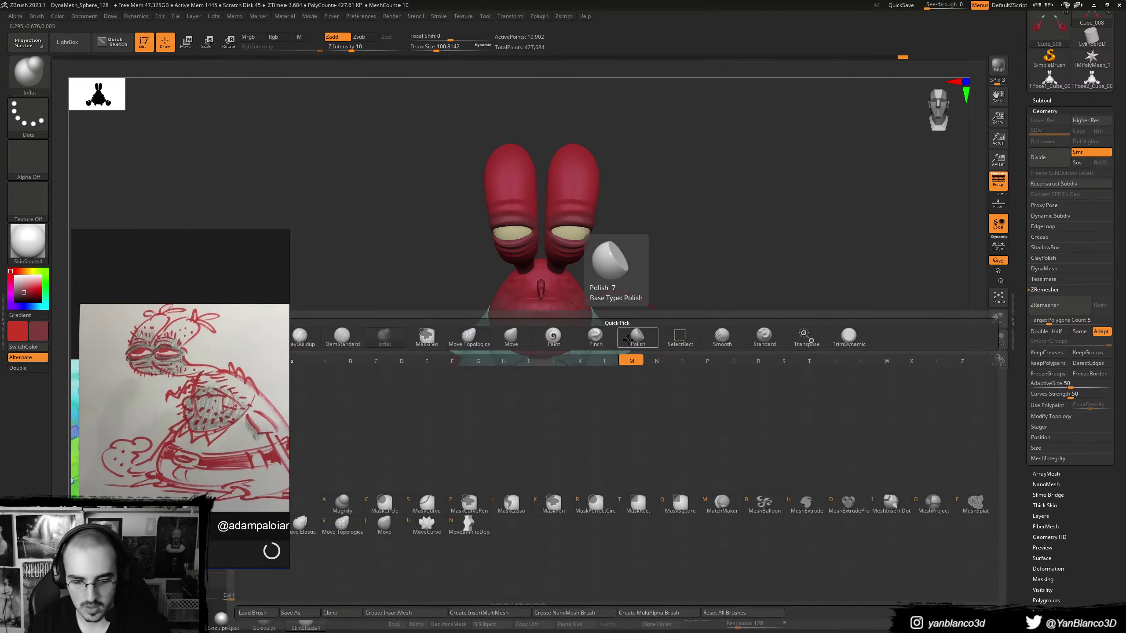
{"action": "key", "text": "t"}
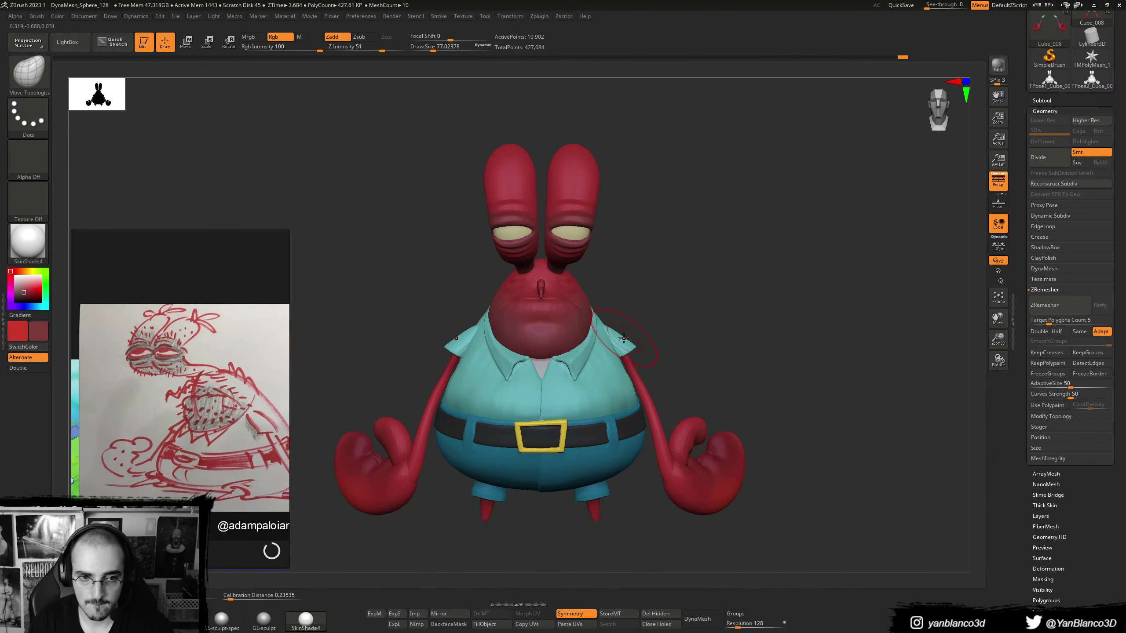
{"action": "mouse_move", "coordinate": [624, 338]}
{"action": "right_mouse_down"}
{"action": "mouse_move", "coordinate": [609, 355]}
{"action": "mouse_move", "coordinate": [656, 344]}
{"action": "mouse_move", "coordinate": [622, 330]}
{"action": "mouse_move", "coordinate": [666, 350]}
{"action": "mouse_move", "coordinate": [638, 355]}
{"action": "mouse_move", "coordinate": [645, 377]}
{"action": "mouse_move", "coordinate": [659, 345]}
{"action": "right_mouse_up"}
{"action": "left_click", "coordinate": [653, 350], "text": "ctrl+shift"}
{"action": "left_click", "coordinate": [685, 330], "text": "ctrl+shift"}
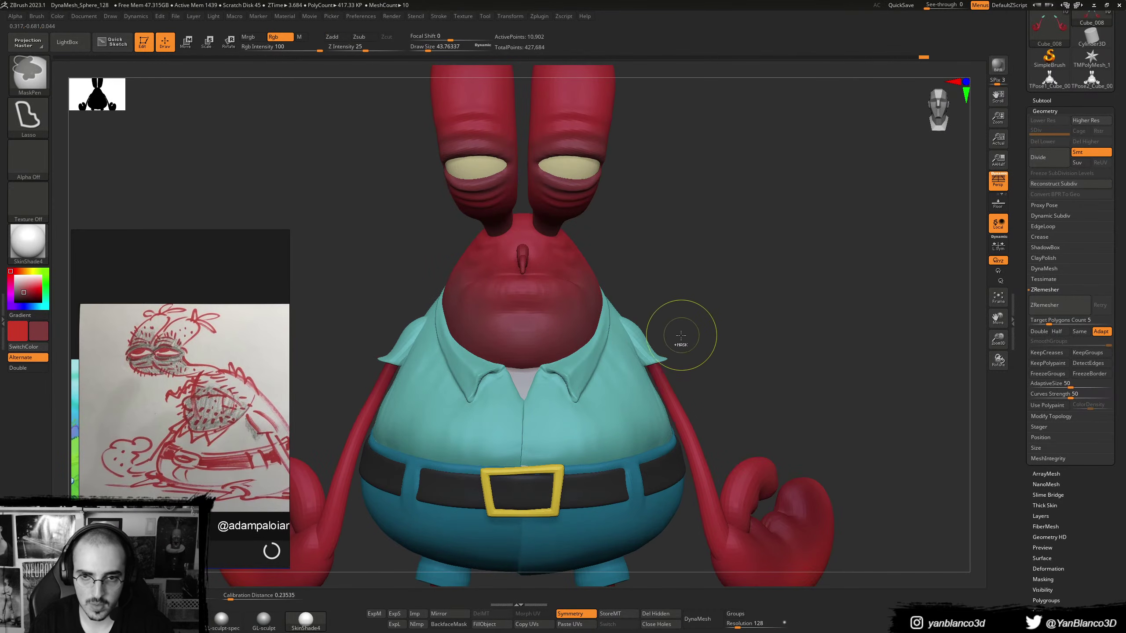
{"action": "key", "text": "ctrl+z"}
{"action": "left_click", "coordinate": [647, 348], "text": "ctrl+shift"}
{"action": "left_click", "coordinate": [645, 348], "text": "ctrl+shift"}
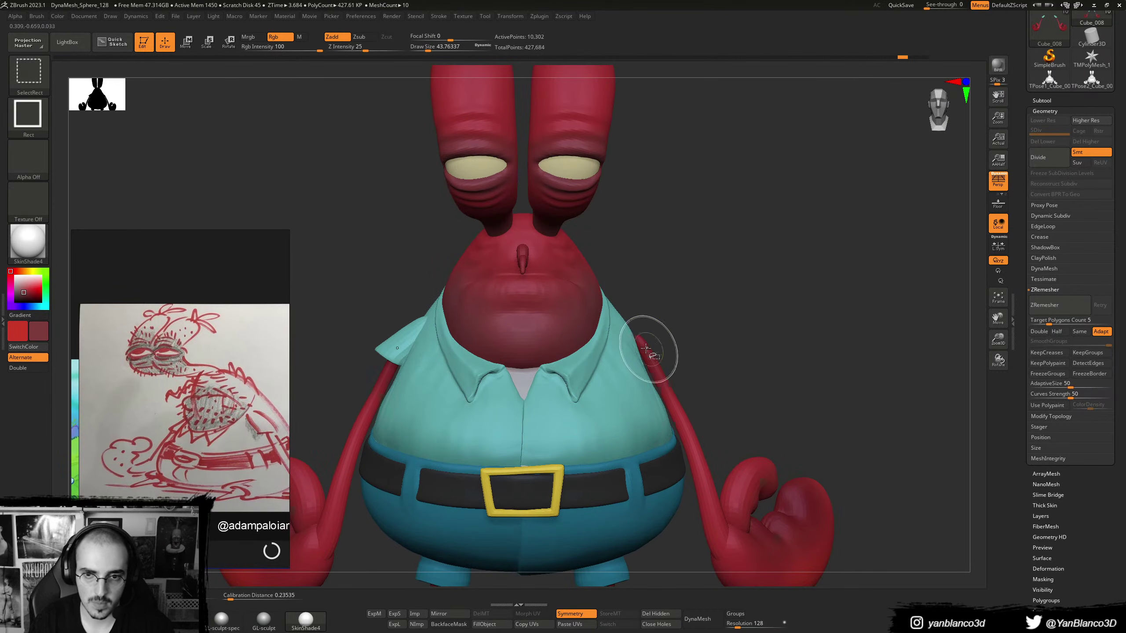
{"action": "left_click", "coordinate": [398, 336], "text": "ctrl+shift"}
{"action": "left_click", "coordinate": [373, 334], "text": "ctrl+shift"}
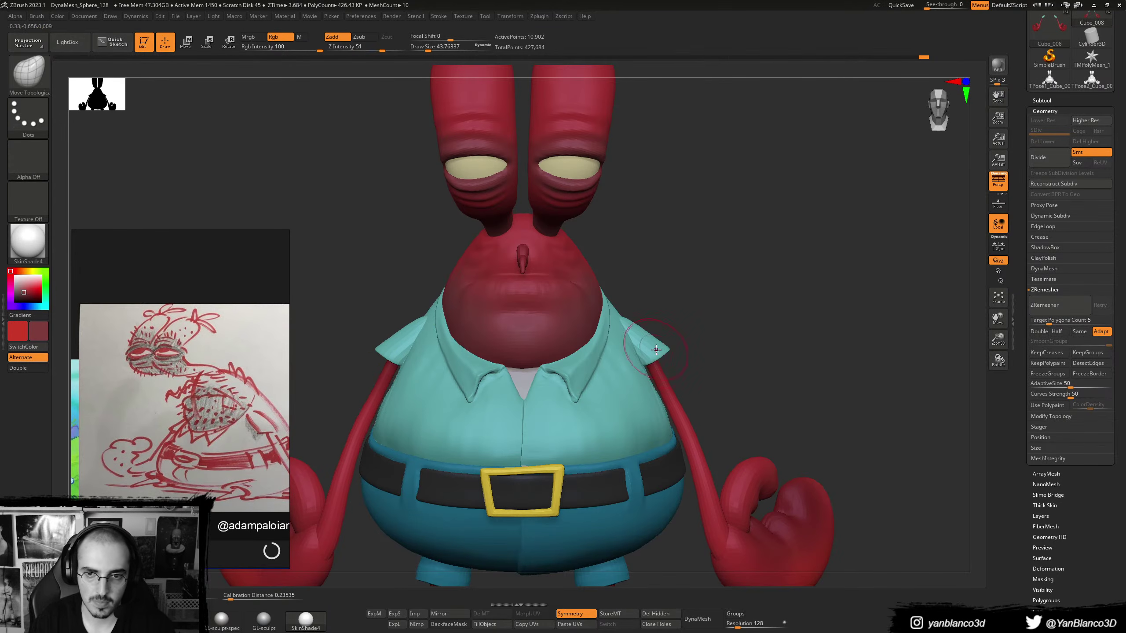
{"action": "left_click", "coordinate": [663, 345], "text": "ctrl+shift"}
- Adjust the sleeves' shape around the shoulders with a resized Move Topological brush, then restore the hidden arms and claws
{"action": "right_click_drag", "start_coordinate": [664, 346], "coordinate": [614, 350]}
{"action": "key", "text": "s"}
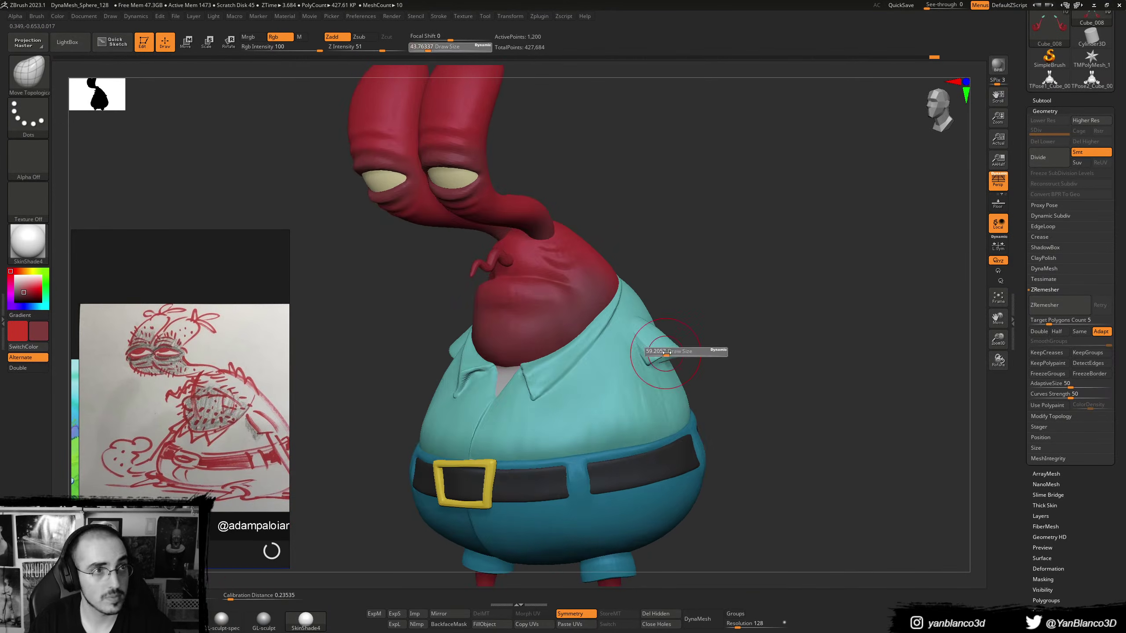
{"action": "left_click_drag", "start_coordinate": [665, 350], "coordinate": [668, 350]}
{"action": "mouse_move", "coordinate": [669, 351]}
{"action": "right_mouse_down"}
{"action": "mouse_move", "coordinate": [642, 353]}
{"action": "mouse_move", "coordinate": [706, 330]}
{"action": "mouse_move", "coordinate": [675, 348]}
{"action": "mouse_move", "coordinate": [534, 332]}
{"action": "mouse_move", "coordinate": [720, 331]}
{"action": "mouse_move", "coordinate": [688, 315]}
{"action": "mouse_move", "coordinate": [758, 284]}
{"action": "mouse_move", "coordinate": [736, 296]}
{"action": "right_mouse_up"}
{"action": "left_click", "coordinate": [706, 330], "text": "ctrl+shift"}
{"action": "key", "text": "f"}
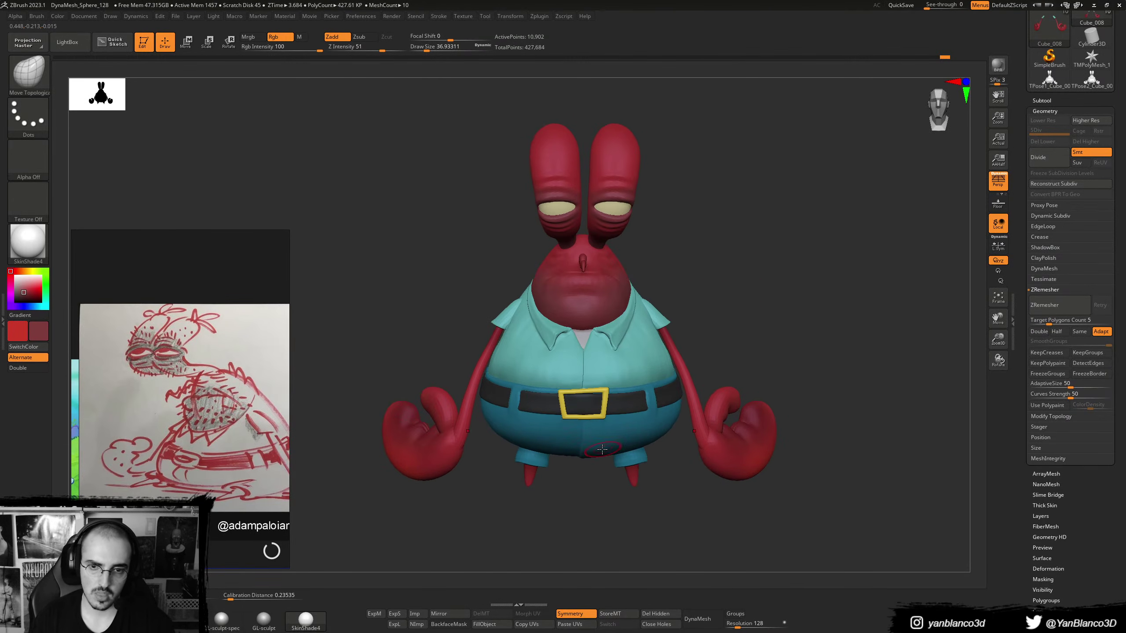
- Set the brush size to about 104 and generate a new Transpose Master posing mesh from all subtools
{"action": "mouse_move", "coordinate": [602, 450]}
{"action": "right_mouse_down"}
{"action": "mouse_move", "coordinate": [563, 441]}
{"action": "mouse_move", "coordinate": [608, 439]}
{"action": "mouse_move", "coordinate": [597, 459]}
{"action": "mouse_move", "coordinate": [582, 452]}
{"action": "mouse_move", "coordinate": [607, 447]}
{"action": "mouse_move", "coordinate": [597, 431]}
{"action": "right_mouse_up"}
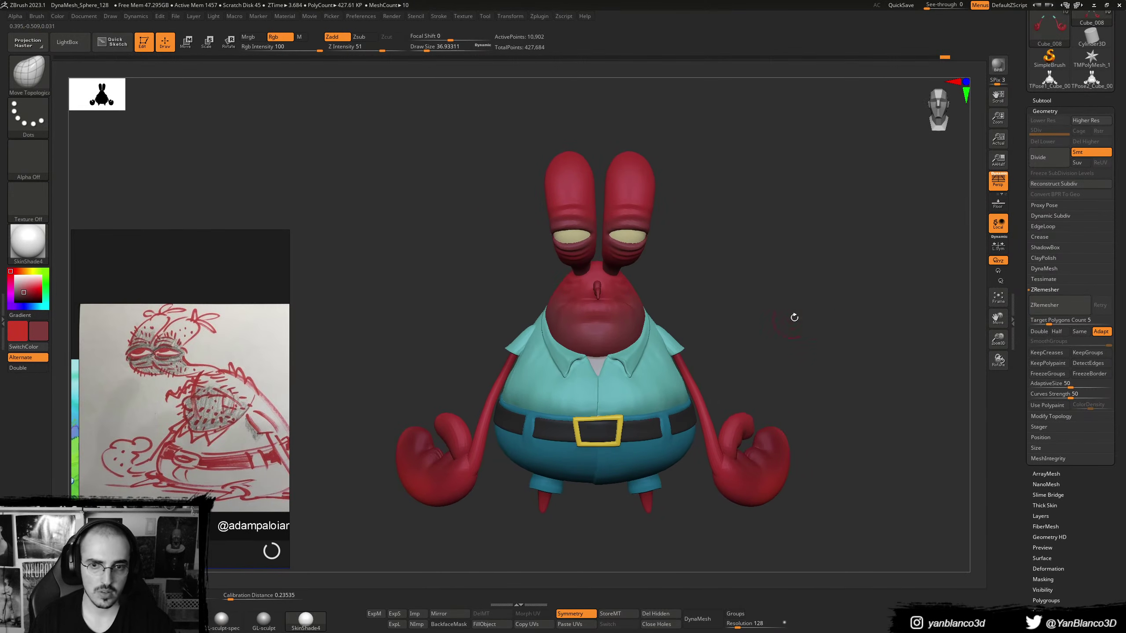
{"action": "right_click_drag", "start_coordinate": [794, 316], "coordinate": [571, 231]}
{"action": "key", "text": "s"}
{"action": "left_click_drag", "start_coordinate": [571, 231], "coordinate": [578, 227]}
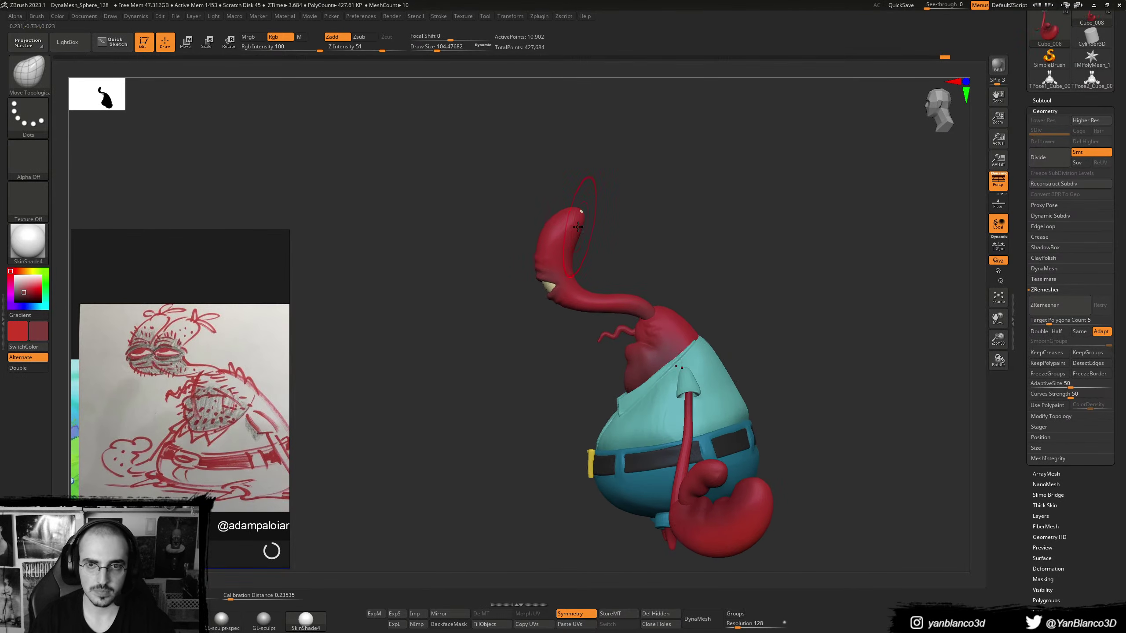
{"action": "right_click_drag", "start_coordinate": [591, 233], "coordinate": [580, 248]}
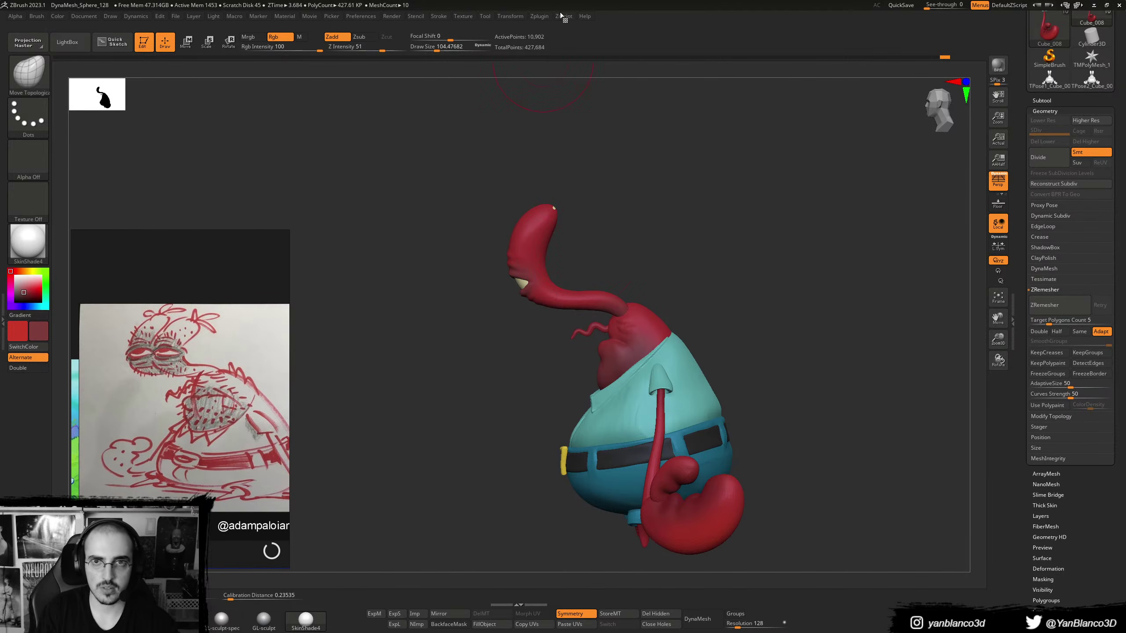
{"action": "left_click", "coordinate": [544, 16]}
{"action": "left_click", "coordinate": [573, 206]}
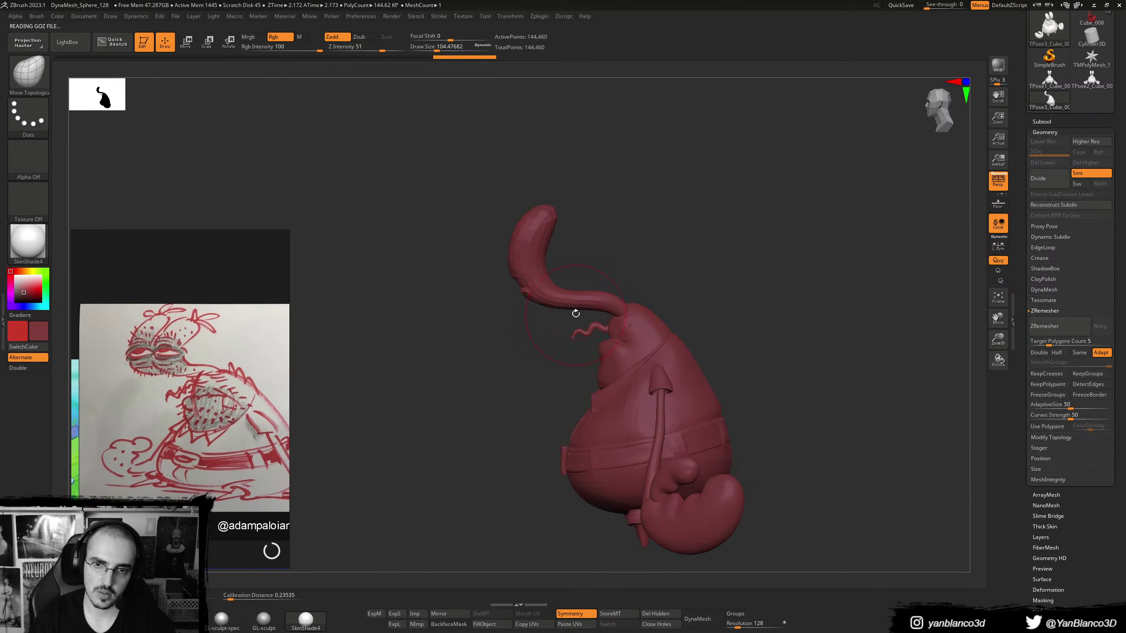
- Mask everything except the eye stalks, shift them back toward the body with a transpose line, and invert the mask
{"action": "mouse_move", "coordinate": [567, 326]}
{"action": "left_mouse_down", "text": "ctrl"}
{"action": "mouse_move", "coordinate": [597, 264]}
{"action": "mouse_move", "coordinate": [510, 350]}
{"action": "mouse_move", "coordinate": [558, 303]}
{"action": "left_mouse_up", "text": "ctrl"}
{"action": "left_click", "coordinate": [548, 325], "text": "ctrl"}
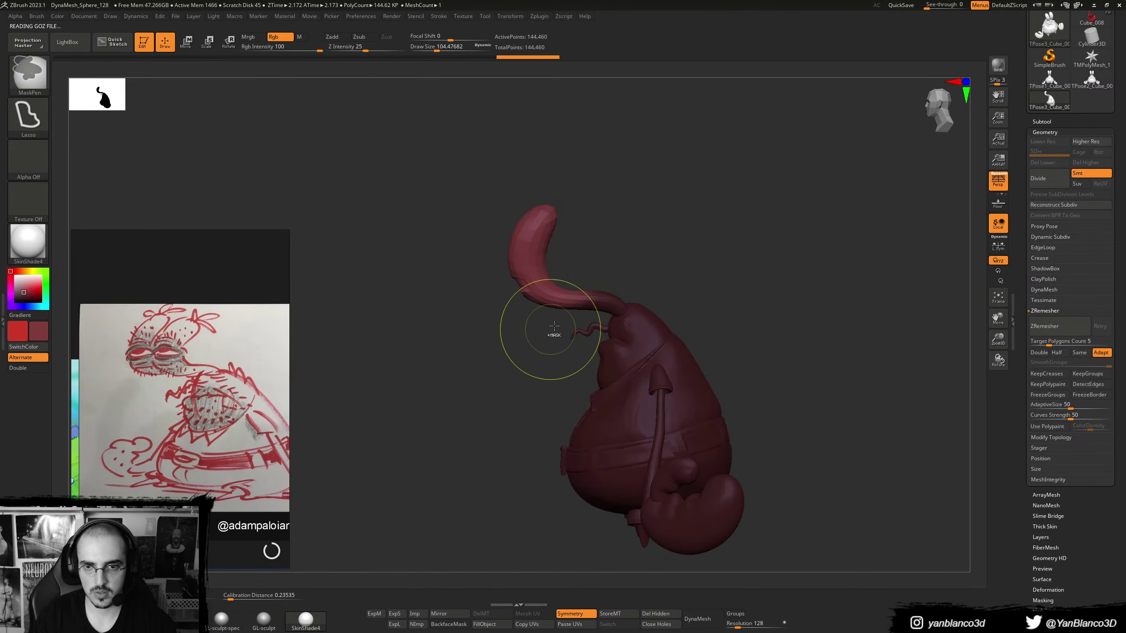
{"action": "key", "text": "w"}
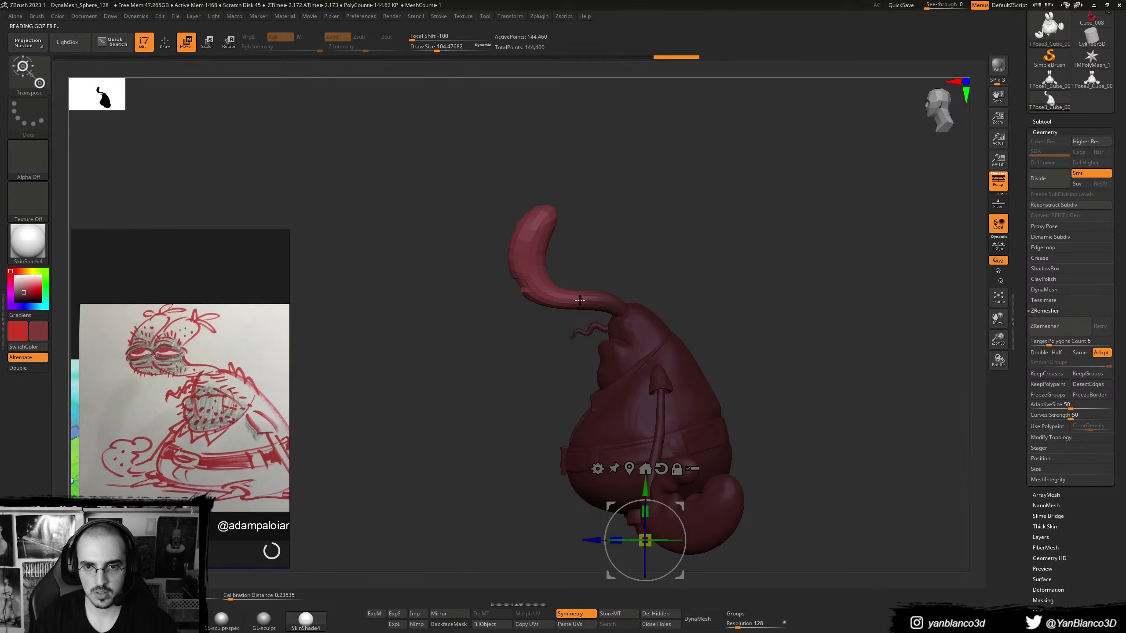
{"action": "key", "text": "y"}
{"action": "left_click_drag", "start_coordinate": [581, 303], "coordinate": [538, 301]}
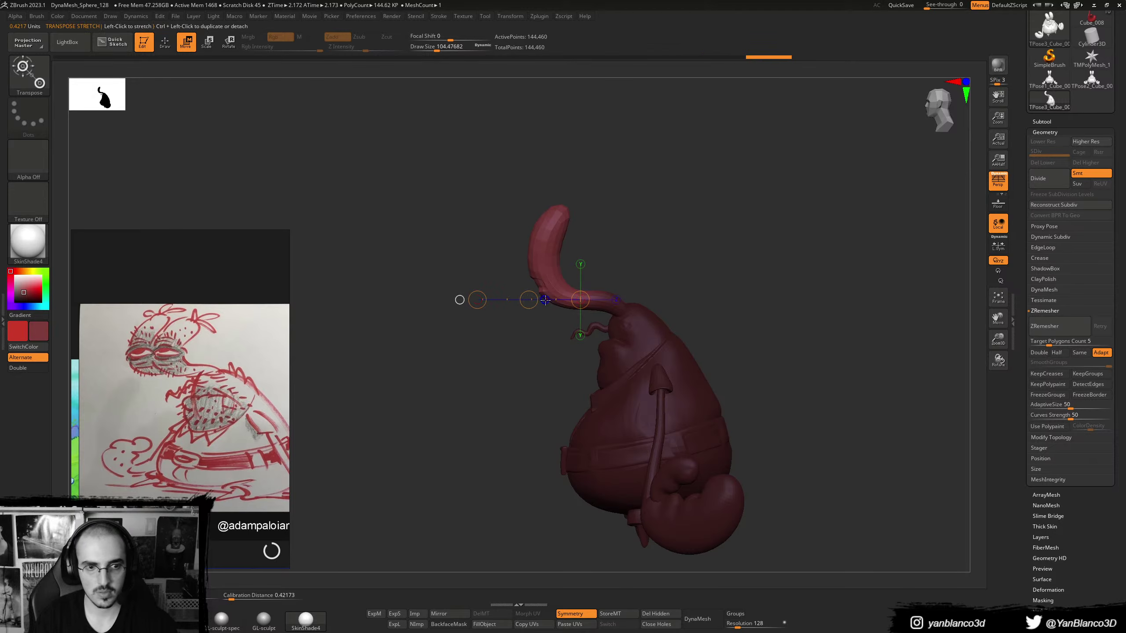
{"action": "key", "text": "q"}
{"action": "left_click", "coordinate": [645, 275], "text": "ctrl"}
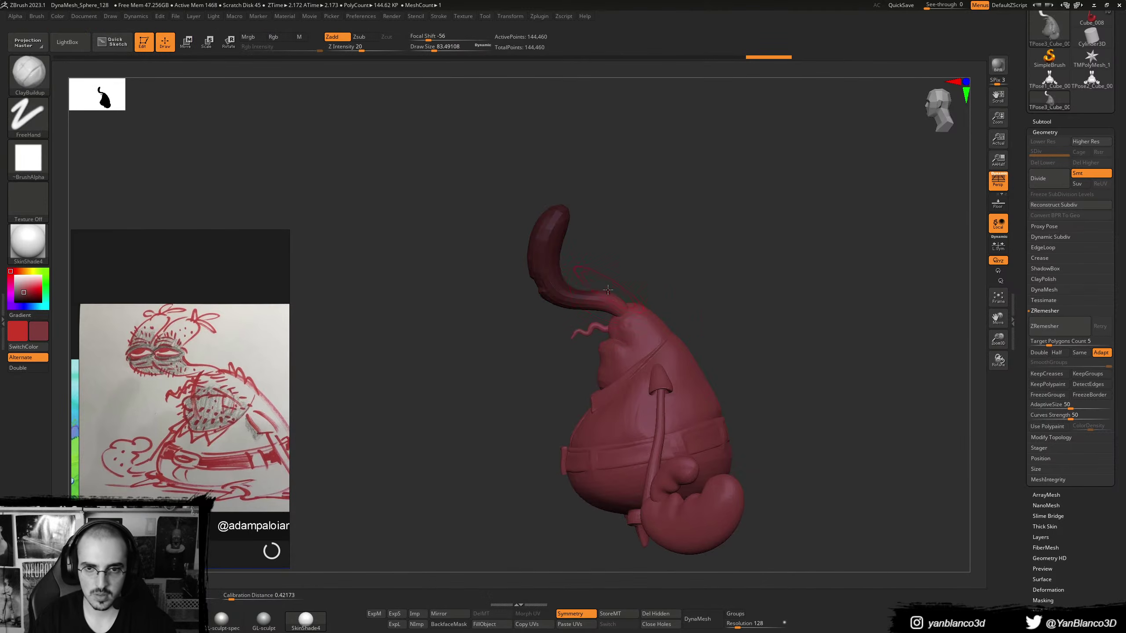
- Switch to the Move brush, clear the mask, and reshape the eye stalks' side curve with draw sizes of about 234 down to 158
{"action": "key", "text": "b"}
{"action": "key", "text": "m"}
{"action": "key", "text": "v"}
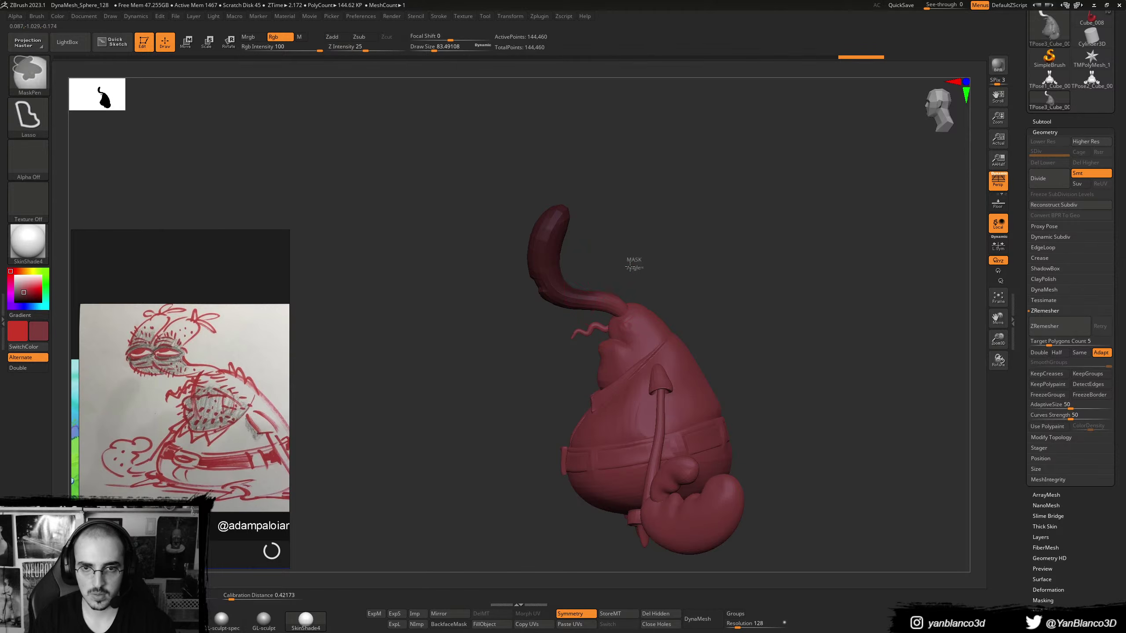
{"action": "left_click_drag", "start_coordinate": [628, 262], "coordinate": [638, 271], "text": "ctrl"}
{"action": "key", "text": "s"}
{"action": "left_click", "coordinate": [576, 296]}
{"action": "key", "text": "s"}
{"action": "left_click", "coordinate": [562, 284]}
{"action": "left_click_drag", "start_coordinate": [551, 265], "coordinate": [554, 264]}
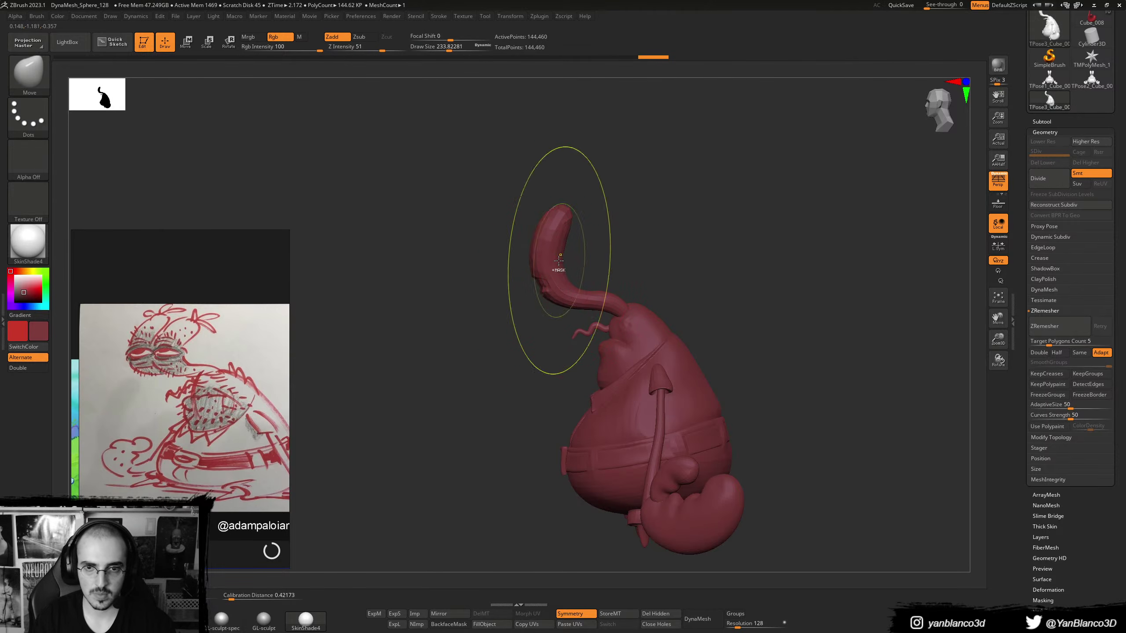
{"action": "key", "text": "s"}
{"action": "left_click", "coordinate": [557, 257]}
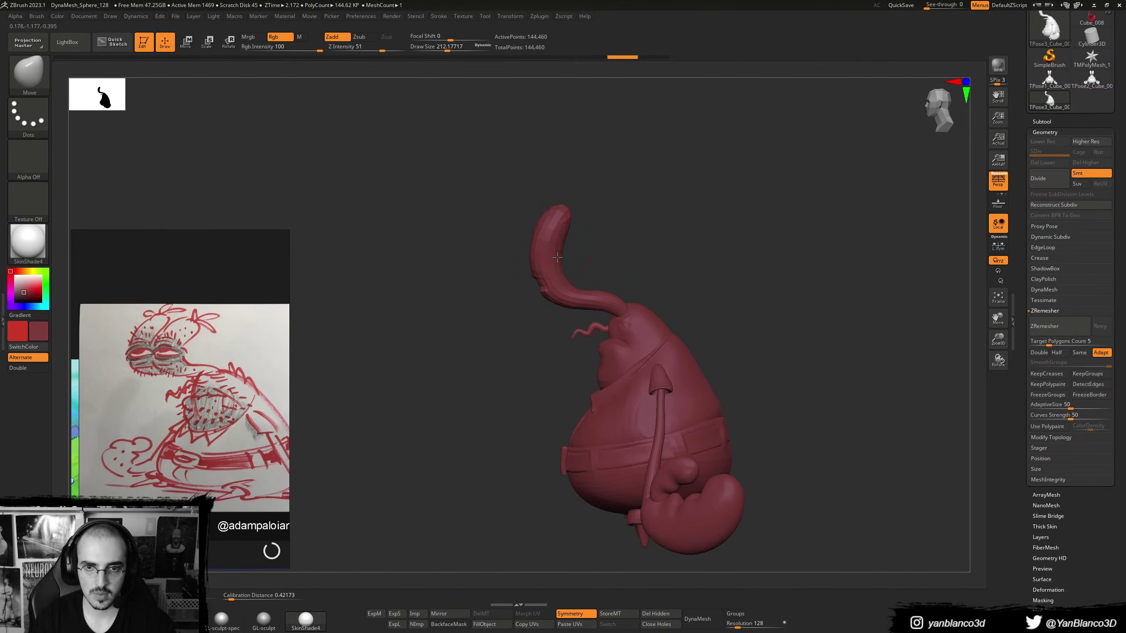
{"action": "key", "text": "s"}
{"action": "left_click", "coordinate": [555, 229]}
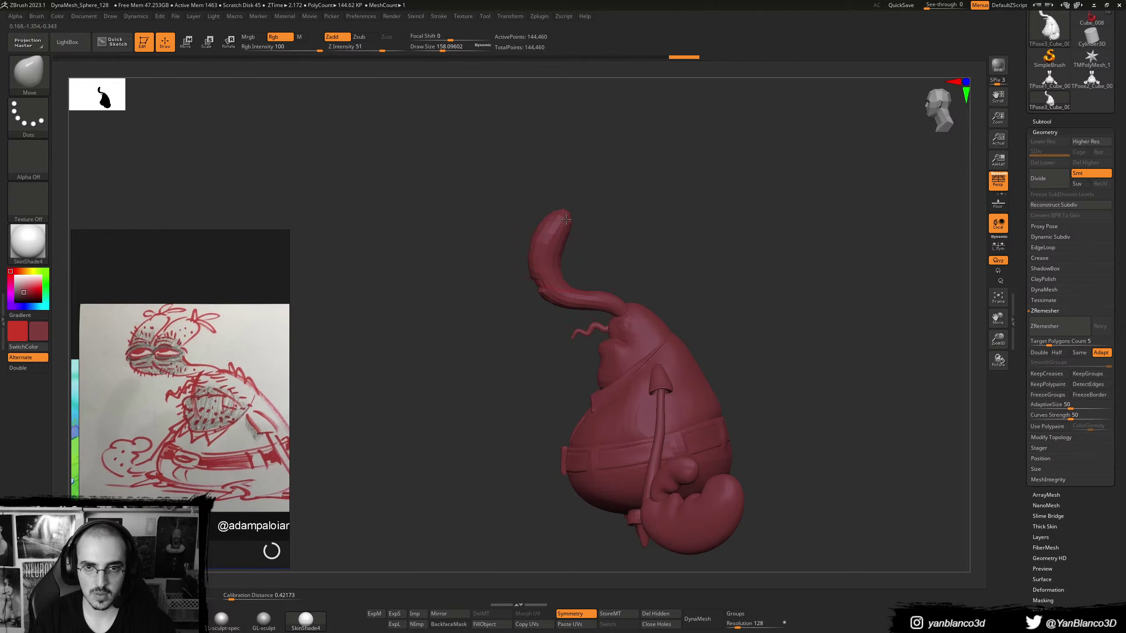
{"action": "right_click_drag", "start_coordinate": [566, 219], "coordinate": [614, 241], "text": "shift"}
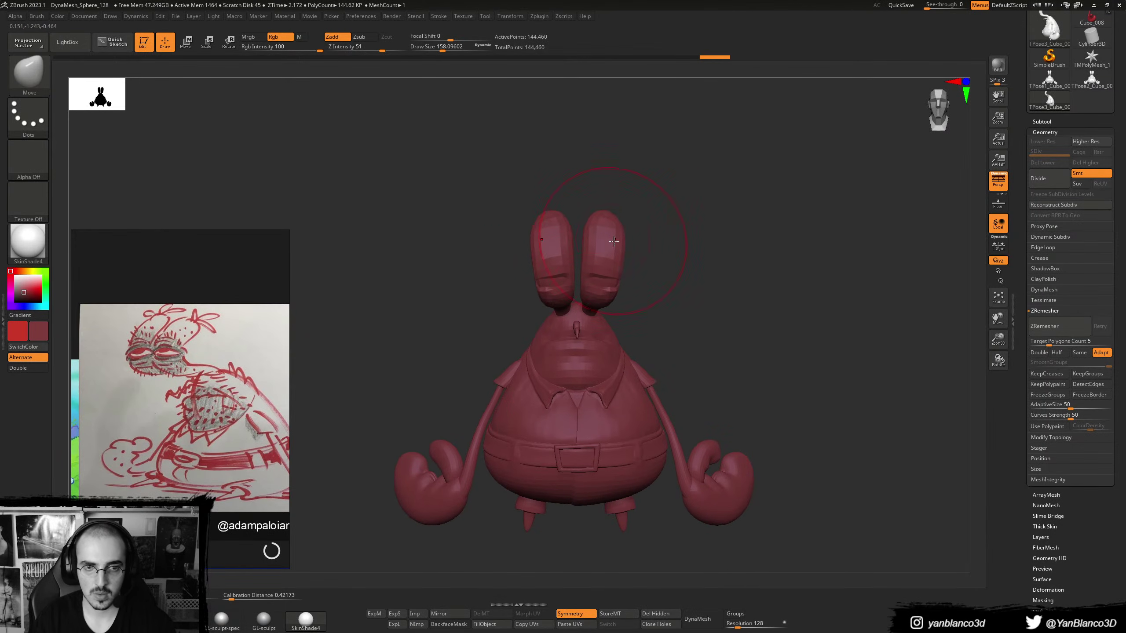
{"action": "left_click_drag", "start_coordinate": [612, 244], "coordinate": [616, 248]}
{"action": "key", "text": "ctrl+z"}
- Refine the eye stalks' side profile near the eyelids with the Move brush reduced to about size 94
{"action": "right_click_drag", "start_coordinate": [674, 255], "coordinate": [573, 270]}
{"action": "key", "text": "s"}
{"action": "left_click", "coordinate": [615, 263]}
{"action": "key", "text": "bracketleft"}
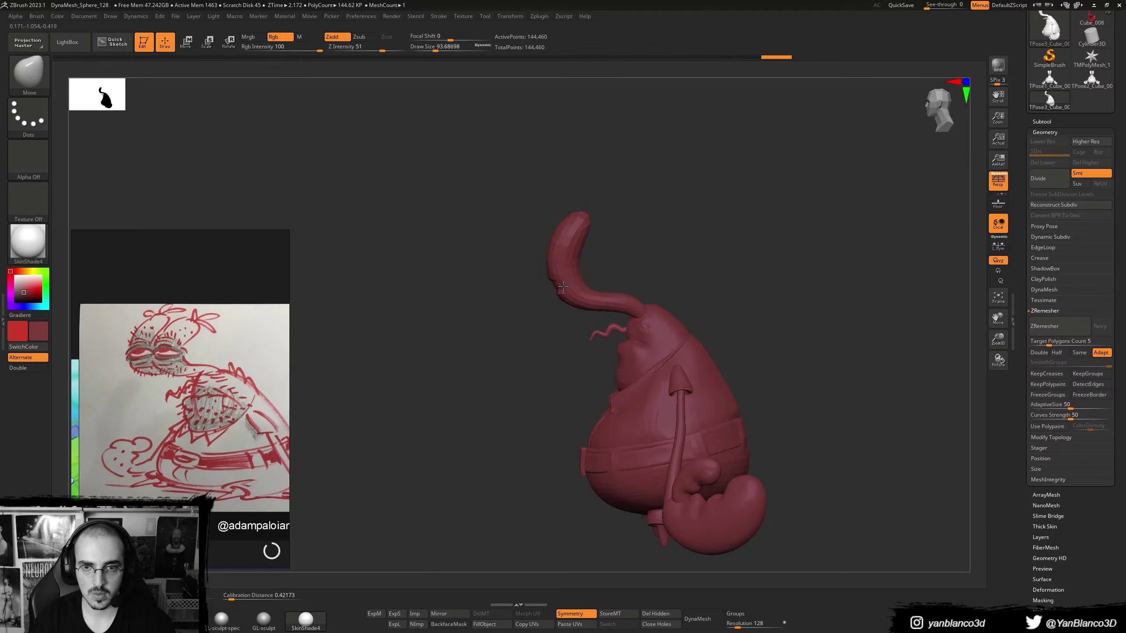
- Transfer the reshaped eye stalks from the posing mesh back to the original painted subtools
{"action": "left_click", "coordinate": [563, 16]}
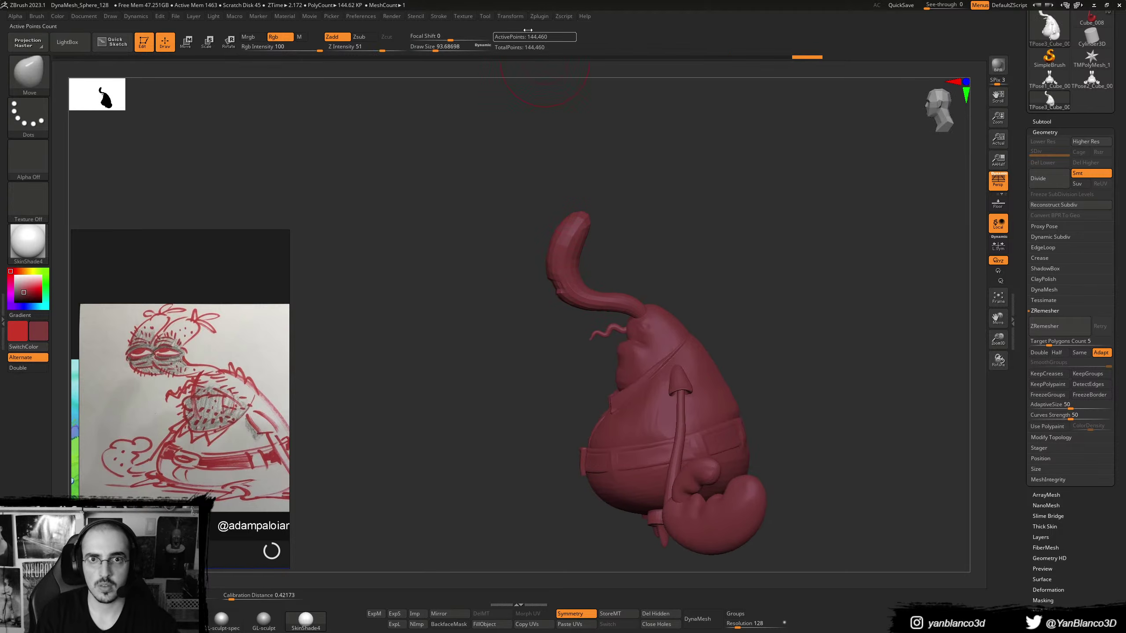
{"action": "left_click", "coordinate": [538, 16]}
{"action": "left_click", "coordinate": [601, 206]}
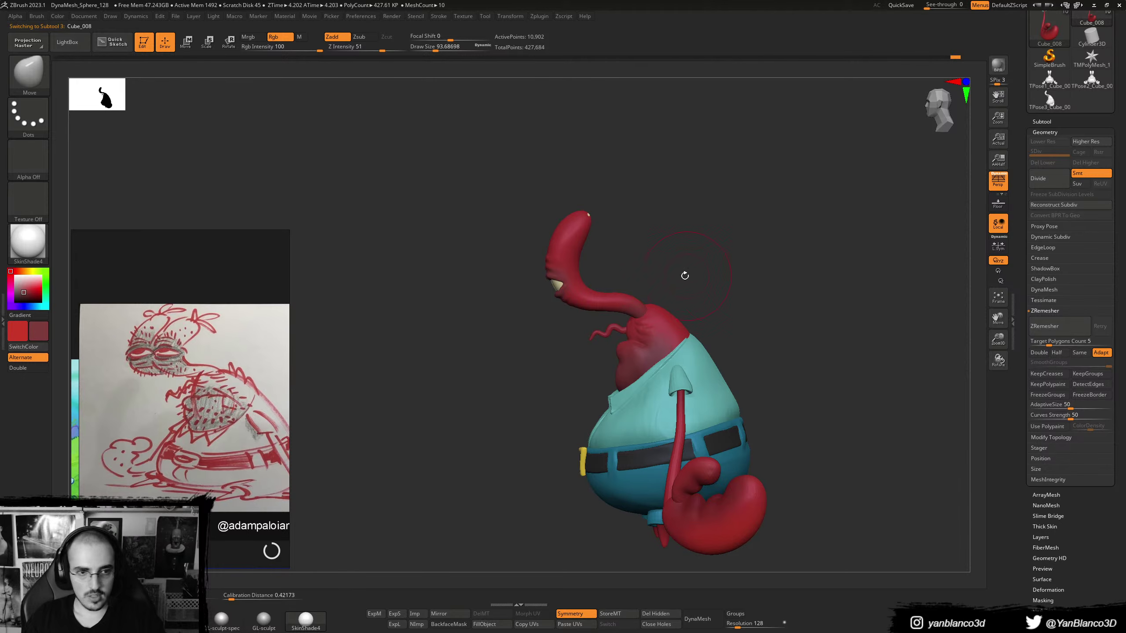
- Select the eye-stalk subtool and refine the stalks around their base with the Move brush at a draw size of about 68
{"action": "mouse_move", "coordinate": [618, 300]}
{"action": "right_mouse_down", "text": "ctrl"}
{"action": "mouse_move", "coordinate": [613, 266]}
{"action": "mouse_move", "coordinate": [614, 282]}
{"action": "right_mouse_up", "text": "ctrl"}
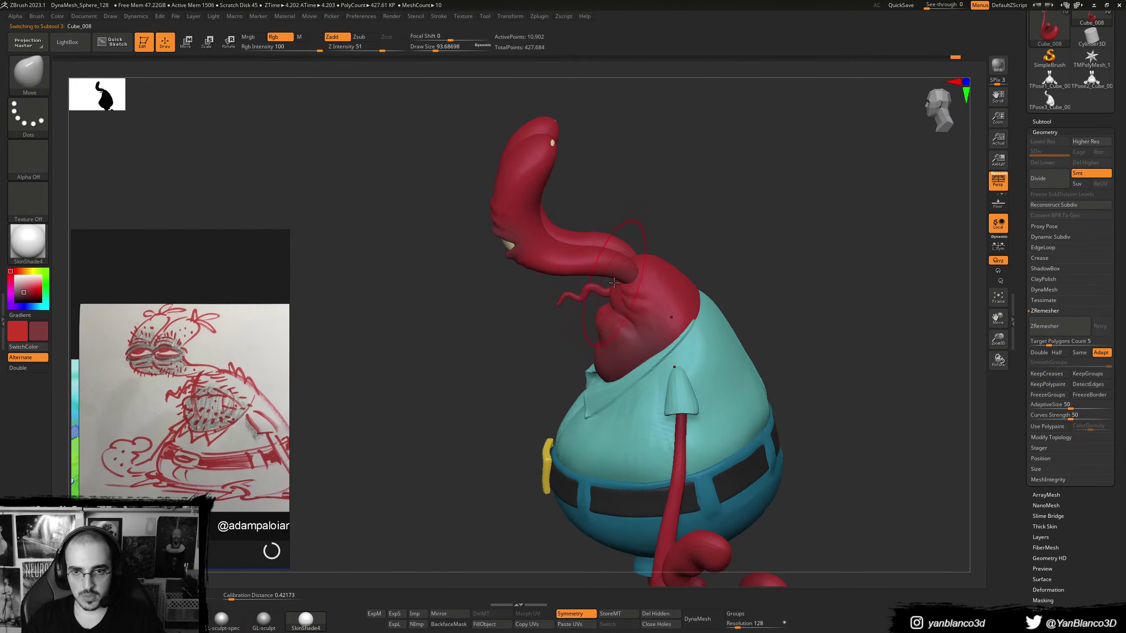
{"action": "left_click", "coordinate": [614, 282], "text": "alt"}
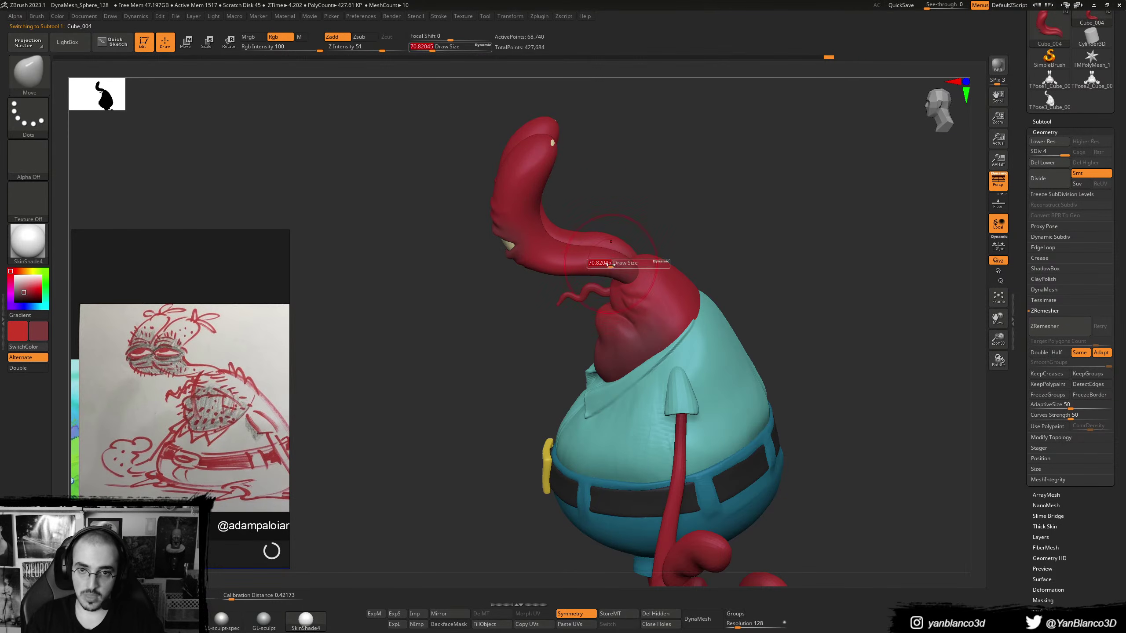
{"action": "left_click_drag", "start_coordinate": [611, 265], "coordinate": [654, 230]}
{"action": "key", "text": "s"}
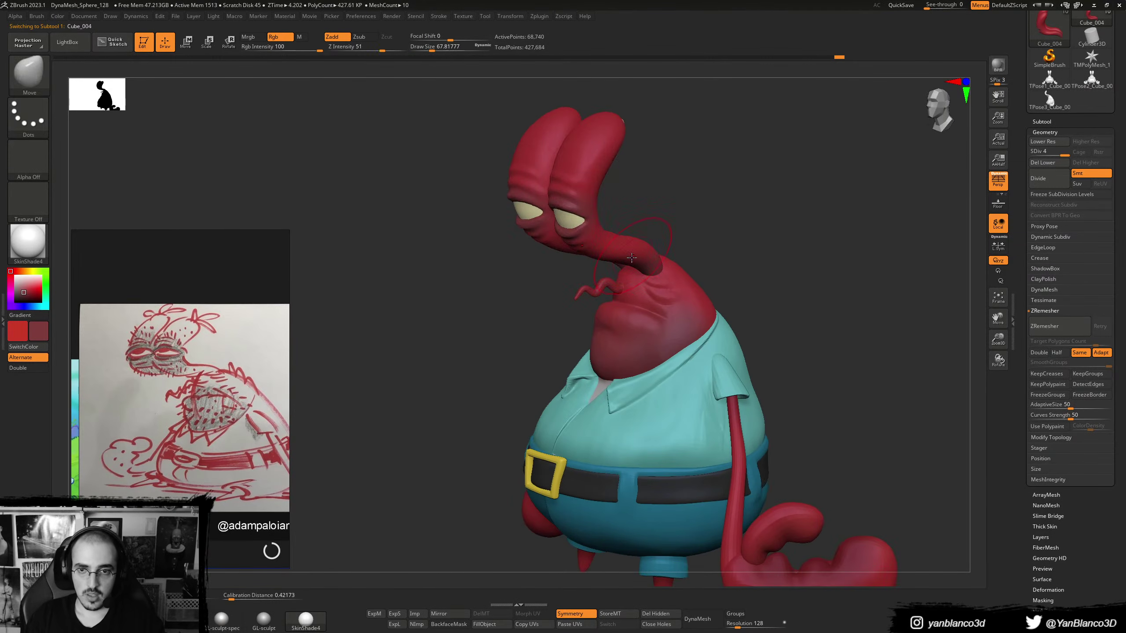
{"action": "mouse_move", "coordinate": [625, 248]}
{"action": "right_mouse_down"}
{"action": "mouse_move", "coordinate": [641, 240]}
{"action": "mouse_move", "coordinate": [624, 263]}
{"action": "right_mouse_up"}
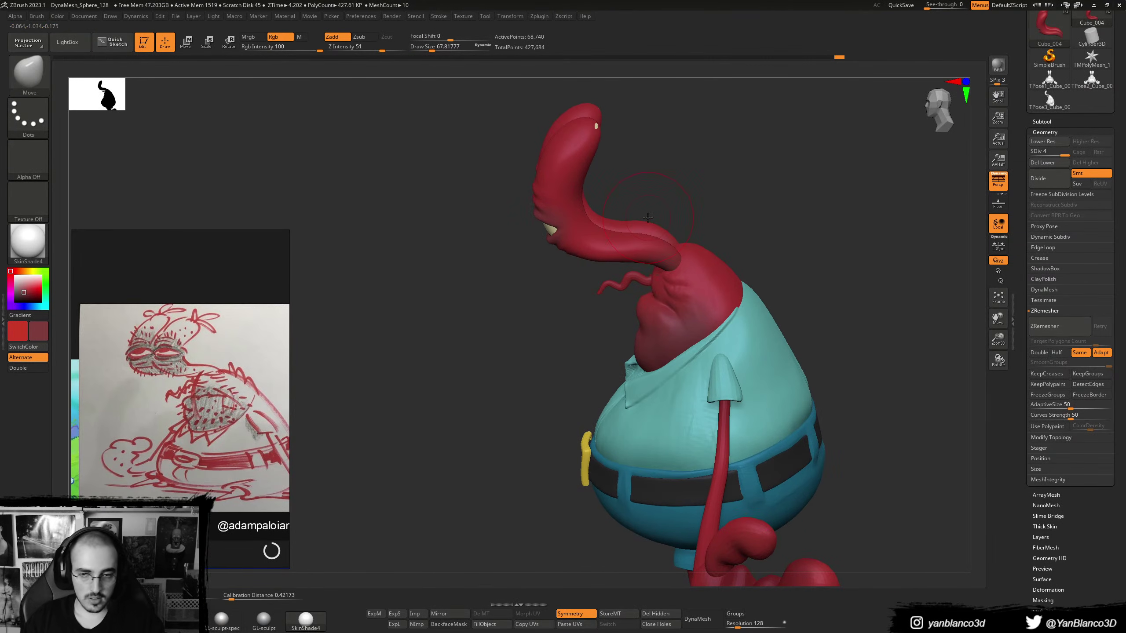
{"action": "mouse_move", "coordinate": [648, 218]}
{"action": "right_mouse_down"}
{"action": "mouse_move", "coordinate": [699, 261]}
{"action": "mouse_move", "coordinate": [696, 244]}
{"action": "mouse_move", "coordinate": [698, 338]}
{"action": "mouse_move", "coordinate": [665, 286]}
{"action": "mouse_move", "coordinate": [638, 284]}
{"action": "mouse_move", "coordinate": [611, 296]}
{"action": "mouse_move", "coordinate": [654, 291]}
{"action": "mouse_move", "coordinate": [603, 314]}
{"action": "mouse_move", "coordinate": [643, 238]}
{"action": "right_mouse_up"}
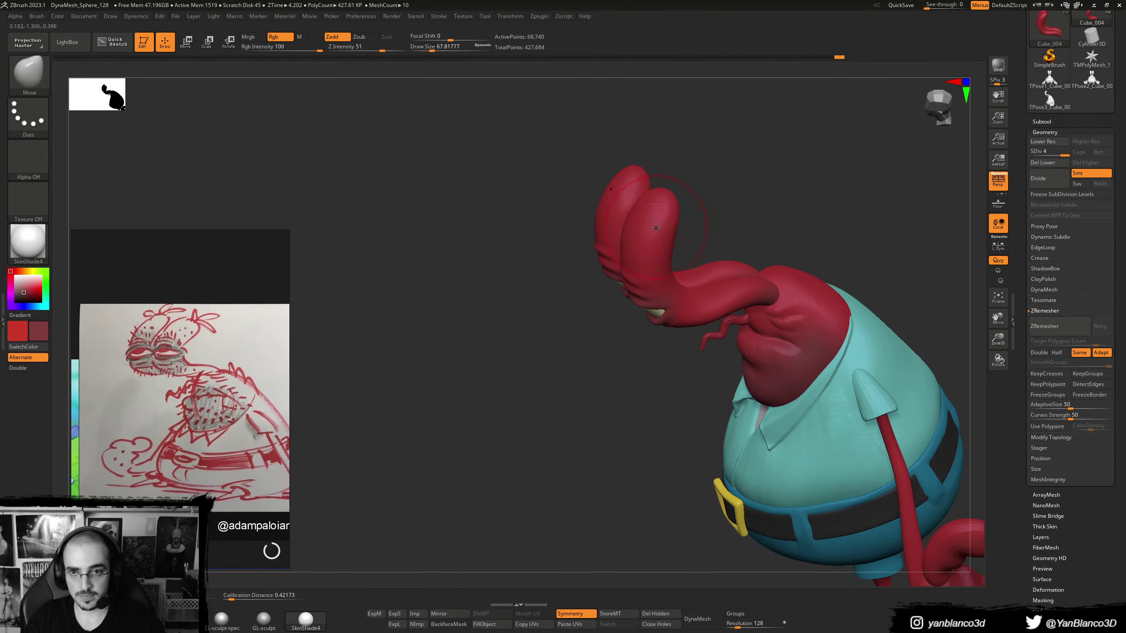
{"action": "right_click_drag", "start_coordinate": [651, 235], "coordinate": [672, 234]}
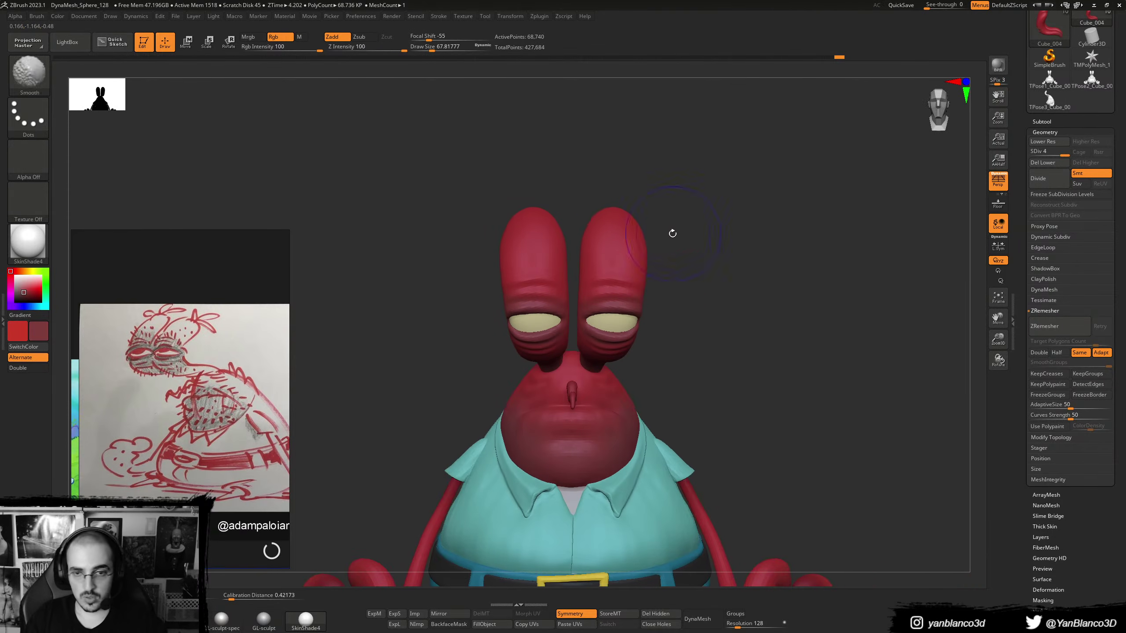
{"action": "right_click_drag", "start_coordinate": [626, 268], "coordinate": [619, 277]}
- Adjust the eye stalks from the front with a Move brush size of about 74 and save the project
{"action": "key", "text": "s"}
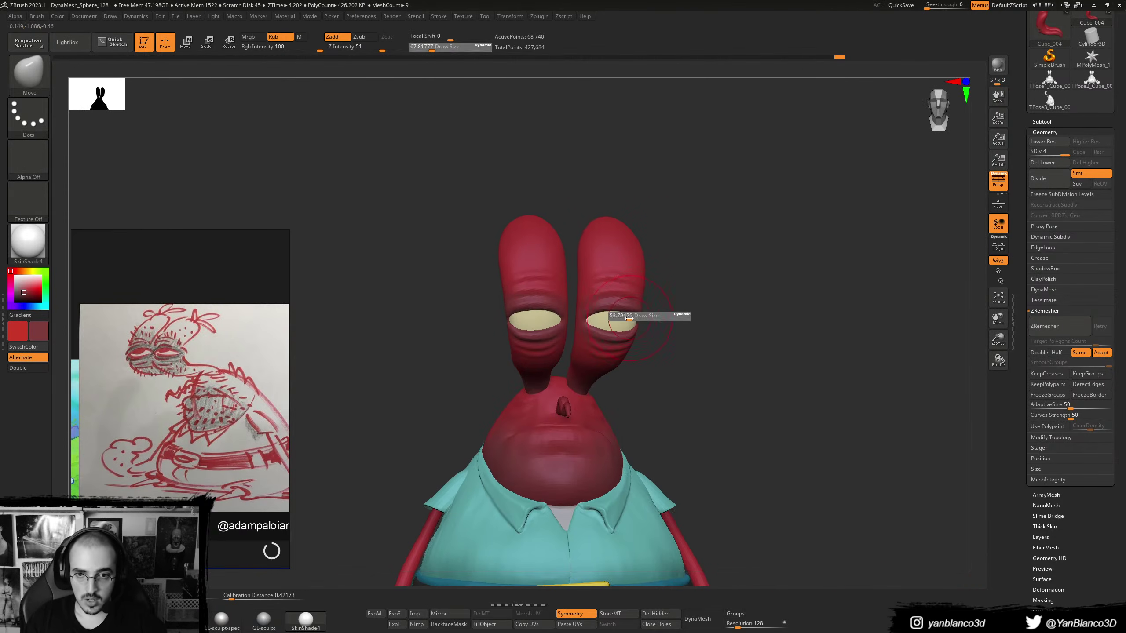
{"action": "left_click_drag", "start_coordinate": [630, 319], "coordinate": [628, 319]}
{"action": "mouse_move", "coordinate": [678, 317]}
{"action": "right_mouse_down"}
{"action": "mouse_move", "coordinate": [640, 320]}
{"action": "mouse_move", "coordinate": [622, 347]}
{"action": "right_mouse_up"}
{"action": "right_click_drag", "start_coordinate": [636, 302], "coordinate": [741, 309], "text": "ctrl"}
{"action": "key", "text": "ctrl+s"}
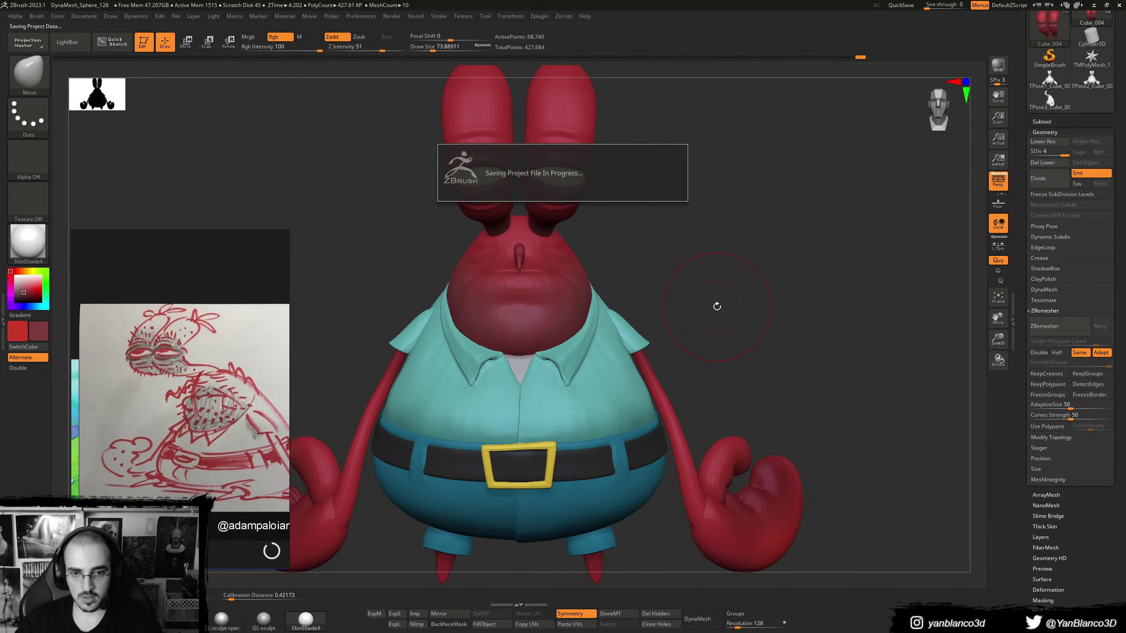
- Switch to Blender, delete every object in the mr_krabs_001 scene, and make the empty Collection active
{"action": "key", "text": "alt+Tab"}
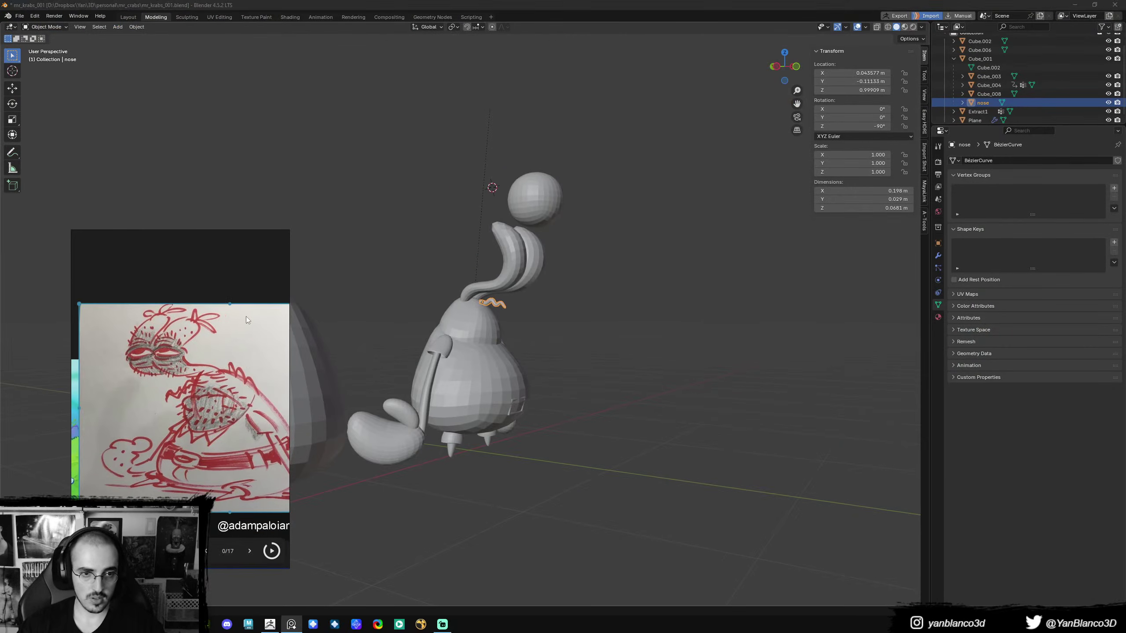
{"action": "middle_click_drag", "start_coordinate": [246, 317], "coordinate": [502, 331]}
{"action": "scroll", "coordinate": [523, 330], "scroll_direction": "down", "scroll_amount": 5}
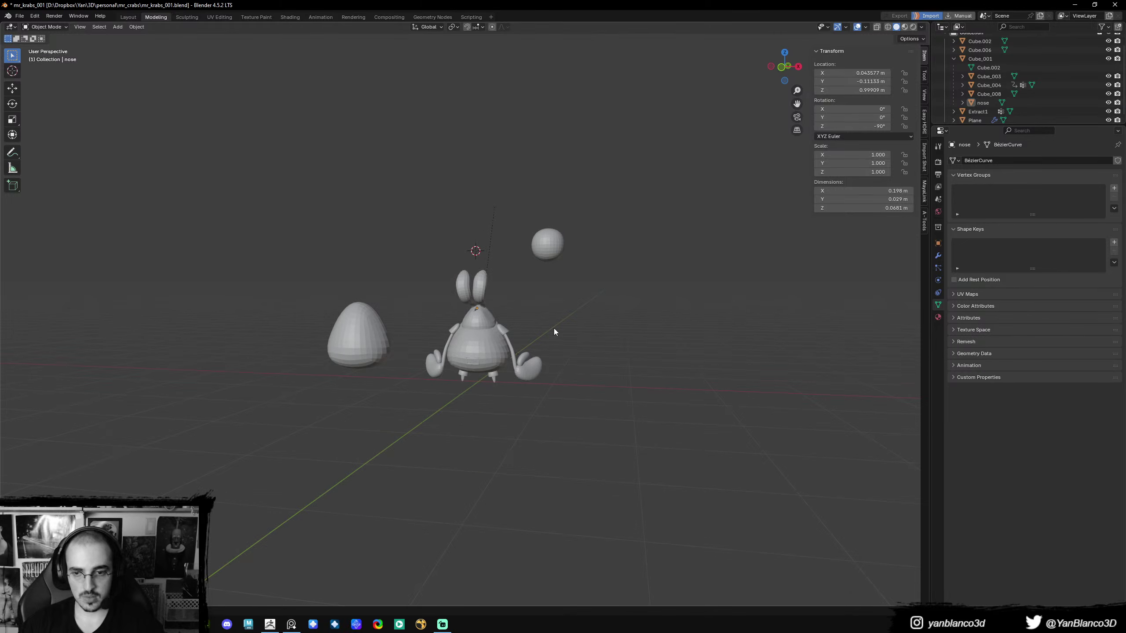
{"action": "key", "text": "a"}
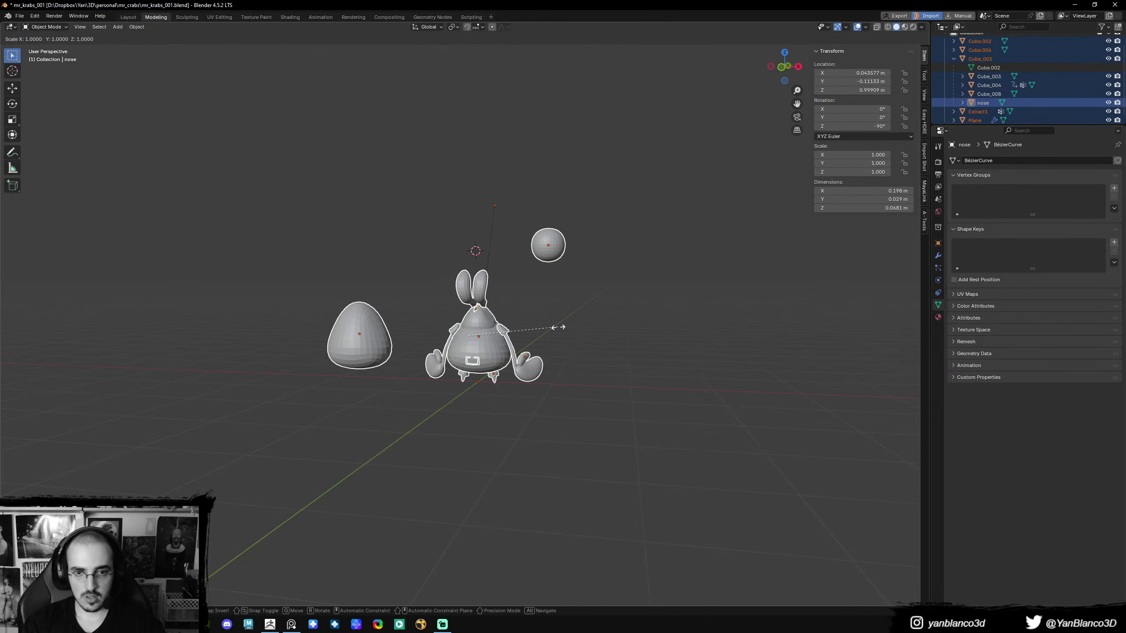
{"action": "key", "text": "Delete"}
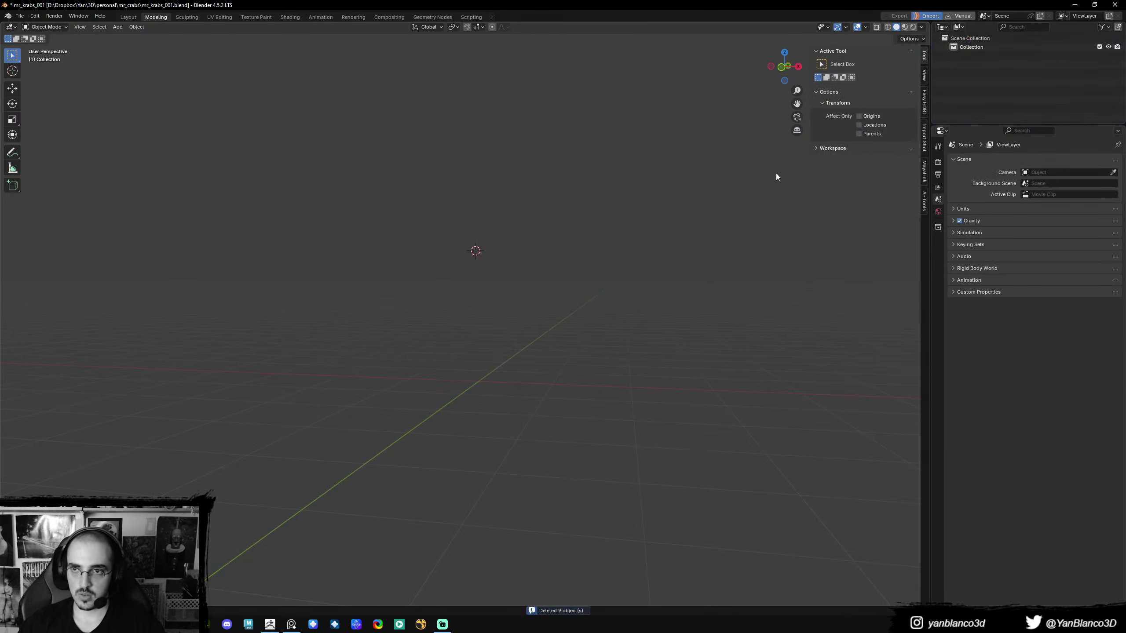
{"action": "left_click", "coordinate": [965, 47]}
{"action": "scroll", "coordinate": [536, 312], "scroll_direction": "up", "scroll_amount": 1}
- Return to ZBrush, expand the character's subtool list, and start saving the tool as a new file
{"action": "key", "text": "alt+Tab"}
{"action": "key", "text": "alt+Tab"}
{"action": "key", "text": "alt+Tab"}
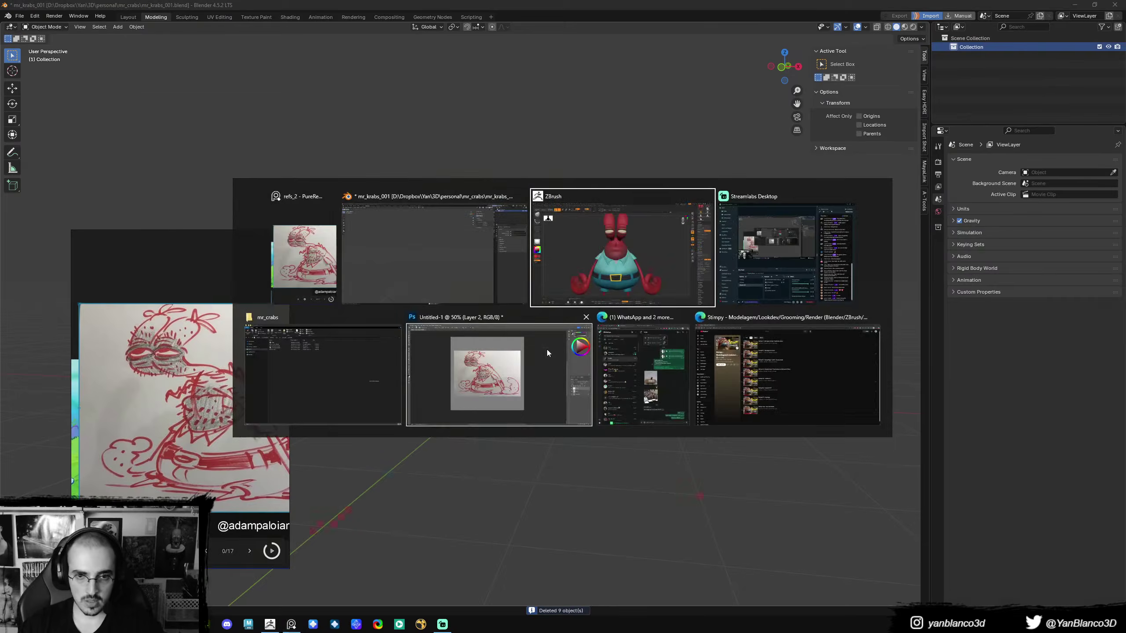
{"action": "left_click_drag", "start_coordinate": [721, 297], "coordinate": [715, 347]}
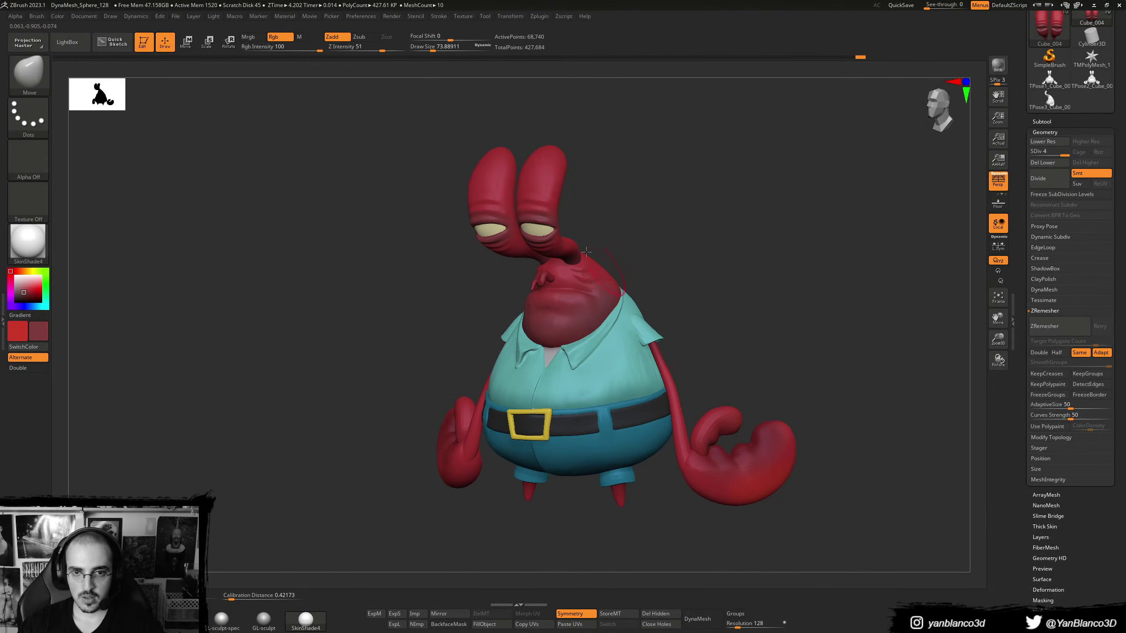
{"action": "left_click", "coordinate": [1042, 121]}
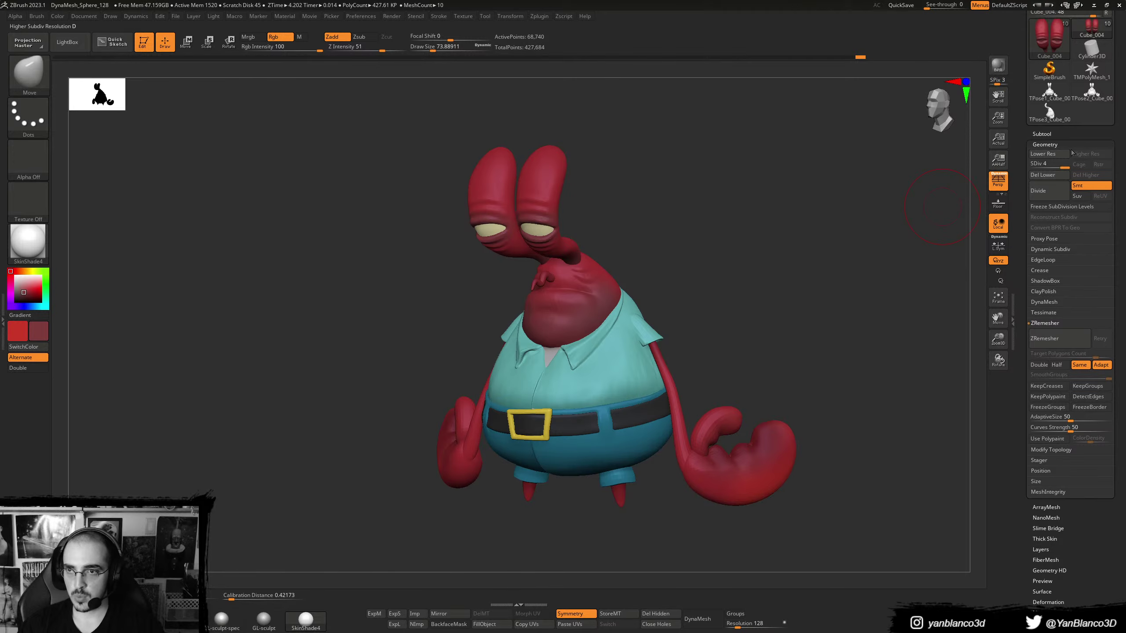
{"action": "mouse_move", "coordinate": [1055, 153]}
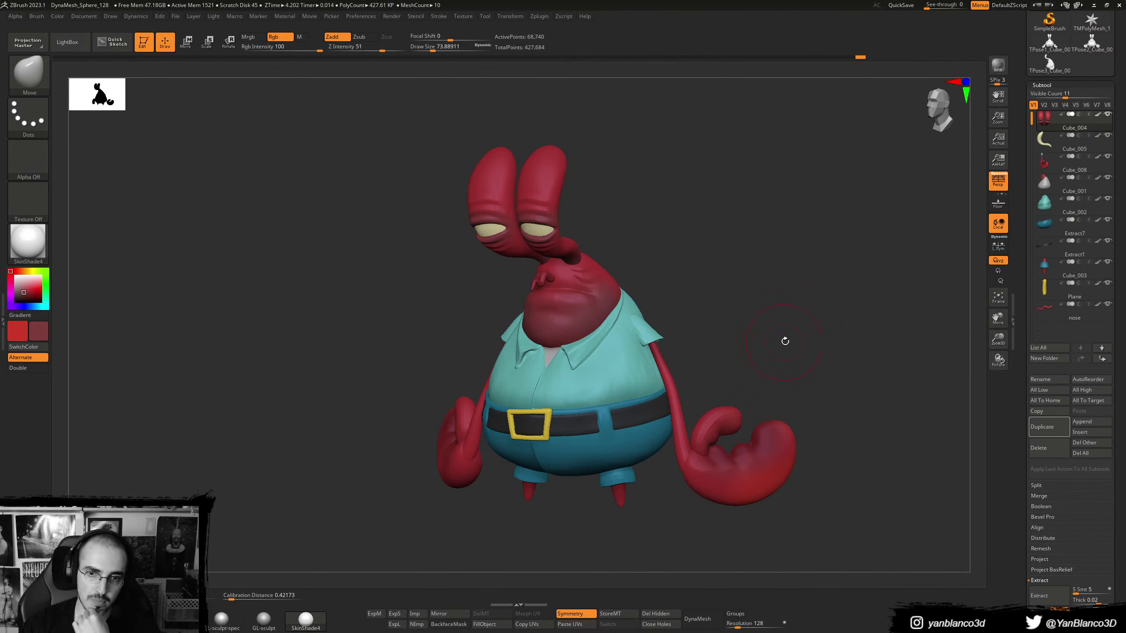
{"action": "scroll", "coordinate": [1108, 496], "scroll_direction": "down", "scroll_amount": 2}
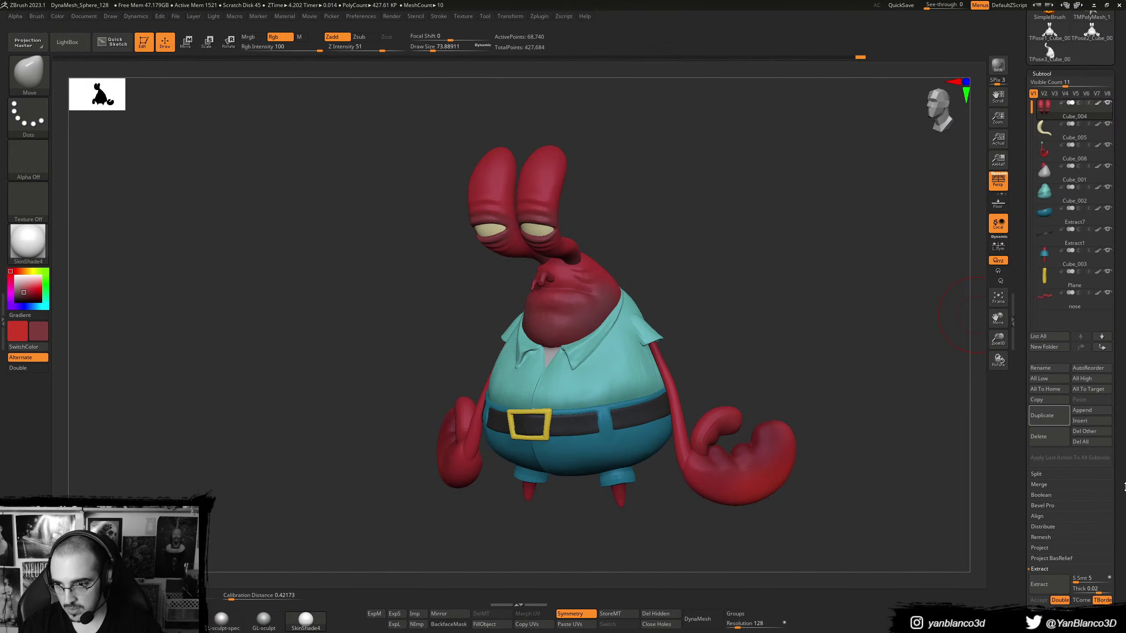
{"action": "scroll", "coordinate": [1082, 535], "scroll_direction": "down", "scroll_amount": 4}
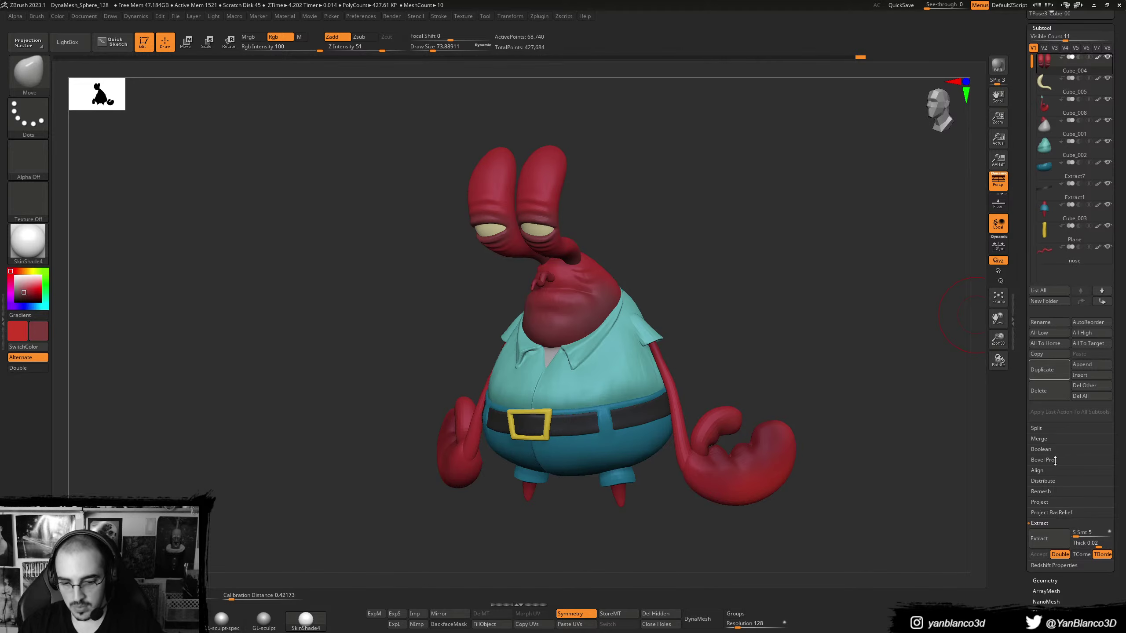
{"action": "scroll", "coordinate": [1055, 462], "scroll_direction": "up", "scroll_amount": 5}
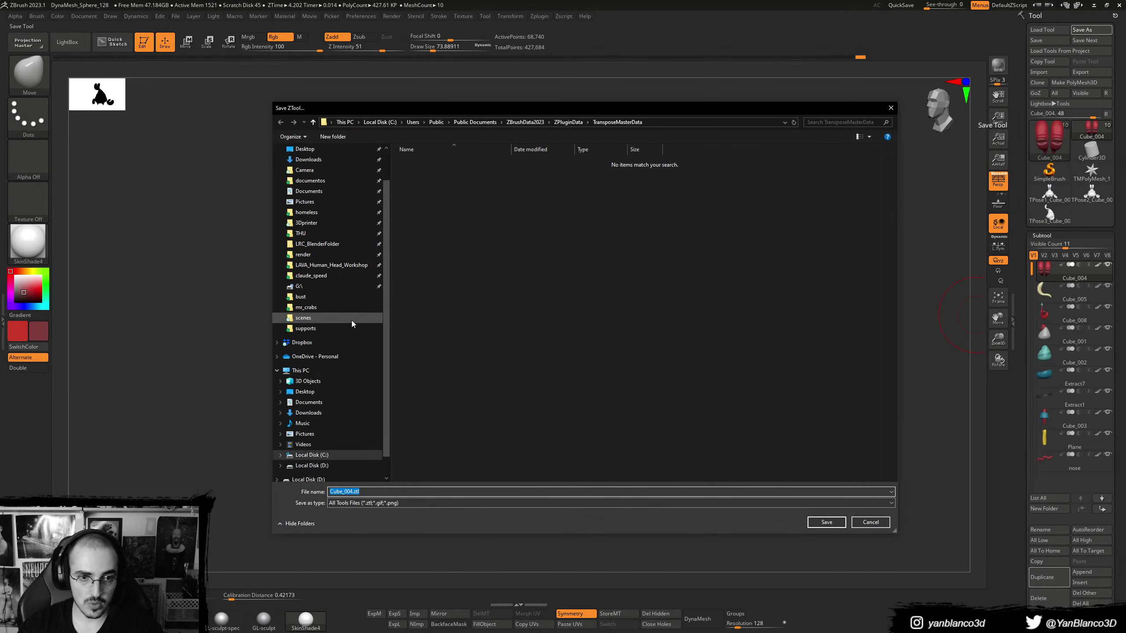
- Save the ZBrush tool in the mr_crabs scenes folder under the file name mr_krabs_00
{"action": "left_click", "coordinate": [352, 320]}
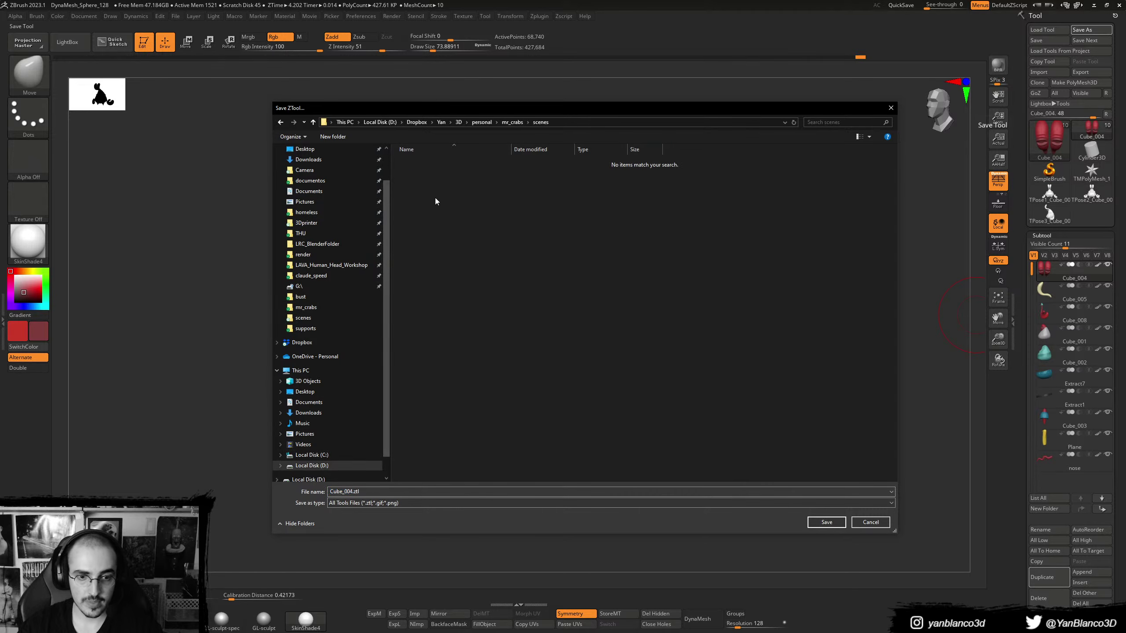
{"action": "double_click", "coordinate": [406, 491]}
{"action": "type", "text": "mr"}
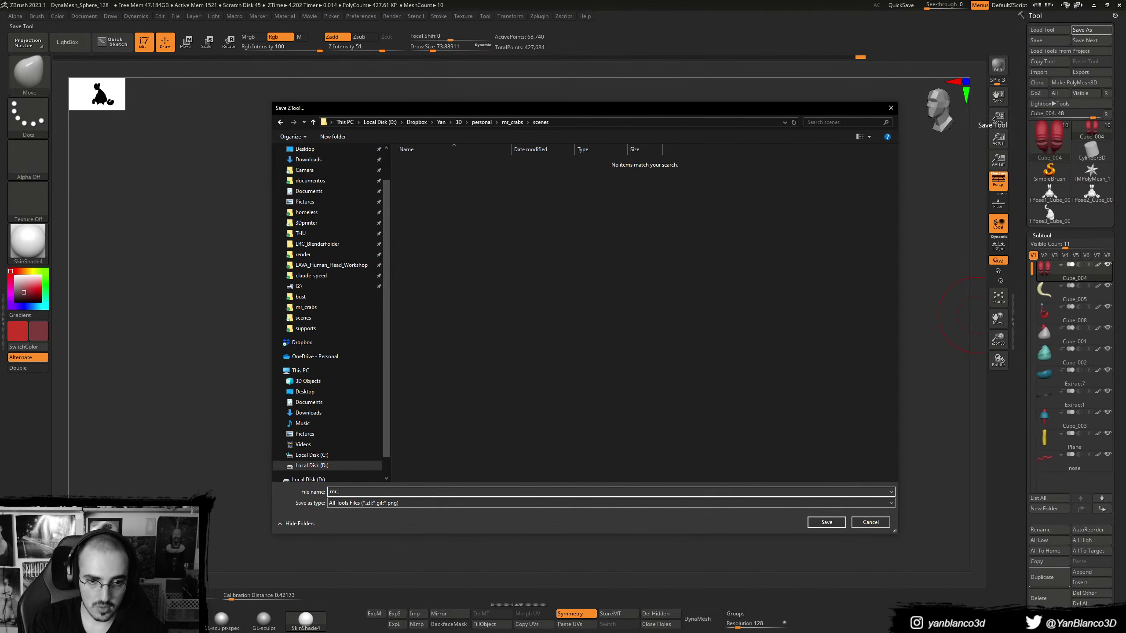
{"action": "type", "text": "_krabs"}
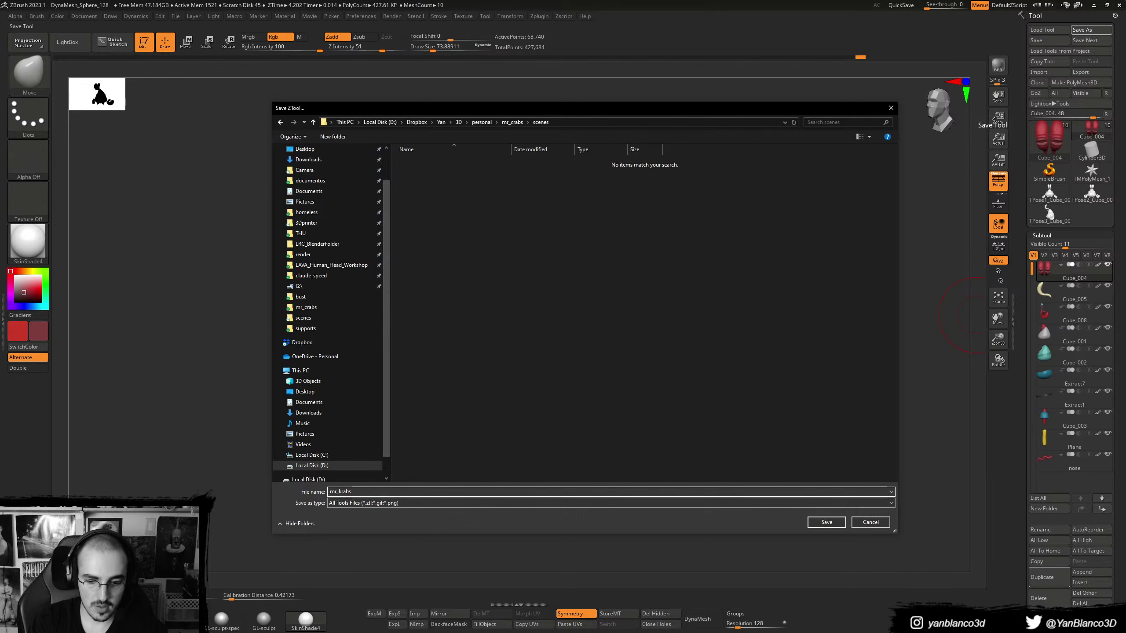
{"action": "type", "text": "_00"}
{"action": "key", "text": "Return"}
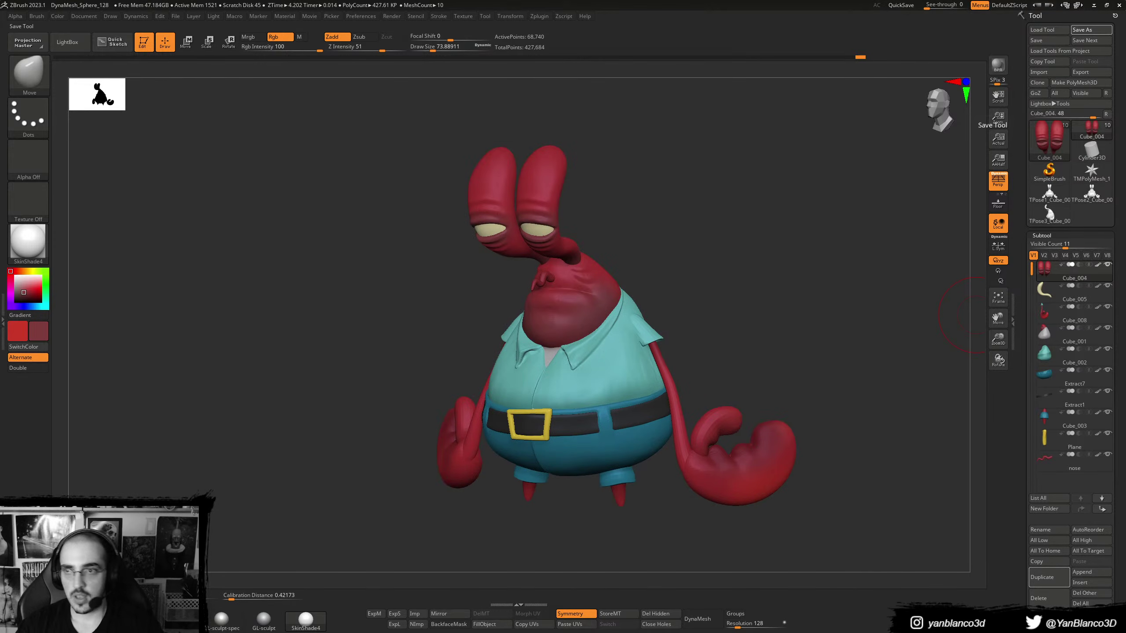
- Merge all visible subtools of the character into a single new tool
{"action": "left_click_drag", "start_coordinate": [1125, 393], "coordinate": [1123, 334]}
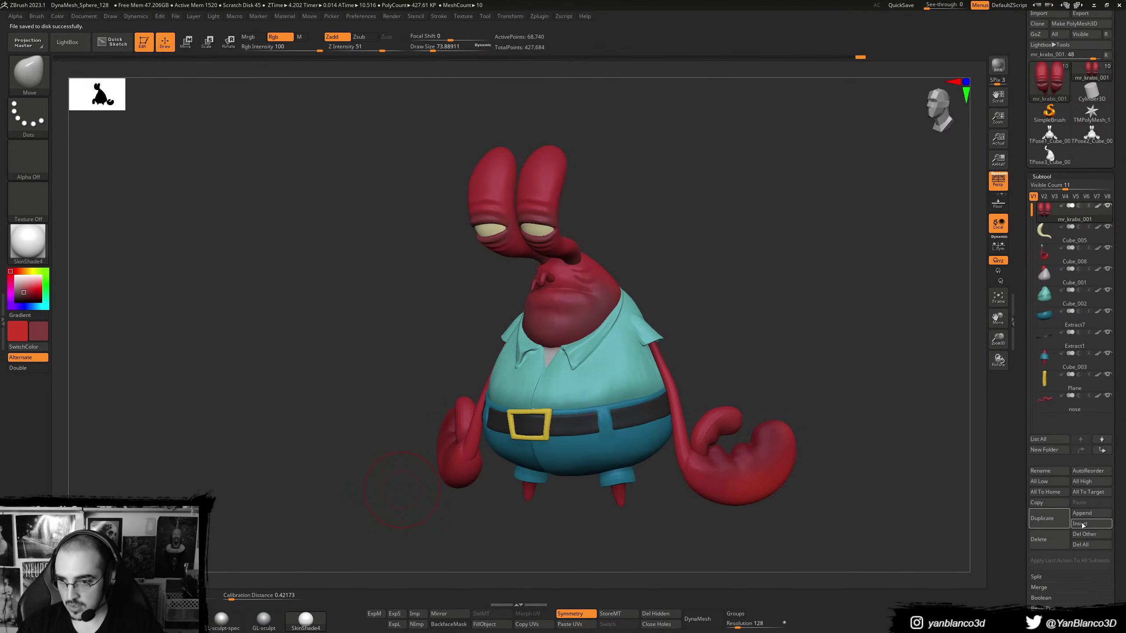
{"action": "left_click", "coordinate": [1054, 588]}
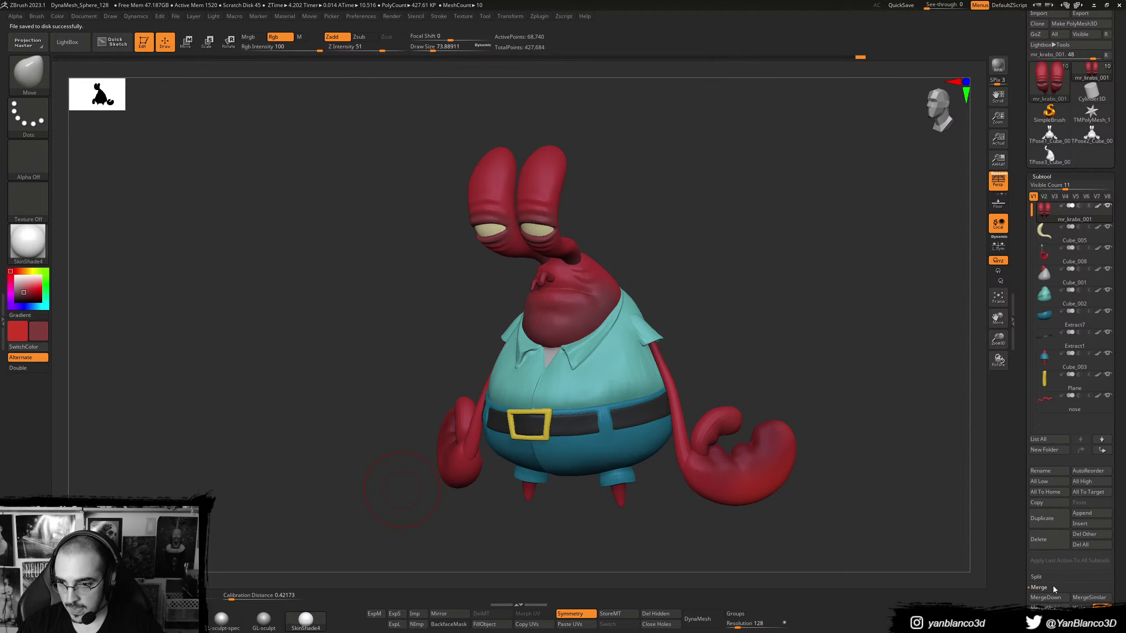
{"action": "left_click", "coordinate": [1047, 608]}
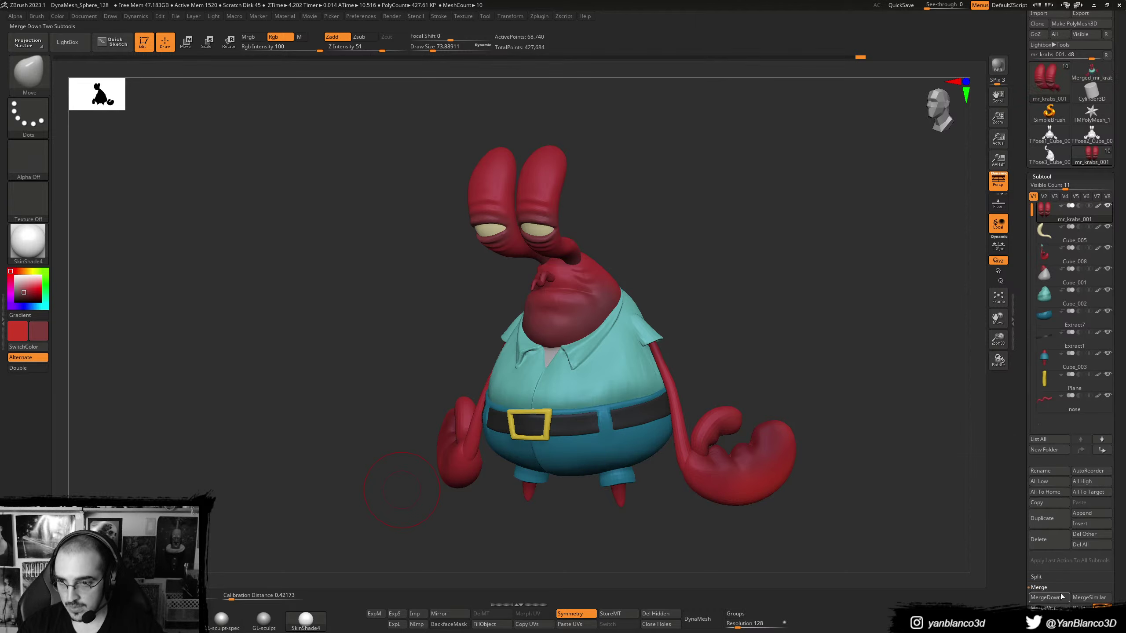
- Switch to the merged mr_krabs_001 tool and check its mesh wireframe from the front
{"action": "left_click", "coordinate": [1093, 155]}
{"action": "left_click", "coordinate": [1052, 85]}
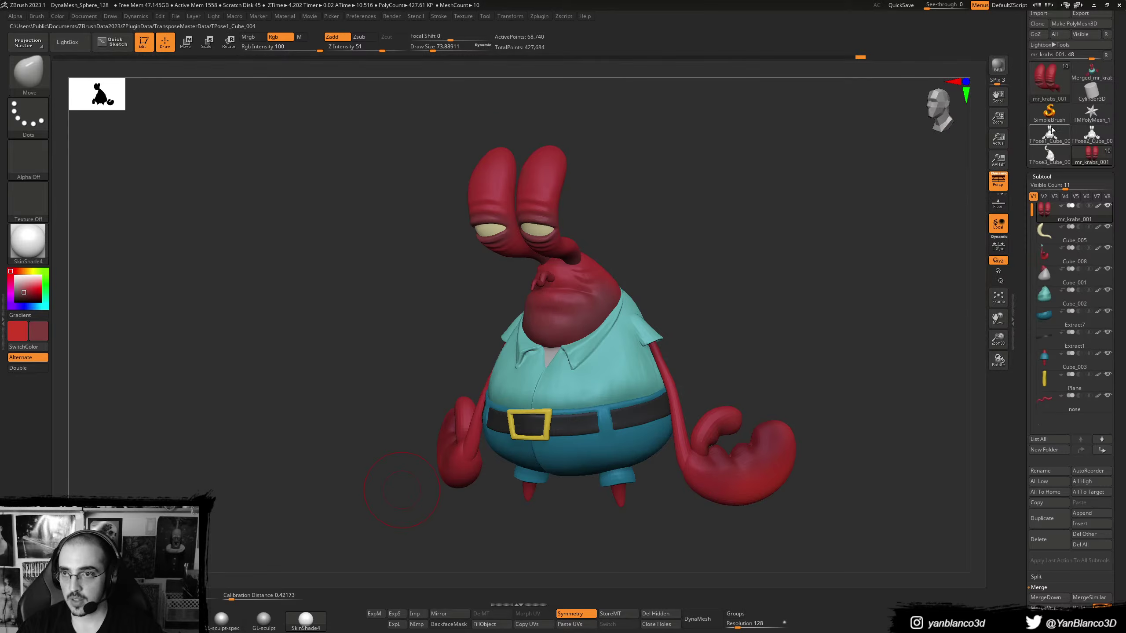
{"action": "left_click", "coordinate": [1053, 135]}
{"action": "left_click", "coordinate": [1093, 134]}
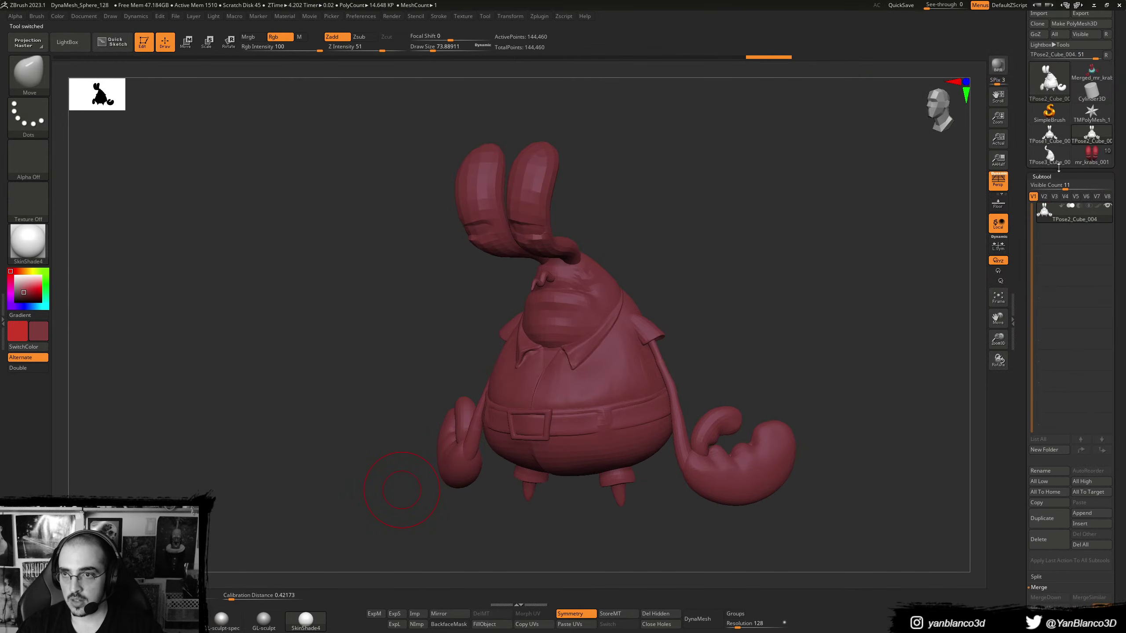
{"action": "left_click", "coordinate": [1091, 71]}
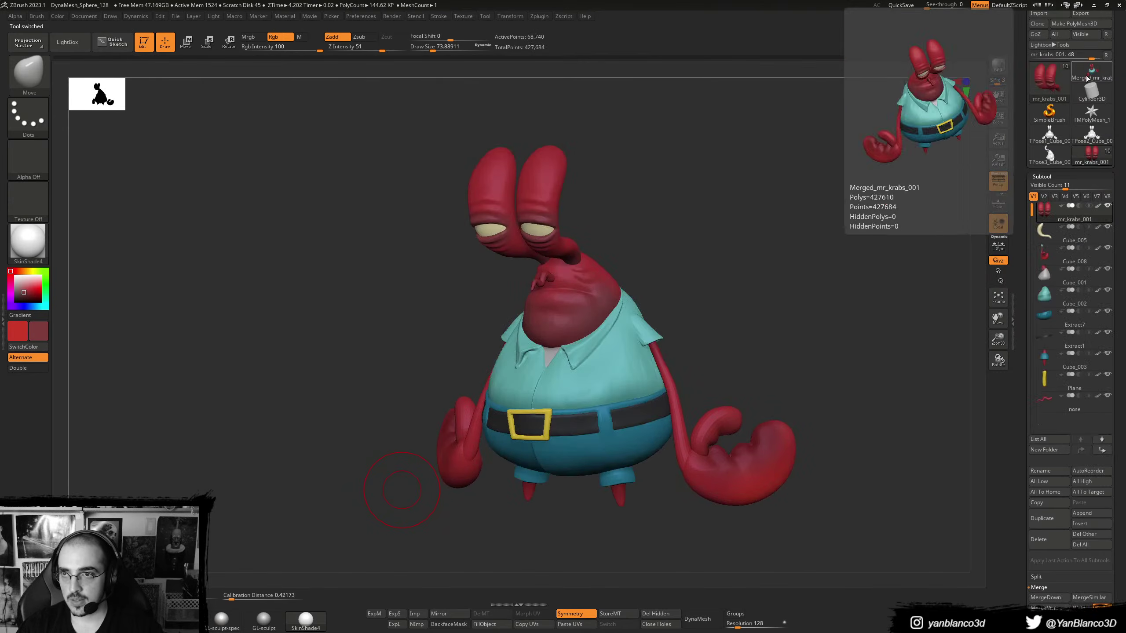
{"action": "left_click_drag", "start_coordinate": [776, 289], "coordinate": [618, 149], "text": "shift"}
{"action": "key", "text": "shift+f"}
{"action": "key", "text": "shift+f"}
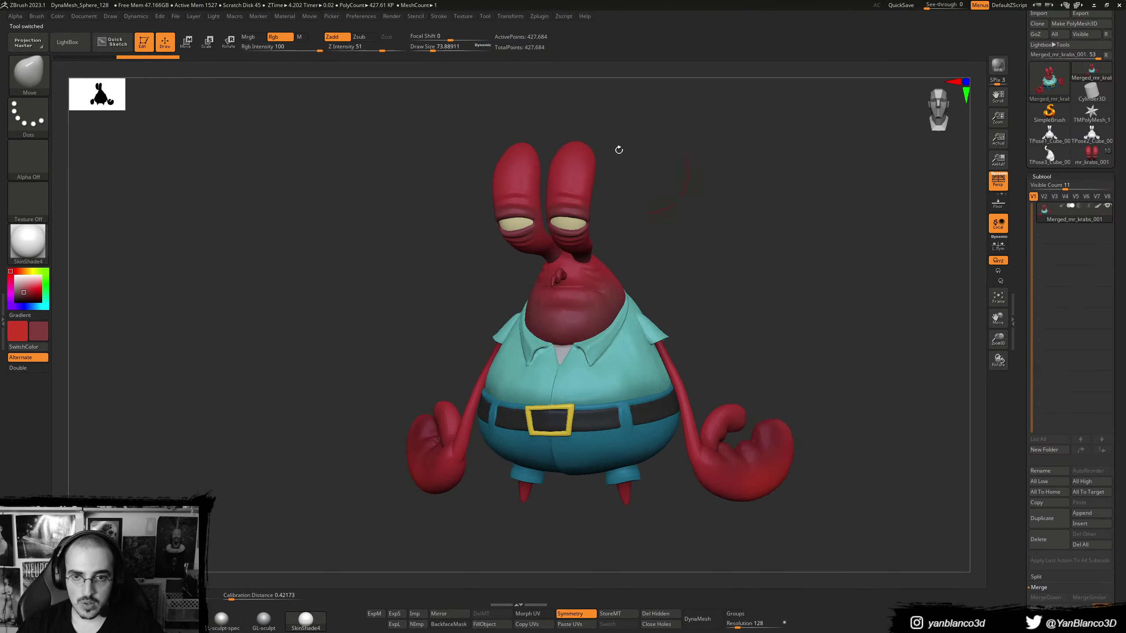
- Enable Use and Keep Polypaint in Decimation Master and pre-process the merged character
{"action": "left_click", "coordinate": [539, 16]}
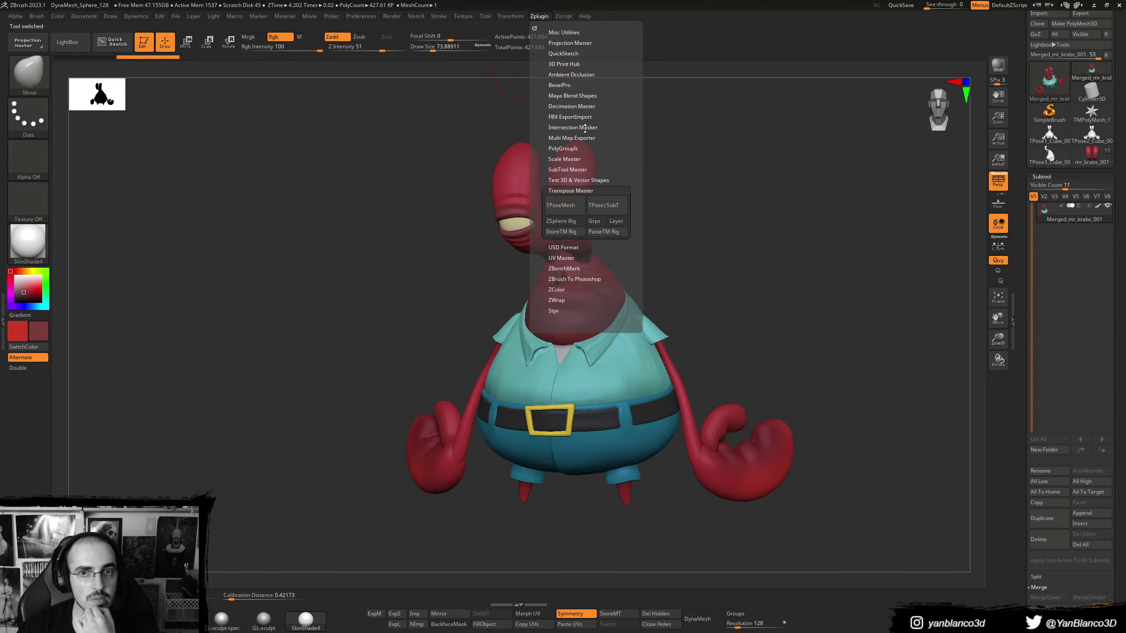
{"action": "left_click", "coordinate": [594, 107]}
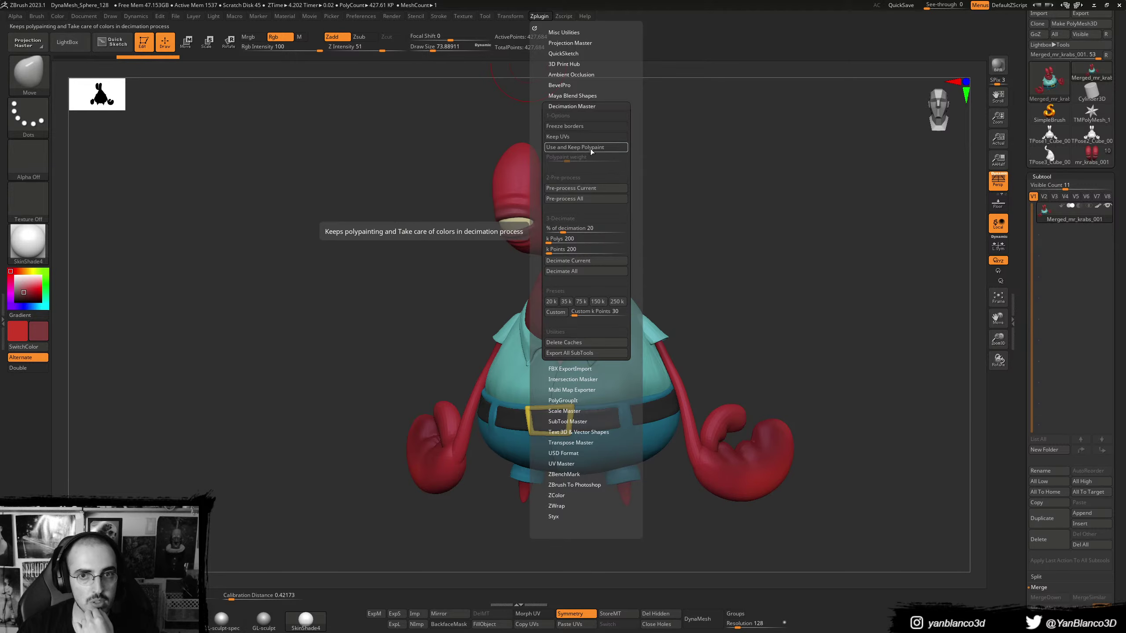
{"action": "left_click", "coordinate": [588, 187]}
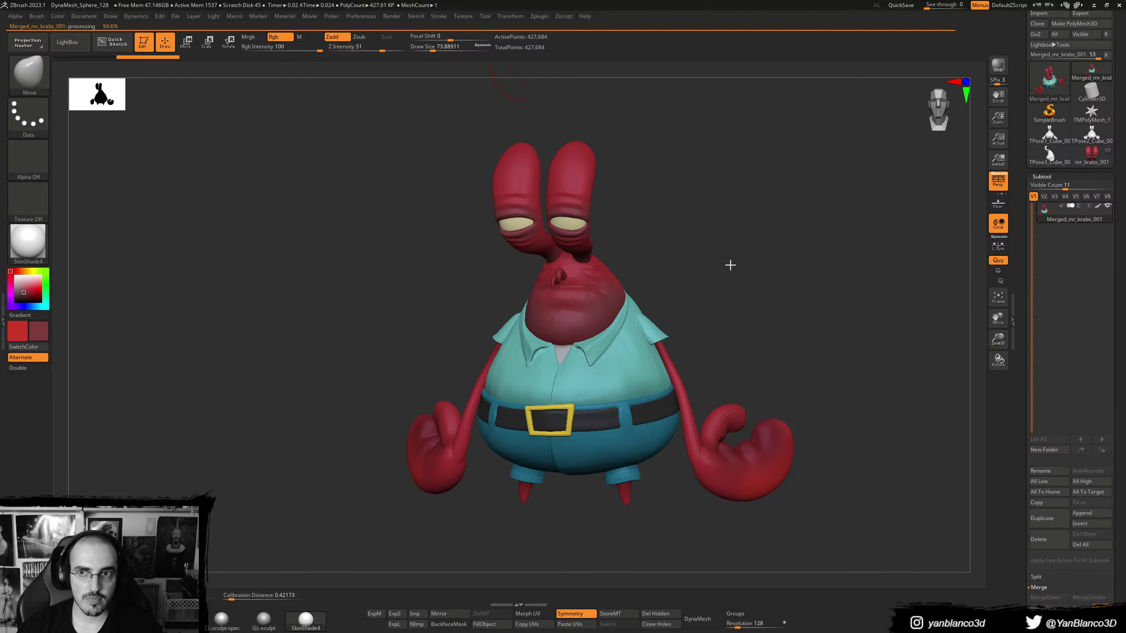
- Decimate the merged character to about 211 thousand points and check the resulting wireframe
{"action": "left_click", "coordinate": [534, 16]}
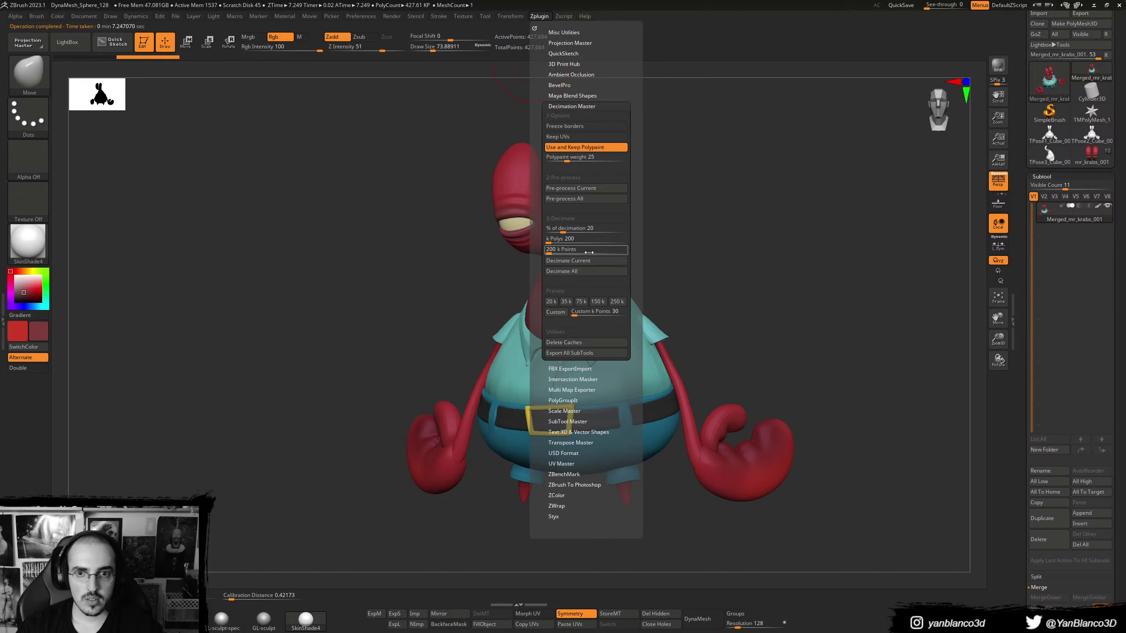
{"action": "left_click_drag", "start_coordinate": [571, 247], "coordinate": [587, 249]}
{"action": "left_click", "coordinate": [566, 249]}
{"action": "left_click", "coordinate": [568, 260]}
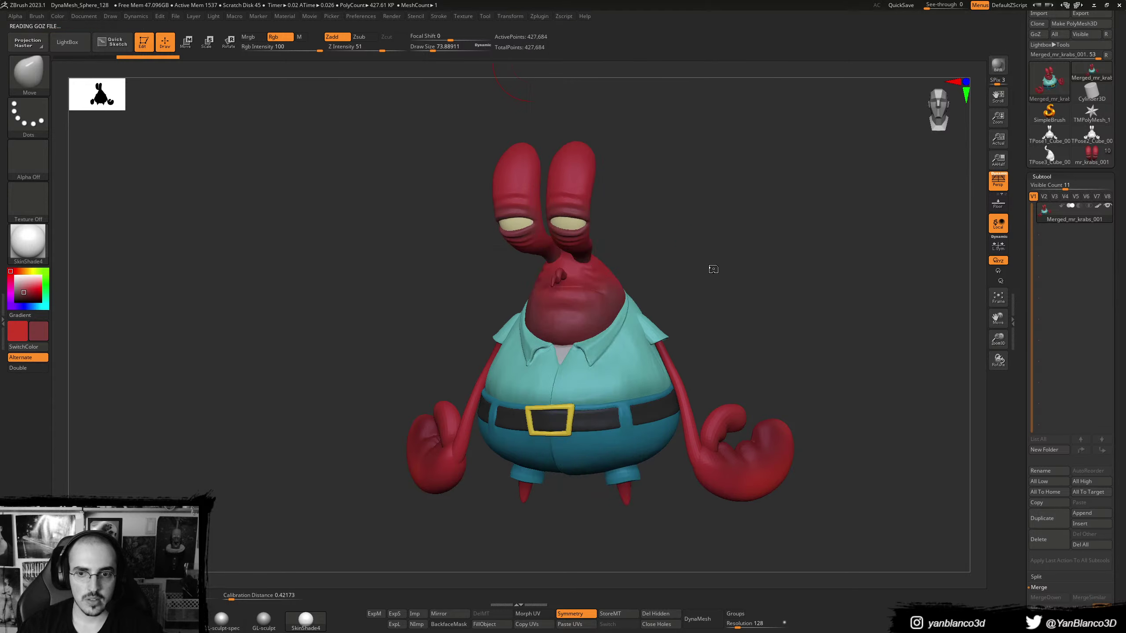
{"action": "key", "text": "shift+f"}
{"action": "key", "text": "shift+f"}
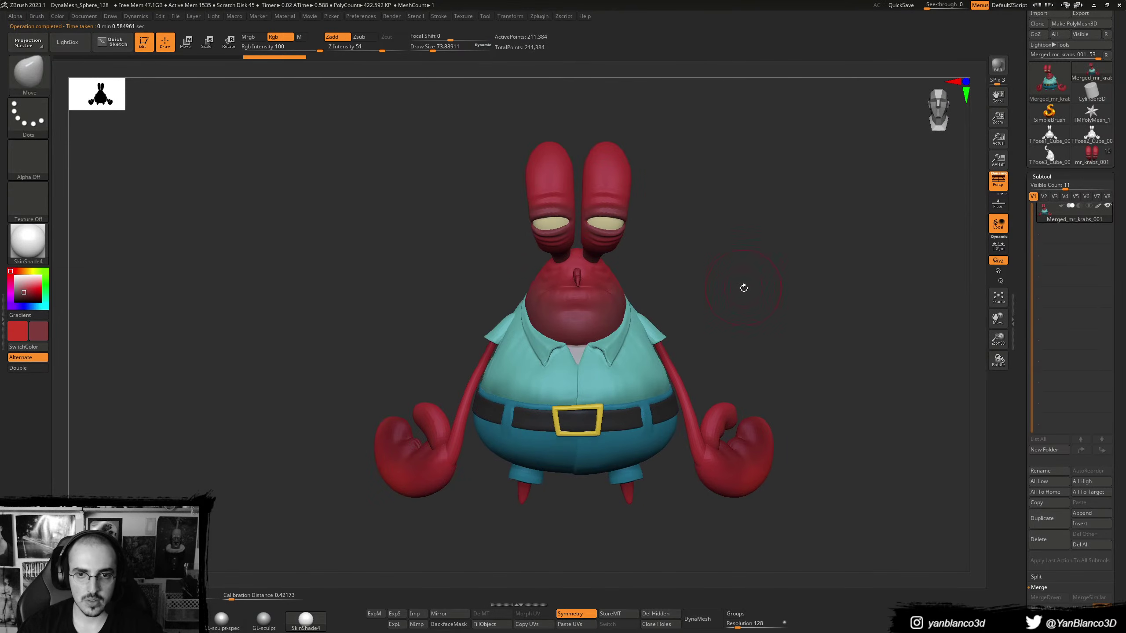
- Save the decimated character and switch to Blender
{"action": "key", "text": "ctrl+s"}
{"action": "key", "text": "alt+Tab"}
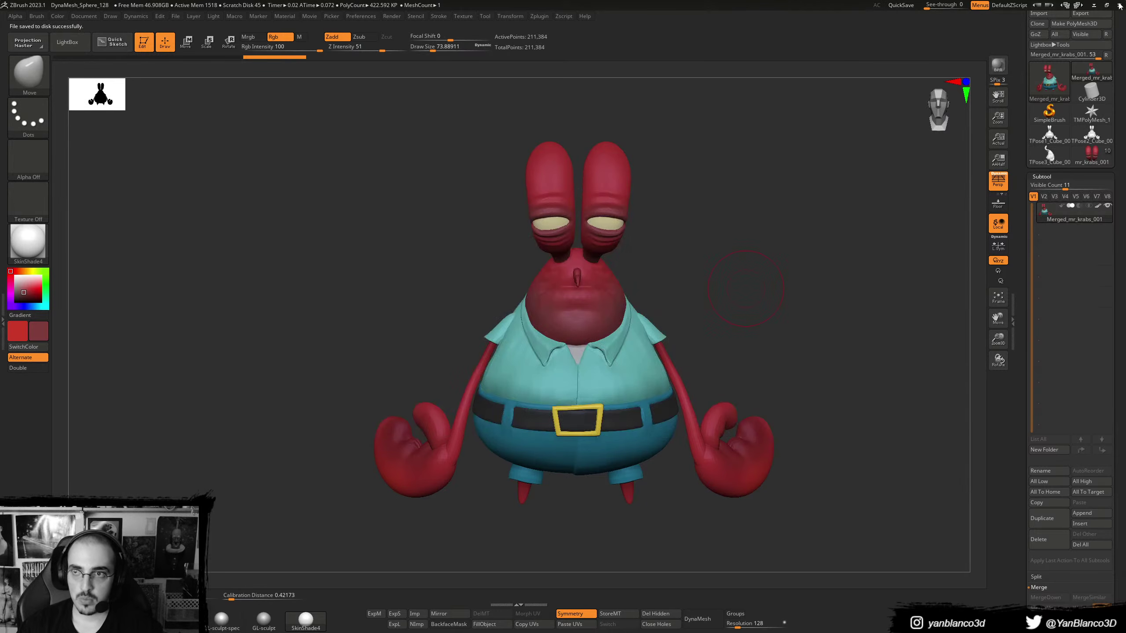
{"action": "left_click", "coordinate": [1093, 5]}
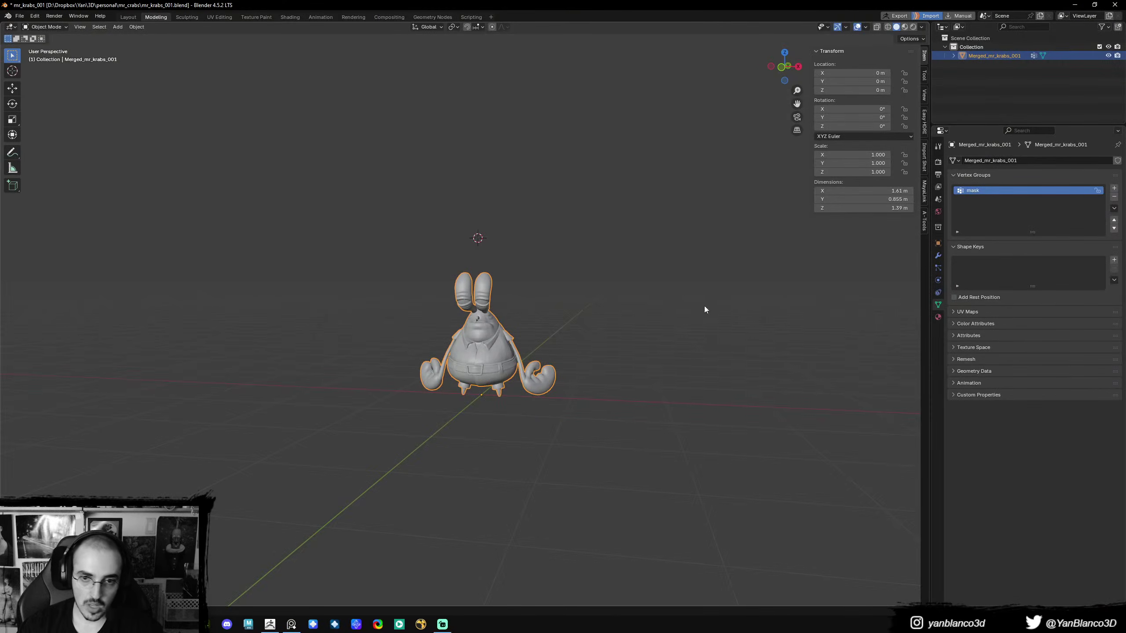
- Add a 2 m mesh cube to compare with the imported character's size, and delete it again
{"action": "scroll", "coordinate": [529, 351], "scroll_direction": "up", "scroll_amount": 2}
{"action": "key", "text": "shift+a"}
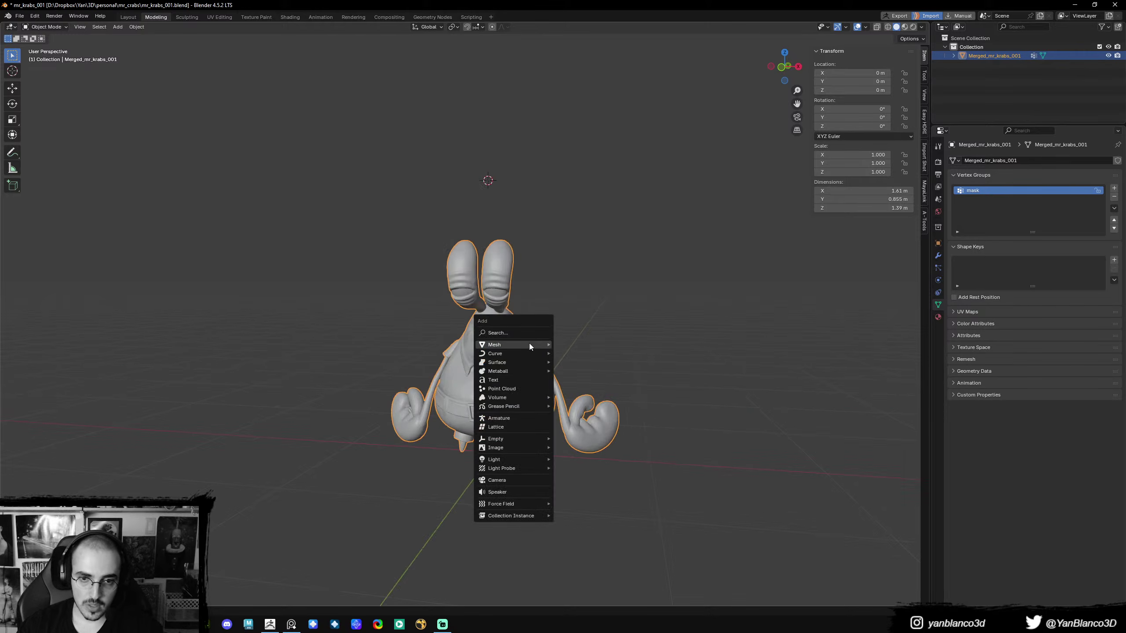
{"action": "mouse_move", "coordinate": [529, 345]}
{"action": "left_click", "coordinate": [573, 353]}
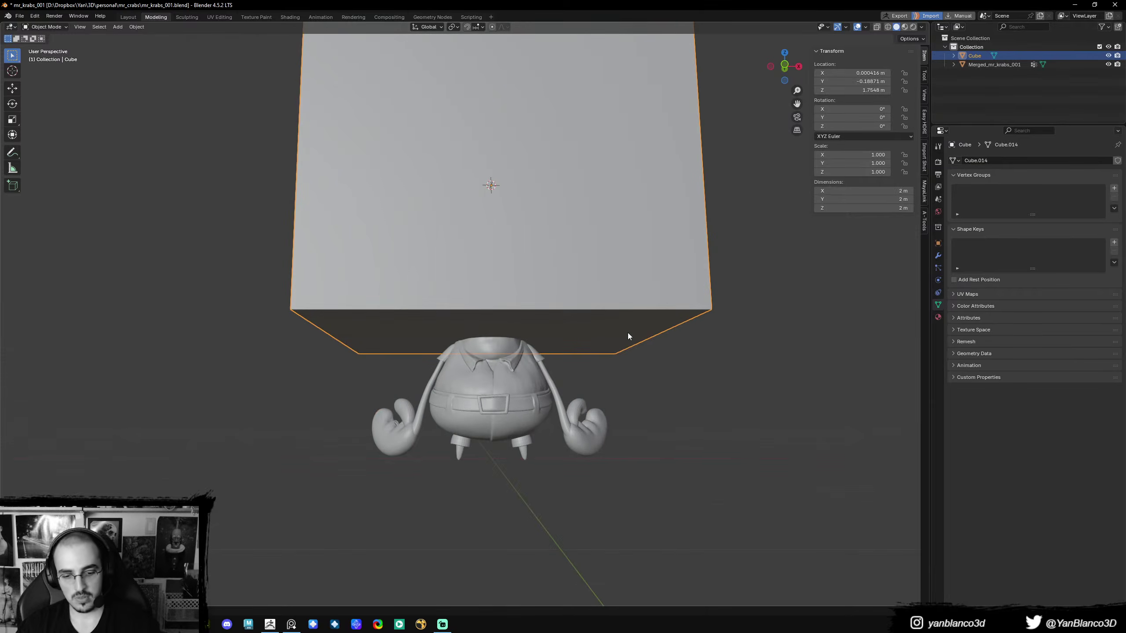
{"action": "scroll", "coordinate": [628, 332], "scroll_direction": "down", "scroll_amount": 3}
{"action": "key", "text": "Delete"}
{"action": "scroll", "coordinate": [603, 350], "scroll_direction": "down", "scroll_amount": 3}
{"action": "scroll", "coordinate": [505, 357], "scroll_direction": "up", "scroll_amount": 6}
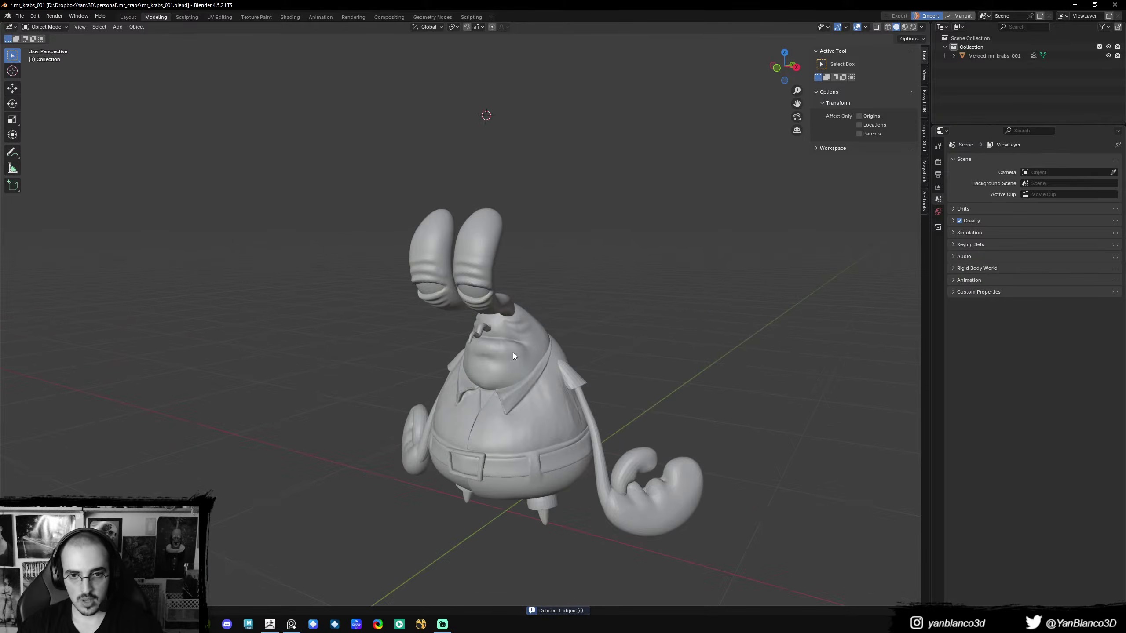
- Select the imported character and inspect its mesh density in Edit Mode
{"action": "left_click", "coordinate": [514, 353]}
{"action": "scroll", "coordinate": [549, 354], "scroll_direction": "up", "scroll_amount": 3}
{"action": "middle_click_drag", "start_coordinate": [519, 353], "coordinate": [564, 341]}
{"action": "key", "text": "Tab"}
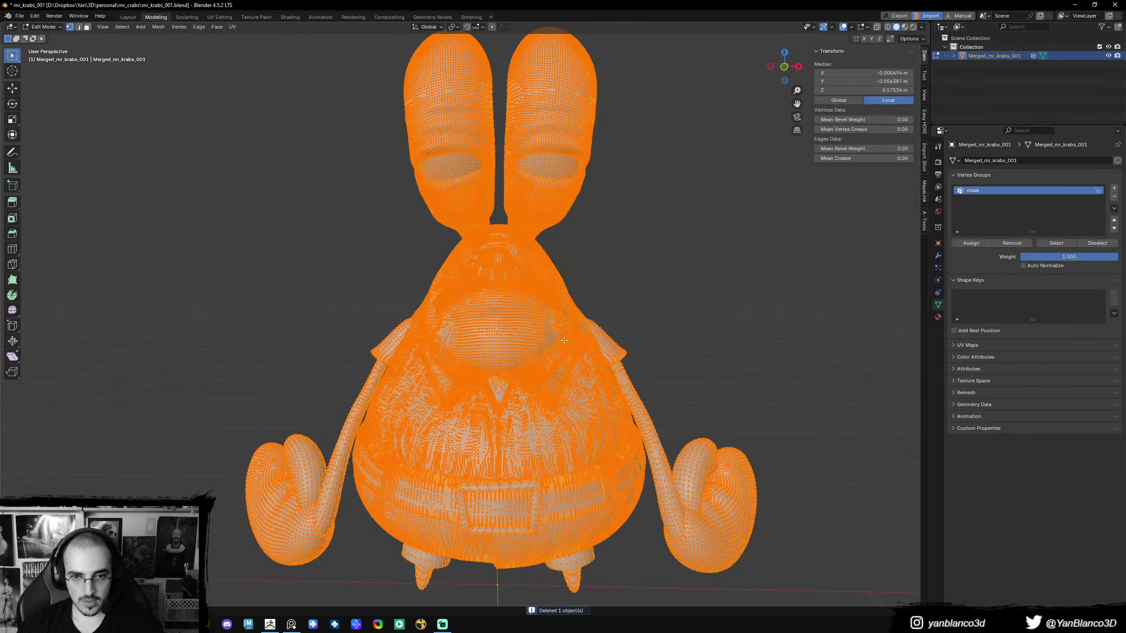
{"action": "key", "text": "Tab"}
- Examine the character's painted colours in Material Preview and return to Solid shading
{"action": "key", "text": "z"}
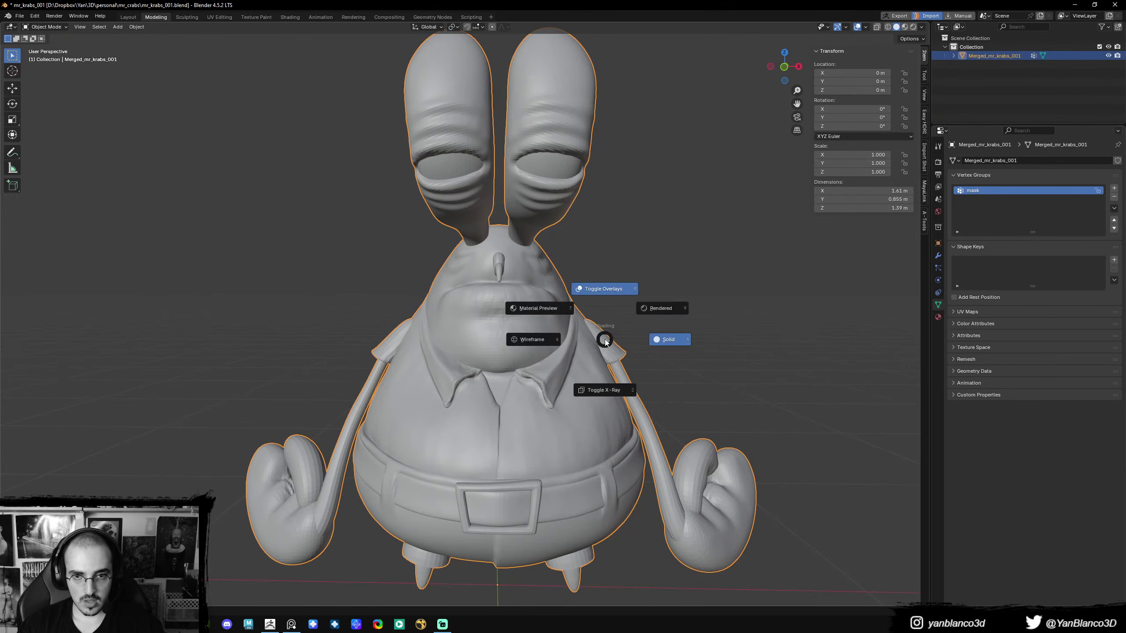
{"action": "left_click", "coordinate": [670, 335]}
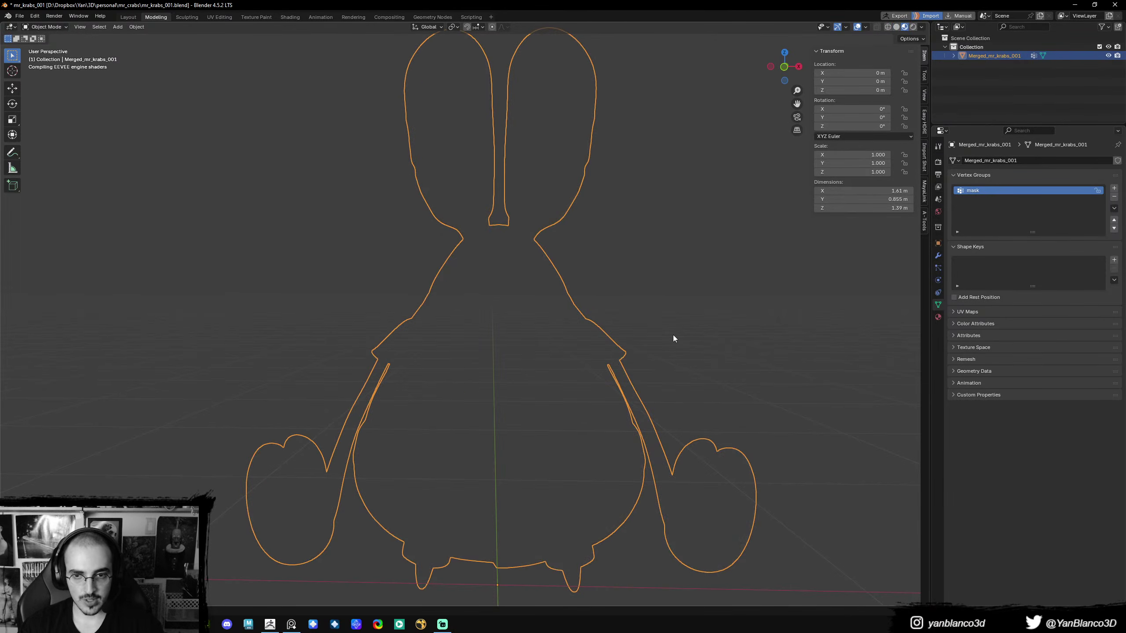
{"action": "scroll", "coordinate": [673, 335], "scroll_direction": "down", "scroll_amount": 4}
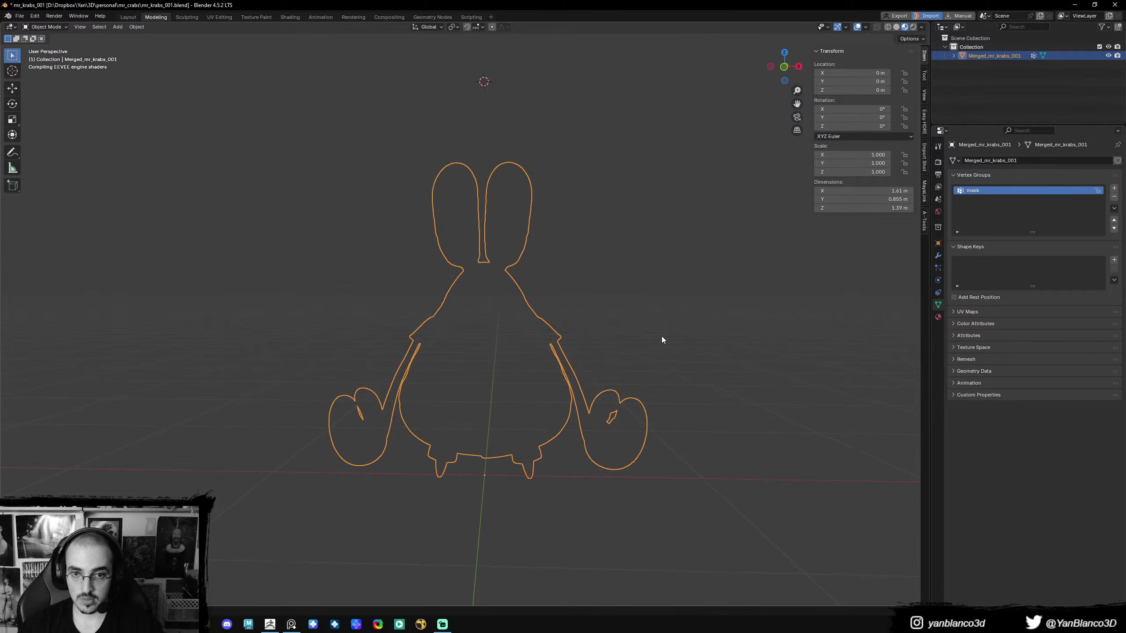
{"action": "middle_click_drag", "start_coordinate": [662, 336], "coordinate": [642, 338]}
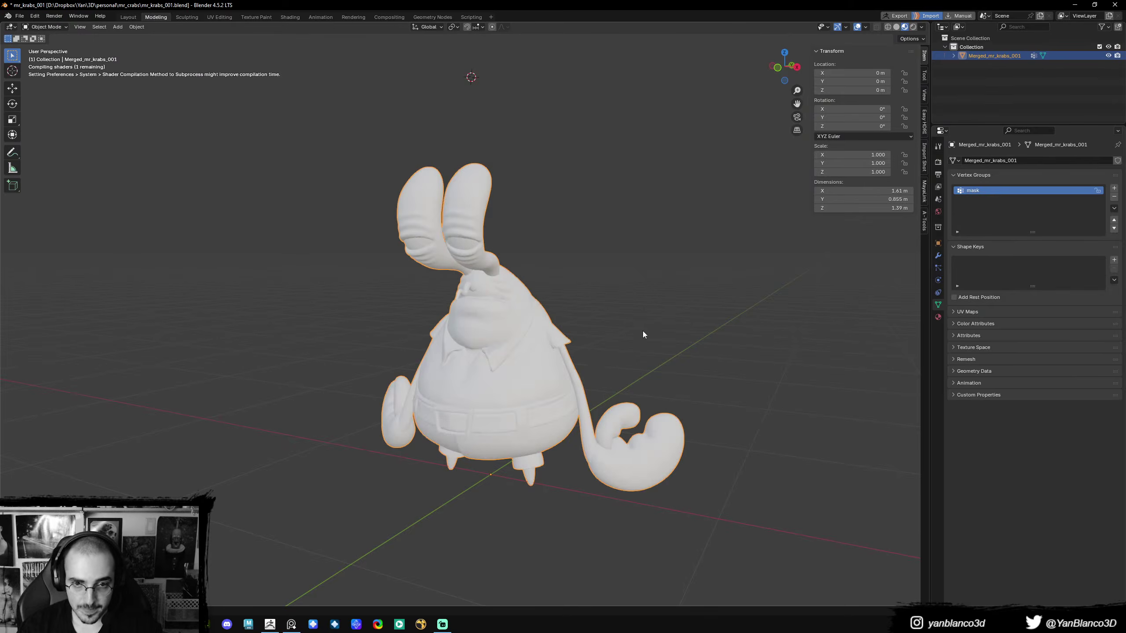
{"action": "mouse_move", "coordinate": [642, 331]}
{"action": "middle_mouse_down"}
{"action": "mouse_move", "coordinate": [633, 336]}
{"action": "mouse_move", "coordinate": [733, 342]}
{"action": "mouse_move", "coordinate": [635, 345]}
{"action": "mouse_move", "coordinate": [631, 360]}
{"action": "middle_mouse_up"}
{"action": "key", "text": "z"}
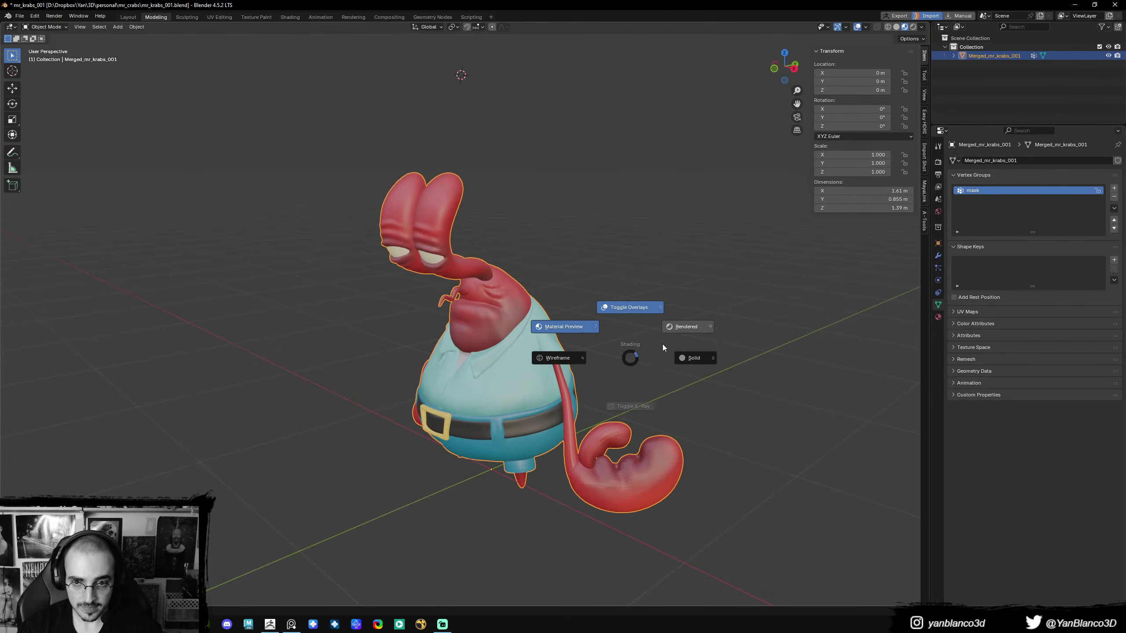
{"action": "left_click", "coordinate": [662, 344]}
{"action": "key", "text": "z"}
{"action": "key", "text": "6"}
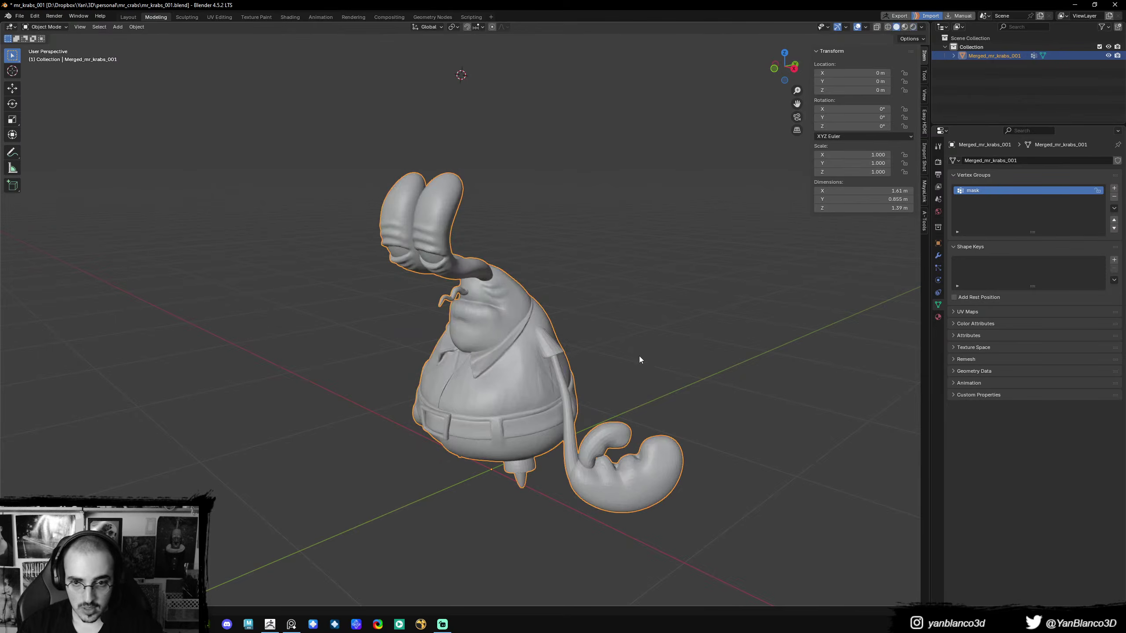
- Separate the linked geometry of the shirt and both sleeves into its own object and hide it
{"action": "mouse_move", "coordinate": [639, 356]}
{"action": "middle_mouse_down"}
{"action": "mouse_move", "coordinate": [636, 377]}
{"action": "mouse_move", "coordinate": [674, 370]}
{"action": "middle_mouse_up"}
{"action": "scroll", "coordinate": [625, 366], "scroll_direction": "up", "scroll_amount": 3}
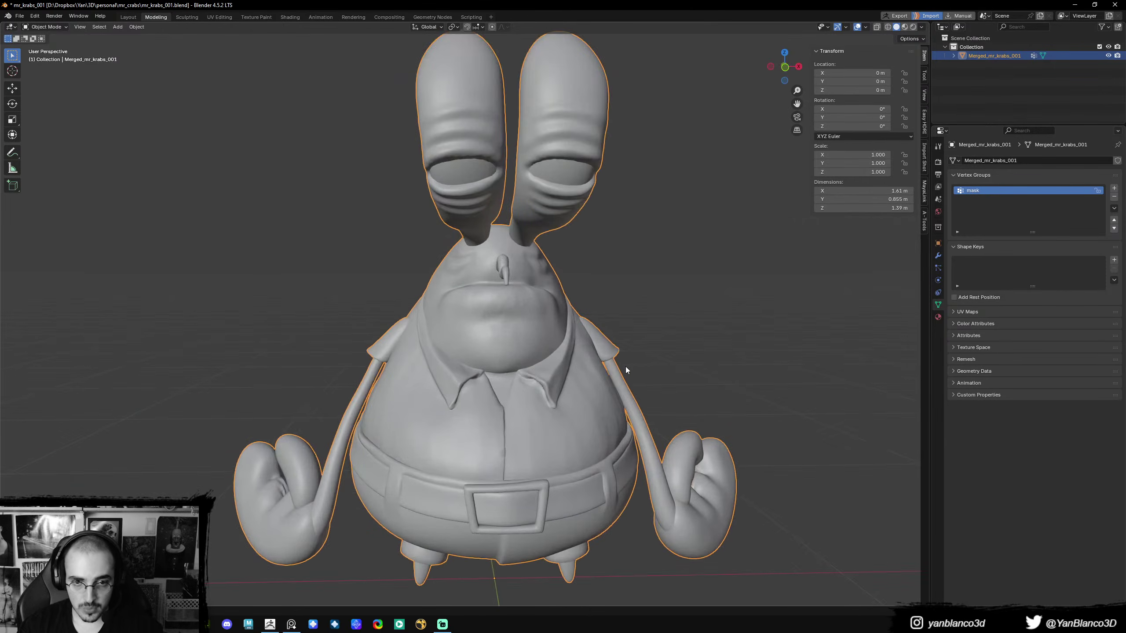
{"action": "key", "text": "Tab"}
{"action": "key", "text": "alt+a"}
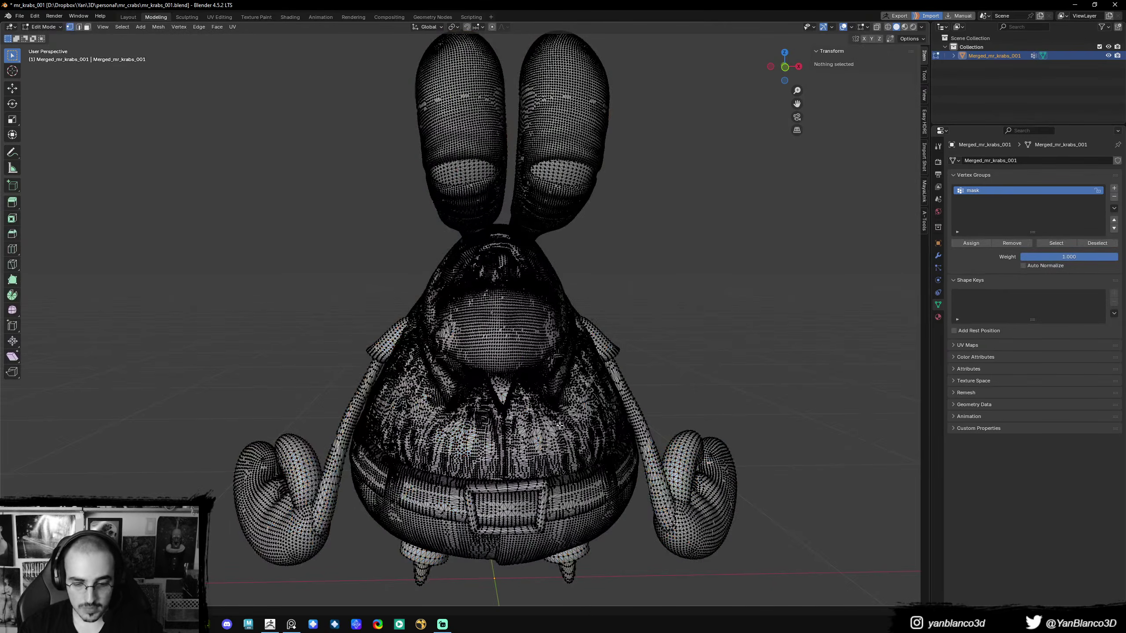
{"action": "key", "text": "l"}
{"action": "middle_click_drag", "start_coordinate": [556, 513], "coordinate": [535, 428], "text": "shift"}
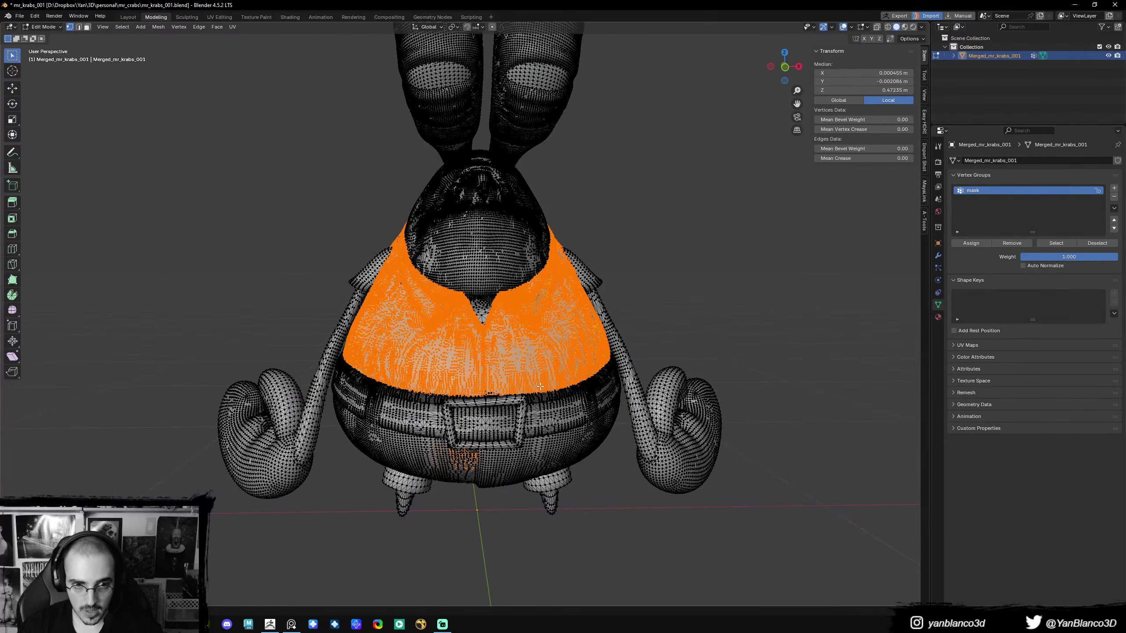
{"action": "key", "text": "l"}
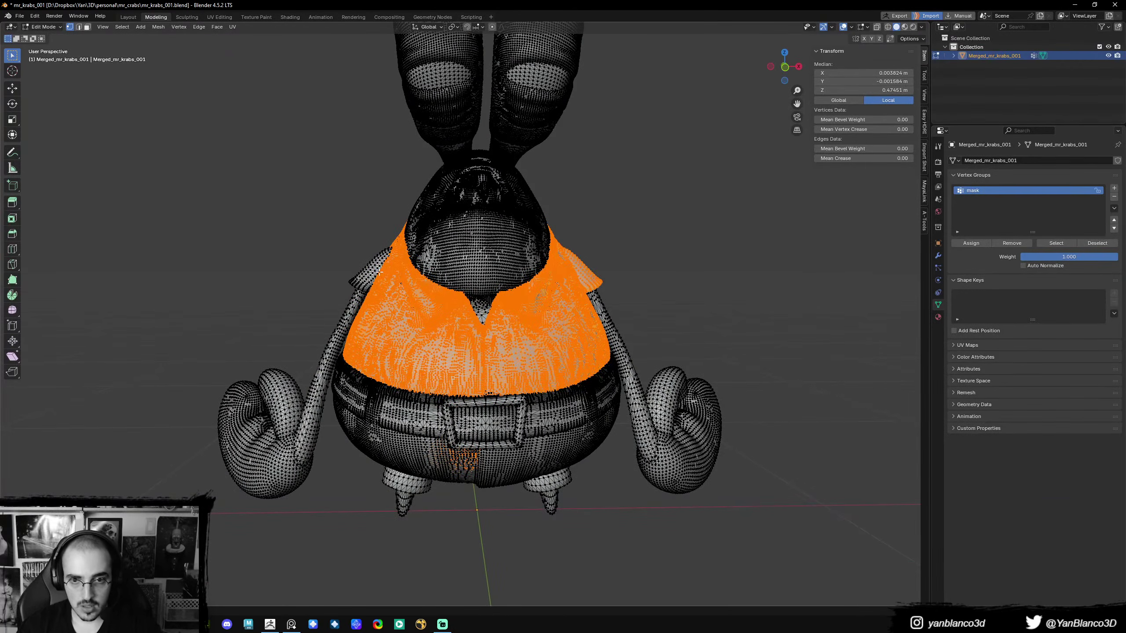
{"action": "key", "text": "l"}
{"action": "key", "text": "p"}
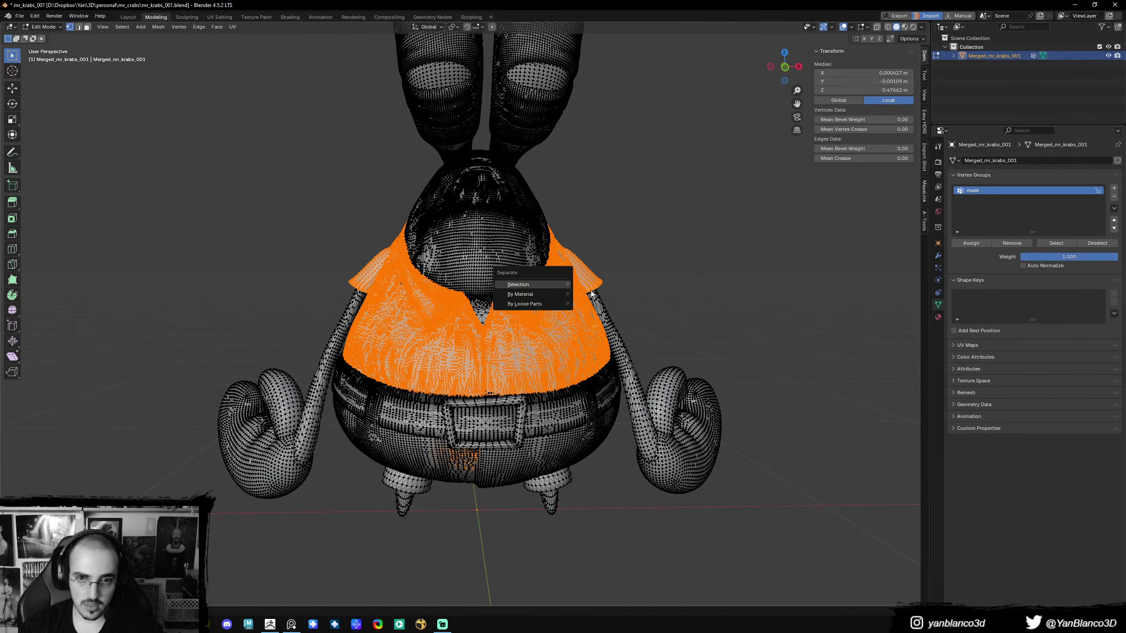
{"action": "key", "text": "Return"}
{"action": "key", "text": "Tab"}
{"action": "left_click", "coordinate": [592, 274]}
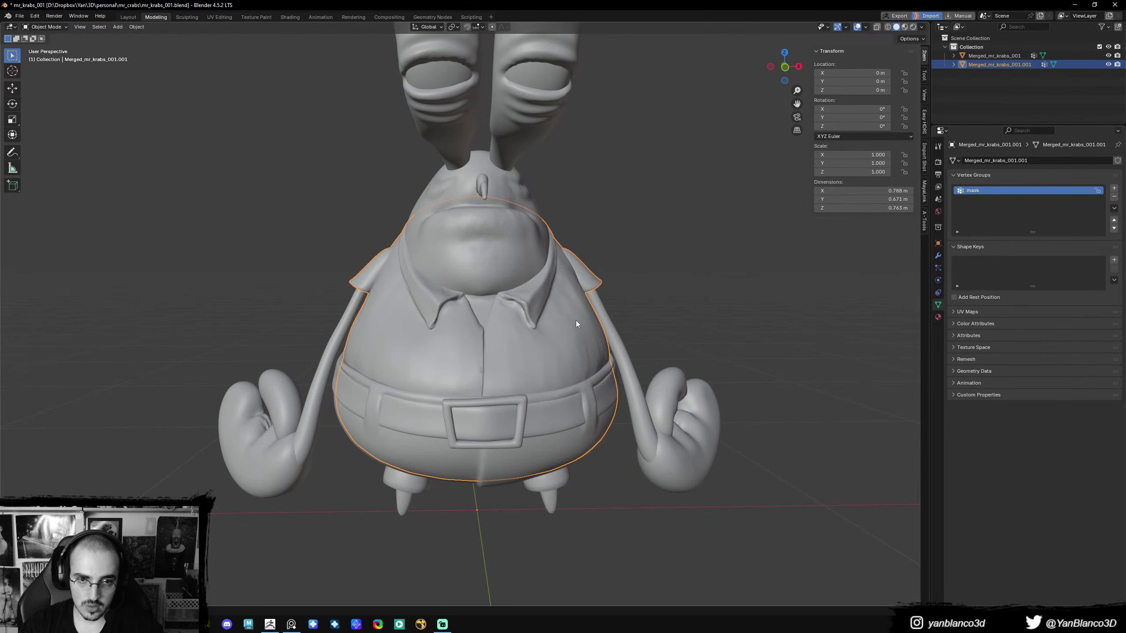
{"action": "key", "text": "h"}
- Separate the linked torso geometry beneath the hidden shirt from the character into its own object
{"action": "left_click", "coordinate": [602, 314]}
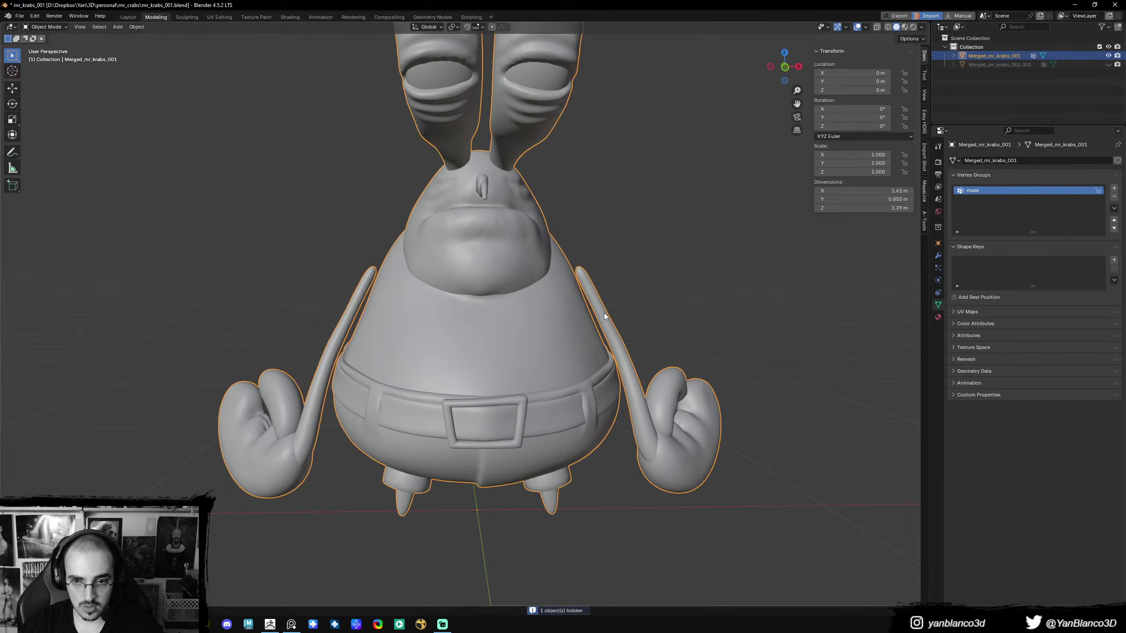
{"action": "key", "text": "Tab"}
{"action": "key", "text": "l"}
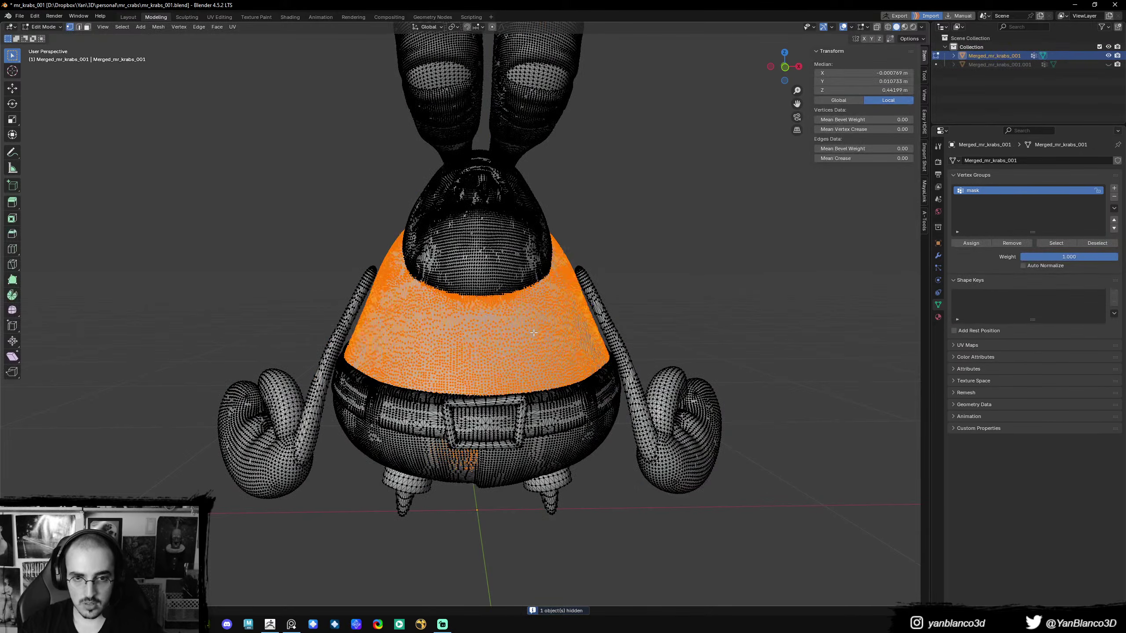
{"action": "key", "text": "p"}
{"action": "left_click", "coordinate": [532, 332]}
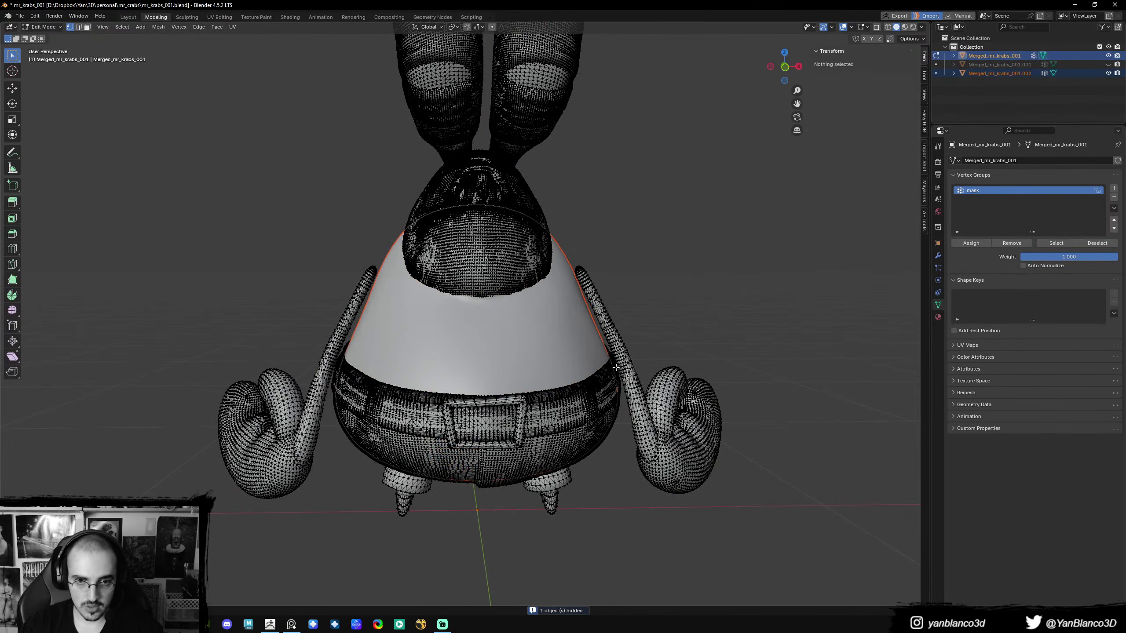
{"action": "key", "text": "Tab"}
{"action": "key", "text": "Tab"}
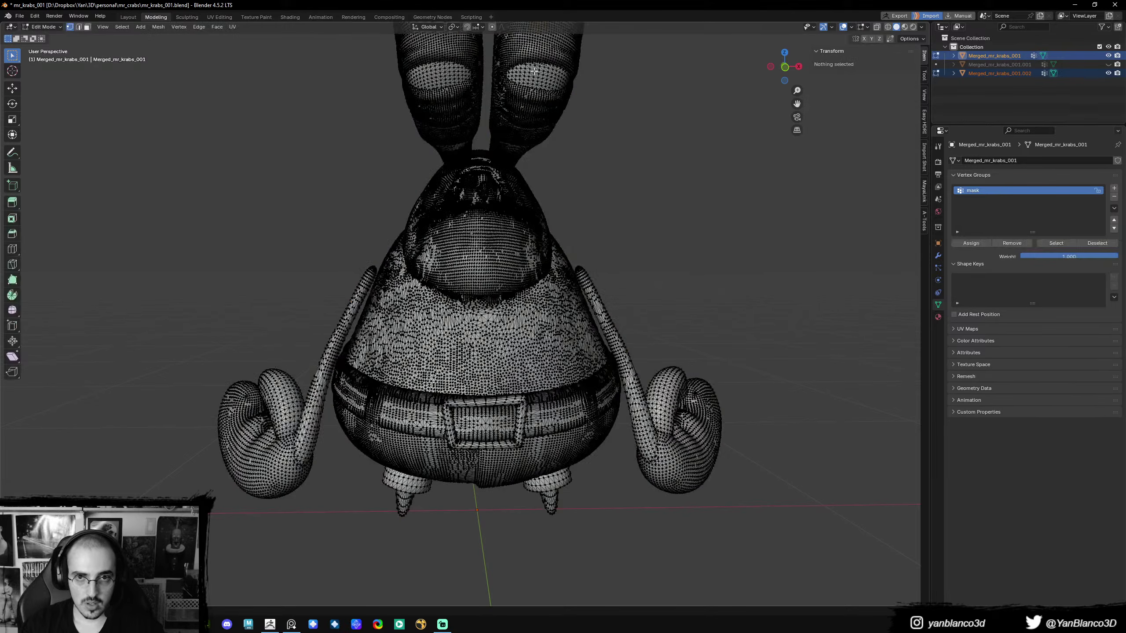
- Separate the linked geometry of both eyeballs from the character into its own object
{"action": "key", "text": "l"}
{"action": "key", "text": "l"}
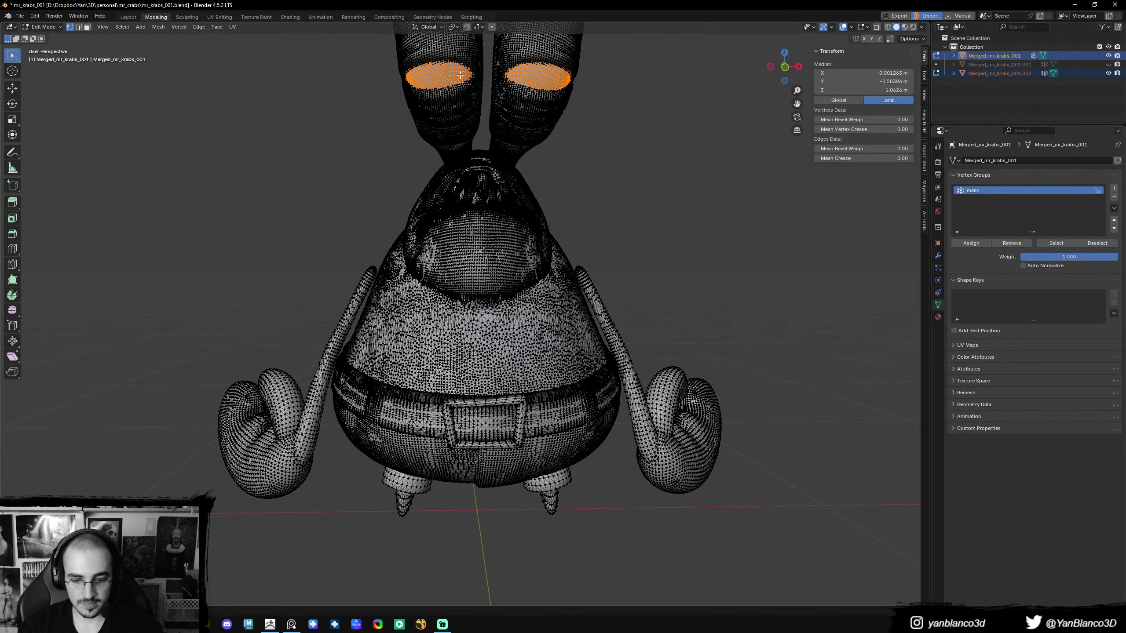
{"action": "key", "text": "p"}
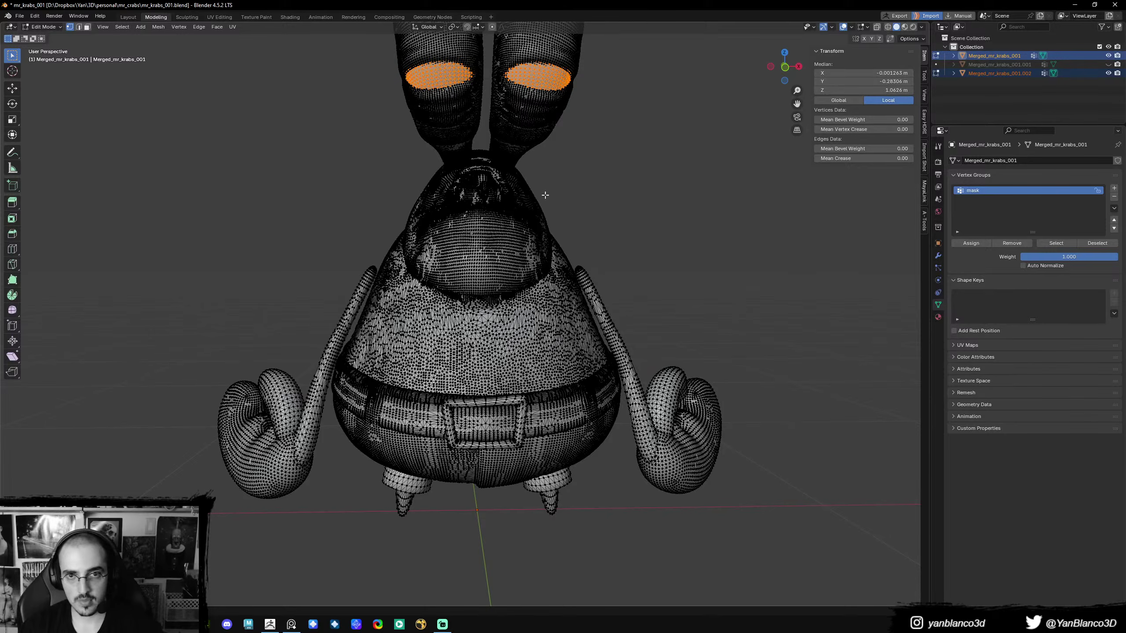
{"action": "key", "text": "p"}
{"action": "left_click", "coordinate": [556, 194]}
{"action": "key", "text": "Tab"}
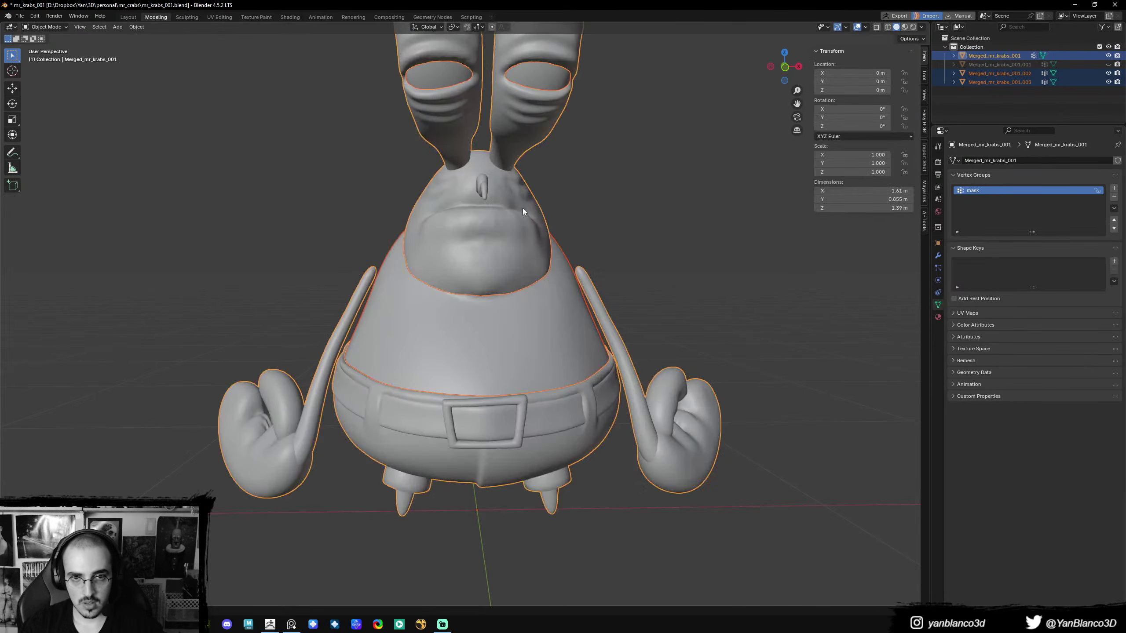
- Select only the main character mesh and separate its linked belt buckle frame into its own object
{"action": "left_click", "coordinate": [506, 419]}
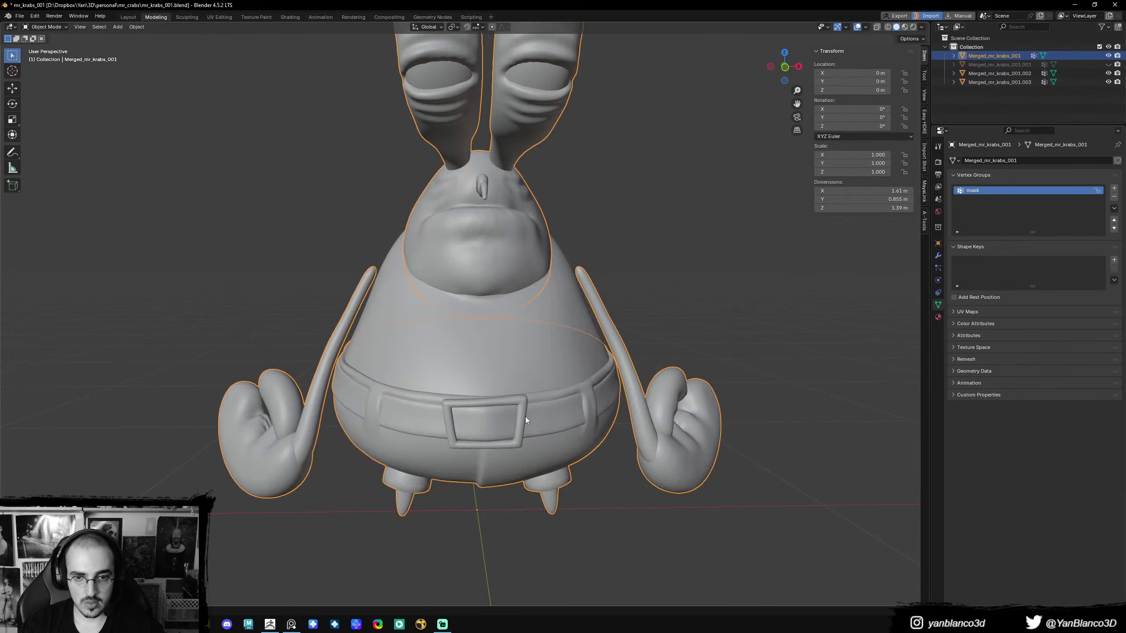
{"action": "key", "text": "Tab"}
{"action": "key", "text": "l"}
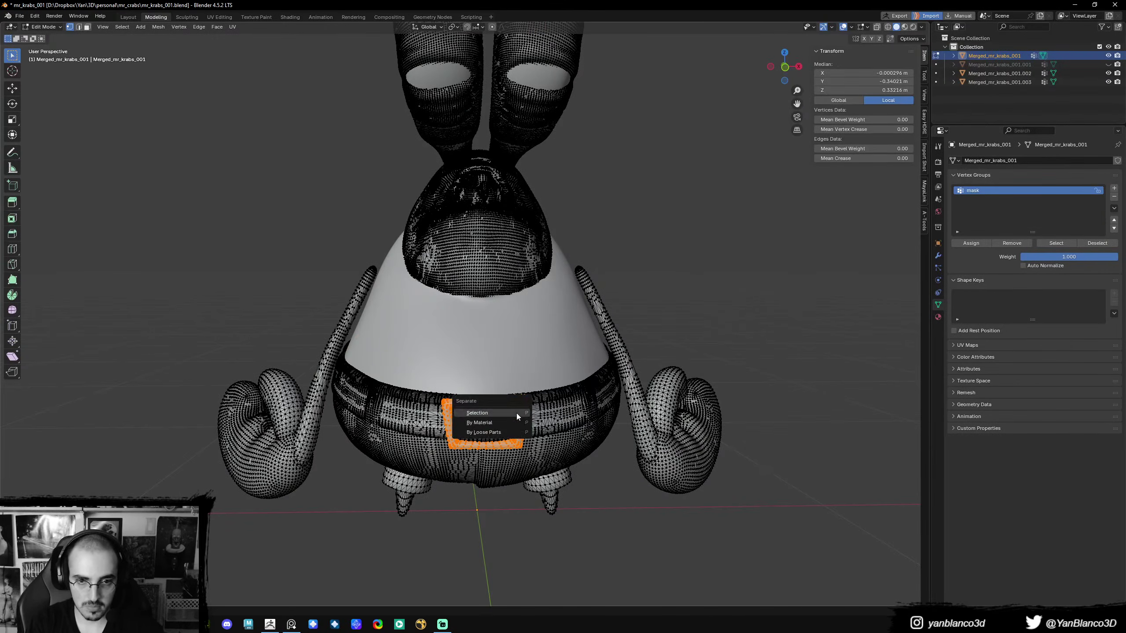
{"action": "key", "text": "p"}
{"action": "left_click", "coordinate": [518, 415]}
{"action": "key", "text": "Tab"}
- Separate the linked belt strap geometry from the main character mesh into its own object
{"action": "key", "text": "Tab"}
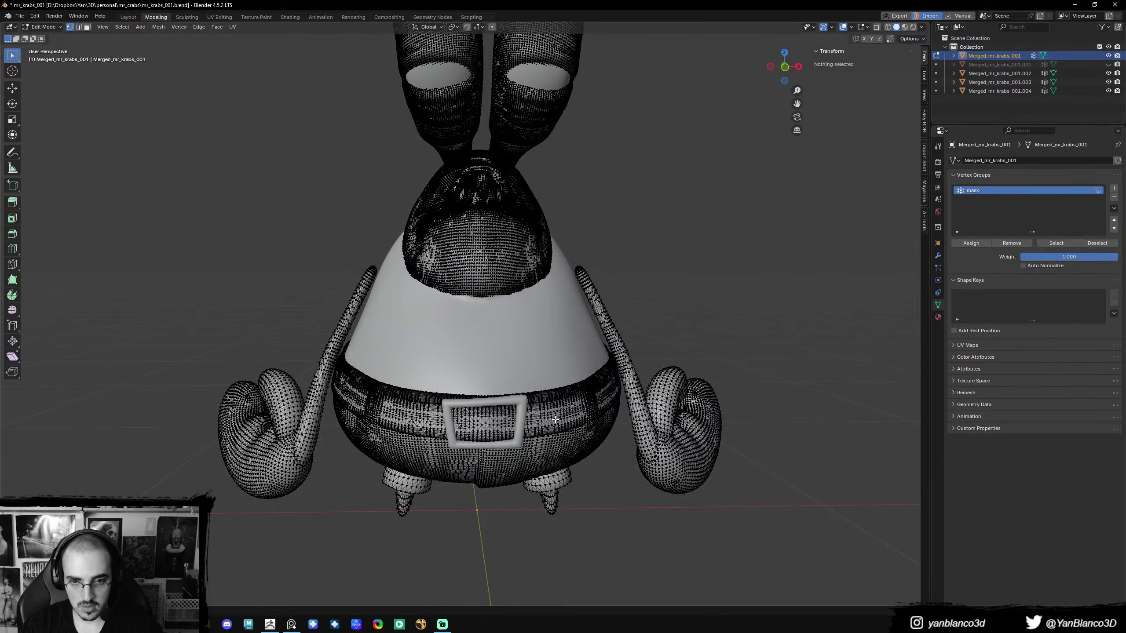
{"action": "key", "text": "l"}
{"action": "key", "text": "p"}
{"action": "left_click", "coordinate": [558, 423]}
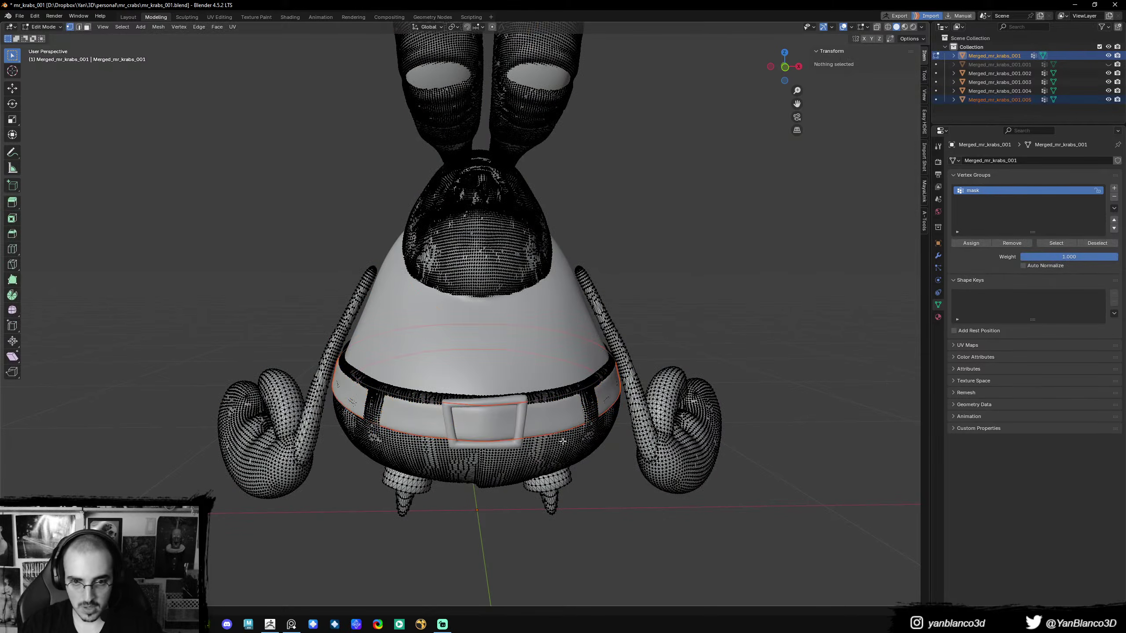
{"action": "key", "text": "Tab"}
- Separate the linked geometry of the trousers and the leg cuffs from the main character mesh into its own object
{"action": "key", "text": "Tab"}
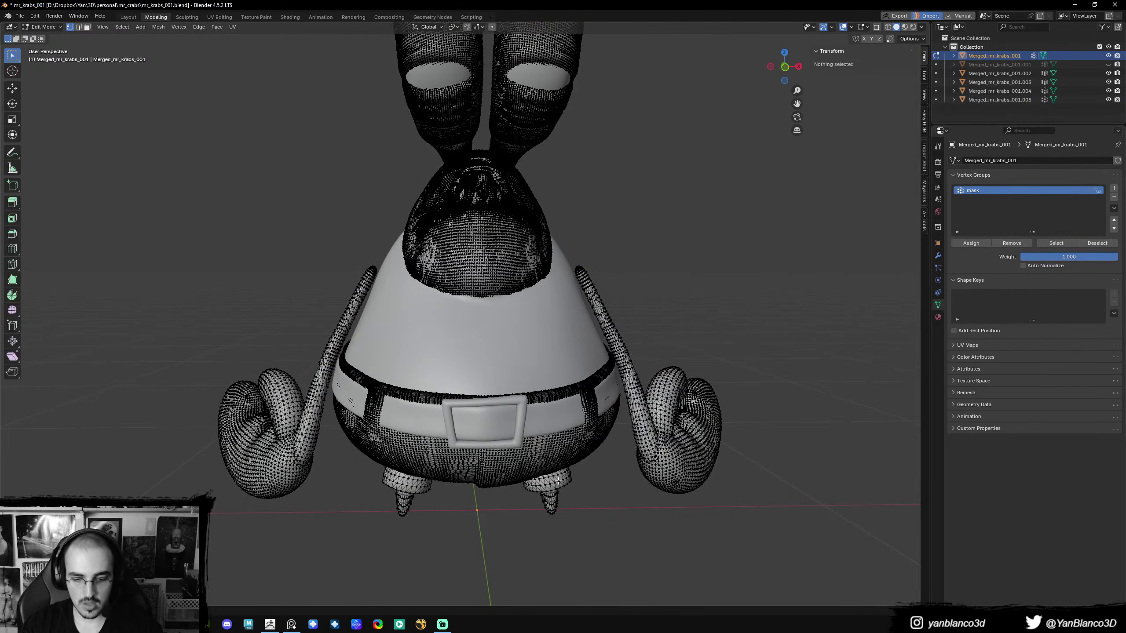
{"action": "key", "text": "l"}
{"action": "key", "text": "l"}
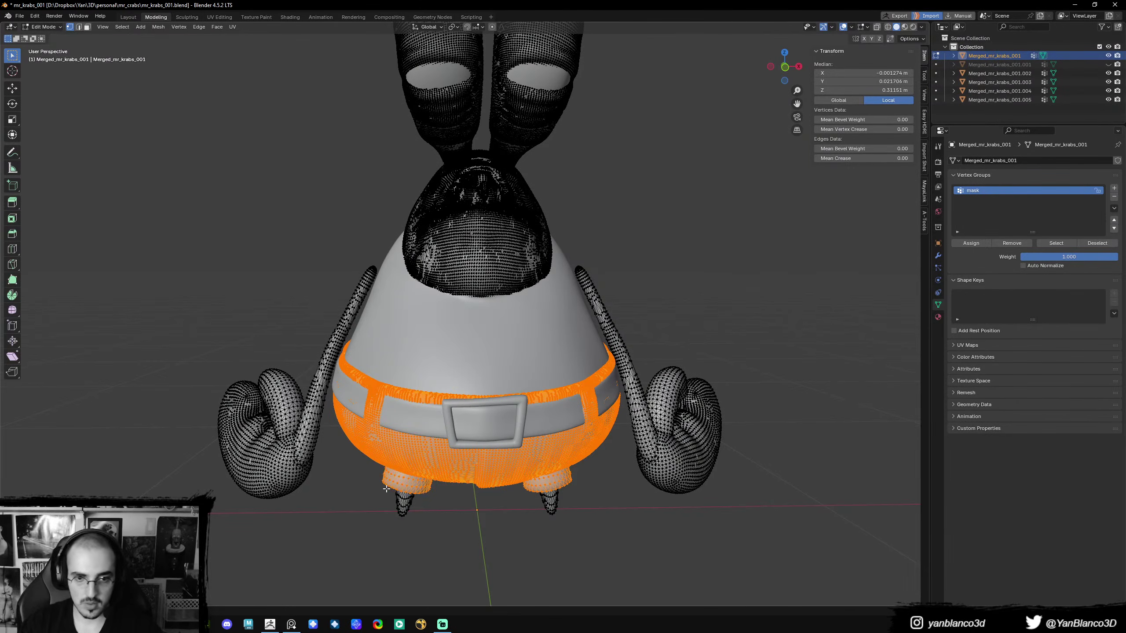
{"action": "key", "text": "p"}
{"action": "left_click", "coordinate": [386, 489]}
{"action": "key", "text": "Tab"}
- Unhide the shirt object, clear the selection, inspect the reassembled character and select the shirt
{"action": "middle_click_drag", "start_coordinate": [468, 463], "coordinate": [507, 459]}
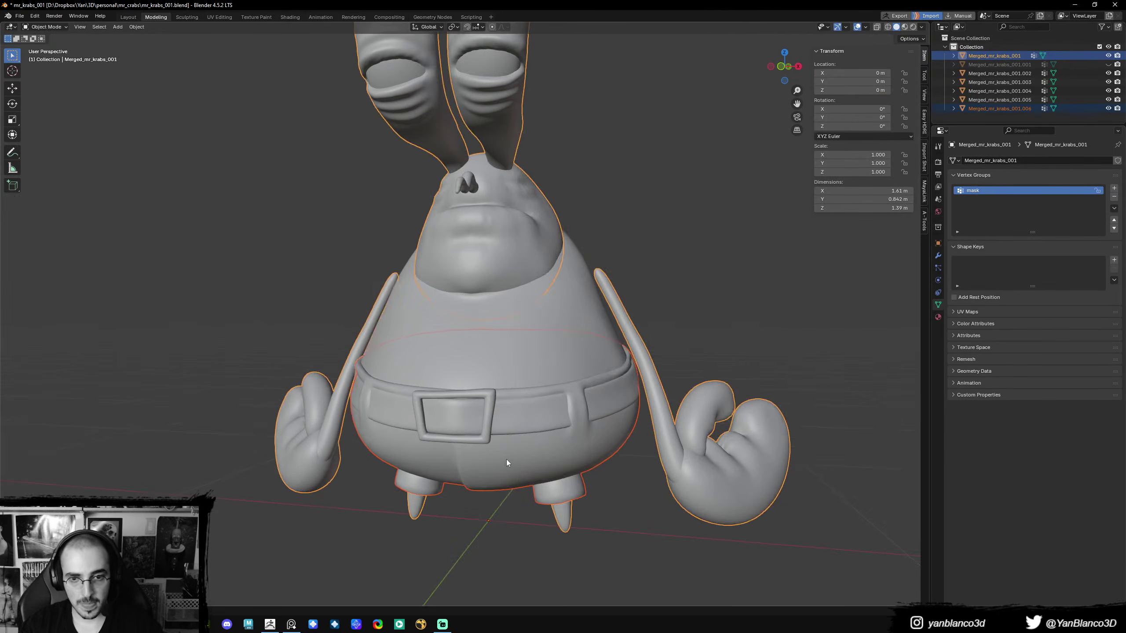
{"action": "key", "text": "alt+a"}
{"action": "key", "text": "alt+h"}
{"action": "scroll", "coordinate": [565, 322], "scroll_direction": "down", "scroll_amount": 5}
{"action": "key", "text": "alt+a"}
{"action": "middle_click_drag", "start_coordinate": [578, 319], "coordinate": [621, 359]}
{"action": "scroll", "coordinate": [612, 355], "scroll_direction": "up", "scroll_amount": 4}
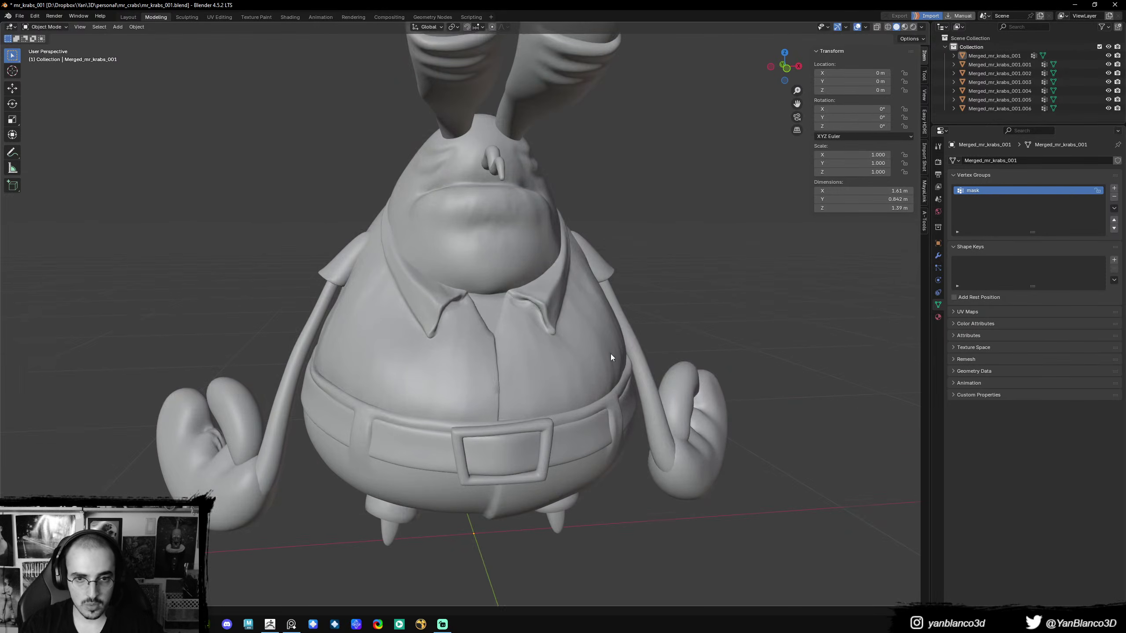
{"action": "scroll", "coordinate": [576, 344], "scroll_direction": "down", "scroll_amount": 2}
{"action": "left_click", "coordinate": [556, 342]}
- Add a mesh plane as a floor, reset its location to the world origin and scale its geometry to about 4.6 m square
{"action": "middle_click_drag", "start_coordinate": [557, 342], "coordinate": [500, 320]}
{"action": "scroll", "coordinate": [561, 354], "scroll_direction": "down", "scroll_amount": 3}
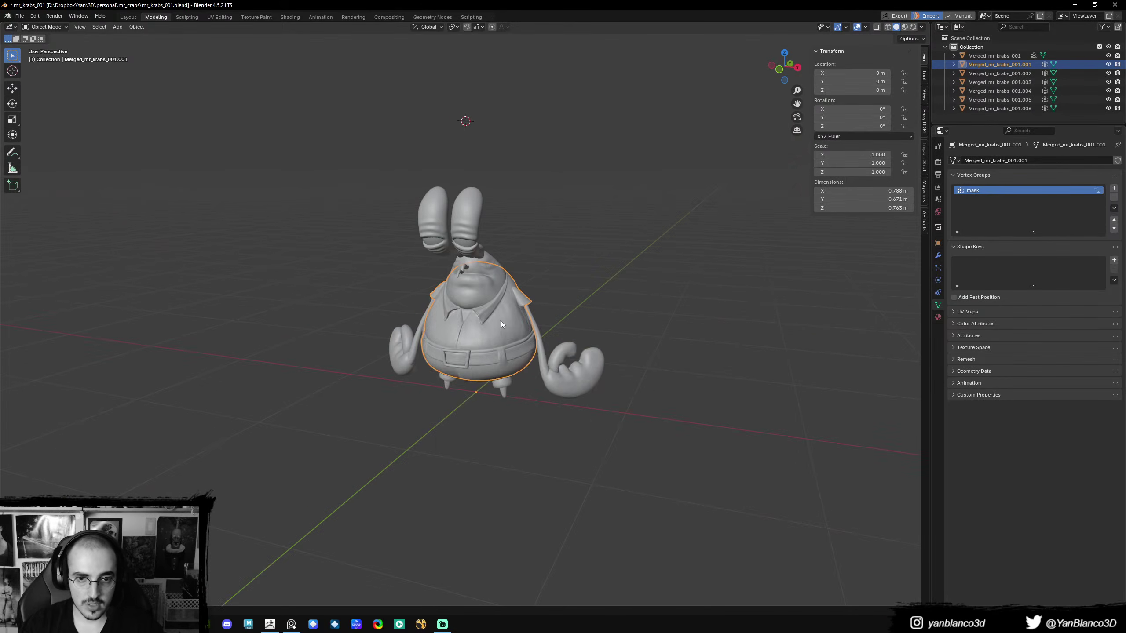
{"action": "key", "text": "shift+a"}
{"action": "mouse_move", "coordinate": [500, 319]}
{"action": "left_click", "coordinate": [536, 321]}
{"action": "key", "text": "Tab"}
{"action": "key", "text": "Tab"}
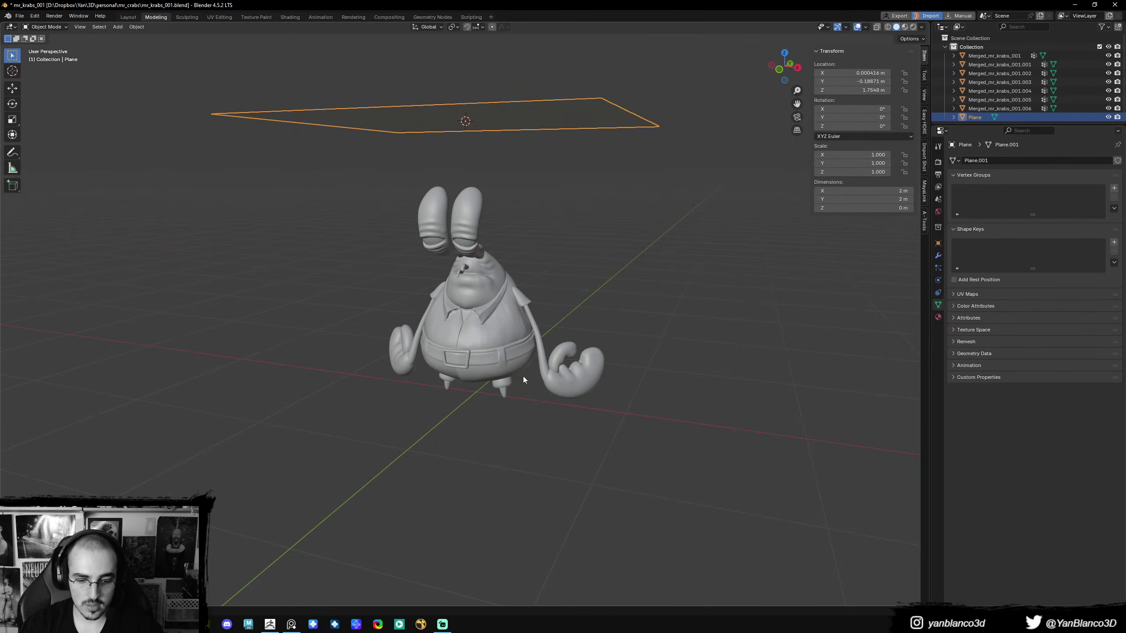
{"action": "key", "text": "alt+g"}
{"action": "key", "text": "Tab"}
{"action": "key", "text": "s"}
{"action": "left_click", "coordinate": [586, 368]}
{"action": "key", "text": "Tab"}
- Add a camera to the scene and align it to the current view of the character
{"action": "key", "text": "shift+a"}
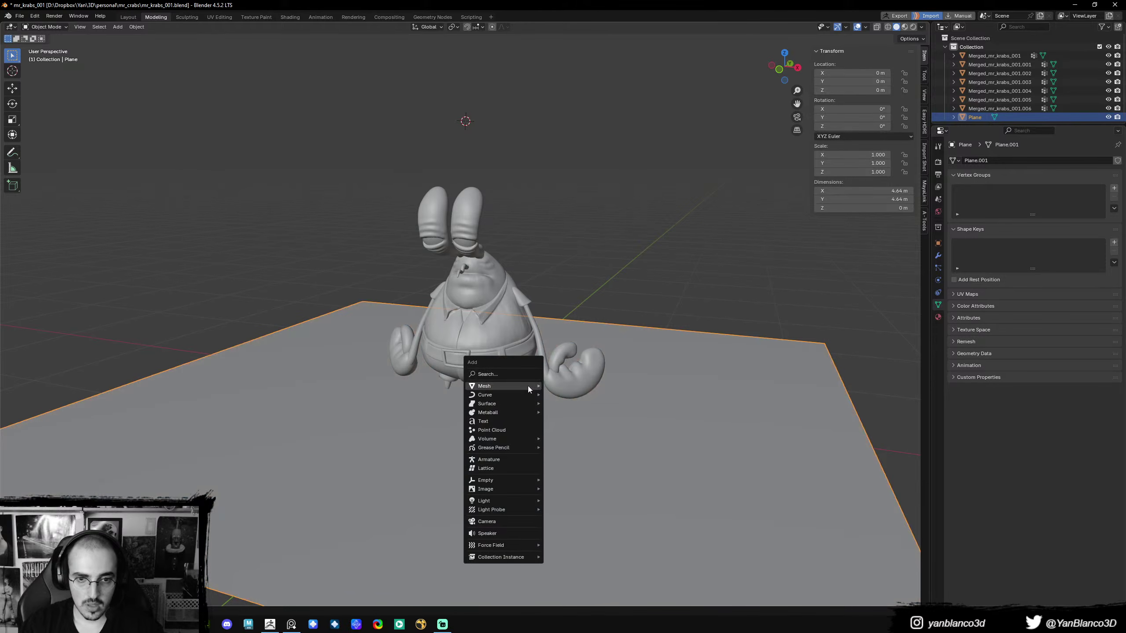
{"action": "left_click", "coordinate": [537, 521]}
{"action": "key", "text": "ctrl+alt+KP_0"}
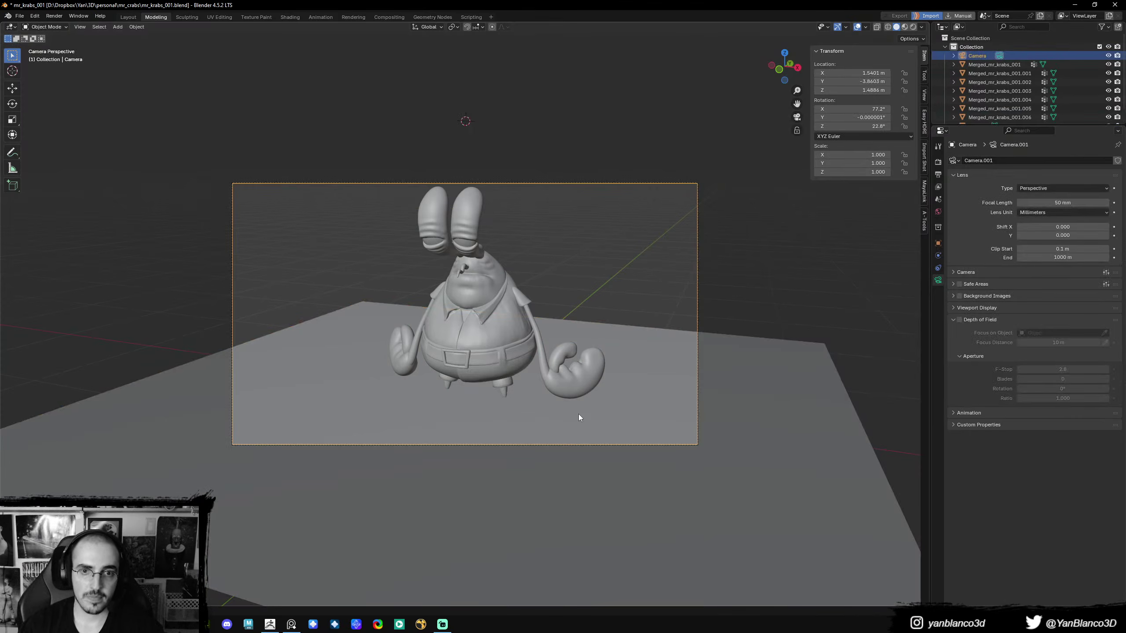
- Set the render output's horizontal resolution to 1080 px and its resolution scale to 200%
{"action": "left_click", "coordinate": [938, 174]}
{"action": "left_click", "coordinate": [1069, 172]}
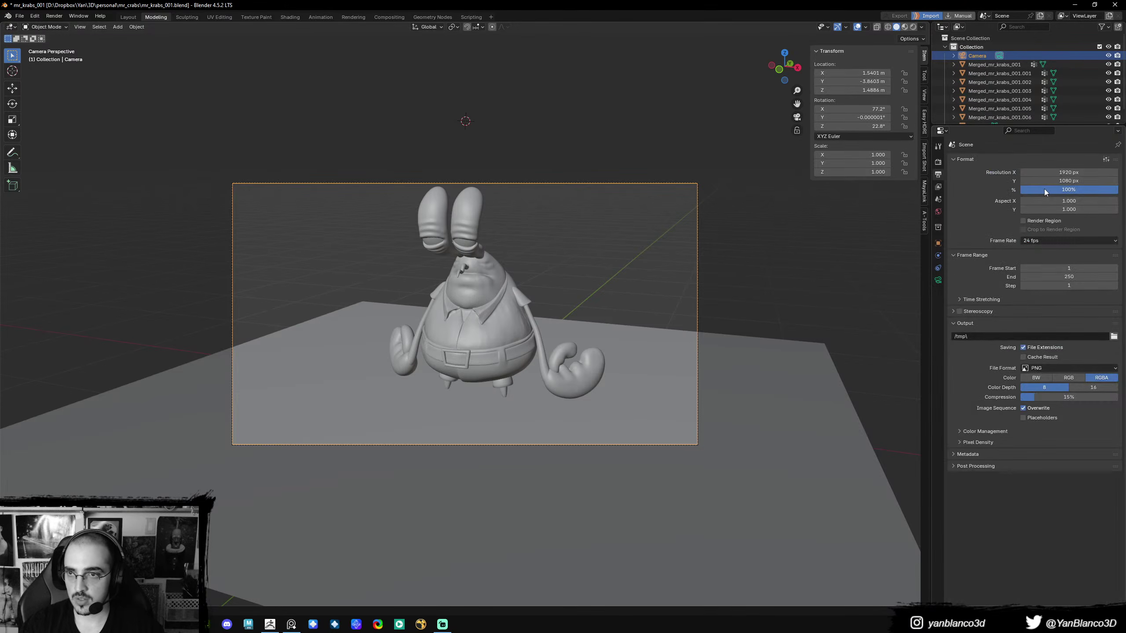
{"action": "type", "text": "1080"}
{"action": "key", "text": "Return"}
{"action": "left_click", "coordinate": [1064, 189]}
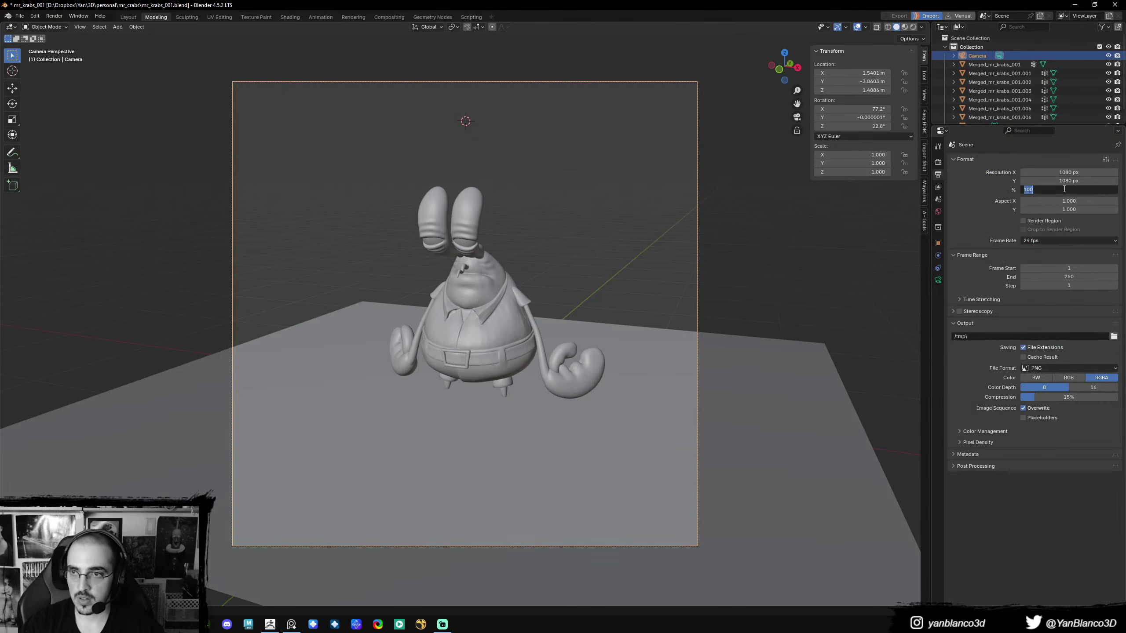
{"action": "type", "text": "200"}
{"action": "key", "text": "Return"}
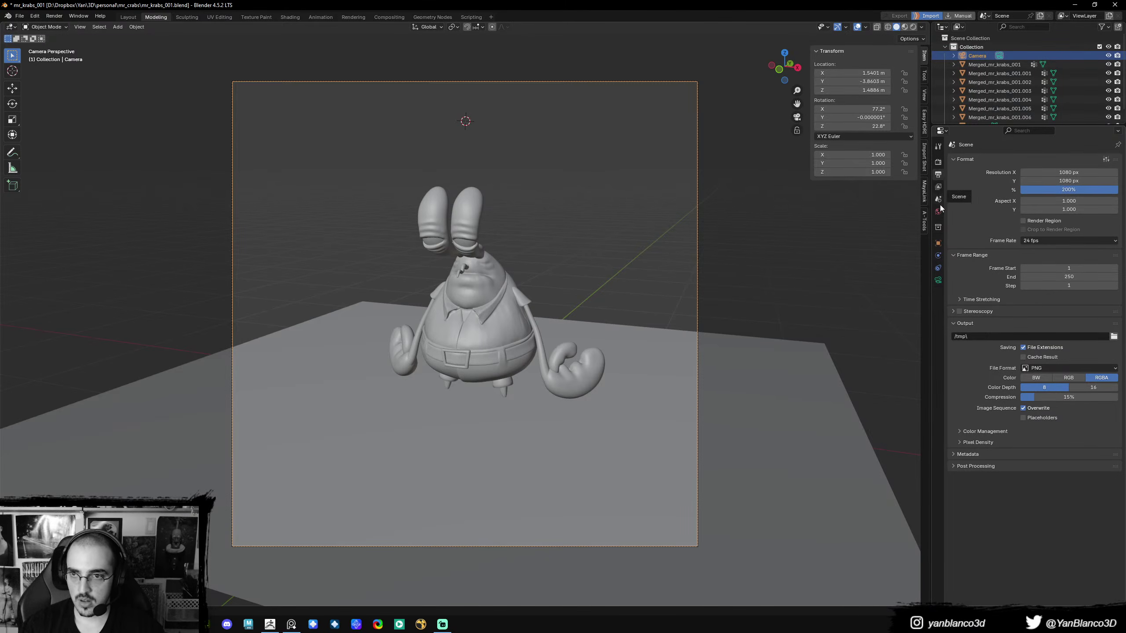
- Set the camera's focal length to 85 mm
{"action": "left_click", "coordinate": [938, 279]}
{"action": "left_click", "coordinate": [1064, 203]}
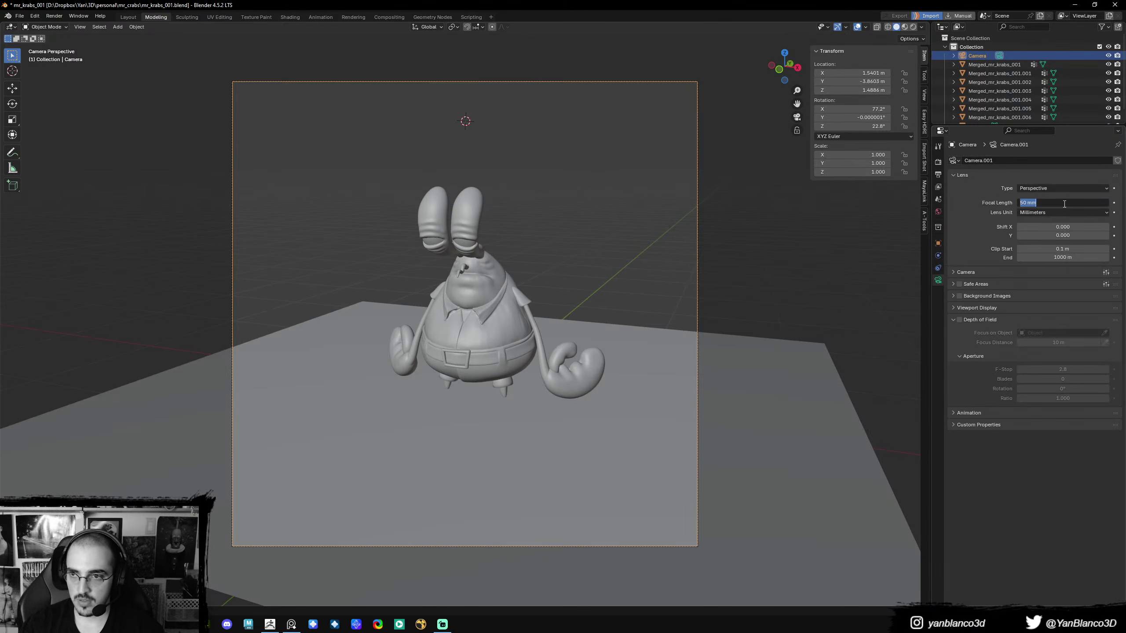
{"action": "type", "text": "8"}
{"action": "type", "text": "5"}
{"action": "key", "text": "Return"}
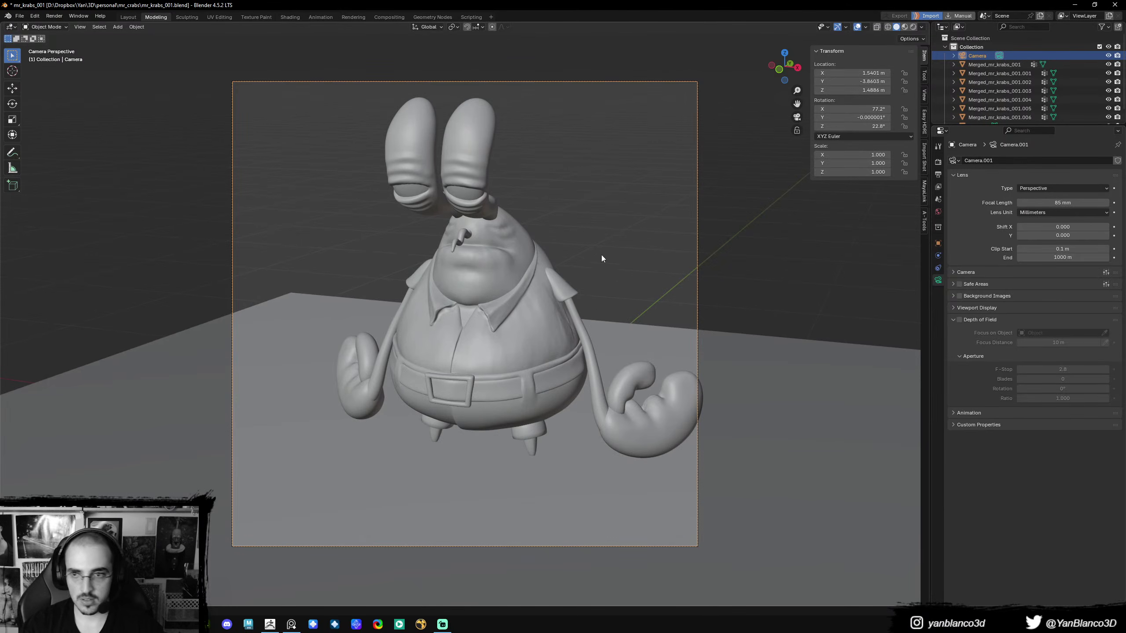
- Reframe the character by tilting the camera to about 82° on its X axis and pulling it back along its viewing direction
{"action": "key", "text": "r"}
{"action": "key", "text": "x"}
{"action": "key", "text": "x"}
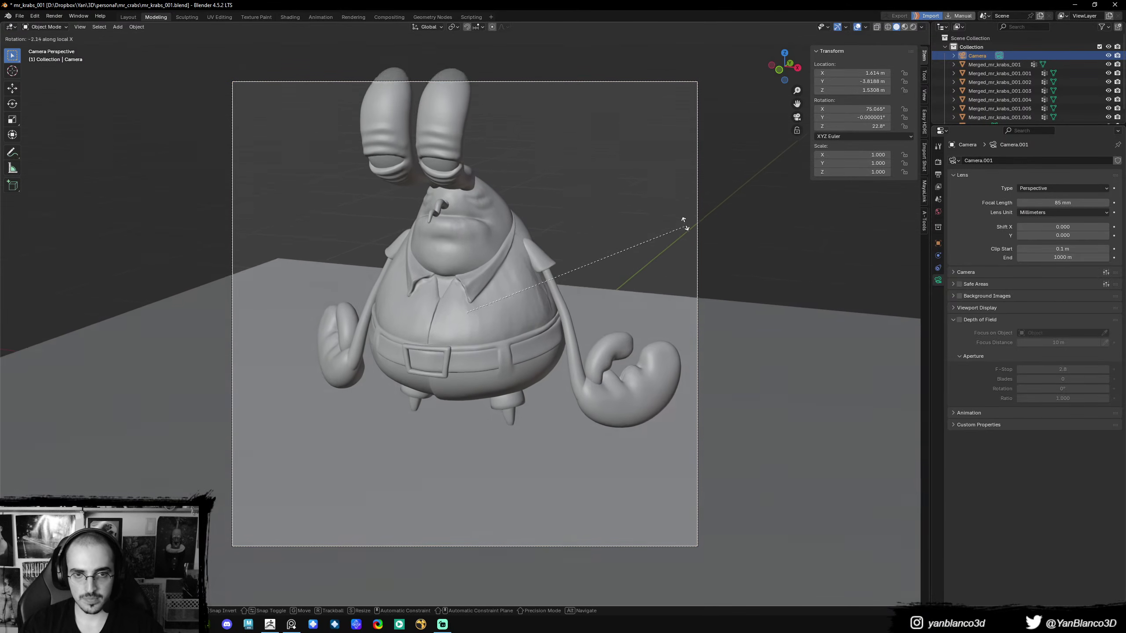
{"action": "left_click", "coordinate": [687, 250]}
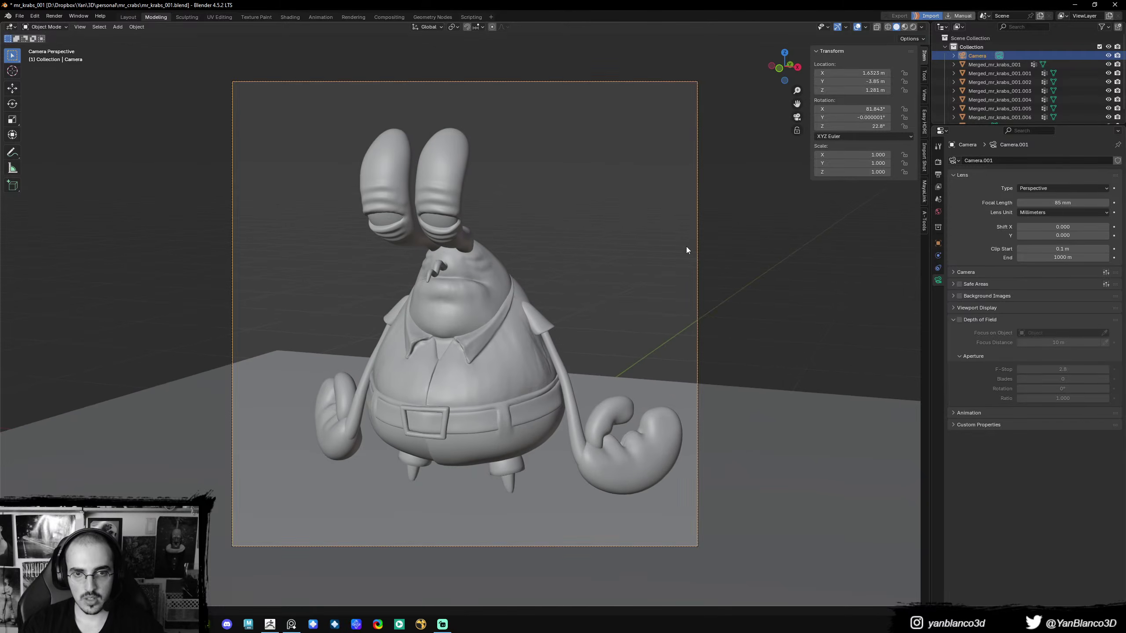
{"action": "key", "text": "g"}
{"action": "key", "text": "z"}
{"action": "key", "text": "z"}
{"action": "left_click", "coordinate": [614, 364]}
{"action": "key", "text": "g"}
{"action": "left_click", "coordinate": [645, 431]}
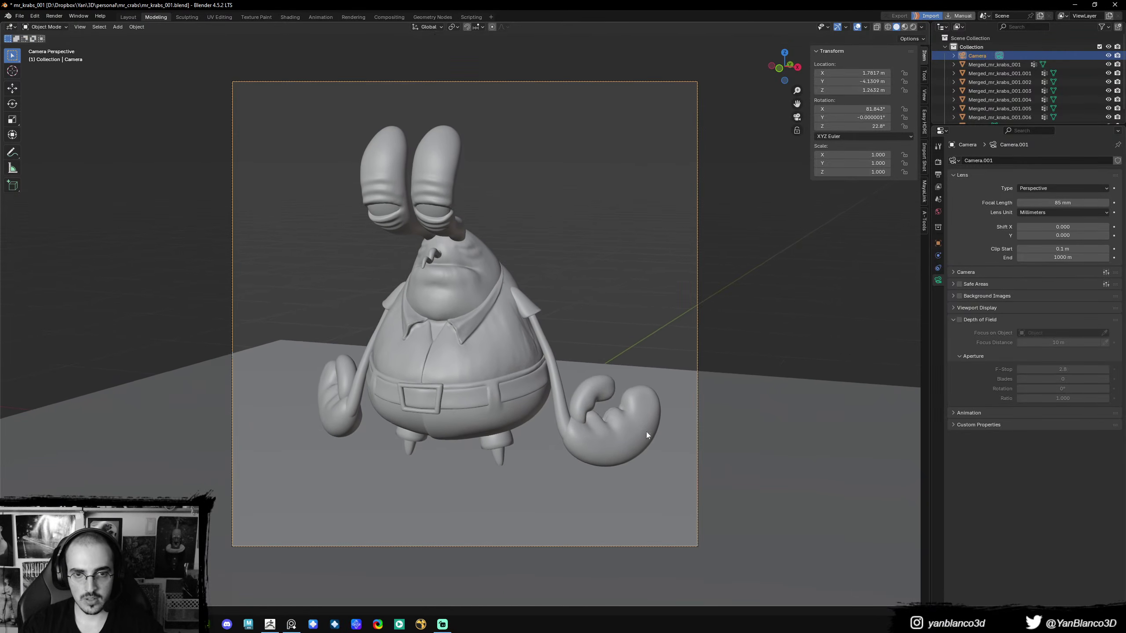
- In the Layout workspace, extrude the floor plane's back edge upward along Z by about 3.7 m to form a backdrop wall
{"action": "key", "text": "KP_0"}
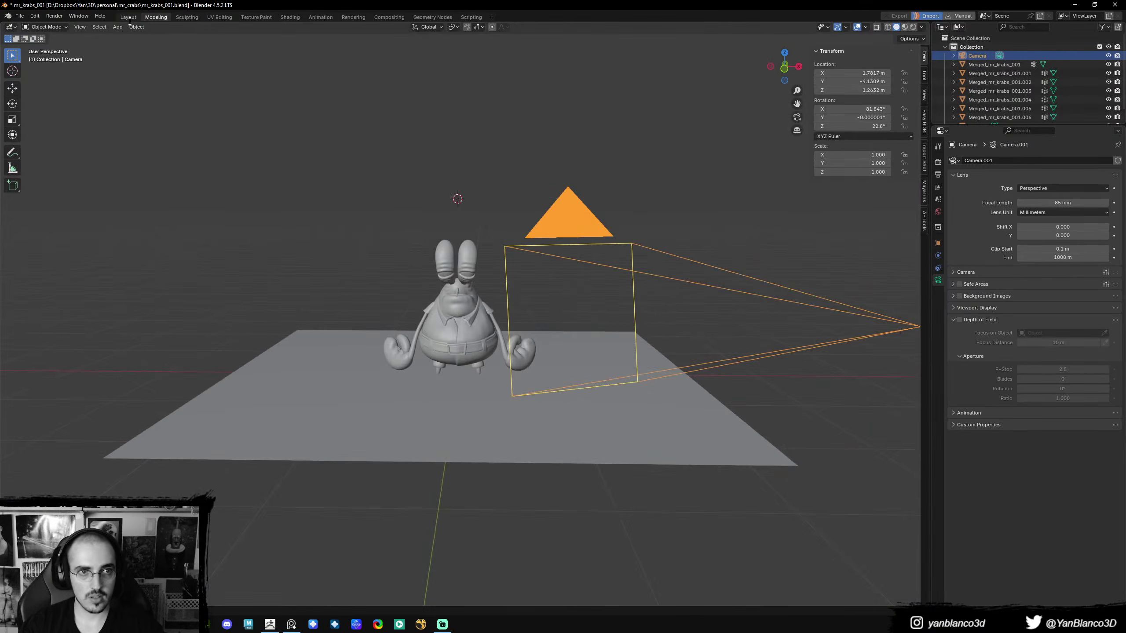
{"action": "left_click", "coordinate": [132, 16]}
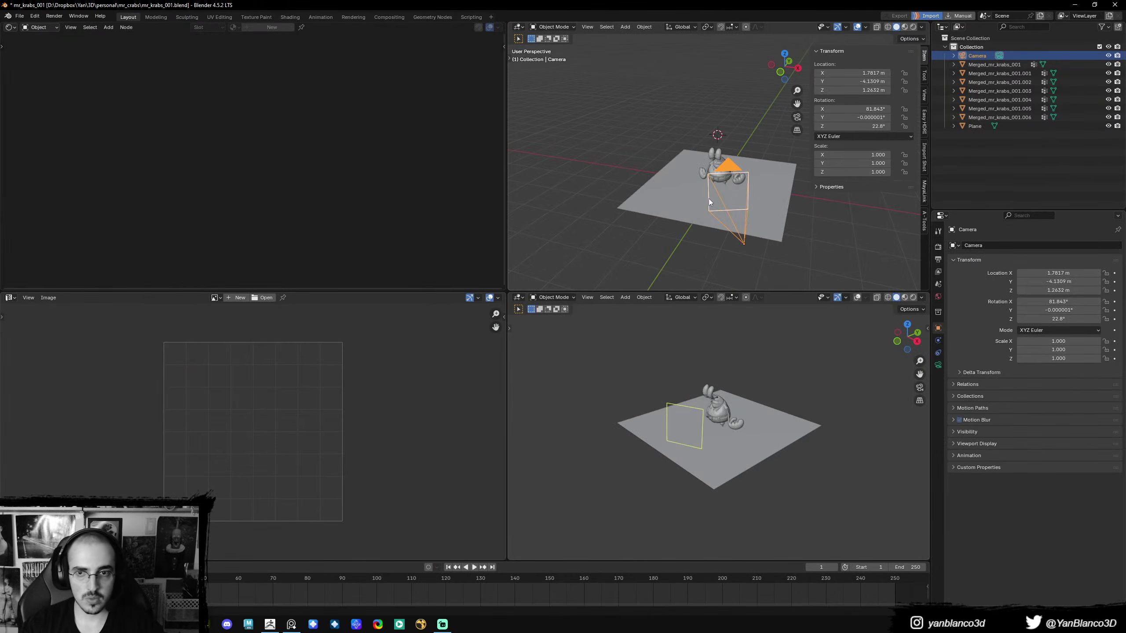
{"action": "left_click", "coordinate": [668, 193]}
{"action": "key", "text": "Tab"}
{"action": "key", "text": "ctrl+space"}
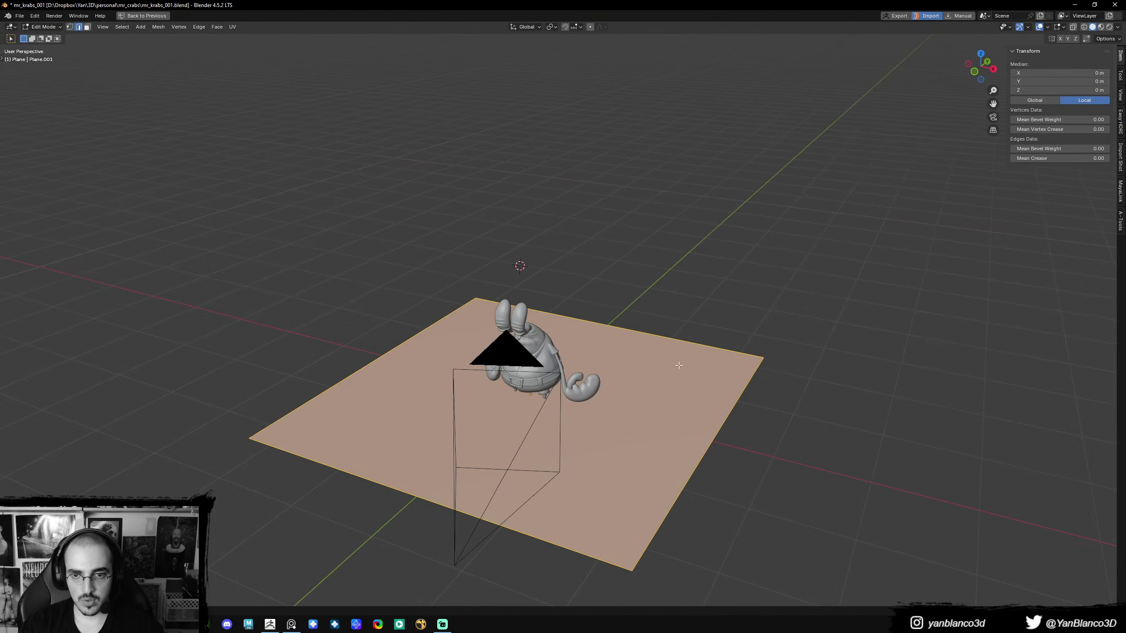
{"action": "left_click", "coordinate": [678, 365]}
{"action": "key", "text": "e"}
{"action": "key", "text": "z"}
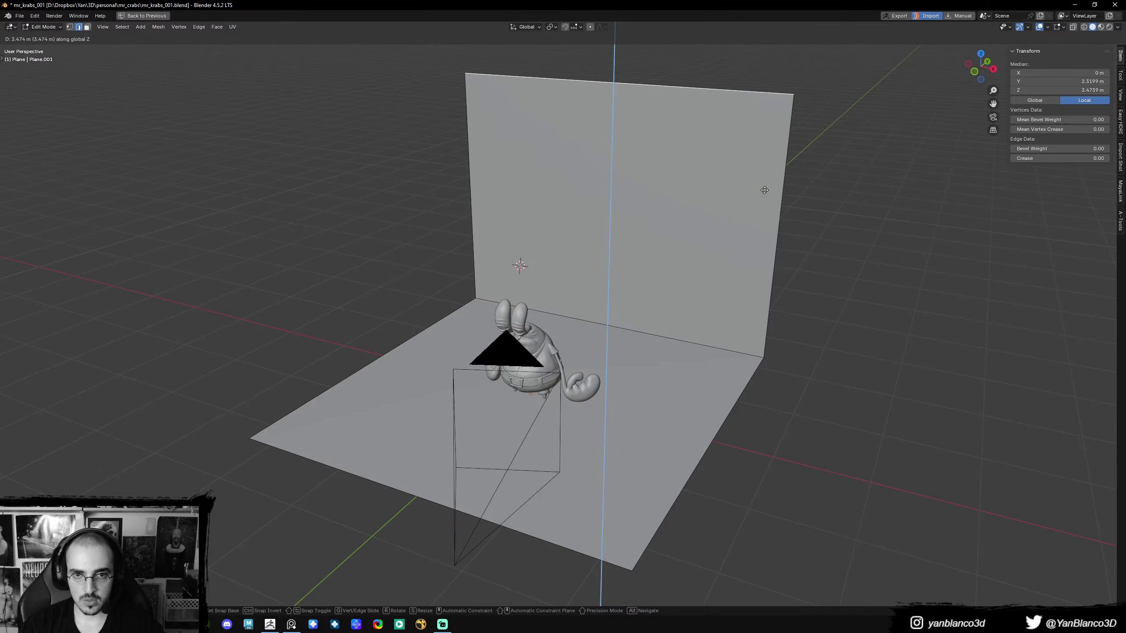
{"action": "left_click", "coordinate": [767, 181]}
- Scale the whole floor and backdrop mesh along X to a width of about 7.4 m
{"action": "key", "text": "a"}
{"action": "key", "text": "s"}
{"action": "key", "text": "x"}
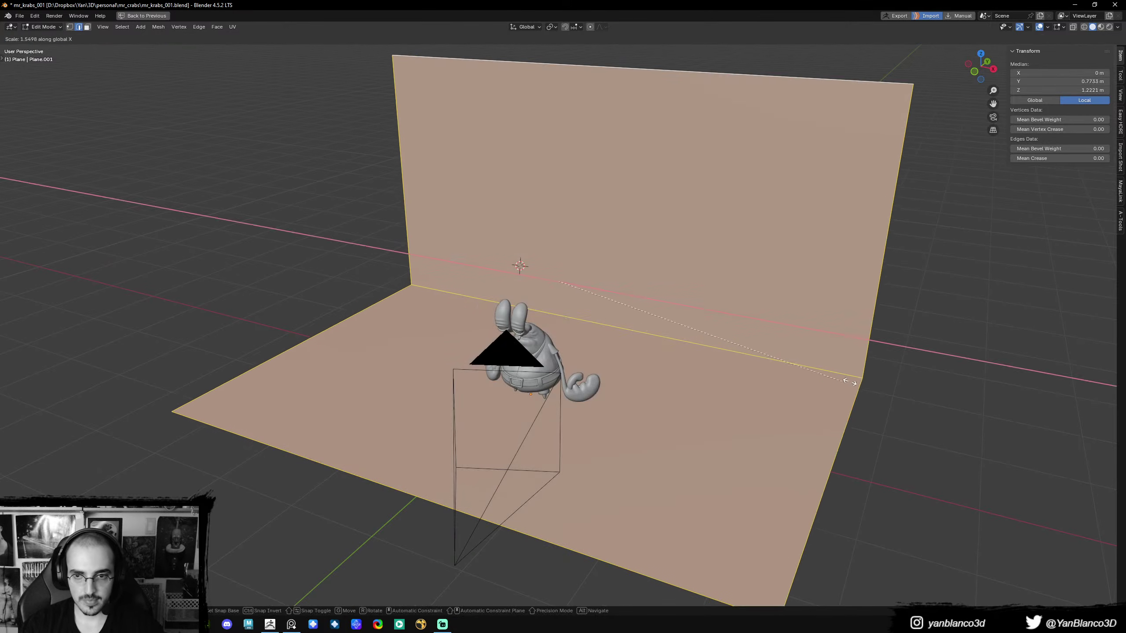
{"action": "left_click", "coordinate": [820, 379]}
{"action": "key", "text": "Tab"}
{"action": "middle_click_drag", "start_coordinate": [819, 379], "coordinate": [802, 370]}
{"action": "key", "text": "ctrl+space"}
- Add a Bevel modifier to the backdrop with a 0.87 m amount and 24 segments, and shade it smooth
{"action": "left_click", "coordinate": [1019, 246]}
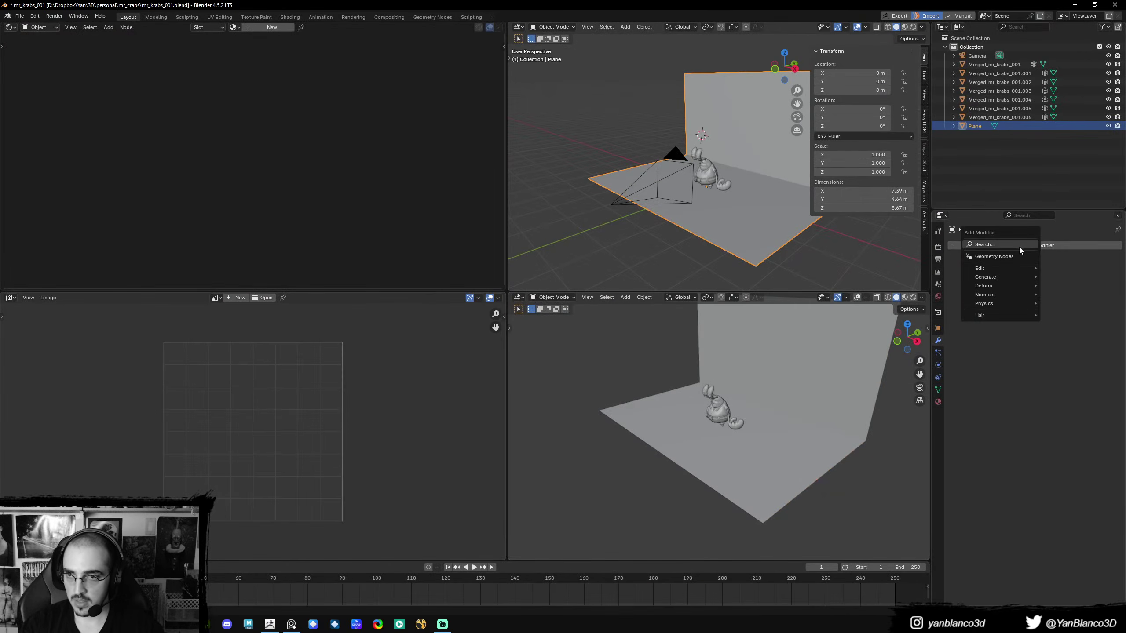
{"action": "mouse_move", "coordinate": [995, 279]}
{"action": "type", "text": "b"}
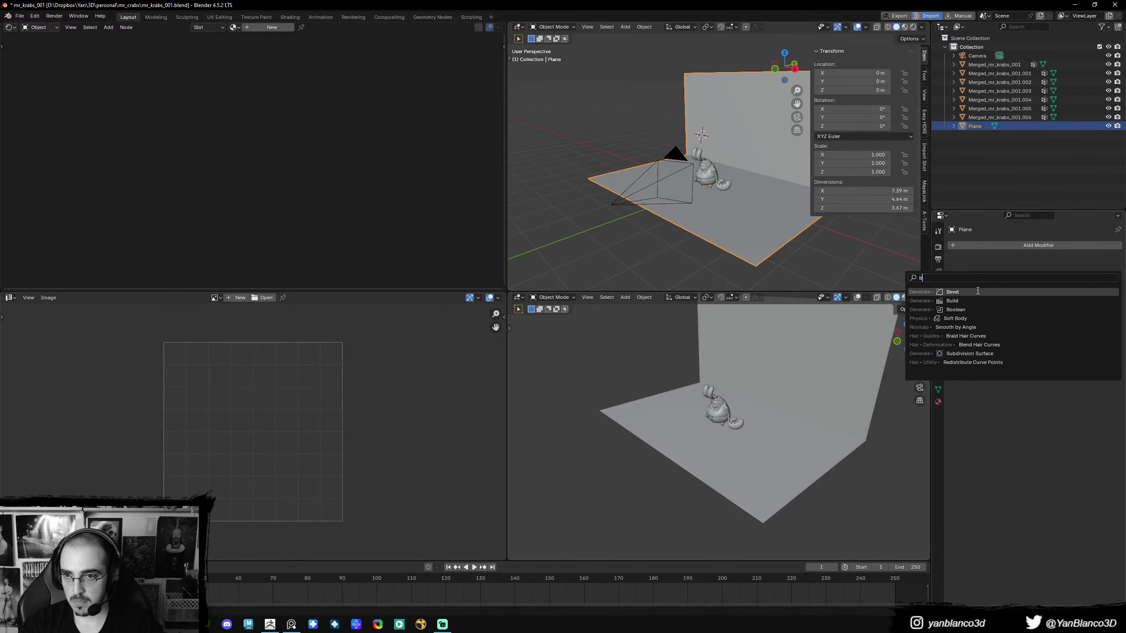
{"action": "left_click", "coordinate": [978, 291]}
{"action": "mouse_move", "coordinate": [645, 215]}
{"action": "middle_mouse_down"}
{"action": "mouse_move", "coordinate": [626, 215]}
{"action": "mouse_move", "coordinate": [658, 209]}
{"action": "middle_mouse_up"}
{"action": "scroll", "coordinate": [658, 209], "scroll_direction": "up", "scroll_amount": 3}
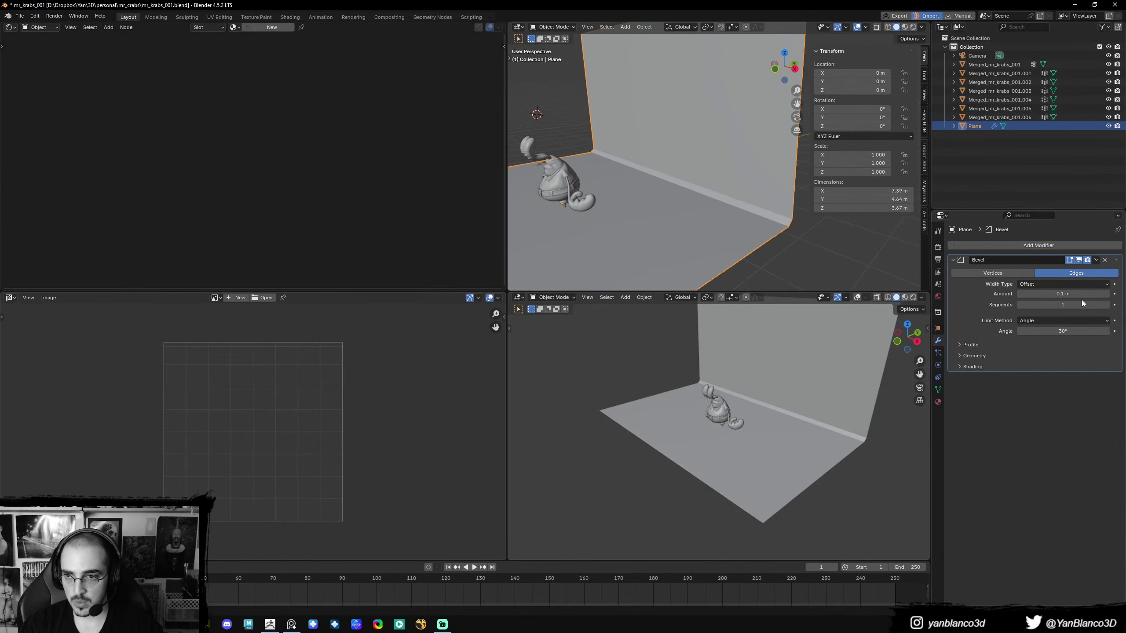
{"action": "mouse_move", "coordinate": [1082, 295]}
{"action": "left_mouse_down"}
{"action": "mouse_move", "coordinate": [1099, 295]}
{"action": "mouse_move", "coordinate": [1059, 305]}
{"action": "mouse_move", "coordinate": [1091, 306]}
{"action": "left_mouse_up"}
{"action": "right_click", "coordinate": [828, 236]}
{"action": "left_click", "coordinate": [828, 236]}
- Show the camera view in the second 3D viewport and tilt the camera to about 82.8° on its local X axis
{"action": "middle_click_drag", "start_coordinate": [681, 211], "coordinate": [727, 197]}
{"action": "key", "text": "KP_0"}
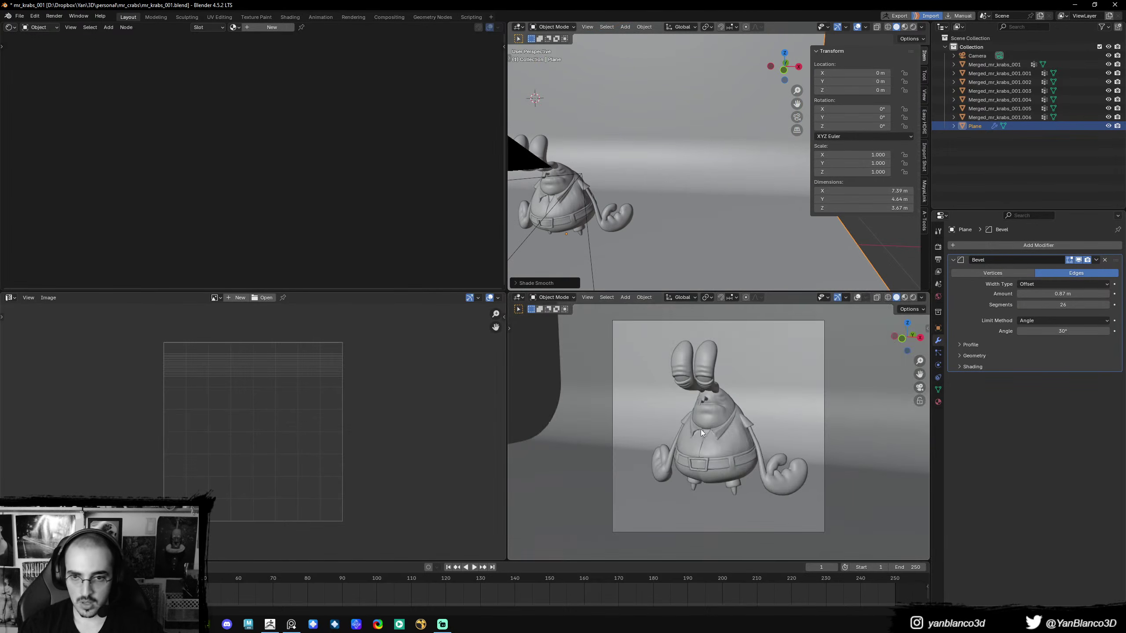
{"action": "scroll", "coordinate": [681, 166], "scroll_direction": "down", "scroll_amount": 5}
{"action": "left_click", "coordinate": [670, 187]}
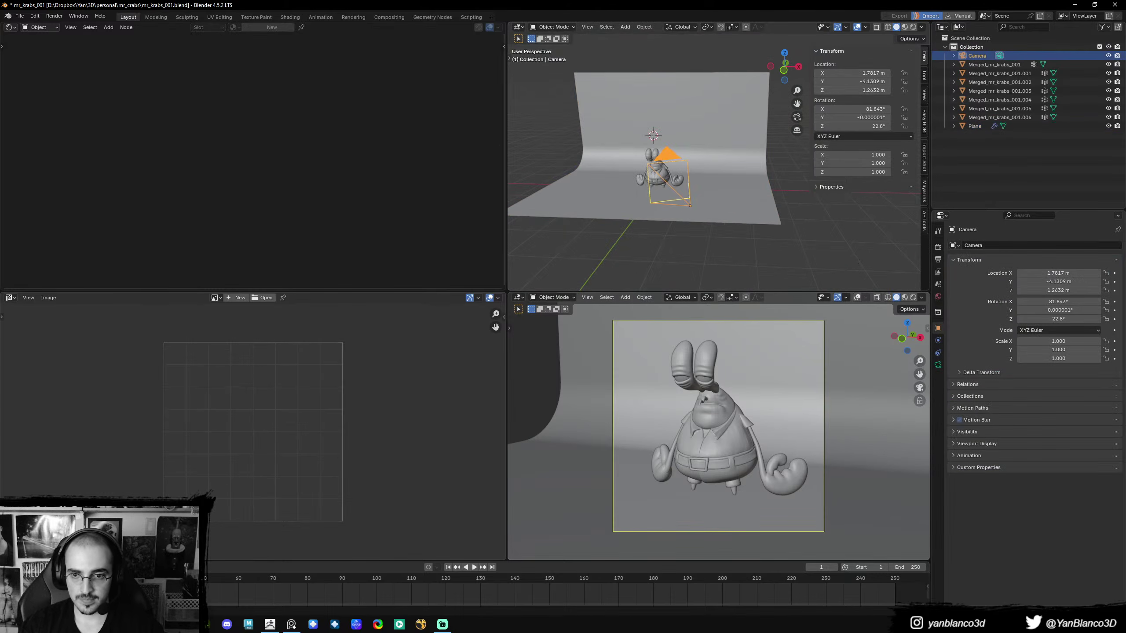
{"action": "key", "text": "r"}
{"action": "key", "text": "x"}
{"action": "key", "text": "x"}
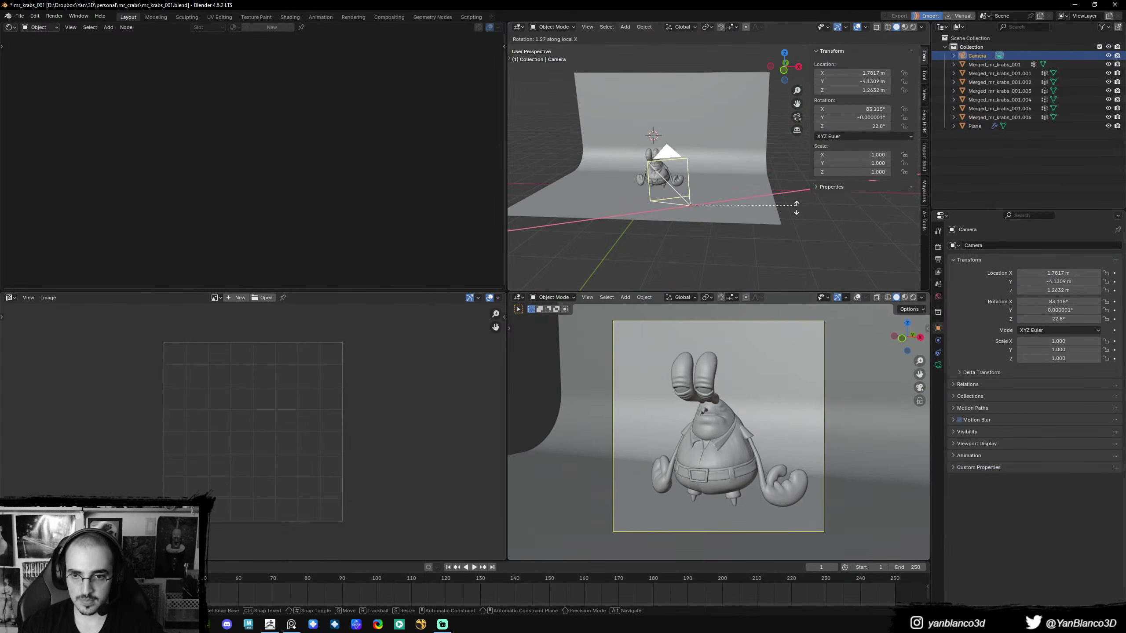
{"action": "left_click", "coordinate": [792, 189]}
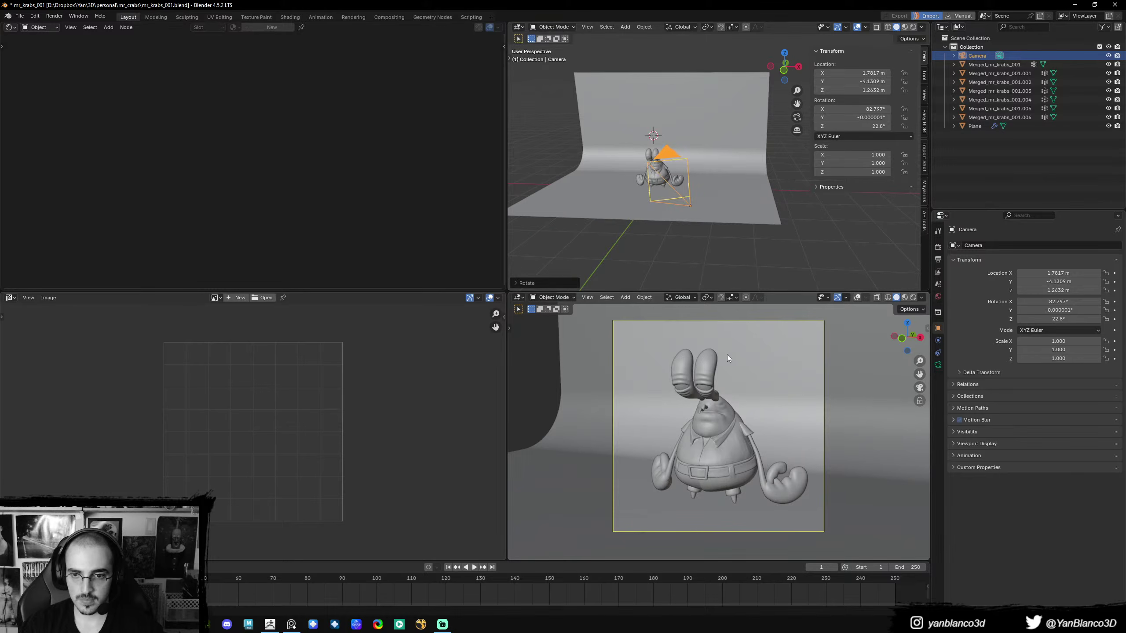
- Add a plain axes empty at the 3D cursor above the Mr. Krabs model
{"action": "scroll", "coordinate": [677, 205], "scroll_direction": "up", "scroll_amount": 1}
{"action": "left_click", "coordinate": [653, 187]}
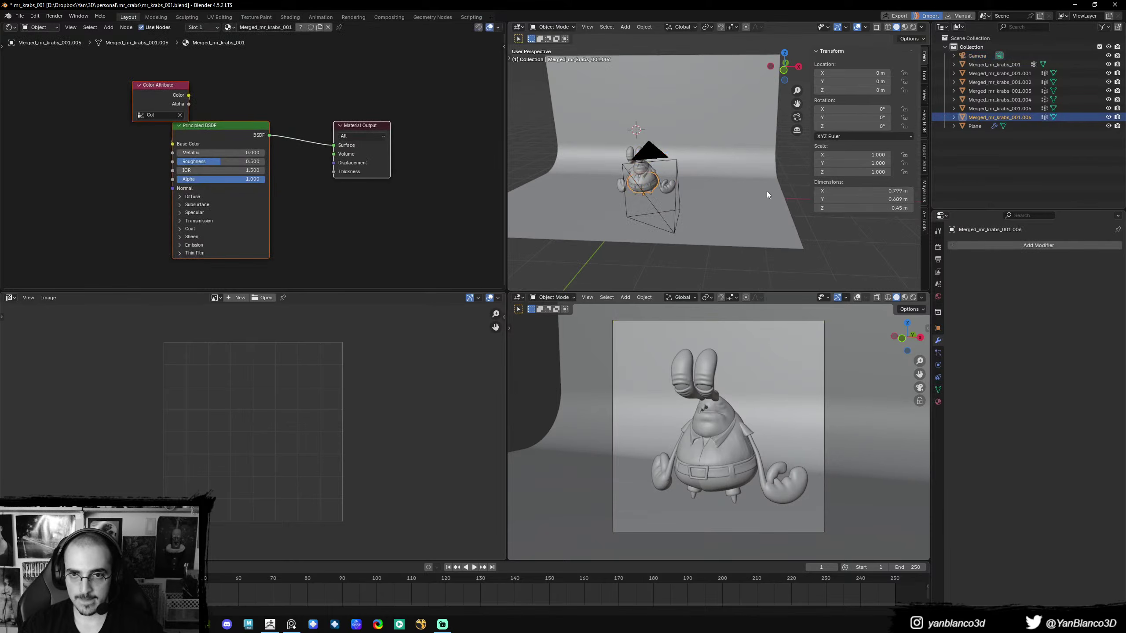
{"action": "key", "text": "KP_Decimal"}
{"action": "left_click", "coordinate": [684, 172]}
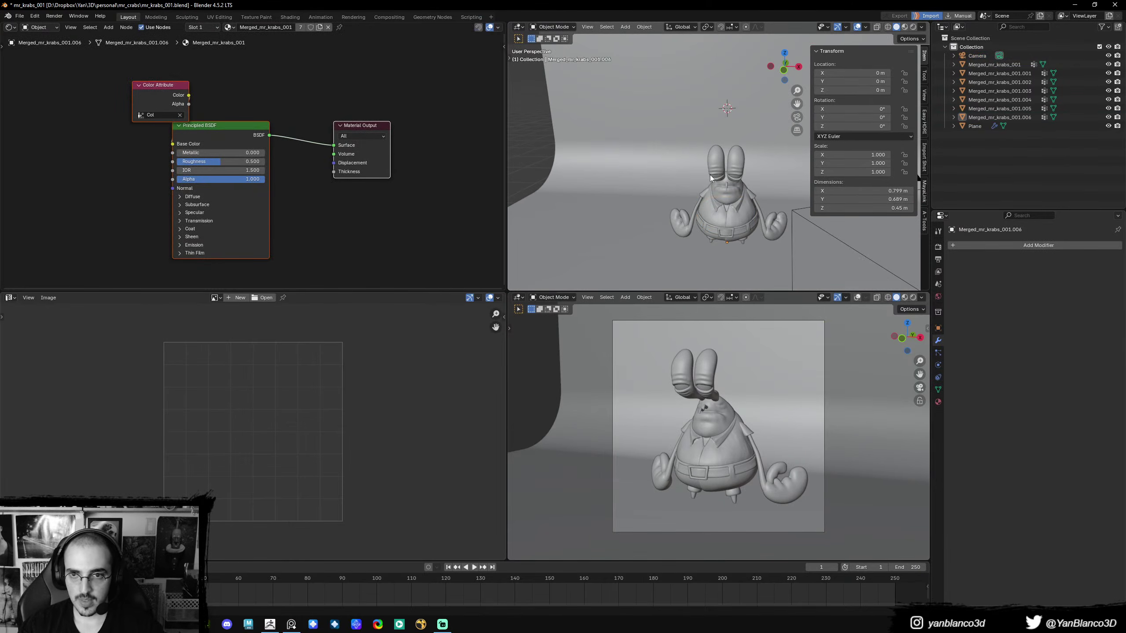
{"action": "middle_click_drag", "start_coordinate": [684, 173], "coordinate": [691, 235]}
{"action": "left_click_drag", "start_coordinate": [691, 235], "coordinate": [741, 259]}
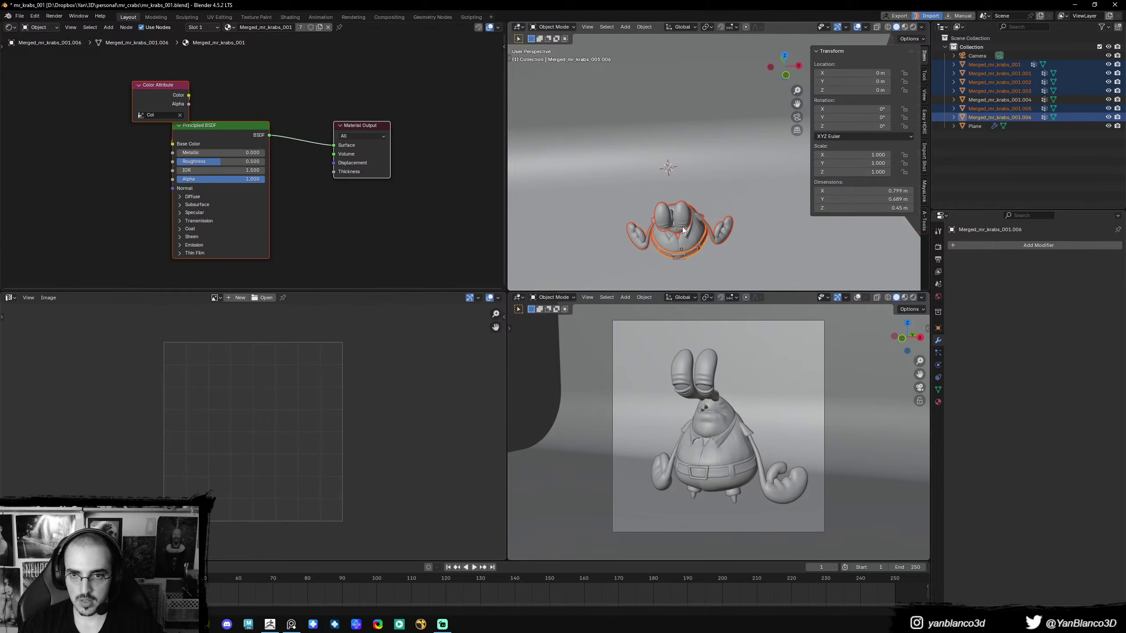
{"action": "left_click", "coordinate": [713, 235], "text": "shift"}
{"action": "key", "text": "shift+a"}
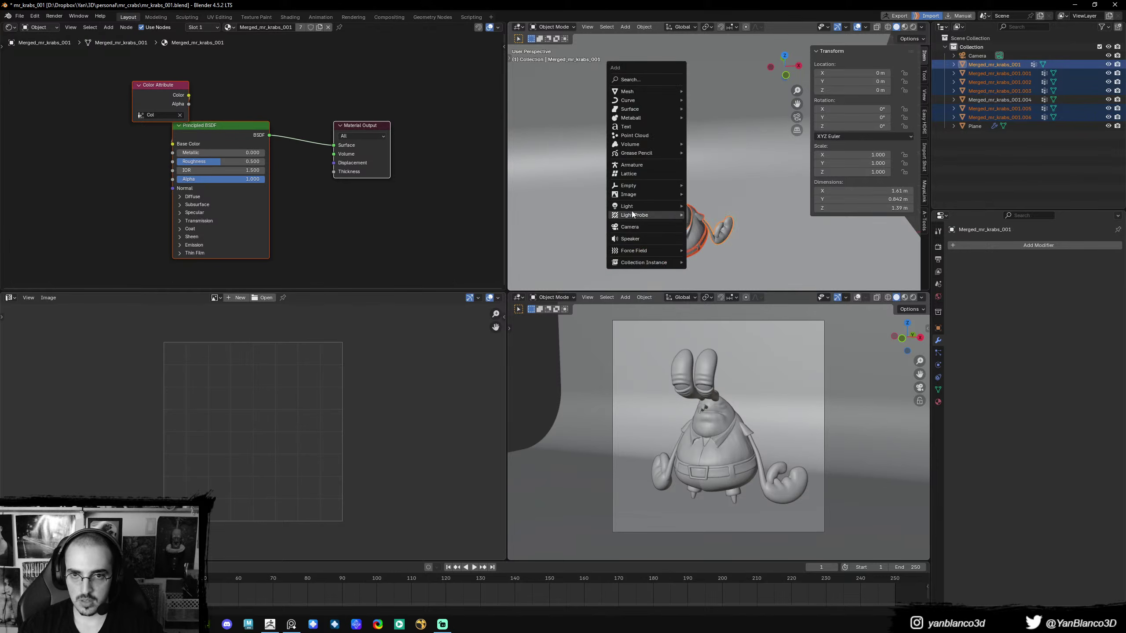
{"action": "mouse_move", "coordinate": [635, 189]}
{"action": "left_click", "coordinate": [704, 185]}
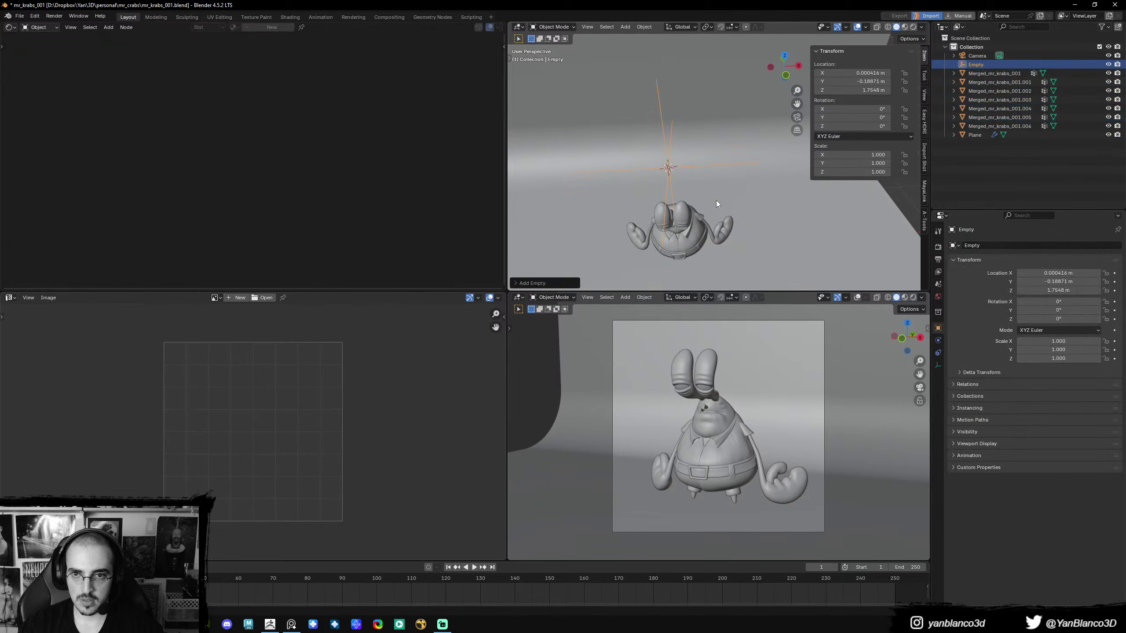
- Clear the empty's location to the world origin and move it up along Z to about 1.14 m
{"action": "key", "text": "alt+g"}
{"action": "key", "text": "g"}
{"action": "key", "text": "z"}
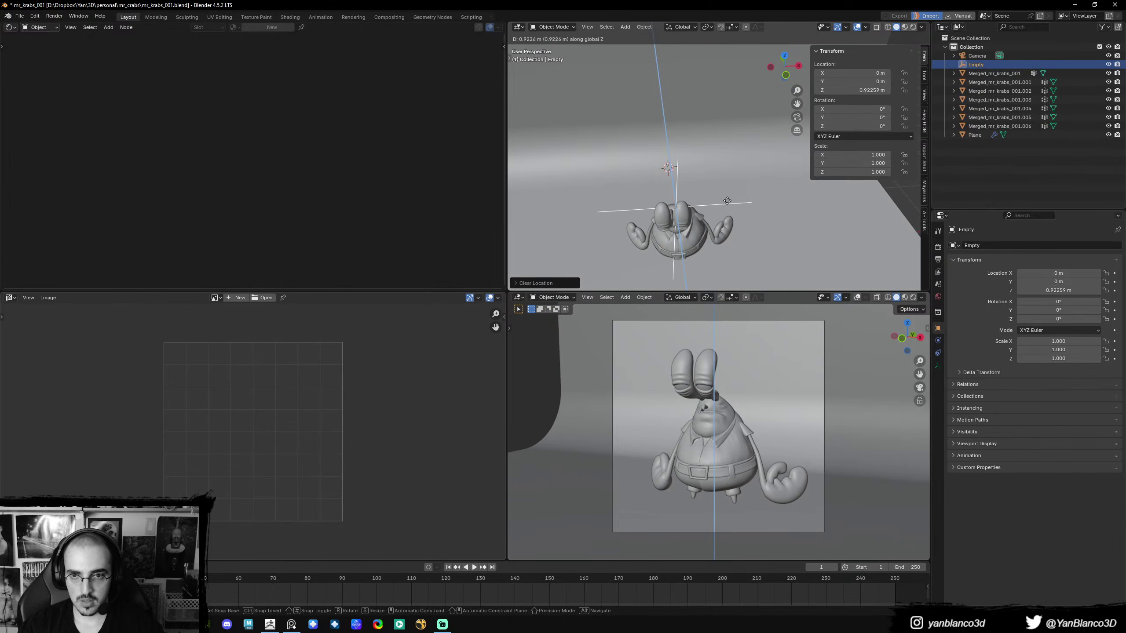
{"action": "left_click", "coordinate": [727, 191]}
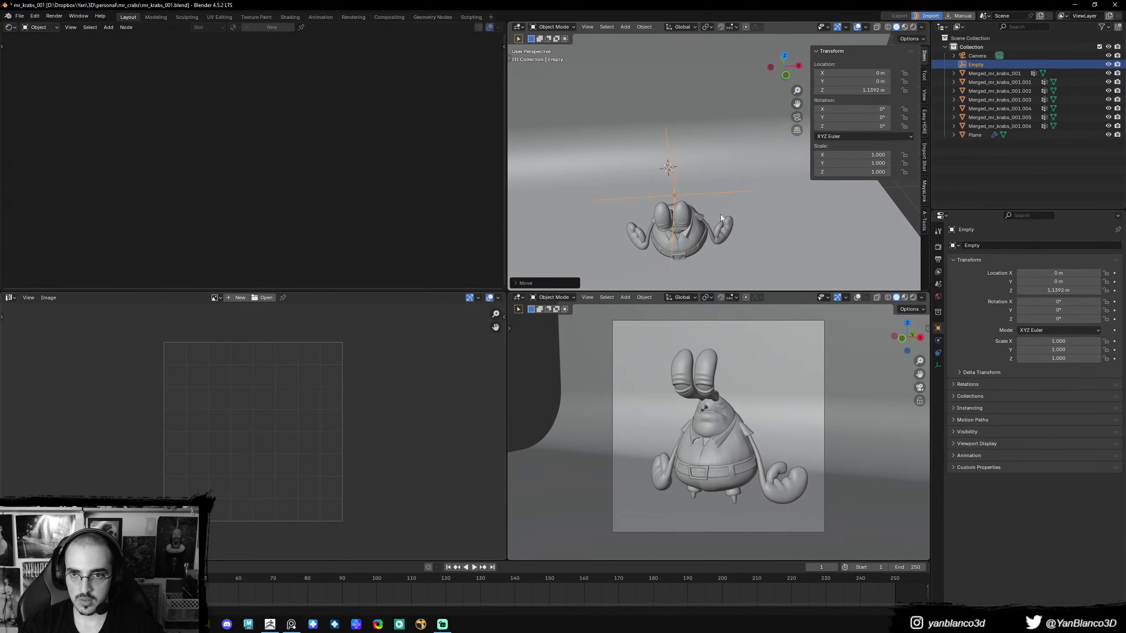
- Parent all the Mr. Krabs mesh parts to the empty
{"action": "left_click_drag", "start_coordinate": [621, 250], "coordinate": [621, 249], "text": "shift"}
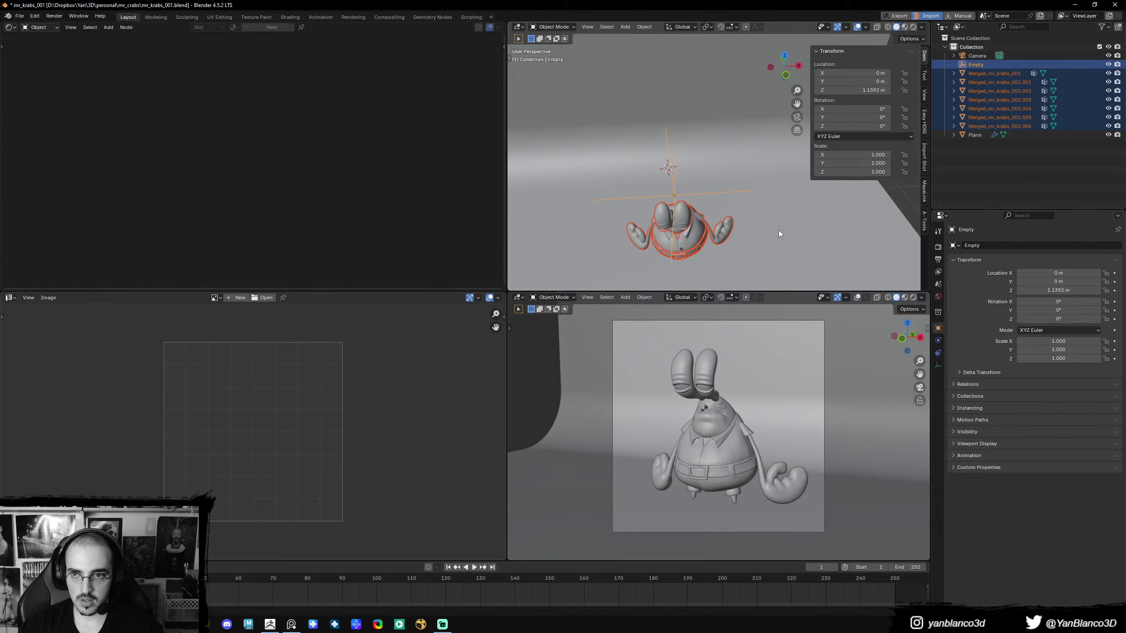
{"action": "key", "text": "ctrl+p"}
{"action": "left_click", "coordinate": [705, 207]}
{"action": "left_click", "coordinate": [684, 191]}
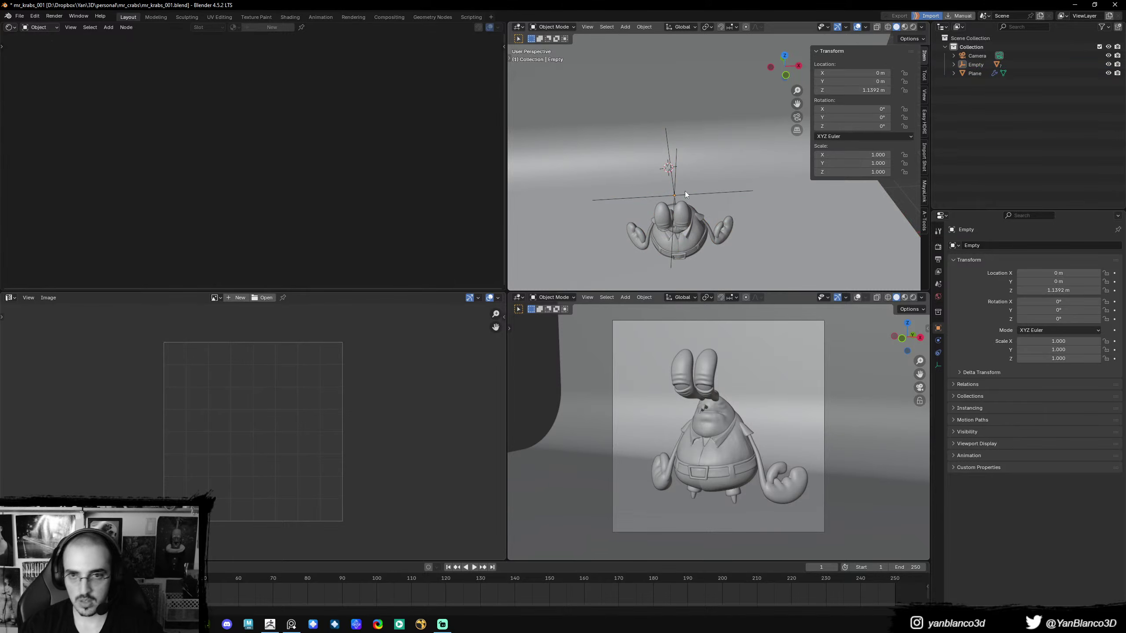
- Rotate the empty about the global Z axis to about -14.6° so the whole character turns
{"action": "left_click", "coordinate": [674, 191]}
{"action": "key", "text": "r"}
{"action": "key", "text": "z"}
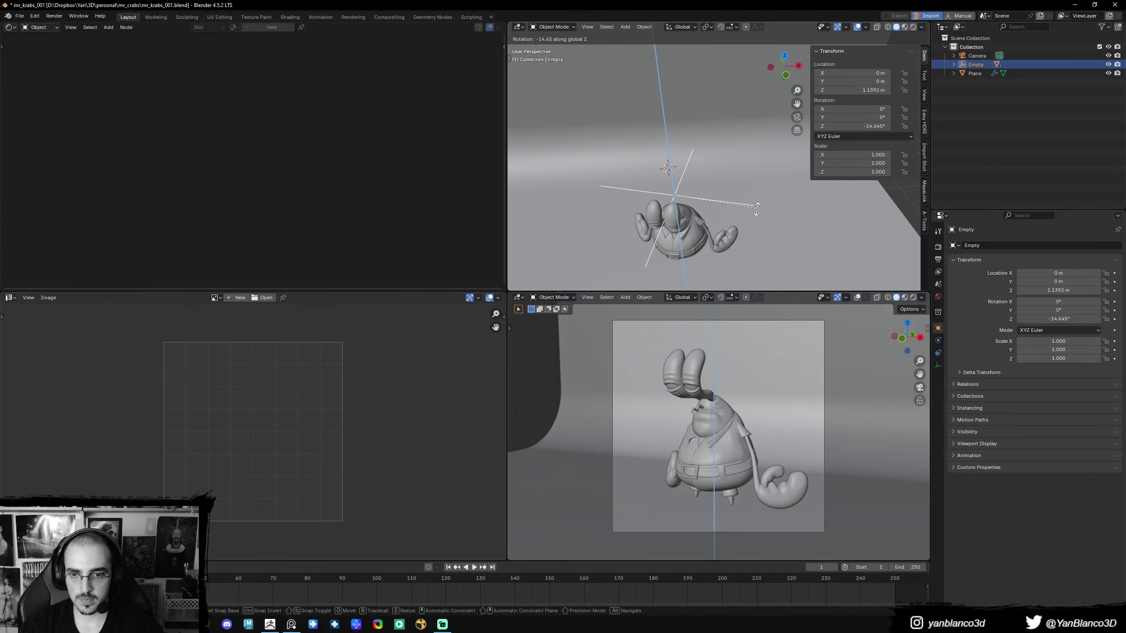
{"action": "left_click", "coordinate": [757, 208]}
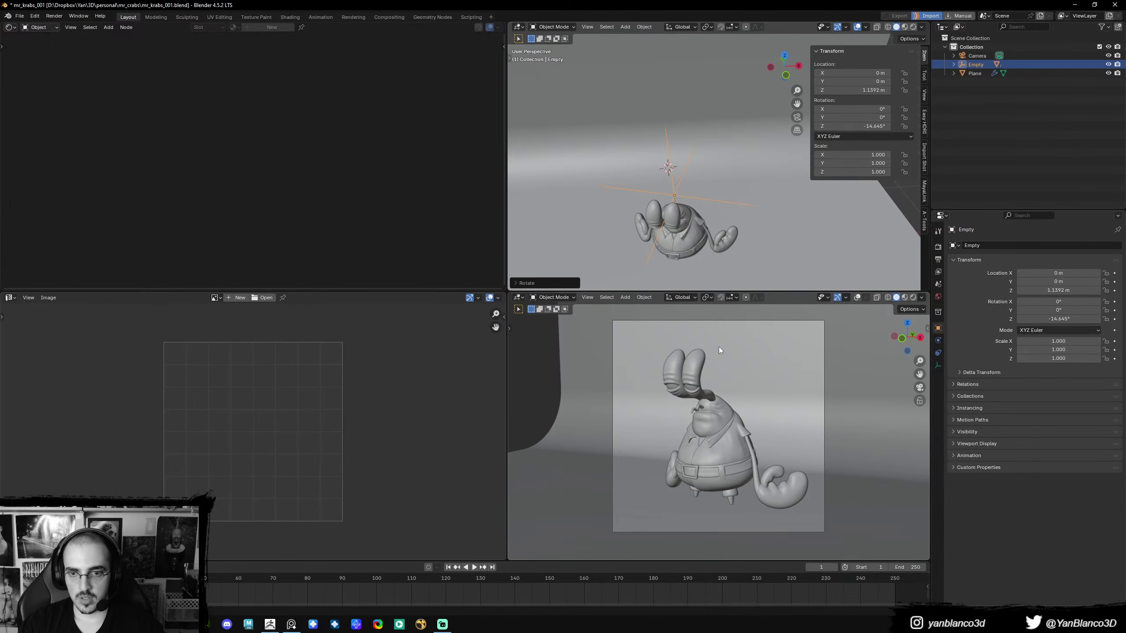
- Add an area light above the character and unlink the World data-block from the scene
{"action": "scroll", "coordinate": [693, 215], "scroll_direction": "down", "scroll_amount": 5}
{"action": "key", "text": "shift+a"}
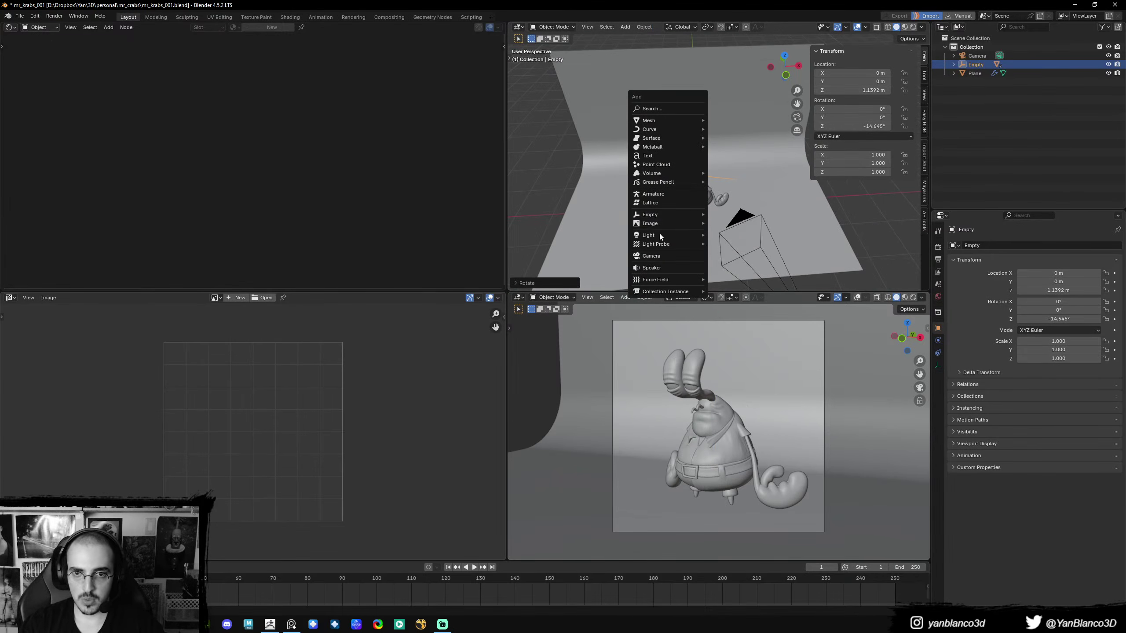
{"action": "mouse_move", "coordinate": [660, 235]}
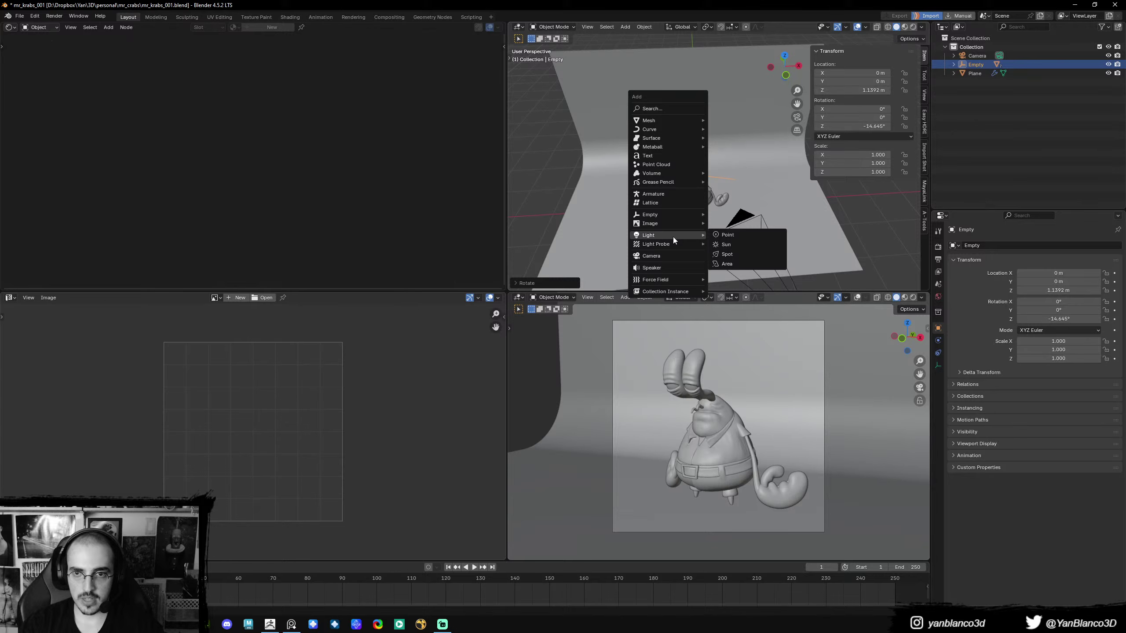
{"action": "left_click", "coordinate": [735, 265]}
{"action": "left_click", "coordinate": [938, 296]}
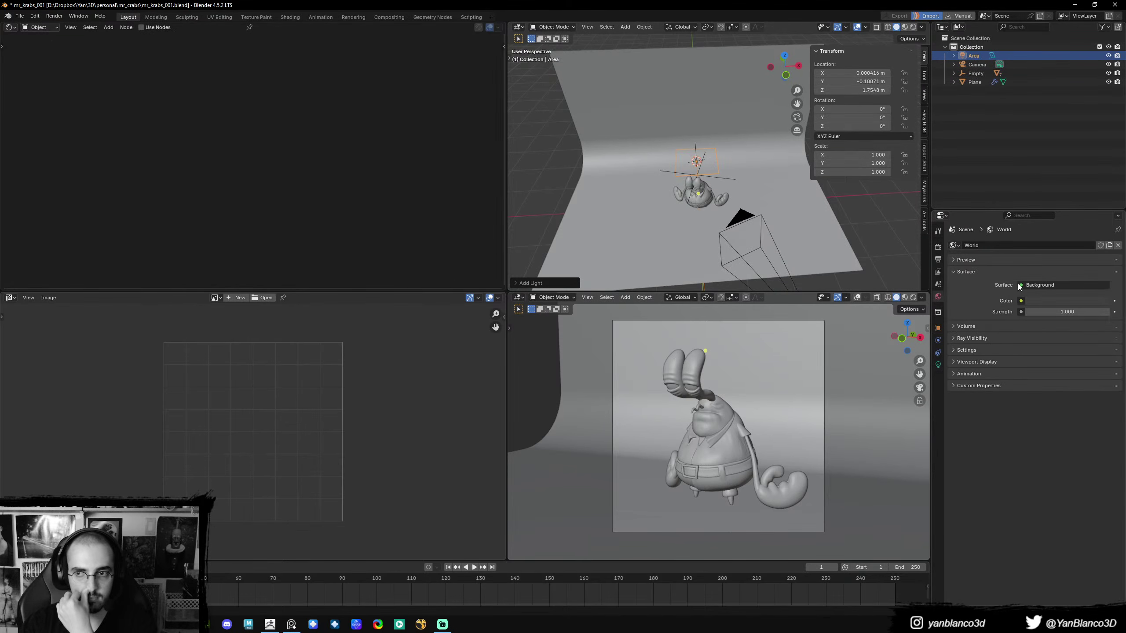
{"action": "left_click", "coordinate": [1117, 246]}
- Switch the camera viewport to rendered shading and enable Render Region in the output settings
{"action": "middle_click_drag", "start_coordinate": [687, 202], "coordinate": [744, 198]}
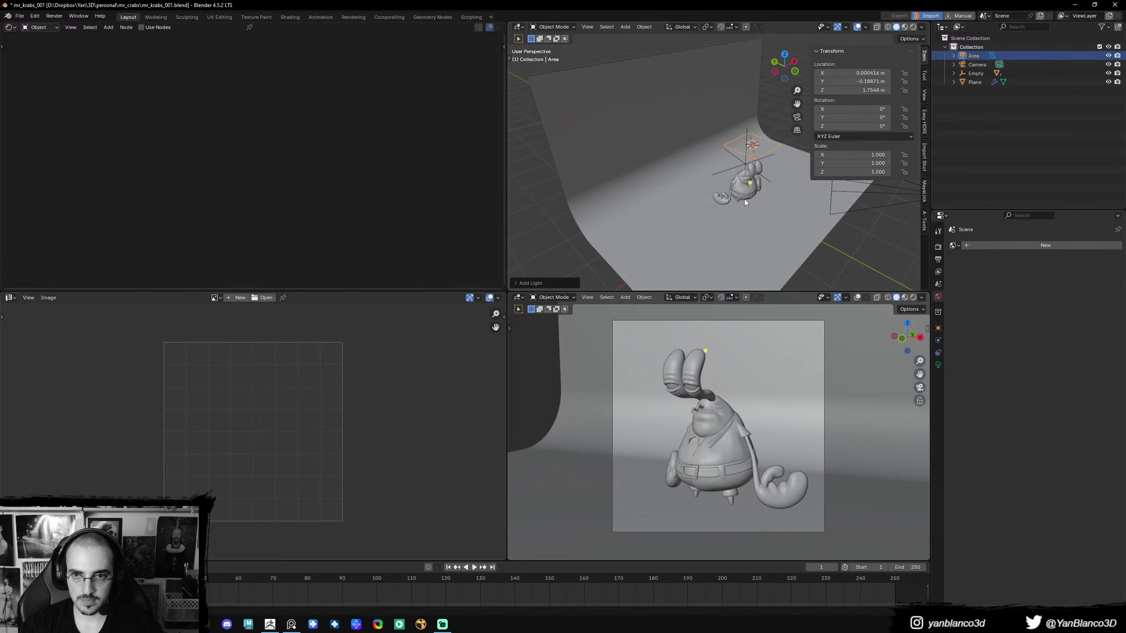
{"action": "key", "text": "z"}
{"action": "left_click", "coordinate": [774, 466]}
{"action": "middle_click_drag", "start_coordinate": [671, 180], "coordinate": [713, 191]}
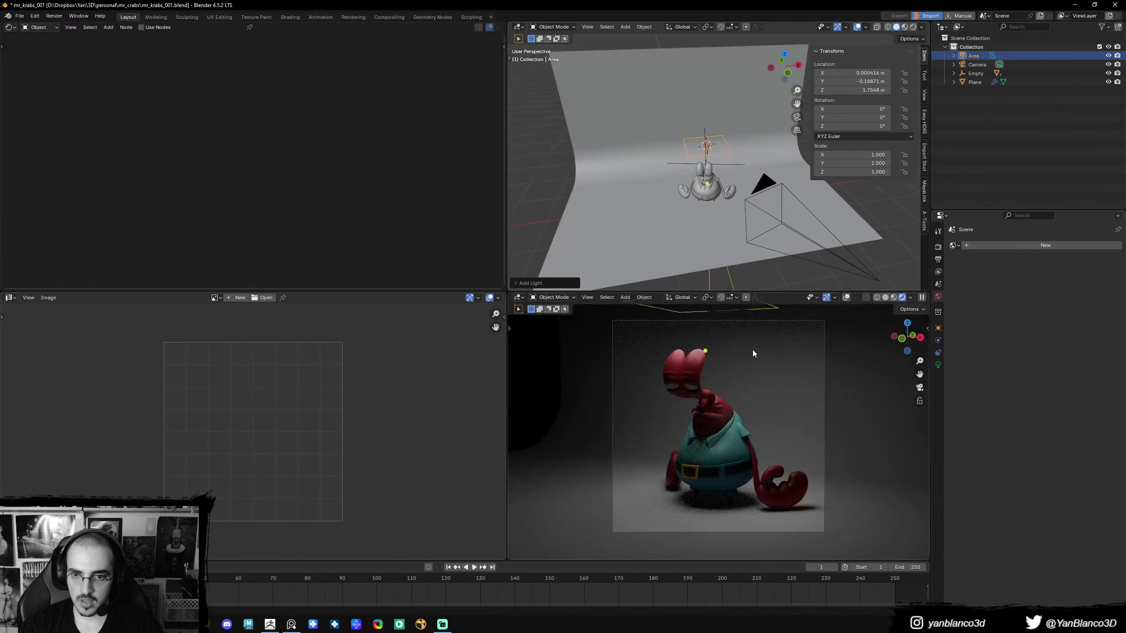
{"action": "left_click", "coordinate": [938, 259]}
{"action": "left_click", "coordinate": [1061, 306]}
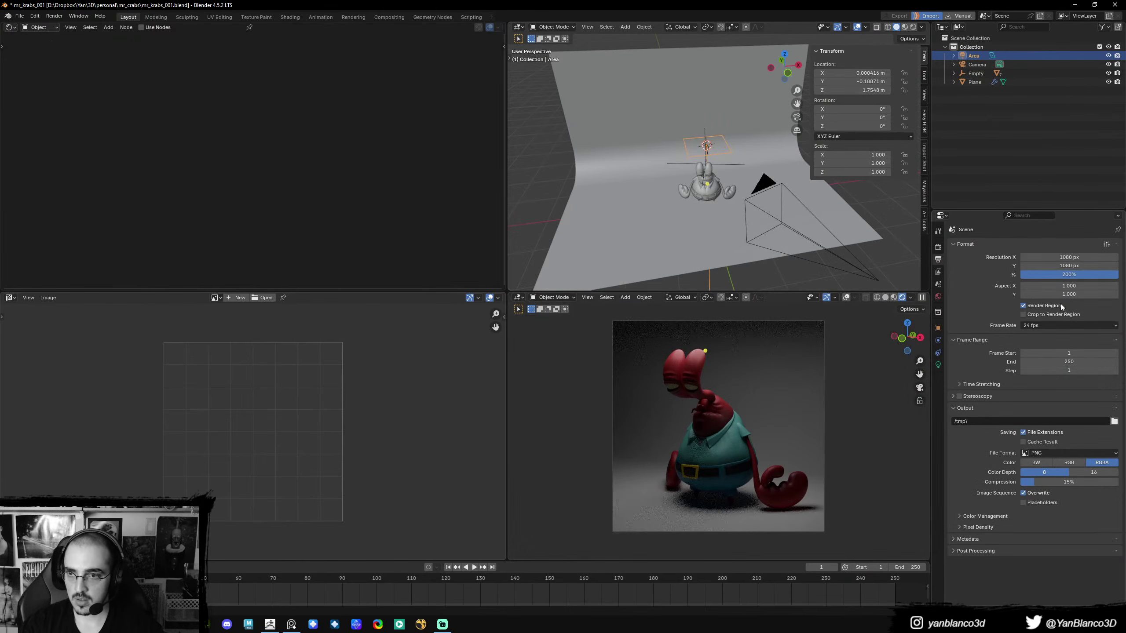
- From the top view, try the area light on the character's -X side, and move it across to the +X side near the camera
{"action": "middle_click_drag", "start_coordinate": [694, 204], "coordinate": [746, 179]}
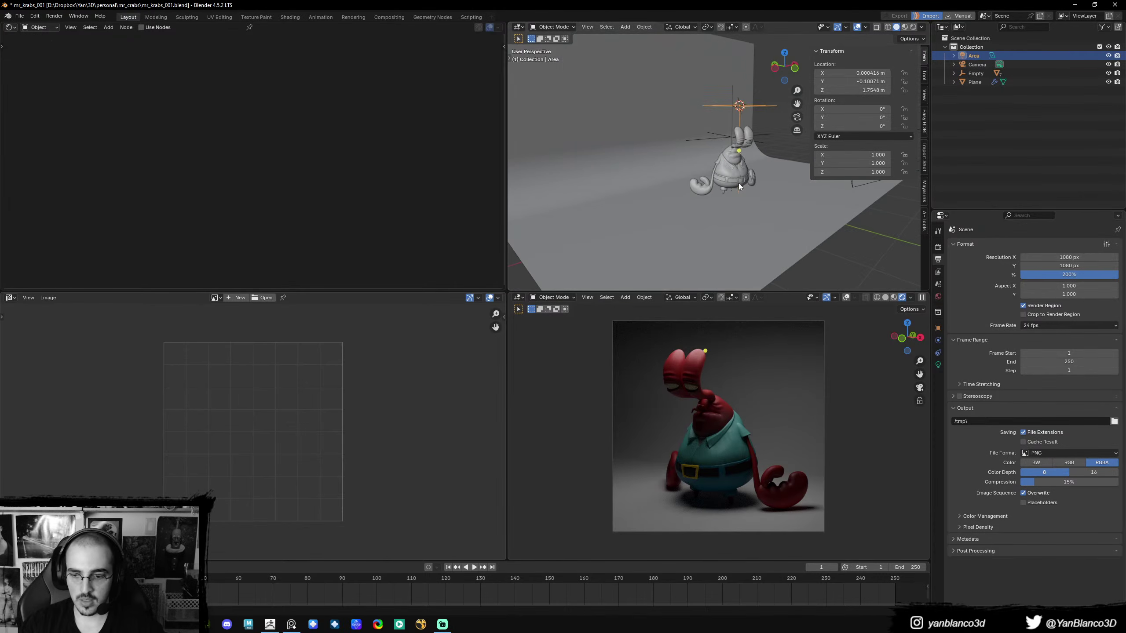
{"action": "key", "text": "KP_7"}
{"action": "key", "text": "g"}
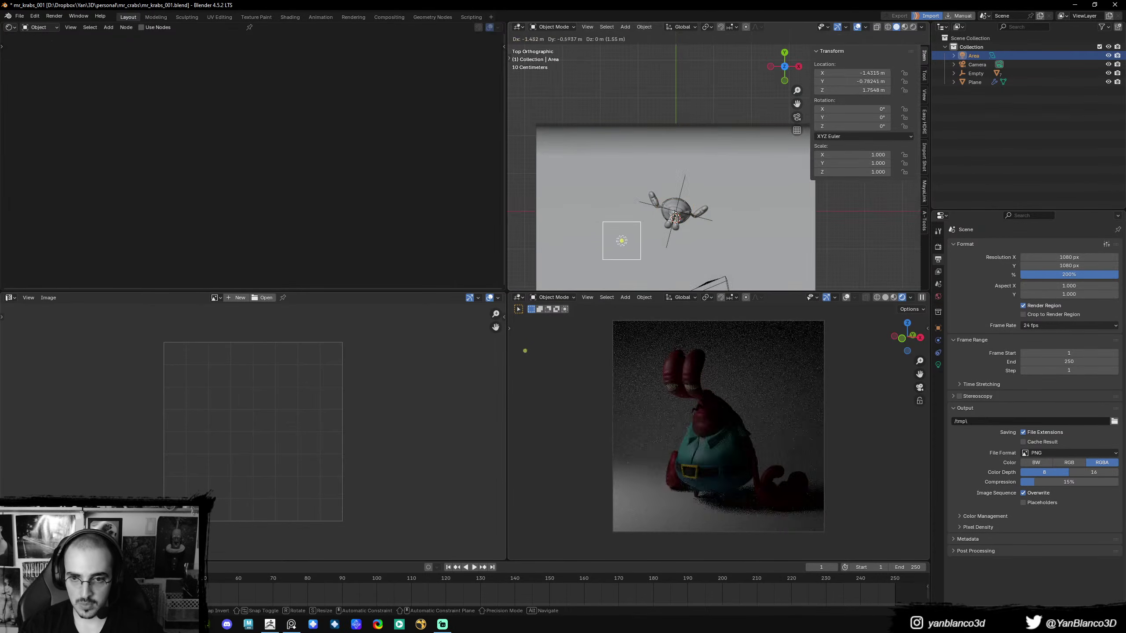
{"action": "left_click", "coordinate": [674, 216]}
{"action": "scroll", "coordinate": [675, 216], "scroll_direction": "down", "scroll_amount": 3, "text": "shift"}
{"action": "key", "text": "g"}
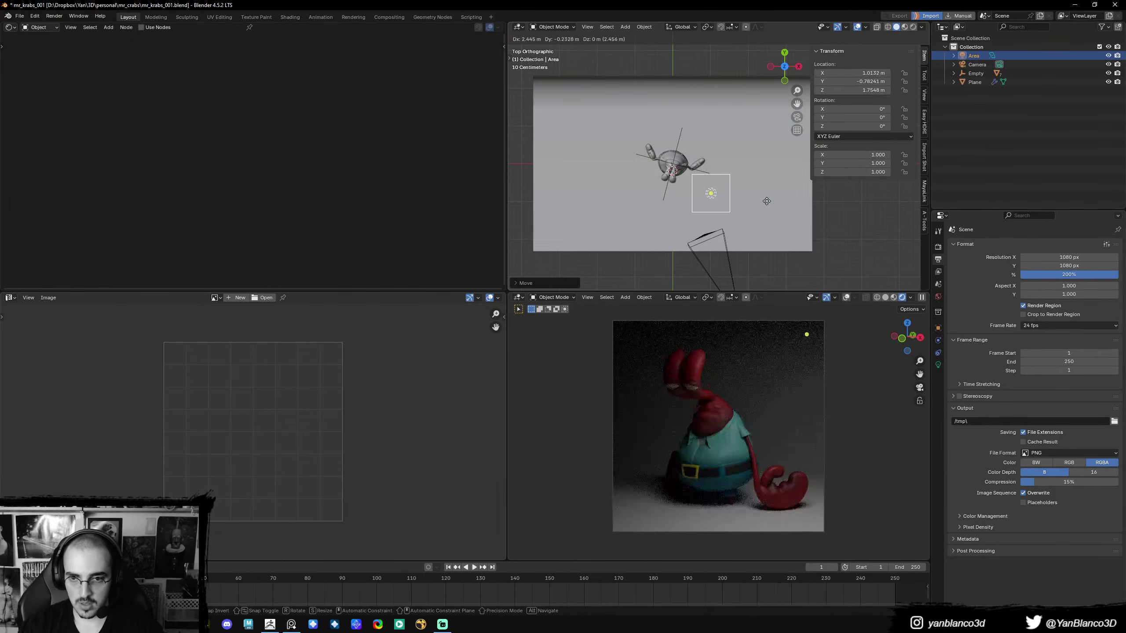
{"action": "left_click", "coordinate": [783, 197]}
- Move the area light to about X 1.51 m, Y -1.17 m and rotate it to about 40.9° on Z
{"action": "key", "text": "r"}
{"action": "left_click", "coordinate": [778, 191]}
{"action": "key", "text": "g"}
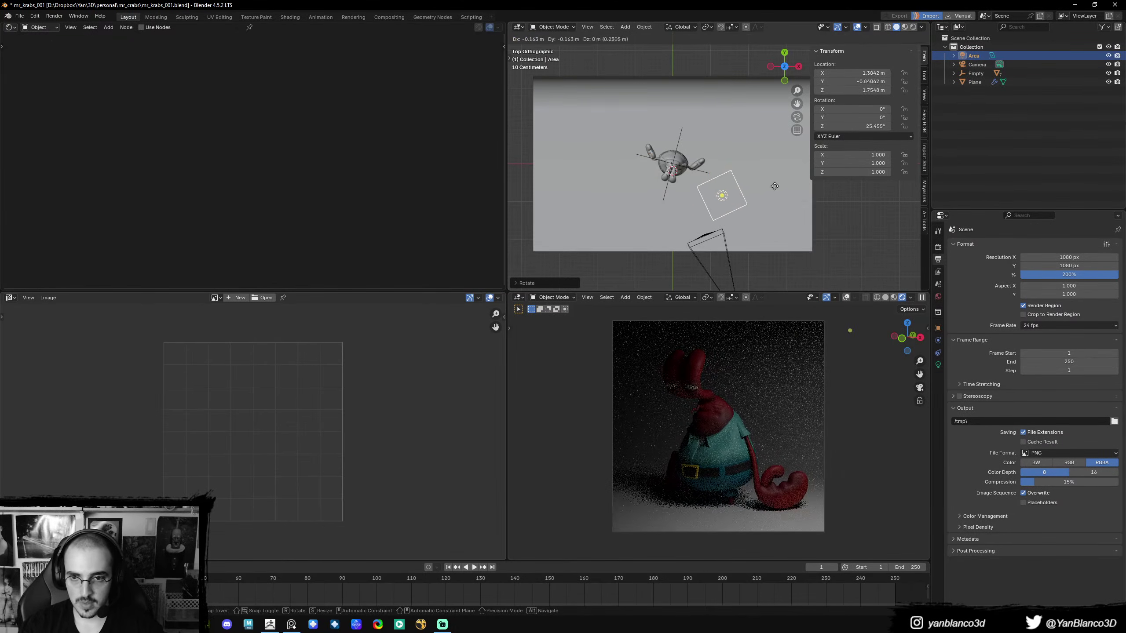
{"action": "left_click", "coordinate": [771, 199]}
{"action": "scroll", "coordinate": [771, 200], "scroll_direction": "up", "scroll_amount": 2}
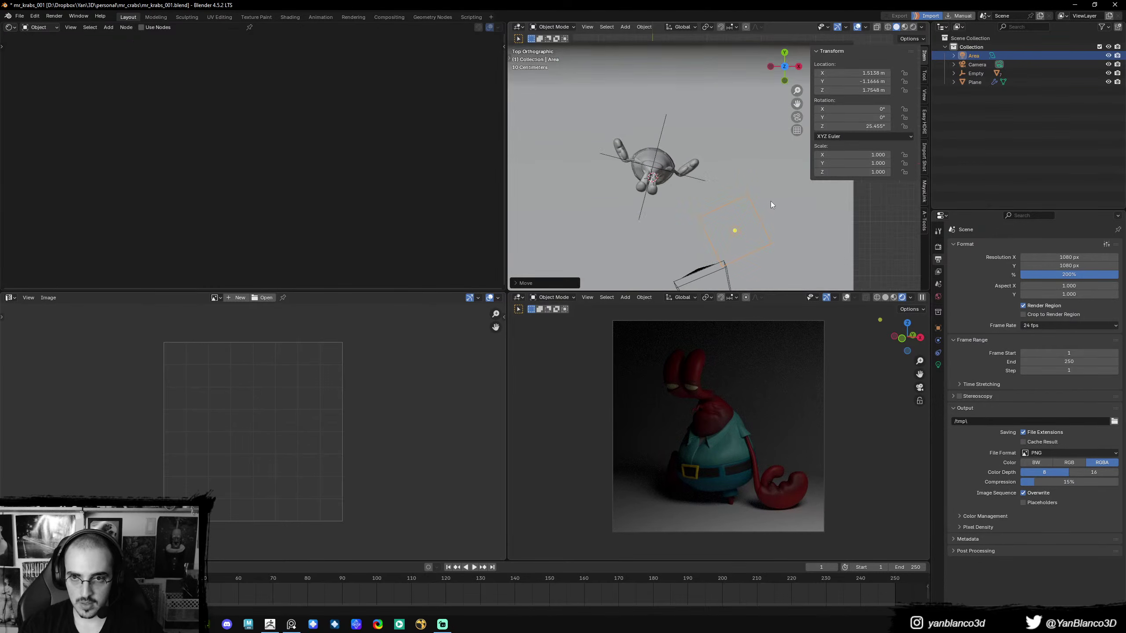
{"action": "scroll", "coordinate": [767, 199], "scroll_direction": "down", "scroll_amount": 2, "text": "shift"}
{"action": "key", "text": "r"}
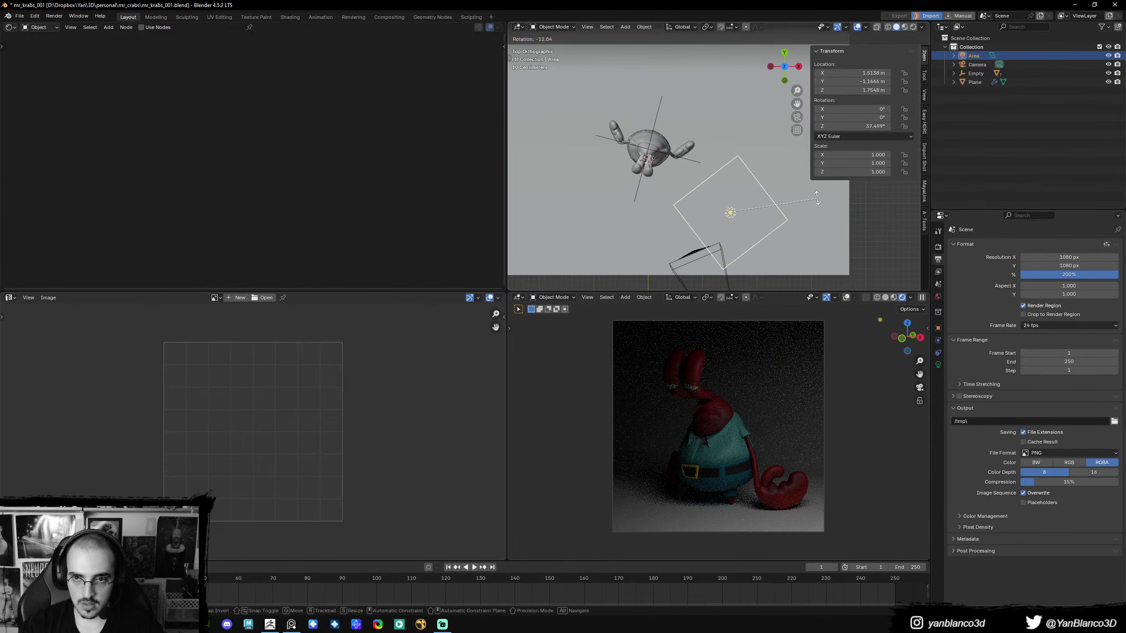
{"action": "left_click", "coordinate": [820, 195]}
- Tilt the area light to about 37.8° on X to face the character, and move it higher and farther away
{"action": "middle_click_drag", "start_coordinate": [820, 195], "coordinate": [774, 165]}
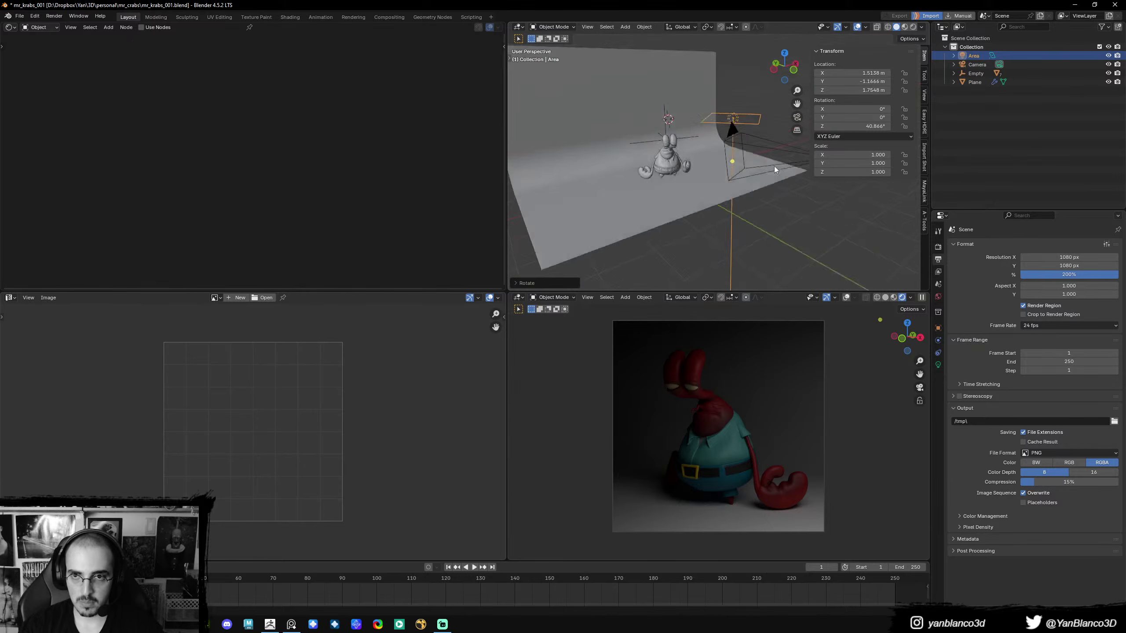
{"action": "key", "text": "g"}
{"action": "left_click", "coordinate": [785, 195]}
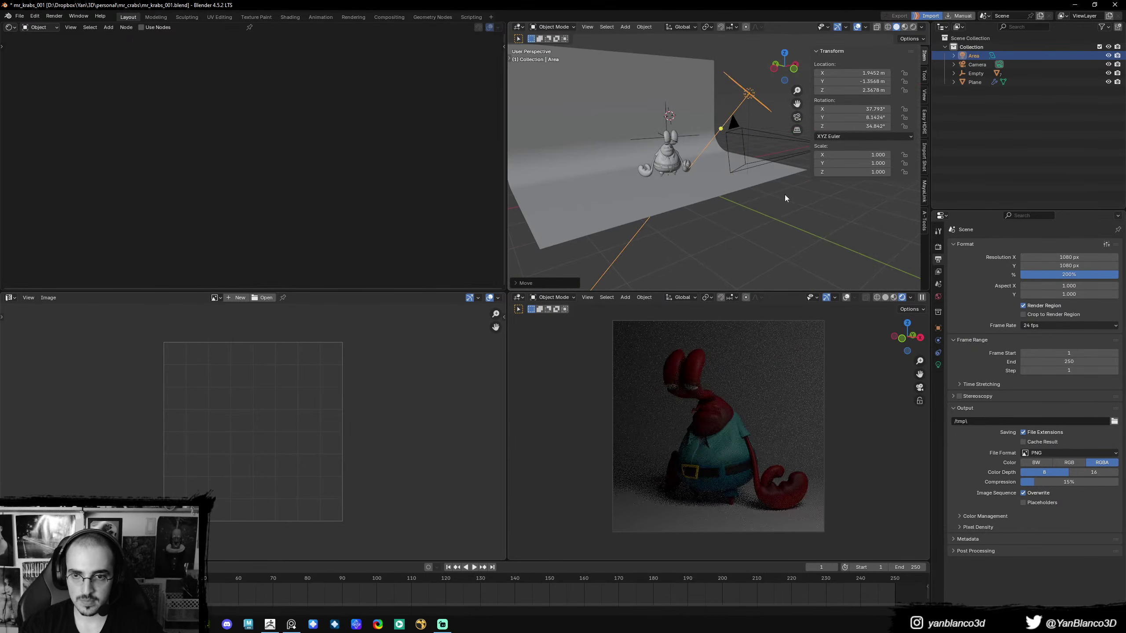
- Duplicate the area light to about X -1.94 m, Y -1.22 m on the character's opposite side and turn it to about -66° on Z
{"action": "key", "text": "KP_7"}
{"action": "key", "text": "shift+d"}
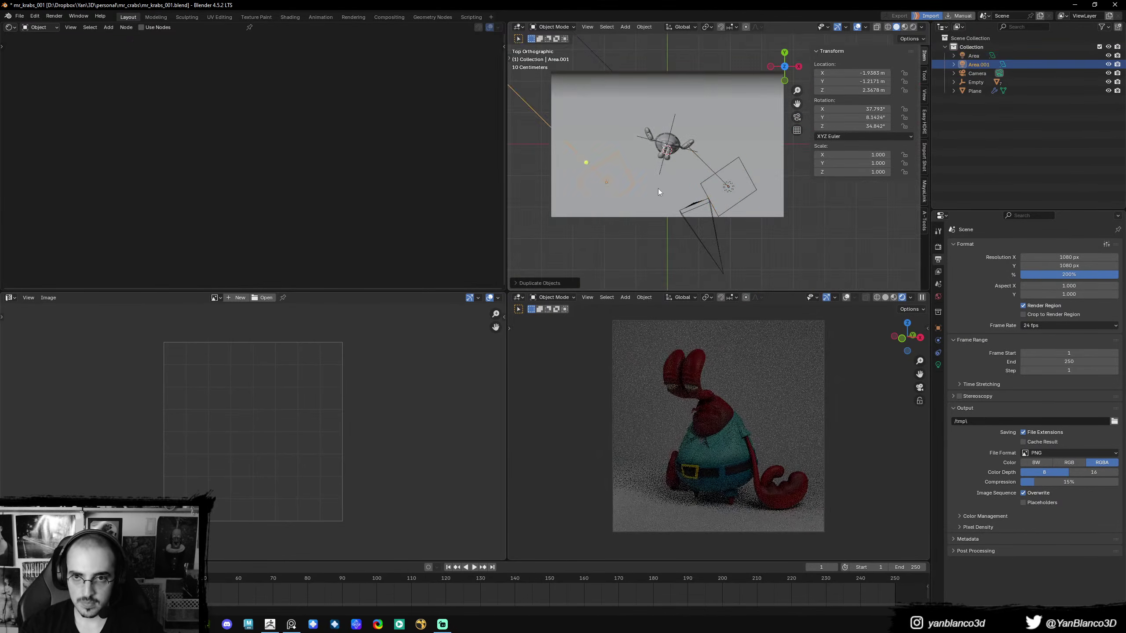
{"action": "left_click", "coordinate": [654, 189]}
{"action": "key", "text": "r"}
{"action": "left_click", "coordinate": [643, 197]}
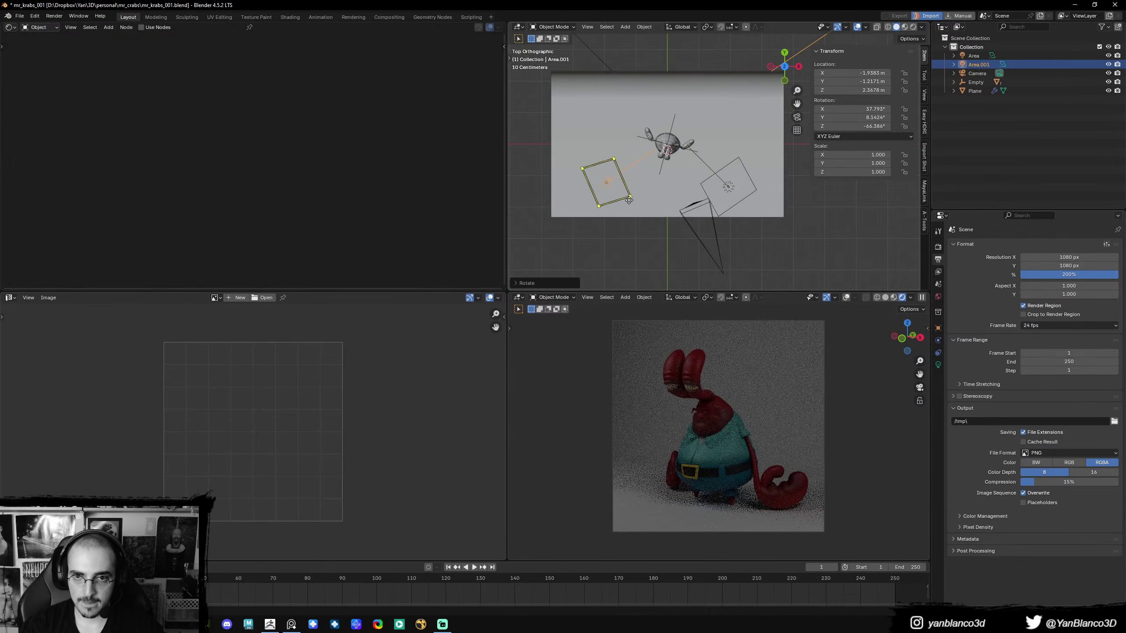
- Trackball-rotate the duplicated light to about 39.8° on X and move it to about X -2.15 m, Y -0.81 m
{"action": "key", "text": "r"}
{"action": "key", "text": "r"}
{"action": "left_click", "coordinate": [692, 189]}
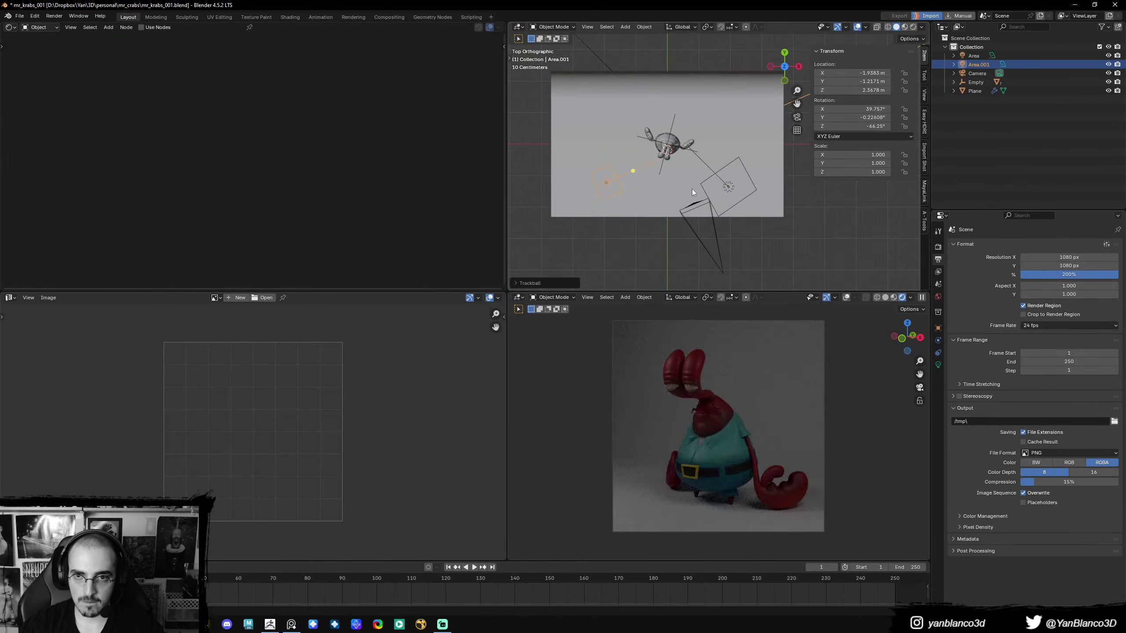
{"action": "key", "text": "g"}
{"action": "left_click", "coordinate": [685, 176]}
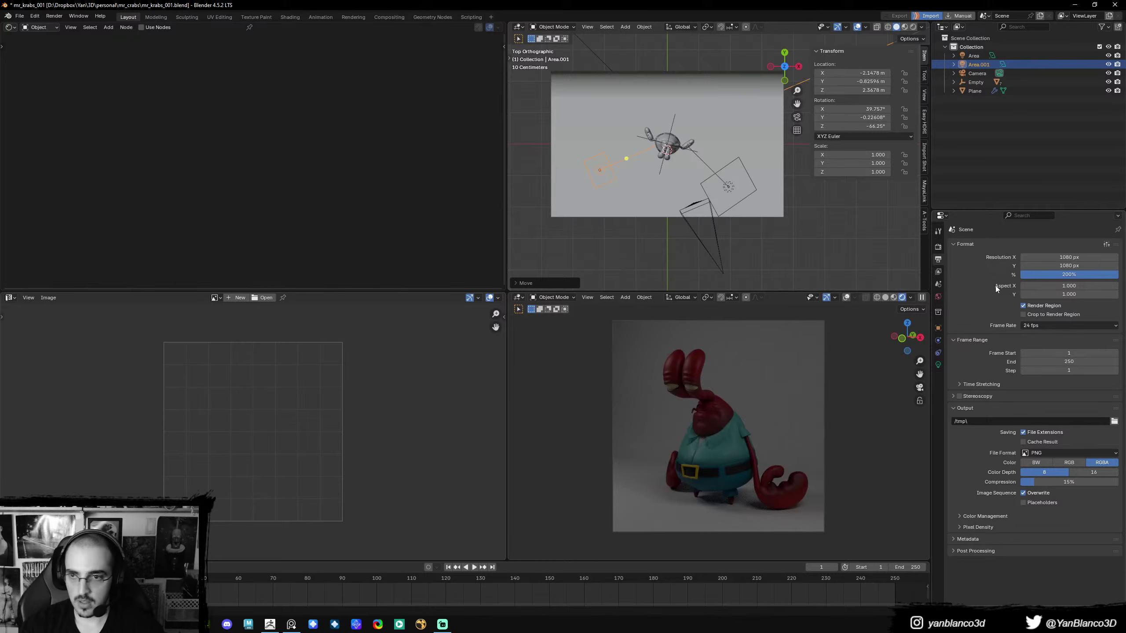
- Set the Color Management look to Base Contrast in the render settings
{"action": "left_click", "coordinate": [939, 248]}
{"action": "left_click", "coordinate": [989, 506]}
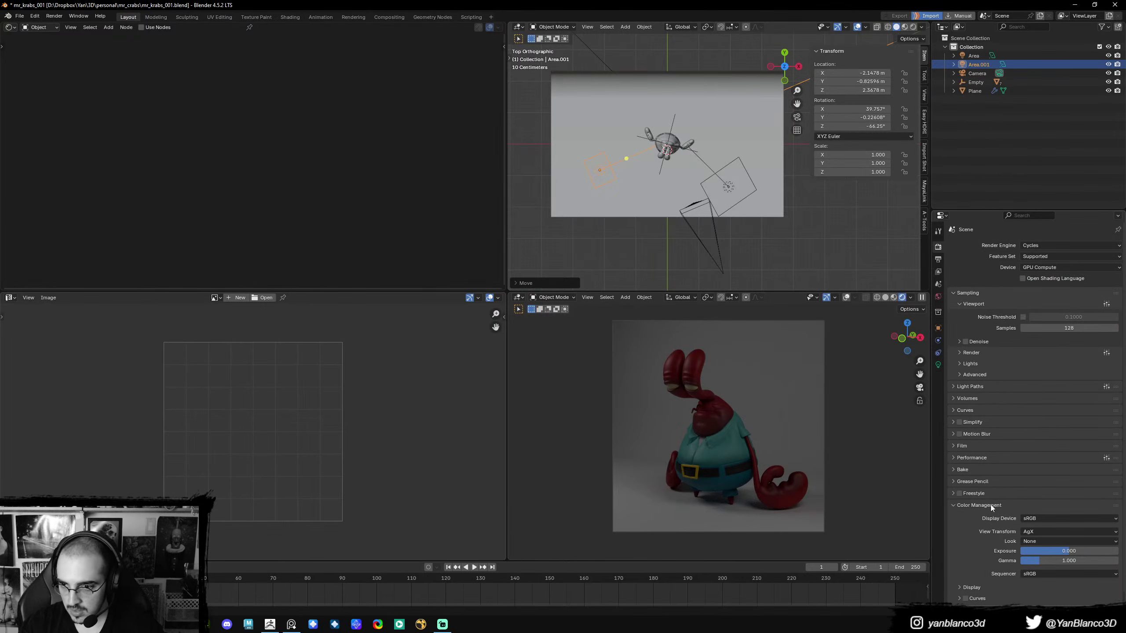
{"action": "left_click", "coordinate": [1032, 541]}
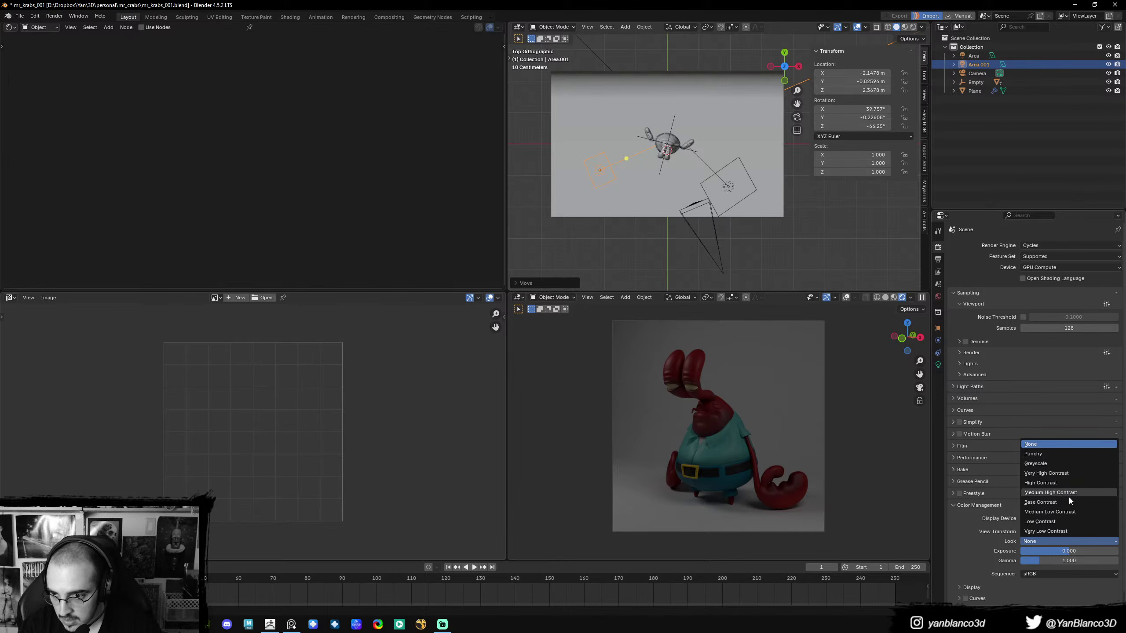
{"action": "left_click", "coordinate": [1069, 501]}
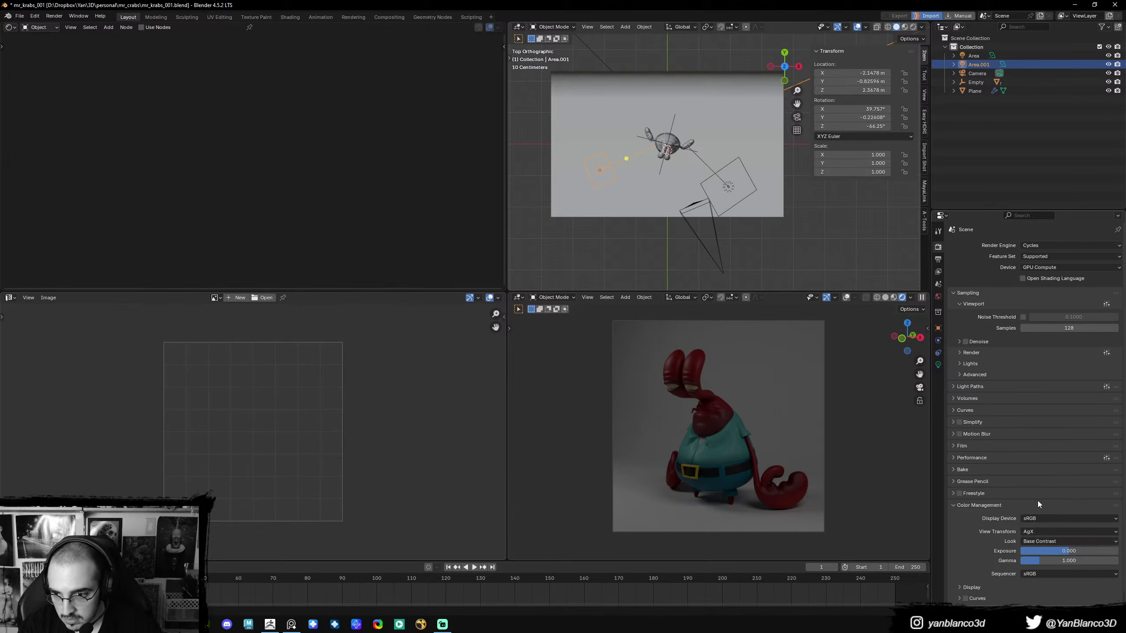
- Set the duplicated area light's power to 45
{"action": "left_click", "coordinate": [938, 365]}
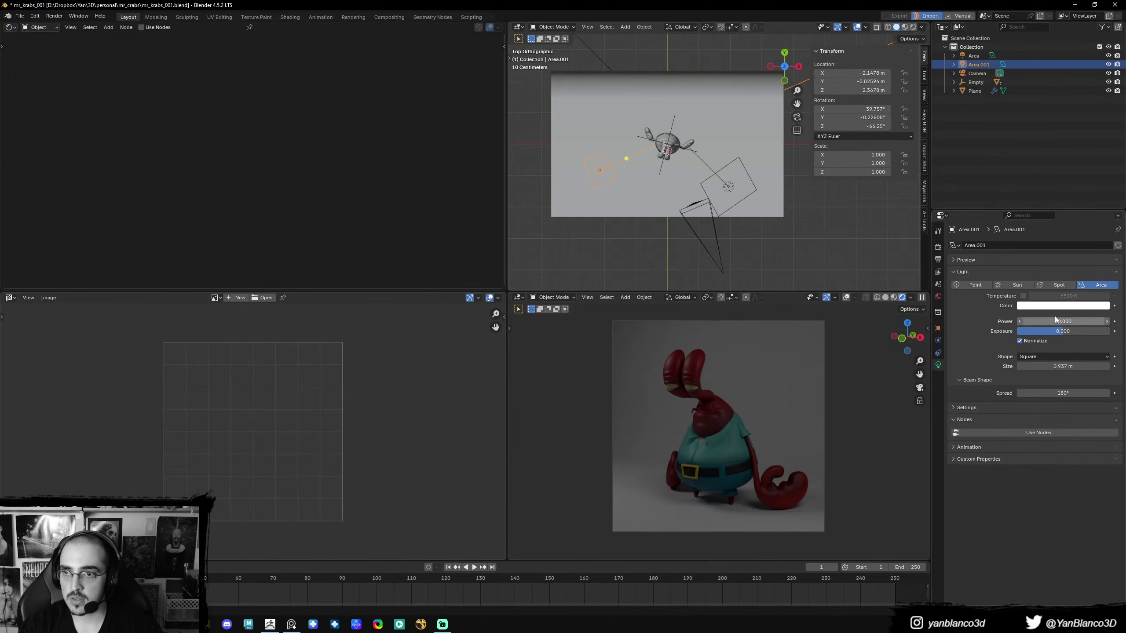
{"action": "left_click_drag", "start_coordinate": [1099, 321], "coordinate": [1109, 321]}
- Rotate the second area light to about 56° X, -15° Y, -65° Z and move it to about X -2.26 m, Z 2.21 m
{"action": "middle_click_drag", "start_coordinate": [688, 203], "coordinate": [712, 122]}
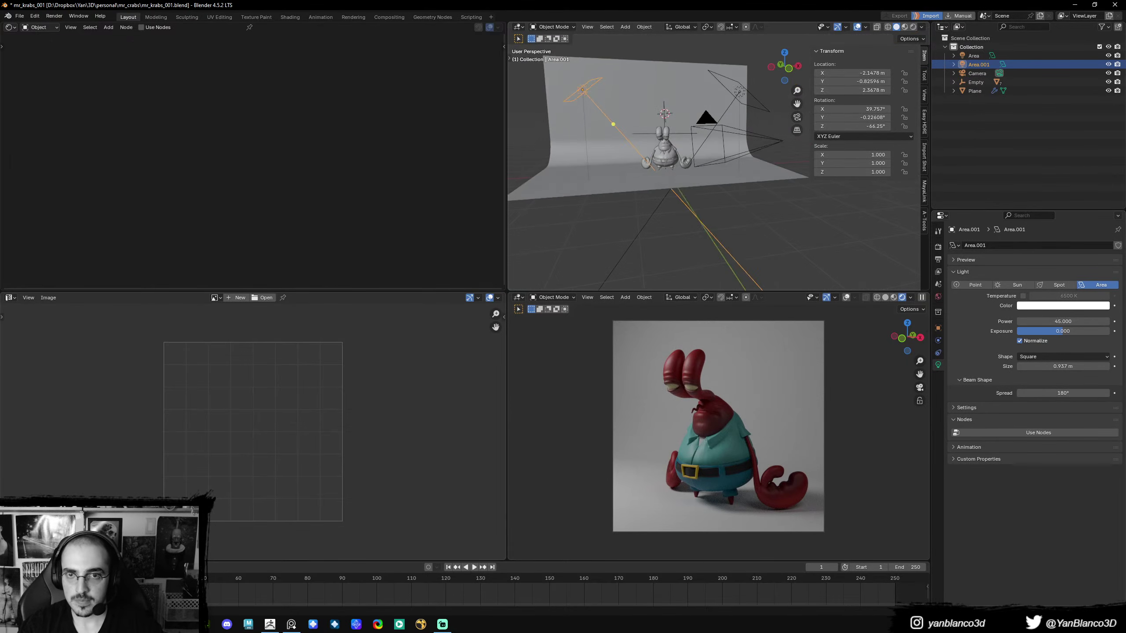
{"action": "key", "text": "r"}
{"action": "left_click", "coordinate": [718, 106]}
{"action": "key", "text": "g"}
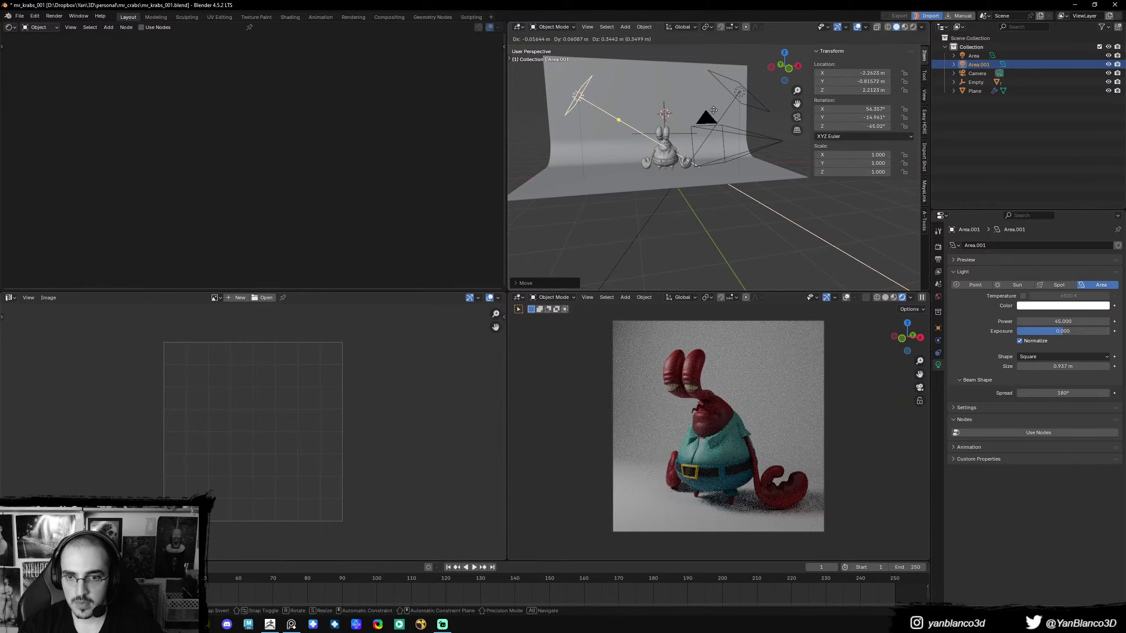
{"action": "left_click", "coordinate": [714, 110]}
{"action": "middle_click_drag", "start_coordinate": [713, 110], "coordinate": [719, 125]}
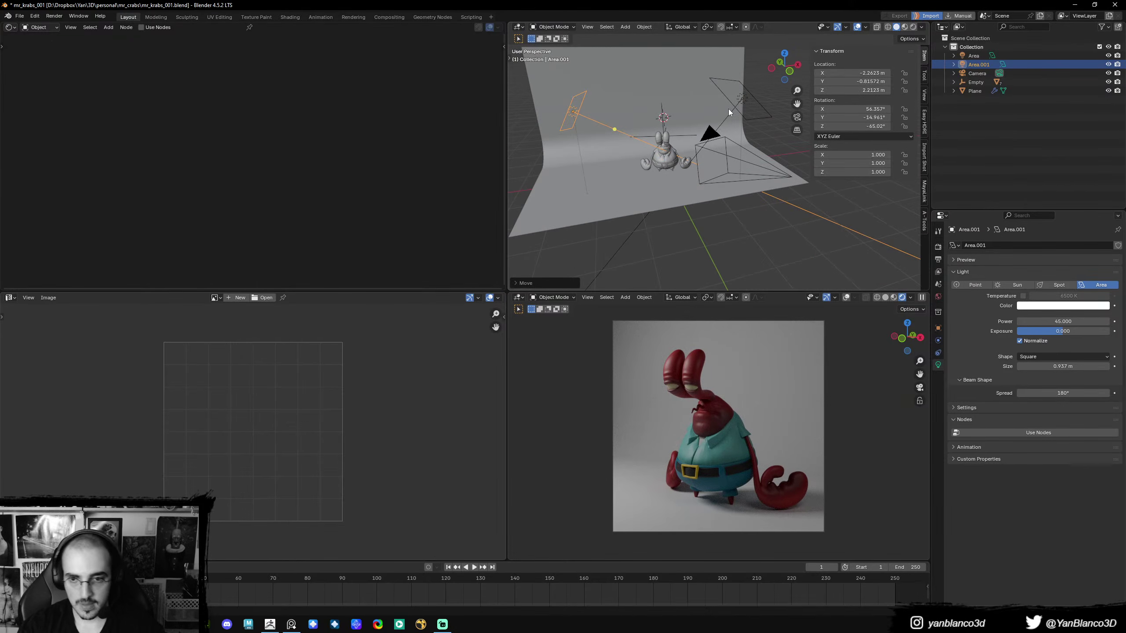
- Duplicate the second area light behind the character at about X 0.97 m, Y 1.07 m, turned to about -222° on Z, with size 0.691 m
{"action": "key", "text": "KP_7"}
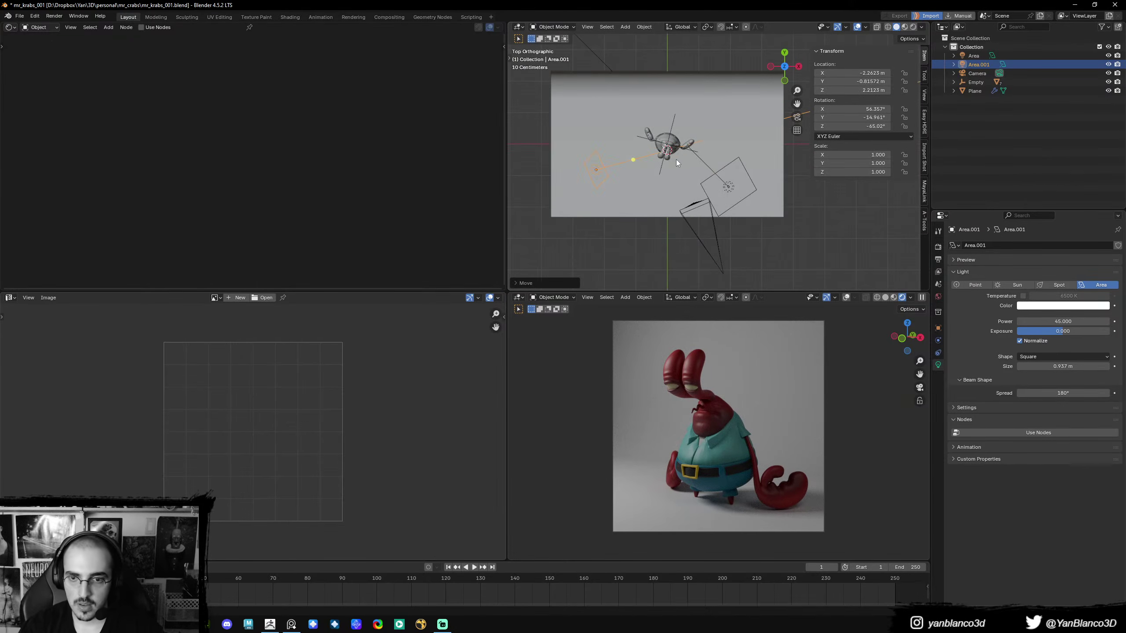
{"action": "key", "text": "shift+d"}
{"action": "left_click", "coordinate": [761, 105]}
{"action": "key", "text": "r"}
{"action": "left_click", "coordinate": [683, 164]}
{"action": "key", "text": "g"}
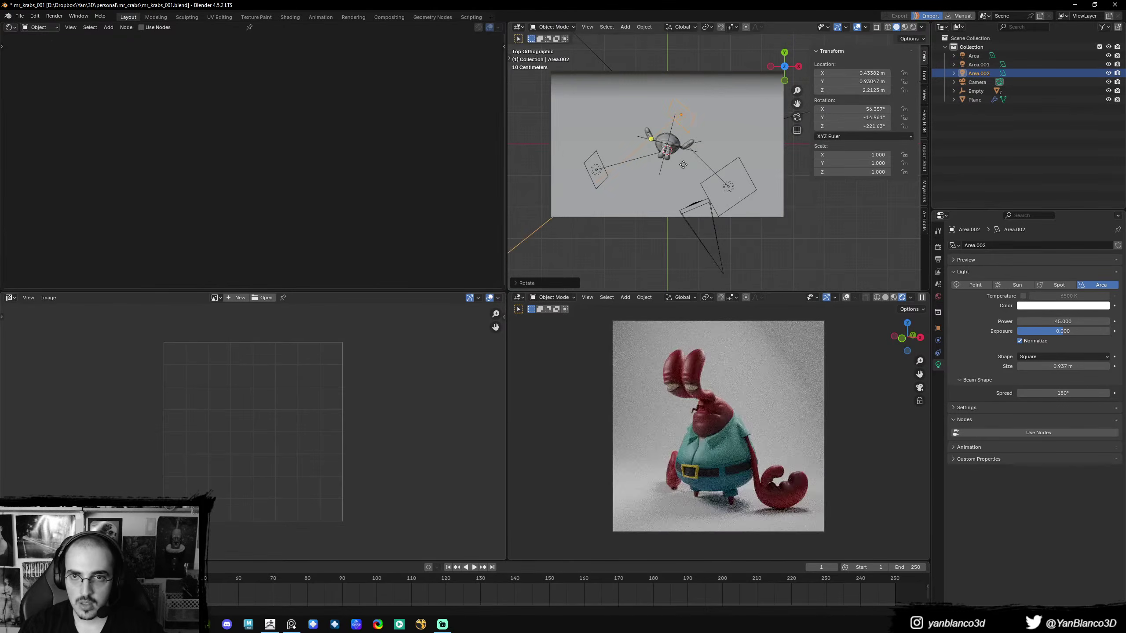
{"action": "left_click", "coordinate": [700, 160]}
{"action": "left_click_drag", "start_coordinate": [705, 130], "coordinate": [703, 124]}
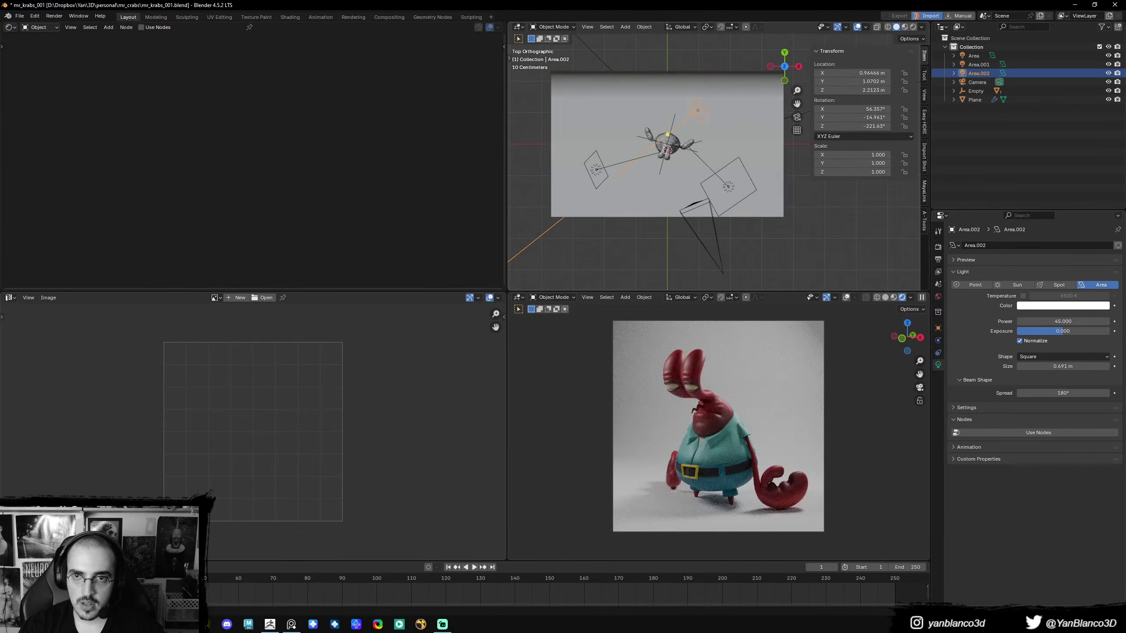
- Trackball-rotate the rear area light to about 58° X and -4° Y to aim at the character, and lower it behind him
{"action": "key", "text": "r"}
{"action": "key", "text": "r"}
{"action": "left_click", "coordinate": [740, 160]}
{"action": "middle_click_drag", "start_coordinate": [741, 160], "coordinate": [755, 186]}
{"action": "key", "text": "g"}
{"action": "left_click", "coordinate": [716, 136]}
- Move the curved backdrop plane back along Y to about 1.08 m
{"action": "scroll", "coordinate": [718, 138], "scroll_direction": "up", "scroll_amount": 4}
{"action": "left_click", "coordinate": [711, 181]}
{"action": "key", "text": "g"}
{"action": "key", "text": "y"}
{"action": "left_click", "coordinate": [752, 180]}
{"action": "scroll", "coordinate": [718, 186], "scroll_direction": "up", "scroll_amount": 3}
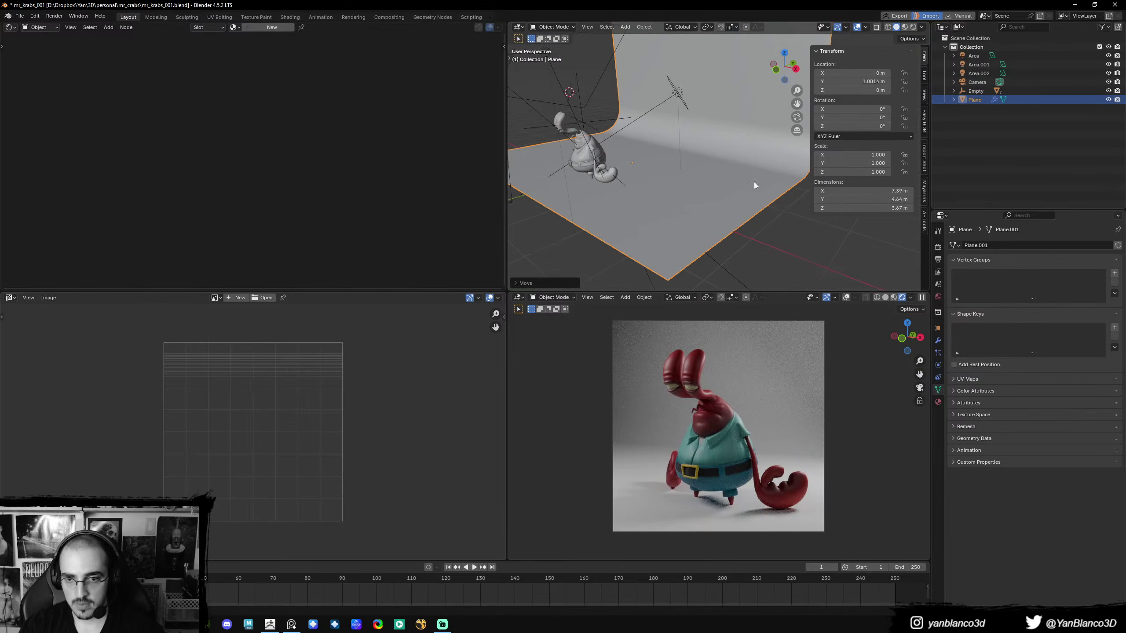
- Move the rear area light to about X 1.24 m, Y 1.30 m, Z 1.43 m and save the file
{"action": "left_click", "coordinate": [665, 108]}
{"action": "middle_click_drag", "start_coordinate": [666, 114], "coordinate": [714, 122]}
{"action": "key", "text": "g"}
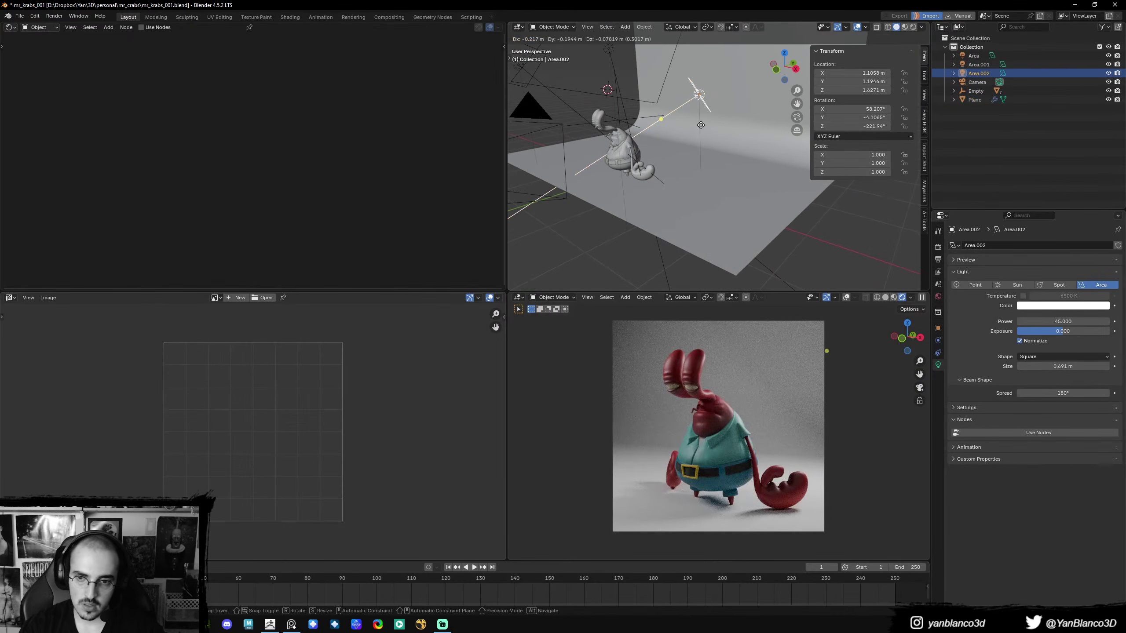
{"action": "left_click", "coordinate": [709, 125]}
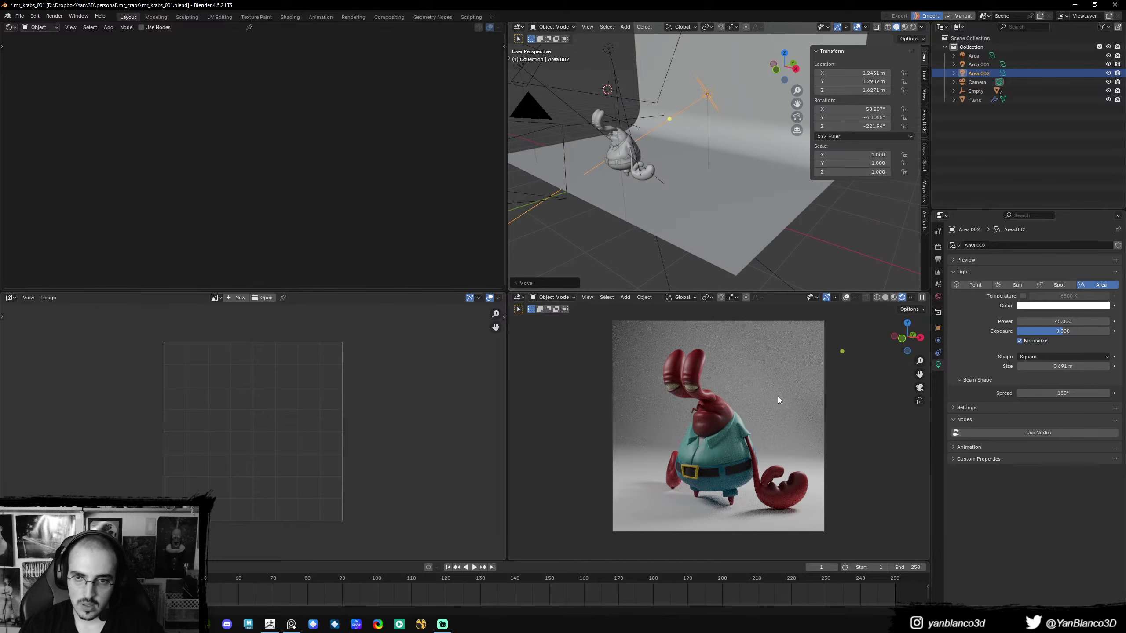
{"action": "key", "text": "ctrl+s"}
- Select the character's shirt and move its Color Attribute node clear of the Principled BSDF node
{"action": "scroll", "coordinate": [713, 414], "scroll_direction": "up", "scroll_amount": 2}
{"action": "scroll", "coordinate": [714, 392], "scroll_direction": "up", "scroll_amount": 3}
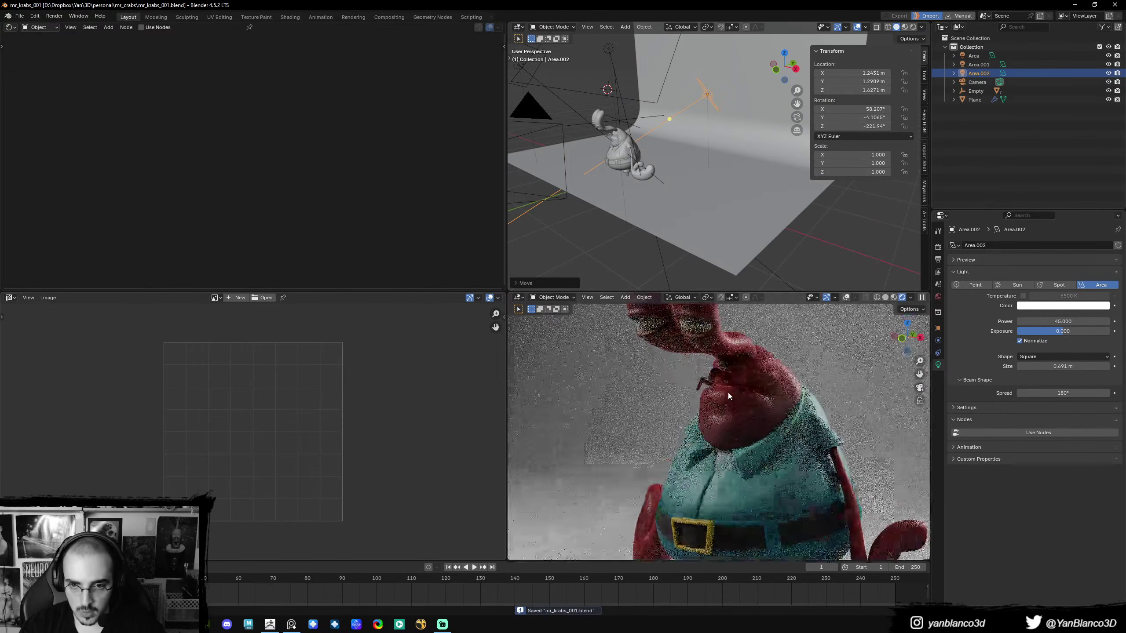
{"action": "scroll", "coordinate": [741, 397], "scroll_direction": "down", "scroll_amount": 3}
{"action": "scroll", "coordinate": [750, 417], "scroll_direction": "up", "scroll_amount": 1}
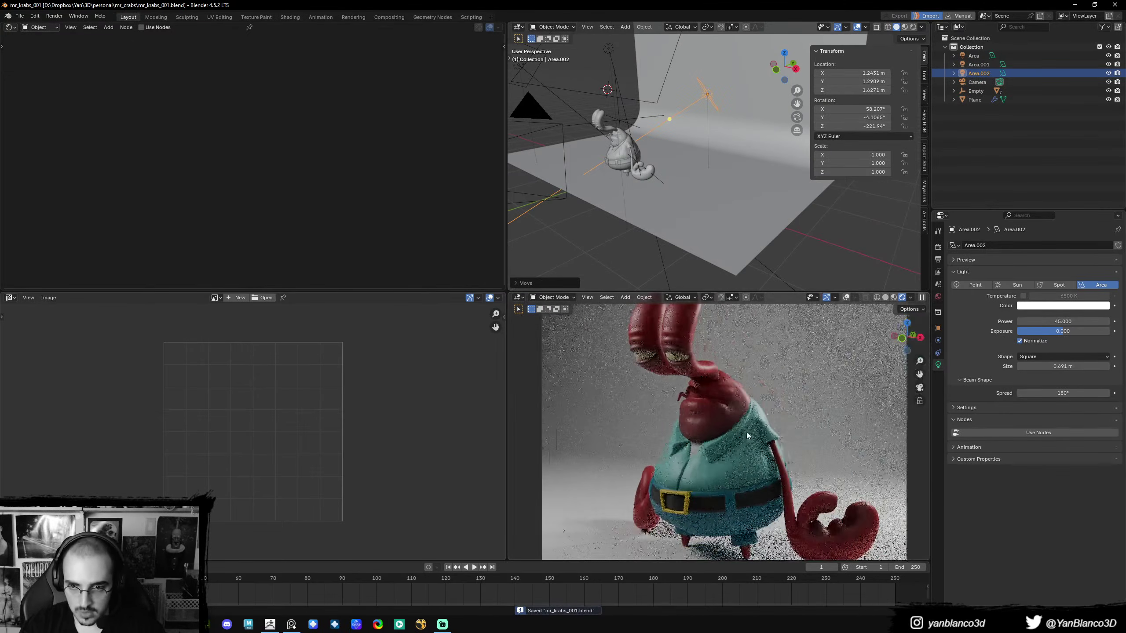
{"action": "left_click", "coordinate": [749, 439]}
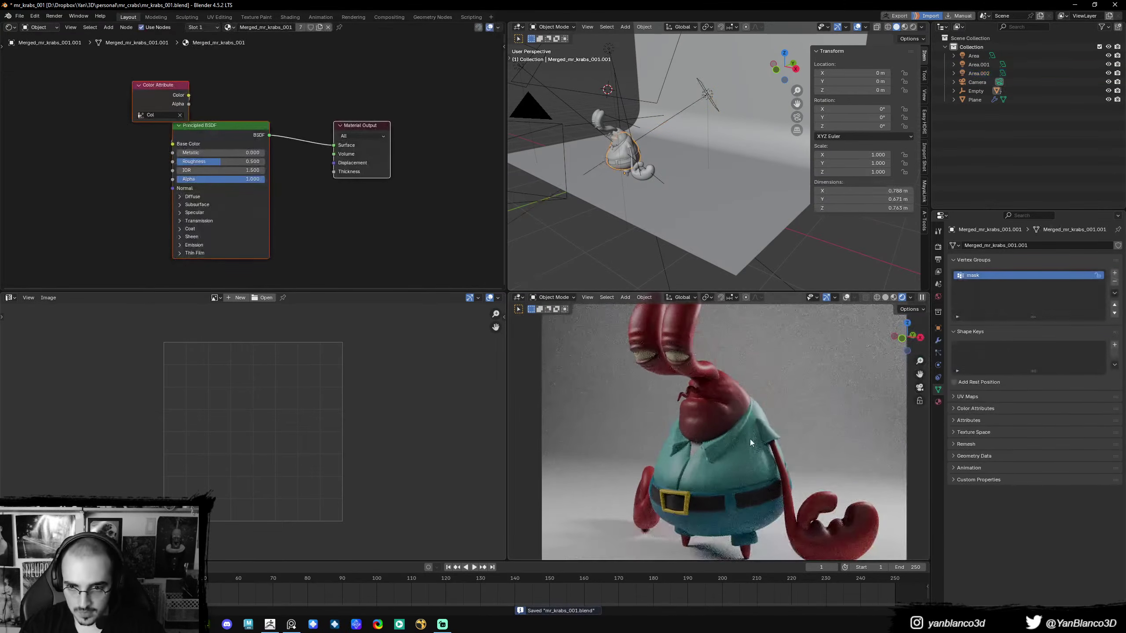
{"action": "scroll", "coordinate": [268, 189], "scroll_direction": "up", "scroll_amount": 1}
{"action": "left_click", "coordinate": [162, 90]}
{"action": "left_click_drag", "start_coordinate": [161, 88], "coordinate": [111, 119]}
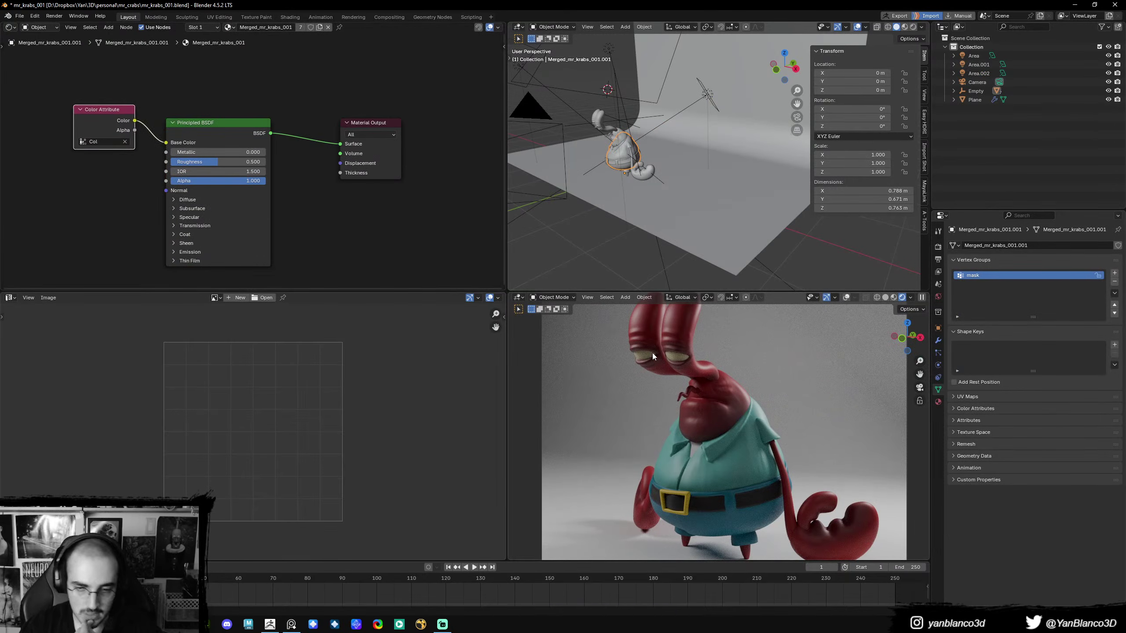
- Make the shirt's material a single-user copy and rename it fabric
{"action": "scroll", "coordinate": [709, 191], "scroll_direction": "up", "scroll_amount": 3}
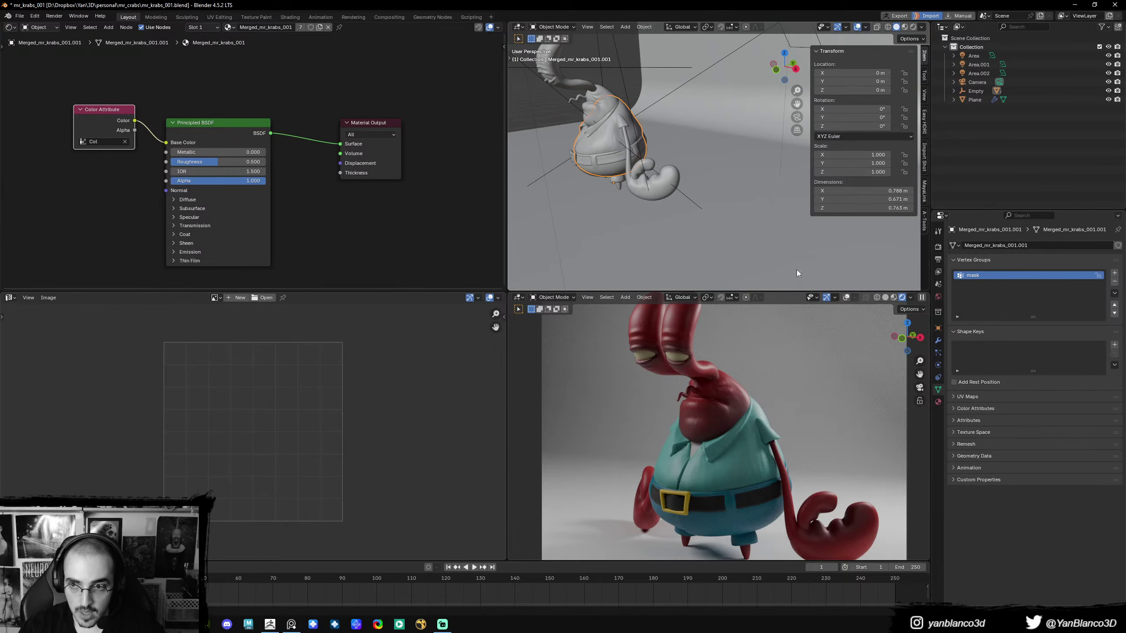
{"action": "left_click", "coordinate": [938, 402]}
{"action": "middle_click_drag", "start_coordinate": [727, 205], "coordinate": [756, 208]}
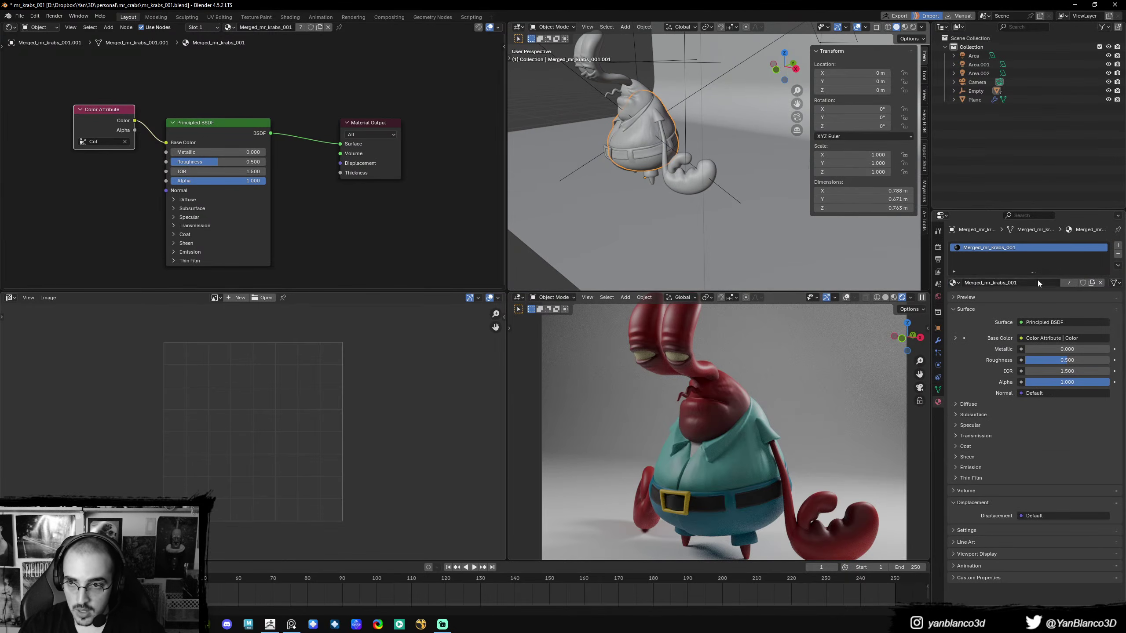
{"action": "left_click", "coordinate": [1053, 283]}
{"action": "key", "text": "Escape"}
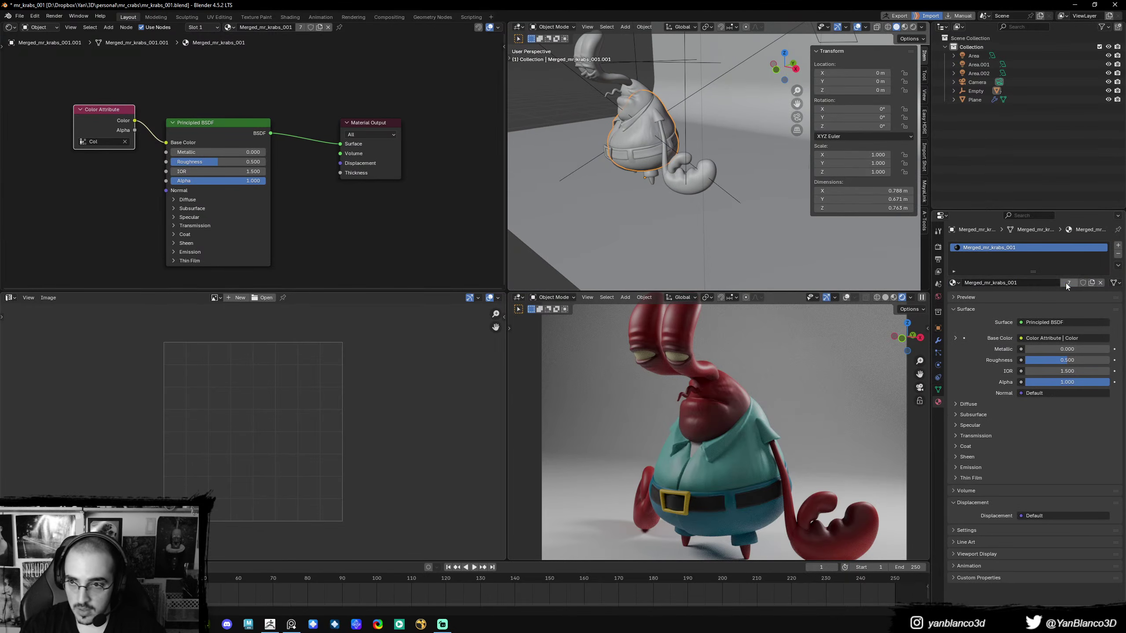
{"action": "left_click", "coordinate": [1067, 283]}
{"action": "left_click", "coordinate": [1054, 280]}
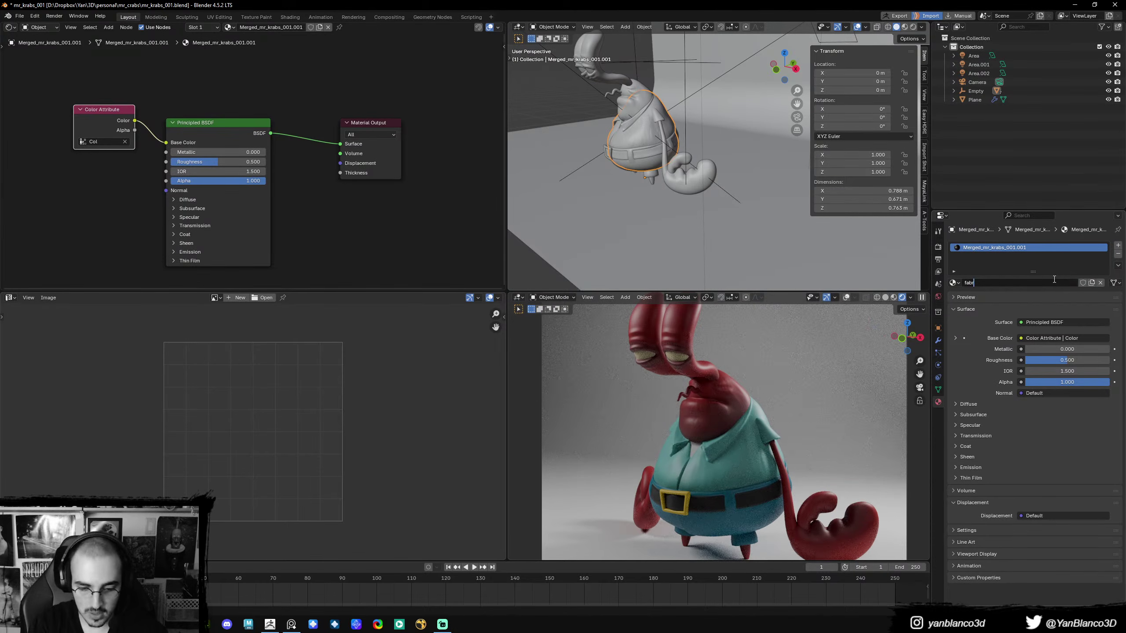
- Link the shirt's fabric material to the trousers and clear the selection
{"action": "left_click", "coordinate": [640, 166]}
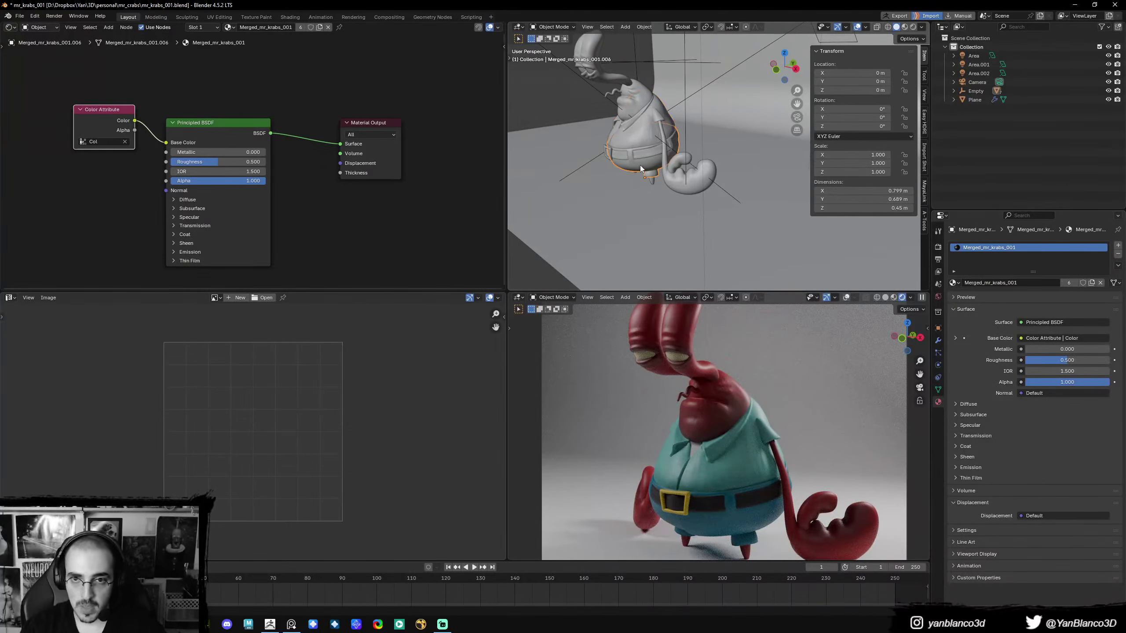
{"action": "left_click", "coordinate": [645, 143]}
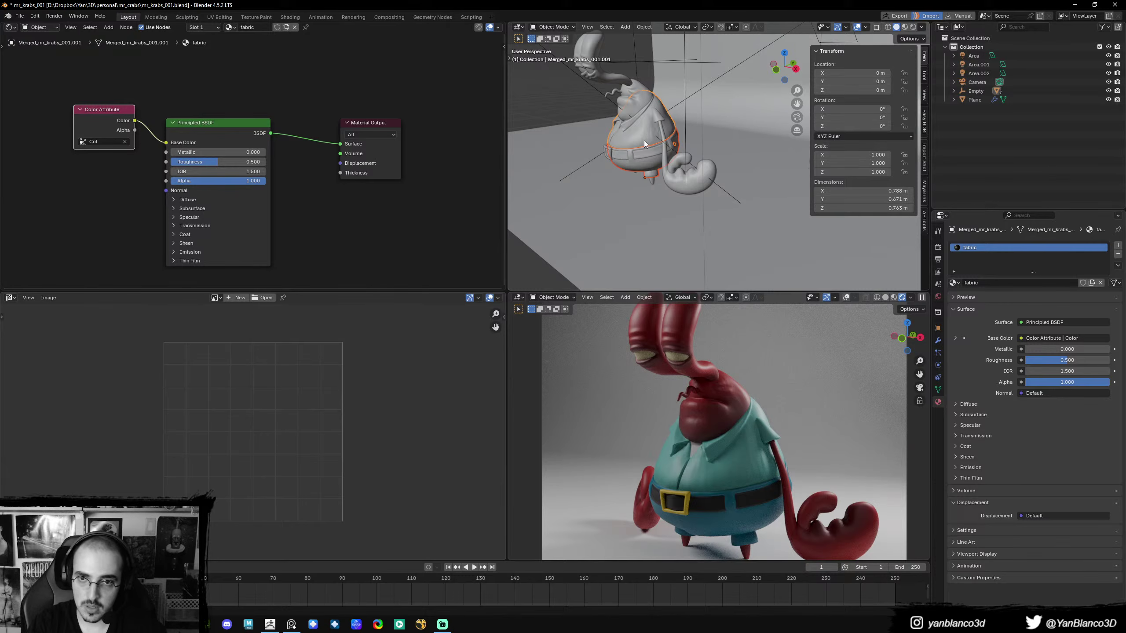
{"action": "key", "text": "ctrl+l"}
{"action": "left_click", "coordinate": [644, 143]}
{"action": "left_click", "coordinate": [608, 119]}
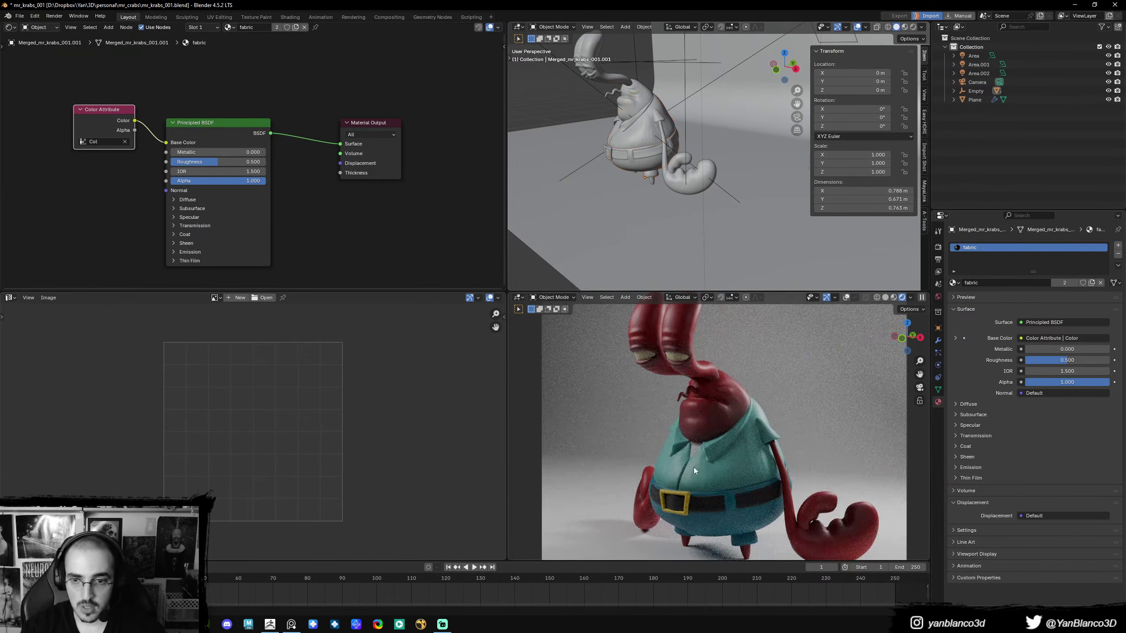
- Set the fabric material's roughness to about 0.823 and its IOR to 1.4
{"action": "scroll", "coordinate": [694, 471], "scroll_direction": "up", "scroll_amount": 2}
{"action": "middle_click_drag", "start_coordinate": [234, 207], "coordinate": [346, 211]}
{"action": "scroll", "coordinate": [346, 211], "scroll_direction": "up", "scroll_amount": 3}
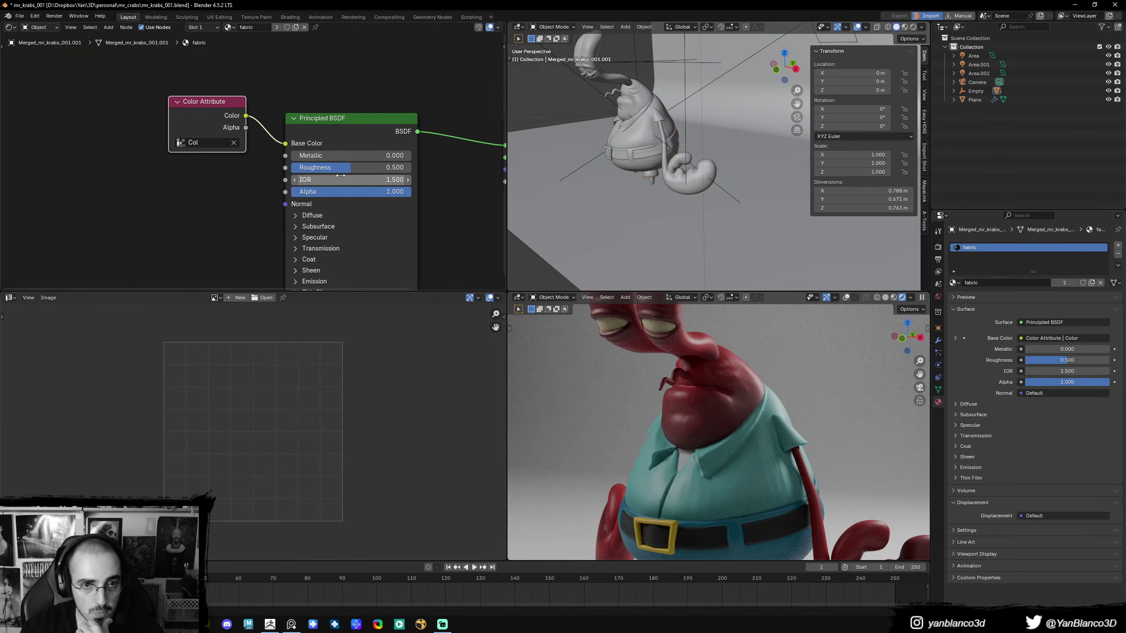
{"action": "left_click_drag", "start_coordinate": [340, 168], "coordinate": [390, 170]}
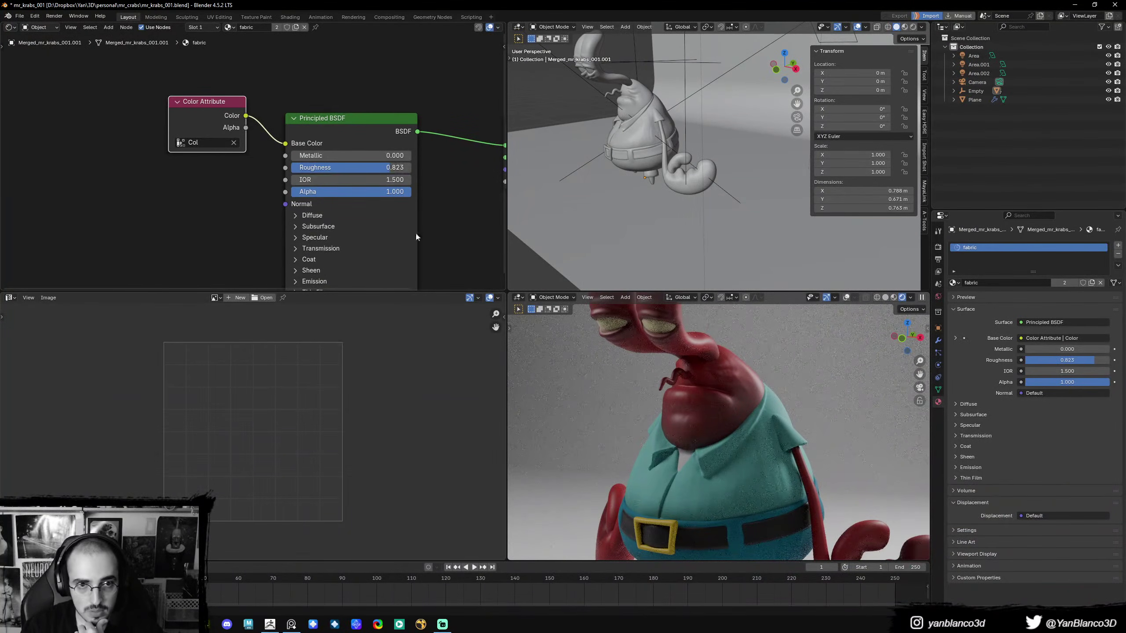
{"action": "left_click", "coordinate": [295, 180]}
- Raise the fabric material's sheen weight to about 0.295 and check the result on the rendered clothes
{"action": "middle_click_drag", "start_coordinate": [444, 189], "coordinate": [419, 134]}
{"action": "left_click", "coordinate": [290, 216]}
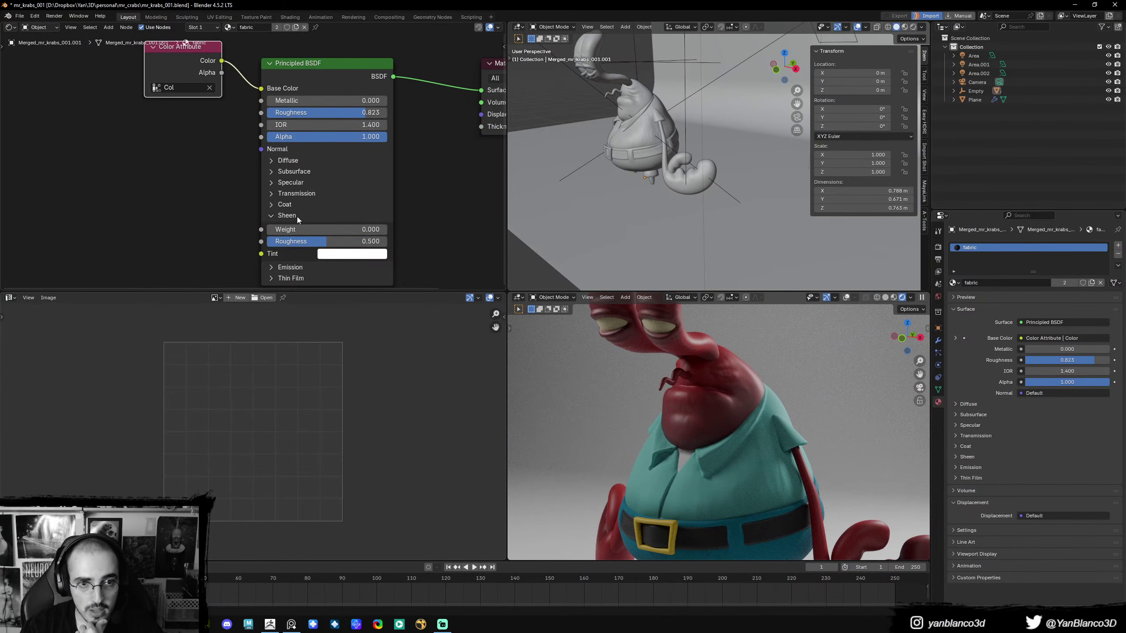
{"action": "left_click_drag", "start_coordinate": [327, 229], "coordinate": [361, 229]}
{"action": "middle_click_drag", "start_coordinate": [754, 416], "coordinate": [722, 462]}
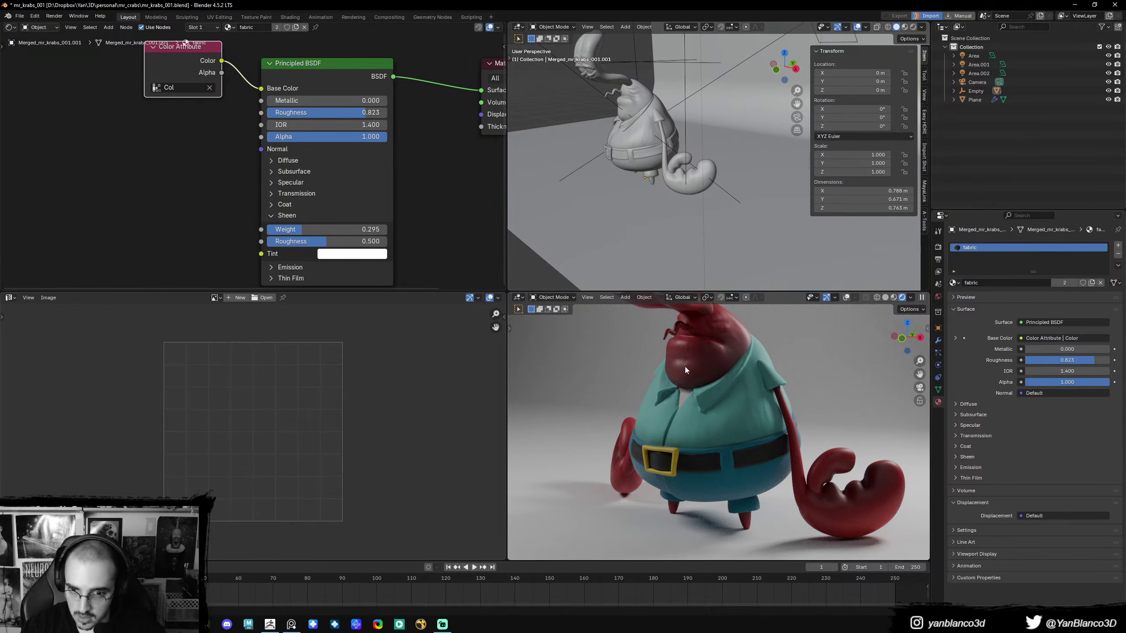
- Link the shirt's fabric material to the undershirt and switch the transform orientation to Normal
{"action": "left_click", "coordinate": [684, 389]}
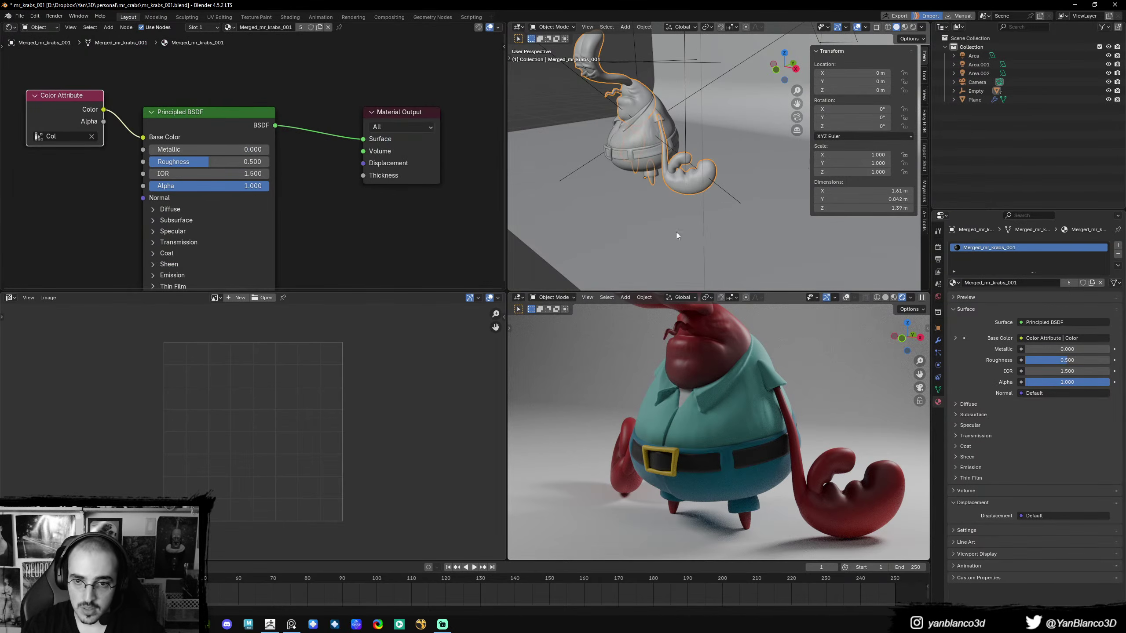
{"action": "middle_click_drag", "start_coordinate": [652, 209], "coordinate": [681, 197]}
{"action": "scroll", "coordinate": [673, 198], "scroll_direction": "up", "scroll_amount": 3}
{"action": "scroll", "coordinate": [673, 197], "scroll_direction": "up", "scroll_amount": 2}
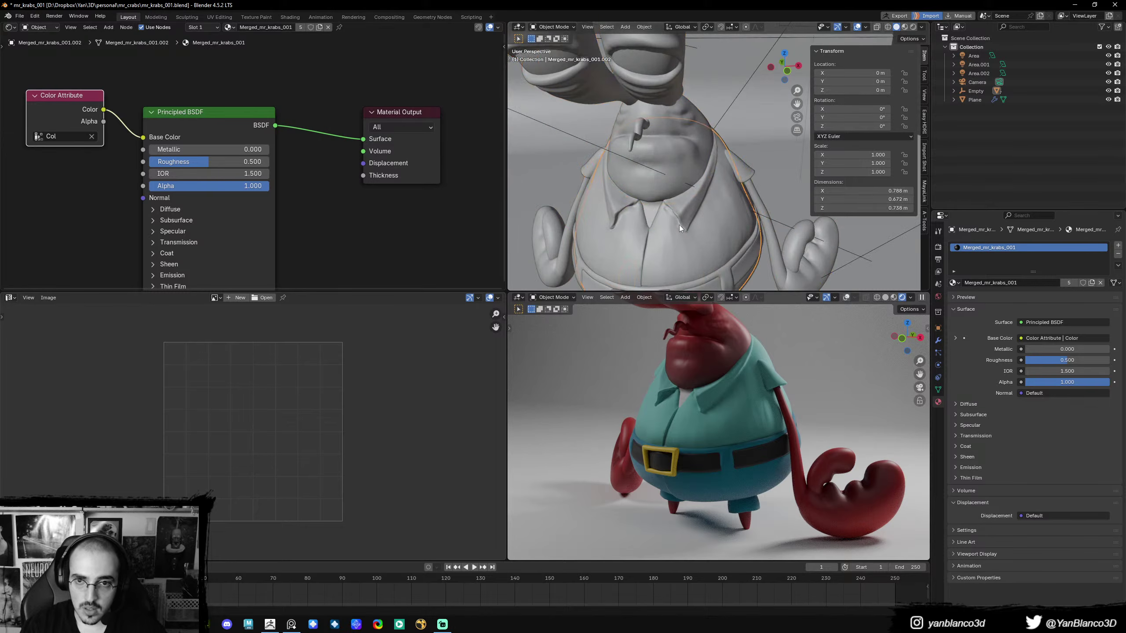
{"action": "left_click", "coordinate": [681, 229]}
{"action": "left_click", "coordinate": [671, 225]}
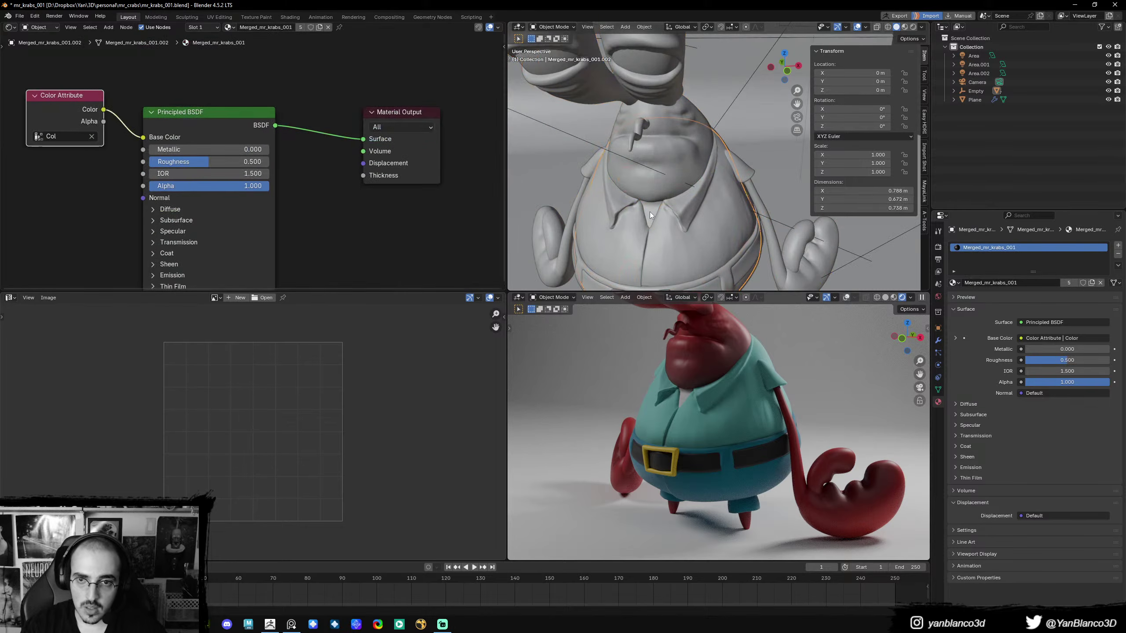
{"action": "left_click", "coordinate": [679, 226]}
{"action": "right_click", "coordinate": [687, 227]}
{"action": "key", "text": "comma"}
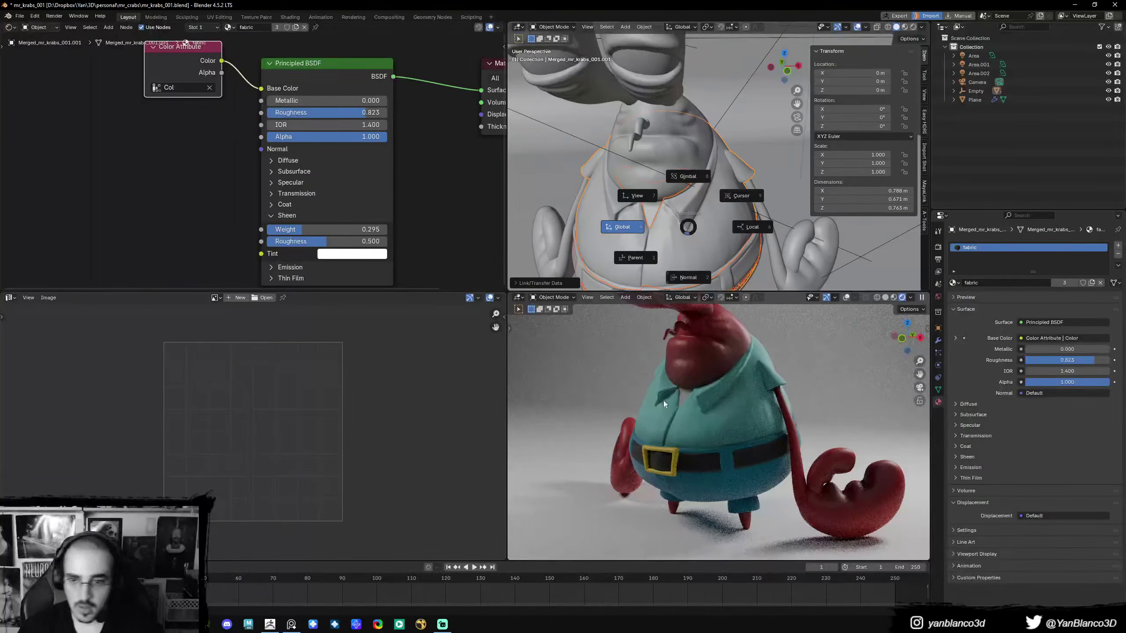
{"action": "left_click", "coordinate": [672, 460]}
- Make the belt's material a single-user copy and rename it belt
{"action": "middle_click_drag", "start_coordinate": [681, 274], "coordinate": [712, 220], "text": "shift"}
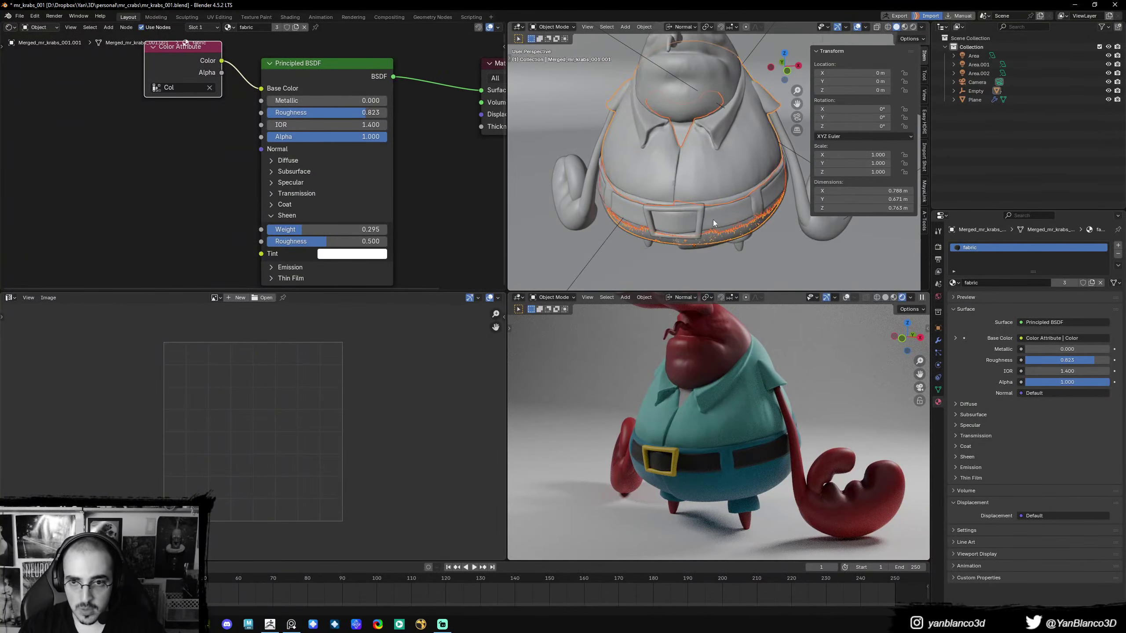
{"action": "left_click", "coordinate": [722, 218]}
{"action": "left_click", "coordinate": [1066, 283]}
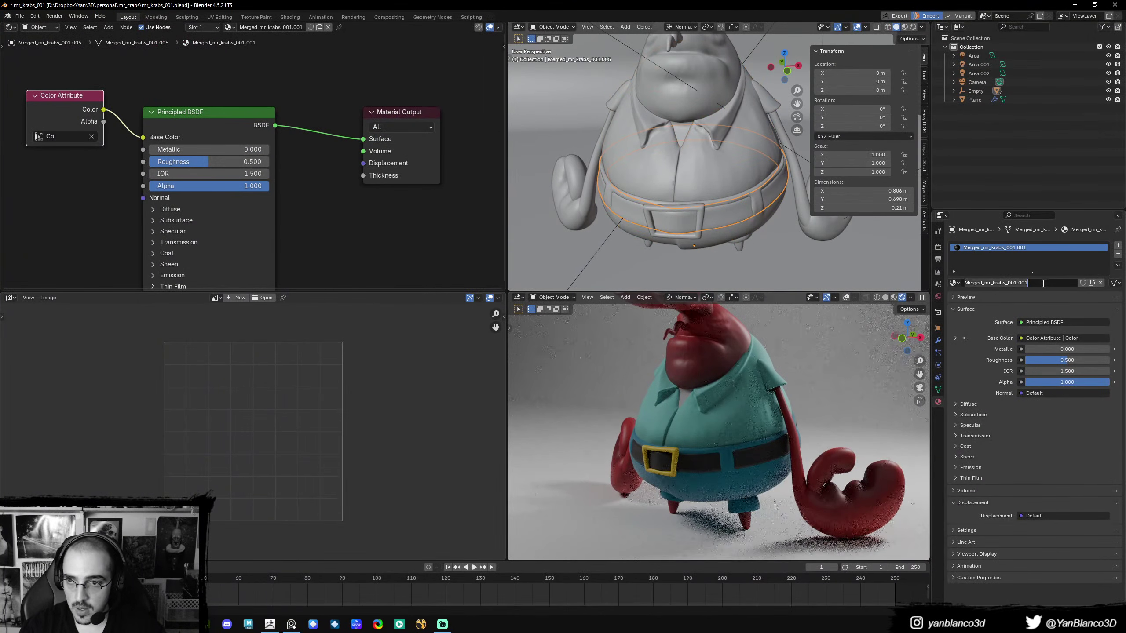
{"action": "double_click", "coordinate": [1011, 283]}
{"action": "type", "text": "belt"}
{"action": "key", "text": "Return"}
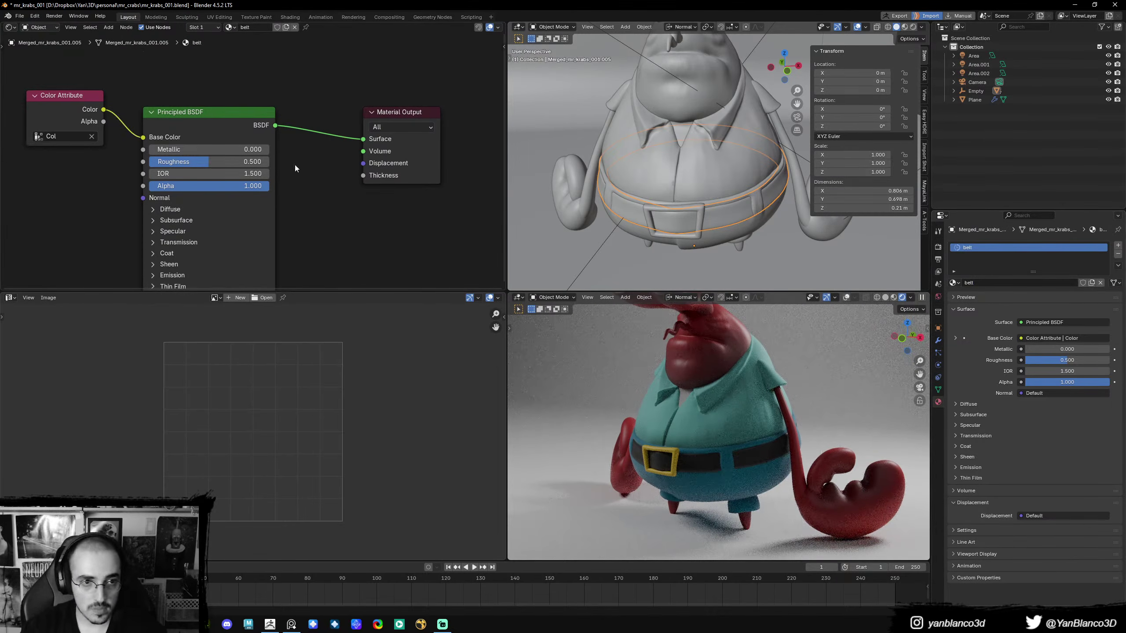
- Set the belt material's roughness to about 0.377 and save the file
{"action": "left_click_drag", "start_coordinate": [212, 162], "coordinate": [190, 162]}
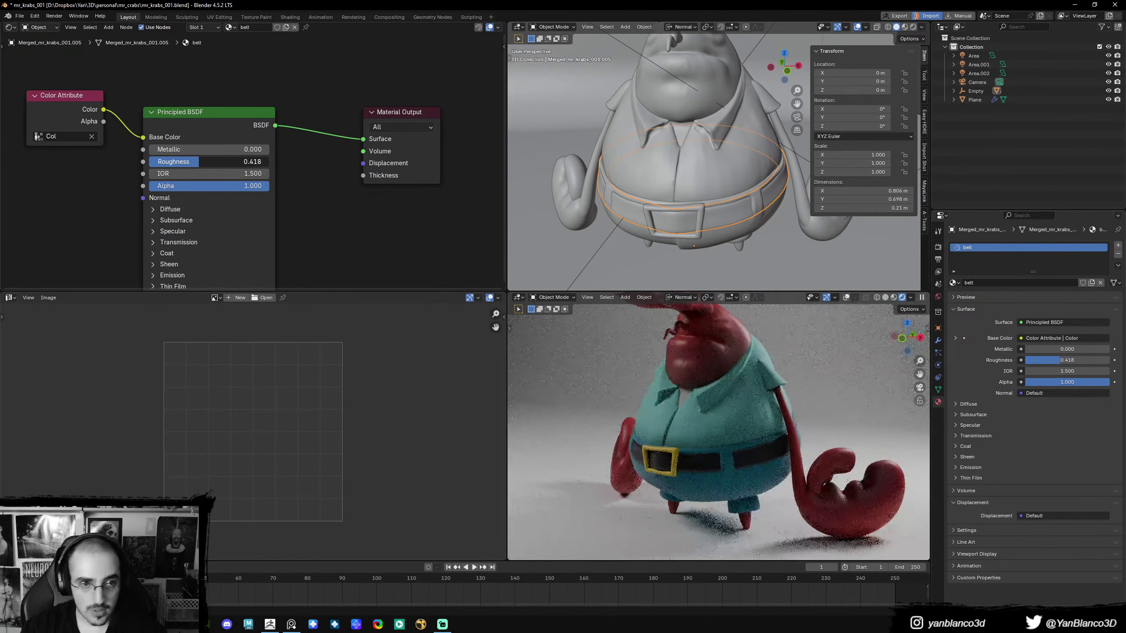
{"action": "scroll", "coordinate": [718, 425], "scroll_direction": "up", "scroll_amount": 5}
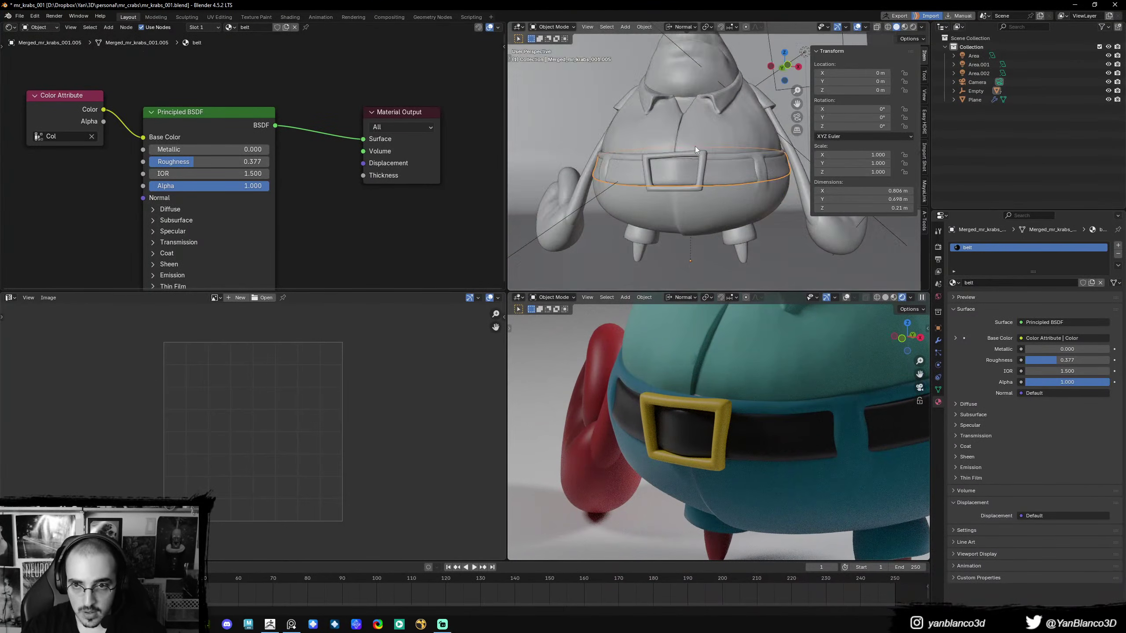
{"action": "mouse_move", "coordinate": [695, 146]}
{"action": "middle_mouse_down"}
{"action": "mouse_move", "coordinate": [679, 149]}
{"action": "mouse_move", "coordinate": [691, 167]}
{"action": "middle_mouse_up"}
{"action": "key", "text": "ctrl+s"}
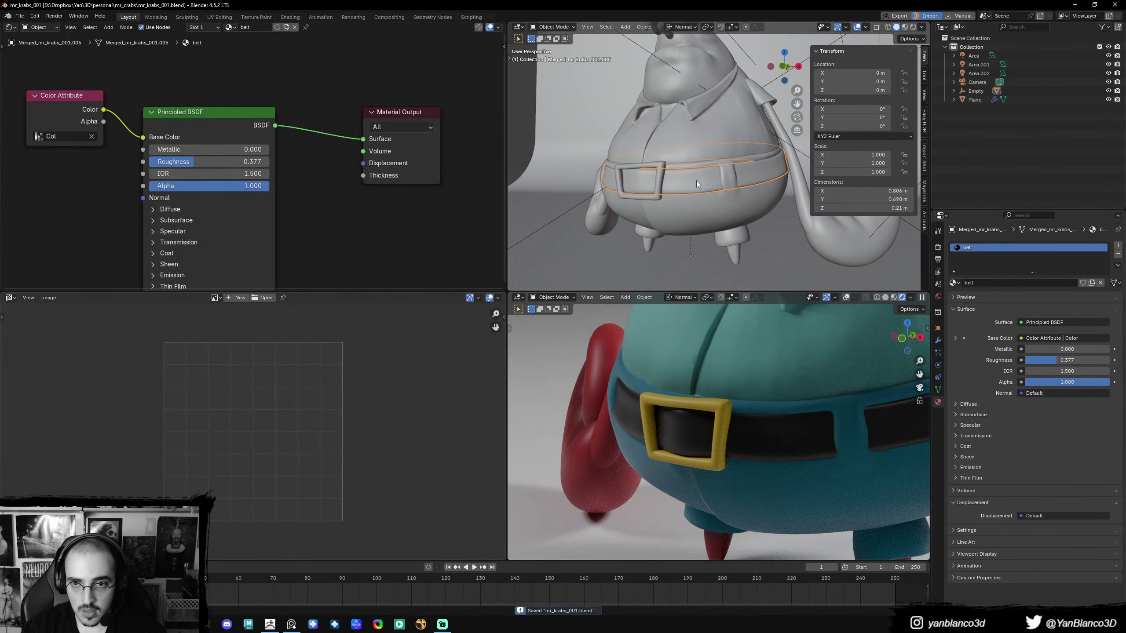
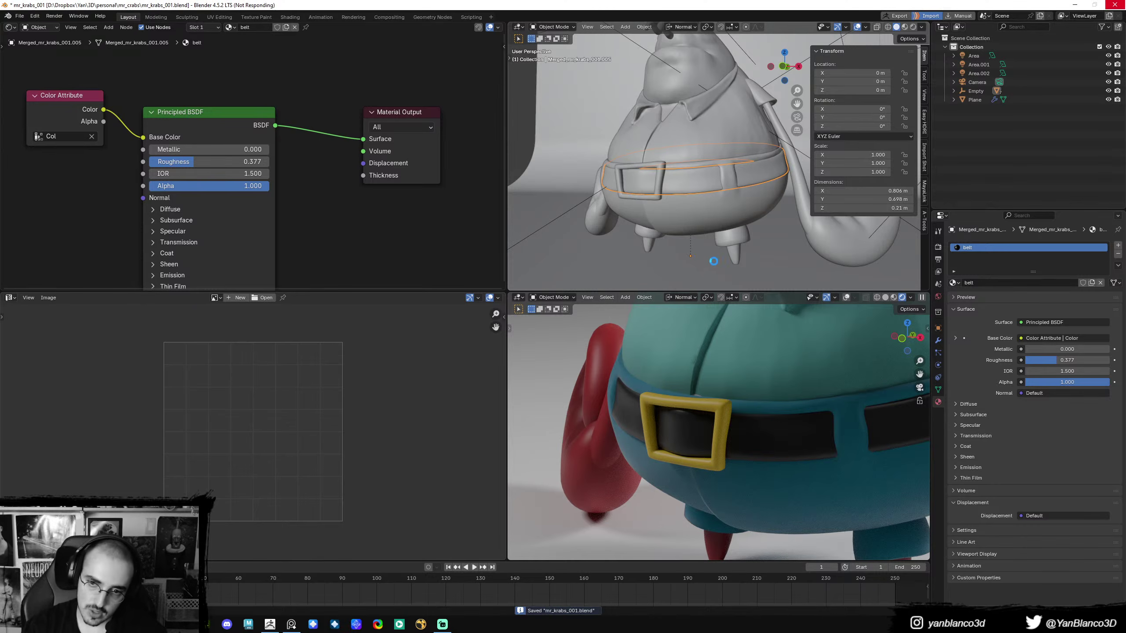
- Make the belt buckle's material a single-user copy and rename it metal
{"action": "scroll", "coordinate": [714, 261], "scroll_direction": "down", "scroll_amount": 2}
{"action": "key", "text": "z"}
{"action": "left_click", "coordinate": [751, 259]}
{"action": "scroll", "coordinate": [700, 194], "scroll_direction": "up", "scroll_amount": 3}
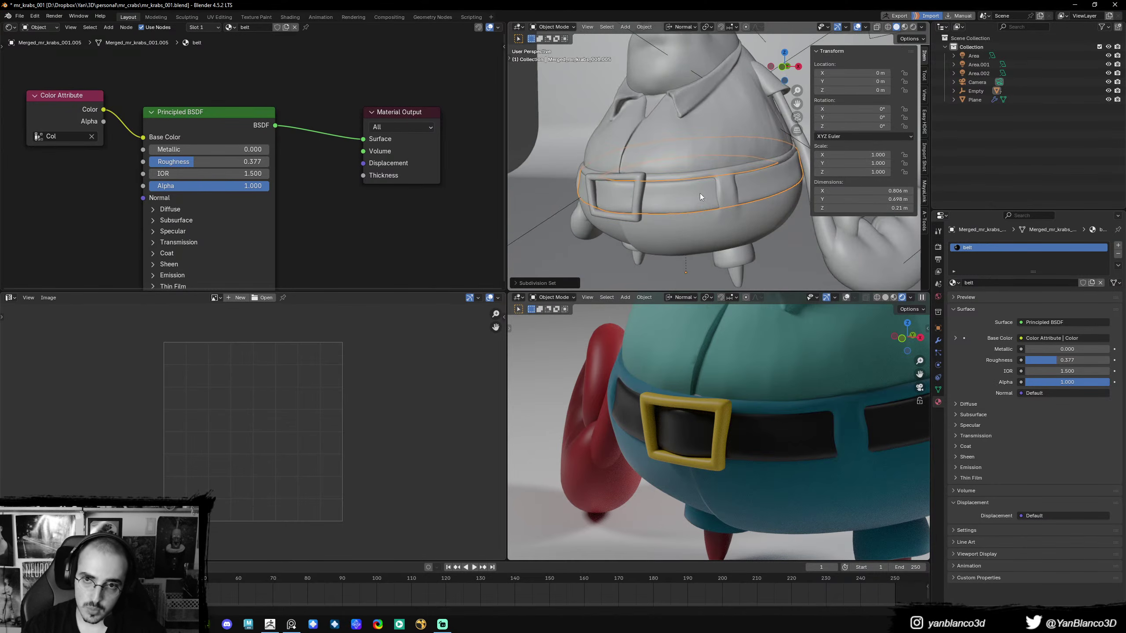
{"action": "left_click", "coordinate": [938, 340]}
{"action": "left_click", "coordinate": [642, 189]}
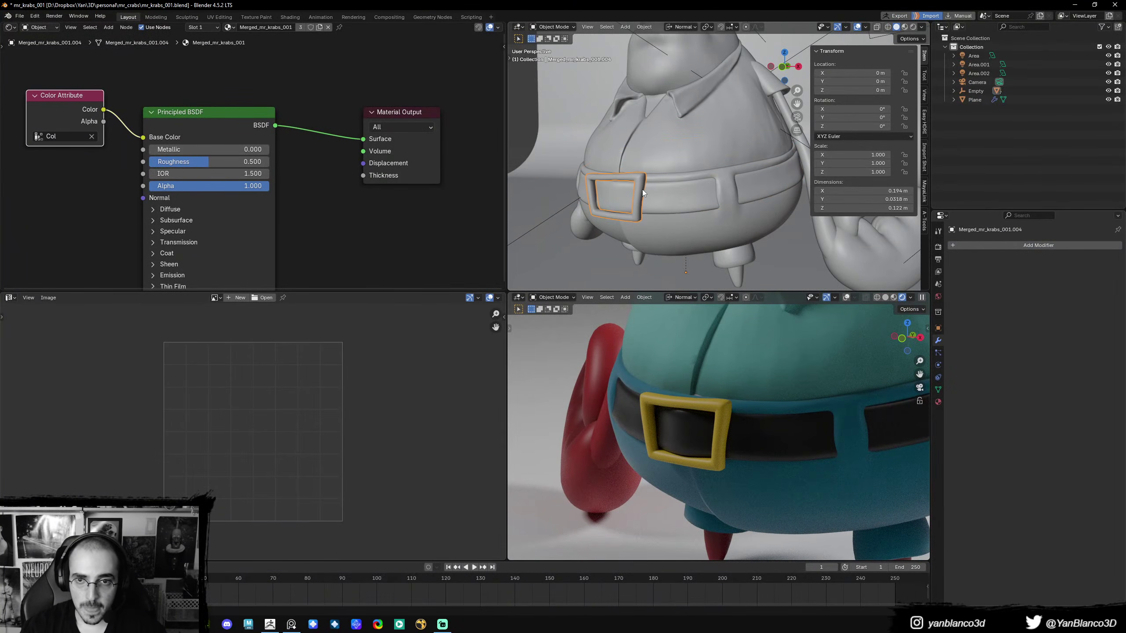
{"action": "left_click", "coordinate": [939, 402]}
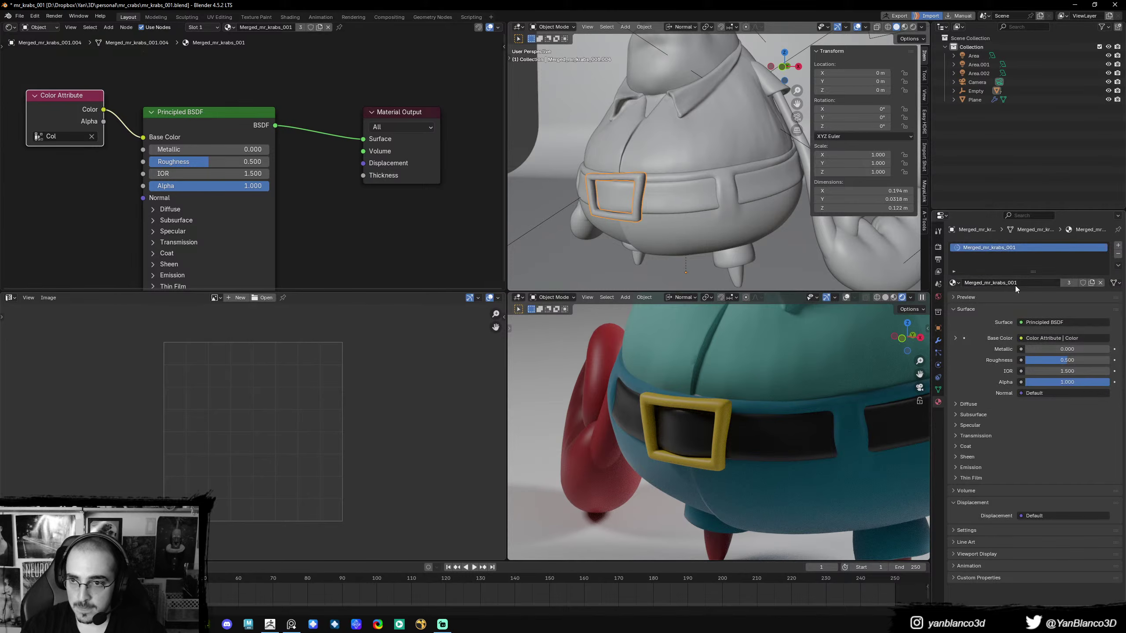
{"action": "left_click", "coordinate": [1062, 284]}
{"action": "double_click", "coordinate": [1027, 284]}
{"action": "type", "text": "metal"}
{"action": "key", "text": "Return"}
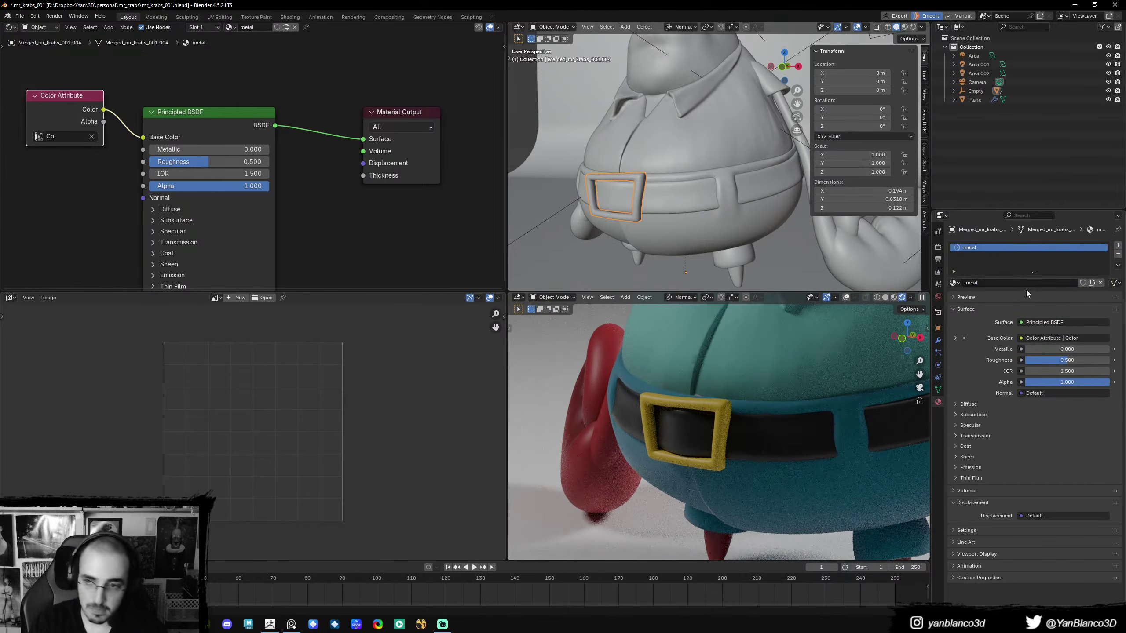
- Set the buckle material's metallic value to 1 and lower its roughness slightly
{"action": "left_click", "coordinate": [247, 151]}
{"action": "type", "text": "1"}
{"action": "key", "text": "Return"}
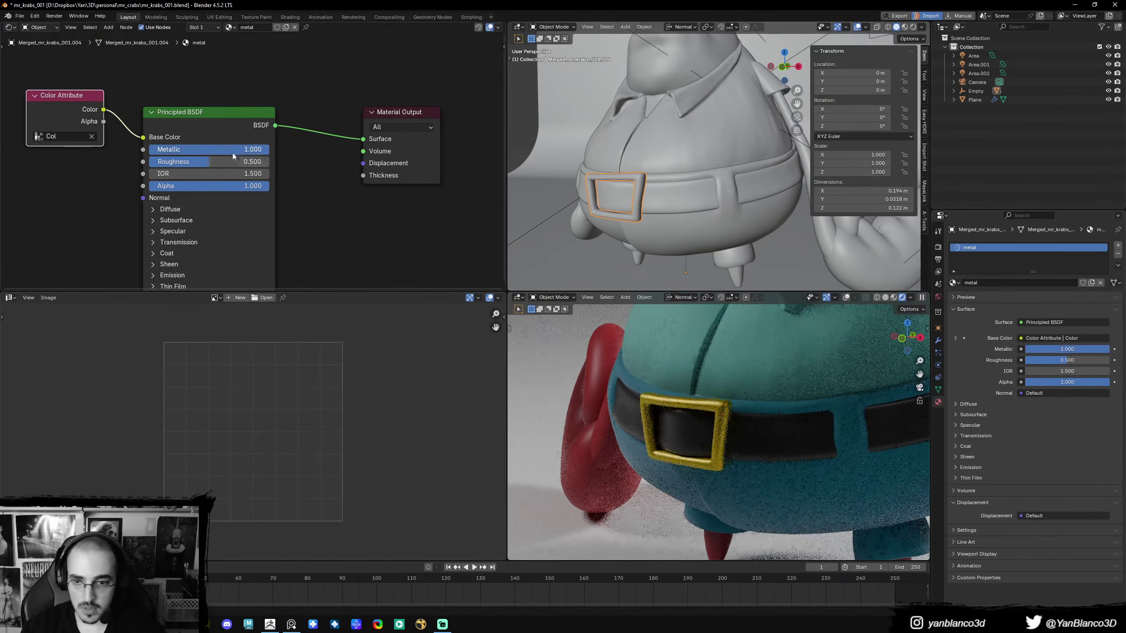
{"action": "left_click_drag", "start_coordinate": [204, 162], "coordinate": [204, 163]}
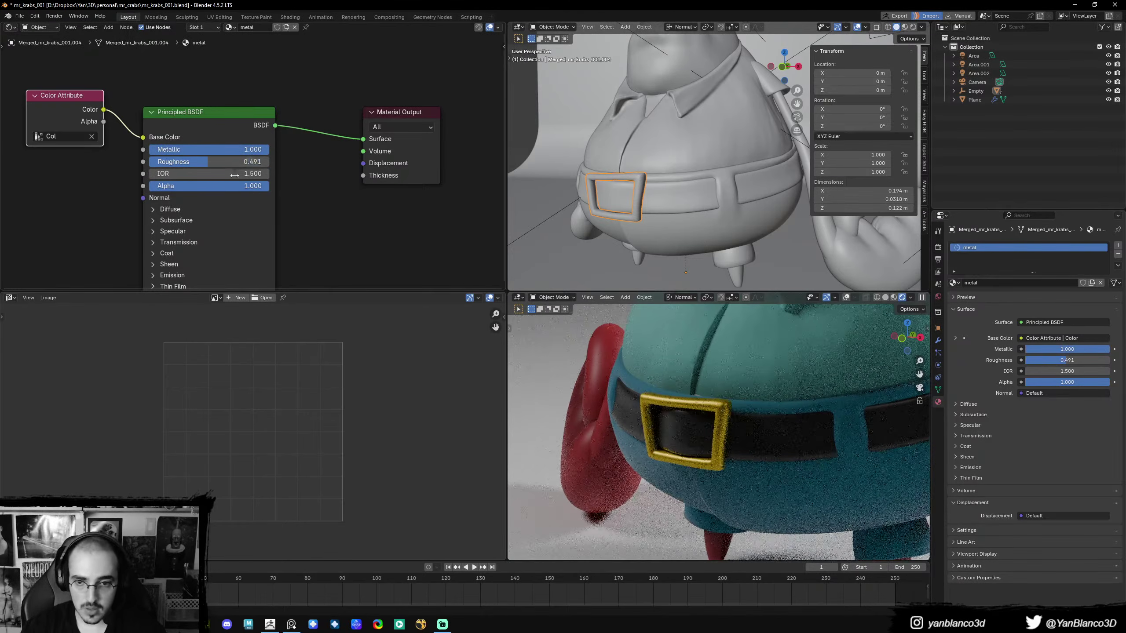
- Make the red body's material a single-user copy and rename it skin
{"action": "scroll", "coordinate": [825, 411], "scroll_direction": "down", "scroll_amount": 4}
{"action": "middle_click_drag", "start_coordinate": [753, 404], "coordinate": [729, 441]}
{"action": "left_click", "coordinate": [737, 410]}
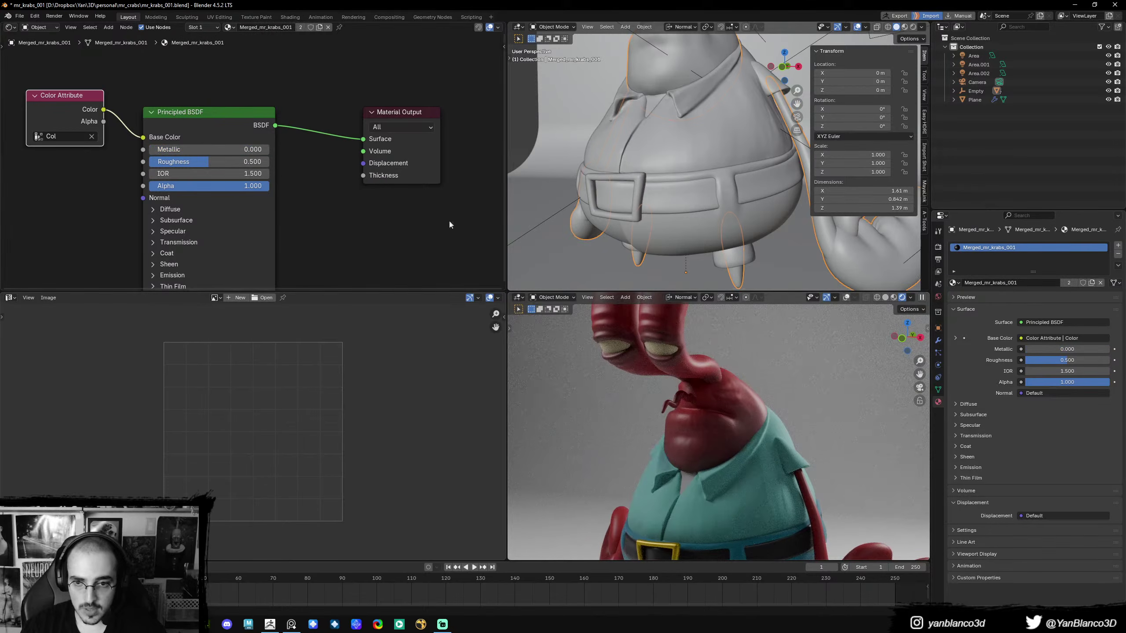
{"action": "left_click", "coordinate": [1071, 285]}
{"action": "left_click", "coordinate": [1047, 285]}
{"action": "type", "text": "b"}
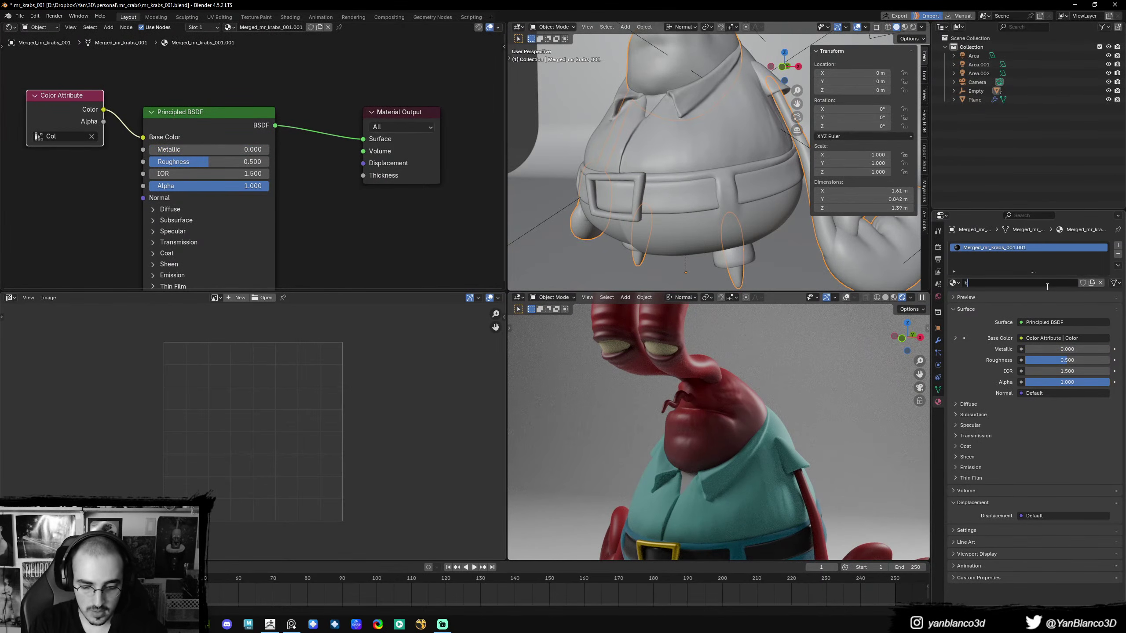
{"action": "key", "text": "Return"}
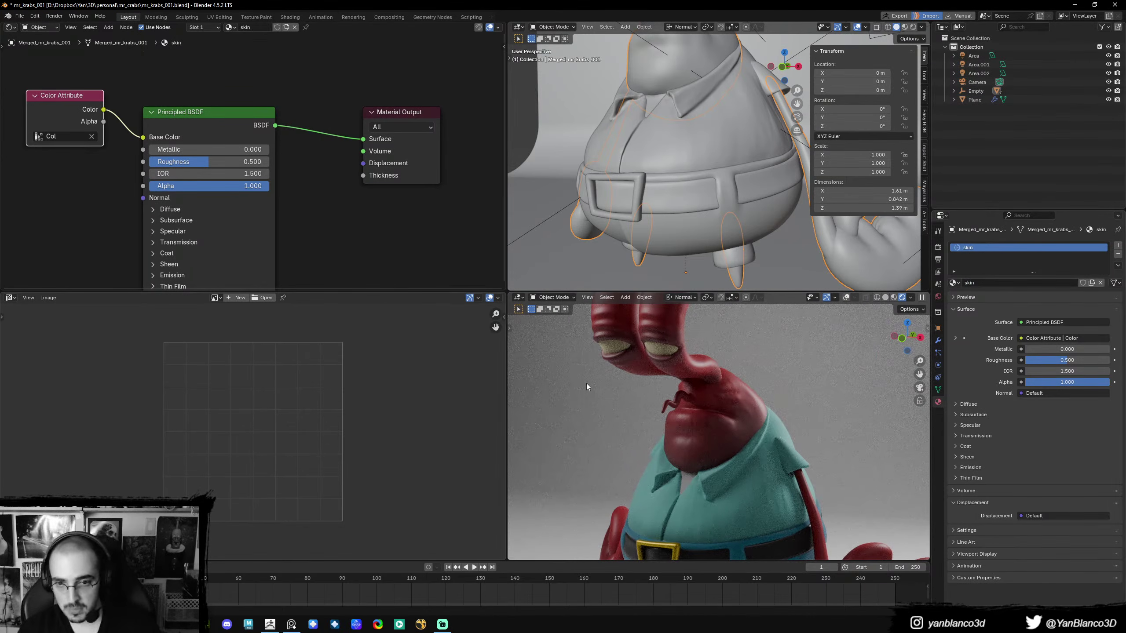
- Restore the camera view in the rendered viewport and move the skin's Color Attribute node farther from the Principled BSDF
{"action": "scroll", "coordinate": [708, 389], "scroll_direction": "down", "scroll_amount": 2}
{"action": "middle_click_drag", "start_coordinate": [735, 431], "coordinate": [722, 410], "text": "alt"}
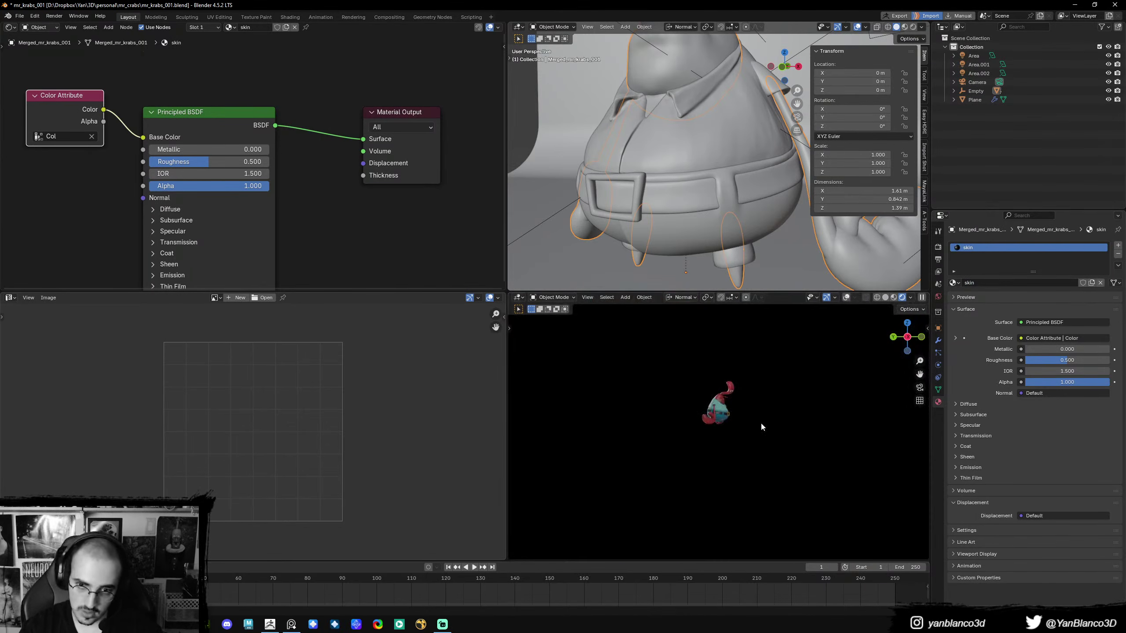
{"action": "key", "text": "KP_0"}
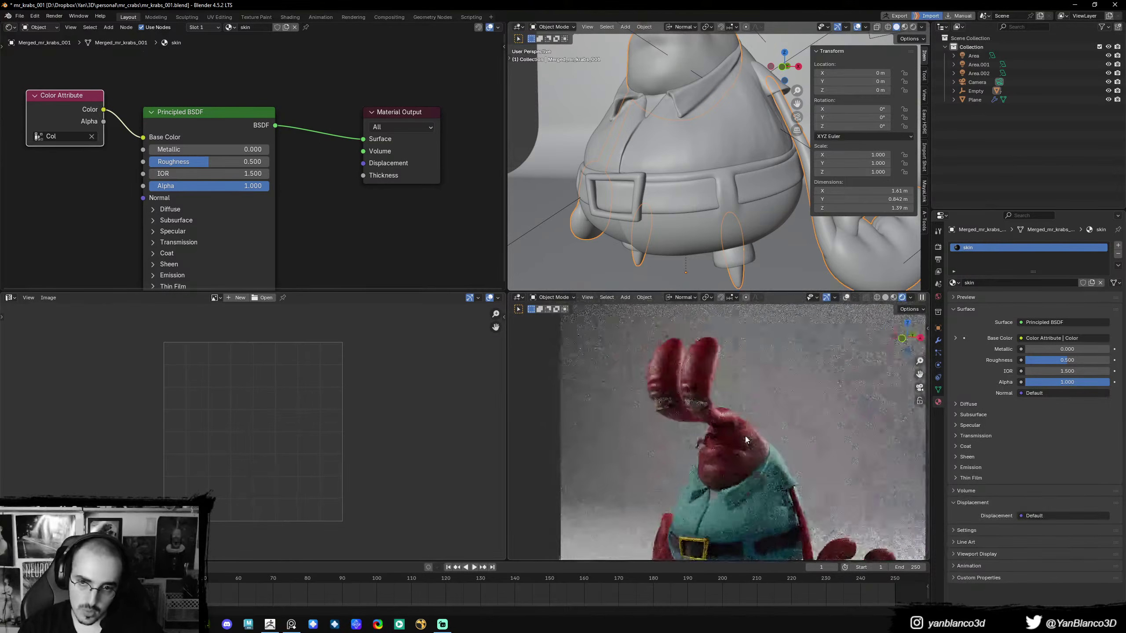
{"action": "scroll", "coordinate": [723, 417], "scroll_direction": "up", "scroll_amount": 3}
{"action": "middle_click_drag", "start_coordinate": [165, 207], "coordinate": [319, 186]}
{"action": "scroll", "coordinate": [296, 141], "scroll_direction": "up", "scroll_amount": 1}
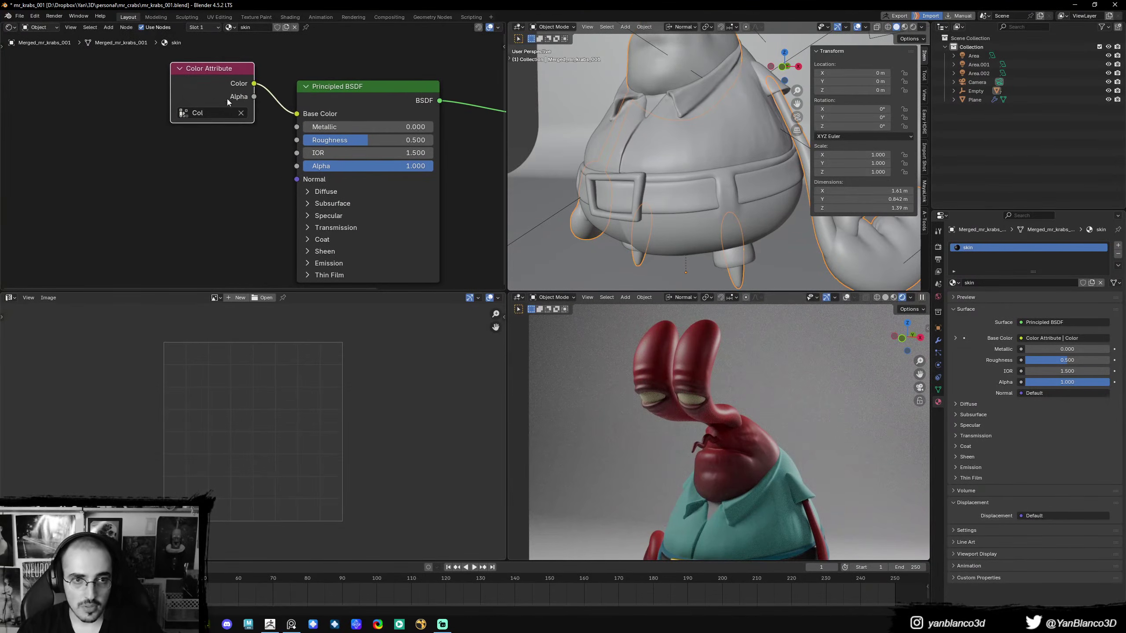
{"action": "mouse_move", "coordinate": [221, 95]}
{"action": "left_mouse_down"}
{"action": "mouse_move", "coordinate": [197, 92]}
{"action": "mouse_move", "coordinate": [204, 103]}
{"action": "left_mouse_up"}
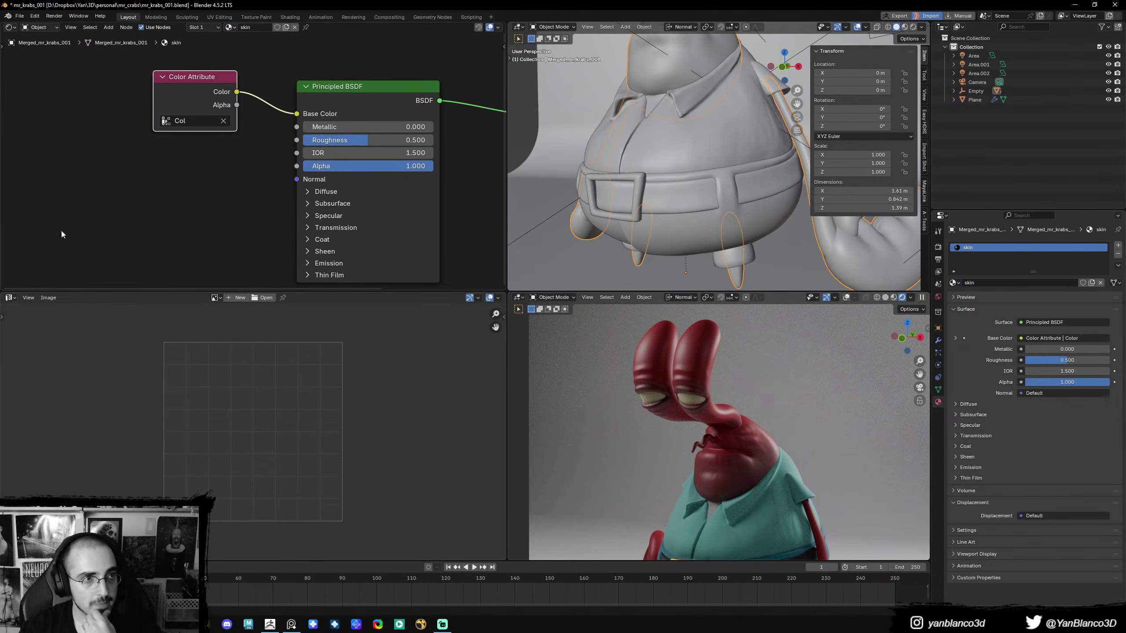
- Add a Noise Texture with Mapping and Texture Coordinate nodes to the skin material, preview it, and drive the mapping with Object coordinates
{"action": "middle_click_drag", "start_coordinate": [62, 234], "coordinate": [138, 187]}
{"action": "key", "text": "shift+a"}
{"action": "type", "text": "n"}
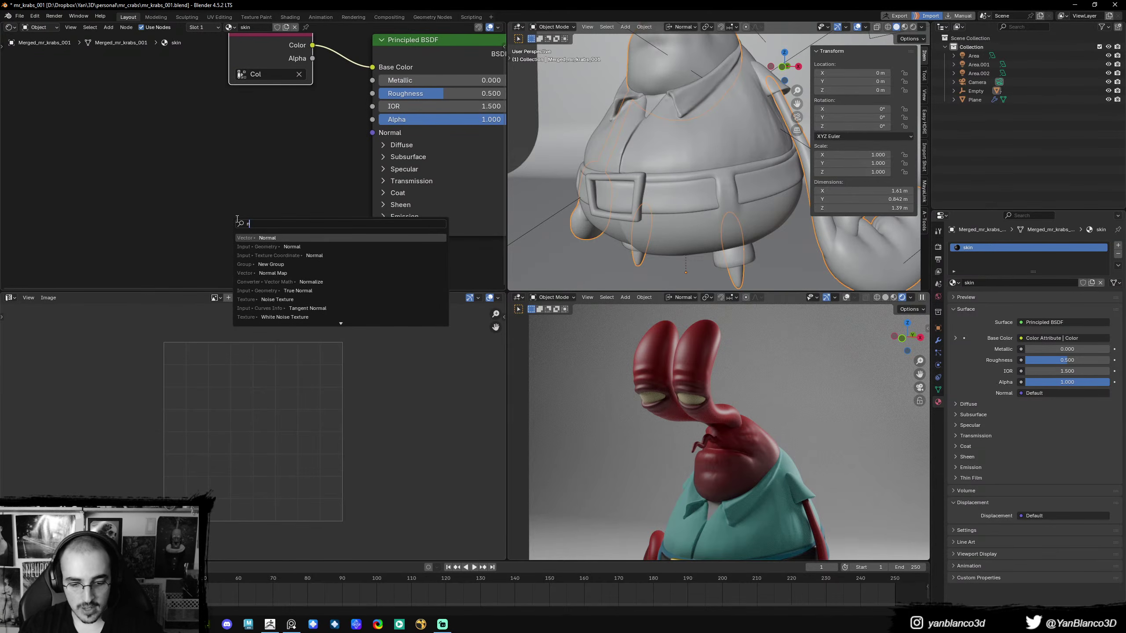
{"action": "type", "text": "oi"}
{"action": "left_click", "coordinate": [278, 238]}
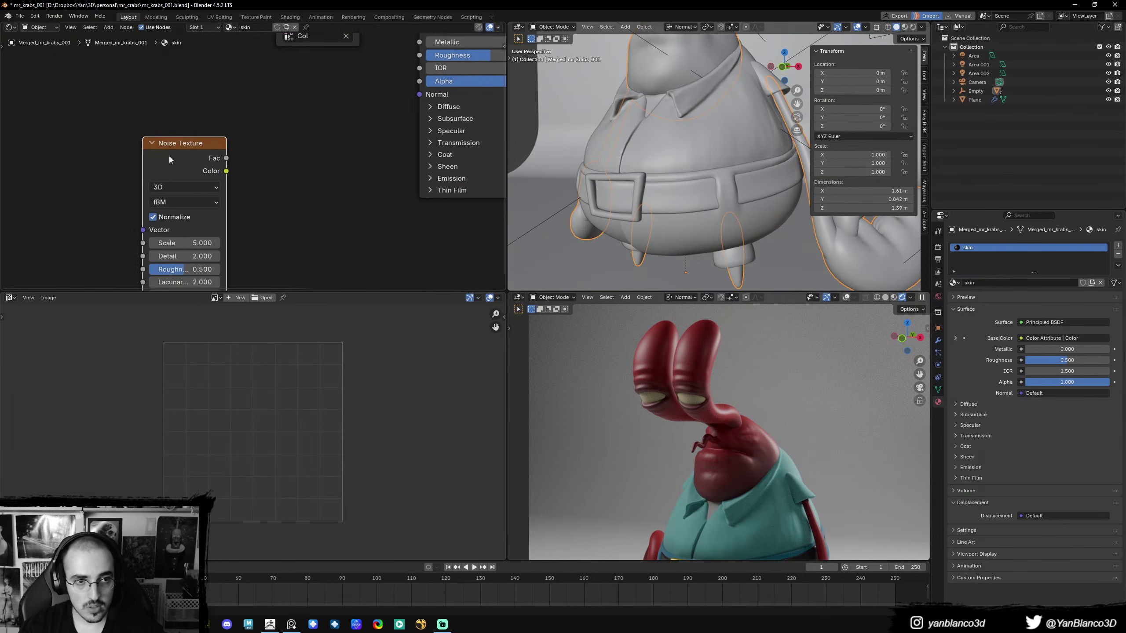
{"action": "key", "text": "ctrl+t"}
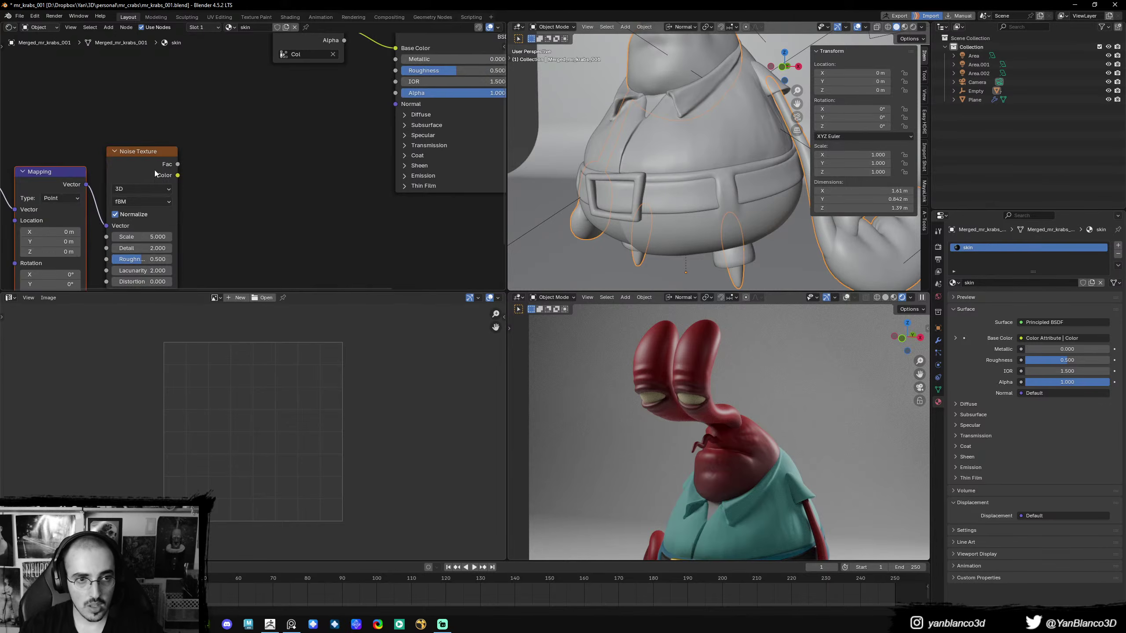
{"action": "left_click", "coordinate": [266, 152], "text": "ctrl+shift"}
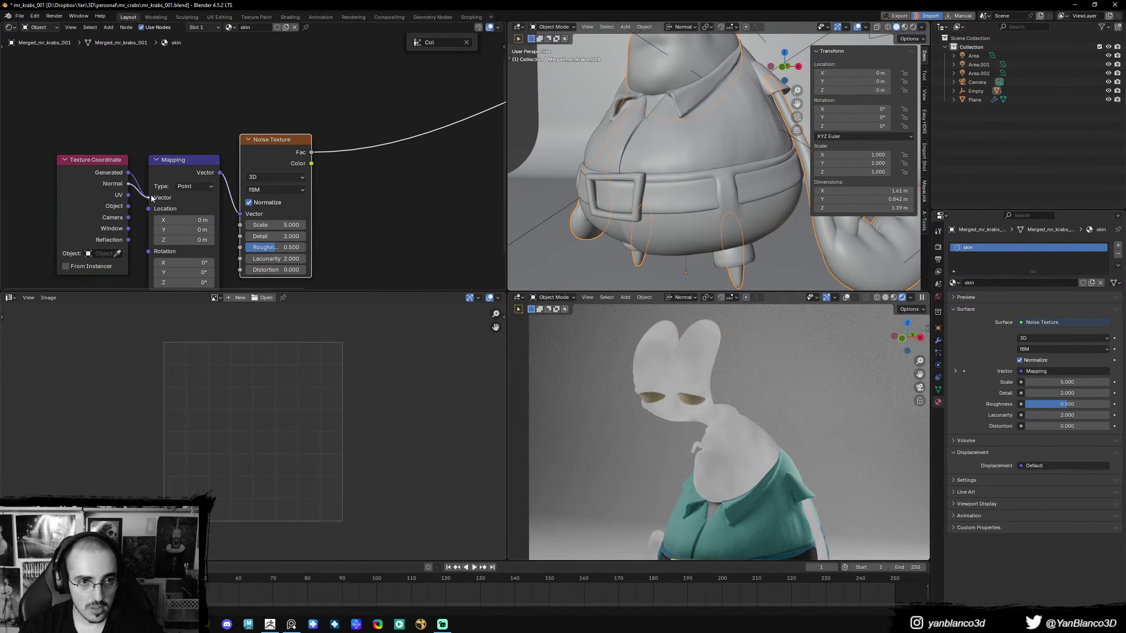
{"action": "left_click_drag", "start_coordinate": [151, 195], "coordinate": [150, 197]}
- Add a Bump node on the link coming out of the Noise Texture
{"action": "middle_click_drag", "start_coordinate": [151, 194], "coordinate": [113, 181]}
{"action": "key", "text": "shift+a"}
{"action": "type", "text": "b"}
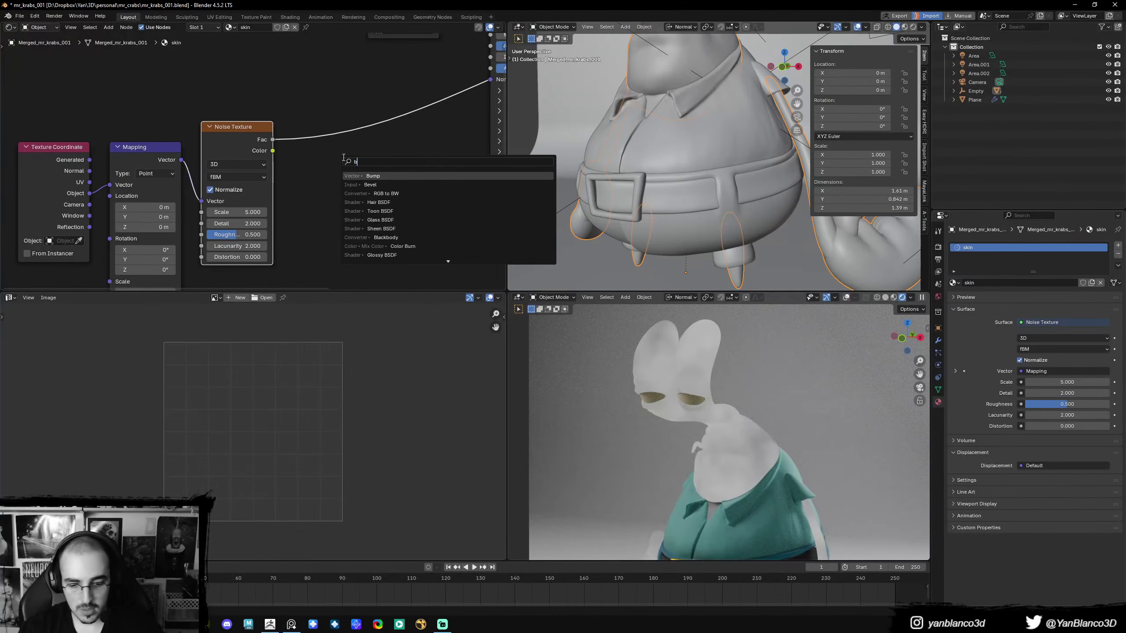
{"action": "type", "text": "um"}
{"action": "key", "text": "Return"}
{"action": "left_click", "coordinate": [334, 130]}
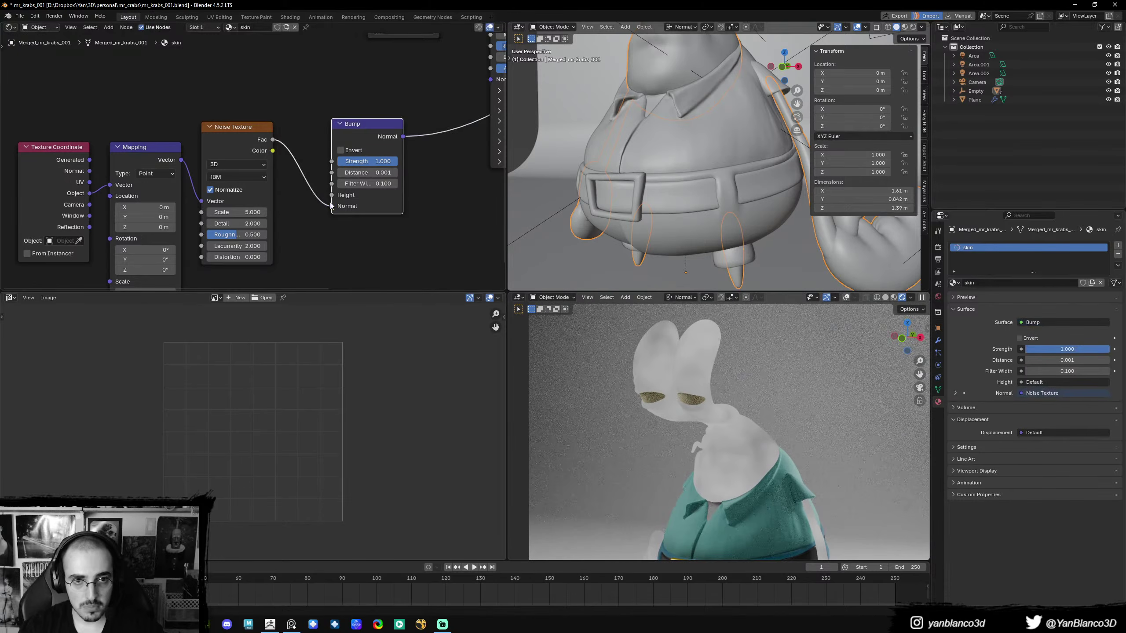
- Feed the noise into the Bump's Height and the Bump into the Principled BSDF's Normal, and output the full shader again
{"action": "middle_click_drag", "start_coordinate": [418, 162], "coordinate": [317, 188]}
{"action": "left_click_drag", "start_coordinate": [301, 163], "coordinate": [395, 105]}
{"action": "middle_click_drag", "start_coordinate": [436, 108], "coordinate": [344, 189]}
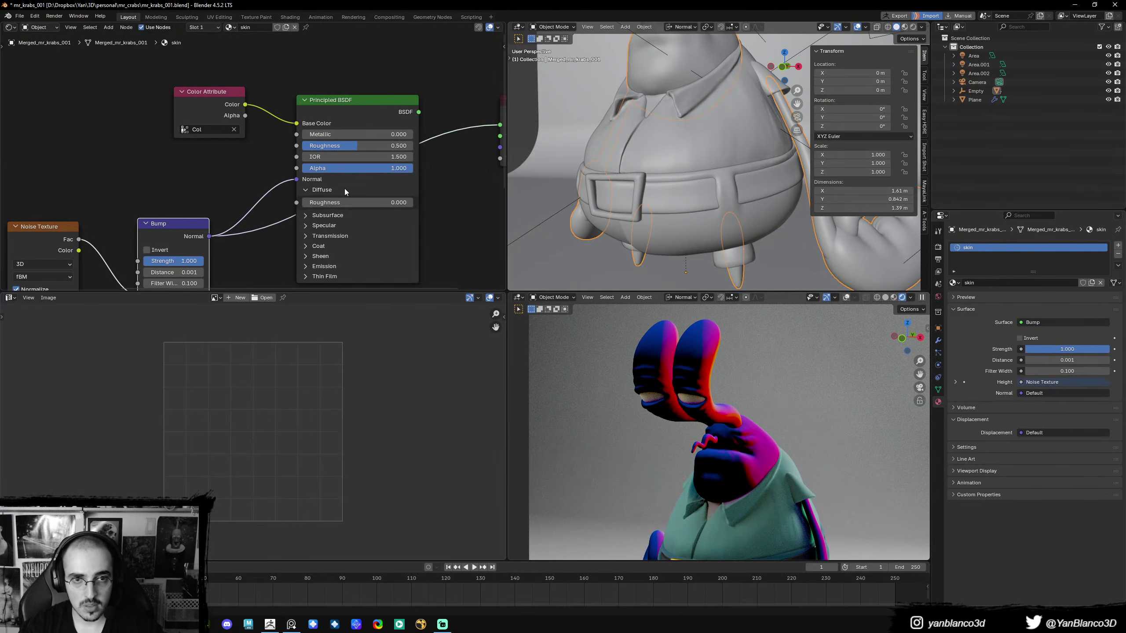
{"action": "left_click", "coordinate": [342, 113], "text": "ctrl+shift"}
- Set the skin's Noise Texture to scale 27, detail 15 and roughness 0.712
{"action": "middle_click_drag", "start_coordinate": [217, 249], "coordinate": [373, 144]}
{"action": "scroll", "coordinate": [369, 146], "scroll_direction": "up", "scroll_amount": 4}
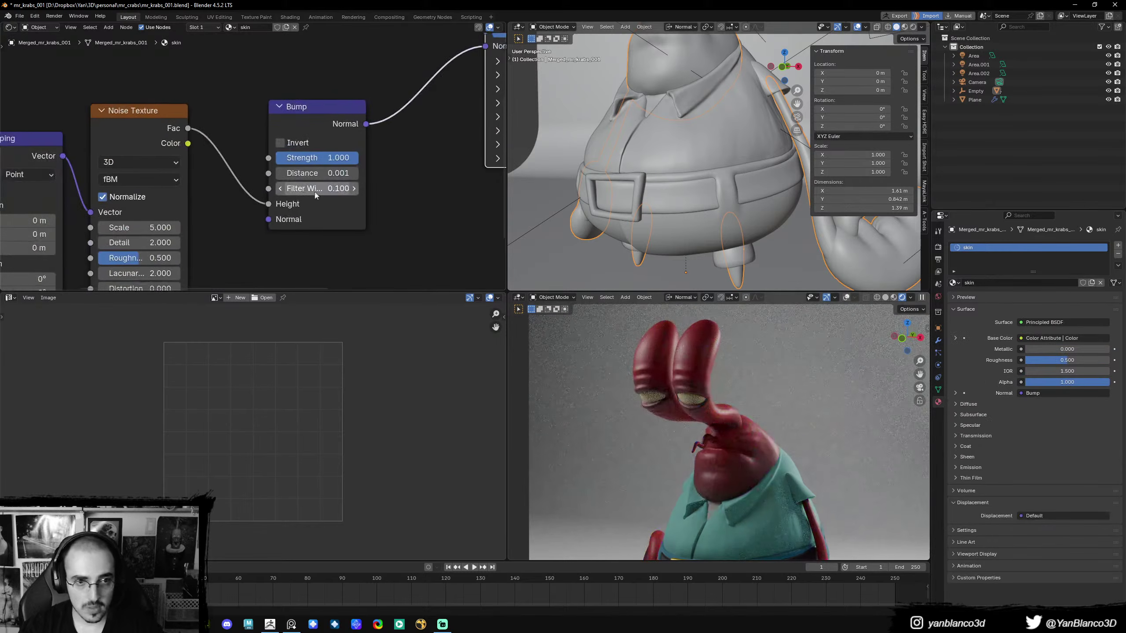
{"action": "middle_click_drag", "start_coordinate": [155, 246], "coordinate": [171, 182]}
{"action": "mouse_move", "coordinate": [171, 182]}
{"action": "left_mouse_down"}
{"action": "mouse_move", "coordinate": [204, 182]}
{"action": "mouse_move", "coordinate": [207, 198]}
{"action": "mouse_move", "coordinate": [194, 198]}
{"action": "mouse_move", "coordinate": [191, 167]}
{"action": "mouse_move", "coordinate": [204, 168]}
{"action": "mouse_move", "coordinate": [186, 168]}
{"action": "left_mouse_up"}
{"action": "middle_click_drag", "start_coordinate": [190, 168], "coordinate": [116, 203]}
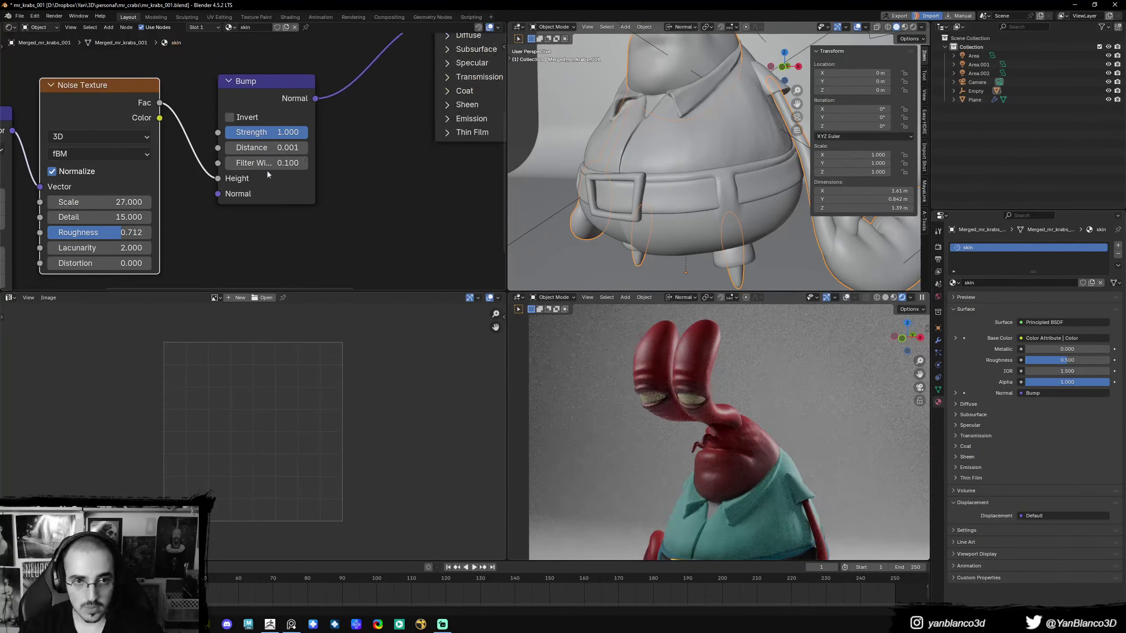
- Preview the Bump output on the face and set the noise scale to 17.8 and roughness to 0.5
{"action": "left_click_drag", "start_coordinate": [274, 150], "coordinate": [275, 148]}
{"action": "scroll", "coordinate": [865, 416], "scroll_direction": "up", "scroll_amount": 5}
{"action": "middle_click_drag", "start_coordinate": [275, 159], "coordinate": [330, 148]}
{"action": "left_click", "coordinate": [266, 72], "text": "ctrl+shift"}
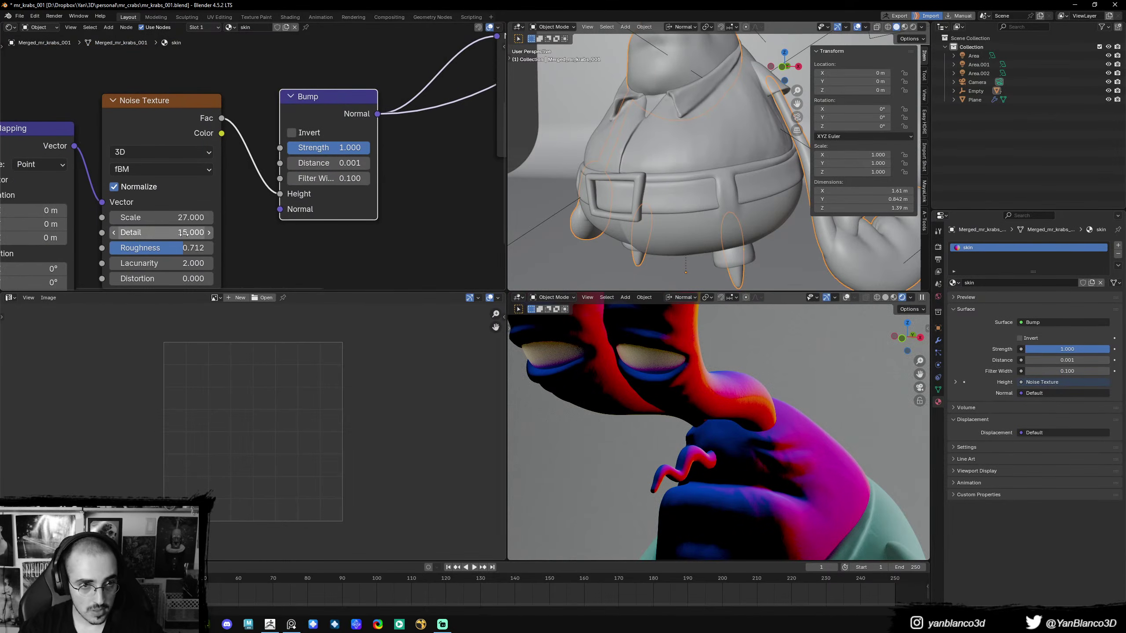
{"action": "left_click_drag", "start_coordinate": [184, 217], "coordinate": [165, 247]}
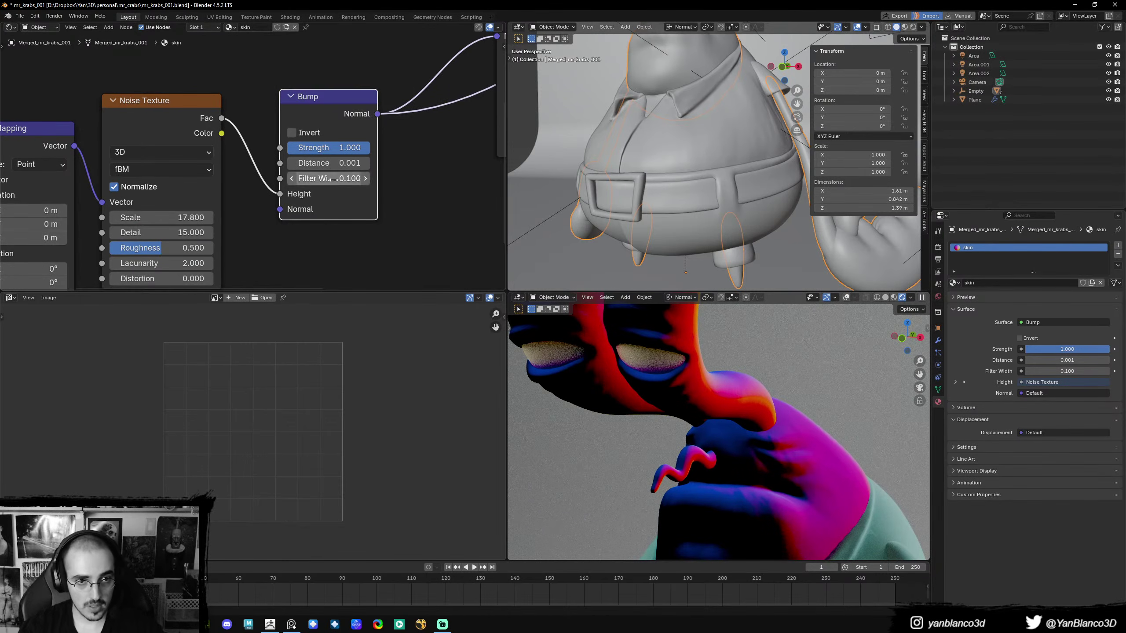
- Set the Bump distance to 0.005 and switch the material output back to the Principled BSDF
{"action": "left_click", "coordinate": [343, 163]}
{"action": "type", "text": "5"}
{"action": "key", "text": "Return"}
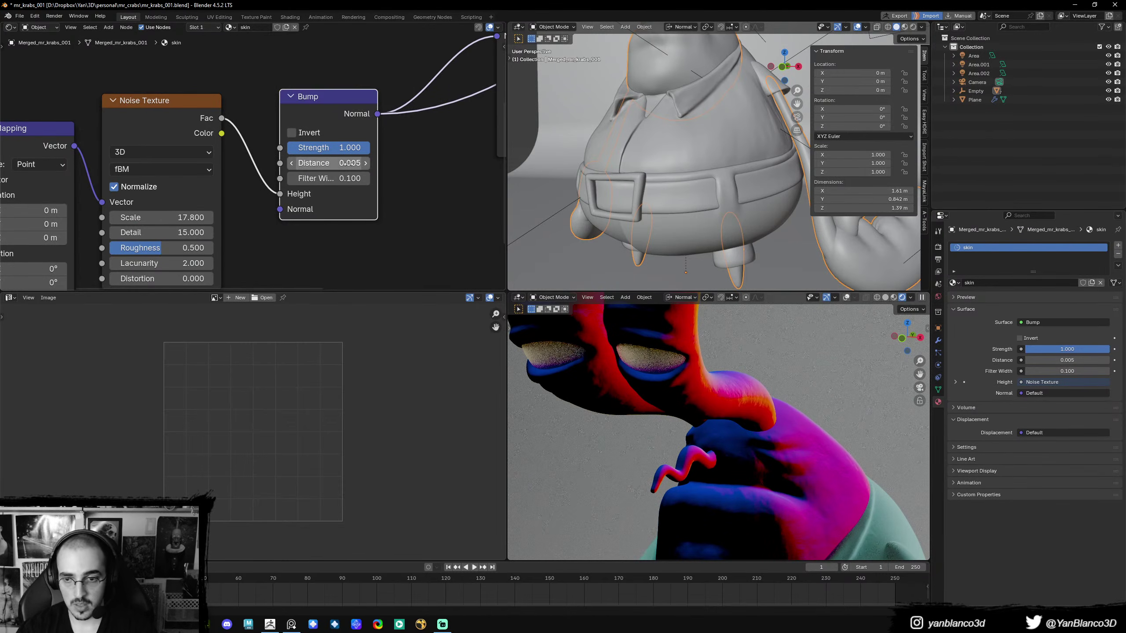
{"action": "scroll", "coordinate": [363, 172], "scroll_direction": "down", "scroll_amount": 5}
{"action": "middle_click_drag", "start_coordinate": [421, 138], "coordinate": [267, 234]}
{"action": "left_click", "coordinate": [346, 104], "text": "ctrl+shift"}
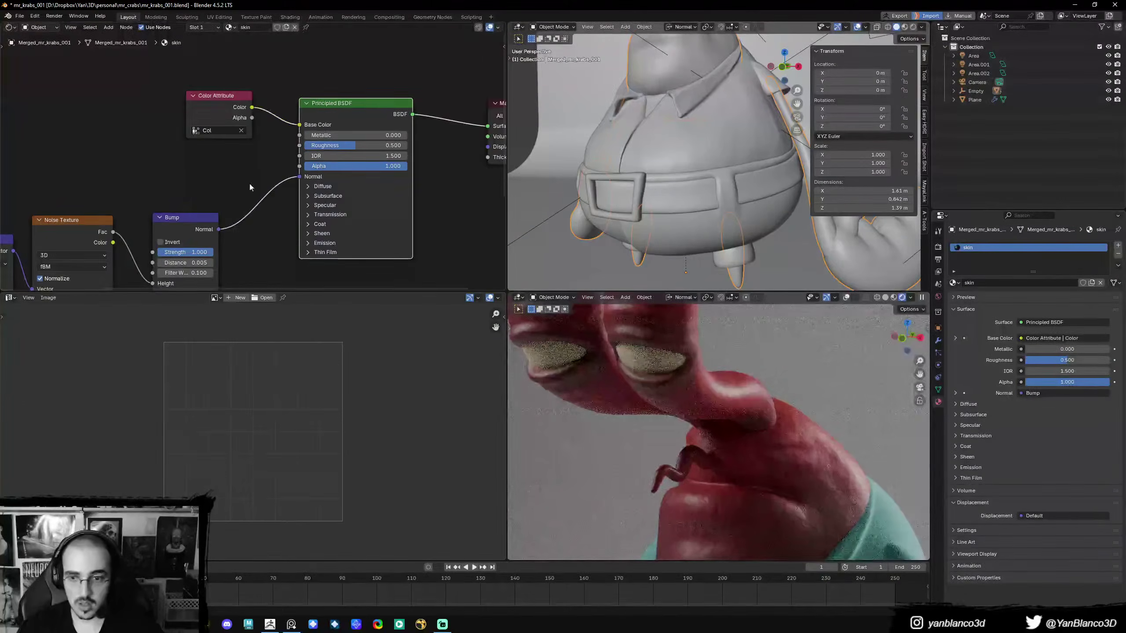
- Set the skin shader's roughness to 0.45 and its IOR to 1.35
{"action": "middle_click_drag", "start_coordinate": [249, 181], "coordinate": [328, 101]}
{"action": "middle_click_drag", "start_coordinate": [730, 418], "coordinate": [754, 397]}
{"action": "middle_click_drag", "start_coordinate": [380, 173], "coordinate": [282, 285]}
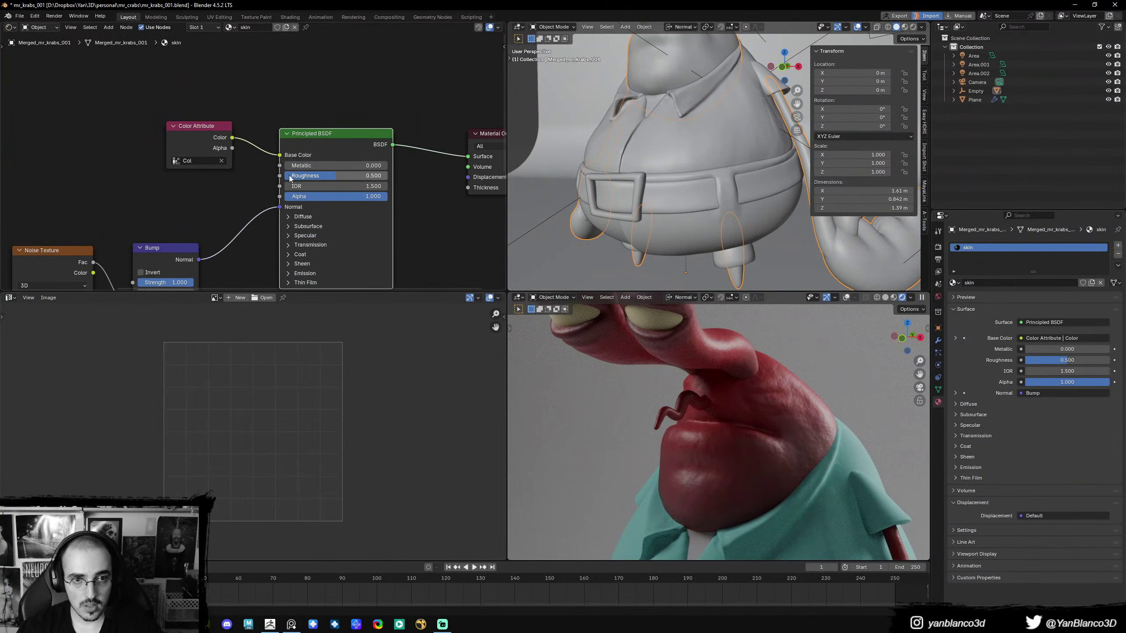
{"action": "left_click_drag", "start_coordinate": [293, 178], "coordinate": [289, 178]}
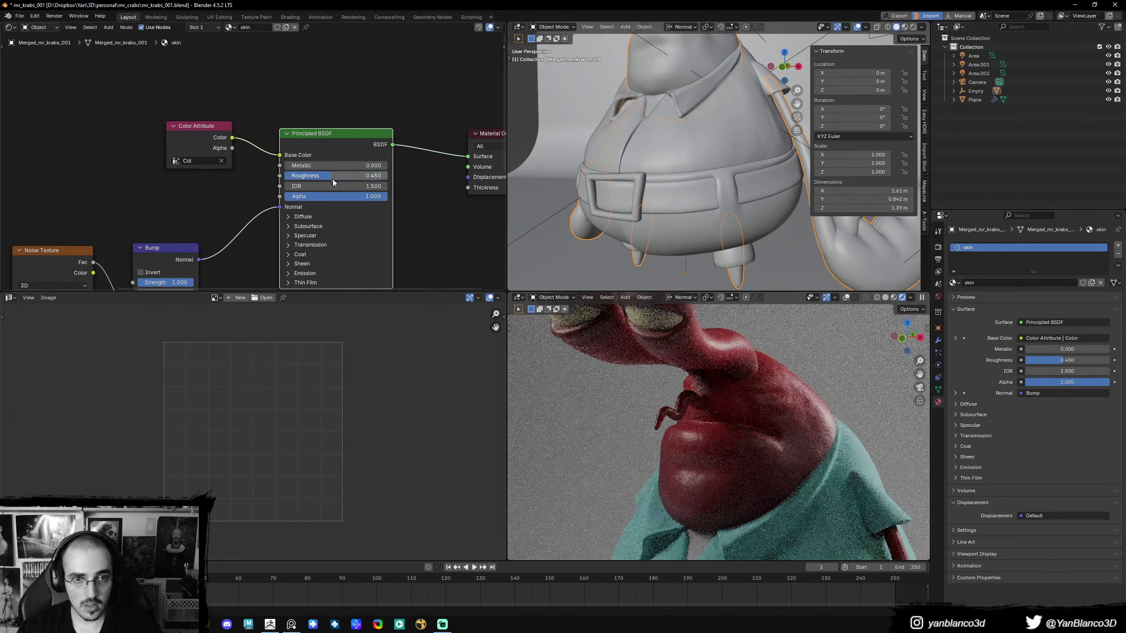
{"action": "left_click", "coordinate": [286, 187]}
{"action": "left_click", "coordinate": [286, 187]}
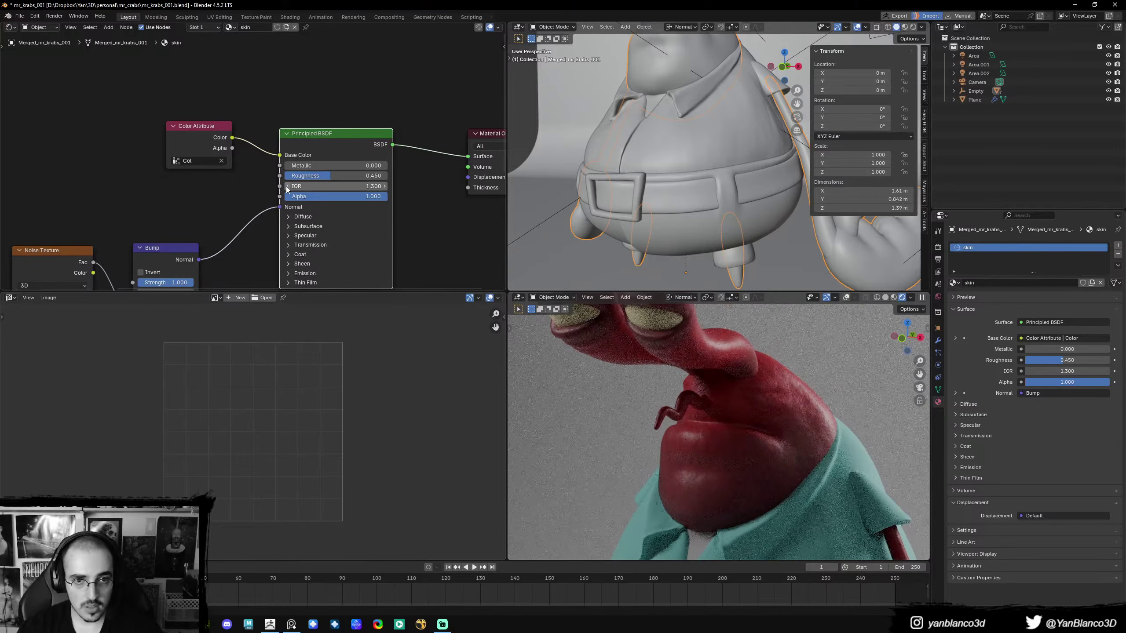
{"action": "left_click", "coordinate": [351, 183]}
{"action": "left_click", "coordinate": [352, 183]}
{"action": "type", "text": "5"}
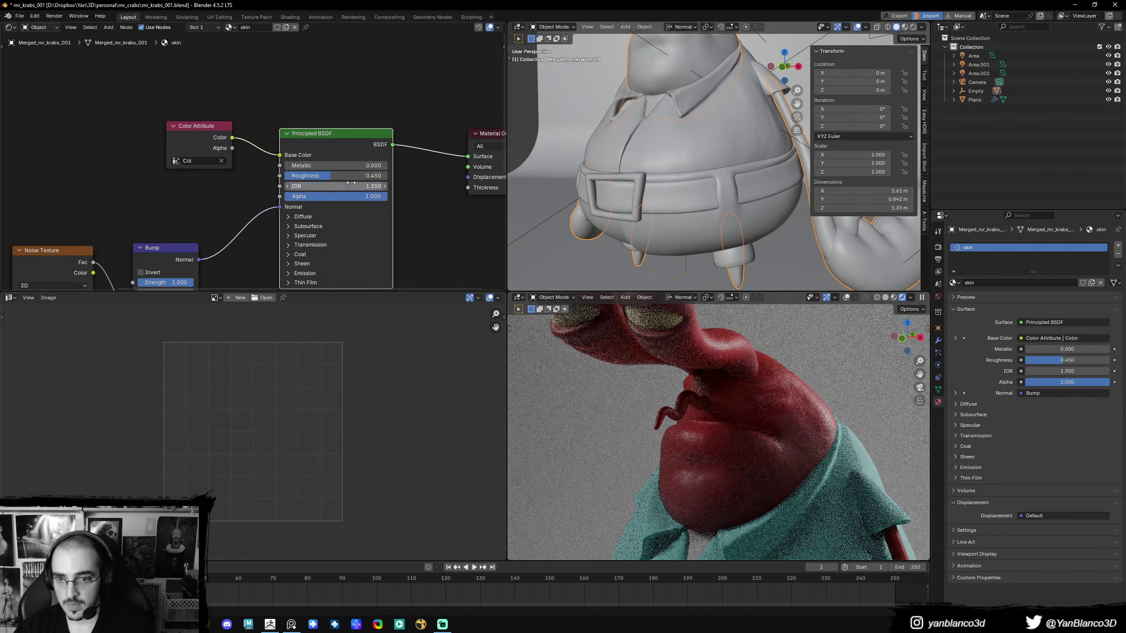
{"action": "key", "text": "Return"}
- Preview only the Color Attribute on the skin in the rendered viewport
{"action": "middle_click_drag", "start_coordinate": [595, 439], "coordinate": [686, 438]}
{"action": "middle_click_drag", "start_coordinate": [64, 145], "coordinate": [232, 173]}
{"action": "left_click", "coordinate": [338, 168], "text": "ctrl+shift"}
- Add a Geometry node to the skin material and place it clear of the Color Attribute node
{"action": "key", "text": "shift+a"}
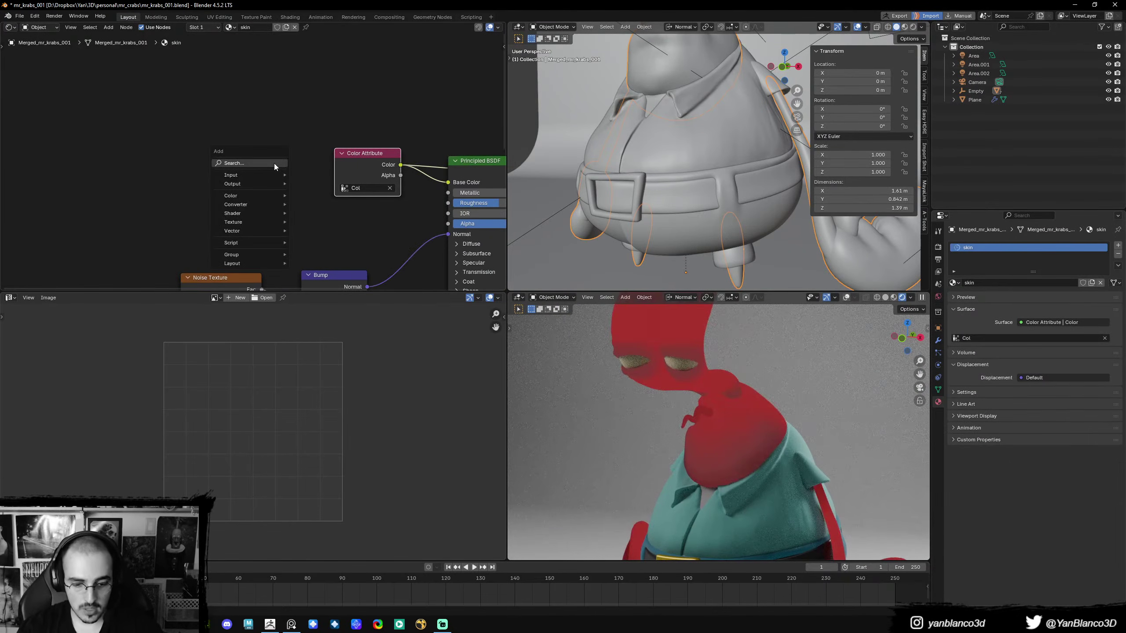
{"action": "type", "text": "cu"}
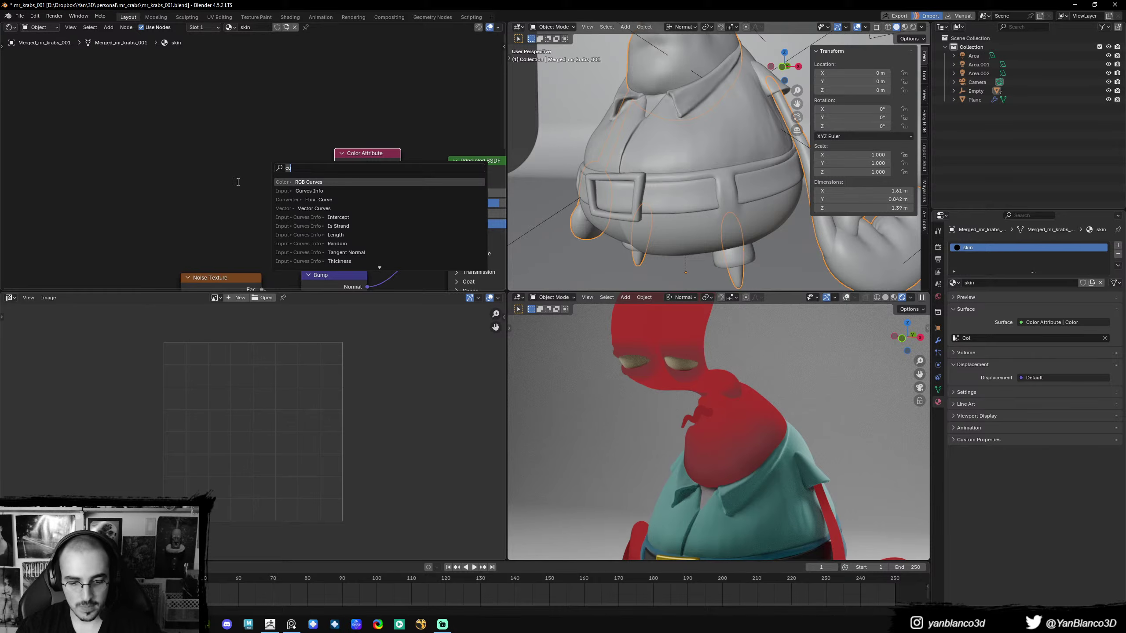
{"action": "key", "text": "BackSpace"}
{"action": "key", "text": "BackSpace"}
{"action": "type", "text": "ob"}
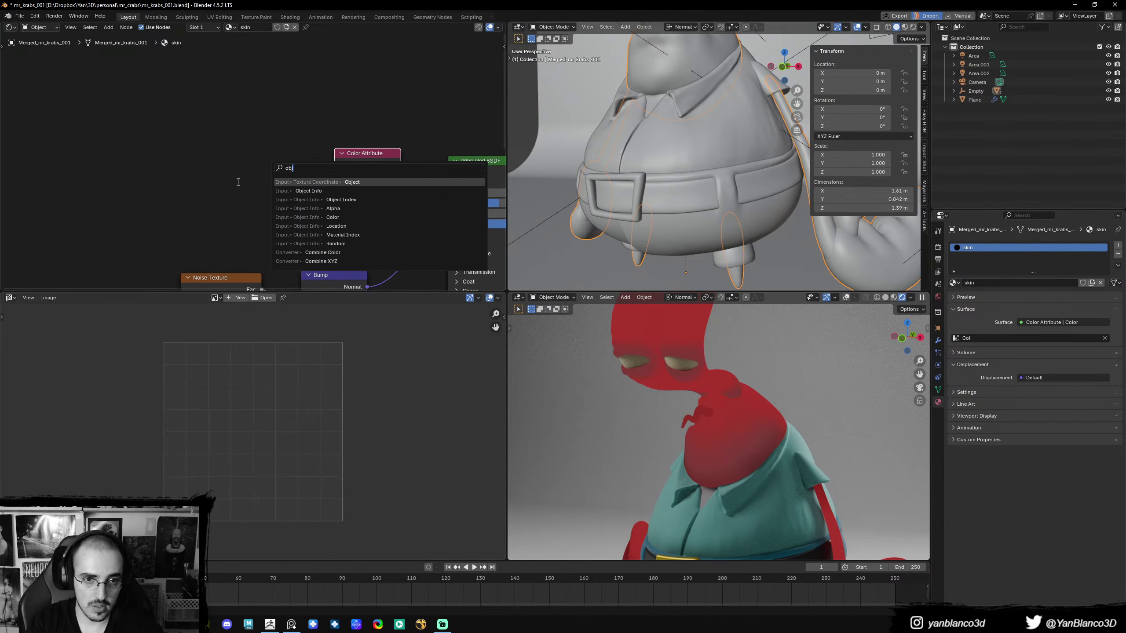
{"action": "key", "text": "BackSpace"}
{"action": "key", "text": "BackSpace"}
{"action": "type", "text": "ge"}
{"action": "key", "text": "Return"}
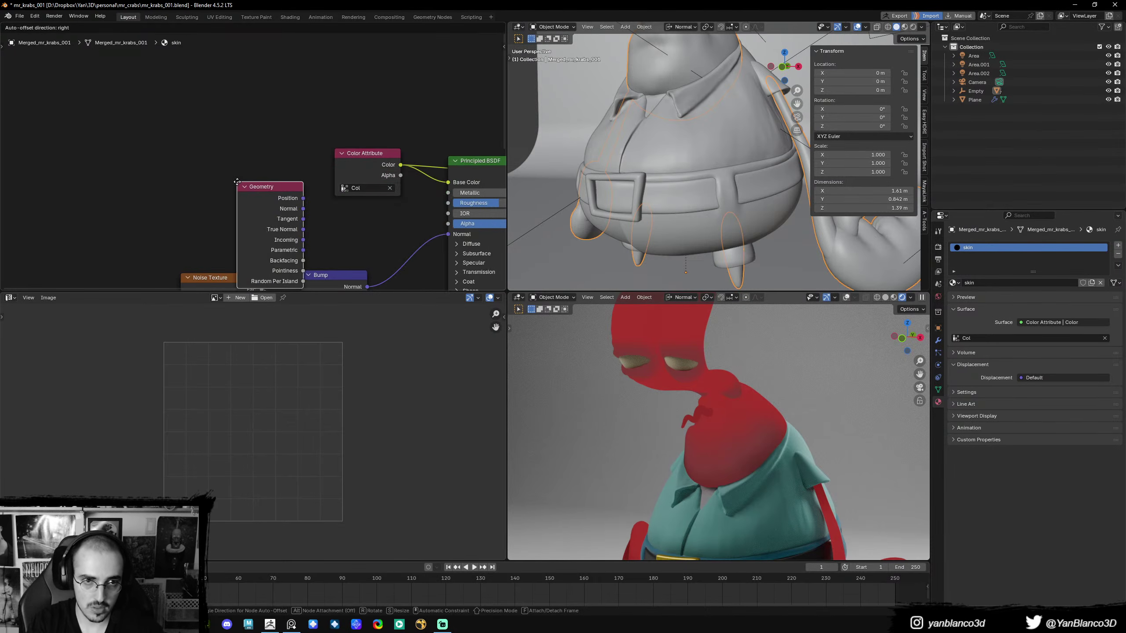
{"action": "left_click", "coordinate": [84, 99]}
- Add a Color Ramp node to the skin material beside the Geometry node
{"action": "key", "text": "shift+a"}
{"action": "type", "text": "c"}
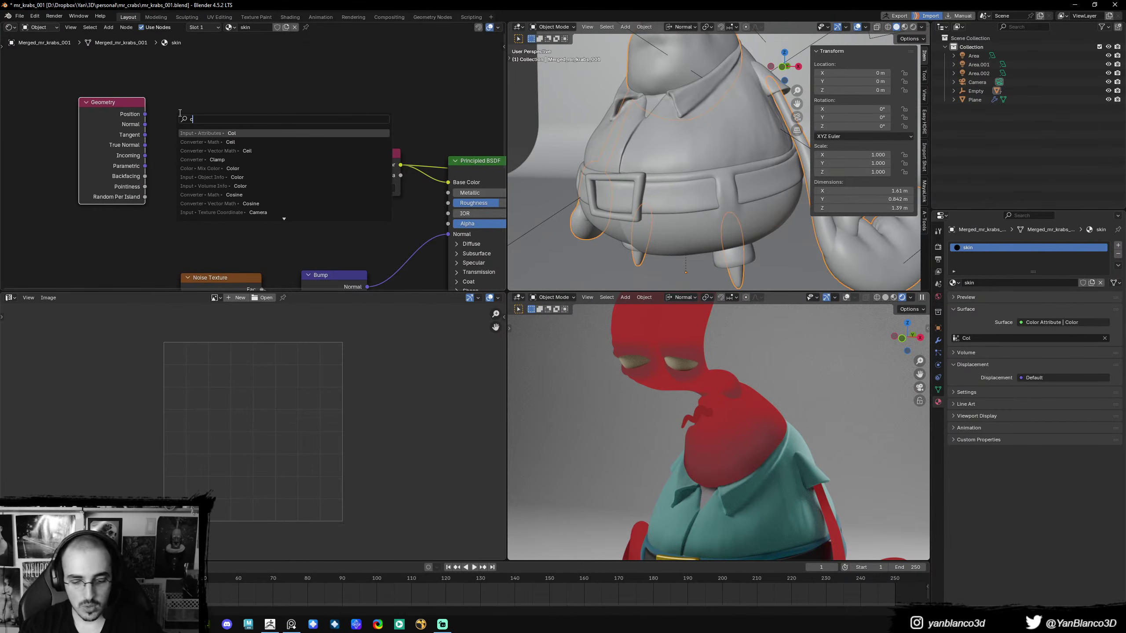
{"action": "type", "text": "olor"}
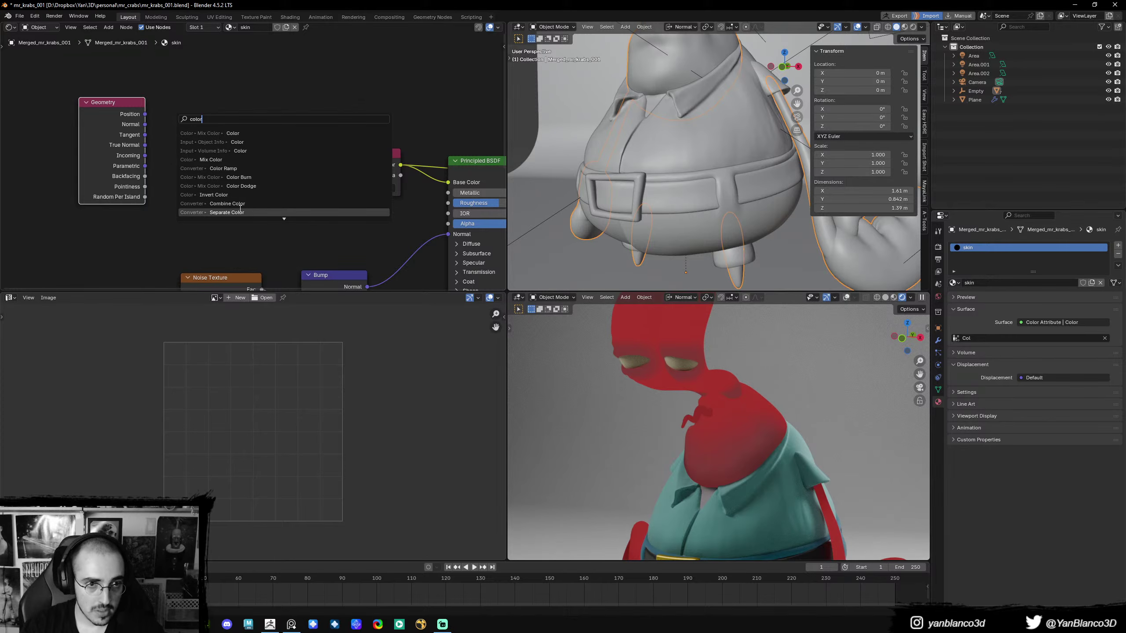
{"action": "type", "text": "colorr"}
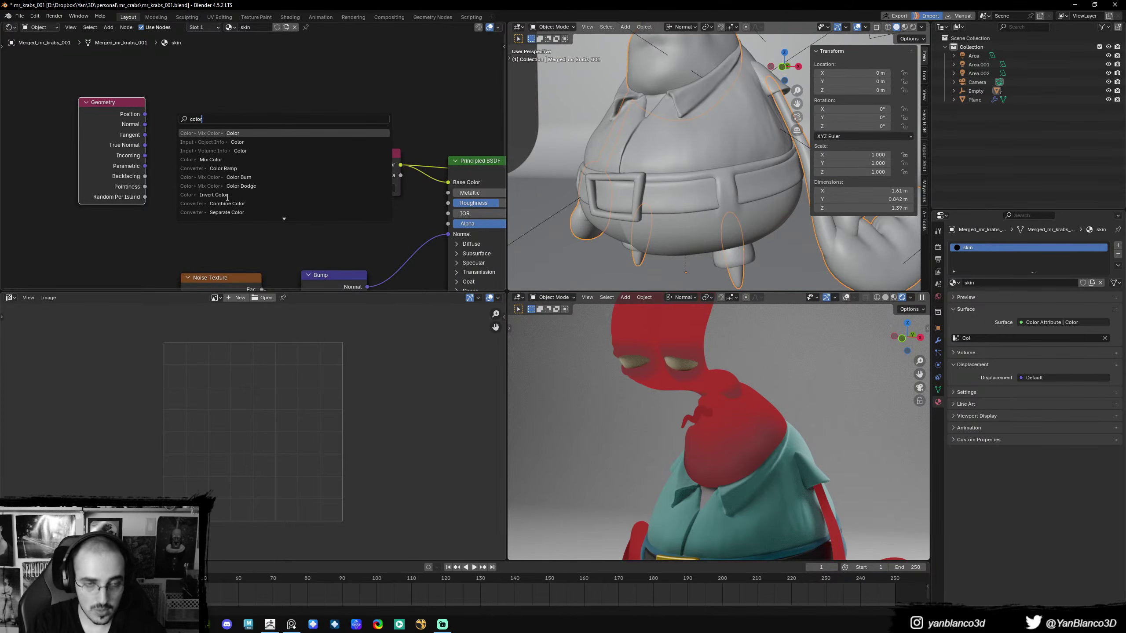
{"action": "left_click", "coordinate": [258, 133]}
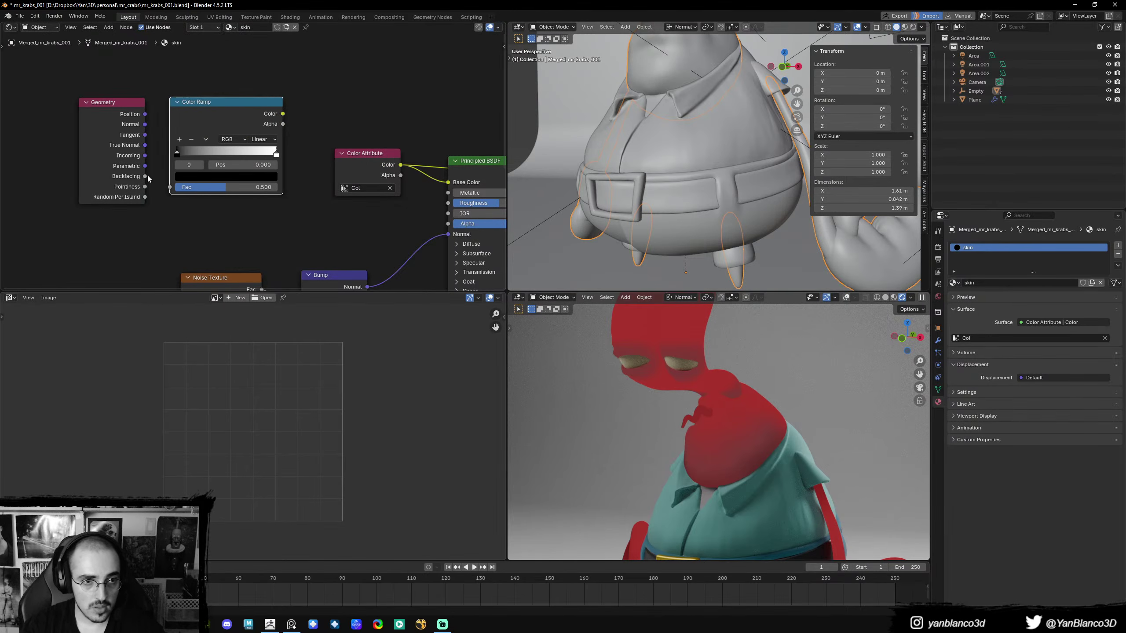
- Feed the Geometry node's Pointiness into the Color Ramp's Fac and preview the ramp on the skin
{"action": "left_click_drag", "start_coordinate": [151, 175], "coordinate": [170, 187]}
{"action": "left_click", "coordinate": [211, 115], "text": "ctrl+shift"}
{"action": "left_click_drag", "start_coordinate": [108, 123], "coordinate": [88, 112]}
{"action": "left_click_drag", "start_coordinate": [164, 189], "coordinate": [167, 188]}
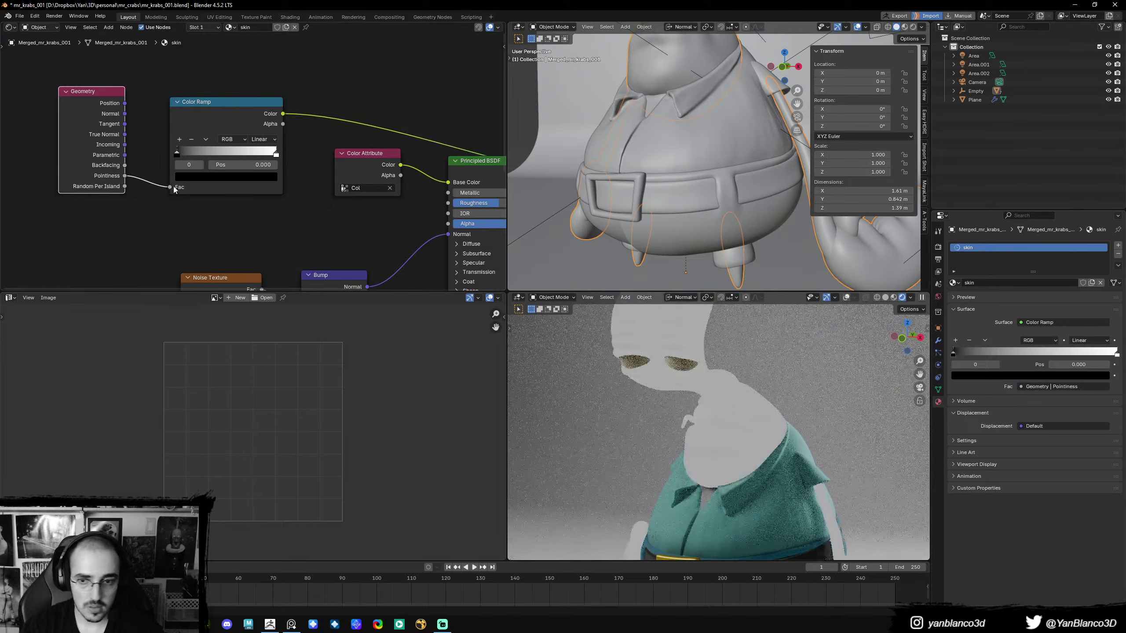
- Tighten the Color Ramp by bringing the black stop toward the middle and the white stop to 0.714, and place it nearer the Geometry node
{"action": "middle_click_drag", "start_coordinate": [186, 187], "coordinate": [160, 208]}
{"action": "left_click_drag", "start_coordinate": [160, 172], "coordinate": [222, 174]}
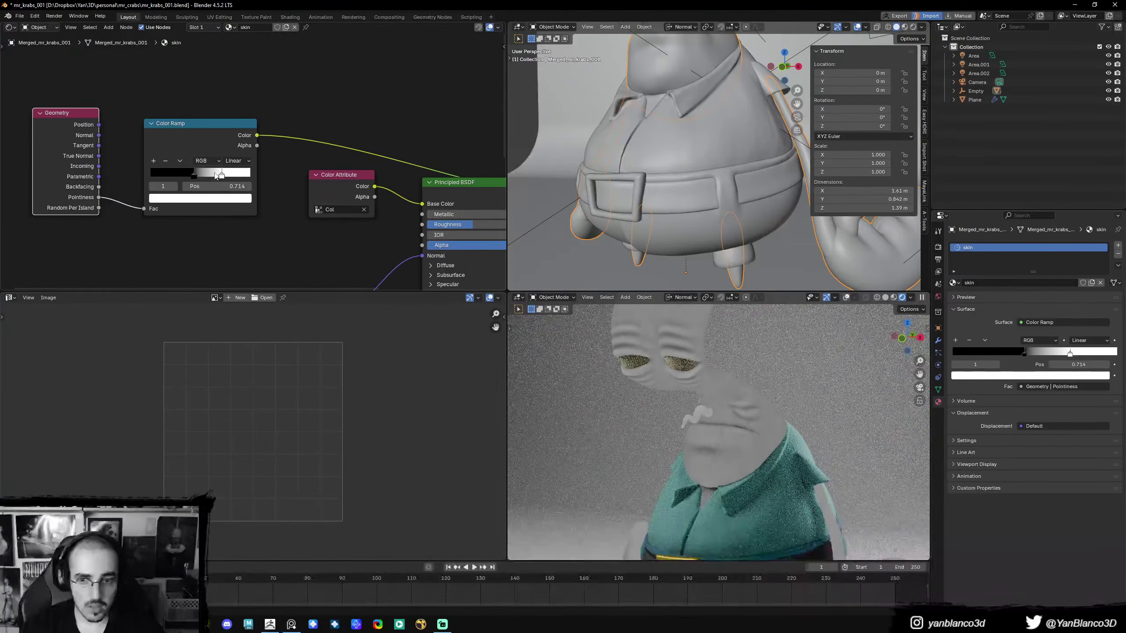
{"action": "middle_click_drag", "start_coordinate": [248, 199], "coordinate": [223, 199]}
{"action": "left_click_drag", "start_coordinate": [146, 144], "coordinate": [128, 143]}
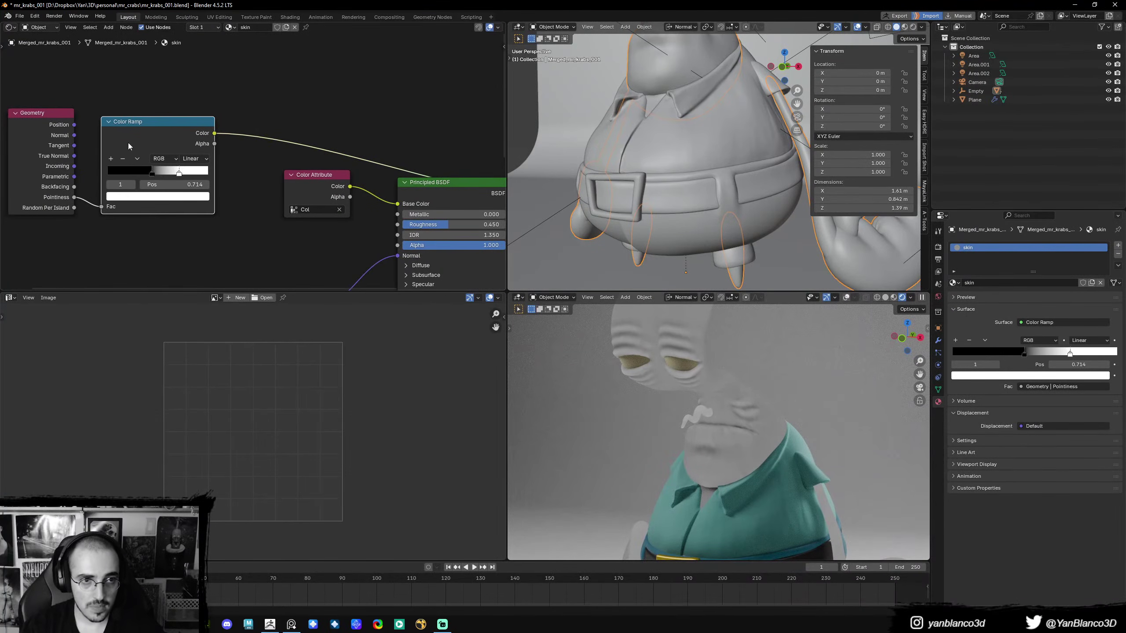
- Place the Color Attribute below the Color Ramp and combine the two with a Mix Color node set to Overlay
{"action": "left_click_drag", "start_coordinate": [303, 182], "coordinate": [128, 243]}
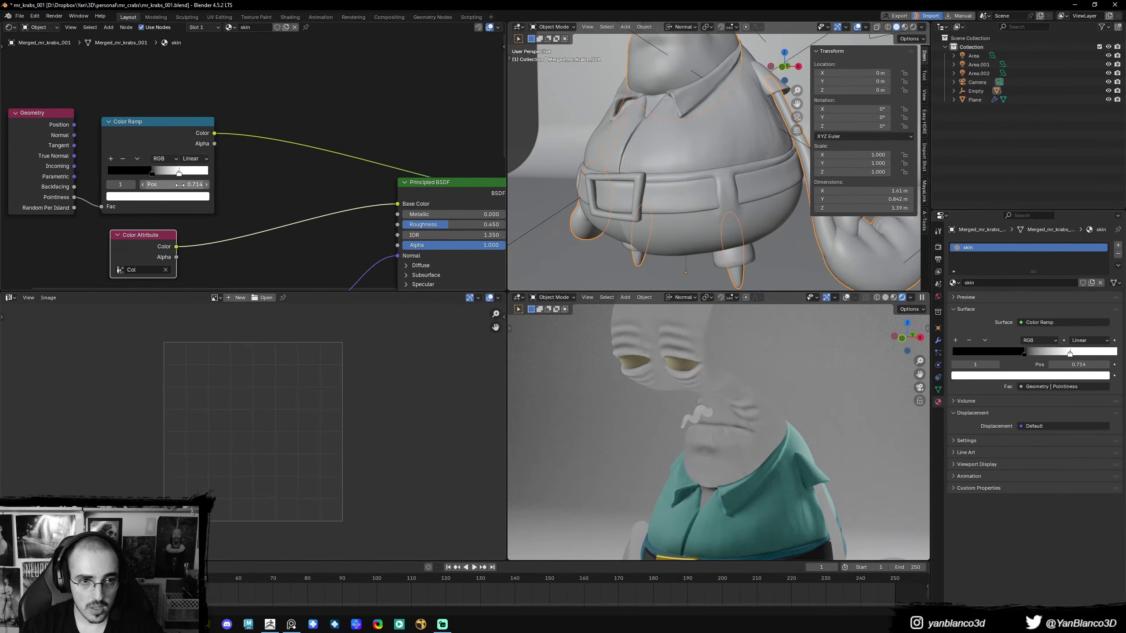
{"action": "right_click_drag", "start_coordinate": [168, 188], "coordinate": [143, 245], "text": "ctrl+shift"}
{"action": "left_click_drag", "start_coordinate": [232, 205], "coordinate": [275, 125]}
{"action": "key", "text": "h"}
{"action": "left_click", "coordinate": [286, 160]}
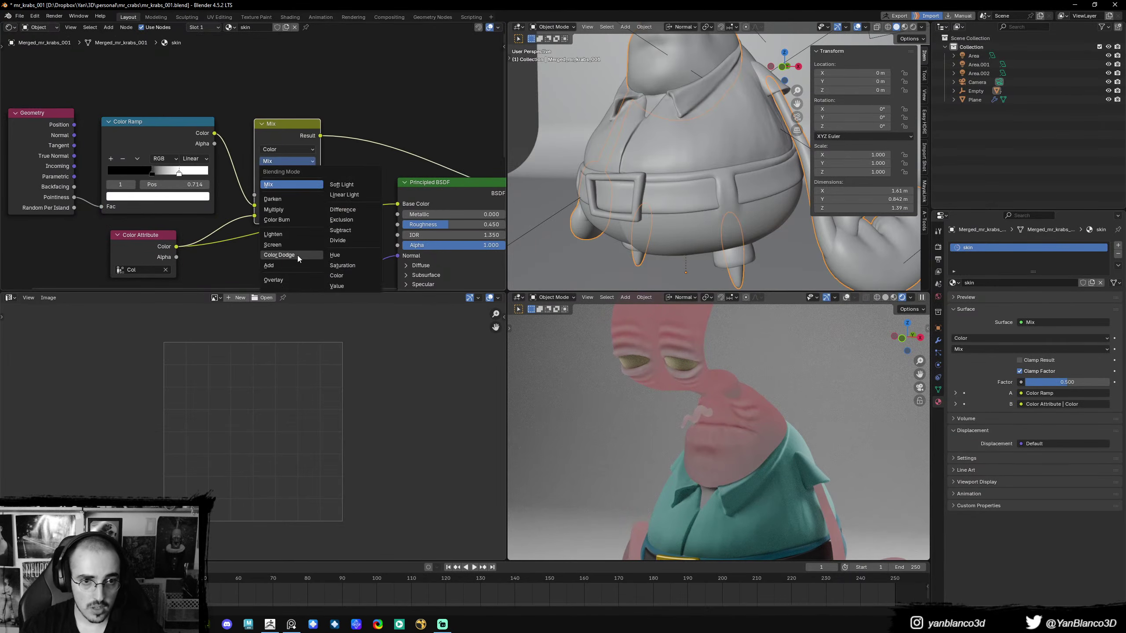
{"action": "left_click", "coordinate": [295, 281]}
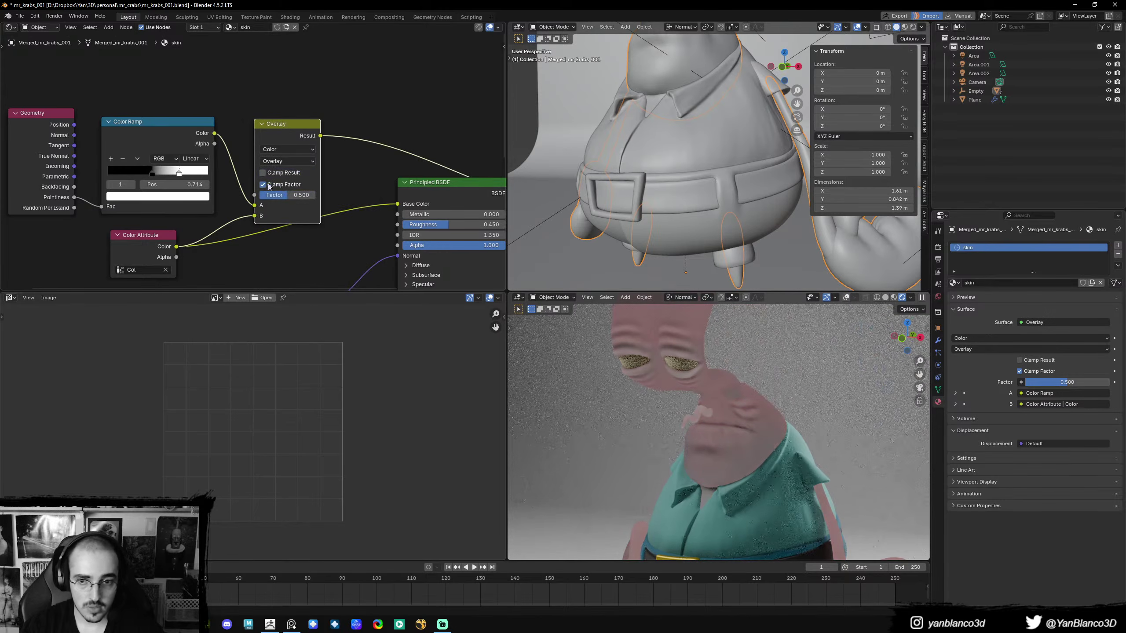
- Swap the Overlay inputs so Color Attribute feeds A, set the factor to 0.700 and the ramp's white stop to 0.655
{"action": "left_click_drag", "start_coordinate": [259, 214], "coordinate": [312, 198]}
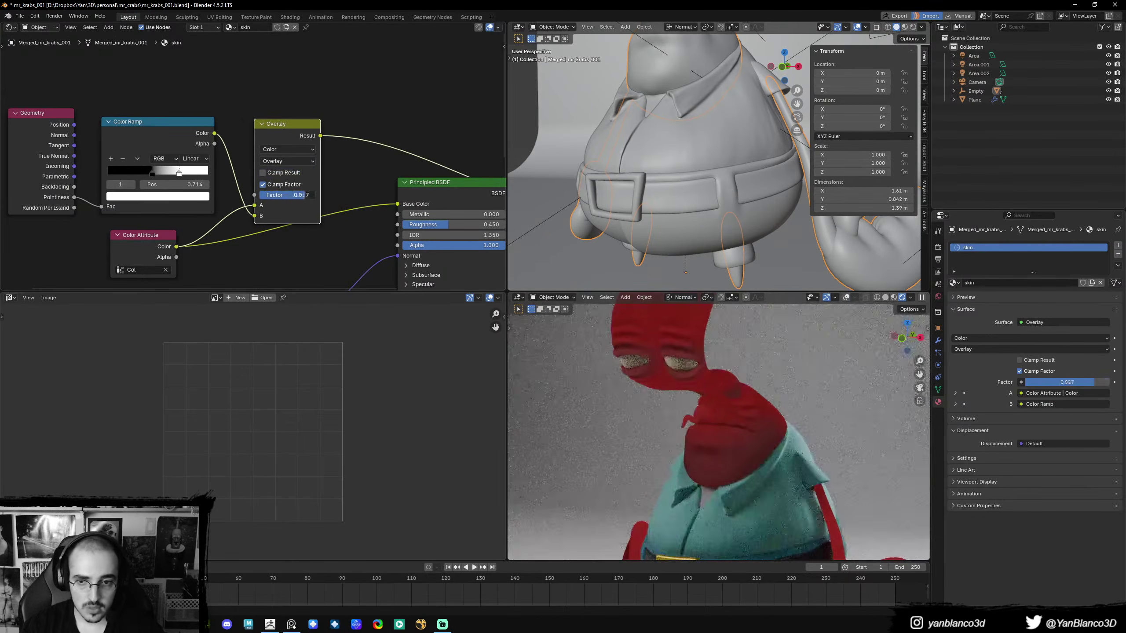
{"action": "left_click_drag", "start_coordinate": [192, 180], "coordinate": [187, 181]}
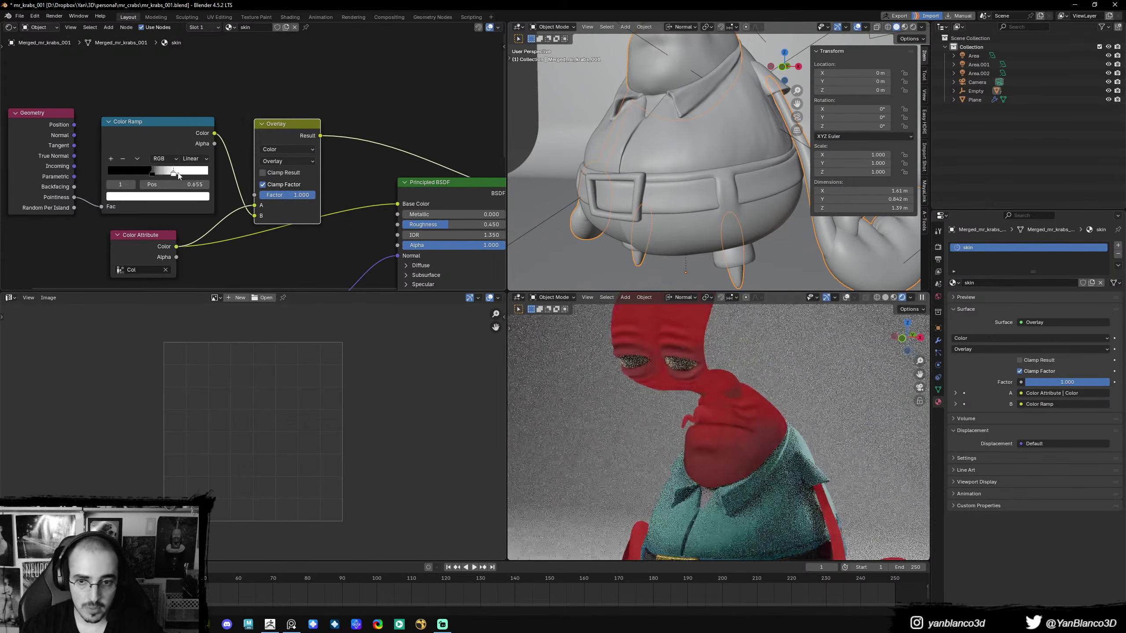
{"action": "scroll", "coordinate": [622, 376], "scroll_direction": "down", "scroll_amount": 2}
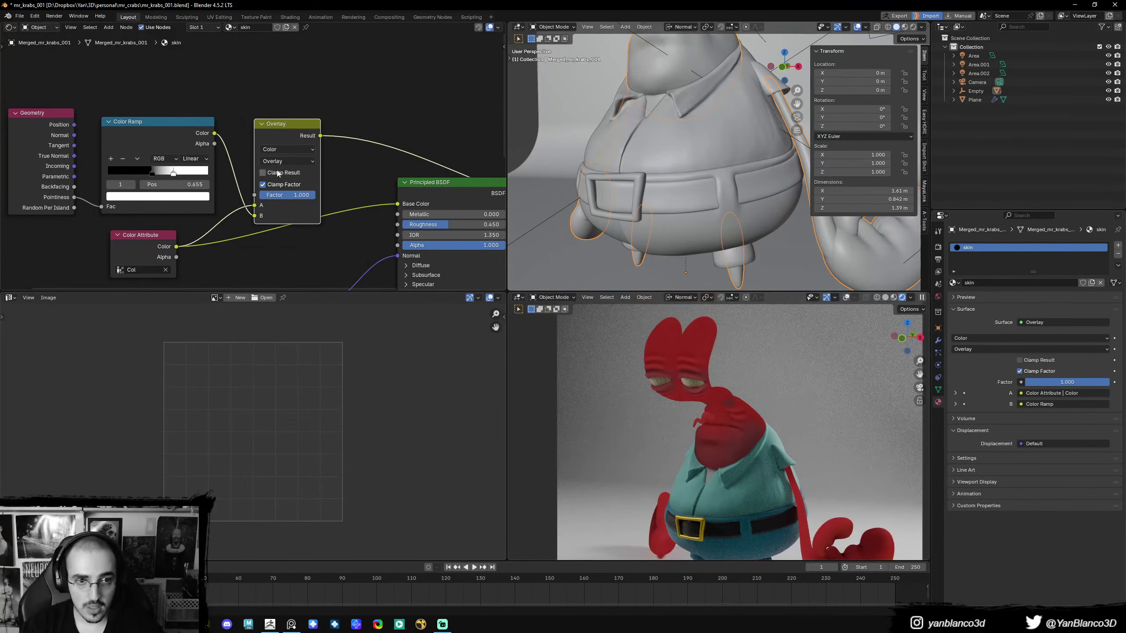
{"action": "left_click_drag", "start_coordinate": [305, 195], "coordinate": [289, 195]}
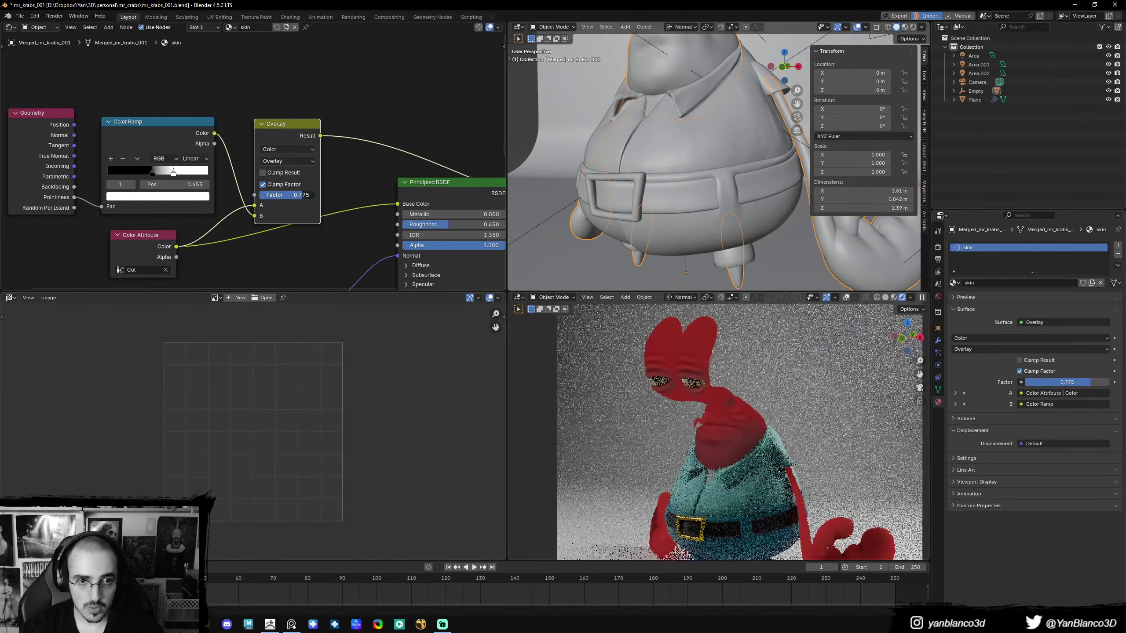
- Connect the Overlay result to the Principled BSDF's Base Color and route the shader back to the material output
{"action": "middle_click_drag", "start_coordinate": [353, 193], "coordinate": [187, 147]}
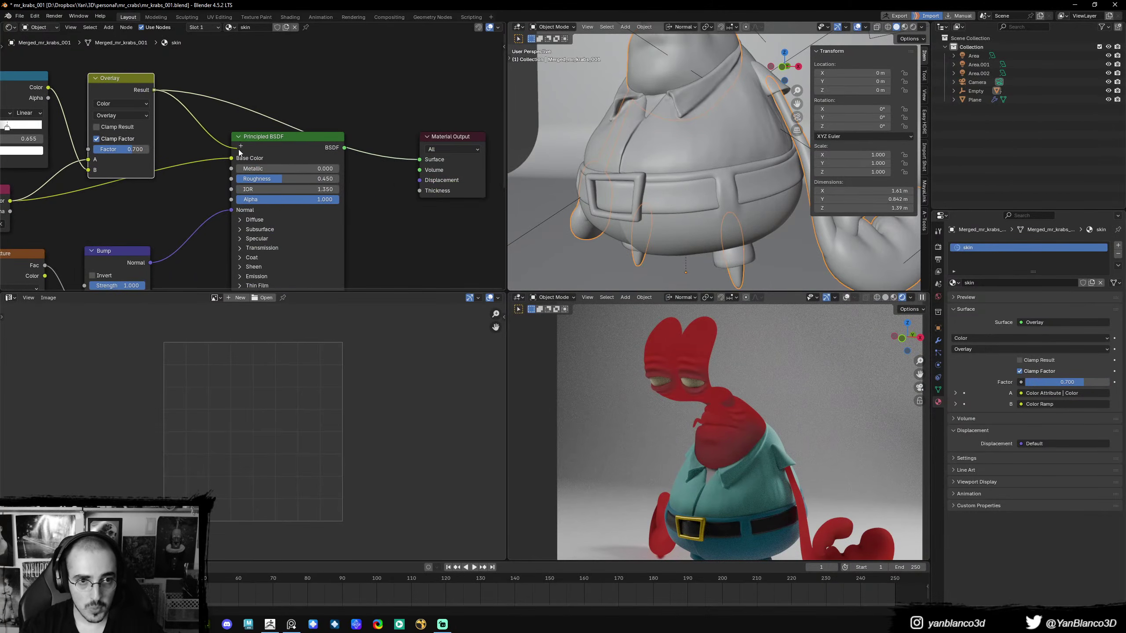
{"action": "left_click_drag", "start_coordinate": [239, 153], "coordinate": [231, 158]}
{"action": "middle_click_drag", "start_coordinate": [198, 182], "coordinate": [320, 185]}
{"action": "scroll", "coordinate": [320, 185], "scroll_direction": "up", "scroll_amount": 4}
{"action": "middle_click_drag", "start_coordinate": [239, 140], "coordinate": [351, 159]}
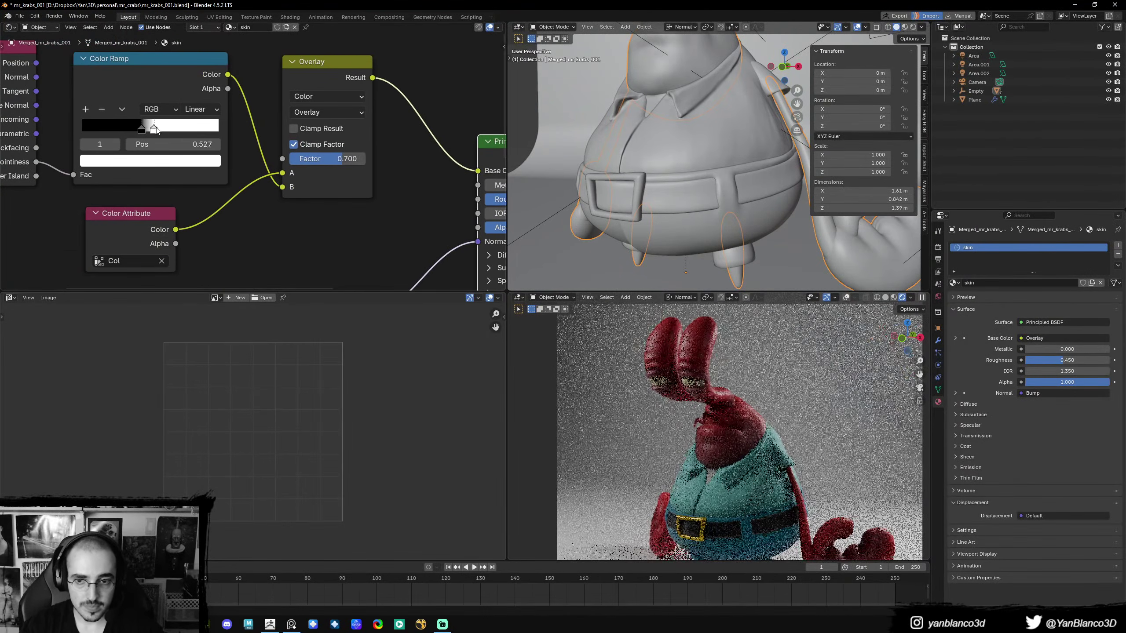
- Compare the plain Color Attribute with the Overlay result on the skin in the rendered viewport
{"action": "left_click", "coordinate": [313, 78], "text": "ctrl+shift"}
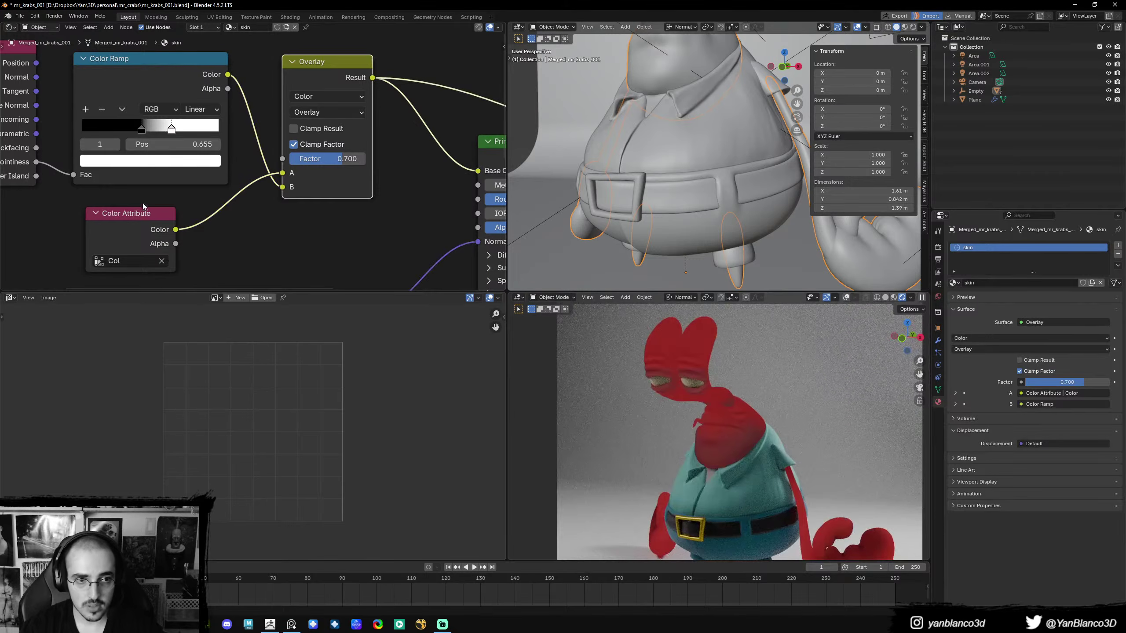
{"action": "left_click", "coordinate": [157, 209], "text": "ctrl+shift"}
{"action": "left_click", "coordinate": [307, 69], "text": "ctrl+shift"}
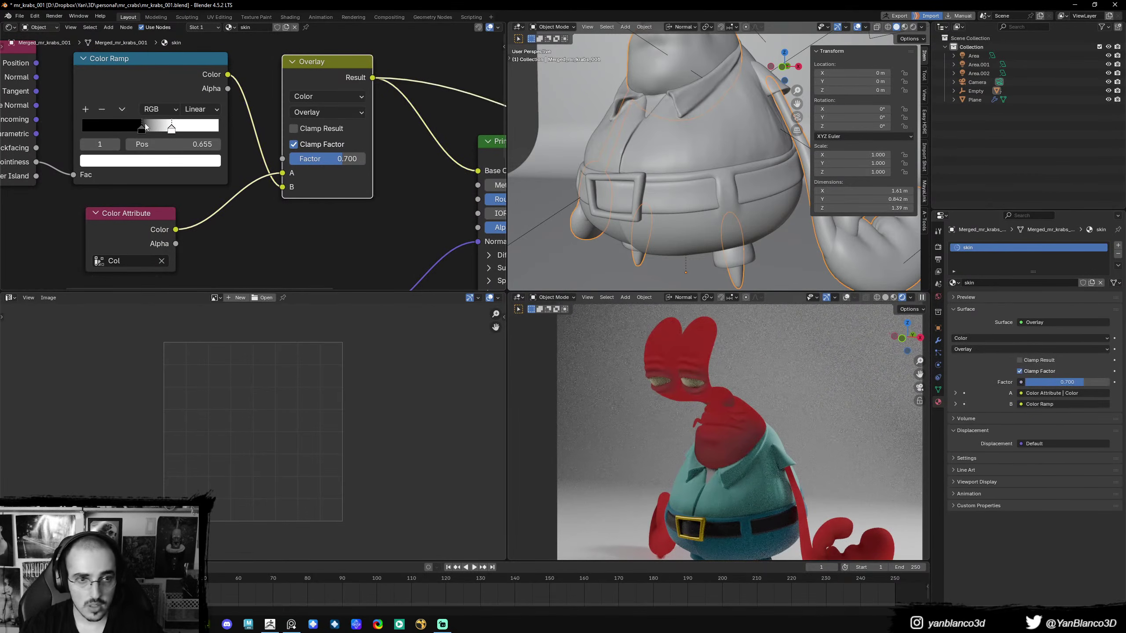
- Set the Color Ramp's black stop to 0.432 and switch the material output back to the Principled BSDF
{"action": "left_click_drag", "start_coordinate": [141, 128], "coordinate": [158, 135]}
{"action": "scroll", "coordinate": [249, 116], "scroll_direction": "down", "scroll_amount": 1}
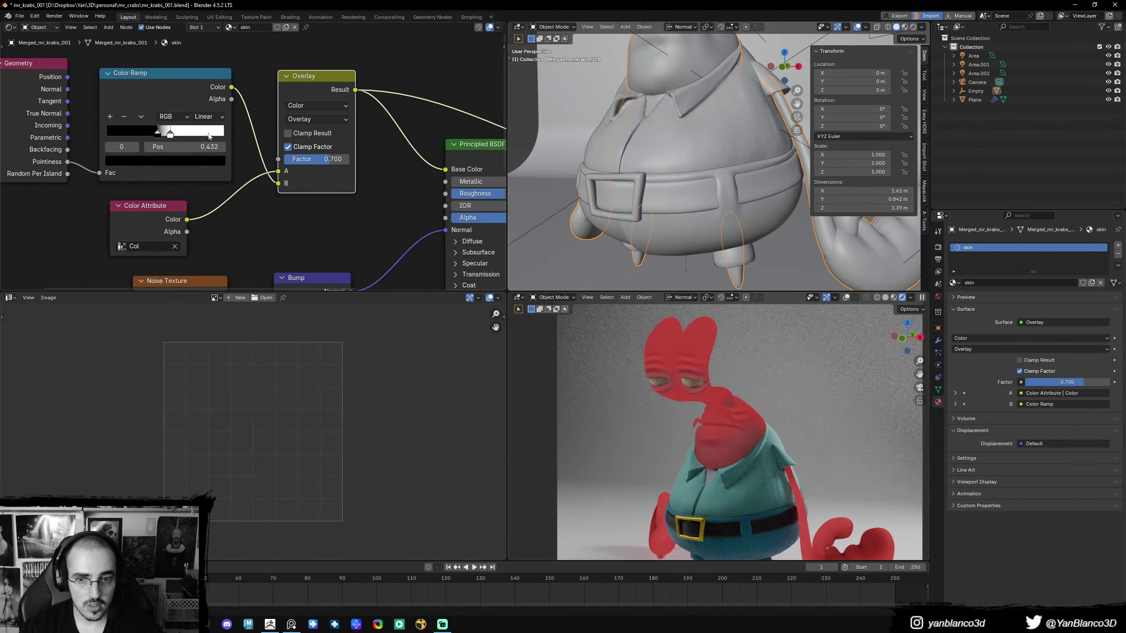
{"action": "middle_click_drag", "start_coordinate": [381, 142], "coordinate": [172, 130]}
{"action": "left_click", "coordinate": [318, 145], "text": "ctrl+shift"}
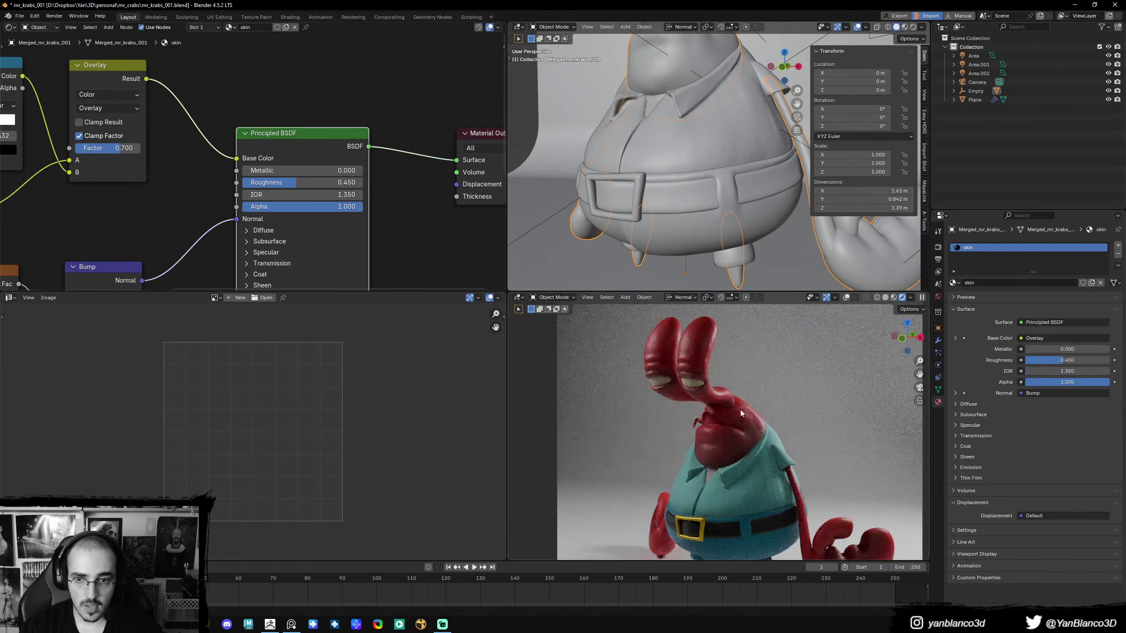
- Examine the rendered skin and eyes of the character up close and at full-figure distance
{"action": "scroll", "coordinate": [742, 412], "scroll_direction": "down", "scroll_amount": 3}
{"action": "scroll", "coordinate": [743, 412], "scroll_direction": "up", "scroll_amount": 4}
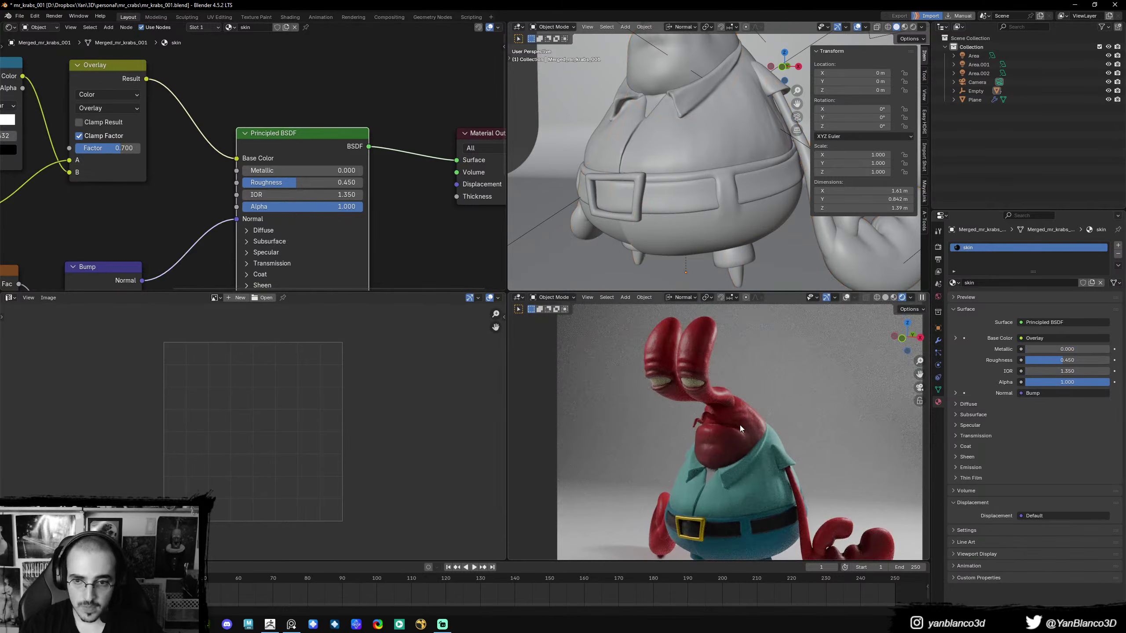
{"action": "scroll", "coordinate": [739, 425], "scroll_direction": "down", "scroll_amount": 3}
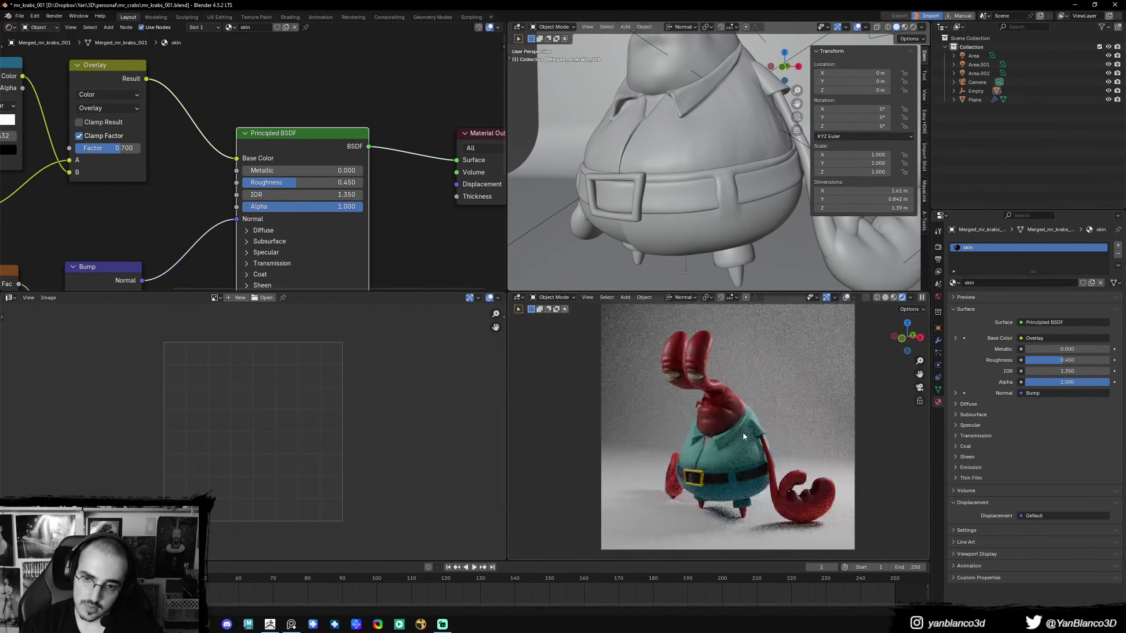
{"action": "middle_click_drag", "start_coordinate": [742, 432], "coordinate": [719, 451], "text": "shift"}
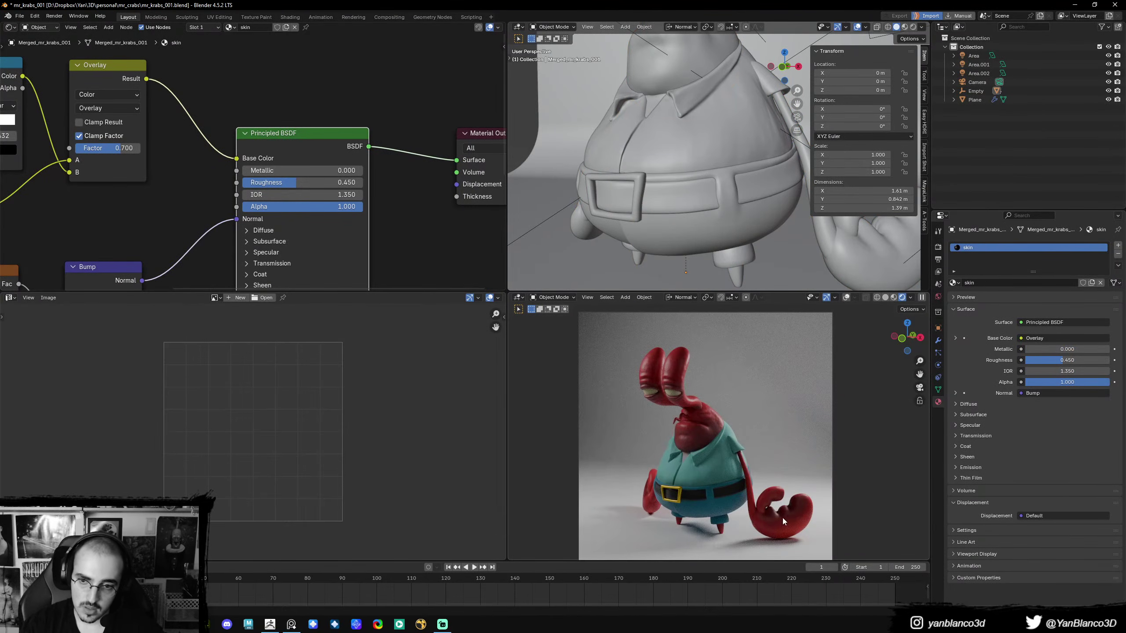
{"action": "scroll", "coordinate": [687, 392], "scroll_direction": "up", "scroll_amount": 5}
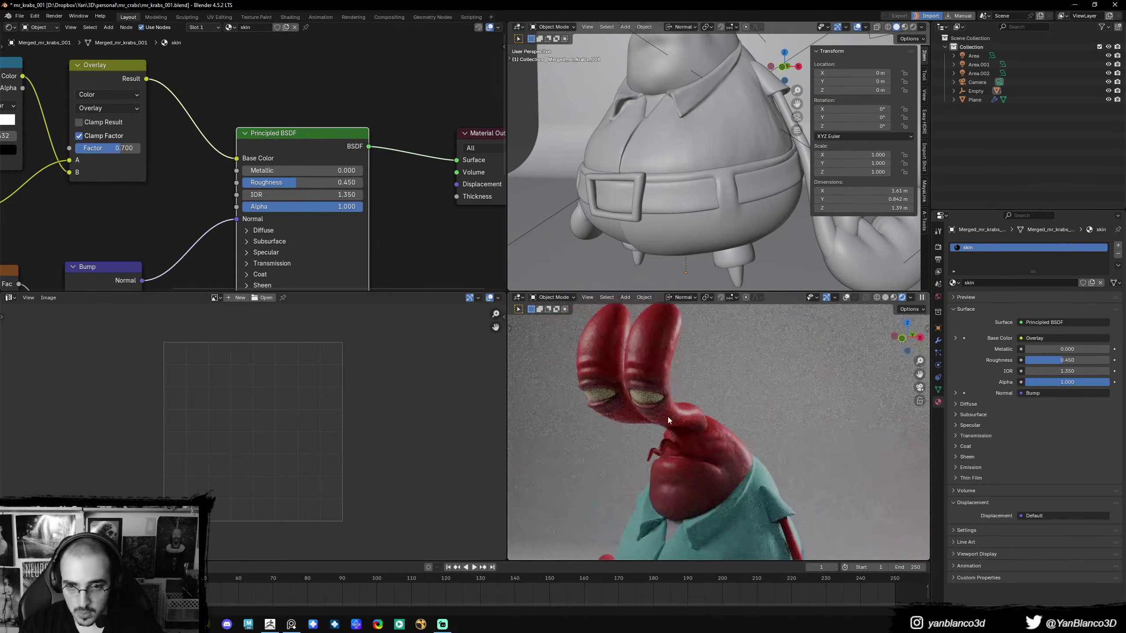
{"action": "left_click", "coordinate": [636, 394]}
{"action": "scroll", "coordinate": [707, 477], "scroll_direction": "down", "scroll_amount": 5}
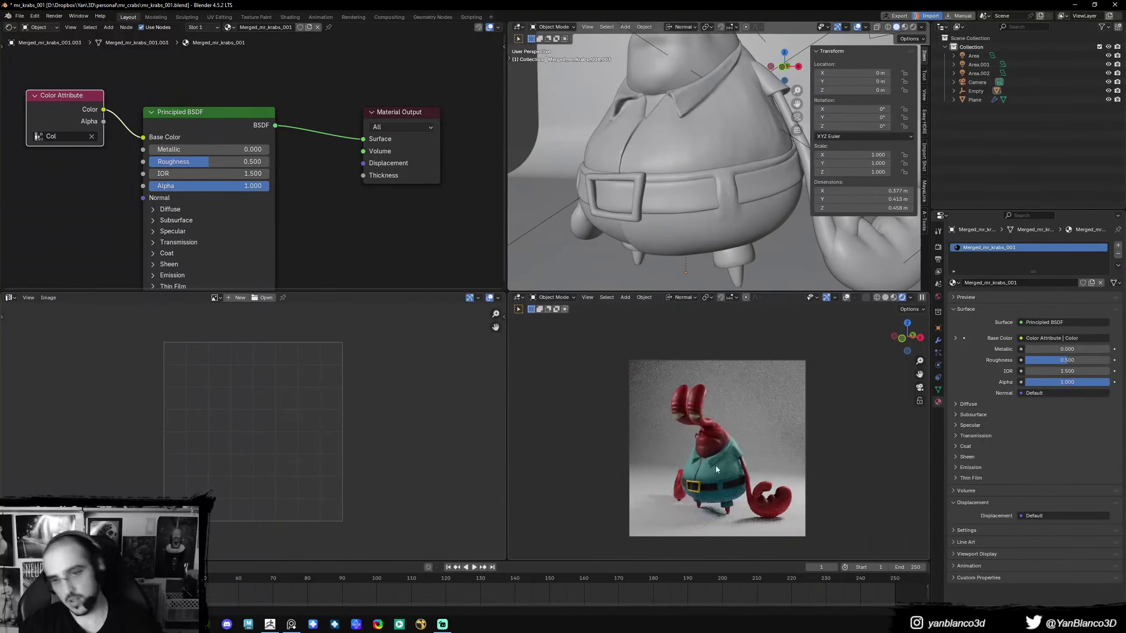
{"action": "scroll", "coordinate": [716, 467], "scroll_direction": "up", "scroll_amount": 5}
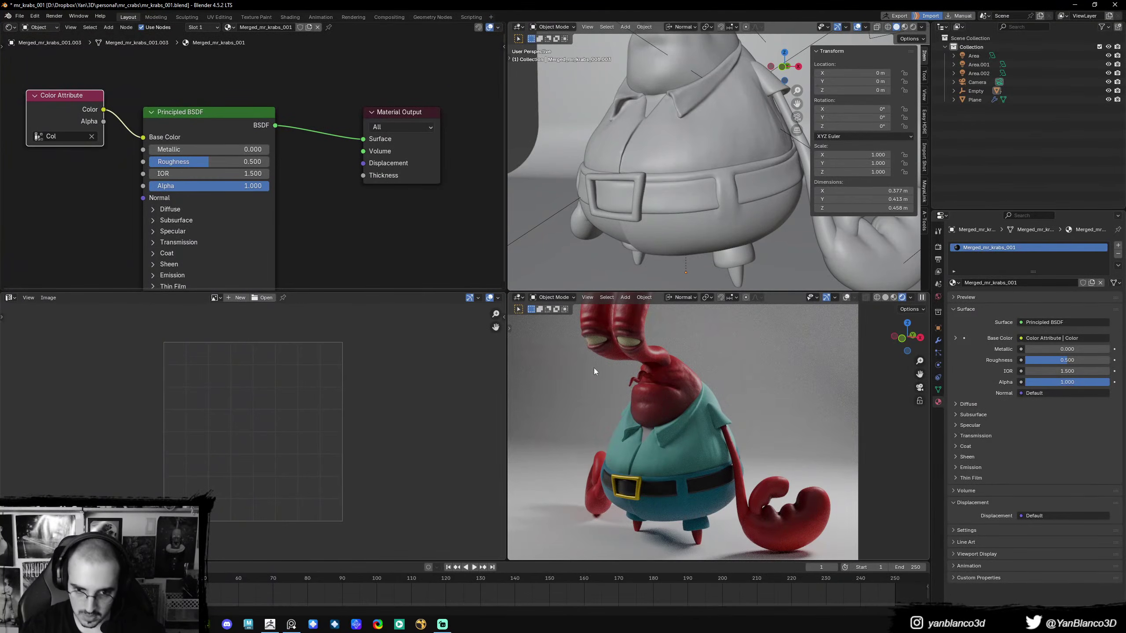
{"action": "scroll", "coordinate": [663, 462], "scroll_direction": "down", "scroll_amount": 5}
{"action": "scroll", "coordinate": [685, 451], "scroll_direction": "up", "scroll_amount": 5}
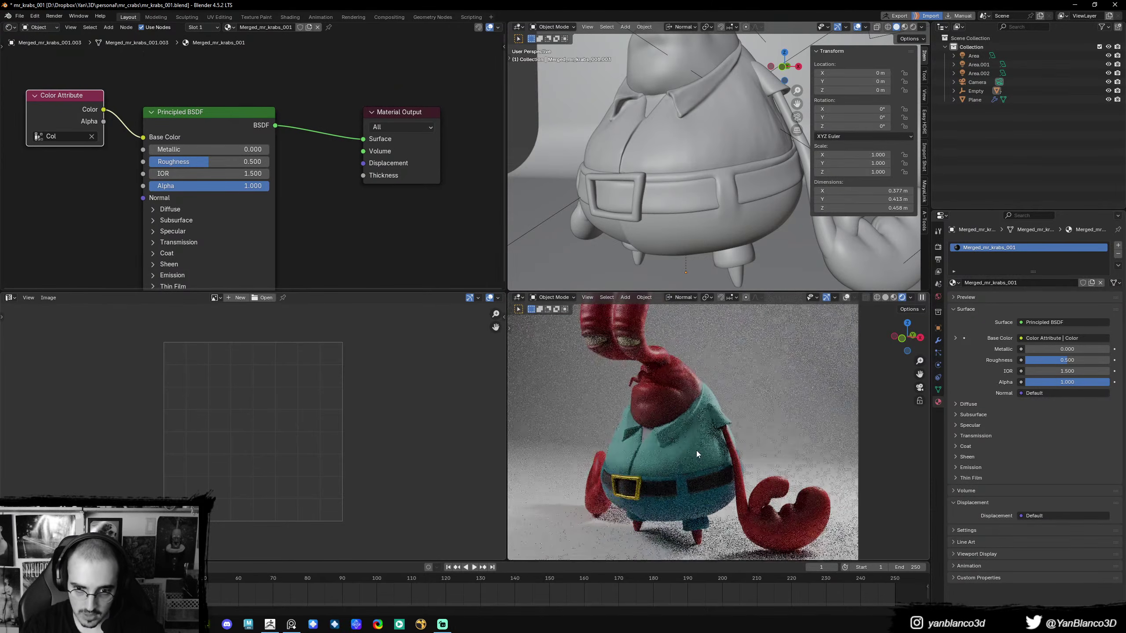
- Raise the shirt's fabric Sheen weight to 0.373 and check the render with nothing selected
{"action": "left_click", "coordinate": [690, 440]}
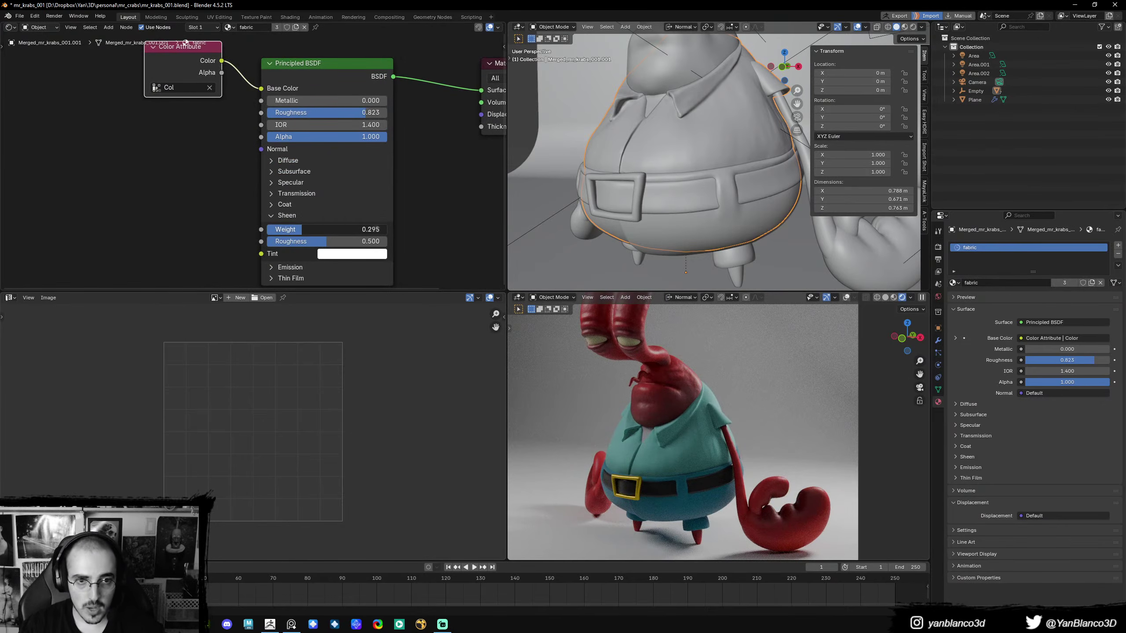
{"action": "mouse_move", "coordinate": [301, 229]}
{"action": "left_mouse_down"}
{"action": "mouse_move", "coordinate": [324, 229]}
{"action": "mouse_move", "coordinate": [311, 229]}
{"action": "left_mouse_up"}
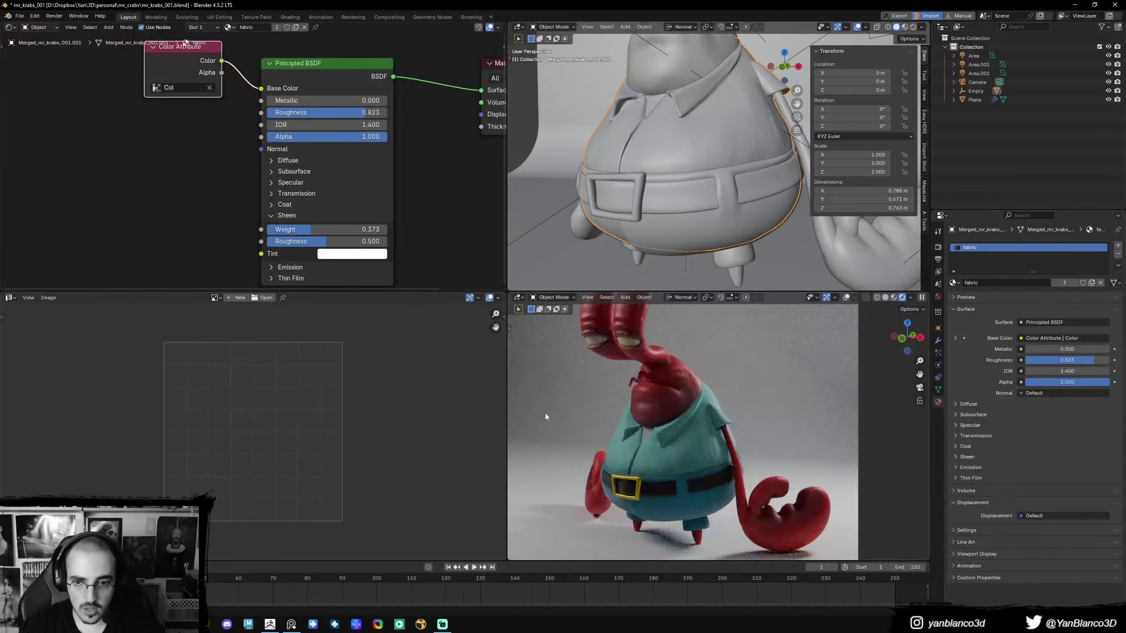
{"action": "scroll", "coordinate": [621, 425], "scroll_direction": "down", "scroll_amount": 4}
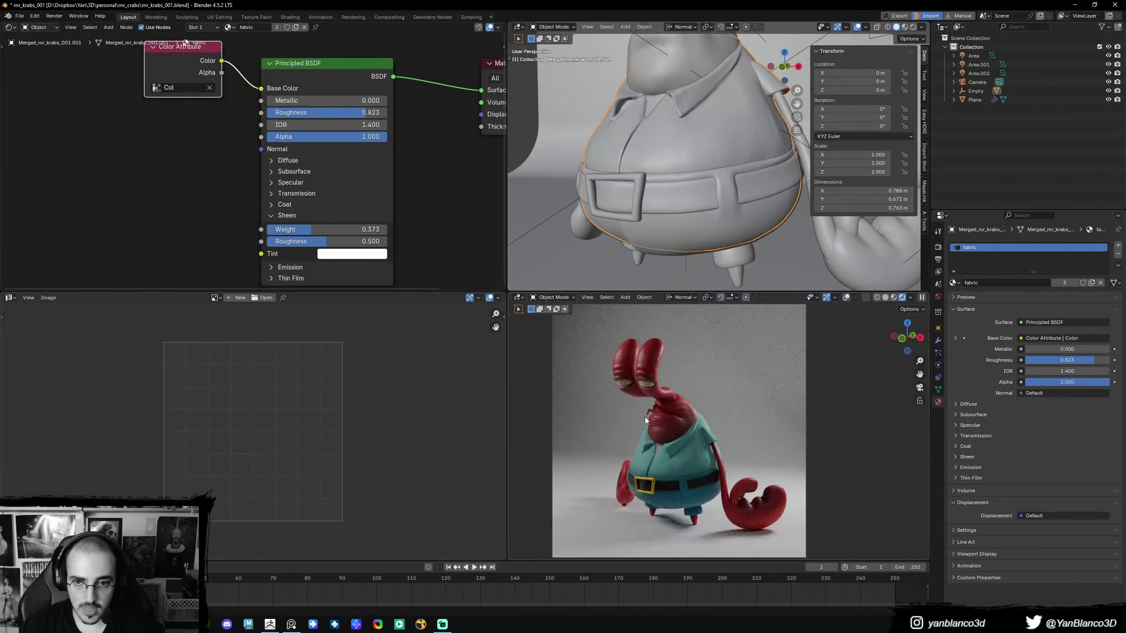
{"action": "key", "text": "alt+a"}
{"action": "scroll", "coordinate": [682, 414], "scroll_direction": "up", "scroll_amount": 1}
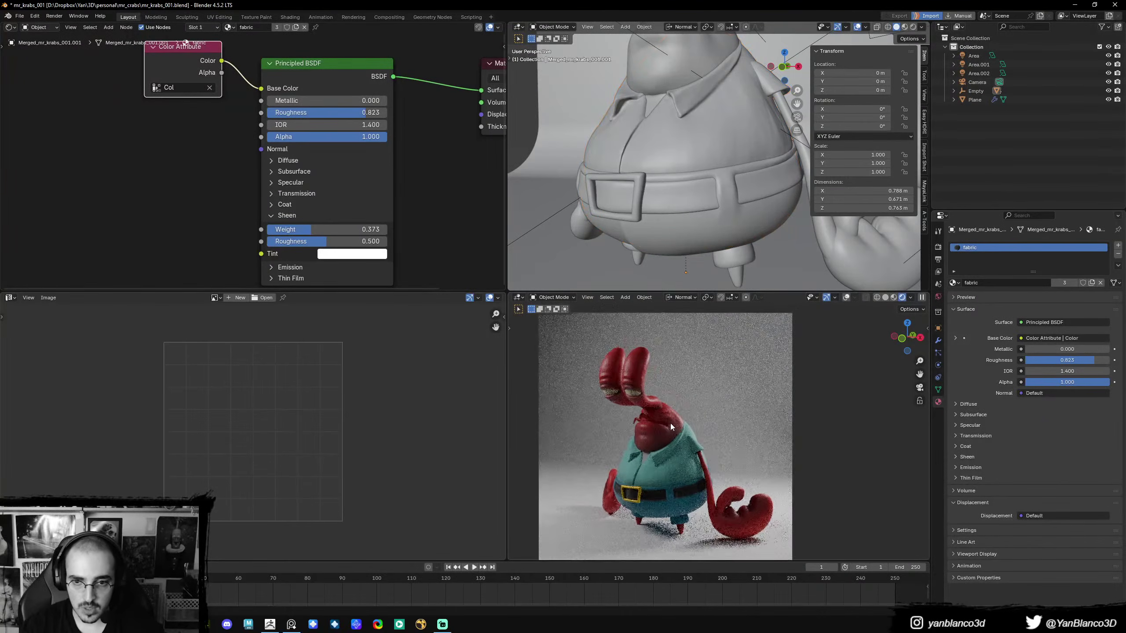
{"action": "scroll", "coordinate": [697, 415], "scroll_direction": "down", "scroll_amount": 2}
{"action": "scroll", "coordinate": [716, 406], "scroll_direction": "up", "scroll_amount": 2}
{"action": "scroll", "coordinate": [705, 61], "scroll_direction": "down", "scroll_amount": 1}
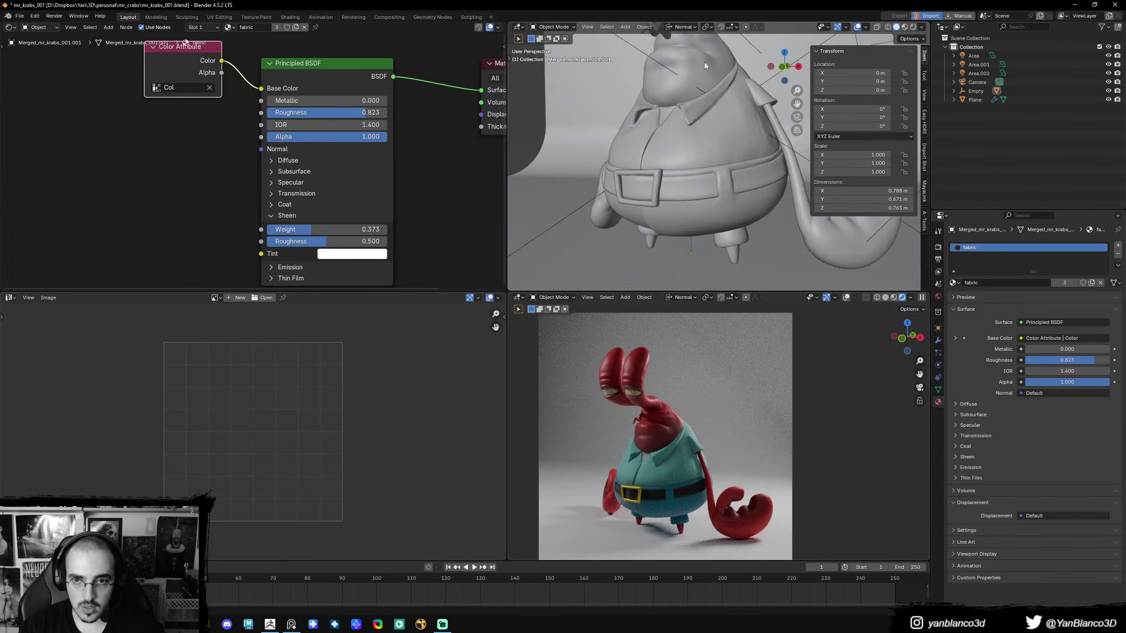
- Duplicate the area light behind the character and place the copy on the opposite side
{"action": "scroll", "coordinate": [704, 61], "scroll_direction": "down", "scroll_amount": 8}
{"action": "middle_click_drag", "start_coordinate": [706, 64], "coordinate": [717, 136]}
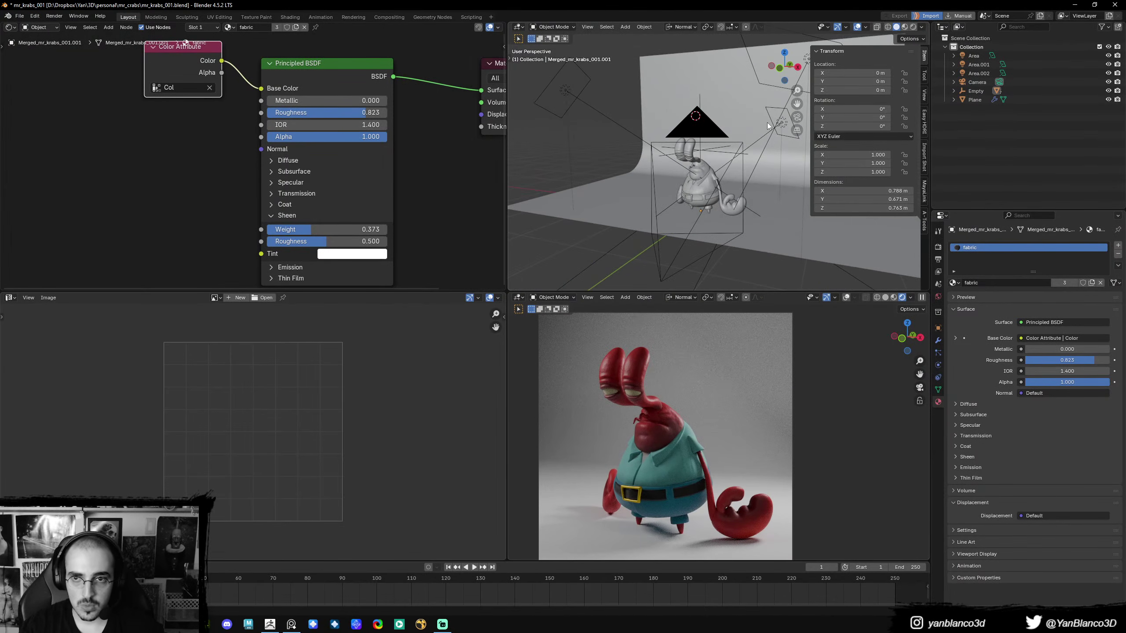
{"action": "left_click", "coordinate": [784, 124]}
{"action": "middle_click_drag", "start_coordinate": [784, 125], "coordinate": [812, 129]}
{"action": "key", "text": "shift+d"}
{"action": "left_click", "coordinate": [645, 180]}
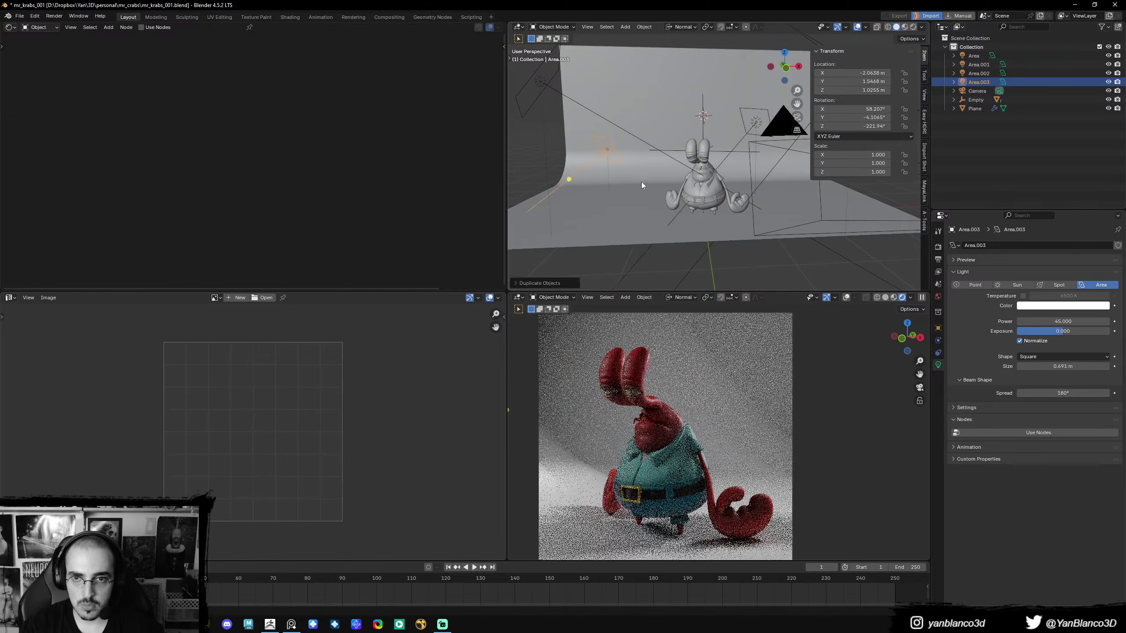
- Rotate the duplicated area light toward the character at about 85.5°, -4°, -126.5°, shift it horizontally, and save the file
{"action": "key", "text": "r"}
{"action": "key", "text": "r"}
{"action": "left_click", "coordinate": [733, 186]}
{"action": "middle_click_drag", "start_coordinate": [791, 188], "coordinate": [815, 165]}
{"action": "key", "text": "r"}
{"action": "left_click", "coordinate": [757, 176]}
{"action": "key", "text": "g"}
{"action": "key", "text": "shift+z"}
{"action": "key", "text": "shift+z"}
{"action": "left_click", "coordinate": [731, 178]}
{"action": "key", "text": "ctrl+s"}
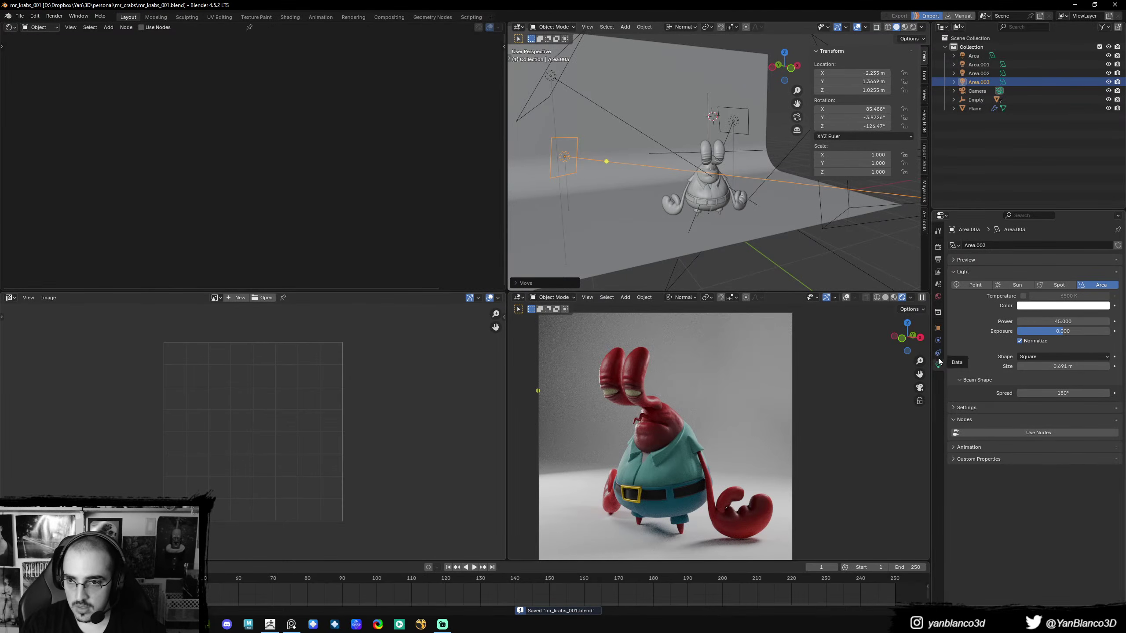
- Move the character's meshes and their parent empty into a new collection named mr_krabs
{"action": "middle_click_drag", "start_coordinate": [737, 183], "coordinate": [781, 209]}
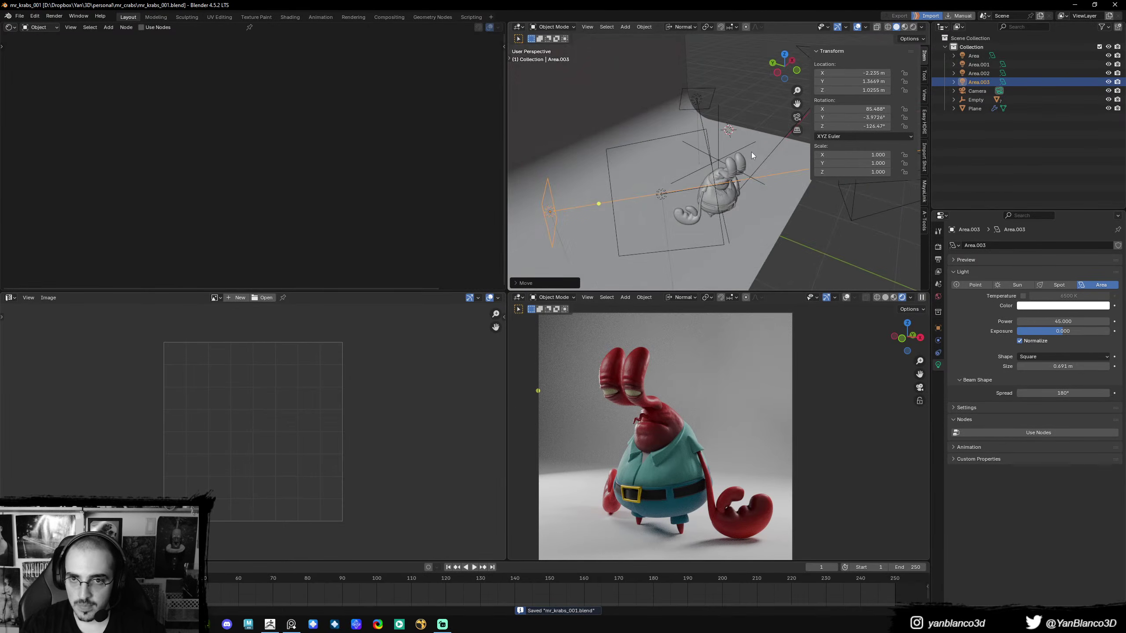
{"action": "middle_click_drag", "start_coordinate": [751, 151], "coordinate": [691, 141]}
{"action": "left_click_drag", "start_coordinate": [742, 208], "coordinate": [748, 209]}
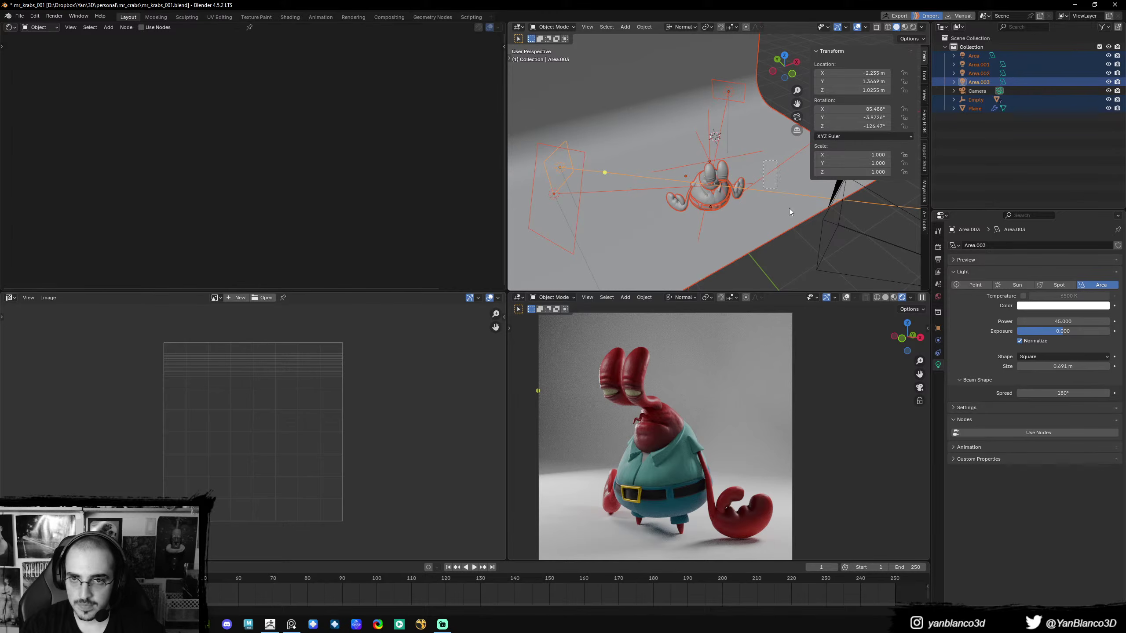
{"action": "left_click", "coordinate": [710, 132], "text": "shift"}
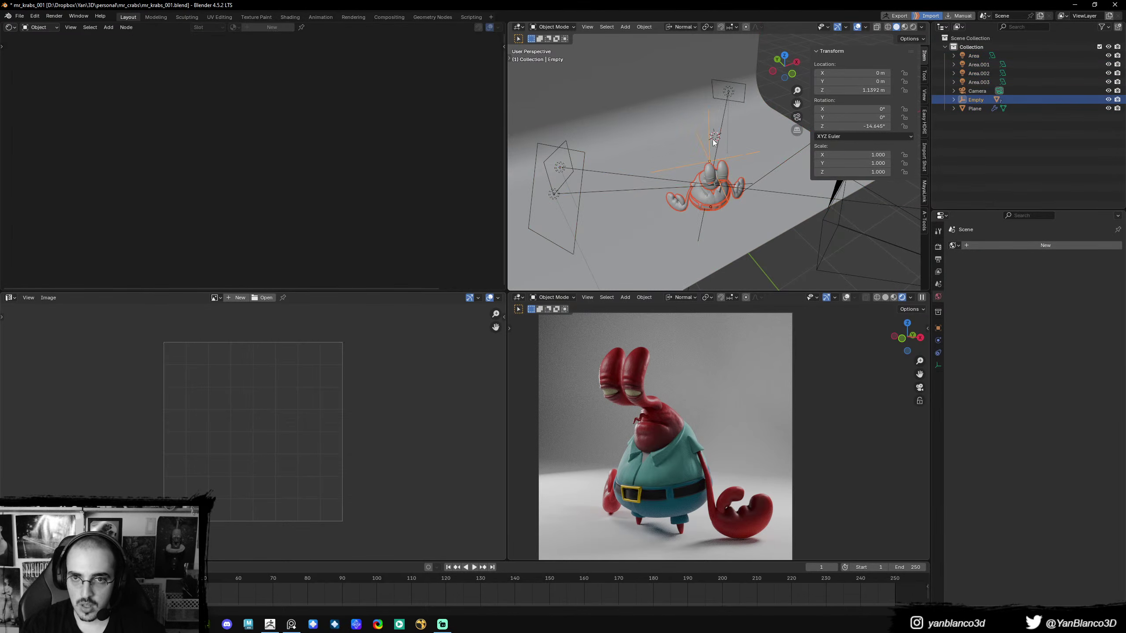
{"action": "middle_click_drag", "start_coordinate": [712, 141], "coordinate": [723, 128]}
{"action": "key", "text": "m"}
{"action": "left_click", "coordinate": [723, 128]}
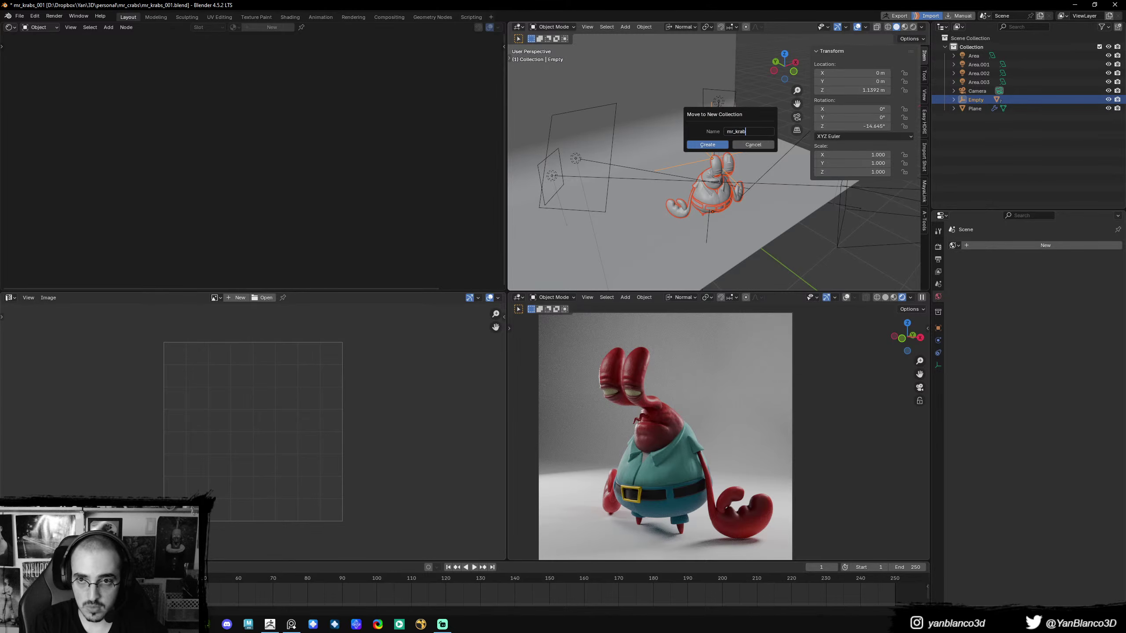
{"action": "key", "text": "Return"}
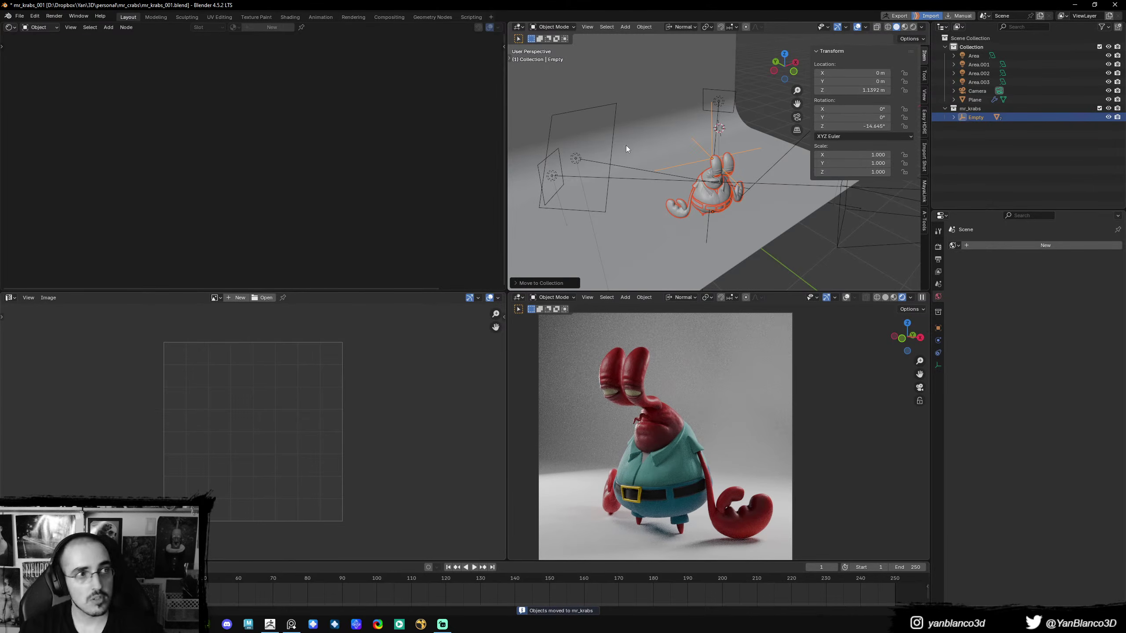
- Restrict the duplicated area light's light linking to the mr_krabs collection and compare the render with and without it
{"action": "middle_click_drag", "start_coordinate": [679, 187], "coordinate": [643, 172]}
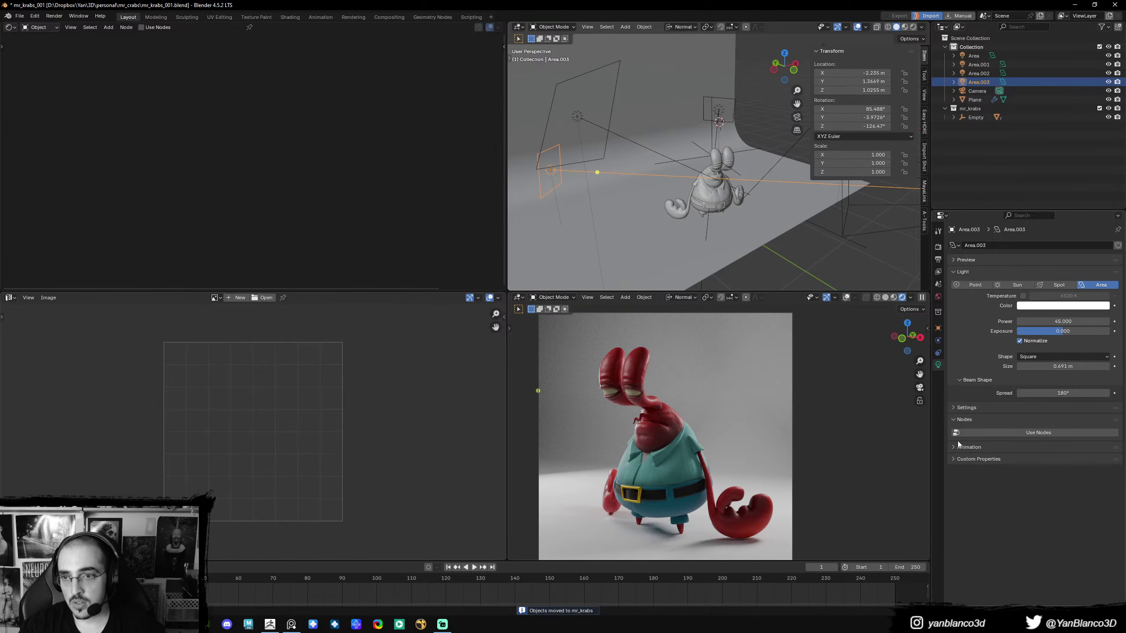
{"action": "left_click", "coordinate": [938, 328]}
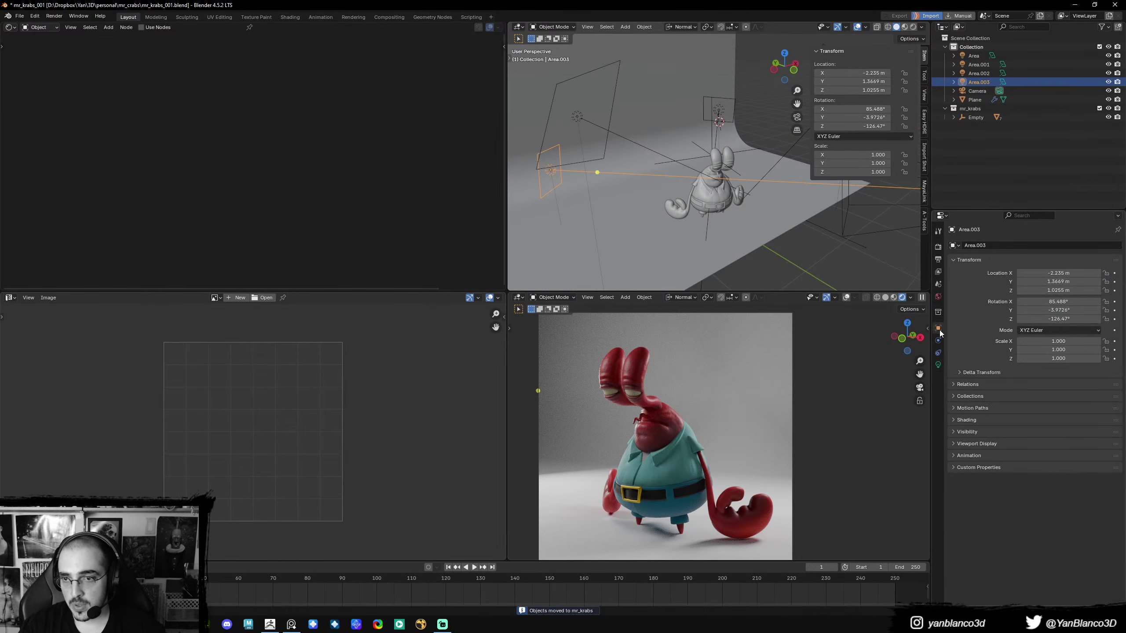
{"action": "left_click", "coordinate": [978, 418]}
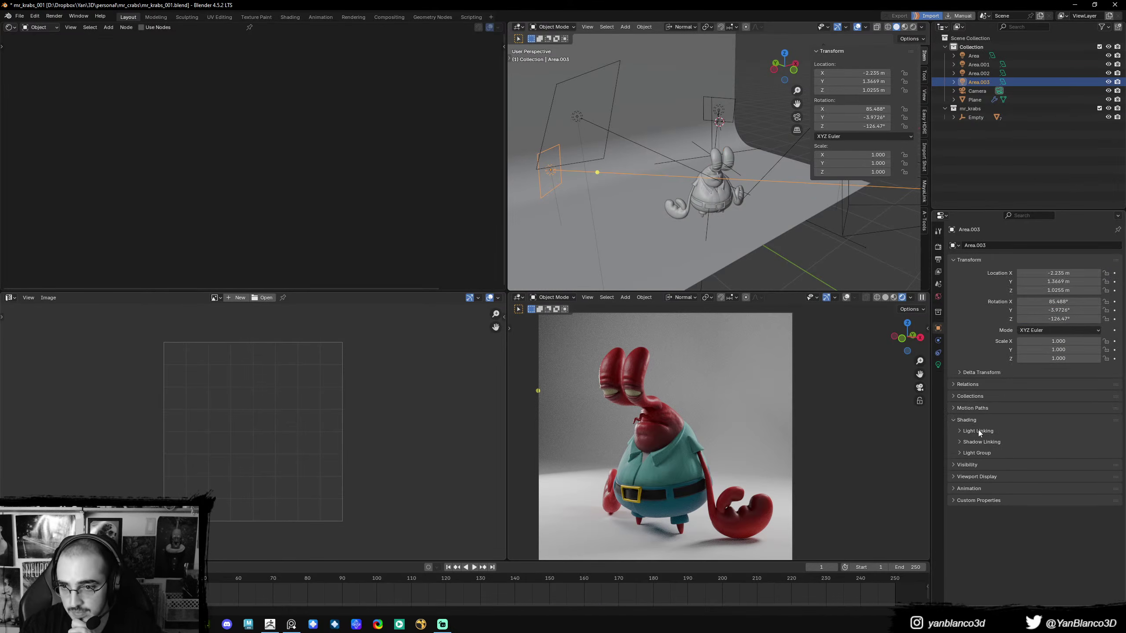
{"action": "left_click", "coordinate": [979, 430]}
{"action": "left_click", "coordinate": [960, 445]}
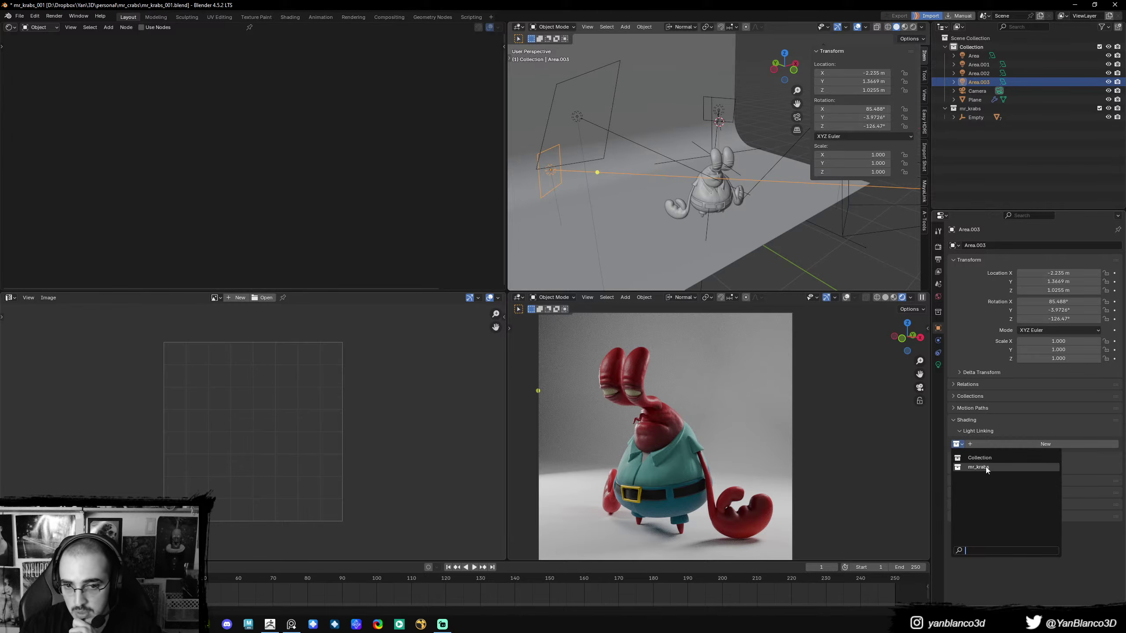
{"action": "left_click", "coordinate": [978, 467]}
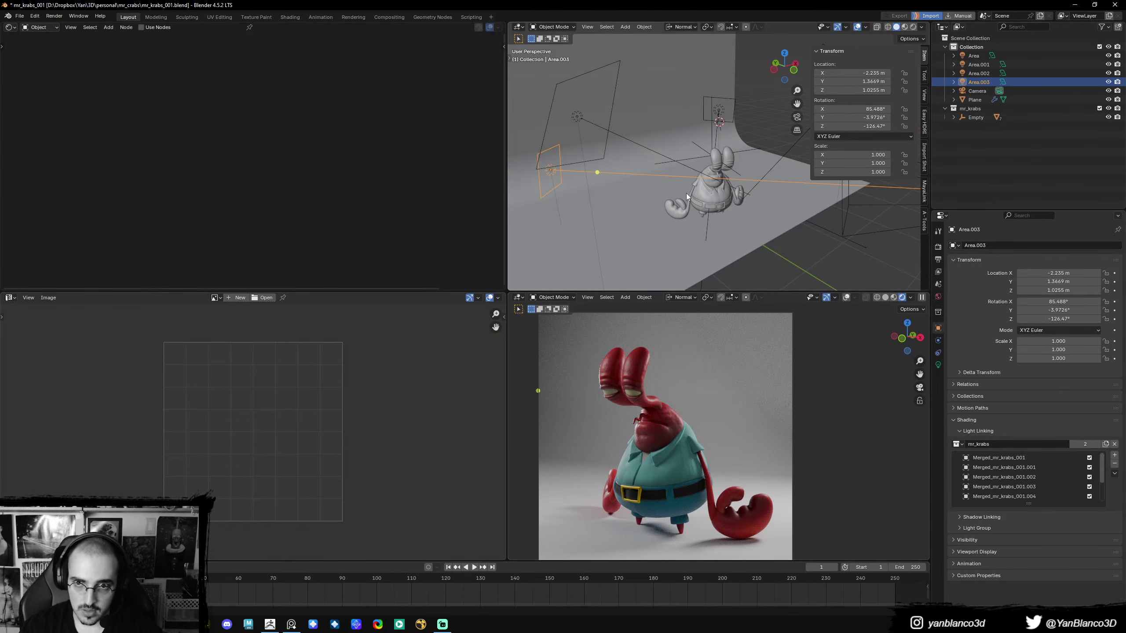
{"action": "key", "text": "ctrl+z"}
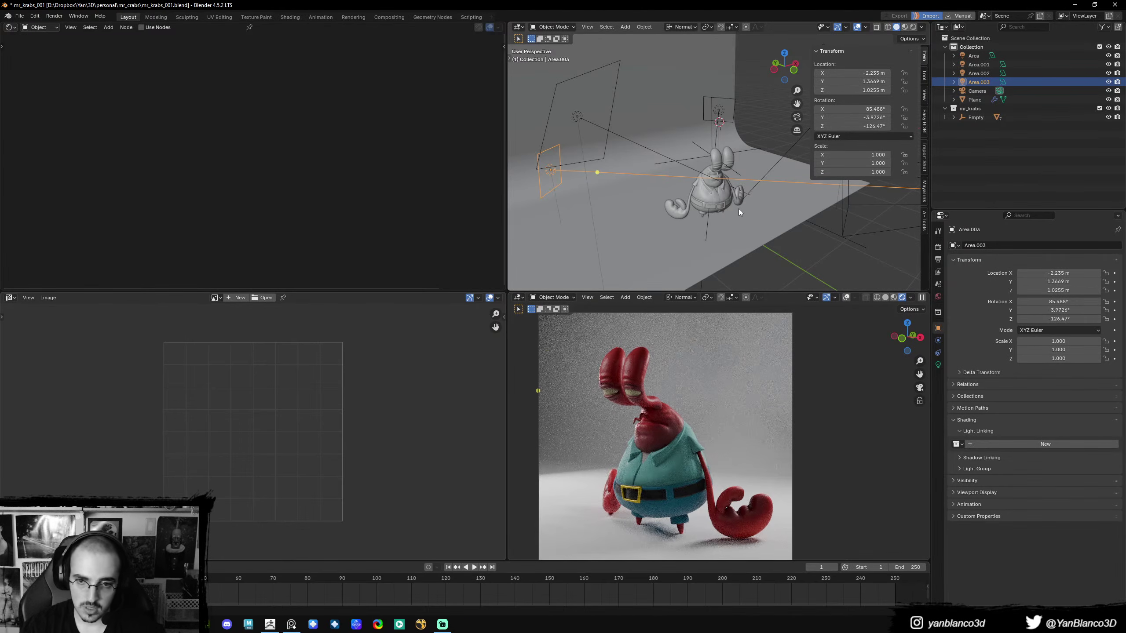
{"action": "key", "text": "ctrl+shift+z"}
{"action": "left_click", "coordinate": [711, 219]}
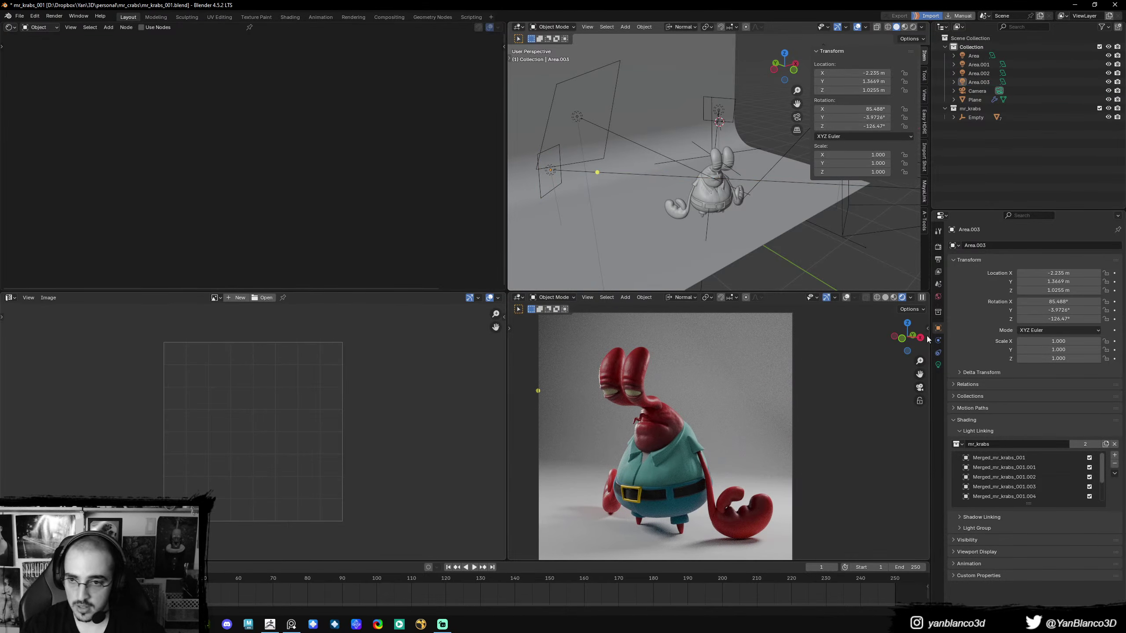
- Create a new world for the scene
{"action": "left_click", "coordinate": [938, 364]}
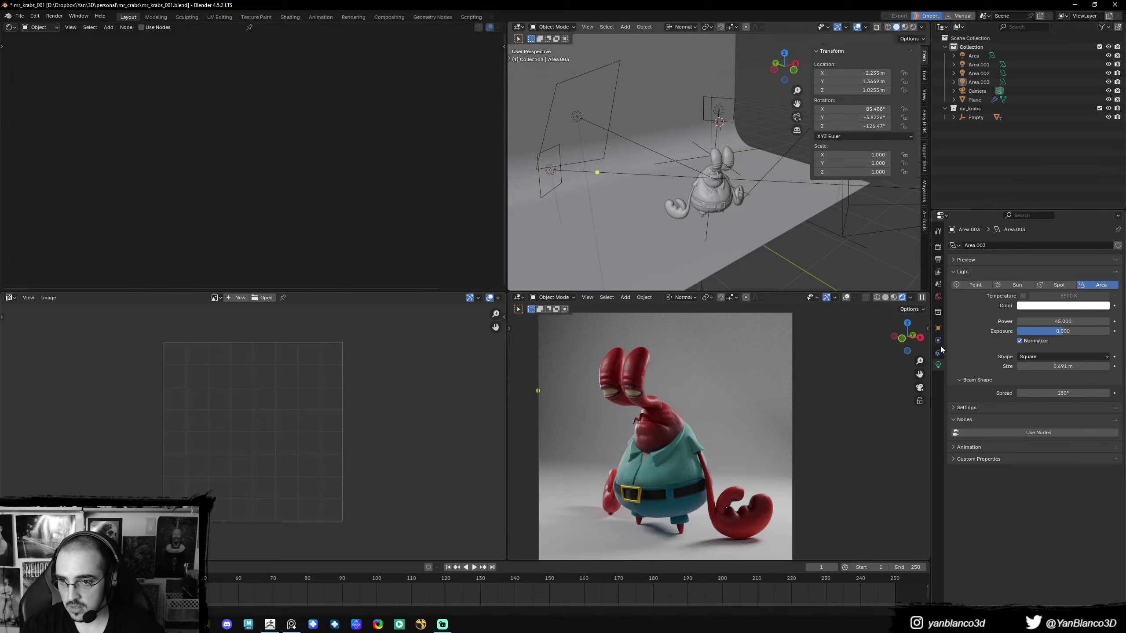
{"action": "left_click", "coordinate": [939, 296]}
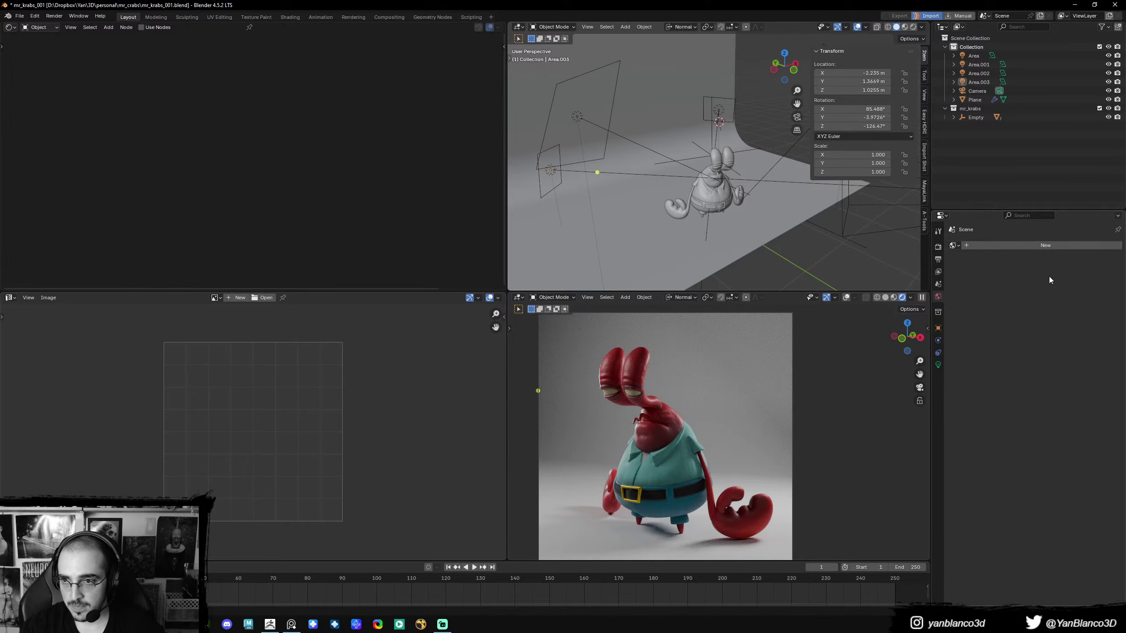
{"action": "left_click", "coordinate": [1047, 247]}
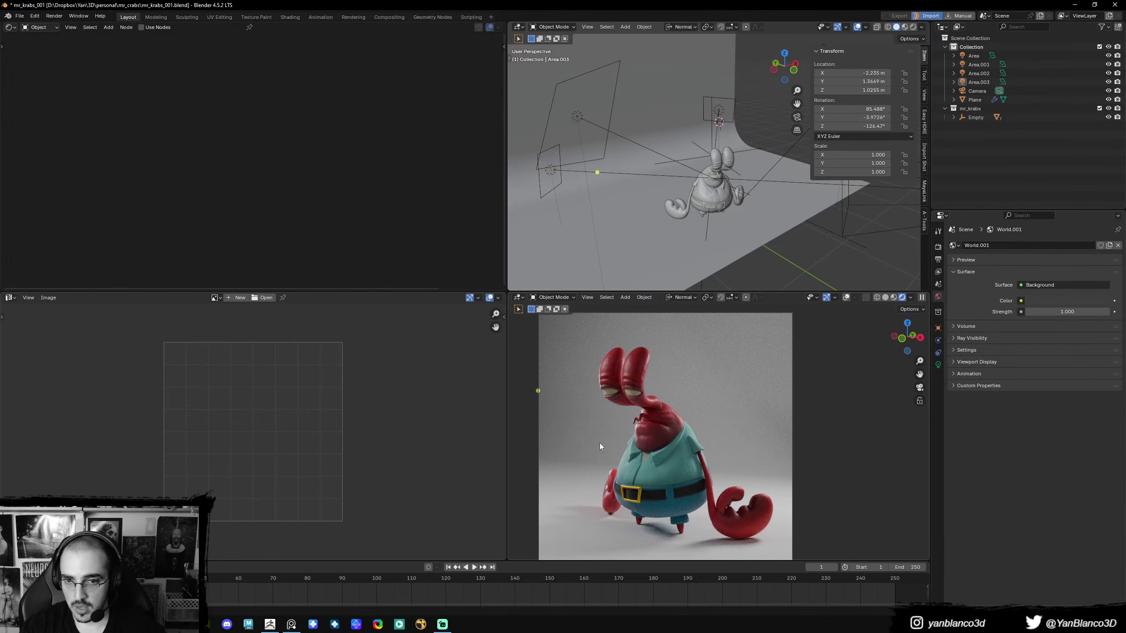
- Shift the overhead area light slightly, to about X 1.81 m, Y -1.21 m, Z 2.45 m, and set its power to 15
{"action": "scroll", "coordinate": [750, 160], "scroll_direction": "down", "scroll_amount": 2}
{"action": "middle_click_drag", "start_coordinate": [753, 159], "coordinate": [723, 167], "text": "shift"}
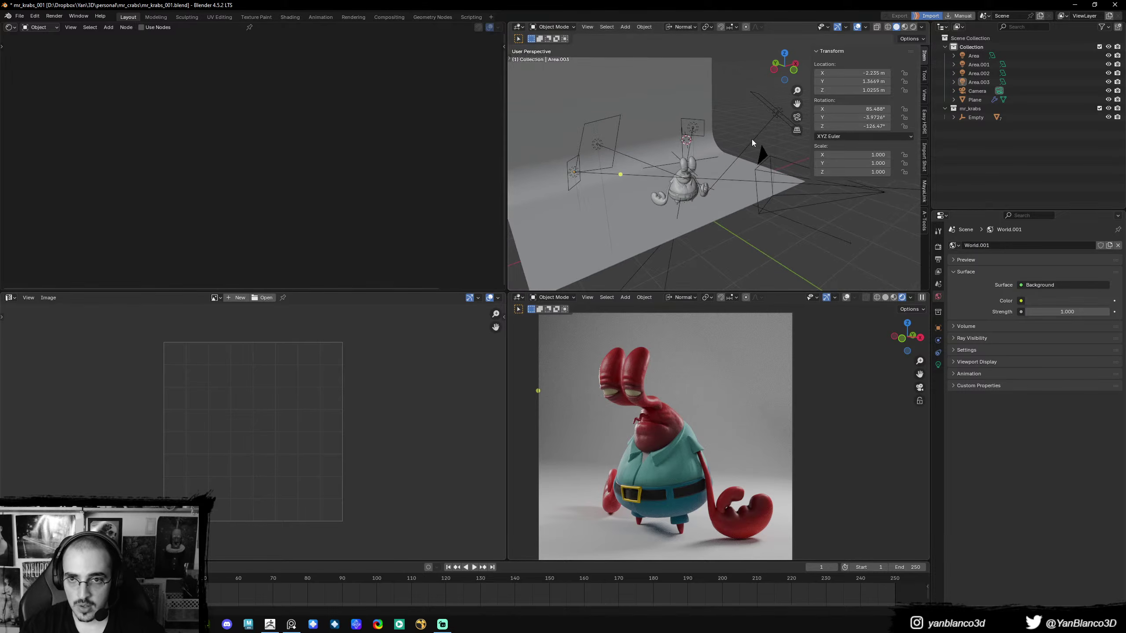
{"action": "left_click_drag", "start_coordinate": [752, 139], "coordinate": [746, 138]}
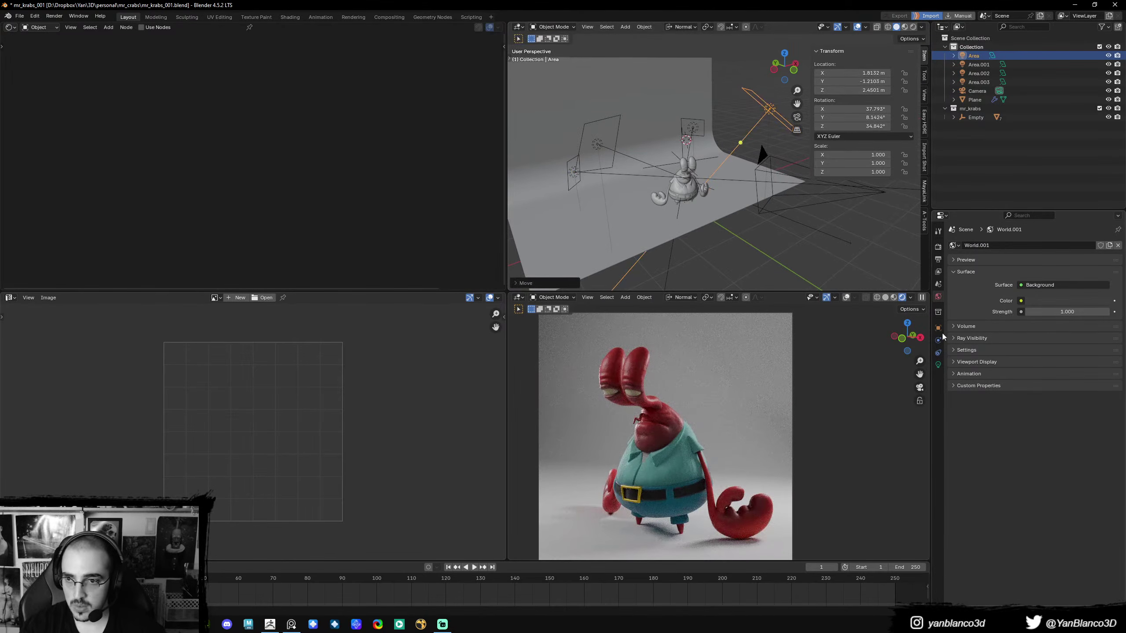
{"action": "left_click", "coordinate": [938, 364]}
{"action": "left_click_drag", "start_coordinate": [1063, 321], "coordinate": [1055, 321]}
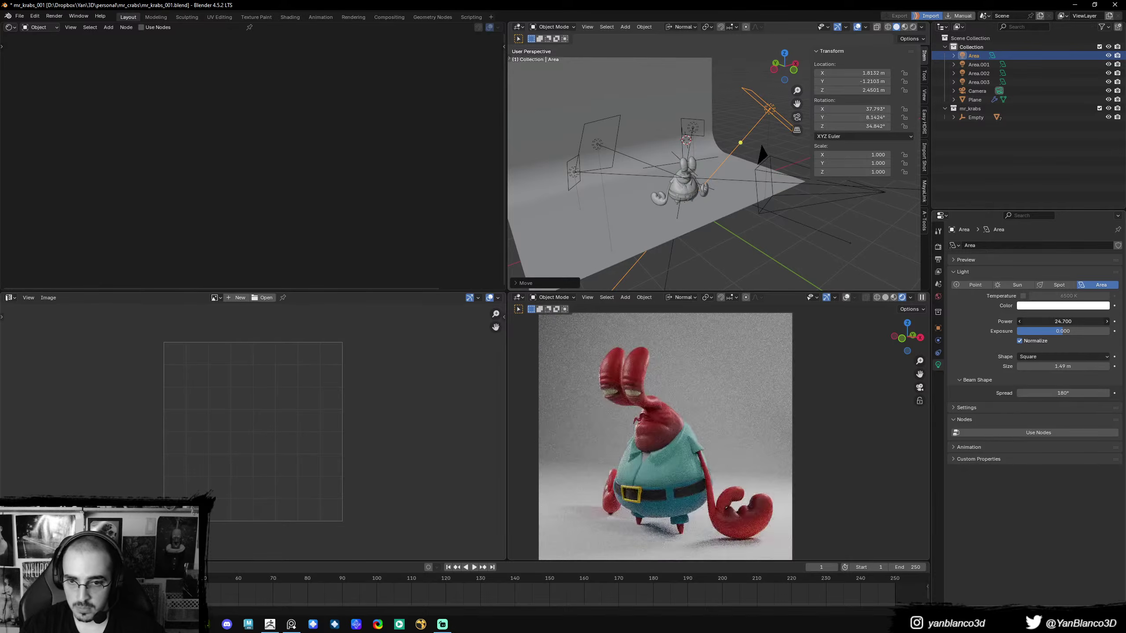
{"action": "left_click", "coordinate": [1051, 322]}
{"action": "type", "text": "15"}
{"action": "key", "text": "Return"}
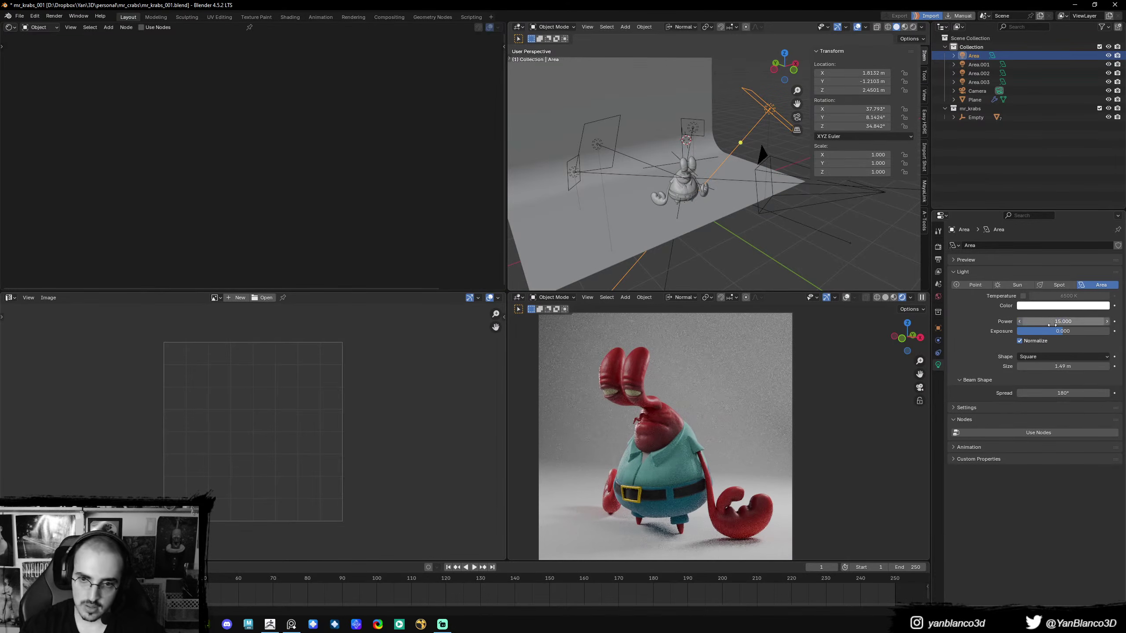
- Shrink the Area.001 light to about 0.582 m, keep its power at 45, and check the render with nothing selected
{"action": "middle_click_drag", "start_coordinate": [565, 157], "coordinate": [656, 133]}
{"action": "left_click", "coordinate": [683, 103]}
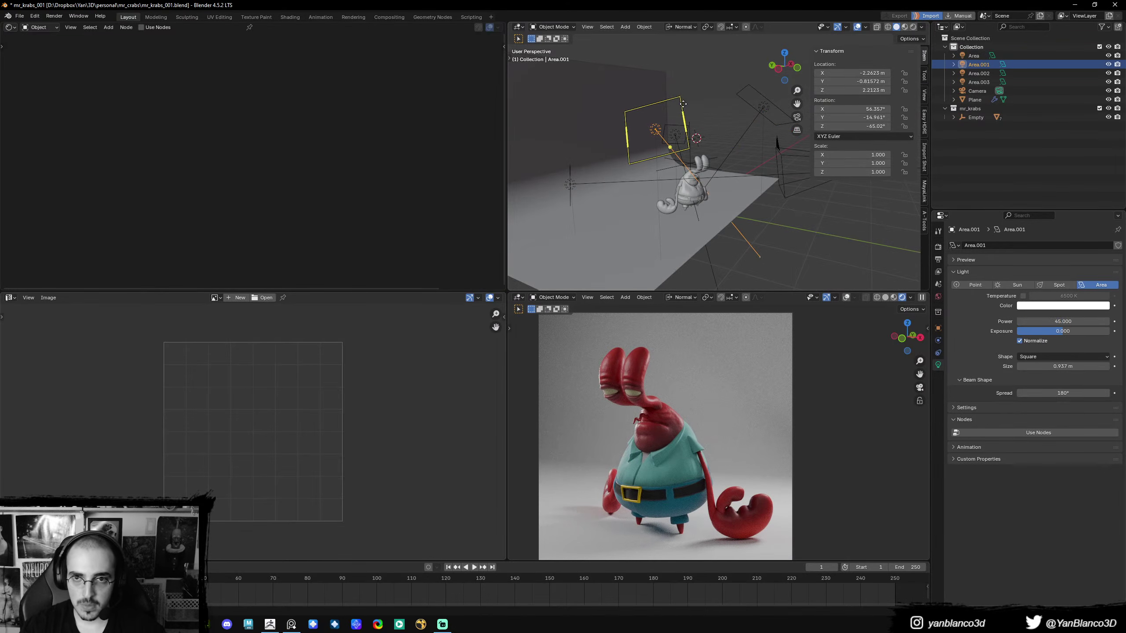
{"action": "left_click_drag", "start_coordinate": [683, 104], "coordinate": [670, 110]}
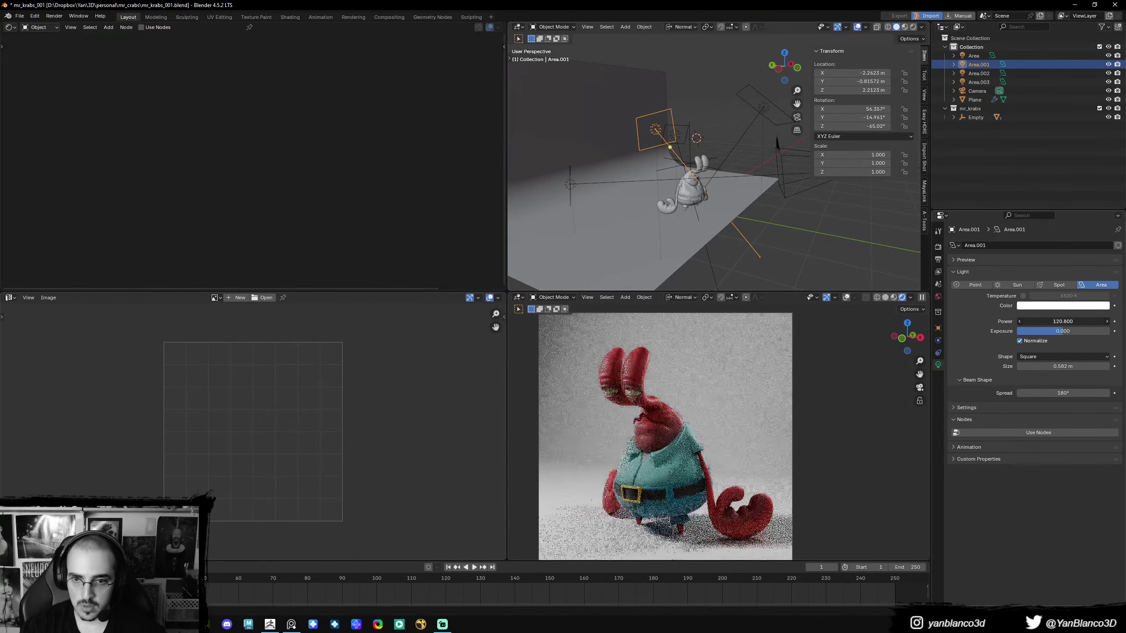
{"action": "scroll", "coordinate": [638, 486], "scroll_direction": "down", "scroll_amount": 2}
{"action": "scroll", "coordinate": [711, 457], "scroll_direction": "up", "scroll_amount": 2}
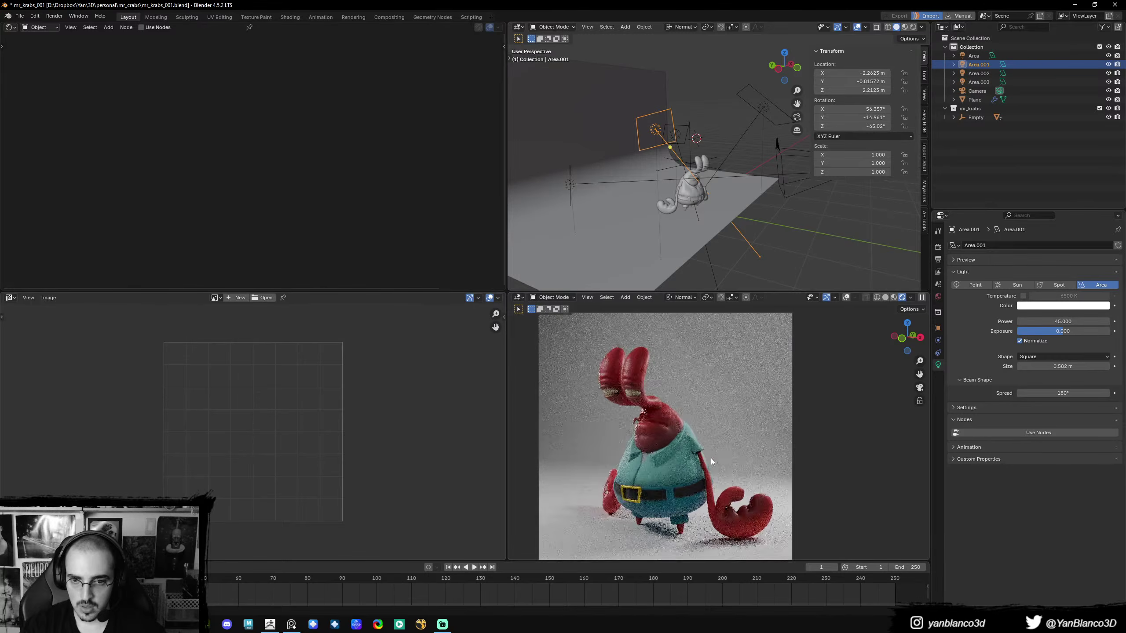
{"action": "scroll", "coordinate": [681, 461], "scroll_direction": "down", "scroll_amount": 1}
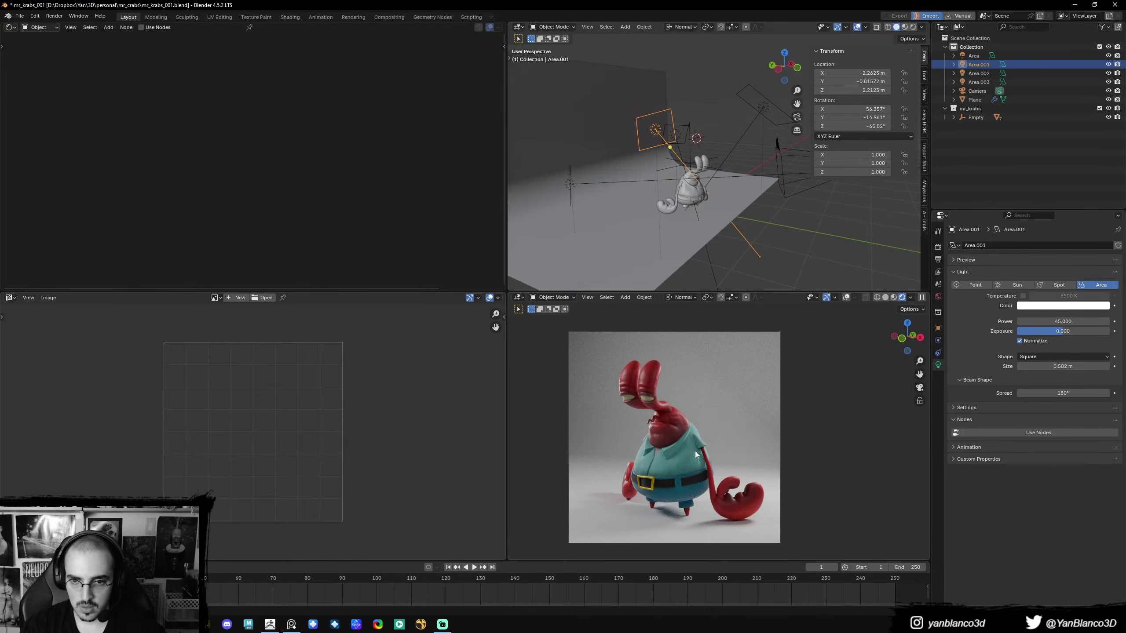
{"action": "key", "text": "alt+a"}
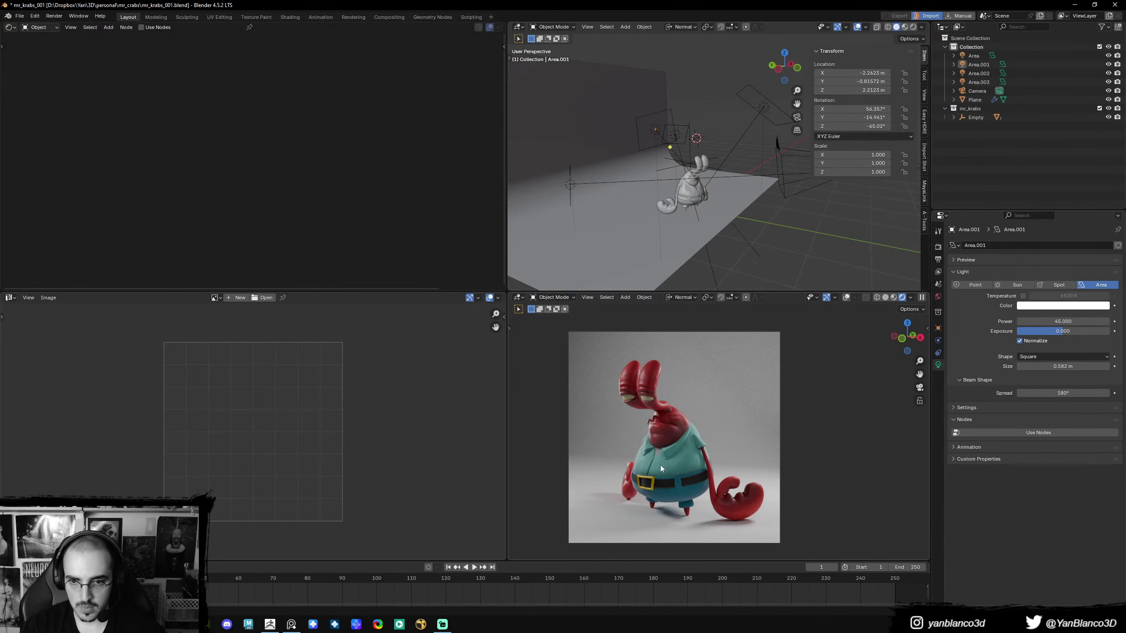
{"action": "left_click", "coordinate": [779, 168]}
{"action": "key", "text": "r"}
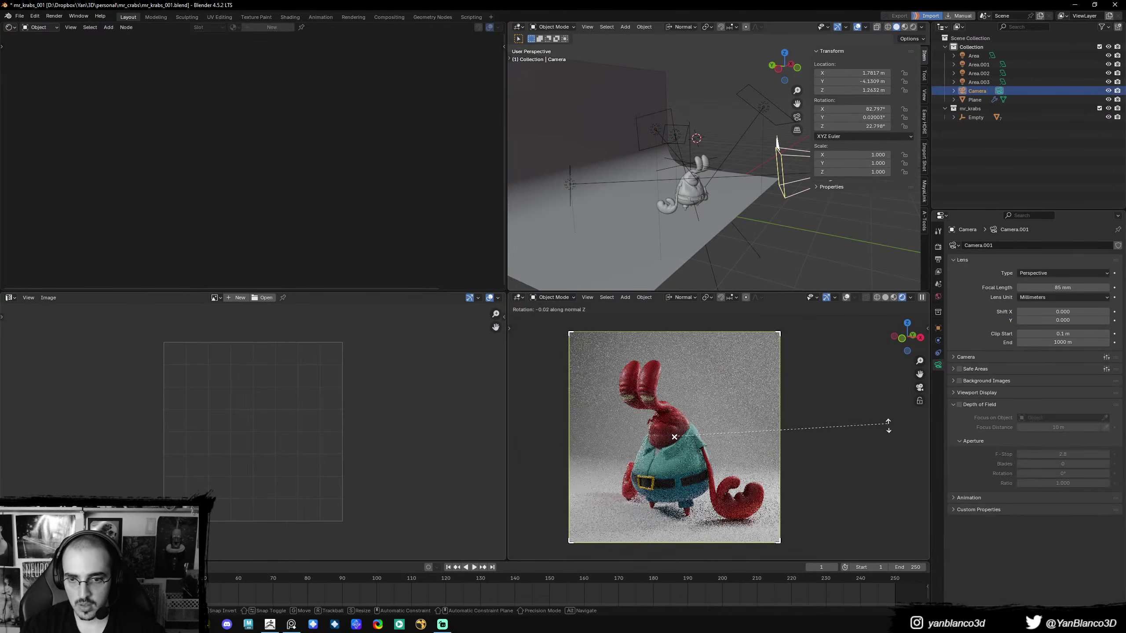
{"action": "key", "text": "z"}
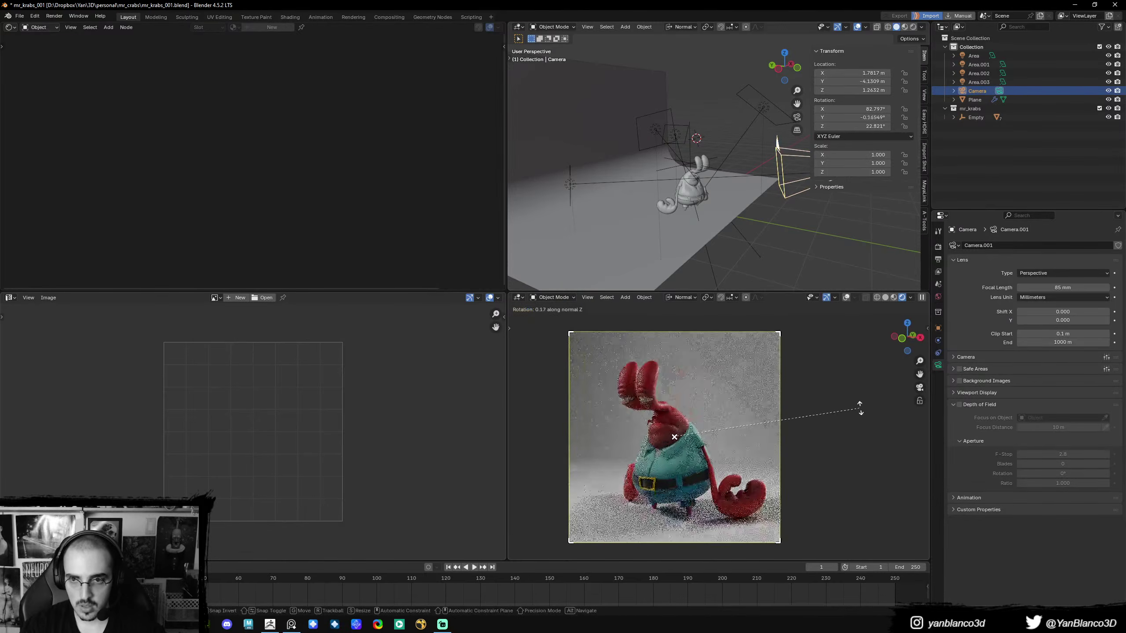
{"action": "key", "text": "Escape"}
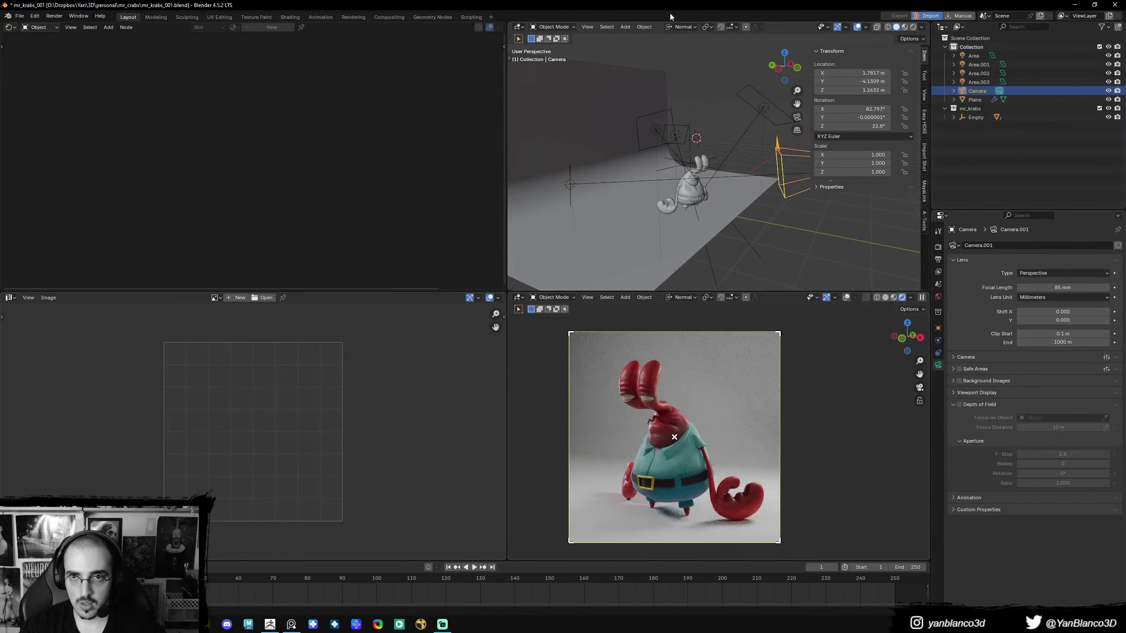
- Switch the transform orientation to Global and rotate the camera around Z to about 21.55°
{"action": "left_click", "coordinate": [682, 27]}
{"action": "left_click", "coordinate": [675, 54]}
{"action": "key", "text": "r"}
{"action": "key", "text": "z"}
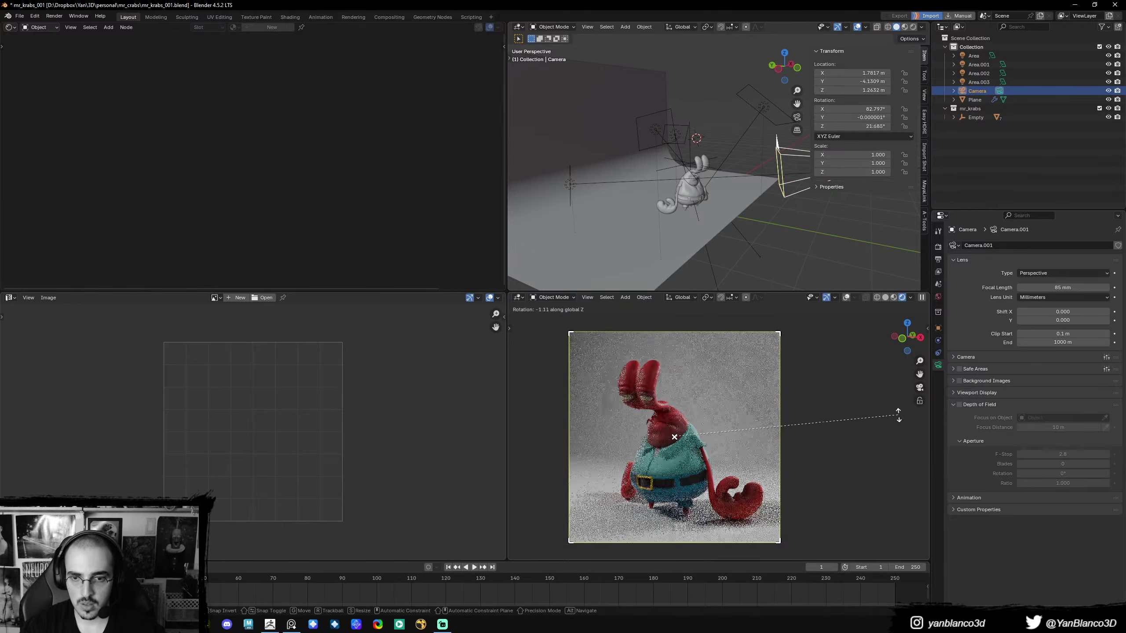
{"action": "left_click", "coordinate": [777, 359]}
{"action": "left_click", "coordinate": [720, 429]}
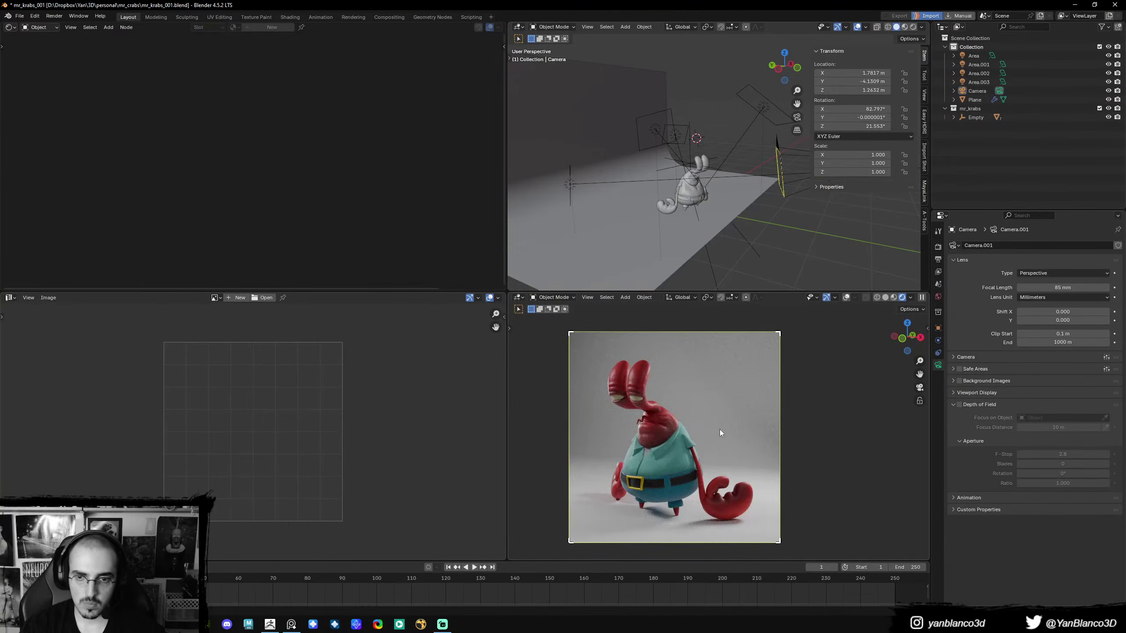
- Switch the camera view to solid shading and save the file
{"action": "key", "text": "z"}
{"action": "left_click", "coordinate": [731, 440]}
{"action": "key", "text": "ctrl+s"}
- Enable GPU use for the final render's denoising, leaving the denoise quality at High
{"action": "left_click", "coordinate": [938, 260]}
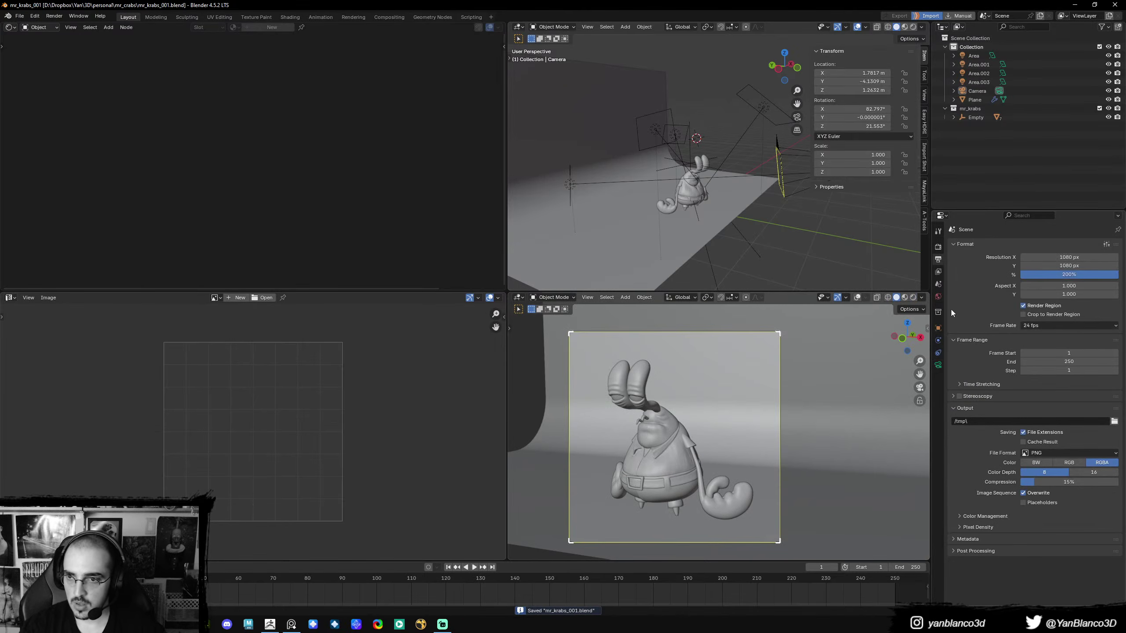
{"action": "left_click", "coordinate": [939, 247]}
{"action": "scroll", "coordinate": [994, 356], "scroll_direction": "up", "scroll_amount": 6}
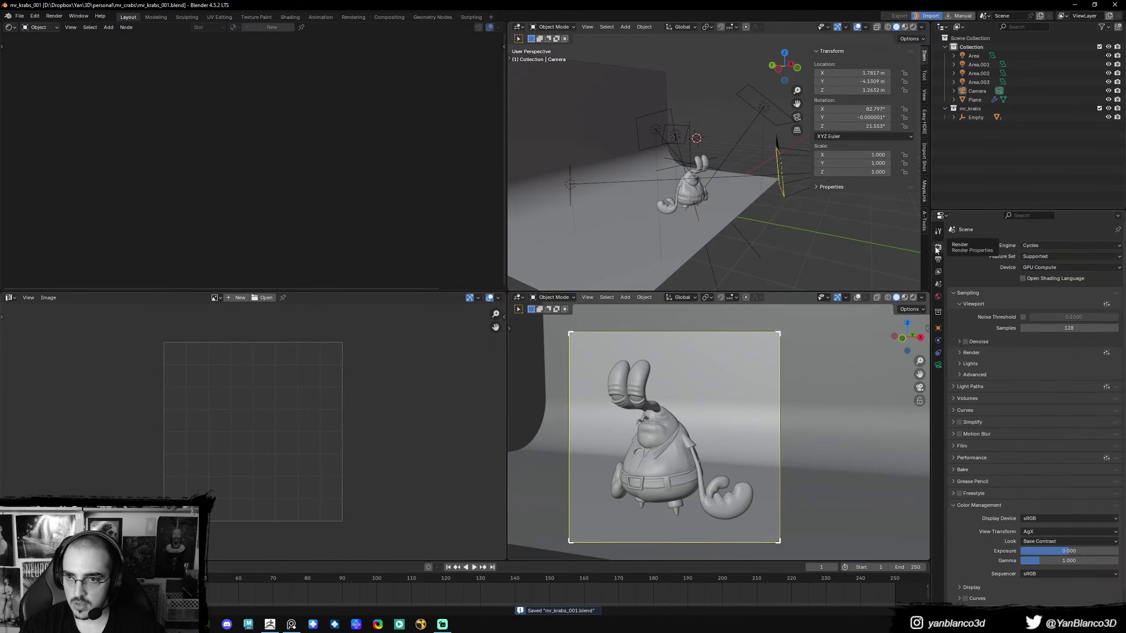
{"action": "left_click", "coordinate": [987, 351]}
{"action": "left_click", "coordinate": [996, 400]}
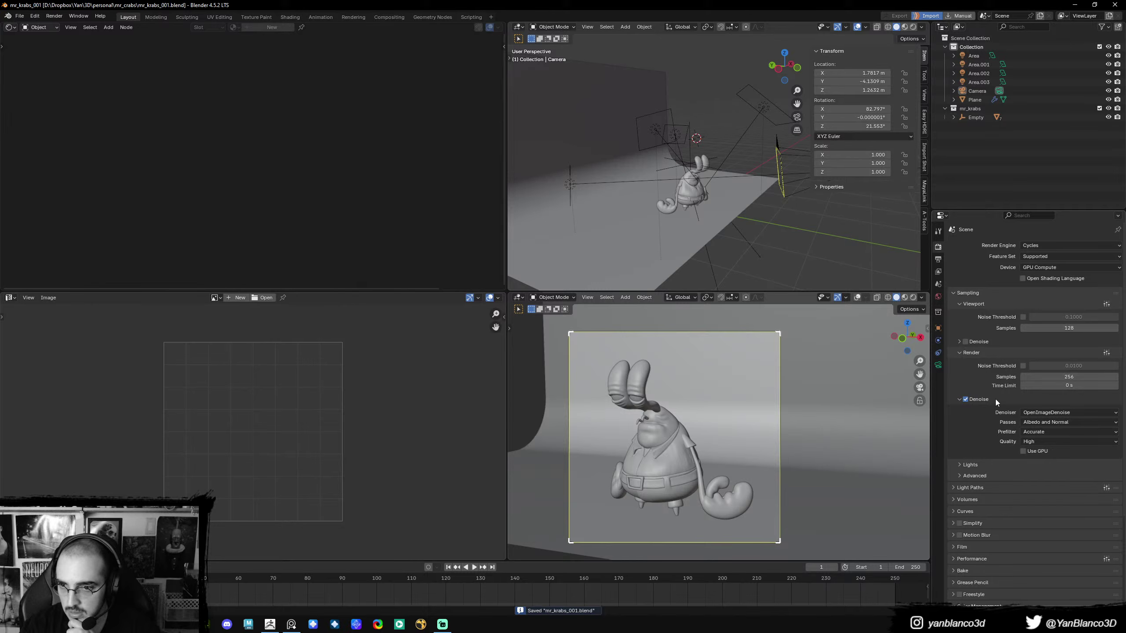
{"action": "left_click", "coordinate": [1038, 452]}
{"action": "left_click", "coordinate": [1051, 440]}
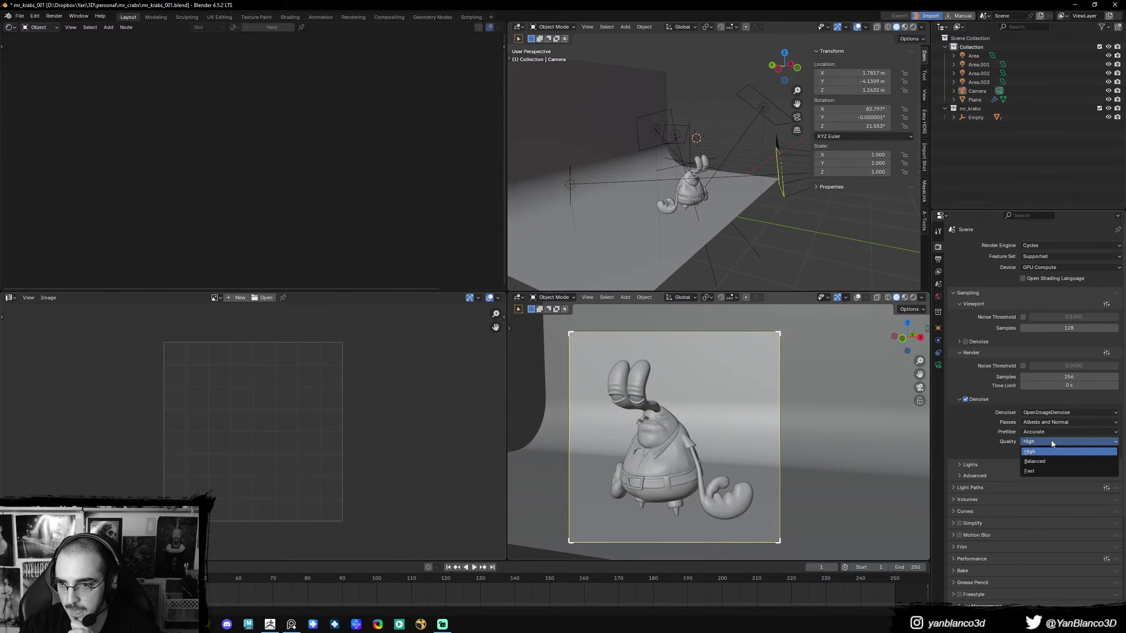
{"action": "left_click", "coordinate": [1051, 440]}
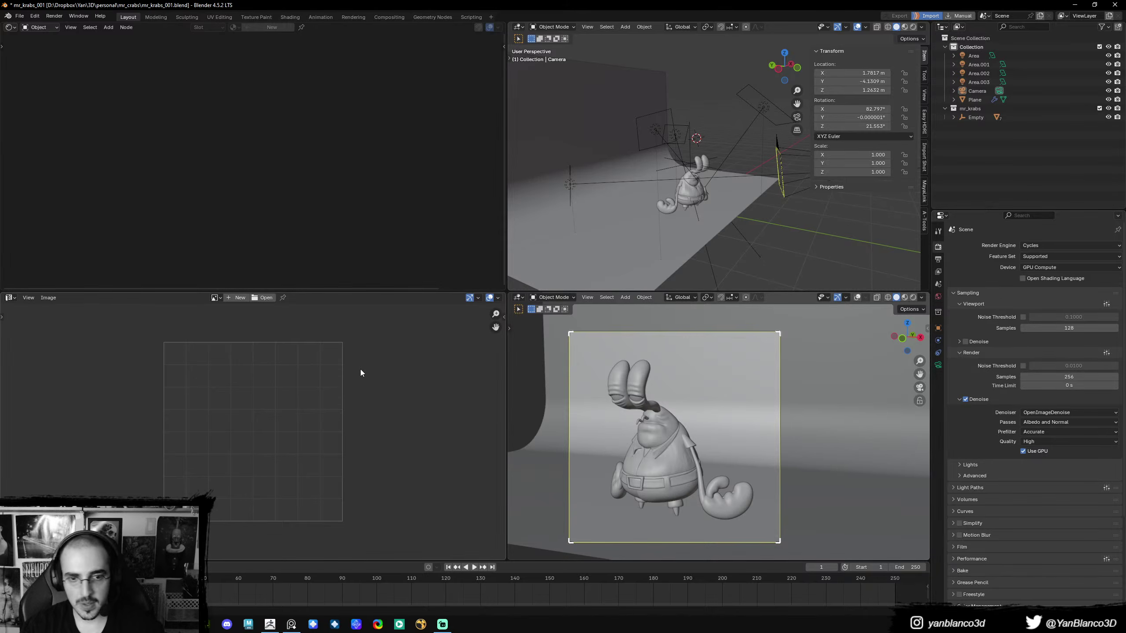
- Maximize the image editor and render the final image of the character
{"action": "key", "text": "ctrl+space"}
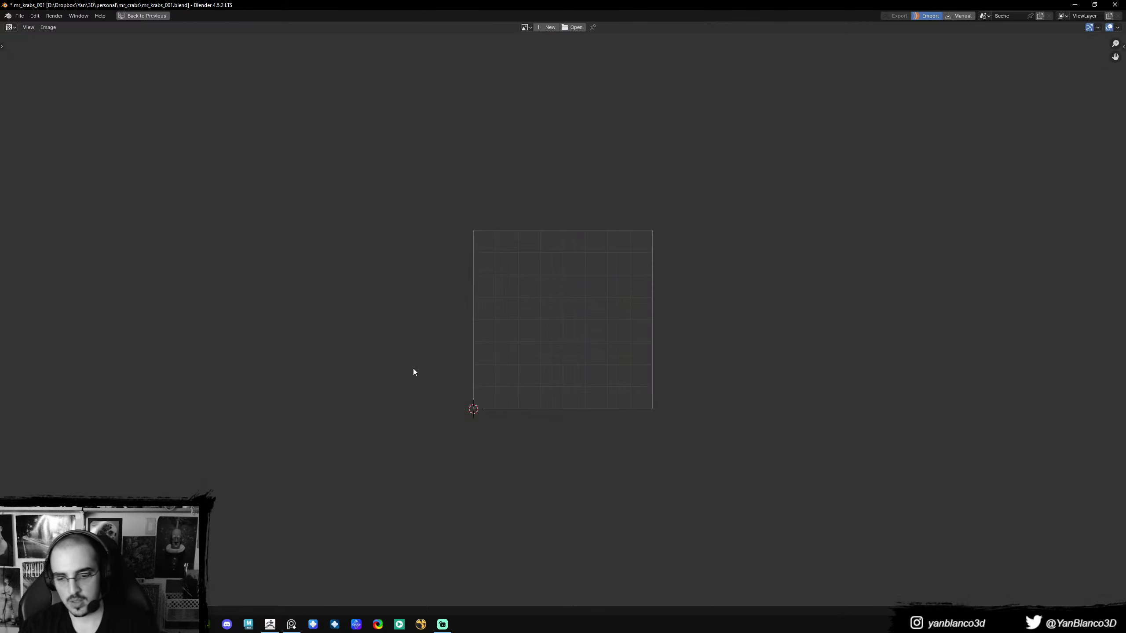
{"action": "key", "text": "F12"}
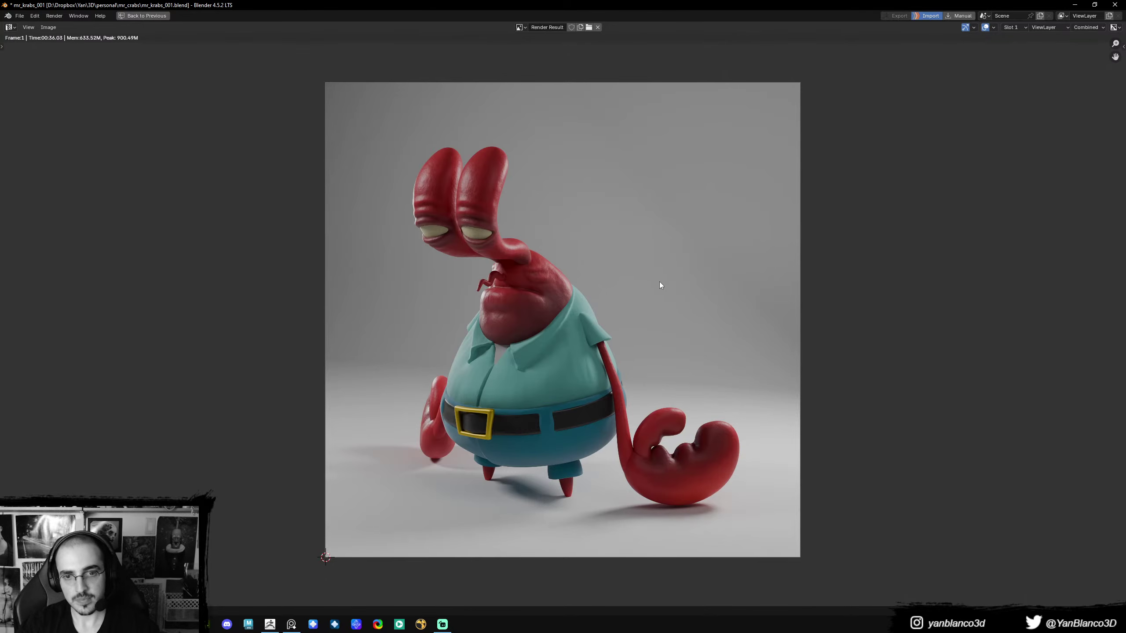
{"action": "middle_click_drag", "start_coordinate": [660, 281], "coordinate": [680, 285]}
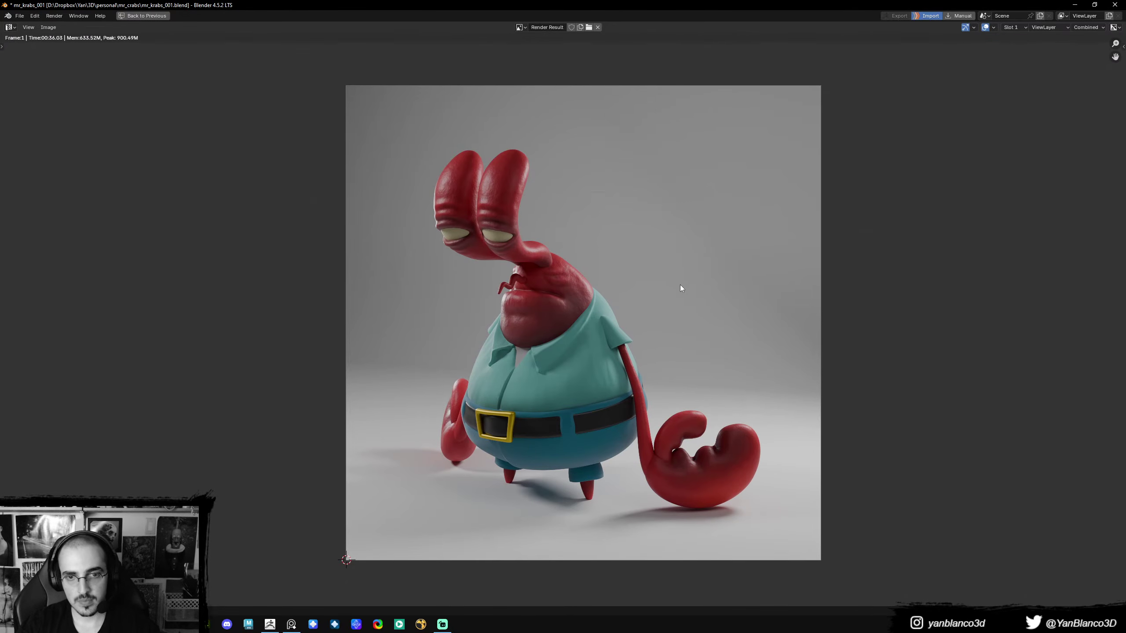
- Save the render as Untitled.png in a new folder named renders and leave the maximized image editor
{"action": "key", "text": "shift+alt+s"}
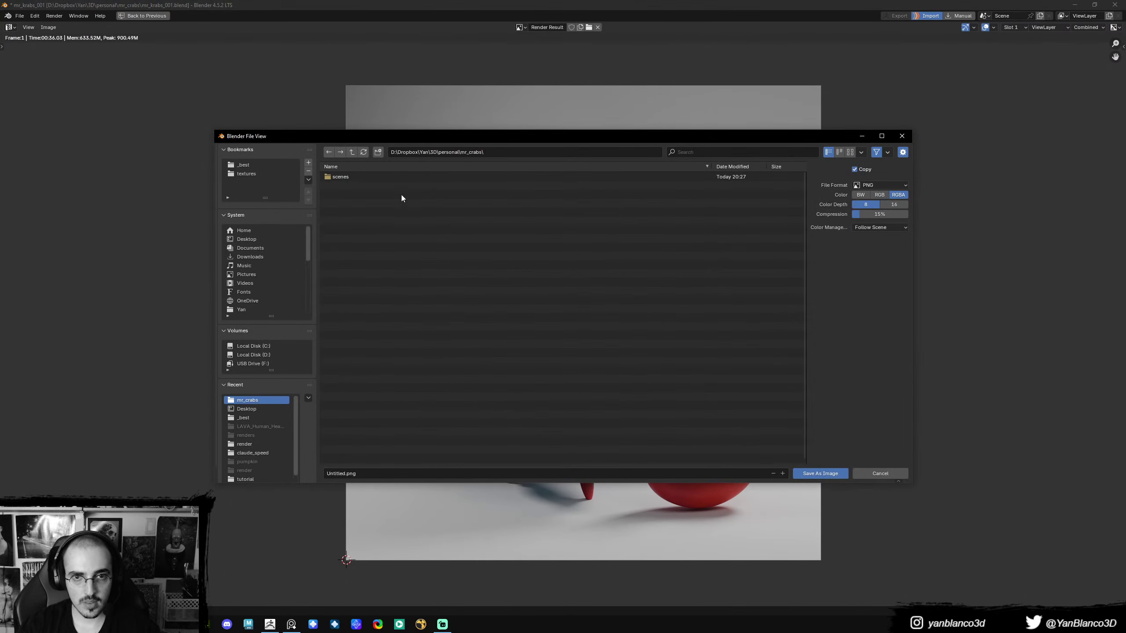
{"action": "left_click", "coordinate": [378, 152]}
{"action": "type", "text": "renders"}
{"action": "key", "text": "Return"}
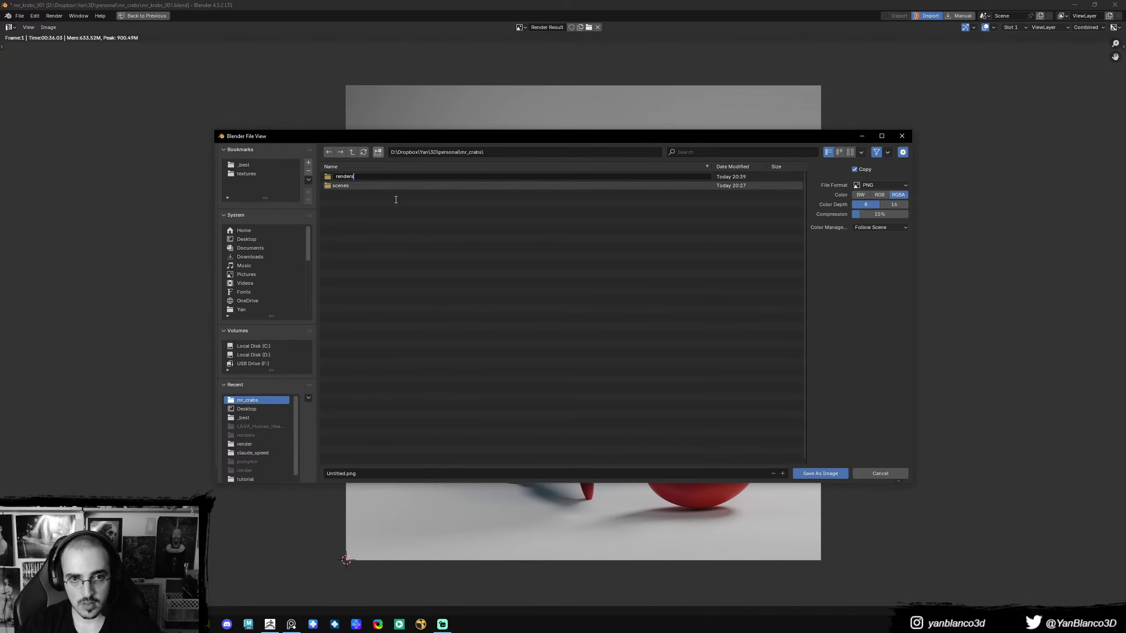
{"action": "double_click", "coordinate": [371, 176]}
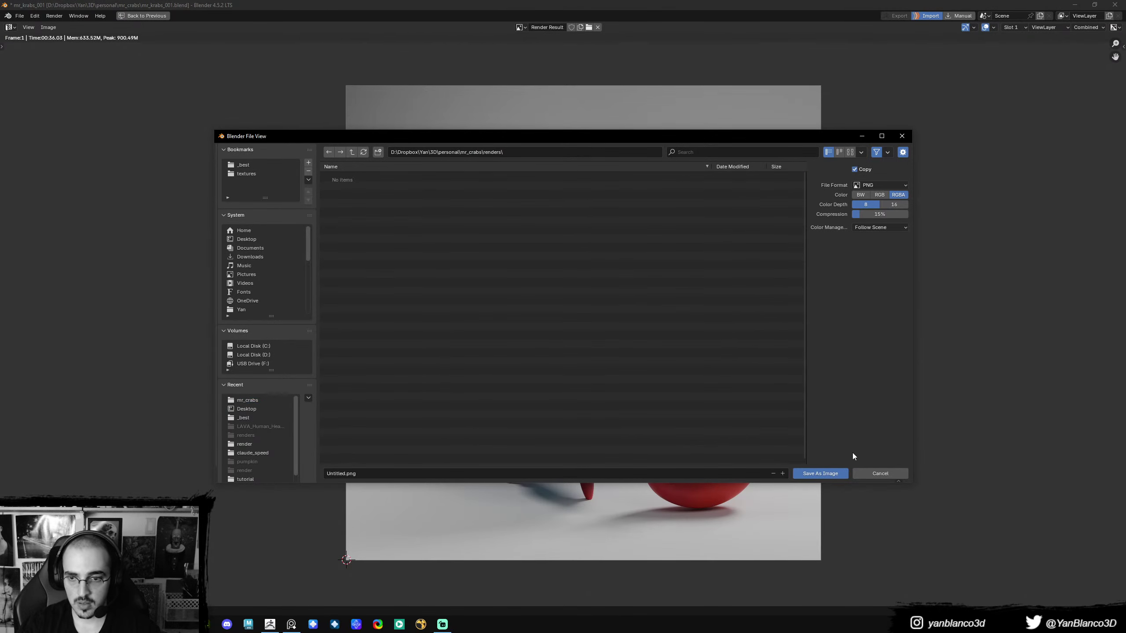
{"action": "left_click", "coordinate": [821, 474]}
{"action": "key", "text": "Escape"}
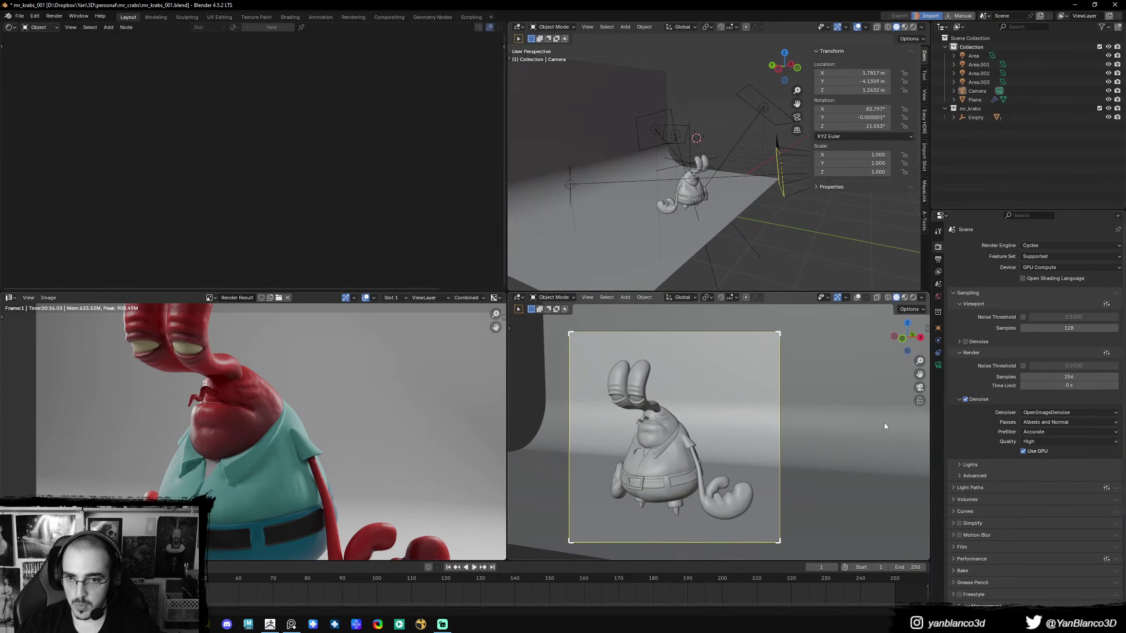
- Hide the backdrop plane in the viewport and move the four area lights into a new collection named lights
{"action": "left_click", "coordinate": [837, 438]}
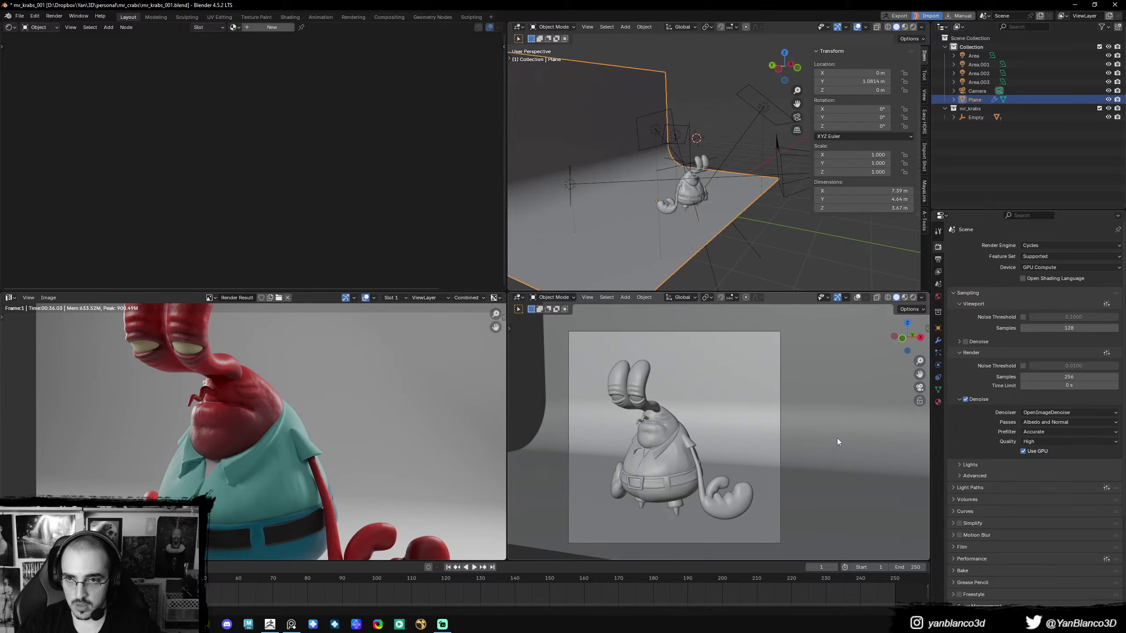
{"action": "left_click", "coordinate": [1108, 100]}
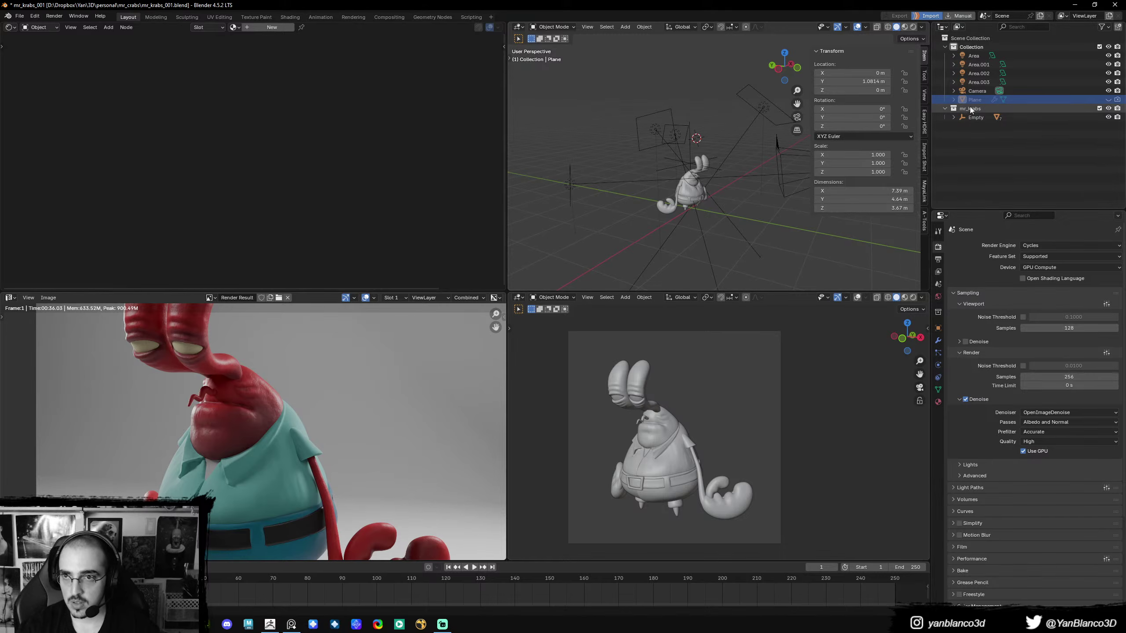
{"action": "scroll", "coordinate": [747, 184], "scroll_direction": "down", "scroll_amount": 4}
{"action": "key", "text": "c"}
{"action": "mouse_move", "coordinate": [741, 140]}
{"action": "left_mouse_down"}
{"action": "mouse_move", "coordinate": [707, 125]}
{"action": "mouse_move", "coordinate": [661, 144]}
{"action": "mouse_move", "coordinate": [691, 181]}
{"action": "left_mouse_up"}
{"action": "key", "text": "Escape"}
{"action": "key", "text": "m"}
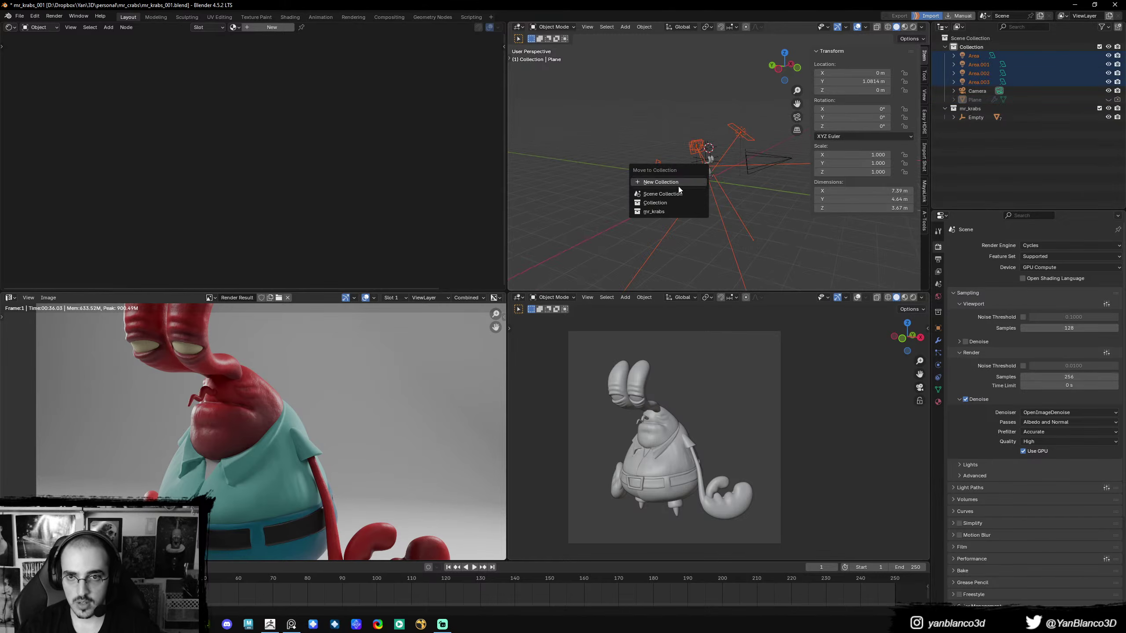
{"action": "left_click", "coordinate": [679, 186]}
{"action": "type", "text": "lights"}
{"action": "key", "text": "Return"}
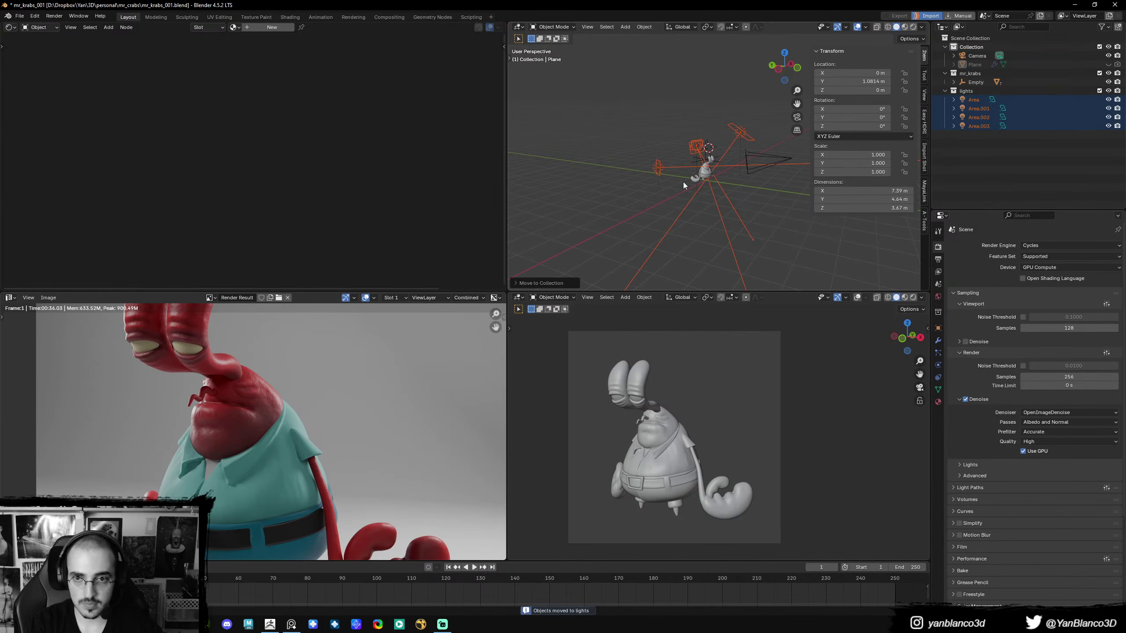
- Exclude the lights collection from the view layer
{"action": "scroll", "coordinate": [683, 182], "scroll_direction": "up", "scroll_amount": 2}
{"action": "left_click", "coordinate": [1099, 91]}
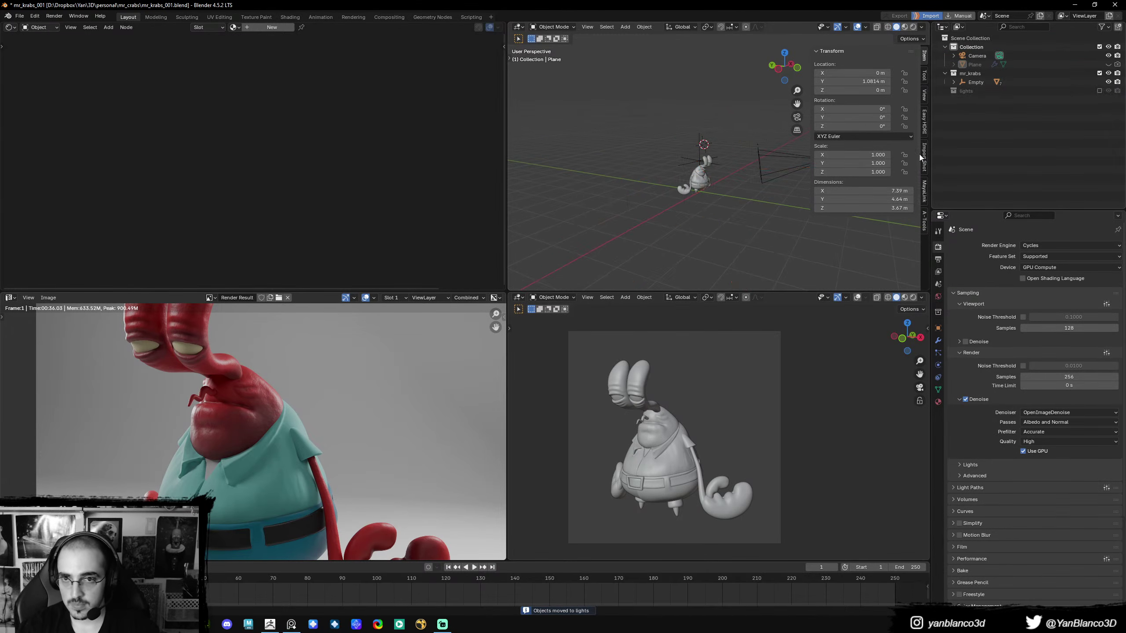
{"action": "middle_click_drag", "start_coordinate": [762, 191], "coordinate": [734, 207]}
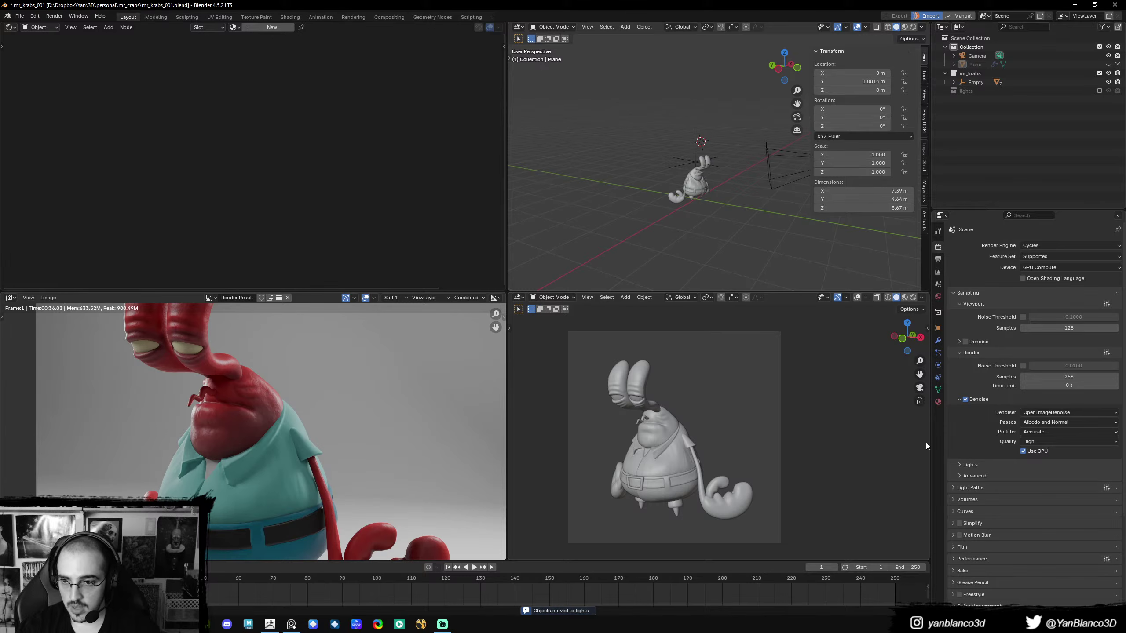
- Switch to render slot 2 and enable the transparent film, with the camera view in rendered shading
{"action": "left_click", "coordinate": [973, 559]}
{"action": "key", "text": "j"}
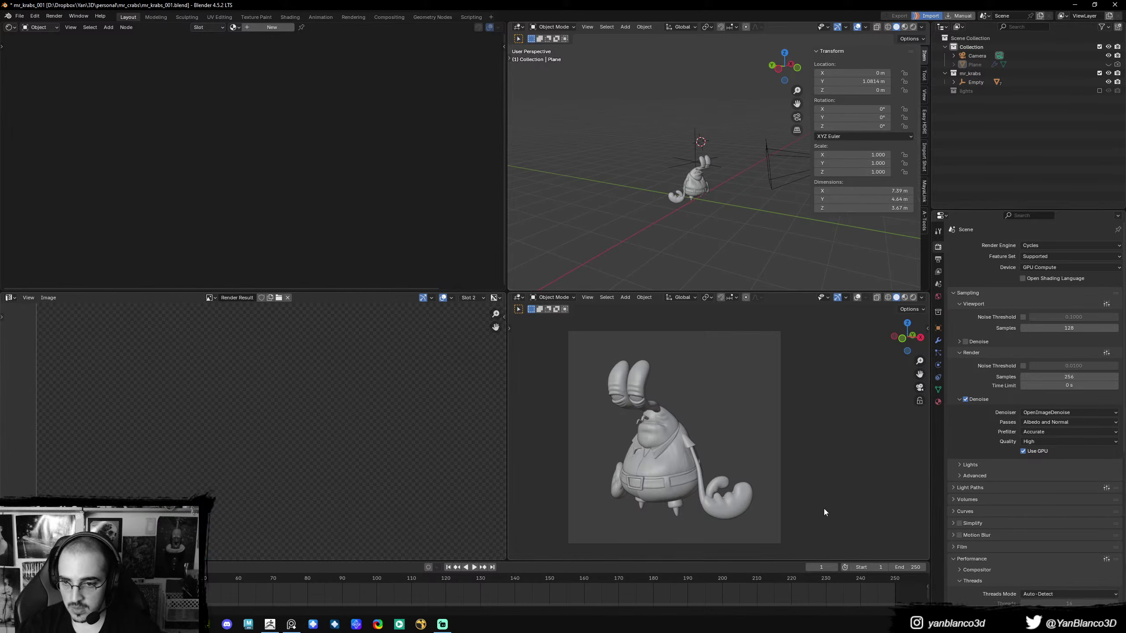
{"action": "left_click", "coordinate": [971, 548]}
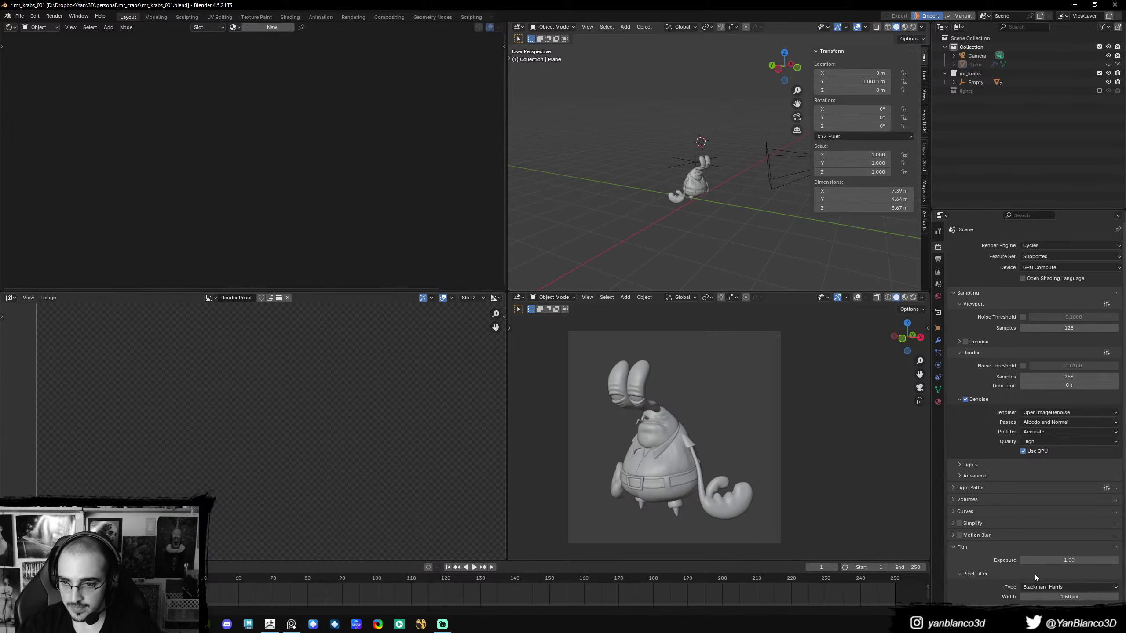
{"action": "scroll", "coordinate": [1035, 574], "scroll_direction": "down", "scroll_amount": 3}
{"action": "left_click", "coordinate": [966, 557]}
{"action": "key", "text": "z"}
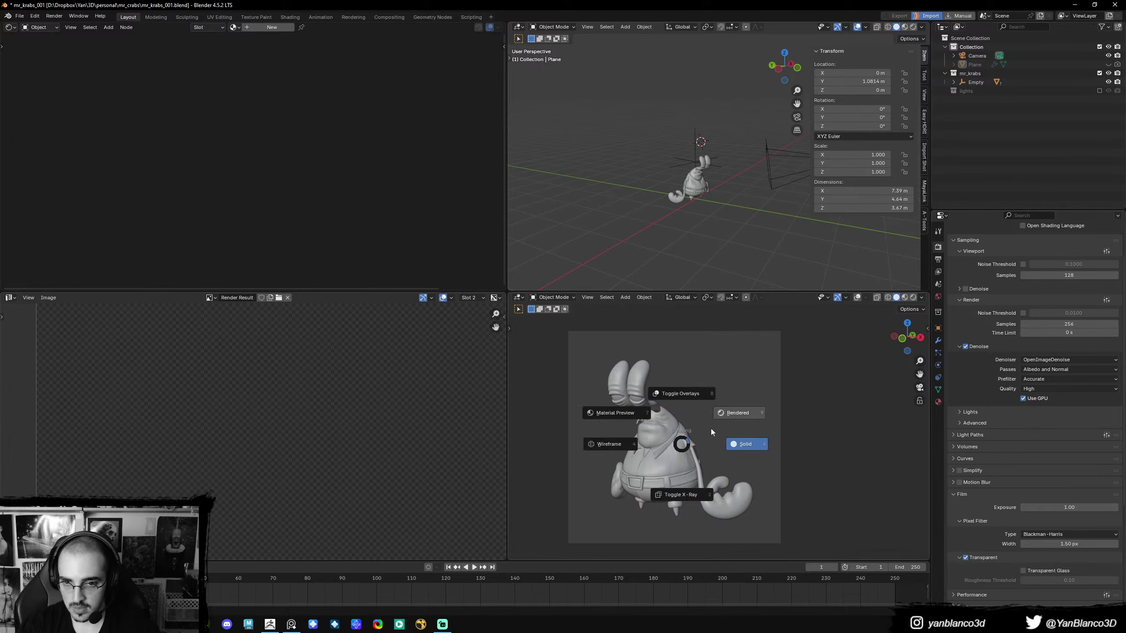
{"action": "key", "text": "9"}
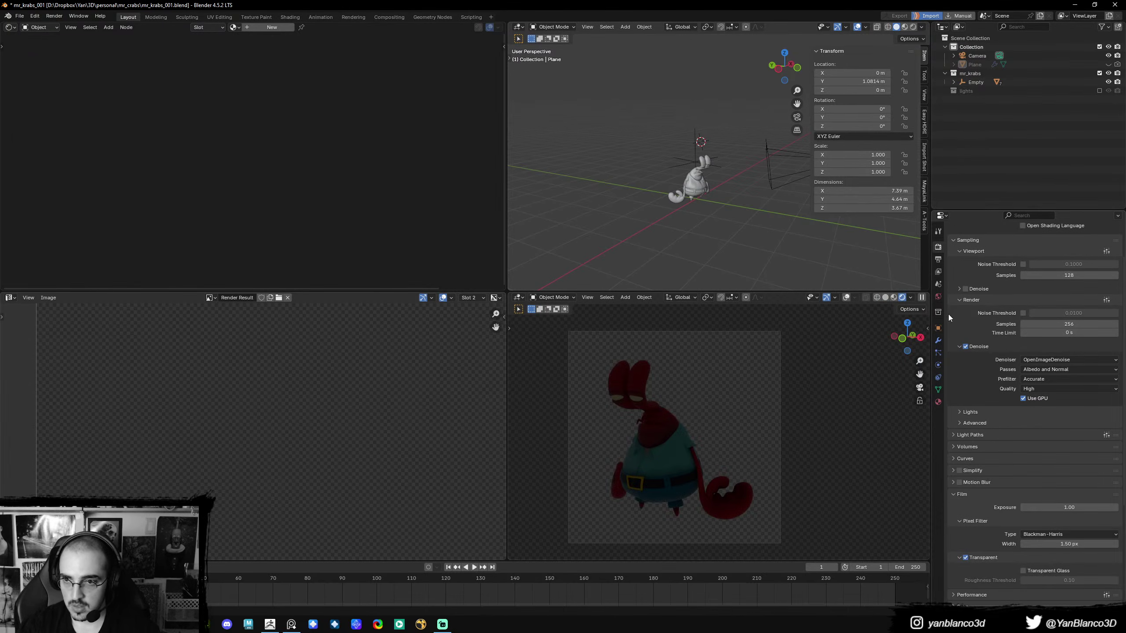
- Set the world background strength to 0, return the camera view to solid shading and render the black silhouette
{"action": "left_click", "coordinate": [938, 297]}
{"action": "left_click_drag", "start_coordinate": [1074, 312], "coordinate": [1026, 312]}
{"action": "key", "text": "z"}
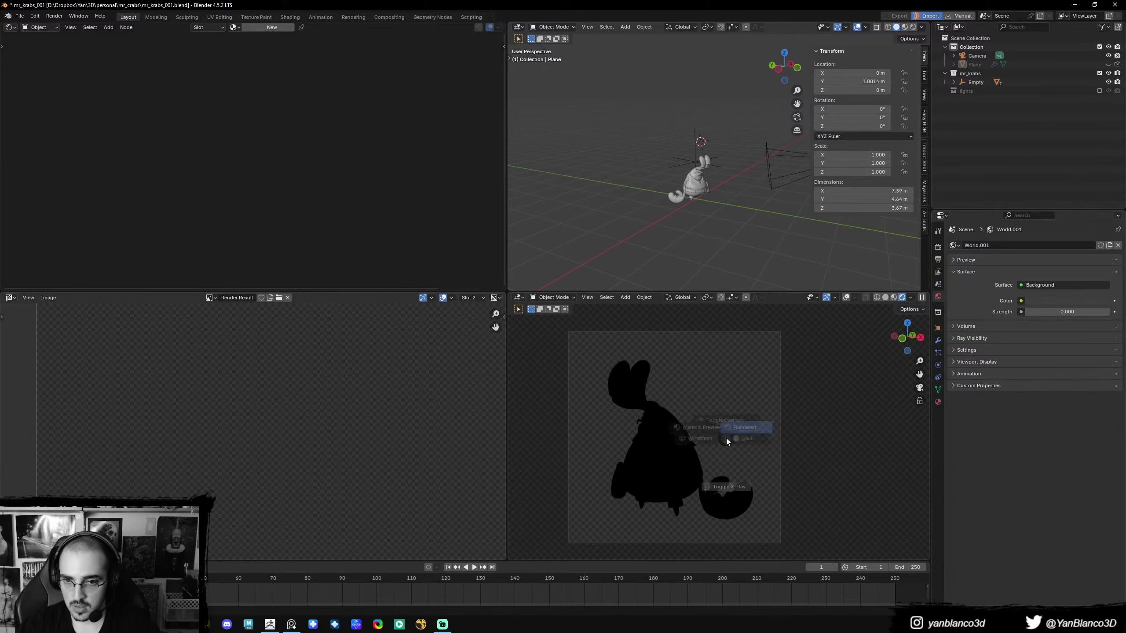
{"action": "key", "text": "6"}
{"action": "key", "text": "F12"}
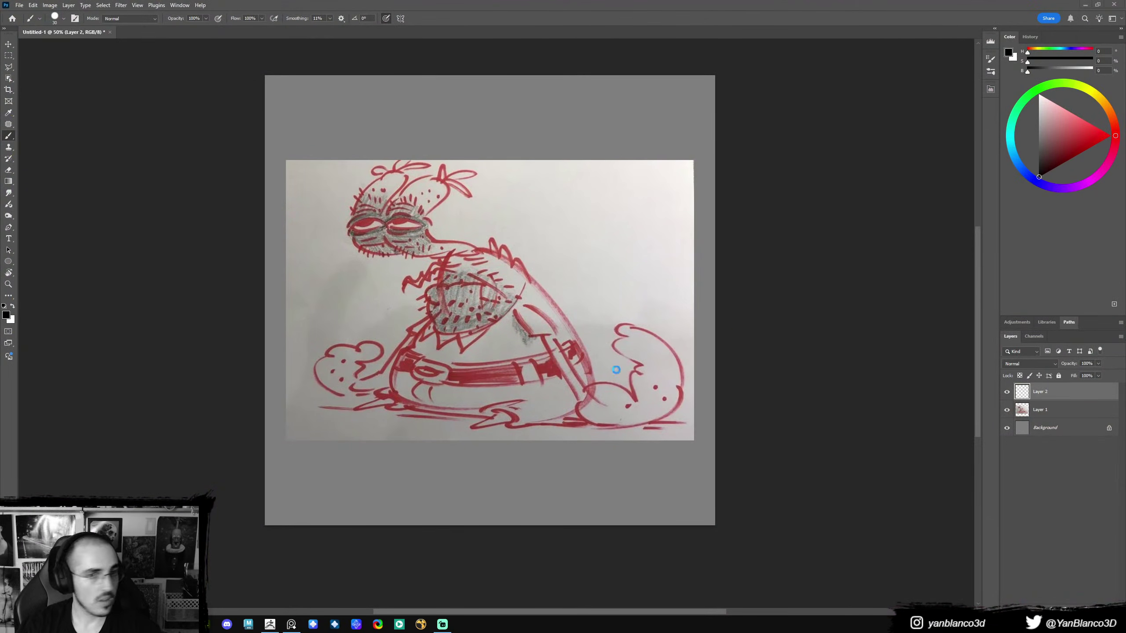
- Switch to Photoshop, open the saved render Untitled.png and duplicate its layer
{"action": "left_click_drag", "start_coordinate": [616, 370], "coordinate": [1020, 448]}
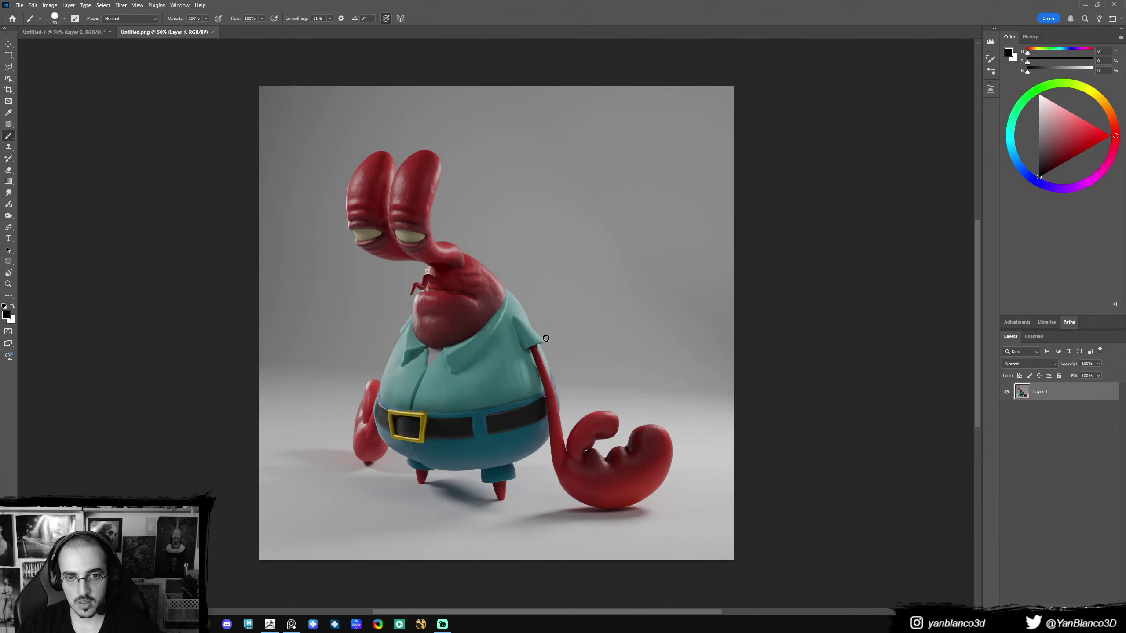
{"action": "key", "text": "ctrl+j"}
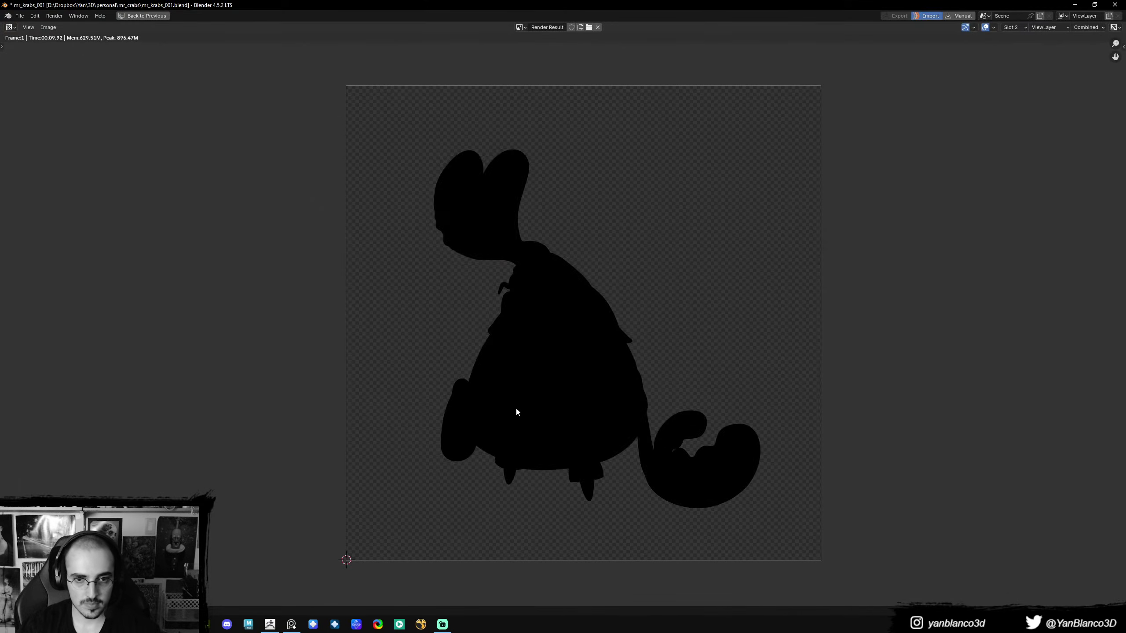
- Back in Blender, try to save the silhouette render in the renders folder as a JPEG
{"action": "key", "text": "shift+alt+s"}
{"action": "left_click", "coordinate": [867, 185]}
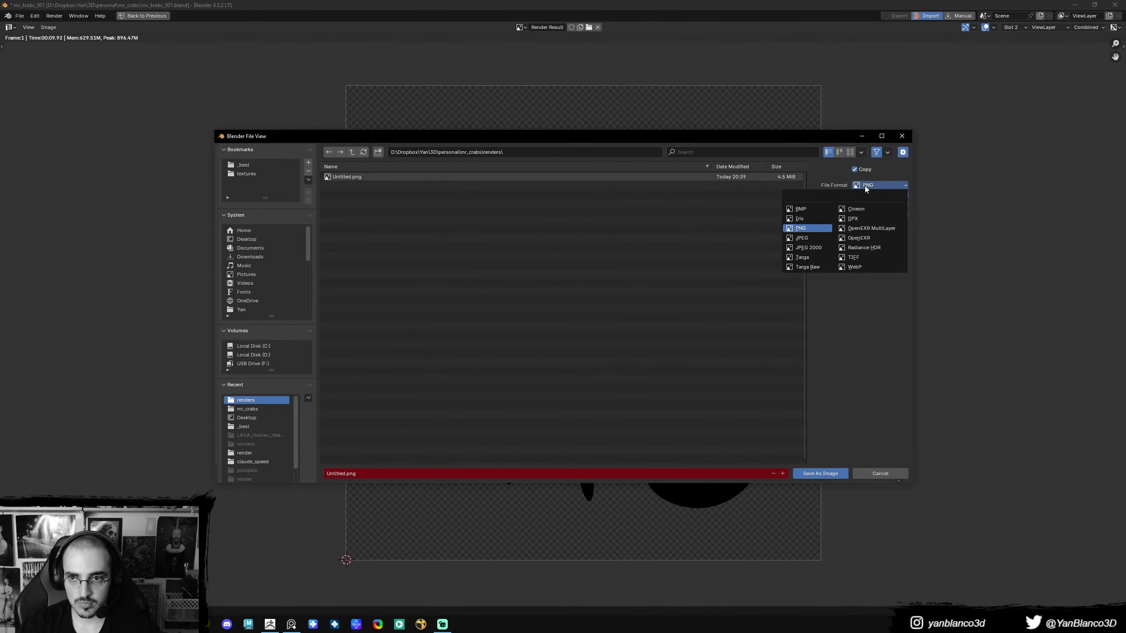
{"action": "left_click", "coordinate": [805, 238]}
{"action": "left_click", "coordinate": [822, 474]}
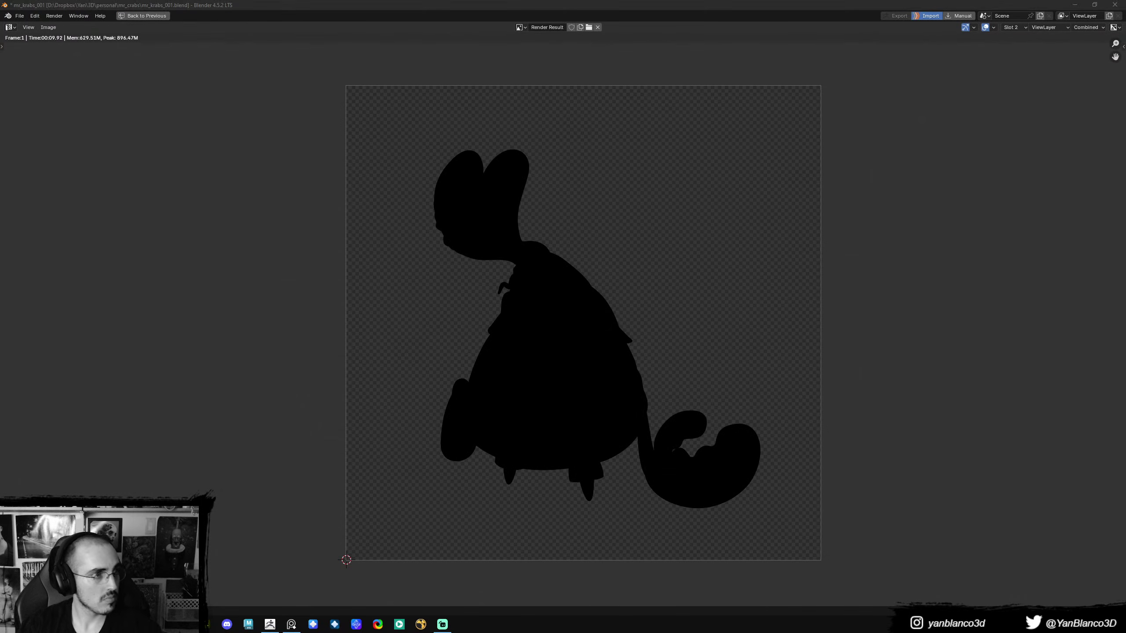
- Save the silhouette render as PNG file Untitled1 and place it in Photoshop above the duplicated render layer
{"action": "key", "text": "shift+alt+s"}
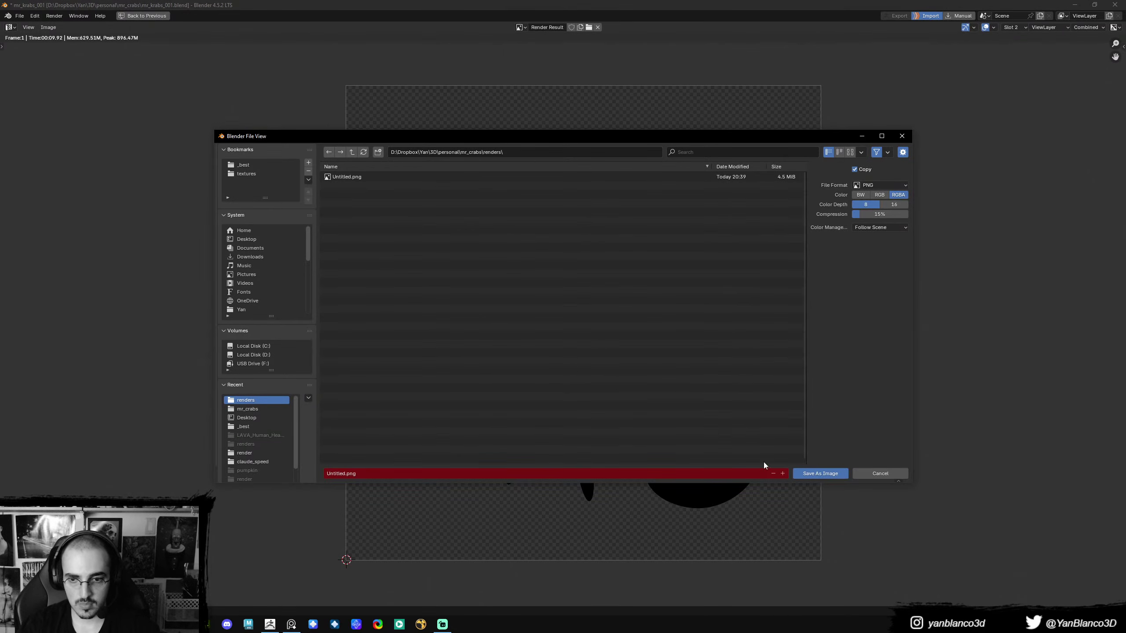
{"action": "key", "text": "Return"}
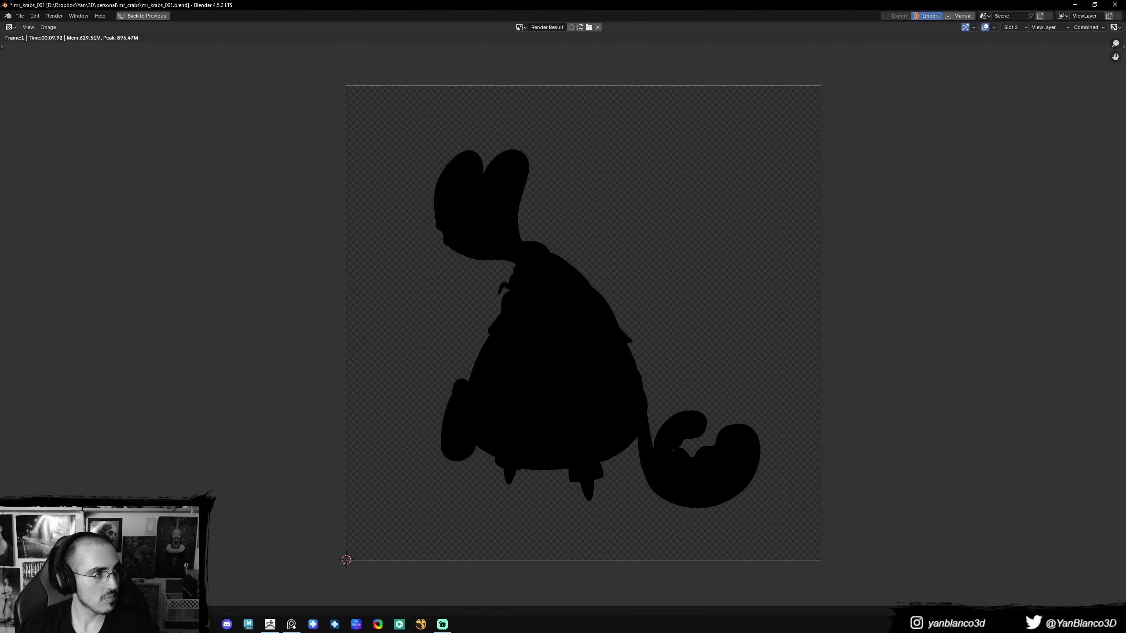
{"action": "key", "text": "alt+Tab"}
{"action": "key", "text": "Tab"}
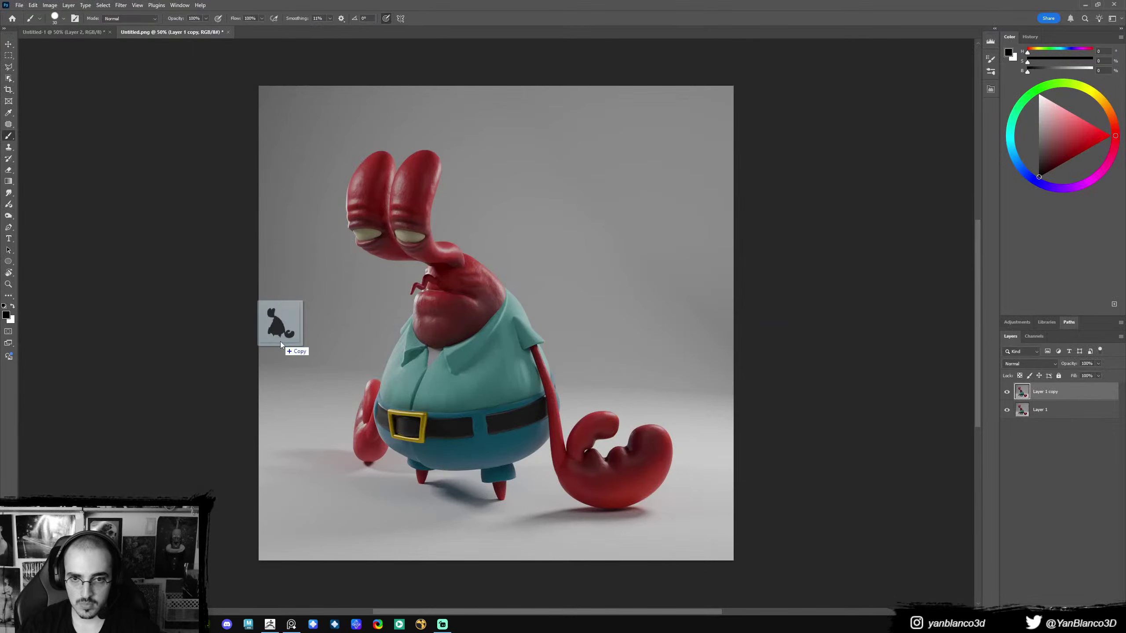
{"action": "left_click_drag", "start_coordinate": [280, 345], "coordinate": [282, 346]}
{"action": "key", "text": "Return"}
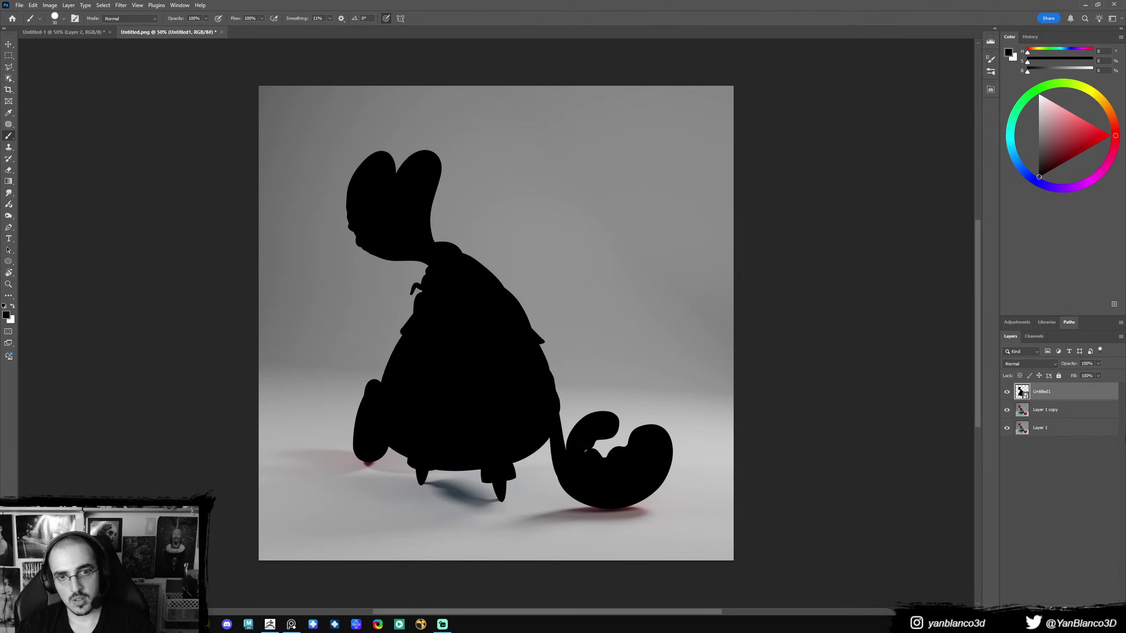
- Mask Layer 1 copy with the silhouette's shape, hide the Untitled1 layer and make the copy's image active instead of its mask
{"action": "left_click", "coordinate": [1023, 396], "text": "ctrl"}
{"action": "left_click", "coordinate": [1039, 411]}
{"action": "left_click", "coordinate": [1053, 610]}
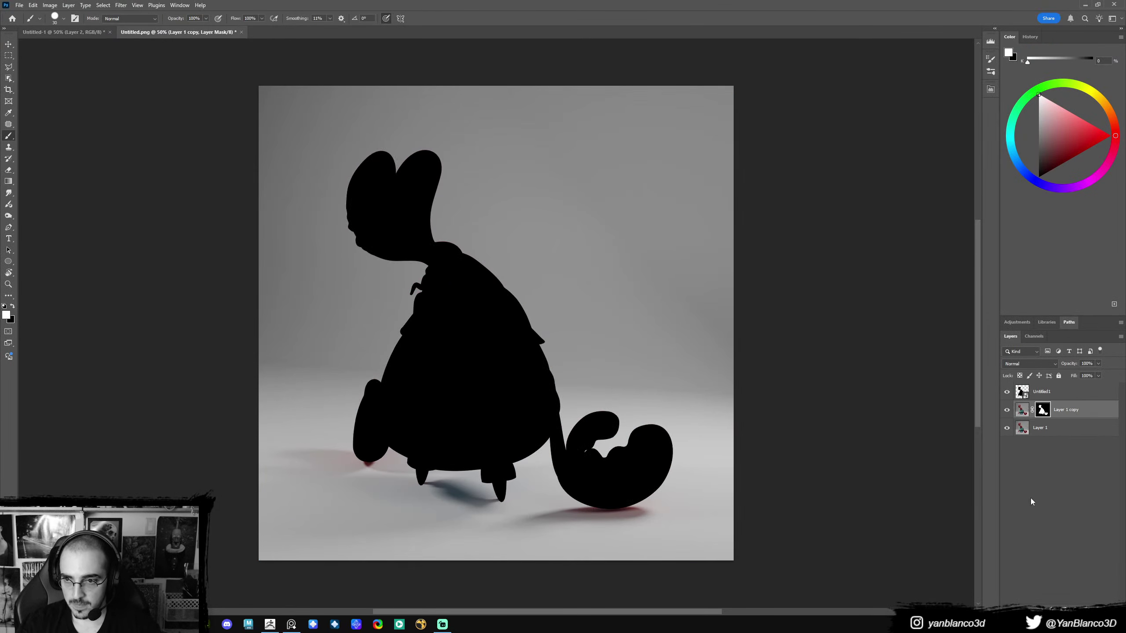
{"action": "left_click", "coordinate": [1007, 392]}
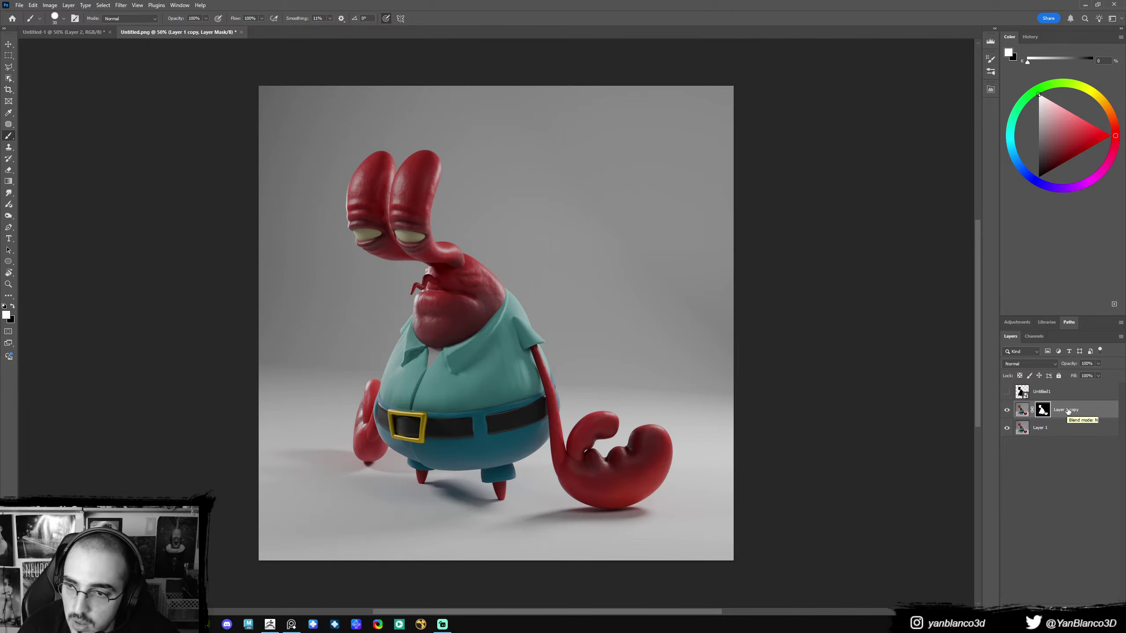
{"action": "left_click", "coordinate": [1068, 409]}
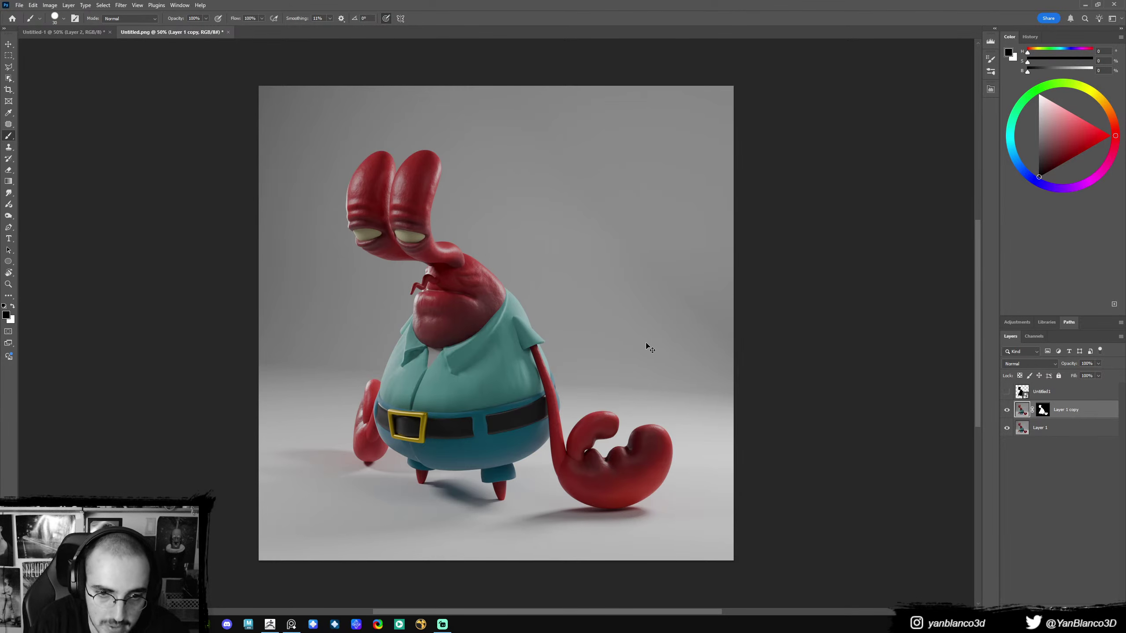
{"action": "key", "text": "ctrl+minus"}
{"action": "key", "text": "ctrl+plus"}
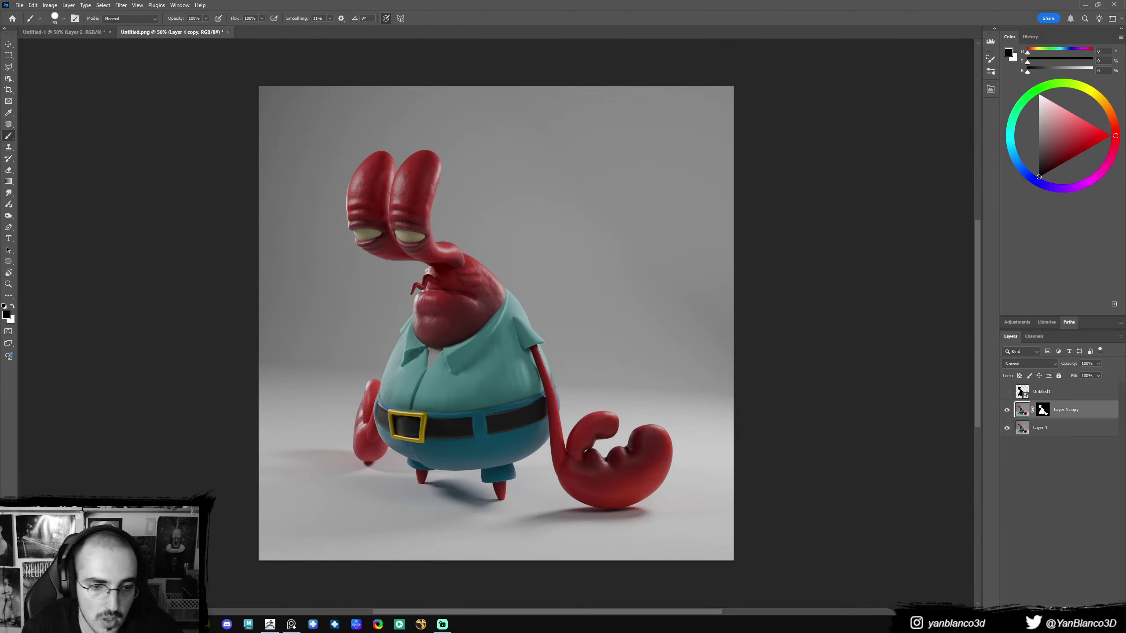
- Bring up the refs_2 reference board beside the render and examine the sketch and cartoon reference images
{"action": "left_click", "coordinate": [291, 625]}
{"action": "left_click_drag", "start_coordinate": [195, 377], "coordinate": [159, 402]}
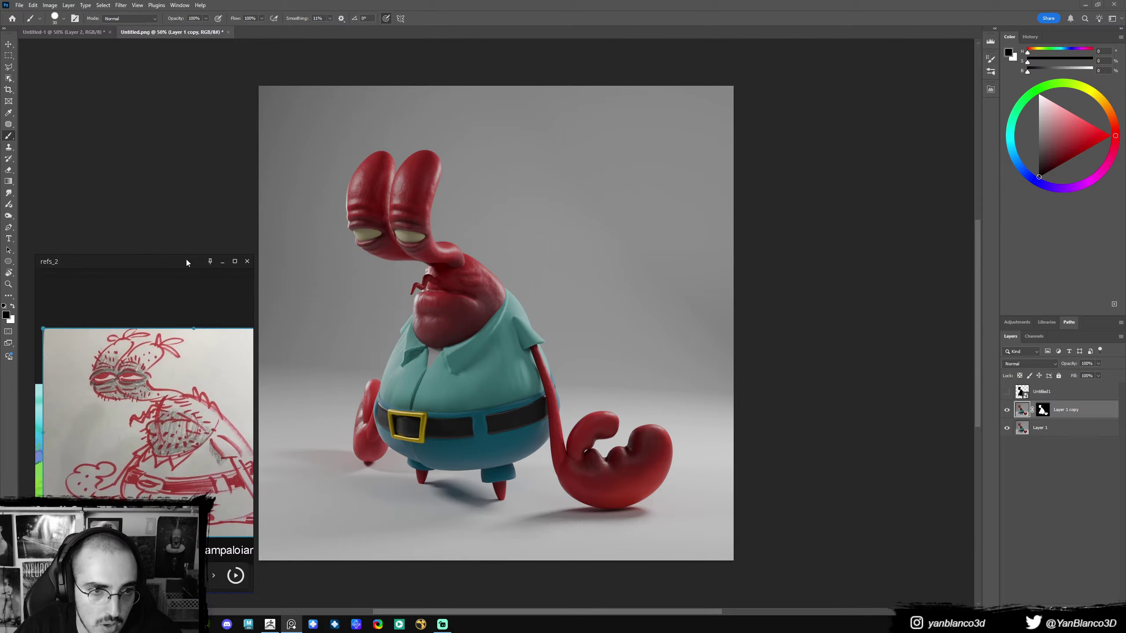
{"action": "left_click_drag", "start_coordinate": [190, 256], "coordinate": [190, 47]}
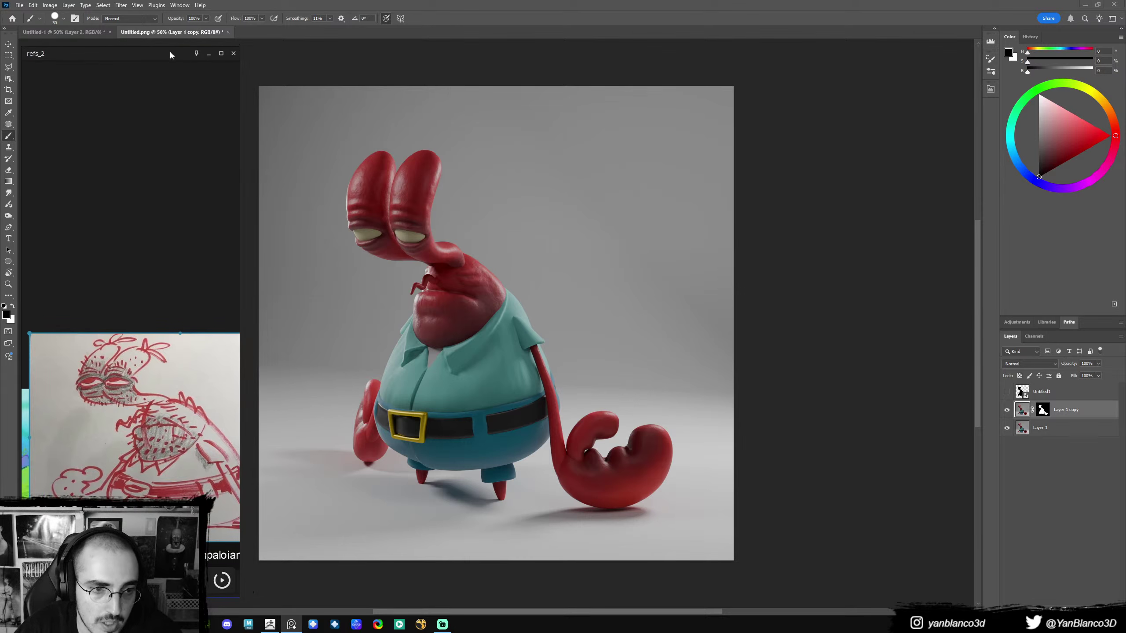
{"action": "mouse_move", "coordinate": [139, 427]}
{"action": "middle_mouse_down"}
{"action": "mouse_move", "coordinate": [182, 361]}
{"action": "mouse_move", "coordinate": [233, 370]}
{"action": "middle_mouse_up"}
{"action": "mouse_move", "coordinate": [211, 375]}
{"action": "left_mouse_down"}
{"action": "mouse_move", "coordinate": [93, 267]}
{"action": "mouse_move", "coordinate": [56, 261]}
{"action": "left_mouse_up"}
{"action": "middle_click_drag", "start_coordinate": [66, 305], "coordinate": [255, 287]}
{"action": "left_click_drag", "start_coordinate": [100, 438], "coordinate": [95, 453]}
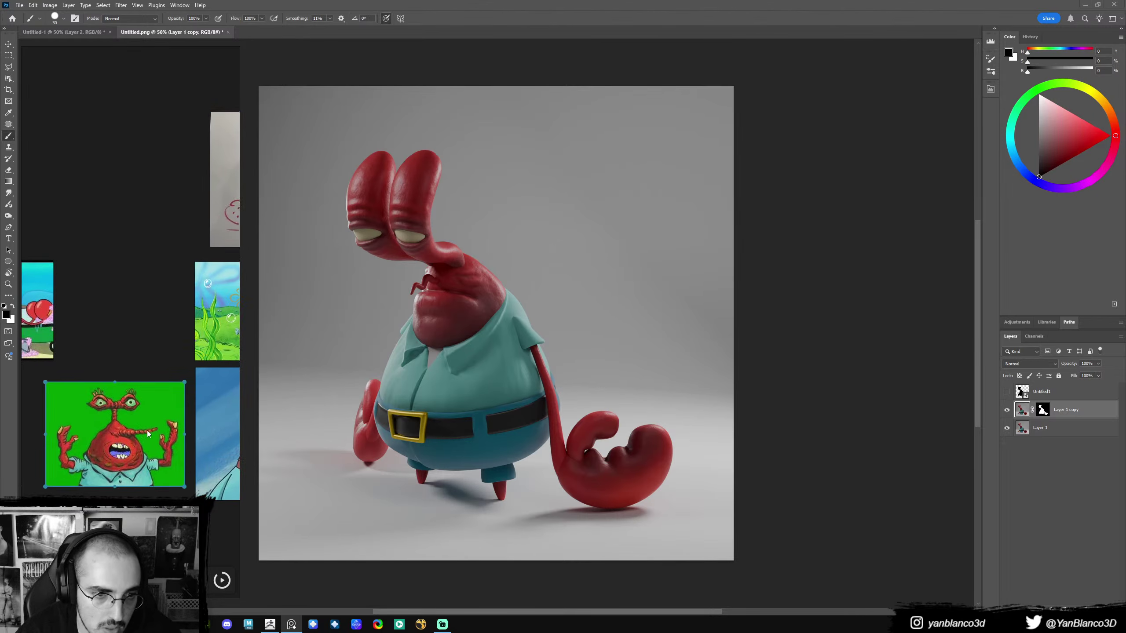
{"action": "middle_click_drag", "start_coordinate": [213, 438], "coordinate": [116, 451]}
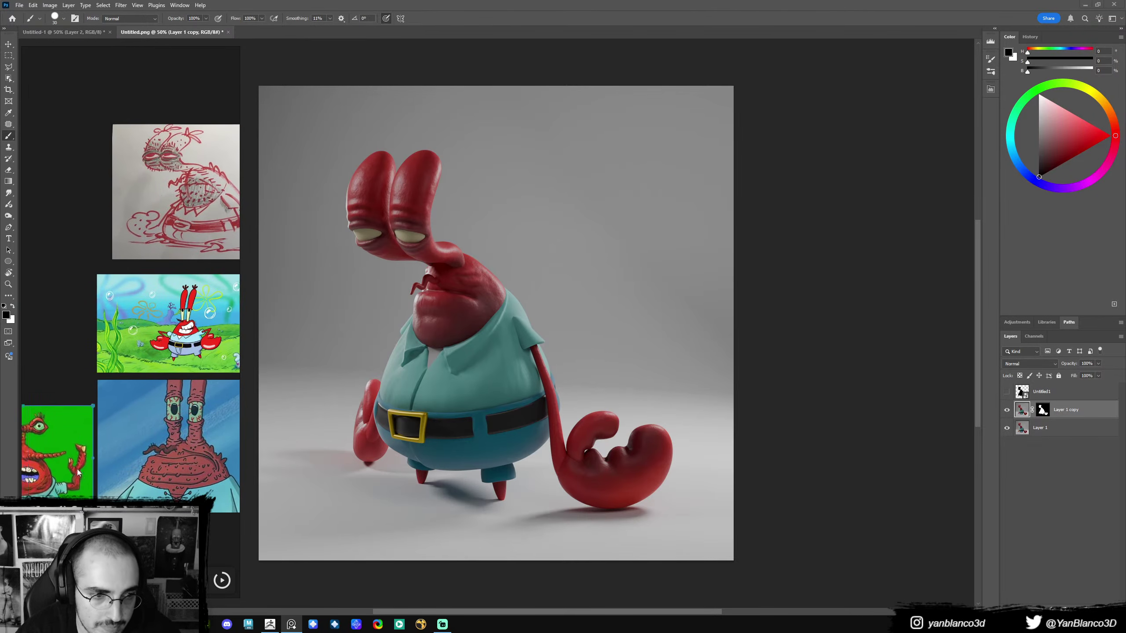
- Stack the green-background reference above the sketch and cartoon images, and keep the reference board always on top
{"action": "mouse_move", "coordinate": [70, 427]}
{"action": "left_mouse_down"}
{"action": "mouse_move", "coordinate": [202, 77]}
{"action": "mouse_move", "coordinate": [223, 80]}
{"action": "left_mouse_up"}
{"action": "middle_click_drag", "start_coordinate": [92, 119], "coordinate": [162, 143]}
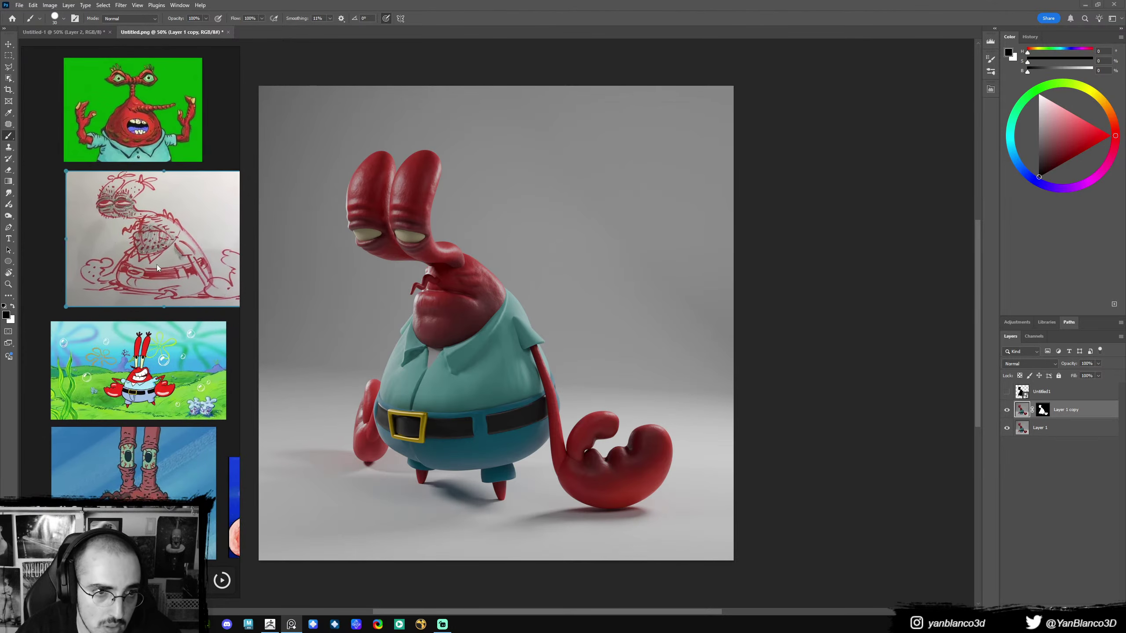
{"action": "left_click_drag", "start_coordinate": [157, 264], "coordinate": [137, 268]}
{"action": "left_click_drag", "start_coordinate": [144, 122], "coordinate": [132, 125]}
{"action": "left_click", "coordinate": [1076, 399]}
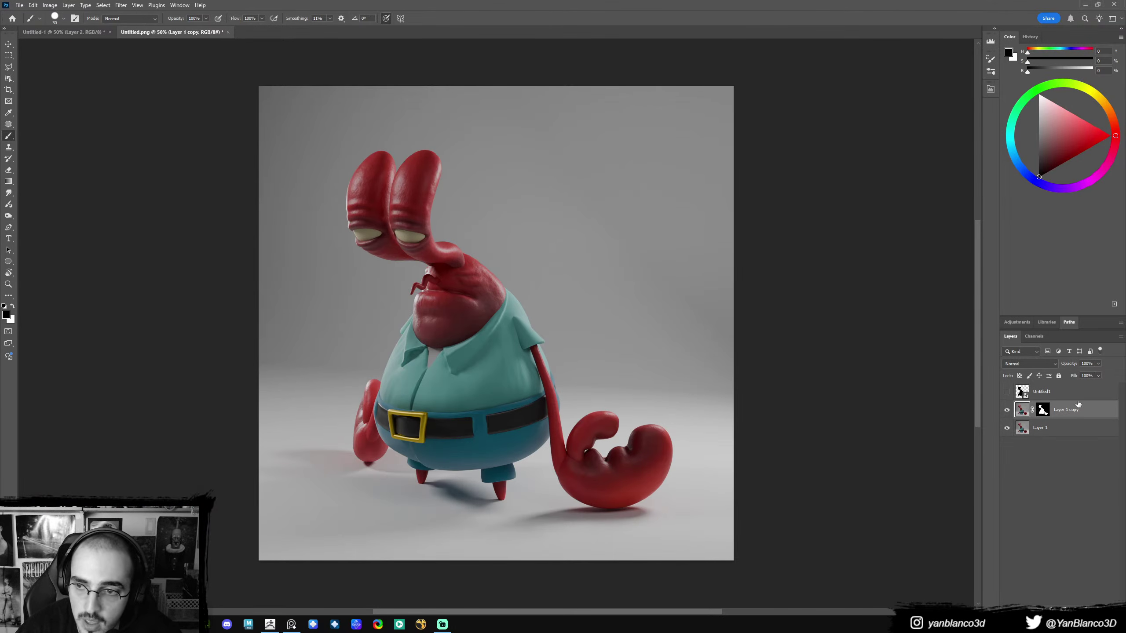
{"action": "key", "text": "alt+Tab"}
{"action": "left_click", "coordinate": [103, 342]}
{"action": "key", "text": "ctrl+shift+a"}
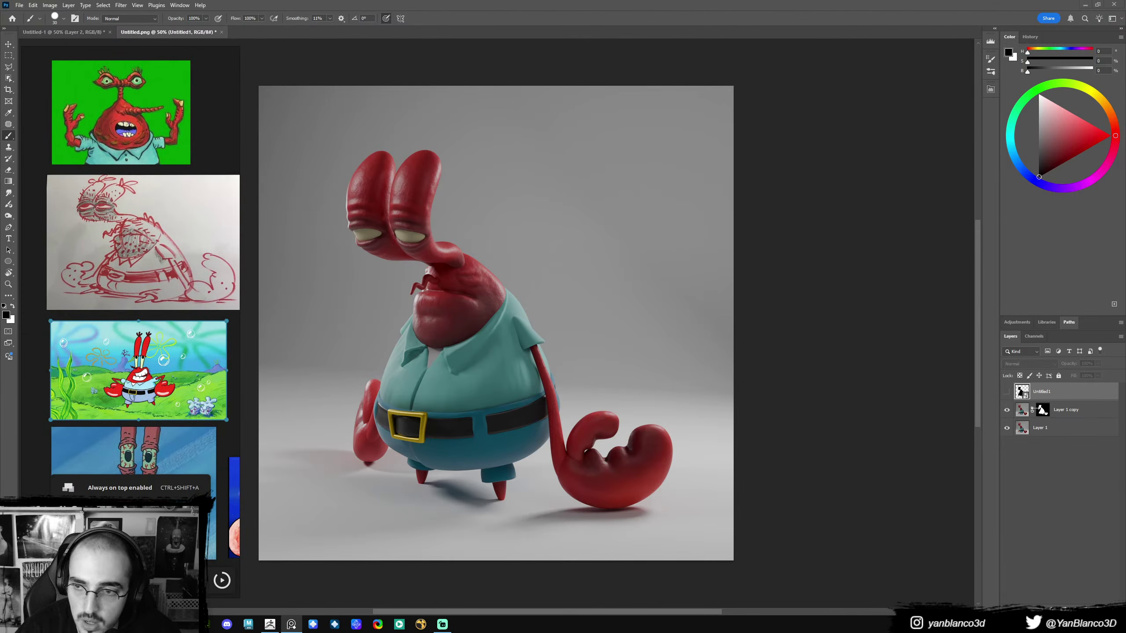
- Try freehand brush strokes over the character's body on a new blank layer above Layer 1 copy
{"action": "left_click", "coordinate": [1073, 406]}
{"action": "key", "text": "ctrl+shift+alt+n"}
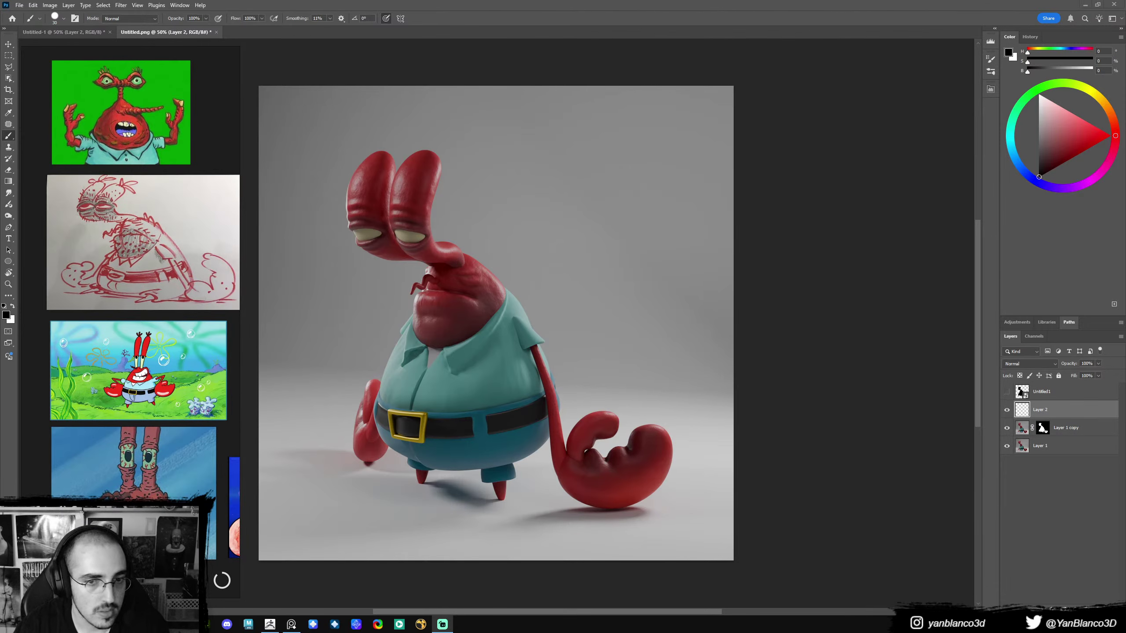
{"action": "left_click_drag", "start_coordinate": [581, 251], "coordinate": [504, 407]}
{"action": "key", "text": "ctrl+z"}
{"action": "key", "text": "bracketleft"}
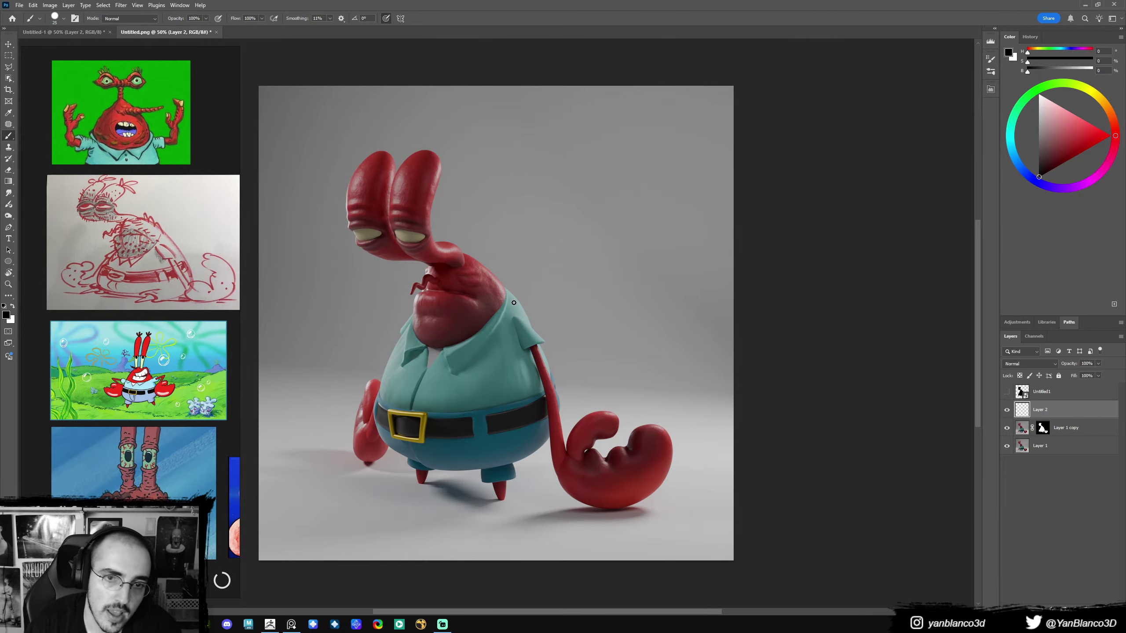
{"action": "left_click_drag", "start_coordinate": [520, 291], "coordinate": [469, 395]}
{"action": "key", "text": "ctrl+z"}
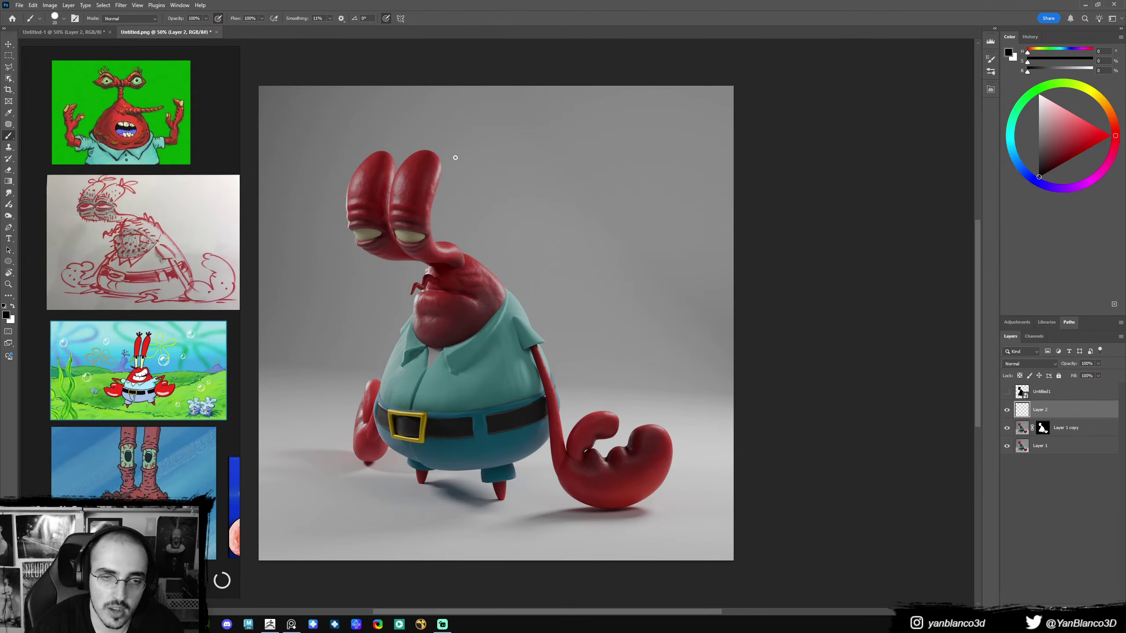
- Sample the dark red of the character's face as the brush colour and enlarge the reference board view
{"action": "left_click", "coordinate": [460, 270], "text": "alt"}
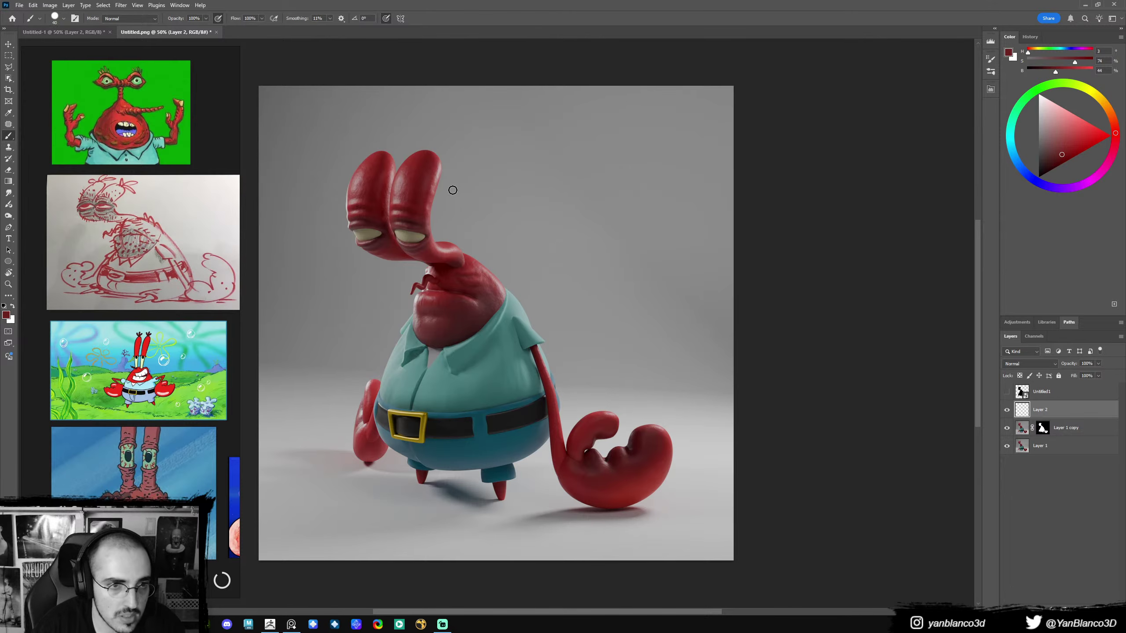
{"action": "scroll", "coordinate": [137, 221], "scroll_direction": "up", "scroll_amount": 4}
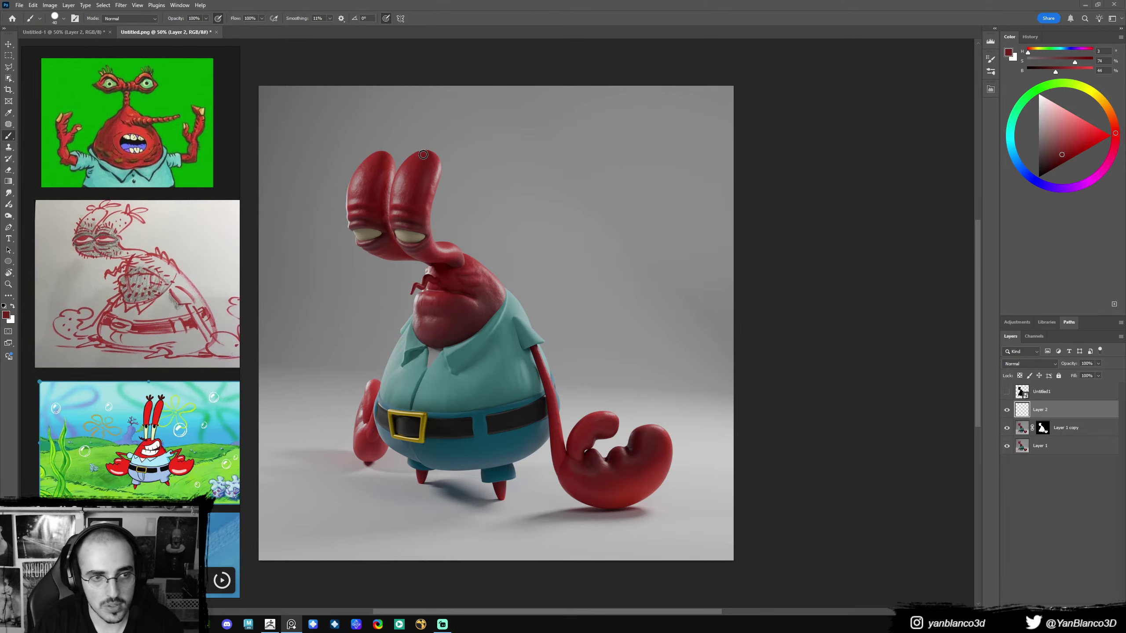
- Merge Layer 1 copy and Layer 2 down into Layer 1, then duplicate it and convert the duplicate to a smart object
{"action": "left_click", "coordinate": [1063, 431]}
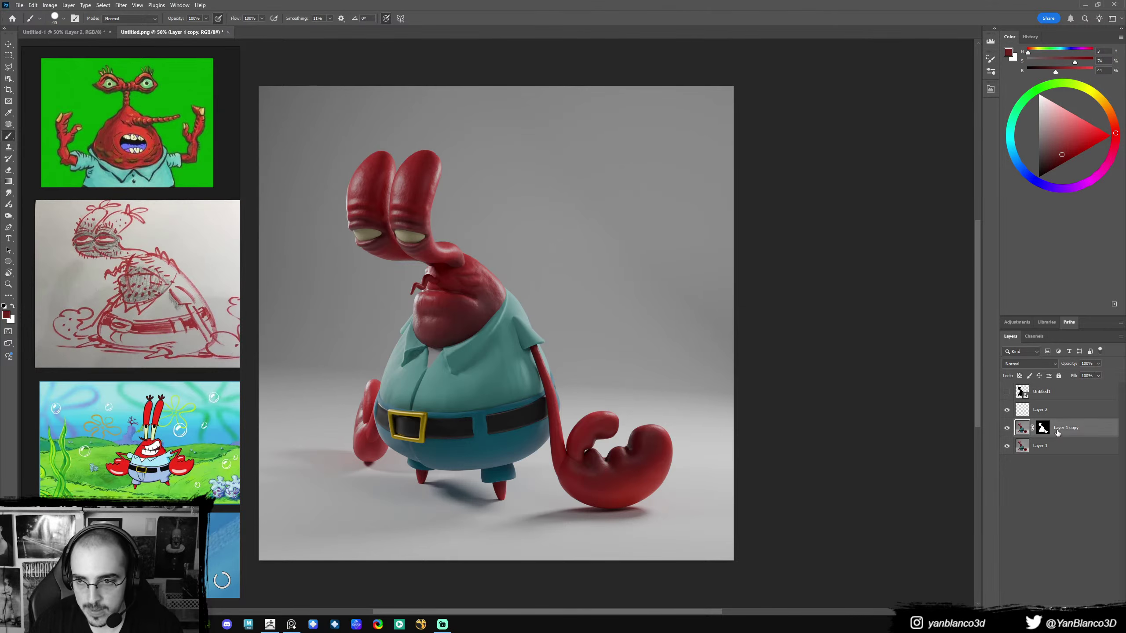
{"action": "key", "text": "ctrl+e"}
{"action": "left_click", "coordinate": [1028, 411]}
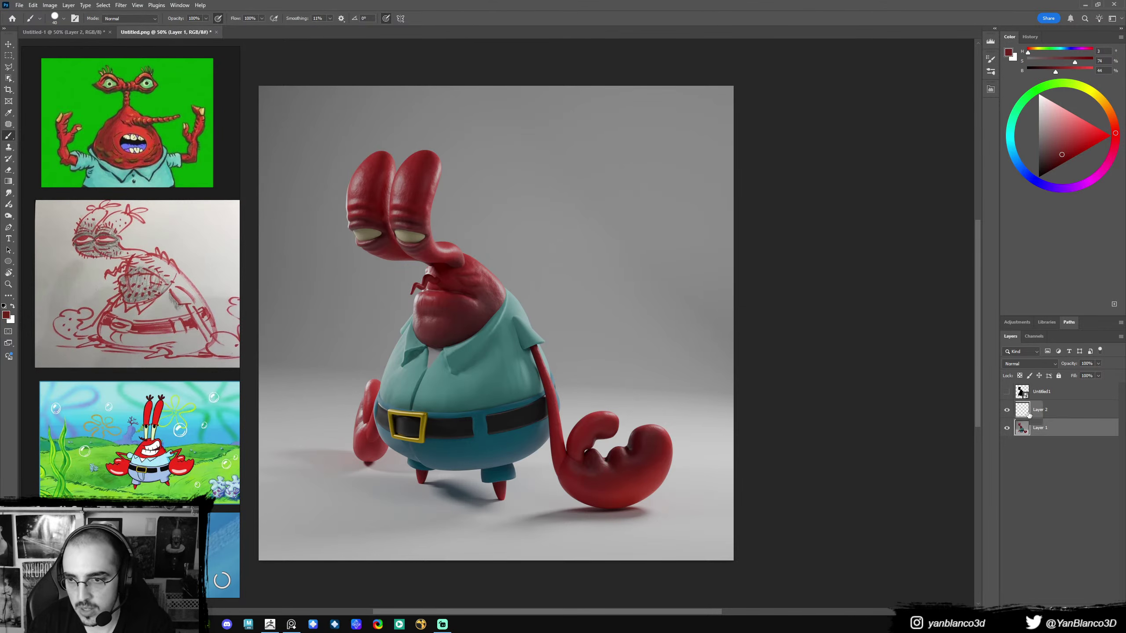
{"action": "key", "text": "ctrl+e"}
{"action": "key", "text": "ctrl+j"}
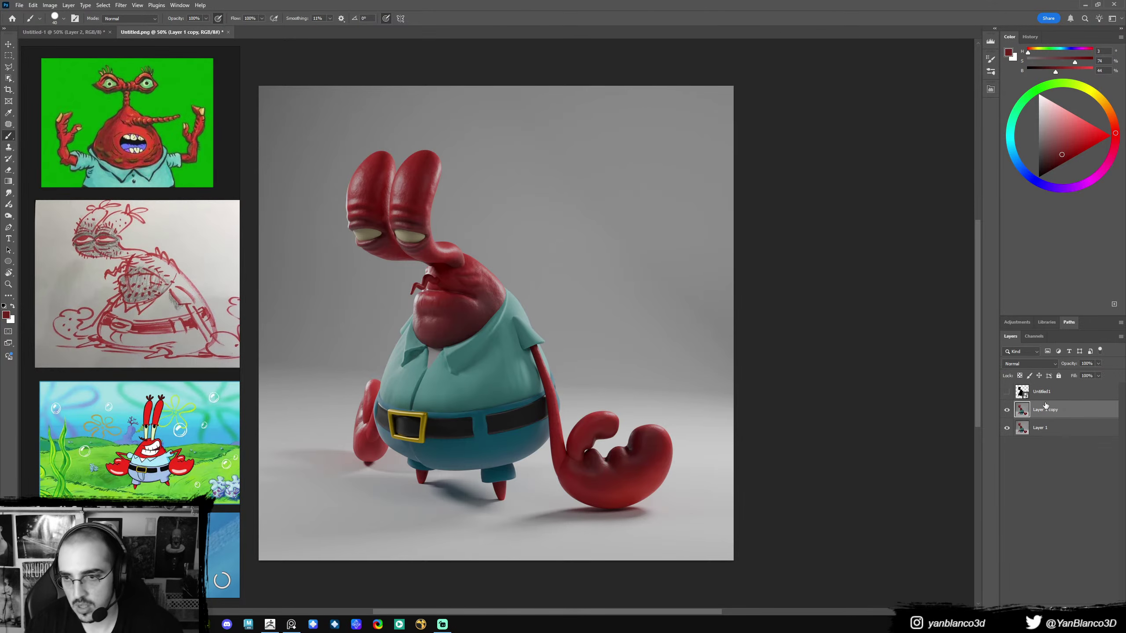
{"action": "right_click", "coordinate": [1047, 407]}
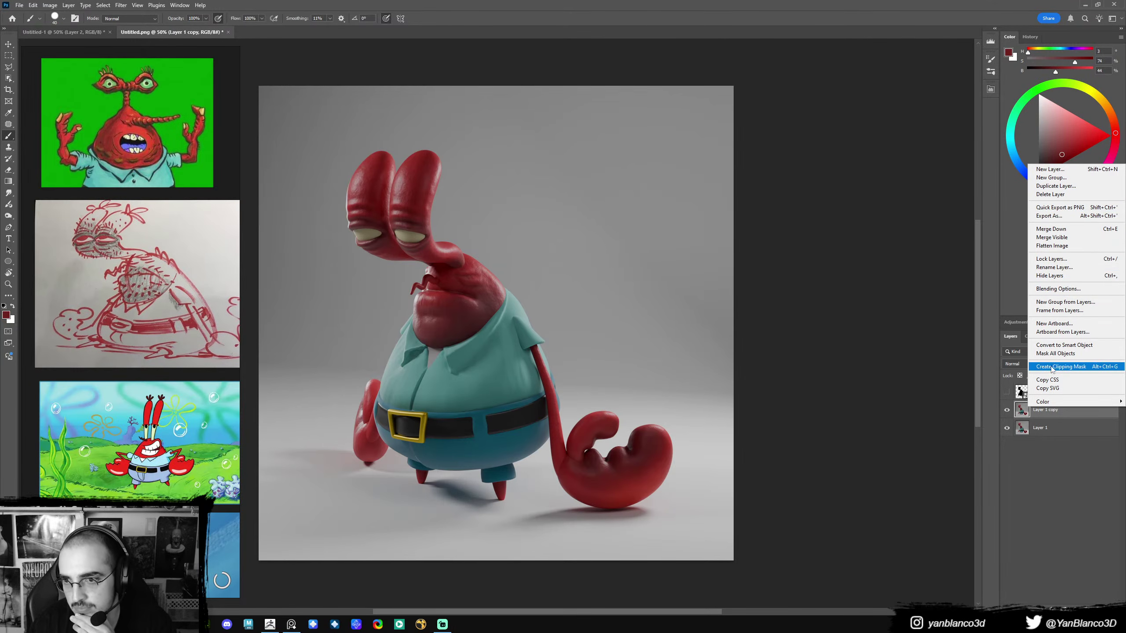
{"action": "left_click", "coordinate": [1052, 348]}
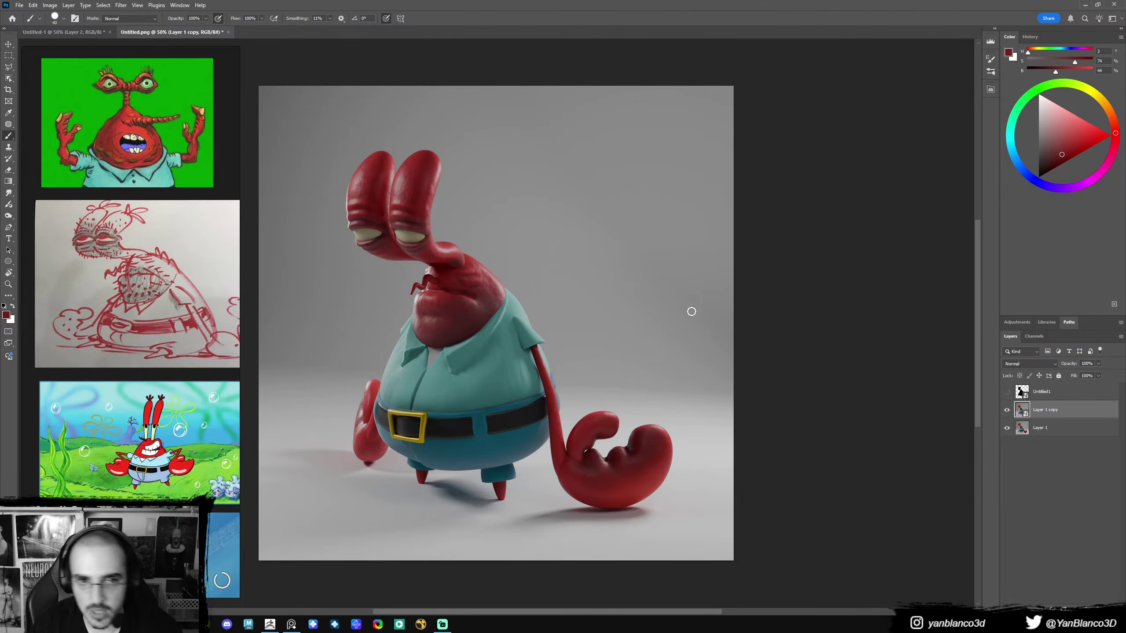
- Use Liquify with a brush of size 400 to push down and bend the tops of both eyestalks
{"action": "key", "text": "ctrl+shift+x"}
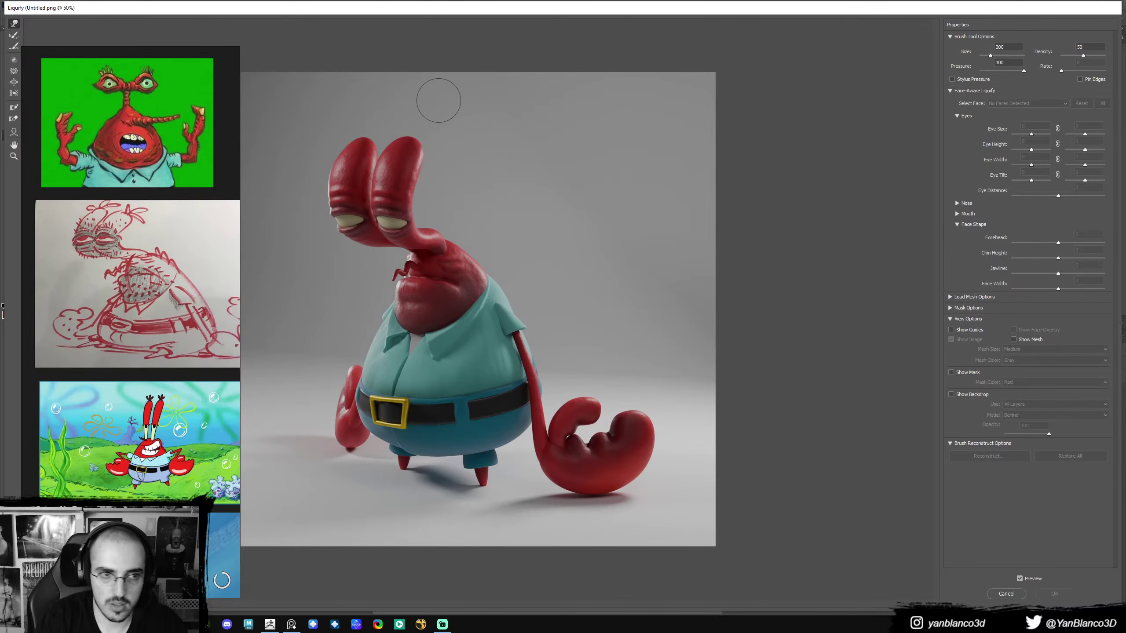
{"action": "key", "text": "bracketleft"}
{"action": "key", "text": "bracketleft"}
{"action": "key", "text": "bracketleft"}
{"action": "key", "text": "bracketright"}
{"action": "key", "text": "bracketright"}
{"action": "key", "text": "bracketright"}
{"action": "key", "text": "bracketright"}
{"action": "key", "text": "bracketright"}
{"action": "key", "text": "bracketright"}
{"action": "key", "text": "bracketright"}
{"action": "key", "text": "bracketright"}
{"action": "key", "text": "bracketright"}
{"action": "key", "text": "bracketright"}
{"action": "key", "text": "bracketright"}
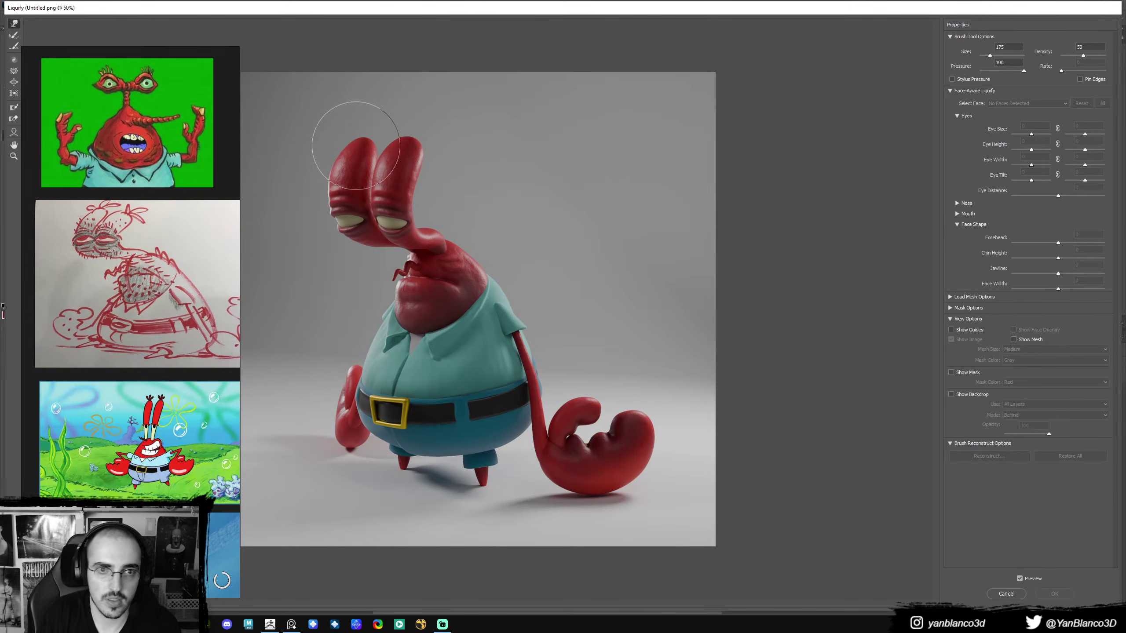
{"action": "mouse_move", "coordinate": [361, 108]}
{"action": "left_mouse_down"}
{"action": "mouse_move", "coordinate": [397, 116]}
{"action": "mouse_move", "coordinate": [366, 93]}
{"action": "mouse_move", "coordinate": [392, 105]}
{"action": "mouse_move", "coordinate": [352, 107]}
{"action": "mouse_move", "coordinate": [398, 104]}
{"action": "mouse_move", "coordinate": [369, 122]}
{"action": "mouse_move", "coordinate": [430, 140]}
{"action": "left_mouse_up"}
{"action": "key", "text": "bracketleft"}
{"action": "key", "text": "bracketleft"}
{"action": "key", "text": "bracketleft"}
{"action": "key", "text": "bracketleft"}
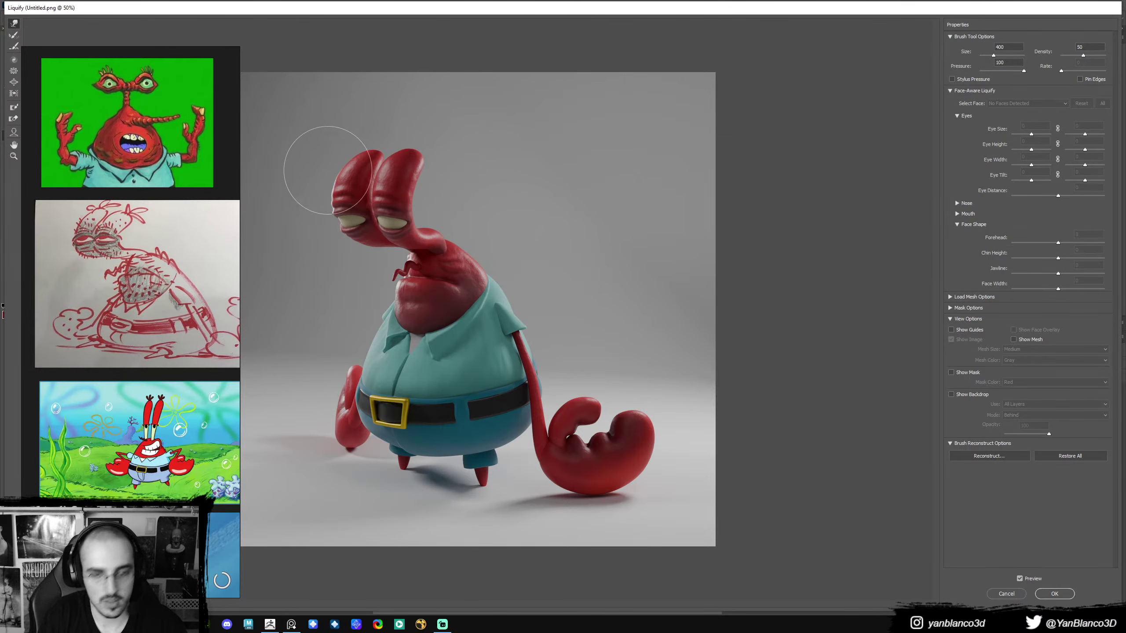
- Nudge the outer edge of the character's left-hand eye outward at Liquify brush size 300 and refine the other eye at size 200
{"action": "key", "text": "bracketright"}
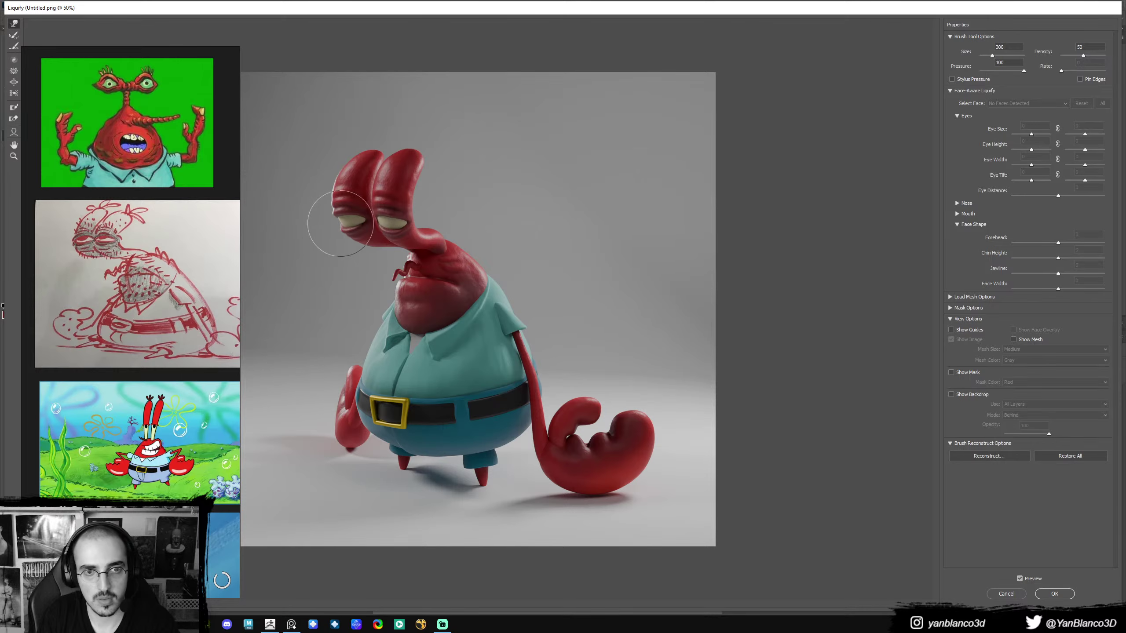
{"action": "left_click_drag", "start_coordinate": [338, 225], "coordinate": [332, 225]}
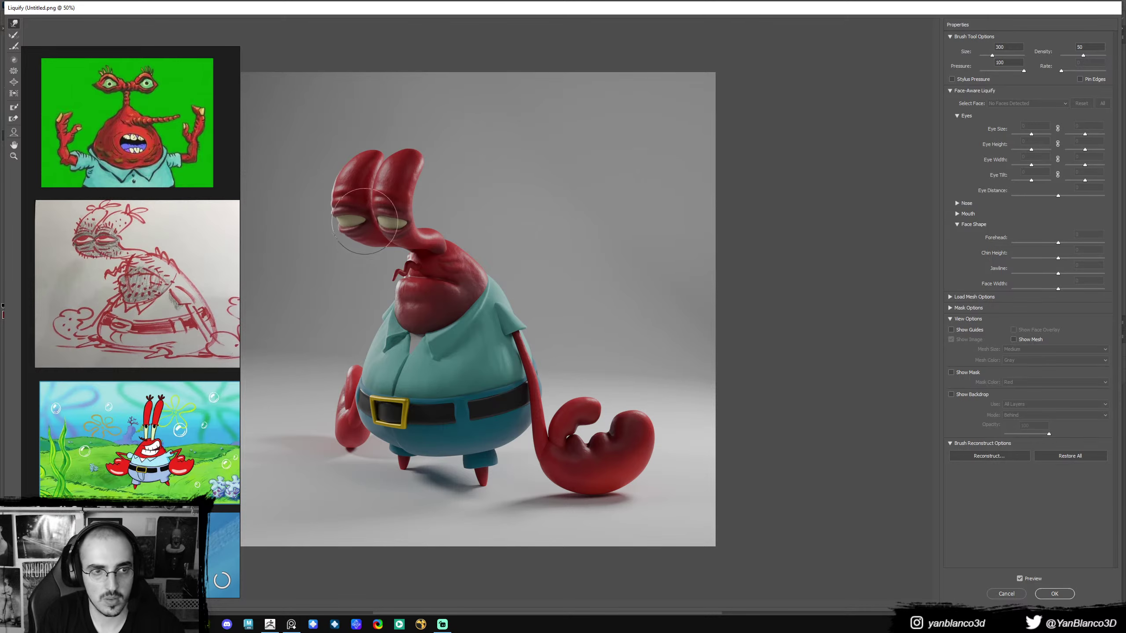
{"action": "key", "text": "bracketleft"}
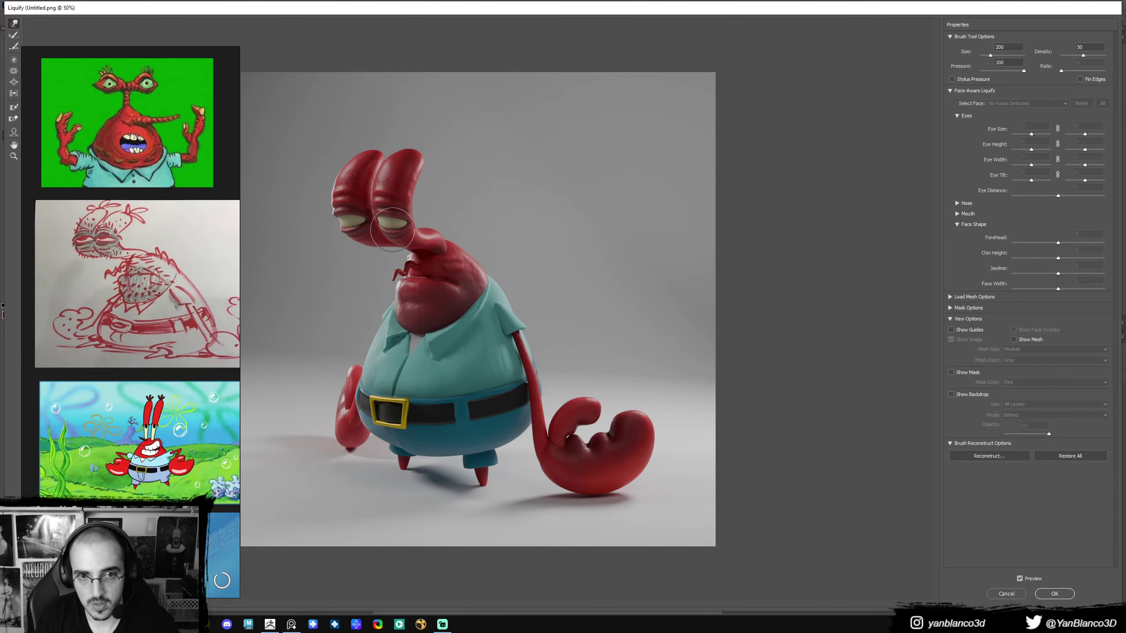
{"action": "key", "text": "ctrl"}
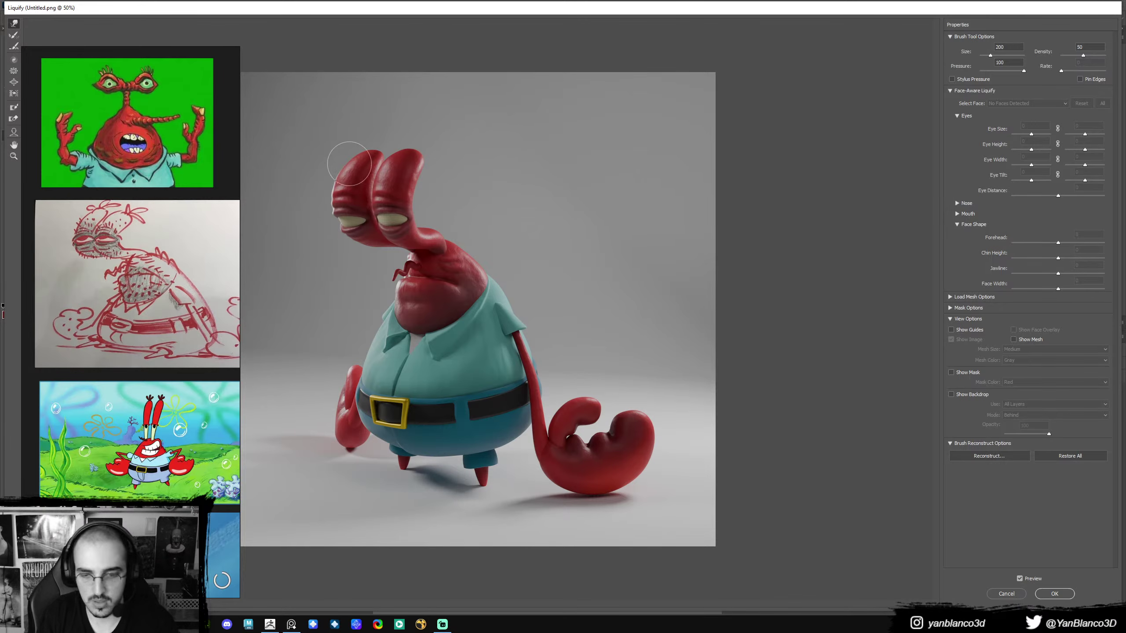
{"action": "key", "text": "bracketleft"}
{"action": "key", "text": "bracketleft"}
{"action": "key", "text": "bracketleft"}
{"action": "key", "text": "bracketright"}
{"action": "key", "text": "bracketright"}
{"action": "key", "text": "bracketright"}
{"action": "key", "text": "bracketright"}
{"action": "key", "text": "bracketright"}
{"action": "key", "text": "bracketright"}
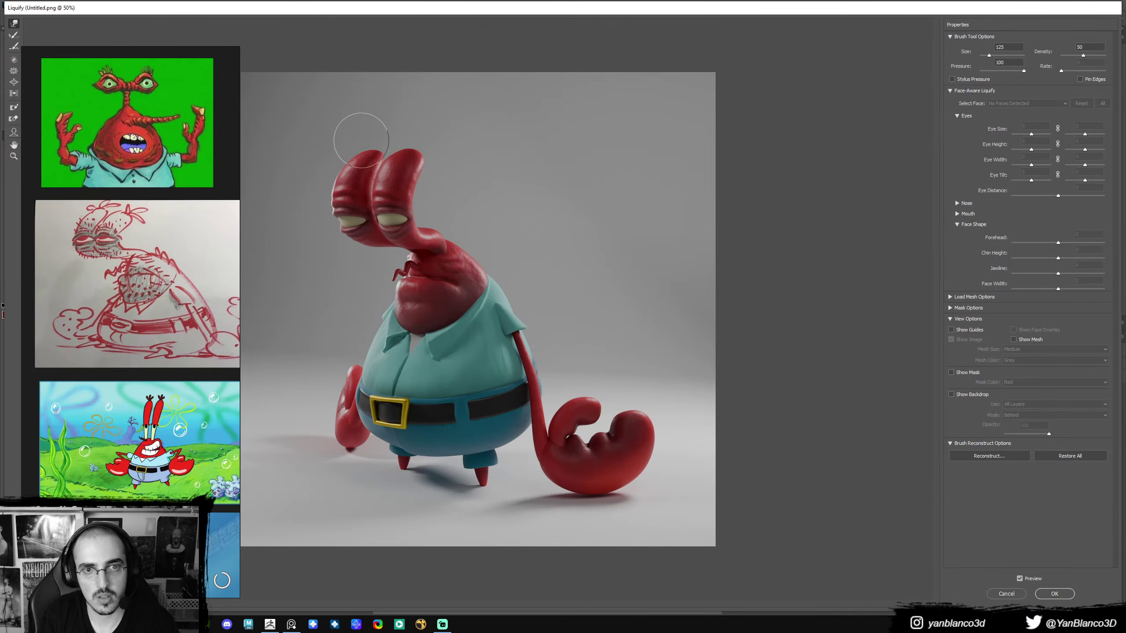
- Slim the right-hand eyestalk and reshape the eyelids with Liquify brush sizes between 500 and 250, and apply the filter
{"action": "key", "text": "bracketleft"}
{"action": "key", "text": "bracketleft"}
{"action": "key", "text": "bracketleft"}
{"action": "key", "text": "bracketright"}
{"action": "key", "text": "bracketright"}
{"action": "key", "text": "bracketright"}
{"action": "key", "text": "bracketright"}
{"action": "key", "text": "bracketright"}
{"action": "key", "text": "bracketright"}
{"action": "key", "text": "bracketright"}
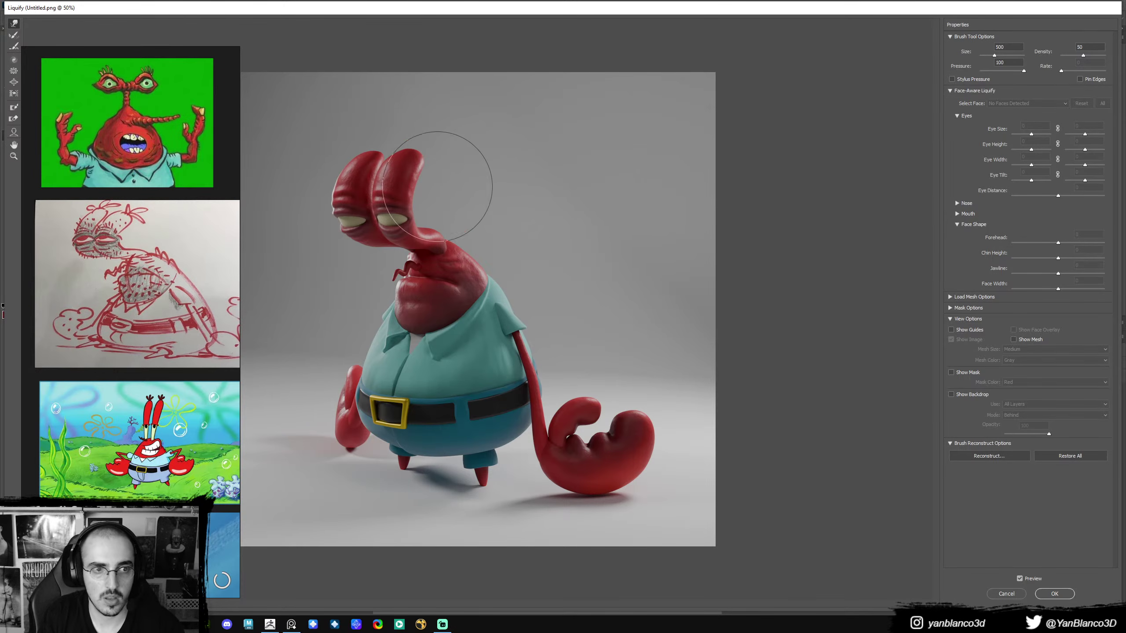
{"action": "key", "text": "bracketleft"}
{"action": "key", "text": "bracketleft"}
{"action": "key", "text": "bracketleft"}
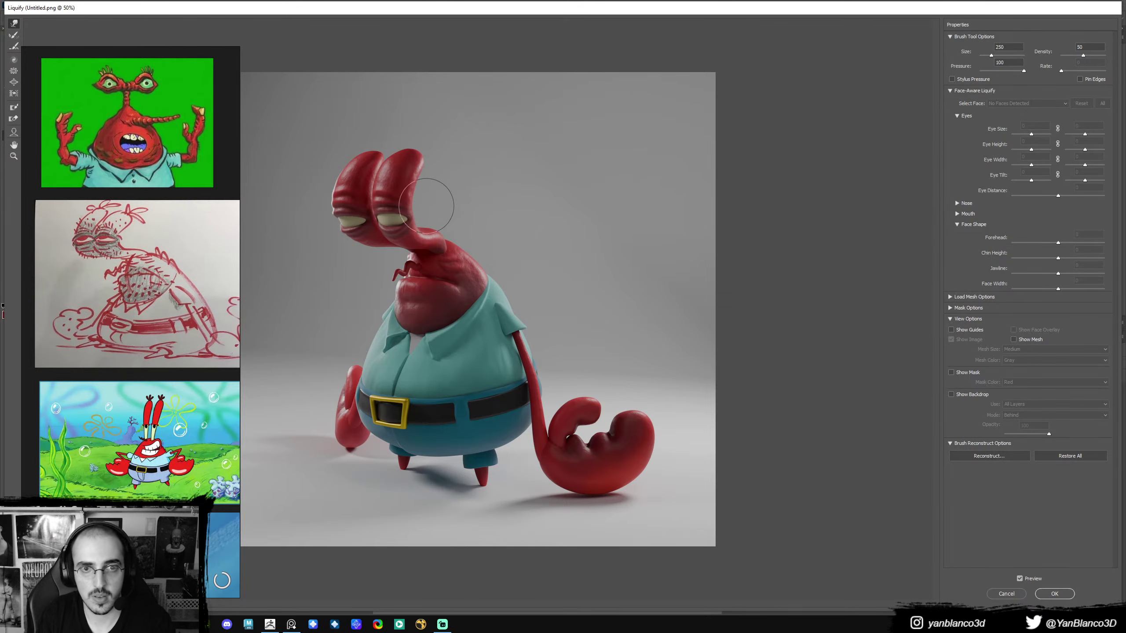
{"action": "key", "text": "bracketright"}
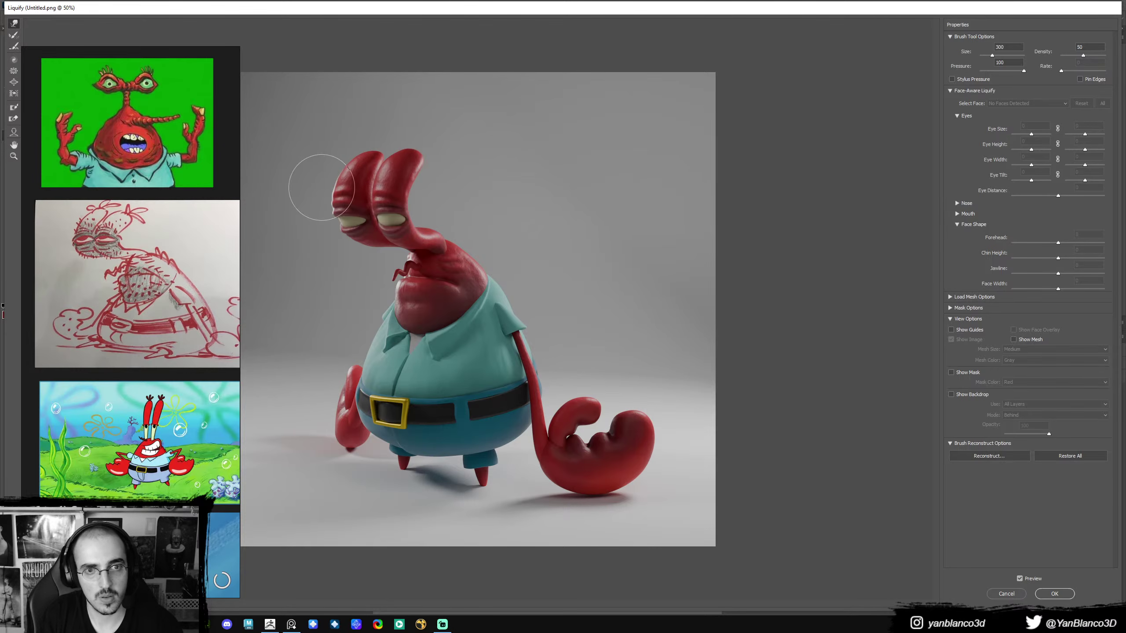
{"action": "key", "text": "ctrl"}
{"action": "key", "text": "bracketleft"}
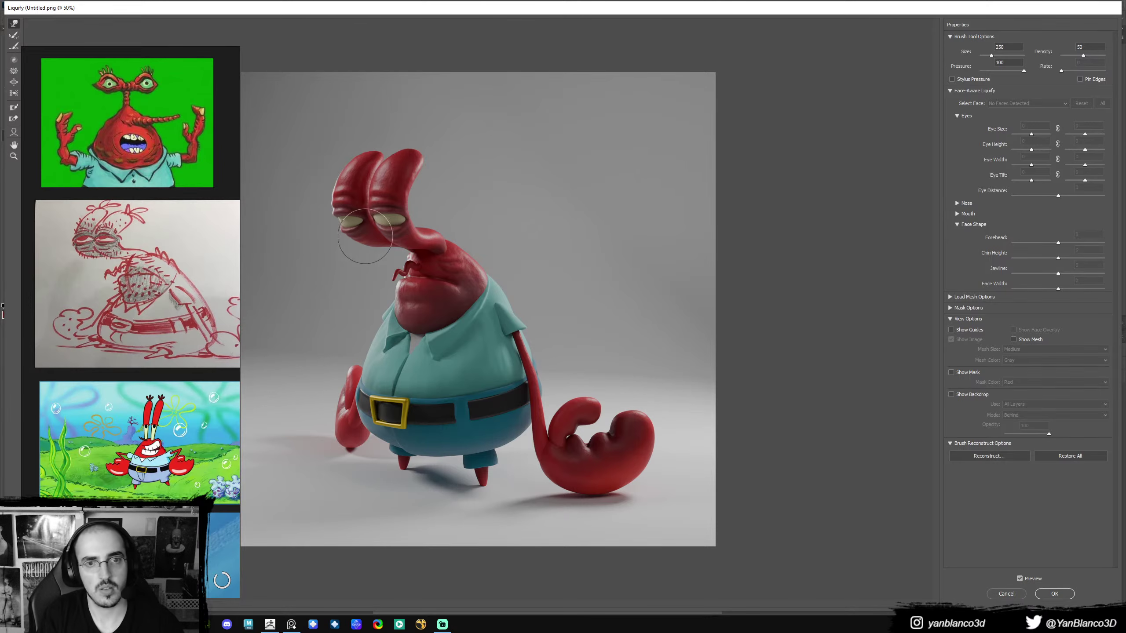
{"action": "key", "text": "Return"}
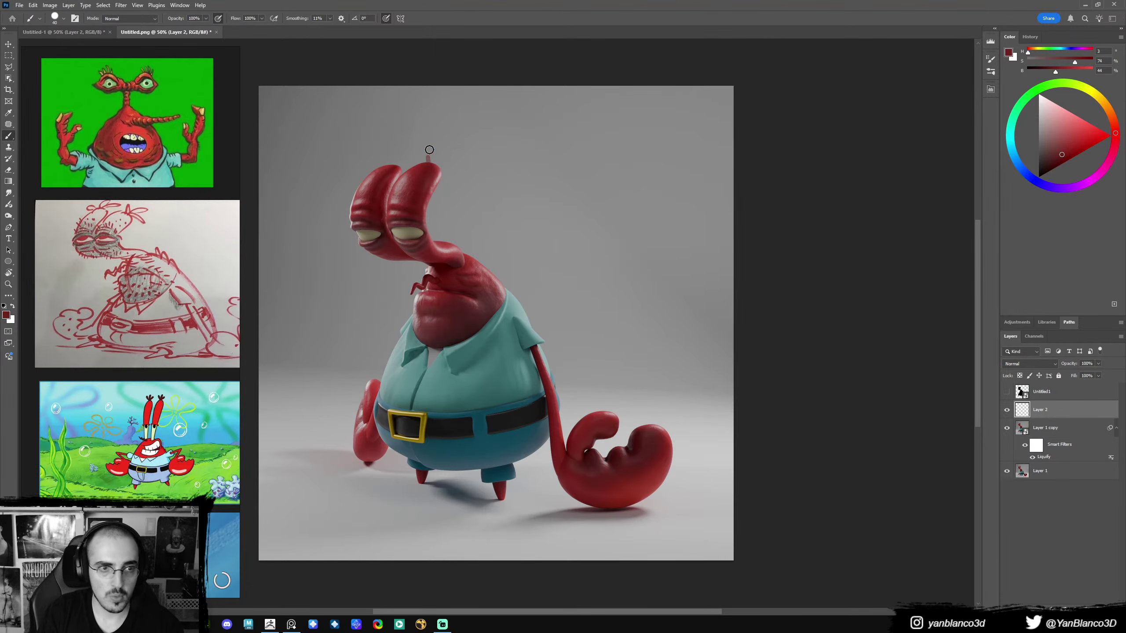
- On a new layer, paint dark red lashes on top of both eyestalks and add thin white highlights to them
{"action": "key", "text": "ctrl+shift+alt+n"}
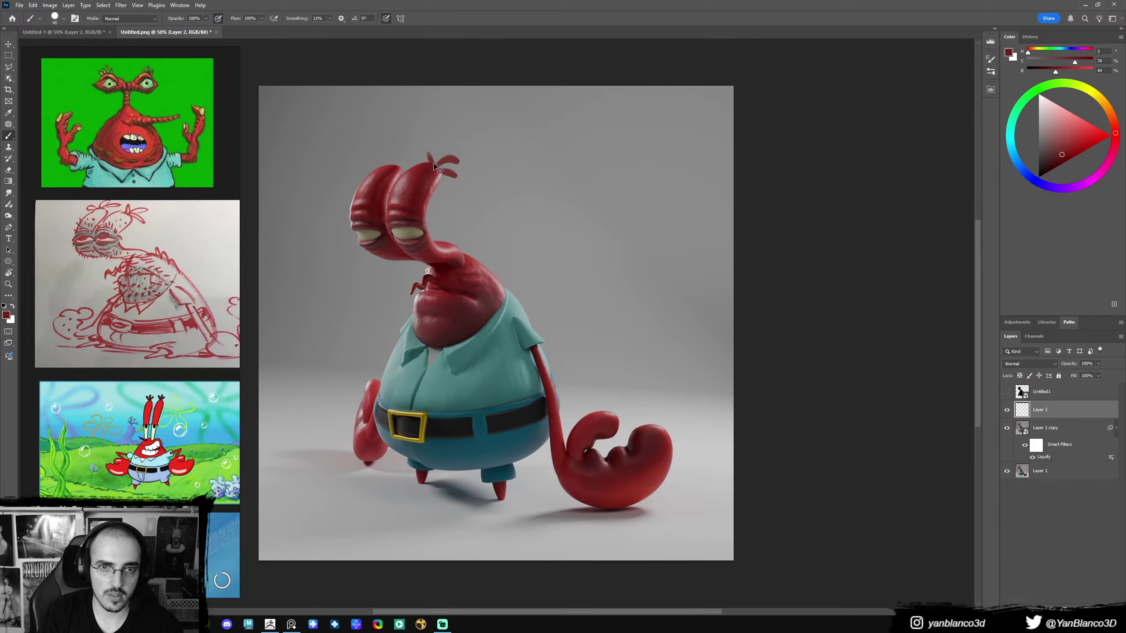
{"action": "key", "text": "ctrl+z"}
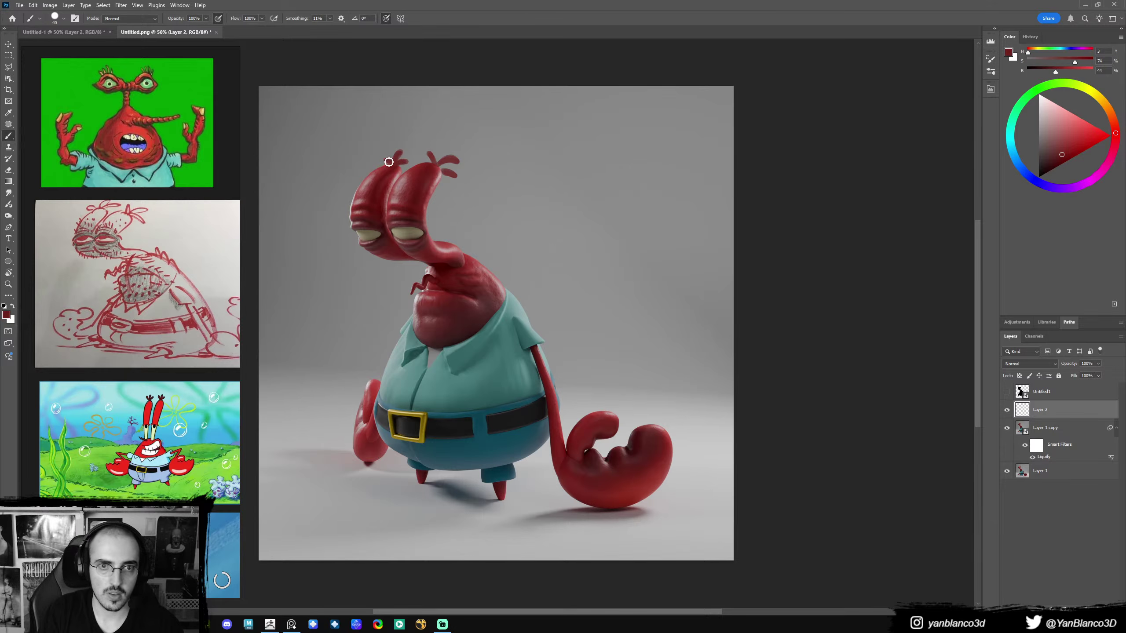
{"action": "key", "text": "d"}
{"action": "key", "text": "x"}
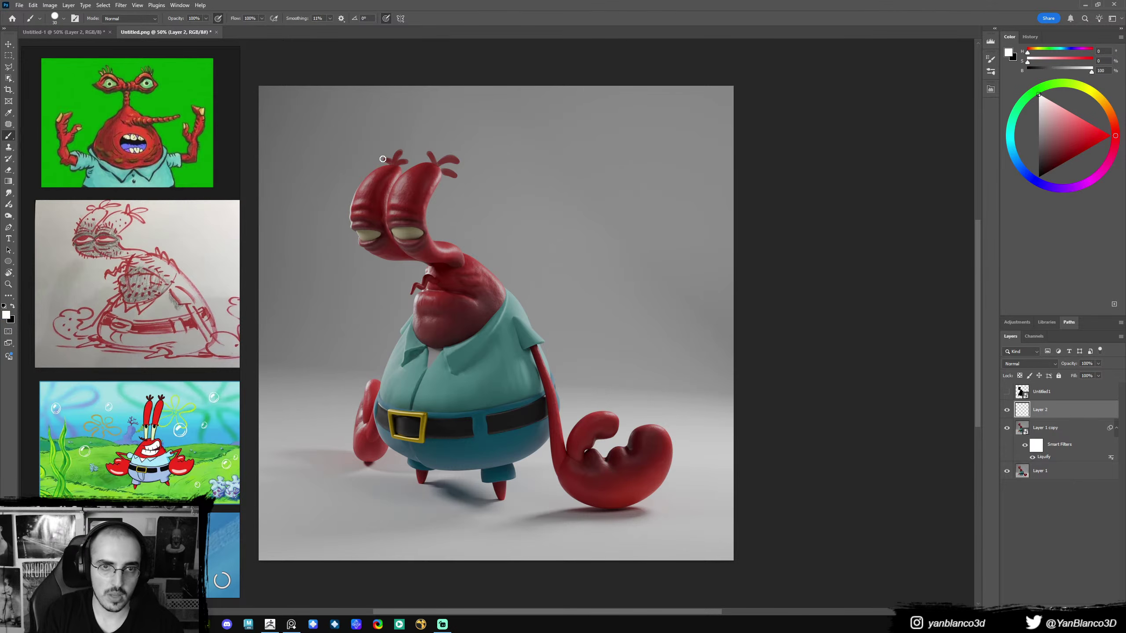
{"action": "key", "text": "ctrl+z"}
{"action": "key", "text": "bracketleft"}
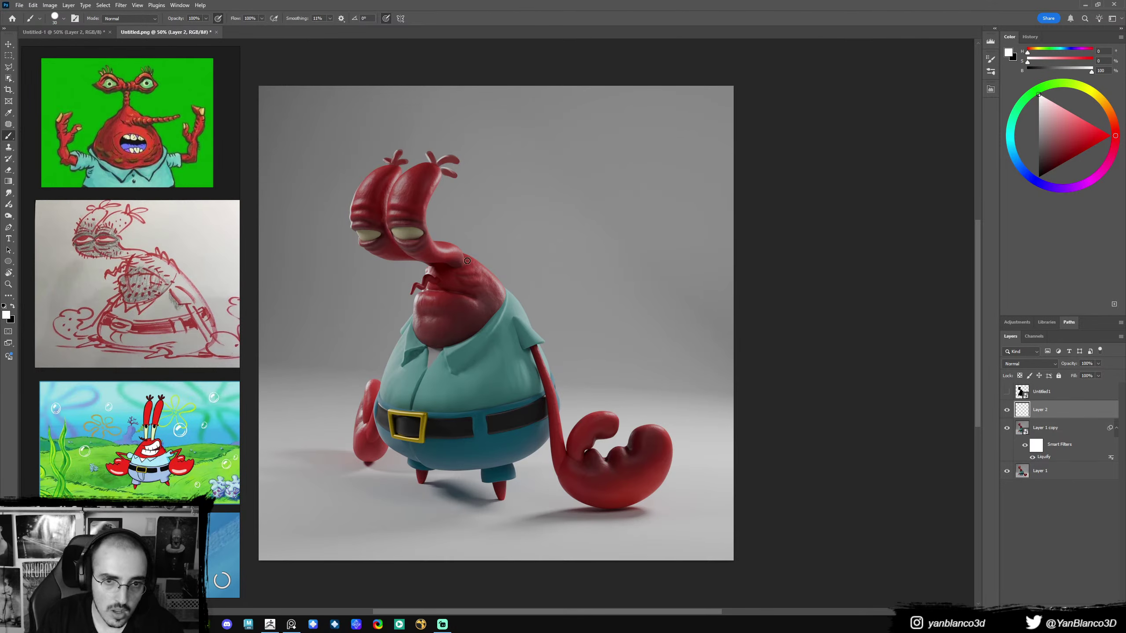
- Paint black shading around the mouth and neck fold and short black stubble on the chin
{"action": "key", "text": "x"}
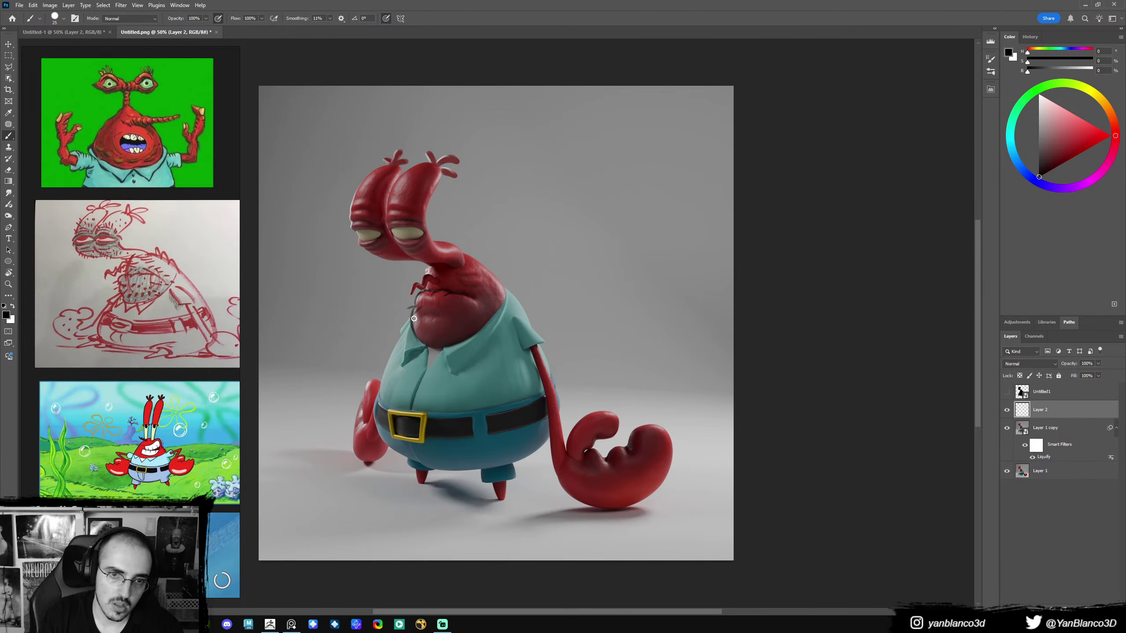
{"action": "left_click_drag", "start_coordinate": [410, 334], "coordinate": [424, 344]}
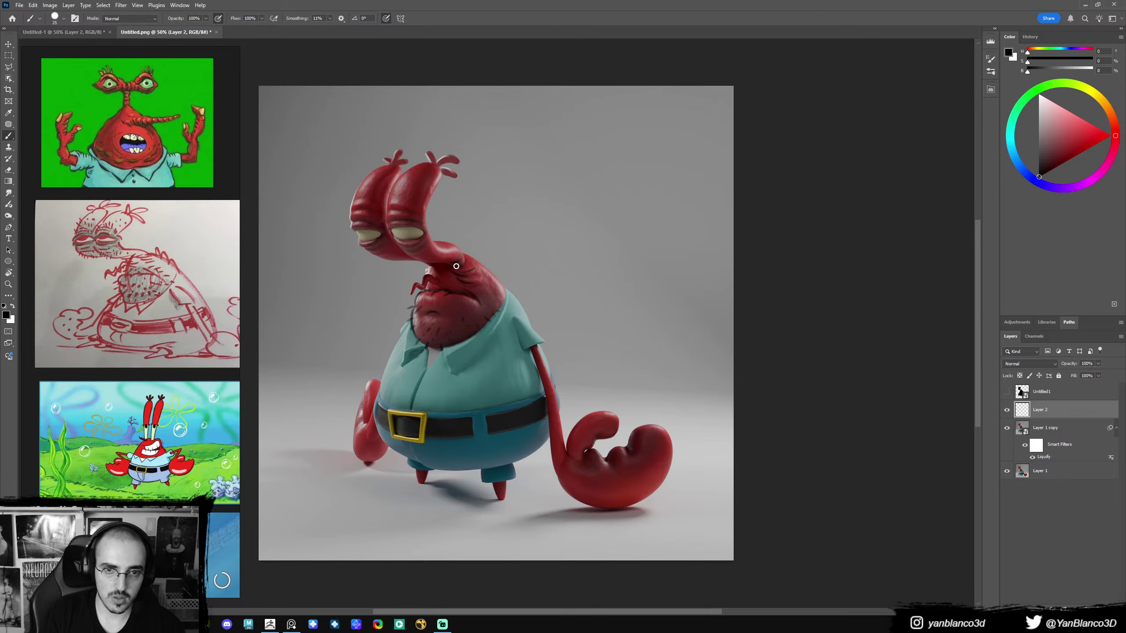
- Paint and soften wrinkles on the cheek and neck fold using dark reds sampled from the surrounding skin
{"action": "left_click", "coordinate": [474, 278], "text": "alt"}
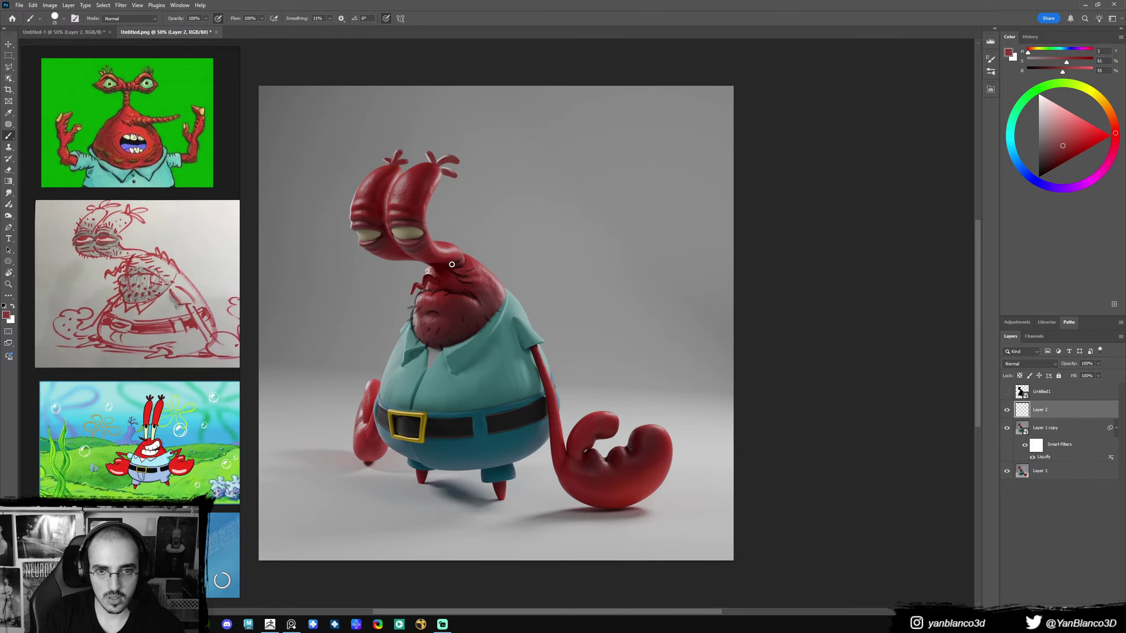
{"action": "left_click", "coordinate": [457, 302], "text": "alt"}
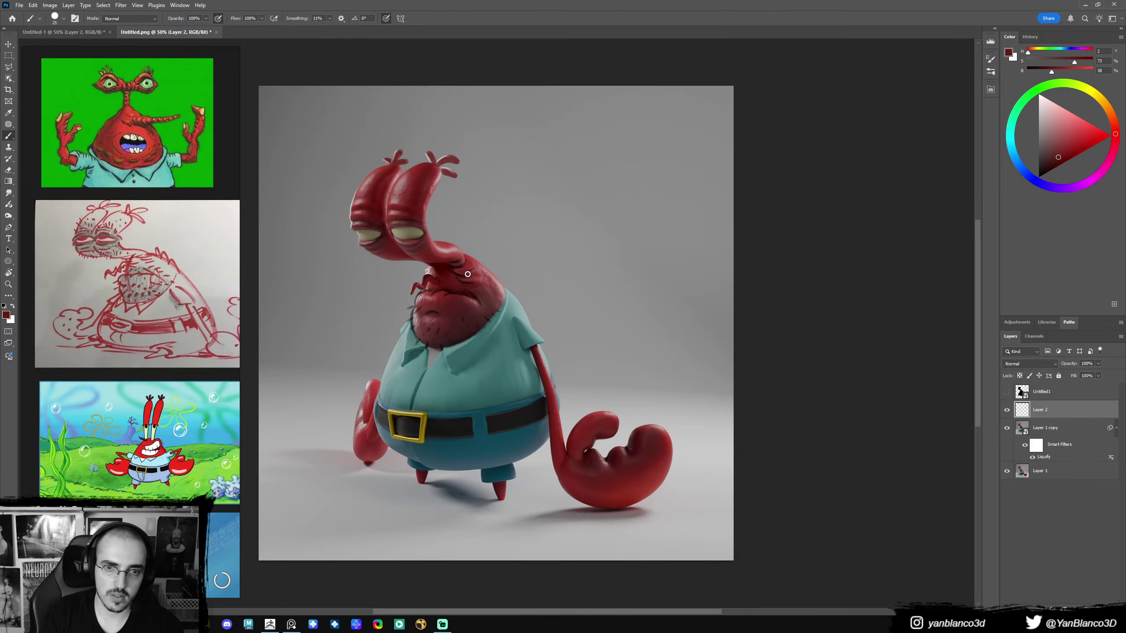
{"action": "left_click", "coordinate": [482, 315], "text": "alt"}
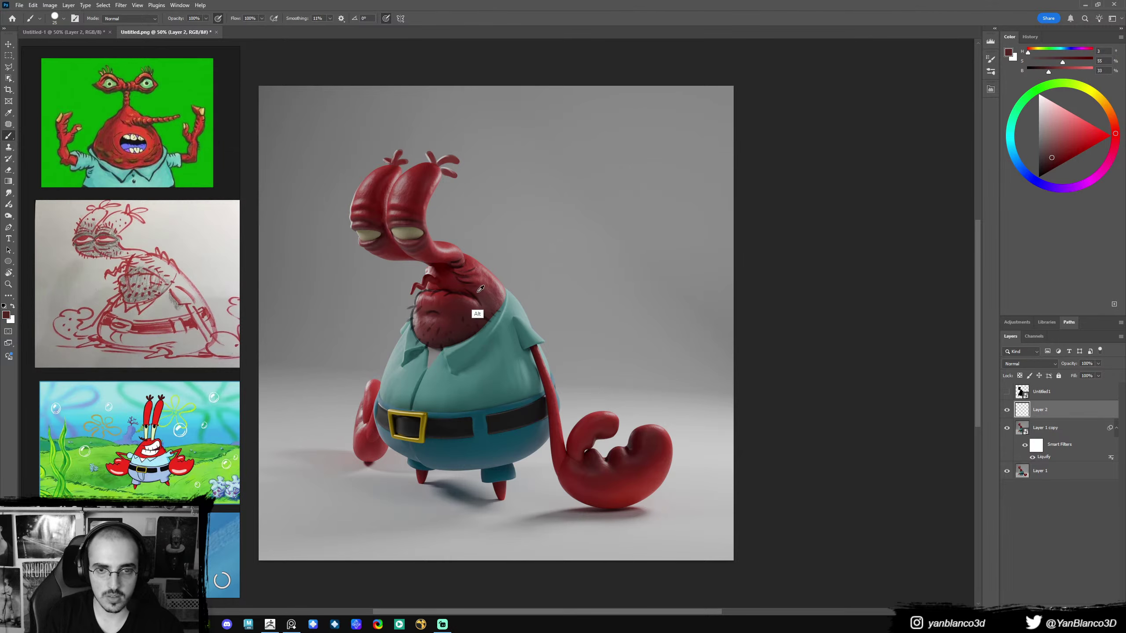
{"action": "left_click", "coordinate": [470, 295], "text": "alt"}
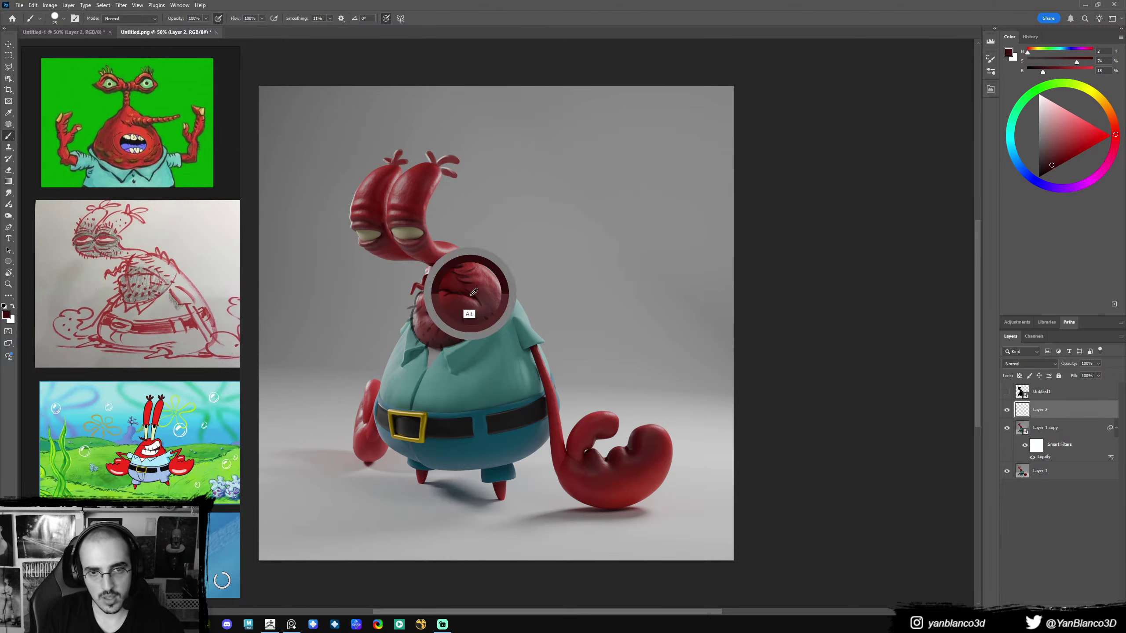
{"action": "left_click", "coordinate": [459, 284], "text": "alt"}
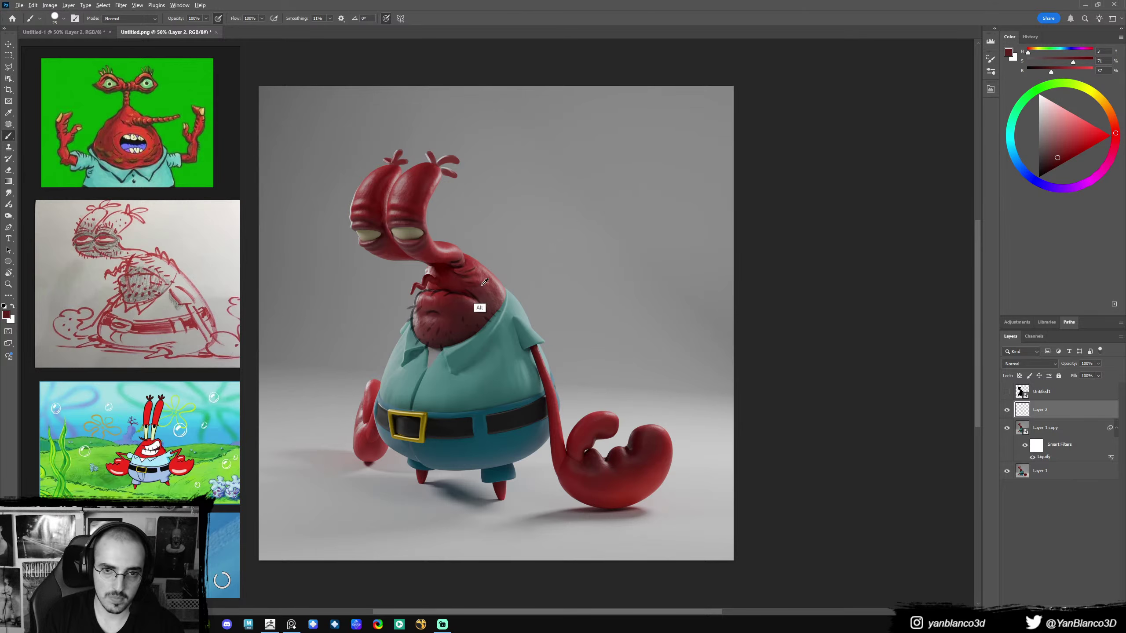
{"action": "left_click", "coordinate": [482, 306], "text": "alt"}
{"action": "key", "text": "bracketright"}
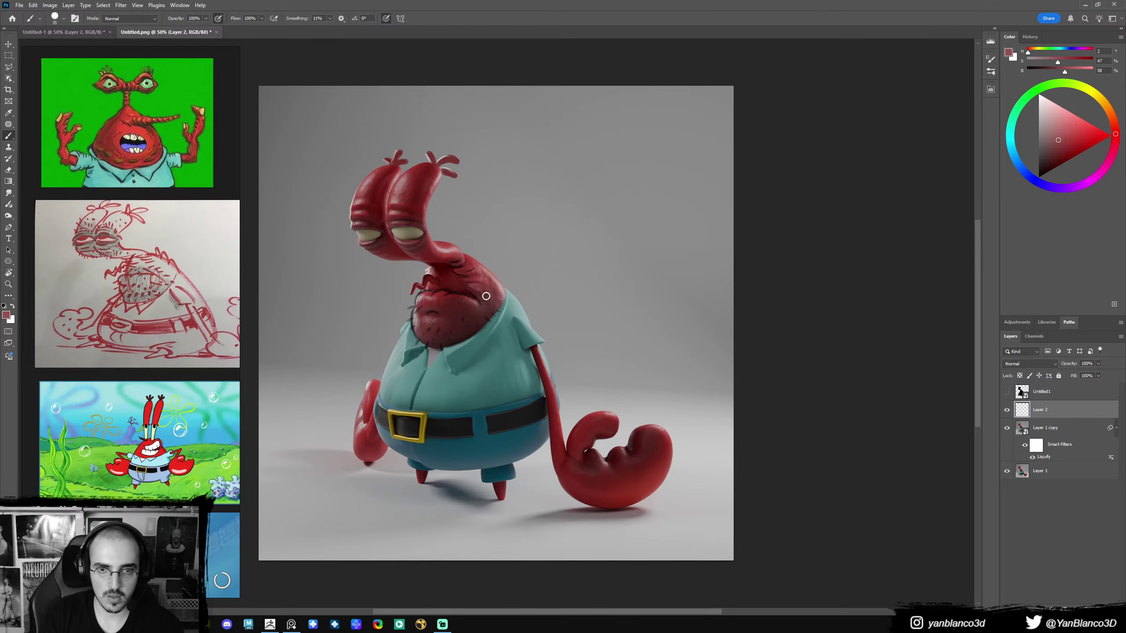
- Blend the shading between the mouth and the neck fold with a larger brush and sampled deep reds
{"action": "left_click", "coordinate": [472, 290], "text": "alt"}
{"action": "left_click", "coordinate": [458, 308], "text": "alt"}
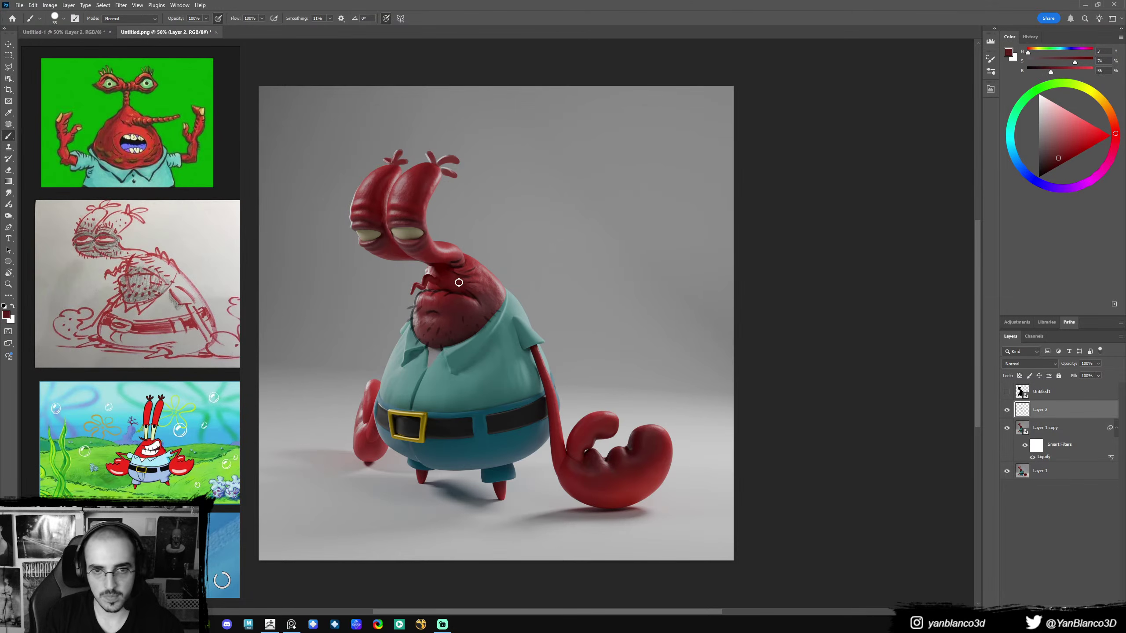
{"action": "left_click", "coordinate": [461, 282], "text": "alt"}
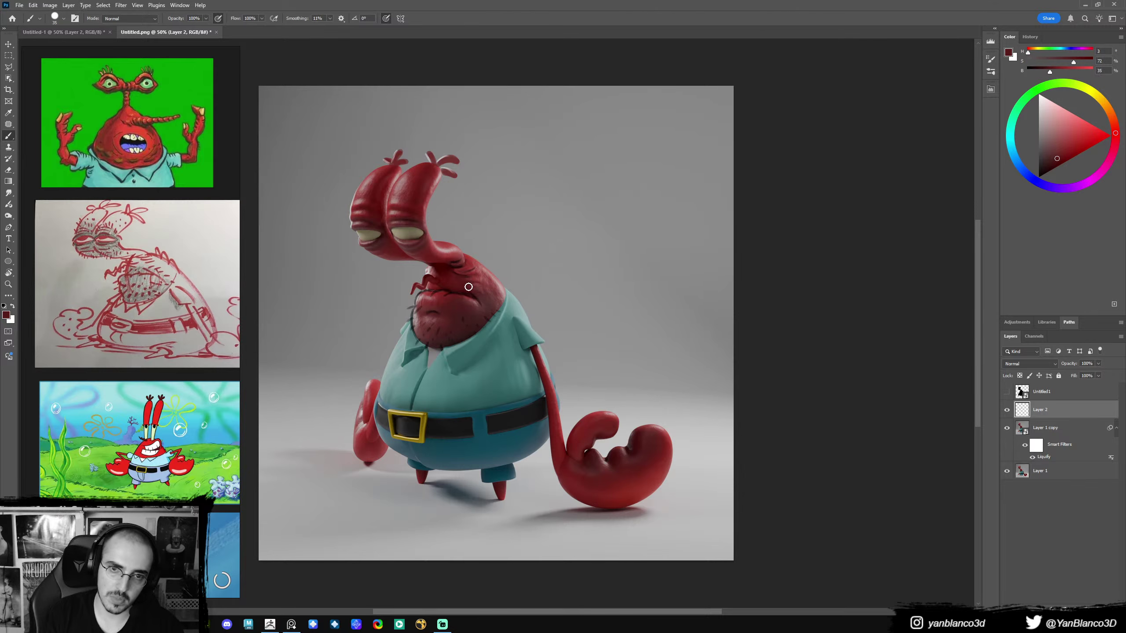
{"action": "left_click", "coordinate": [457, 287], "text": "alt"}
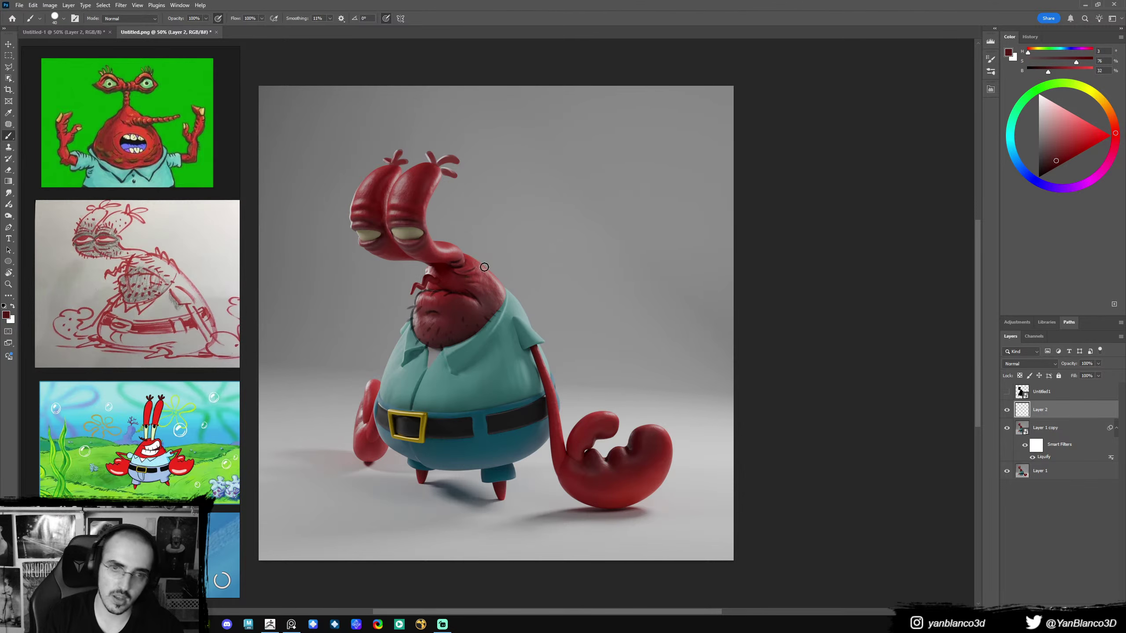
{"action": "left_click", "coordinate": [461, 286], "text": "alt"}
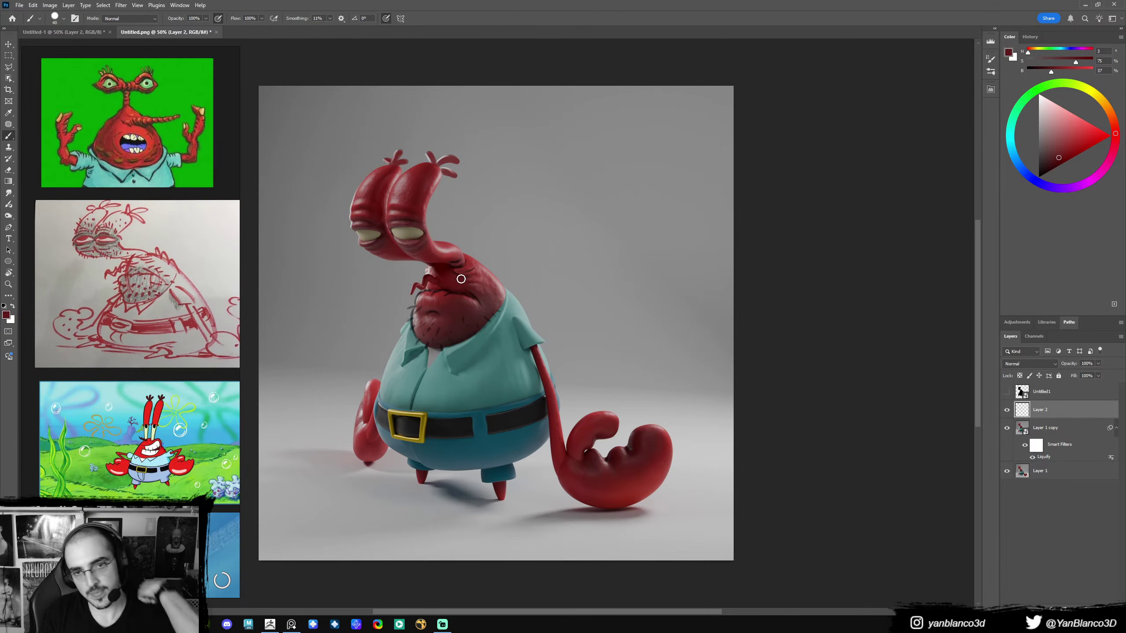
{"action": "left_click", "coordinate": [457, 282], "text": "alt"}
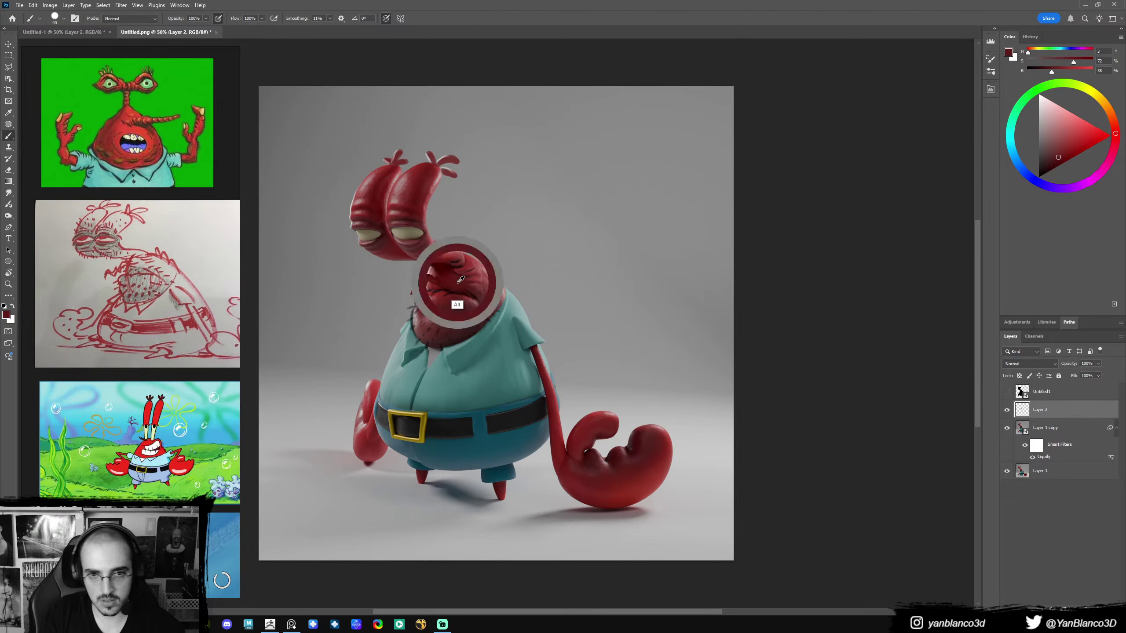
- Darken the crease beneath the eyestalk base with a small brush and touch up the cheek wrinkles with sampled reds
{"action": "key", "text": "bracketleft"}
{"action": "key", "text": "bracketleft"}
{"action": "key", "text": "bracketleft"}
{"action": "left_click_drag", "start_coordinate": [462, 266], "coordinate": [451, 264]}
{"action": "left_click", "coordinate": [452, 263], "text": "alt"}
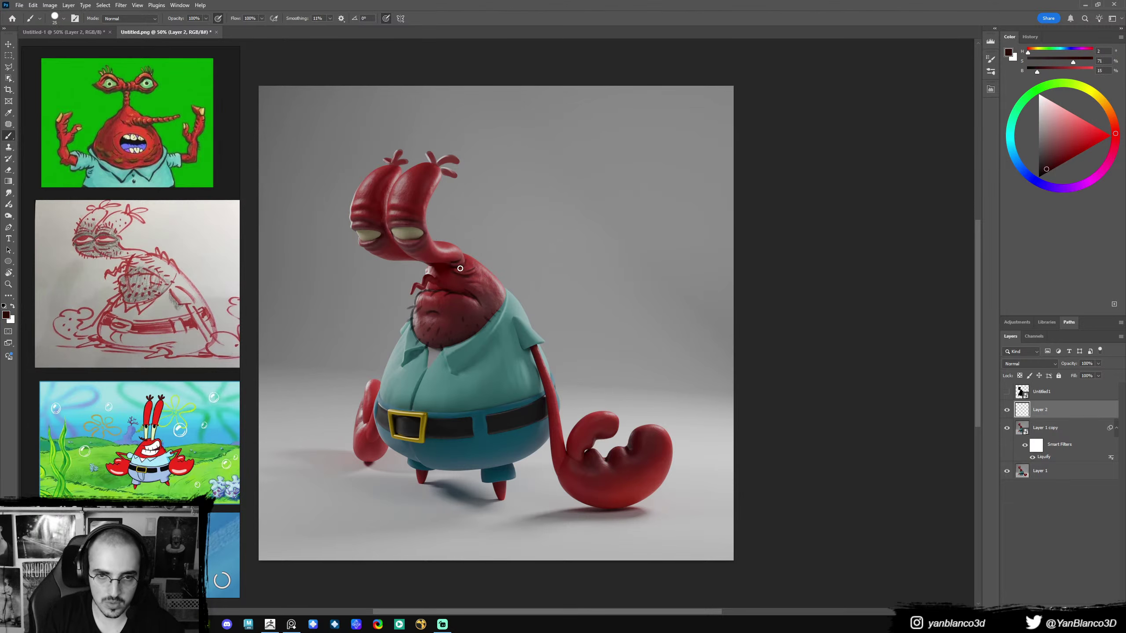
{"action": "left_click", "coordinate": [460, 280], "text": "alt"}
{"action": "key", "text": "bracketright"}
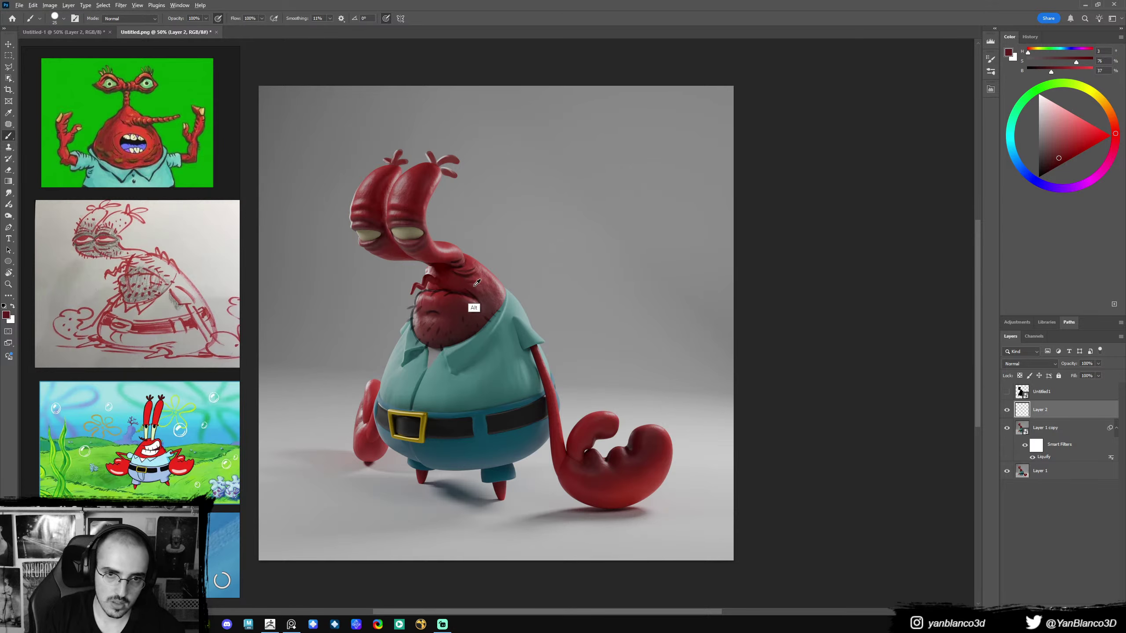
{"action": "left_click", "coordinate": [475, 307], "text": "alt"}
{"action": "left_click", "coordinate": [482, 304], "text": "alt"}
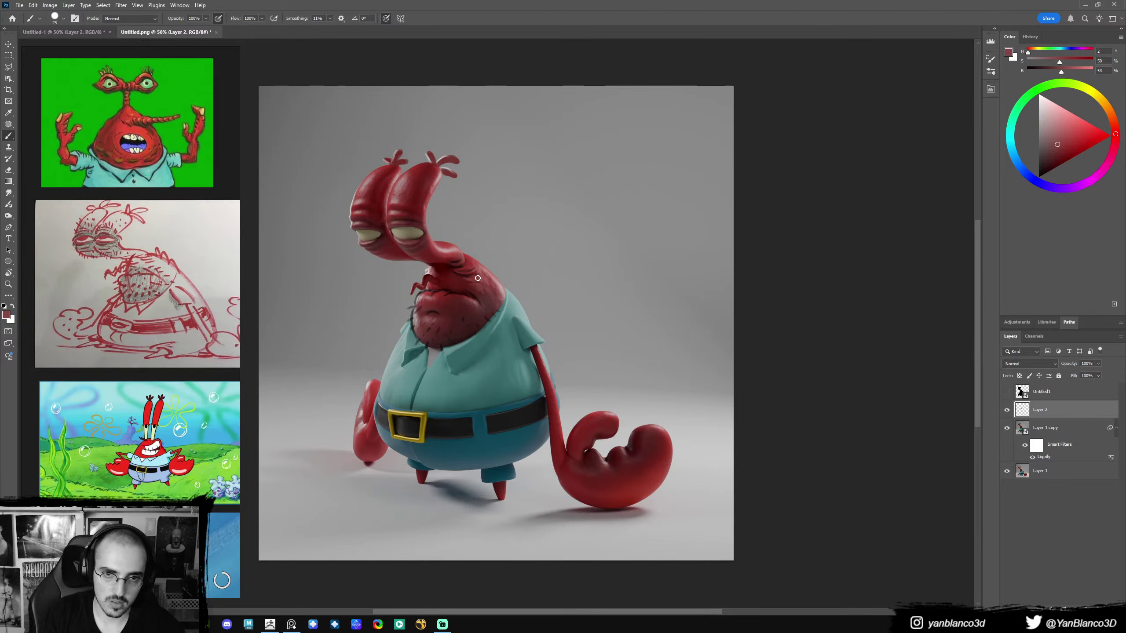
- Delete the painted Layer 2 and undo the deletion
{"action": "key", "text": "Delete"}
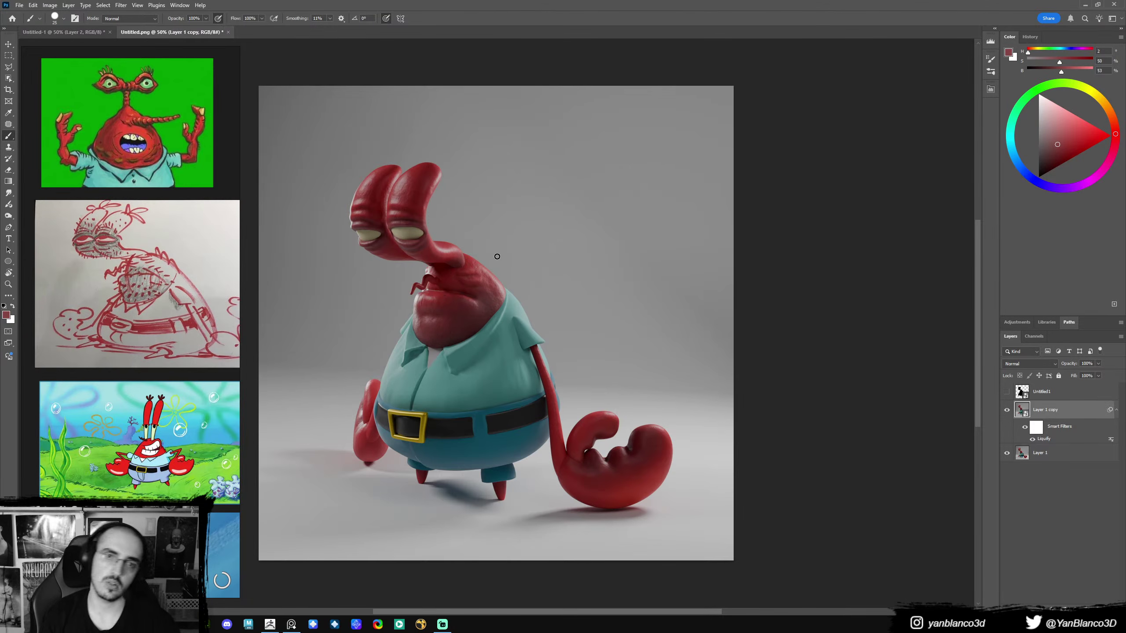
{"action": "key", "text": "ctrl+z"}
{"action": "key", "text": "bracketright"}
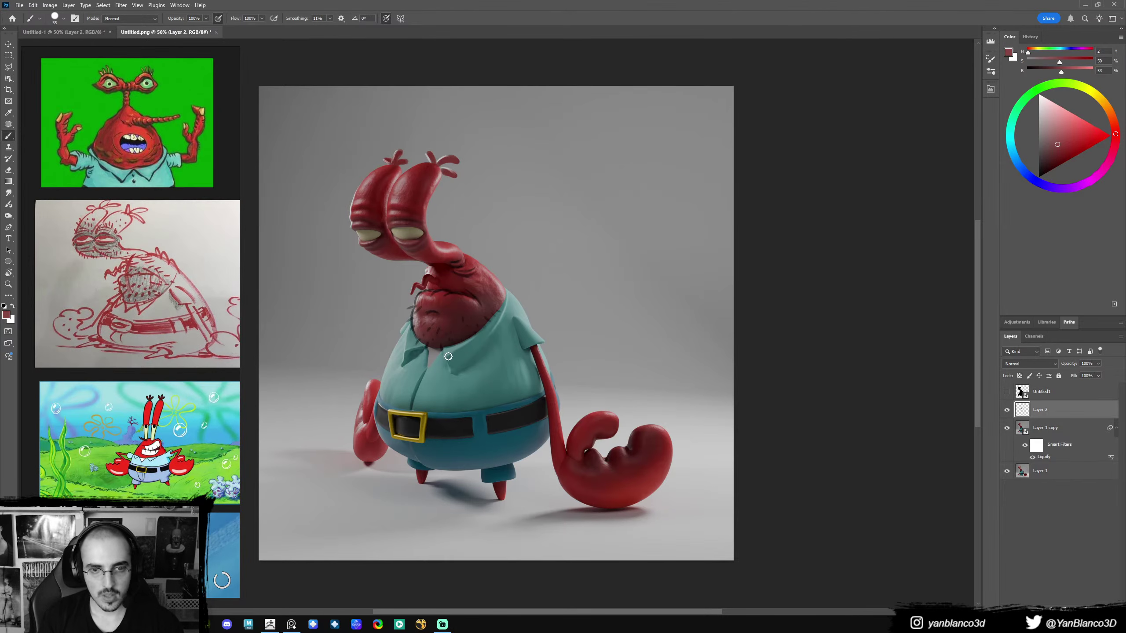
{"action": "key", "text": "bracketleft"}
{"action": "key", "text": "bracketleft"}
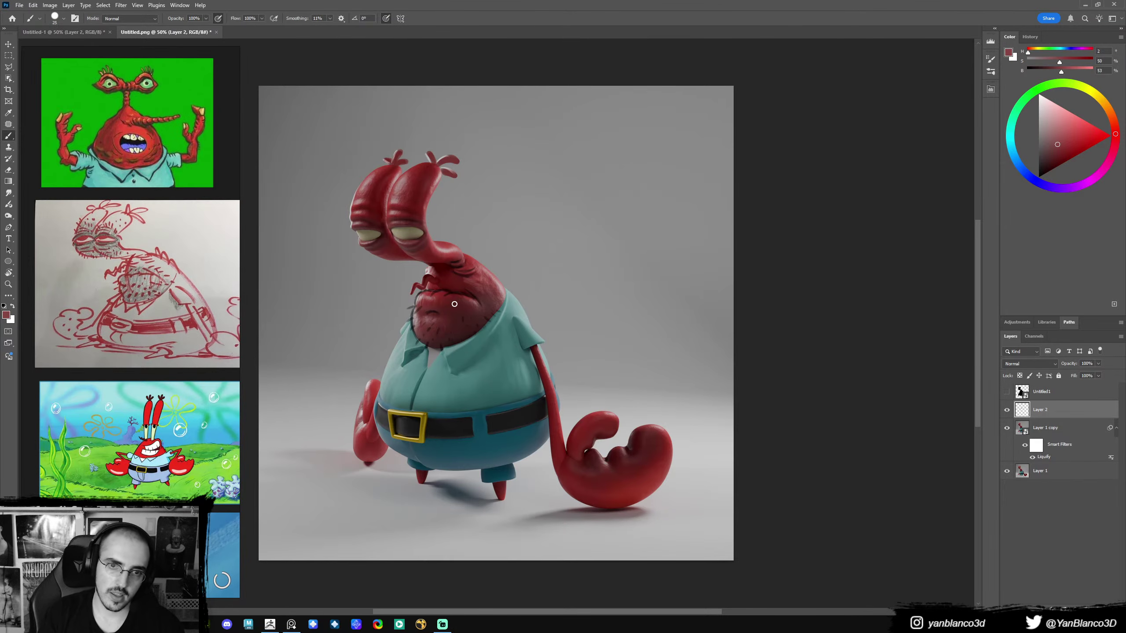
- Paint soft shading on the cheek and around the mouth with black at 30% brush opacity
{"action": "left_click", "coordinate": [463, 282], "text": "alt"}
{"action": "key", "text": "bracketright"}
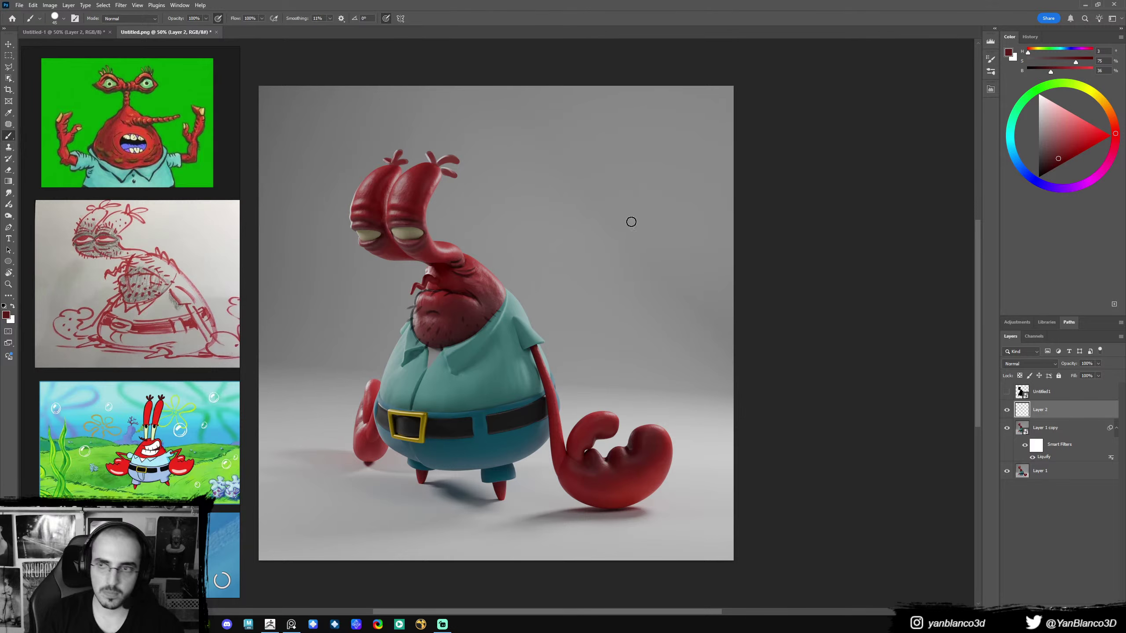
{"action": "key", "text": "3"}
{"action": "key", "text": "2"}
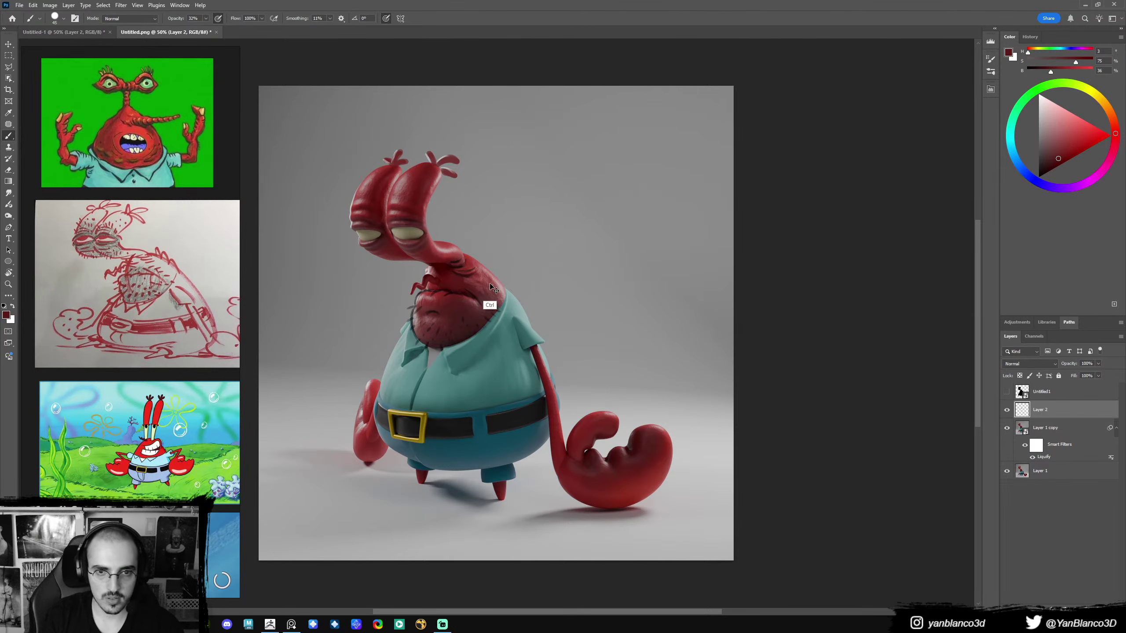
{"action": "key", "text": "d"}
{"action": "key", "text": "3"}
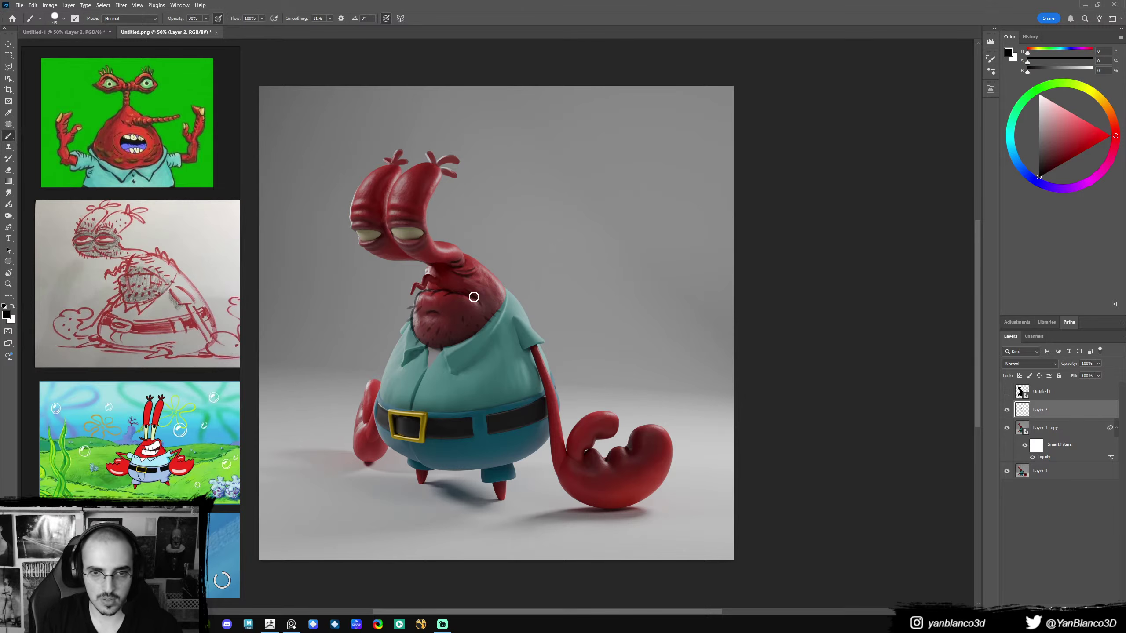
{"action": "key", "text": "bracketleft"}
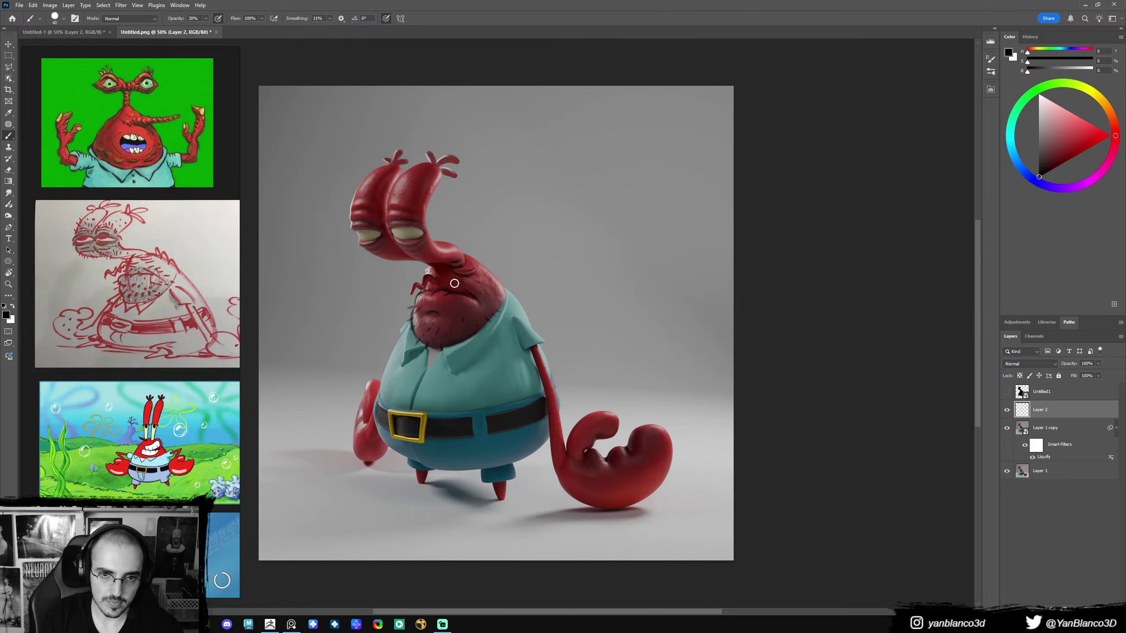
- Paint dark spots on the eyestalks at 50% opacity and short black hairs around both eyes at 100% opacity
{"action": "key", "text": "5"}
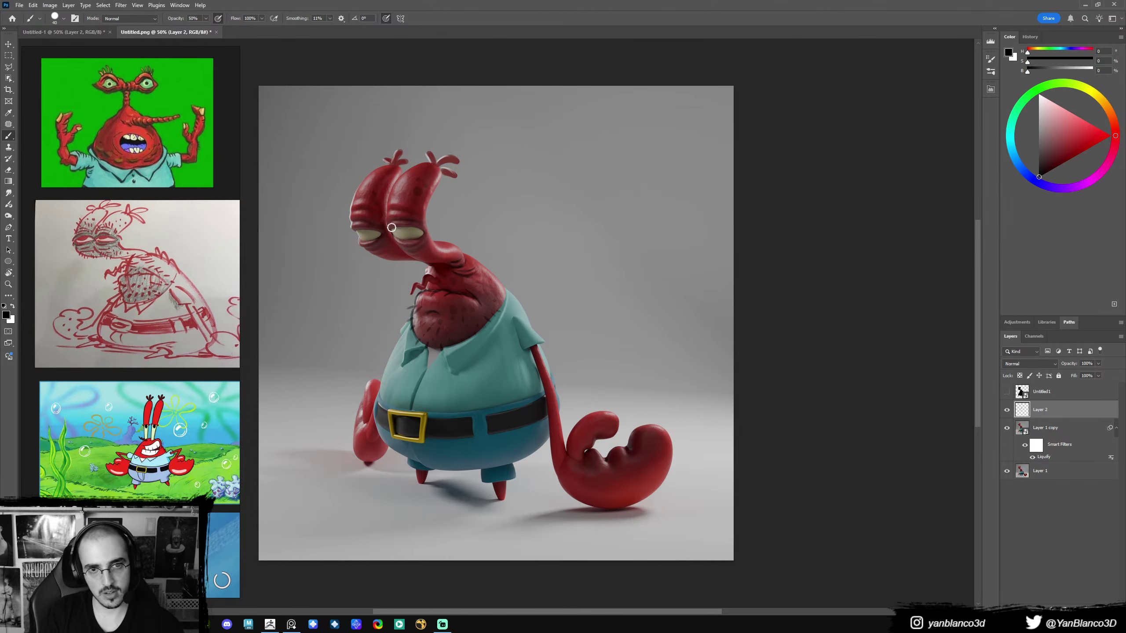
{"action": "key", "text": "bracketleft"}
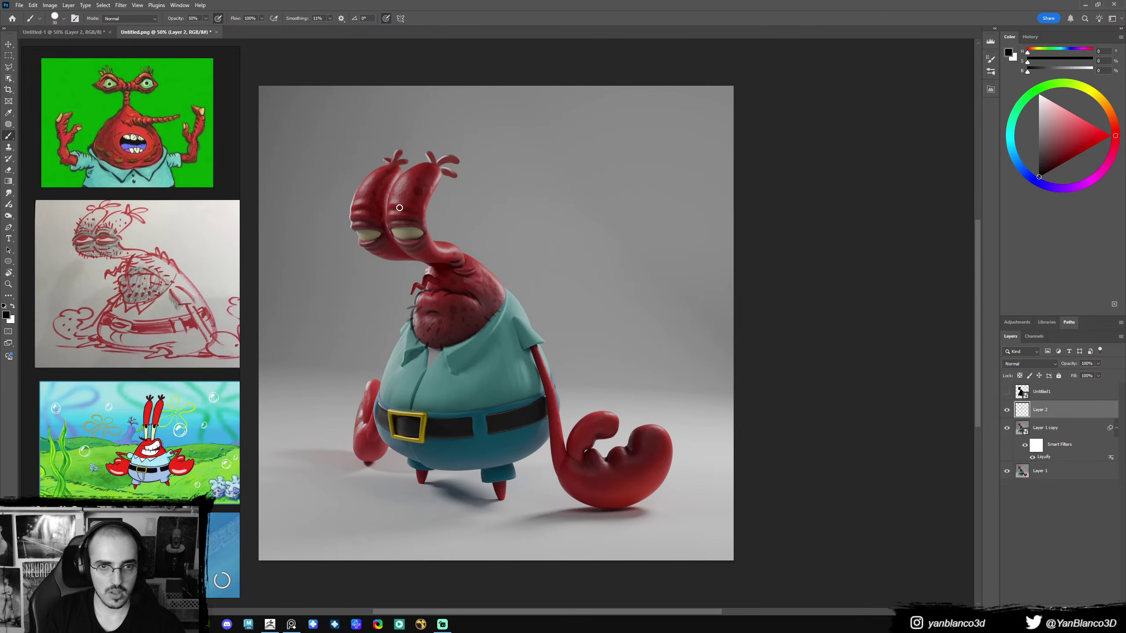
{"action": "key", "text": "0"}
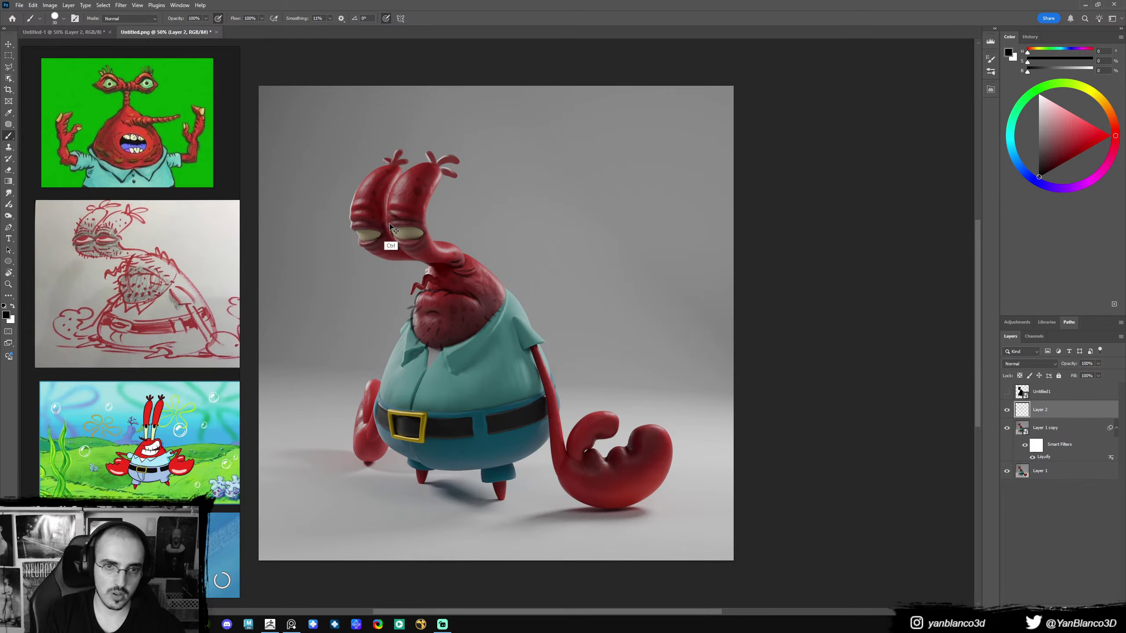
{"action": "key", "text": "bracketleft"}
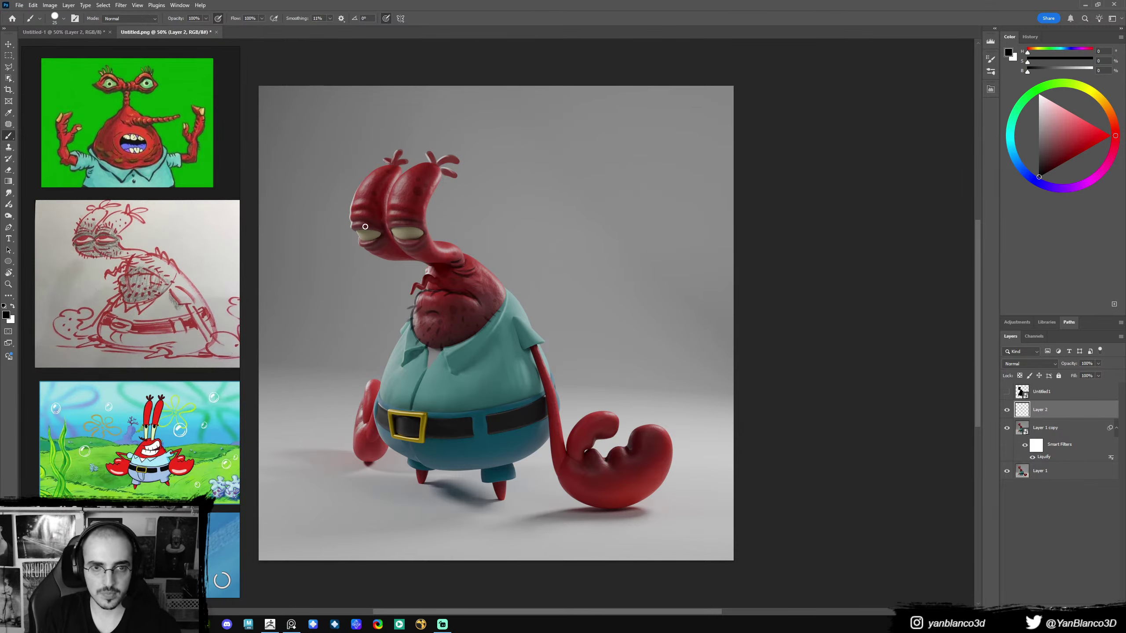
{"action": "key", "text": "bracketleft"}
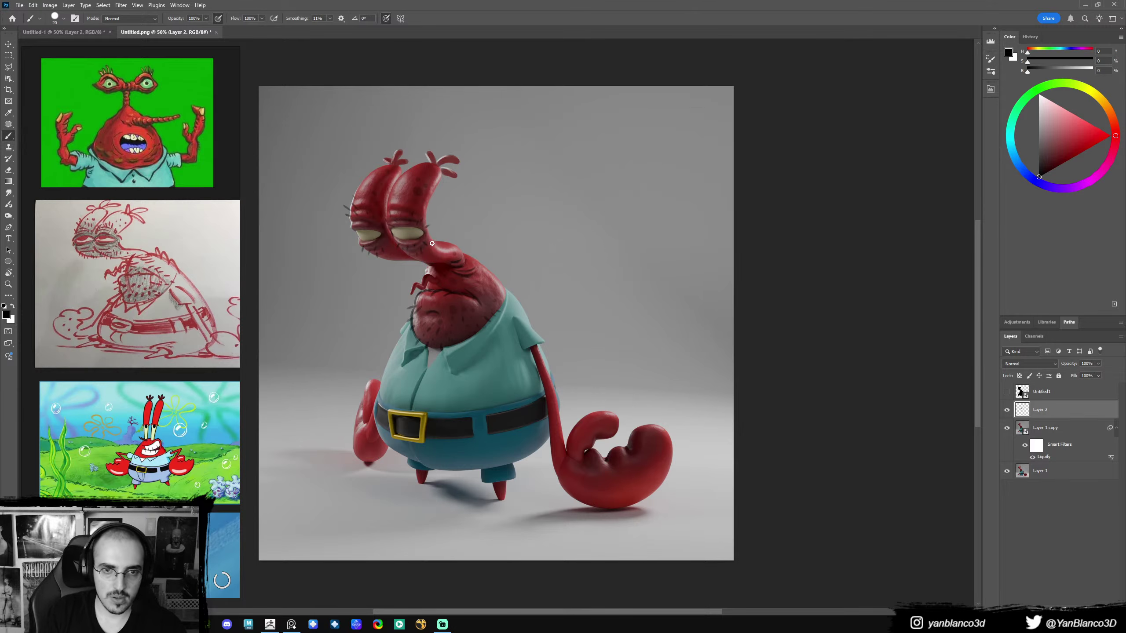
{"action": "left_click", "coordinate": [417, 238], "text": "alt"}
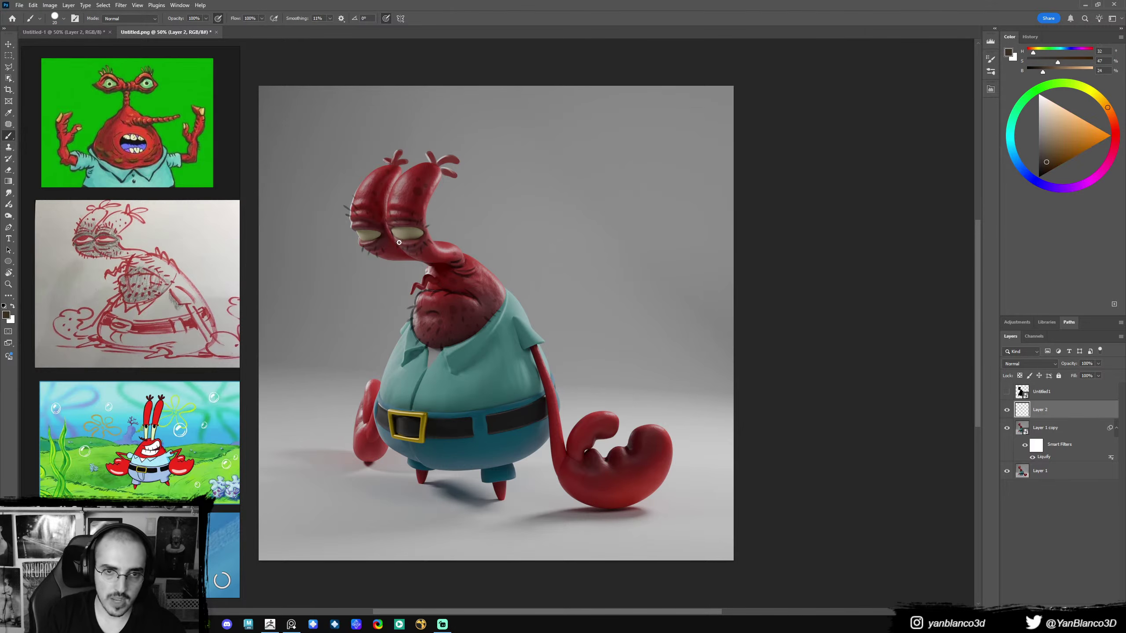
{"action": "left_click", "coordinate": [409, 247], "text": "alt"}
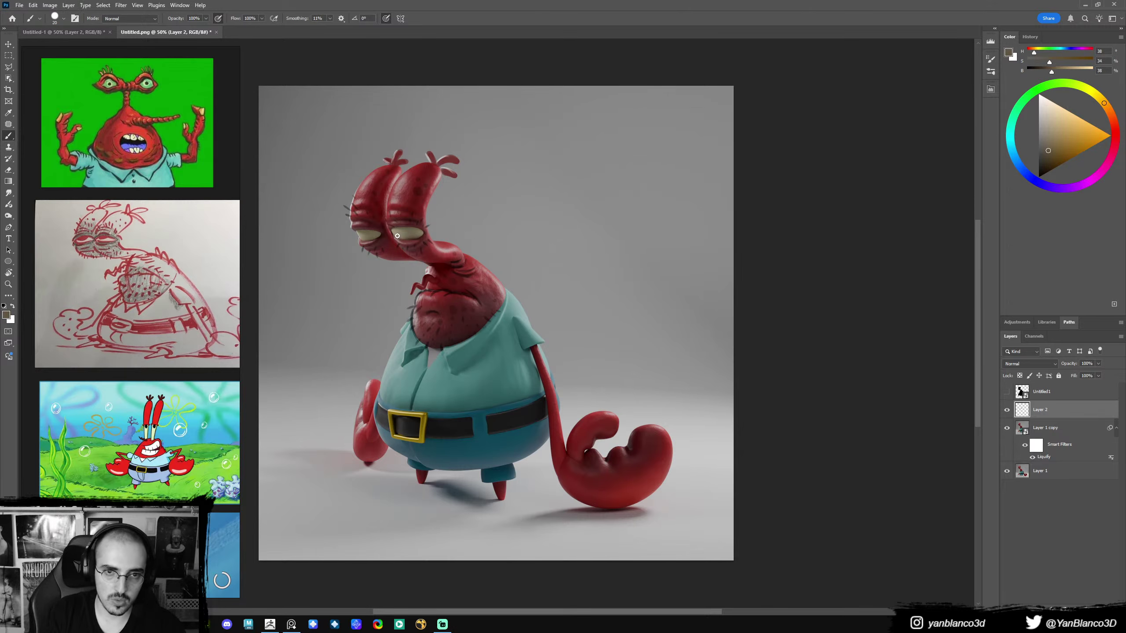
{"action": "key", "text": "s"}
{"action": "key", "text": "d"}
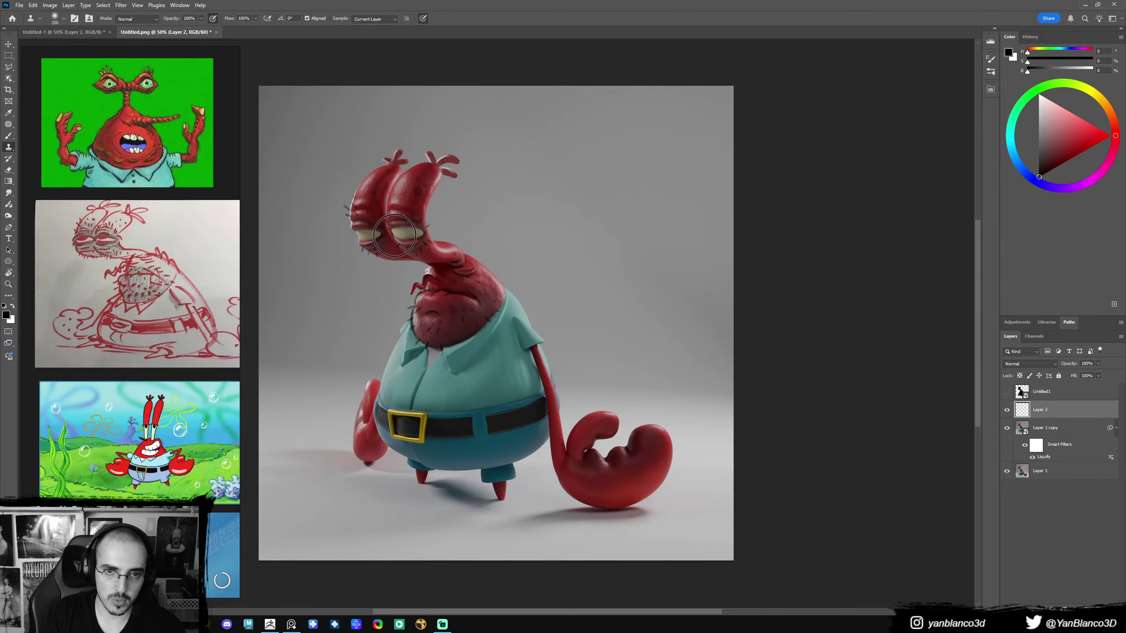
{"action": "left_click", "coordinate": [416, 239]}
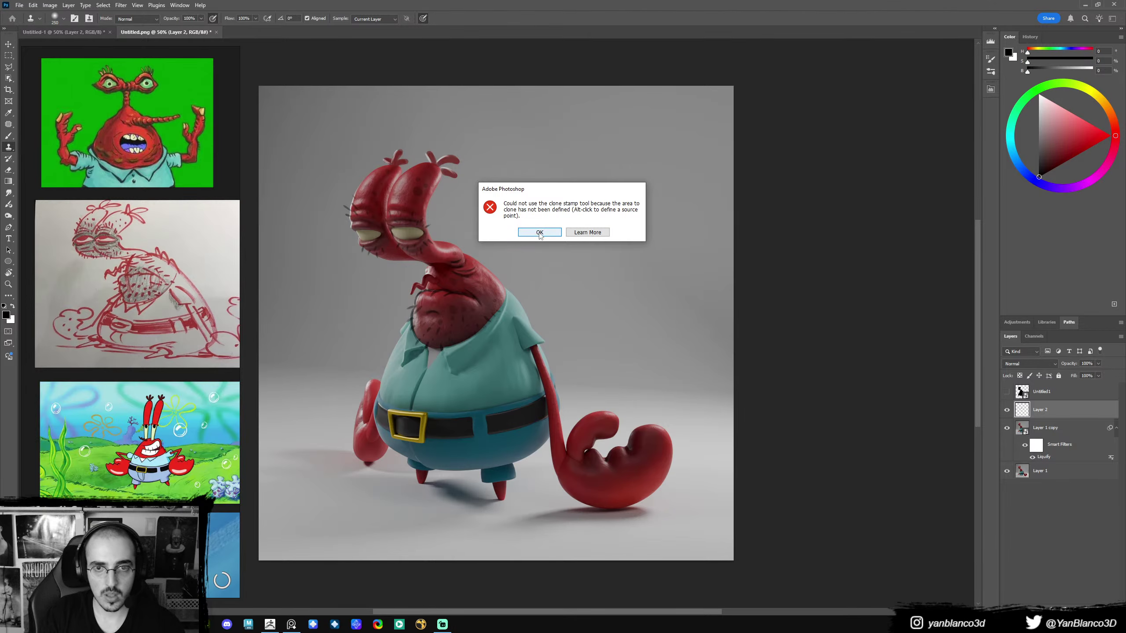
{"action": "key", "text": "Return"}
{"action": "key", "text": "b"}
- Touch up the nearer eyeball on Layer 2 with a small brush and beige-brown tones sampled from the eye
{"action": "left_click", "coordinate": [401, 237], "text": "alt"}
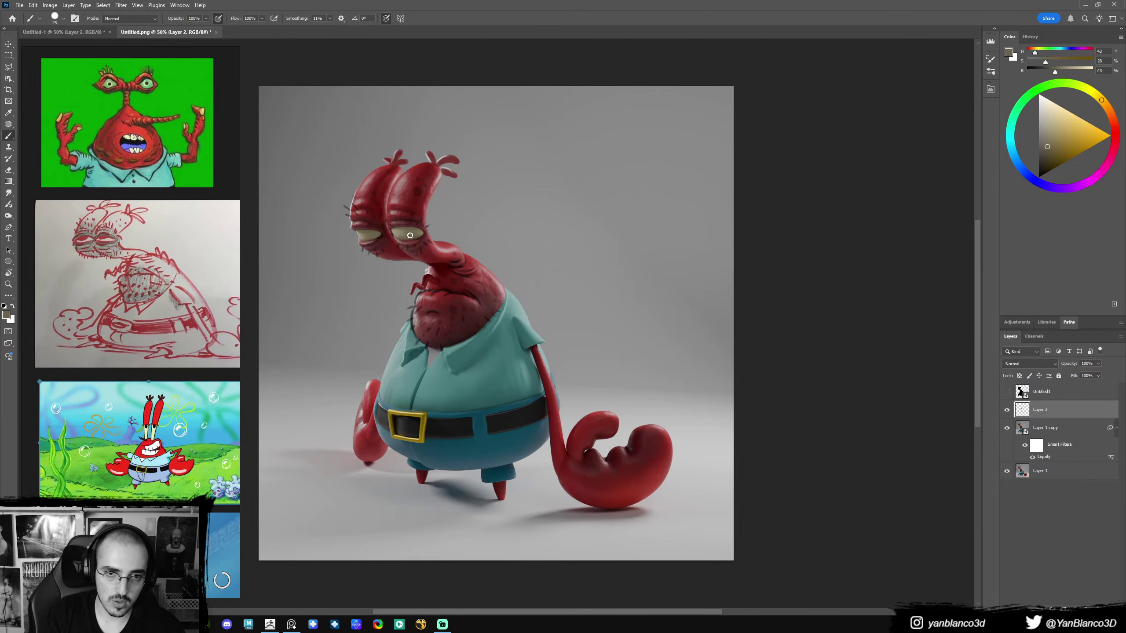
{"action": "key", "text": "d"}
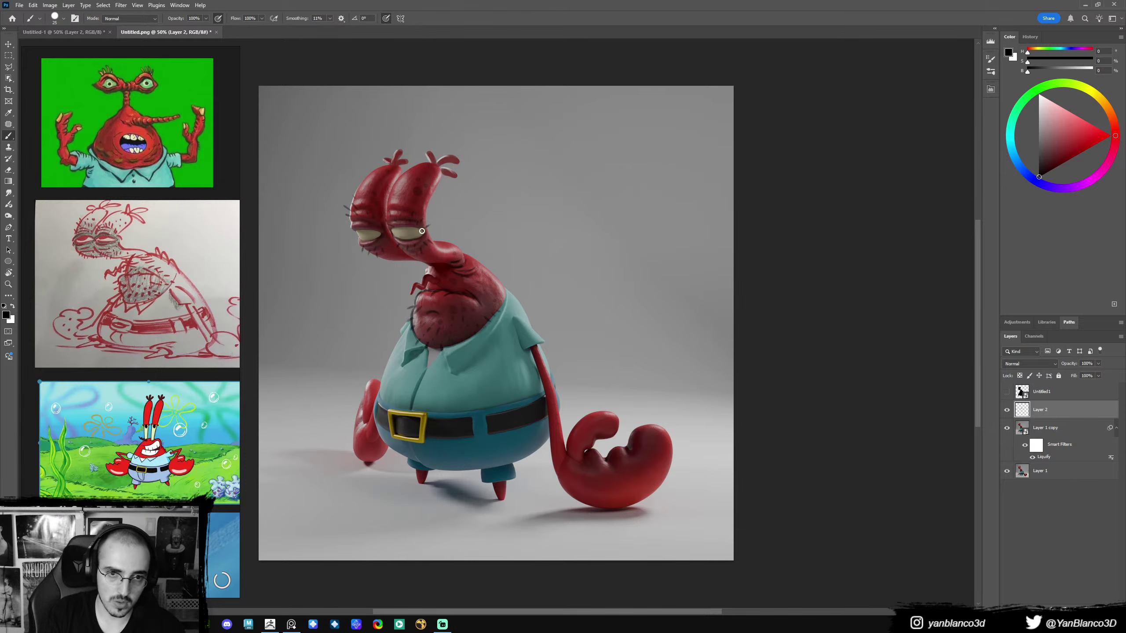
{"action": "left_click", "coordinate": [400, 235], "text": "alt"}
{"action": "scroll", "coordinate": [398, 235], "scroll_direction": "up", "scroll_amount": 1, "text": "alt"}
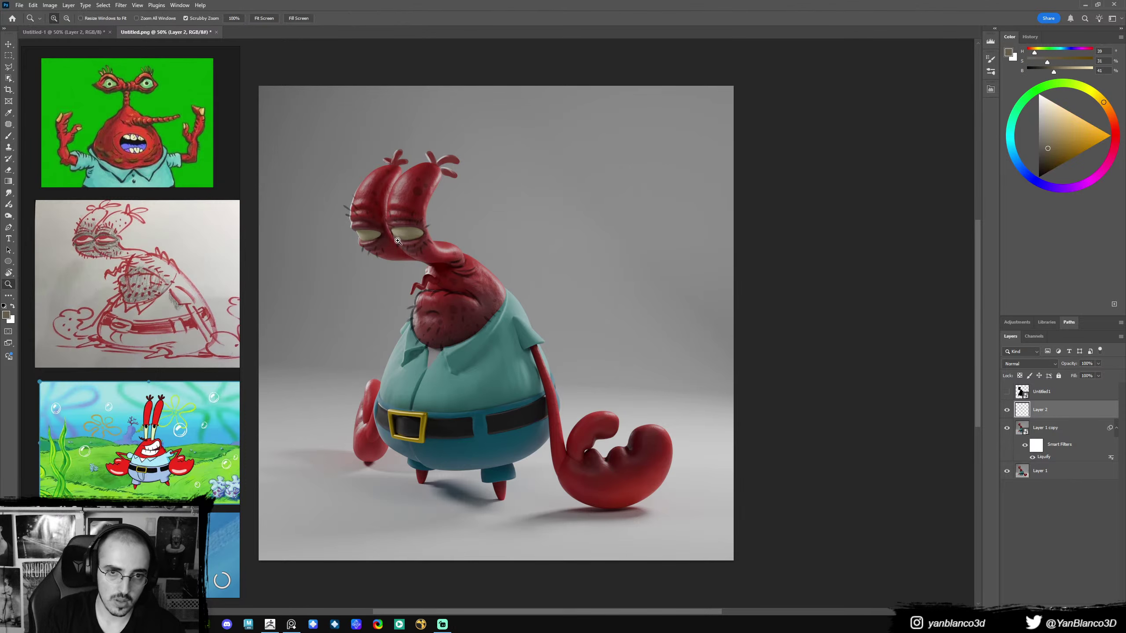
{"action": "left_click", "coordinate": [425, 236], "text": "alt"}
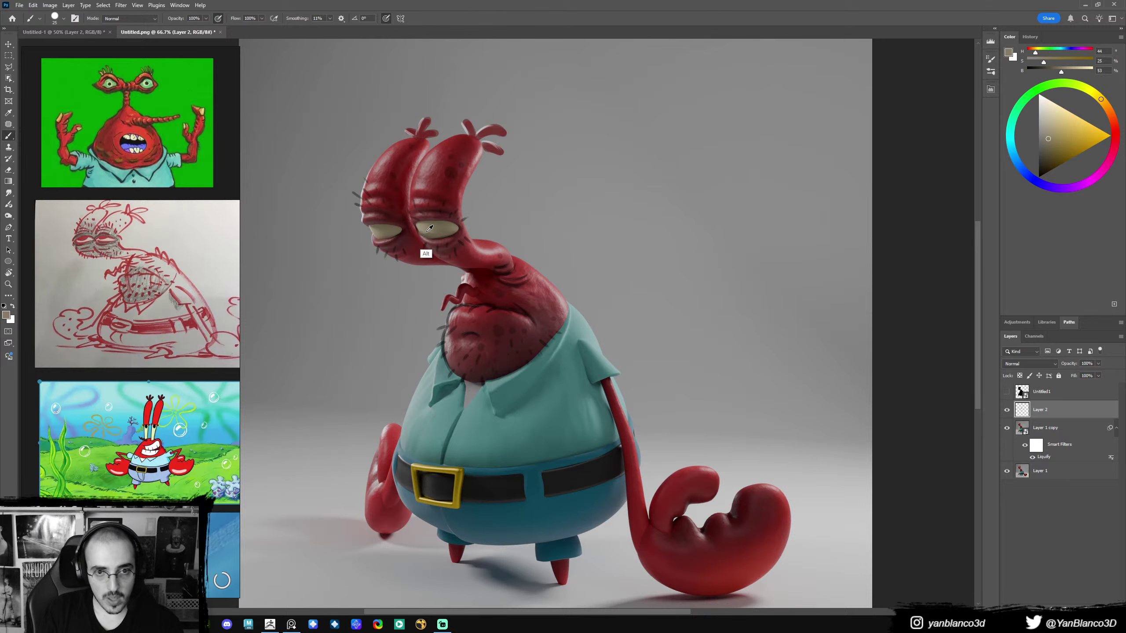
{"action": "key", "text": "bracketright"}
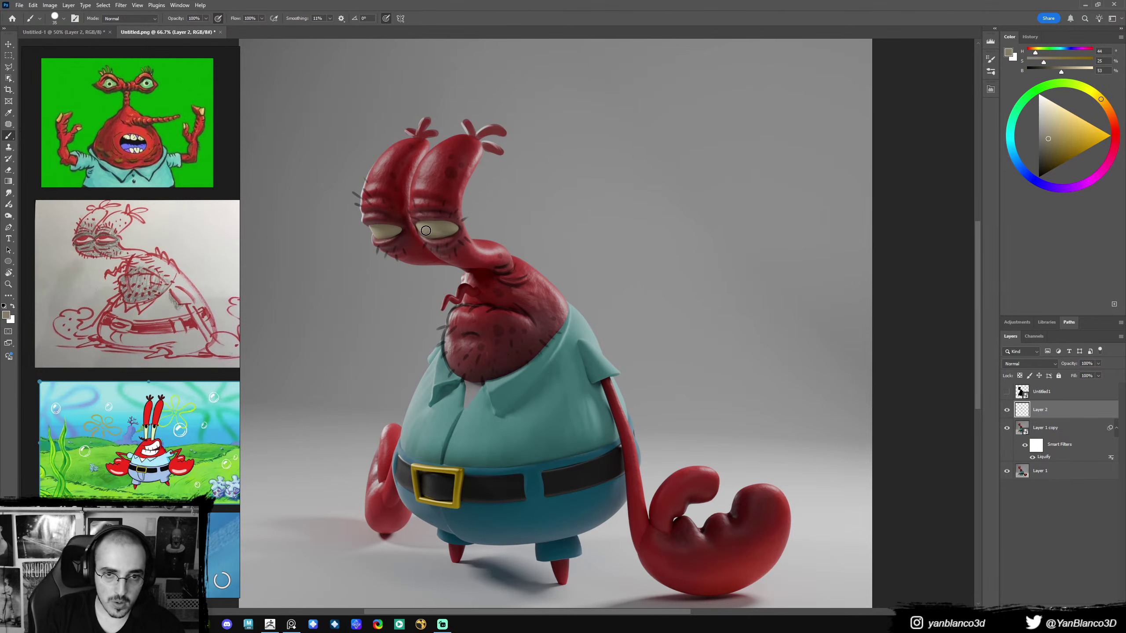
- Try to tint the nearer eyeball with a larger brush and a more saturated orange-brown
{"action": "left_click_drag", "start_coordinate": [1047, 148], "coordinate": [1061, 146]}
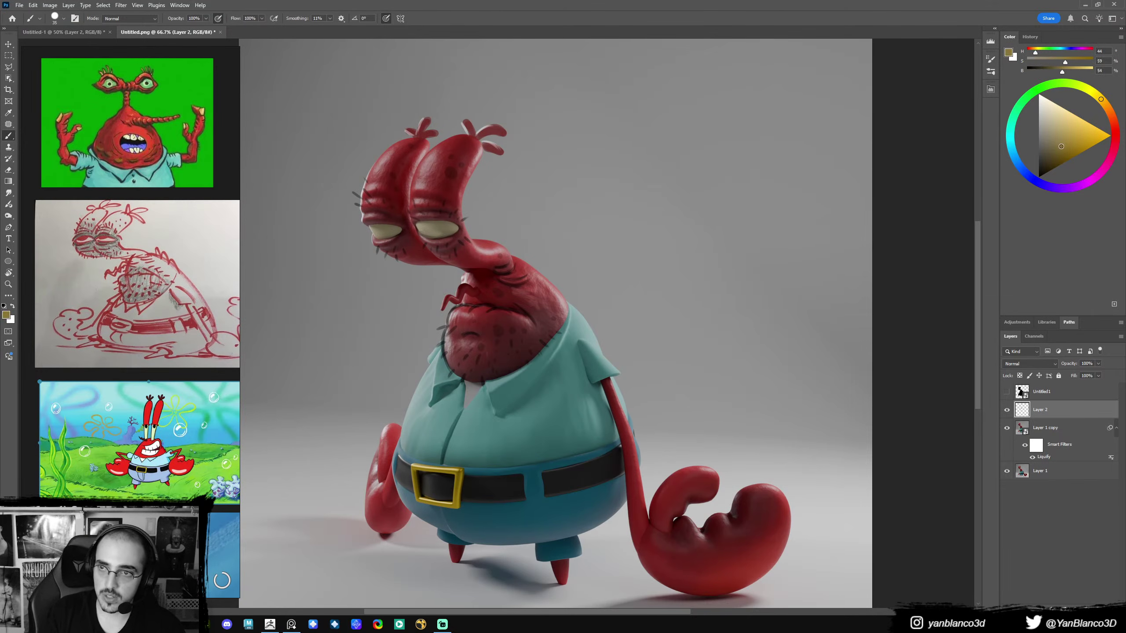
{"action": "left_click", "coordinate": [1106, 108]}
{"action": "key", "text": "bracketright"}
{"action": "left_click_drag", "start_coordinate": [443, 231], "coordinate": [436, 233]}
{"action": "key", "text": "ctrl+z"}
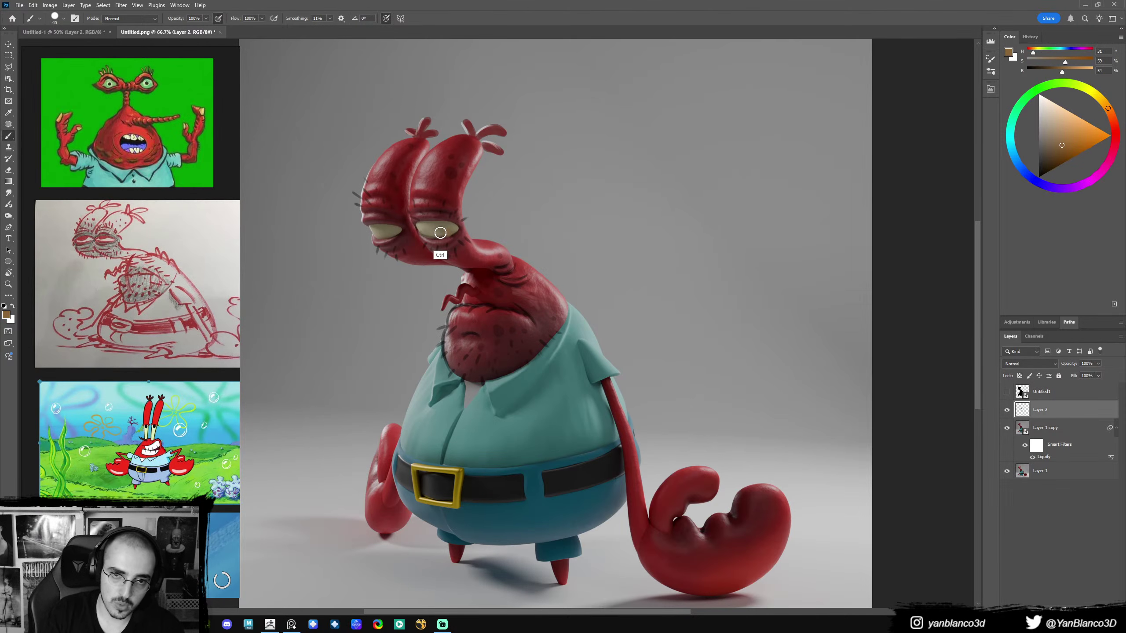
- Tint the nearer eyeball with a darker reddish brown, enlarging the brush, and blend it with sampled eye tones
{"action": "left_click_drag", "start_coordinate": [1066, 142], "coordinate": [1060, 150]}
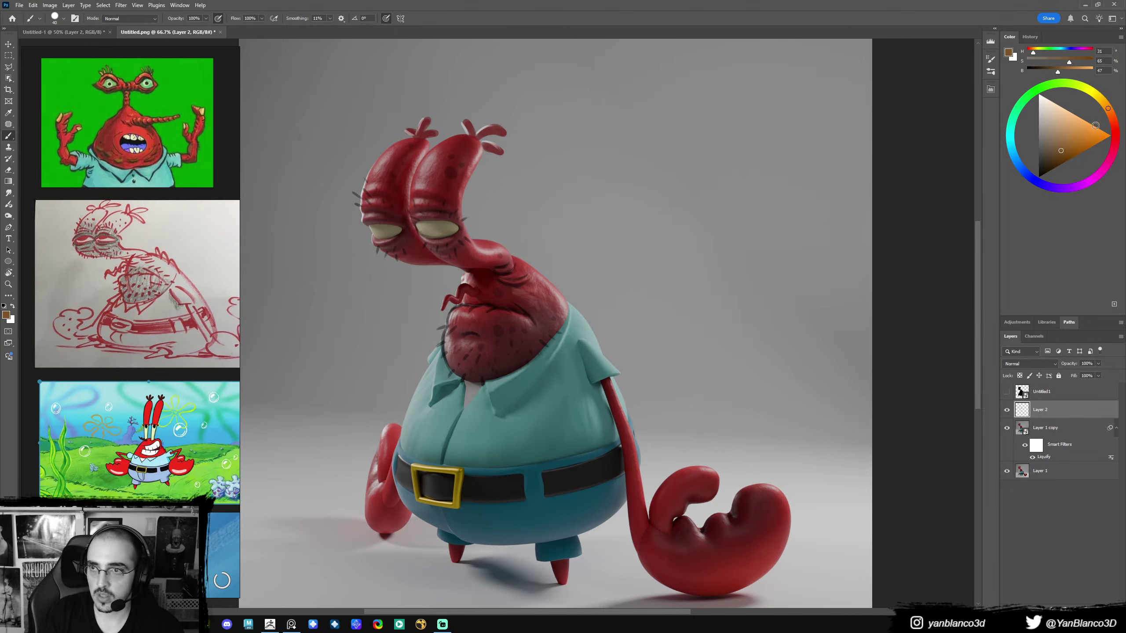
{"action": "left_click", "coordinate": [1112, 118]}
{"action": "key", "text": "bracketright"}
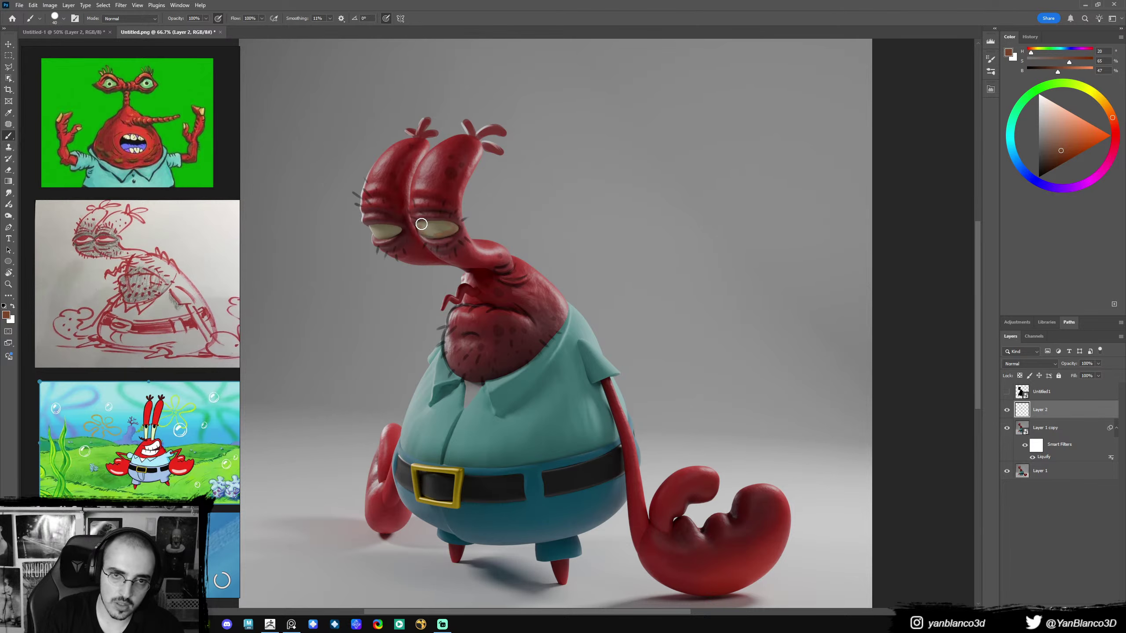
{"action": "left_click", "coordinate": [426, 224], "text": "alt"}
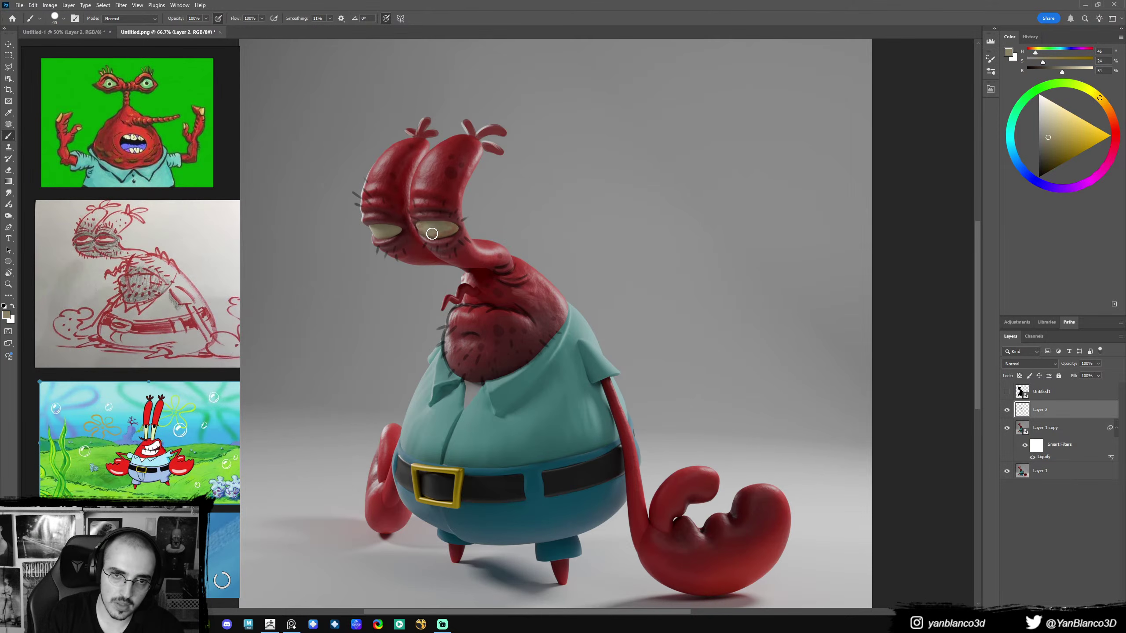
{"action": "left_click", "coordinate": [441, 230], "text": "alt"}
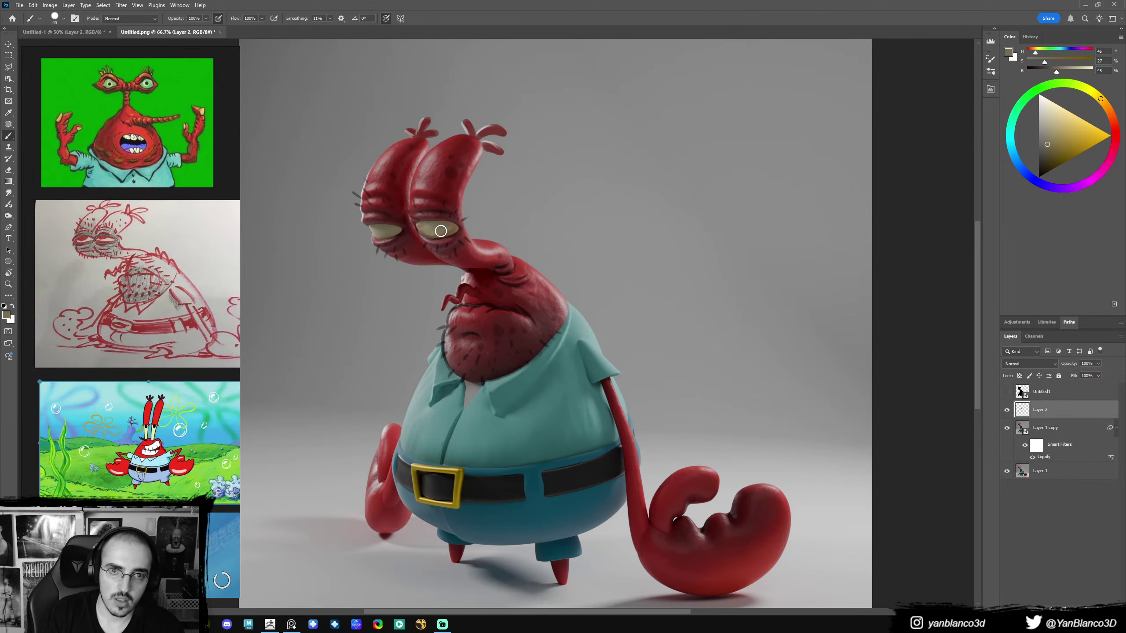
- Shade the outer corner of the nearer eye with dark reds and browns sampled from the eyelid and eyeball
{"action": "left_click", "coordinate": [455, 214], "text": "alt"}
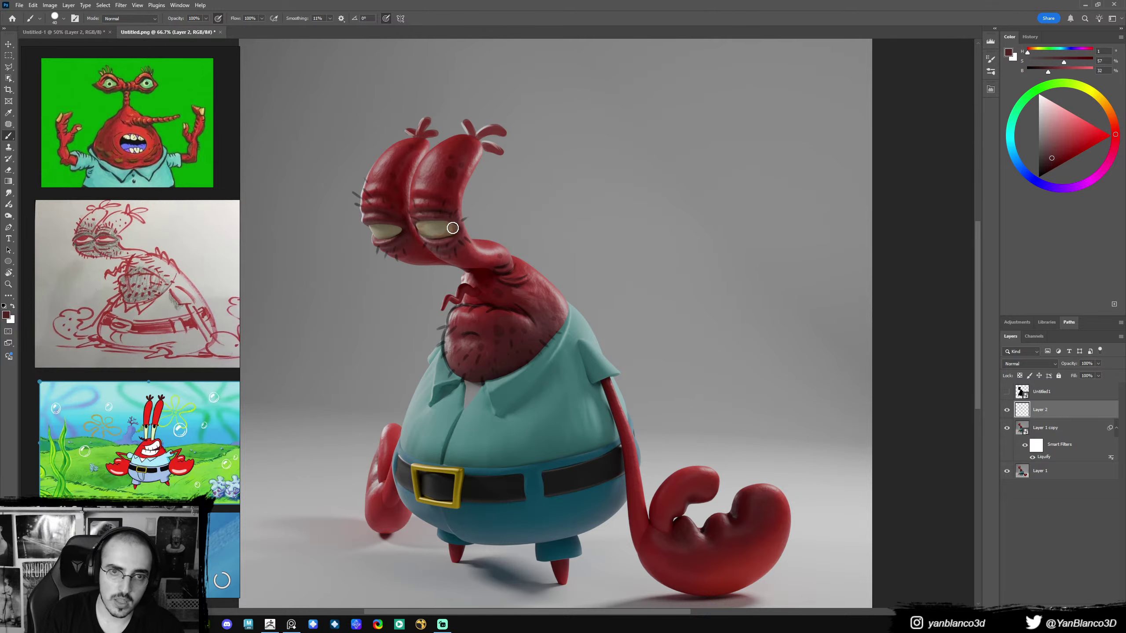
{"action": "left_click", "coordinate": [450, 224], "text": "alt"}
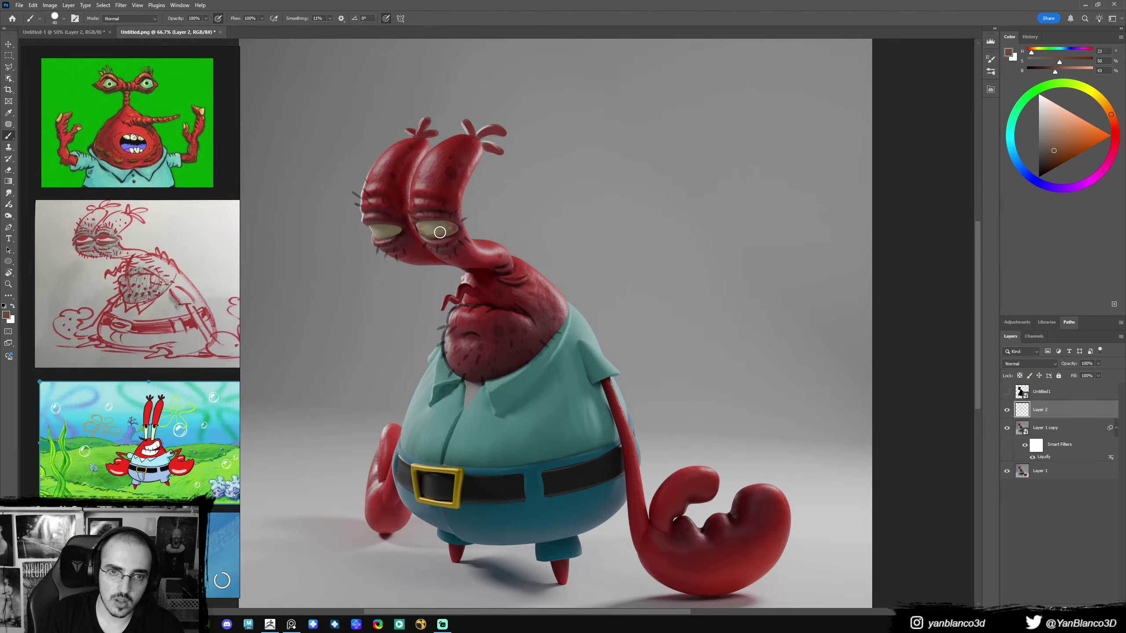
{"action": "left_click", "coordinate": [436, 231], "text": "alt"}
{"action": "left_click", "coordinate": [451, 228], "text": "alt"}
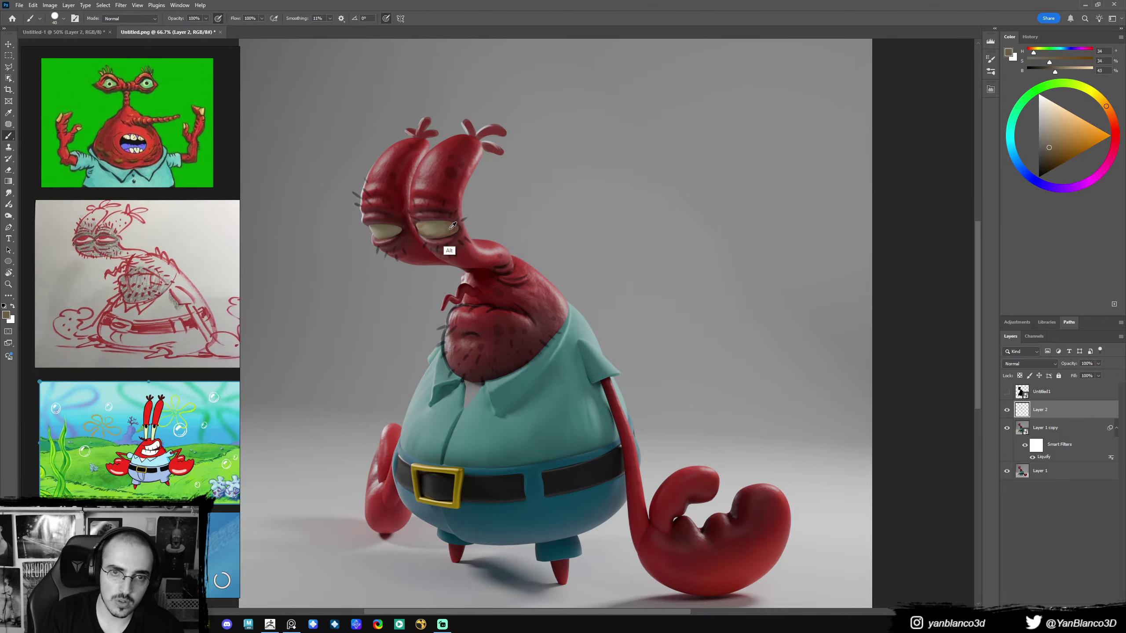
{"action": "left_click", "coordinate": [455, 230], "text": "alt"}
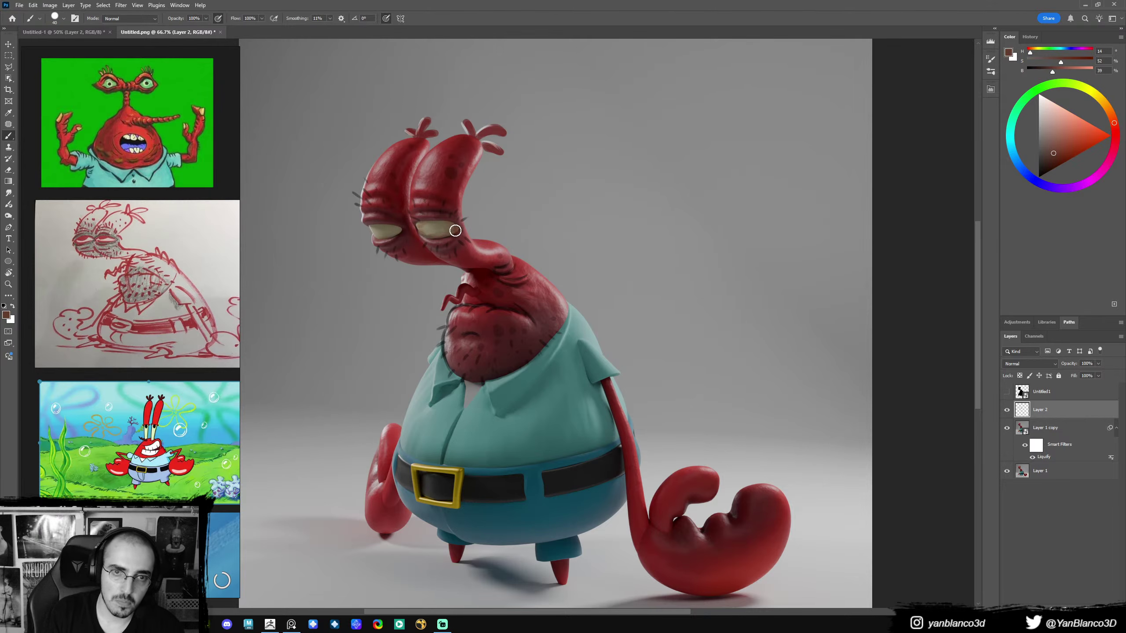
- Smooth the tint across the nearer eyeball's inner side and center using beige and brown samples from the eye
{"action": "left_click", "coordinate": [432, 227], "text": "alt"}
{"action": "left_click", "coordinate": [427, 228], "text": "alt"}
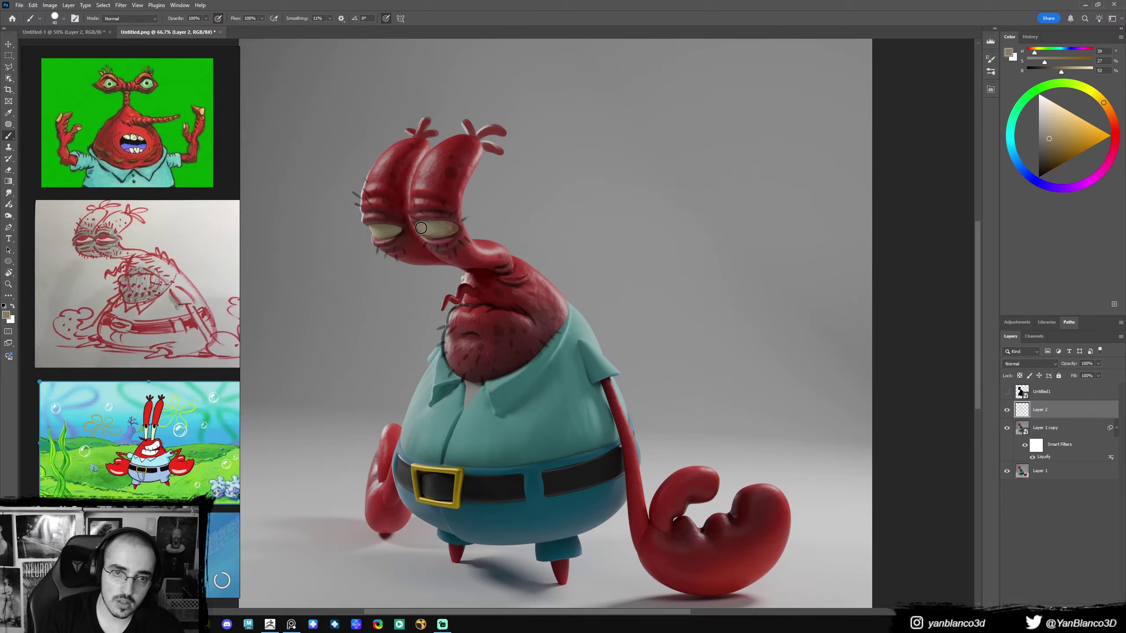
{"action": "left_click", "coordinate": [431, 229], "text": "alt"}
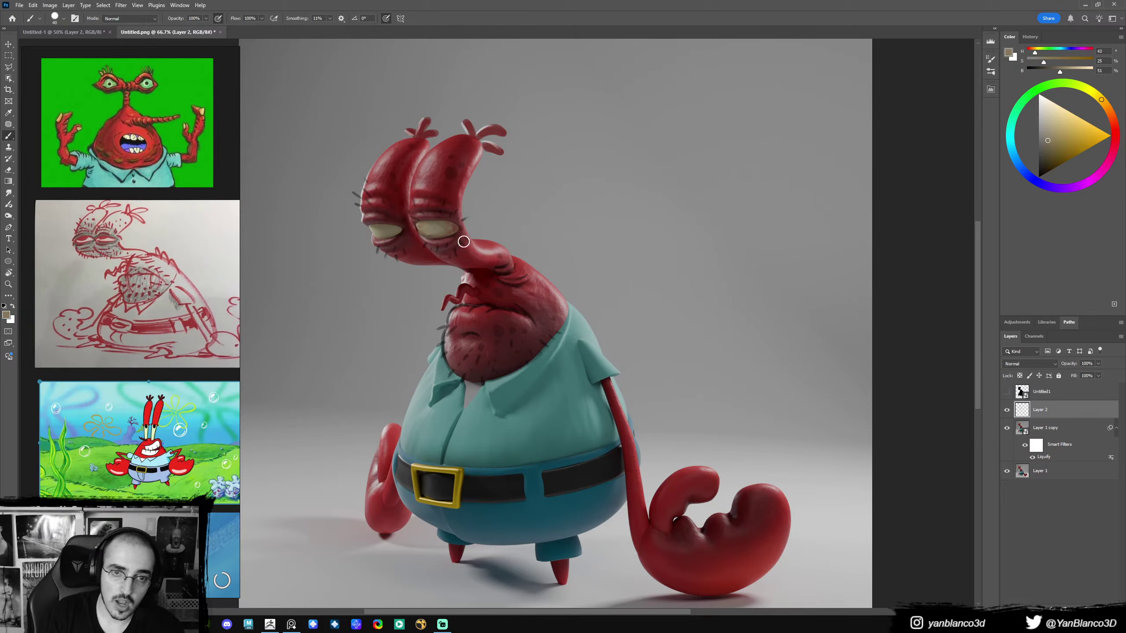
{"action": "left_click", "coordinate": [450, 225], "text": "alt"}
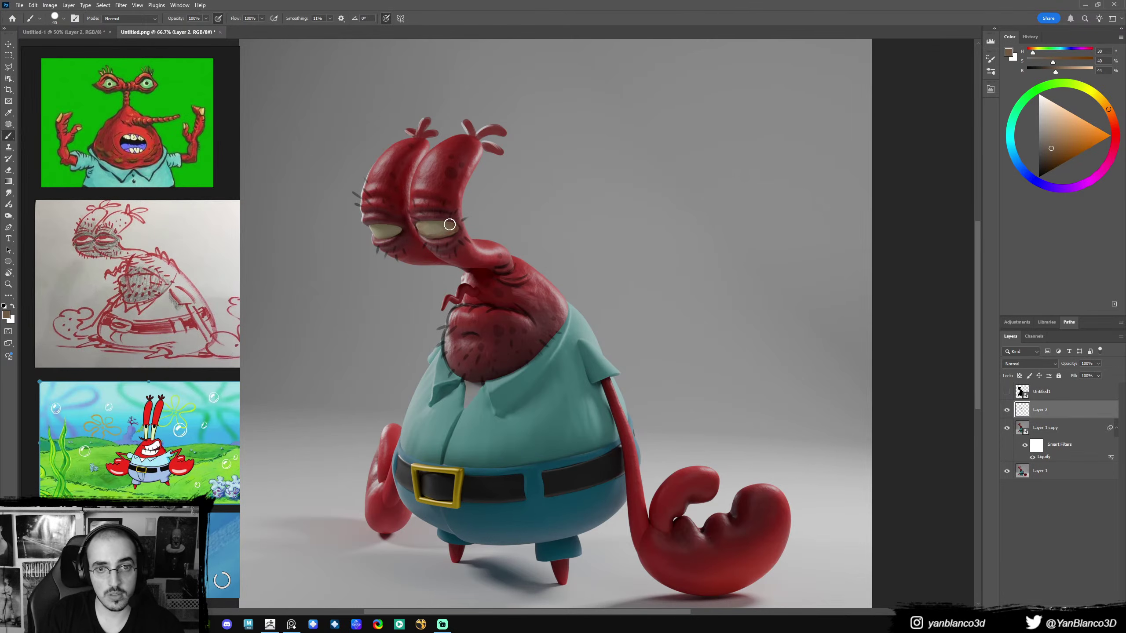
- Refine the edge between eyelid and eyeball at the nearer eye's outer corner with a smaller brush and sampled red-browns
{"action": "left_click", "coordinate": [457, 221], "text": "alt"}
{"action": "key", "text": "bracketleft"}
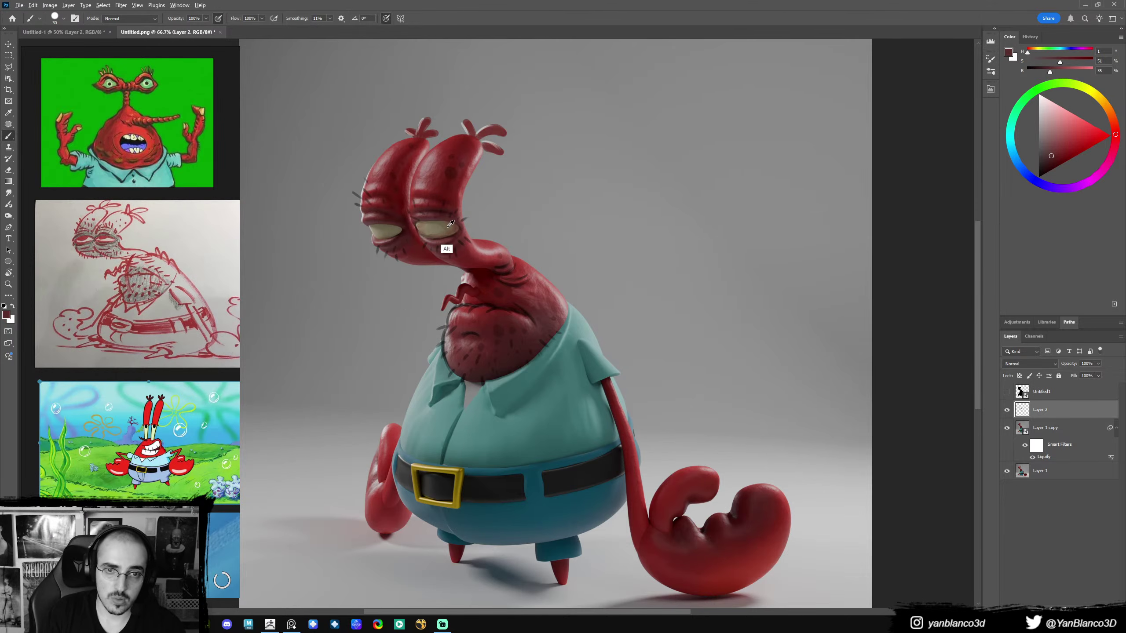
{"action": "left_click", "coordinate": [443, 248], "text": "alt"}
{"action": "left_click", "coordinate": [456, 224], "text": "alt"}
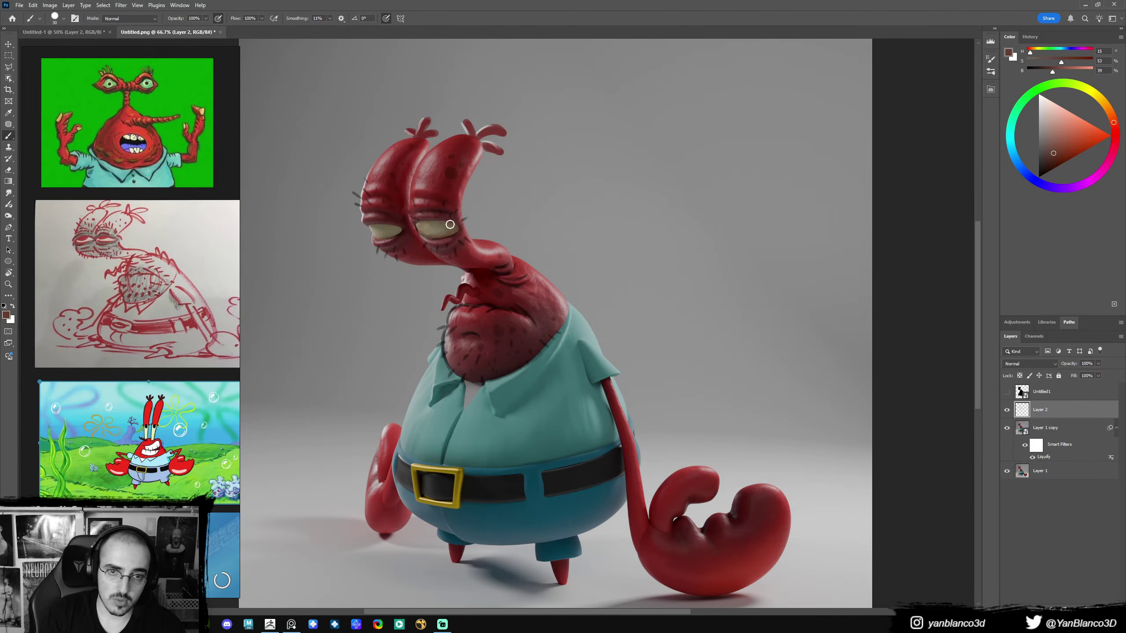
- Blend eyeball tones sampled from both eyes into the shading and set the brush color to brown with hue 32, saturation 63, brightness 44
{"action": "left_click", "coordinate": [391, 229], "text": "alt"}
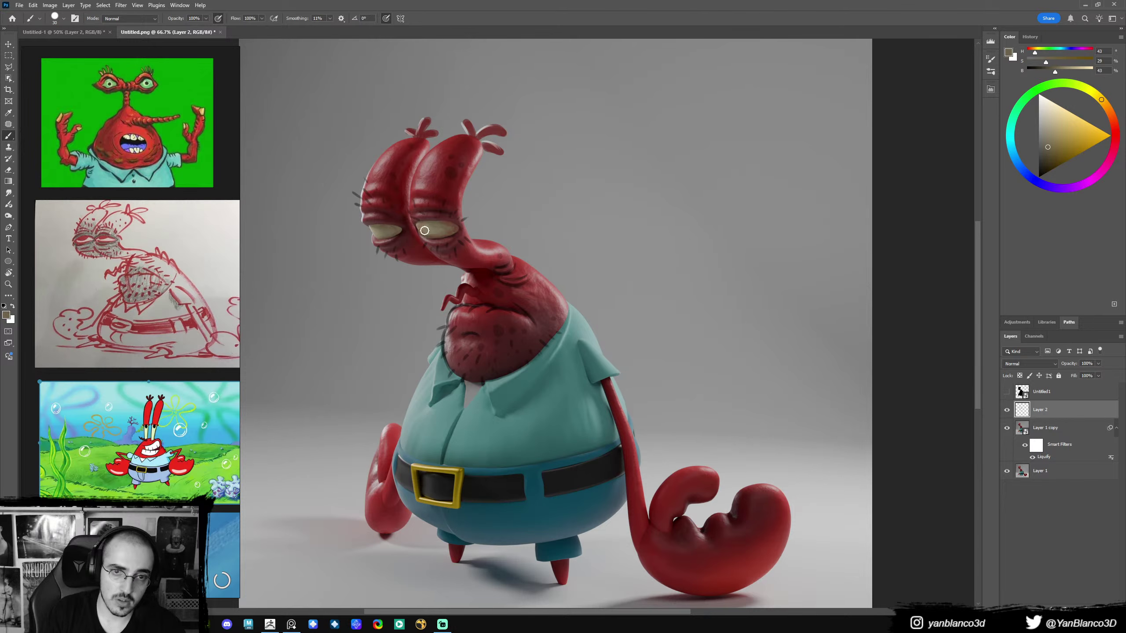
{"action": "left_click", "coordinate": [453, 226], "text": "alt"}
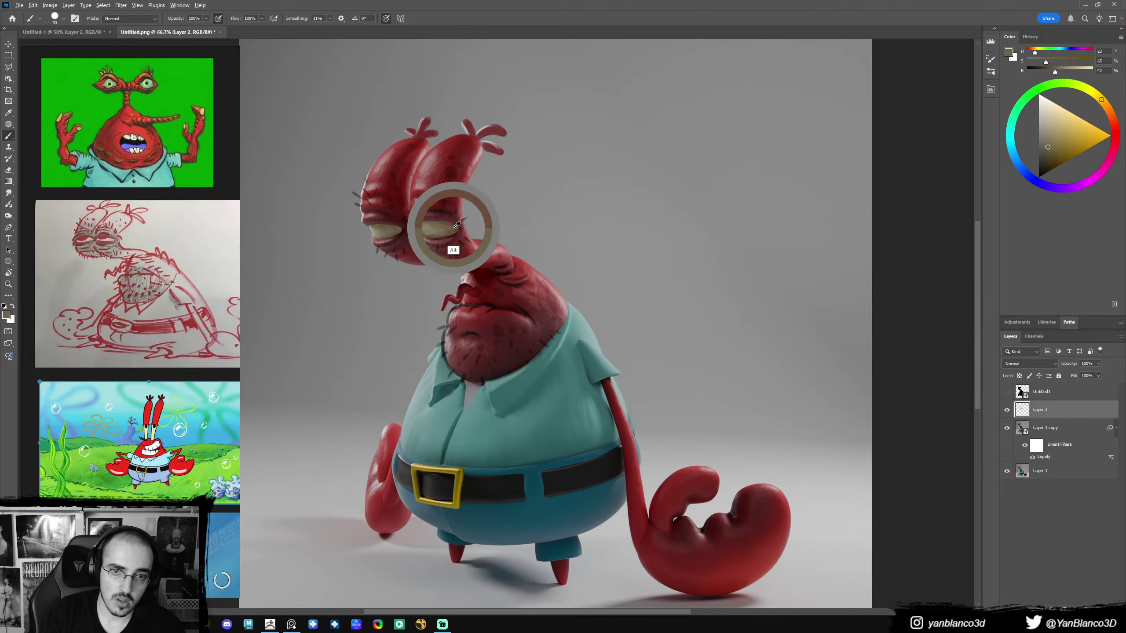
{"action": "left_click", "coordinate": [390, 229], "text": "alt"}
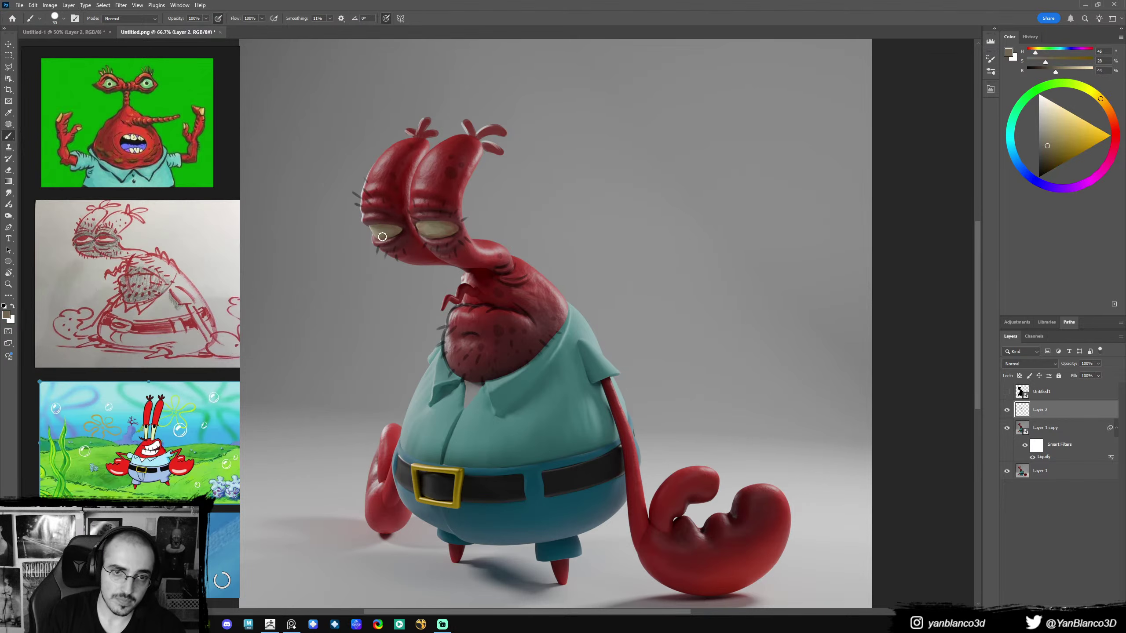
{"action": "left_click", "coordinate": [1108, 110]}
{"action": "left_click", "coordinate": [1058, 152]}
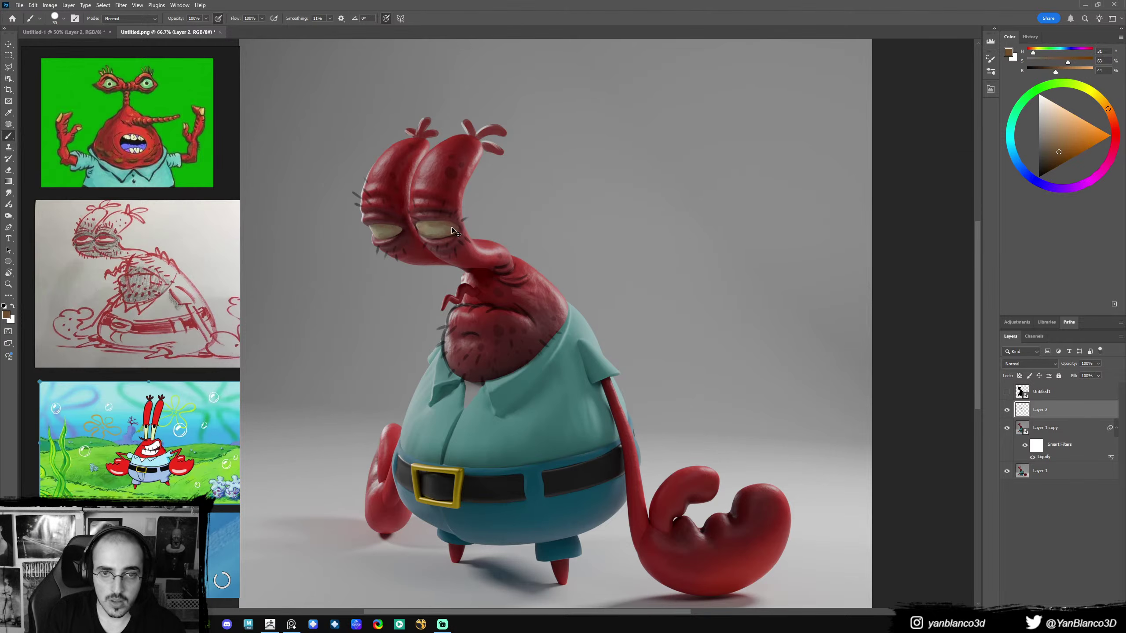
- Retouch the lids around the character's front eye with sampled reds and a darkened brown, using a smaller brush
{"action": "left_click", "coordinate": [436, 218], "text": "alt"}
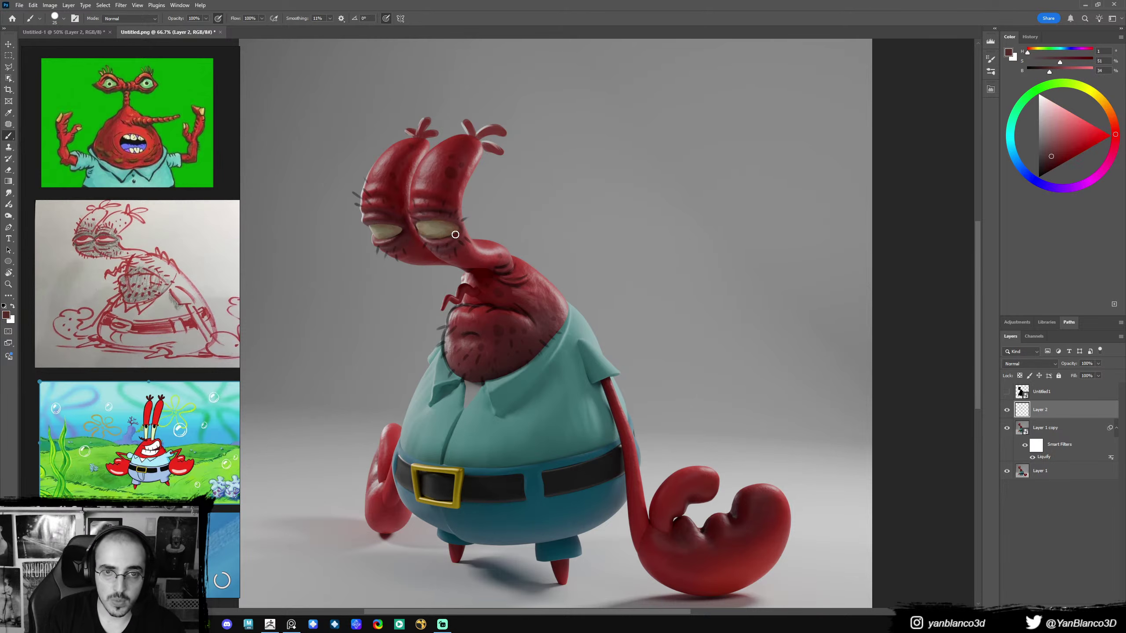
{"action": "left_click", "coordinate": [457, 251], "text": "alt"}
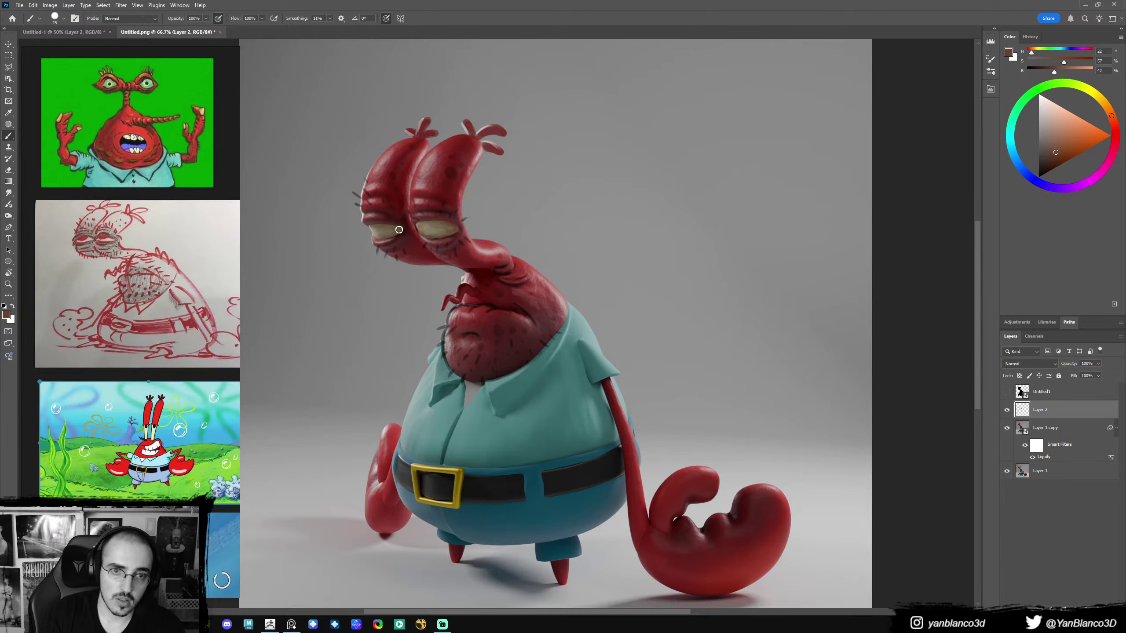
{"action": "left_click", "coordinate": [1051, 161]}
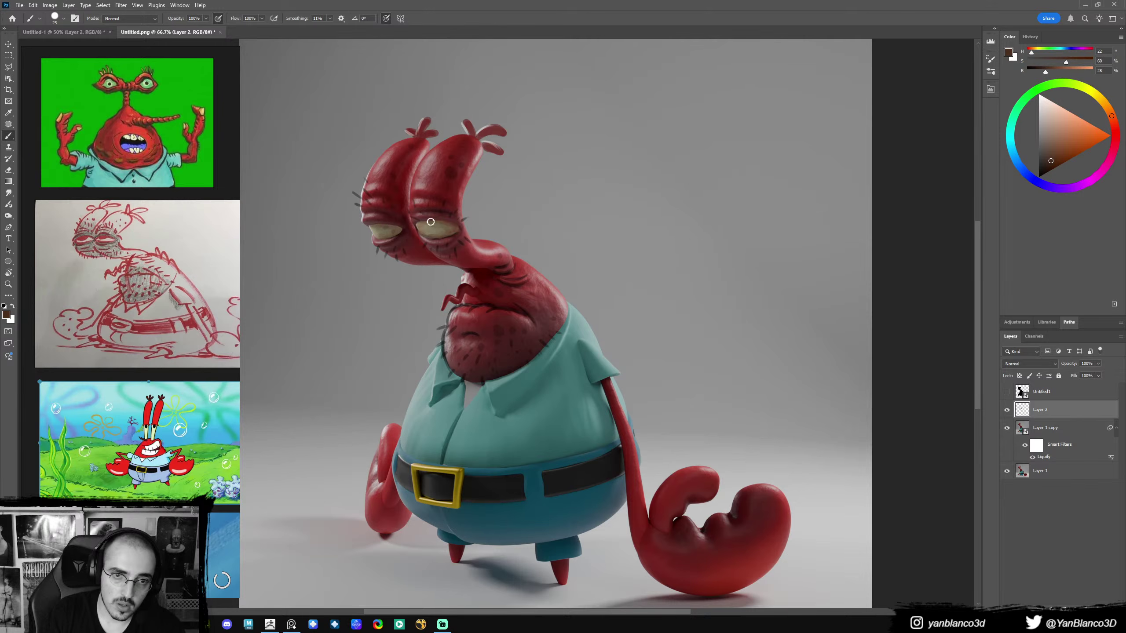
{"action": "key", "text": "bracketleft"}
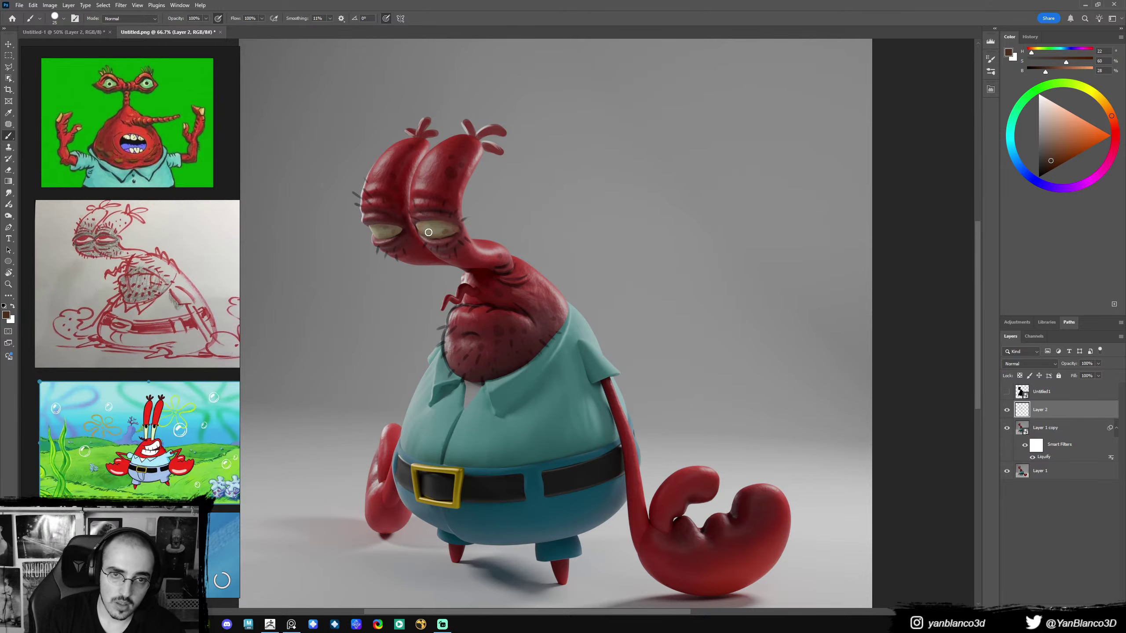
{"action": "key", "text": "bracketleft"}
{"action": "key", "text": "d"}
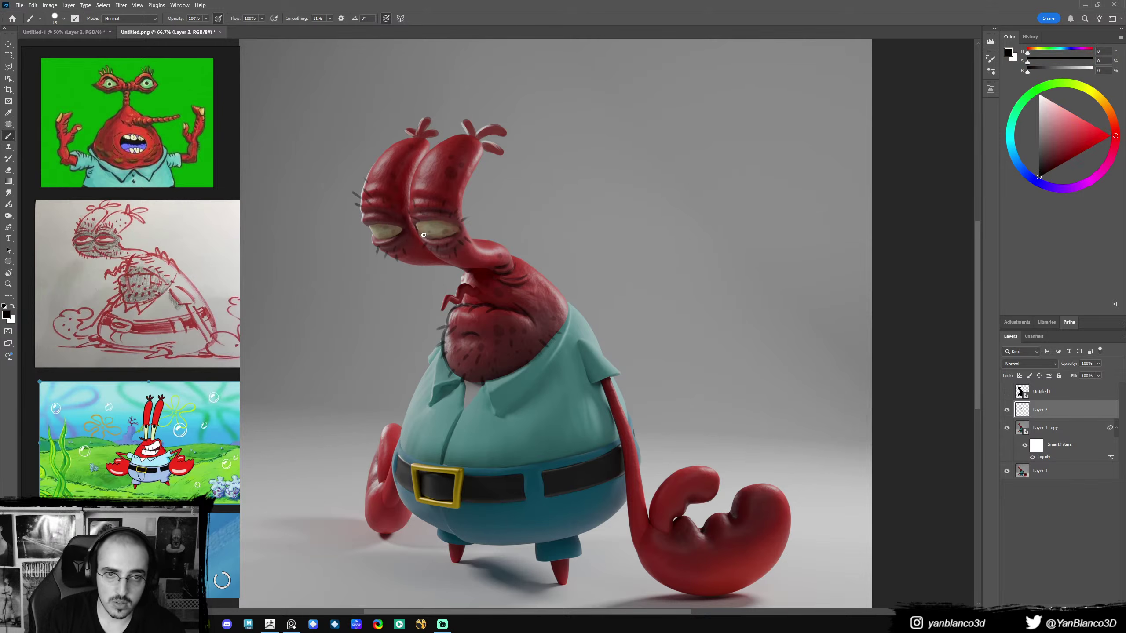
{"action": "left_click", "coordinate": [427, 235], "text": "alt"}
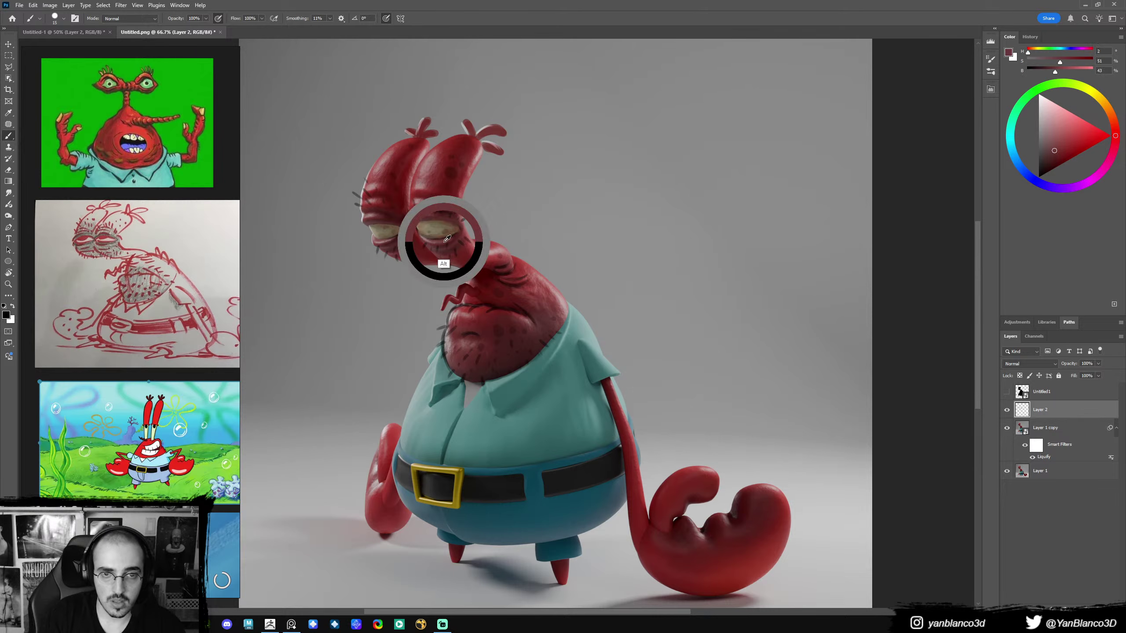
{"action": "left_click", "coordinate": [428, 234], "text": "alt"}
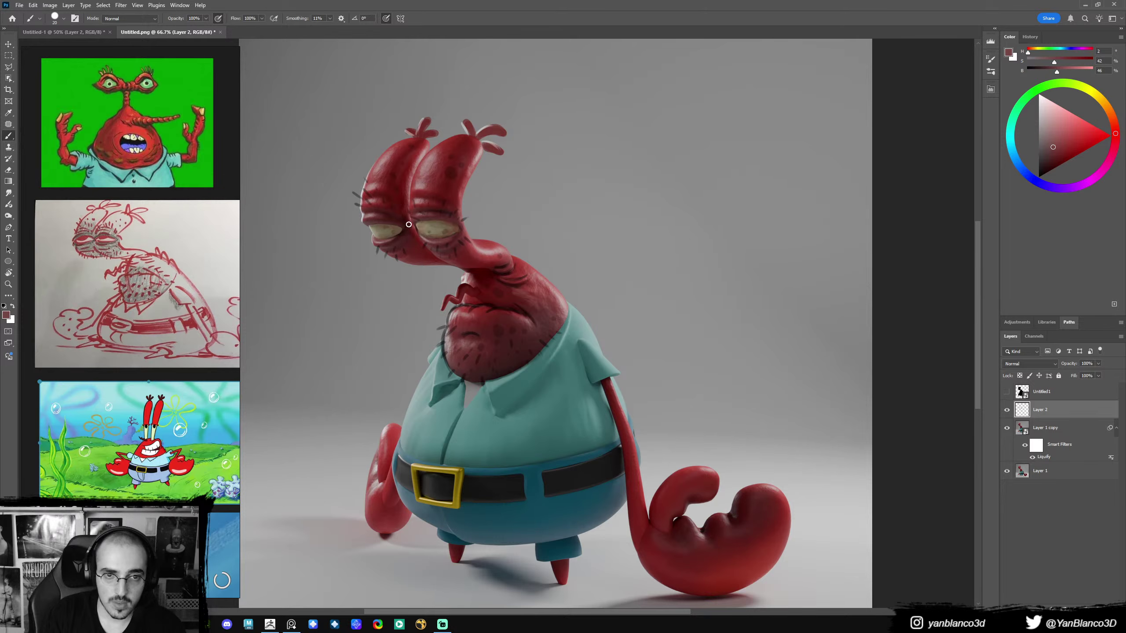
- Paint a dark red shadow along the front eye's upper lid with a colour sampled between the two eyes
{"action": "key", "text": "d"}
{"action": "key", "text": "bracketright"}
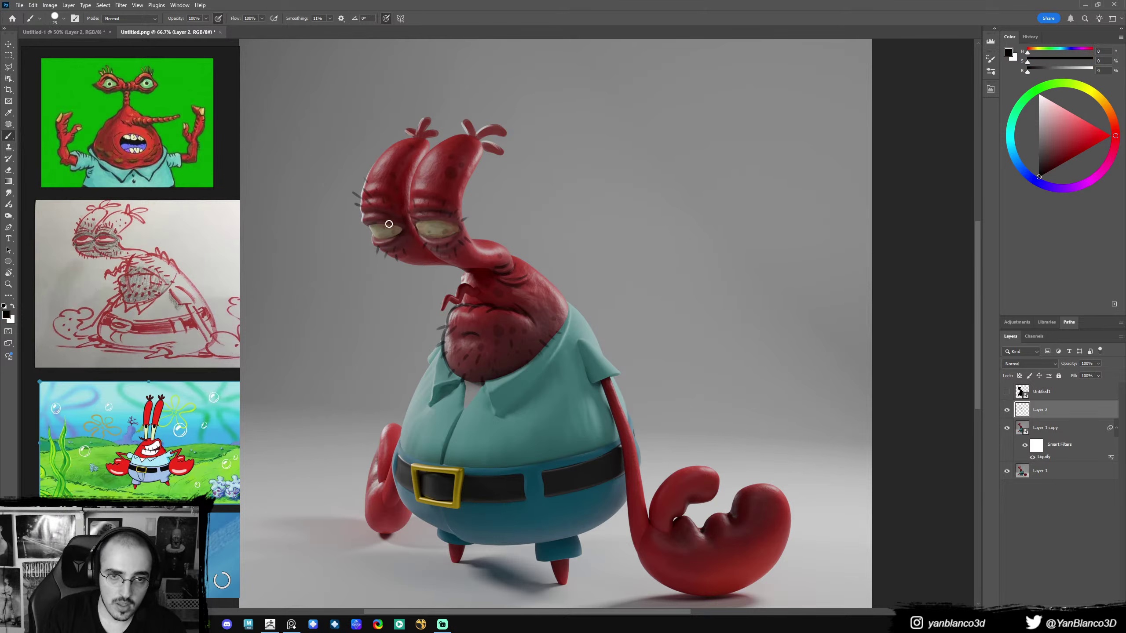
{"action": "left_click", "coordinate": [404, 230], "text": "alt"}
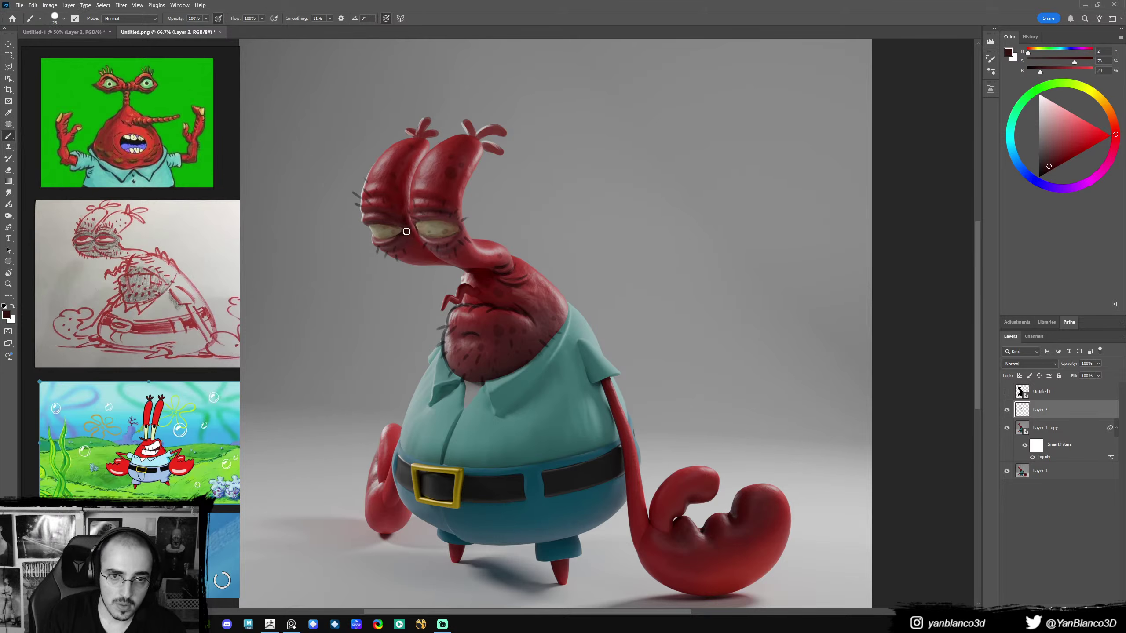
{"action": "key", "text": "bracketleft"}
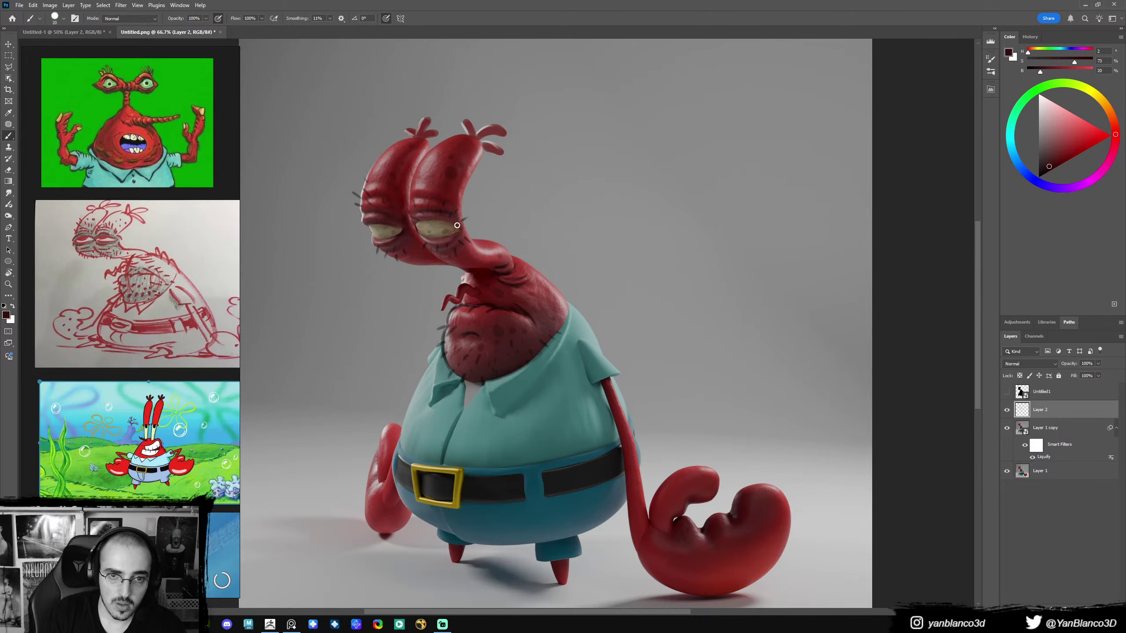
{"action": "mouse_move", "coordinate": [457, 226]}
{"action": "left_mouse_down"}
{"action": "mouse_move", "coordinate": [417, 225]}
{"action": "mouse_move", "coordinate": [425, 221]}
{"action": "left_mouse_up"}
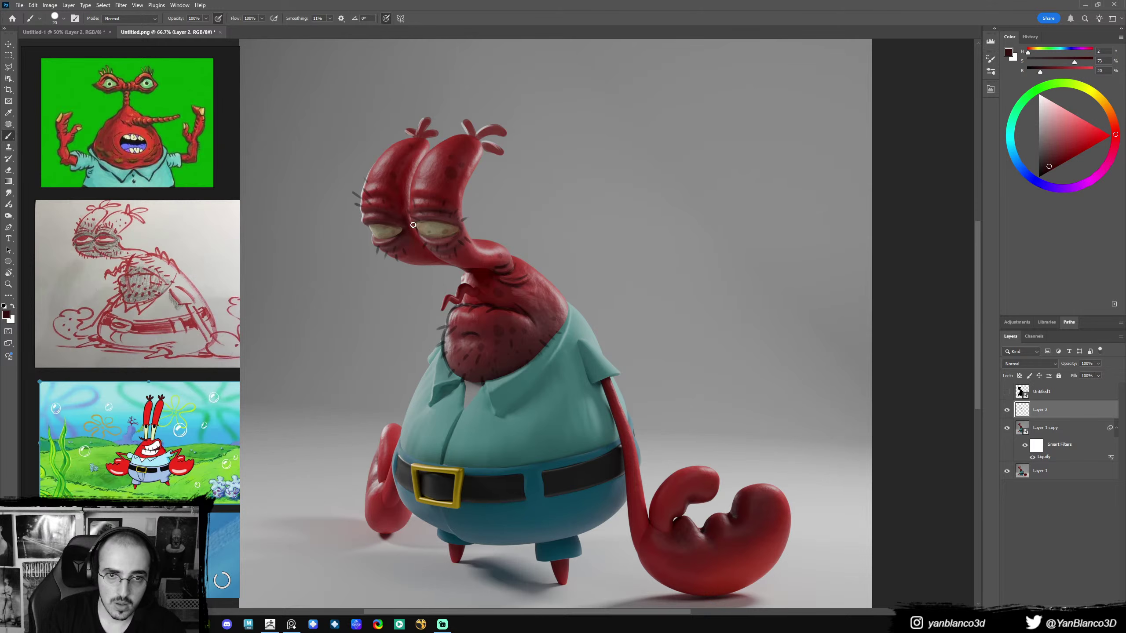
- Blend the front eye's lid edges into the eyeball with sampled lid and eye tones, then reset the brush colours to default
{"action": "left_click", "coordinate": [443, 240], "text": "alt"}
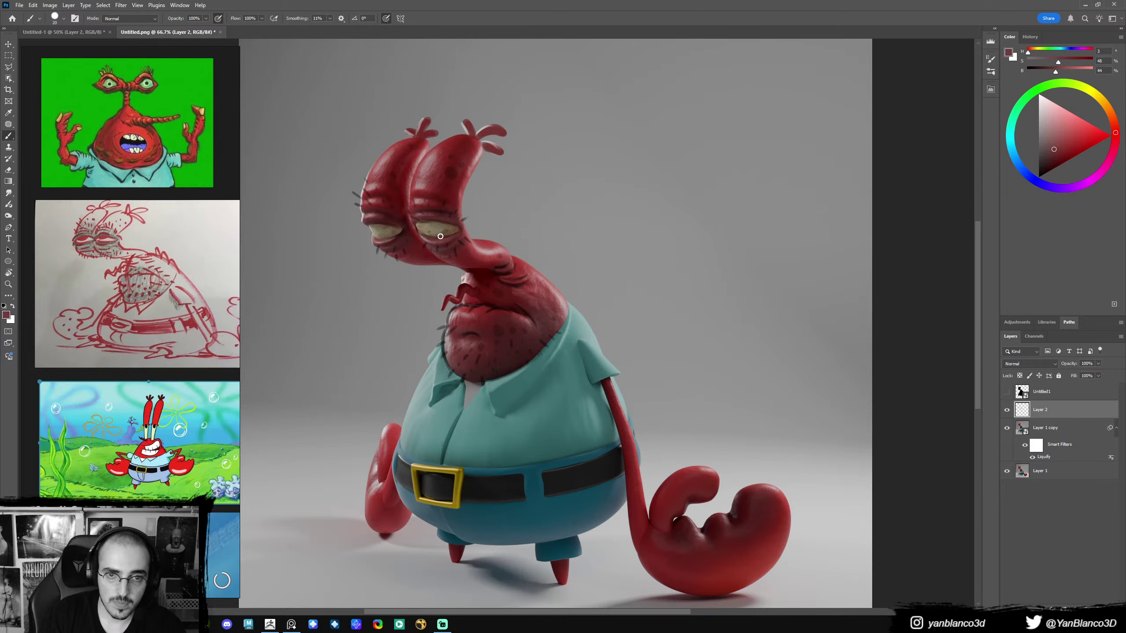
{"action": "left_click", "coordinate": [447, 228], "text": "alt"}
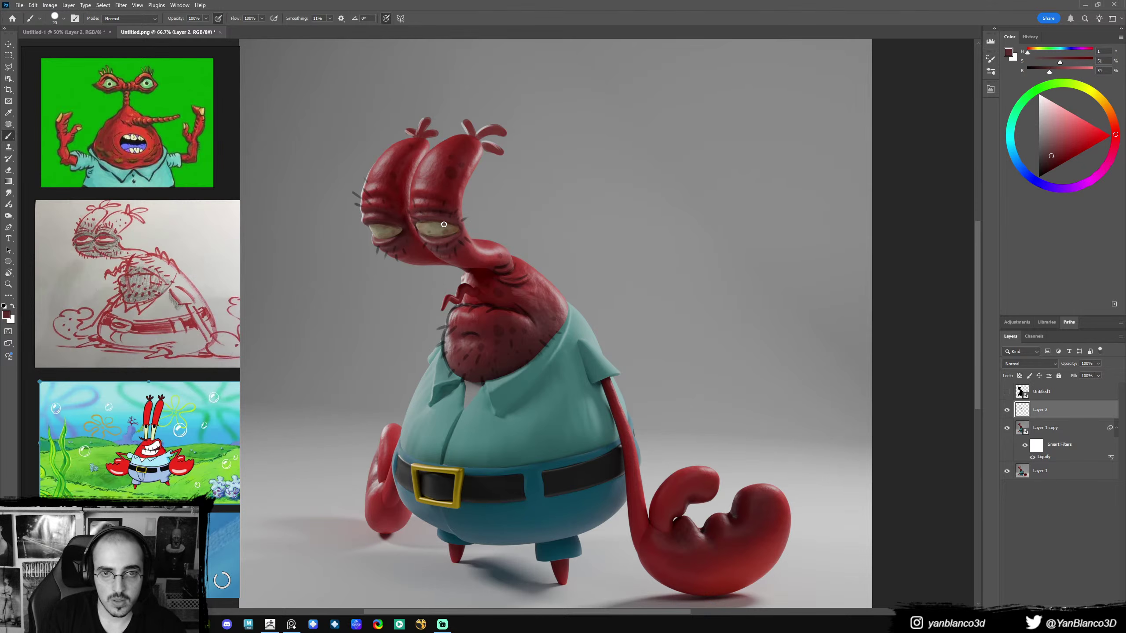
{"action": "left_click", "coordinate": [444, 224], "text": "alt"}
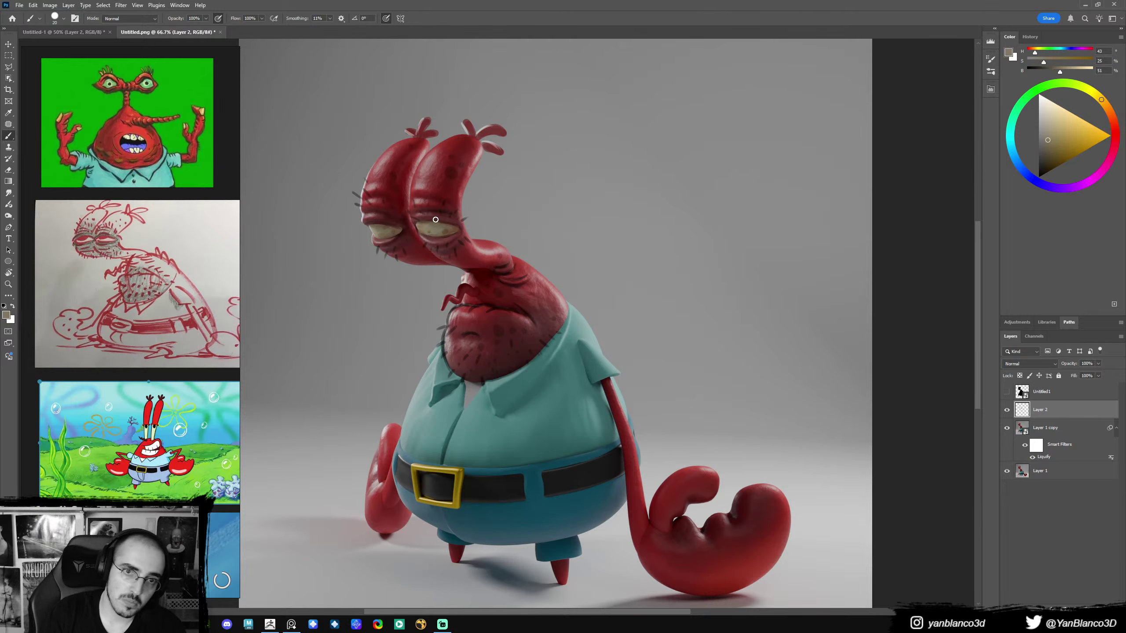
{"action": "left_click", "coordinate": [436, 219], "text": "alt"}
{"action": "key", "text": "d"}
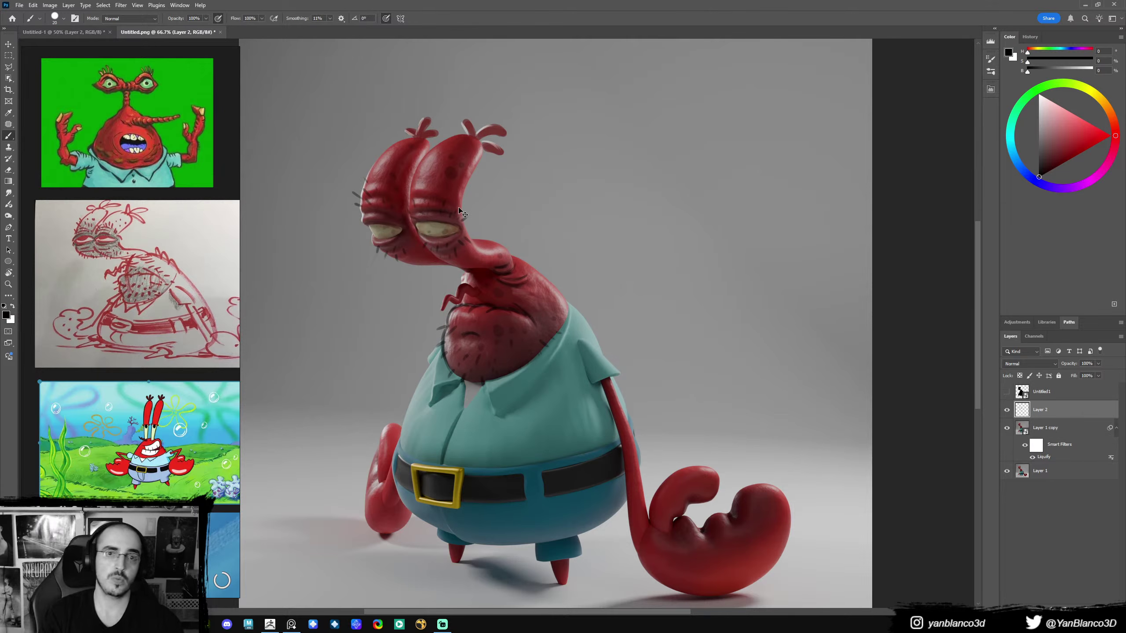
- Save the document as a Photoshop file named visdev in the mr_crabs renders folder
{"action": "key", "text": "ctrl+shift+s"}
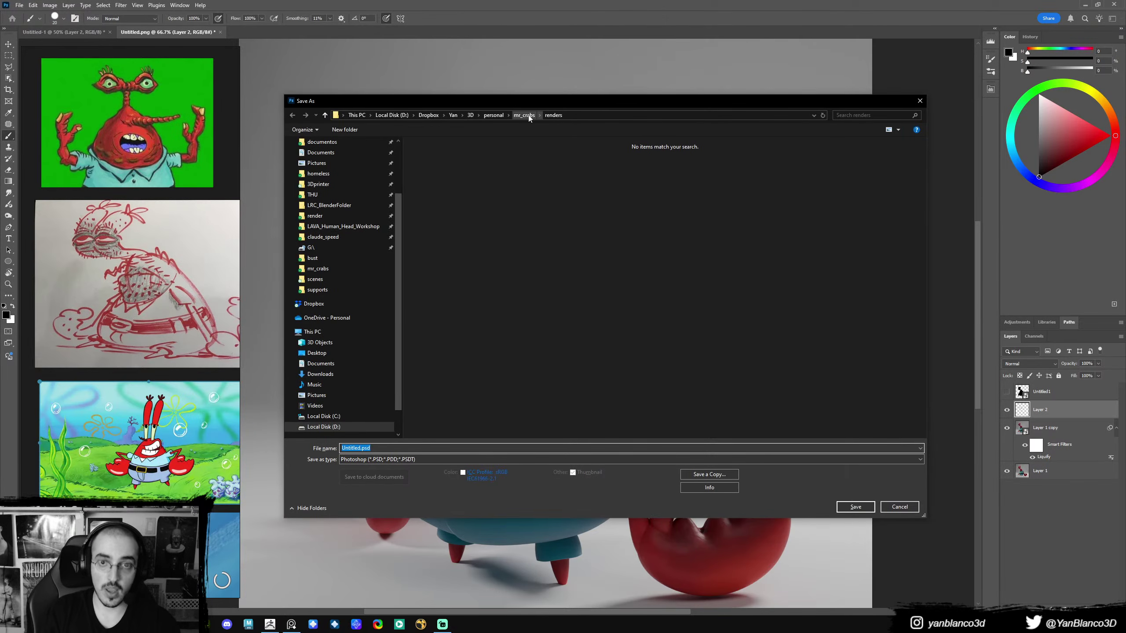
{"action": "type", "text": "visdev"}
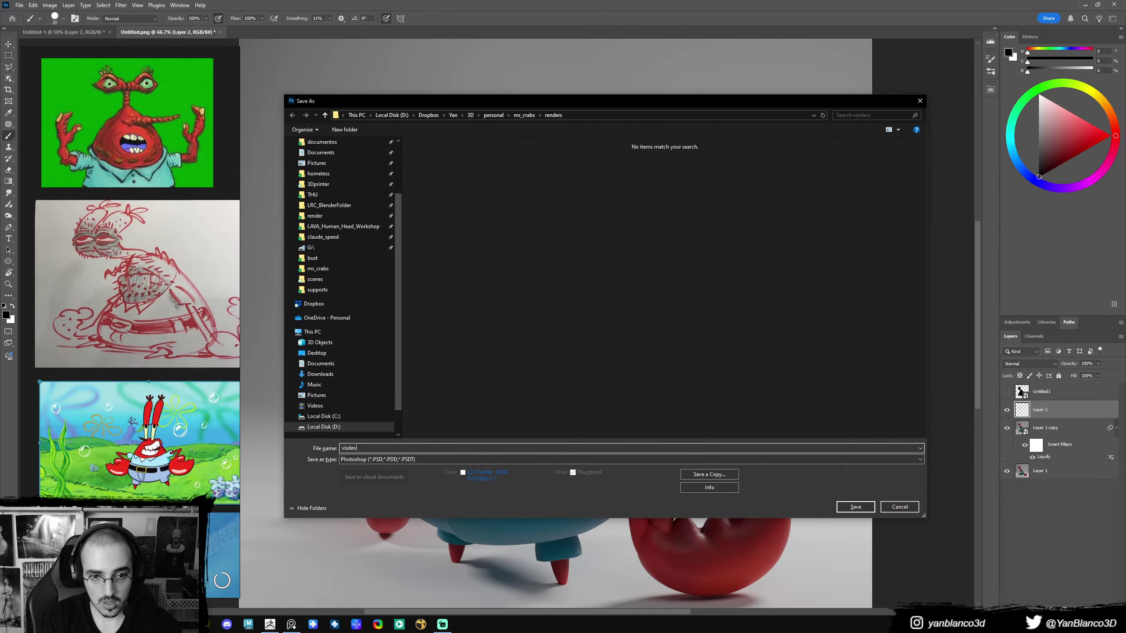
{"action": "key", "text": "Return"}
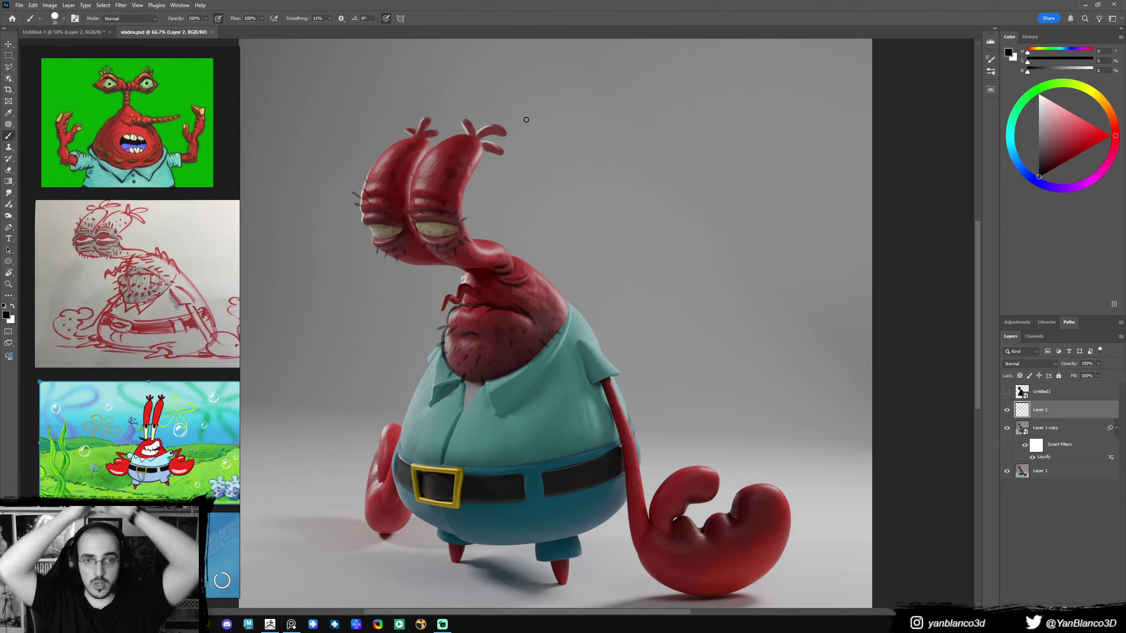
- Paint soft pink highlights along the front of the character's lower lip with colours sampled around the mouth
{"action": "left_click", "coordinate": [466, 307], "text": "alt"}
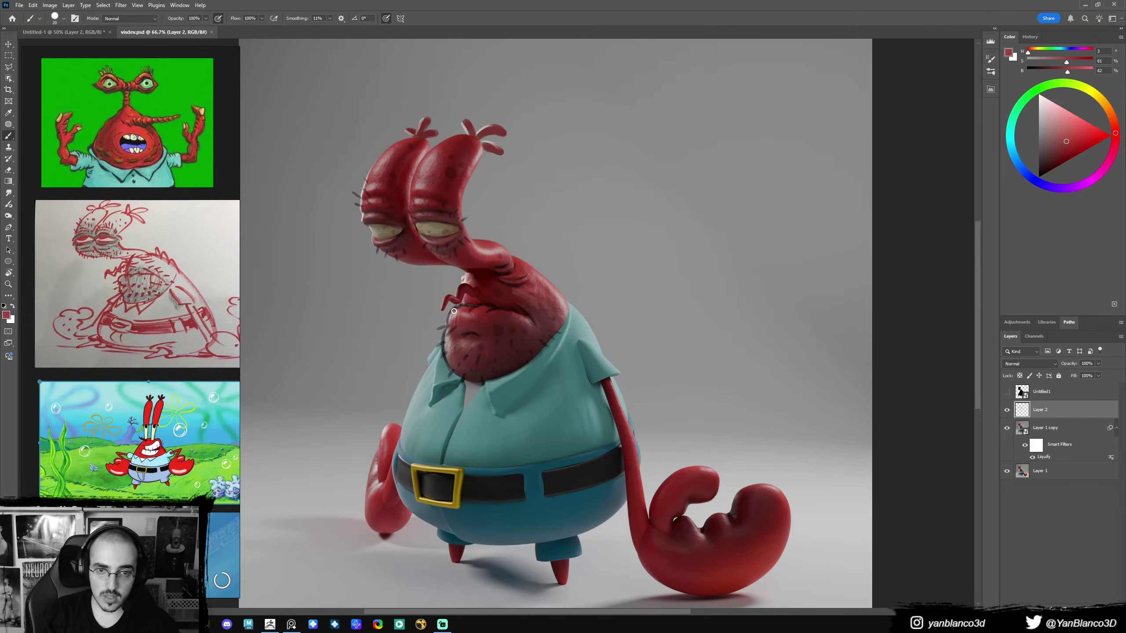
{"action": "left_click", "coordinate": [460, 306]}
{"action": "left_click", "coordinate": [458, 310], "text": "alt"}
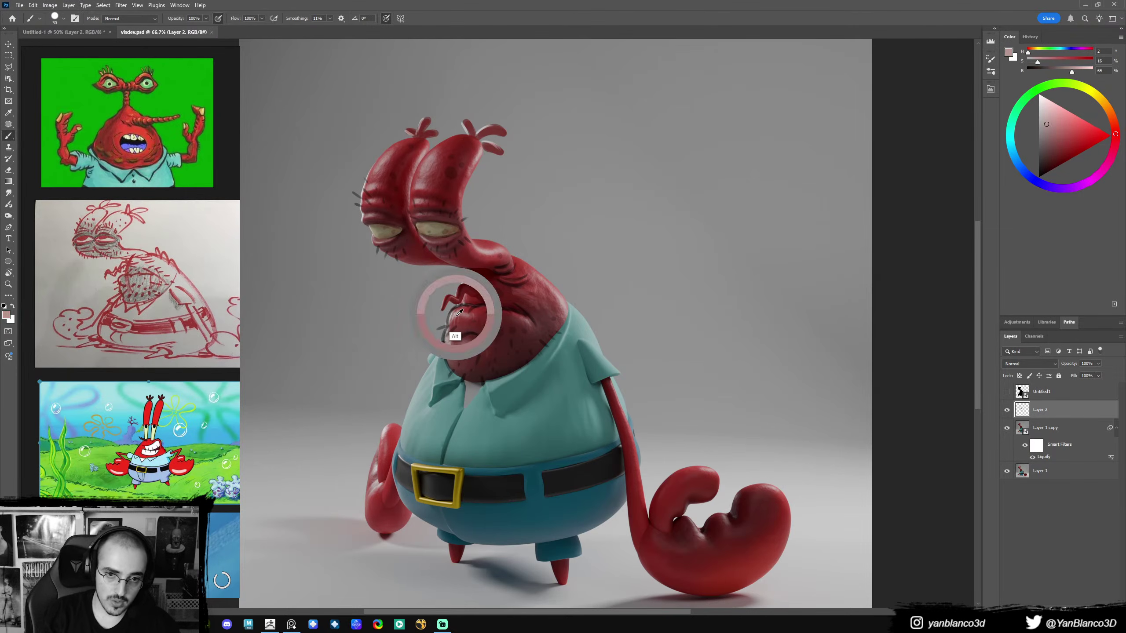
{"action": "left_click", "coordinate": [464, 310], "text": "alt"}
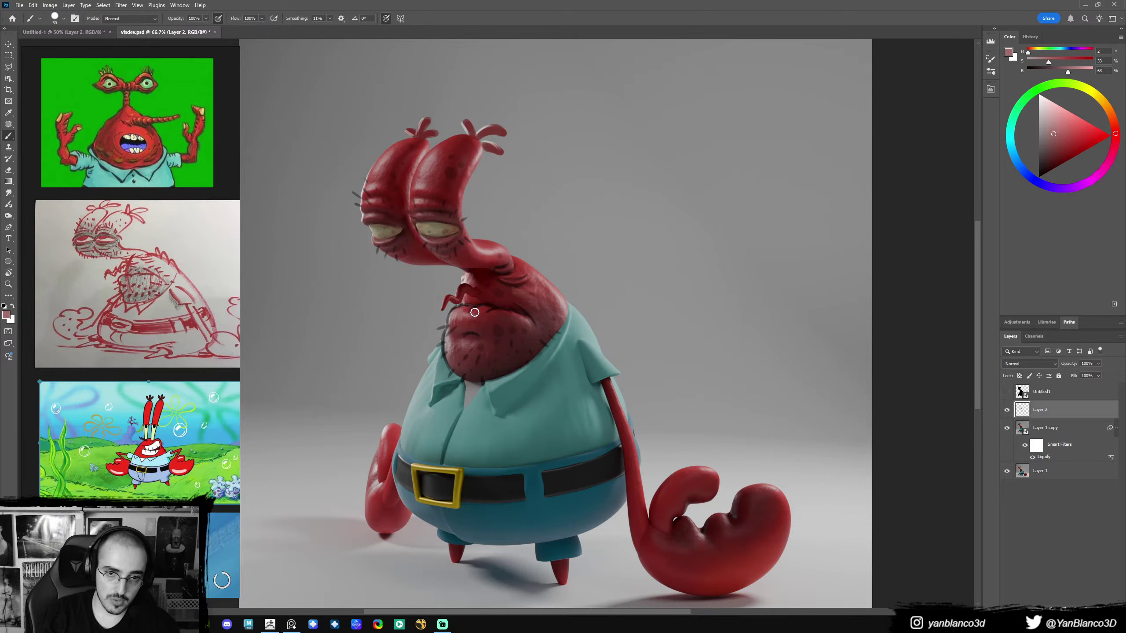
{"action": "left_click", "coordinate": [464, 316], "text": "alt"}
{"action": "key", "text": "bracketleft"}
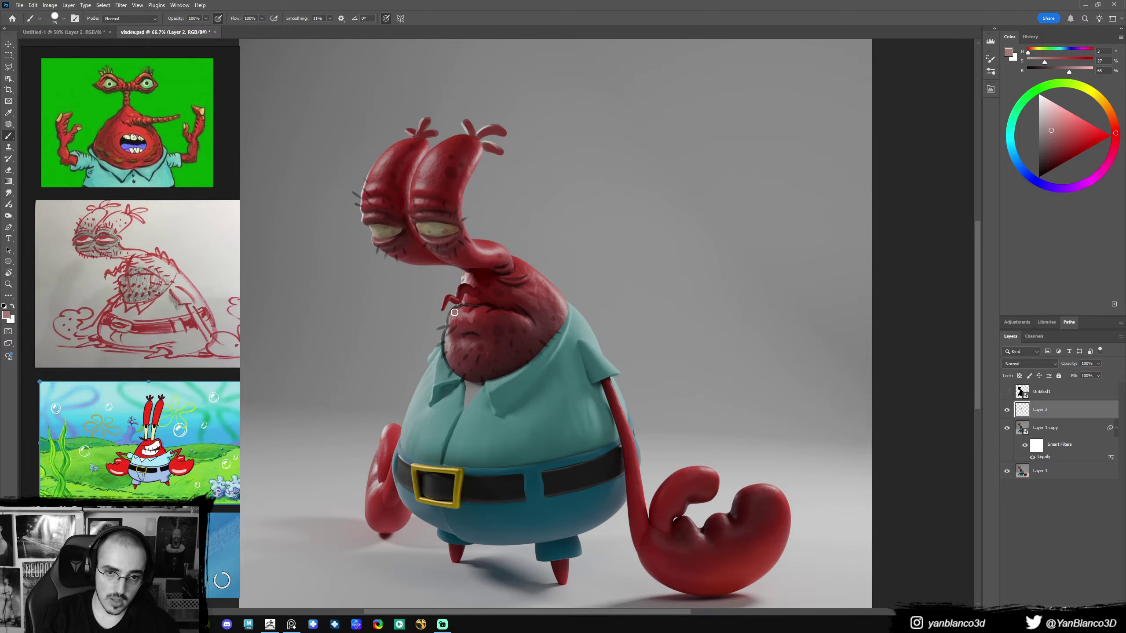
- Build up the lower lip's volume toward the middle of the mouth, blending sampled dark reds and dusty pinks
{"action": "left_click", "coordinate": [460, 321], "text": "alt"}
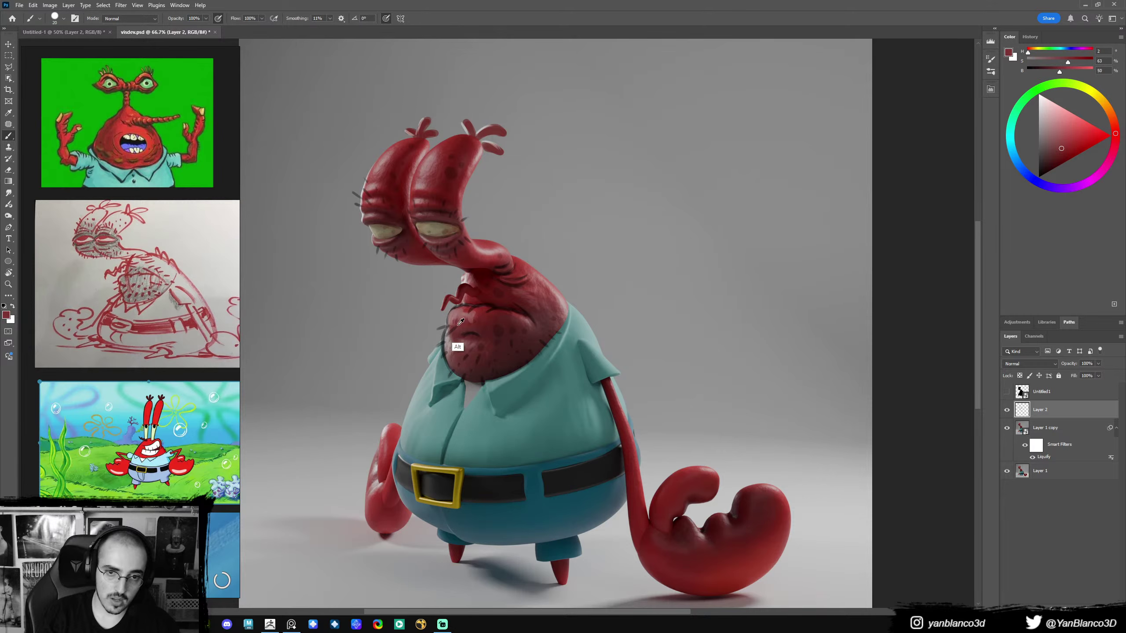
{"action": "left_click", "coordinate": [460, 317], "text": "alt"}
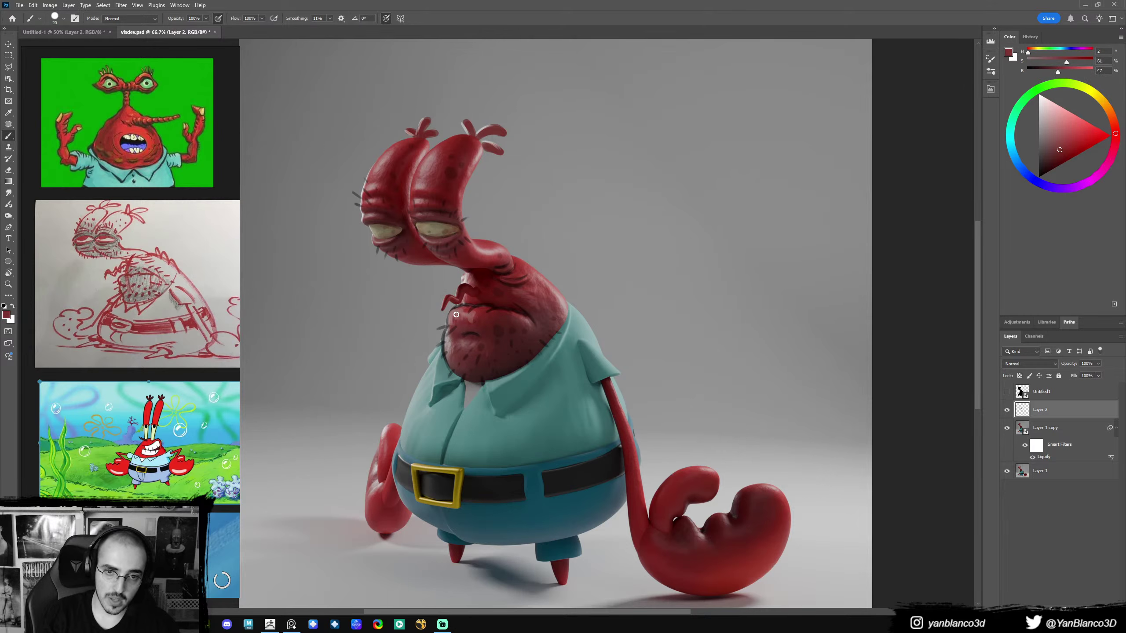
{"action": "left_click", "coordinate": [458, 318], "text": "alt"}
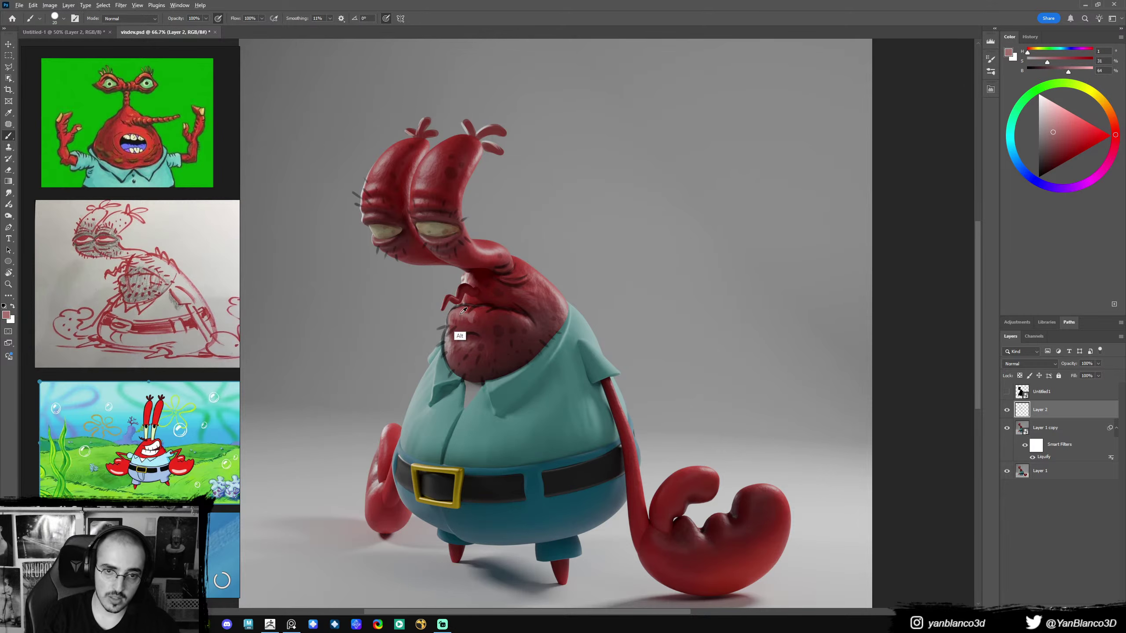
{"action": "left_click", "coordinate": [474, 317], "text": "alt"}
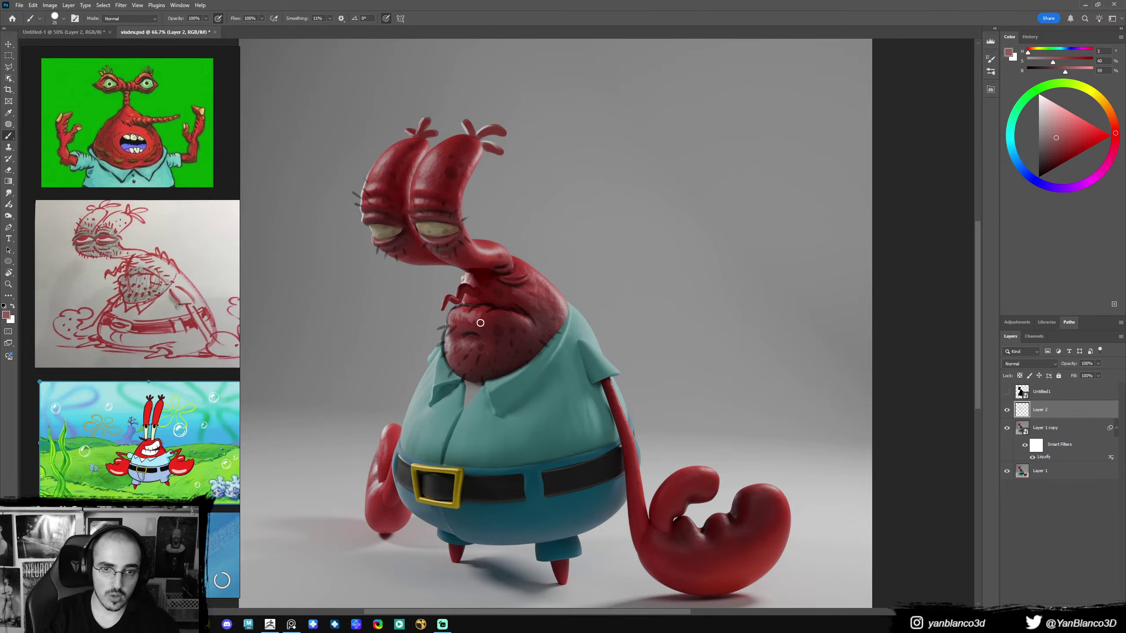
{"action": "left_click", "coordinate": [474, 318], "text": "alt"}
{"action": "left_click", "coordinate": [484, 308], "text": "alt"}
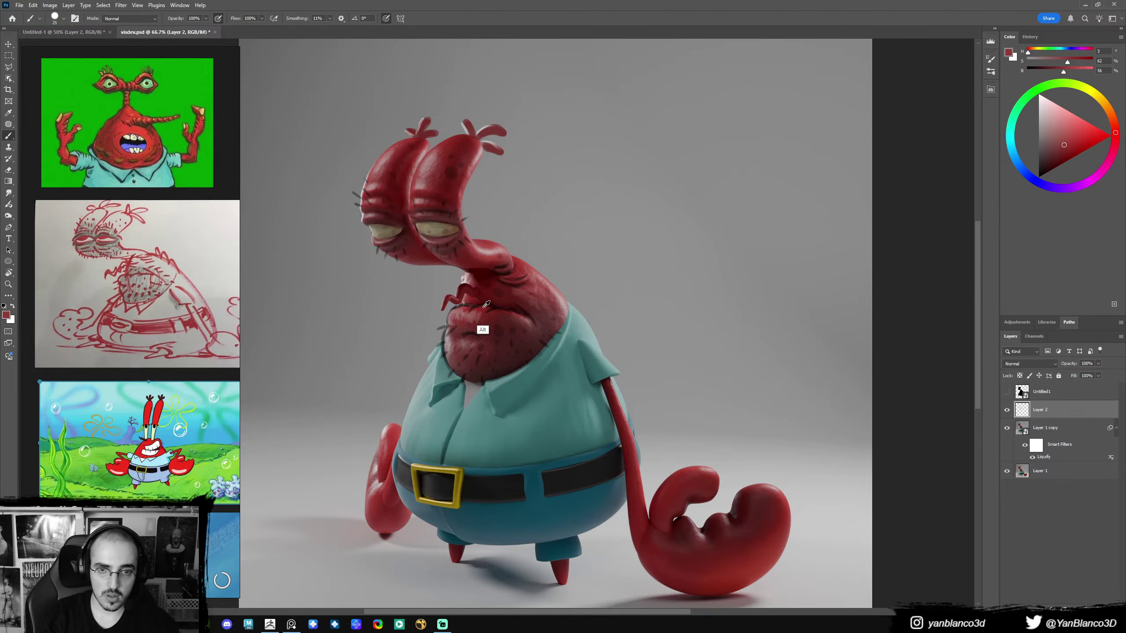
{"action": "left_click", "coordinate": [467, 306], "text": "alt"}
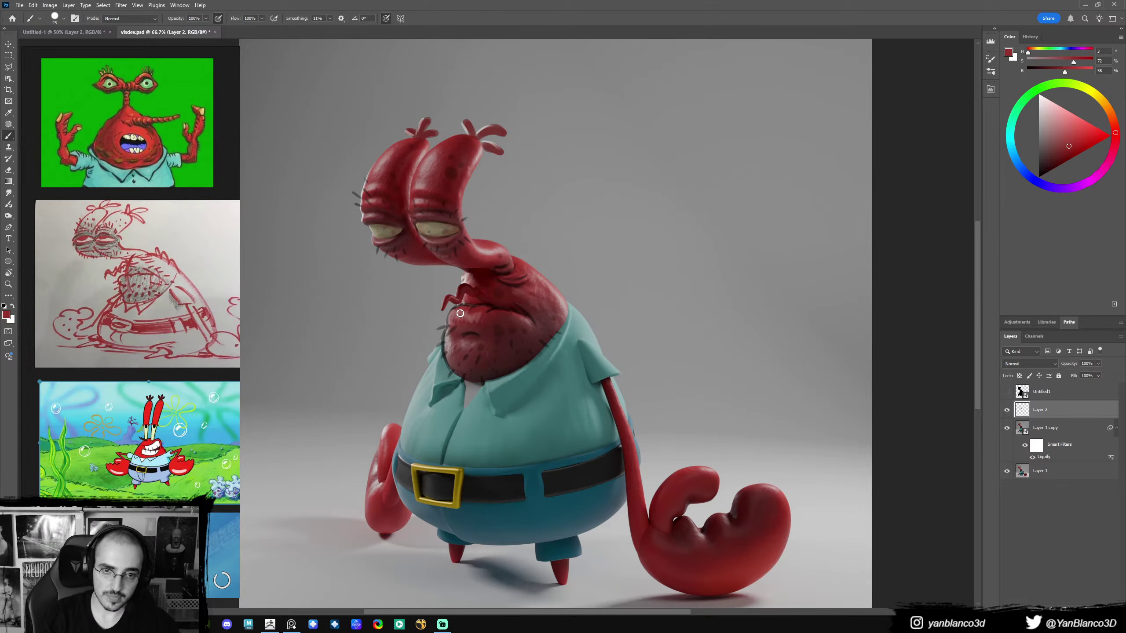
- Refine the lip's front edge with a smaller brush and pale pink tones sampled from the lip
{"action": "key", "text": "bracketleft"}
{"action": "left_click", "coordinate": [461, 309], "text": "alt"}
{"action": "left_click", "coordinate": [457, 316], "text": "alt"}
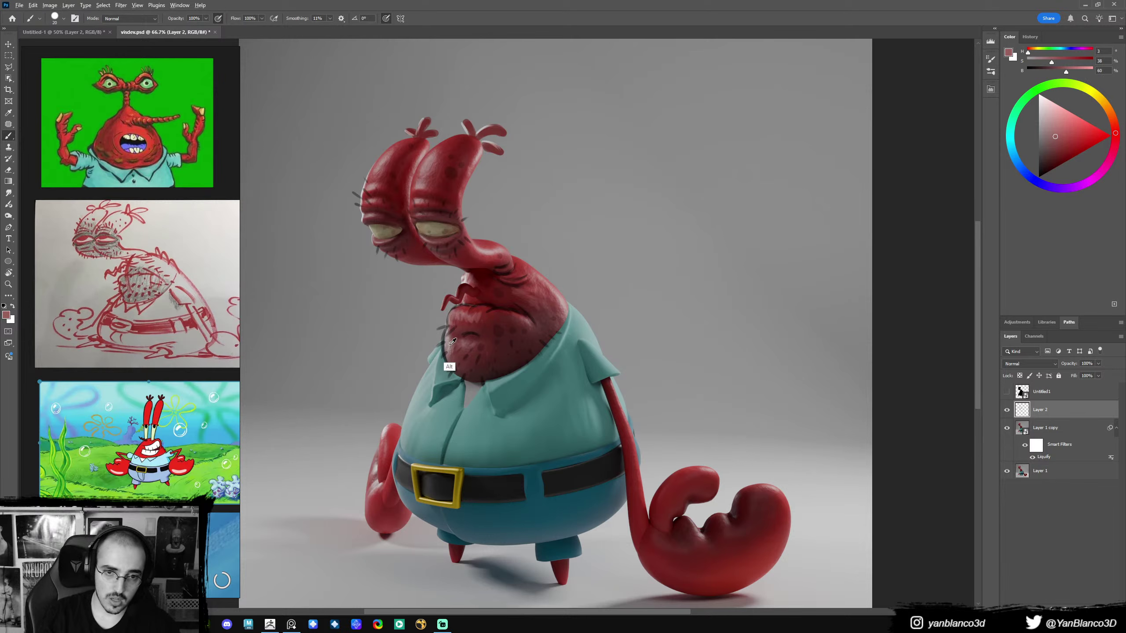
{"action": "left_click", "coordinate": [455, 316], "text": "alt"}
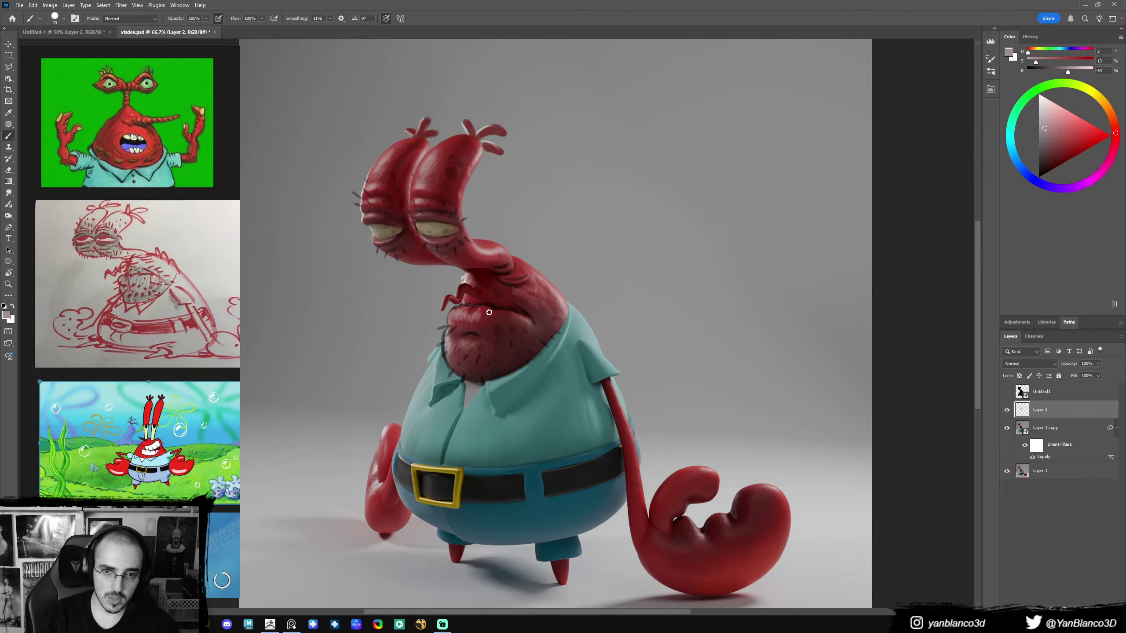
- Define the mouth line and the lip below it with sampled deep reds and a muted pink
{"action": "left_click", "coordinate": [487, 309], "text": "alt"}
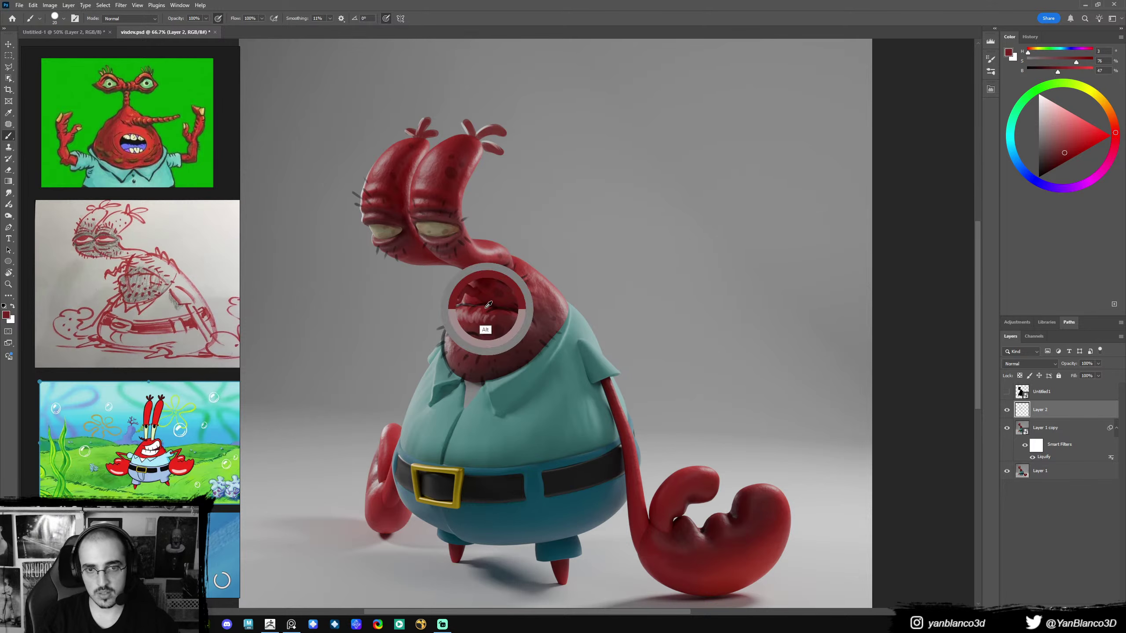
{"action": "left_click", "coordinate": [478, 315], "text": "alt"}
{"action": "left_click", "coordinate": [502, 320], "text": "alt"}
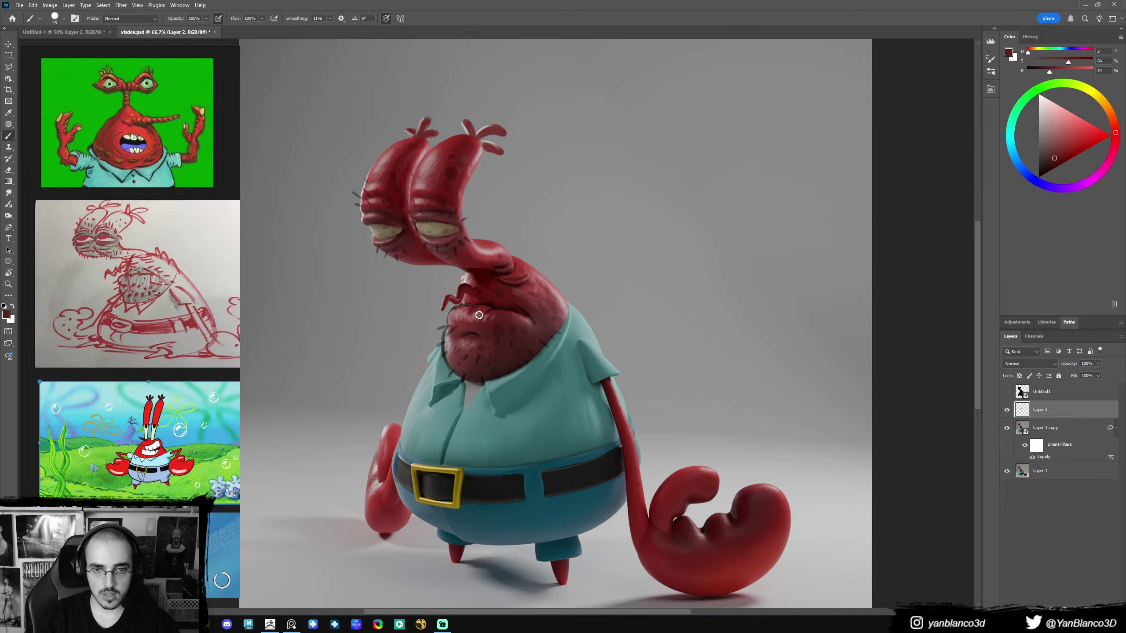
{"action": "left_click", "coordinate": [477, 316], "text": "alt"}
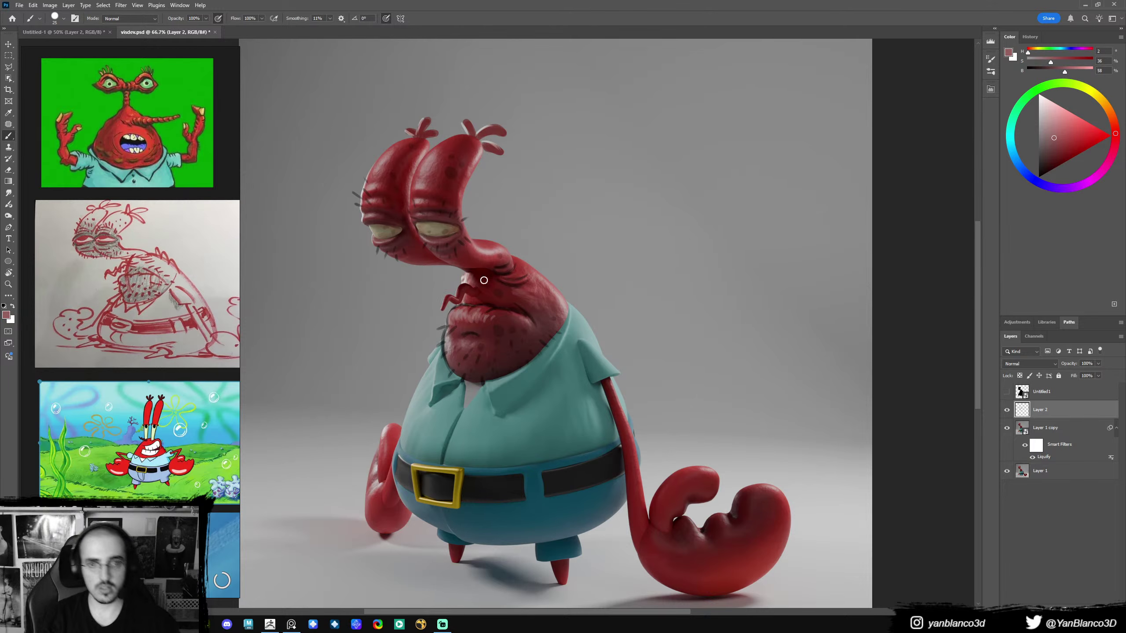
- Handwrite a "MAKE DARKER" note in sampled dark red with an arrow pointing at the back of the eye stalk
{"action": "left_click", "coordinate": [449, 344], "text": "alt"}
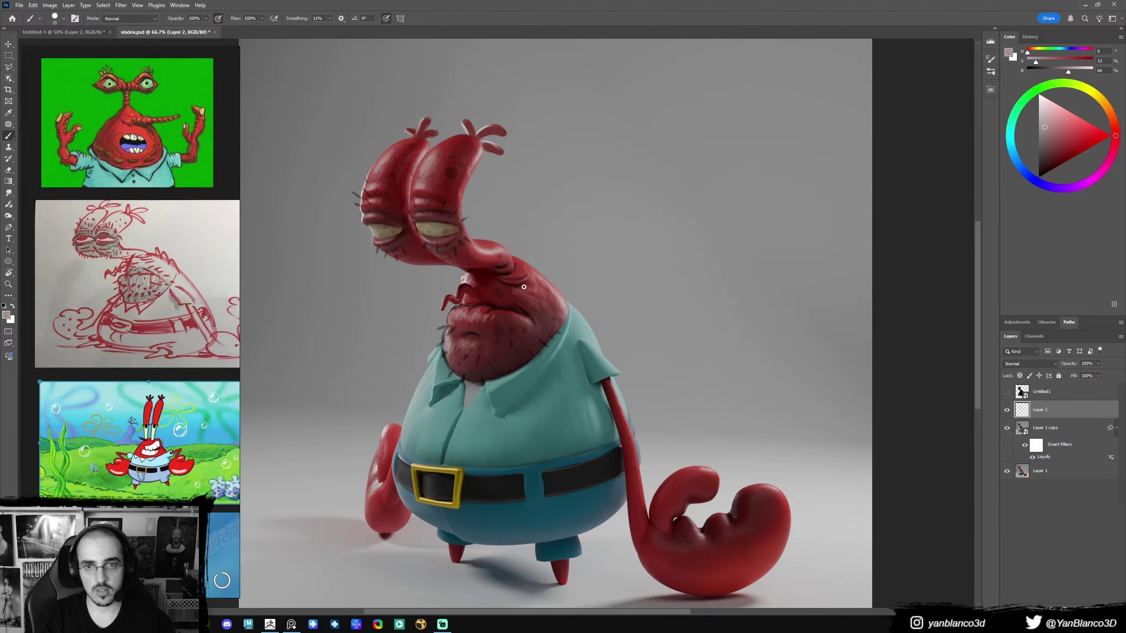
{"action": "left_click", "coordinate": [527, 305], "text": "alt"}
{"action": "key", "text": "bracketright"}
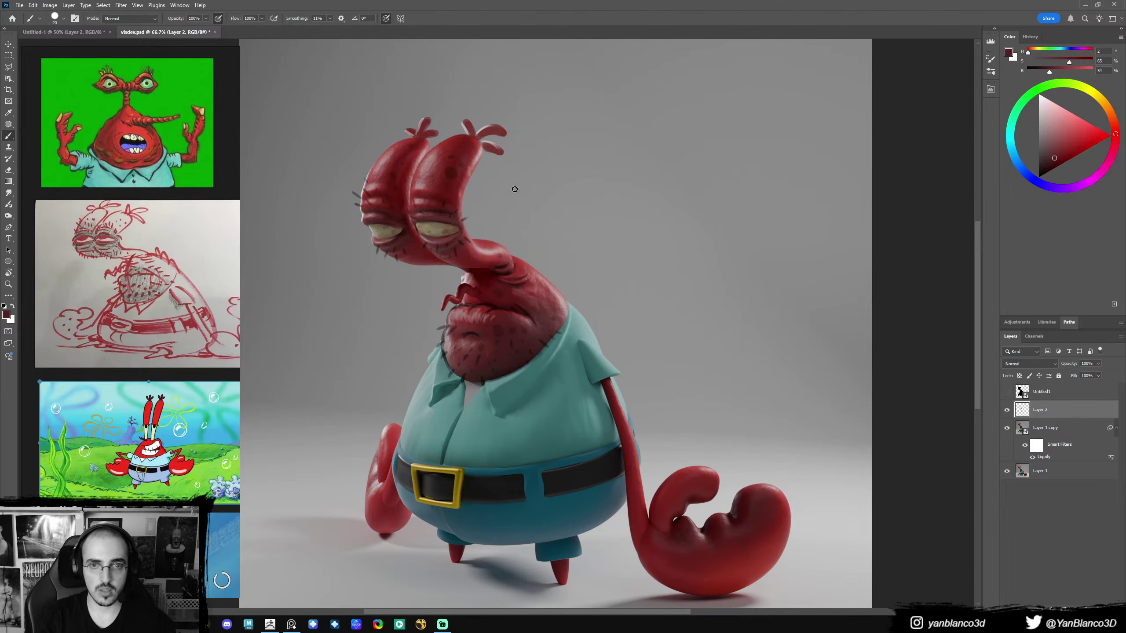
{"action": "mouse_move", "coordinate": [552, 164]}
{"action": "left_mouse_down"}
{"action": "mouse_move", "coordinate": [480, 212]}
{"action": "mouse_move", "coordinate": [516, 198]}
{"action": "left_mouse_up"}
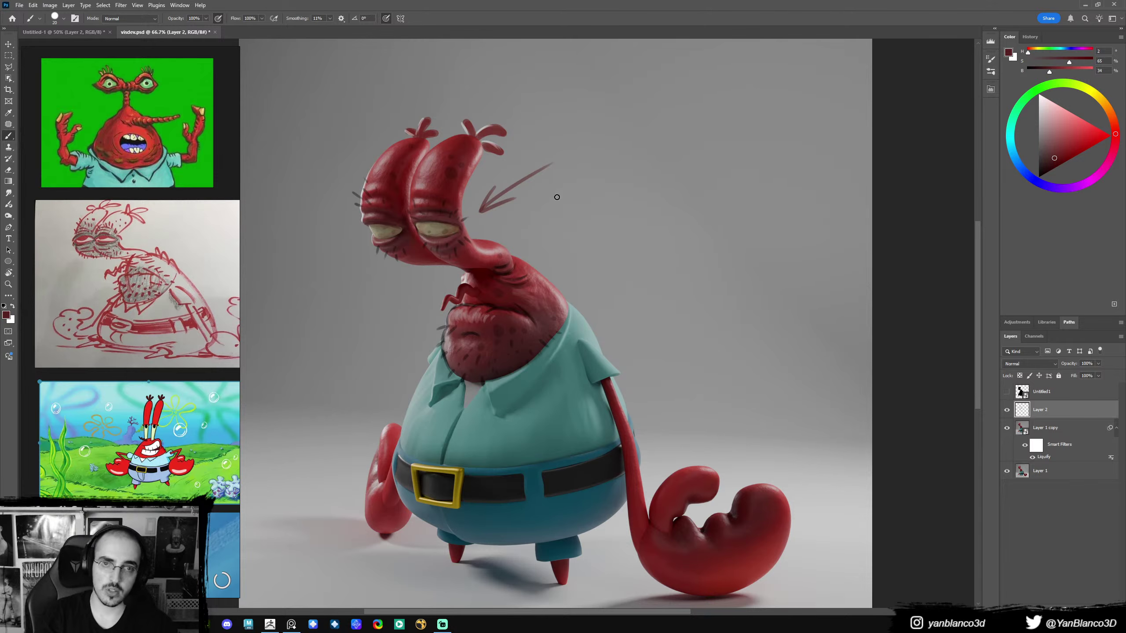
{"action": "mouse_move", "coordinate": [560, 160]}
{"action": "left_mouse_down"}
{"action": "mouse_move", "coordinate": [568, 143]}
{"action": "mouse_move", "coordinate": [599, 146]}
{"action": "mouse_move", "coordinate": [644, 126]}
{"action": "mouse_move", "coordinate": [651, 148]}
{"action": "left_mouse_up"}
{"action": "mouse_move", "coordinate": [693, 116]}
{"action": "left_mouse_down"}
{"action": "mouse_move", "coordinate": [698, 141]}
{"action": "mouse_move", "coordinate": [684, 143]}
{"action": "mouse_move", "coordinate": [792, 129]}
{"action": "left_mouse_up"}
{"action": "key", "text": "ctrl+z"}
{"action": "mouse_move", "coordinate": [797, 126]}
{"action": "left_mouse_down"}
{"action": "mouse_move", "coordinate": [805, 109]}
{"action": "mouse_move", "coordinate": [818, 119]}
{"action": "left_mouse_up"}
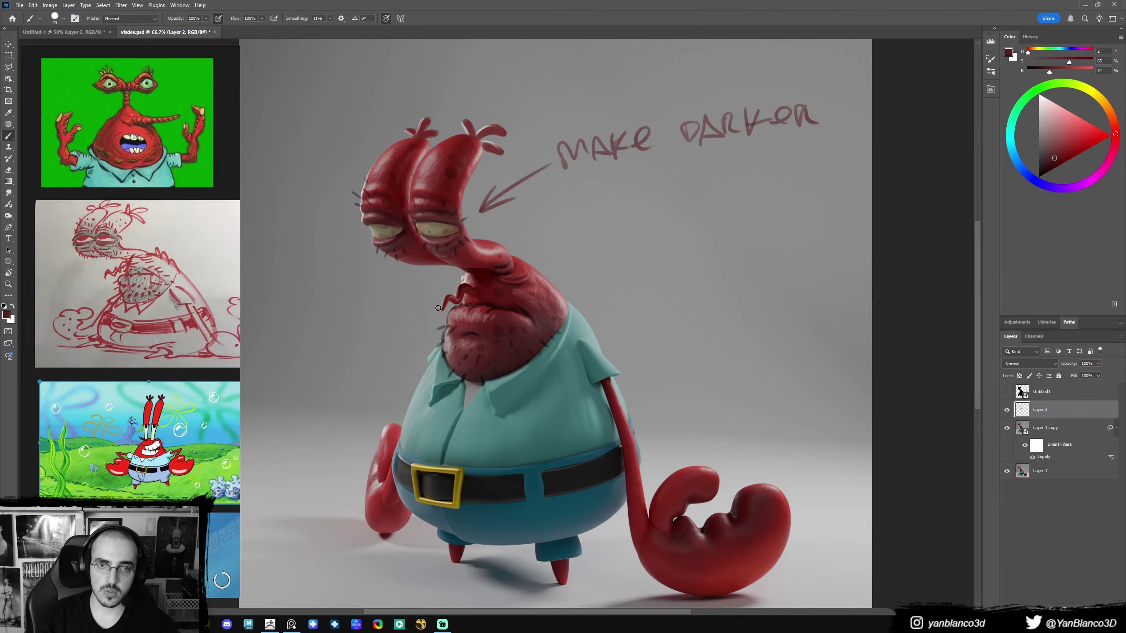
- Draw an arrow leading away from the mouth and begin a second handwritten note starting with "LESS"
{"action": "mouse_move", "coordinate": [436, 307]}
{"action": "left_mouse_down"}
{"action": "mouse_move", "coordinate": [364, 362]}
{"action": "mouse_move", "coordinate": [377, 360]}
{"action": "left_mouse_up"}
{"action": "mouse_move", "coordinate": [284, 397]}
{"action": "left_mouse_down"}
{"action": "mouse_move", "coordinate": [287, 419]}
{"action": "mouse_move", "coordinate": [326, 412]}
{"action": "left_mouse_up"}
{"action": "left_click_drag", "start_coordinate": [331, 390], "coordinate": [342, 406]}
{"action": "mouse_move", "coordinate": [297, 436]}
{"action": "left_mouse_down"}
{"action": "mouse_move", "coordinate": [298, 449]}
{"action": "mouse_move", "coordinate": [393, 405]}
{"action": "left_mouse_up"}
- Undo both handwritten notes and their arrows
{"action": "key", "text": "ctrl+z"}
{"action": "key", "text": "ctrl+z"}
{"action": "key", "text": "ctrl+z"}
{"action": "key", "text": "ctrl+z"}
{"action": "key", "text": "ctrl+z"}
{"action": "key", "text": "ctrl+z"}
{"action": "key", "text": "ctrl+z"}
{"action": "key", "text": "ctrl+z"}
{"action": "key", "text": "ctrl+z"}
{"action": "key", "text": "ctrl+z"}
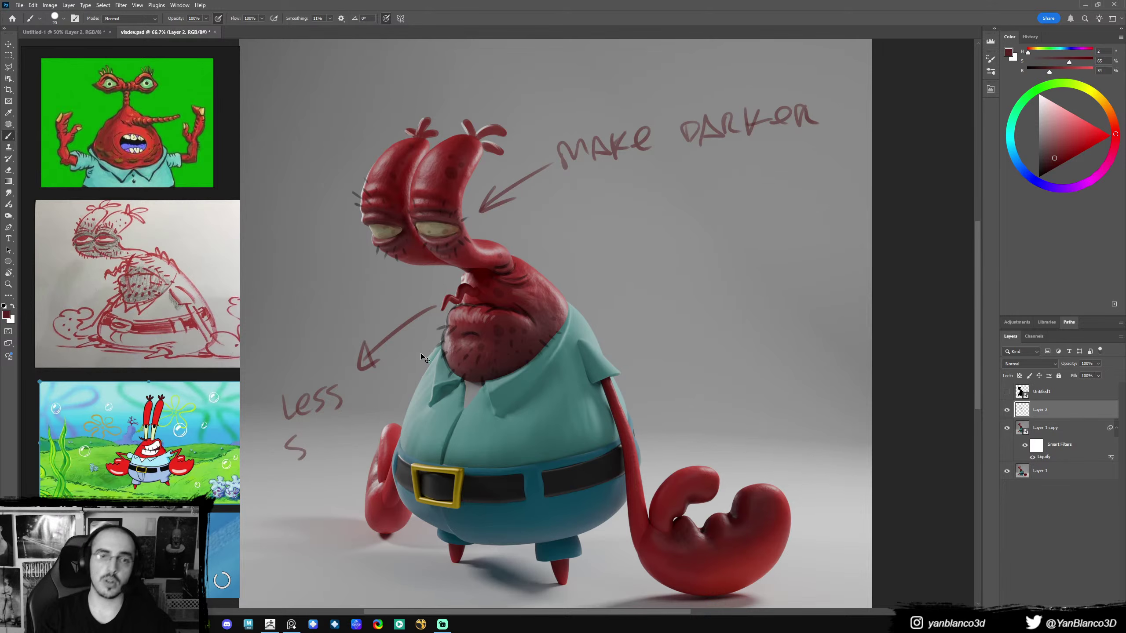
{"action": "key", "text": "ctrl+z"}
{"action": "key", "text": "ctrl+z"}
{"action": "key", "text": "ctrl+z"}
{"action": "key", "text": "ctrl+z"}
{"action": "key", "text": "ctrl+z"}
{"action": "key", "text": "ctrl+z"}
{"action": "key", "text": "ctrl+z"}
{"action": "key", "text": "ctrl+z"}
{"action": "key", "text": "ctrl+z"}
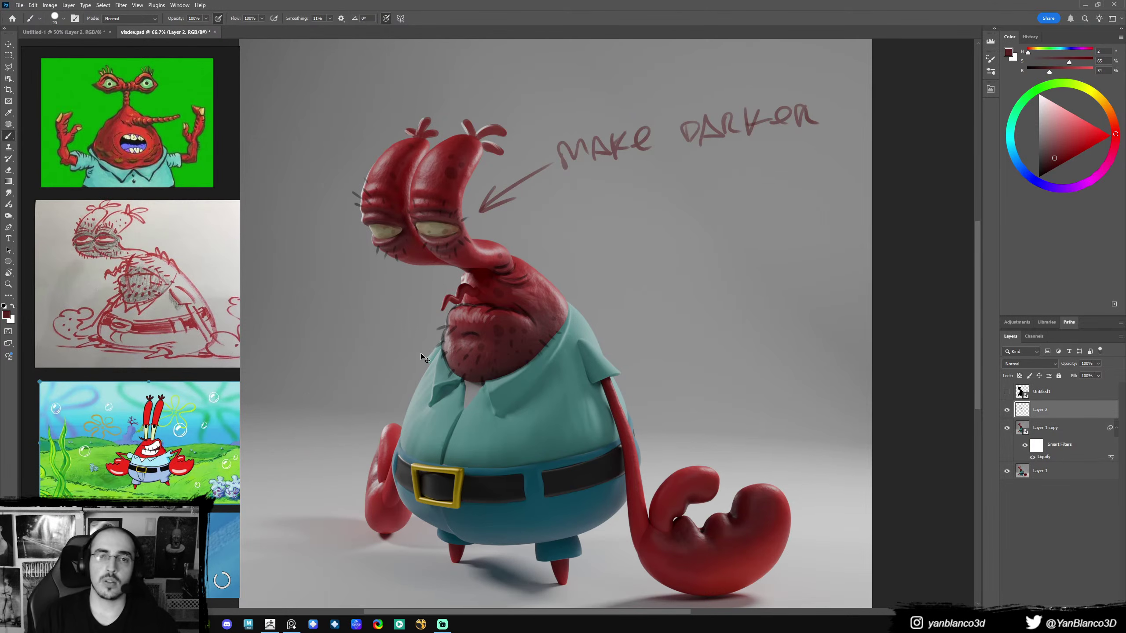
{"action": "key", "text": "ctrl+z"}
{"action": "key", "text": "ctrl+z"}
{"action": "key", "text": "ctrl+z"}
{"action": "key", "text": "ctrl+z"}
{"action": "key", "text": "ctrl+z"}
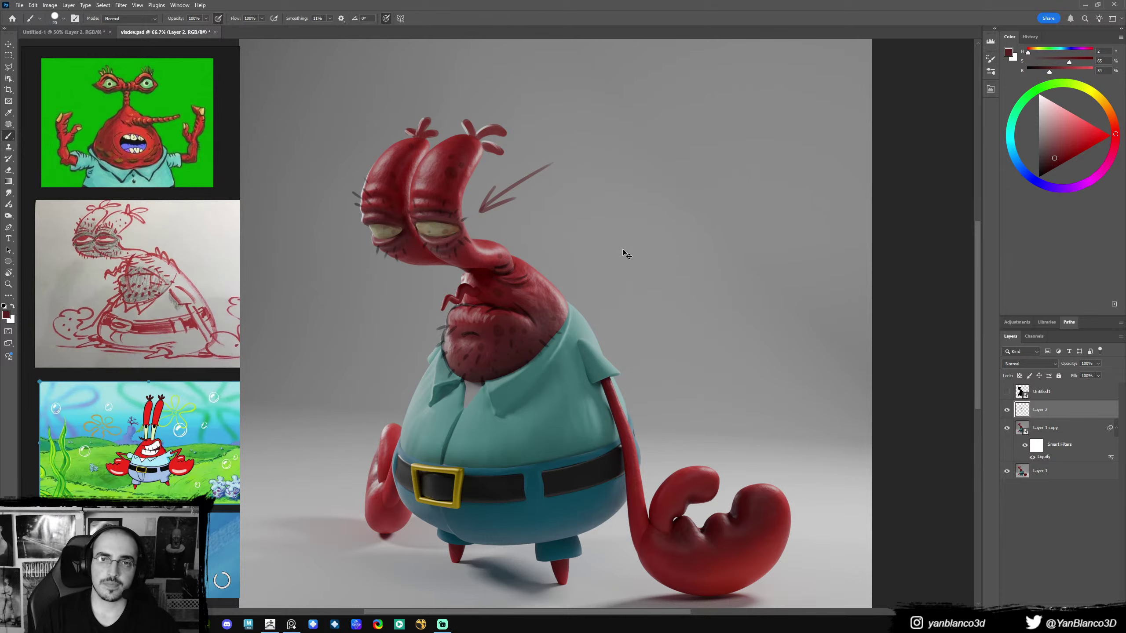
- Paint short, fine white hairs around both eyelids with a small brush
{"action": "left_click", "coordinate": [469, 228], "text": "alt"}
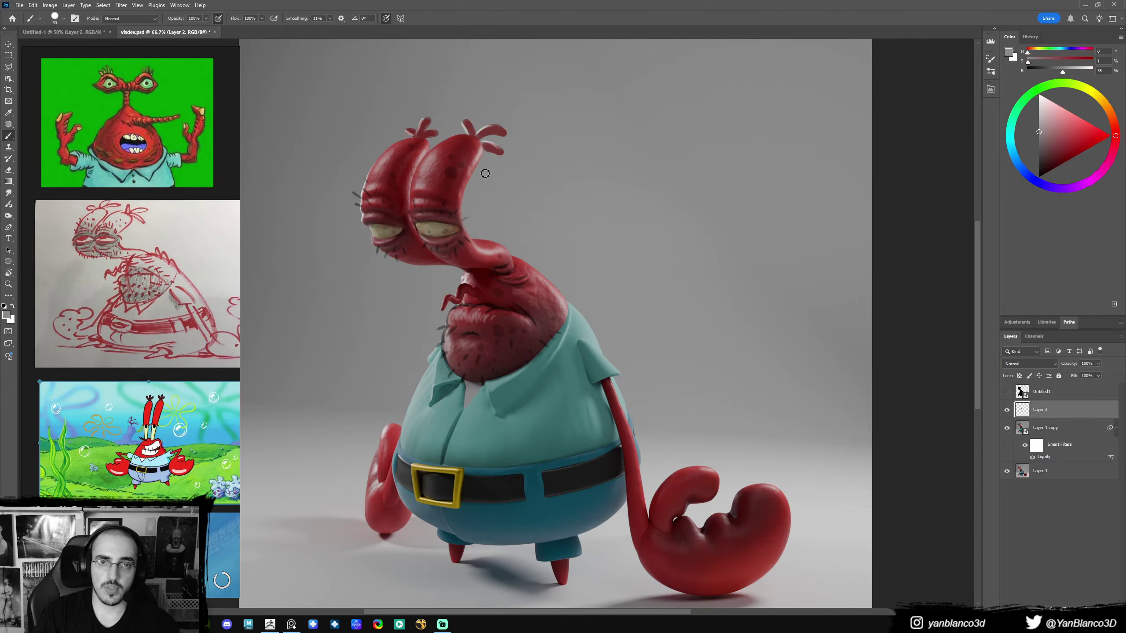
{"action": "key", "text": "bracketright"}
{"action": "key", "text": "bracketright"}
{"action": "key", "text": "bracketright"}
{"action": "key", "text": "bracketleft"}
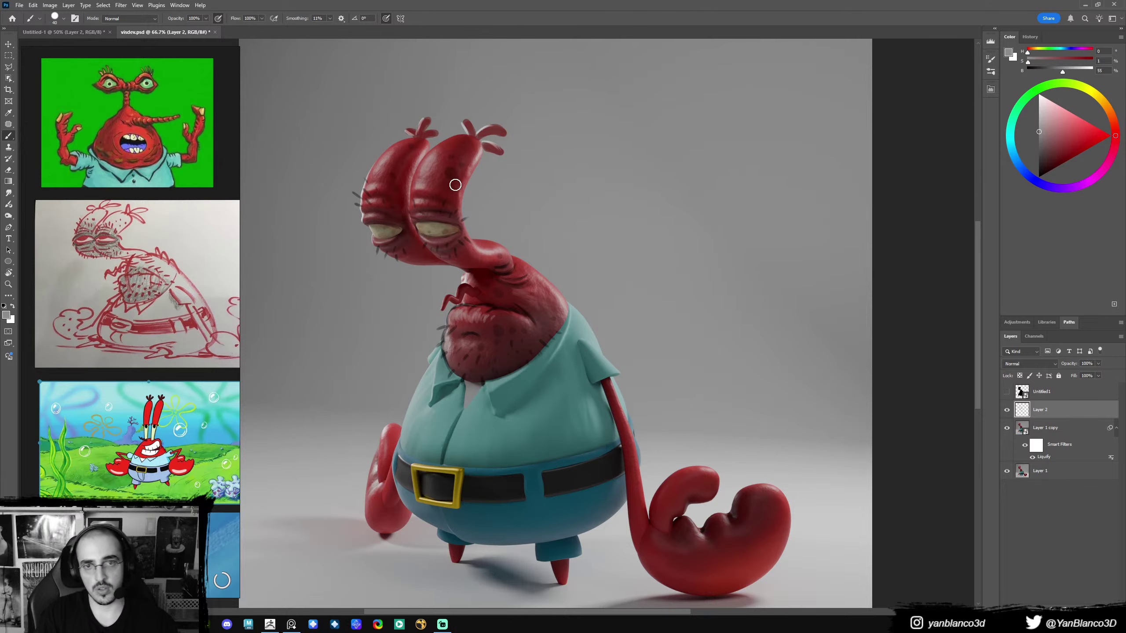
{"action": "left_click_drag", "start_coordinate": [492, 264], "coordinate": [513, 270]}
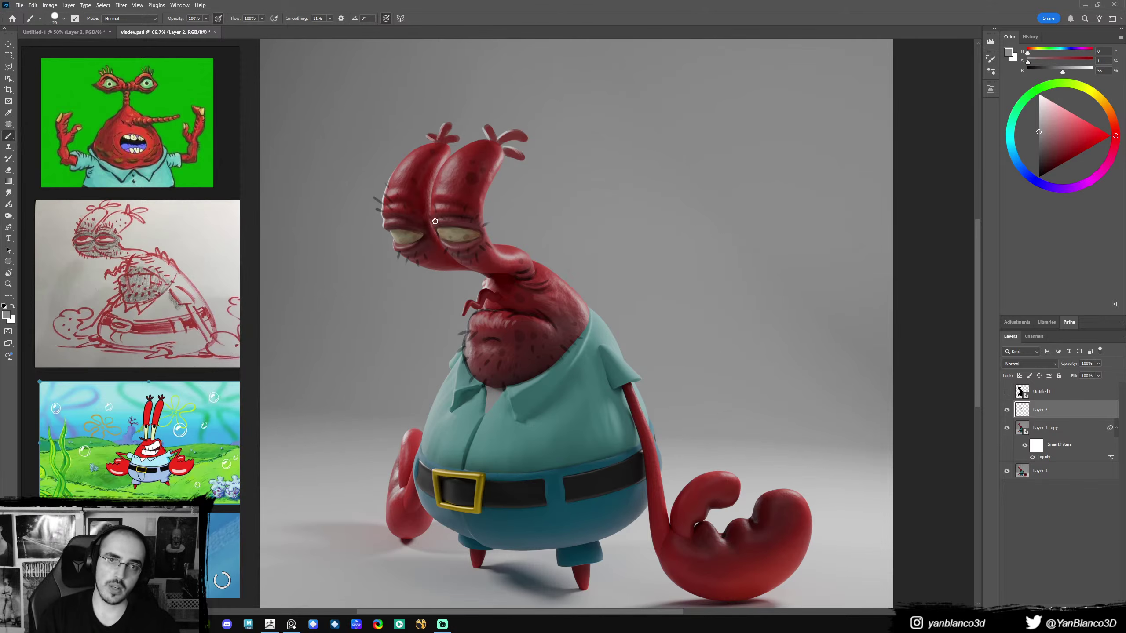
{"action": "key", "text": "bracketleft"}
{"action": "key", "text": "bracketleft"}
{"action": "key", "text": "d"}
{"action": "key", "text": "x"}
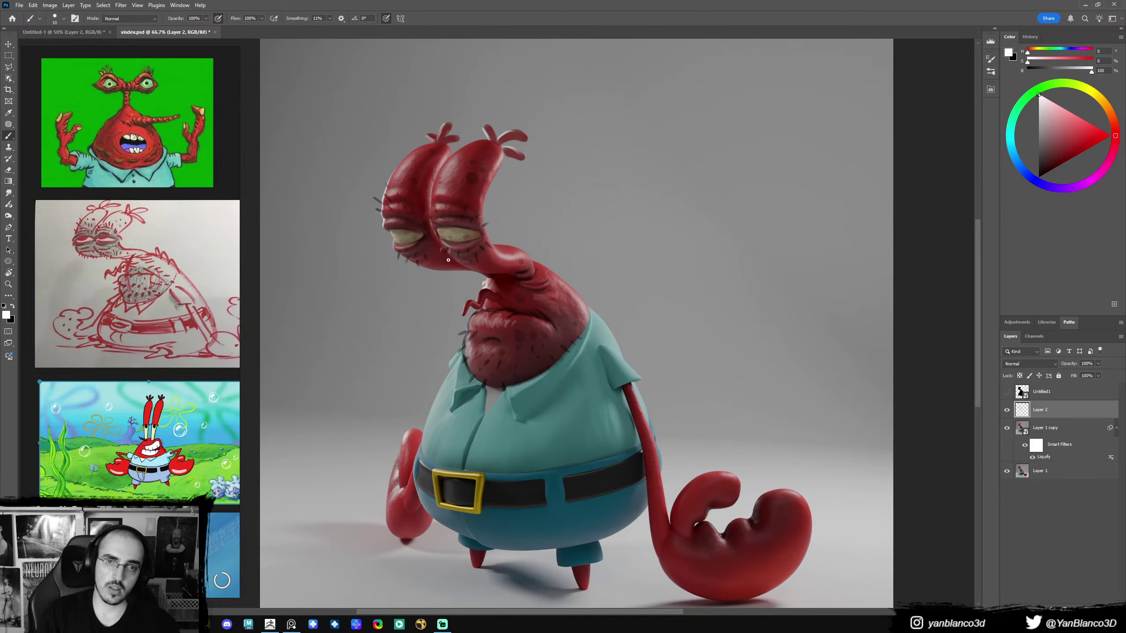
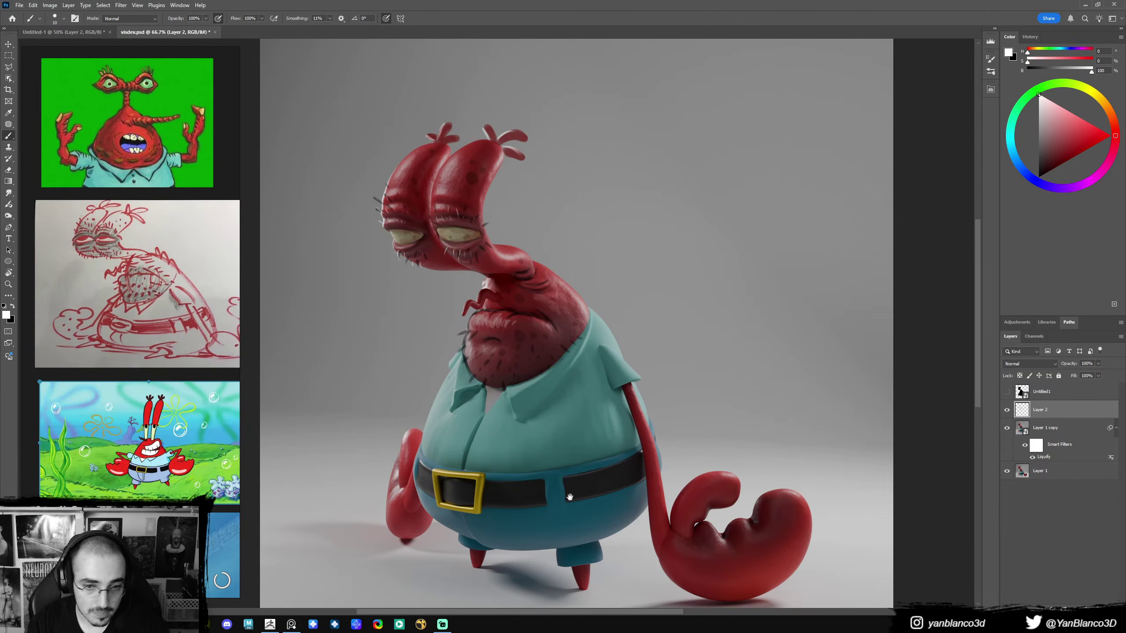
- Lasso a rounded pocket shape on the side of the blue trousers, overlapping the belt, ready to paint in black
{"action": "left_click_drag", "start_coordinate": [570, 497], "coordinate": [568, 446]}
{"action": "key", "text": "bracketright"}
{"action": "key", "text": "x"}
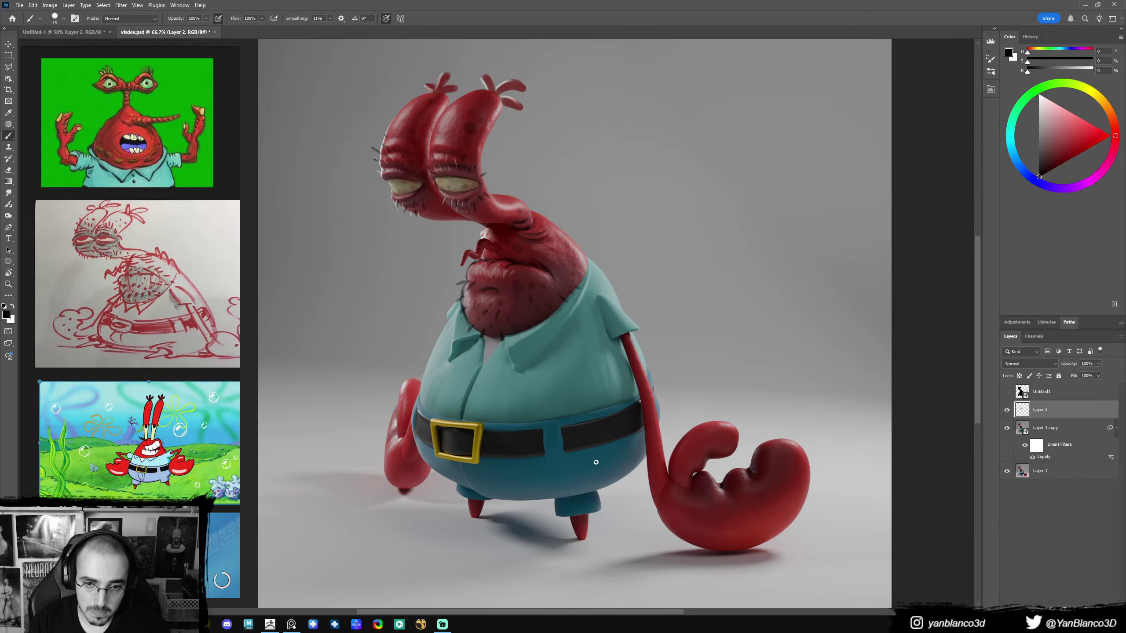
{"action": "key", "text": "l"}
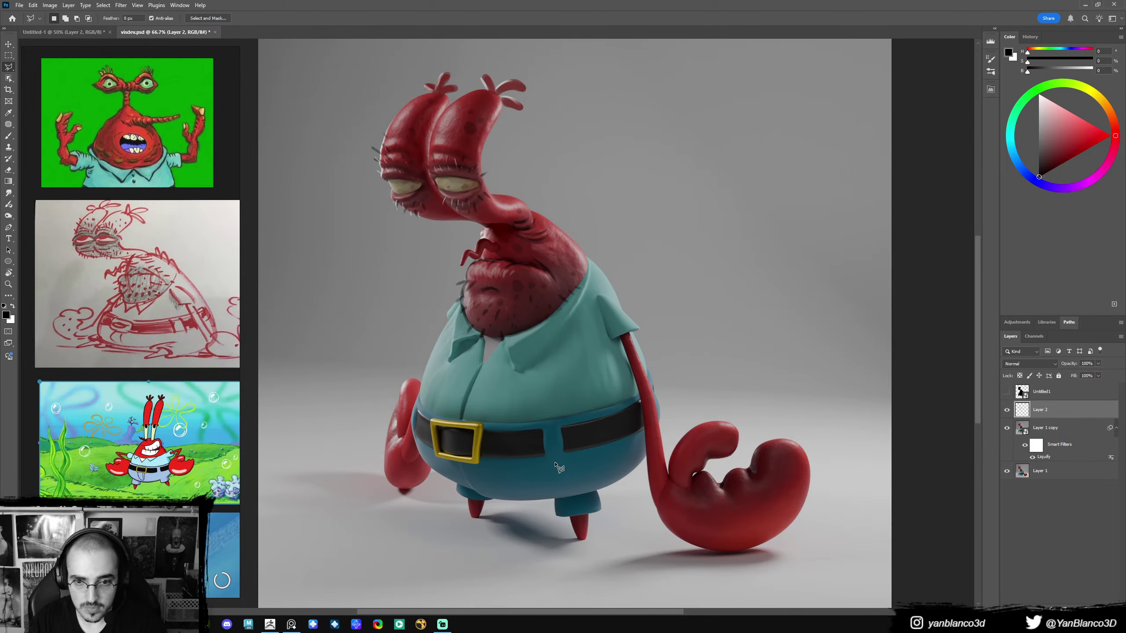
{"action": "key", "text": "shift+l"}
{"action": "mouse_move", "coordinate": [538, 459]}
{"action": "left_mouse_down"}
{"action": "mouse_move", "coordinate": [548, 478]}
{"action": "mouse_move", "coordinate": [591, 495]}
{"action": "mouse_move", "coordinate": [634, 465]}
{"action": "mouse_move", "coordinate": [629, 415]}
{"action": "mouse_move", "coordinate": [548, 459]}
{"action": "left_mouse_up"}
{"action": "key", "text": "b"}
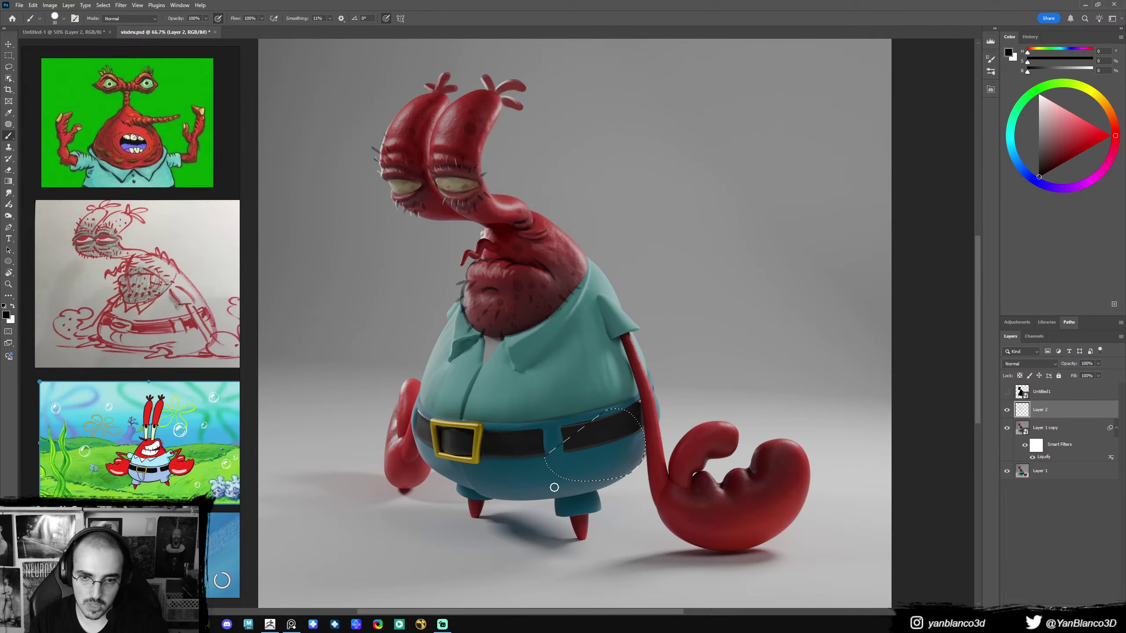
- Shade the selected pocket's edge in black with a large soft brush at 0% hardness, and deselect it
{"action": "right_click", "coordinate": [565, 485]}
{"action": "left_click", "coordinate": [634, 477]}
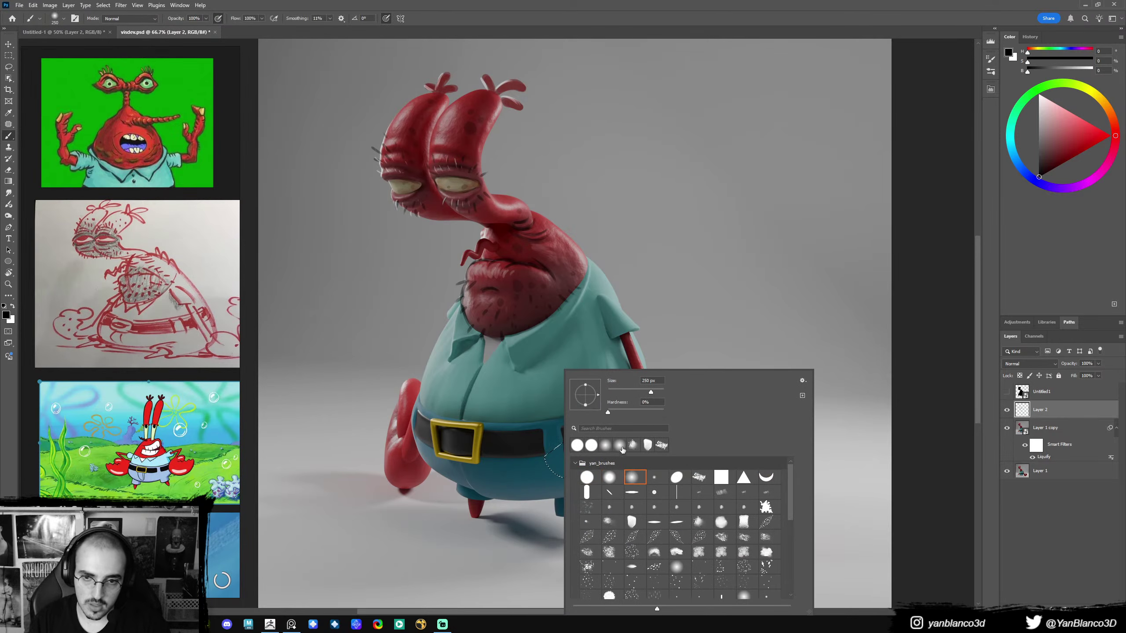
{"action": "left_click", "coordinate": [520, 503]}
{"action": "key", "text": "bracketright"}
{"action": "key", "text": "bracketright"}
{"action": "key", "text": "bracketright"}
{"action": "left_click_drag", "start_coordinate": [539, 498], "coordinate": [573, 510]}
{"action": "key", "text": "ctrl+z"}
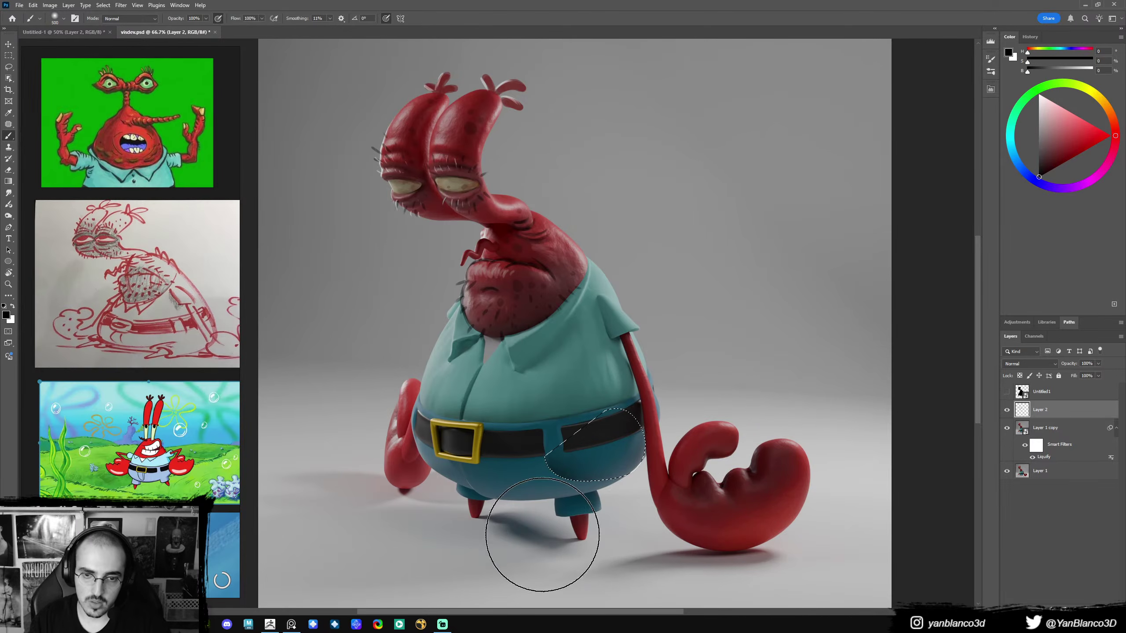
{"action": "key", "text": "bracketleft"}
{"action": "key", "text": "bracketleft"}
{"action": "key", "text": "bracketleft"}
{"action": "key", "text": "bracketleft"}
{"action": "key", "text": "bracketleft"}
{"action": "key", "text": "ctrl+d"}
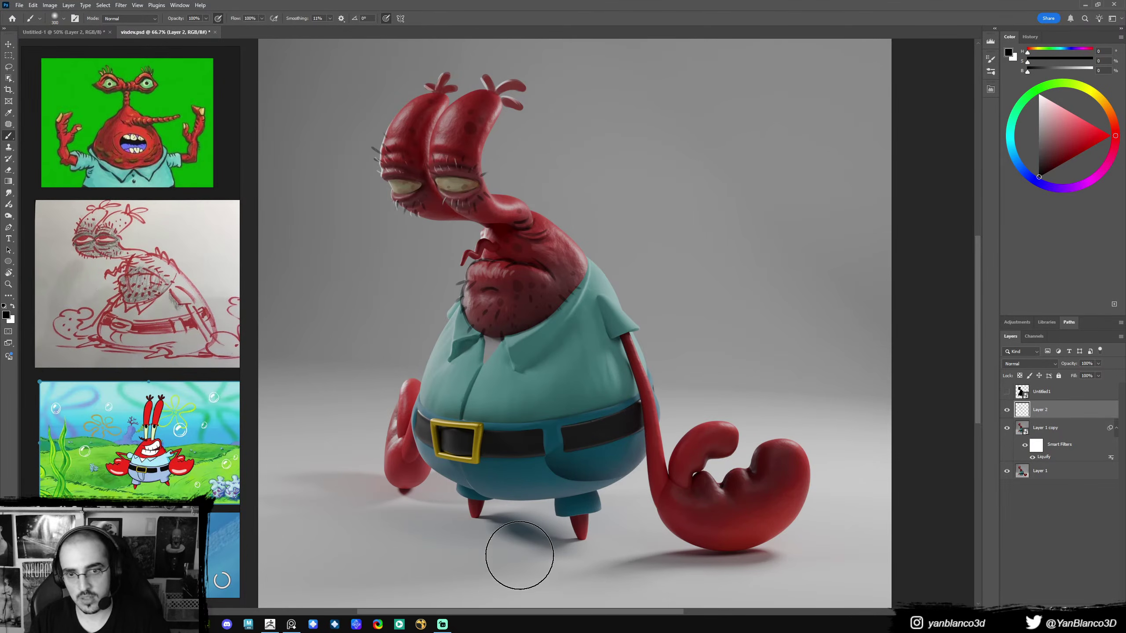
- Clean up the pocket shading and paint a thin light-blue highlight along the pocket's curved edge
{"action": "key", "text": "e"}
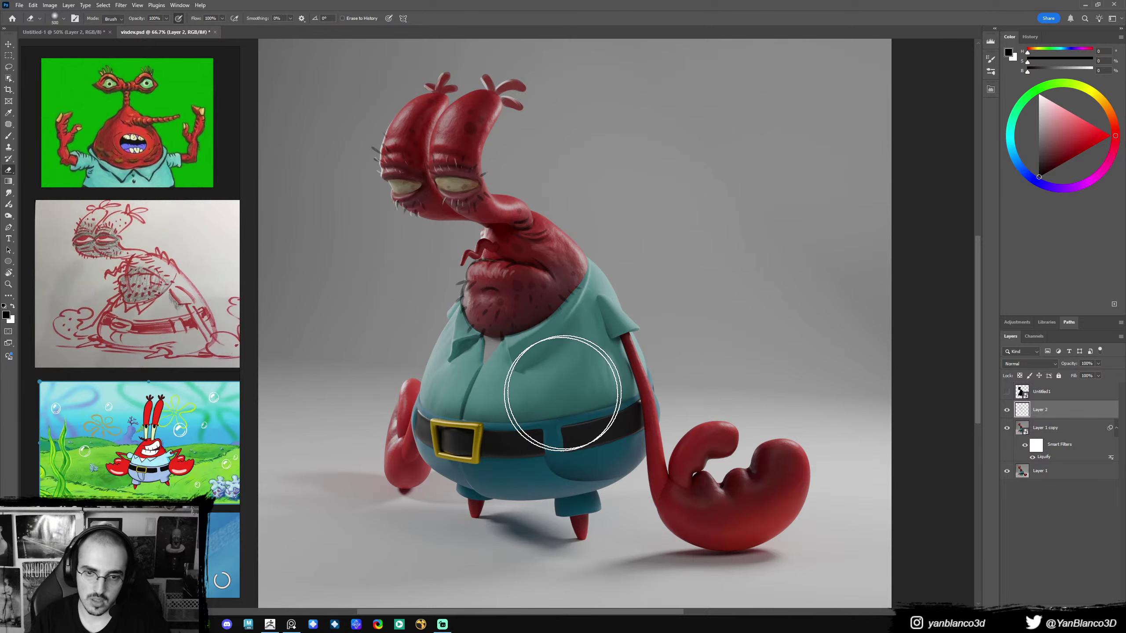
{"action": "key", "text": "b"}
{"action": "right_click", "coordinate": [642, 426]}
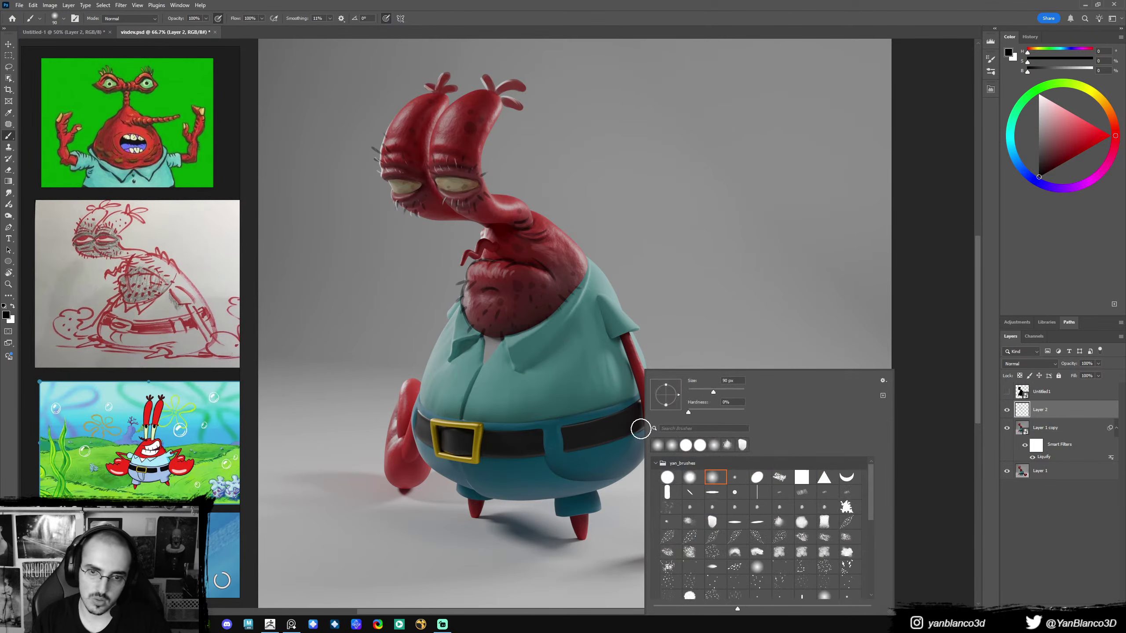
{"action": "double_click", "coordinate": [690, 478]}
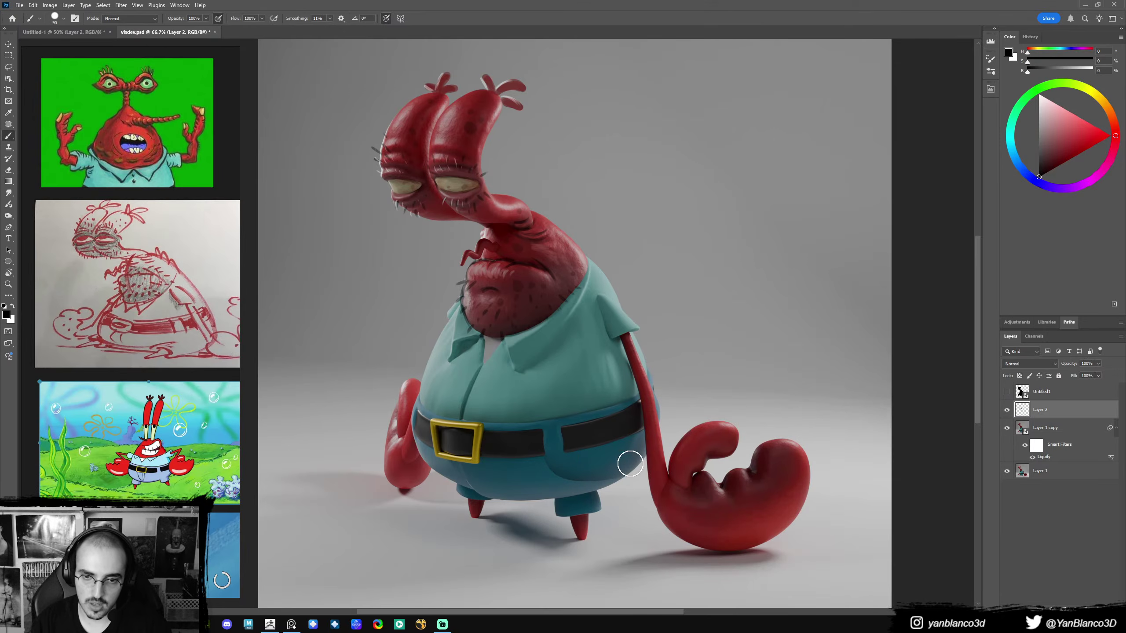
{"action": "key", "text": "bracketleft"}
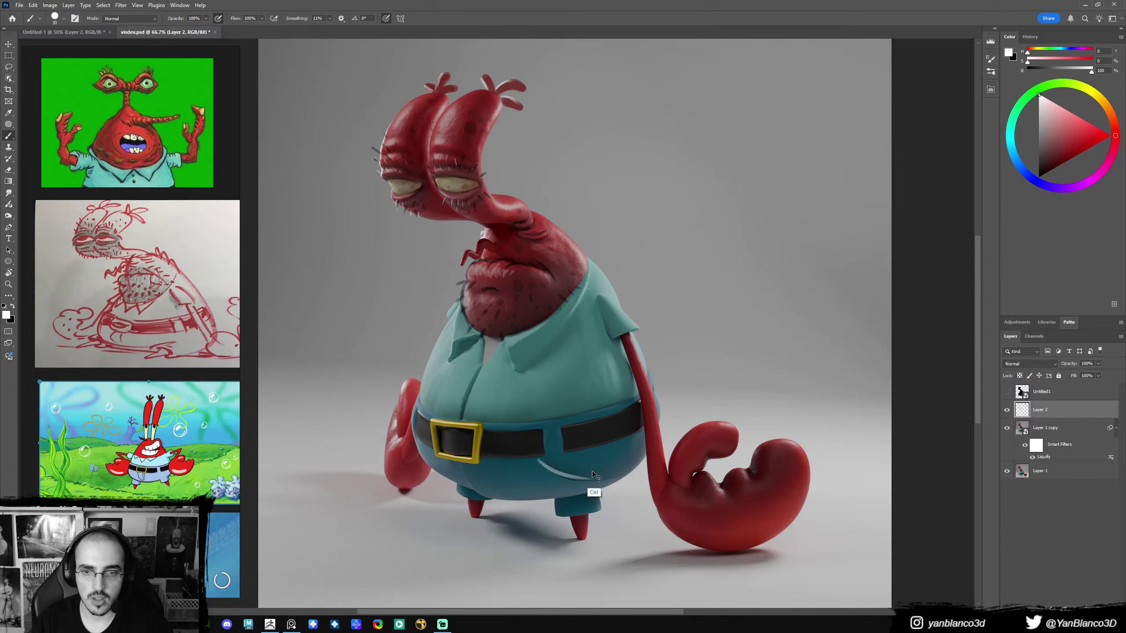
{"action": "left_click", "coordinate": [549, 504], "text": "alt"}
{"action": "left_click", "coordinate": [1057, 138]}
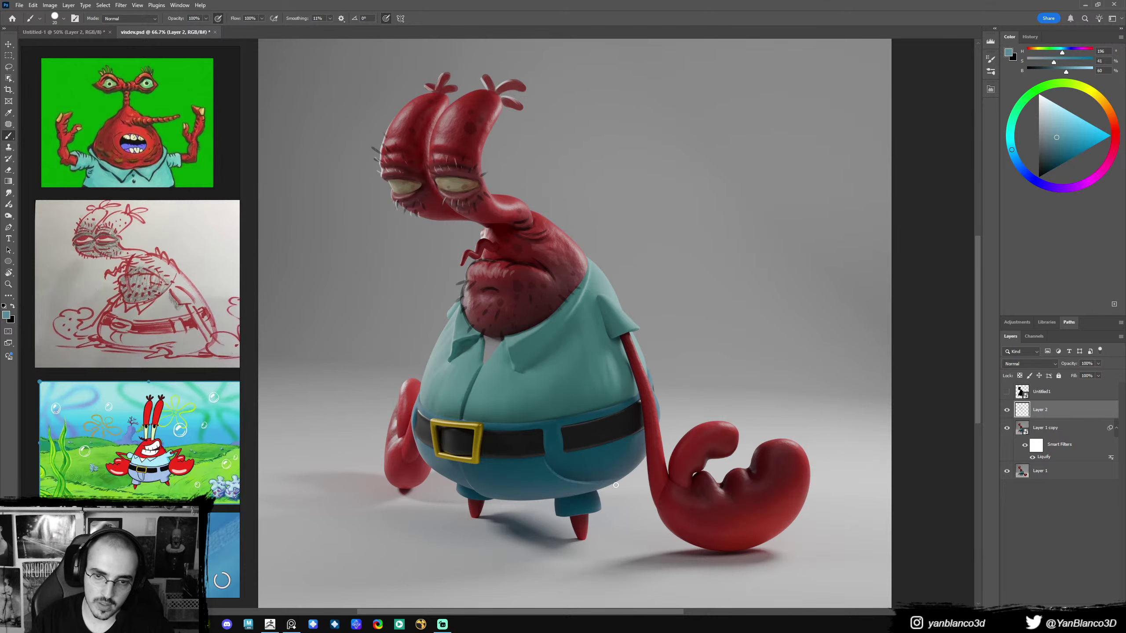
- Add dashed stitching along the pocket's edge and small black cross-stitches on the side of the trousers
{"action": "key", "text": "d"}
{"action": "key", "text": "x"}
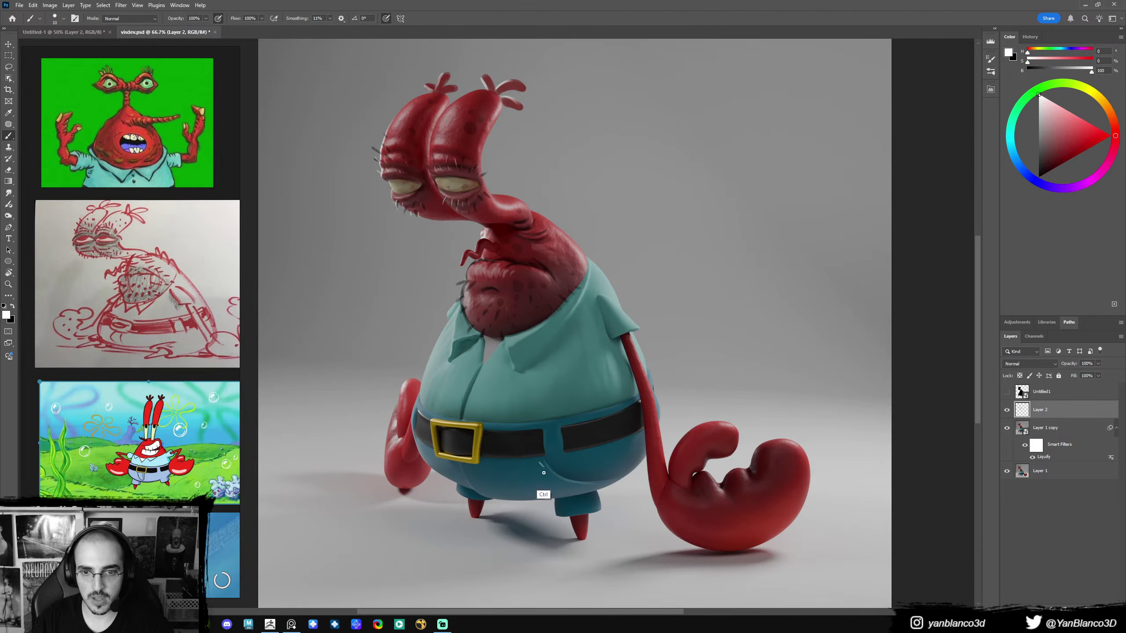
{"action": "key", "text": "x"}
{"action": "key", "text": "bracketright"}
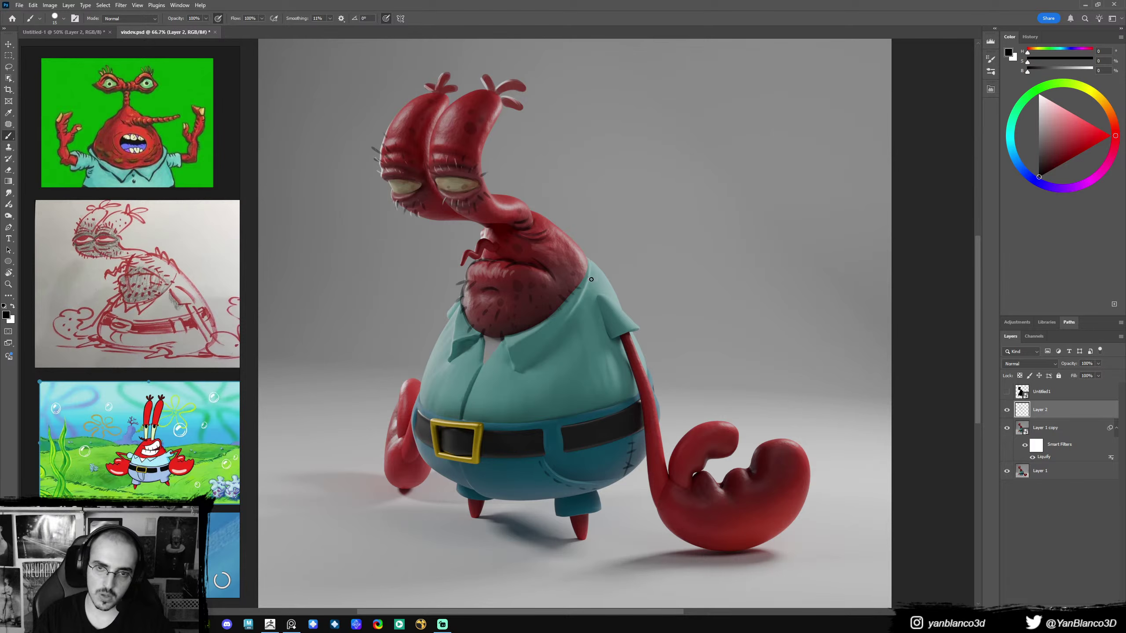
- Outline the large shirt collar flap with the Lasso and paint a dark teal shadow beneath its lower edge
{"action": "key", "text": "l"}
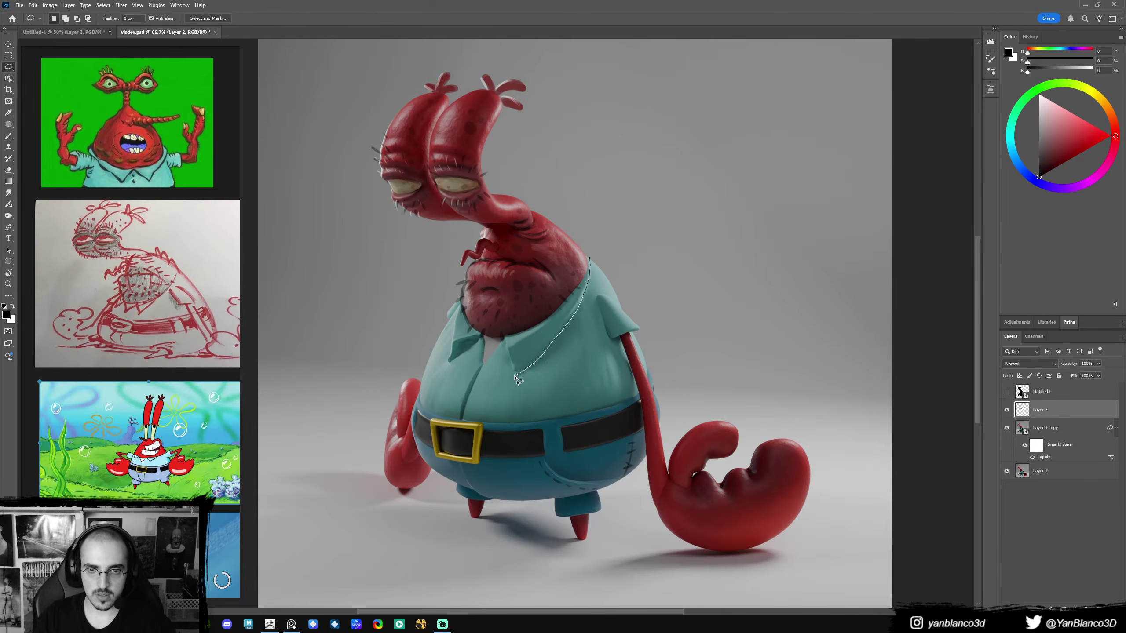
{"action": "mouse_move", "coordinate": [504, 338]}
{"action": "left_mouse_down"}
{"action": "mouse_move", "coordinate": [545, 315]}
{"action": "mouse_move", "coordinate": [586, 248]}
{"action": "left_mouse_up"}
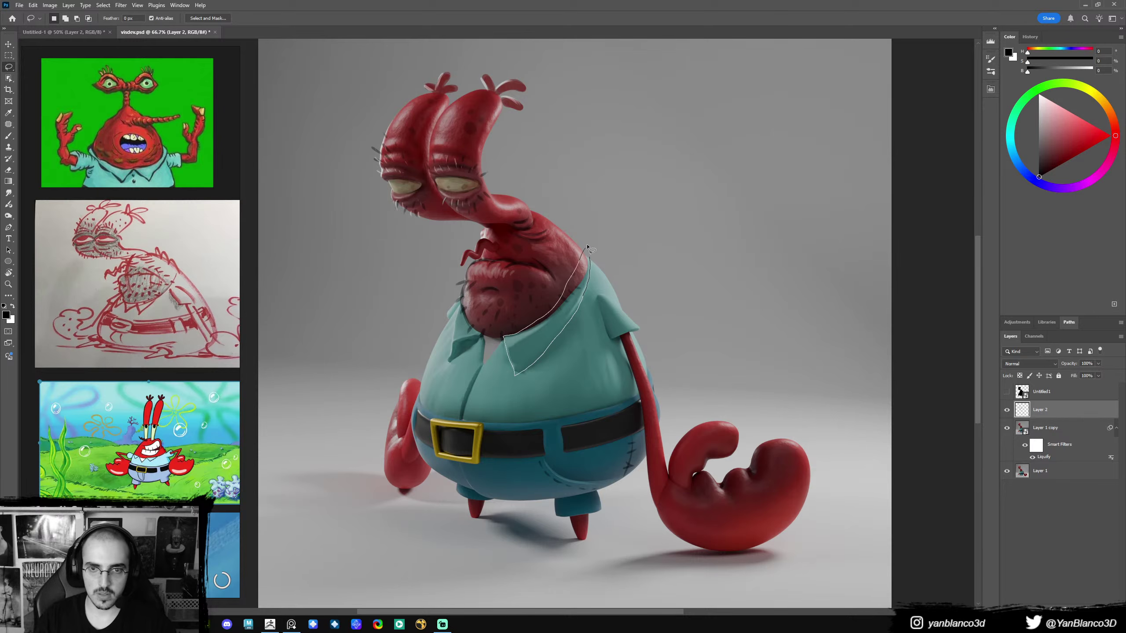
{"action": "key", "text": "ctrl+d"}
{"action": "key", "text": "b"}
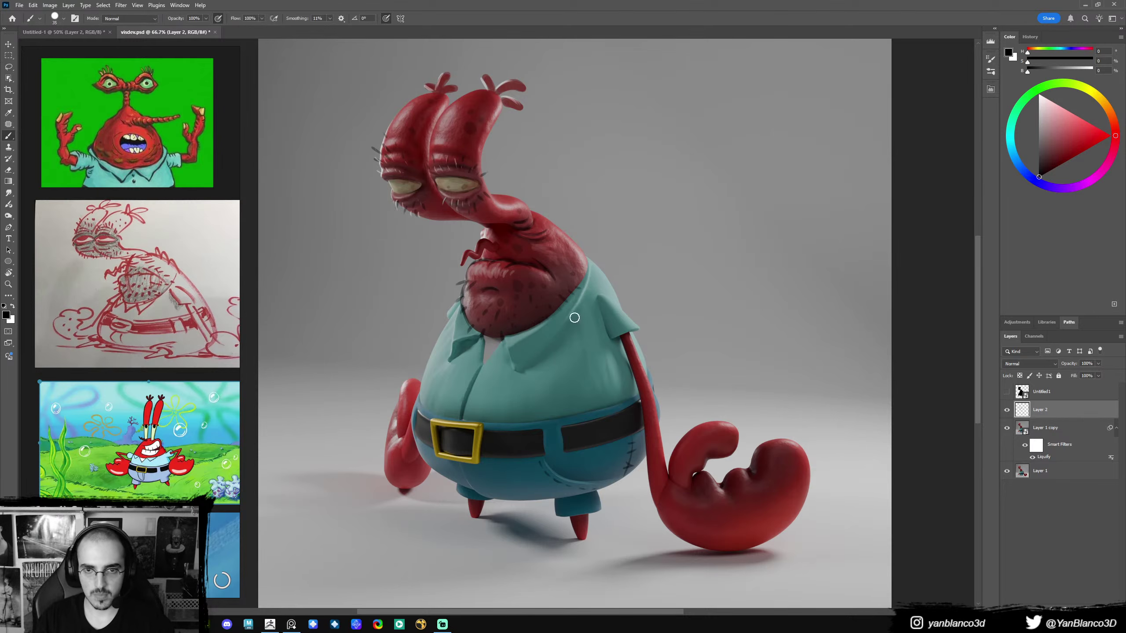
{"action": "left_click", "coordinate": [561, 341], "text": "alt"}
{"action": "left_click", "coordinate": [1047, 161]}
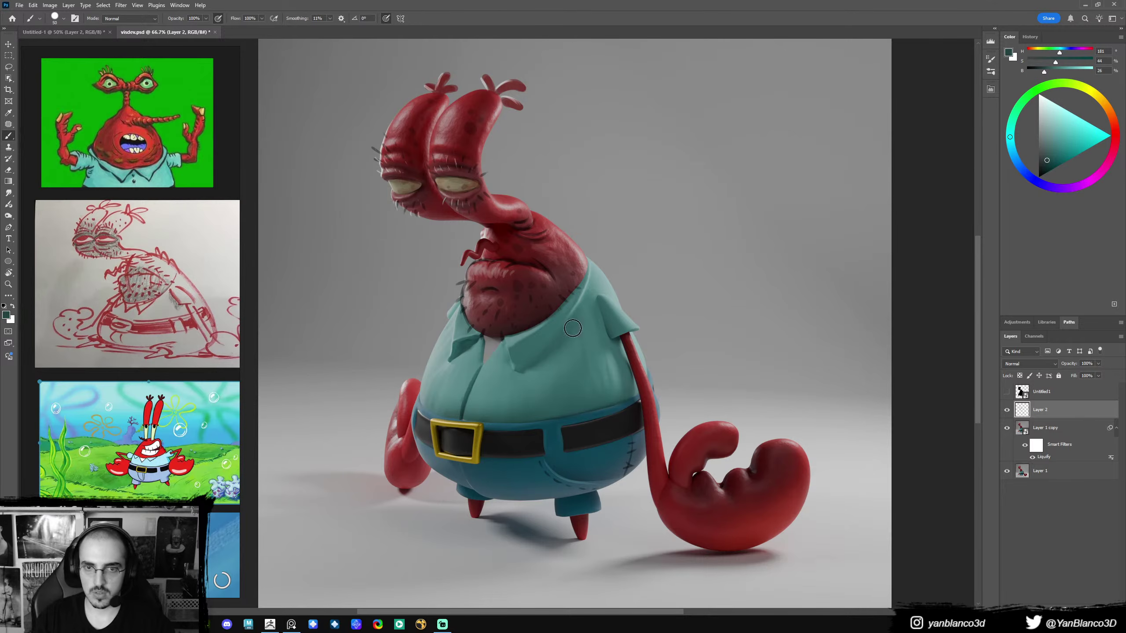
{"action": "key", "text": "ctrl+z"}
{"action": "left_click_drag", "start_coordinate": [587, 283], "coordinate": [521, 386]}
{"action": "key", "text": "bracketleft"}
{"action": "key", "text": "ctrl+z"}
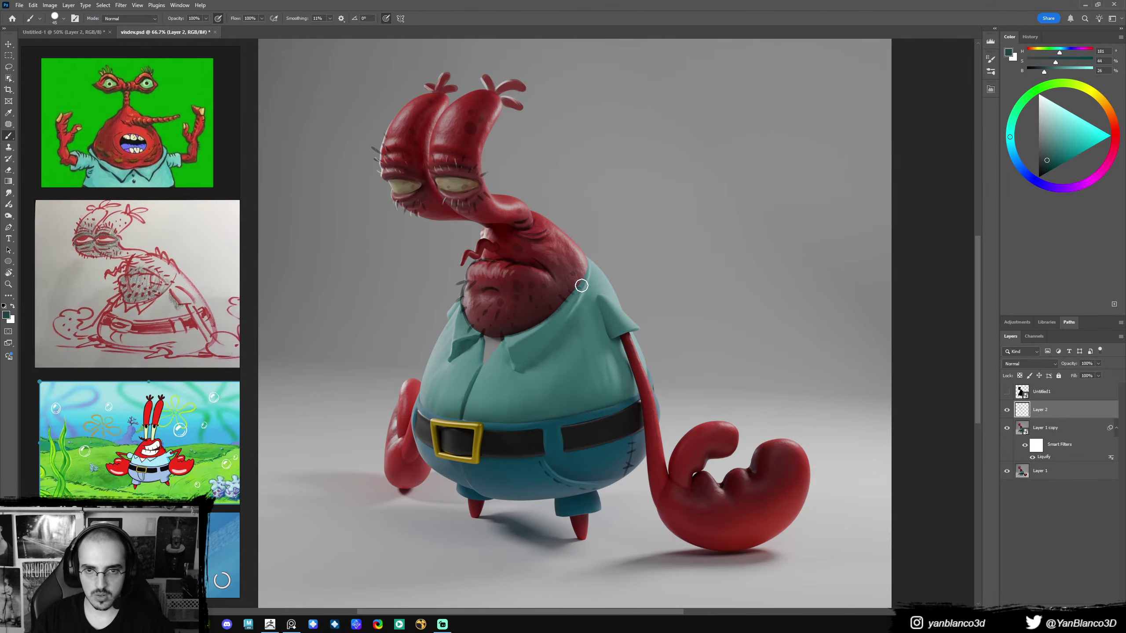
{"action": "key", "text": "bracketleft"}
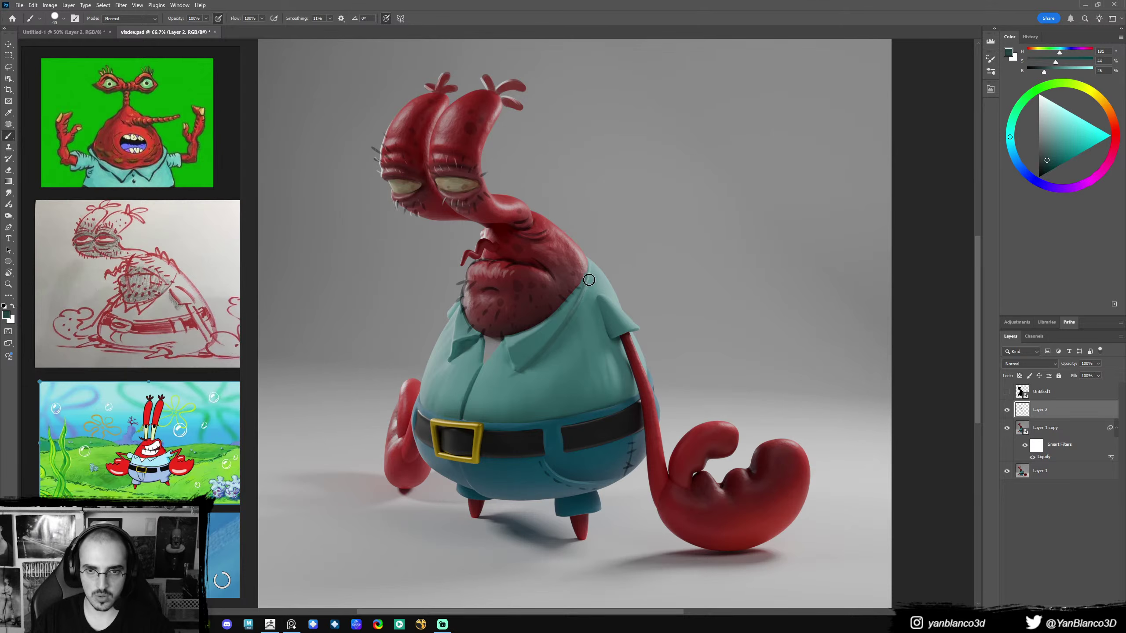
- Refine the lower edge and shadow of the large collar flap with a smaller brush, using teal tones sampled from the shirt
{"action": "left_click", "coordinate": [523, 380], "text": "alt"}
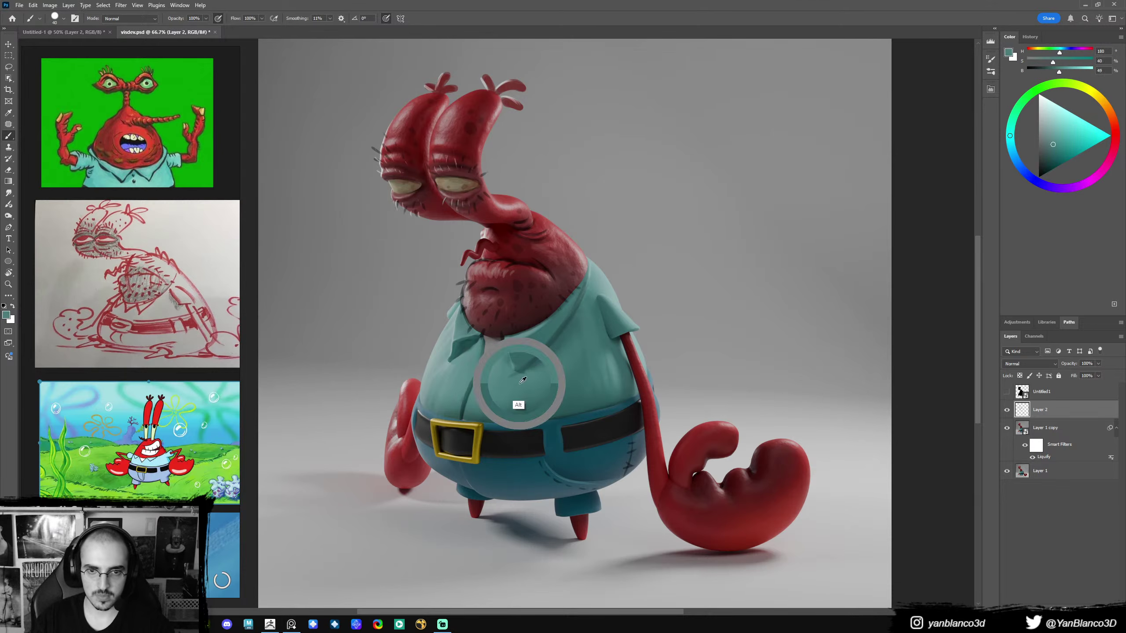
{"action": "left_click", "coordinate": [519, 348], "text": "alt"}
{"action": "key", "text": "bracketleft"}
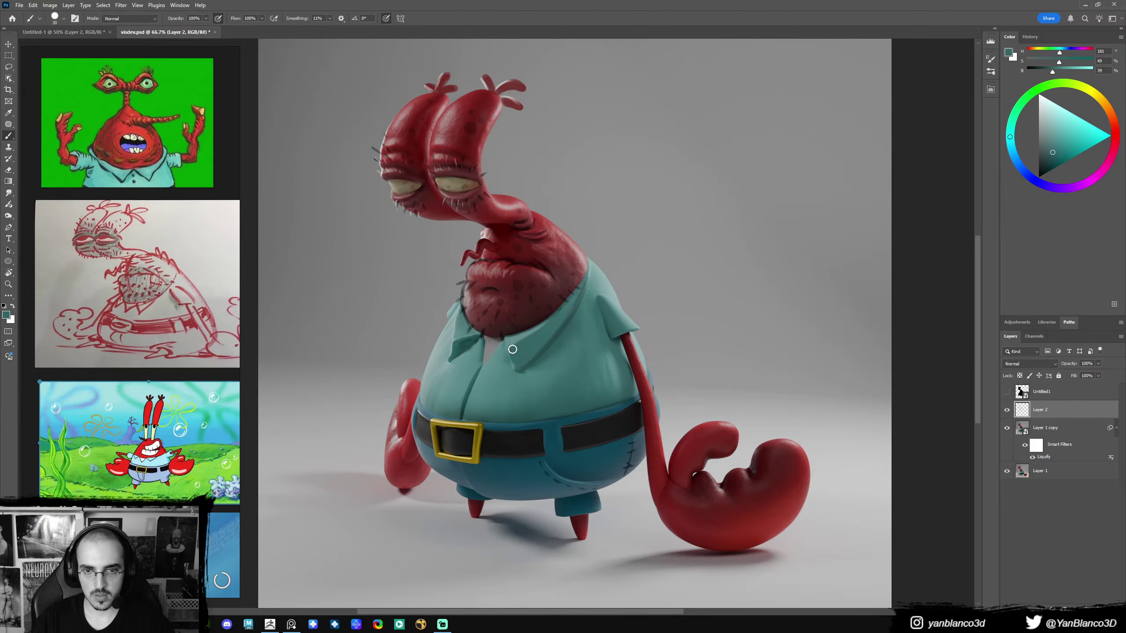
{"action": "left_click", "coordinate": [535, 338], "text": "alt"}
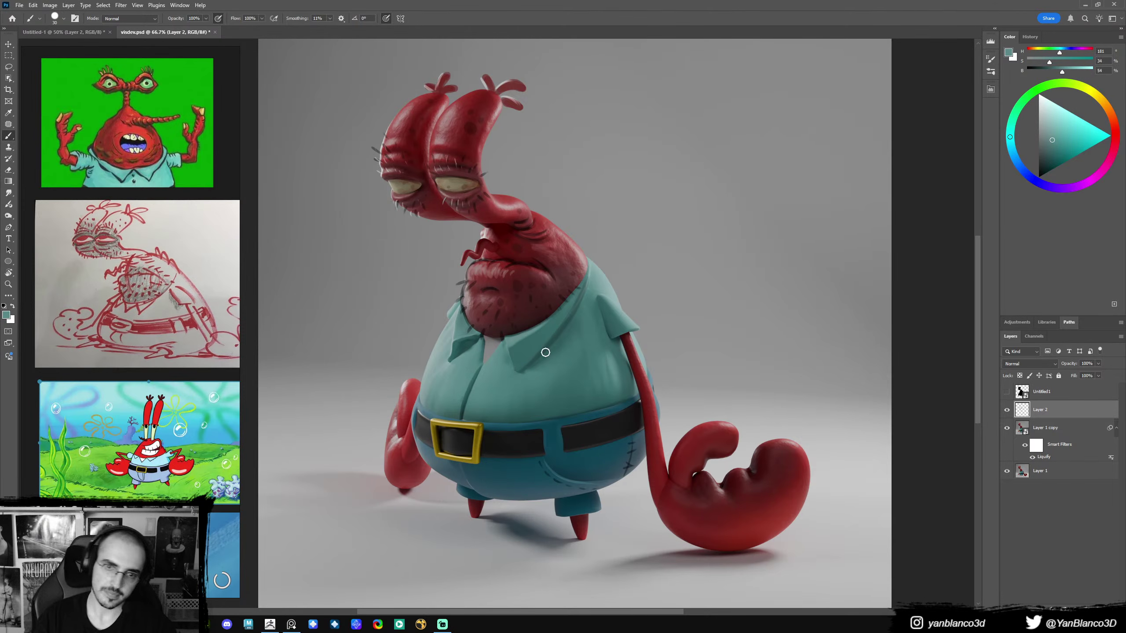
{"action": "left_click", "coordinate": [554, 371], "text": "alt"}
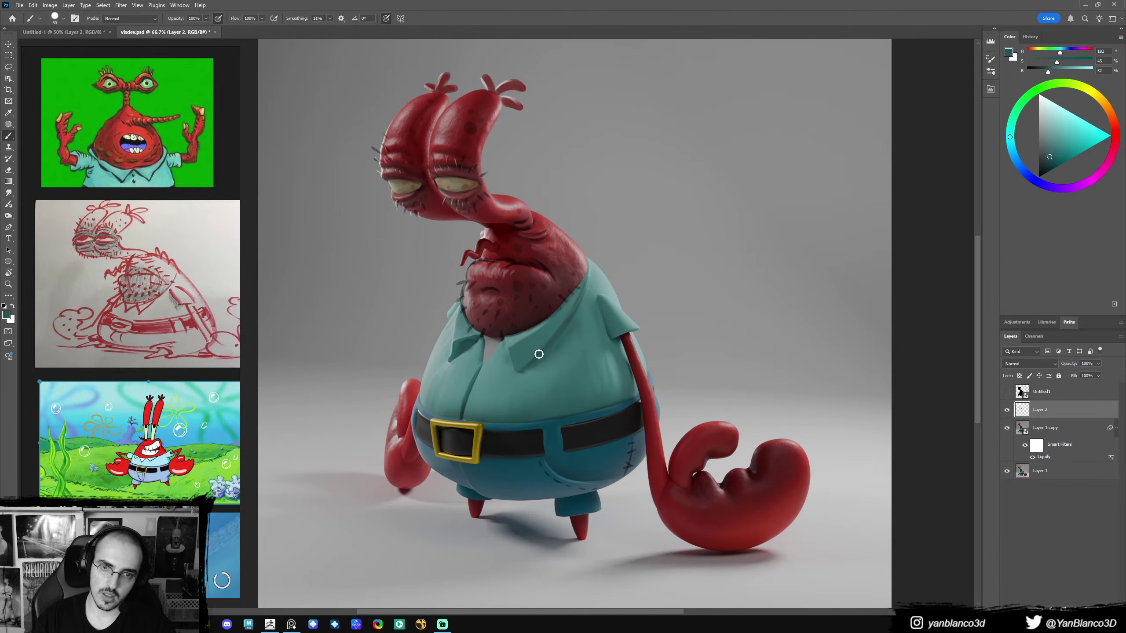
{"action": "left_click", "coordinate": [538, 360], "text": "alt"}
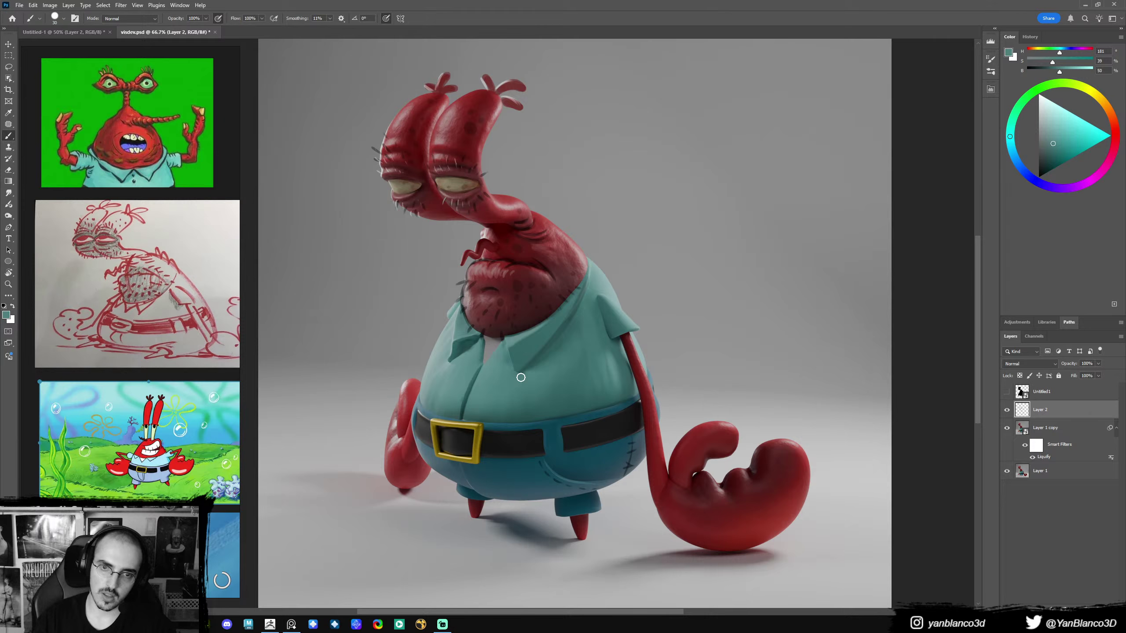
- Paint two pale round buttons along the front seam of the shirt, one above the other
{"action": "left_click", "coordinate": [455, 360], "text": "alt"}
{"action": "key", "text": "d"}
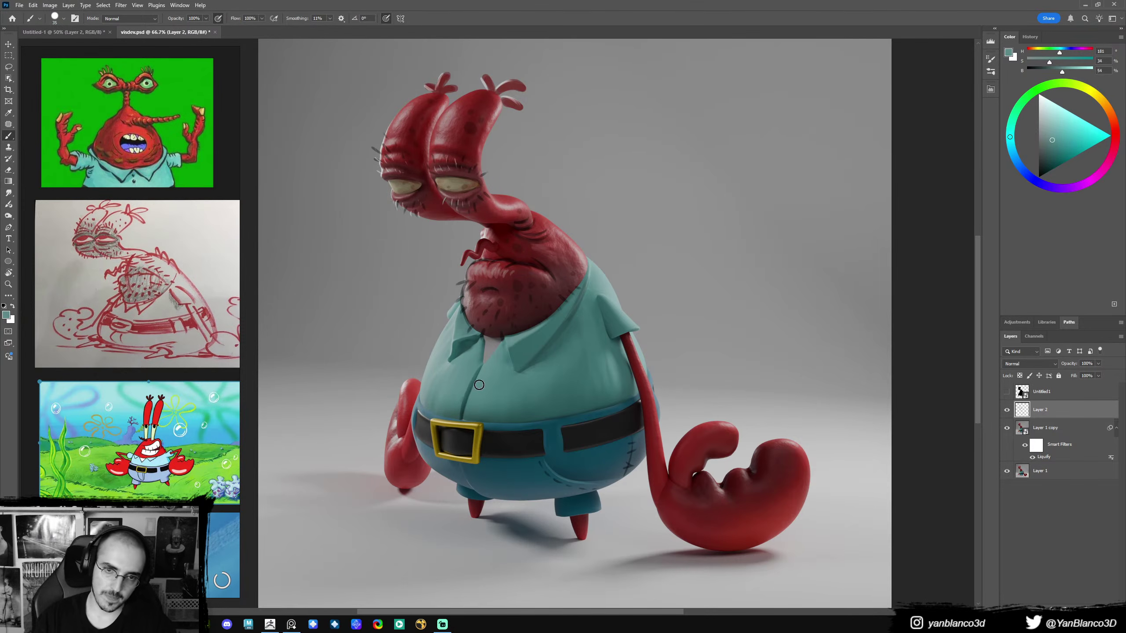
{"action": "key", "text": "x"}
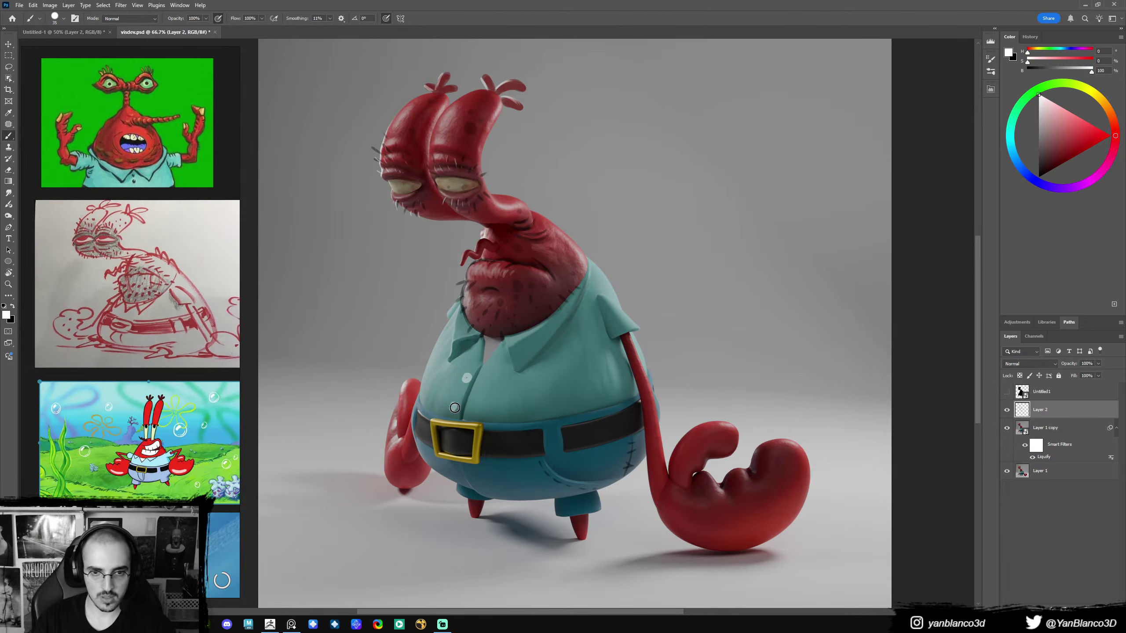
{"action": "left_click", "coordinate": [450, 405], "text": "alt"}
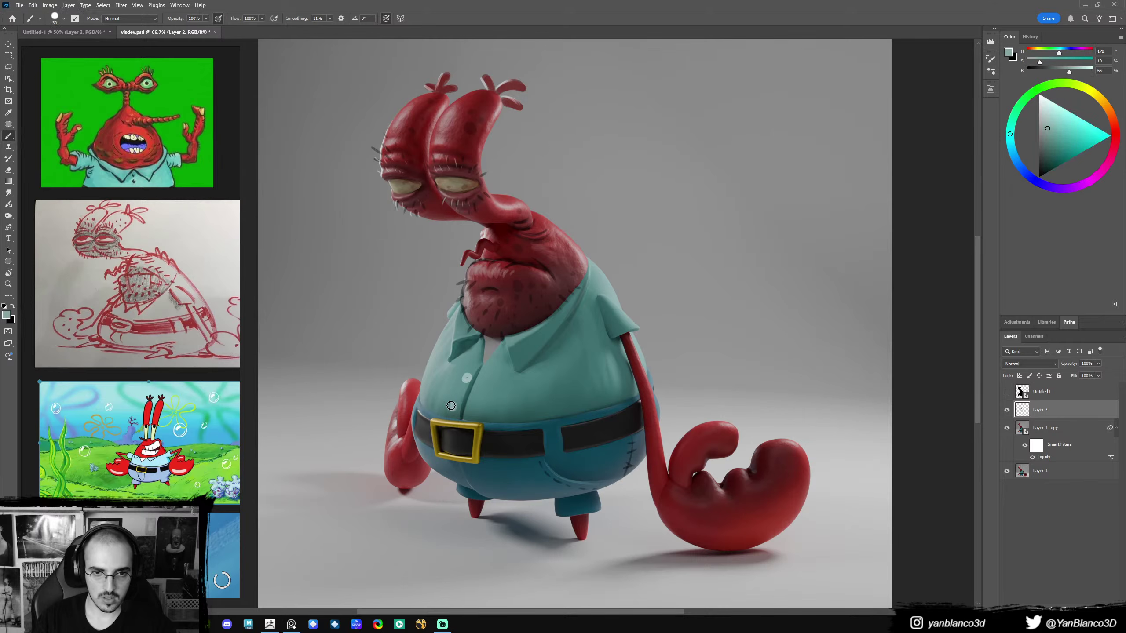
- Shade the two shirt buttons with dark sampled teal, add white highlights, and tidy their edges with the shirt colour
{"action": "left_click", "coordinate": [468, 381], "text": "alt"}
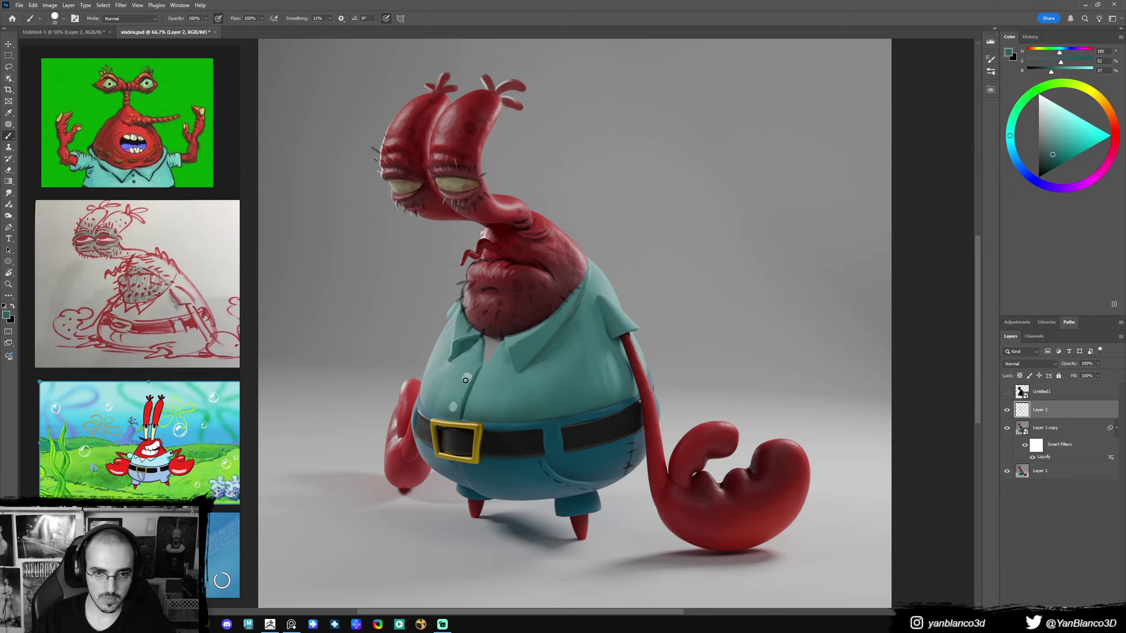
{"action": "left_click", "coordinate": [462, 408], "text": "alt"}
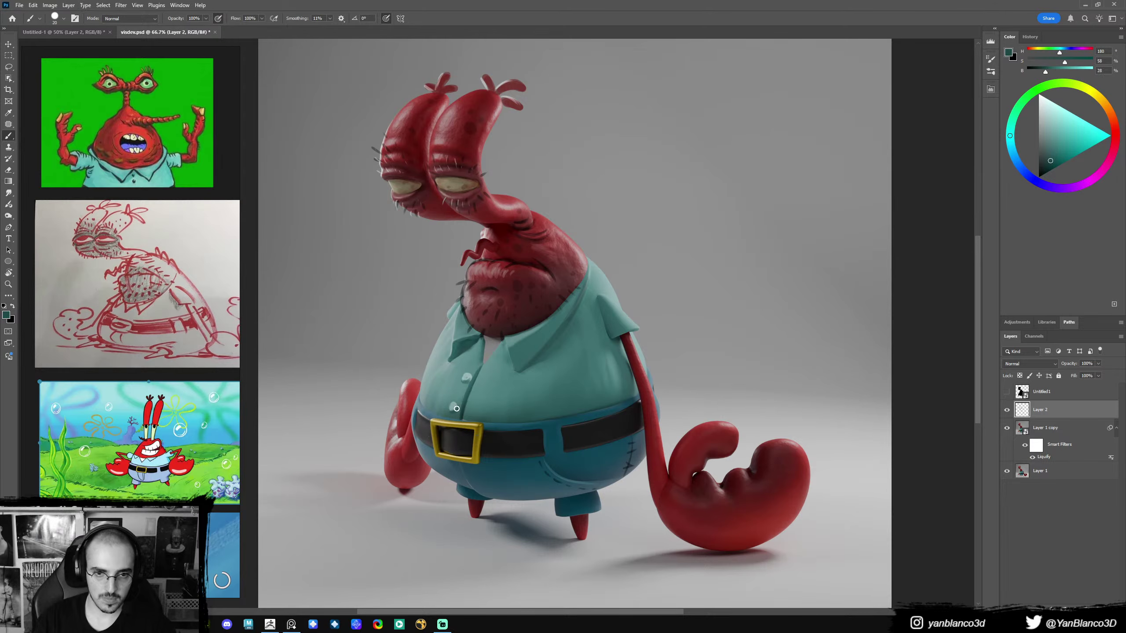
{"action": "key", "text": "d"}
{"action": "key", "text": "x"}
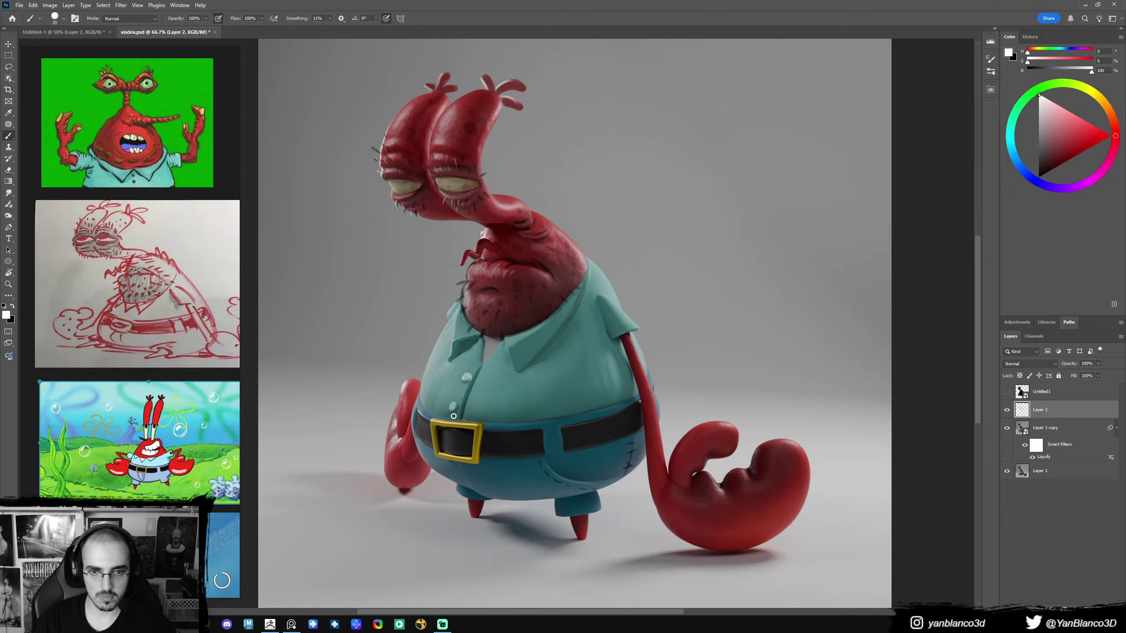
{"action": "left_click", "coordinate": [463, 387], "text": "alt"}
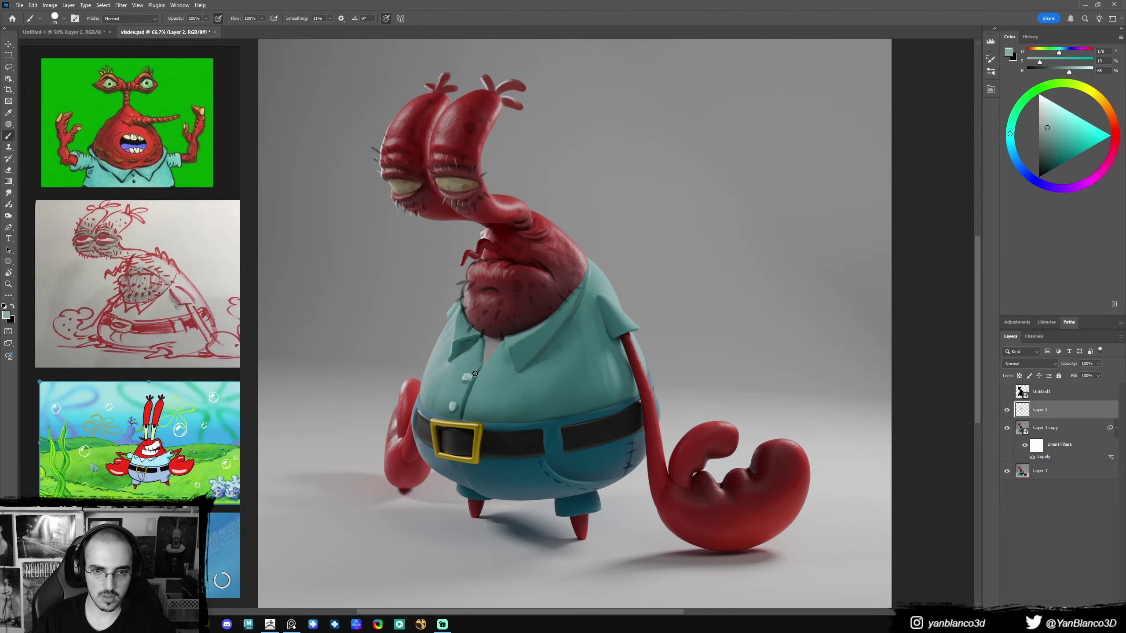
{"action": "left_click", "coordinate": [478, 414], "text": "alt"}
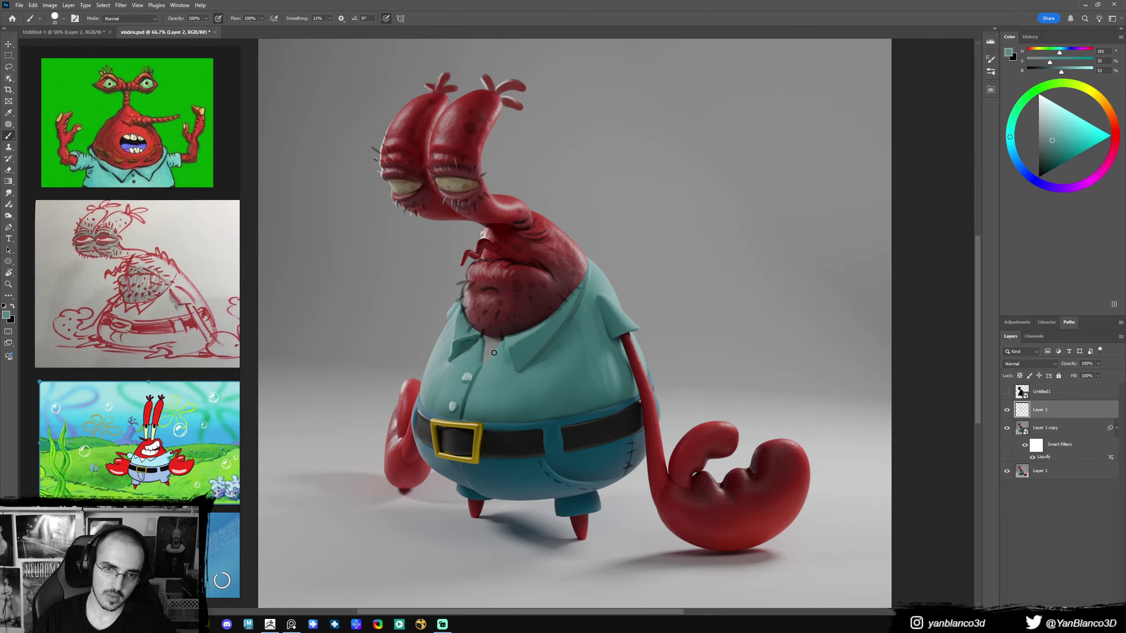
- Darken the edges of the grey undershirt opening and paint a thin light highlight along the adjoining edge of the collar flap
{"action": "key", "text": "d"}
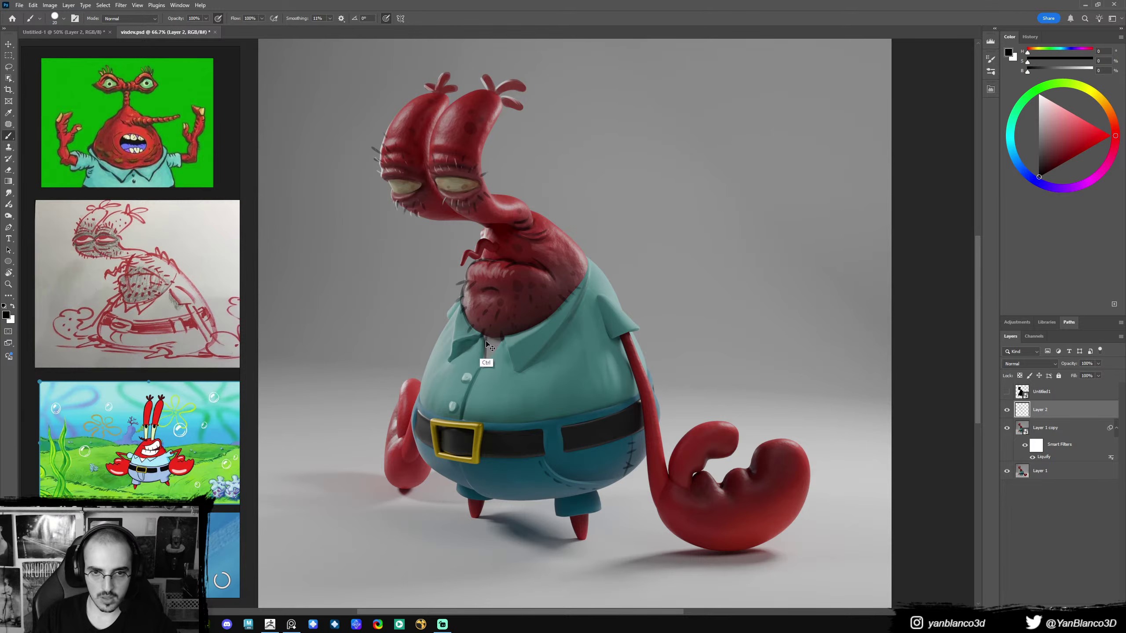
{"action": "left_click", "coordinate": [481, 381], "text": "alt"}
{"action": "left_click", "coordinate": [486, 361], "text": "alt"}
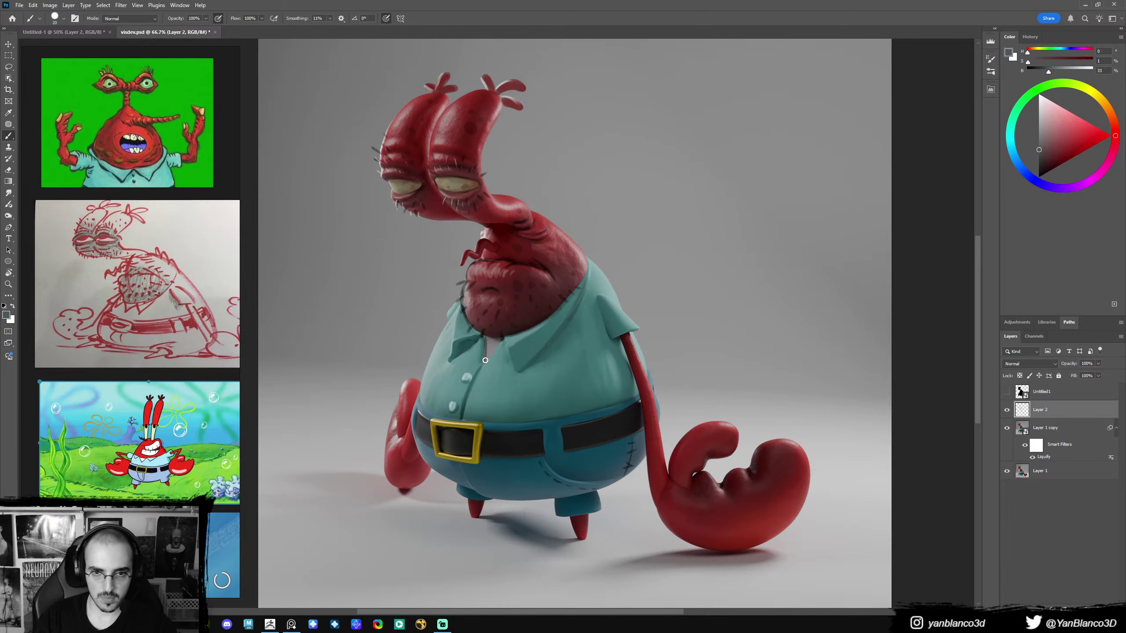
{"action": "left_click", "coordinate": [490, 362], "text": "alt"}
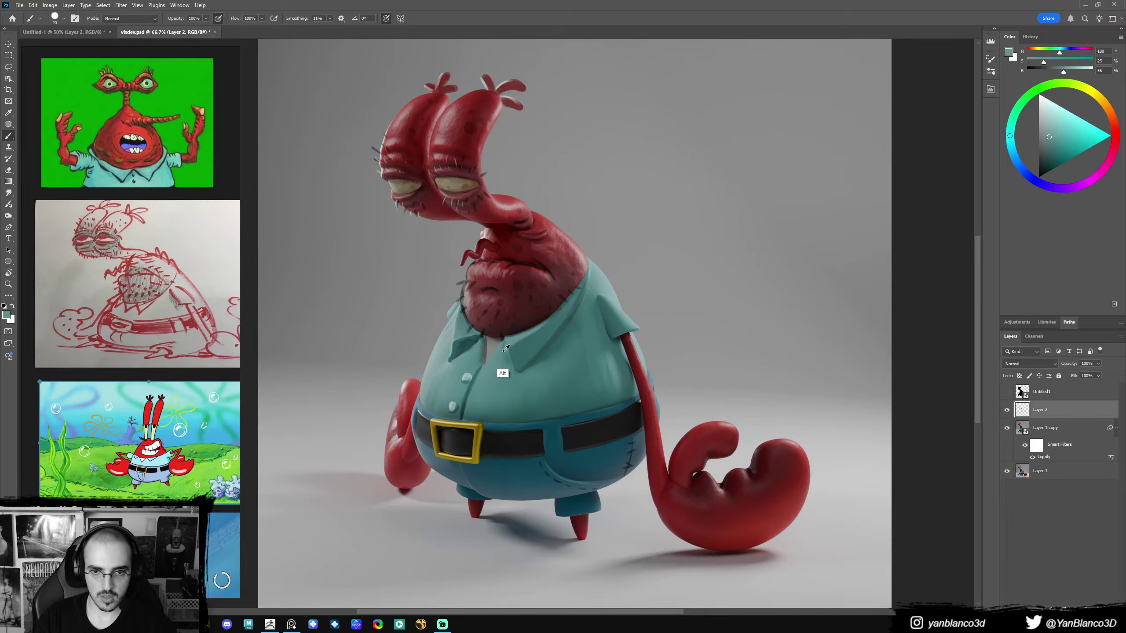
{"action": "key", "text": "d"}
{"action": "key", "text": "x"}
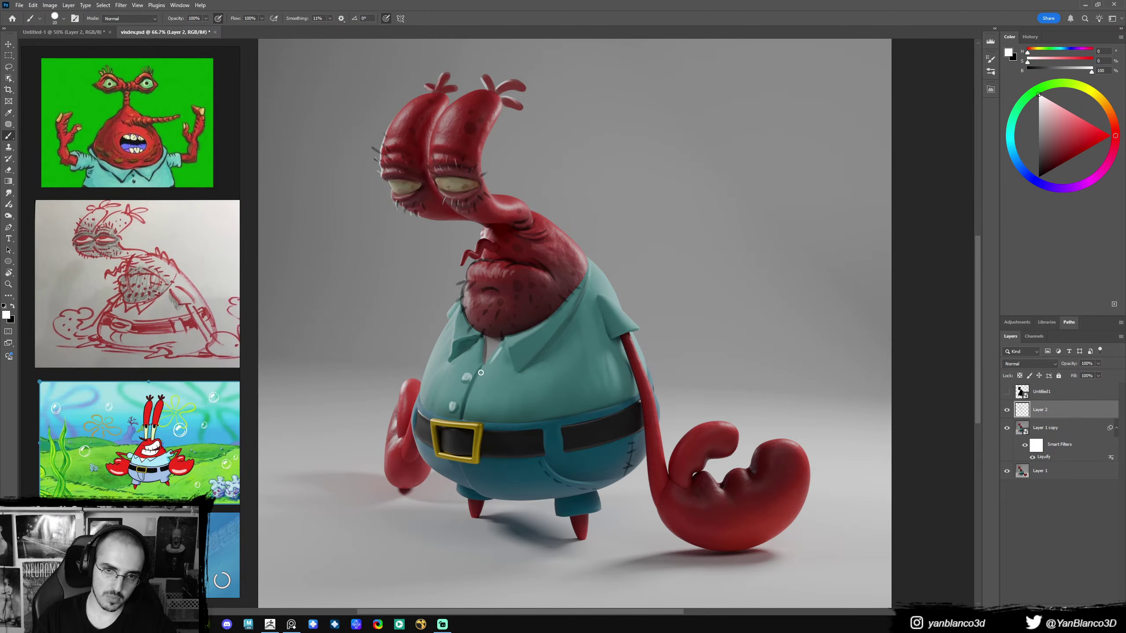
{"action": "left_click", "coordinate": [501, 344], "text": "alt"}
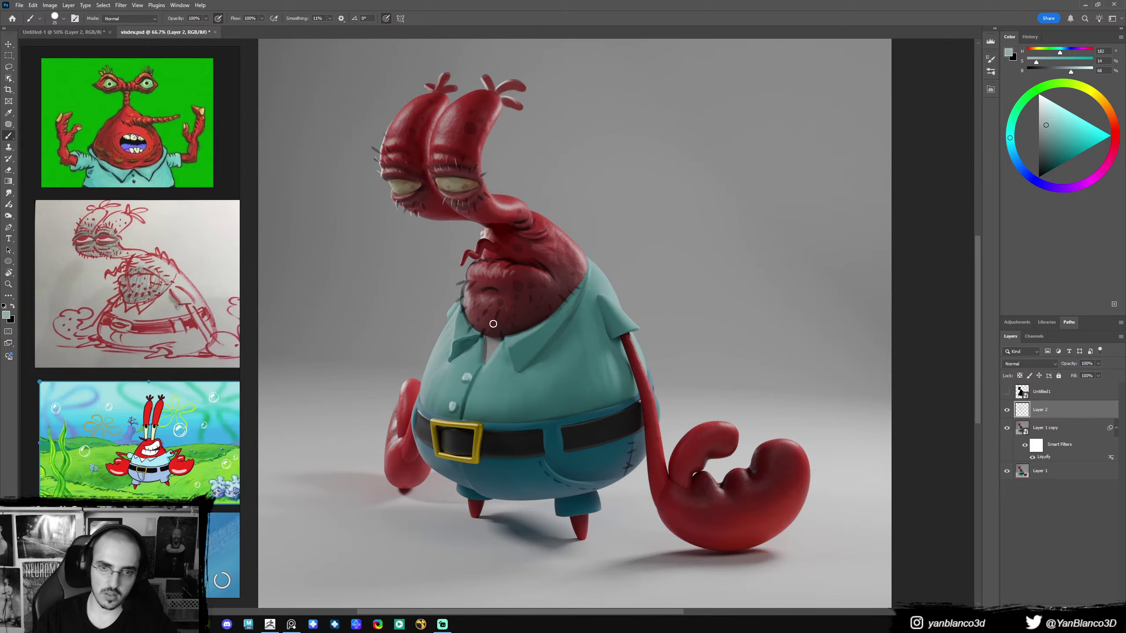
- Clean up the point of the large collar flap and its shadow with light and dark teals sampled from the shirt
{"action": "left_click", "coordinate": [466, 345], "text": "alt"}
{"action": "left_click", "coordinate": [541, 353], "text": "alt"}
{"action": "key", "text": "bracketleft"}
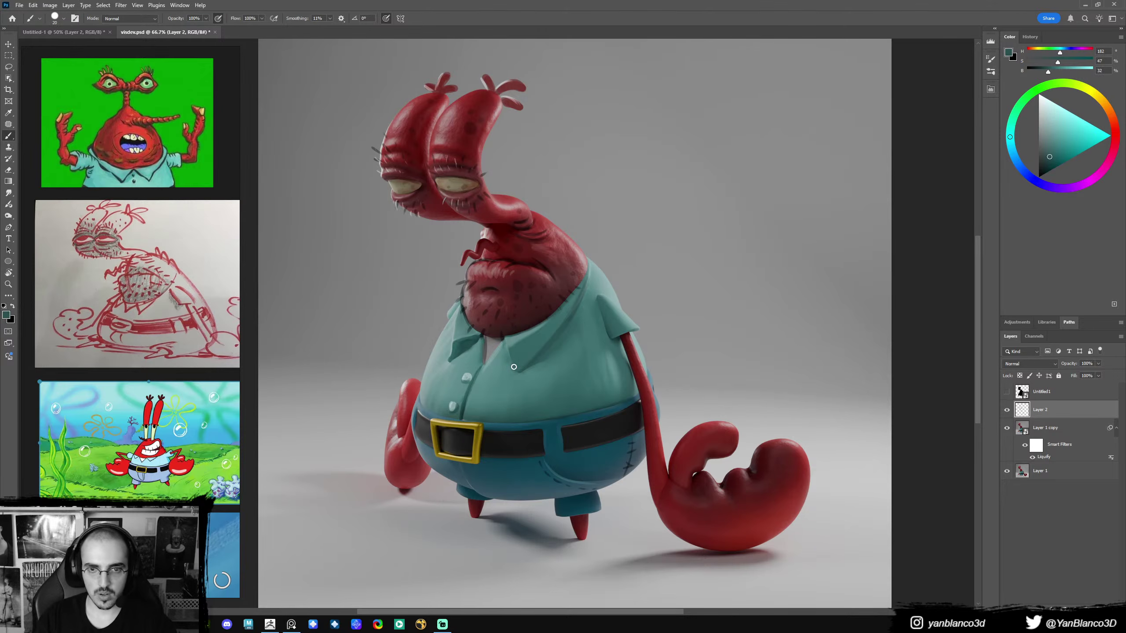
{"action": "left_click", "coordinate": [520, 379], "text": "alt"}
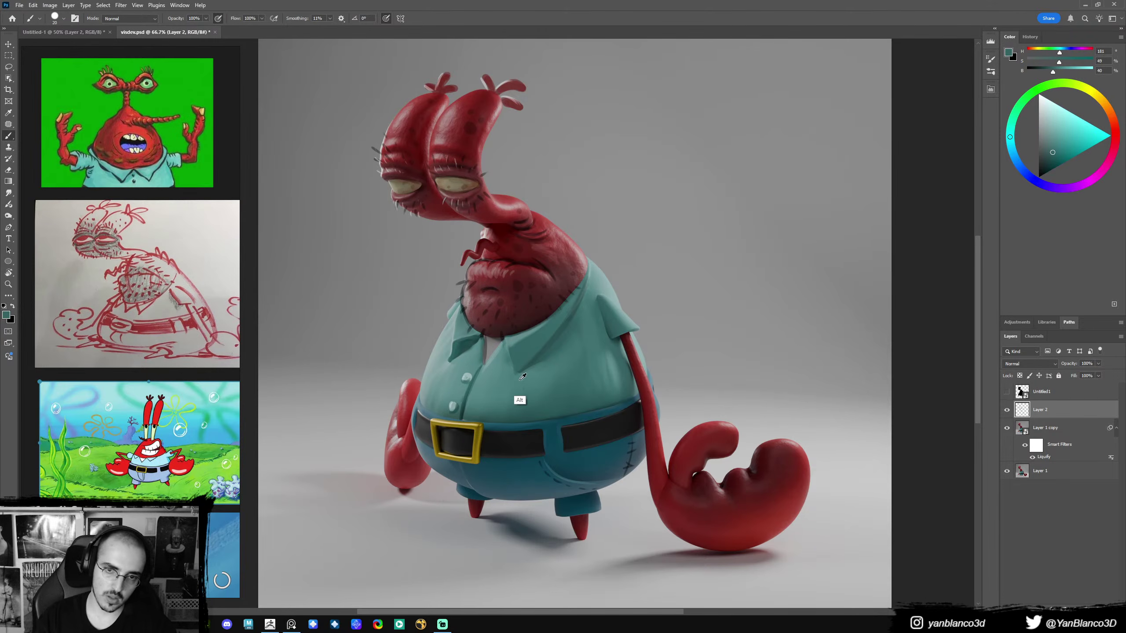
{"action": "left_click", "coordinate": [522, 370], "text": "alt"}
{"action": "left_click", "coordinate": [517, 355], "text": "alt"}
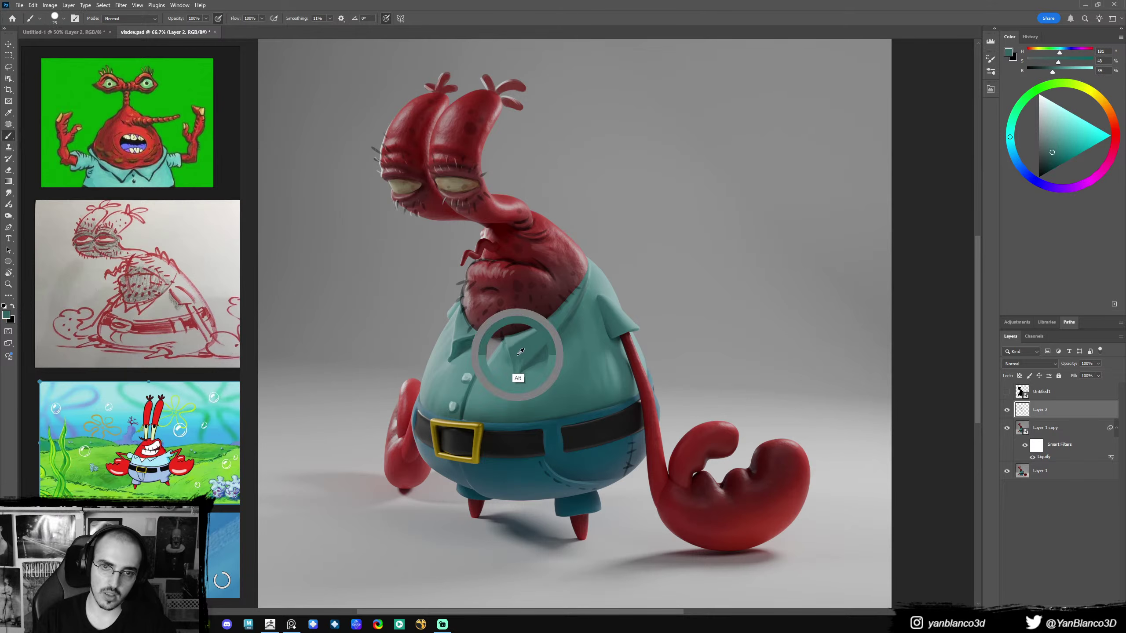
{"action": "left_click", "coordinate": [541, 355], "text": "alt"}
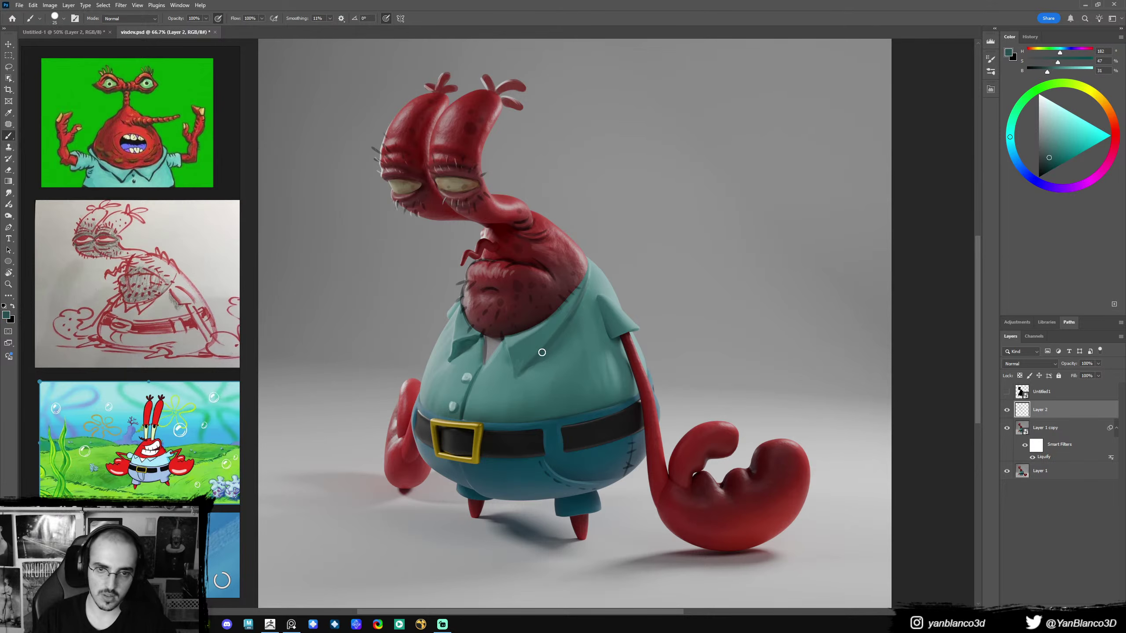
- Blend the upper surface and neck edge of the large collar flap with teal tones sampled along the collar
{"action": "left_click", "coordinate": [511, 352], "text": "alt"}
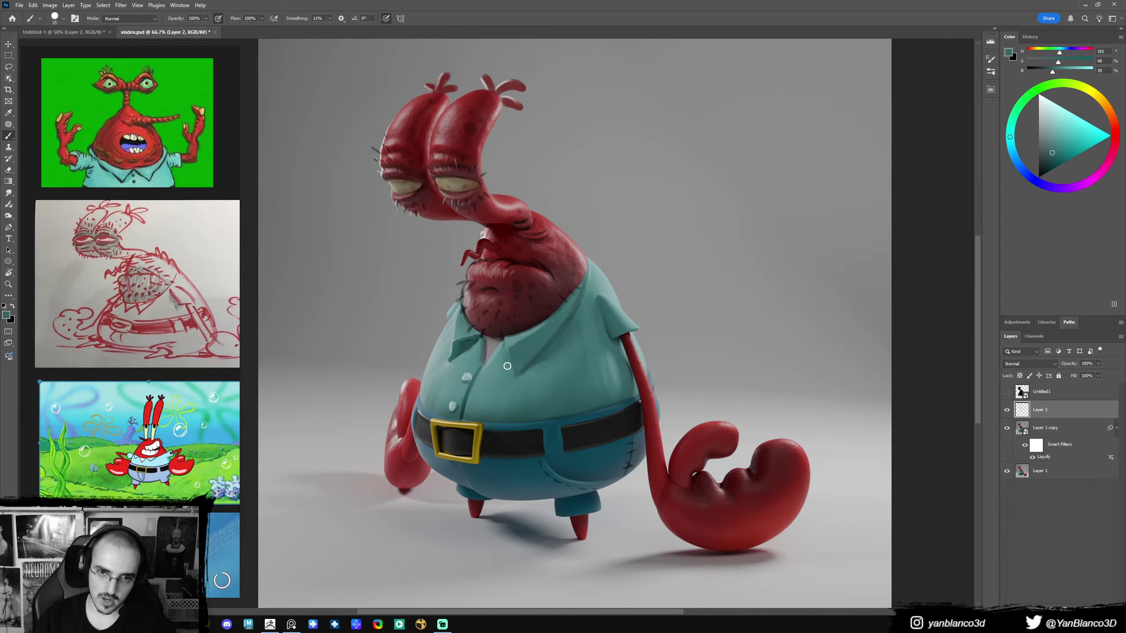
{"action": "left_click", "coordinate": [510, 339], "text": "alt"}
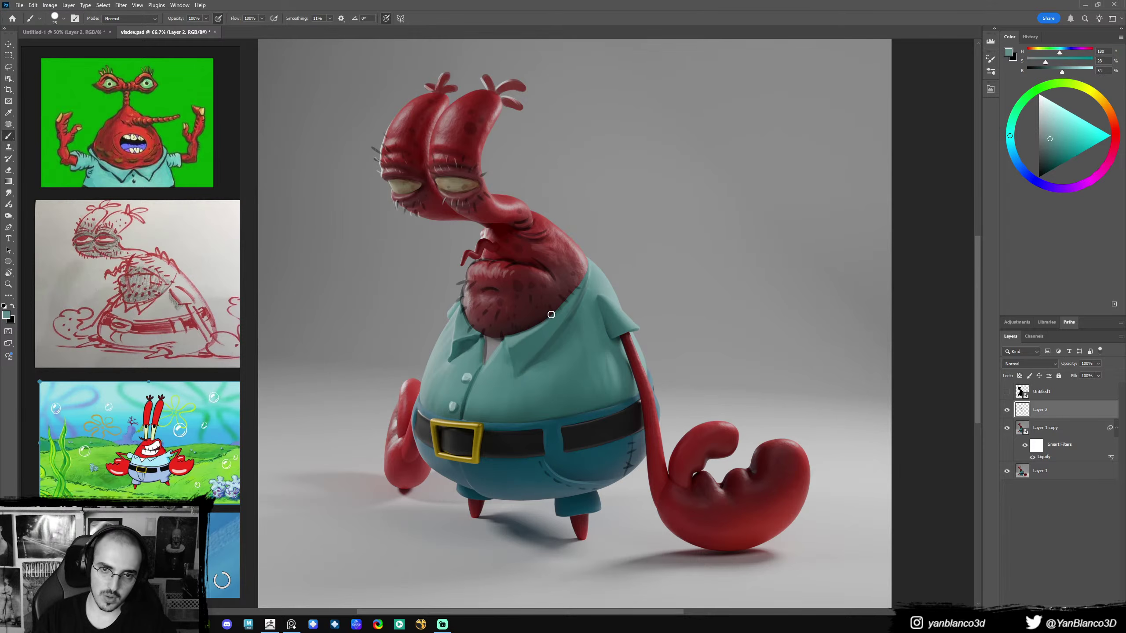
{"action": "left_click", "coordinate": [530, 330], "text": "alt"}
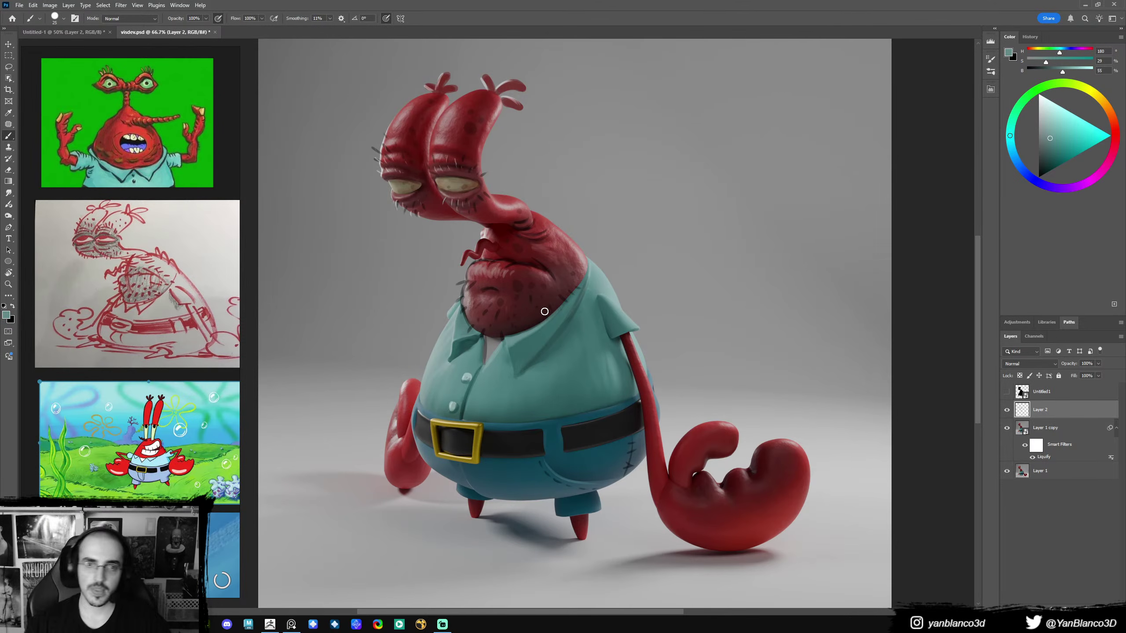
{"action": "left_click", "coordinate": [516, 338], "text": "alt"}
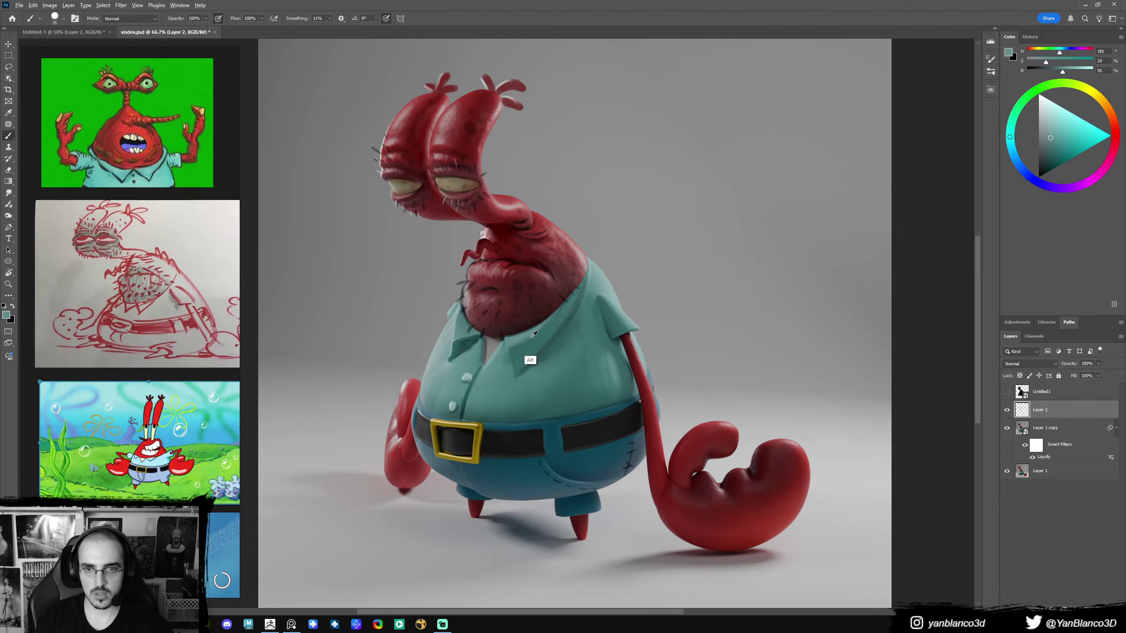
{"action": "left_click", "coordinate": [531, 361], "text": "alt"}
{"action": "left_click", "coordinate": [573, 308], "text": "alt"}
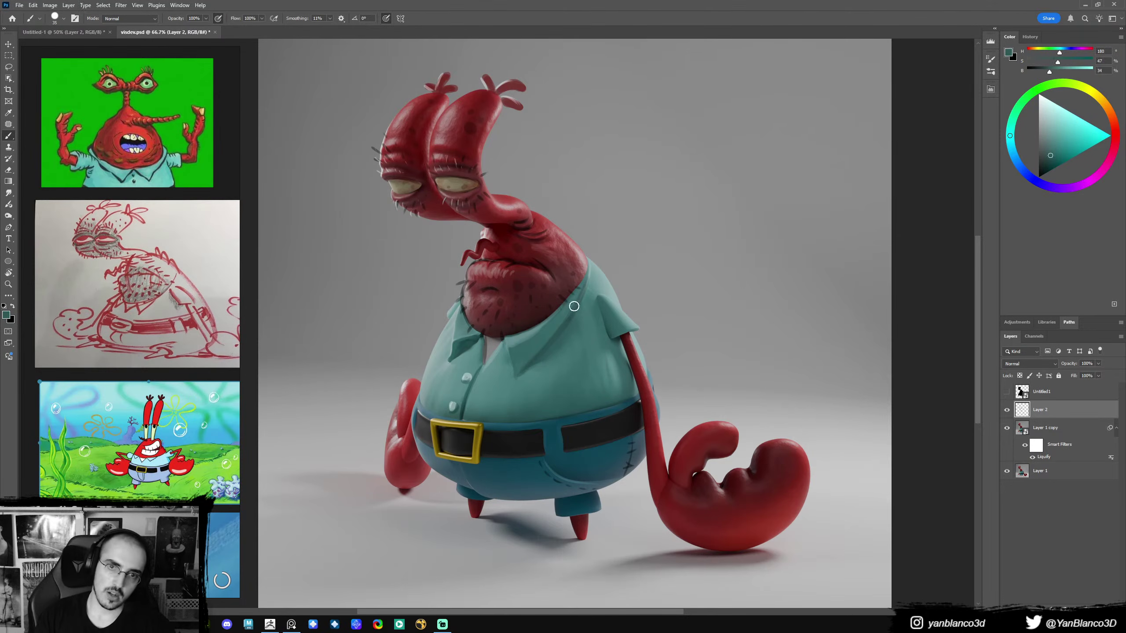
{"action": "left_click", "coordinate": [548, 372], "text": "alt"}
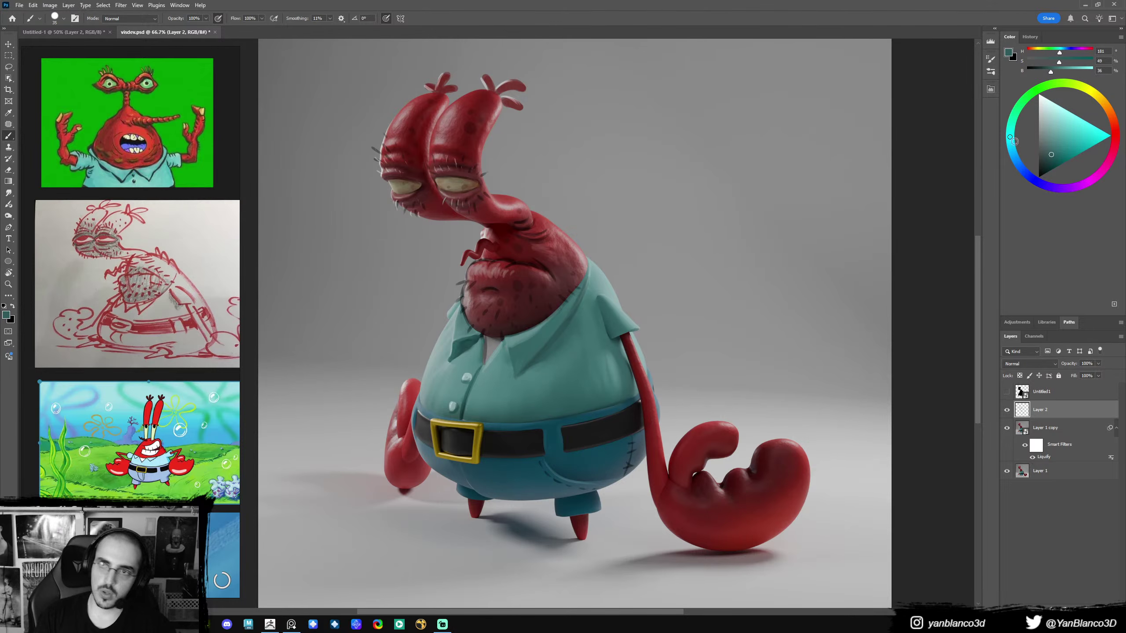
{"action": "left_click_drag", "start_coordinate": [1057, 148], "coordinate": [1047, 156]}
{"action": "key", "text": "ctrl+z"}
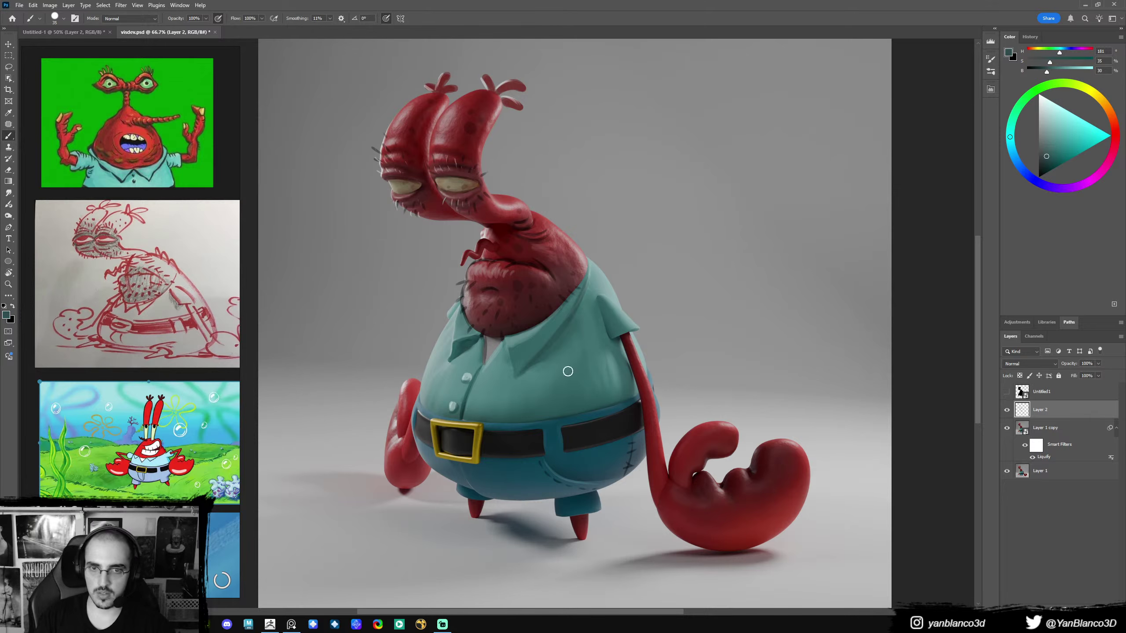
{"action": "left_click", "coordinate": [526, 350], "text": "alt"}
{"action": "left_click", "coordinate": [555, 349], "text": "alt"}
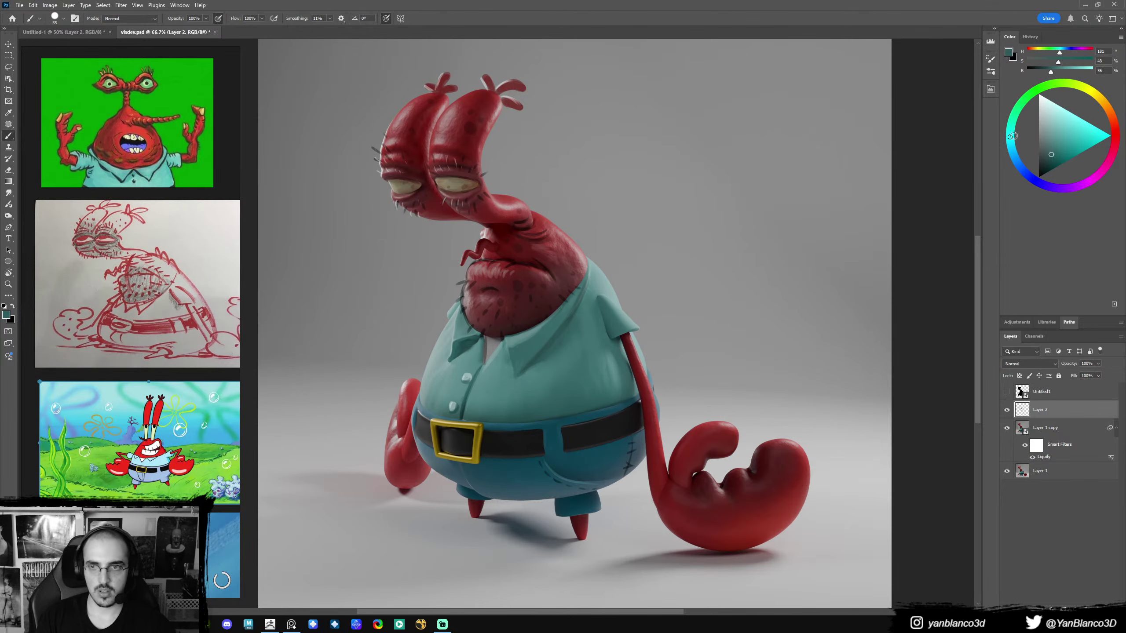
- Pick a dark desaturated red and paint small round stains on the large collar flap
{"action": "left_click", "coordinate": [1048, 159]}
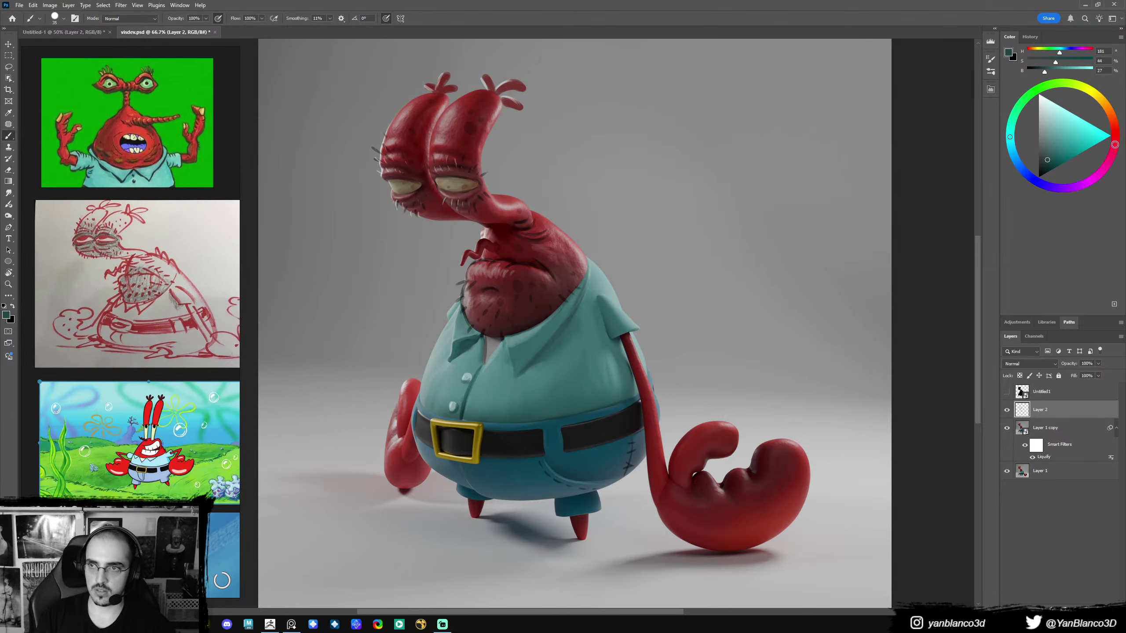
{"action": "left_click", "coordinate": [1114, 145]}
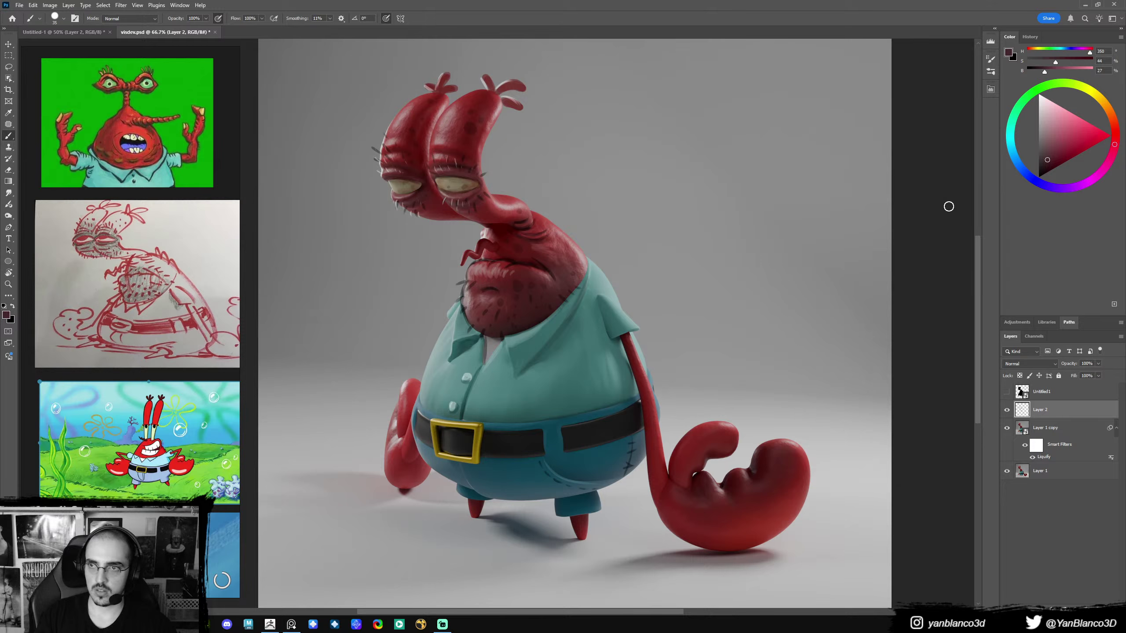
{"action": "left_click", "coordinate": [523, 352]}
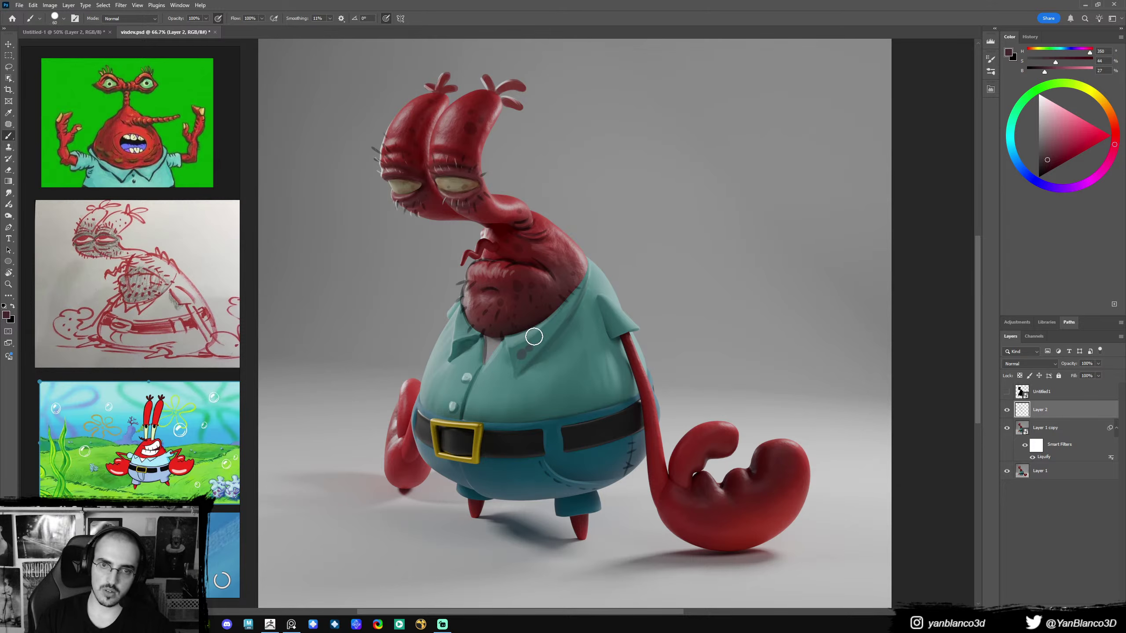
{"action": "key", "text": "ctrl+z"}
{"action": "left_click", "coordinate": [532, 351]}
{"action": "left_click", "coordinate": [533, 342]}
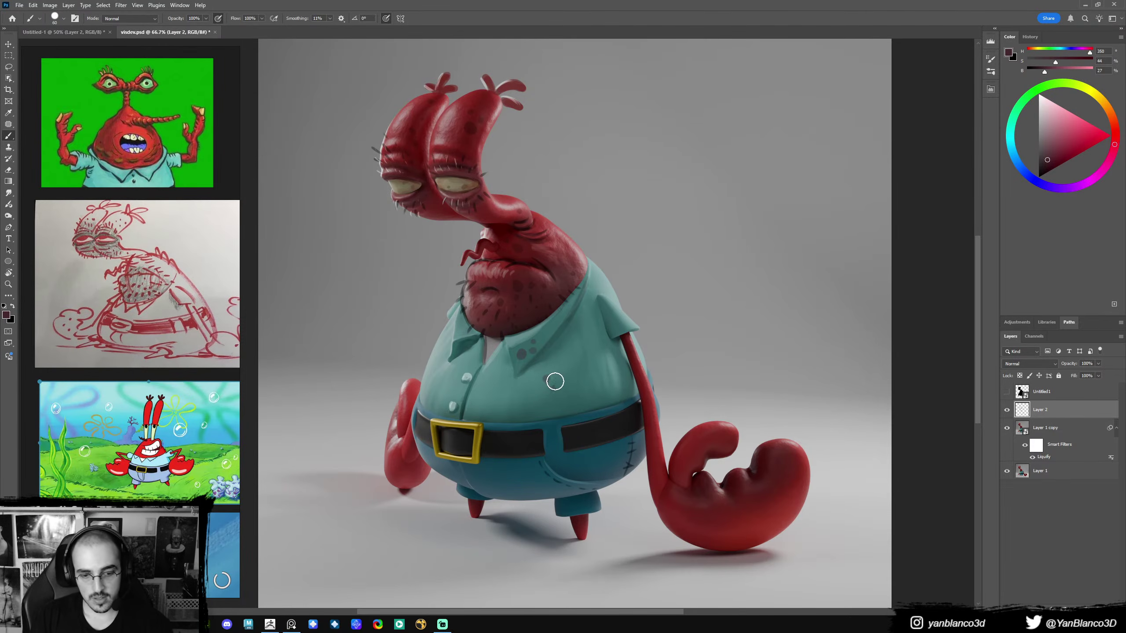
- Add more small dark stains across the front of the shirt and soften them with the Smudge tool and Eraser
{"action": "key", "text": "r"}
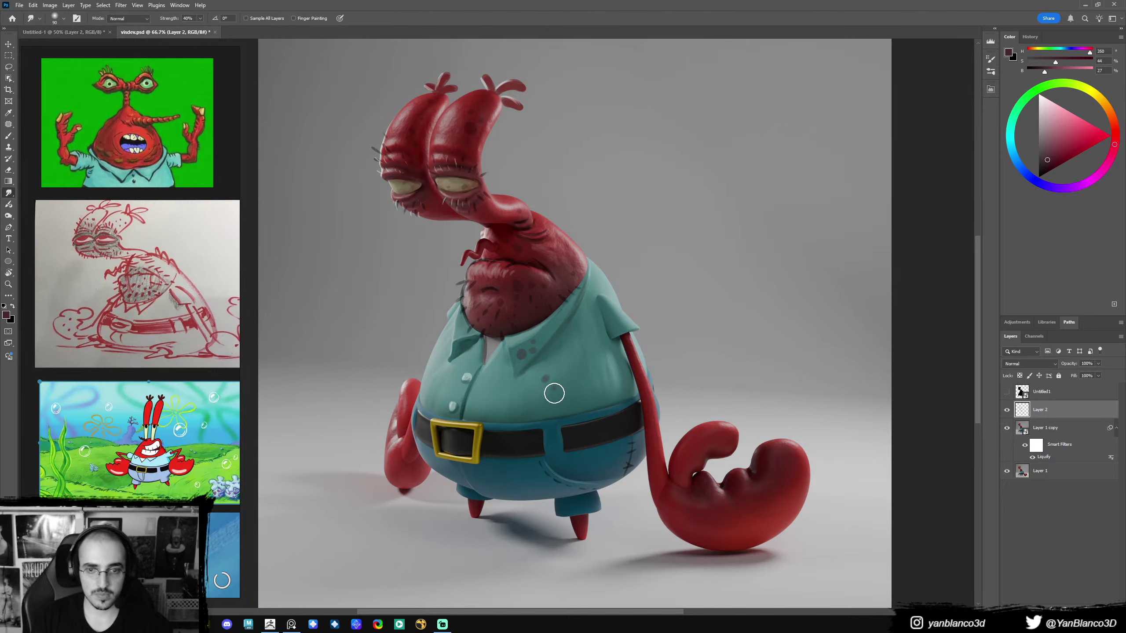
{"action": "key", "text": "b"}
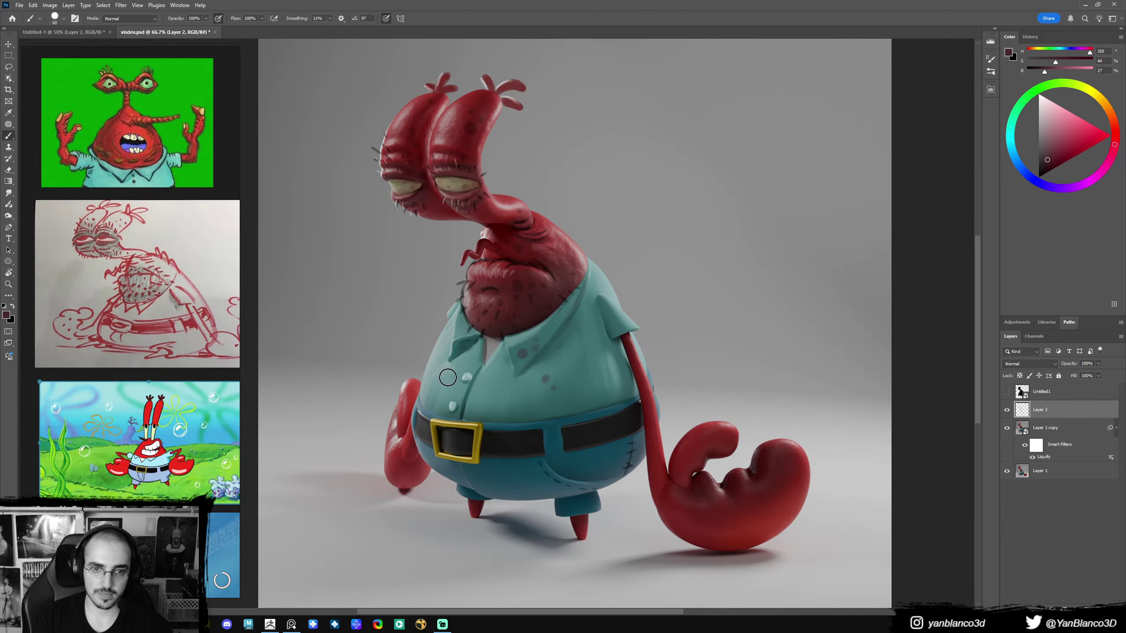
{"action": "key", "text": "r"}
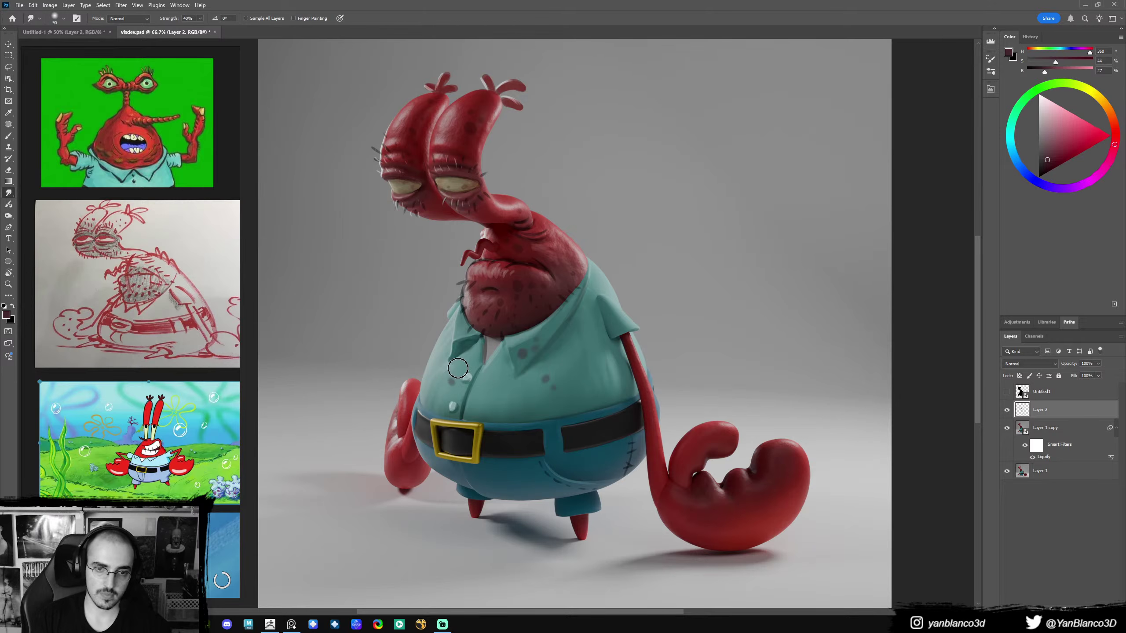
{"action": "key", "text": "b"}
{"action": "key", "text": "e"}
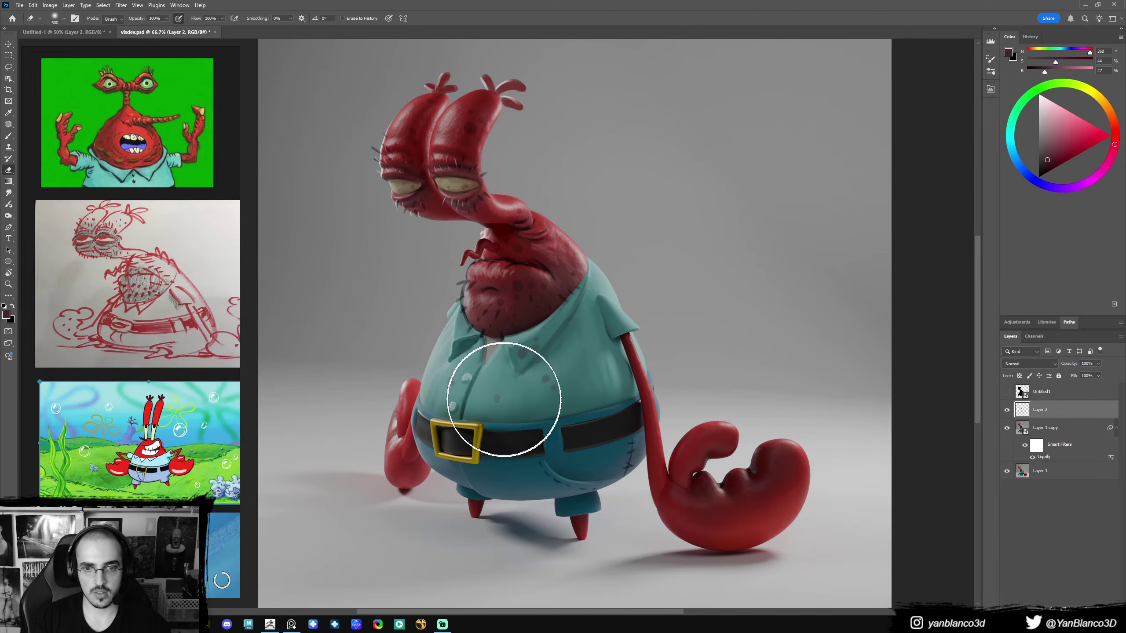
{"action": "key", "text": "b"}
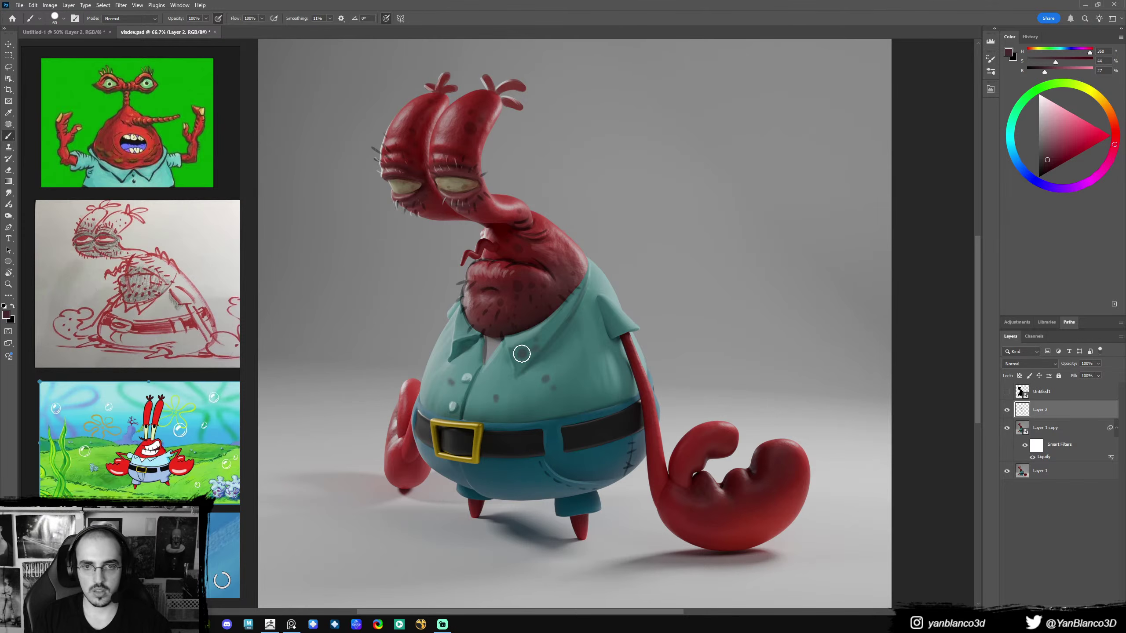
{"action": "key", "text": "r"}
{"action": "left_click_drag", "start_coordinate": [520, 353], "coordinate": [520, 353]}
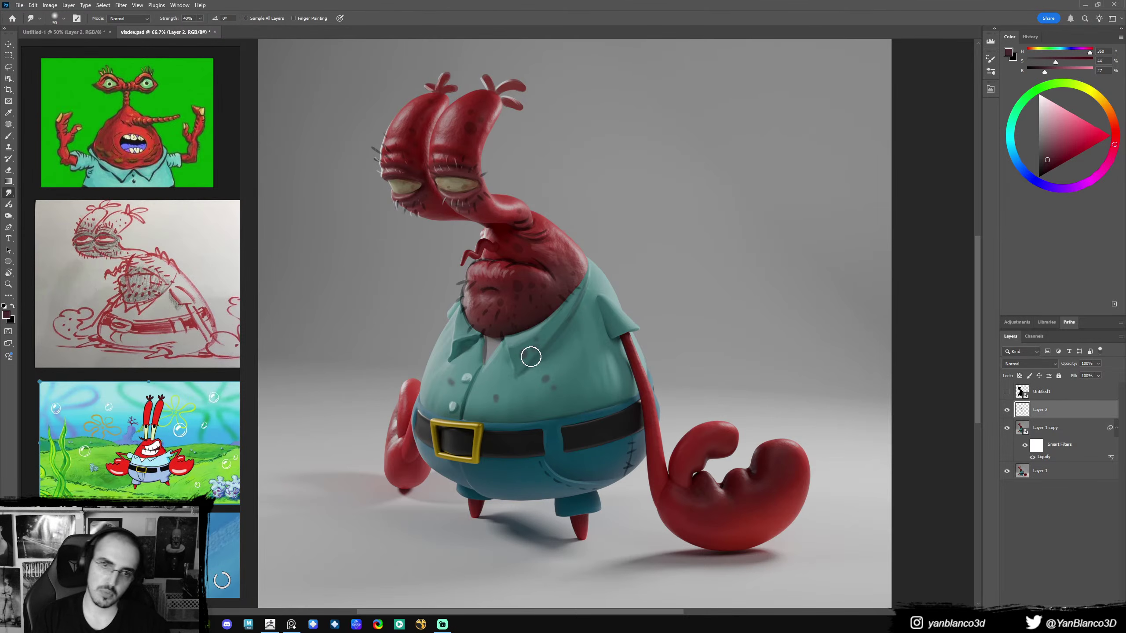
{"action": "key", "text": "e"}
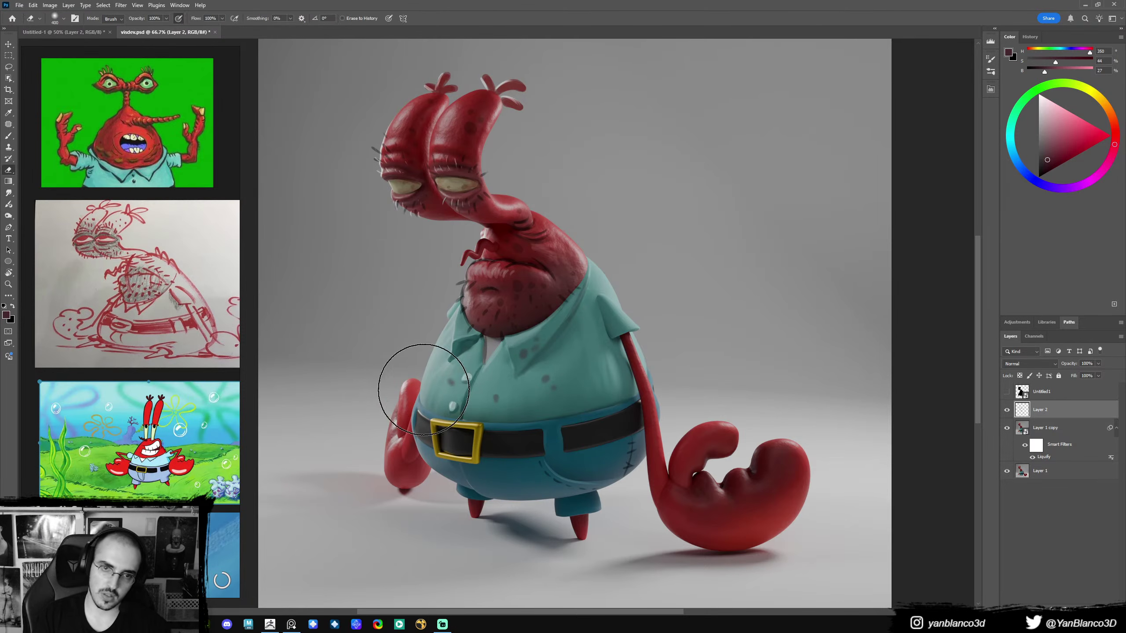
- Touch up the small collar flap and its shadow with light and dark teals sampled from the shirt
{"action": "key", "text": "b"}
{"action": "key", "text": "d"}
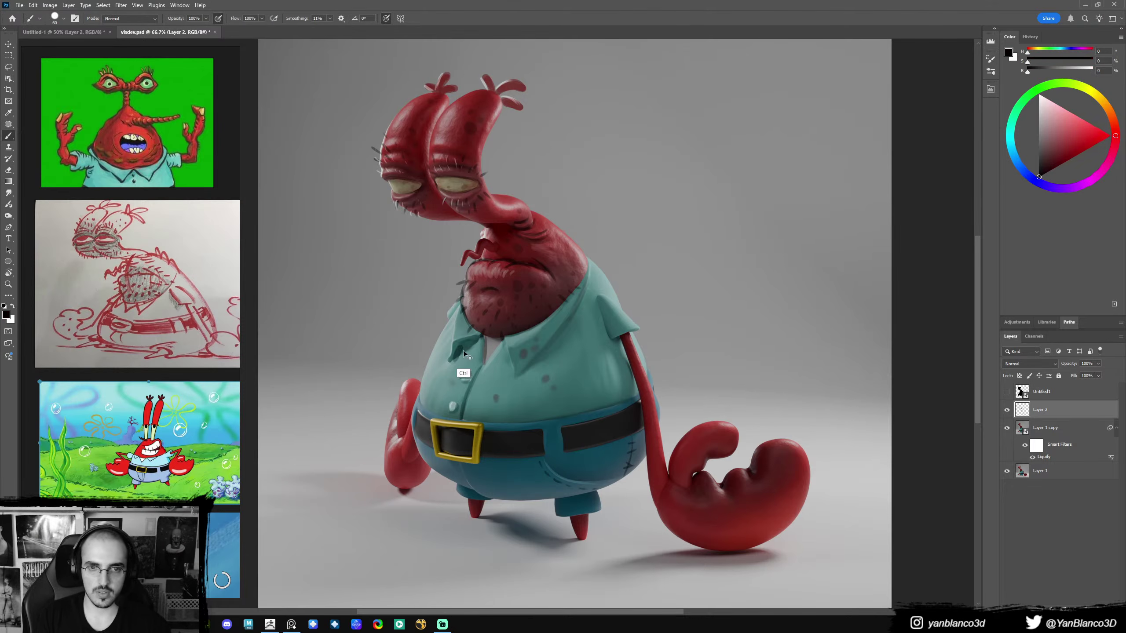
{"action": "left_click", "coordinate": [463, 355], "text": "alt"}
{"action": "key", "text": "bracketleft"}
{"action": "left_click", "coordinate": [459, 357], "text": "alt"}
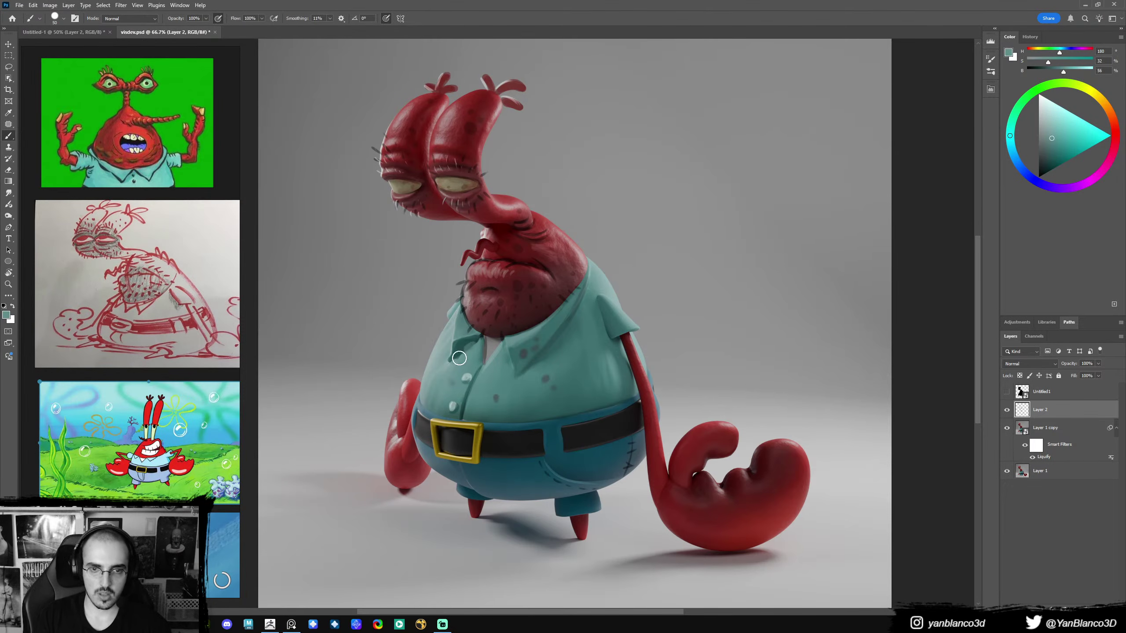
{"action": "mouse_move", "coordinate": [474, 348]}
{"action": "left_mouse_down"}
{"action": "mouse_move", "coordinate": [457, 357]}
{"action": "mouse_move", "coordinate": [464, 352]}
{"action": "left_mouse_up"}
{"action": "left_click", "coordinate": [459, 346], "text": "alt"}
{"action": "key", "text": "bracketleft"}
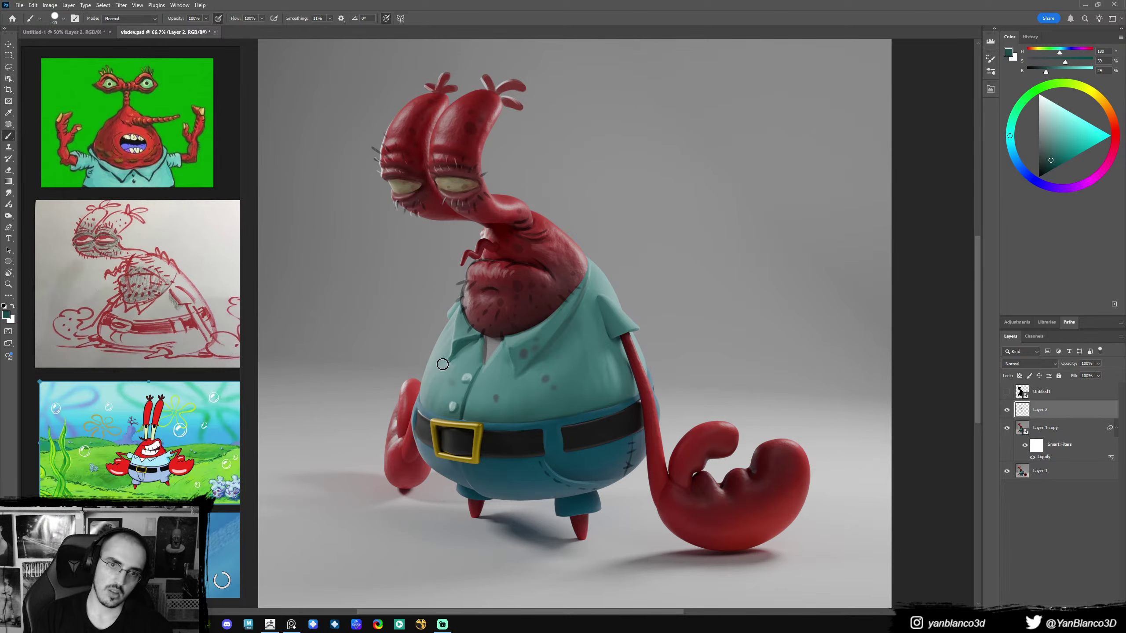
- Refine the lower edge and shadow of the large collar flap with teal tones sampled around it
{"action": "left_click", "coordinate": [528, 358], "text": "alt"}
{"action": "key", "text": "bracketleft"}
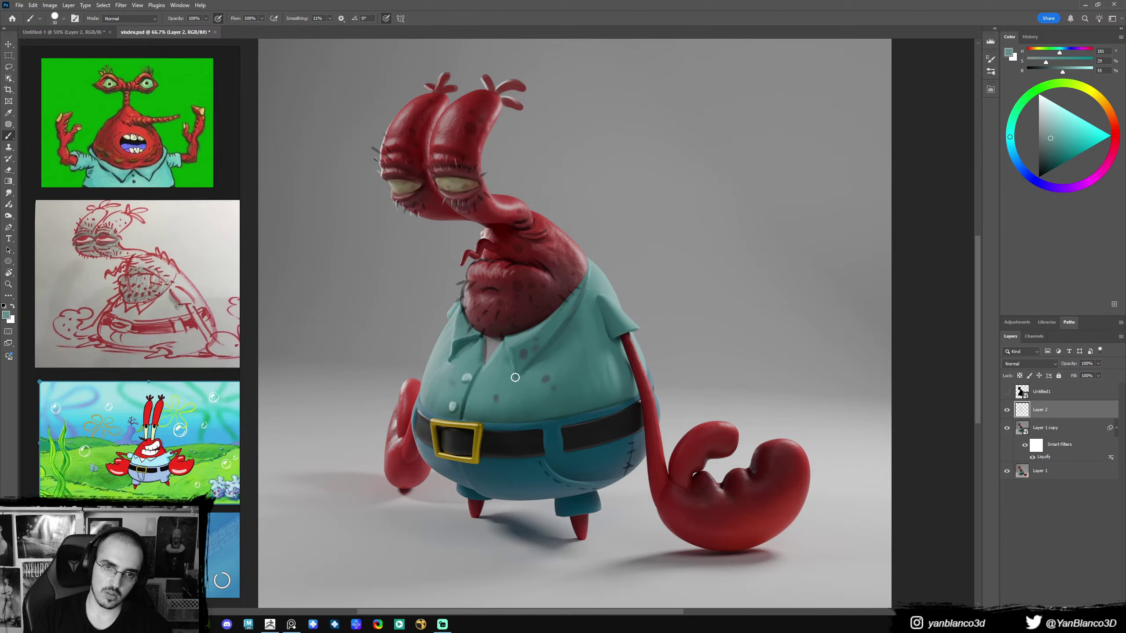
{"action": "left_click", "coordinate": [518, 364], "text": "alt"}
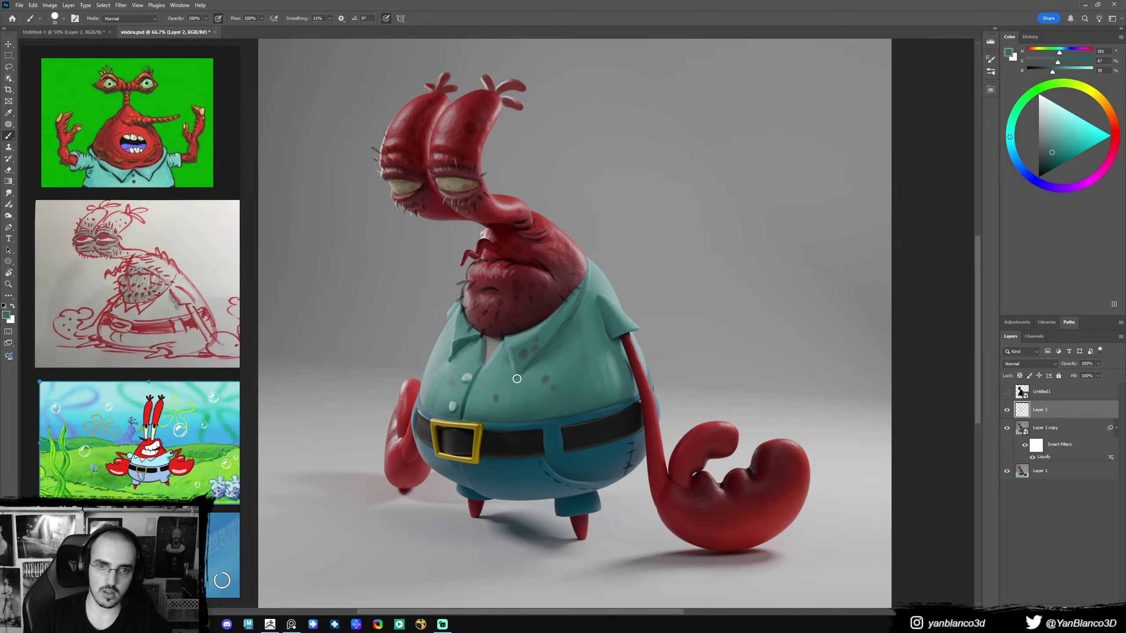
{"action": "left_click", "coordinate": [538, 363], "text": "alt"}
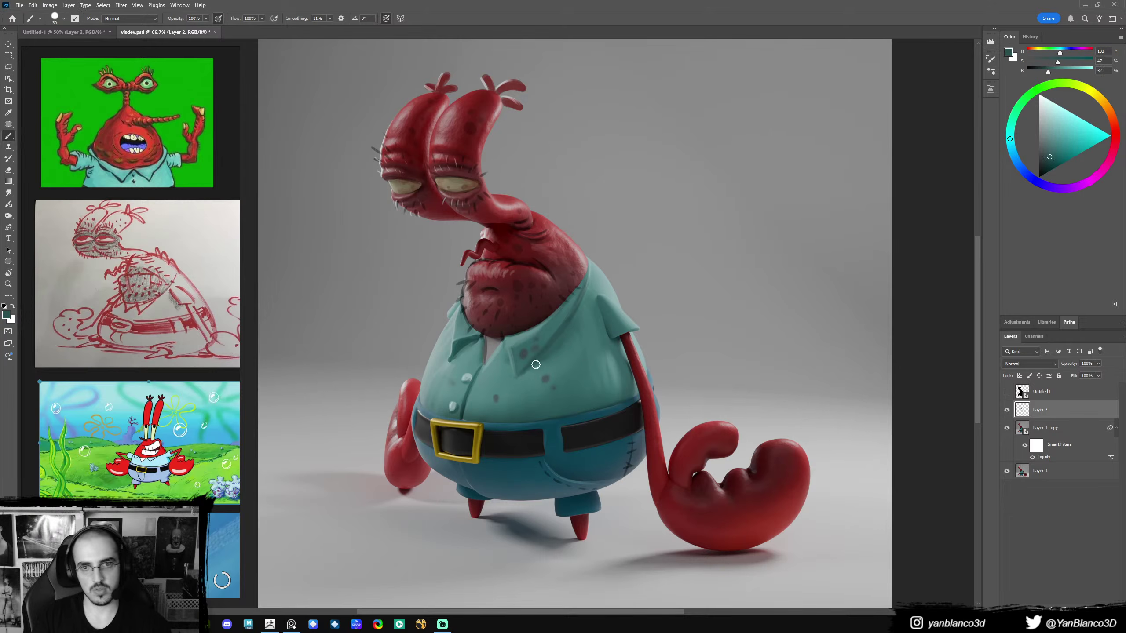
{"action": "left_click", "coordinate": [500, 372], "text": "alt"}
{"action": "key", "text": "bracketright"}
{"action": "key", "text": "bracketright"}
{"action": "key", "text": "bracketright"}
{"action": "key", "text": "bracketright"}
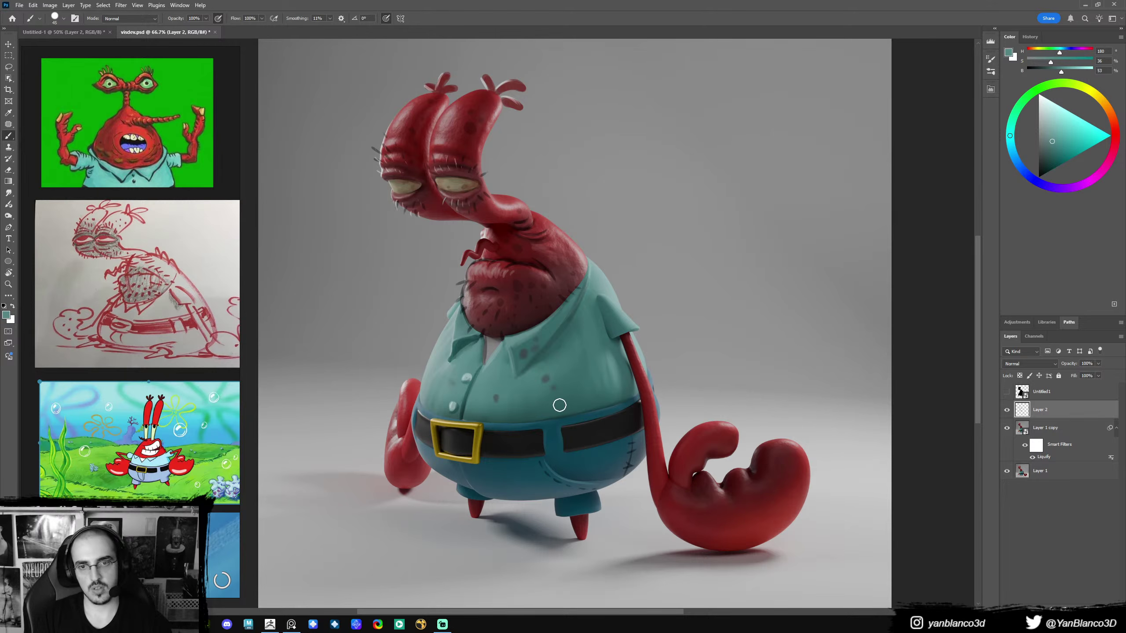
- Blend the shirt's belly and side below the large collar flap with teals sampled from the nearby fabric
{"action": "left_click", "coordinate": [560, 402], "text": "alt"}
{"action": "key", "text": "bracketright"}
{"action": "key", "text": "bracketright"}
{"action": "left_click", "coordinate": [563, 382], "text": "alt"}
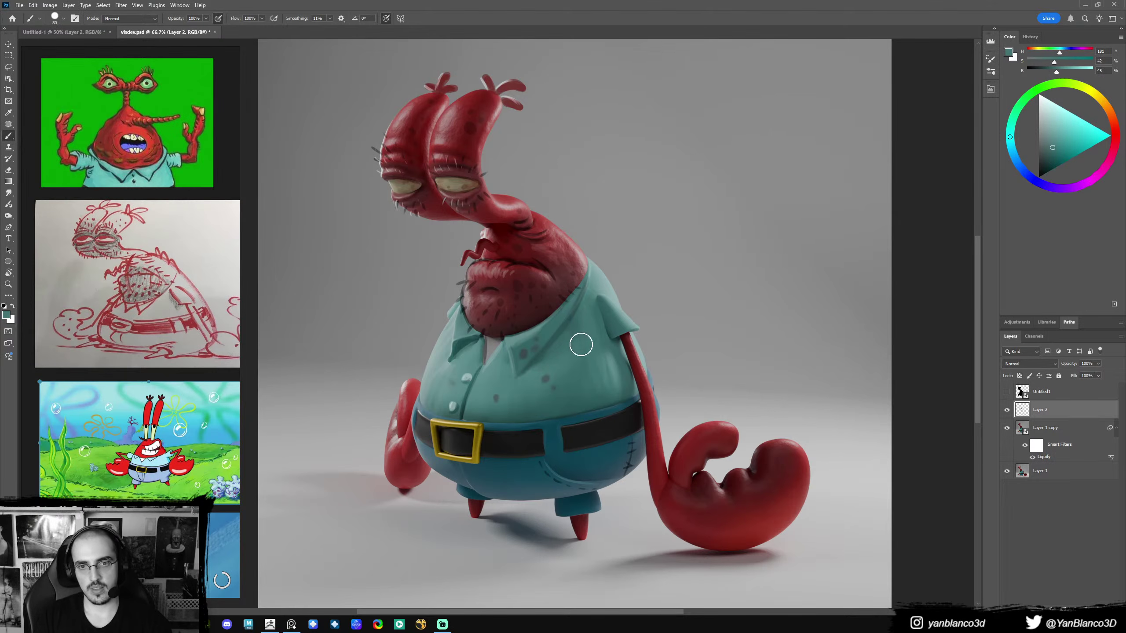
{"action": "key", "text": "bracketleft"}
{"action": "key", "text": "bracketleft"}
{"action": "key", "text": "bracketleft"}
{"action": "key", "text": "bracketleft"}
{"action": "key", "text": "bracketleft"}
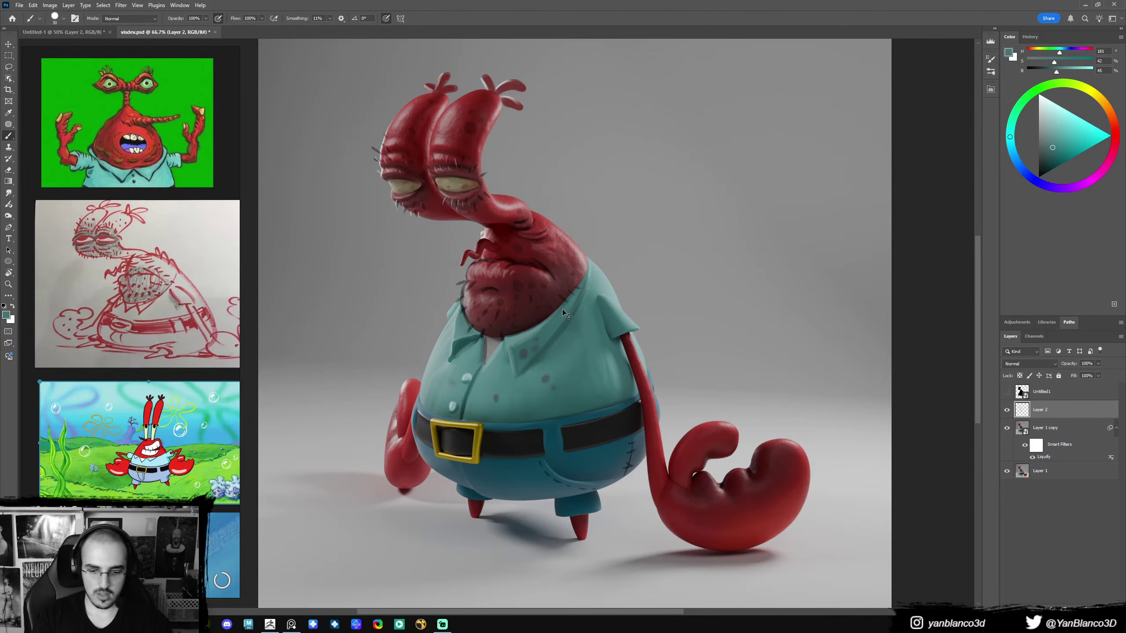
- Create a new layer and paint thin black diagonal stripes along both collar flaps, cleaning them up with the Eraser
{"action": "key", "text": "ctrl+shift+n"}
{"action": "key", "text": "Return"}
{"action": "key", "text": "bracketleft"}
{"action": "key", "text": "d"}
{"action": "left_click_drag", "start_coordinate": [569, 293], "coordinate": [576, 312]}
{"action": "key", "text": "ctrl+z"}
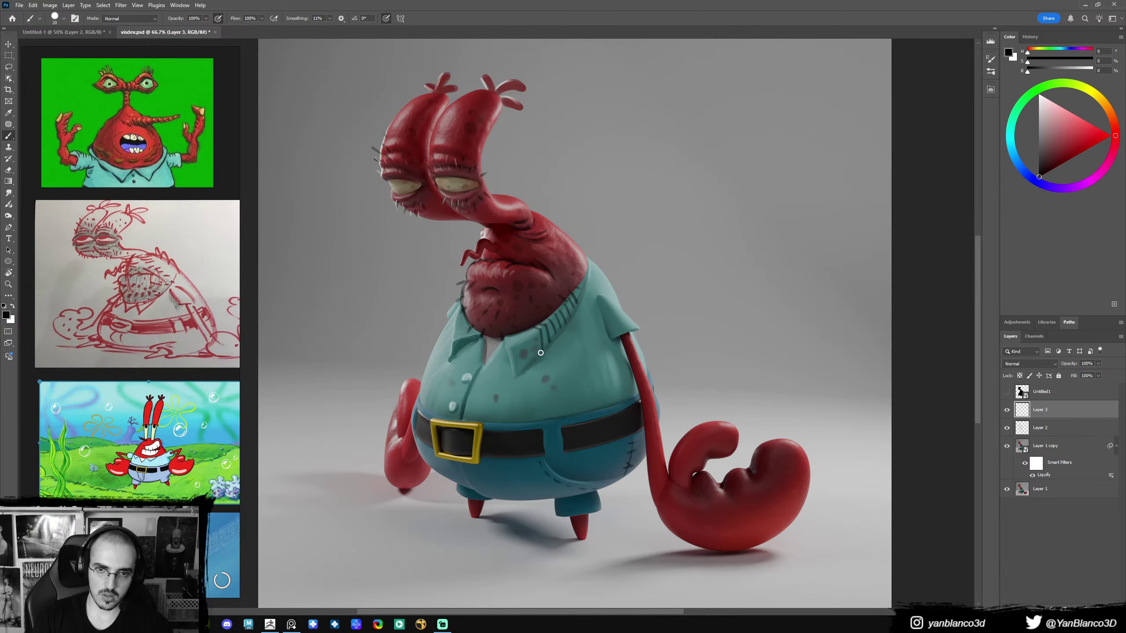
{"action": "left_click_drag", "start_coordinate": [537, 334], "coordinate": [521, 380]}
{"action": "key", "text": "e"}
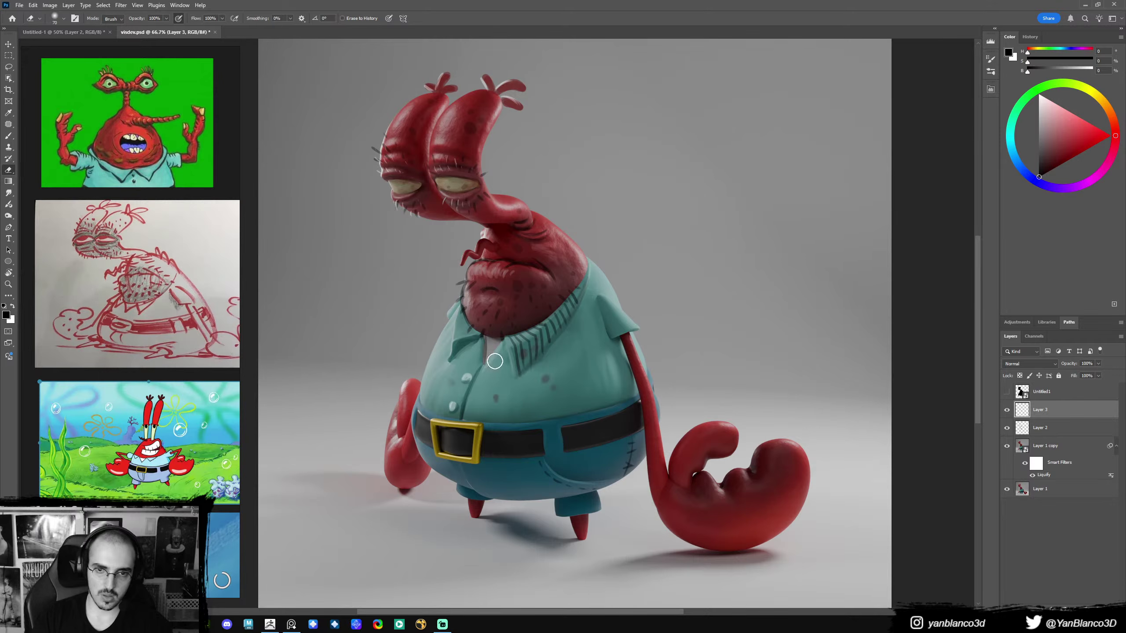
{"action": "key", "text": "b"}
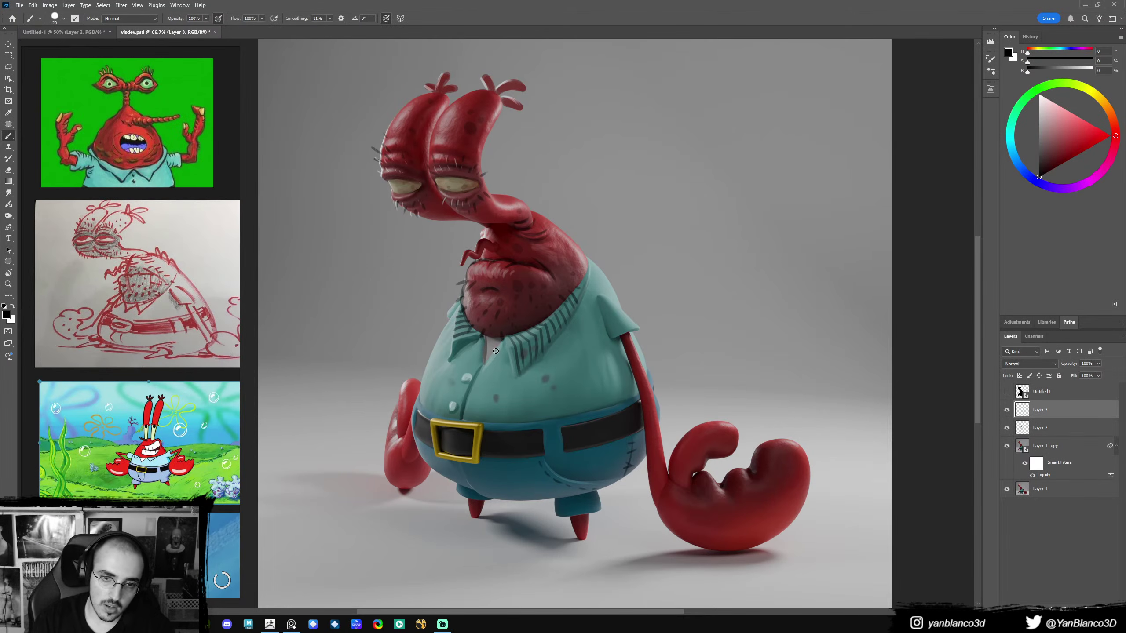
- Paint thin vertical black stripes from the shirt opening and the large collar flap's point down to the belt
{"action": "mouse_move", "coordinate": [501, 351]}
{"action": "left_mouse_down"}
{"action": "mouse_move", "coordinate": [483, 419]}
{"action": "mouse_move", "coordinate": [498, 421]}
{"action": "left_mouse_up"}
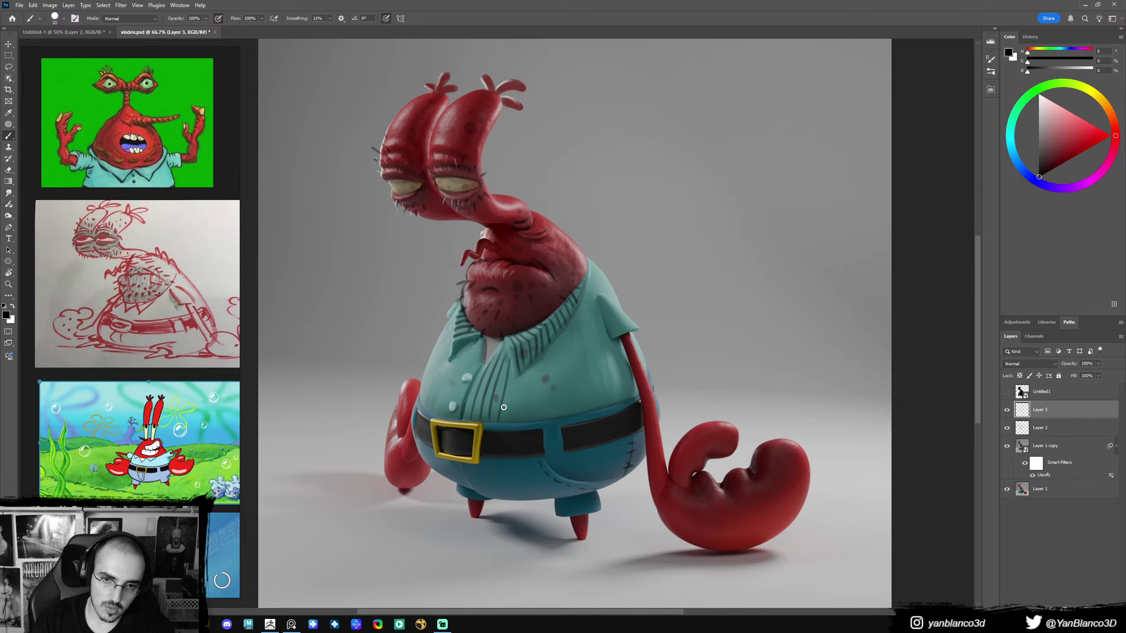
{"action": "left_click_drag", "start_coordinate": [515, 372], "coordinate": [508, 424]}
{"action": "mouse_move", "coordinate": [520, 374]}
{"action": "left_mouse_down"}
{"action": "mouse_move", "coordinate": [518, 426]}
{"action": "mouse_move", "coordinate": [532, 418]}
{"action": "left_mouse_up"}
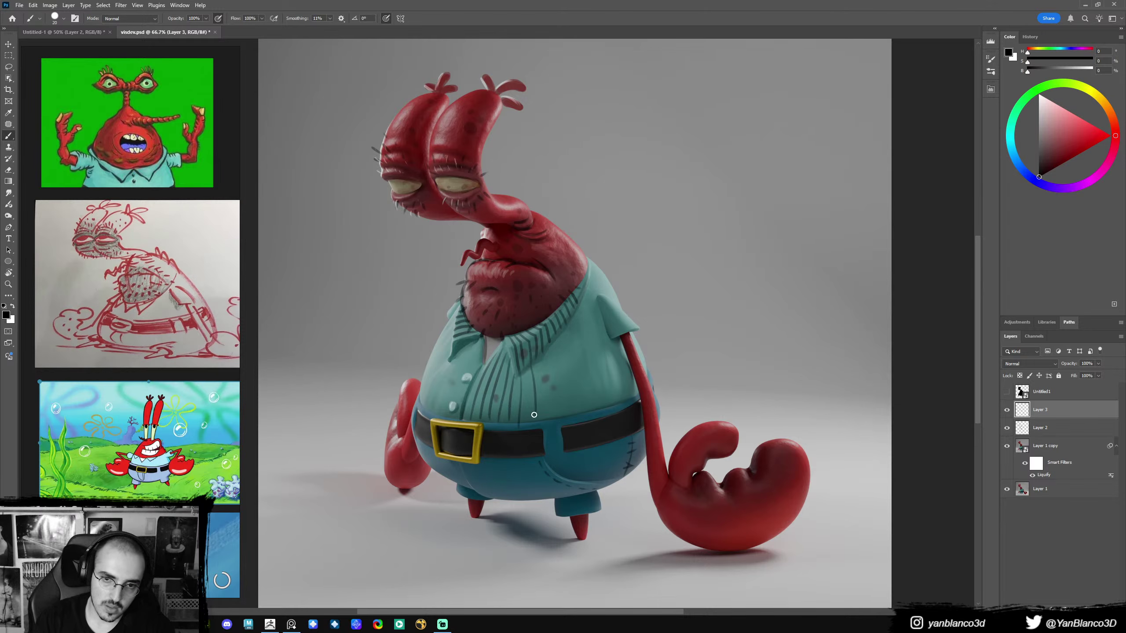
{"action": "key", "text": "ctrl+z"}
{"action": "mouse_move", "coordinate": [529, 374]}
{"action": "left_mouse_down"}
{"action": "mouse_move", "coordinate": [533, 424]}
{"action": "mouse_move", "coordinate": [548, 420]}
{"action": "left_mouse_up"}
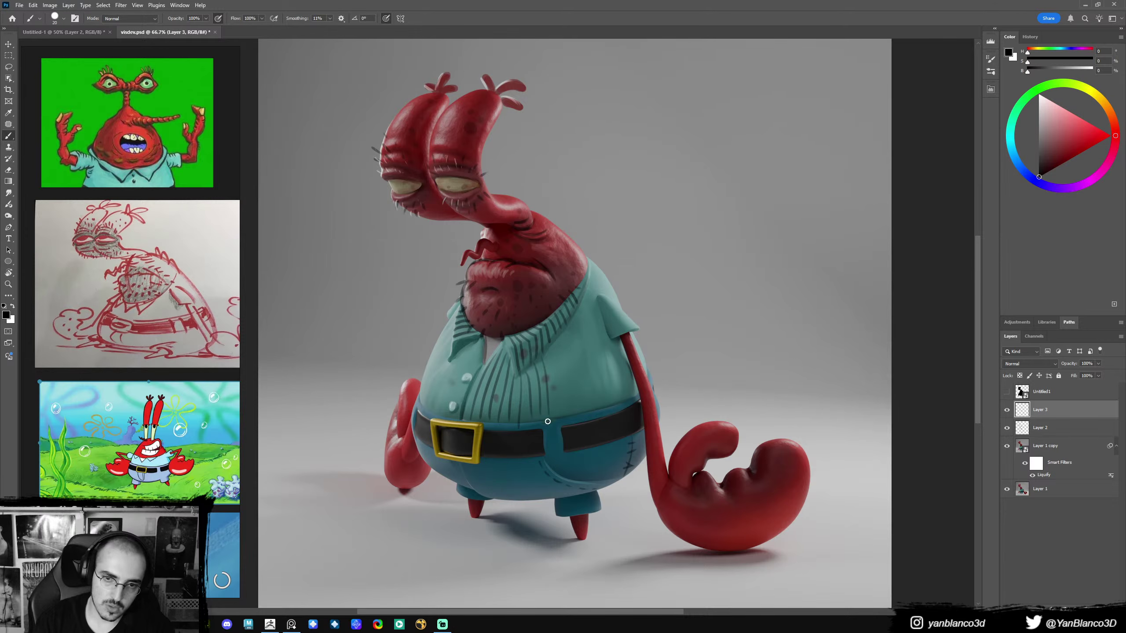
- Continue the thin black stripes across the belly, from the large collar flap's outer edge down to the belt
{"action": "left_click_drag", "start_coordinate": [552, 352], "coordinate": [563, 426]}
{"action": "key", "text": "ctrl+z"}
{"action": "left_click_drag", "start_coordinate": [549, 349], "coordinate": [571, 422]}
{"action": "left_click_drag", "start_coordinate": [562, 338], "coordinate": [579, 416]}
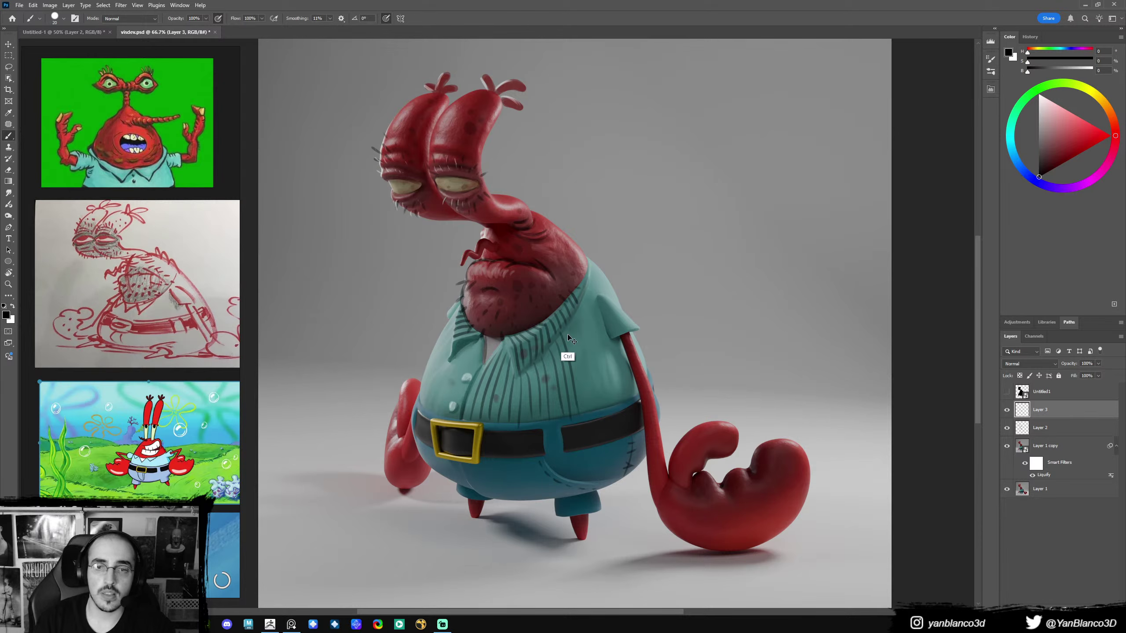
{"action": "left_click_drag", "start_coordinate": [569, 337], "coordinate": [581, 419]}
{"action": "mouse_move", "coordinate": [567, 324]}
{"action": "left_mouse_down"}
{"action": "mouse_move", "coordinate": [590, 417]}
{"action": "mouse_move", "coordinate": [585, 375]}
{"action": "mouse_move", "coordinate": [598, 409]}
{"action": "left_mouse_up"}
{"action": "key", "text": "ctrl+z"}
{"action": "key", "text": "ctrl+z"}
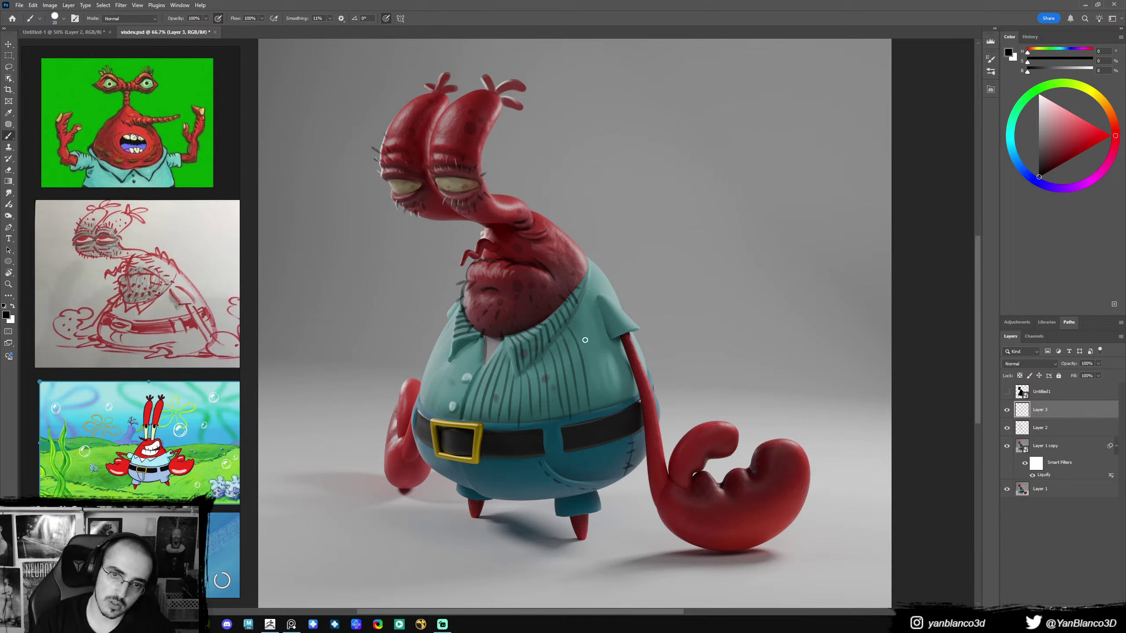
- Paint curved black stripes from the upper part of the large collar flap down the shirt's side, redrawing misplaced strokes
{"action": "left_click_drag", "start_coordinate": [576, 324], "coordinate": [605, 410]}
{"action": "key", "text": "ctrl+z"}
{"action": "key", "text": "ctrl+z"}
{"action": "left_click_drag", "start_coordinate": [576, 321], "coordinate": [605, 415]}
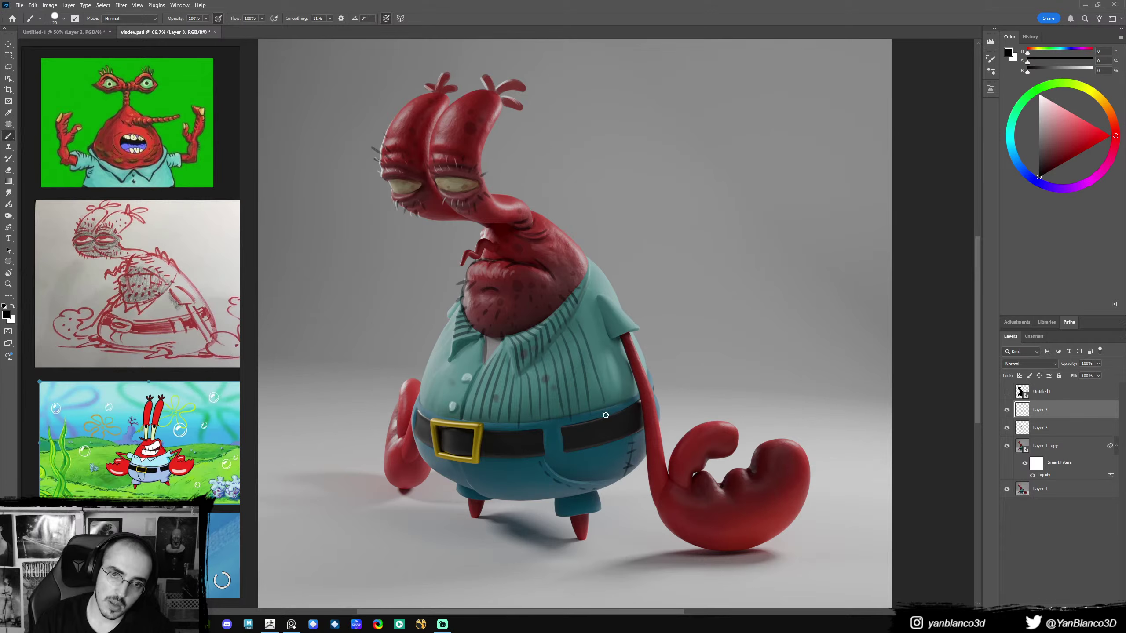
{"action": "left_click_drag", "start_coordinate": [580, 313], "coordinate": [610, 408]}
{"action": "key", "text": "ctrl+z"}
{"action": "left_click_drag", "start_coordinate": [583, 313], "coordinate": [613, 404]}
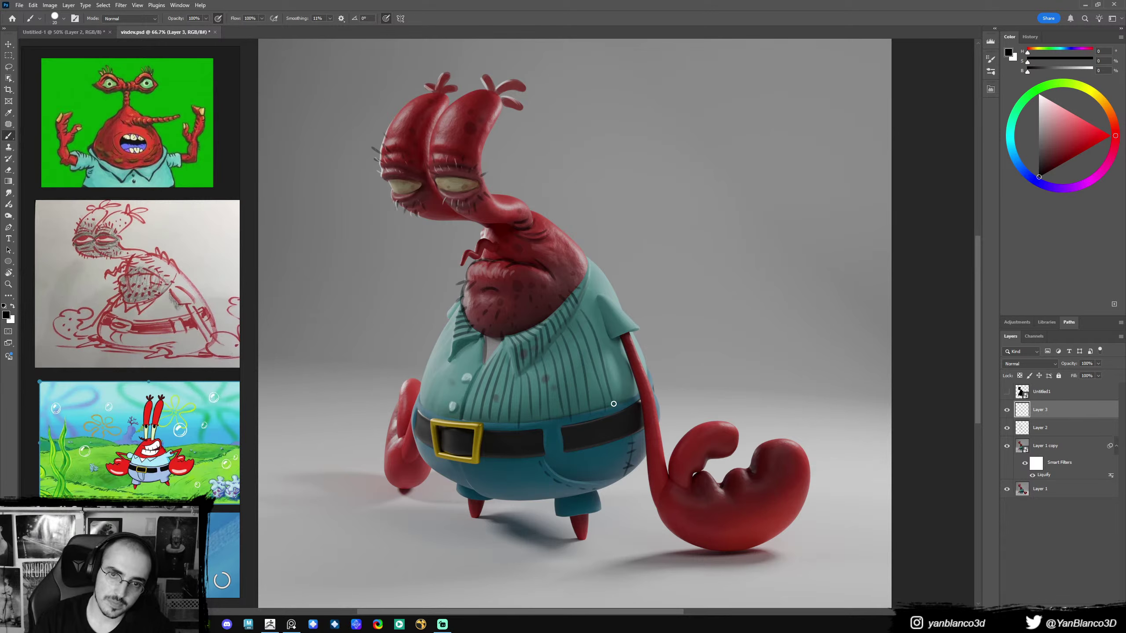
- Rework the outermost curved stripes beside the sleeve so they follow the shirt's side down to the belt
{"action": "key", "text": "ctrl+z"}
{"action": "left_click_drag", "start_coordinate": [581, 312], "coordinate": [617, 414]}
{"action": "key", "text": "ctrl+z"}
{"action": "left_click_drag", "start_coordinate": [578, 311], "coordinate": [615, 410]}
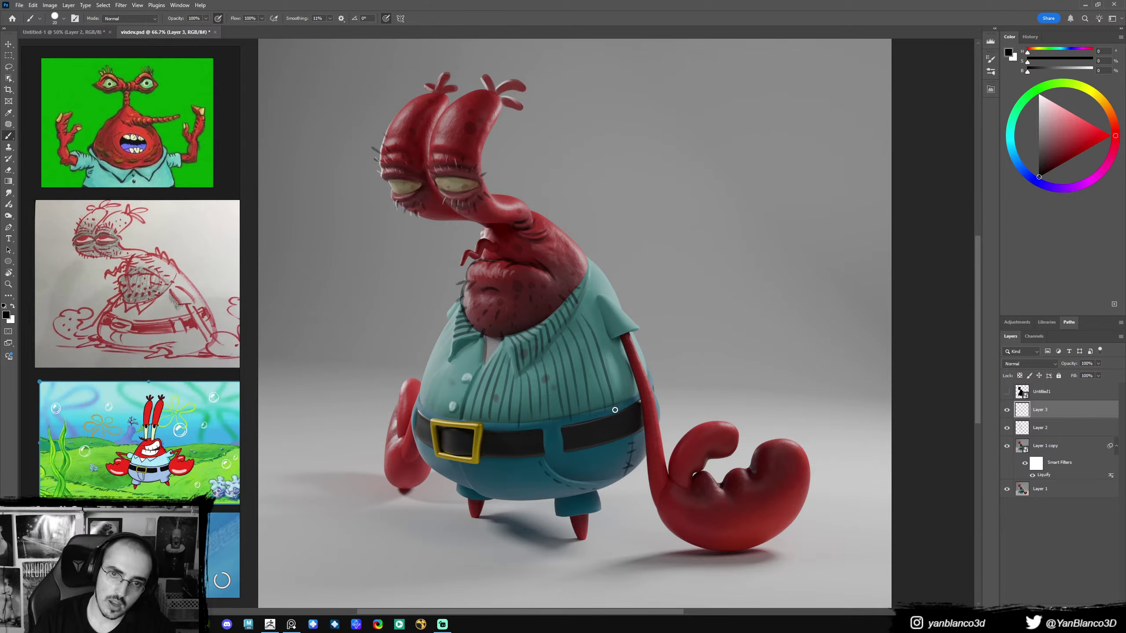
{"action": "left_click_drag", "start_coordinate": [587, 307], "coordinate": [621, 400]}
{"action": "key", "text": "ctrl+z"}
{"action": "key", "text": "ctrl+z"}
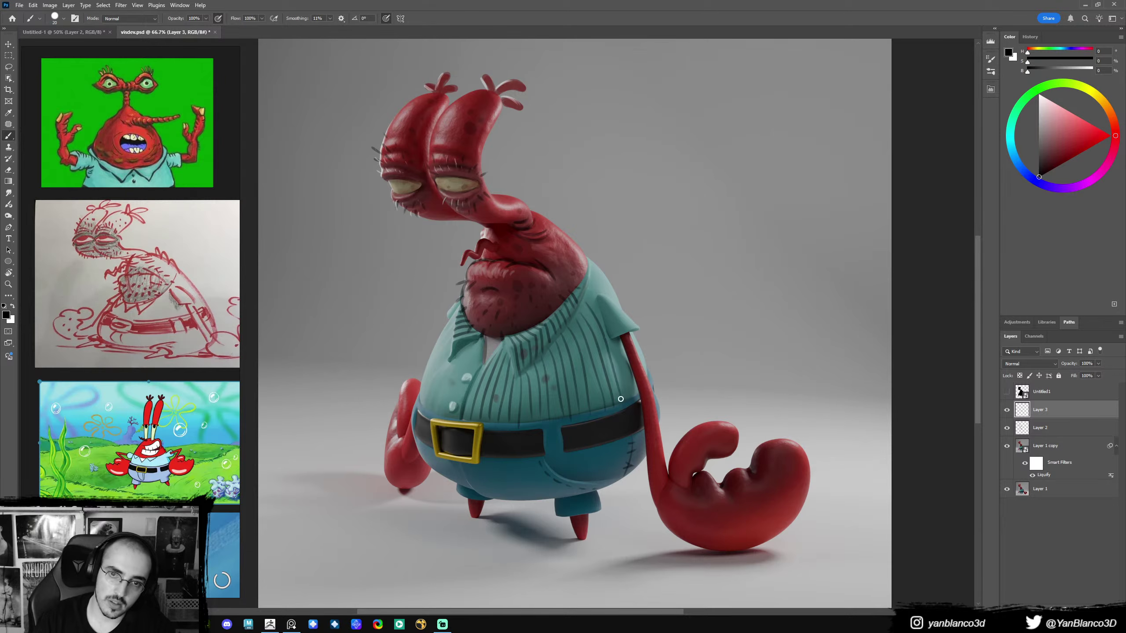
{"action": "left_click_drag", "start_coordinate": [613, 338], "coordinate": [629, 394]}
{"action": "key", "text": "ctrl+z"}
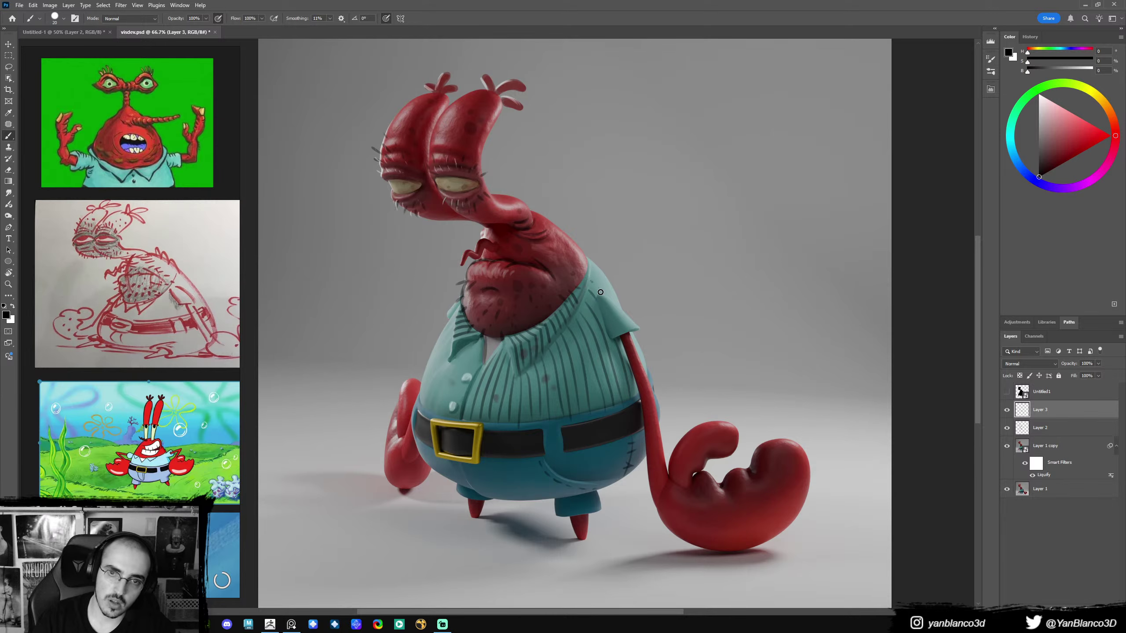
- Stripe the sleeve and the buttoned half of the shirt with thin black lines, undoing uneven strokes
{"action": "mouse_move", "coordinate": [480, 362]}
{"action": "left_mouse_down"}
{"action": "mouse_move", "coordinate": [460, 416]}
{"action": "mouse_move", "coordinate": [482, 356]}
{"action": "mouse_move", "coordinate": [438, 416]}
{"action": "mouse_move", "coordinate": [473, 347]}
{"action": "mouse_move", "coordinate": [441, 404]}
{"action": "mouse_move", "coordinate": [458, 348]}
{"action": "mouse_move", "coordinate": [434, 414]}
{"action": "mouse_move", "coordinate": [446, 337]}
{"action": "mouse_move", "coordinate": [425, 406]}
{"action": "mouse_move", "coordinate": [451, 337]}
{"action": "mouse_move", "coordinate": [426, 393]}
{"action": "left_mouse_up"}
{"action": "key", "text": "ctrl+z"}
{"action": "key", "text": "ctrl+z"}
{"action": "key", "text": "ctrl+z"}
{"action": "key", "text": "ctrl+z"}
{"action": "key", "text": "ctrl+z"}
{"action": "key", "text": "ctrl+z"}
{"action": "key", "text": "ctrl+z"}
{"action": "key", "text": "ctrl+z"}
{"action": "key", "text": "ctrl+z"}
{"action": "key", "text": "ctrl+z"}
{"action": "key", "text": "ctrl+z"}
{"action": "key", "text": "ctrl+z"}
- Redraw the stripes along the shirt's outer edge below the small collar flap, undoing strokes that do not fit
{"action": "left_click_drag", "start_coordinate": [448, 324], "coordinate": [424, 398]}
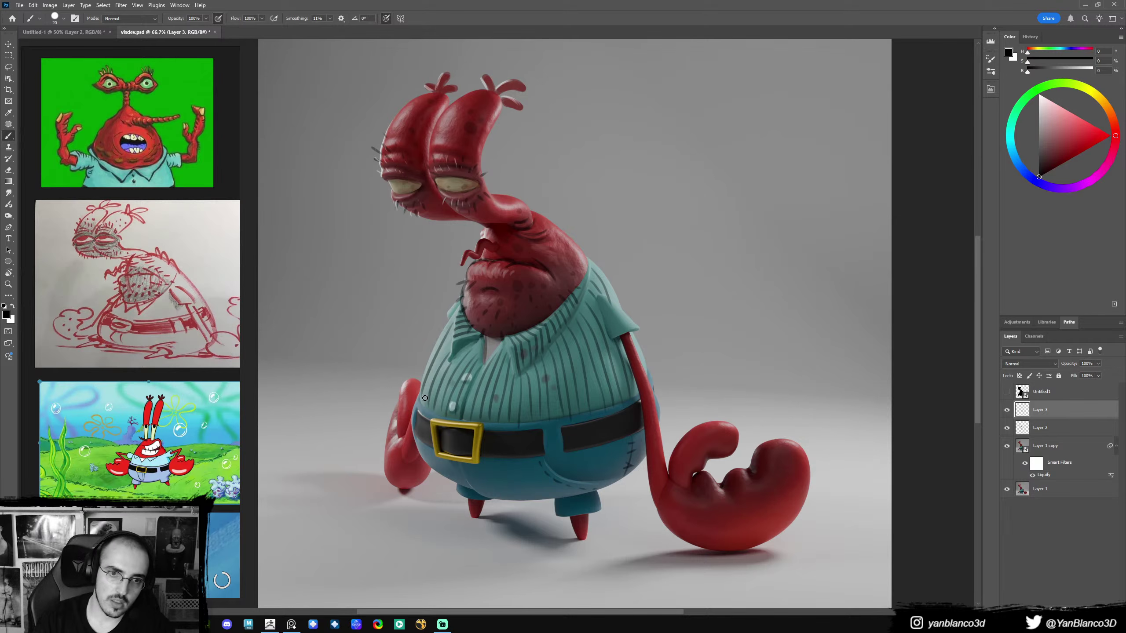
{"action": "key", "text": "ctrl+z"}
{"action": "mouse_move", "coordinate": [451, 340]}
{"action": "left_mouse_down"}
{"action": "mouse_move", "coordinate": [426, 406]}
{"action": "mouse_move", "coordinate": [452, 340]}
{"action": "left_mouse_up"}
{"action": "key", "text": "ctrl+z"}
{"action": "mouse_move", "coordinate": [422, 402]}
{"action": "left_mouse_down"}
{"action": "mouse_move", "coordinate": [452, 324]}
{"action": "mouse_move", "coordinate": [423, 394]}
{"action": "left_mouse_up"}
{"action": "key", "text": "ctrl+z"}
{"action": "key", "text": "ctrl+z"}
{"action": "key", "text": "ctrl+z"}
{"action": "key", "text": "ctrl+z"}
{"action": "left_click_drag", "start_coordinate": [449, 331], "coordinate": [421, 400]}
{"action": "key", "text": "ctrl+z"}
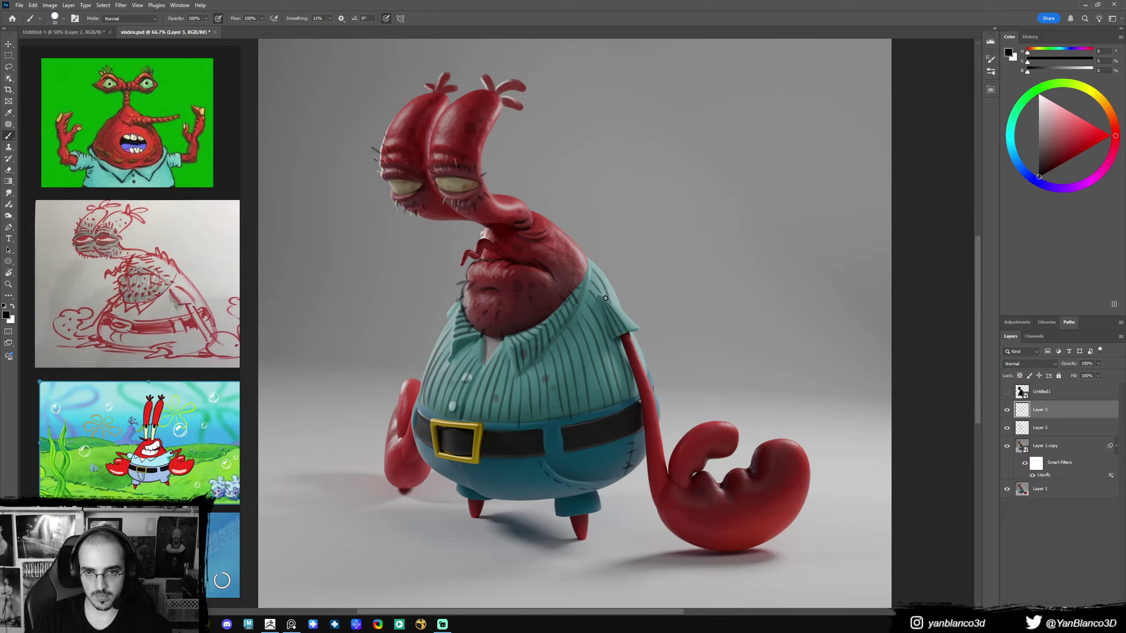
- Touch up the stripes along the shoulder and sleeve, and undo the trial strokes on the shirt behind the arm
{"action": "left_click_drag", "start_coordinate": [605, 298], "coordinate": [635, 321]}
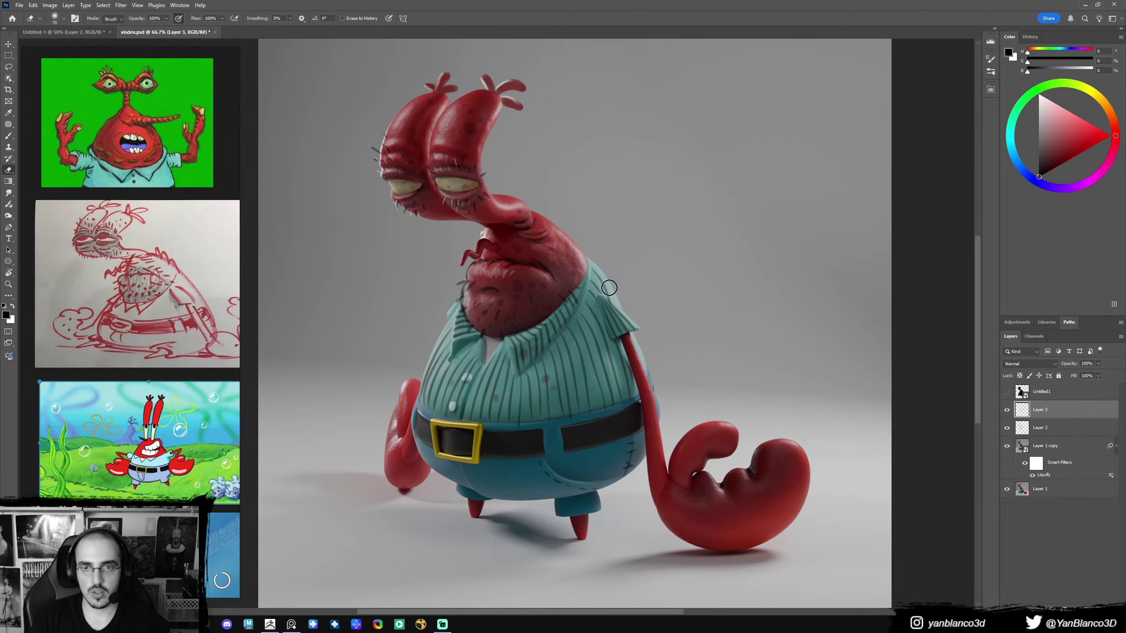
{"action": "left_click_drag", "start_coordinate": [589, 258], "coordinate": [624, 314]}
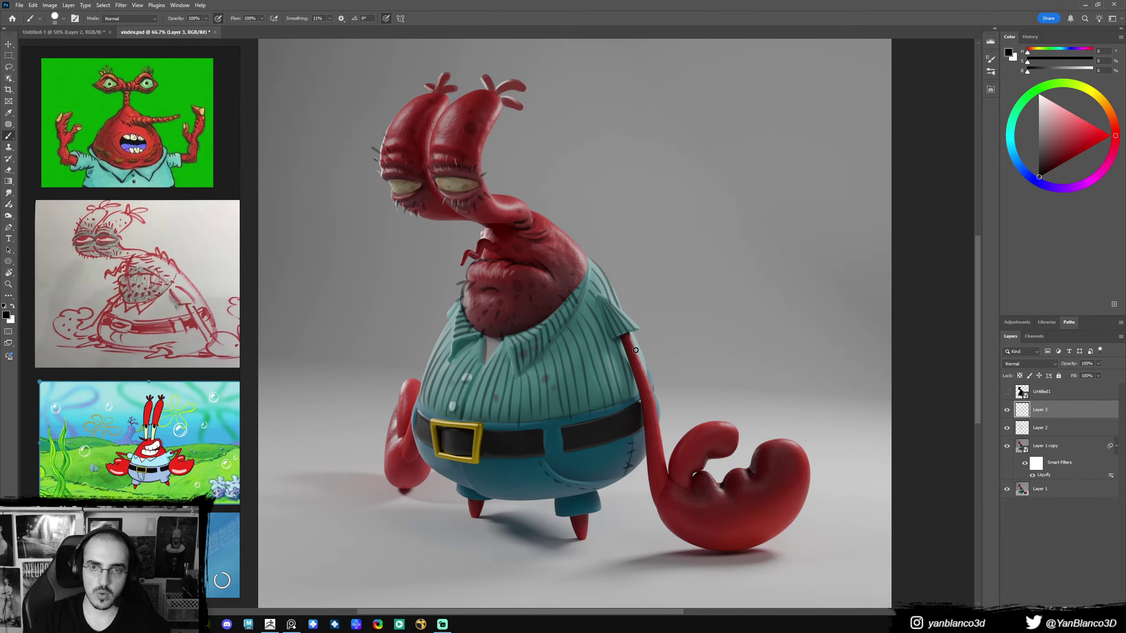
{"action": "left_click_drag", "start_coordinate": [643, 365], "coordinate": [646, 373]}
{"action": "key", "text": "ctrl+z"}
{"action": "left_click_drag", "start_coordinate": [633, 331], "coordinate": [649, 377]}
{"action": "key", "text": "ctrl+z"}
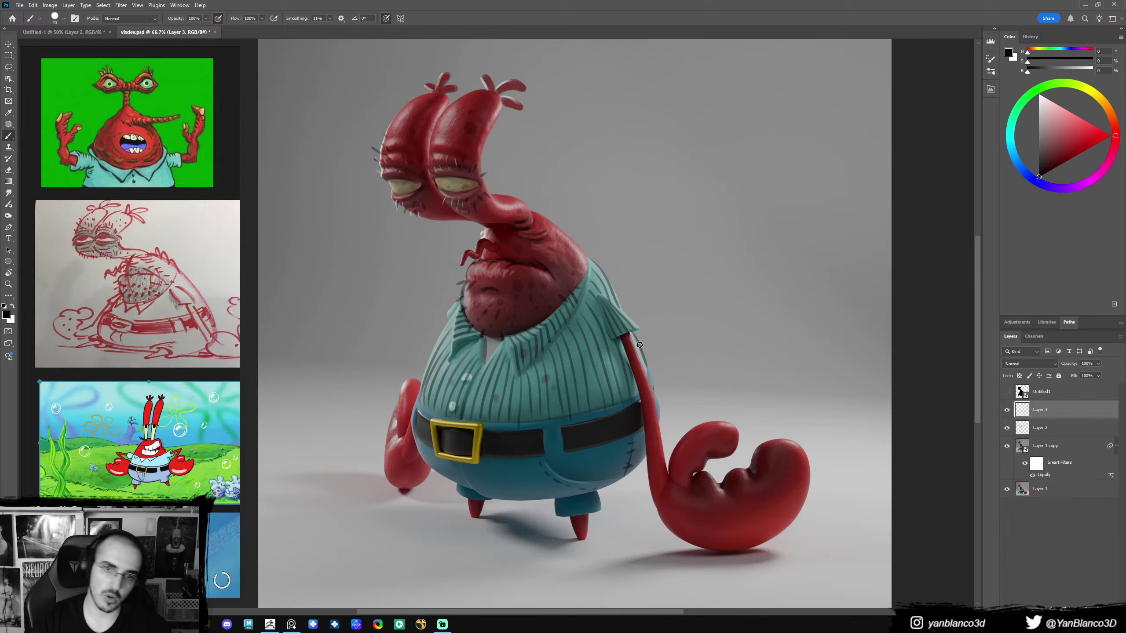
{"action": "key", "text": "e"}
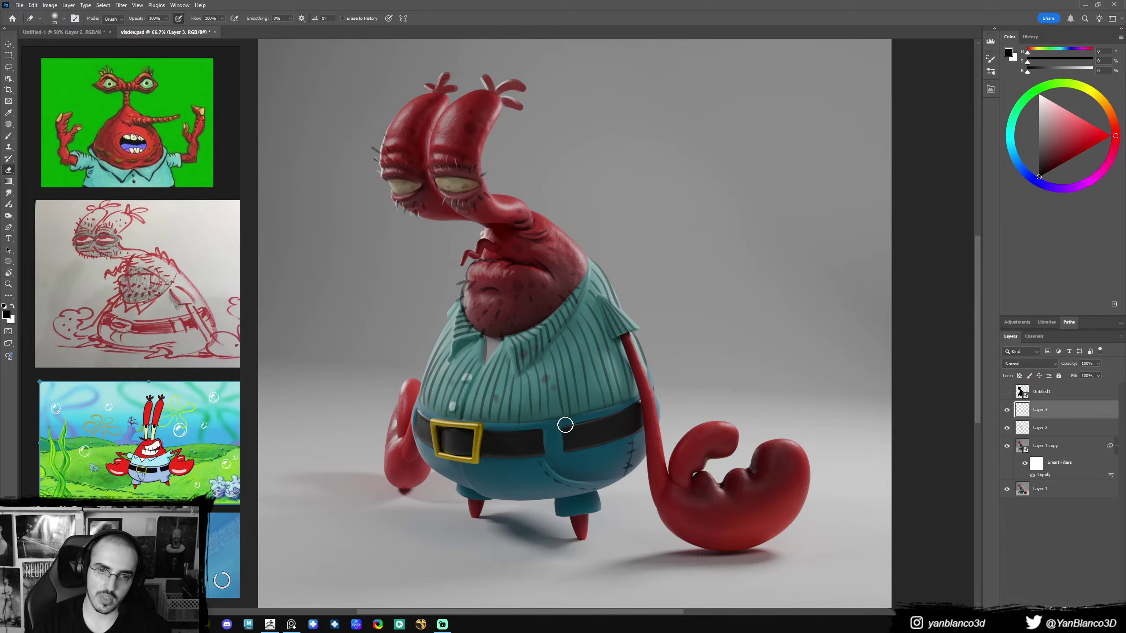
{"action": "key", "text": "bracketleft"}
{"action": "key", "text": "bracketleft"}
{"action": "key", "text": "bracketleft"}
{"action": "key", "text": "bracketleft"}
{"action": "key", "text": "bracketleft"}
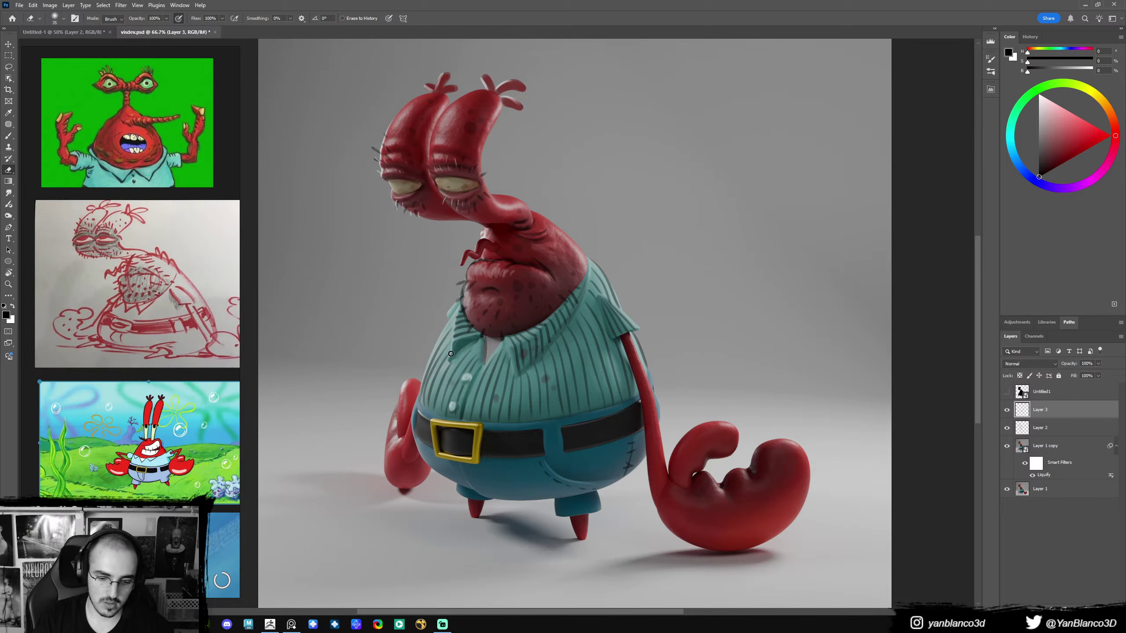
{"action": "key", "text": "b"}
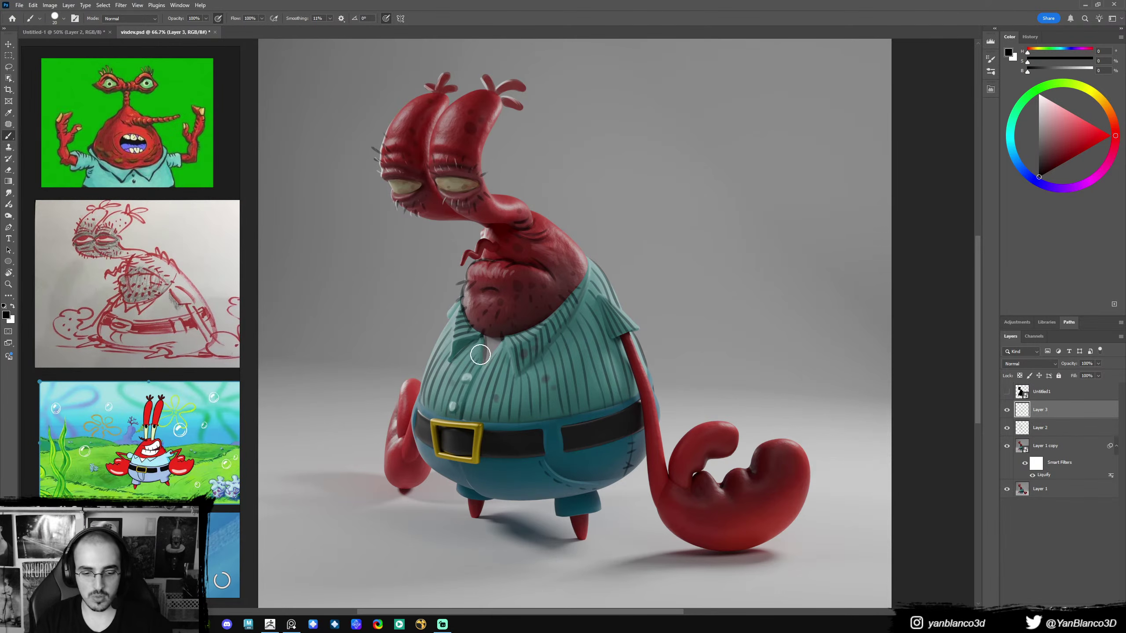
{"action": "key", "text": "r"}
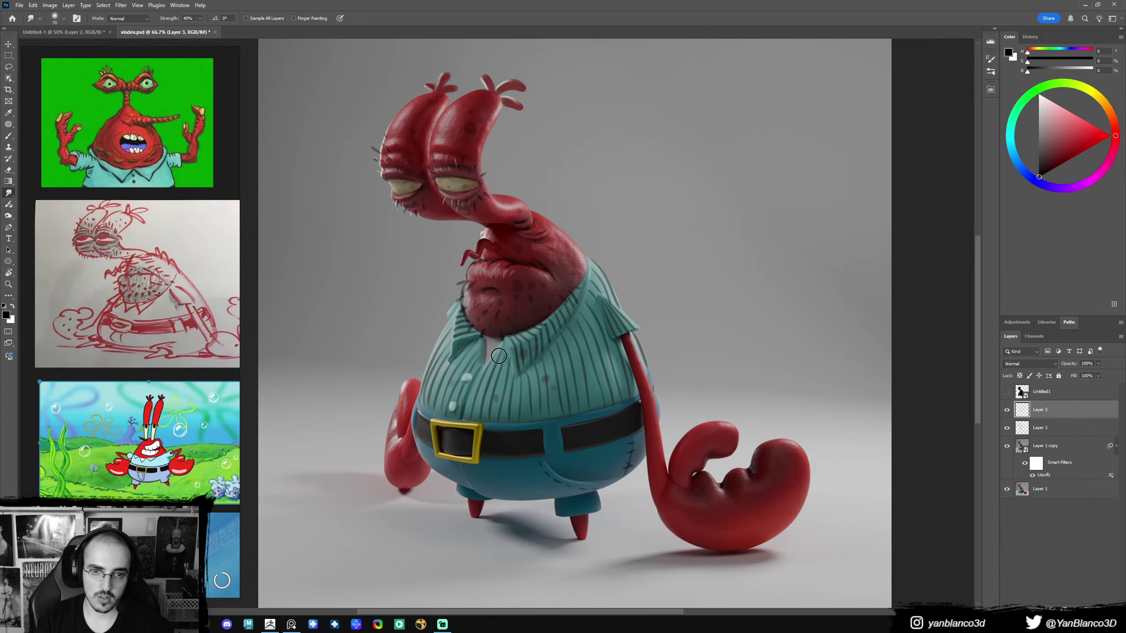
{"action": "key", "text": "b"}
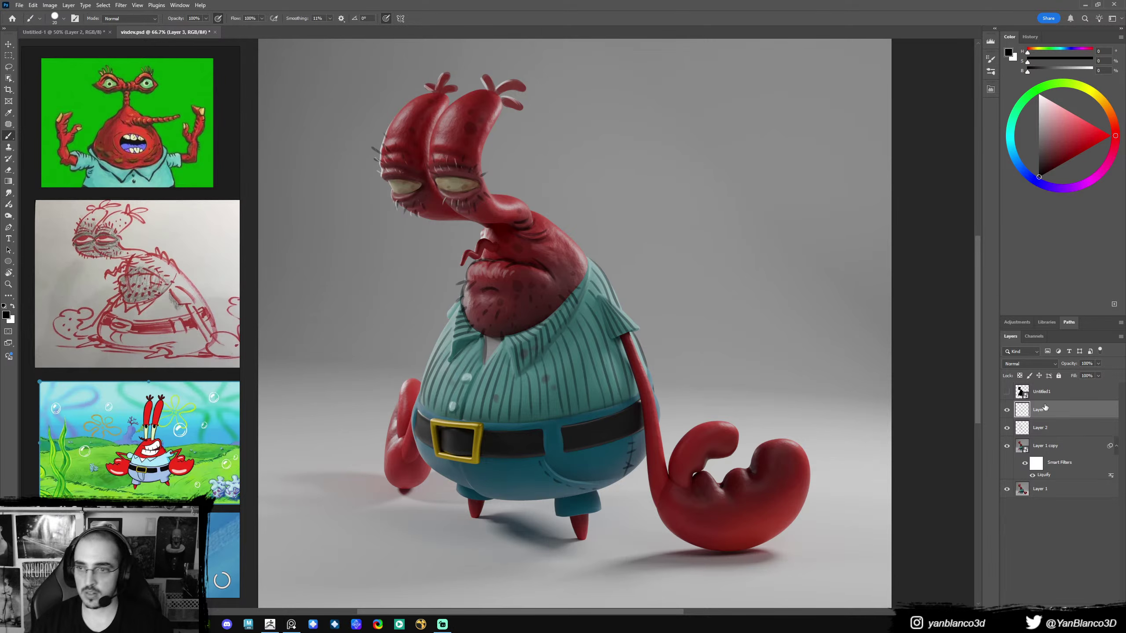
- Set the stripes layer, Layer 3, to Overlay blending and lower its opacity so the stripes blend into the shirt
{"action": "left_click", "coordinate": [1031, 362]}
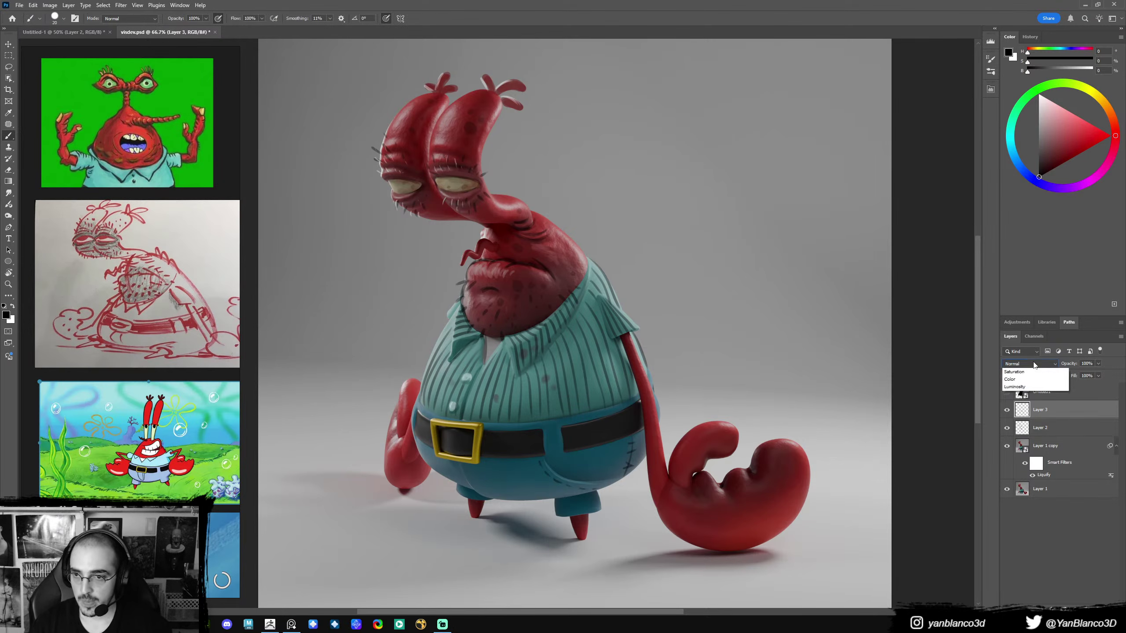
{"action": "left_click", "coordinate": [1021, 482]}
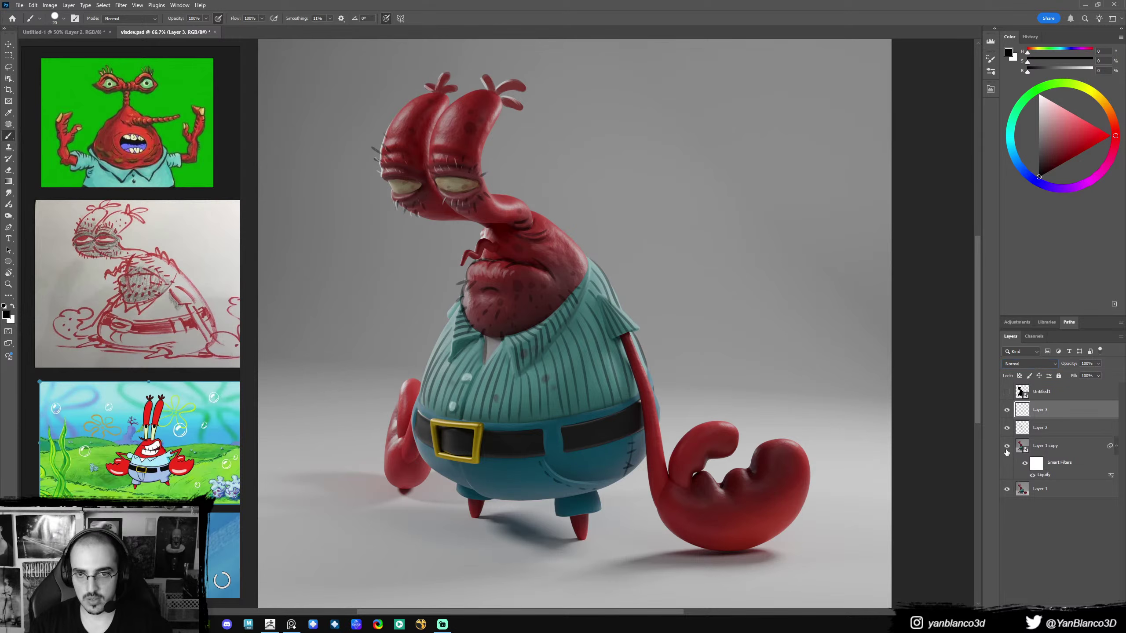
{"action": "left_click", "coordinate": [1029, 364]}
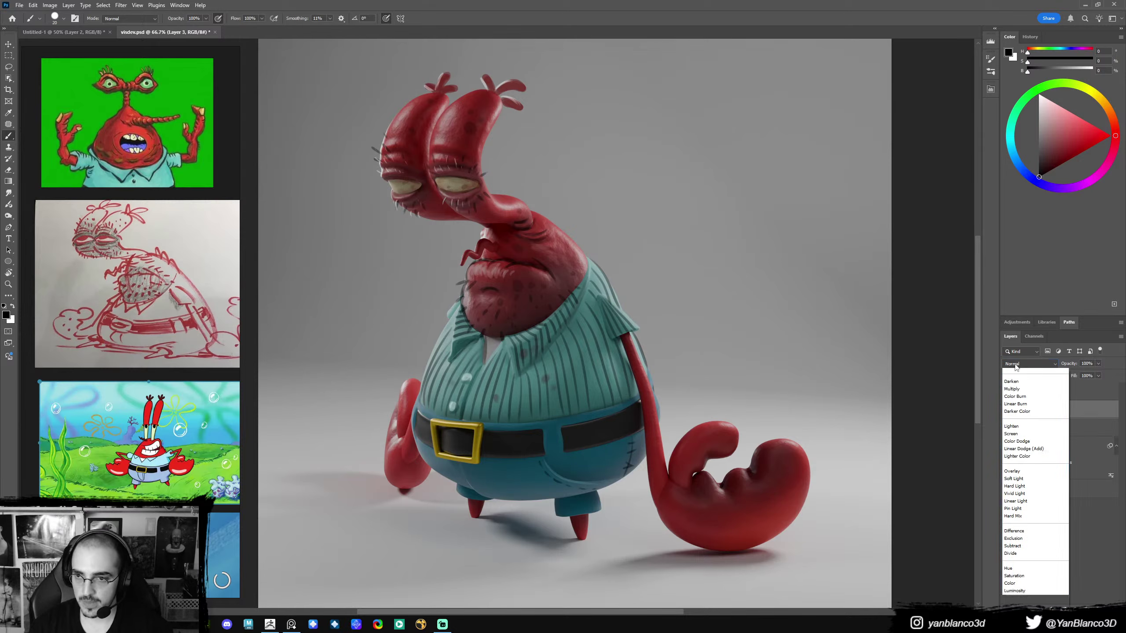
{"action": "left_click", "coordinate": [1022, 484]}
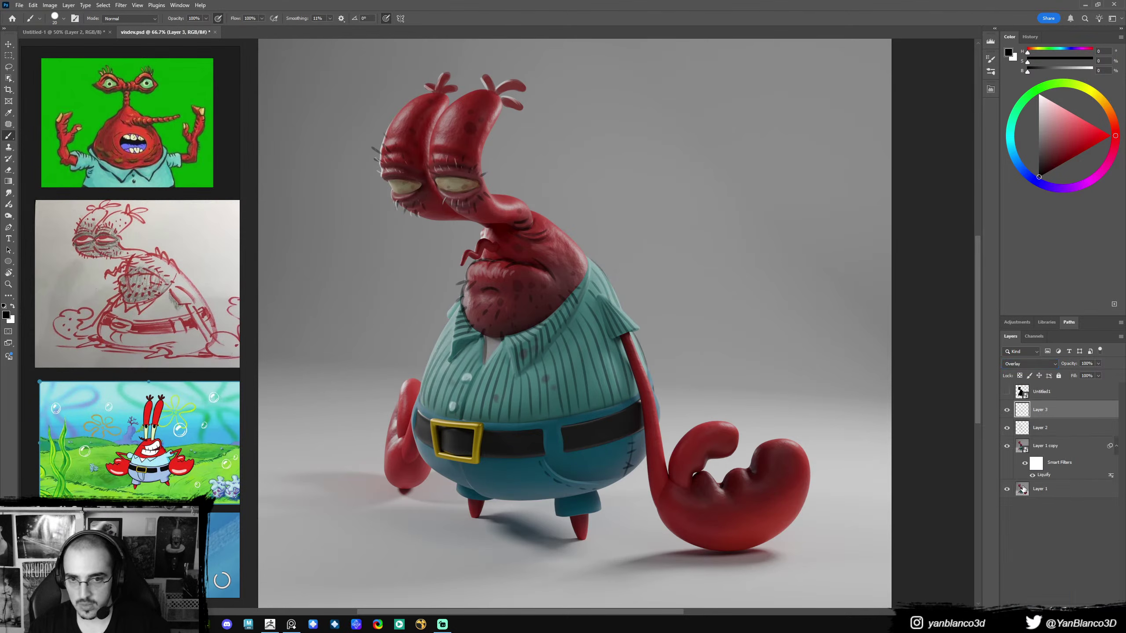
{"action": "key", "text": "z"}
{"action": "key", "text": "5"}
{"action": "key", "text": "3"}
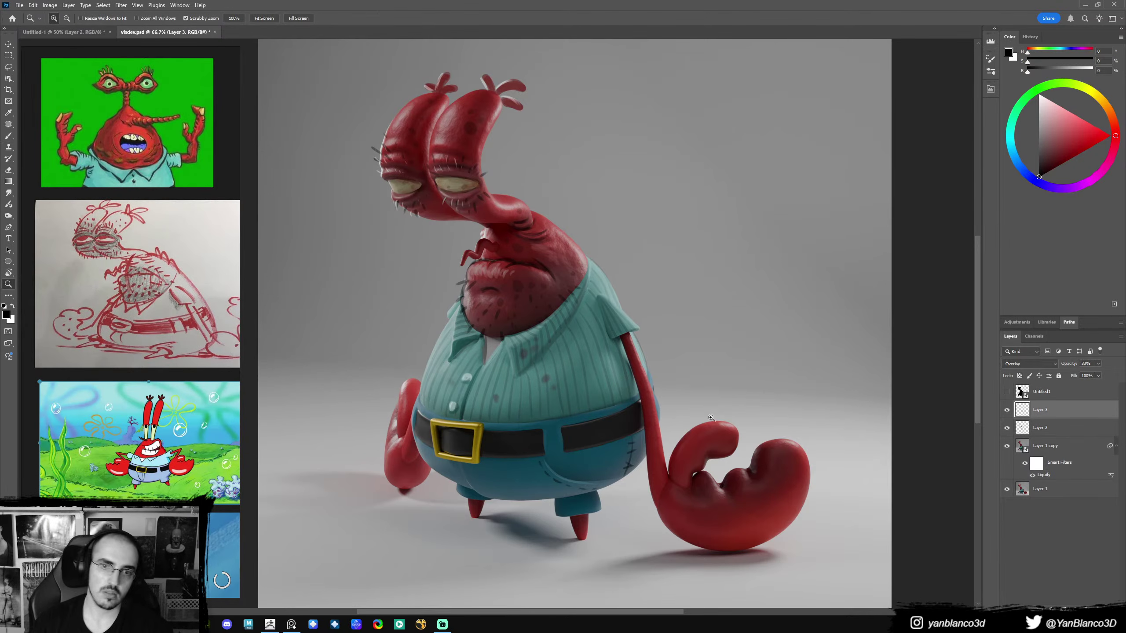
- On Layer 2, paint small stitch marks at the top of the sleeve seam in a dark teal derived from the shirt
{"action": "left_click_drag", "start_coordinate": [711, 418], "coordinate": [759, 429]}
{"action": "left_click", "coordinate": [1053, 426]}
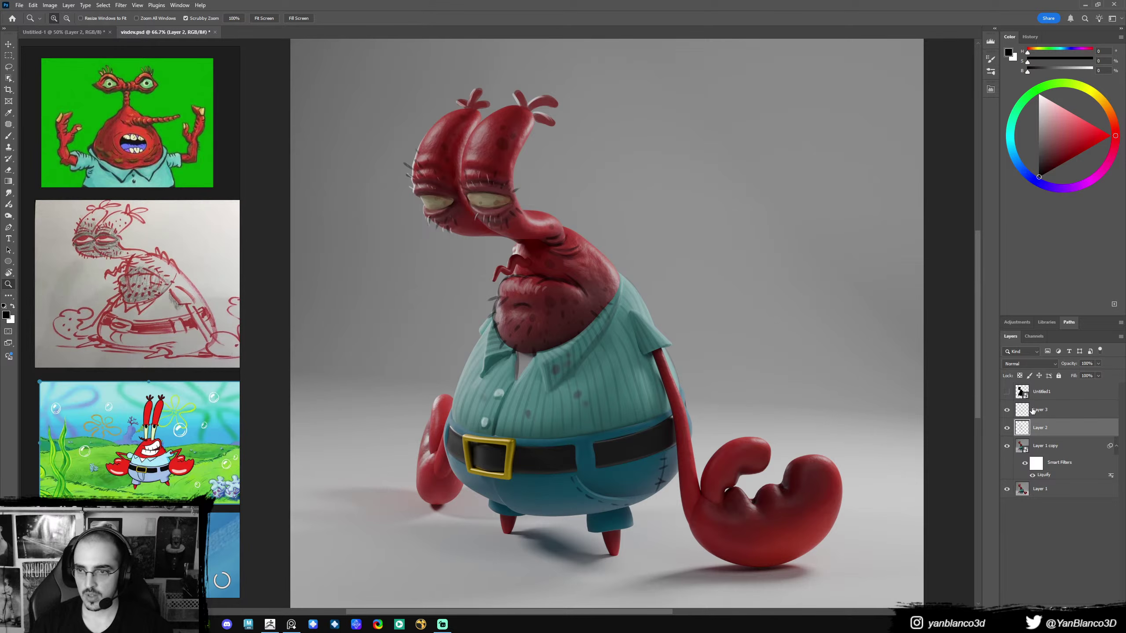
{"action": "key", "text": "b"}
{"action": "key", "text": "alt"}
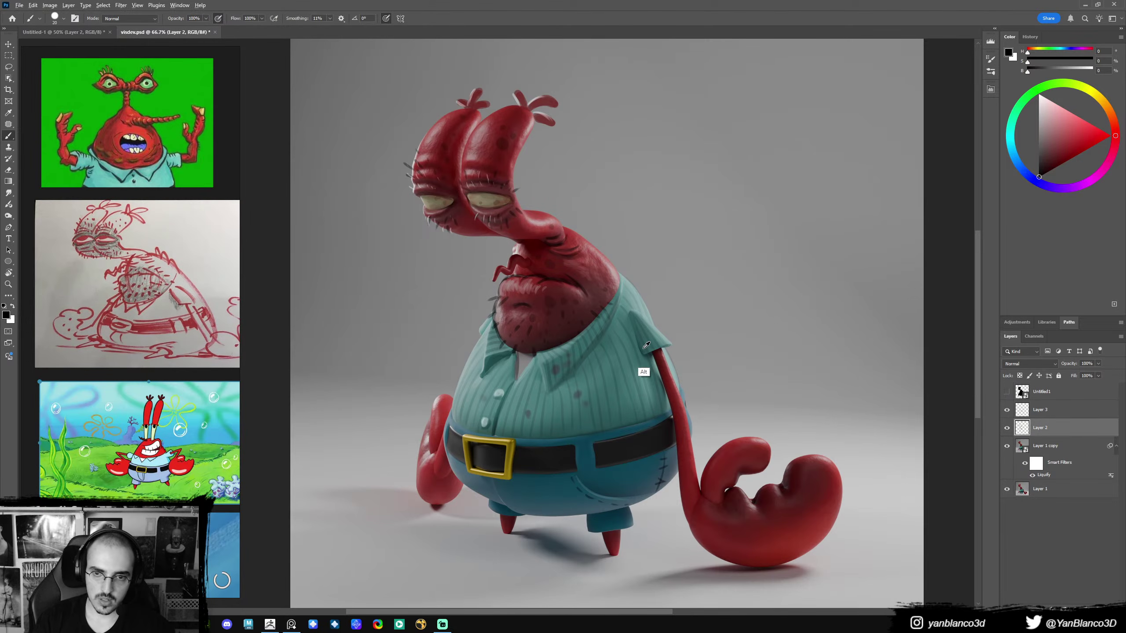
{"action": "left_click", "coordinate": [633, 327], "text": "alt"}
{"action": "left_click", "coordinate": [1060, 146]}
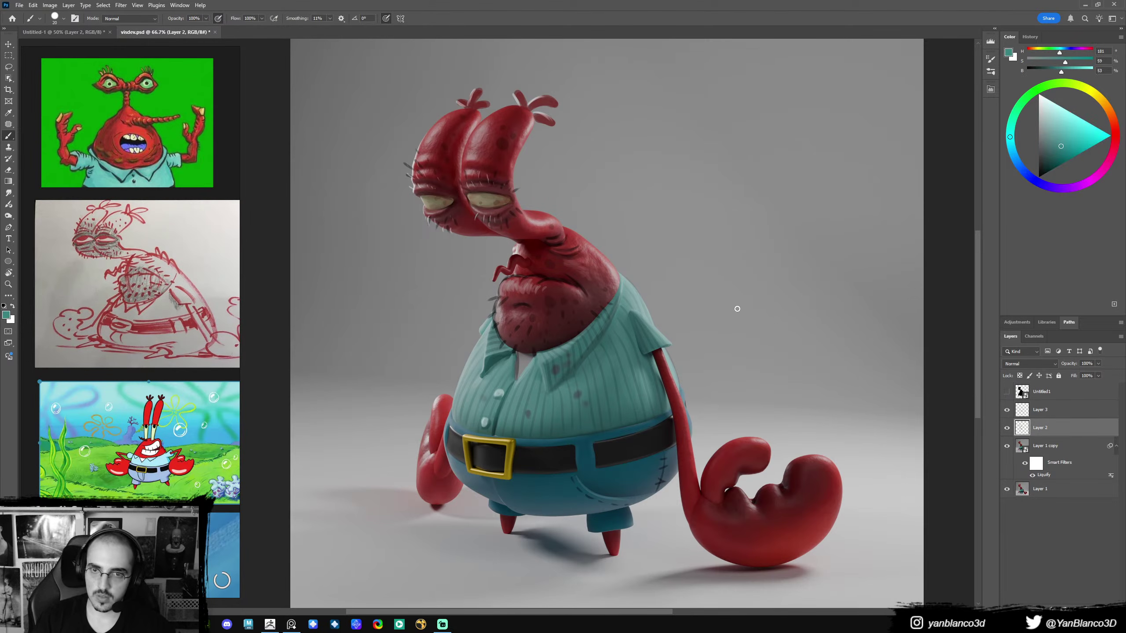
{"action": "left_click", "coordinate": [634, 323], "text": "alt"}
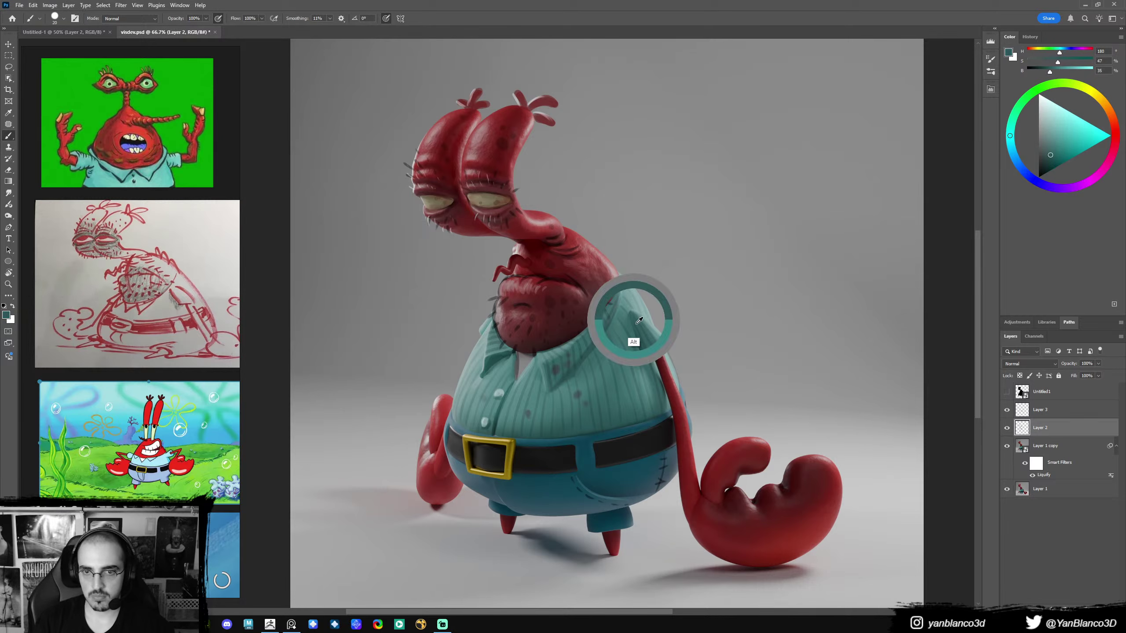
{"action": "left_click", "coordinate": [1050, 158]}
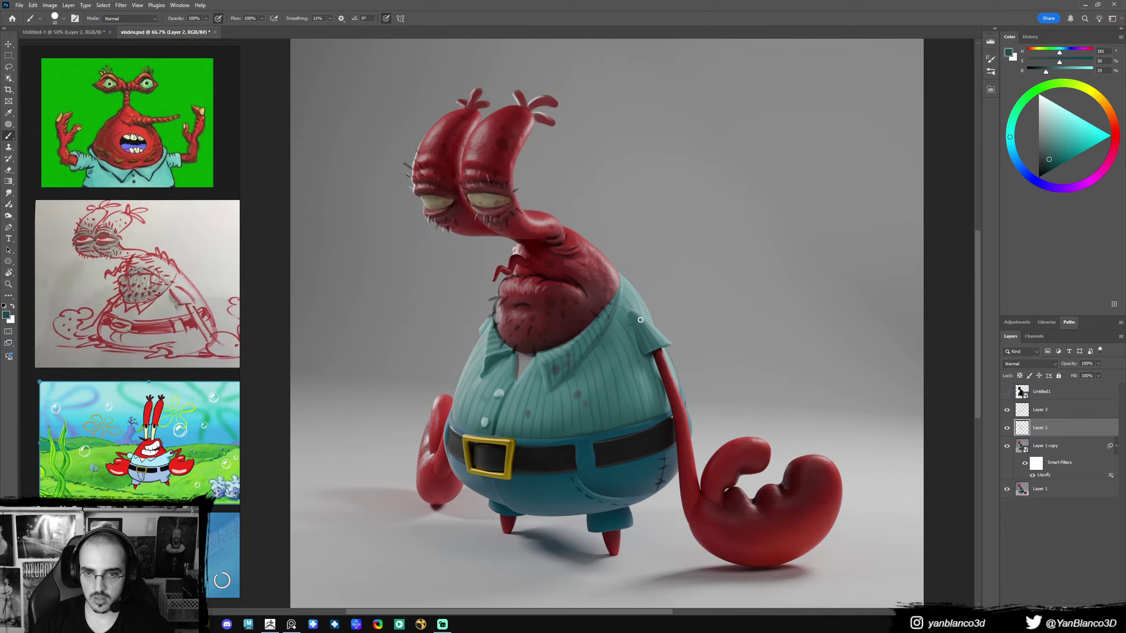
{"action": "key", "text": "bracketleft"}
{"action": "left_click", "coordinate": [1045, 162]}
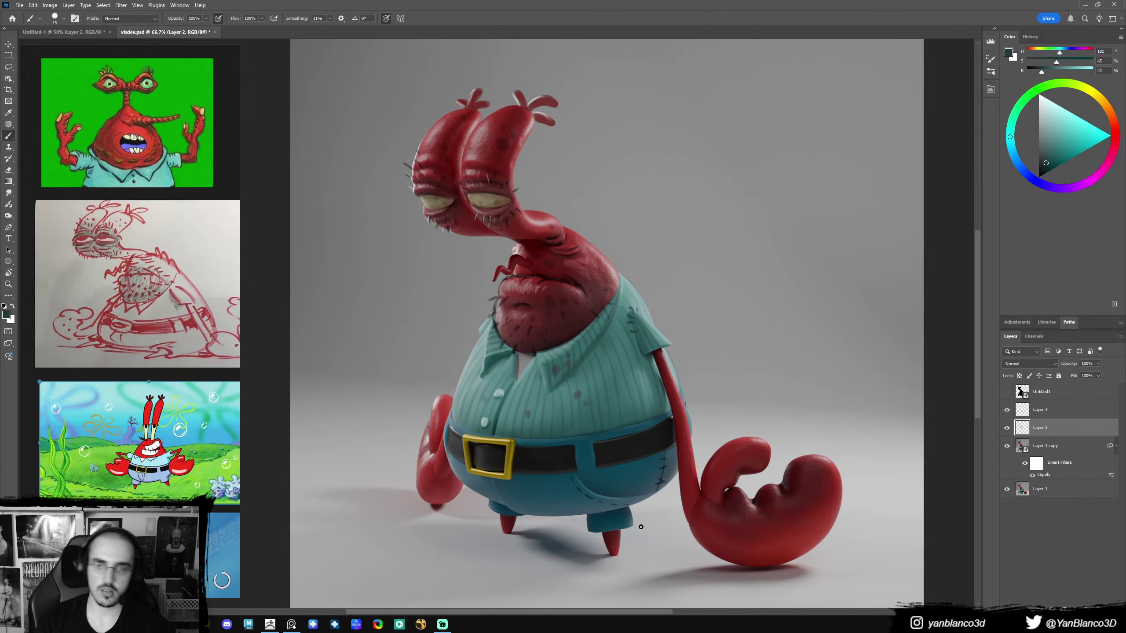
- Erase the black stitches on the side of the trousers and repaint them in a dark blue sampled from the trousers
{"action": "key", "text": "e"}
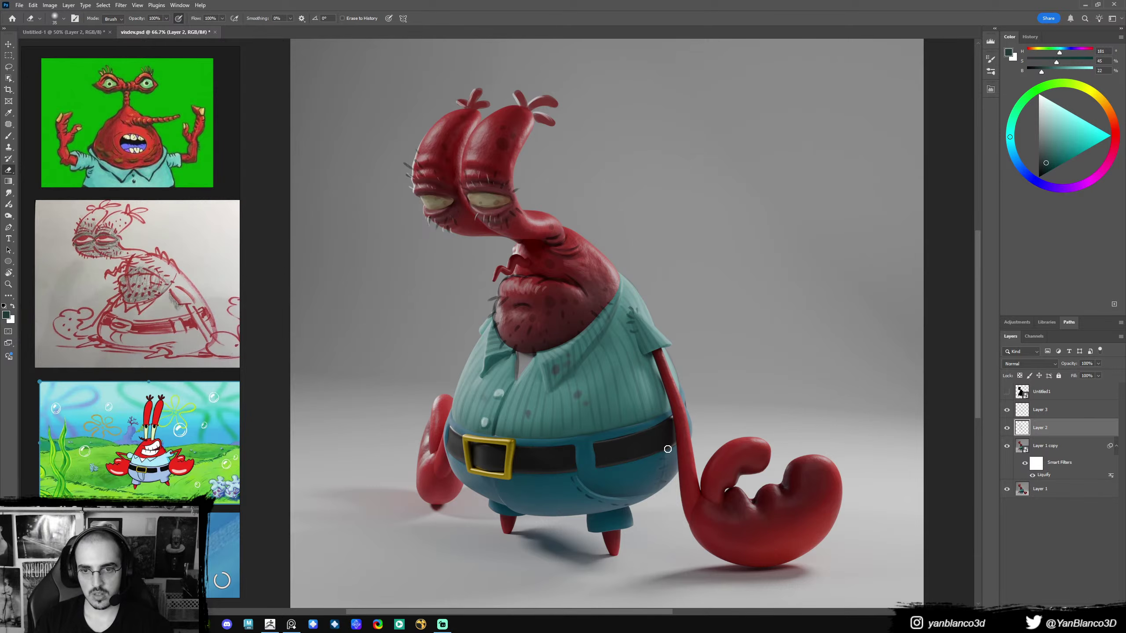
{"action": "key", "text": "b"}
{"action": "left_click", "coordinate": [653, 481], "text": "alt"}
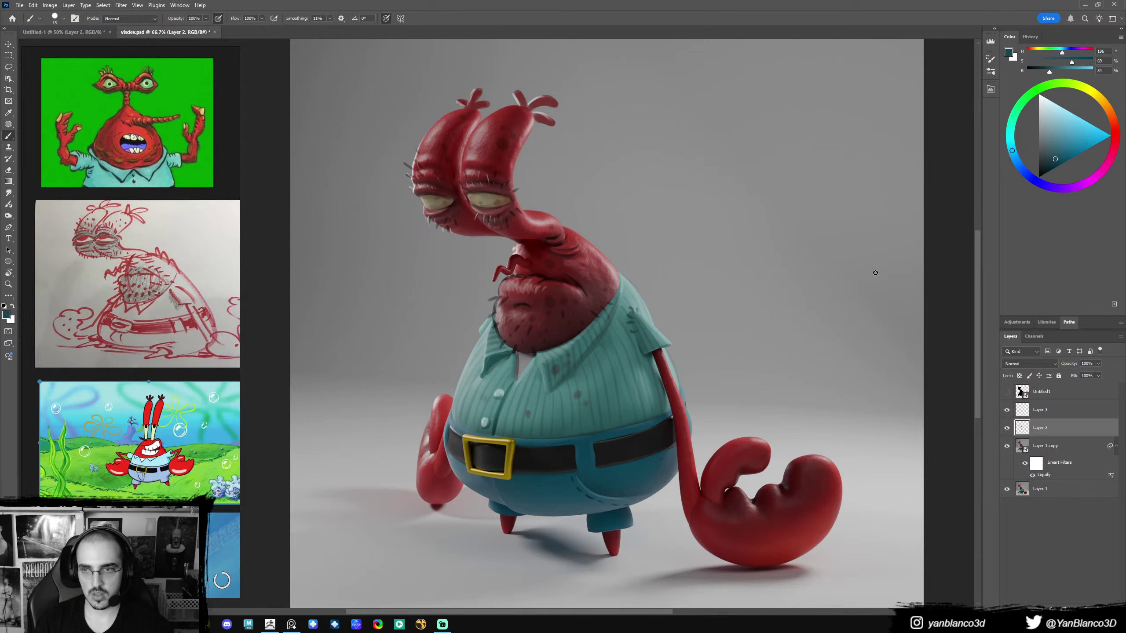
{"action": "left_click", "coordinate": [603, 485], "text": "alt"}
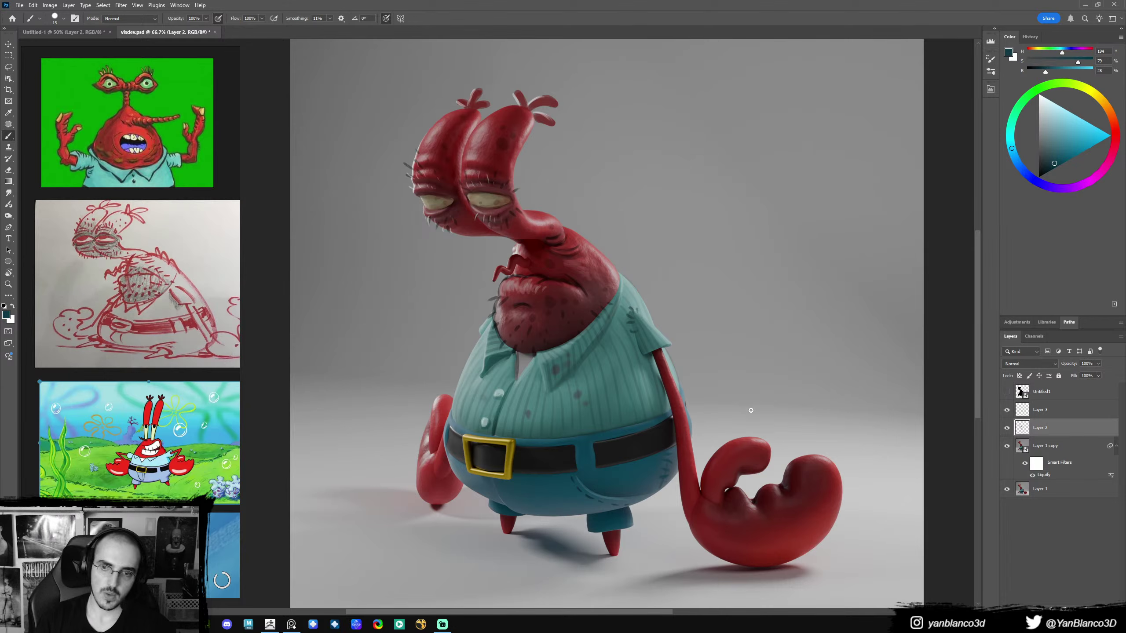
- Compare the character with the cartoon eye references and add a new empty layer above Layer 2
{"action": "left_click_drag", "start_coordinate": [566, 403], "coordinate": [601, 413]}
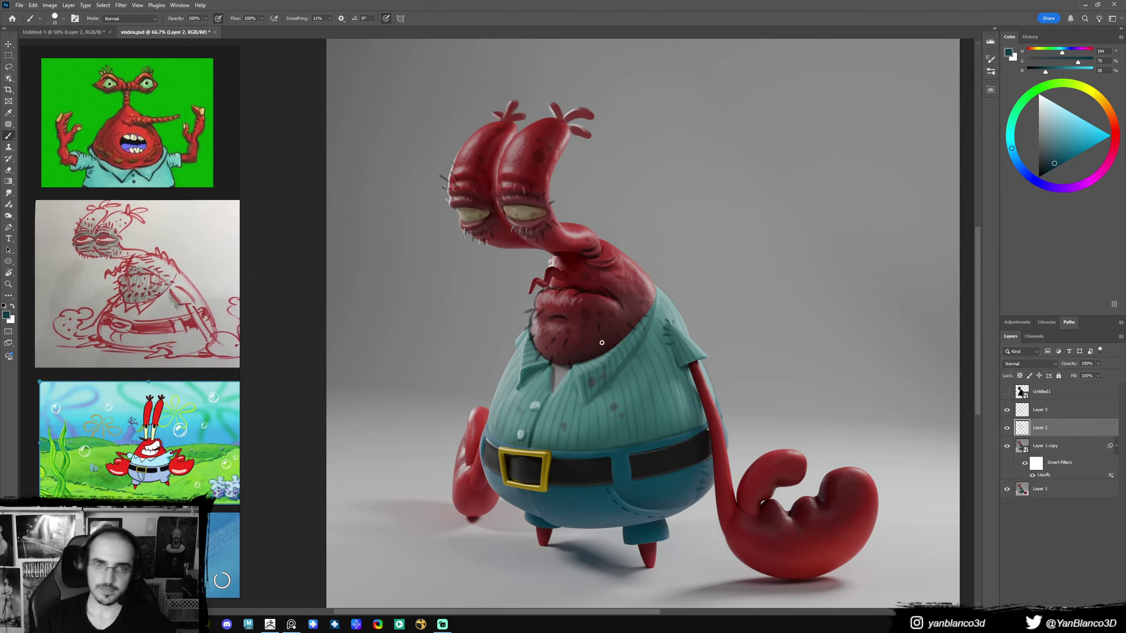
{"action": "left_click_drag", "start_coordinate": [506, 233], "coordinate": [525, 249]}
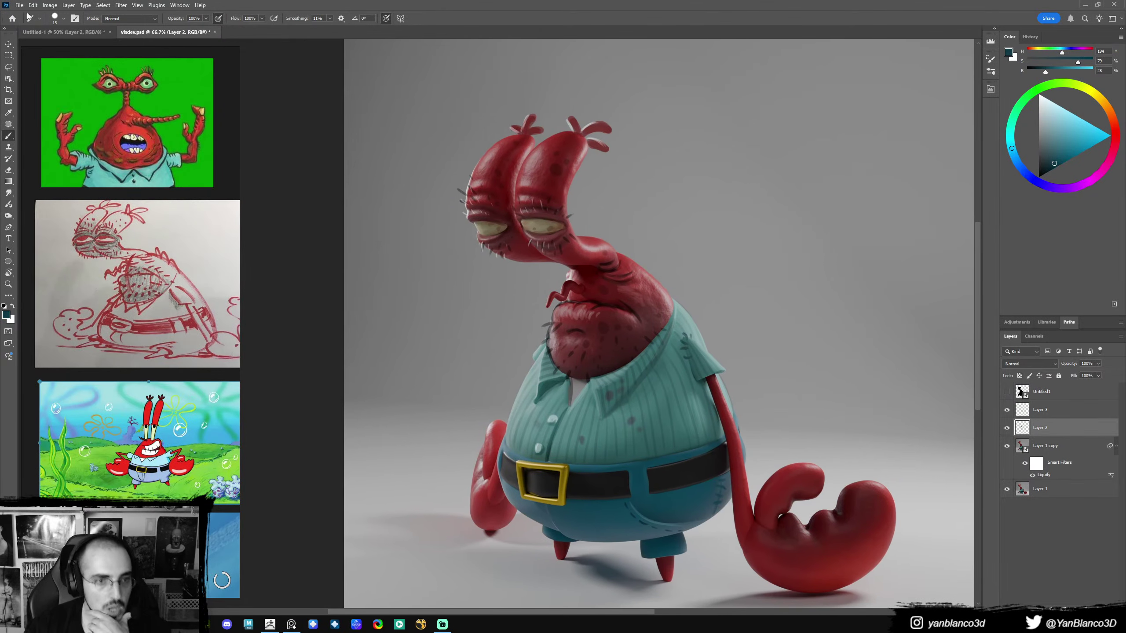
{"action": "middle_click_drag", "start_coordinate": [169, 529], "coordinate": [183, 395]}
{"action": "scroll", "coordinate": [183, 394], "scroll_direction": "up", "scroll_amount": 3}
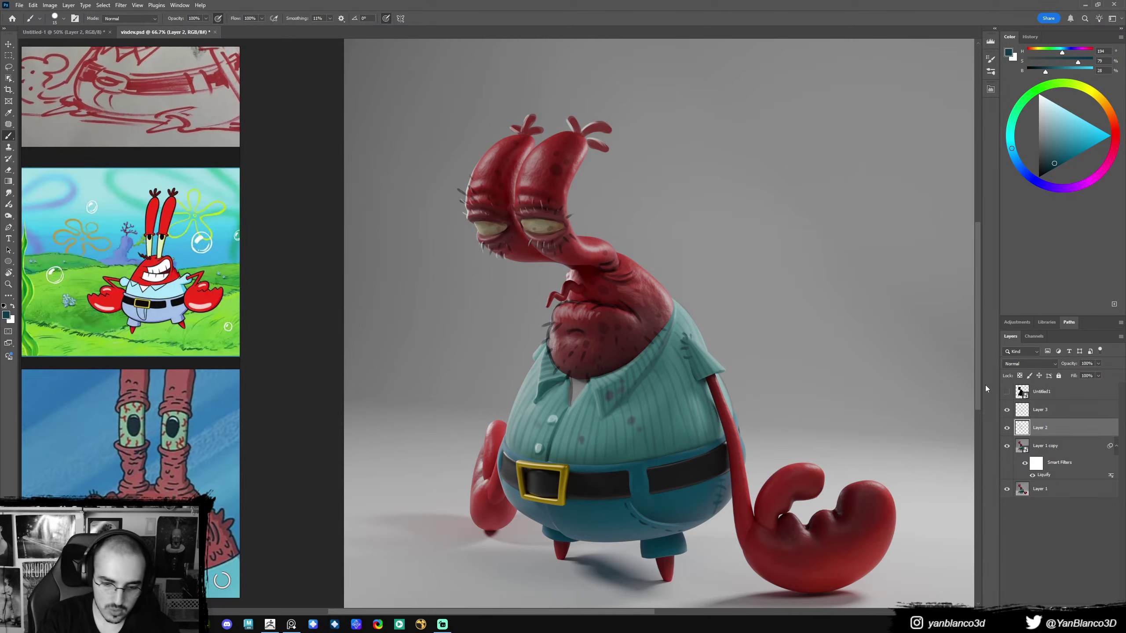
{"action": "key", "text": "ctrl+shift+alt+n"}
- Paint round black pupils in both eyes on the new layer and trim them along the drooping eyelids
{"action": "key", "text": "bracketright"}
{"action": "key", "text": "bracketright"}
{"action": "key", "text": "bracketright"}
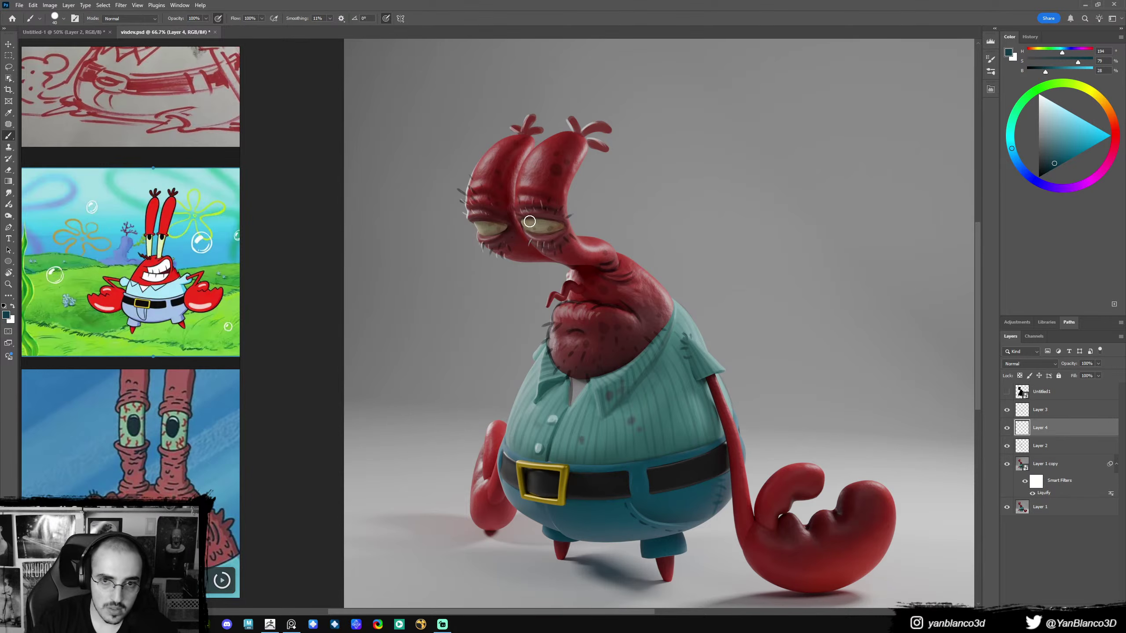
{"action": "key", "text": "d"}
{"action": "key", "text": "bracketright"}
{"action": "left_click_drag", "start_coordinate": [536, 222], "coordinate": [533, 222]}
{"action": "key", "text": "ctrl+z"}
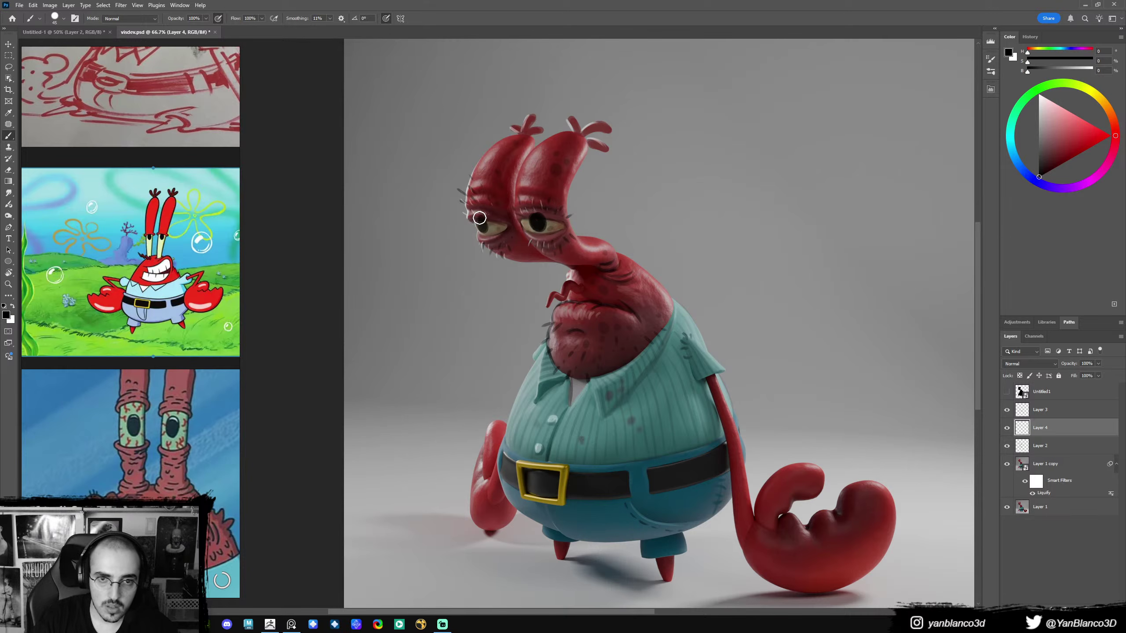
{"action": "left_click_drag", "start_coordinate": [479, 220], "coordinate": [481, 218]}
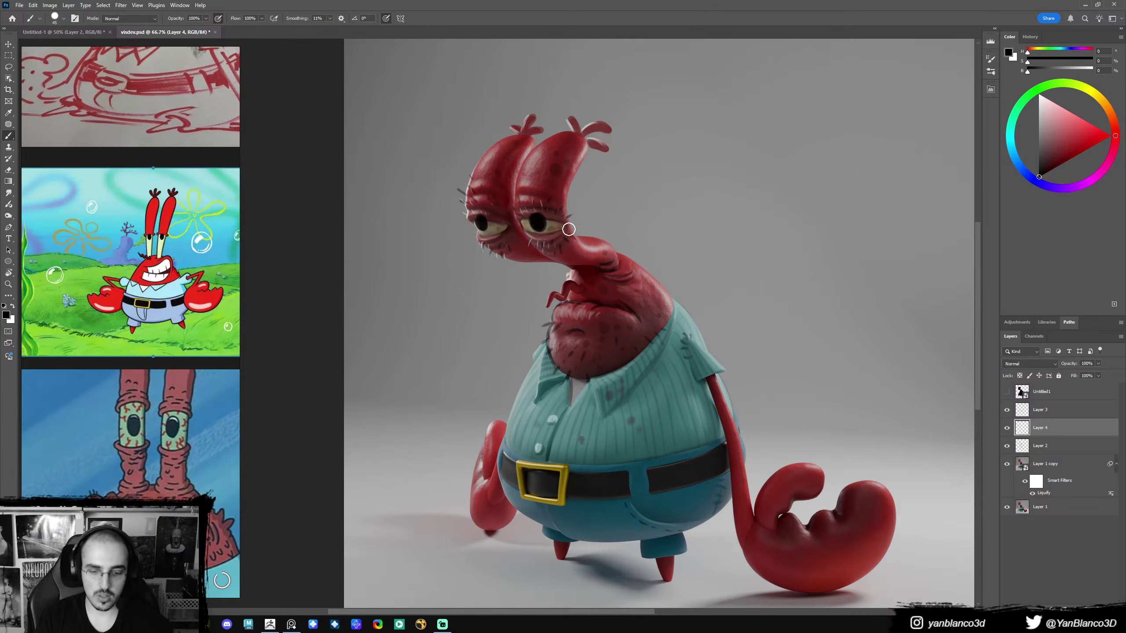
{"action": "key", "text": "e"}
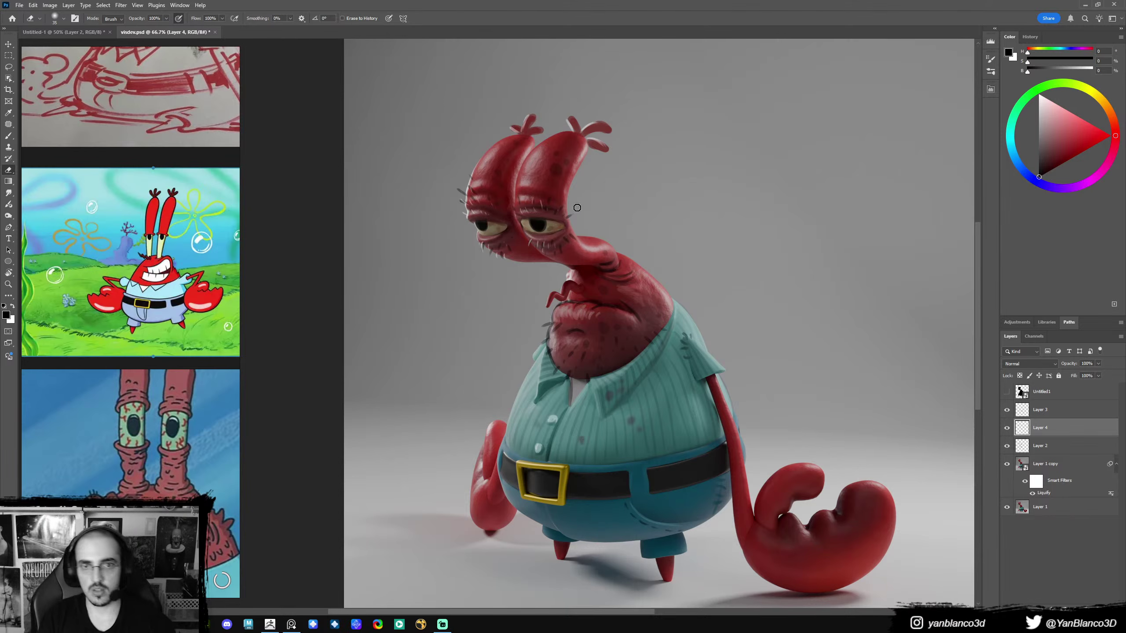
- Try a different pupil position in the nearer eye using a rectangular selection around it
{"action": "key", "text": "m"}
{"action": "left_click_drag", "start_coordinate": [589, 188], "coordinate": [530, 255]}
{"action": "key", "text": "ctrl+z"}
{"action": "key", "text": "ctrl+z"}
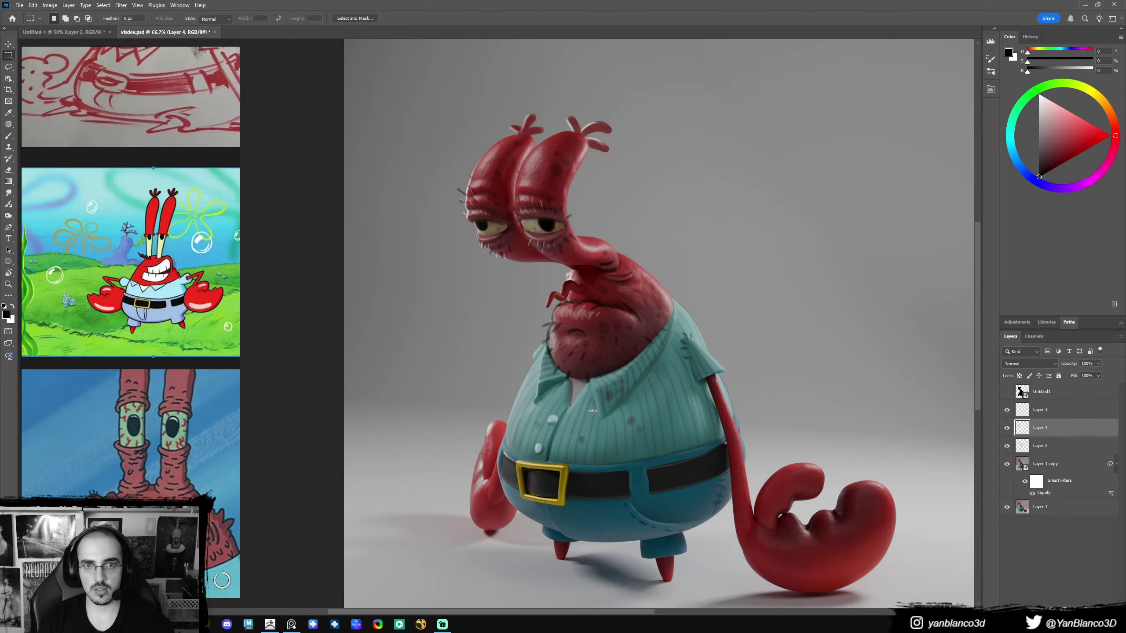
{"action": "key", "text": "ctrl+shift+z"}
{"action": "key", "text": "ctrl+shift+z"}
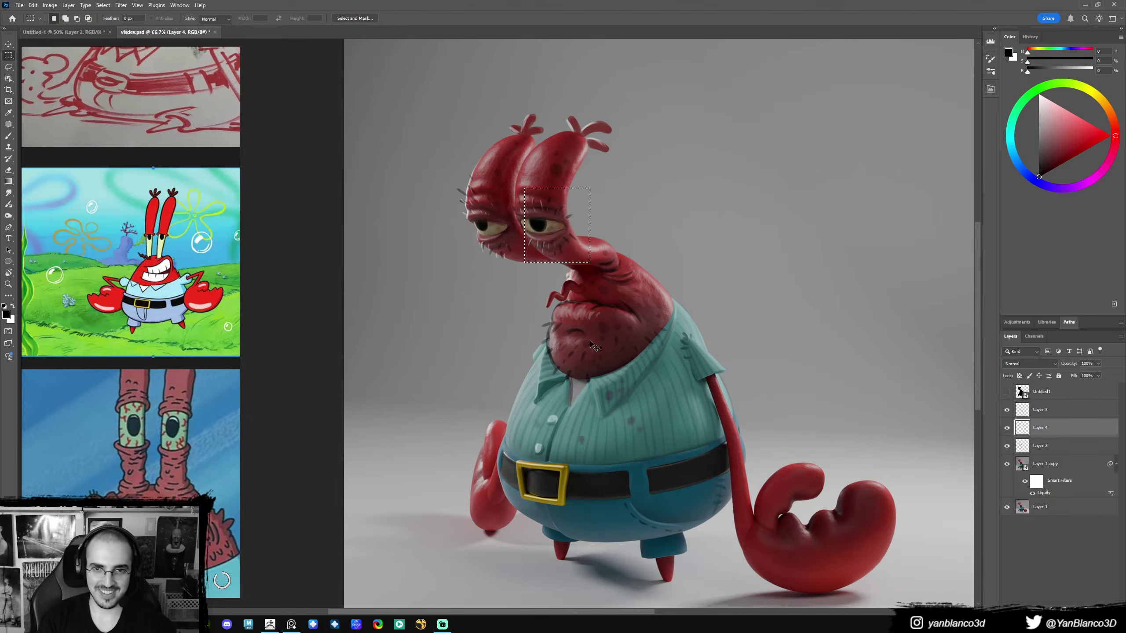
{"action": "key", "text": "ctrl+z"}
{"action": "key", "text": "ctrl+d"}
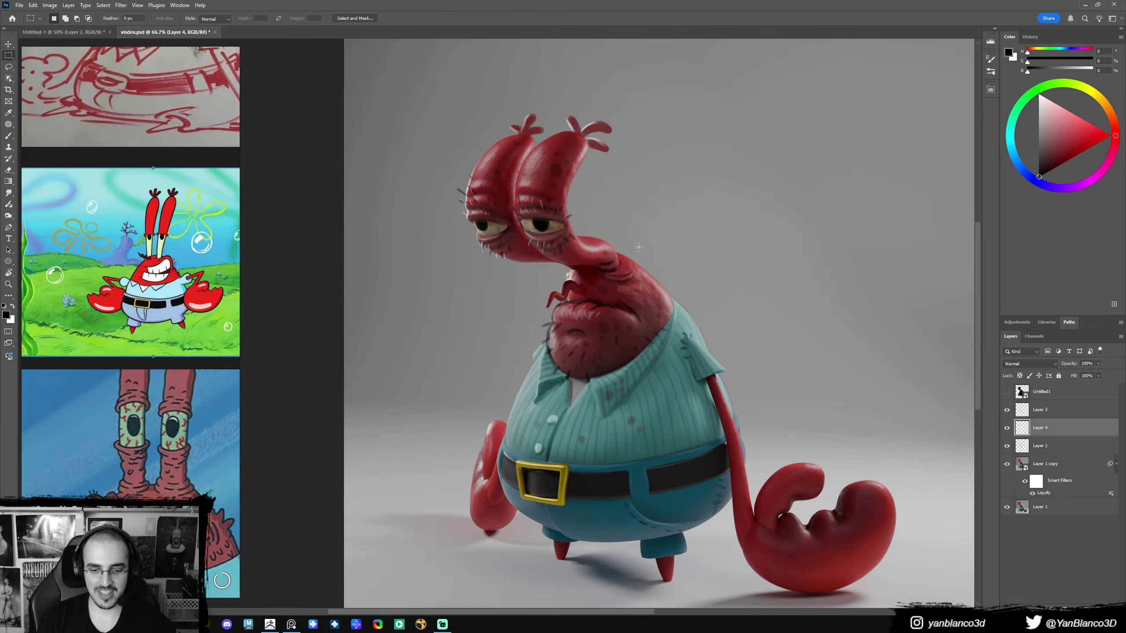
- Add small white highlights to the pupils of both eyes with a small brush
{"action": "key", "text": "b"}
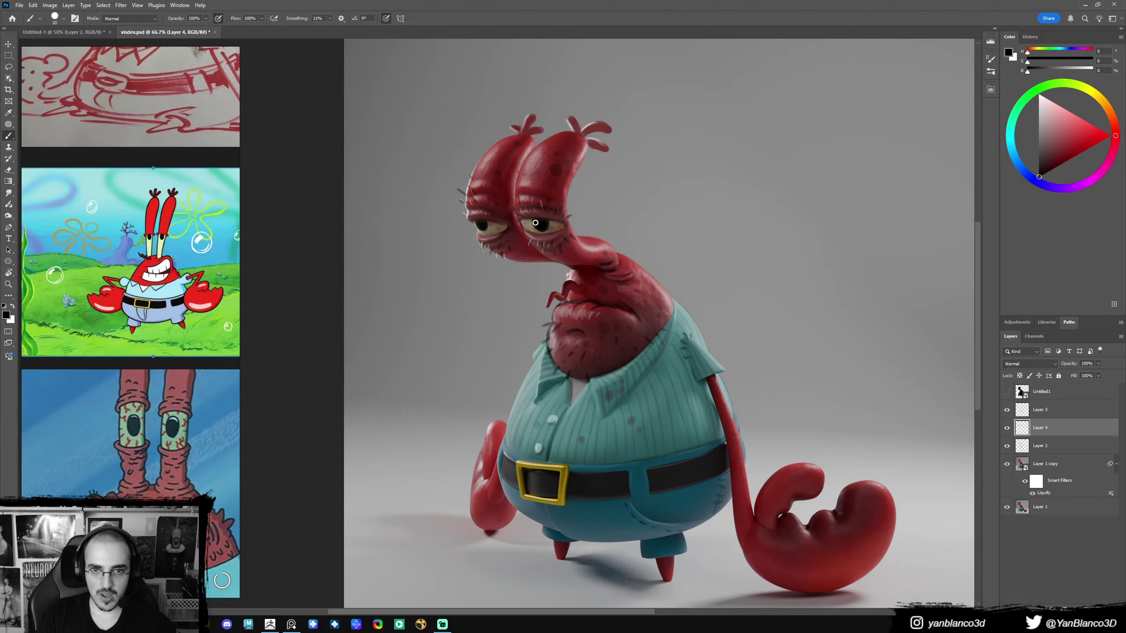
{"action": "key", "text": "x"}
{"action": "left_click", "coordinate": [535, 222]}
{"action": "key", "text": "["}
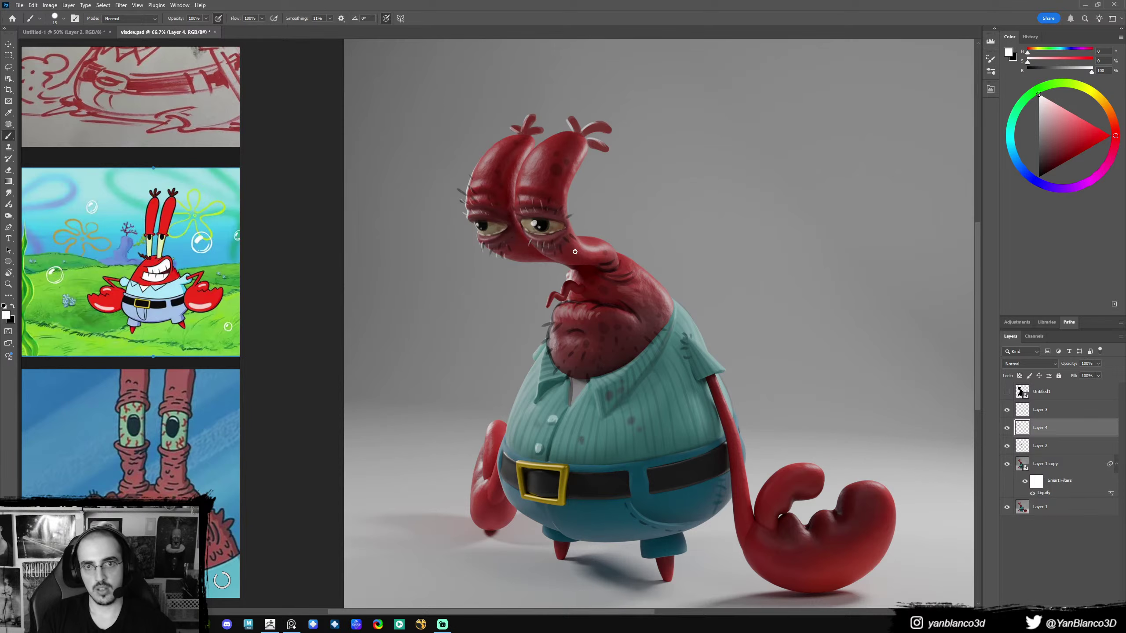
{"action": "left_click_drag", "start_coordinate": [592, 284], "coordinate": [576, 289]}
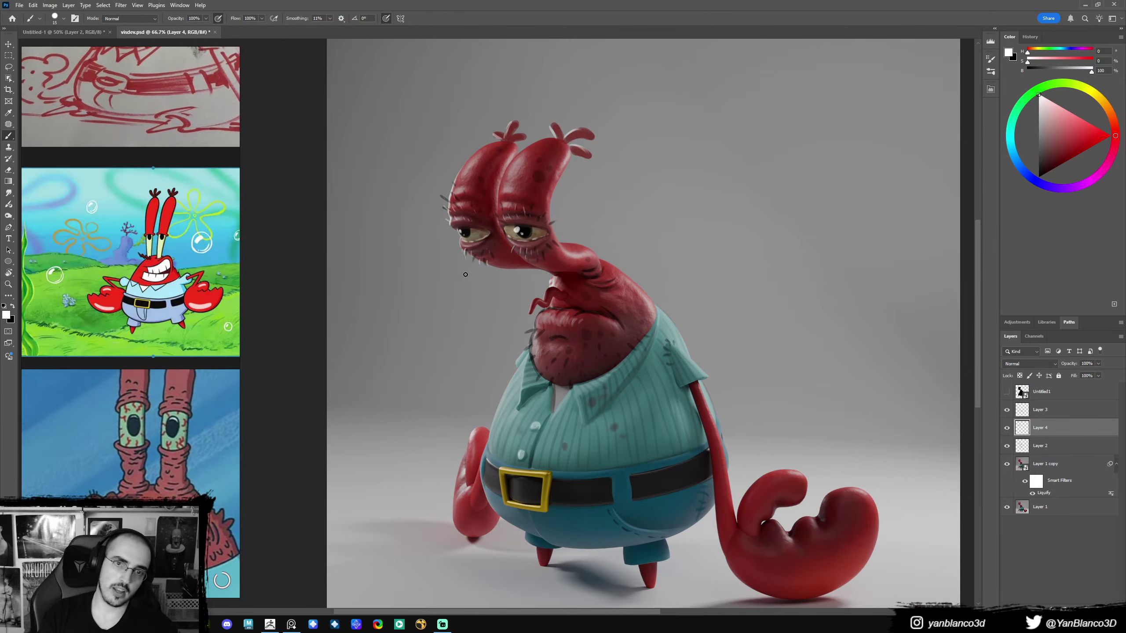
- Touch up the skin around the eyes with sampled pink, brown and dark red tones, using a small brush
{"action": "left_click", "coordinate": [512, 194], "text": "alt"}
{"action": "key", "text": "bracketright"}
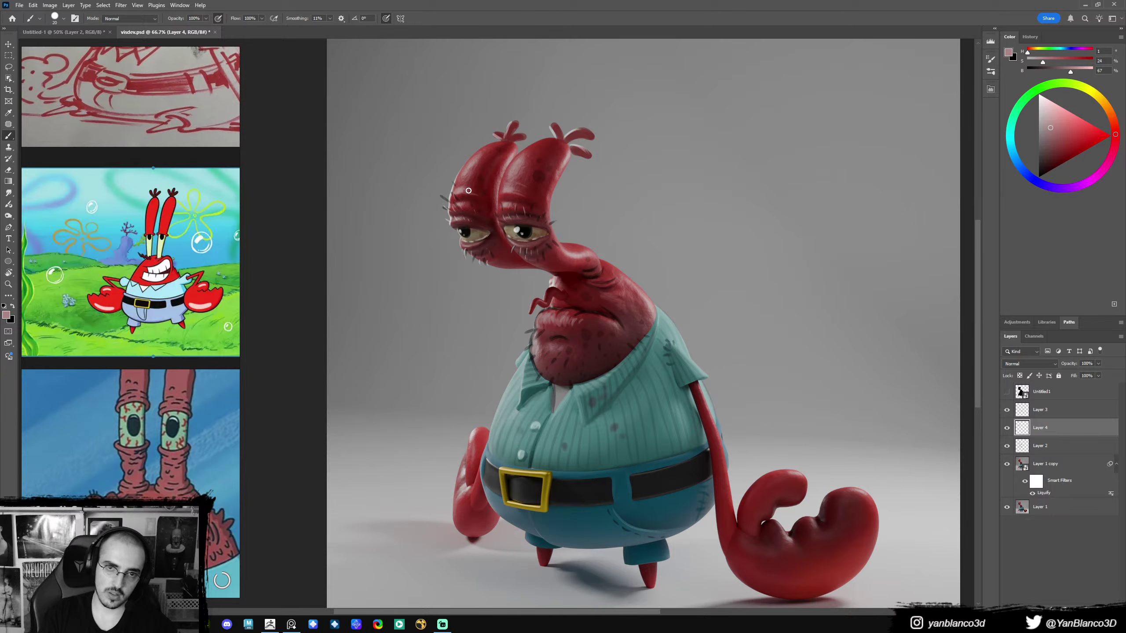
{"action": "left_click", "coordinate": [537, 249], "text": "alt"}
{"action": "key", "text": "bracketleft"}
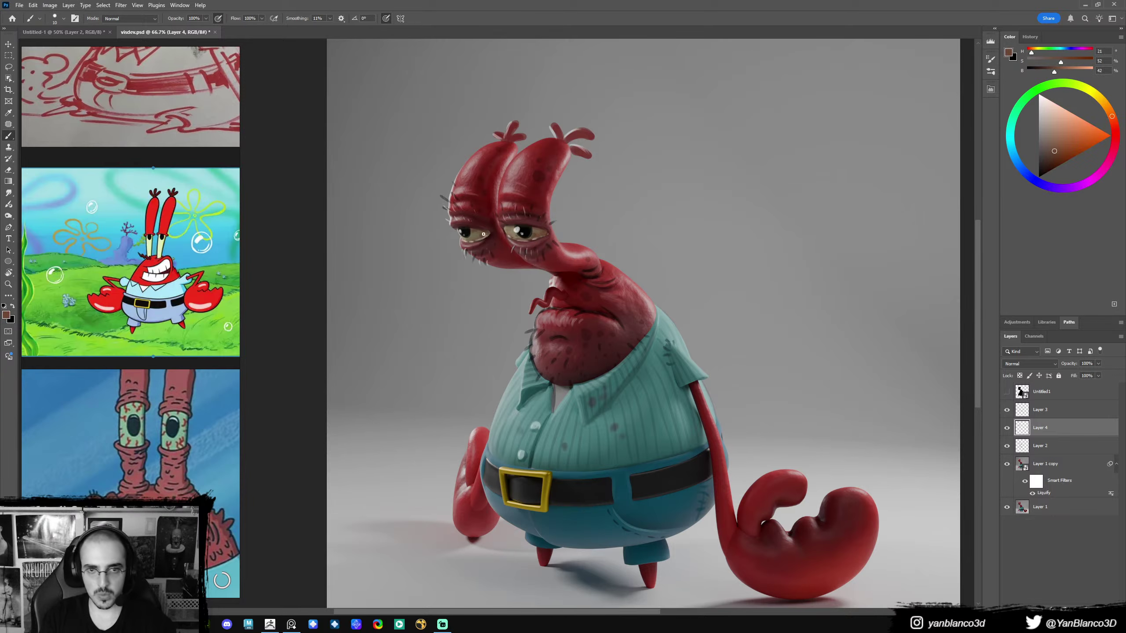
{"action": "left_click", "coordinate": [548, 251], "text": "alt"}
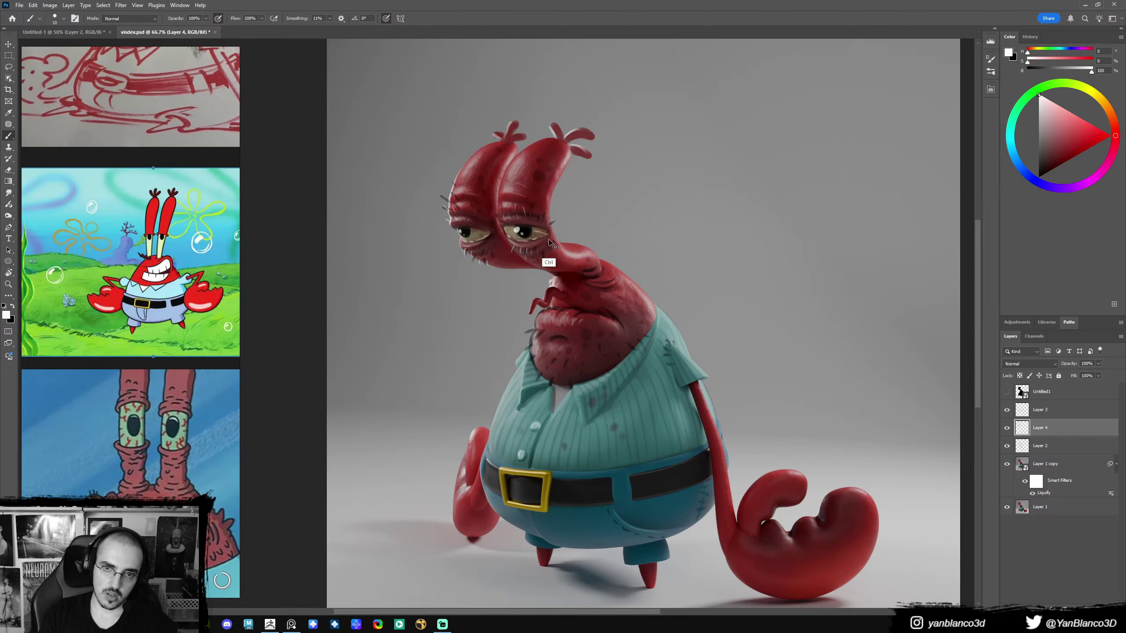
{"action": "key", "text": "bracketleft"}
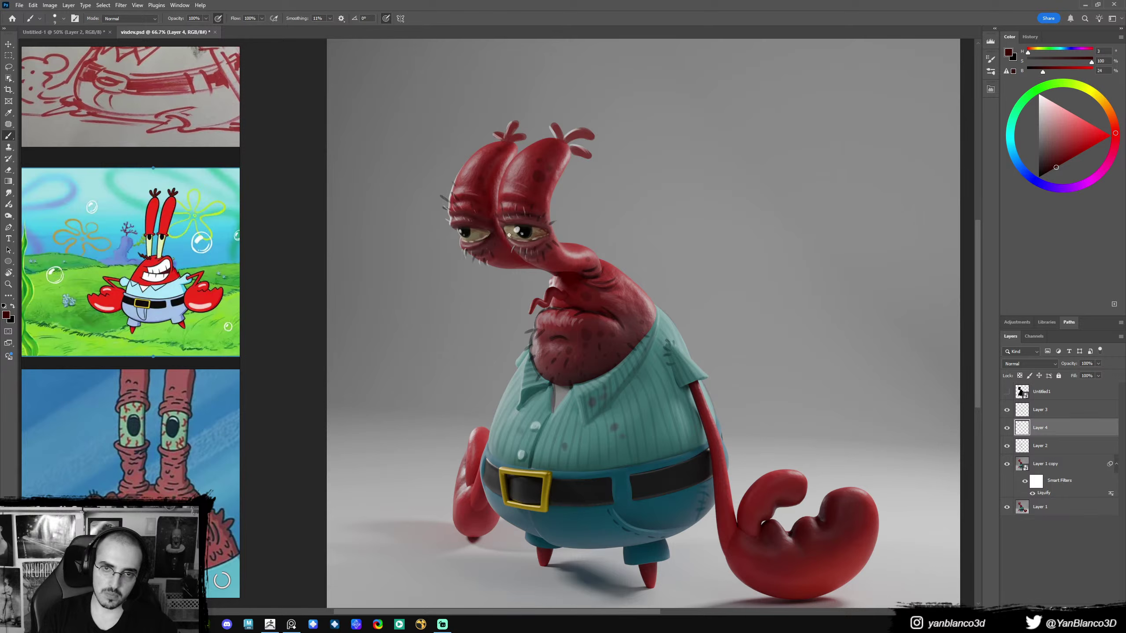
{"action": "key", "text": "bracketright"}
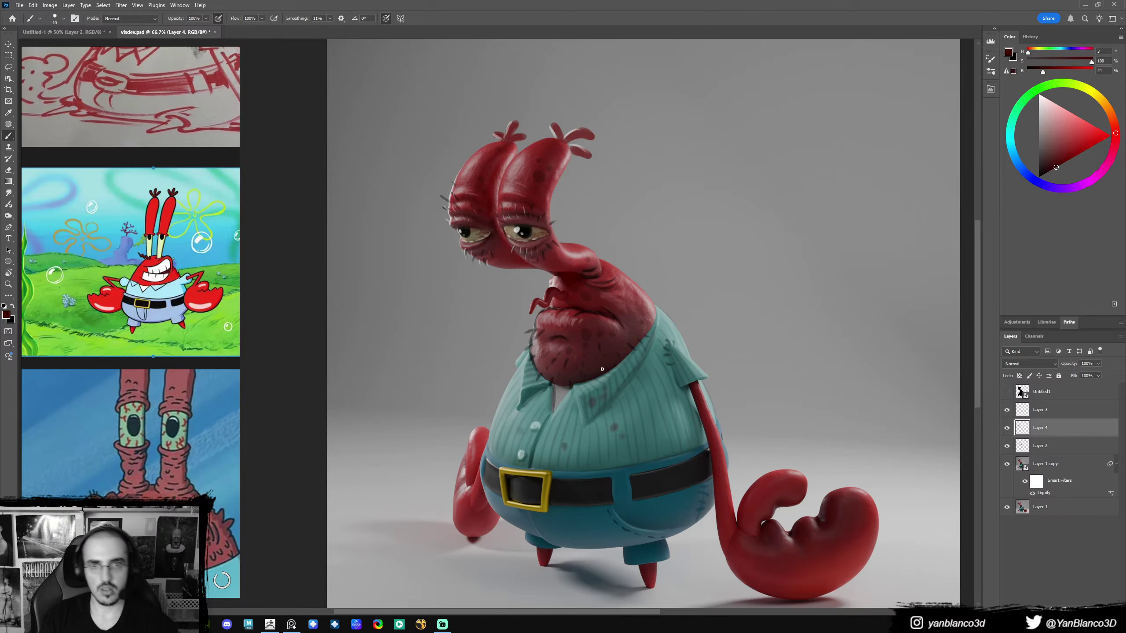
- Paint out the crooked red whisker in front of the nose with grey sampled from the background
{"action": "mouse_move", "coordinate": [596, 352]}
{"action": "left_mouse_down"}
{"action": "mouse_move", "coordinate": [575, 354]}
{"action": "mouse_move", "coordinate": [593, 348]}
{"action": "mouse_move", "coordinate": [599, 362]}
{"action": "mouse_move", "coordinate": [574, 362]}
{"action": "left_mouse_up"}
{"action": "key", "text": "bracketright"}
{"action": "key", "text": "bracketright"}
{"action": "key", "text": "bracketright"}
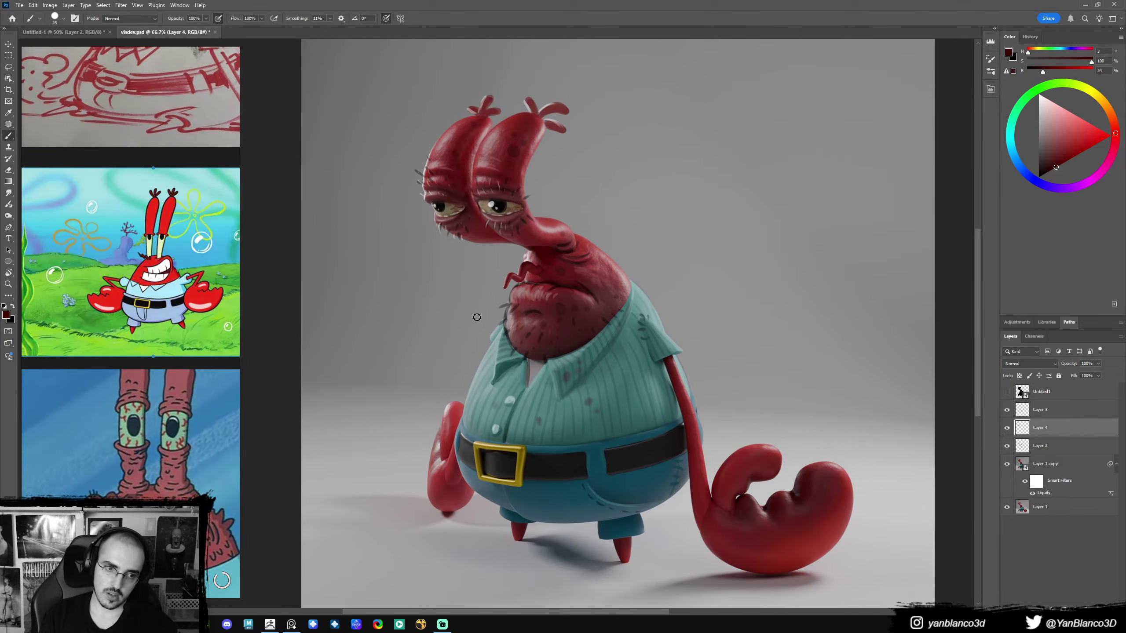
{"action": "left_click", "coordinate": [497, 302], "text": "alt"}
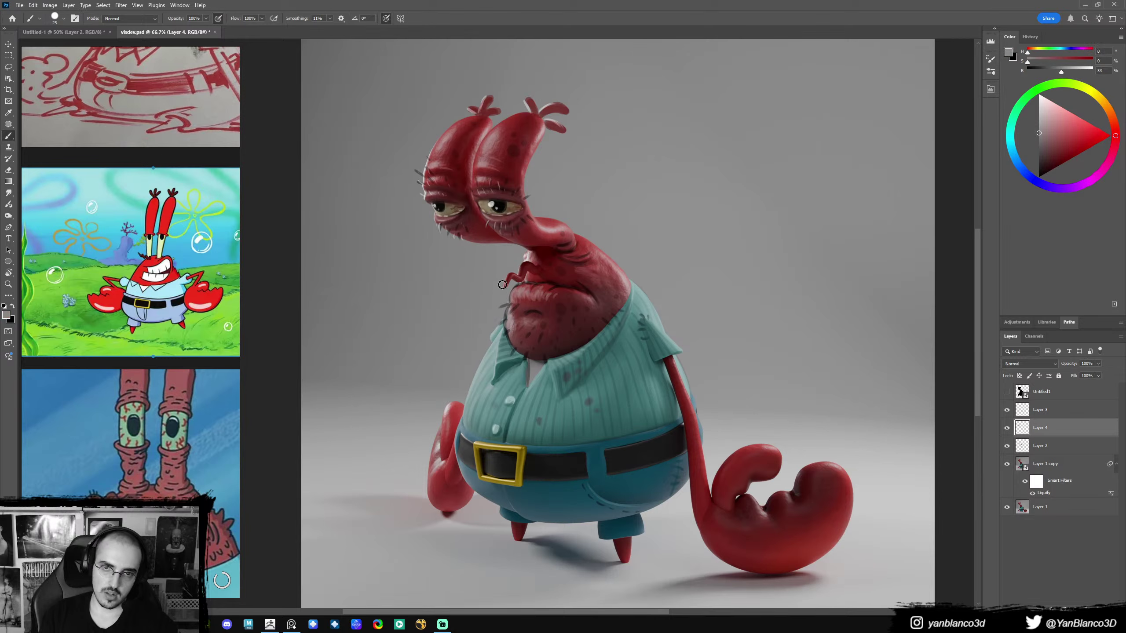
{"action": "key", "text": "bracketright"}
{"action": "key", "text": "bracketright"}
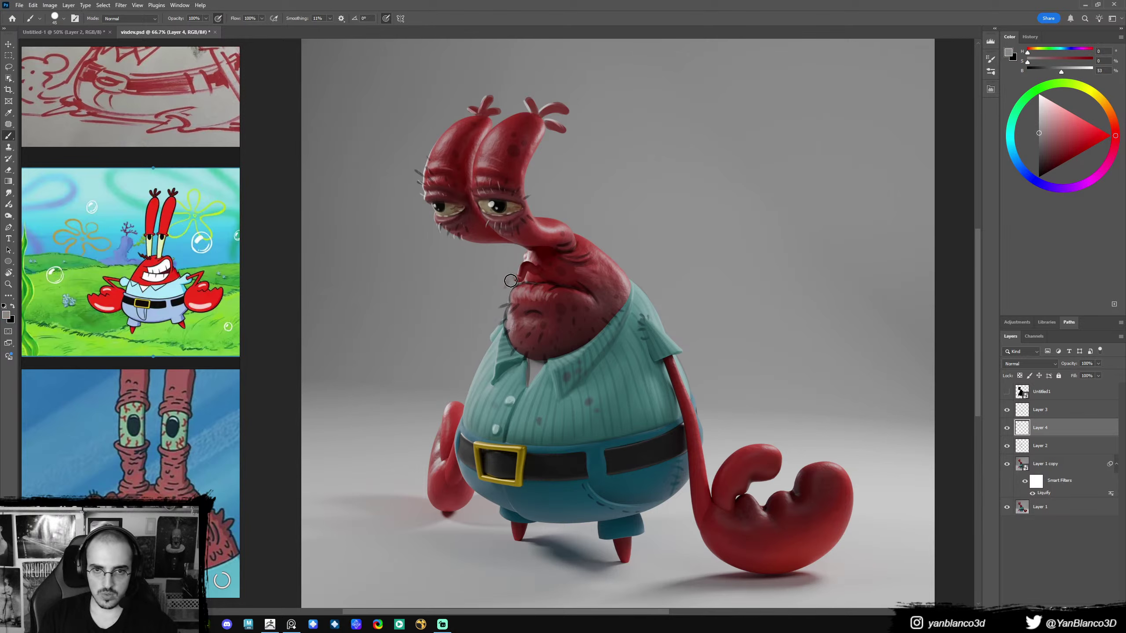
{"action": "mouse_move", "coordinate": [518, 270]}
{"action": "left_mouse_down"}
{"action": "mouse_move", "coordinate": [505, 286]}
{"action": "mouse_move", "coordinate": [518, 274]}
{"action": "left_mouse_up"}
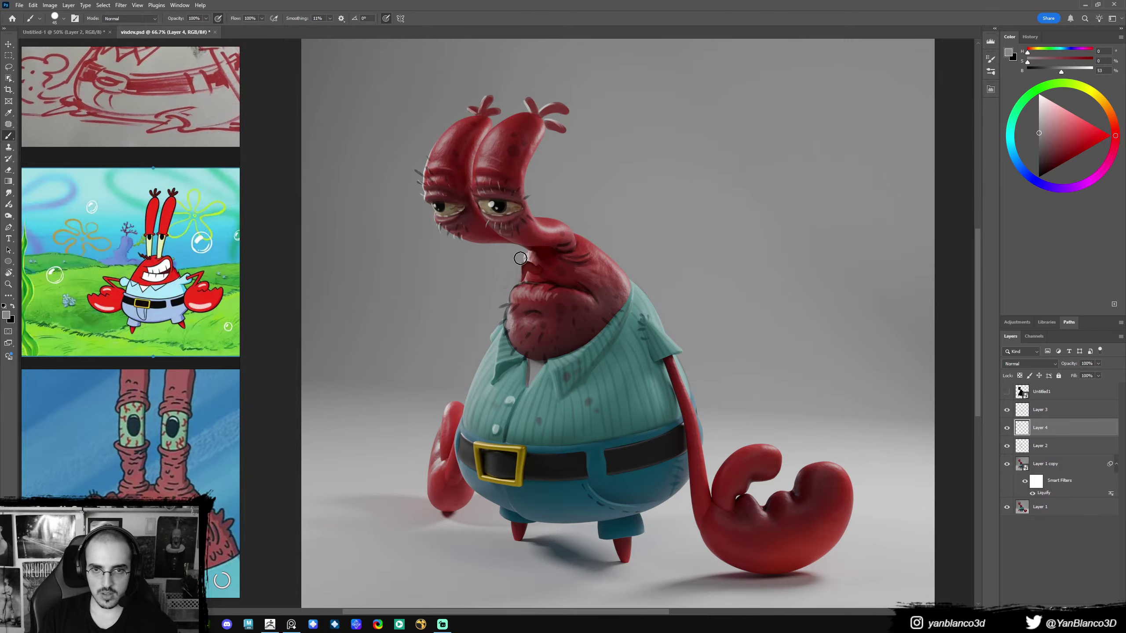
- Repaint the crooked whisker in sampled dark red with a pale pink highlight, refining its shape with a smaller brush
{"action": "left_click", "coordinate": [526, 275], "text": "alt"}
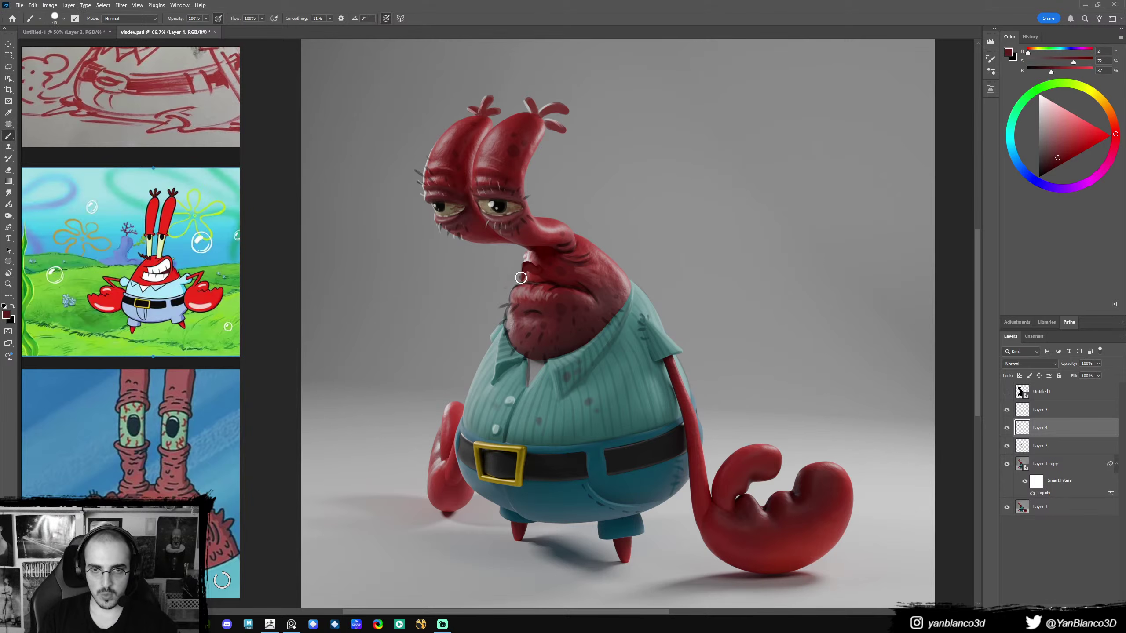
{"action": "left_click_drag", "start_coordinate": [514, 270], "coordinate": [517, 275]}
{"action": "key", "text": "bracketleft"}
{"action": "key", "text": "bracketleft"}
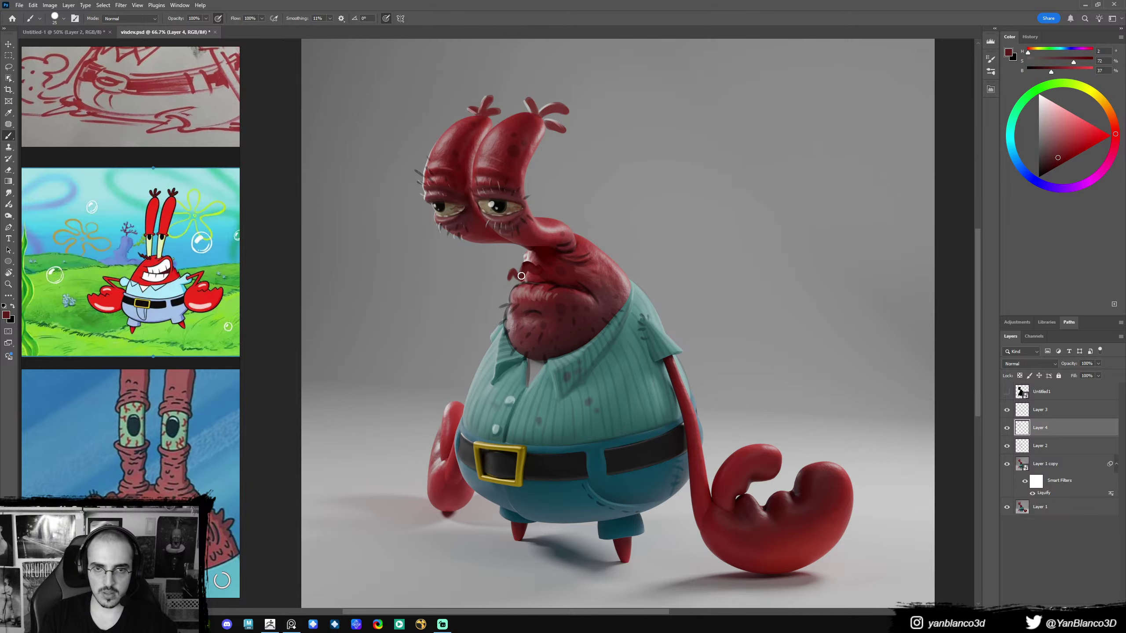
{"action": "left_click", "coordinate": [517, 272], "text": "alt"}
{"action": "key", "text": "bracketleft"}
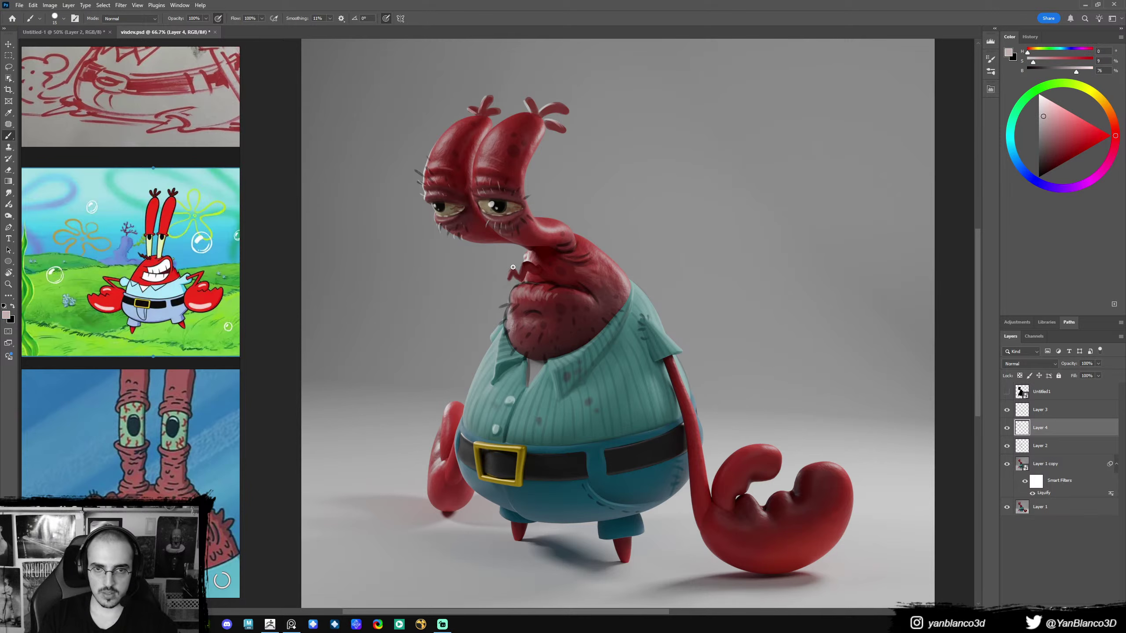
{"action": "left_click", "coordinate": [517, 273], "text": "alt"}
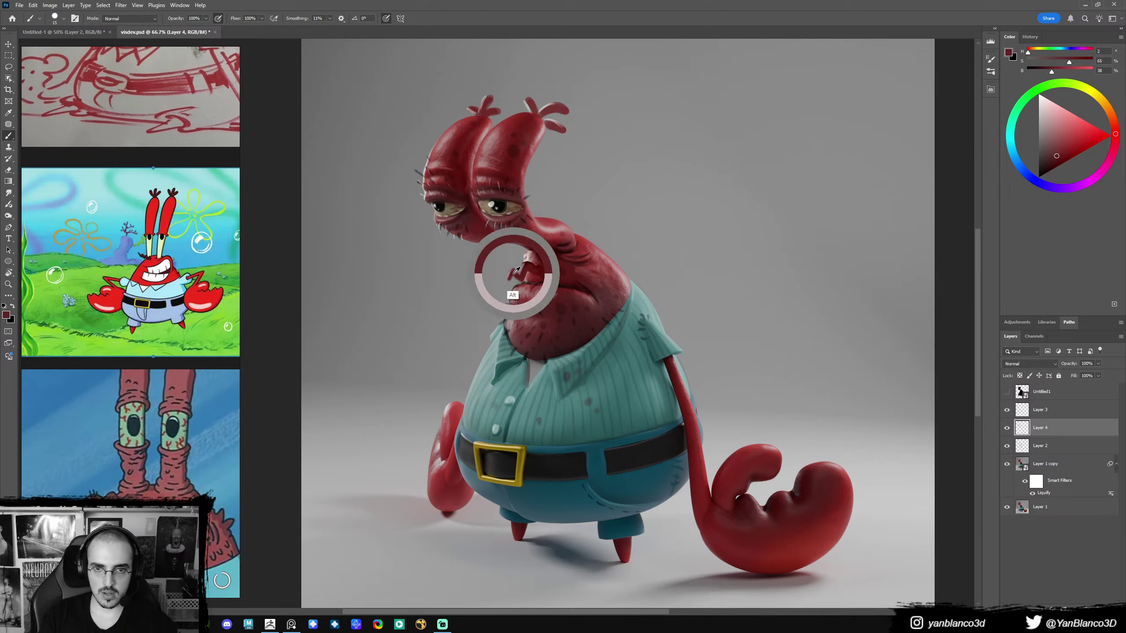
{"action": "key", "text": "bracketright"}
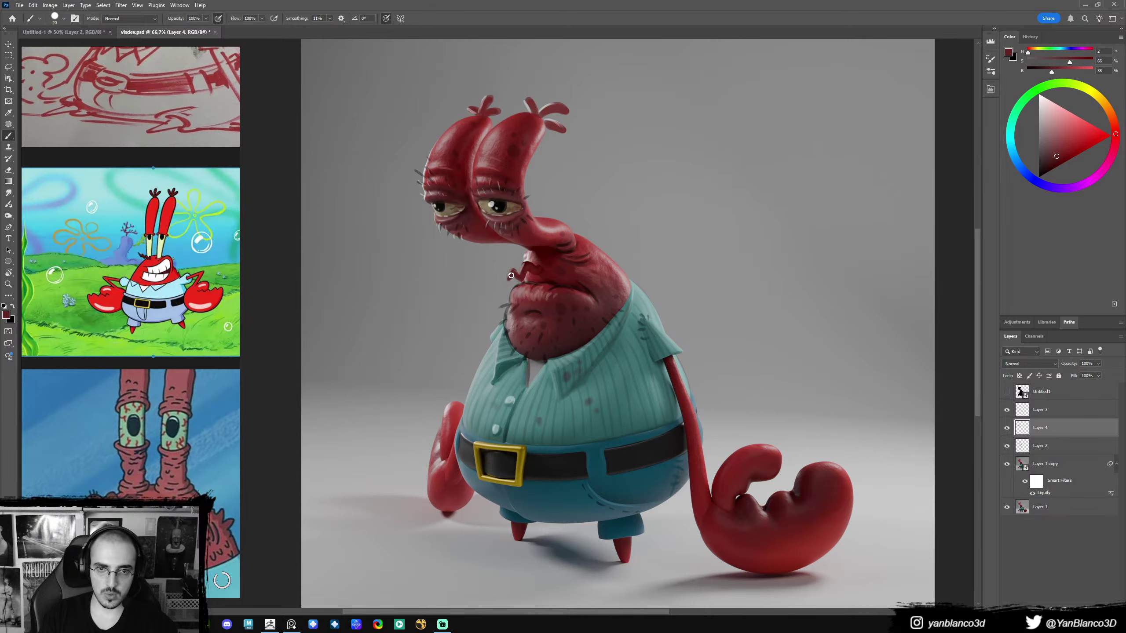
{"action": "left_click", "coordinate": [517, 276], "text": "alt"}
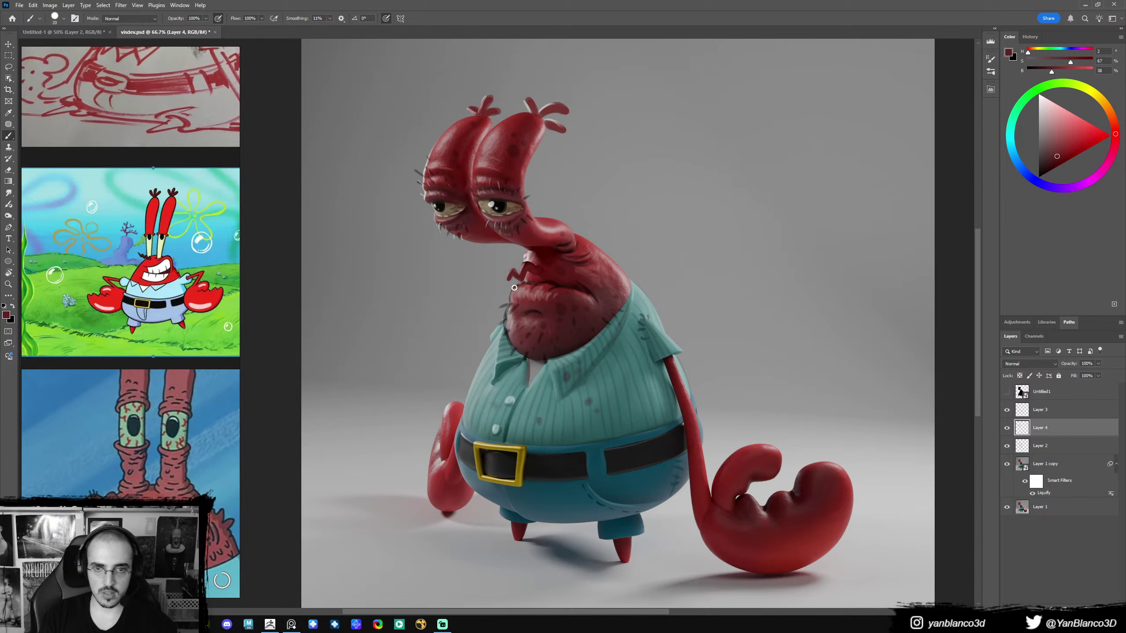
{"action": "left_click", "coordinate": [514, 277], "text": "alt"}
{"action": "left_click", "coordinate": [521, 277], "text": "alt"}
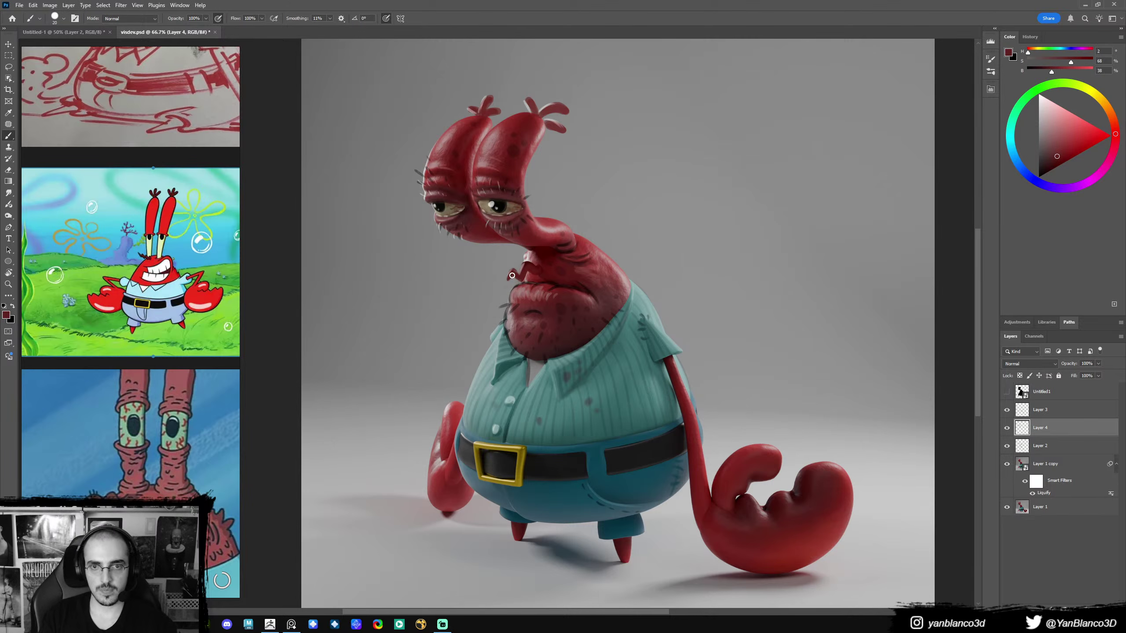
- Cover the pale spot above the nose using sampled grey and reddish tones, keeping the painted Layer 4
{"action": "left_click", "coordinate": [525, 253], "text": "alt"}
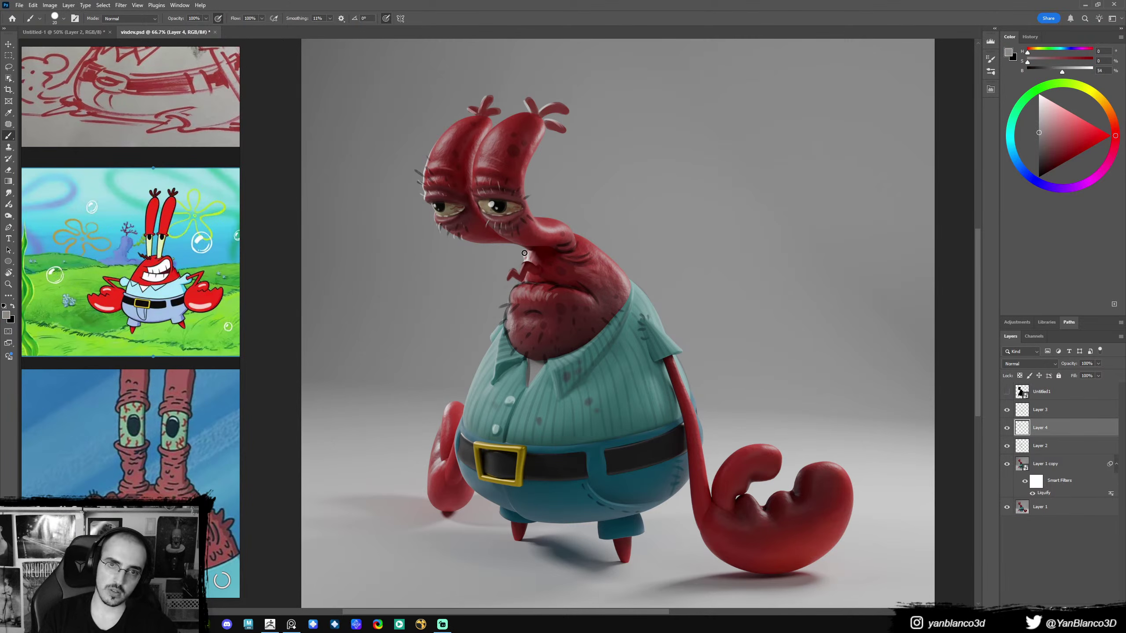
{"action": "left_click", "coordinate": [533, 256], "text": "alt"}
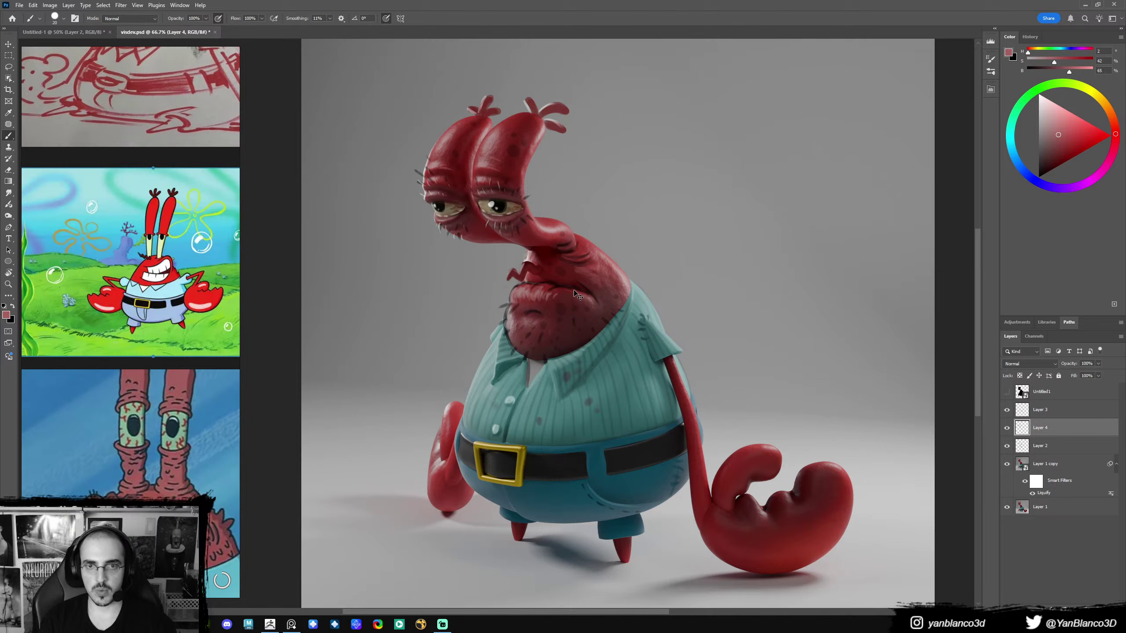
{"action": "key", "text": "Delete"}
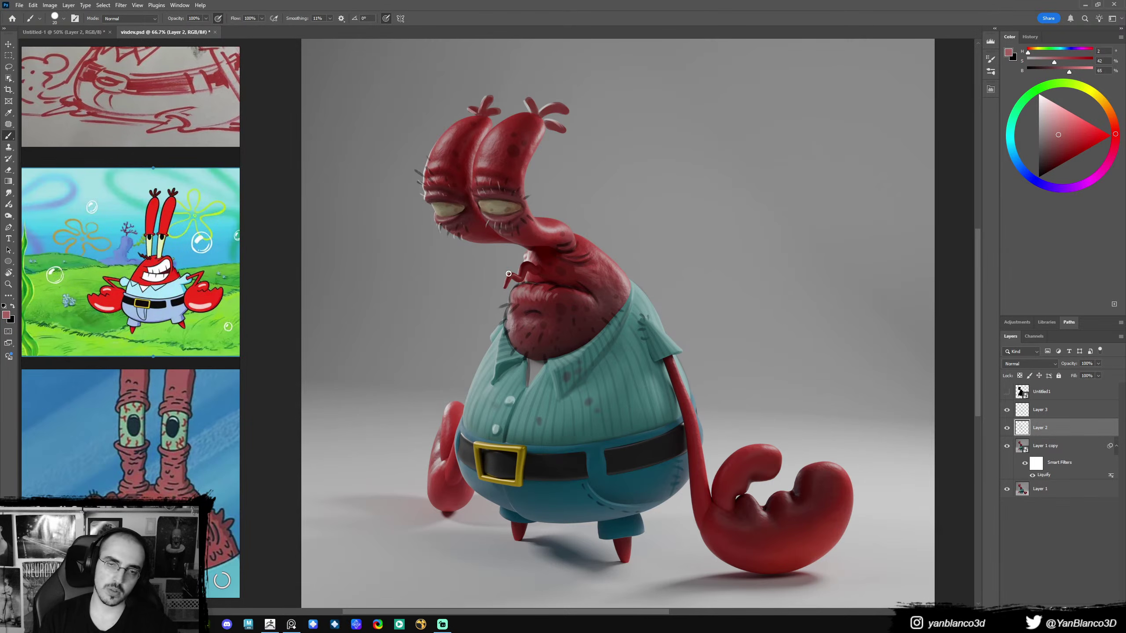
{"action": "key", "text": "ctrl+z"}
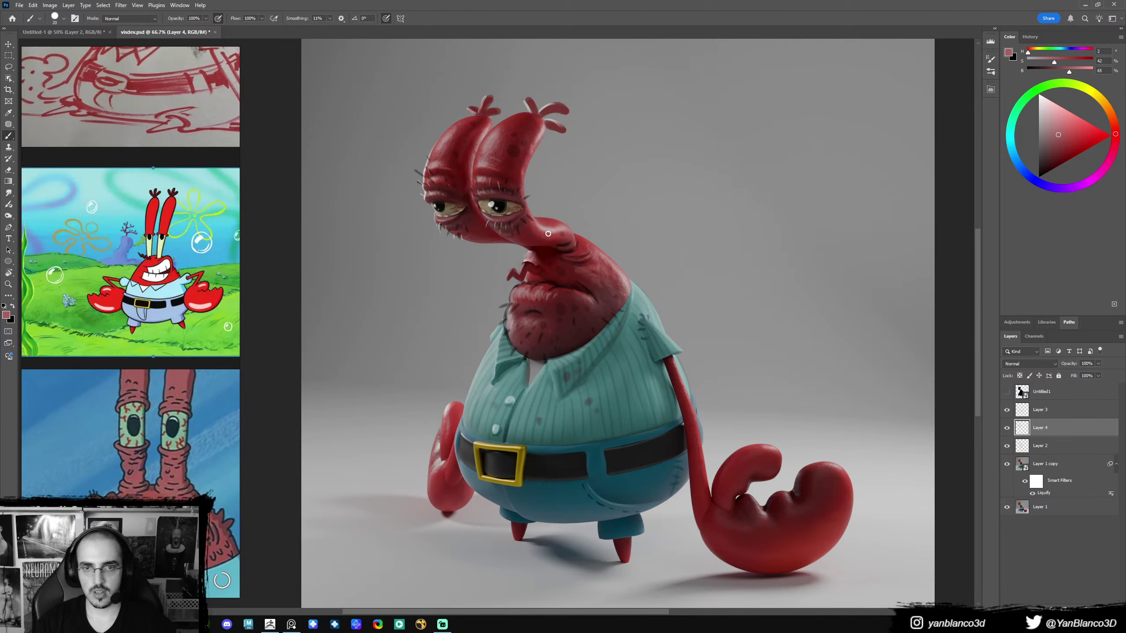
- Blend the upper lip below the nose with reds sampled from the mouth area
{"action": "left_click", "coordinate": [537, 293], "text": "alt"}
{"action": "key", "text": "bracketright"}
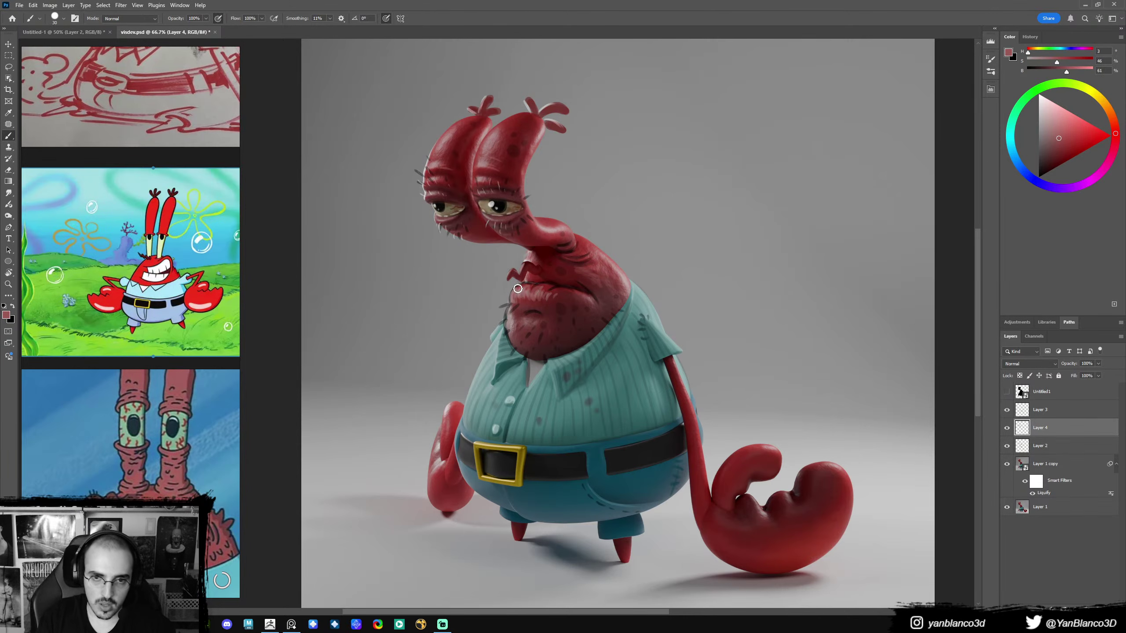
{"action": "left_click", "coordinate": [534, 289], "text": "alt"}
{"action": "left_click_drag", "start_coordinate": [523, 286], "coordinate": [529, 285]}
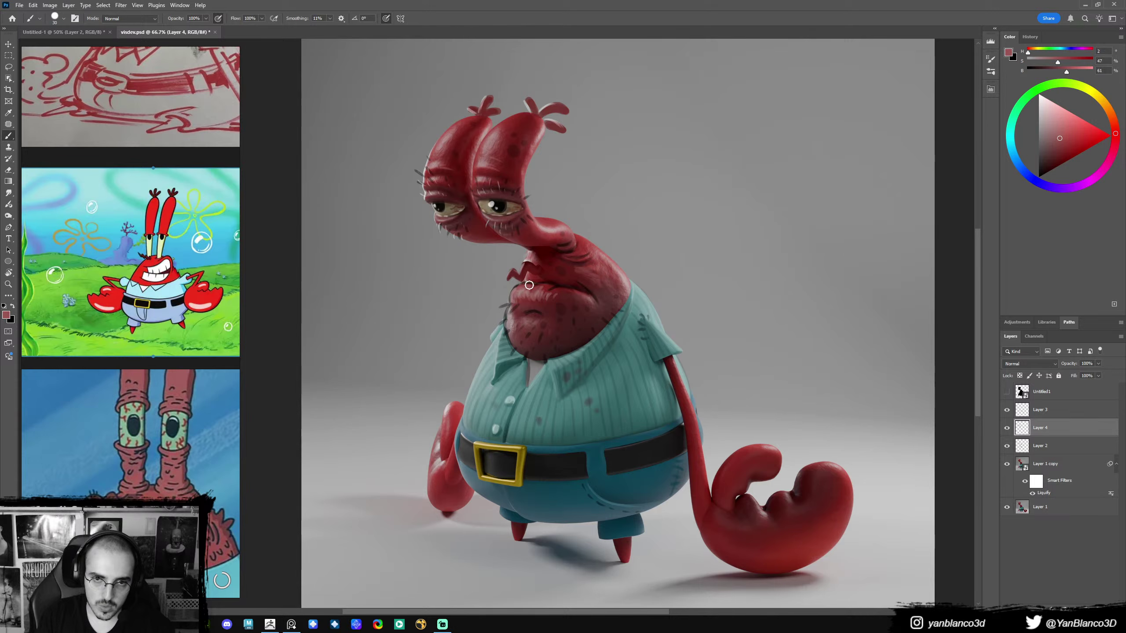
{"action": "left_click", "coordinate": [554, 278], "text": "alt"}
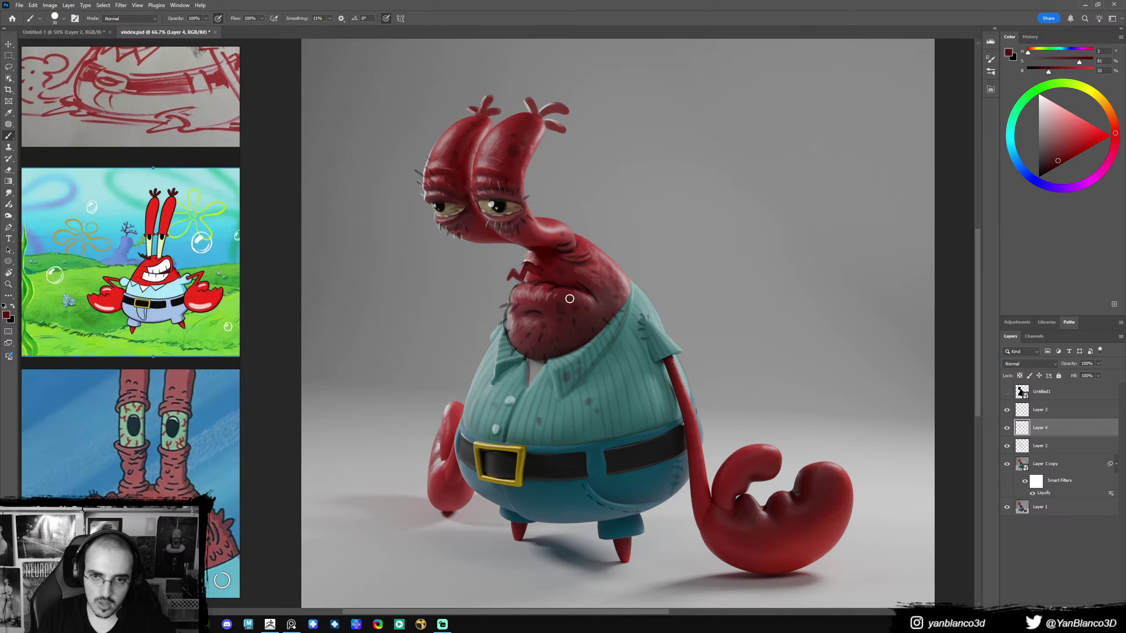
- Paint small black stitches on the trouser belt loop with a small brush, and pick a light grey near the large claw
{"action": "mouse_move", "coordinate": [627, 316]}
{"action": "left_mouse_down"}
{"action": "mouse_move", "coordinate": [649, 274]}
{"action": "mouse_move", "coordinate": [603, 324]}
{"action": "mouse_move", "coordinate": [621, 330]}
{"action": "mouse_move", "coordinate": [610, 328]}
{"action": "mouse_move", "coordinate": [625, 304]}
{"action": "mouse_move", "coordinate": [610, 314]}
{"action": "left_mouse_up"}
{"action": "key", "text": "bracketright"}
{"action": "key", "text": "bracketright"}
{"action": "key", "text": "bracketright"}
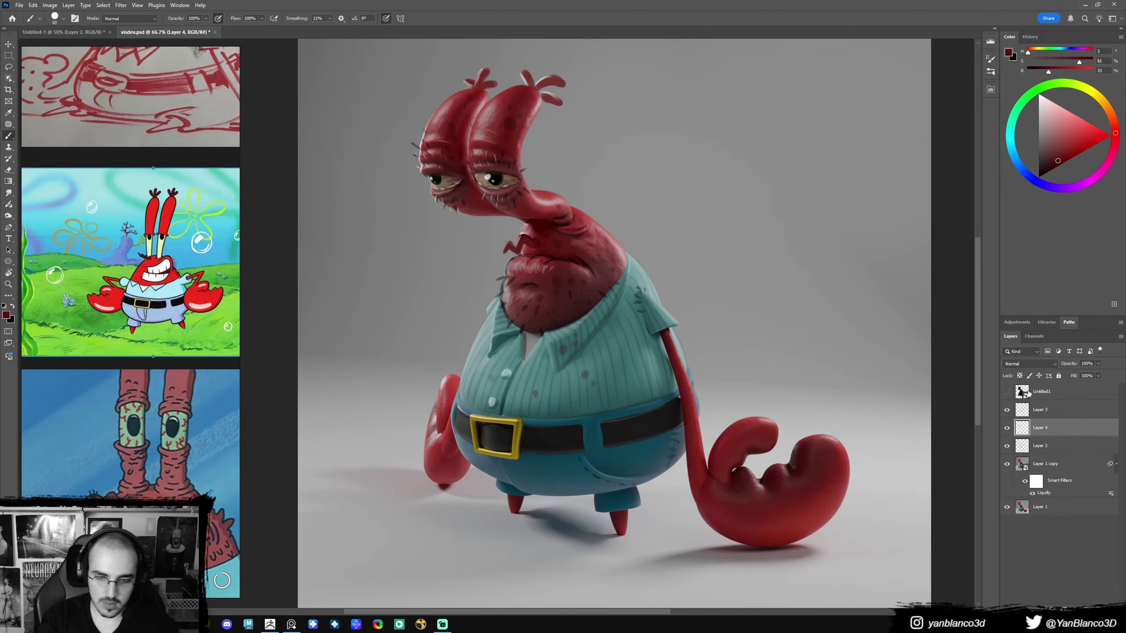
{"action": "left_click_drag", "start_coordinate": [578, 406], "coordinate": [583, 391]}
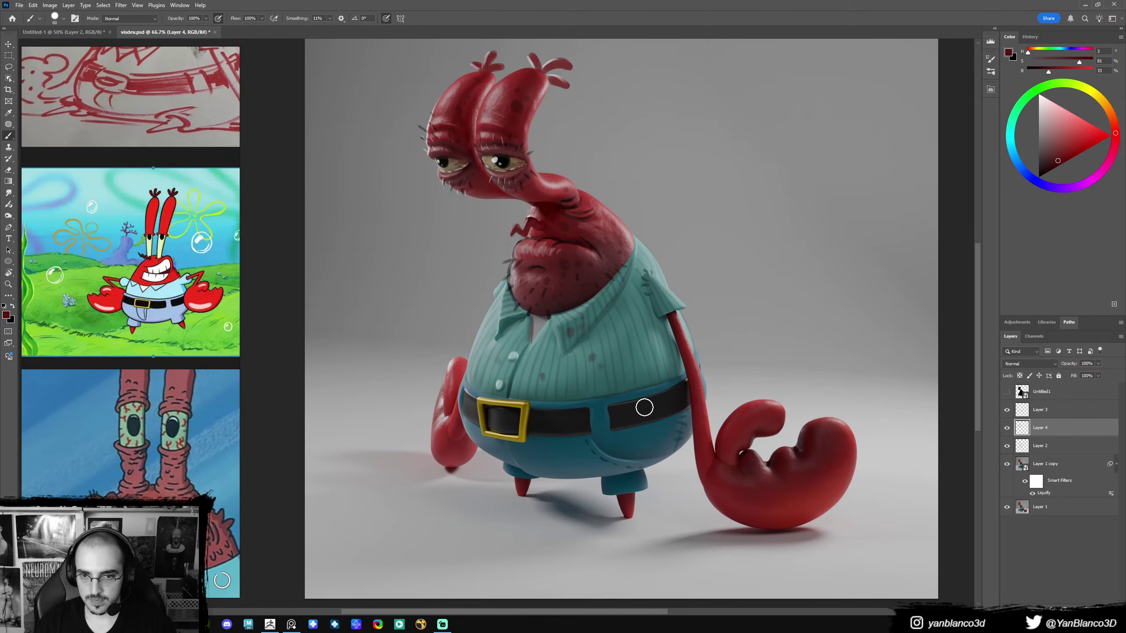
{"action": "key", "text": "bracketleft"}
{"action": "key", "text": "bracketleft"}
{"action": "key", "text": "bracketleft"}
{"action": "key", "text": "bracketleft"}
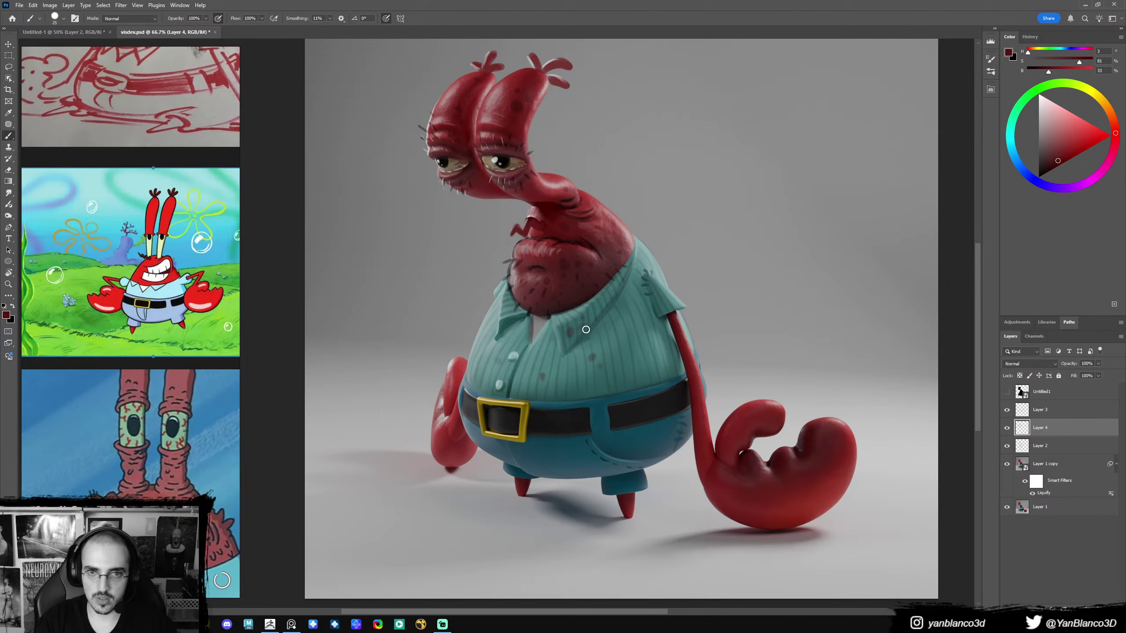
{"action": "key", "text": "bracketleft"}
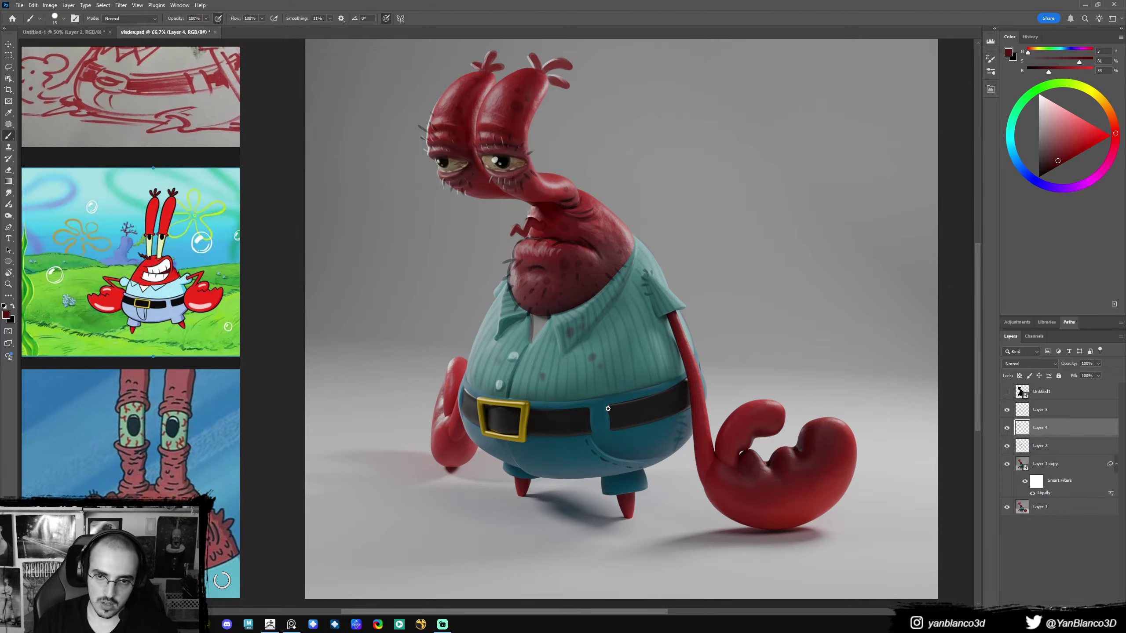
{"action": "key", "text": "d"}
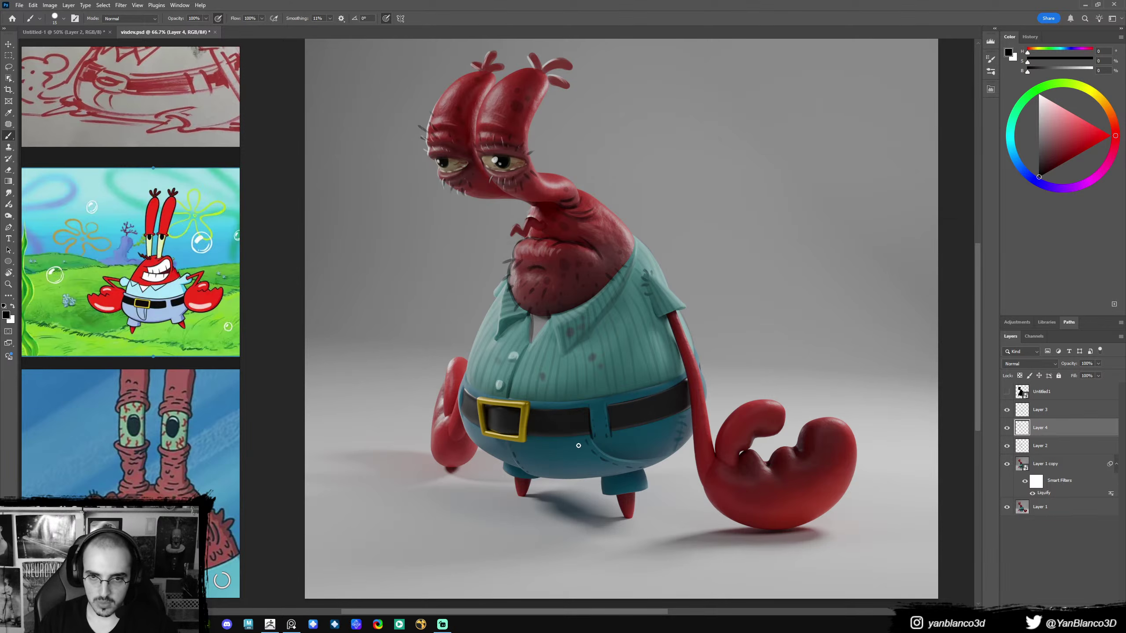
{"action": "left_click", "coordinate": [681, 447], "text": "alt"}
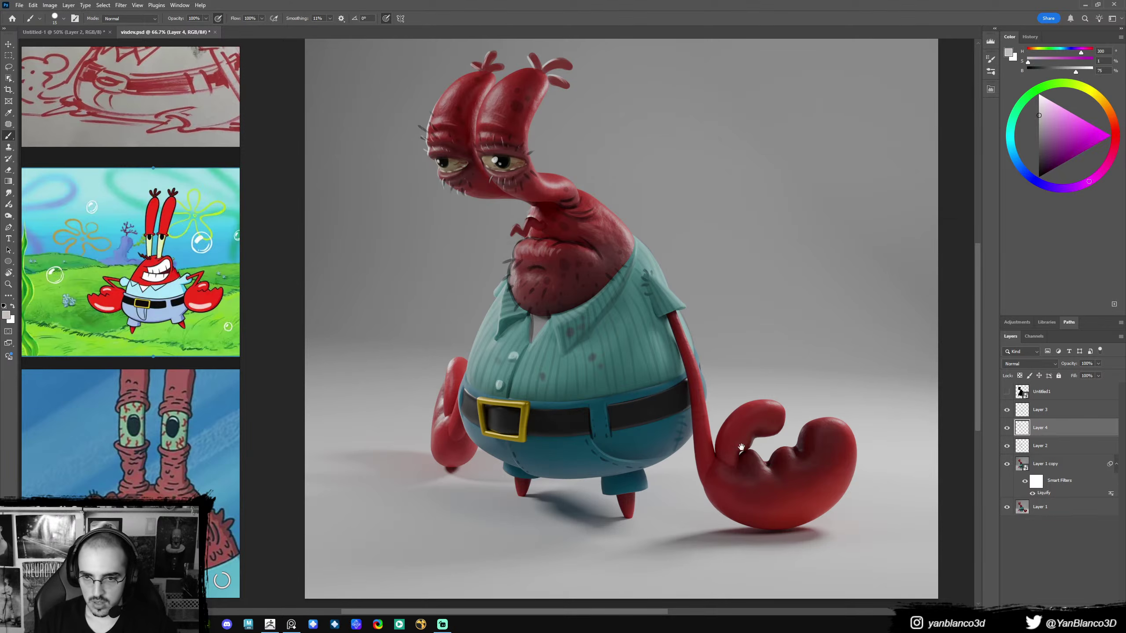
{"action": "left_click_drag", "start_coordinate": [741, 447], "coordinate": [684, 451]}
{"action": "key", "text": "bracketright"}
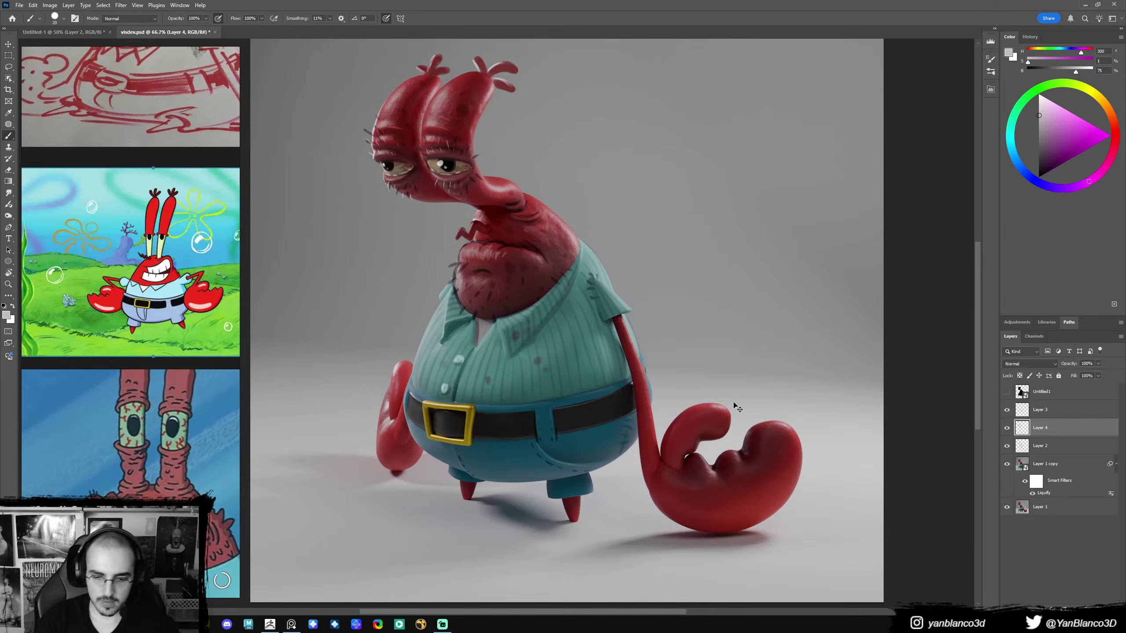
- Show the black silhouette layer Untitled1 and copy the Liquify smart filter from Layer 1 copy onto it
{"action": "key", "text": "ctrl+0"}
{"action": "left_click_drag", "start_coordinate": [624, 362], "coordinate": [685, 366]}
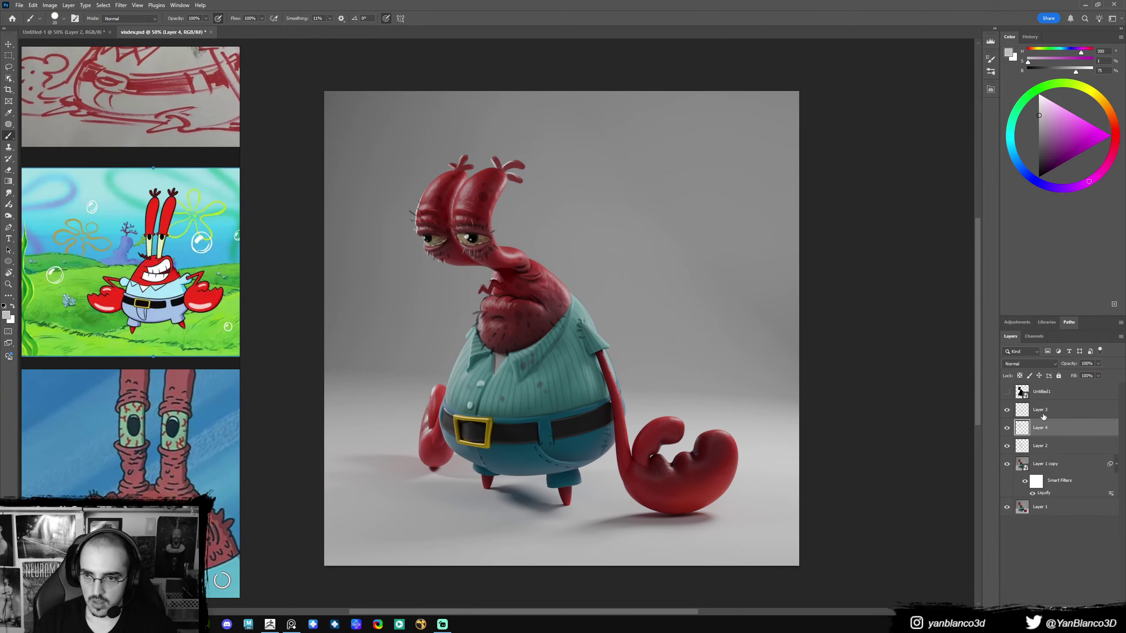
{"action": "left_click", "coordinate": [1044, 414]}
{"action": "left_click", "coordinate": [1007, 391]}
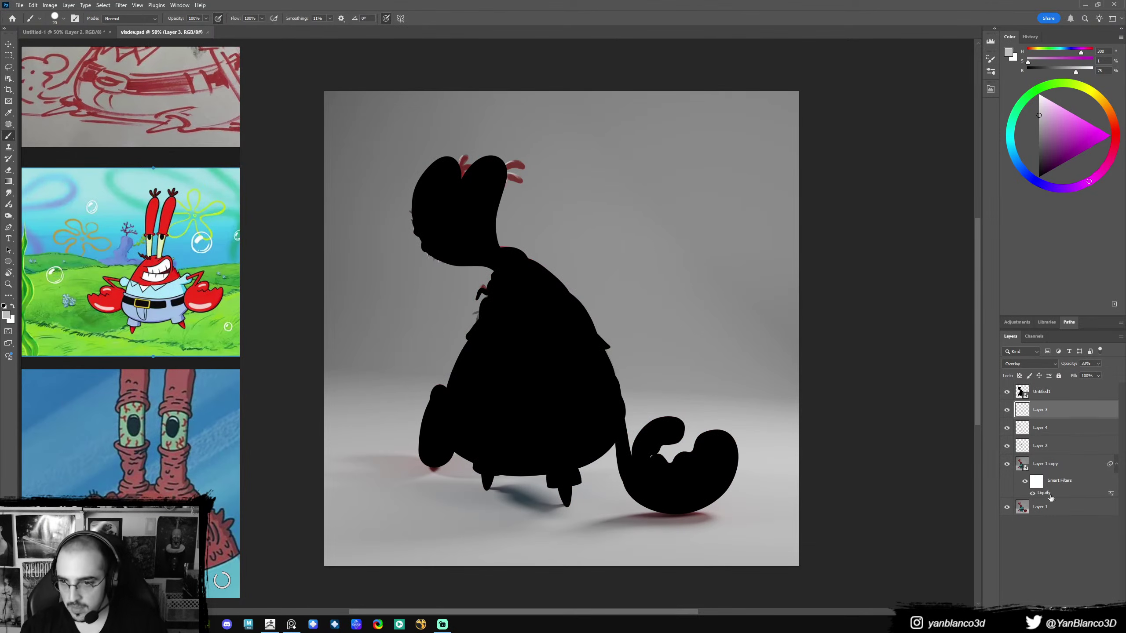
{"action": "left_click", "coordinate": [1036, 480]}
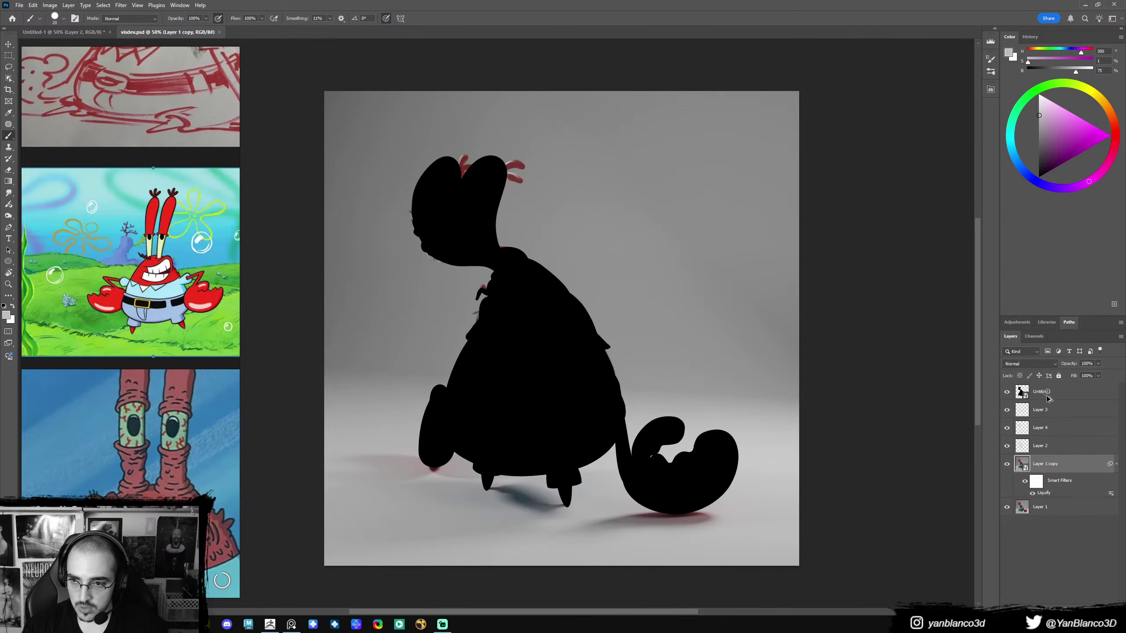
{"action": "left_click_drag", "start_coordinate": [1051, 398], "coordinate": [1052, 399], "text": "alt"}
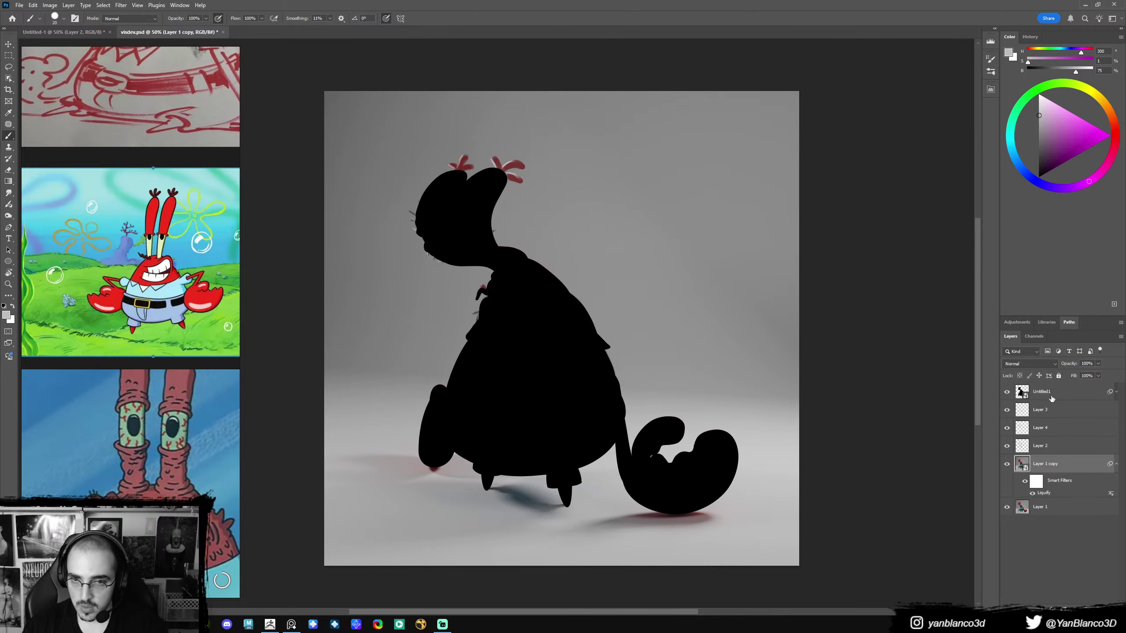
{"action": "left_click", "coordinate": [1007, 392]}
{"action": "left_click", "coordinate": [1007, 392]}
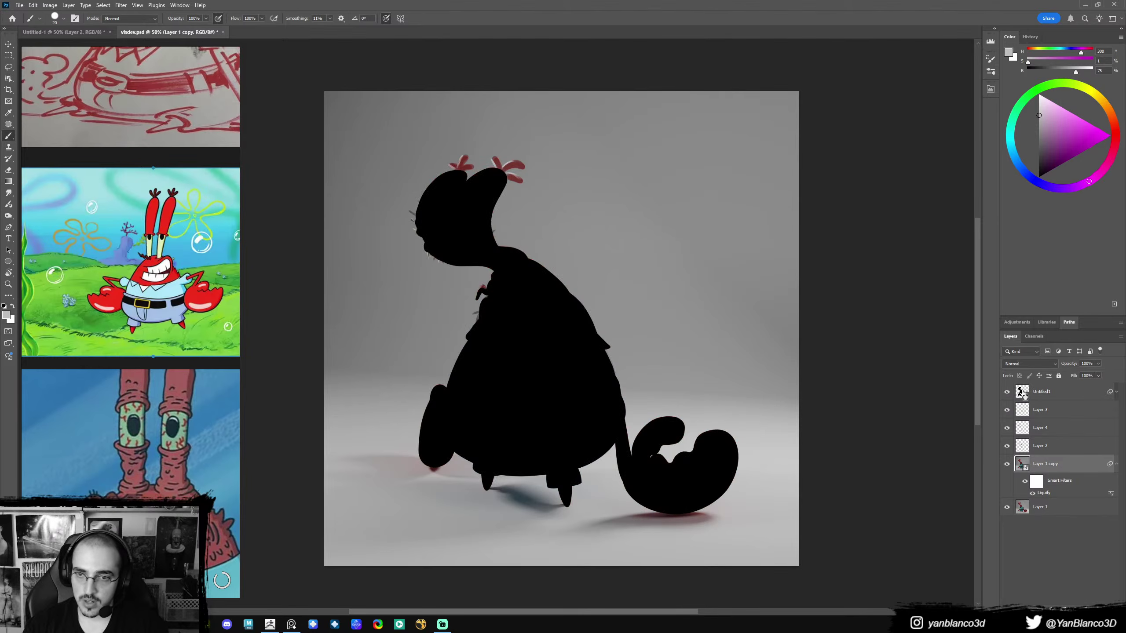
- Load the Untitled1 silhouette as a selection, hide that layer, and add a new layer masked to the selection above Layer 3
{"action": "left_click", "coordinate": [1021, 392], "text": "ctrl"}
{"action": "left_click", "coordinate": [1007, 392]}
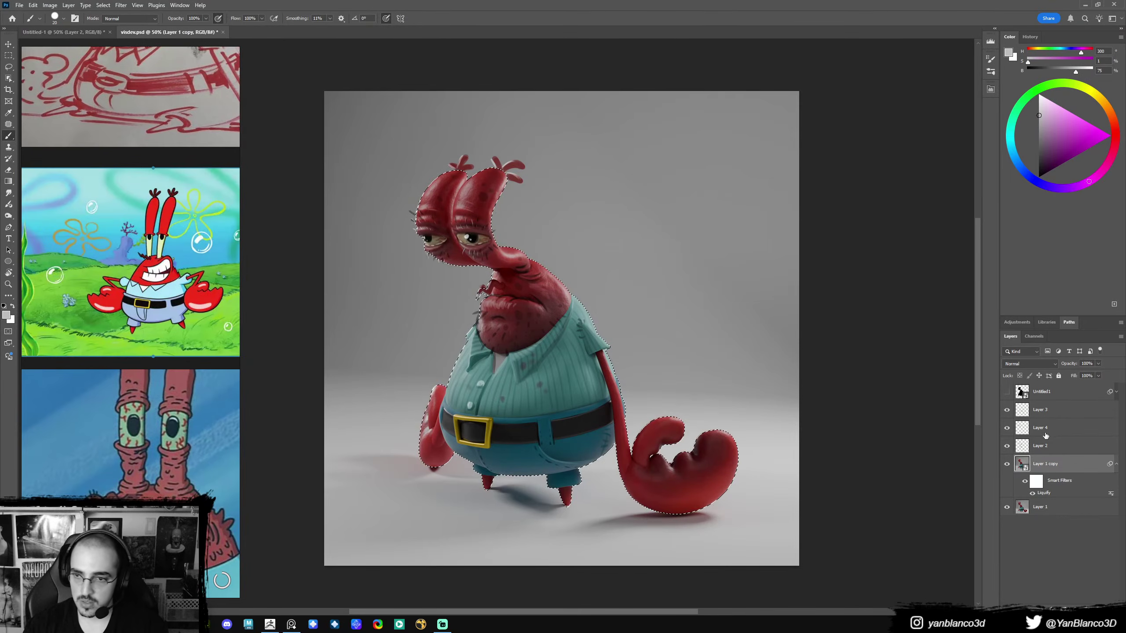
{"action": "key", "text": "ctrl+shift+alt+n"}
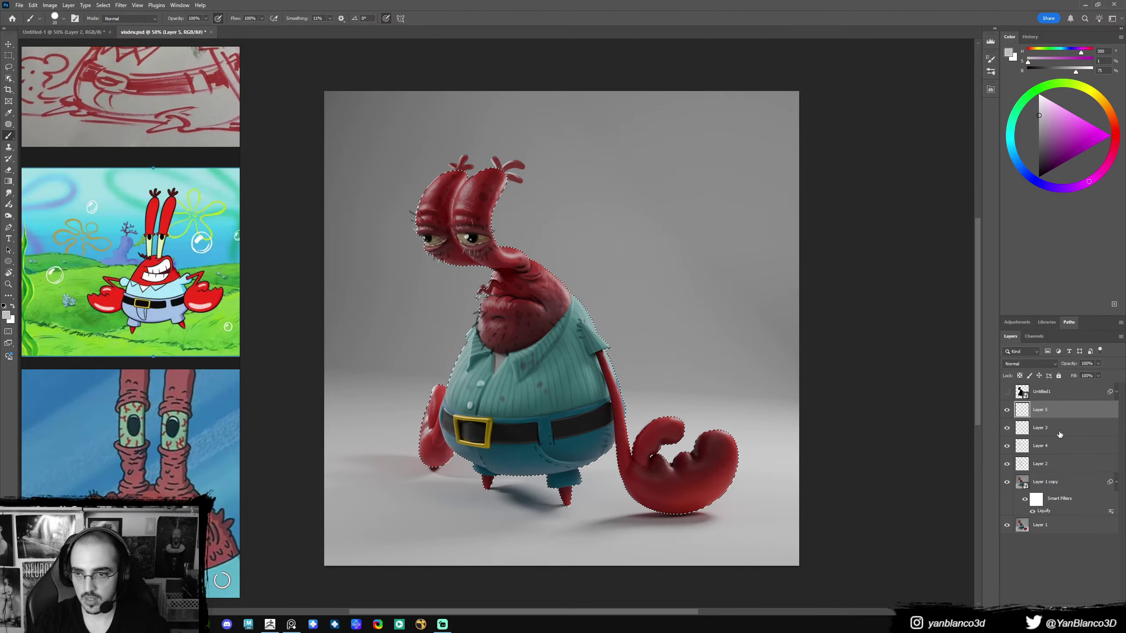
{"action": "left_click", "coordinate": [1052, 610]}
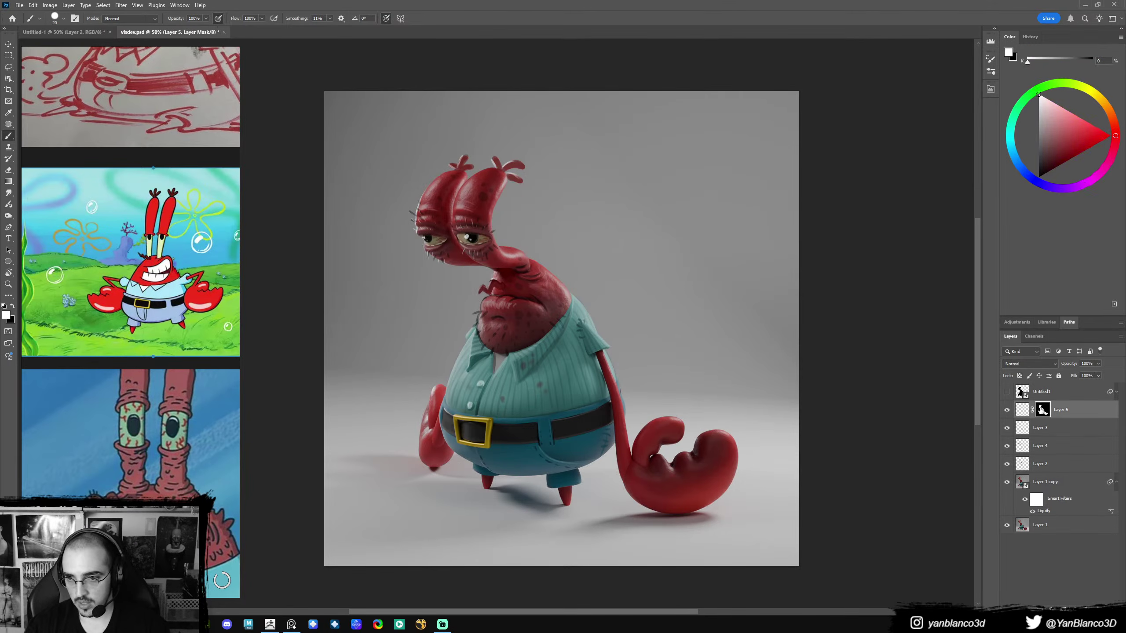
- Set Layer 5 to Overlay, greatly enlarge the brush, check the layer's mask, and target the layer's pixels for painting
{"action": "key", "text": "bracketright"}
{"action": "key", "text": "bracketright"}
{"action": "key", "text": "bracketright"}
{"action": "key", "text": "bracketright"}
{"action": "key", "text": "bracketright"}
{"action": "key", "text": "bracketright"}
{"action": "key", "text": "bracketright"}
{"action": "key", "text": "bracketright"}
{"action": "key", "text": "bracketright"}
{"action": "key", "text": "bracketright"}
{"action": "key", "text": "bracketright"}
{"action": "key", "text": "bracketright"}
{"action": "key", "text": "bracketright"}
{"action": "key", "text": "bracketright"}
{"action": "key", "text": "bracketright"}
{"action": "key", "text": "bracketright"}
{"action": "key", "text": "bracketright"}
{"action": "key", "text": "bracketright"}
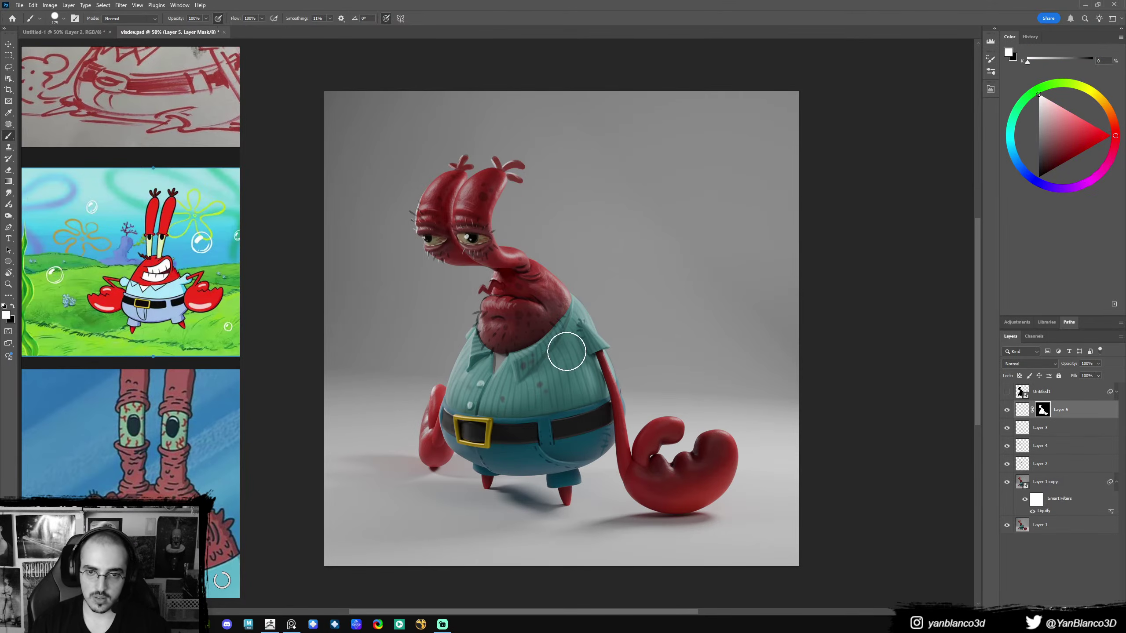
{"action": "key", "text": "bracketright"}
{"action": "left_click", "coordinate": [1009, 365]}
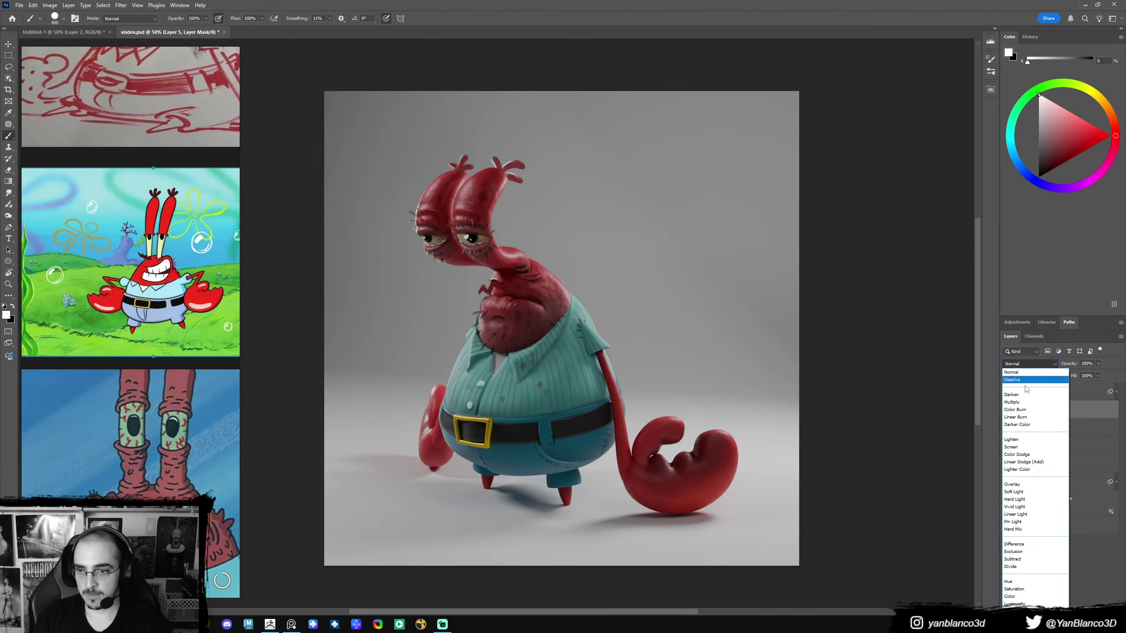
{"action": "left_click", "coordinate": [1012, 485]}
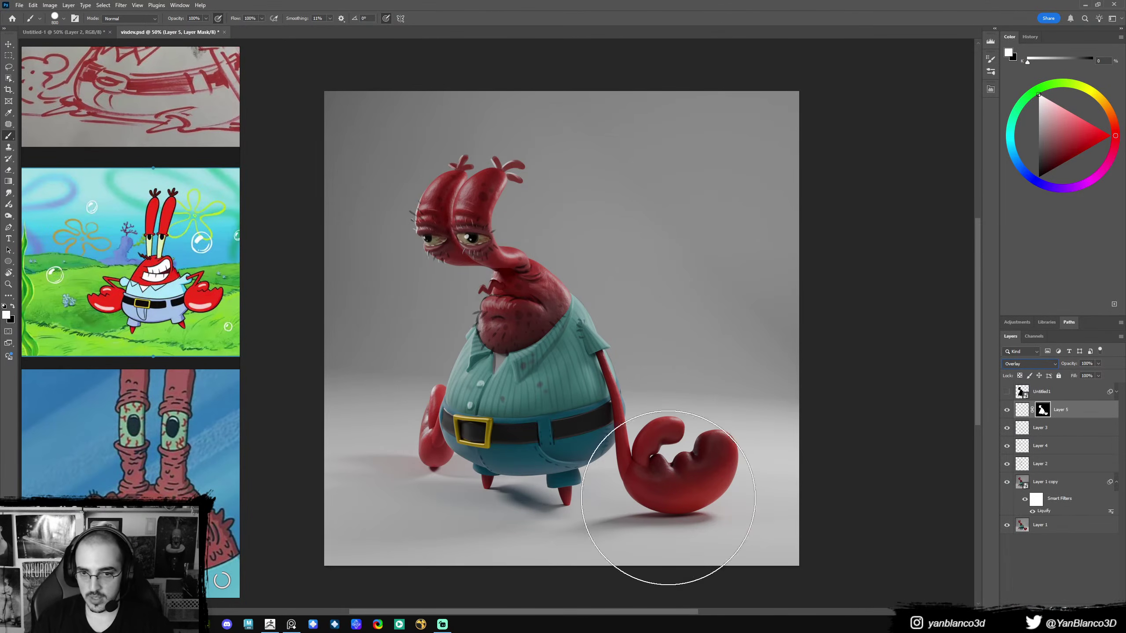
{"action": "left_click", "coordinate": [1021, 408]}
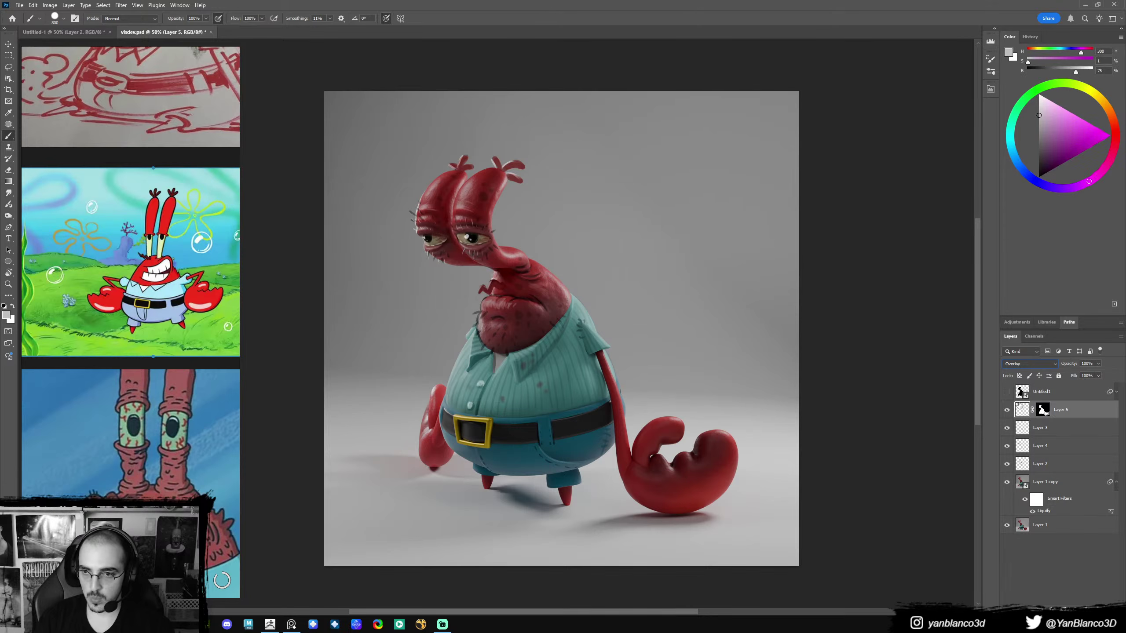
{"action": "left_click", "coordinate": [1042, 410], "text": "alt"}
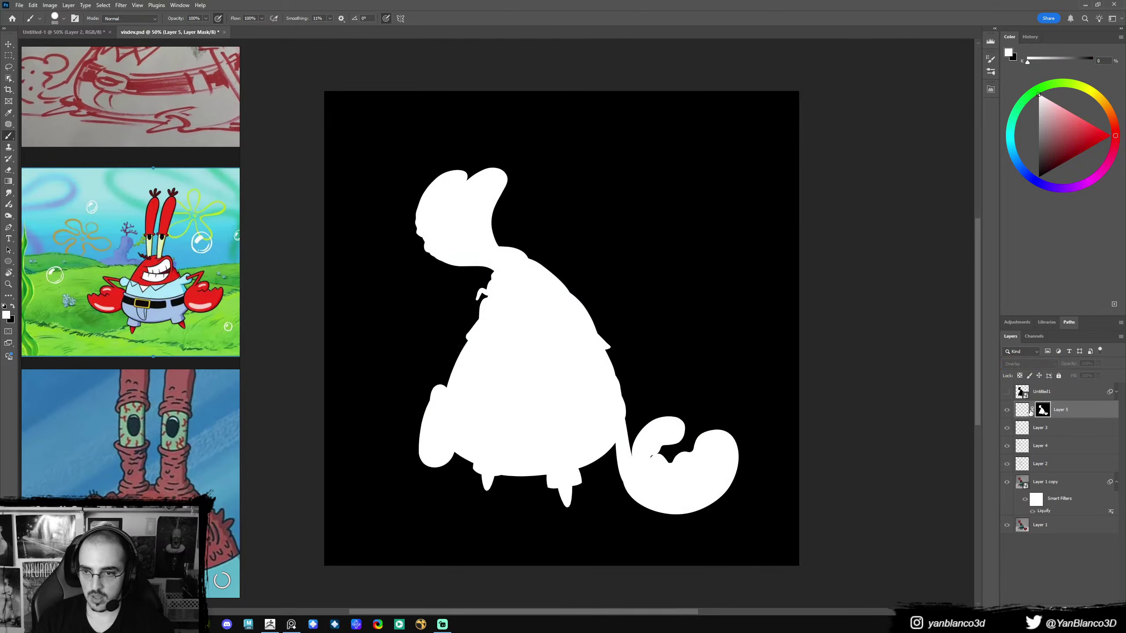
{"action": "left_click", "coordinate": [1023, 411]}
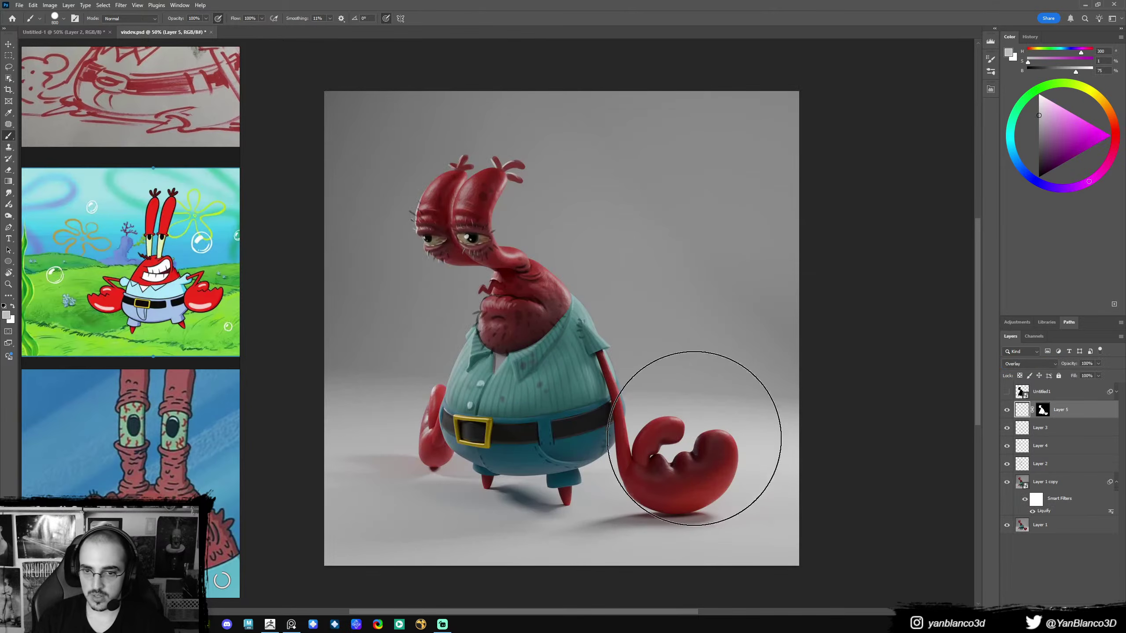
- Switch to a soft round brush of moderate size and pick a darker grey for shading the large claw
{"action": "key", "text": "bracketleft"}
{"action": "key", "text": "bracketleft"}
{"action": "key", "text": "bracketleft"}
{"action": "key", "text": "bracketleft"}
{"action": "right_click", "coordinate": [716, 455]}
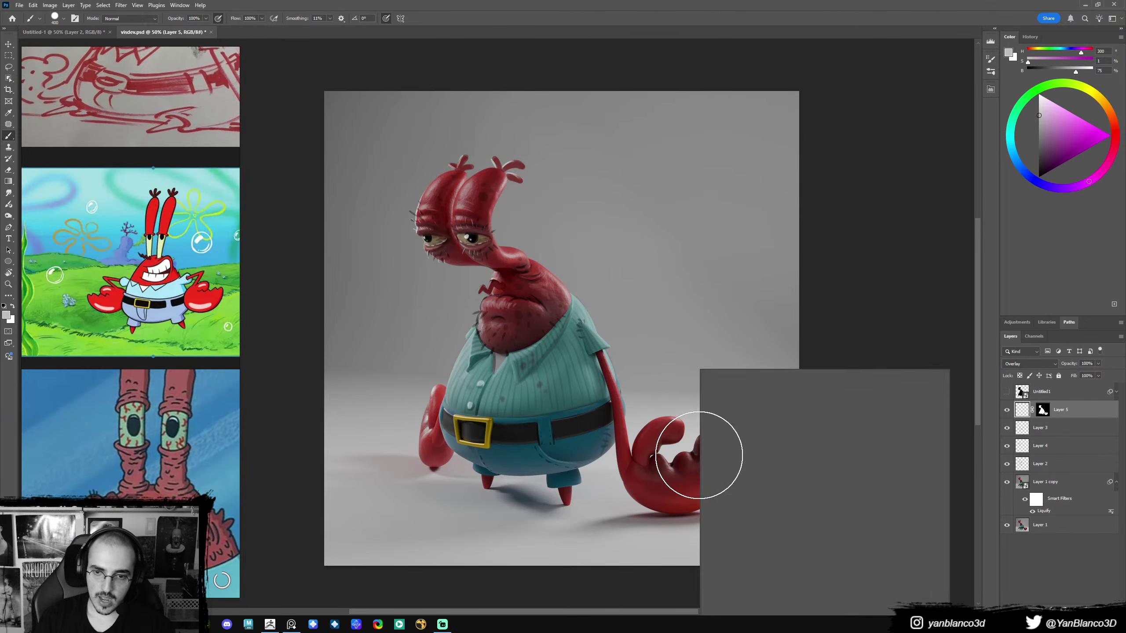
{"action": "double_click", "coordinate": [753, 485]}
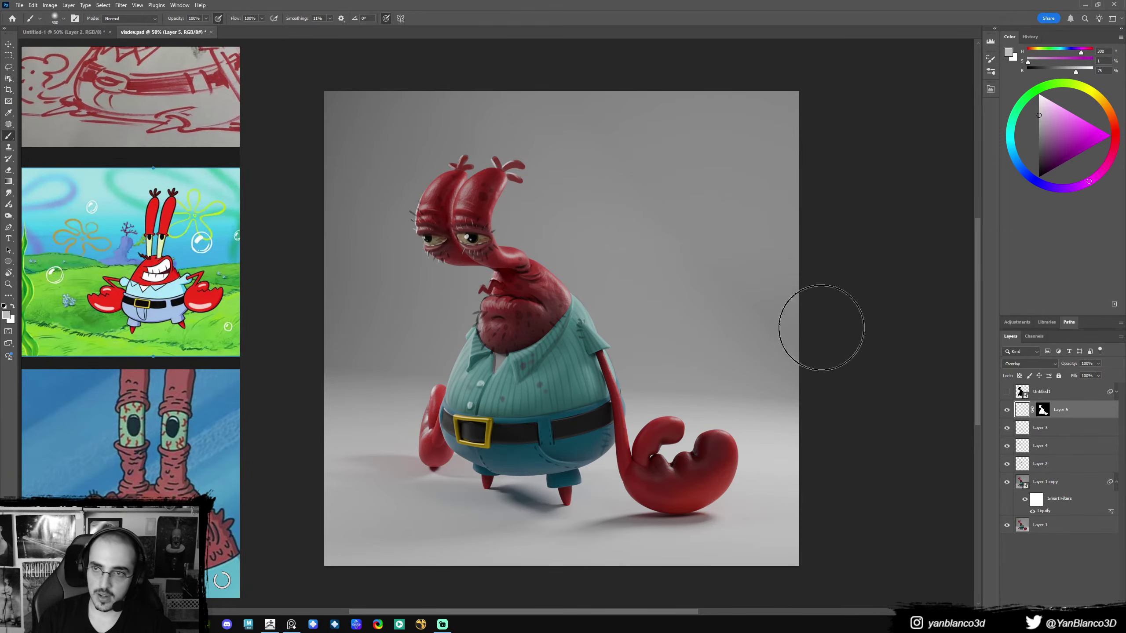
{"action": "left_click_drag", "start_coordinate": [1040, 116], "coordinate": [1028, 152]}
{"action": "key", "text": "bracketleft"}
{"action": "key", "text": "bracketleft"}
{"action": "key", "text": "bracketleft"}
{"action": "key", "text": "bracketleft"}
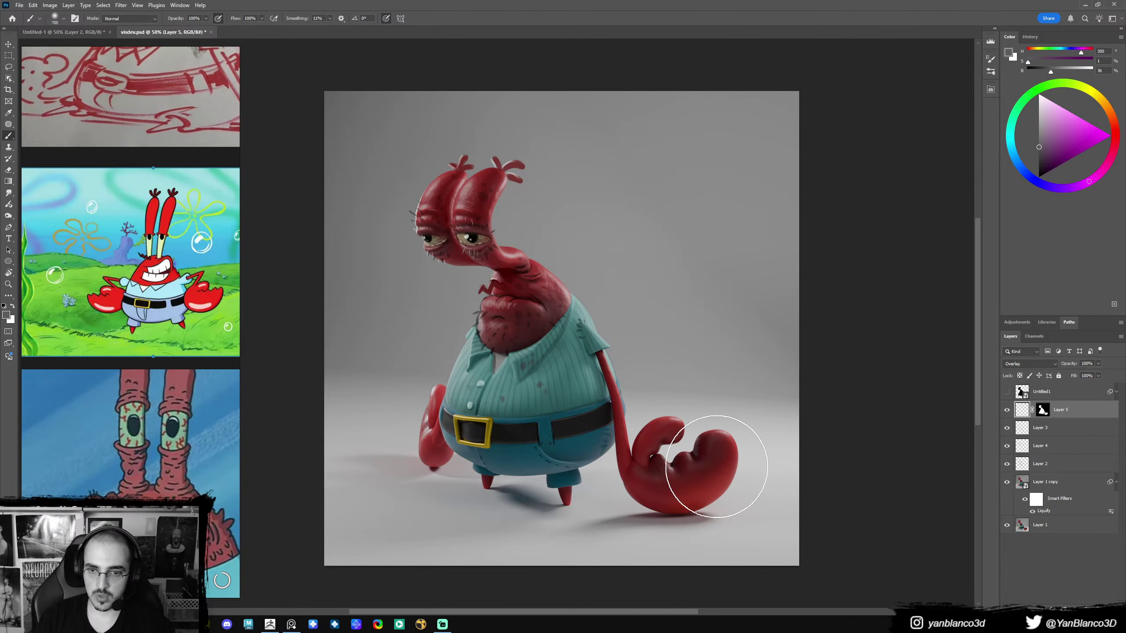
- Try tinting the large claw with magenta and dark purple using the soft brush
{"action": "left_click", "coordinate": [1074, 132]}
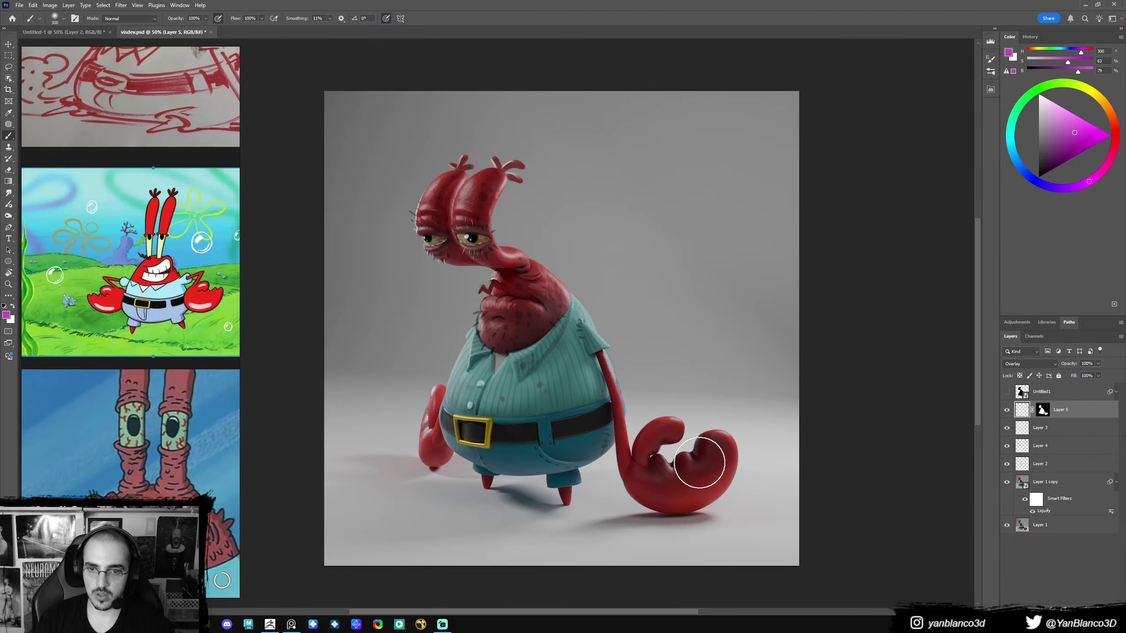
{"action": "key", "text": "bracketright"}
{"action": "key", "text": "bracketright"}
{"action": "right_click", "coordinate": [774, 291]}
{"action": "right_click", "coordinate": [728, 286], "text": "shift"}
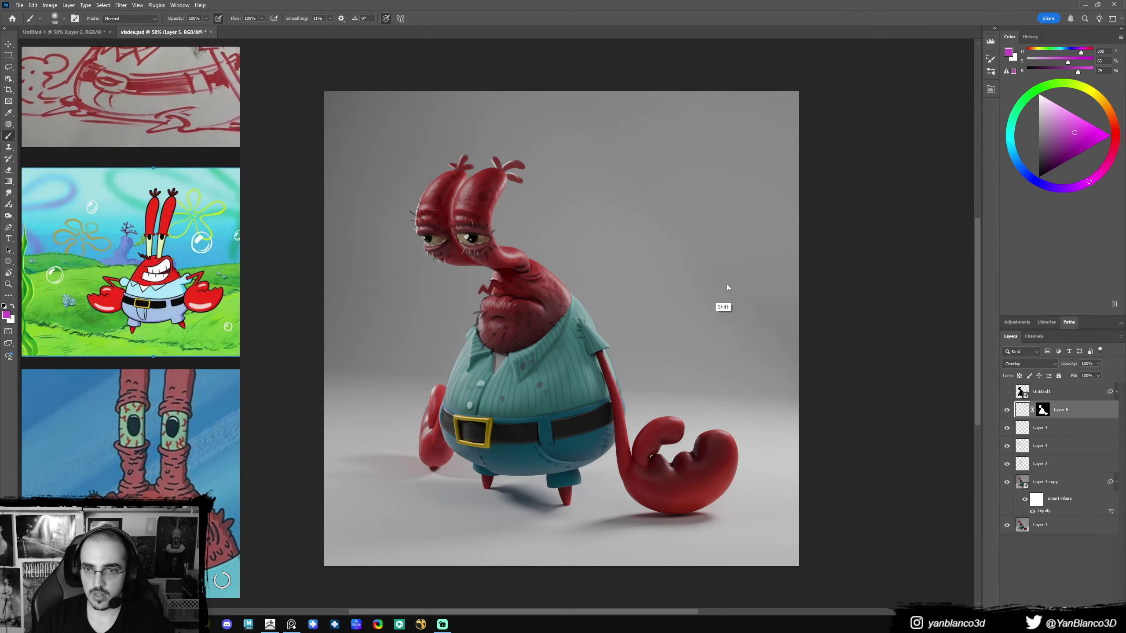
{"action": "left_click", "coordinate": [741, 302]}
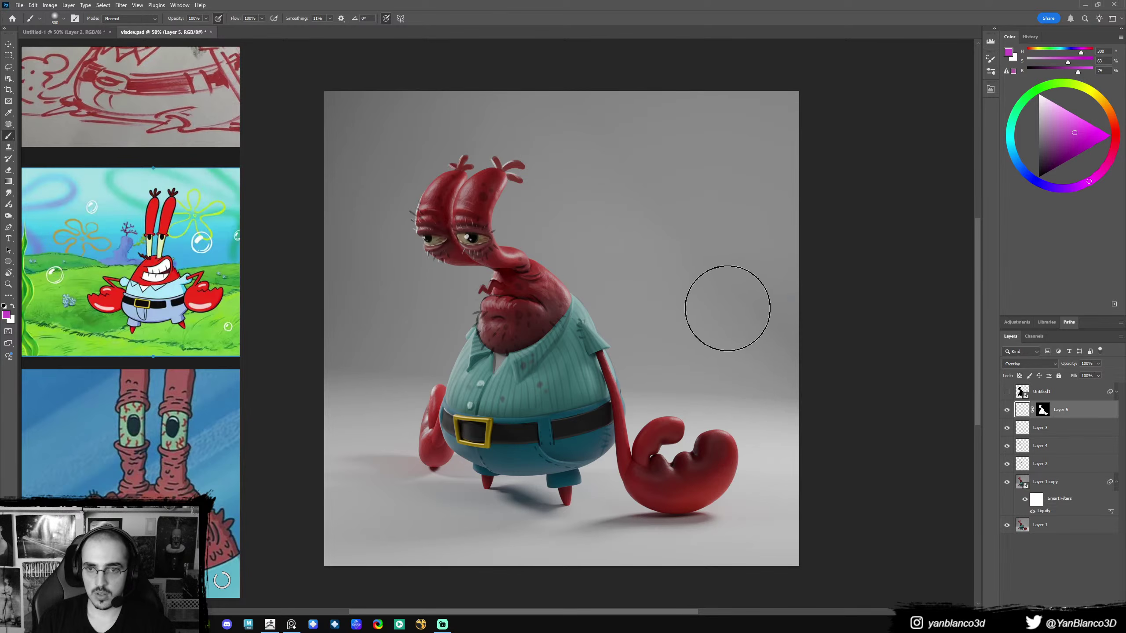
{"action": "right_click", "coordinate": [726, 306]}
{"action": "key", "text": "Escape"}
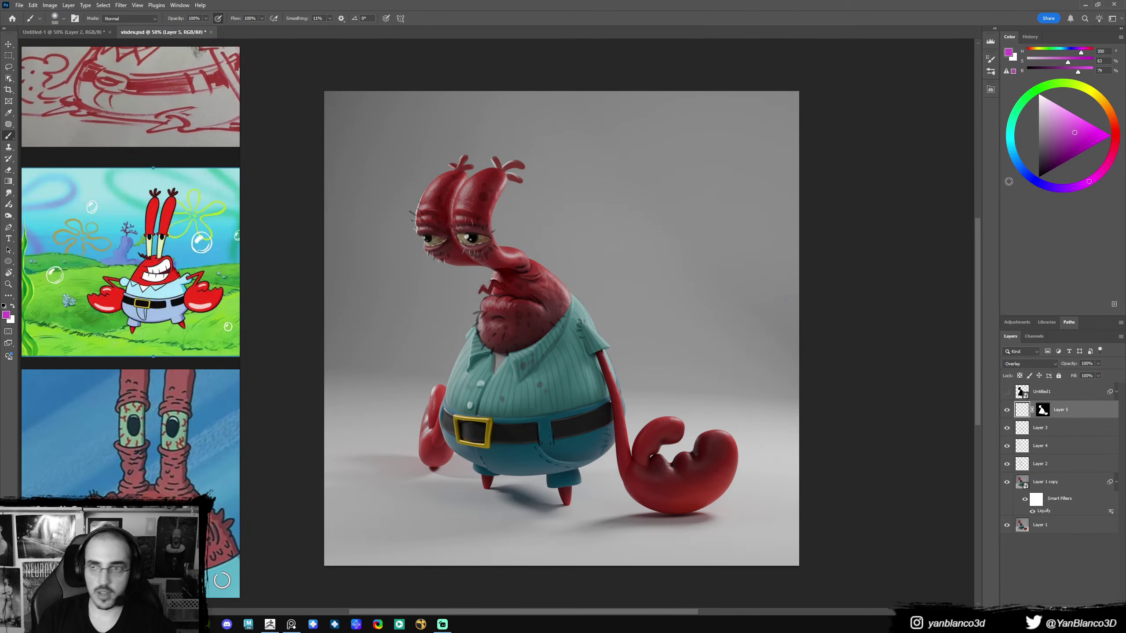
{"action": "key", "text": "bracketleft"}
{"action": "key", "text": "bracketleft"}
{"action": "key", "text": "bracketleft"}
{"action": "key", "text": "bracketleft"}
{"action": "key", "text": "bracketleft"}
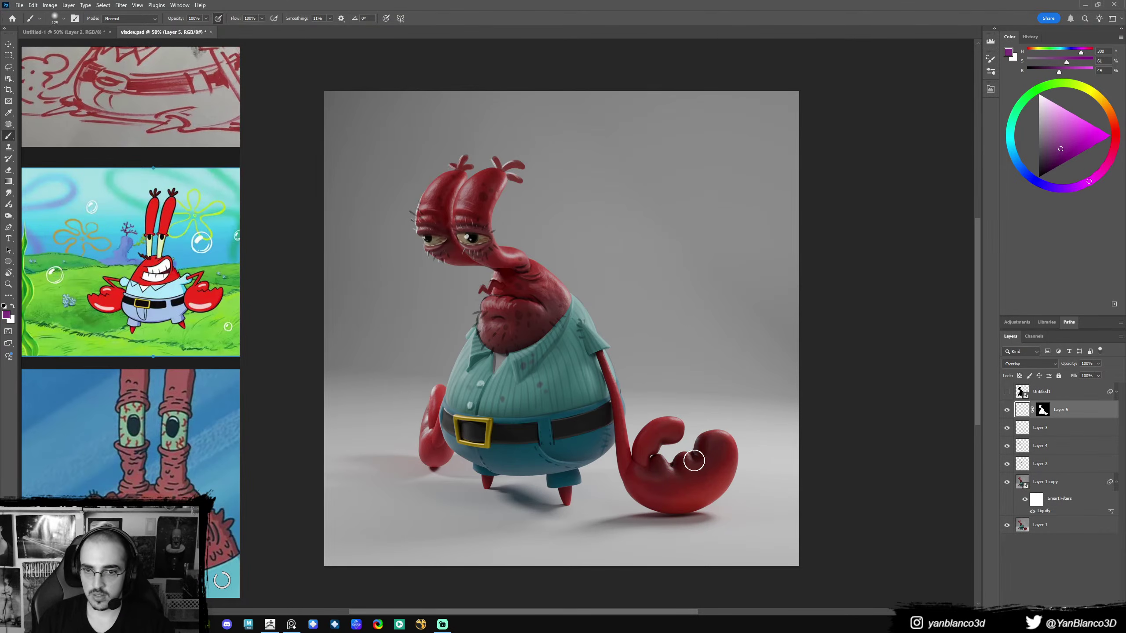
- Tint the inner part of the large claw and the small claw with a dark green soft brush on Layer 5
{"action": "left_click", "coordinate": [1045, 85]}
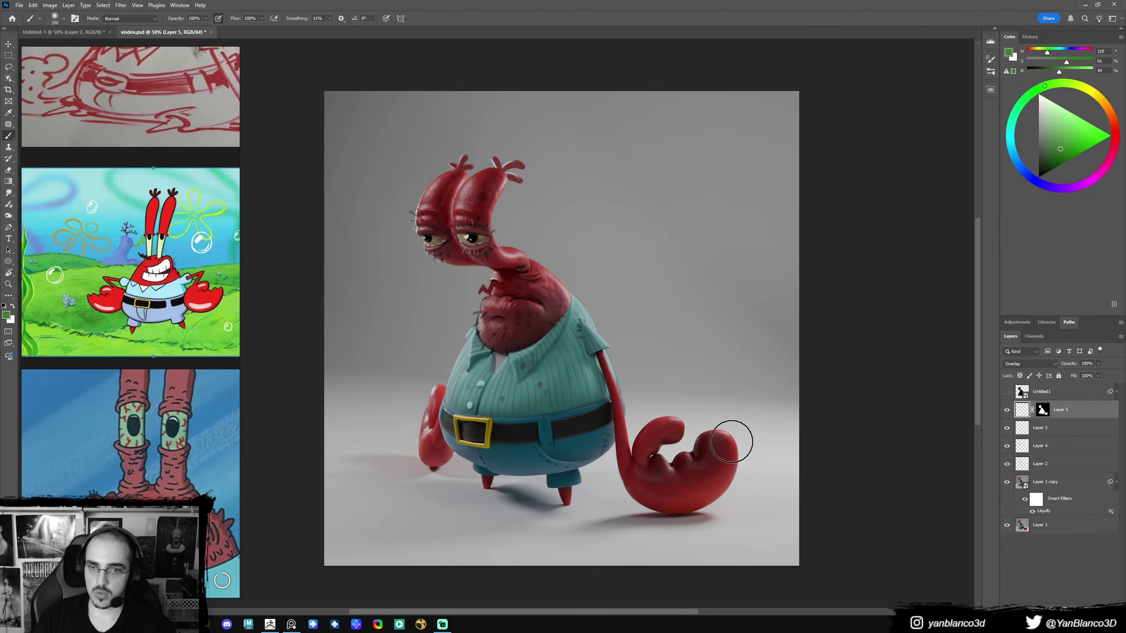
{"action": "key", "text": "bracketright"}
{"action": "key", "text": "bracketright"}
{"action": "key", "text": "bracketright"}
{"action": "mouse_move", "coordinate": [656, 448]}
{"action": "left_mouse_down"}
{"action": "mouse_move", "coordinate": [674, 456]}
{"action": "mouse_move", "coordinate": [675, 489]}
{"action": "mouse_move", "coordinate": [668, 447]}
{"action": "left_mouse_up"}
{"action": "mouse_move", "coordinate": [429, 439]}
{"action": "left_mouse_down"}
{"action": "mouse_move", "coordinate": [431, 467]}
{"action": "mouse_move", "coordinate": [424, 413]}
{"action": "left_mouse_up"}
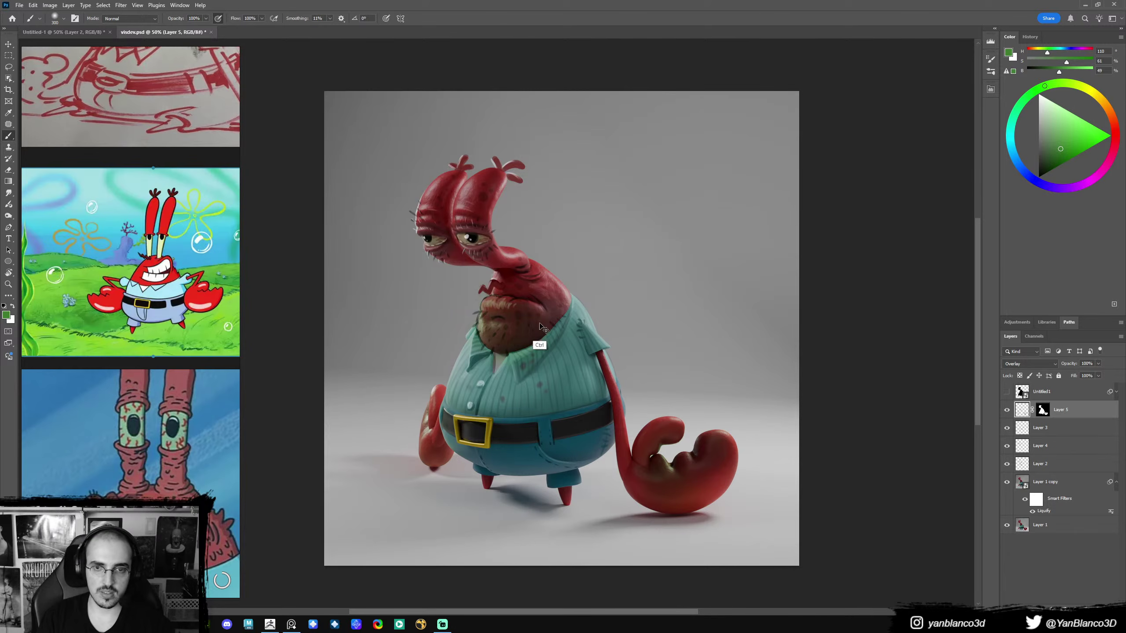
- Tint the mouth and face with a muted blue, and the lower part of the large claw with a muted yellow-green
{"action": "key", "text": "bracketleft"}
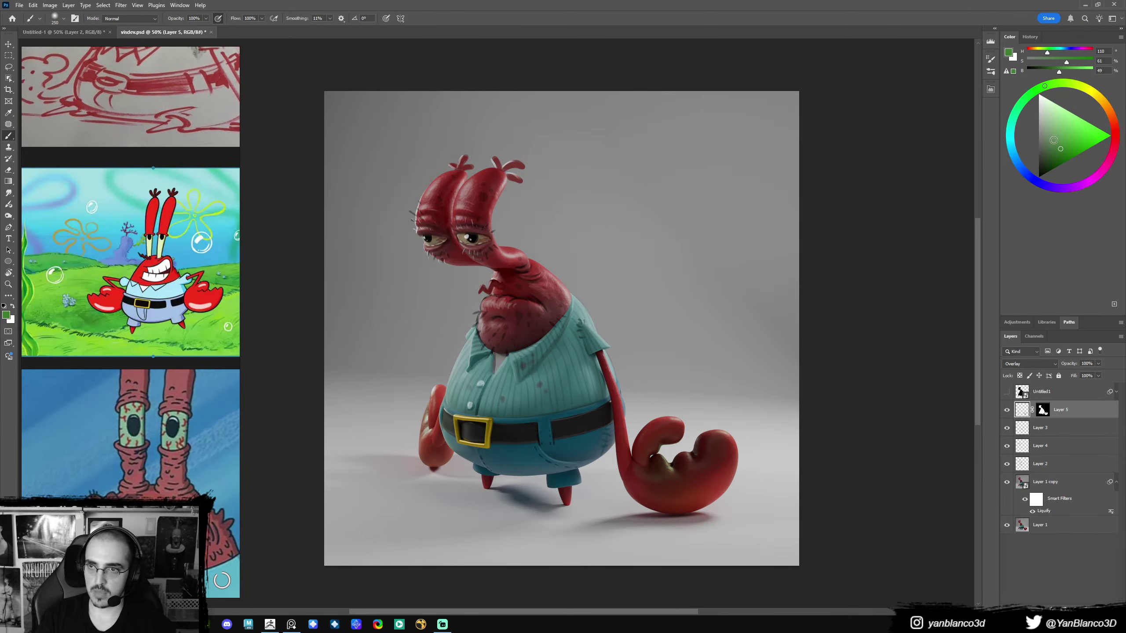
{"action": "left_click_drag", "start_coordinate": [1021, 156], "coordinate": [1012, 149]}
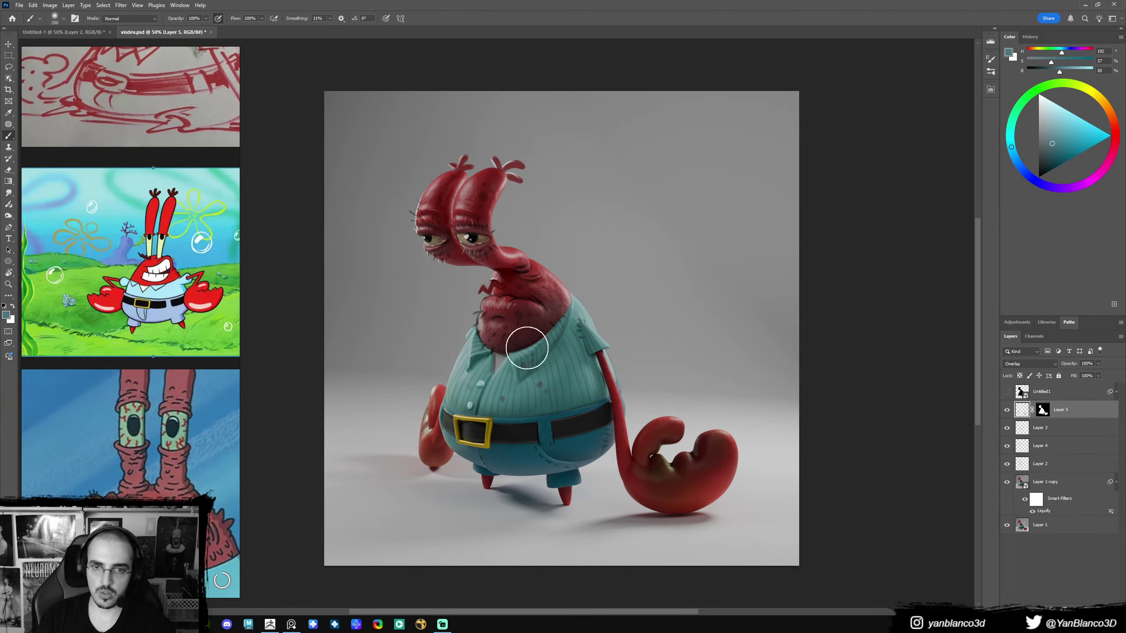
{"action": "mouse_move", "coordinate": [526, 348]}
{"action": "left_mouse_down"}
{"action": "mouse_move", "coordinate": [502, 321]}
{"action": "mouse_move", "coordinate": [541, 307]}
{"action": "mouse_move", "coordinate": [534, 287]}
{"action": "left_mouse_up"}
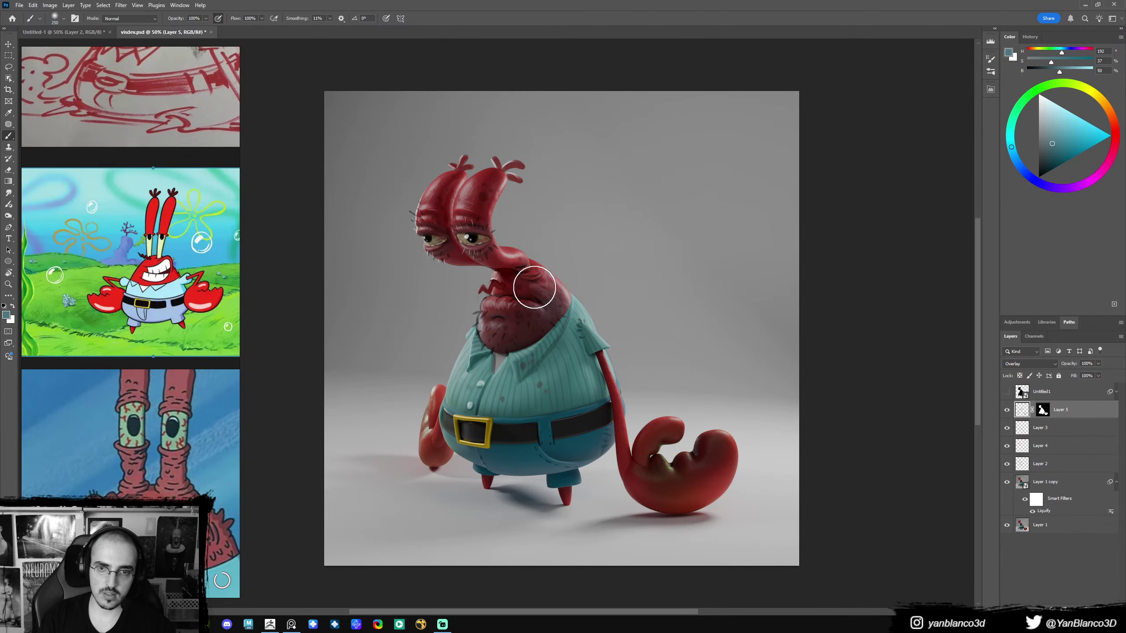
{"action": "key", "text": "bracketleft"}
{"action": "key", "text": "bracketleft"}
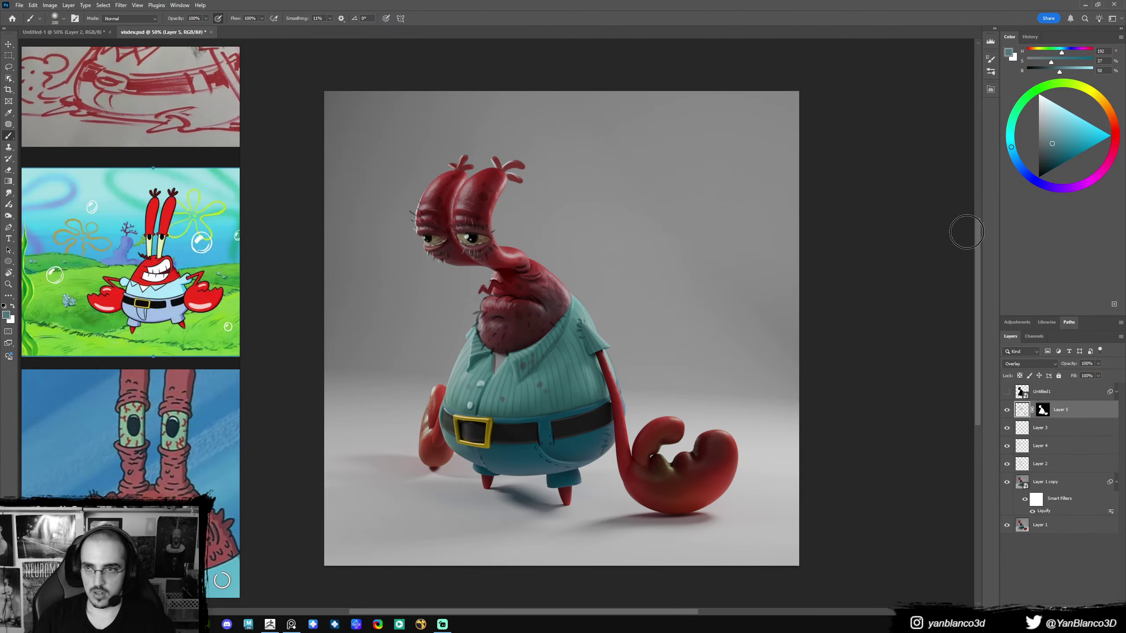
{"action": "left_click", "coordinate": [1072, 84]}
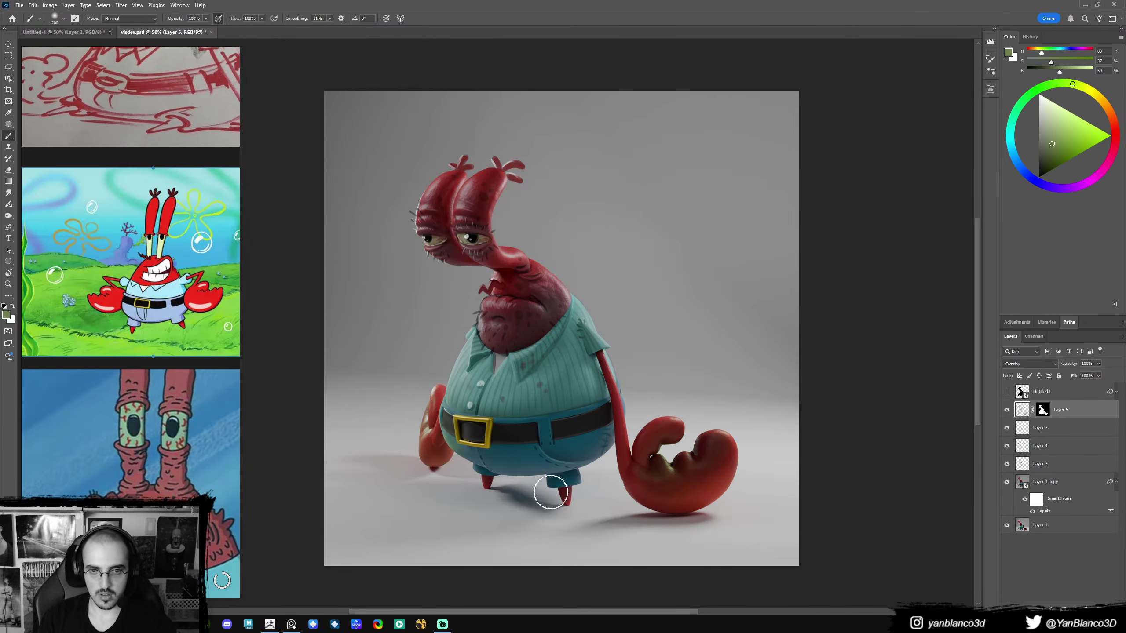
- Reset the brush colour to black, shade the lower shirt above the belt, and adjust the Eraser's brush for softening it
{"action": "key", "text": "e"}
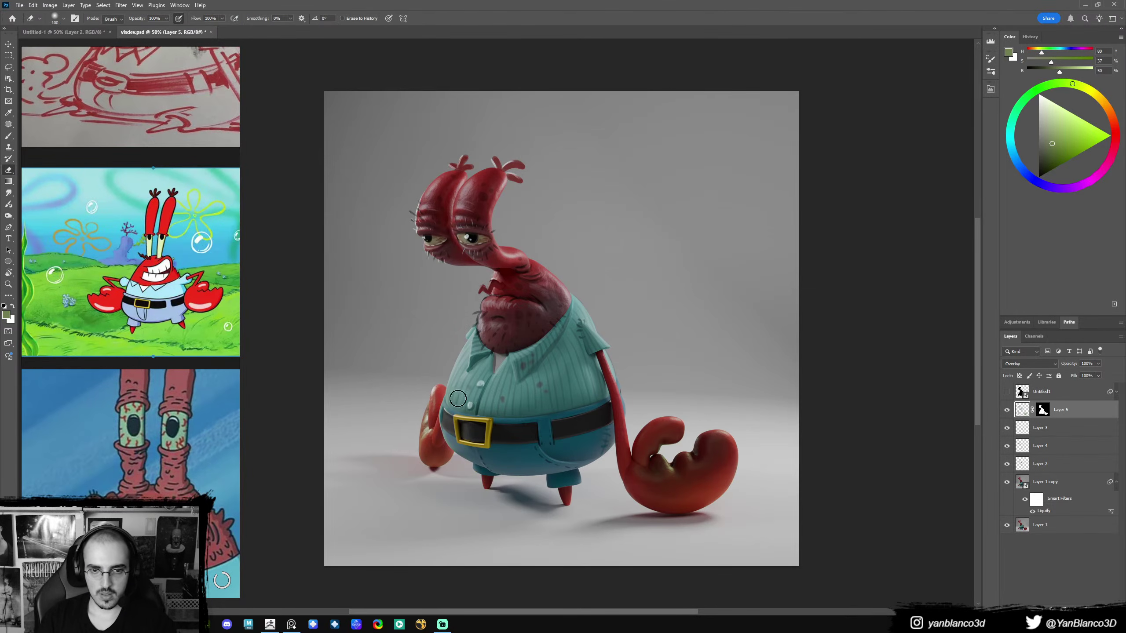
{"action": "key", "text": "b"}
{"action": "key", "text": "d"}
{"action": "mouse_move", "coordinate": [452, 400]}
{"action": "left_mouse_down"}
{"action": "mouse_move", "coordinate": [549, 419]}
{"action": "mouse_move", "coordinate": [625, 392]}
{"action": "mouse_move", "coordinate": [635, 374]}
{"action": "mouse_move", "coordinate": [507, 419]}
{"action": "left_mouse_up"}
{"action": "key", "text": "ctrl+z"}
{"action": "key", "text": "ctrl+z"}
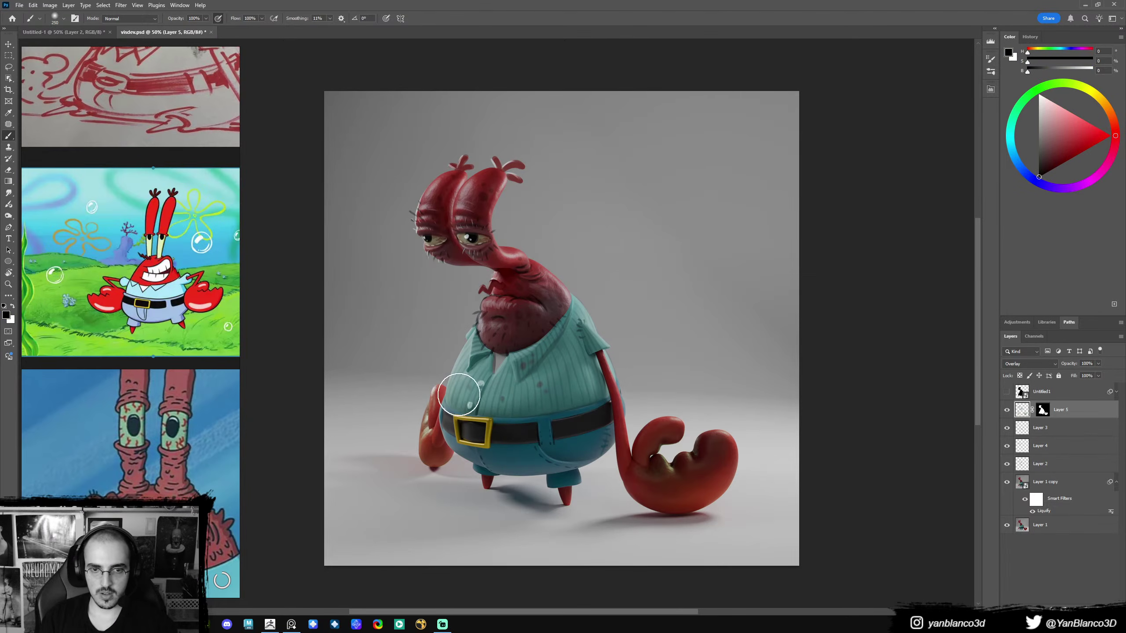
{"action": "key", "text": "bracketright"}
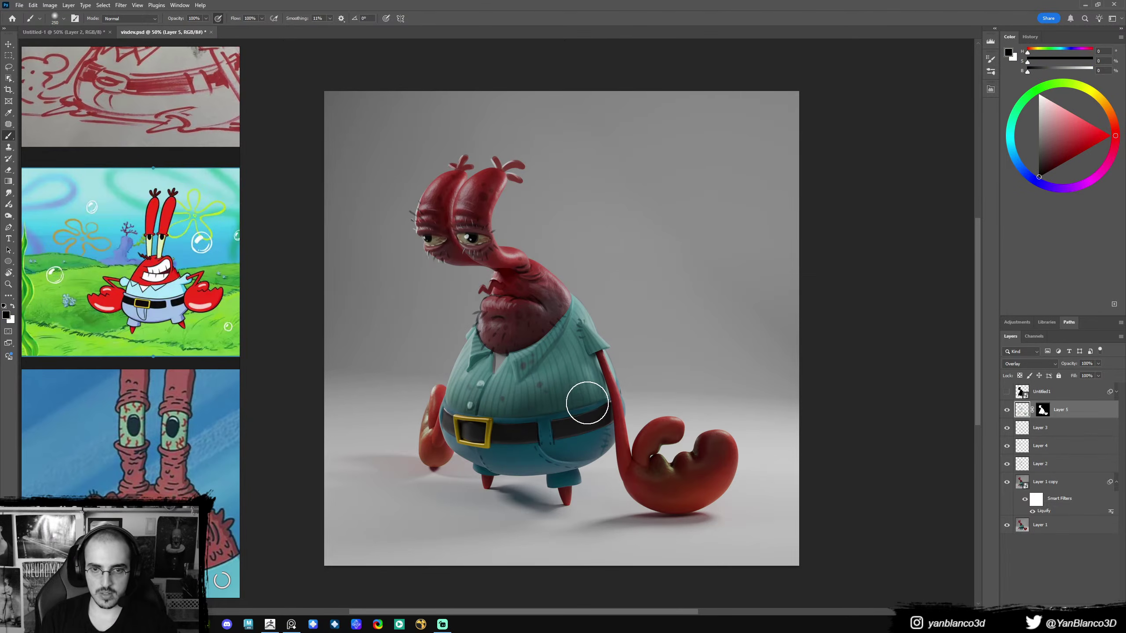
{"action": "key", "text": "e"}
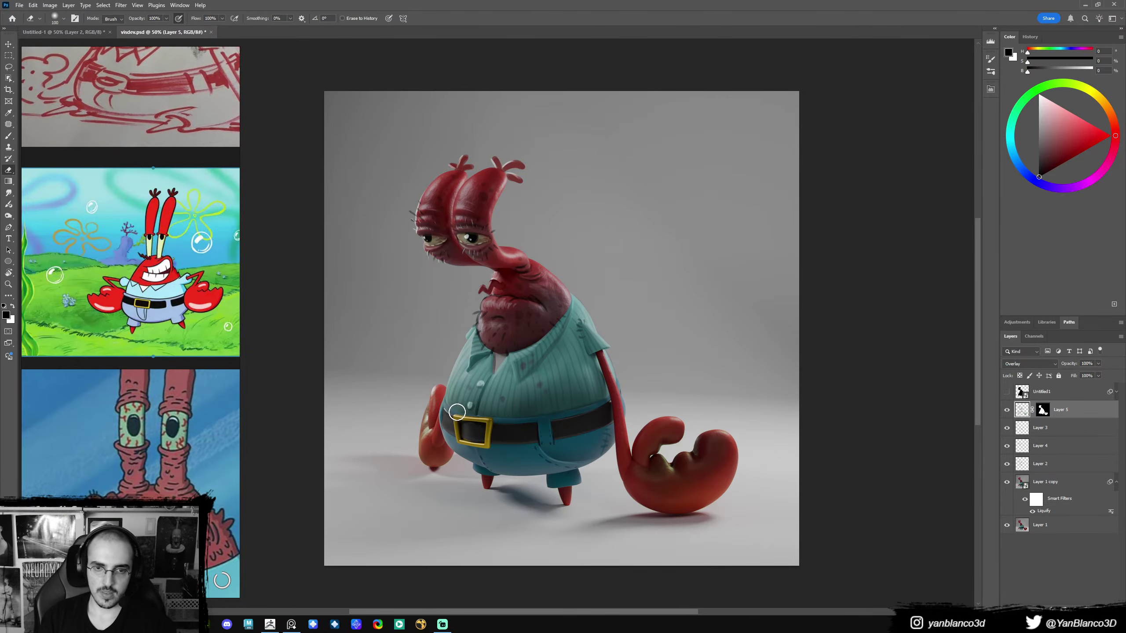
{"action": "right_click", "coordinate": [457, 412]}
{"action": "left_click", "coordinate": [403, 379]}
{"action": "key", "text": "bracketleft"}
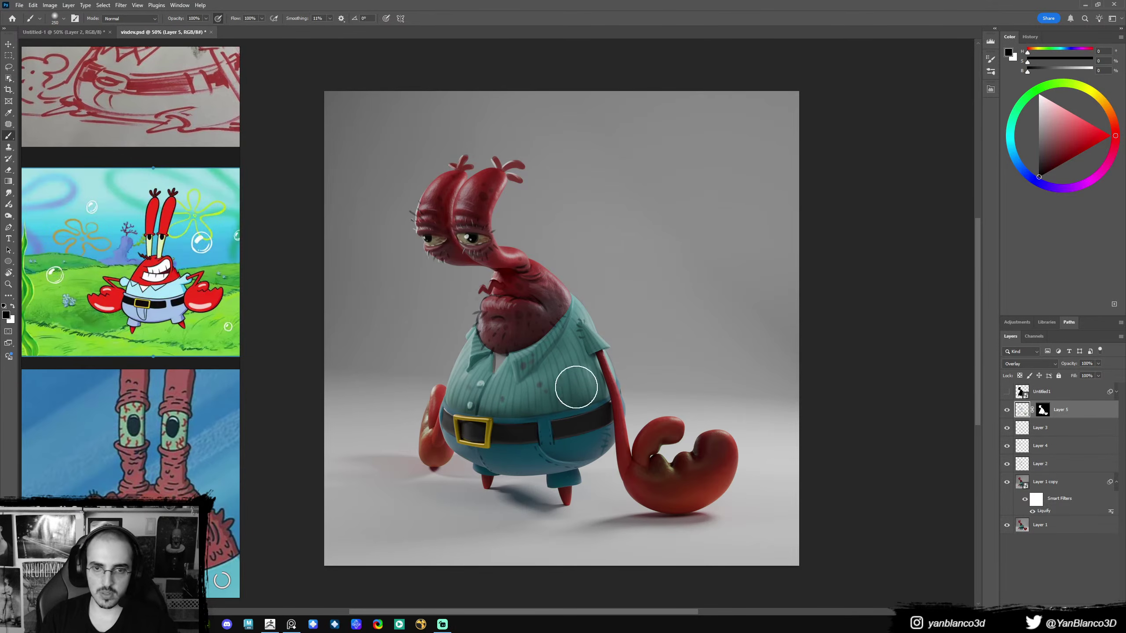
- Shade around the shirt's large collar flap in black using a Lasso selection along its edge, and deselect
{"action": "key", "text": "l"}
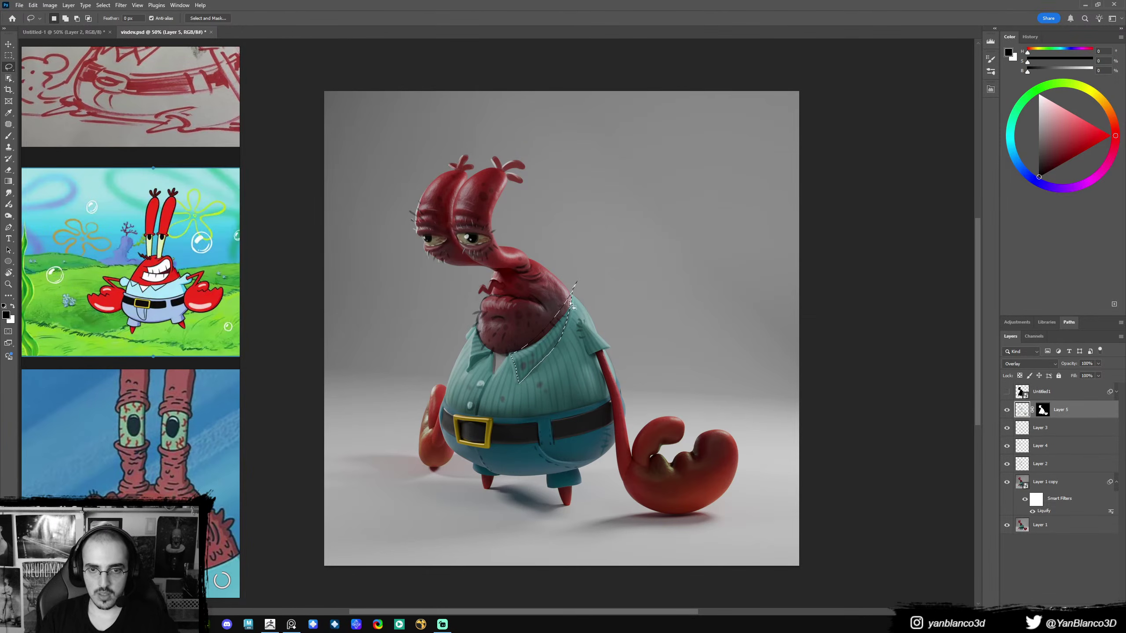
{"action": "left_click_drag", "start_coordinate": [554, 363], "coordinate": [595, 310], "text": "alt"}
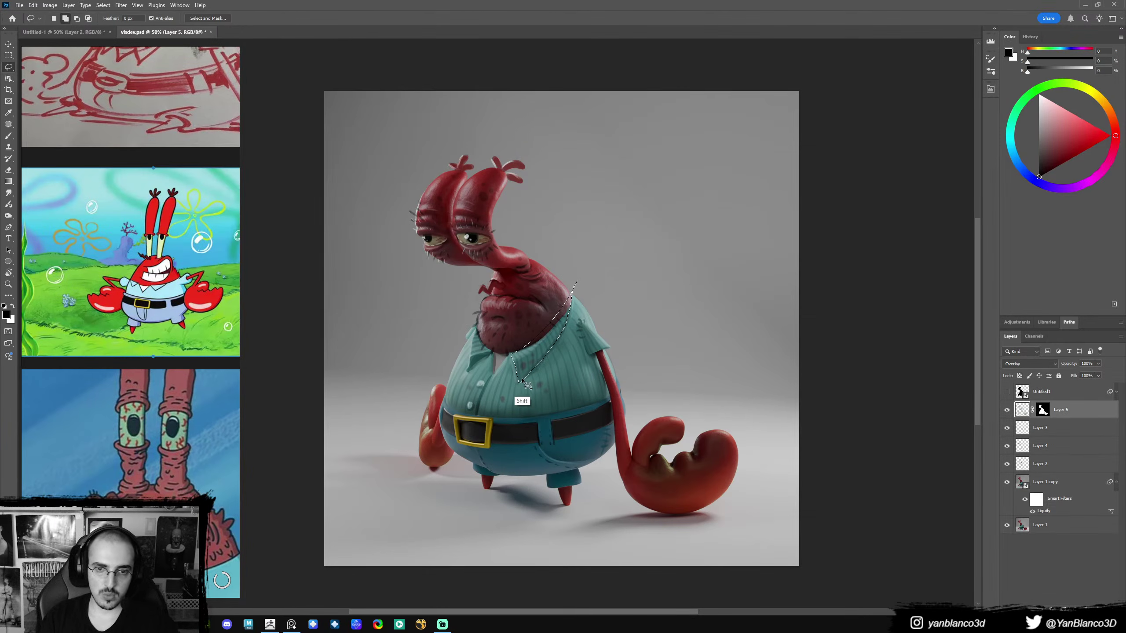
{"action": "mouse_move", "coordinate": [526, 378]}
{"action": "left_mouse_down", "text": "shift"}
{"action": "mouse_move", "coordinate": [513, 374]}
{"action": "mouse_move", "coordinate": [538, 336]}
{"action": "left_mouse_up", "text": "shift"}
{"action": "key", "text": "b"}
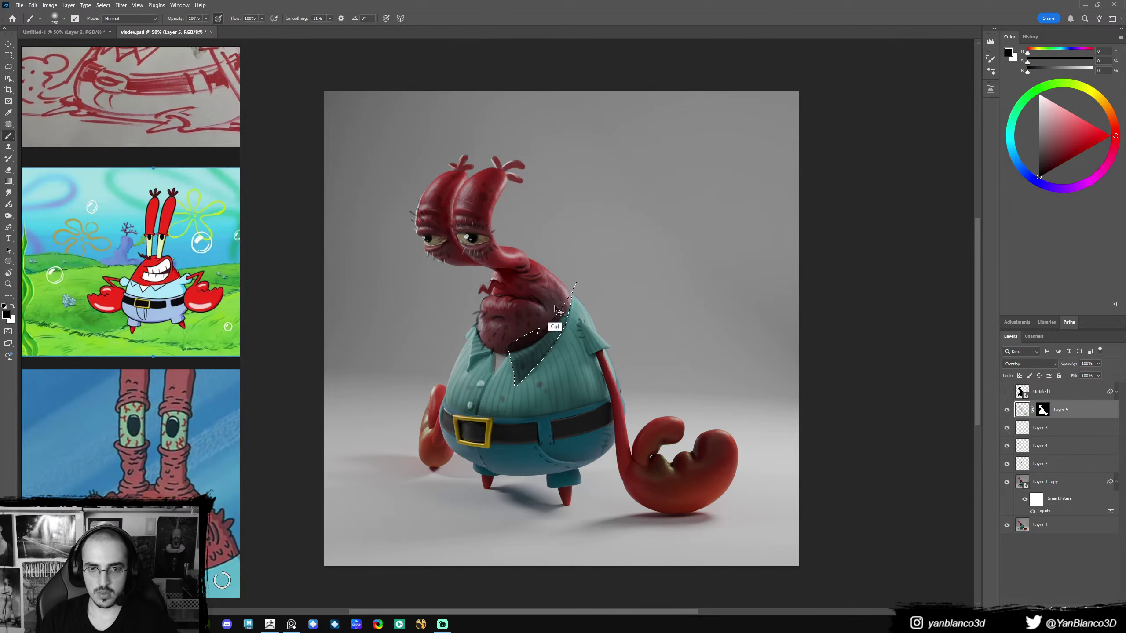
{"action": "key", "text": "x"}
{"action": "key", "text": "x"}
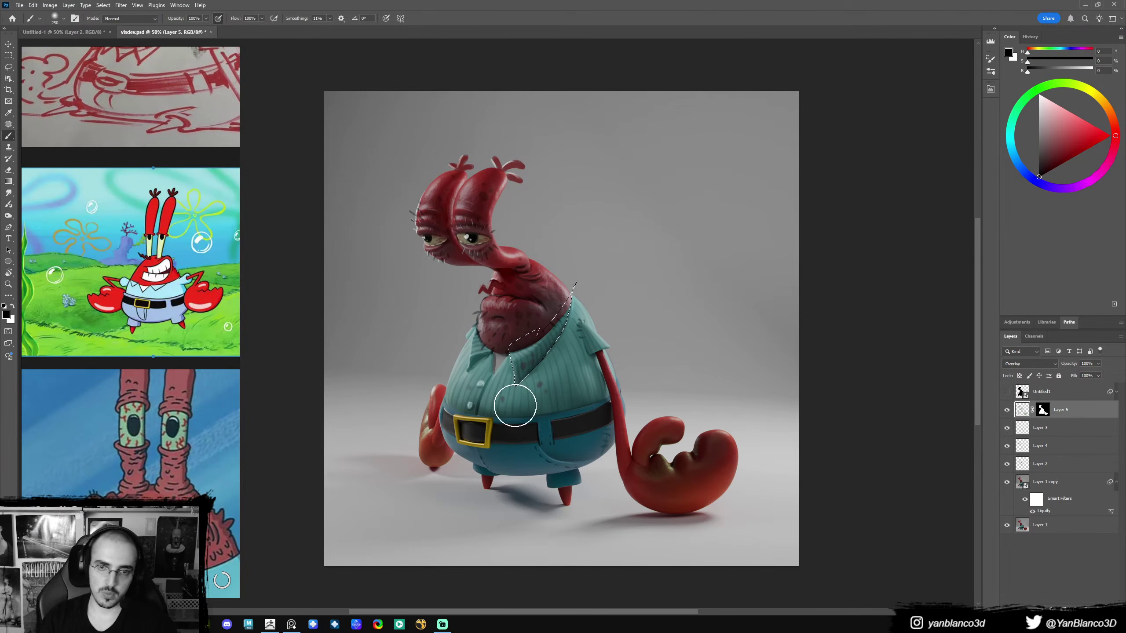
{"action": "key", "text": "ctrl+d"}
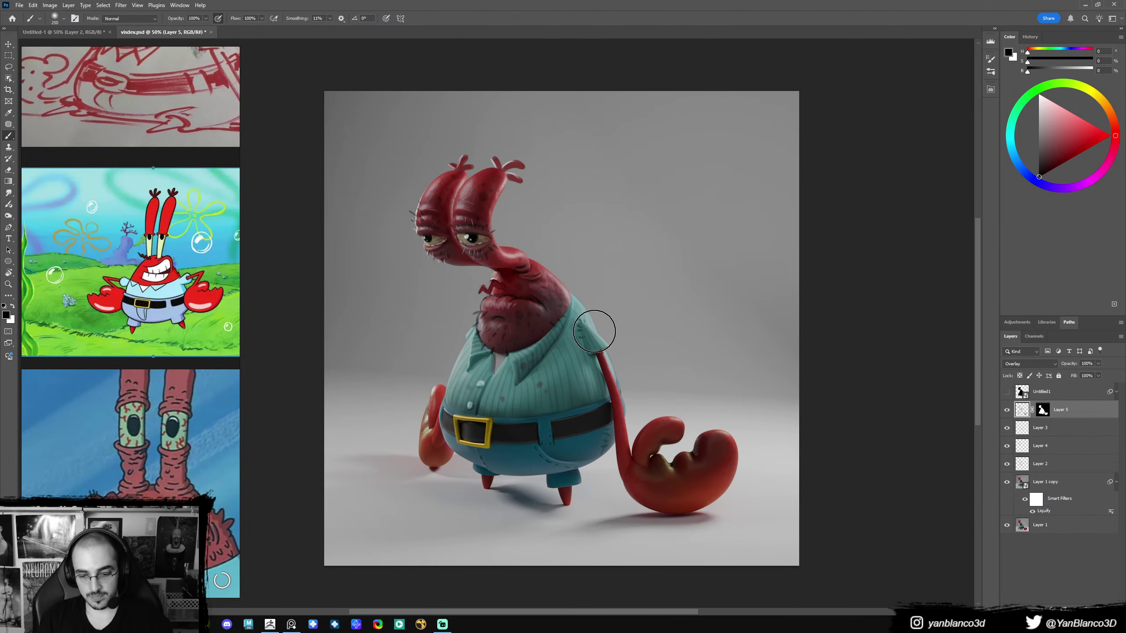
- Shade the edge of the shirt's sleeve in black within a Lasso selection, and deselect
{"action": "key", "text": "l"}
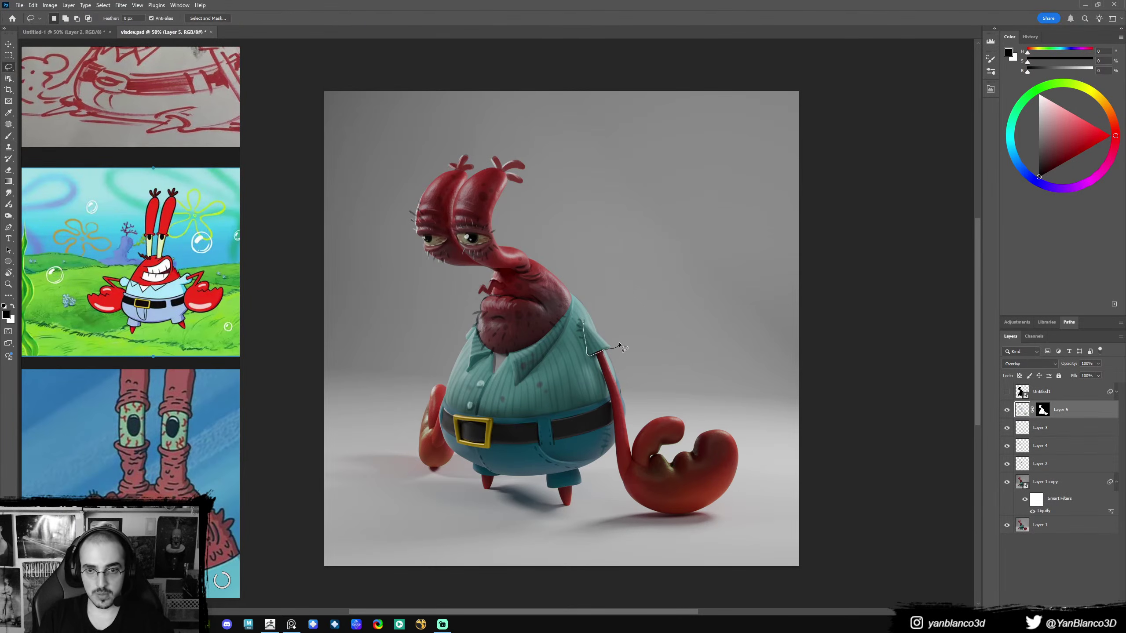
{"action": "left_click_drag", "start_coordinate": [599, 338], "coordinate": [596, 342]}
{"action": "key", "text": "b"}
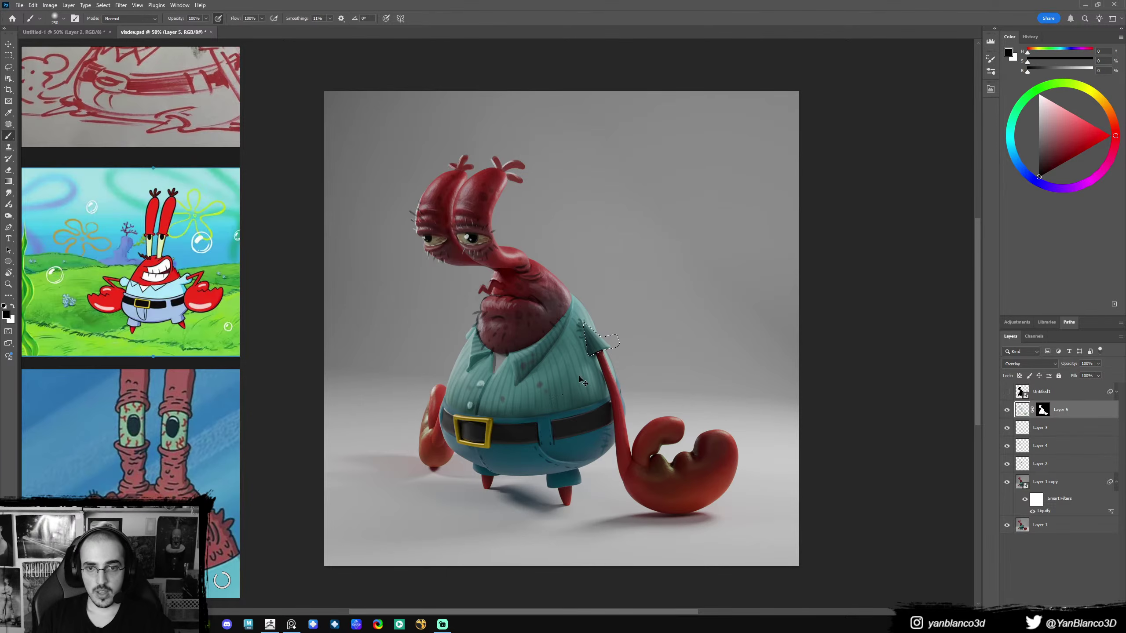
{"action": "key", "text": "l"}
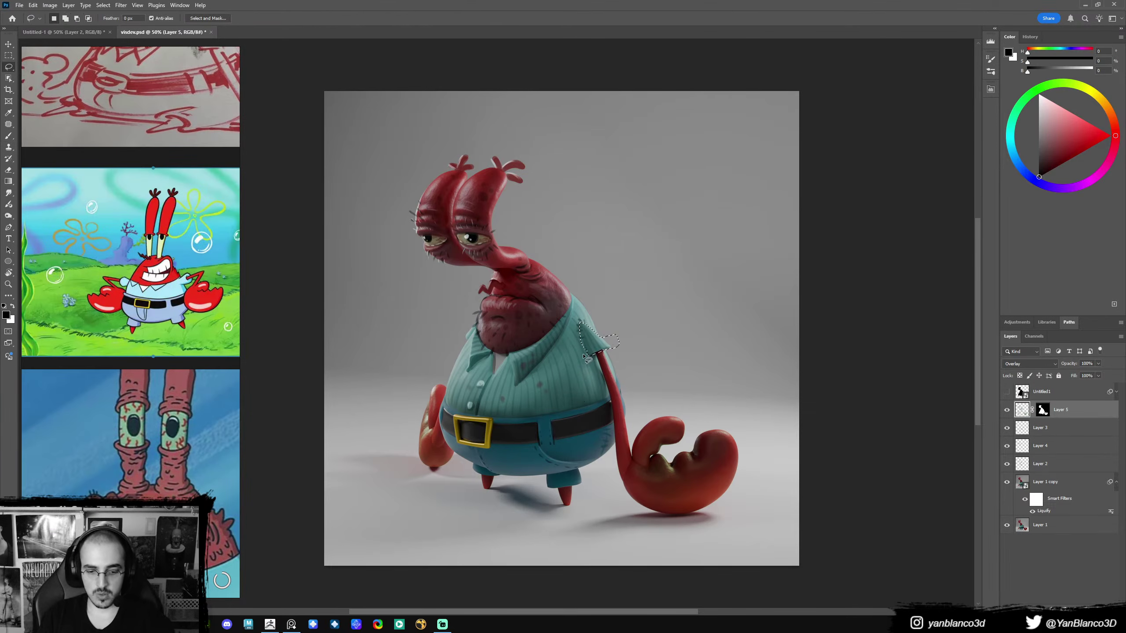
{"action": "key", "text": "ctrl+d"}
{"action": "key", "text": "b"}
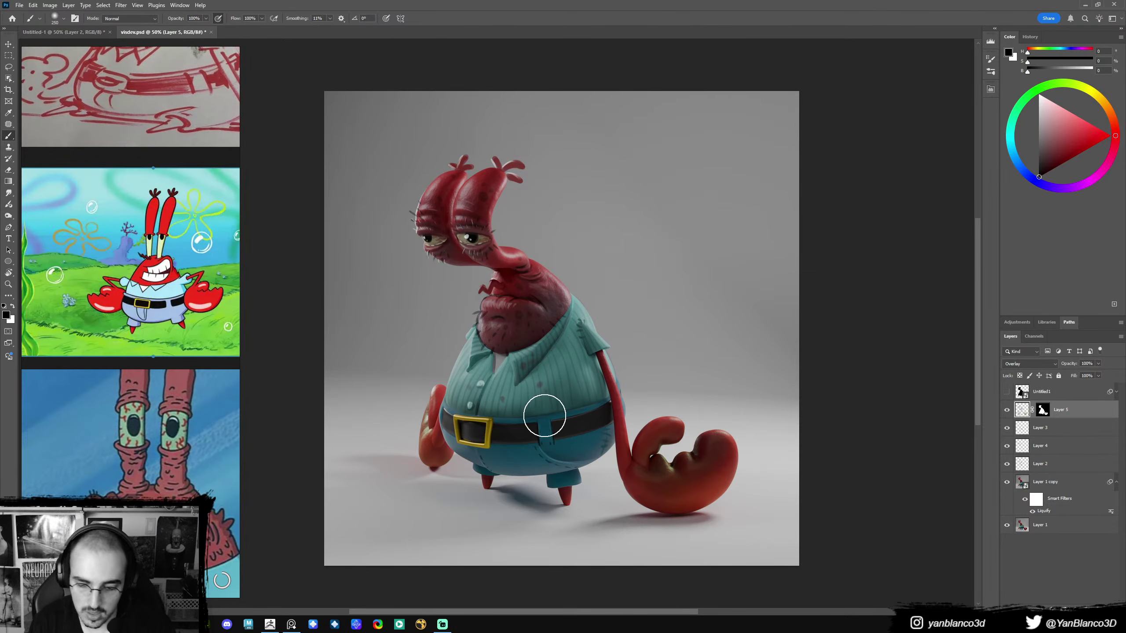
- Outline the belt and trousers with a Lasso selection, trim it, lighten their upper edge with a soft white brush, and deselect
{"action": "key", "text": "l"}
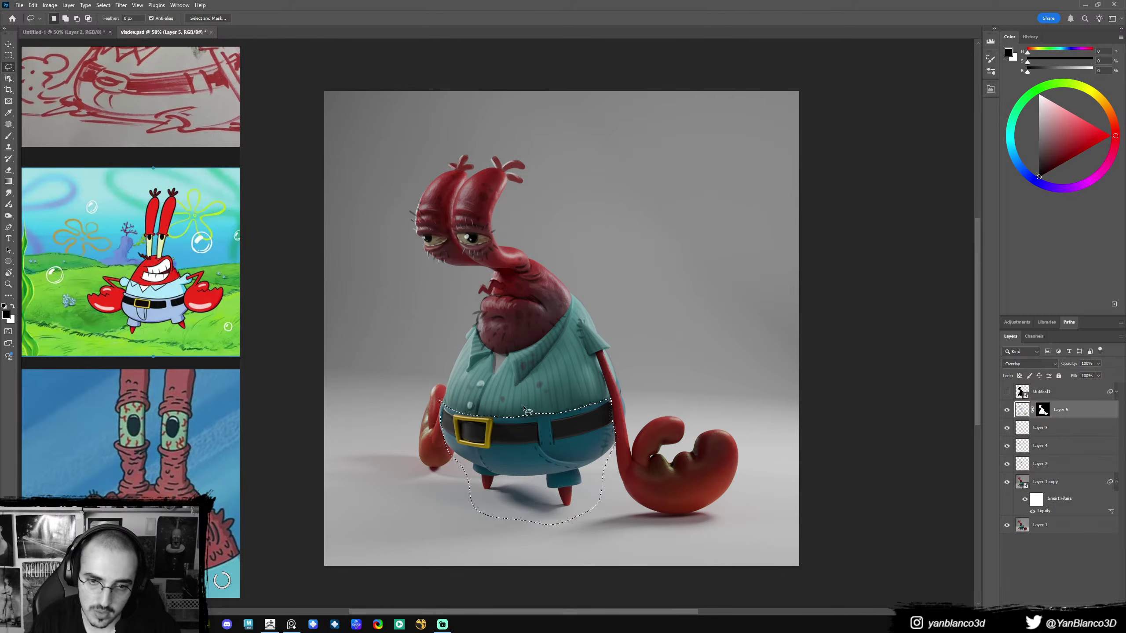
{"action": "key", "text": "b"}
{"action": "key", "text": "l"}
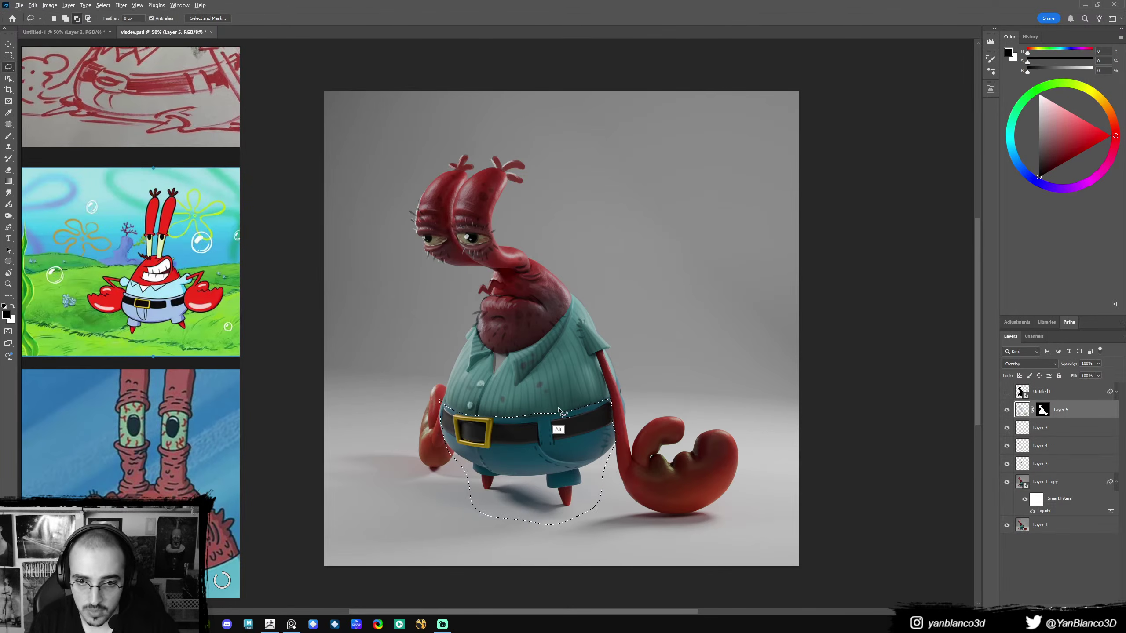
{"action": "left_click_drag", "start_coordinate": [501, 413], "coordinate": [527, 401], "text": "alt"}
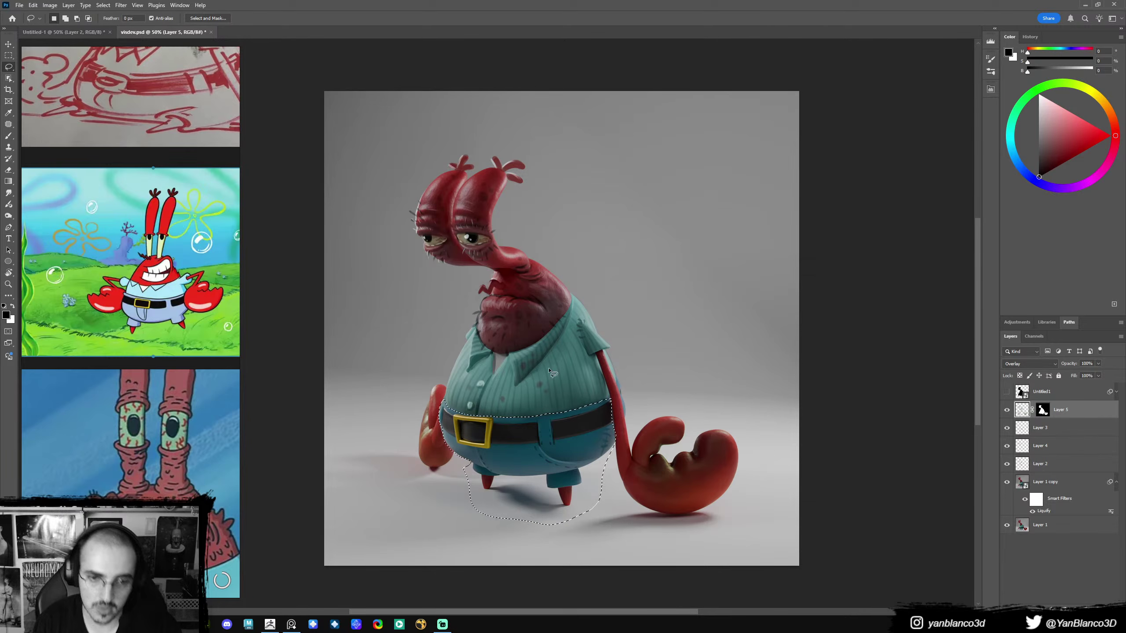
{"action": "key", "text": "b"}
{"action": "key", "text": "x"}
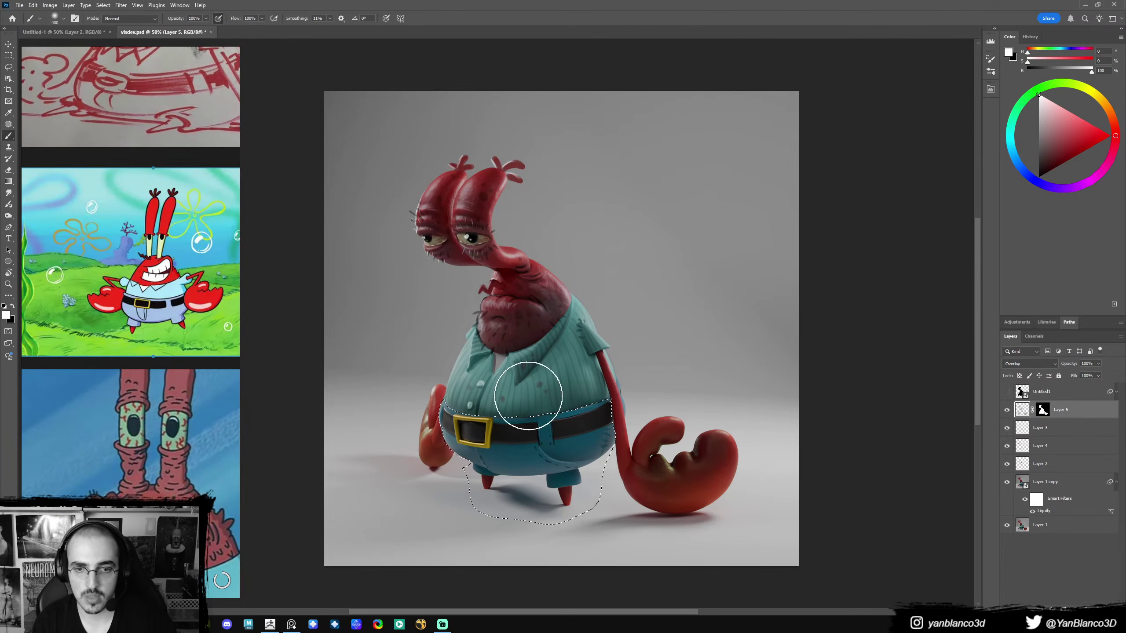
{"action": "mouse_move", "coordinate": [473, 386]}
{"action": "left_mouse_down"}
{"action": "mouse_move", "coordinate": [571, 397]}
{"action": "mouse_move", "coordinate": [611, 361]}
{"action": "mouse_move", "coordinate": [481, 385]}
{"action": "mouse_move", "coordinate": [600, 371]}
{"action": "mouse_move", "coordinate": [580, 406]}
{"action": "mouse_move", "coordinate": [478, 377]}
{"action": "mouse_move", "coordinate": [471, 387]}
{"action": "mouse_move", "coordinate": [618, 370]}
{"action": "left_mouse_up"}
{"action": "key", "text": "ctrl+d"}
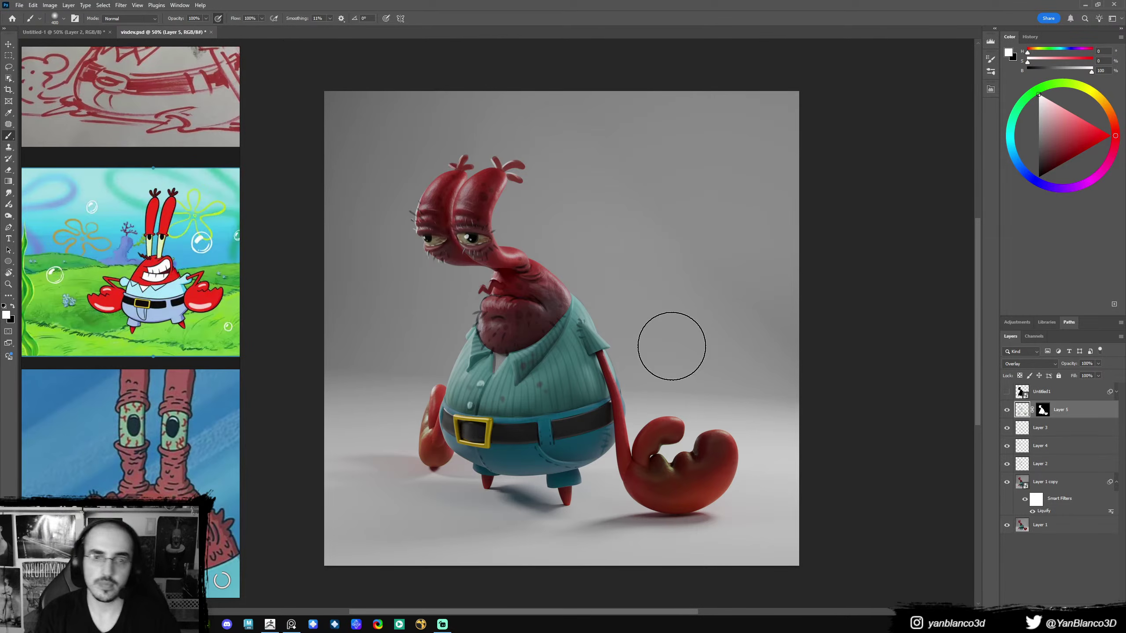
- Shade the legs in black, and darken the open collar gap beneath the chin using a small Lasso selection
{"action": "key", "text": "x"}
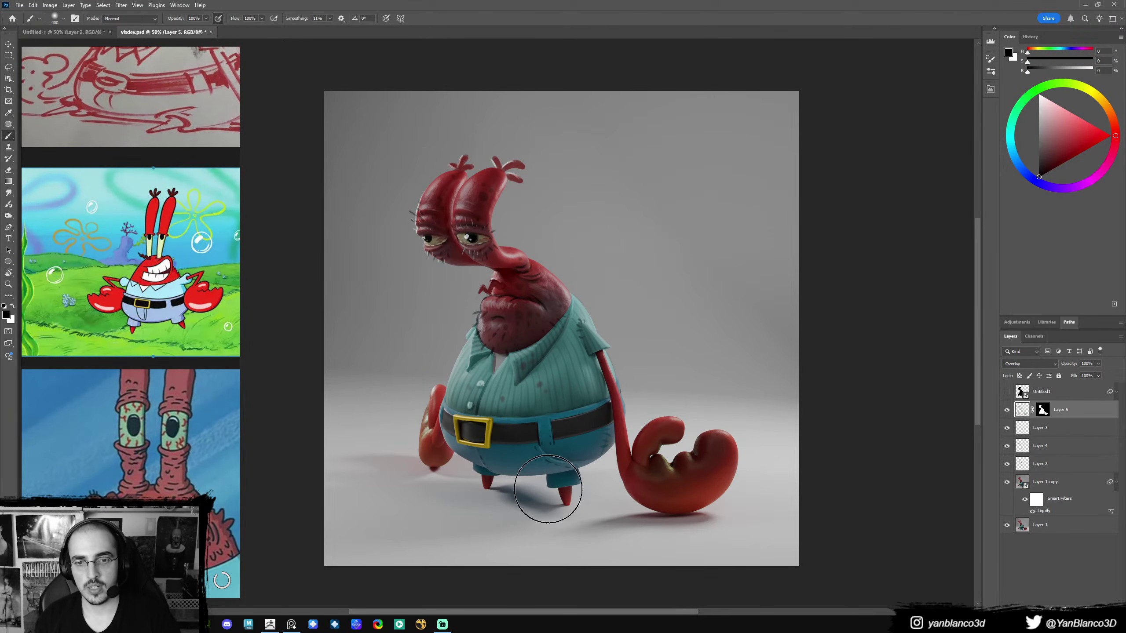
{"action": "mouse_move", "coordinate": [548, 489]}
{"action": "left_mouse_down"}
{"action": "mouse_move", "coordinate": [543, 506]}
{"action": "mouse_move", "coordinate": [566, 515]}
{"action": "left_mouse_up"}
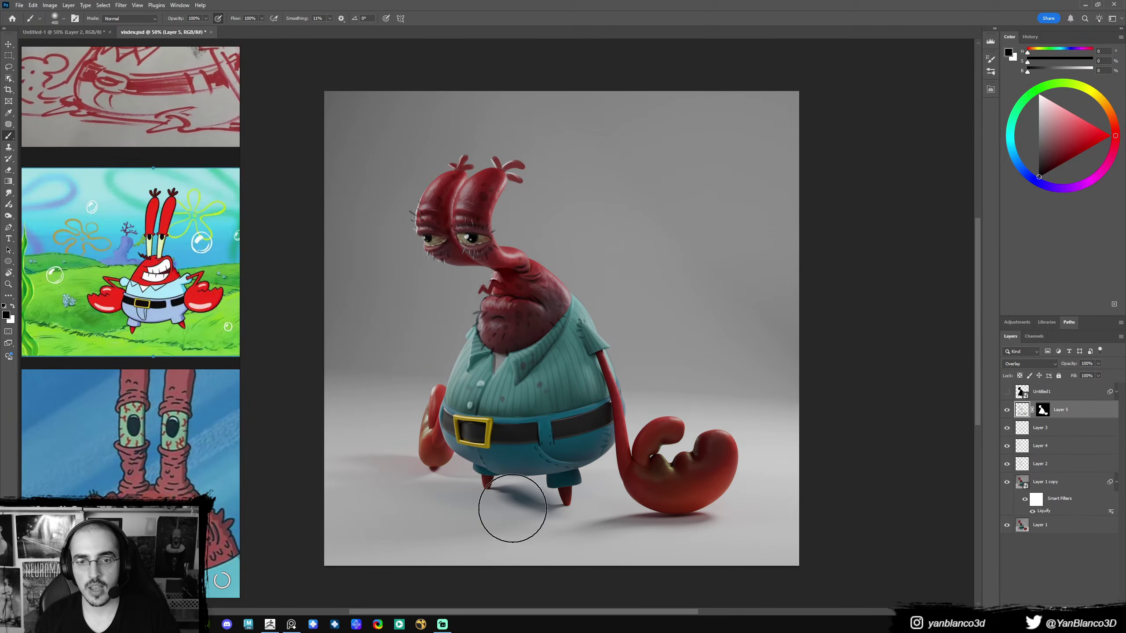
{"action": "key", "text": "bracketleft"}
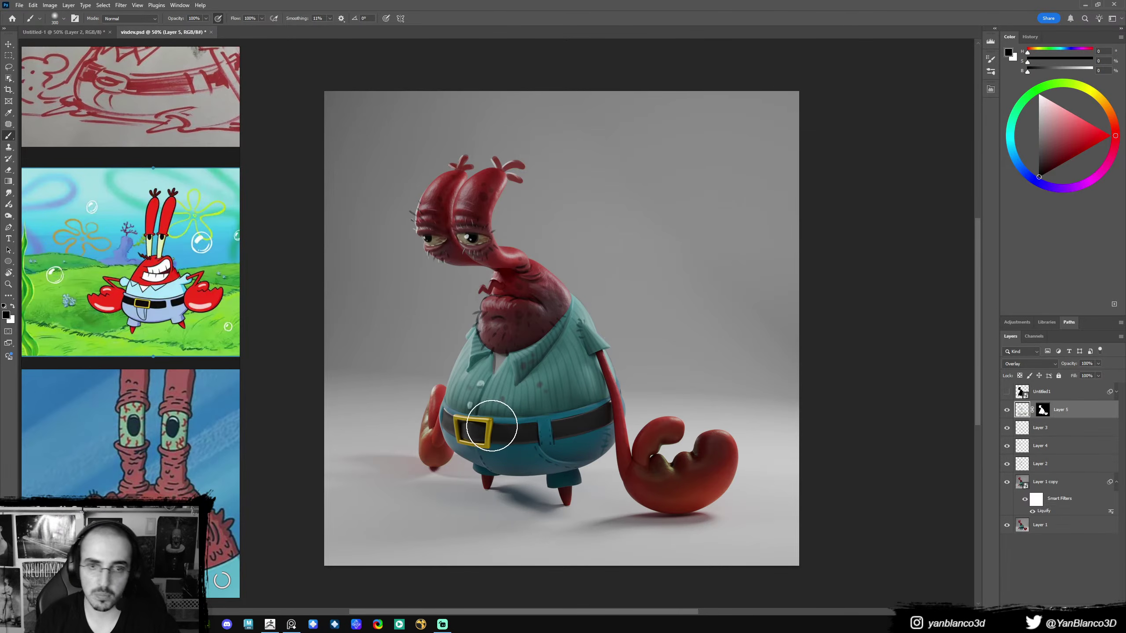
{"action": "key", "text": "l"}
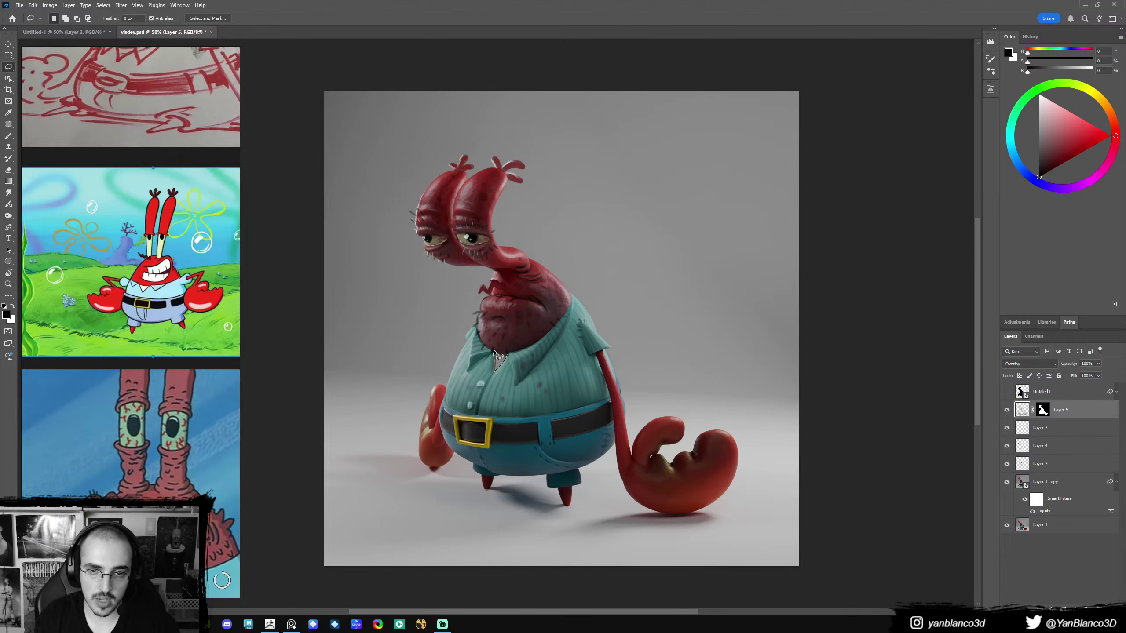
{"action": "key", "text": "b"}
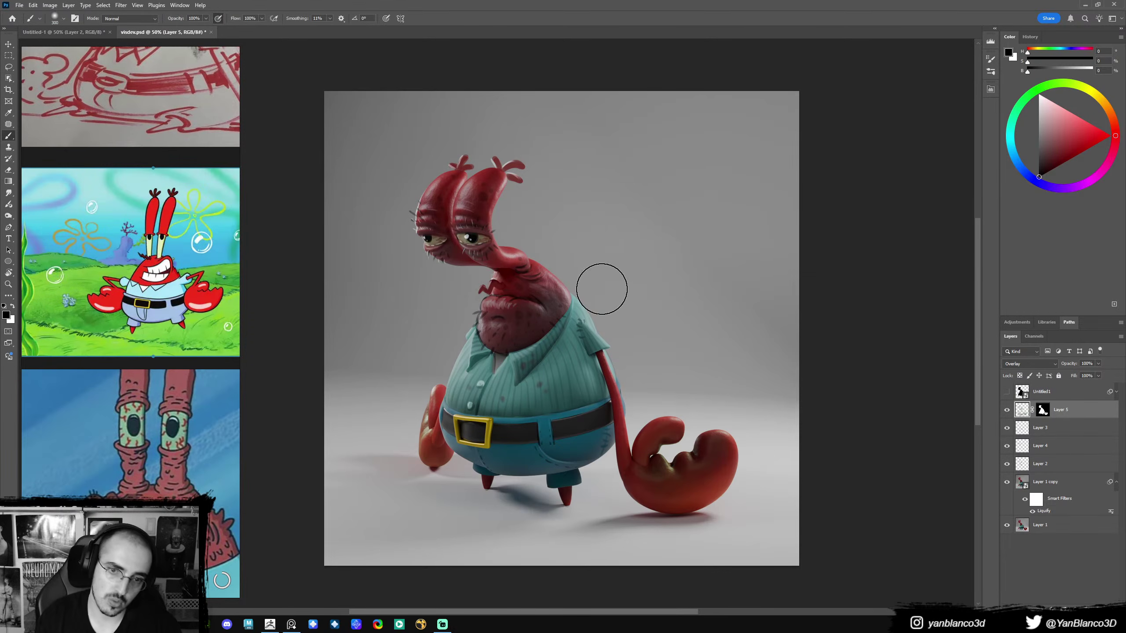
- Lighten the lips and chin with a small white brush
{"action": "key", "text": "bracketleft"}
{"action": "key", "text": "bracketleft"}
{"action": "key", "text": "bracketleft"}
{"action": "key", "text": "x"}
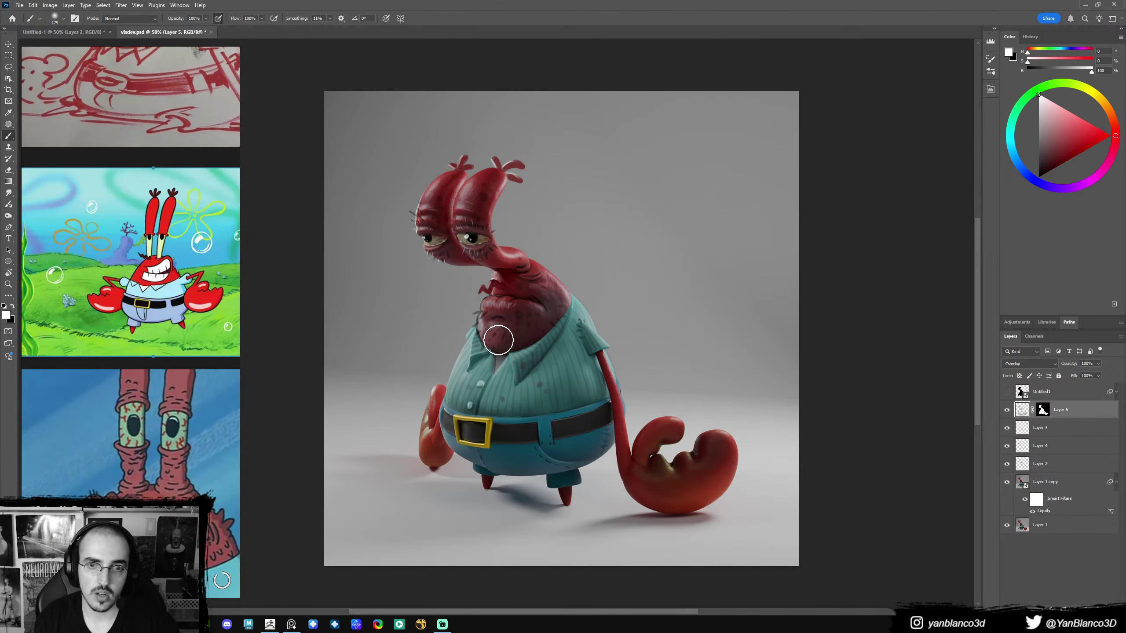
{"action": "key", "text": "bracketleft"}
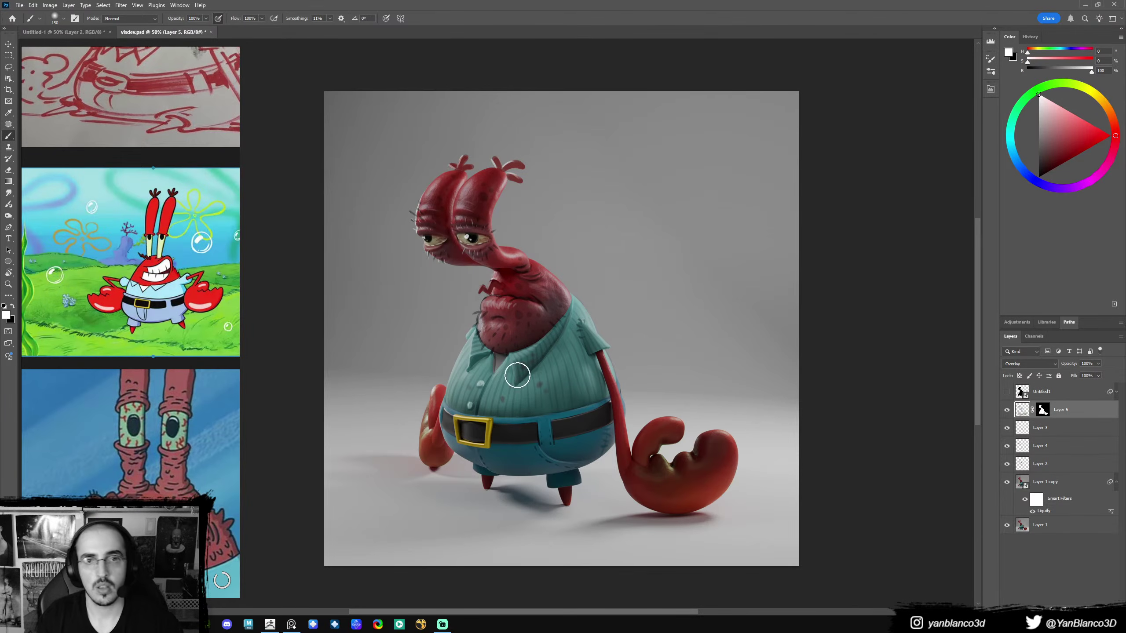
- Switch to a black 500 px brush, duplicate Layer 5 with its silhouette mask, and clear the paint from the copy
{"action": "key", "text": "x"}
{"action": "key", "text": "bracketright"}
{"action": "key", "text": "bracketright"}
{"action": "key", "text": "bracketright"}
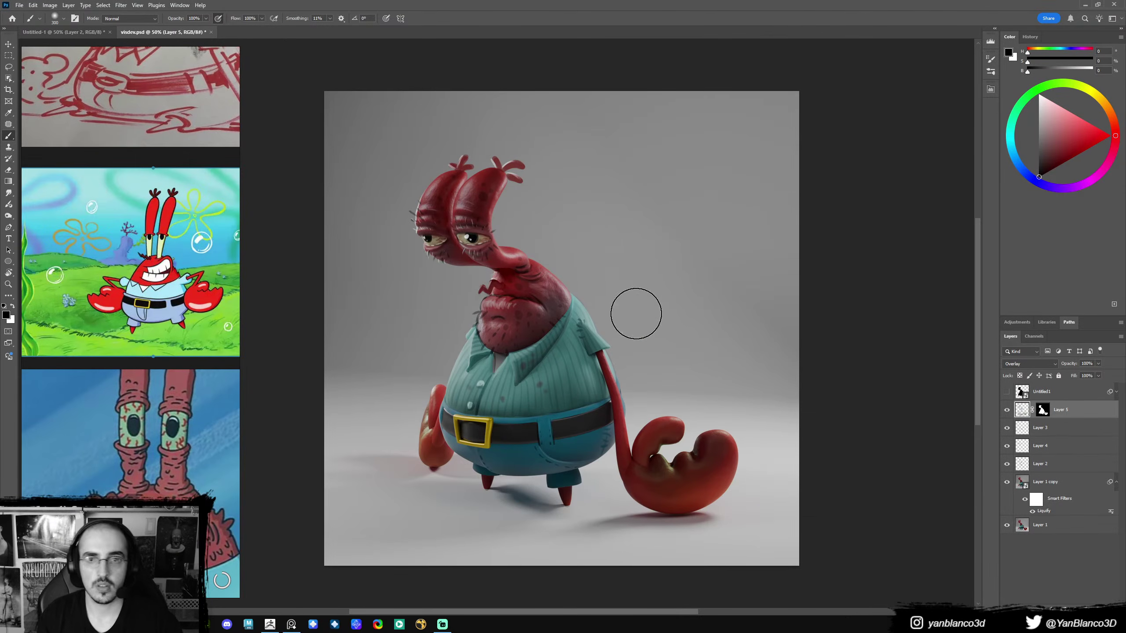
{"action": "key", "text": "bracketright"}
{"action": "key", "text": "bracketright"}
{"action": "key", "text": "bracketright"}
{"action": "key", "text": "bracketright"}
{"action": "key", "text": "bracketright"}
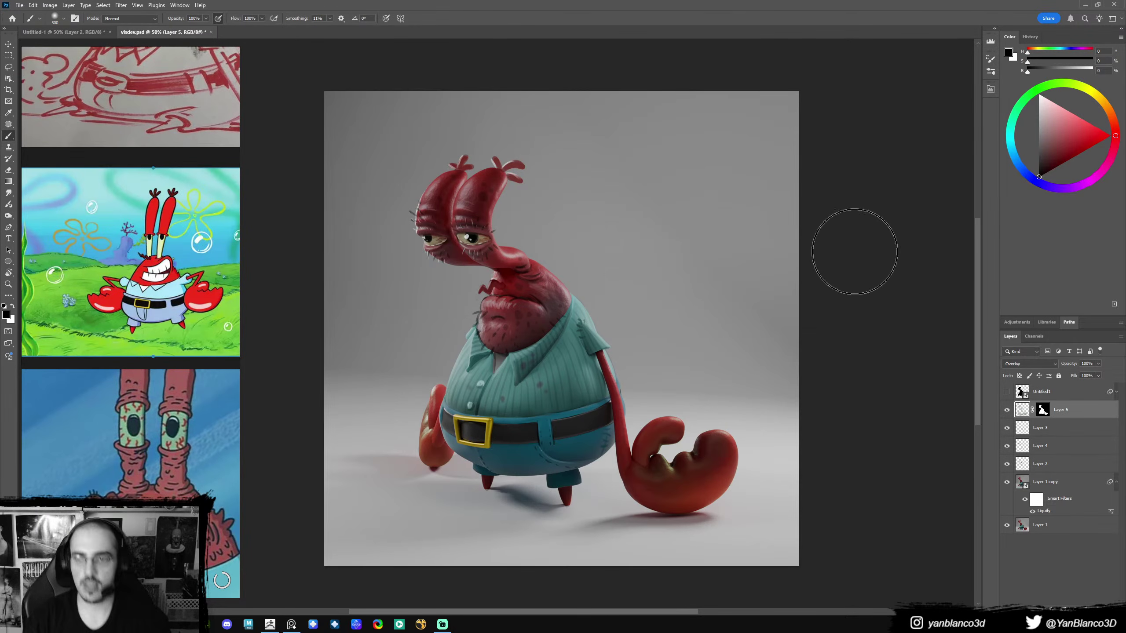
{"action": "key", "text": "ctrl+j"}
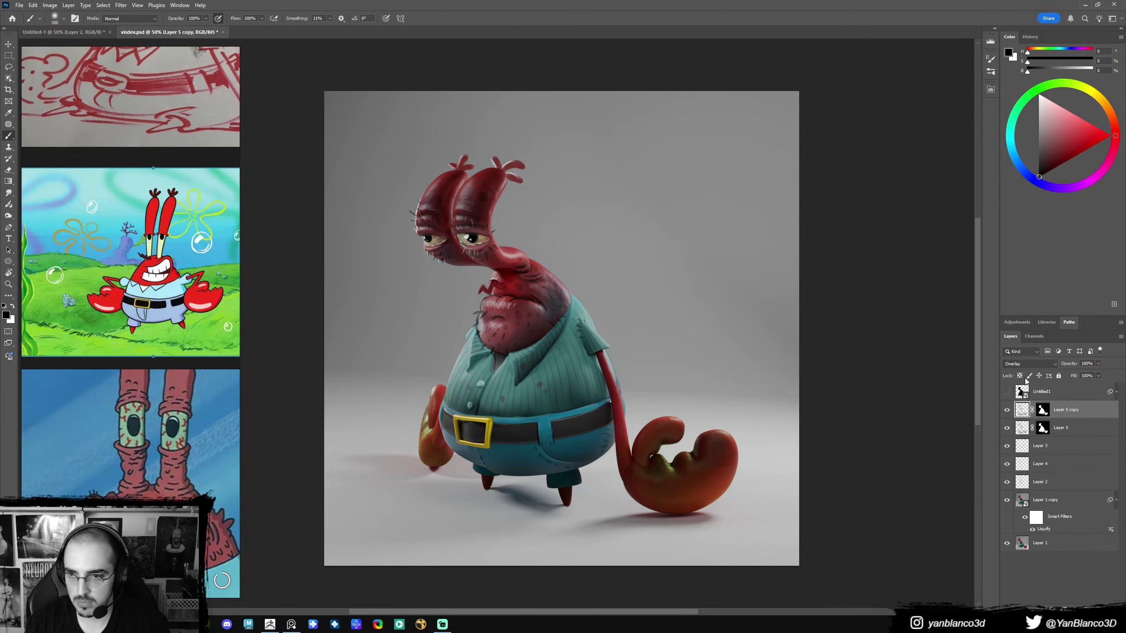
- Try a large splatter brush from the brush presets
{"action": "right_click", "coordinate": [628, 364]}
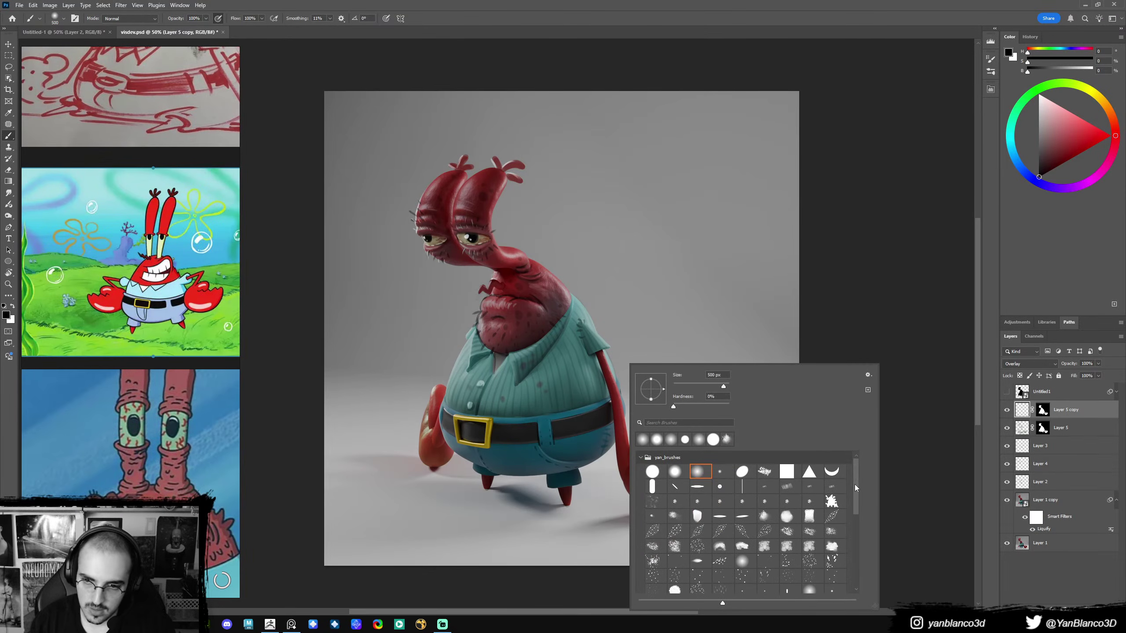
{"action": "left_click_drag", "start_coordinate": [855, 484], "coordinate": [855, 543]}
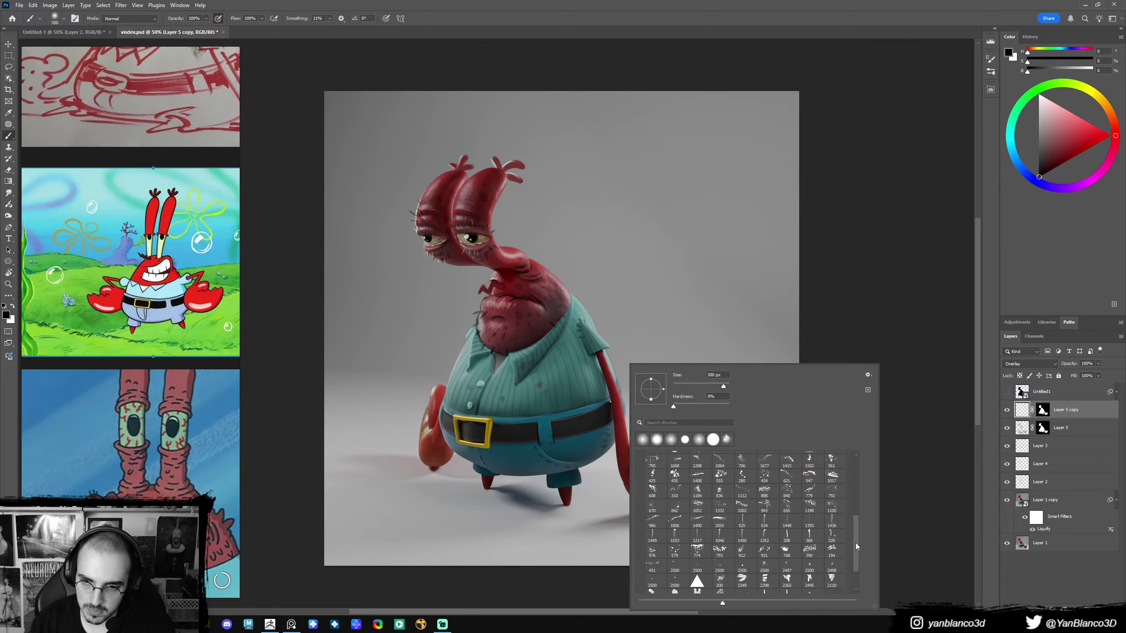
{"action": "left_click", "coordinate": [832, 461]}
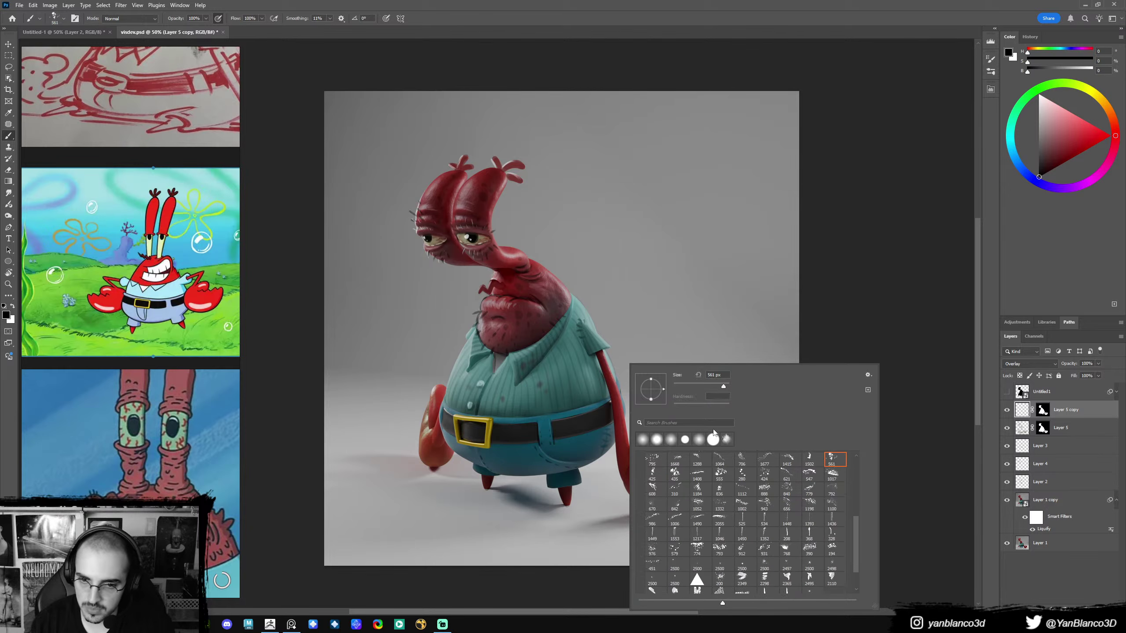
{"action": "left_click", "coordinate": [539, 342]}
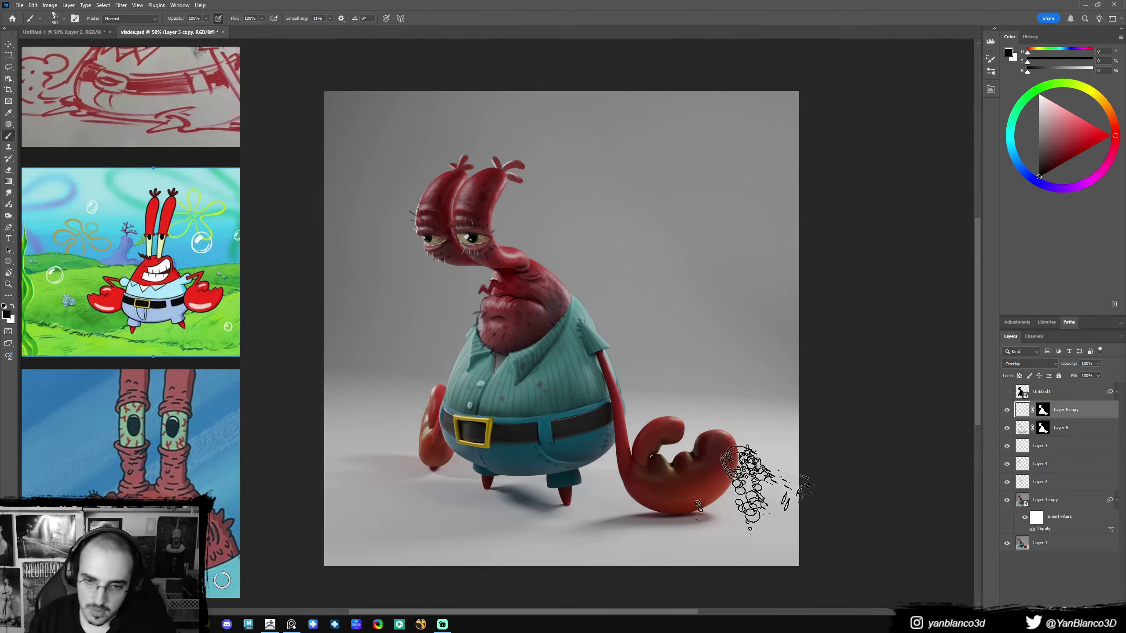
{"action": "right_click", "coordinate": [739, 412]}
{"action": "left_click", "coordinate": [729, 413]}
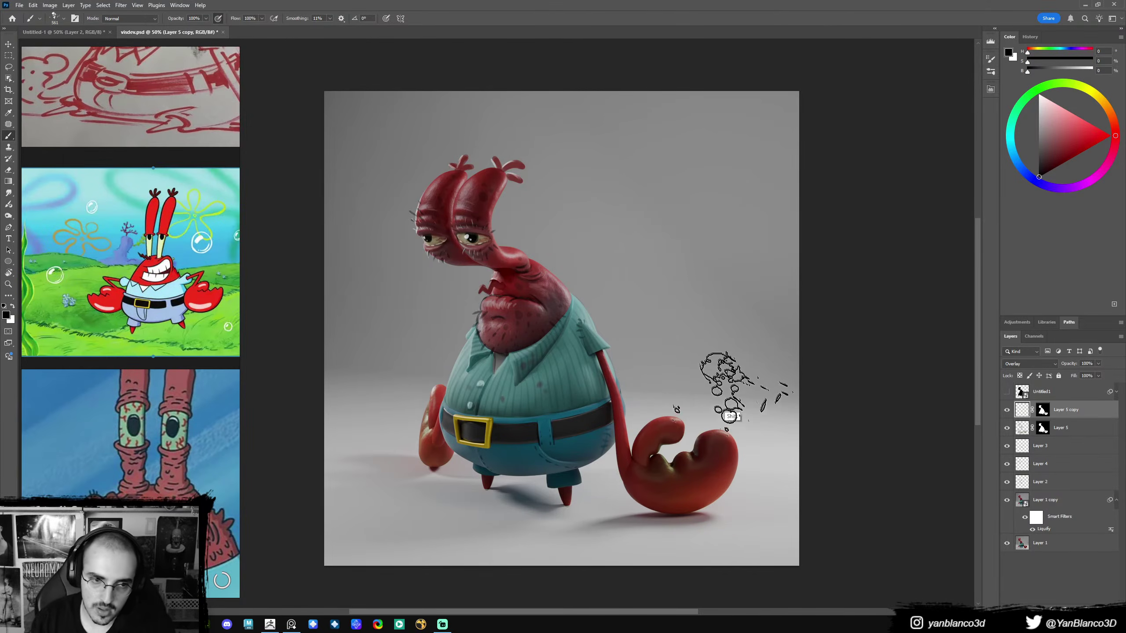
{"action": "right_click", "coordinate": [733, 399], "text": "shift"}
{"action": "left_click", "coordinate": [722, 355]}
- Choose a scattered-speckle brush from the presets and reduce its size for adding texture
{"action": "right_click", "coordinate": [711, 357]}
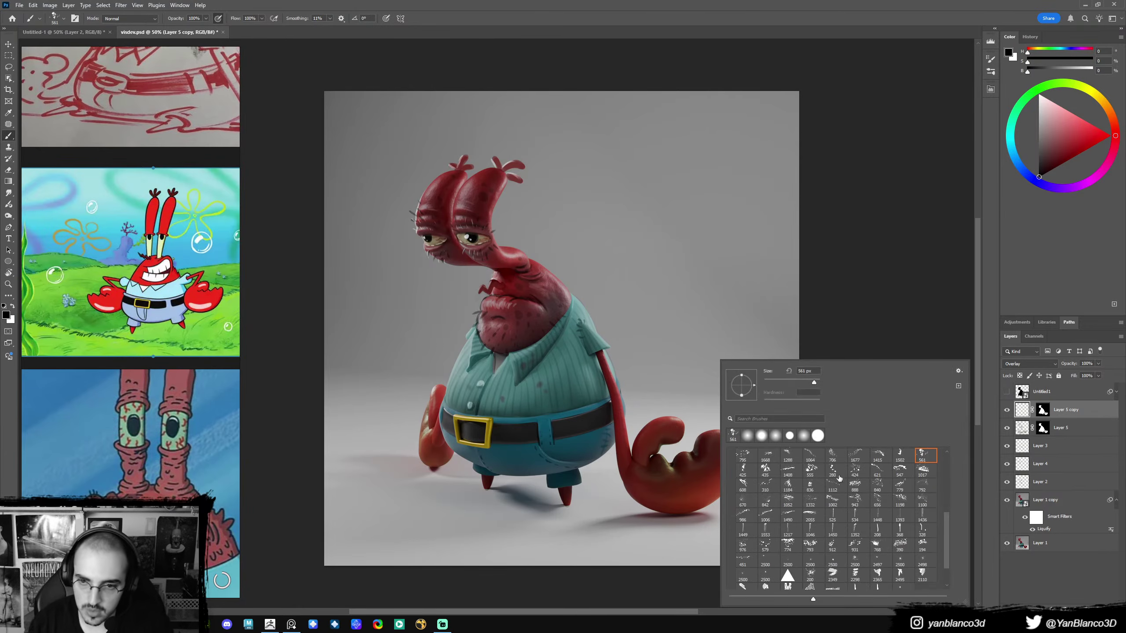
{"action": "left_click_drag", "start_coordinate": [945, 524], "coordinate": [946, 549]}
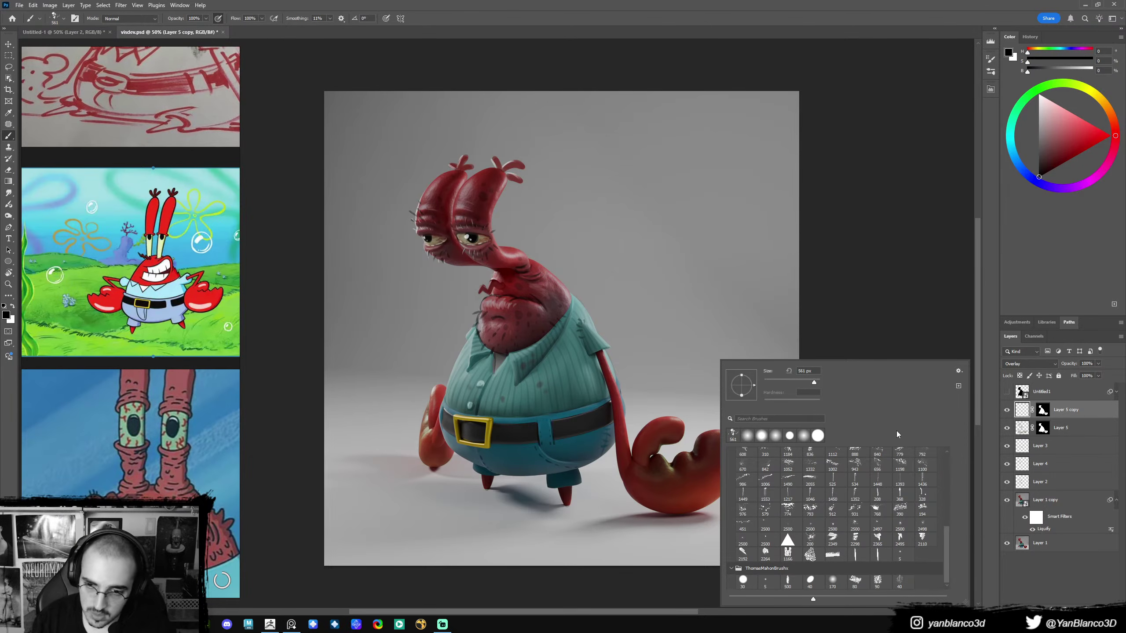
{"action": "scroll", "coordinate": [943, 535], "scroll_direction": "up", "scroll_amount": 1}
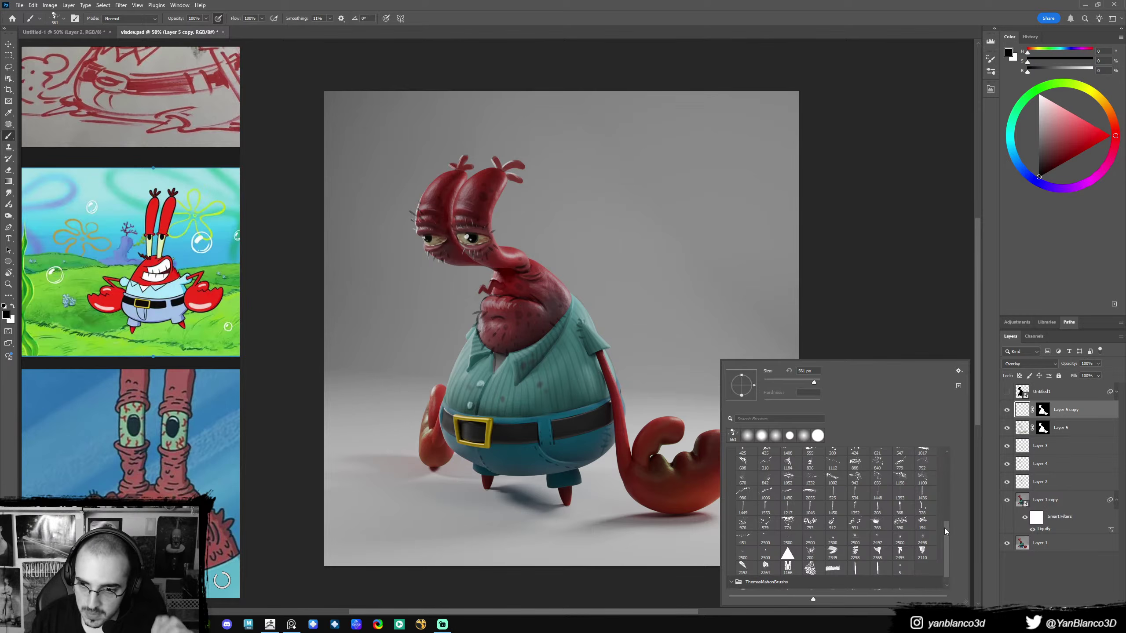
{"action": "left_click_drag", "start_coordinate": [946, 527], "coordinate": [947, 514]}
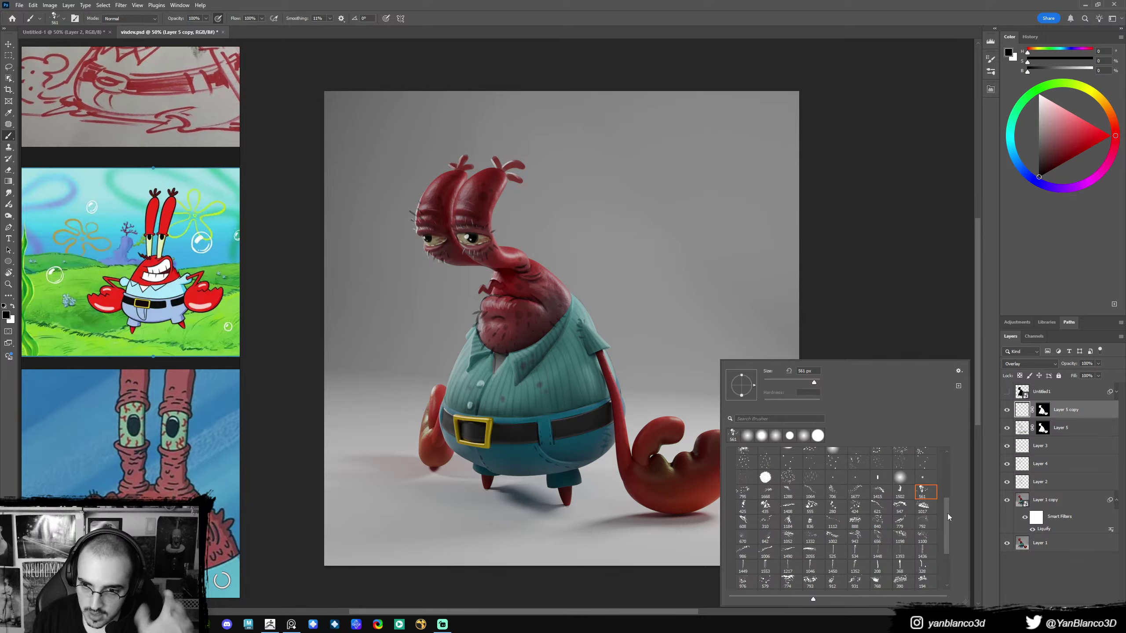
{"action": "left_click", "coordinate": [901, 461]}
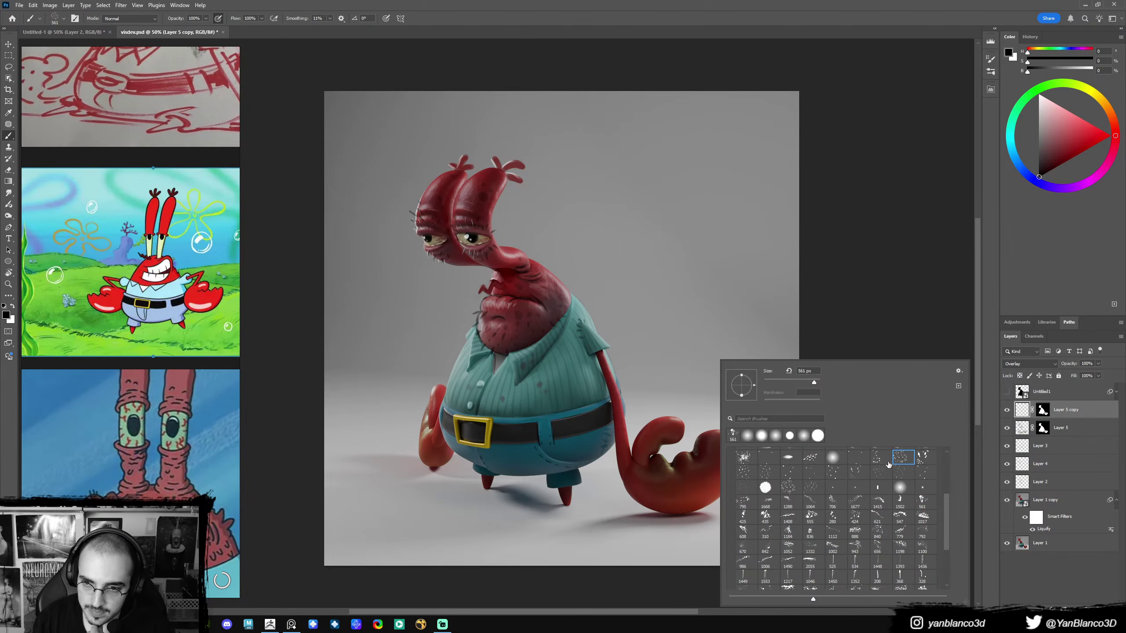
{"action": "left_click", "coordinate": [543, 371]}
{"action": "key", "text": "bracketleft"}
{"action": "key", "text": "bracketleft"}
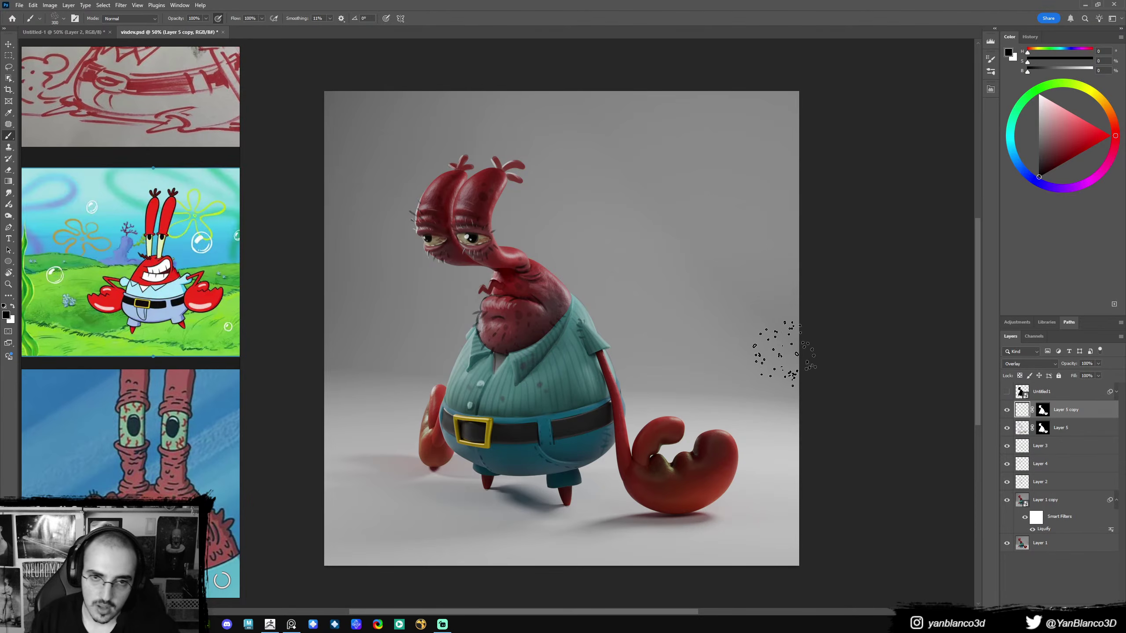
{"action": "right_click", "coordinate": [777, 358], "text": "shift"}
{"action": "left_click", "coordinate": [718, 397]}
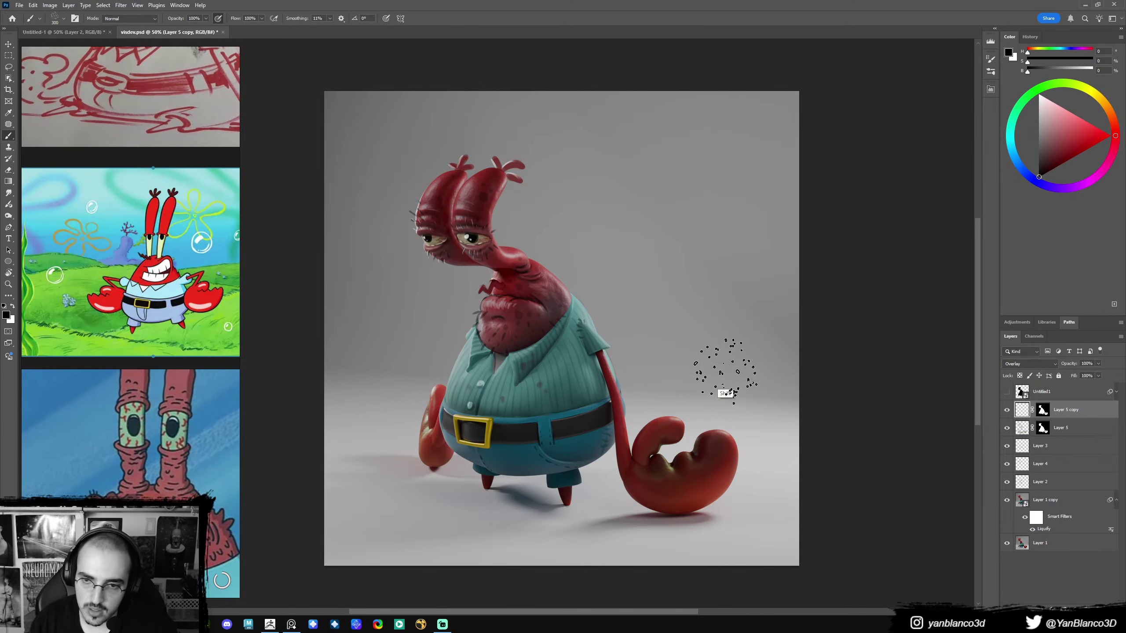
{"action": "right_click", "coordinate": [723, 375], "text": "shift"}
{"action": "key", "text": "Escape"}
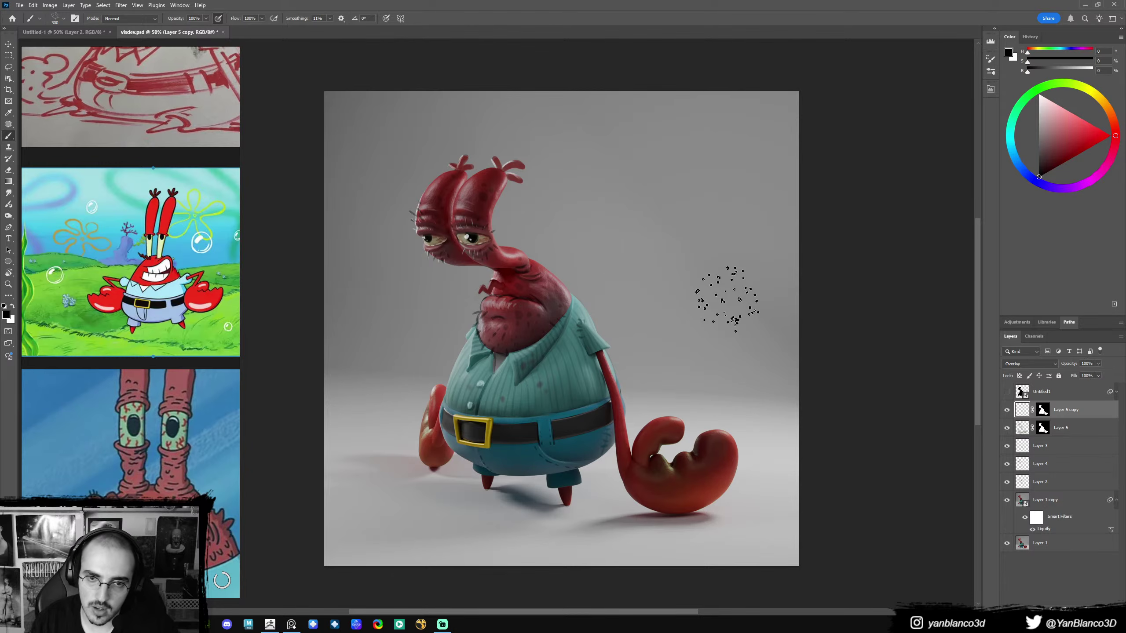
{"action": "right_click", "coordinate": [718, 365], "text": "shift"}
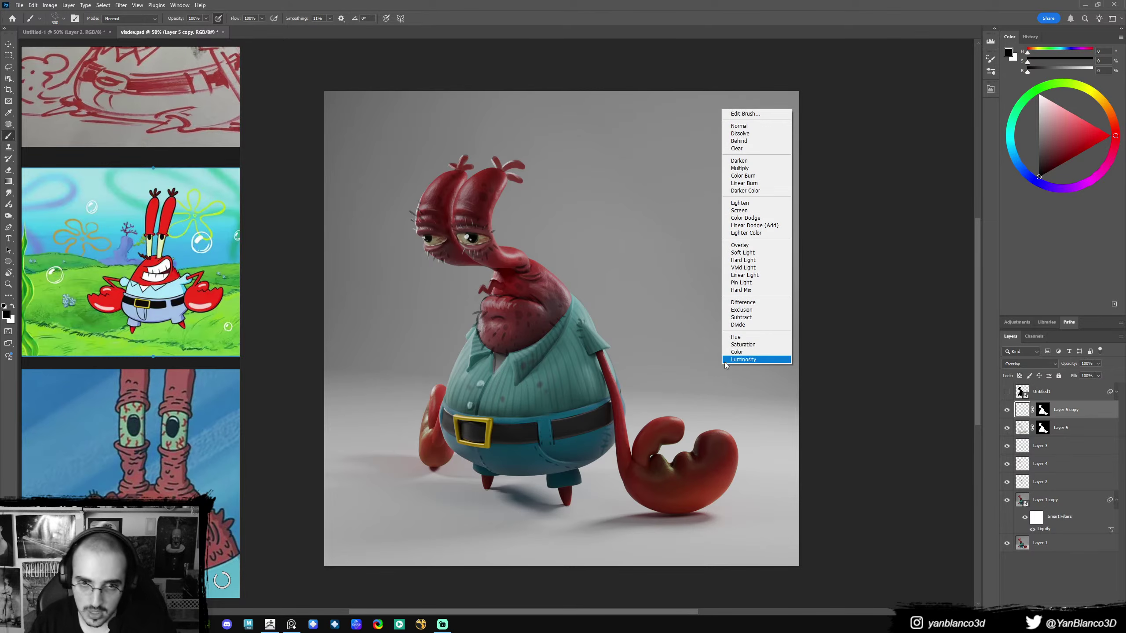
{"action": "key", "text": "Escape"}
{"action": "right_click", "coordinate": [711, 340], "text": "ctrl"}
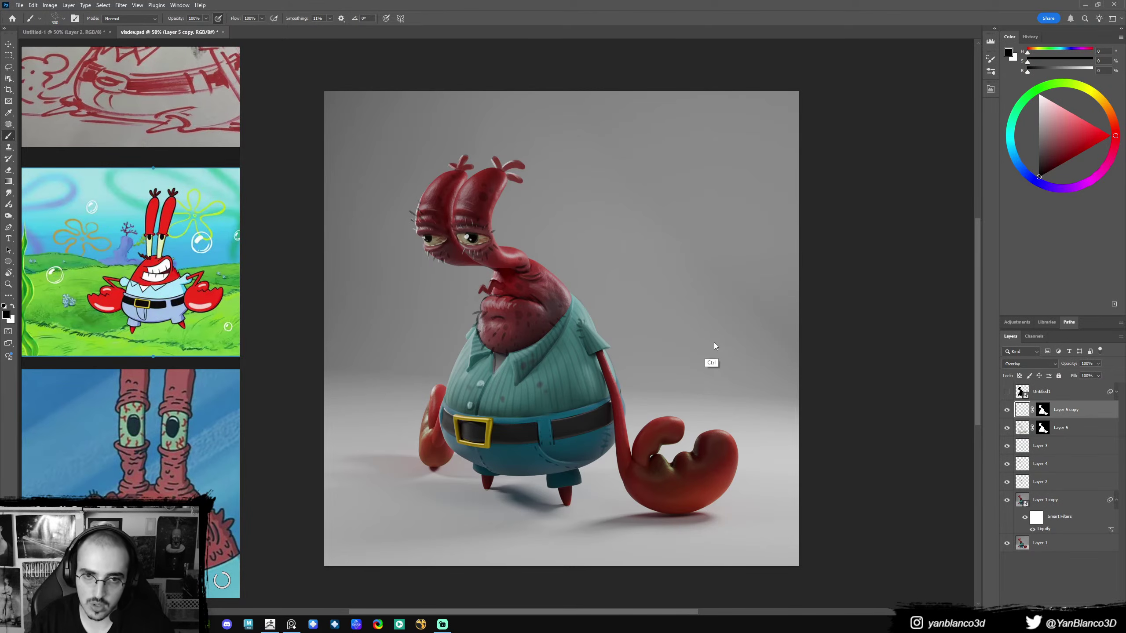
{"action": "key", "text": "Escape"}
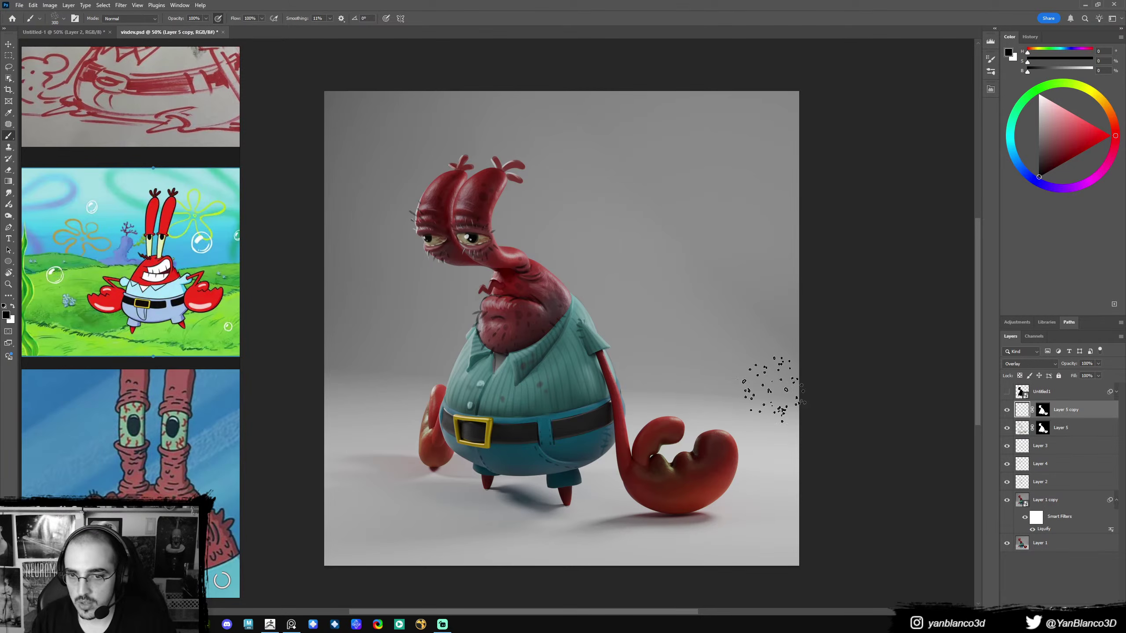
- Duplicate Layer 5 with its silhouette mask, clear the paint from the copy, and set its blend mode to Saturation
{"action": "left_click", "coordinate": [1021, 428]}
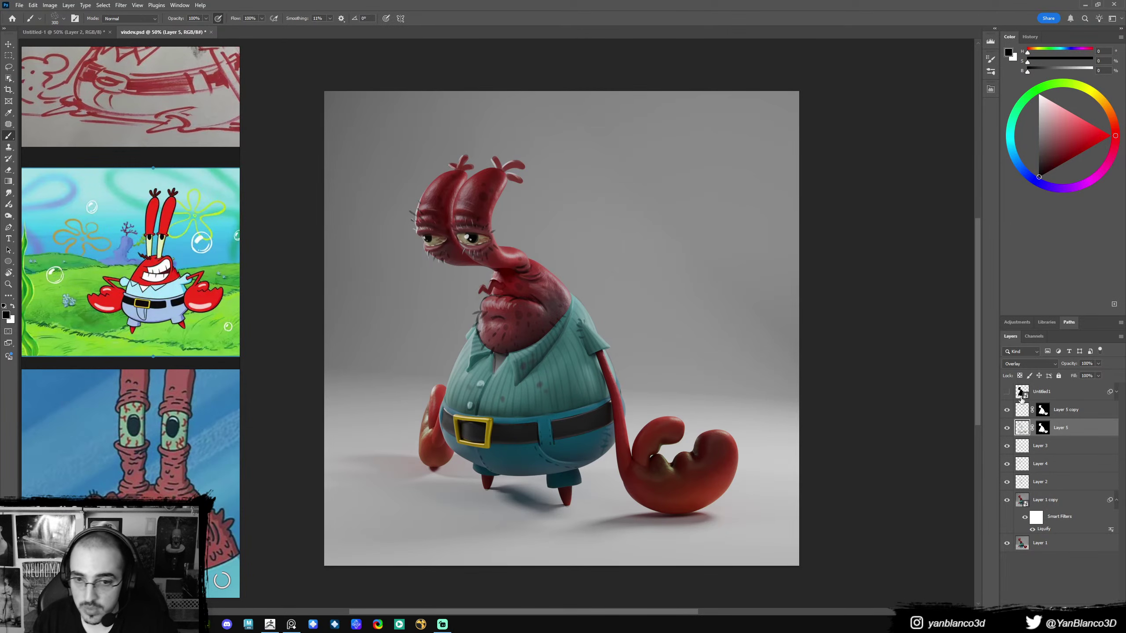
{"action": "key", "text": "ctrl+j"}
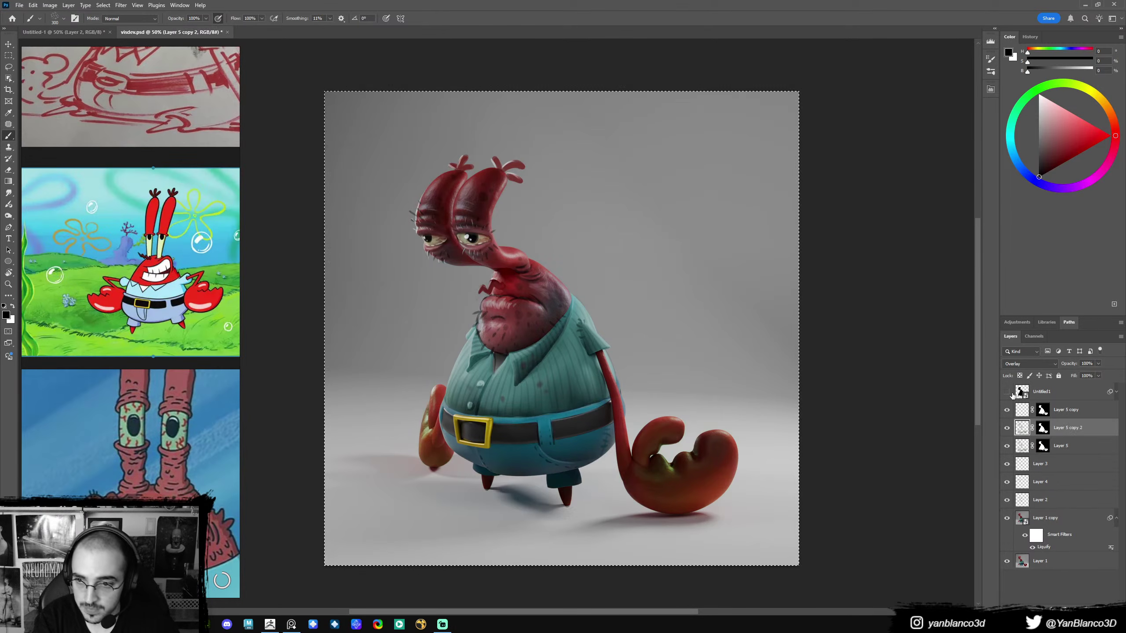
{"action": "left_click", "coordinate": [1033, 364]}
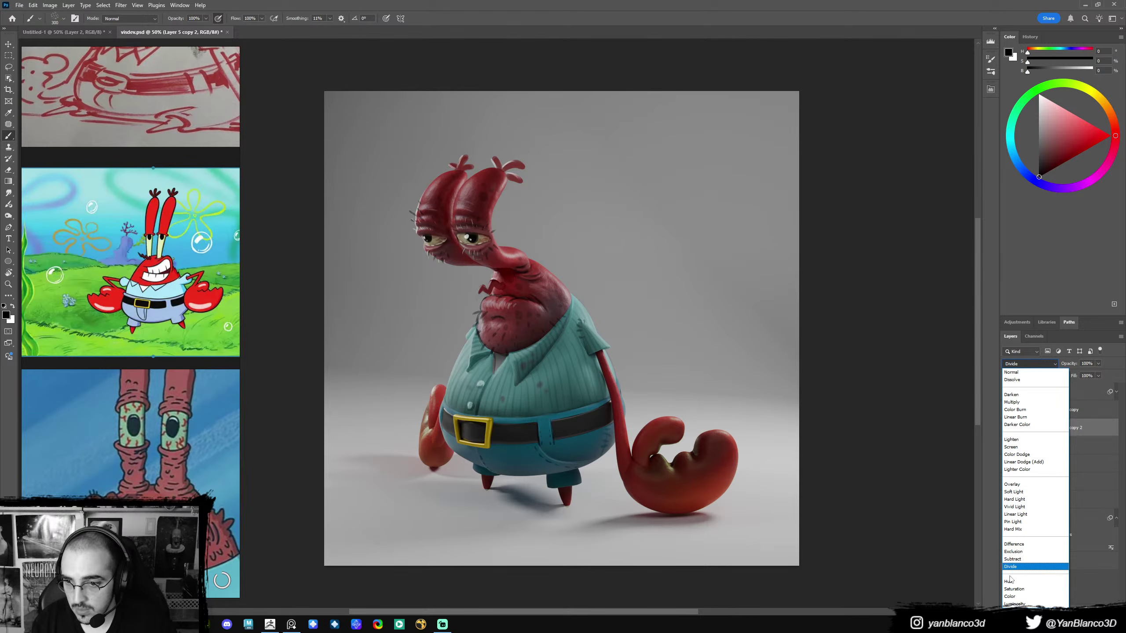
{"action": "left_click", "coordinate": [1016, 588]}
- Choose a soft round brush and desaturate the mouth area and the smaller claw with black strokes on the Saturation layer
{"action": "right_click", "coordinate": [763, 445]}
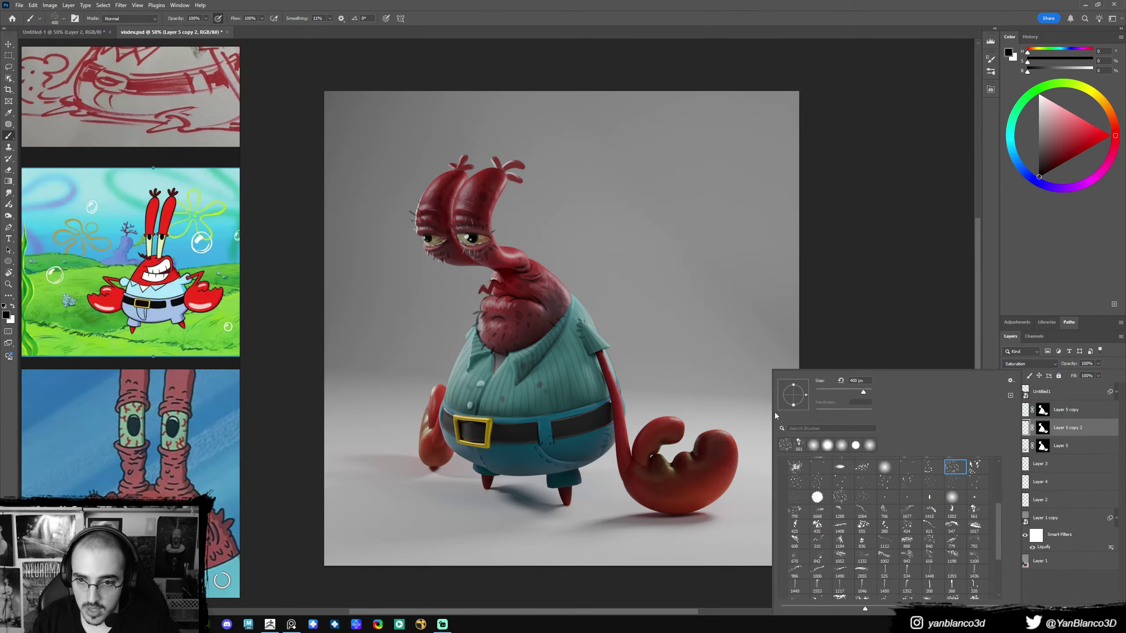
{"action": "double_click", "coordinate": [810, 451]}
{"action": "key", "text": "bracketright"}
{"action": "key", "text": "bracketright"}
{"action": "key", "text": "bracketright"}
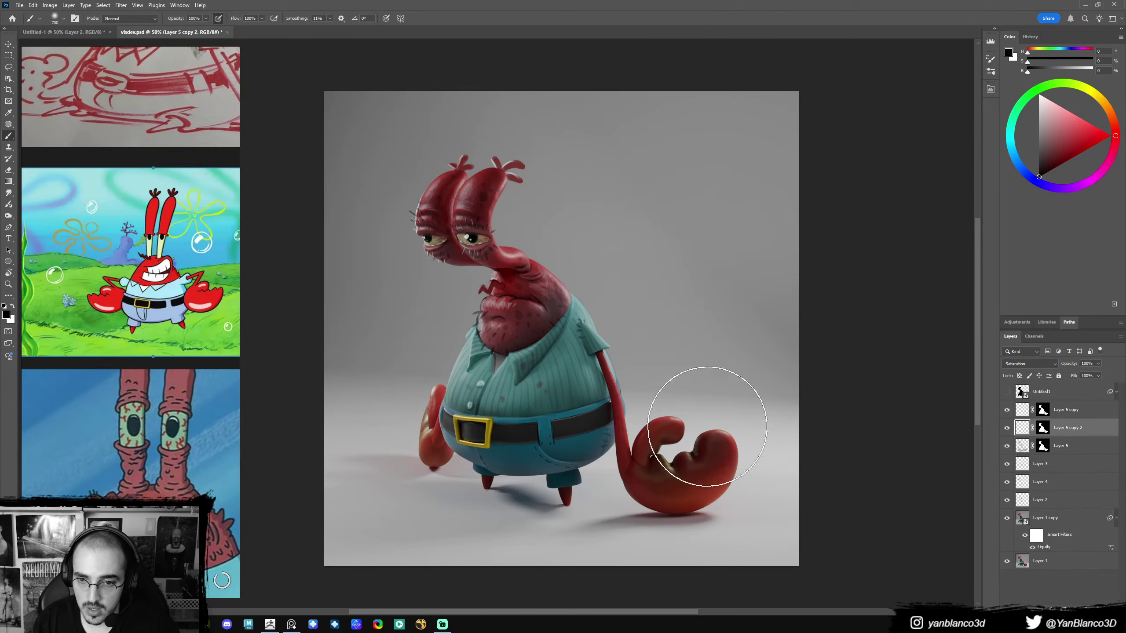
{"action": "key", "text": "bracketleft"}
{"action": "key", "text": "bracketleft"}
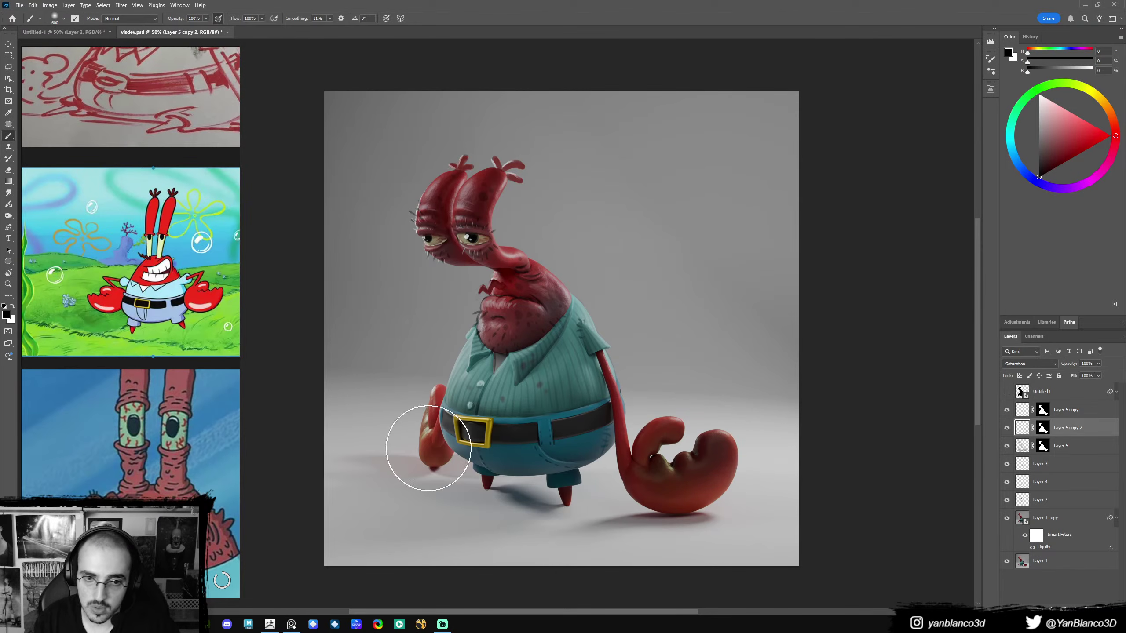
{"action": "key", "text": "bracketleft"}
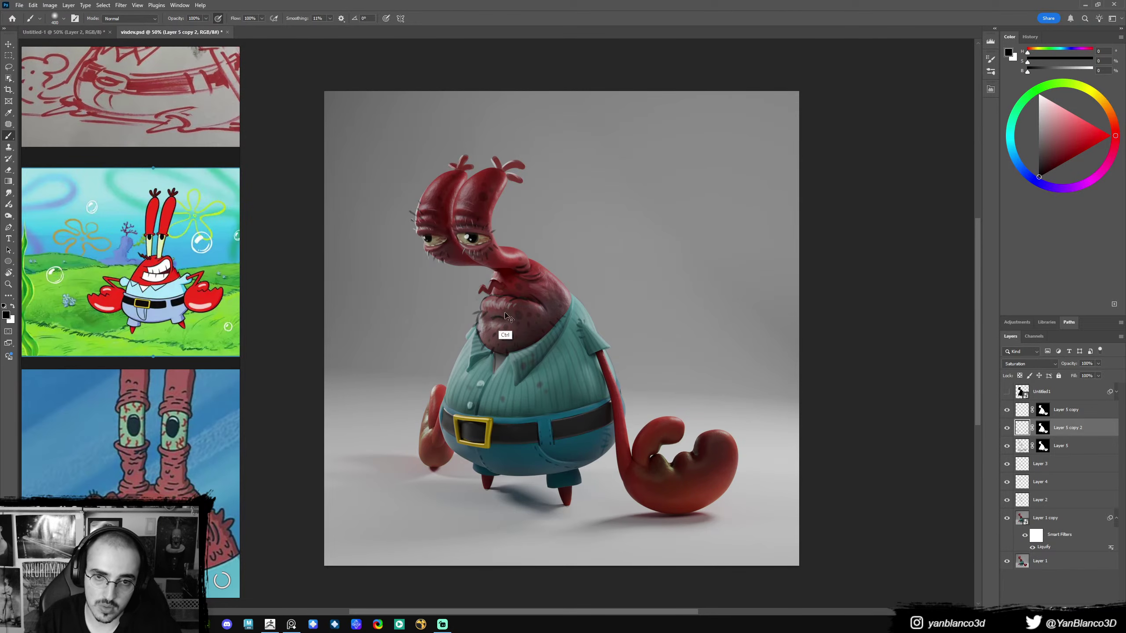
{"action": "key", "text": "bracketleft"}
{"action": "key", "text": "bracketleft"}
{"action": "key", "text": "bracketleft"}
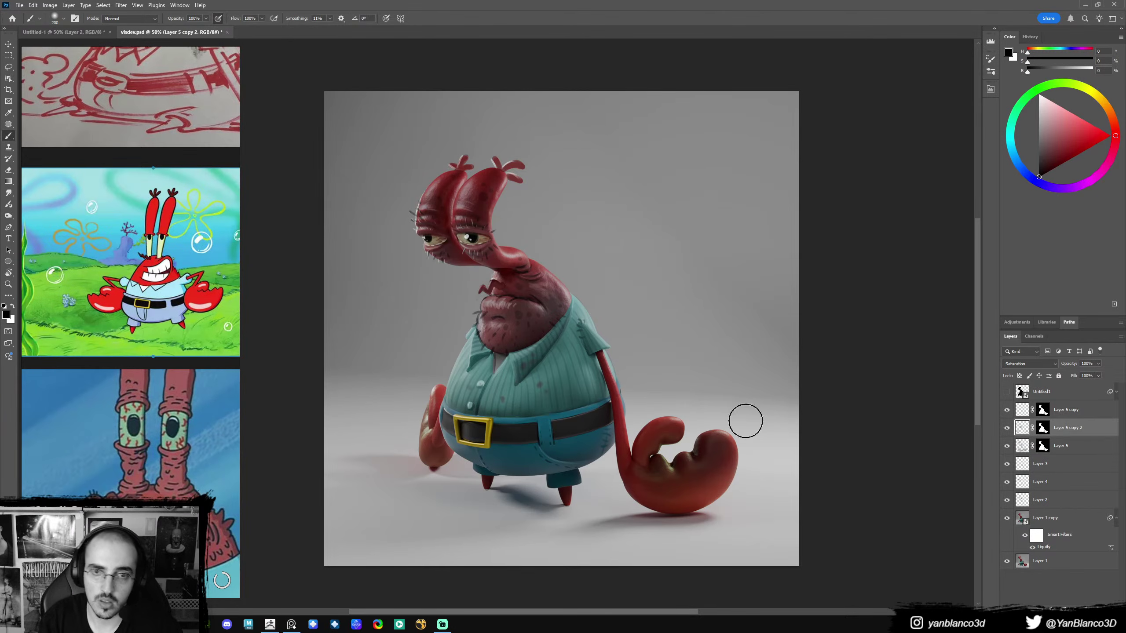
- Compare the Layer 1 copy render on its own with the full painted layer stack
{"action": "left_click", "coordinate": [1007, 517], "text": "alt"}
{"action": "left_click", "coordinate": [1008, 518], "text": "alt"}
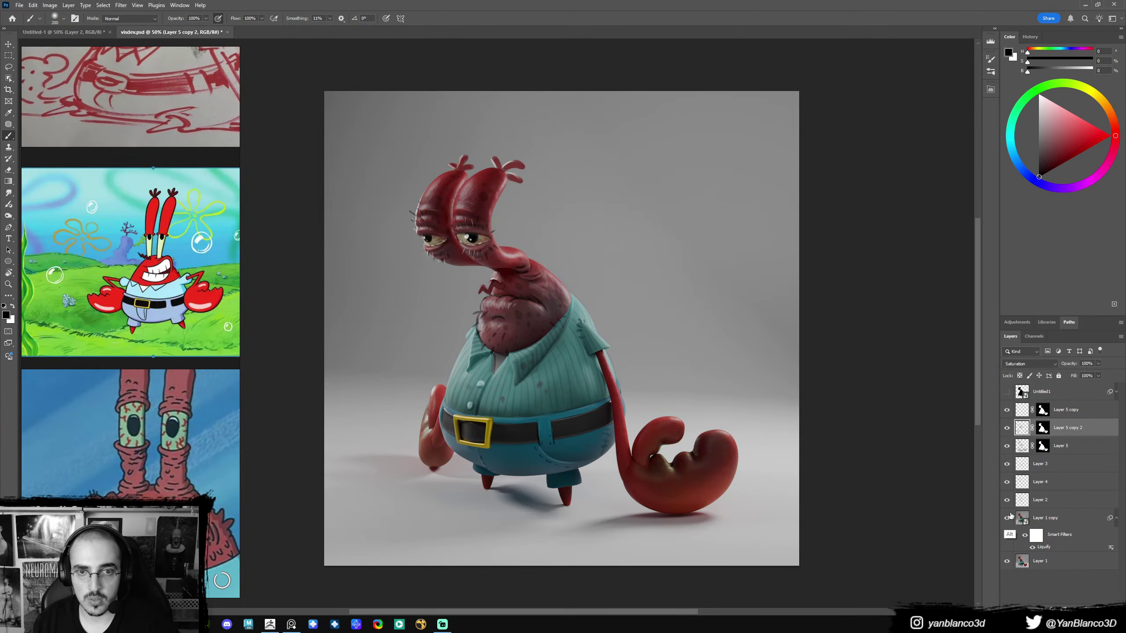
{"action": "left_click", "coordinate": [1008, 518], "text": "alt"}
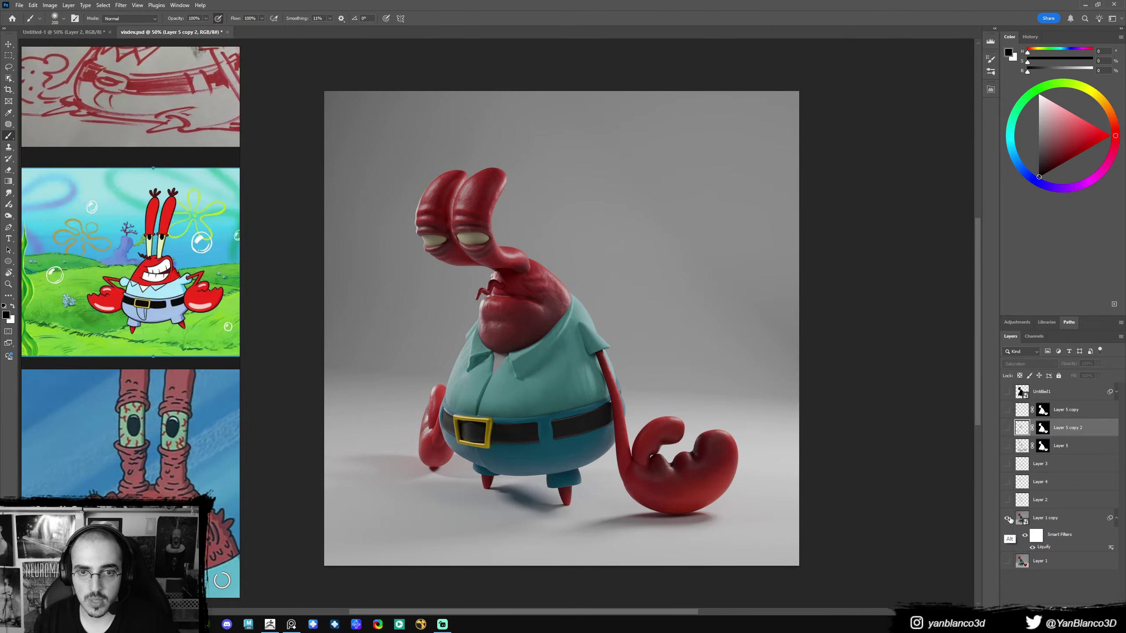
{"action": "left_click", "coordinate": [1007, 517], "text": "alt"}
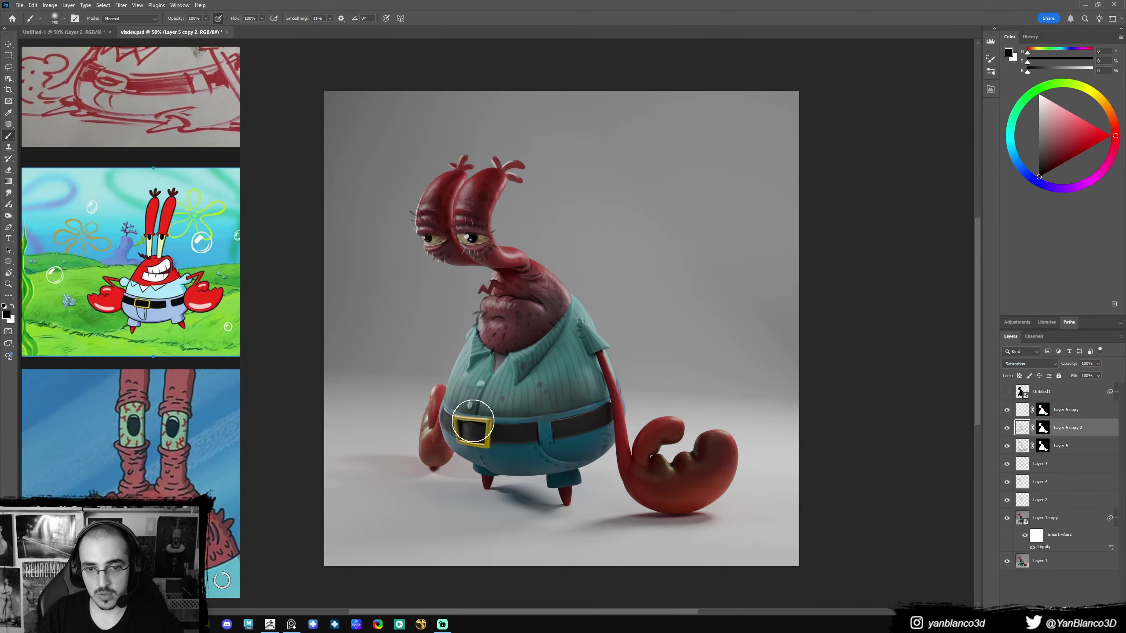
- Mute the colours of the neck, shirt and trousers further with soft black strokes, varying the brush size
{"action": "key", "text": "bracketright"}
{"action": "key", "text": "bracketright"}
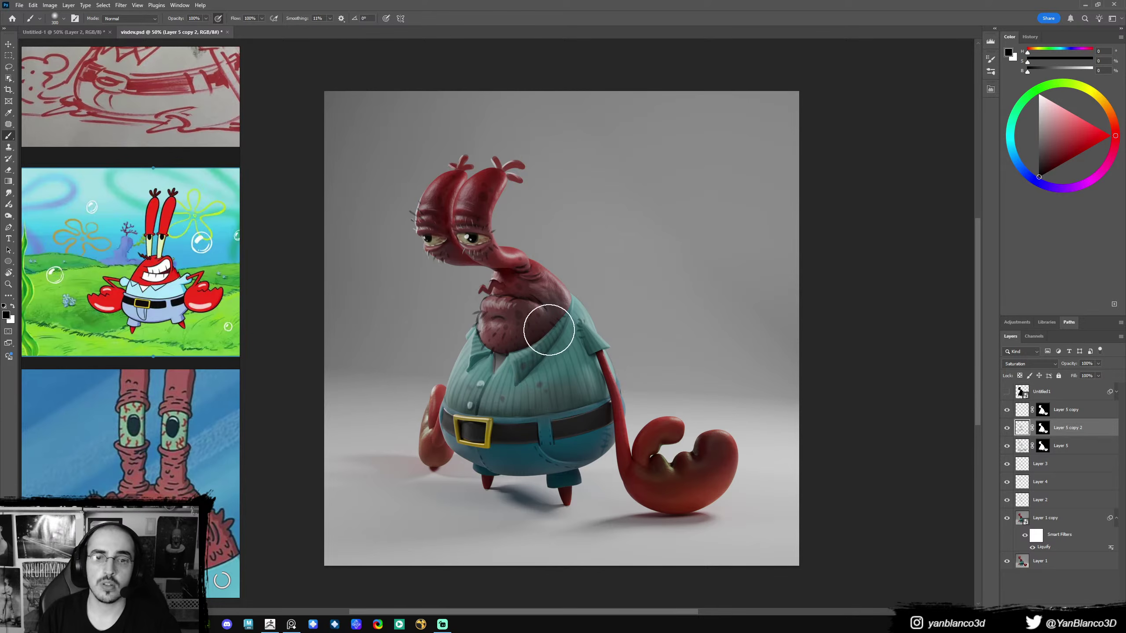
{"action": "key", "text": "bracketleft"}
{"action": "key", "text": "bracketleft"}
{"action": "key", "text": "bracketleft"}
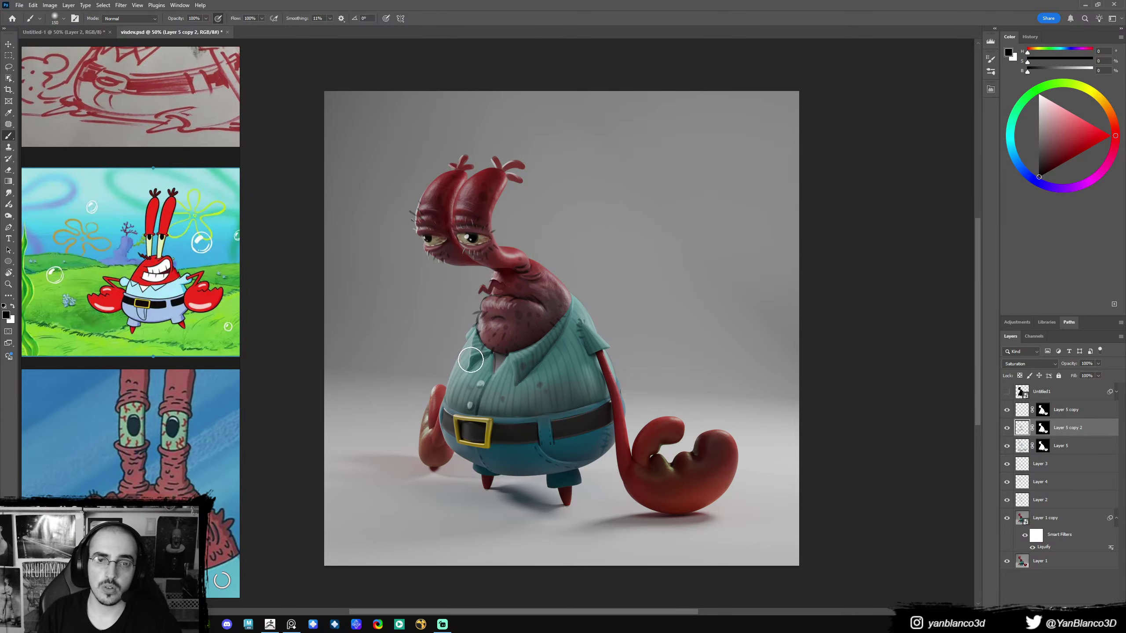
{"action": "key", "text": "bracketright"}
{"action": "key", "text": "bracketright"}
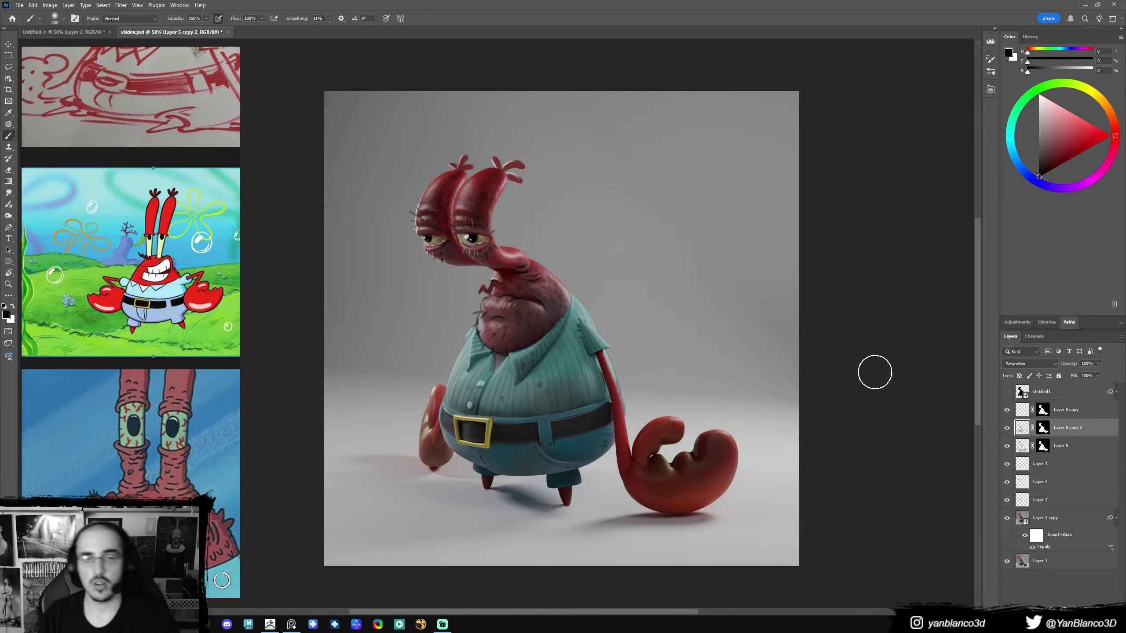
- Sample the red of the eye-stalk tip, check the sketch reference, and switch to a small hard round brush
{"action": "left_click", "coordinate": [1067, 412]}
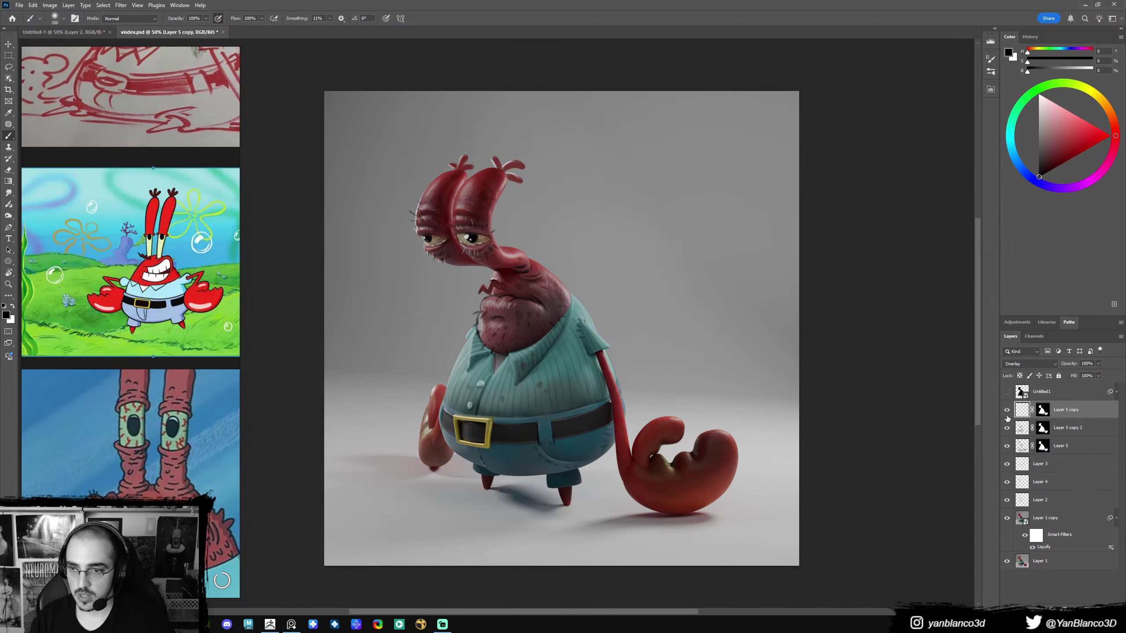
{"action": "left_click", "coordinate": [1020, 464]}
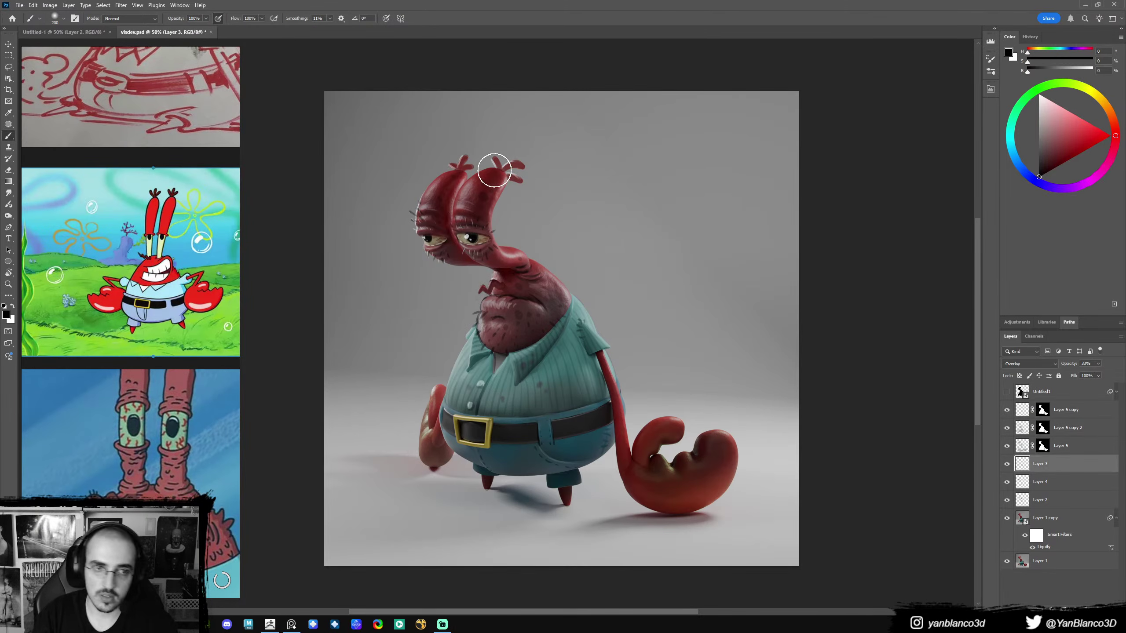
{"action": "left_click", "coordinate": [510, 164], "text": "alt"}
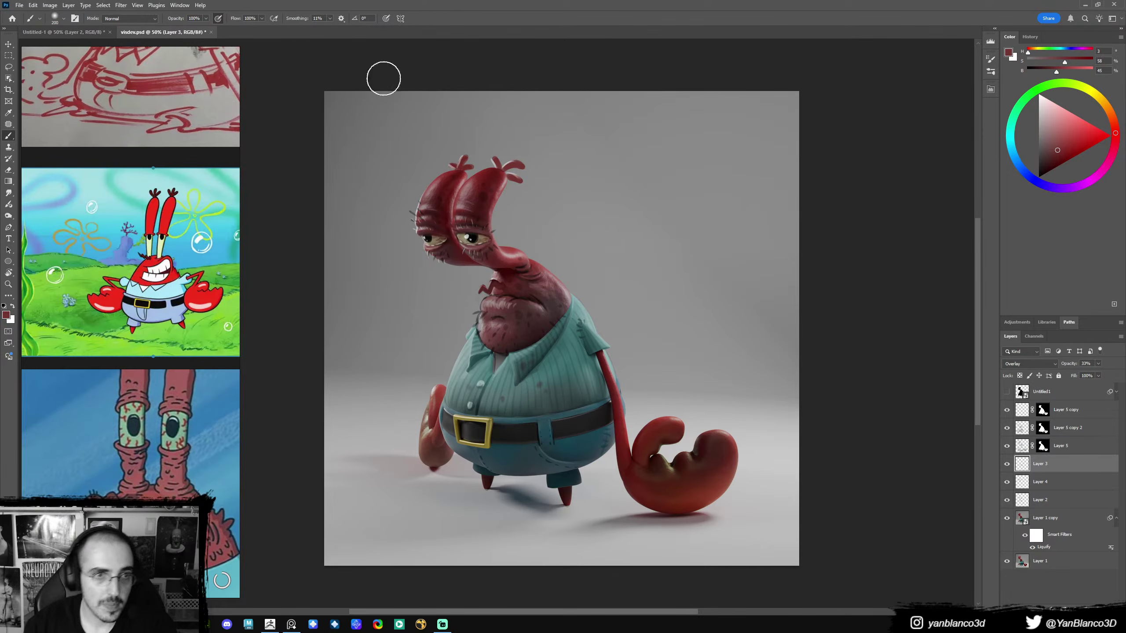
{"action": "scroll", "coordinate": [68, 232], "scroll_direction": "up", "scroll_amount": 5}
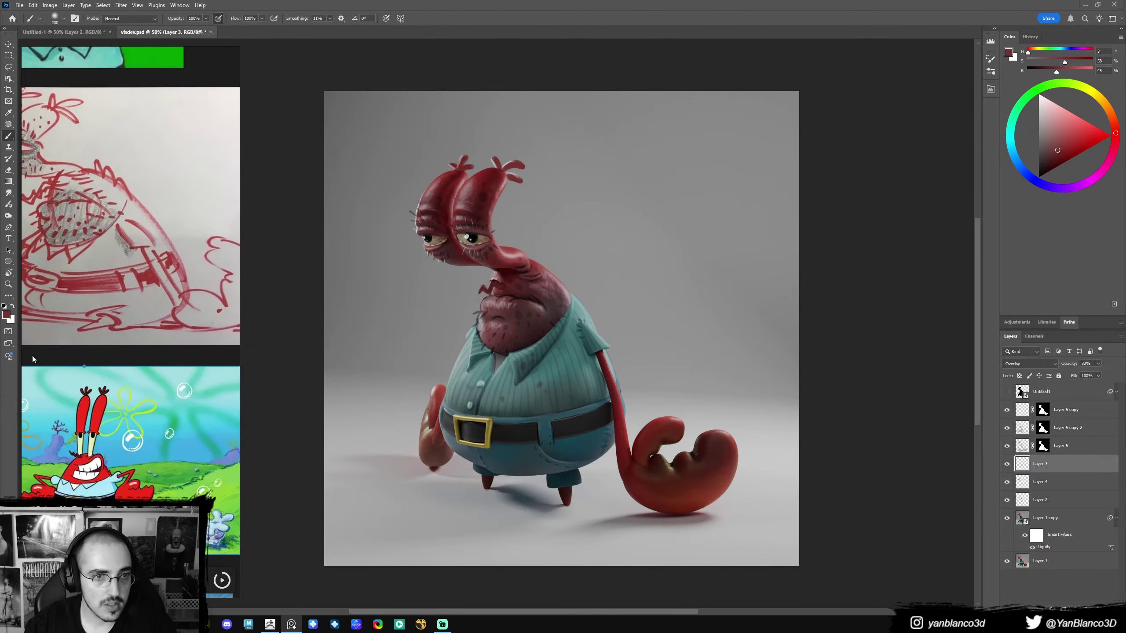
{"action": "key", "text": "bracketleft"}
{"action": "right_click", "coordinate": [585, 262]}
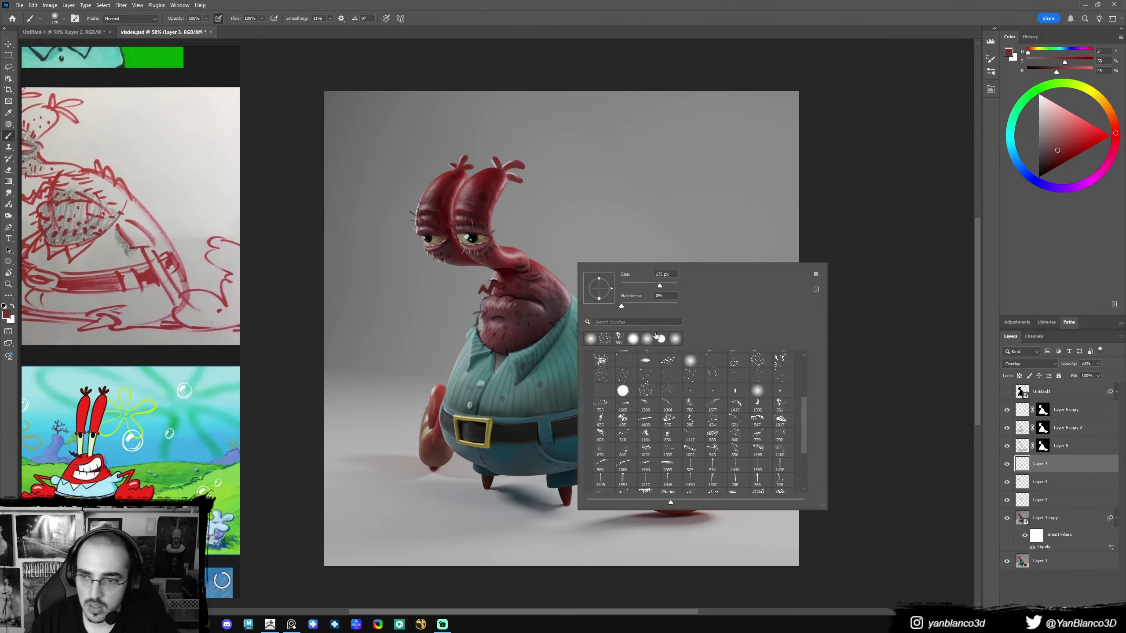
{"action": "left_click", "coordinate": [623, 389]}
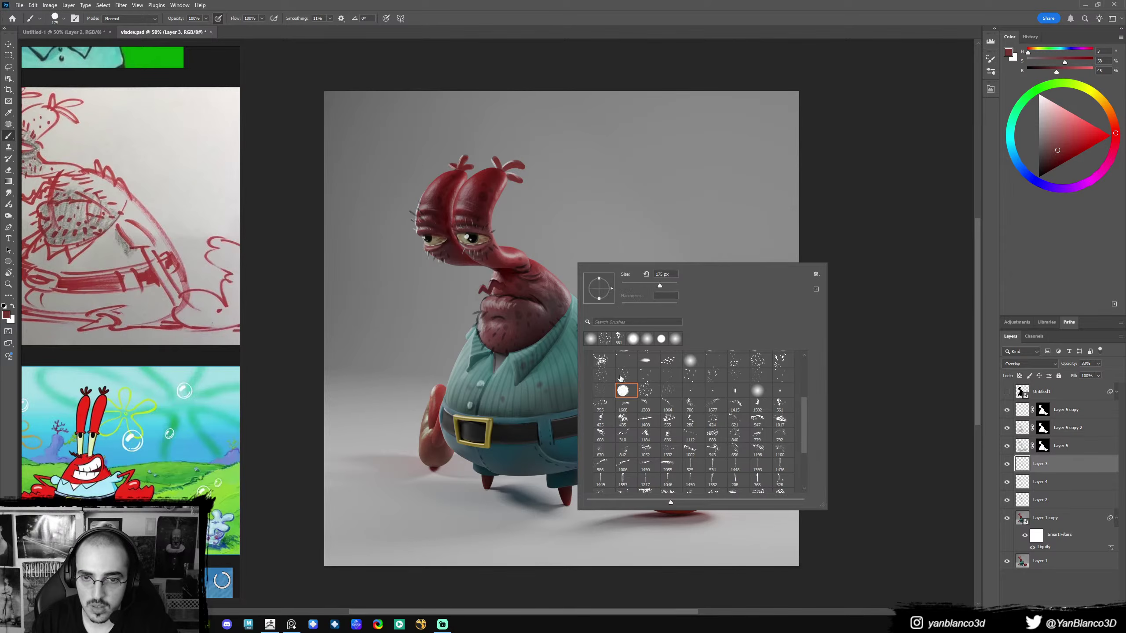
{"action": "double_click", "coordinate": [660, 340]}
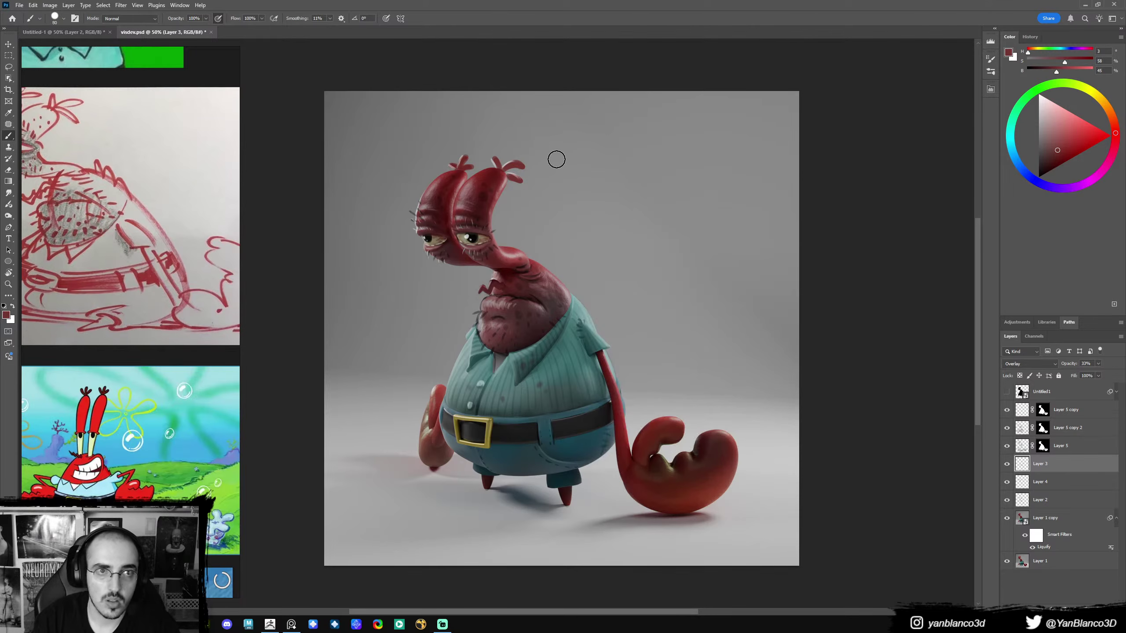
{"action": "key", "text": "bracketleft"}
{"action": "key", "text": "bracketleft"}
- Select Layer 4, test and undo a stroke beside the body, and sample a darker red from the eye stalk with a smaller brush
{"action": "key", "text": "alt+bracketleft"}
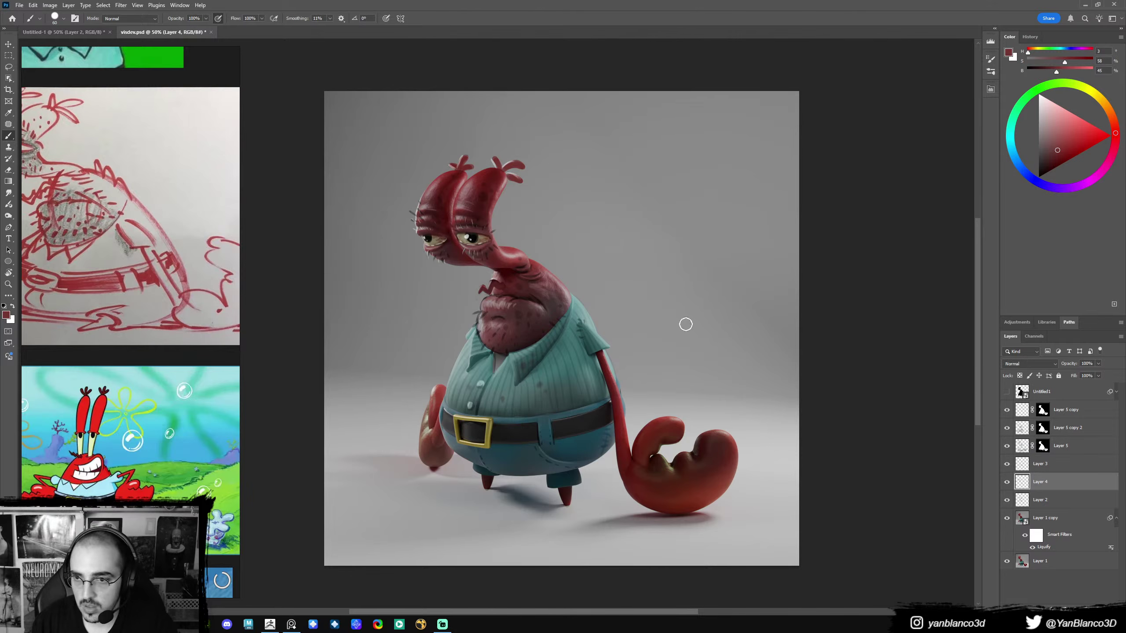
{"action": "left_click_drag", "start_coordinate": [641, 271], "coordinate": [638, 352]}
{"action": "key", "text": "ctrl+z"}
{"action": "left_click", "coordinate": [488, 226], "text": "alt"}
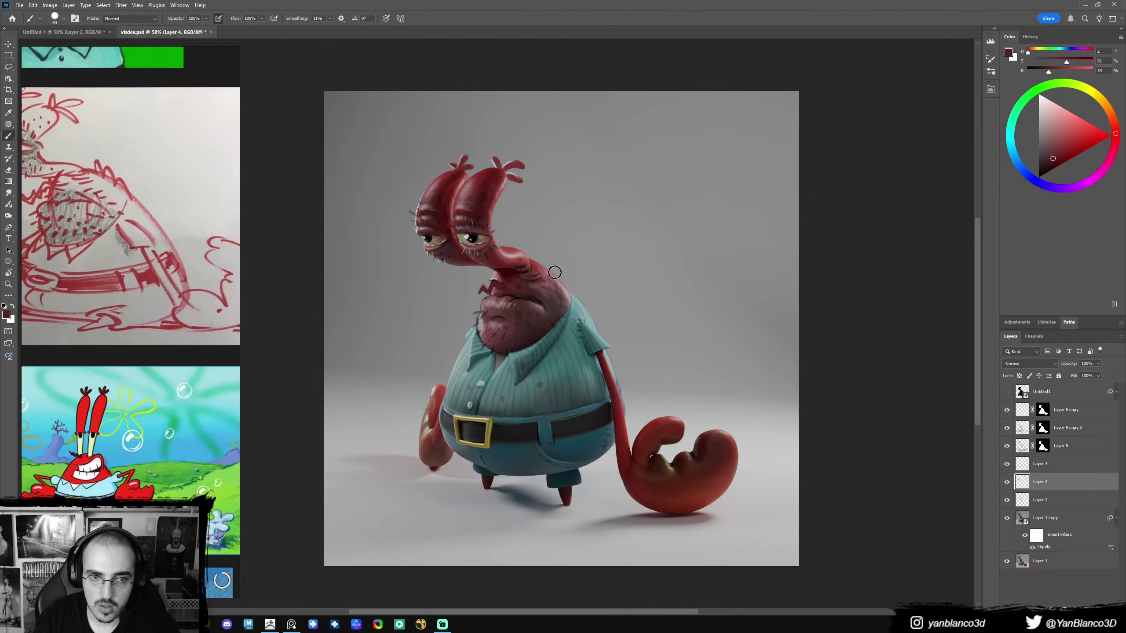
{"action": "key", "text": "bracketleft"}
{"action": "key", "text": "bracketleft"}
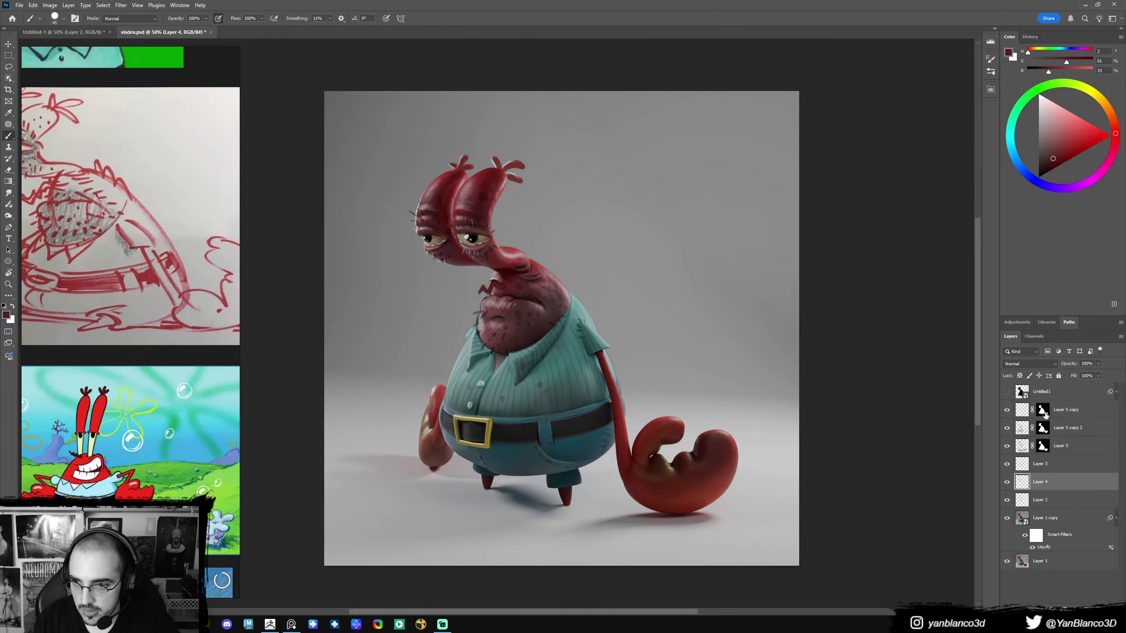
- Add a new layer above Layer 4, copy Layer 5's silhouette mask onto it, and invert the mask
{"action": "key", "text": "ctrl+shift+n"}
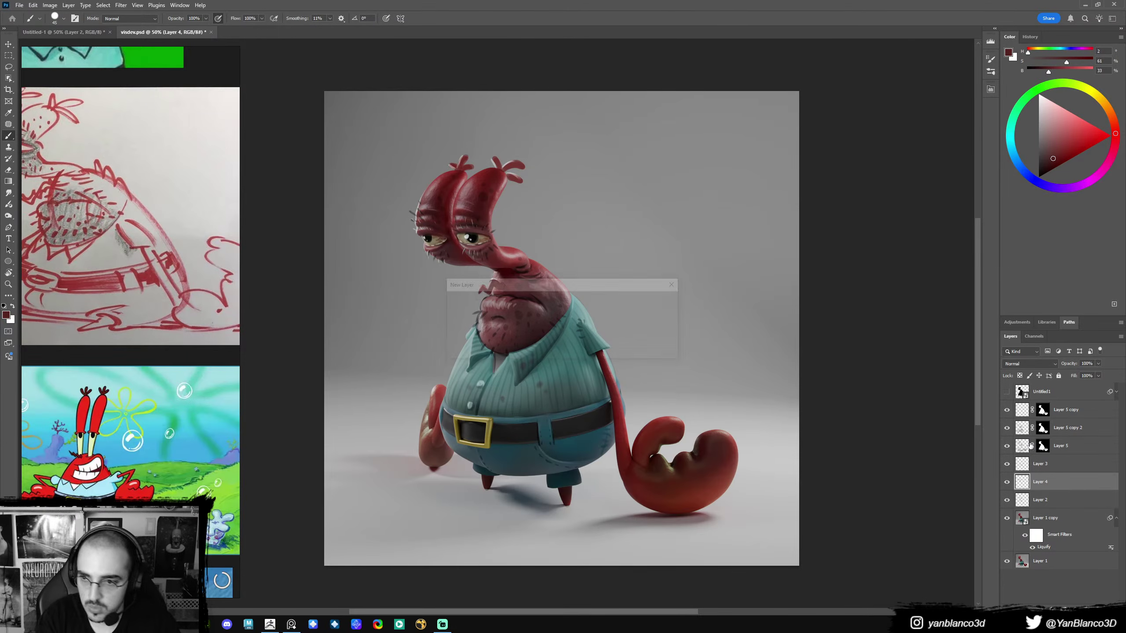
{"action": "key", "text": "Return"}
{"action": "left_click_drag", "start_coordinate": [1046, 445], "coordinate": [1045, 484], "text": "alt"}
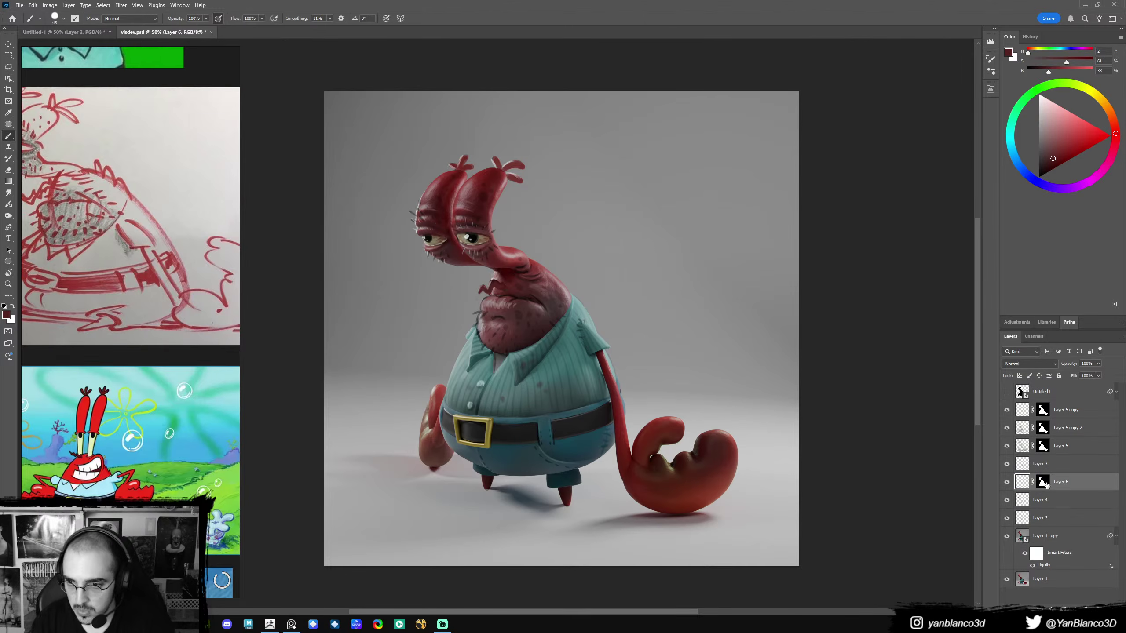
{"action": "key", "text": "ctrl+i"}
{"action": "key", "text": "Return"}
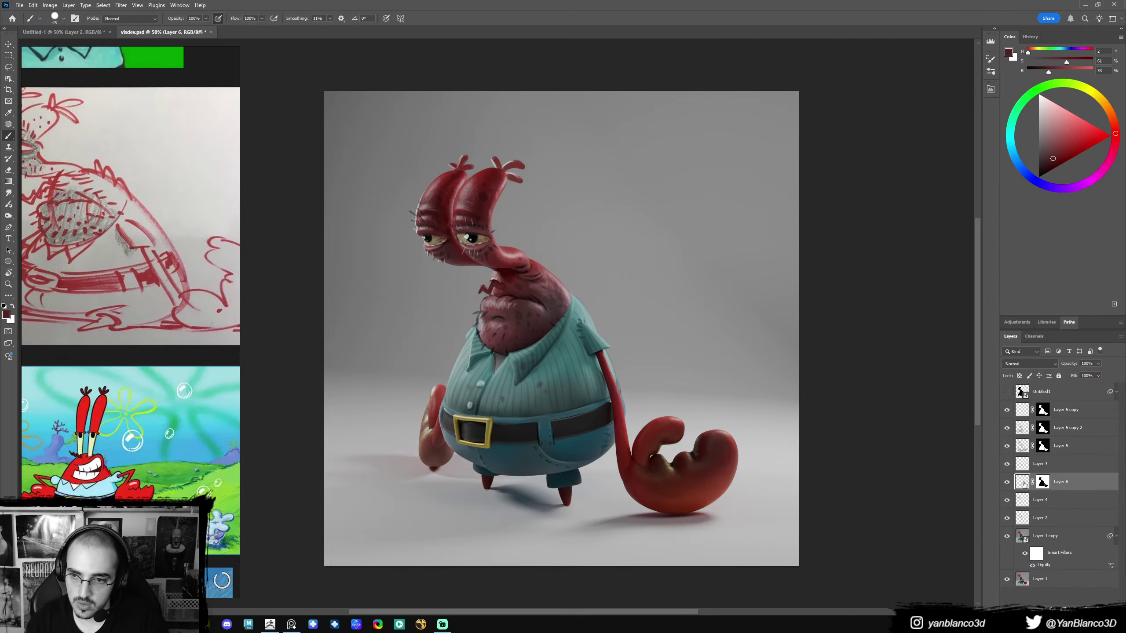
- Sample the neck's red, paint small pointed spikes behind the upper back on Layer 6, and switch the colour to white
{"action": "left_click", "coordinate": [539, 264], "text": "alt"}
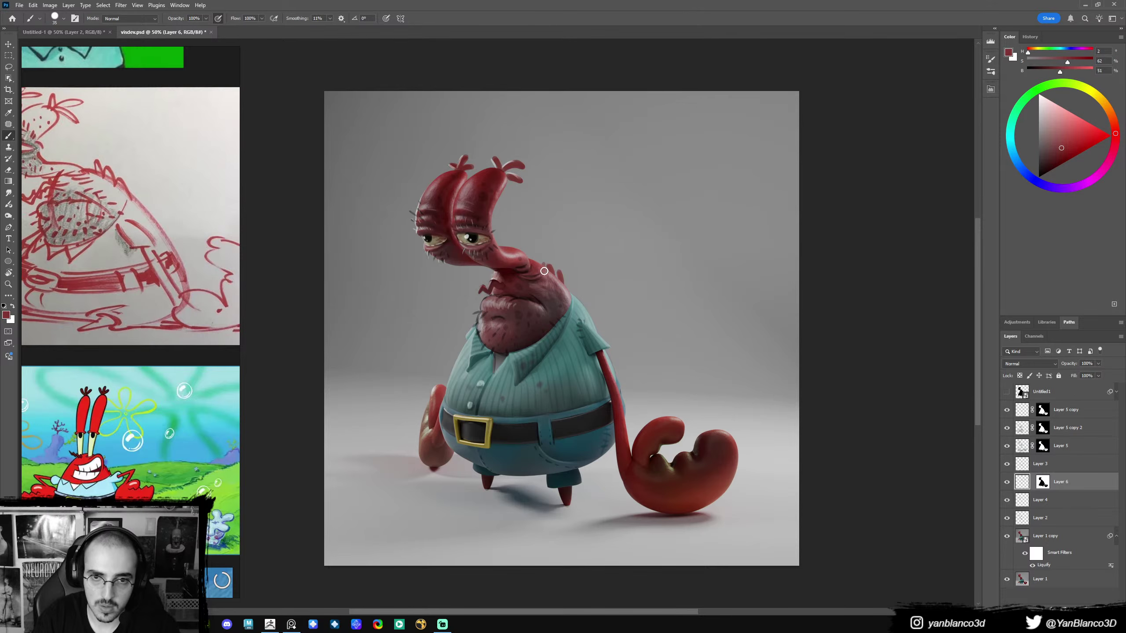
{"action": "key", "text": "bracketleft"}
{"action": "key", "text": "d"}
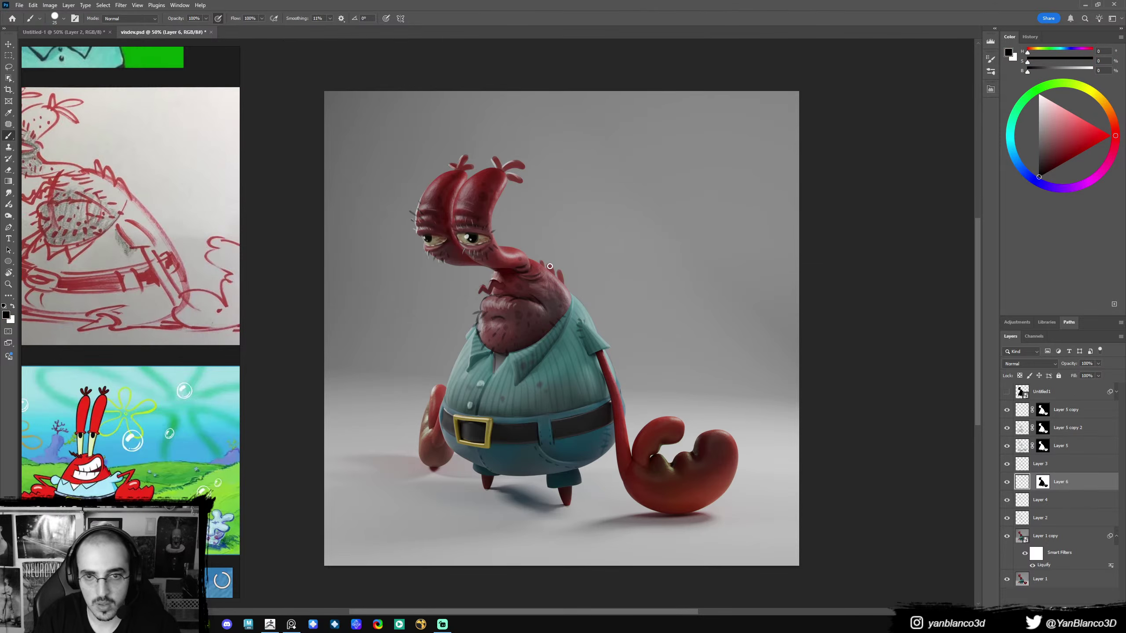
{"action": "key", "text": "x"}
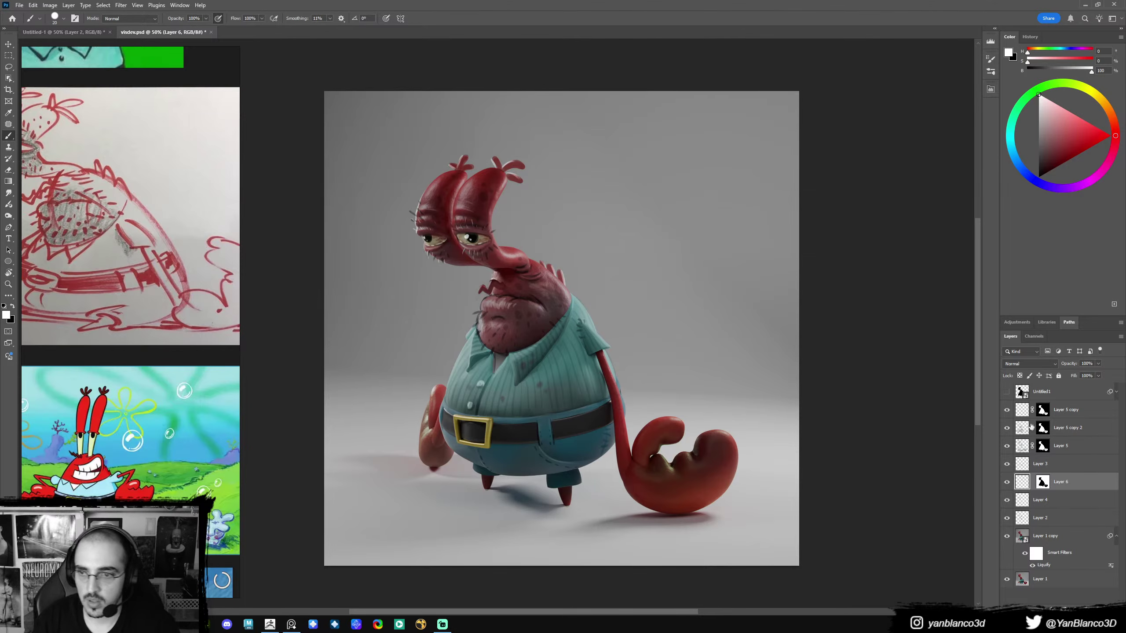
- Add a new layer above Layer 5 copy and paint a thin white highlight along the shirt's collar and shoulder edge
{"action": "left_click", "coordinate": [1072, 412]}
{"action": "key", "text": "ctrl+shift+alt+n"}
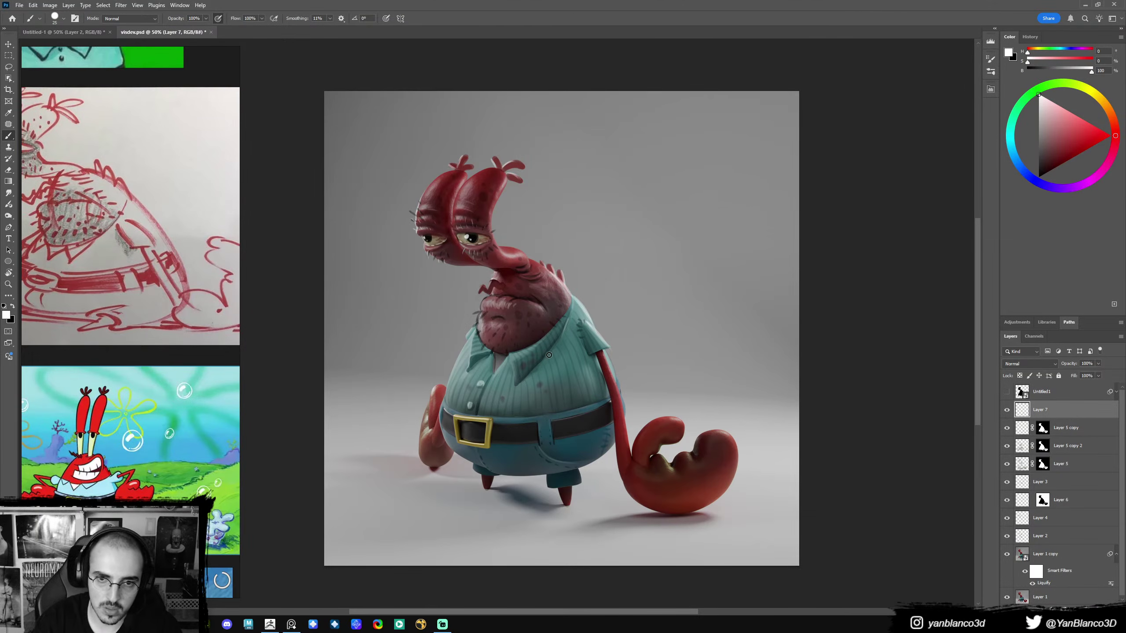
{"action": "left_click_drag", "start_coordinate": [571, 305], "coordinate": [550, 351]}
{"action": "key", "text": "ctrl+z"}
{"action": "mouse_move", "coordinate": [572, 307]}
{"action": "left_mouse_down"}
{"action": "mouse_move", "coordinate": [556, 343]}
{"action": "mouse_move", "coordinate": [625, 415]}
{"action": "left_mouse_up"}
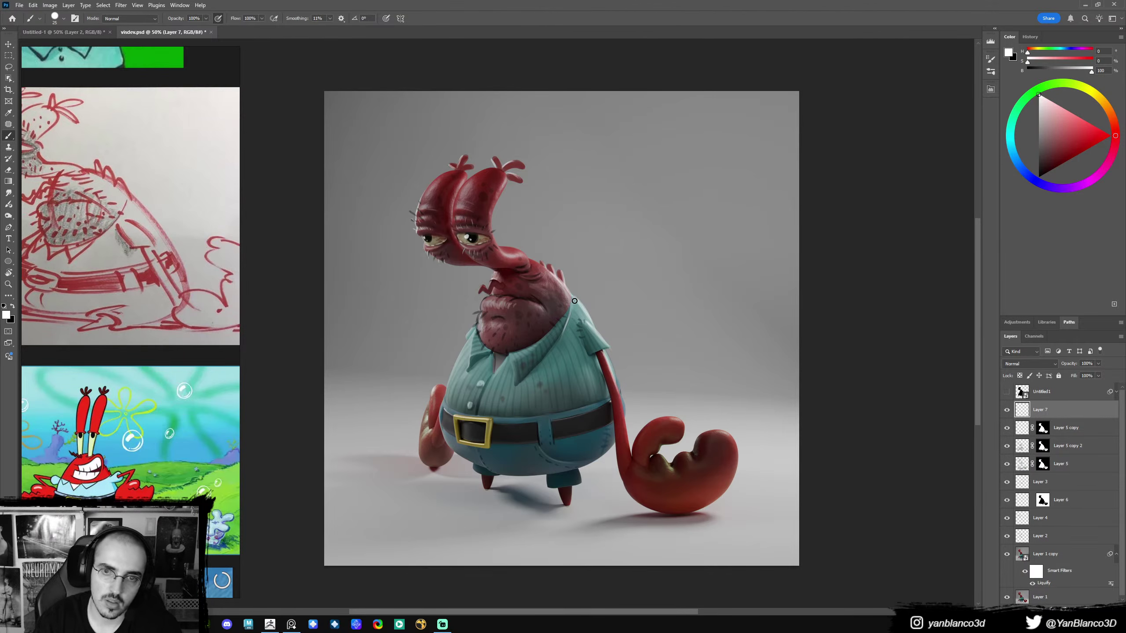
- Try trimming the collar highlight with the Eraser and repainting it with the brush, and undo these strokes
{"action": "key", "text": "e"}
{"action": "left_click_drag", "start_coordinate": [573, 304], "coordinate": [558, 345]}
{"action": "key", "text": "b"}
{"action": "left_click_drag", "start_coordinate": [571, 306], "coordinate": [561, 330]}
{"action": "key", "text": "ctrl+z"}
{"action": "key", "text": "ctrl+z"}
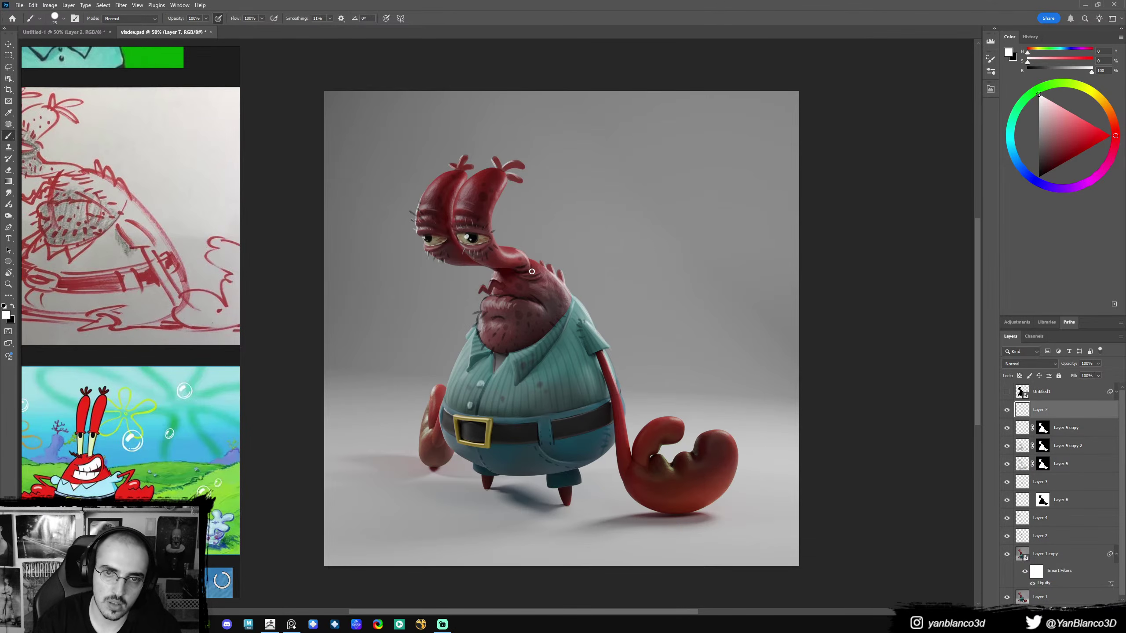
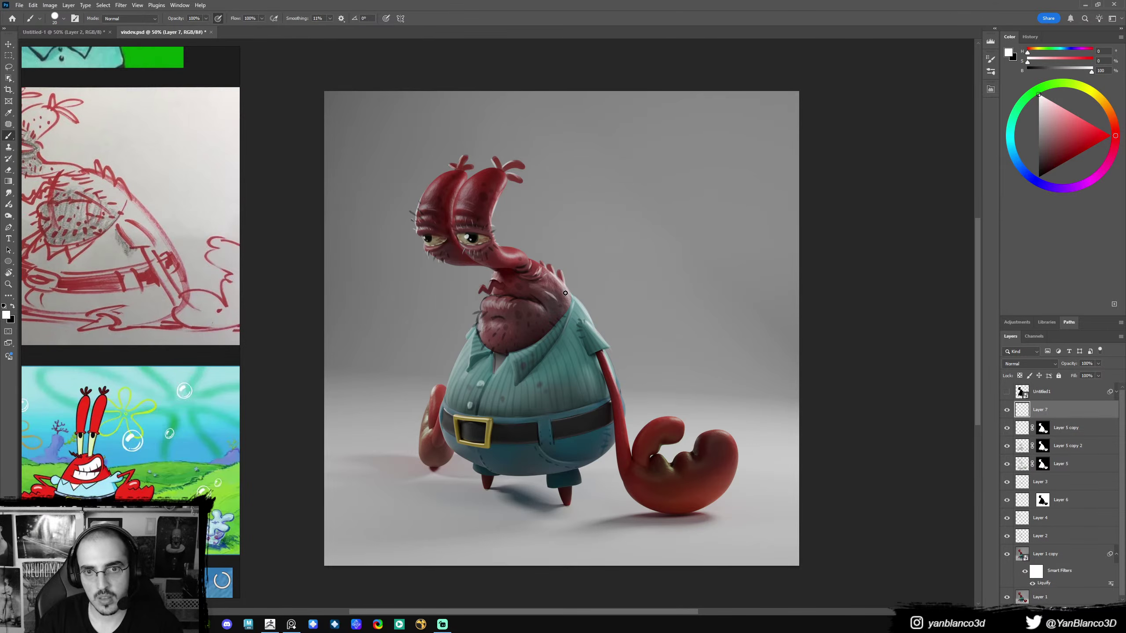
- Sample dark reds and a muted pinkish red from the neck and upper back for the brush on Layer 7
{"action": "key", "text": "alt"}
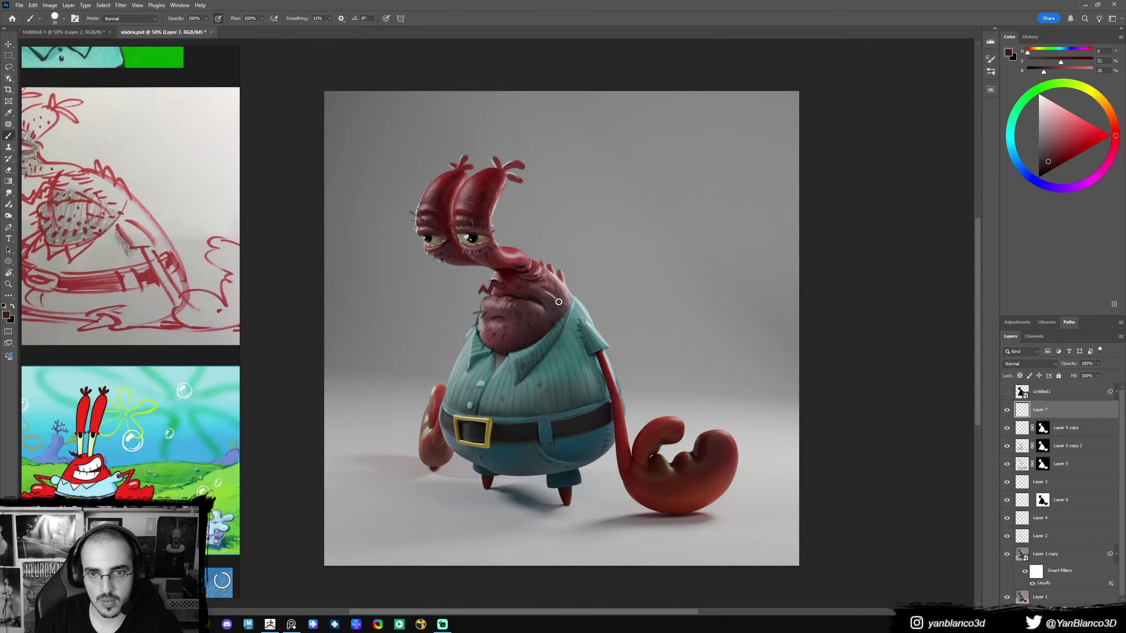
{"action": "left_click", "coordinate": [542, 291], "text": "alt"}
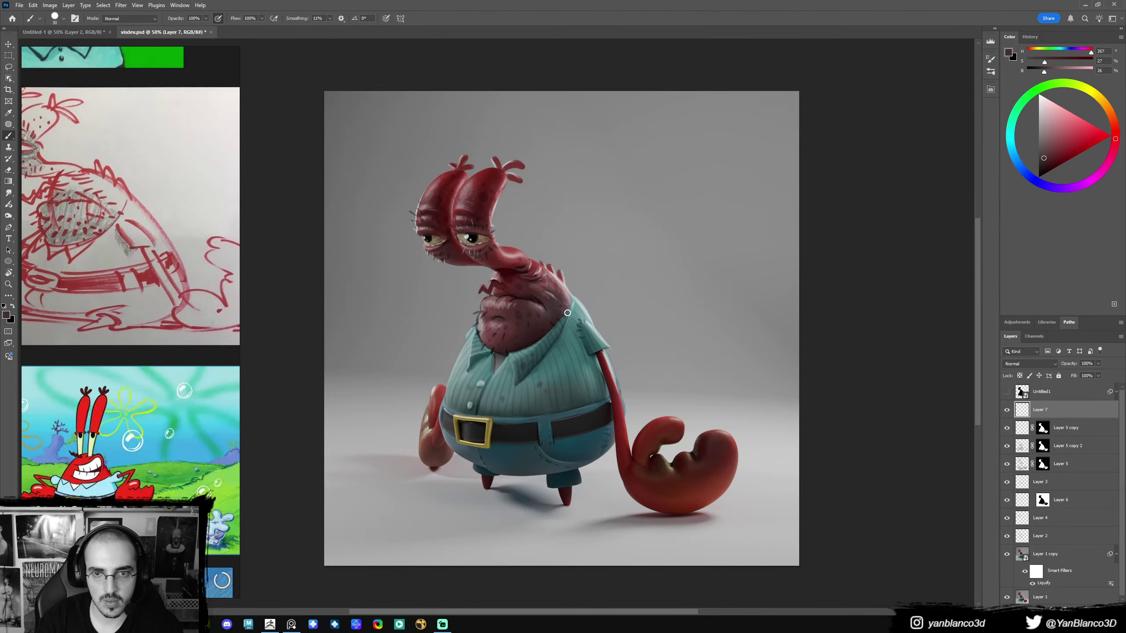
{"action": "left_click", "coordinate": [551, 282], "text": "alt"}
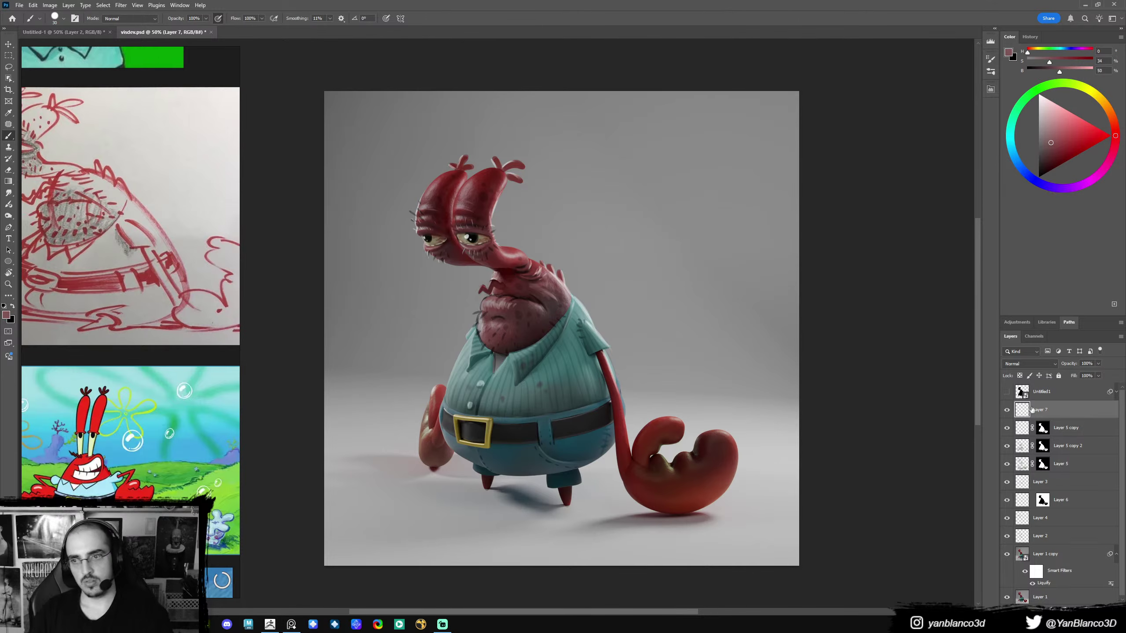
- Make the Layer 5 copy overlay layer the painting target, with its artwork active instead of its mask
{"action": "left_click", "coordinate": [1043, 429]}
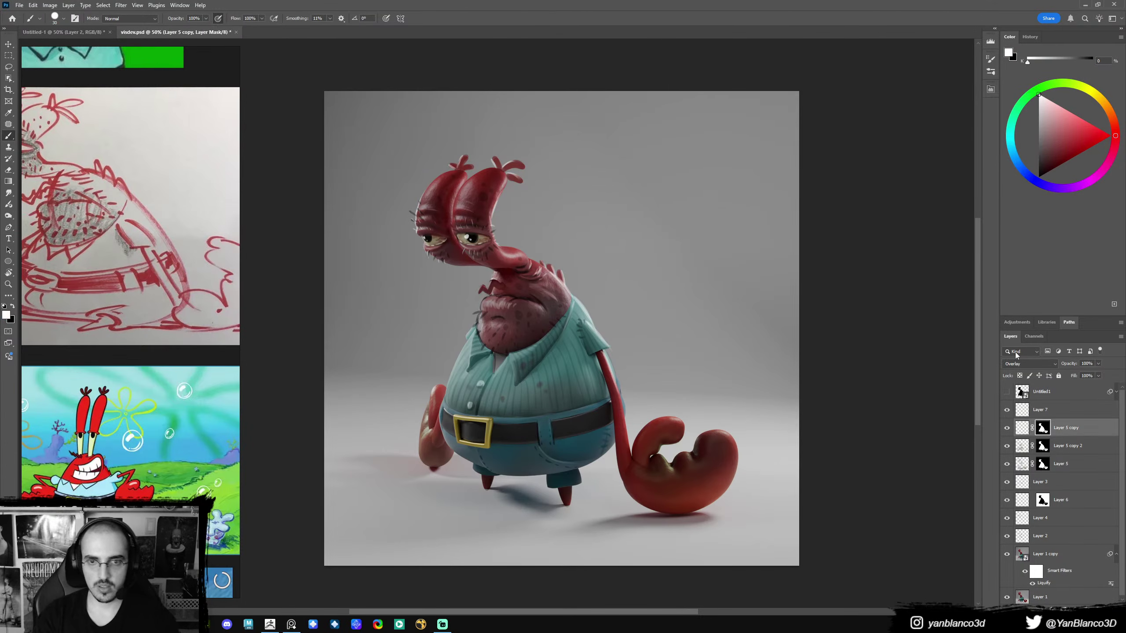
{"action": "left_click", "coordinate": [1018, 431]}
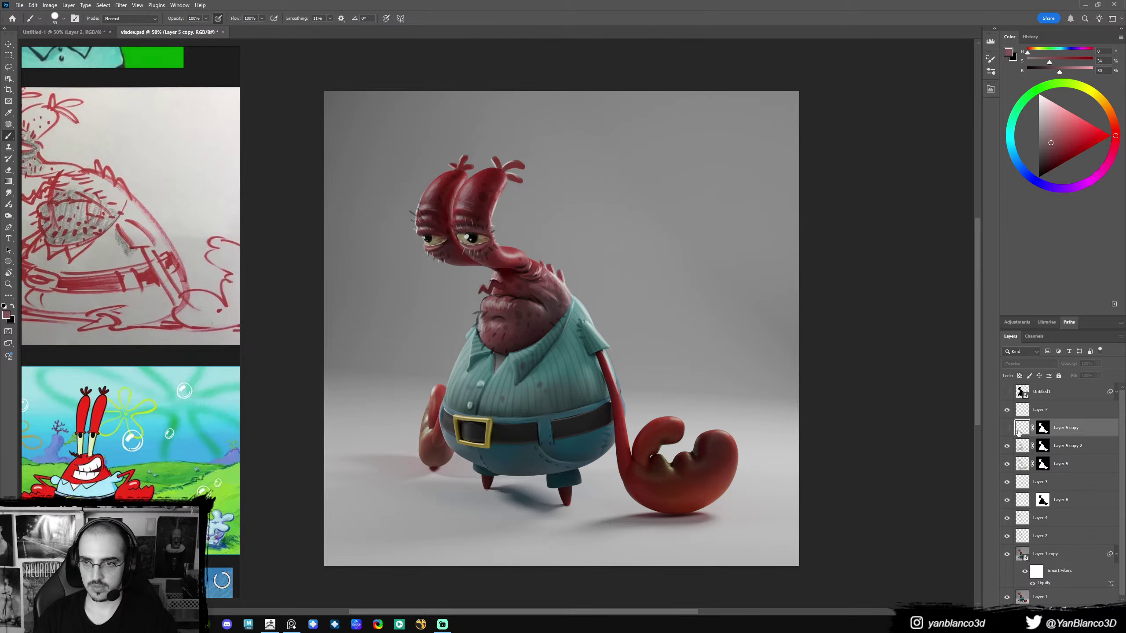
{"action": "right_click", "coordinate": [612, 335], "text": "shift"}
{"action": "left_click", "coordinate": [947, 427]}
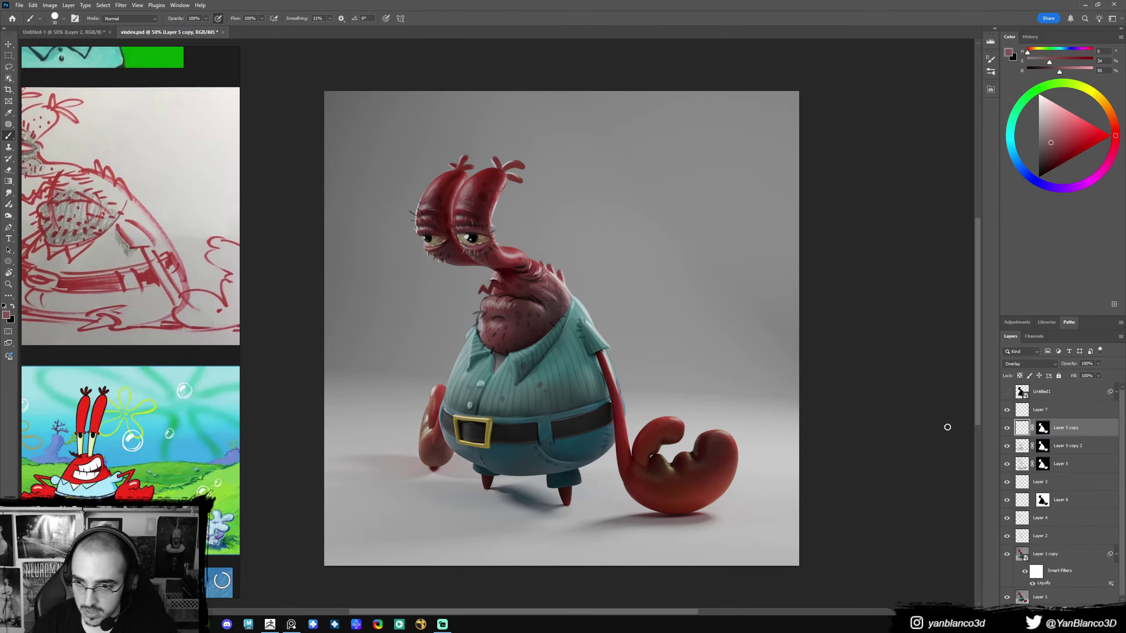
{"action": "right_click", "coordinate": [718, 377], "text": "shift"}
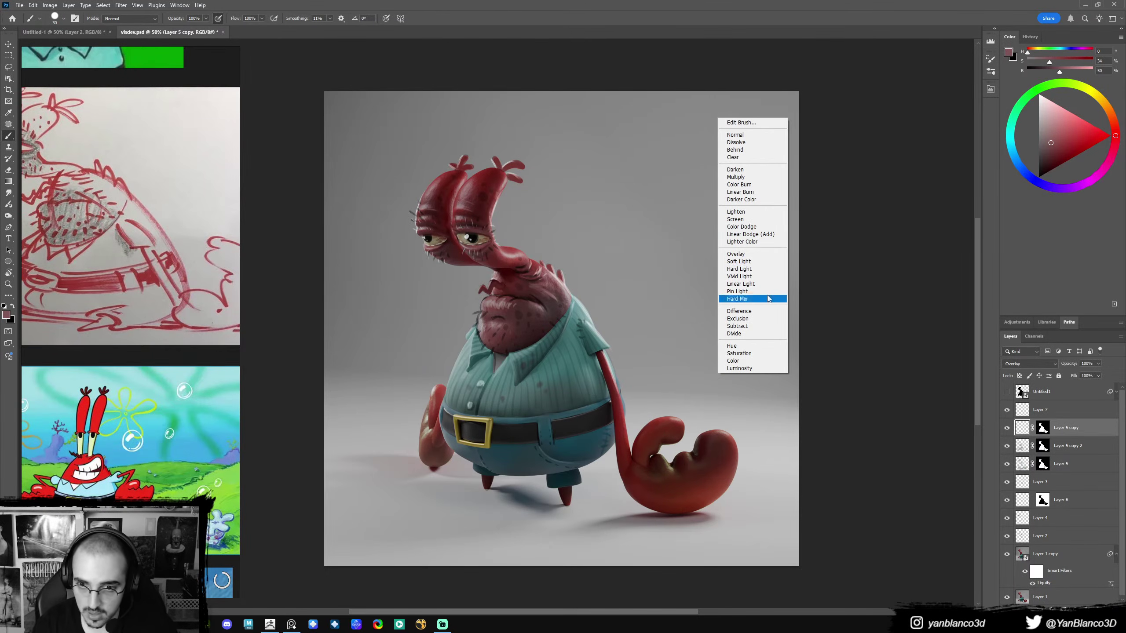
{"action": "left_click", "coordinate": [613, 396]}
- Try the 579 px spatter brush across the lower shirt, and reduce the brush to 400 px
{"action": "right_click", "coordinate": [644, 331]}
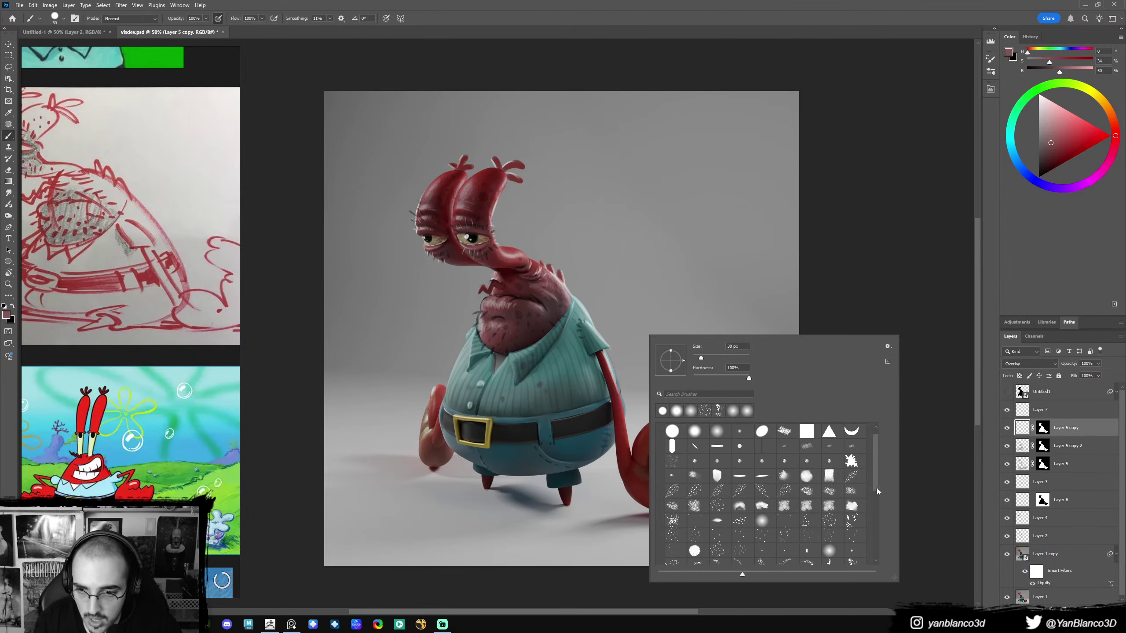
{"action": "left_click_drag", "start_coordinate": [873, 470], "coordinate": [876, 513]}
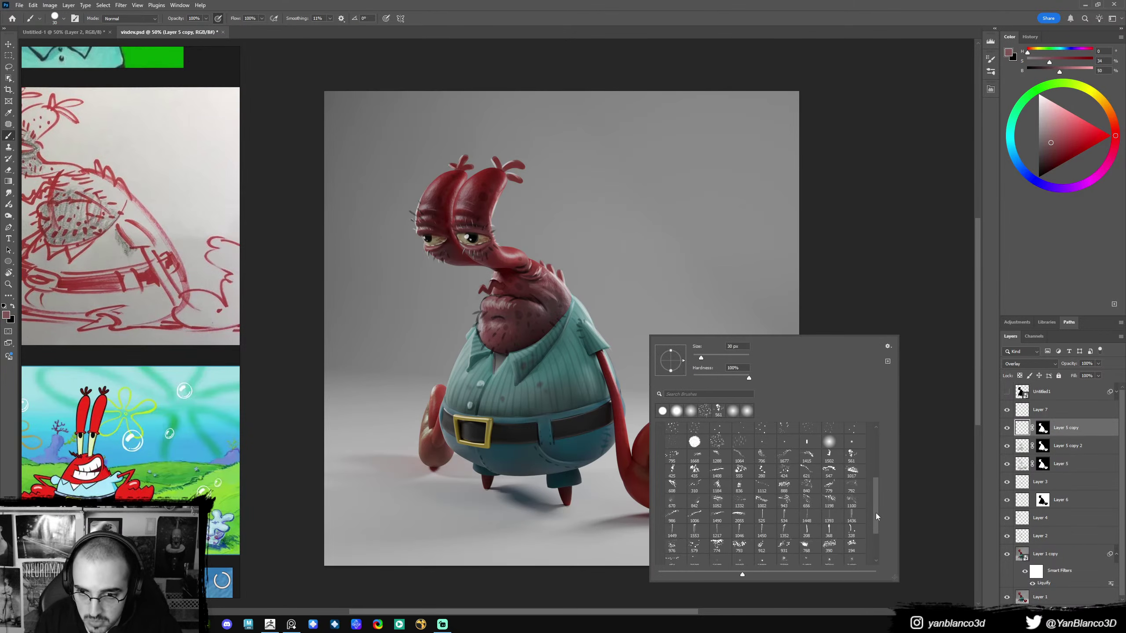
{"action": "double_click", "coordinate": [852, 456]}
{"action": "right_click", "coordinate": [688, 367]}
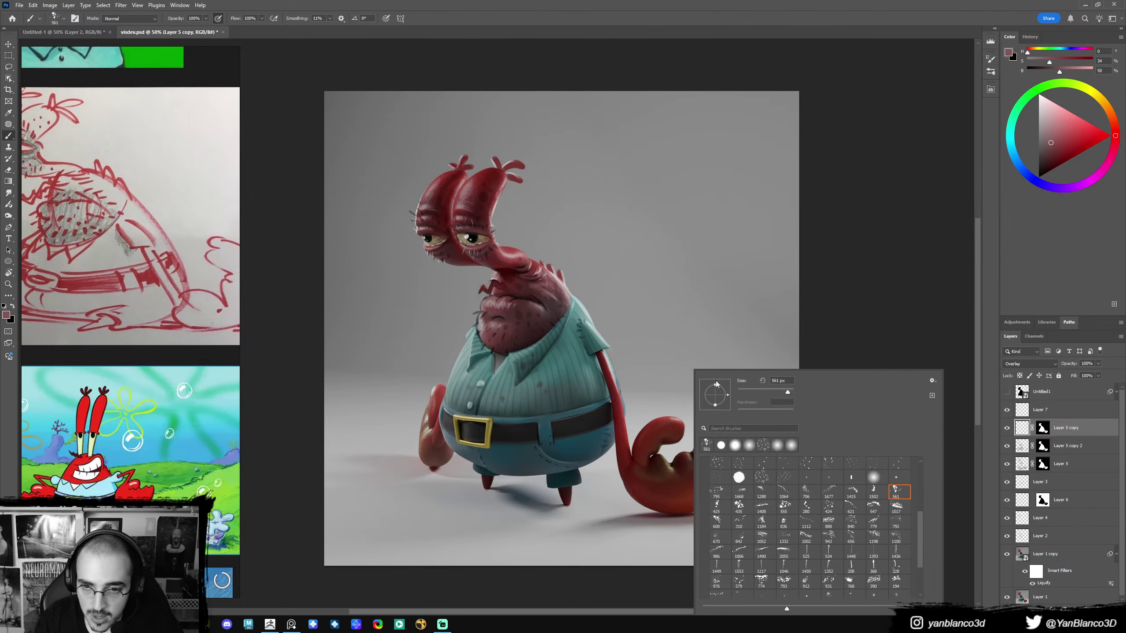
{"action": "left_click_drag", "start_coordinate": [916, 519], "coordinate": [918, 540]}
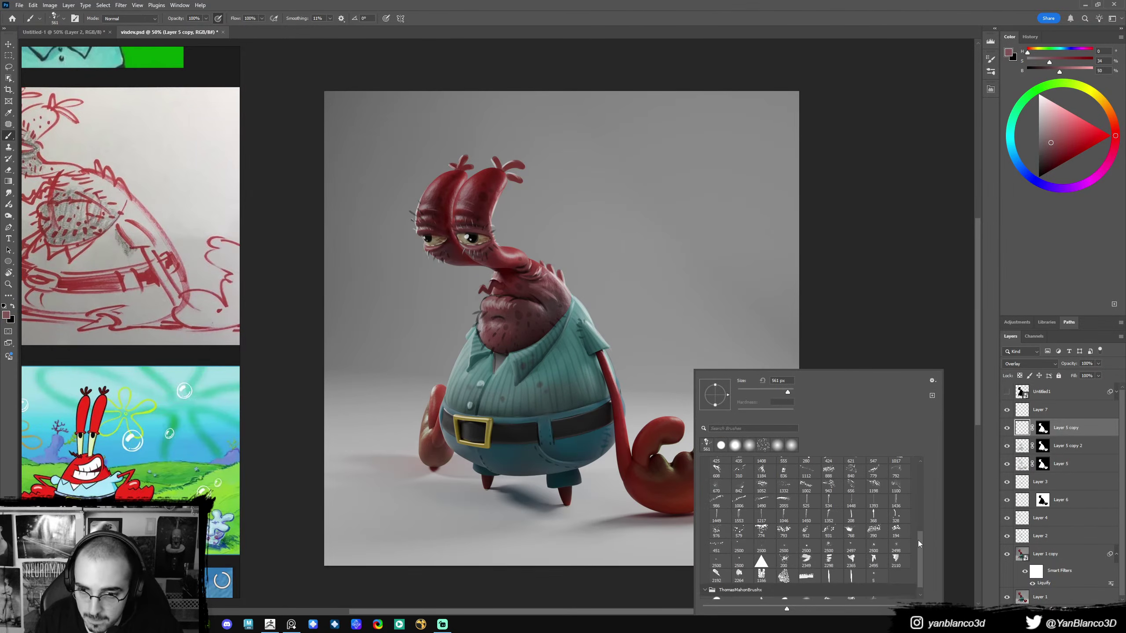
{"action": "left_click", "coordinate": [739, 529]}
{"action": "mouse_move", "coordinate": [588, 386]}
{"action": "left_mouse_down"}
{"action": "mouse_move", "coordinate": [540, 475]}
{"action": "mouse_move", "coordinate": [556, 399]}
{"action": "mouse_move", "coordinate": [544, 478]}
{"action": "left_mouse_up"}
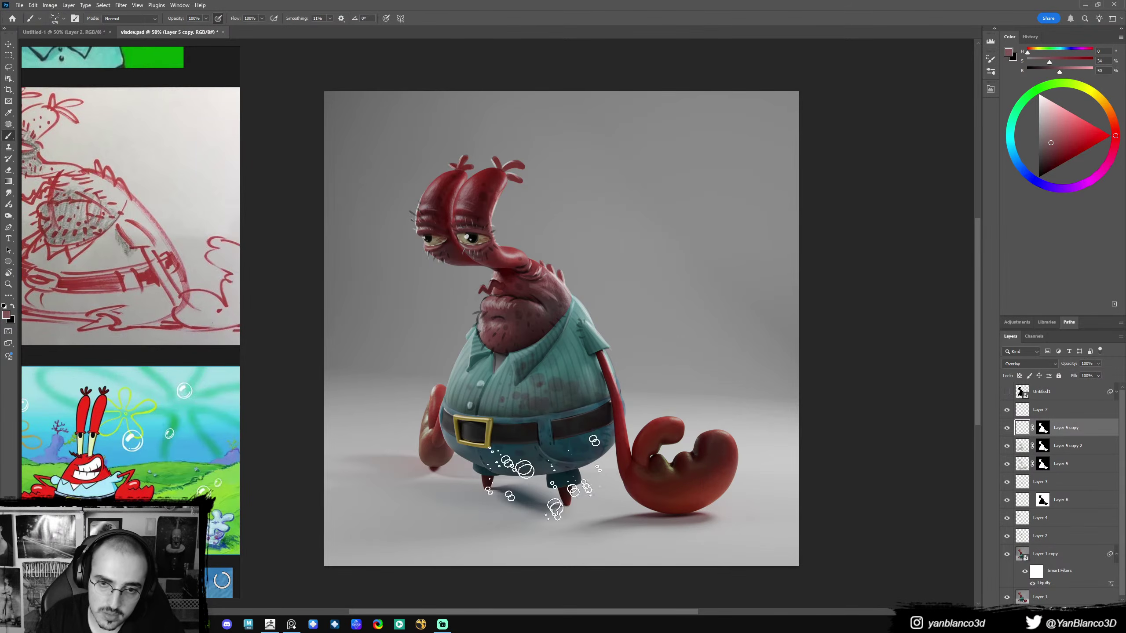
{"action": "key", "text": "bracketleft"}
{"action": "key", "text": "bracketleft"}
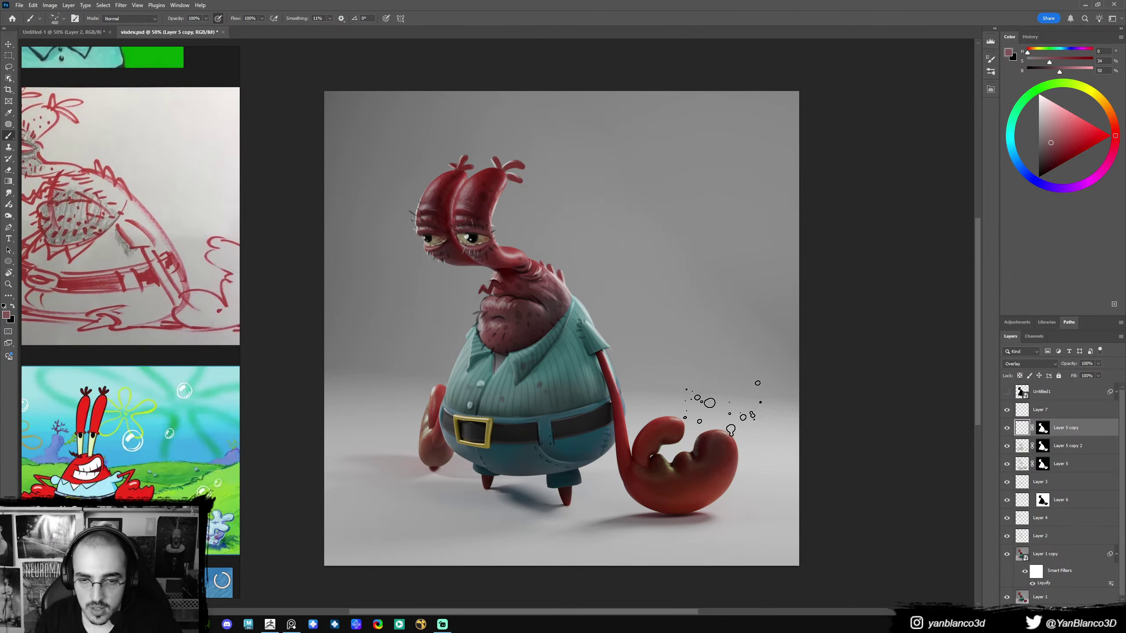
{"action": "scroll", "coordinate": [604, 442], "scroll_direction": "left", "scroll_amount": 2, "text": "shift"}
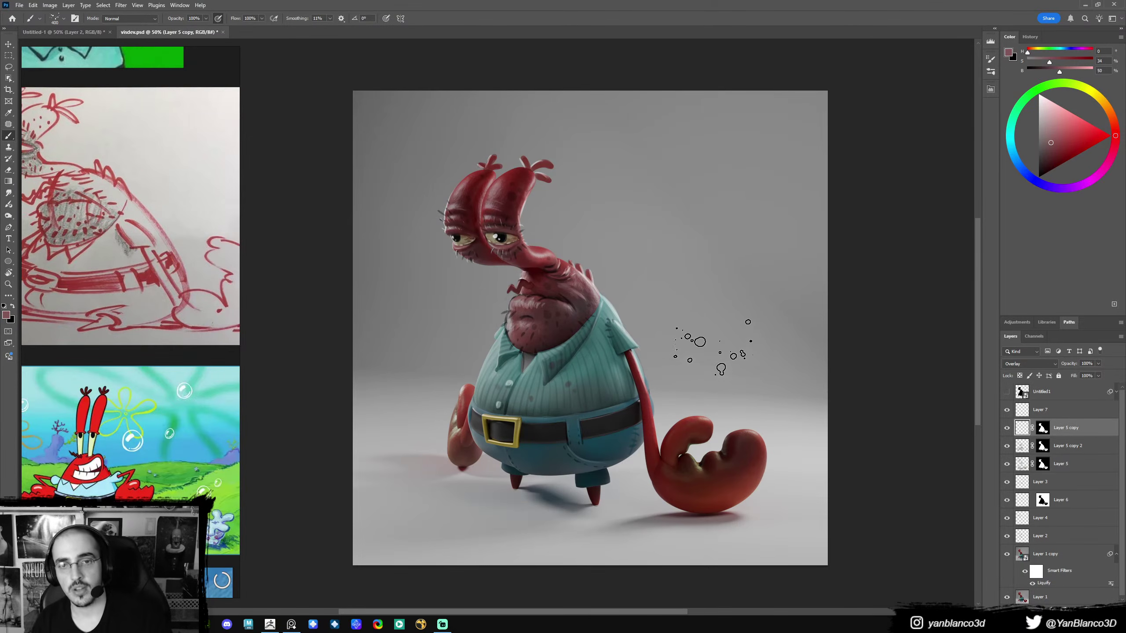
- Switch to the denser 976 px spatter brush, shrink it, and dab muted red speckles over the shirt and trousers
{"action": "right_click", "coordinate": [705, 352]}
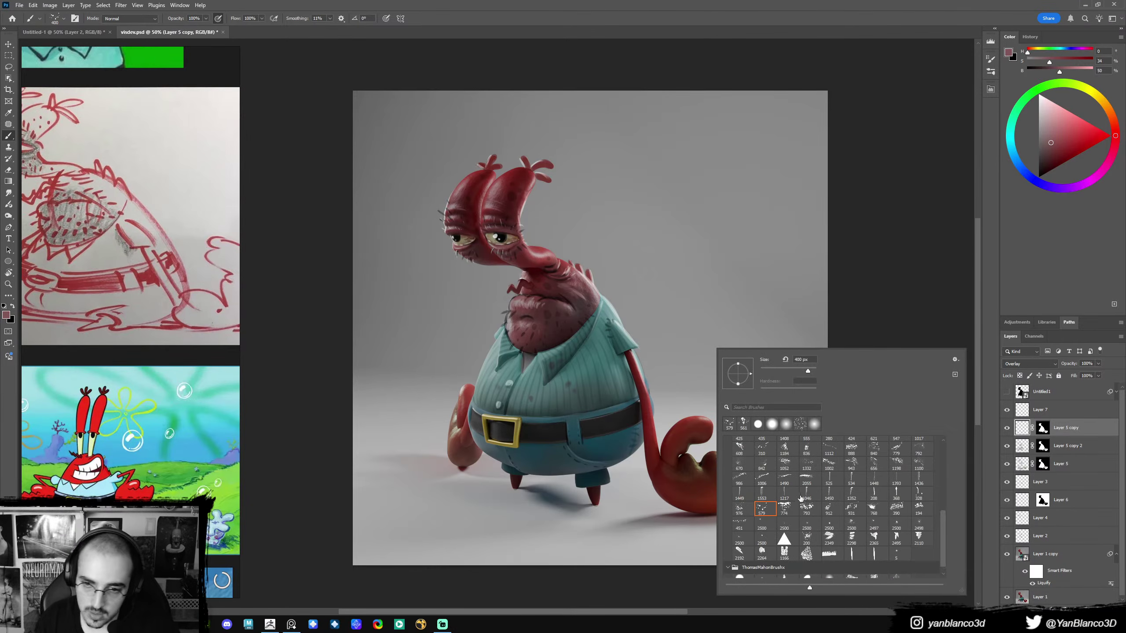
{"action": "left_click", "coordinate": [741, 508]}
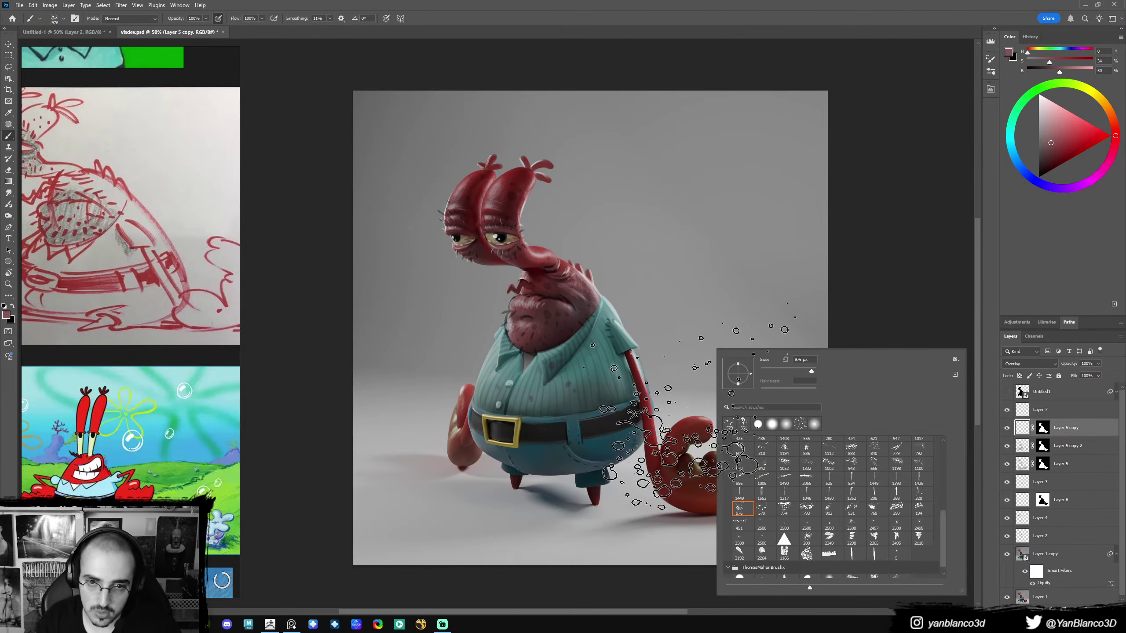
{"action": "left_click", "coordinate": [571, 393]}
{"action": "key", "text": "bracketleft"}
{"action": "key", "text": "bracketleft"}
{"action": "key", "text": "bracketleft"}
{"action": "key", "text": "bracketleft"}
{"action": "key", "text": "bracketleft"}
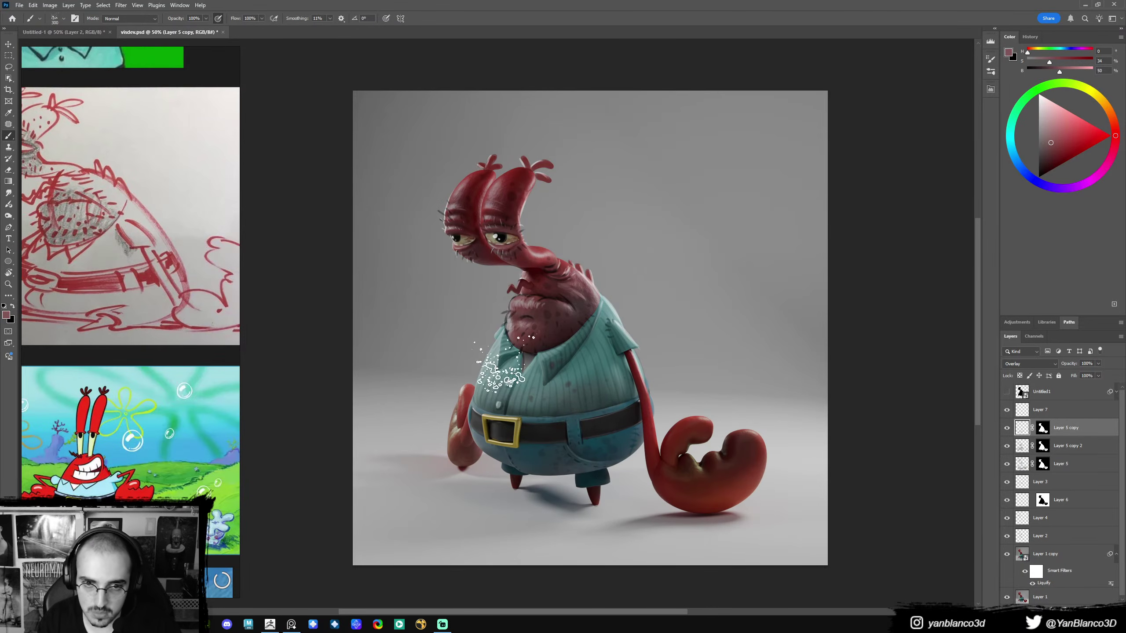
- Reset the colours to default, sample a dark teal from the shirt, and add finer speckles across the shirt front with a smaller brush
{"action": "key", "text": "bracketleft"}
{"action": "key", "text": "bracketleft"}
{"action": "key", "text": "bracketleft"}
{"action": "key", "text": "d"}
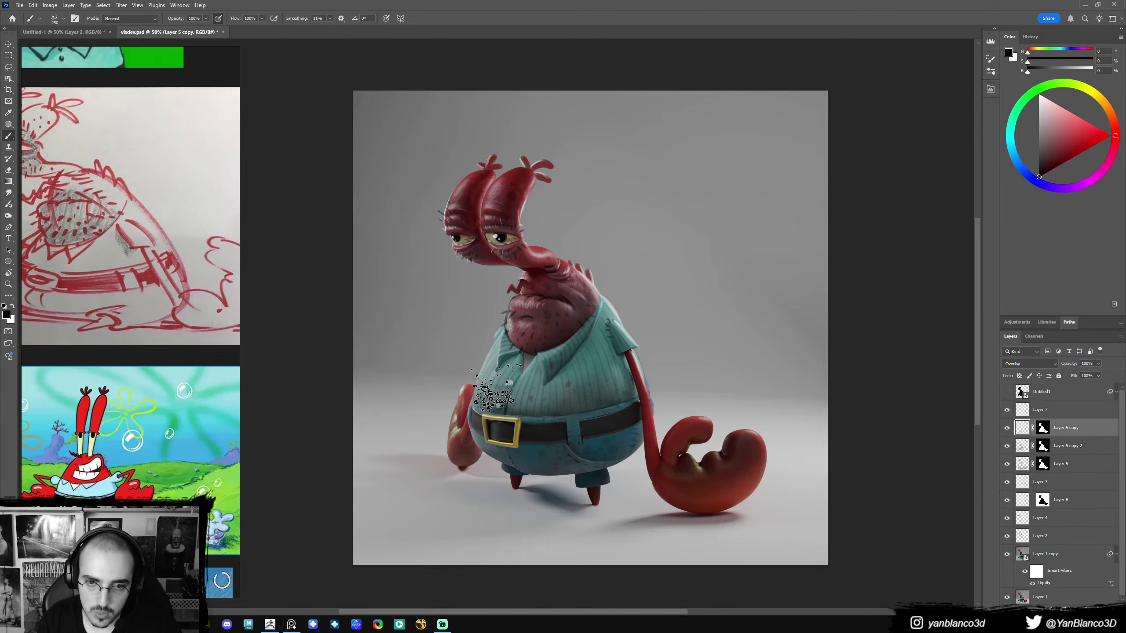
{"action": "key", "text": "alt"}
{"action": "left_click", "coordinate": [560, 375], "text": "alt"}
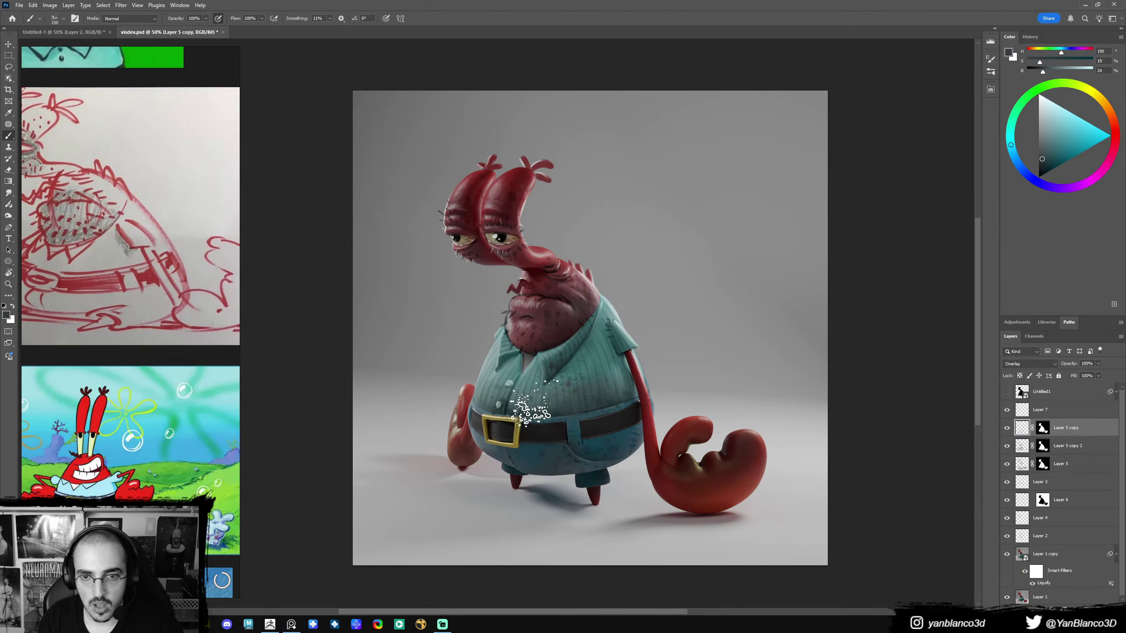
{"action": "key", "text": "bracketleft"}
{"action": "key", "text": "bracketleft"}
{"action": "key", "text": "bracketleft"}
{"action": "key", "text": "bracketleft"}
{"action": "key", "text": "bracketleft"}
{"action": "key", "text": "bracketleft"}
{"action": "key", "text": "bracketleft"}
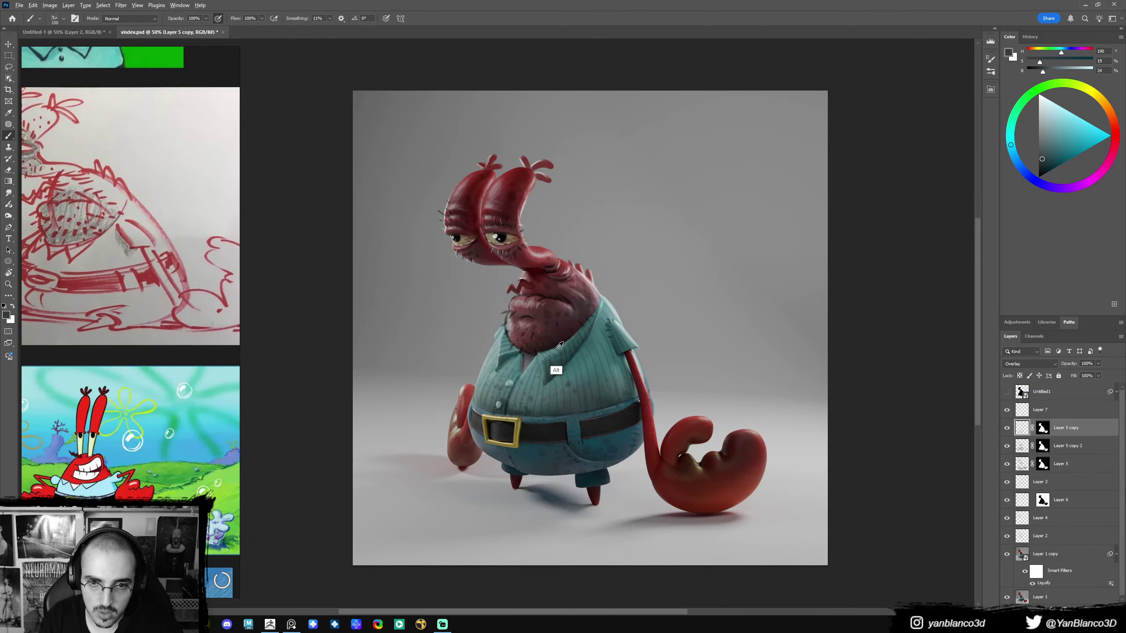
- Sample teal and light grey tones around the collar, sleeve and belly, and add small speckles to the sleeve and shirt
{"action": "left_click", "coordinate": [559, 369], "text": "alt"}
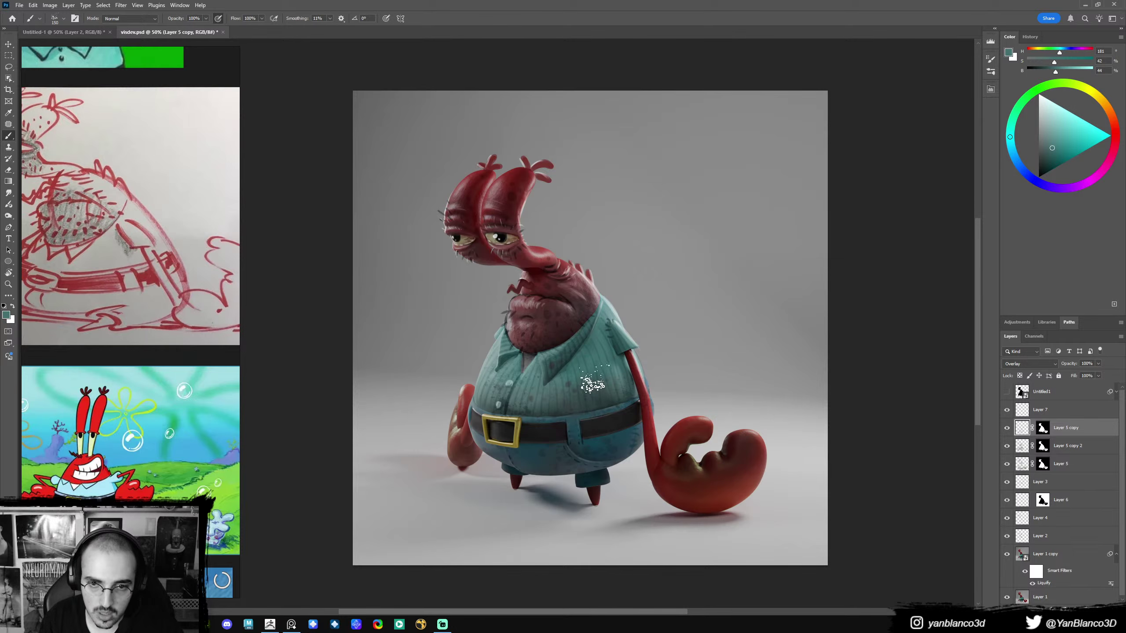
{"action": "left_click", "coordinate": [629, 329], "text": "alt"}
{"action": "key", "text": "bracketleft"}
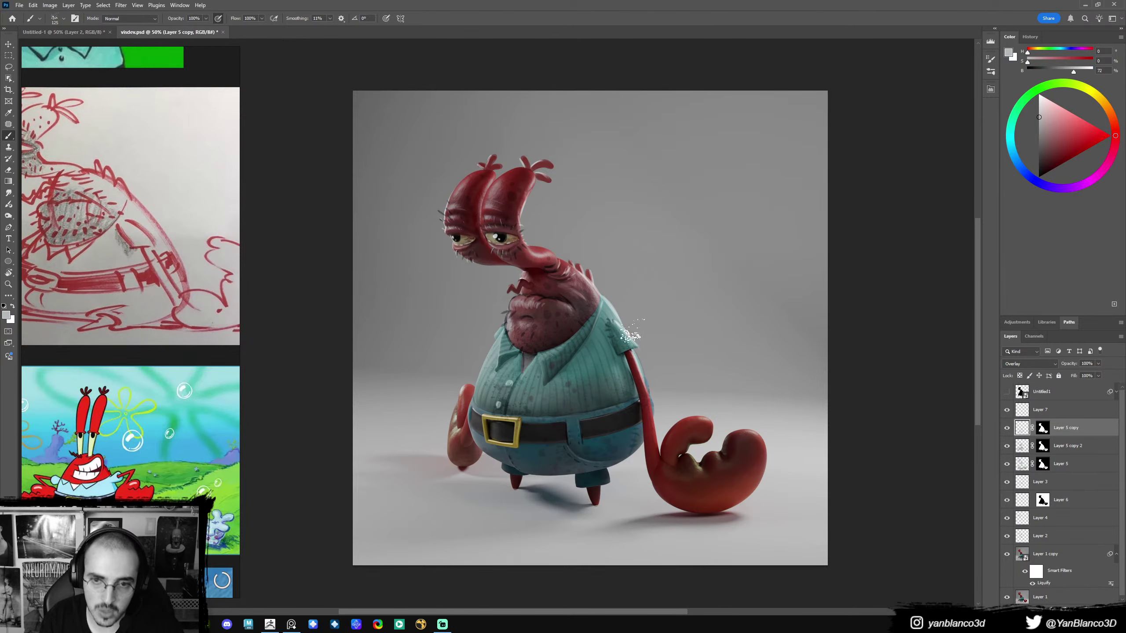
{"action": "left_click", "coordinate": [595, 391], "text": "alt"}
{"action": "key", "text": "bracketright"}
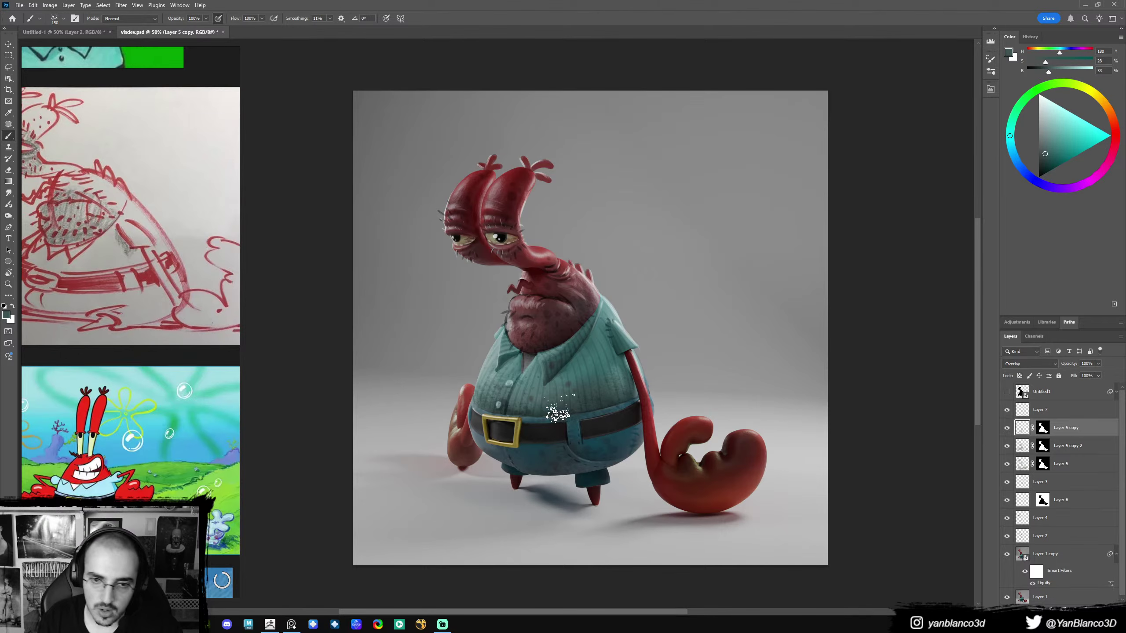
- Sample a dark red from the large claw and paint spatter texture over its tip, inner edge and small pincer
{"action": "left_click", "coordinate": [745, 445], "text": "alt"}
{"action": "key", "text": "bracketright"}
{"action": "key", "text": "bracketright"}
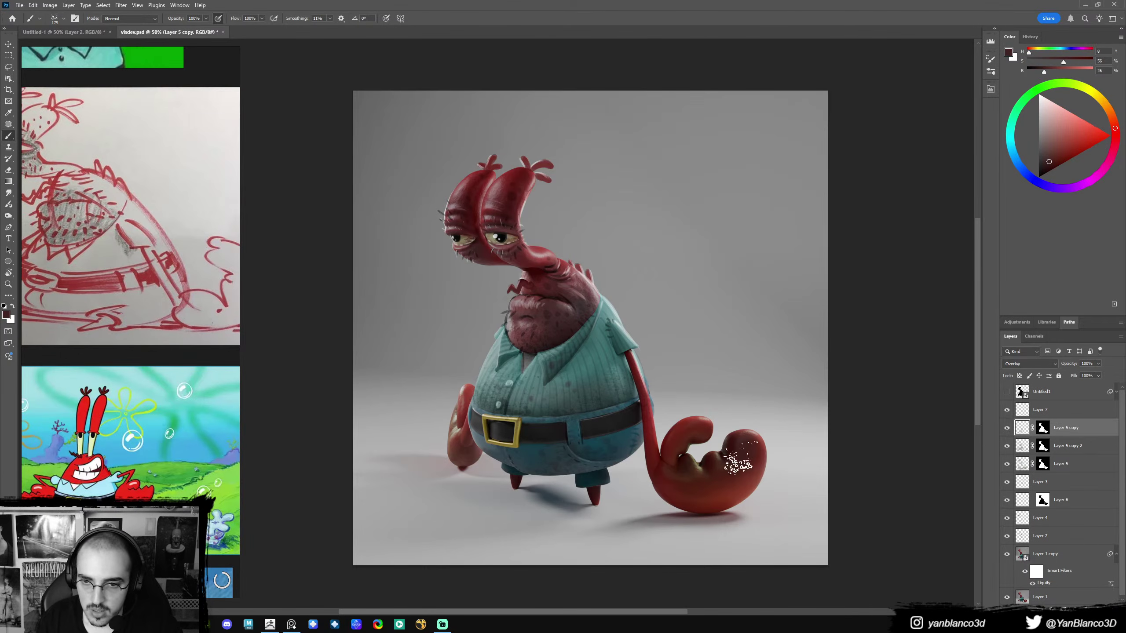
{"action": "left_click_drag", "start_coordinate": [743, 442], "coordinate": [752, 479]}
{"action": "key", "text": "bracketleft"}
{"action": "key", "text": "bracketleft"}
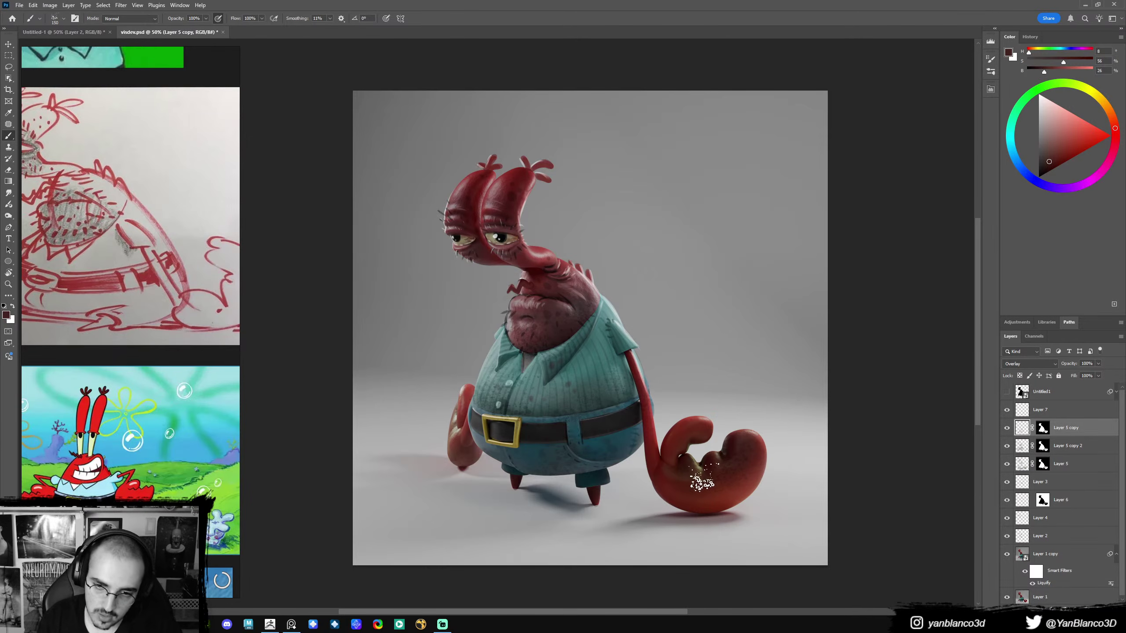
{"action": "left_click_drag", "start_coordinate": [705, 441], "coordinate": [695, 433]}
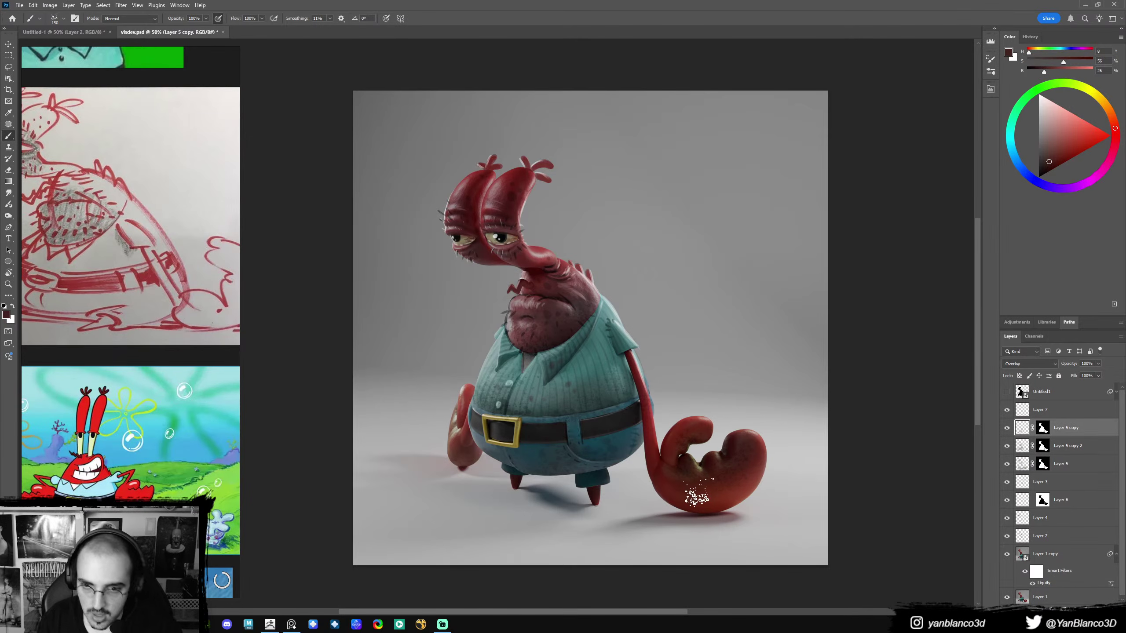
- Sample lighter and darker reds from the large claw and vary its speckles with slightly different brush sizes
{"action": "left_click", "coordinate": [728, 493], "text": "alt"}
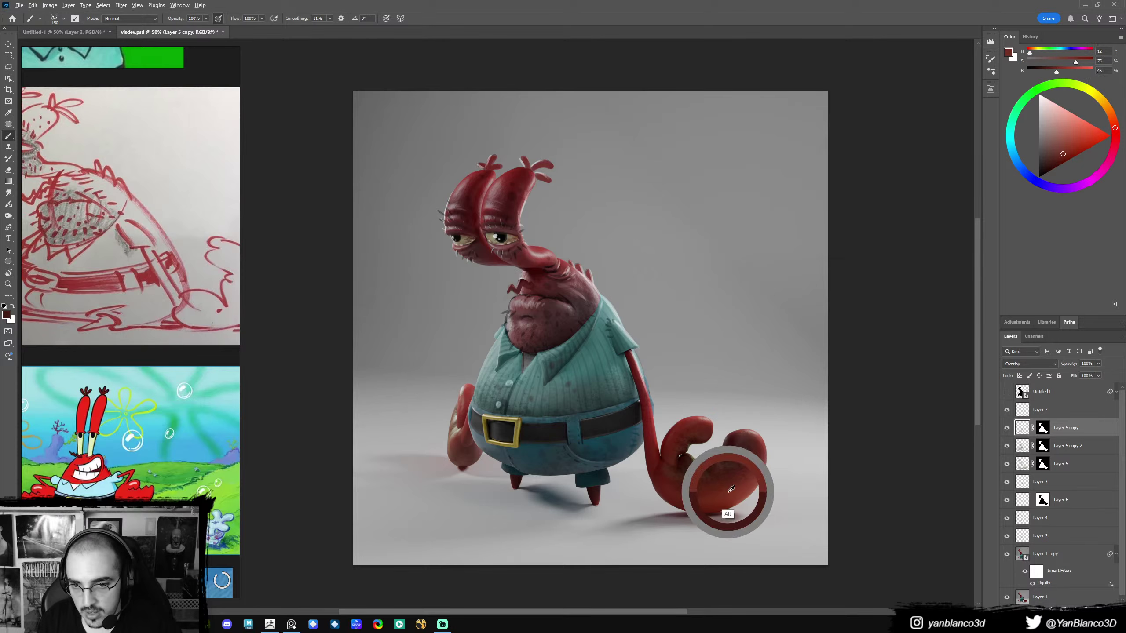
{"action": "key", "text": "bracketright"}
{"action": "left_click", "coordinate": [734, 478], "text": "alt"}
{"action": "key", "text": "bracketleft"}
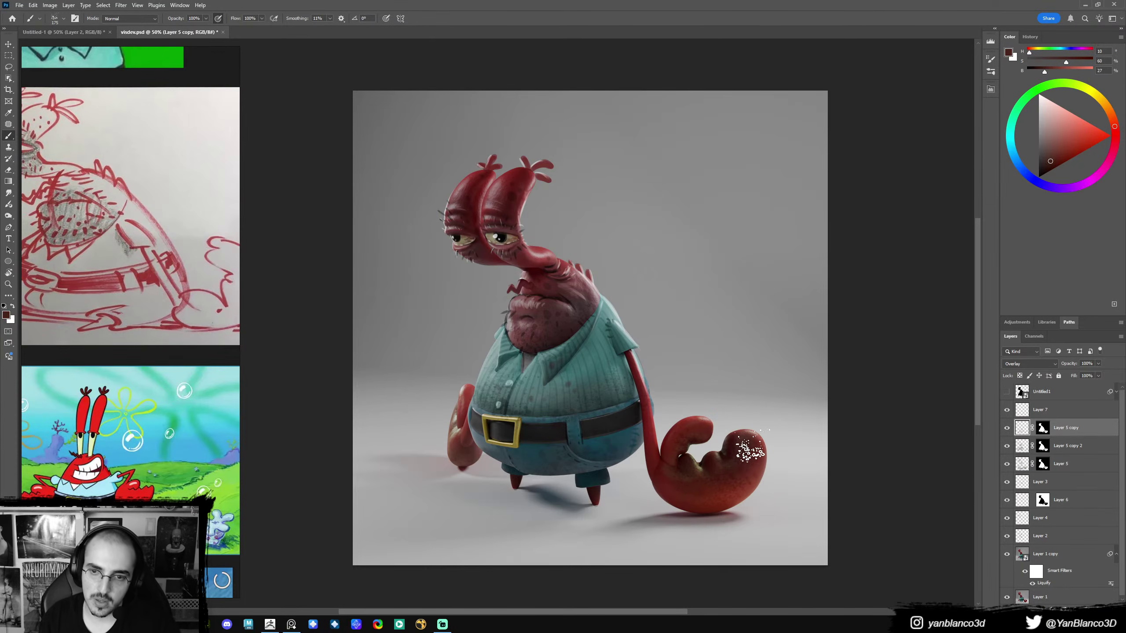
{"action": "left_click", "coordinate": [741, 490], "text": "alt"}
{"action": "key", "text": "bracketright"}
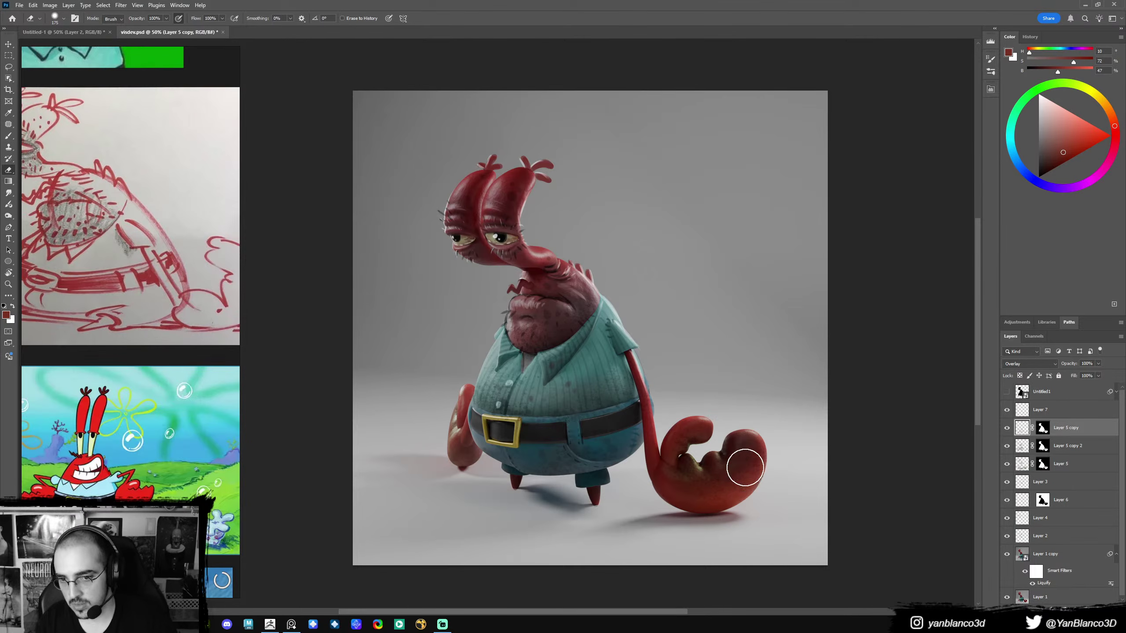
- Soften the large claw's dark speckles with the Eraser, and return to a smaller spatter brush
{"action": "key", "text": "e"}
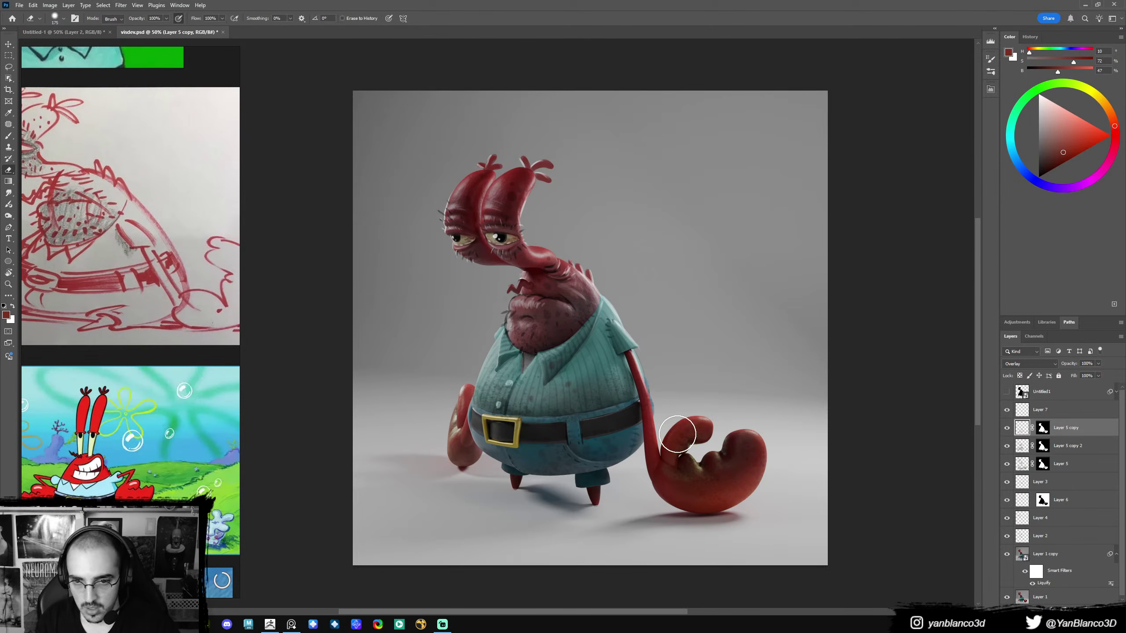
{"action": "key", "text": "b"}
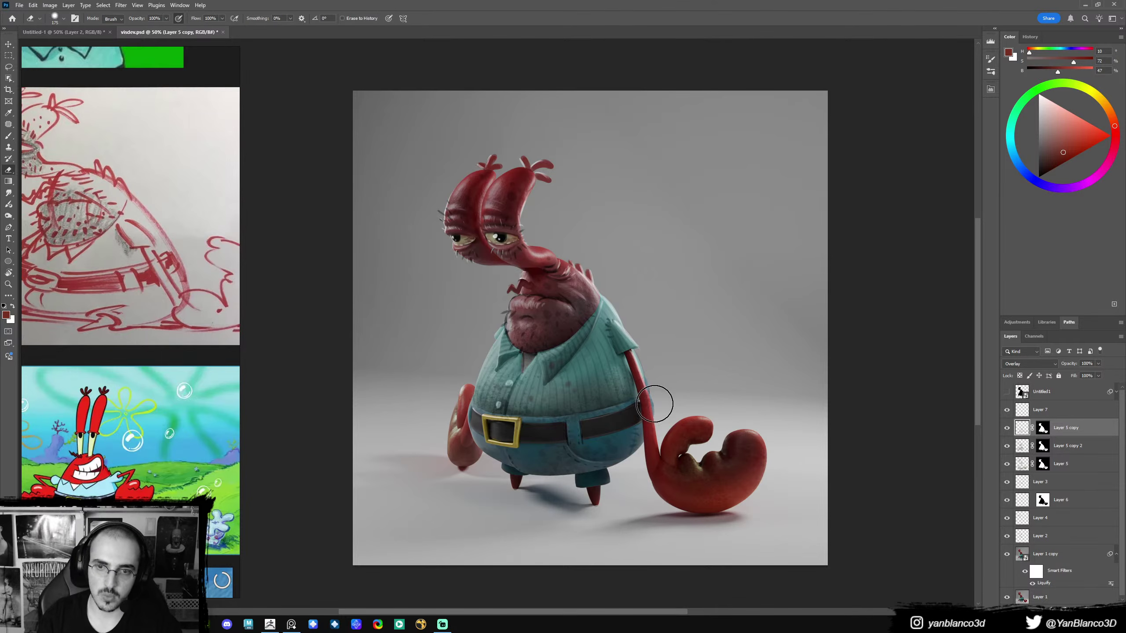
{"action": "key", "text": "bracketleft"}
{"action": "key", "text": "bracketleft"}
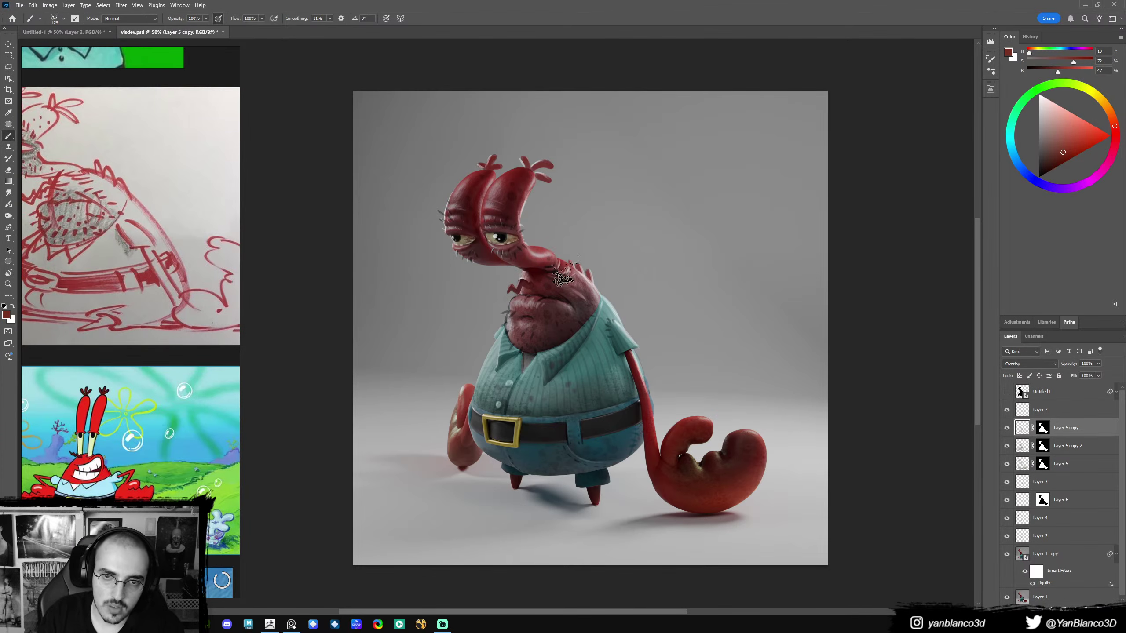
- Sample muted pink tones around the neck and mouth, and add fine speckles to the skin with a progressively smaller spatter brush
{"action": "left_click", "coordinate": [569, 270], "text": "alt"}
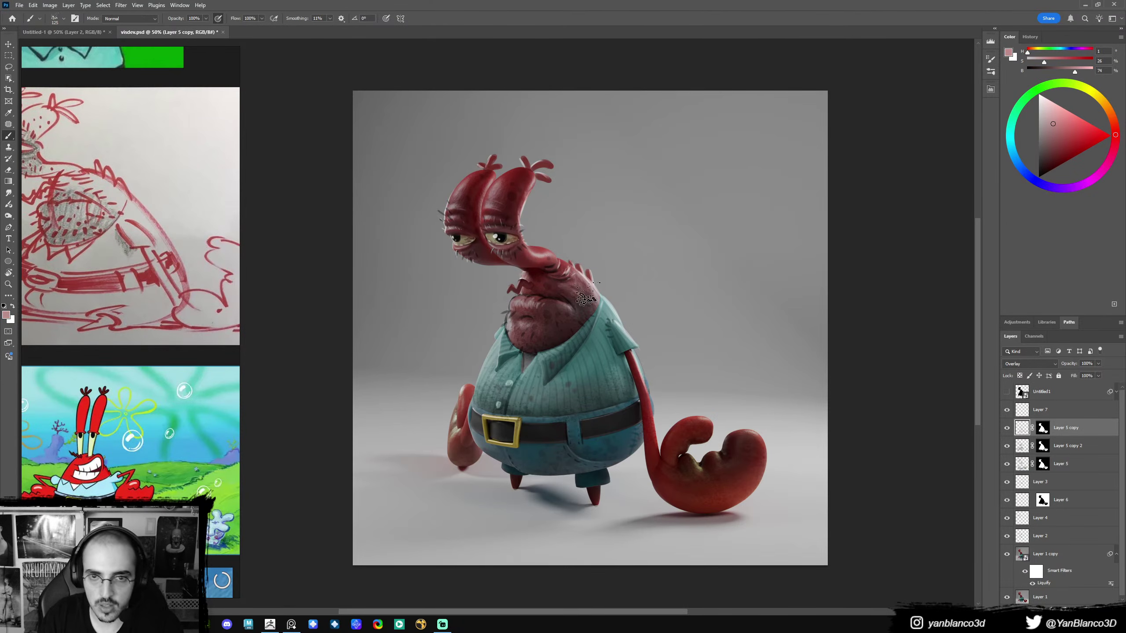
{"action": "left_click", "coordinate": [552, 266], "text": "alt"}
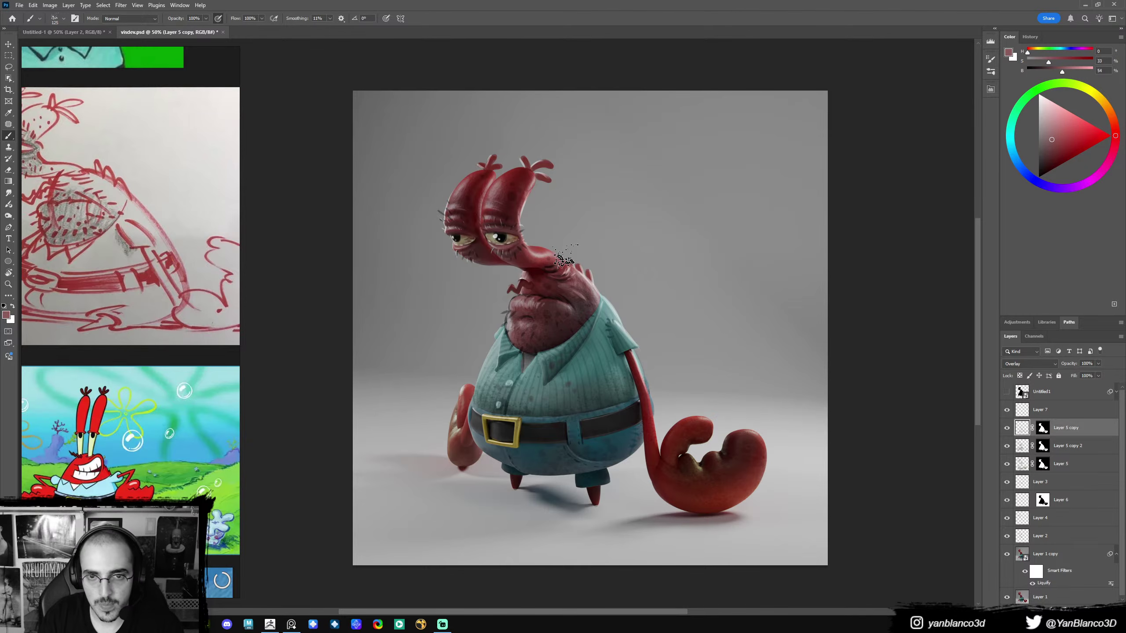
{"action": "left_click", "coordinate": [541, 250], "text": "alt"}
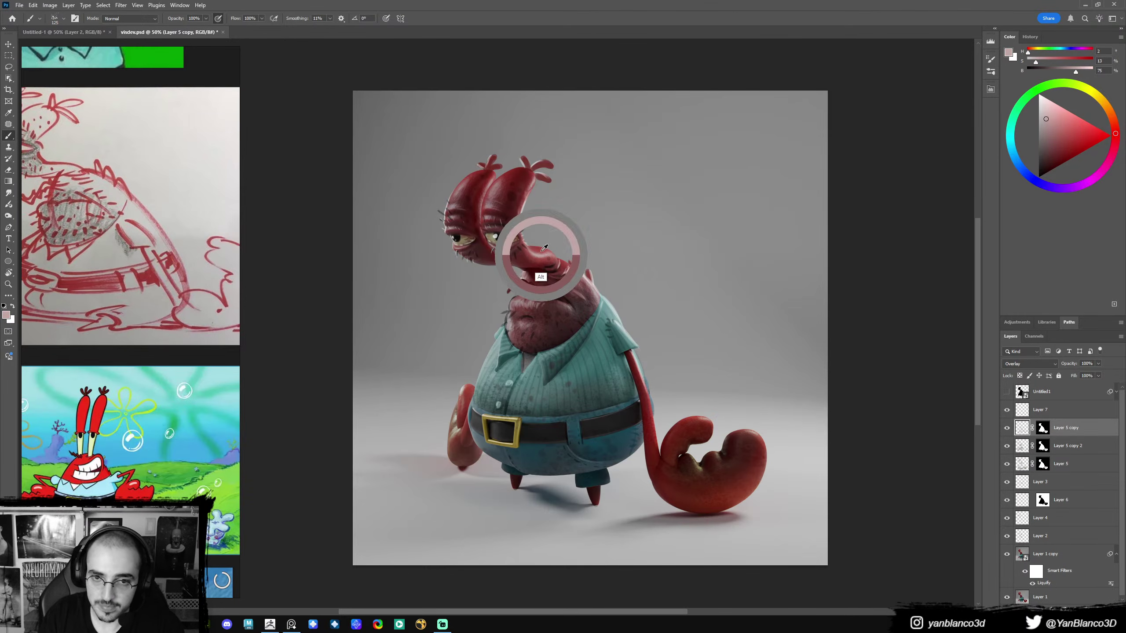
{"action": "key", "text": "["}
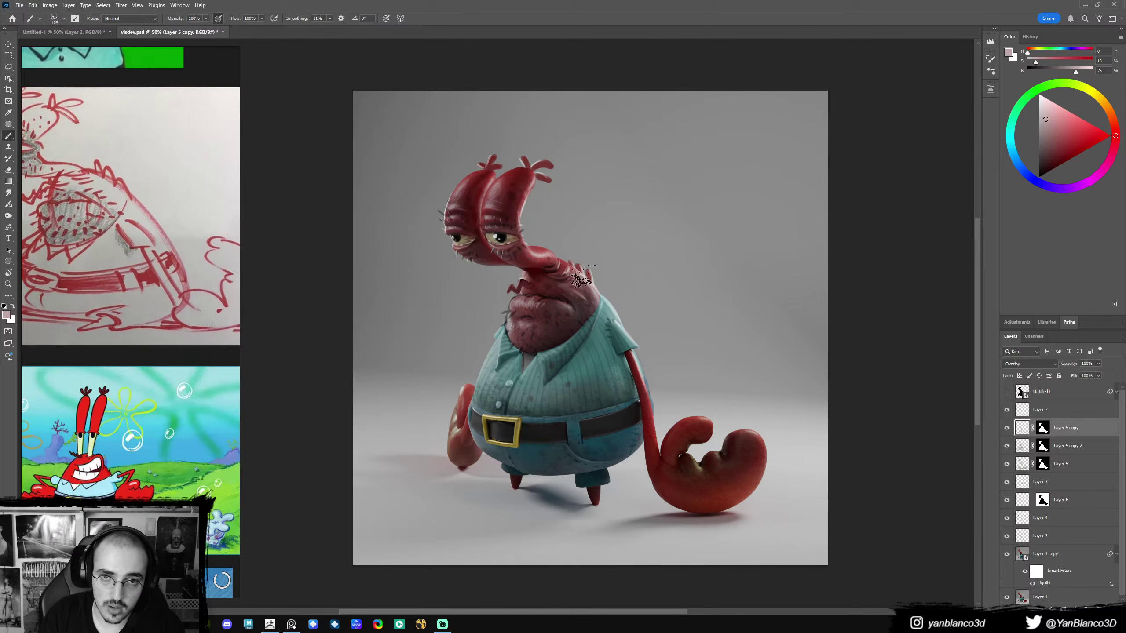
{"action": "left_click", "coordinate": [517, 306], "text": "alt"}
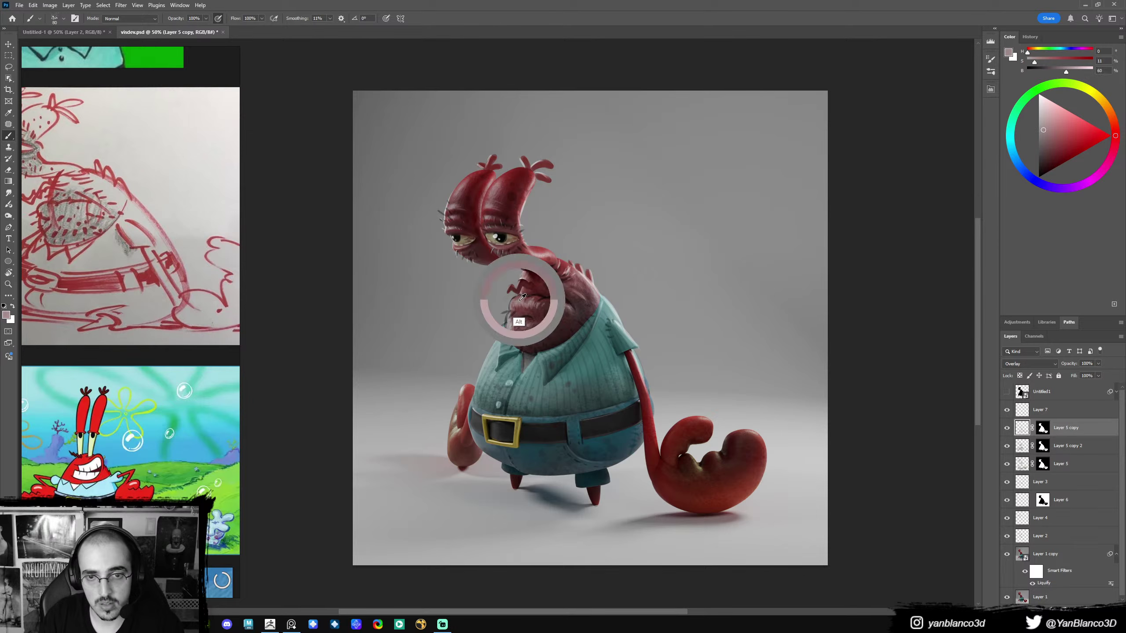
{"action": "key", "text": "["}
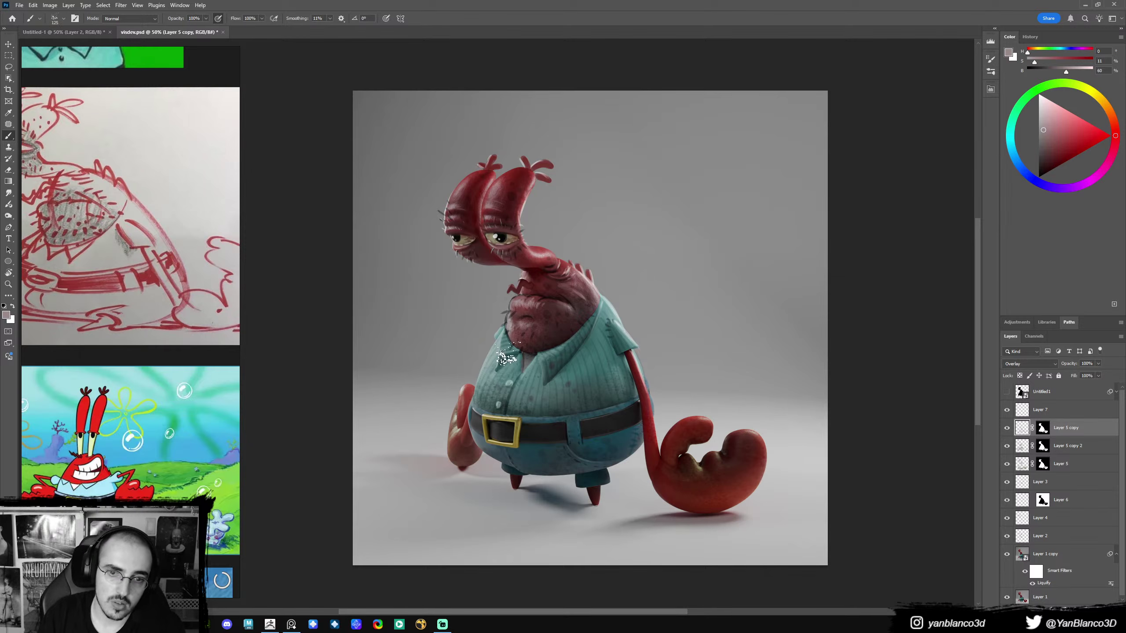
- Paint white speckles over the shirt with a slightly larger spatter brush
{"action": "key", "text": "d"}
{"action": "key", "text": "x"}
{"action": "key", "text": "]"}
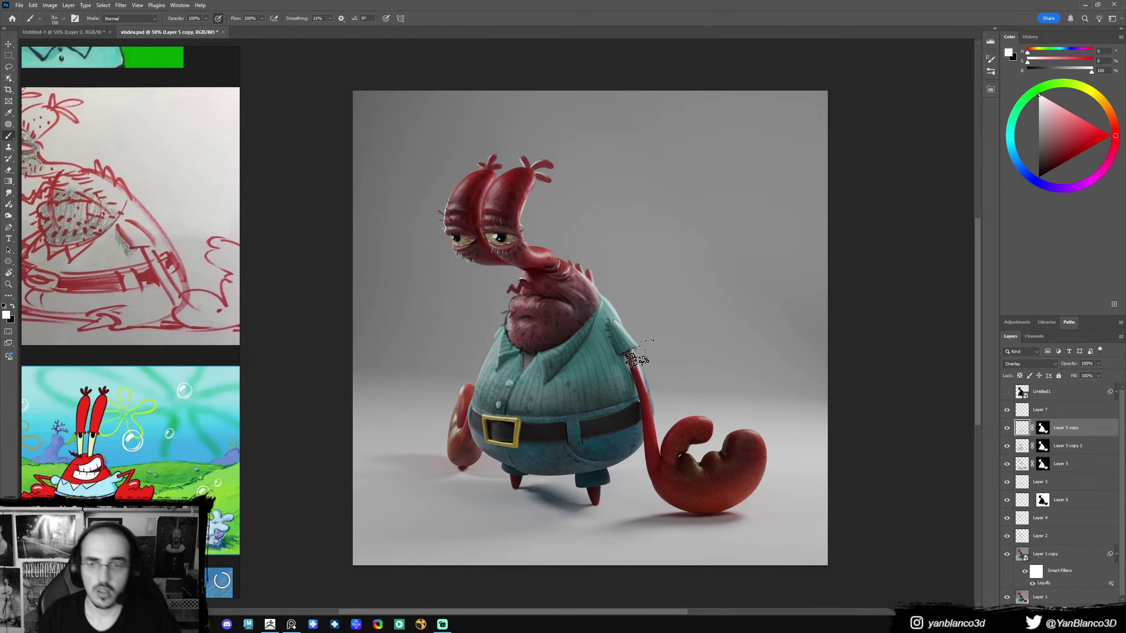
{"action": "mouse_move", "coordinate": [604, 401]}
{"action": "left_mouse_down"}
{"action": "mouse_move", "coordinate": [588, 399]}
{"action": "mouse_move", "coordinate": [597, 397]}
{"action": "left_mouse_up"}
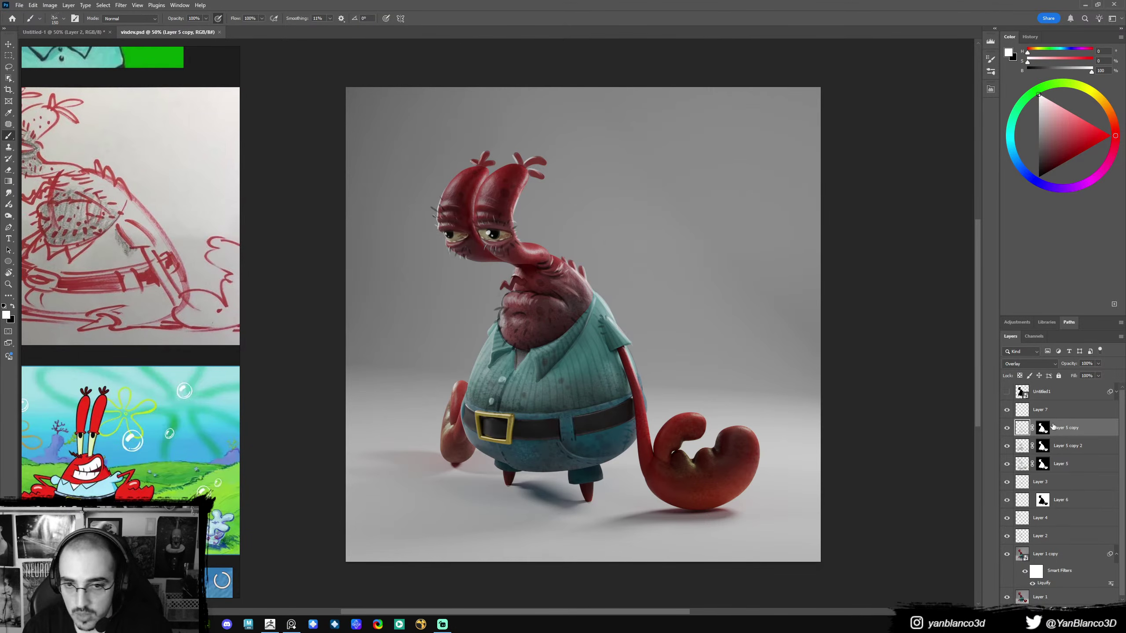
- Add a new layer above Layer 7 and choose a round brush from the yan_brushes set
{"action": "left_click", "coordinate": [1039, 413]}
{"action": "key", "text": "ctrl+alt+shift+n"}
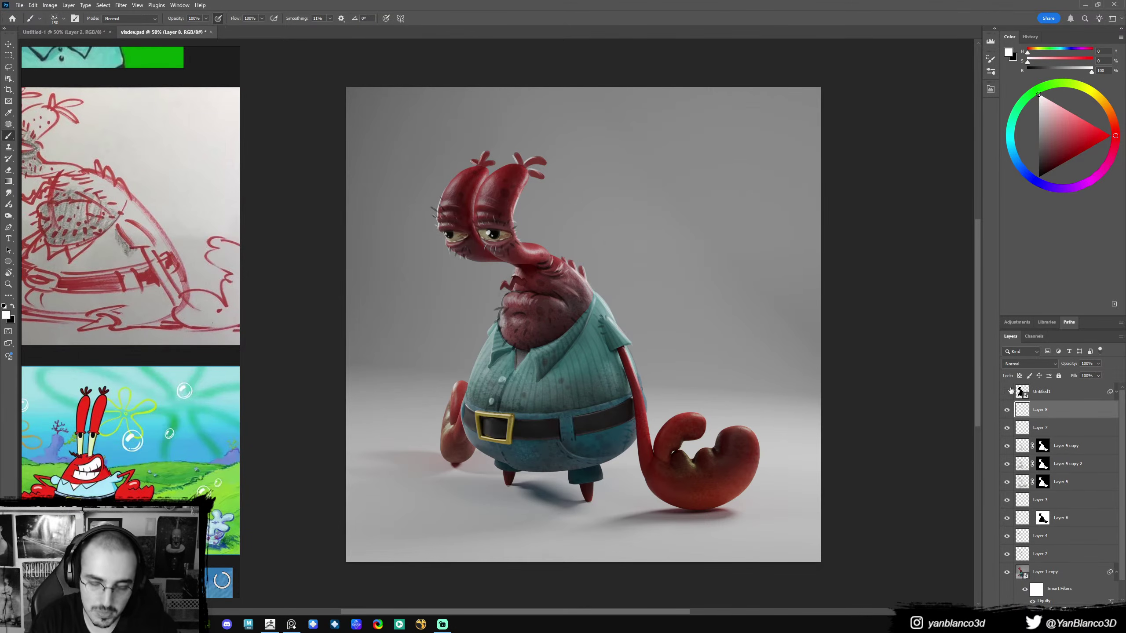
{"action": "right_click", "coordinate": [671, 361]}
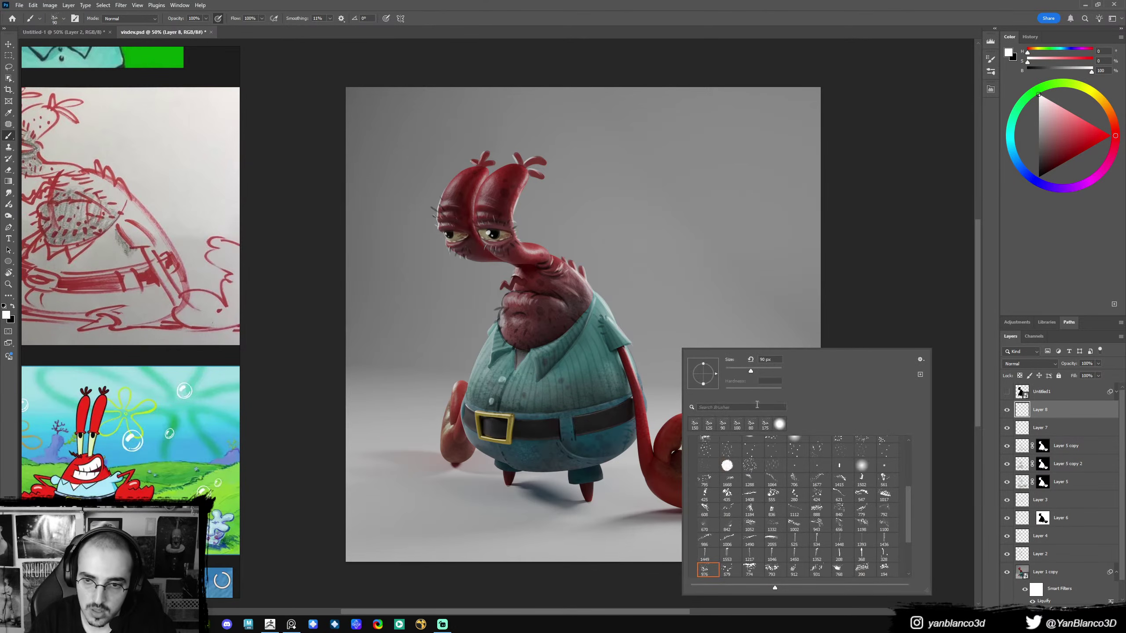
{"action": "left_click_drag", "start_coordinate": [908, 501], "coordinate": [908, 456]}
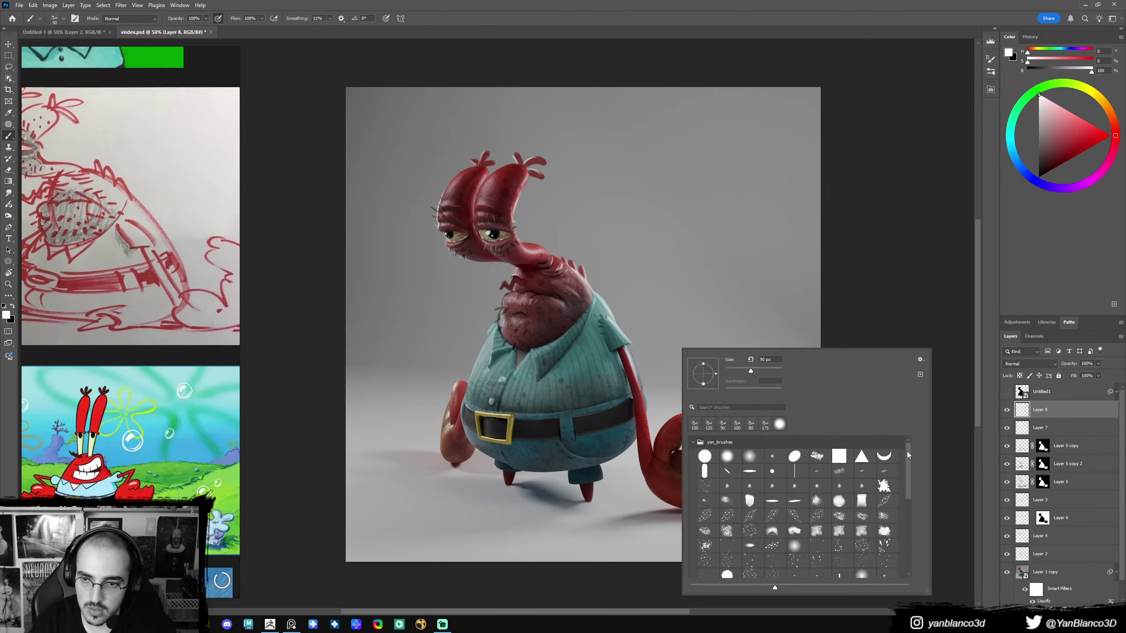
- Sketch a shirt pocket holding pens above the belt in black with a smaller brush, and enlarge the layer list
{"action": "left_click_drag", "start_coordinate": [629, 320], "coordinate": [616, 406]}
{"action": "key", "text": "ctrl+z"}
{"action": "key", "text": "bracketleft"}
{"action": "key", "text": "bracketleft"}
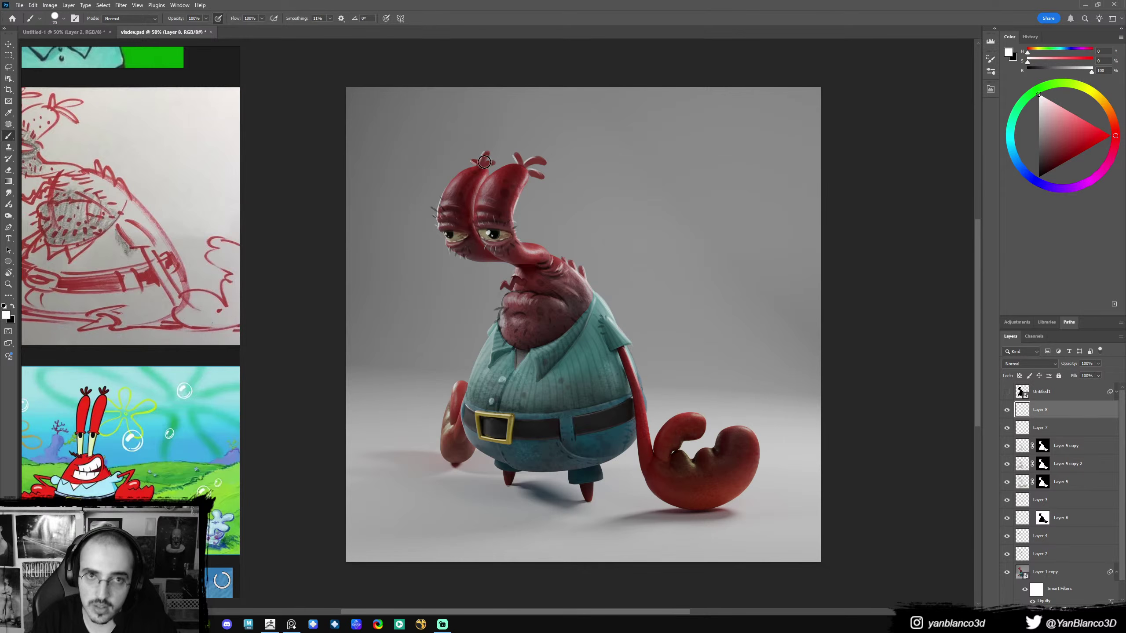
{"action": "key", "text": "bracketleft"}
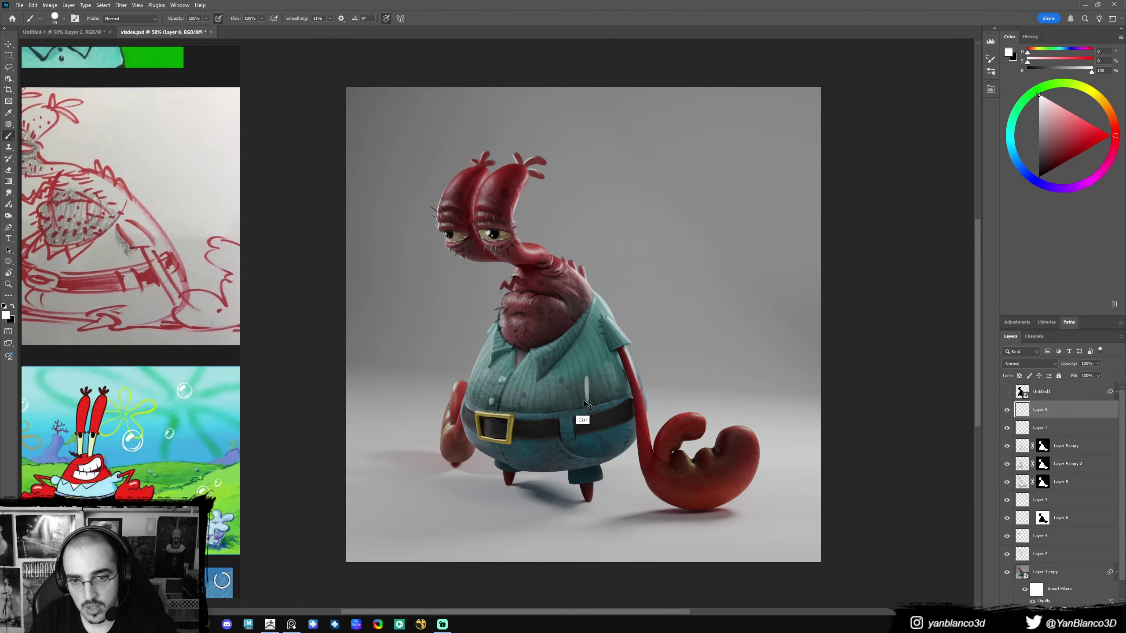
{"action": "key", "text": "x"}
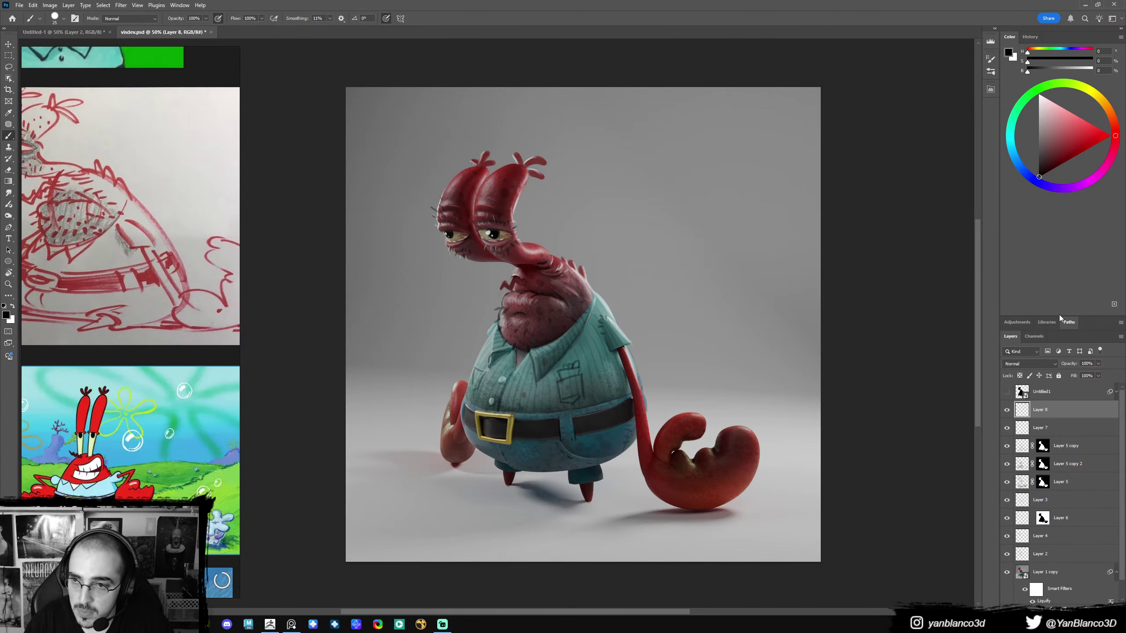
{"action": "left_click_drag", "start_coordinate": [1059, 315], "coordinate": [1059, 231]}
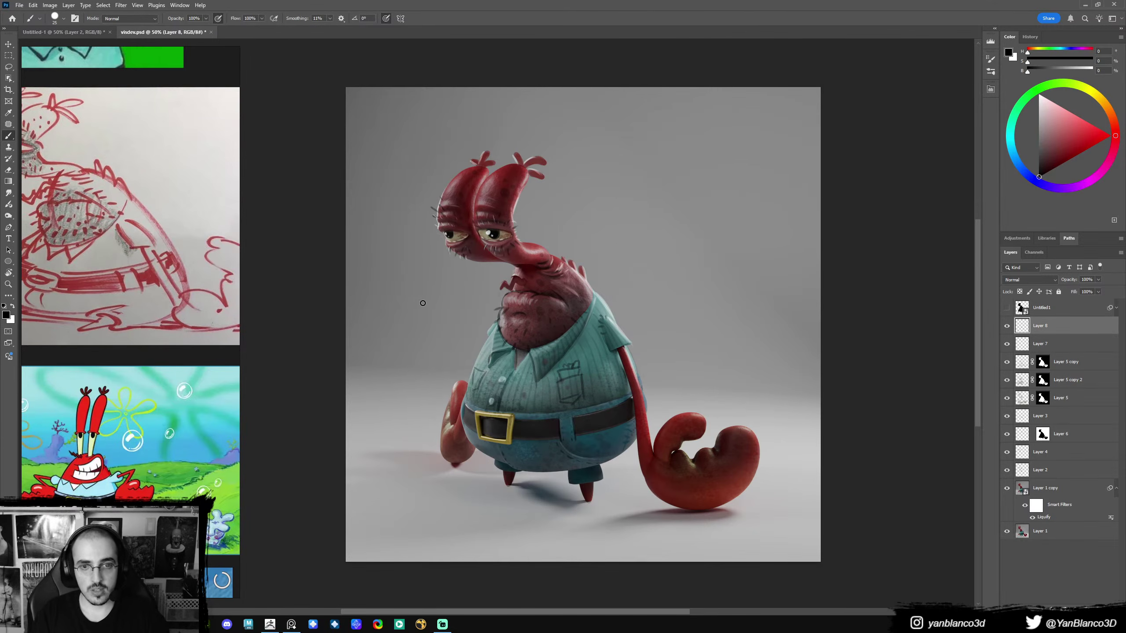
{"action": "left_click_drag", "start_coordinate": [419, 299], "coordinate": [462, 359]}
{"action": "key", "text": "ctrl+z"}
{"action": "mouse_move", "coordinate": [420, 294]}
{"action": "left_mouse_down"}
{"action": "mouse_move", "coordinate": [479, 357]}
{"action": "mouse_move", "coordinate": [461, 364]}
{"action": "mouse_move", "coordinate": [532, 431]}
{"action": "mouse_move", "coordinate": [504, 369]}
{"action": "left_mouse_up"}
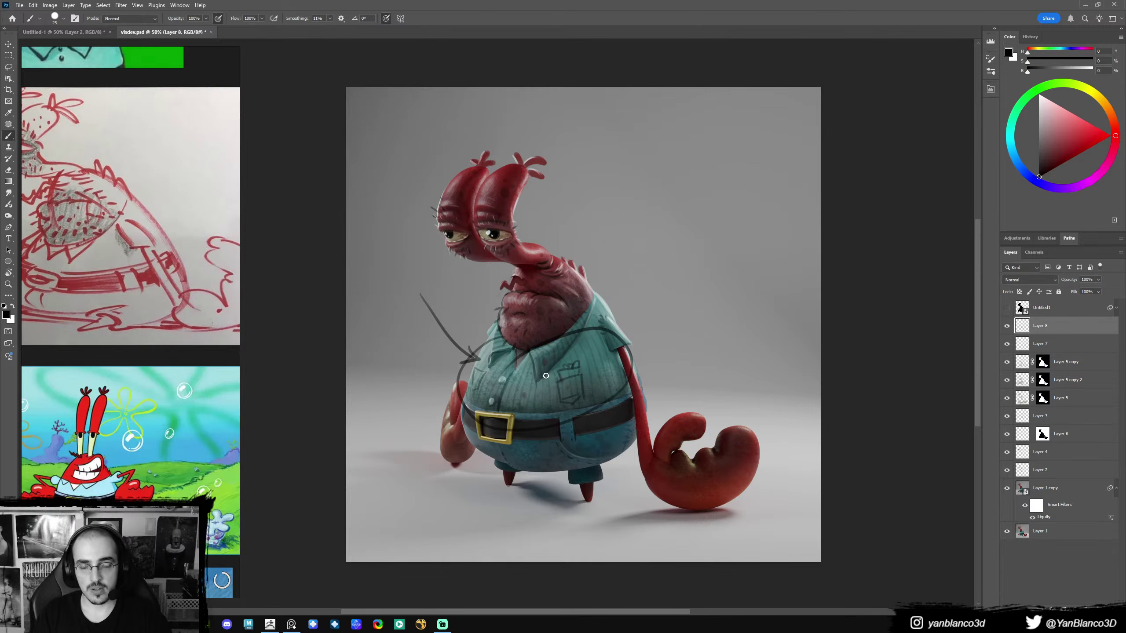
{"action": "mouse_move", "coordinate": [554, 251]}
{"action": "left_mouse_down"}
{"action": "mouse_move", "coordinate": [592, 319]}
{"action": "mouse_move", "coordinate": [576, 249]}
{"action": "left_mouse_up"}
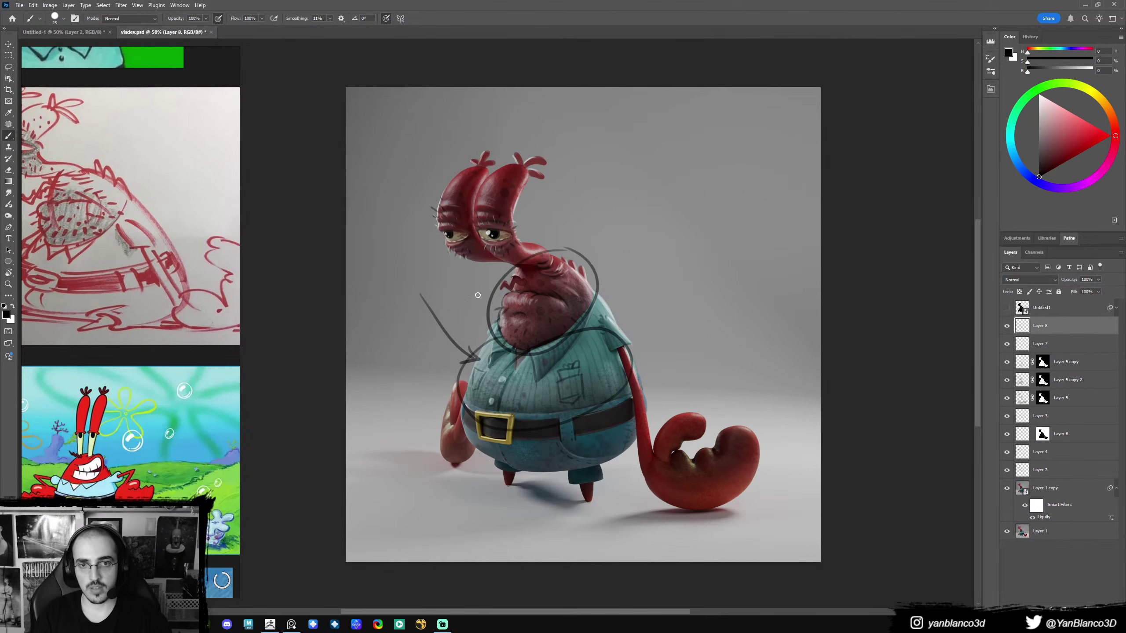
{"action": "mouse_move", "coordinate": [445, 275]}
{"action": "left_mouse_down"}
{"action": "mouse_move", "coordinate": [484, 303]}
{"action": "mouse_move", "coordinate": [469, 307]}
{"action": "mouse_move", "coordinate": [490, 304]}
{"action": "left_mouse_up"}
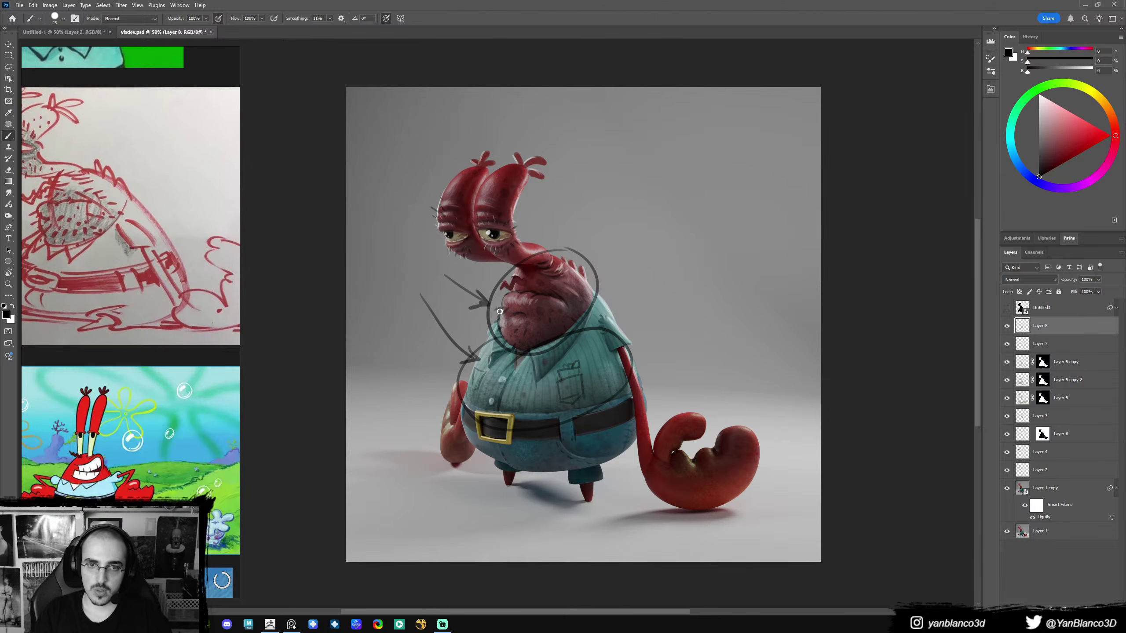
{"action": "key", "text": "ctrl+z"}
{"action": "key", "text": "ctrl+z"}
{"action": "key", "text": "ctrl+z"}
{"action": "key", "text": "ctrl+z"}
{"action": "key", "text": "ctrl+z"}
{"action": "key", "text": "ctrl+z"}
{"action": "key", "text": "ctrl+z"}
{"action": "key", "text": "ctrl+z"}
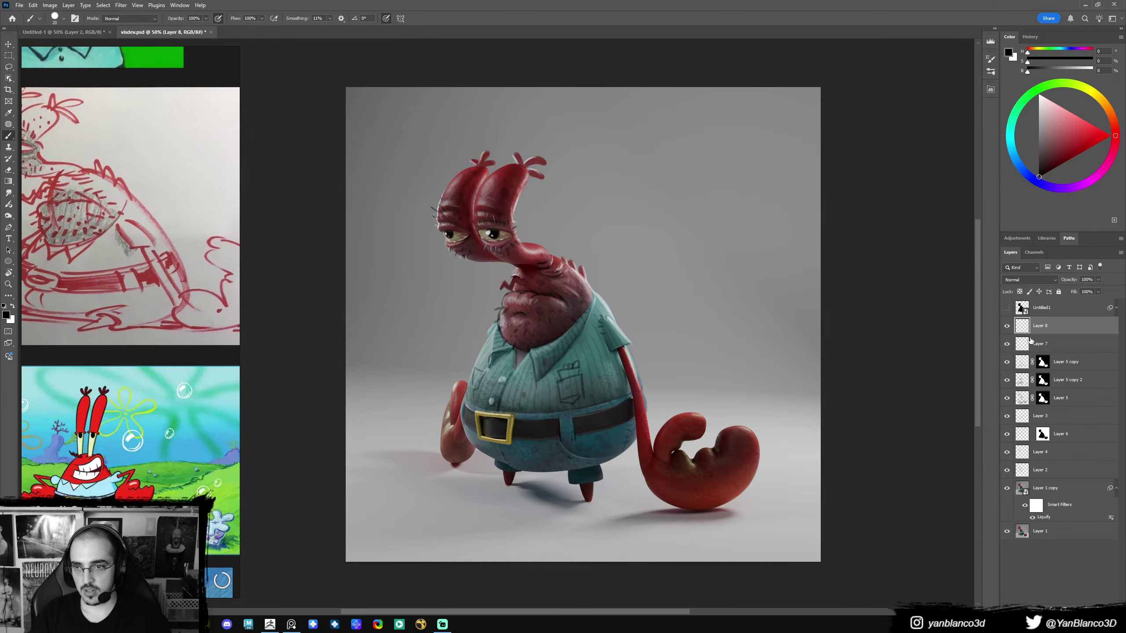
- Paint fine white stubble hairs around the chin and jaw on Layer 4 with a very small brush
{"action": "key", "text": "bracketleft"}
{"action": "key", "text": "bracketleft"}
{"action": "key", "text": "bracketleft"}
{"action": "key", "text": "bracketleft"}
{"action": "left_click", "coordinate": [1037, 414]}
{"action": "key", "text": "x"}
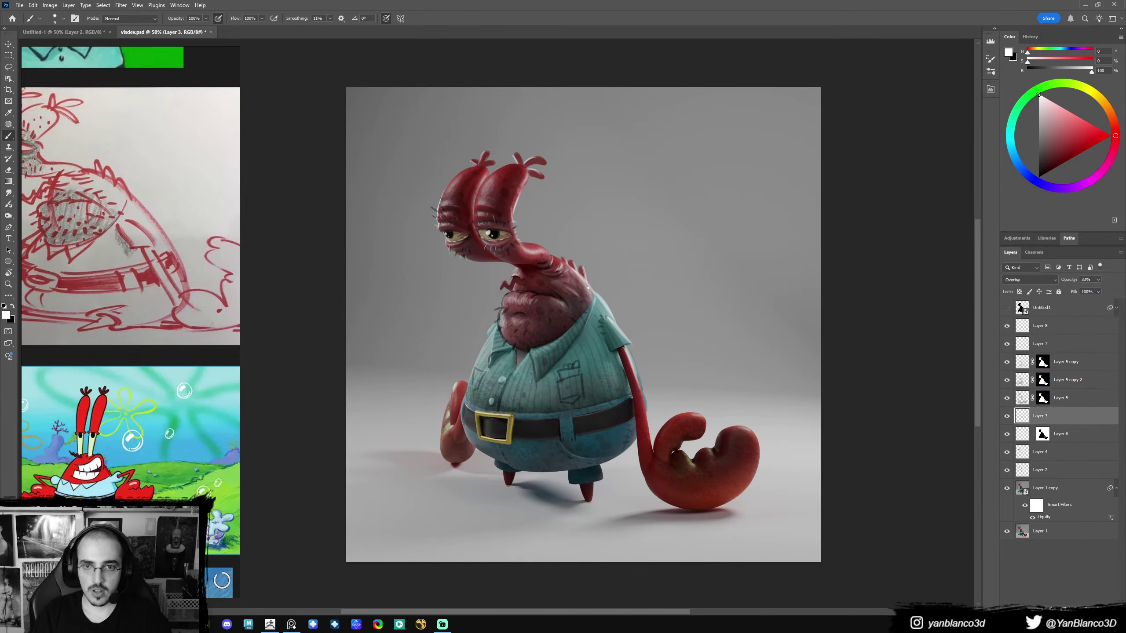
{"action": "left_click", "coordinate": [1045, 448]}
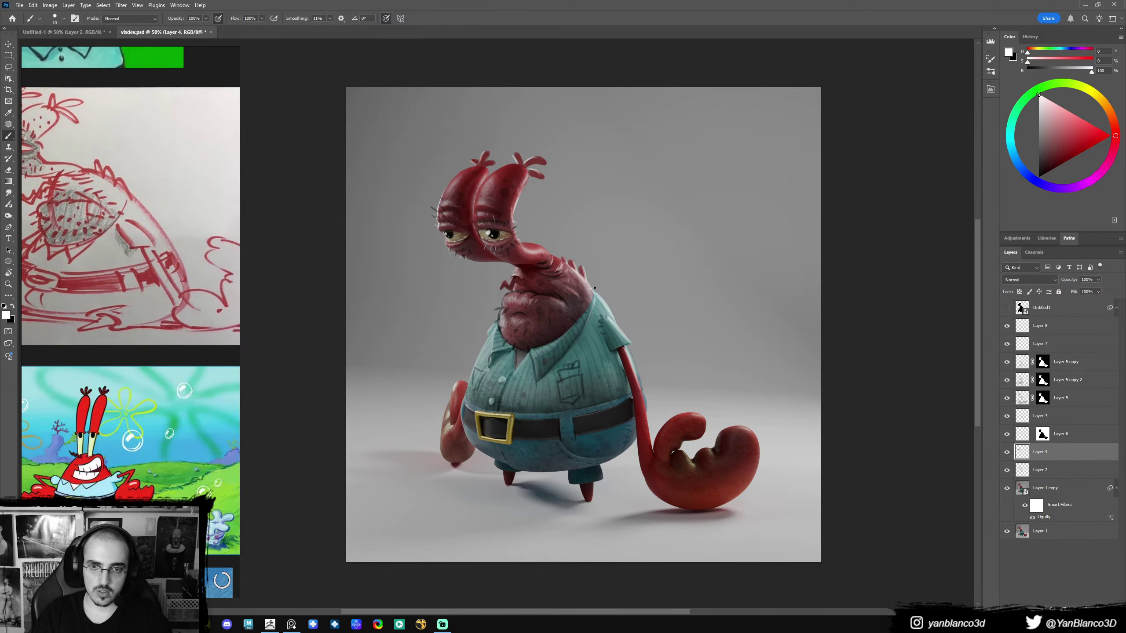
{"action": "key", "text": "bracketright"}
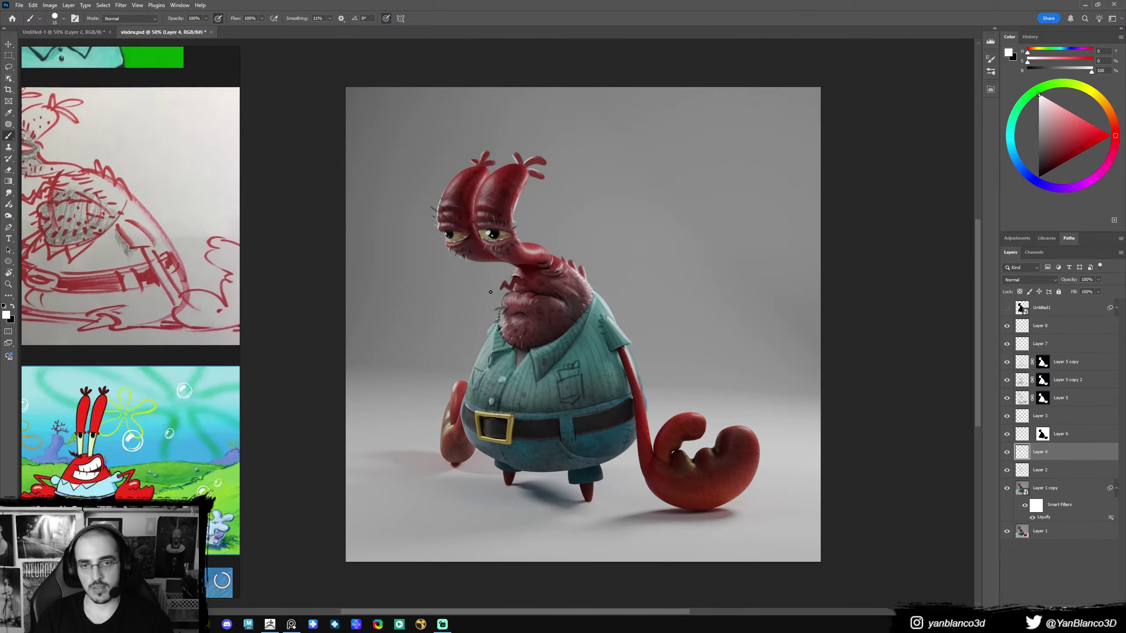
{"action": "key", "text": "ctrl+z"}
{"action": "mouse_move", "coordinate": [505, 334]}
{"action": "left_mouse_down"}
{"action": "mouse_move", "coordinate": [480, 375]}
{"action": "mouse_move", "coordinate": [624, 322]}
{"action": "mouse_move", "coordinate": [485, 359]}
{"action": "mouse_move", "coordinate": [502, 437]}
{"action": "left_mouse_up"}
{"action": "key", "text": "ctrl+z"}
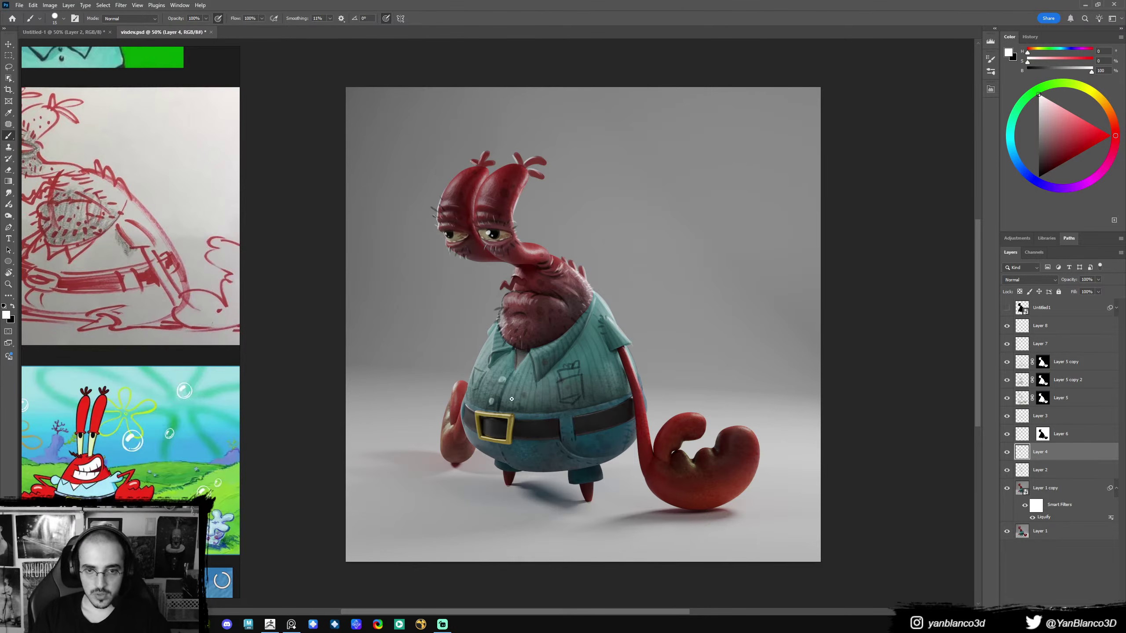
- Sample a muted teal from the shirt opening, enlarge the brush, switch to Layer 8, and check the reference sketch
{"action": "left_click", "coordinate": [524, 363], "text": "alt"}
{"action": "key", "text": "bracketright"}
{"action": "key", "text": "bracketright"}
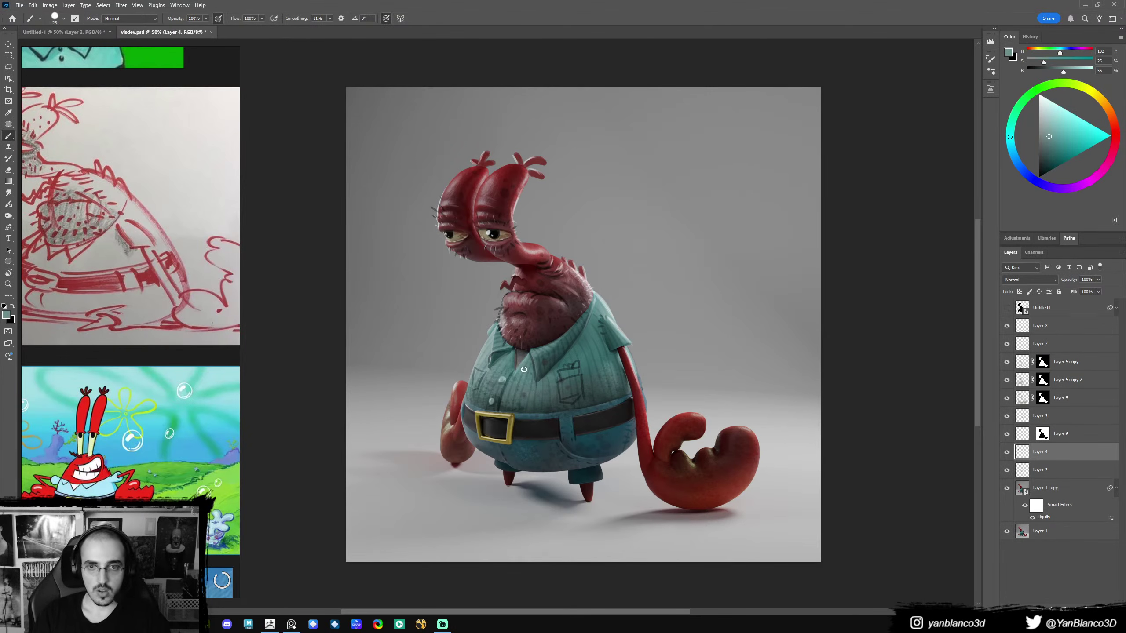
{"action": "left_click", "coordinate": [1049, 325]}
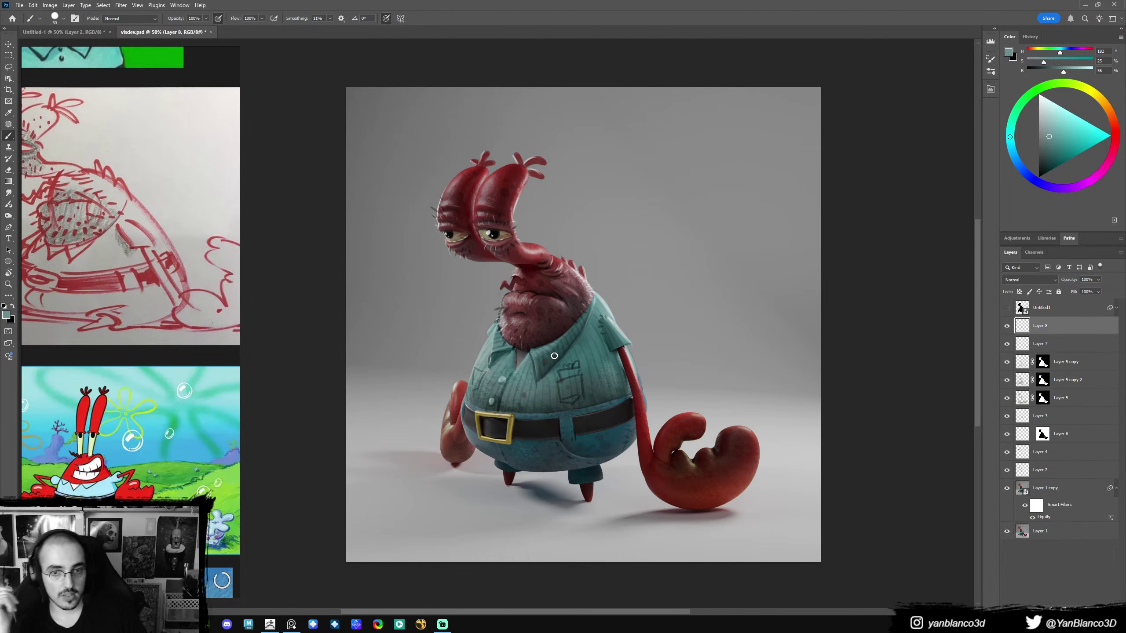
{"action": "scroll", "coordinate": [148, 292], "scroll_direction": "down", "scroll_amount": 4}
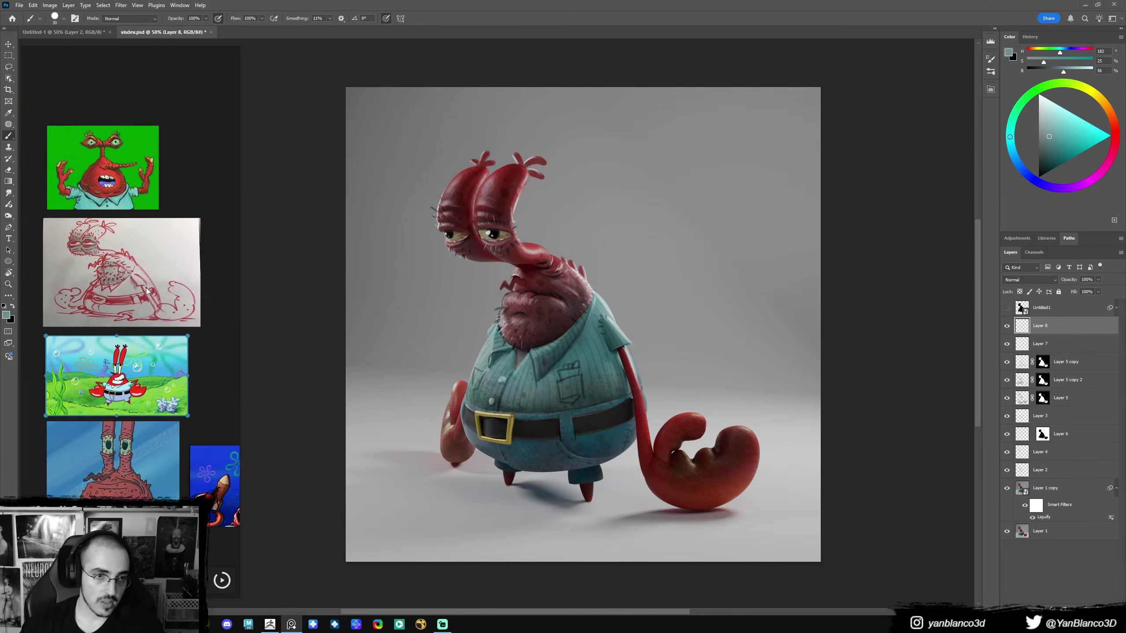
{"action": "scroll", "coordinate": [148, 292], "scroll_direction": "up", "scroll_amount": 3}
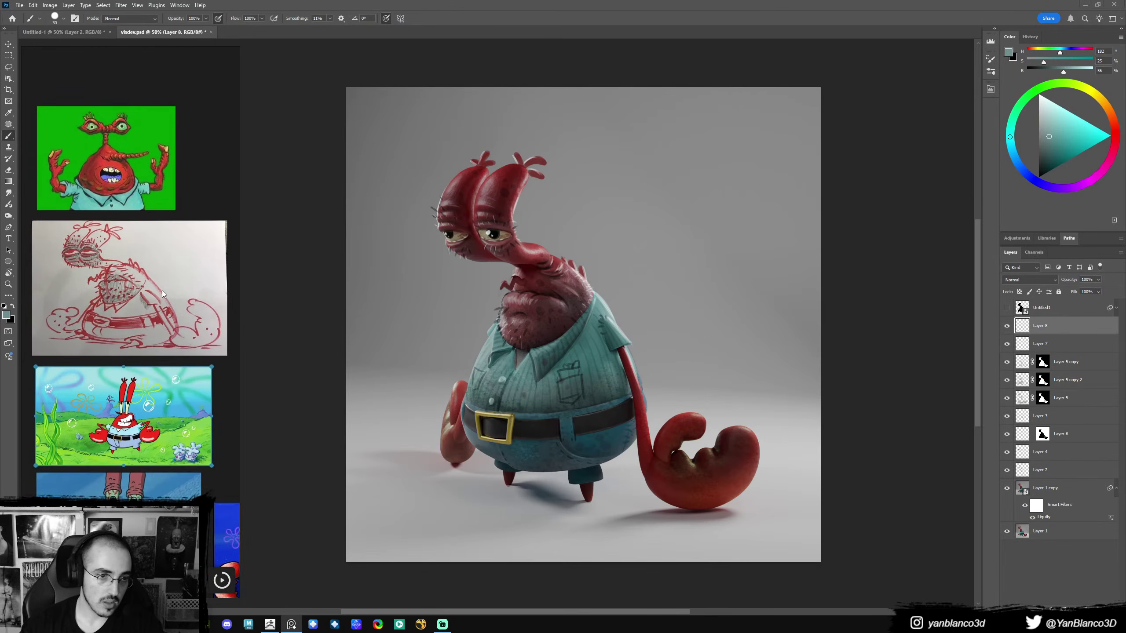